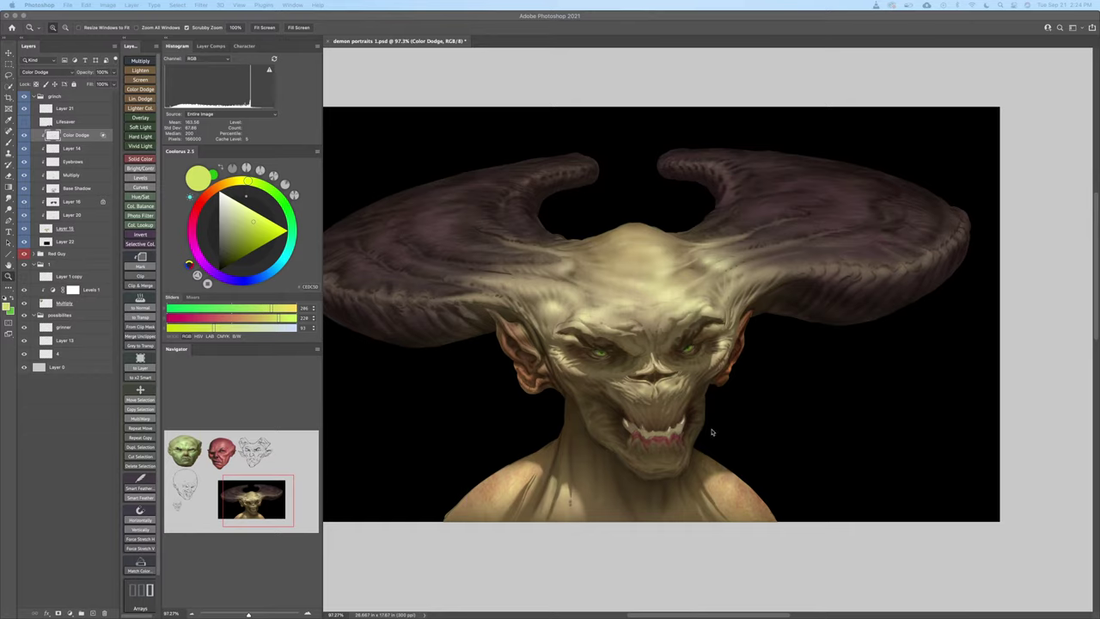
pyautogui.click(661, 391)
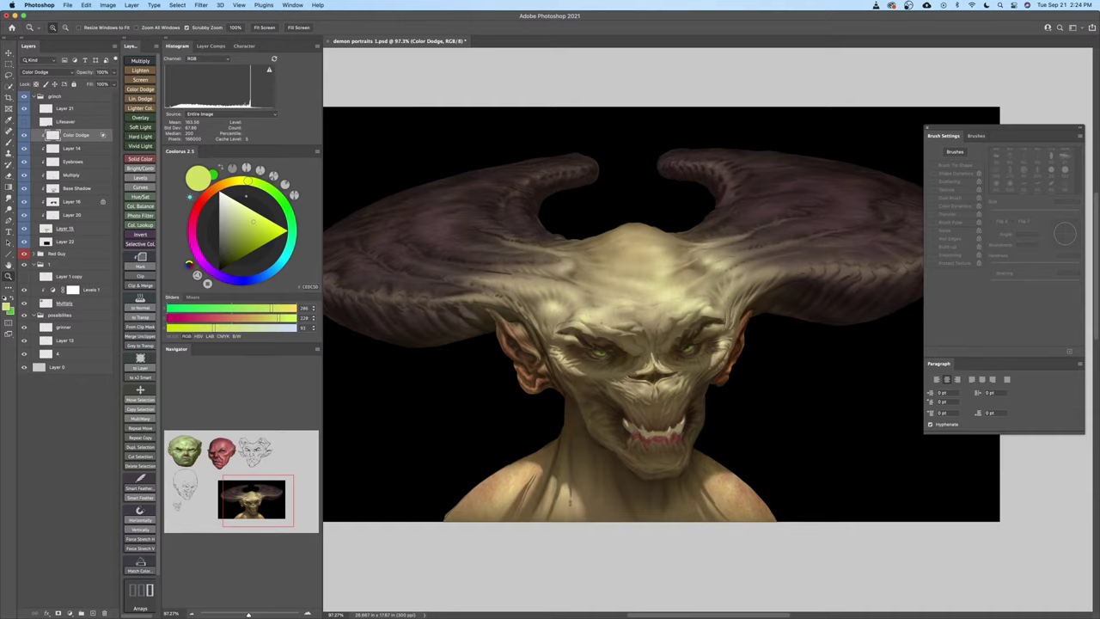
pyautogui.press('super+Tab')
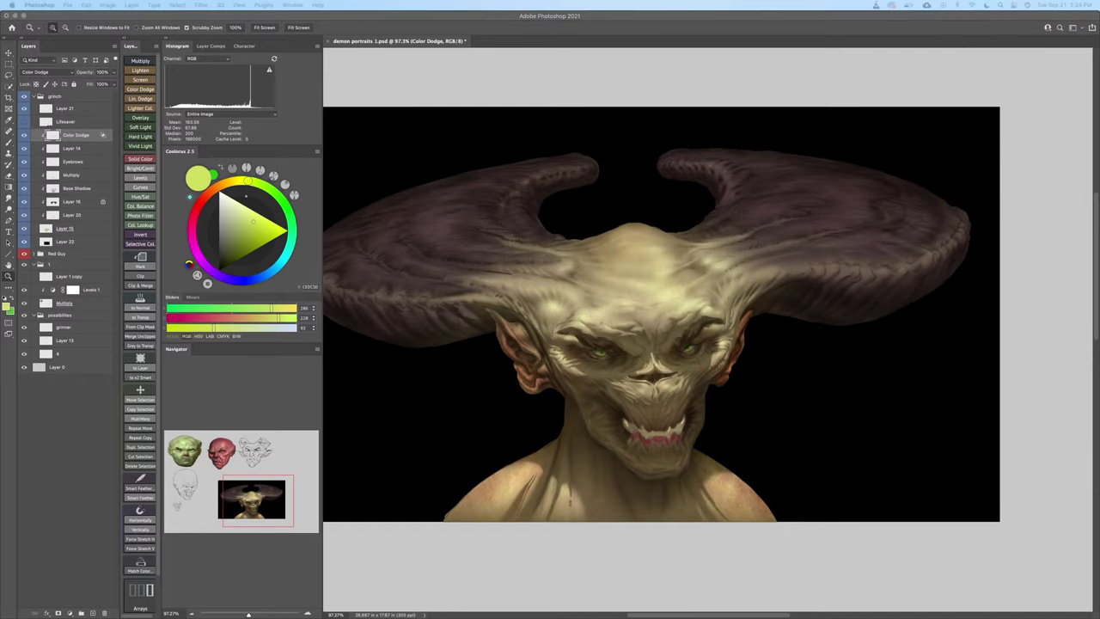
pyautogui.click(684, 431)
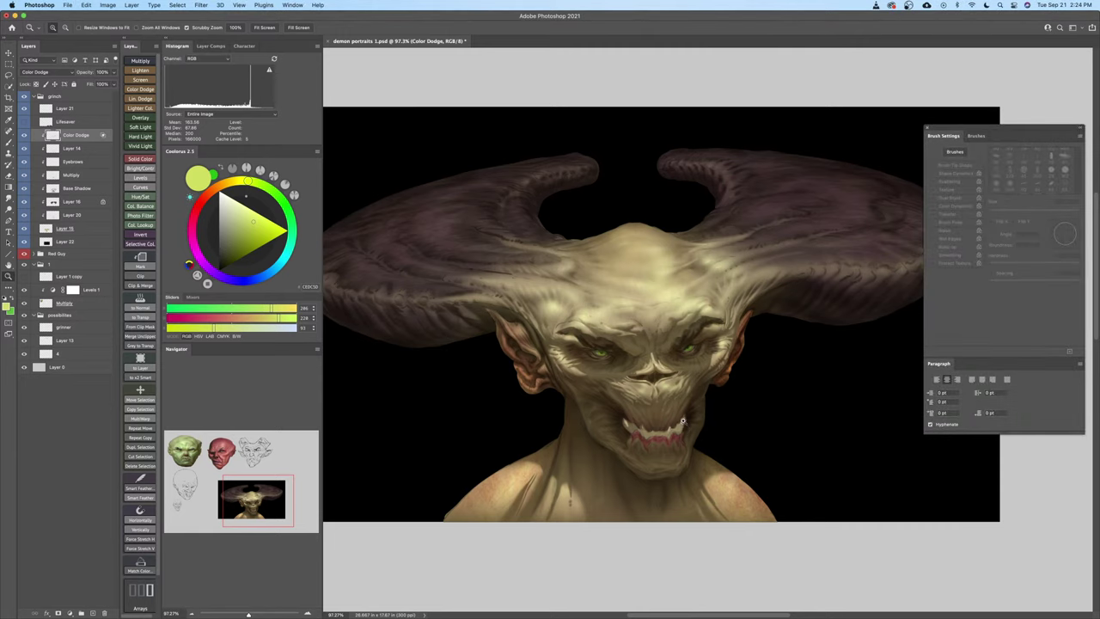
# Activate the Brush tool with the soft tapered 83 px preset from the Current Vibes brush group
pyautogui.moveTo(678, 422); pyautogui.dragTo(686, 422)
pyautogui.press('b')
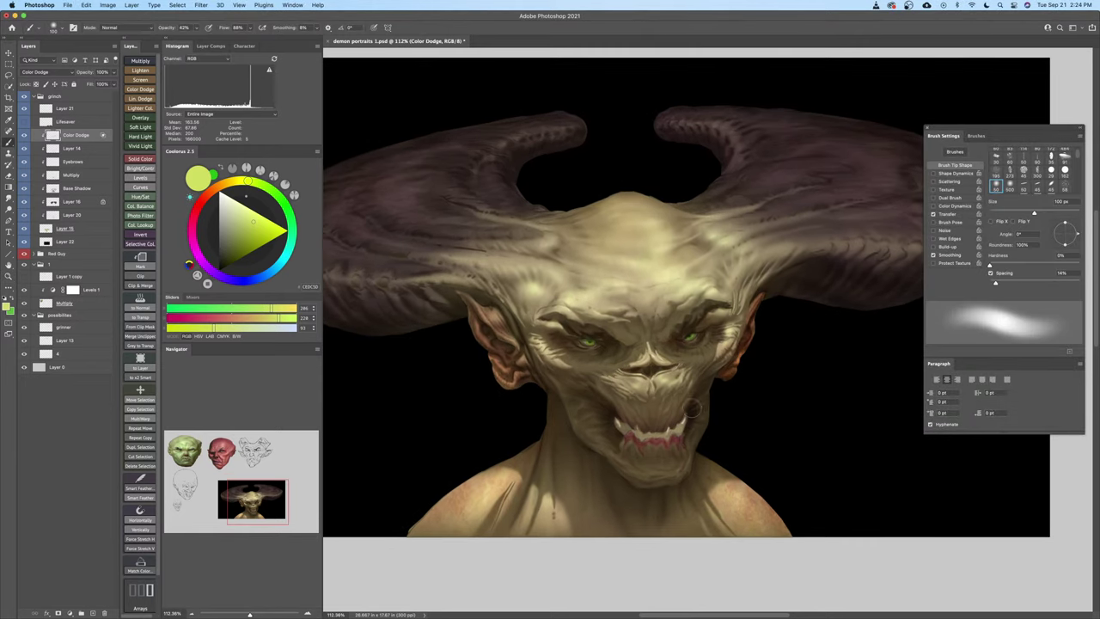
pyautogui.rightClick(687, 411)
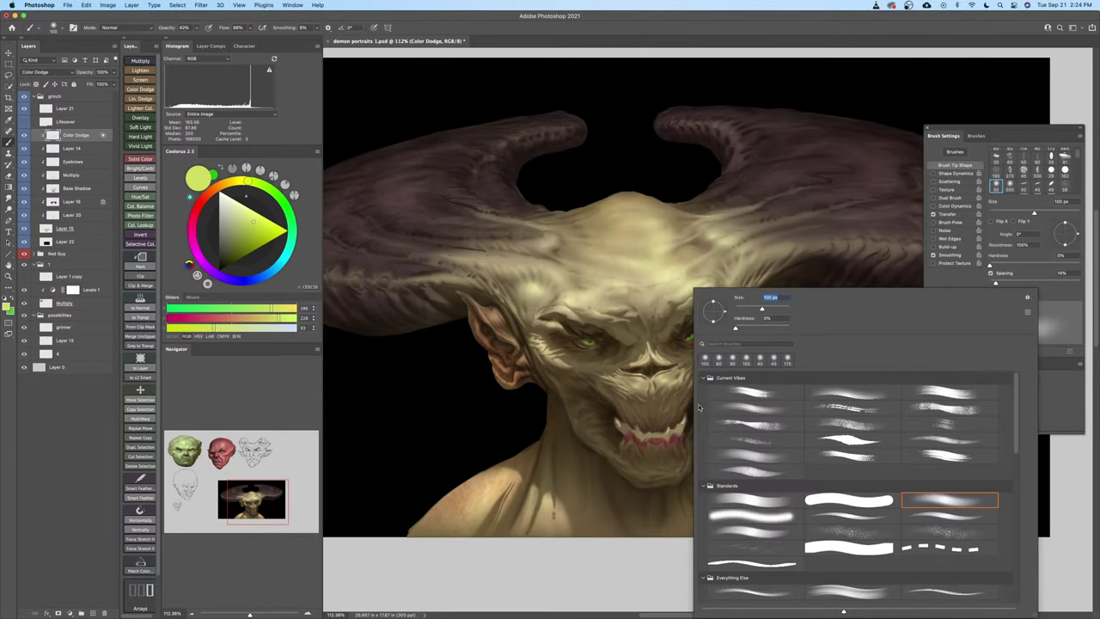
pyautogui.doubleClick(838, 399)
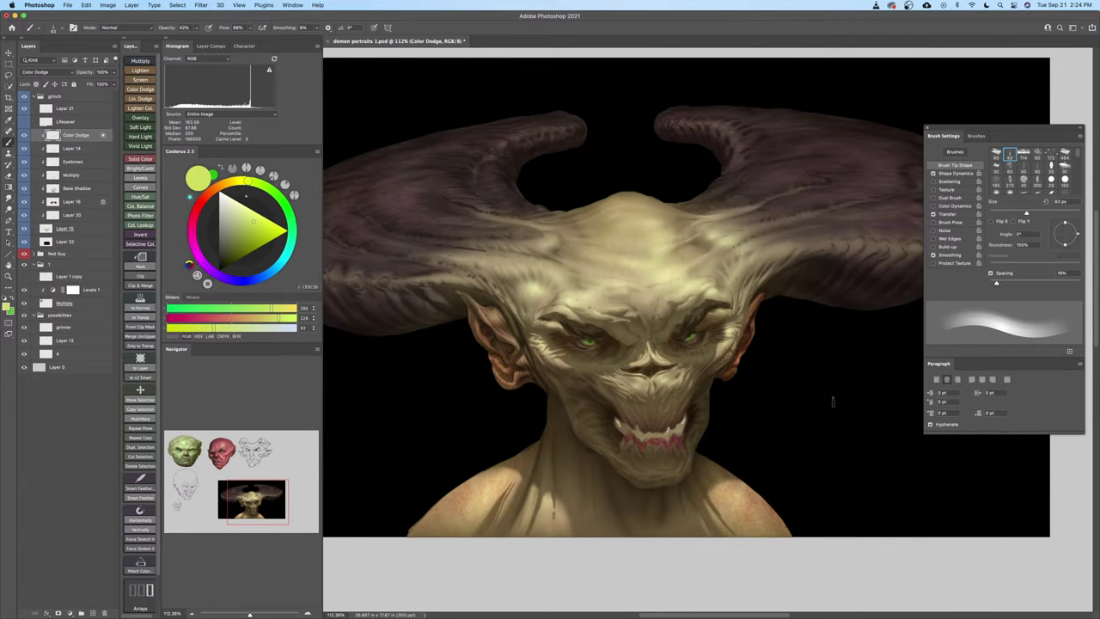
# Compare the painting with and without the Color Dodge layer, and save the document
pyautogui.click(25, 136)
pyautogui.click(24, 136)
pyautogui.press('super+s')
pyautogui.click(24, 136)
pyautogui.click(24, 135)
# Compare the painting with and without Layer 14, Eyebrows, Multiply and Base Shadow, one layer at a time
pyautogui.click(23, 147)
pyautogui.click(23, 148)
pyautogui.click(26, 163)
pyautogui.click(26, 163)
pyautogui.click(25, 176)
pyautogui.click(25, 175)
pyautogui.click(25, 187)
pyautogui.click(25, 187)
pyautogui.click(24, 188)
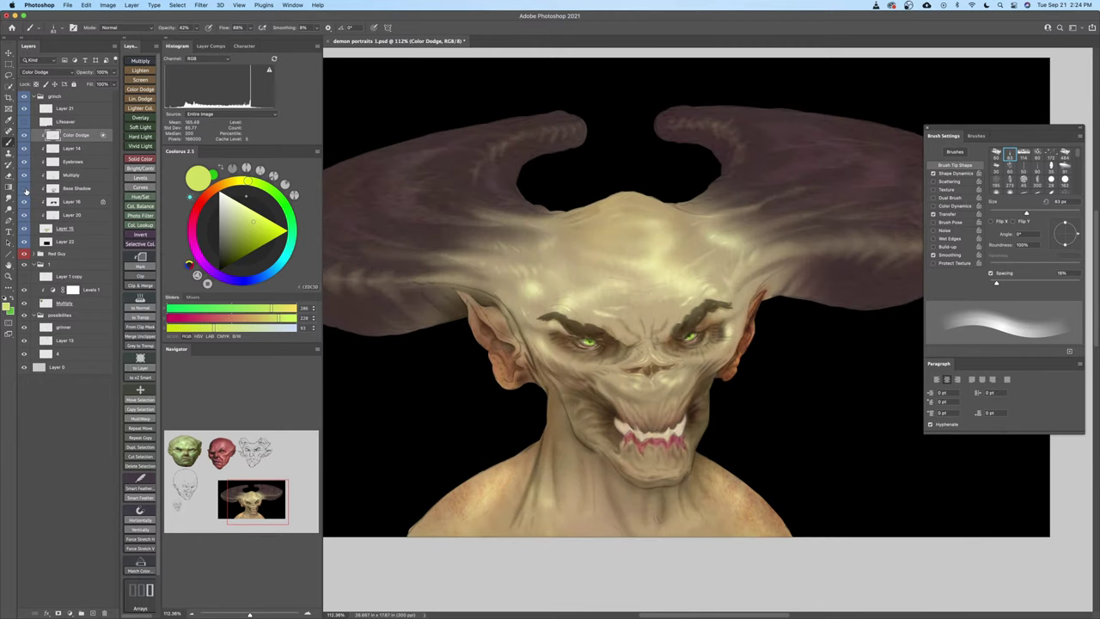
pyautogui.click(25, 187)
pyautogui.click(25, 187)
pyautogui.click(25, 188)
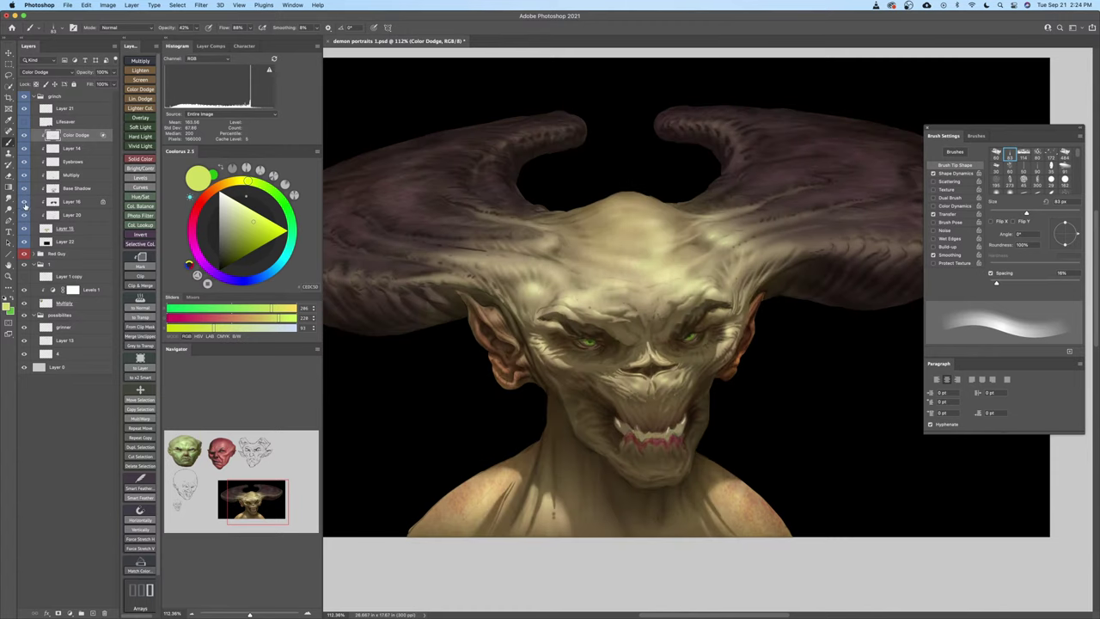
# Check what the remaining lower layers down to the black background on Layer 22 contribute, and recheck Layer 14, by toggling their visibility
pyautogui.click(25, 203)
pyautogui.click(25, 203)
pyautogui.click(25, 216)
pyautogui.click(25, 216)
pyautogui.click(25, 241)
pyautogui.click(24, 241)
pyautogui.click(24, 242)
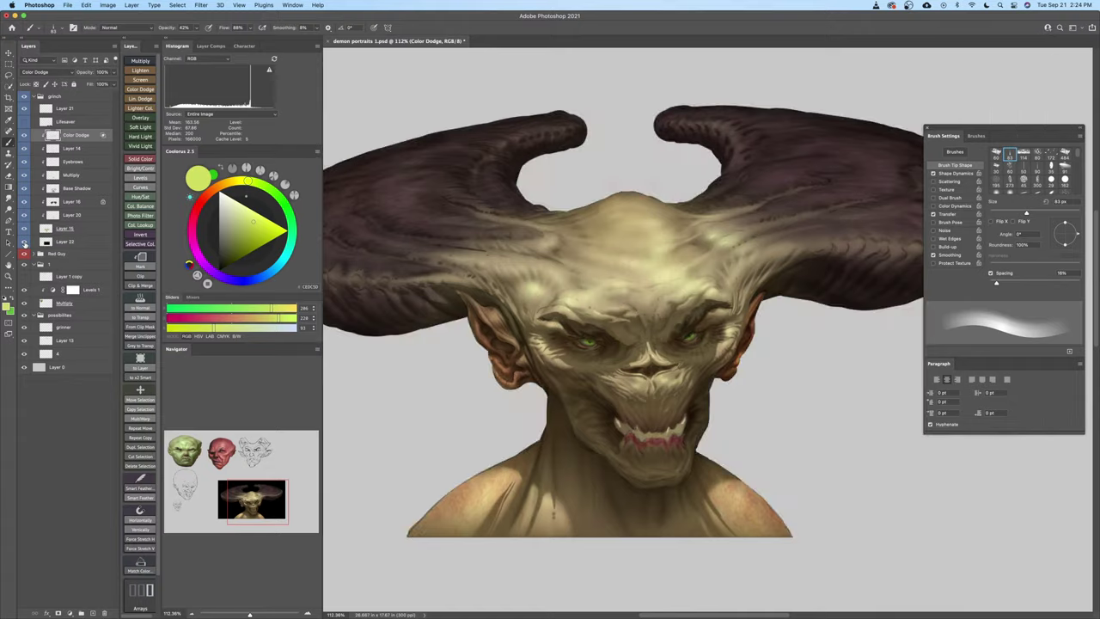
pyautogui.click(24, 242)
pyautogui.click(25, 149)
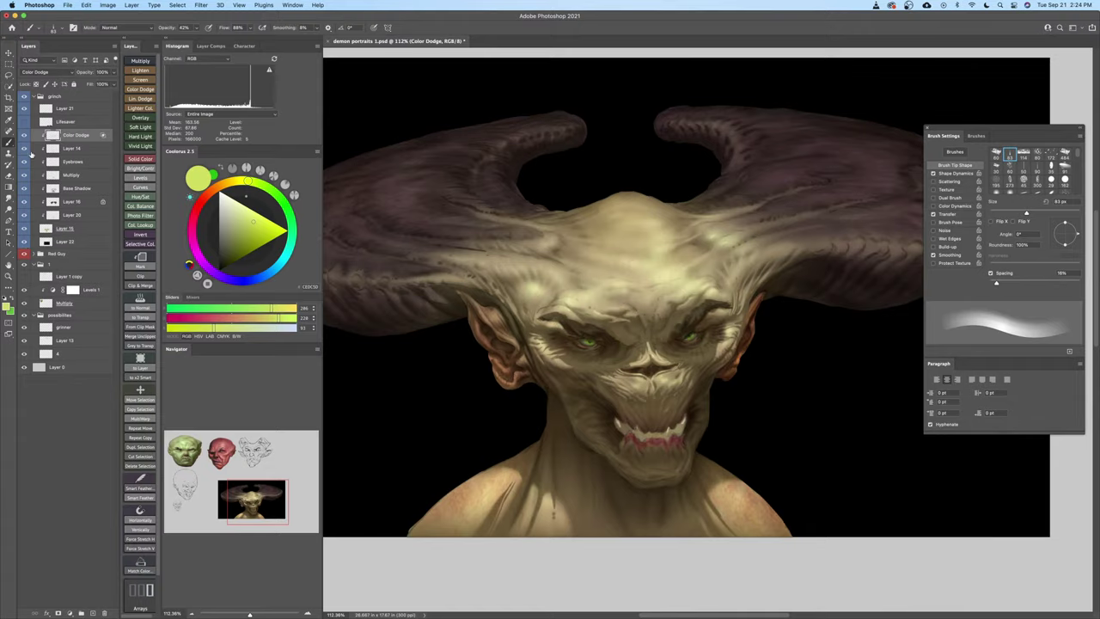
pyautogui.click(25, 149)
# Merge the horned creature's layers from Color Dodge down to its base Layer 15 into a single layer
pyautogui.press('z')
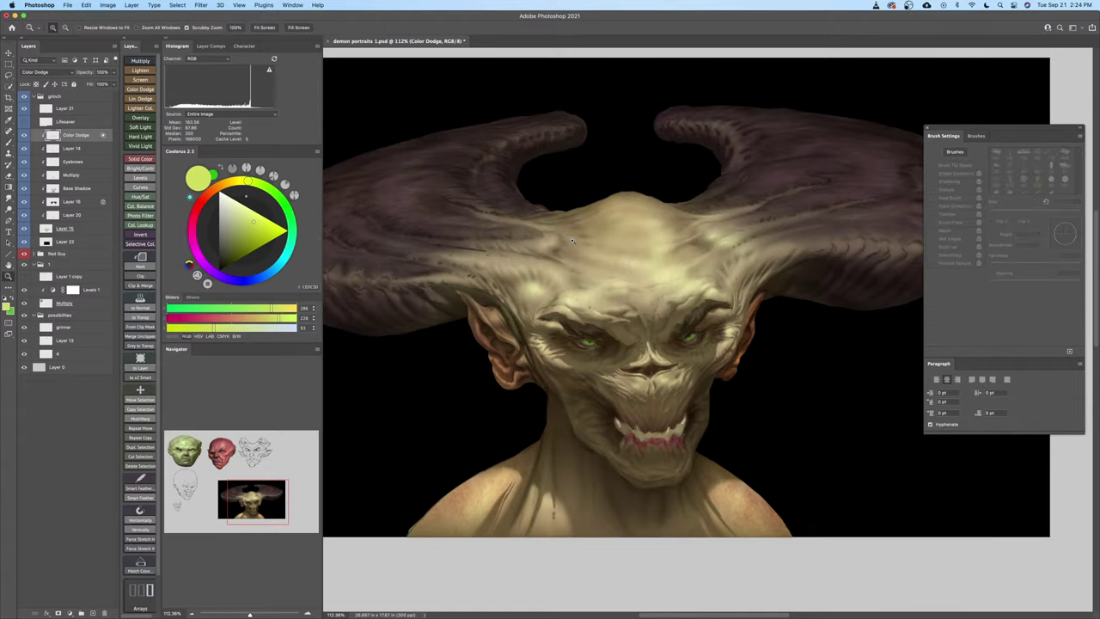
pyautogui.moveTo(574, 241); pyautogui.dragTo(533, 257)
pyautogui.moveTo(551, 212); pyautogui.dragTo(527, 219)
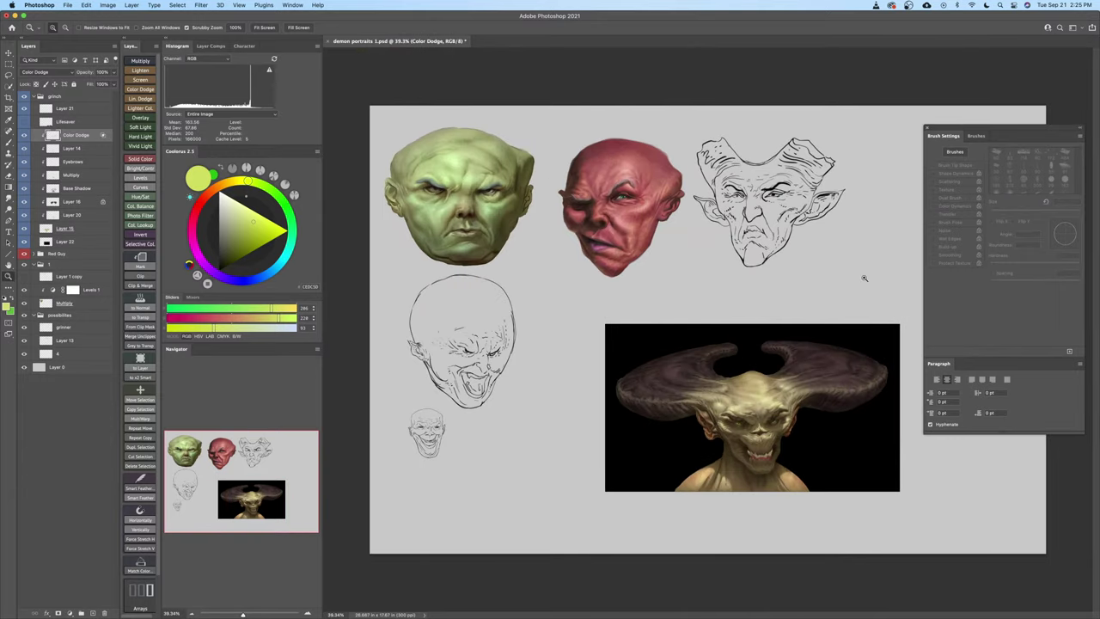
pyautogui.click(875, 400)
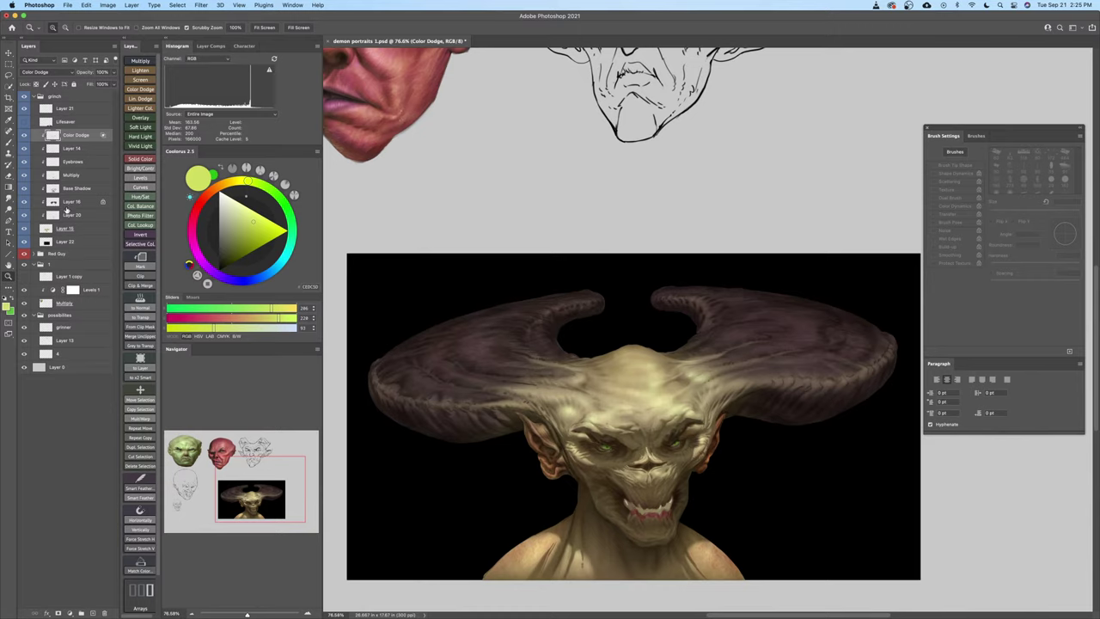
pyautogui.keyDown('shift'); pyautogui.click(95, 228); pyautogui.keyUp('shift')
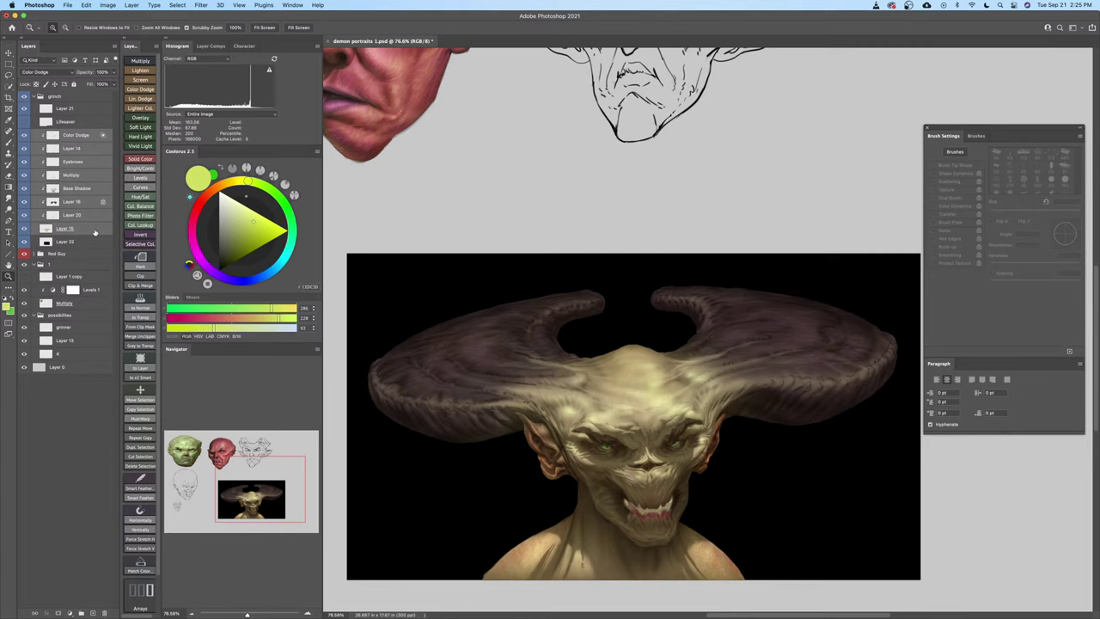
pyautogui.press('super+e')
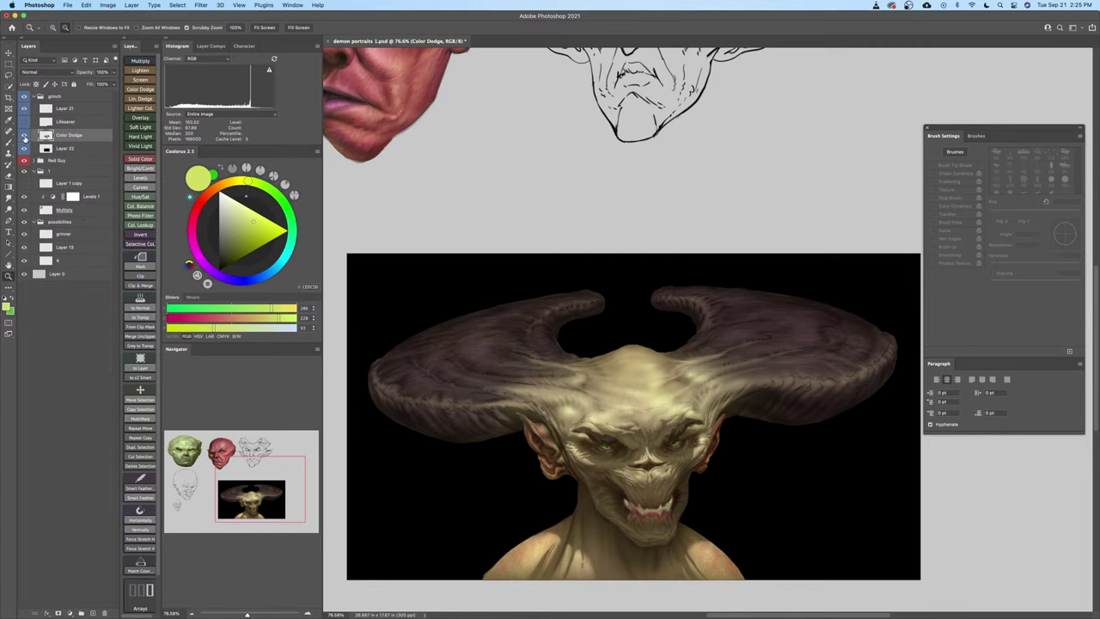
# Isolate the merged creature layer to check it, restore the other layers' visibility, and save the document
pyautogui.keyDown('alt'); pyautogui.click(24, 135); pyautogui.keyUp('alt')
pyautogui.keyDown('alt'); pyautogui.click(24, 135); pyautogui.keyUp('alt')
pyautogui.press('super+s')
# Enlarge the black background on Layer 22 to about 111% from its bottom edge and shift it sideways to surround the creature
pyautogui.press('super+minus')
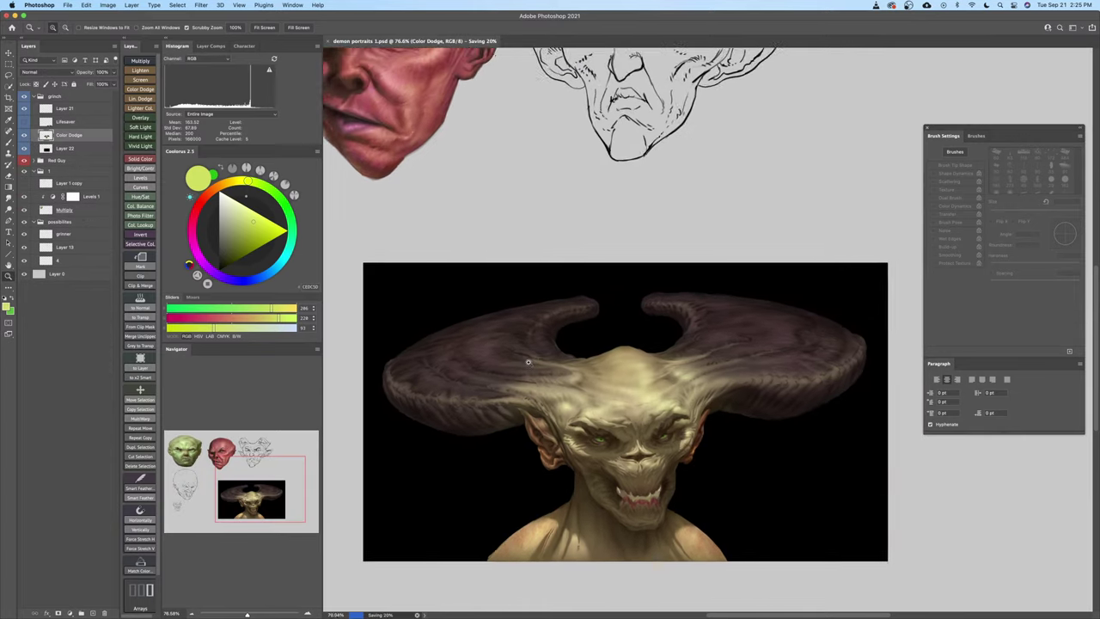
pyautogui.click(71, 150)
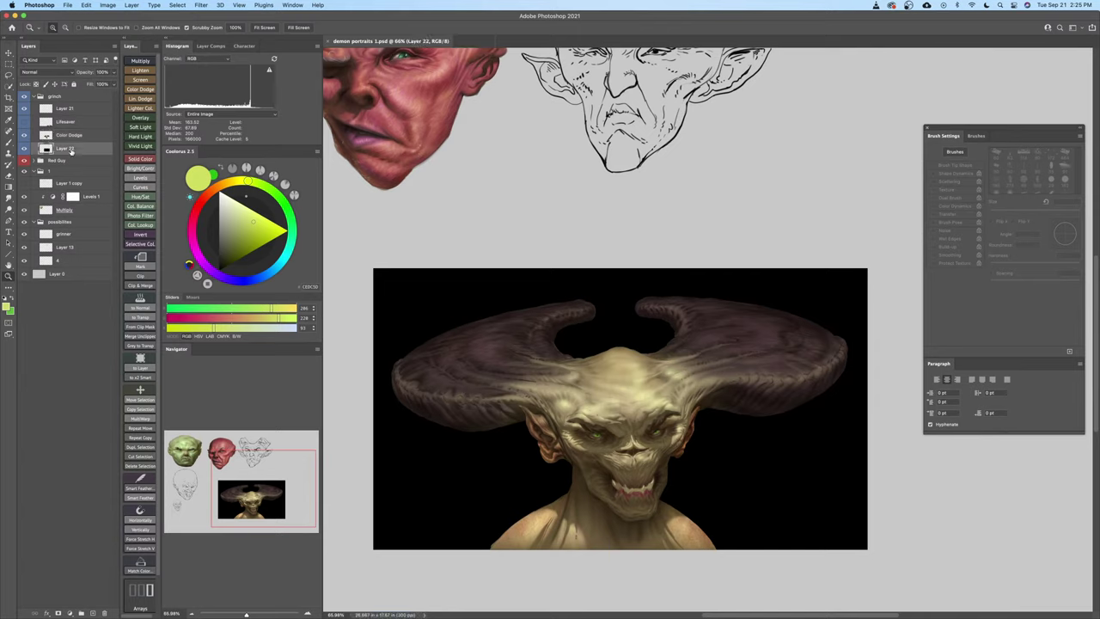
pyautogui.press('super+t')
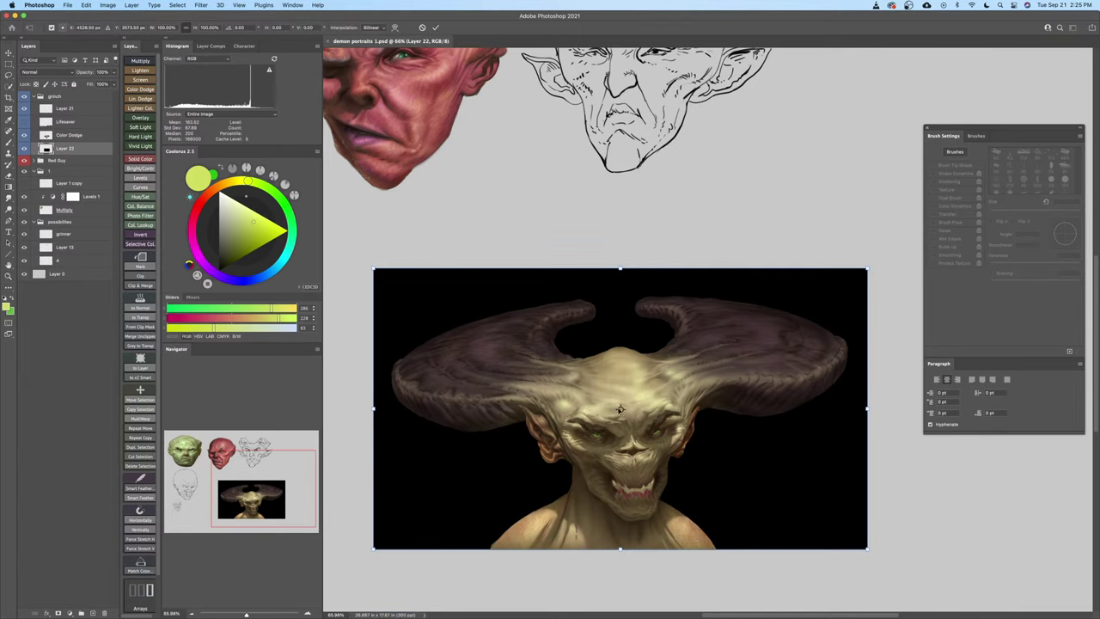
pyautogui.moveTo(620, 409); pyautogui.dragTo(620, 549)
pyautogui.moveTo(374, 261); pyautogui.dragTo(331, 243)
pyautogui.moveTo(489, 296); pyautogui.dragTo(464, 296)
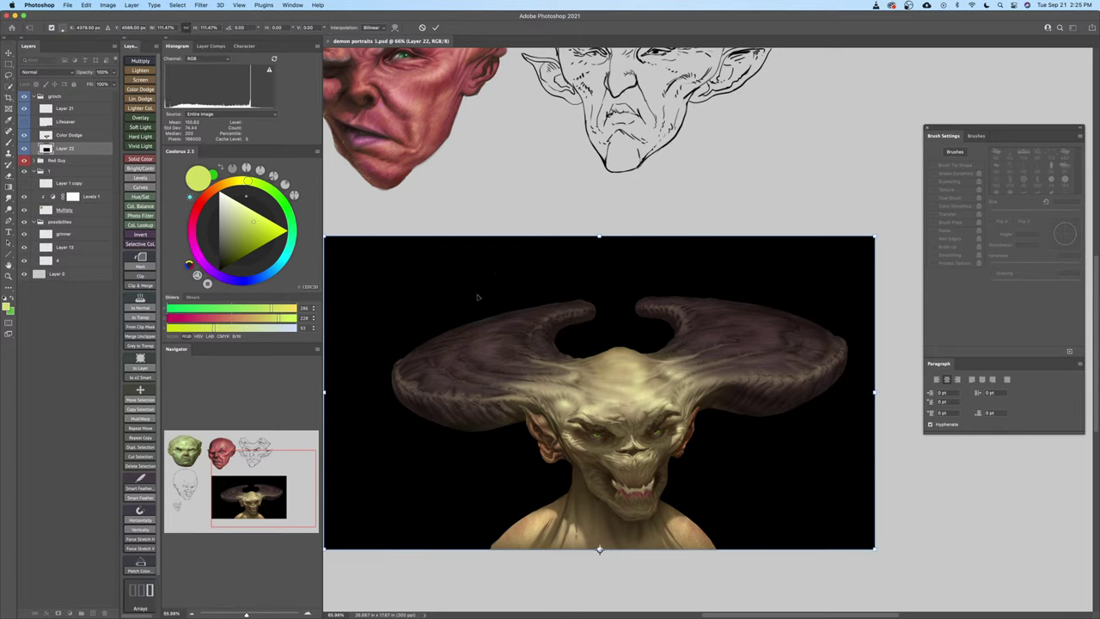
pyautogui.moveTo(517, 308); pyautogui.dragTo(512, 308)
pyautogui.press('Return')
# Try a Lasso selection across the base of the left horn, discard it, and set the Lasso feather to 5.1 px
pyautogui.moveTo(496, 368); pyautogui.dragTo(507, 369)
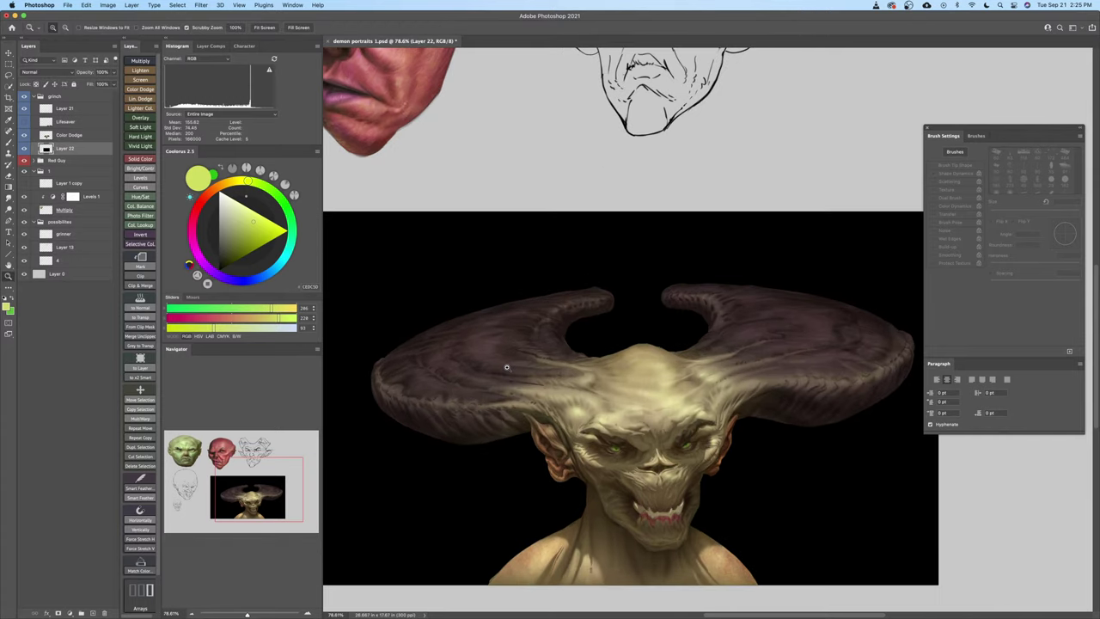
pyautogui.press('l')
pyautogui.press('z')
pyautogui.moveTo(619, 381); pyautogui.dragTo(649, 355)
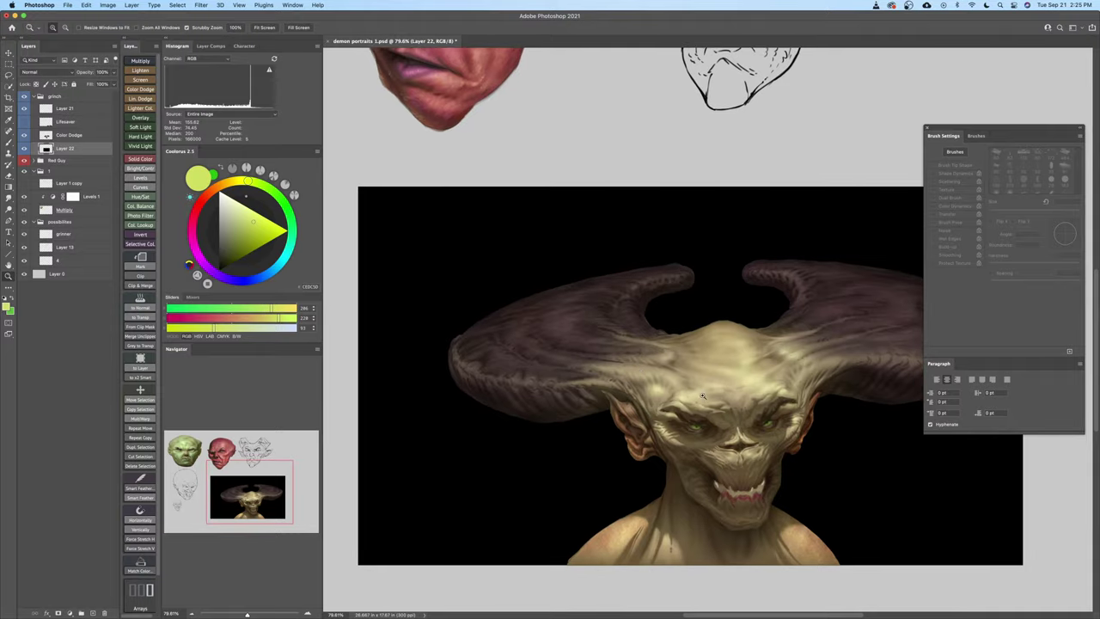
pyautogui.press('l')
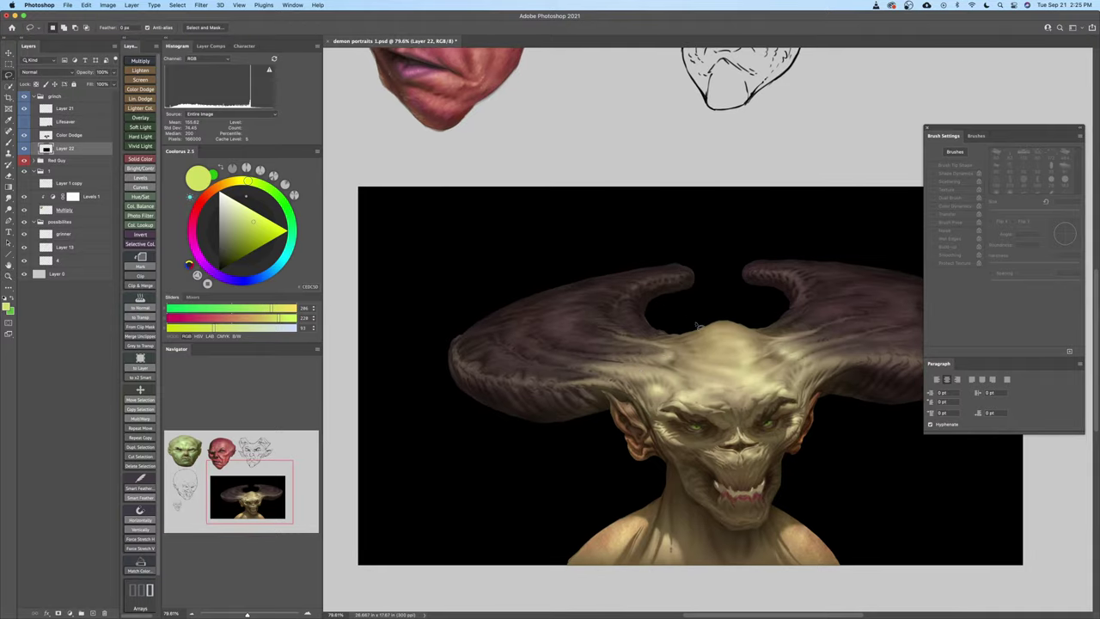
pyautogui.moveTo(681, 328)
pyautogui.mouseDown()
pyautogui.moveTo(642, 354)
pyautogui.moveTo(651, 320)
pyautogui.mouseUp()
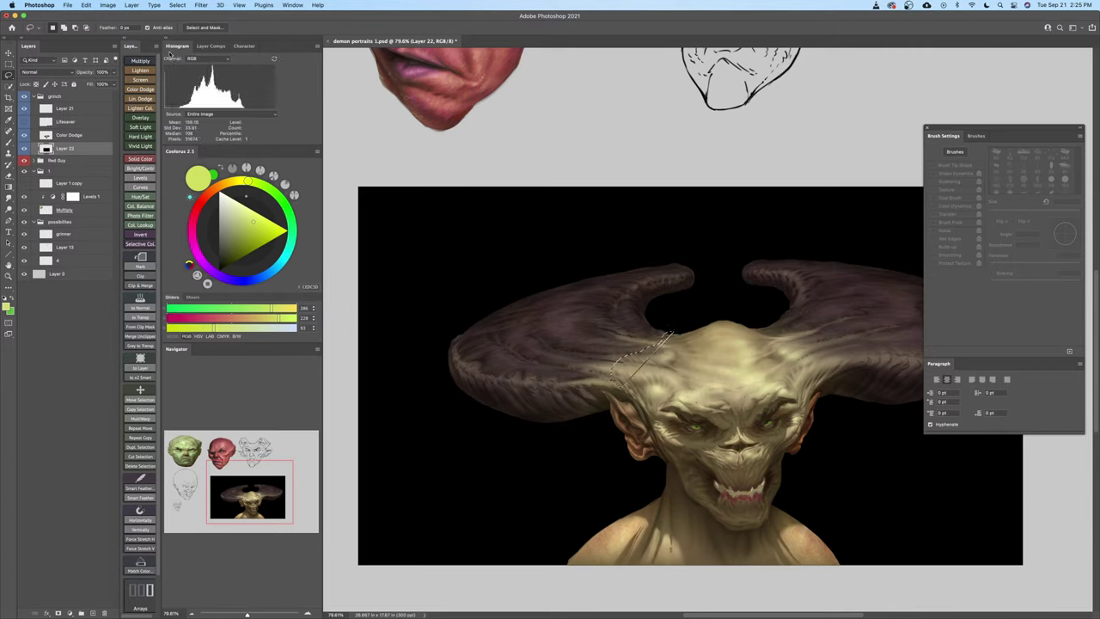
pyautogui.click(587, 266)
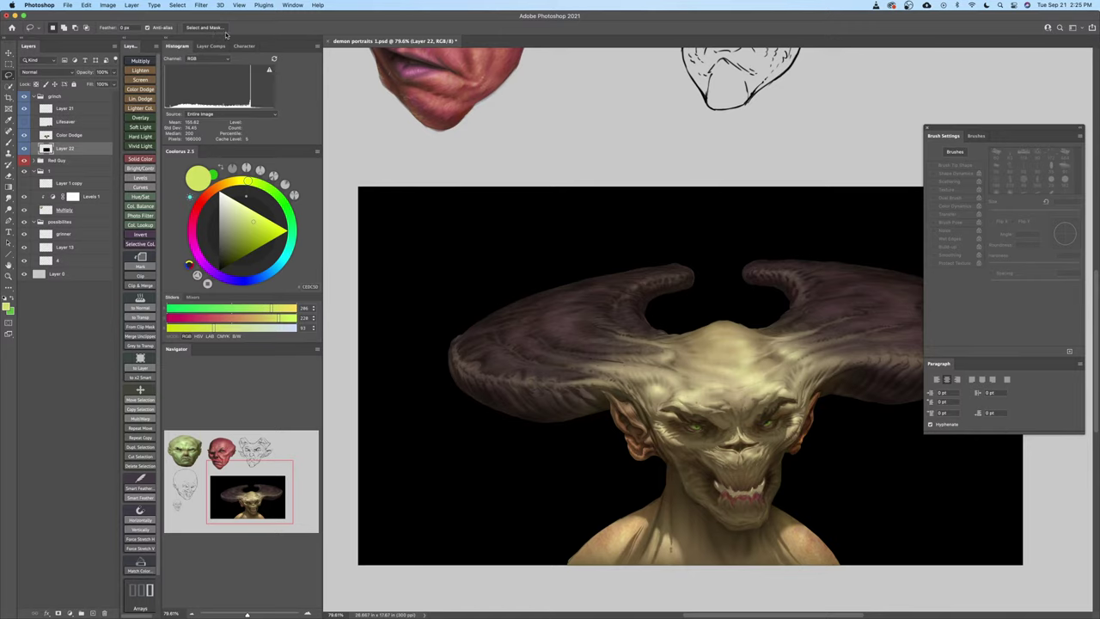
pyautogui.moveTo(111, 30); pyautogui.dragTo(113, 30)
# Rename the merged Color Dodge layer as "merged base"
pyautogui.click(60, 138)
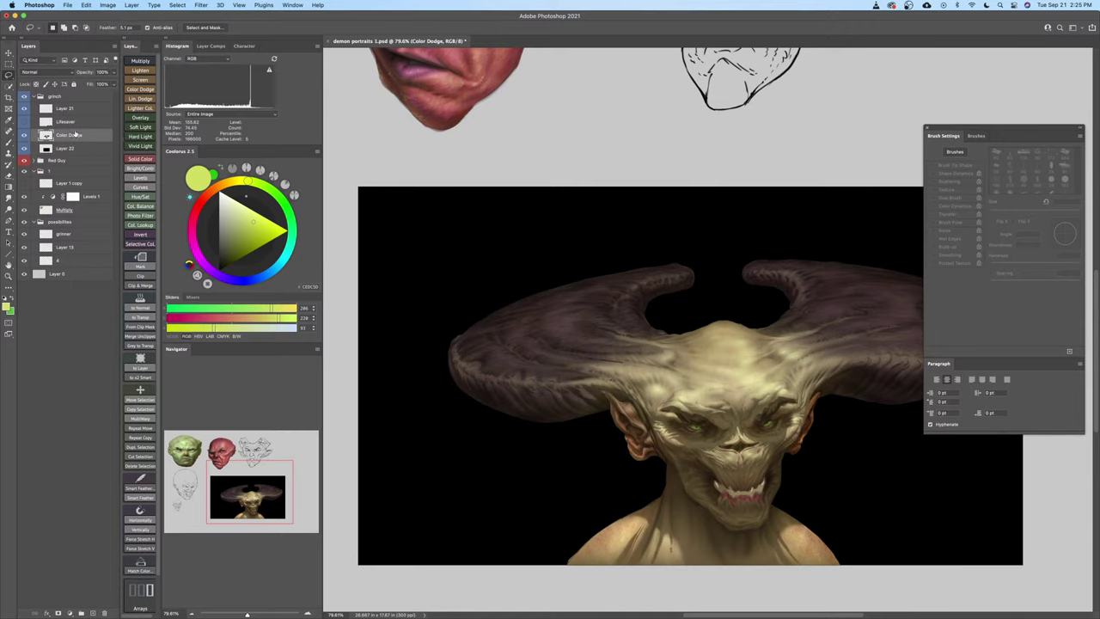
pyautogui.write('marged')
pyautogui.press('Return')
pyautogui.doubleClick(68, 136)
pyautogui.press('Right')
pyautogui.write('base')
pyautogui.press('Return')
# Close the floating brush settings, lasso the whole left horn on the merged base layer, and copy it to a new layer
pyautogui.press('z')
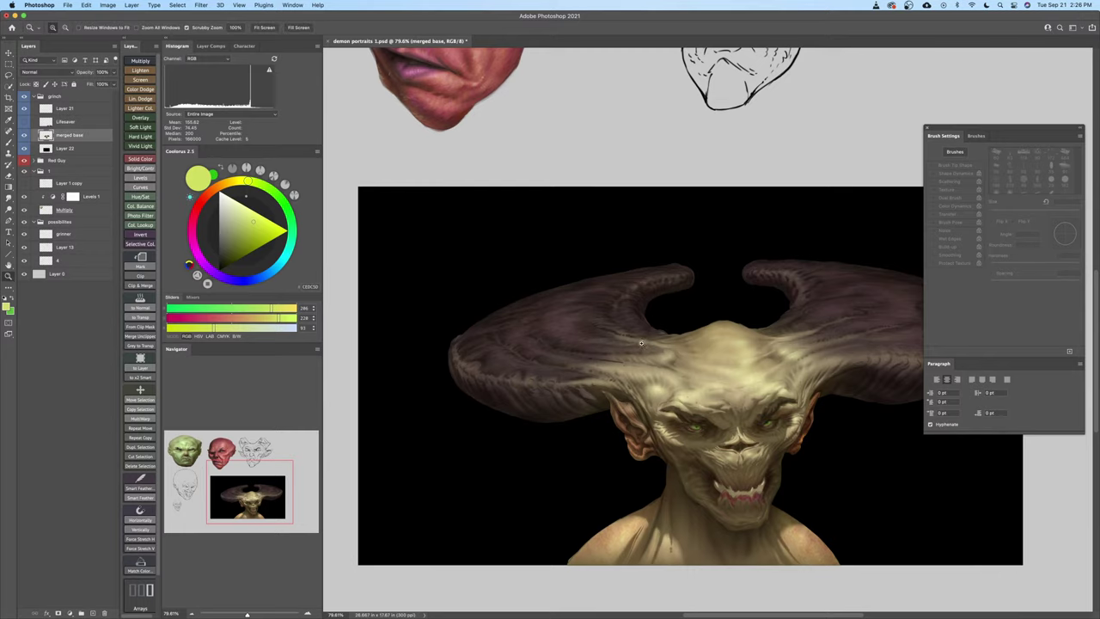
pyautogui.moveTo(653, 344); pyautogui.dragTo(658, 343)
pyautogui.click(928, 129)
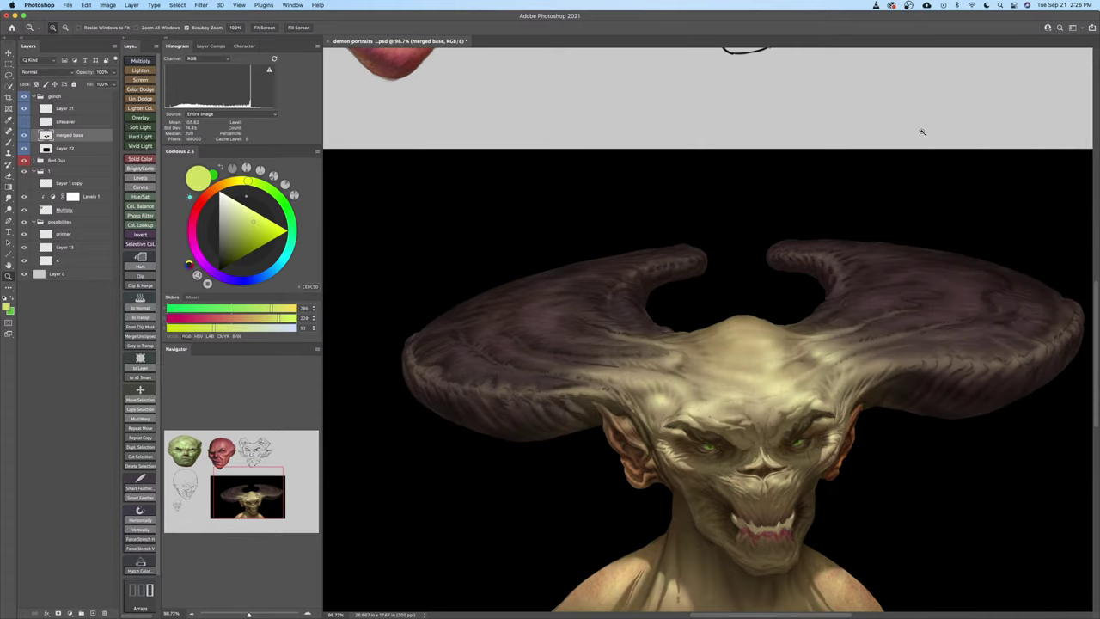
pyautogui.press('l')
pyautogui.moveTo(672, 336)
pyautogui.mouseDown()
pyautogui.moveTo(580, 394)
pyautogui.moveTo(601, 443)
pyautogui.moveTo(536, 474)
pyautogui.moveTo(351, 385)
pyautogui.moveTo(465, 258)
pyautogui.moveTo(675, 230)
pyautogui.moveTo(737, 251)
pyautogui.moveTo(727, 303)
pyautogui.moveTo(688, 330)
pyautogui.mouseUp()
pyautogui.moveTo(621, 332)
pyautogui.mouseDown()
pyautogui.moveTo(664, 292)
pyautogui.moveTo(683, 237)
pyautogui.mouseUp()
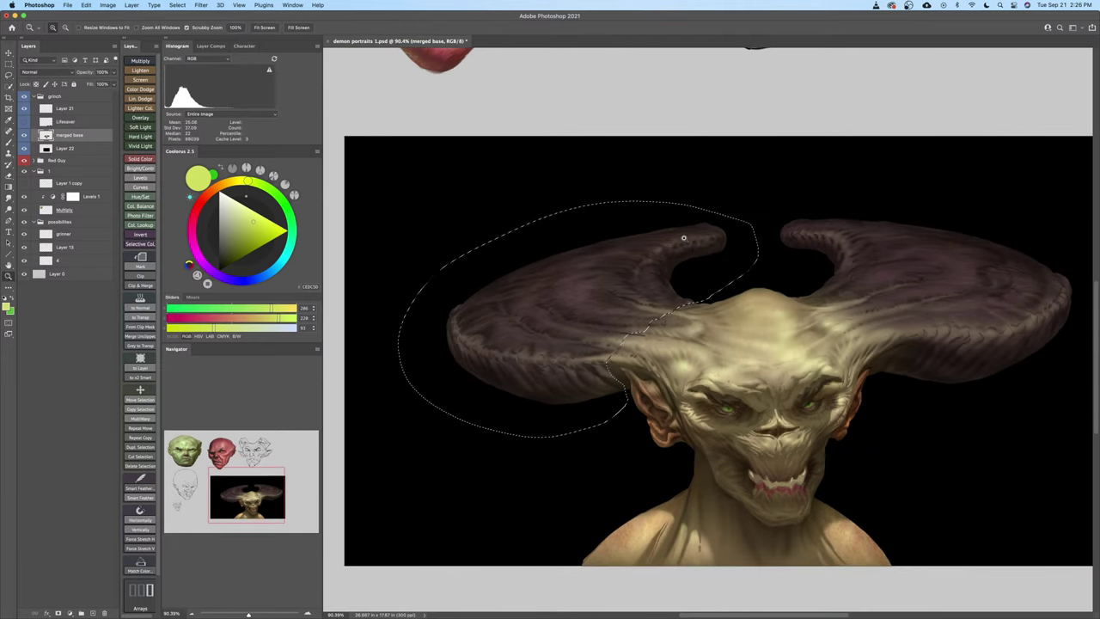
pyautogui.press('super+j')
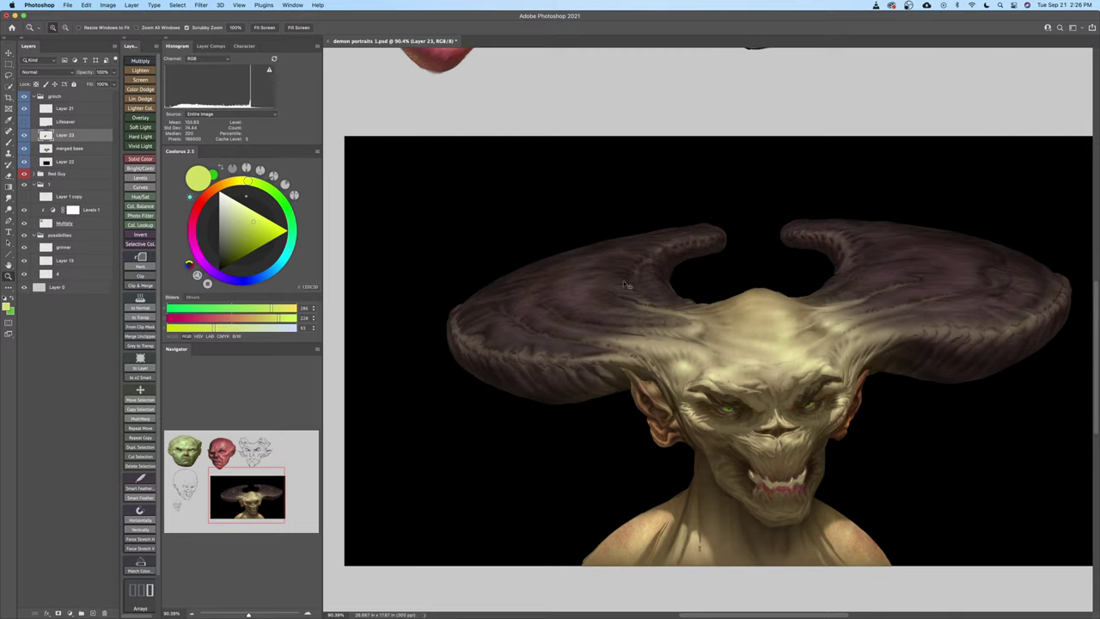
pyautogui.press('super+t')
pyautogui.moveTo(587, 314); pyautogui.dragTo(678, 326)
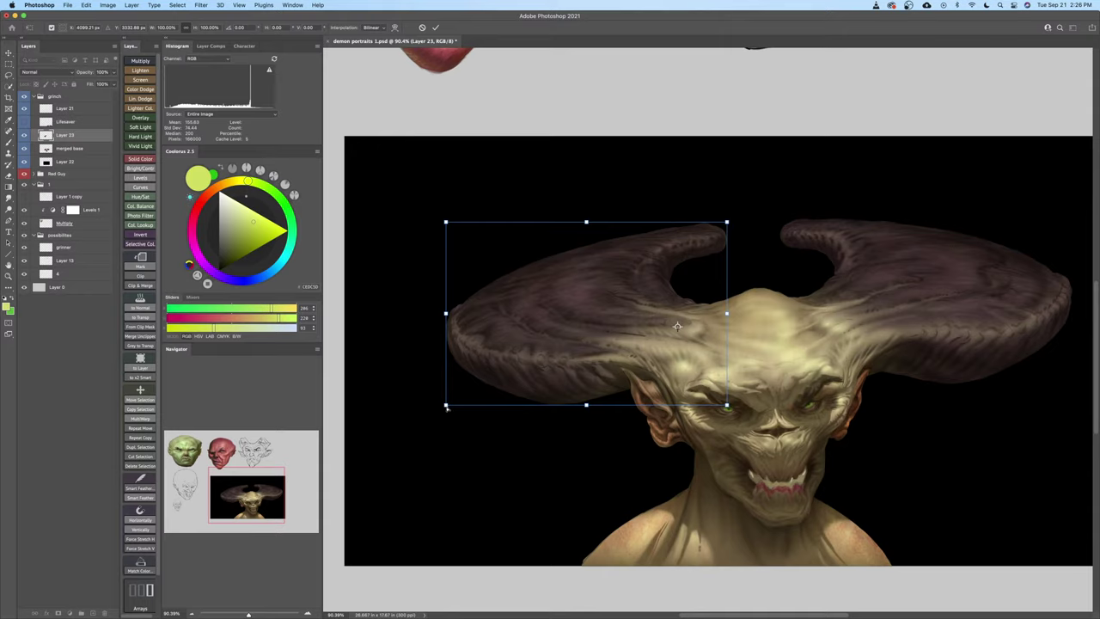
pyautogui.moveTo(446, 406); pyautogui.dragTo(420, 422)
pyautogui.press('super+z')
pyautogui.press('Escape')
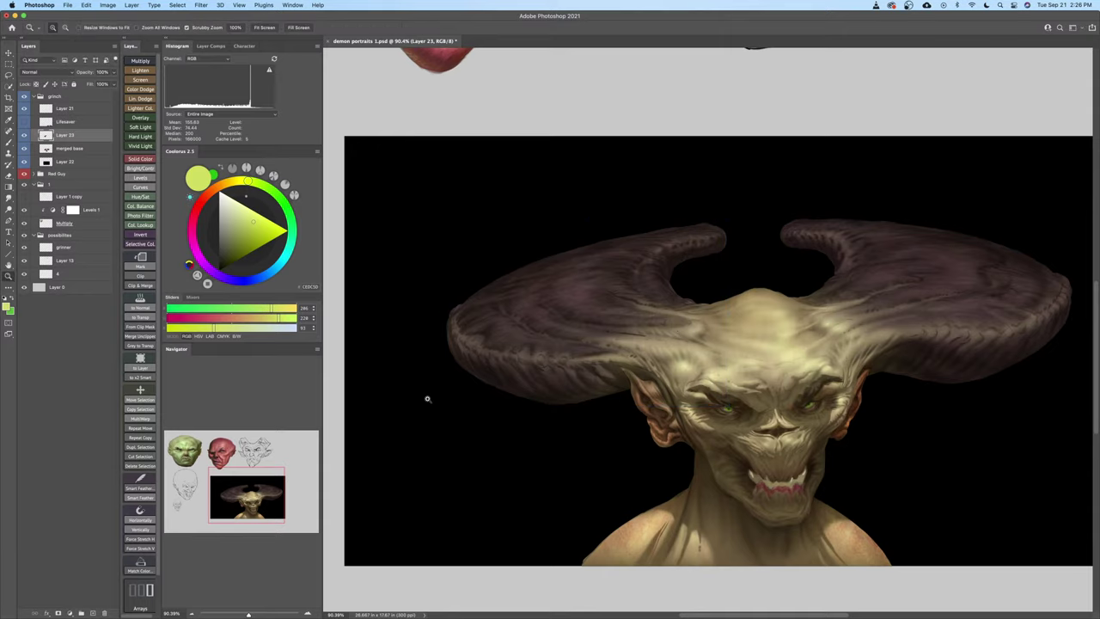
# Restore the last selection around the left horn and try to enlarge the horn to about 111% width and 105% height
pyautogui.press('super+shift+d')
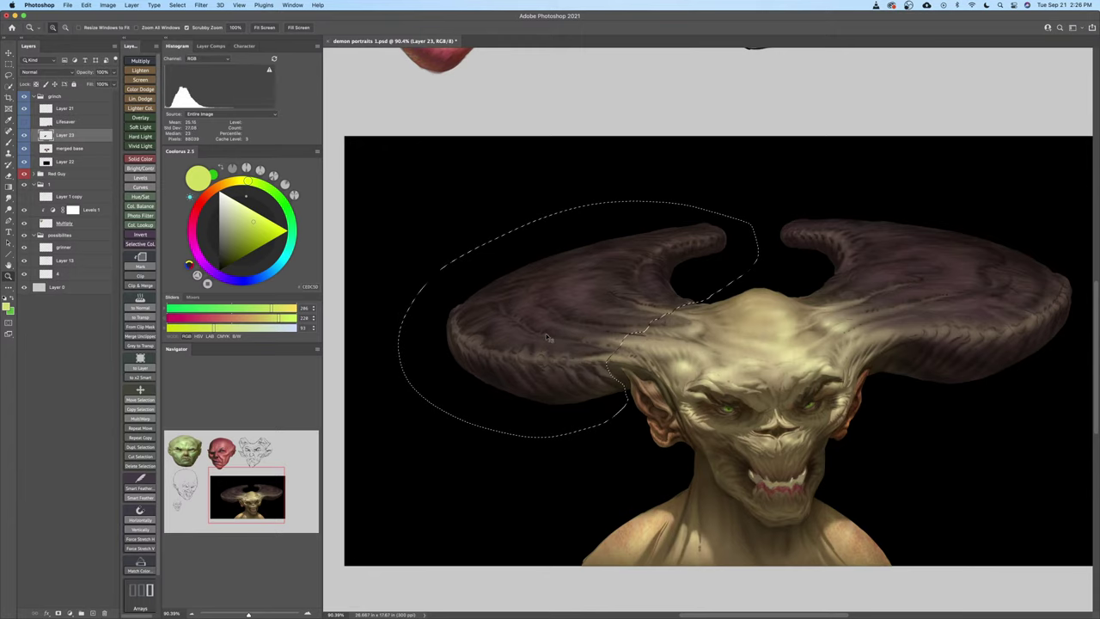
pyautogui.press('super+t')
pyautogui.moveTo(395, 439); pyautogui.dragTo(378, 451)
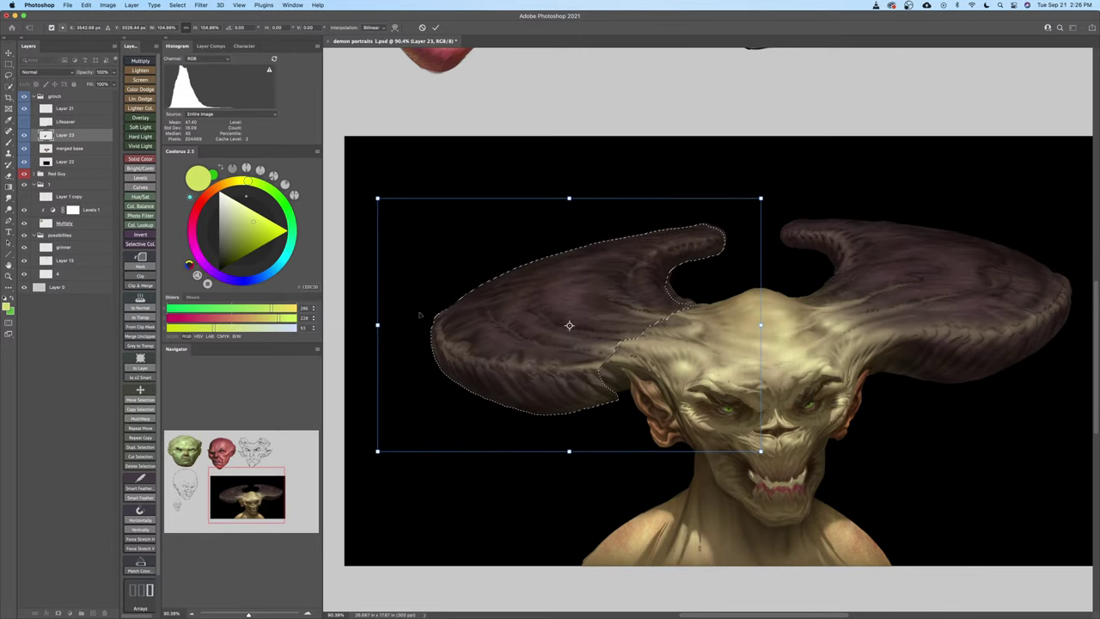
pyautogui.moveTo(376, 325); pyautogui.dragTo(356, 325)
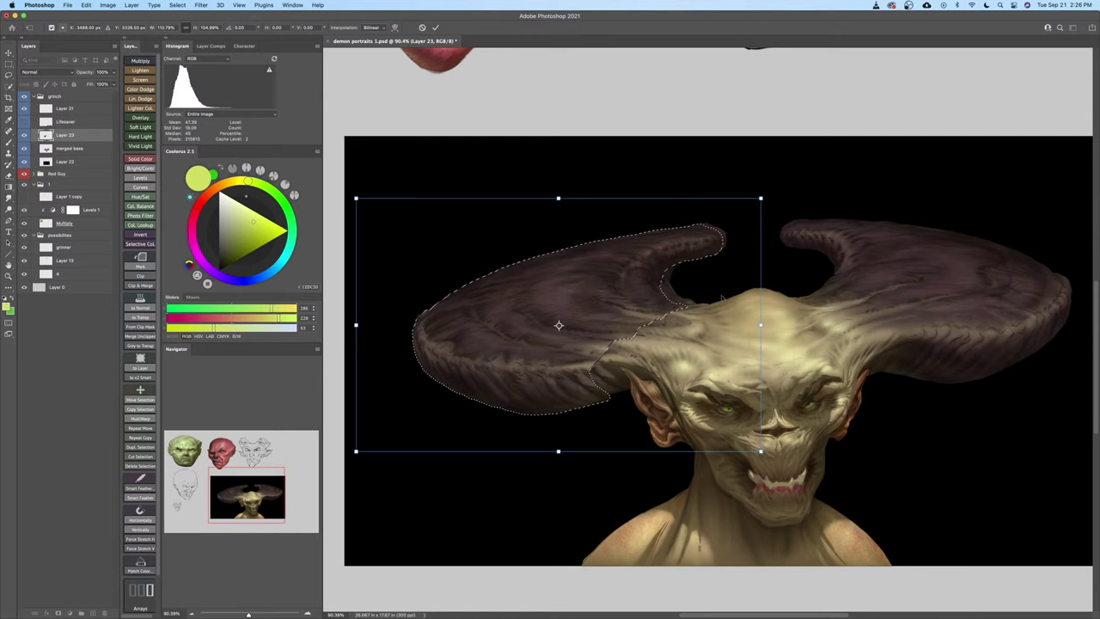
pyautogui.press('Escape')
# Enlarge the left horn on Layer 23 from its base to about 107.5% width and 101% height, skew it about 5° horizontally, and deselect it
pyautogui.press('super+t')
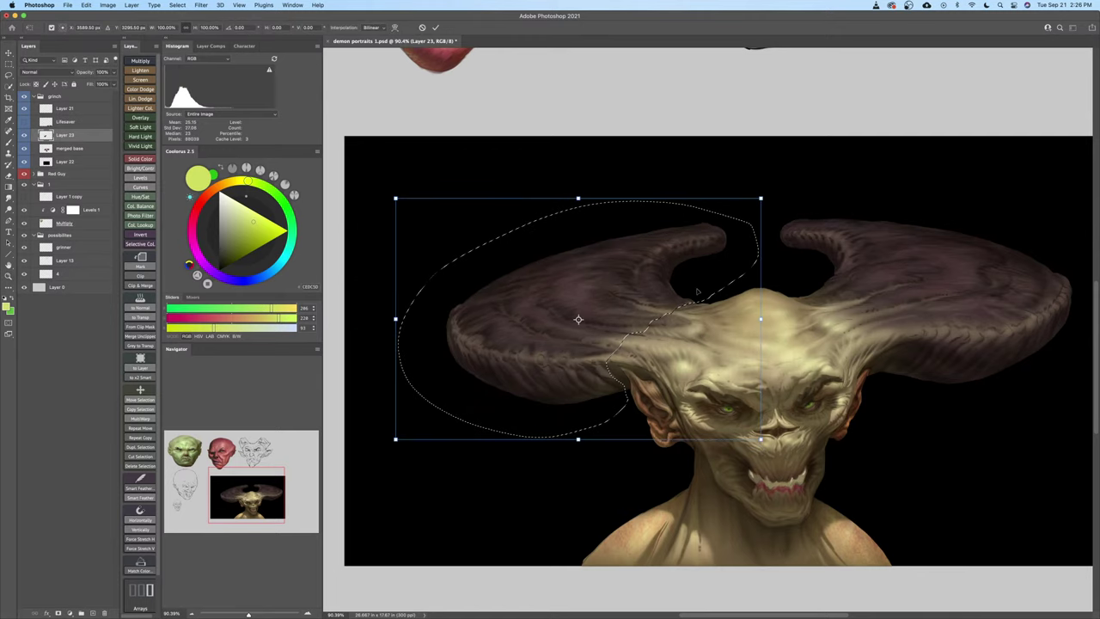
pyautogui.moveTo(579, 320); pyautogui.dragTo(647, 326)
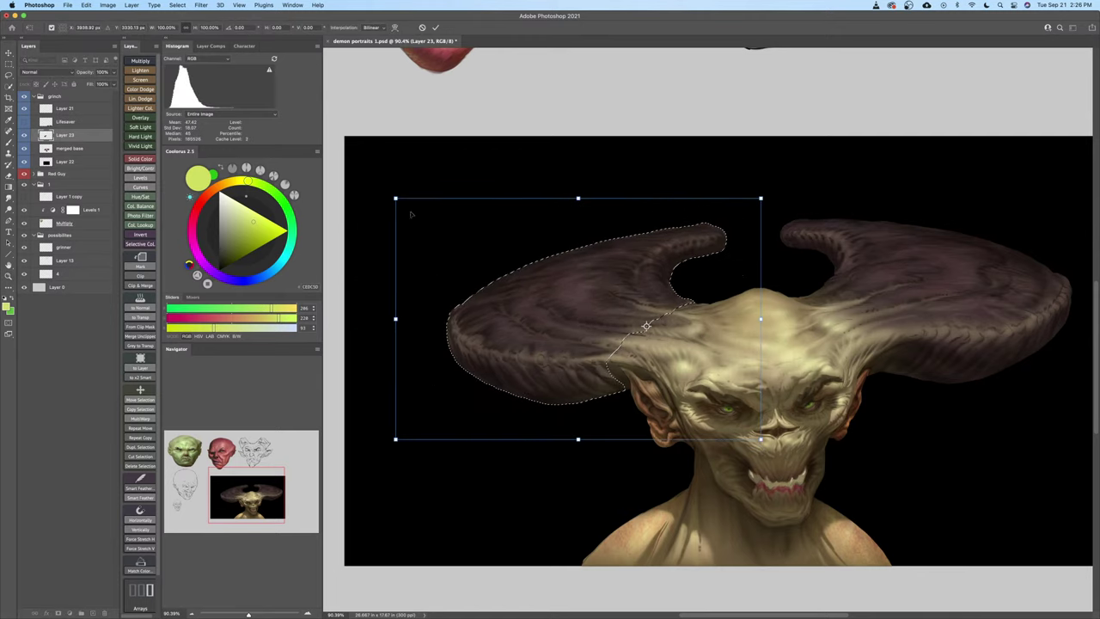
pyautogui.moveTo(396, 199); pyautogui.dragTo(386, 194)
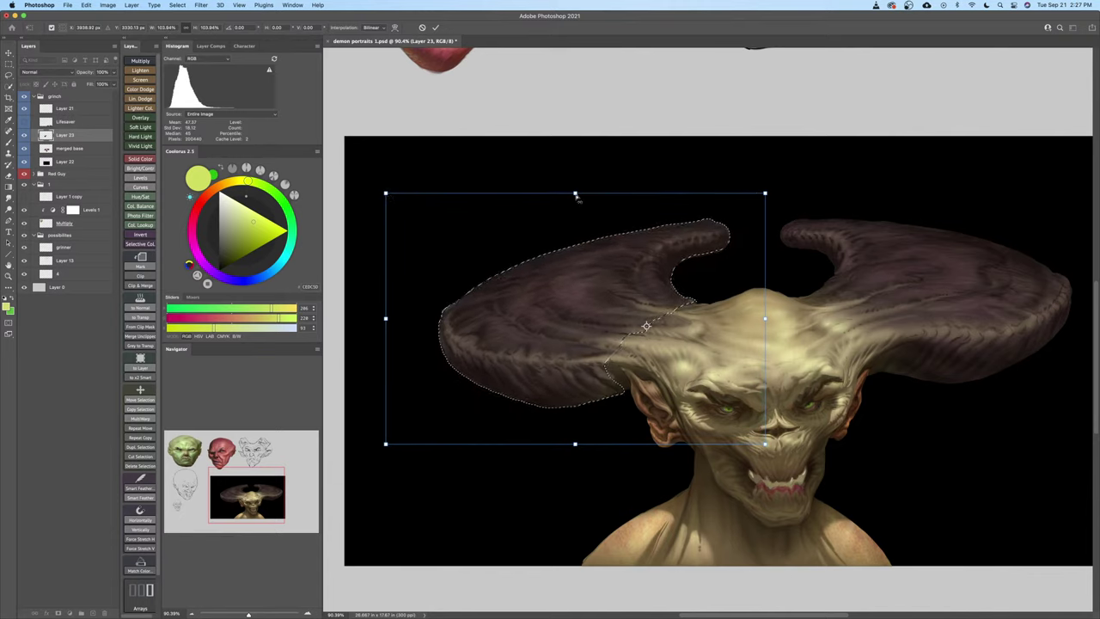
pyautogui.moveTo(576, 196); pyautogui.dragTo(553, 200)
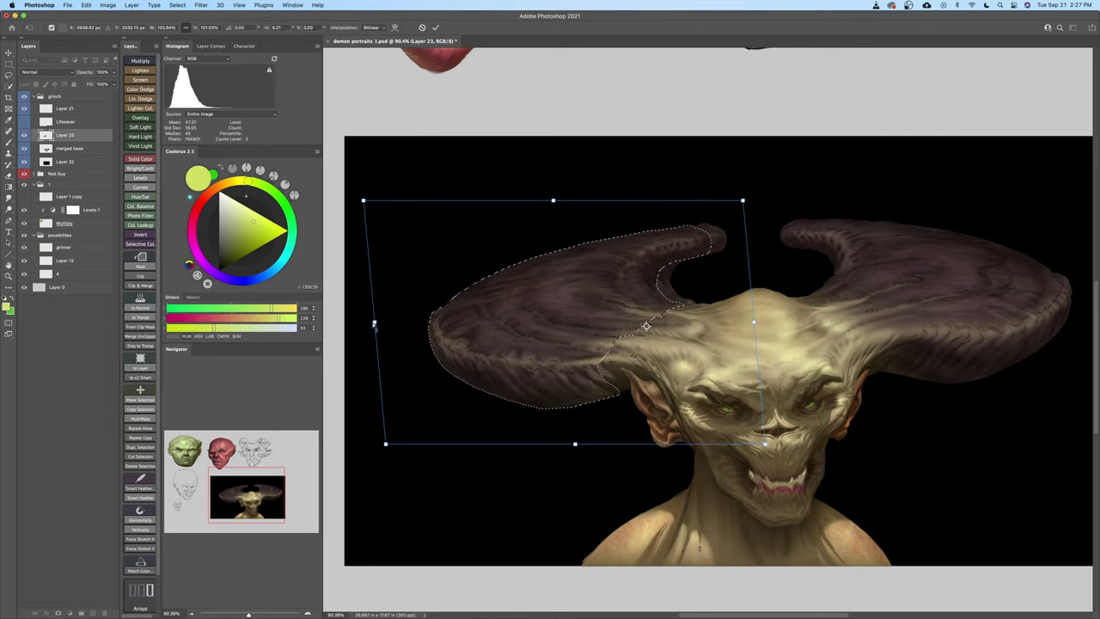
pyautogui.moveTo(372, 320); pyautogui.dragTo(369, 324)
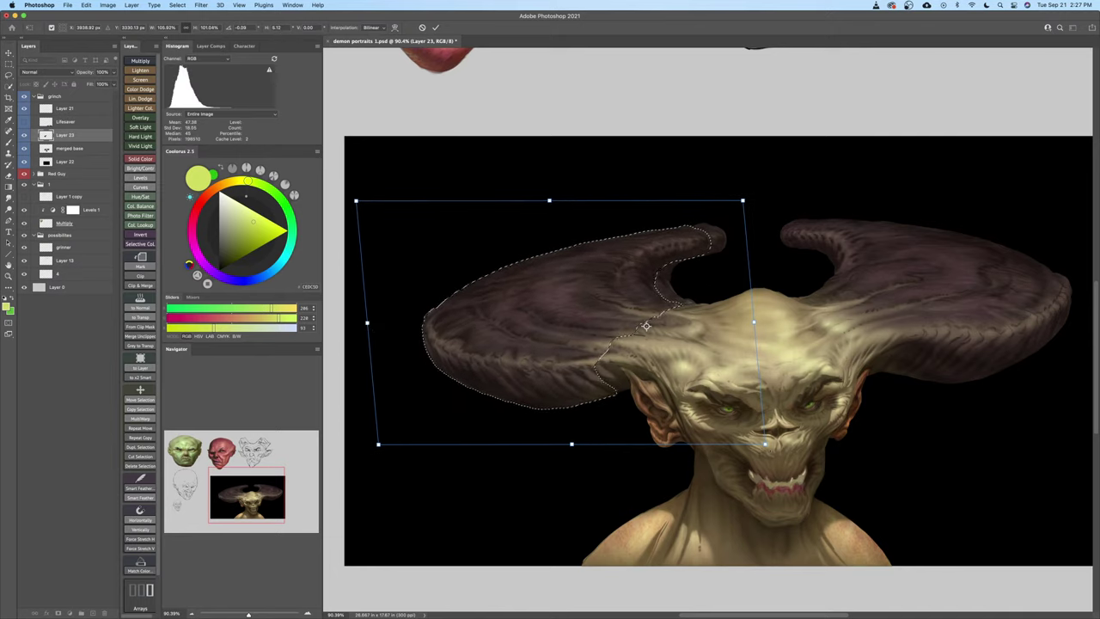
pyautogui.moveTo(765, 445); pyautogui.dragTo(769, 442)
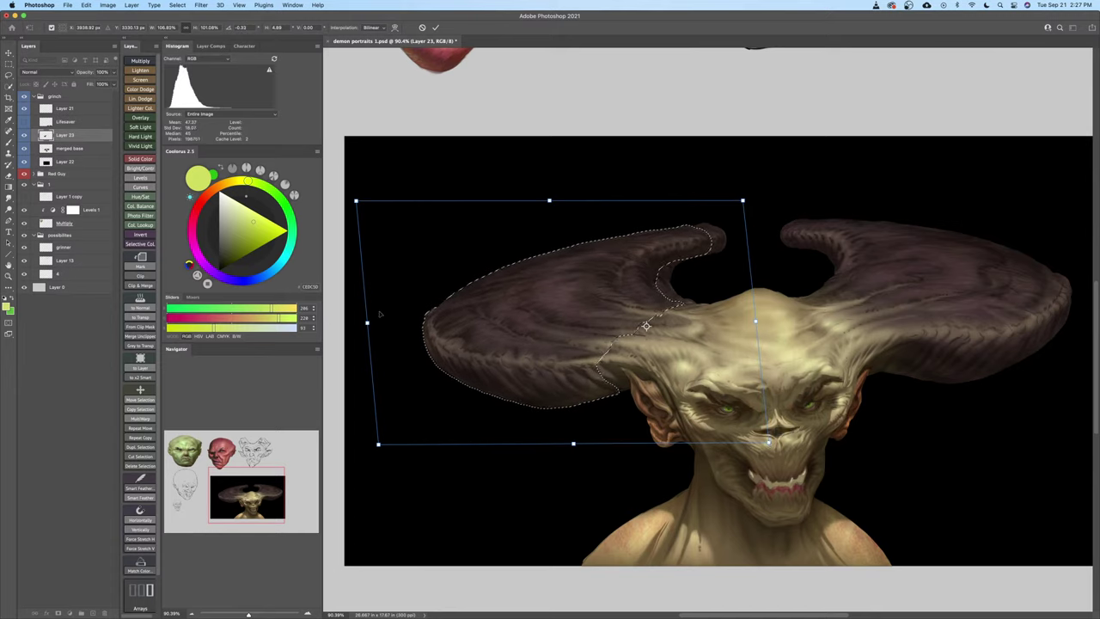
pyautogui.moveTo(368, 325); pyautogui.dragTo(365, 325)
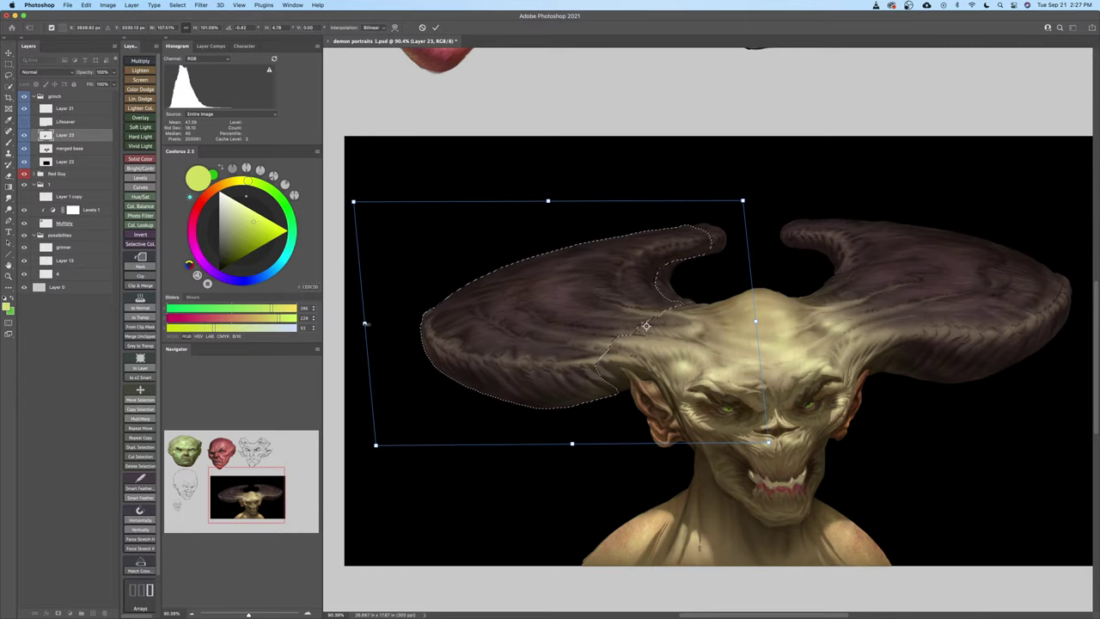
pyautogui.press('Return')
pyautogui.press('z')
pyautogui.press('super+d')
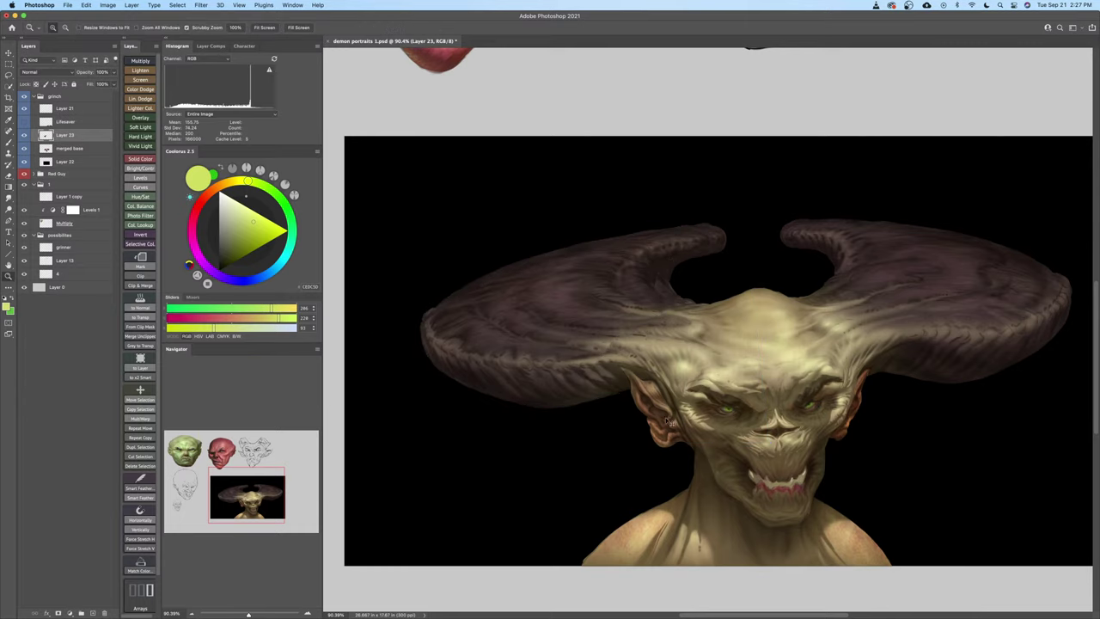
# Compare the portrait with and without the reshaped left horn by hiding and showing Layer 23 several times
pyautogui.moveTo(669, 425); pyautogui.dragTo(669, 430)
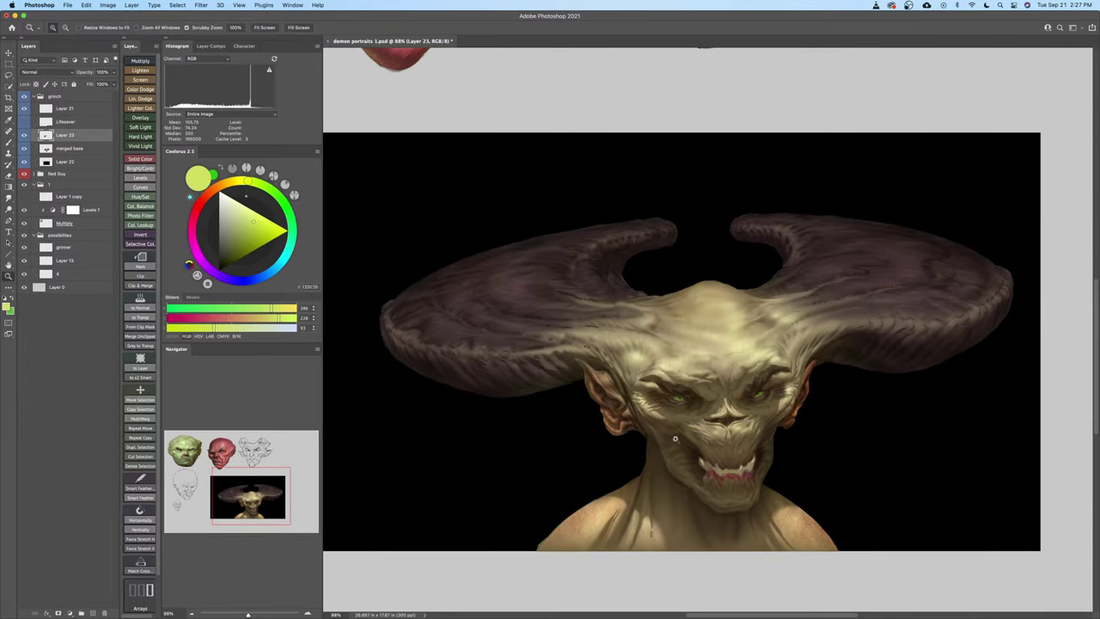
pyautogui.click(25, 136)
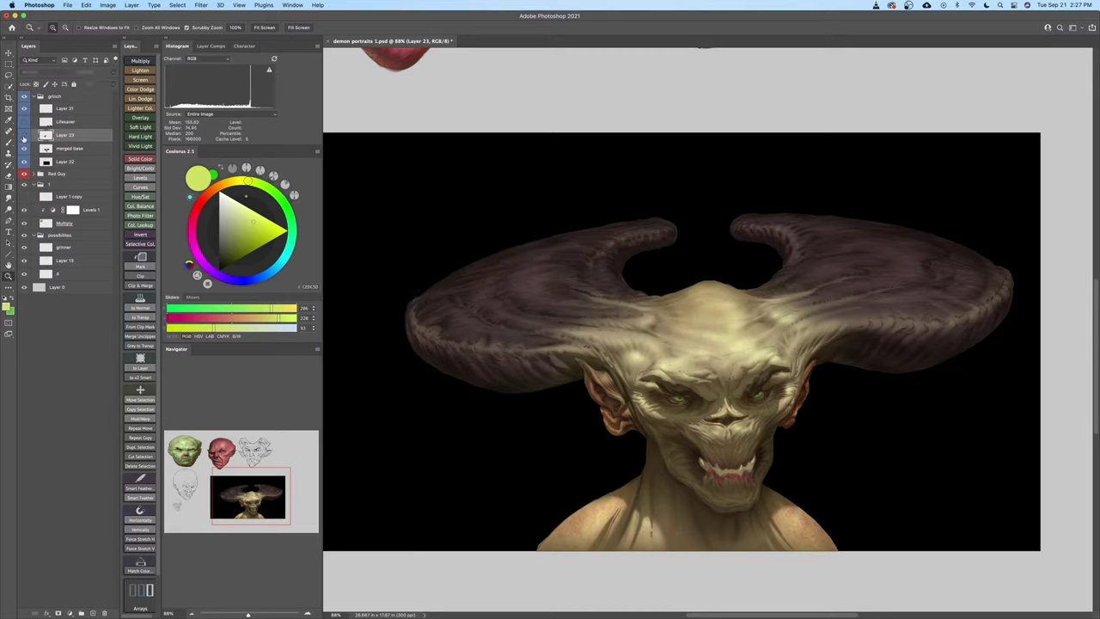
pyautogui.click(24, 136)
pyautogui.click(24, 136)
pyautogui.click(24, 136)
pyautogui.click(24, 136)
pyautogui.click(24, 136)
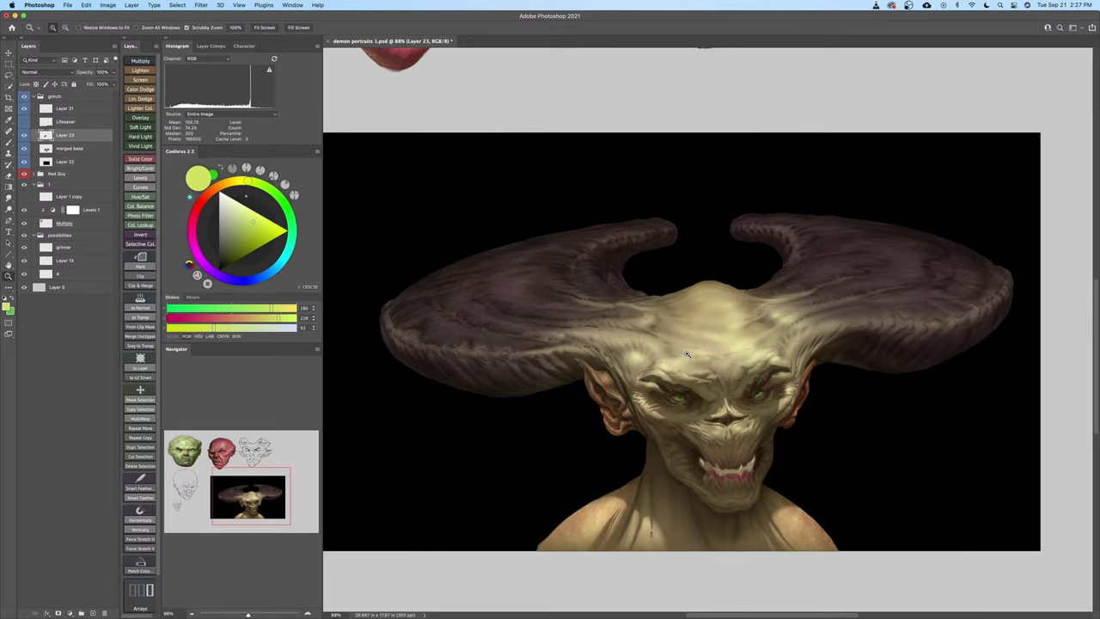
pyautogui.click(24, 136)
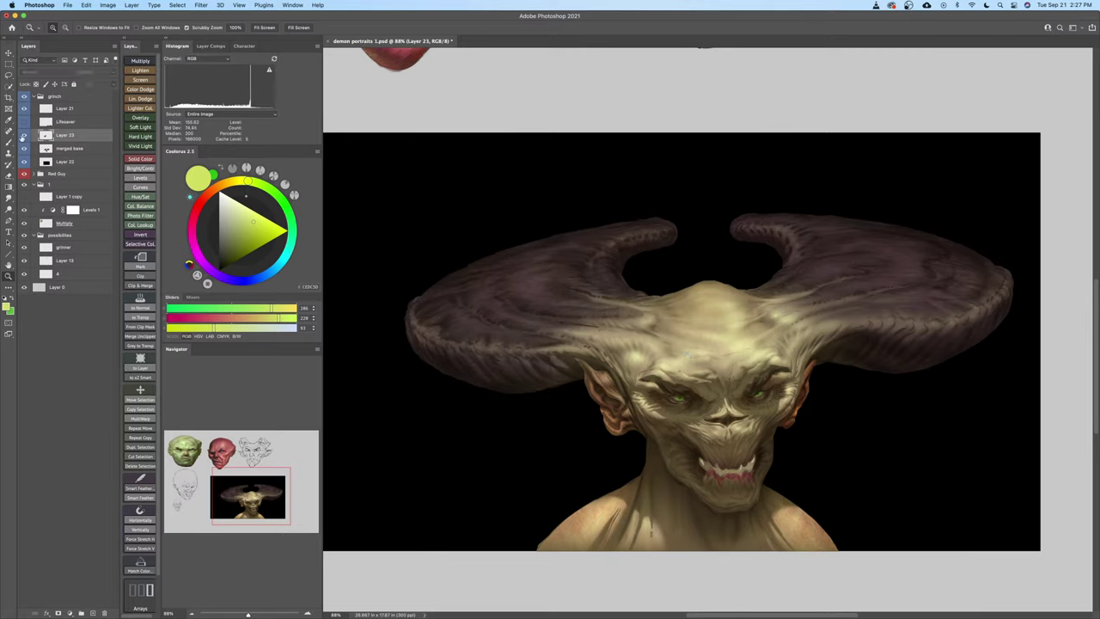
pyautogui.click(24, 137)
# Add a new layer directly above the merged base, choose the hard round Standards brush, and sample black from between the horns
pyautogui.scroll(-1, 583, 233)
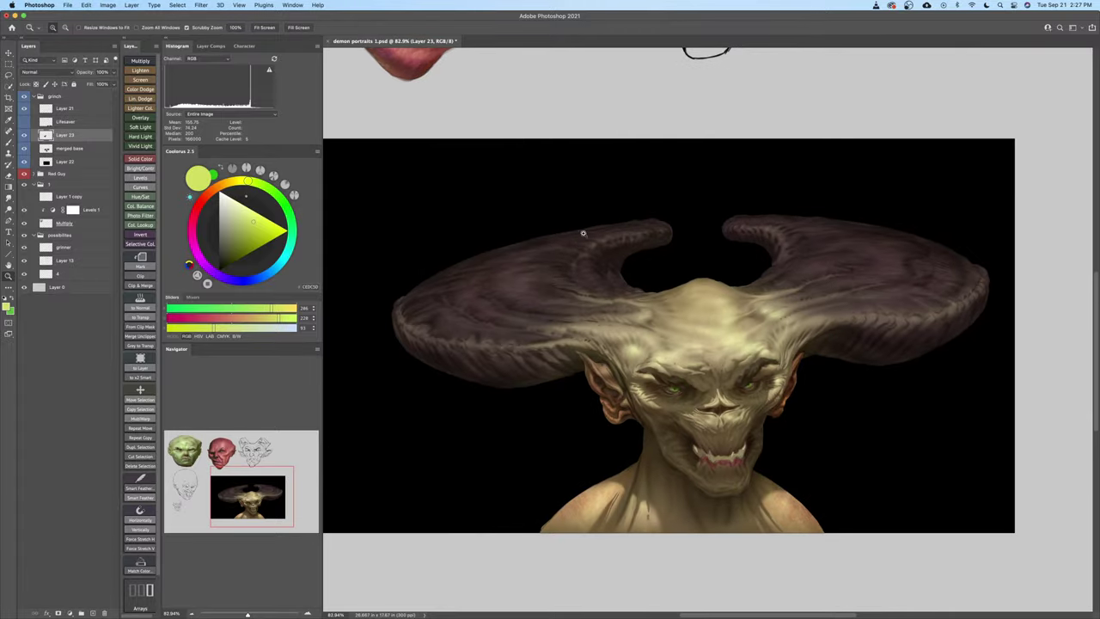
pyautogui.click(64, 149)
pyautogui.press('super+shift+alt+n')
pyautogui.press('b')
pyautogui.rightClick(545, 262)
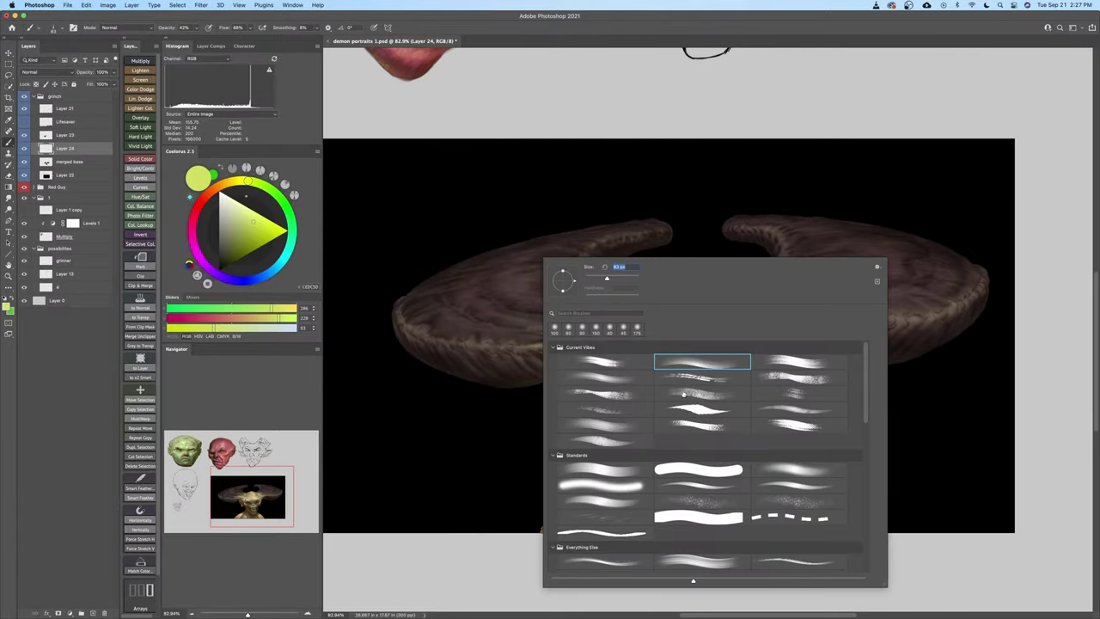
pyautogui.doubleClick(687, 477)
pyautogui.keyDown('alt'); pyautogui.click(676, 258); pyautogui.keyUp('alt')
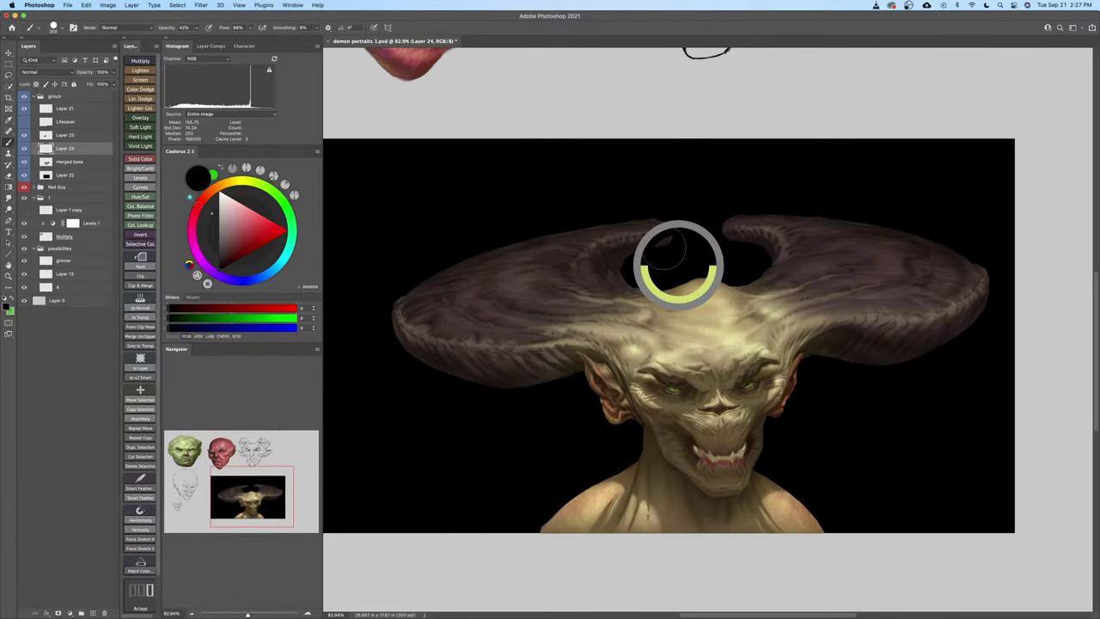
# With the hard round brush at 100% opacity and flow, paint black over the old horn's exposed tip and inner edge, undoing the stray stroke across its base
pyautogui.rightClick(640, 219)
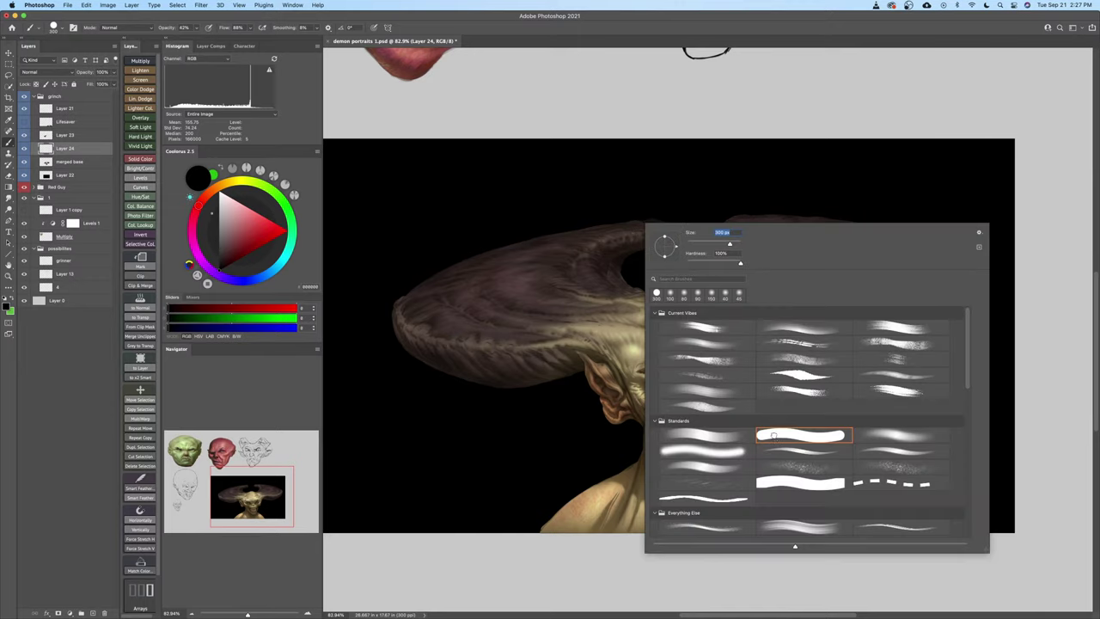
pyautogui.doubleClick(774, 436)
pyautogui.moveTo(168, 28); pyautogui.dragTo(263, 31)
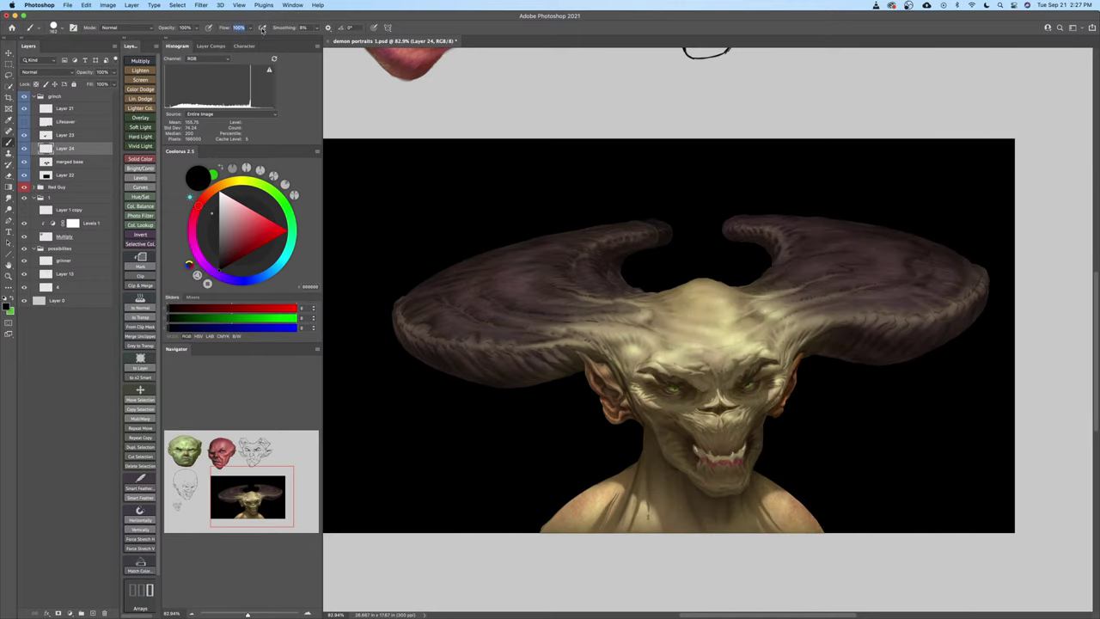
pyautogui.moveTo(658, 238)
pyautogui.mouseDown()
pyautogui.moveTo(594, 257)
pyautogui.moveTo(638, 268)
pyautogui.mouseUp()
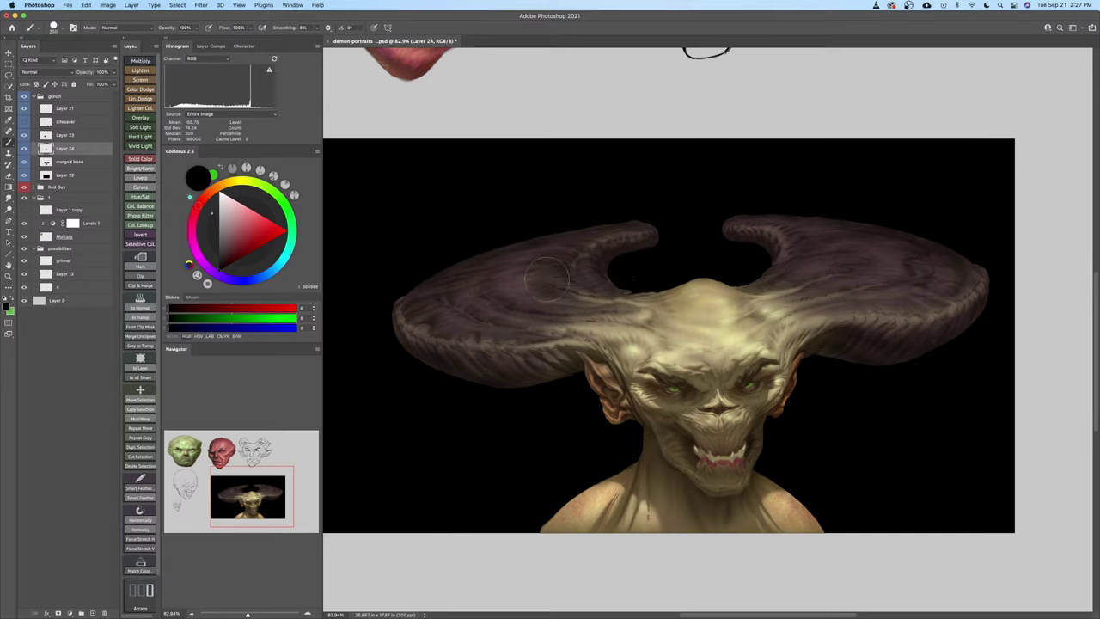
pyautogui.moveTo(555, 363); pyautogui.dragTo(638, 294)
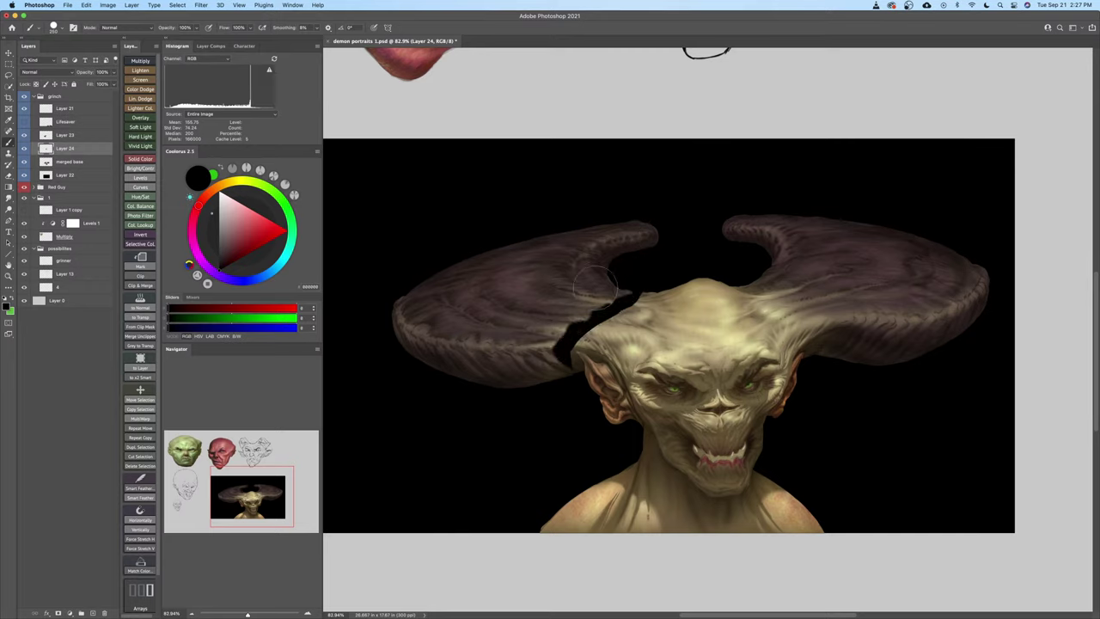
pyautogui.press('super+z')
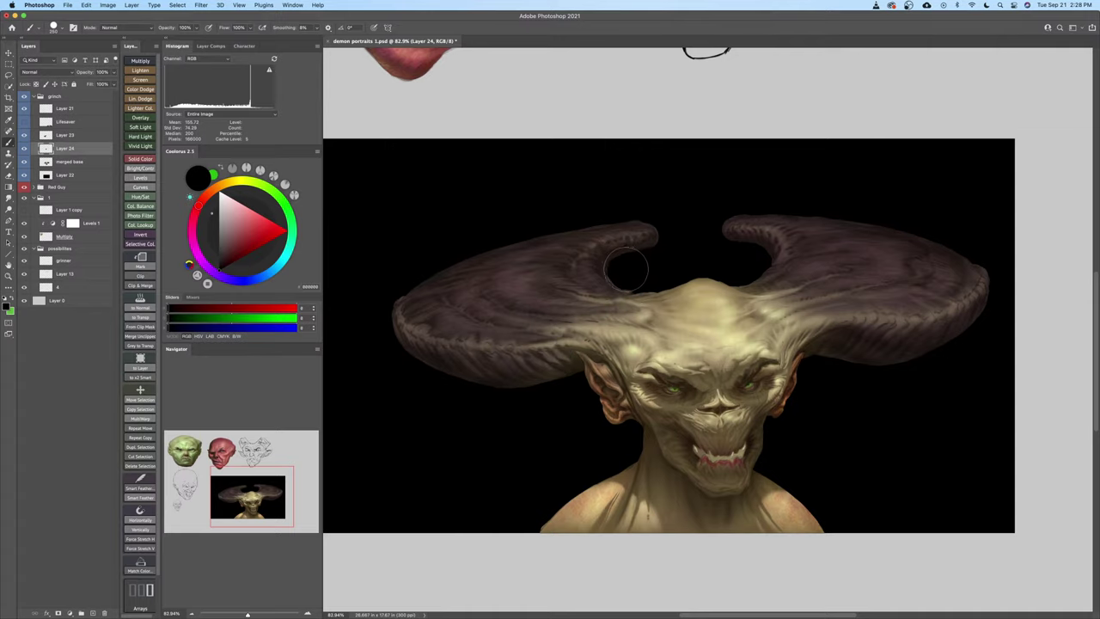
# Flip the entire canvas horizontally to check the portrait's symmetry in mirror view
pyautogui.press('z')
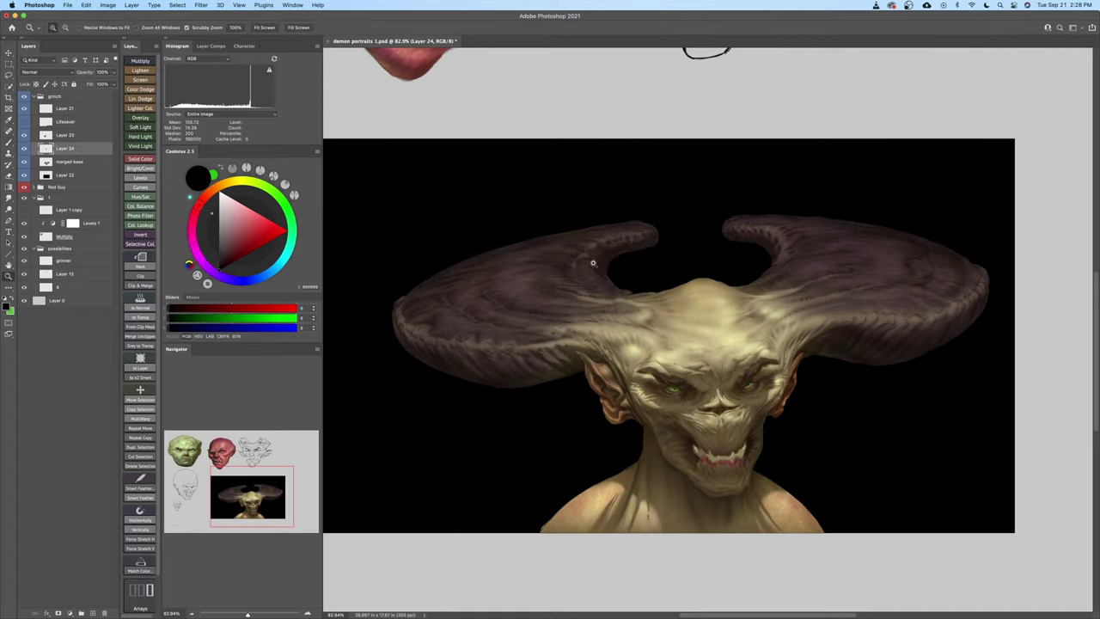
pyautogui.keyDown('alt'); pyautogui.click(593, 263); pyautogui.keyUp('alt')
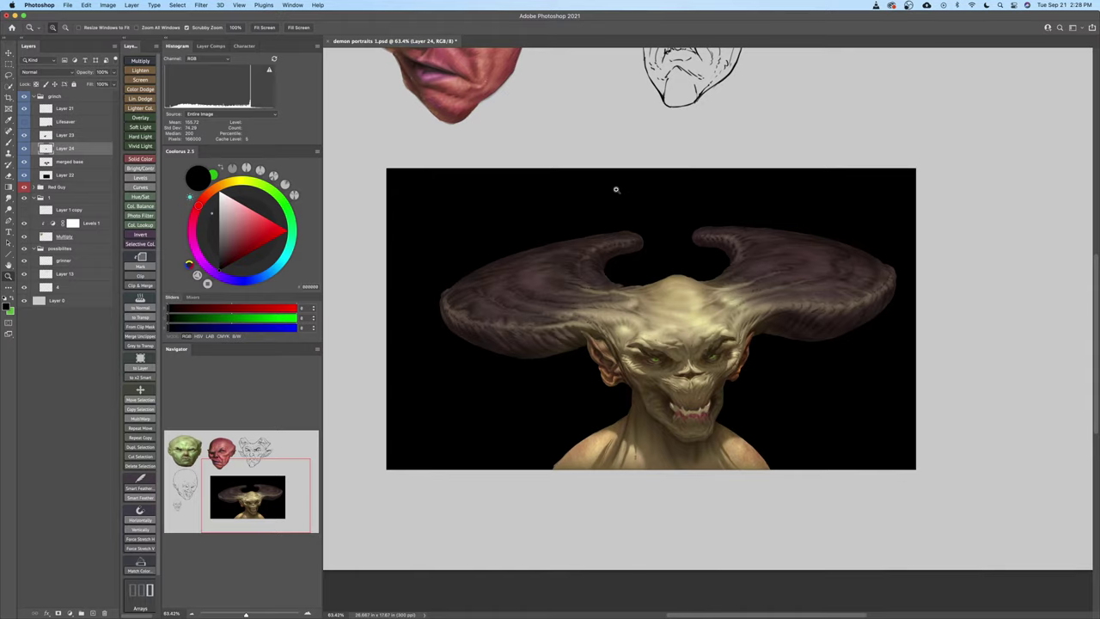
pyautogui.click(108, 4)
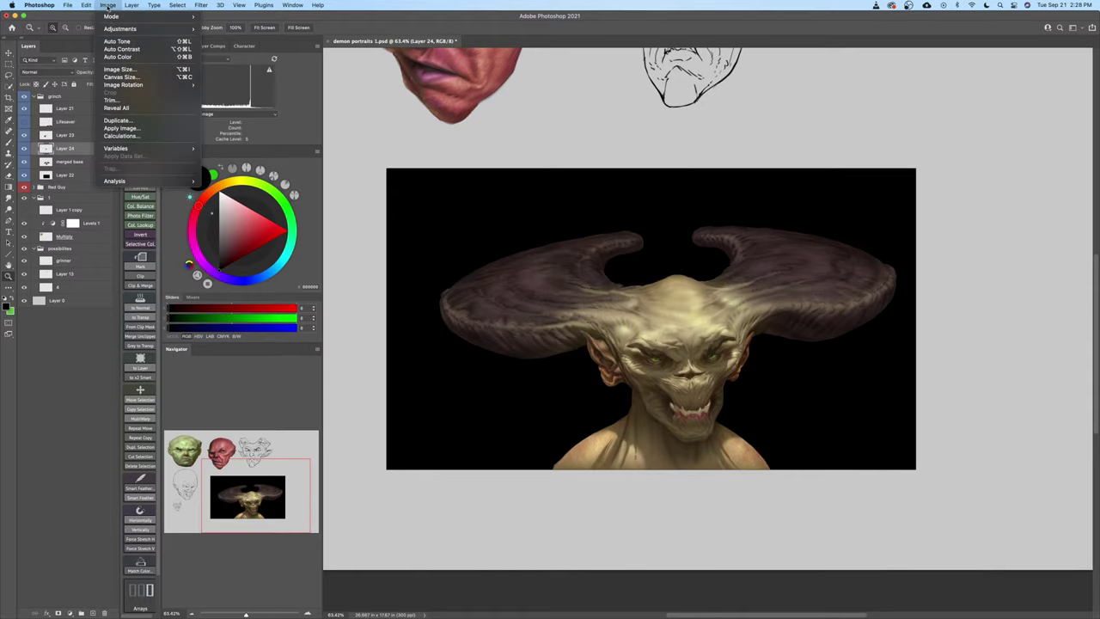
pyautogui.moveTo(129, 85)
pyautogui.click(217, 118)
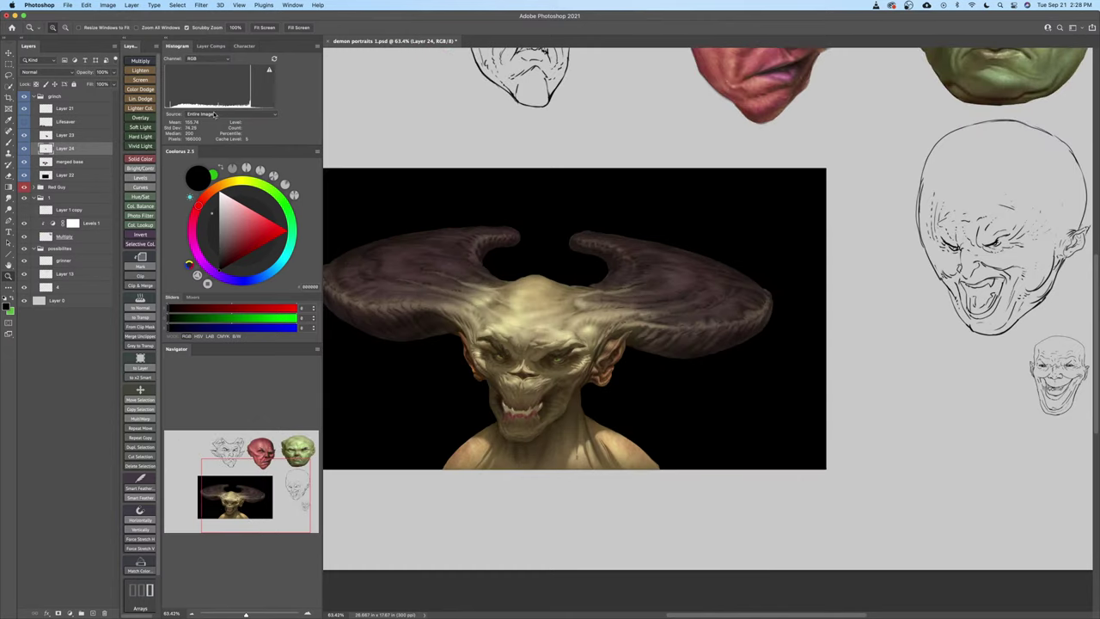
pyautogui.moveTo(452, 157); pyautogui.dragTo(504, 162)
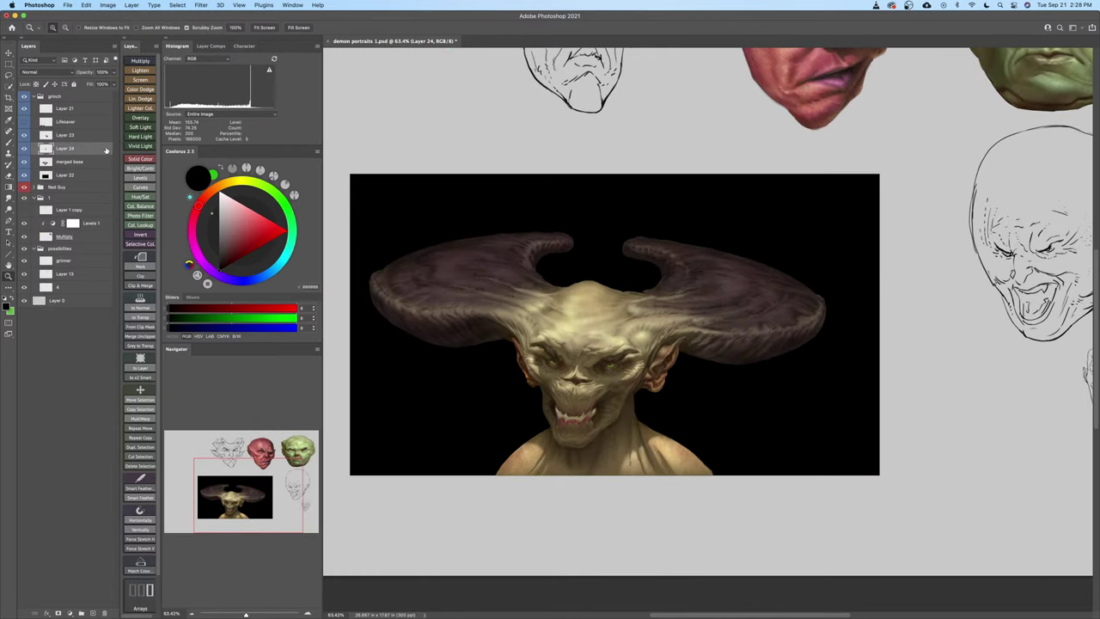
# Compare the original and reshaped horns by toggling Layers 23 and 24, leaving both visible and Layer 23 selected
pyautogui.click(24, 147)
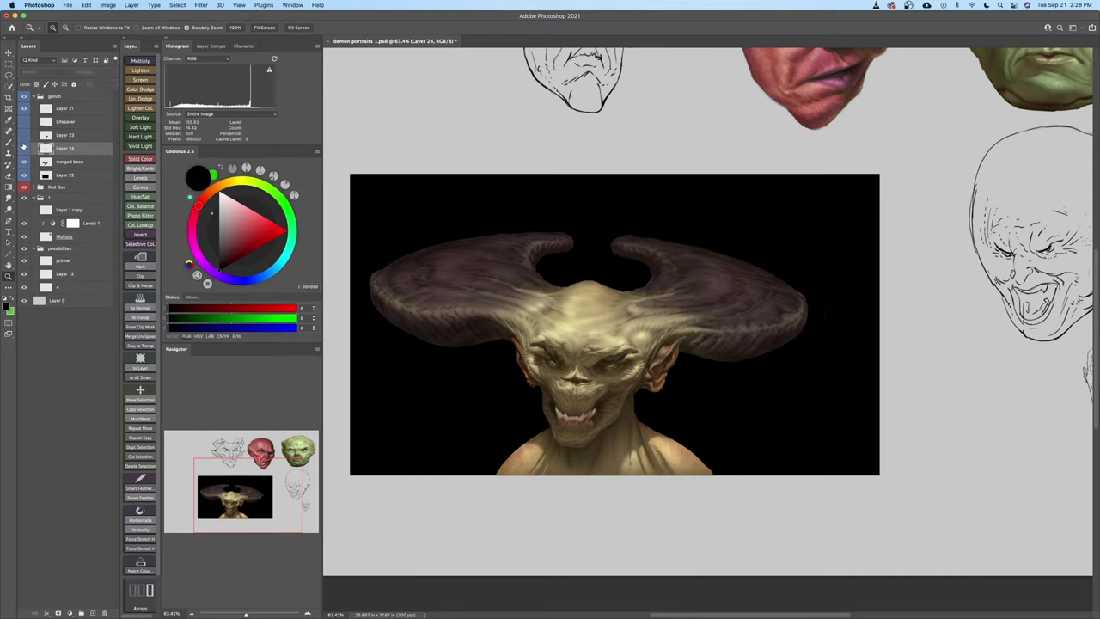
pyautogui.click(24, 148)
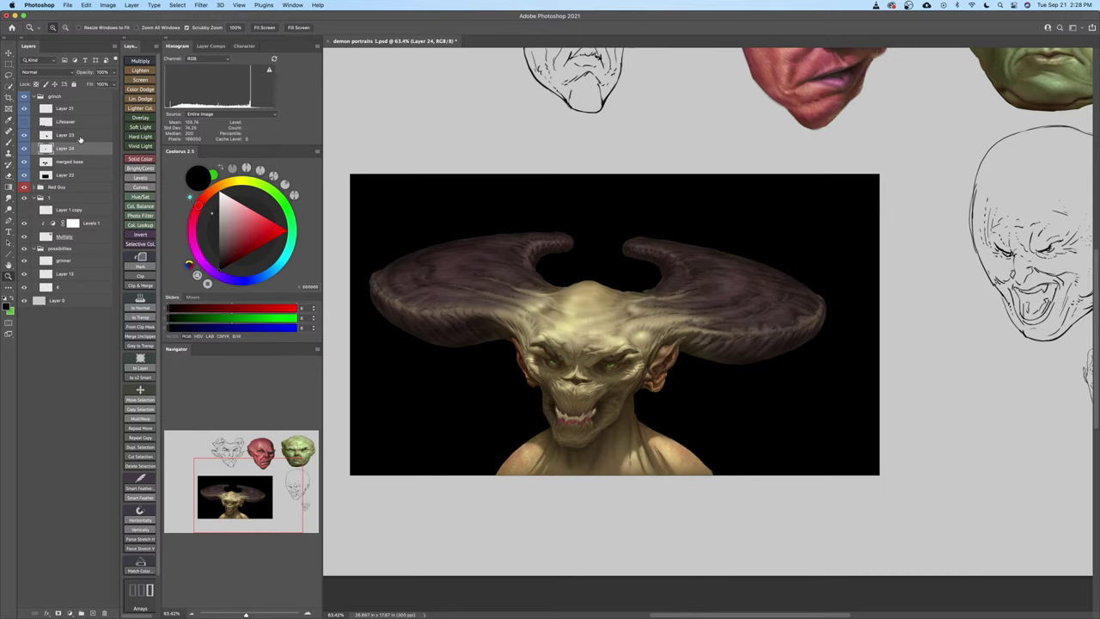
pyautogui.click(81, 139)
pyautogui.click(24, 136)
pyautogui.click(24, 136)
# Transform the horn on Layer 23 with the pivot at its base, enlarging it outward and distorting its outer end downward
pyautogui.press('super+t')
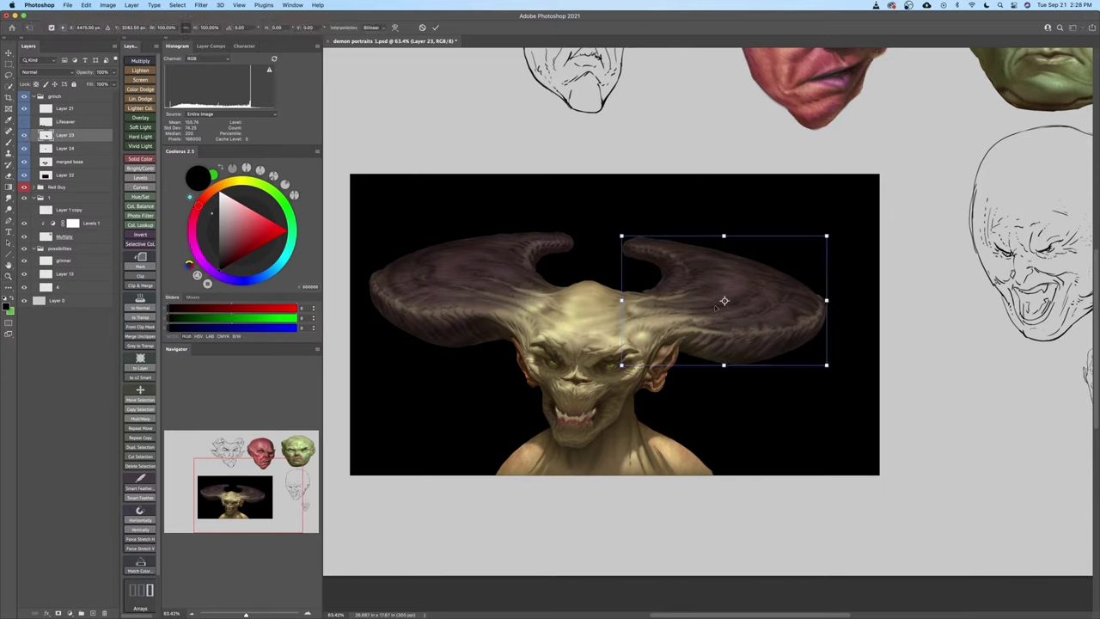
pyautogui.moveTo(716, 307); pyautogui.dragTo(665, 323)
pyautogui.moveTo(826, 365); pyautogui.dragTo(848, 397)
pyautogui.moveTo(834, 319); pyautogui.dragTo(865, 300)
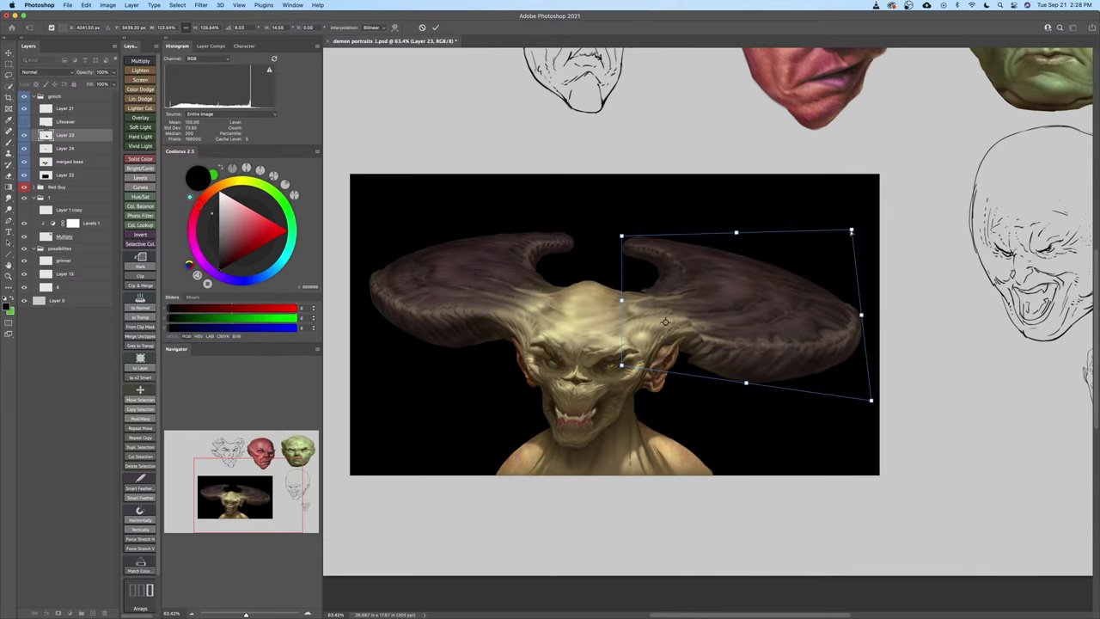
pyautogui.moveTo(852, 232); pyautogui.dragTo(854, 223)
pyautogui.moveTo(861, 309); pyautogui.dragTo(854, 310)
pyautogui.press('Return')
pyautogui.press('z')
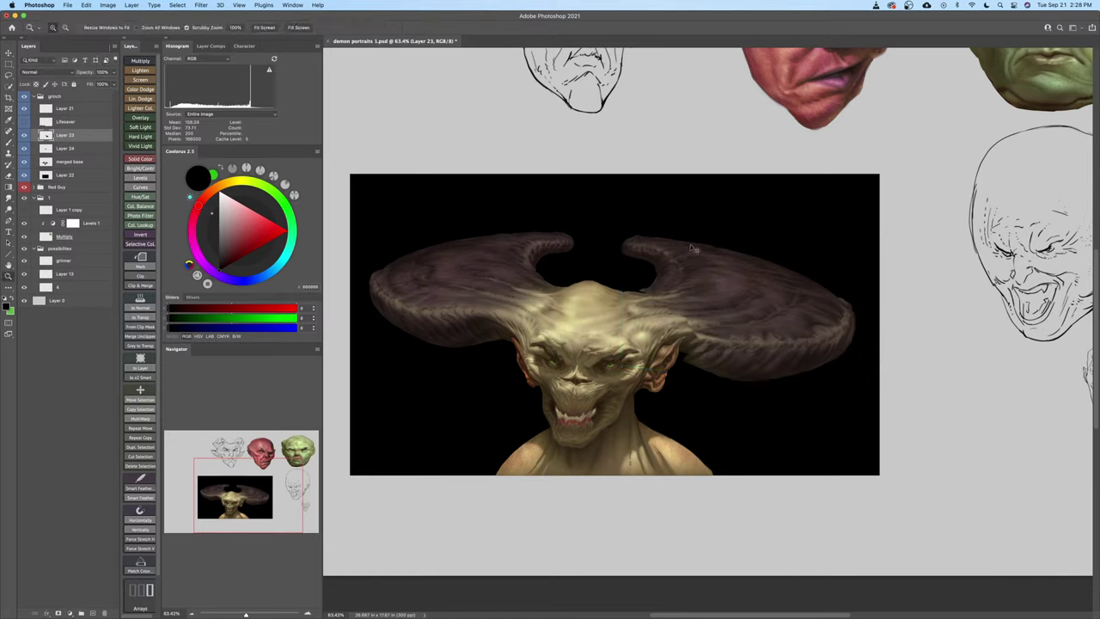
# Skew the reshaped horn horizontally by about -12° and slightly reduce its height, shifting its tip outward
pyautogui.hotkey('ctrl', 't')
pyautogui.moveTo(739, 235); pyautogui.dragTo(763, 240)
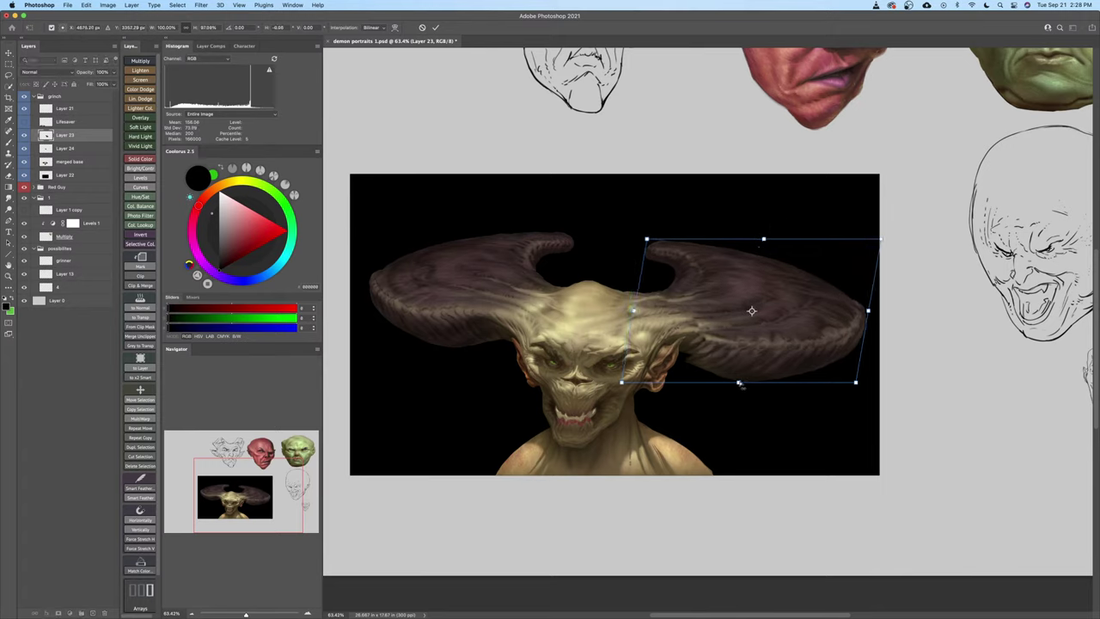
pyautogui.moveTo(740, 383); pyautogui.dragTo(731, 381)
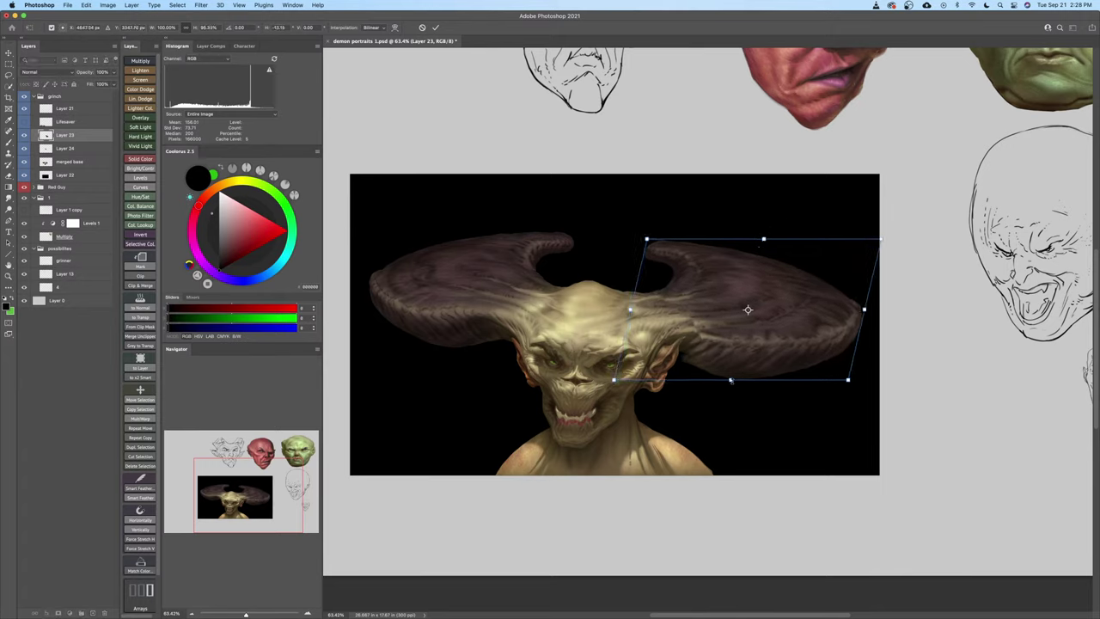
pyautogui.press('Return')
pyautogui.press('z')
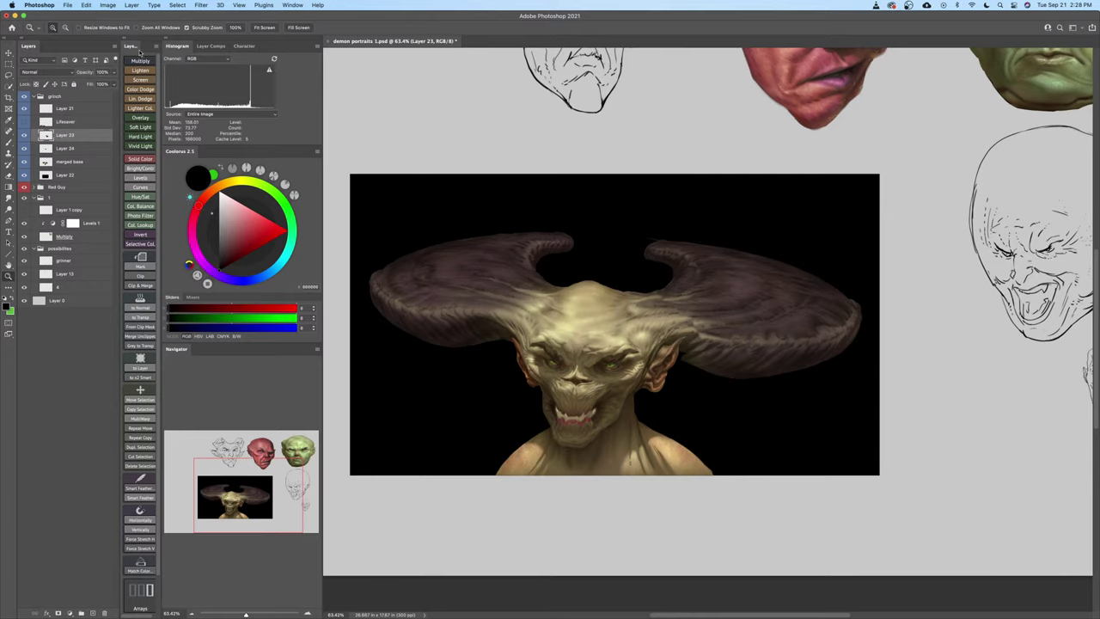
# Flip the entire canvas horizontally back to its original orientation
pyautogui.click(112, 7)
pyautogui.moveTo(129, 86)
pyautogui.click(228, 122)
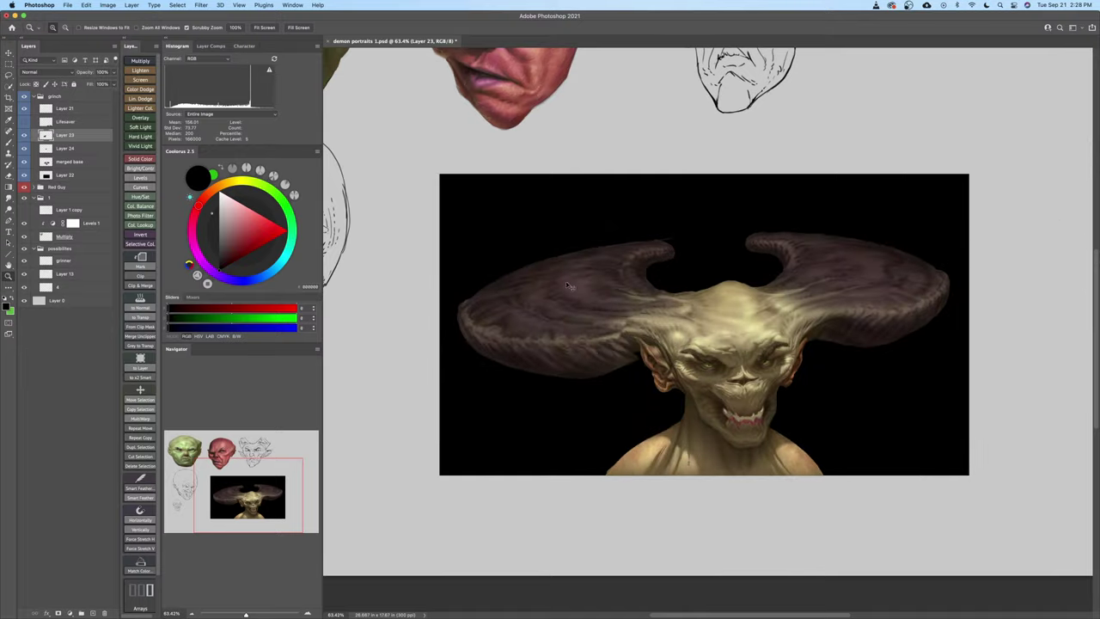
# Transform the horn on Layer 23 with the pivot at its base, slightly reducing its height and pulling its outer upper corner inward
pyautogui.press('super+t')
pyautogui.moveTo(588, 320); pyautogui.dragTo(642, 326)
pyautogui.press('super+z')
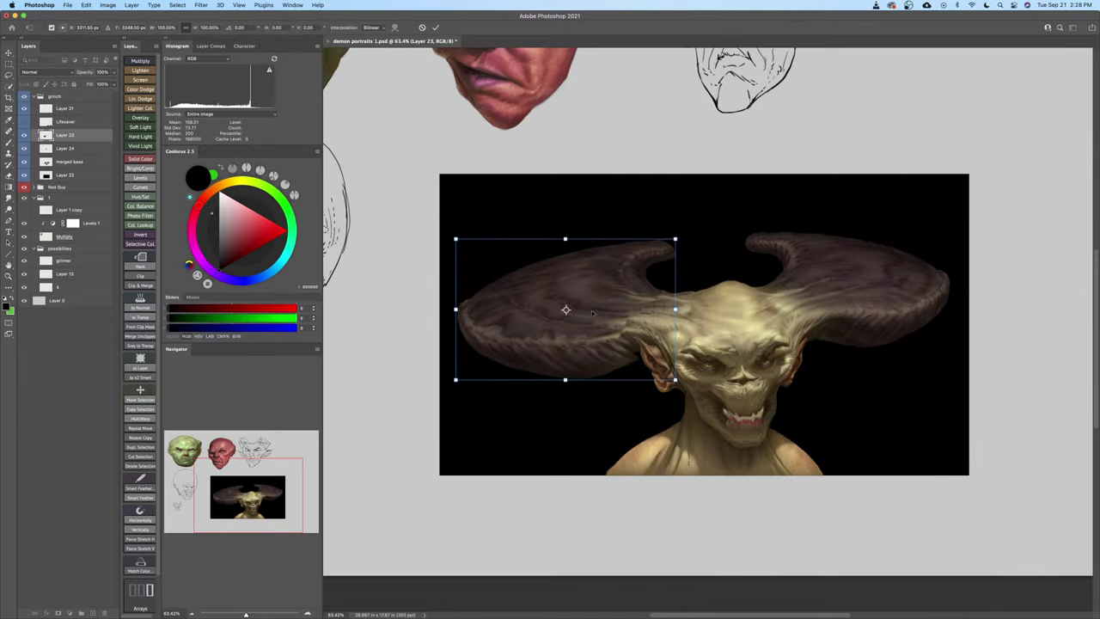
pyautogui.moveTo(566, 310); pyautogui.dragTo(641, 314)
pyautogui.moveTo(564, 379); pyautogui.dragTo(565, 374)
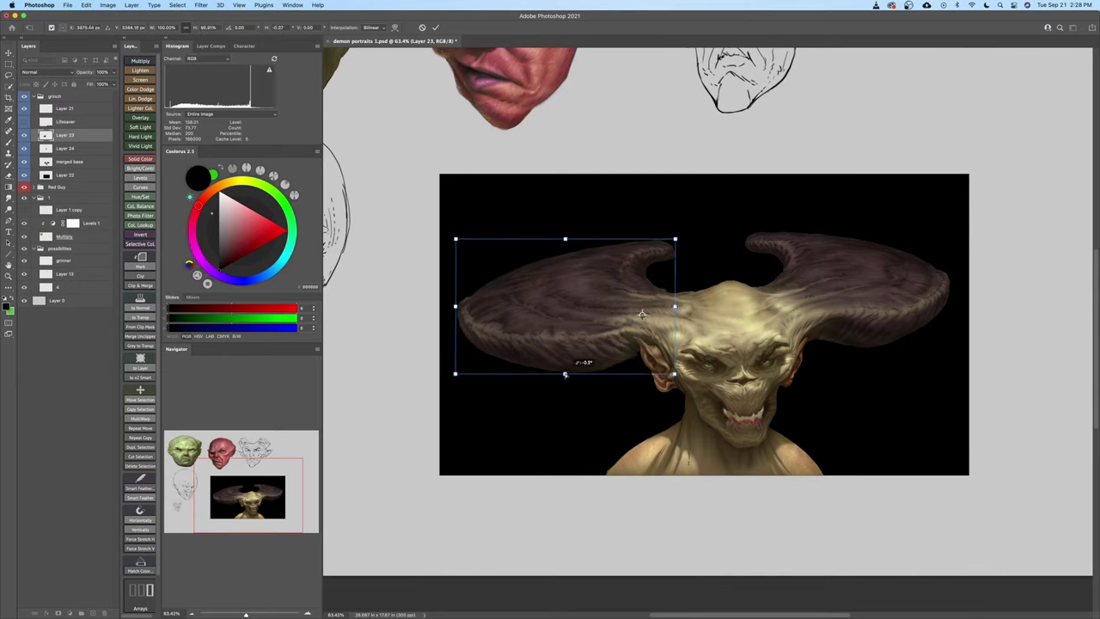
pyautogui.moveTo(455, 239); pyautogui.dragTo(461, 242)
pyautogui.press('Return')
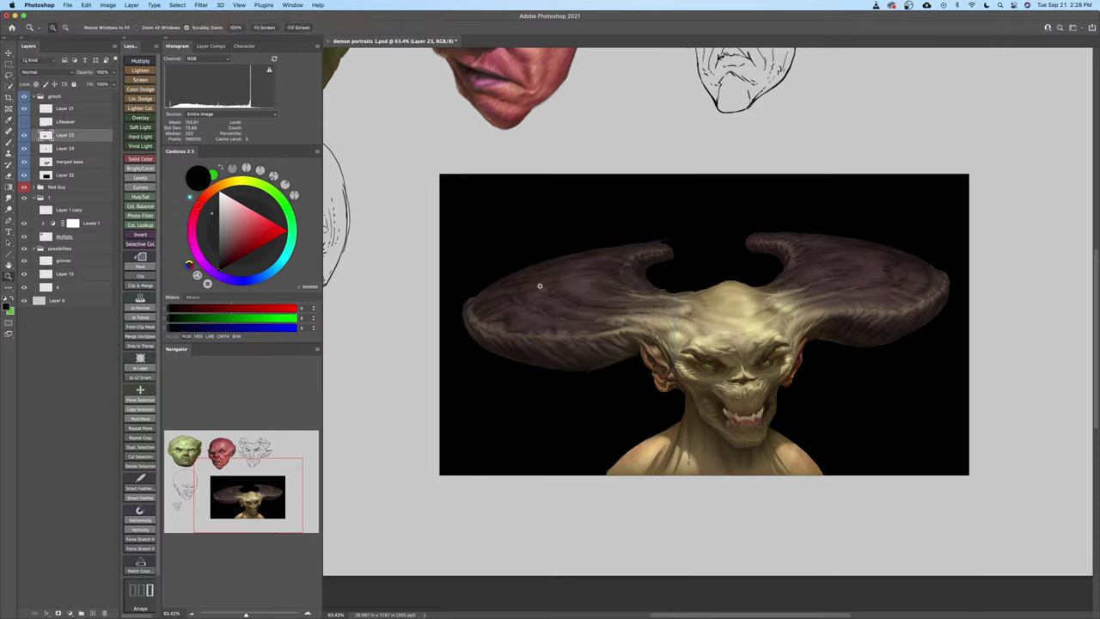
# Check the balance of both horns in a mirrored view by flipping the whole canvas horizontally and back
pyautogui.click(108, 5)
pyautogui.moveTo(167, 86)
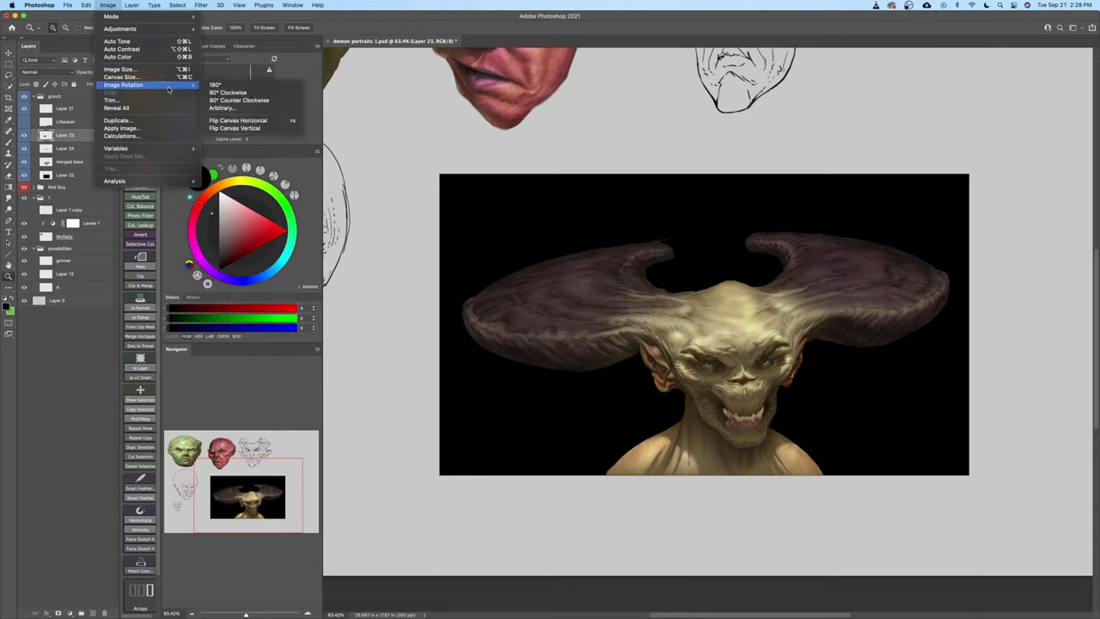
pyautogui.click(222, 119)
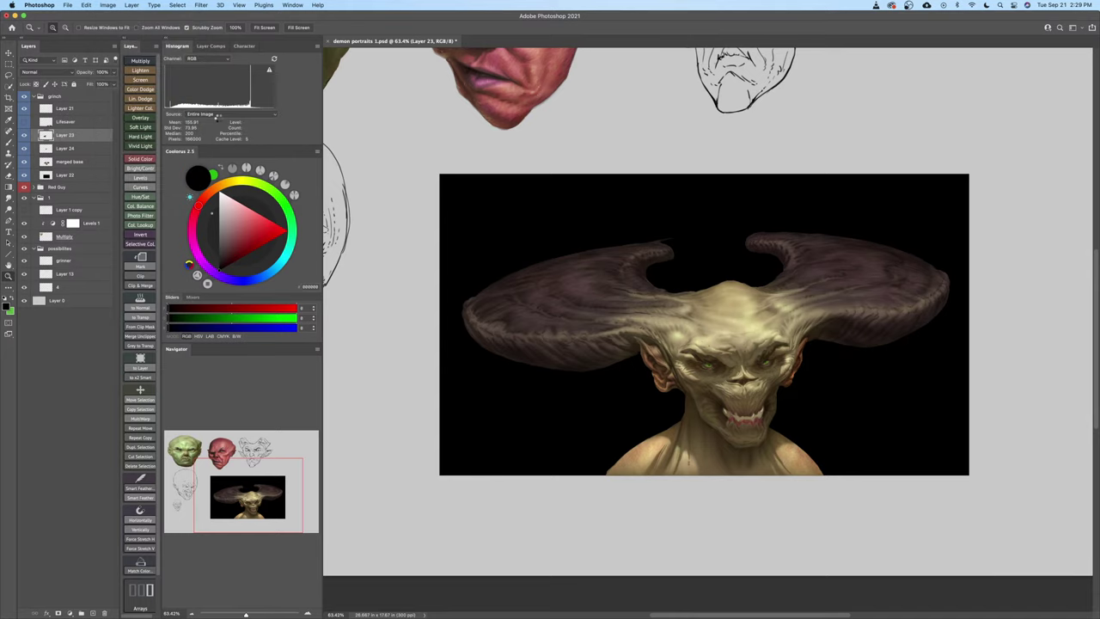
pyautogui.moveTo(721, 384); pyautogui.dragTo(707, 399)
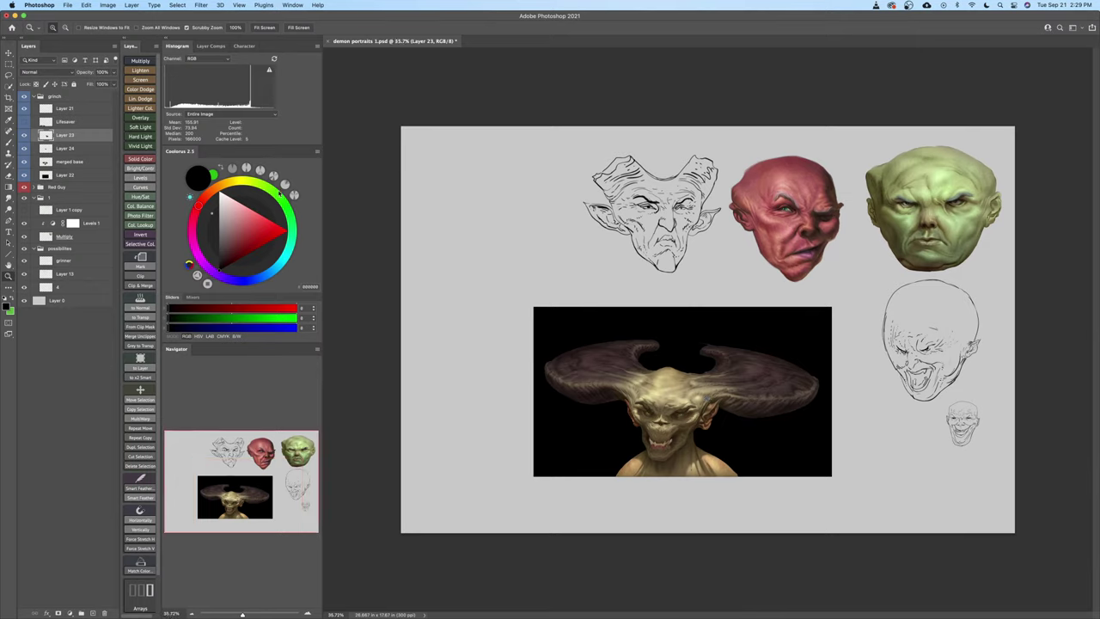
pyautogui.click(108, 5)
pyautogui.moveTo(139, 84)
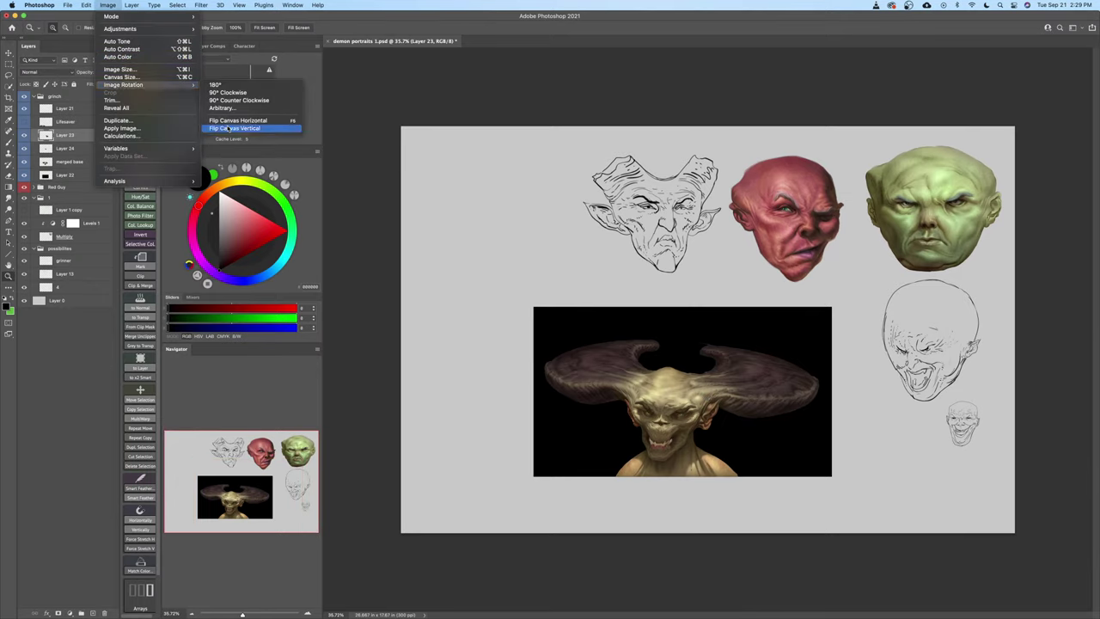
pyautogui.click(225, 127)
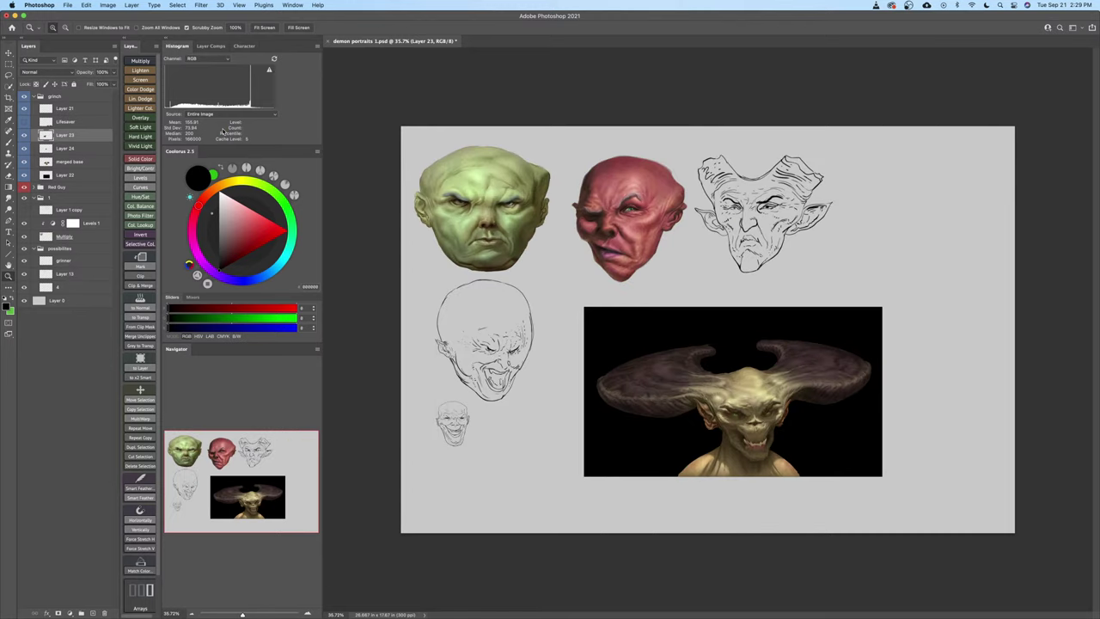
# Paint black over the old horn tip sticking out above the reshaped horn on Layer 24, using a hard round brush
pyautogui.moveTo(734, 398); pyautogui.dragTo(821, 398)
pyautogui.moveTo(698, 386); pyautogui.dragTo(705, 386)
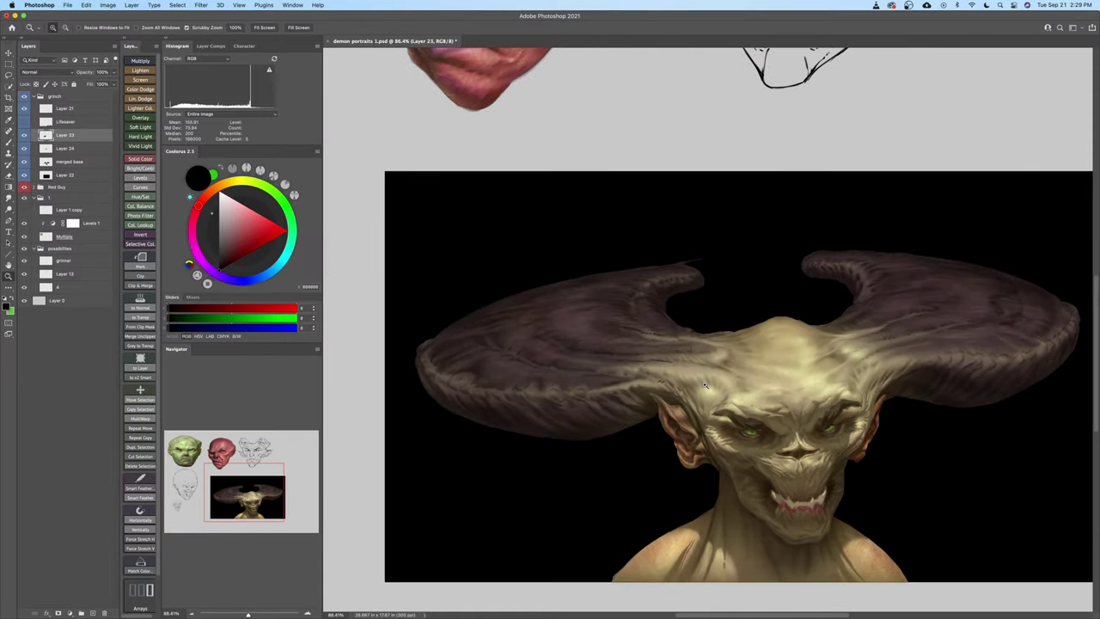
pyautogui.press('b')
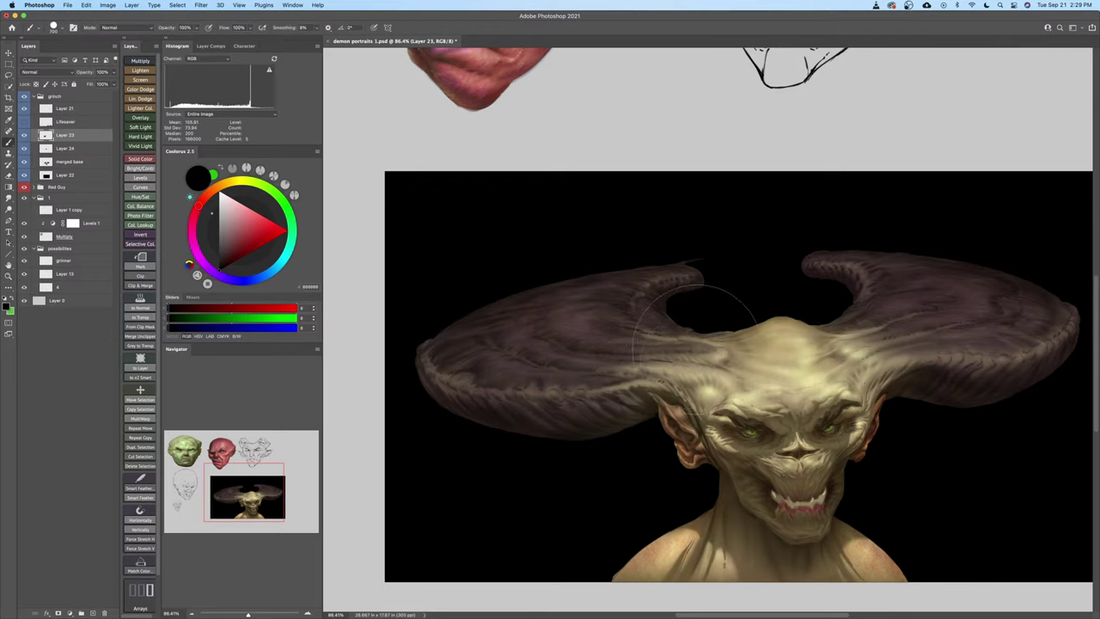
pyautogui.moveTo(700, 312); pyautogui.dragTo(691, 312)
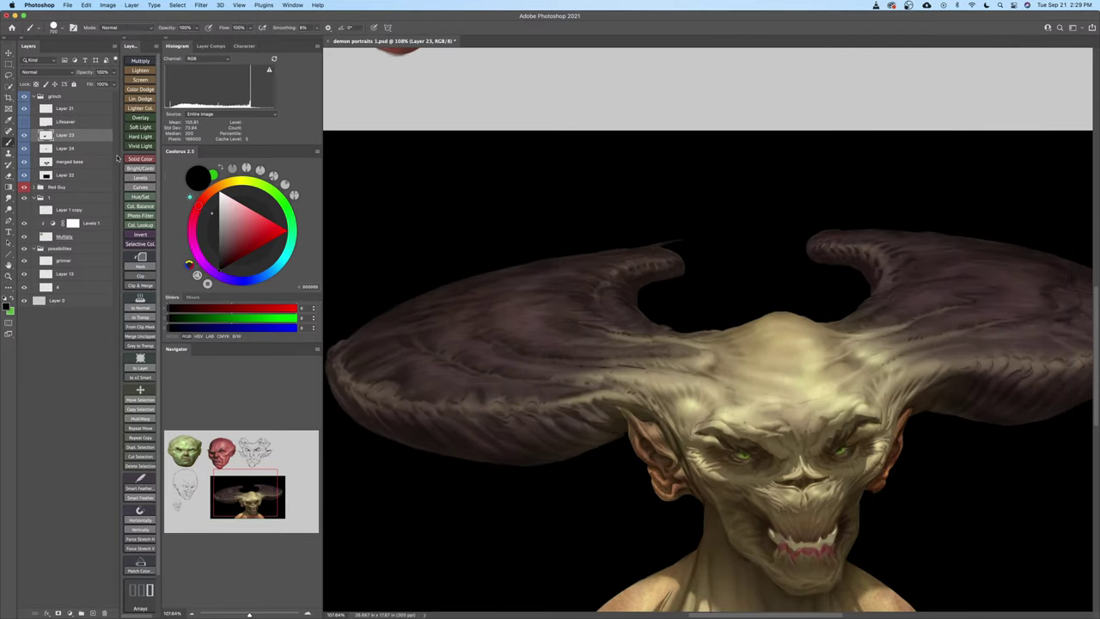
pyautogui.click(85, 149)
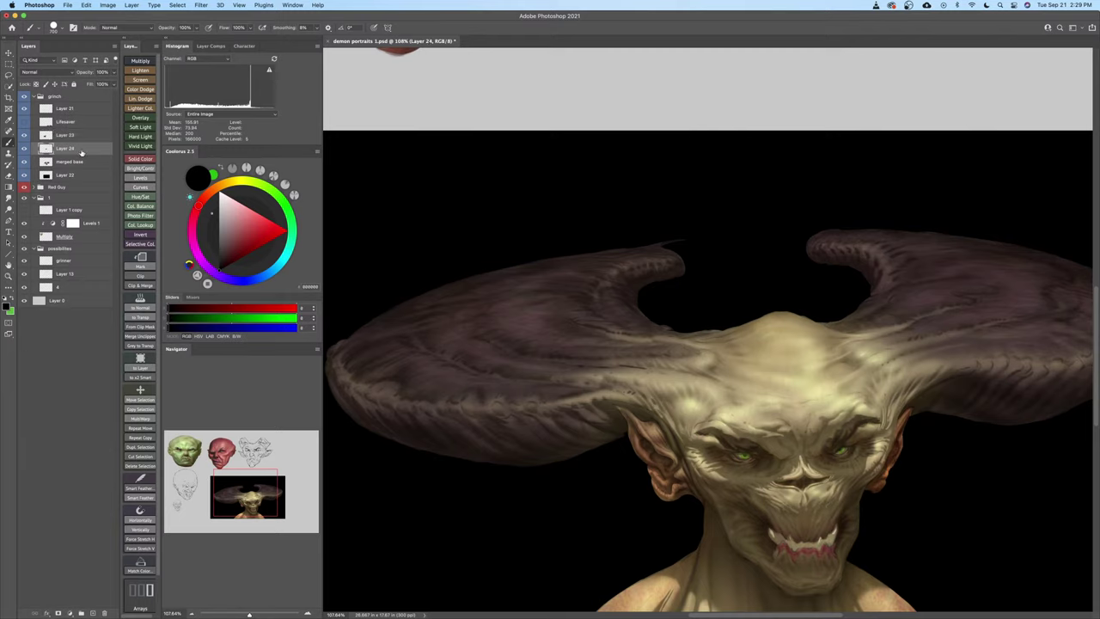
pyautogui.rightClick(660, 247)
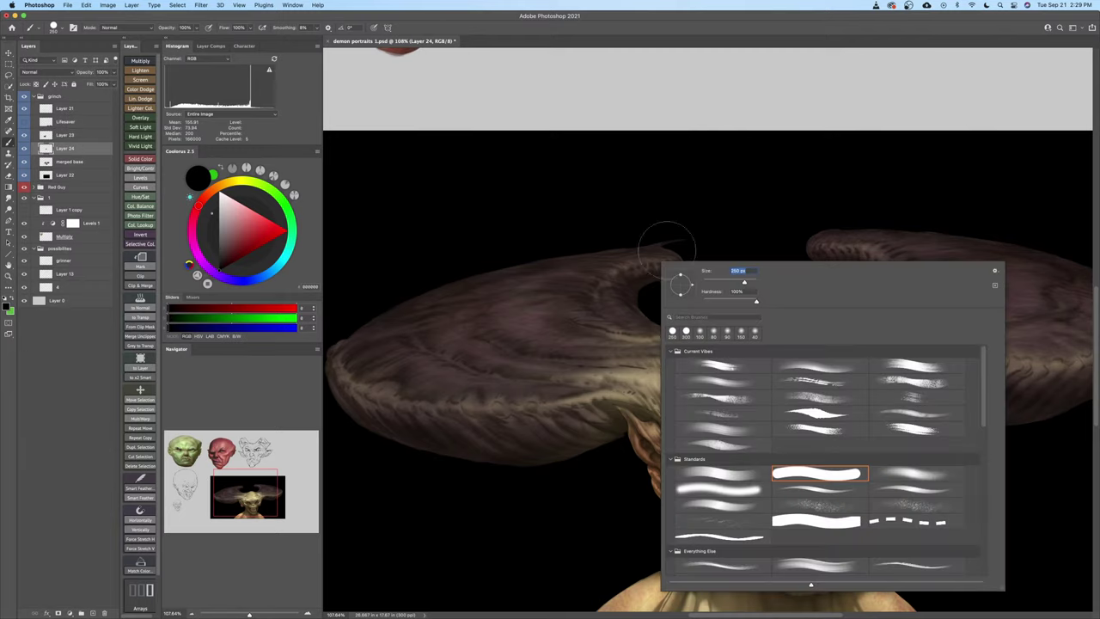
pyautogui.doubleClick(804, 474)
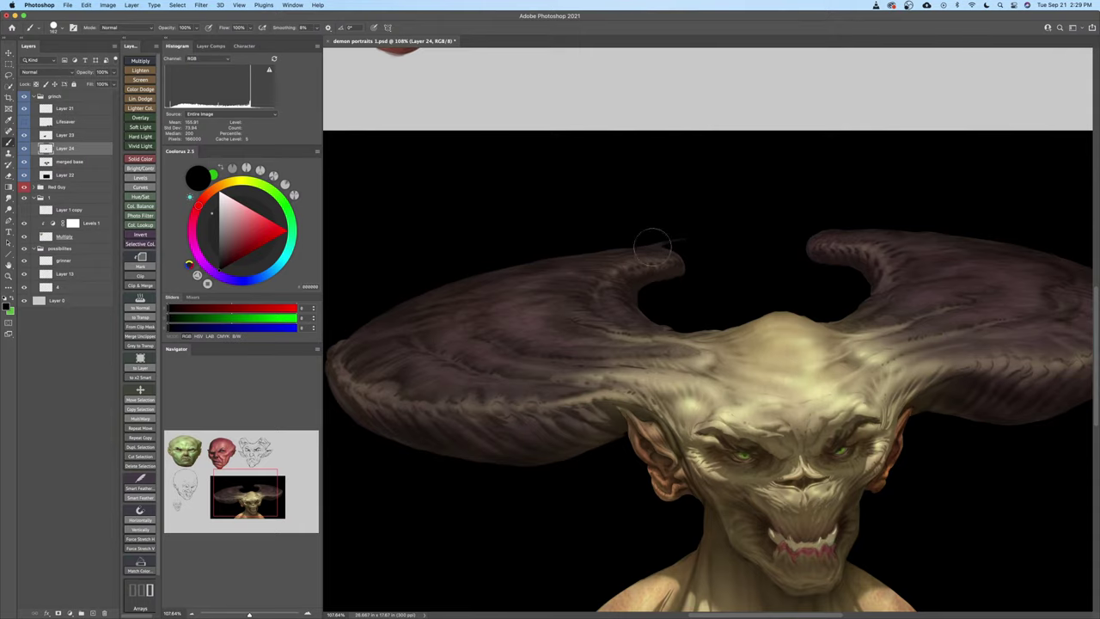
pyautogui.keyDown('alt'); pyautogui.click(711, 264); pyautogui.keyUp('alt')
pyautogui.press(']')
pyautogui.press(']')
pyautogui.moveTo(691, 246); pyautogui.dragTo(668, 240)
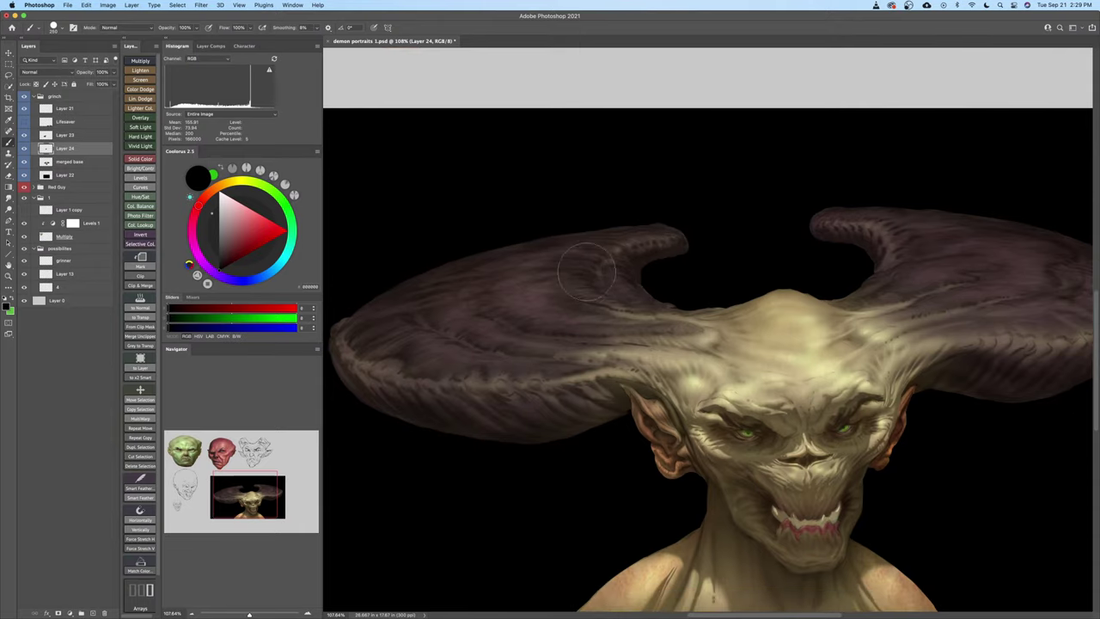
# Hide Layer 23, paint black over the rest of the old horn on Layer 24, and show and select Layer 23 again
pyautogui.scroll(-1, 580, 284)
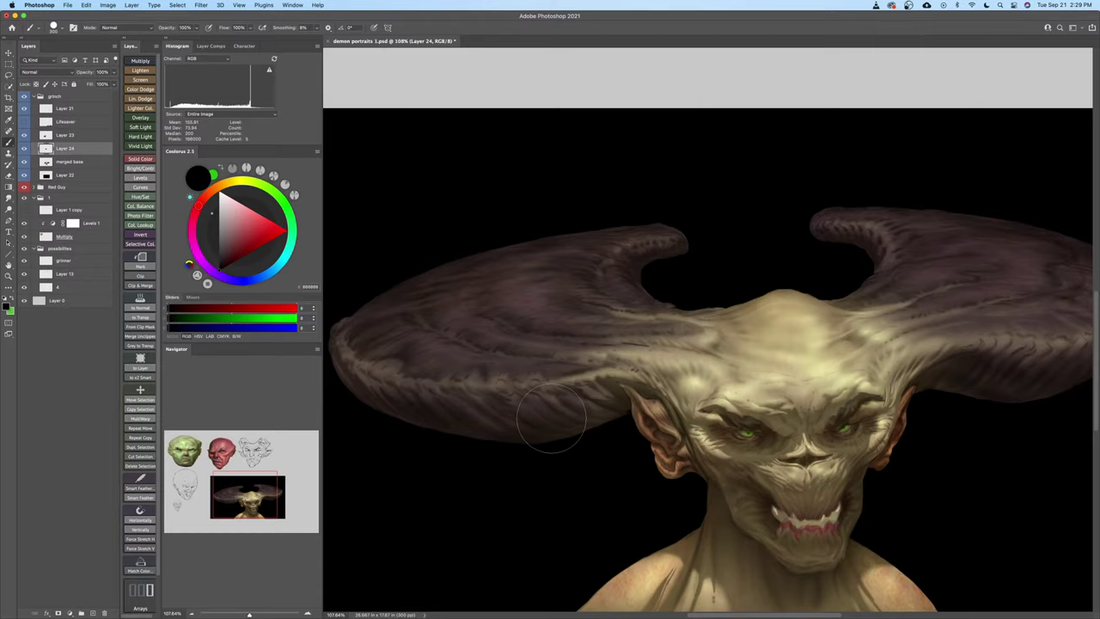
pyautogui.click(24, 136)
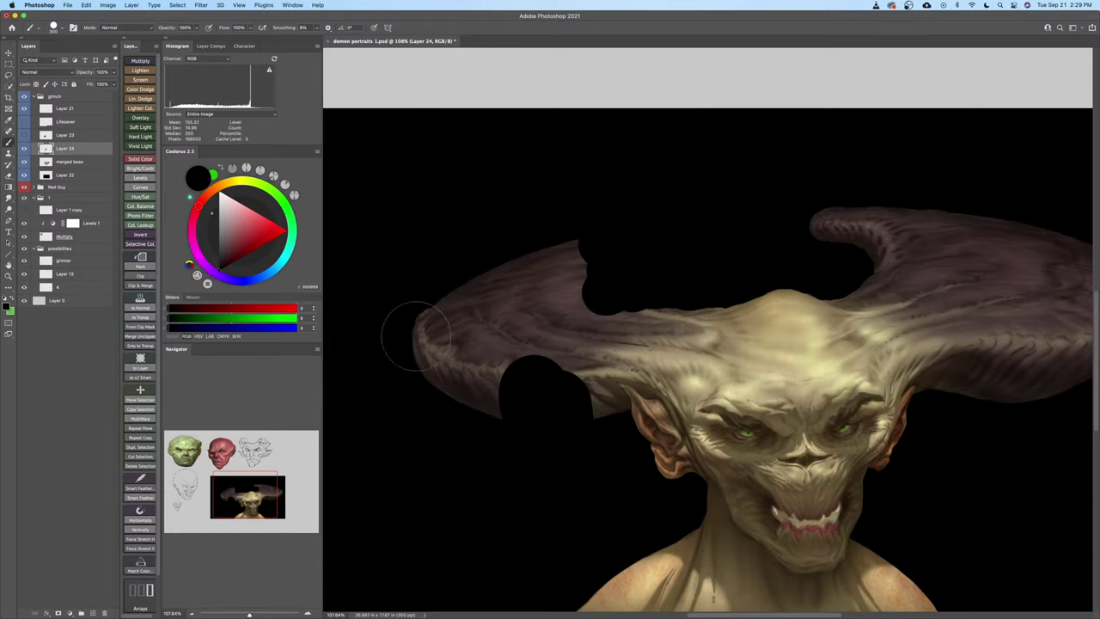
pyautogui.moveTo(469, 356)
pyautogui.mouseDown()
pyautogui.moveTo(467, 321)
pyautogui.moveTo(558, 246)
pyautogui.moveTo(435, 324)
pyautogui.mouseUp()
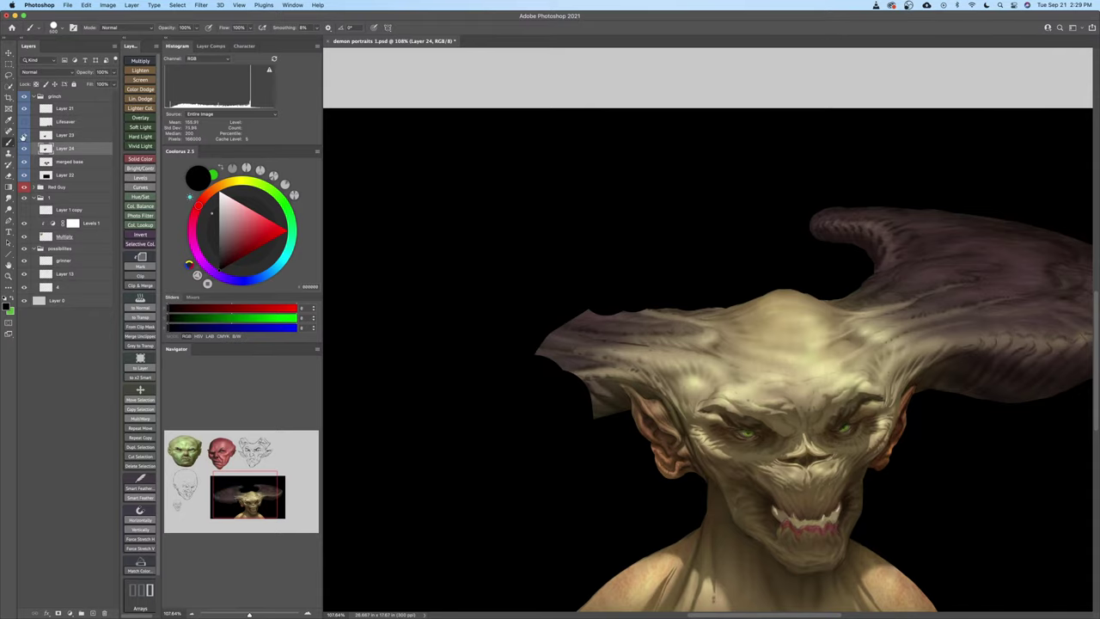
pyautogui.click(24, 137)
pyautogui.click(59, 138)
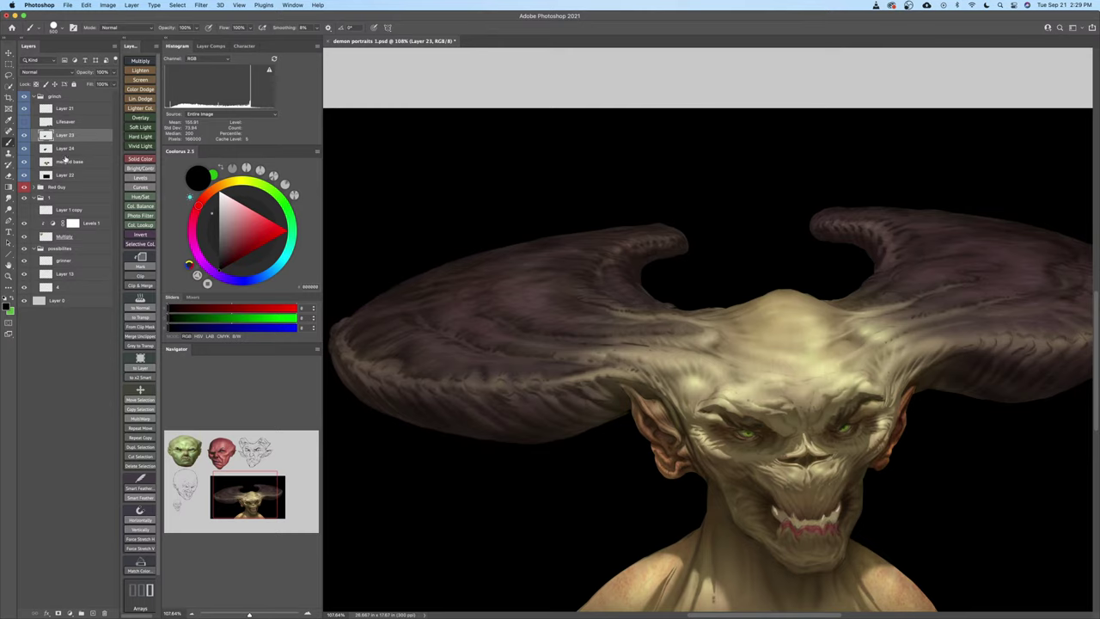
# Hide Layer 22's black background and erase part of Layer 24's black cover above the outer horn with a hard round eraser
pyautogui.keyDown('alt'); pyautogui.click(24, 148); pyautogui.keyUp('alt')
pyautogui.keyDown('alt'); pyautogui.click(25, 148); pyautogui.keyUp('alt')
pyautogui.click(25, 174)
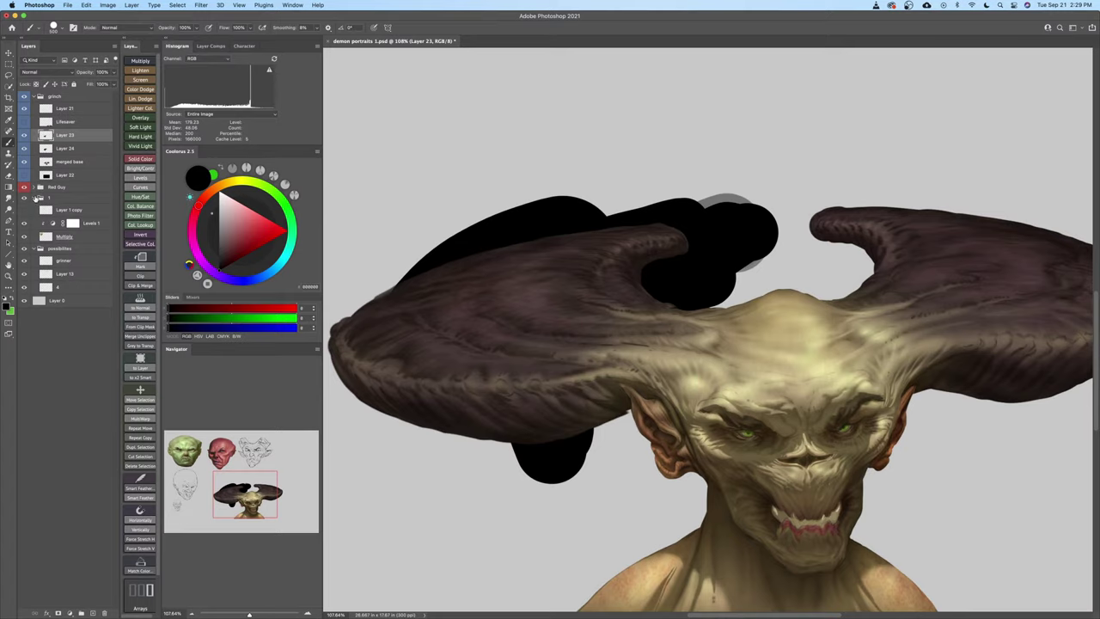
pyautogui.click(66, 148)
pyautogui.press('e')
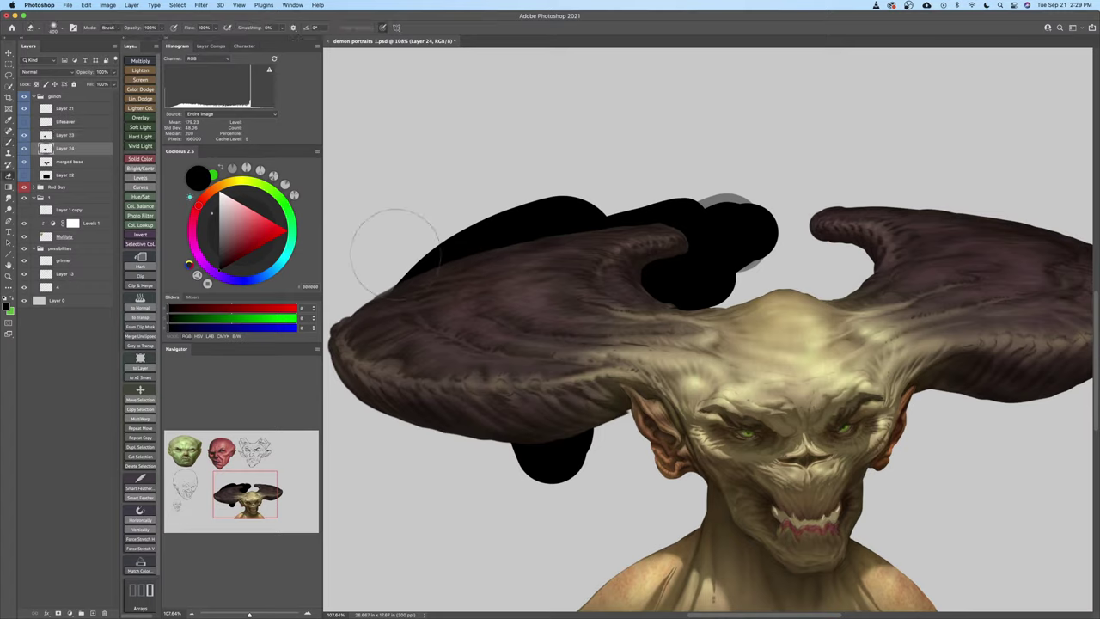
pyautogui.rightClick(484, 180)
pyautogui.click(651, 391)
pyautogui.press('Return')
pyautogui.moveTo(403, 265)
pyautogui.mouseDown()
pyautogui.moveTo(468, 237)
pyautogui.moveTo(581, 216)
pyautogui.moveTo(722, 217)
pyautogui.moveTo(755, 230)
pyautogui.moveTo(697, 239)
pyautogui.mouseUp()
pyautogui.press('super+z')
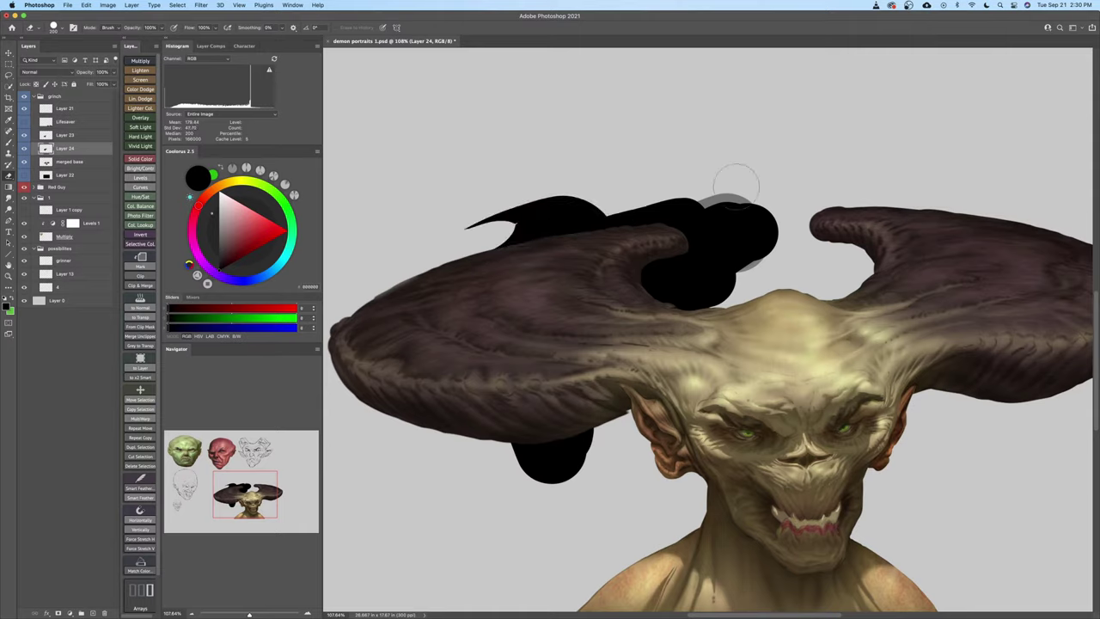
# Inspect Layer 24's black cover paint on its own, and restore the visibility of the other layers including Layer 22
pyautogui.keyDown('alt'); pyautogui.click(24, 151); pyautogui.keyUp('alt')
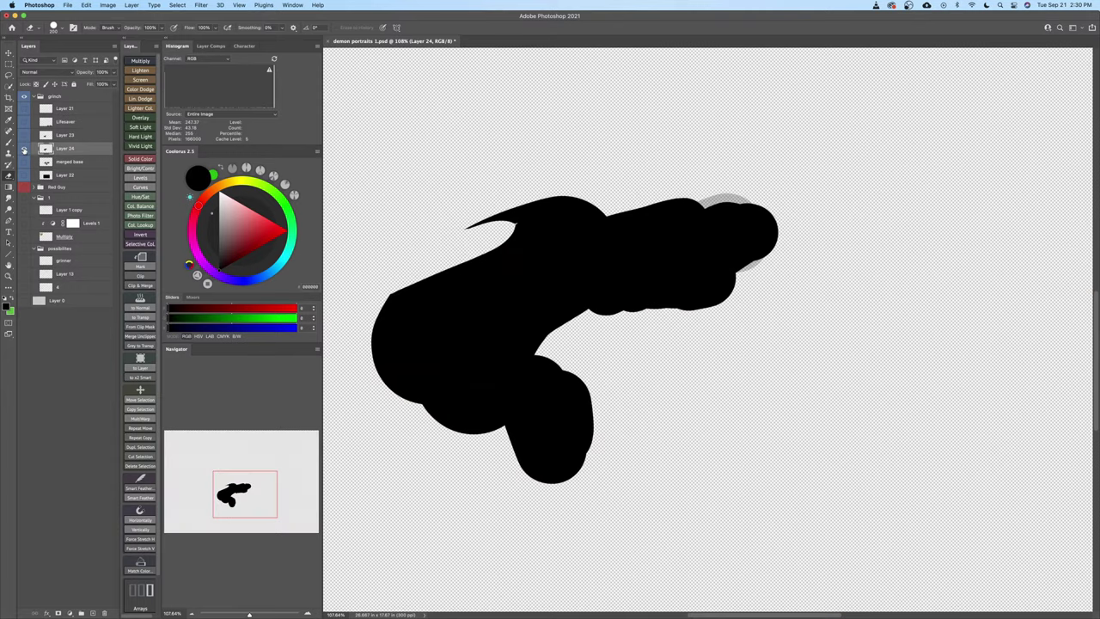
pyautogui.keyDown('alt'); pyautogui.click(24, 152); pyautogui.keyUp('alt')
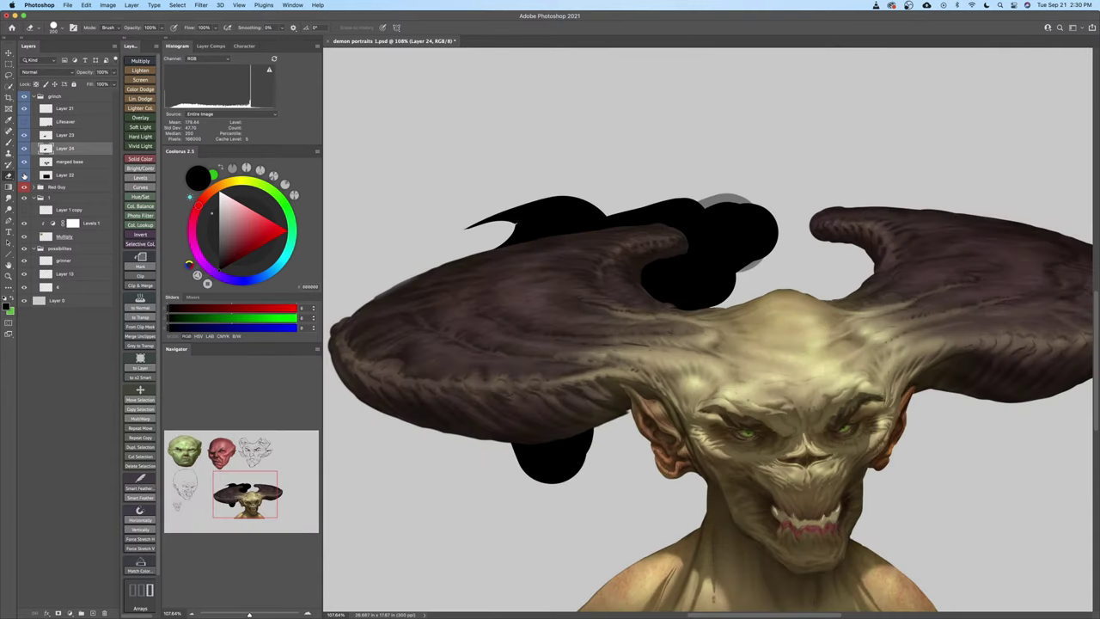
pyautogui.click(24, 174)
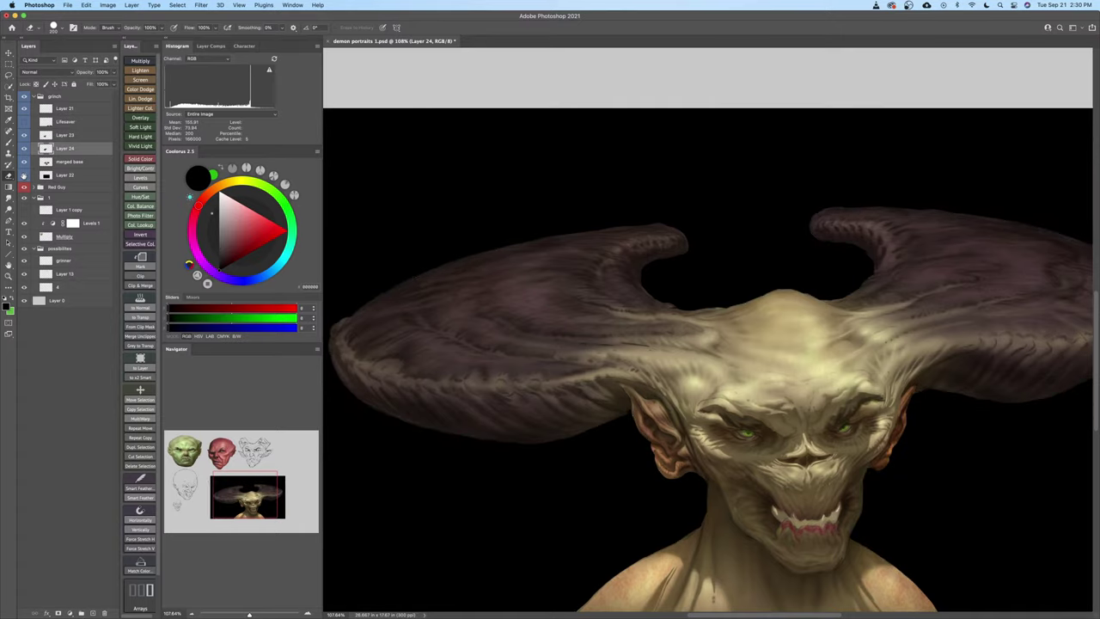
# Load Layer 23's horn outline as a selection and hide Layers 23 and 24, keeping the selection active over the old horn
pyautogui.keyDown('super'); pyautogui.click(45, 136); pyautogui.keyUp('super')
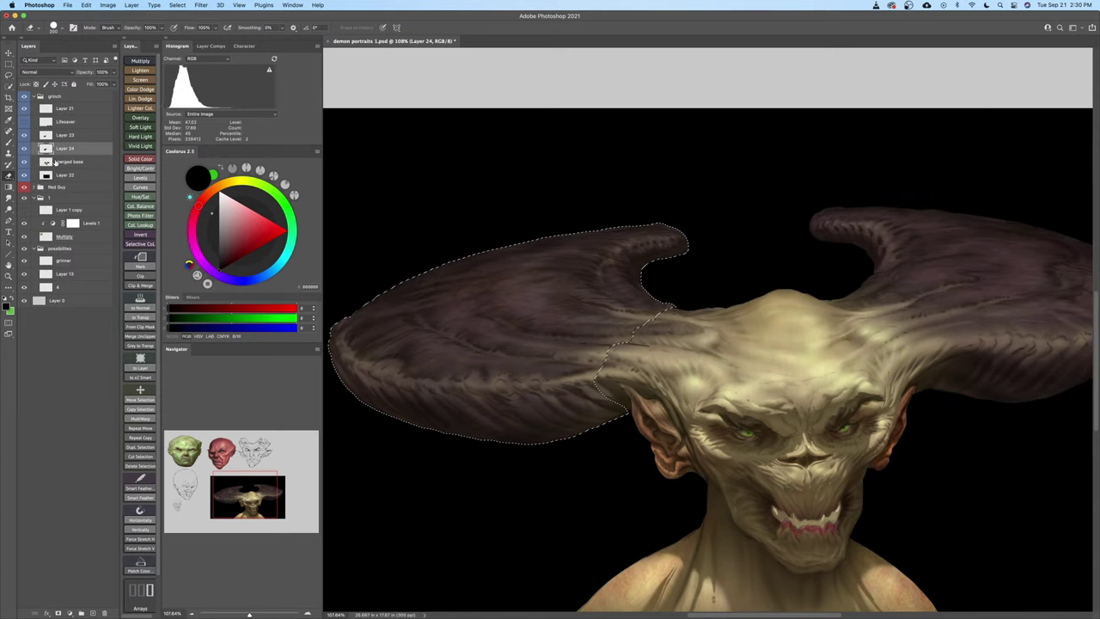
pyautogui.moveTo(716, 376); pyautogui.dragTo(655, 321)
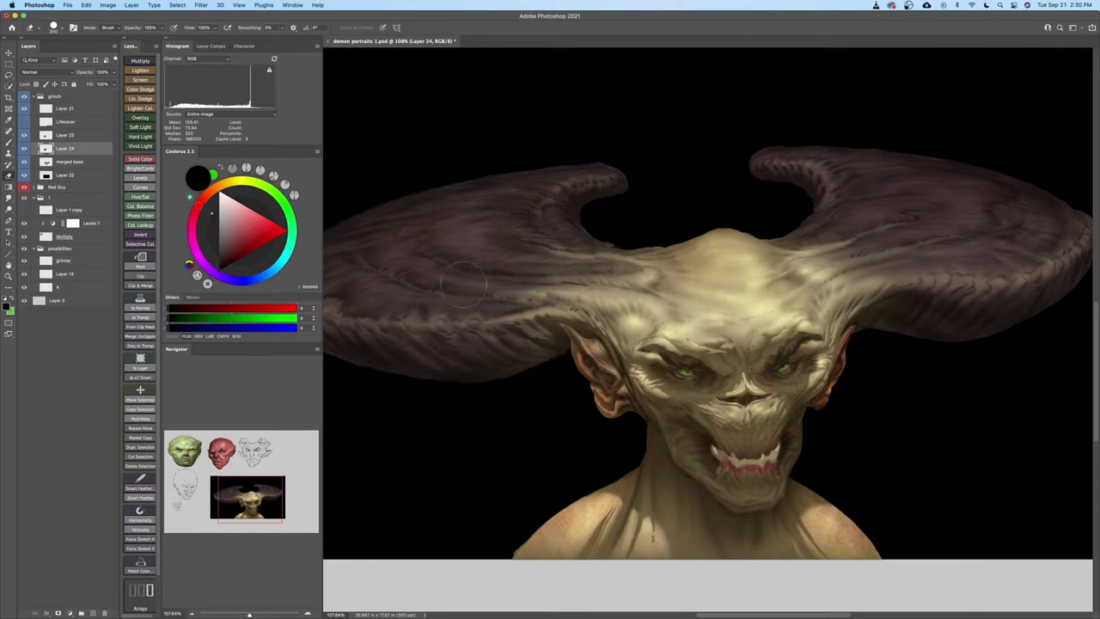
pyautogui.hotkey('ctrl', 'd')
pyautogui.click(24, 135)
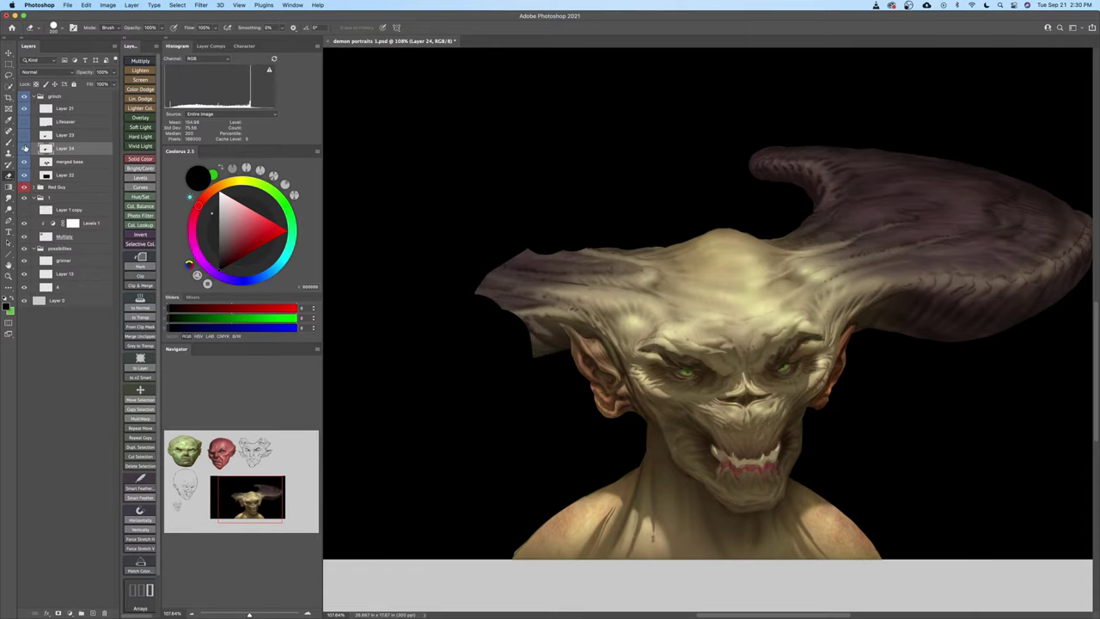
pyautogui.click(25, 148)
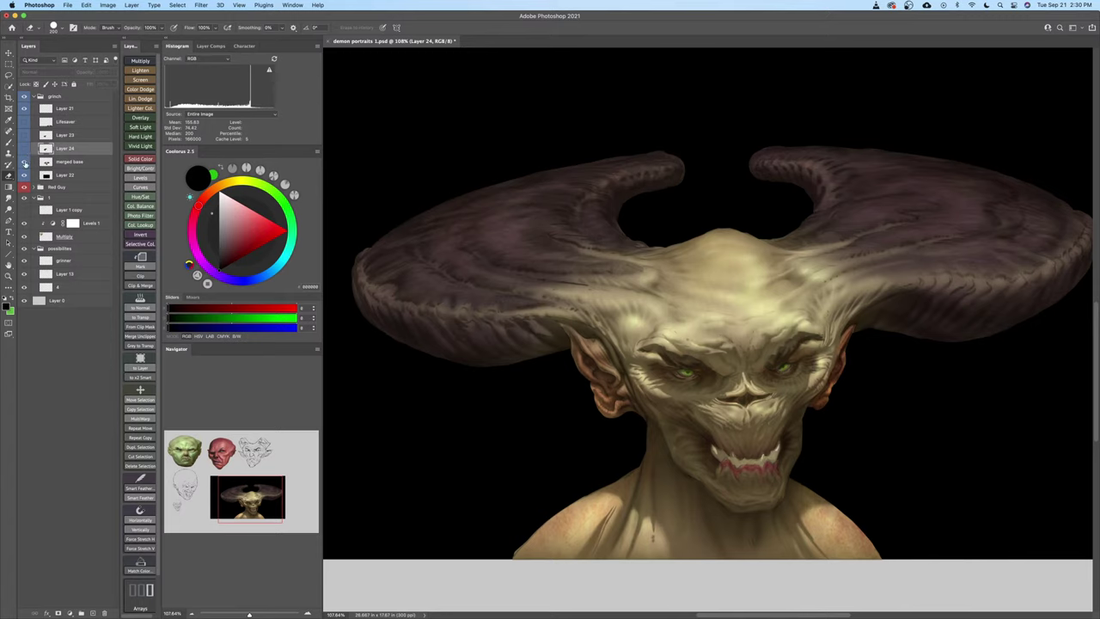
pyautogui.hotkey('ctrl', 'shift', 'd')
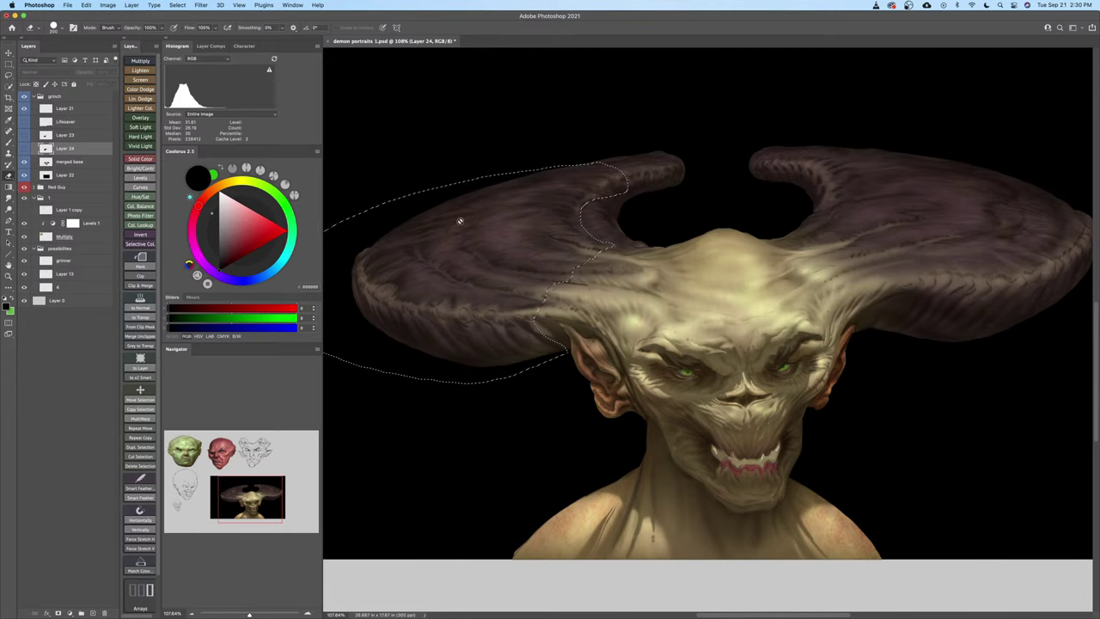
# Erase the old horn inside the selection on the merged base layer, and clear the selection
pyautogui.click(38, 161)
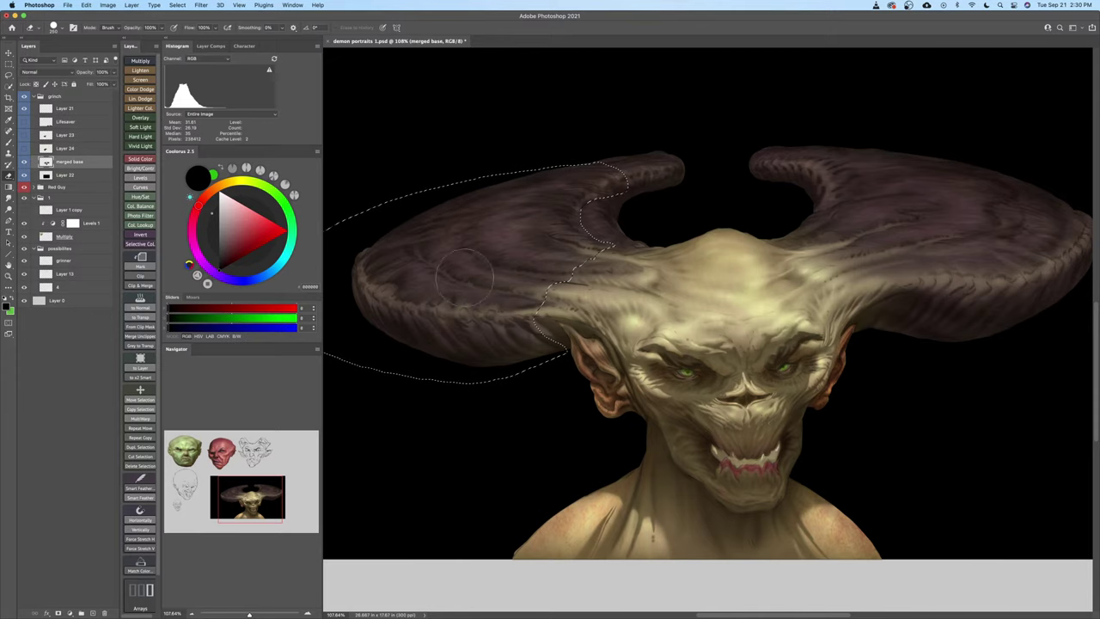
pyautogui.moveTo(524, 337)
pyautogui.mouseDown()
pyautogui.moveTo(490, 333)
pyautogui.moveTo(420, 238)
pyautogui.moveTo(391, 262)
pyautogui.moveTo(494, 293)
pyautogui.moveTo(510, 283)
pyautogui.moveTo(510, 255)
pyautogui.moveTo(478, 195)
pyautogui.moveTo(480, 209)
pyautogui.moveTo(571, 196)
pyautogui.mouseUp()
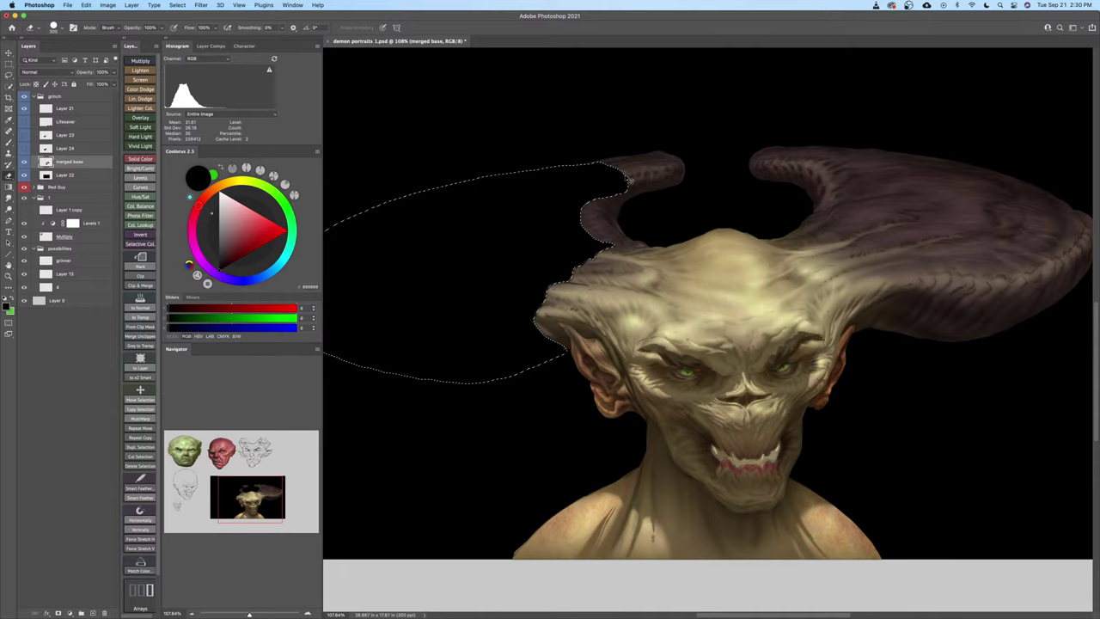
pyautogui.press('super+d')
# Undo the erasing of the old horn on the merged base layer and clear the selection
pyautogui.moveTo(619, 164)
pyautogui.mouseDown()
pyautogui.moveTo(624, 155)
pyautogui.moveTo(639, 172)
pyautogui.mouseUp()
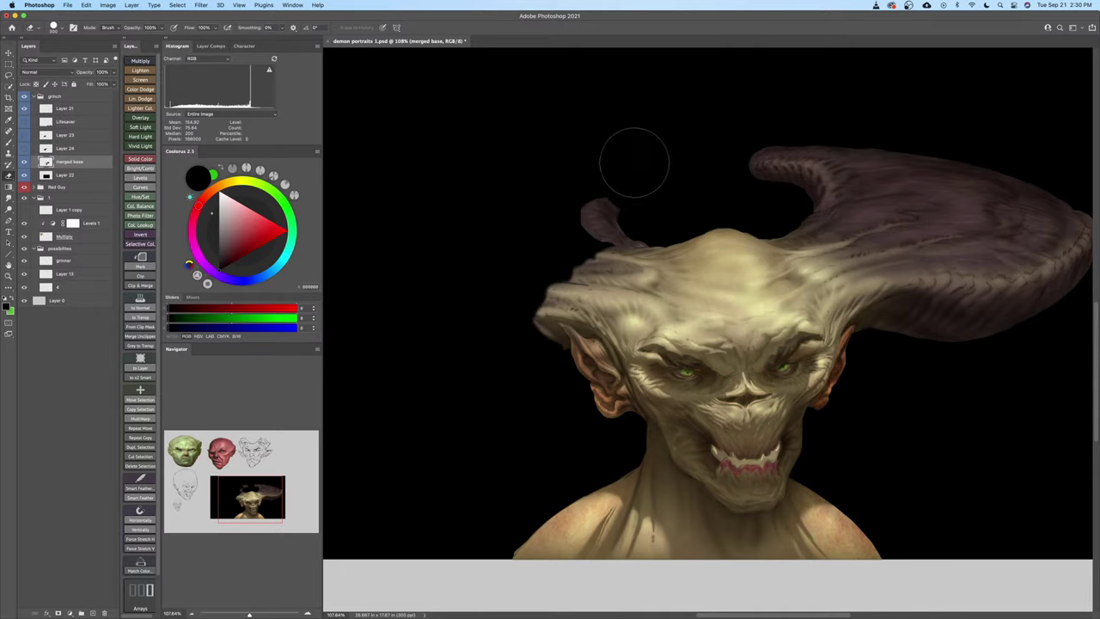
pyautogui.click(25, 136)
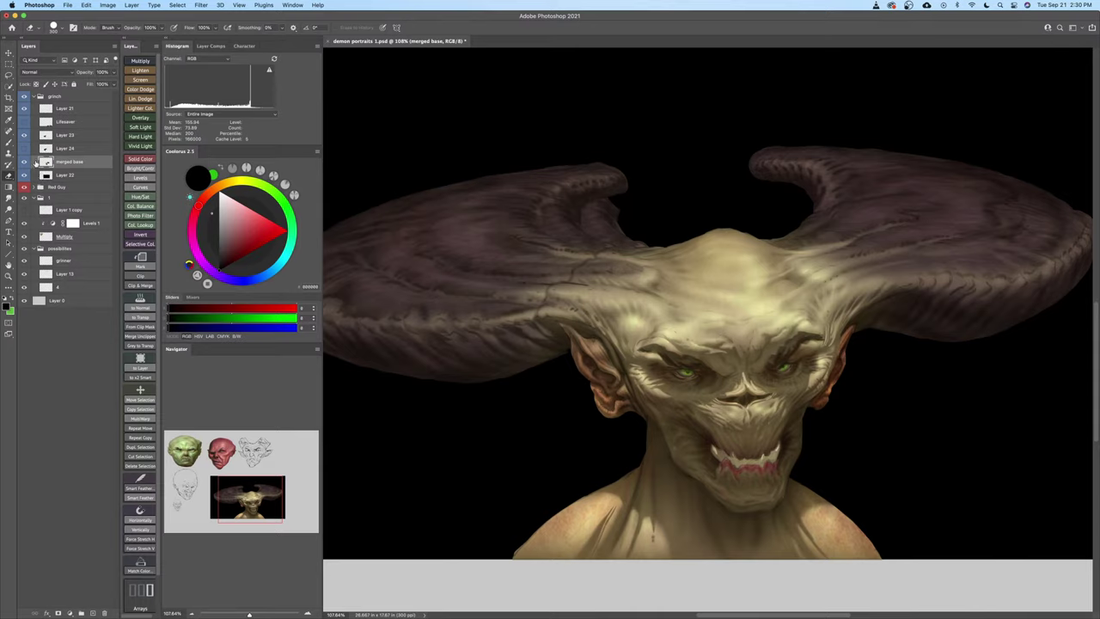
pyautogui.press('super+z')
pyautogui.press('super+z')
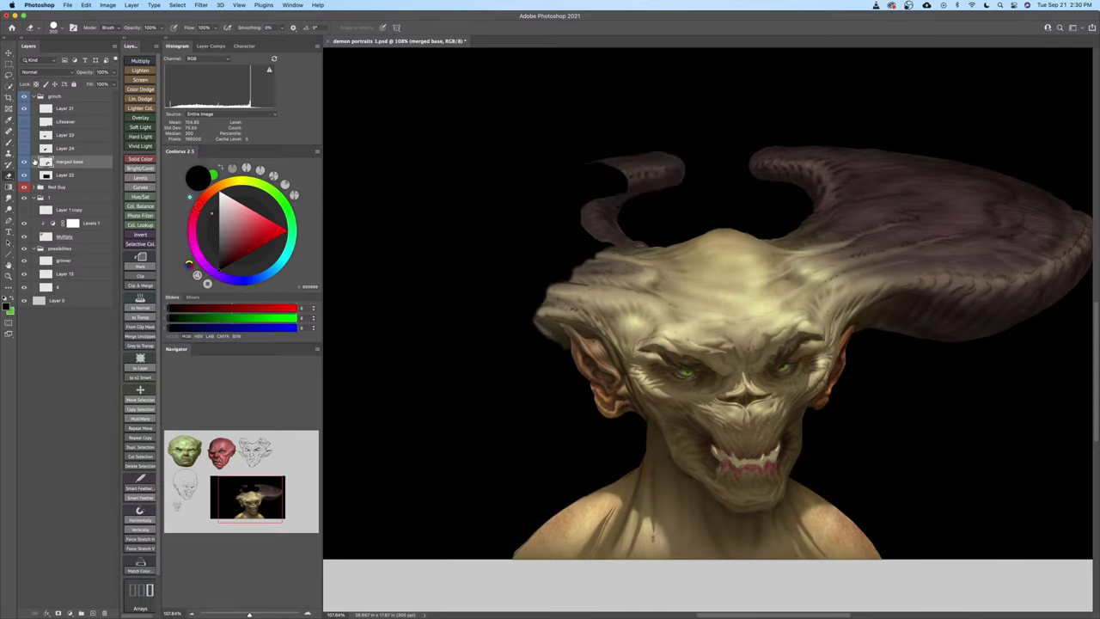
pyautogui.press('super+z')
pyautogui.press('super+z')
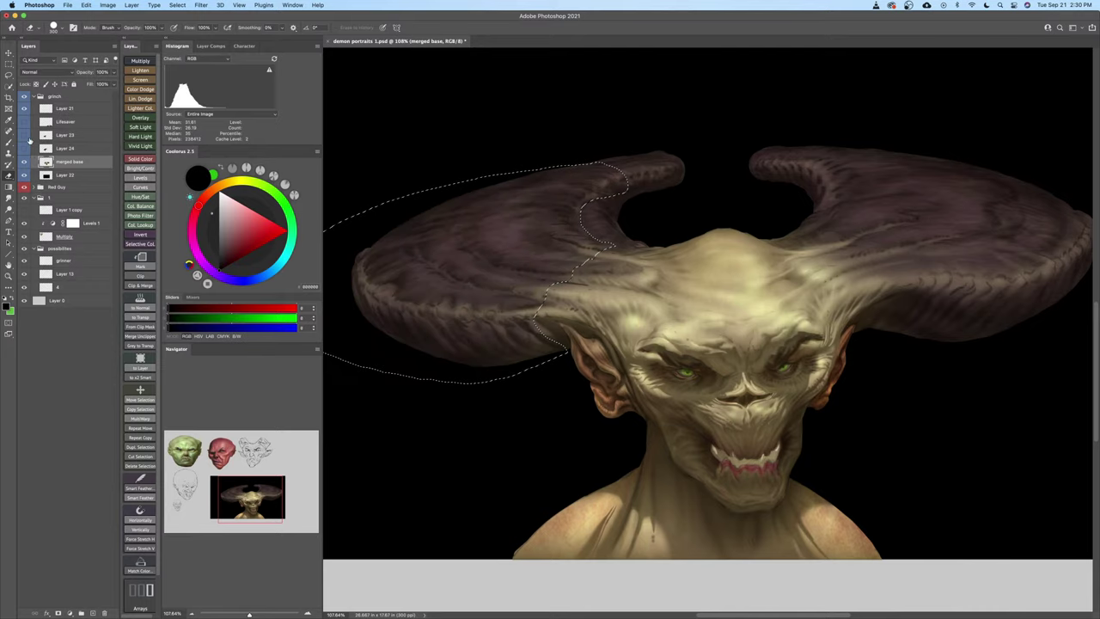
pyautogui.press('super+d')
# Set the Lasso feather to 0 px, load Layer 23's horn outline as a selection, and clear that selection
pyautogui.press('l')
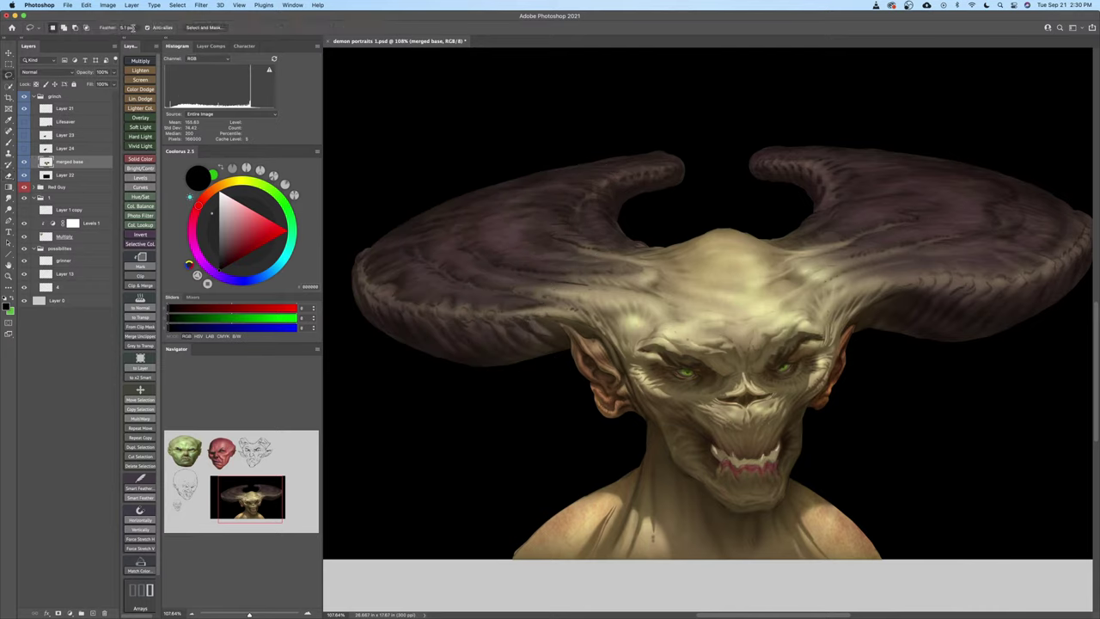
pyautogui.moveTo(134, 28); pyautogui.dragTo(75, 26)
pyautogui.write('0')
pyautogui.press('Return')
pyautogui.keyDown('super'); pyautogui.click(45, 136); pyautogui.keyUp('super')
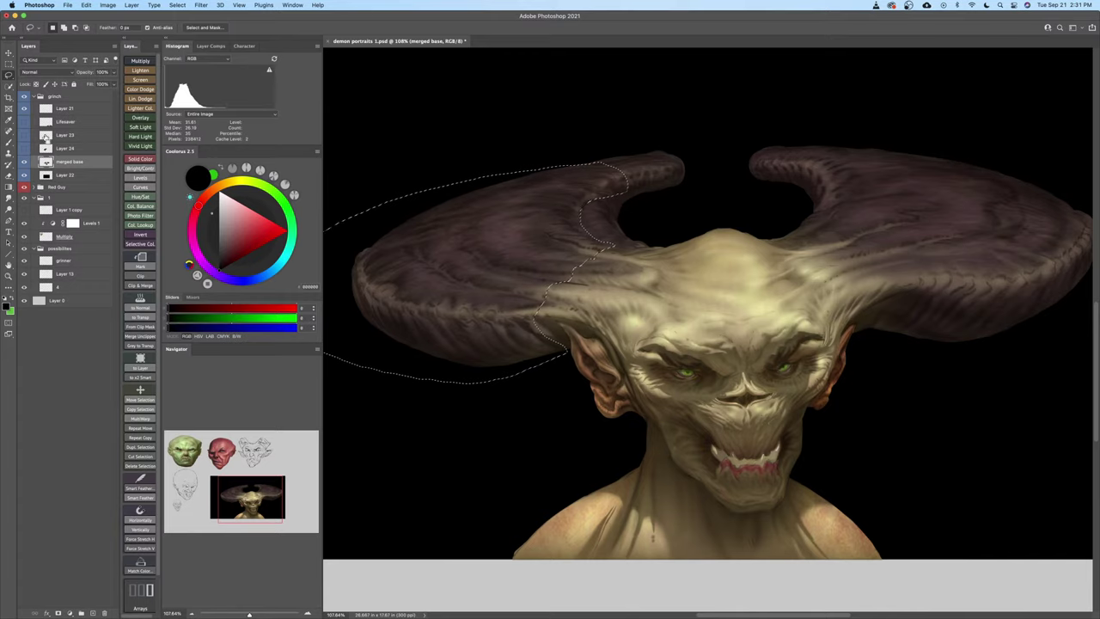
pyautogui.hotkey('ctrl', 'd')
# Erase the old horn freehand on the merged base layer, checking against Layer 23, and leave Layer 23 visible
pyautogui.press('b')
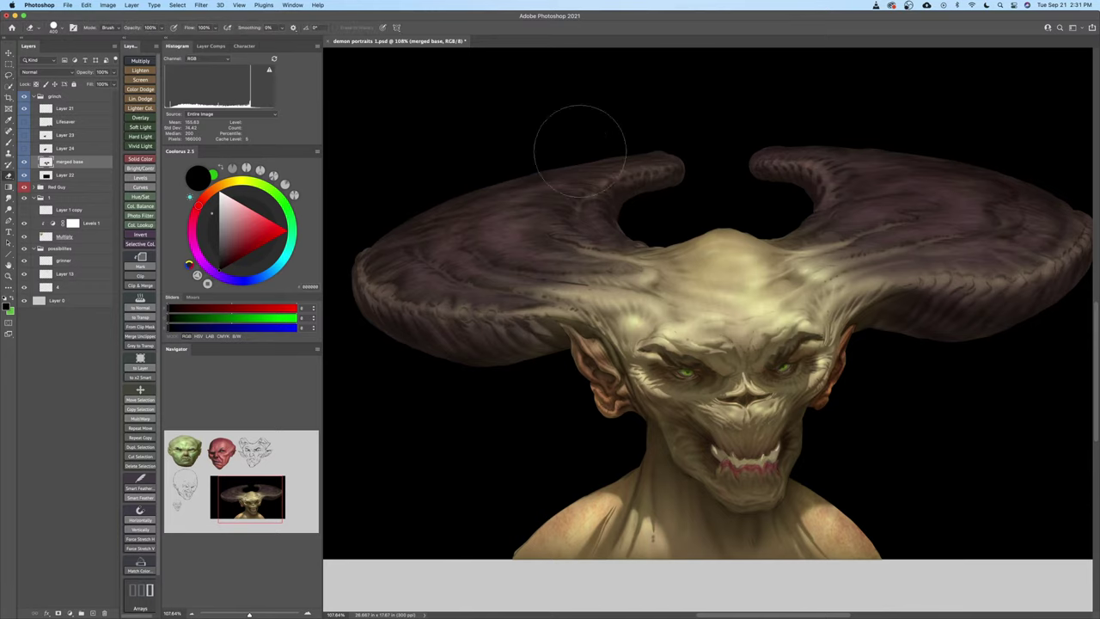
pyautogui.moveTo(565, 135)
pyautogui.mouseDown()
pyautogui.moveTo(634, 167)
pyautogui.moveTo(565, 152)
pyautogui.moveTo(375, 238)
pyautogui.moveTo(401, 344)
pyautogui.moveTo(605, 166)
pyautogui.mouseUp()
pyautogui.press('super+z')
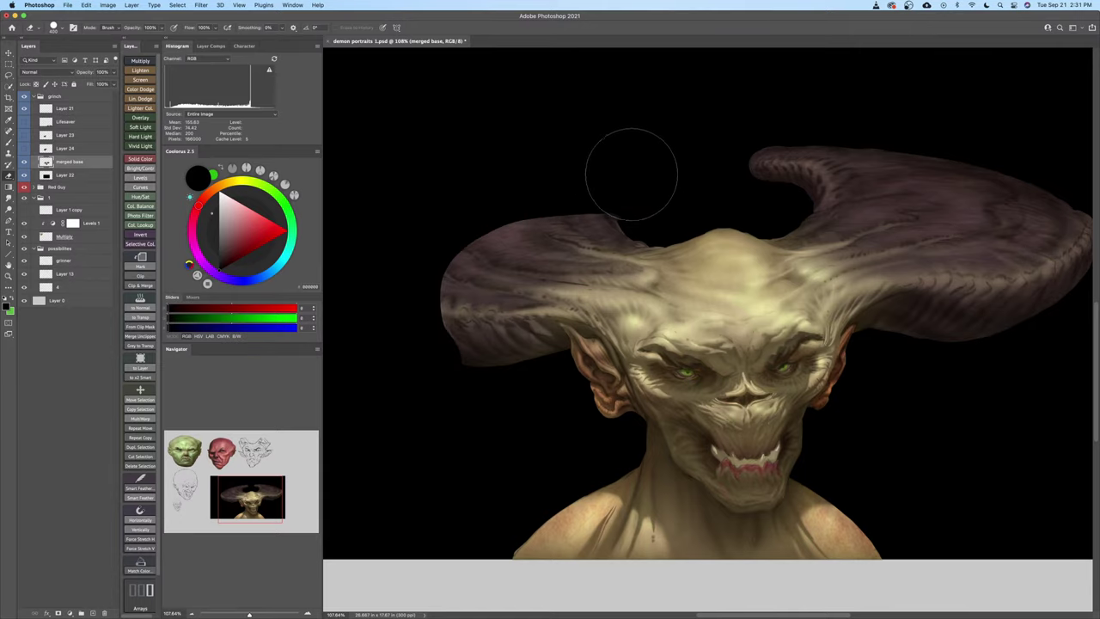
pyautogui.click(24, 135)
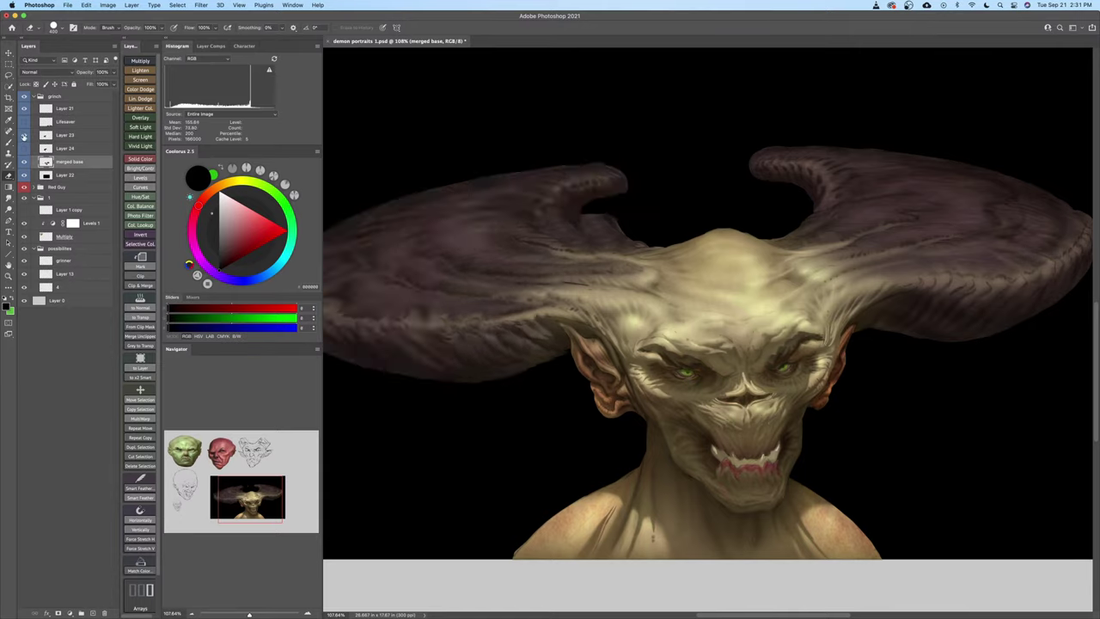
pyautogui.click(24, 135)
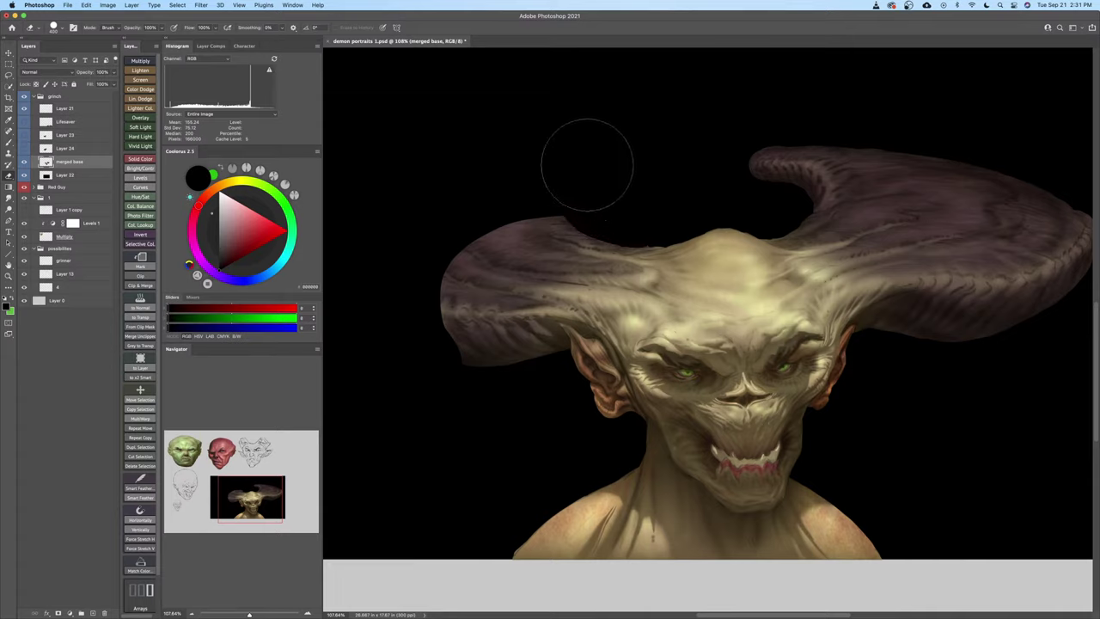
pyautogui.click(24, 135)
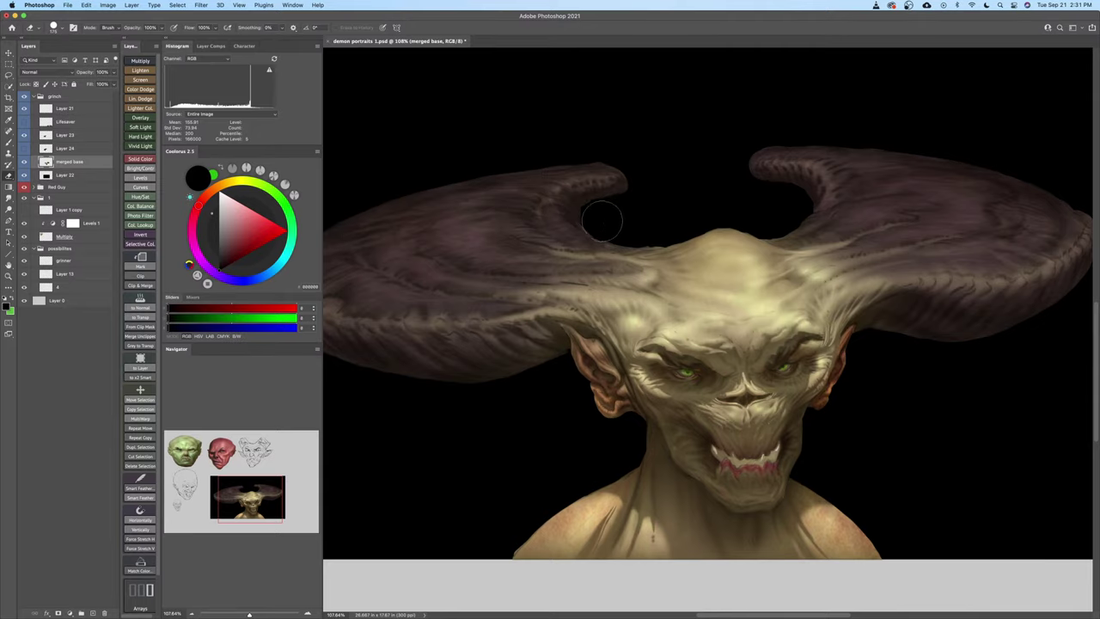
# Compare the portrait with and without Layer 24's black cover paint, and remove Layer 24
pyautogui.press('z')
pyautogui.moveTo(636, 204)
pyautogui.mouseDown()
pyautogui.moveTo(631, 221)
pyautogui.moveTo(597, 197)
pyautogui.mouseUp()
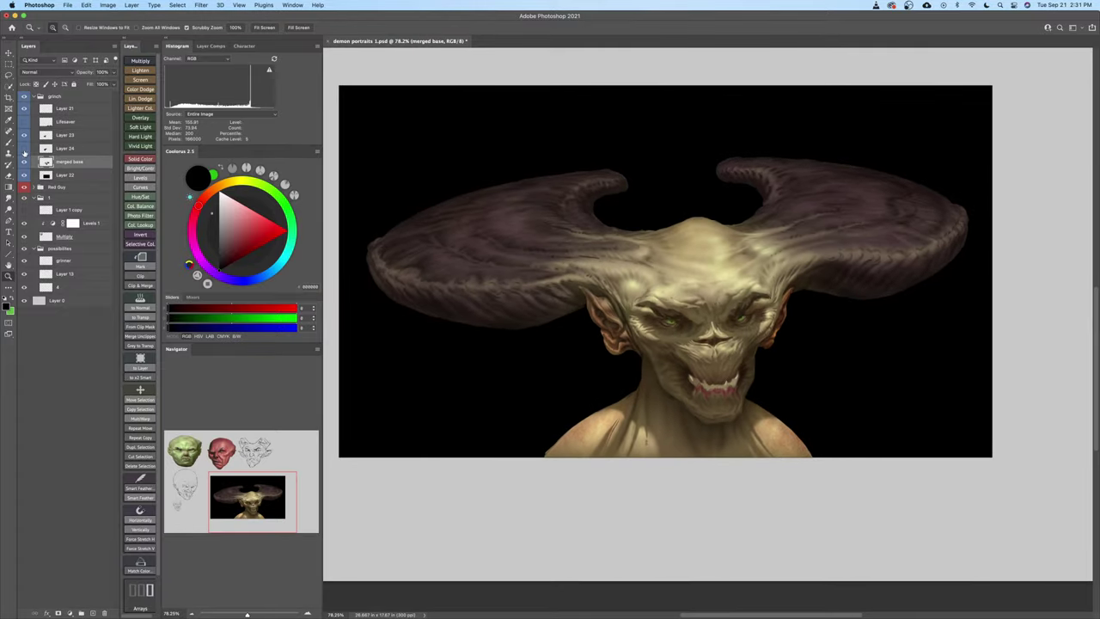
pyautogui.click(25, 150)
pyautogui.click(25, 150)
pyautogui.click(68, 150)
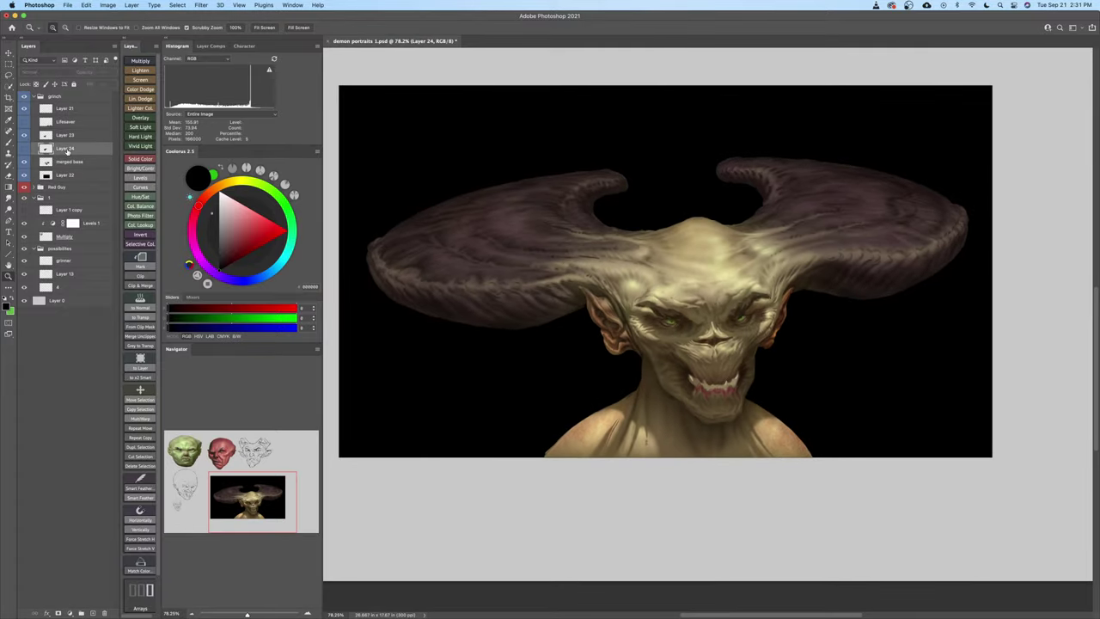
pyautogui.press('super+e')
# Merge Layer 23's new horn into the merged base layer and check the merged layer on its own
pyautogui.click(66, 136)
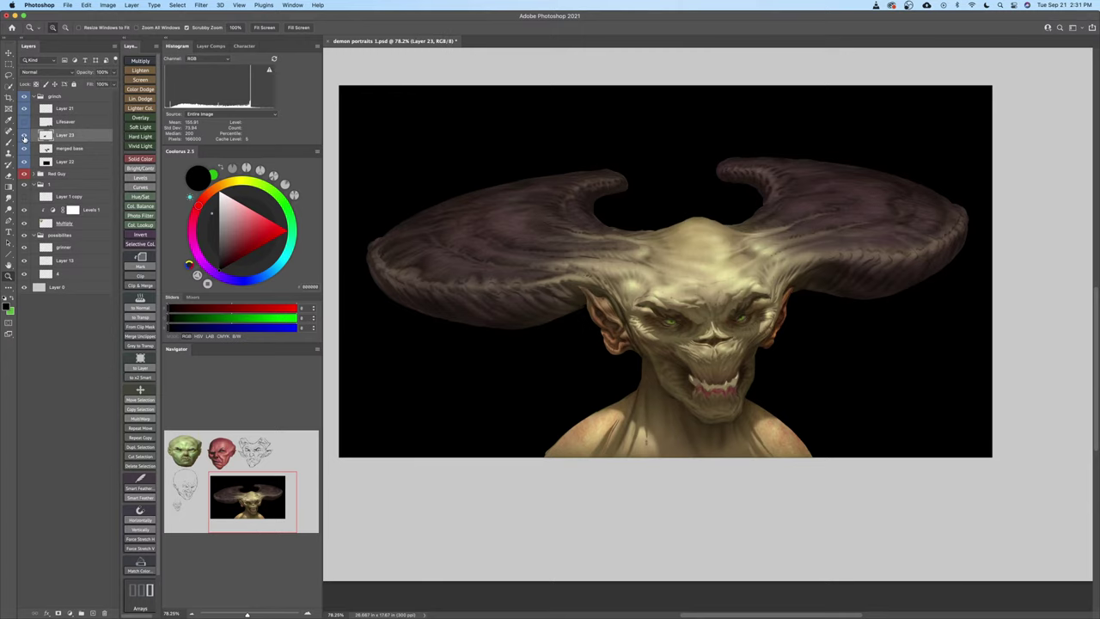
pyautogui.hotkey('ctrl', 'e')
pyautogui.keyDown('alt'); pyautogui.click(24, 135); pyautogui.keyUp('alt')
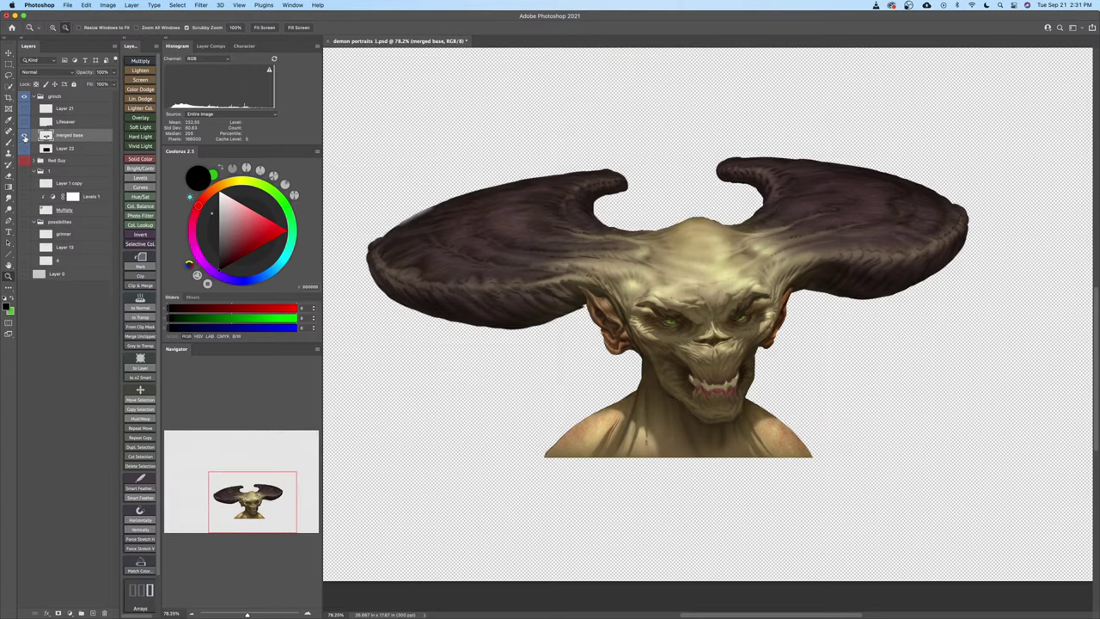
pyautogui.keyDown('alt'); pyautogui.click(24, 135); pyautogui.keyUp('alt')
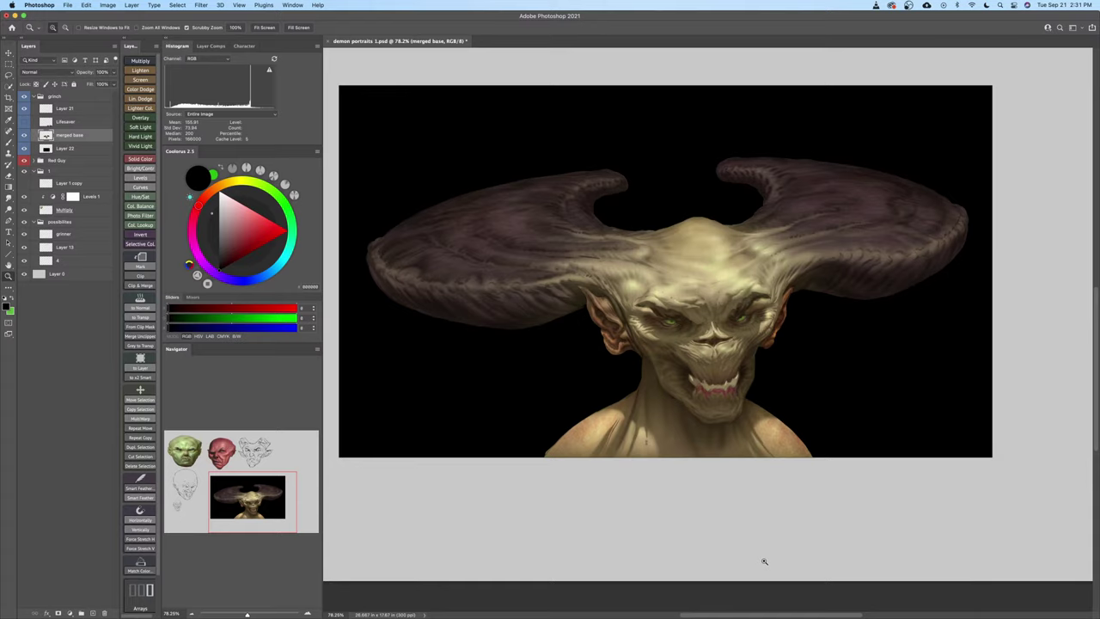
pyautogui.click(24, 137)
pyautogui.click(24, 137)
# Choose the soft round brush from the Standards brushes and review the horns up close and from farther out
pyautogui.press('b')
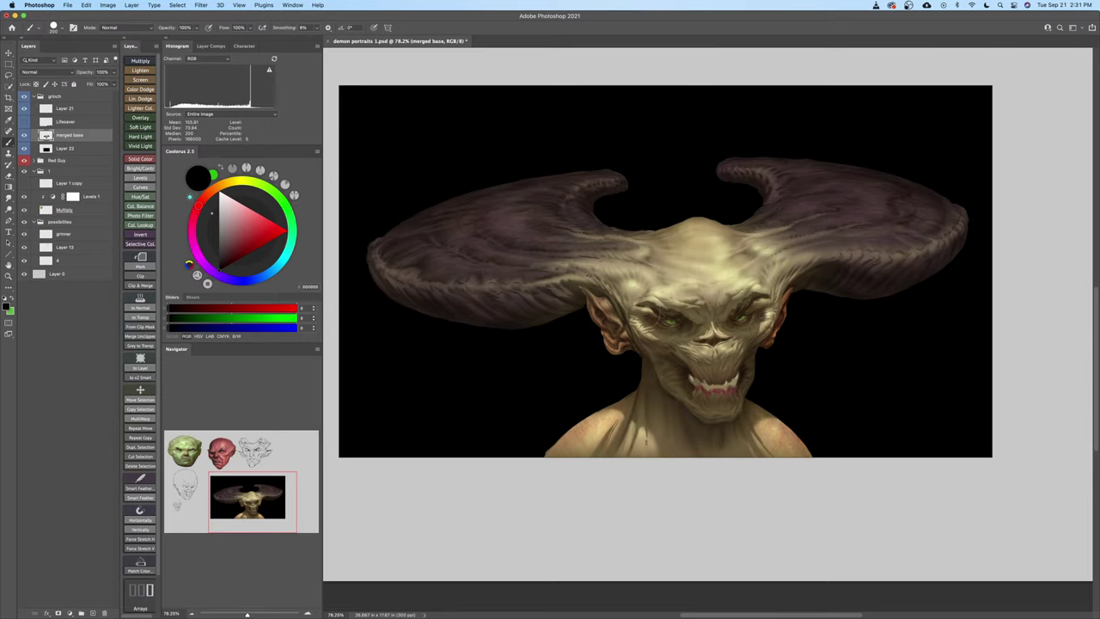
pyautogui.rightClick(671, 318)
pyautogui.doubleClick(885, 500)
pyautogui.press('z')
pyautogui.moveTo(861, 423); pyautogui.dragTo(889, 473)
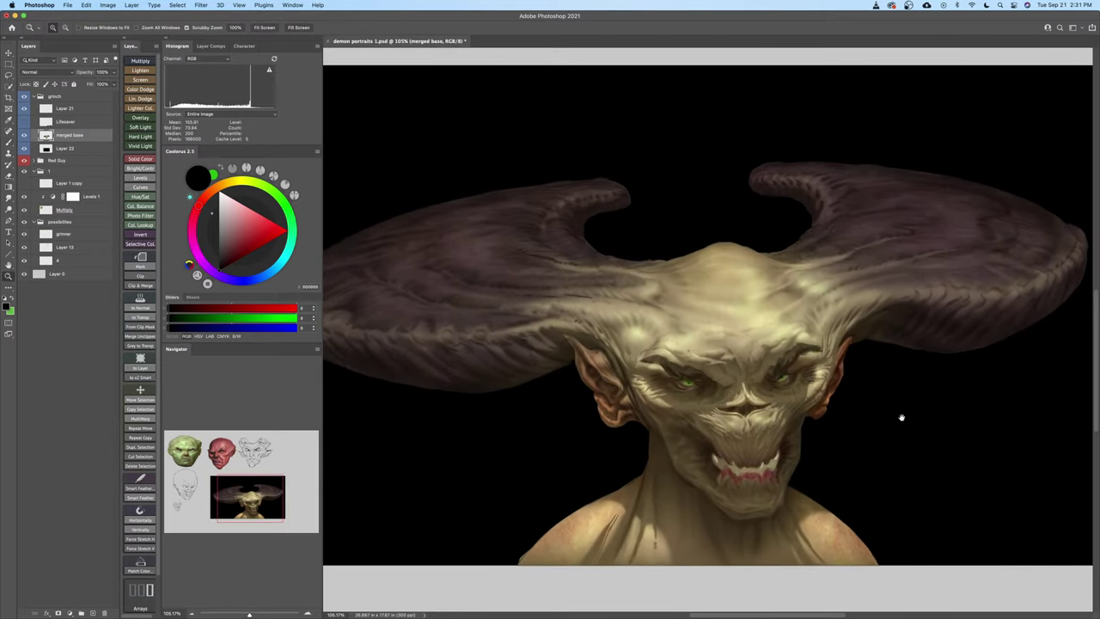
pyautogui.moveTo(844, 446); pyautogui.dragTo(899, 422)
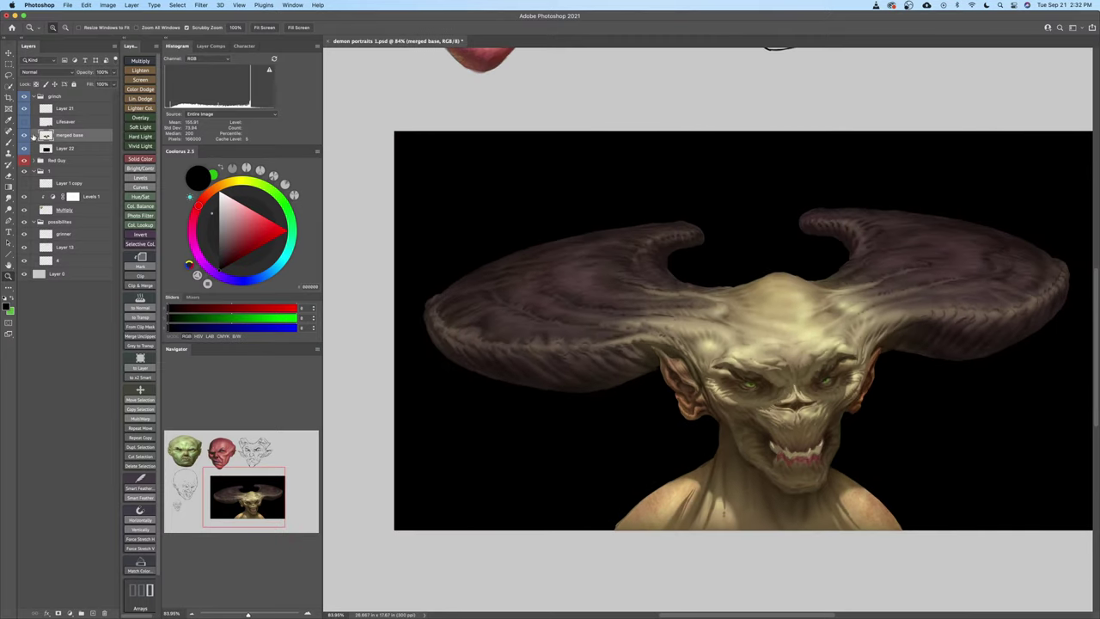
# Check the merged base and Lifesaver layers by toggling their visibility, and delete the Lifesaver layer
pyautogui.click(25, 136)
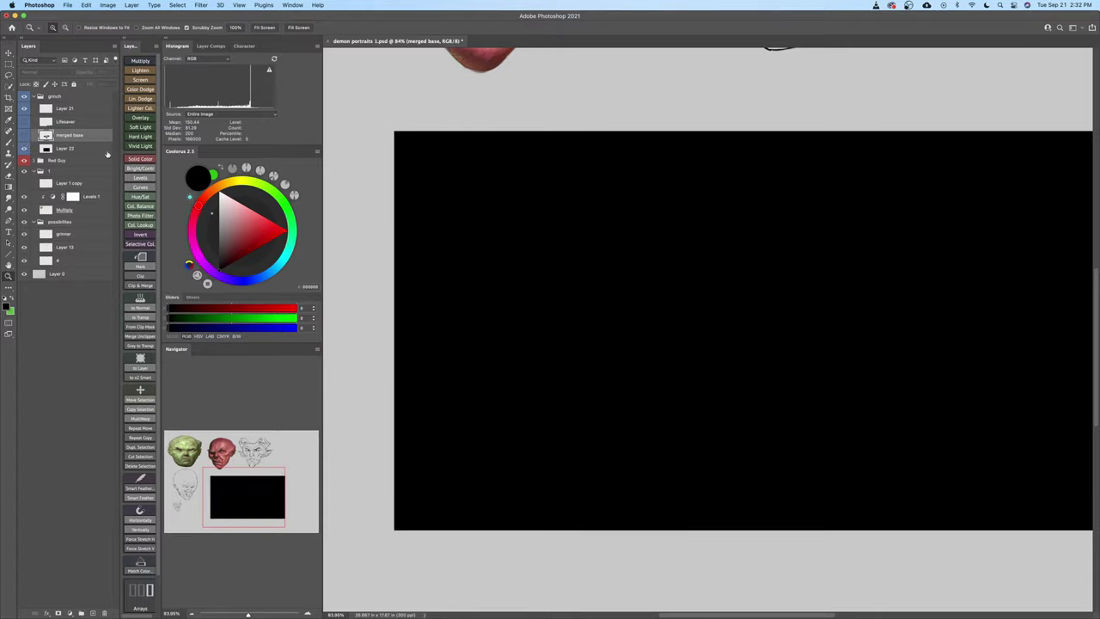
pyautogui.click(24, 136)
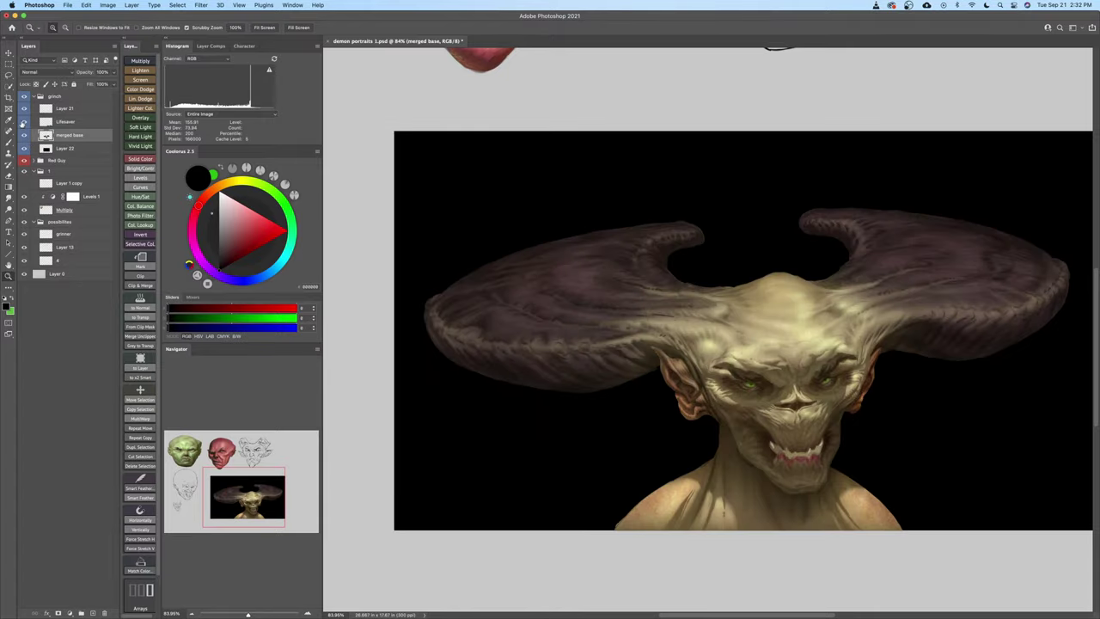
pyautogui.click(22, 124)
pyautogui.click(23, 126)
pyautogui.click(73, 122)
pyautogui.press('Delete')
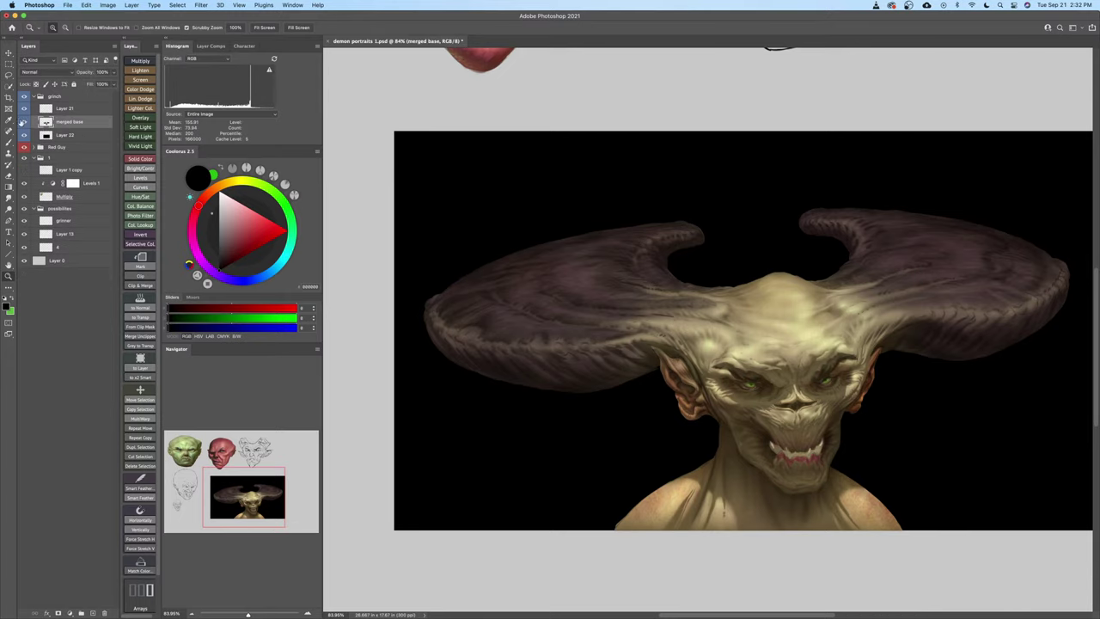
# Check the document's pixel dimensions in Image Size and leave them unchanged
pyautogui.click(24, 135)
pyautogui.keyDown('alt'); pyautogui.click(28, 122); pyautogui.keyUp('alt')
pyautogui.moveTo(753, 409); pyautogui.dragTo(772, 410)
pyautogui.click(108, 5)
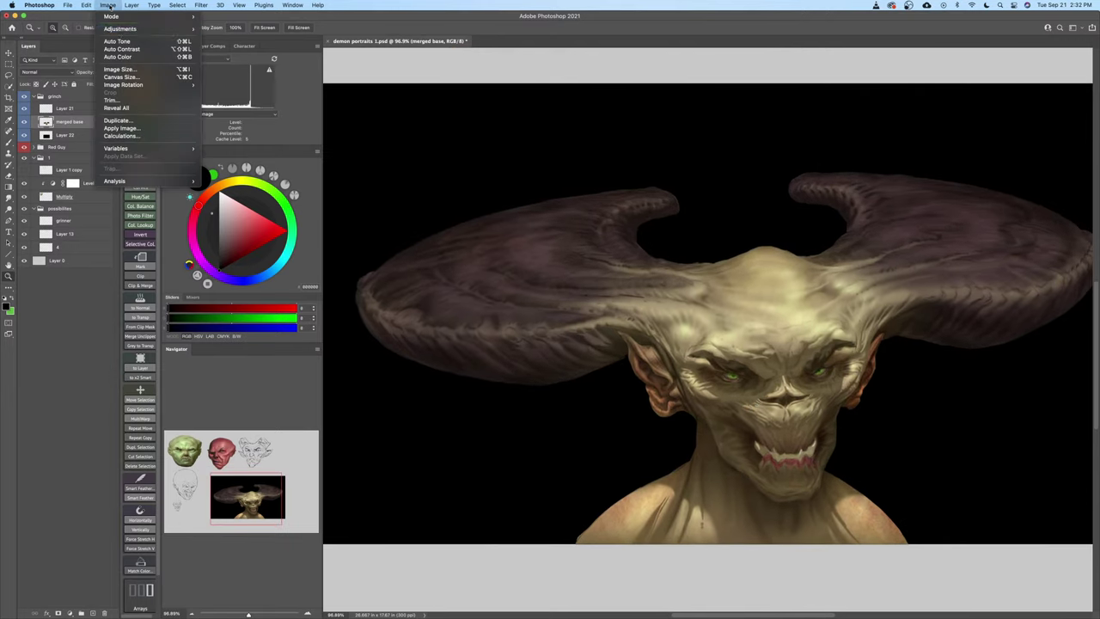
pyautogui.click(135, 71)
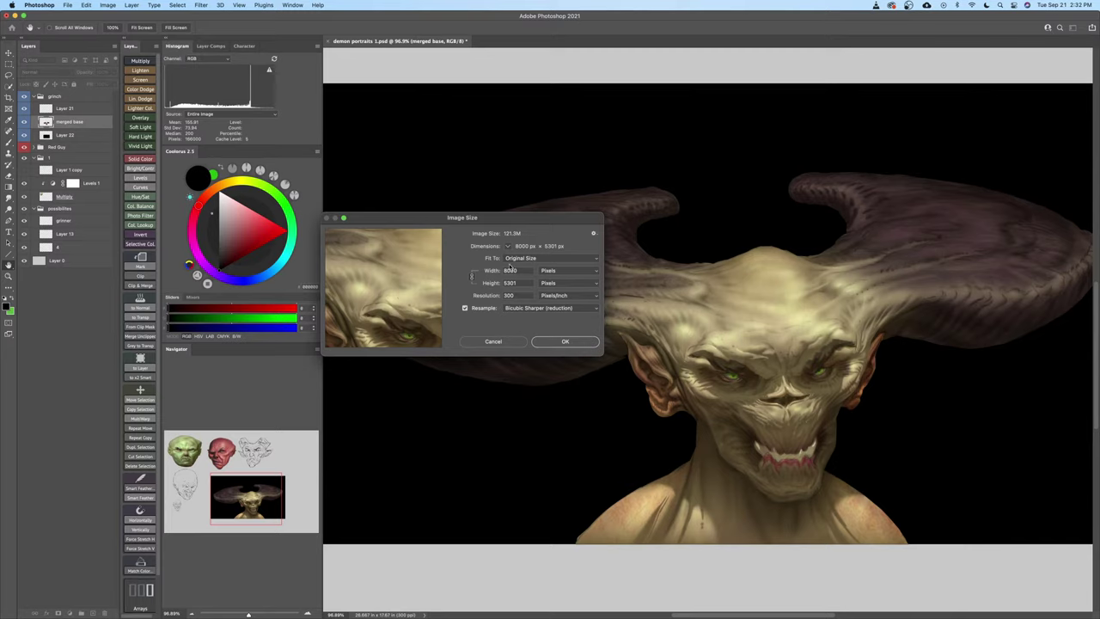
pyautogui.click(483, 345)
pyautogui.moveTo(740, 412); pyautogui.dragTo(703, 405)
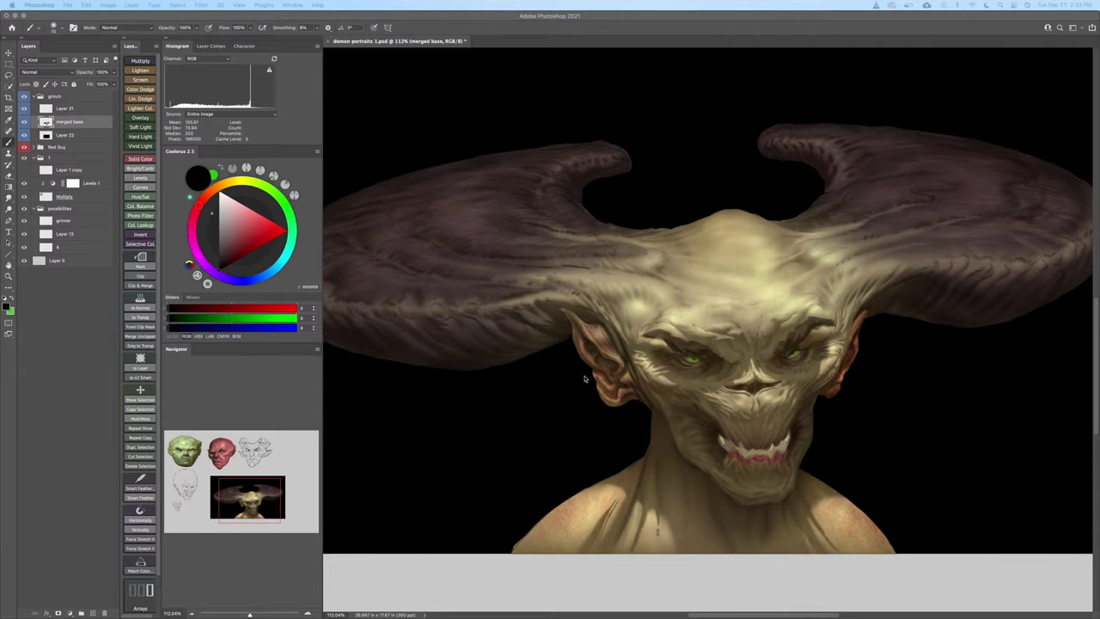
# Examine what the merged base and Layer 21 each contribute by toggling their visibility
pyautogui.scroll(-1, 583, 375)
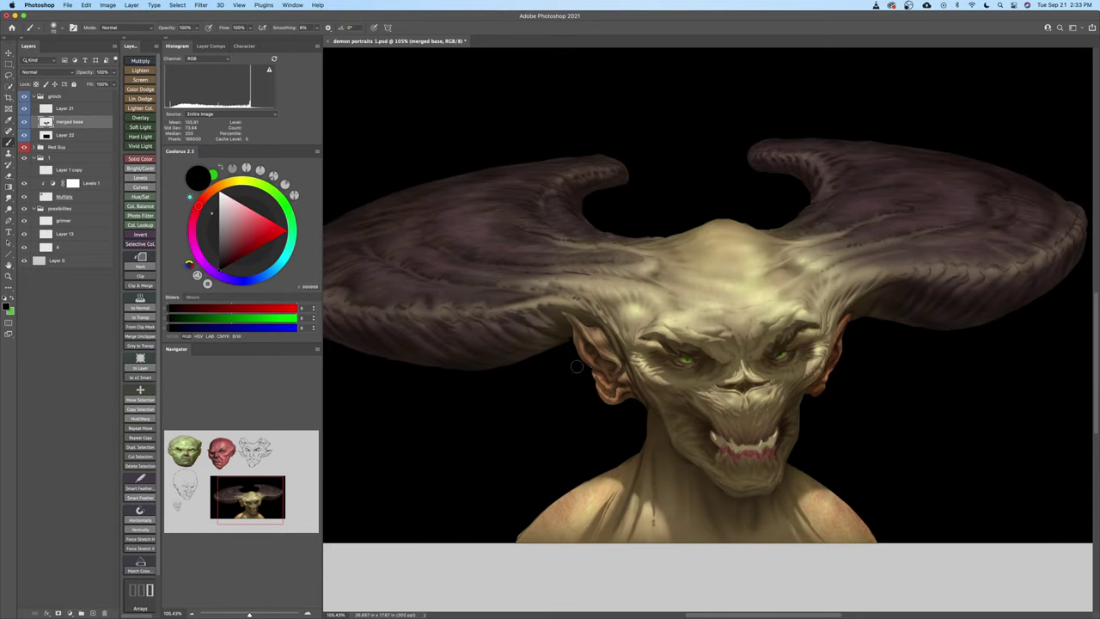
pyautogui.click(26, 123)
pyautogui.click(23, 110)
pyautogui.click(26, 122)
pyautogui.click(24, 110)
pyautogui.click(24, 110)
pyautogui.click(24, 110)
# Run the Delete All Empty Layers script on the document
pyautogui.click(67, 4)
pyautogui.moveTo(116, 215)
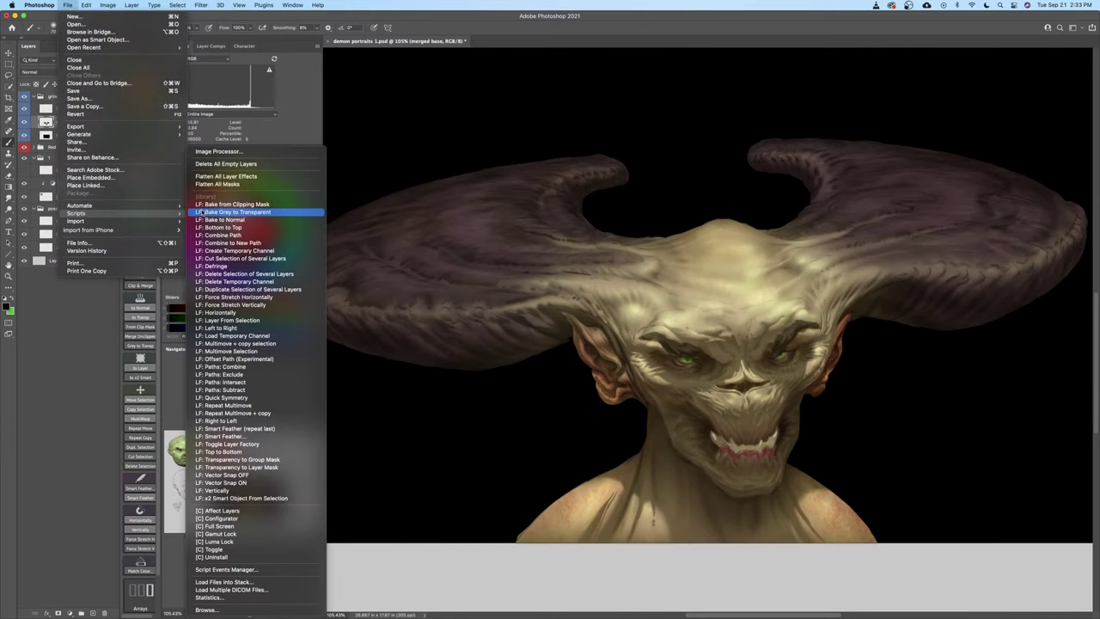
pyautogui.click(243, 165)
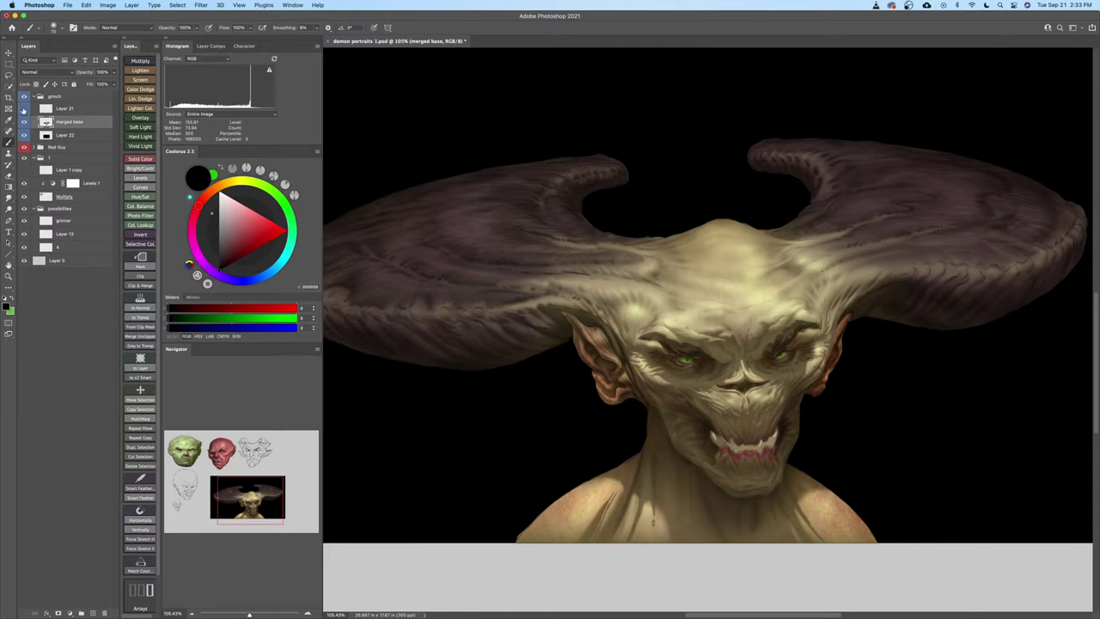
# Check the merged base layer's visibility and merge Layer 21 down into it
pyautogui.click(24, 122)
pyautogui.click(24, 121)
pyautogui.click(68, 109)
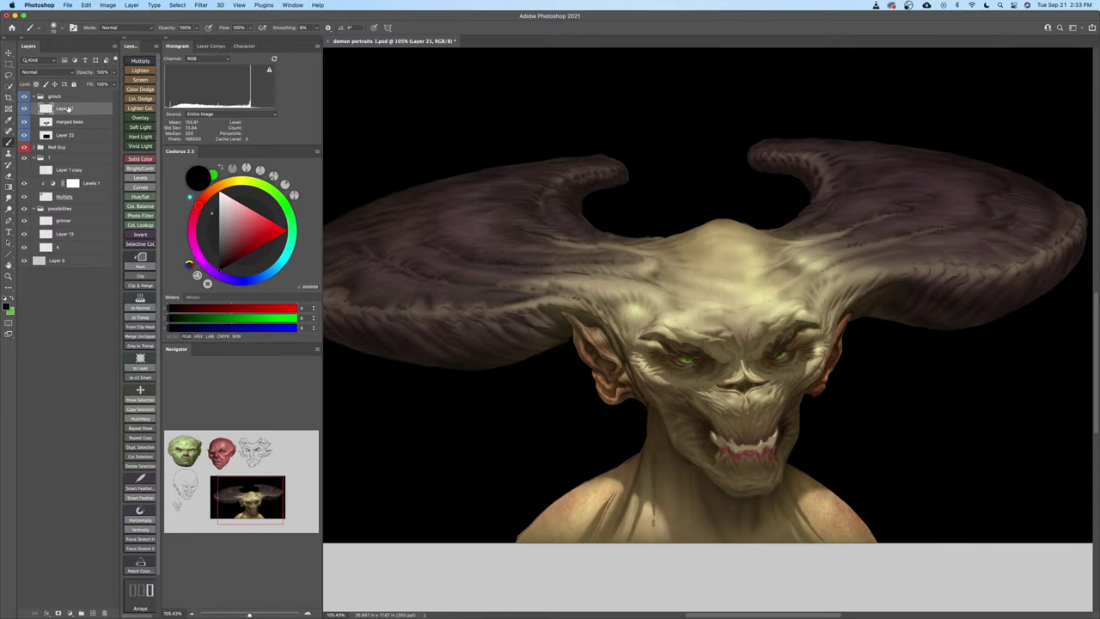
pyautogui.hotkey('ctrl', 'e')
# Add a Multiply layer above the merged base and choose a soft-edged brush from Current Vibes for the mouth area
pyautogui.click(140, 60)
pyautogui.rightClick(695, 400)
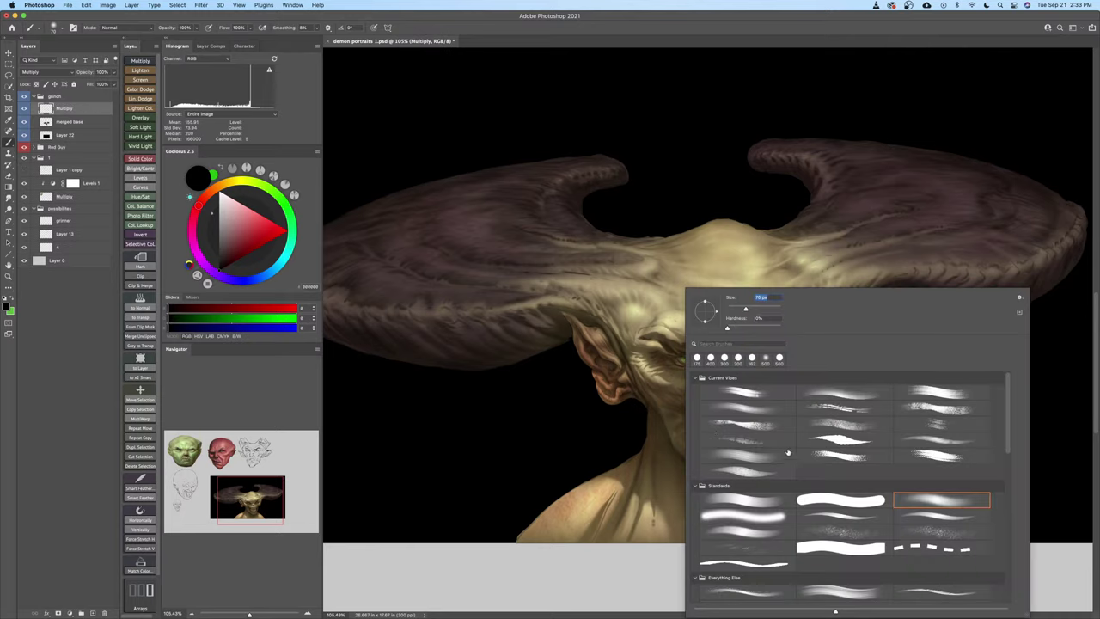
pyautogui.doubleClick(806, 439)
pyautogui.moveTo(787, 443)
pyautogui.mouseDown()
pyautogui.moveTo(803, 433)
pyautogui.moveTo(810, 479)
pyautogui.moveTo(797, 443)
pyautogui.moveTo(793, 455)
pyautogui.mouseUp()
pyautogui.press('z')
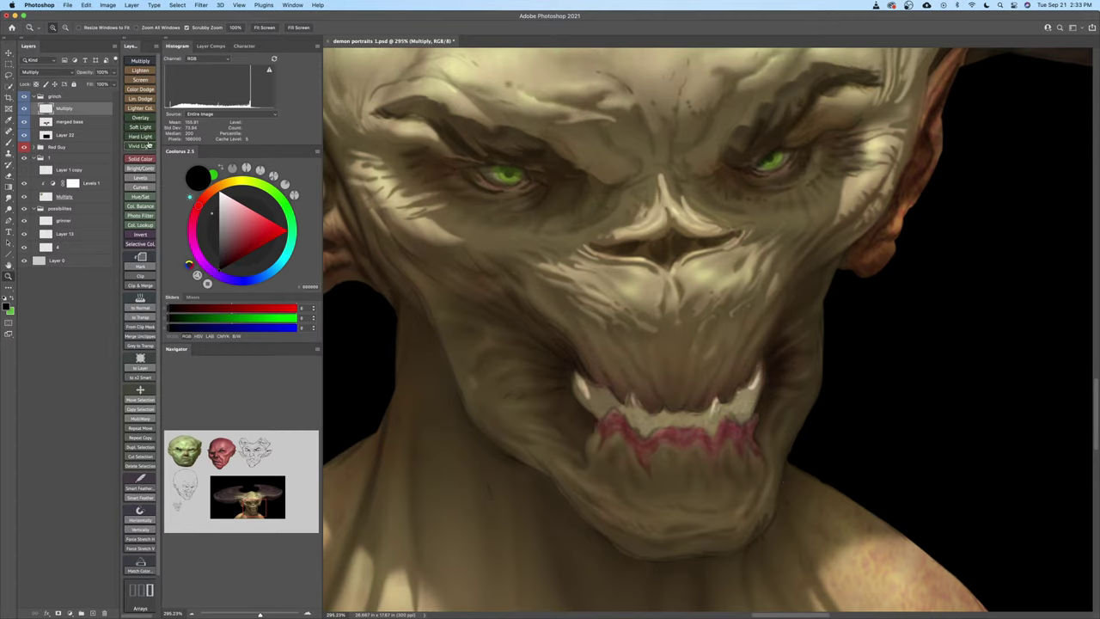
# Set the painting colour to a dark, desaturated yellow-brown and keep the Current Vibes brush active
pyautogui.click(229, 184)
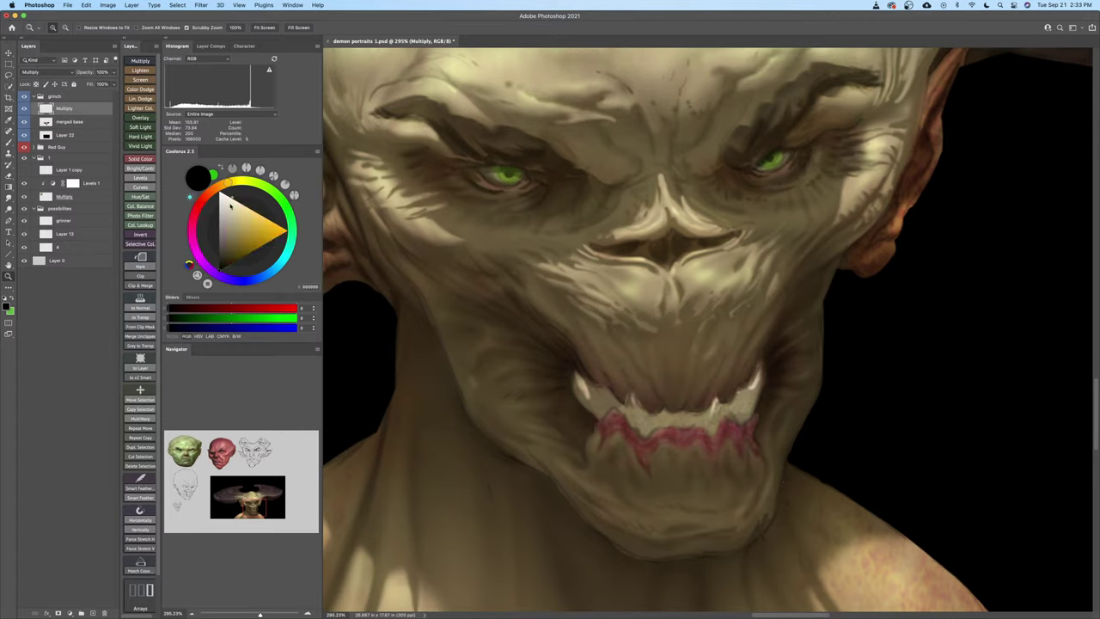
pyautogui.click(227, 228)
pyautogui.press('b')
pyautogui.rightClick(695, 452)
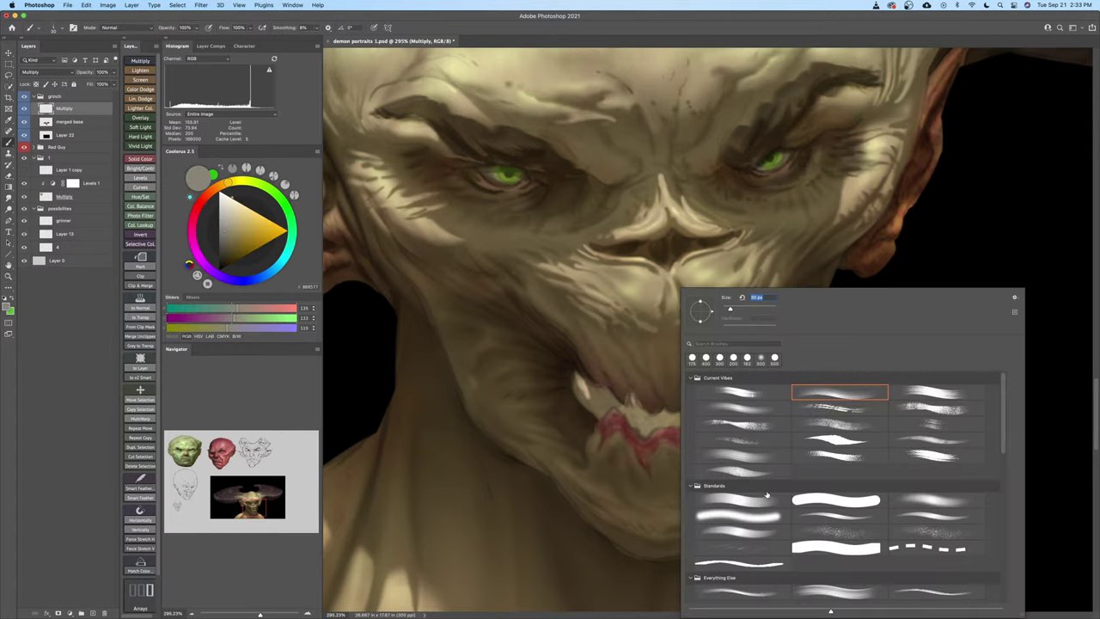
pyautogui.click(615, 475)
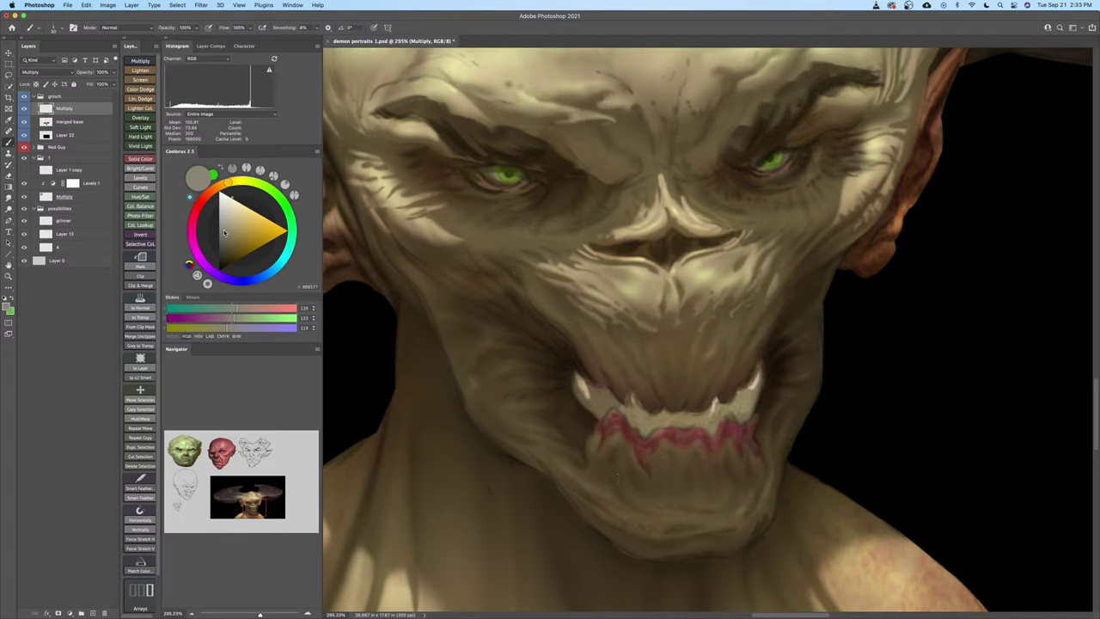
pyautogui.moveTo(225, 231); pyautogui.dragTo(228, 240)
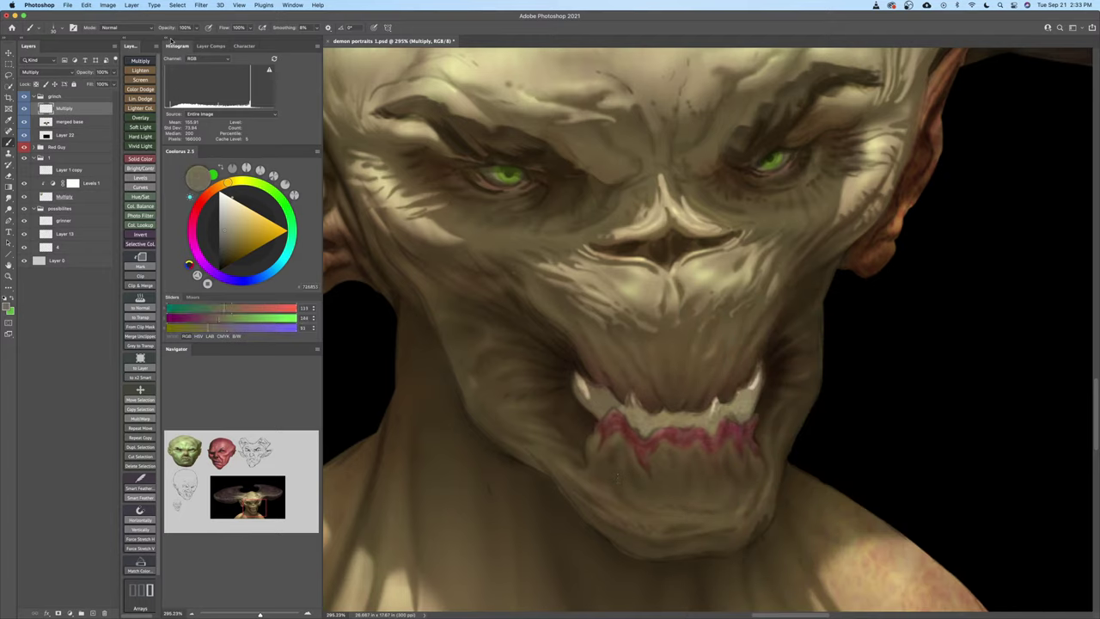
# Set the brush opacity to 40%, undo the last strokes and reduce the brush size for finer shading
pyautogui.press('4')
pyautogui.moveTo(455, 259)
pyautogui.mouseDown()
pyautogui.moveTo(528, 236)
pyautogui.moveTo(572, 263)
pyautogui.moveTo(594, 311)
pyautogui.mouseUp()
pyautogui.press('super+z')
pyautogui.press('super+z')
pyautogui.press('[')
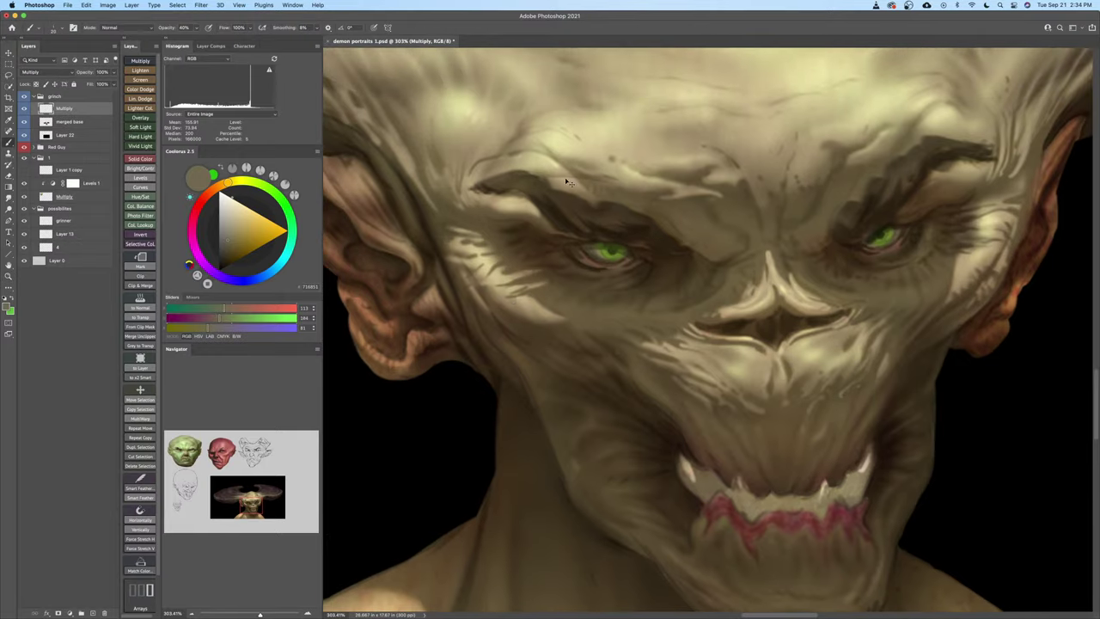
# Paint soft, dark shading strokes on the cheek just below the cheekbone highlights beside the viewer's-left ear
pyautogui.press('z')
pyautogui.moveTo(485, 256); pyautogui.dragTo(495, 305)
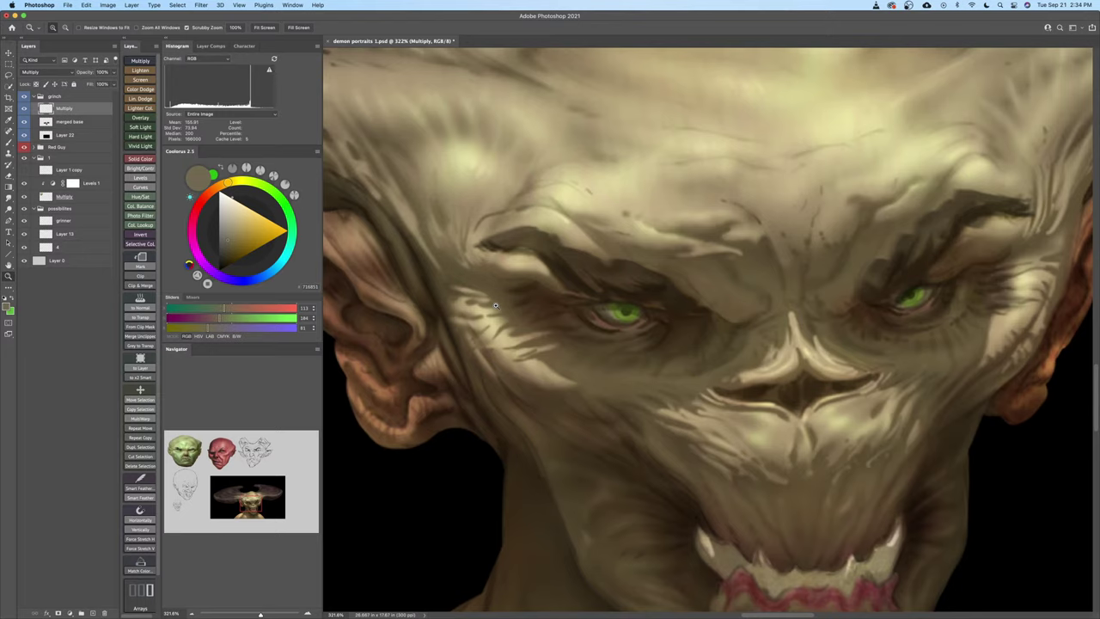
pyautogui.moveTo(558, 405); pyautogui.dragTo(607, 373)
pyautogui.press('b')
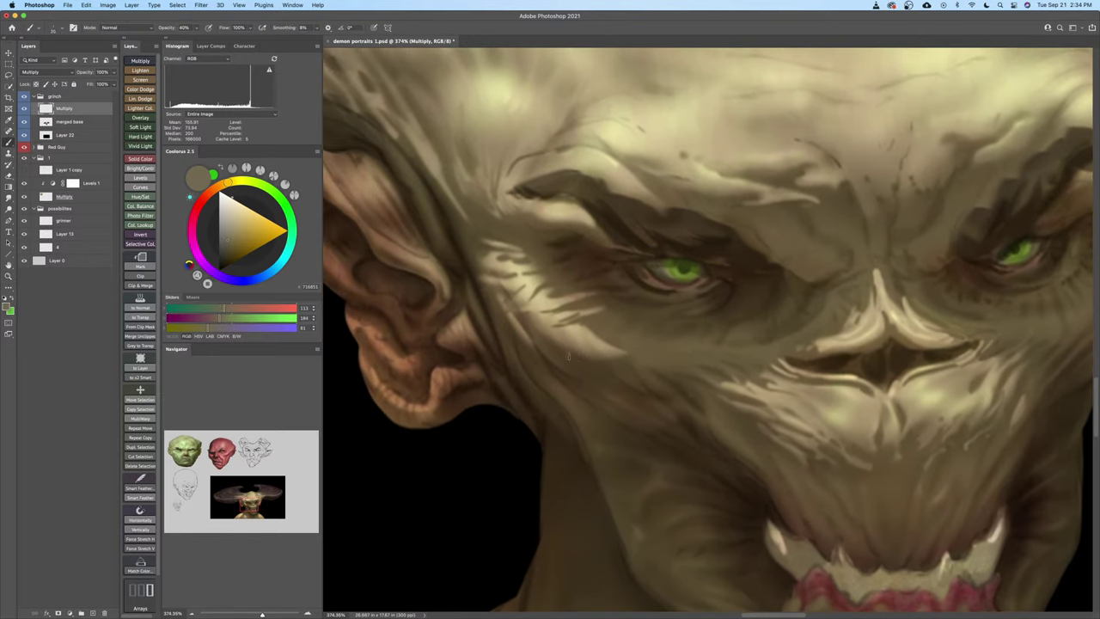
pyautogui.moveTo(568, 357)
pyautogui.mouseDown()
pyautogui.moveTo(635, 336)
pyautogui.moveTo(577, 336)
pyautogui.mouseUp()
pyautogui.moveTo(546, 319); pyautogui.dragTo(555, 342)
pyautogui.press('super+z')
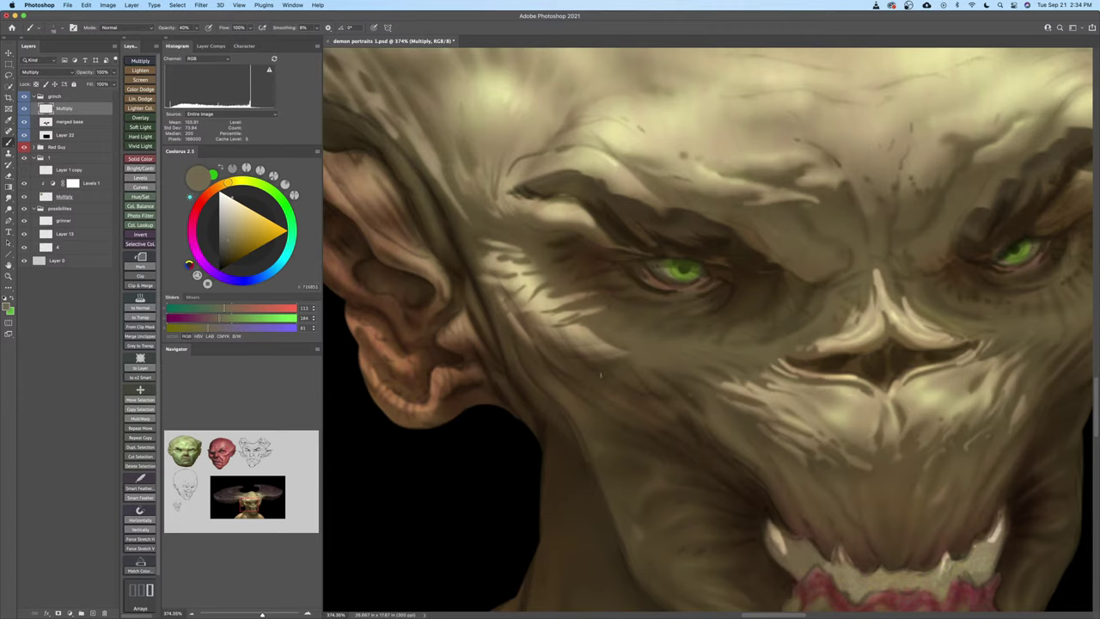
pyautogui.moveTo(600, 365); pyautogui.dragTo(625, 389)
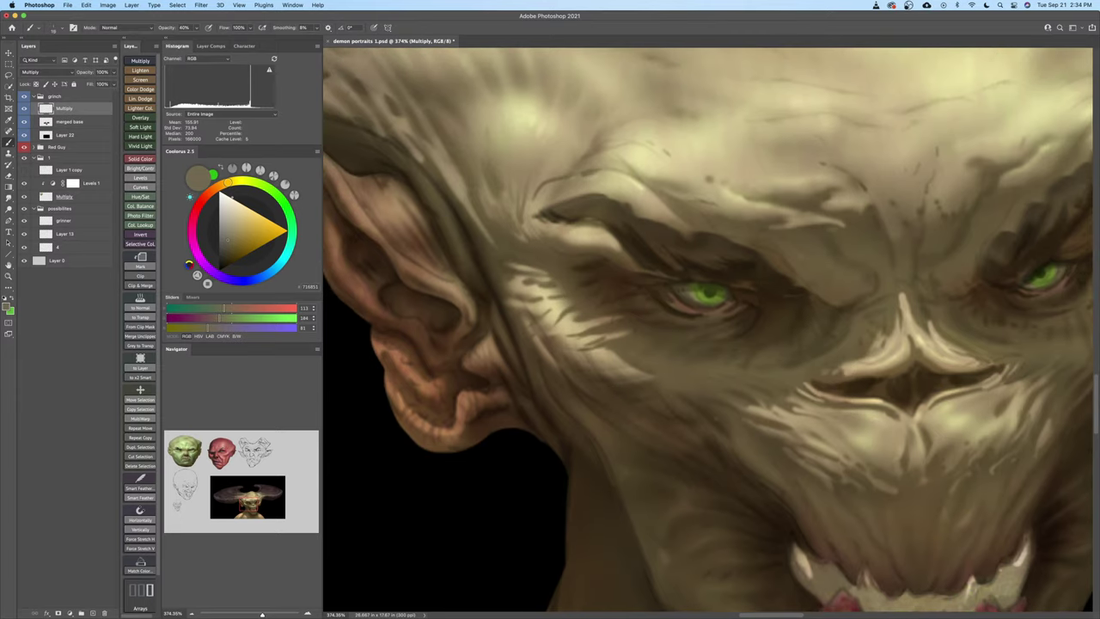
# Break up the bright cheekbone highlights with small dark wrinkles running toward the outer corner of the viewer's-left eye
pyautogui.moveTo(571, 351); pyautogui.dragTo(602, 343)
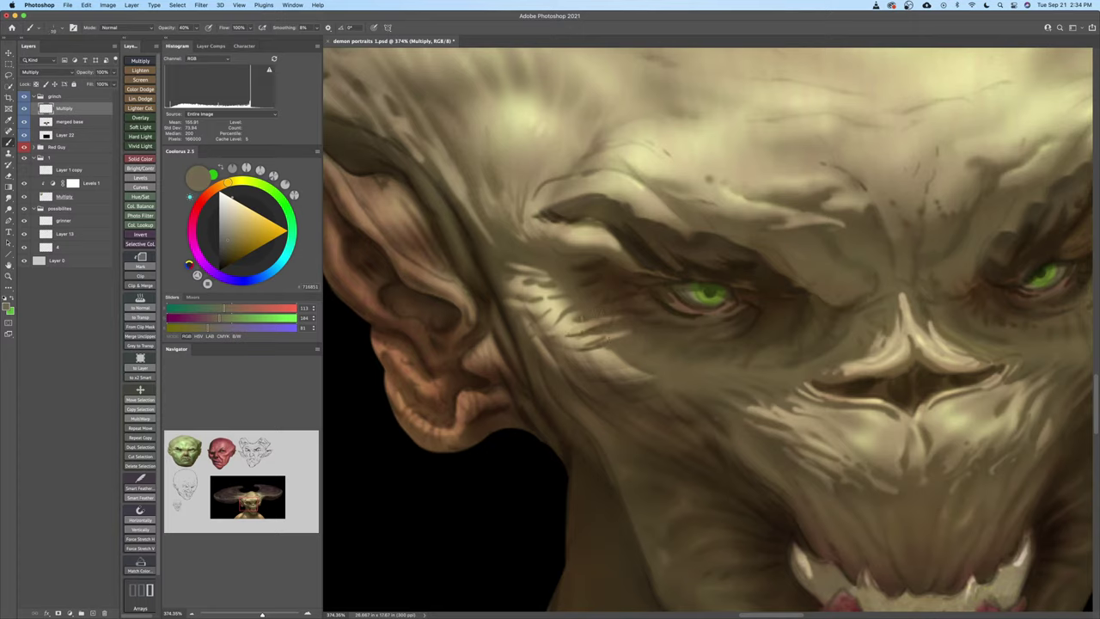
pyautogui.moveTo(563, 324); pyautogui.dragTo(585, 318)
pyautogui.moveTo(538, 315); pyautogui.dragTo(571, 293)
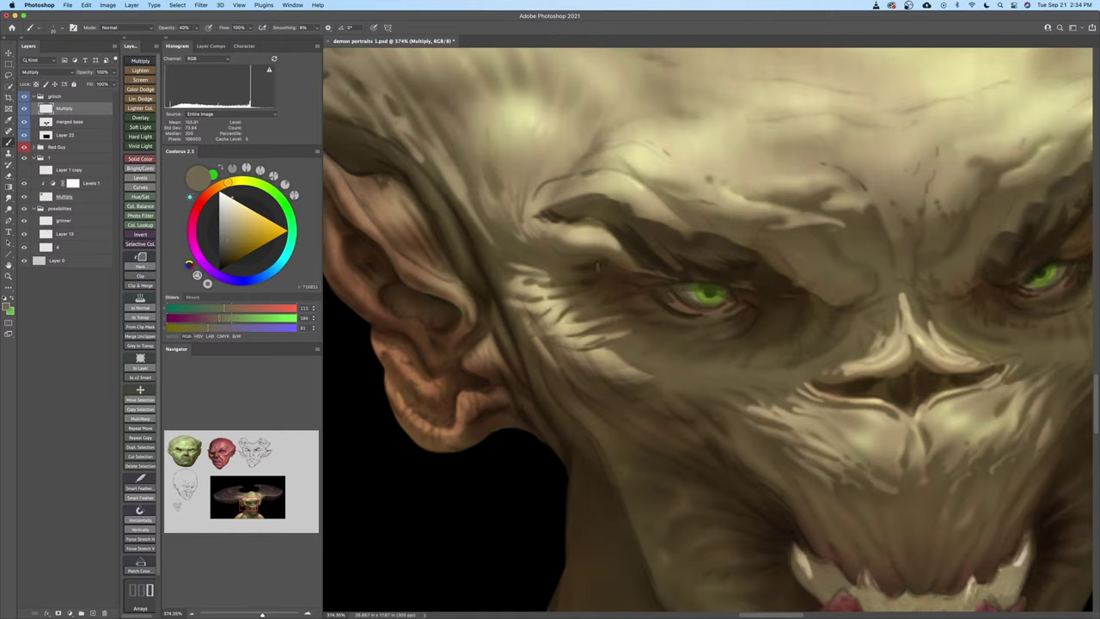
# Paint one wide horizontal test stroke on the blank grey area below the portrait and check the selected Current Vibes brush
pyautogui.press('z')
pyautogui.moveTo(589, 277)
pyautogui.mouseDown()
pyautogui.moveTo(552, 316)
pyautogui.moveTo(548, 295)
pyautogui.moveTo(578, 319)
pyautogui.moveTo(599, 312)
pyautogui.moveTo(550, 384)
pyautogui.moveTo(558, 376)
pyautogui.moveTo(542, 373)
pyautogui.moveTo(553, 380)
pyautogui.moveTo(601, 318)
pyautogui.mouseUp()
pyautogui.press('b')
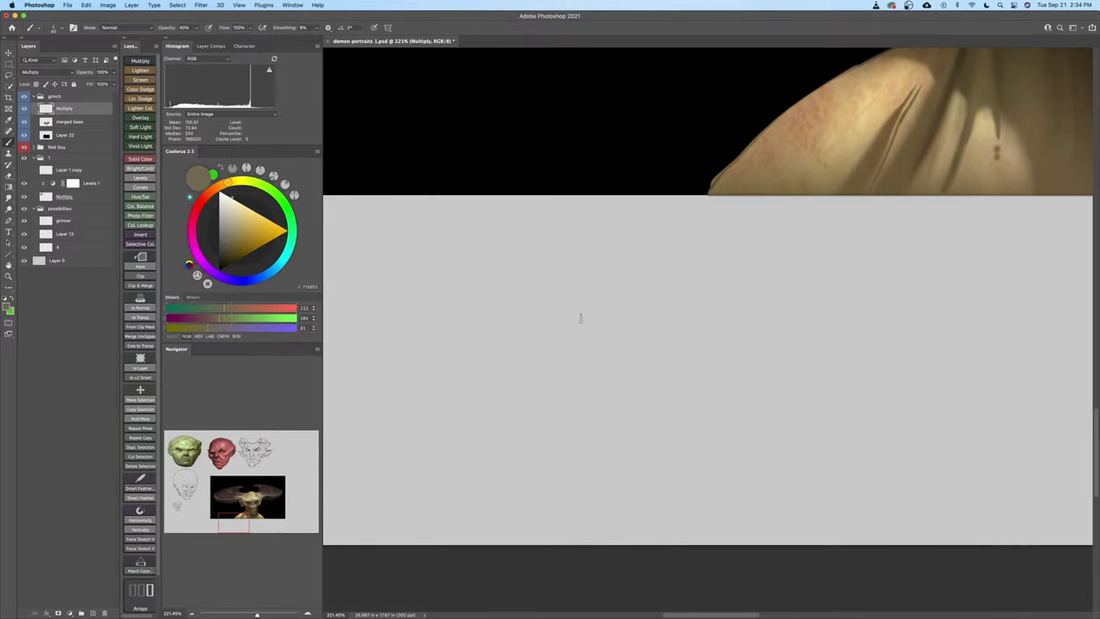
pyautogui.moveTo(412, 297); pyautogui.dragTo(930, 380)
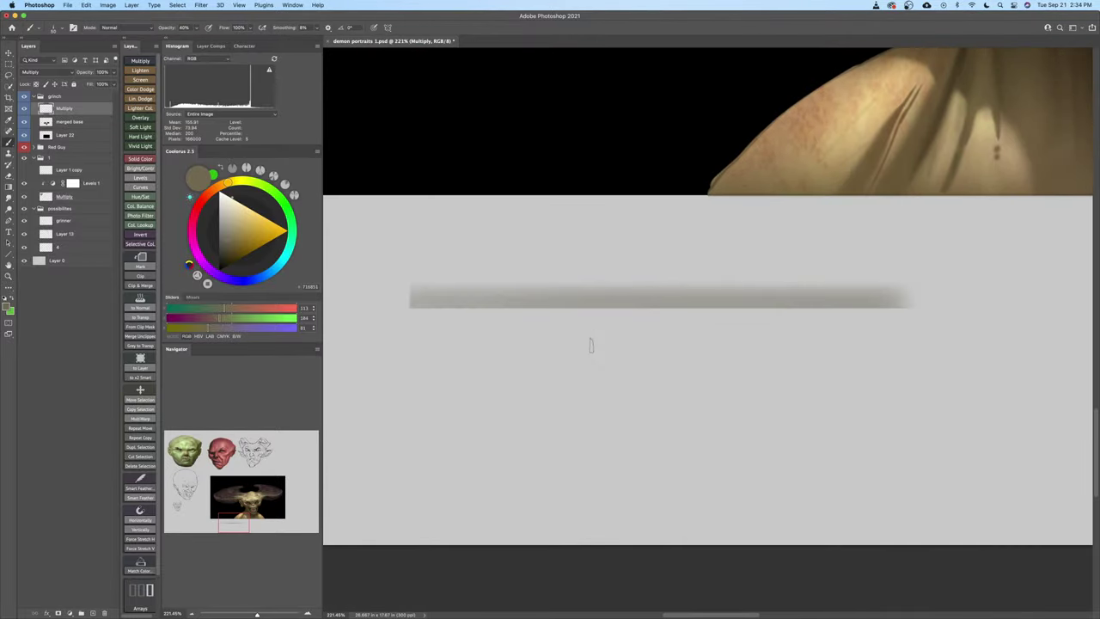
pyautogui.press('z')
pyautogui.moveTo(589, 343); pyautogui.dragTo(596, 336)
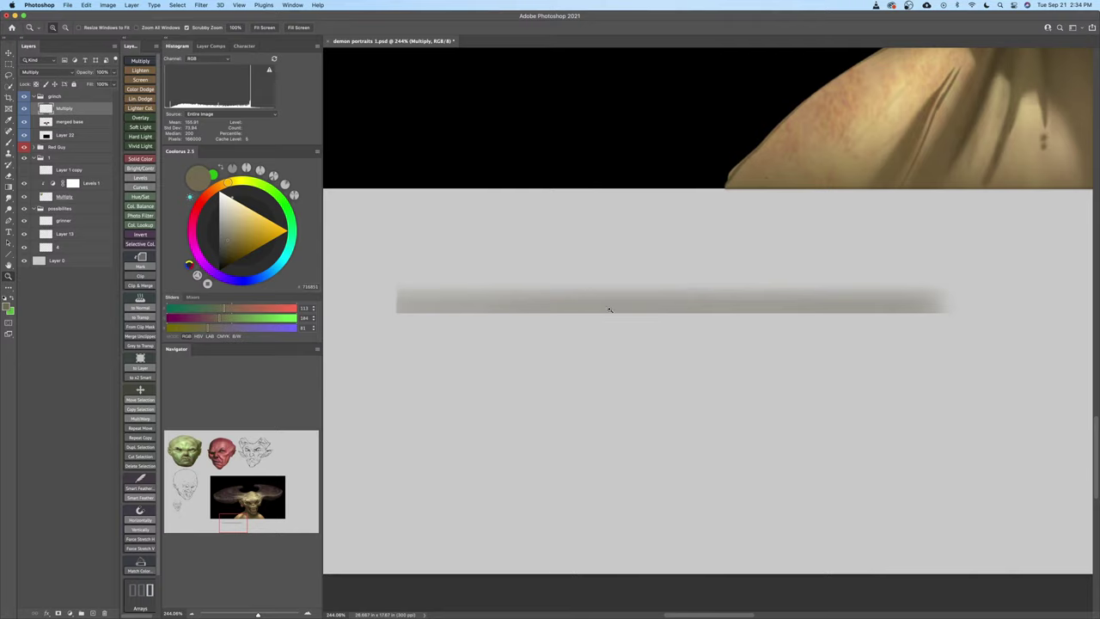
pyautogui.press('b')
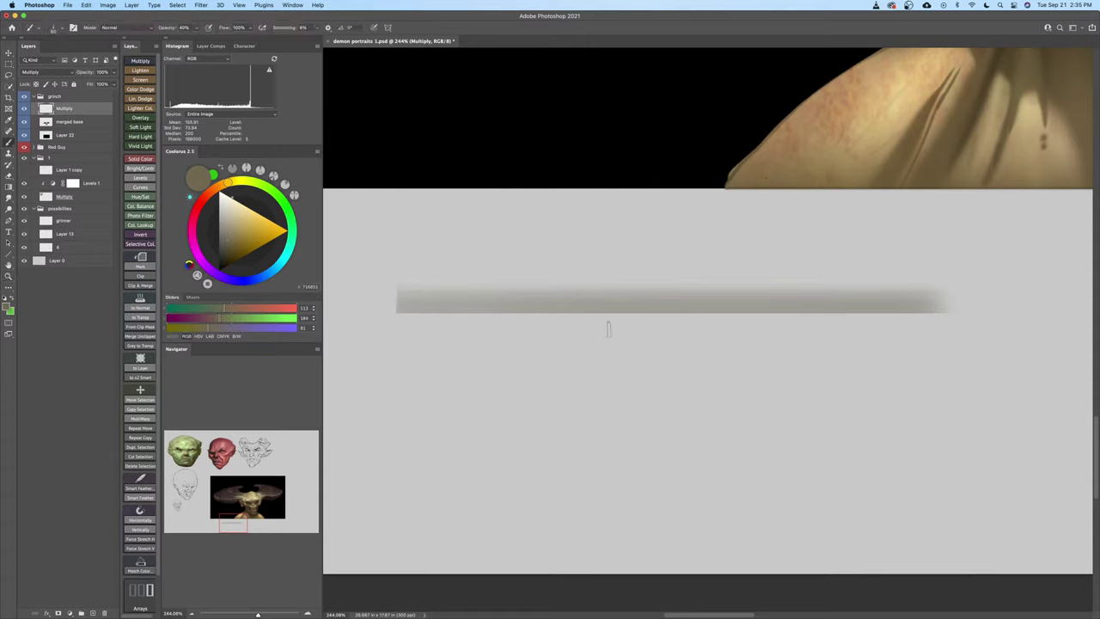
pyautogui.rightClick(609, 317)
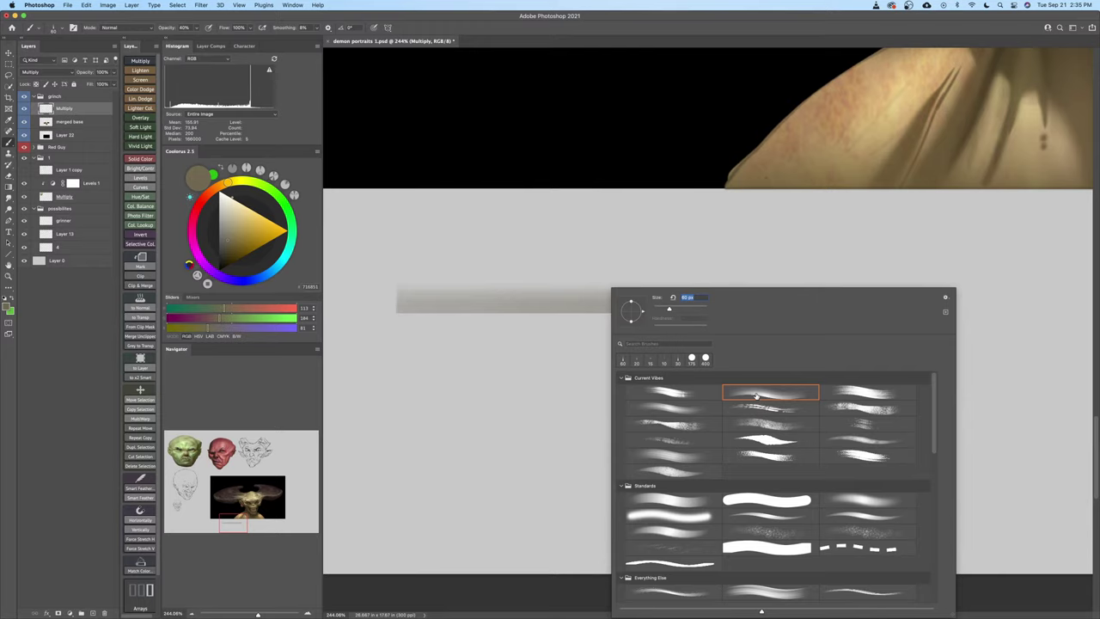
# Give the eraser the hard round brush from Standards and erase the horizontal test stroke
pyautogui.press('e')
pyautogui.rightClick(521, 277)
pyautogui.doubleClick(657, 490)
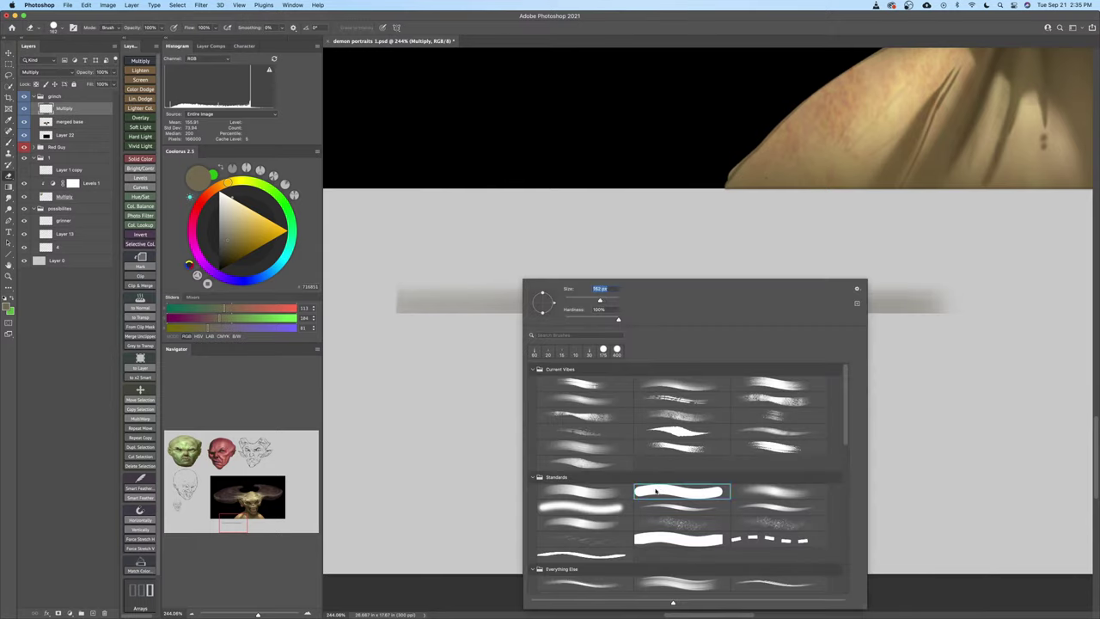
pyautogui.click(410, 301)
pyautogui.moveTo(410, 300)
pyautogui.mouseDown()
pyautogui.moveTo(653, 323)
pyautogui.moveTo(1026, 332)
pyautogui.mouseUp()
pyautogui.press('b')
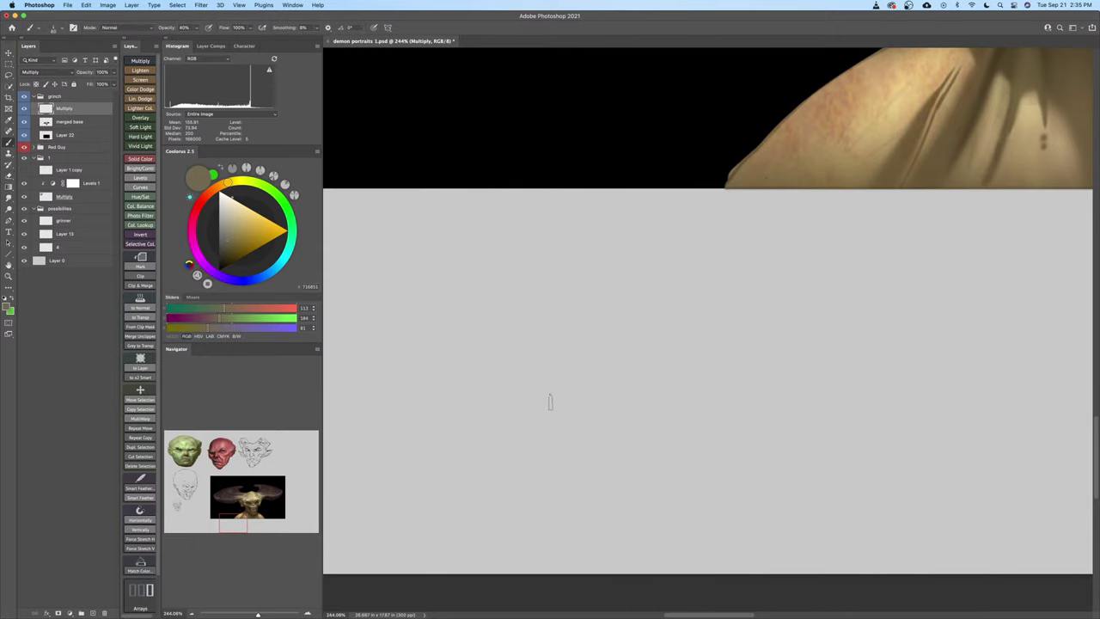
# Paint two pairs of crossing diagonal test strokes on the grey area and erase them
pyautogui.moveTo(476, 404); pyautogui.dragTo(653, 340)
pyautogui.moveTo(508, 410); pyautogui.dragTo(675, 348)
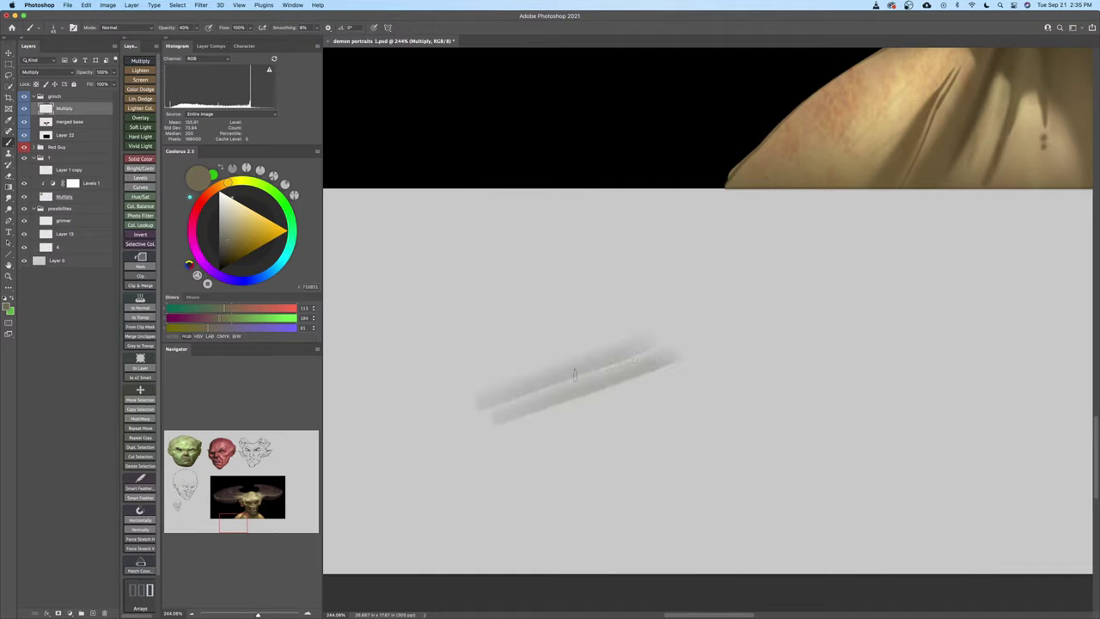
pyautogui.moveTo(494, 383); pyautogui.dragTo(593, 424)
pyautogui.moveTo(516, 368); pyautogui.dragTo(619, 417)
pyautogui.press('e')
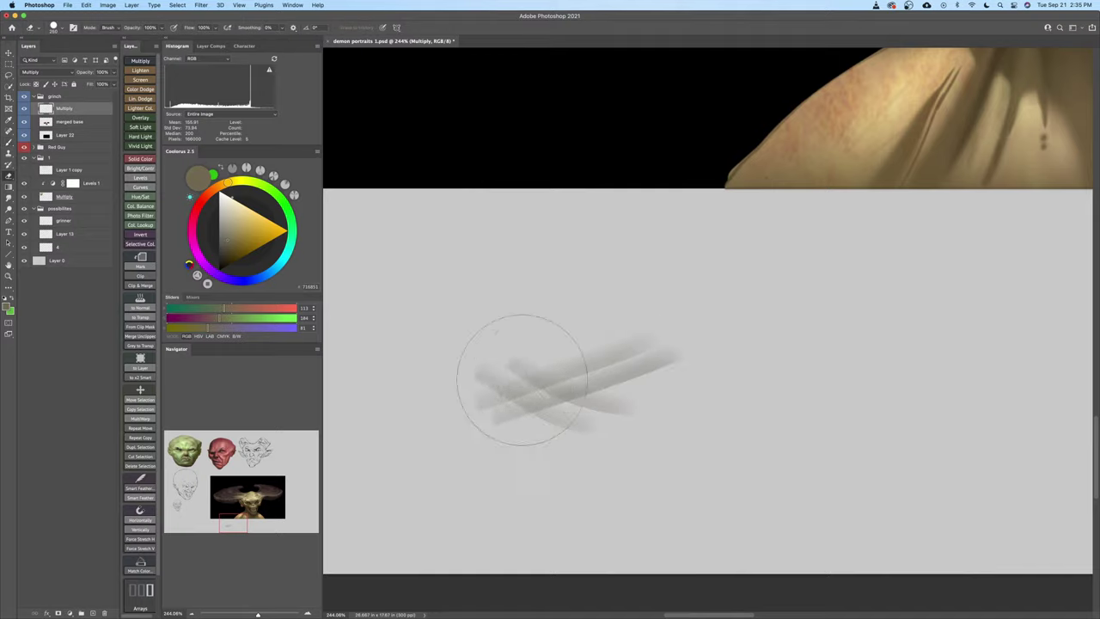
pyautogui.moveTo(518, 366); pyautogui.dragTo(513, 397)
pyautogui.press('b')
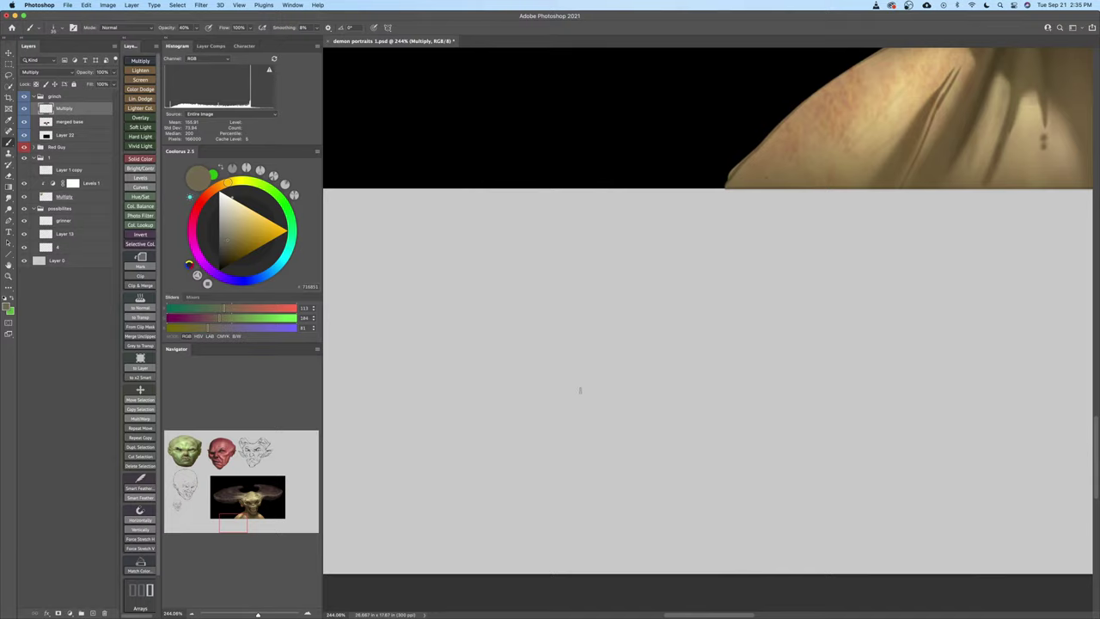
pyautogui.moveTo(524, 387); pyautogui.dragTo(683, 347)
pyautogui.press('super+z')
pyautogui.moveTo(449, 364); pyautogui.dragTo(863, 355)
pyautogui.press('super+z')
pyautogui.moveTo(449, 365); pyautogui.dragTo(752, 302)
pyautogui.press('super+z')
# Paint a lattice of long curved strokes crossing in two directions on the grey area to inspect the brush's edges
pyautogui.moveTo(455, 398)
pyautogui.mouseDown()
pyautogui.moveTo(679, 345)
pyautogui.moveTo(769, 308)
pyautogui.mouseUp()
pyautogui.moveTo(495, 410)
pyautogui.mouseDown()
pyautogui.moveTo(662, 379)
pyautogui.moveTo(802, 335)
pyautogui.mouseUp()
pyautogui.moveTo(522, 428); pyautogui.dragTo(814, 352)
pyautogui.moveTo(560, 442); pyautogui.dragTo(814, 378)
pyautogui.moveTo(485, 344); pyautogui.dragTo(730, 450)
pyautogui.moveTo(533, 338)
pyautogui.mouseDown()
pyautogui.moveTo(776, 439)
pyautogui.moveTo(815, 440)
pyautogui.mouseUp()
pyautogui.moveTo(597, 319)
pyautogui.mouseDown()
pyautogui.moveTo(637, 356)
pyautogui.moveTo(849, 427)
pyautogui.mouseUp()
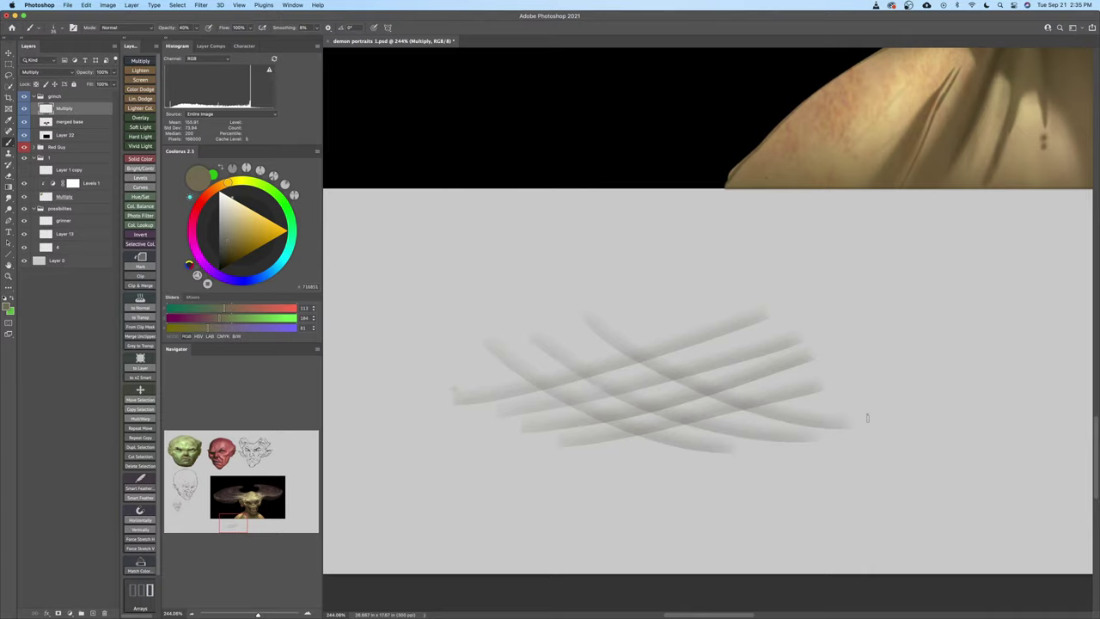
pyautogui.moveTo(636, 300); pyautogui.dragTo(901, 384)
pyautogui.moveTo(682, 428)
pyautogui.mouseDown()
pyautogui.moveTo(724, 421)
pyautogui.moveTo(724, 457)
pyautogui.moveTo(712, 420)
pyautogui.mouseUp()
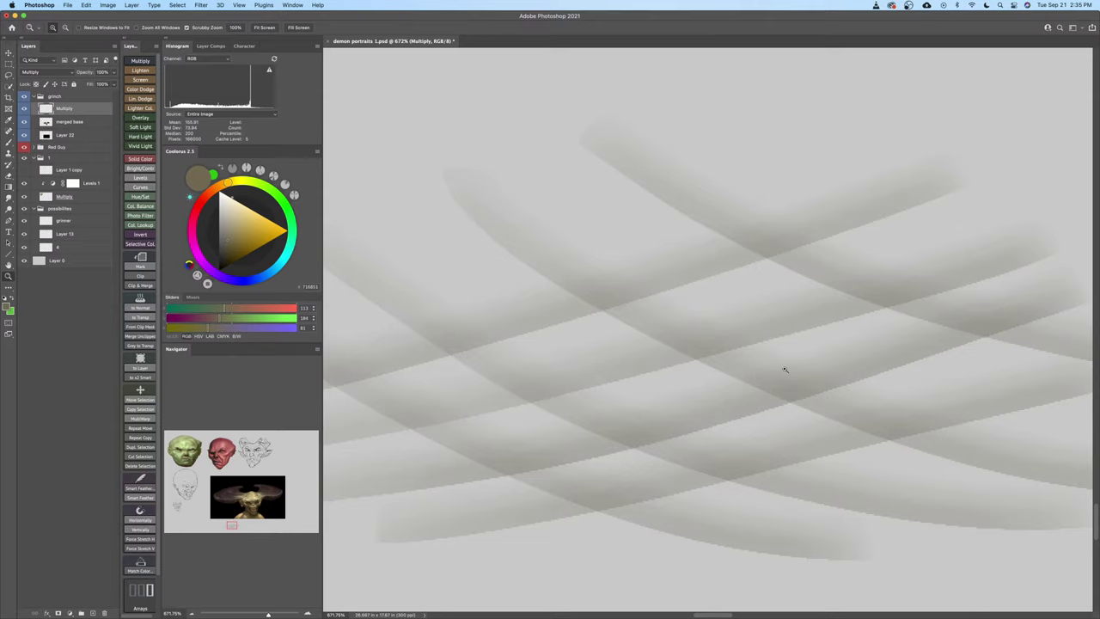
pyautogui.scroll(-3, 781, 440)
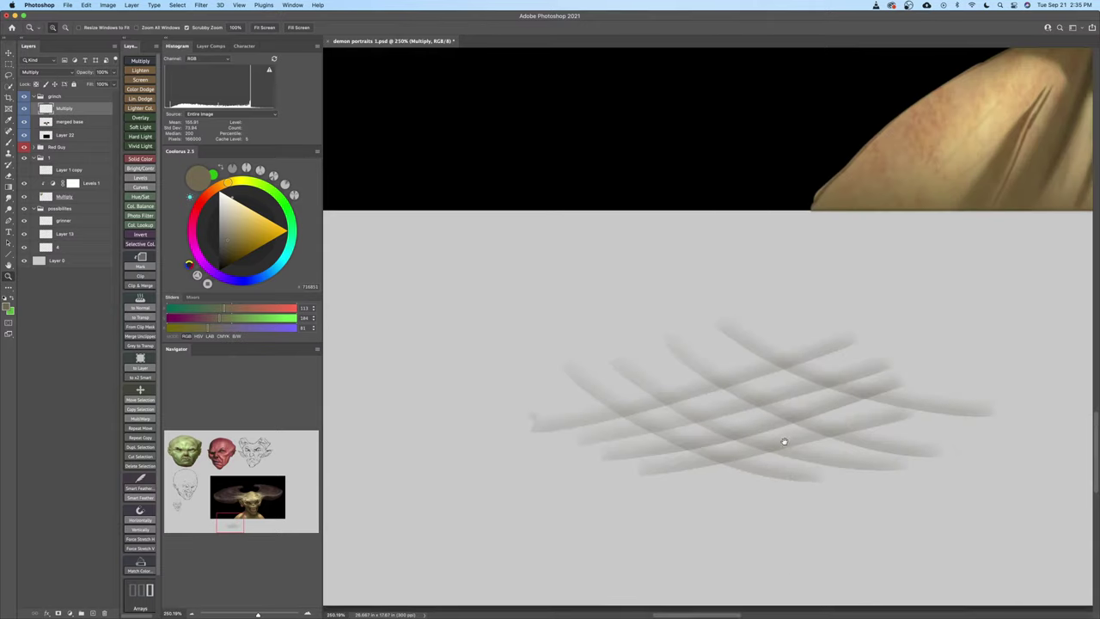
# Erase the lattice of crossing test strokes from the grey area
pyautogui.press('b')
pyautogui.moveTo(816, 397)
pyautogui.mouseDown()
pyautogui.moveTo(511, 426)
pyautogui.moveTo(510, 368)
pyautogui.mouseUp()
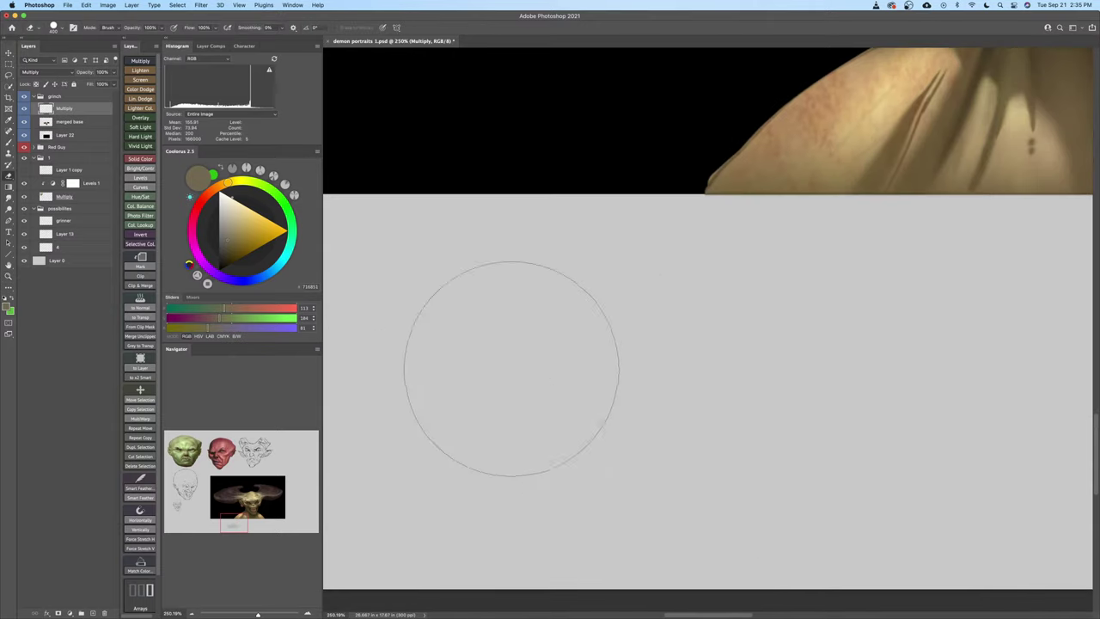
pyautogui.moveTo(736, 370); pyautogui.dragTo(626, 441)
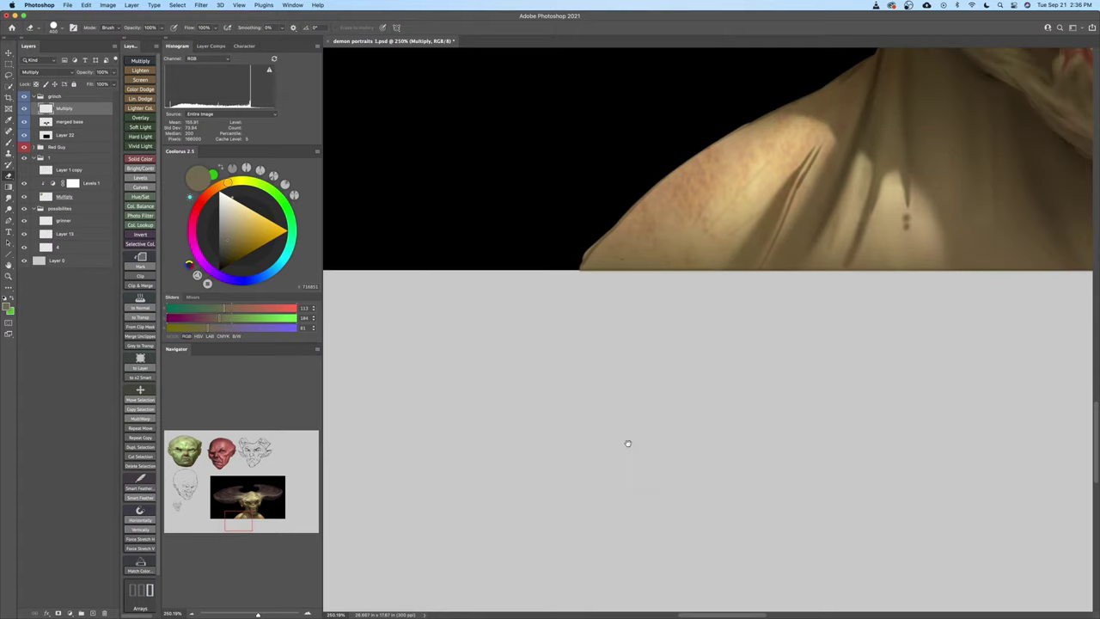
# Paint a fan of curved, tapering test strokes on the grey area and surround it with a large soft-edged oval
pyautogui.press('b')
pyautogui.moveTo(577, 482); pyautogui.dragTo(635, 379)
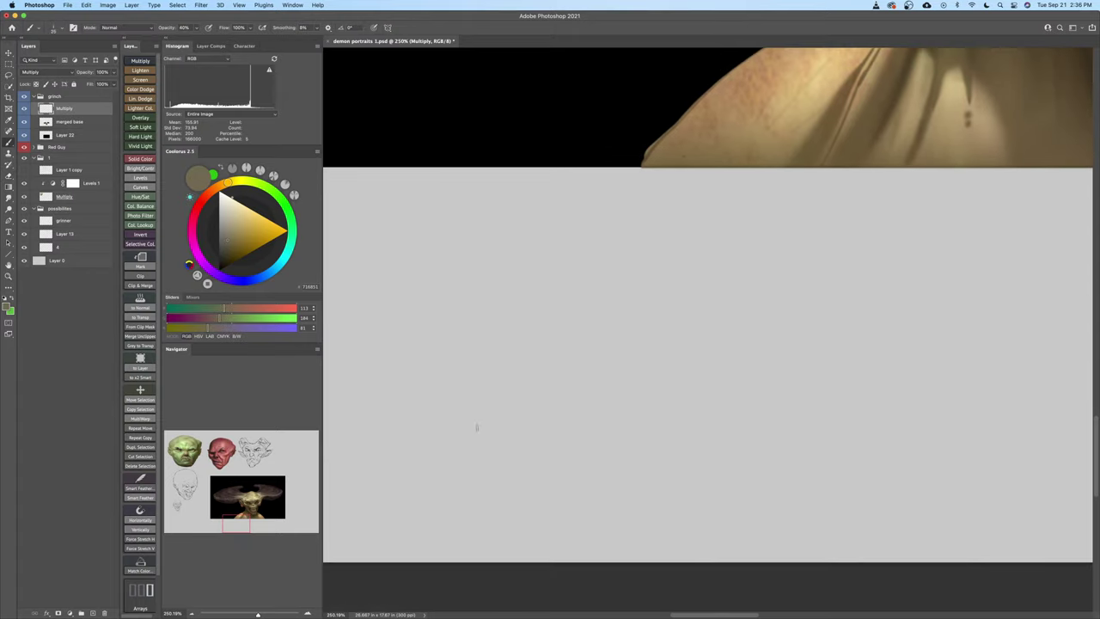
pyautogui.moveTo(464, 442); pyautogui.dragTo(518, 383)
pyautogui.moveTo(494, 434)
pyautogui.mouseDown()
pyautogui.moveTo(563, 371)
pyautogui.moveTo(621, 364)
pyautogui.mouseUp()
pyautogui.moveTo(533, 421)
pyautogui.mouseDown()
pyautogui.moveTo(645, 391)
pyautogui.moveTo(639, 414)
pyautogui.mouseUp()
pyautogui.moveTo(545, 440)
pyautogui.mouseDown()
pyautogui.moveTo(622, 437)
pyautogui.moveTo(571, 465)
pyautogui.moveTo(615, 448)
pyautogui.mouseUp()
pyautogui.moveTo(500, 427)
pyautogui.mouseDown()
pyautogui.moveTo(458, 445)
pyautogui.moveTo(601, 378)
pyautogui.moveTo(597, 451)
pyautogui.mouseUp()
pyautogui.moveTo(541, 420)
pyautogui.mouseDown()
pyautogui.moveTo(582, 469)
pyautogui.moveTo(568, 485)
pyautogui.moveTo(611, 395)
pyautogui.moveTo(667, 344)
pyautogui.mouseUp()
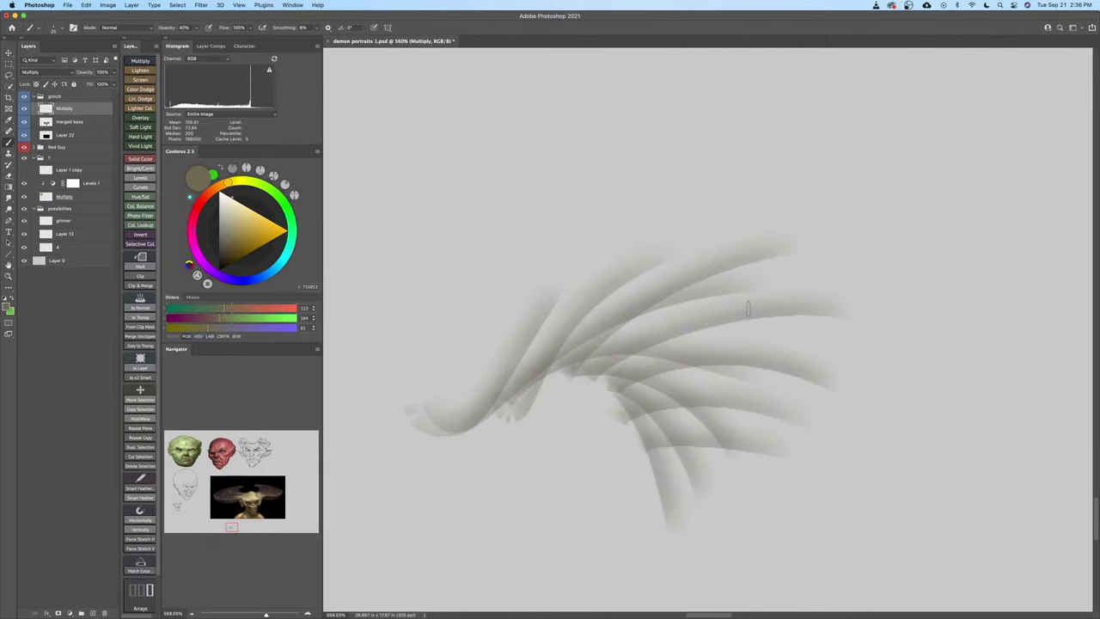
pyautogui.moveTo(799, 185)
pyautogui.mouseDown()
pyautogui.moveTo(387, 339)
pyautogui.moveTo(942, 405)
pyautogui.moveTo(662, 129)
pyautogui.mouseUp()
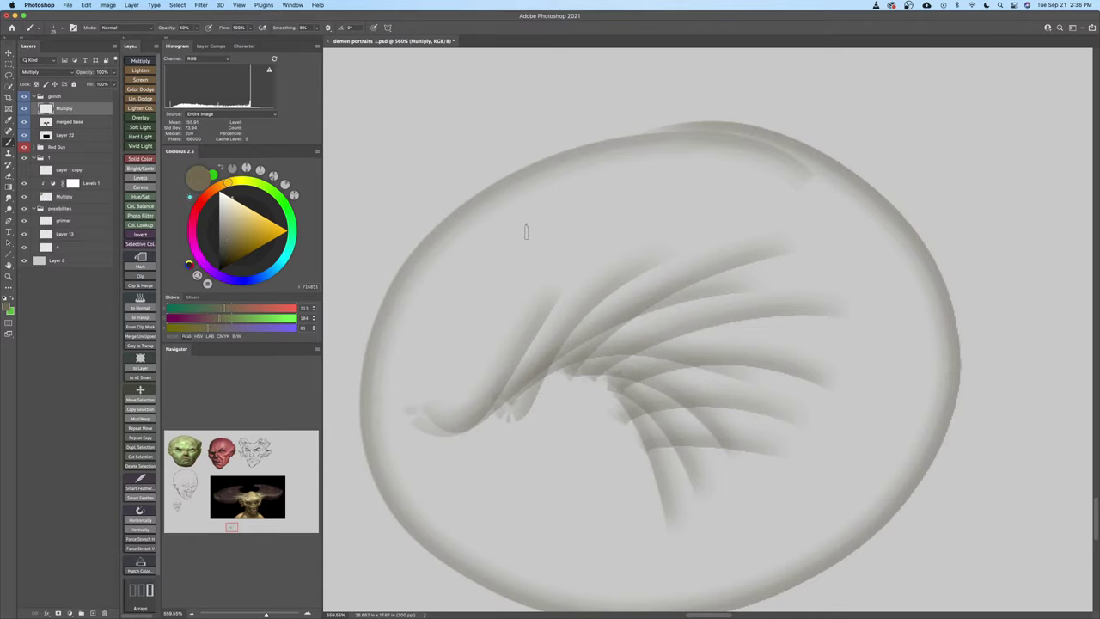
pyautogui.moveTo(670, 420); pyautogui.dragTo(671, 401)
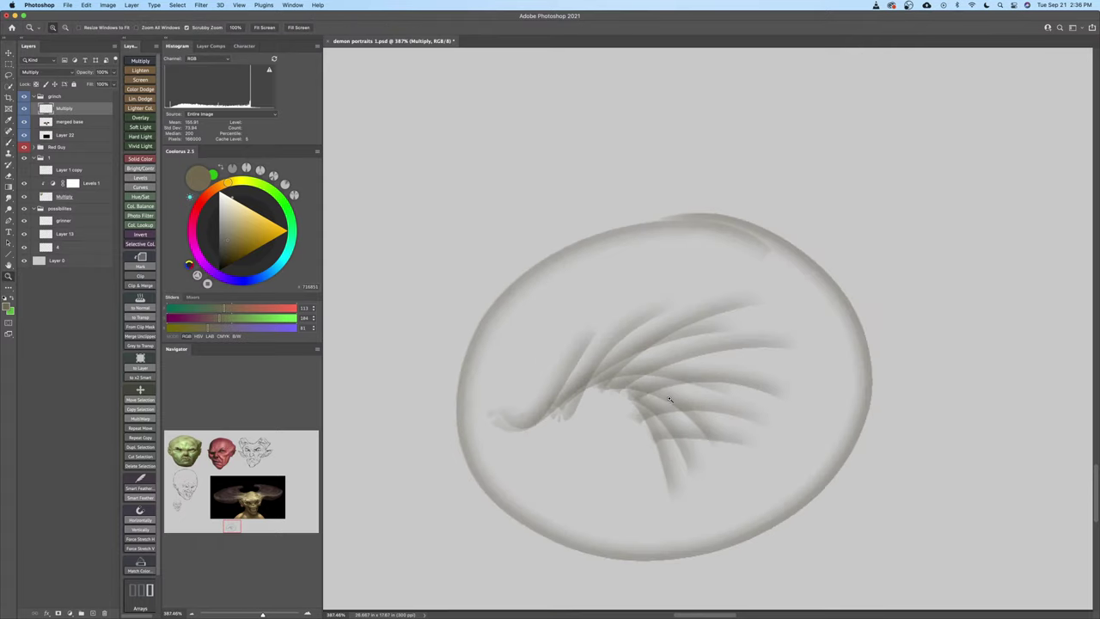
# Erase the fan and the oval with the hard round Standards eraser brush
pyautogui.press('b')
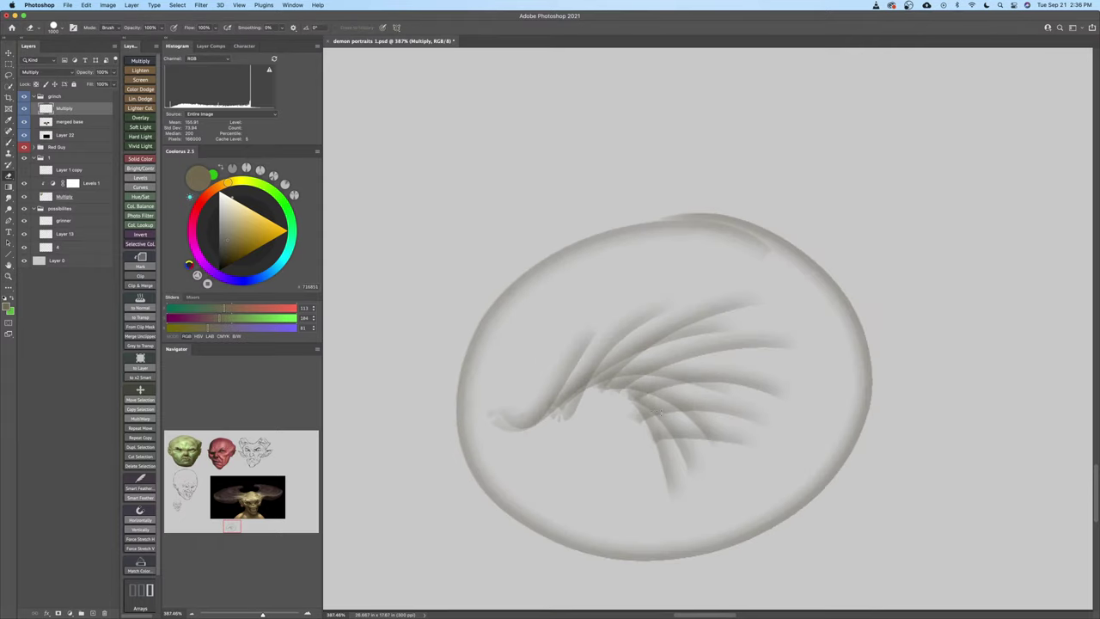
pyautogui.rightClick(659, 411)
pyautogui.click(796, 500)
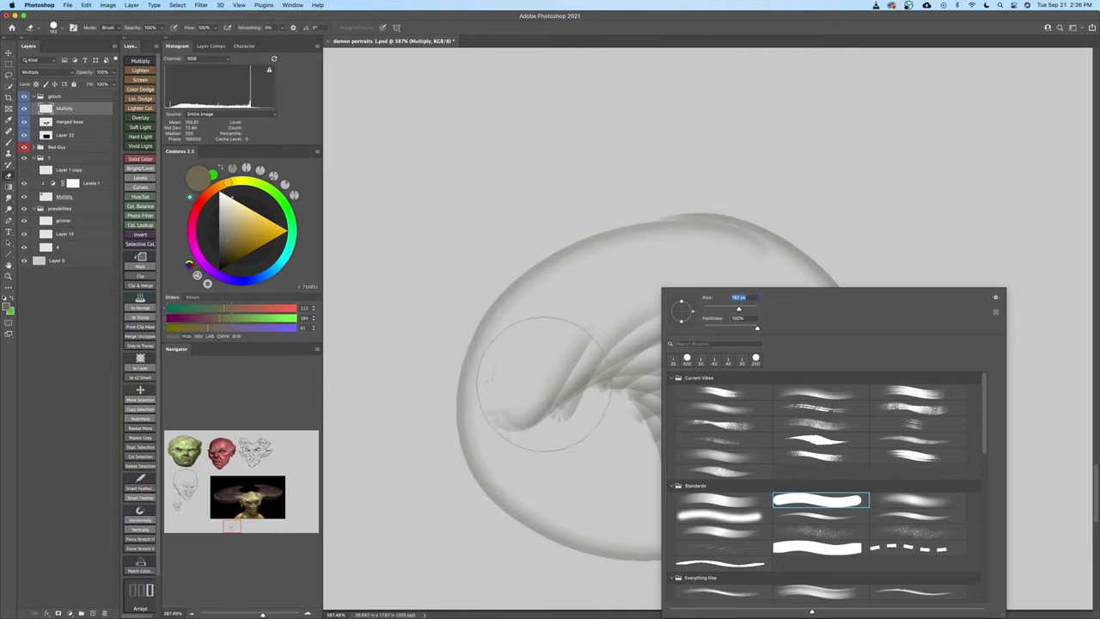
pyautogui.moveTo(544, 385)
pyautogui.mouseDown()
pyautogui.moveTo(498, 377)
pyautogui.moveTo(462, 354)
pyautogui.moveTo(827, 296)
pyautogui.moveTo(684, 394)
pyautogui.moveTo(602, 424)
pyautogui.moveTo(489, 507)
pyautogui.moveTo(891, 410)
pyautogui.mouseUp()
pyautogui.press(']')
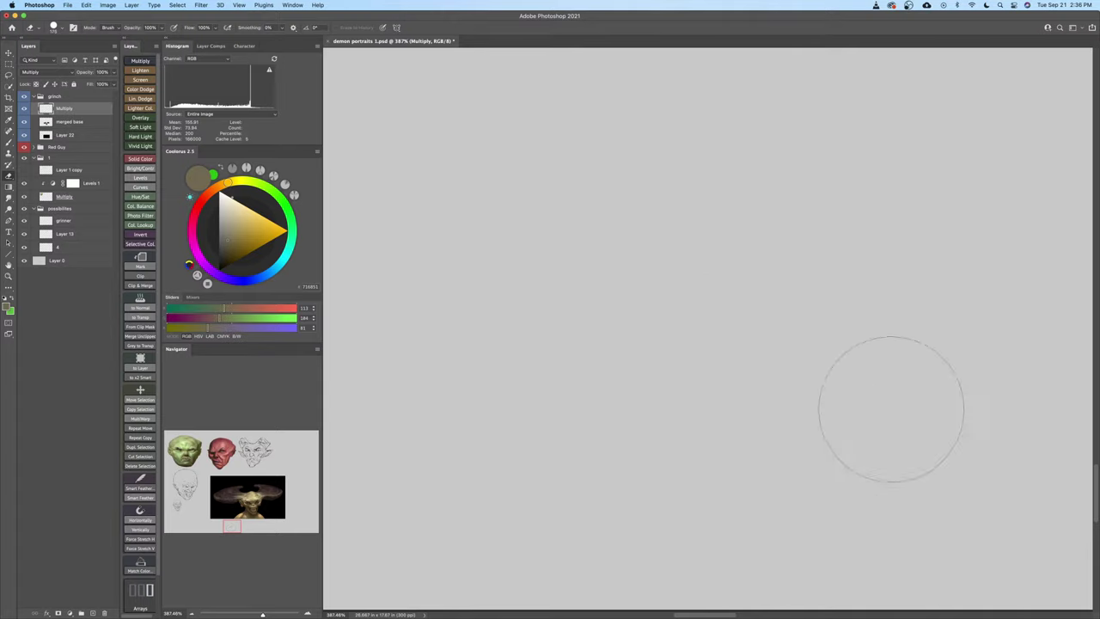
pyautogui.moveTo(731, 395); pyautogui.dragTo(639, 506)
pyautogui.moveTo(794, 349); pyautogui.dragTo(693, 461)
pyautogui.moveTo(765, 328); pyautogui.dragTo(550, 484)
# Shade the lower edge of the viewer's-left cheekbone and the wrinkles between its highlights with soft brush strokes
pyautogui.moveTo(612, 356); pyautogui.dragTo(648, 417)
pyautogui.moveTo(632, 377)
pyautogui.mouseDown()
pyautogui.moveTo(657, 373)
pyautogui.moveTo(650, 397)
pyautogui.moveTo(668, 384)
pyautogui.mouseUp()
pyautogui.press('b')
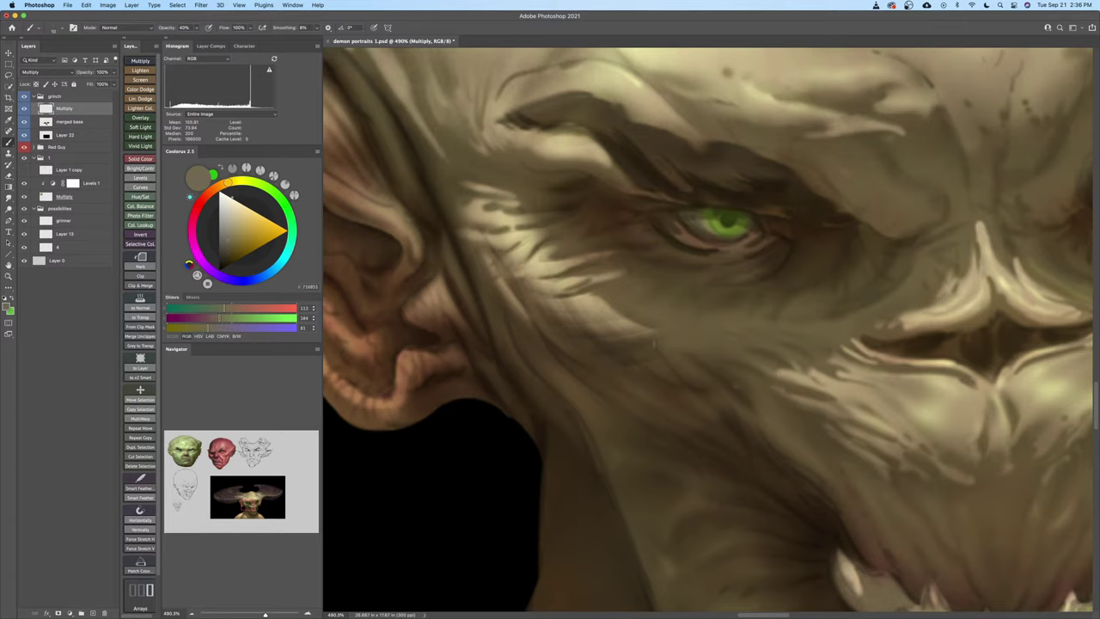
pyautogui.moveTo(626, 348); pyautogui.dragTo(688, 379)
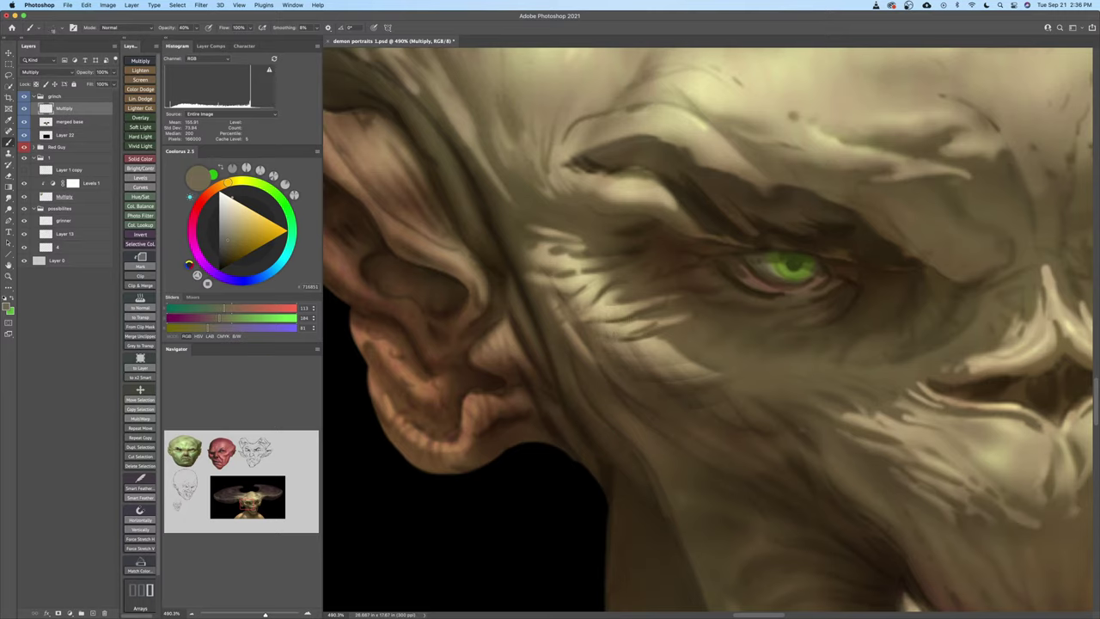
pyautogui.moveTo(649, 298); pyautogui.dragTo(636, 323)
pyautogui.moveTo(636, 325); pyautogui.dragTo(647, 342)
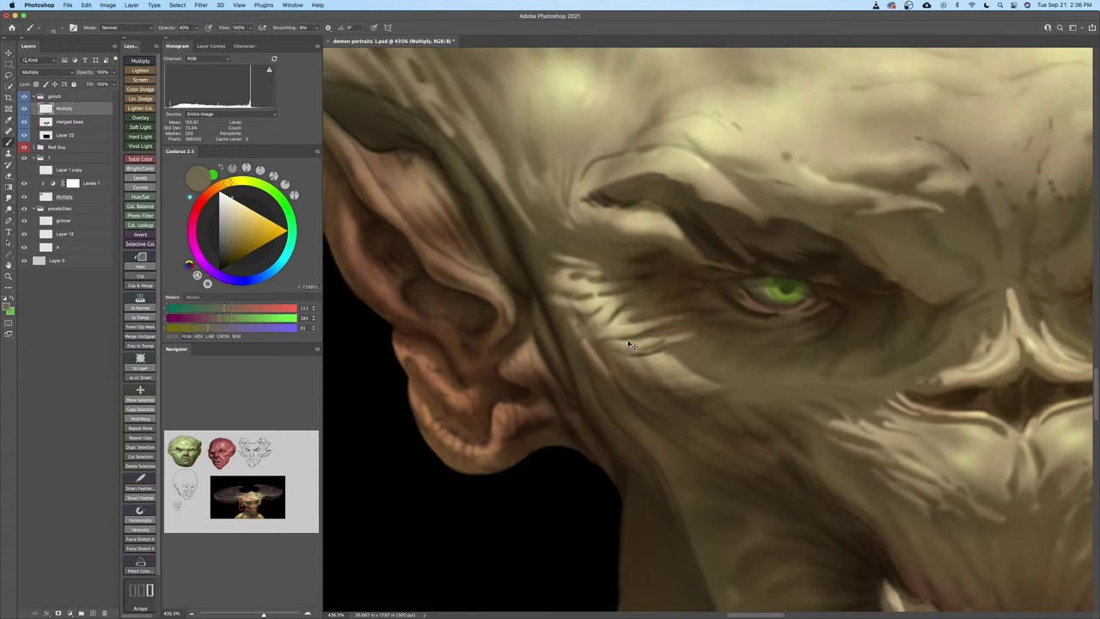
# Raise the brush opacity to 48% and add fine dark wrinkles across the highlights beside the viewer's-left eye
pyautogui.scroll(1, 638, 344)
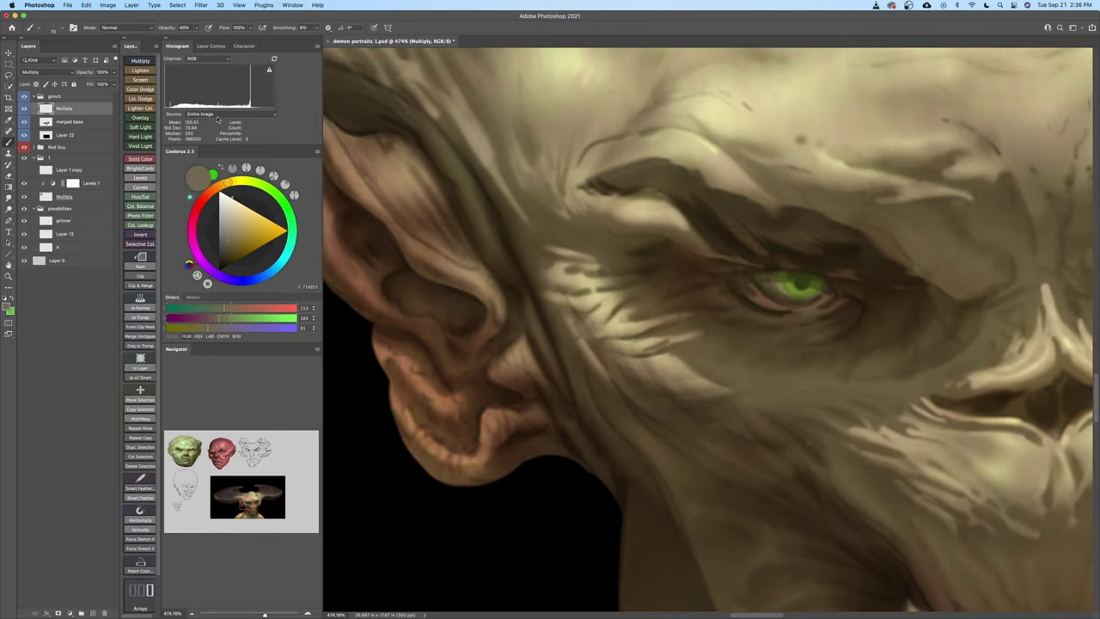
pyautogui.moveTo(168, 30); pyautogui.dragTo(170, 31)
pyautogui.moveTo(630, 351)
pyautogui.mouseDown()
pyautogui.moveTo(652, 343)
pyautogui.moveTo(643, 336)
pyautogui.moveTo(675, 345)
pyautogui.mouseUp()
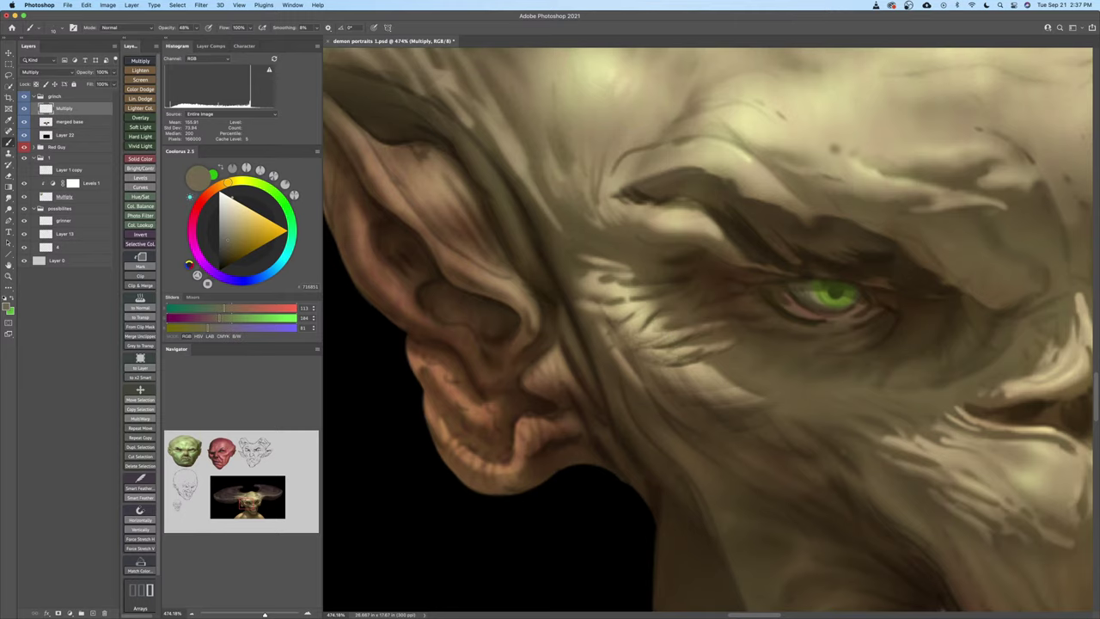
pyautogui.moveTo(647, 318); pyautogui.dragTo(633, 335)
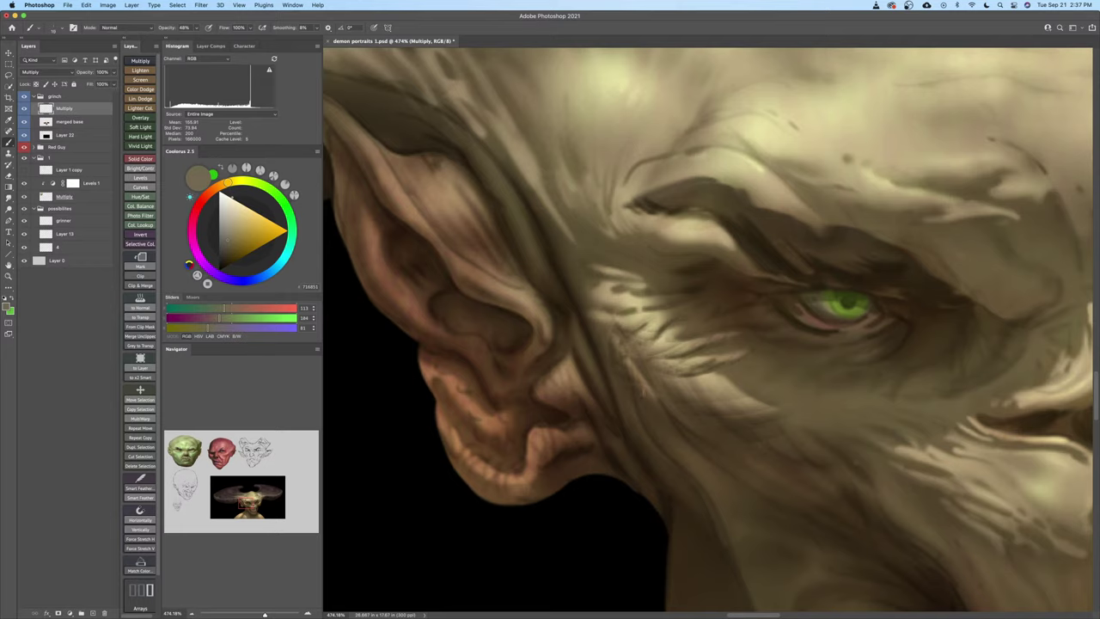
# Add fine dark strokes among the wrinkle highlights beside the viewer's-left eye, undoing the last stroke
pyautogui.moveTo(665, 394); pyautogui.dragTo(643, 410)
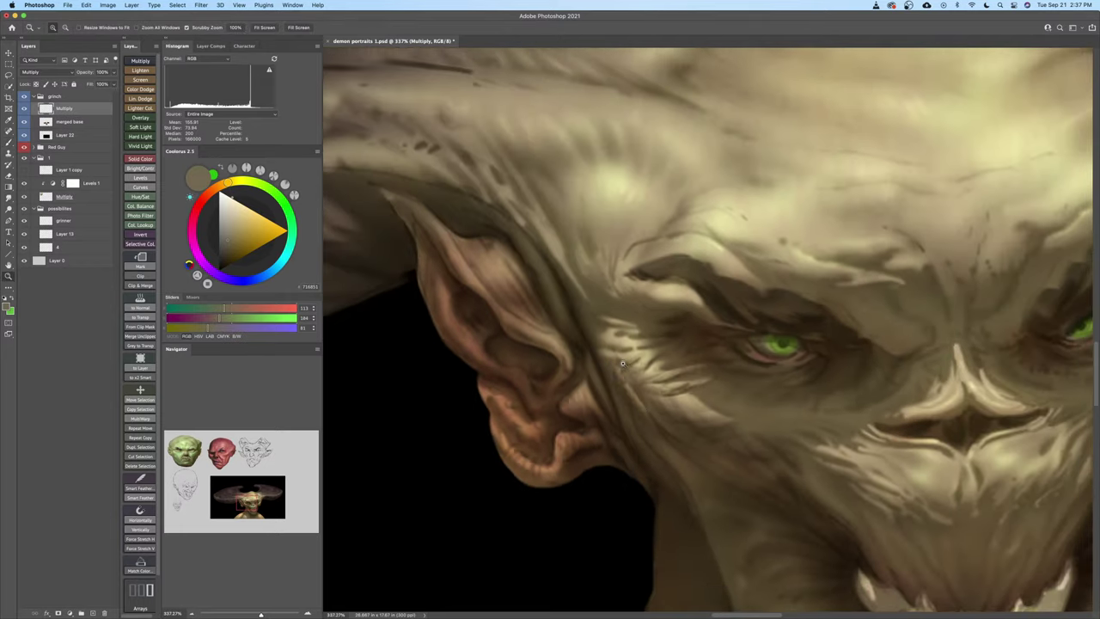
pyautogui.moveTo(639, 368); pyautogui.dragTo(663, 368)
pyautogui.moveTo(593, 335)
pyautogui.mouseDown()
pyautogui.moveTo(645, 342)
pyautogui.moveTo(625, 326)
pyautogui.moveTo(644, 327)
pyautogui.moveTo(634, 314)
pyautogui.moveTo(622, 334)
pyautogui.mouseUp()
pyautogui.press(']')
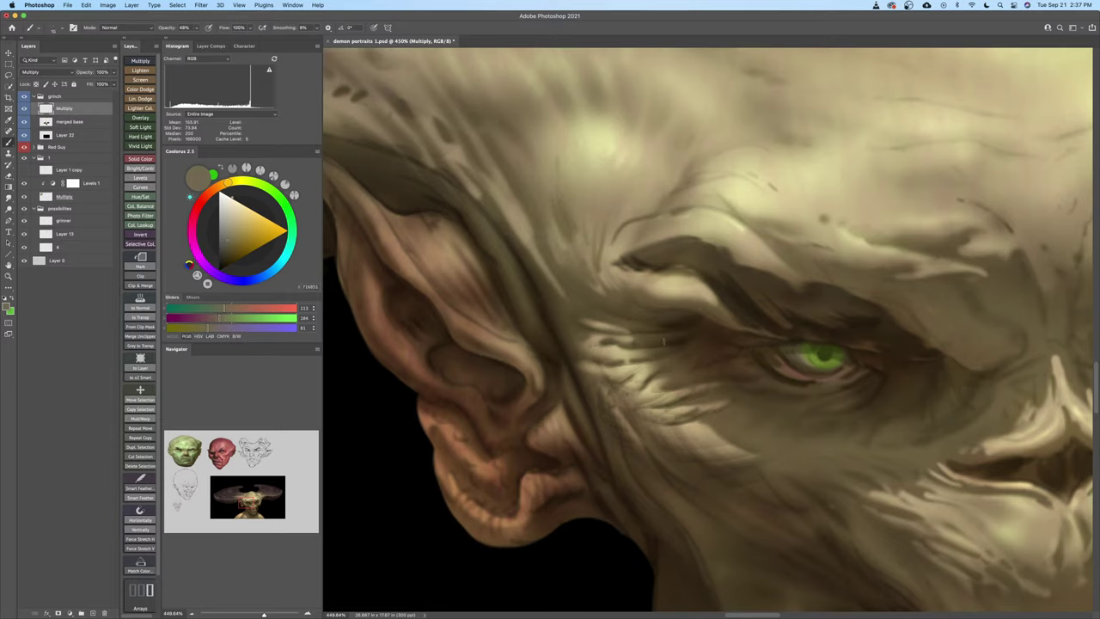
pyautogui.moveTo(684, 335)
pyautogui.mouseDown()
pyautogui.moveTo(639, 338)
pyautogui.moveTo(667, 319)
pyautogui.moveTo(620, 329)
pyautogui.mouseUp()
pyautogui.press('super+z')
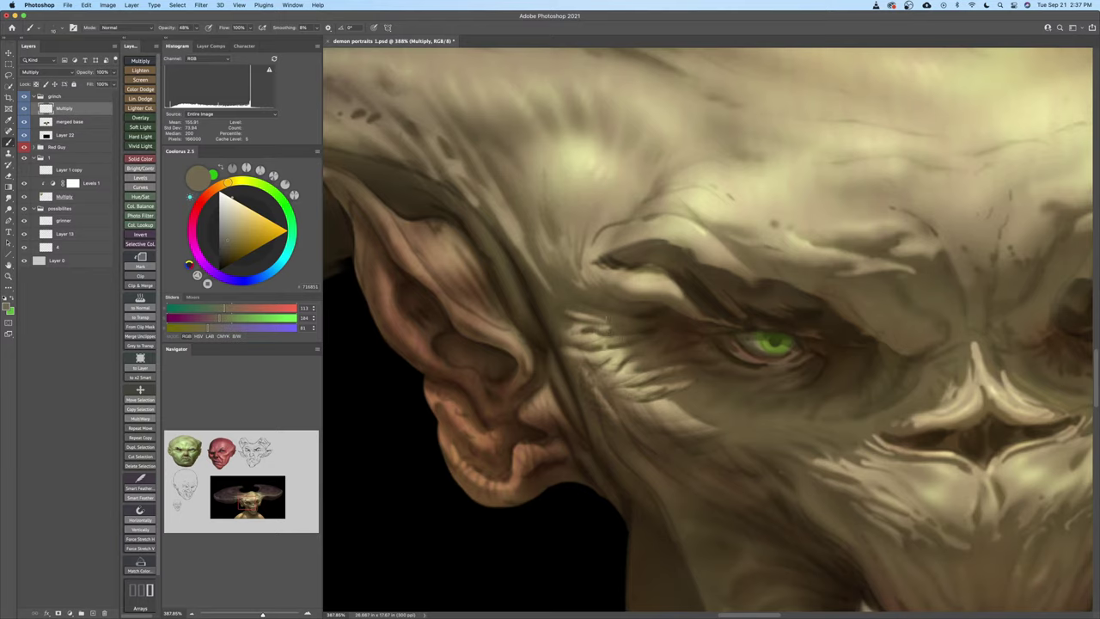
# Deepen the creases between the highlights at the outer corner of the viewer's-left eye with a smaller brush
pyautogui.moveTo(574, 314); pyautogui.dragTo(625, 315)
pyautogui.moveTo(643, 360); pyautogui.dragTo(591, 339)
pyautogui.press('b')
pyautogui.press('[')
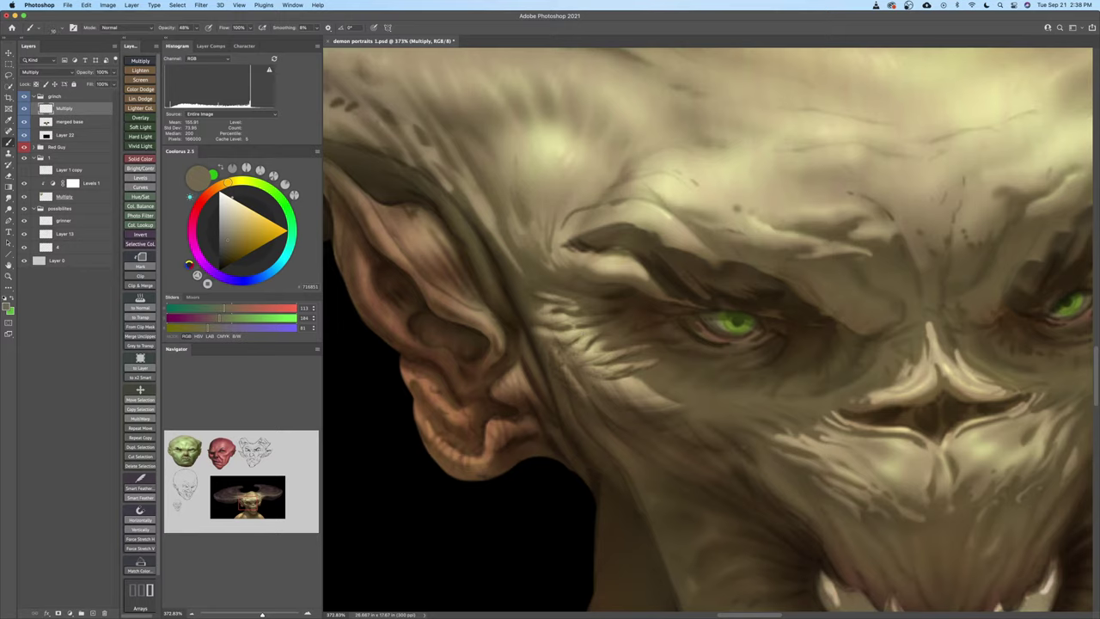
pyautogui.moveTo(555, 339); pyautogui.dragTo(615, 336)
pyautogui.press('z')
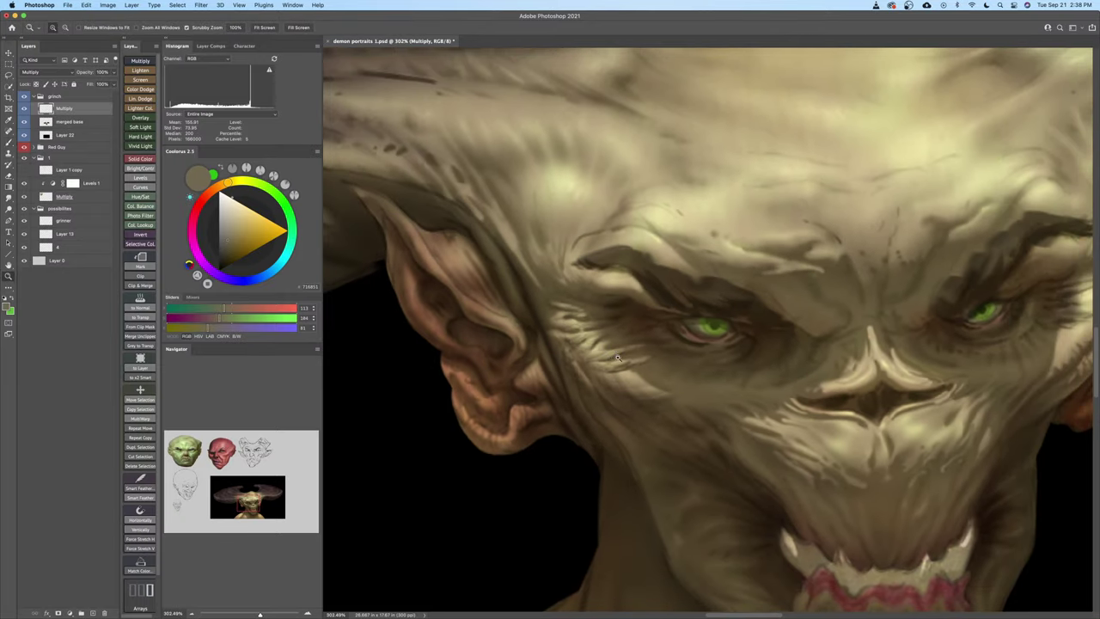
# Shade the wrinkles running from the viewer's-left eye corner down onto the cheekbone
pyautogui.moveTo(620, 358)
pyautogui.mouseDown()
pyautogui.moveTo(599, 374)
pyautogui.moveTo(590, 349)
pyautogui.moveTo(550, 353)
pyautogui.mouseUp()
pyautogui.press('b')
pyautogui.moveTo(592, 388); pyautogui.dragTo(615, 437)
pyautogui.moveTo(531, 366); pyautogui.dragTo(582, 408)
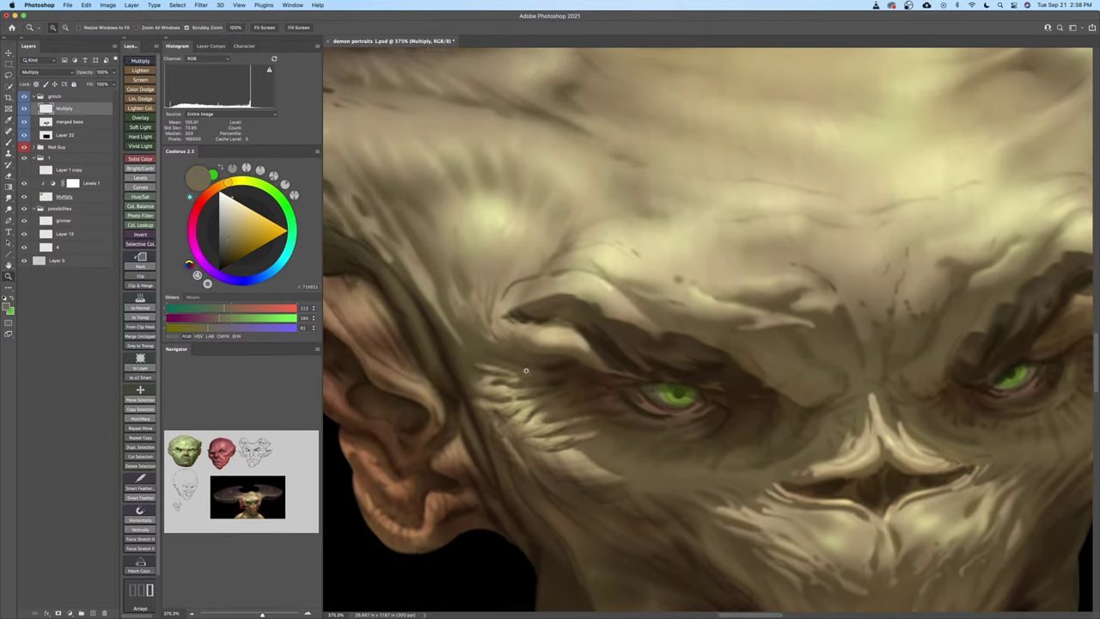
# Paint fine dark crease lines across the fleshy fold beneath the viewer's-left eyebrow
pyautogui.moveTo(488, 365); pyautogui.dragTo(519, 361)
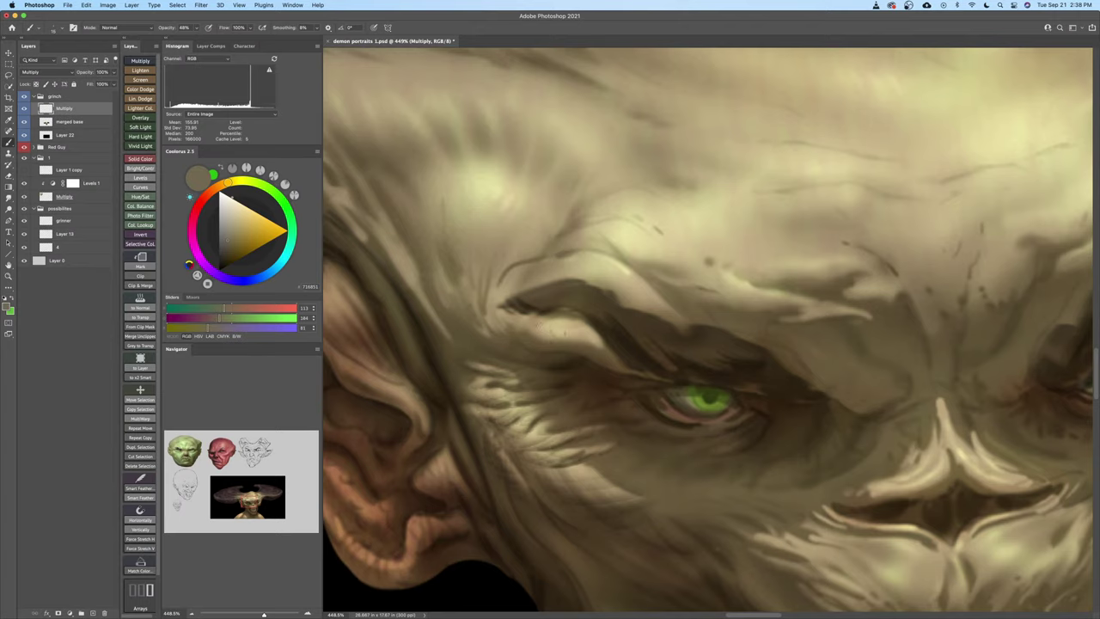
pyautogui.press('[')
pyautogui.moveTo(562, 335); pyautogui.dragTo(546, 336)
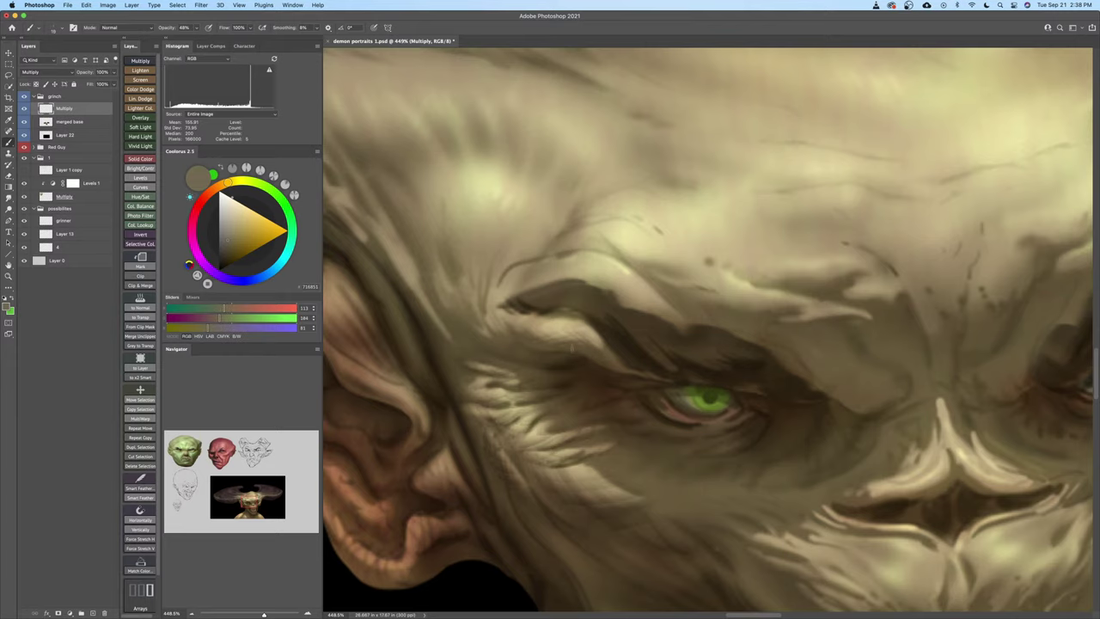
pyautogui.moveTo(597, 338)
pyautogui.mouseDown()
pyautogui.moveTo(584, 356)
pyautogui.moveTo(580, 343)
pyautogui.moveTo(577, 361)
pyautogui.moveTo(574, 330)
pyautogui.mouseUp()
pyautogui.moveTo(614, 314); pyautogui.dragTo(576, 298)
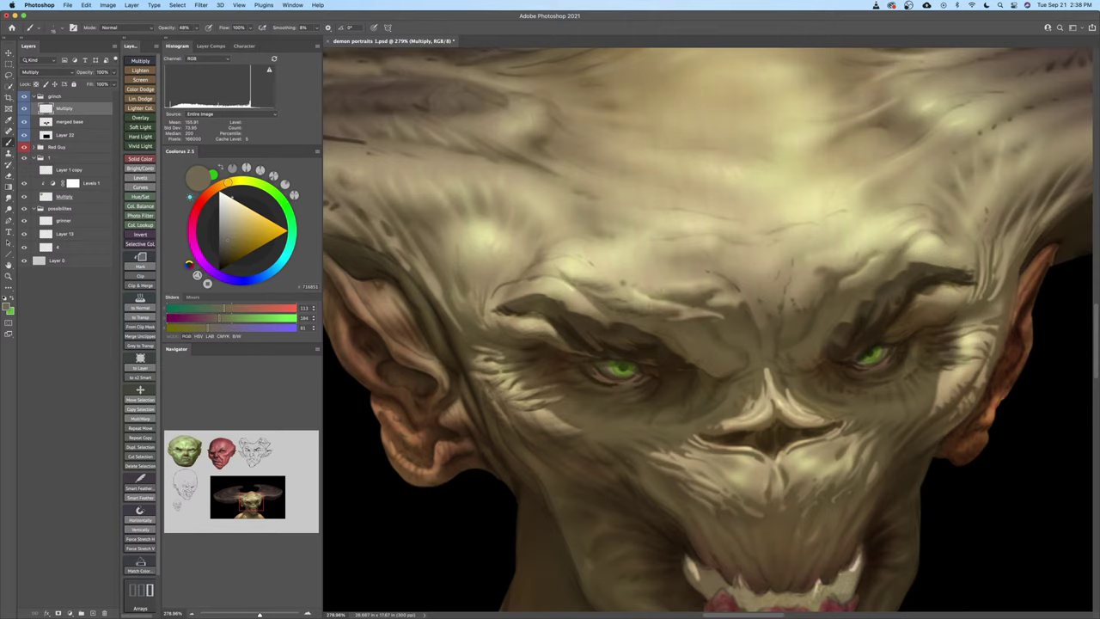
# Pick a more saturated olive-brown paint colour and turn on Color Dynamics in the brush settings
pyautogui.moveTo(231, 244); pyautogui.dragTo(237, 230)
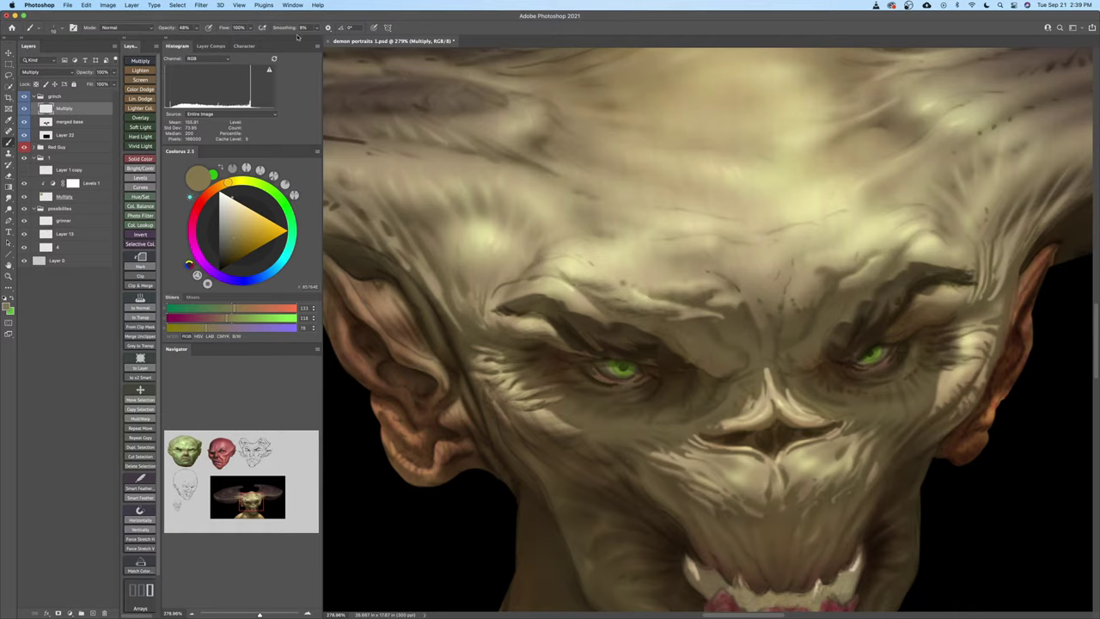
pyautogui.click(73, 27)
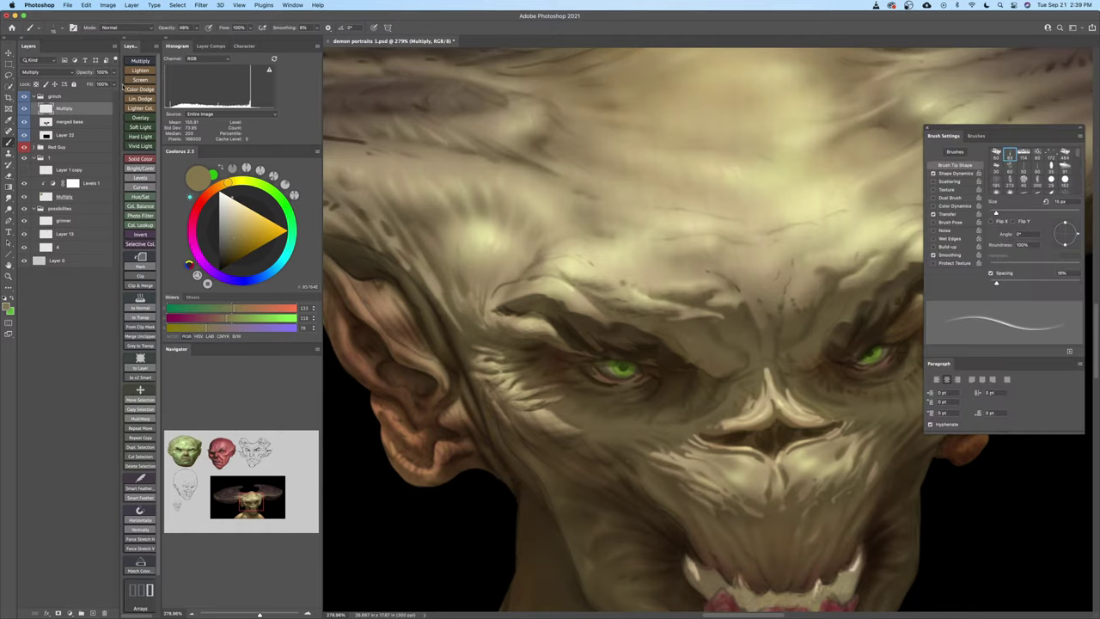
pyautogui.click(950, 206)
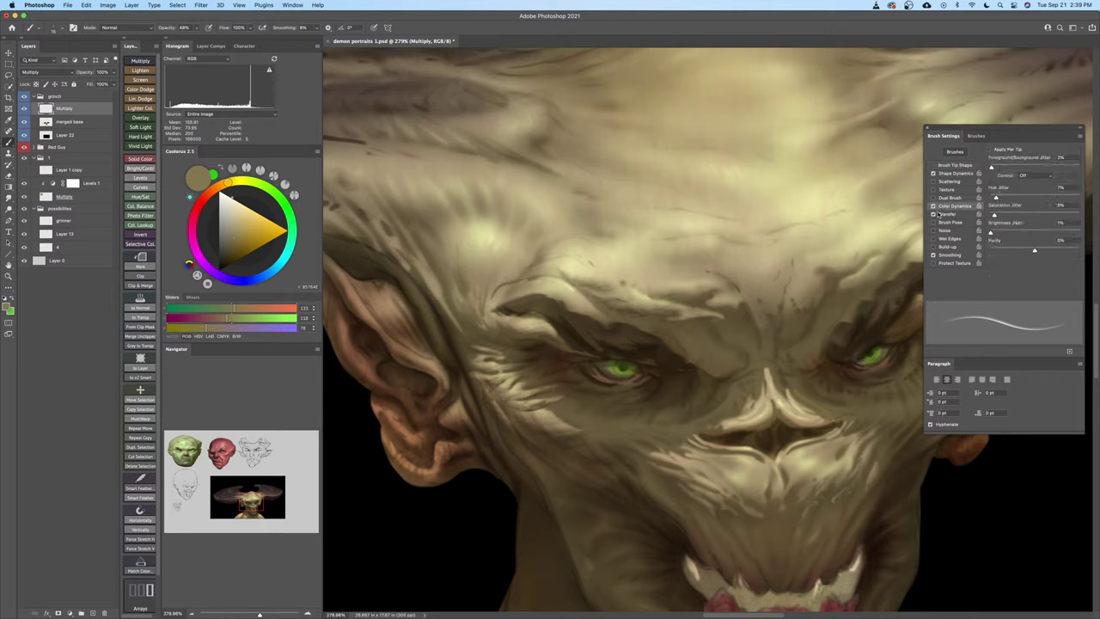
# Paint test strokes with Color Dynamics across the lower forehead and undo them
pyautogui.moveTo(673, 260)
pyautogui.mouseDown()
pyautogui.moveTo(744, 231)
pyautogui.moveTo(781, 261)
pyautogui.mouseUp()
pyautogui.press('super+z')
pyautogui.press('super+z')
pyautogui.press('super+z')
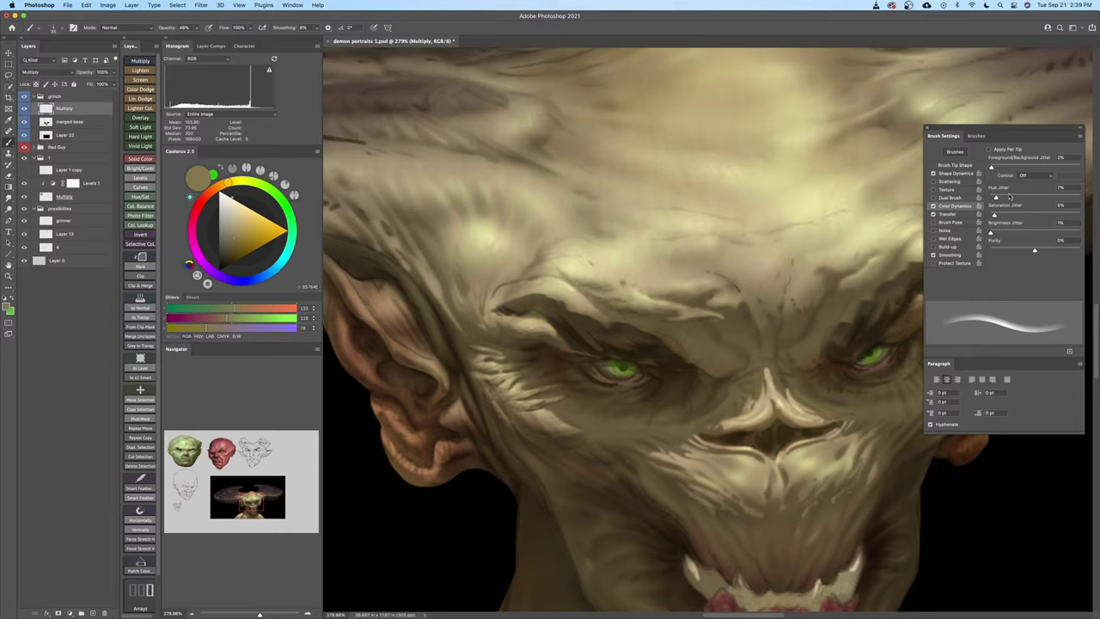
# Raise the brush's Hue Jitter to 18%, try it with strokes on the lower forehead and undo those strokes
pyautogui.moveTo(997, 197); pyautogui.dragTo(1006, 197)
pyautogui.moveTo(672, 257)
pyautogui.mouseDown()
pyautogui.moveTo(744, 227)
pyautogui.moveTo(761, 240)
pyautogui.mouseUp()
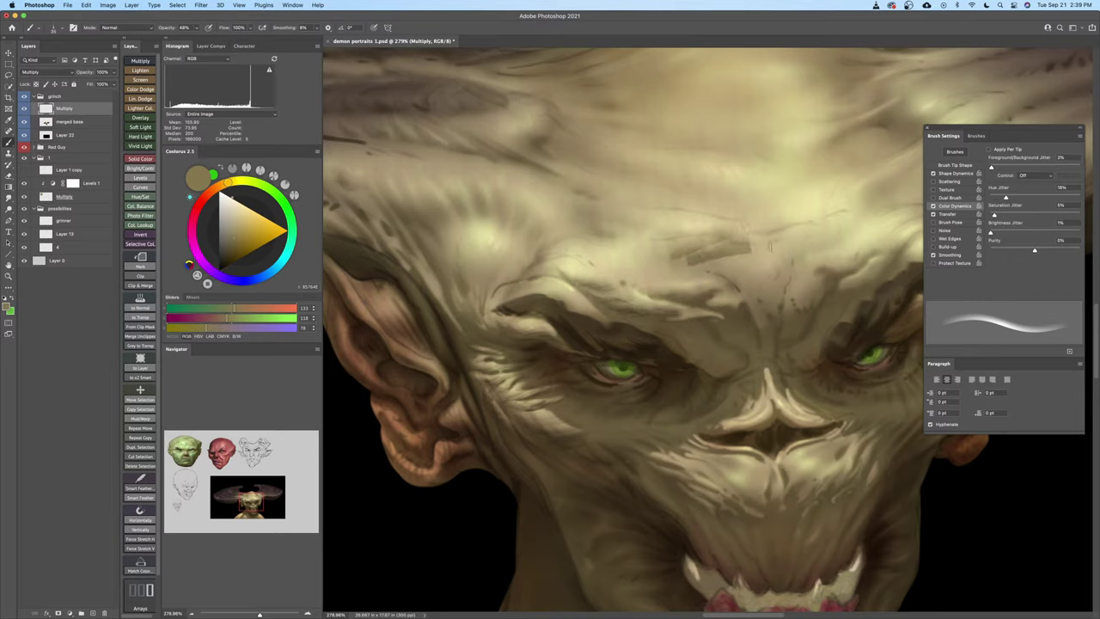
pyautogui.moveTo(699, 273); pyautogui.dragTo(778, 260)
pyautogui.press('super+z')
pyautogui.press('super+z')
pyautogui.press('super+z')
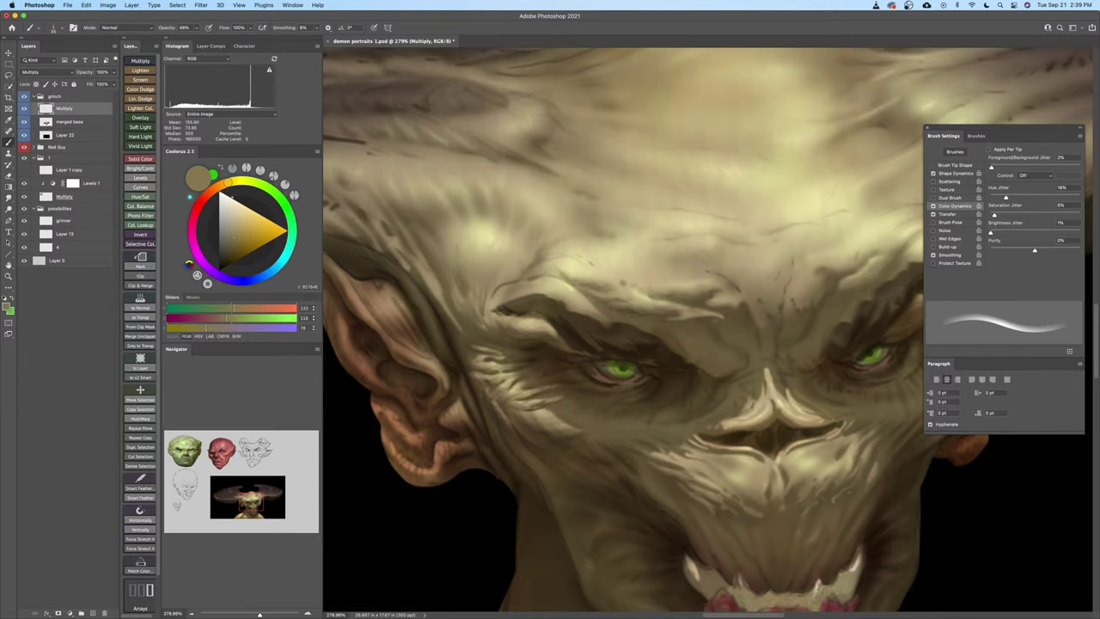
# Adjust the paint colour to a greyer olive and switch the eraser to the soft round brush from the Standards group
pyautogui.click(243, 223)
pyautogui.press('e')
pyautogui.rightClick(621, 273)
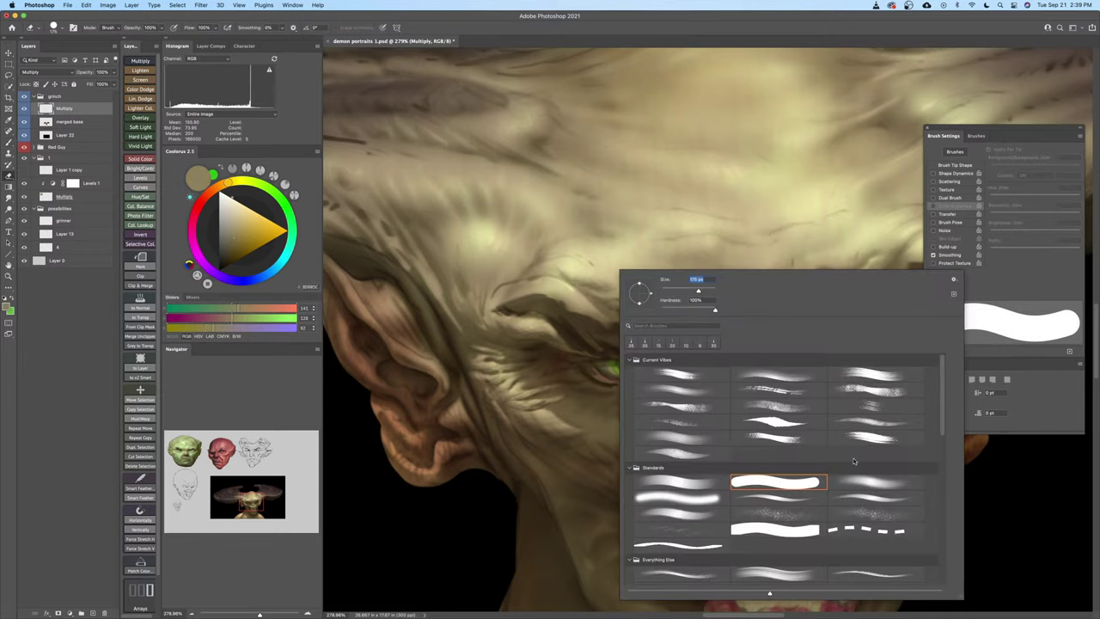
pyautogui.doubleClick(855, 484)
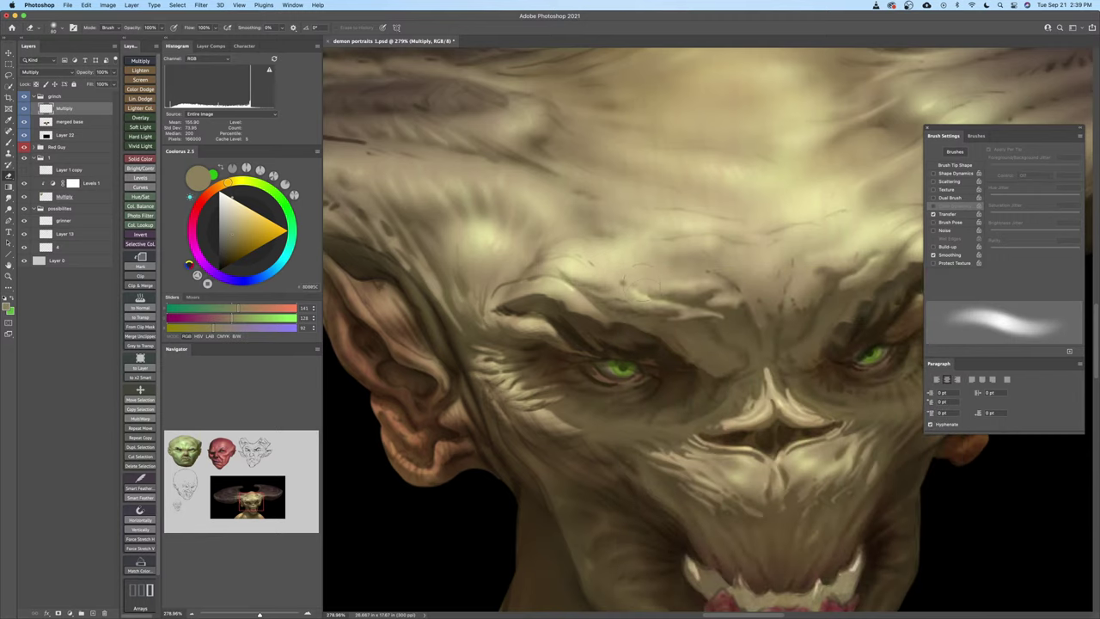
pyautogui.moveTo(600, 263)
pyautogui.mouseDown()
pyautogui.moveTo(661, 299)
pyautogui.moveTo(648, 297)
pyautogui.mouseUp()
# Shade the folds above the viewer's-left eyebrow with the brush, varying its size
pyautogui.press('b')
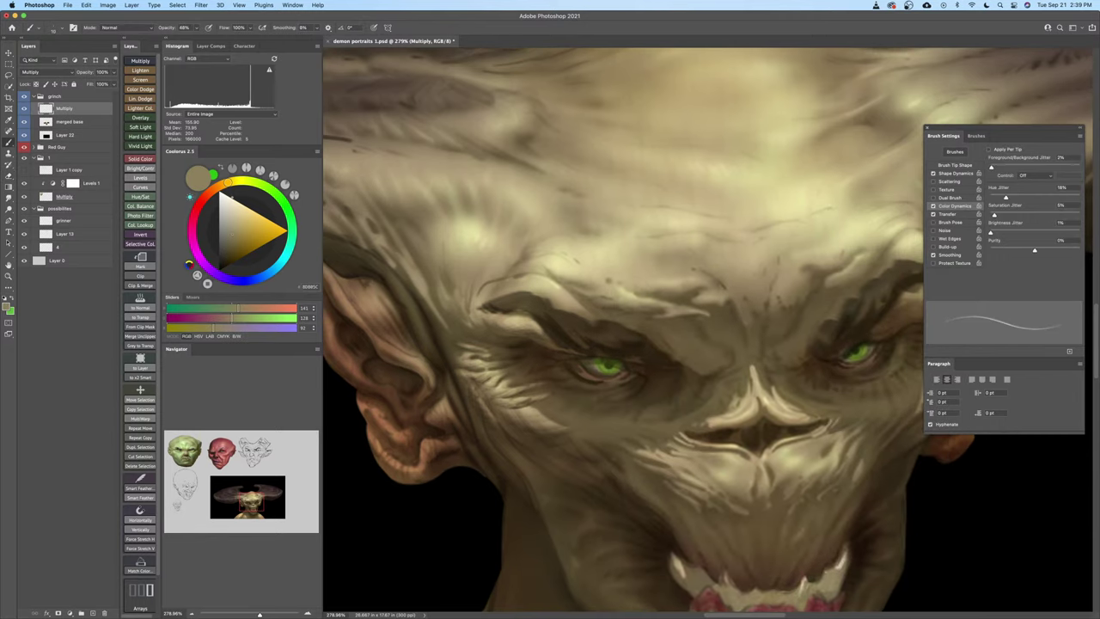
pyautogui.press(']')
pyautogui.press(']')
pyautogui.press(']')
pyautogui.moveTo(629, 287); pyautogui.dragTo(656, 292)
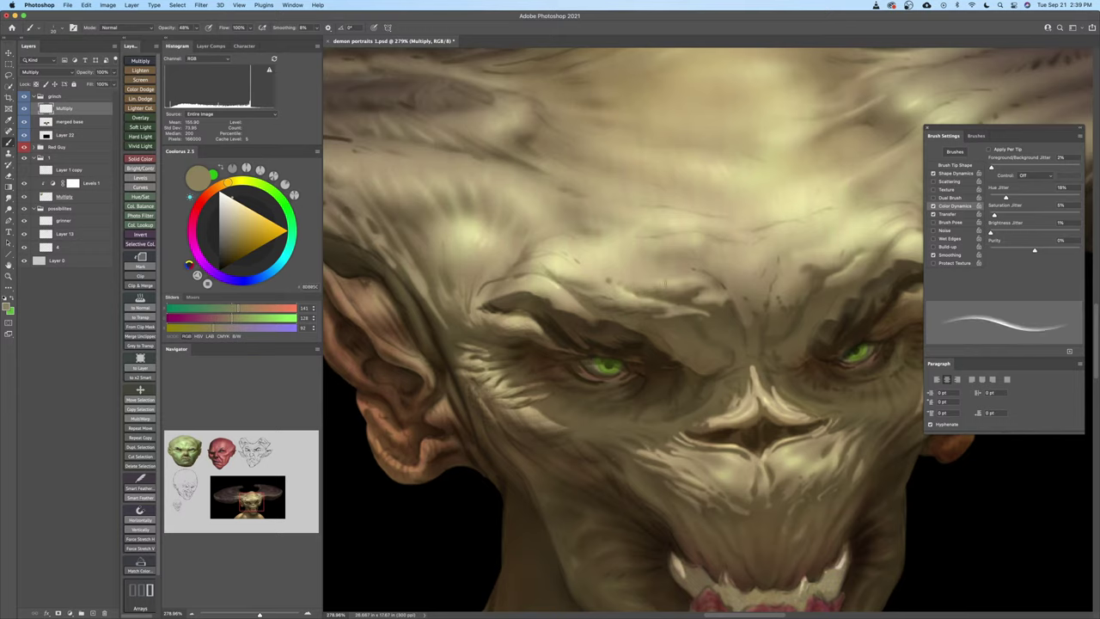
pyautogui.press('[')
pyautogui.press('[')
pyautogui.press(']')
pyautogui.moveTo(675, 292)
pyautogui.mouseDown()
pyautogui.moveTo(603, 317)
pyautogui.moveTo(637, 288)
pyautogui.mouseUp()
# Add further wrinkle strokes to the brow ridge and lower forehead above the viewer's-left eye
pyautogui.press('[')
pyautogui.press('b')
pyautogui.press(']')
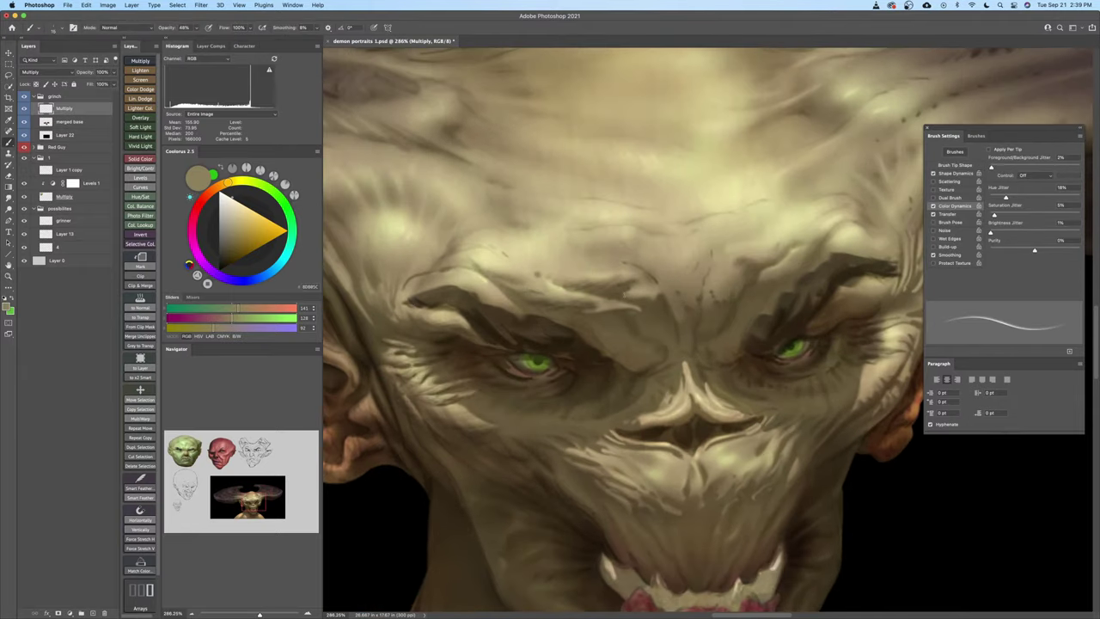
pyautogui.press(']')
pyautogui.moveTo(585, 276); pyautogui.dragTo(588, 298)
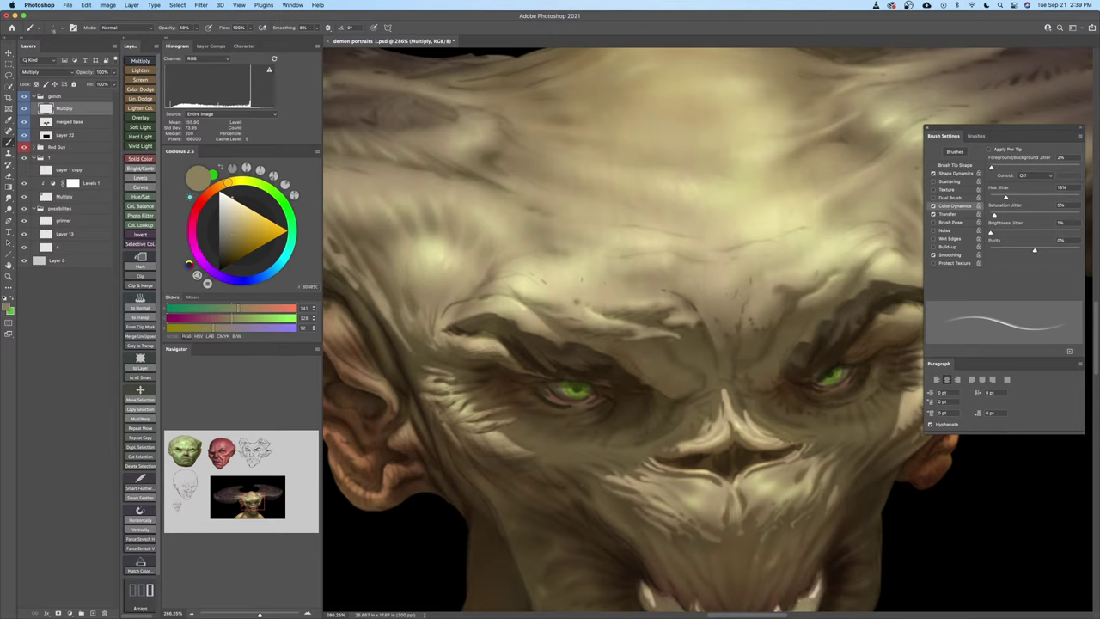
pyautogui.moveTo(644, 266); pyautogui.dragTo(605, 270)
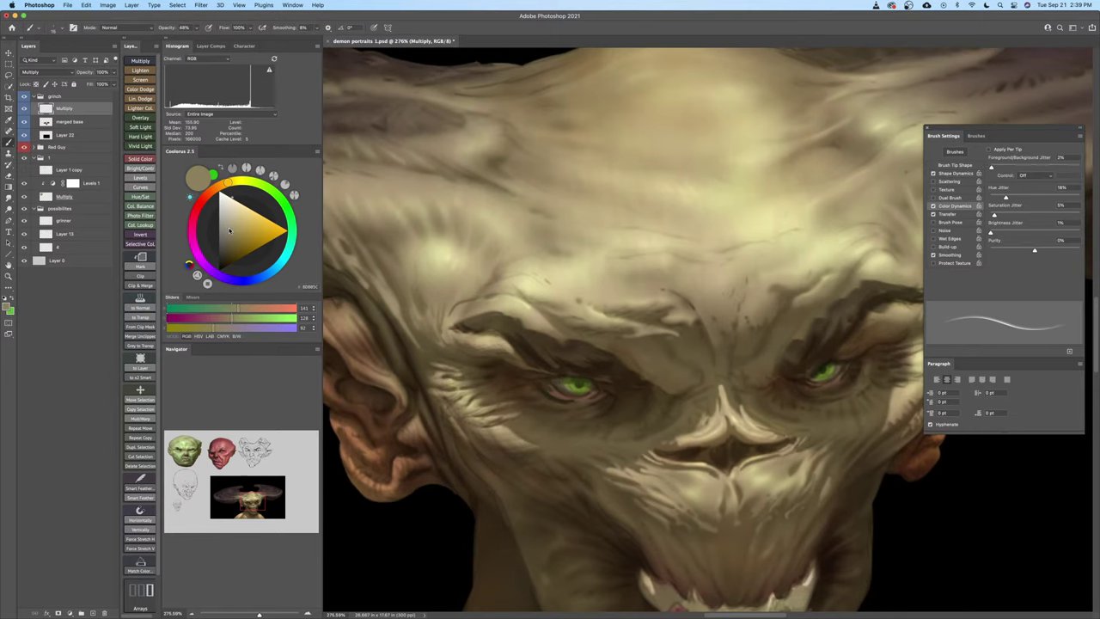
# Pick a lighter, greyer beige and paint subtle creases across the brow ridge and the area between the brows
pyautogui.click(229, 226)
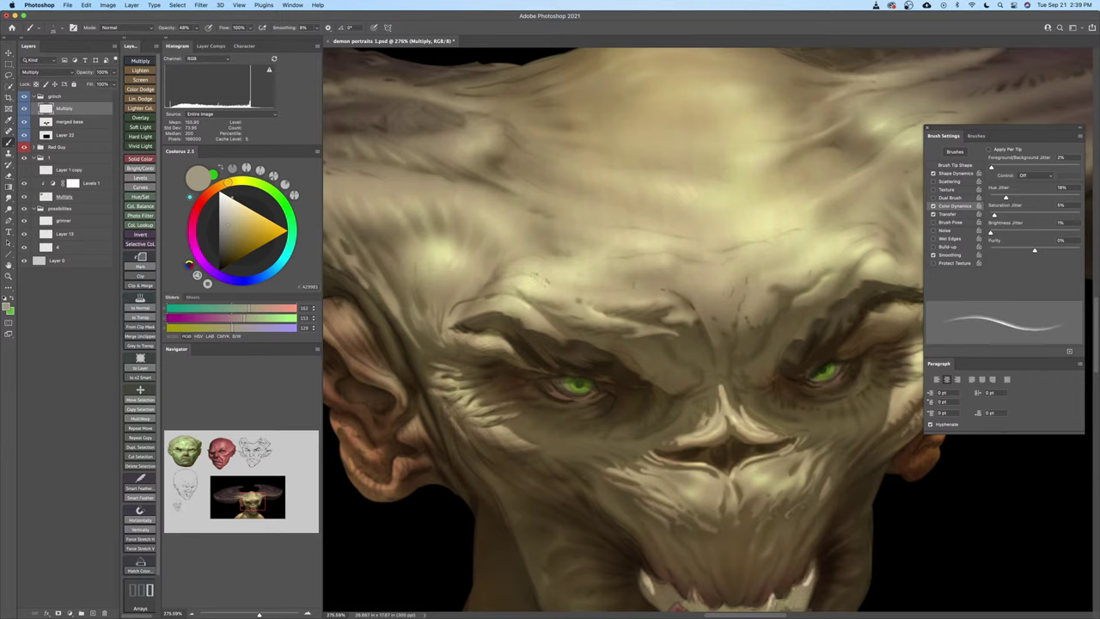
pyautogui.moveTo(563, 288); pyautogui.dragTo(580, 289)
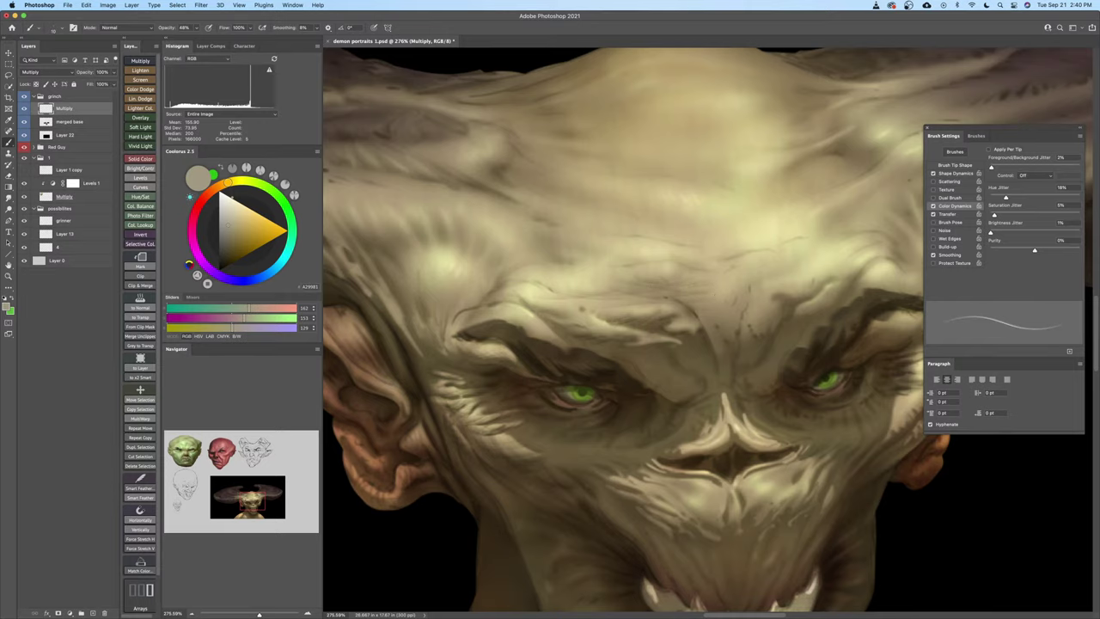
pyautogui.moveTo(735, 332); pyautogui.dragTo(701, 334)
pyautogui.press(']')
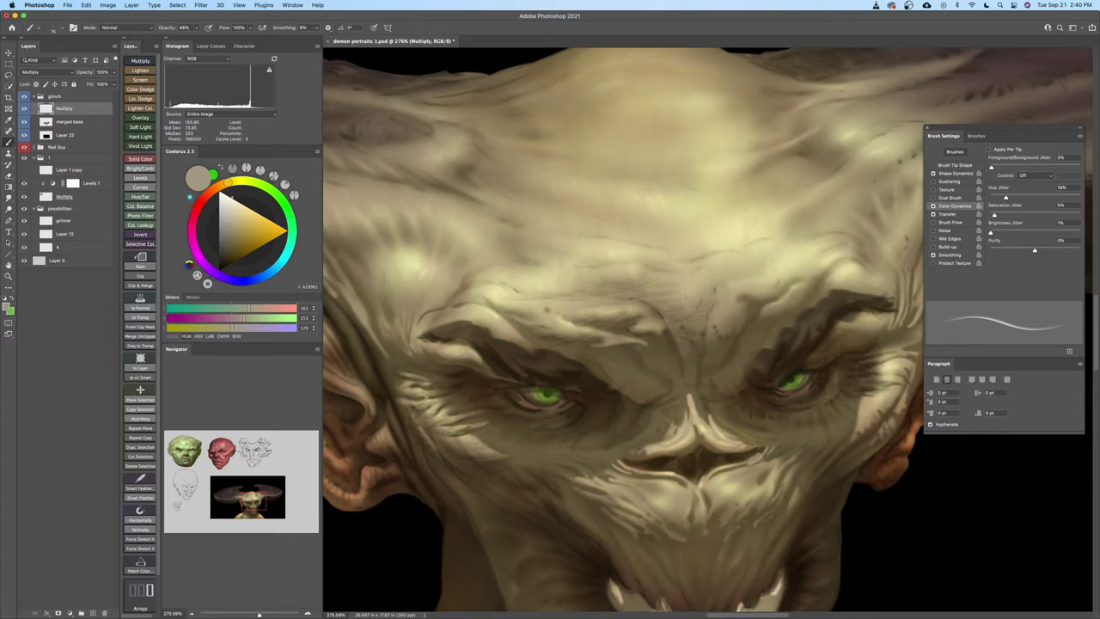
# Set the eraser to a soft Standards brush to soften the forehead wrinkles, and return to the paint brush
pyautogui.press('z')
pyautogui.moveTo(725, 316)
pyautogui.mouseDown()
pyautogui.moveTo(685, 314)
pyautogui.moveTo(755, 293)
pyautogui.mouseUp()
pyautogui.press('e')
pyautogui.rightClick(701, 311)
pyautogui.doubleClick(935, 502)
pyautogui.press('z')
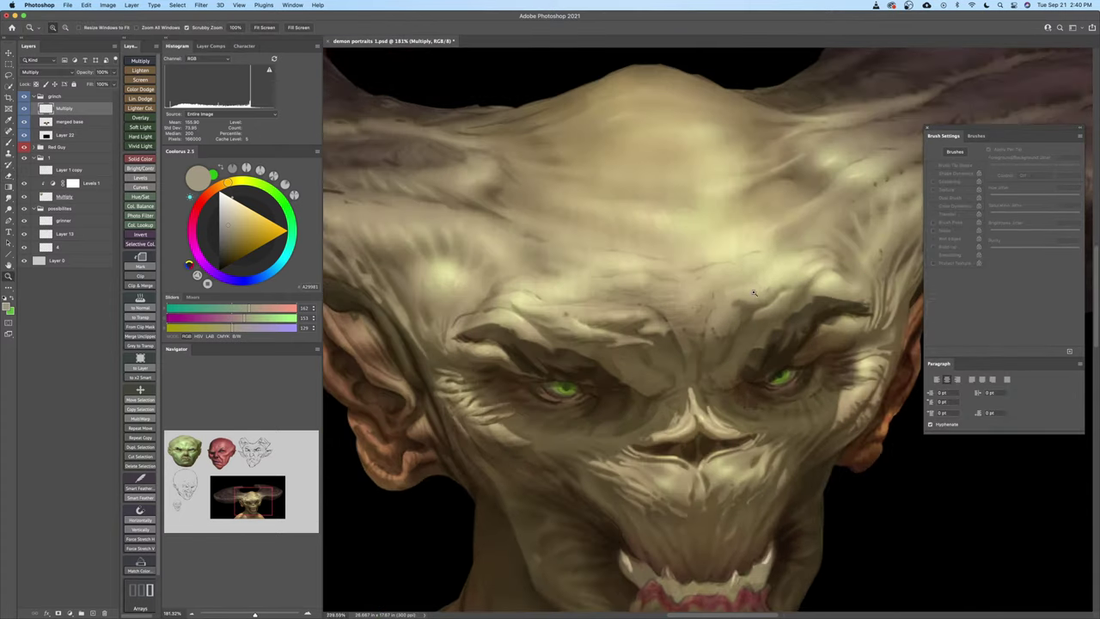
pyautogui.press('b')
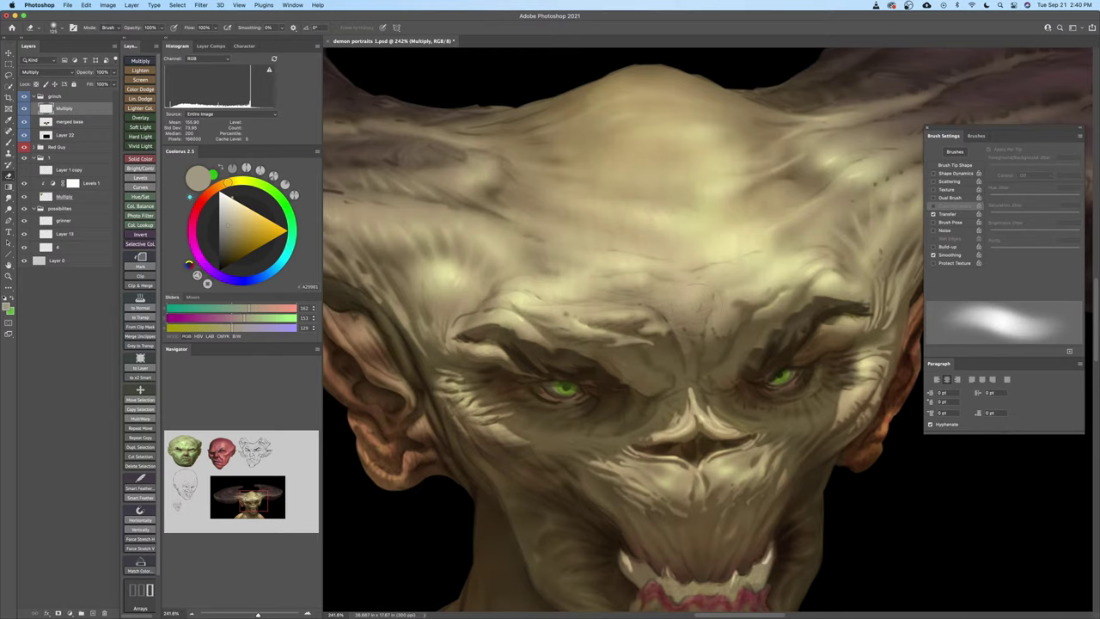
pyautogui.moveTo(688, 320); pyautogui.dragTo(724, 314)
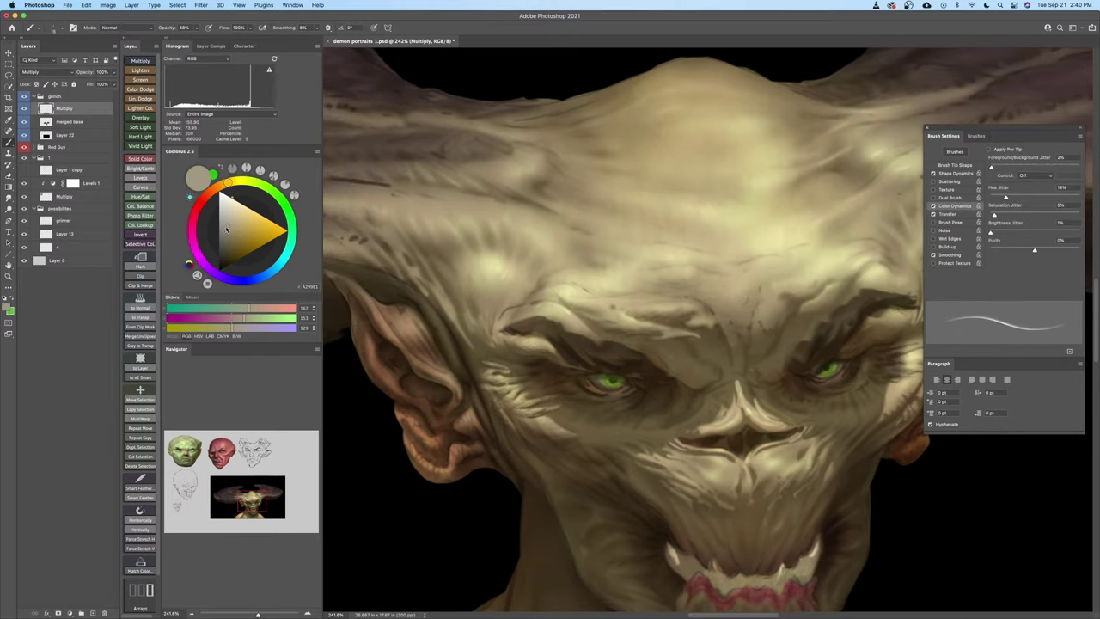
# Pick a darker olive-brown and shade the inner brow fold and the folds above the viewer's-left eye
pyautogui.moveTo(227, 228); pyautogui.dragTo(233, 200)
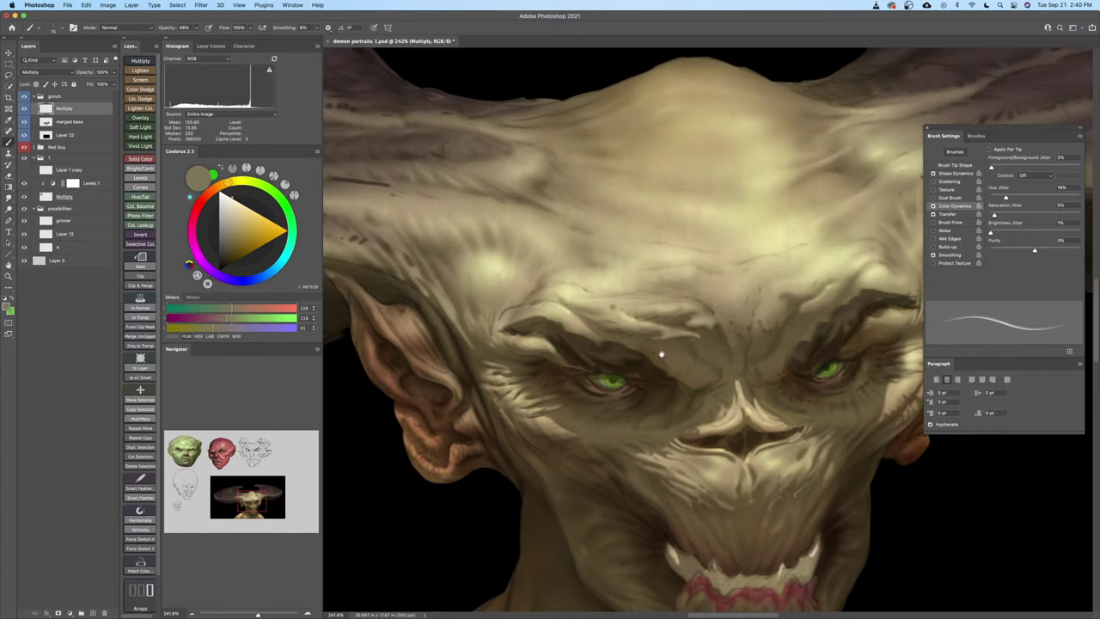
pyautogui.moveTo(660, 354); pyautogui.dragTo(681, 378)
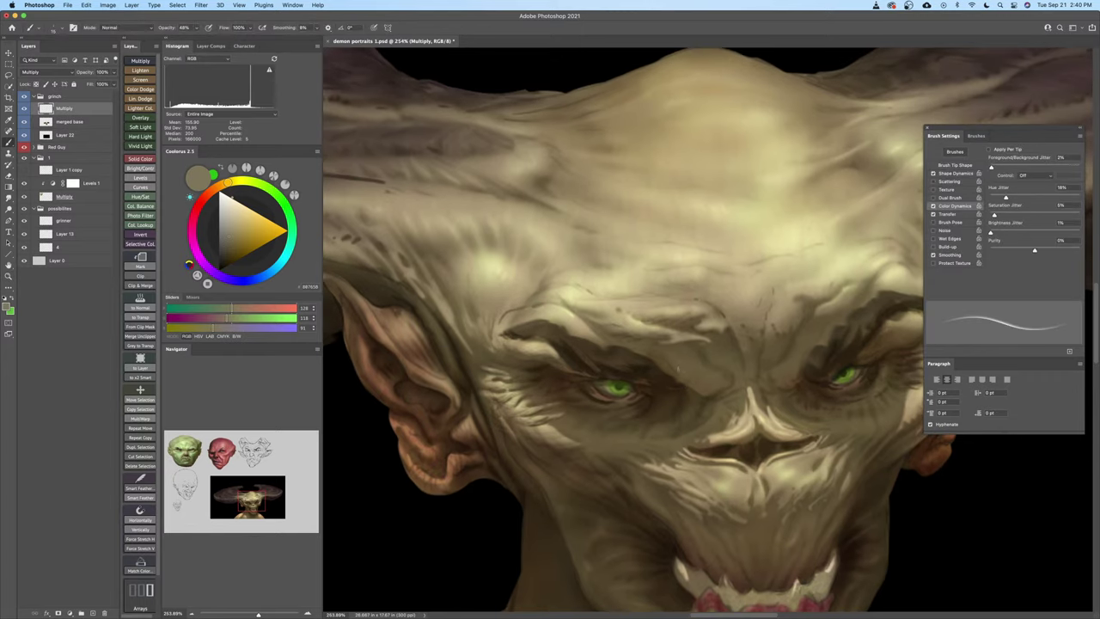
pyautogui.moveTo(674, 372); pyautogui.dragTo(688, 375)
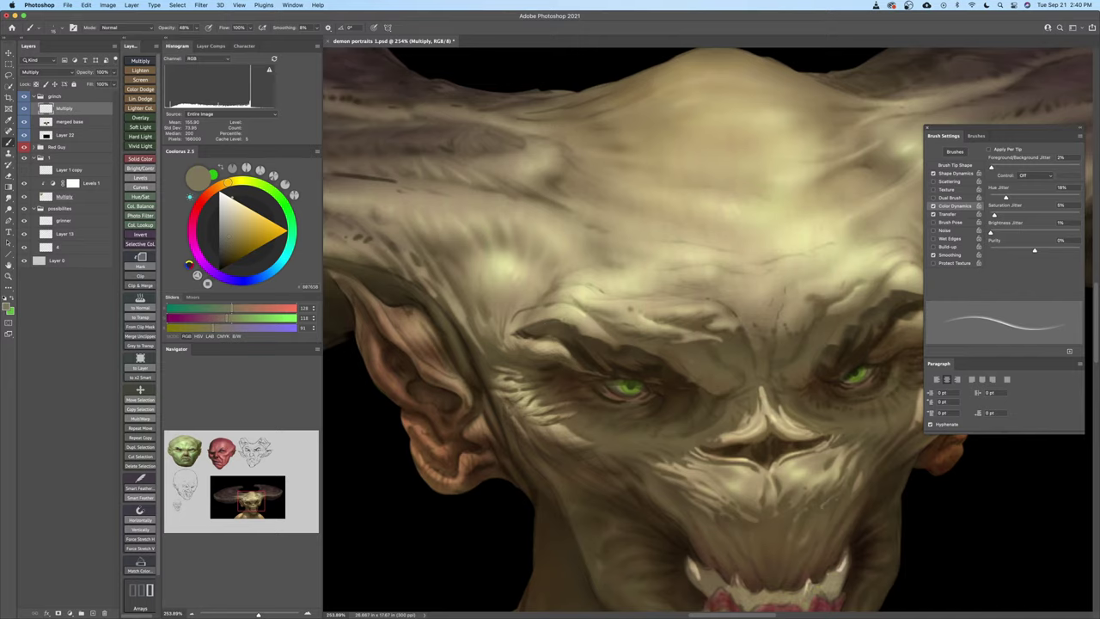
pyautogui.moveTo(561, 318); pyautogui.dragTo(575, 322)
pyautogui.moveTo(563, 317); pyautogui.dragTo(593, 316)
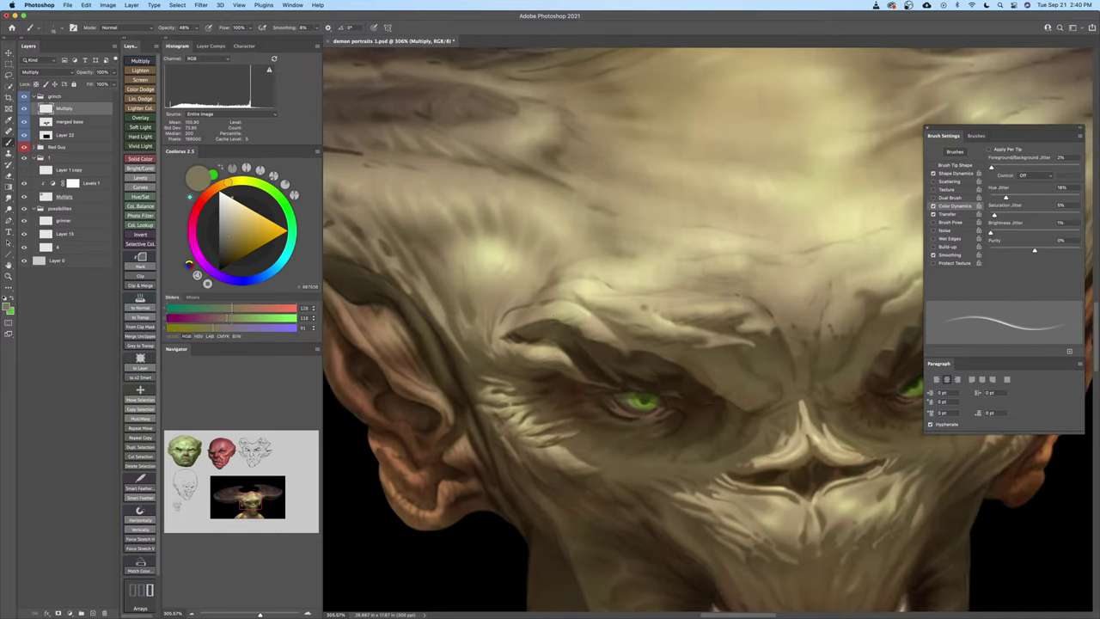
# Vary the brush size and deepen the shading under the viewer's-left brow and around the outer eye wrinkles
pyautogui.press('[')
pyautogui.press(']')
pyautogui.press(']')
pyautogui.moveTo(580, 314)
pyautogui.mouseDown()
pyautogui.moveTo(638, 348)
pyautogui.moveTo(602, 353)
pyautogui.moveTo(602, 331)
pyautogui.moveTo(579, 312)
pyautogui.moveTo(590, 367)
pyautogui.mouseUp()
pyautogui.press('[')
pyautogui.press('[')
pyautogui.press(']')
pyautogui.press(']')
pyautogui.moveTo(513, 395); pyautogui.dragTo(543, 383)
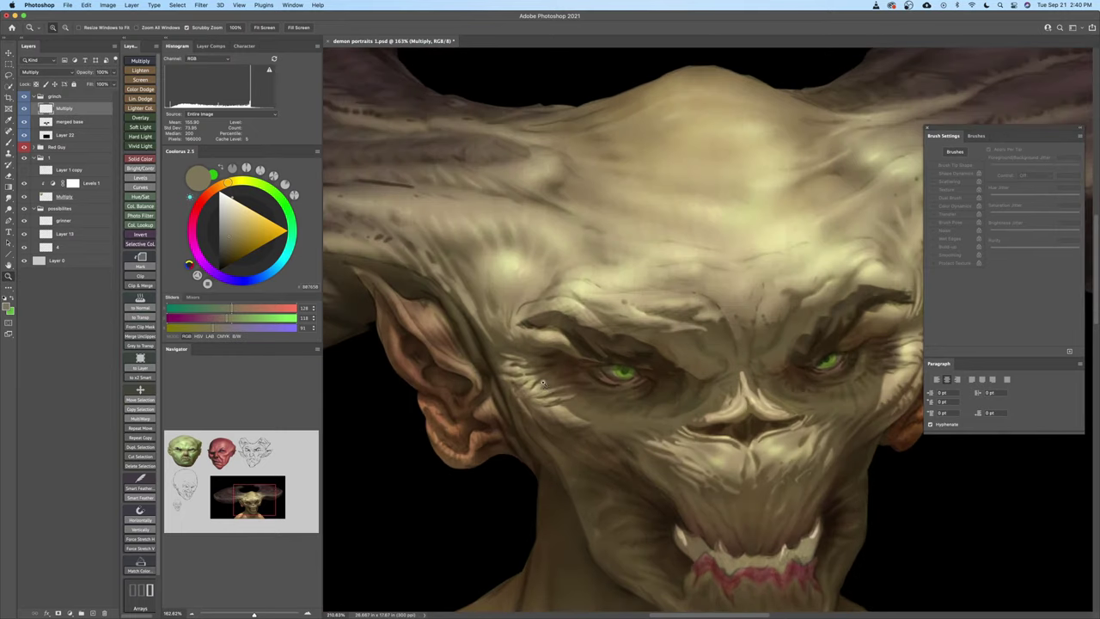
# Soften the wrinkle shading beside the viewer's-left eye with a soft Standards eraser and return to the paint brush
pyautogui.press('b')
pyautogui.rightClick(542, 383)
pyautogui.doubleClick(802, 502)
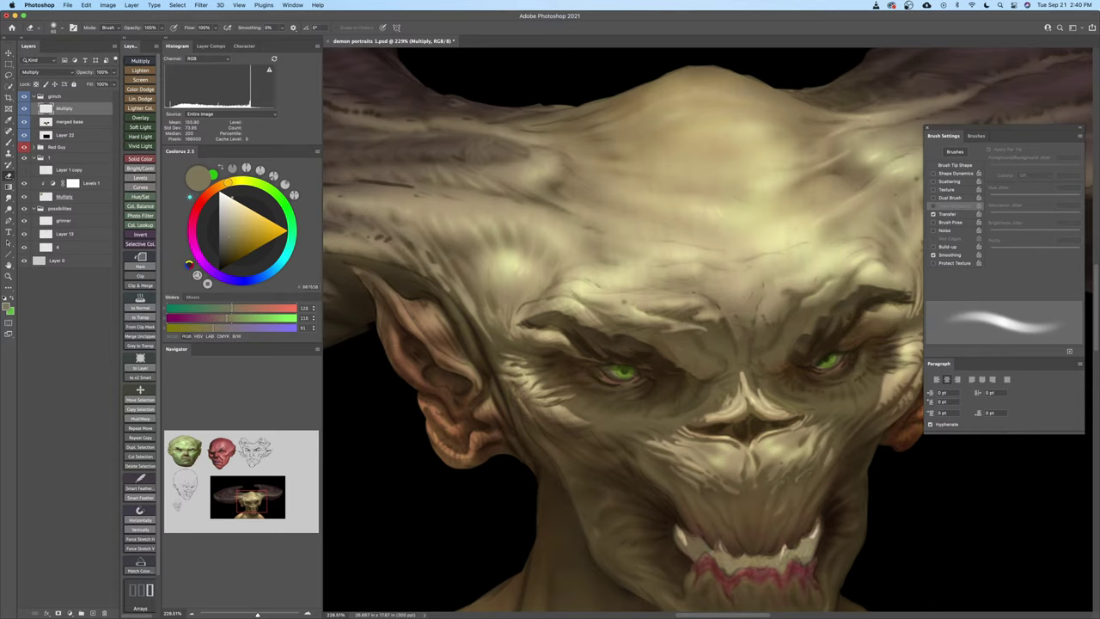
pyautogui.press('b')
pyautogui.scroll(3, 507, 379)
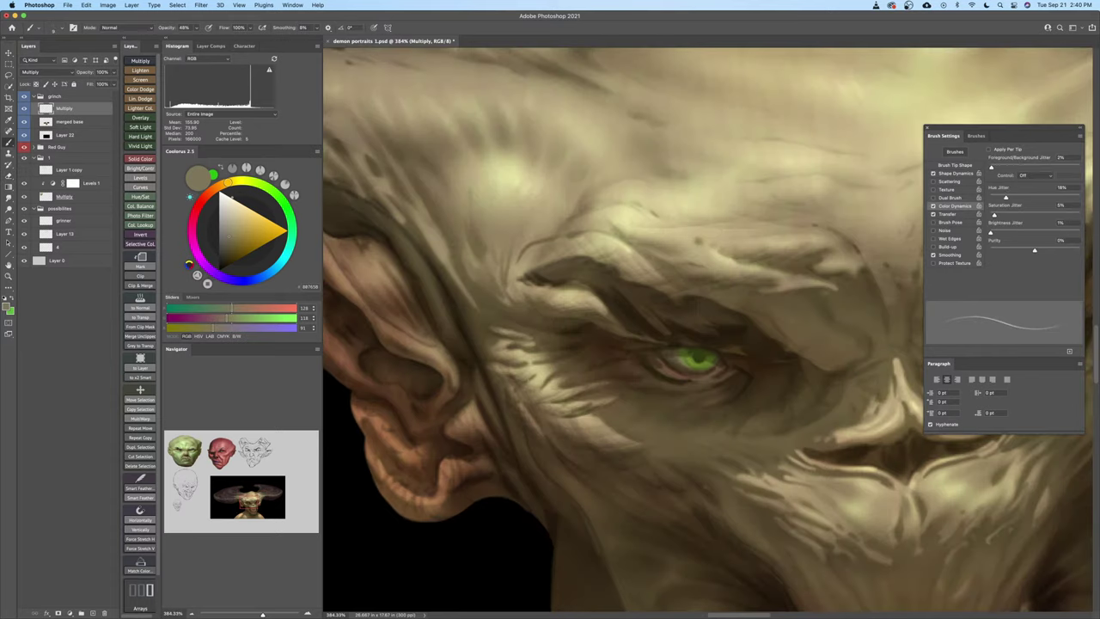
# Shade the wrinkles and folds at the outer corner of the viewer's-left eye with varied brush sizes
pyautogui.press(']')
pyautogui.press(']')
pyautogui.press('[')
pyautogui.press(']')
pyautogui.press('[')
pyautogui.press('[')
pyautogui.press(']')
pyautogui.press('[')
pyautogui.press(']')
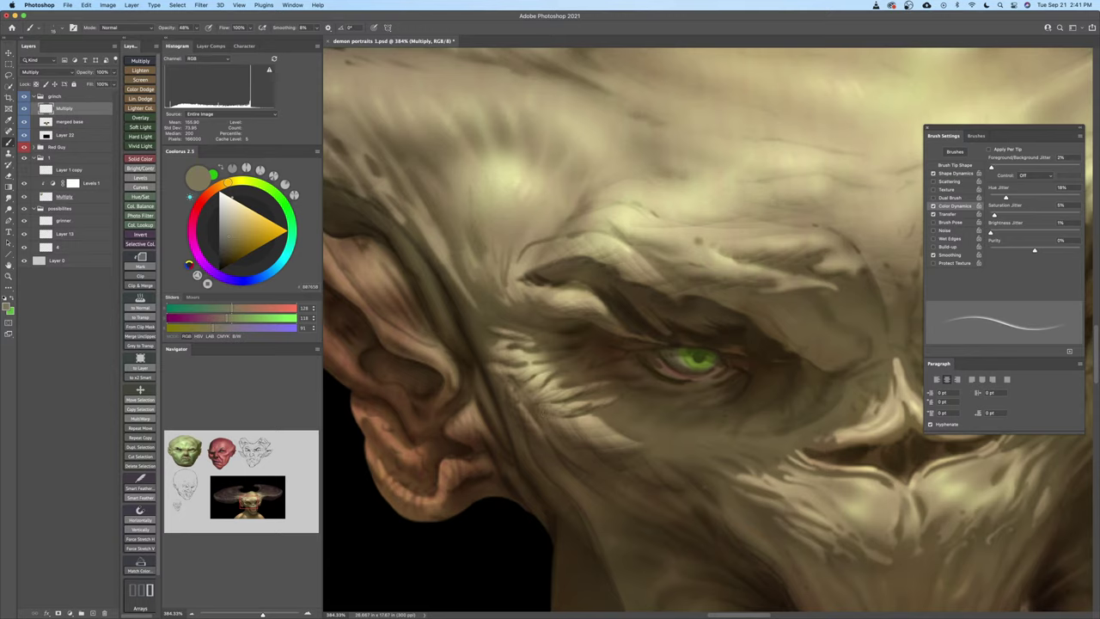
pyautogui.press('[')
pyautogui.moveTo(526, 362)
pyautogui.mouseDown()
pyautogui.moveTo(559, 383)
pyautogui.moveTo(571, 424)
pyautogui.mouseUp()
pyautogui.press(']')
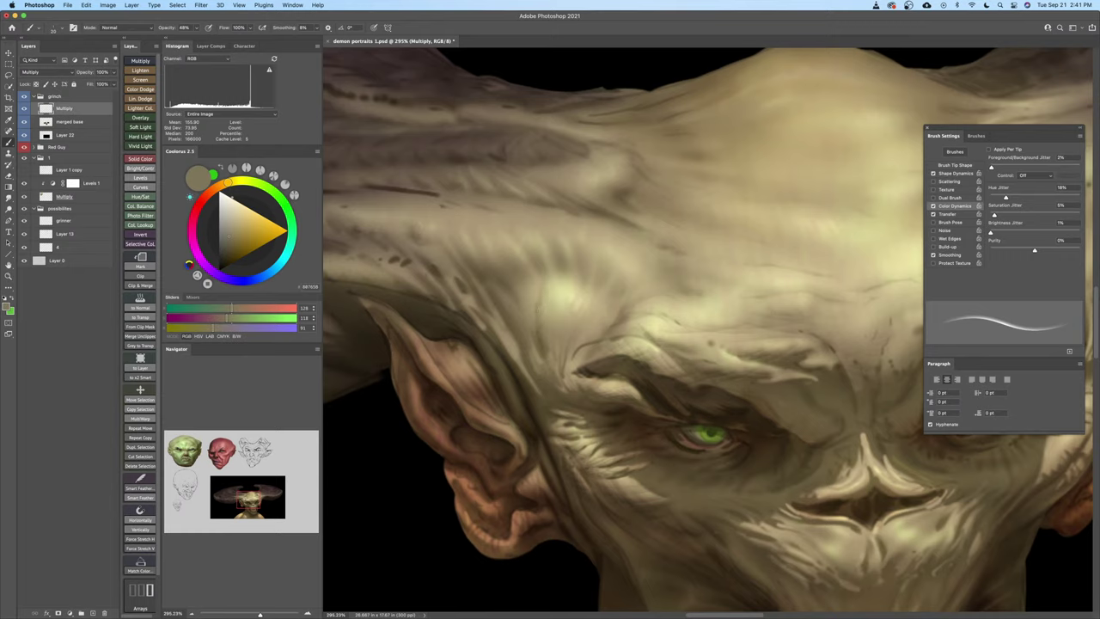
# Undo the last stroke and shade the creases on the temple above the viewer's-left eye with varied brush sizes
pyautogui.press('[')
pyautogui.press('super+z')
pyautogui.press('[')
pyautogui.press(']')
pyautogui.press(']')
pyautogui.press('[')
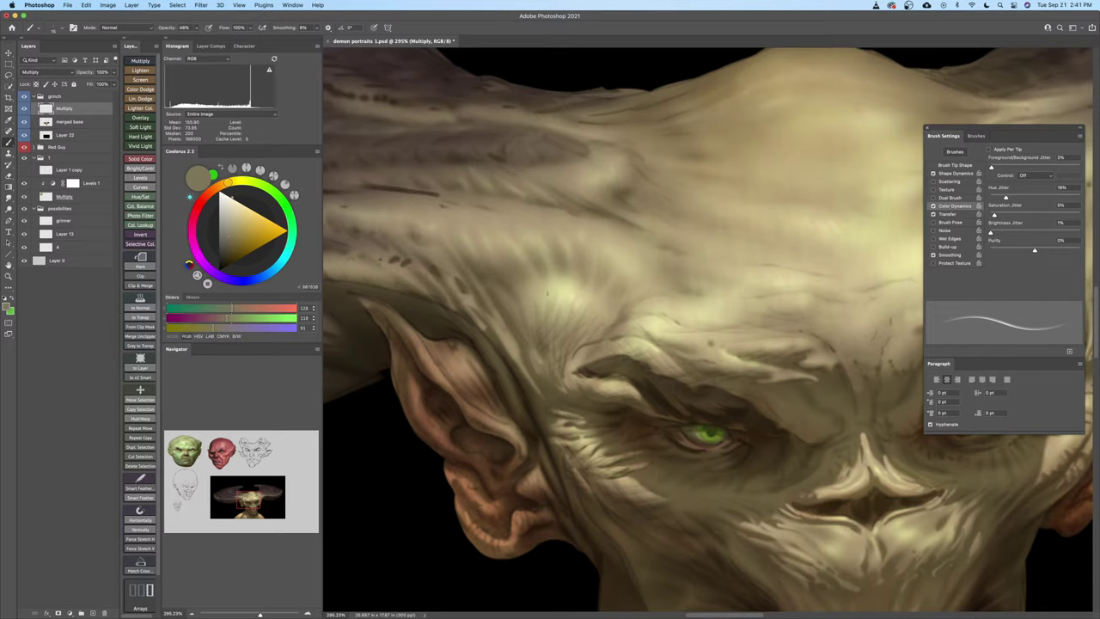
pyautogui.moveTo(547, 293); pyautogui.dragTo(504, 295)
pyautogui.moveTo(560, 338); pyautogui.dragTo(520, 355)
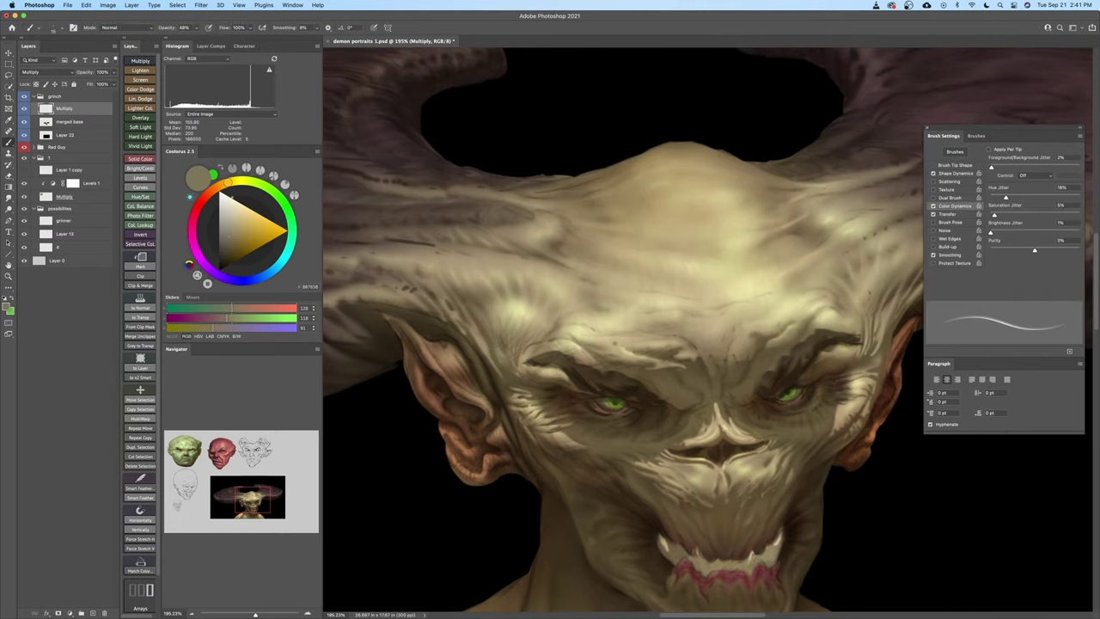
# Shade the temple creases and forehead folds above the viewer's-left brow
pyautogui.scroll(4, 481, 326)
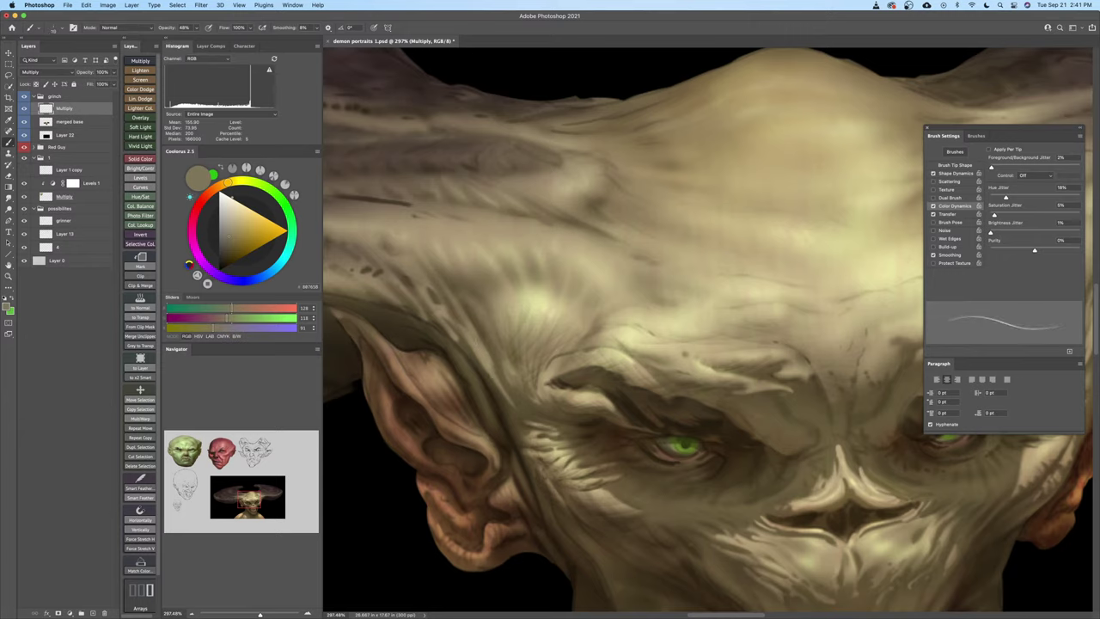
pyautogui.moveTo(487, 354); pyautogui.dragTo(491, 374)
pyautogui.moveTo(516, 365); pyautogui.dragTo(481, 361)
pyautogui.moveTo(657, 365); pyautogui.dragTo(600, 368)
pyautogui.moveTo(660, 364)
pyautogui.mouseDown()
pyautogui.moveTo(638, 374)
pyautogui.moveTo(658, 364)
pyautogui.moveTo(638, 358)
pyautogui.mouseUp()
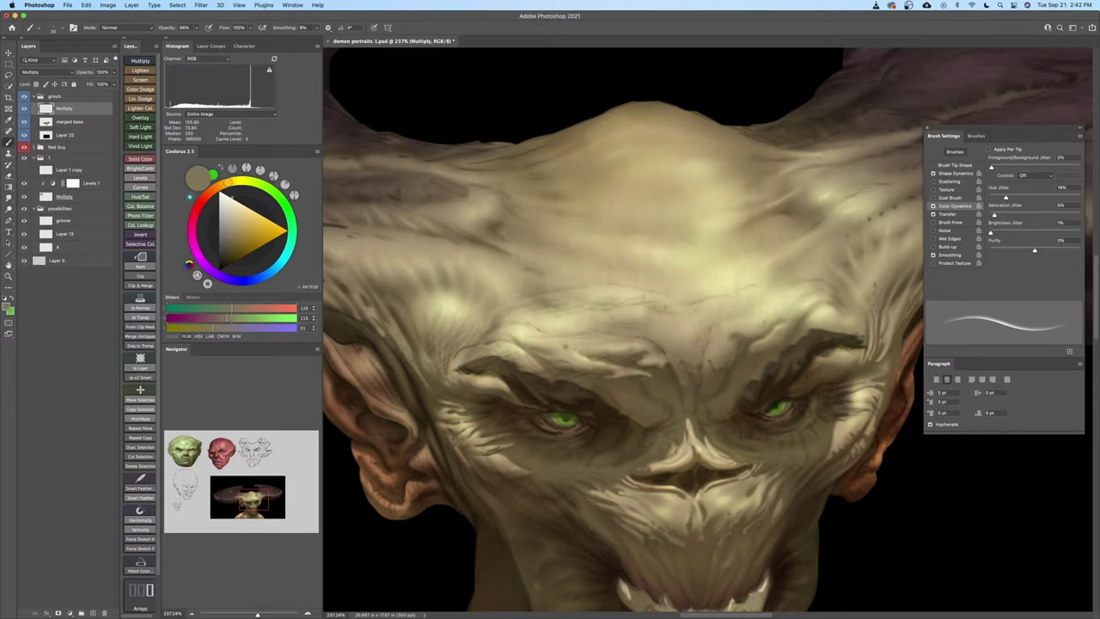
pyautogui.moveTo(649, 310)
pyautogui.mouseDown()
pyautogui.moveTo(593, 311)
pyautogui.moveTo(636, 315)
pyautogui.mouseUp()
# Set the eraser to a soft Standards brush, enlarge it and soften the wrinkle lines across the middle of the forehead
pyautogui.press('e')
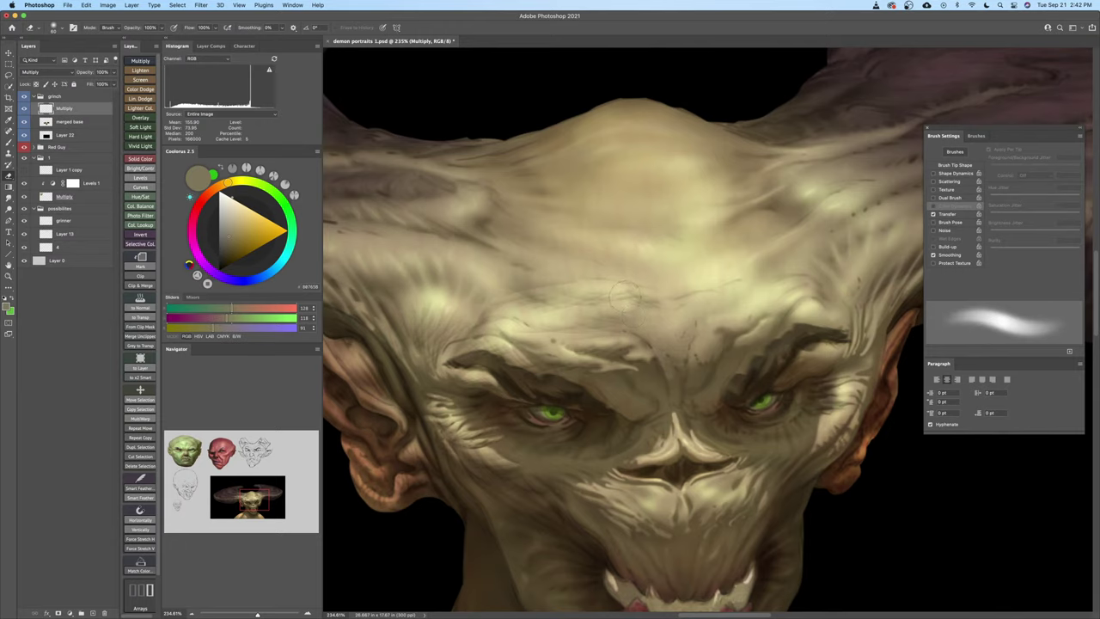
pyautogui.rightClick(632, 315)
pyautogui.doubleClick(873, 500)
pyautogui.press(']')
pyautogui.press(']')
pyautogui.press(']')
pyautogui.press(']')
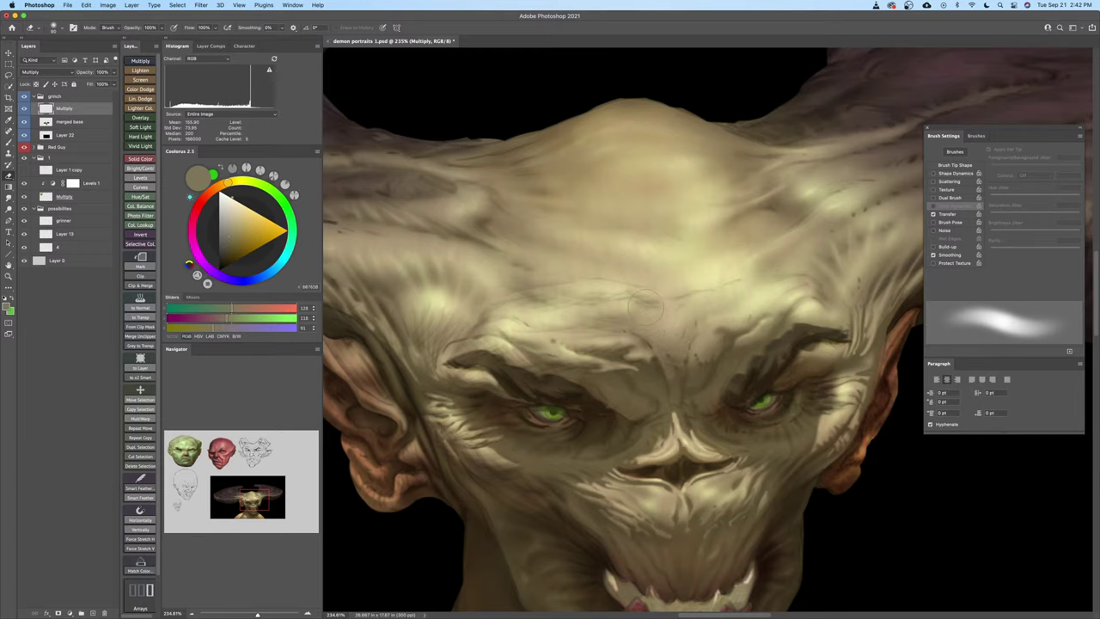
pyautogui.press(']')
pyautogui.press(']')
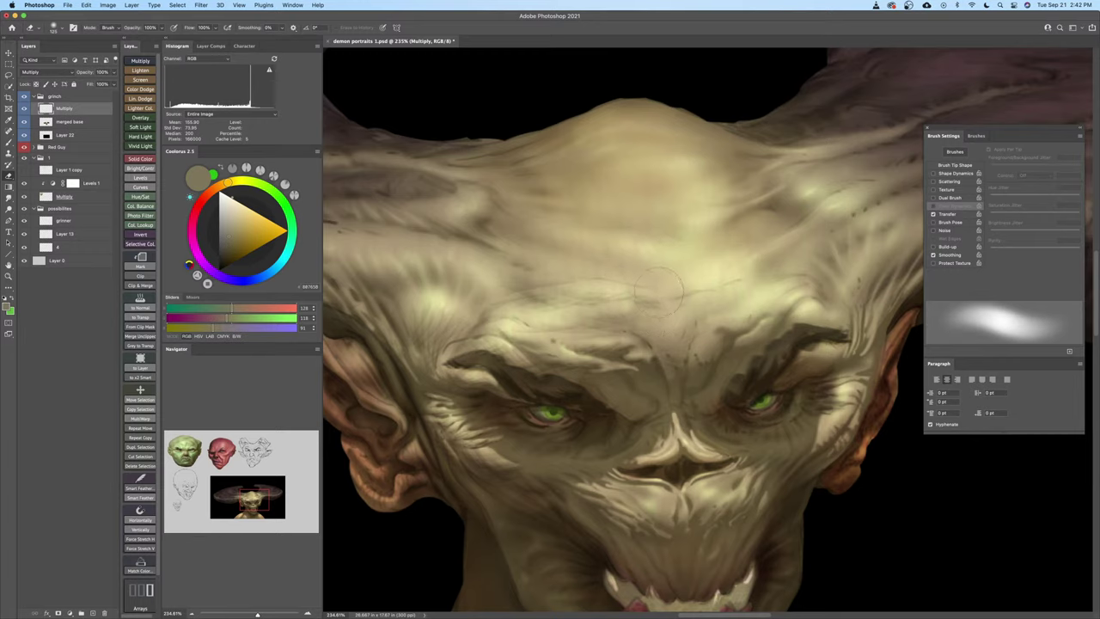
pyautogui.moveTo(662, 322); pyautogui.dragTo(650, 309)
# Reduce the eraser size, soften the marks just above the brow furrow and return to the paint brush
pyautogui.press('b')
pyautogui.press('z')
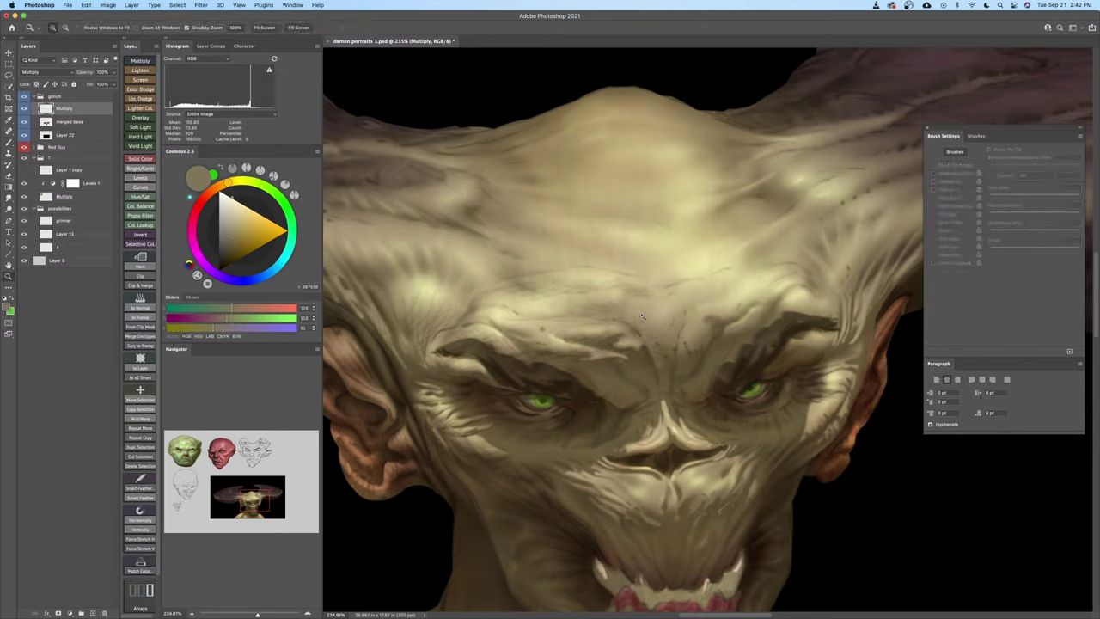
pyautogui.press('b')
pyautogui.press('[')
pyautogui.press('[')
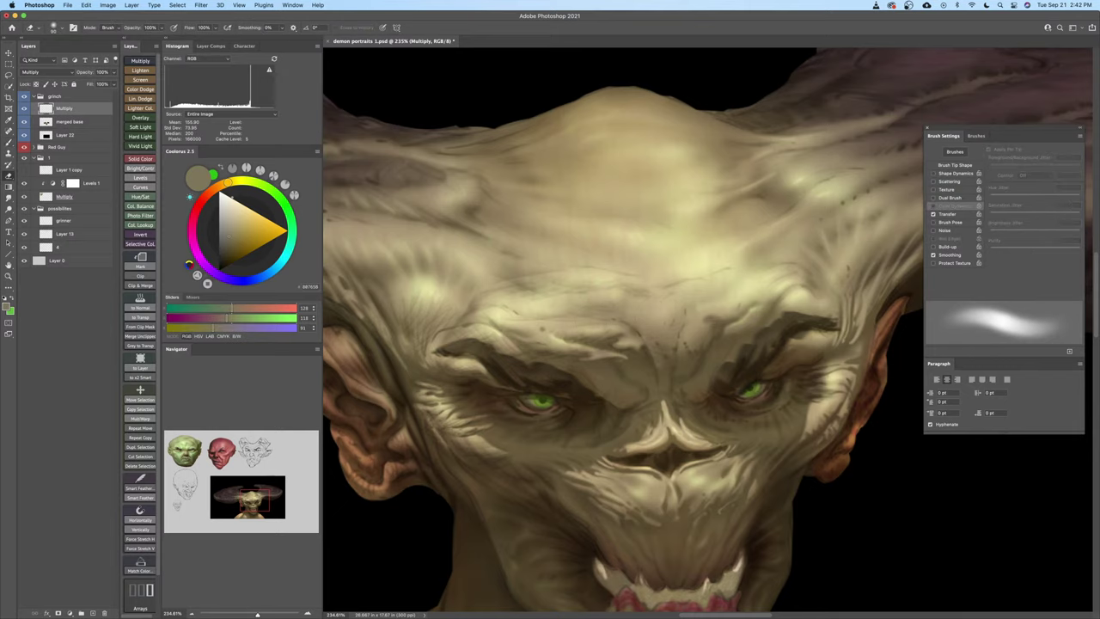
pyautogui.press('z')
pyautogui.moveTo(641, 323); pyautogui.dragTo(597, 319)
pyautogui.press('b')
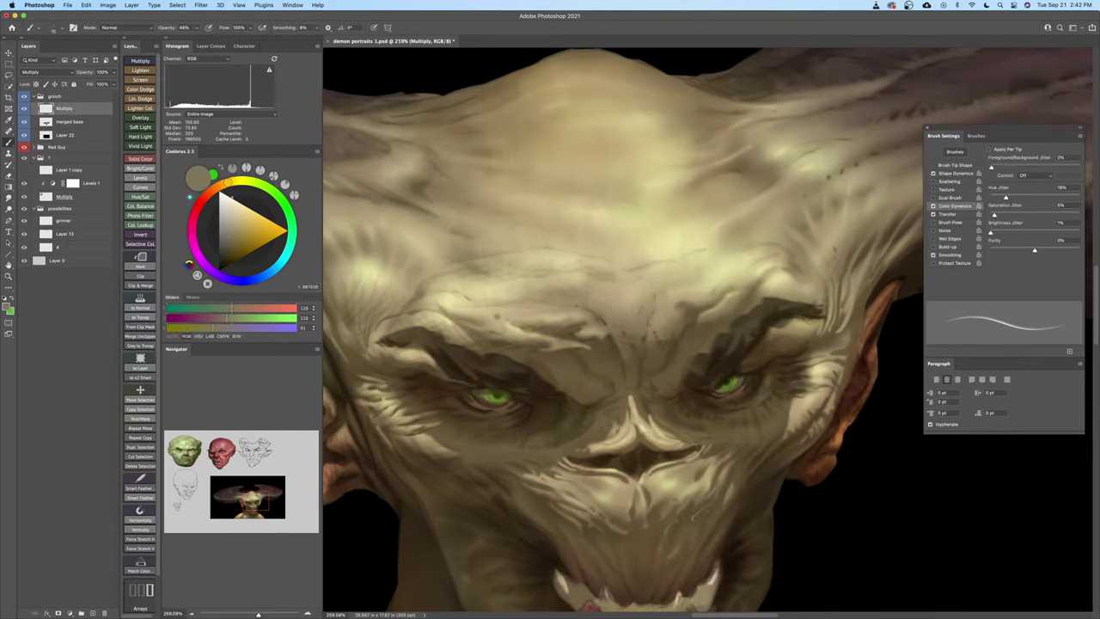
# Shade the frown creases between the brows and the folds above the viewer's-right brow
pyautogui.scroll(2, 544, 350)
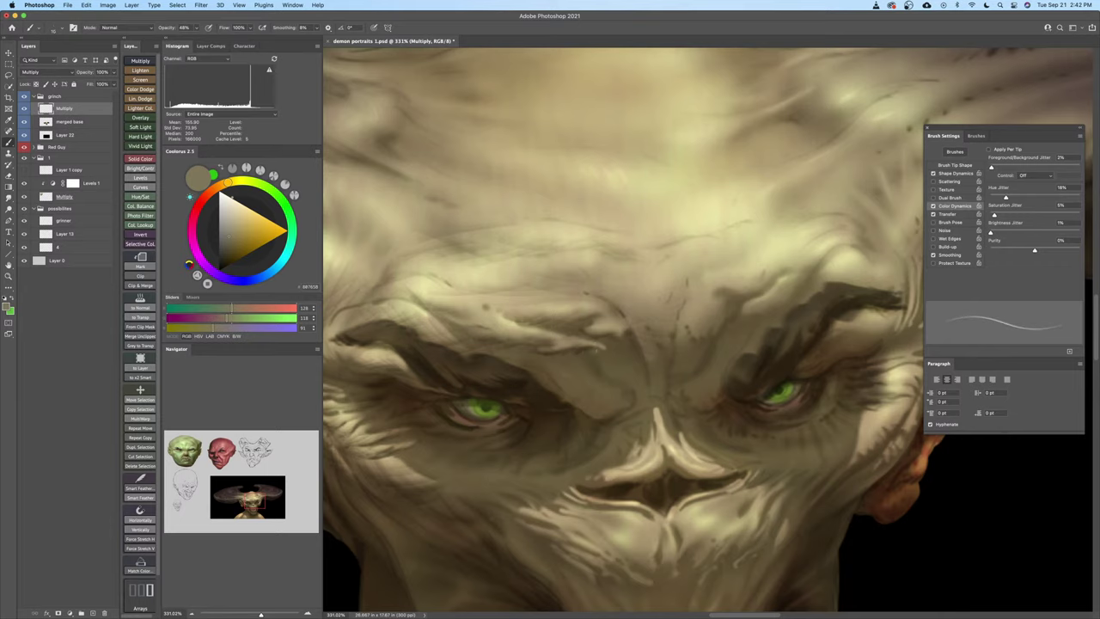
pyautogui.scroll(-2, 580, 361)
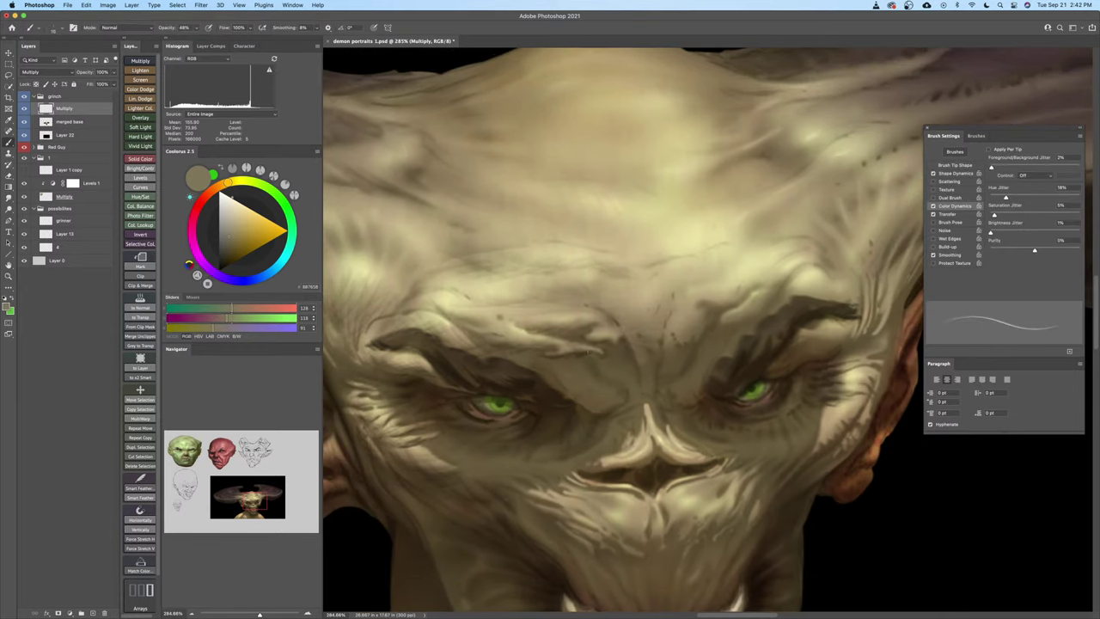
pyautogui.moveTo(617, 362); pyautogui.dragTo(598, 375)
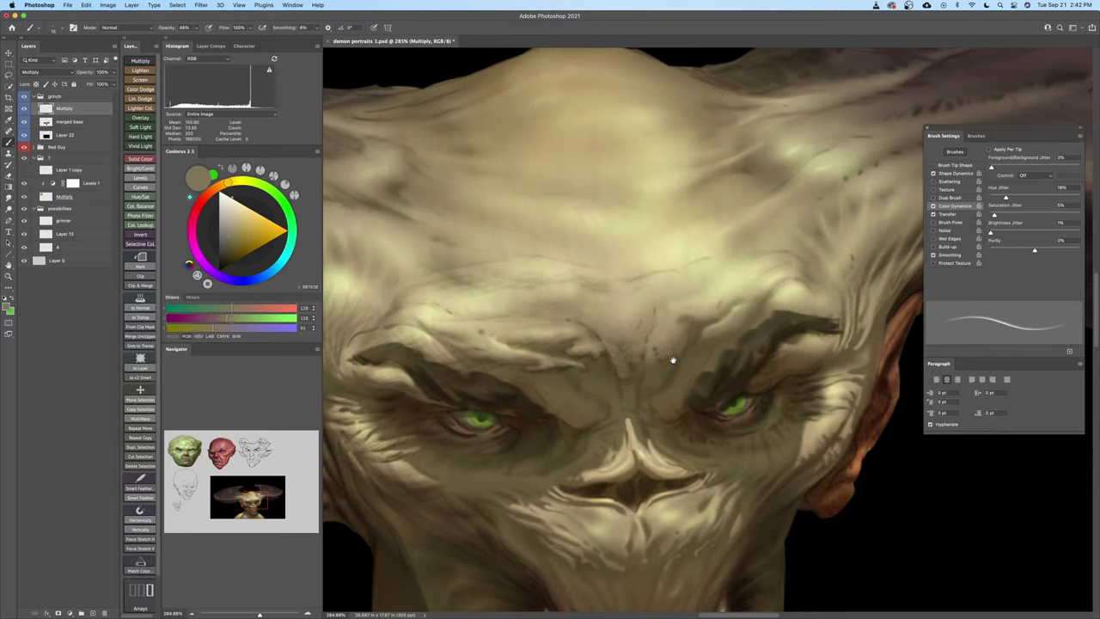
pyautogui.moveTo(670, 361); pyautogui.dragTo(625, 386)
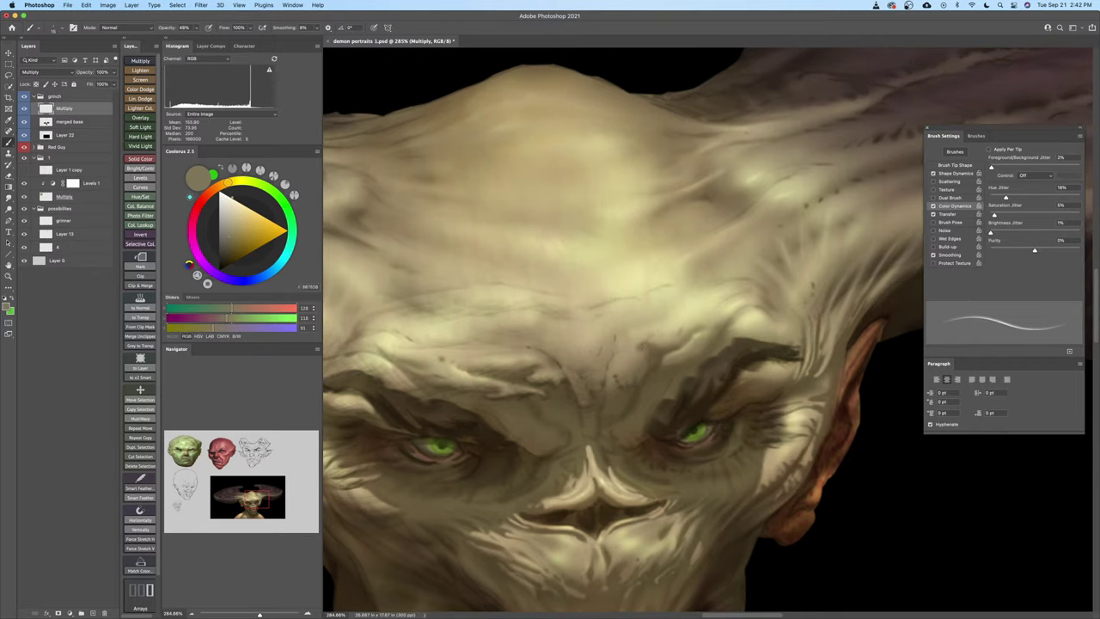
pyautogui.moveTo(667, 342); pyautogui.dragTo(658, 347)
# Soften the shading above the viewer's-right brow with the eraser, then continue painting the folds there with the brush
pyautogui.press('e')
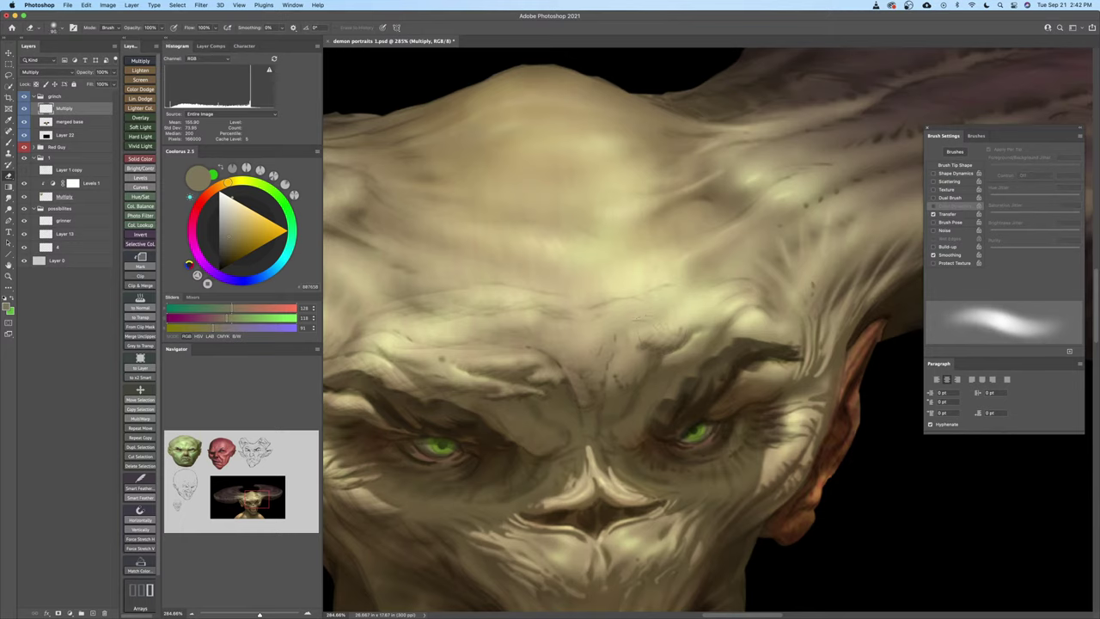
pyautogui.press('b')
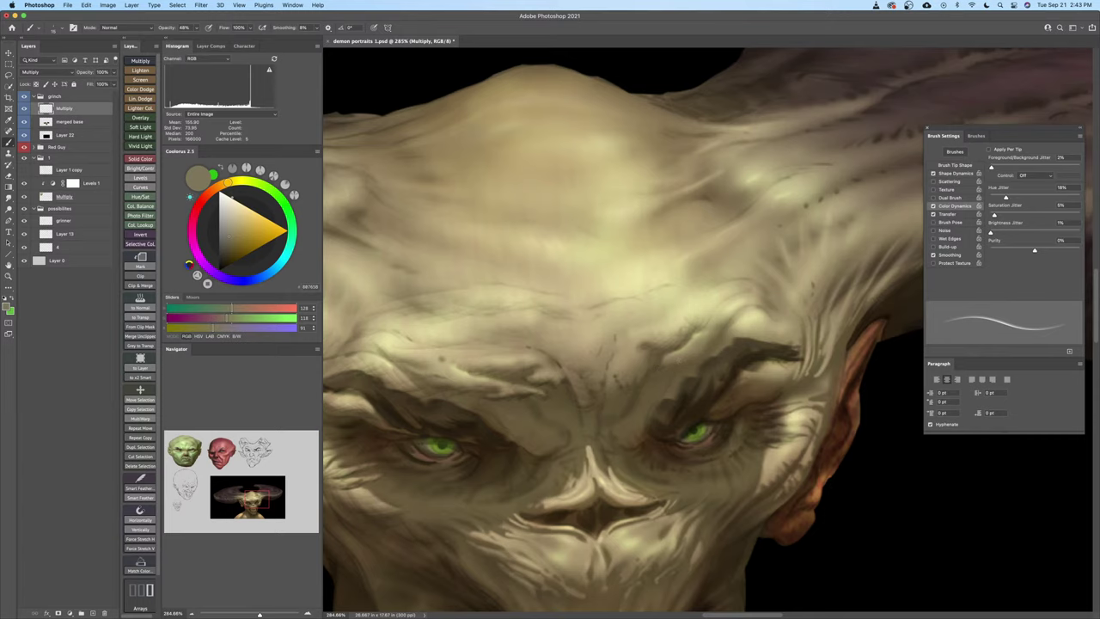
pyautogui.scroll(-3, 696, 324)
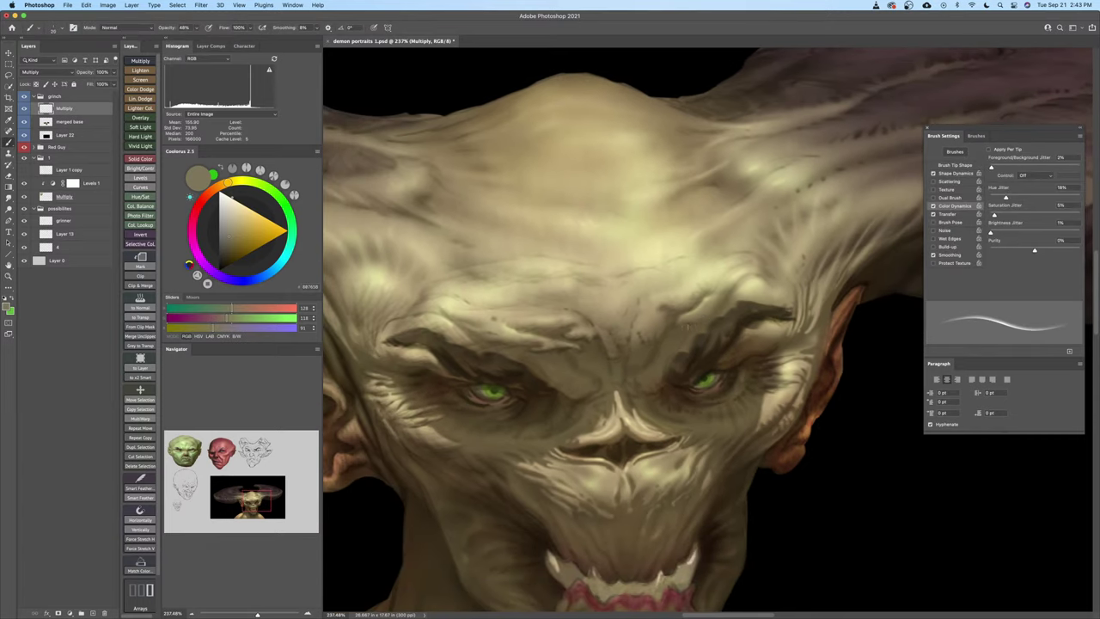
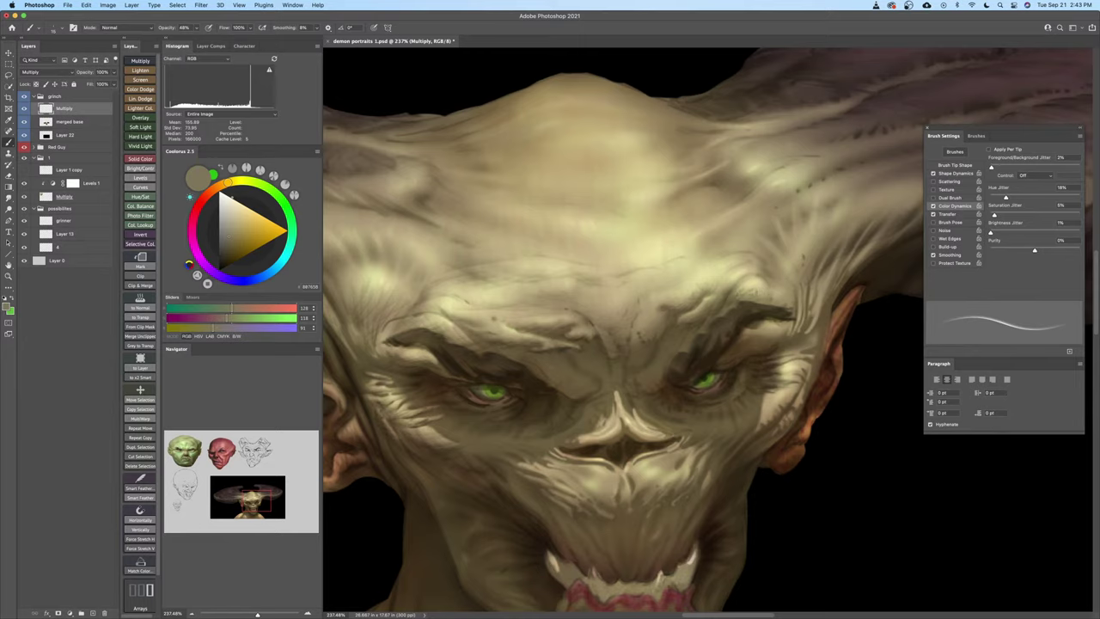
pyautogui.moveTo(763, 289); pyautogui.dragTo(737, 286)
# Compare the whole face with the Multiply layer hidden and shown
pyautogui.scroll(1, 657, 335)
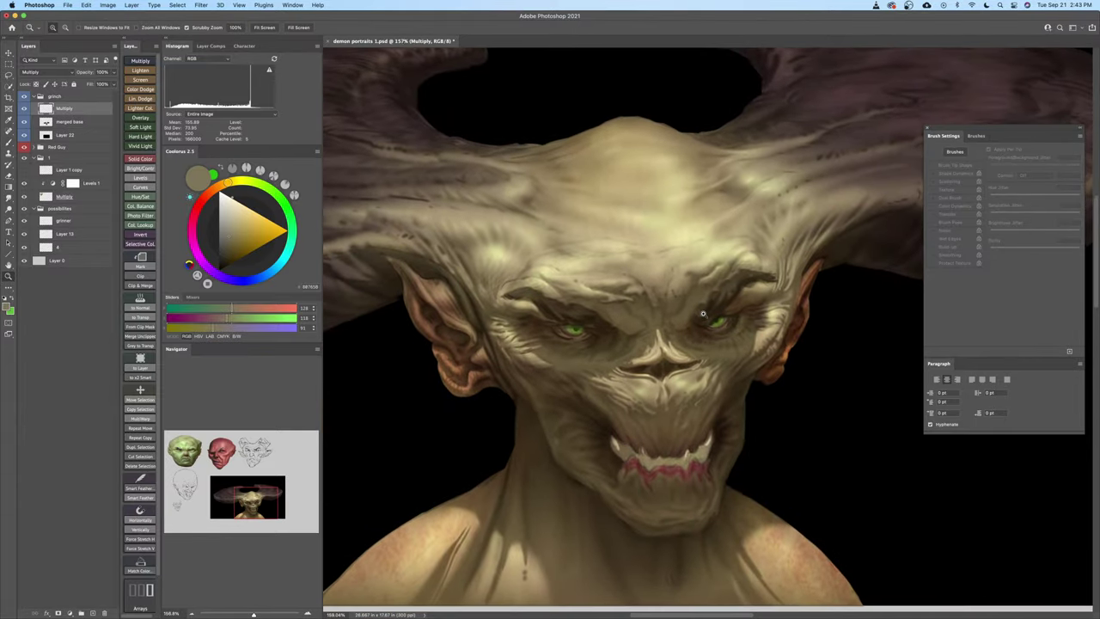
pyautogui.scroll(2, 657, 335)
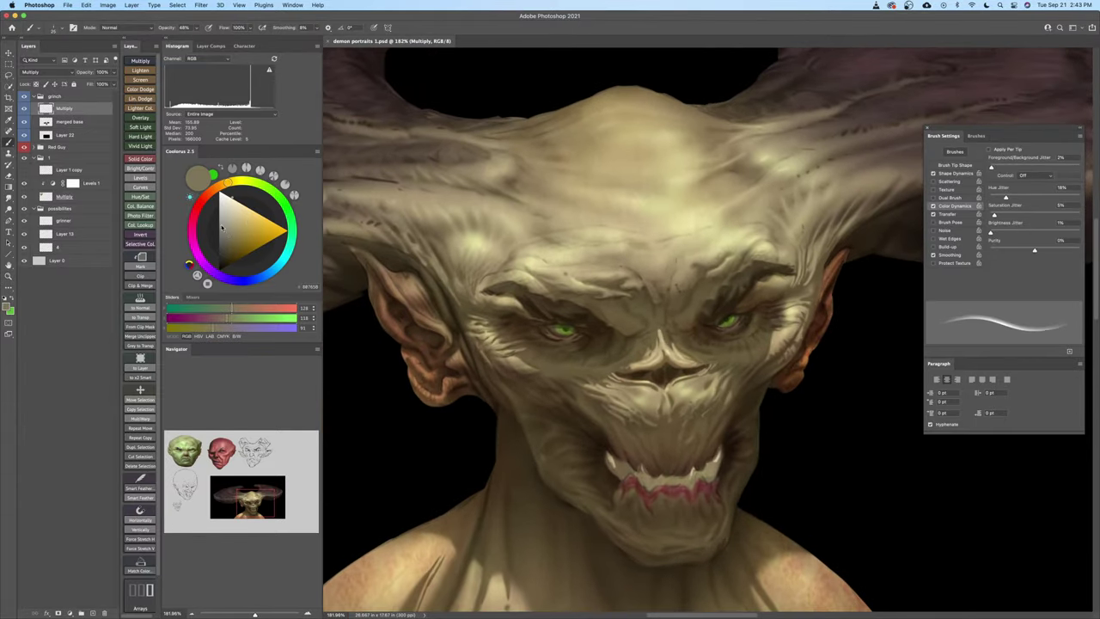
pyautogui.click(24, 109)
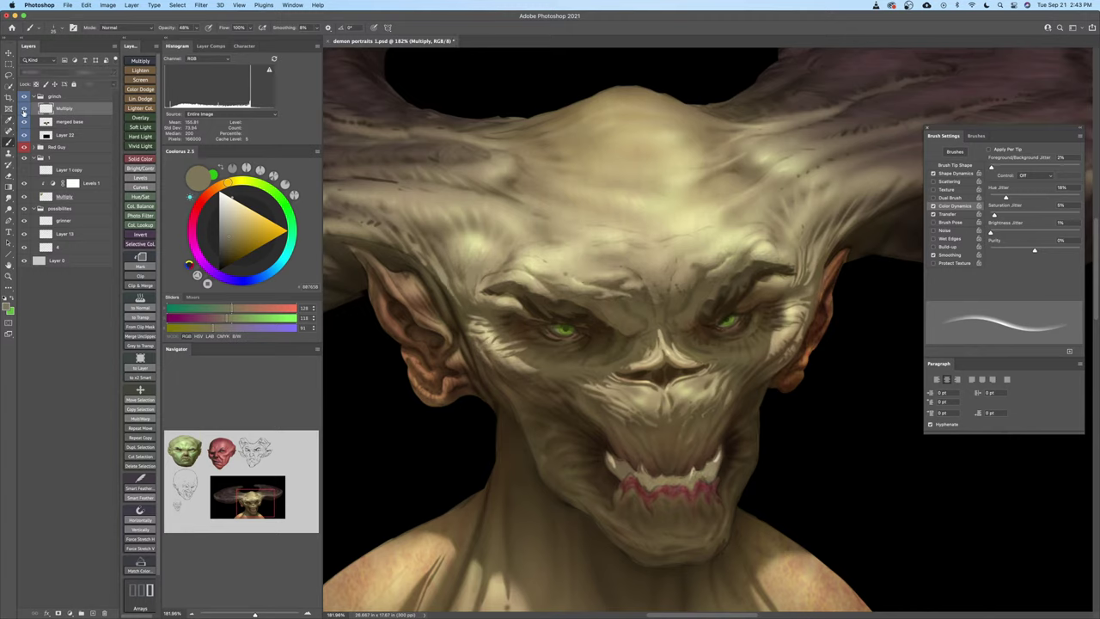
pyautogui.click(24, 110)
# Soften the shading around the viewer's-left eye with a smaller soft Standards eraser and return to the paint brush
pyautogui.press('e')
pyautogui.rightClick(634, 275)
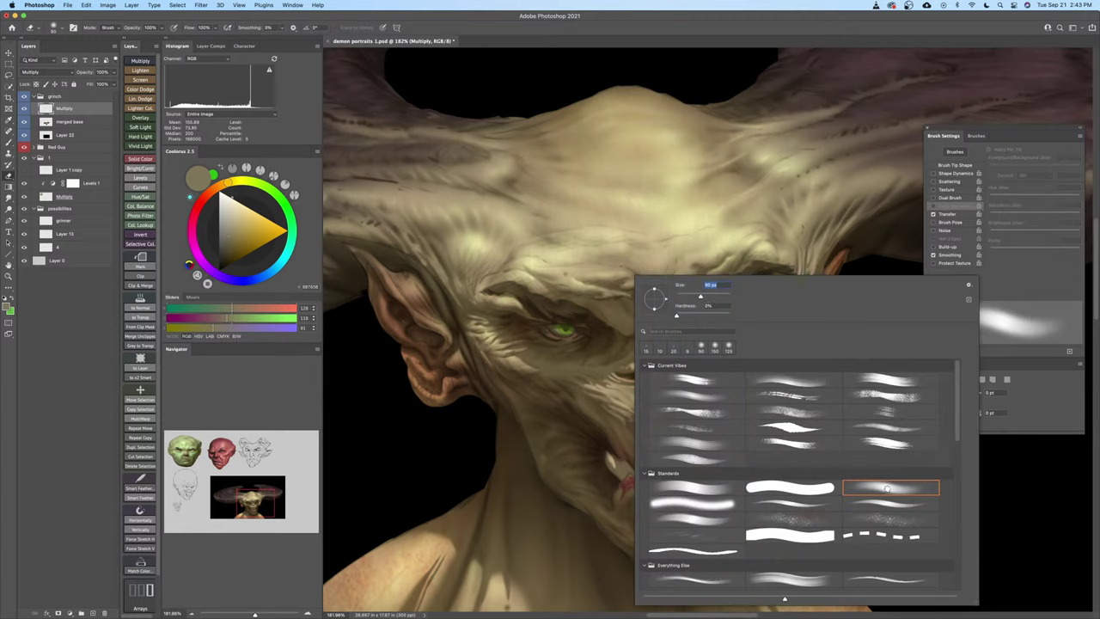
pyautogui.doubleClick(877, 486)
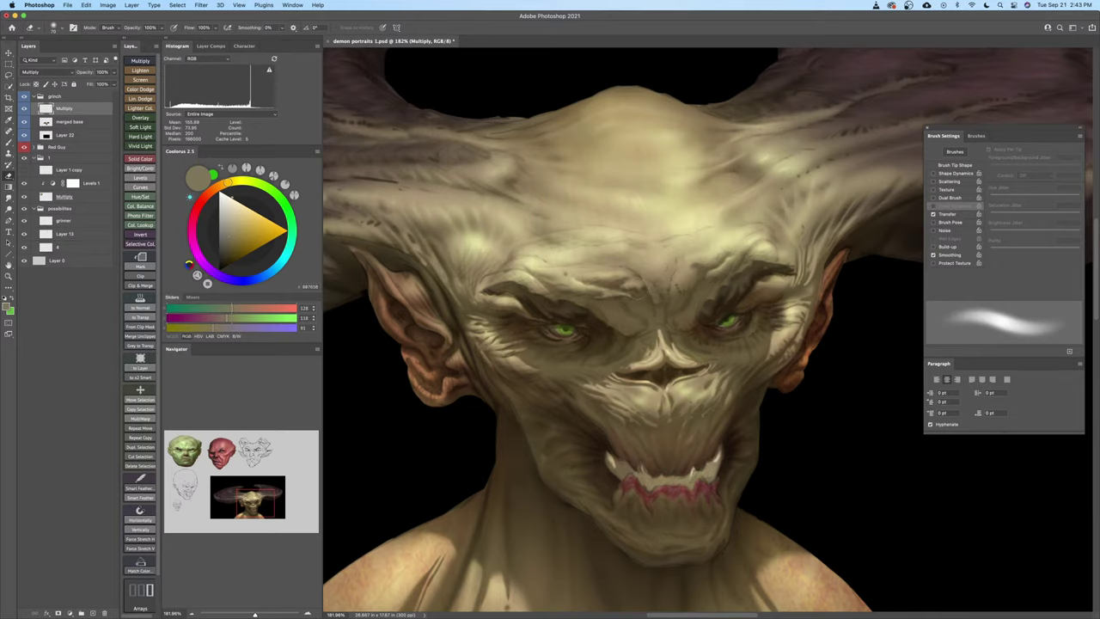
pyautogui.moveTo(635, 284)
pyautogui.mouseDown()
pyautogui.moveTo(656, 285)
pyautogui.moveTo(632, 317)
pyautogui.moveTo(576, 326)
pyautogui.mouseUp()
pyautogui.moveTo(576, 326)
pyautogui.mouseDown()
pyautogui.moveTo(589, 335)
pyautogui.moveTo(533, 330)
pyautogui.moveTo(526, 315)
pyautogui.mouseUp()
pyautogui.press('[')
pyautogui.press('[')
pyautogui.press('e')
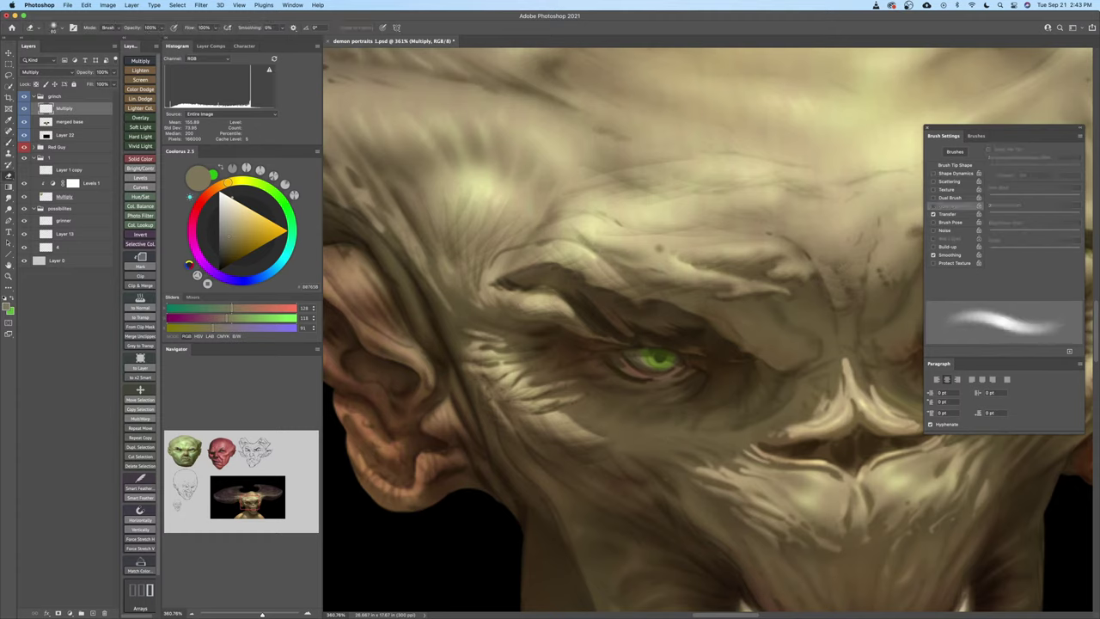
pyautogui.press('b')
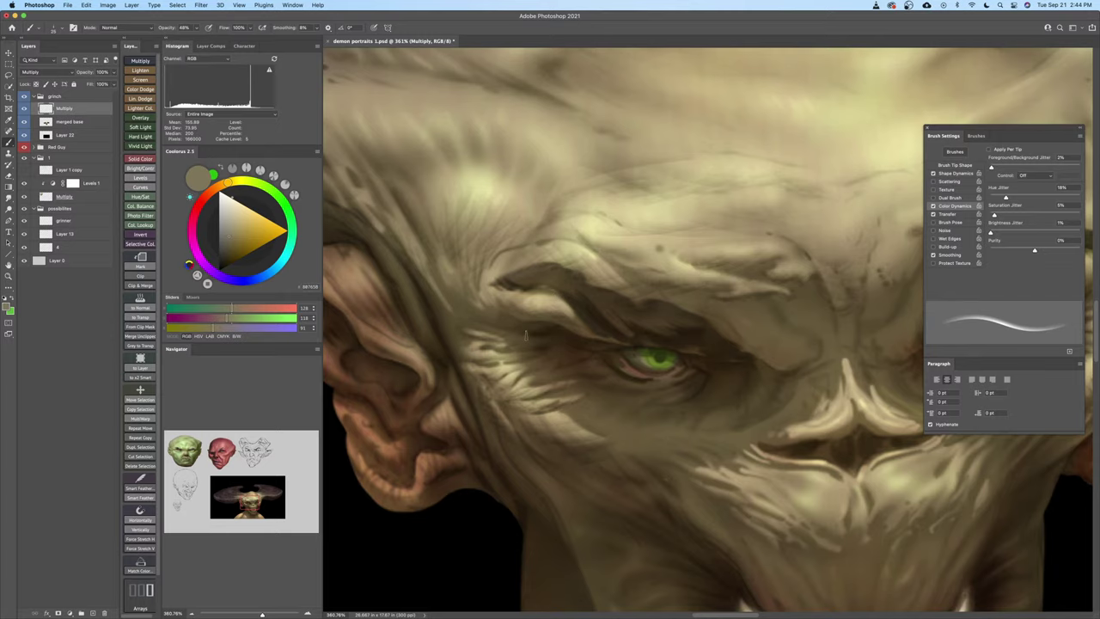
# Soften the shading on the viewer's-left cheek below the eye wrinkles with the eraser
pyautogui.scroll(-5, 569, 369)
pyautogui.hscroll(5, 570, 368)
pyautogui.press('e')
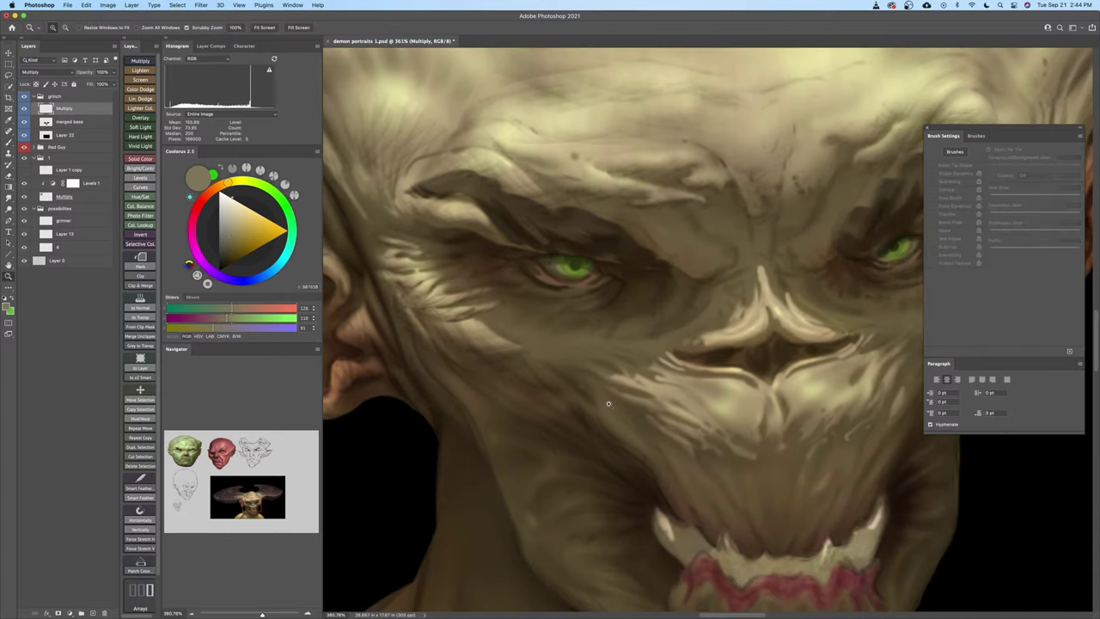
pyautogui.scroll(-2, 524, 383)
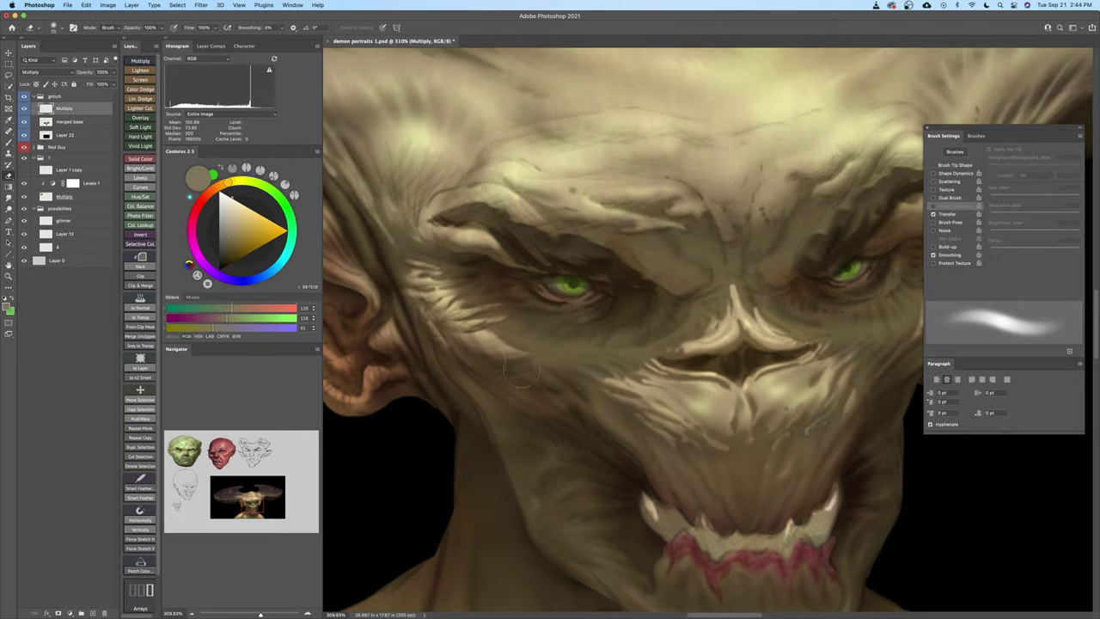
pyautogui.press('z')
pyautogui.scroll(-2, 536, 356)
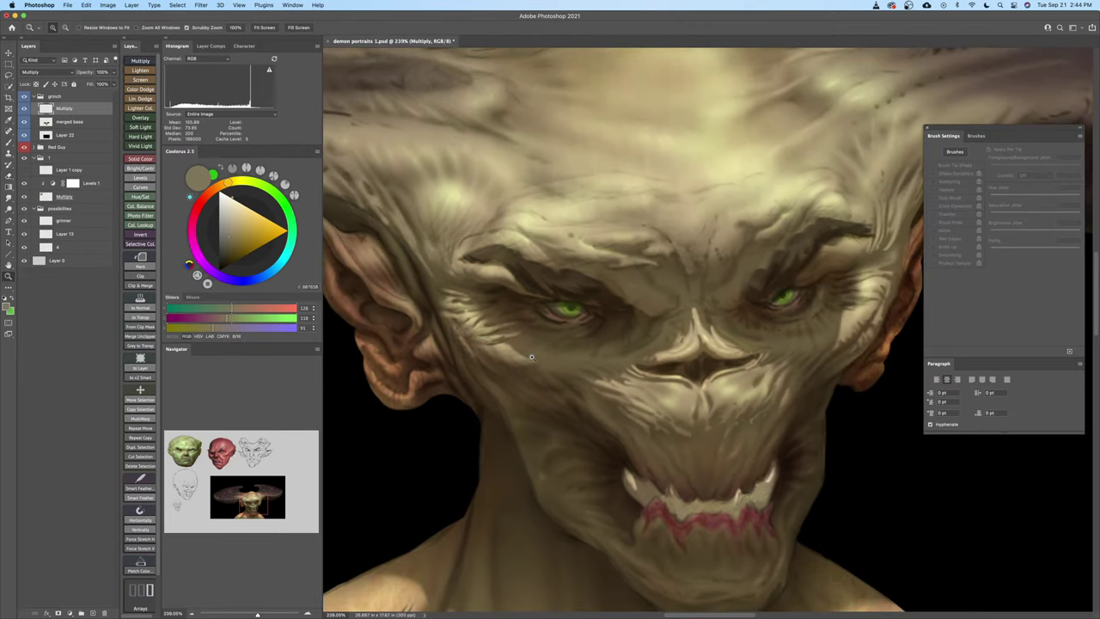
# Paint fine wrinkle shading on the viewer's-right cheekbone, just outside the eye, with the brush on the Multiply layer
pyautogui.hscroll(5, 555, 391)
pyautogui.scroll(1, 555, 391)
pyautogui.hscroll(5, 545, 419)
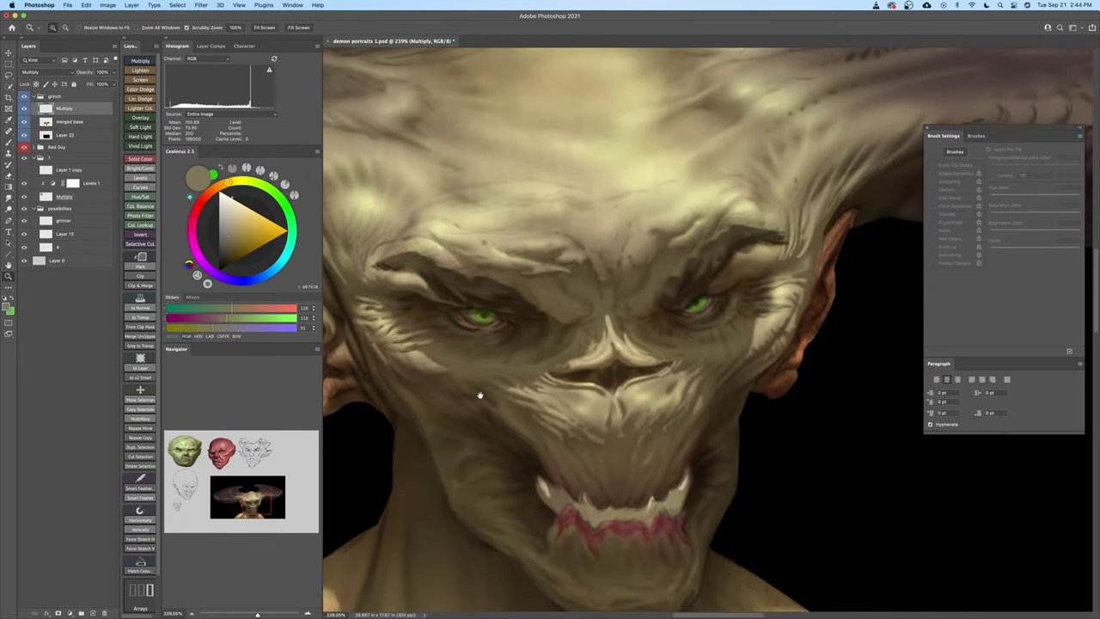
pyautogui.scroll(2, 649, 358)
pyautogui.press('b')
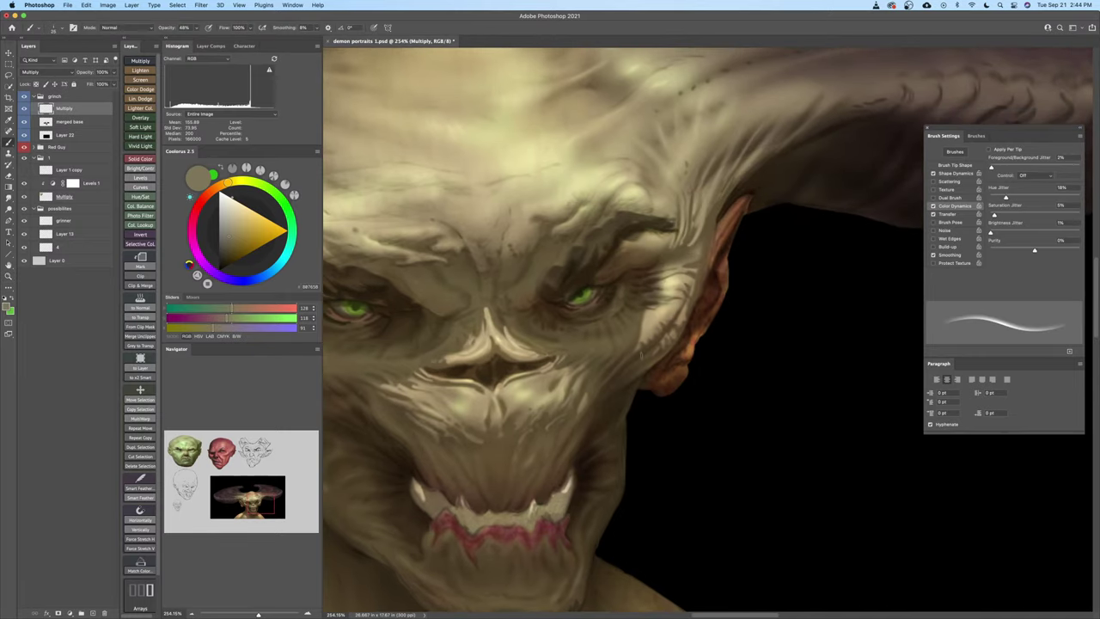
pyautogui.scroll(2, 631, 361)
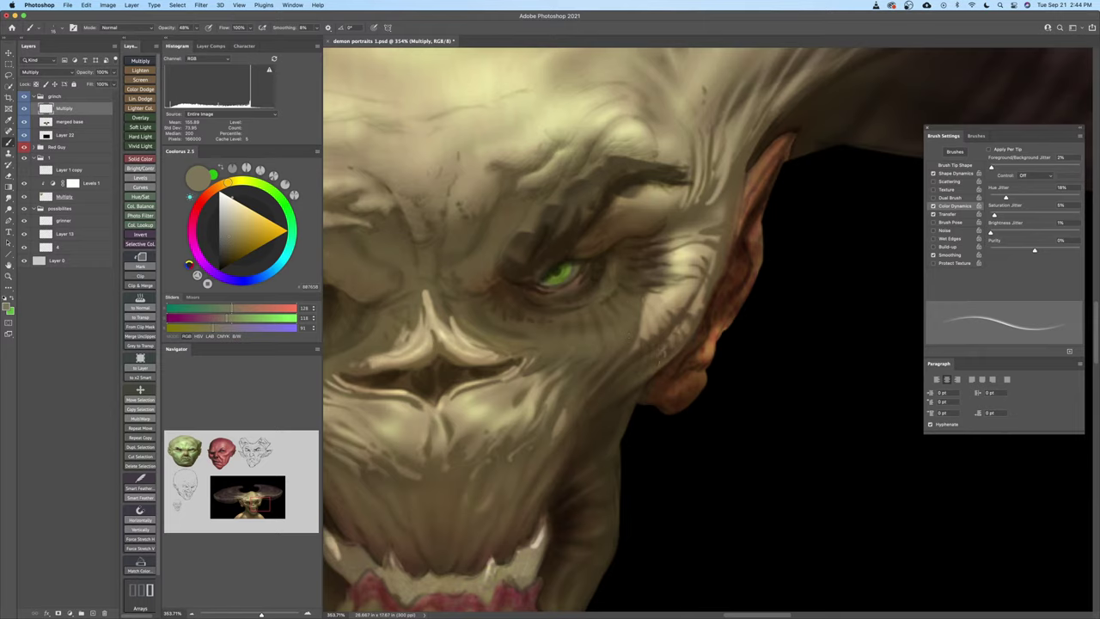
pyautogui.moveTo(673, 291)
pyautogui.mouseDown()
pyautogui.moveTo(668, 301)
pyautogui.moveTo(684, 306)
pyautogui.mouseUp()
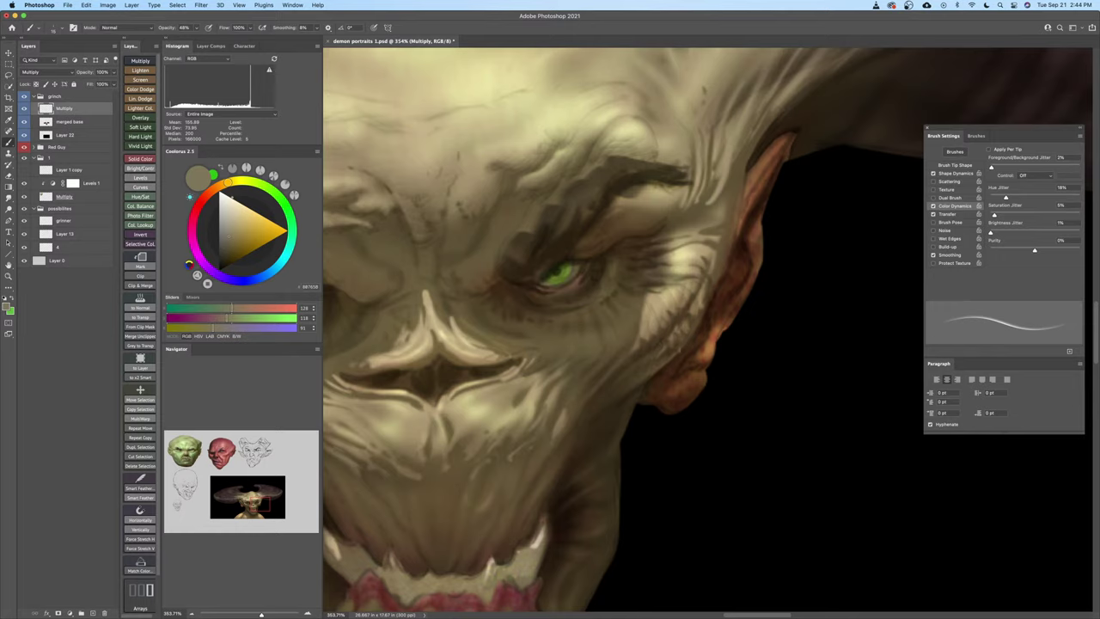
# Extend the dark wrinkle strokes across the viewer's-right cheekbone, down toward the jaw and along the edge near the ear
pyautogui.press('z')
pyautogui.moveTo(683, 304)
pyautogui.mouseDown()
pyautogui.moveTo(656, 317)
pyautogui.moveTo(680, 296)
pyautogui.mouseUp()
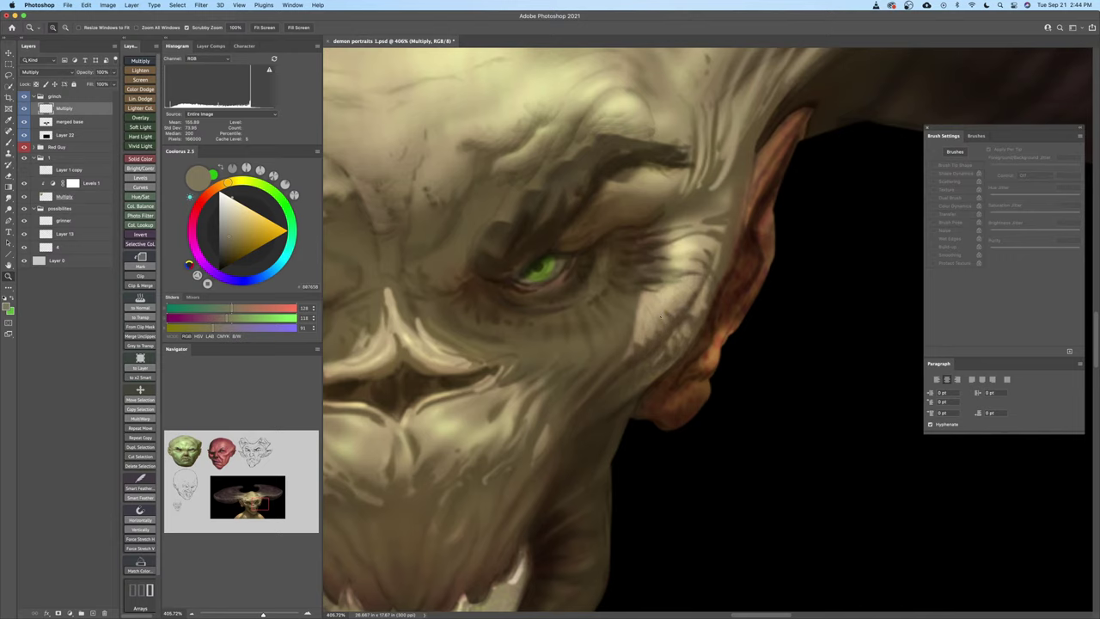
pyautogui.press('b')
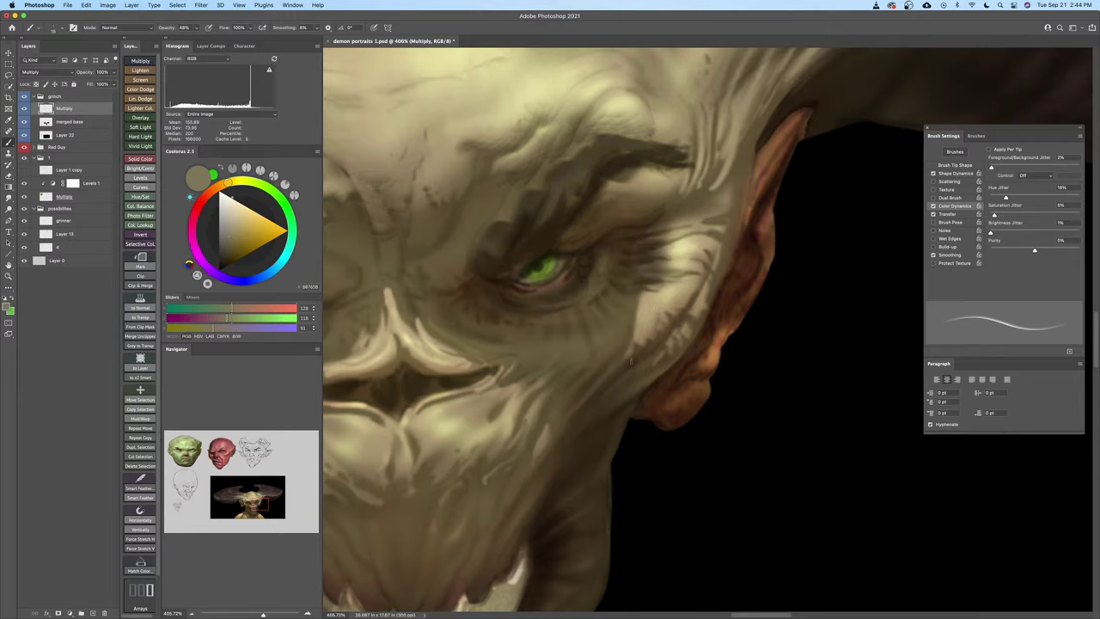
pyautogui.moveTo(672, 296); pyautogui.dragTo(659, 362)
pyautogui.moveTo(701, 283); pyautogui.dragTo(690, 336)
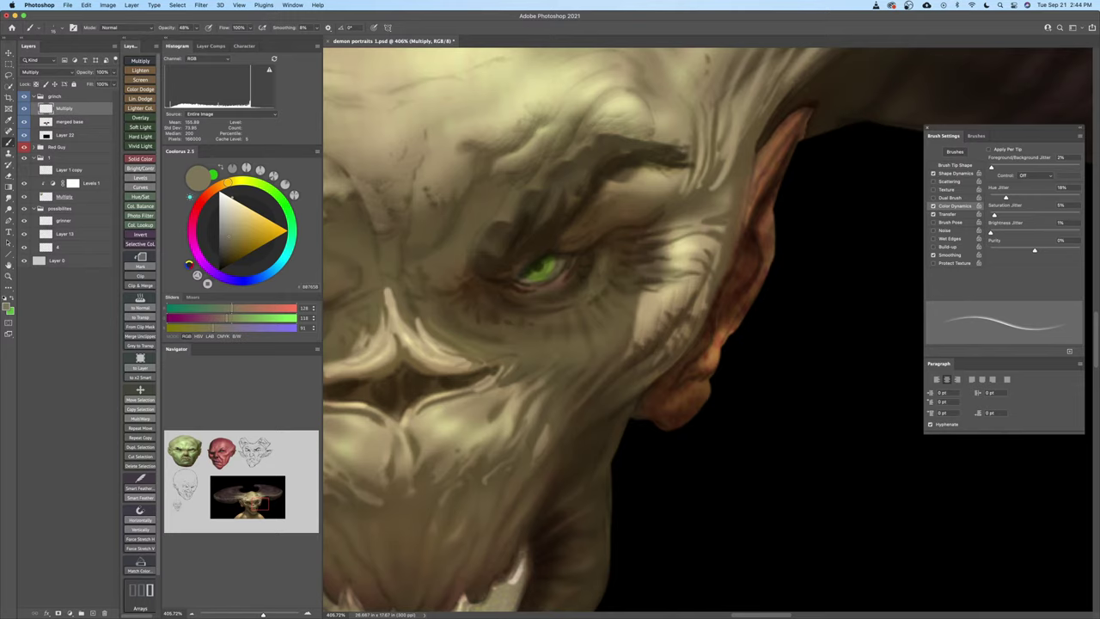
pyautogui.moveTo(687, 307)
pyautogui.mouseDown()
pyautogui.moveTo(674, 277)
pyautogui.moveTo(650, 293)
pyautogui.mouseUp()
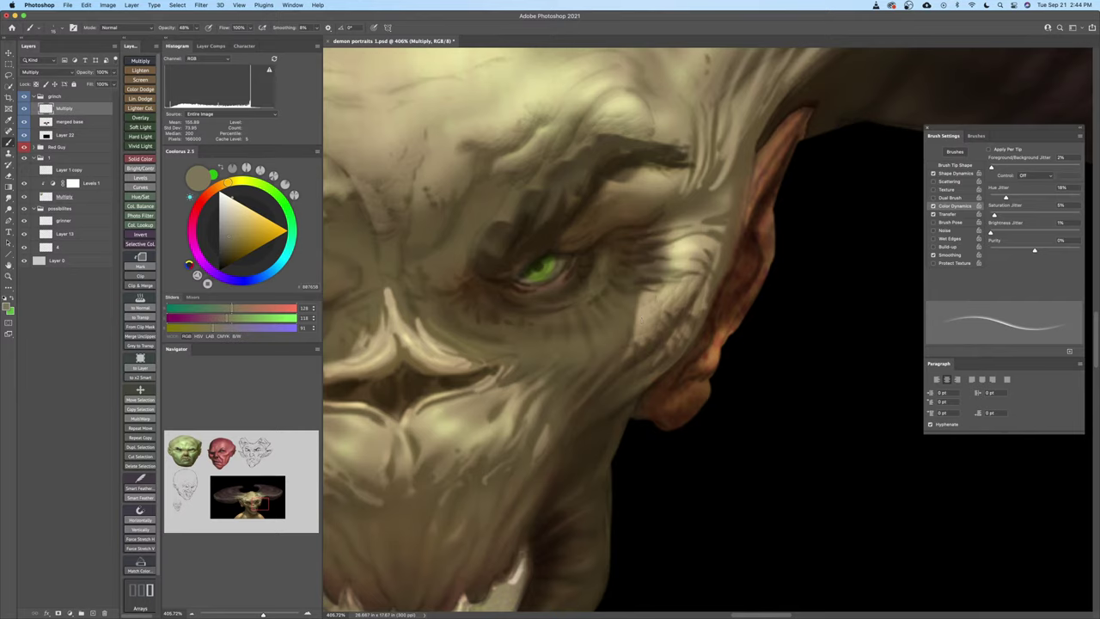
pyautogui.moveTo(705, 316)
pyautogui.mouseDown()
pyautogui.moveTo(708, 281)
pyautogui.moveTo(692, 269)
pyautogui.moveTo(701, 253)
pyautogui.mouseUp()
# Shade the folds at the outer corner of the viewer's-right eye and on the temple with a larger brush
pyautogui.press(']')
pyautogui.press(']')
pyautogui.press(']')
pyautogui.press(']')
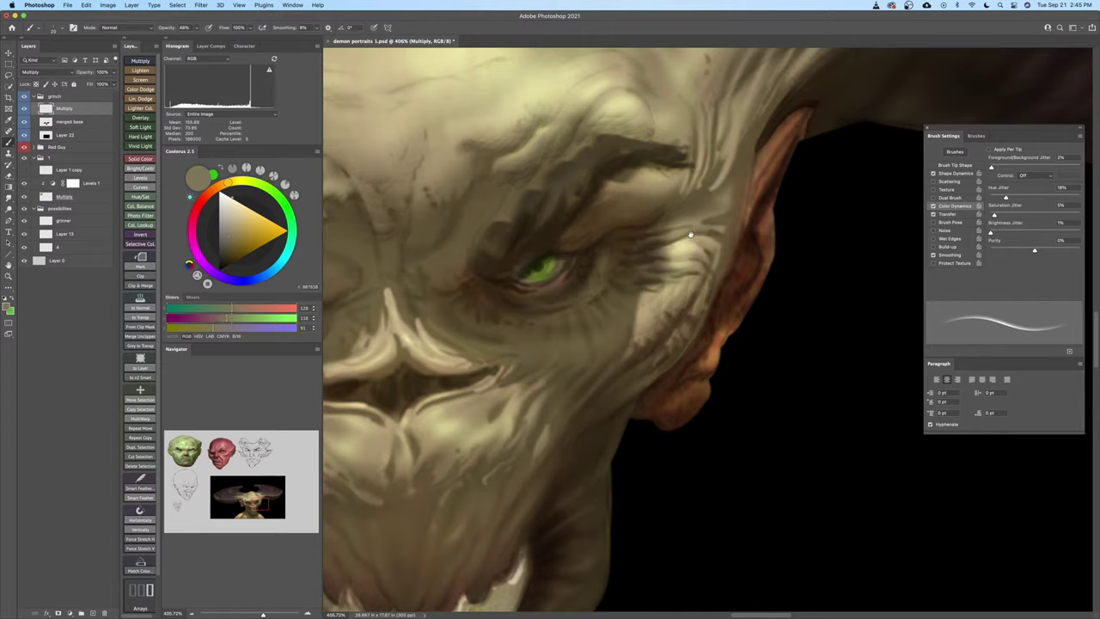
pyautogui.scroll(3, 664, 274)
pyautogui.moveTo(665, 275); pyautogui.dragTo(706, 268)
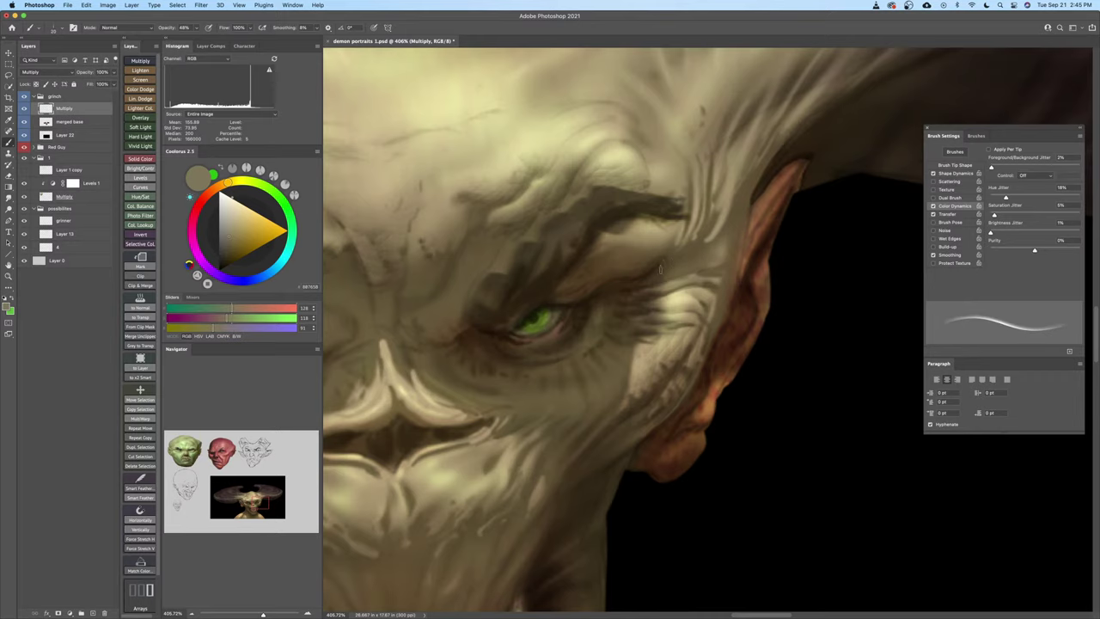
pyautogui.scroll(1, 599, 281)
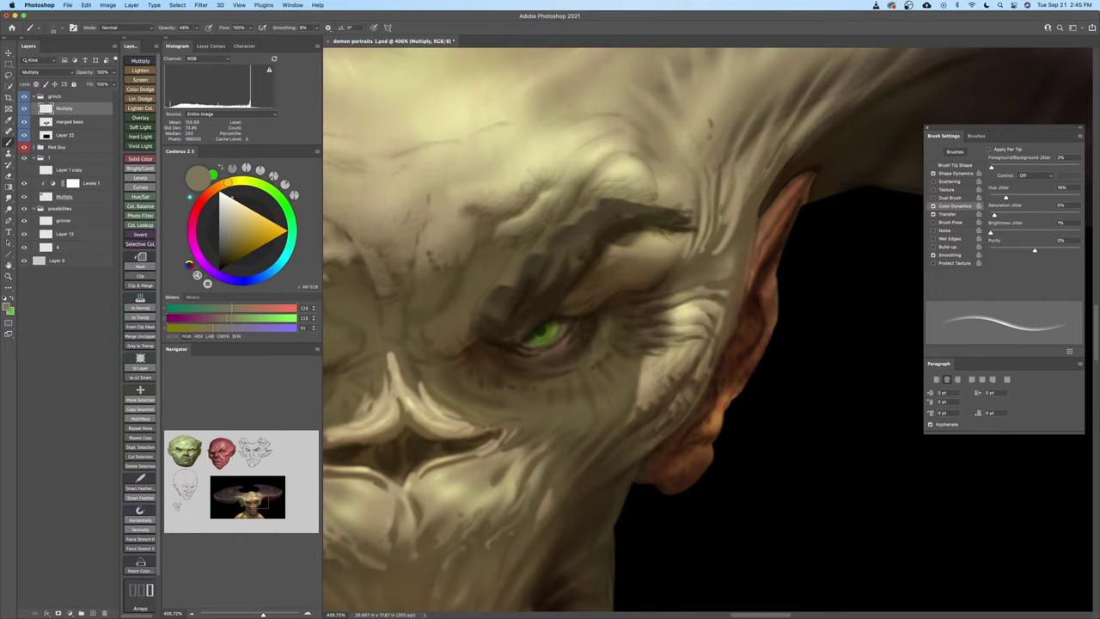
pyautogui.moveTo(684, 336); pyautogui.dragTo(682, 374)
pyautogui.moveTo(643, 334); pyautogui.dragTo(647, 309)
# Paint fine creases on the viewer's-right upper eyelid beneath the brow, varying the brush size
pyautogui.press('[')
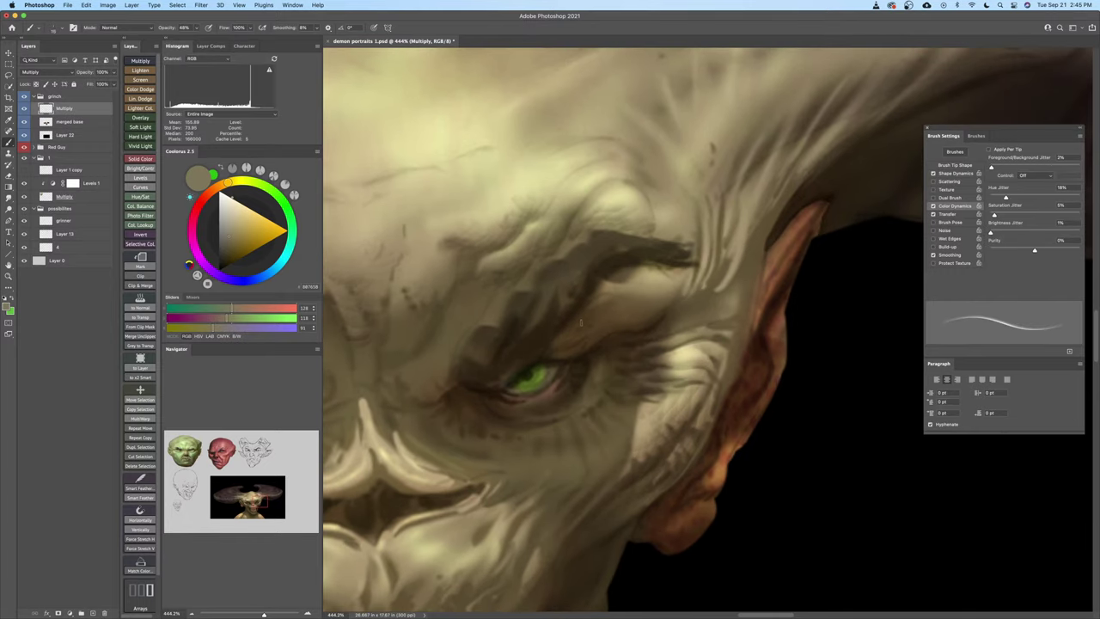
pyautogui.press('[')
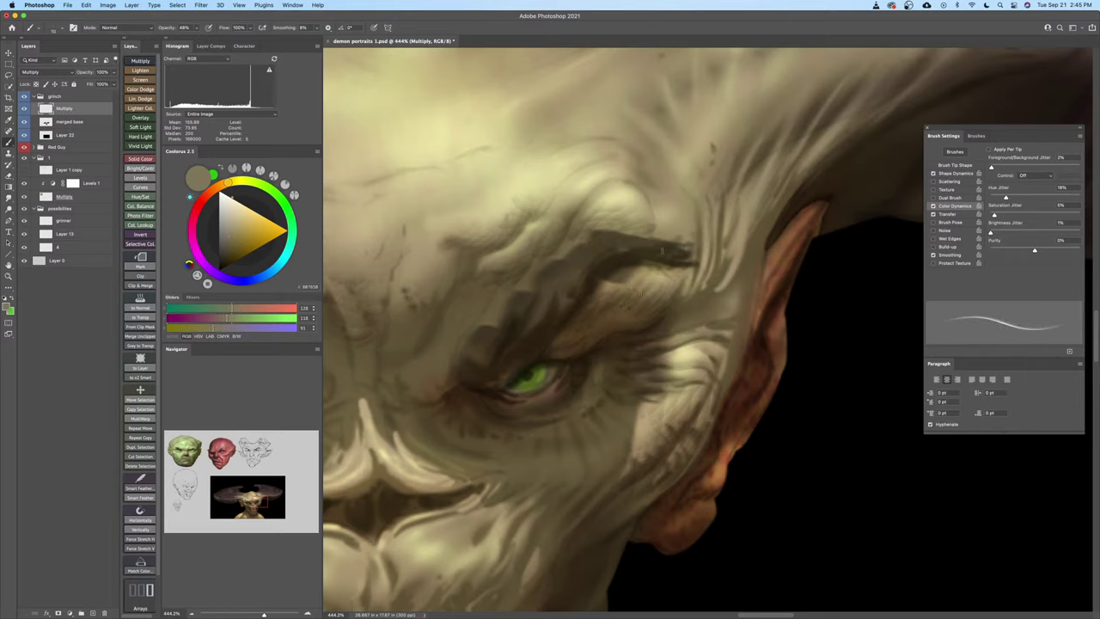
pyautogui.moveTo(634, 276); pyautogui.dragTo(621, 292)
pyautogui.press('z')
pyautogui.moveTo(651, 343)
pyautogui.mouseDown()
pyautogui.moveTo(636, 319)
pyautogui.moveTo(692, 351)
pyautogui.mouseUp()
pyautogui.press('b')
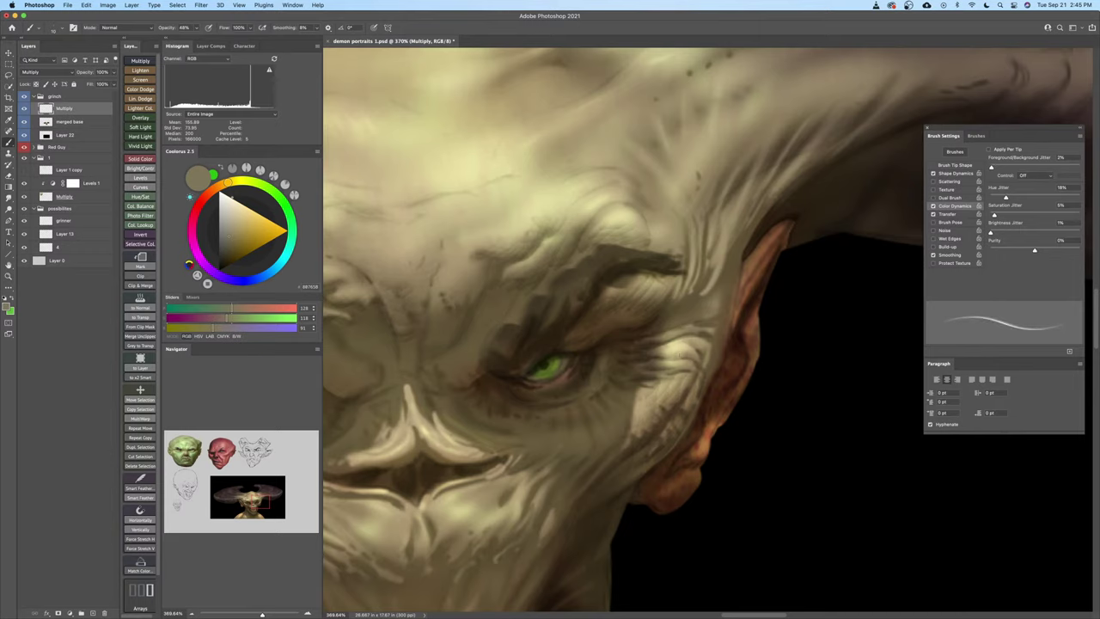
pyautogui.press('[')
pyautogui.press(']')
pyautogui.press(']')
pyautogui.press(']')
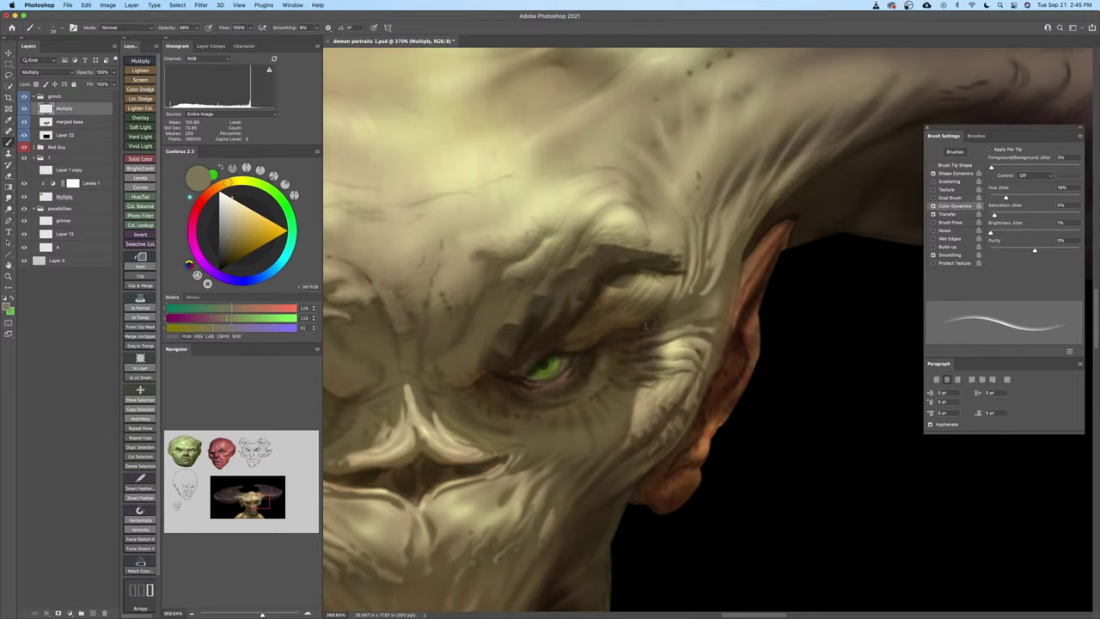
# Hide the Multiply layer while viewing the whole head and make the merged base layer active
pyautogui.press('z')
pyautogui.moveTo(700, 320)
pyautogui.mouseDown()
pyautogui.moveTo(664, 336)
pyautogui.moveTo(685, 315)
pyautogui.mouseUp()
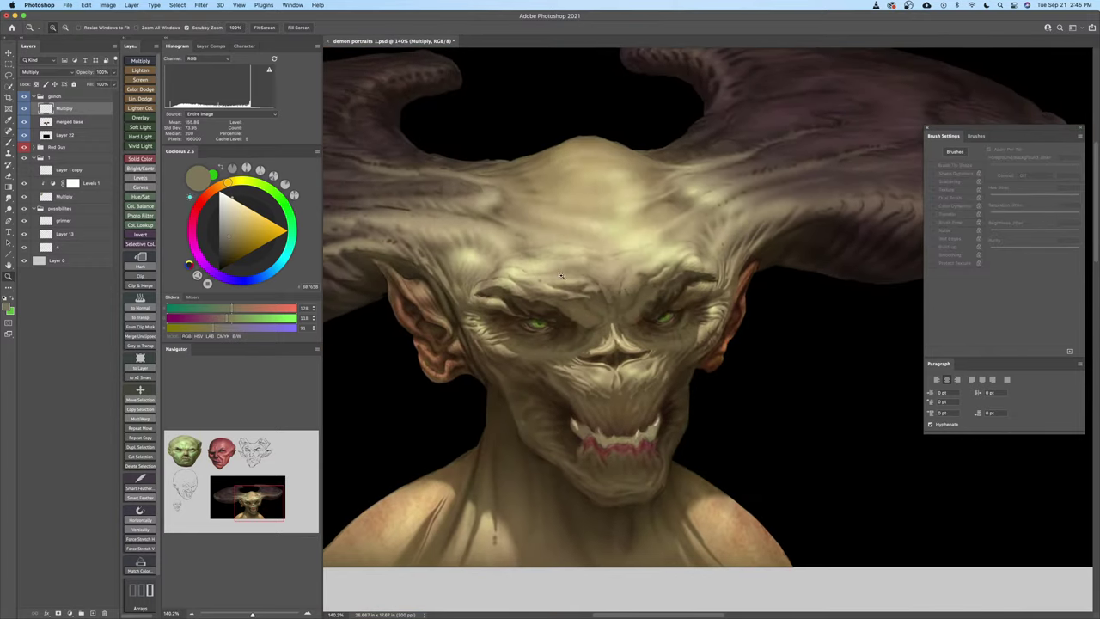
pyautogui.click(25, 108)
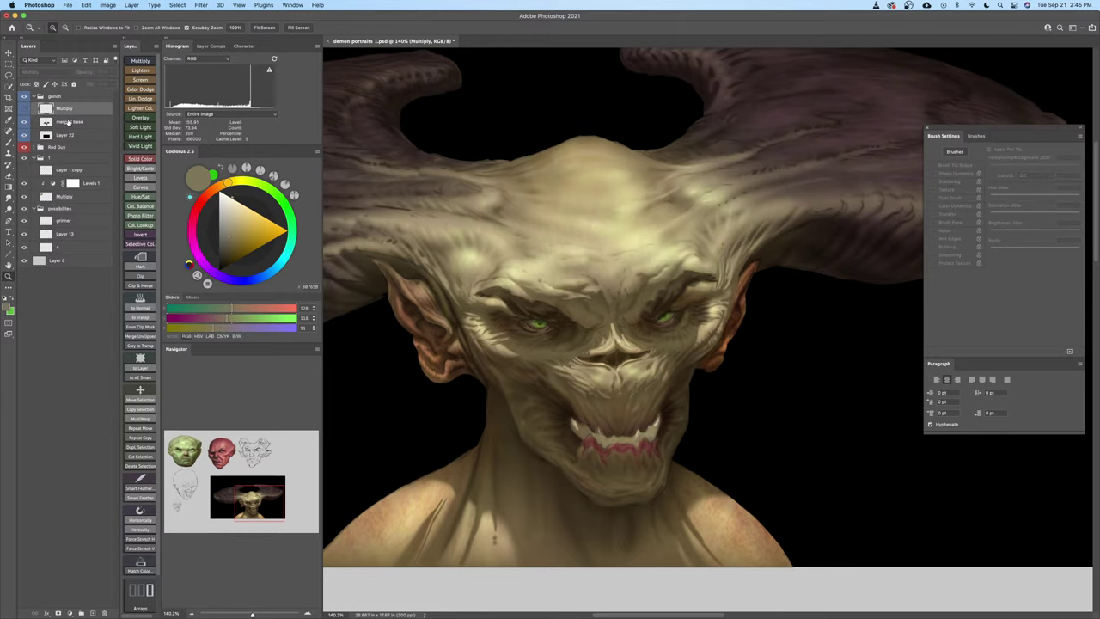
pyautogui.click(73, 121)
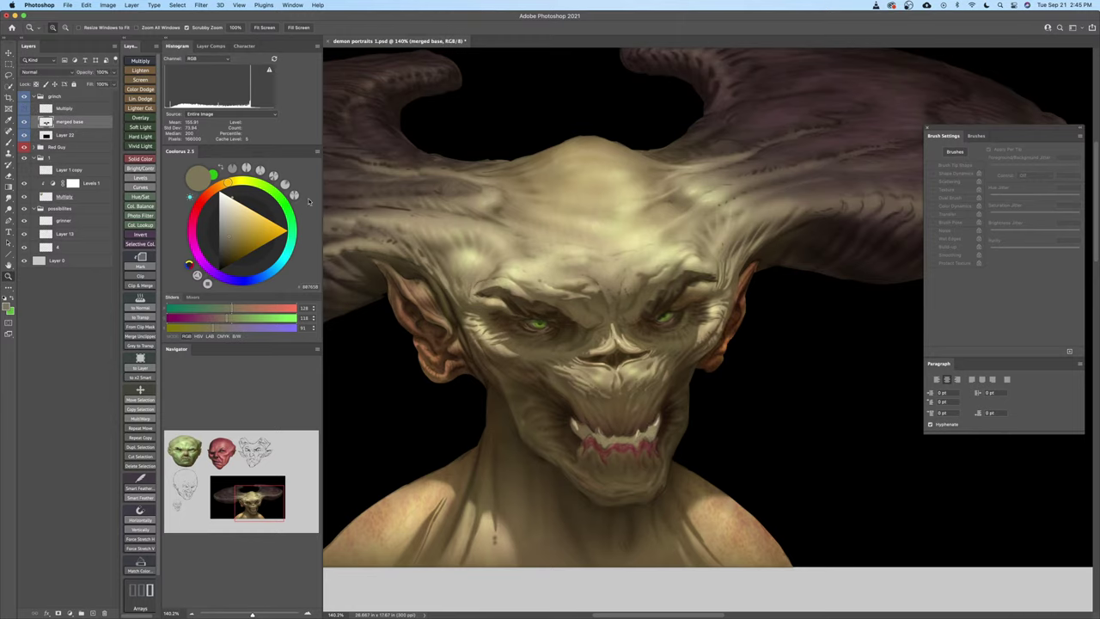
# Blend the wrinkle highlights beside the viewer's-left eye on the merged base layer with a scattering Mixer Brush
pyautogui.moveTo(481, 344); pyautogui.dragTo(548, 350)
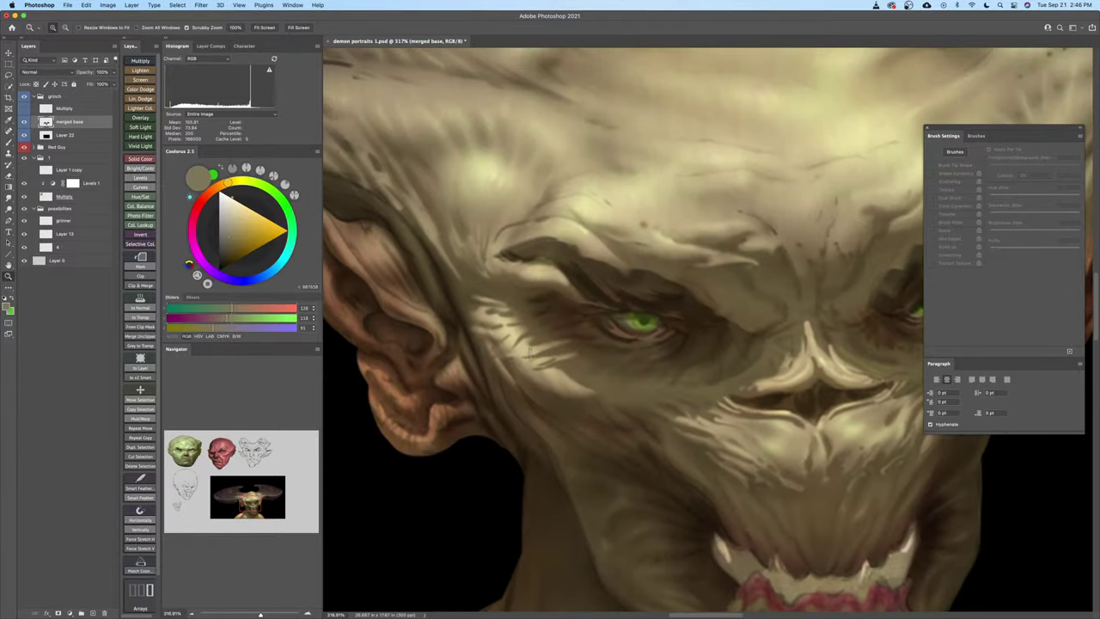
pyautogui.press('b')
pyautogui.rightClick(703, 391)
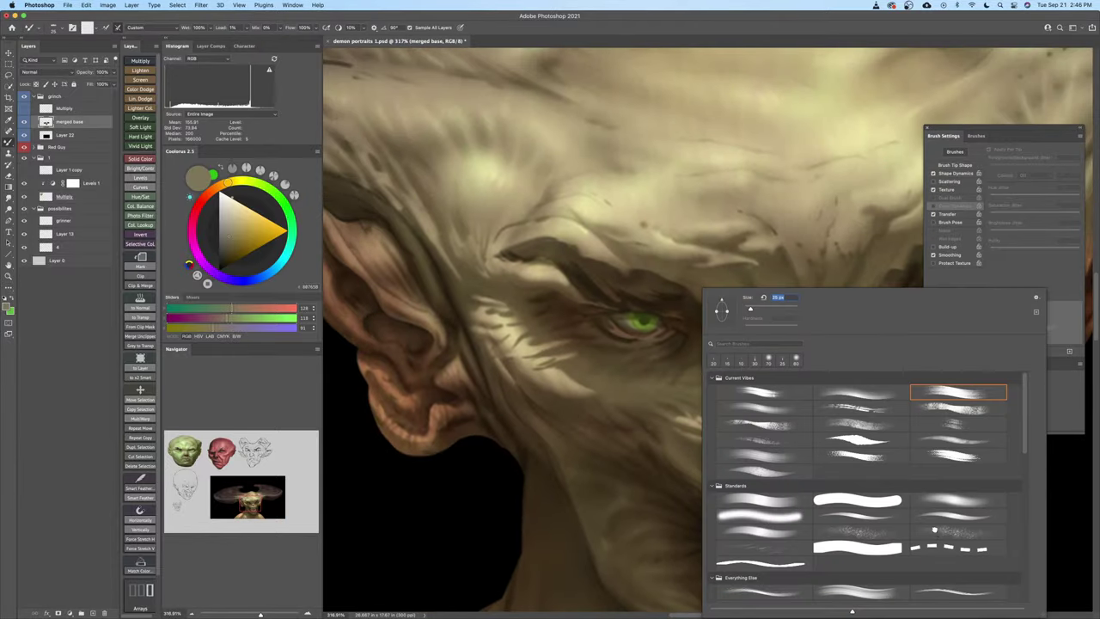
pyautogui.press('Return')
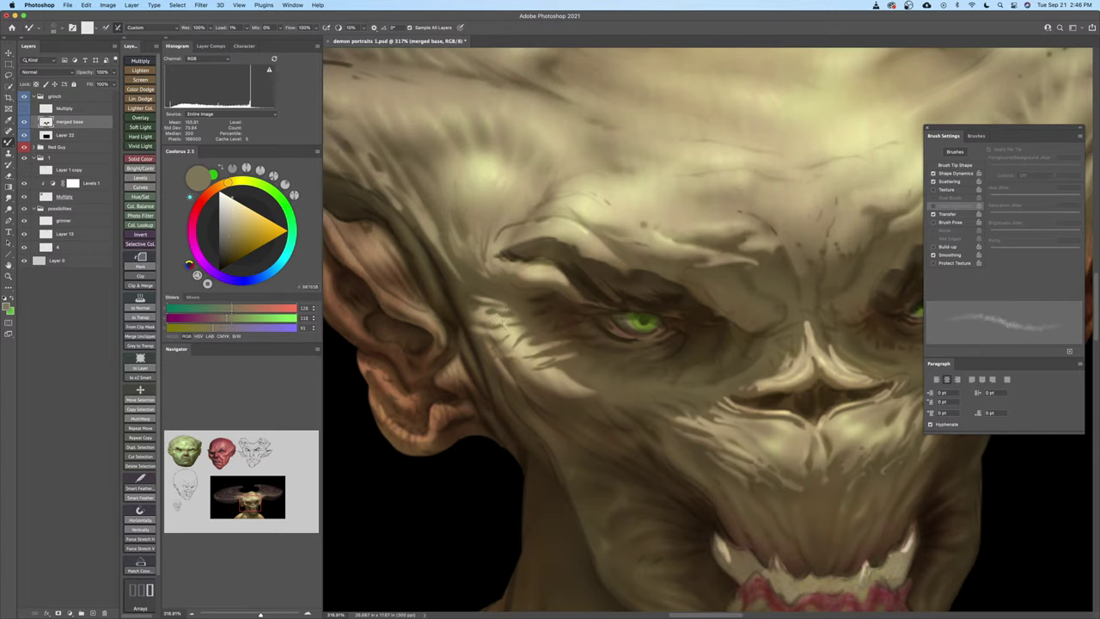
pyautogui.moveTo(508, 332)
pyautogui.mouseDown()
pyautogui.moveTo(522, 346)
pyautogui.moveTo(503, 328)
pyautogui.mouseUp()
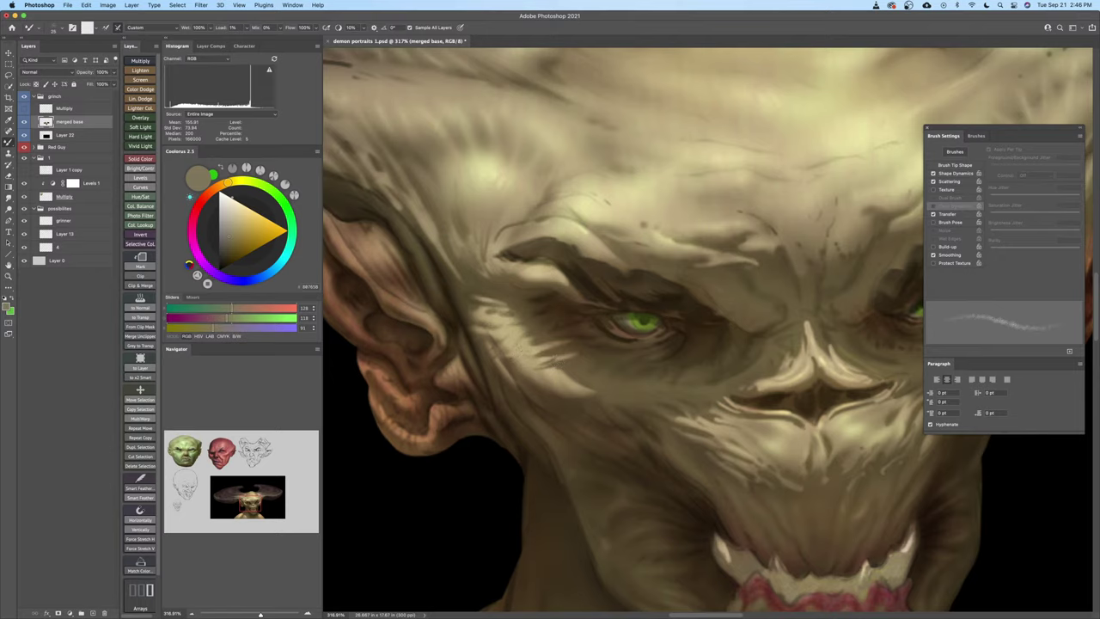
# Blend the viewer's-right cheek wrinkles with the Mixer Brush, then return to the paint brush and show the Multiply layer
pyautogui.moveTo(635, 370); pyautogui.dragTo(446, 376)
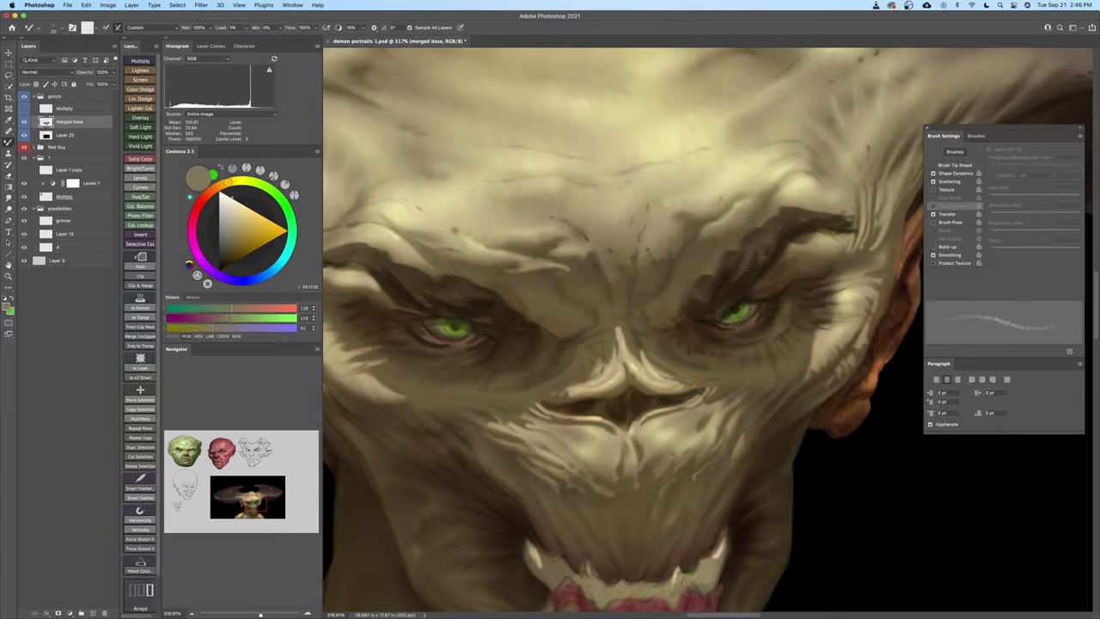
pyautogui.moveTo(850, 298); pyautogui.dragTo(831, 322)
pyautogui.press('b')
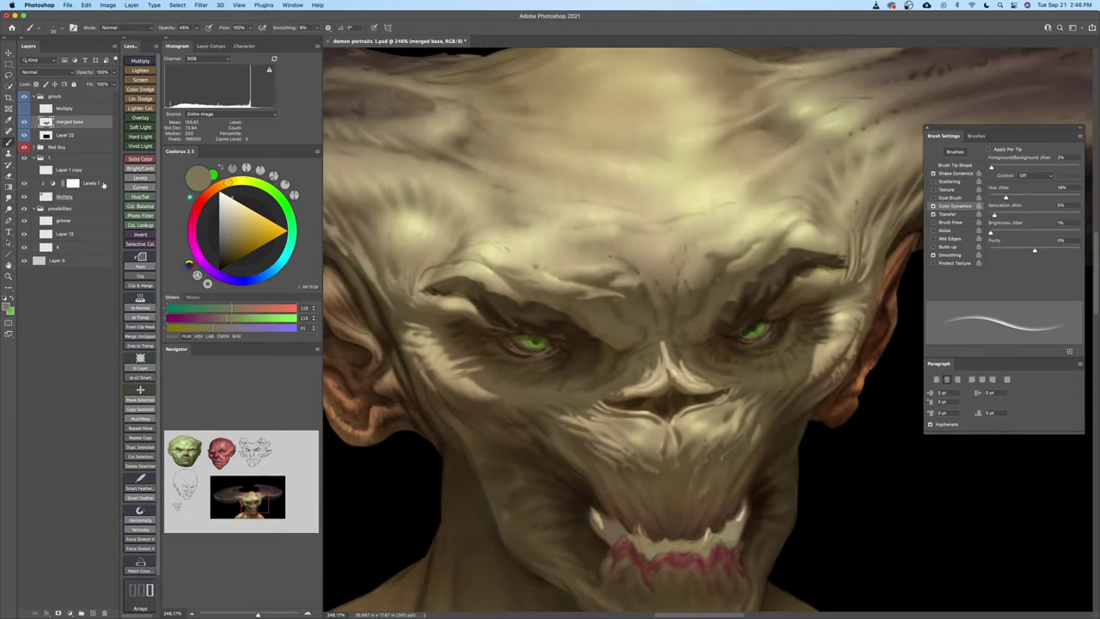
pyautogui.click(24, 108)
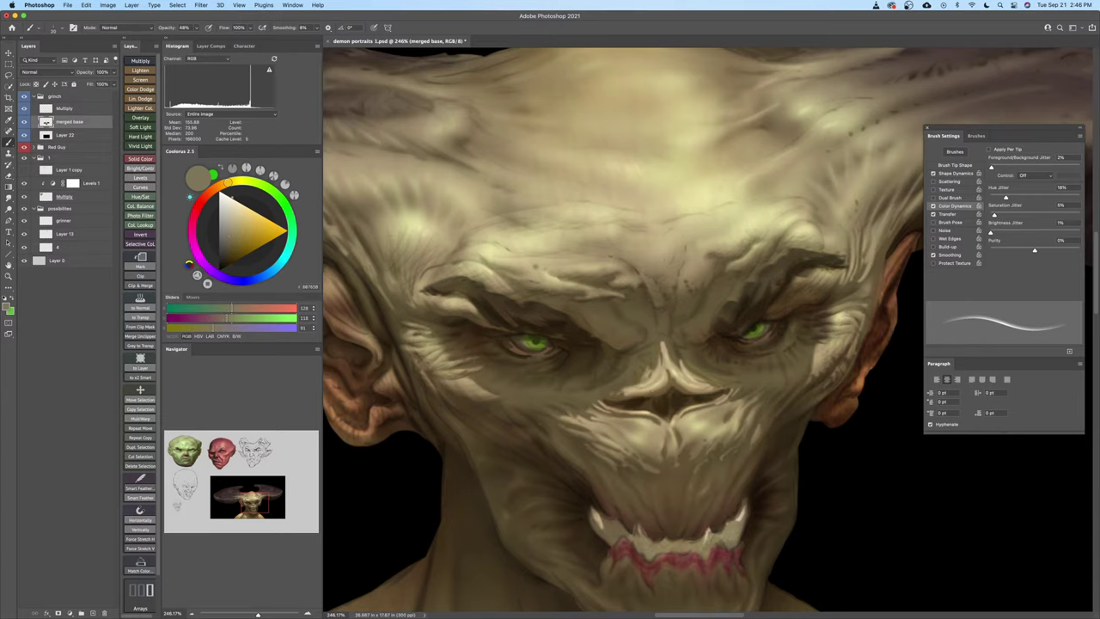
# Undo the temple stroke painted on the merged base layer and make the Multiply layer active with a smaller brush
pyautogui.press('z')
pyautogui.moveTo(713, 404); pyautogui.dragTo(700, 404)
pyautogui.moveTo(697, 403)
pyautogui.mouseDown()
pyautogui.moveTo(658, 441)
pyautogui.moveTo(623, 436)
pyautogui.moveTo(590, 454)
pyautogui.moveTo(643, 383)
pyautogui.mouseUp()
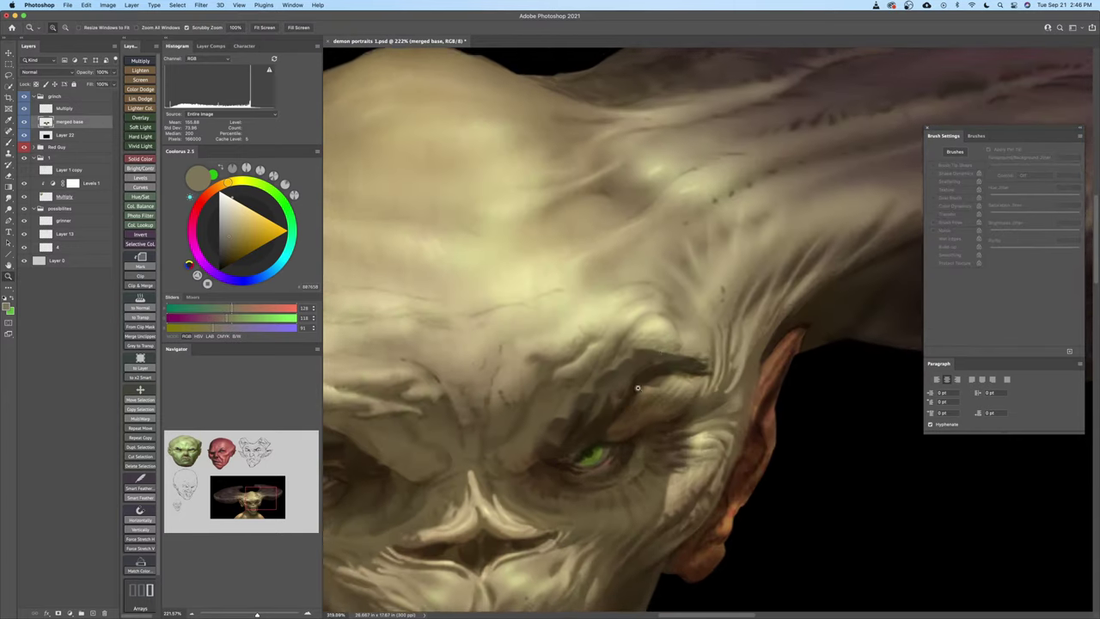
pyautogui.press('b')
pyautogui.press('[')
pyautogui.press('[')
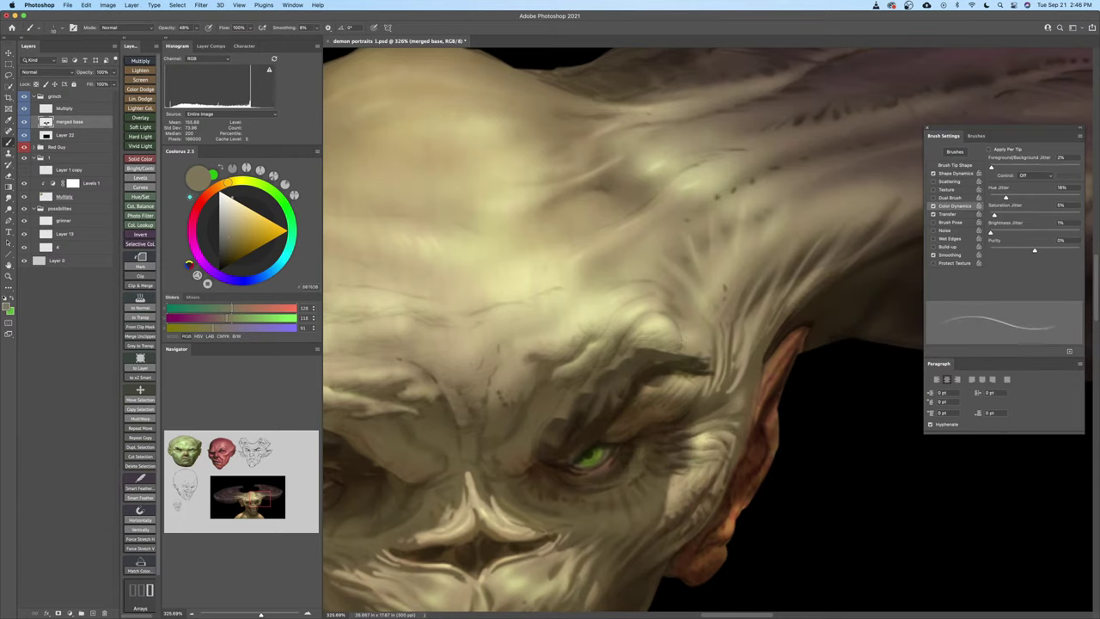
pyautogui.moveTo(685, 336); pyautogui.dragTo(694, 343)
pyautogui.press('super+z')
pyautogui.click(24, 122)
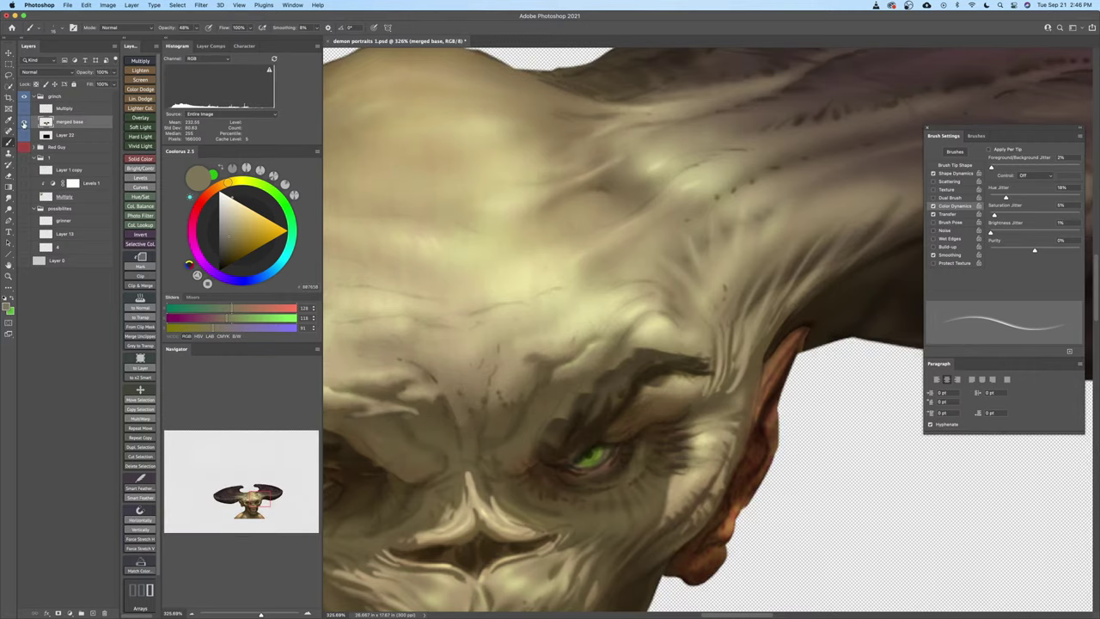
pyautogui.click(24, 122)
pyautogui.click(77, 110)
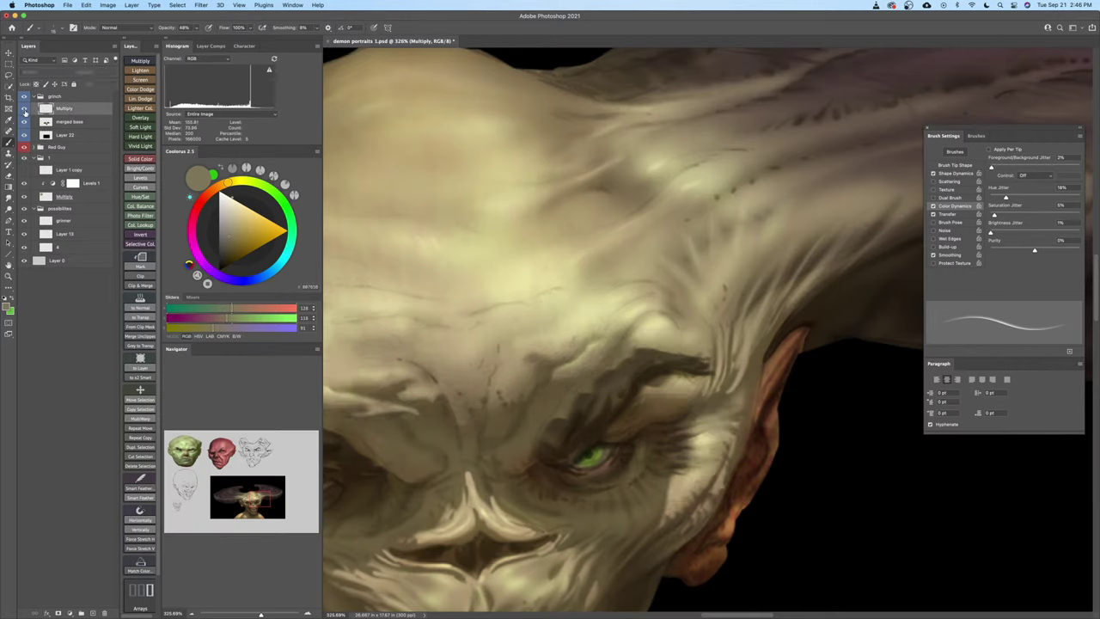
# Paint fold strokes on the viewer's-right temple between the brow and the horn base, adjusting the brush size
pyautogui.moveTo(686, 333); pyautogui.dragTo(684, 352)
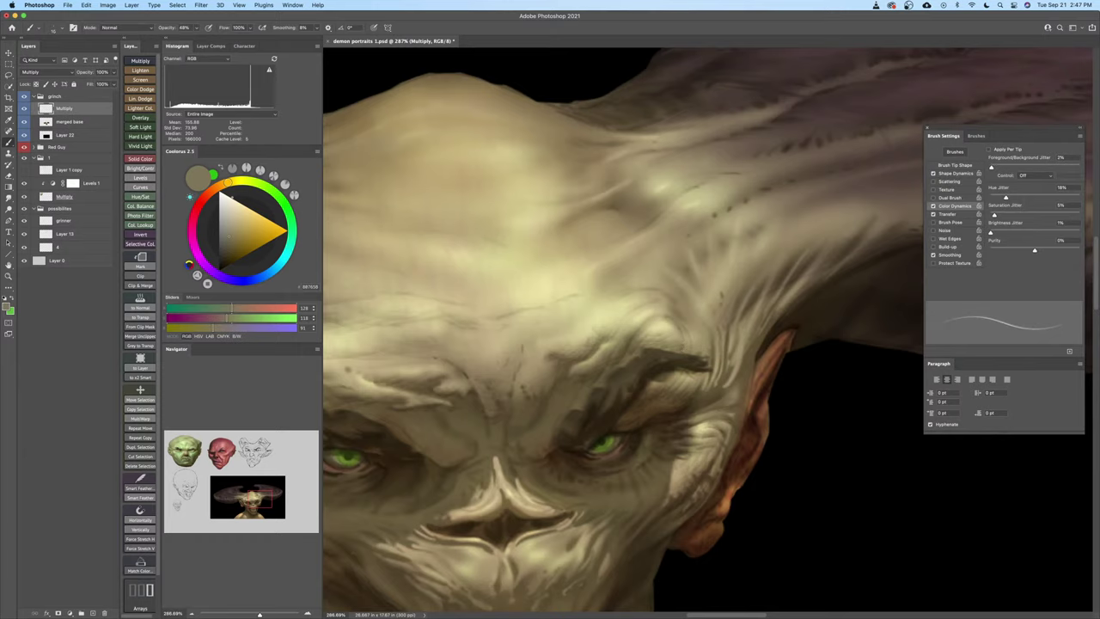
pyautogui.press('super+z')
pyautogui.press(']')
pyautogui.press(']')
pyautogui.moveTo(696, 331); pyautogui.dragTo(689, 367)
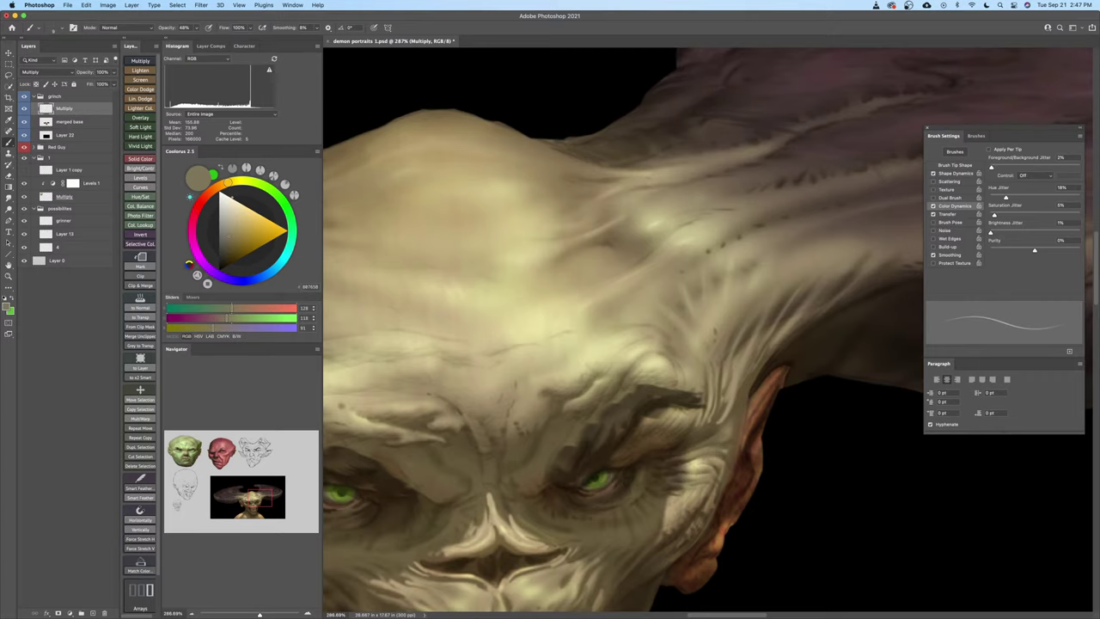
pyautogui.press(']')
pyautogui.press(']')
pyautogui.press('[')
pyautogui.moveTo(702, 299); pyautogui.dragTo(684, 317)
pyautogui.press(']')
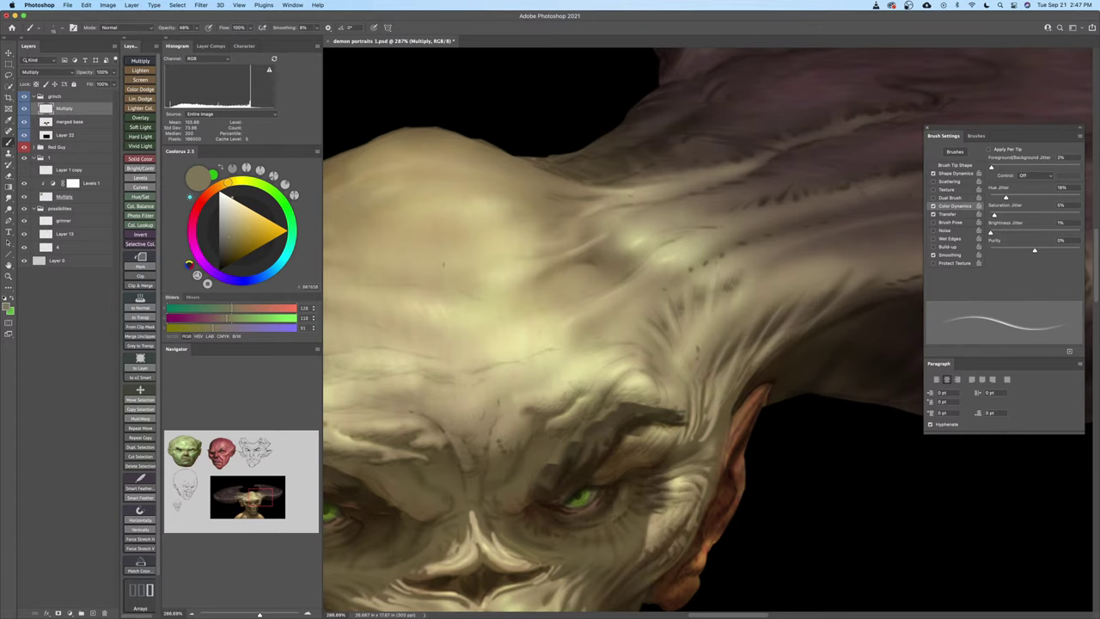
# Lower the brush to 39% opacity and 89% flow and shade the folds between the viewer's-right temple and horn base
pyautogui.moveTo(227, 28); pyautogui.dragTo(222, 30)
pyautogui.moveTo(579, 344); pyautogui.dragTo(626, 286)
pyautogui.hotkey('ctrl', 'z')
pyautogui.moveTo(170, 31); pyautogui.dragTo(165, 32)
pyautogui.moveTo(701, 357); pyautogui.dragTo(722, 357)
pyautogui.press(']')
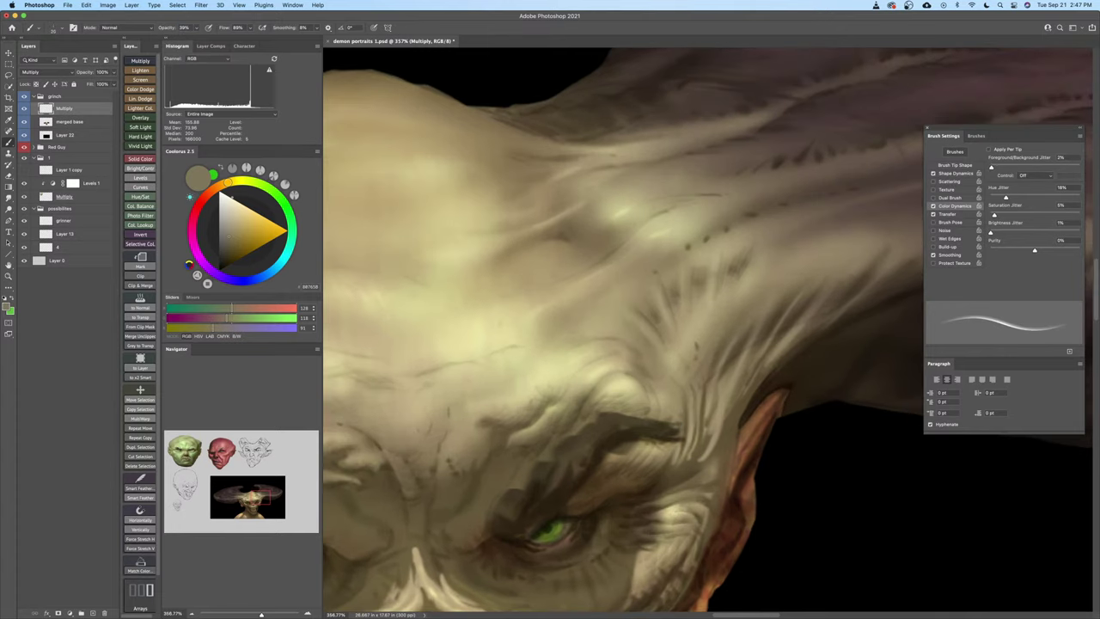
# Add fine strokes to the viewer's-right temple folds with a smaller brush, then shift the brush colour toward orange
pyautogui.press('[')
pyautogui.press('[')
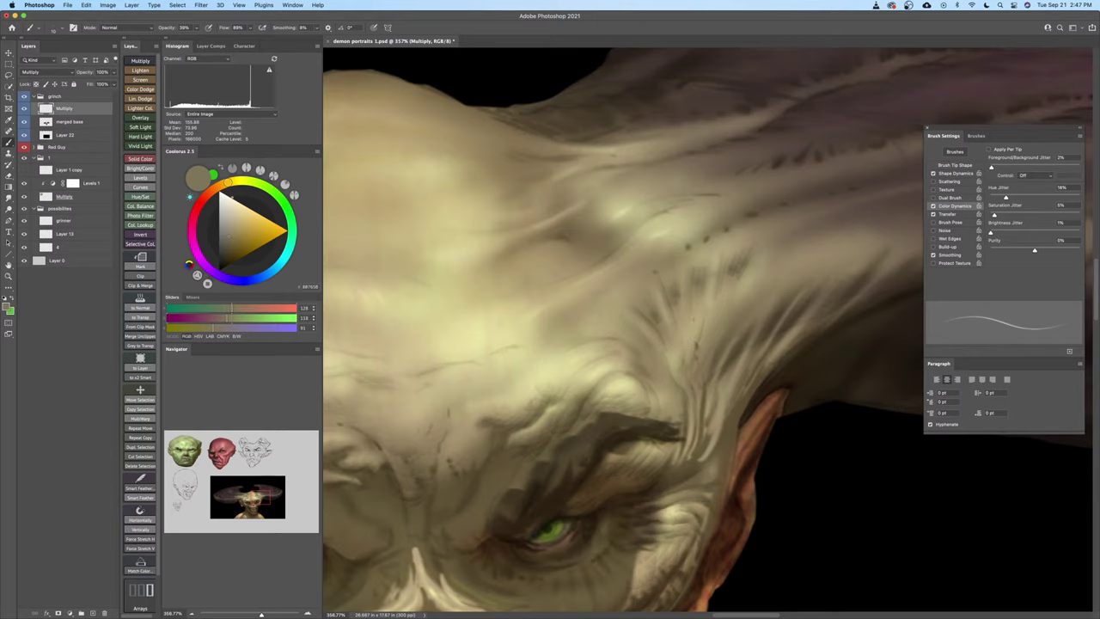
pyautogui.click(217, 187)
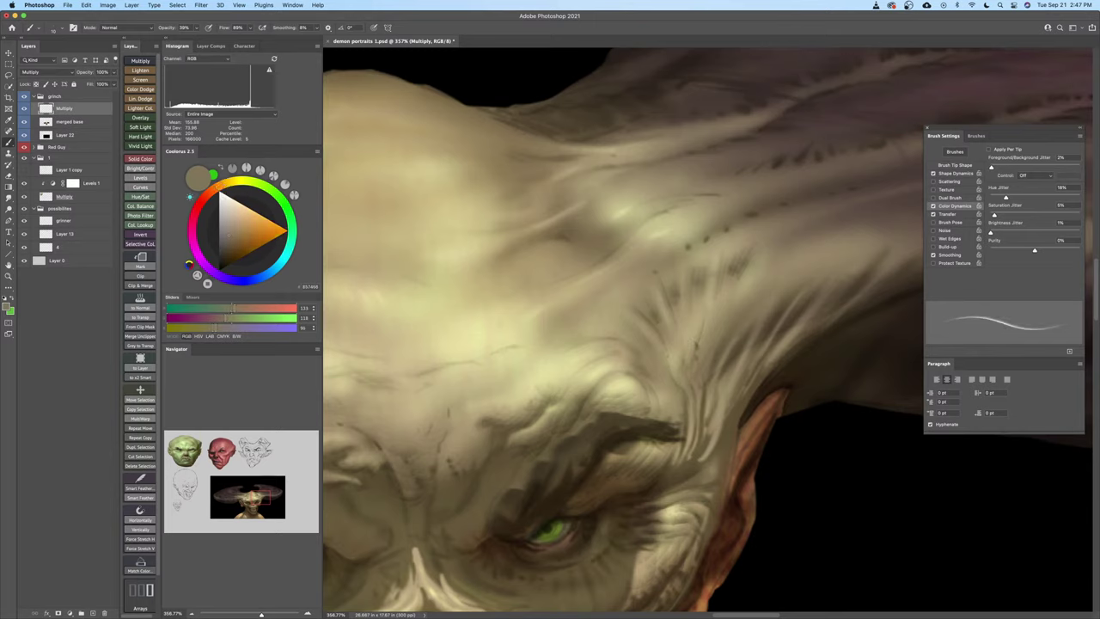
# Paint strokes in the viewer's-right temple folds with varying brush sizes and undo the last stroke
pyautogui.press('[')
pyautogui.press(']')
pyautogui.press(']')
pyautogui.press(']')
pyautogui.press('[')
pyautogui.press('[')
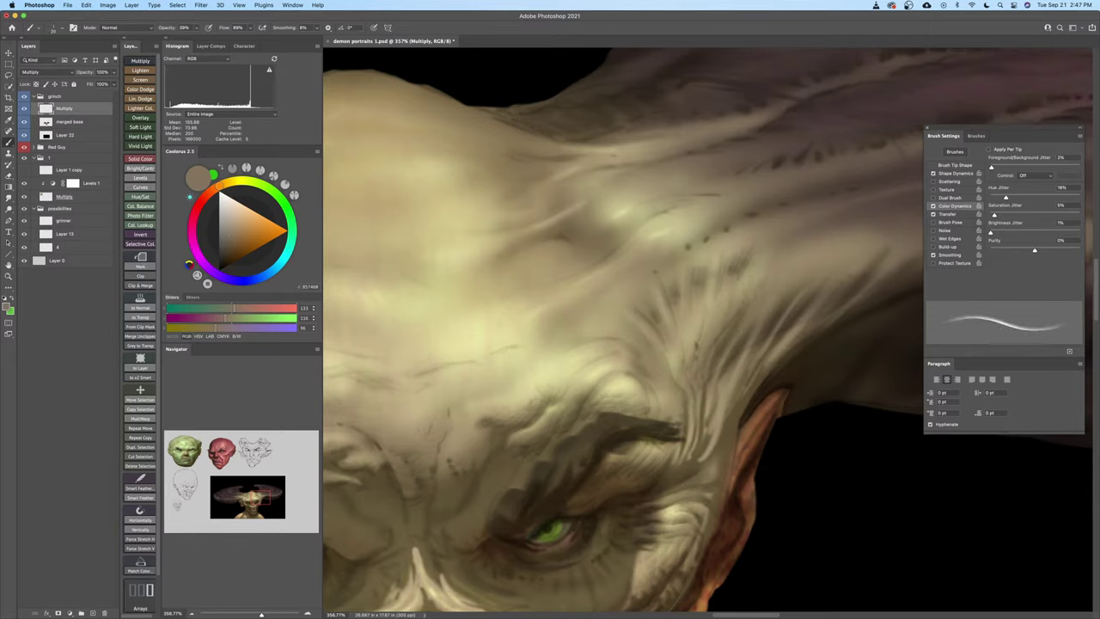
pyautogui.press('super+z')
# Shade the viewer's-right temple between the brow and horn base with a slightly larger brush
pyautogui.press('[')
pyautogui.press(']')
pyautogui.press(']')
pyautogui.press(']')
pyautogui.moveTo(783, 303)
pyautogui.mouseDown()
pyautogui.moveTo(809, 255)
pyautogui.moveTo(813, 274)
pyautogui.moveTo(779, 307)
pyautogui.moveTo(800, 284)
pyautogui.mouseUp()
pyautogui.press('z')
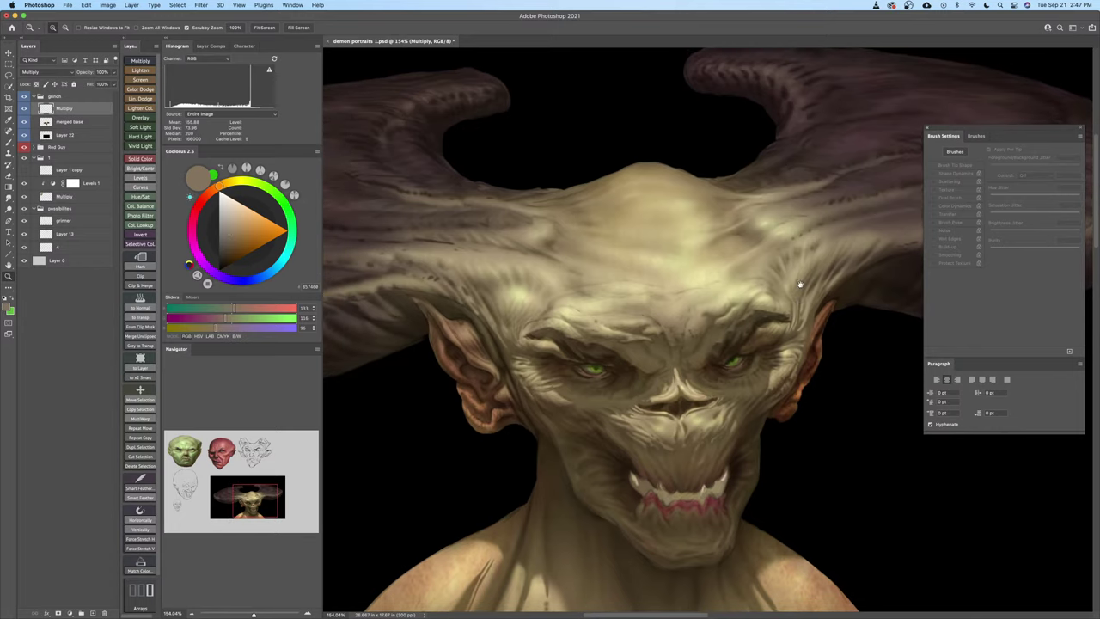
# Paint fine wrinkle lines across the forehead above the brows on the Multiply layer with a smaller brush
pyautogui.moveTo(628, 347)
pyautogui.mouseDown()
pyautogui.moveTo(671, 369)
pyautogui.moveTo(666, 348)
pyautogui.mouseUp()
pyautogui.press('b')
pyautogui.press('z')
pyautogui.press('e')
pyautogui.press('b')
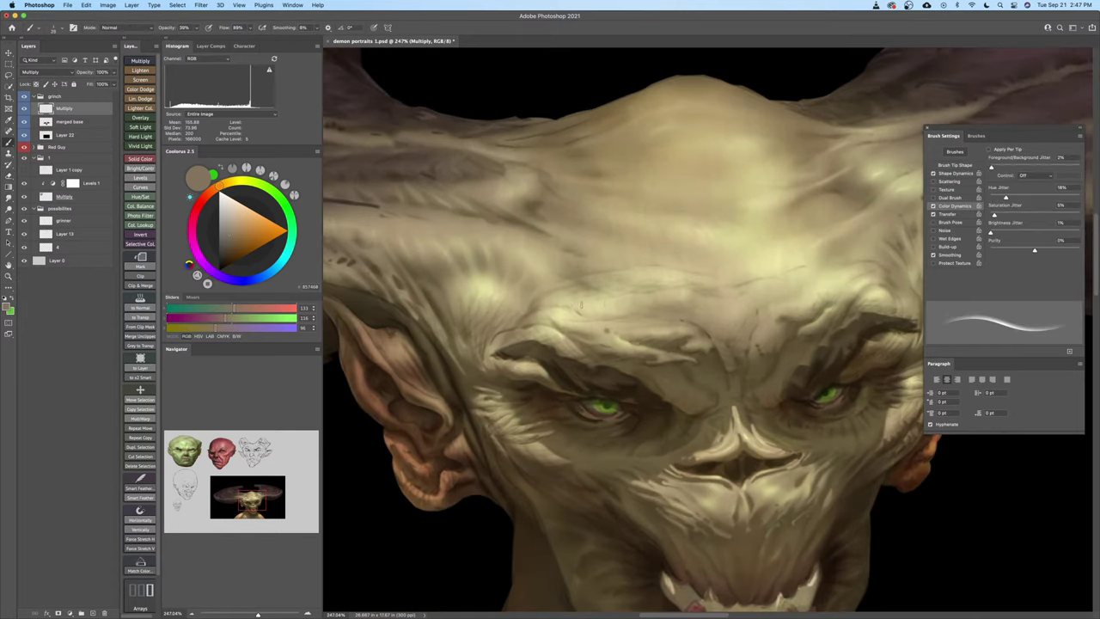
pyautogui.press('[')
pyautogui.press('[')
pyautogui.press('[')
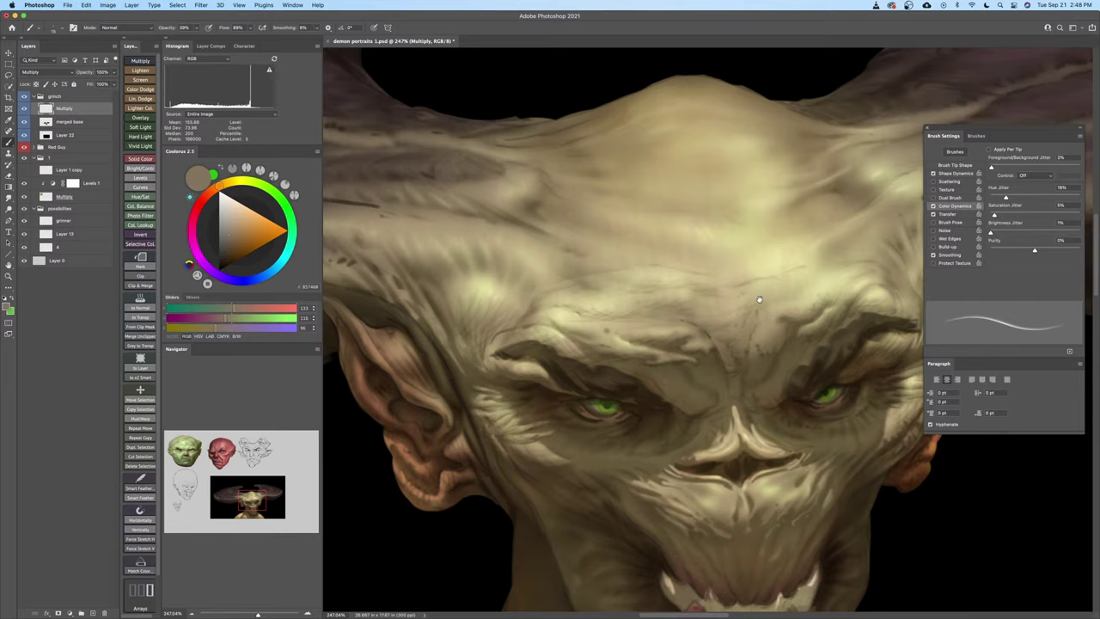
pyautogui.moveTo(760, 300); pyautogui.dragTo(698, 325)
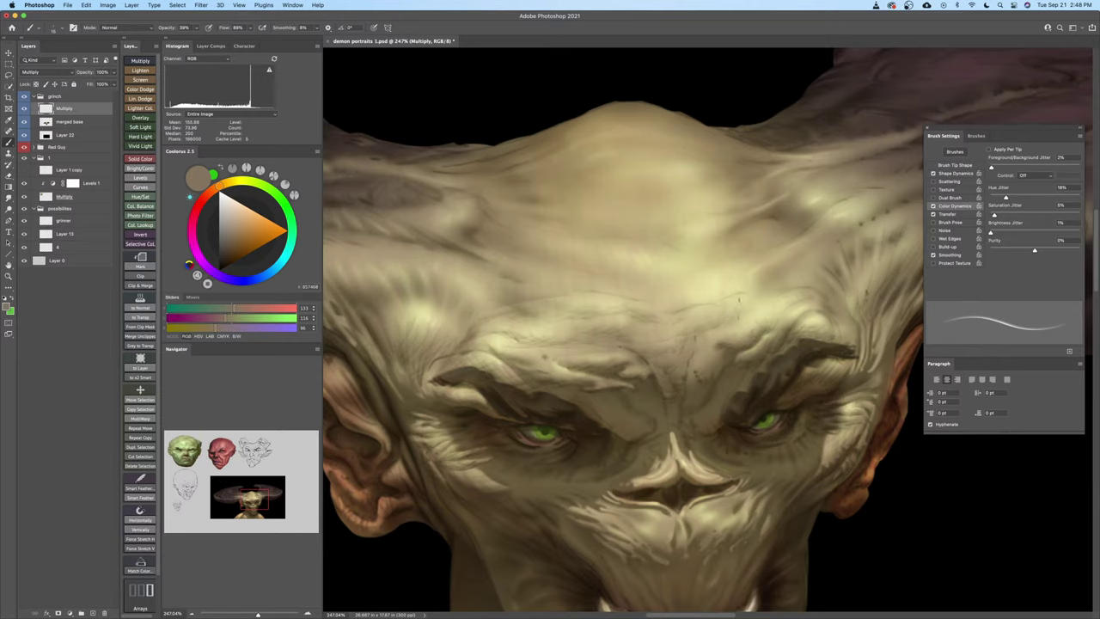
# Soften the forehead wrinkles with the eraser and add fine lines above the viewer's-left brow
pyautogui.press('e')
pyautogui.moveTo(722, 344)
pyautogui.mouseDown()
pyautogui.moveTo(675, 345)
pyautogui.moveTo(673, 335)
pyautogui.moveTo(719, 308)
pyautogui.mouseUp()
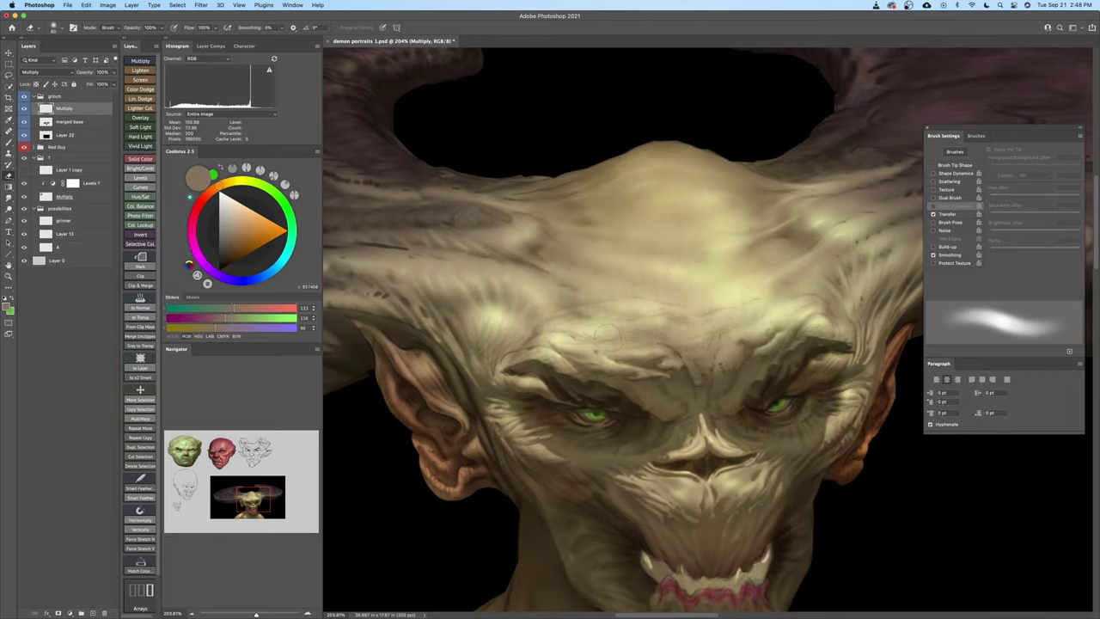
pyautogui.press('z')
pyautogui.moveTo(608, 335); pyautogui.dragTo(653, 355)
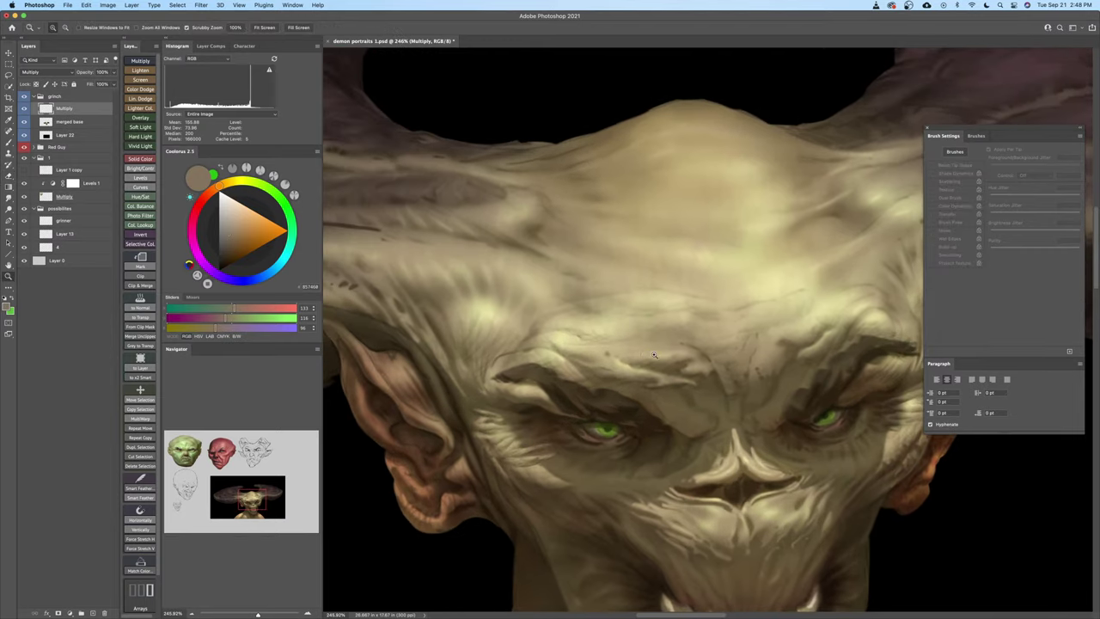
pyautogui.press('b')
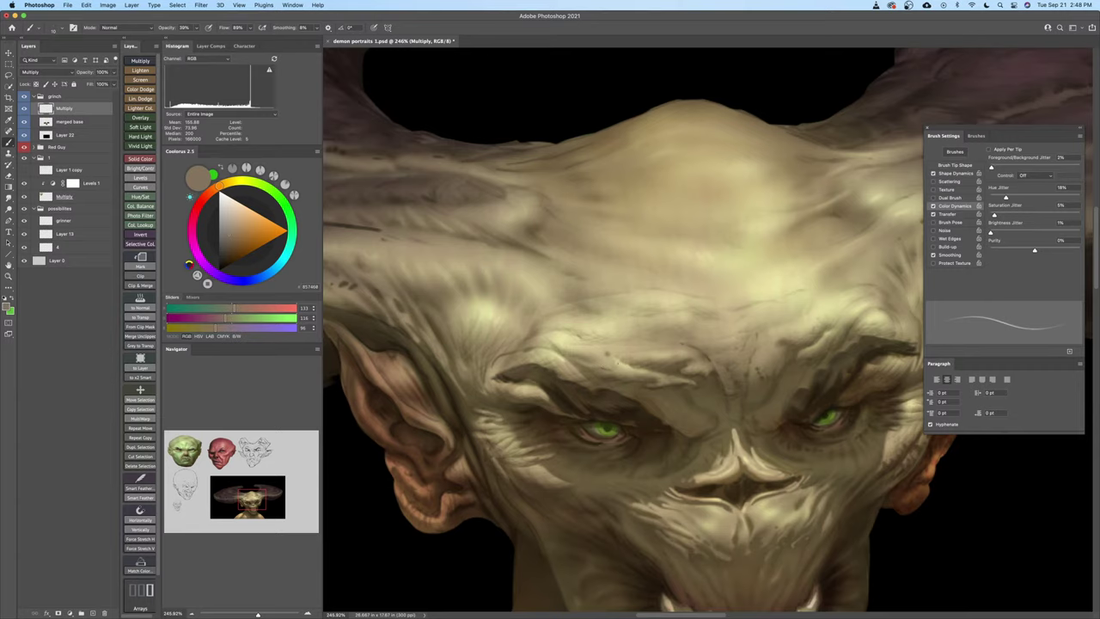
pyautogui.moveTo(603, 360); pyautogui.dragTo(628, 387)
# Blend the creases above the viewer's-left brow by alternating a soft eraser with thin brush strokes
pyautogui.press('e')
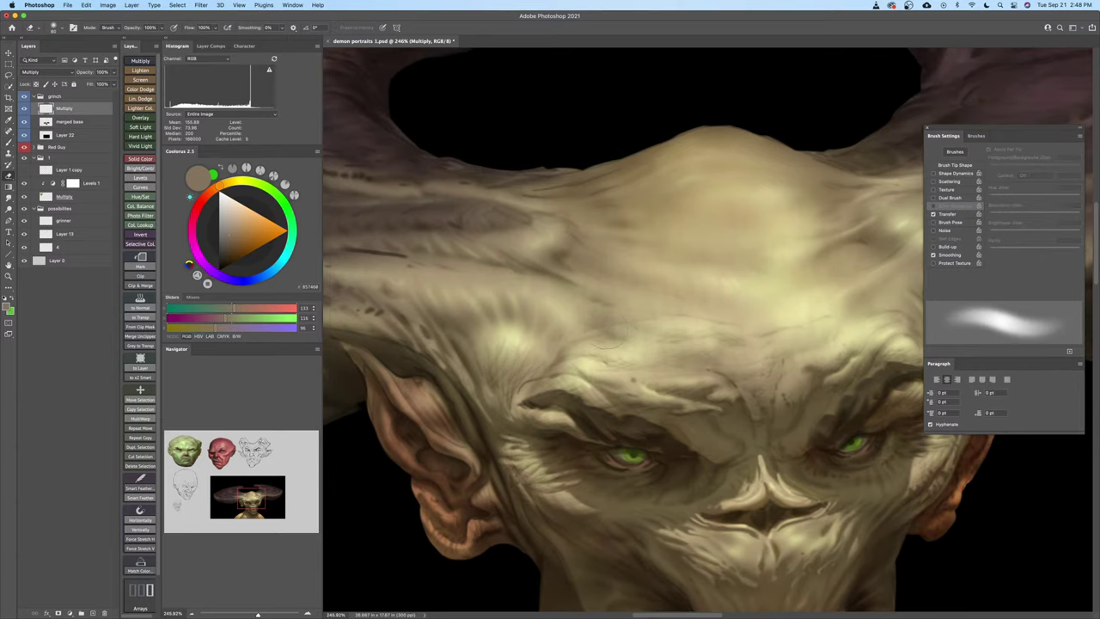
pyautogui.moveTo(619, 334)
pyautogui.mouseDown()
pyautogui.moveTo(591, 342)
pyautogui.moveTo(608, 341)
pyautogui.mouseUp()
pyautogui.press('b')
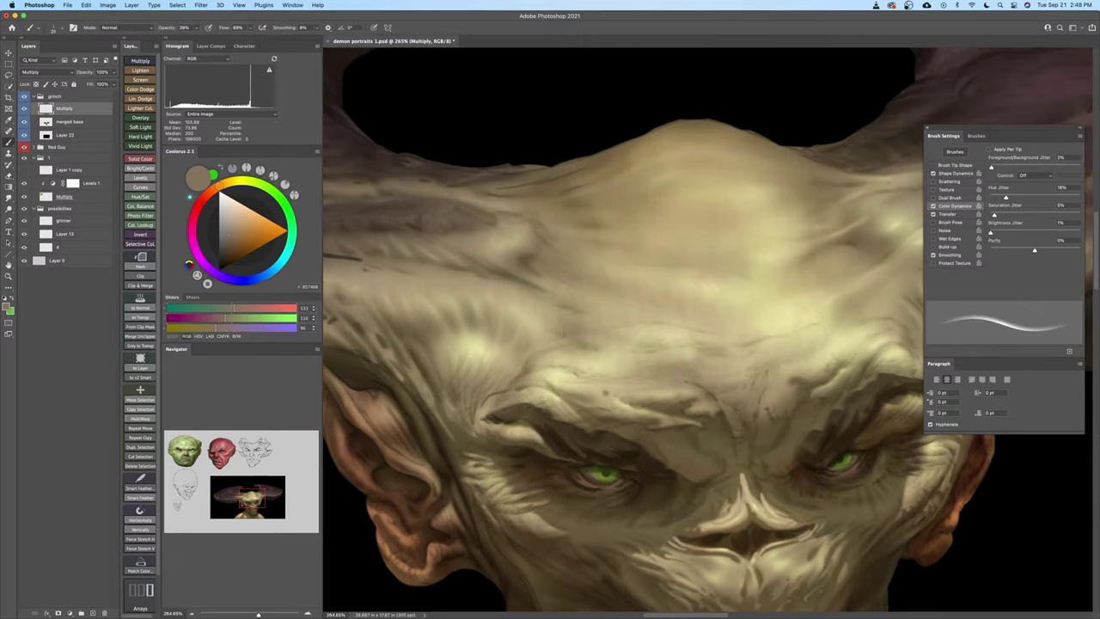
pyautogui.press('[')
pyautogui.press('[')
pyautogui.moveTo(646, 343)
pyautogui.mouseDown()
pyautogui.moveTo(597, 334)
pyautogui.moveTo(628, 331)
pyautogui.mouseUp()
pyautogui.press('b')
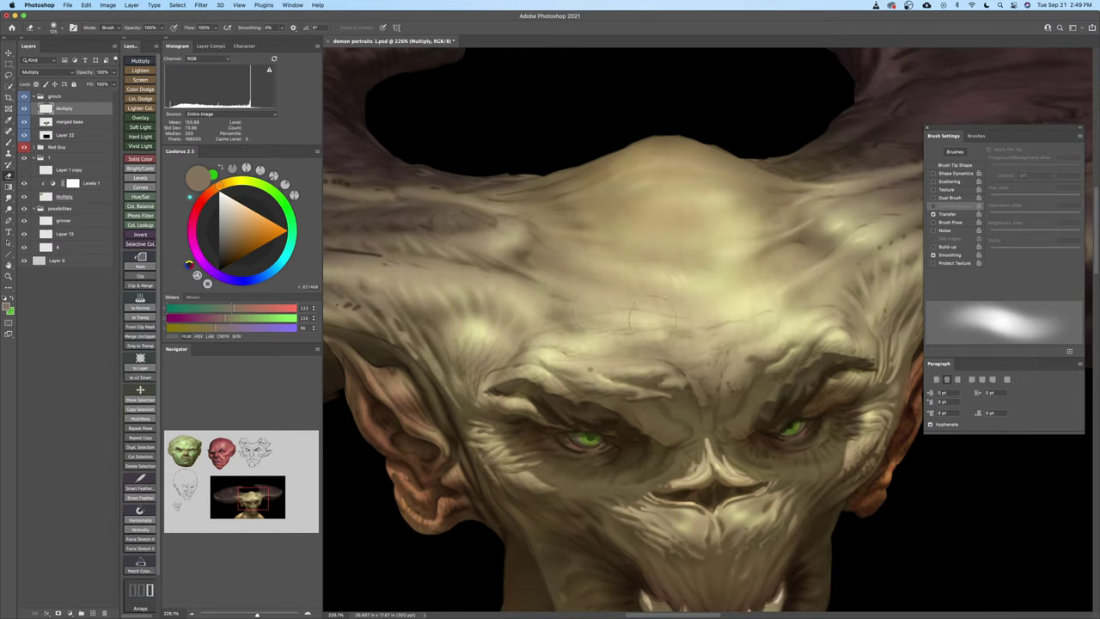
pyautogui.press('b')
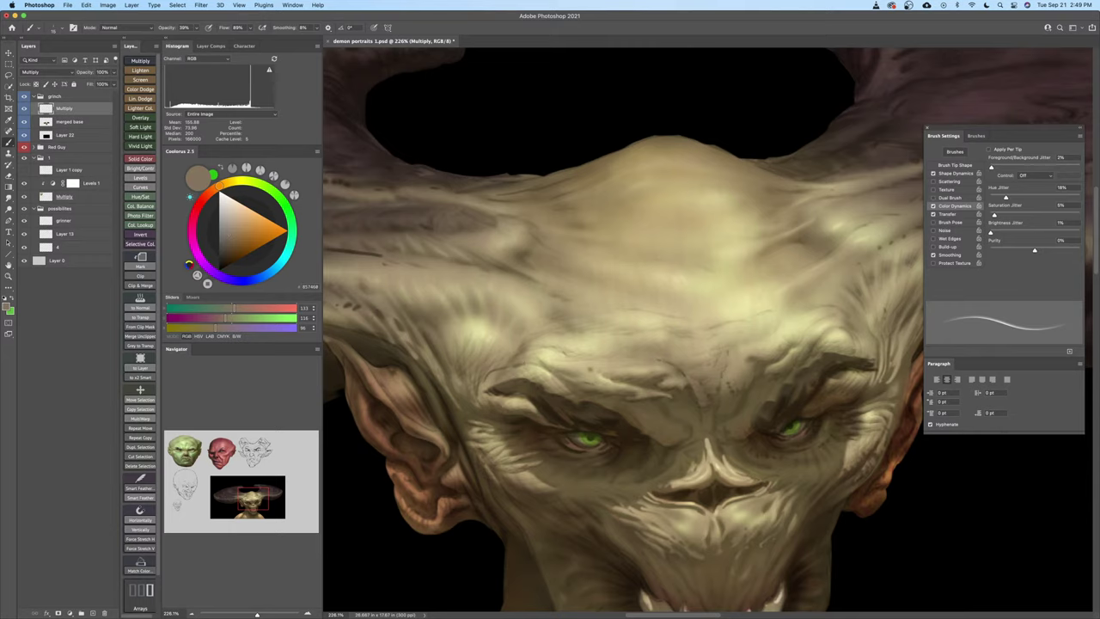
# Enlarge the brush, lower its opacity to 20% and shade the skin between the viewer's-left temple and horn base
pyautogui.press(']')
pyautogui.press(']')
pyautogui.press(']')
pyautogui.moveTo(523, 336); pyautogui.dragTo(620, 301)
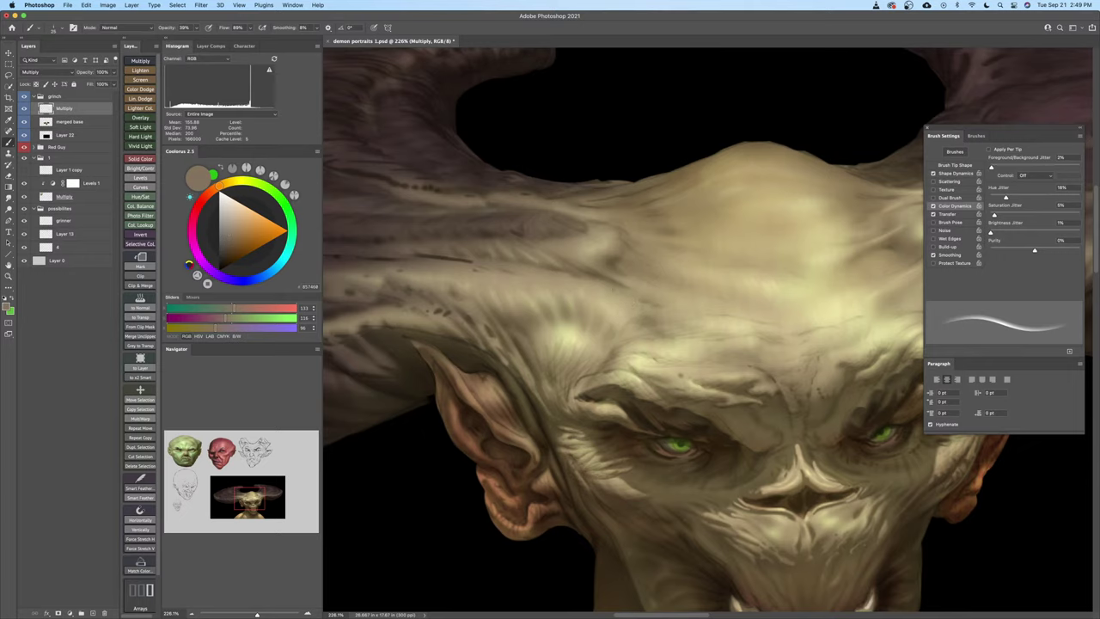
pyautogui.press('2')
pyautogui.moveTo(465, 296); pyautogui.dragTo(592, 319)
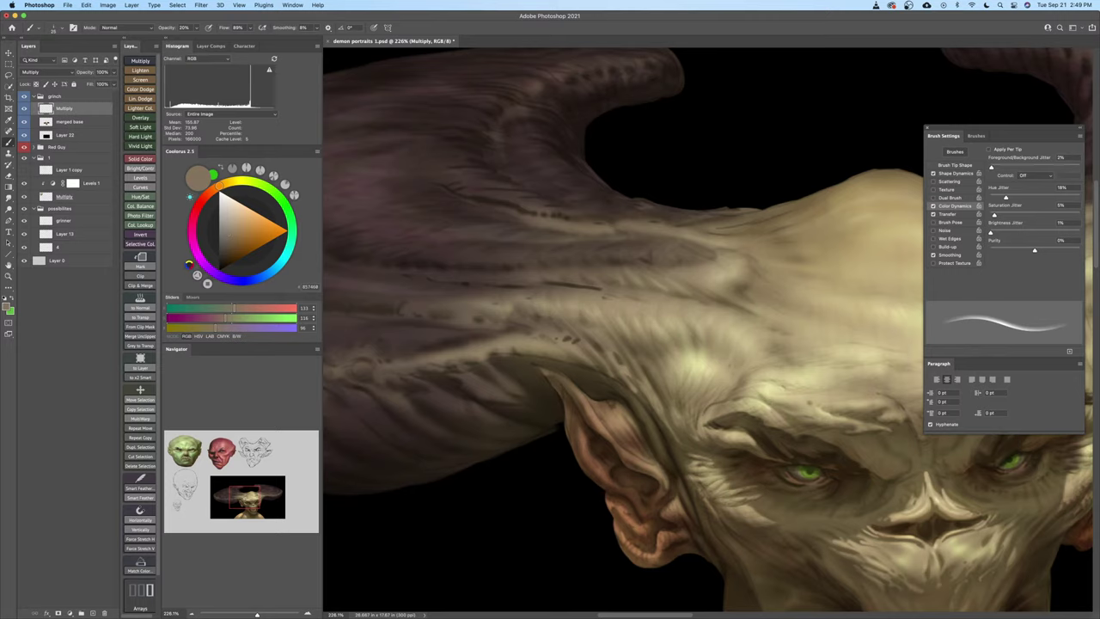
# Refine the soft shading on the folds above the viewer's-left ear, where the horn joins the temple
pyautogui.moveTo(697, 369)
pyautogui.mouseDown()
pyautogui.moveTo(643, 357)
pyautogui.moveTo(688, 372)
pyautogui.moveTo(640, 368)
pyautogui.mouseUp()
pyautogui.press('e')
pyautogui.scroll(-5, 640, 368)
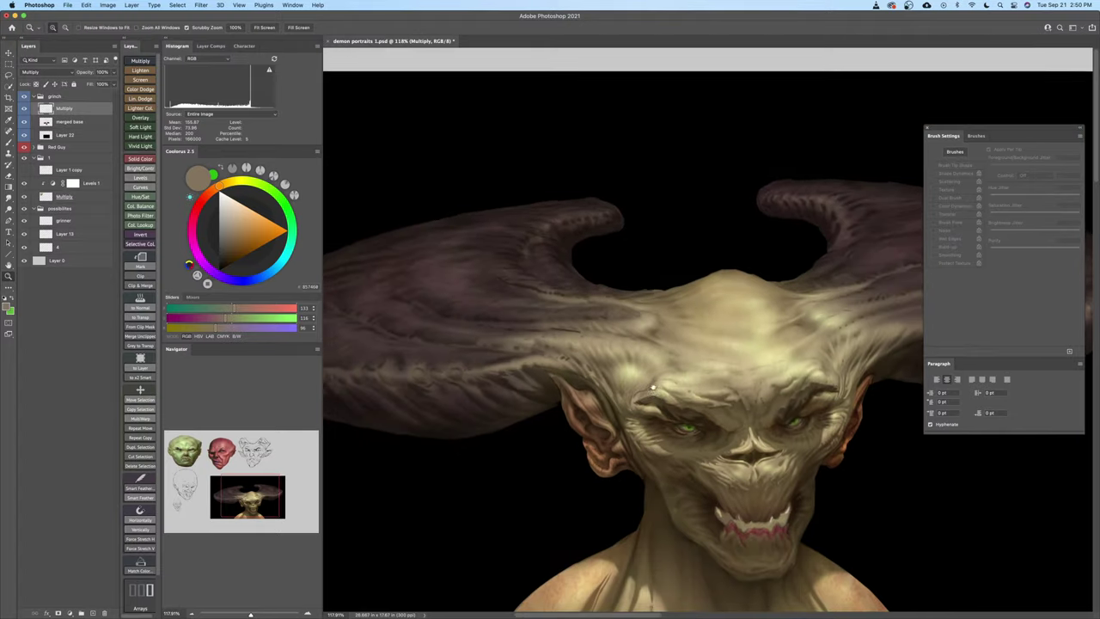
pyautogui.scroll(3, 662, 368)
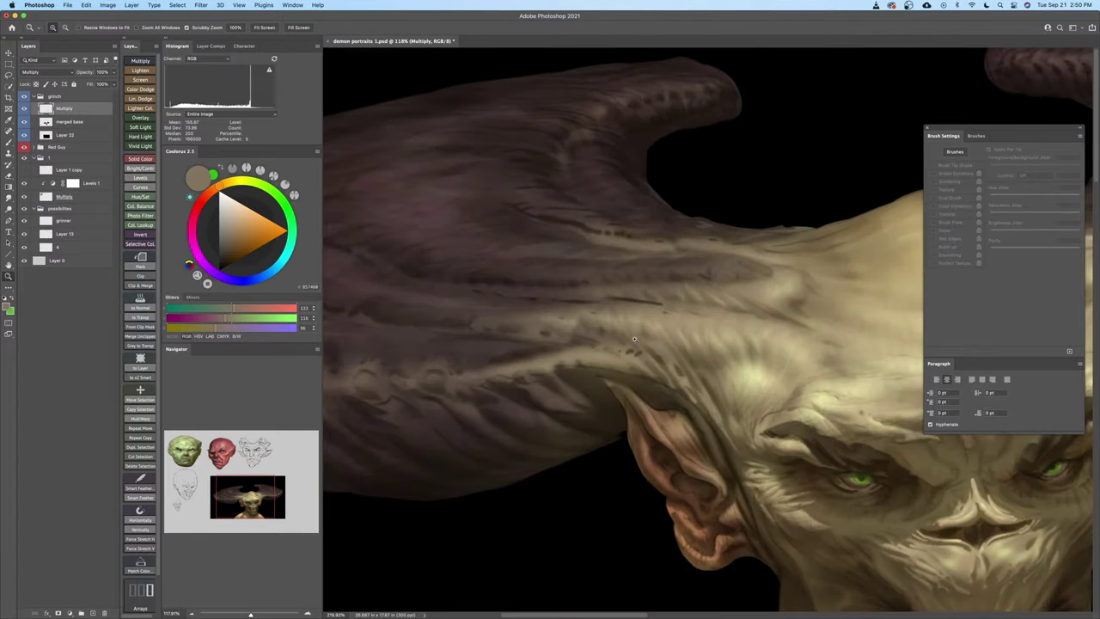
pyautogui.press('b')
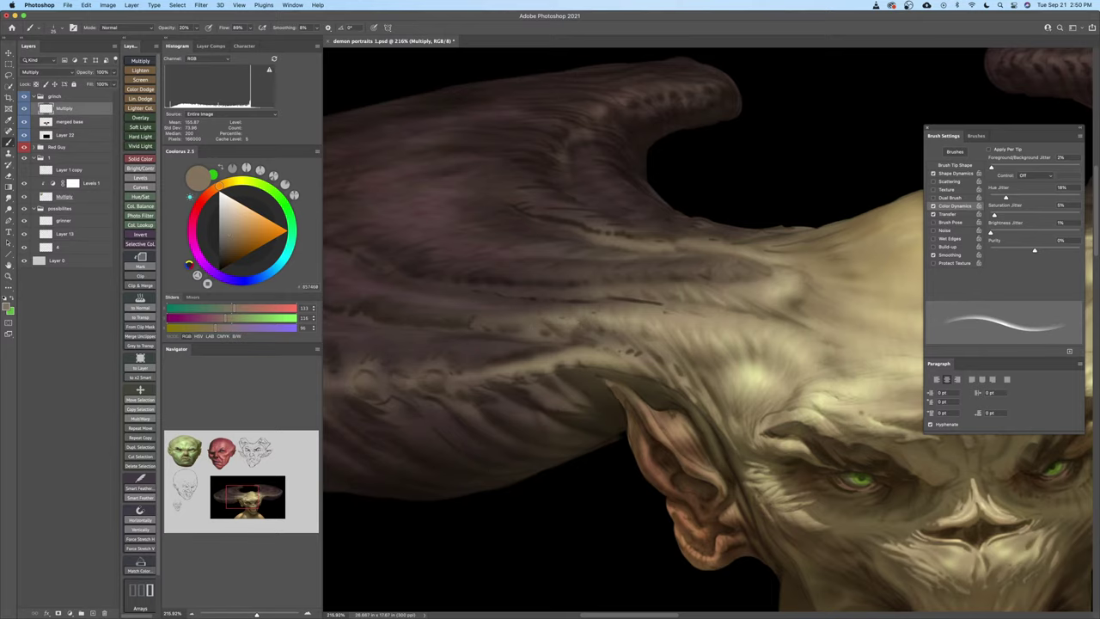
pyautogui.hscroll(5, 546, 362)
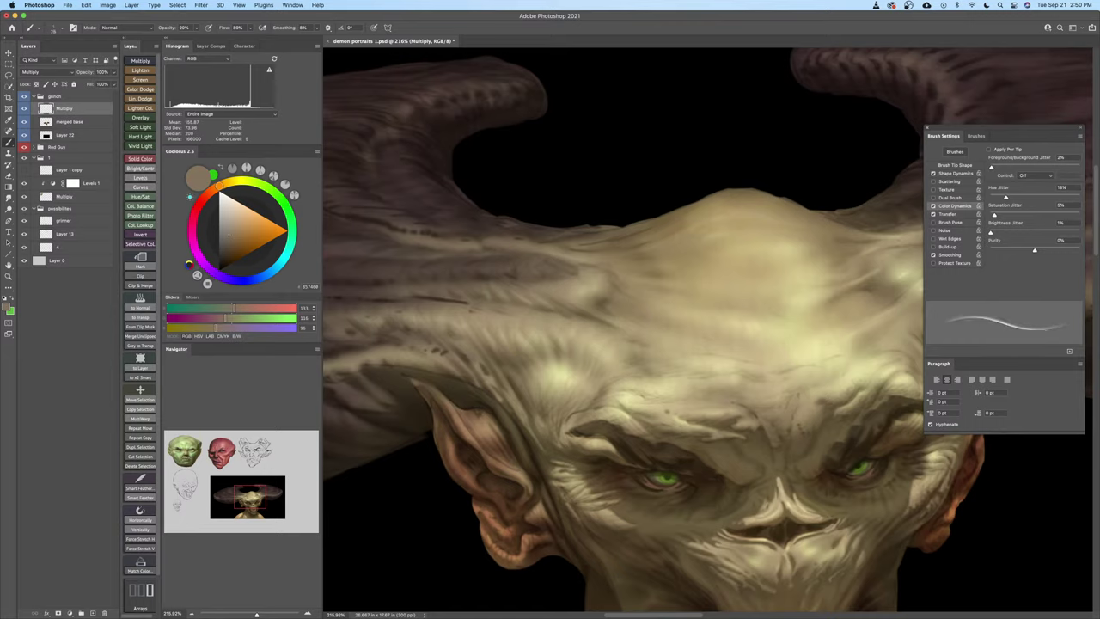
# Add faint wrinkle strokes across the middle of the forehead at 20% brush opacity
pyautogui.moveTo(709, 340); pyautogui.dragTo(627, 326)
pyautogui.moveTo(613, 367); pyautogui.dragTo(649, 364)
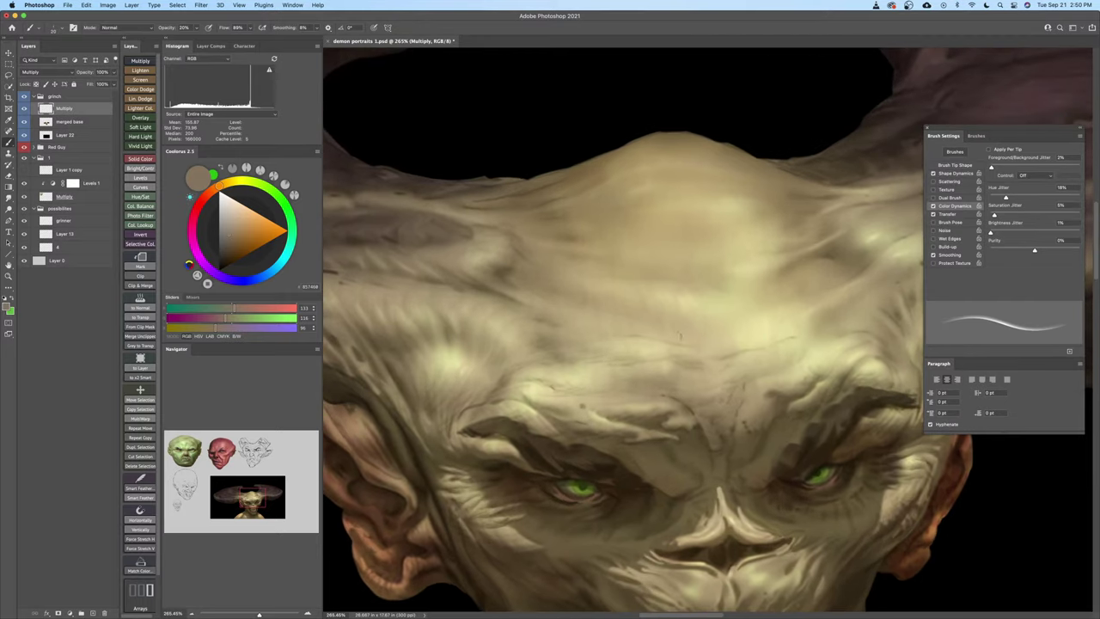
pyautogui.moveTo(690, 329); pyautogui.dragTo(672, 333)
pyautogui.moveTo(687, 337); pyautogui.dragTo(650, 323)
pyautogui.hscroll(2, 649, 323)
pyautogui.press('b')
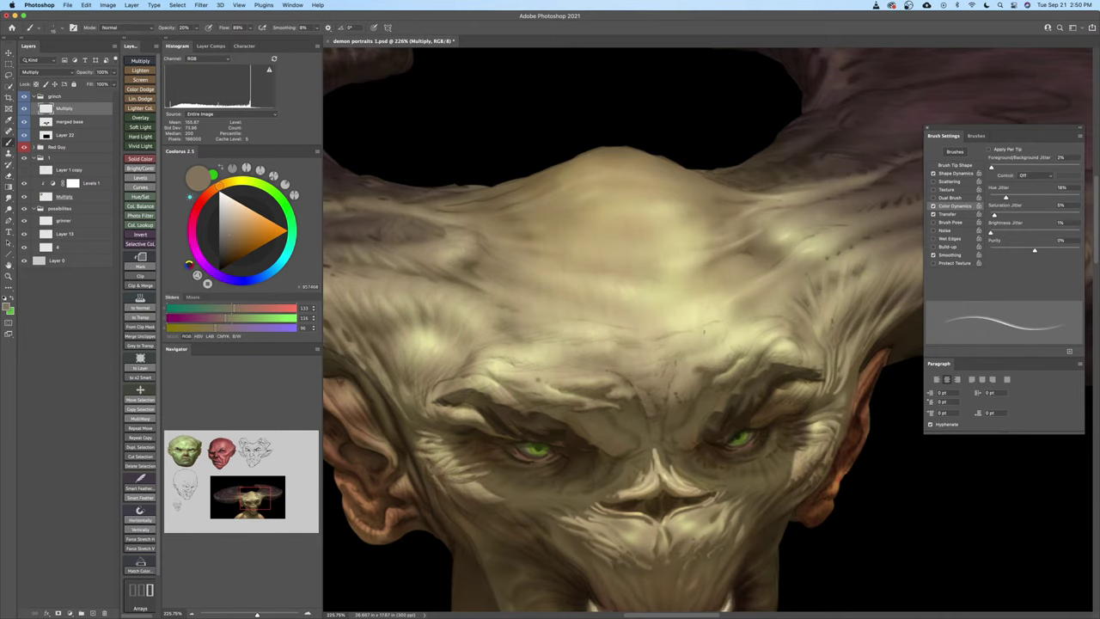
# Shade the forehead creases above both brows with a larger brush and soften them with the eraser
pyautogui.moveTo(492, 397)
pyautogui.mouseDown()
pyautogui.moveTo(471, 397)
pyautogui.moveTo(516, 404)
pyautogui.mouseUp()
pyautogui.press(']')
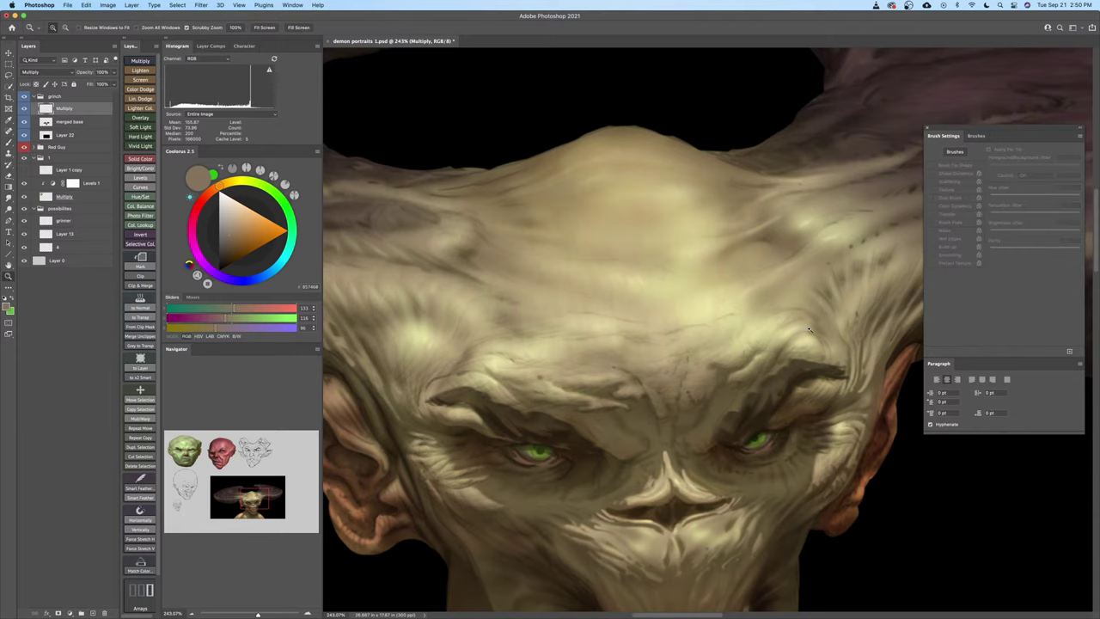
pyautogui.moveTo(784, 359); pyautogui.dragTo(763, 358)
pyautogui.press(']')
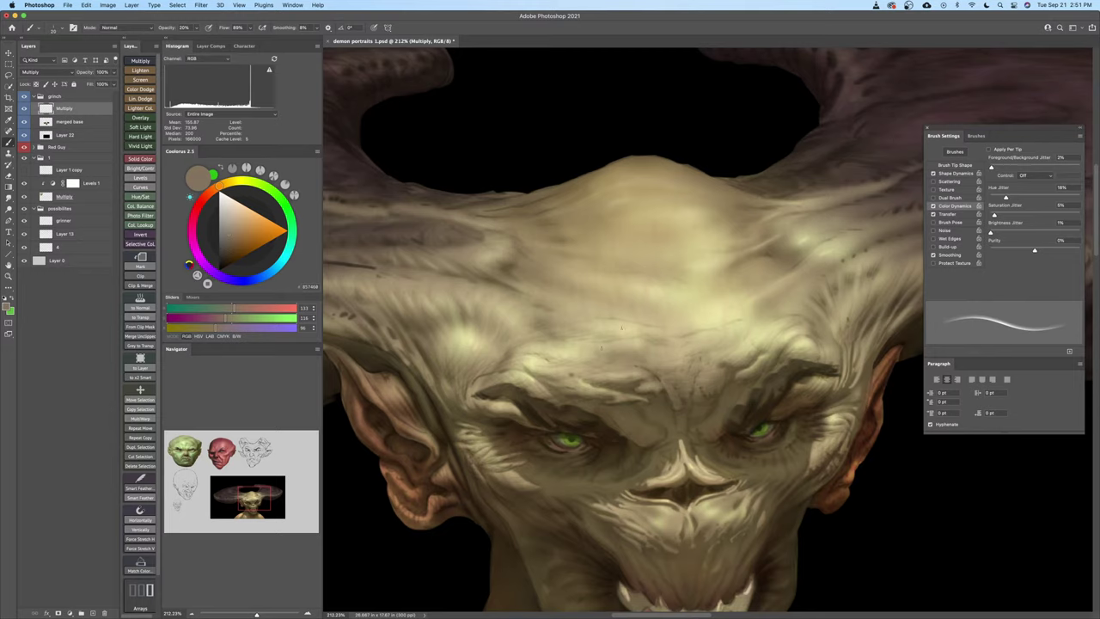
pyautogui.press('e')
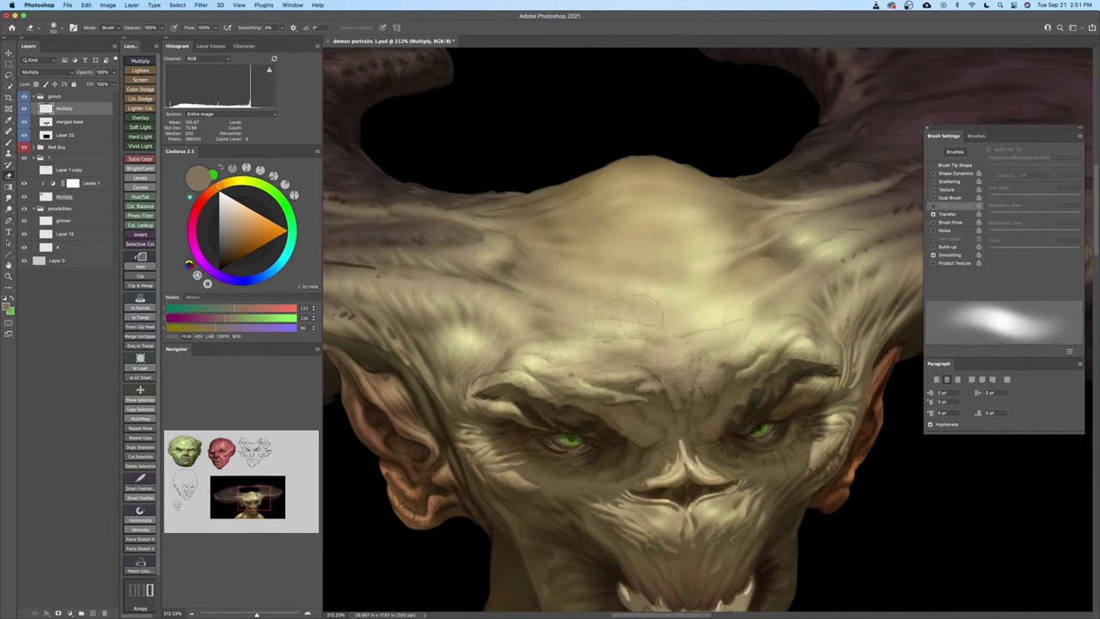
pyautogui.press('b')
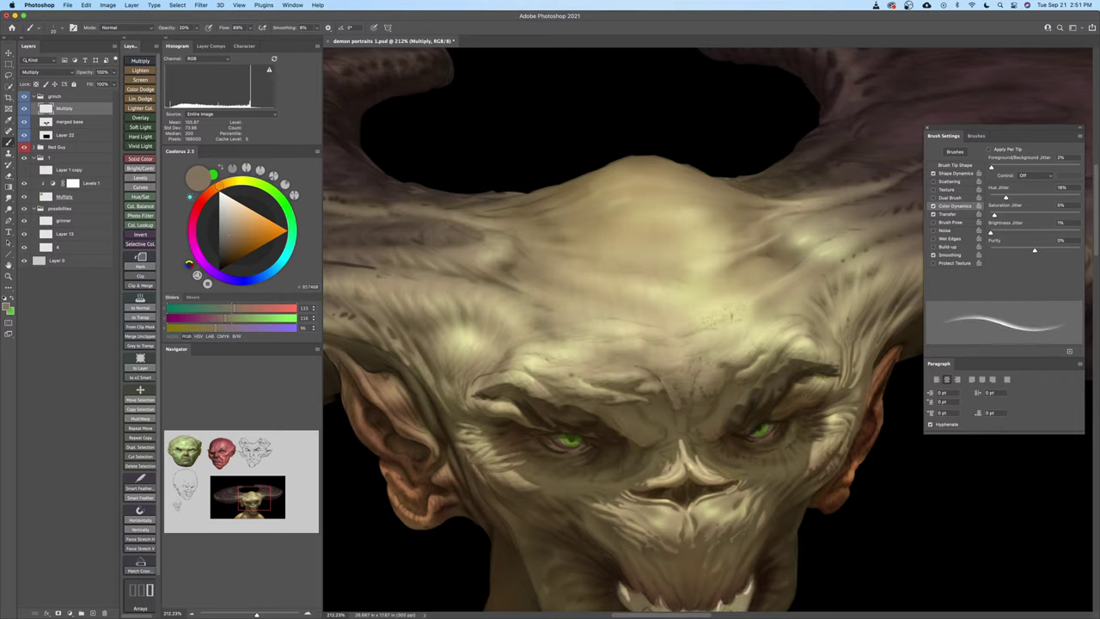
# Paint small creases on the viewer's-right side of the forehead, reducing the brush size
pyautogui.moveTo(801, 295); pyautogui.dragTo(758, 335)
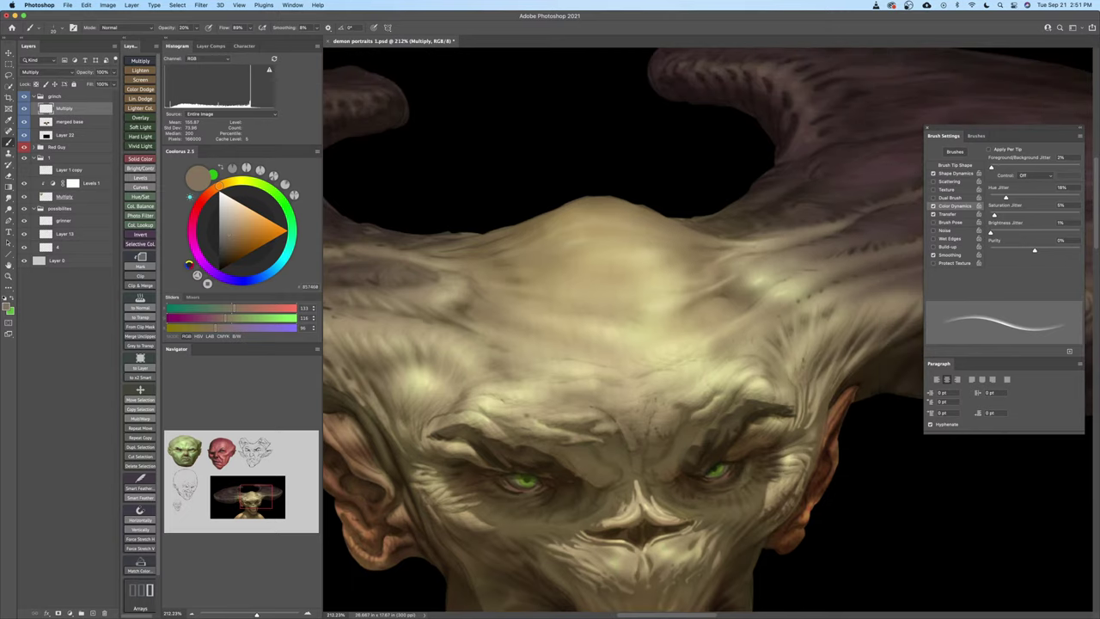
pyautogui.press('[')
pyautogui.moveTo(790, 304); pyautogui.dragTo(737, 292)
pyautogui.press('[')
pyautogui.press('[')
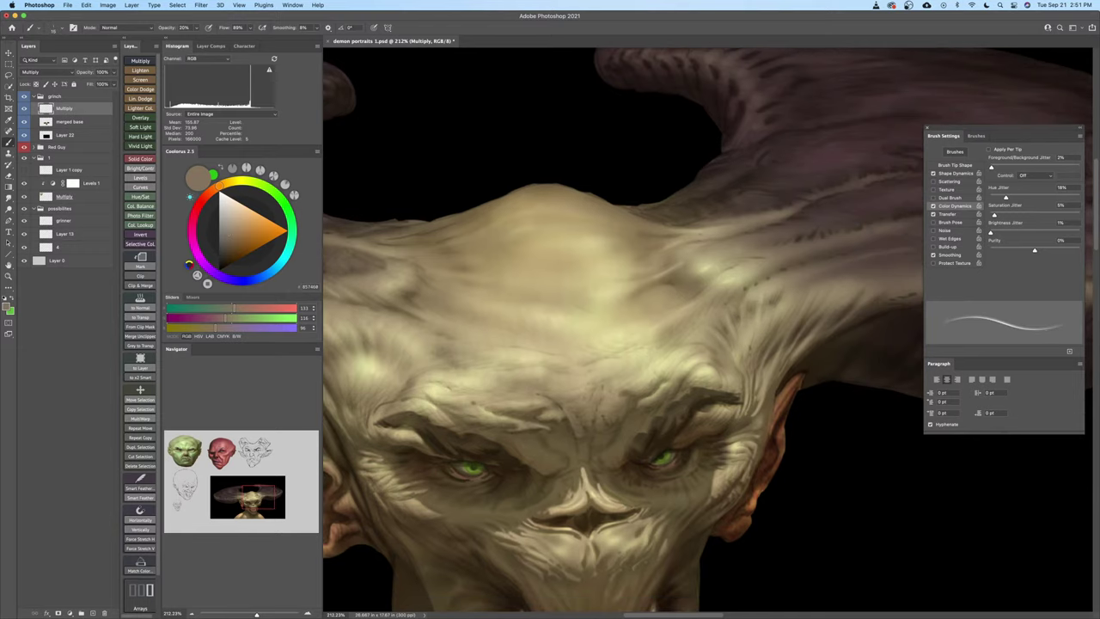
pyautogui.moveTo(624, 301); pyautogui.dragTo(637, 282)
pyautogui.scroll(-3, 637, 282)
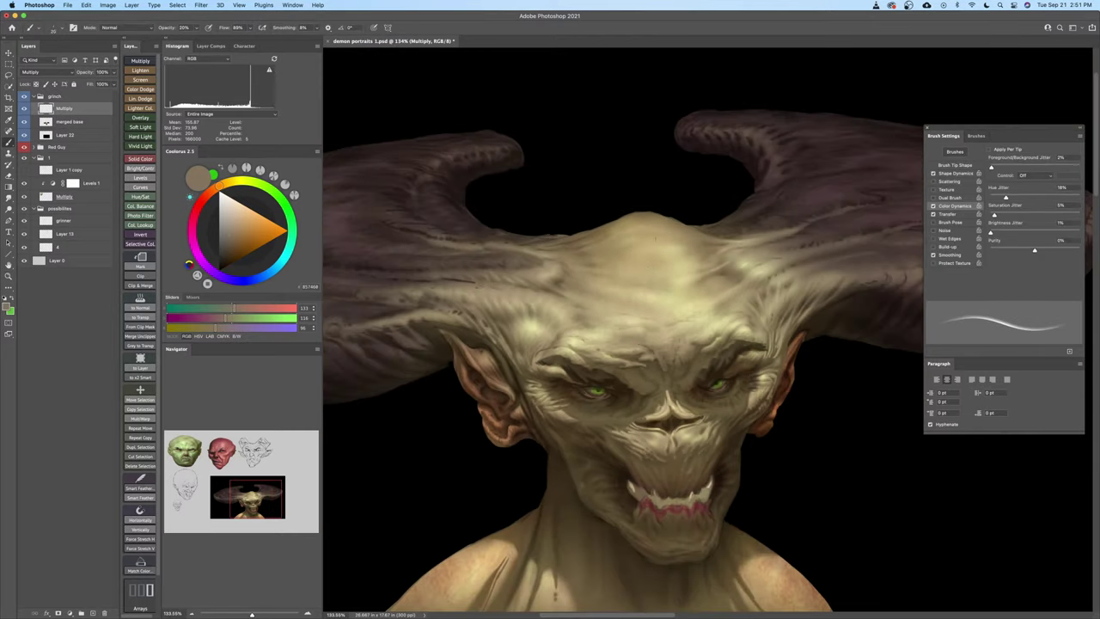
pyautogui.scroll(3, 585, 363)
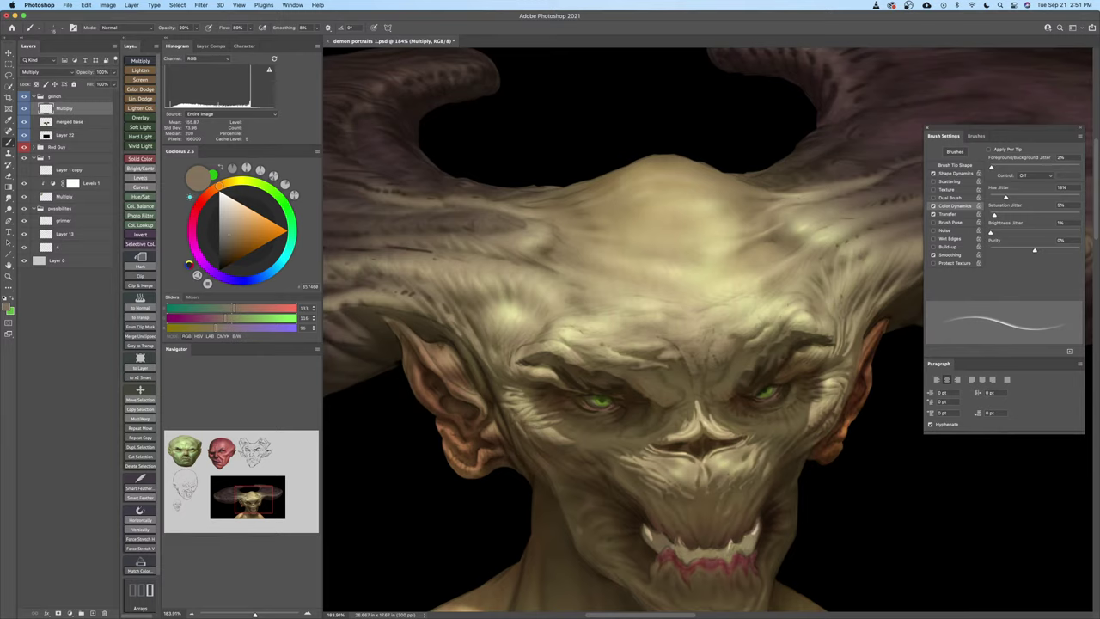
# Raise the brush opacity to 40%, adjust its size and shift its colour toward red-orange for the viewer's-right brow wrinkles
pyautogui.press('[')
pyautogui.press('[')
pyautogui.moveTo(789, 313); pyautogui.dragTo(851, 313)
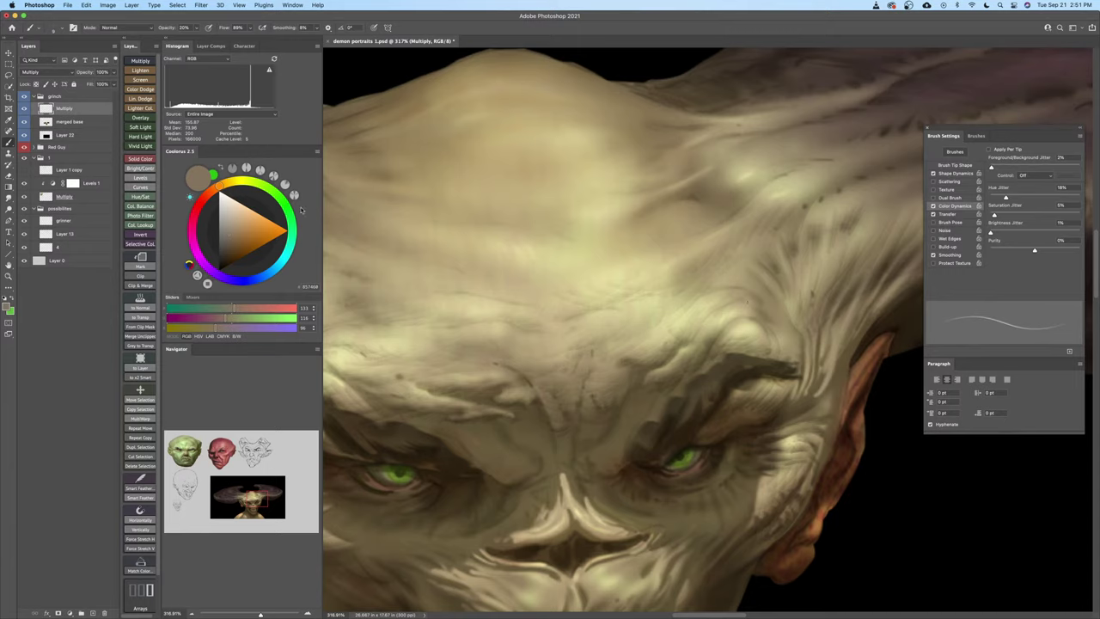
pyautogui.moveTo(164, 28); pyautogui.dragTo(175, 31)
pyautogui.press(']')
pyautogui.click(214, 188)
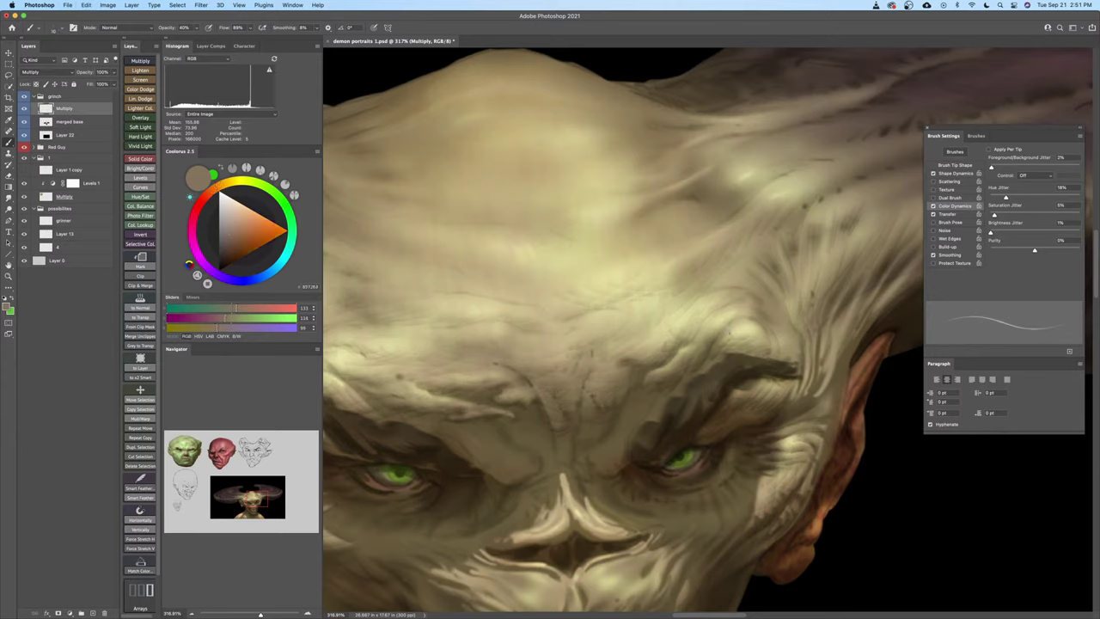
# Undo the last brow stroke and refine the viewer's-right brow-ridge wrinkles with the eraser and a small brush
pyautogui.press('super+z')
pyautogui.press('e')
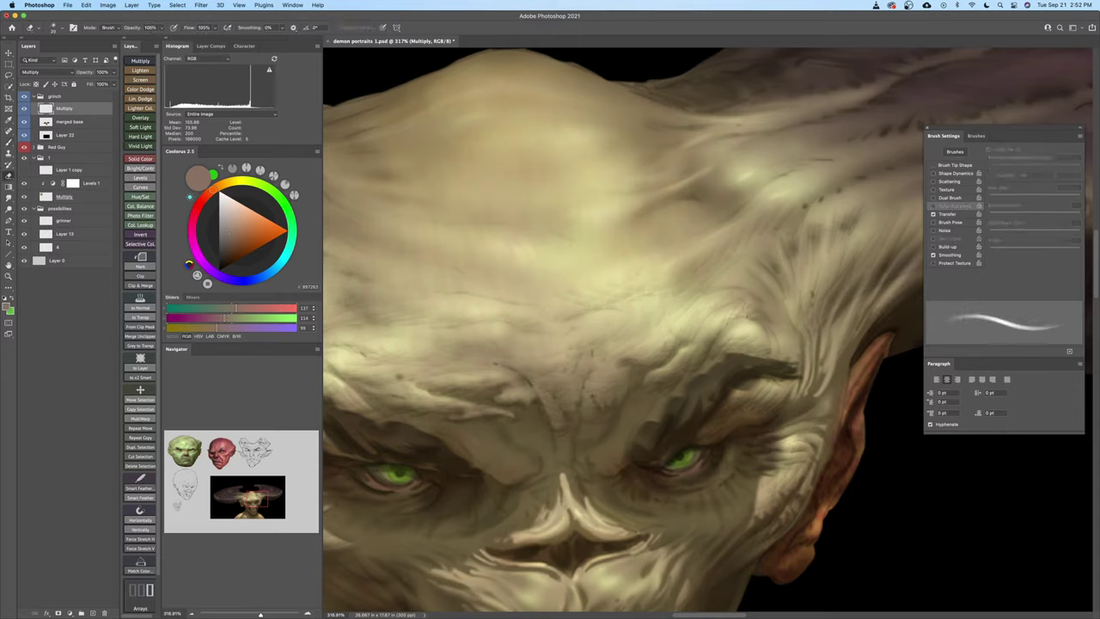
pyautogui.press('b')
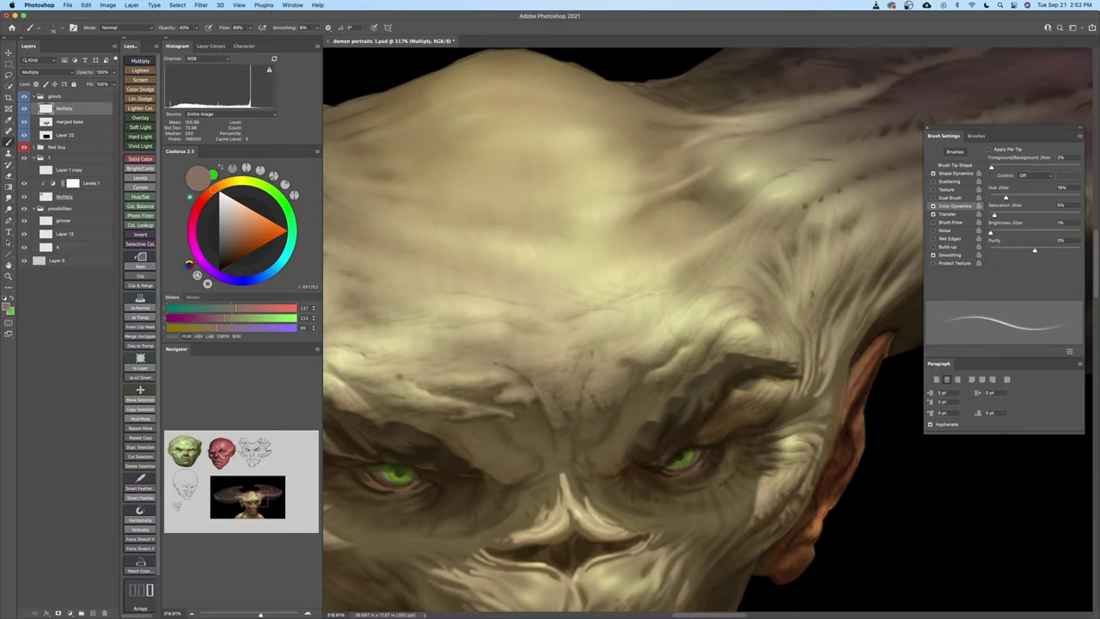
pyautogui.moveTo(918, 308); pyautogui.dragTo(780, 302)
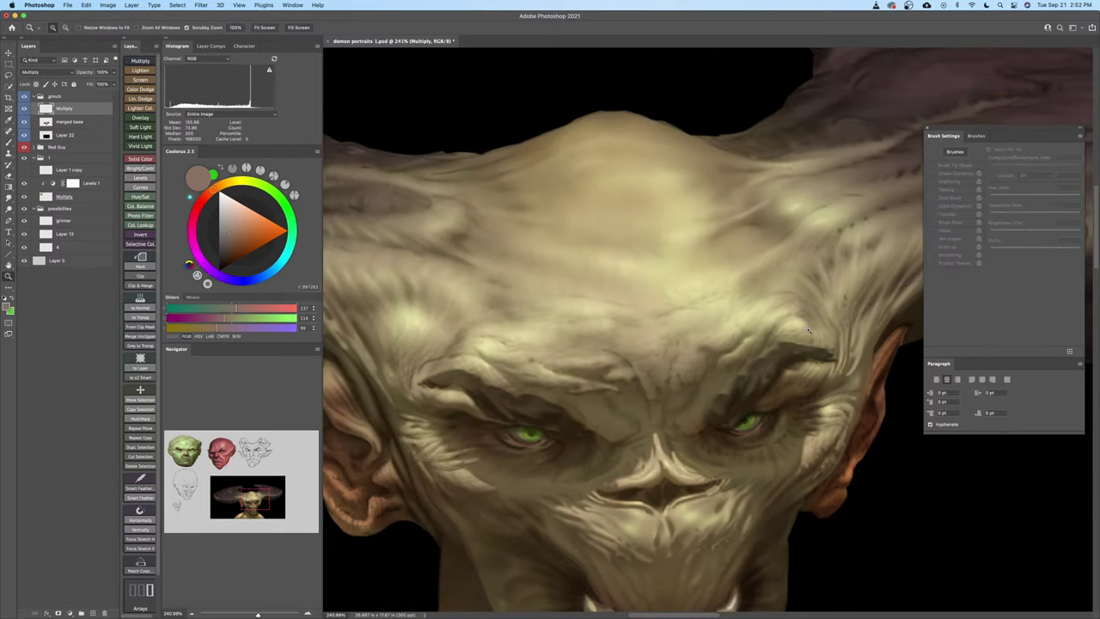
pyautogui.press('[')
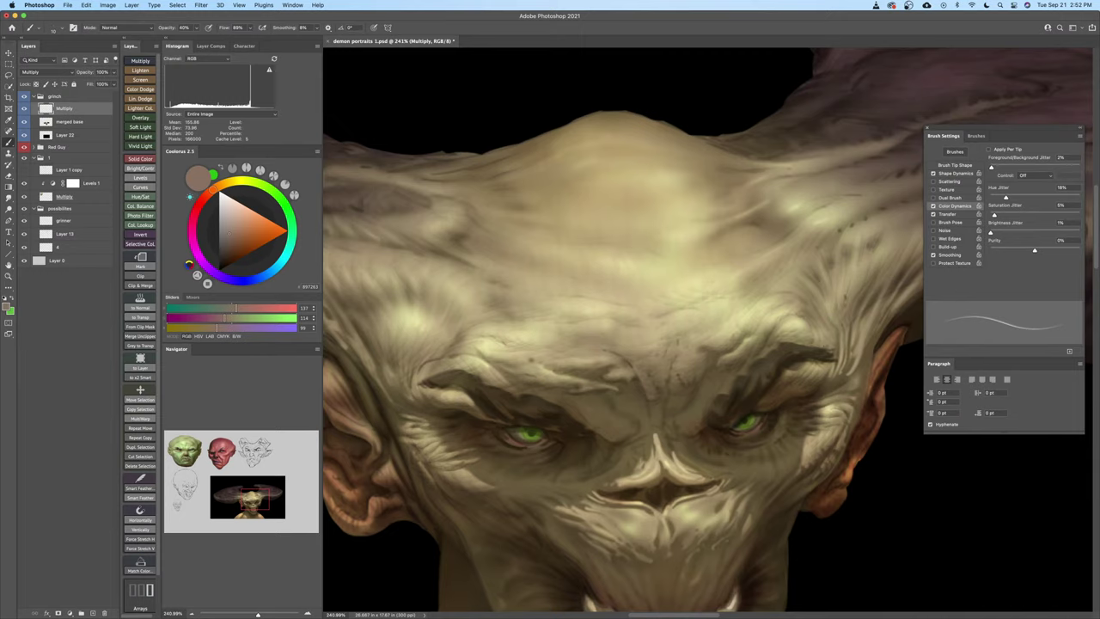
pyautogui.moveTo(517, 367)
pyautogui.mouseDown()
pyautogui.moveTo(597, 405)
pyautogui.moveTo(581, 383)
pyautogui.mouseUp()
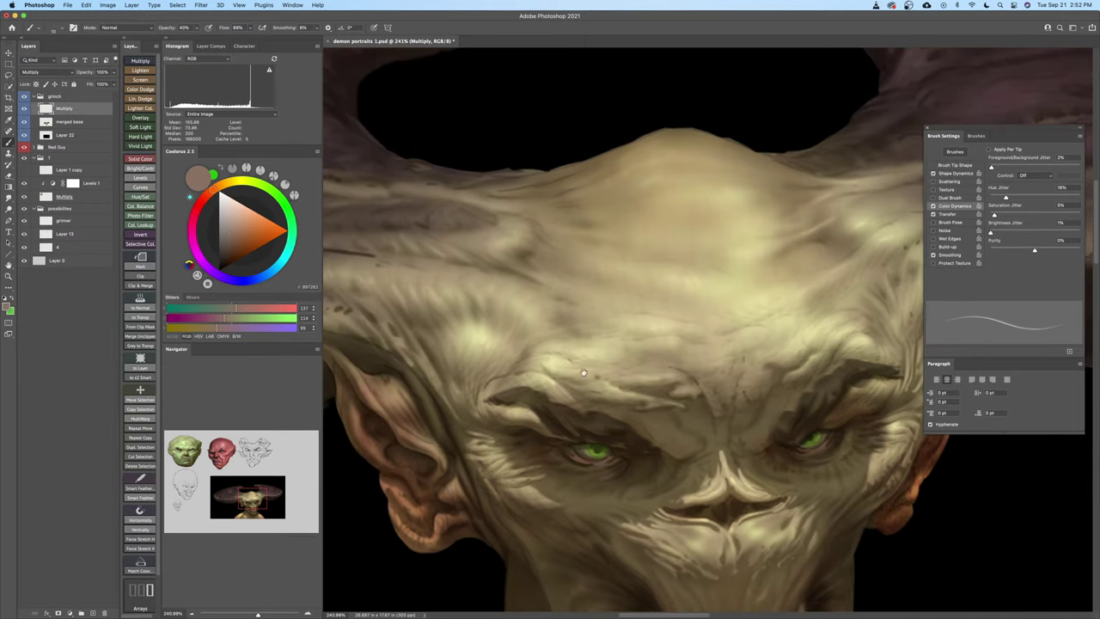
# Undo the last stroke and continue shading the forehead creases above the viewer's-left brow with a larger brush
pyautogui.press(']')
pyautogui.press(']')
pyautogui.press('super+z')
pyautogui.moveTo(576, 285)
pyautogui.mouseDown()
pyautogui.moveTo(560, 288)
pyautogui.moveTo(556, 319)
pyautogui.mouseUp()
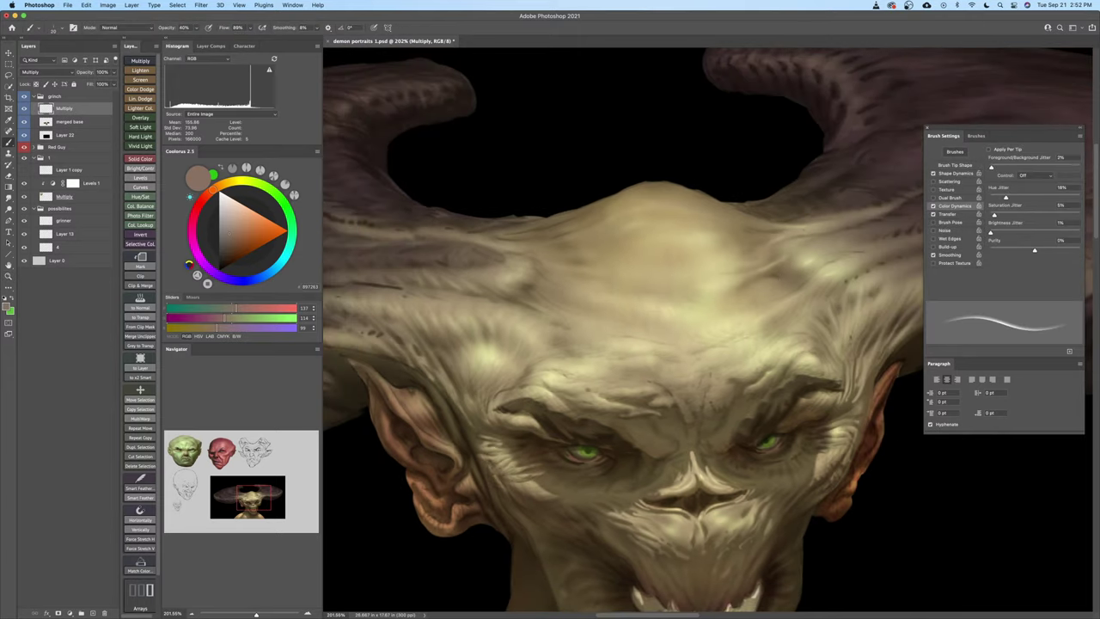
# Paint fine creases and spots where the viewer's-right horn meets the forehead, varying the small brush size and softening with the eraser
pyautogui.moveTo(789, 281)
pyautogui.mouseDown()
pyautogui.moveTo(676, 289)
pyautogui.moveTo(693, 289)
pyautogui.mouseUp()
pyautogui.press('[')
pyautogui.press('[')
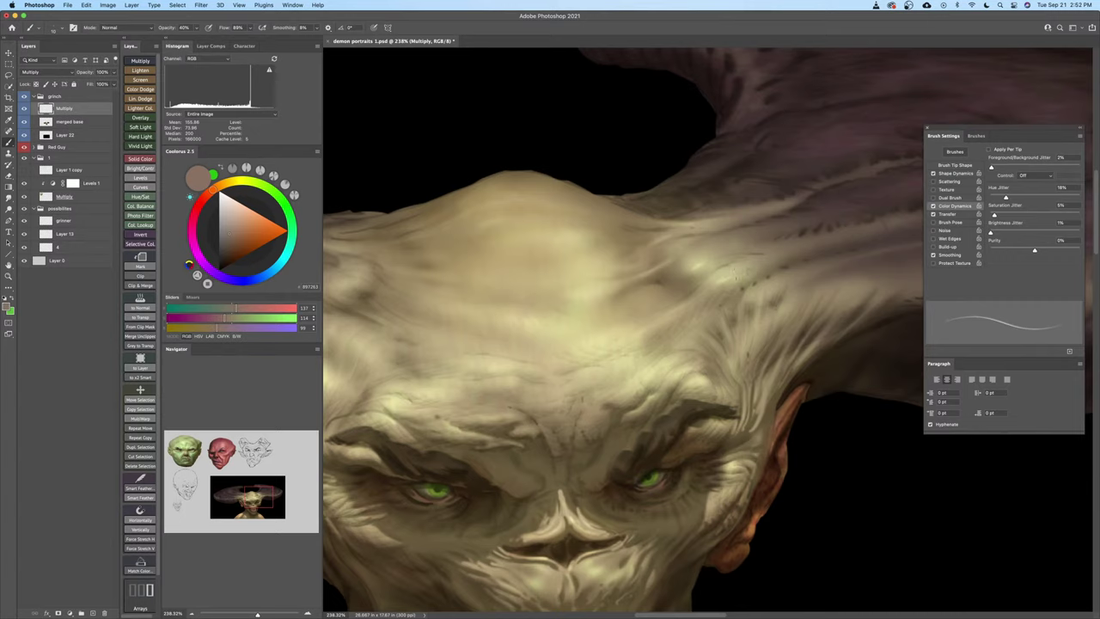
pyautogui.moveTo(785, 259); pyautogui.dragTo(728, 291)
pyautogui.press(']')
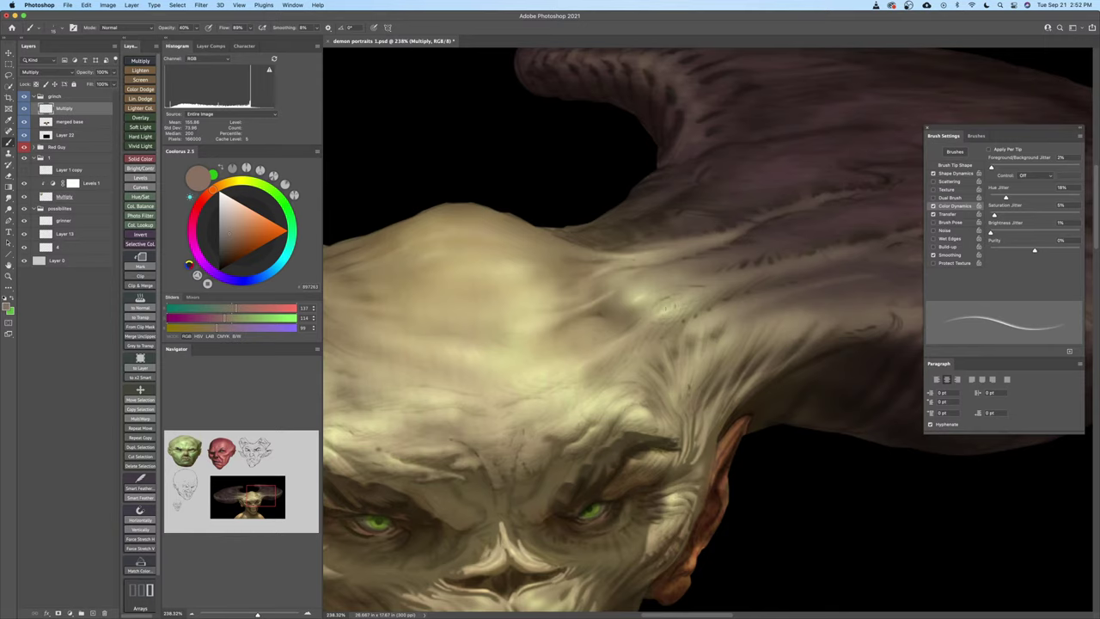
pyautogui.moveTo(655, 325)
pyautogui.mouseDown()
pyautogui.moveTo(604, 324)
pyautogui.moveTo(664, 325)
pyautogui.moveTo(744, 300)
pyautogui.mouseUp()
pyautogui.press('e')
pyautogui.press('b')
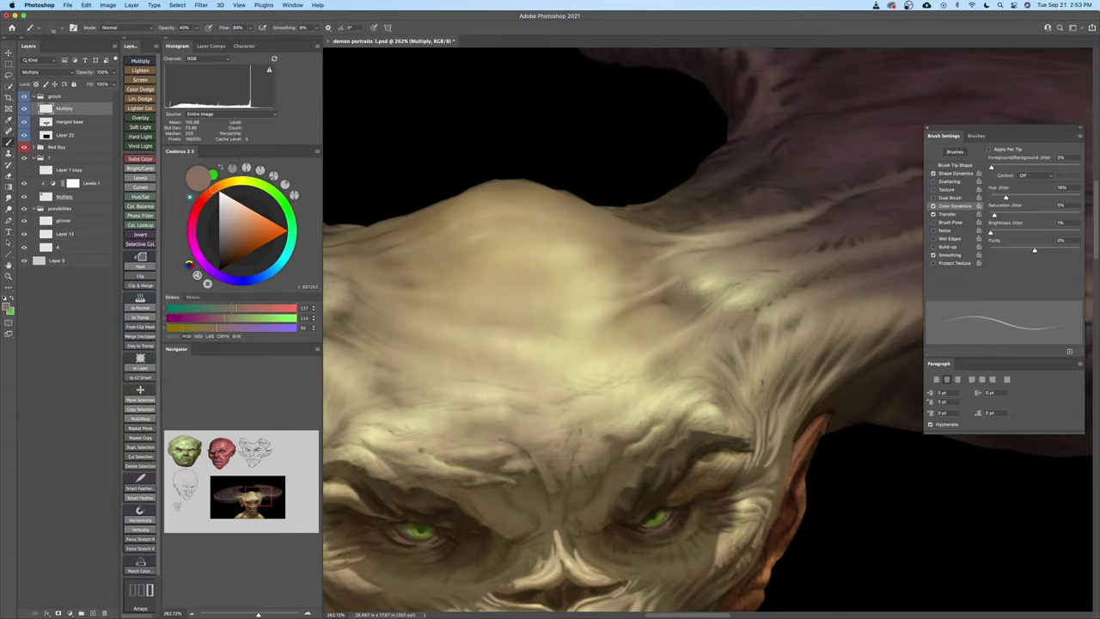
# Shade the viewer's-right horn and its base with the brush at 20% opacity and save the document
pyautogui.press('z')
pyautogui.scroll(-5, 700, 292)
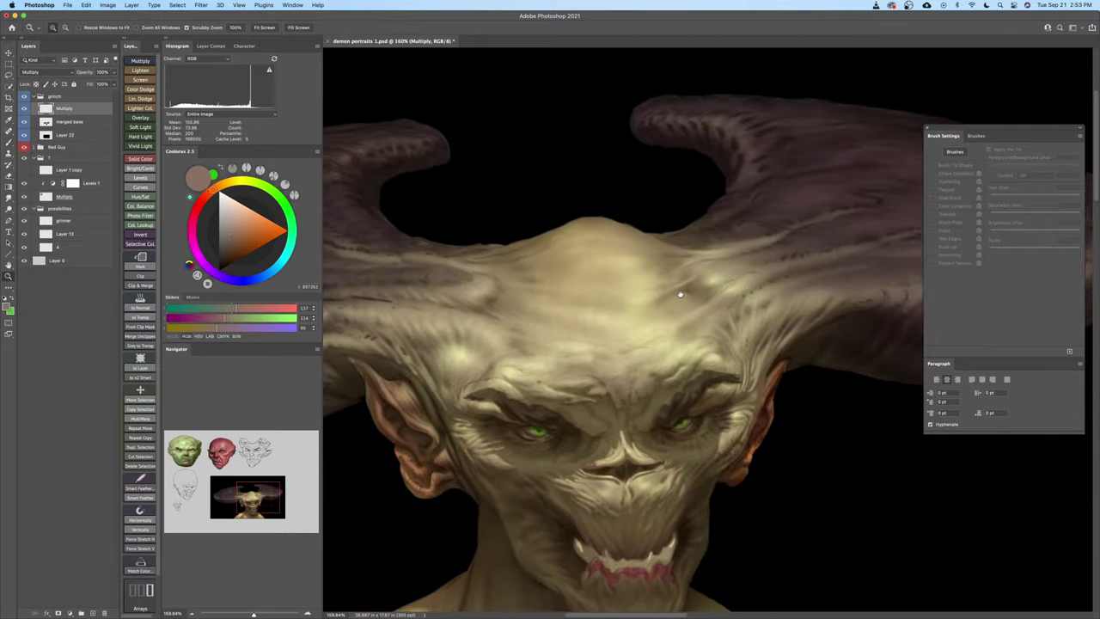
pyautogui.moveTo(700, 302)
pyautogui.mouseDown()
pyautogui.moveTo(624, 317)
pyautogui.moveTo(671, 300)
pyautogui.mouseUp()
pyautogui.press('b')
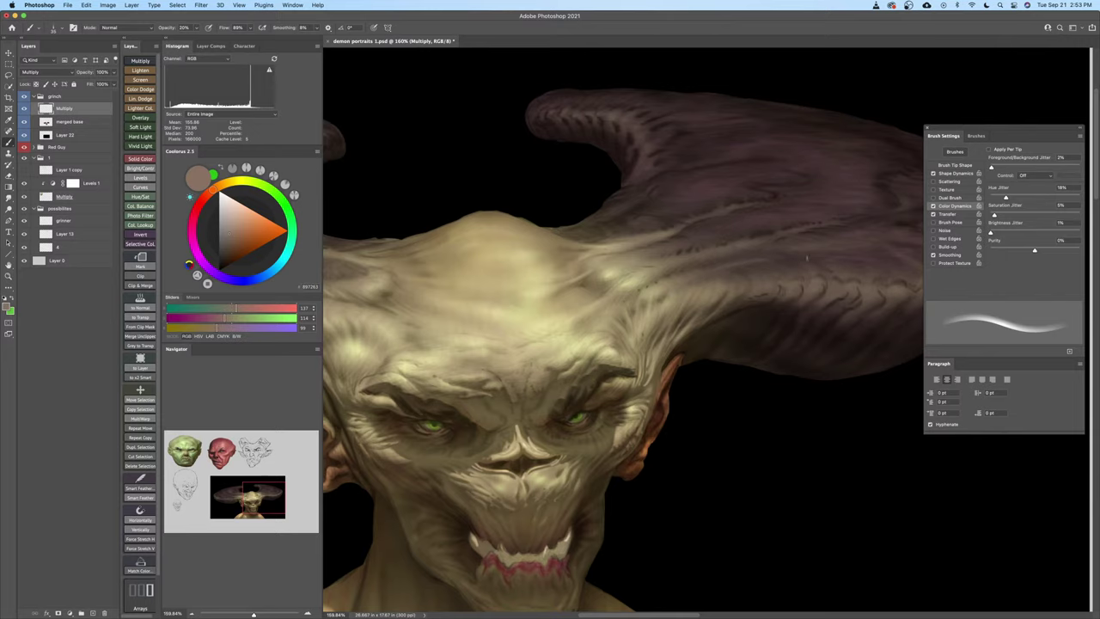
pyautogui.moveTo(827, 289); pyautogui.dragTo(791, 294)
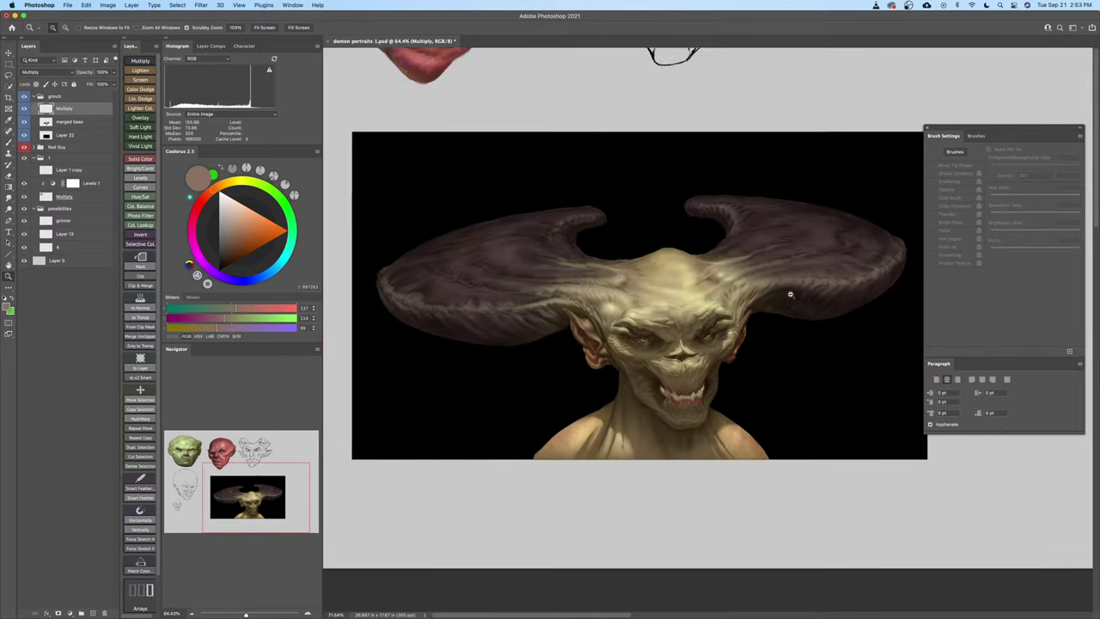
pyautogui.scroll(3, 790, 294)
pyautogui.press('super+s')
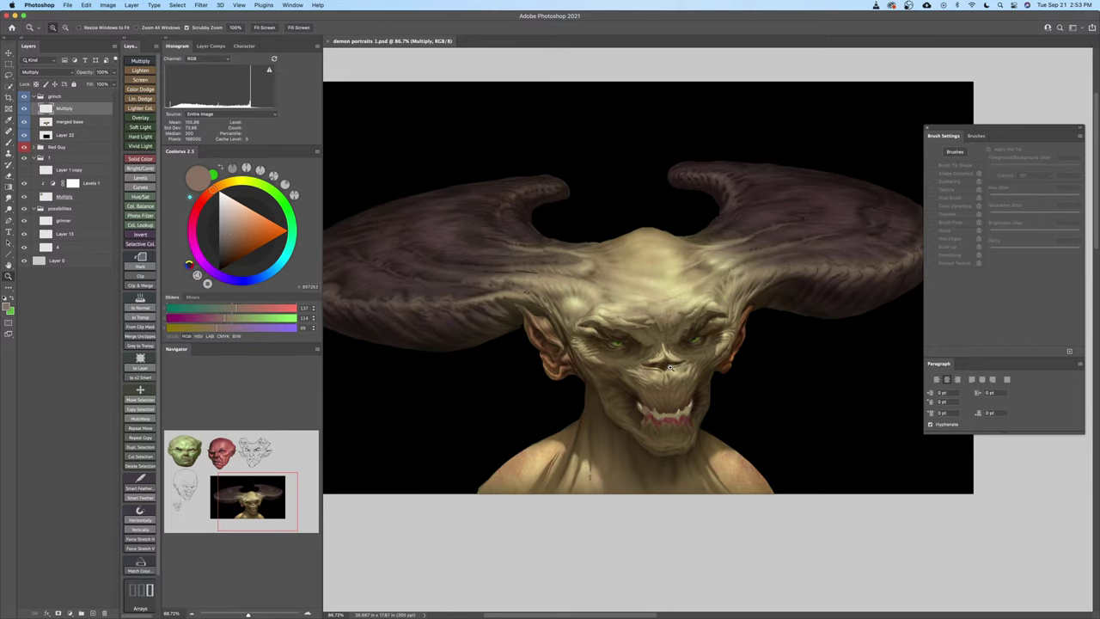
# Shade the forehead and the viewer's-left horn base softly, reducing the brush size for the finer creases
pyautogui.moveTo(675, 314)
pyautogui.mouseDown()
pyautogui.moveTo(701, 314)
pyautogui.moveTo(634, 351)
pyautogui.moveTo(624, 331)
pyautogui.mouseUp()
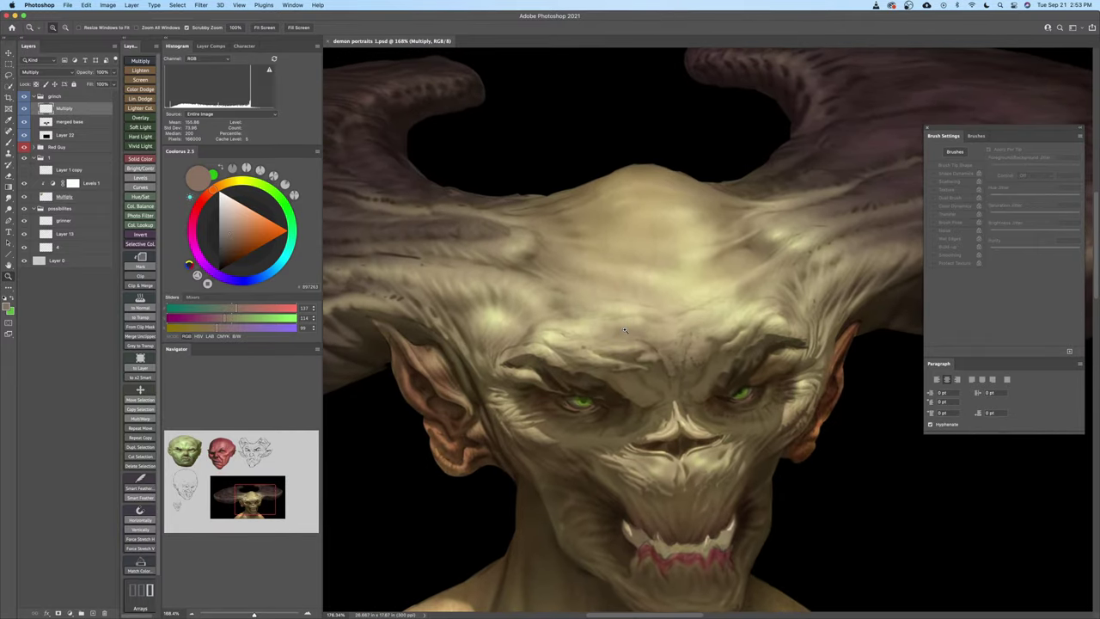
pyautogui.moveTo(714, 328); pyautogui.dragTo(699, 345)
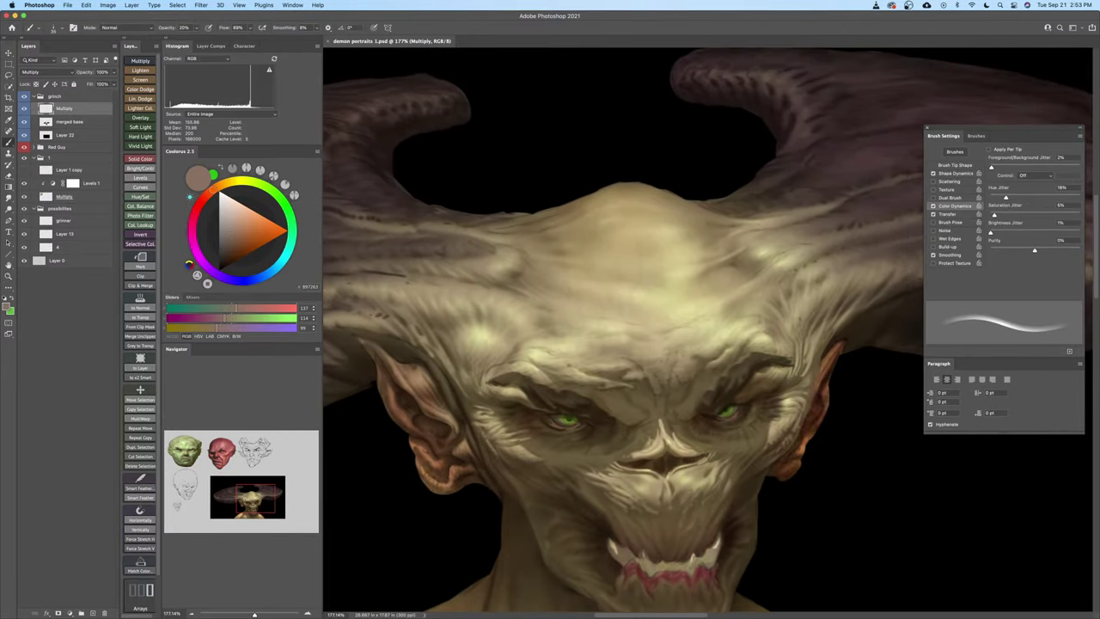
pyautogui.press('[')
pyautogui.moveTo(715, 303); pyautogui.dragTo(730, 308)
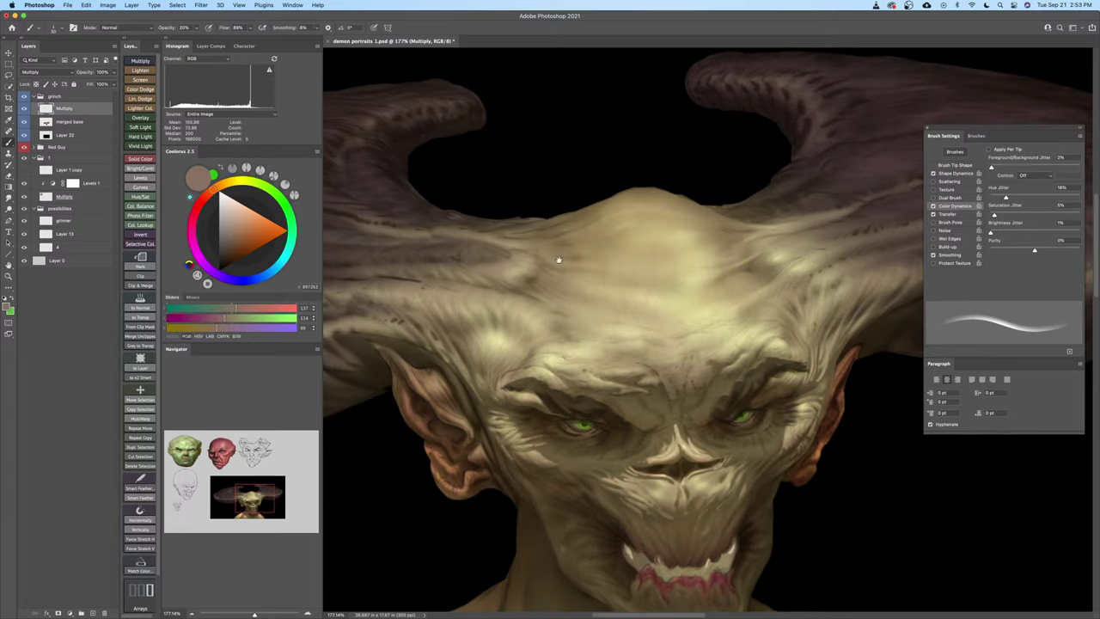
pyautogui.moveTo(559, 260); pyautogui.dragTo(576, 271)
pyautogui.press('[')
pyautogui.press('[')
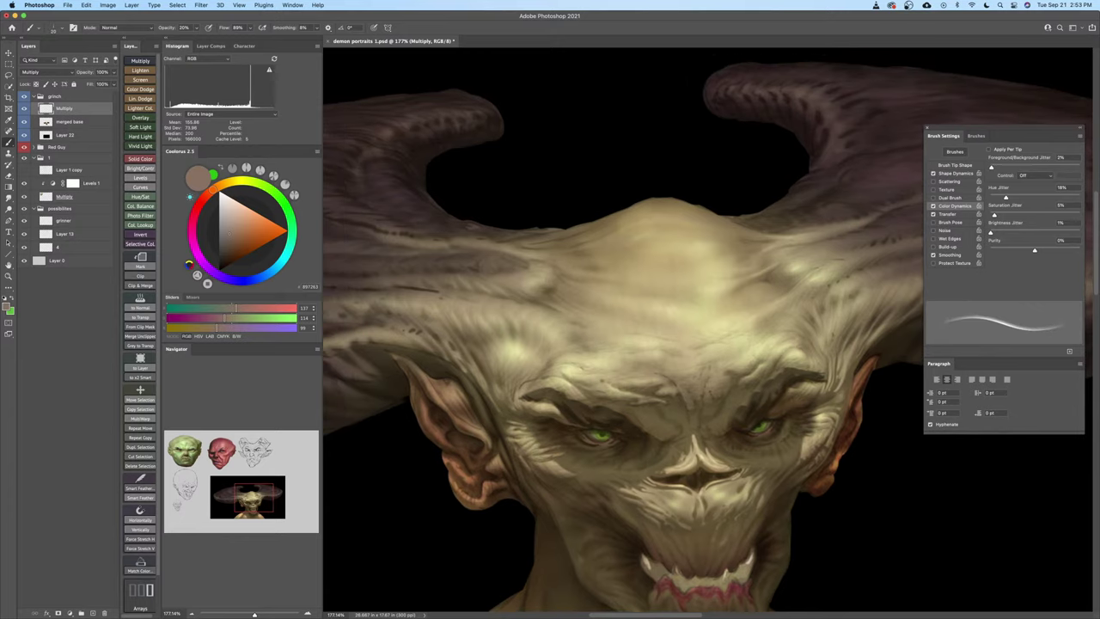
# Undo the last forehead stroke and set the brush colour to a darker brown, RGB 98, 85, 76
pyautogui.press(']')
pyautogui.press(']')
pyautogui.press('super+z')
pyautogui.click(232, 239)
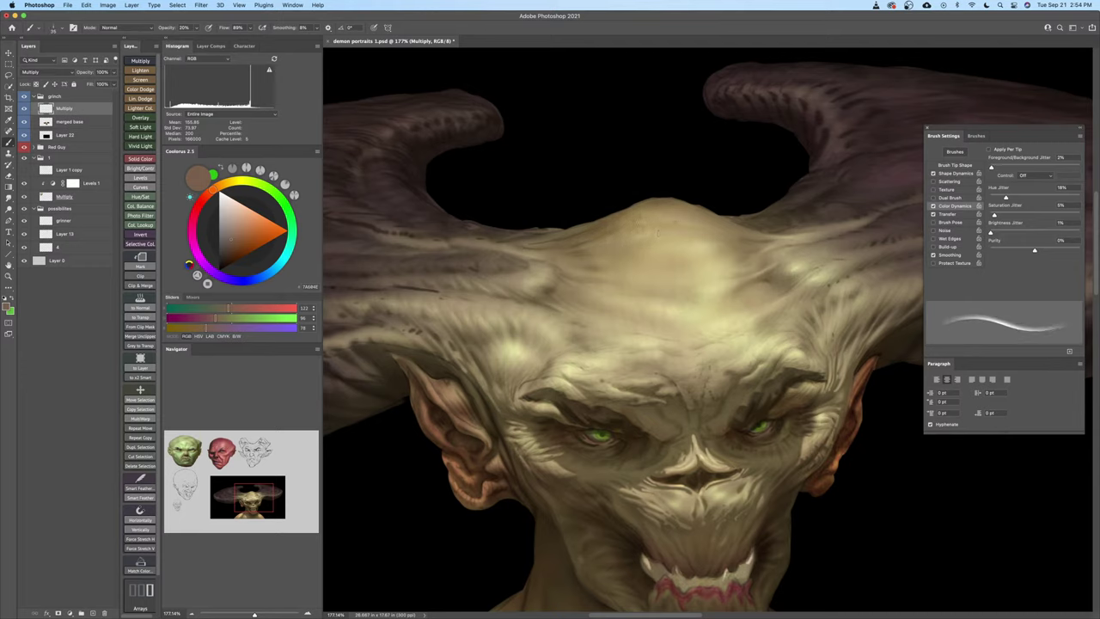
pyautogui.click(225, 244)
pyautogui.moveTo(645, 269); pyautogui.dragTo(629, 289)
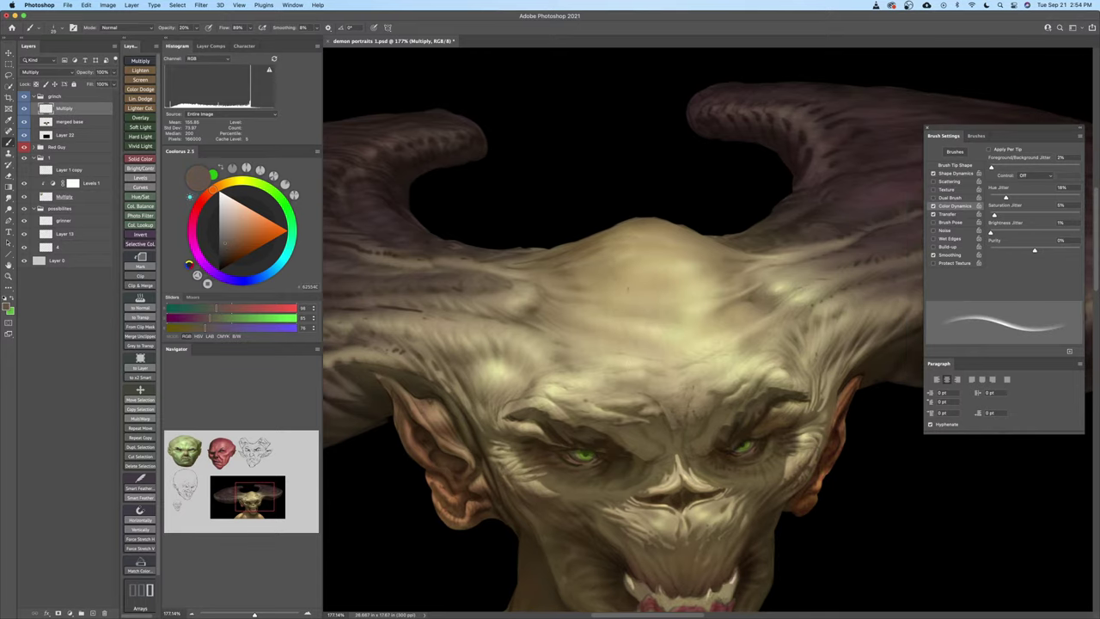
# Clip the Multiply layer to the merged base layer and shade the upper edge of the viewer's-left horn base, adjusting the brush size
pyautogui.keyDown('alt'); pyautogui.click(95, 116); pyautogui.keyUp('alt')
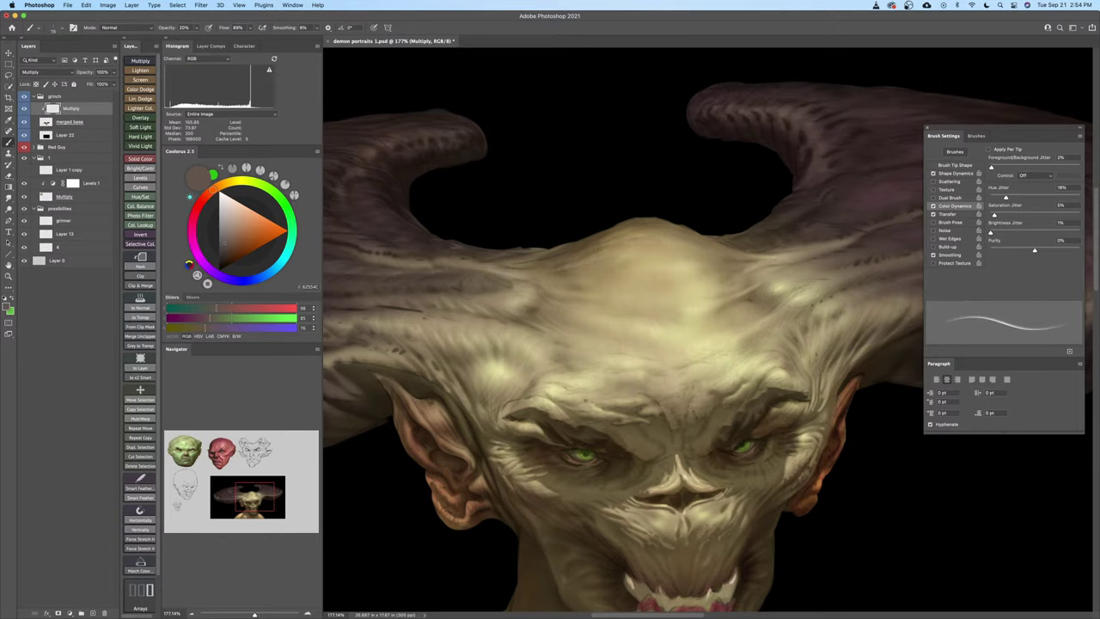
pyautogui.moveTo(588, 244); pyautogui.dragTo(615, 262)
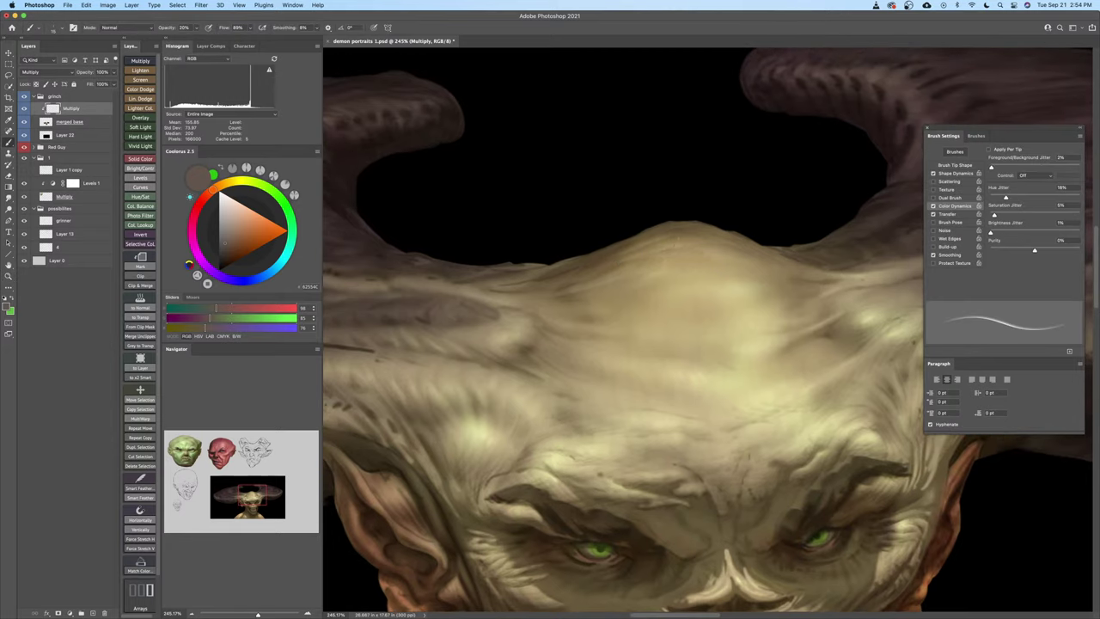
pyautogui.press('[')
pyautogui.press(']')
pyautogui.press(']')
pyautogui.press(']')
pyautogui.press('[')
pyautogui.press('[')
pyautogui.moveTo(563, 281); pyautogui.dragTo(659, 263)
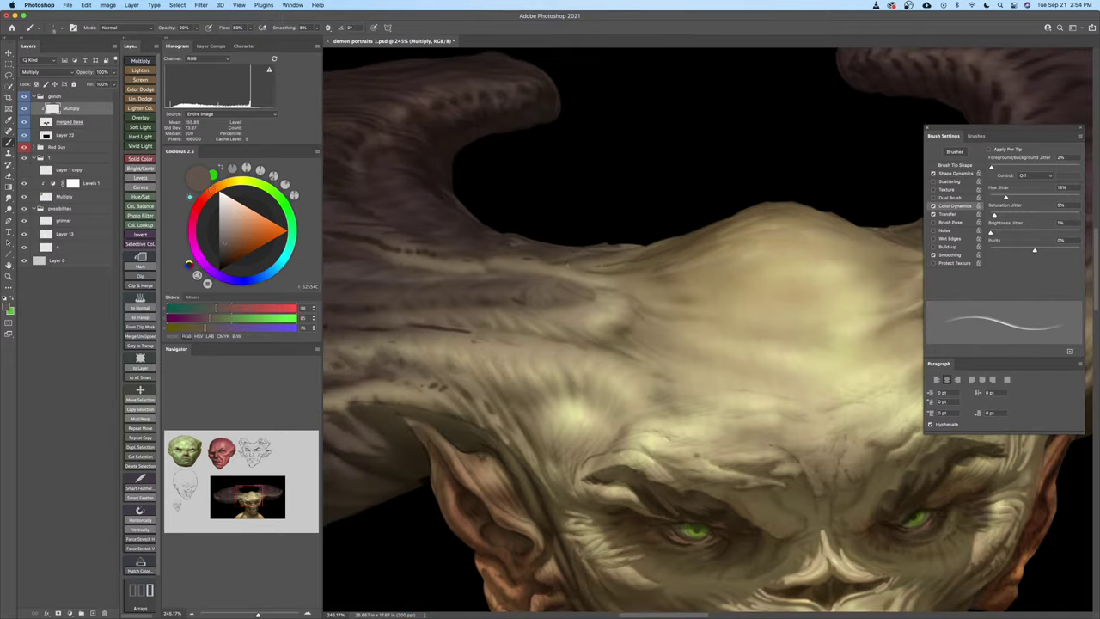
pyautogui.moveTo(541, 260); pyautogui.dragTo(576, 277)
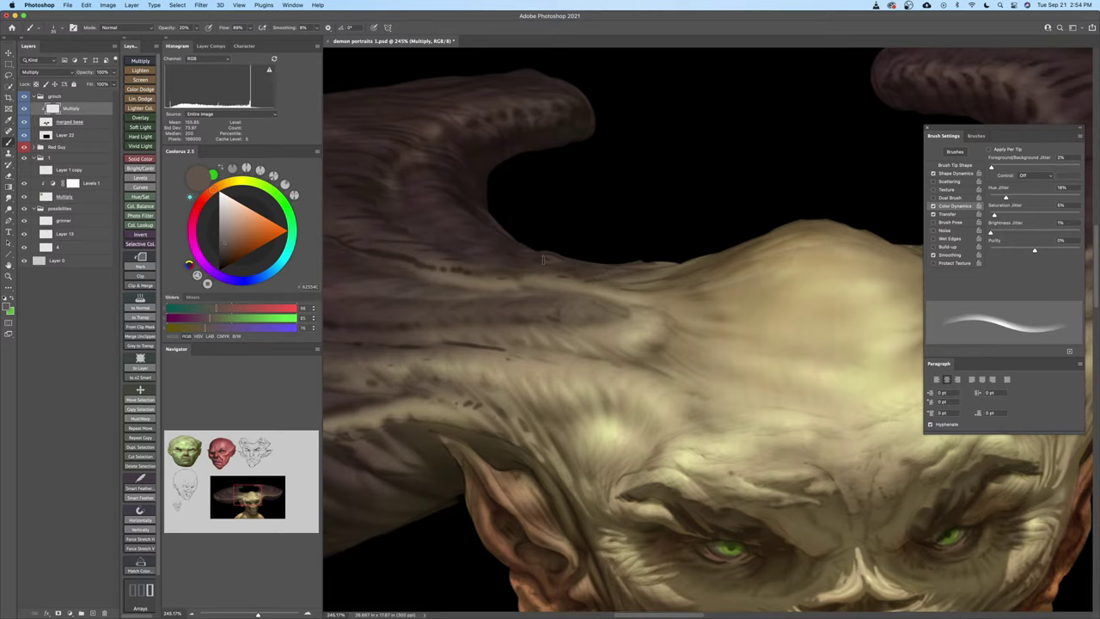
pyautogui.moveTo(638, 277); pyautogui.dragTo(533, 272)
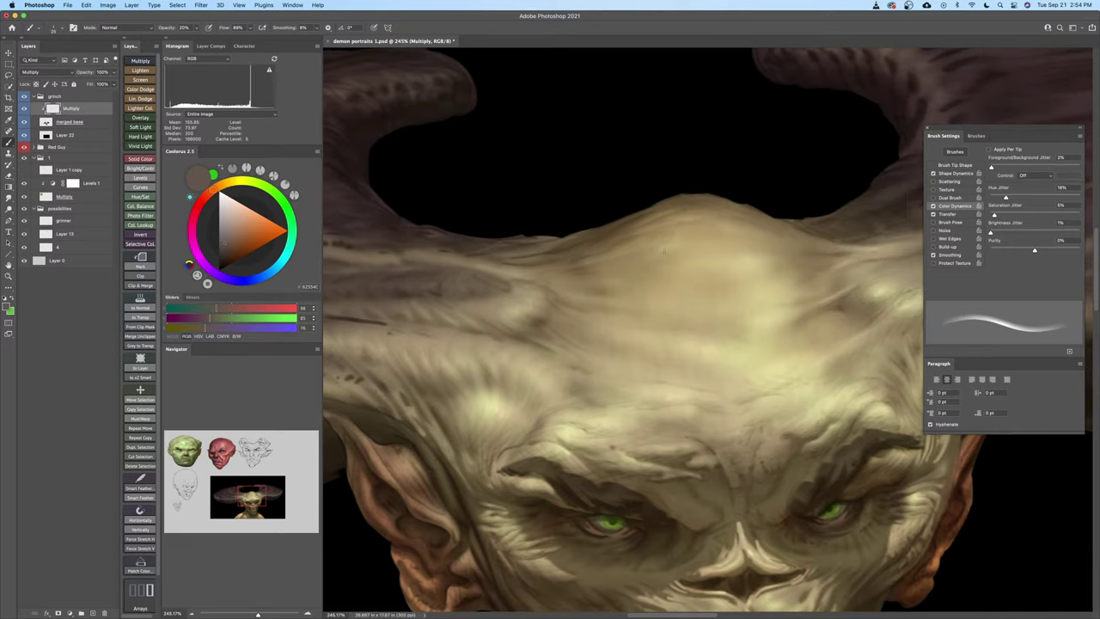
# Deepen the shading around the forehead dome and both horn bases with the dark brown brush, enlarging it for broader areas
pyautogui.press(']')
pyautogui.moveTo(781, 248); pyautogui.dragTo(736, 252)
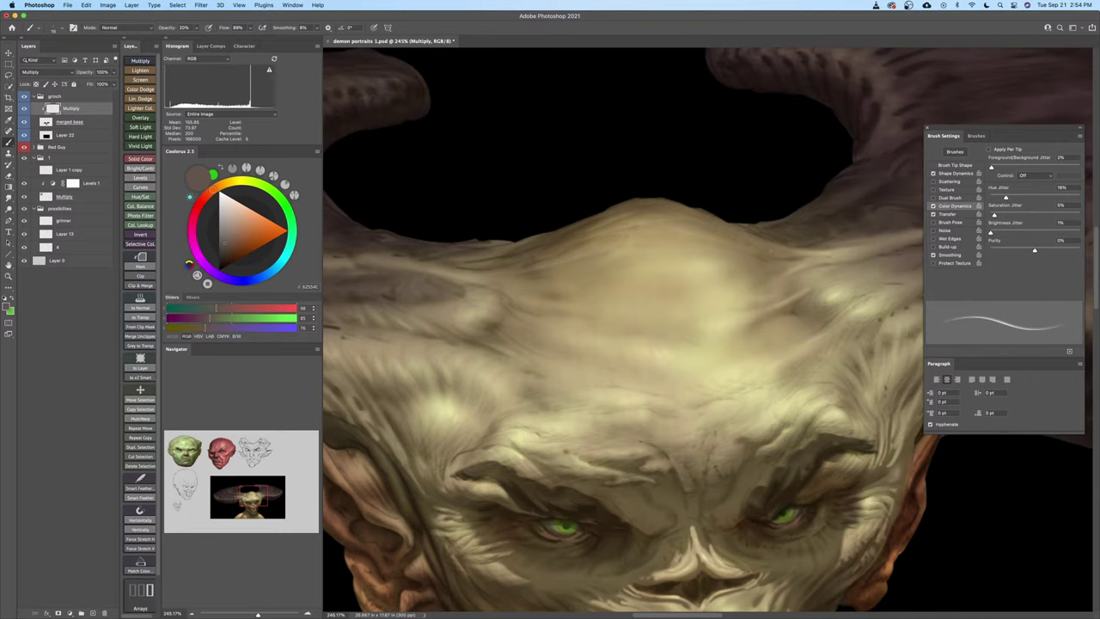
pyautogui.moveTo(769, 259); pyautogui.dragTo(762, 241)
pyautogui.press(']')
pyautogui.press(']')
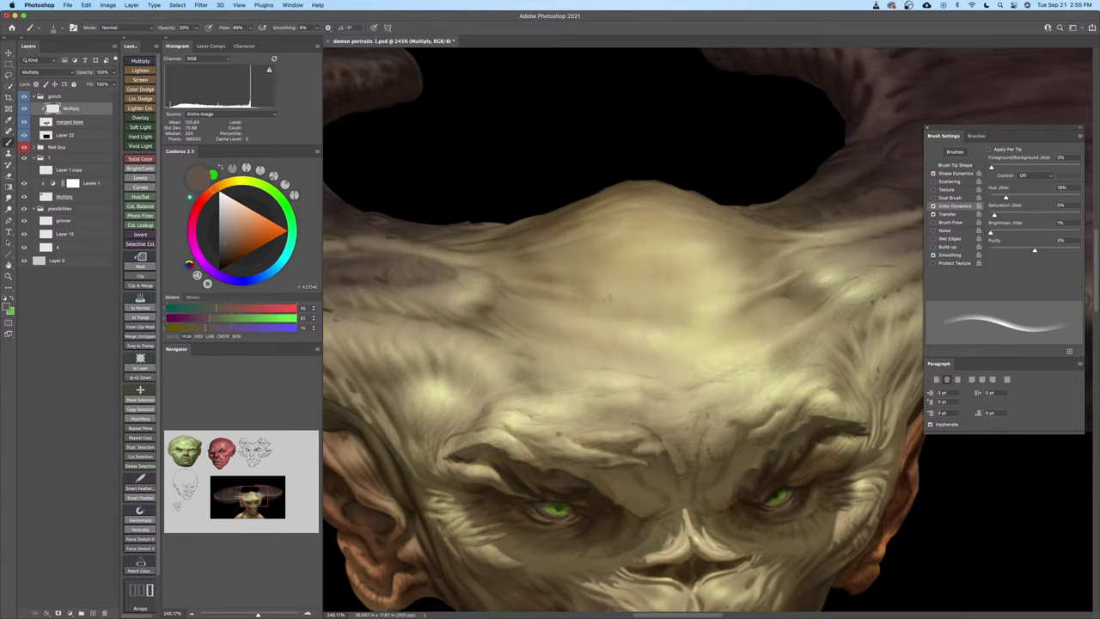
pyautogui.hscroll(-3, 640, 305)
pyautogui.scroll(1, 641, 305)
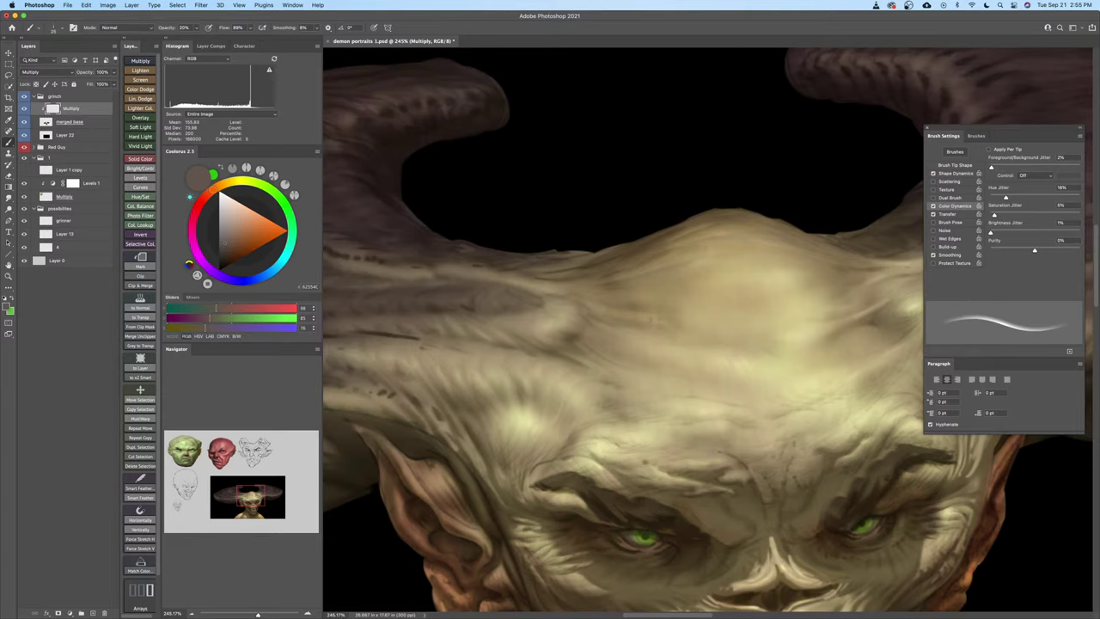
pyautogui.hscroll(3, 650, 318)
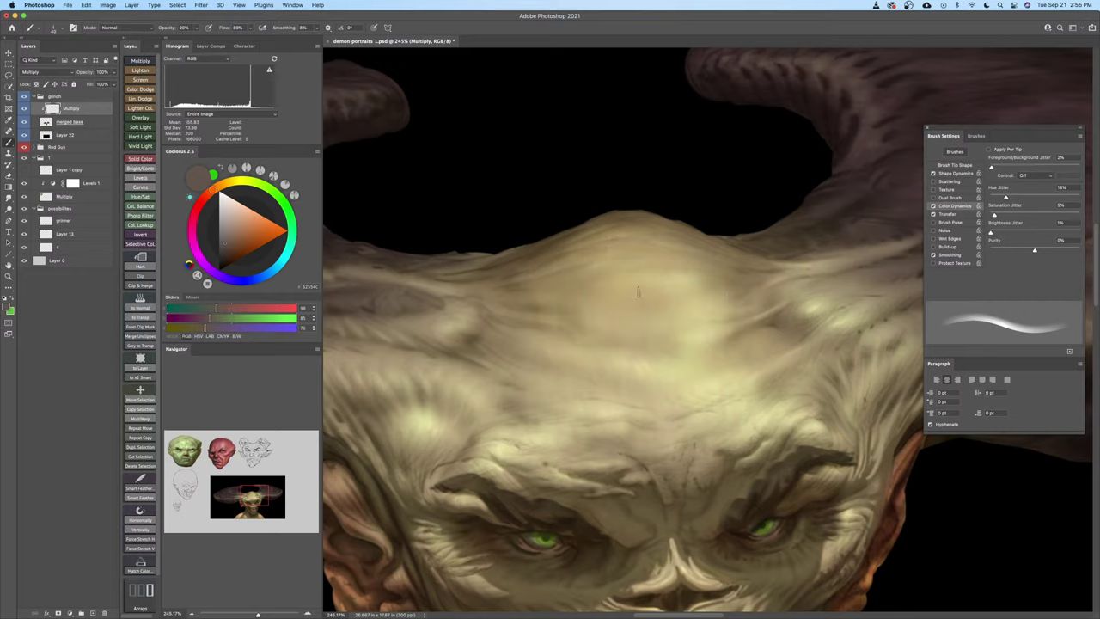
# Switch to a lighter brown, RGB 162, 142, 129, and shade the viewer's-right forehead and horn base with a larger brush
pyautogui.click(231, 232)
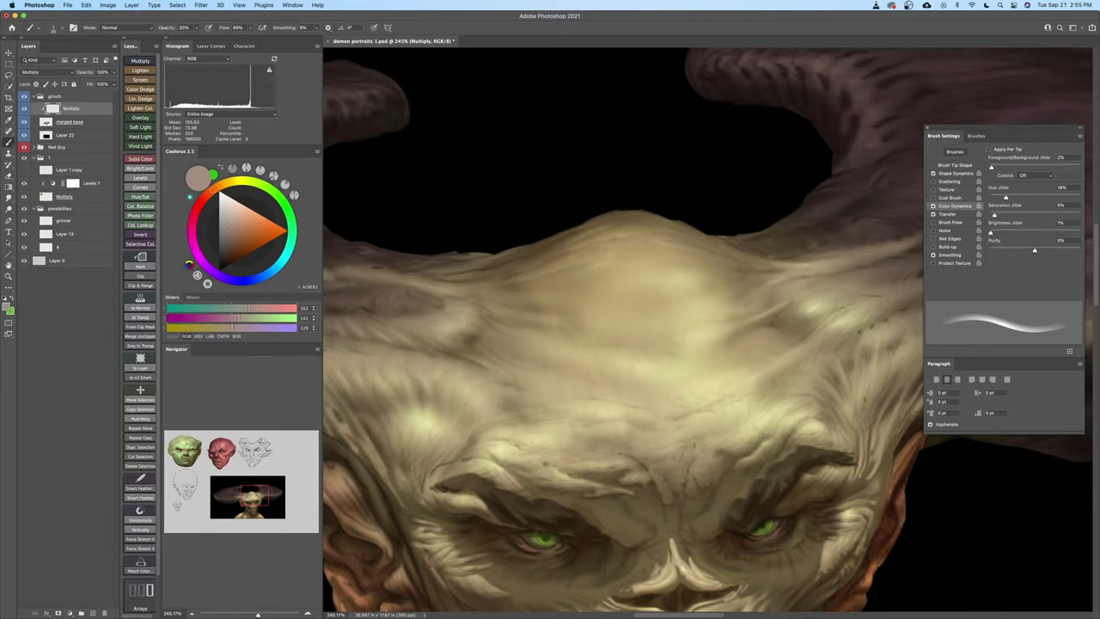
pyautogui.press(']')
pyautogui.press(']')
pyautogui.press(']')
pyautogui.moveTo(756, 284); pyautogui.dragTo(680, 317)
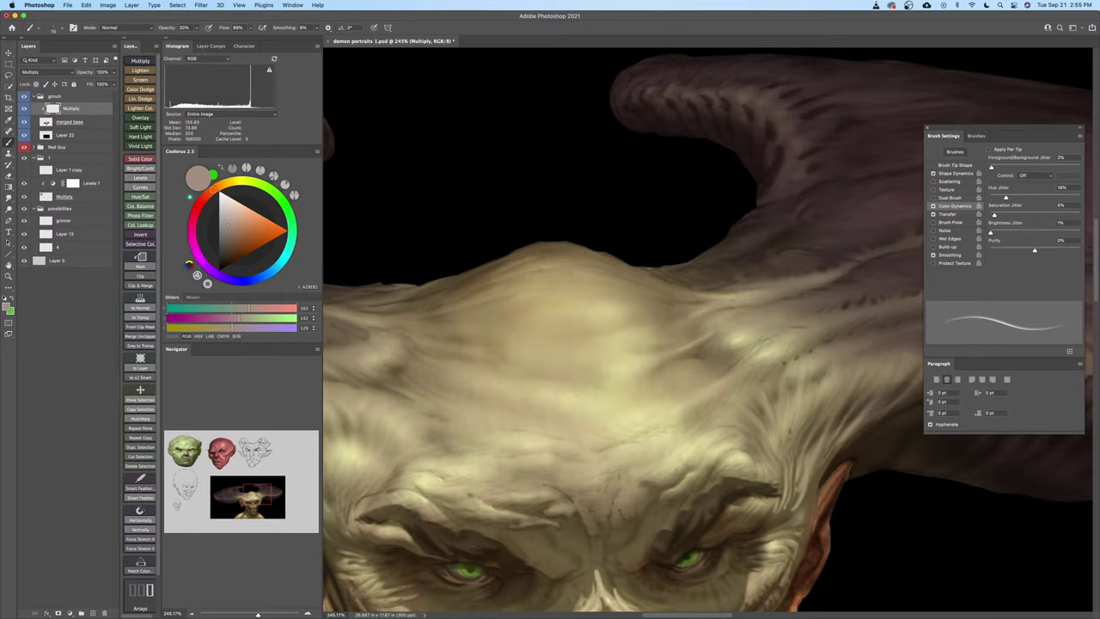
pyautogui.moveTo(773, 292)
pyautogui.mouseDown()
pyautogui.moveTo(668, 278)
pyautogui.moveTo(747, 289)
pyautogui.moveTo(695, 313)
pyautogui.mouseUp()
pyautogui.press(']')
# Set the colour to a mid-dark brown, RGB 113, 99, 89, and shade the viewer's-right horn's surface with a larger brush
pyautogui.click(226, 239)
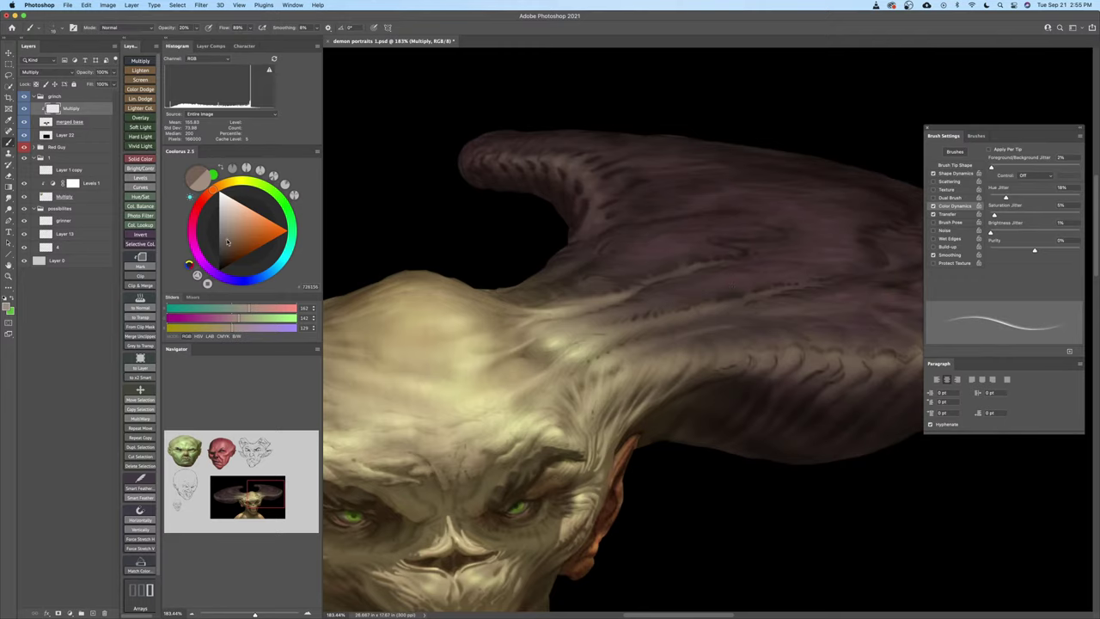
pyautogui.press(']')
pyautogui.moveTo(689, 357); pyautogui.dragTo(666, 373)
pyautogui.scroll(2, 665, 373)
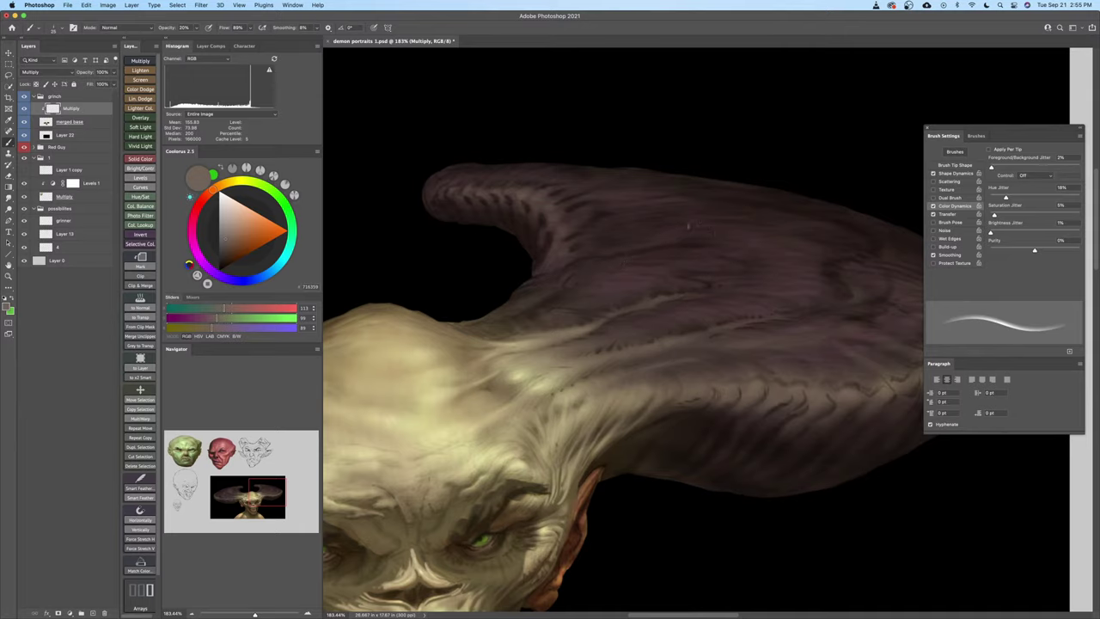
pyautogui.hscroll(5, 603, 243)
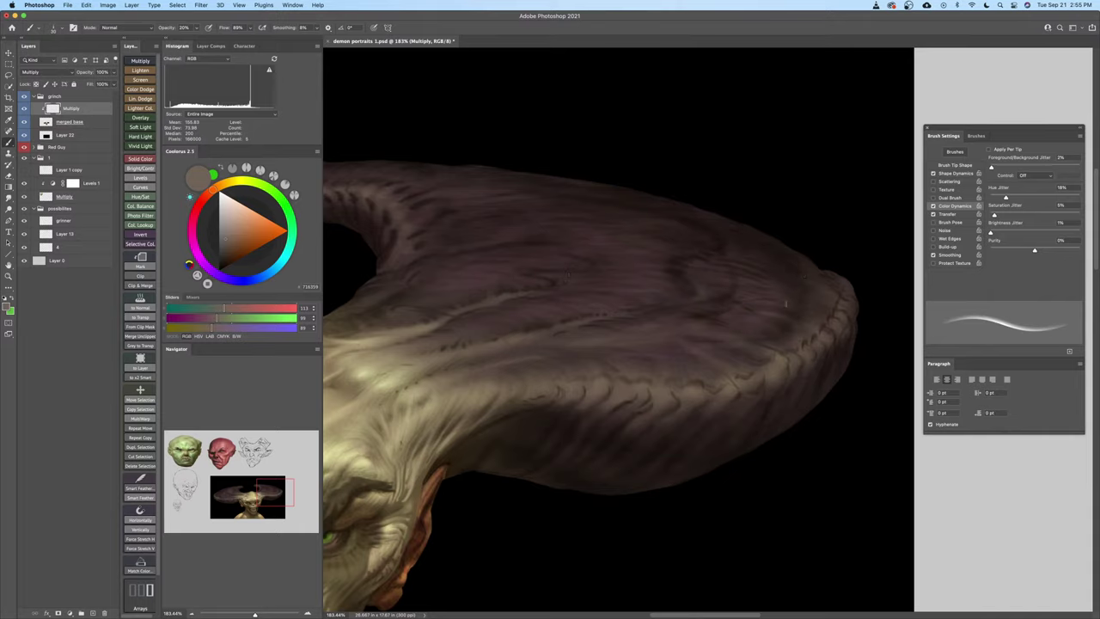
pyautogui.hscroll(-5, 653, 271)
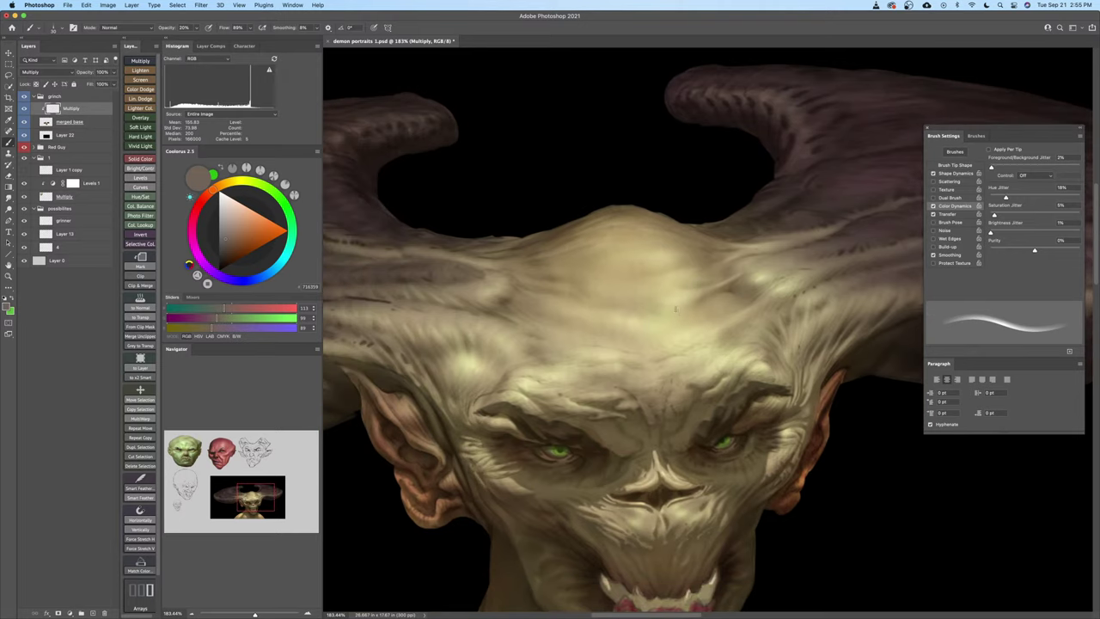
# Shade the central forehead and the wrinkles above the brows with the mid-dark brown brush at low opacity
pyautogui.scroll(3, 676, 309)
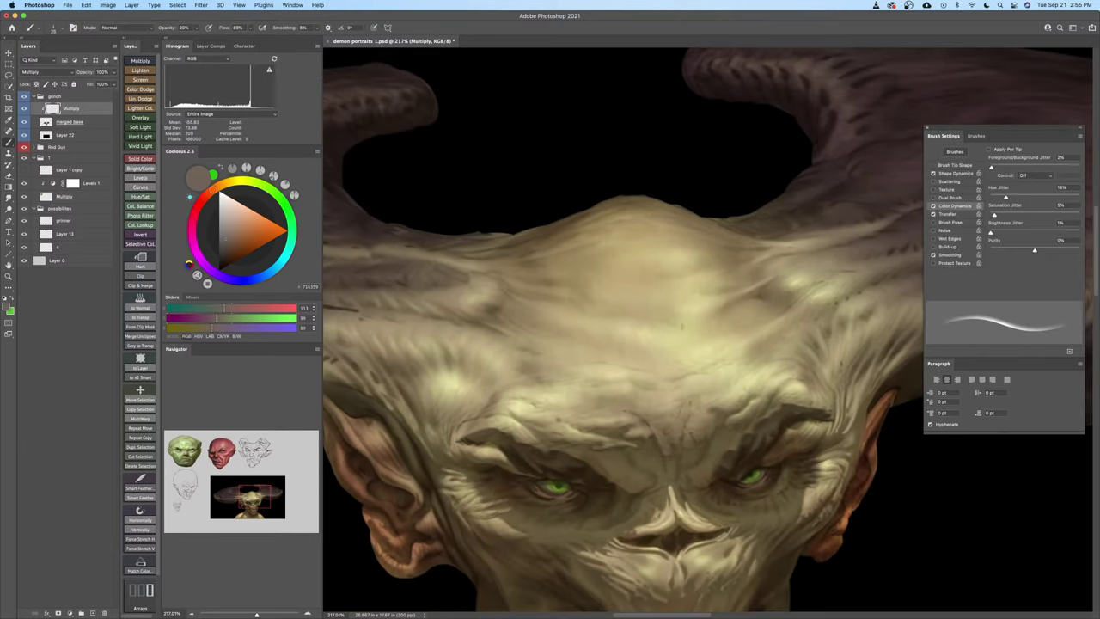
pyautogui.moveTo(706, 318); pyautogui.dragTo(696, 317)
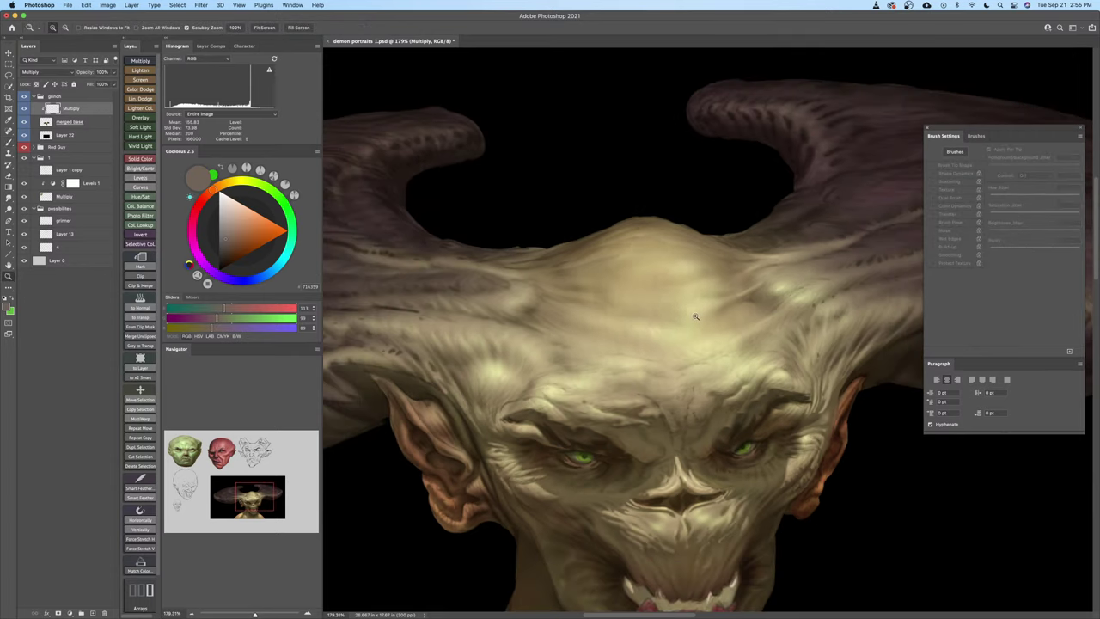
pyautogui.scroll(2, 688, 318)
pyautogui.press('b')
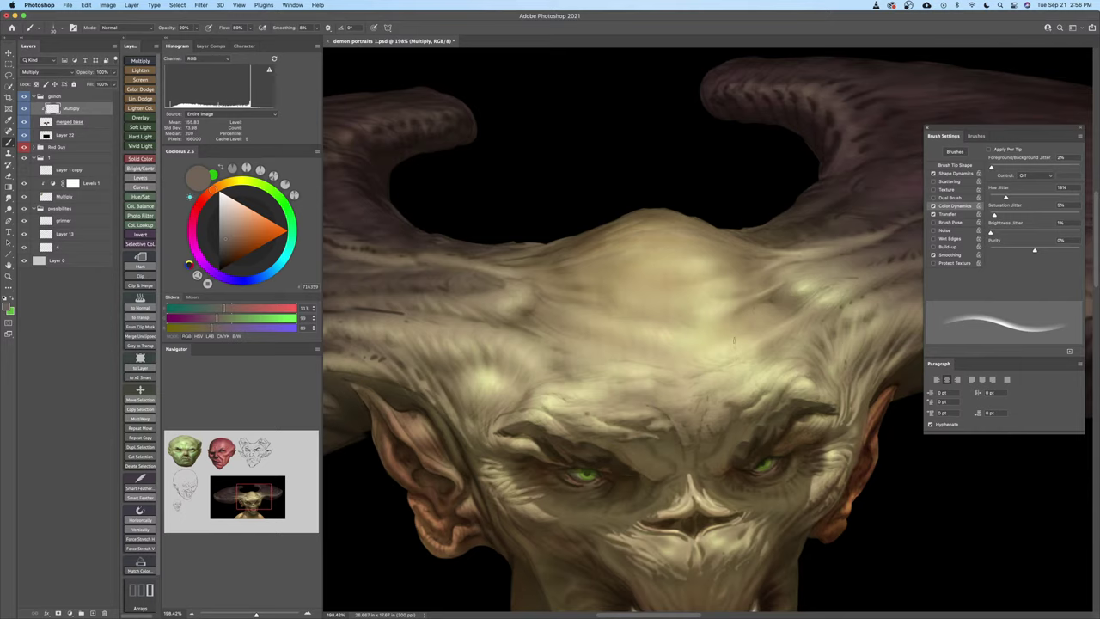
pyautogui.scroll(3, 692, 262)
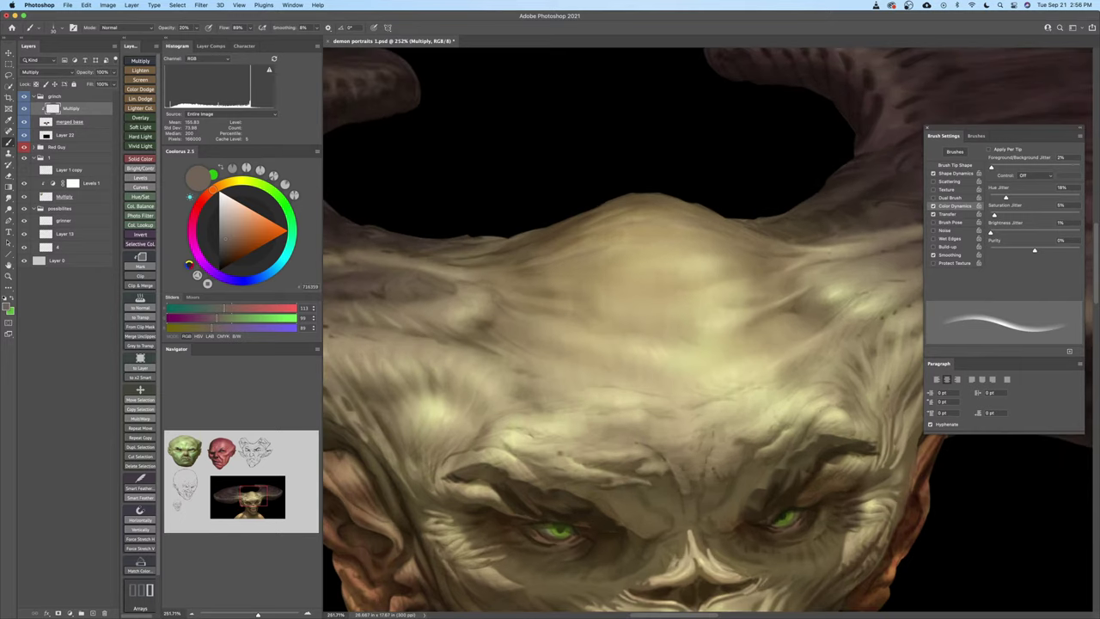
pyautogui.scroll(-2, 776, 283)
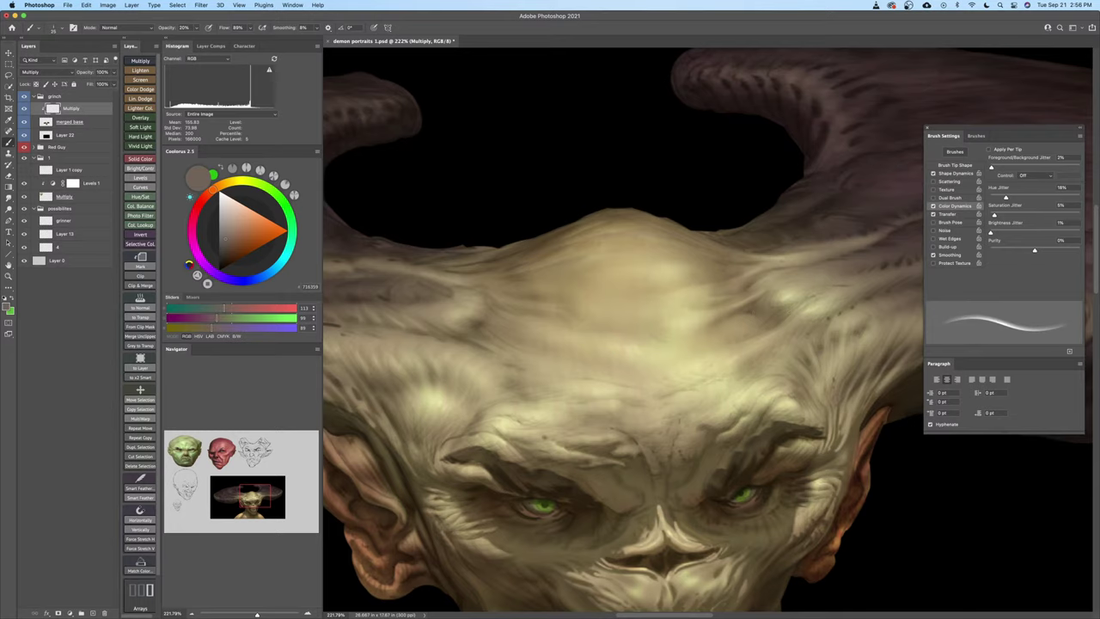
pyautogui.press('z')
pyautogui.moveTo(755, 314)
pyautogui.mouseDown()
pyautogui.moveTo(719, 335)
pyautogui.moveTo(732, 297)
pyautogui.mouseUp()
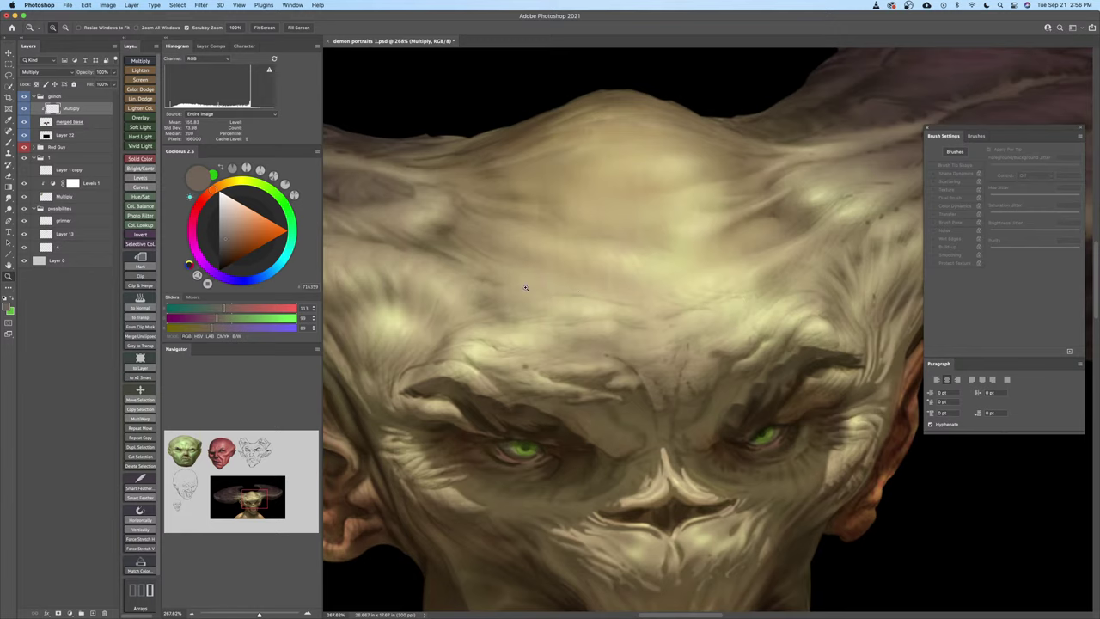
# Blend the forehead shading on the merged base layer with the Mixer Brush
pyautogui.click(101, 123)
pyautogui.press('b')
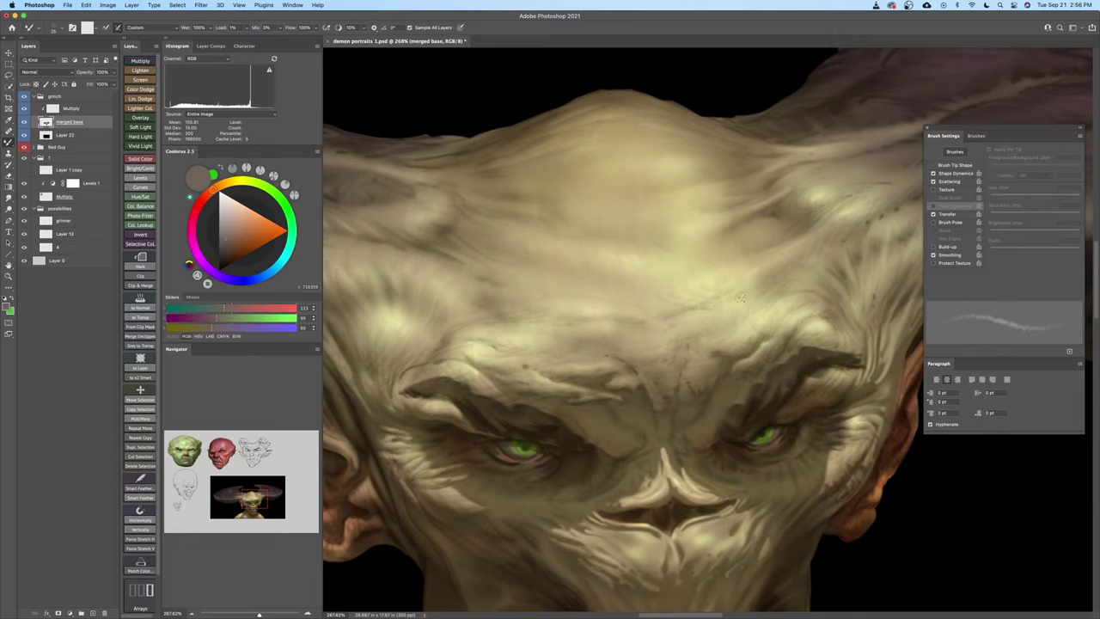
pyautogui.press('z')
pyautogui.keyDown('alt'); pyautogui.click(680, 305); pyautogui.keyUp('alt')
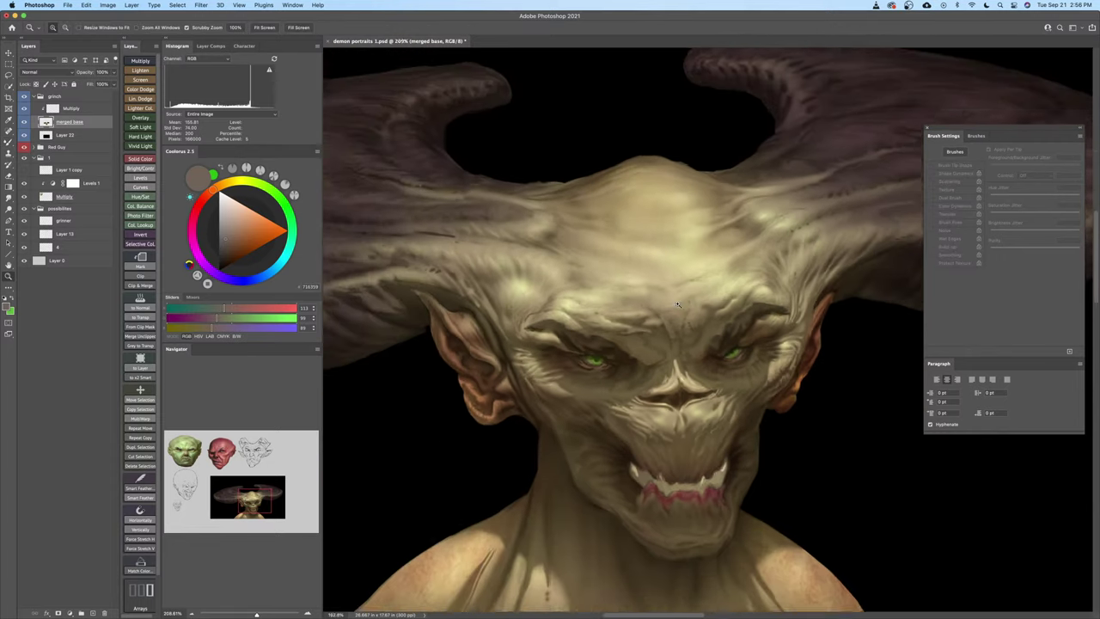
pyautogui.keyDown('alt'); pyautogui.click(678, 304); pyautogui.keyUp('alt')
pyautogui.keyDown('alt'); pyautogui.click(675, 305); pyautogui.keyUp('alt')
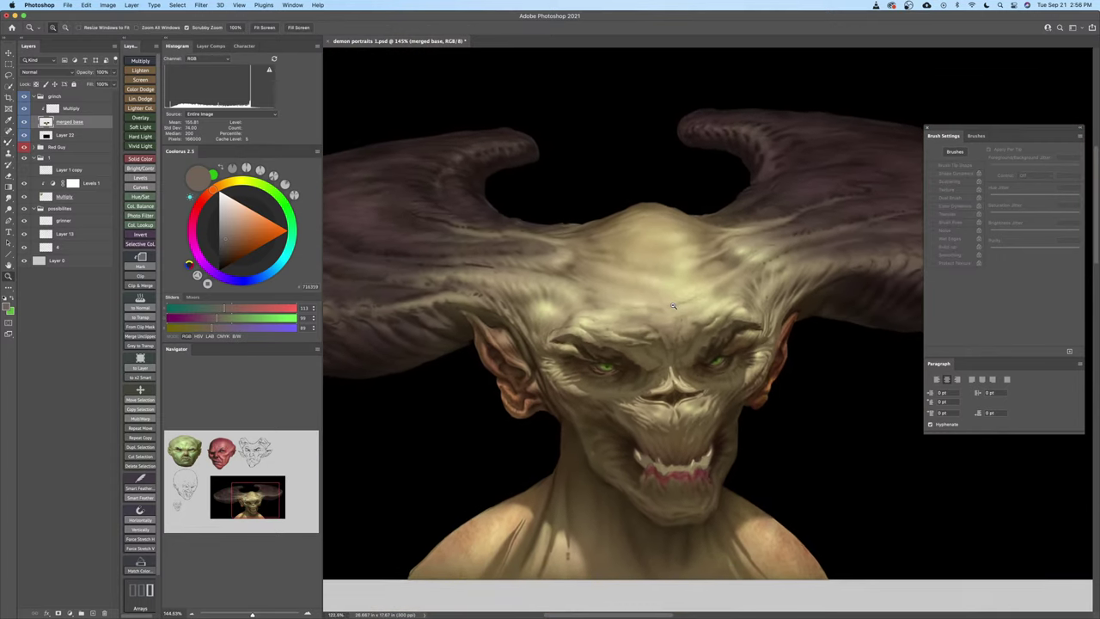
pyautogui.keyDown('alt'); pyautogui.click(673, 305); pyautogui.keyUp('alt')
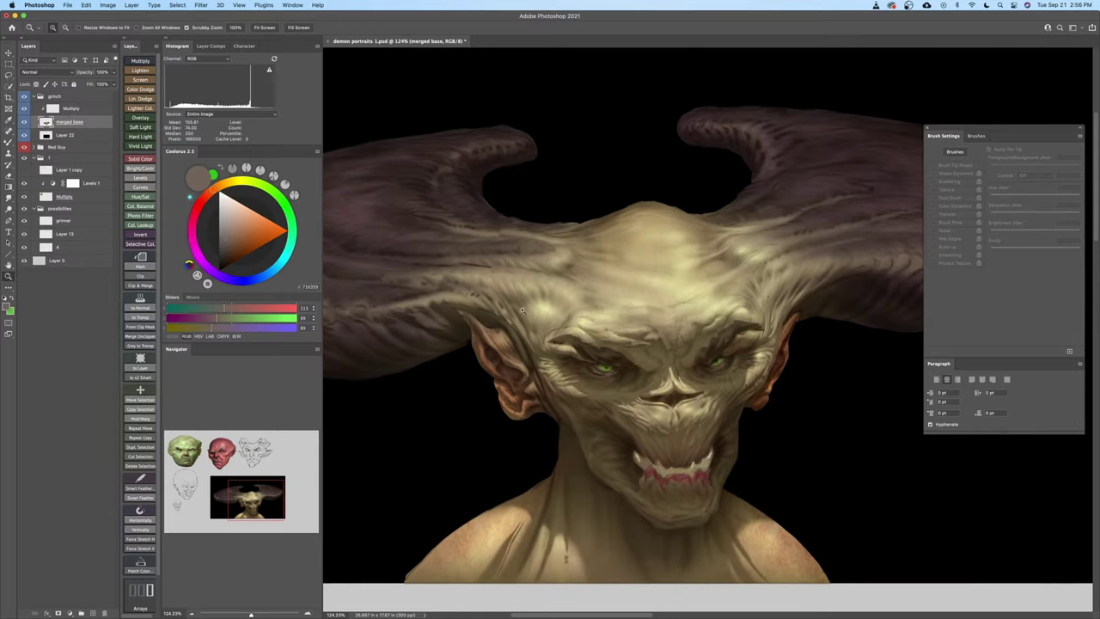
# Add a Soft Light layer above the Multiply layer and clip it to the merged base
pyautogui.click(108, 108)
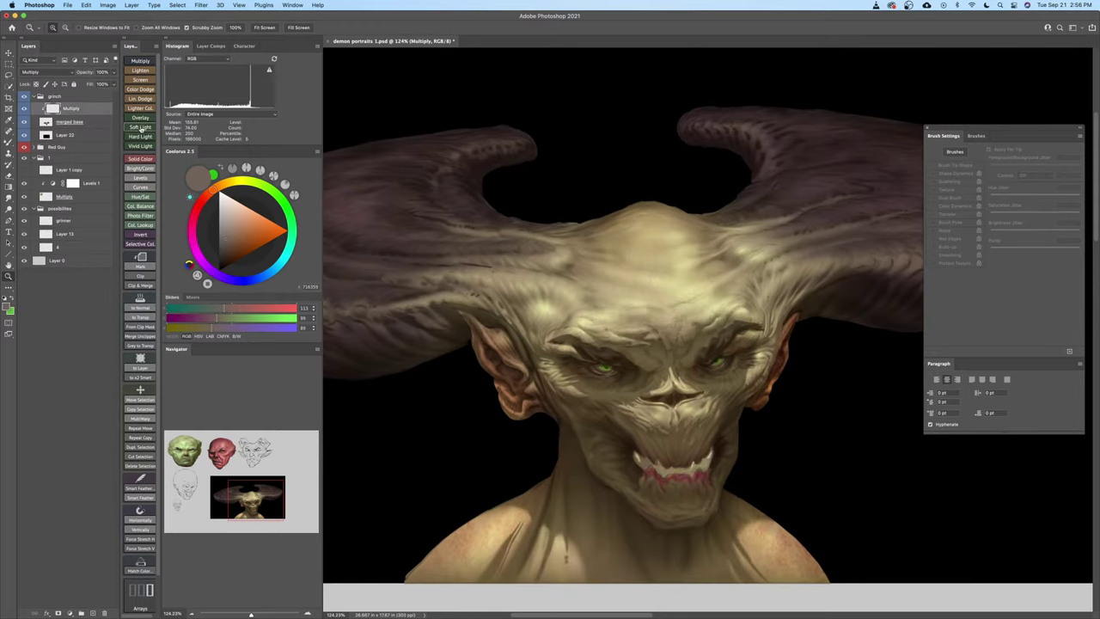
pyautogui.click(141, 128)
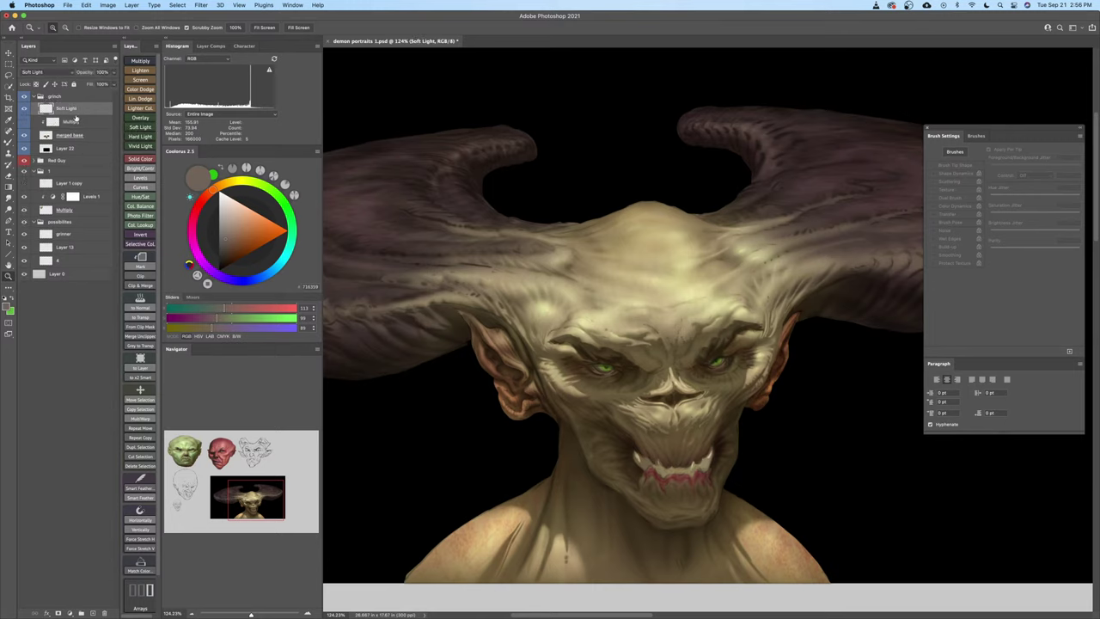
pyautogui.keyDown('alt'); pyautogui.click(27, 114); pyautogui.keyUp('alt')
# Choose the speckled Standards brush and sample a tan, RGB 193, 166, 116, from the central forehead
pyautogui.press('b')
pyautogui.rightClick(677, 364)
pyautogui.doubleClick(923, 532)
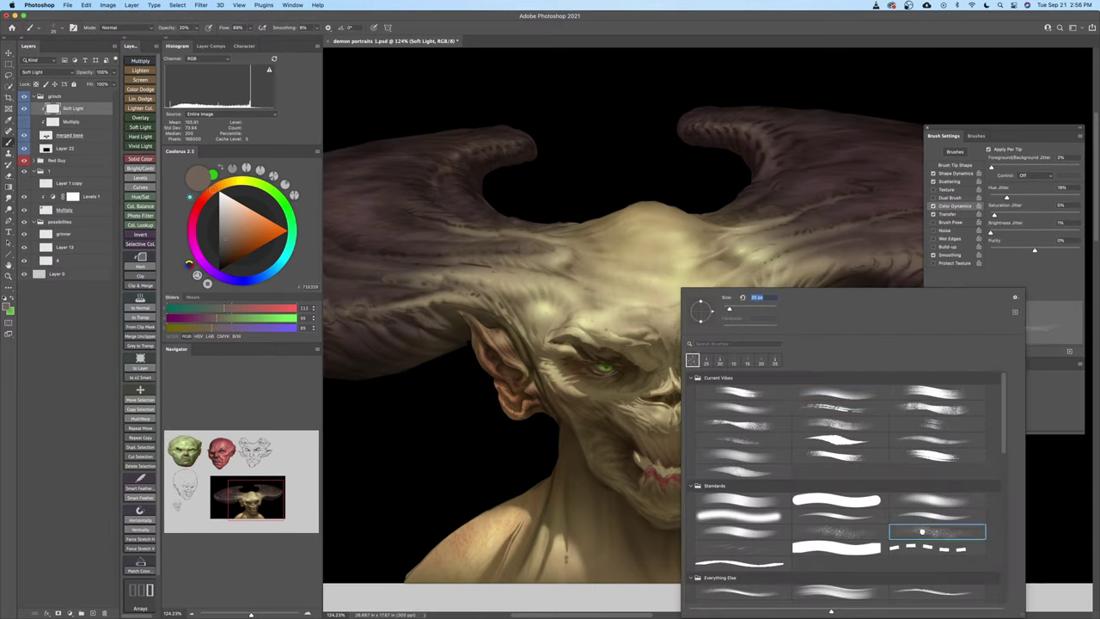
pyautogui.press('z')
pyautogui.moveTo(616, 330); pyautogui.dragTo(633, 330)
pyautogui.press('b')
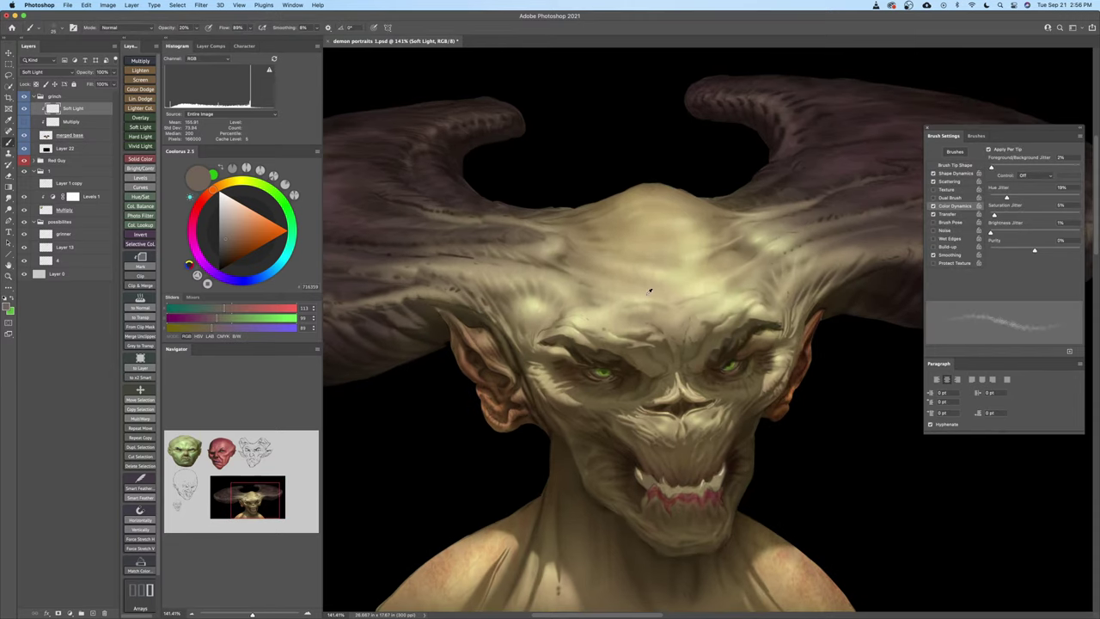
pyautogui.scroll(3, 639, 284)
pyautogui.keyDown('alt'); pyautogui.click(641, 283); pyautogui.keyUp('alt')
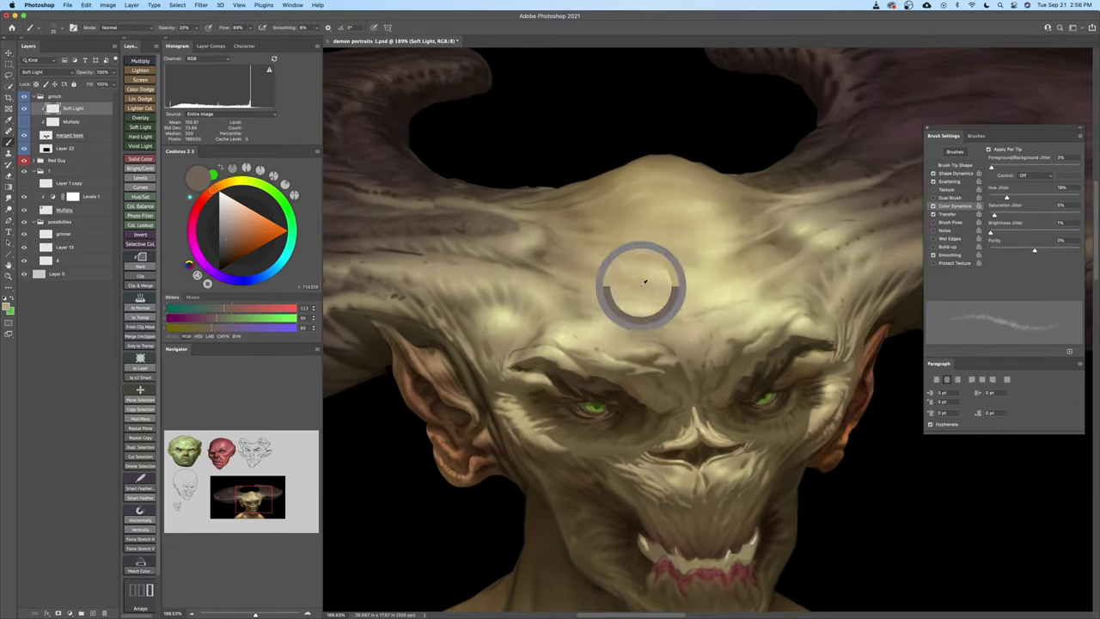
# Enlarge the speckled brush and stipple the sampled tan over the forehead, raising the opacity to 30%
pyautogui.press(']')
pyautogui.press(']')
pyautogui.press(']')
pyautogui.press(']')
pyautogui.press(']')
pyautogui.press(']')
pyautogui.press(']')
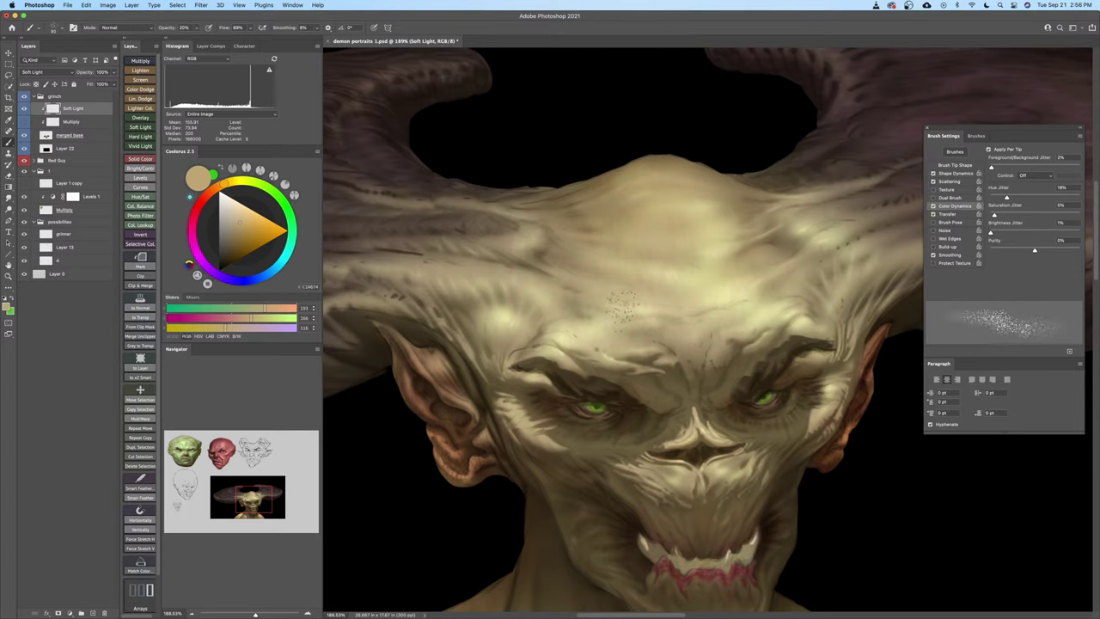
pyautogui.press('3')
pyautogui.press(']')
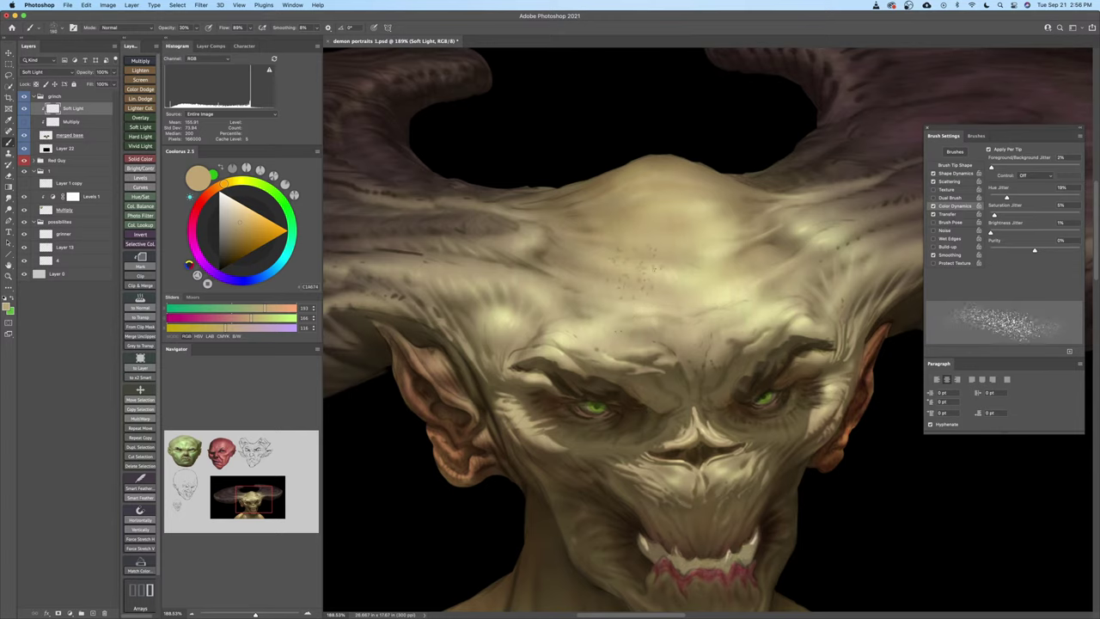
# Stipple the centre of the forehead with lighter tans resampled from the surrounding skin
pyautogui.click(701, 273)
pyautogui.keyDown('alt'); pyautogui.click(690, 277); pyautogui.keyUp('alt')
pyautogui.keyDown('alt'); pyautogui.click(694, 275); pyautogui.keyUp('alt')
pyautogui.keyDown('alt'); pyautogui.click(685, 278); pyautogui.keyUp('alt')
pyautogui.keyDown('alt'); pyautogui.click(673, 292); pyautogui.keyUp('alt')
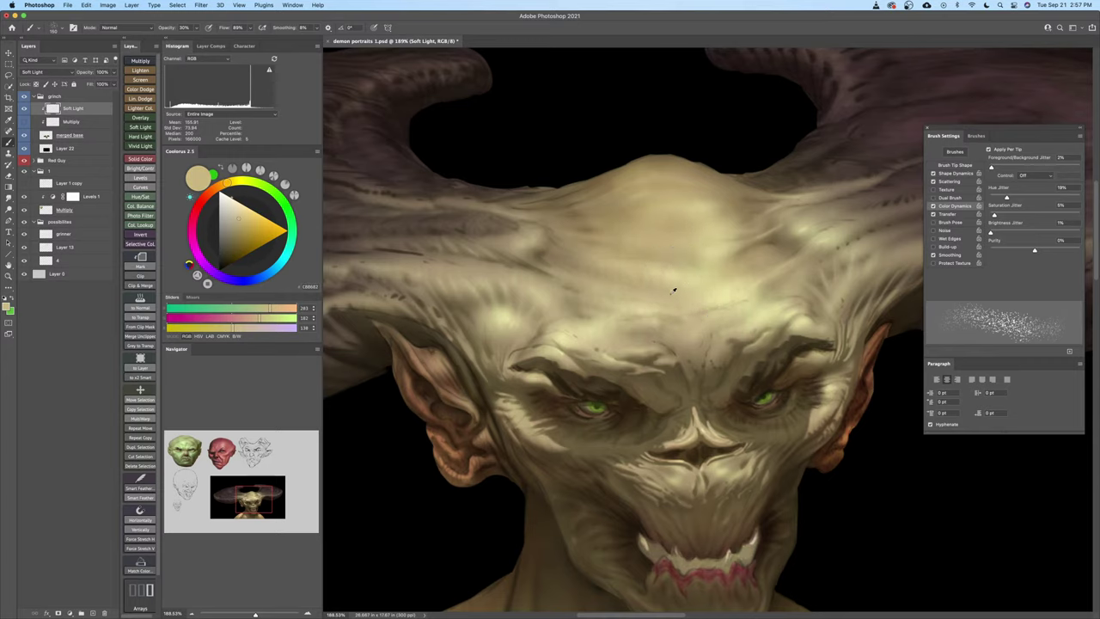
pyautogui.keyDown('alt'); pyautogui.click(674, 290); pyautogui.keyUp('alt')
# Raise the brush opacity to 40% and stipple the forehead in a more saturated yellow-tan with a larger brush
pyautogui.press('4')
pyautogui.press(']')
pyautogui.click(243, 219)
pyautogui.press(']')
pyautogui.press(']')
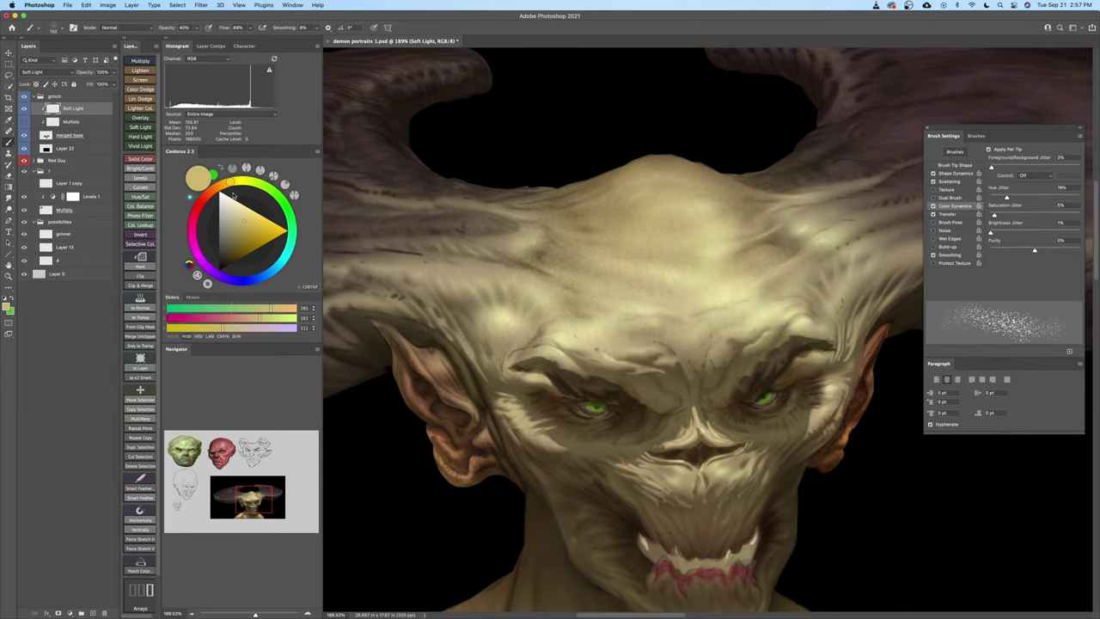
# Switch to an orange-tan, RGB 175, 146, 107, and stipple around the brows and eyes with a smaller brush
pyautogui.click(225, 189)
pyautogui.click(221, 184)
pyautogui.click(238, 227)
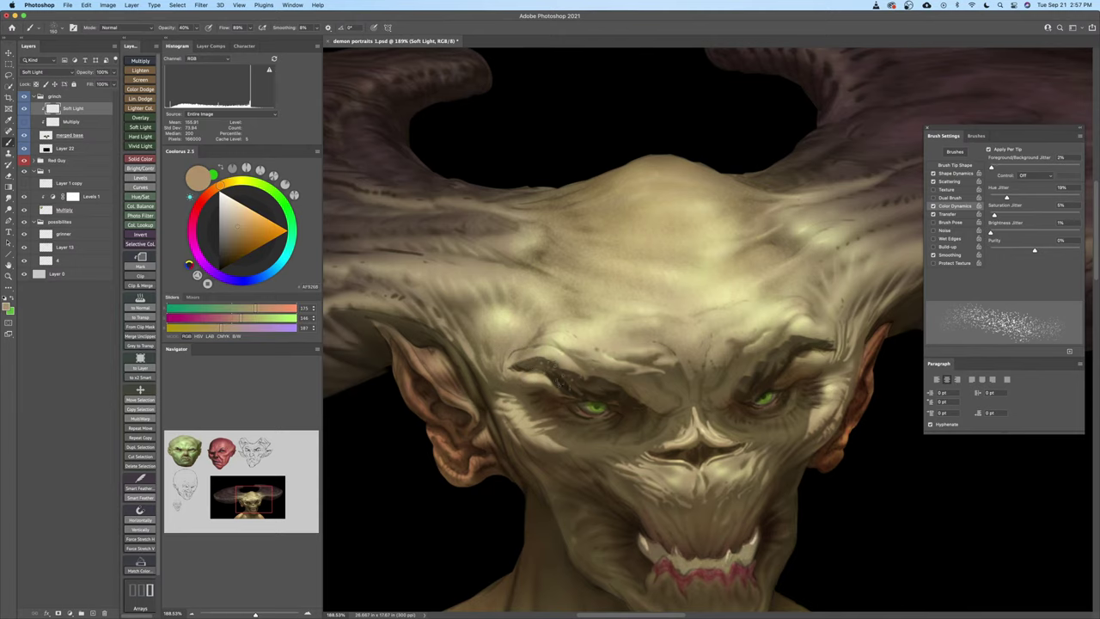
pyautogui.moveTo(696, 370); pyautogui.dragTo(591, 351)
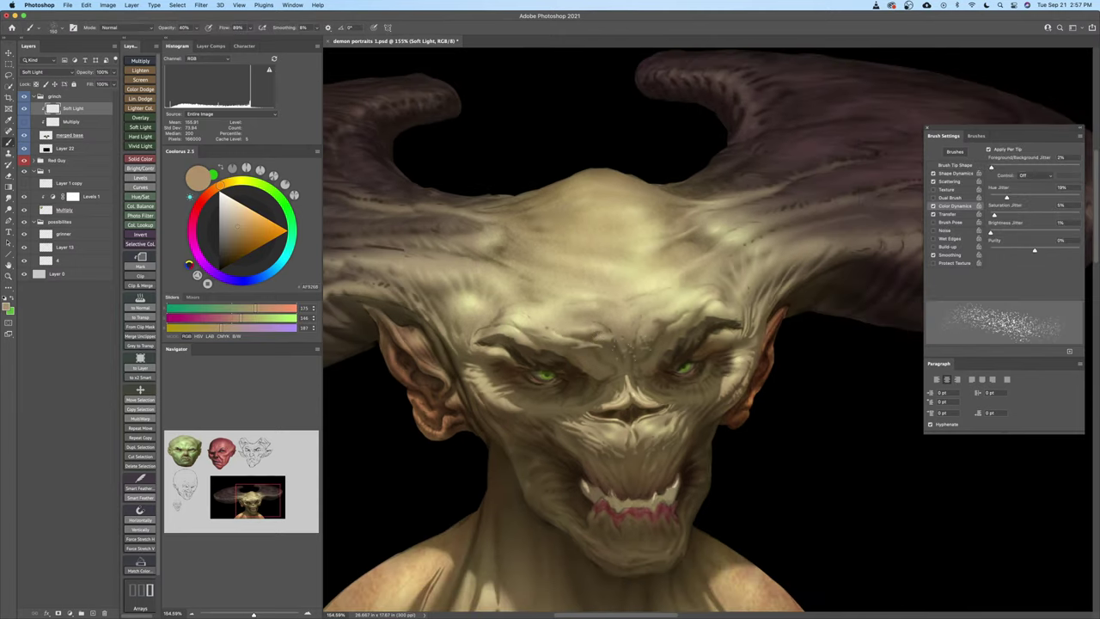
pyautogui.press('[')
pyautogui.press('[')
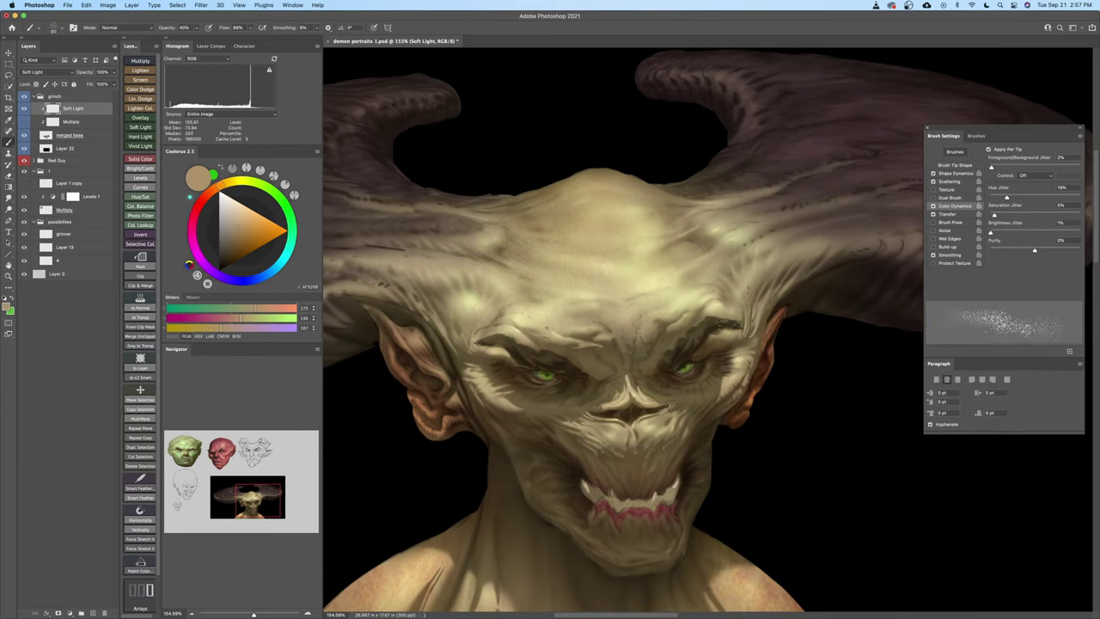
pyautogui.click(696, 391)
# Stipple the eye sockets and upper cheeks with reddish brown, RGB 163, 117, 86, and sampled skin browns, using a smaller brush
pyautogui.click(213, 190)
pyautogui.click(240, 230)
pyautogui.press('[')
pyautogui.press('[')
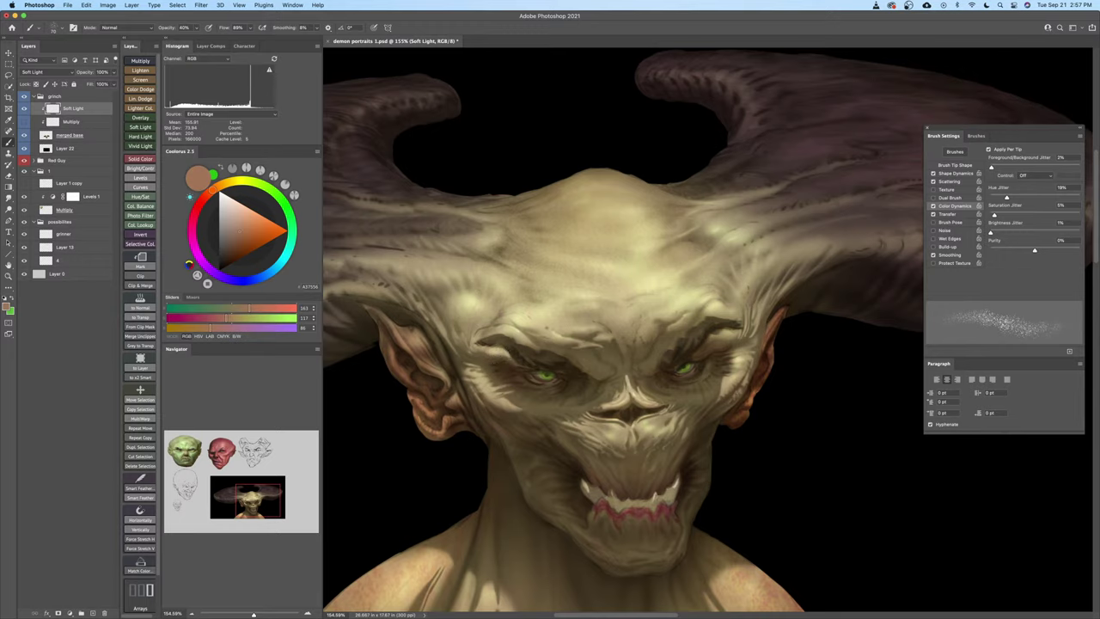
pyautogui.moveTo(522, 377); pyautogui.dragTo(514, 391)
pyautogui.keyDown('alt'); pyautogui.click(543, 406); pyautogui.keyUp('alt')
pyautogui.moveTo(526, 435); pyautogui.dragTo(563, 399)
pyautogui.keyDown('alt'); pyautogui.click(640, 372); pyautogui.keyUp('alt')
pyautogui.press('[')
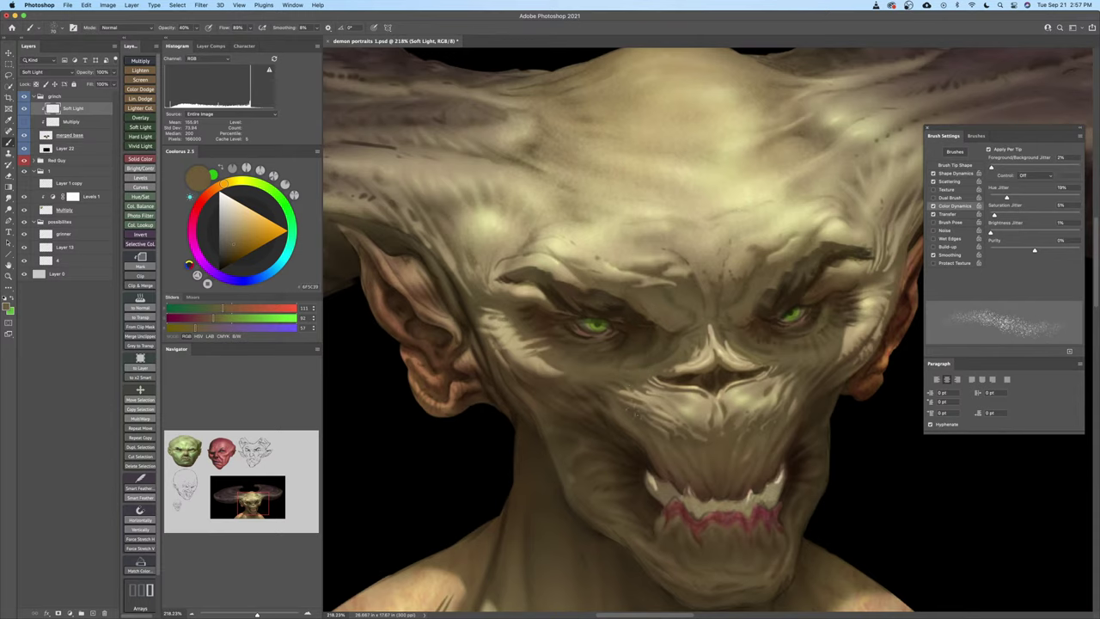
# Stipple skin texture around the nose, muzzle and upper lip with tans and dark browns sampled from the skin
pyautogui.keyDown('alt'); pyautogui.click(676, 398); pyautogui.keyUp('alt')
pyautogui.moveTo(715, 432); pyautogui.dragTo(609, 410)
pyautogui.moveTo(631, 399); pyautogui.dragTo(659, 380)
pyautogui.keyDown('alt'); pyautogui.click(661, 347); pyautogui.keyUp('alt')
pyautogui.press('[')
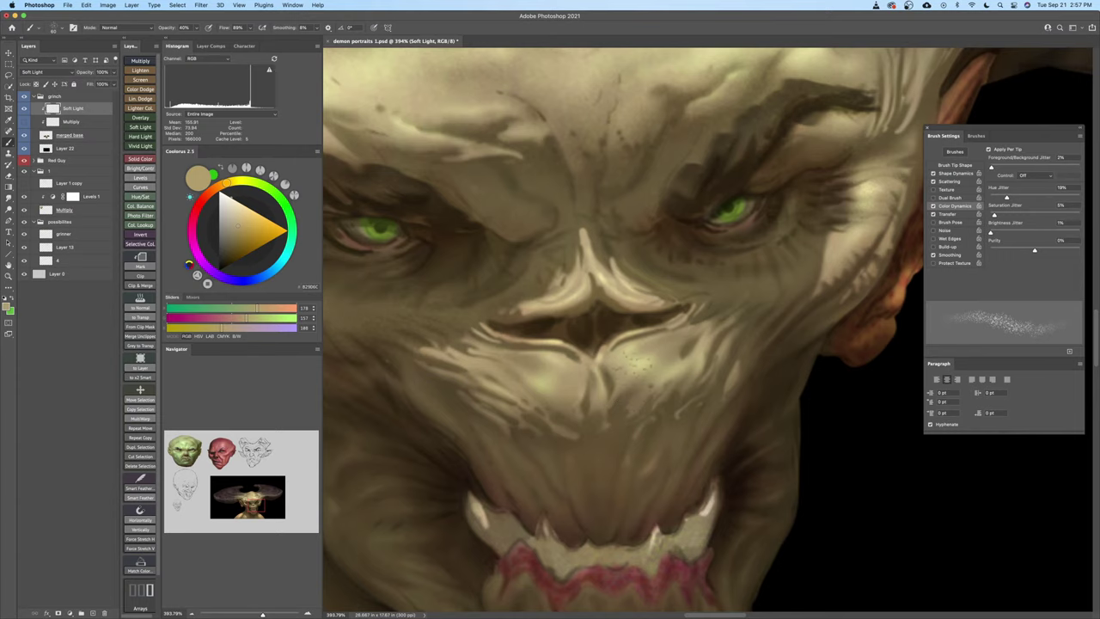
pyautogui.keyDown('alt'); pyautogui.click(661, 413); pyautogui.keyUp('alt')
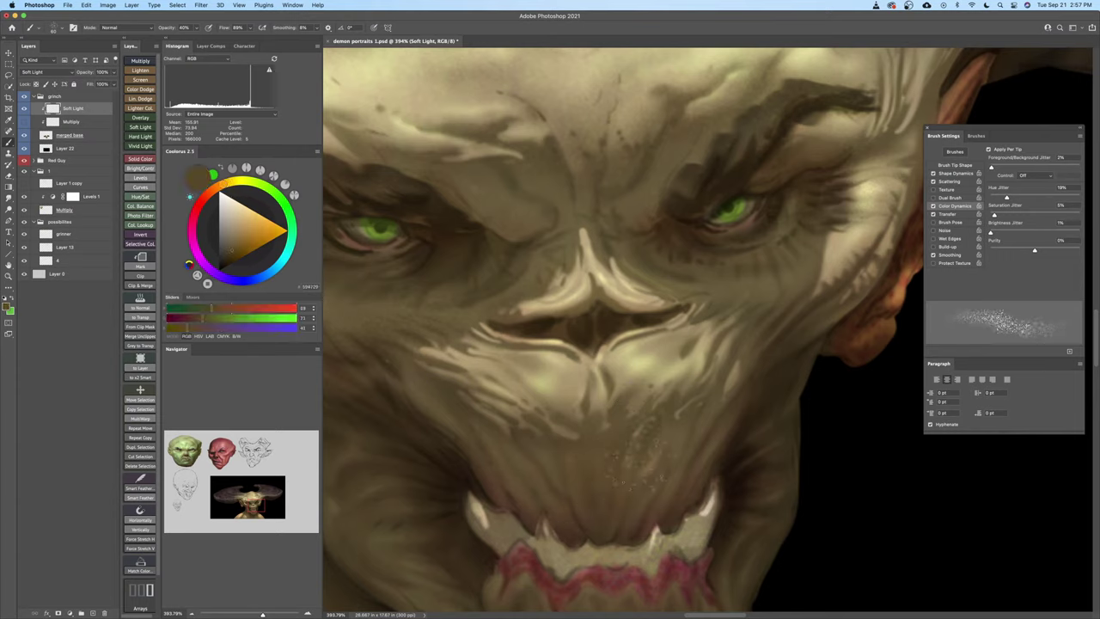
pyautogui.scroll(-3, 723, 405)
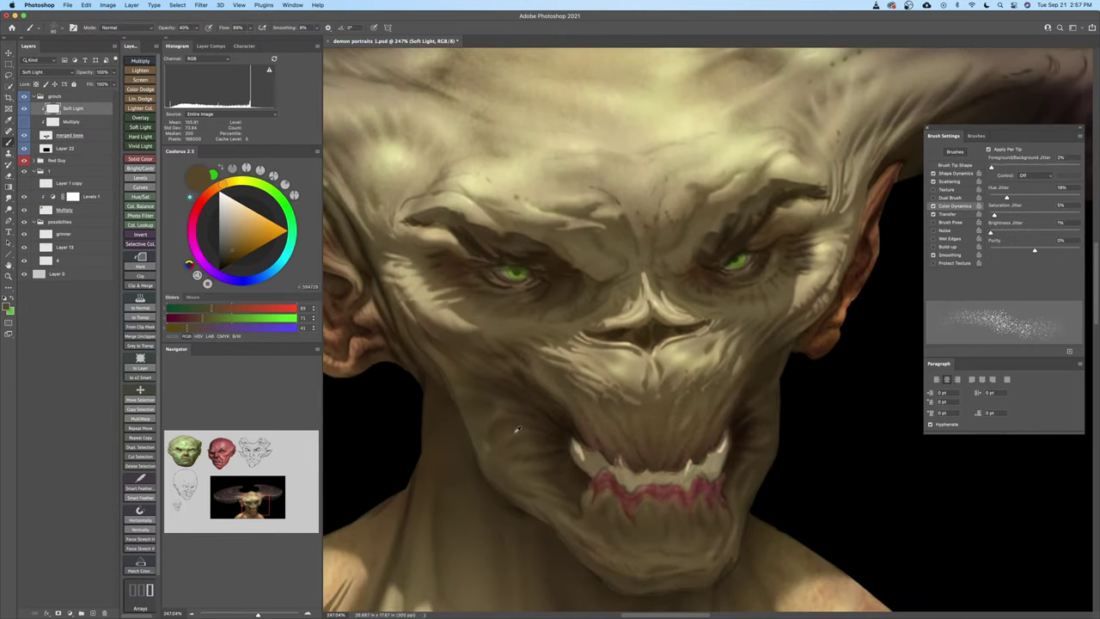
# Stipple the viewer's-left cheek and jaw with sampled browns, and the chin with a larger brush
pyautogui.keyDown('alt'); pyautogui.click(517, 429); pyautogui.keyUp('alt')
pyautogui.moveTo(524, 421)
pyautogui.mouseDown()
pyautogui.moveTo(482, 390)
pyautogui.moveTo(550, 460)
pyautogui.mouseUp()
pyautogui.keyDown('alt'); pyautogui.click(537, 482); pyautogui.keyUp('alt')
pyautogui.keyDown('alt'); pyautogui.click(660, 552); pyautogui.keyUp('alt')
pyautogui.press(']')
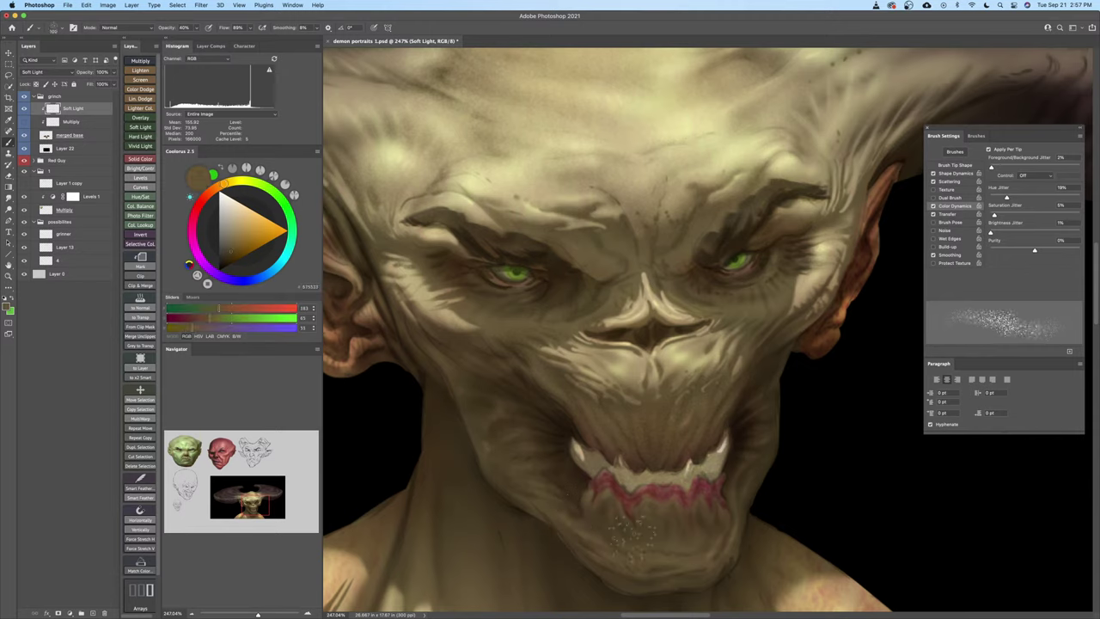
# Shrink the brush, sample the dark brown of the viewer's-right cheek, and stipple down that cheek and jaw
pyautogui.press('[')
pyautogui.press('[')
pyautogui.press('[')
pyautogui.keyDown('alt'); pyautogui.click(765, 439); pyautogui.keyUp('alt')
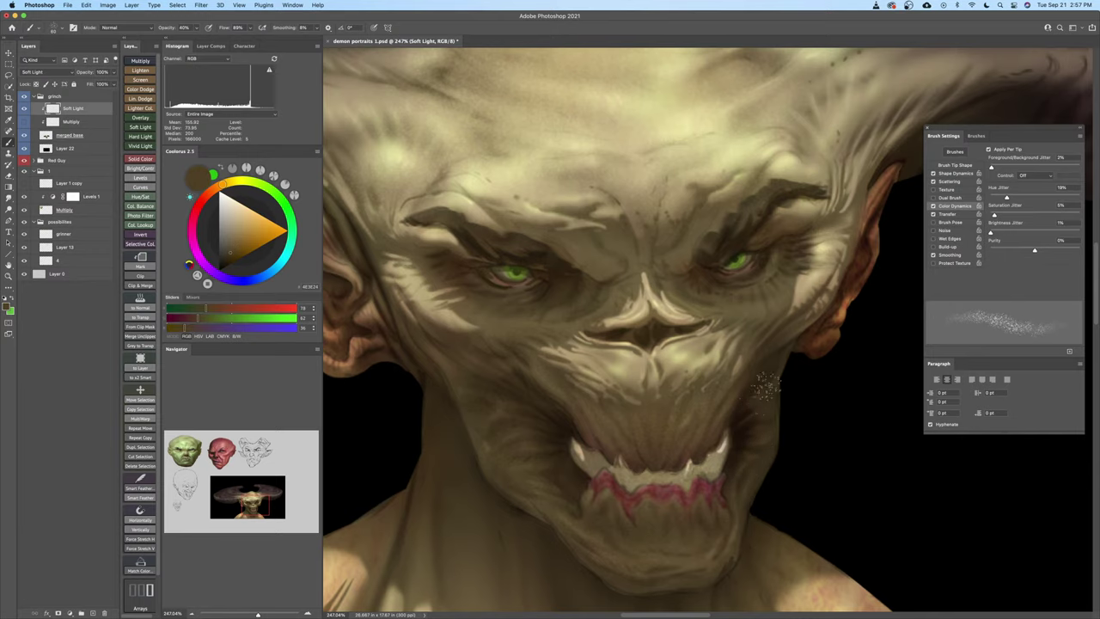
pyautogui.moveTo(757, 421); pyautogui.dragTo(706, 489)
# Stipple the muzzle and the area between the eyes with sampled light tans, RGB 162, 136, 94 and 188, 162, 116
pyautogui.keyDown('alt'); pyautogui.click(649, 412); pyautogui.keyUp('alt')
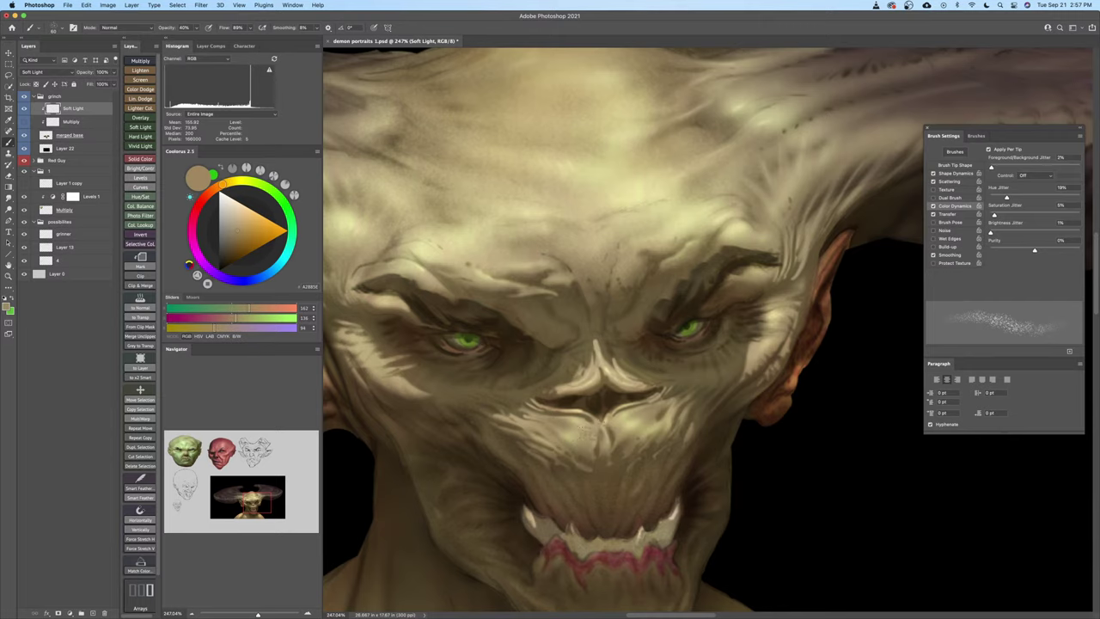
pyautogui.keyDown('alt'); pyautogui.click(591, 366); pyautogui.keyUp('alt')
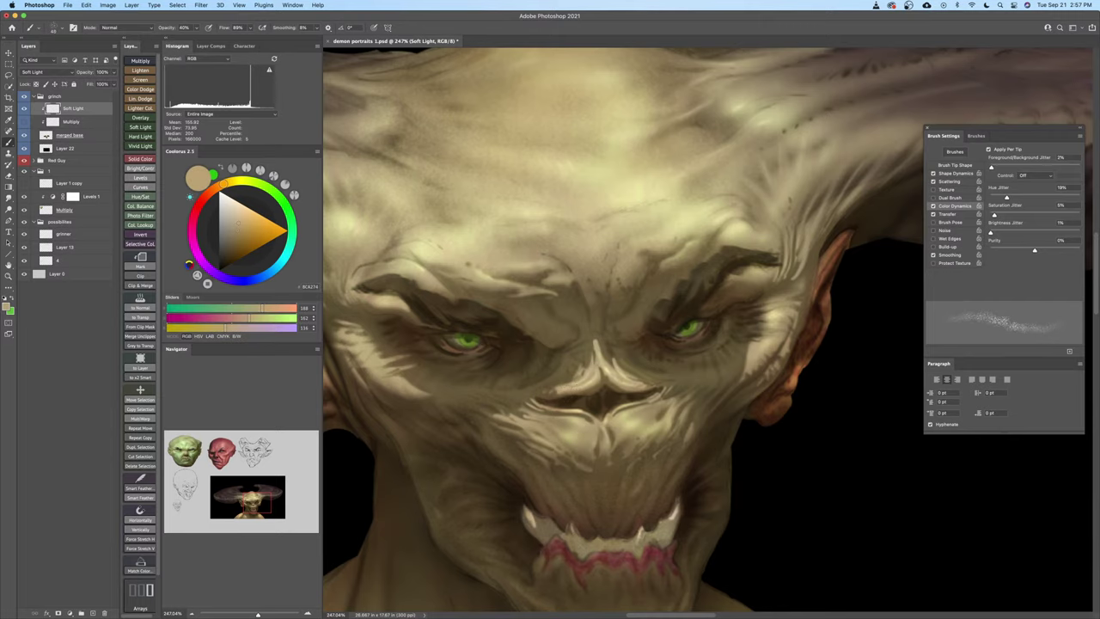
pyautogui.moveTo(631, 318); pyautogui.dragTo(614, 373)
pyautogui.keyDown('alt'); pyautogui.click(614, 373); pyautogui.keyUp('alt')
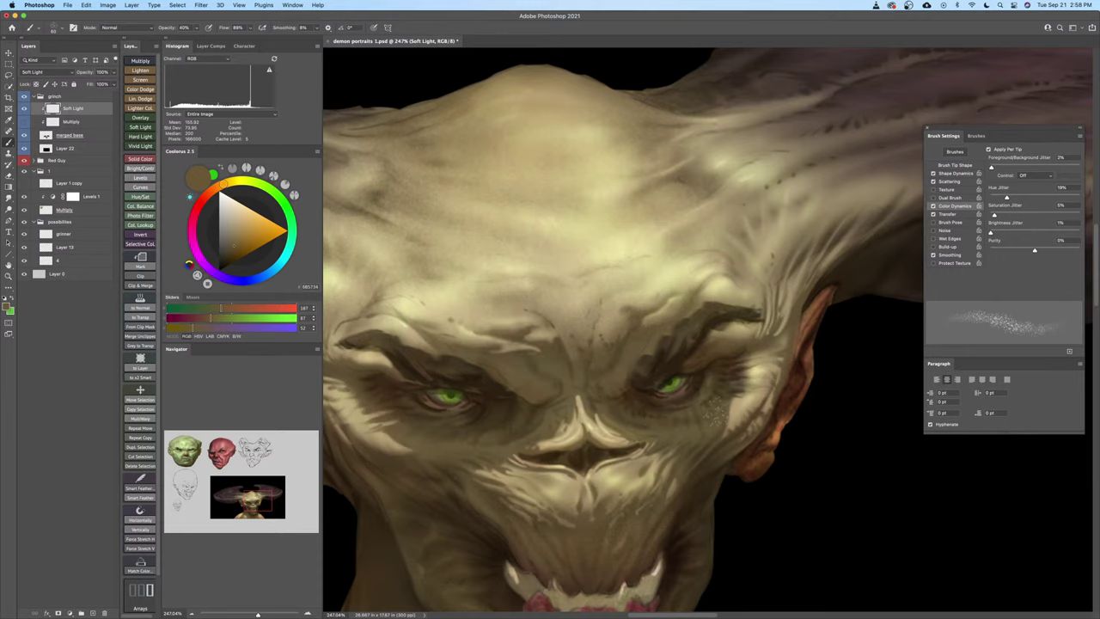
# Stipple the viewer's-right cheekbone and outer eye area with browns and light tans, finishing on yellow-tan RGB 187, 171, 115
pyautogui.moveTo(716, 433); pyautogui.dragTo(670, 442)
pyautogui.keyDown('alt'); pyautogui.click(696, 416); pyautogui.keyUp('alt')
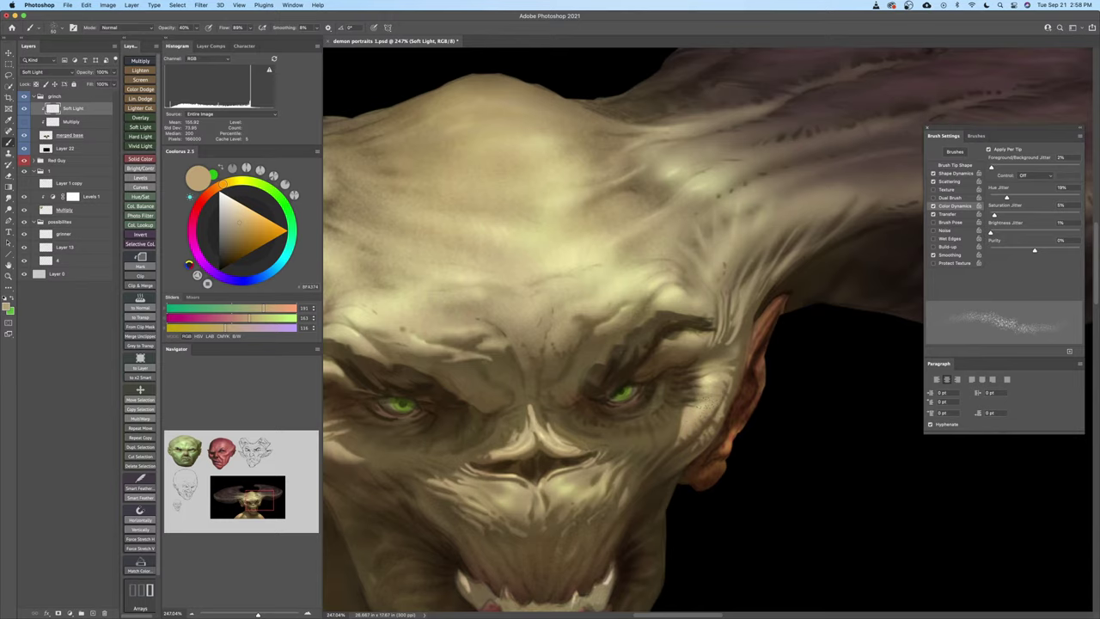
pyautogui.moveTo(704, 407); pyautogui.dragTo(669, 465)
pyautogui.click(233, 197)
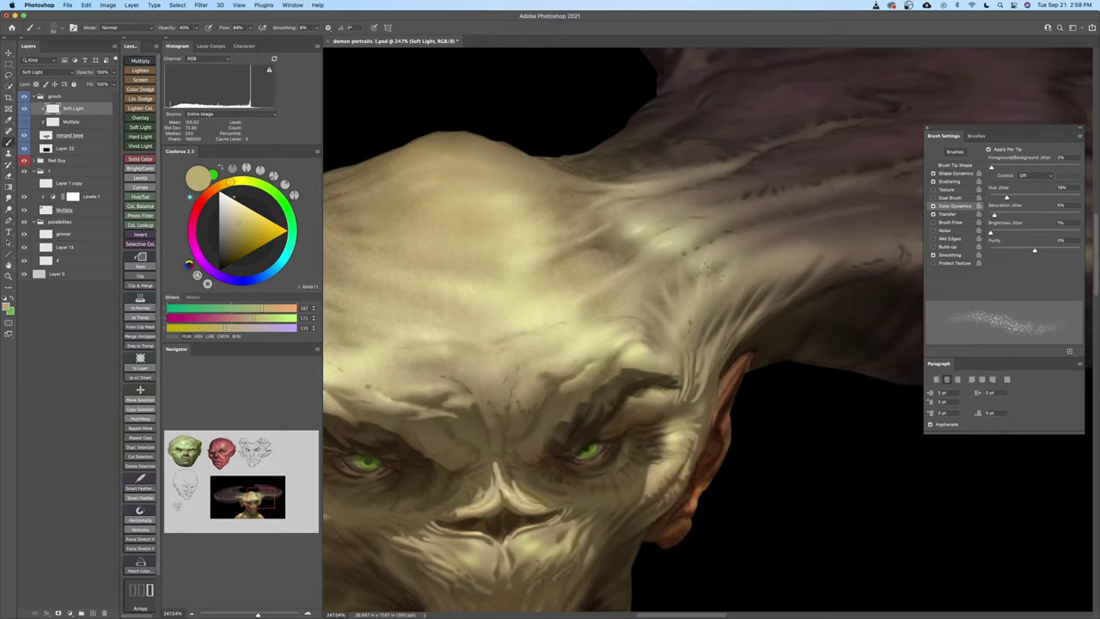
# Stipple the base of the viewer's-right horn with a mid brown and a light tan sampled from the nearby skin
pyautogui.keyDown('alt'); pyautogui.click(712, 319); pyautogui.keyUp('alt')
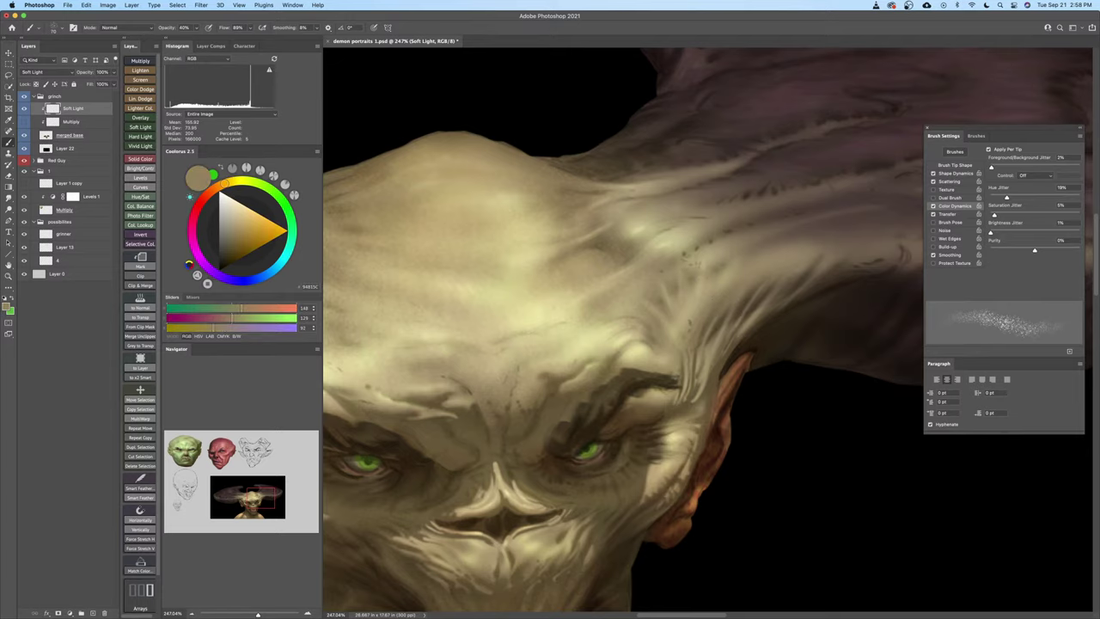
pyautogui.keyDown('alt'); pyautogui.click(592, 288); pyautogui.keyUp('alt')
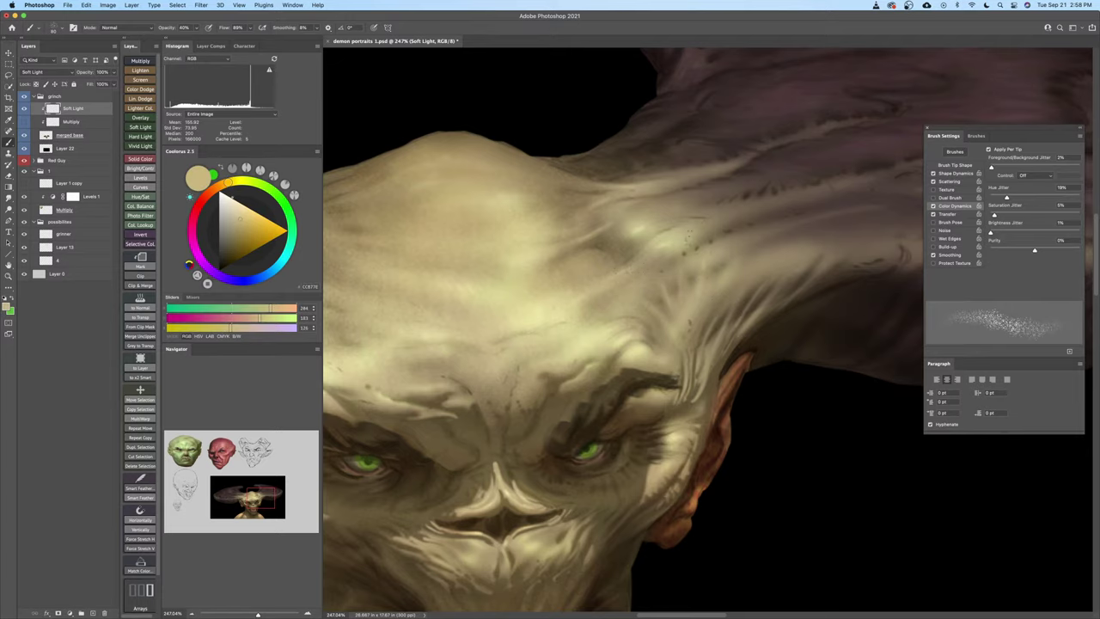
pyautogui.moveTo(688, 275); pyautogui.dragTo(664, 277)
# Sample the horn's dark brown, RGB 73, 58, 53, and stipple the viewer's-right horn with a larger brush
pyautogui.moveTo(776, 225)
pyautogui.mouseDown()
pyautogui.moveTo(682, 284)
pyautogui.moveTo(703, 331)
pyautogui.mouseUp()
pyautogui.press(']')
pyautogui.press(']')
pyautogui.keyDown('alt'); pyautogui.click(726, 269); pyautogui.keyUp('alt')
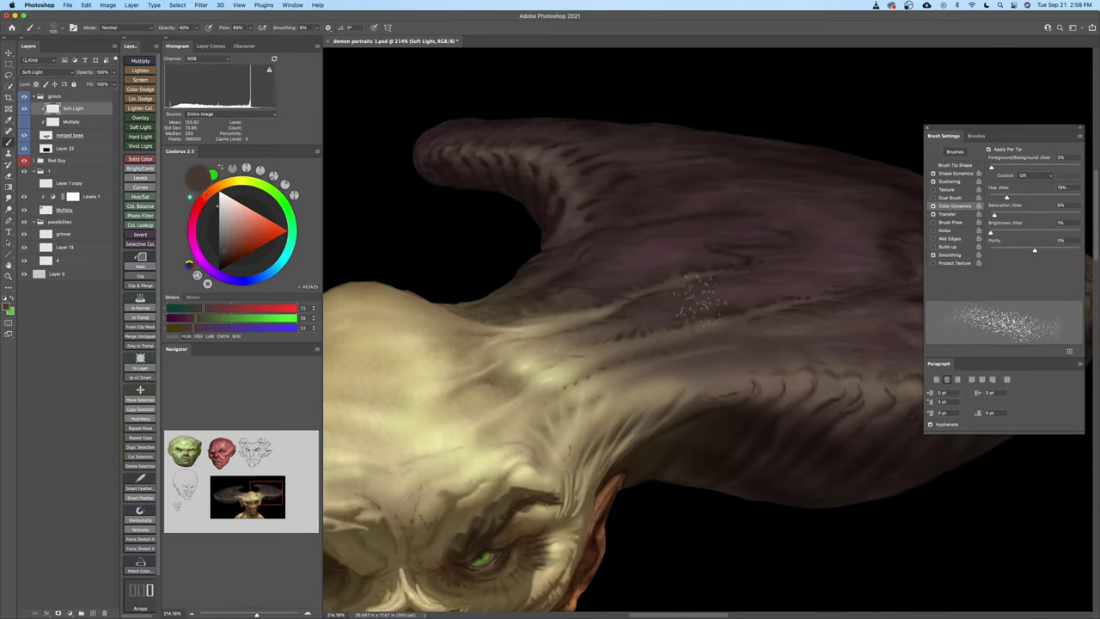
pyautogui.moveTo(720, 275); pyautogui.dragTo(682, 295)
# Flatten the speckled brush tip, set its Angle control to Off in Shape Dynamics, and stipple along the viewer's-right horn
pyautogui.rightClick(681, 295)
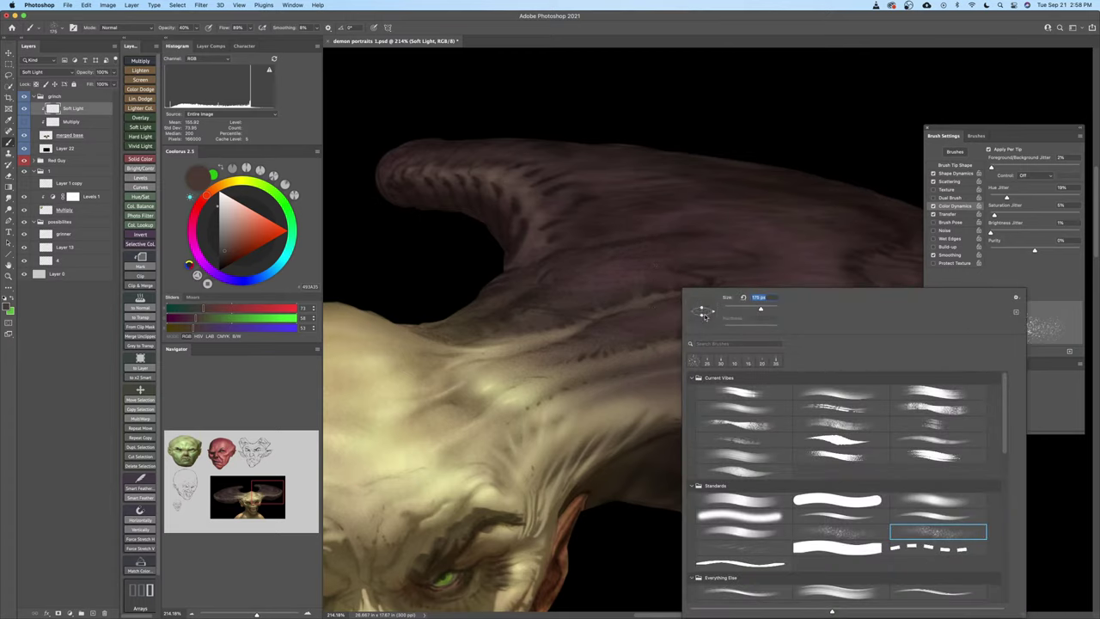
pyautogui.click(698, 267)
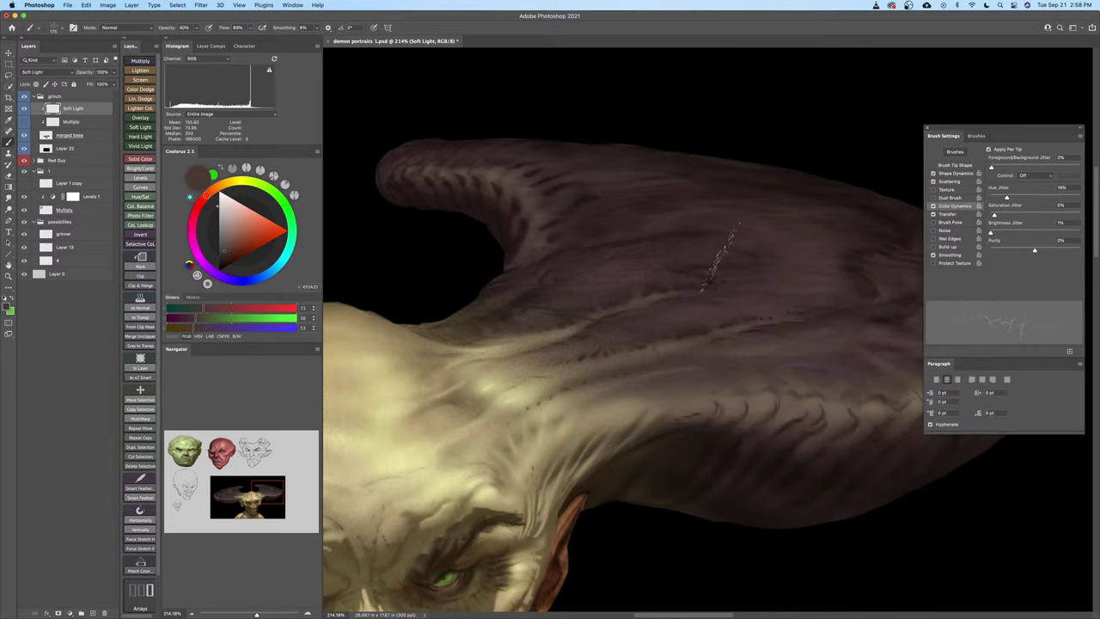
pyautogui.press('super+z')
pyautogui.click(954, 174)
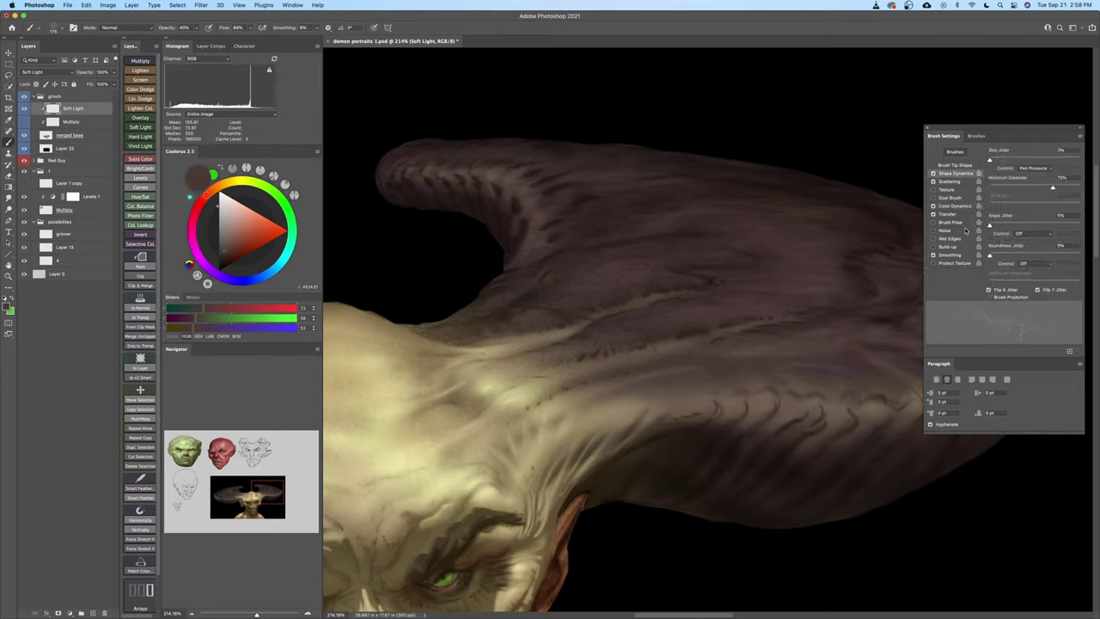
pyautogui.moveTo(817, 361); pyautogui.dragTo(680, 363)
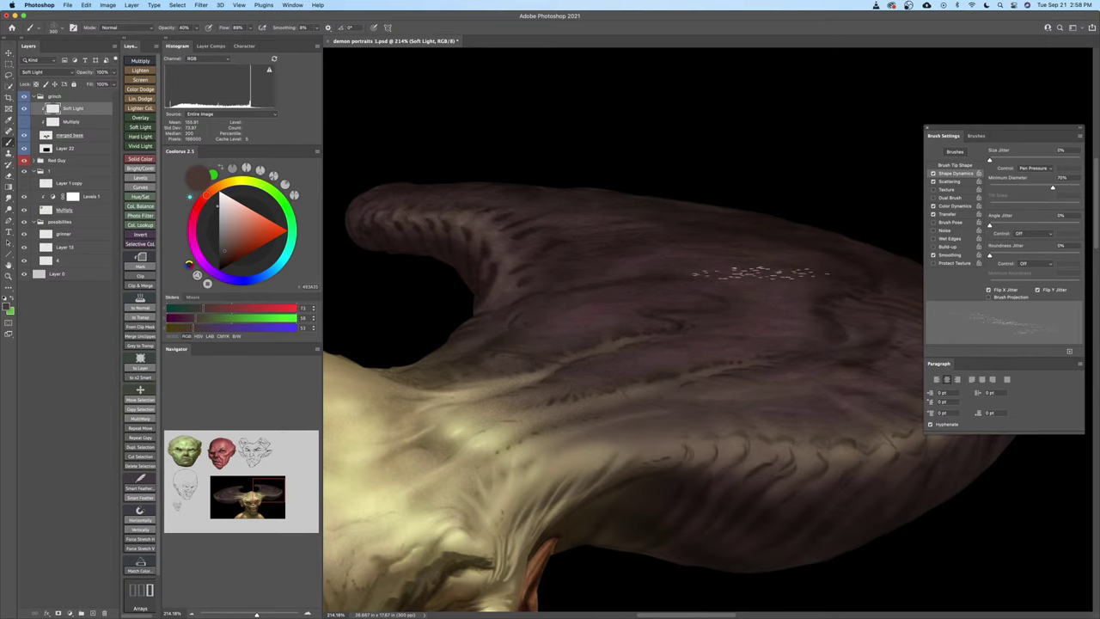
# Stipple flattened speckle streaks over the viewer's-right horn and the top of the viewer's-left horn, enlarging the brush for the latter
pyautogui.moveTo(781, 338); pyautogui.dragTo(606, 373)
pyautogui.moveTo(693, 324)
pyautogui.mouseDown()
pyautogui.moveTo(719, 322)
pyautogui.moveTo(671, 323)
pyautogui.mouseUp()
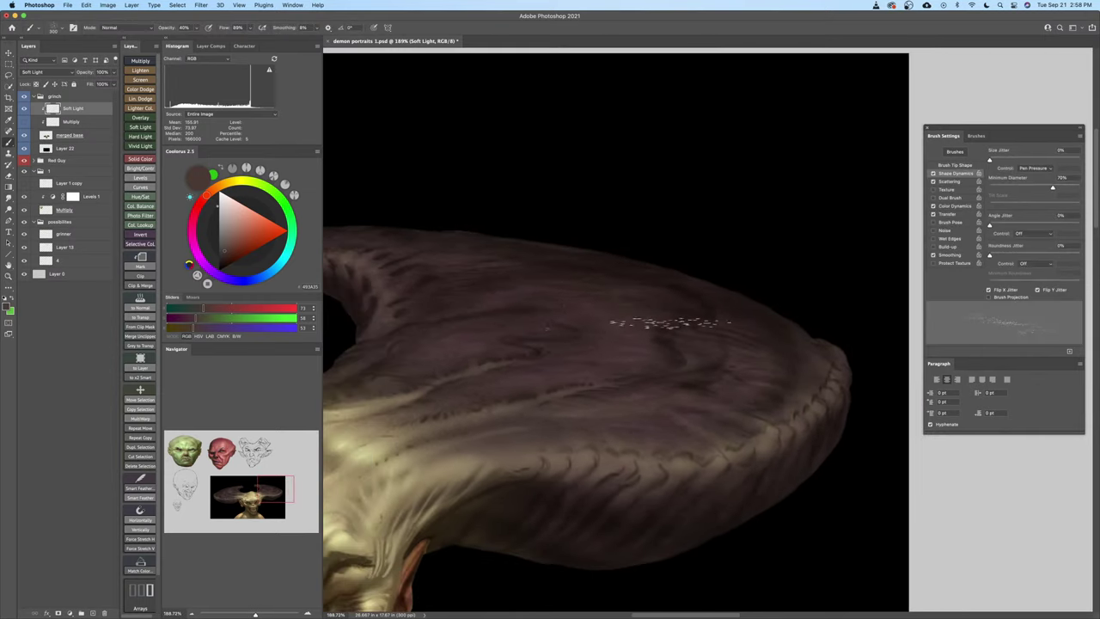
pyautogui.moveTo(630, 361); pyautogui.dragTo(1015, 358)
pyautogui.moveTo(523, 343); pyautogui.dragTo(944, 337)
pyautogui.moveTo(535, 342); pyautogui.dragTo(653, 325)
pyautogui.press(']')
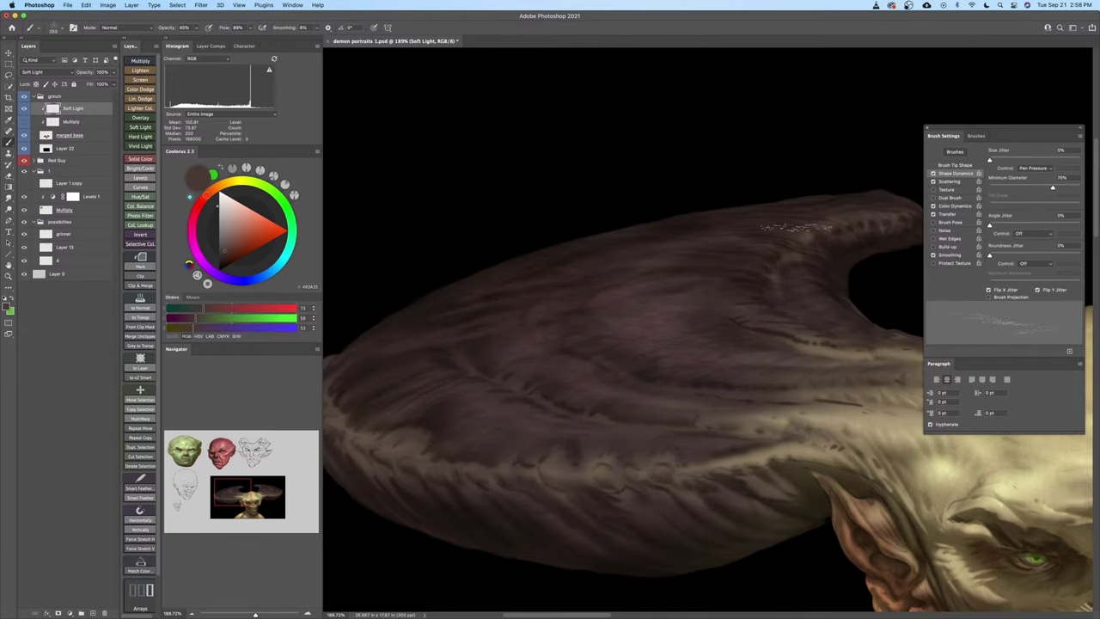
pyautogui.moveTo(494, 338); pyautogui.dragTo(548, 291)
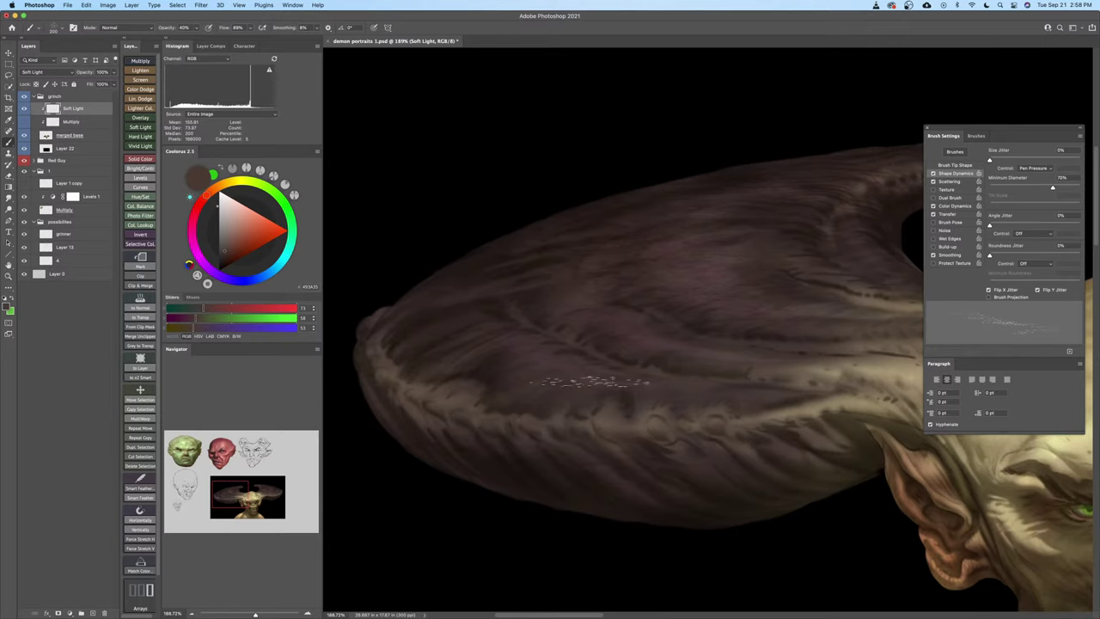
pyautogui.hscroll(4, 722, 386)
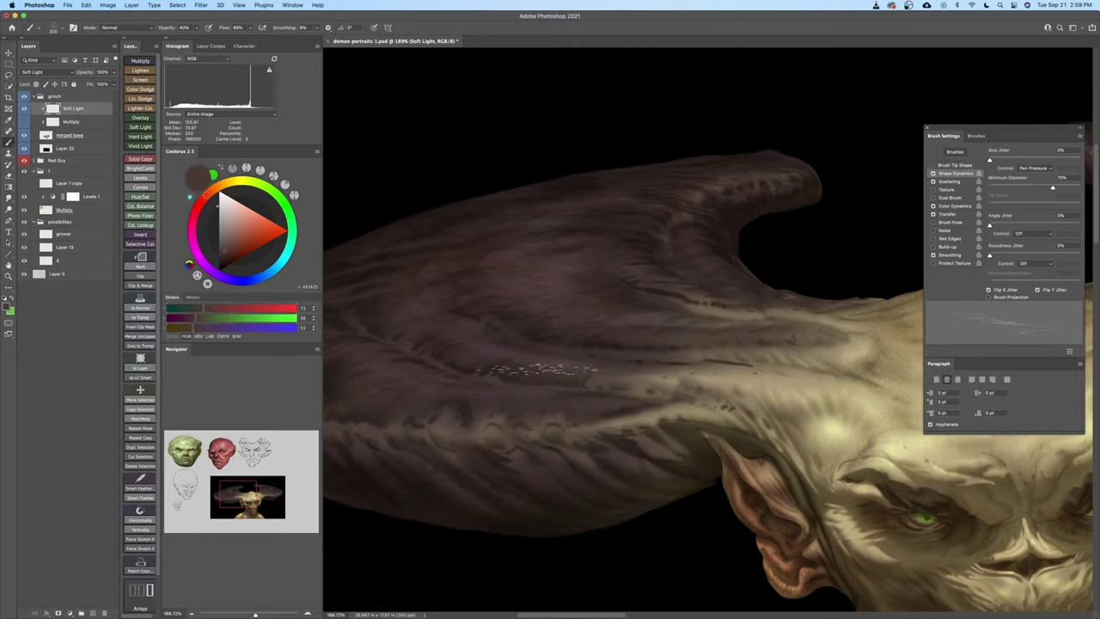
# Switch back to the scattered speckle brush tip with 100% Angle Jitter
pyautogui.press('z')
pyautogui.moveTo(643, 369); pyautogui.dragTo(614, 368)
pyautogui.moveTo(638, 404); pyautogui.dragTo(562, 330)
pyautogui.rightClick(547, 358)
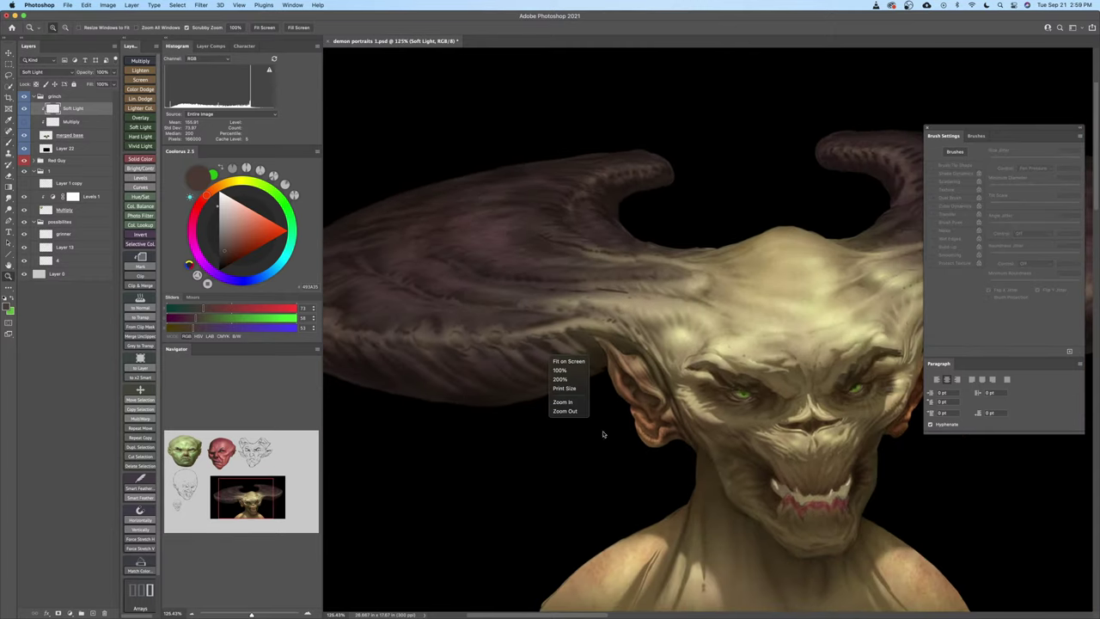
pyautogui.press('Escape')
pyautogui.press('b')
pyautogui.rightClick(589, 445)
pyautogui.doubleClick(846, 535)
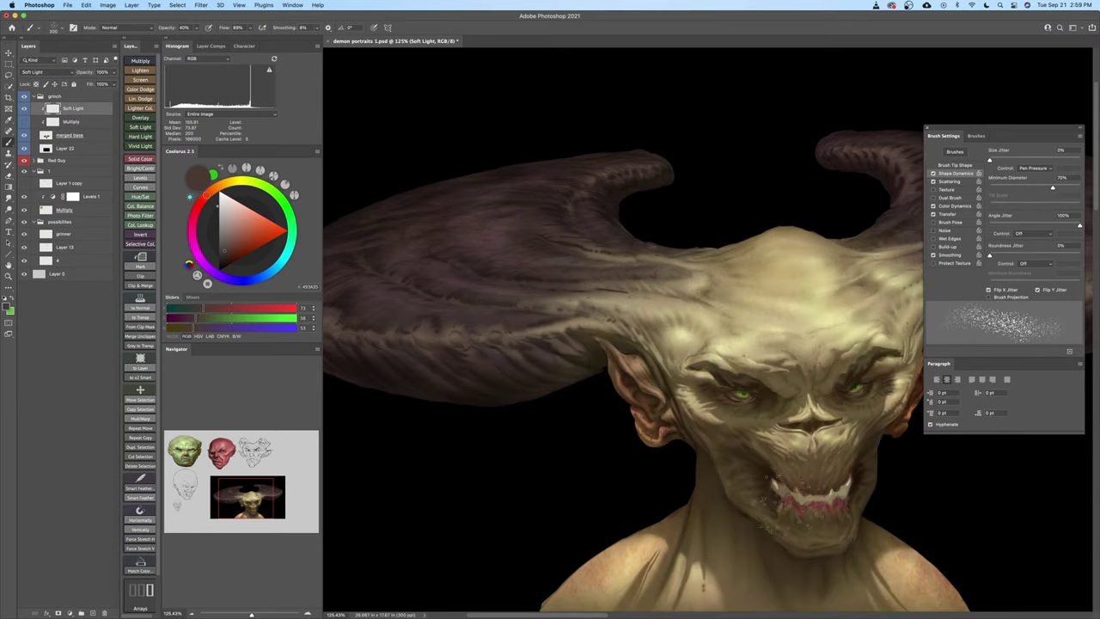
# Resize the scattered speckle brush and stipple the pale ridge and underside of the viewer's-left horn in dark brown
pyautogui.press('z')
pyautogui.moveTo(512, 419)
pyautogui.mouseDown()
pyautogui.moveTo(558, 419)
pyautogui.moveTo(565, 429)
pyautogui.mouseUp()
pyautogui.press('b')
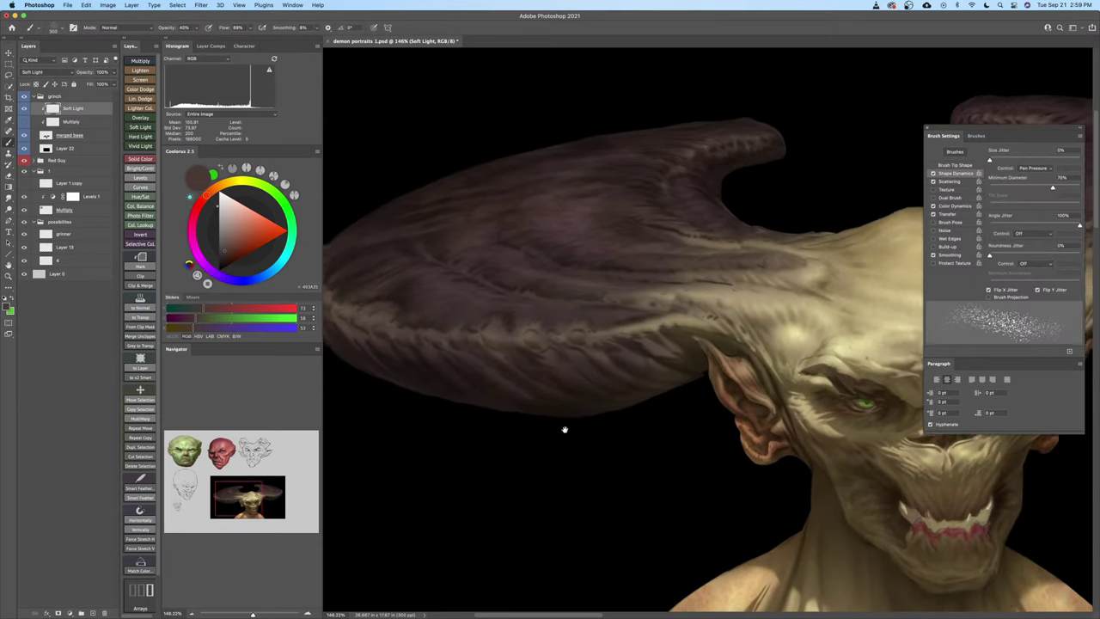
pyautogui.press(']')
pyautogui.press(']')
pyautogui.press('[')
pyautogui.press('[')
pyautogui.press('[')
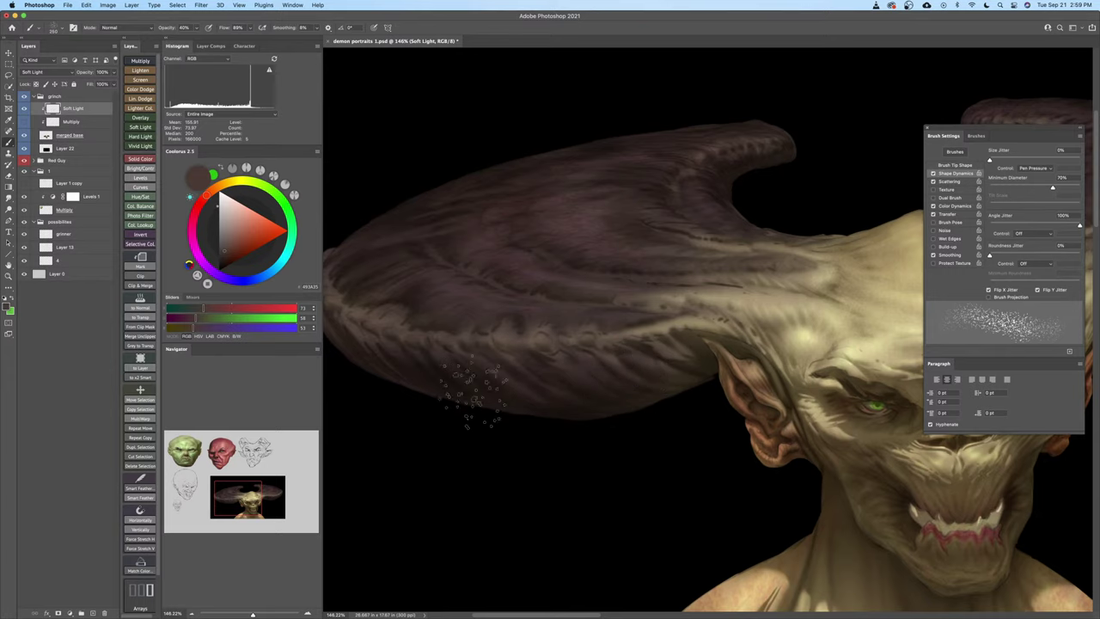
pyautogui.hscroll(-3, 456, 387)
pyautogui.scroll(2, 455, 387)
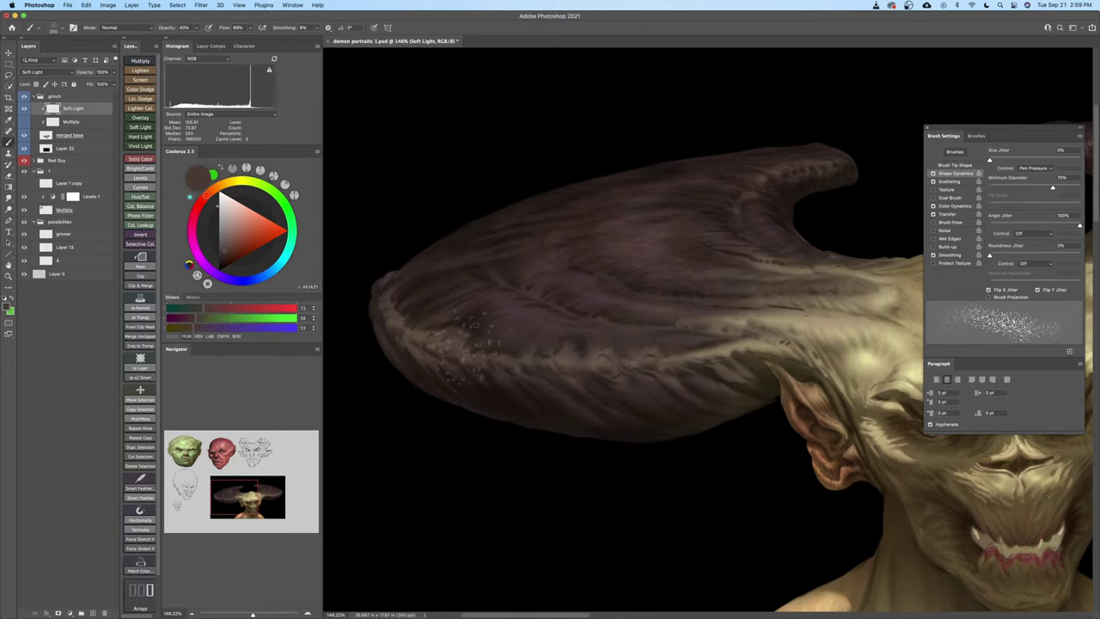
pyautogui.hscroll(5, 516, 391)
# Pick a dark reddish brown and stipple both of the demon's ears with a smaller brush
pyautogui.moveTo(556, 456)
pyautogui.mouseDown()
pyautogui.moveTo(493, 439)
pyautogui.moveTo(515, 430)
pyautogui.moveTo(509, 406)
pyautogui.mouseUp()
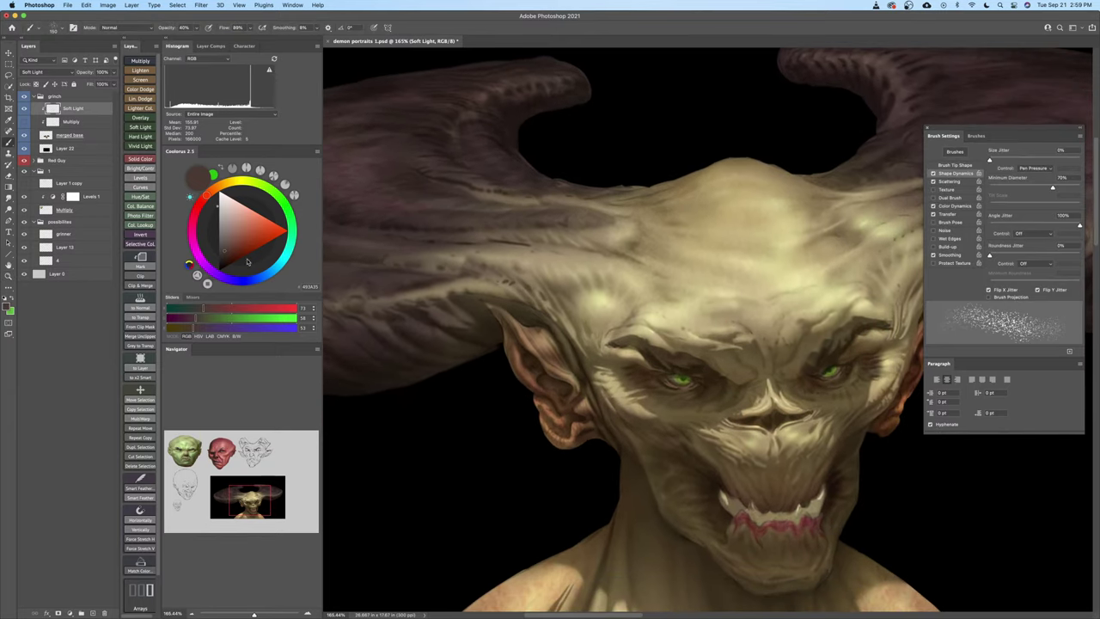
pyautogui.press('[')
pyautogui.press('[')
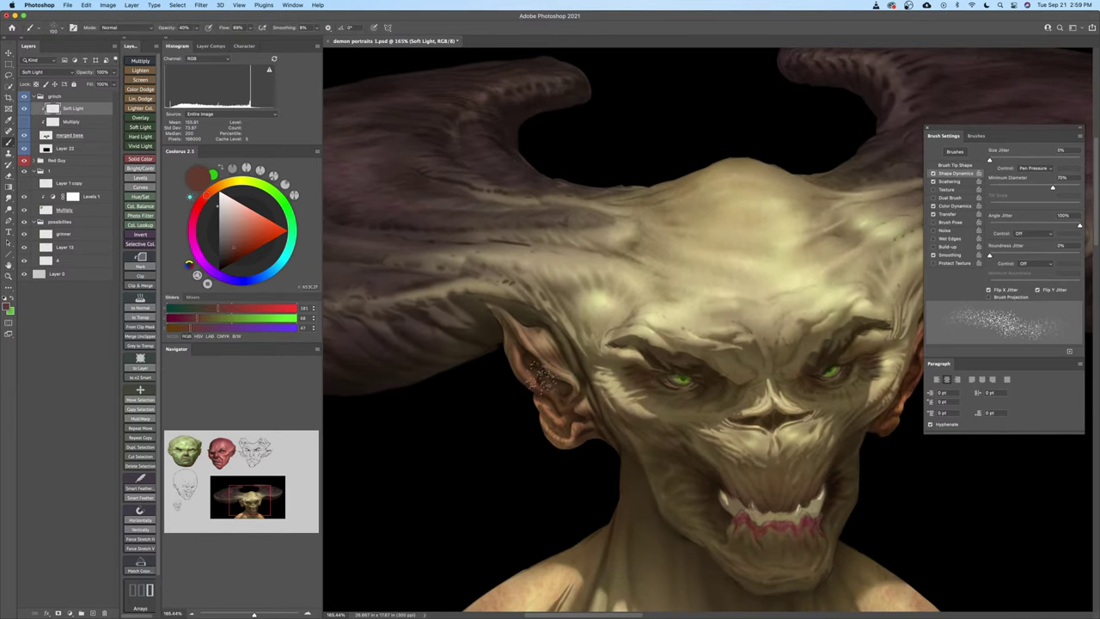
pyautogui.scroll(2, 533, 378)
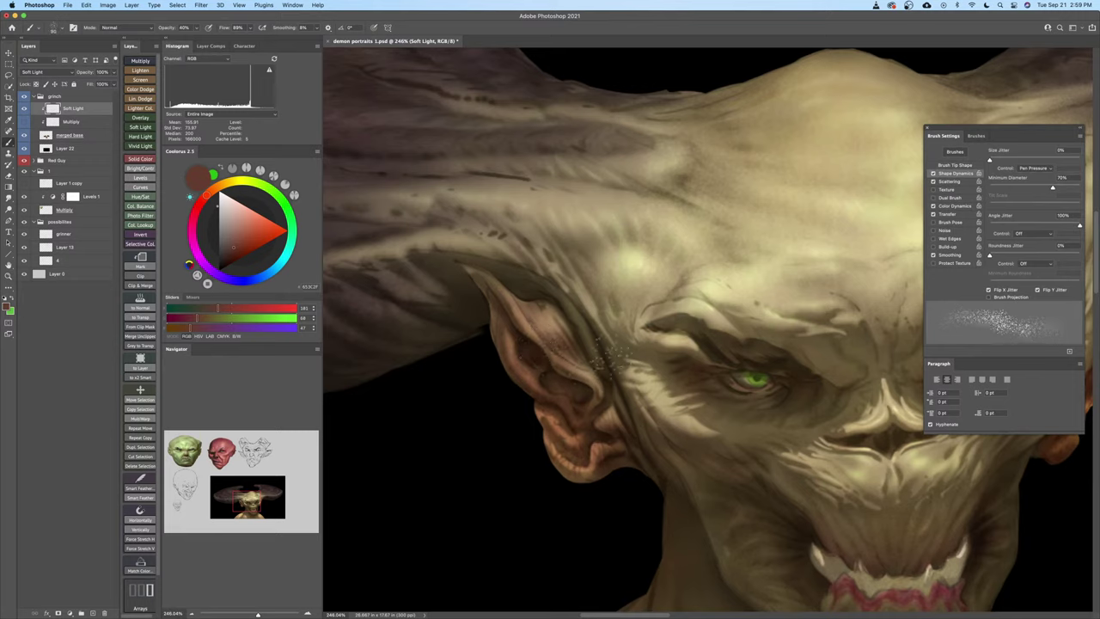
pyautogui.moveTo(568, 418); pyautogui.dragTo(527, 401)
pyautogui.moveTo(751, 368); pyautogui.dragTo(685, 362)
pyautogui.click(810, 362)
pyautogui.moveTo(811, 361)
pyautogui.mouseDown()
pyautogui.moveTo(827, 362)
pyautogui.moveTo(778, 344)
pyautogui.mouseUp()
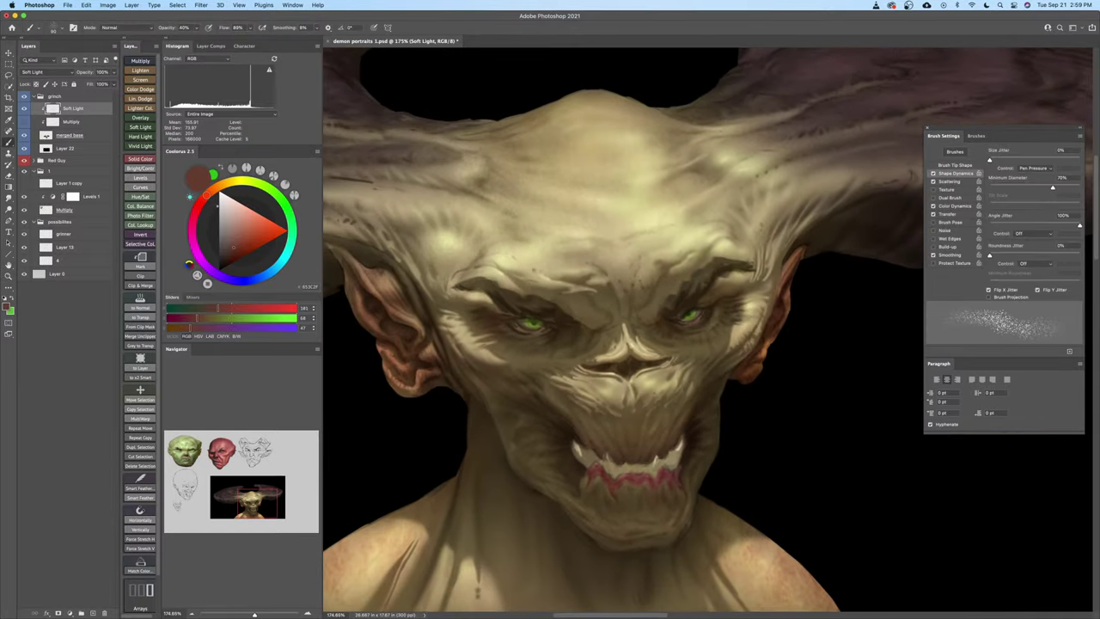
# Sample a yellowish brown beside the viewer's-right eye and stipple the skin around the nose bridge and brow
pyautogui.keyDown('alt'); pyautogui.click(688, 340); pyautogui.keyUp('alt')
pyautogui.press('z')
pyautogui.scroll(3, 735, 318)
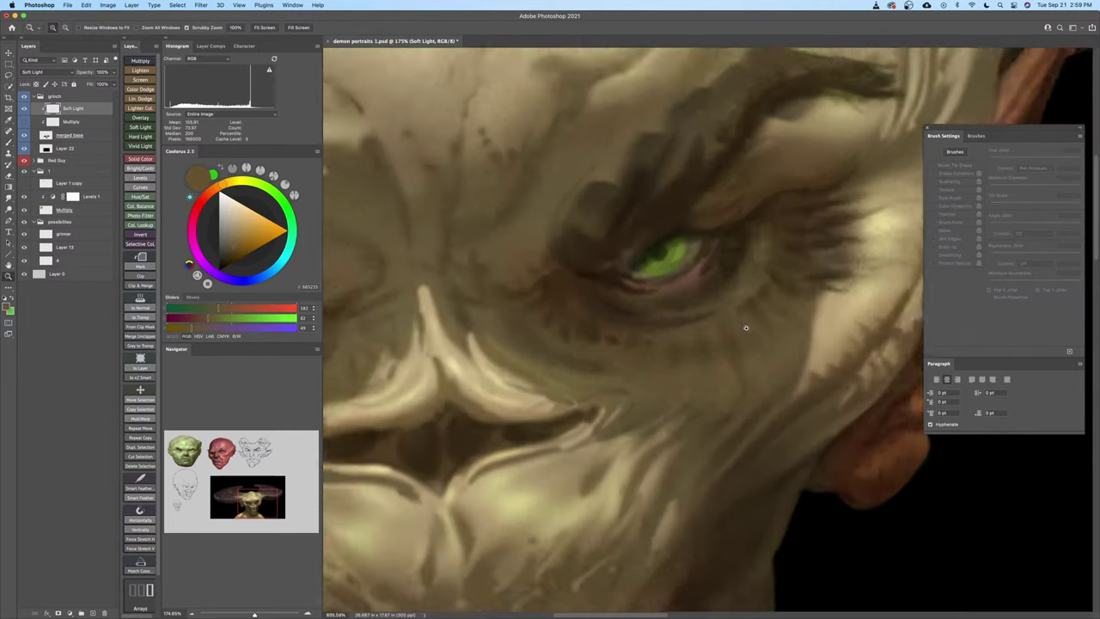
pyautogui.scroll(-2, 729, 316)
pyautogui.scroll(1, 722, 327)
pyautogui.press('b')
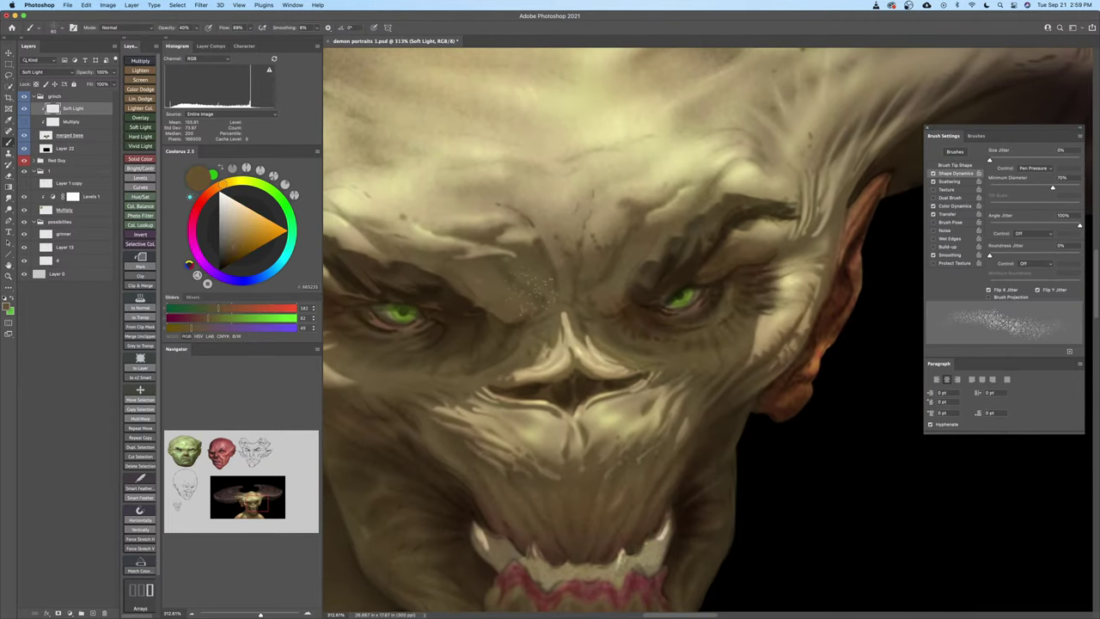
pyautogui.moveTo(465, 278); pyautogui.dragTo(566, 303)
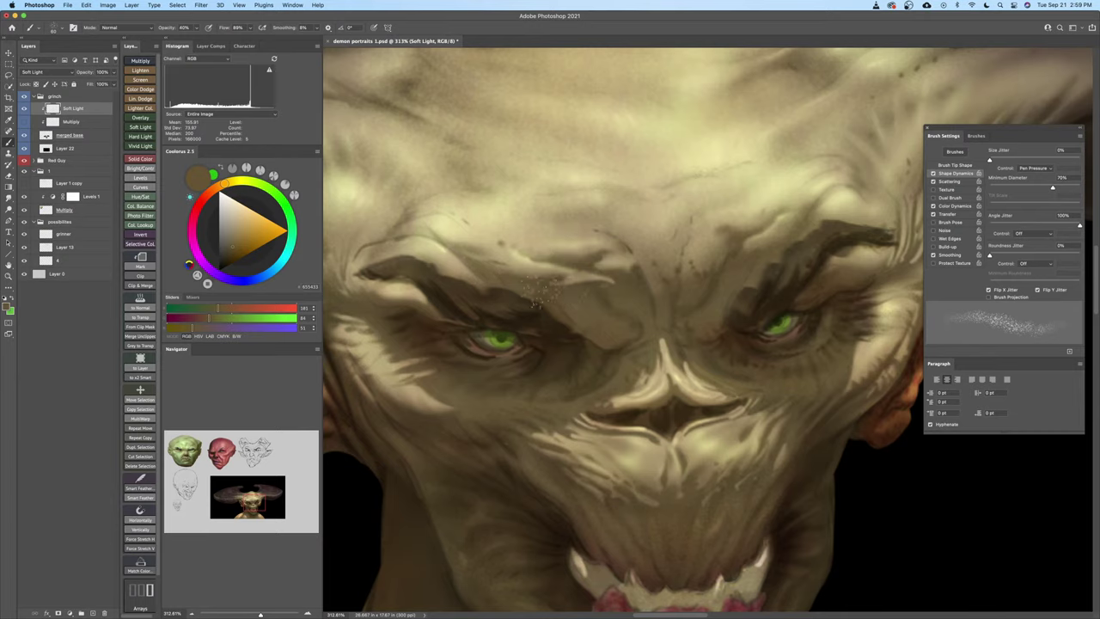
# Toggle the Soft Light layer's visibility to compare the portrait with and without the stippling, both overall and close up on the face
pyautogui.press('z')
pyautogui.scroll(-5, 607, 334)
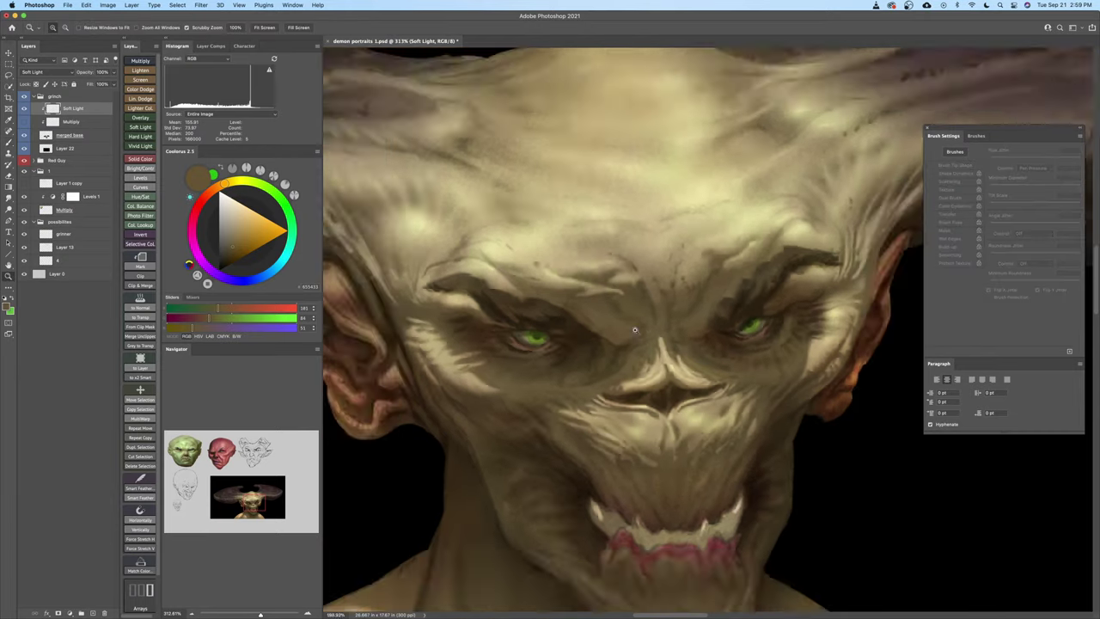
pyautogui.click(26, 109)
pyautogui.click(27, 109)
pyautogui.click(26, 110)
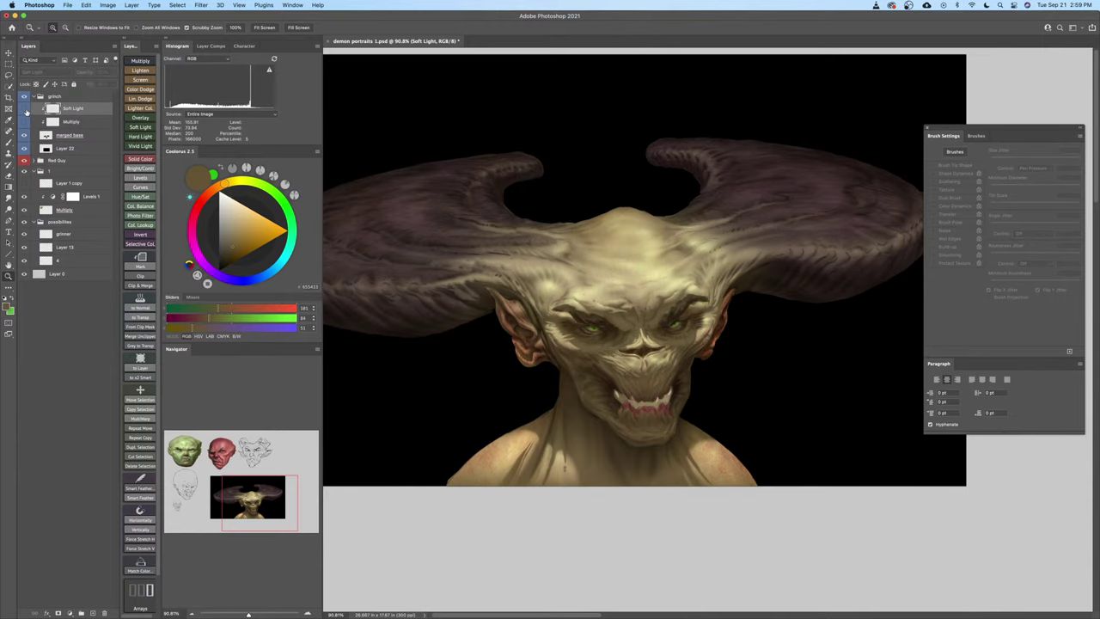
pyautogui.click(26, 110)
pyautogui.scroll(5, 678, 286)
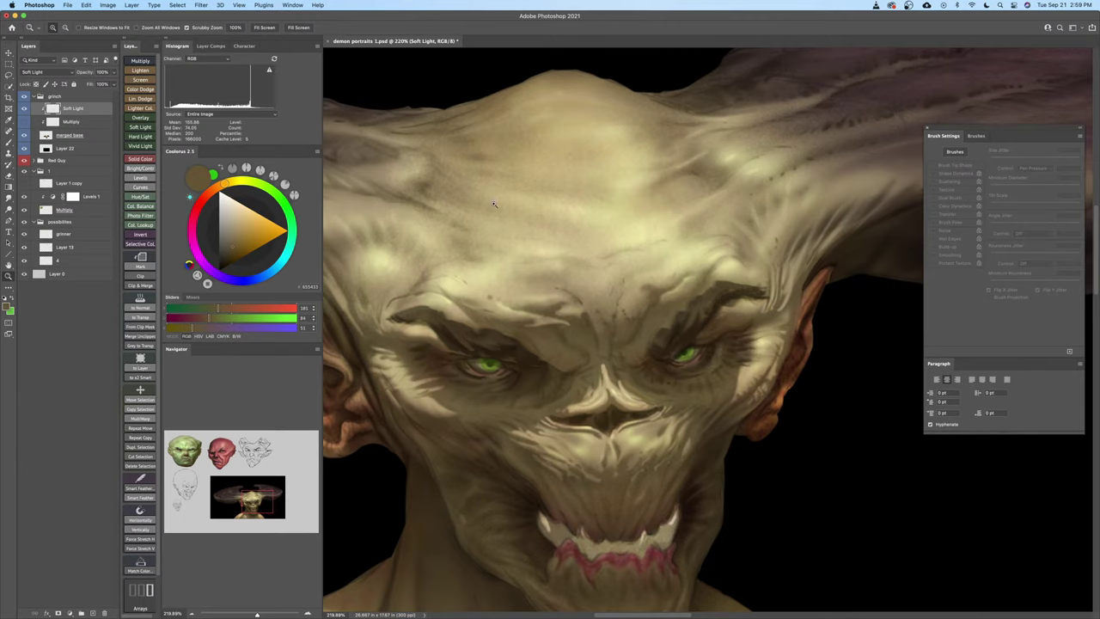
pyautogui.moveTo(465, 221); pyautogui.dragTo(511, 187)
pyautogui.click(26, 110)
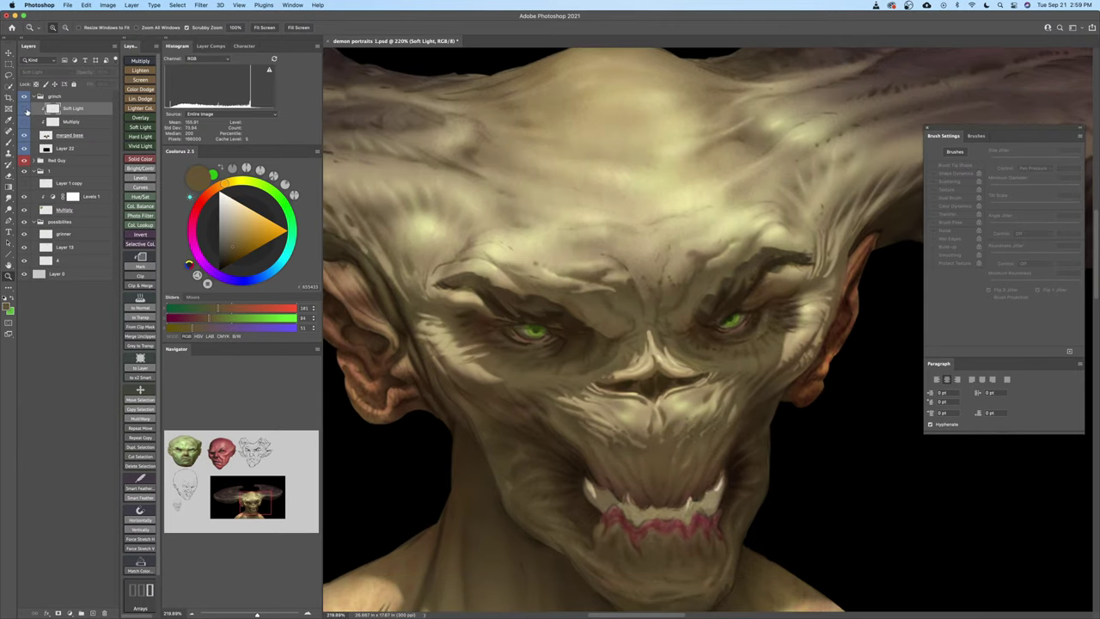
# Compare the portrait with and without the Soft Light layer by toggling its visibility, both close up and at a wider view
pyautogui.click(26, 110)
pyautogui.click(25, 110)
pyautogui.click(26, 110)
pyautogui.click(26, 110)
pyautogui.click(26, 110)
pyautogui.moveTo(604, 371); pyautogui.dragTo(574, 369)
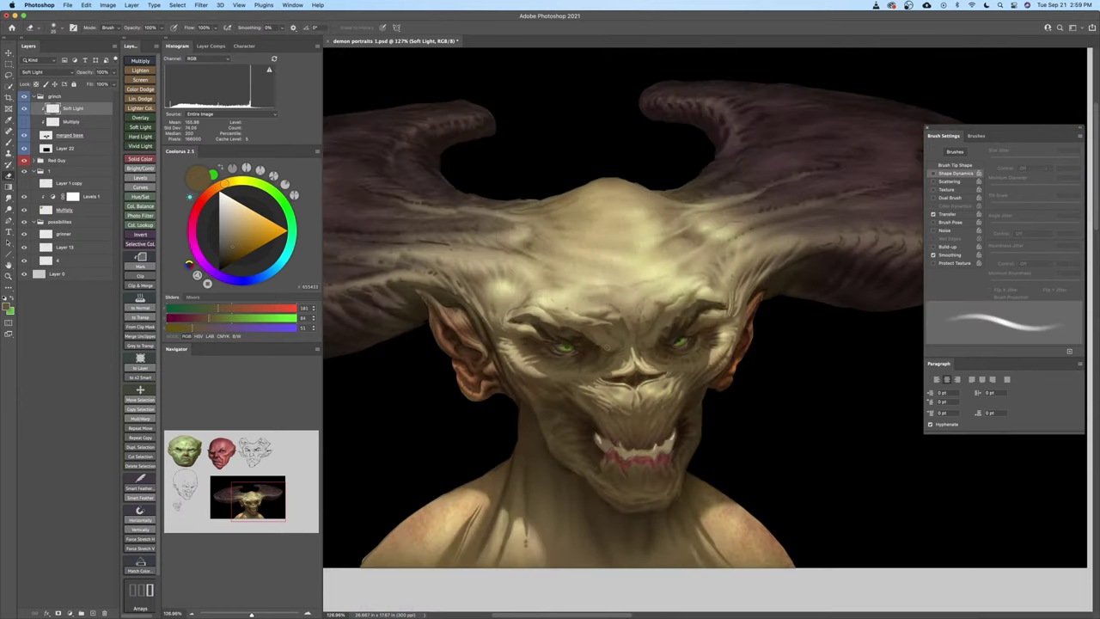
pyautogui.click(25, 110)
pyautogui.click(25, 110)
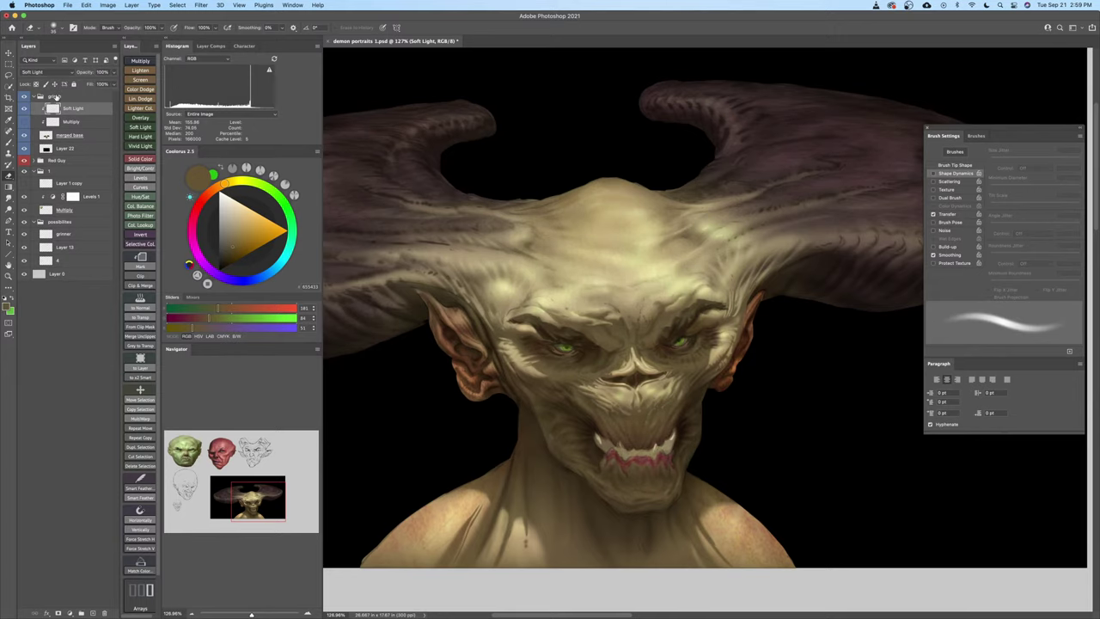
# Choose a soft 175 px eraser tip and make the Multiply layer in the grinch group visible
pyautogui.rightClick(698, 410)
pyautogui.doubleClick(896, 501)
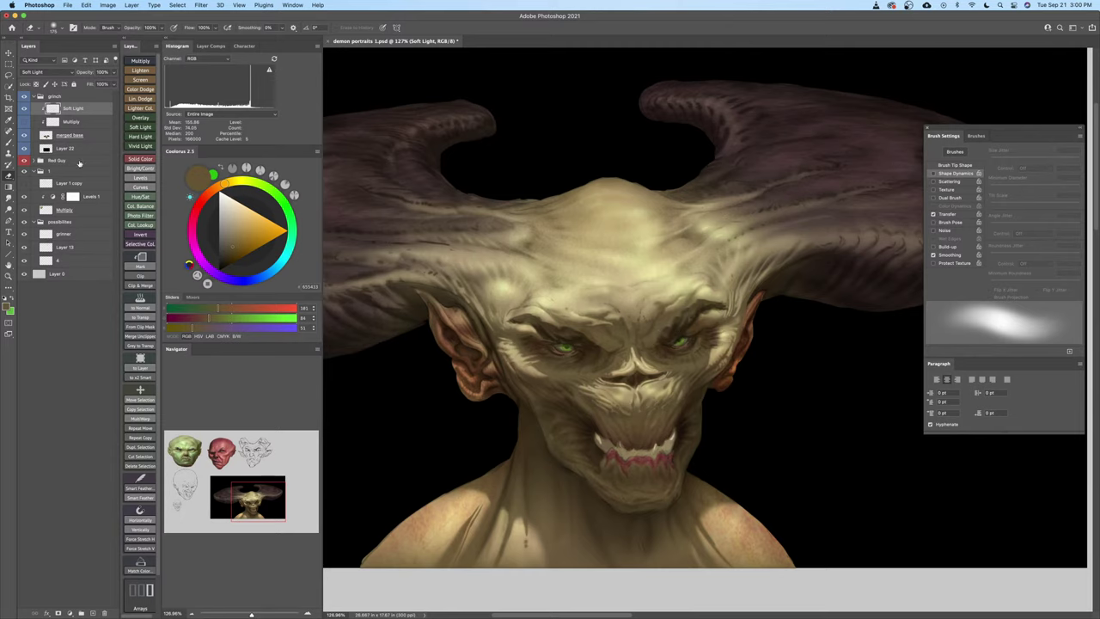
pyautogui.click(27, 122)
# Switch to the Brush with a soft preset from the Current Vibes set and pick a muted grey-brown, RGB 118, 111, 98
pyautogui.press('b')
pyautogui.rightClick(644, 313)
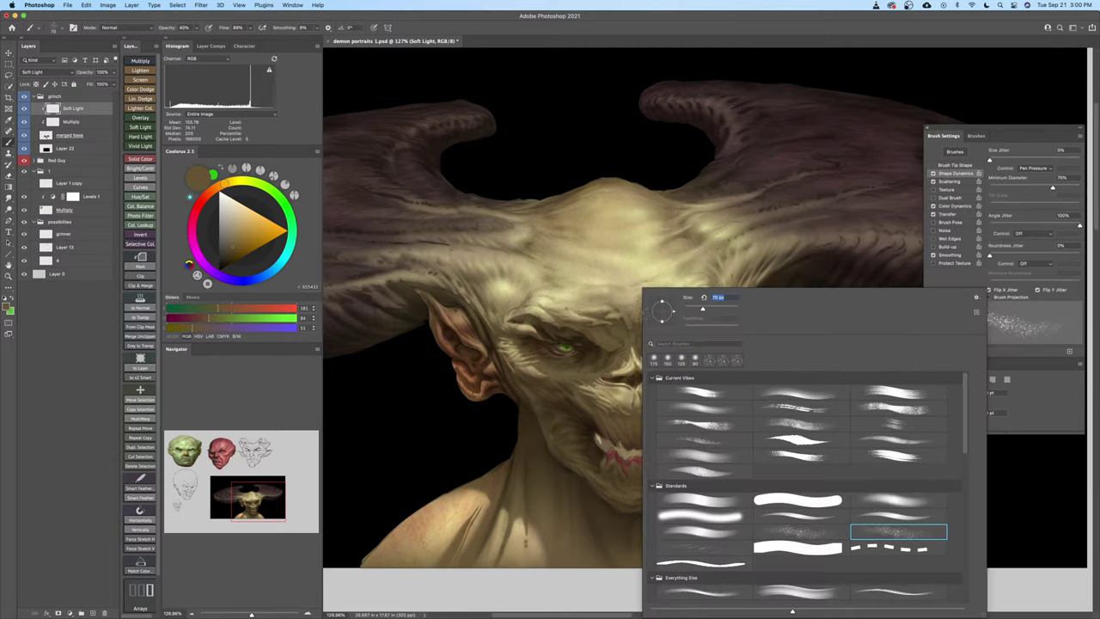
pyautogui.doubleClick(819, 399)
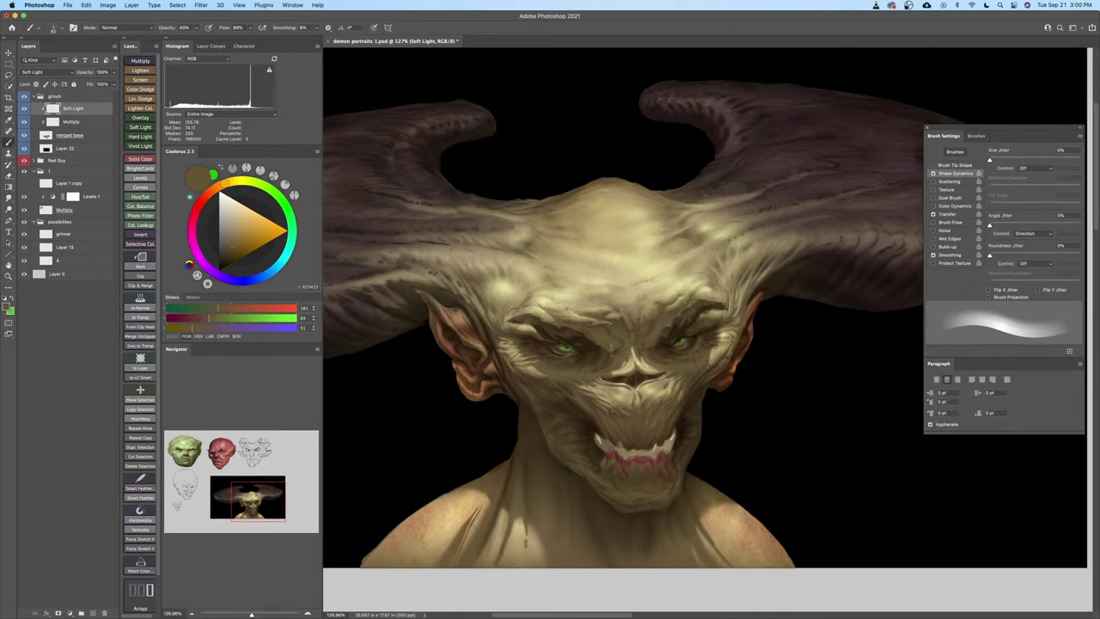
pyautogui.scroll(2, 610, 348)
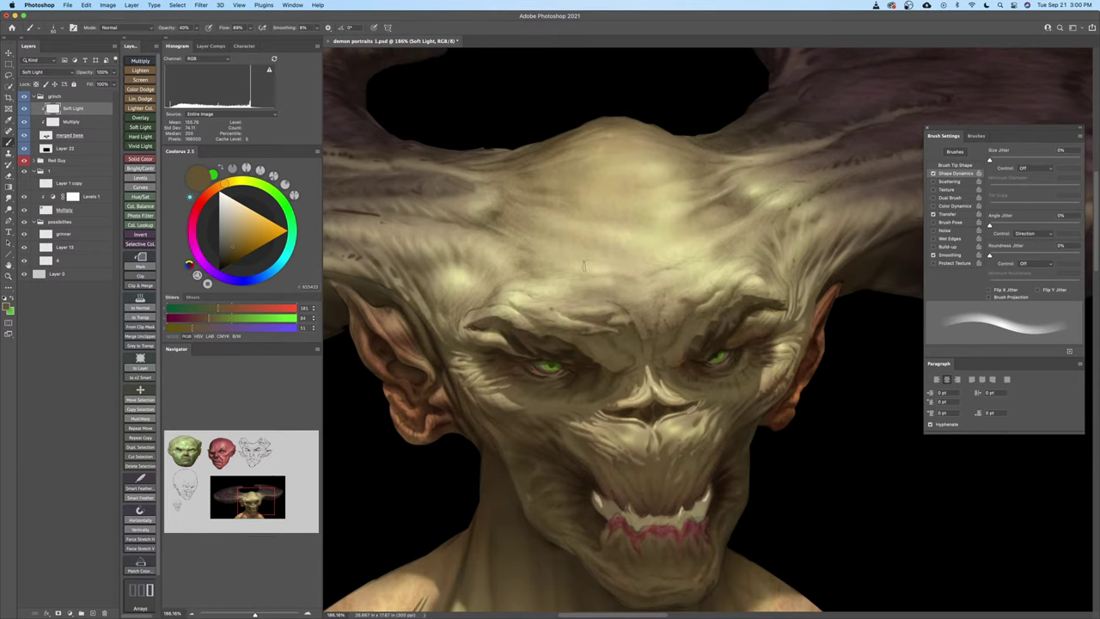
pyautogui.click(229, 242)
pyautogui.click(226, 240)
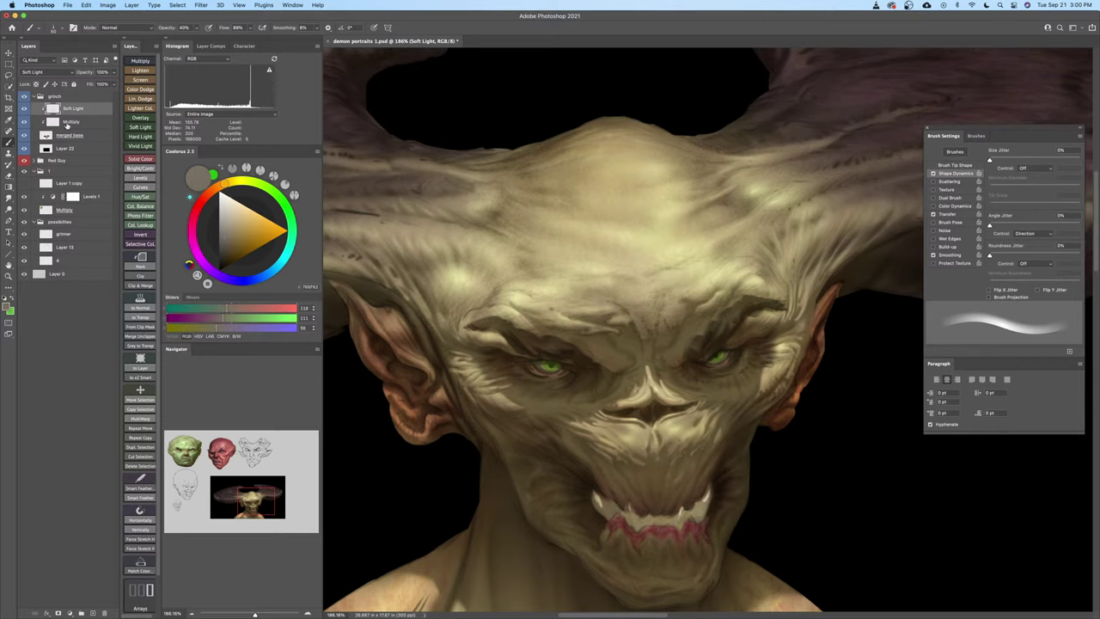
# Paint fine wrinkles and small skin marks across the forehead on the Multiply layer with a reduced brush size
pyautogui.click(67, 124)
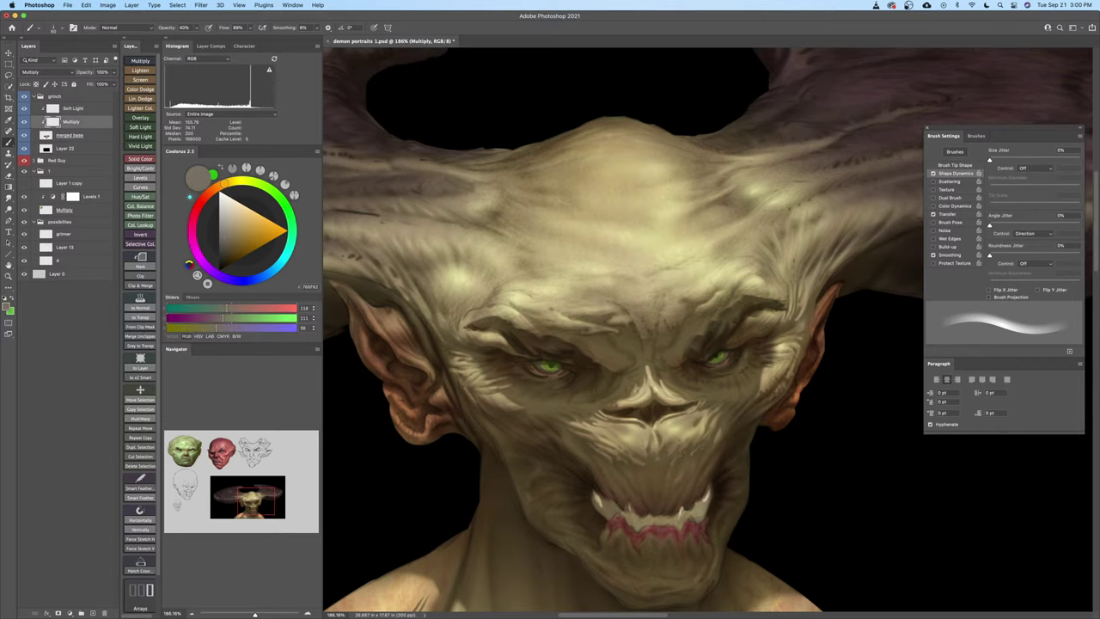
pyautogui.moveTo(544, 343)
pyautogui.mouseDown()
pyautogui.moveTo(567, 336)
pyautogui.moveTo(577, 376)
pyautogui.moveTo(547, 344)
pyautogui.mouseUp()
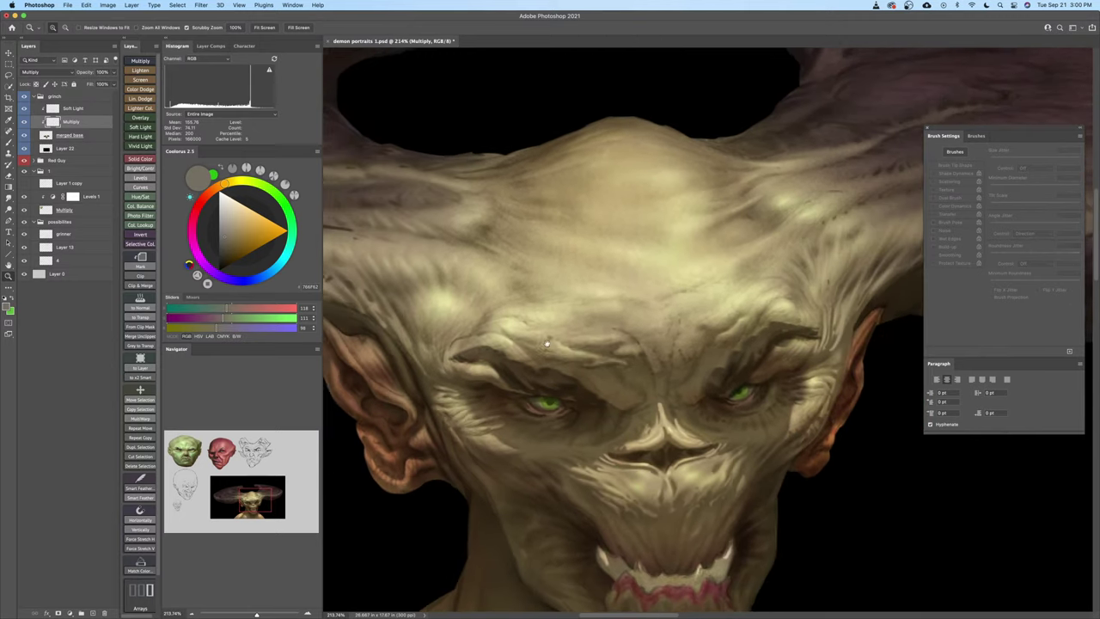
pyautogui.press('b')
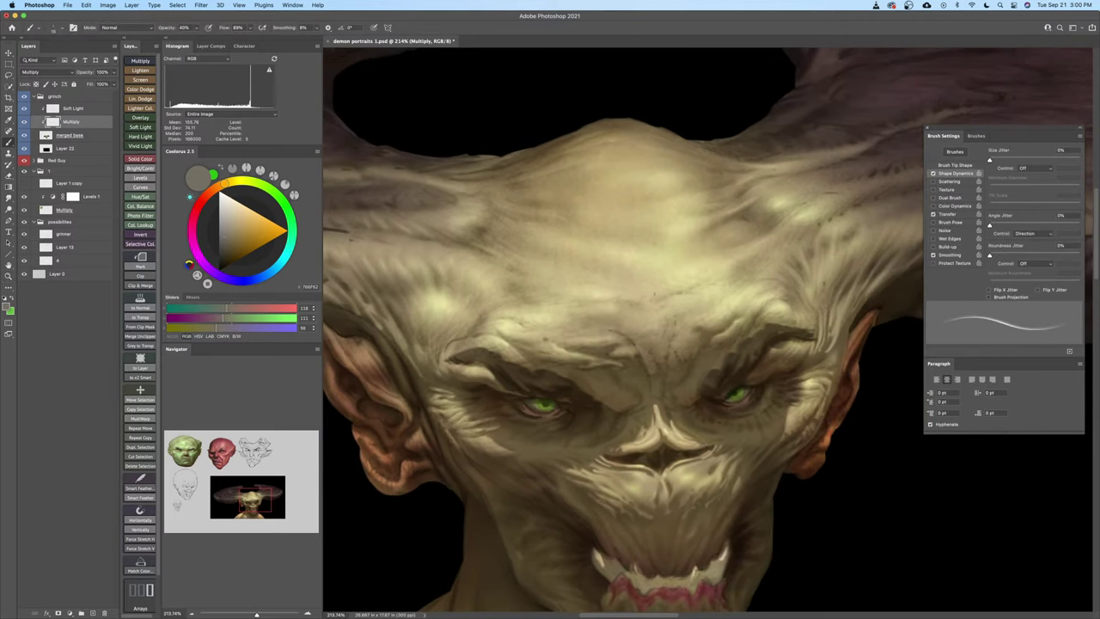
pyautogui.press('[')
pyautogui.moveTo(718, 291); pyautogui.dragTo(747, 290)
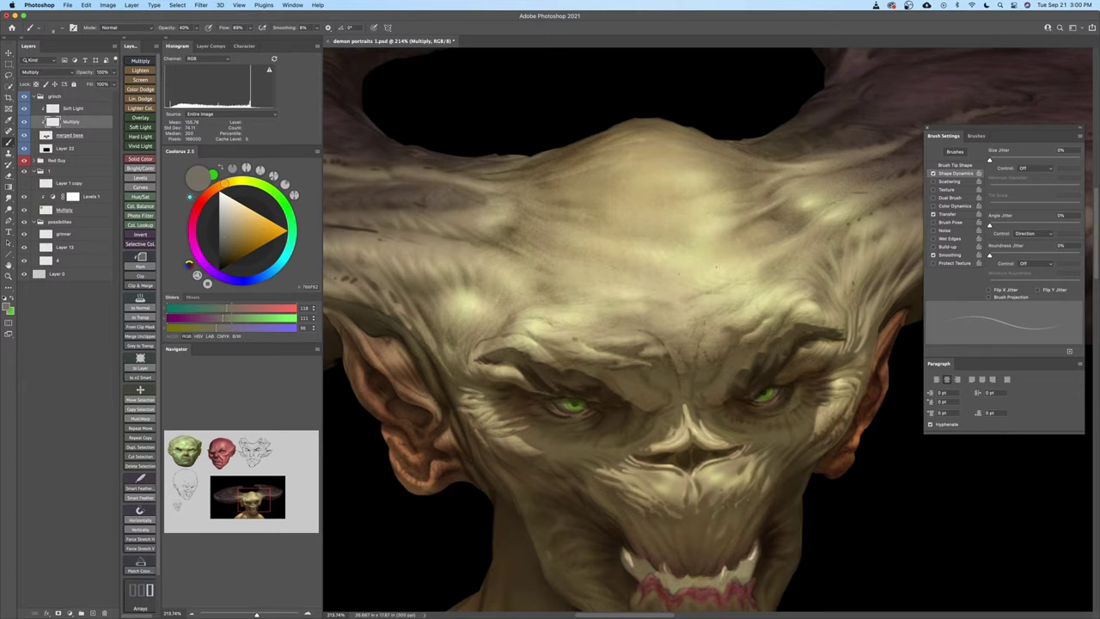
pyautogui.moveTo(696, 252); pyautogui.dragTo(709, 271)
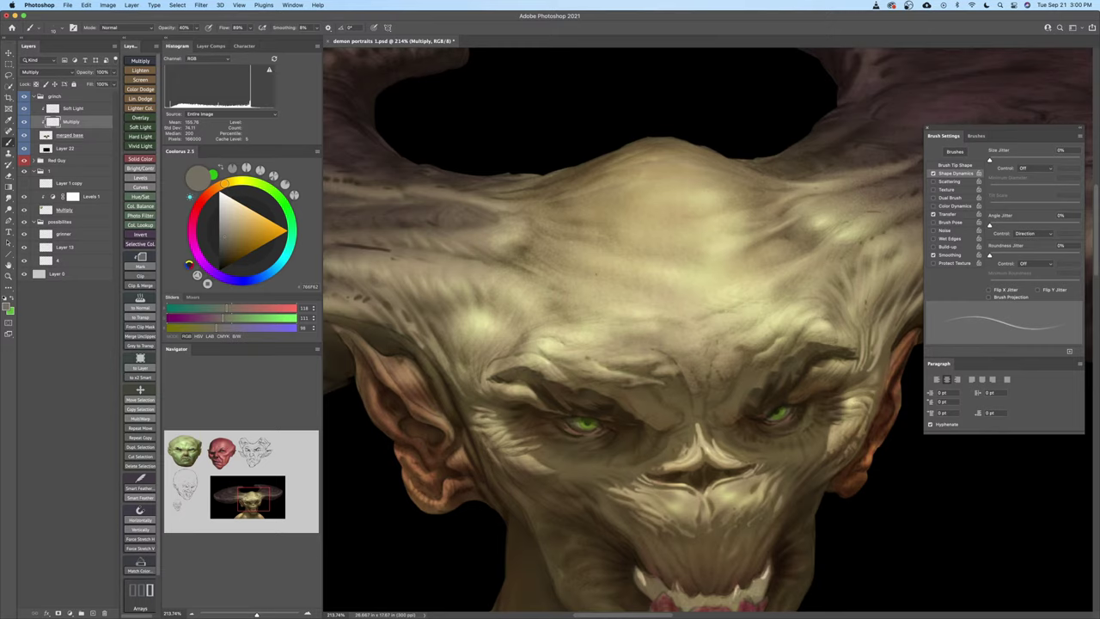
# Refine the forehead creases above the brows, alternating thin brush strokes with soft eraser touches on the Multiply layer
pyautogui.moveTo(640, 388); pyautogui.dragTo(659, 375)
pyautogui.moveTo(658, 375); pyautogui.dragTo(625, 407)
pyautogui.press('b')
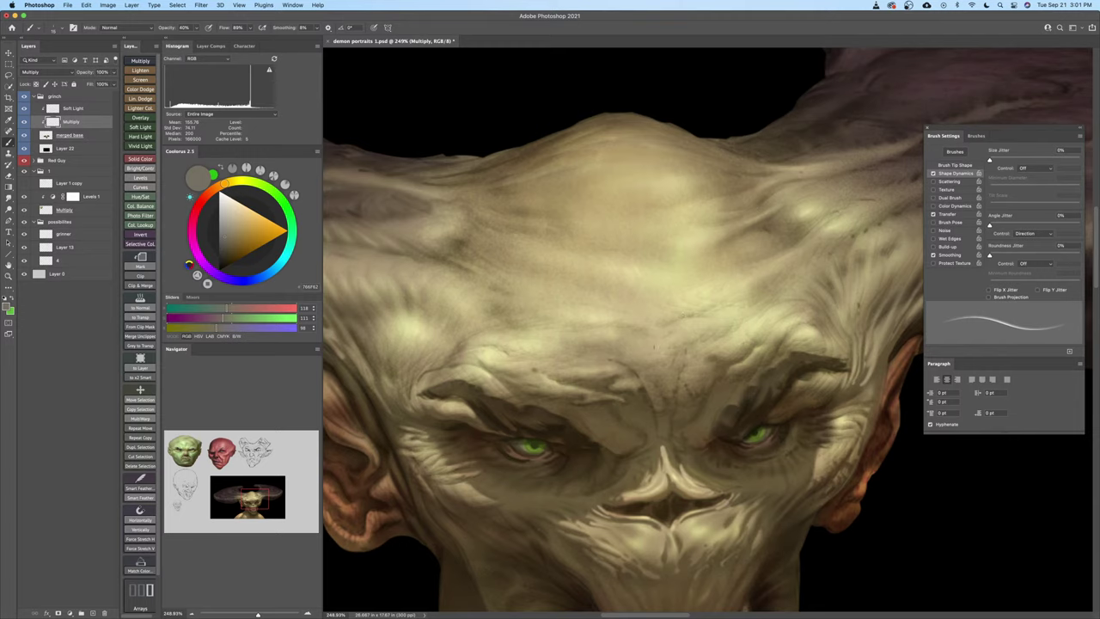
pyautogui.press('e')
pyautogui.scroll(2, 679, 310)
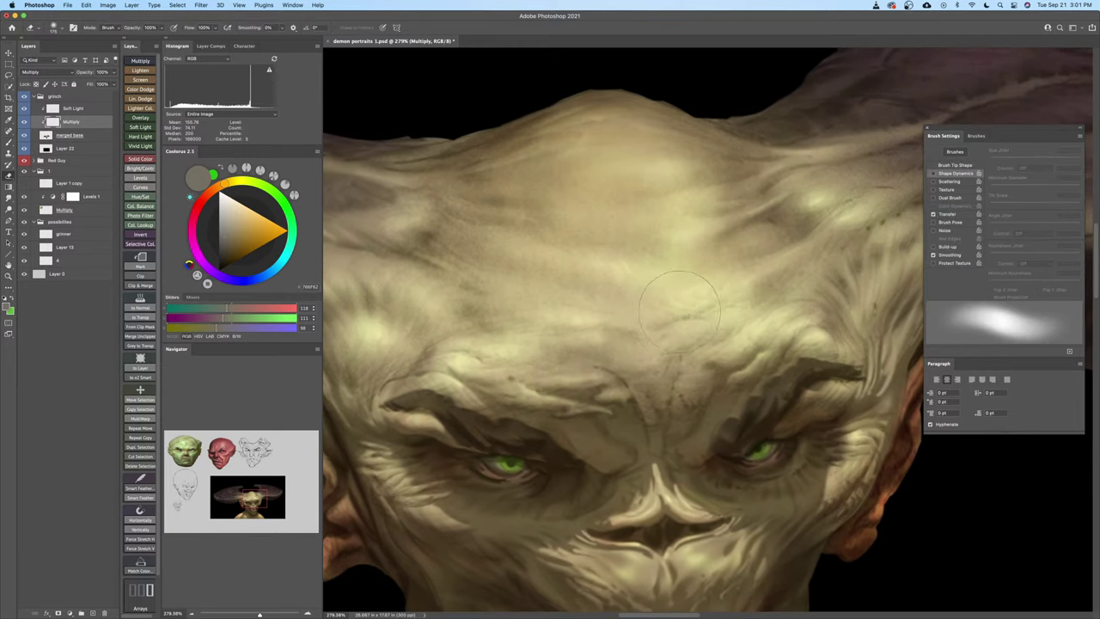
pyautogui.press('b')
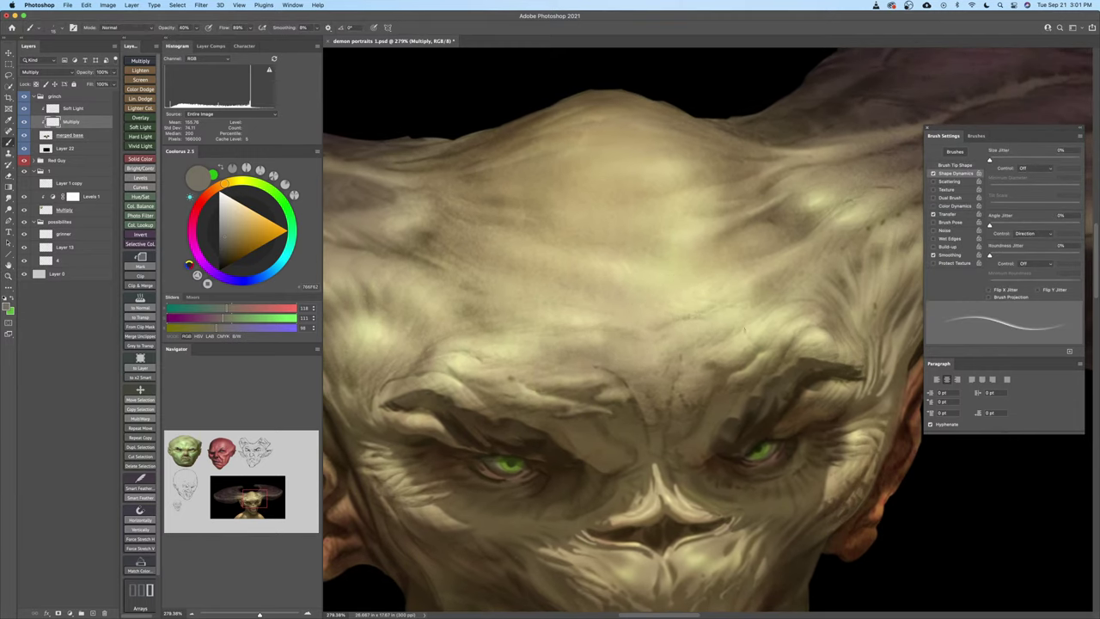
pyautogui.press('e')
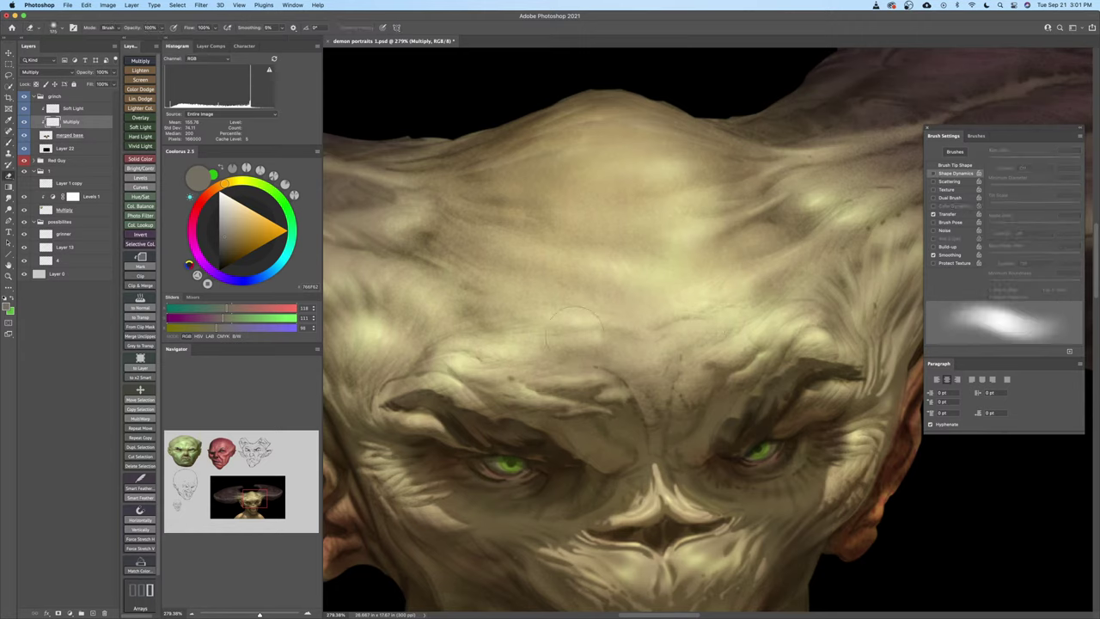
pyautogui.press('b')
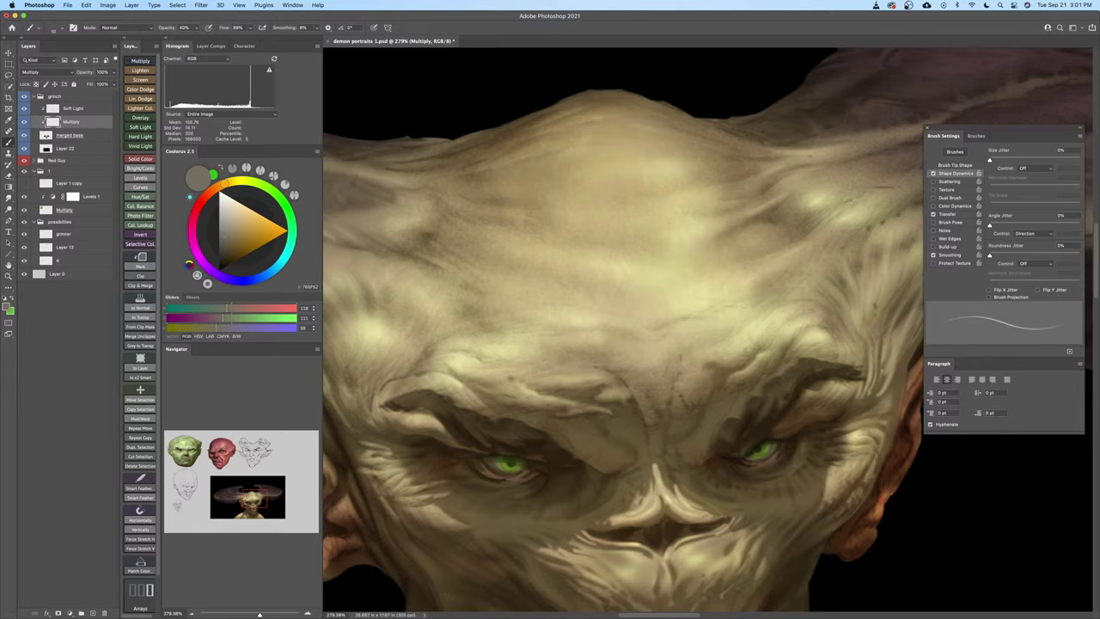
# Shade the folds between the brows and around the inner eye with a larger brush on the Multiply layer
pyautogui.press(']')
pyautogui.press(']')
pyautogui.press(']')
pyautogui.moveTo(638, 395); pyautogui.dragTo(629, 376)
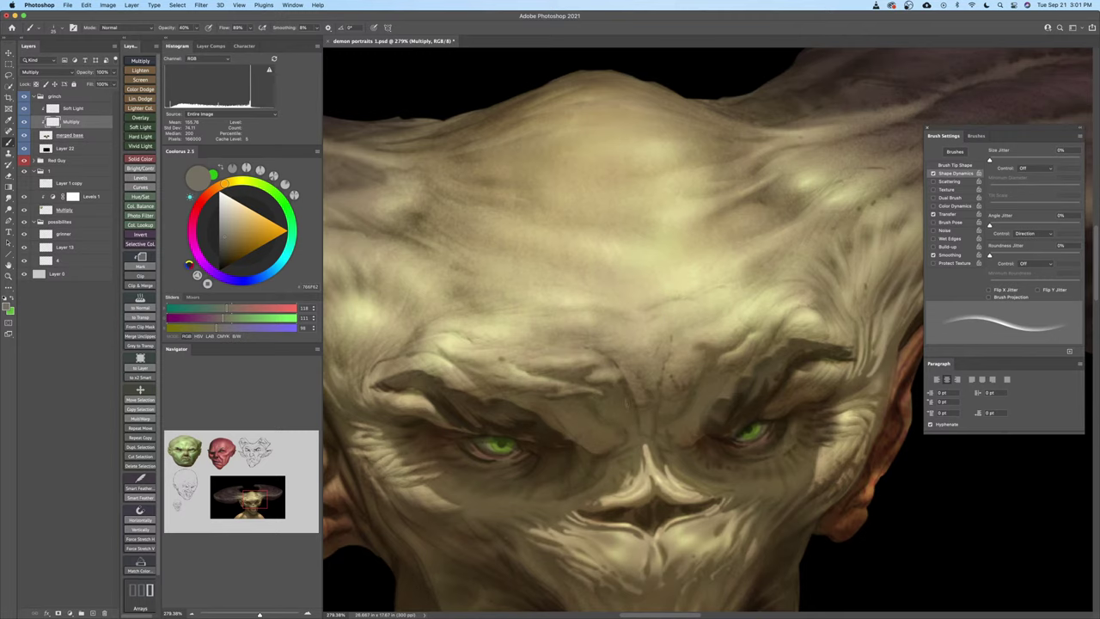
pyautogui.moveTo(624, 410); pyautogui.dragTo(623, 382)
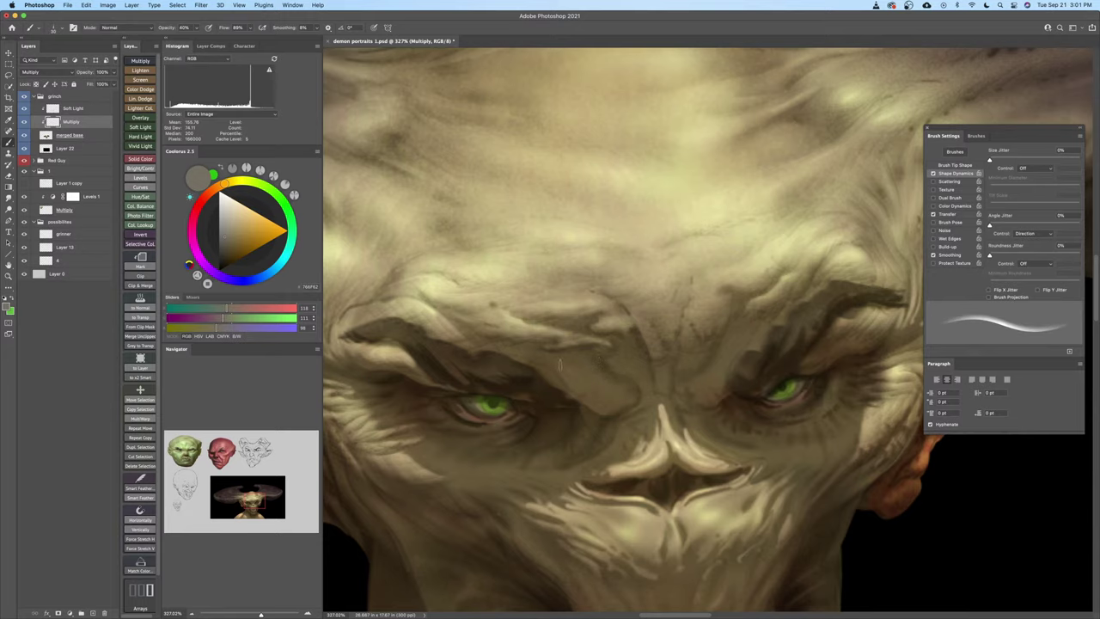
pyautogui.moveTo(598, 400); pyautogui.dragTo(623, 372)
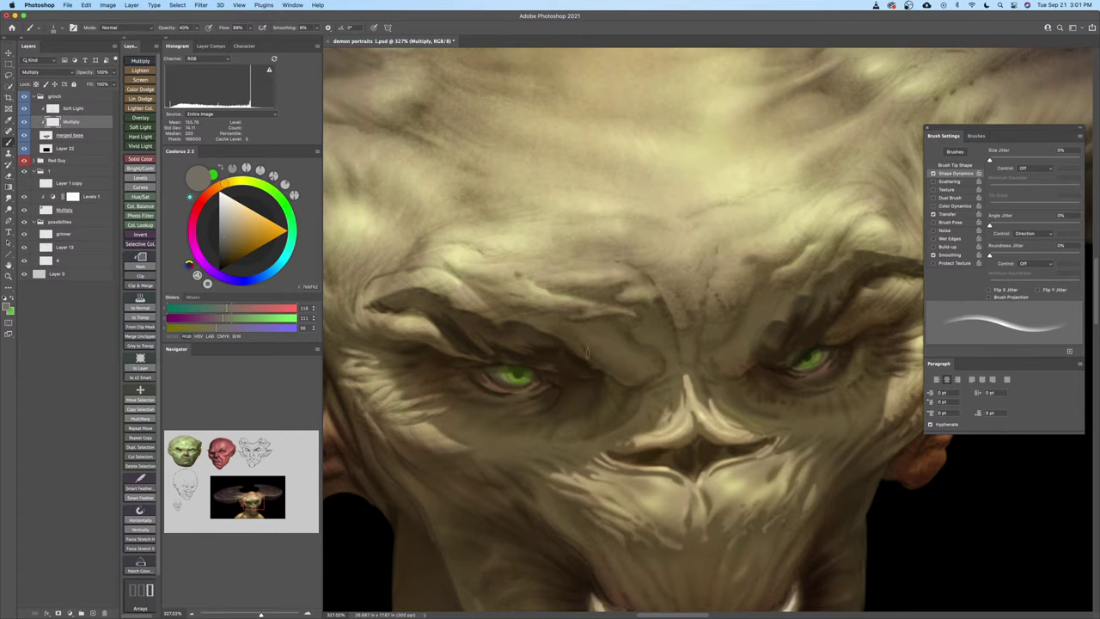
pyautogui.scroll(-1, 630, 363)
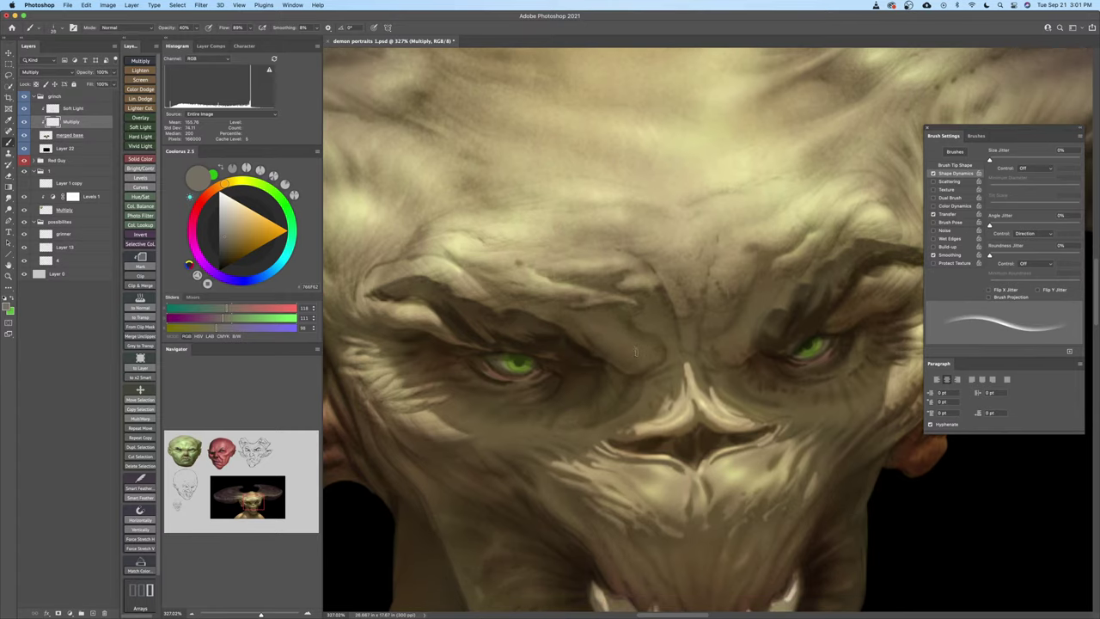
pyautogui.scroll(1, 609, 361)
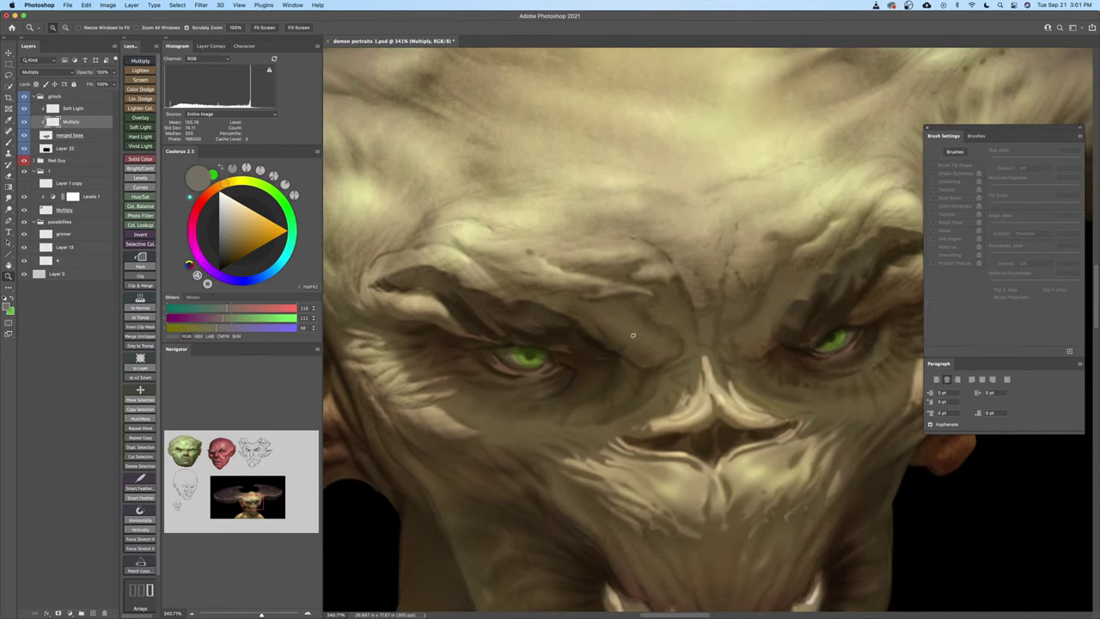
# Pick a lighter tan and paint fine creases around the bridge of the nose and inner brow with a small brush
pyautogui.click(231, 235)
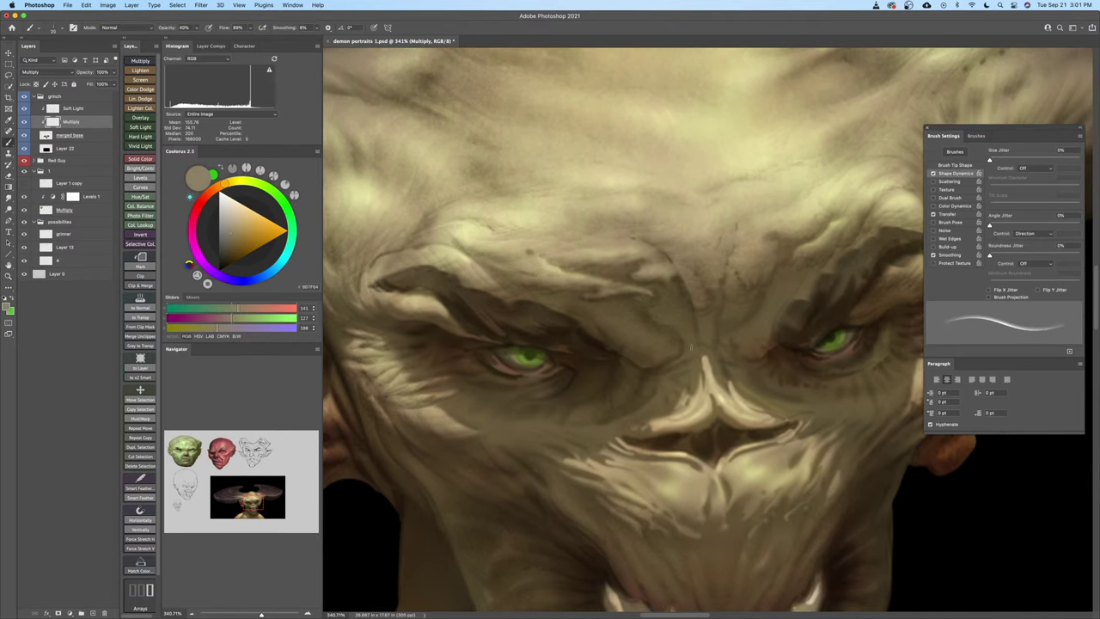
pyautogui.press('[')
pyautogui.press(']')
pyautogui.press('[')
pyautogui.moveTo(664, 345); pyautogui.dragTo(624, 376)
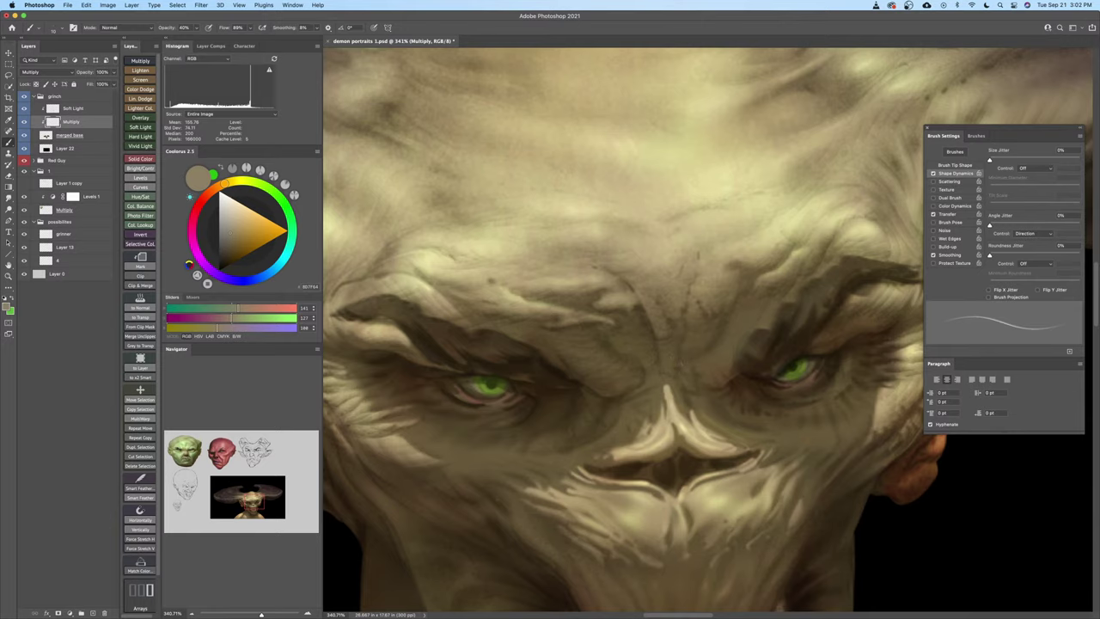
# Create a new layer above the Soft Light layer and set the paint colour to white
pyautogui.moveTo(691, 370); pyautogui.dragTo(562, 336)
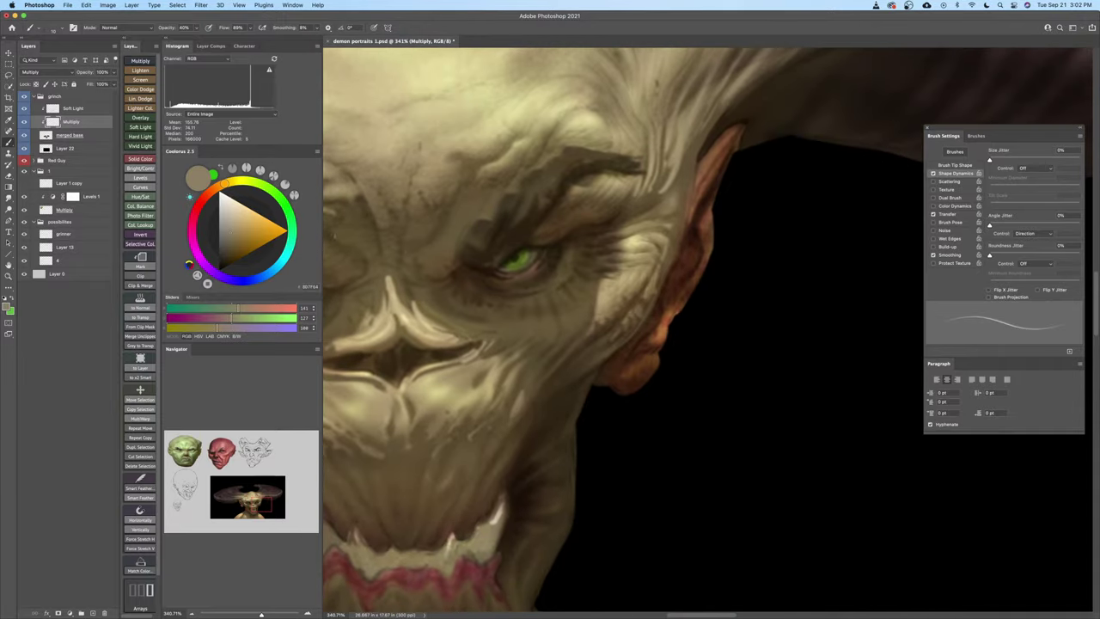
pyautogui.click(95, 112)
pyautogui.press('alt+shift+super+n')
pyautogui.click(220, 192)
# Paint a sample of crosshatched white strokes on the black background beside the head with an enlarged brush
pyautogui.moveTo(750, 455)
pyautogui.mouseDown()
pyautogui.moveTo(578, 359)
pyautogui.moveTo(716, 308)
pyautogui.mouseUp()
pyautogui.press(']')
pyautogui.press(']')
pyautogui.moveTo(558, 399); pyautogui.dragTo(786, 303)
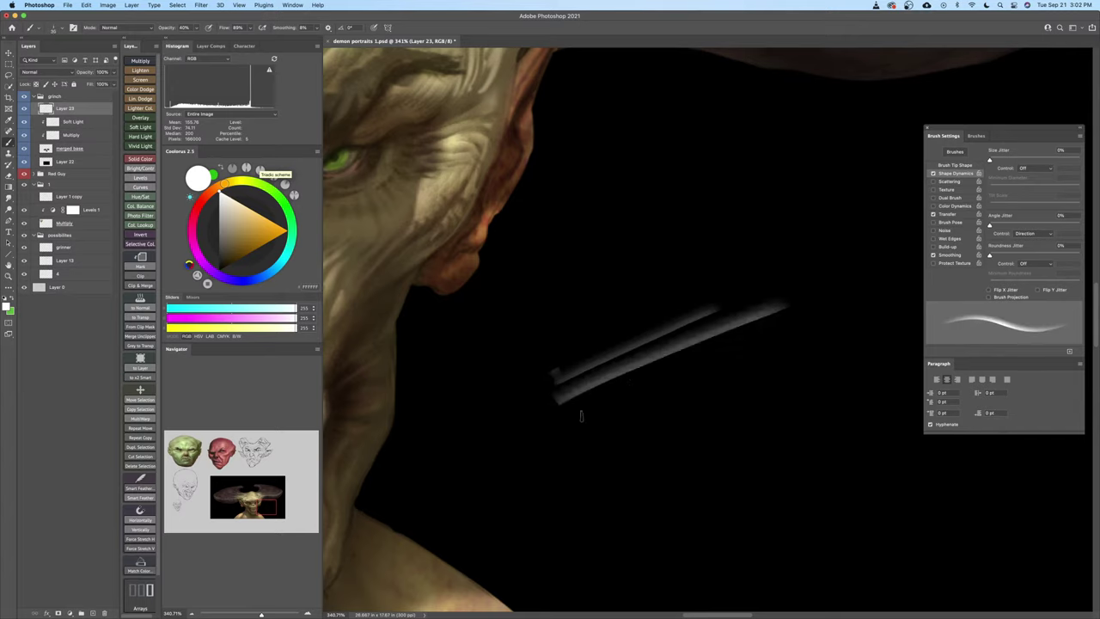
pyautogui.moveTo(582, 417); pyautogui.dragTo(803, 331)
pyautogui.moveTo(607, 434); pyautogui.dragTo(850, 348)
pyautogui.moveTo(532, 371); pyautogui.dragTo(761, 425)
pyautogui.moveTo(567, 341); pyautogui.dragTo(801, 410)
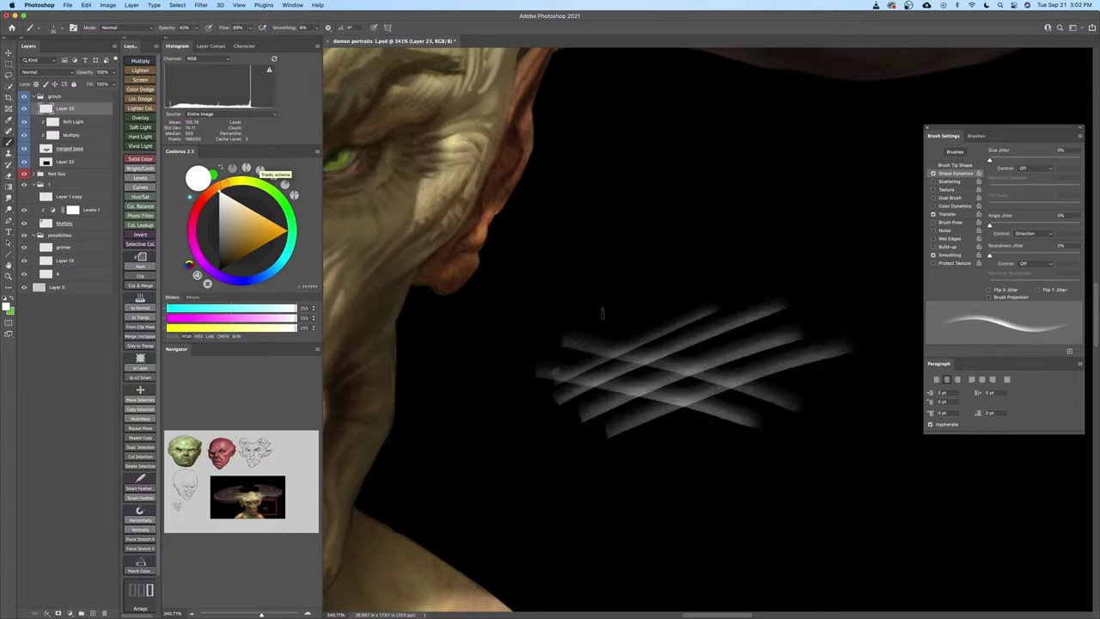
pyautogui.moveTo(603, 313); pyautogui.dragTo(832, 401)
pyautogui.moveTo(639, 287); pyautogui.dragTo(820, 396)
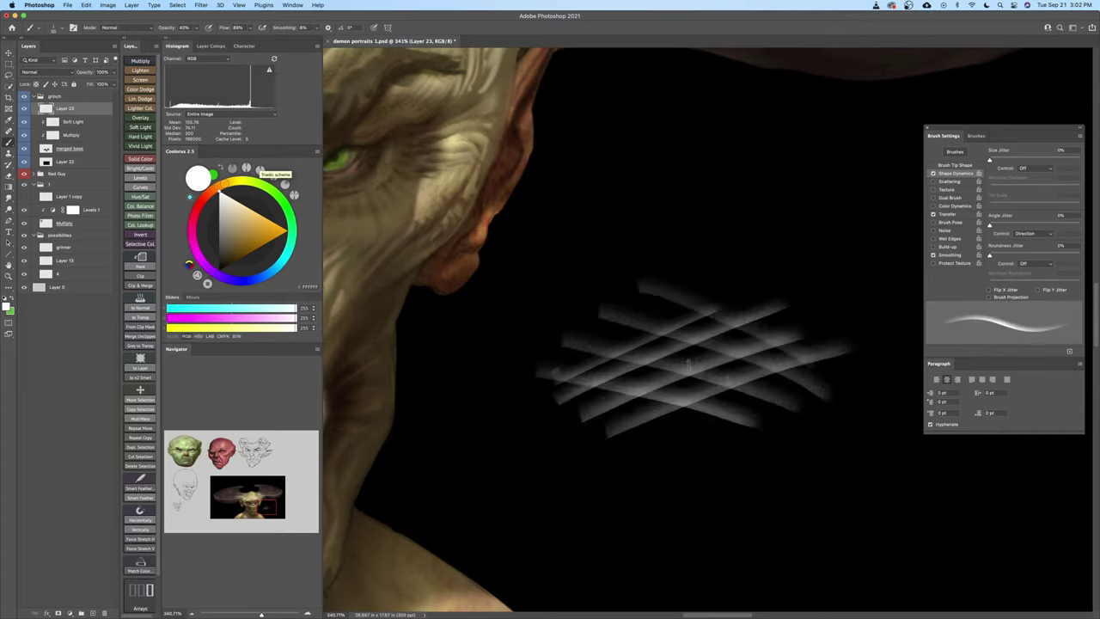
# Undo all the white sample strokes on the new layer
pyautogui.scroll(-5, 688, 365)
pyautogui.press('super+z')
pyautogui.press('super+z')
pyautogui.press('super+z')
pyautogui.press('super+z')
pyautogui.press('super+z')
pyautogui.press('super+z')
pyautogui.press('super+z')
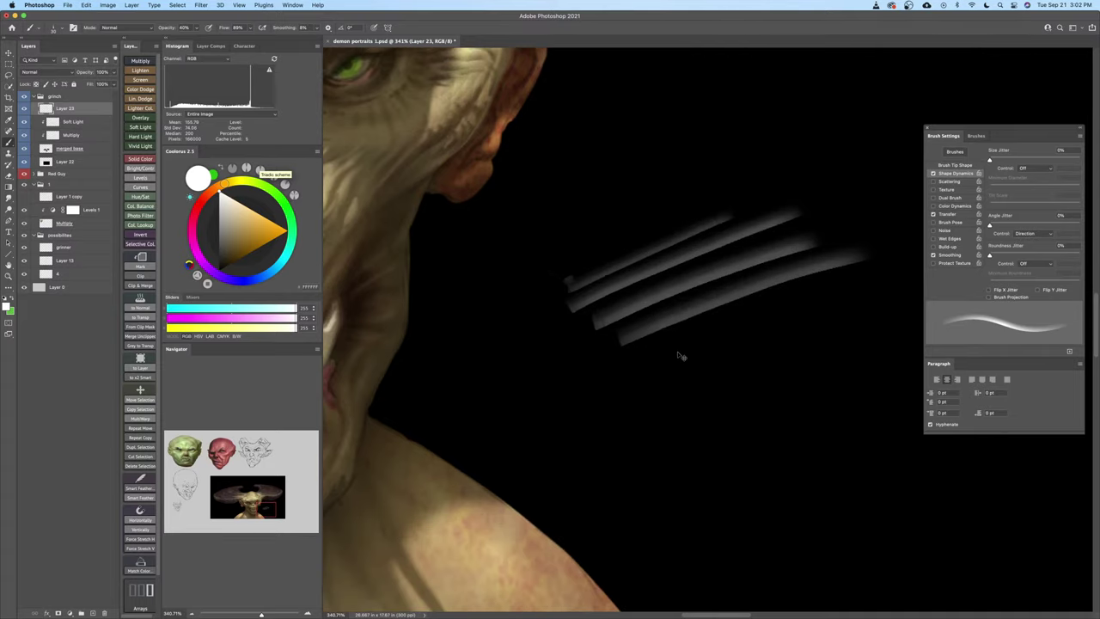
pyautogui.press('super+z')
# Set the paint colour to black and draw a row of parallel diagonal strokes on the grey area below the portrait
pyautogui.scroll(-15, 695, 398)
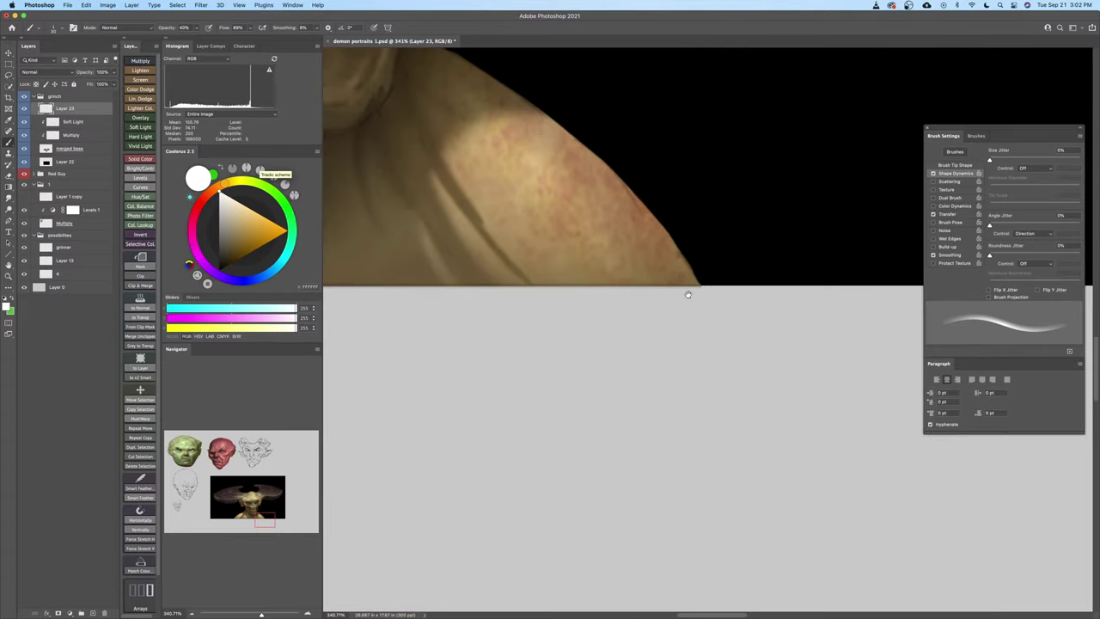
pyautogui.press('x')
pyautogui.moveTo(497, 403); pyautogui.dragTo(646, 330)
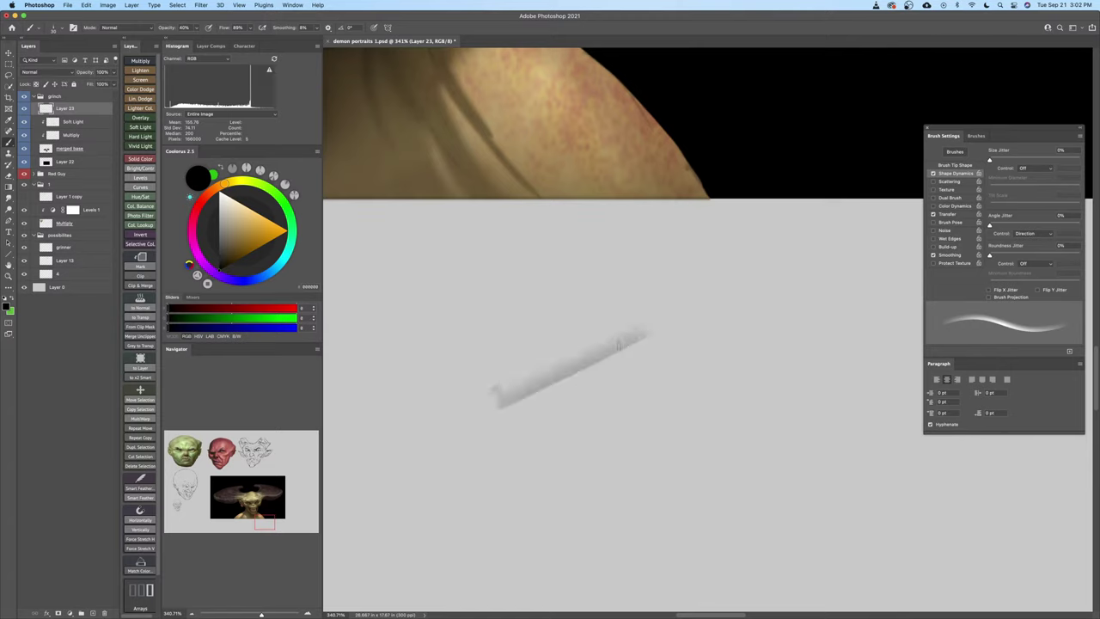
pyautogui.moveTo(501, 434); pyautogui.dragTo(602, 388)
pyautogui.moveTo(664, 352); pyautogui.dragTo(698, 337)
pyautogui.moveTo(537, 456); pyautogui.dragTo(764, 344)
pyautogui.moveTo(580, 469); pyautogui.dragTo(854, 346)
pyautogui.moveTo(627, 478); pyautogui.dragTo(903, 366)
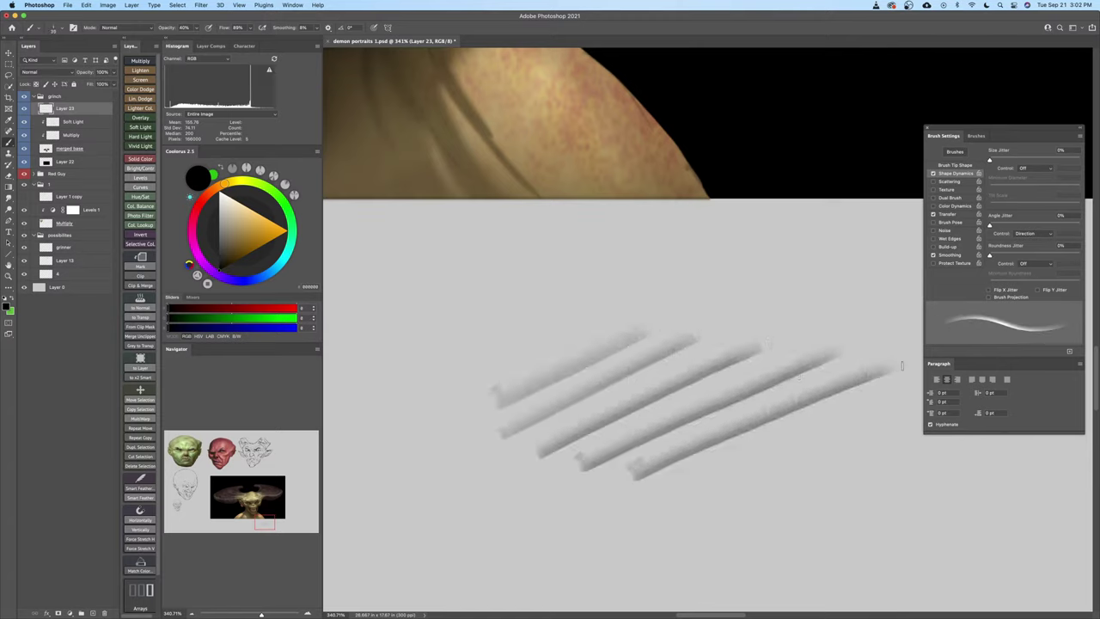
pyautogui.moveTo(678, 507); pyautogui.dragTo(894, 410)
# Cross the black diagonal strokes with four strokes in the opposite direction to form a crosshatch pattern
pyautogui.moveTo(514, 409); pyautogui.dragTo(800, 491)
pyautogui.moveTo(528, 365); pyautogui.dragTo(824, 468)
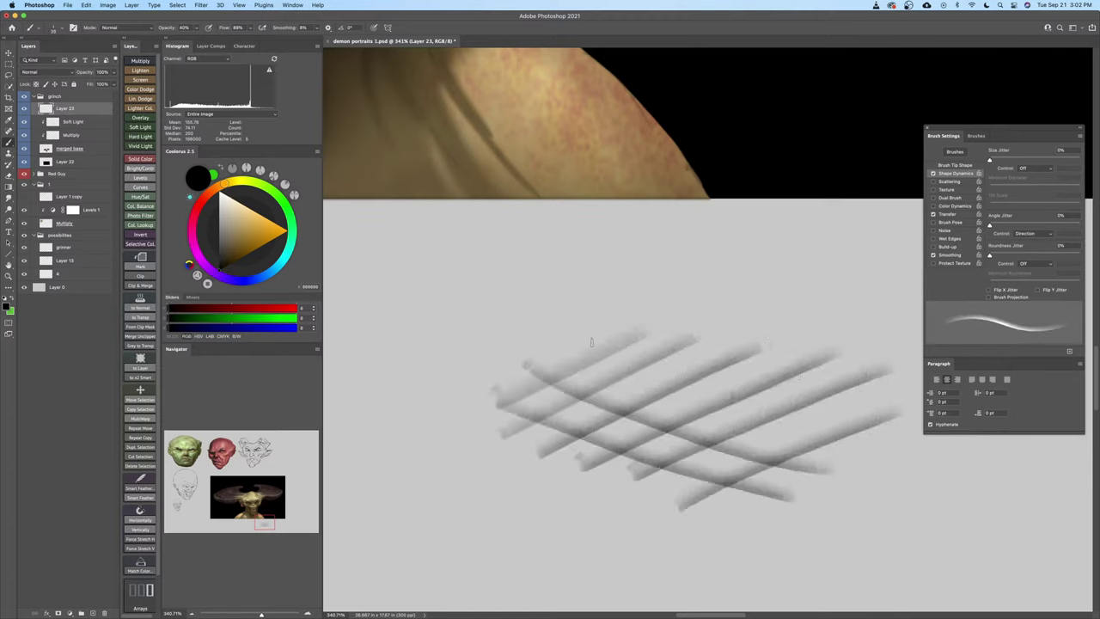
pyautogui.moveTo(592, 342); pyautogui.dragTo(891, 453)
pyautogui.moveTo(658, 326); pyautogui.dragTo(894, 404)
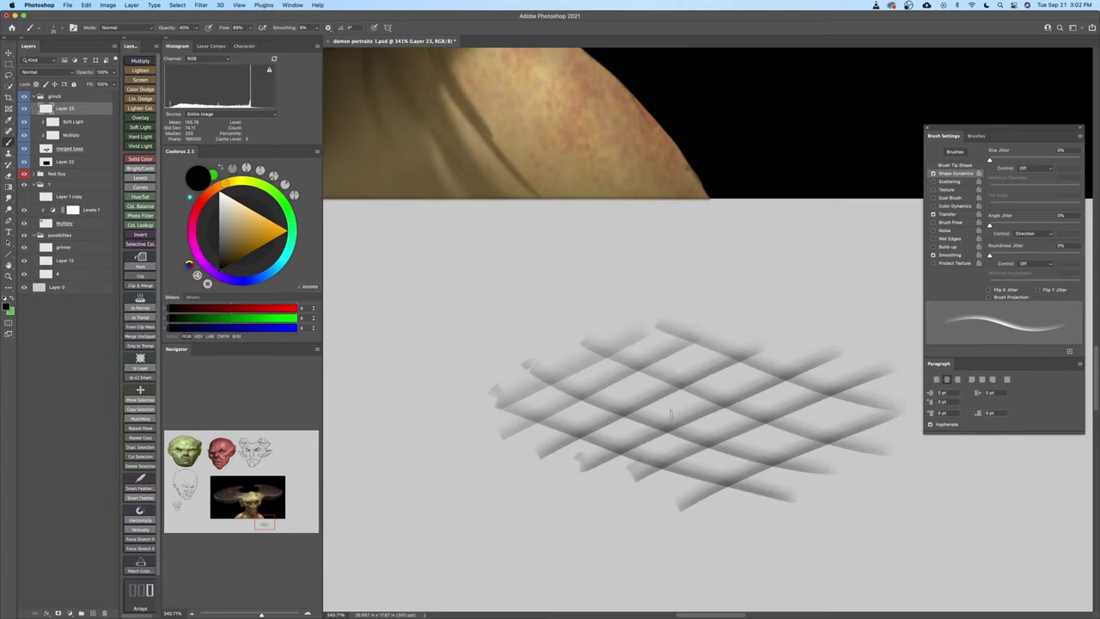
pyautogui.moveTo(504, 430)
pyautogui.mouseDown()
pyautogui.moveTo(739, 401)
pyautogui.moveTo(545, 392)
pyautogui.mouseUp()
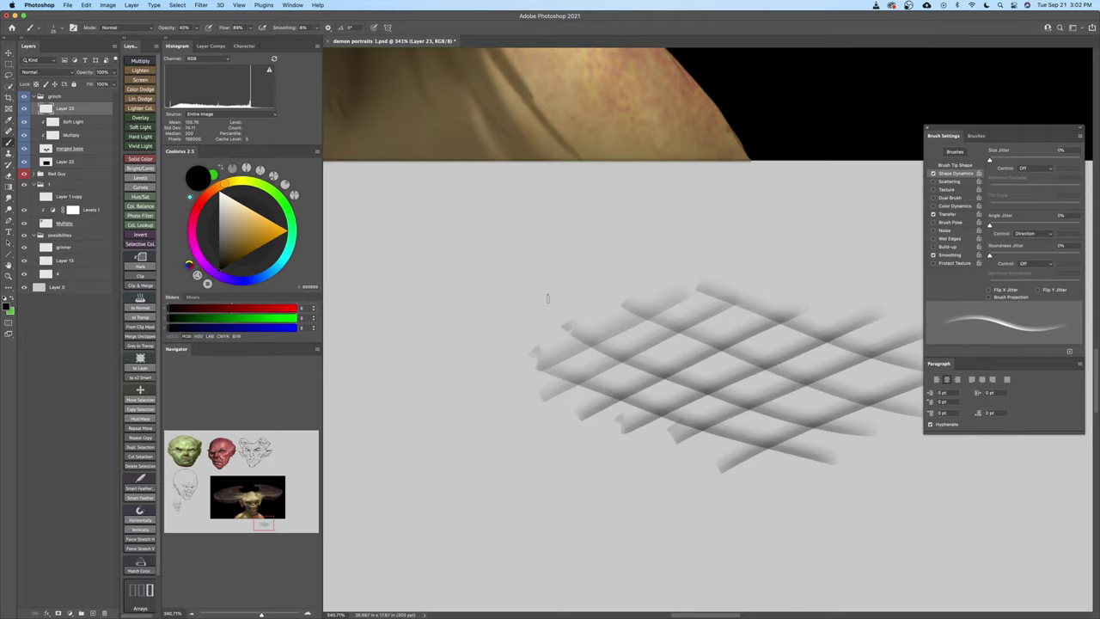
# Paint two short overlapping sample strokes above the black crosshatch pattern
pyautogui.moveTo(537, 295); pyautogui.dragTo(669, 231)
pyautogui.moveTo(585, 246); pyautogui.dragTo(677, 231)
pyautogui.moveTo(486, 357)
pyautogui.mouseDown()
pyautogui.moveTo(551, 317)
pyautogui.moveTo(434, 335)
pyautogui.mouseUp()
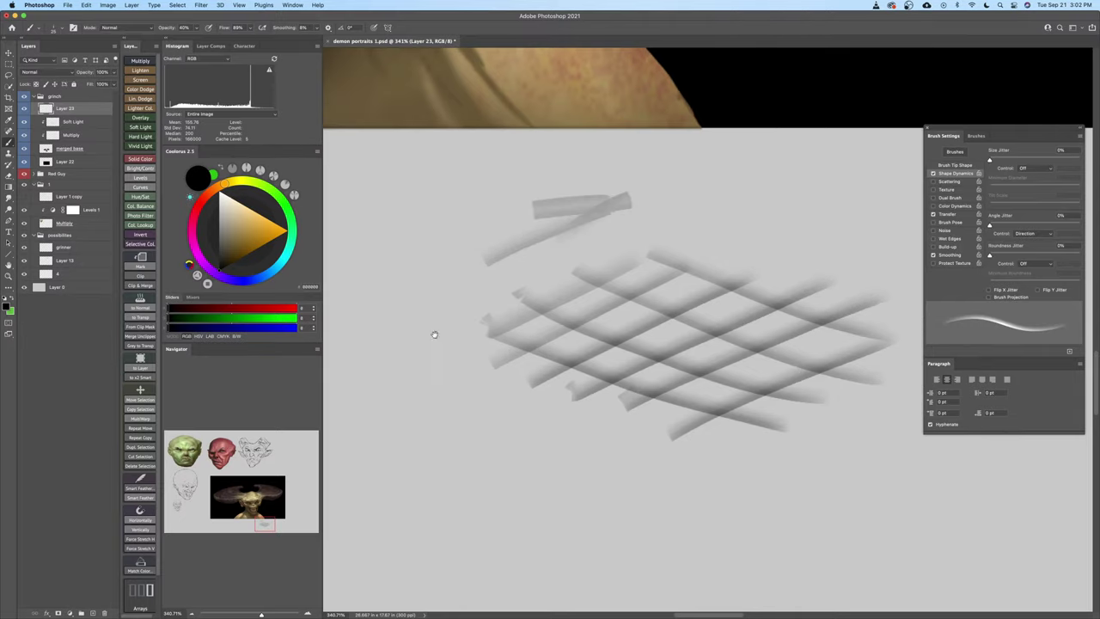
pyautogui.moveTo(770, 453); pyautogui.dragTo(565, 471)
pyautogui.hscroll(5, 564, 472)
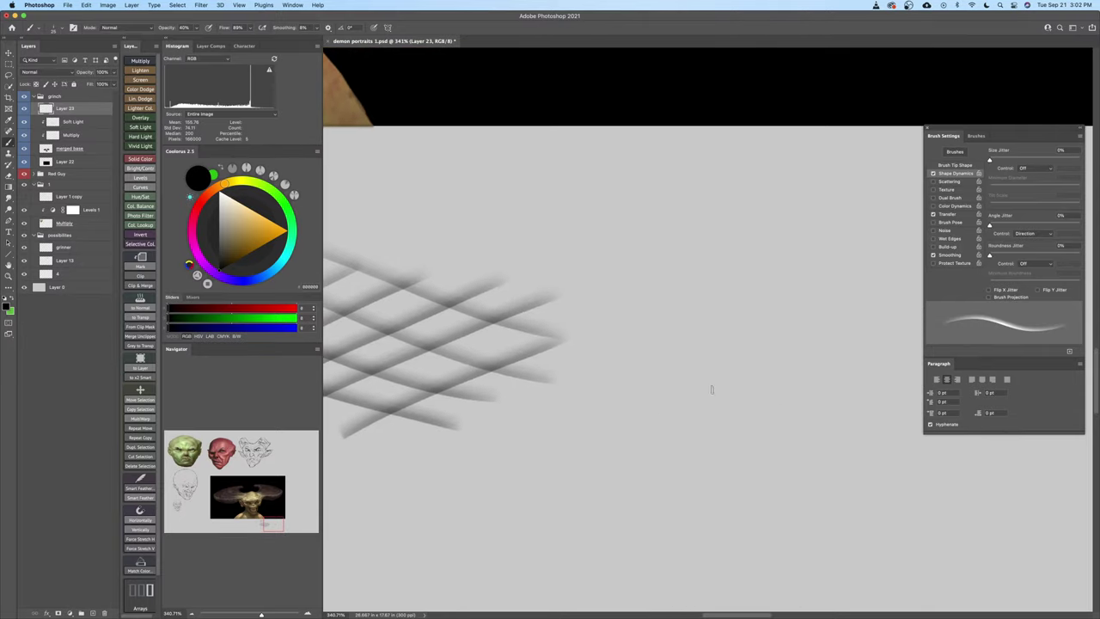
# Paint five lighter parallel diagonal strokes on the grey area beside the first crosshatch pattern
pyautogui.moveTo(900, 350); pyautogui.dragTo(617, 455)
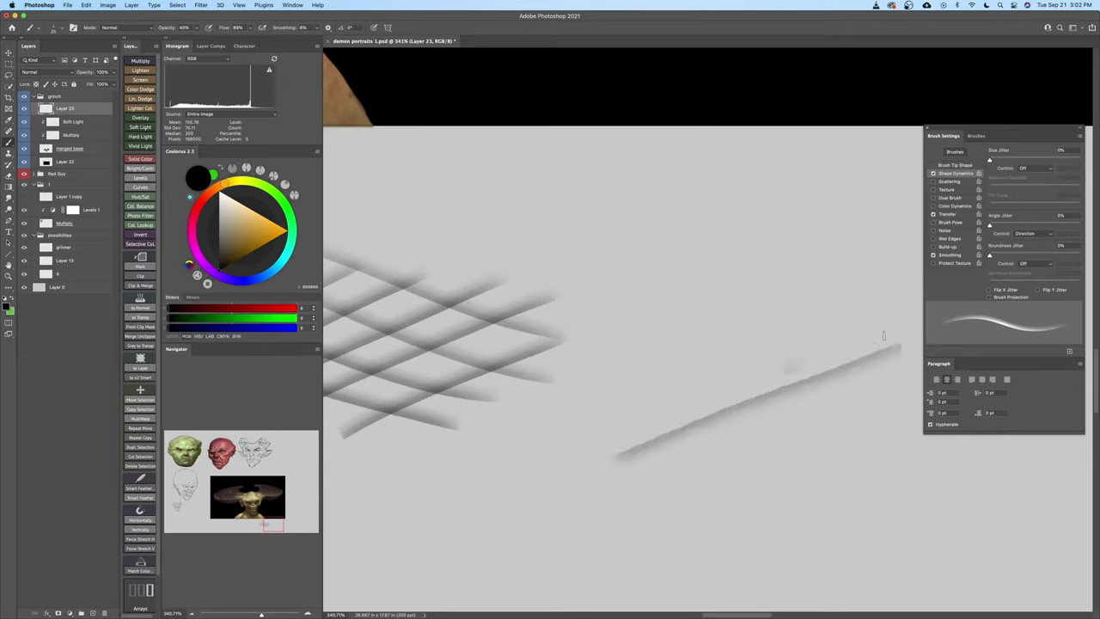
pyautogui.moveTo(877, 331); pyautogui.dragTo(535, 447)
pyautogui.moveTo(880, 297); pyautogui.dragTo(514, 424)
pyautogui.moveTo(860, 276); pyautogui.dragTo(552, 380)
pyautogui.moveTo(827, 256); pyautogui.dragTo(603, 327)
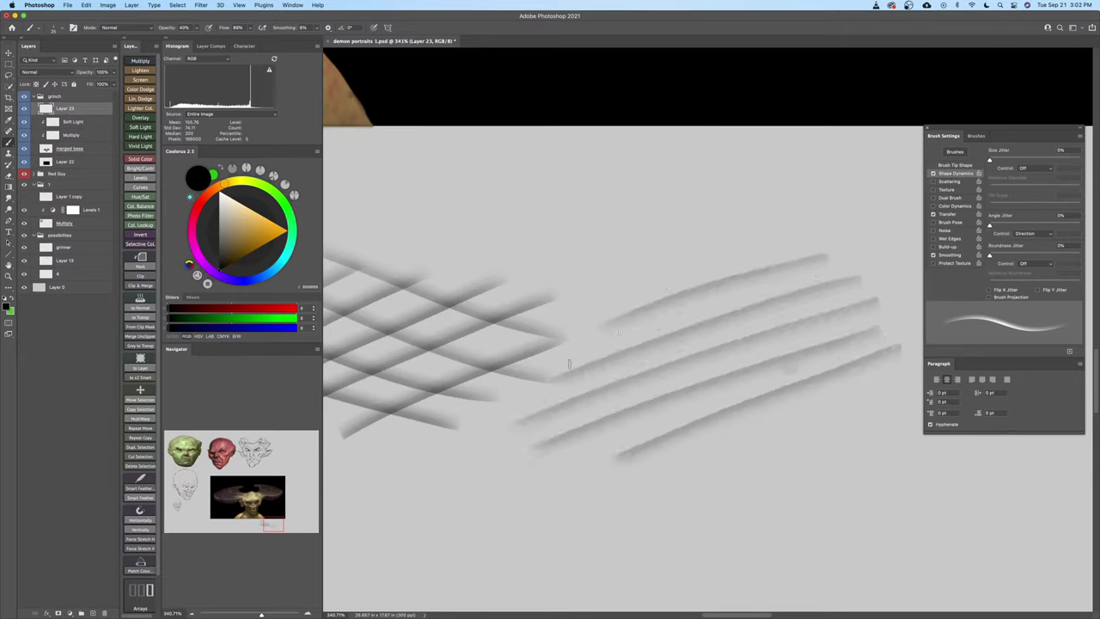
# Cross the lighter parallel strokes with opposing diagonal strokes to build a second crosshatch pattern
pyautogui.moveTo(896, 404)
pyautogui.mouseDown()
pyautogui.moveTo(595, 288)
pyautogui.moveTo(843, 405)
pyautogui.moveTo(548, 311)
pyautogui.mouseUp()
pyautogui.moveTo(816, 445); pyautogui.dragTo(511, 372)
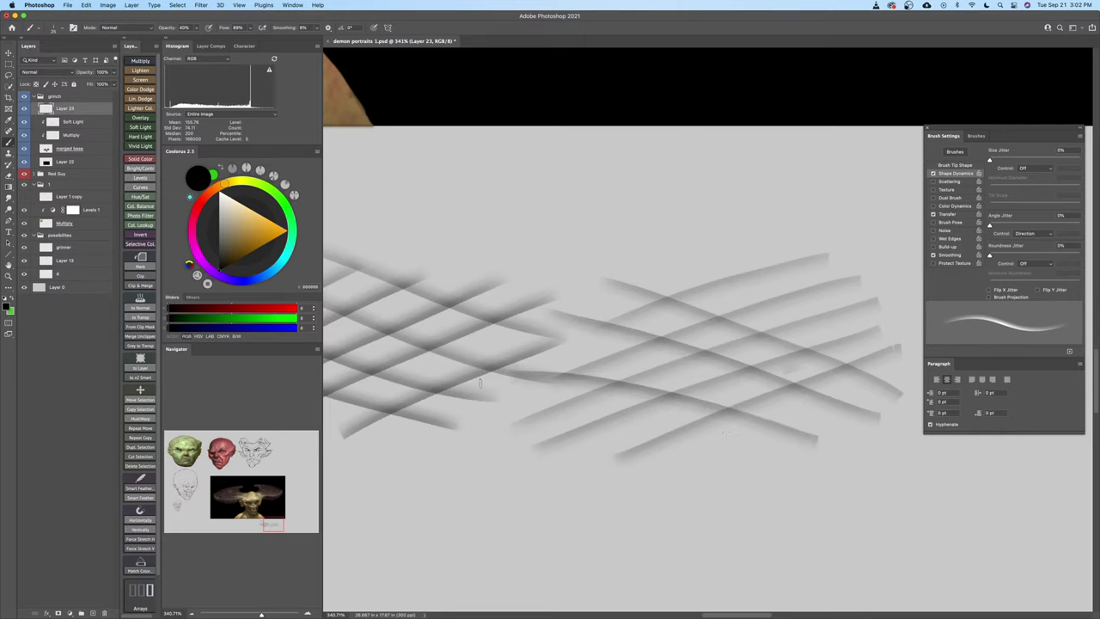
pyautogui.moveTo(787, 479); pyautogui.dragTo(523, 413)
pyautogui.moveTo(500, 446)
pyautogui.mouseDown()
pyautogui.moveTo(605, 430)
pyautogui.moveTo(518, 424)
pyautogui.mouseUp()
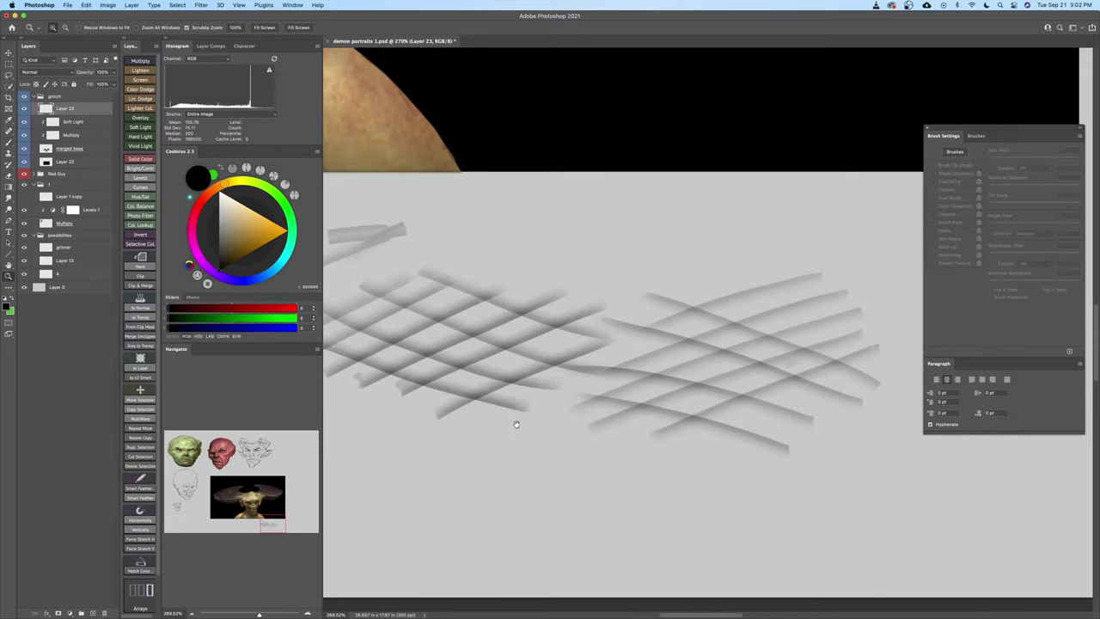
# Set the eraser to a large hard round brush from the Standards set and erase the crosshatch samples
pyautogui.press('b')
pyautogui.rightClick(618, 378)
pyautogui.click(784, 500)
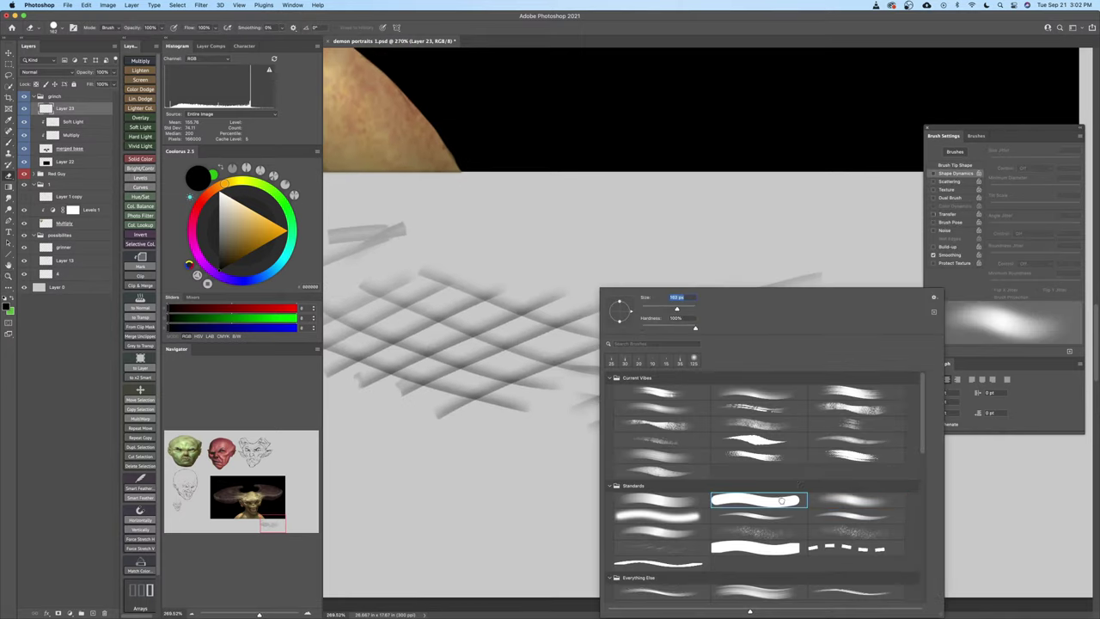
pyautogui.write('250')
pyautogui.press('Return')
pyautogui.moveTo(791, 461)
pyautogui.mouseDown()
pyautogui.moveTo(754, 460)
pyautogui.moveTo(769, 476)
pyautogui.mouseUp()
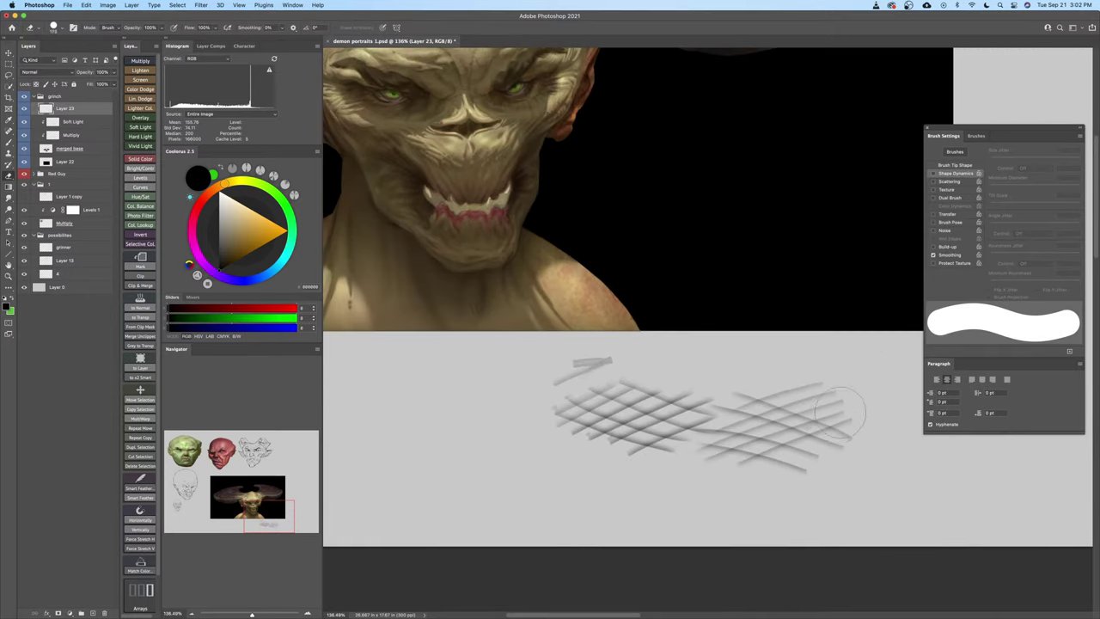
pyautogui.moveTo(832, 416)
pyautogui.mouseDown()
pyautogui.moveTo(818, 443)
pyautogui.moveTo(639, 466)
pyautogui.moveTo(597, 386)
pyautogui.moveTo(631, 393)
pyautogui.mouseUp()
# Return to the demon's face with the Brush tool and set the paint colour to a muted greyish brown
pyautogui.press('z')
pyautogui.scroll(-4, 631, 393)
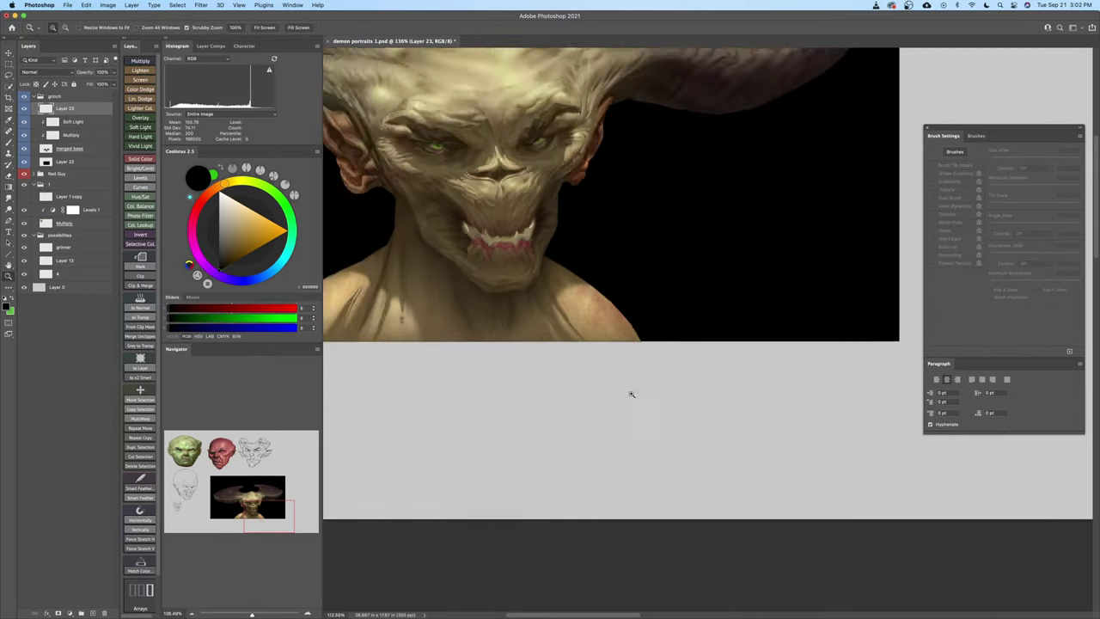
pyautogui.scroll(10, 640, 295)
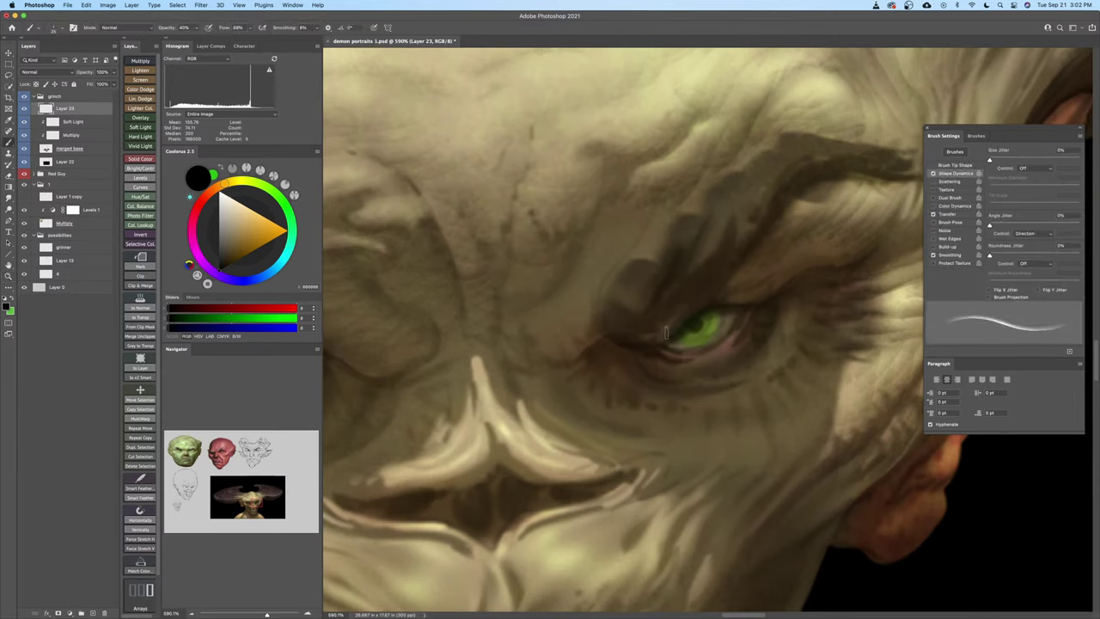
pyautogui.scroll(1, 647, 367)
pyautogui.press('b')
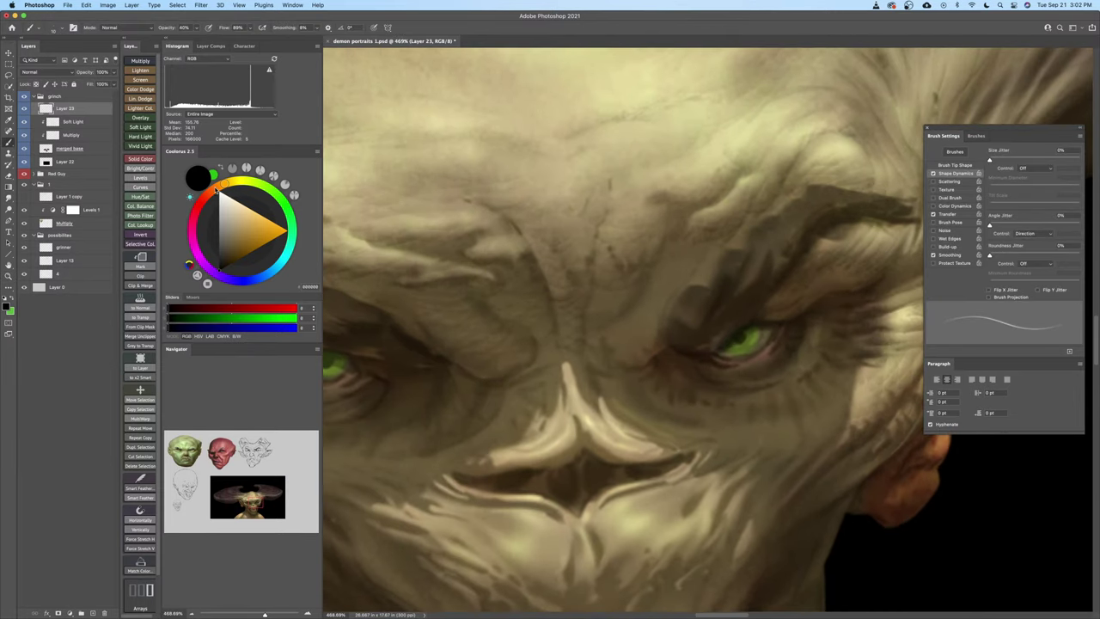
pyautogui.click(215, 191)
pyautogui.click(228, 239)
pyautogui.keyDown('alt'); pyautogui.click(691, 357); pyautogui.keyUp('alt')
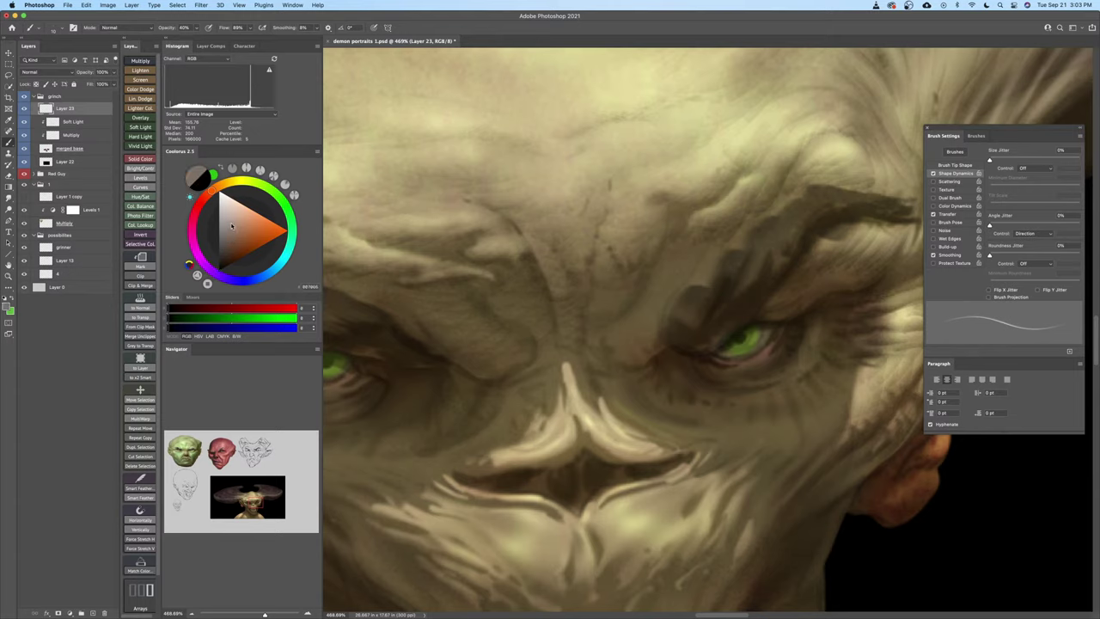
# Isolate Layer 23 to check its contents across the whole canvas, and delete the layer
pyautogui.keyDown('alt'); pyautogui.click(24, 110); pyautogui.keyUp('alt')
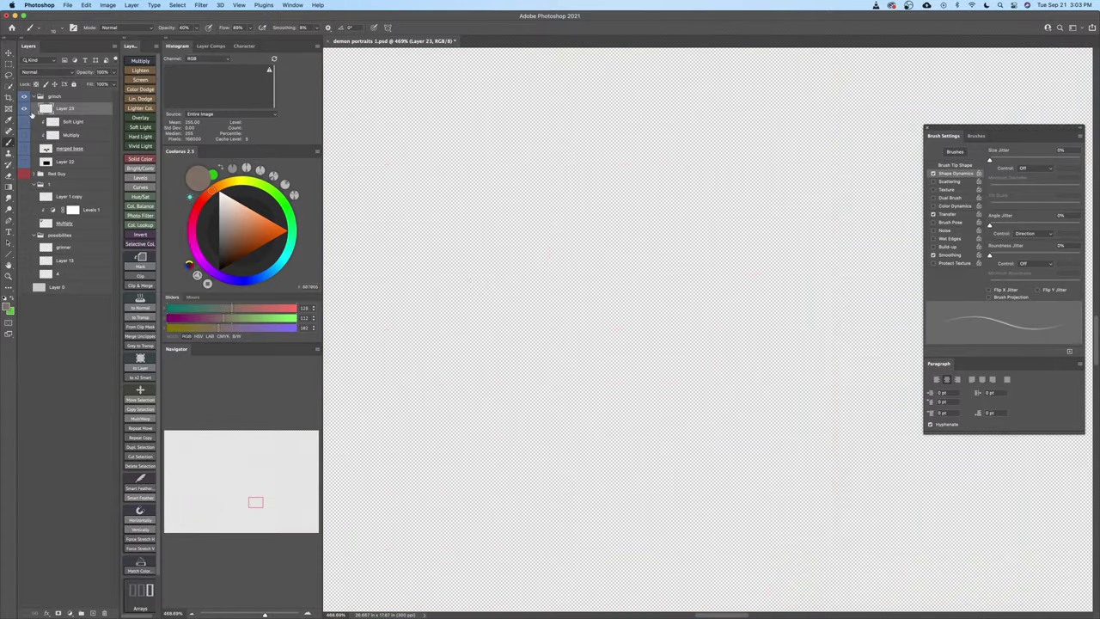
pyautogui.press('z')
pyautogui.press('super+0')
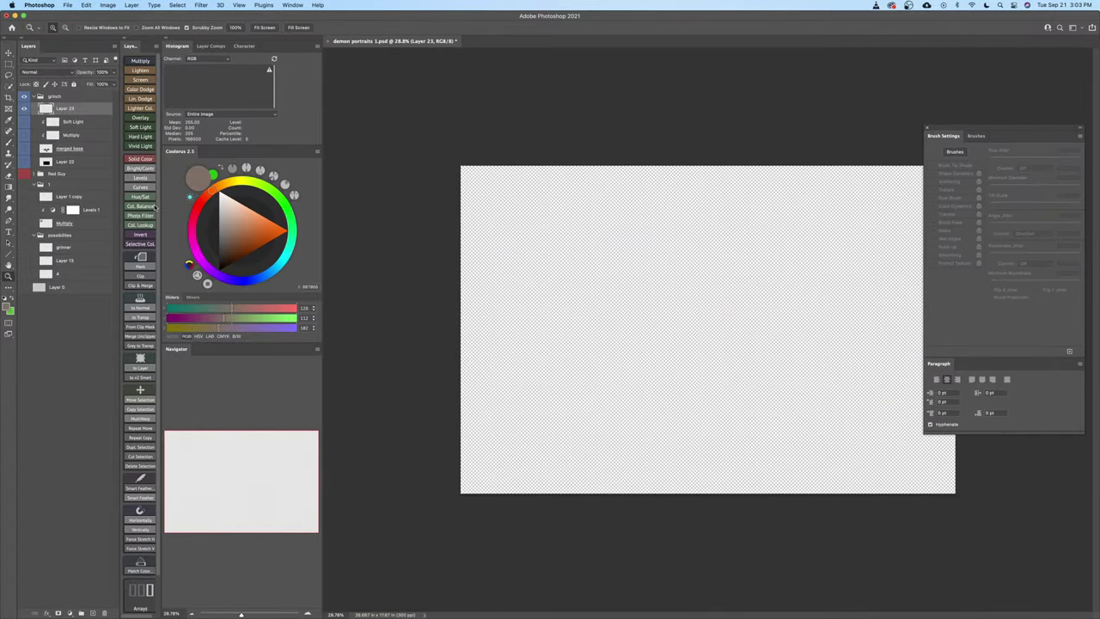
pyautogui.press('Delete')
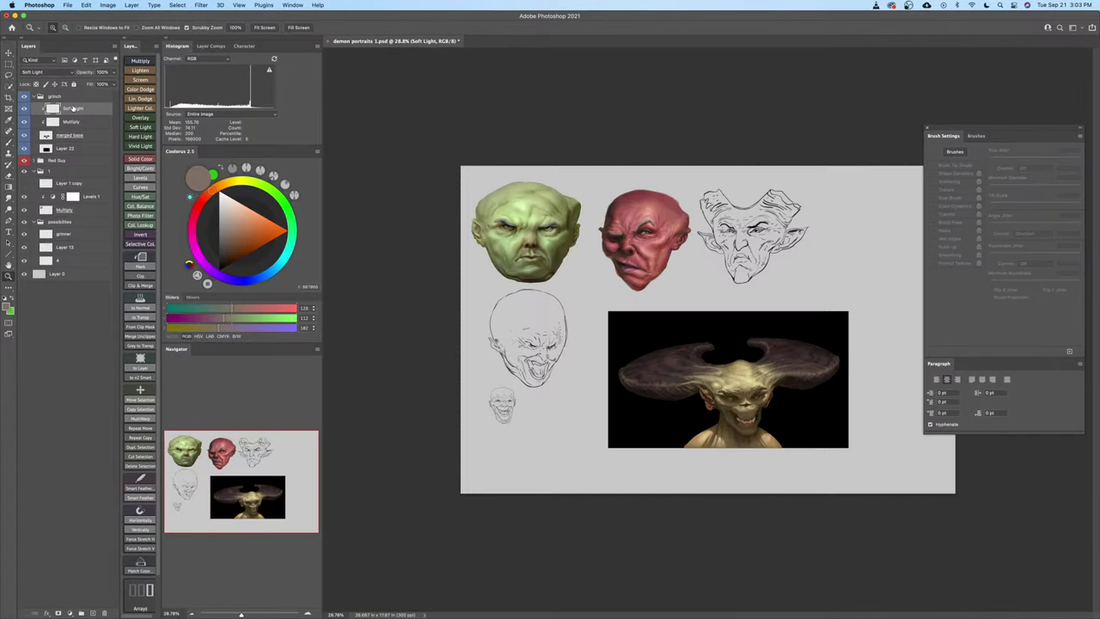
# Select the Multiply layer and paint fine dark wrinkles between the nose bridge and the demon's left eye
pyautogui.click(97, 123)
pyautogui.moveTo(765, 394)
pyautogui.mouseDown()
pyautogui.moveTo(756, 381)
pyautogui.moveTo(731, 412)
pyautogui.mouseUp()
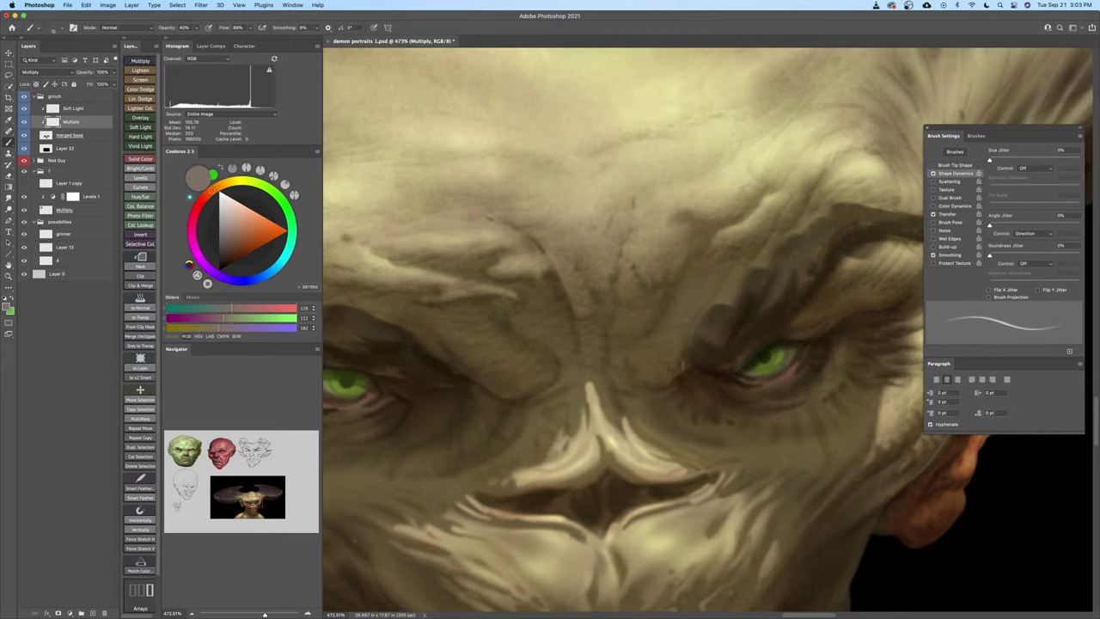
pyautogui.moveTo(672, 368)
pyautogui.mouseDown()
pyautogui.moveTo(650, 408)
pyautogui.moveTo(667, 391)
pyautogui.mouseUp()
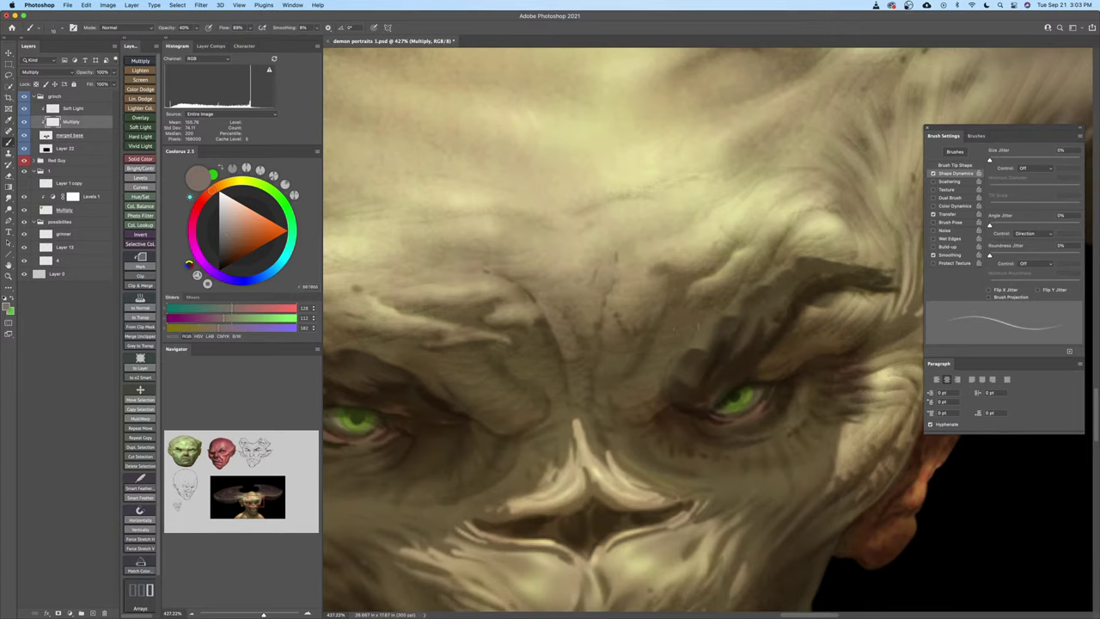
pyautogui.moveTo(659, 343)
pyautogui.mouseDown()
pyautogui.moveTo(674, 348)
pyautogui.moveTo(653, 326)
pyautogui.moveTo(665, 337)
pyautogui.mouseUp()
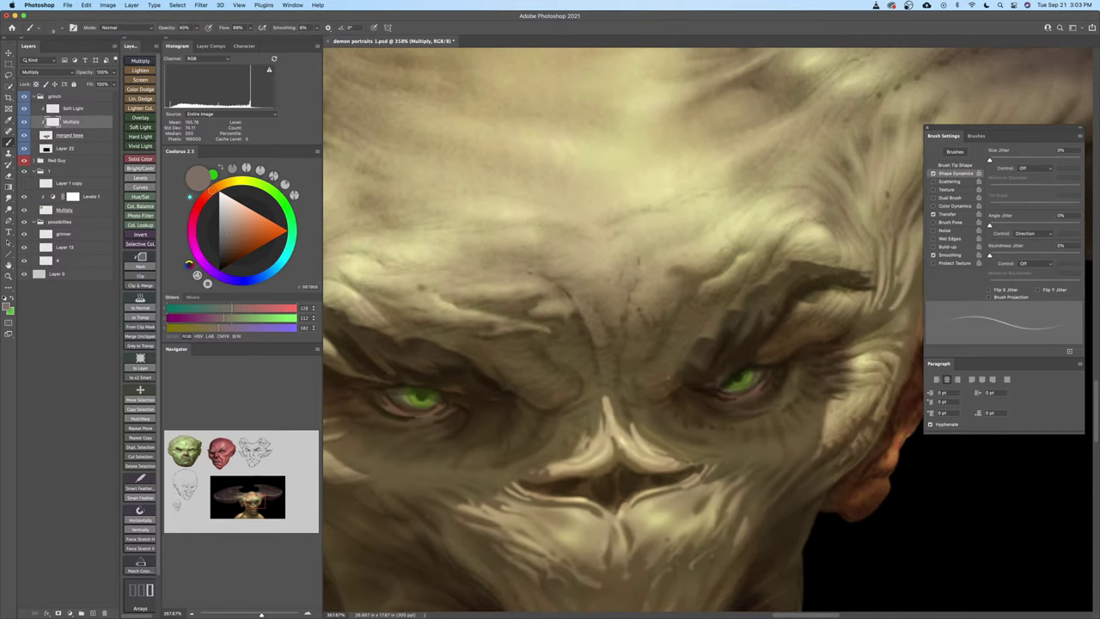
pyautogui.moveTo(650, 393); pyautogui.dragTo(659, 369)
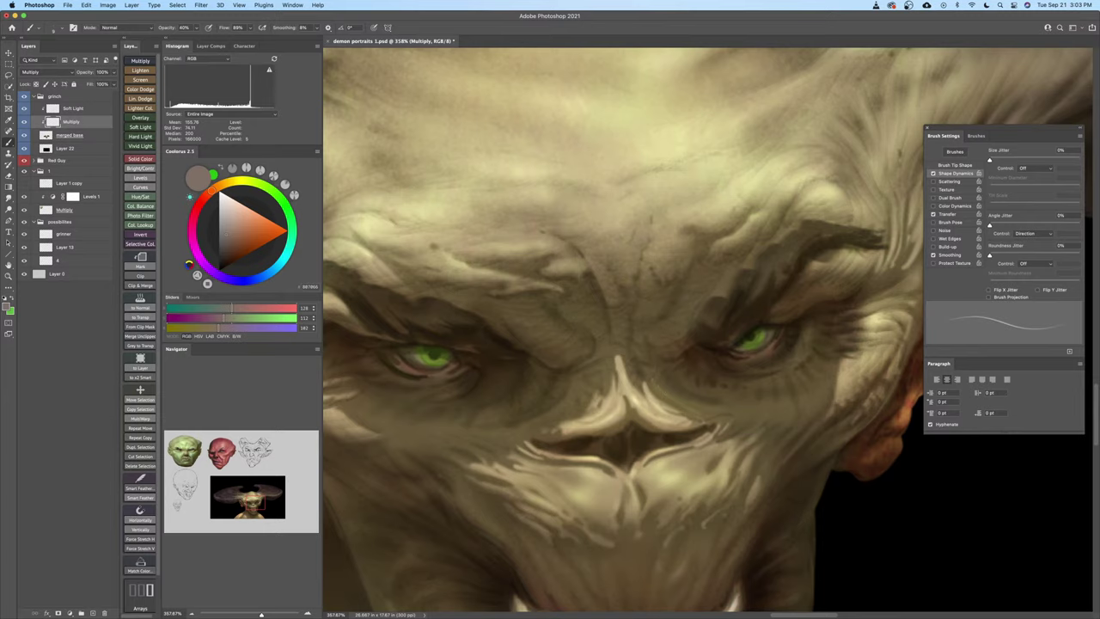
pyautogui.moveTo(680, 346); pyautogui.dragTo(674, 423)
# Shade the frown folds above the demon's left eye on the Multiply layer, varying the small brush size
pyautogui.press(']')
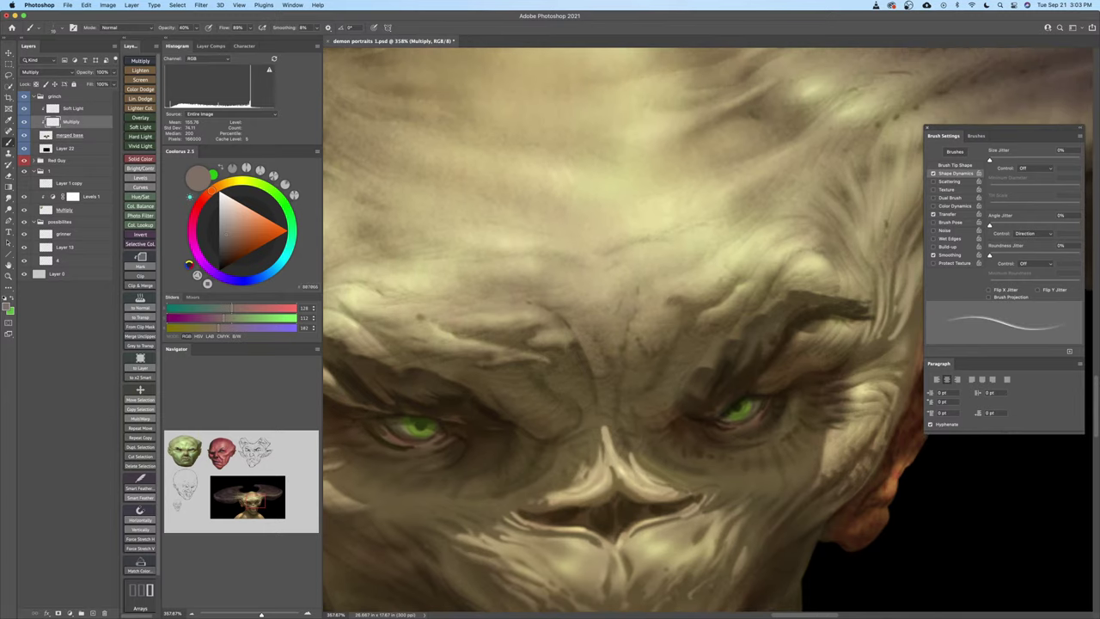
pyautogui.press('[')
pyautogui.press(']')
pyautogui.press(']')
pyautogui.press('[')
pyautogui.press(']')
pyautogui.press('[')
pyautogui.moveTo(690, 312)
pyautogui.mouseDown()
pyautogui.moveTo(699, 323)
pyautogui.moveTo(666, 321)
pyautogui.moveTo(679, 299)
pyautogui.mouseUp()
pyautogui.press('b')
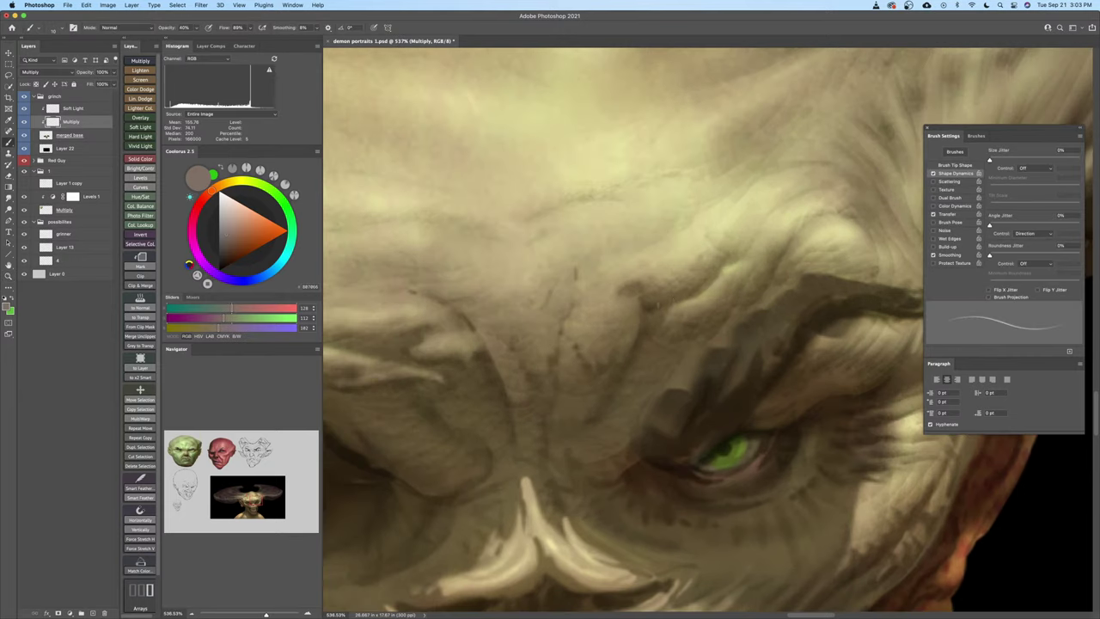
# Add fine shading to the inner fold of the demon's left brow and undo the last stroke
pyautogui.press(']')
pyautogui.press('[')
pyautogui.moveTo(673, 344); pyautogui.dragTo(648, 315)
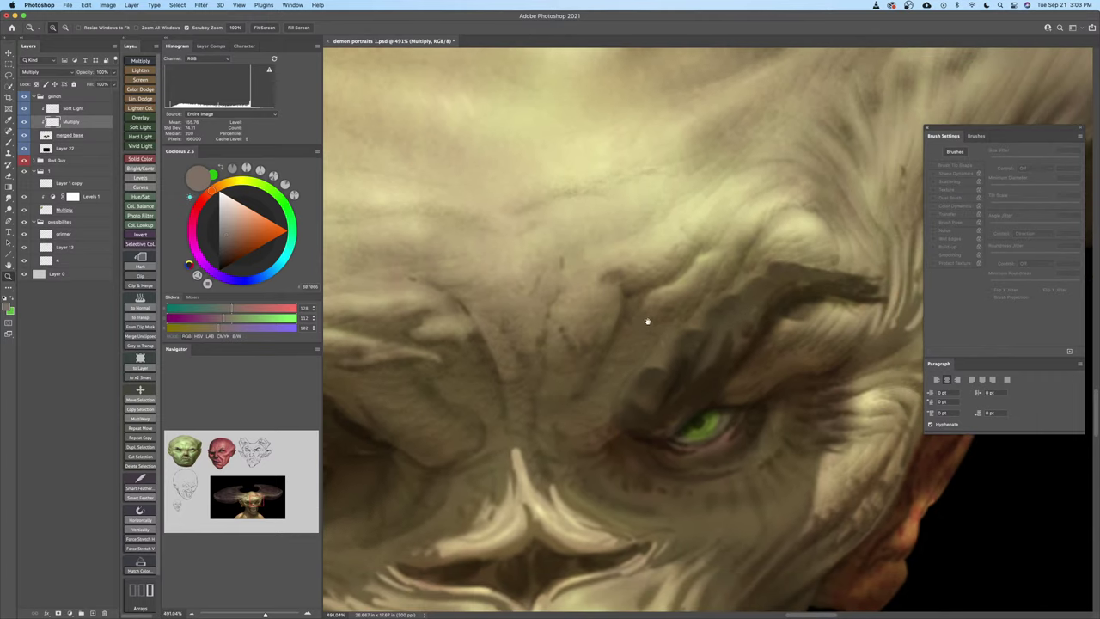
pyautogui.press('b')
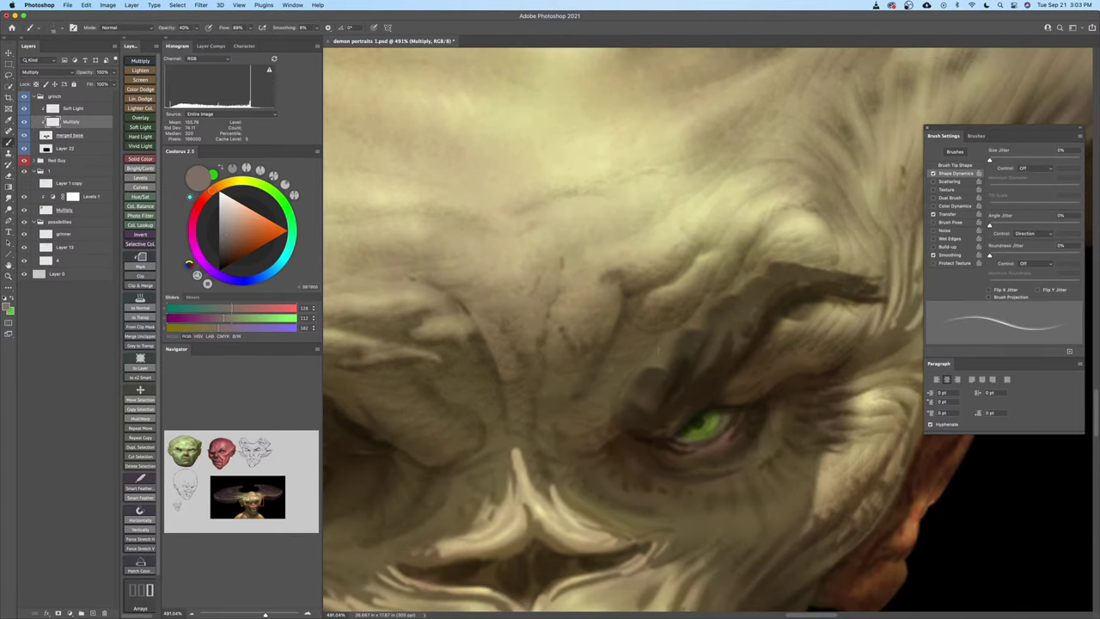
pyautogui.press('super+z')
pyautogui.scroll(2, 657, 353)
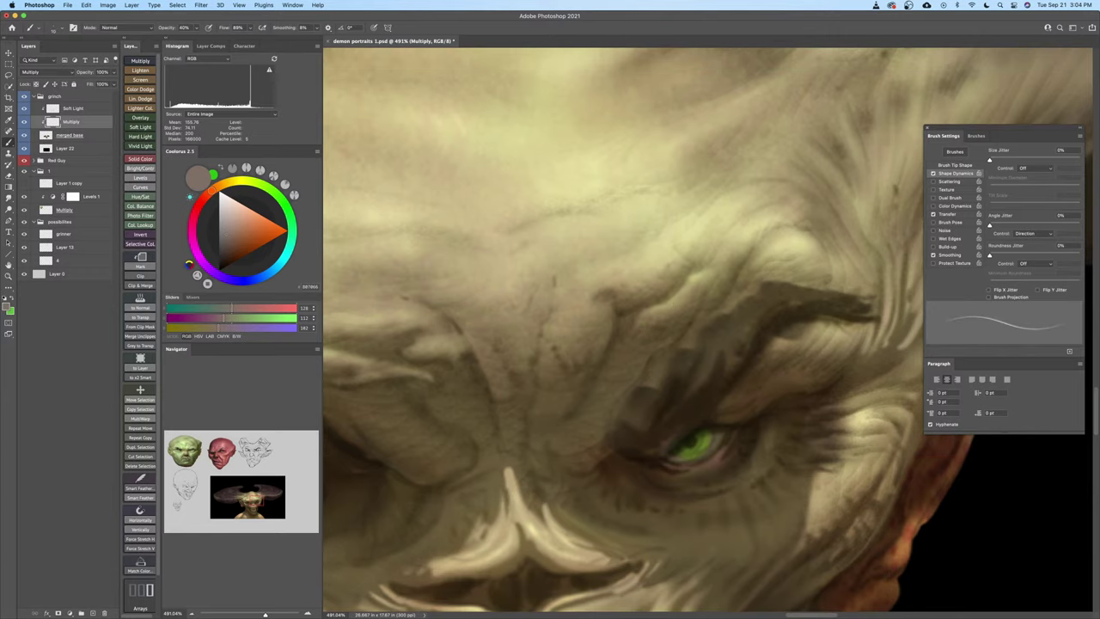
# Refine the furrows over the demon's left inner brow with a thinner brush
pyautogui.press('z')
pyautogui.moveTo(692, 313)
pyautogui.mouseDown()
pyautogui.moveTo(636, 320)
pyautogui.moveTo(657, 341)
pyautogui.moveTo(690, 302)
pyautogui.mouseUp()
pyautogui.press('b')
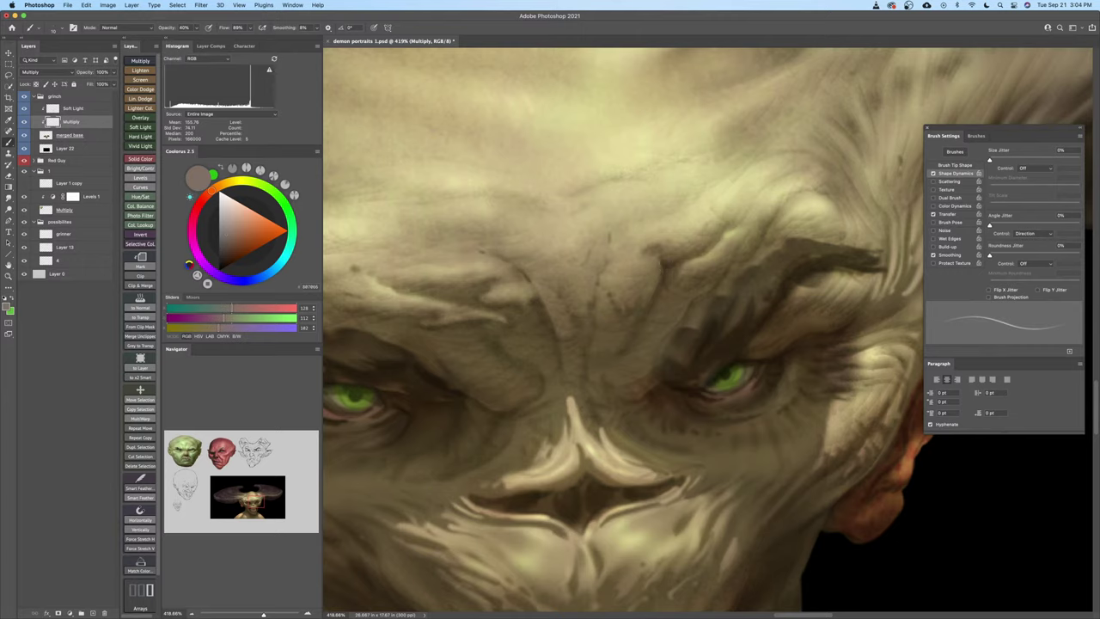
pyautogui.moveTo(683, 286)
pyautogui.mouseDown()
pyautogui.moveTo(660, 342)
pyautogui.moveTo(660, 315)
pyautogui.mouseUp()
pyautogui.press('[')
pyautogui.press('[')
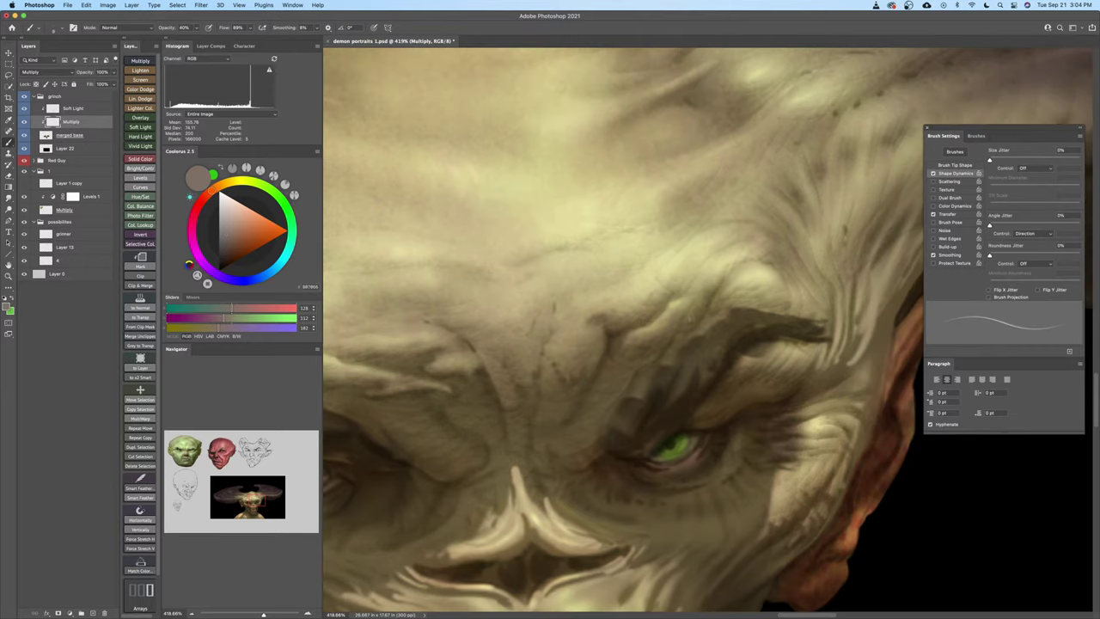
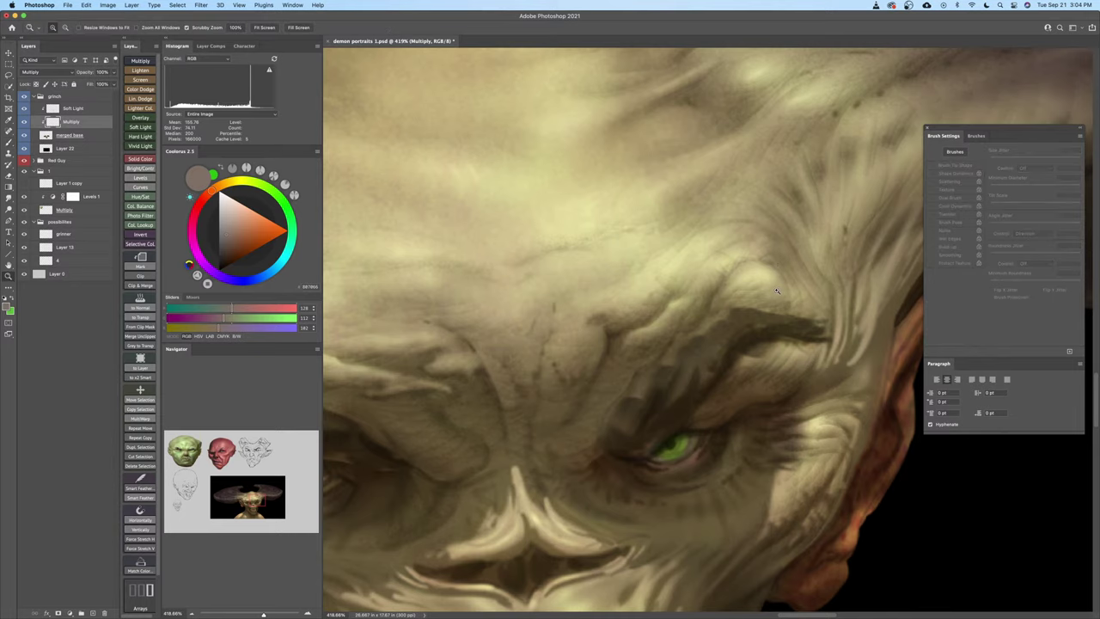
# Paint thin wrinkle lines on the forehead above the demon's left brow on the Multiply layer
pyautogui.moveTo(748, 258); pyautogui.dragTo(781, 275)
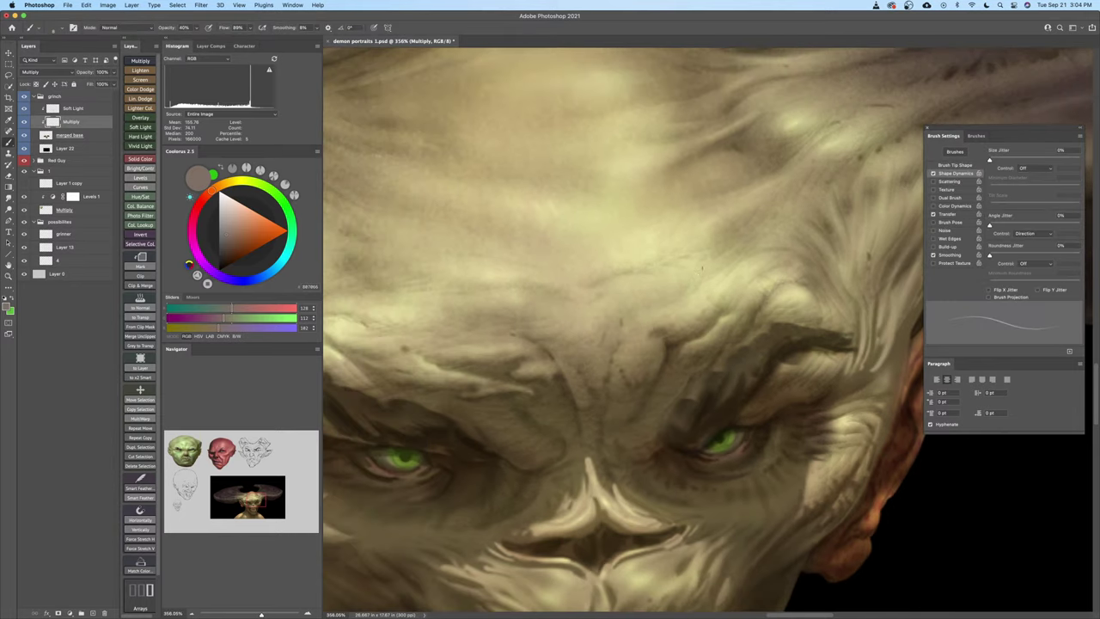
pyautogui.moveTo(700, 263); pyautogui.dragTo(713, 256)
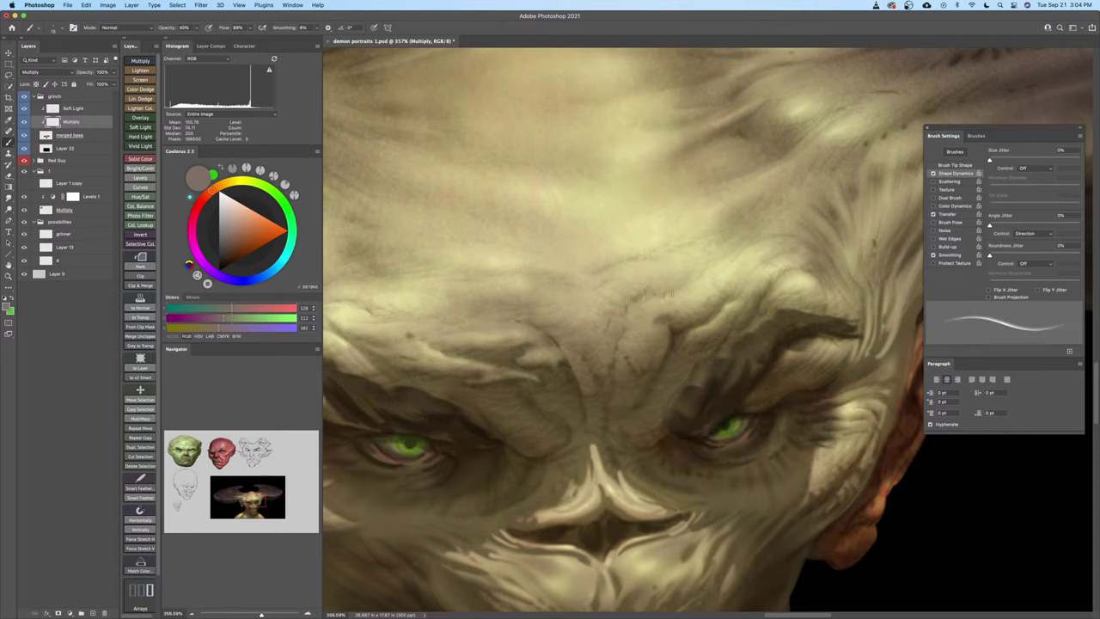
pyautogui.press('z')
pyautogui.moveTo(711, 267); pyautogui.dragTo(690, 275)
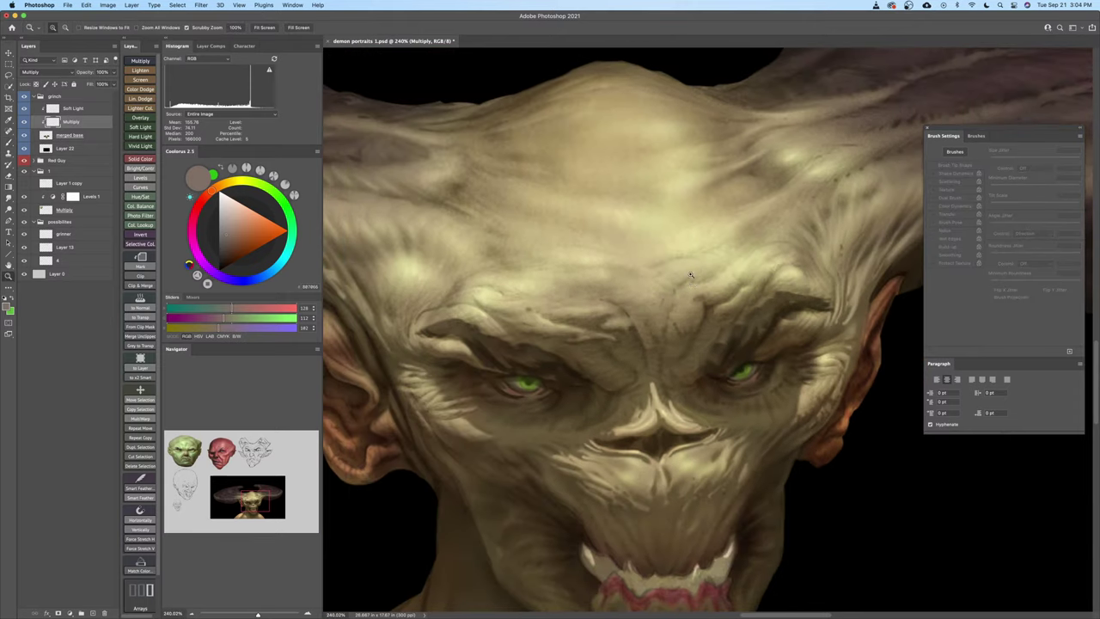
# Set the eraser to a soft brush from the Standards set for softening the forehead wrinkles, and return to the Brush tool
pyautogui.press('b')
pyautogui.rightClick(690, 275)
pyautogui.click(923, 469)
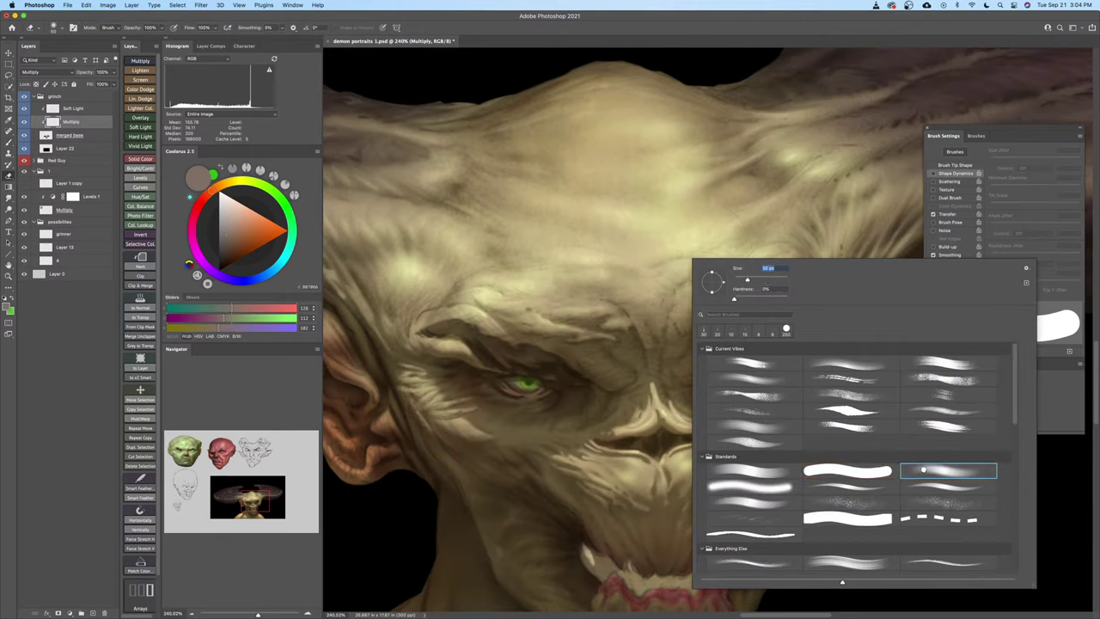
pyautogui.click(923, 470)
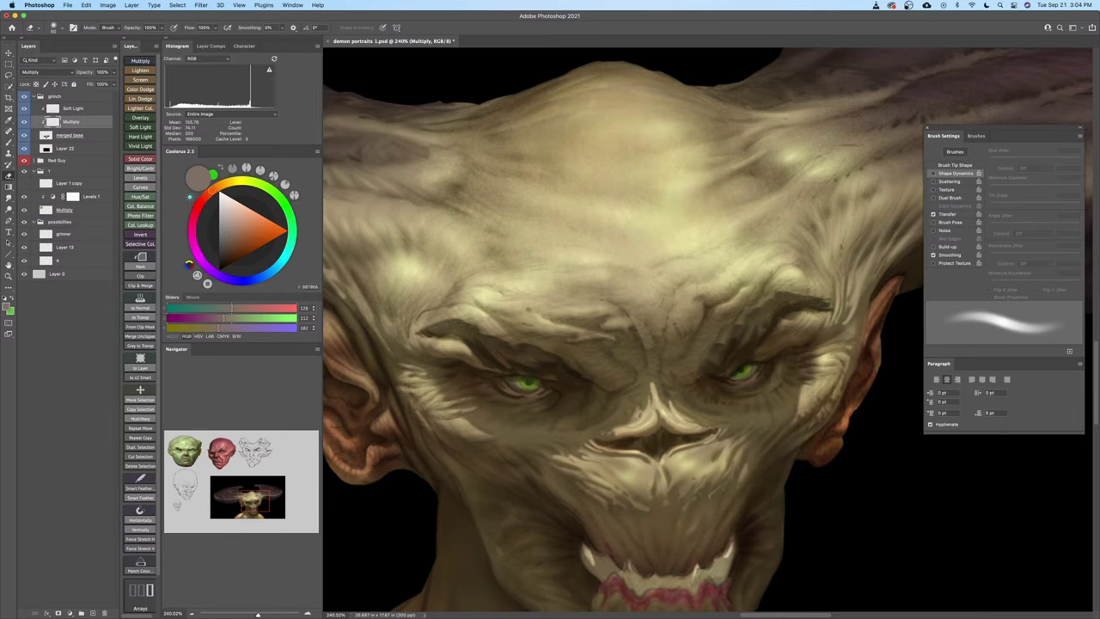
pyautogui.press('z')
pyautogui.moveTo(682, 288); pyautogui.dragTo(698, 293)
pyautogui.press('b')
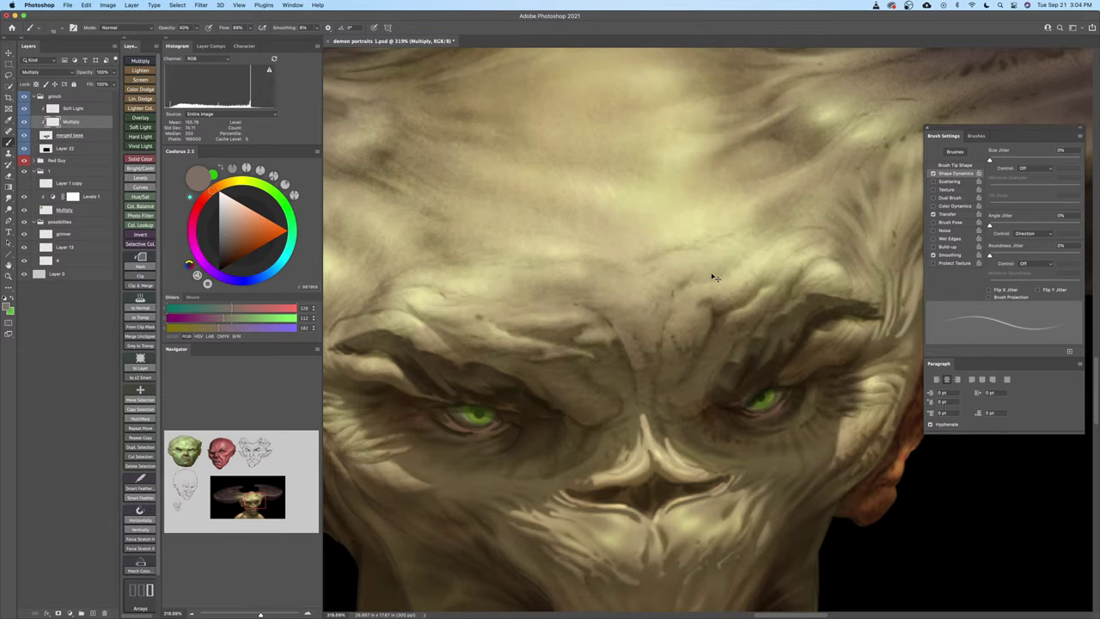
# Continue the fine wrinkle shading across the centre of the forehead toward the demon's right brow
pyautogui.press('z')
pyautogui.moveTo(719, 279)
pyautogui.mouseDown()
pyautogui.moveTo(687, 277)
pyautogui.moveTo(705, 276)
pyautogui.mouseUp()
pyautogui.press('e')
pyautogui.press('b')
pyautogui.scroll(3, 703, 275)
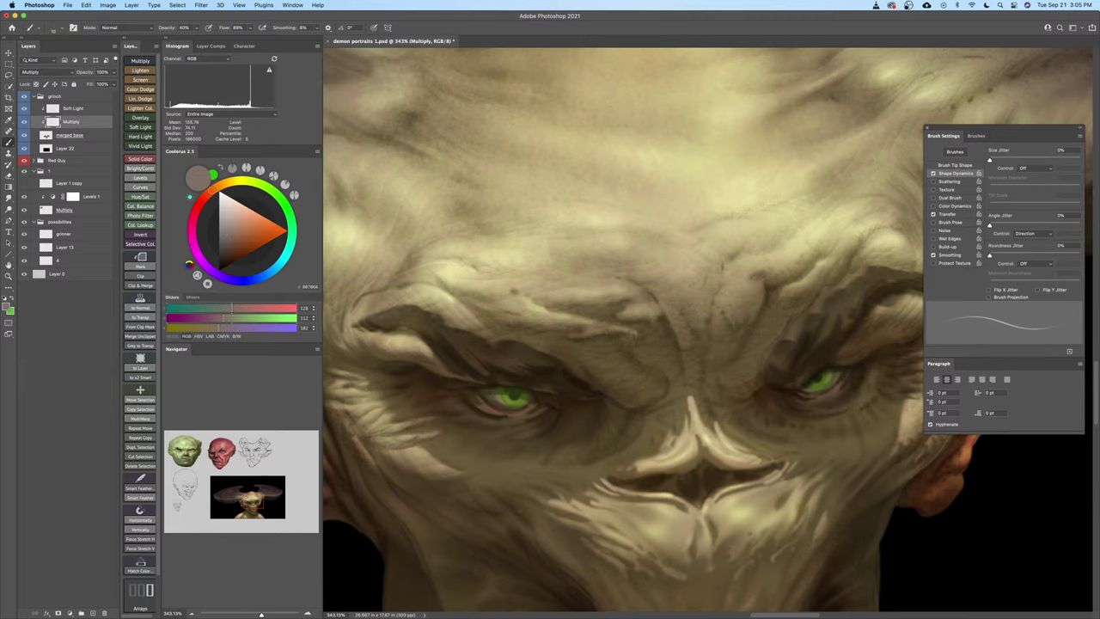
pyautogui.moveTo(613, 334)
pyautogui.mouseDown()
pyautogui.moveTo(563, 335)
pyautogui.moveTo(573, 348)
pyautogui.moveTo(550, 332)
pyautogui.moveTo(538, 346)
pyautogui.mouseUp()
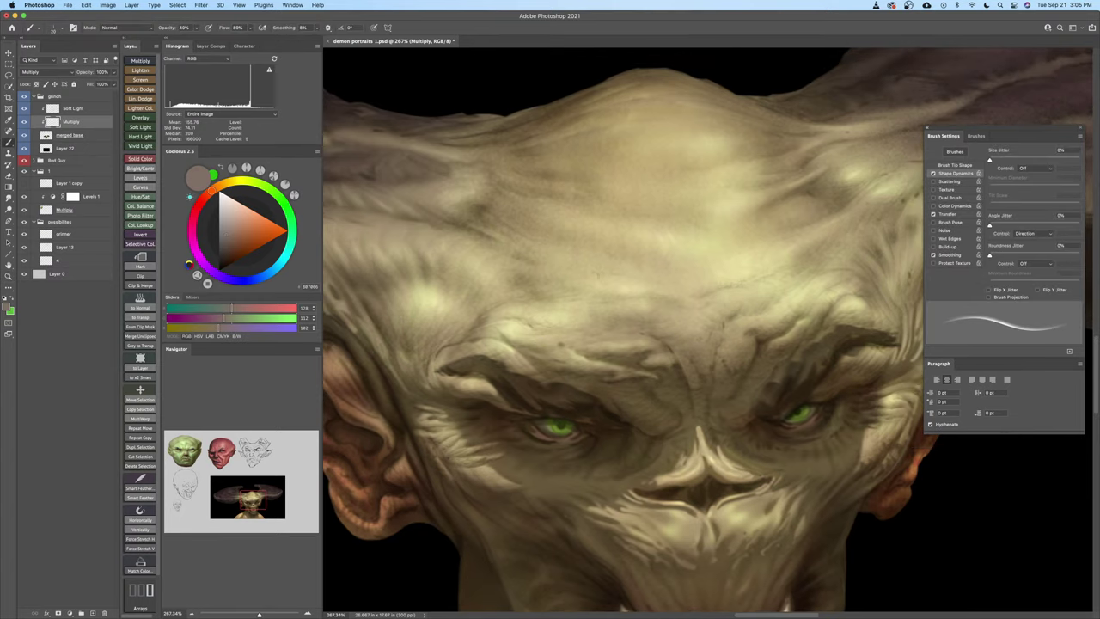
# Save the document and deepen the wrinkle shading where the demon's left horn meets the forehead on the Multiply layer
pyautogui.hscroll(1, 583, 278)
pyautogui.press('super+s')
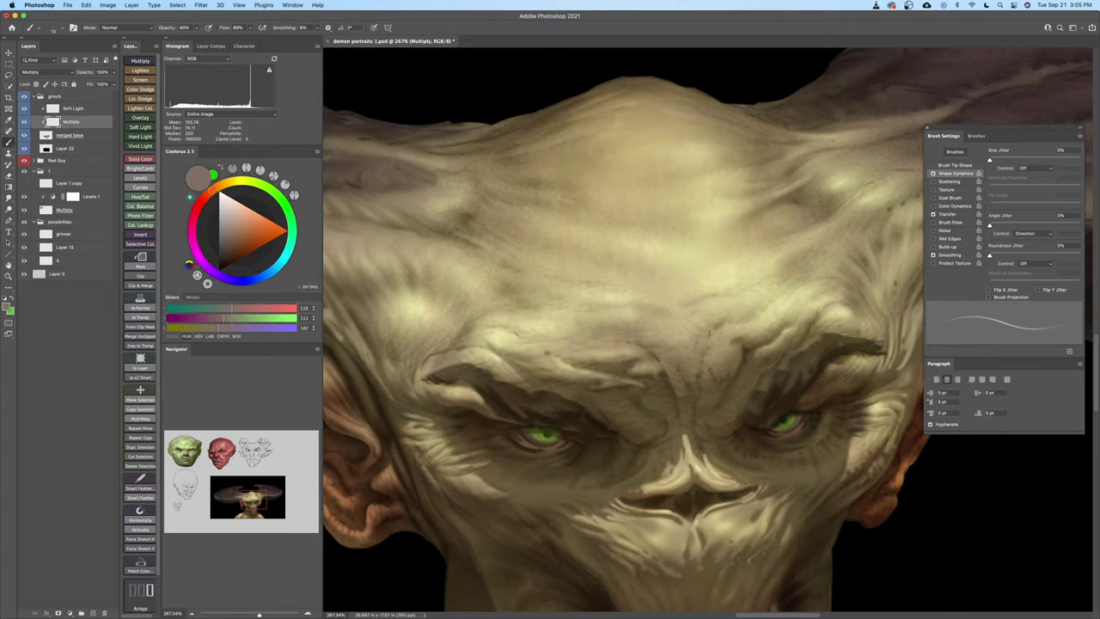
pyautogui.moveTo(587, 280); pyautogui.dragTo(578, 291)
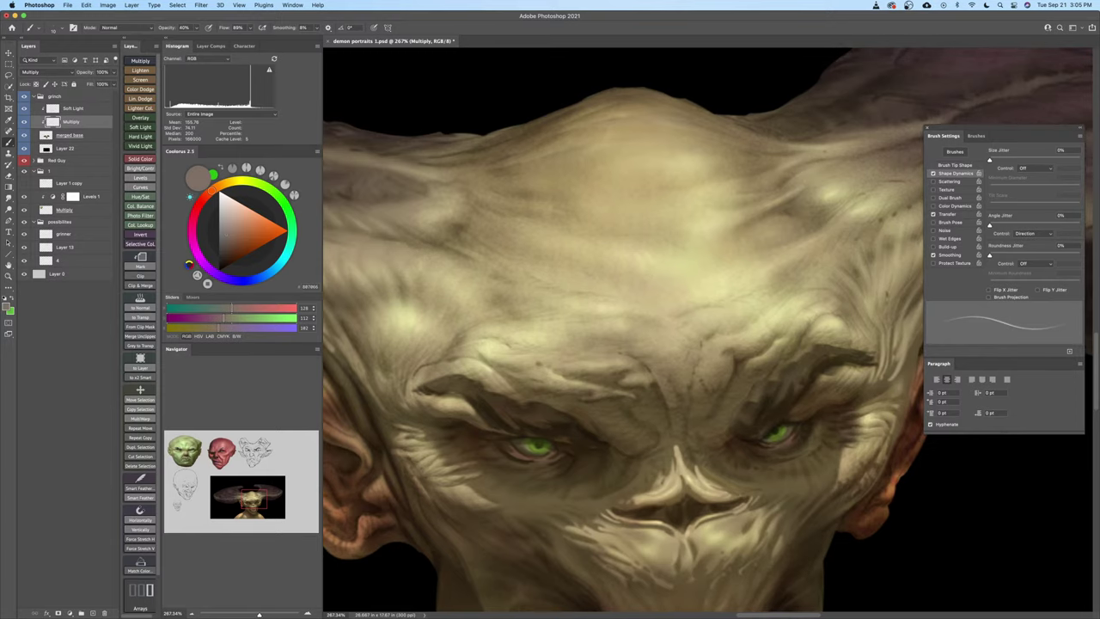
pyautogui.moveTo(477, 233); pyautogui.dragTo(660, 277)
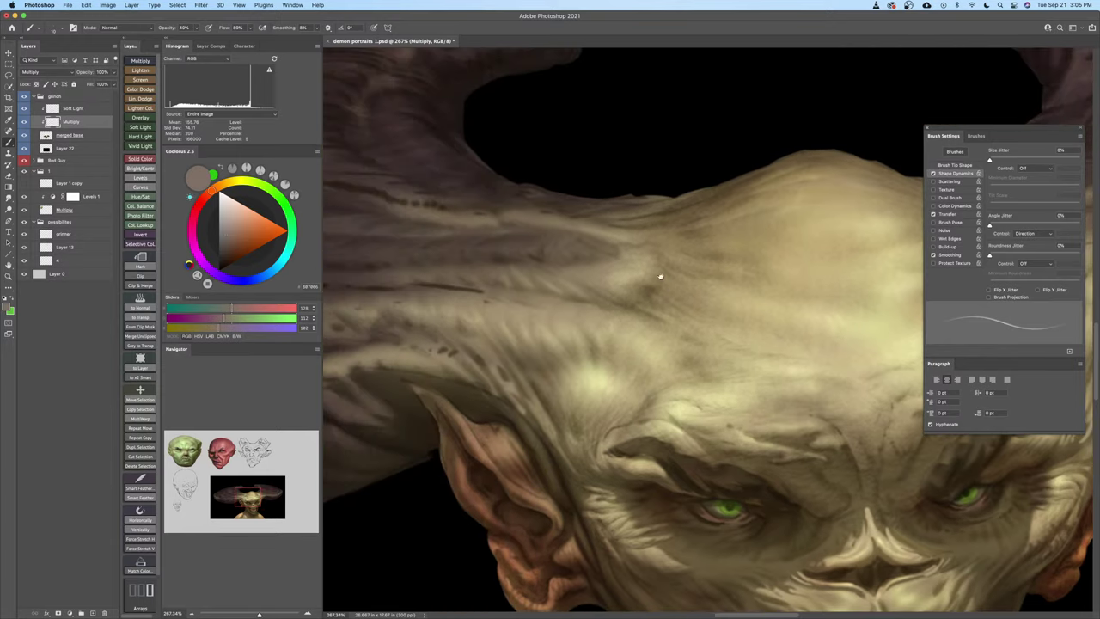
pyautogui.press(']')
pyautogui.press(']')
pyautogui.moveTo(630, 276); pyautogui.dragTo(624, 289)
pyautogui.press('[')
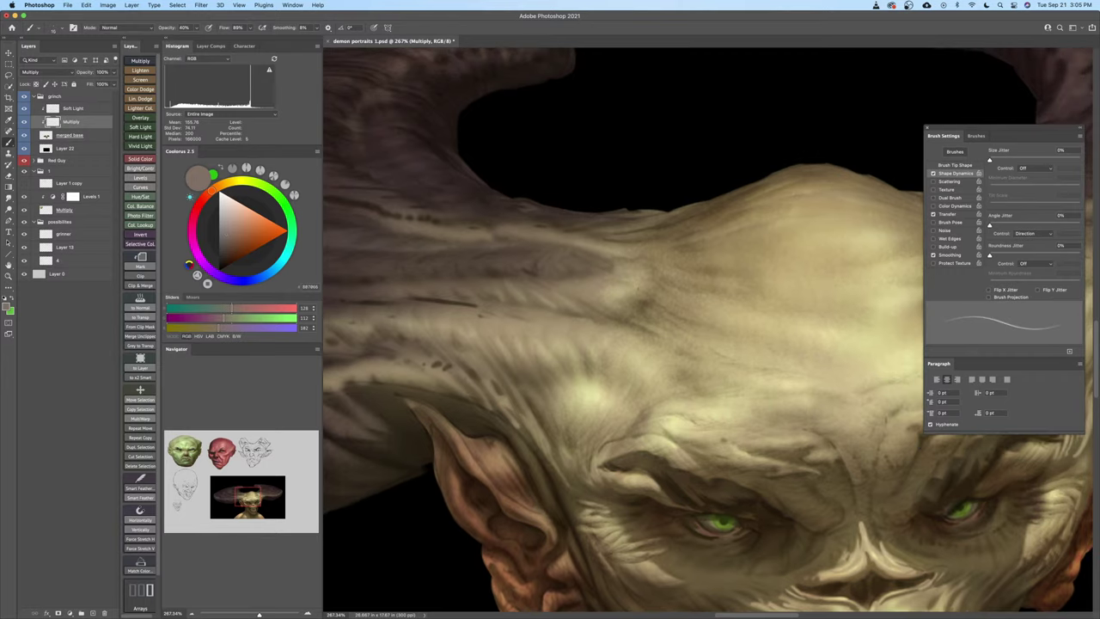
pyautogui.press(']')
pyautogui.press('[')
pyautogui.moveTo(626, 280)
pyautogui.mouseDown()
pyautogui.moveTo(572, 283)
pyautogui.moveTo(628, 299)
pyautogui.mouseUp()
pyautogui.press('[')
# Shade softly across the middle of the forehead with a larger brush at 12% opacity, undoing the last stroke
pyautogui.hscroll(3, 563, 280)
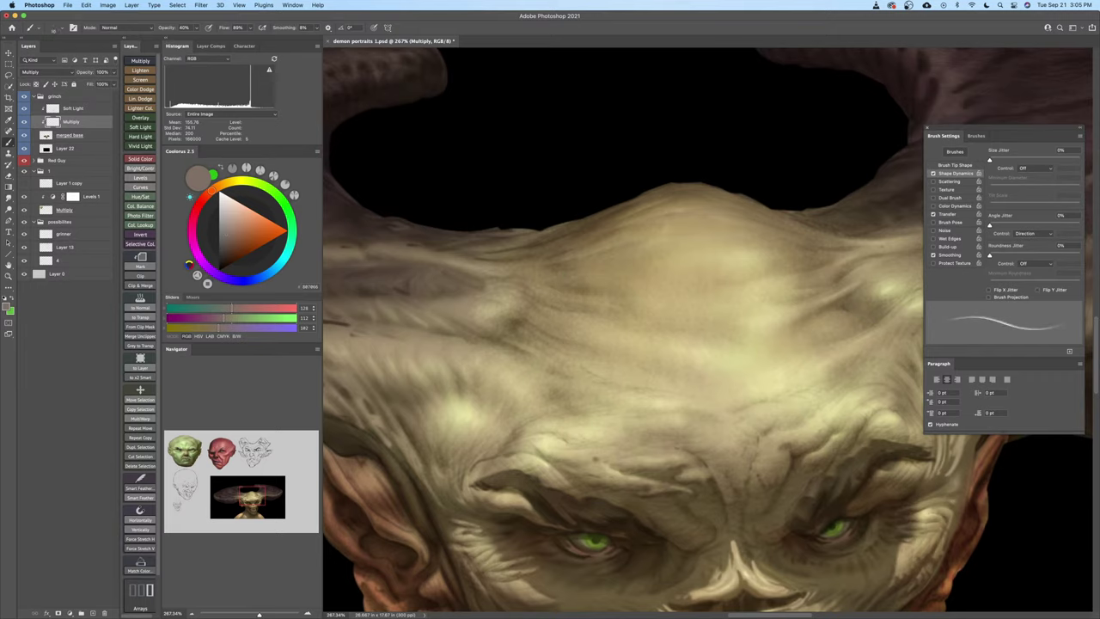
pyautogui.hscroll(3, 662, 324)
pyautogui.scroll(-1, 662, 325)
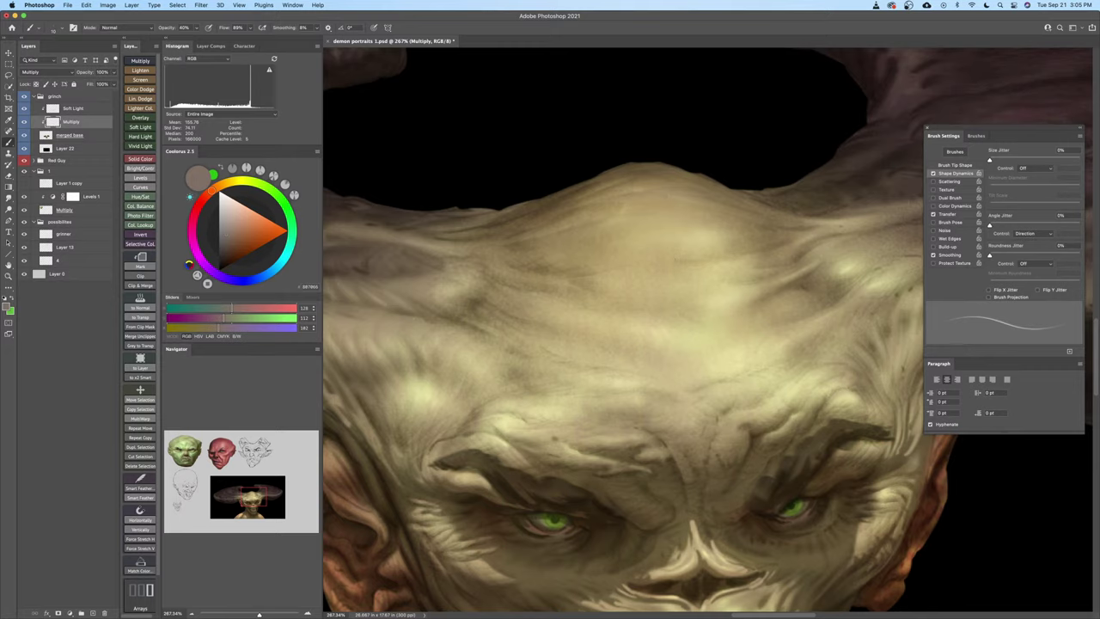
pyautogui.hscroll(3, 661, 327)
pyautogui.scroll(-1, 662, 327)
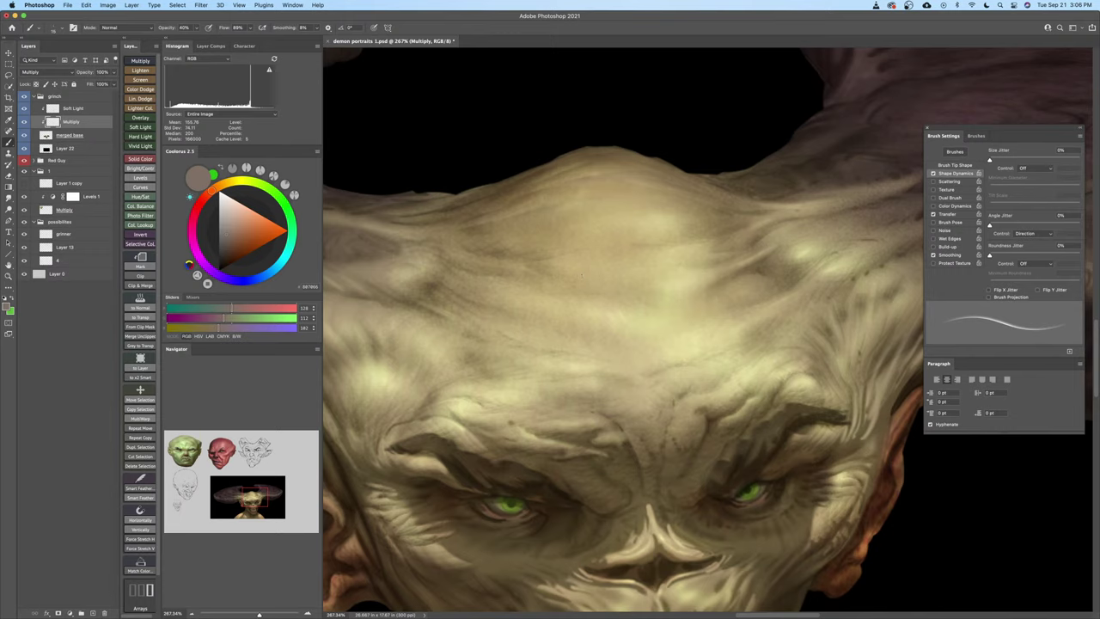
pyautogui.press(']')
pyautogui.press(']')
pyautogui.press(']')
pyautogui.moveTo(554, 285); pyautogui.dragTo(595, 293)
pyautogui.press('[')
pyautogui.press('super+z')
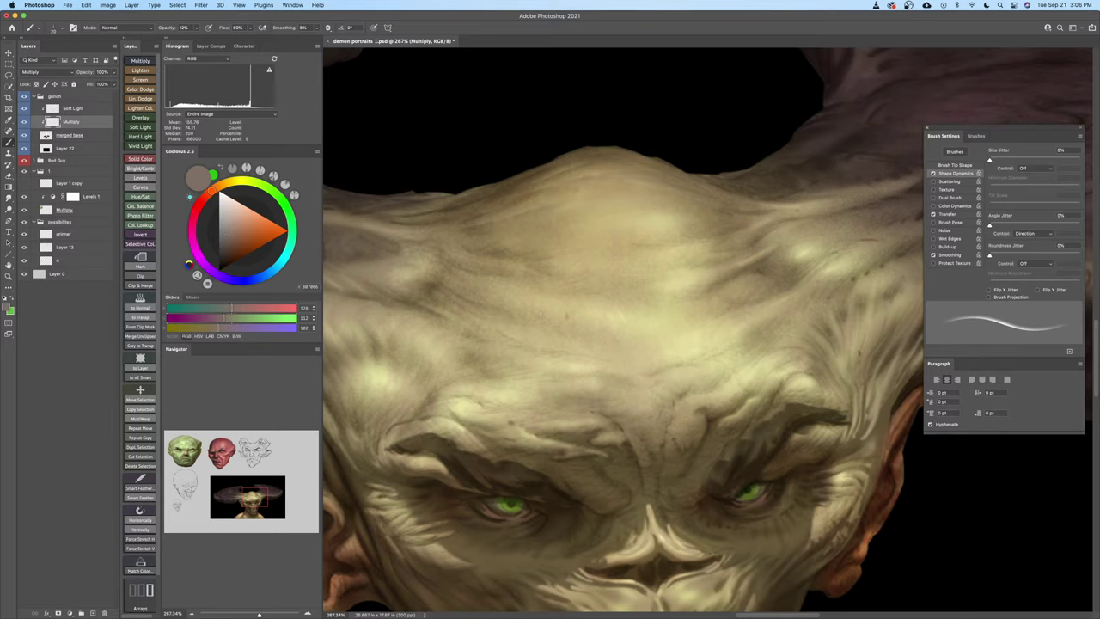
pyautogui.press('[')
pyautogui.press('[')
# Switch to the eraser with the soft round brush from the Standards set for softening the forehead shading
pyautogui.scroll(-4, 720, 311)
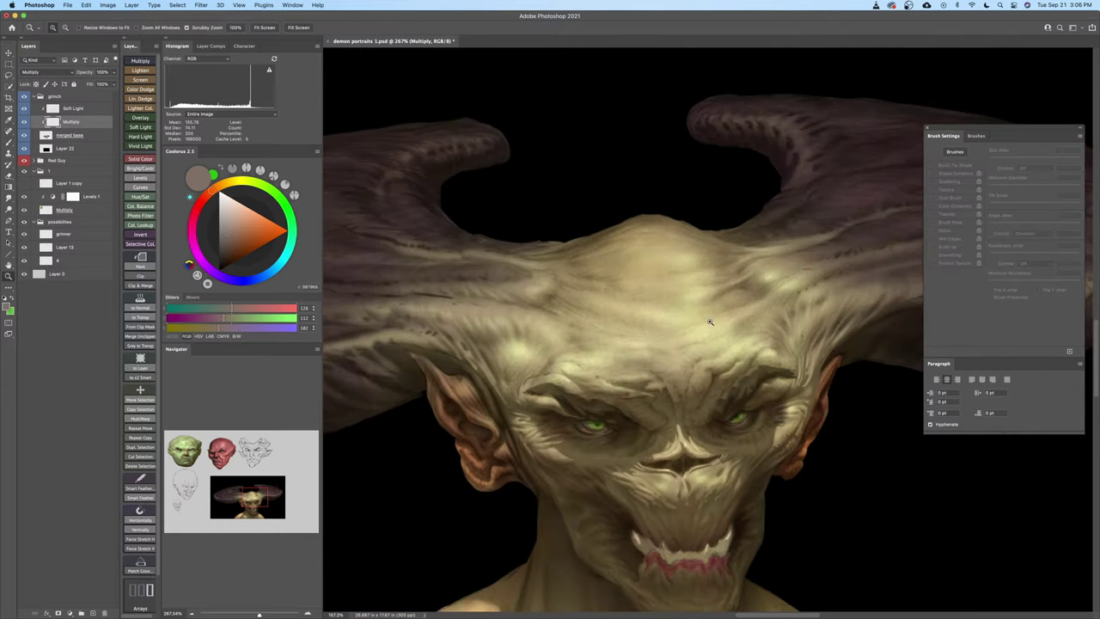
pyautogui.press('e')
pyautogui.rightClick(677, 300)
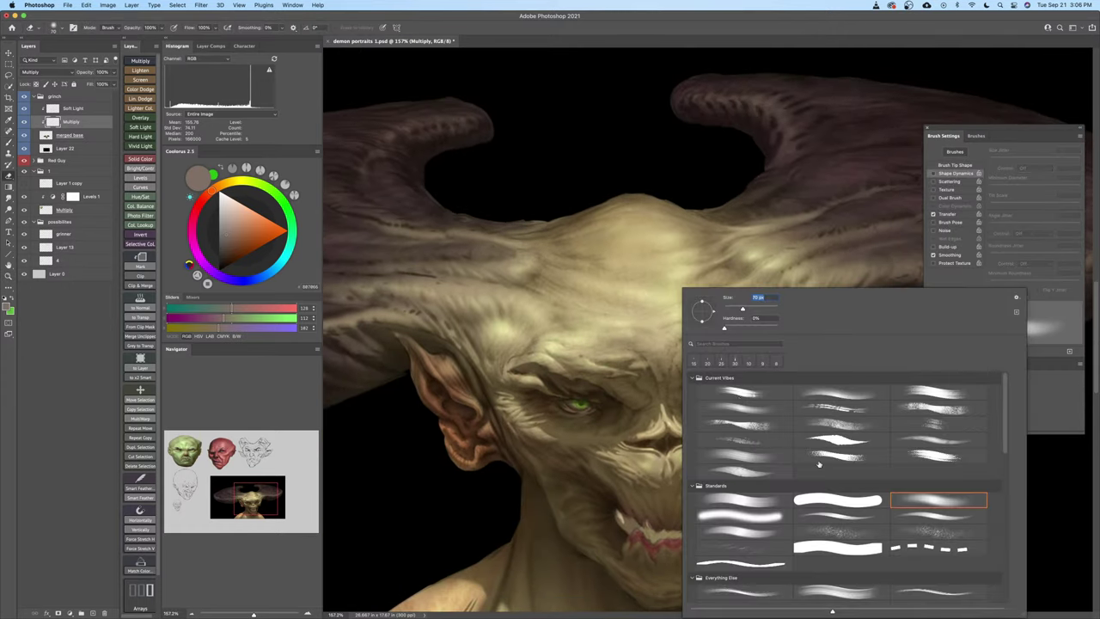
pyautogui.doubleClick(918, 500)
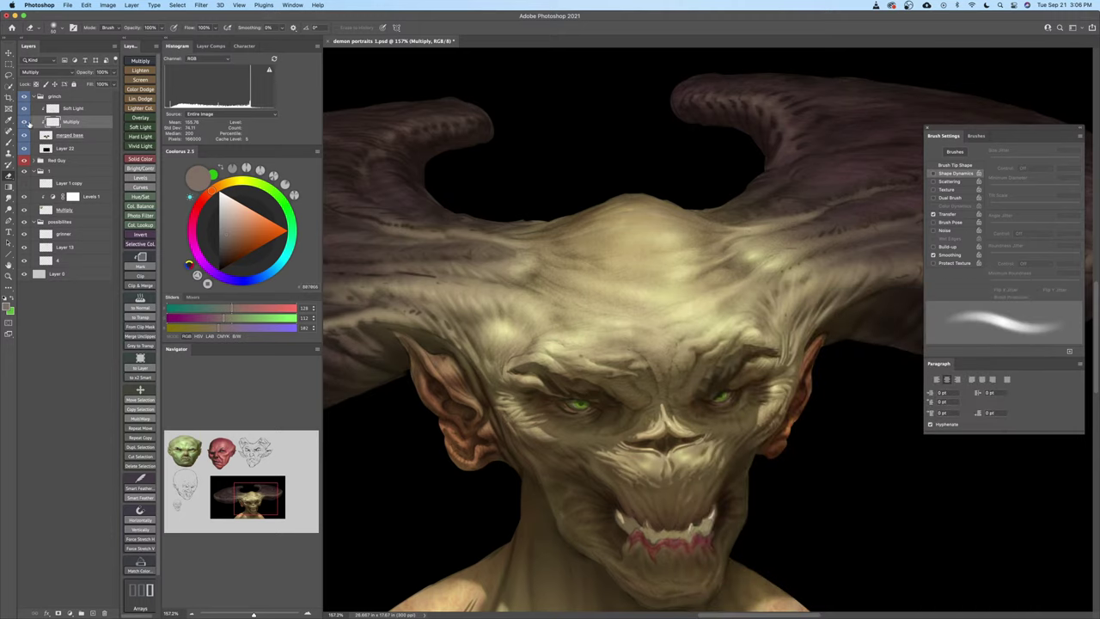
# Compare the portrait with and without the Multiply layer by toggling its visibility
pyautogui.click(23, 122)
pyautogui.click(23, 122)
pyautogui.click(23, 122)
pyautogui.click(24, 122)
pyautogui.moveTo(657, 345); pyautogui.dragTo(613, 309)
pyautogui.press('z')
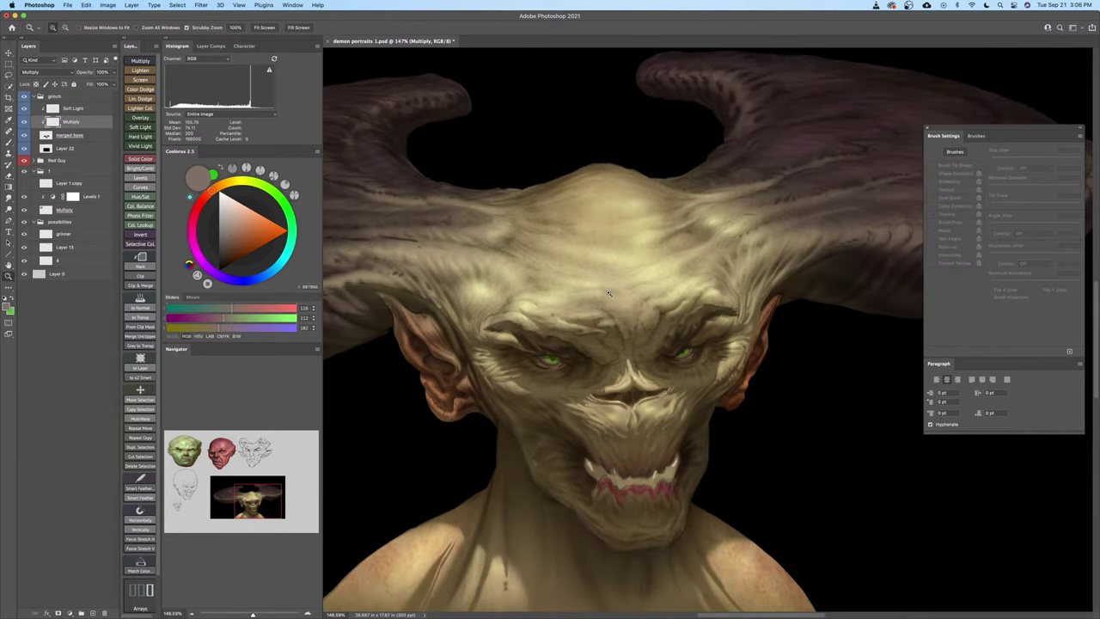
pyautogui.click(24, 122)
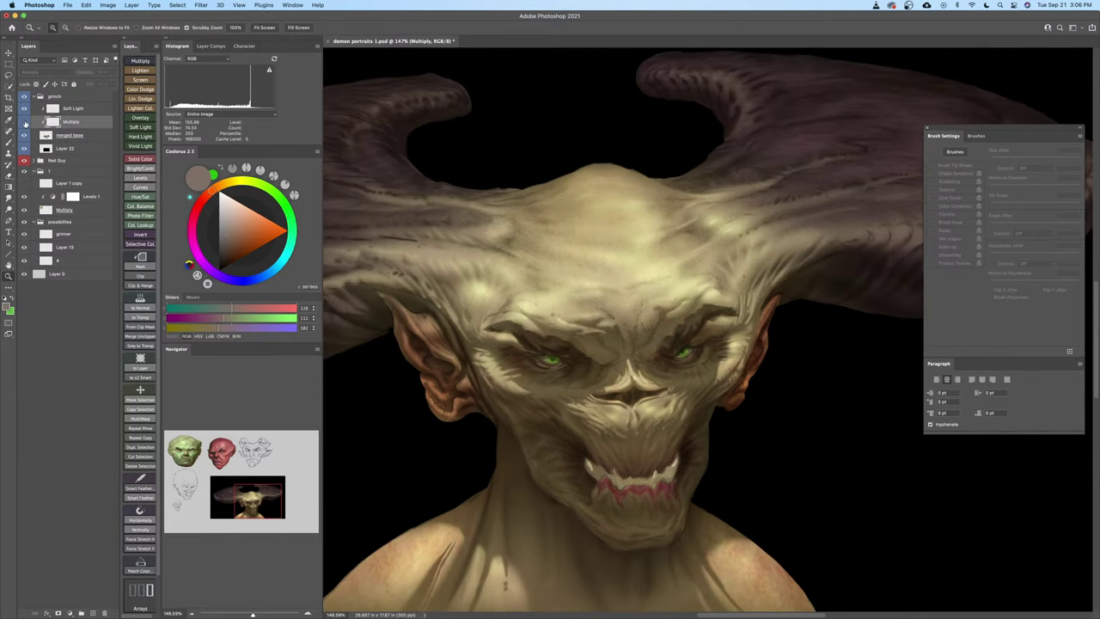
pyautogui.click(23, 122)
# Reselect the soft Standards brush for the eraser at a larger size to blend the forehead wrinkles
pyautogui.press('b')
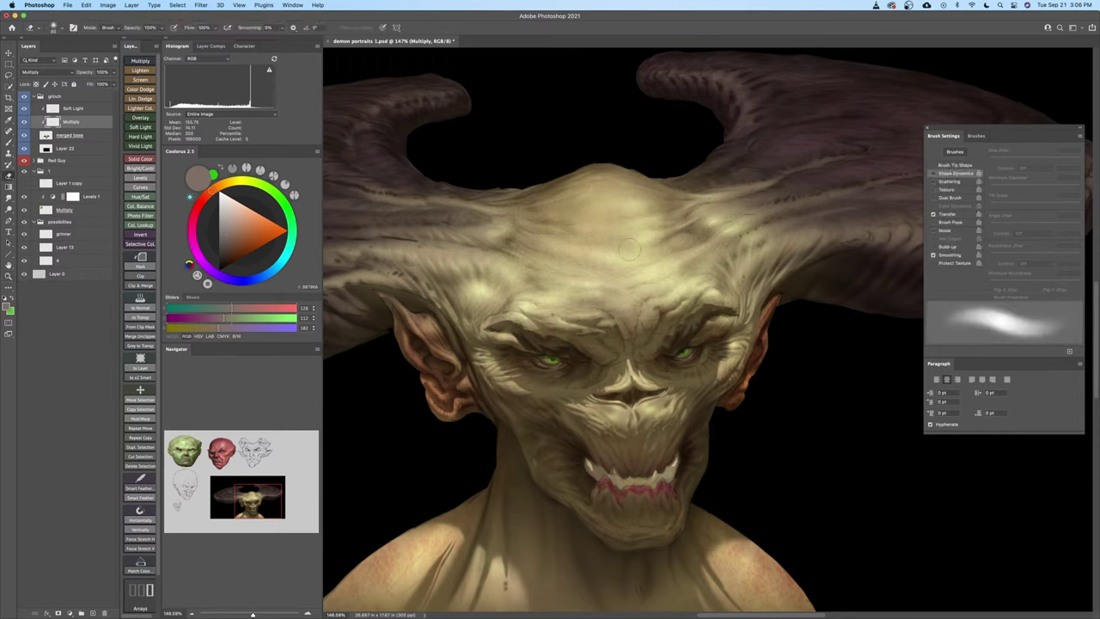
pyautogui.rightClick(629, 248)
pyautogui.doubleClick(849, 454)
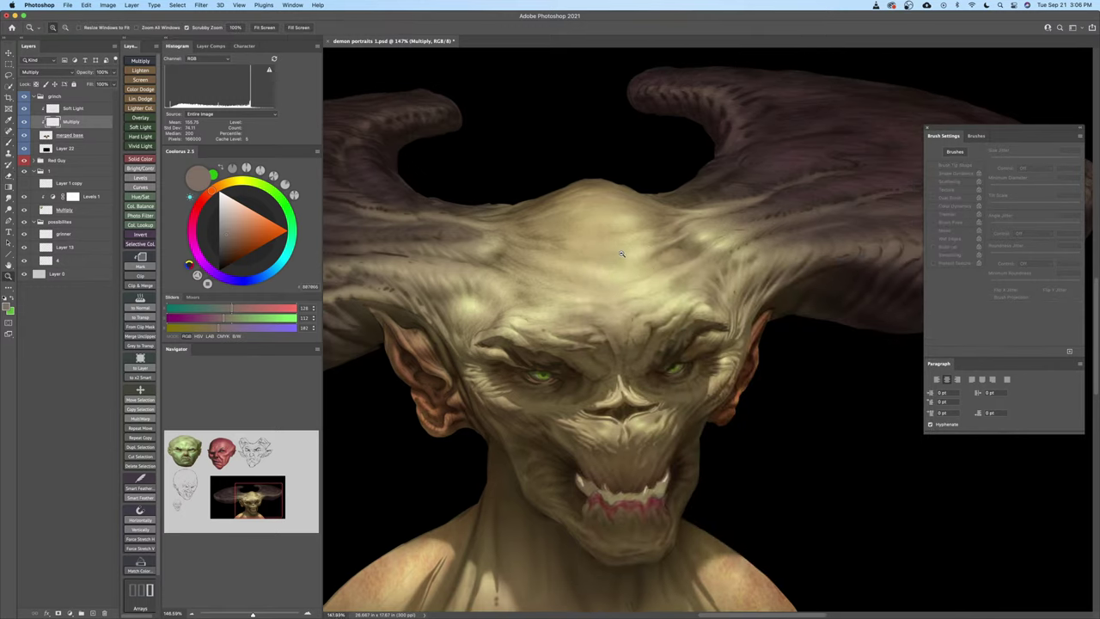
pyautogui.scroll(1, 638, 258)
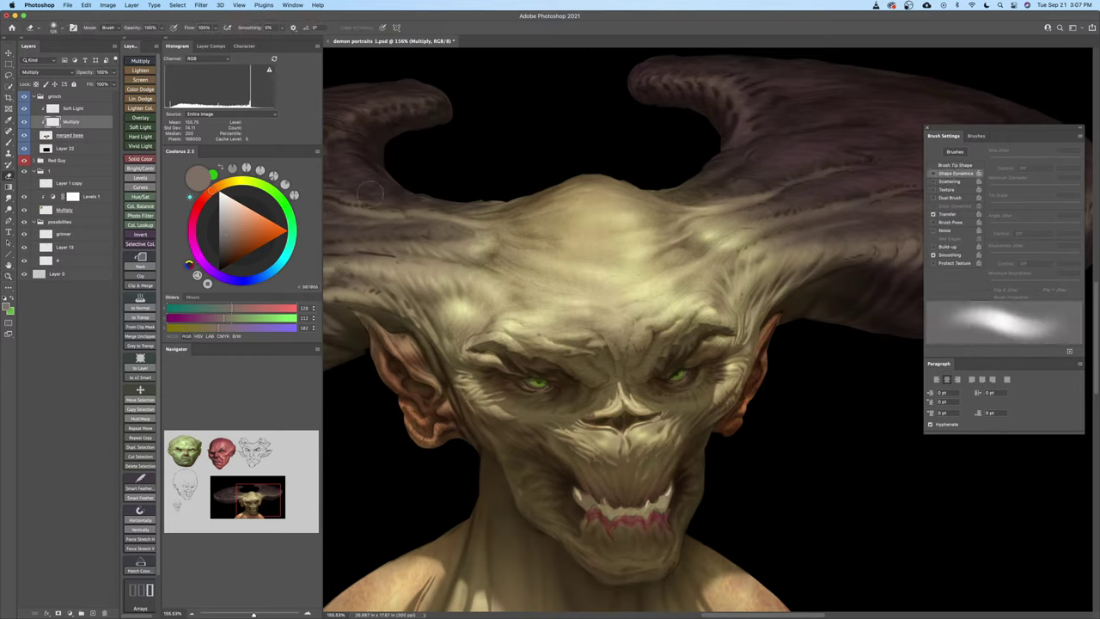
# Set the Brush tool to the soft brush from the Standards set, raising its opacity and enlarging it
pyautogui.press('b')
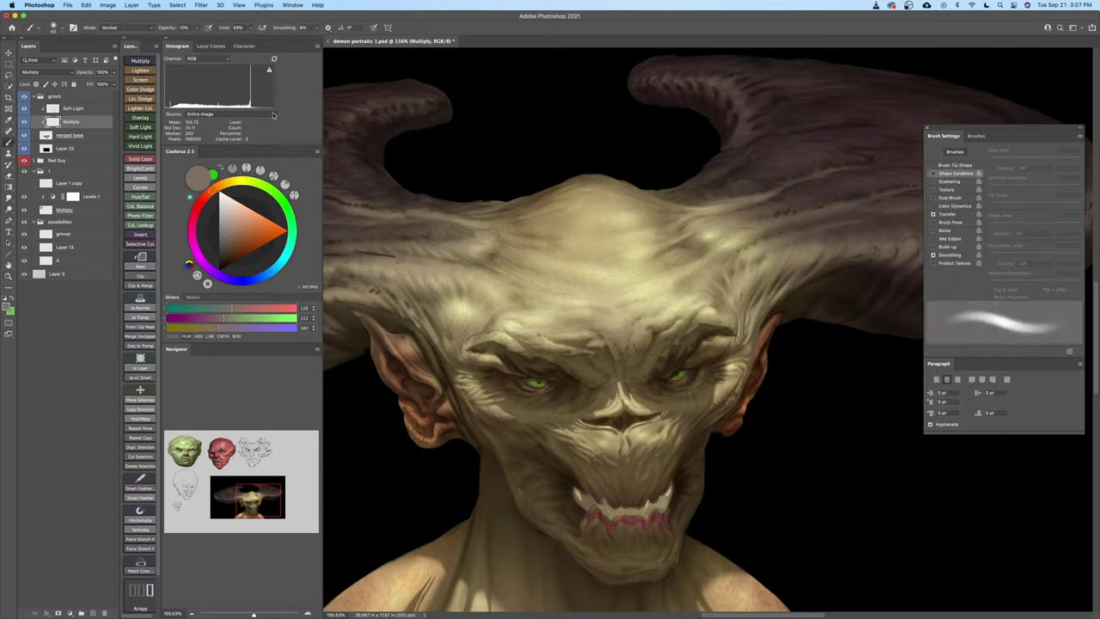
pyautogui.rightClick(531, 258)
pyautogui.doubleClick(774, 459)
pyautogui.moveTo(166, 31); pyautogui.dragTo(170, 31)
pyautogui.hotkey('shift', ']')
pyautogui.hotkey('shift', ']')
pyautogui.press(']')
pyautogui.press(']')
pyautogui.press(']')
pyautogui.press(']')
pyautogui.press(']')
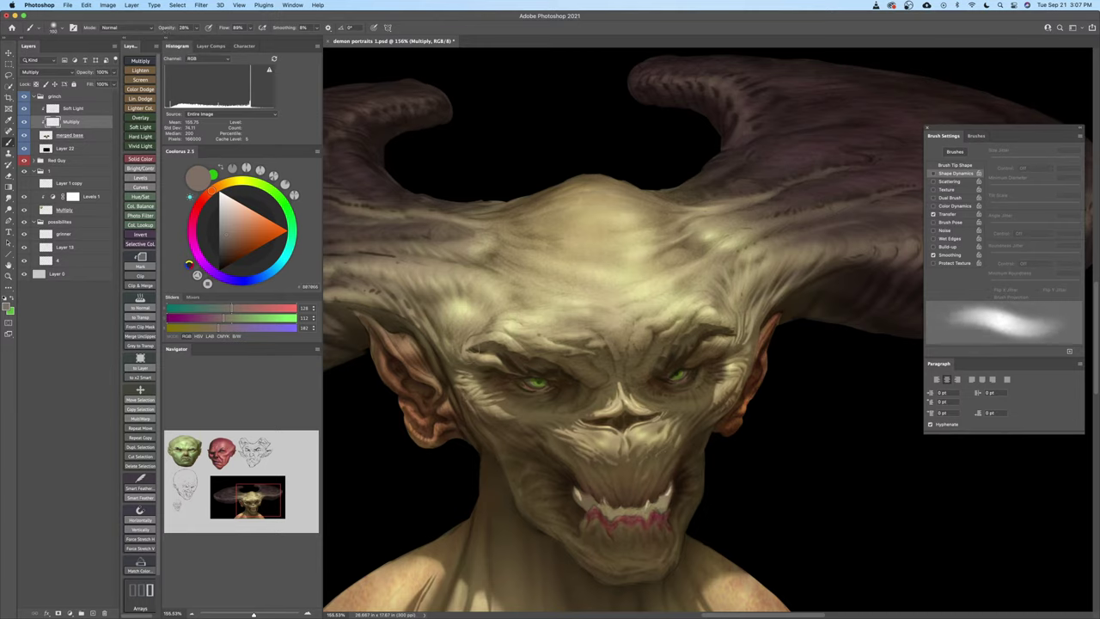
pyautogui.press(']')
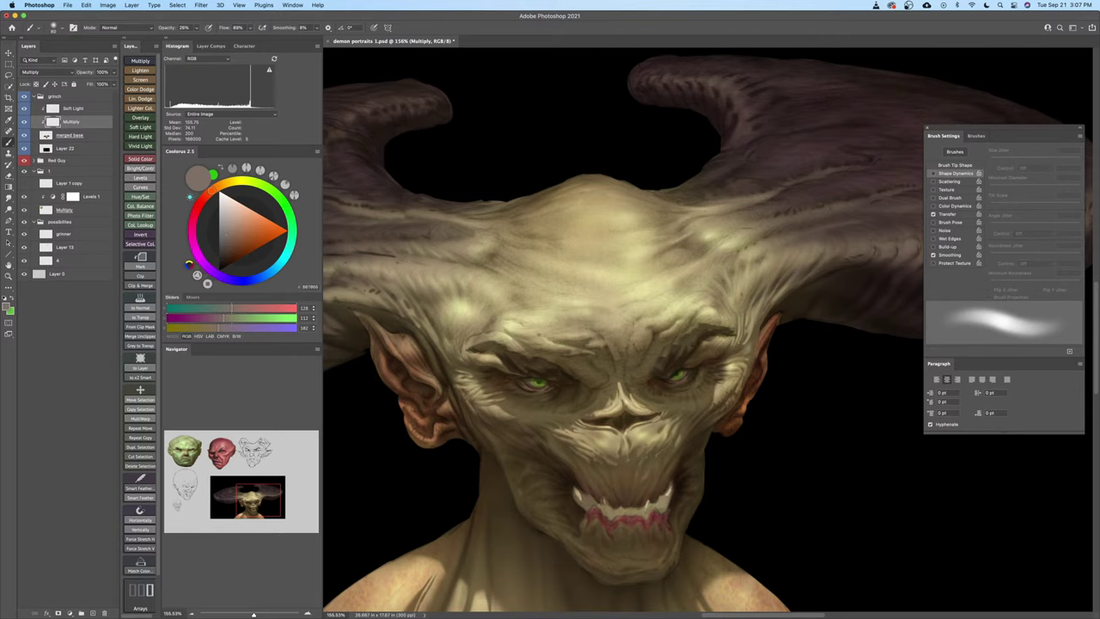
# Add broad soft shading over the demon's forehead, adjusting the brush size to suit the folds
pyautogui.moveTo(554, 310); pyautogui.dragTo(543, 309)
pyautogui.press('[')
pyautogui.press('[')
pyautogui.press('[')
pyautogui.press('[')
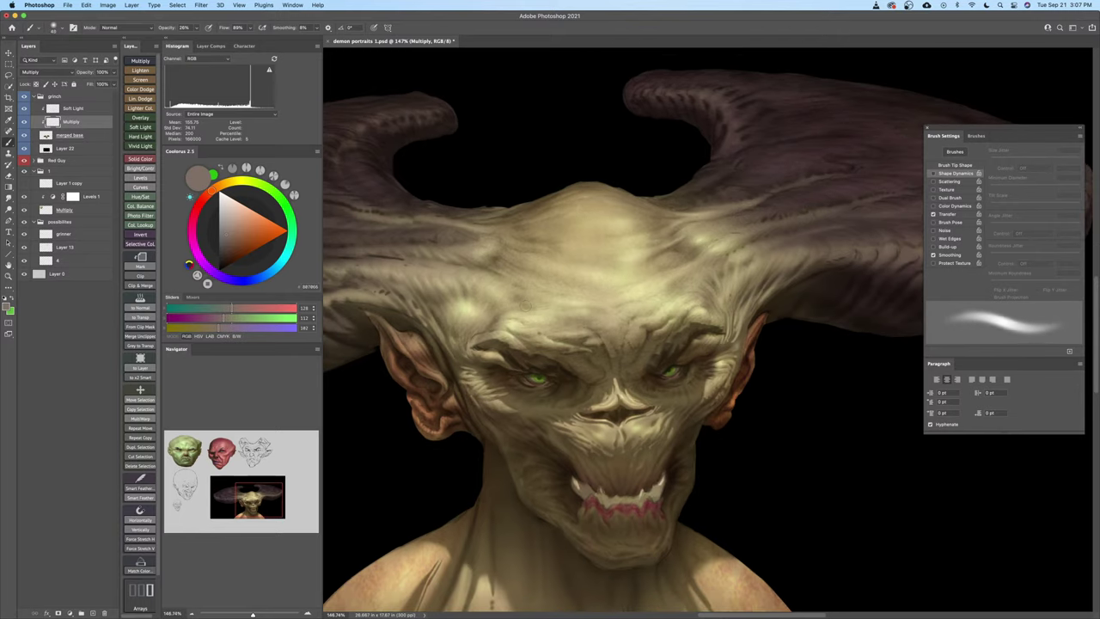
pyautogui.press(']')
pyautogui.press(']')
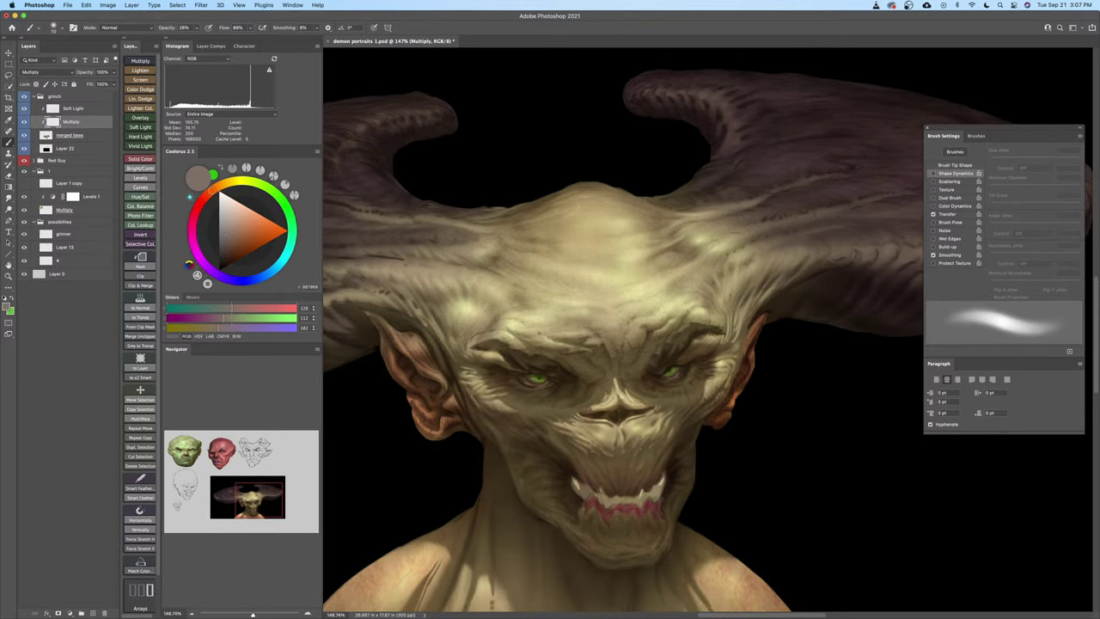
pyautogui.press('[')
# Try the soft brush on the forehead with its tip angle rotated to 44° and at several sizes
pyautogui.rightClick(566, 259)
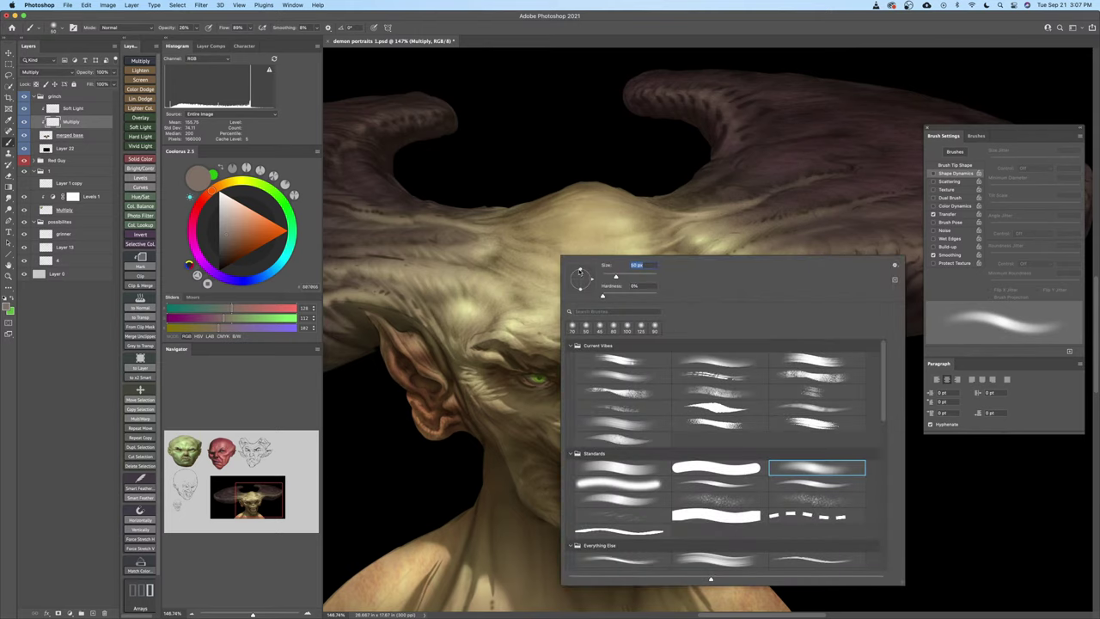
pyautogui.moveTo(580, 272); pyautogui.dragTo(587, 273)
pyautogui.press('Return')
pyautogui.press('[')
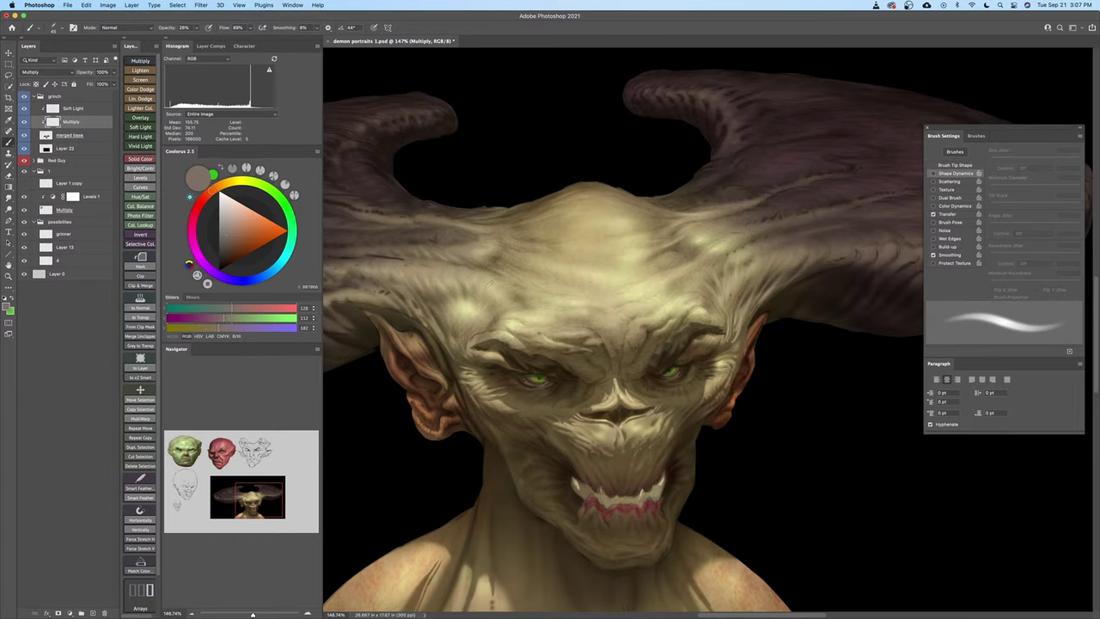
pyautogui.press('[')
pyautogui.press('[')
pyautogui.press(']')
pyautogui.press(']')
pyautogui.press('[')
pyautogui.press('[')
pyautogui.press(']')
pyautogui.press(']')
pyautogui.press('[')
# Make pen pressure control the brush size and reselect the soft brush from the Standards set
pyautogui.click(374, 29)
pyautogui.press('[')
pyautogui.press('[')
pyautogui.press('[')
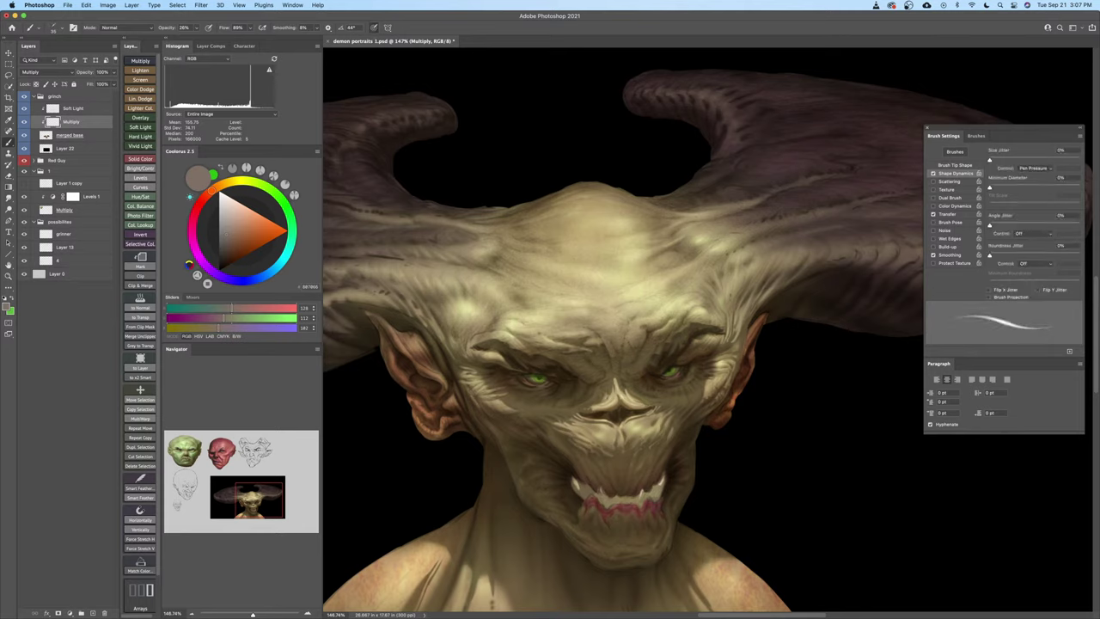
pyautogui.press(']')
pyautogui.press(']')
pyautogui.press(']')
pyautogui.press(']')
pyautogui.press(']')
pyautogui.rightClick(601, 259)
pyautogui.doubleClick(824, 470)
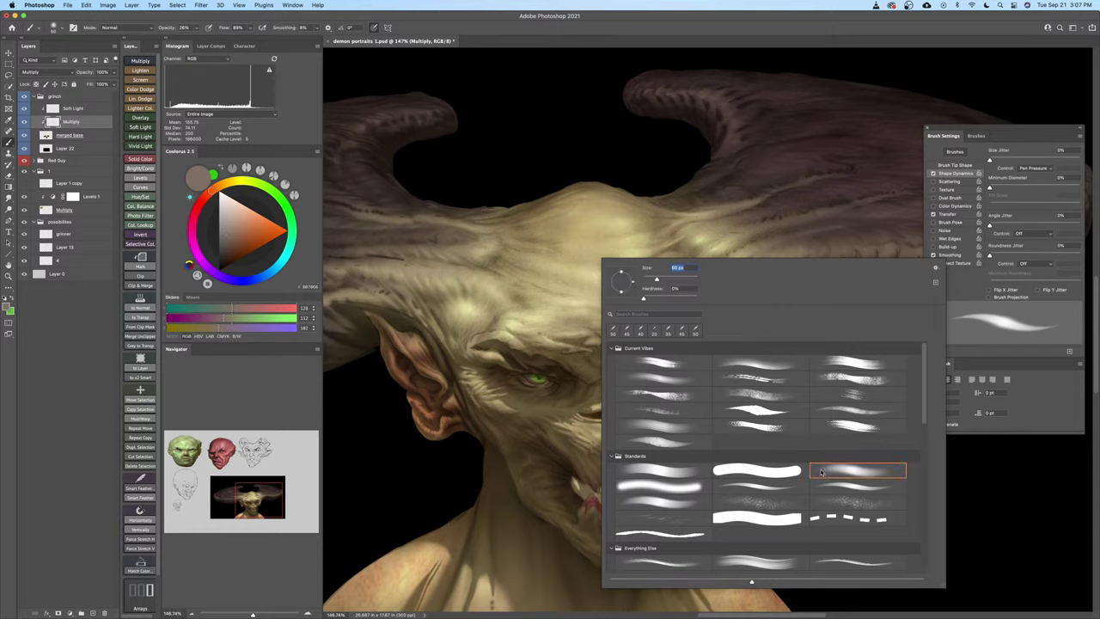
# Build up soft shading across the forehead and brow with the pressure-sized brush, varying the size between small and large
pyautogui.press('[')
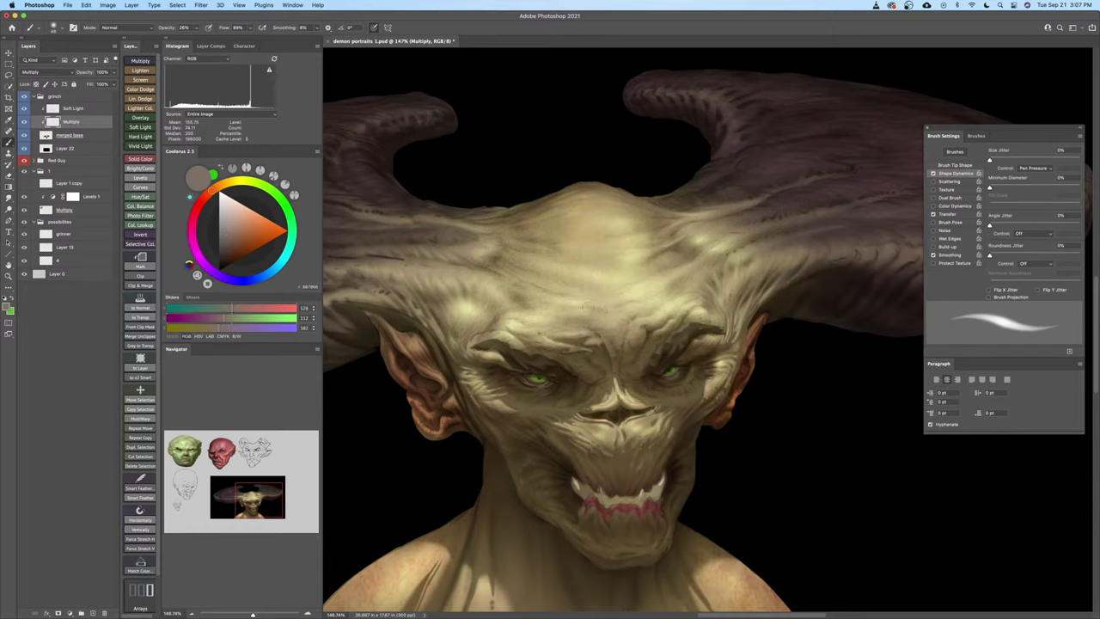
pyautogui.press('[')
pyautogui.press('[')
pyautogui.press(']')
pyautogui.press(']')
pyautogui.press(']')
pyautogui.press(']')
pyautogui.press(']')
pyautogui.press(']')
pyautogui.press(']')
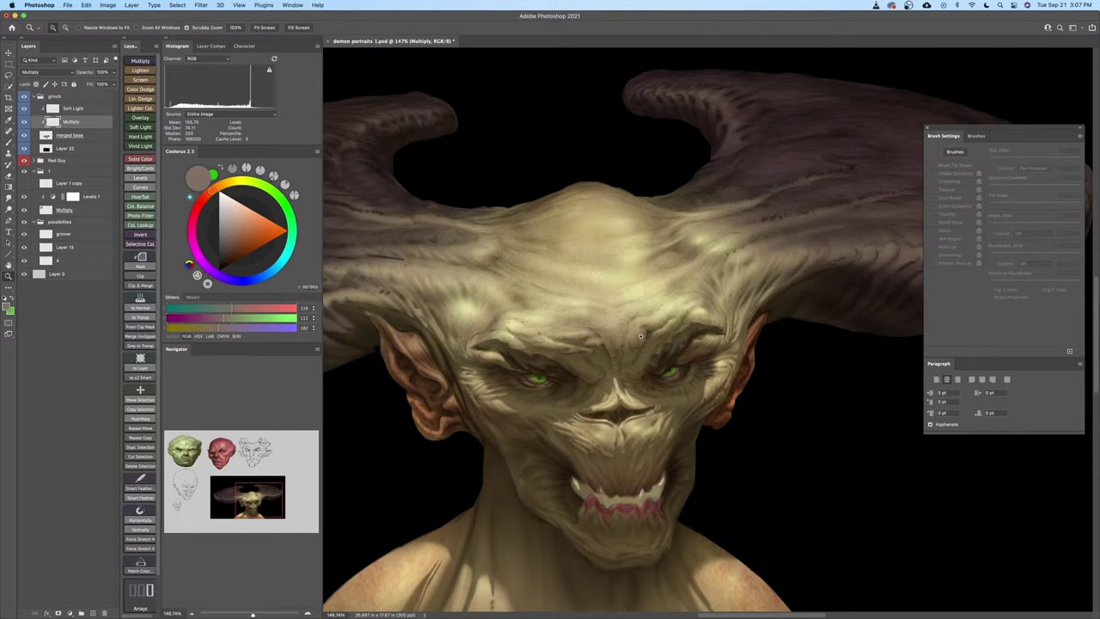
pyautogui.moveTo(643, 334); pyautogui.dragTo(625, 336)
pyautogui.press('[')
pyautogui.press('[')
pyautogui.press(']')
pyautogui.press(']')
pyautogui.press(']')
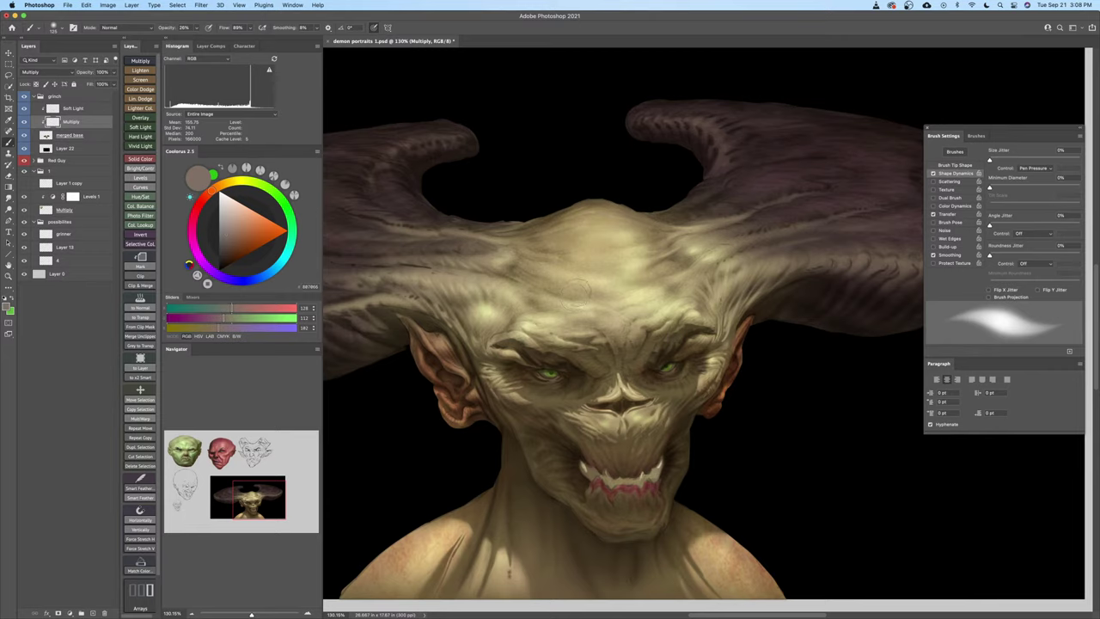
# Soften the forehead shading with a soft Standards eraser, alternating with the Brush tool for touch-ups
pyautogui.press('e')
pyautogui.rightClick(568, 281)
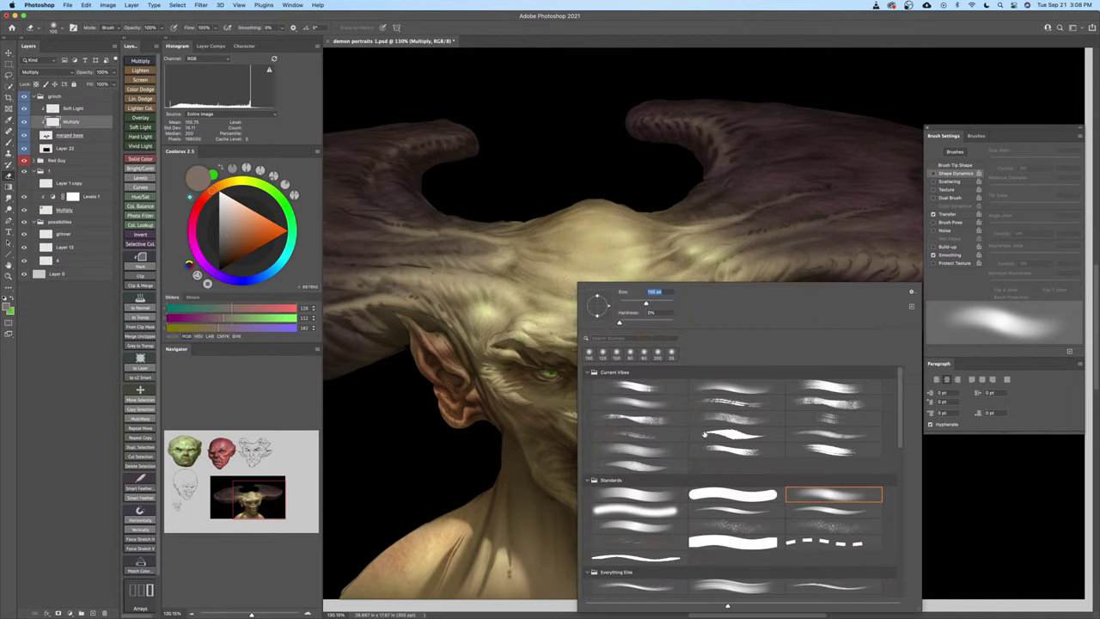
pyautogui.doubleClick(800, 494)
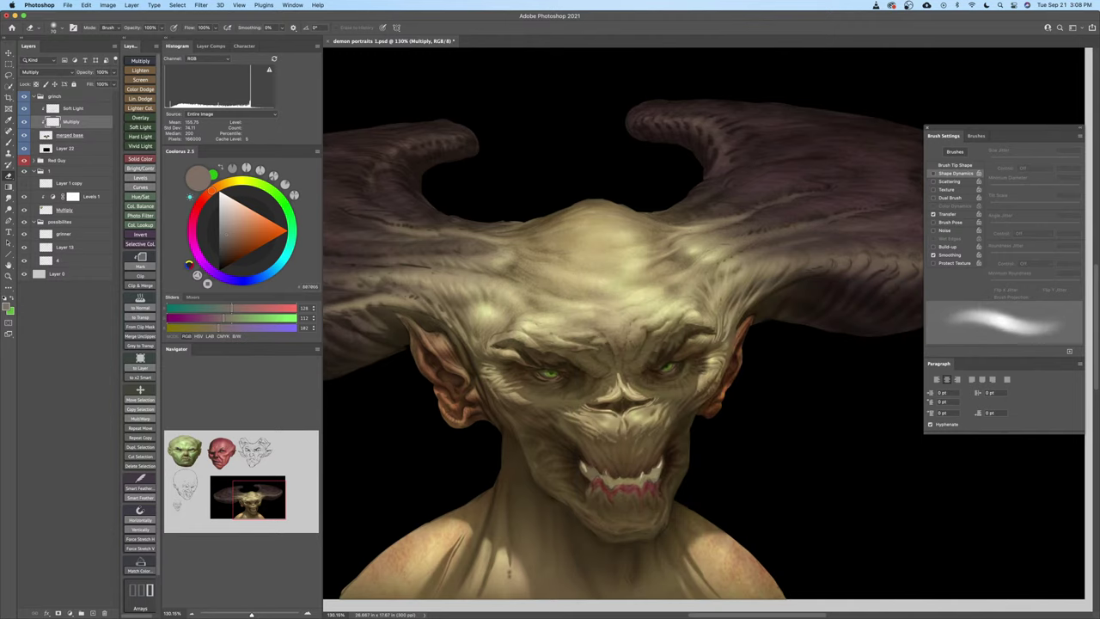
pyautogui.press('b')
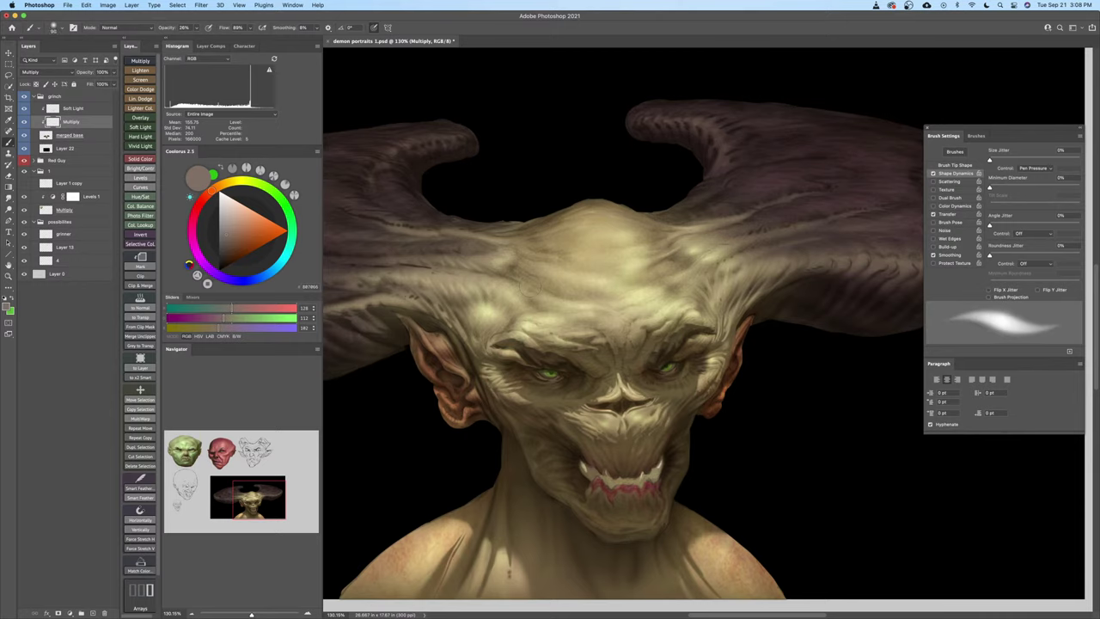
pyautogui.press(']')
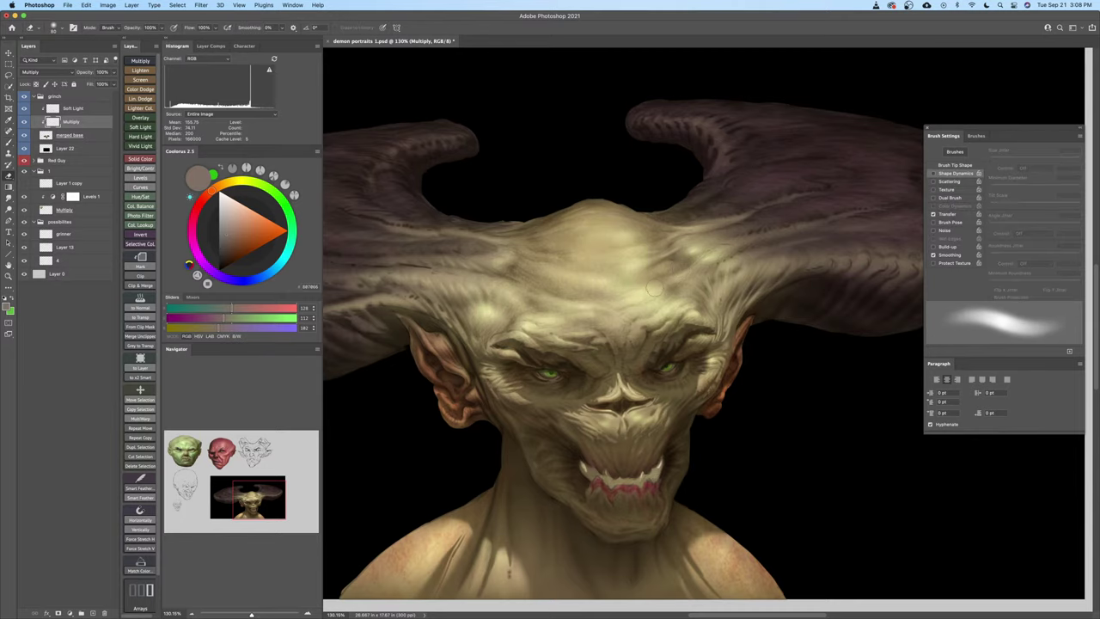
pyautogui.press('[')
pyautogui.press('[')
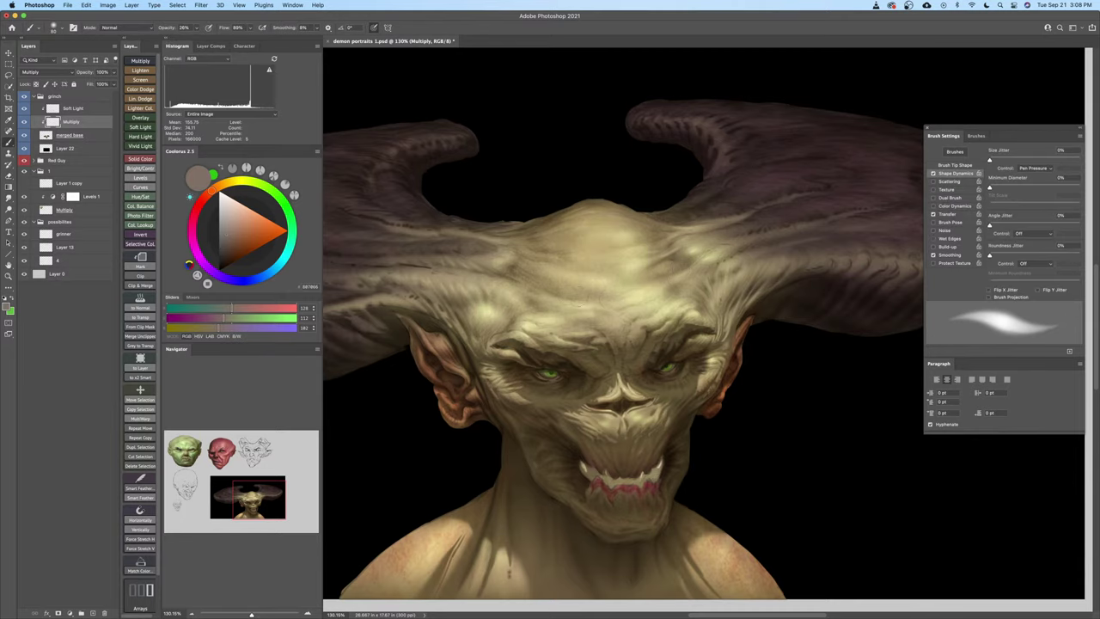
# Review the shaded forehead within the whole horned portrait at a reduced zoom
pyautogui.scroll(-2, 651, 303)
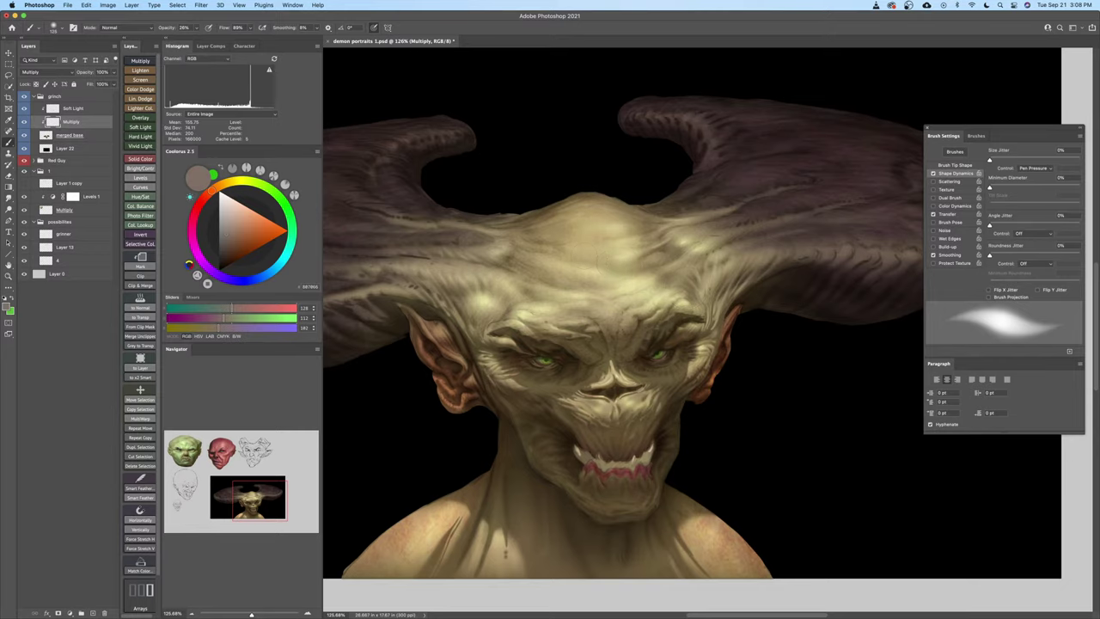
pyautogui.press('z')
pyautogui.moveTo(638, 274); pyautogui.dragTo(617, 263)
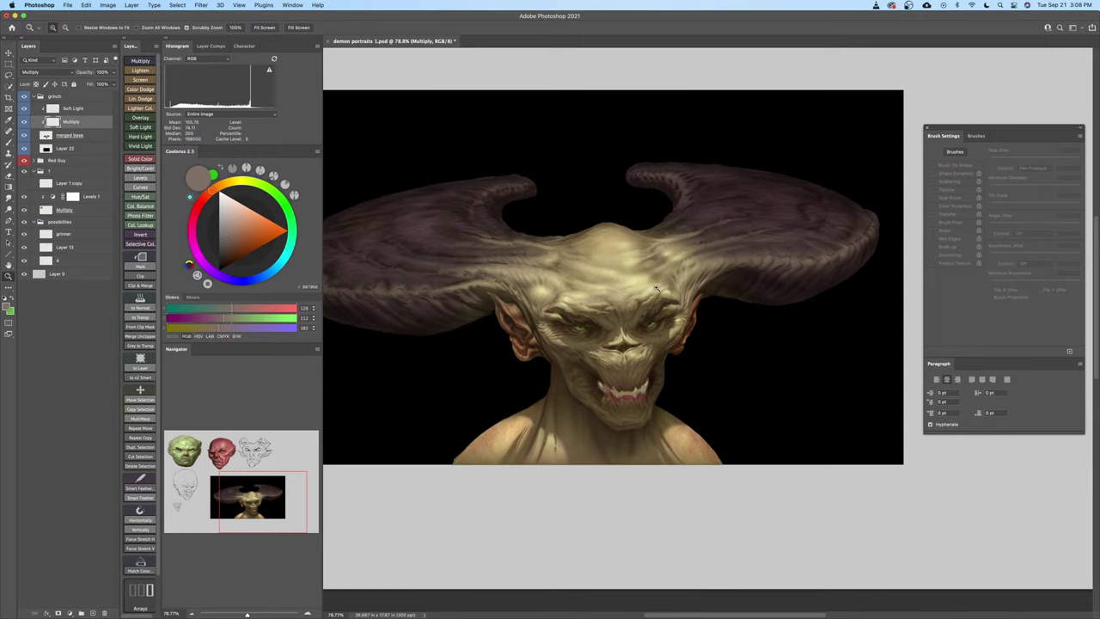
# Inspect the shaded forehead at different zooms and check the portrait's values in a grayscale proof
pyautogui.moveTo(656, 288); pyautogui.dragTo(649, 268)
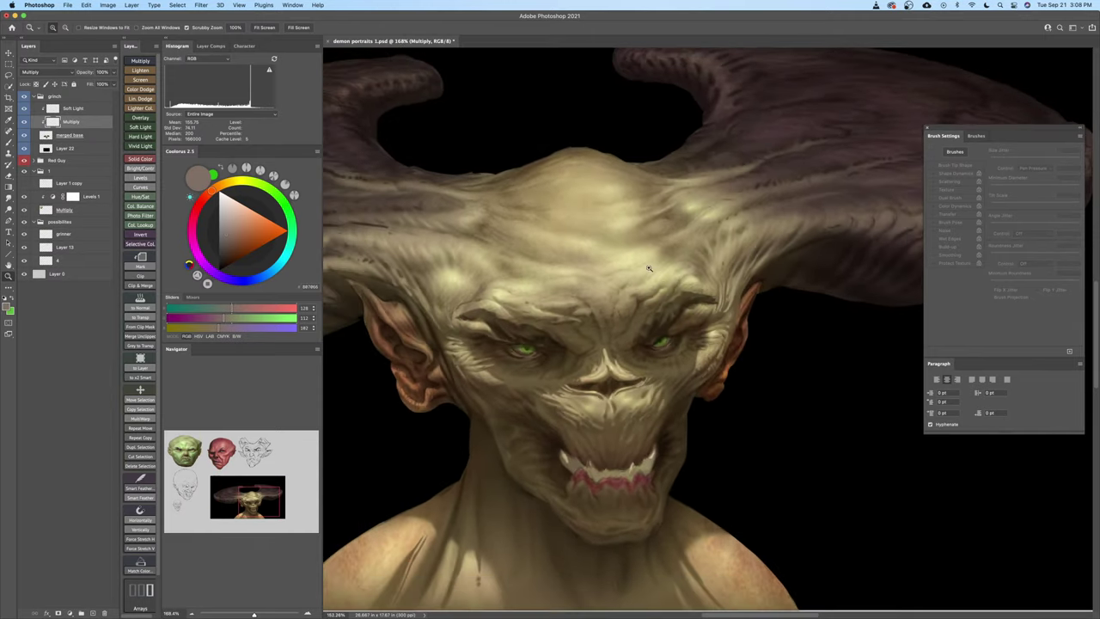
pyautogui.press('b')
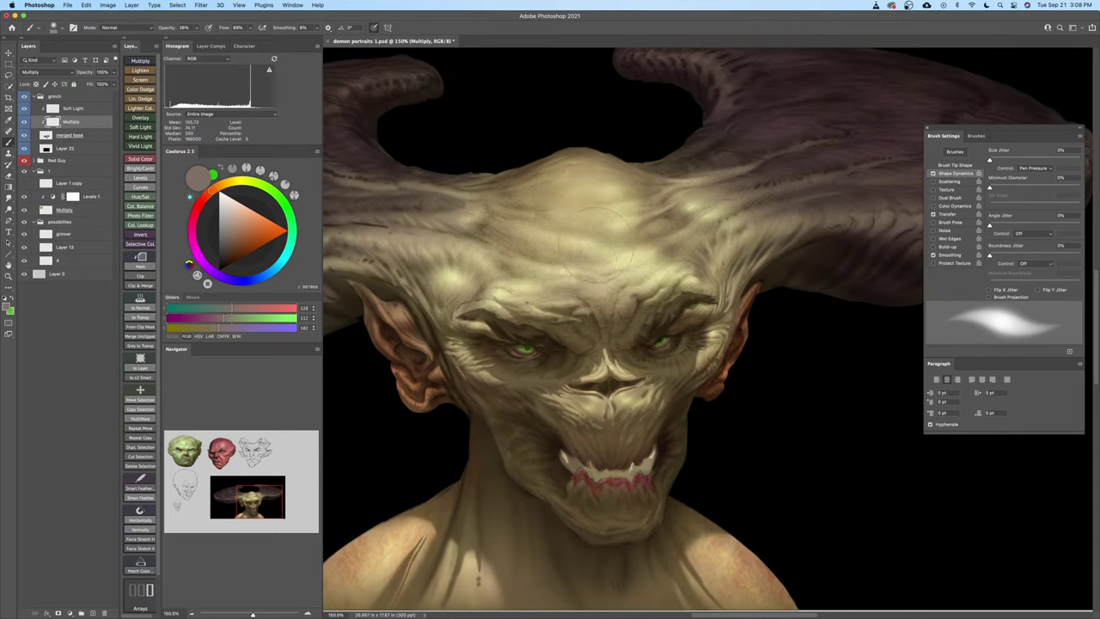
pyautogui.press('z')
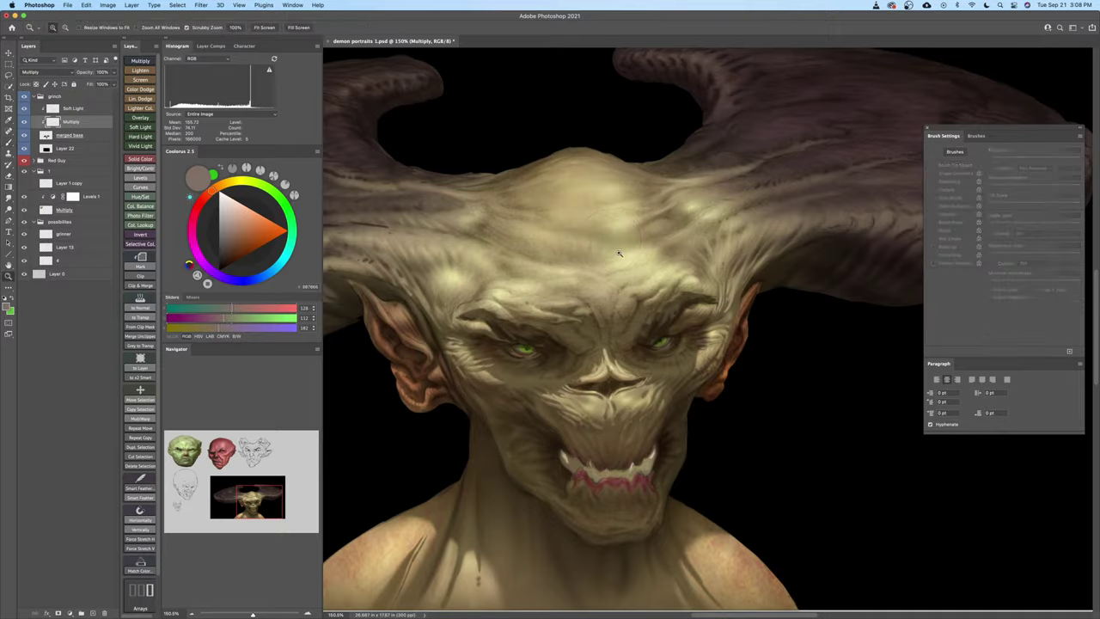
pyautogui.moveTo(617, 253); pyautogui.dragTo(586, 259)
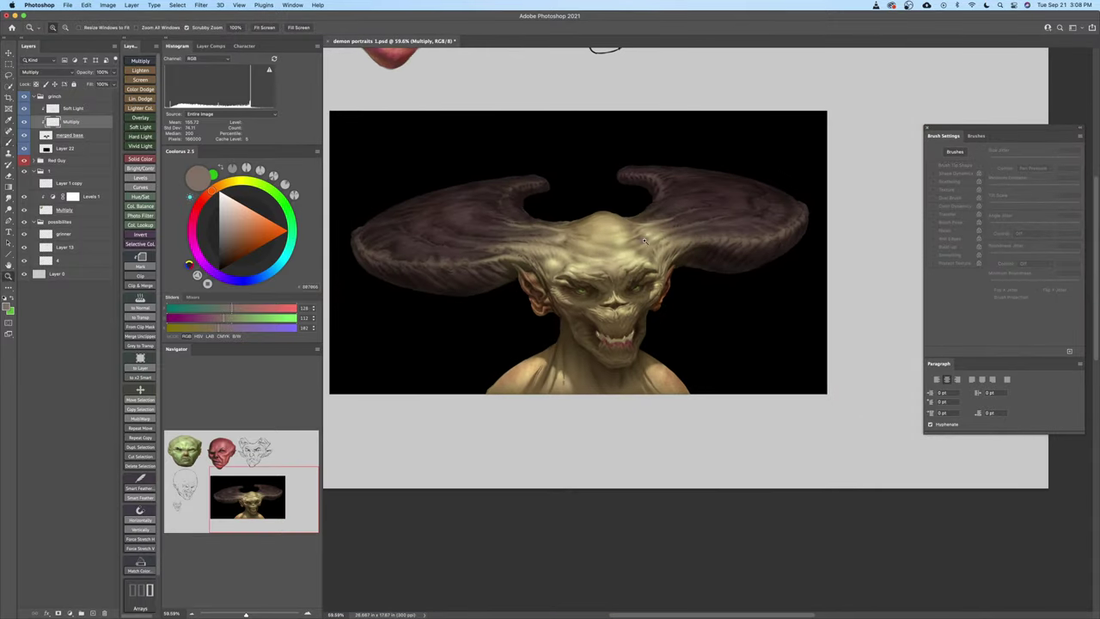
pyautogui.moveTo(619, 254); pyautogui.dragTo(636, 249)
pyautogui.press('super+y')
pyautogui.moveTo(592, 338)
pyautogui.mouseDown()
pyautogui.moveTo(617, 341)
pyautogui.moveTo(596, 341)
pyautogui.mouseUp()
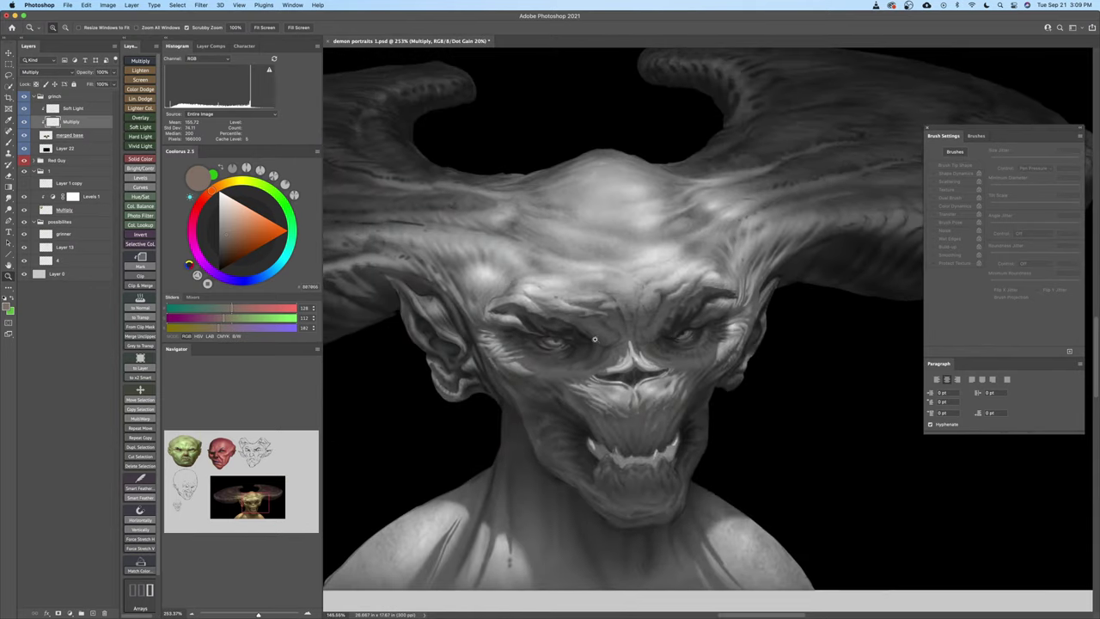
pyautogui.press('super+y')
# Build up more soft shading on the forehead with the pressure-sized brush, varying the brush size
pyautogui.moveTo(618, 249)
pyautogui.mouseDown()
pyautogui.moveTo(600, 260)
pyautogui.moveTo(622, 233)
pyautogui.moveTo(622, 244)
pyautogui.mouseUp()
pyautogui.press('b')
pyautogui.moveTo(623, 244); pyautogui.dragTo(634, 242)
pyautogui.press(']')
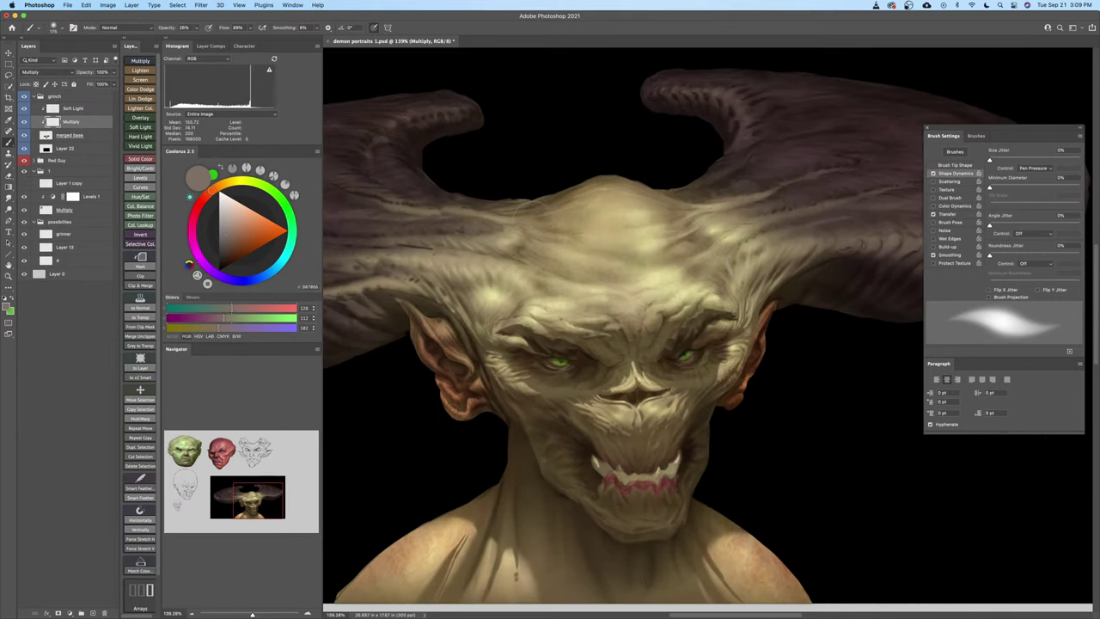
pyautogui.press('[')
pyautogui.press('[')
pyautogui.press('[')
pyautogui.press('[')
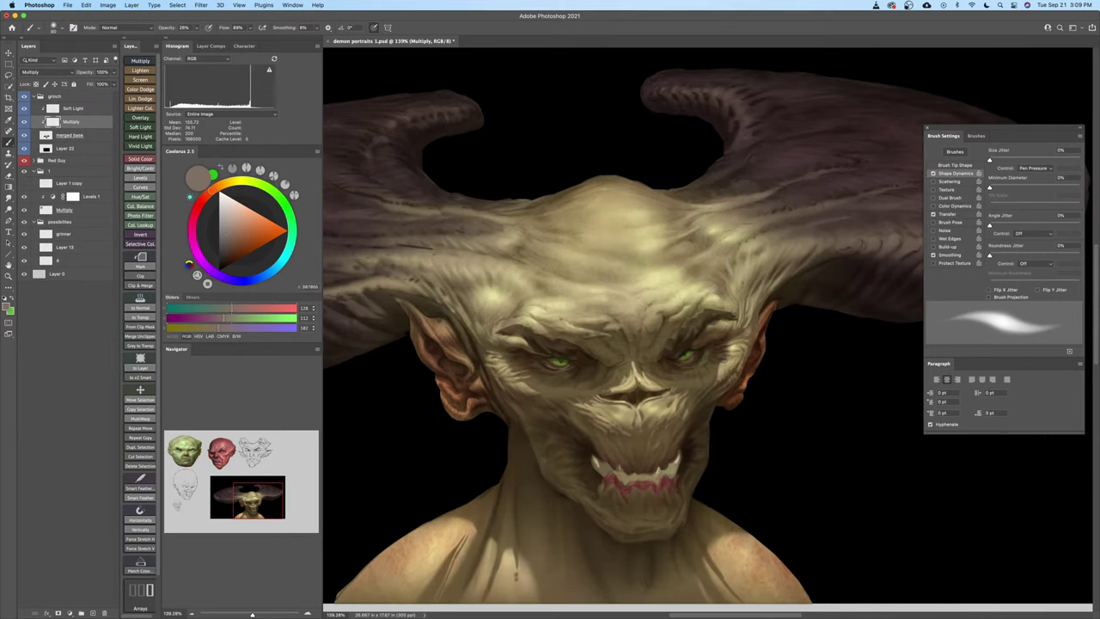
pyautogui.press(']')
pyautogui.press(']')
pyautogui.press(']')
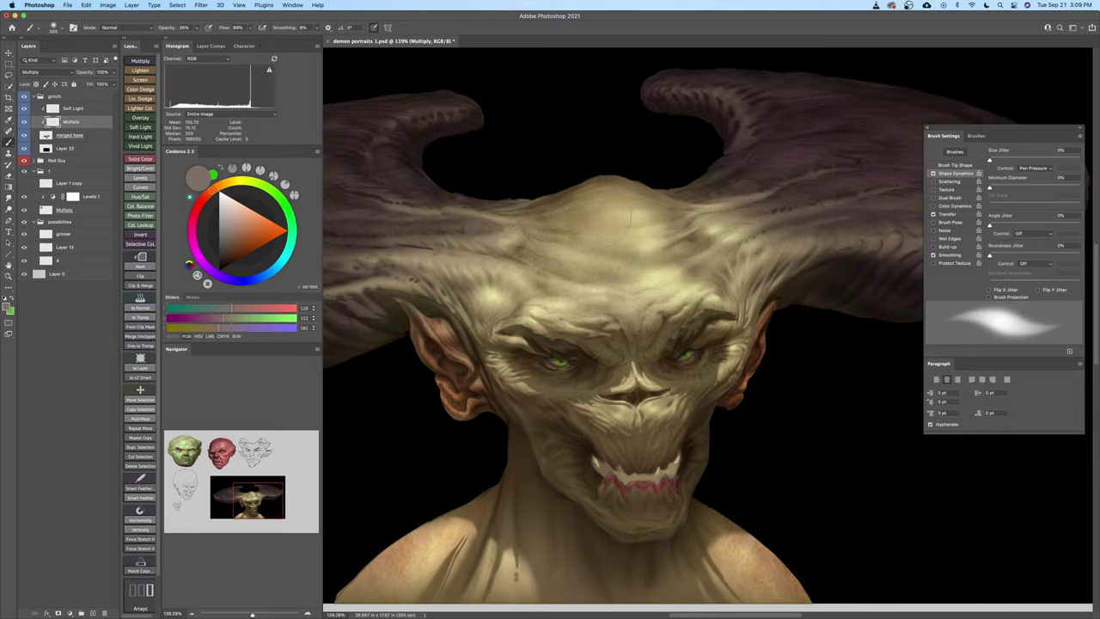
# Refine the crown and forehead folds on the Multiply layer with a smaller soft brush, adjusting its size between strokes
pyautogui.press('[')
pyautogui.press('[')
pyautogui.press('[')
pyautogui.press('[')
pyautogui.press('[')
pyautogui.press('[')
pyautogui.press('[')
pyautogui.press('[')
pyautogui.press('[')
pyautogui.press('[')
pyautogui.press('[')
pyautogui.press('[')
pyautogui.press('[')
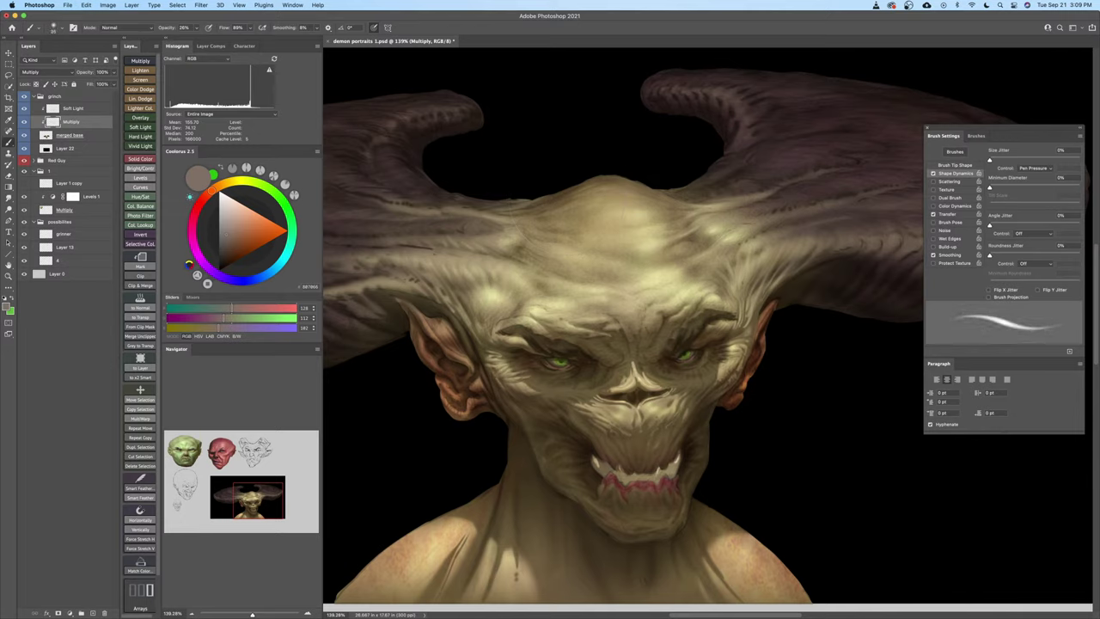
pyautogui.press(']')
pyautogui.press(']')
pyautogui.press(']')
pyautogui.press(']')
pyautogui.press(']')
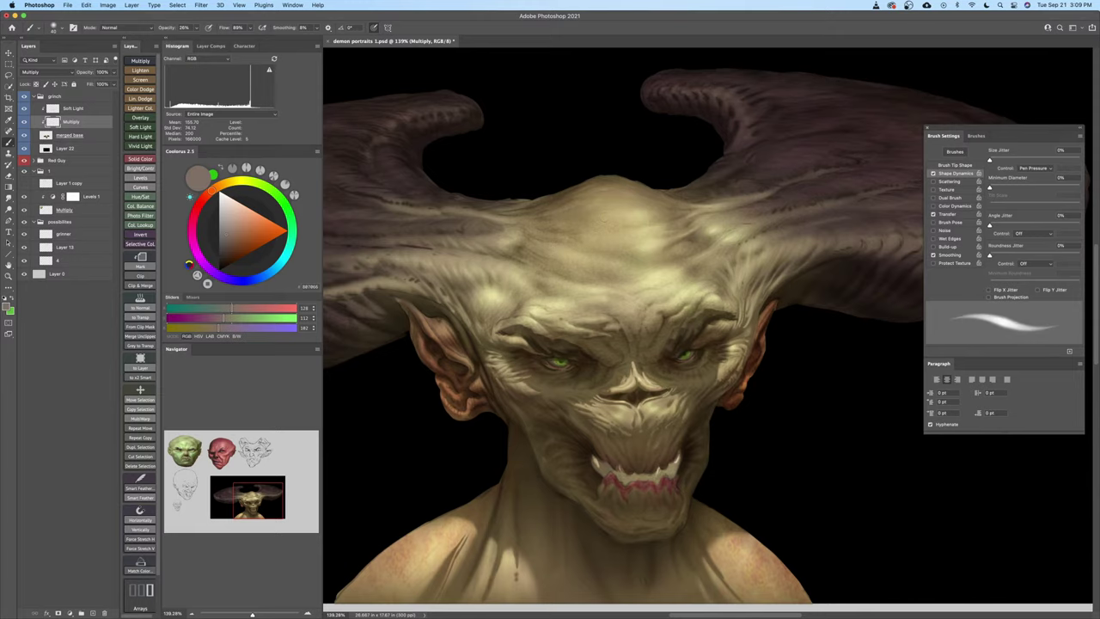
pyautogui.moveTo(624, 219); pyautogui.dragTo(596, 217)
pyautogui.press(']')
pyautogui.press(']')
pyautogui.press(']')
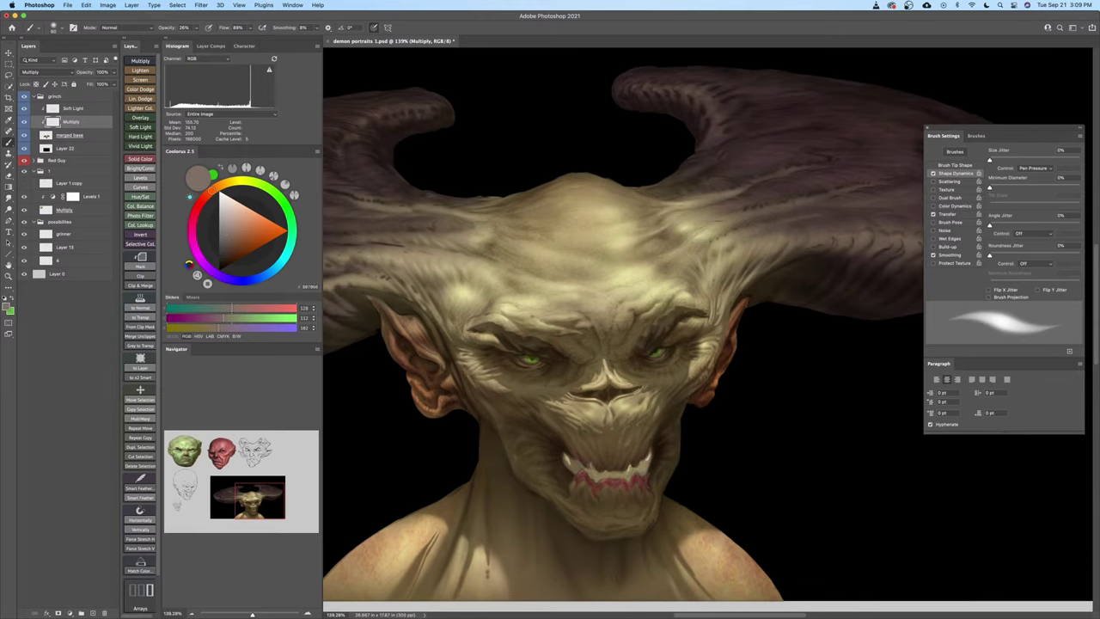
# Compare the whole portrait with and without the Multiply layer by toggling its visibility
pyautogui.press('z')
pyautogui.moveTo(654, 253); pyautogui.dragTo(606, 255)
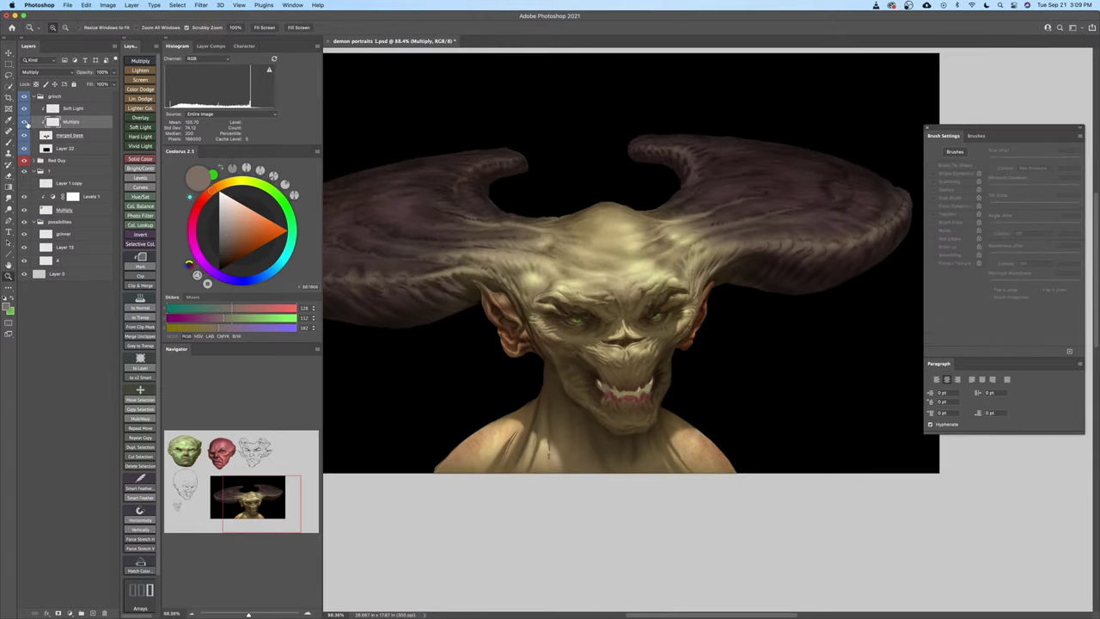
pyautogui.click(24, 123)
pyautogui.click(24, 123)
pyautogui.click(24, 123)
pyautogui.click(24, 123)
# Soften the Multiply shading on the forehead with a large soft Standards eraser
pyautogui.press('e')
pyautogui.rightClick(631, 242)
pyautogui.doubleClick(875, 455)
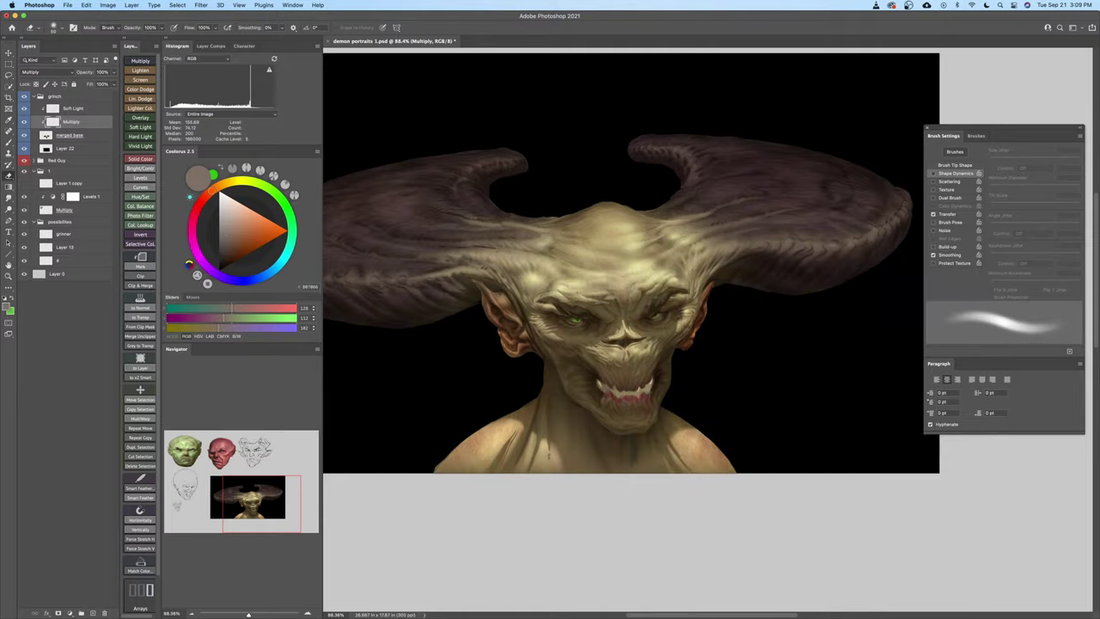
pyautogui.press('[')
pyautogui.press('[')
pyautogui.press('[')
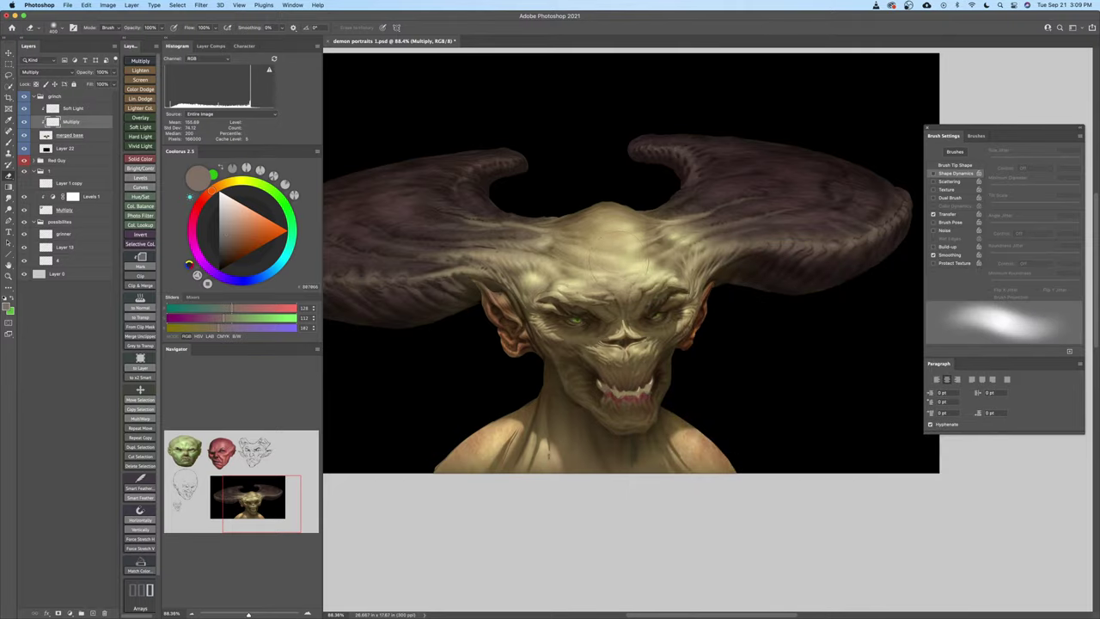
pyautogui.press(']')
pyautogui.press('z')
pyautogui.moveTo(666, 258); pyautogui.dragTo(649, 258)
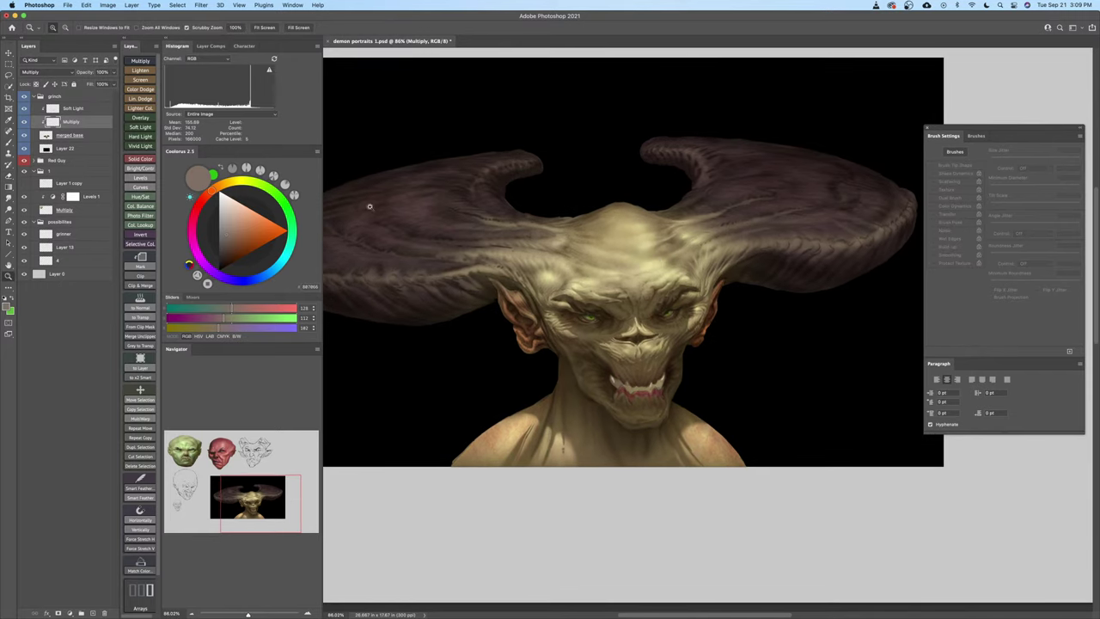
# On the merged base layer, touch up the ridge of the viewer-left horn with the soft Standards brush
pyautogui.press('b')
pyautogui.click(95, 135)
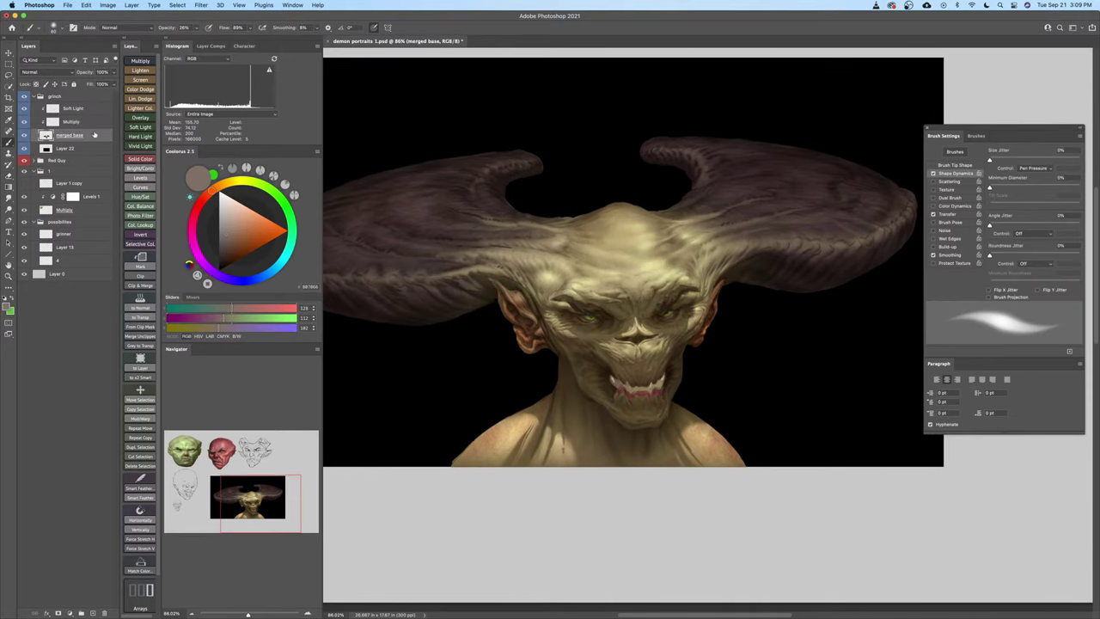
pyautogui.moveTo(563, 306); pyautogui.dragTo(646, 297)
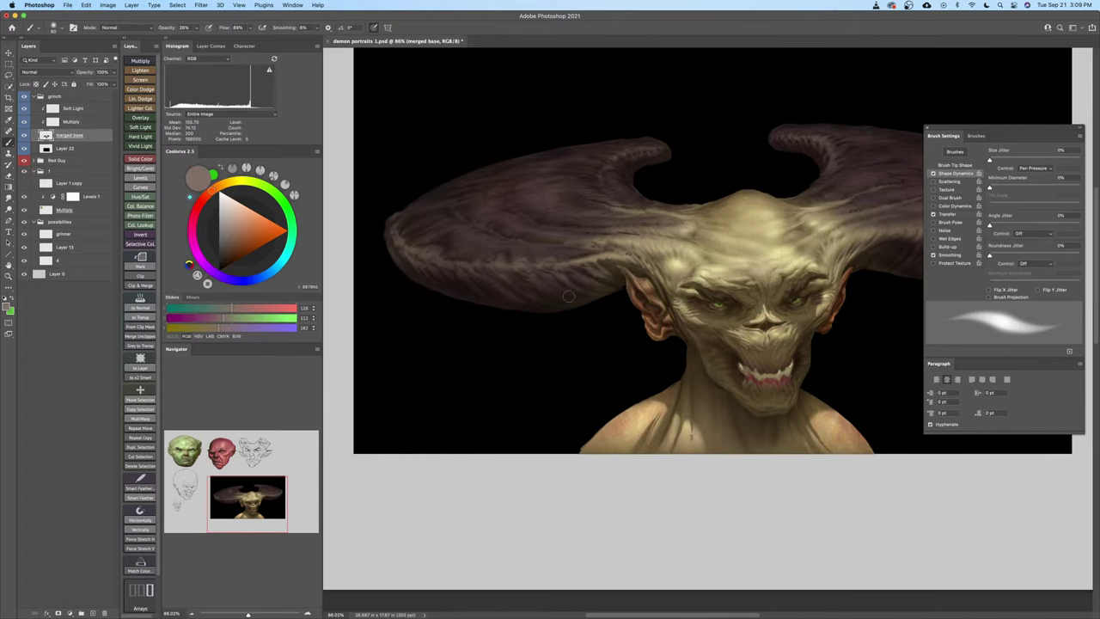
pyautogui.press('z')
pyautogui.moveTo(539, 271); pyautogui.dragTo(562, 267)
pyautogui.press('b')
pyautogui.rightClick(563, 266)
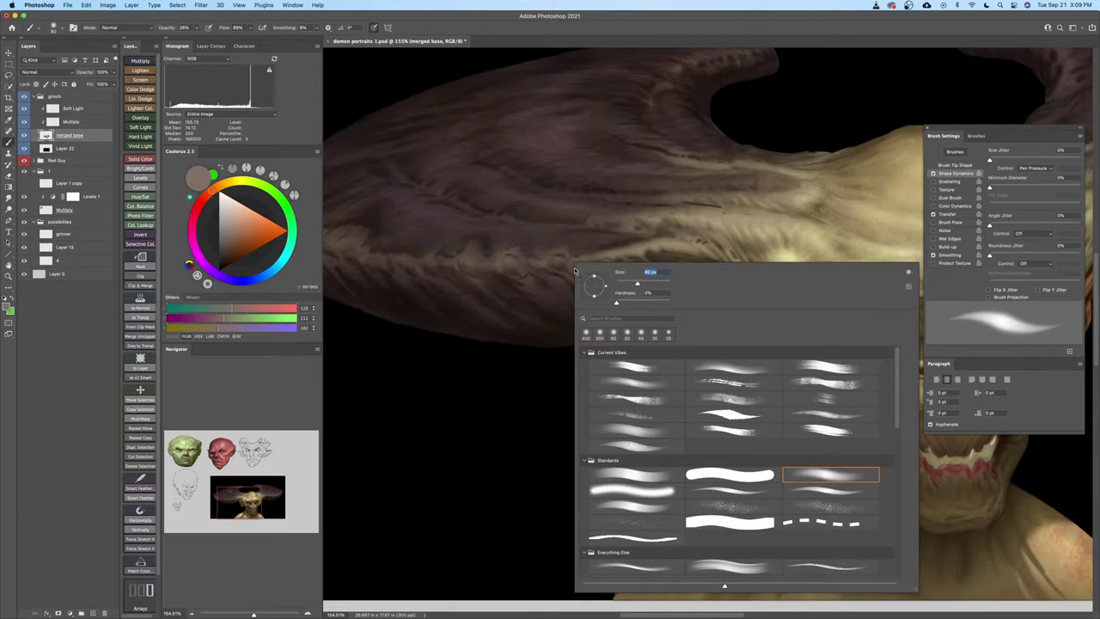
pyautogui.doubleClick(800, 478)
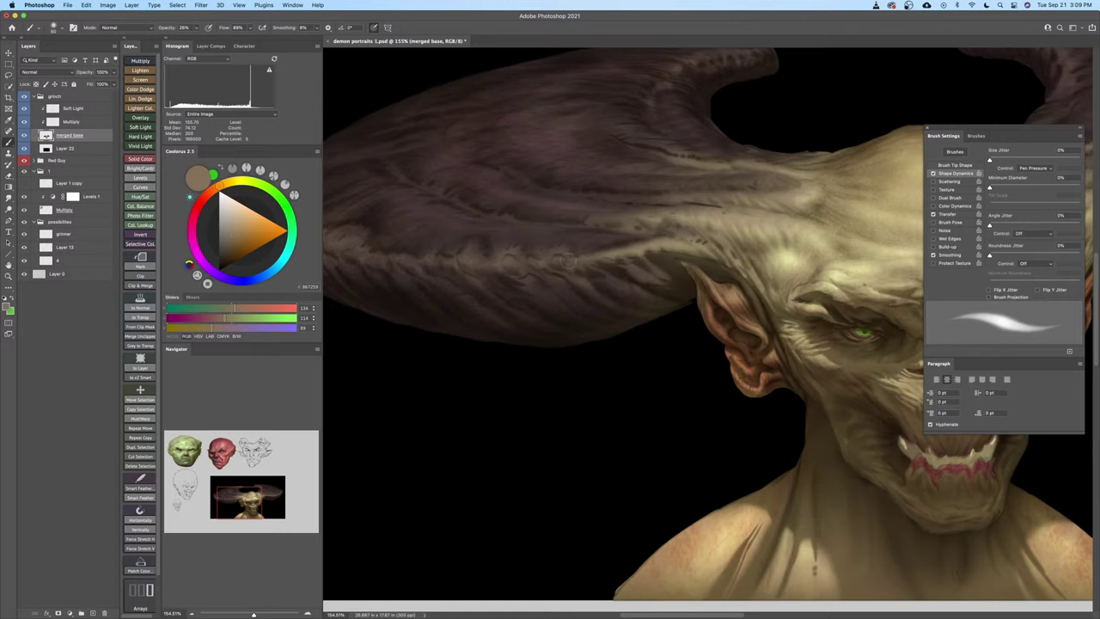
pyautogui.moveTo(575, 266); pyautogui.dragTo(521, 273)
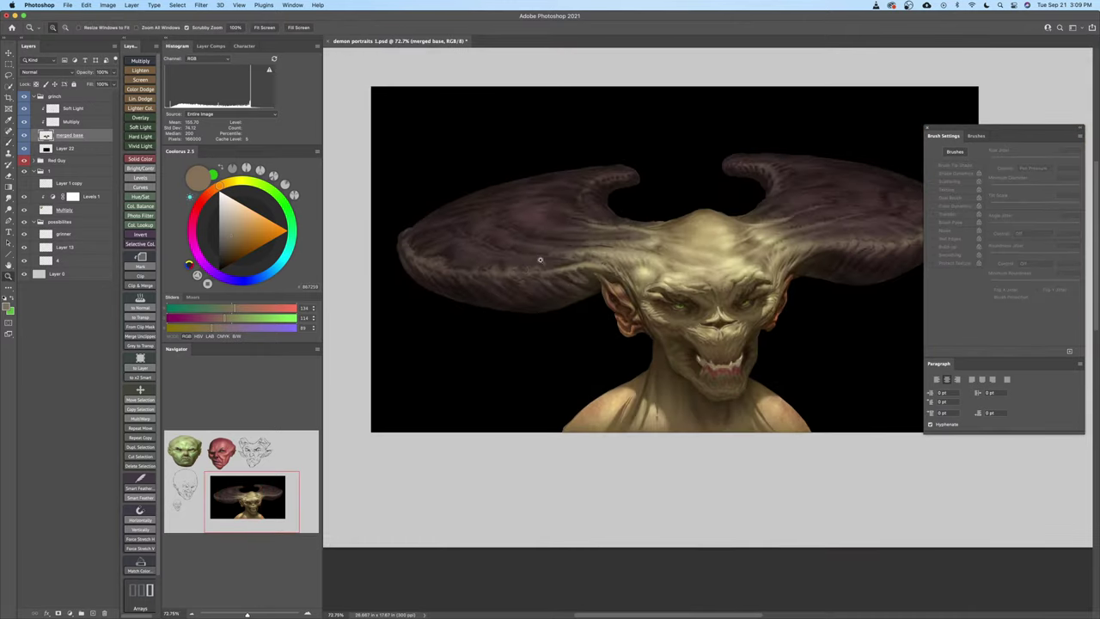
# Sample a darker brown from the base of the viewer-left horn and brush it along the horn's underside with a larger tip
pyautogui.keyDown('alt'); pyautogui.click(568, 264); pyautogui.keyUp('alt')
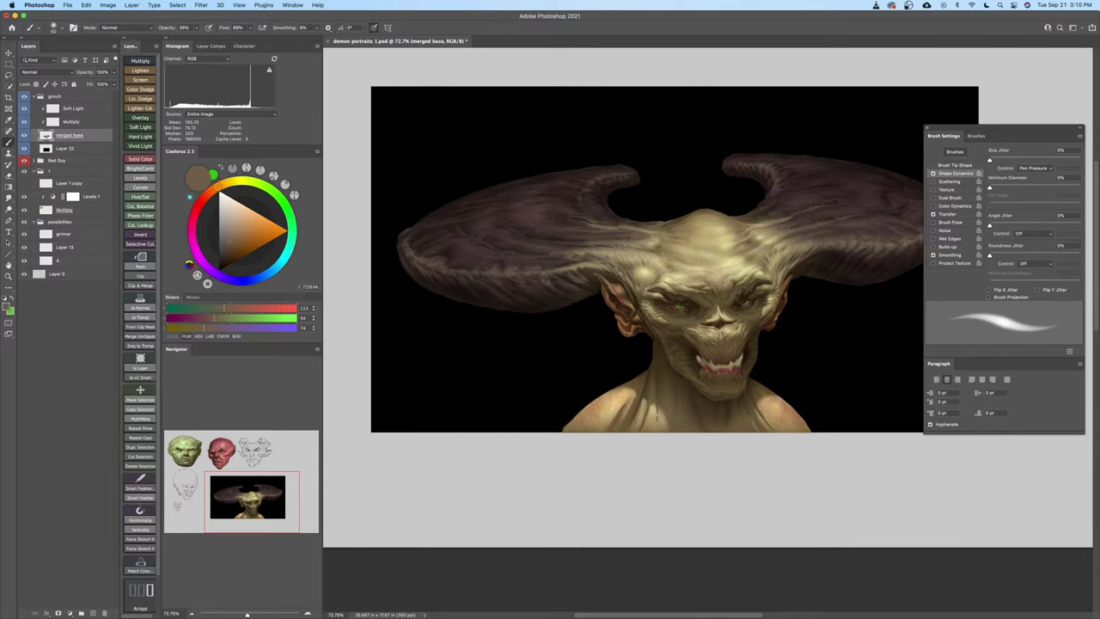
pyautogui.press(']')
pyautogui.press(']')
pyautogui.press(']')
pyautogui.press(']')
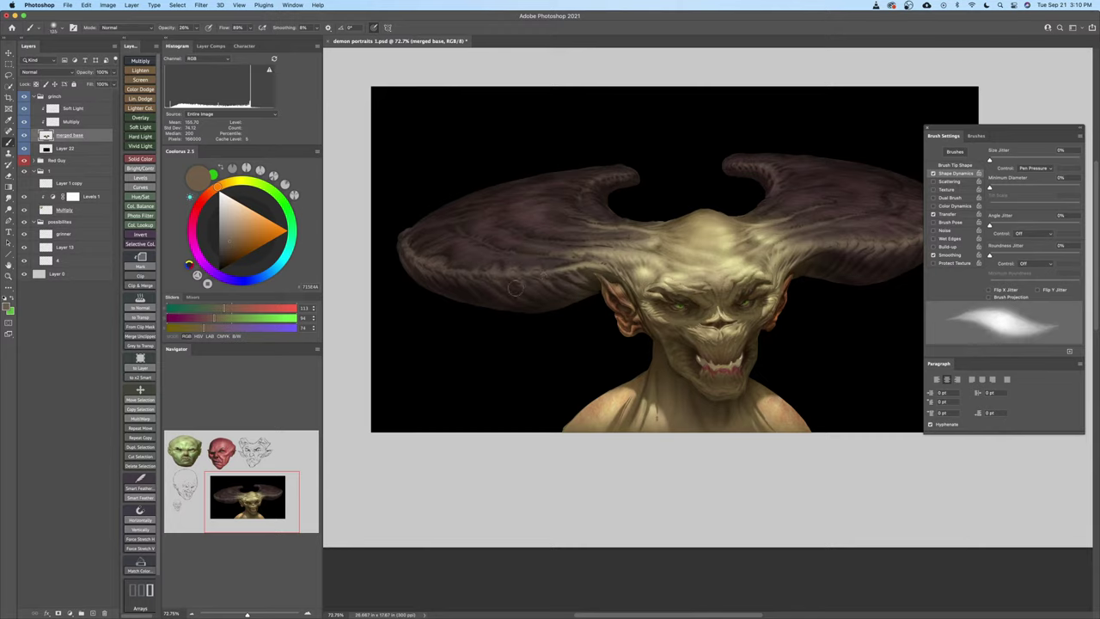
# Hide the Multiply and Soft Light layers and show the whole document in full-screen mode with the portrait centred
pyautogui.moveTo(24, 122); pyautogui.dragTo(24, 109)
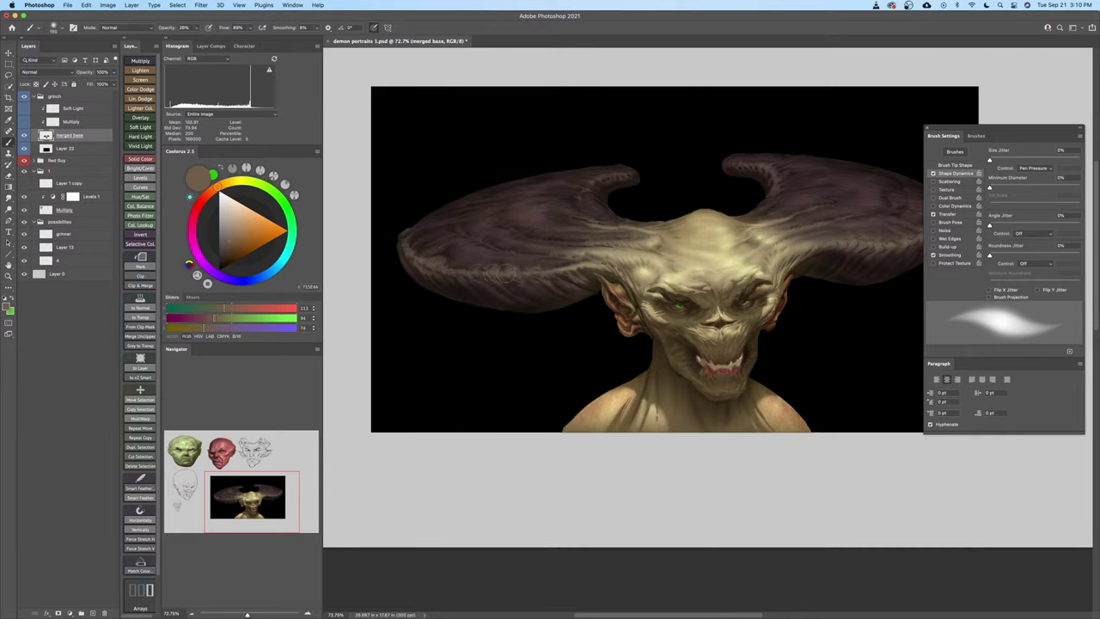
pyautogui.press('z')
pyautogui.press('super+0')
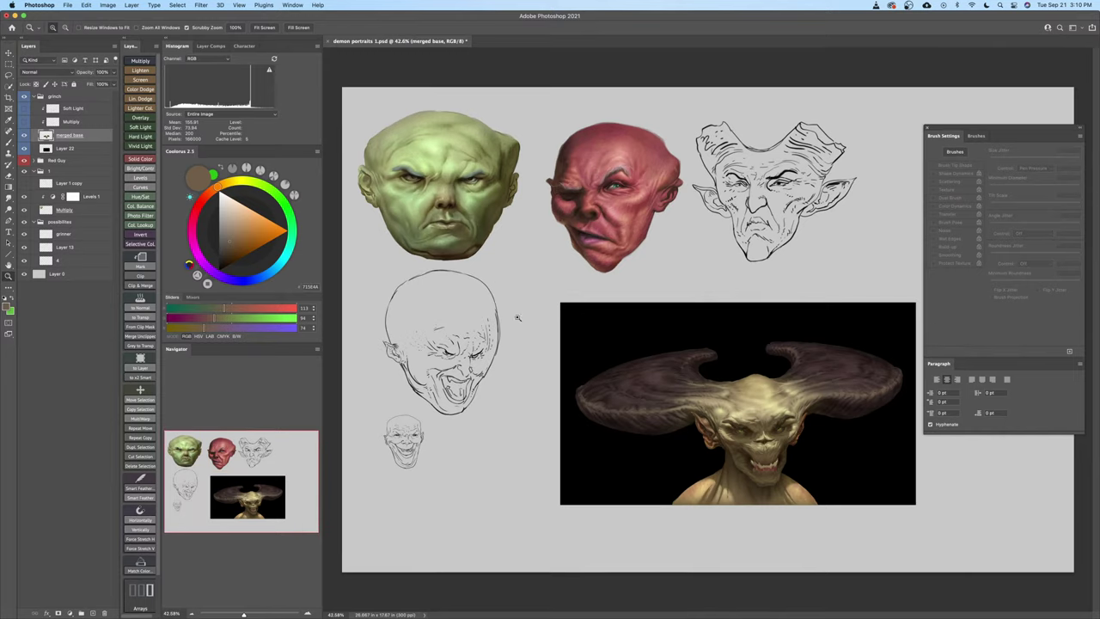
pyautogui.moveTo(803, 416); pyautogui.dragTo(800, 384)
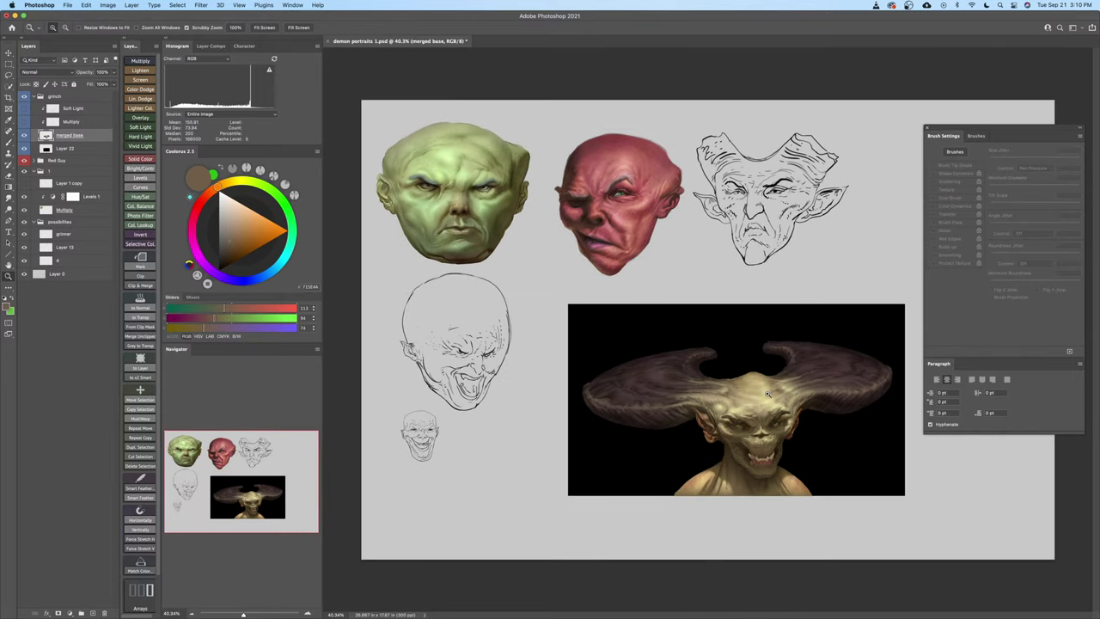
pyautogui.press('f')
pyautogui.moveTo(774, 439); pyautogui.dragTo(773, 411)
# Brush the sampled brown softly over the viewer-left horn with a large tip while viewing the whole portrait
pyautogui.press('b')
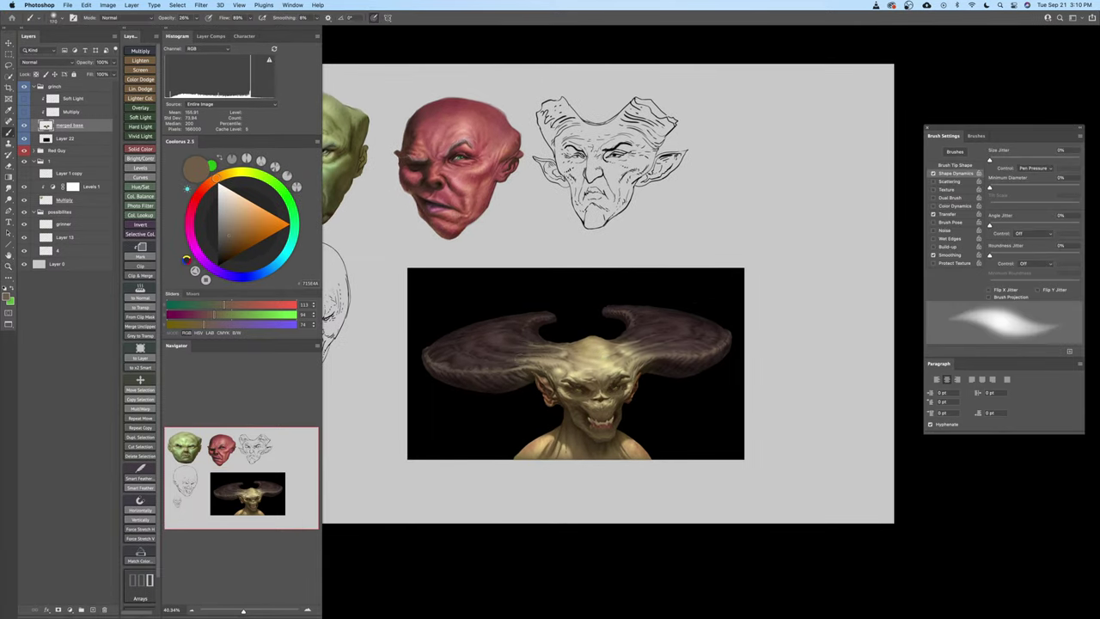
pyautogui.press('z')
pyautogui.moveTo(537, 356); pyautogui.dragTo(516, 360)
pyautogui.press('b')
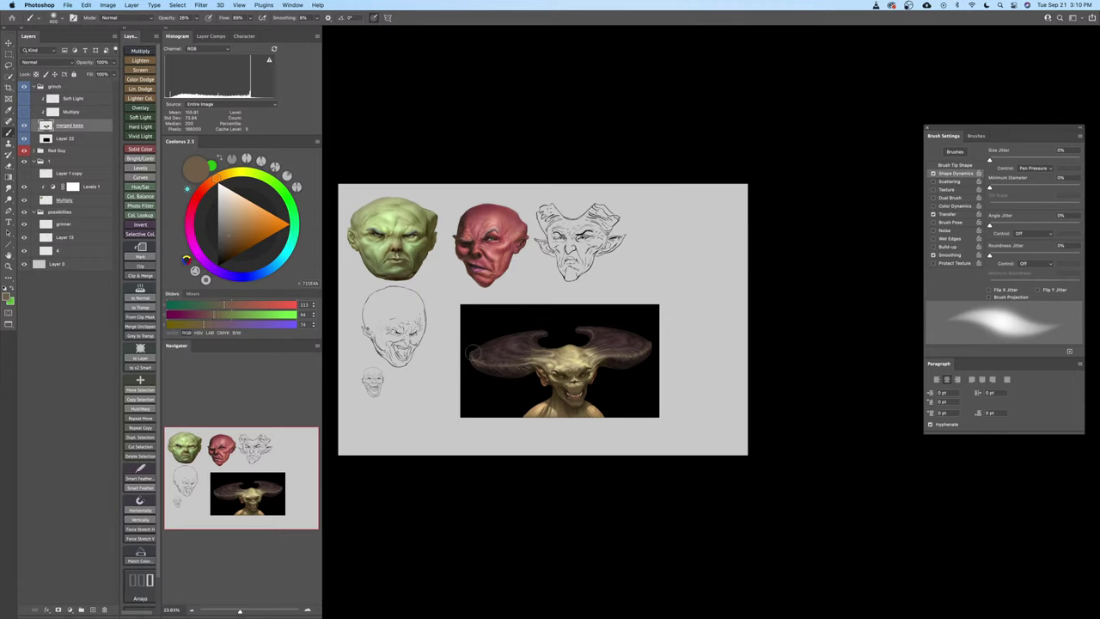
pyautogui.press('z')
pyautogui.moveTo(600, 376); pyautogui.dragTo(614, 364)
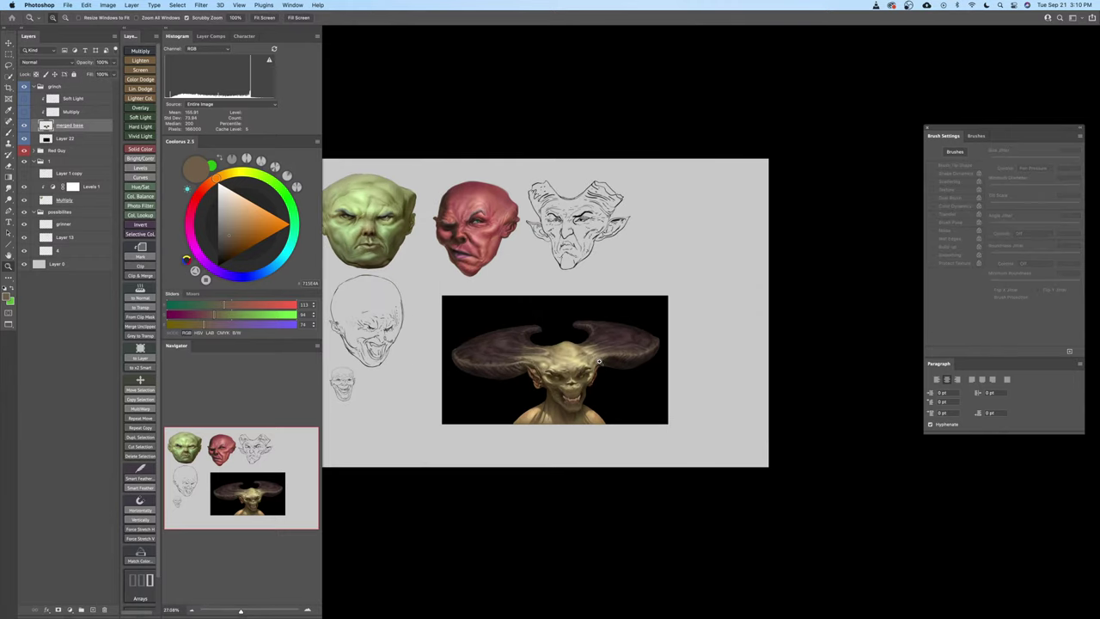
# Sample a light tan from the skin near the horn base, undo the last edit, and brush the tan over the horns
pyautogui.moveTo(497, 373)
pyautogui.mouseDown()
pyautogui.moveTo(586, 340)
pyautogui.moveTo(487, 354)
pyautogui.moveTo(381, 345)
pyautogui.mouseUp()
pyautogui.press('b')
pyautogui.keyDown('alt'); pyautogui.click(635, 319); pyautogui.keyUp('alt')
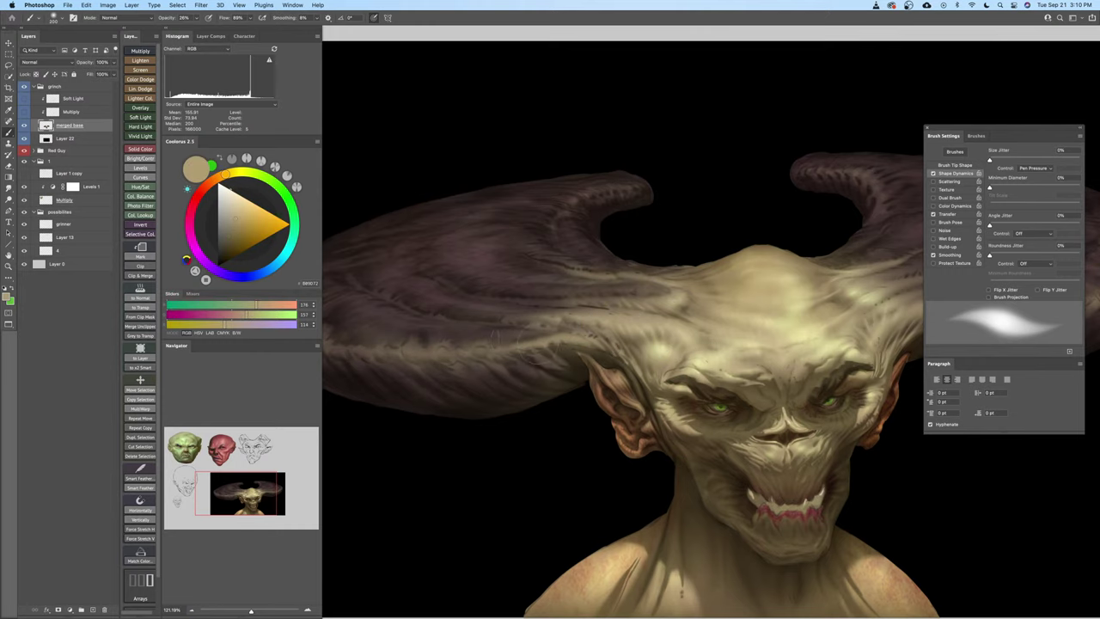
pyautogui.press('super+z')
pyautogui.press('z')
pyautogui.moveTo(547, 354); pyautogui.dragTo(526, 362)
pyautogui.press('b')
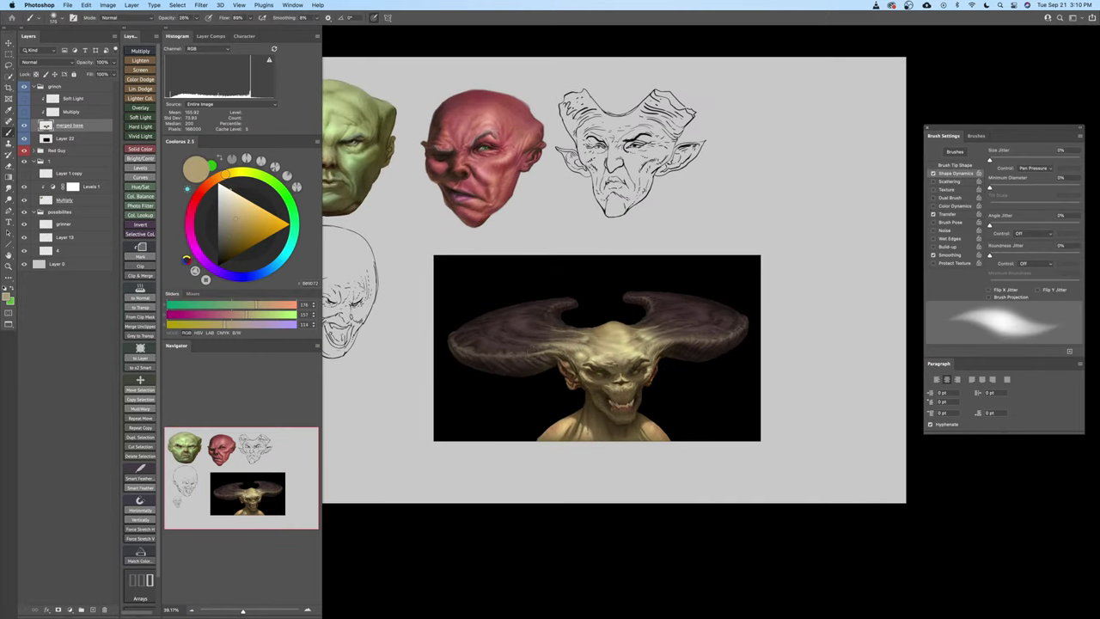
pyautogui.moveTo(532, 356); pyautogui.dragTo(471, 349)
pyautogui.press('b')
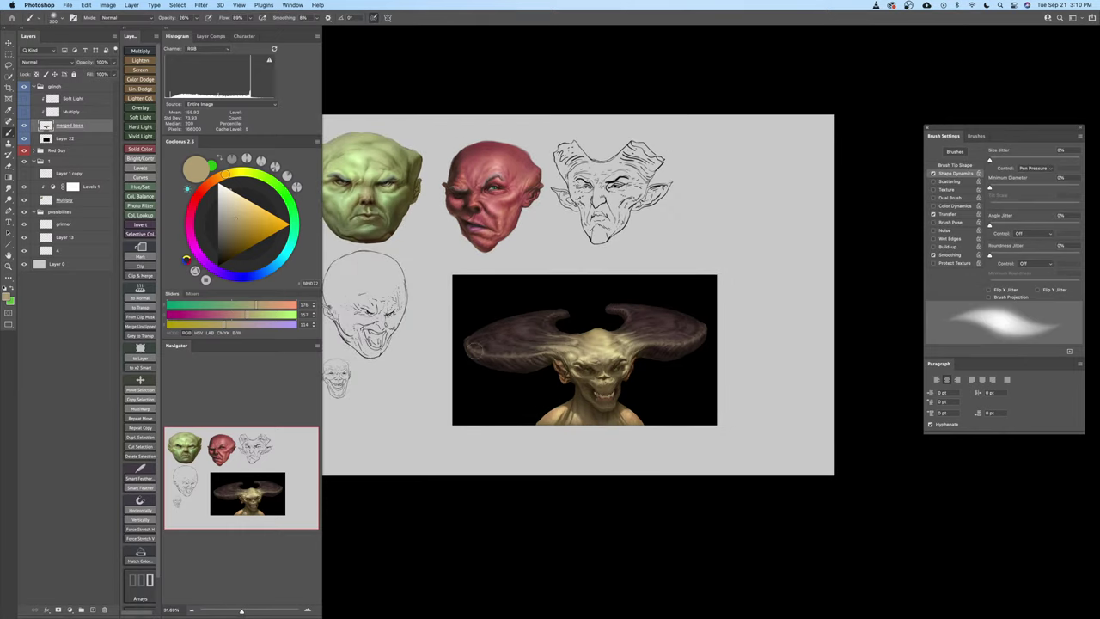
pyautogui.press('z')
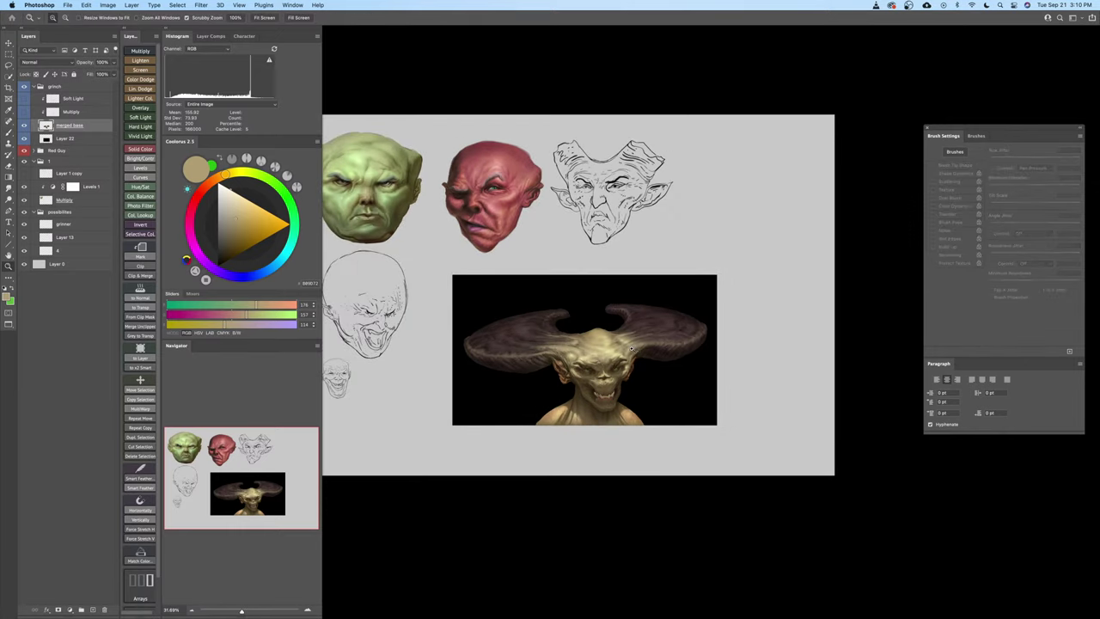
pyautogui.moveTo(662, 349); pyautogui.dragTo(622, 350)
pyautogui.press('b')
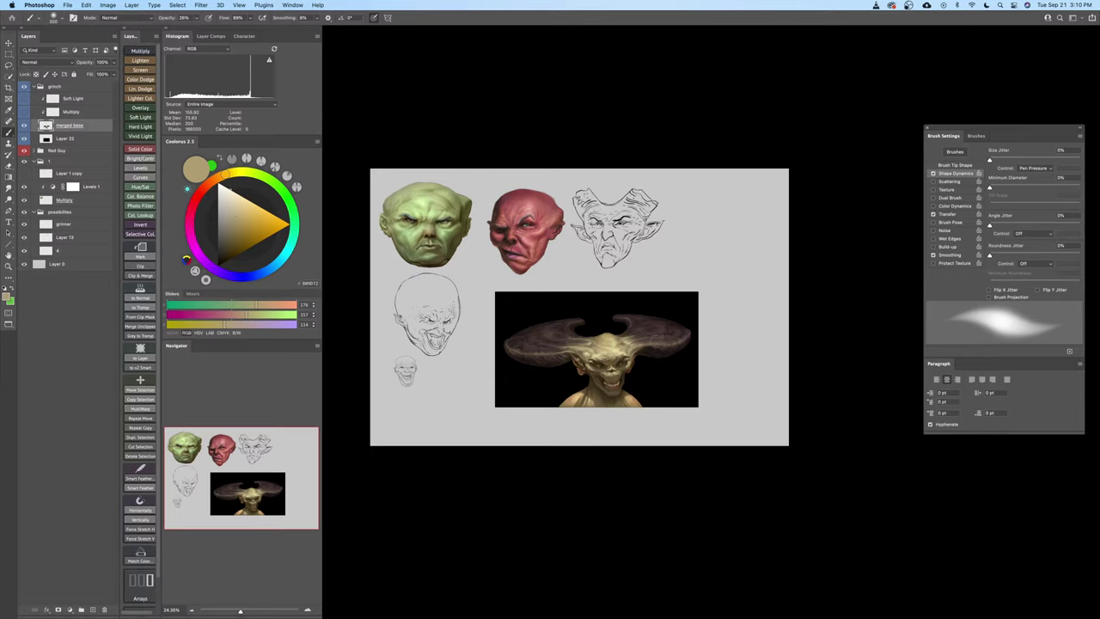
# Lock the merged base layer's transparent pixels and flatten the soft brush tip into a narrow horizontal ellipse
pyautogui.press('/')
pyautogui.moveTo(625, 350); pyautogui.dragTo(662, 351)
pyautogui.moveTo(550, 351)
pyautogui.mouseDown()
pyautogui.moveTo(630, 351)
pyautogui.moveTo(586, 338)
pyautogui.moveTo(609, 313)
pyautogui.mouseUp()
pyautogui.rightClick(599, 348)
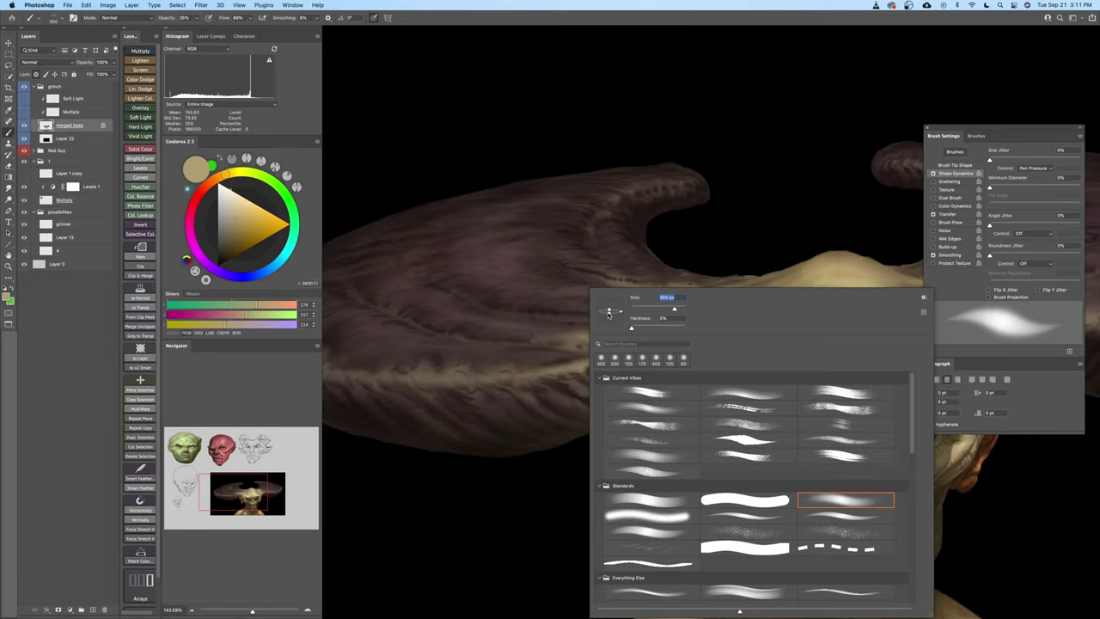
pyautogui.press('Return')
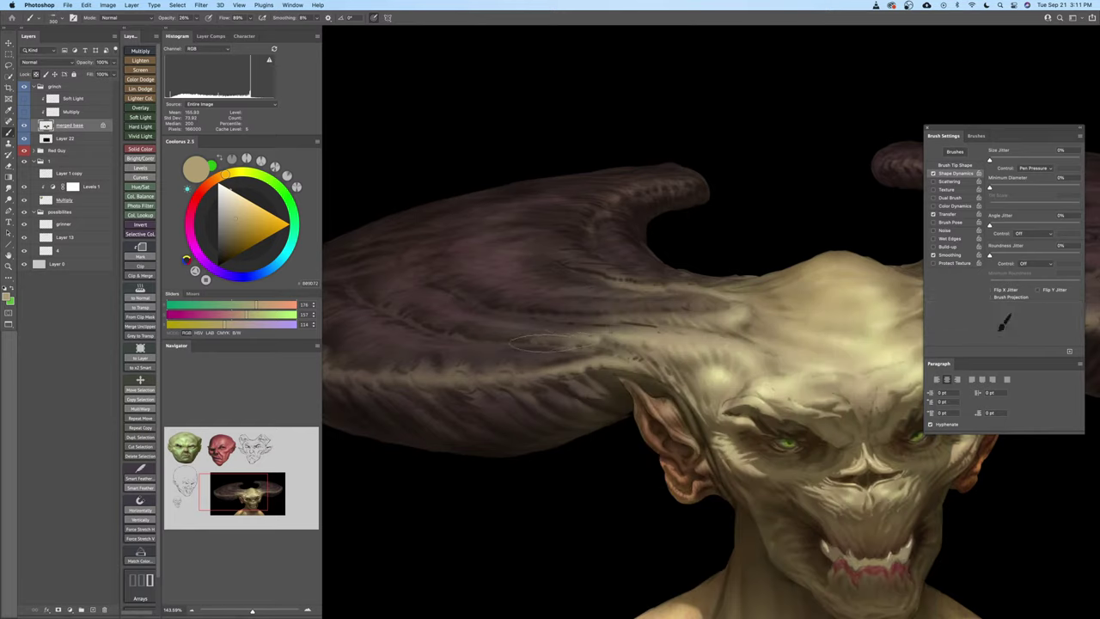
# Brush the tan along the vein lines and outer rim of the viewer-left horn with the flattened soft tip
pyautogui.moveTo(604, 336); pyautogui.dragTo(586, 337)
pyautogui.moveTo(586, 336); pyautogui.dragTo(651, 338)
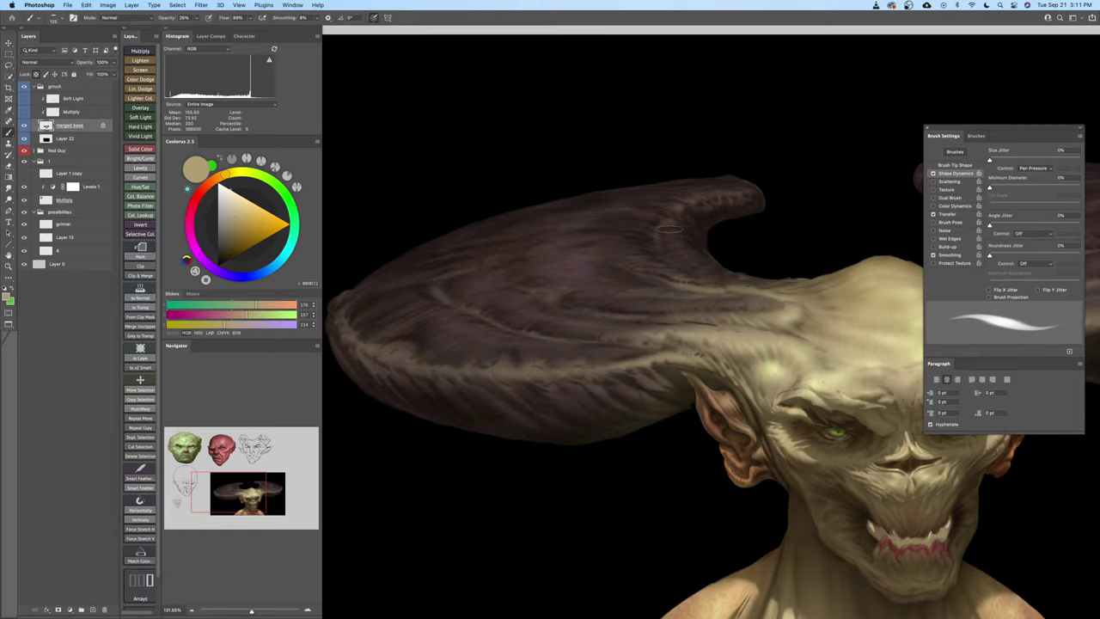
pyautogui.moveTo(634, 279); pyautogui.dragTo(619, 278)
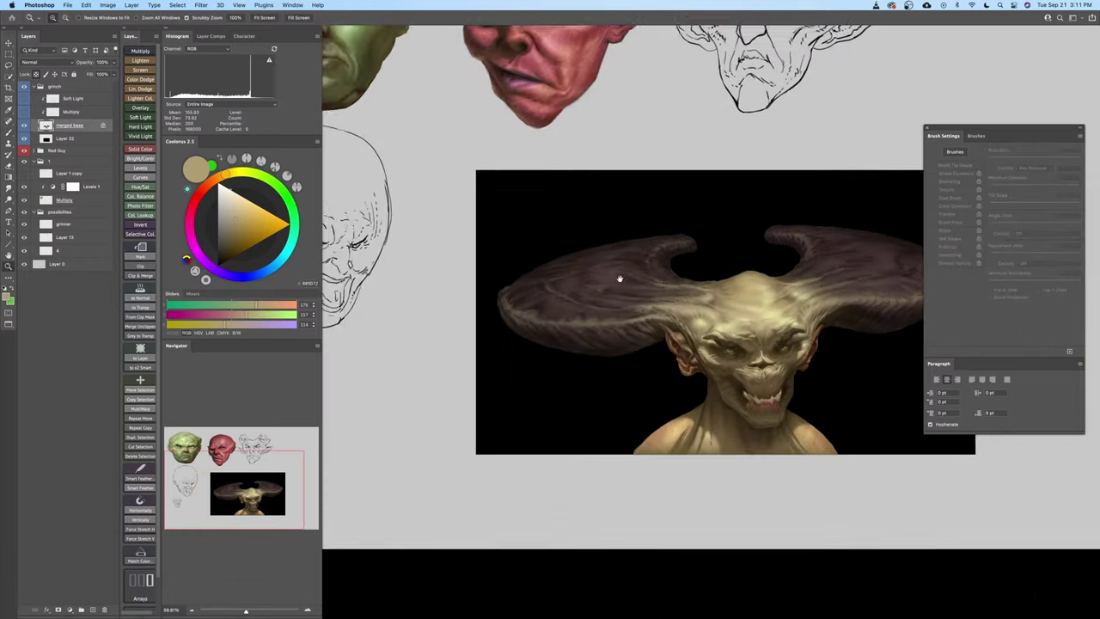
# Brush a soft tan patch onto the outer part of the viewer-right horn with a larger elliptical tip
pyautogui.moveTo(700, 287); pyautogui.dragTo(595, 277)
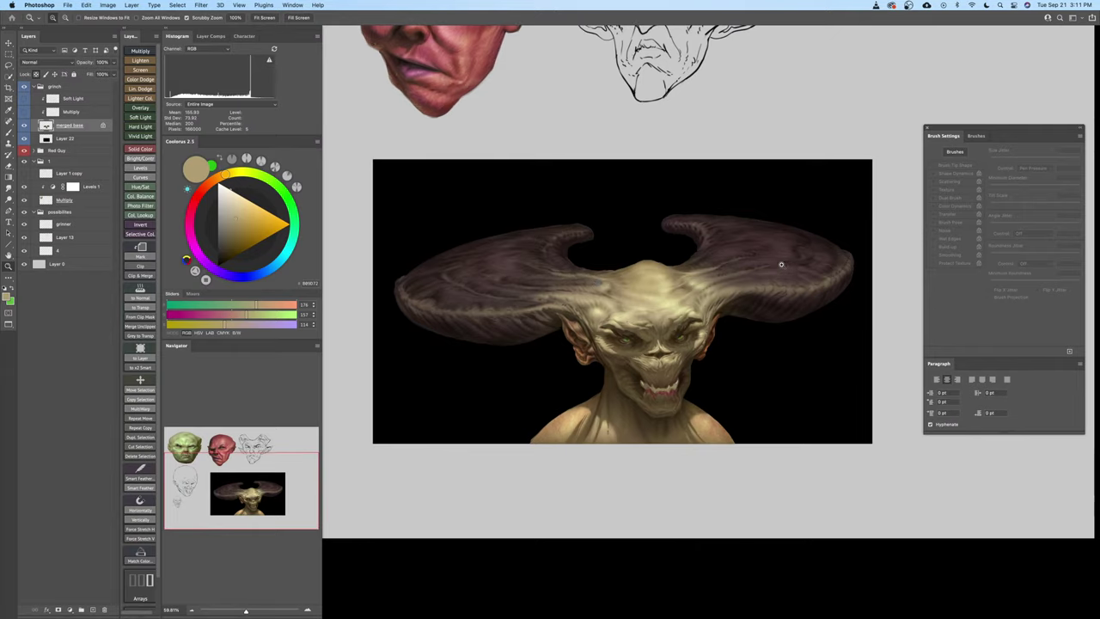
pyautogui.moveTo(738, 259); pyautogui.dragTo(789, 261)
pyautogui.moveTo(789, 261); pyautogui.dragTo(712, 274)
pyautogui.press(']')
pyautogui.press(']')
pyautogui.press(']')
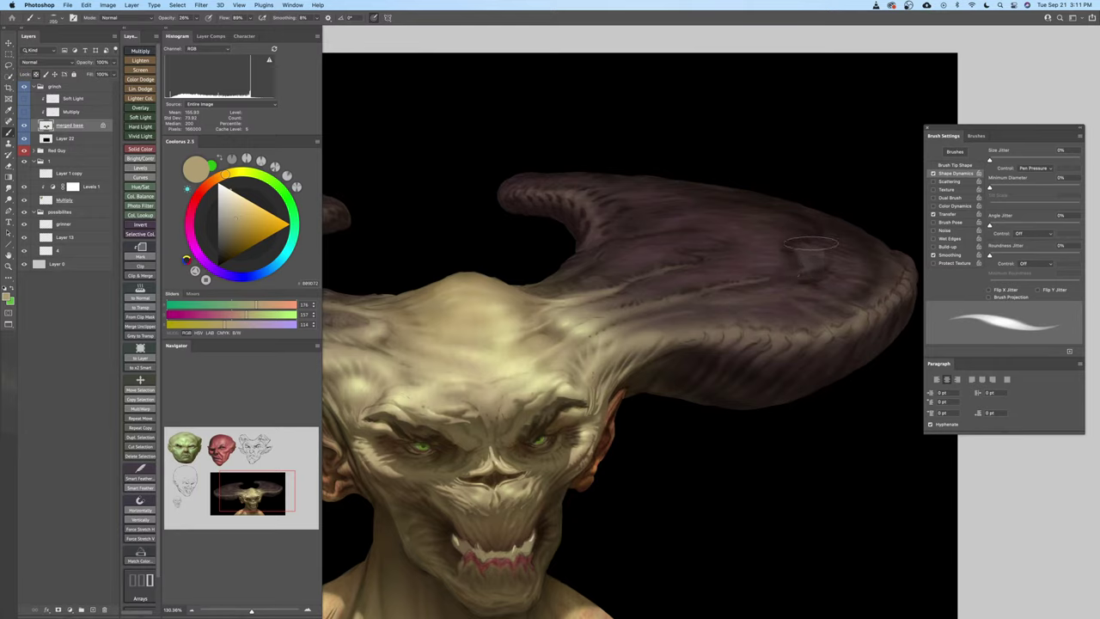
pyautogui.press('[')
pyautogui.press('[')
pyautogui.moveTo(804, 267); pyautogui.dragTo(819, 244)
# Work over the tan patch on the viewer-right horn with a smaller tip and undo the last stroke
pyautogui.press('[')
pyautogui.press('[')
pyautogui.press('[')
pyautogui.press('[')
pyautogui.press(']')
pyautogui.press(']')
pyautogui.press(']')
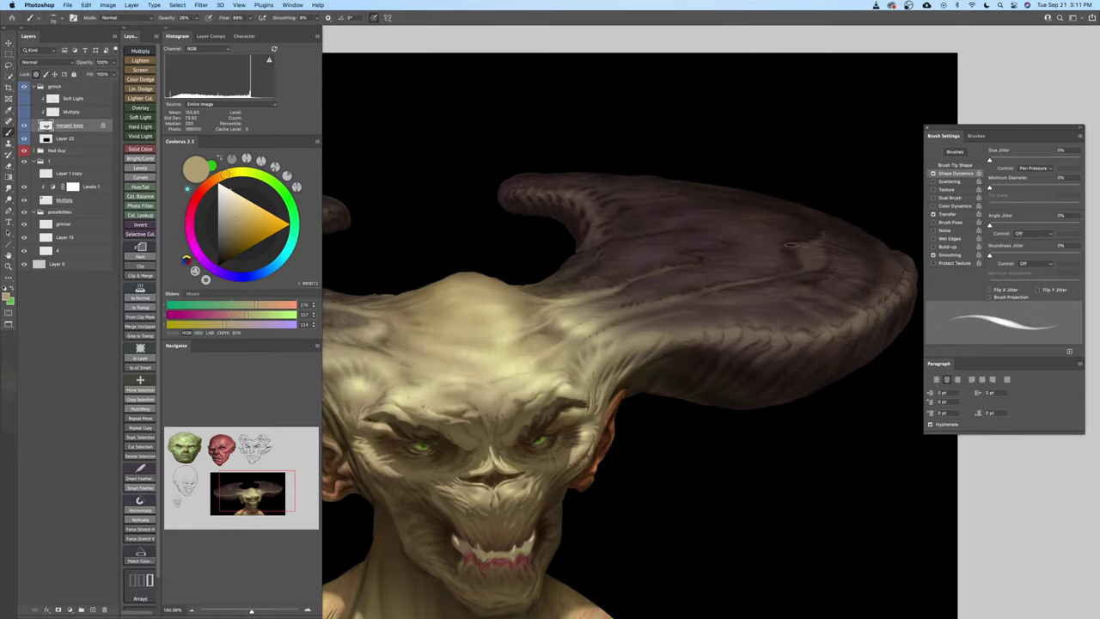
pyautogui.moveTo(808, 254); pyautogui.dragTo(815, 263)
pyautogui.press('super+z')
# Brush tan over the middle of the viewer-right horn with a larger tip, refining its ridges with a smaller one
pyautogui.press(']')
pyautogui.press(']')
pyautogui.press(']')
pyautogui.press(']')
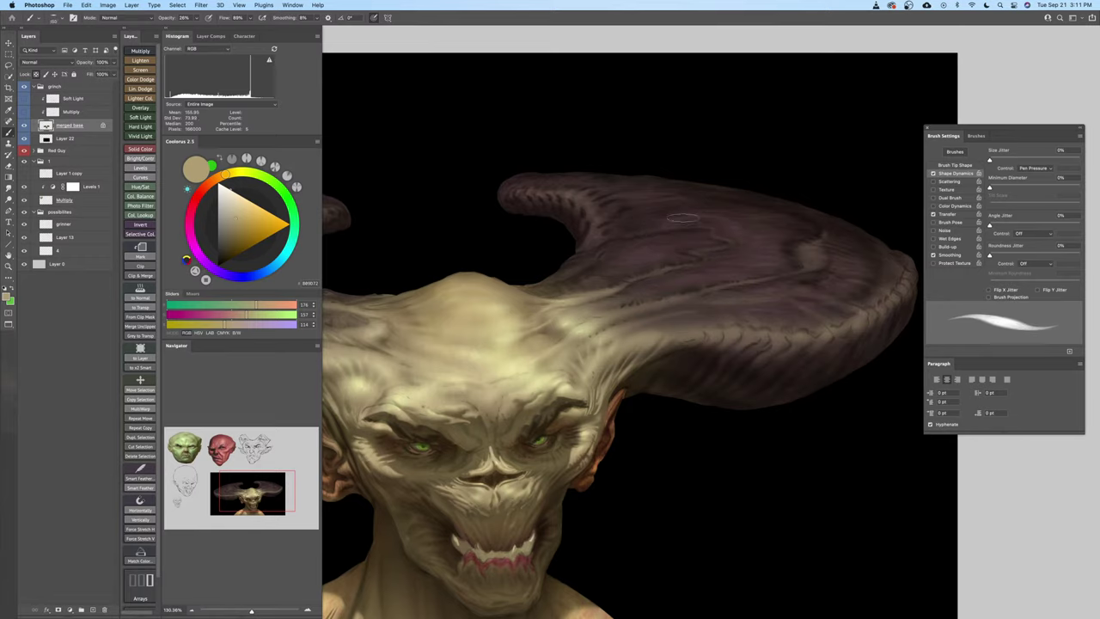
pyautogui.press('[')
pyautogui.press('[')
pyautogui.press('[')
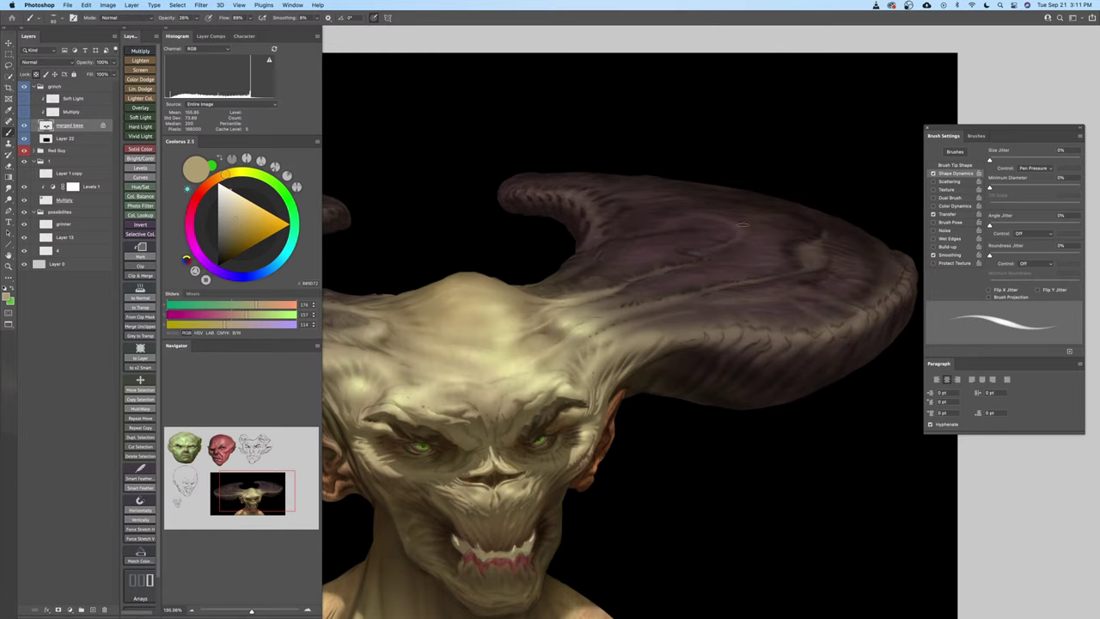
pyautogui.press('z')
pyautogui.moveTo(714, 222)
pyautogui.mouseDown()
pyautogui.moveTo(685, 223)
pyautogui.moveTo(715, 221)
pyautogui.mouseUp()
pyautogui.press('b')
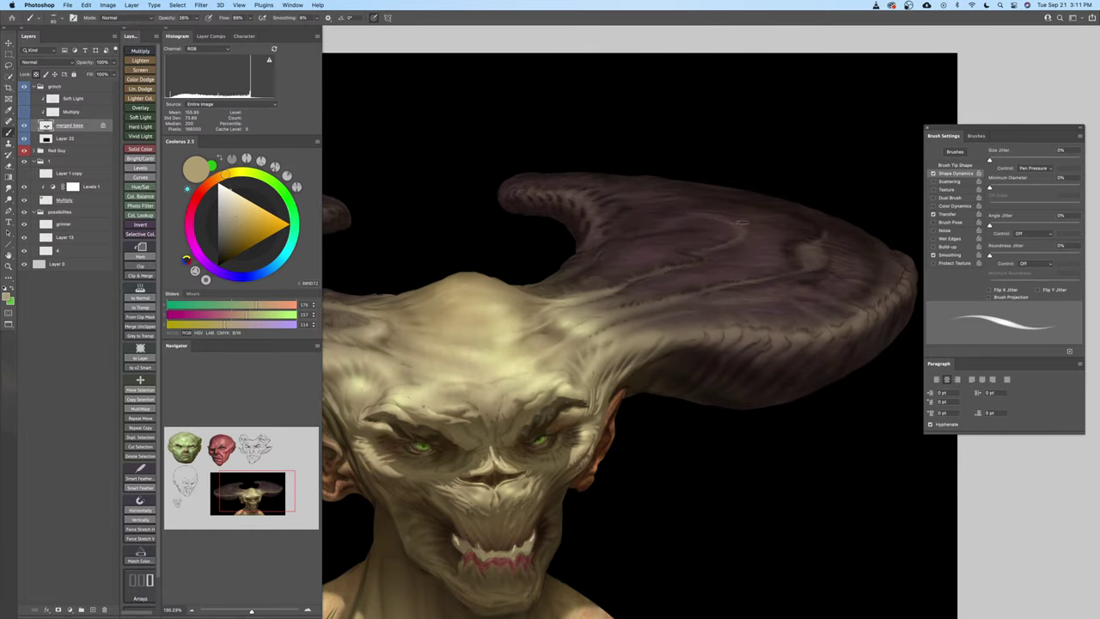
# Review the whole portrait and show the Multiply and Soft Light layers again
pyautogui.press('z')
pyautogui.moveTo(683, 221); pyautogui.dragTo(643, 227)
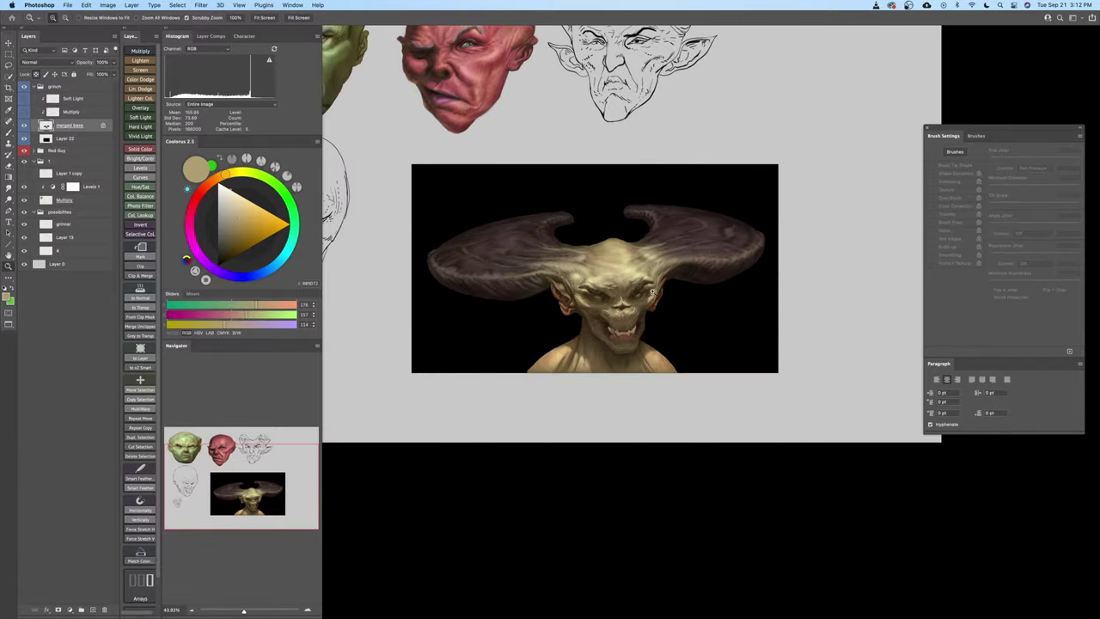
pyautogui.moveTo(658, 293); pyautogui.dragTo(685, 287)
pyautogui.press('b')
pyautogui.moveTo(712, 167)
pyautogui.mouseDown()
pyautogui.moveTo(739, 172)
pyautogui.moveTo(653, 238)
pyautogui.moveTo(678, 224)
pyautogui.mouseUp()
pyautogui.press('z')
pyautogui.moveTo(579, 348); pyautogui.dragTo(641, 346)
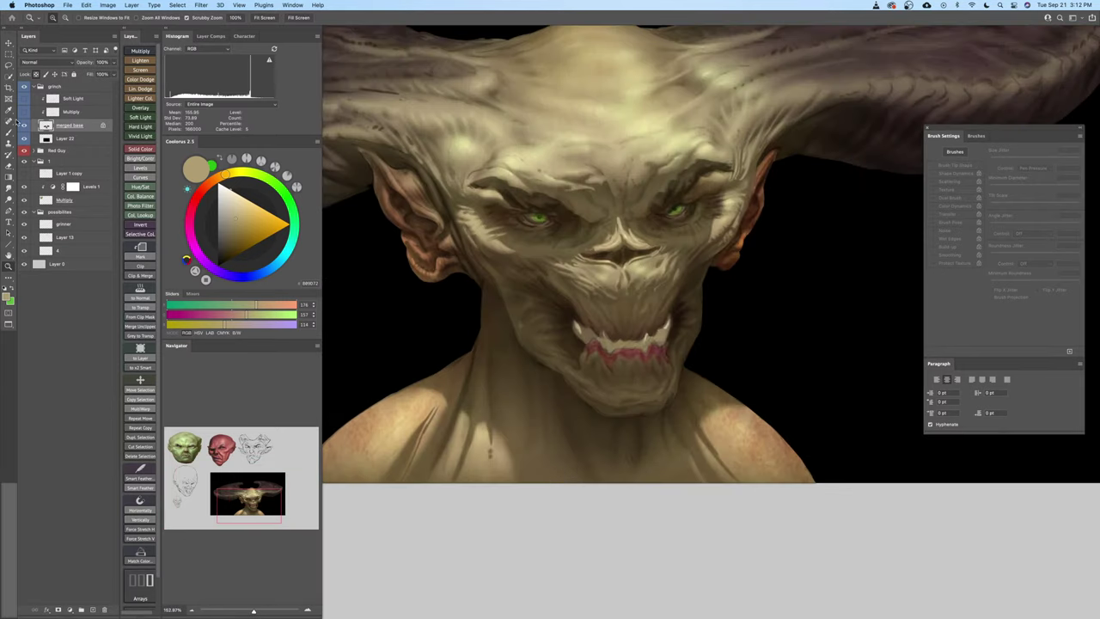
pyautogui.click(23, 101)
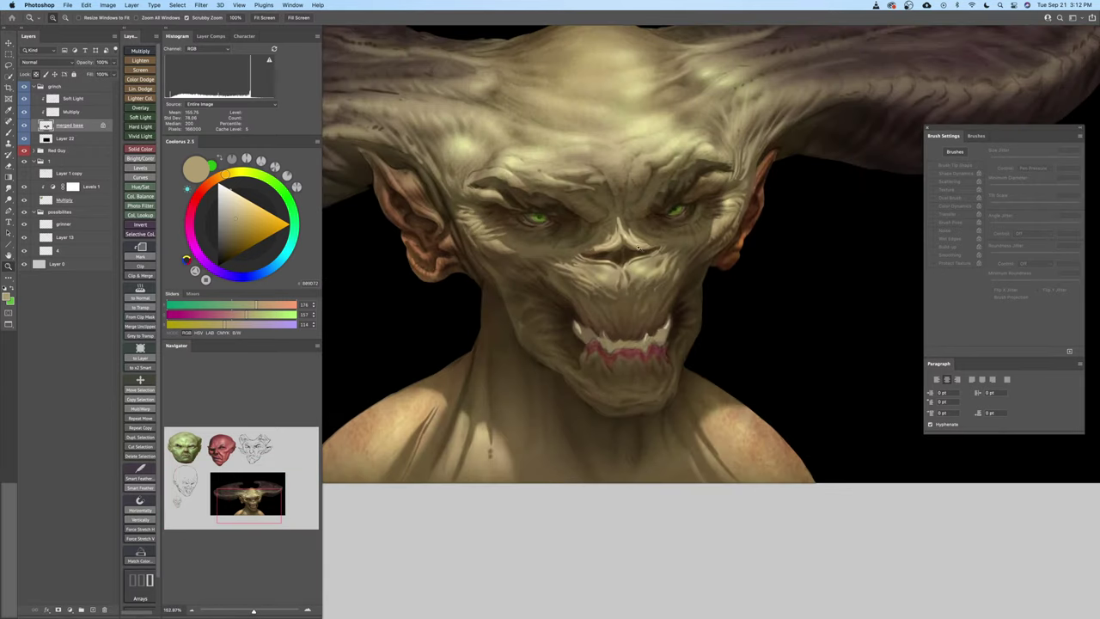
pyautogui.moveTo(607, 364); pyautogui.dragTo(609, 392)
# Choose the direction-following soft brush from Current Vibes, set 44% opacity and 100% flow, and pick a darker muted tan
pyautogui.press('b')
pyautogui.rightClick(632, 345)
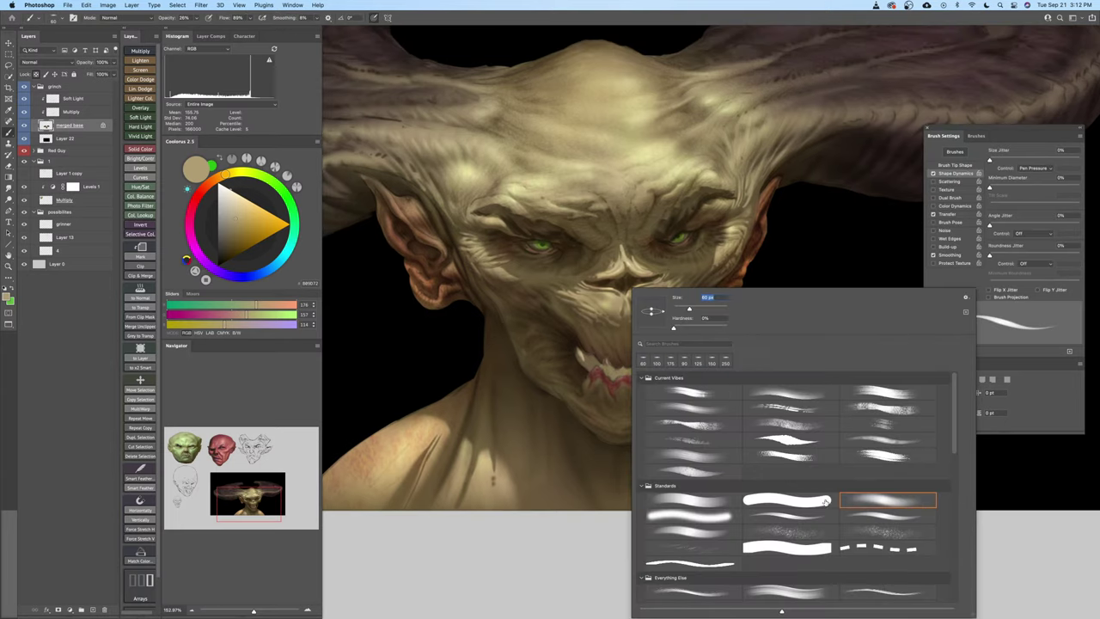
pyautogui.doubleClick(776, 397)
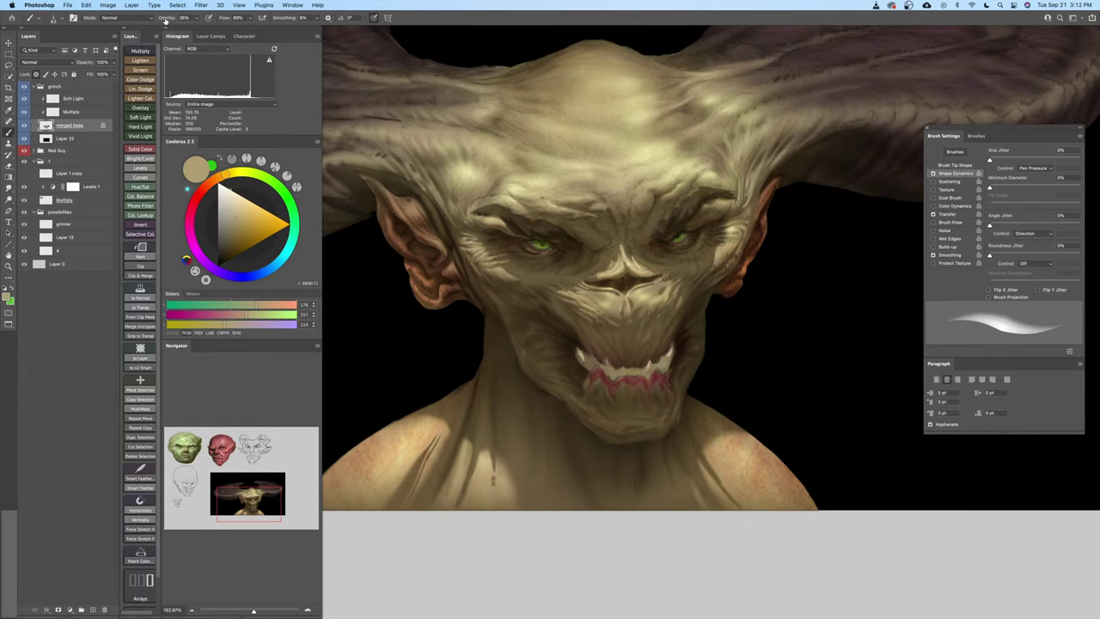
pyautogui.moveTo(224, 19); pyautogui.dragTo(255, 21)
pyautogui.click(231, 227)
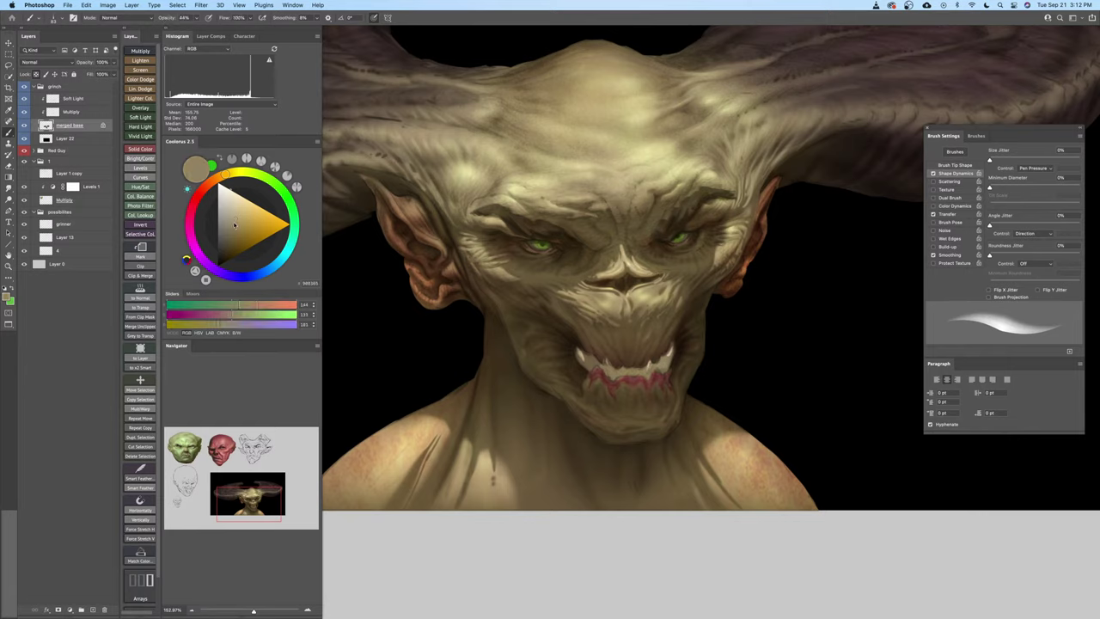
# Reduce the brush tip to a fine size for the wrinkles on the viewer-left cheekbone
pyautogui.press('z')
pyautogui.moveTo(635, 384)
pyautogui.mouseDown()
pyautogui.moveTo(616, 384)
pyautogui.moveTo(622, 427)
pyautogui.moveTo(595, 418)
pyautogui.mouseUp()
pyautogui.press('b')
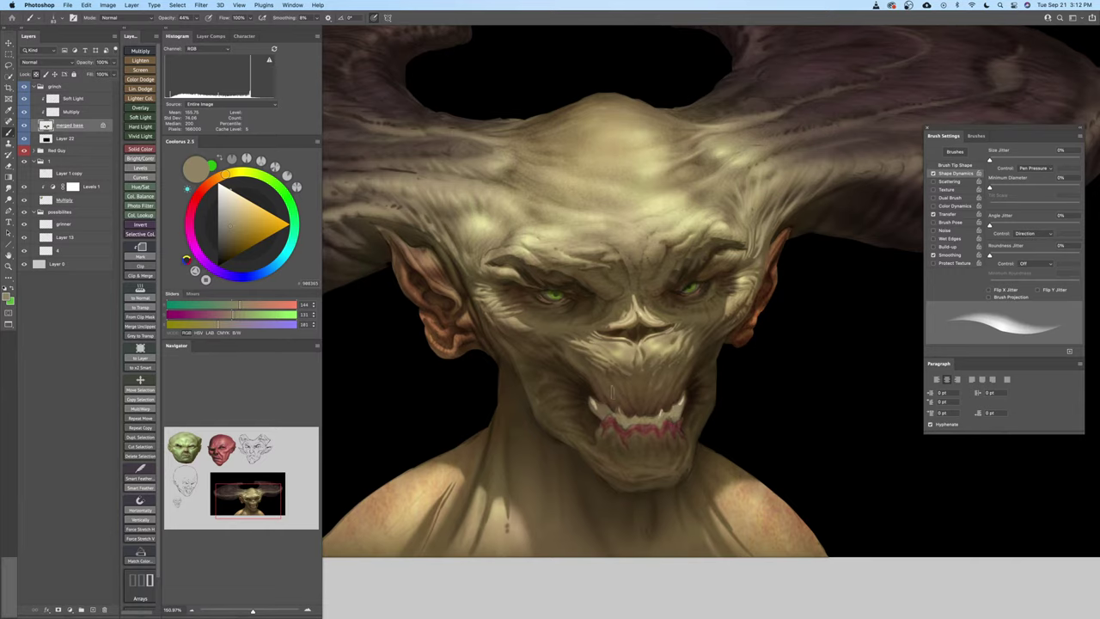
pyautogui.press('z')
pyautogui.moveTo(554, 326)
pyautogui.mouseDown()
pyautogui.moveTo(572, 323)
pyautogui.moveTo(644, 356)
pyautogui.mouseUp()
pyautogui.press('b')
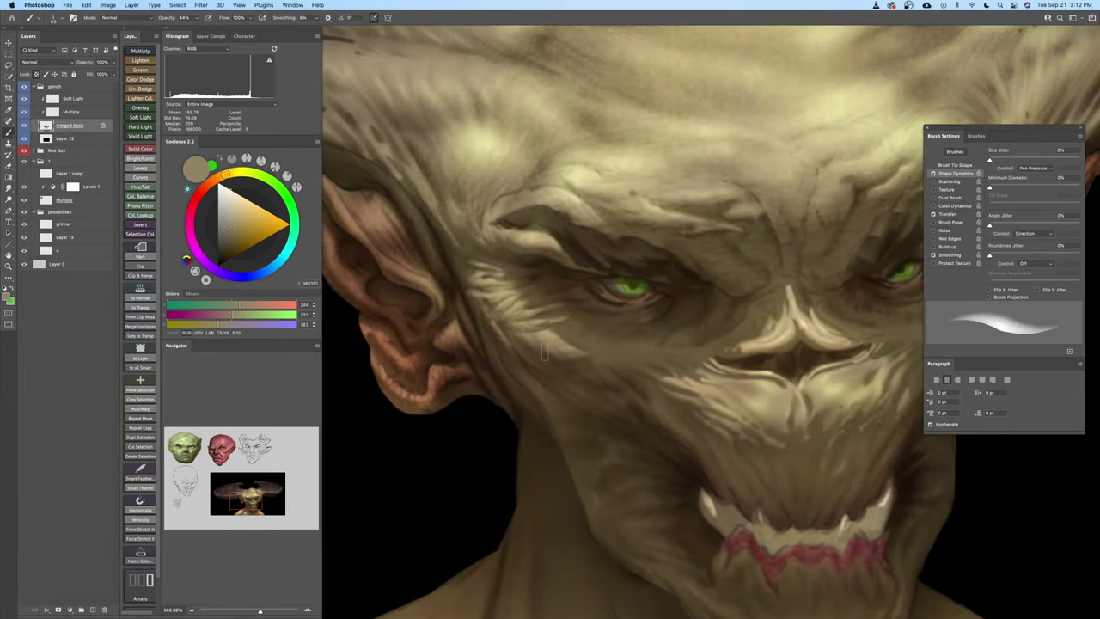
pyautogui.press('[')
pyautogui.press('[')
pyautogui.press('[')
pyautogui.press('[')
pyautogui.press('[')
pyautogui.press('[')
pyautogui.press('[')
pyautogui.press('[')
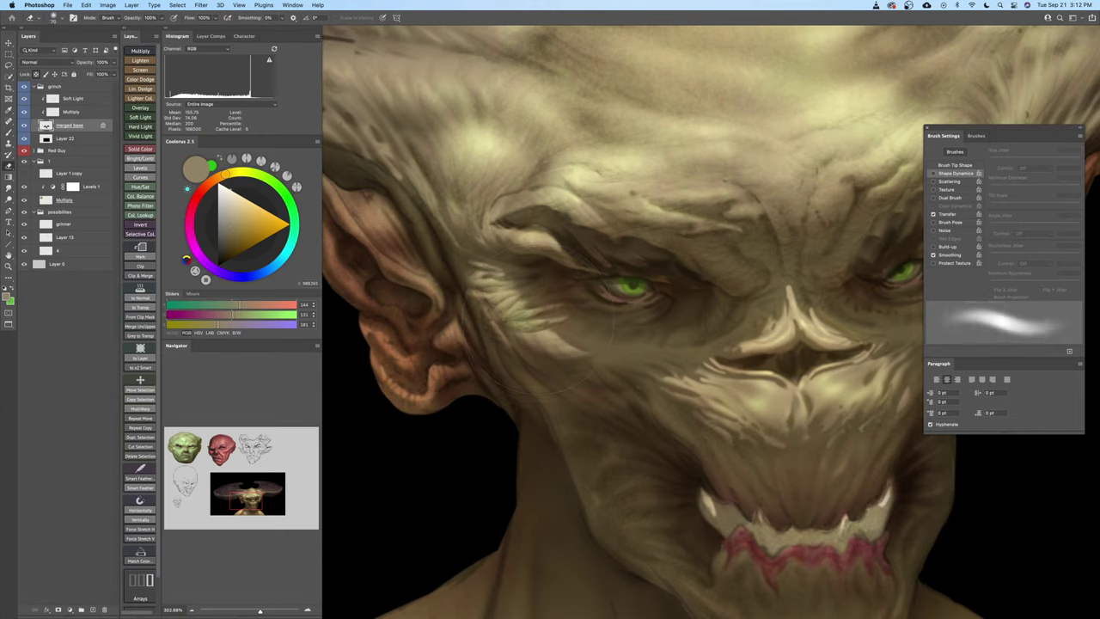
# Select the Multiply layer and erase its shading over the viewer-left cheekbone wrinkles with a small eraser
pyautogui.click(83, 110)
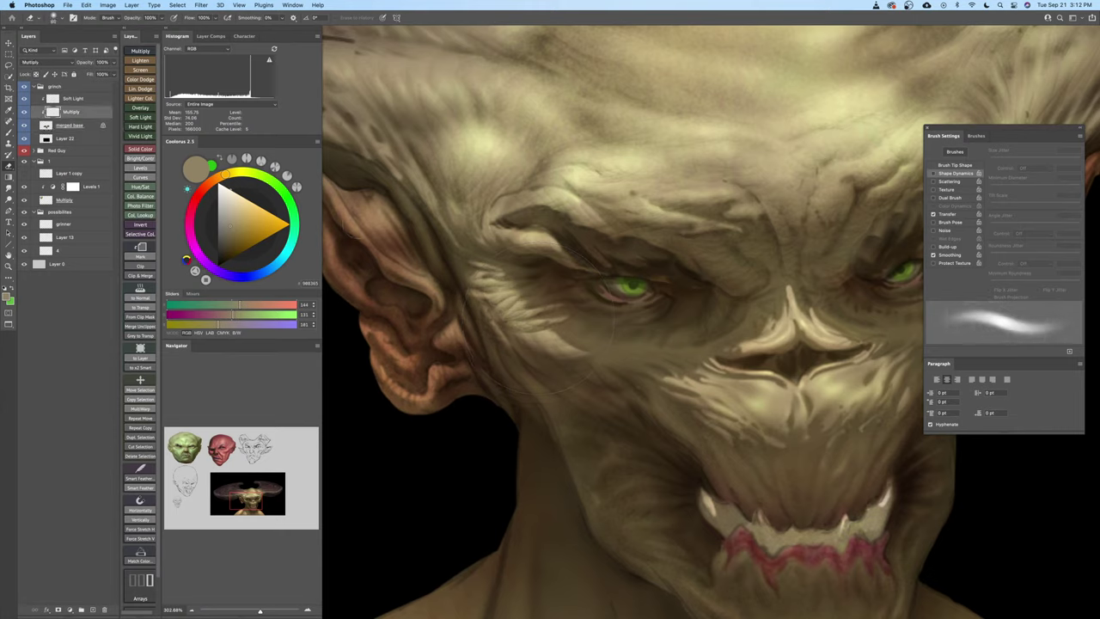
pyautogui.press('[')
pyautogui.press('[')
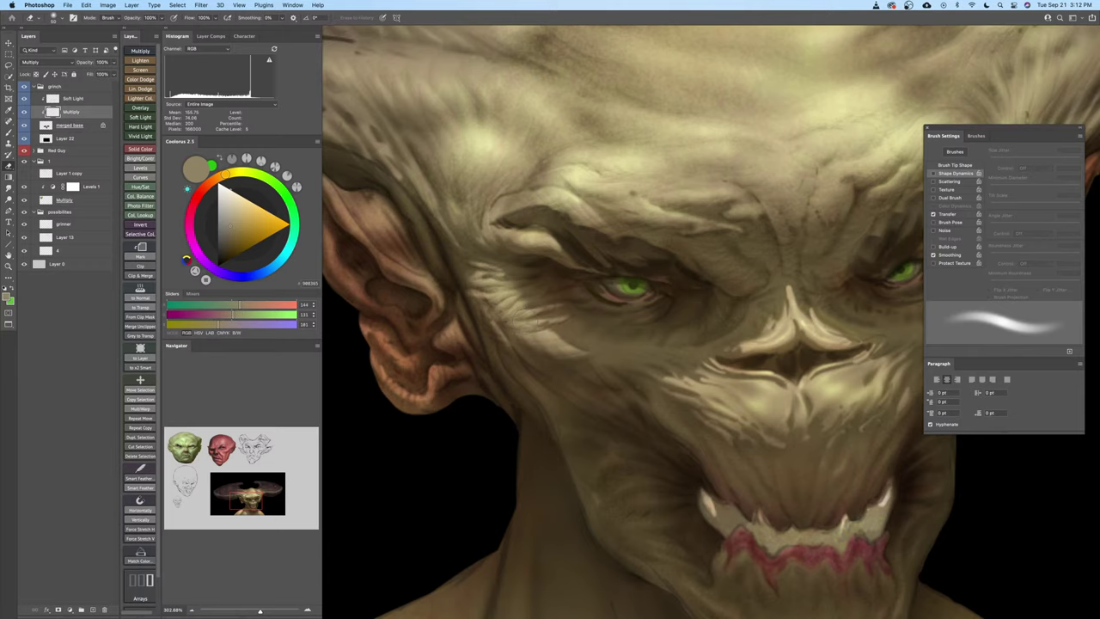
pyautogui.moveTo(515, 314); pyautogui.dragTo(531, 325)
# Try another Current Vibes brush, then set up a fine direction-following brush with size control off
pyautogui.press('b')
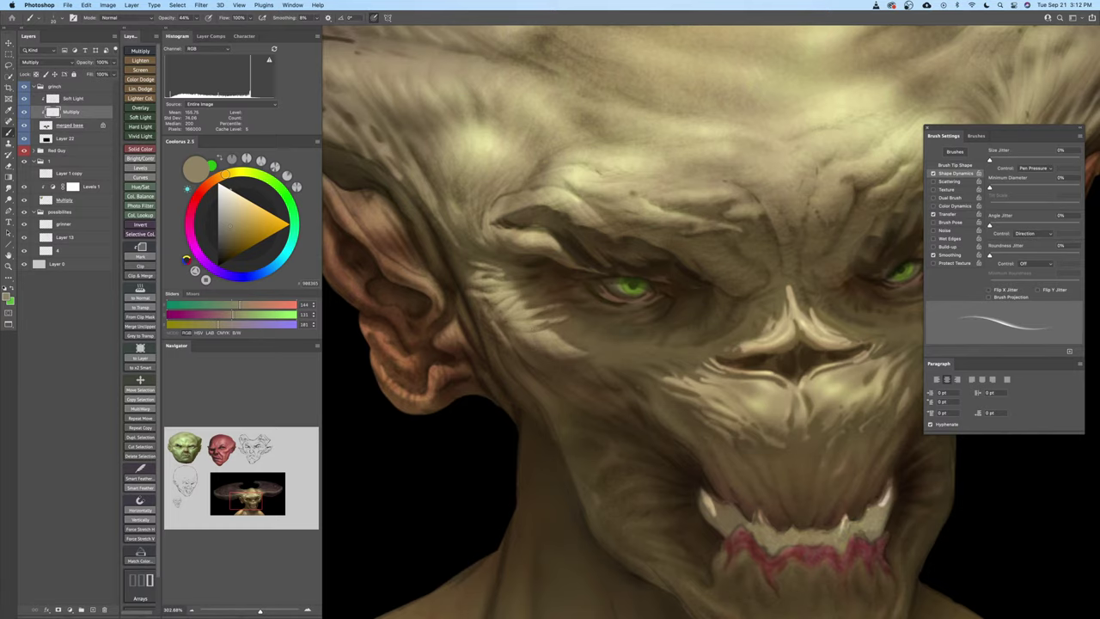
pyautogui.press('[')
pyautogui.scroll(2, 591, 342)
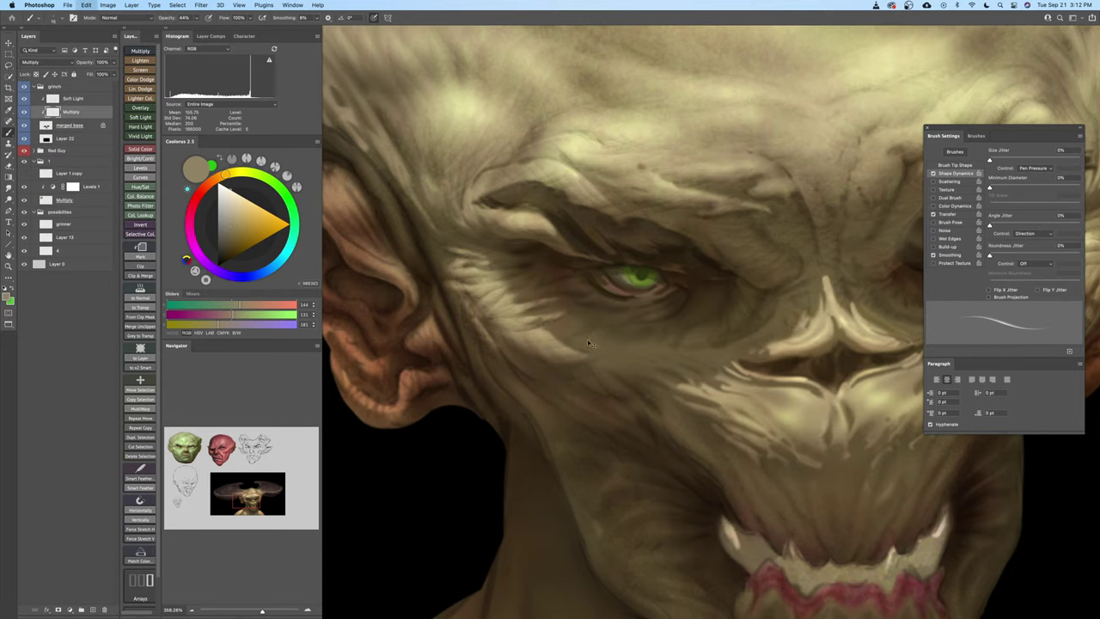
pyautogui.rightClick(589, 307)
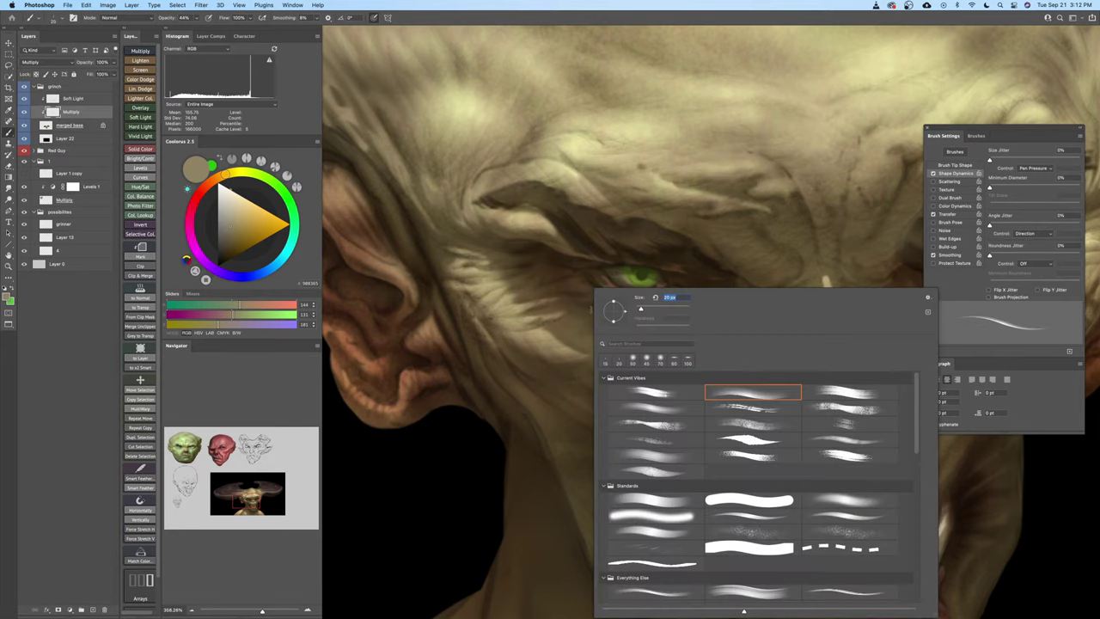
pyautogui.doubleClick(662, 407)
pyautogui.rightClick(552, 246)
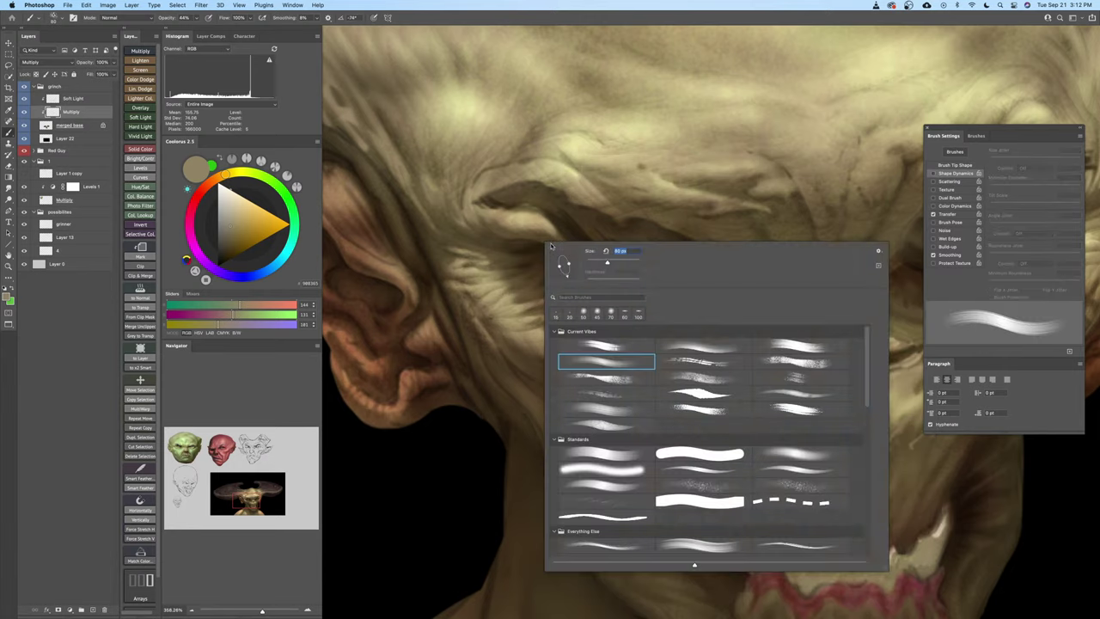
pyautogui.doubleClick(697, 353)
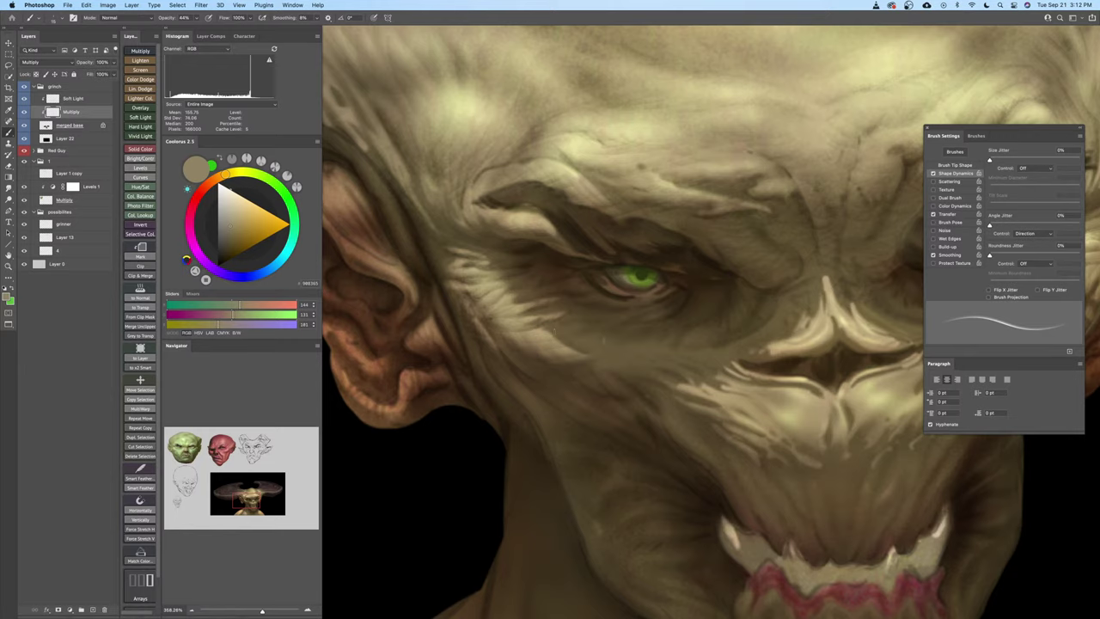
# Shade the skin folds below the viewer-left eye and across the cheek with fine muted-tan strokes on the Multiply layer
pyautogui.press('[')
pyautogui.moveTo(641, 363); pyautogui.dragTo(622, 354)
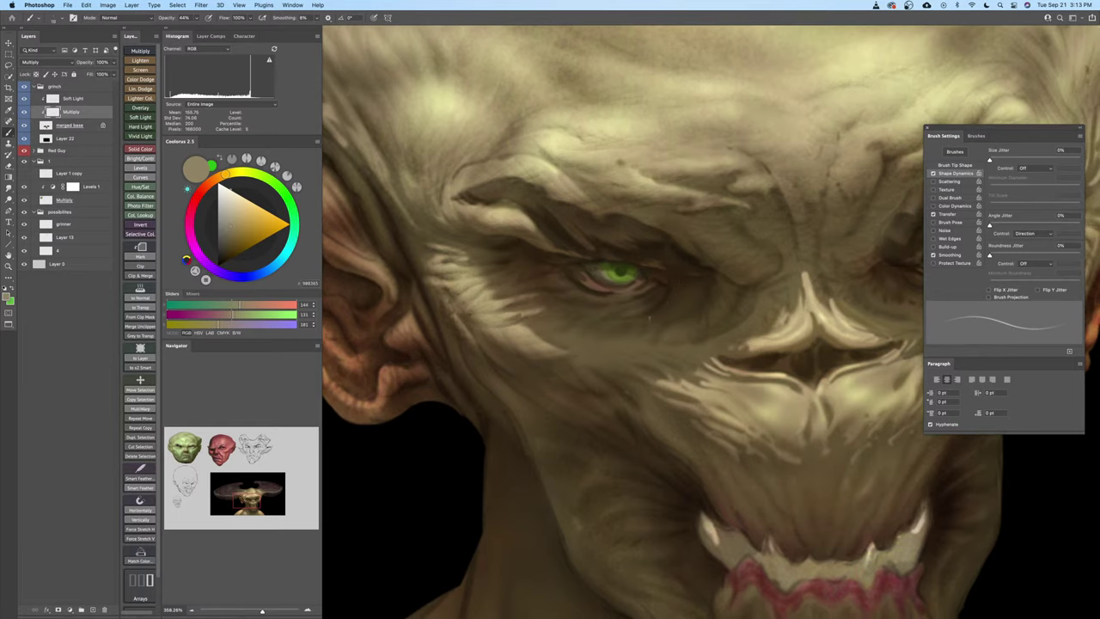
pyautogui.press(']')
pyautogui.press(']')
pyautogui.press('[')
pyautogui.moveTo(693, 317)
pyautogui.mouseDown()
pyautogui.moveTo(659, 318)
pyautogui.moveTo(678, 292)
pyautogui.mouseUp()
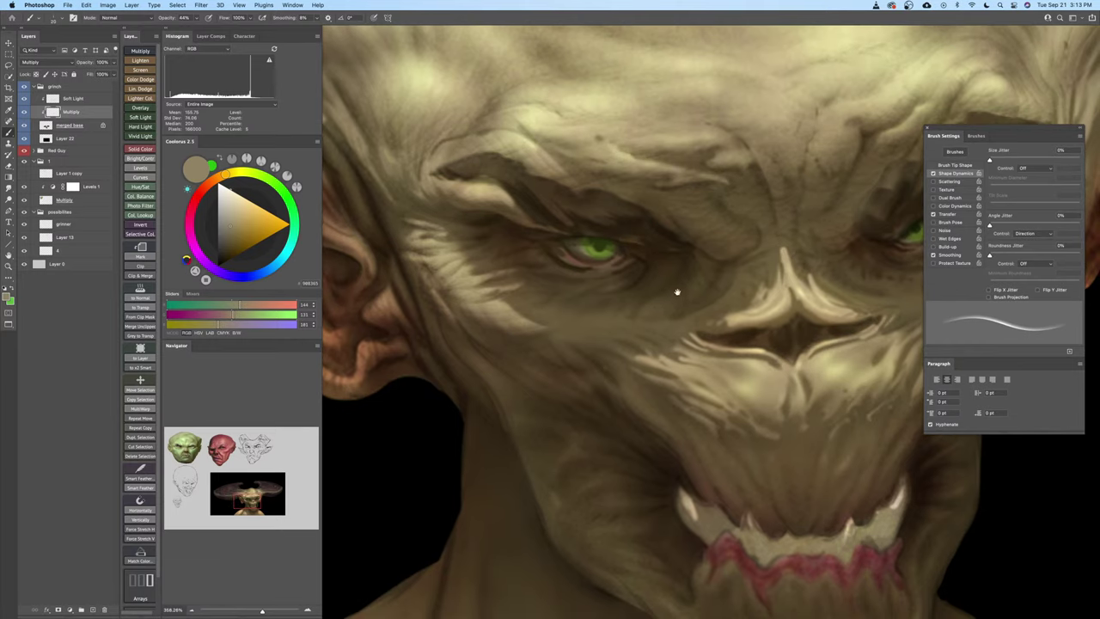
pyautogui.press('[')
pyautogui.moveTo(638, 335); pyautogui.dragTo(627, 360)
pyautogui.moveTo(627, 360)
pyautogui.mouseDown()
pyautogui.moveTo(621, 344)
pyautogui.moveTo(550, 340)
pyautogui.moveTo(570, 331)
pyautogui.mouseUp()
pyautogui.press('b')
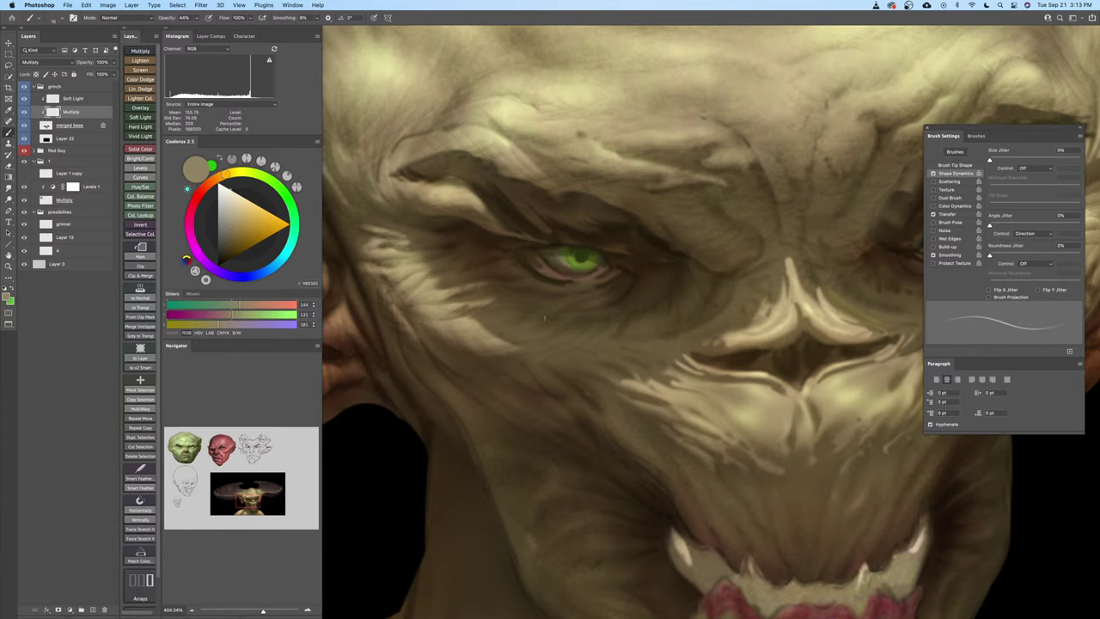
pyautogui.moveTo(592, 365)
pyautogui.mouseDown()
pyautogui.moveTo(558, 362)
pyautogui.moveTo(559, 325)
pyautogui.mouseUp()
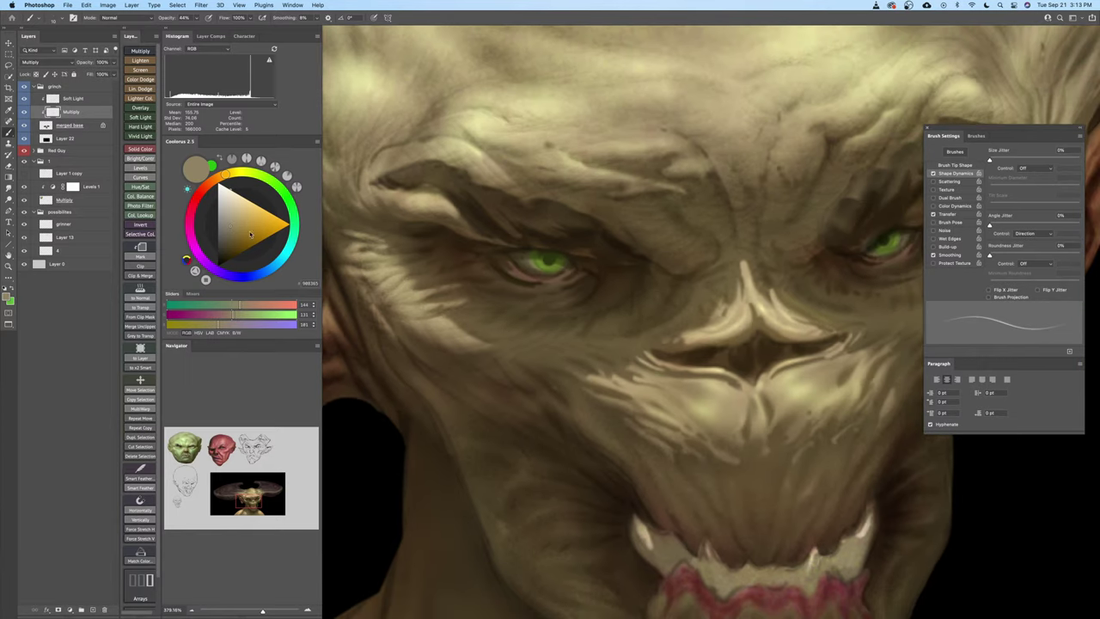
# Shift the paint colour to a darker, warmer brown and enlarge the brush tip for shading the cheek and muzzle
pyautogui.moveTo(221, 176); pyautogui.dragTo(215, 181)
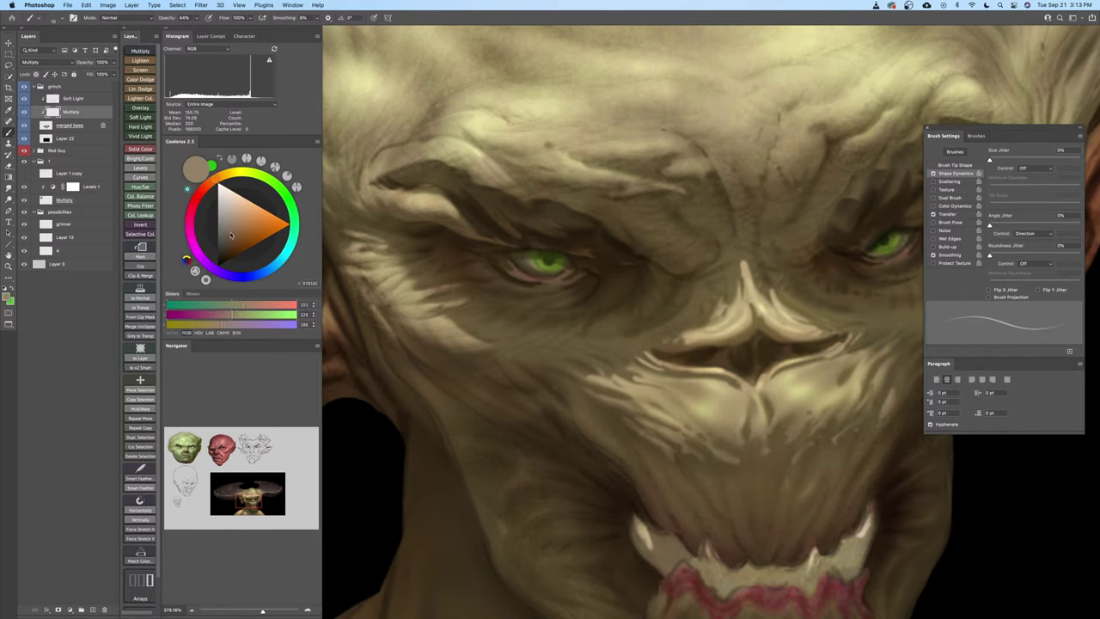
pyautogui.moveTo(230, 234); pyautogui.dragTo(245, 226)
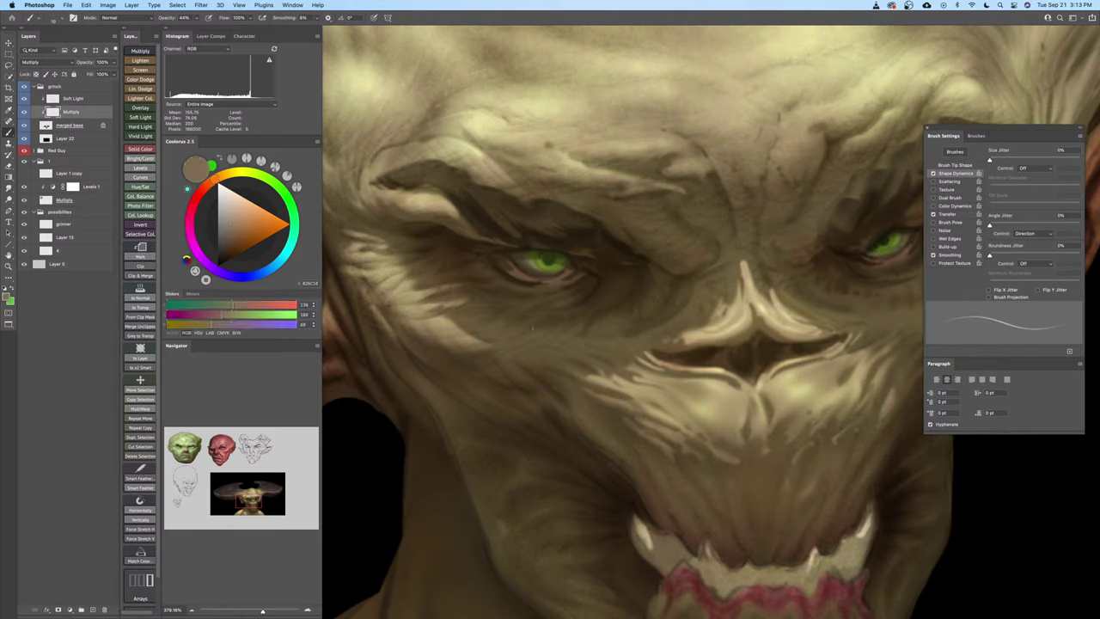
pyautogui.moveTo(606, 383)
pyautogui.mouseDown()
pyautogui.moveTo(586, 344)
pyautogui.moveTo(599, 373)
pyautogui.moveTo(593, 361)
pyautogui.mouseUp()
pyautogui.press(']')
pyautogui.press(']')
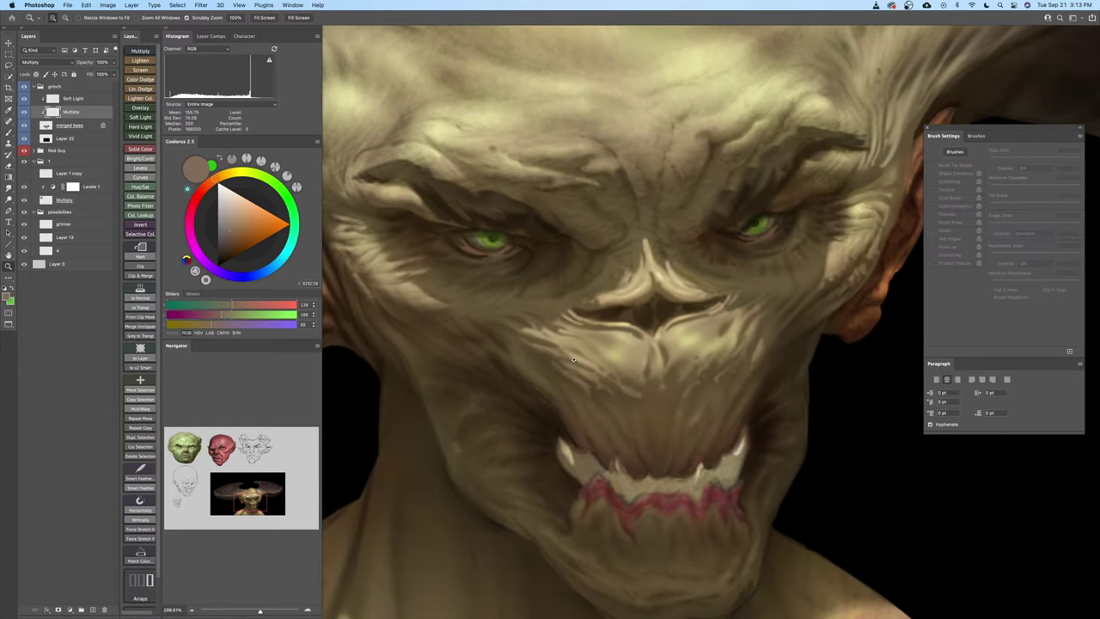
# Set the brush opacity to 42% and shade the muzzle and mouth area with the warm brown
pyautogui.press('b')
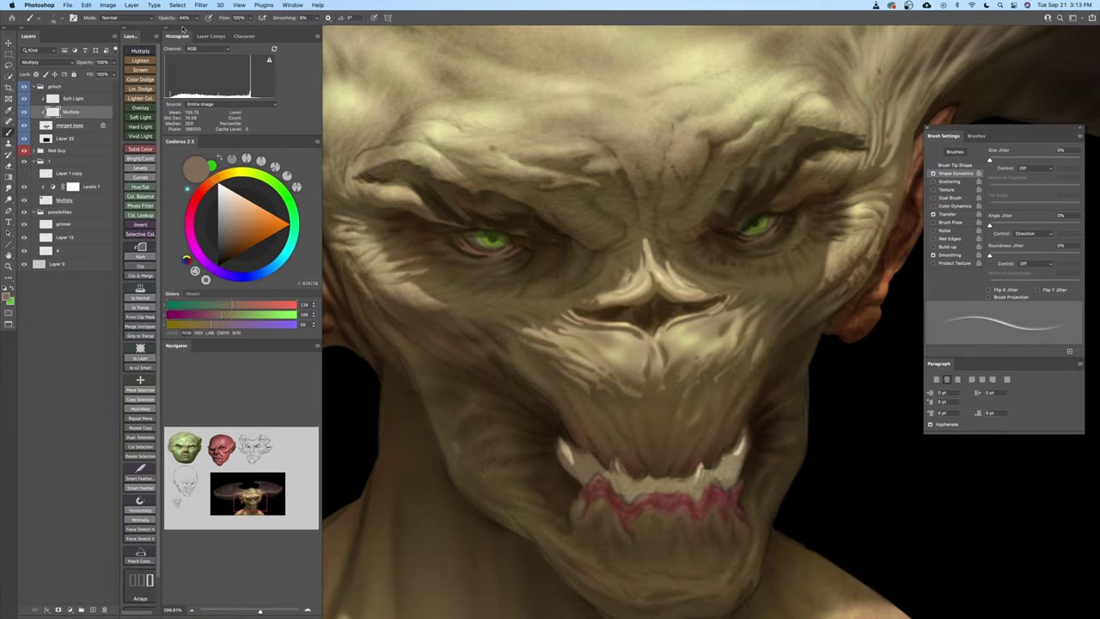
pyautogui.press('9')
pyautogui.press('6')
pyautogui.keyDown('super'); pyautogui.click(608, 434); pyautogui.keyUp('super')
pyautogui.moveTo(609, 435)
pyautogui.mouseDown()
pyautogui.moveTo(577, 450)
pyautogui.moveTo(560, 444)
pyautogui.mouseUp()
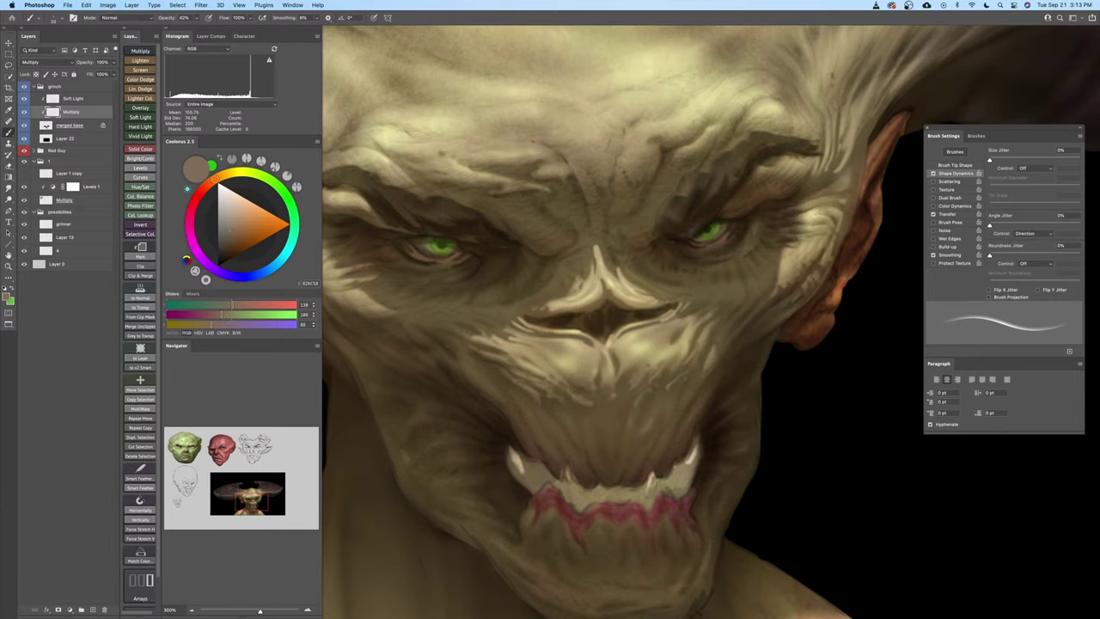
pyautogui.moveTo(592, 377); pyautogui.dragTo(624, 381)
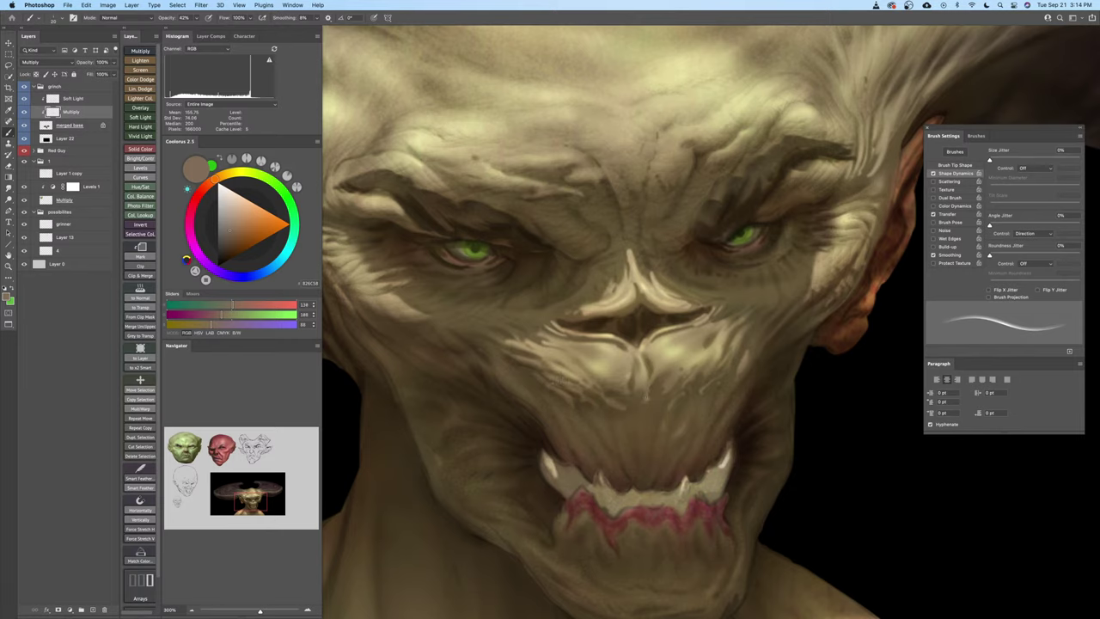
# Undo the last stroke and refine the folds beside the nose and muzzle with a smaller tip
pyautogui.moveTo(595, 367)
pyautogui.mouseDown()
pyautogui.moveTo(611, 365)
pyautogui.moveTo(557, 387)
pyautogui.mouseUp()
pyautogui.press('super+z')
pyautogui.press(']')
pyautogui.press('[')
pyautogui.press('[')
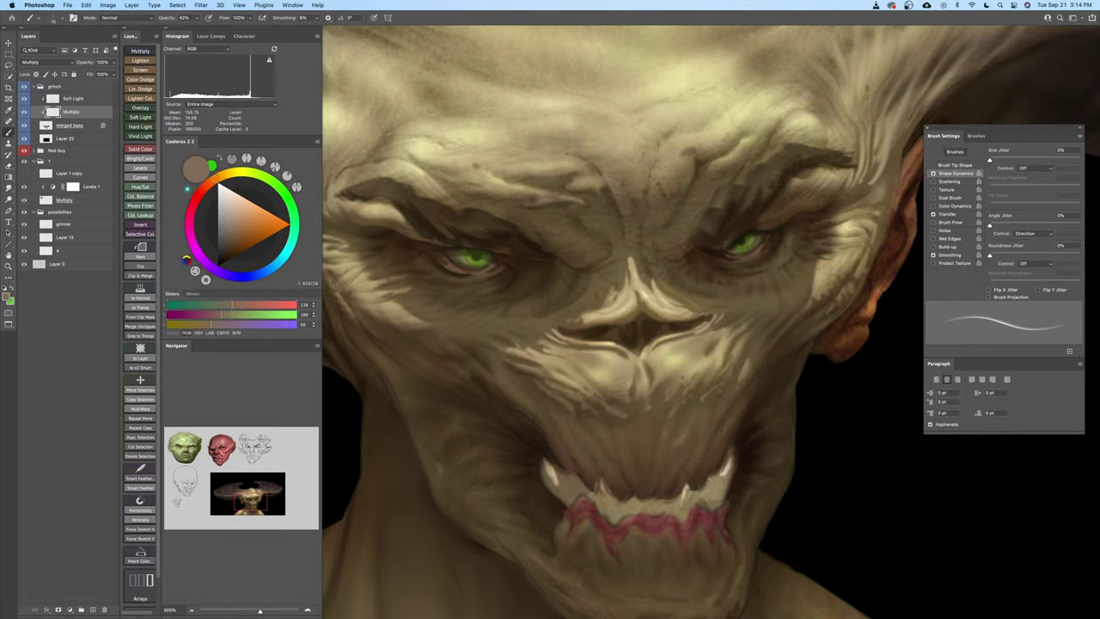
# Deepen the fine wrinkles of the muzzle and nose area with warm brown strokes, varying the brush tip size
pyautogui.press('[')
pyautogui.press(']')
pyautogui.press(']')
pyautogui.press(']')
pyautogui.press('[')
pyautogui.press('[')
pyautogui.press('[')
pyautogui.press(']')
pyautogui.press(']')
pyautogui.press('[')
pyautogui.press('[')
pyautogui.press(']')
pyautogui.press(']')
pyautogui.press('[')
pyautogui.press('[')
pyautogui.press(']')
pyautogui.press('[')
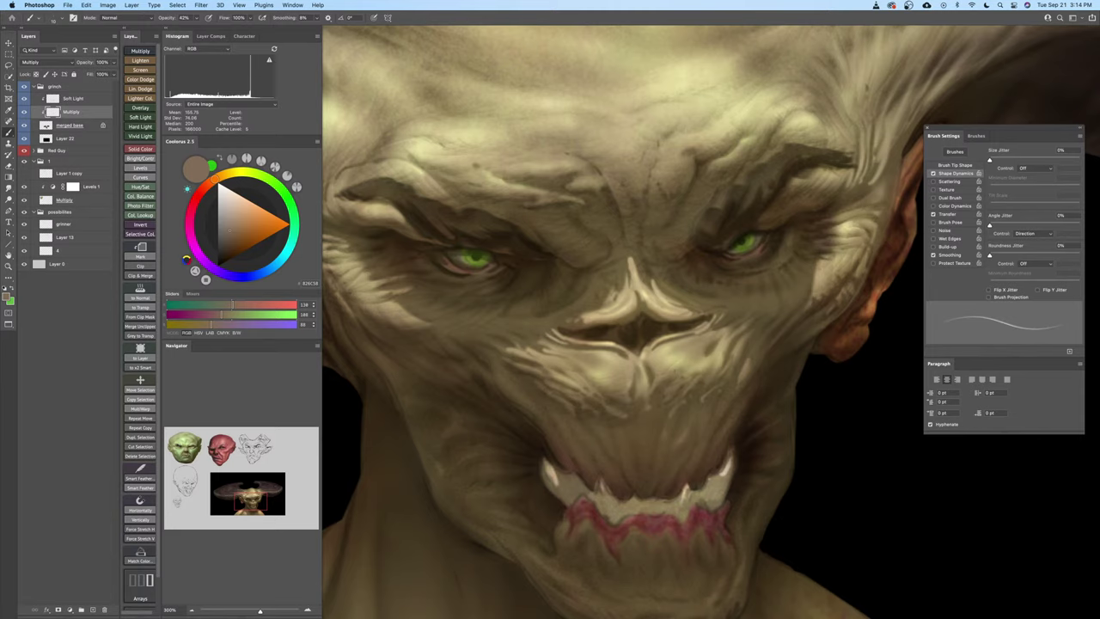
pyautogui.press(']')
pyautogui.press('[')
pyautogui.press(']')
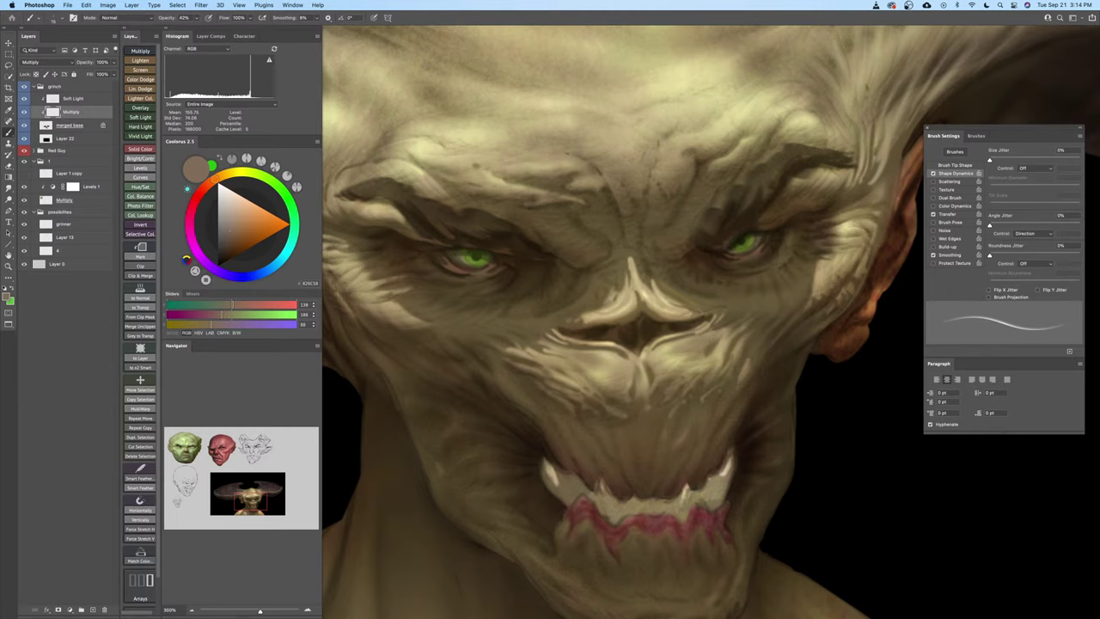
# Shade the muzzle folds below the viewer-right nostril with a small tip, undoing the last stroke and repainting it
pyautogui.press(']')
pyautogui.press(']')
pyautogui.press('[')
pyautogui.press('[')
pyautogui.press('[')
pyautogui.moveTo(728, 360); pyautogui.dragTo(739, 373)
pyautogui.press('super+z')
pyautogui.press('[')
pyautogui.press(']')
pyautogui.press('[')
pyautogui.moveTo(722, 355); pyautogui.dragTo(733, 347)
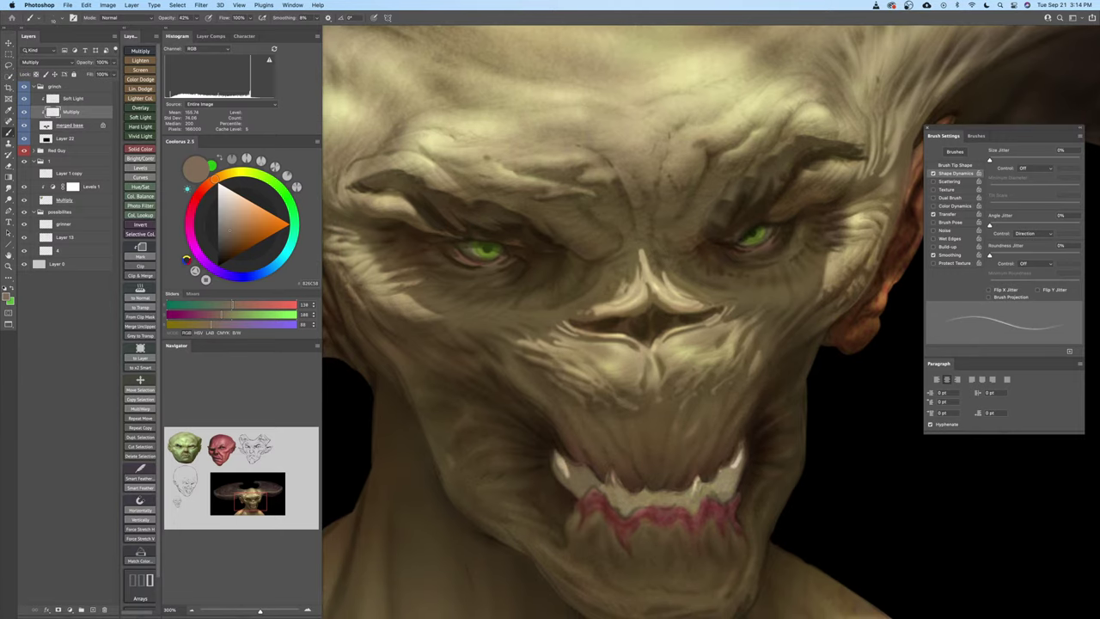
# Try a brown stroke on the upper muzzle folds below the nose and undo it
pyautogui.press(']')
pyautogui.press(']')
pyautogui.press('[')
pyautogui.press(']')
pyautogui.press('[')
pyautogui.press(']')
pyautogui.click(624, 369)
pyautogui.press('super+z')
pyautogui.press('[')
pyautogui.press('[')
pyautogui.press(']')
pyautogui.press(']')
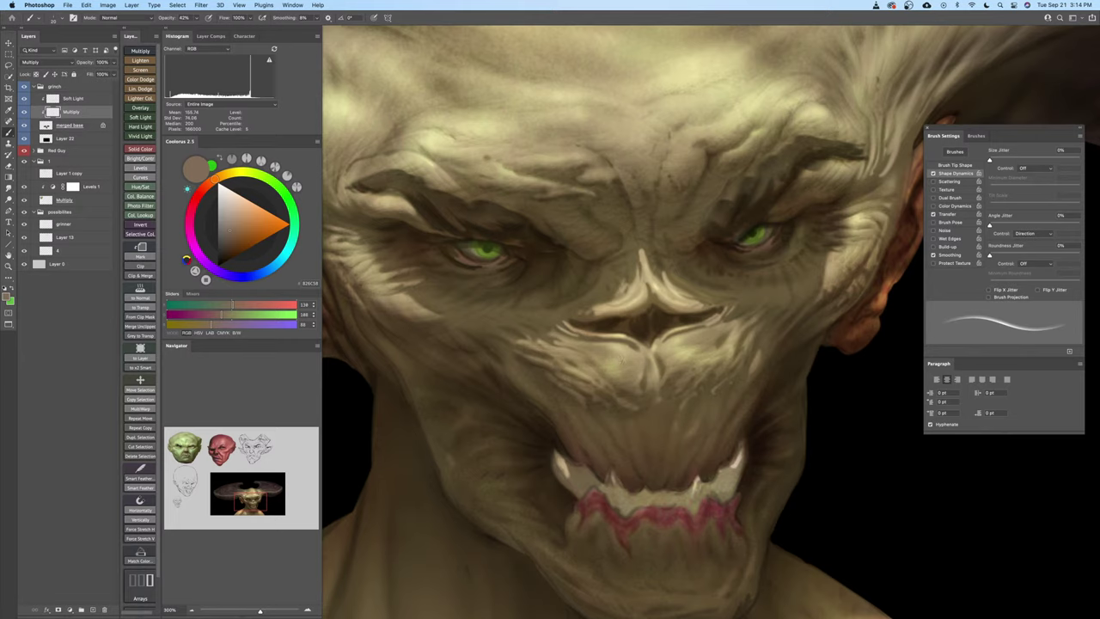
pyautogui.press('[')
# Clean up the shading around the muzzle on the Multiply layer with an enlarged eraser tip
pyautogui.press('z')
pyautogui.moveTo(701, 363)
pyautogui.mouseDown()
pyautogui.moveTo(682, 377)
pyautogui.moveTo(701, 386)
pyautogui.moveTo(692, 382)
pyautogui.mouseUp()
pyautogui.press('e')
pyautogui.press(']')
pyautogui.press('[')
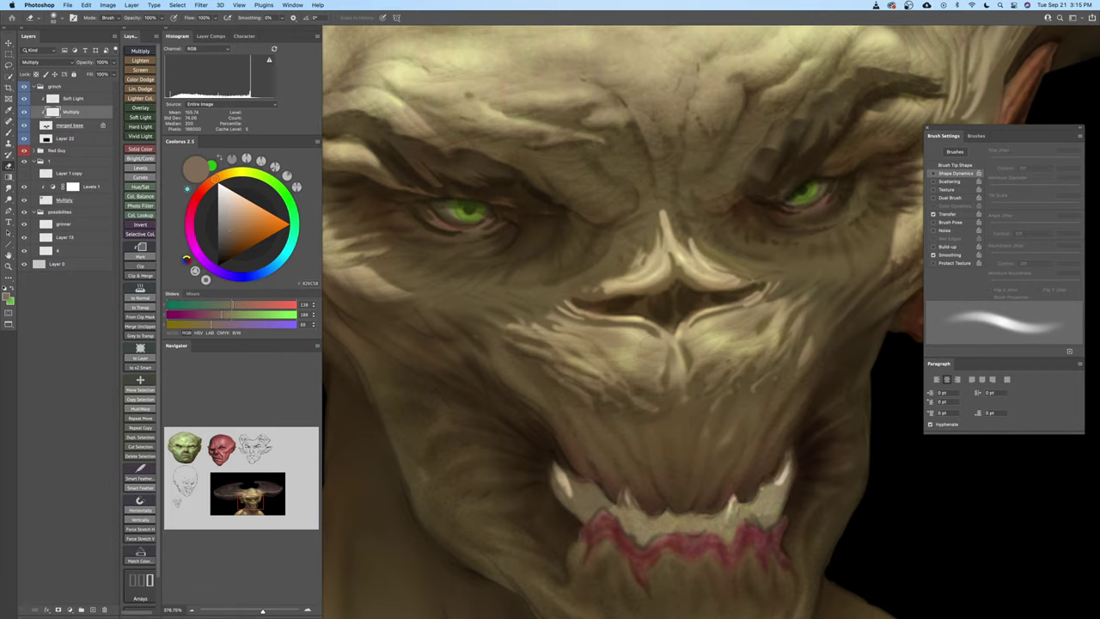
pyautogui.press(']')
pyautogui.press(']')
pyautogui.press('[')
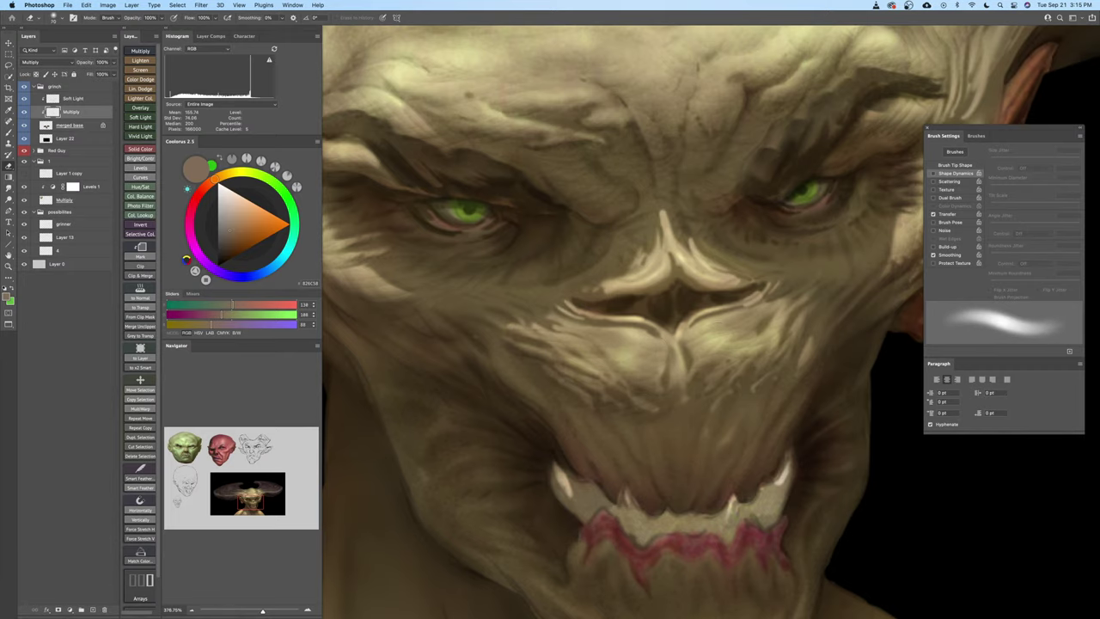
pyautogui.press(']')
# Return to the brown brush, rework the wrinkles below the nose and undo the last two strokes
pyautogui.press('b')
pyautogui.moveTo(712, 369)
pyautogui.mouseDown()
pyautogui.moveTo(693, 379)
pyautogui.moveTo(672, 359)
pyautogui.mouseUp()
pyautogui.press('[')
pyautogui.press(']')
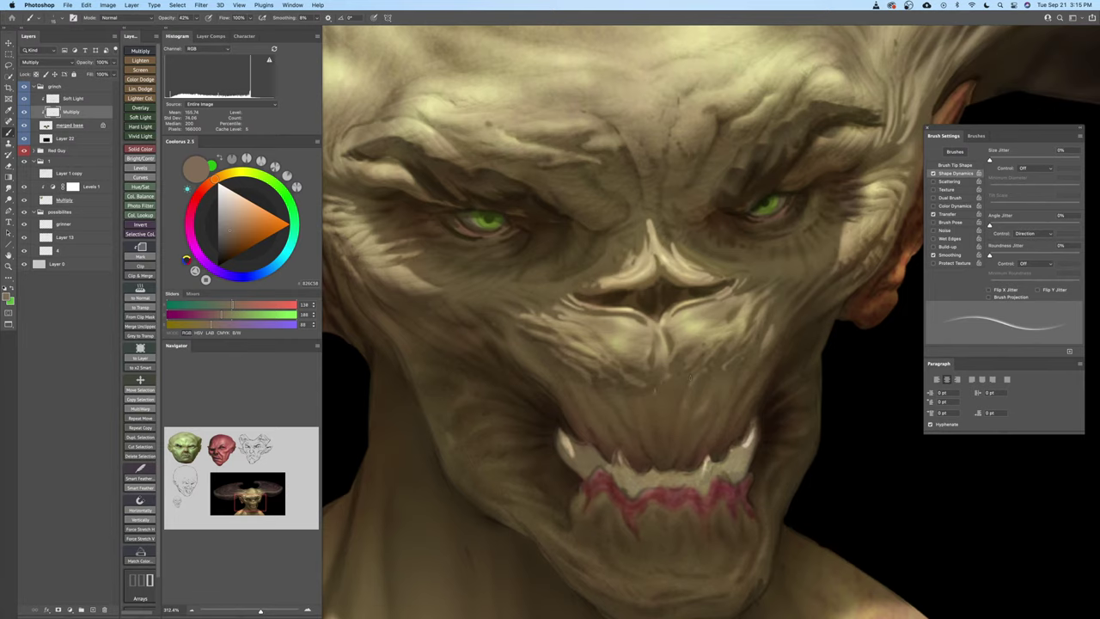
pyautogui.press(']')
pyautogui.press('[')
pyautogui.press('[')
pyautogui.press('super+z')
pyautogui.press('super+z')
pyautogui.press(']')
pyautogui.press('[')
pyautogui.press(']')
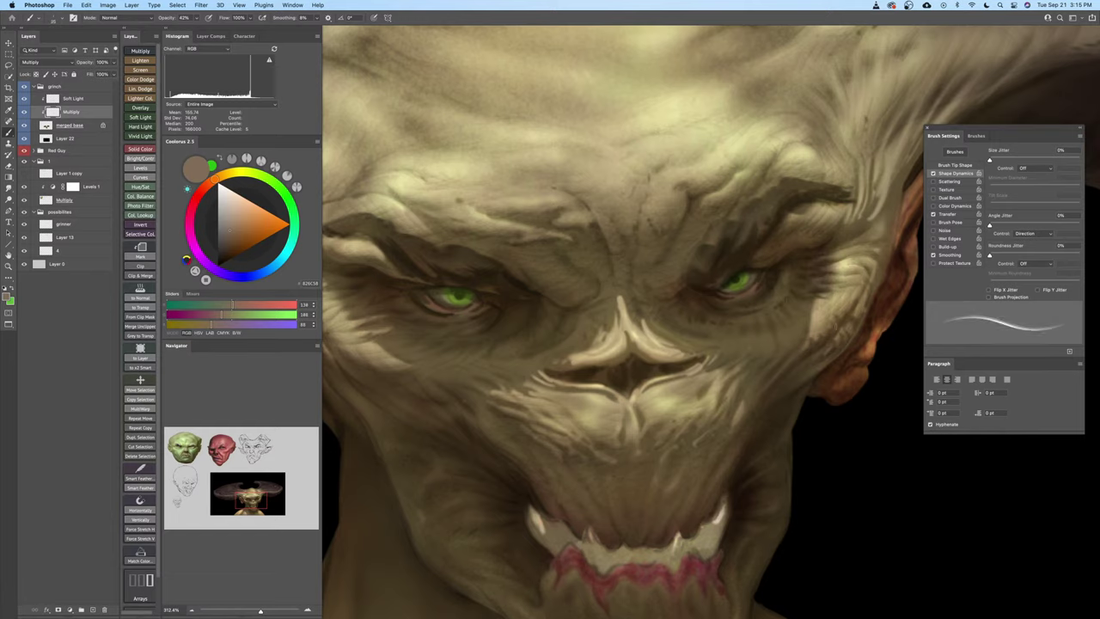
# Undo the last stroke and shade along the nostrils and the crease below the nose with a smaller tip
pyautogui.press('super+z')
pyautogui.press('[')
pyautogui.press('[')
pyautogui.moveTo(798, 341); pyautogui.dragTo(786, 352)
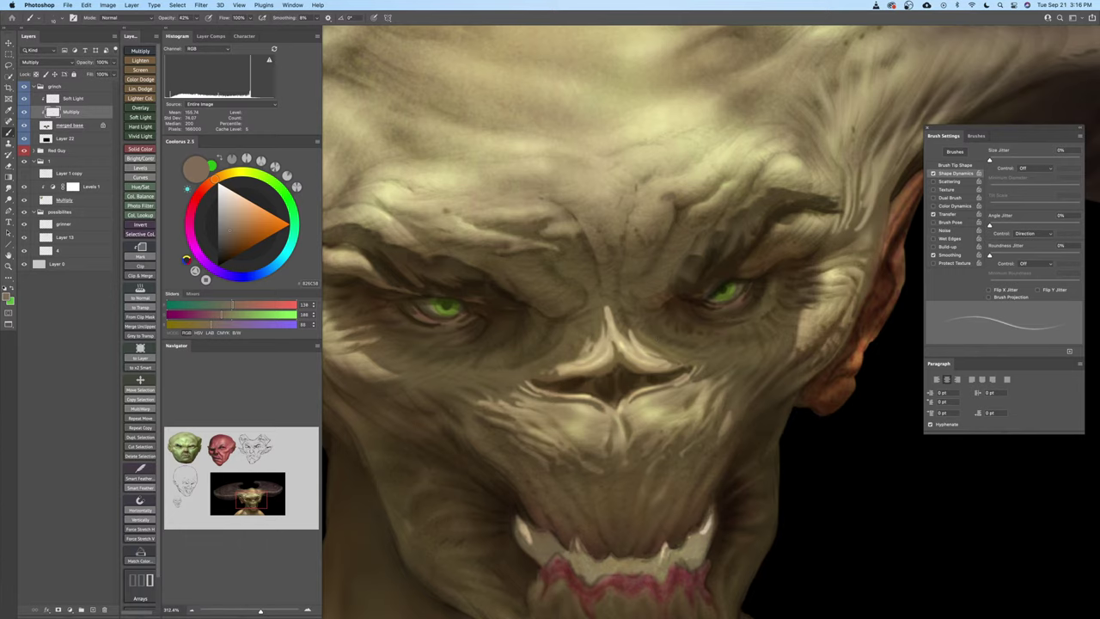
pyautogui.moveTo(629, 351)
pyautogui.mouseDown()
pyautogui.moveTo(691, 356)
pyautogui.moveTo(655, 387)
pyautogui.moveTo(650, 361)
pyautogui.moveTo(640, 362)
pyautogui.moveTo(661, 358)
pyautogui.moveTo(668, 330)
pyautogui.moveTo(641, 361)
pyautogui.moveTo(666, 397)
pyautogui.mouseUp()
pyautogui.press('b')
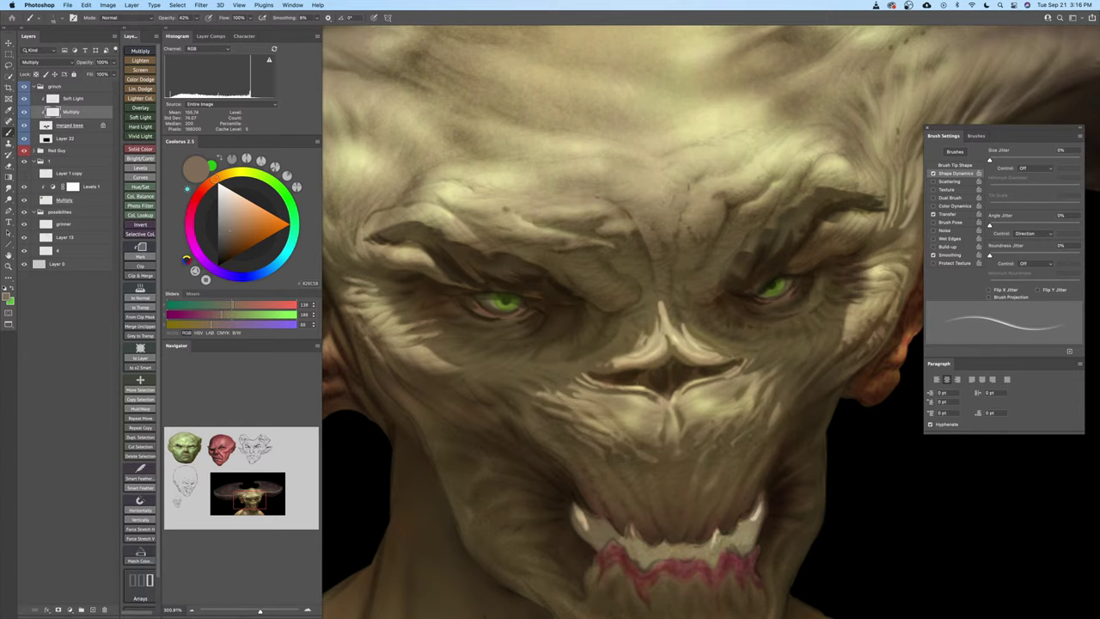
pyautogui.moveTo(657, 395); pyautogui.dragTo(666, 402)
pyautogui.moveTo(683, 394); pyautogui.dragTo(723, 374)
pyautogui.moveTo(603, 368); pyautogui.dragTo(626, 385)
# Shade the upper cheek below the viewer-left eye with a larger brush tip
pyautogui.press(']')
pyautogui.press(']')
pyautogui.press(']')
pyautogui.press(']')
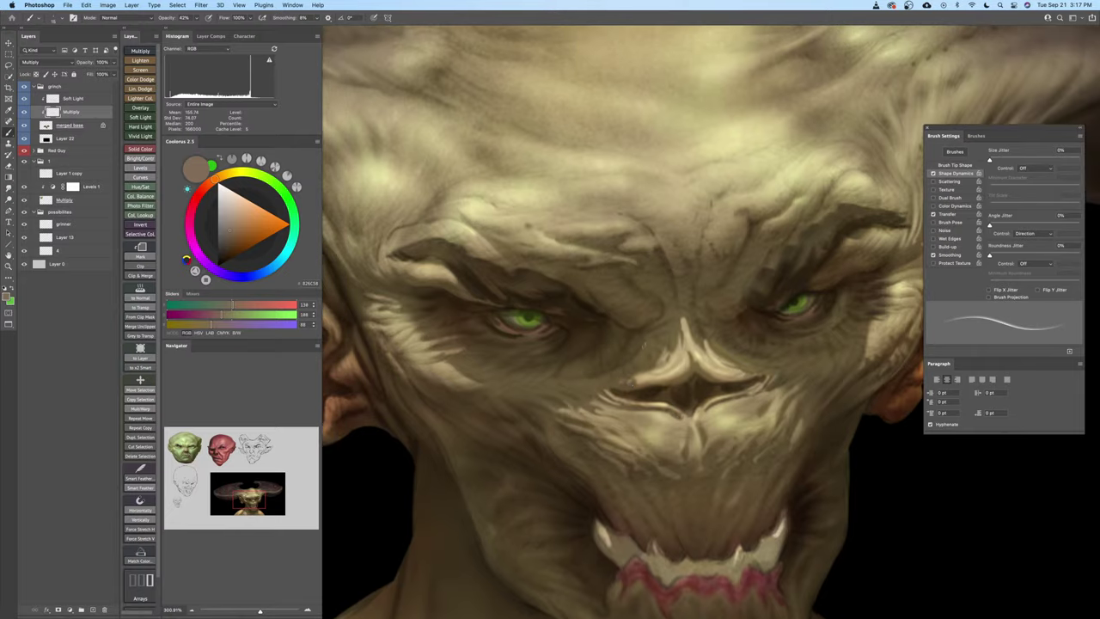
pyautogui.press('[')
pyautogui.press('[')
pyautogui.press('[')
pyautogui.press(']')
pyautogui.moveTo(577, 378); pyautogui.dragTo(595, 364)
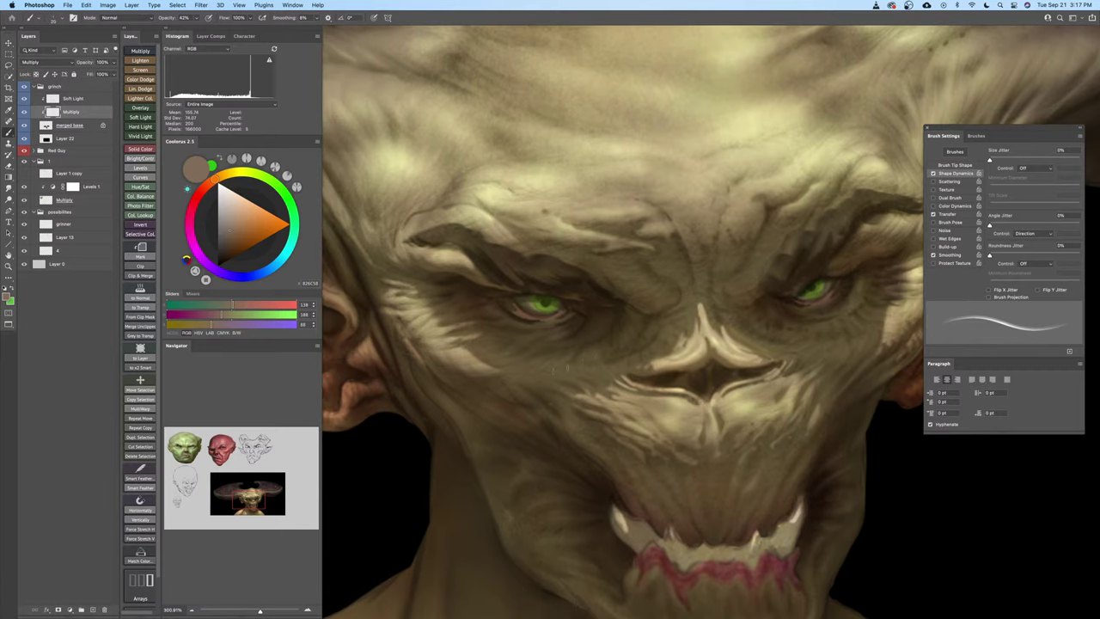
# Refine the folds around the nose bridge and between the eyes with a smaller tip
pyautogui.press('[')
pyautogui.press('[')
pyautogui.press(']')
pyautogui.moveTo(650, 344); pyautogui.dragTo(616, 388)
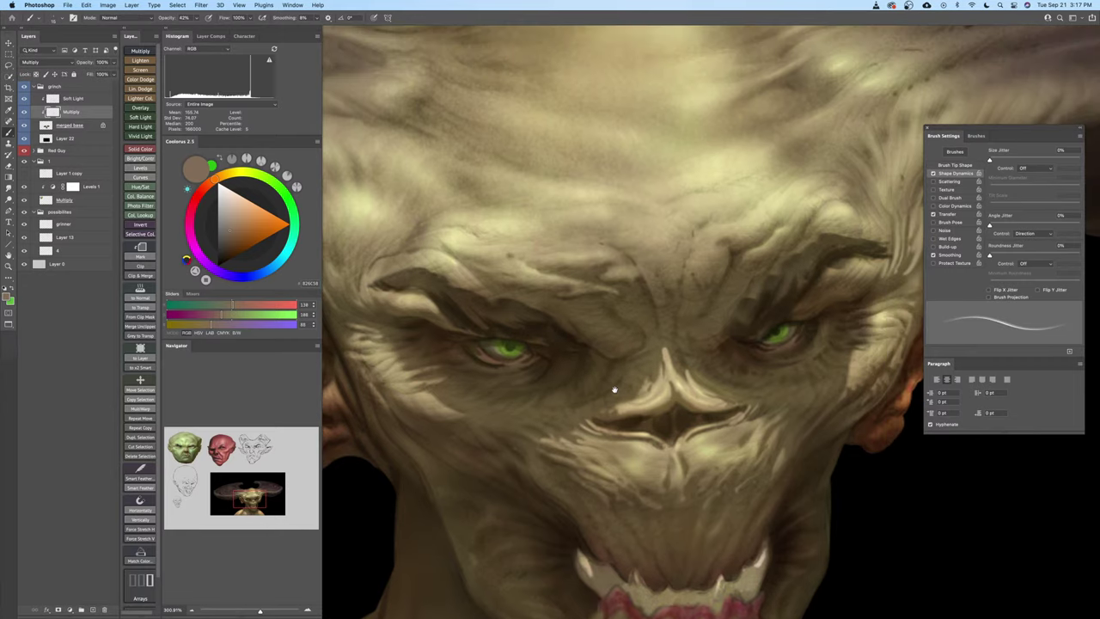
pyautogui.press('[')
pyautogui.press(']')
pyautogui.press('z')
pyautogui.moveTo(641, 367); pyautogui.dragTo(662, 366)
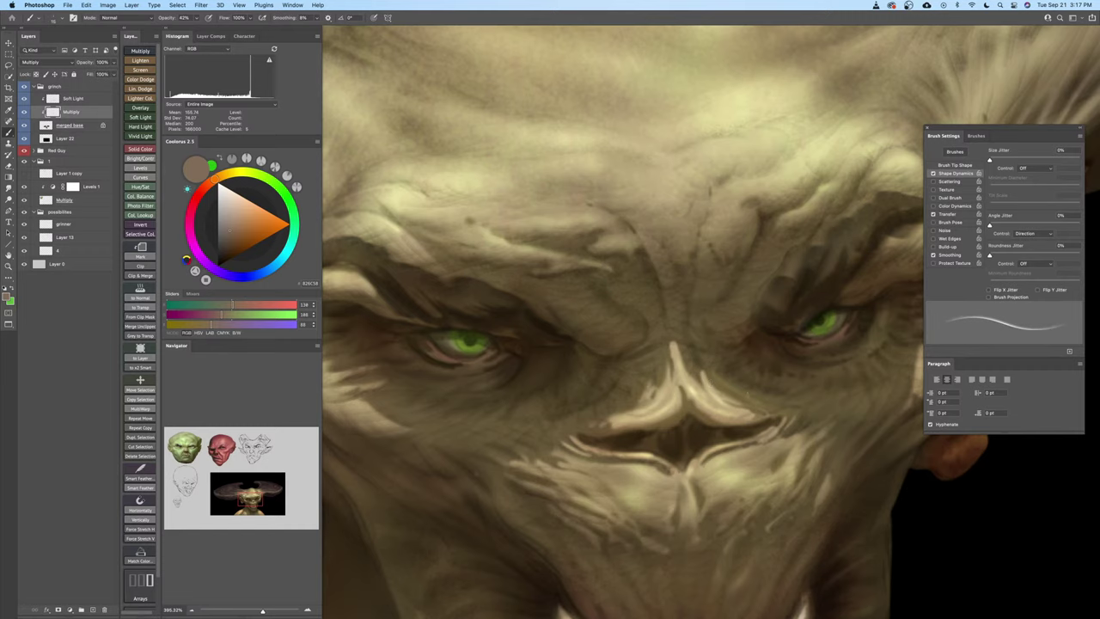
pyautogui.moveTo(748, 375); pyautogui.dragTo(723, 370)
pyautogui.moveTo(726, 350); pyautogui.dragTo(676, 396)
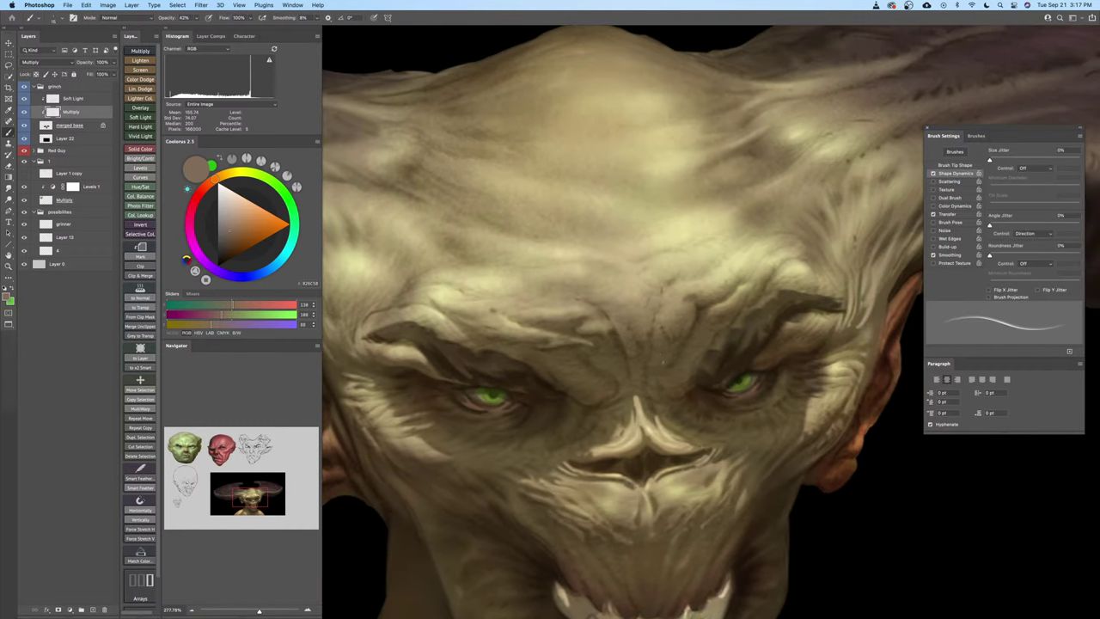
# Shade the creases of the chin below the lower lip with fine brown strokes
pyautogui.scroll(-5, 669, 386)
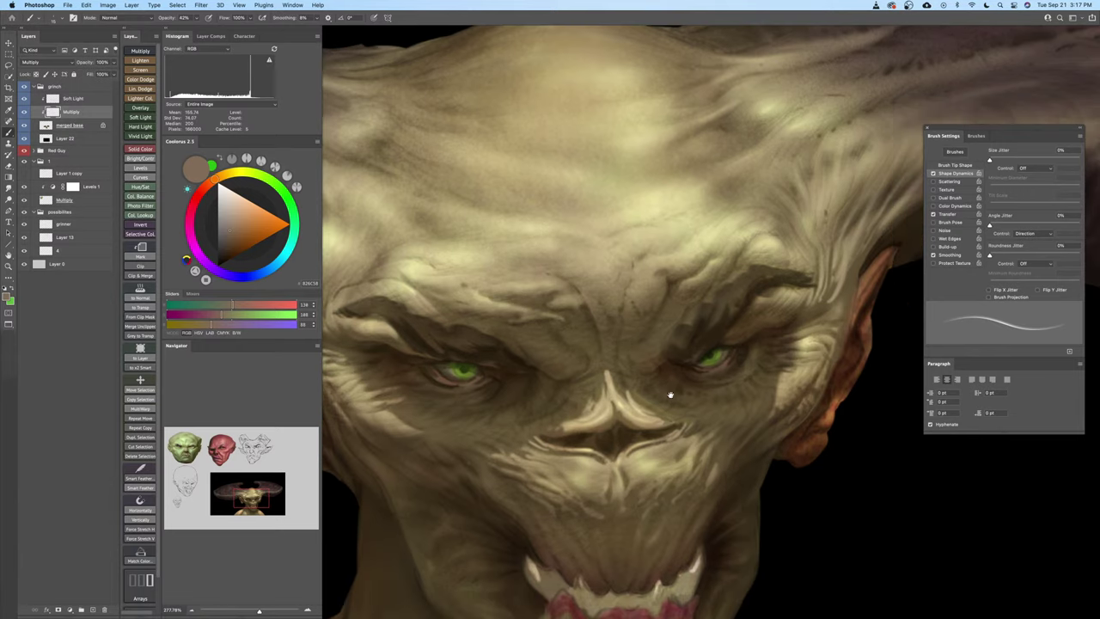
pyautogui.scroll(-1, 674, 403)
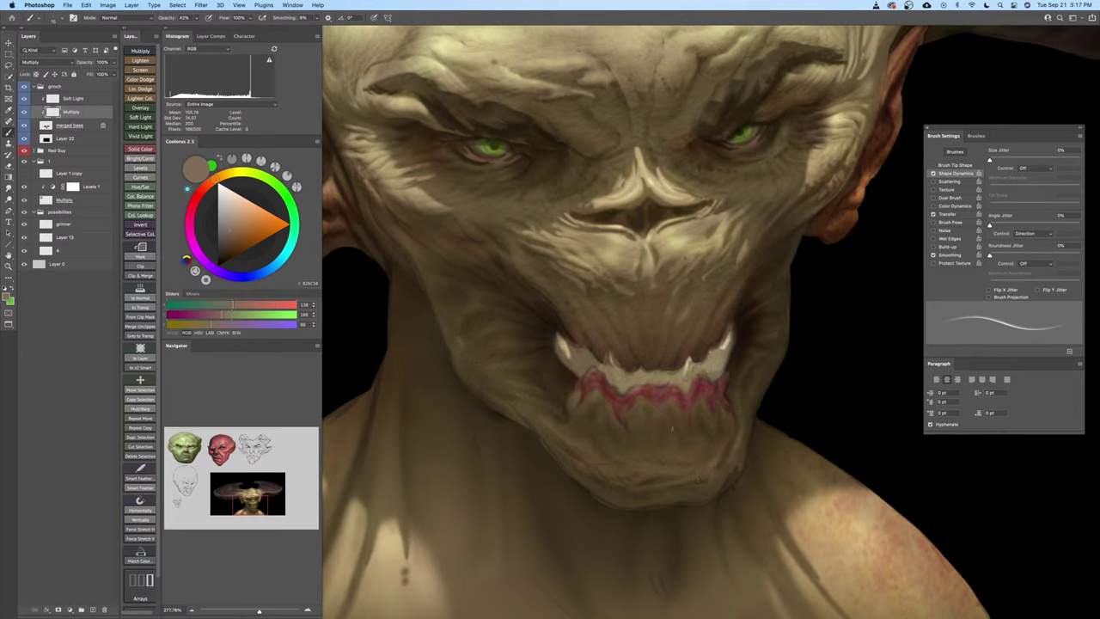
pyautogui.moveTo(619, 419); pyautogui.dragTo(670, 471)
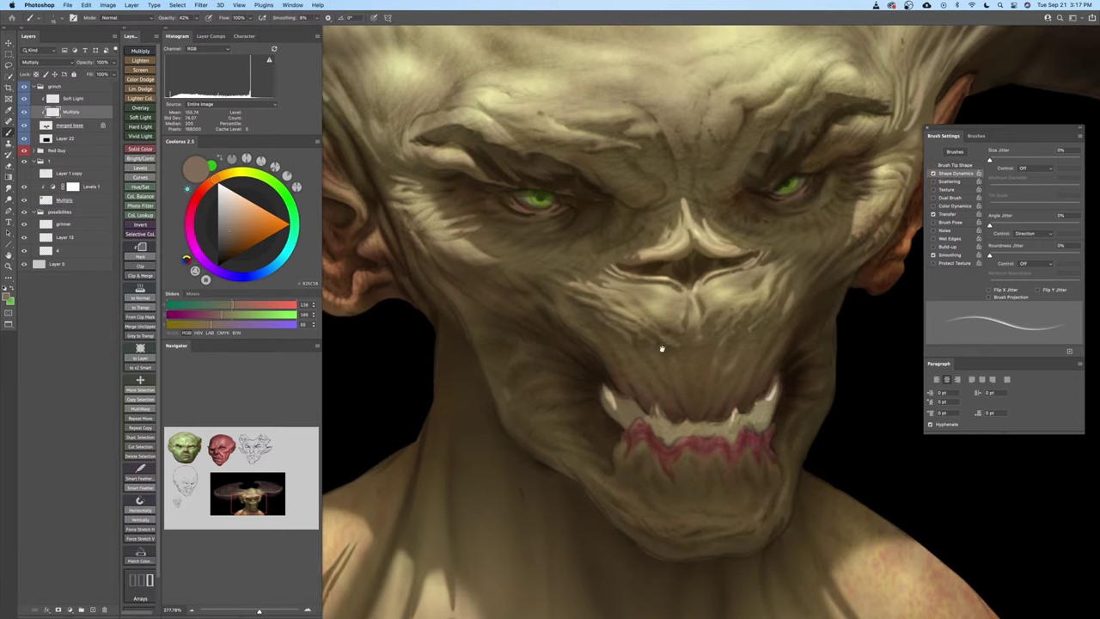
# Try shading the viewer-left cheek with a larger tip and undo the stroke
pyautogui.moveTo(658, 349); pyautogui.dragTo(690, 394)
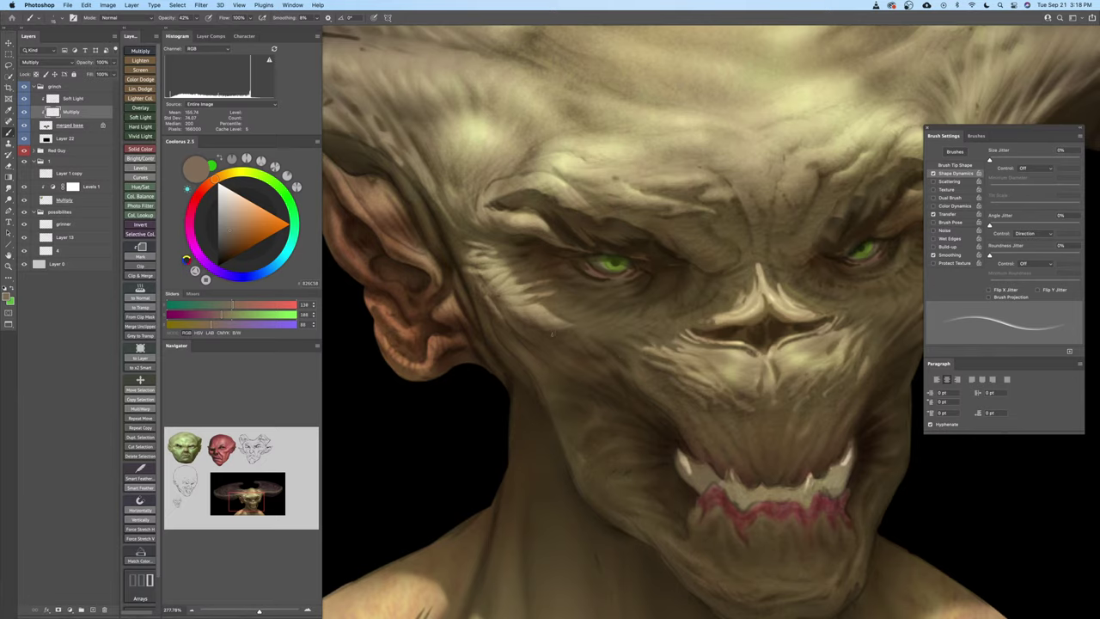
pyautogui.moveTo(564, 311); pyautogui.dragTo(581, 335)
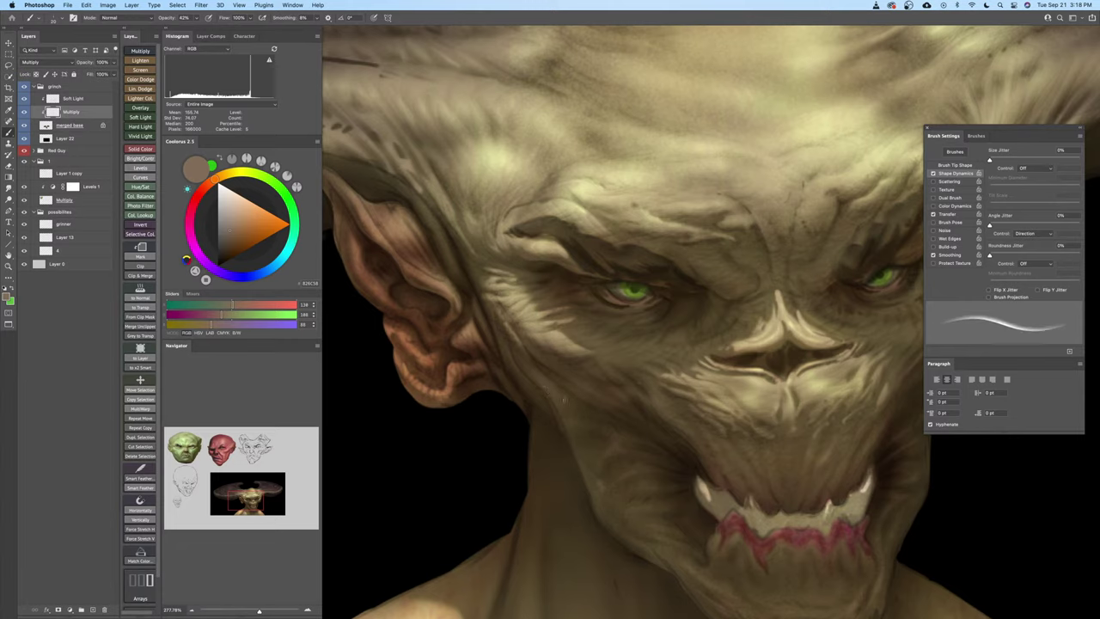
pyautogui.press('super+z')
# Shade the viewer-right cheek between the muzzle and the earlobe with the warm brown
pyautogui.moveTo(551, 396); pyautogui.dragTo(506, 398)
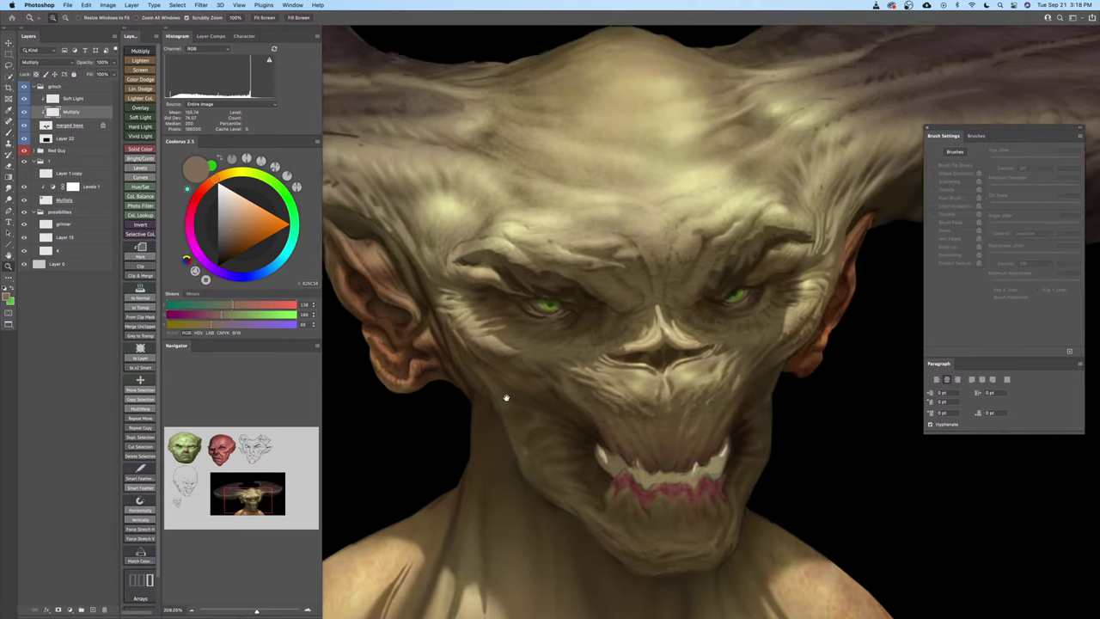
pyautogui.moveTo(558, 425); pyautogui.dragTo(525, 444)
pyautogui.scroll(3, 738, 388)
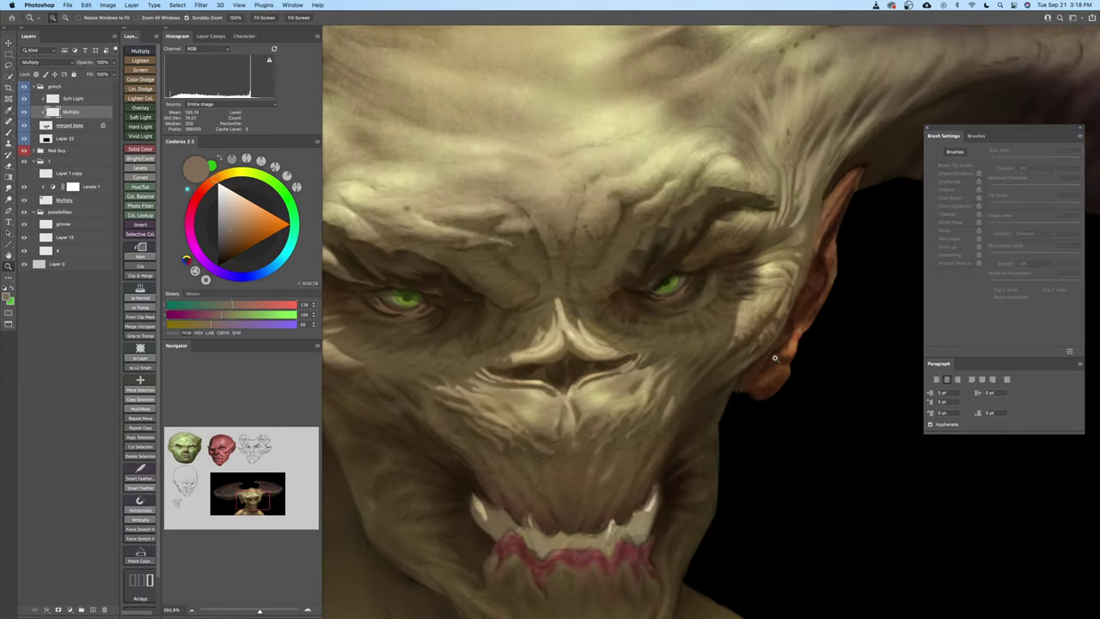
pyautogui.scroll(-3, 678, 442)
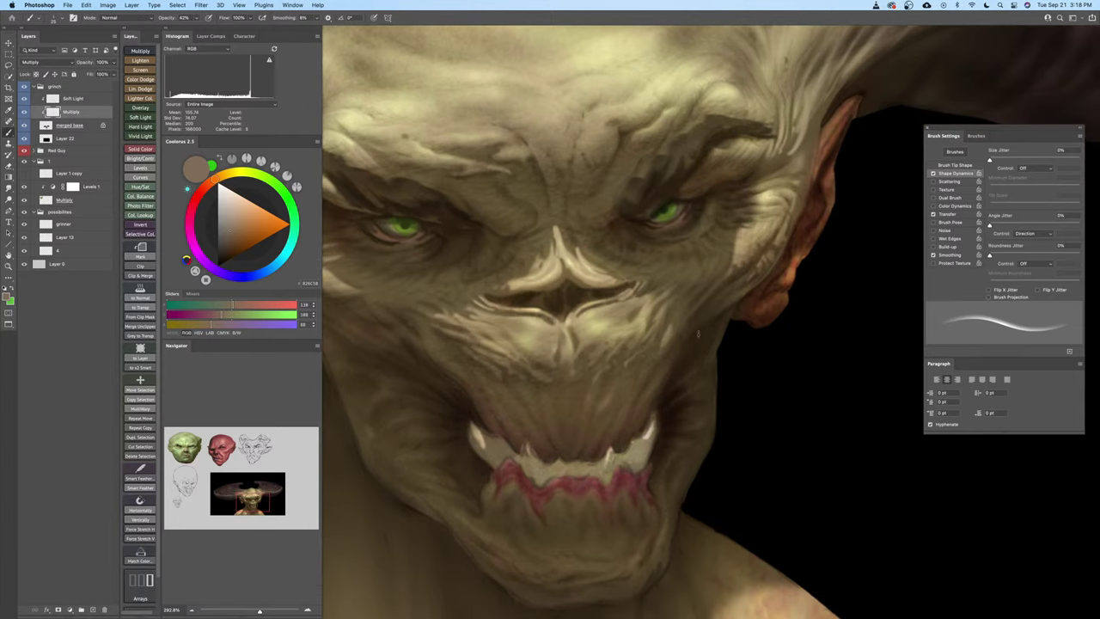
pyautogui.scroll(1, 695, 372)
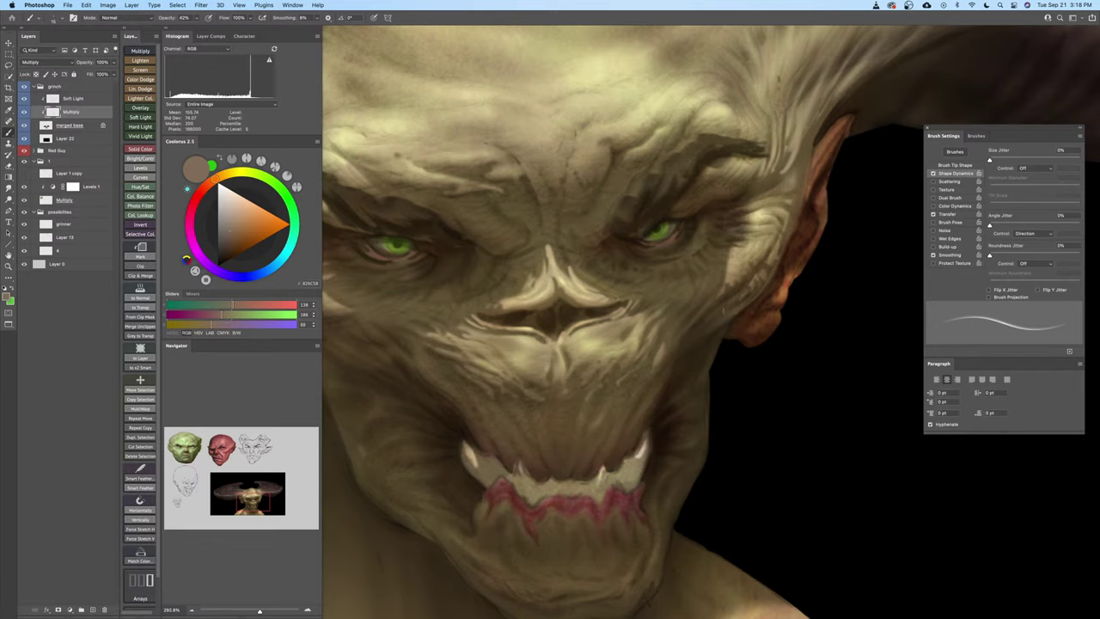
pyautogui.moveTo(690, 347); pyautogui.dragTo(677, 374)
pyautogui.moveTo(707, 326); pyautogui.dragTo(696, 360)
# Try shading the temple folds beside the viewer-right ear with different tip sizes and undo the strokes
pyautogui.scroll(4, 697, 359)
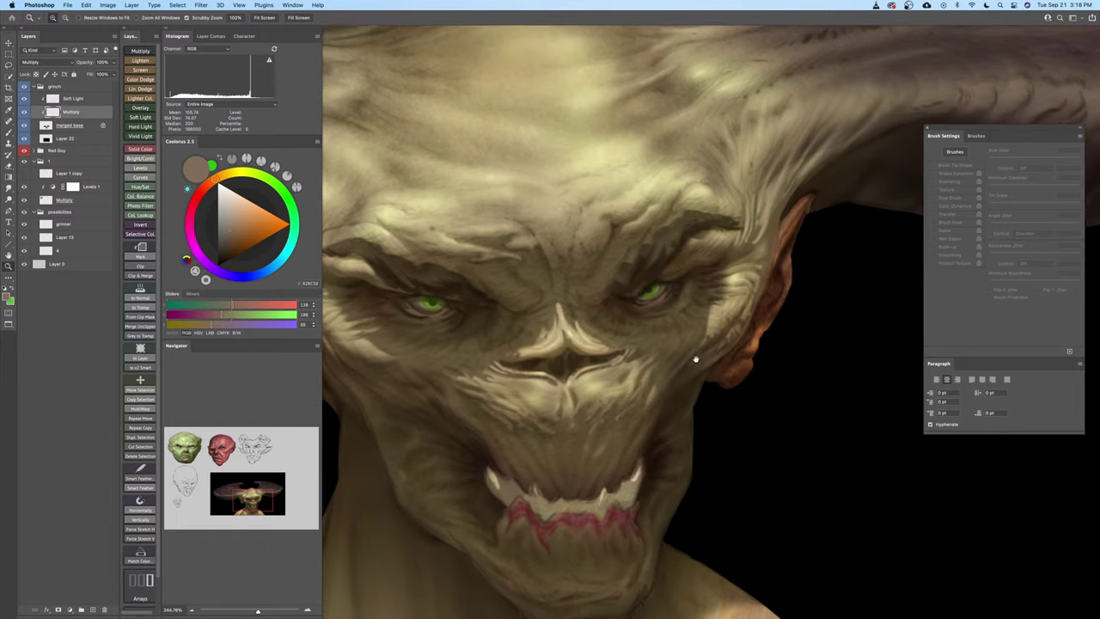
pyautogui.scroll(1, 702, 329)
pyautogui.press('b')
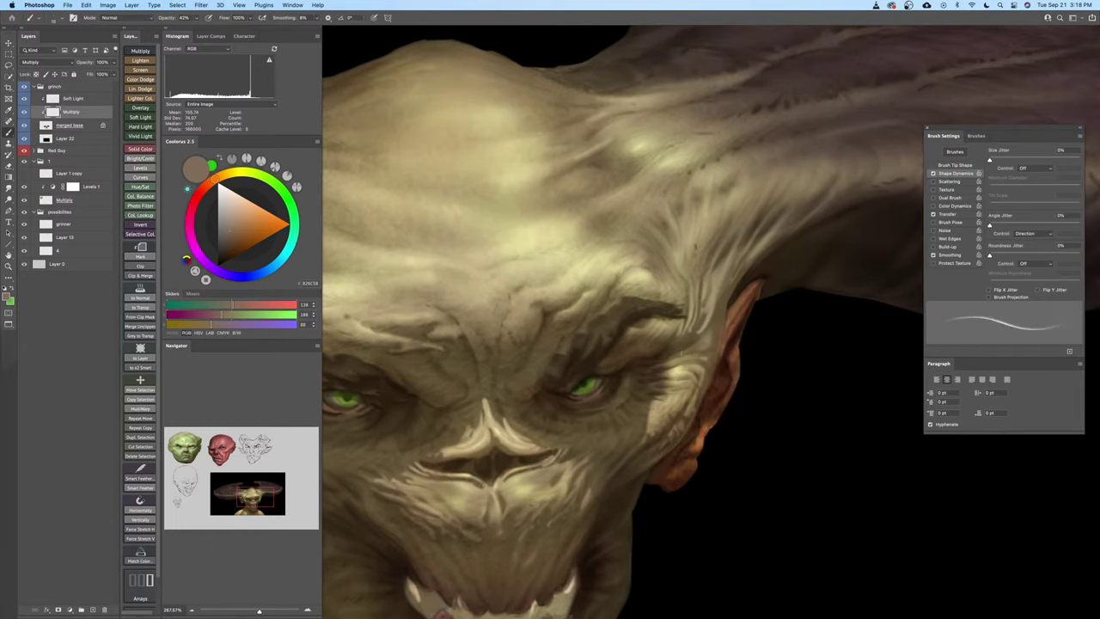
pyautogui.press(']')
pyautogui.press('super+z')
pyautogui.press(']')
pyautogui.press('[')
pyautogui.press('[')
pyautogui.press(']')
pyautogui.press(']')
pyautogui.press(']')
pyautogui.moveTo(704, 329)
pyautogui.mouseDown()
pyautogui.moveTo(728, 253)
pyautogui.moveTo(745, 237)
pyautogui.moveTo(745, 255)
pyautogui.moveTo(718, 271)
pyautogui.mouseUp()
pyautogui.press('[')
pyautogui.press('super+z')
pyautogui.press('[')
# Examine the whole horned portrait alongside the green, red and line-art reference heads
pyautogui.press('z')
pyautogui.keyDown('alt'); pyautogui.click(754, 258); pyautogui.keyUp('alt')
pyautogui.keyDown('alt'); pyautogui.click(758, 259); pyautogui.keyUp('alt')
pyautogui.keyDown('alt'); pyautogui.click(761, 259); pyautogui.keyUp('alt')
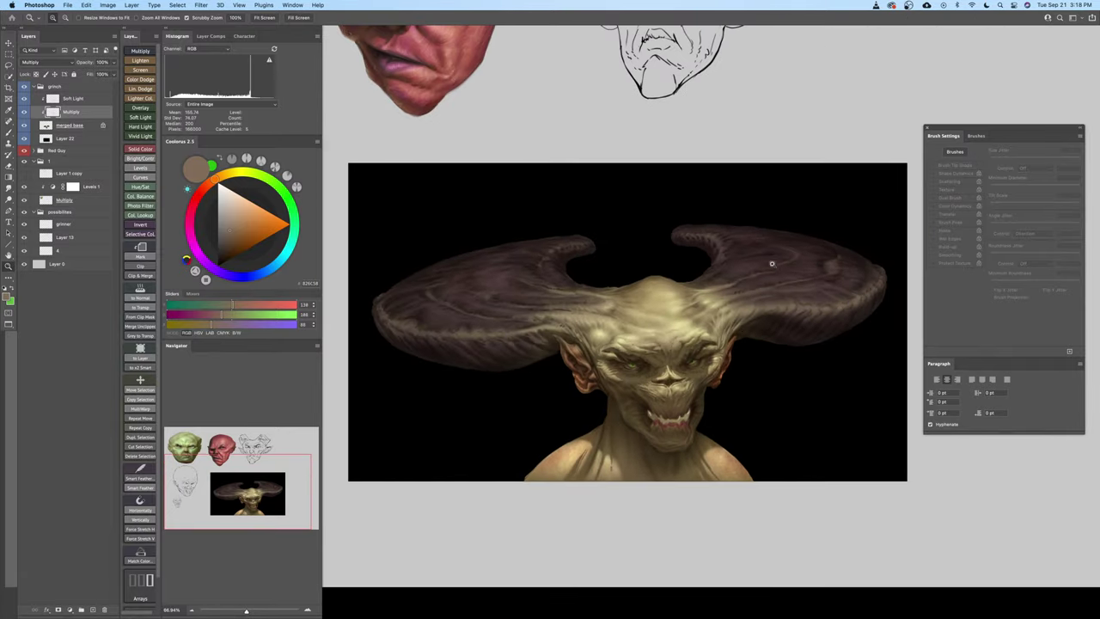
pyautogui.keyDown('alt'); pyautogui.click(762, 258); pyautogui.keyUp('alt')
pyautogui.click(760, 259)
pyautogui.click(710, 266)
pyautogui.click(658, 241)
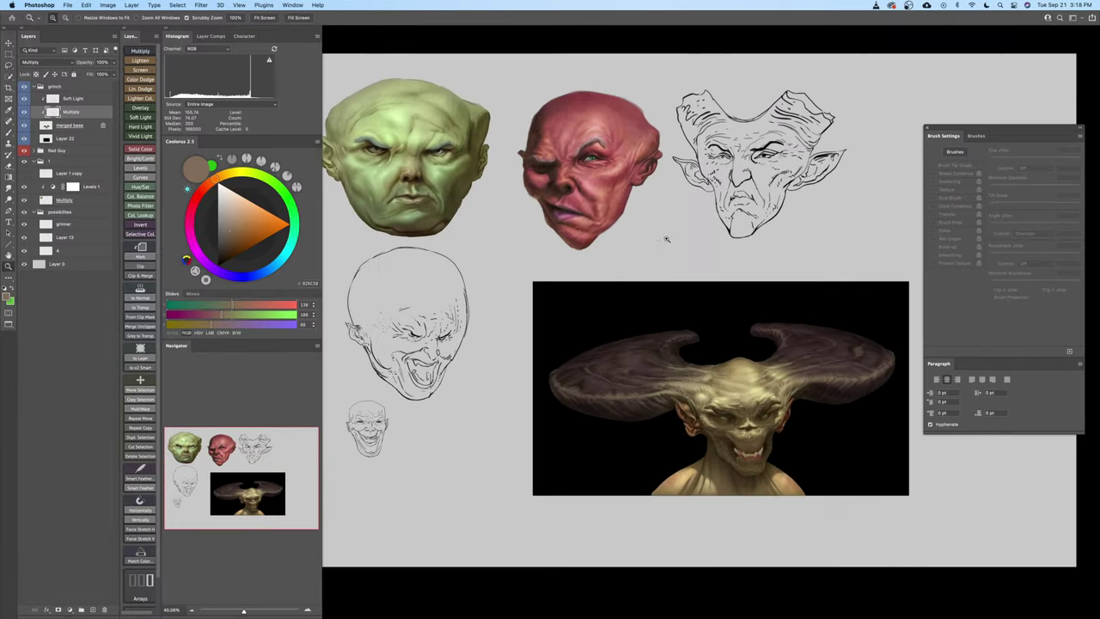
pyautogui.click(658, 241)
pyautogui.click(712, 284)
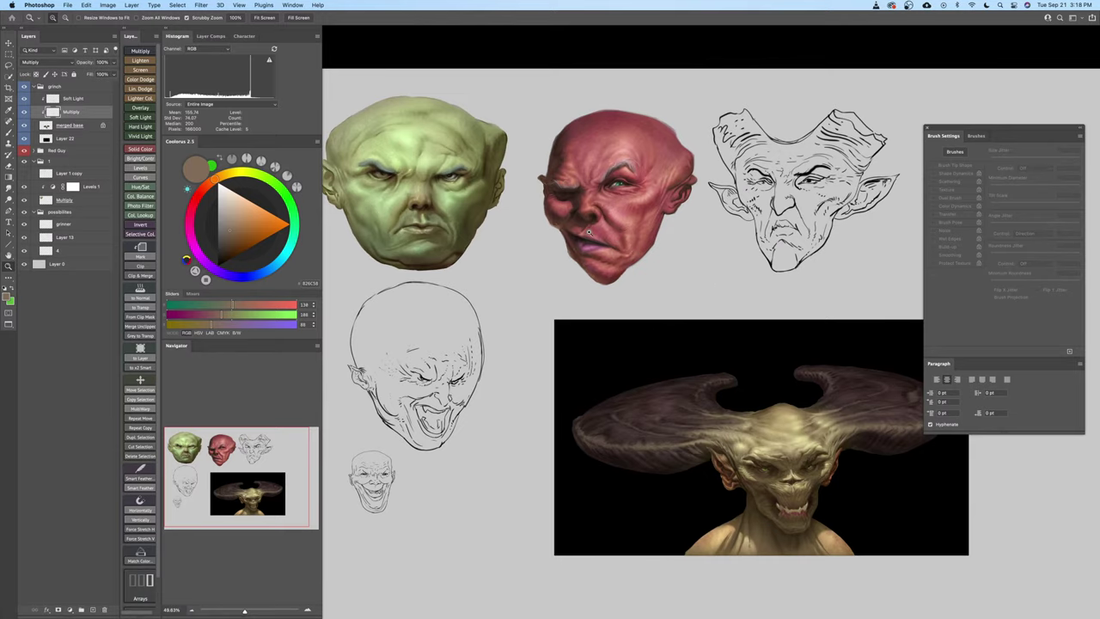
pyautogui.moveTo(787, 473); pyautogui.dragTo(738, 377)
pyautogui.moveTo(737, 376); pyautogui.dragTo(701, 383)
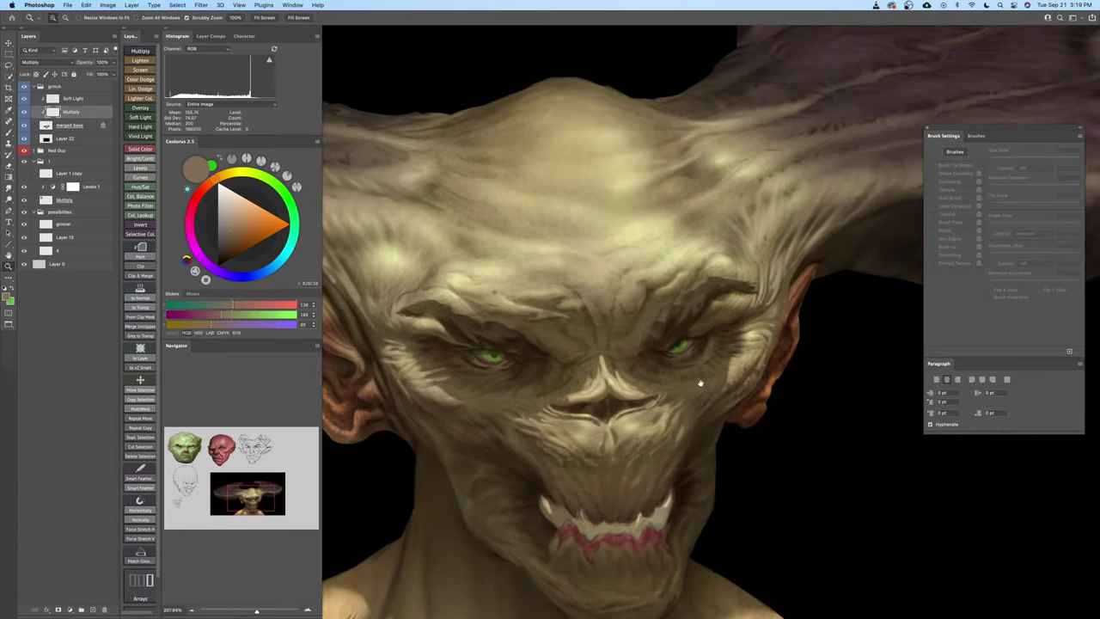
# Deepen the vertical muzzle folds above the upper teeth with the brown brush, adjusting the tip size
pyautogui.scroll(-5, 700, 382)
pyautogui.press('b')
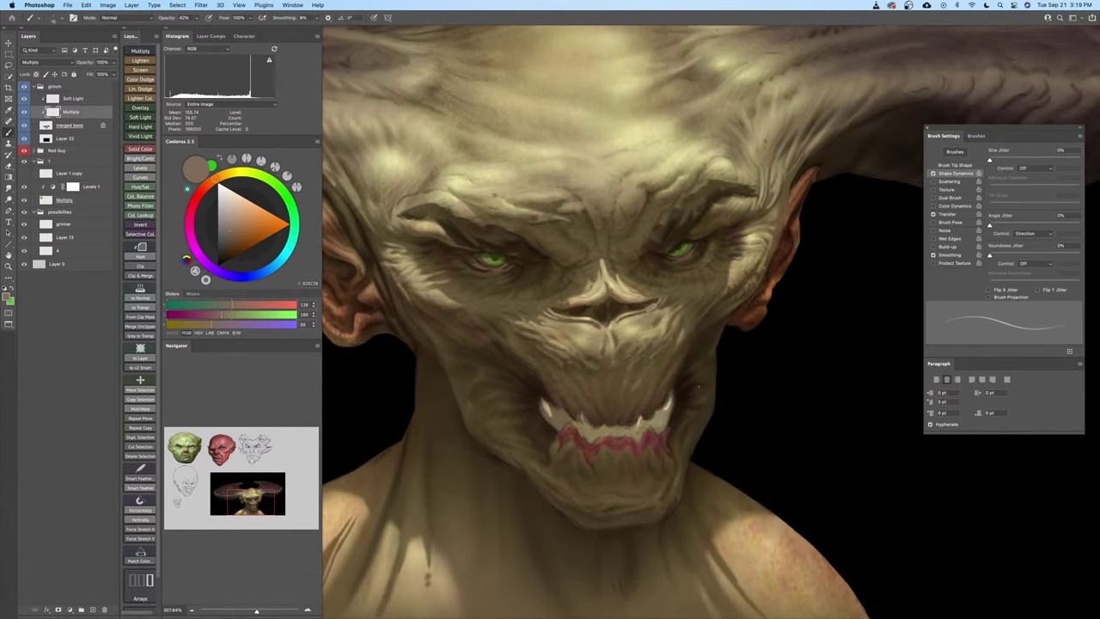
pyautogui.press(']')
pyautogui.press(']')
pyautogui.scroll(2, 525, 398)
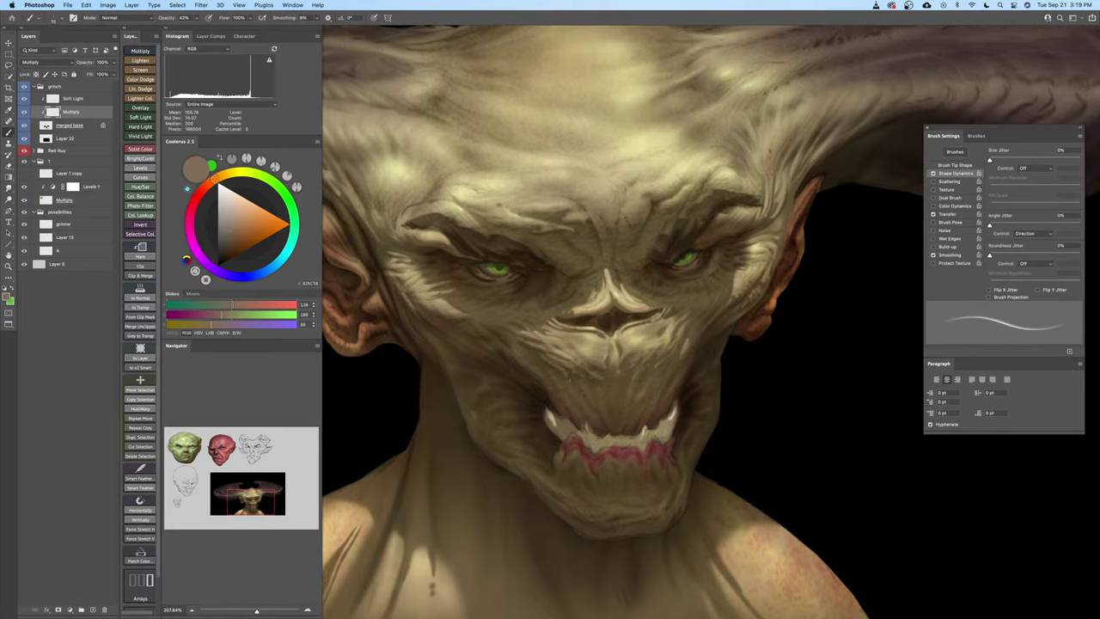
pyautogui.moveTo(587, 416); pyautogui.dragTo(609, 408)
pyautogui.press('[')
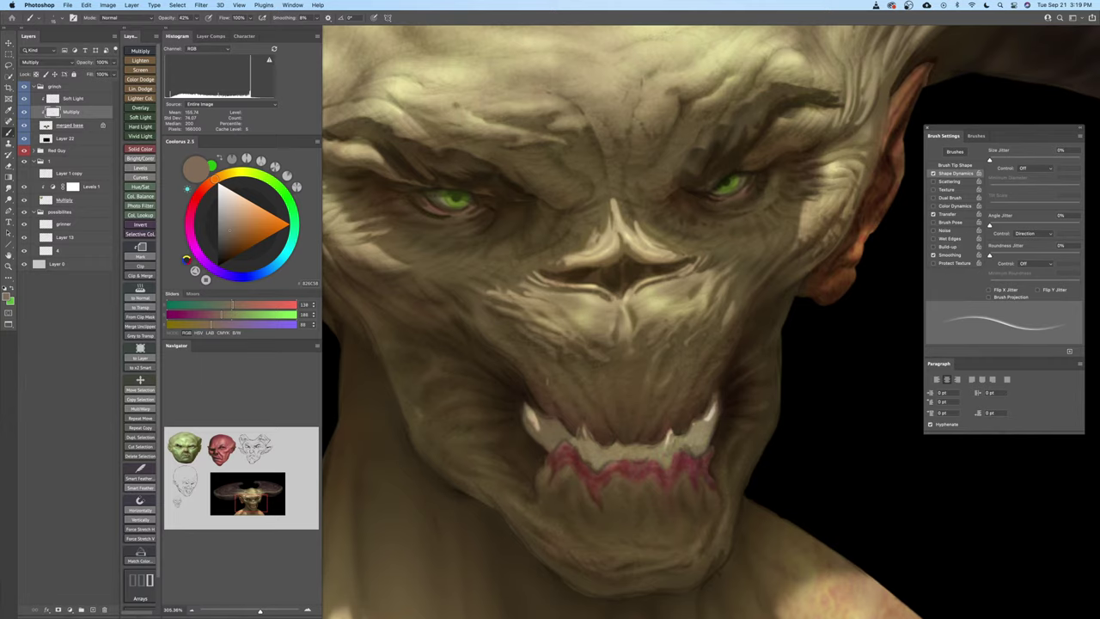
# Shade the viewer-left cheek folds beside the muzzle with a slightly larger tip
pyautogui.moveTo(520, 356); pyautogui.dragTo(559, 389)
pyautogui.press(']')
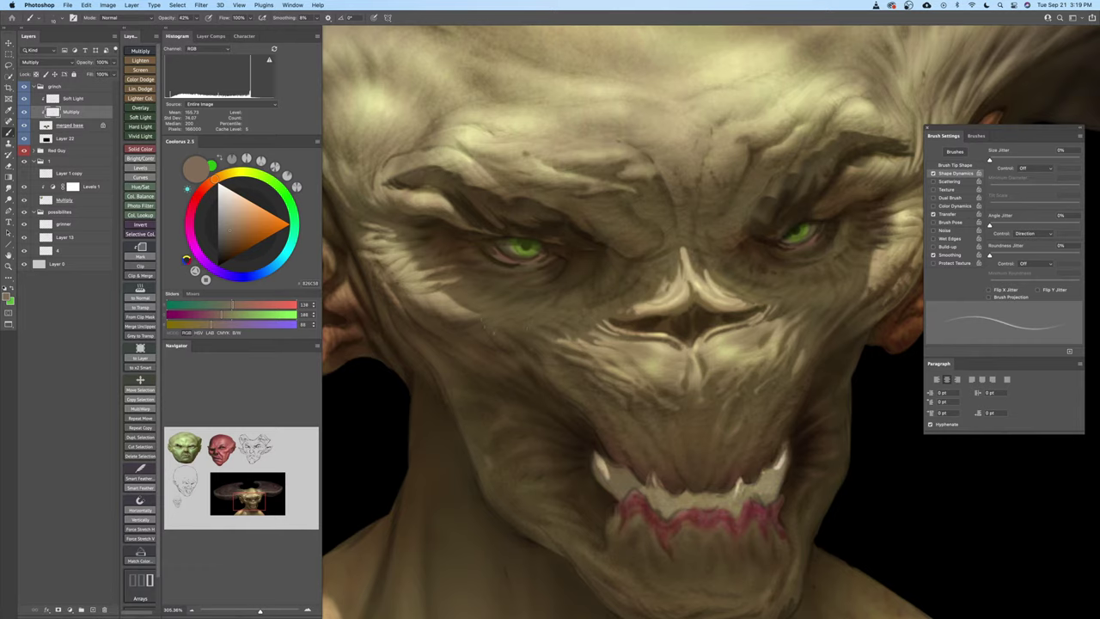
pyautogui.press('z')
pyautogui.moveTo(520, 366); pyautogui.dragTo(516, 361)
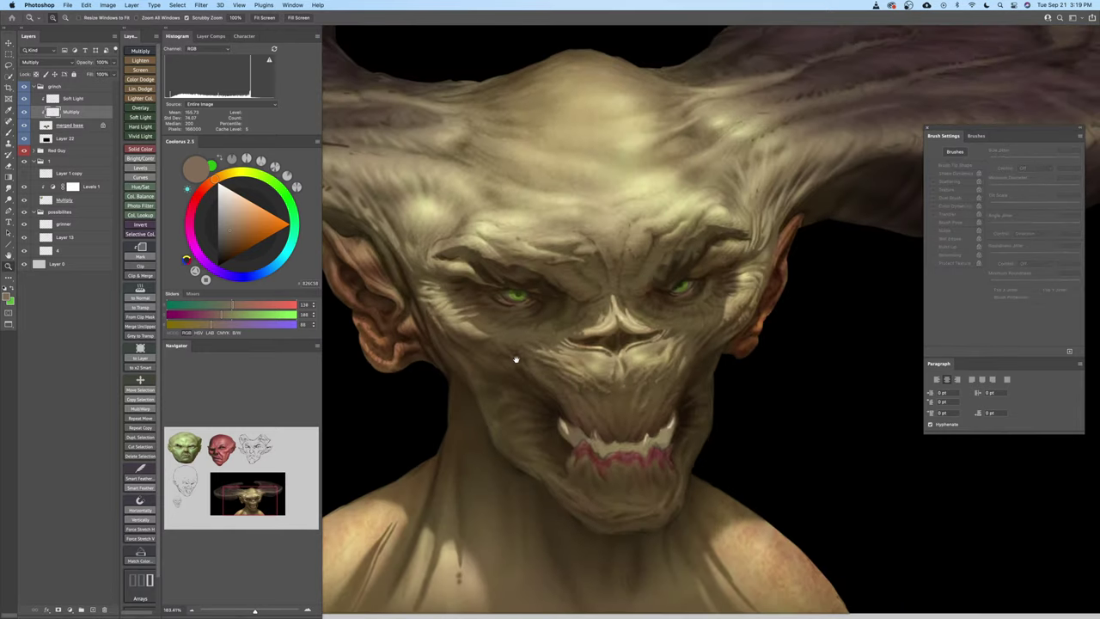
# Compare the face with the Multiply layer's shading hidden and shown
pyautogui.click(25, 113)
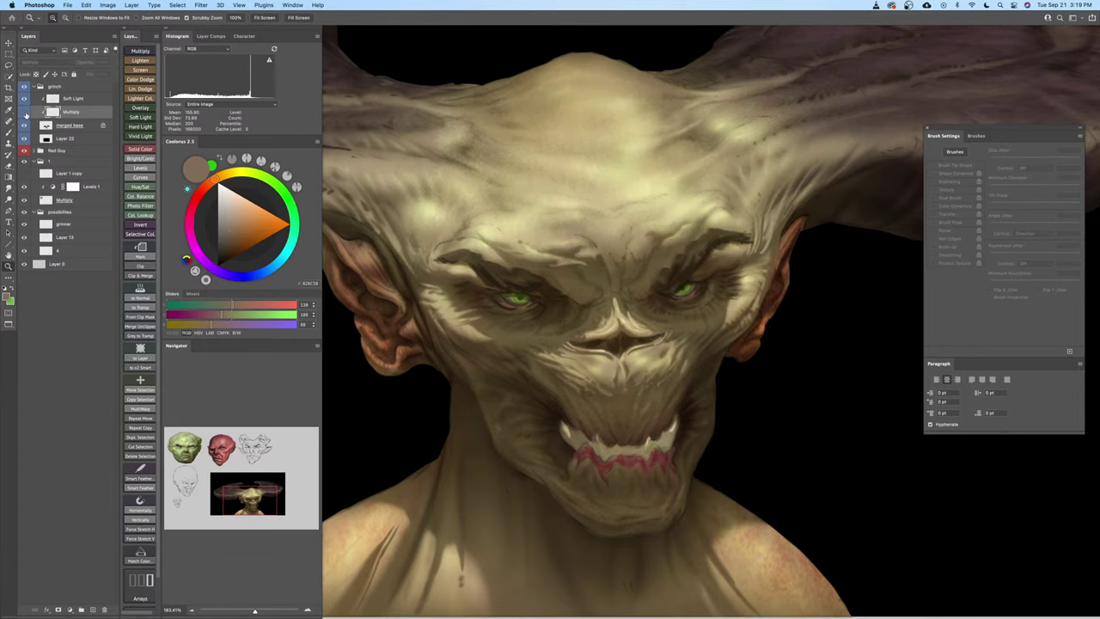
pyautogui.click(25, 113)
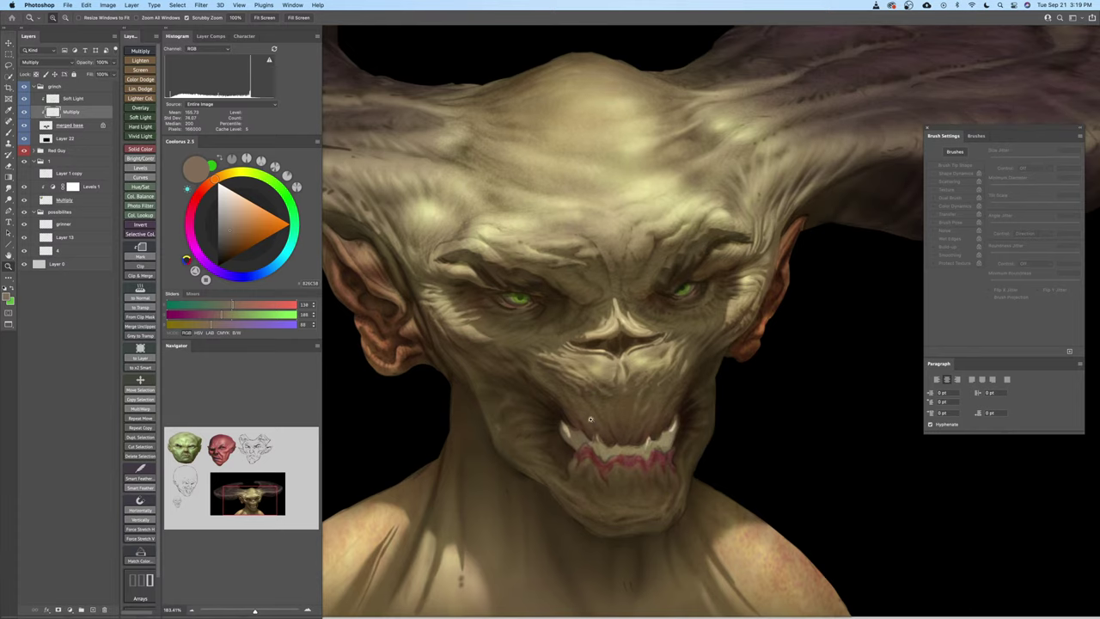
pyautogui.scroll(2, 589, 408)
pyautogui.scroll(4, 607, 396)
# Shade the muzzle and cheek folds on both sides of the nose with the brown brush
pyautogui.press('b')
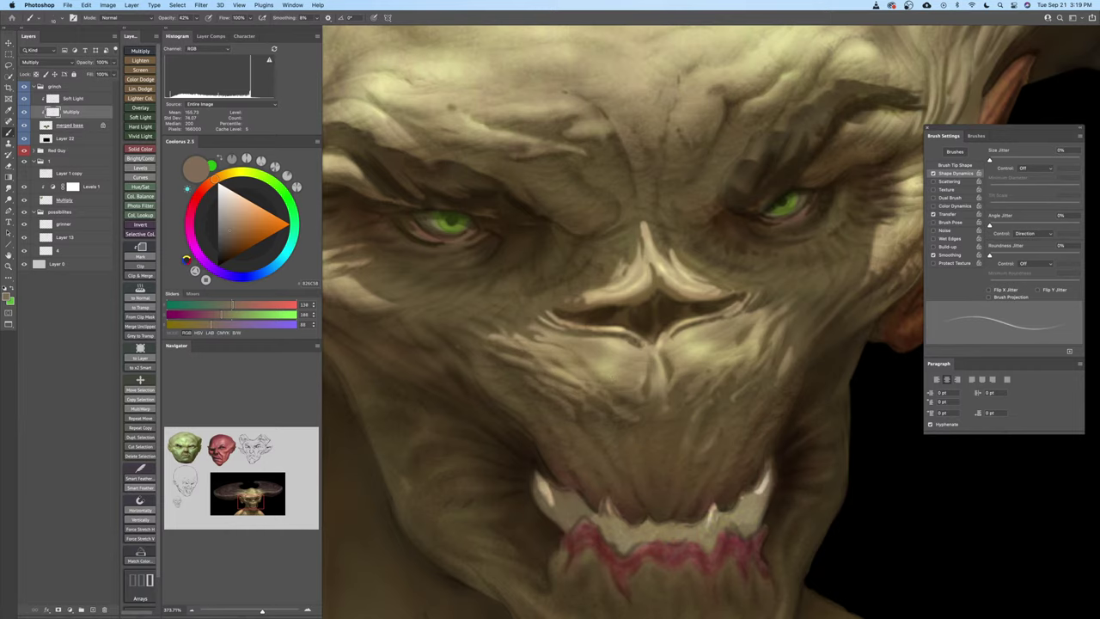
pyautogui.moveTo(571, 392); pyautogui.dragTo(593, 403)
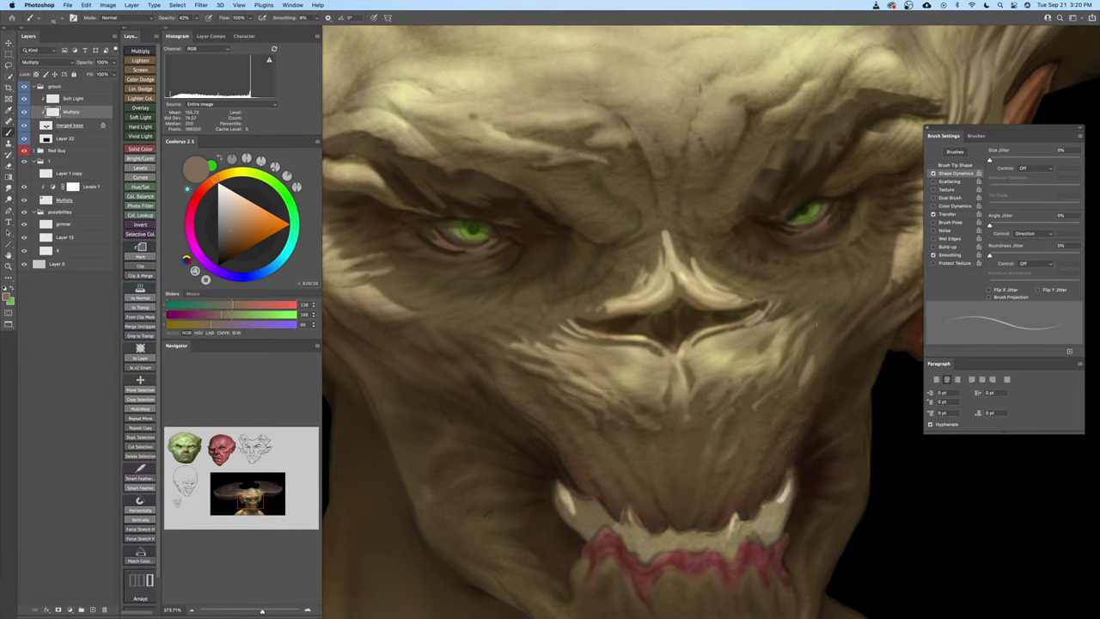
pyautogui.moveTo(809, 345); pyautogui.dragTo(781, 359)
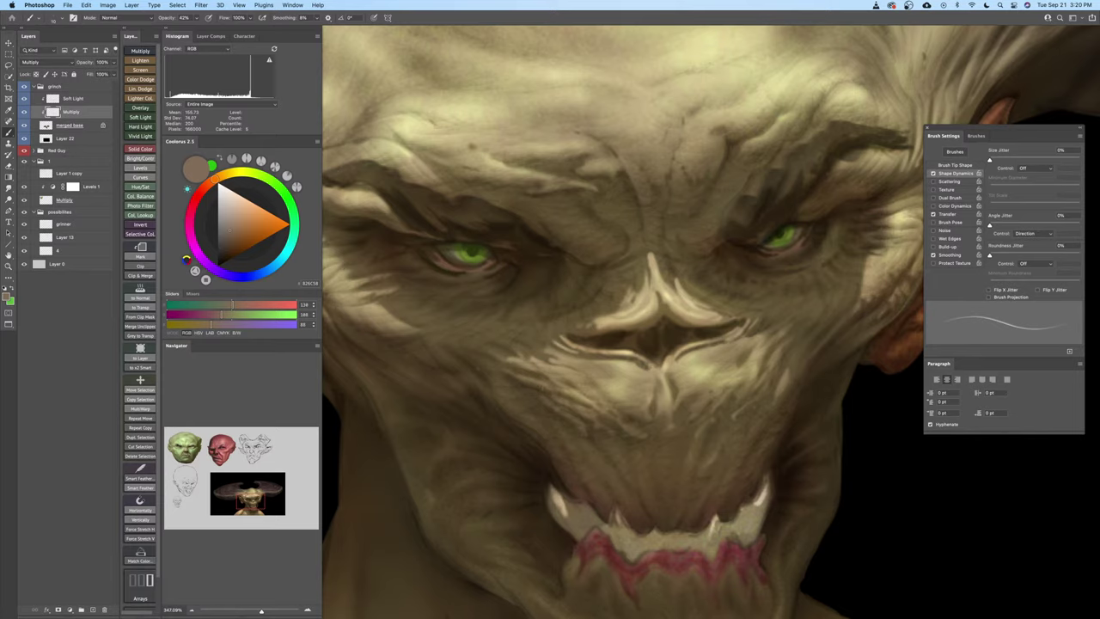
pyautogui.moveTo(564, 404)
pyautogui.mouseDown()
pyautogui.moveTo(562, 434)
pyautogui.moveTo(536, 462)
pyautogui.mouseUp()
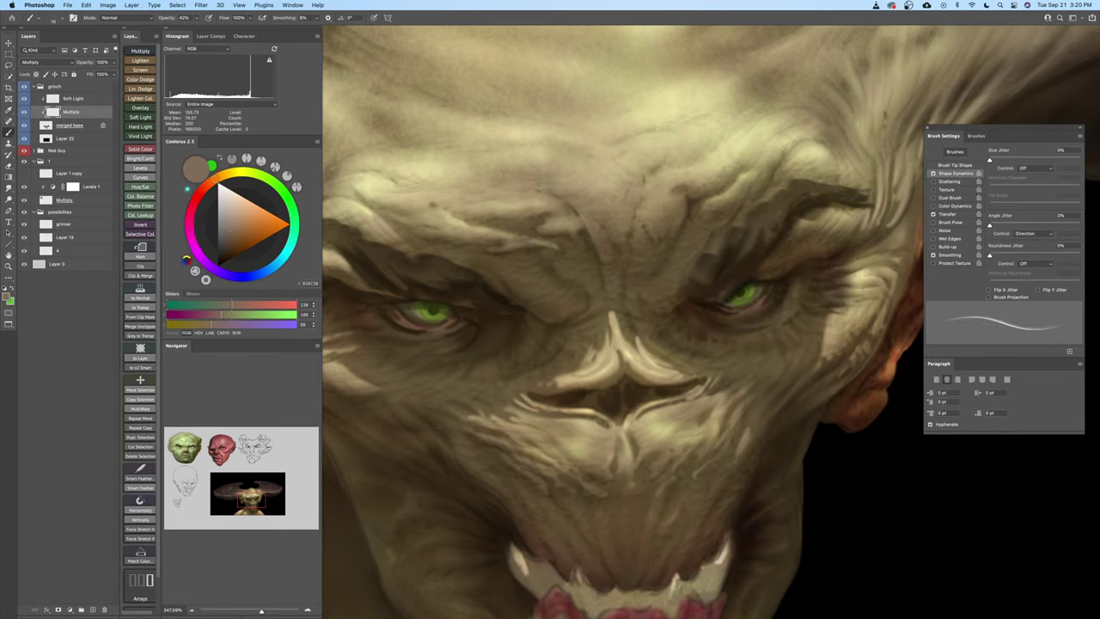
# Darken the creases around the viewer-right nostril and nose ridge with fine strokes, adjusting the tip size
pyautogui.press('[')
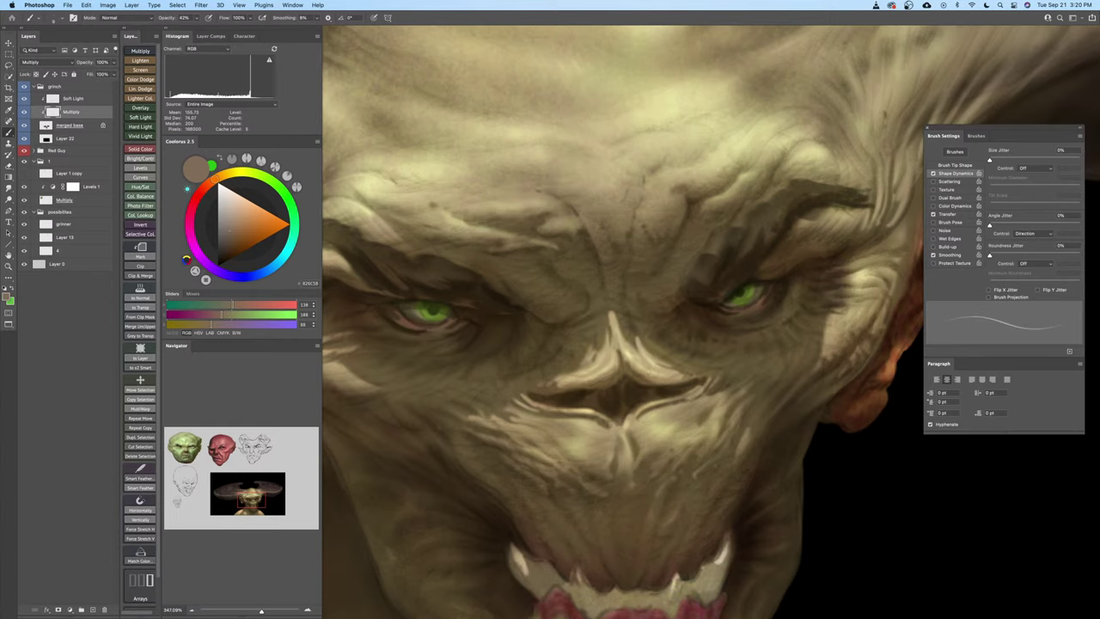
pyautogui.moveTo(659, 381); pyautogui.dragTo(680, 382)
pyautogui.press(']')
pyautogui.press('[')
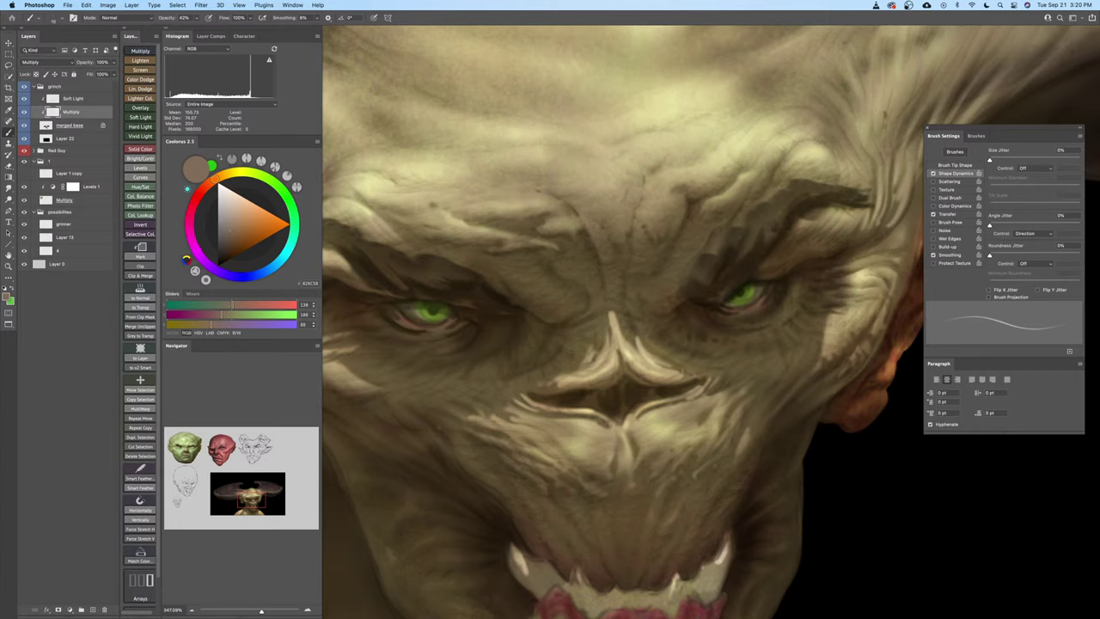
pyautogui.moveTo(646, 363)
pyautogui.mouseDown()
pyautogui.moveTo(664, 367)
pyautogui.moveTo(606, 361)
pyautogui.moveTo(710, 361)
pyautogui.mouseUp()
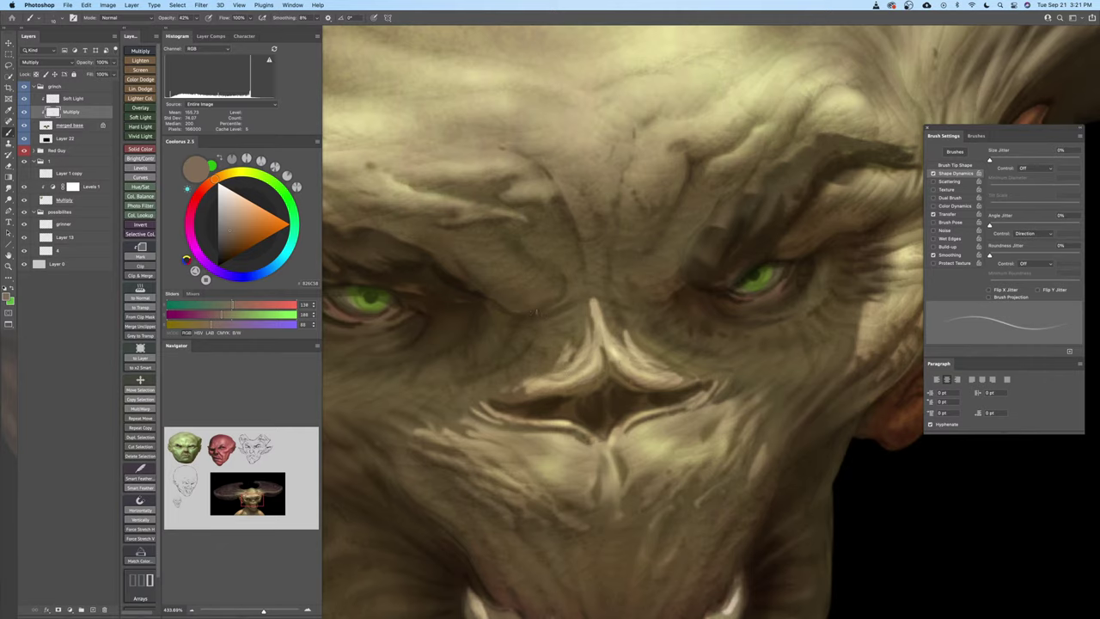
# Shade the top of the nose bridge and the inner brow folds beside it, varying the tip size
pyautogui.hscroll(-3, 572, 315)
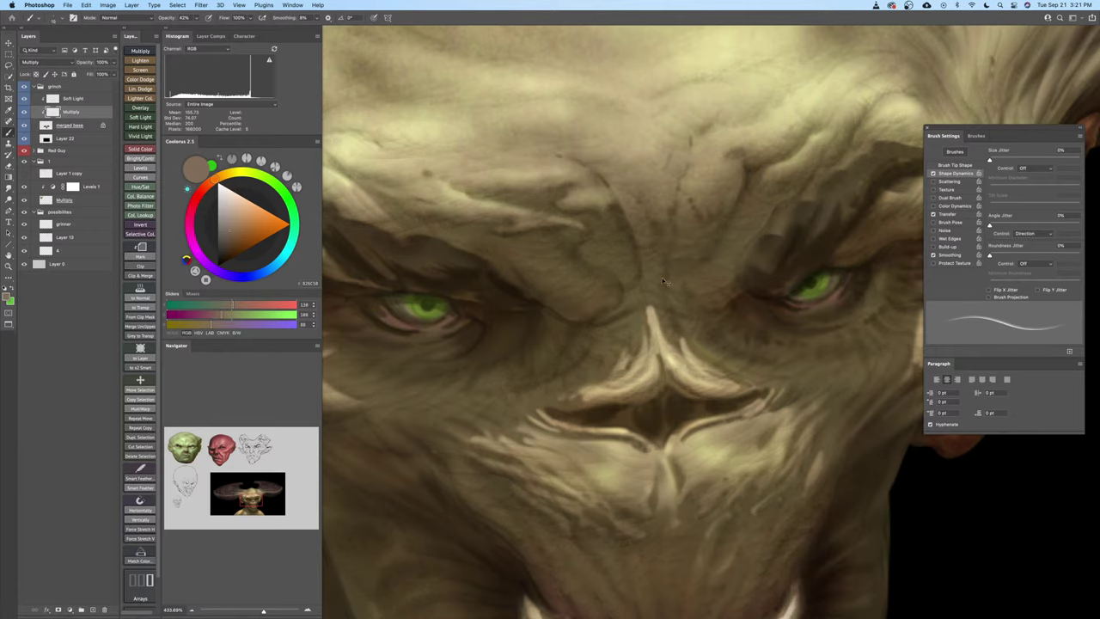
pyautogui.press('z')
pyautogui.moveTo(642, 280); pyautogui.dragTo(628, 285)
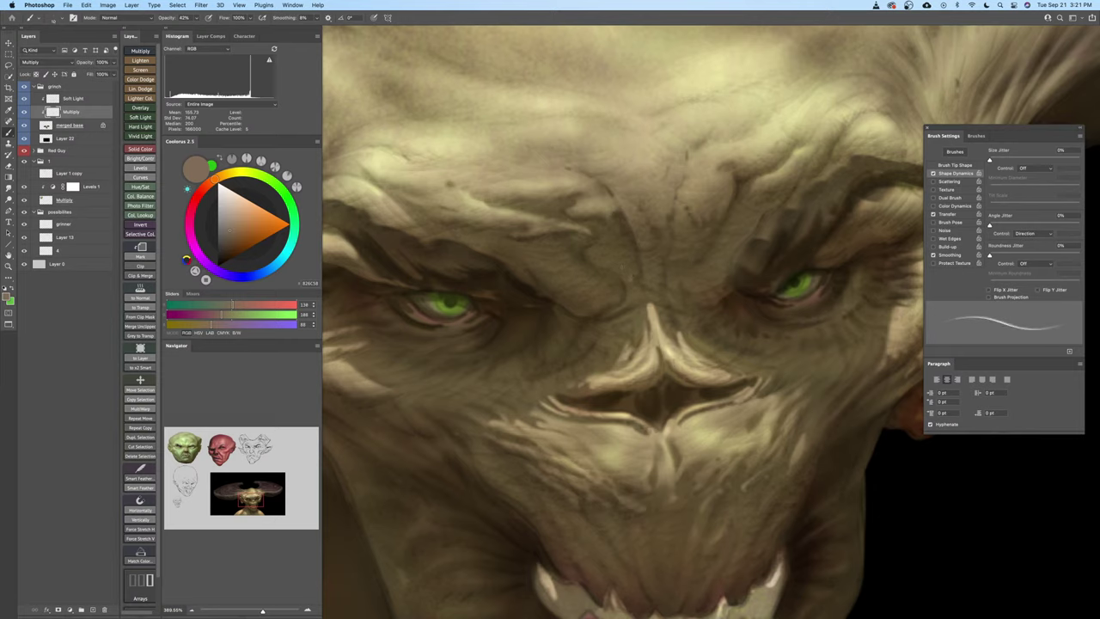
pyautogui.press('[')
pyautogui.press(']')
pyautogui.press(']')
pyautogui.moveTo(665, 271); pyautogui.dragTo(659, 325)
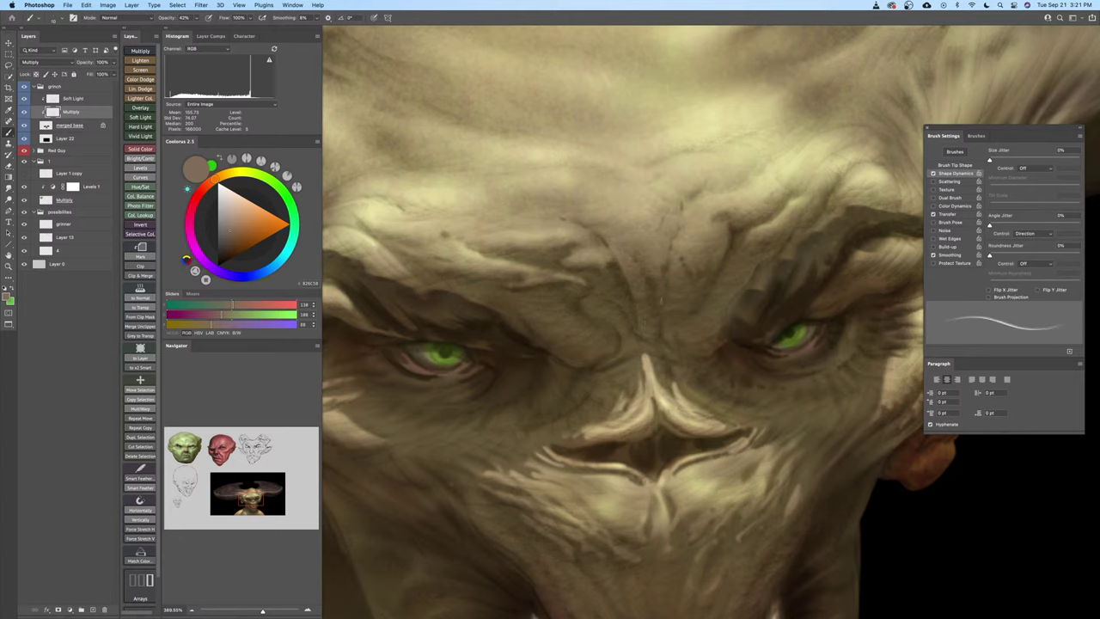
# Deepen the vertical frown creases between the brows with a slightly larger tip
pyautogui.press('[')
pyautogui.press(']')
pyautogui.press(']')
pyautogui.scroll(2, 660, 265)
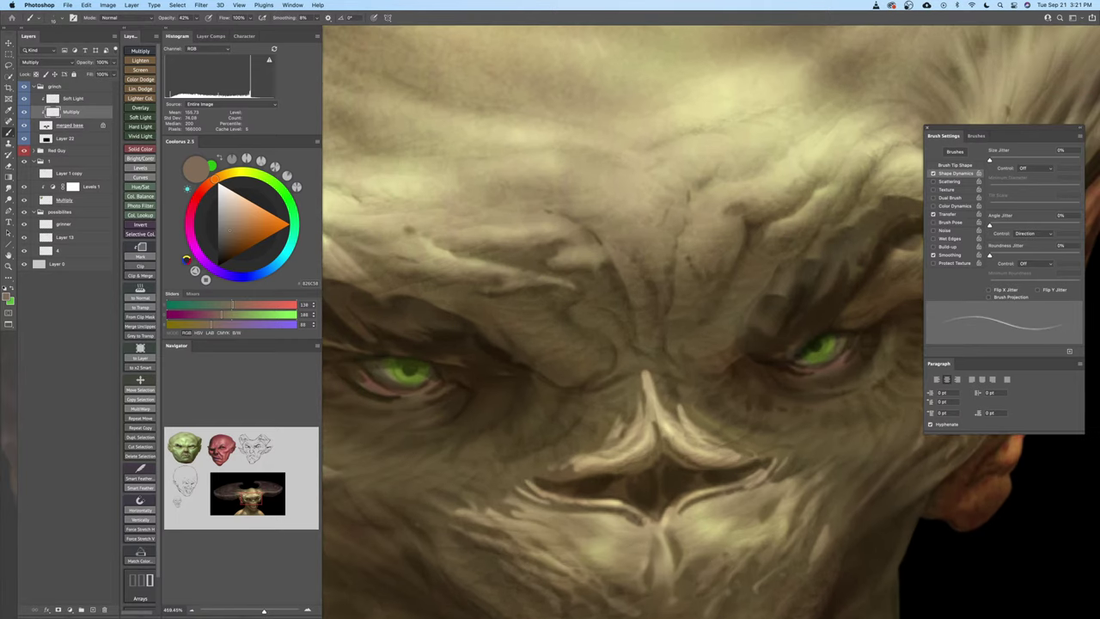
pyautogui.scroll(-2, 582, 250)
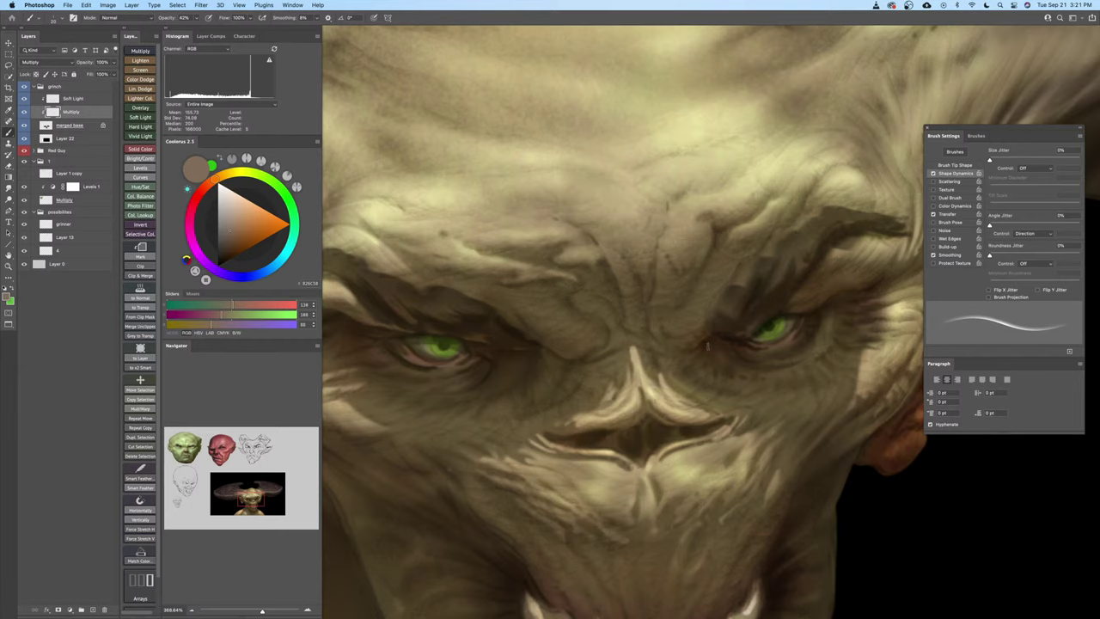
# Shade the folds between the nose bridge and the viewer-right eye and brow, finishing with a finer tip
pyautogui.scroll(-2, 710, 342)
pyautogui.scroll(4, 687, 342)
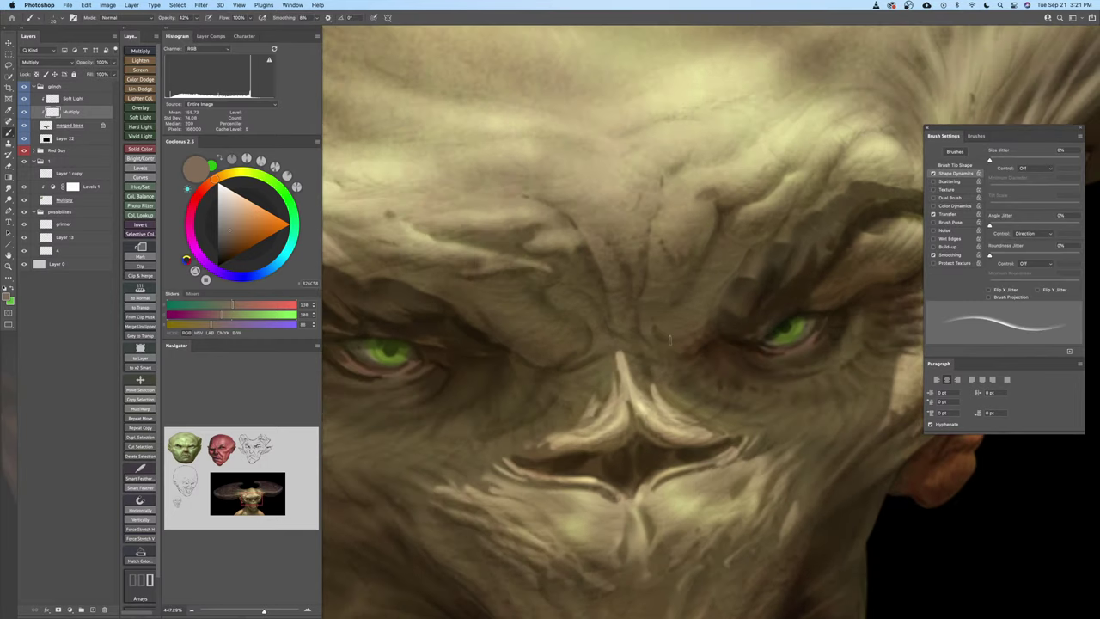
pyautogui.moveTo(727, 312); pyautogui.dragTo(712, 322)
pyautogui.moveTo(713, 323); pyautogui.dragTo(650, 373)
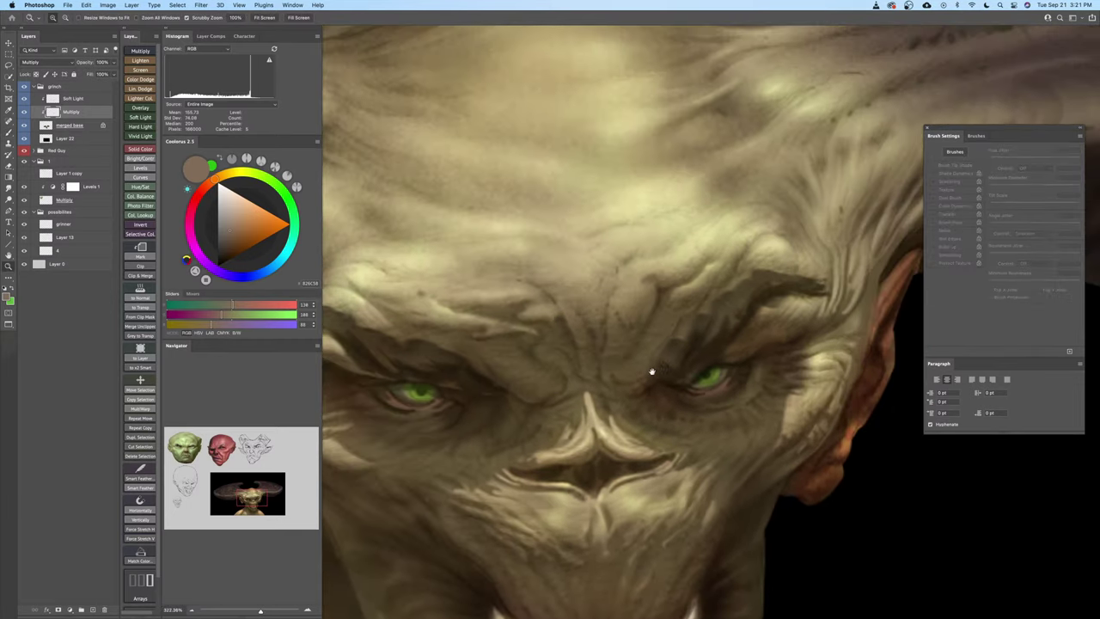
pyautogui.moveTo(689, 307); pyautogui.dragTo(676, 324)
pyautogui.scroll(2, 676, 323)
pyautogui.press('b')
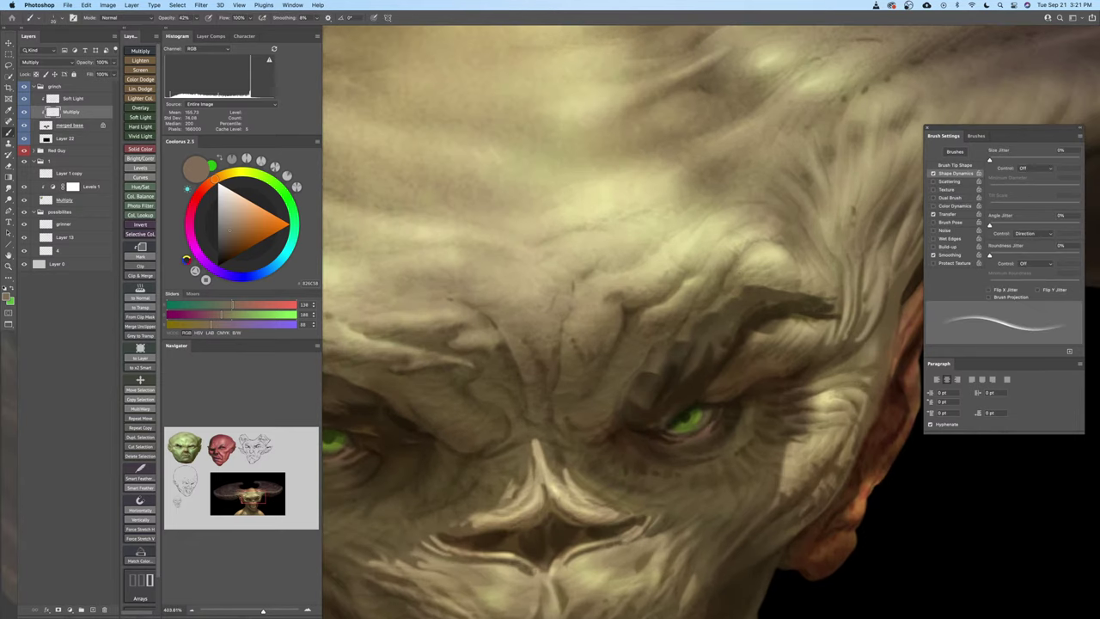
pyautogui.press('[')
pyautogui.press('[')
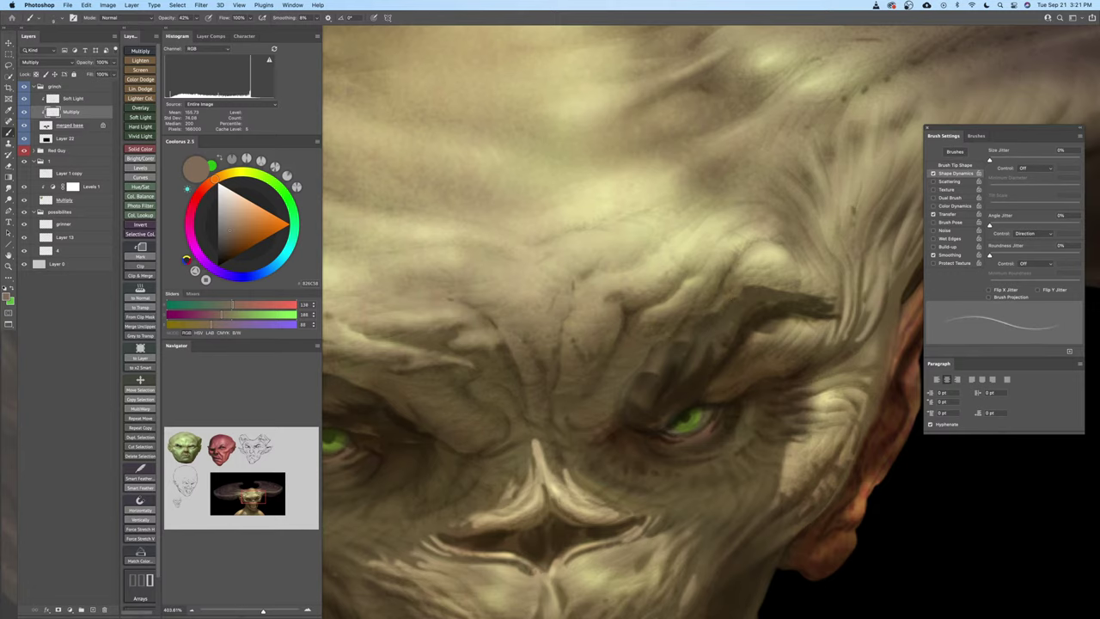
# Try a brown stroke on the forehead above the viewer-left brow and undo it
pyautogui.press('z')
pyautogui.scroll(-1, 756, 257)
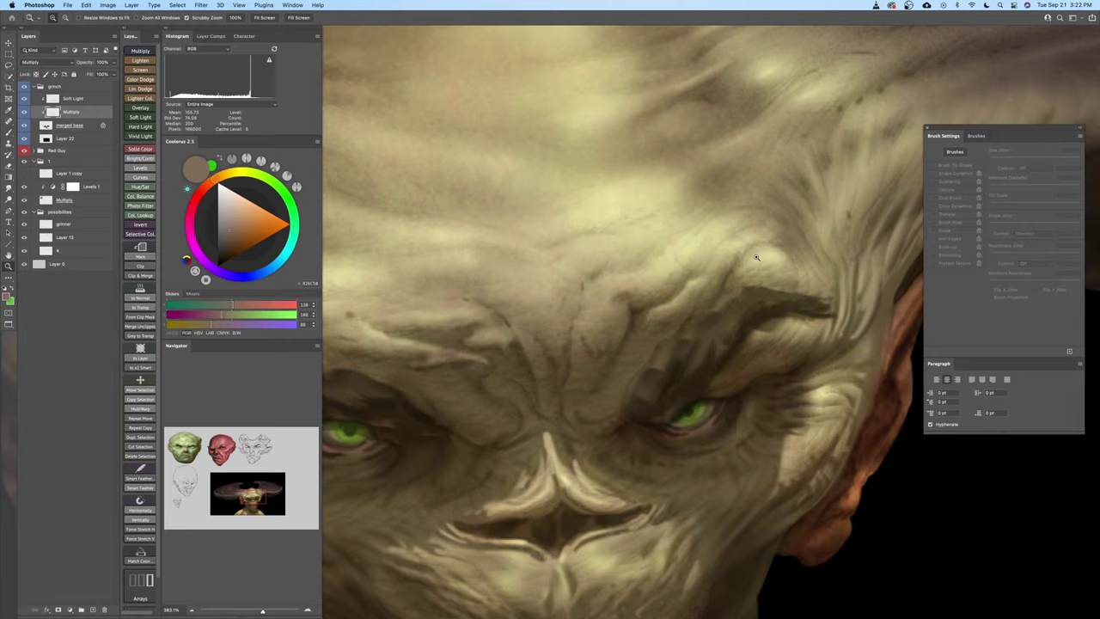
pyautogui.scroll(-3, 745, 401)
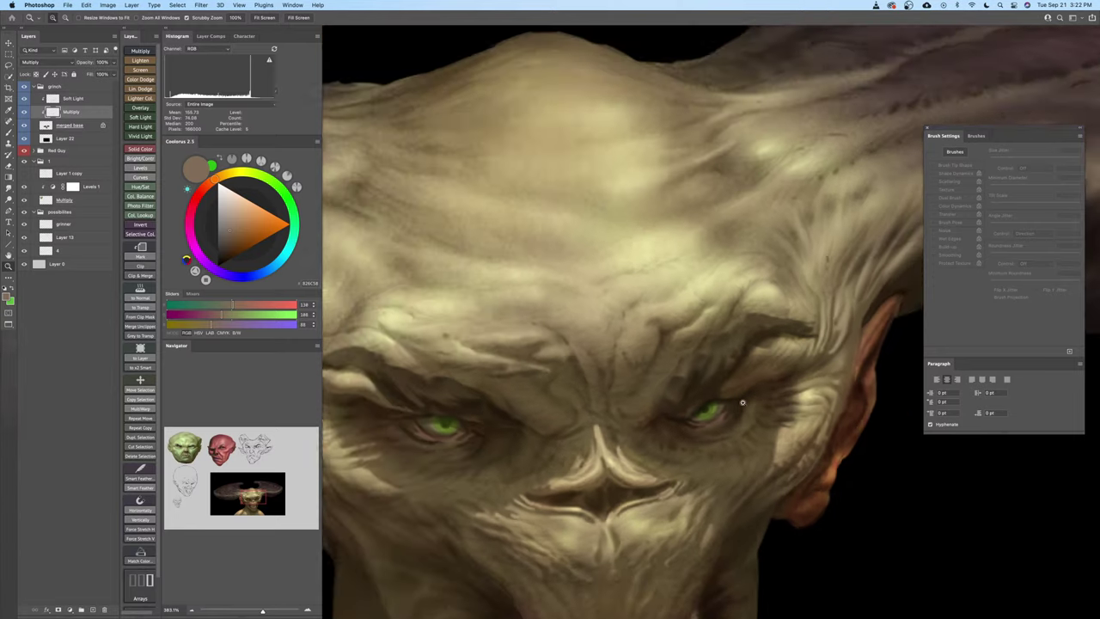
pyautogui.hscroll(-5, 745, 402)
pyautogui.scroll(2, 744, 402)
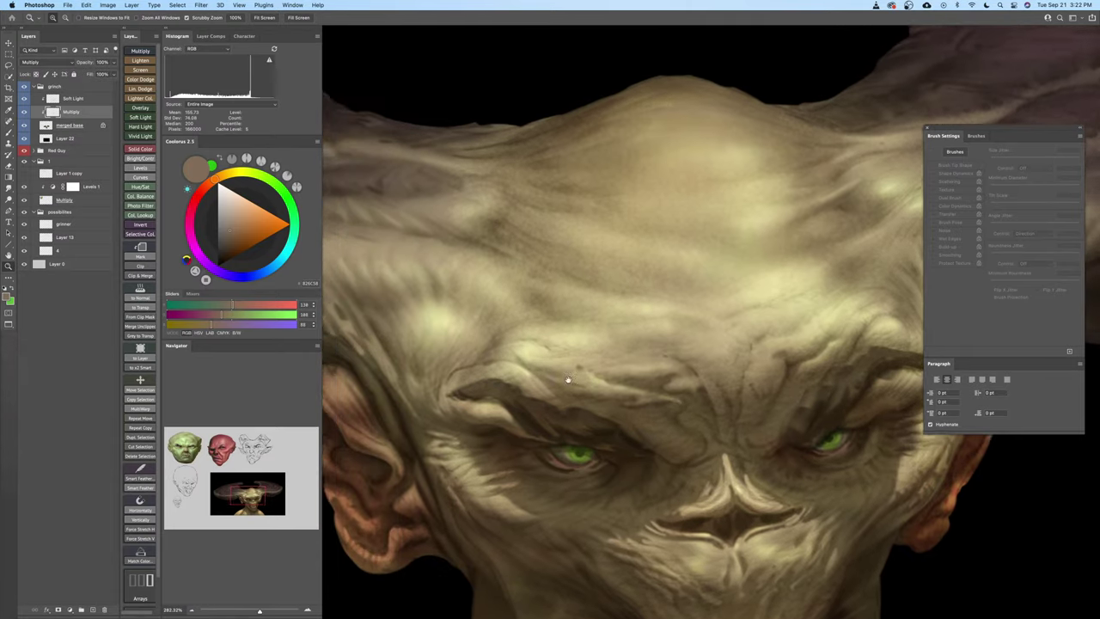
pyautogui.press('b')
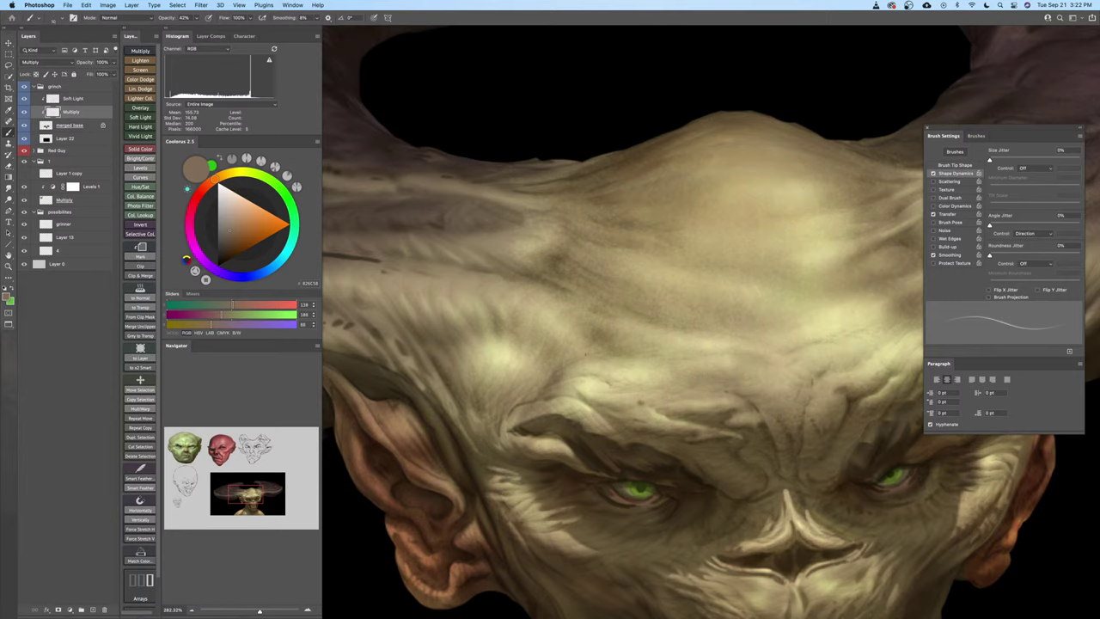
pyautogui.press('super+z')
# Shade horizontal wrinkles across the forehead, lowering the brush opacity to 30% and reducing the tip size
pyautogui.press('z')
pyautogui.moveTo(702, 348)
pyautogui.mouseDown()
pyautogui.moveTo(697, 359)
pyautogui.moveTo(642, 335)
pyautogui.moveTo(656, 359)
pyautogui.moveTo(690, 355)
pyautogui.mouseUp()
pyautogui.press('b')
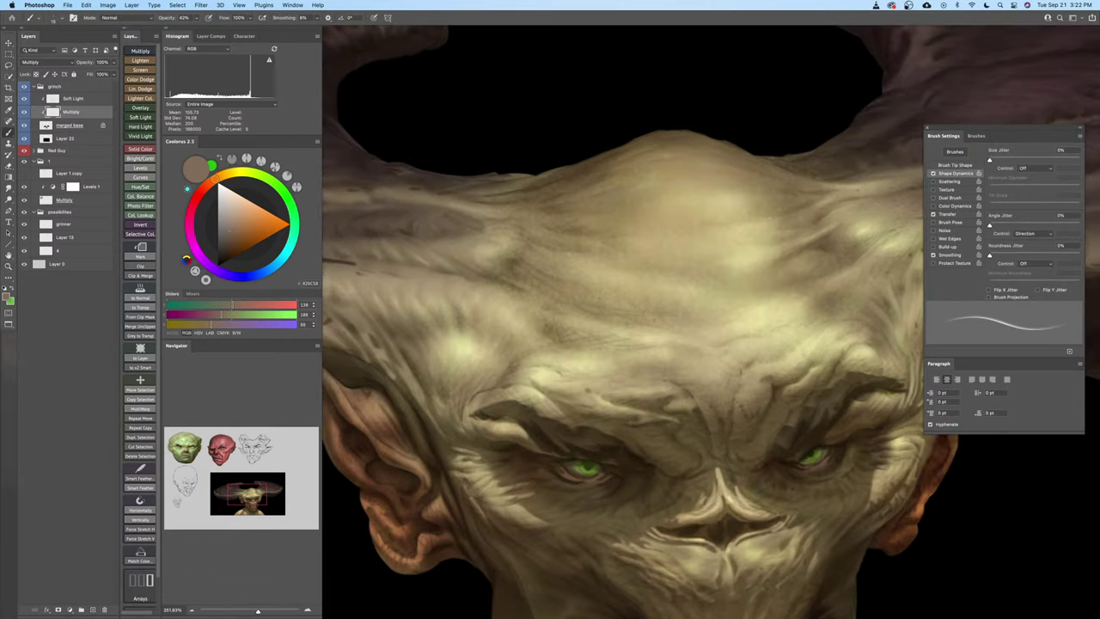
pyautogui.press('[')
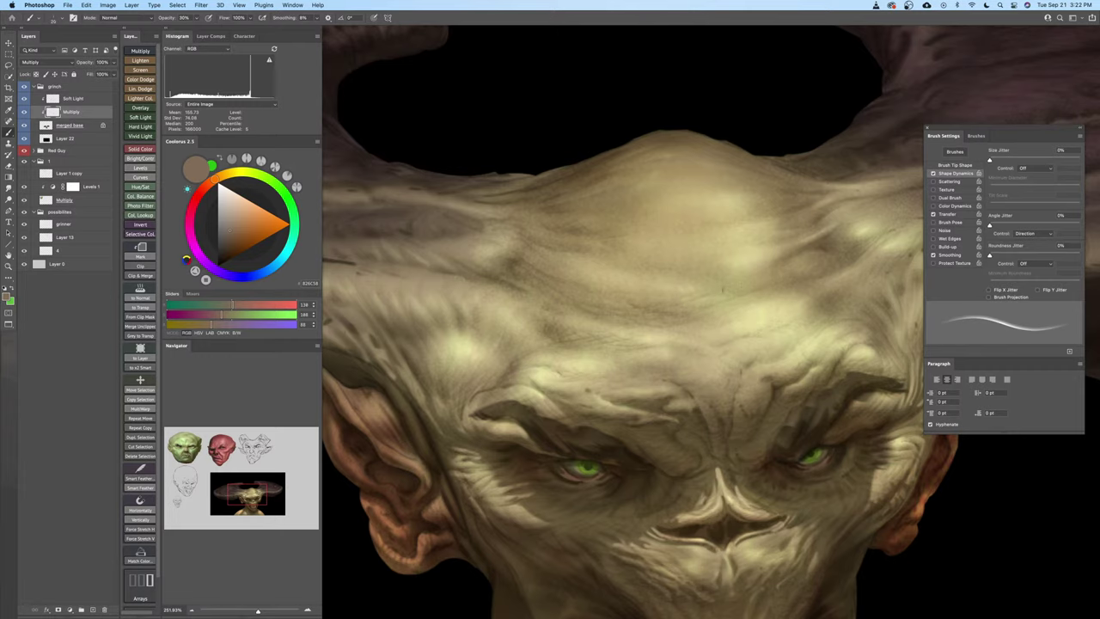
pyautogui.press('[')
pyautogui.moveTo(800, 270); pyautogui.dragTo(811, 277)
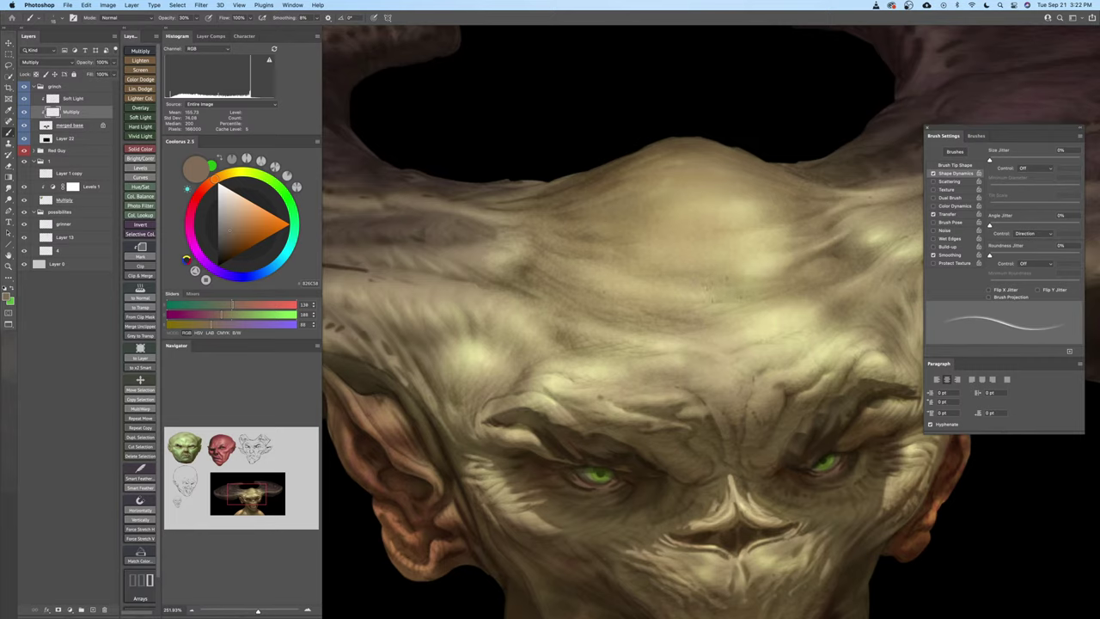
# Add fine skin wrinkles across the middle of the forehead, alternating between larger and smaller tips
pyautogui.press(']')
pyautogui.press(']')
pyautogui.press(']')
pyautogui.press('[')
pyautogui.press('[')
pyautogui.press('[')
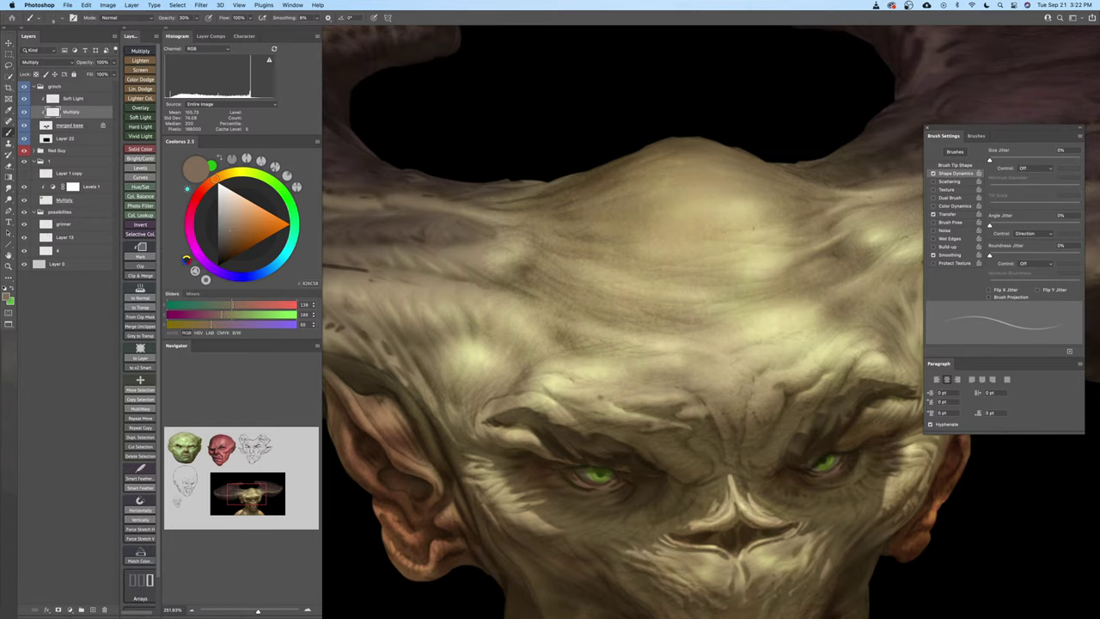
pyautogui.press(']')
pyautogui.press('[')
pyautogui.press(']')
pyautogui.press(']')
pyautogui.press('[')
# Try finer strokes on the forehead above the viewer-left brow and undo them
pyautogui.press('z')
pyautogui.moveTo(781, 304); pyautogui.dragTo(755, 298)
pyautogui.scroll(1, 754, 298)
pyautogui.press('b')
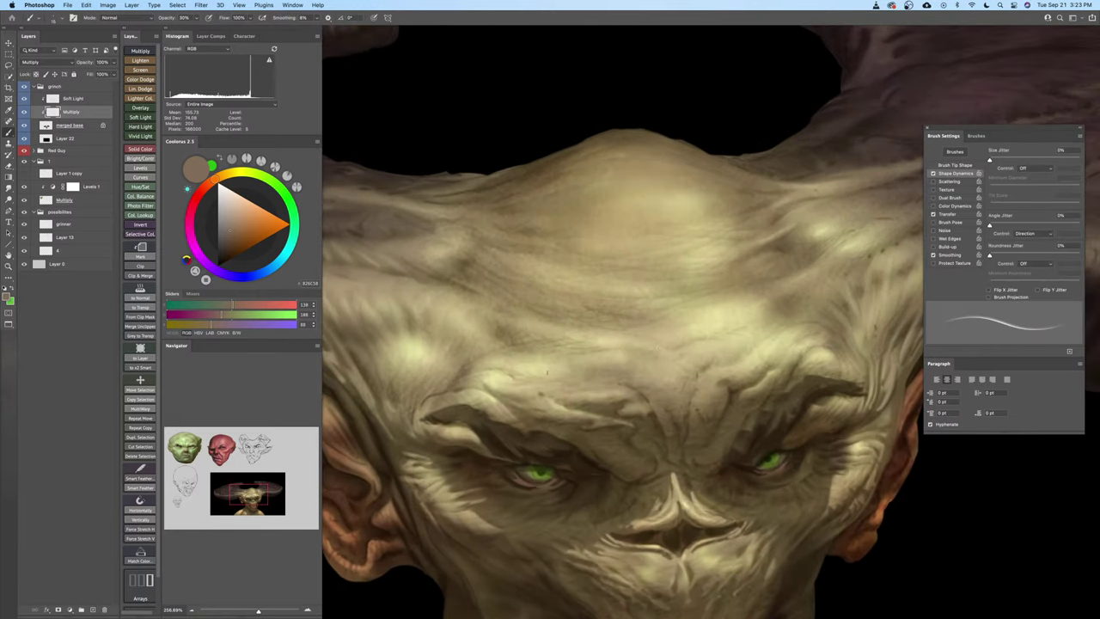
pyautogui.press('[')
pyautogui.press('z')
pyautogui.scroll(5, 654, 353)
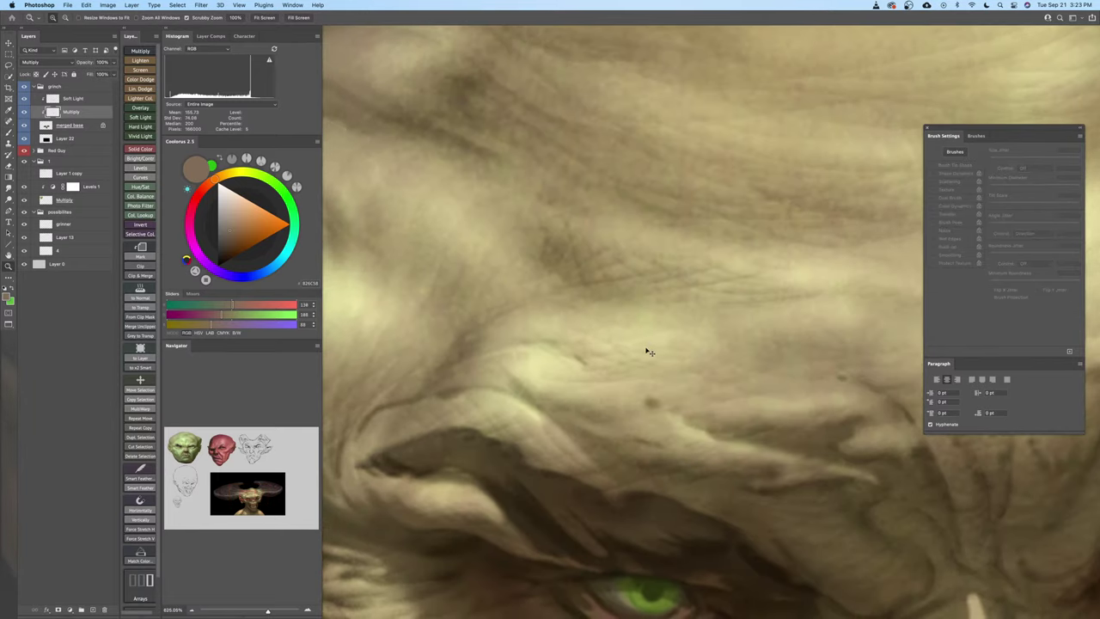
pyautogui.scroll(-2, 662, 360)
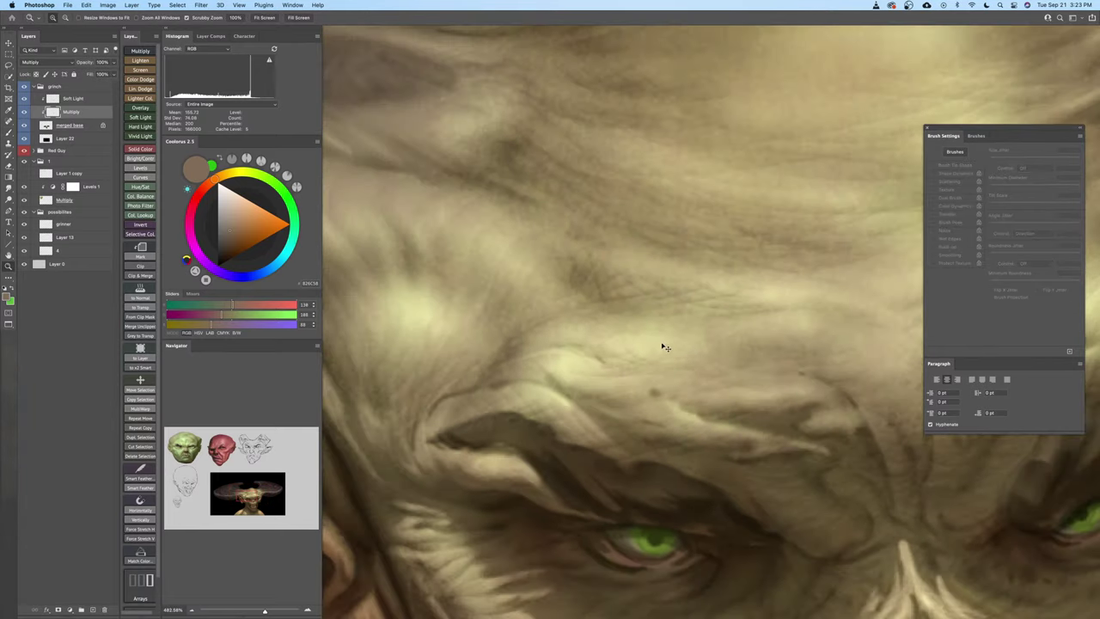
pyautogui.press('super+z')
pyautogui.press('super+z')
# Rework the fine wrinkles above the viewer-left brow, undoing a misplaced stroke and adjusting the tip size
pyautogui.press('b')
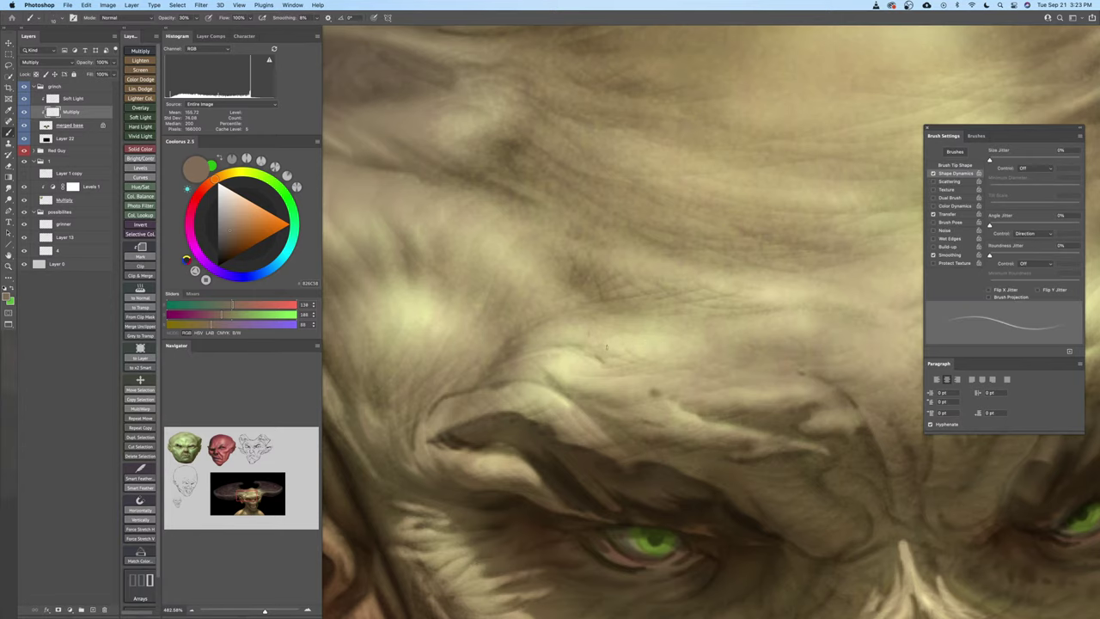
pyautogui.press('super+z')
pyautogui.scroll(-2, 632, 346)
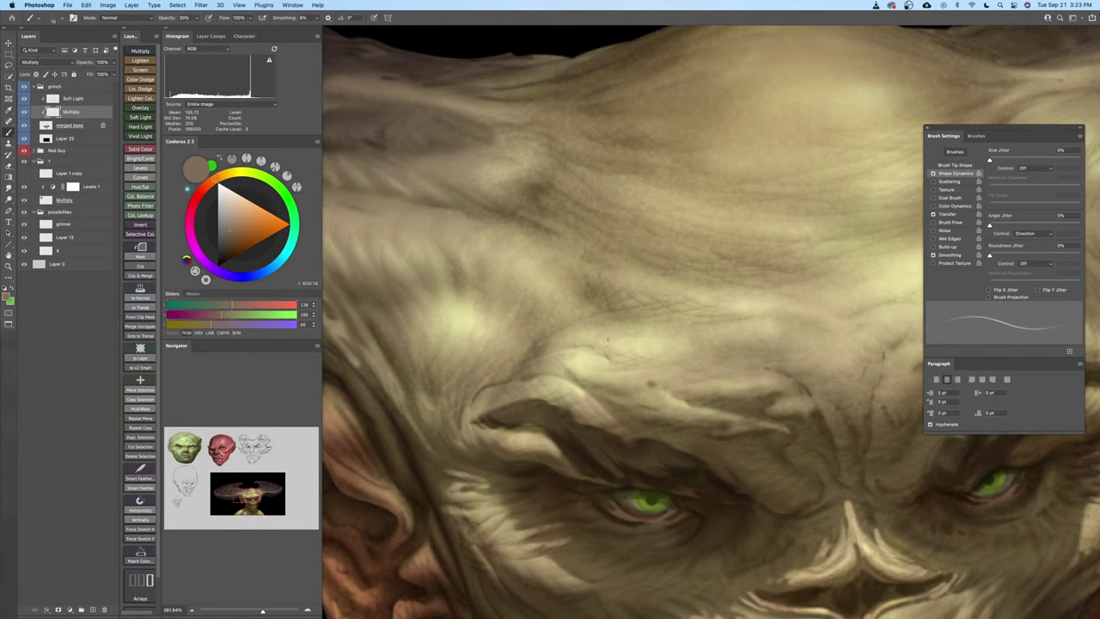
pyautogui.press(']')
pyautogui.press('[')
pyautogui.moveTo(619, 393); pyautogui.dragTo(581, 393)
pyautogui.moveTo(634, 390); pyautogui.dragTo(579, 386)
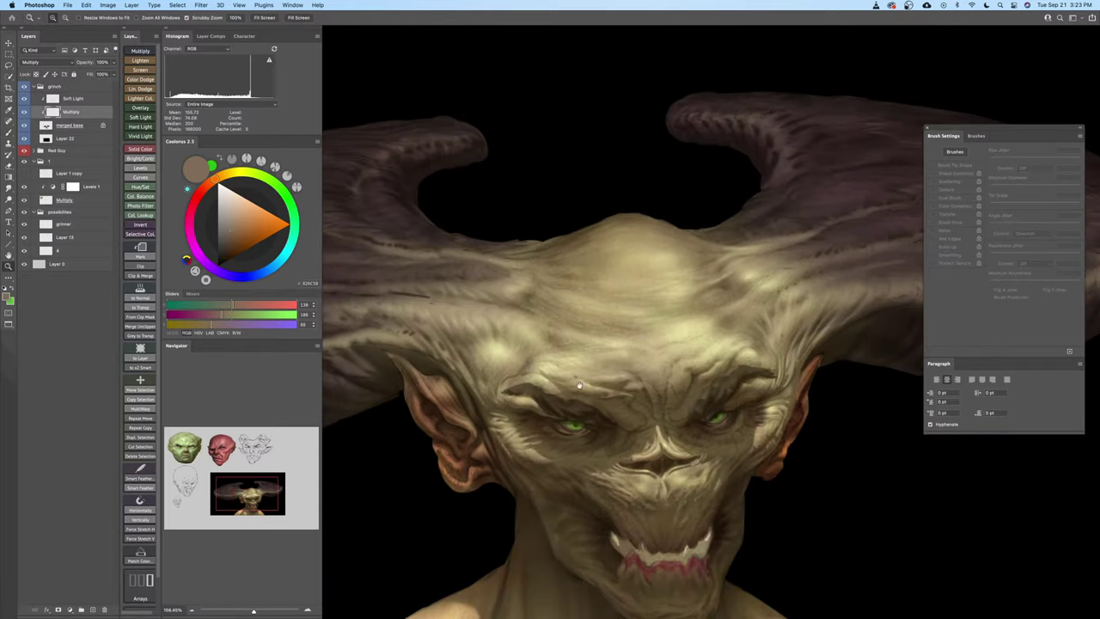
# Try shading the forehead above the viewer-right brow with different tip sizes and undo the strokes
pyautogui.moveTo(703, 373); pyautogui.dragTo(711, 343)
pyautogui.press('b')
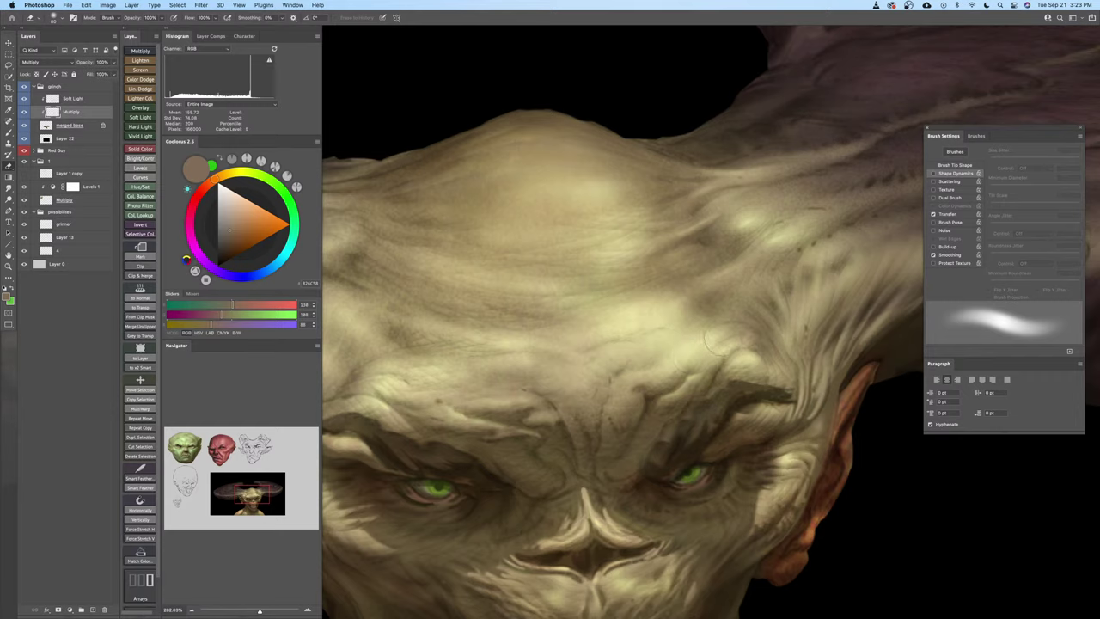
pyautogui.press('b')
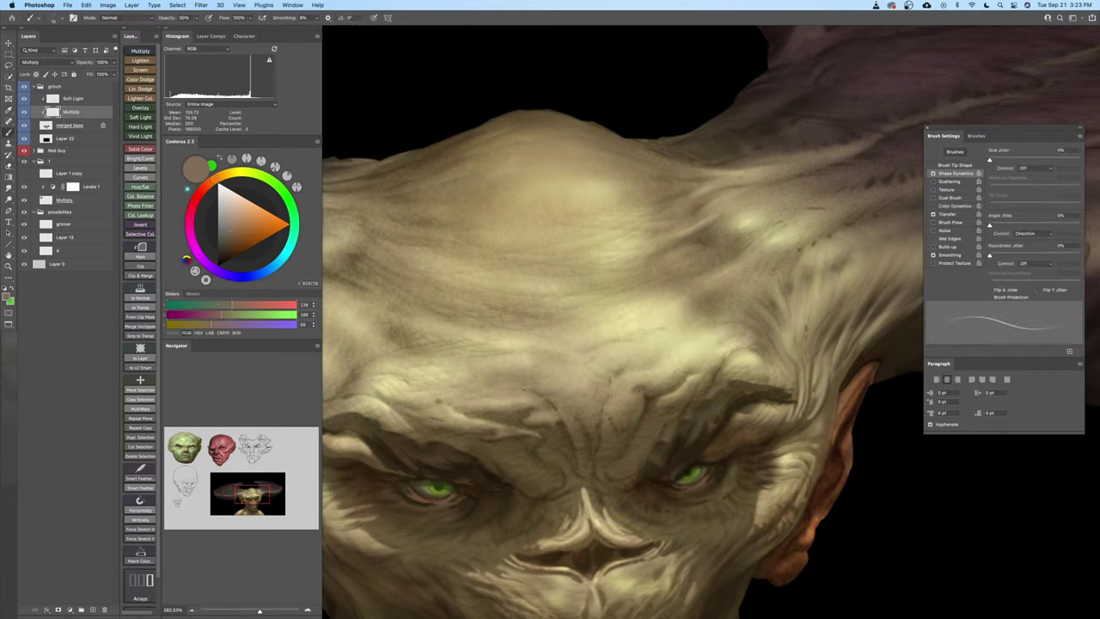
pyautogui.press(']')
pyautogui.press(']')
pyautogui.press('[')
pyautogui.press('super+z')
pyautogui.press('super+z')
pyautogui.press(']')
pyautogui.press('super+z')
pyautogui.press(']')
pyautogui.press('super+z')
pyautogui.press('super+z')
pyautogui.press('super+z')
pyautogui.moveTo(745, 344); pyautogui.dragTo(714, 330)
pyautogui.press('b')
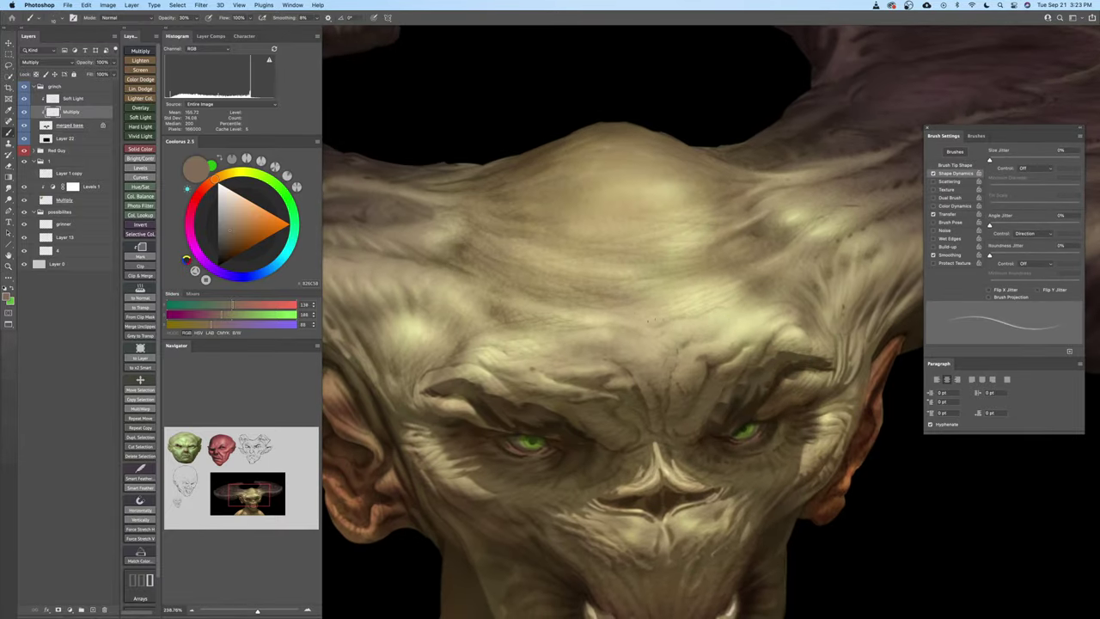
# Try small wrinkle strokes between the forehead's center and the viewer-right brow, then undo them
pyautogui.press(']')
pyautogui.press('super+z')
pyautogui.moveTo(739, 336); pyautogui.dragTo(762, 332)
pyautogui.press('[')
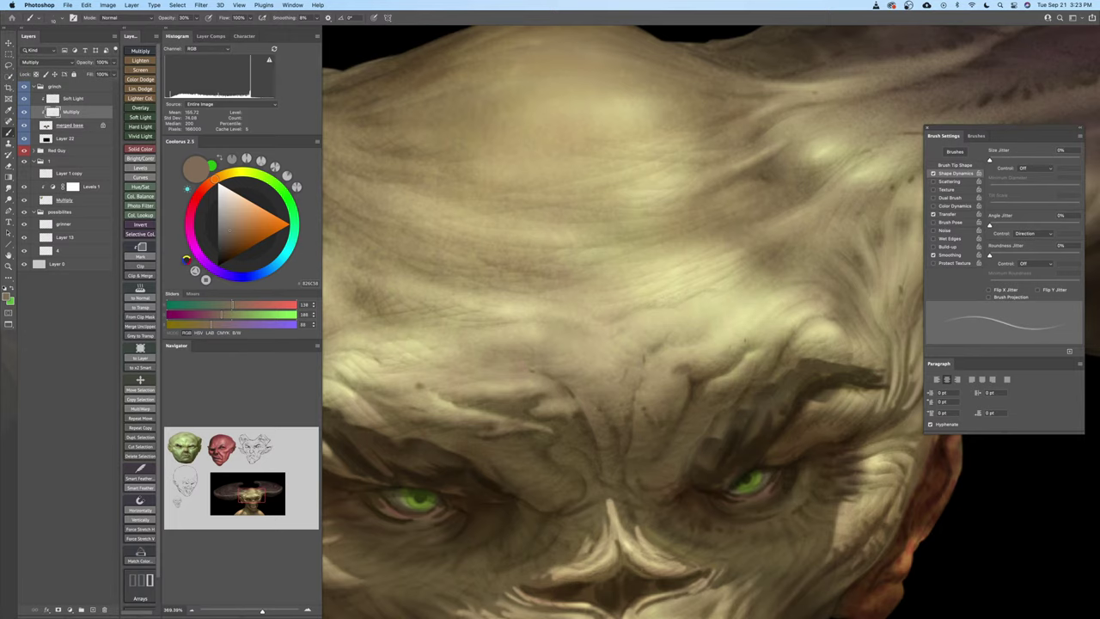
pyautogui.press('super+z')
pyautogui.press('super+z')
pyautogui.moveTo(839, 354)
pyautogui.mouseDown()
pyautogui.moveTo(815, 327)
pyautogui.moveTo(764, 324)
pyautogui.mouseUp()
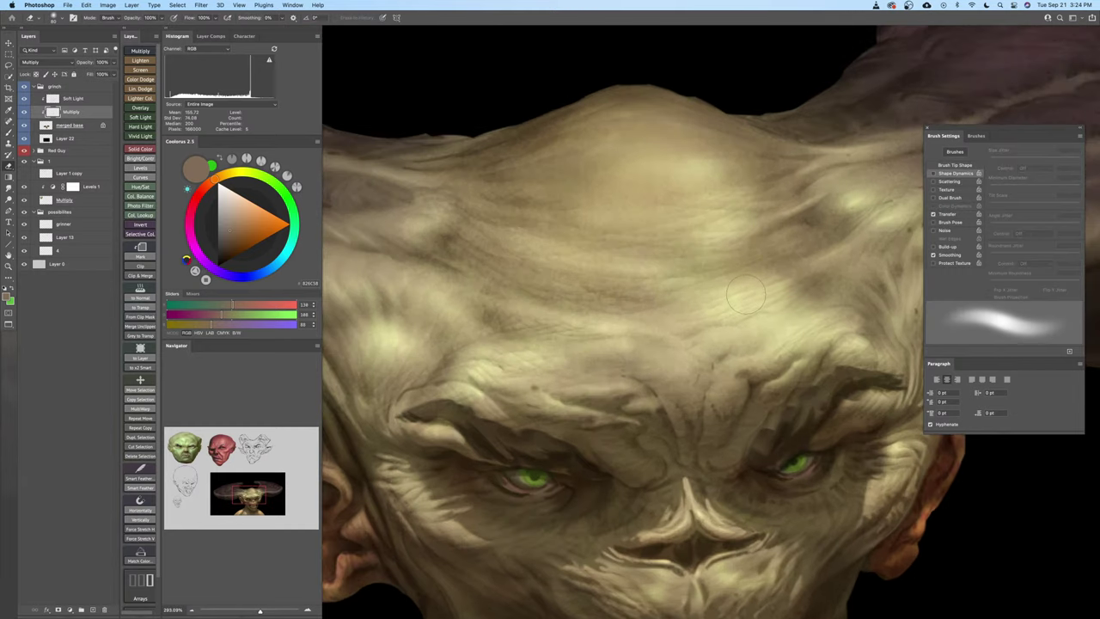
# Soften the shading on the forehead above the viewer-right brow with a soft eraser and return to the Brush tool
pyautogui.moveTo(732, 256); pyautogui.dragTo(739, 275)
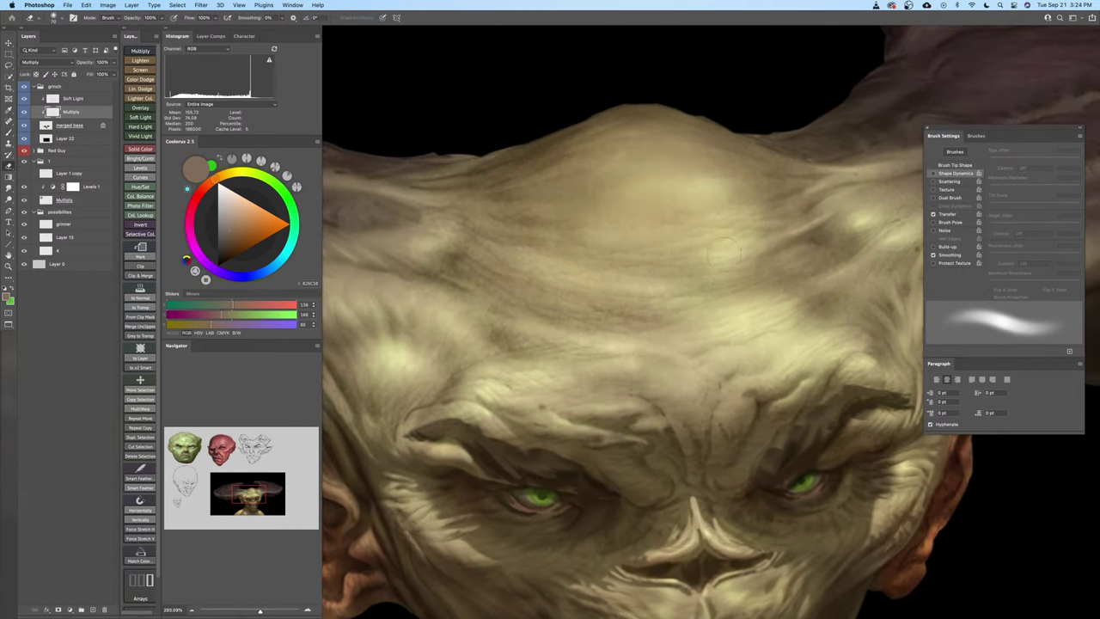
pyautogui.moveTo(760, 349); pyautogui.dragTo(739, 316)
pyautogui.press('b')
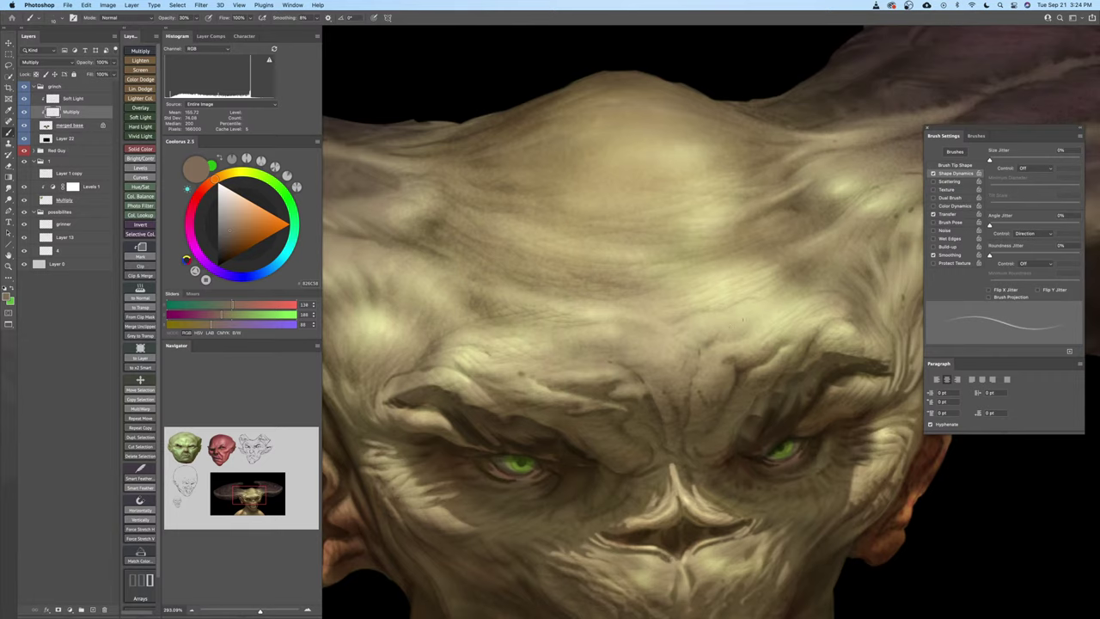
# Rework the skin shading above the viewer-right brow with a somewhat larger brush tip
pyautogui.press(']')
pyautogui.press(']')
pyautogui.moveTo(808, 344)
pyautogui.mouseDown()
pyautogui.moveTo(765, 334)
pyautogui.moveTo(821, 309)
pyautogui.mouseUp()
pyautogui.press(']')
pyautogui.press(']')
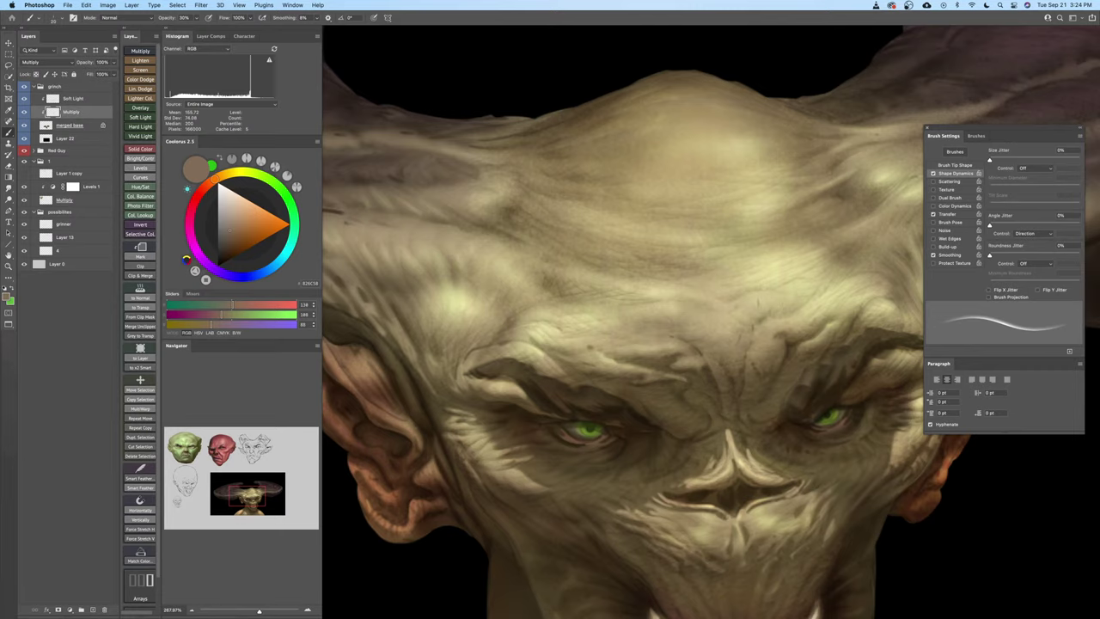
pyautogui.press('[')
pyautogui.moveTo(787, 304)
pyautogui.mouseDown()
pyautogui.moveTo(746, 314)
pyautogui.moveTo(844, 307)
pyautogui.moveTo(771, 305)
pyautogui.moveTo(801, 320)
pyautogui.mouseUp()
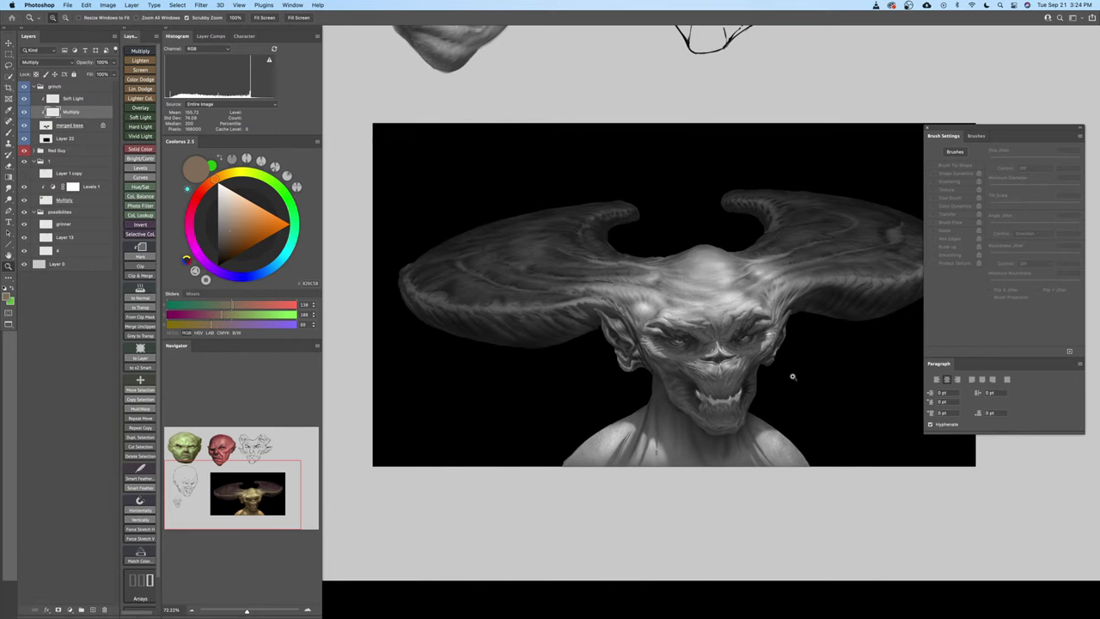
# Review the whole painting in grayscale and color, and compare it with the Multiply layer hidden and shown
pyautogui.moveTo(795, 376)
pyautogui.mouseDown()
pyautogui.moveTo(769, 381)
pyautogui.moveTo(785, 393)
pyautogui.mouseUp()
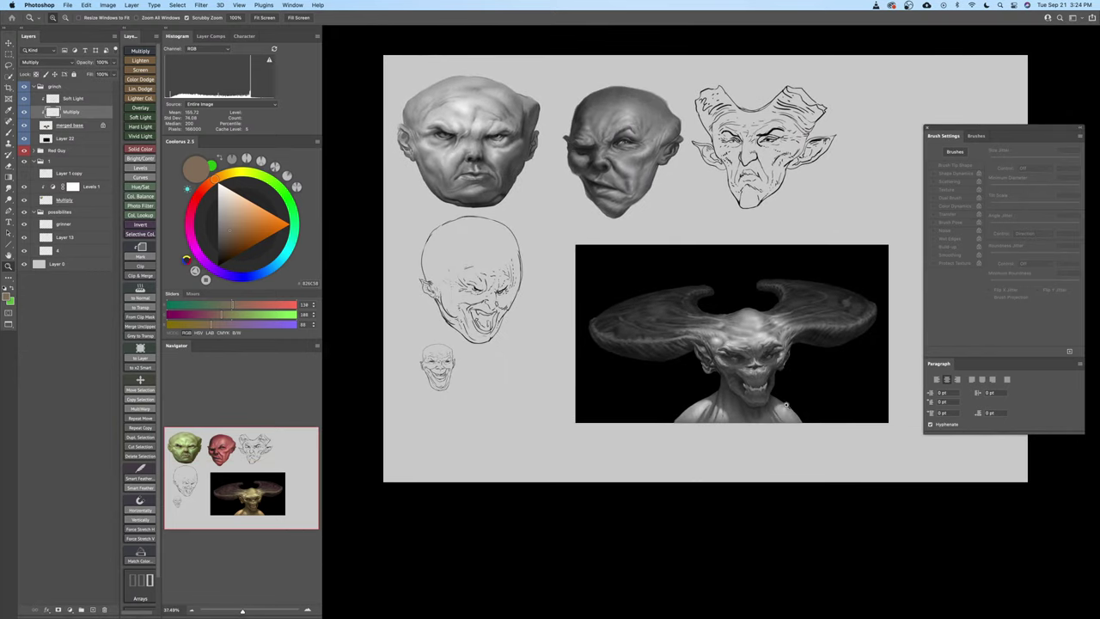
pyautogui.press('super+y')
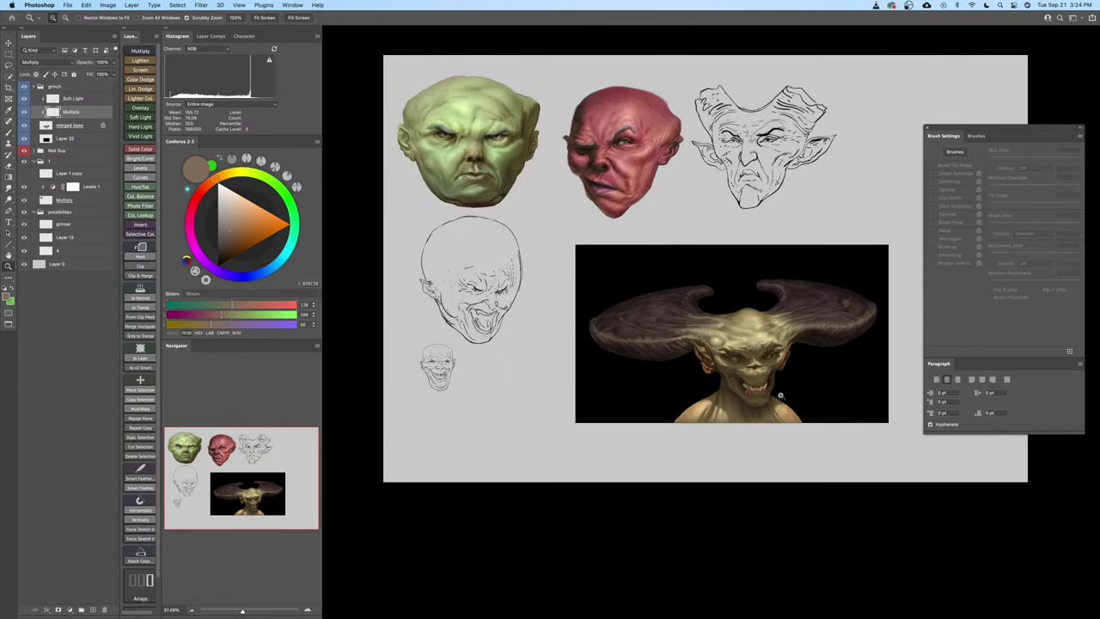
pyautogui.scroll(3, 784, 389)
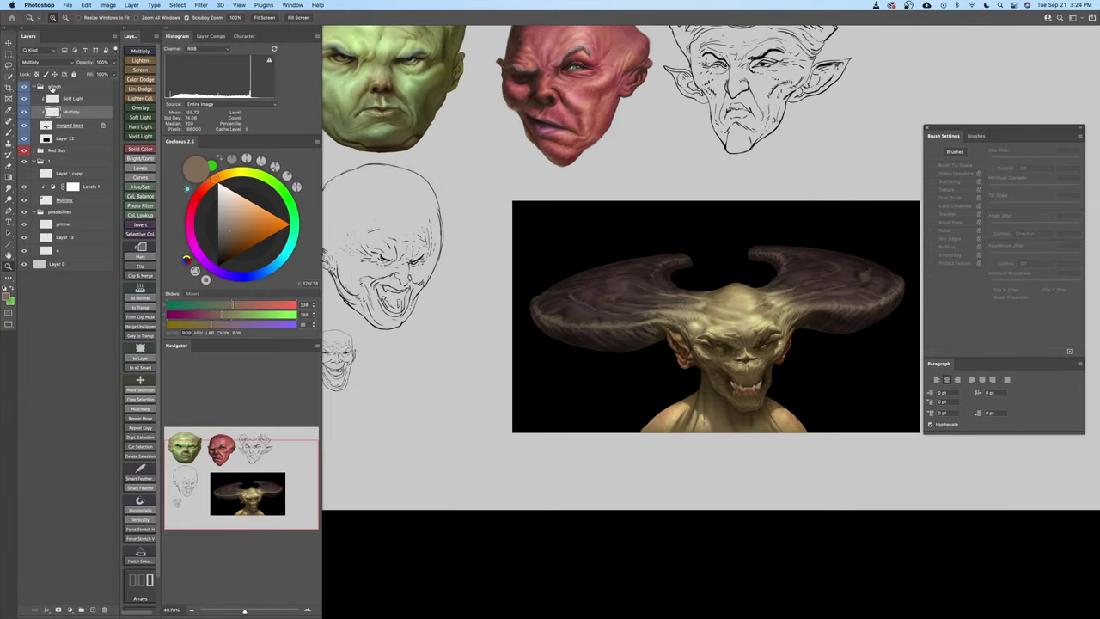
pyautogui.click(24, 112)
pyautogui.click(25, 112)
pyautogui.click(24, 112)
pyautogui.scroll(5, 786, 316)
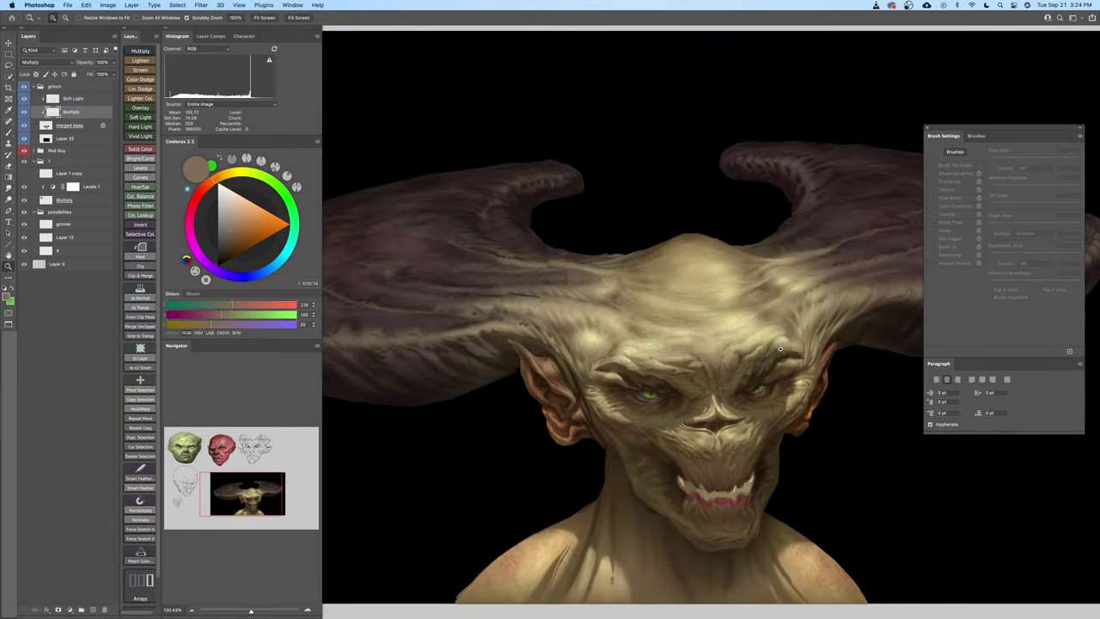
# Add fine strokes where the viewer-right horn meets the forehead, varying the tip size and undoing a misplaced stroke
pyautogui.moveTo(778, 353); pyautogui.dragTo(781, 354)
pyautogui.moveTo(781, 353)
pyautogui.mouseDown()
pyautogui.moveTo(737, 357)
pyautogui.moveTo(765, 369)
pyautogui.moveTo(739, 386)
pyautogui.mouseUp()
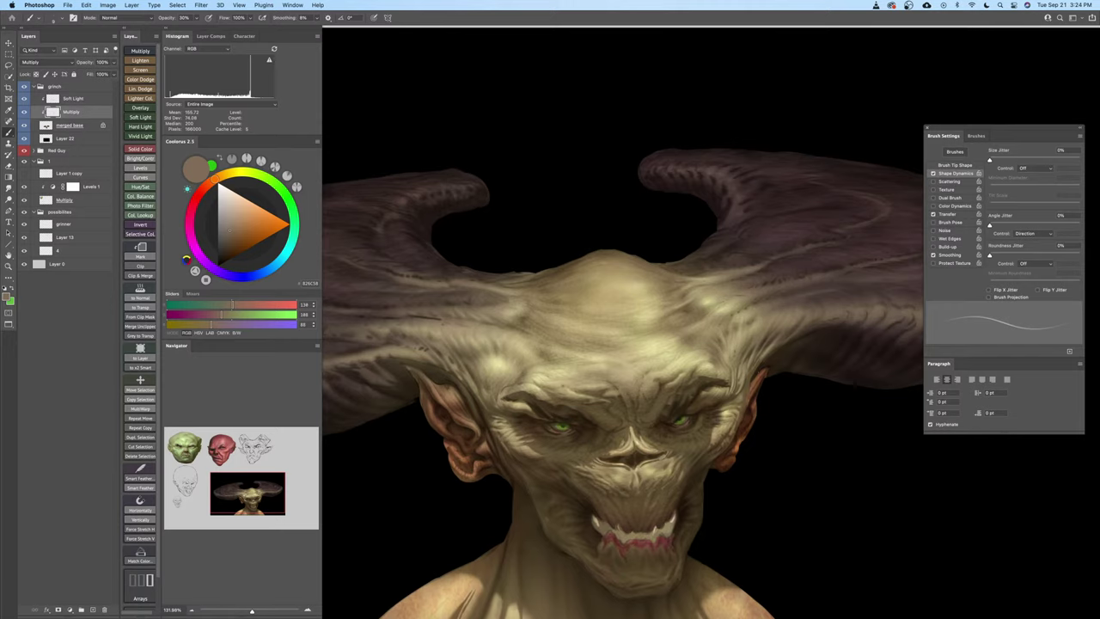
pyautogui.scroll(3, 781, 381)
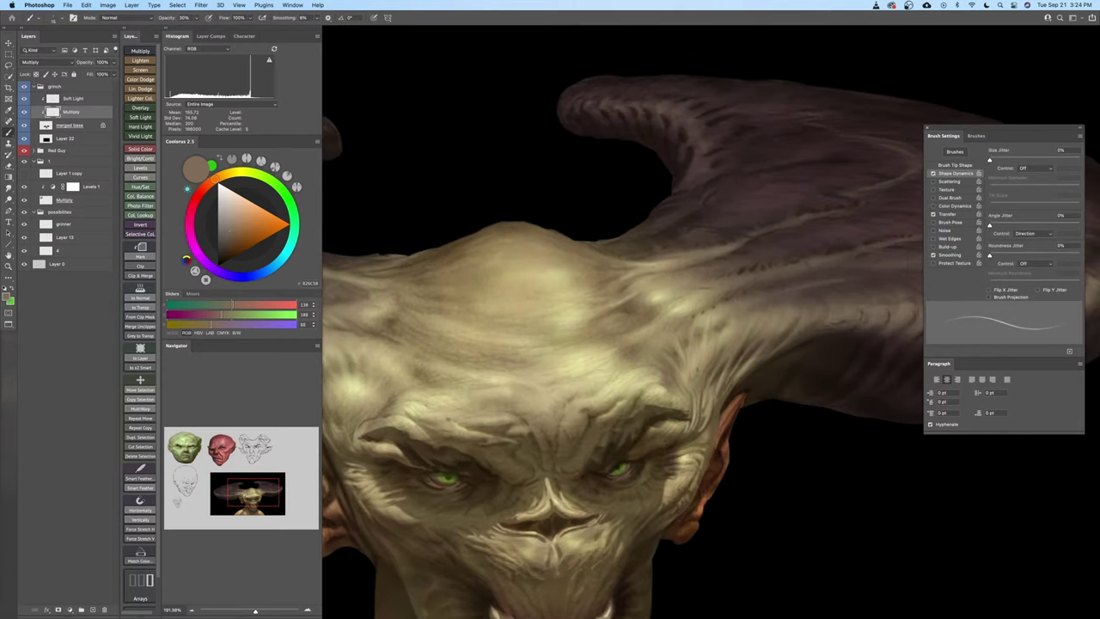
pyautogui.press(']')
pyautogui.press('[')
pyautogui.press('super+z')
pyautogui.press('[')
pyautogui.press(']')
pyautogui.press(']')
pyautogui.press('[')
pyautogui.moveTo(708, 287)
pyautogui.mouseDown()
pyautogui.moveTo(741, 277)
pyautogui.moveTo(691, 291)
pyautogui.mouseUp()
# Shade the upper surface of the viewer-right horn with a larger tip at 40% opacity
pyautogui.press(']')
pyautogui.press(']')
pyautogui.press(']')
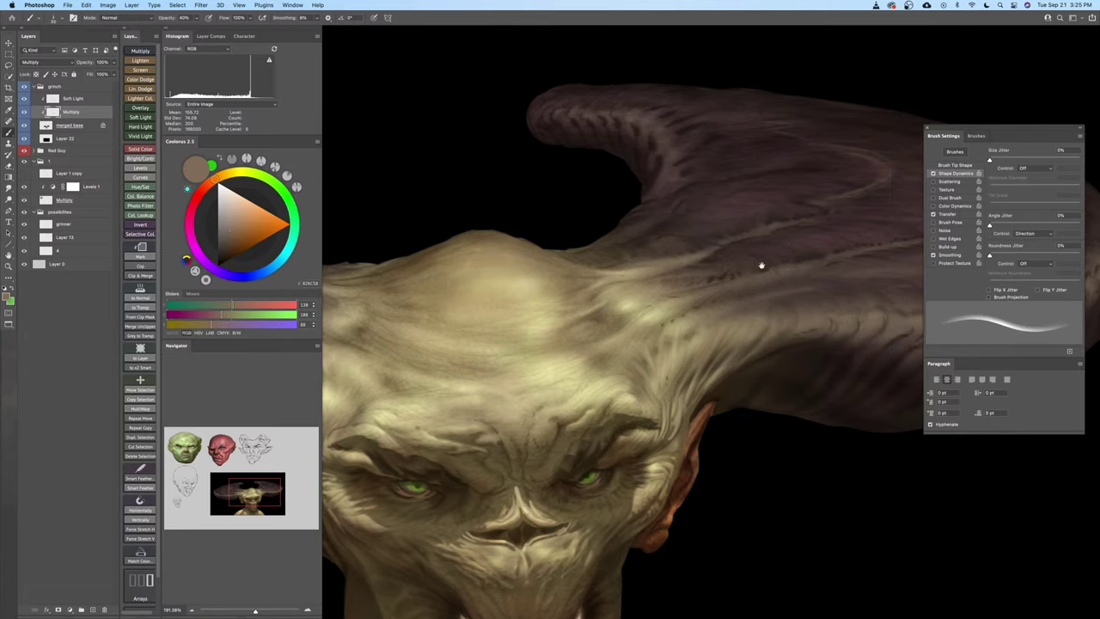
pyautogui.moveTo(763, 268); pyautogui.dragTo(736, 282)
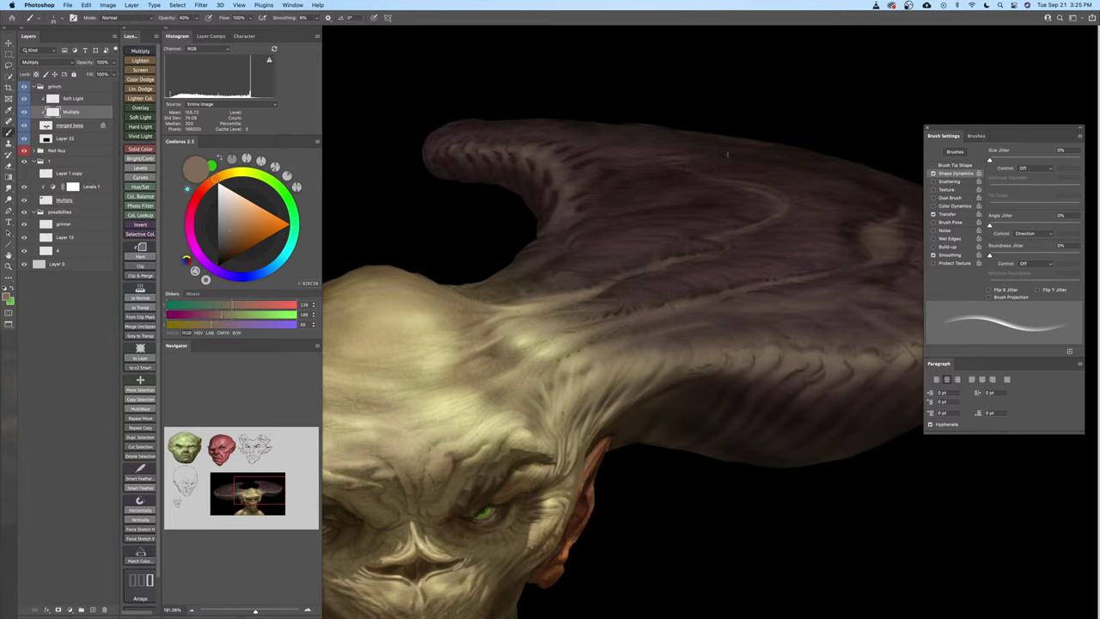
pyautogui.moveTo(723, 224); pyautogui.dragTo(629, 209)
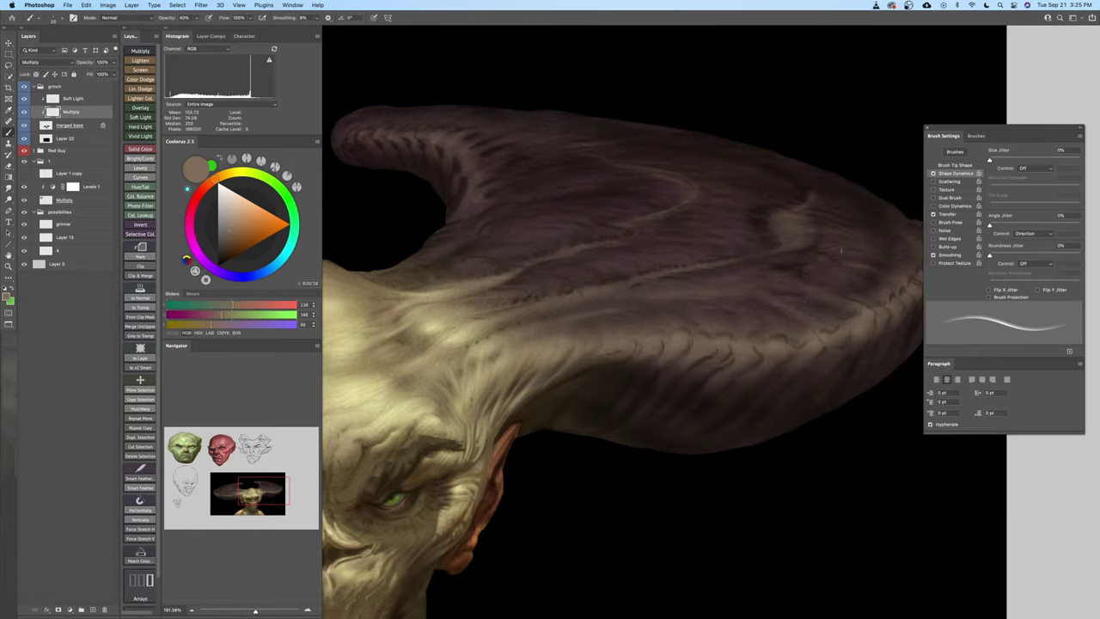
pyautogui.moveTo(837, 282); pyautogui.dragTo(819, 279)
pyautogui.moveTo(727, 293); pyautogui.dragTo(795, 305)
# Deepen the creases along the base of the viewer-right horn toward the temple
pyautogui.press('b')
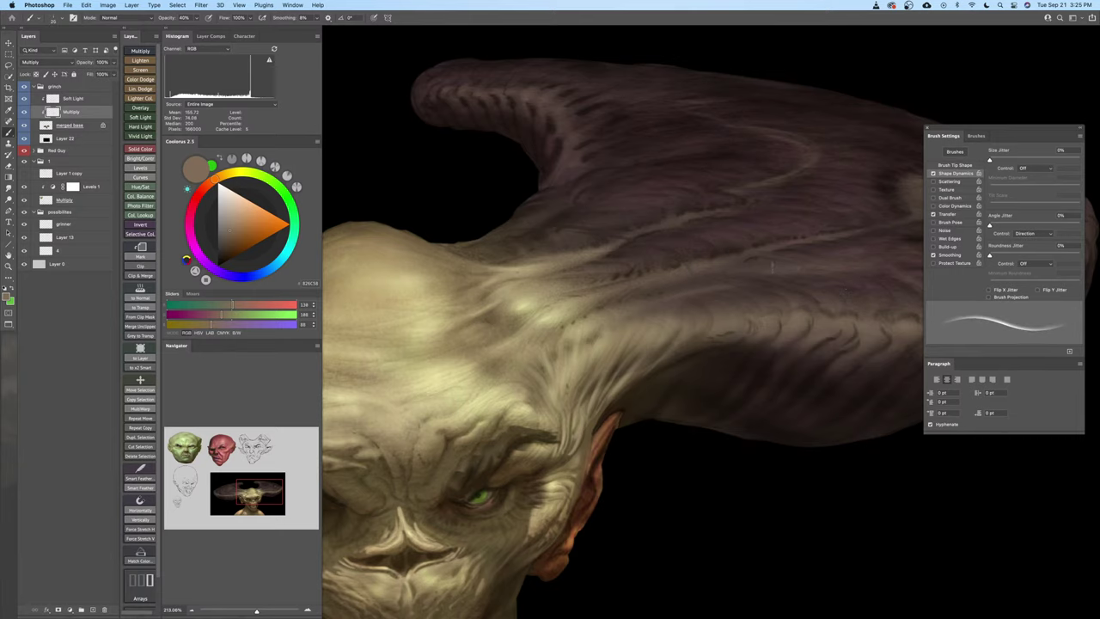
pyautogui.moveTo(805, 286); pyautogui.dragTo(763, 284)
pyautogui.moveTo(621, 306); pyautogui.dragTo(705, 308)
pyautogui.moveTo(573, 315); pyautogui.dragTo(621, 324)
pyautogui.moveTo(654, 288); pyautogui.dragTo(706, 313)
pyautogui.press('b')
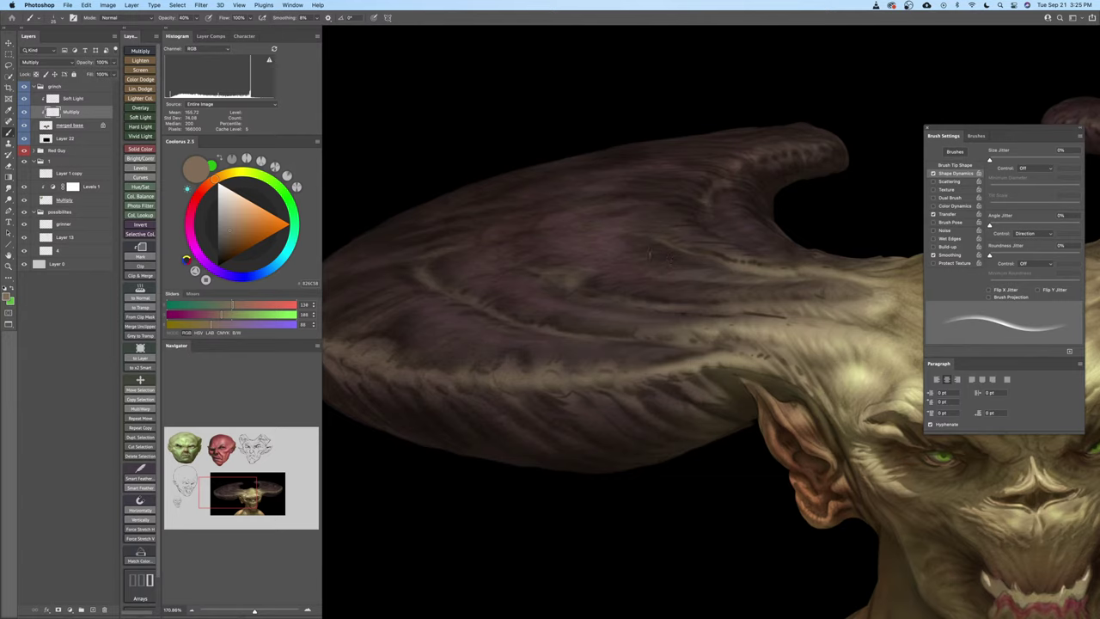
# Sample the dark horn color, lighten it to a muted mauve and shade the viewer-left horn, undoing misplaced strokes
pyautogui.keyDown('alt'); pyautogui.click(492, 258); pyautogui.keyUp('alt')
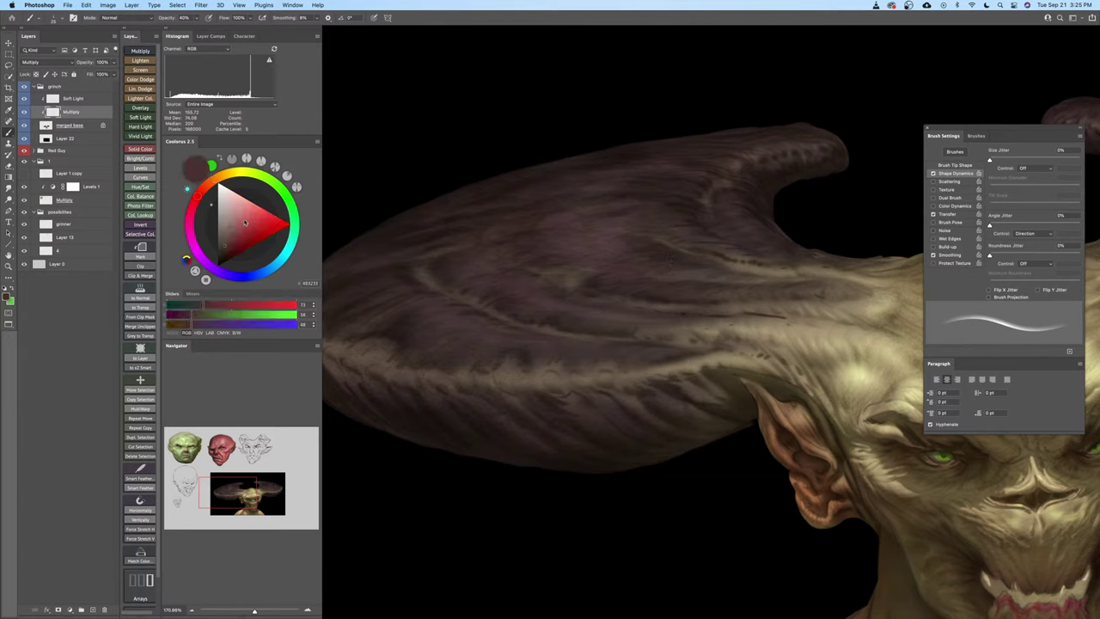
pyautogui.click(222, 219)
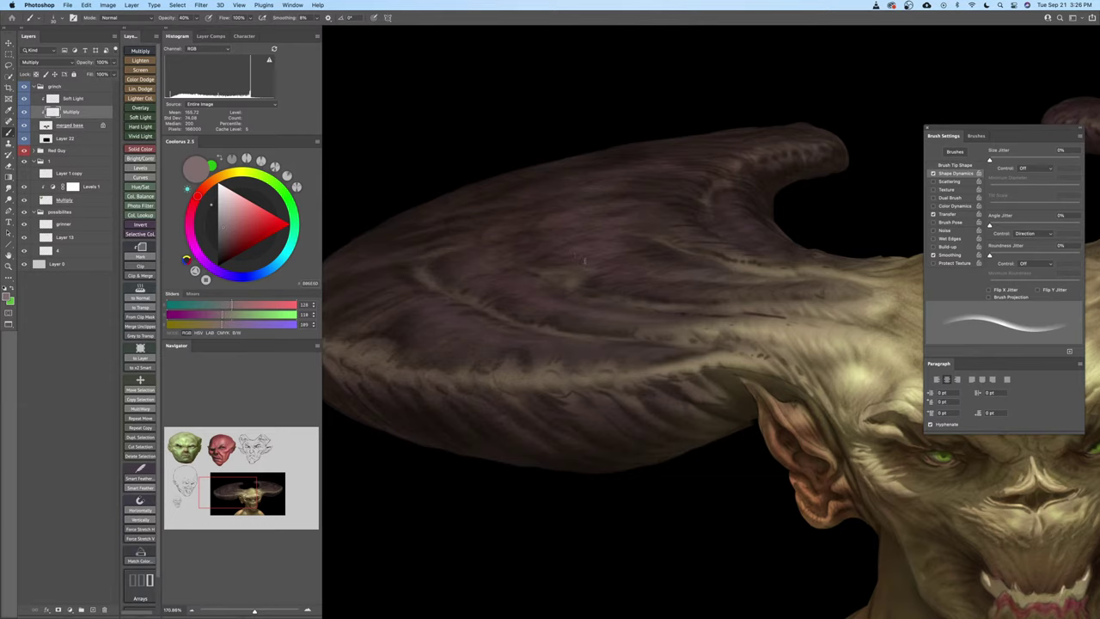
pyautogui.press('super+z')
pyautogui.press('super+z')
pyautogui.moveTo(451, 286); pyautogui.dragTo(576, 301)
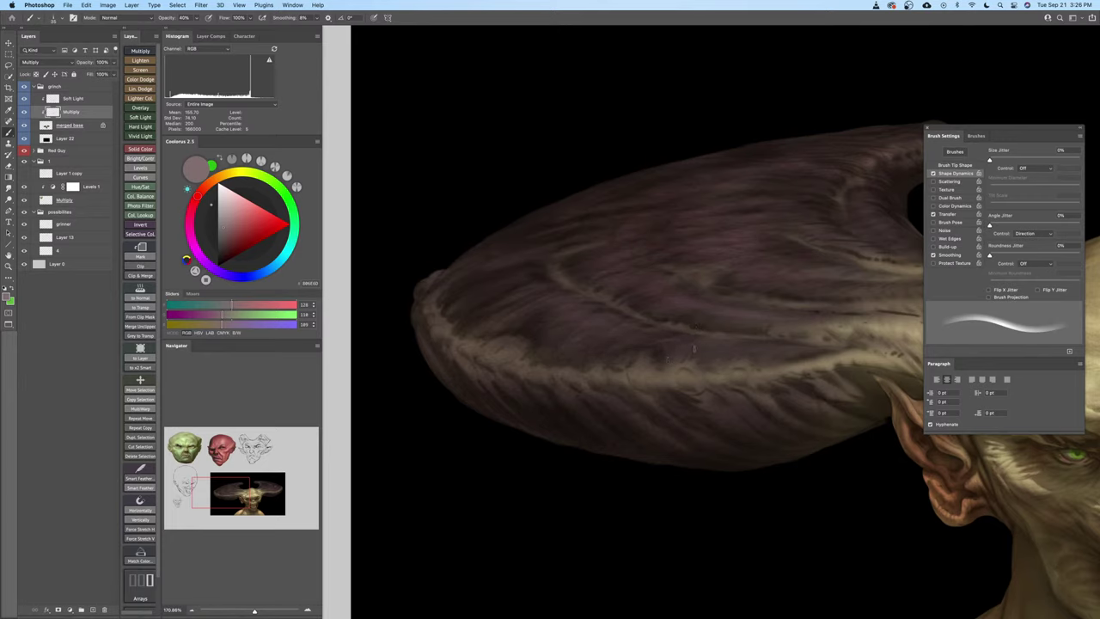
pyautogui.moveTo(642, 315); pyautogui.dragTo(531, 341)
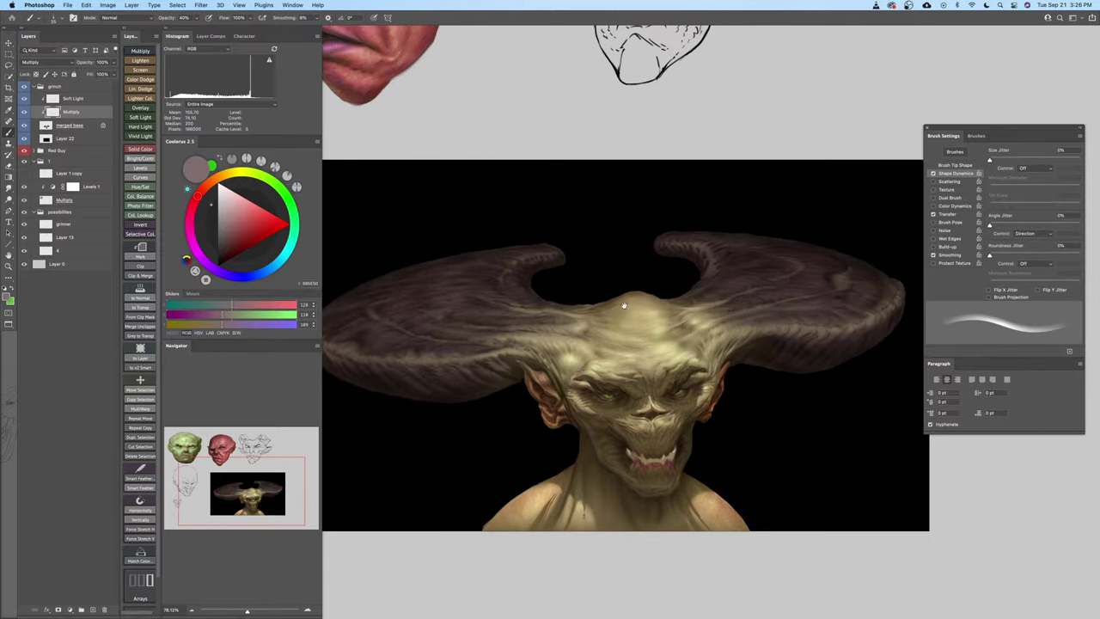
# Continue the muted mauve shading across the viewer-right horn
pyautogui.scroll(5, 757, 282)
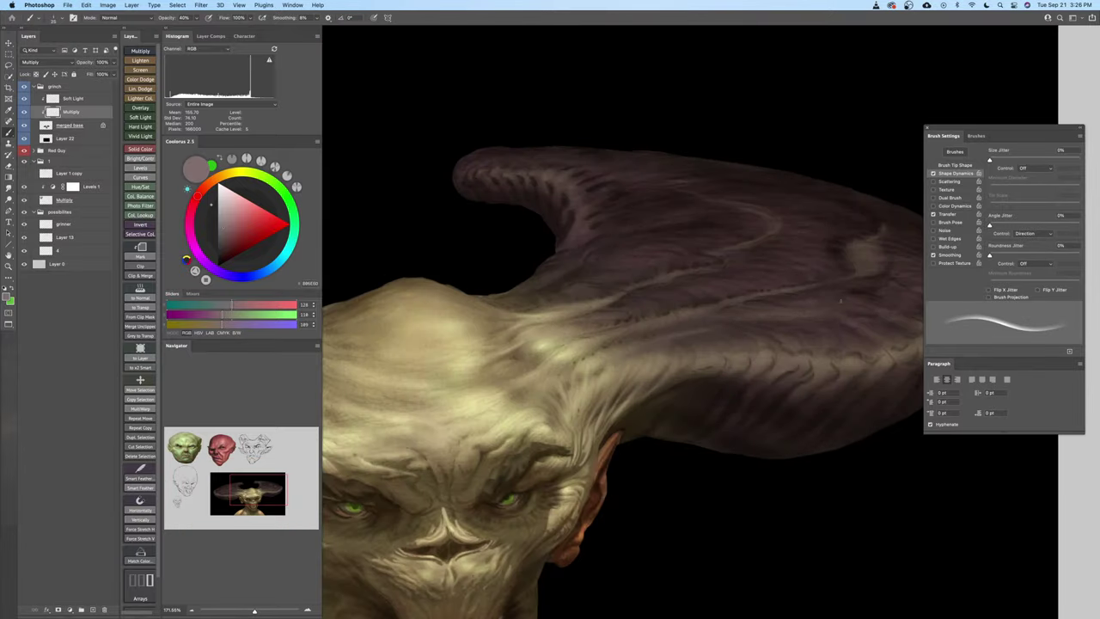
pyautogui.moveTo(816, 277); pyautogui.dragTo(803, 293)
pyautogui.moveTo(619, 316); pyautogui.dragTo(649, 298)
# Sample a warm brown from the viewer-left shoulder area and try shading the shoulder with a larger tip, undoing the stroke
pyautogui.scroll(-5, 648, 298)
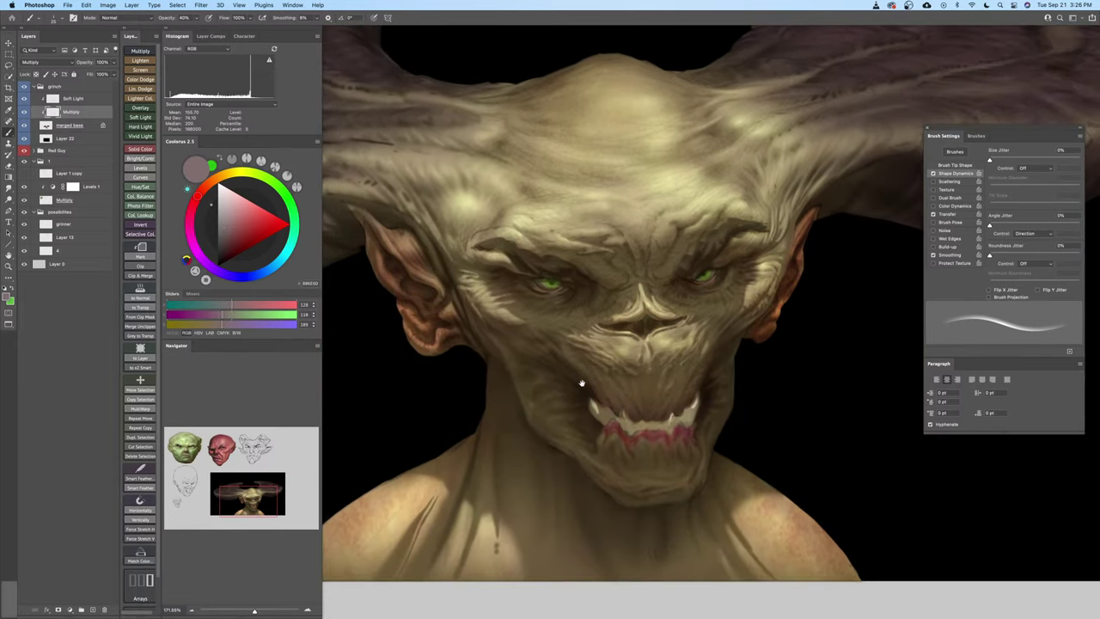
pyautogui.moveTo(591, 449); pyautogui.dragTo(594, 447)
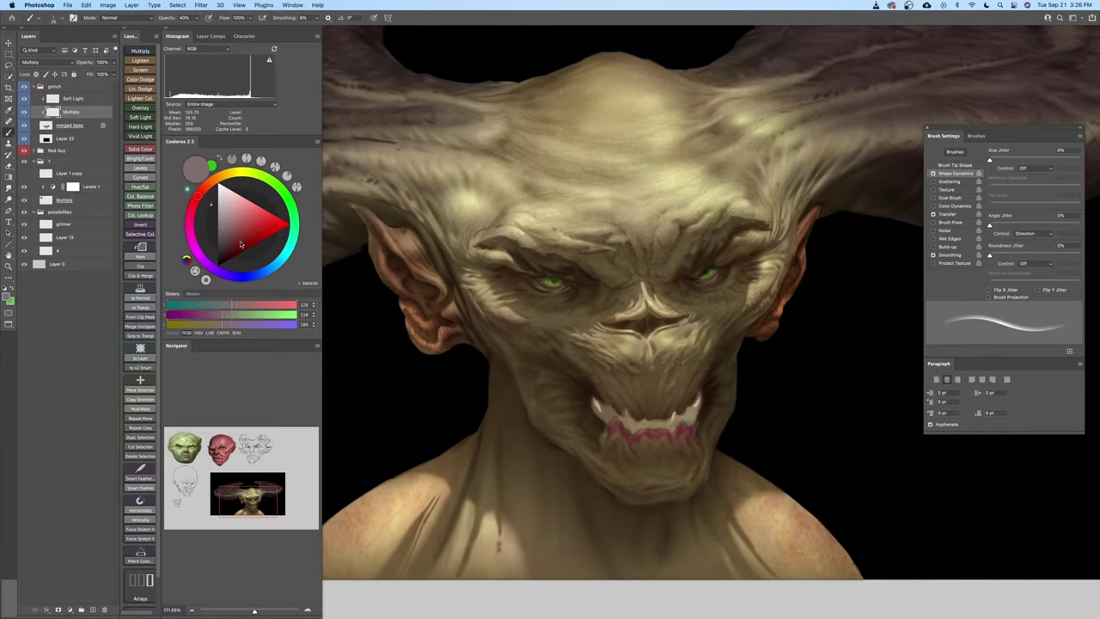
pyautogui.keyDown('alt'); pyautogui.click(481, 432); pyautogui.keyUp('alt')
pyautogui.moveTo(486, 499)
pyautogui.mouseDown()
pyautogui.moveTo(622, 422)
pyautogui.moveTo(649, 390)
pyautogui.mouseUp()
pyautogui.press(']')
pyautogui.press(']')
pyautogui.press(']')
pyautogui.press(']')
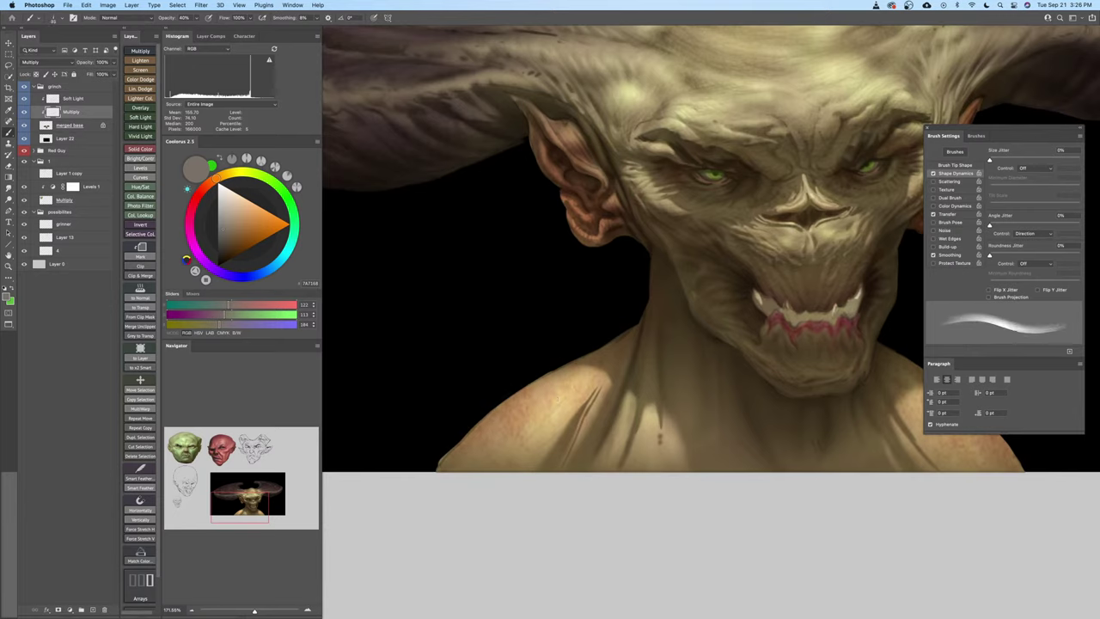
pyautogui.press('[')
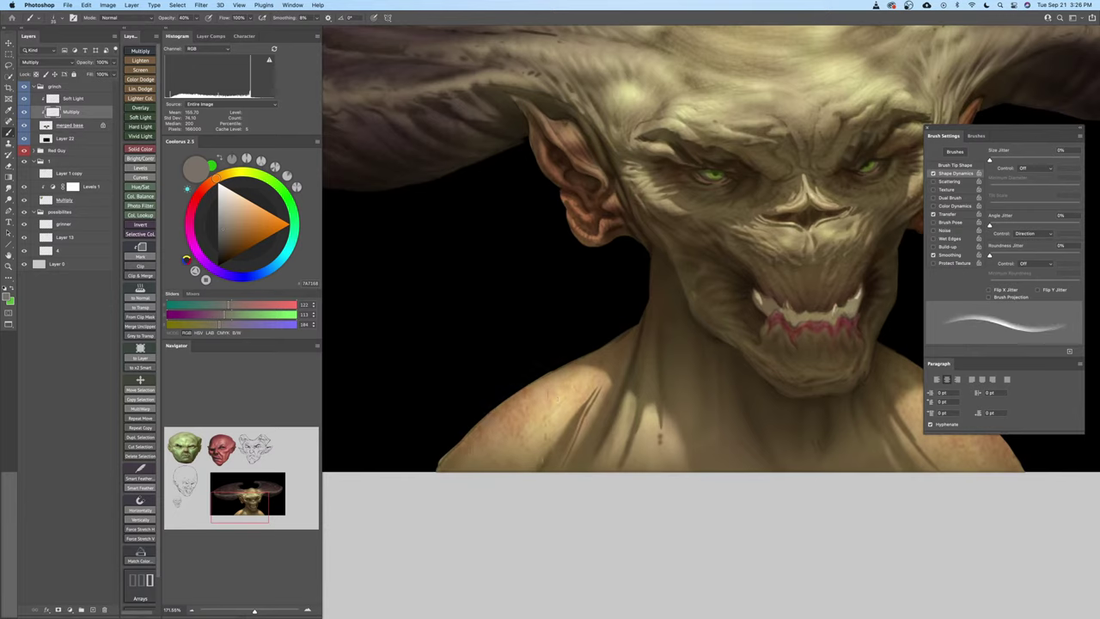
pyautogui.press('super+z')
# Lighten the color to a pale warm brown and shade the viewer-left shoulder with a much larger tip
pyautogui.click(228, 216)
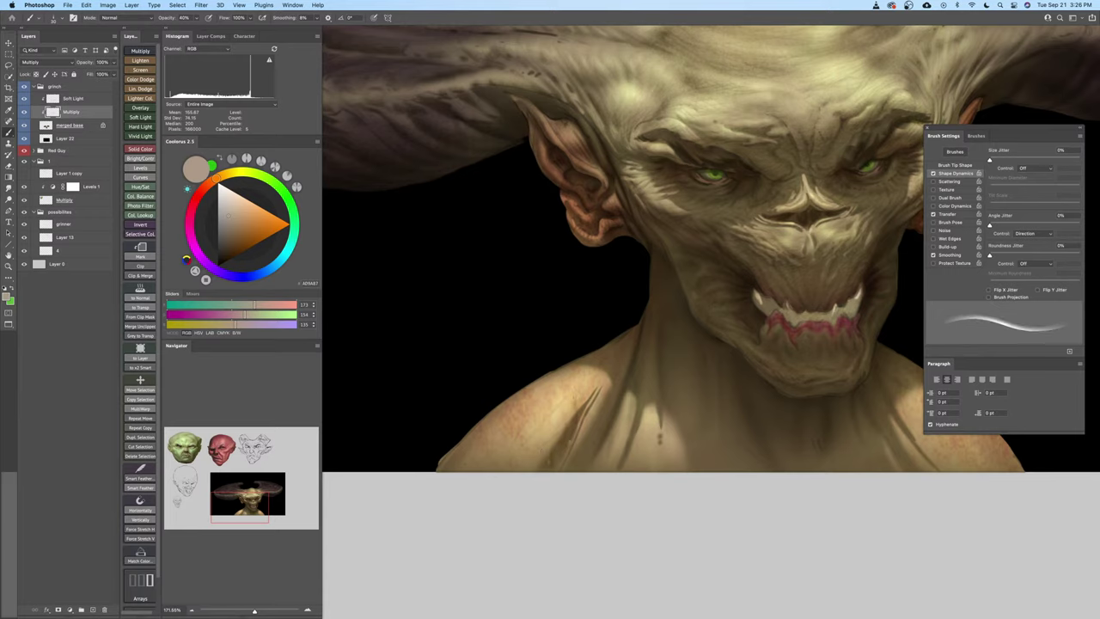
pyautogui.press(']')
pyautogui.press(']')
pyautogui.press(']')
pyautogui.press(']')
pyautogui.press(']')
pyautogui.press(']')
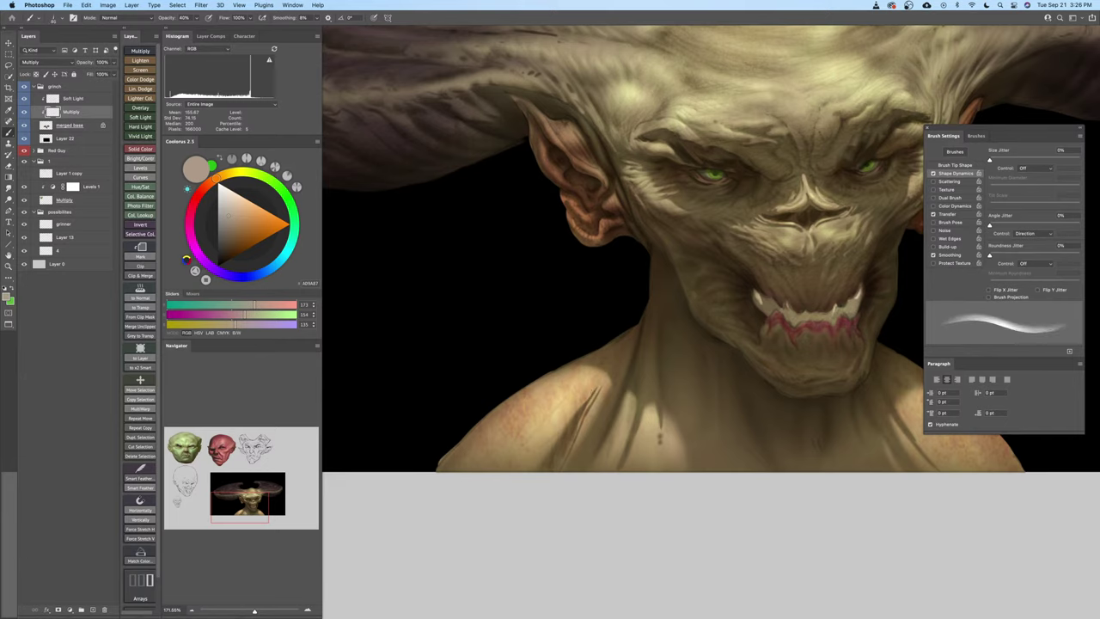
pyautogui.moveTo(594, 390); pyautogui.dragTo(558, 434)
# Refine the shading on the viewer-left shoulder and the side of the neck with a smaller tip
pyautogui.press('[')
pyautogui.press('[')
pyautogui.press('[')
pyautogui.press('[')
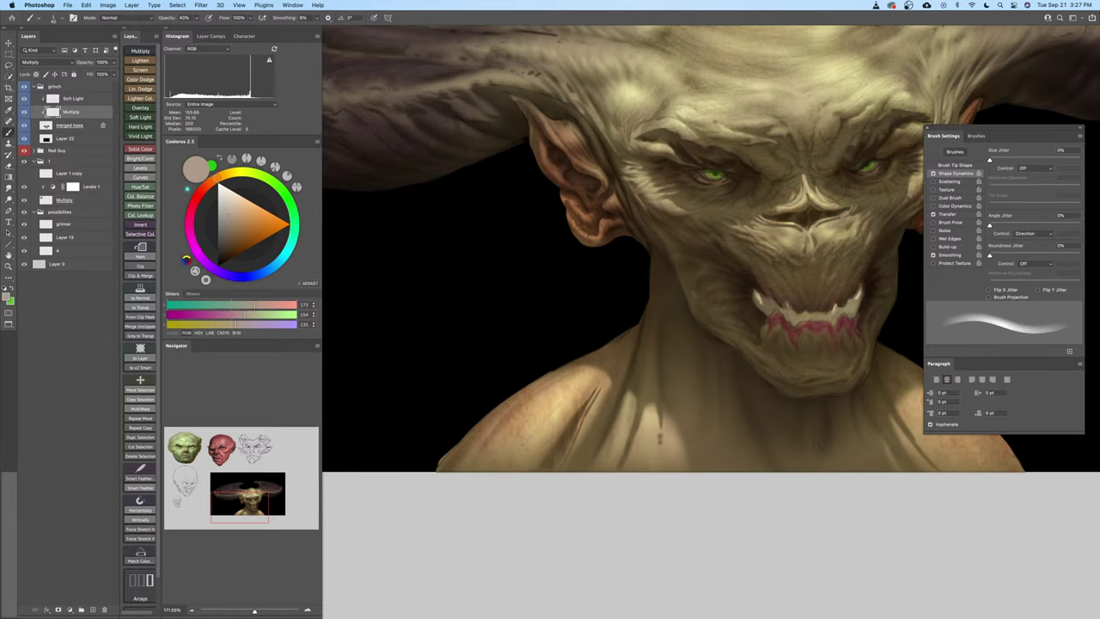
pyautogui.moveTo(550, 435); pyautogui.dragTo(518, 443)
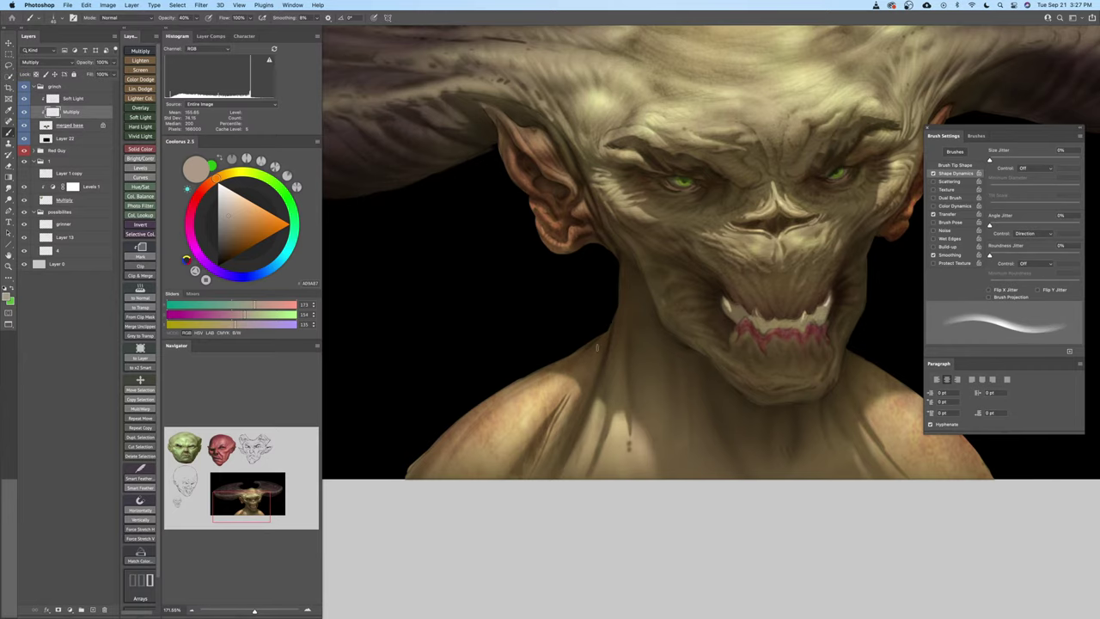
pyautogui.moveTo(574, 383); pyautogui.dragTo(522, 397)
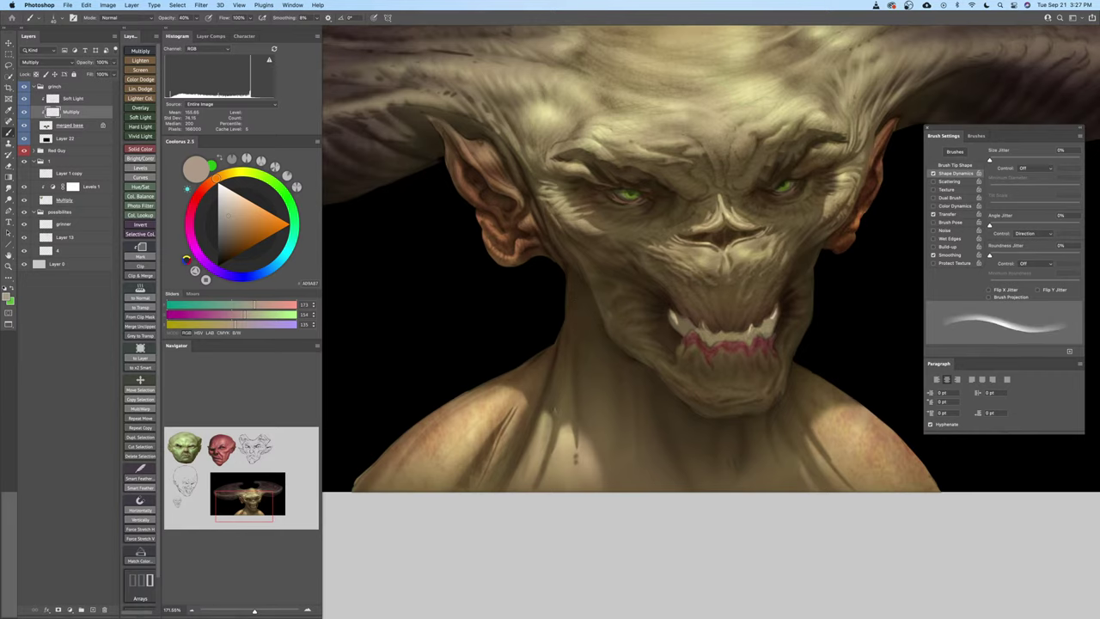
# Shade the neck folds below the jaw with an adjusted tip, undoing a misplaced stroke
pyautogui.moveTo(574, 304); pyautogui.dragTo(562, 278)
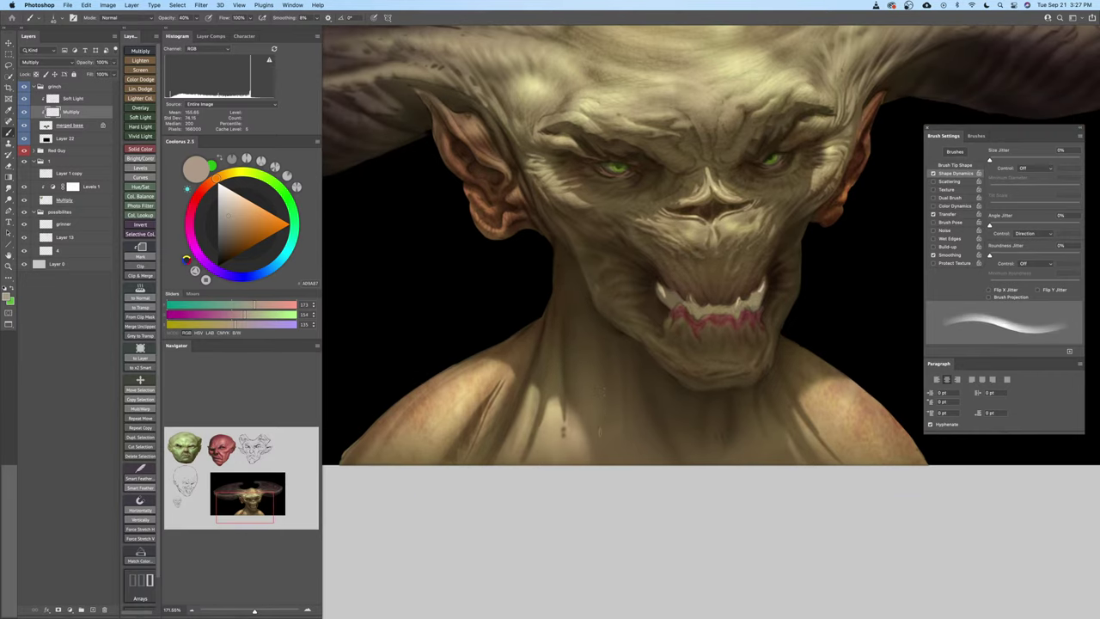
pyautogui.press(']')
pyautogui.press('super+z')
# Try finer shading strokes on the viewer-right side of the neck below the chin and undo them
pyautogui.press('z')
pyautogui.moveTo(637, 396)
pyautogui.mouseDown()
pyautogui.moveTo(611, 422)
pyautogui.moveTo(648, 442)
pyautogui.moveTo(656, 411)
pyautogui.mouseUp()
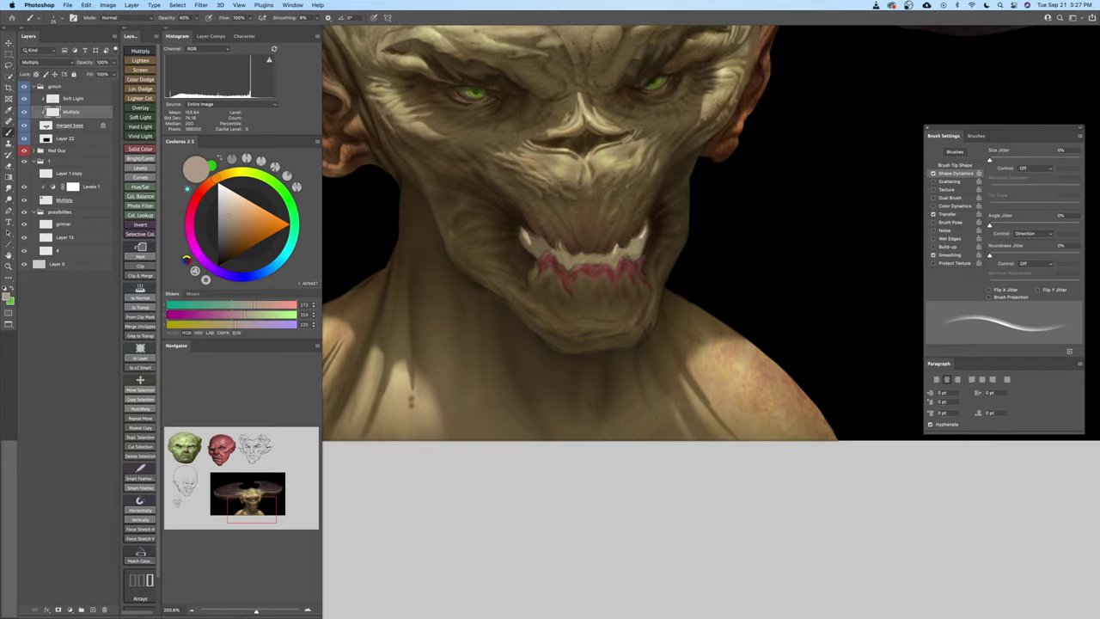
pyautogui.press('super+z')
pyautogui.press('super+z')
pyautogui.press('super+z')
pyautogui.press('super+z')
pyautogui.moveTo(699, 335)
pyautogui.mouseDown()
pyautogui.moveTo(682, 341)
pyautogui.moveTo(683, 368)
pyautogui.moveTo(648, 375)
pyautogui.mouseUp()
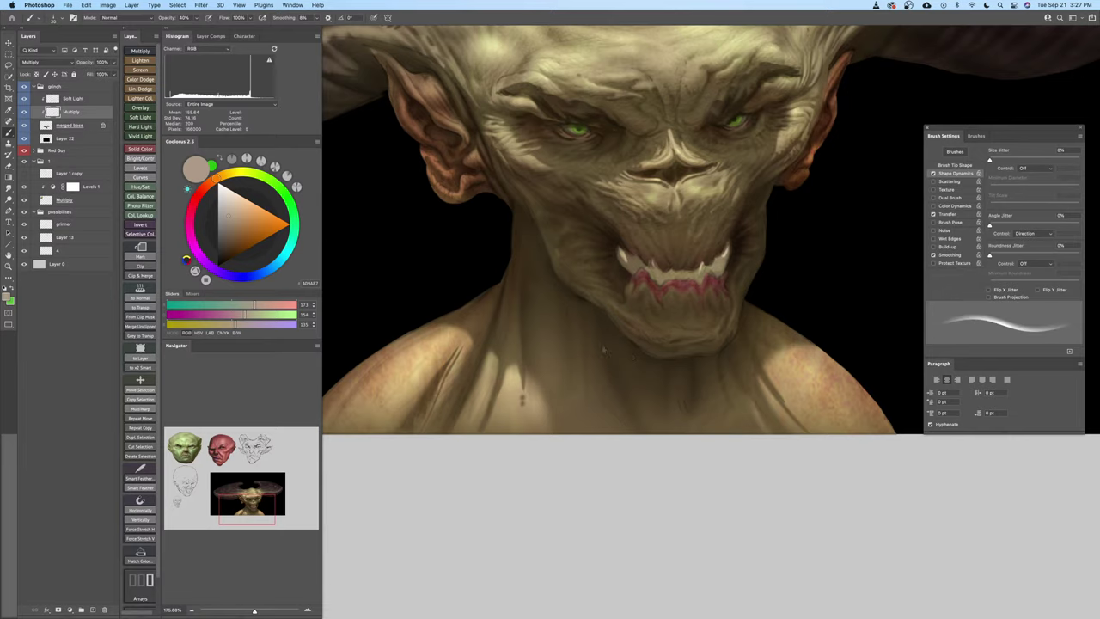
pyautogui.scroll(2, 612, 323)
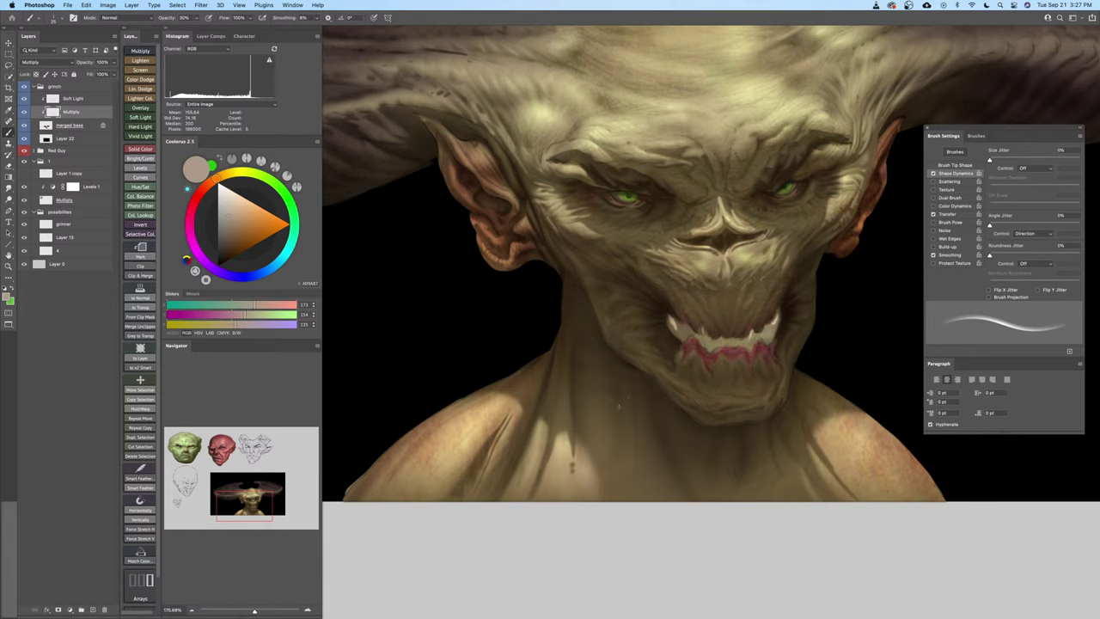
pyautogui.press('r')
pyautogui.moveTo(677, 369)
pyautogui.mouseDown()
pyautogui.moveTo(596, 375)
pyautogui.moveTo(668, 343)
pyautogui.moveTo(717, 391)
pyautogui.mouseUp()
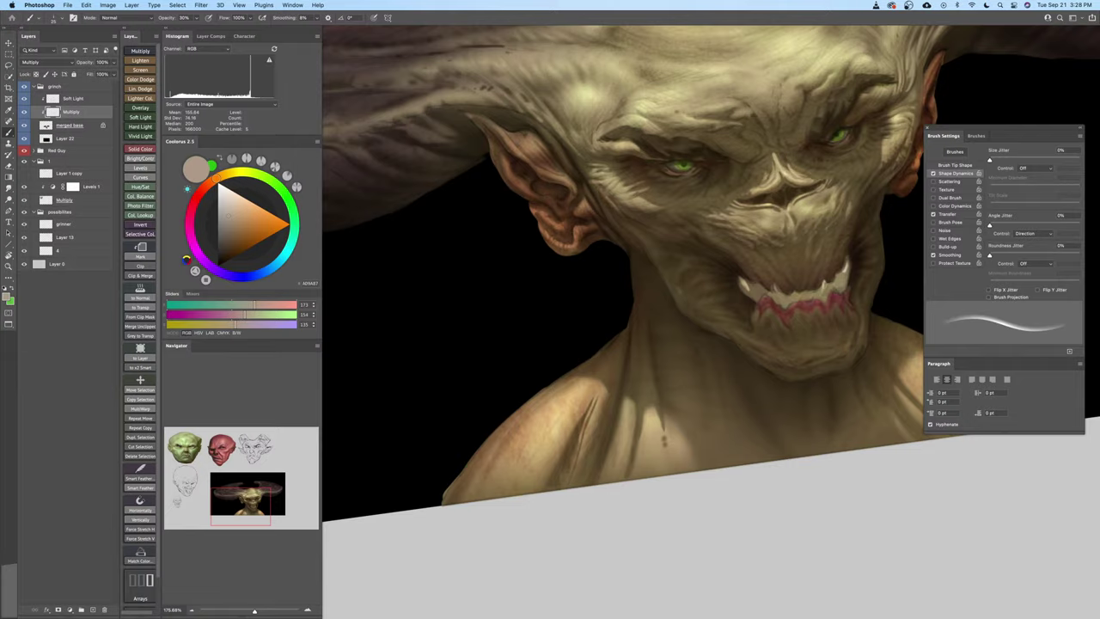
pyautogui.press('Tab')
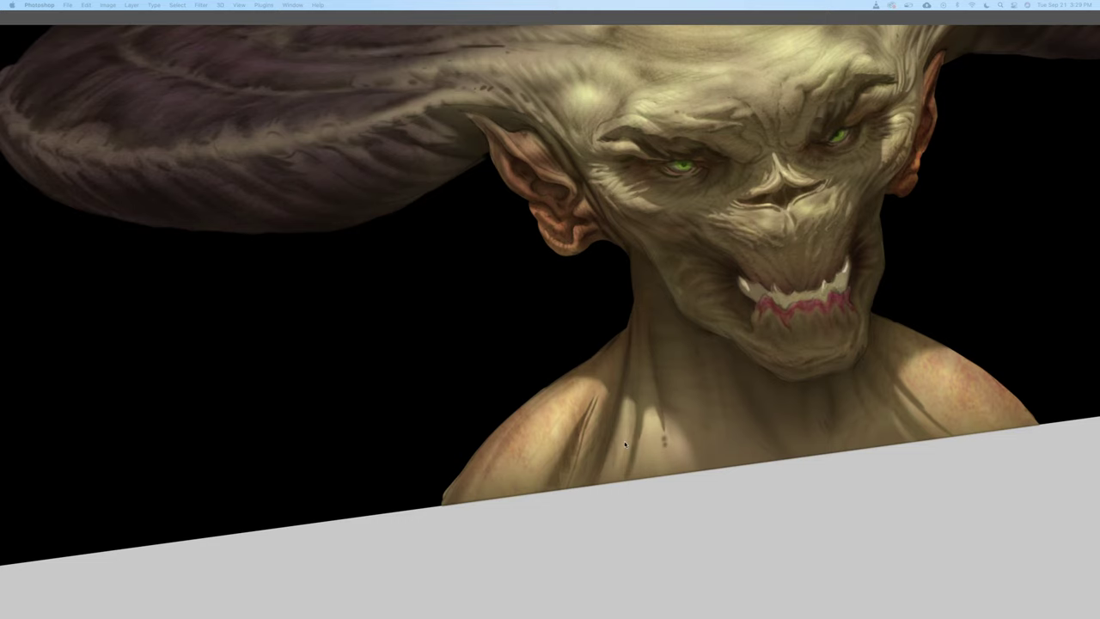
pyautogui.press('Tab')
pyautogui.rightClick(640, 414)
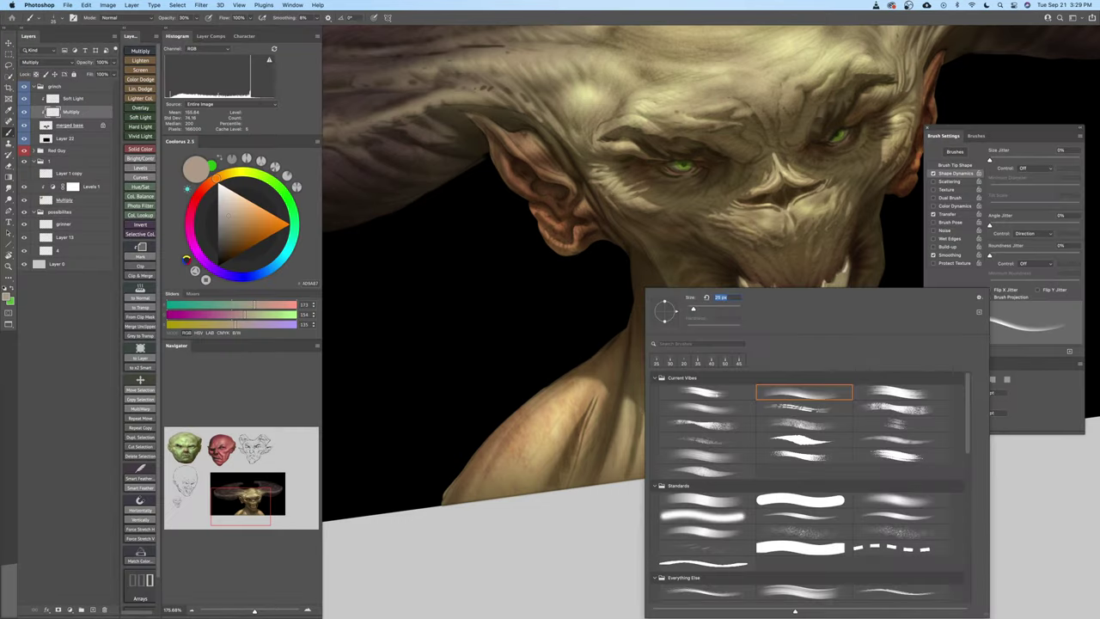
pyautogui.press('Escape')
pyautogui.press('Escape')
pyautogui.moveTo(652, 422); pyautogui.dragTo(635, 429)
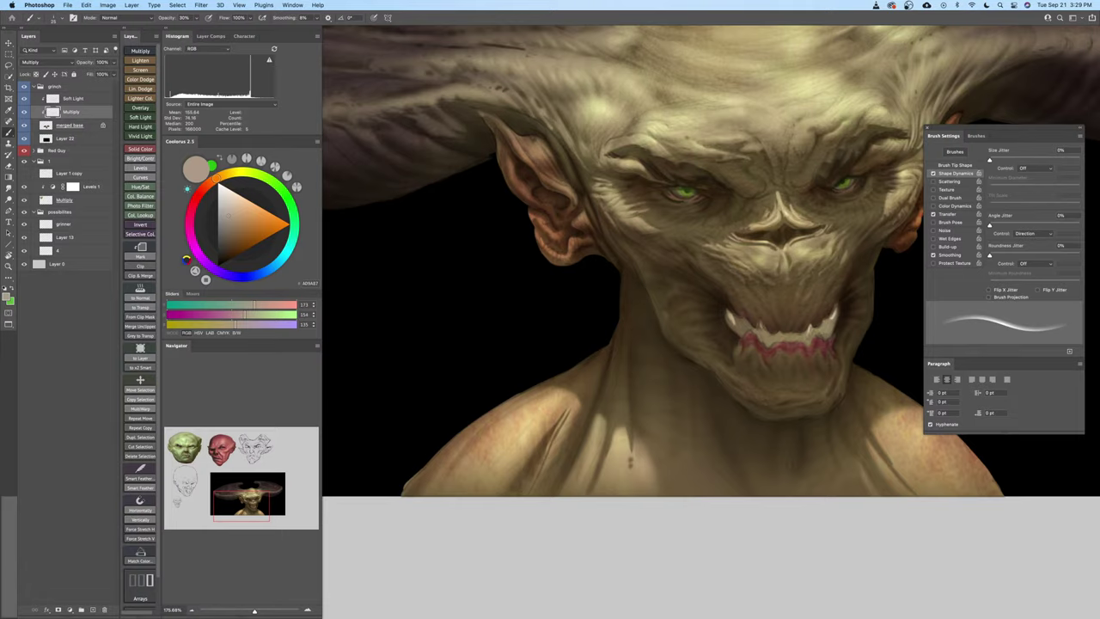
# Examine the whole demon portrait, from the horns to the shoulders, with the interface panels hidden
pyautogui.press('Tab')
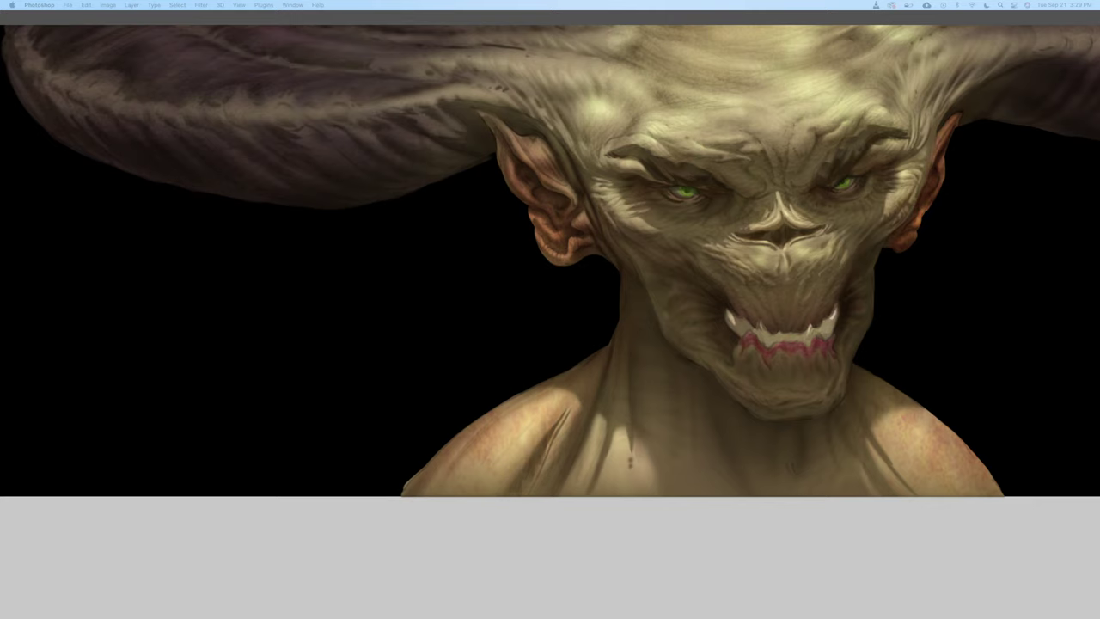
pyautogui.press('Tab')
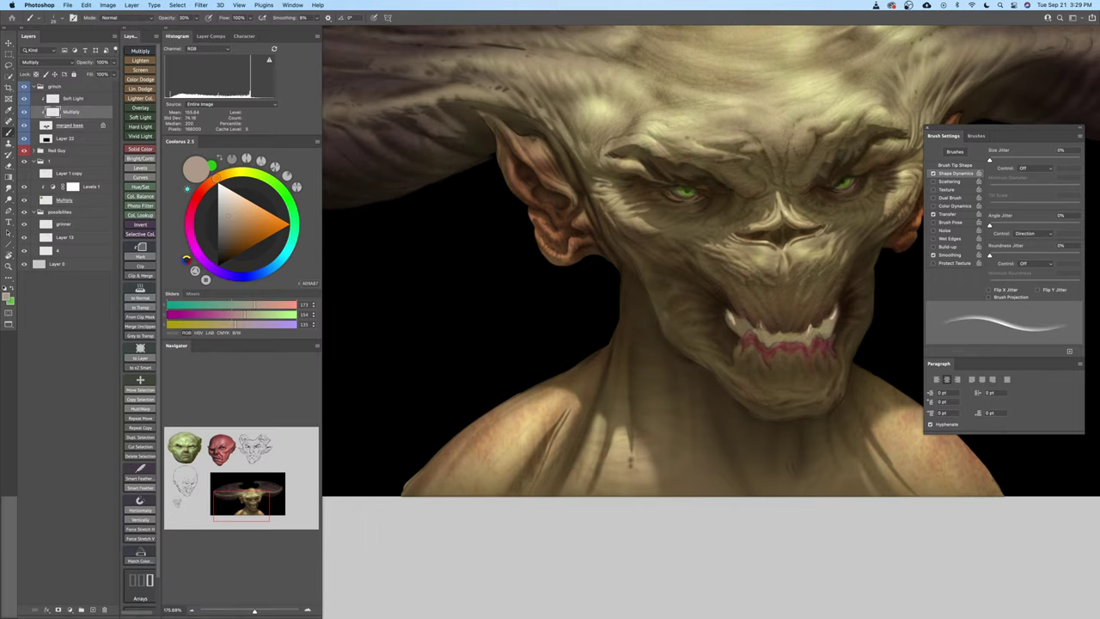
pyautogui.moveTo(625, 478); pyautogui.dragTo(576, 474)
pyautogui.moveTo(699, 450); pyautogui.dragTo(625, 440)
pyautogui.press('b')
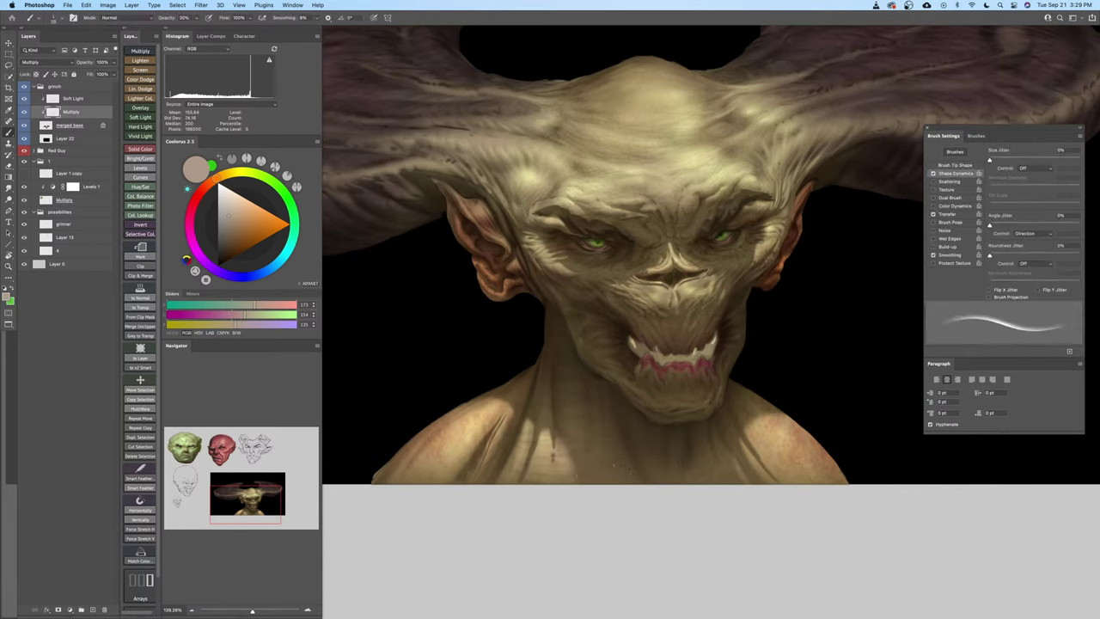
pyautogui.press('Tab')
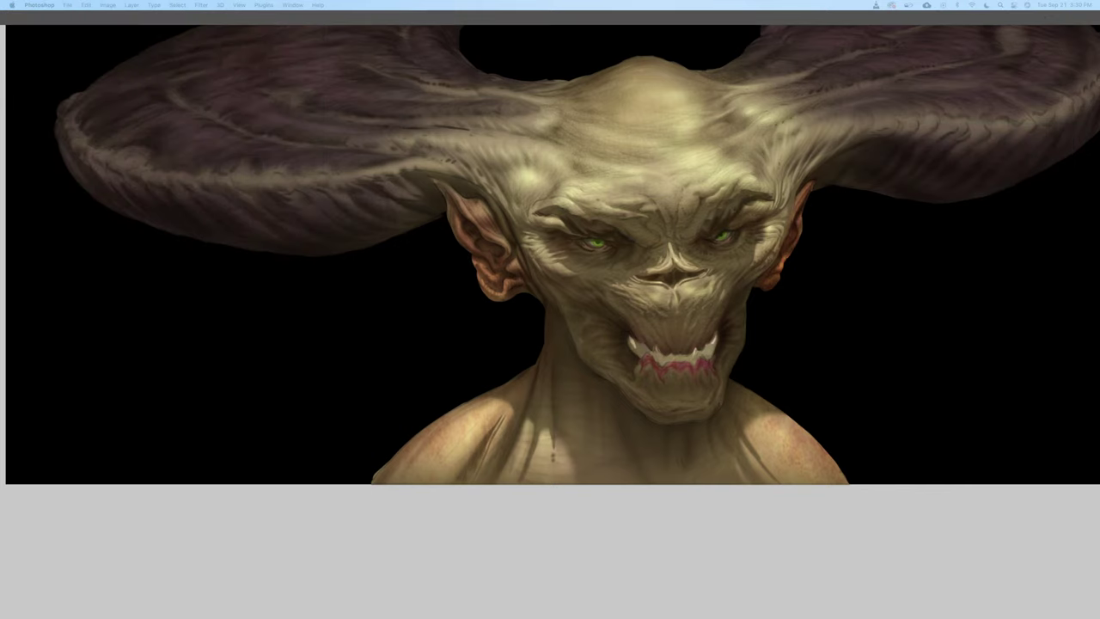
pyautogui.press('Tab')
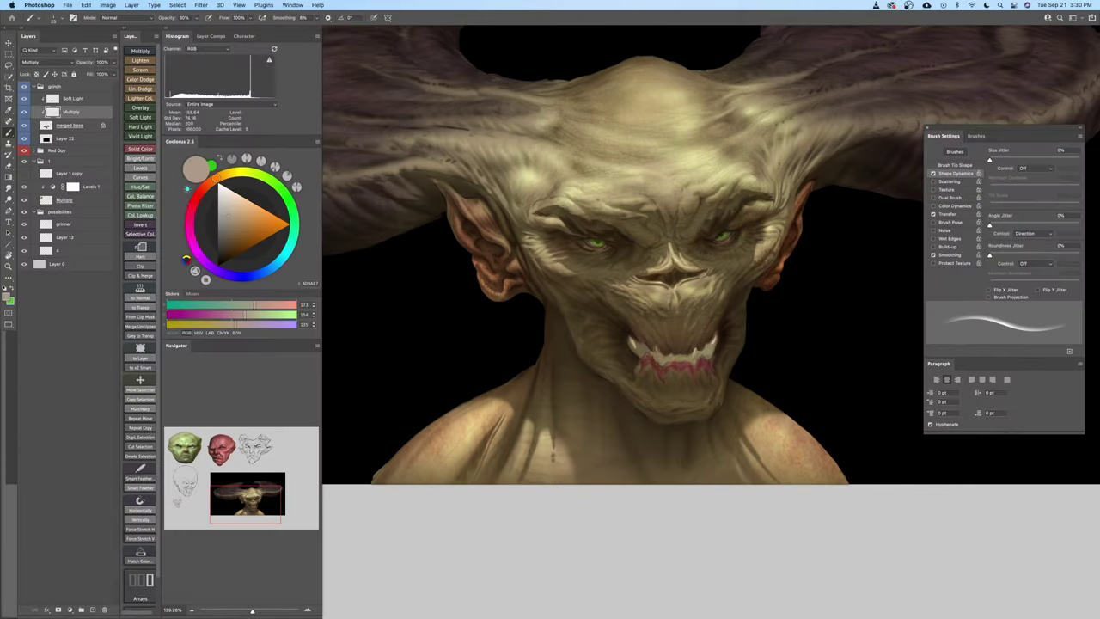
pyautogui.press('Tab')
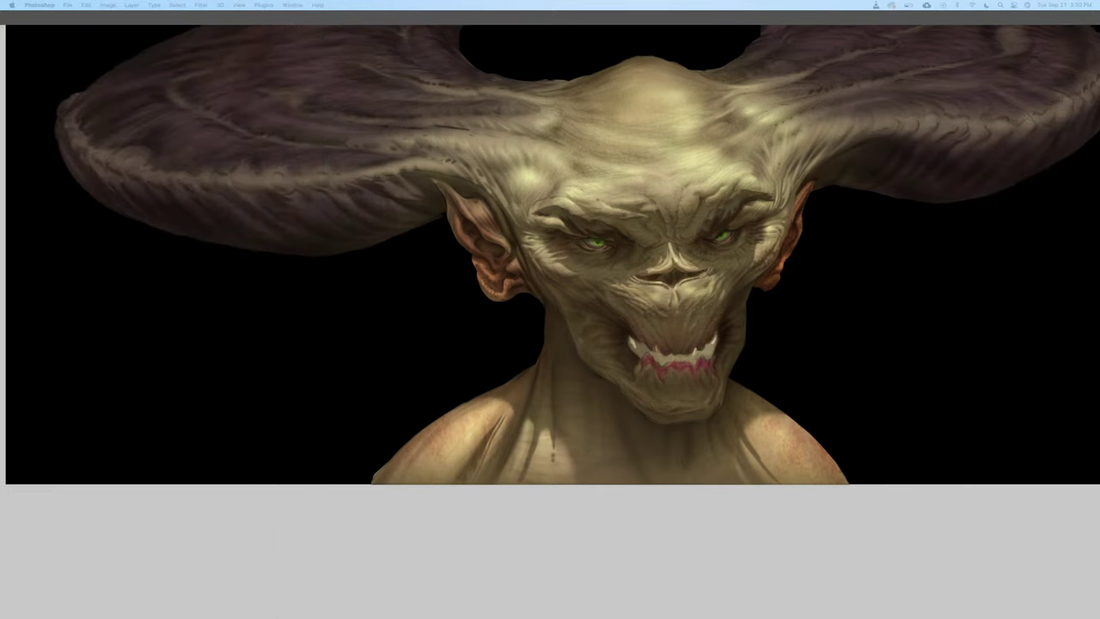
pyautogui.press('Tab')
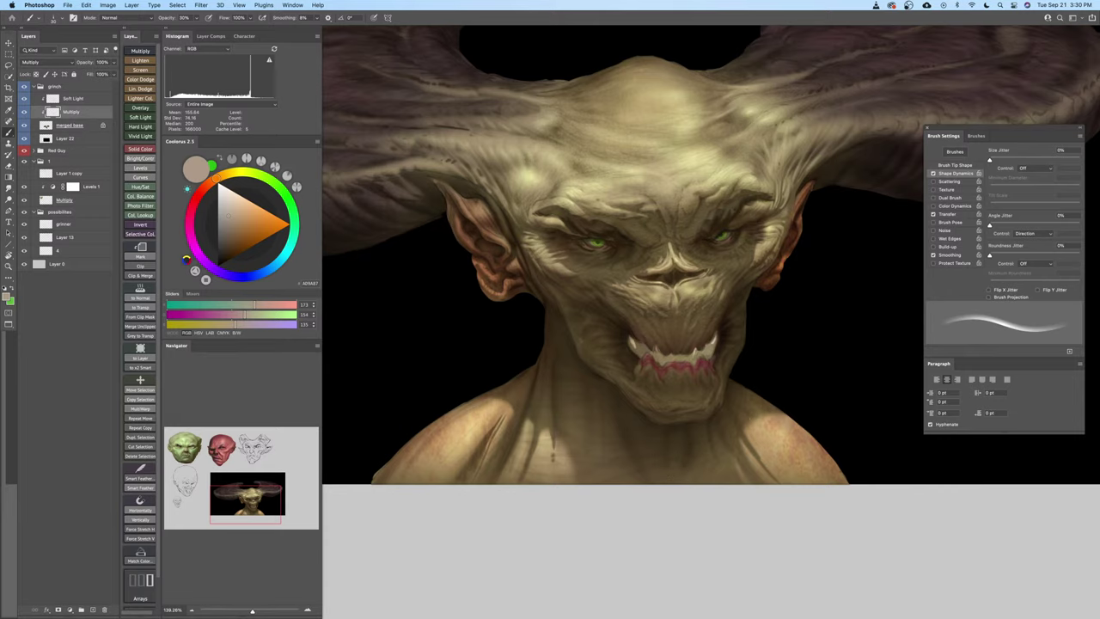
# Shade the viewer-right side of the neck and shoulder with an adjusted tip at 40% opacity
pyautogui.moveTo(758, 443); pyautogui.dragTo(776, 441)
pyautogui.press('[')
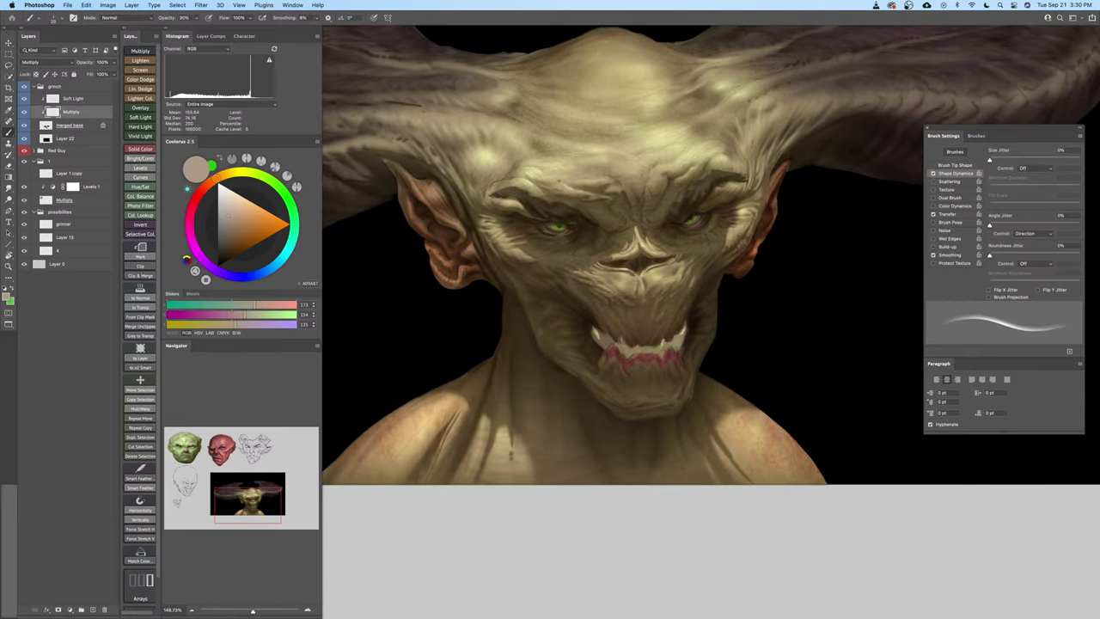
pyautogui.hscroll(3, 651, 470)
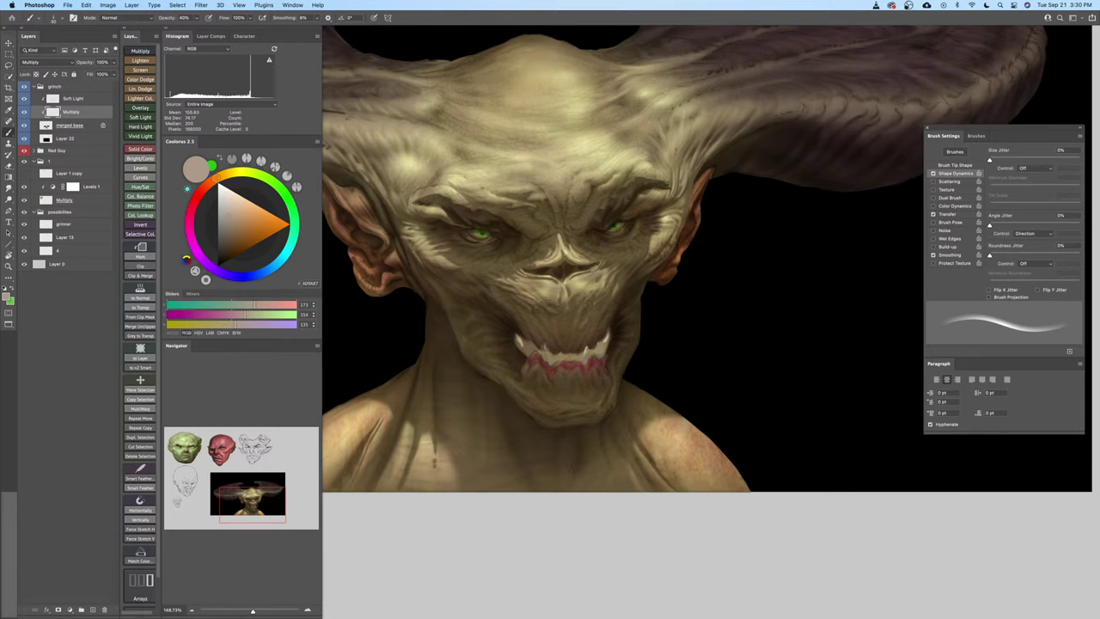
pyautogui.press('e')
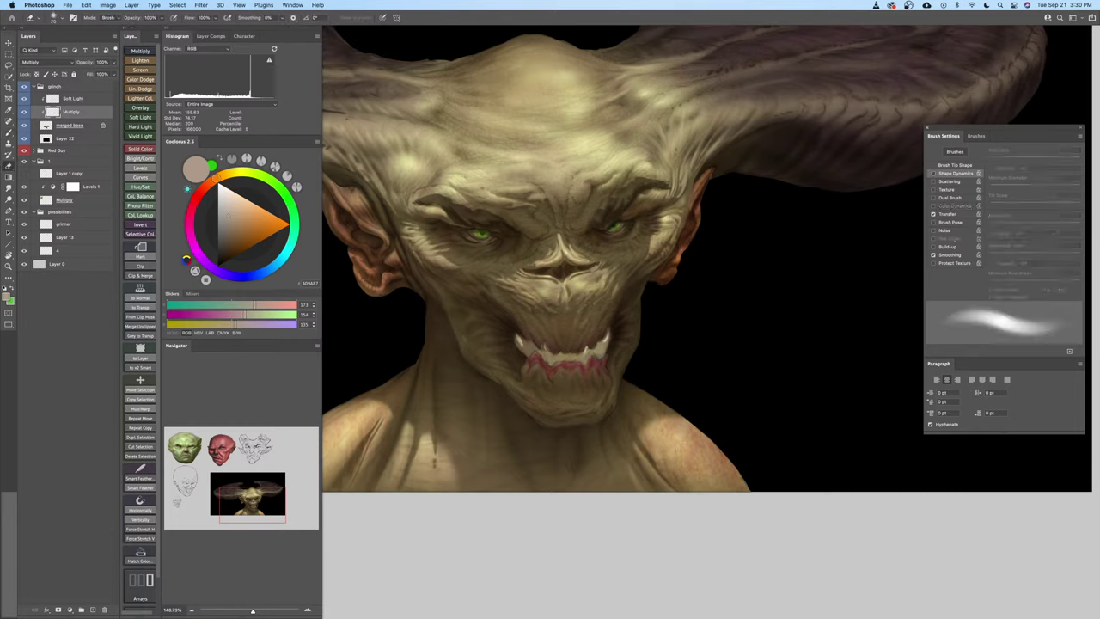
pyautogui.press('b')
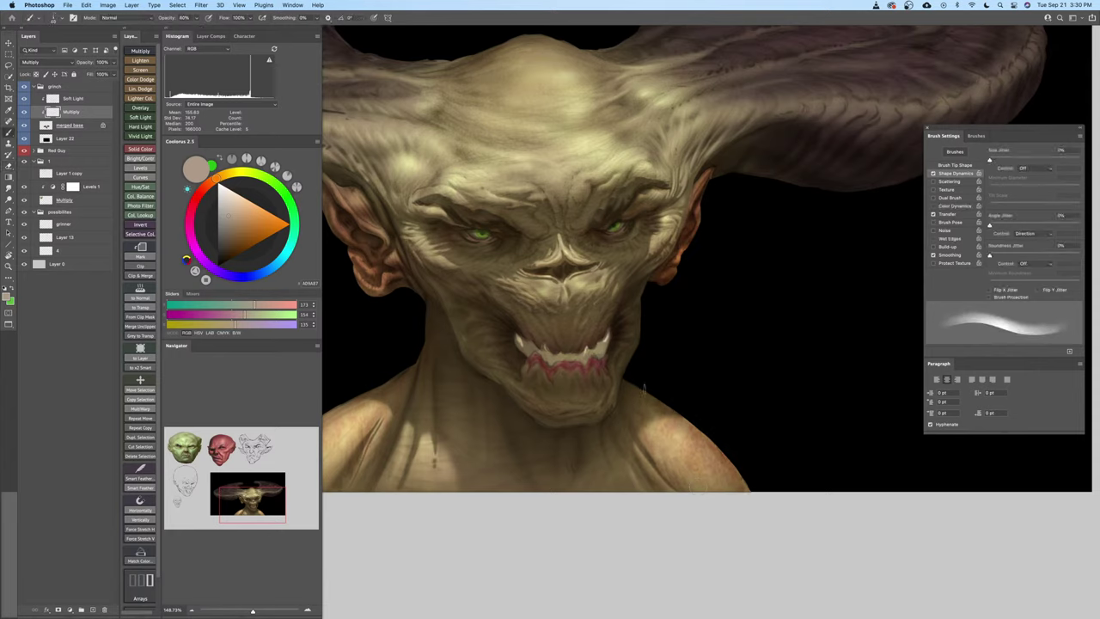
pyautogui.press('r')
pyautogui.moveTo(723, 488)
pyautogui.mouseDown()
pyautogui.moveTo(749, 422)
pyautogui.moveTo(658, 300)
pyautogui.moveTo(768, 315)
pyautogui.mouseUp()
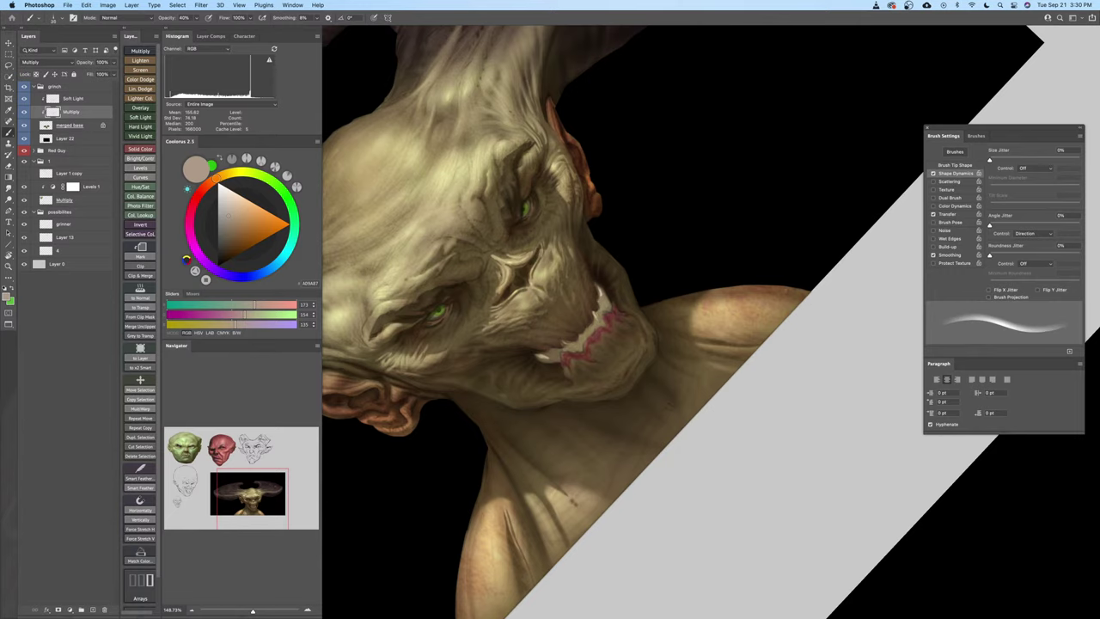
pyautogui.press('Escape')
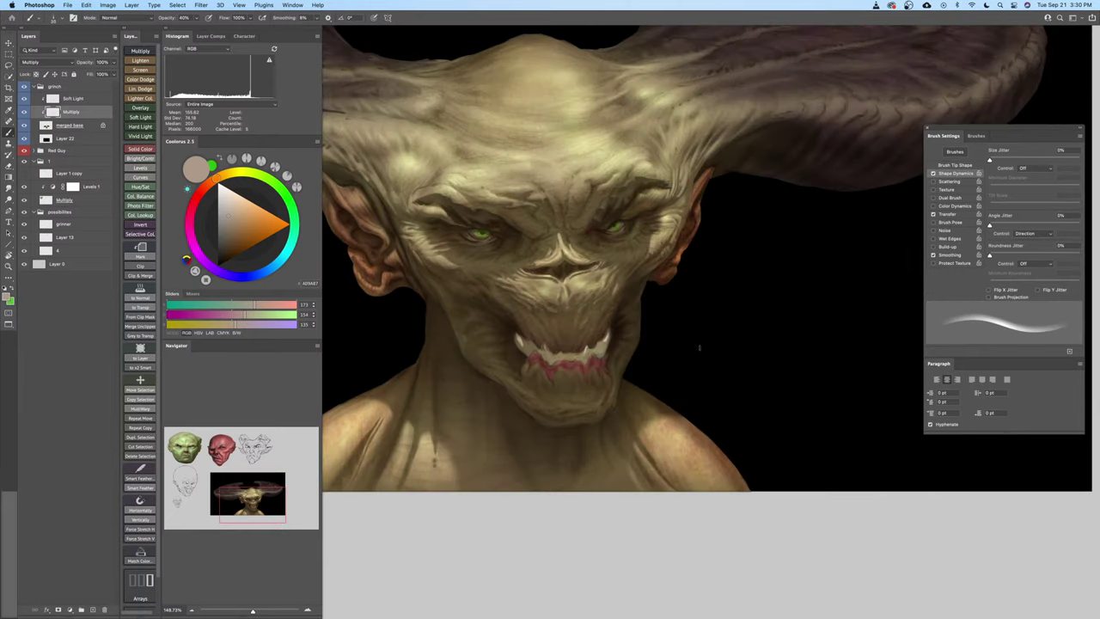
# Darken the color to a muted grey-brown and shade both shoulders and the viewer-left side of the neck at 50% opacity
pyautogui.click(227, 225)
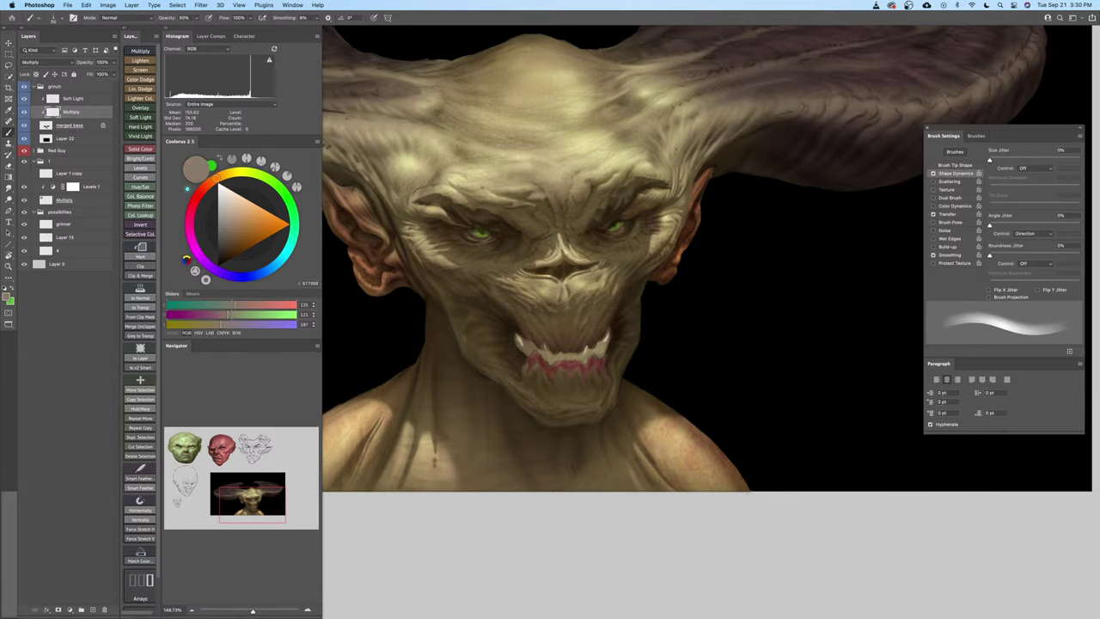
pyautogui.moveTo(712, 441); pyautogui.dragTo(769, 446)
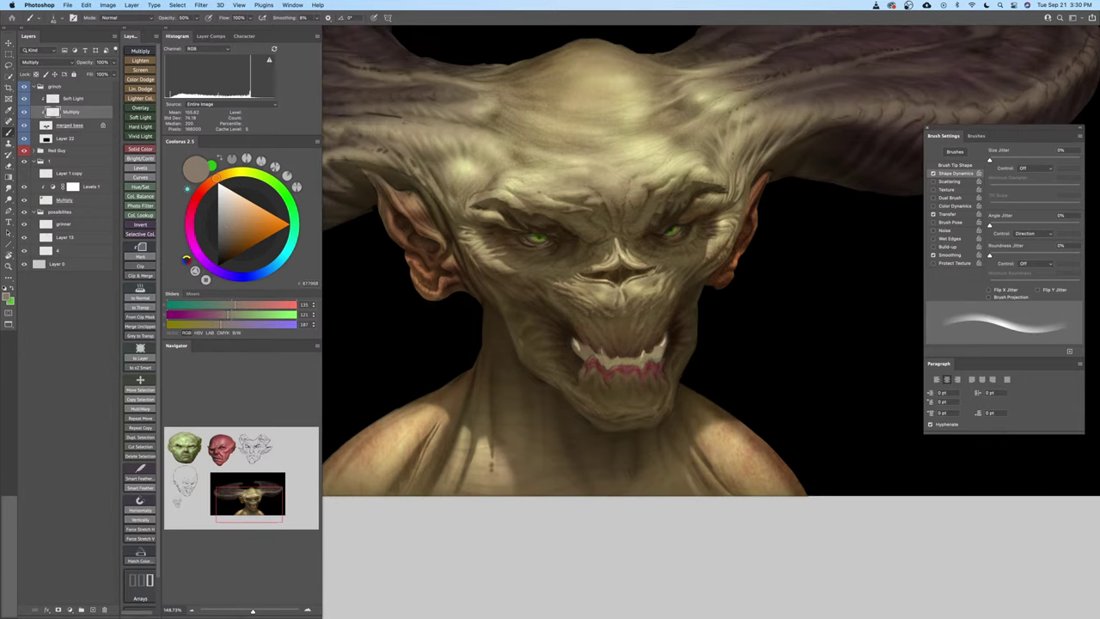
pyautogui.moveTo(703, 413); pyautogui.dragTo(805, 428)
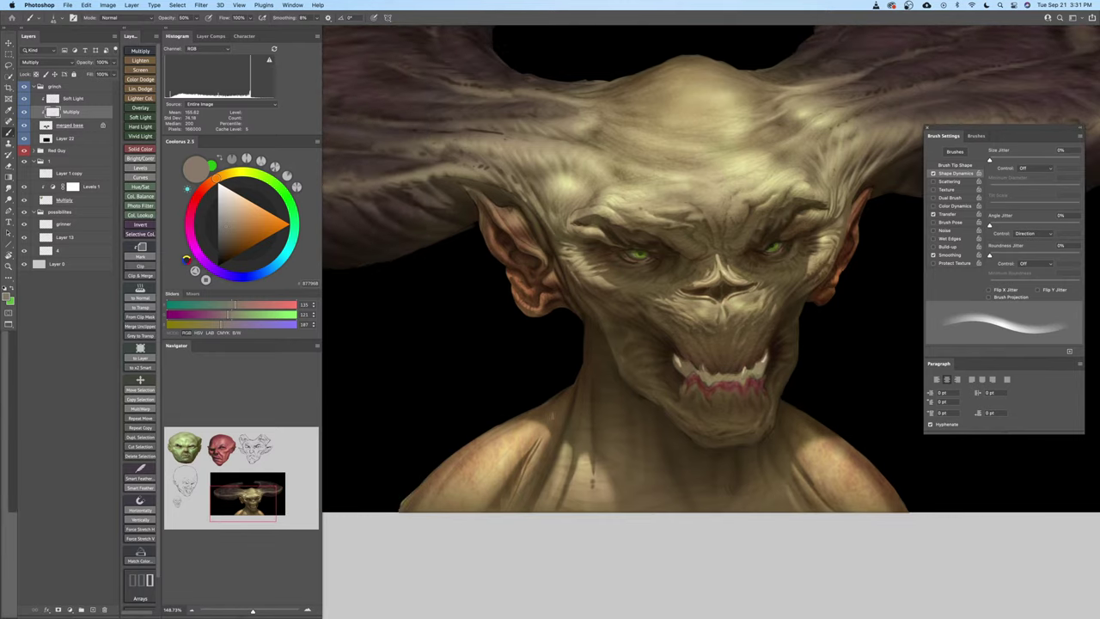
pyautogui.moveTo(511, 427); pyautogui.dragTo(461, 460)
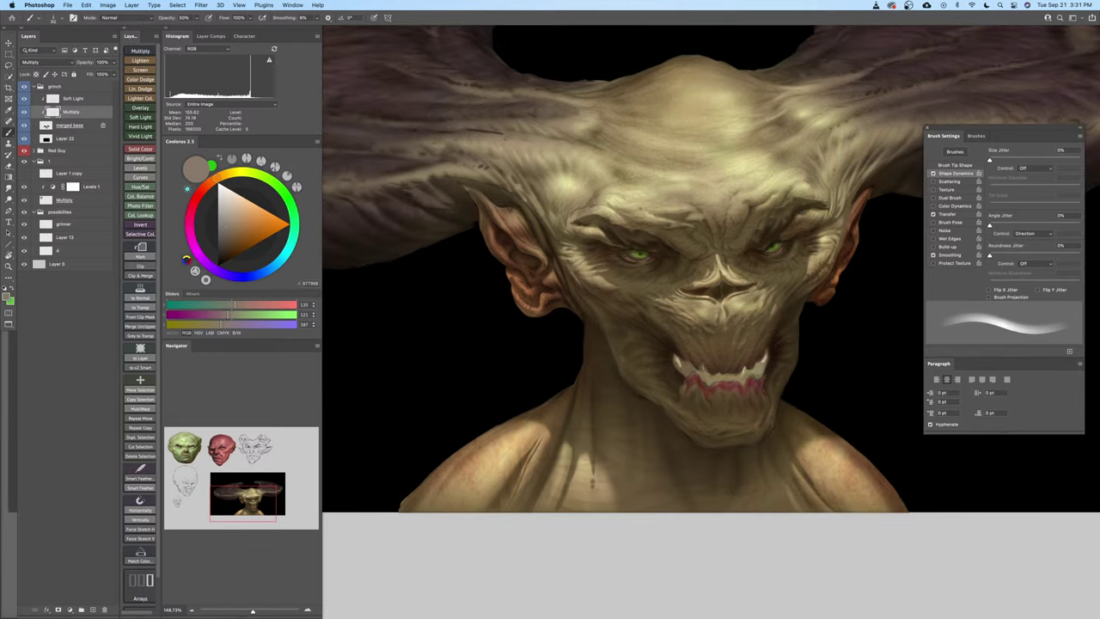
pyautogui.moveTo(567, 381); pyautogui.dragTo(543, 432)
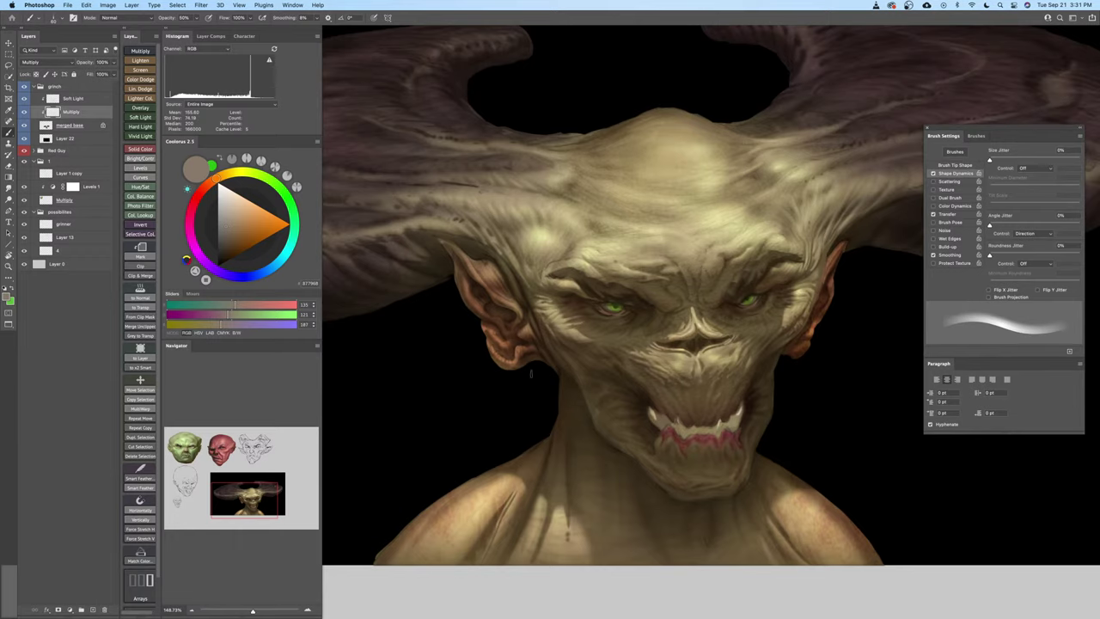
pyautogui.moveTo(569, 411); pyautogui.dragTo(554, 439)
# Save the document, and set up a much smaller brush tip with a pale warm brown for facial details
pyautogui.press('[')
pyautogui.press('[')
pyautogui.press('[')
pyautogui.press('[')
pyautogui.press('super+s')
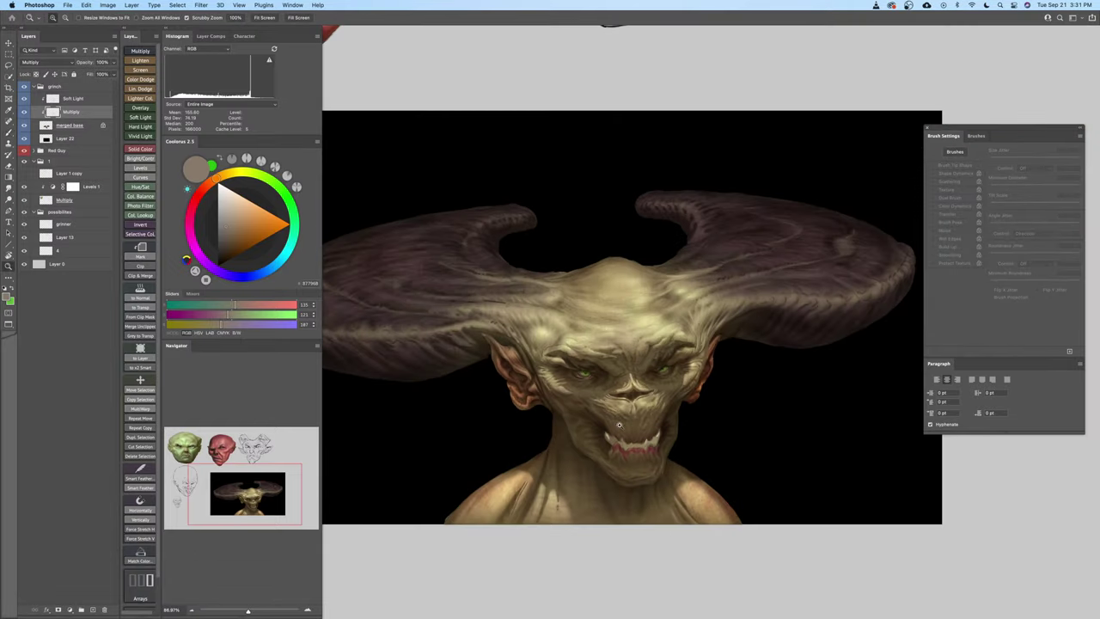
pyautogui.moveTo(618, 421); pyautogui.dragTo(646, 422)
pyautogui.press('b')
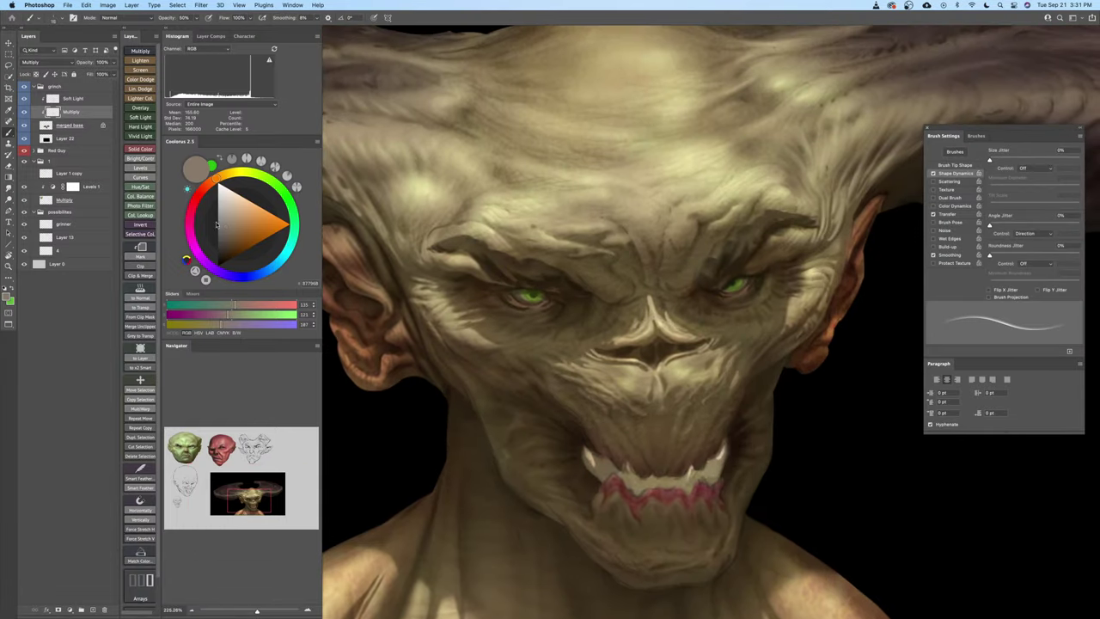
pyautogui.click(217, 225)
pyautogui.press('z')
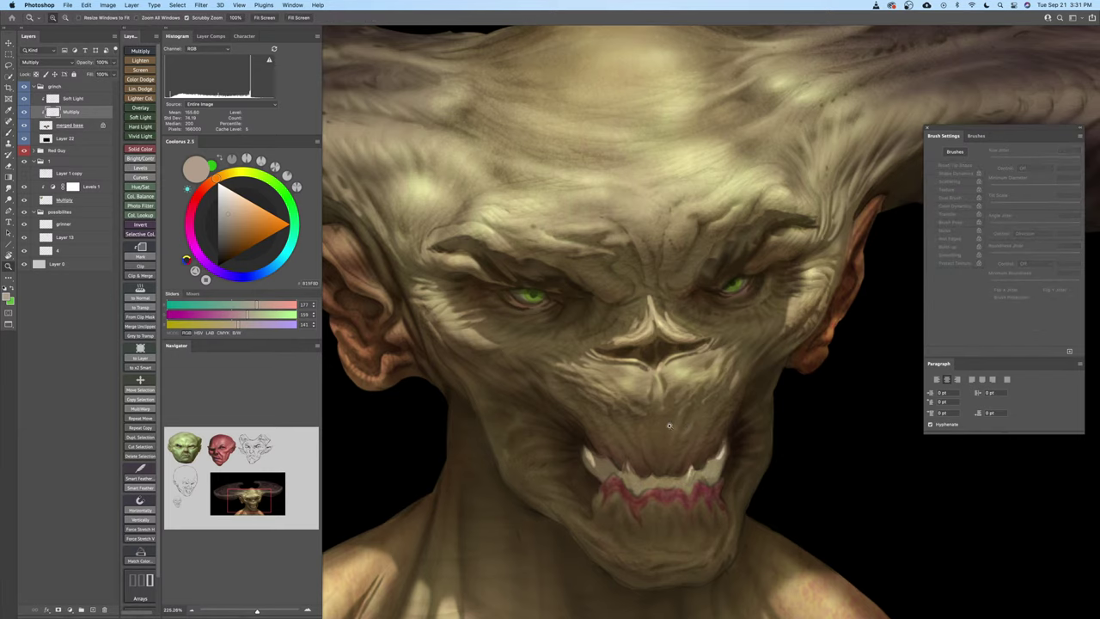
pyautogui.moveTo(669, 425); pyautogui.dragTo(662, 425)
# Compare the face with and without the Multiply layer's shading and test a slightly reduced layer opacity
pyautogui.click(24, 112)
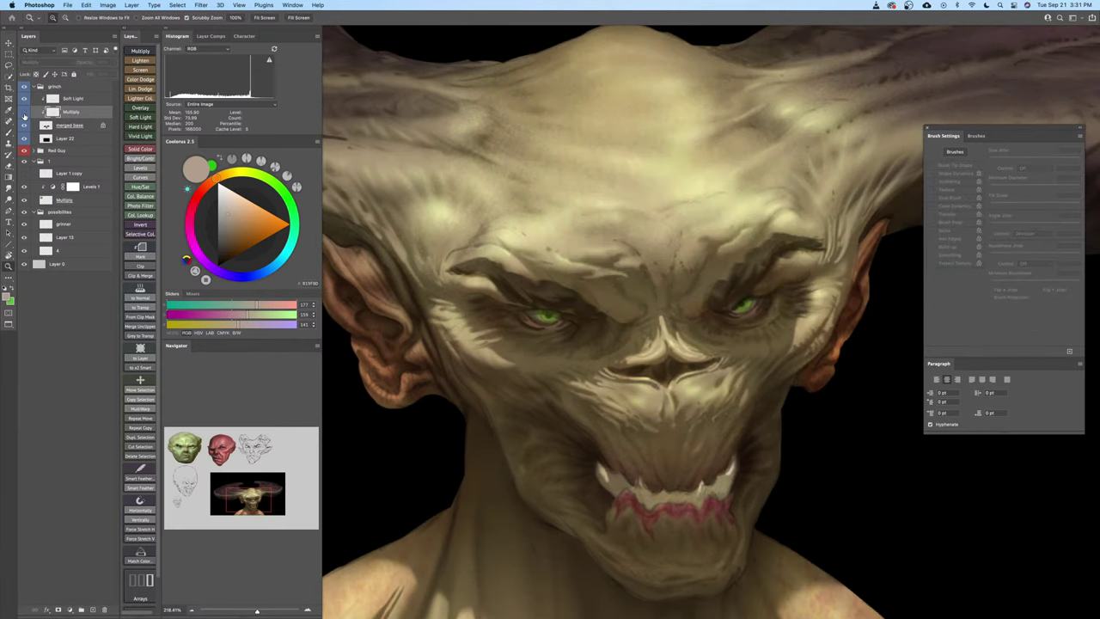
pyautogui.click(24, 112)
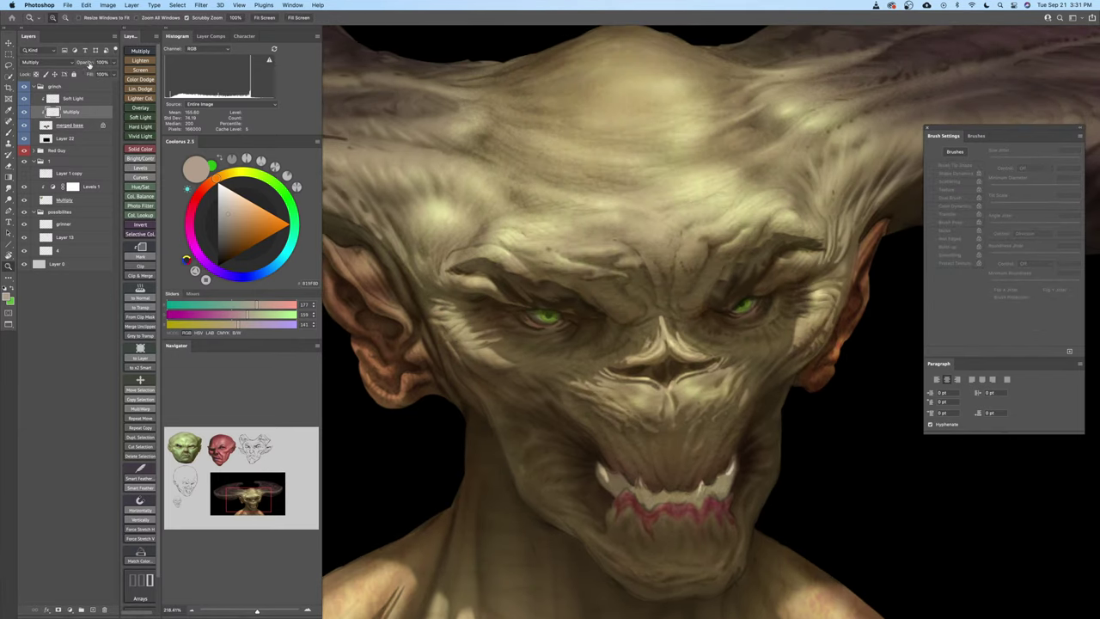
pyautogui.moveTo(90, 65)
pyautogui.mouseDown()
pyautogui.moveTo(33, 73)
pyautogui.moveTo(101, 61)
pyautogui.mouseUp()
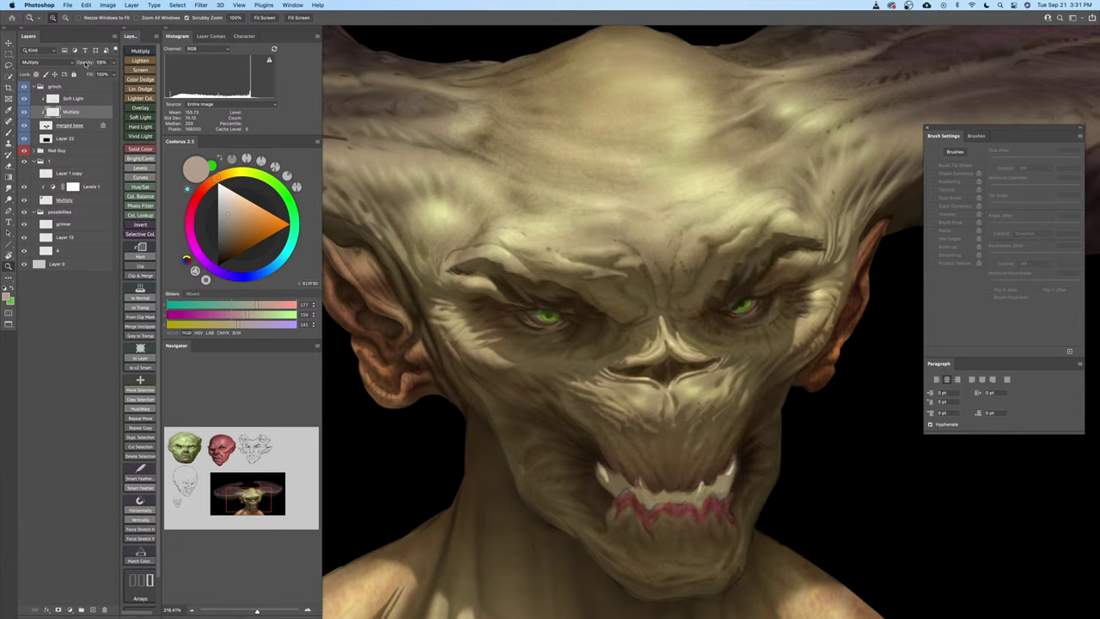
pyautogui.moveTo(85, 63); pyautogui.dragTo(105, 64)
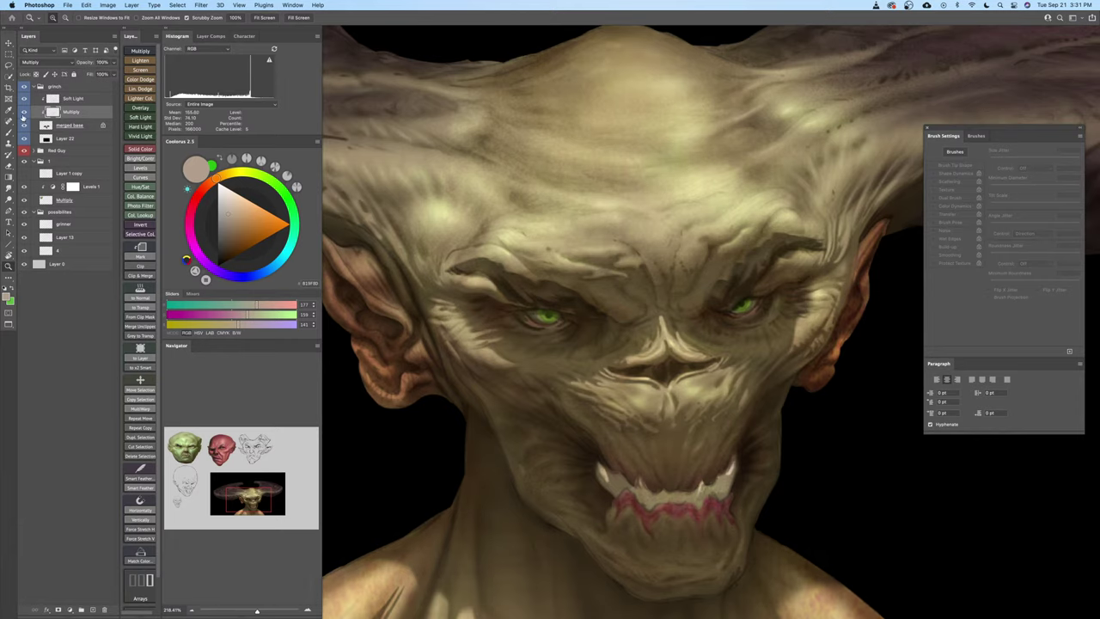
pyautogui.click(24, 113)
pyautogui.click(24, 113)
pyautogui.click(24, 112)
pyautogui.click(24, 112)
# Darken the brush color to a muted brown and shade along the pale ridge of the viewer-left horn on the Multiply layer
pyautogui.moveTo(656, 337); pyautogui.dragTo(709, 383)
pyautogui.press('b')
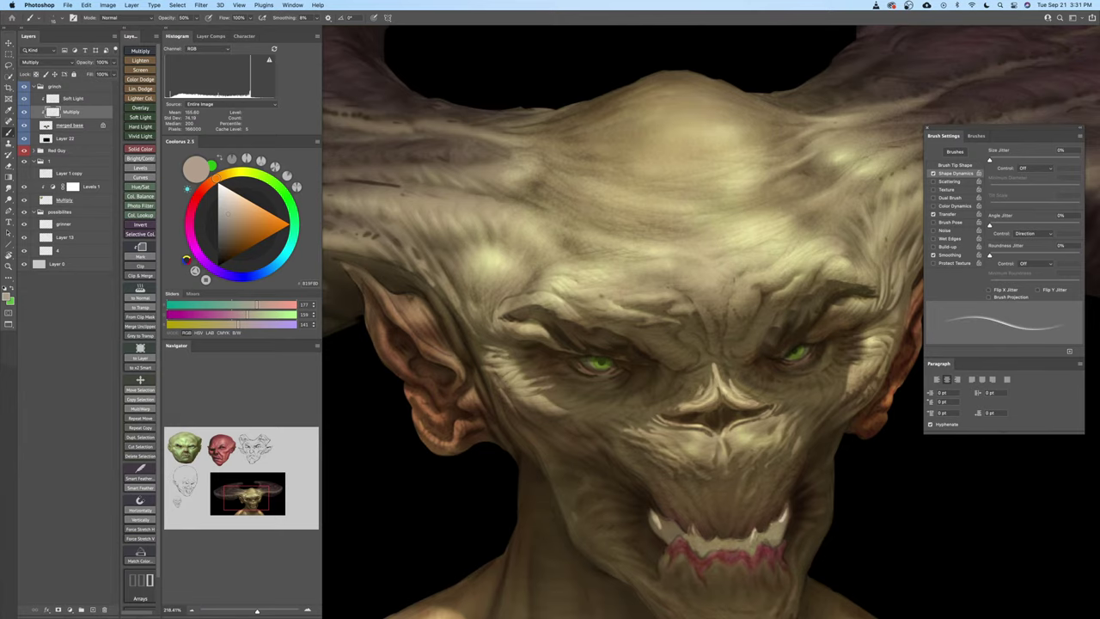
pyautogui.moveTo(685, 306); pyautogui.dragTo(768, 344)
pyautogui.press(']')
pyautogui.press(']')
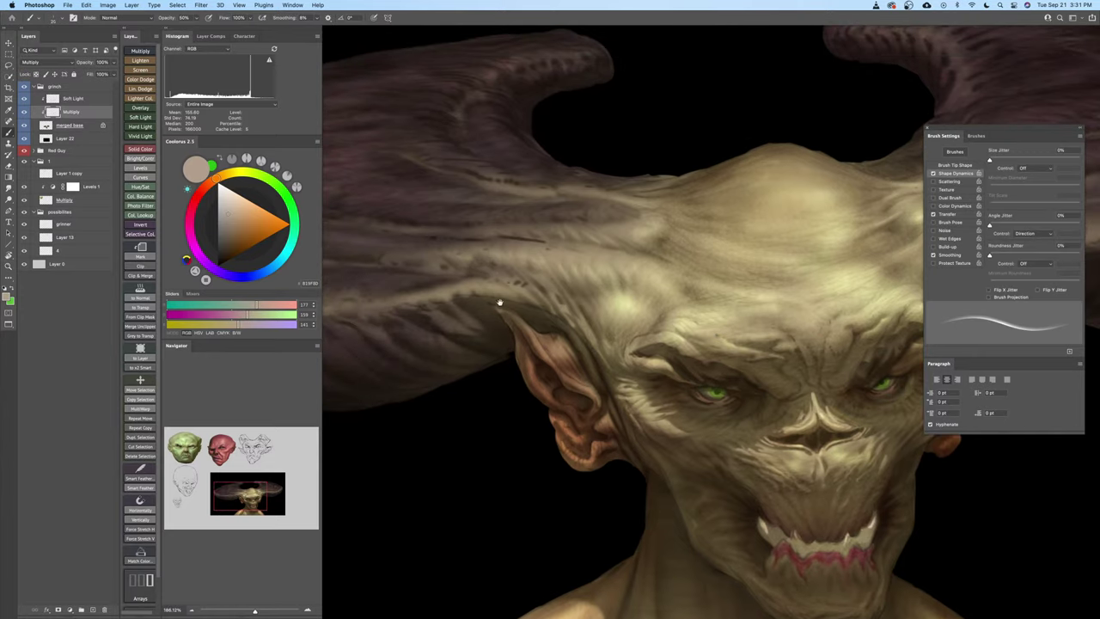
pyautogui.moveTo(500, 303); pyautogui.dragTo(549, 313)
pyautogui.moveTo(231, 223); pyautogui.dragTo(234, 219)
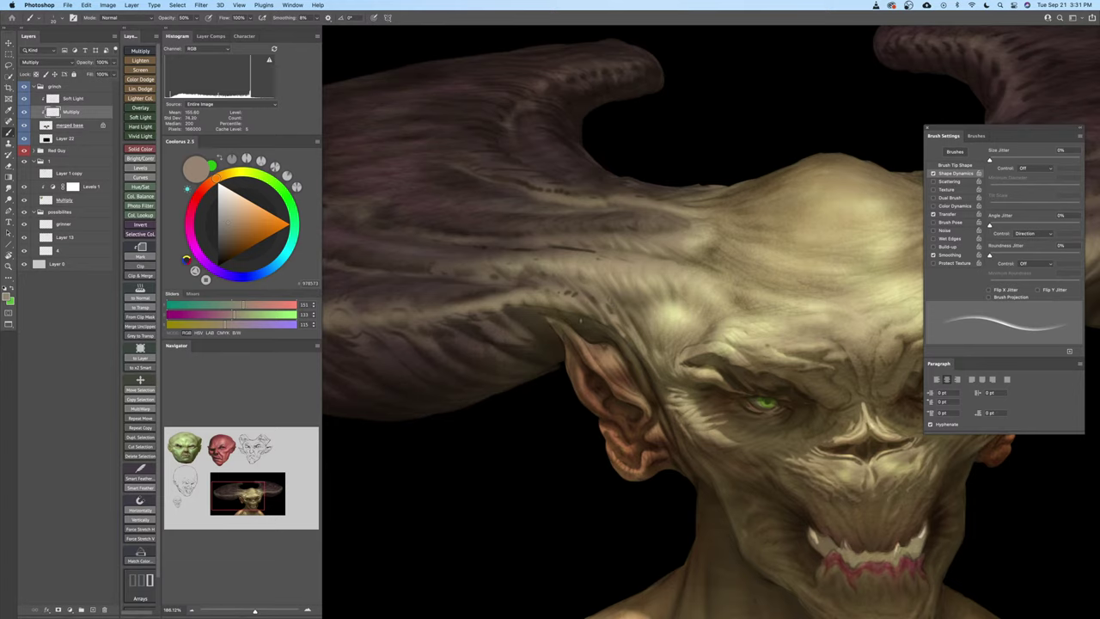
pyautogui.moveTo(560, 310); pyautogui.dragTo(626, 329)
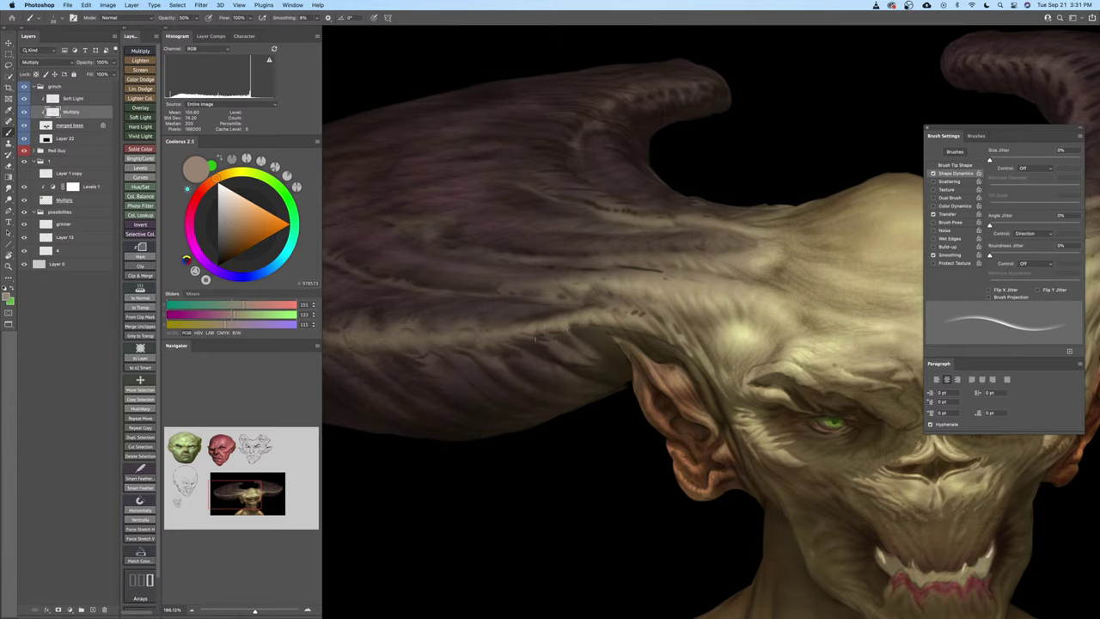
pyautogui.moveTo(508, 338); pyautogui.dragTo(655, 327)
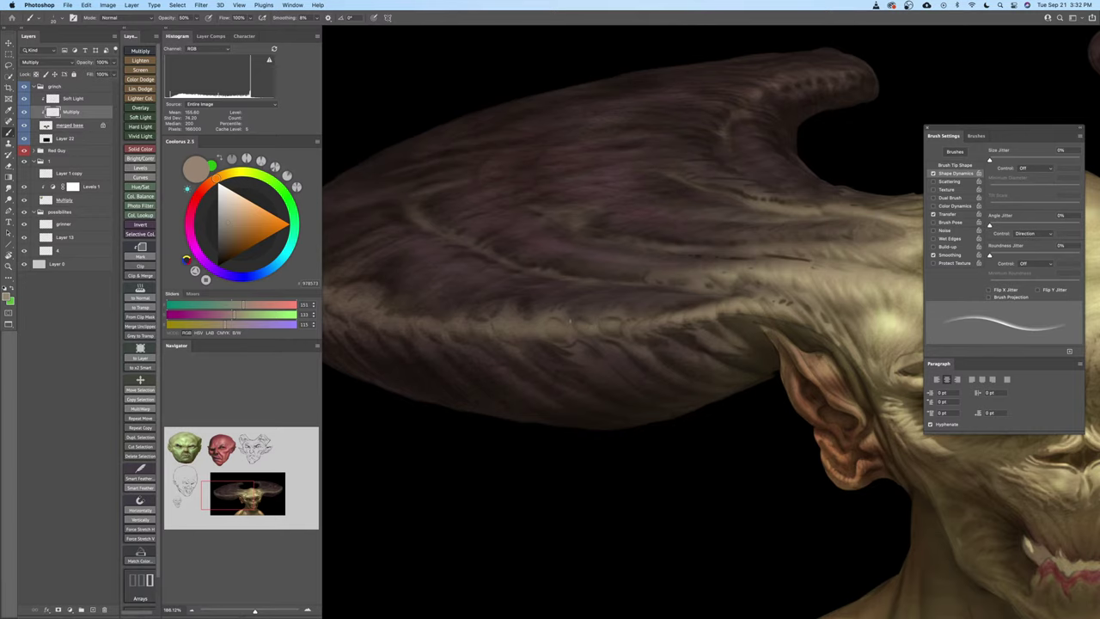
pyautogui.moveTo(535, 334); pyautogui.dragTo(569, 331)
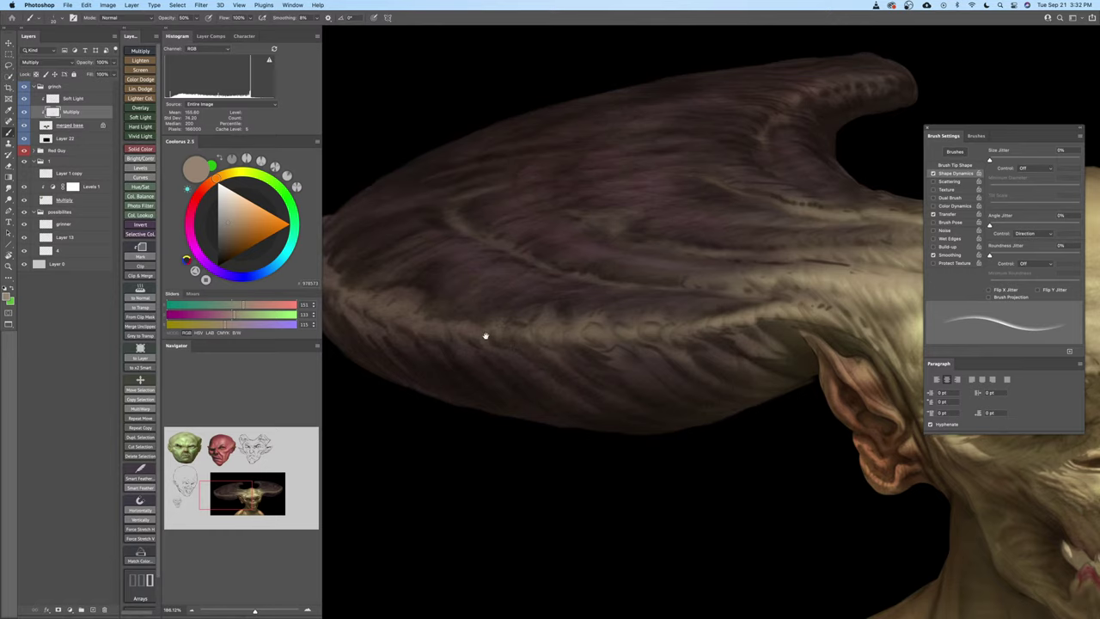
pyautogui.moveTo(484, 336); pyautogui.dragTo(557, 350)
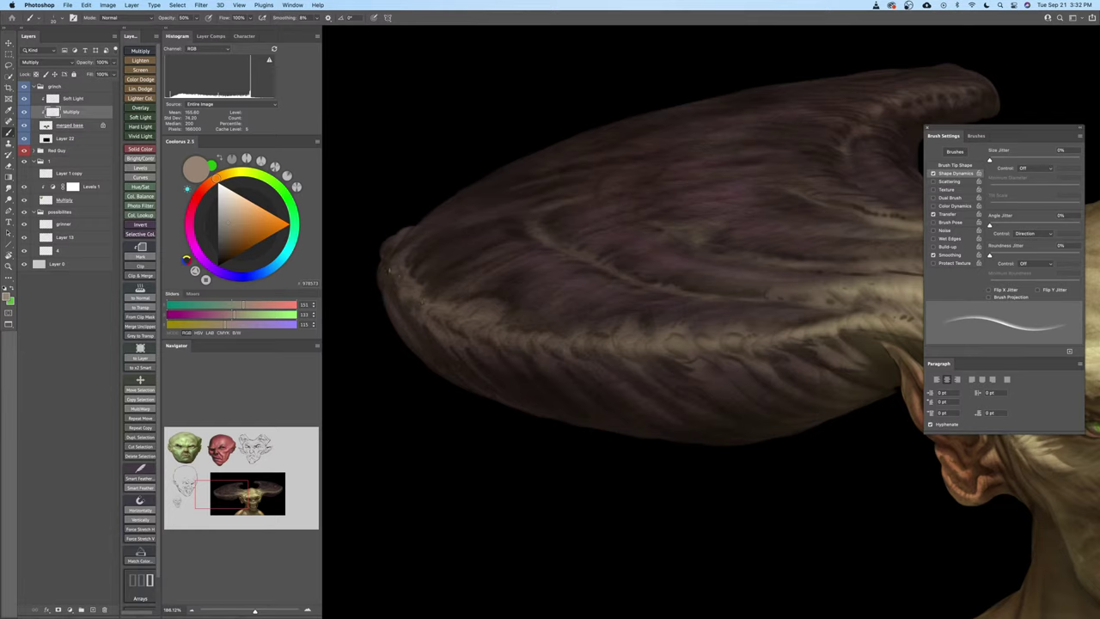
# Enlarge the brush tip and shade the underside of the viewer-left horn beneath its ridge
pyautogui.press(']')
pyautogui.press(']')
pyautogui.press(']')
pyautogui.press(']')
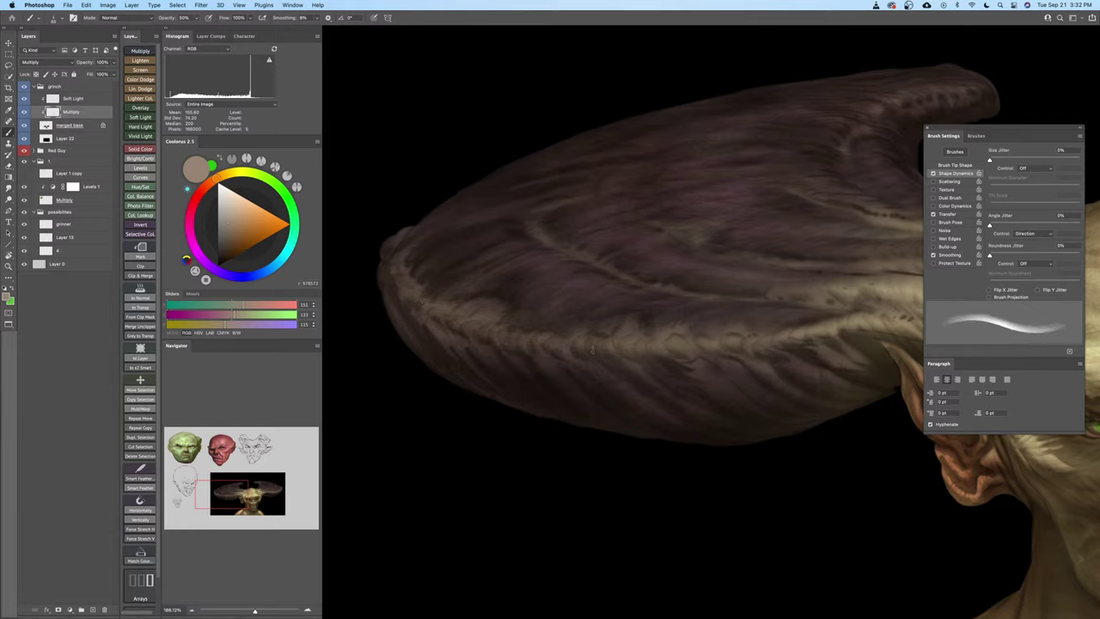
pyautogui.press(']')
pyautogui.press('[')
pyautogui.moveTo(679, 357); pyautogui.dragTo(709, 362)
pyautogui.moveTo(739, 349); pyautogui.dragTo(747, 355)
pyautogui.press(']')
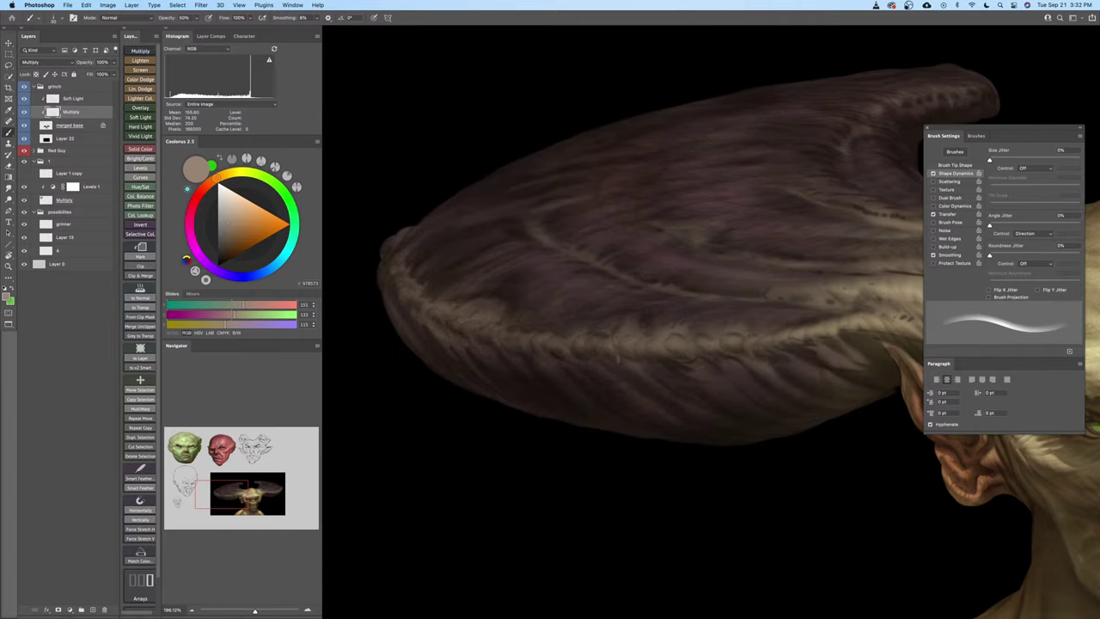
pyautogui.moveTo(686, 390)
pyautogui.mouseDown()
pyautogui.moveTo(678, 403)
pyautogui.moveTo(543, 405)
pyautogui.mouseUp()
pyautogui.press('[')
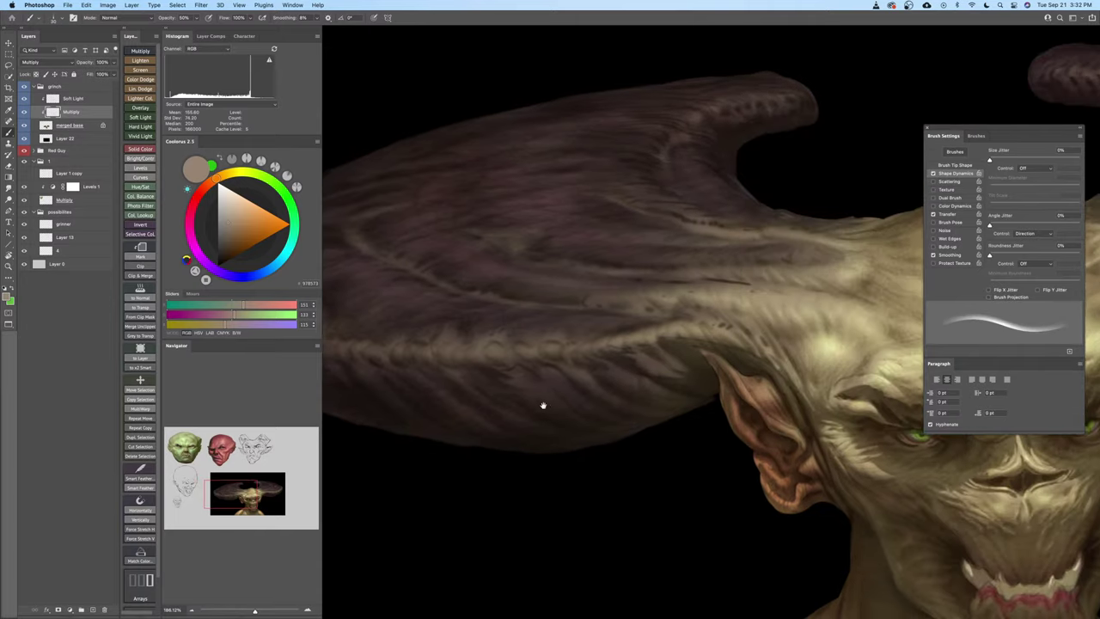
# Reduce the brush tip and shade the skin folds between the viewer-left eye and ear
pyautogui.moveTo(691, 436); pyautogui.dragTo(490, 408)
pyautogui.moveTo(555, 492); pyautogui.dragTo(491, 471)
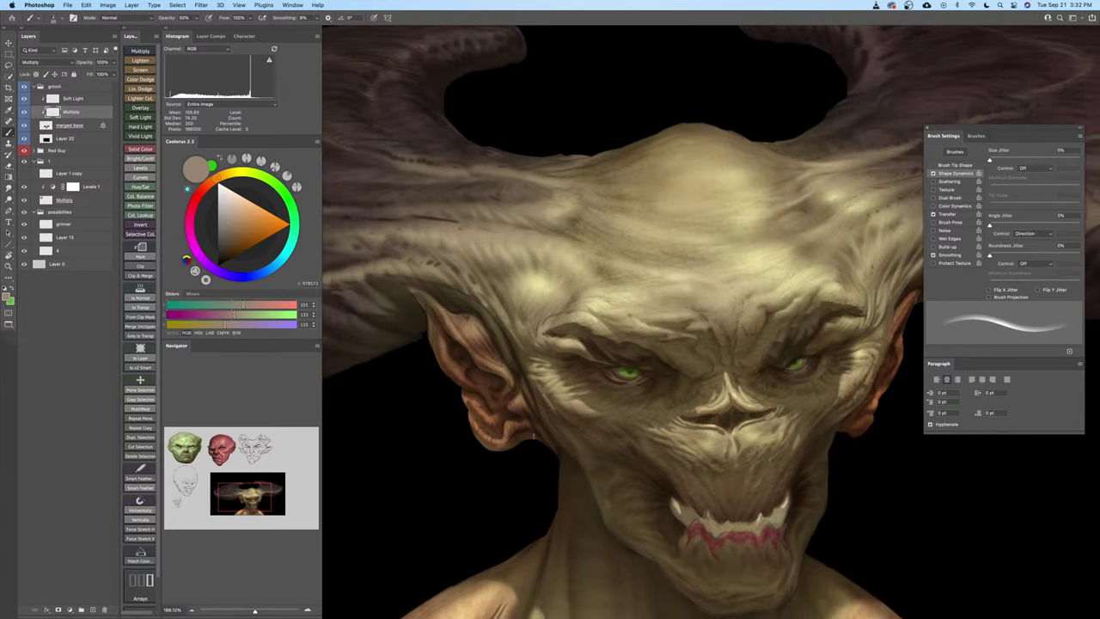
pyautogui.moveTo(548, 436)
pyautogui.mouseDown()
pyautogui.moveTo(534, 421)
pyautogui.moveTo(580, 397)
pyautogui.mouseUp()
pyautogui.press('[')
pyautogui.press('[')
pyautogui.press('[')
pyautogui.press('[')
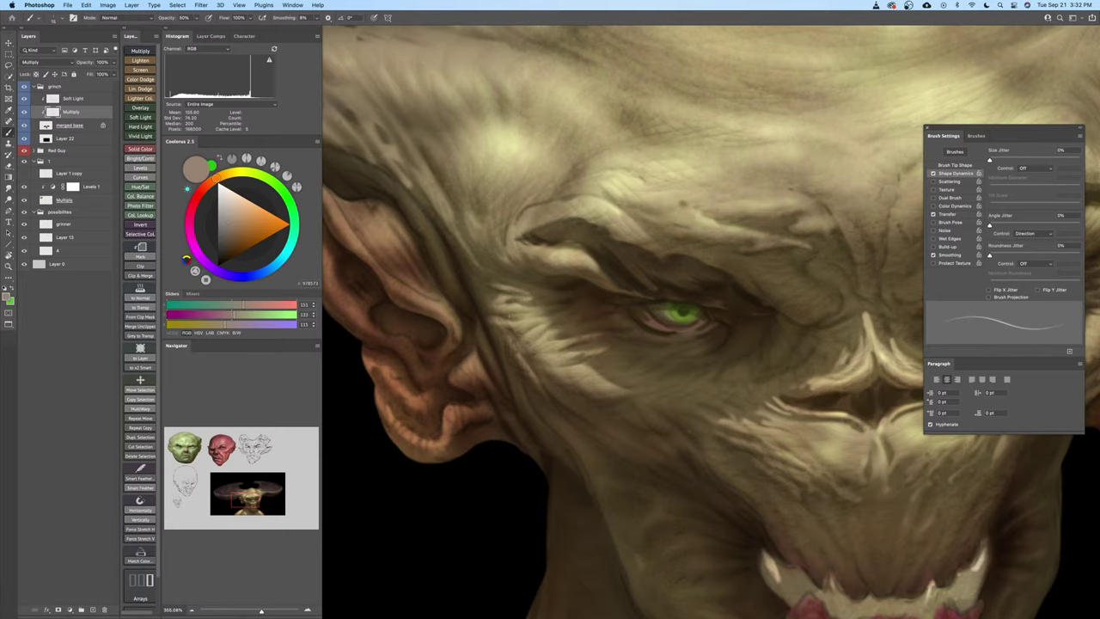
pyautogui.moveTo(555, 312); pyautogui.dragTo(511, 316)
pyautogui.moveTo(514, 319)
pyautogui.mouseDown()
pyautogui.moveTo(575, 331)
pyautogui.moveTo(622, 359)
pyautogui.mouseUp()
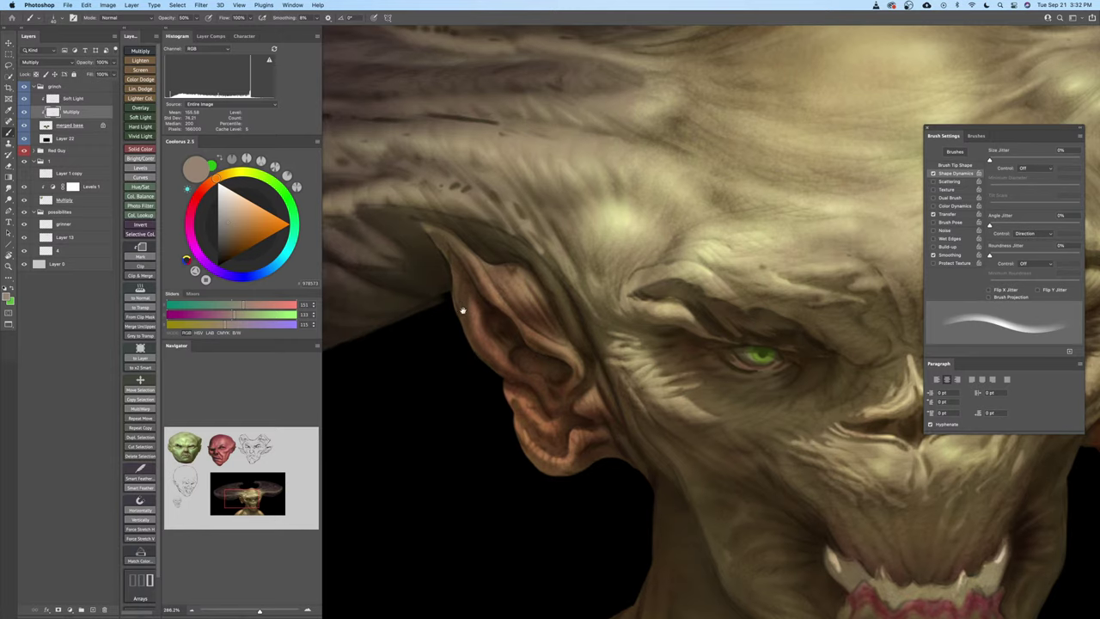
# Shade the inner folds and lobe of the viewer-left ear with an adjusted brush tip
pyautogui.moveTo(461, 312); pyautogui.dragTo(480, 348)
pyautogui.press('[')
pyautogui.press('[')
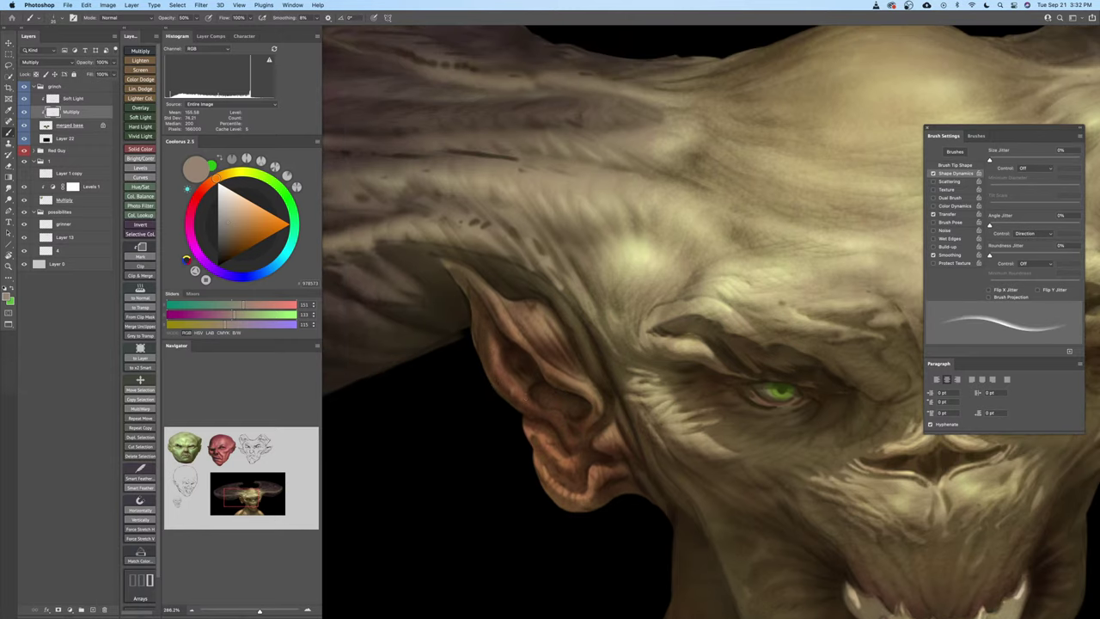
pyautogui.scroll(-2, 512, 392)
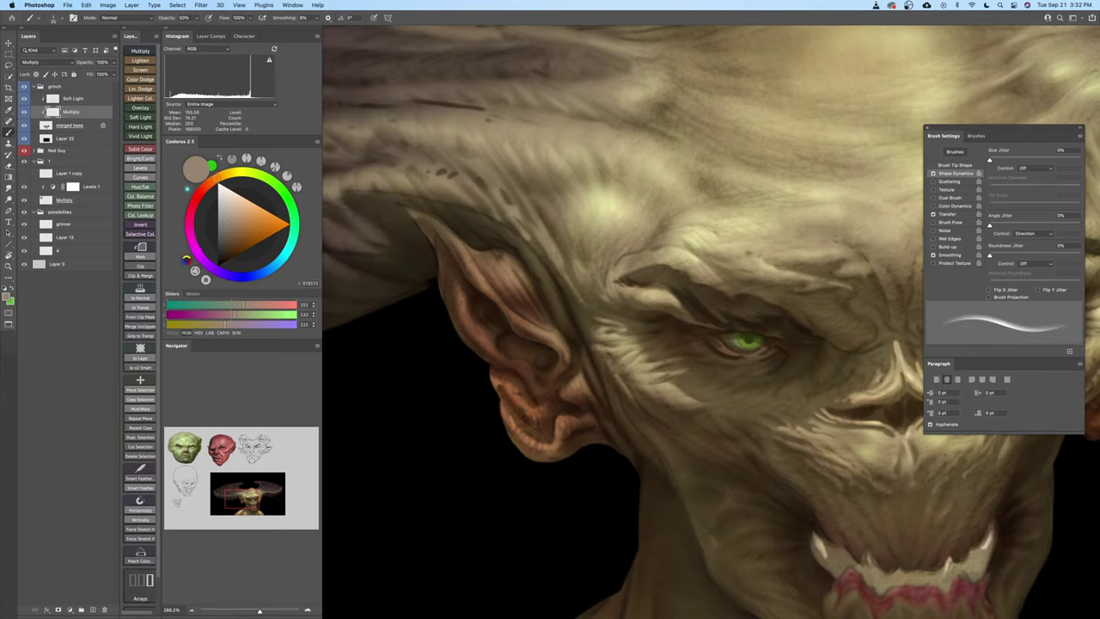
pyautogui.moveTo(506, 404)
pyautogui.mouseDown()
pyautogui.moveTo(530, 450)
pyautogui.moveTo(553, 448)
pyautogui.mouseUp()
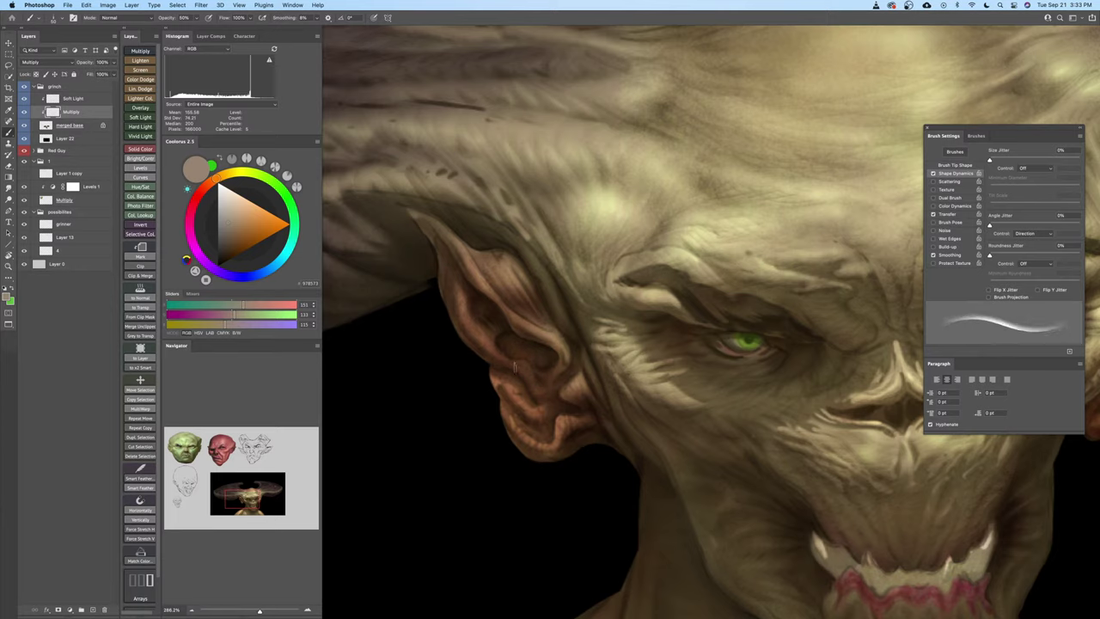
# Compare the face with and without the Multiply layer's shading
pyautogui.press('z')
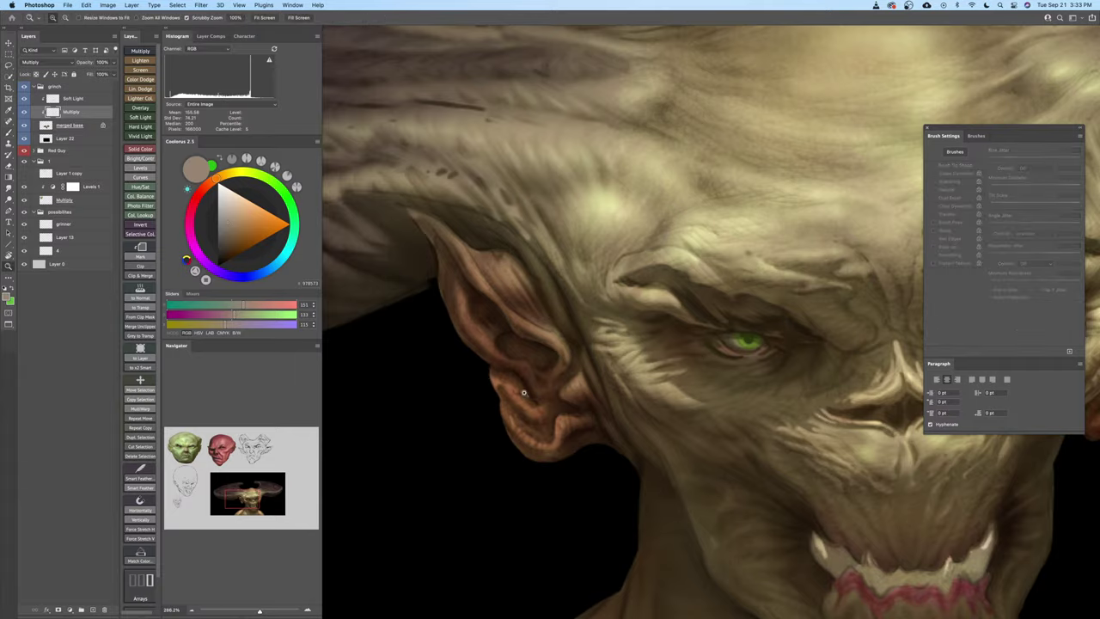
pyautogui.moveTo(524, 391)
pyautogui.mouseDown()
pyautogui.moveTo(559, 392)
pyautogui.moveTo(556, 378)
pyautogui.moveTo(524, 376)
pyautogui.mouseUp()
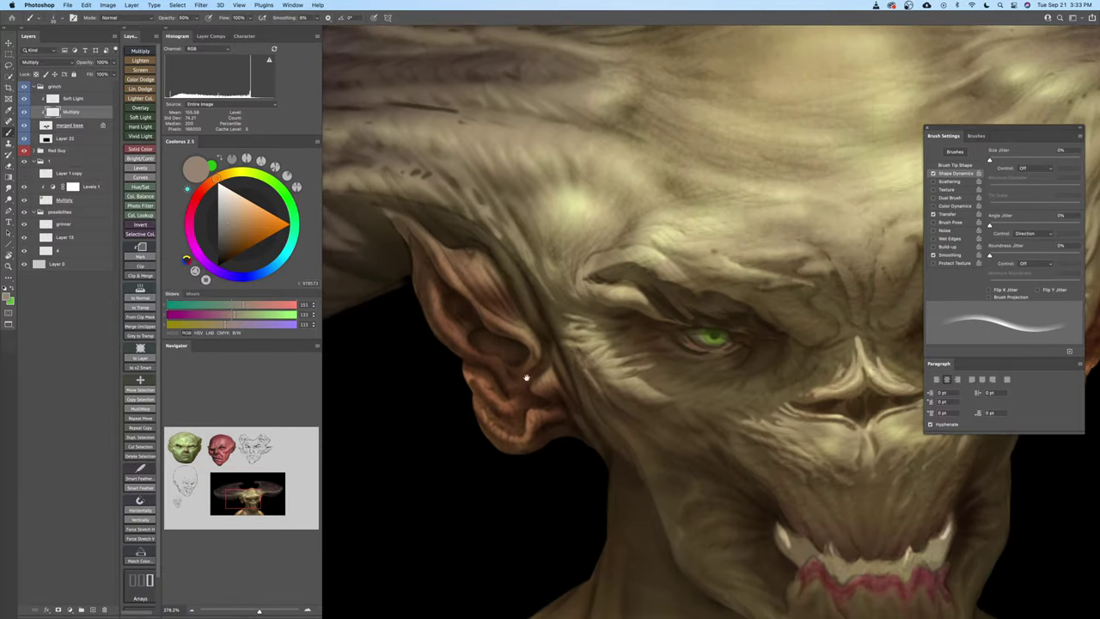
pyautogui.moveTo(566, 413)
pyautogui.mouseDown()
pyautogui.moveTo(480, 391)
pyautogui.moveTo(560, 413)
pyautogui.moveTo(560, 389)
pyautogui.mouseUp()
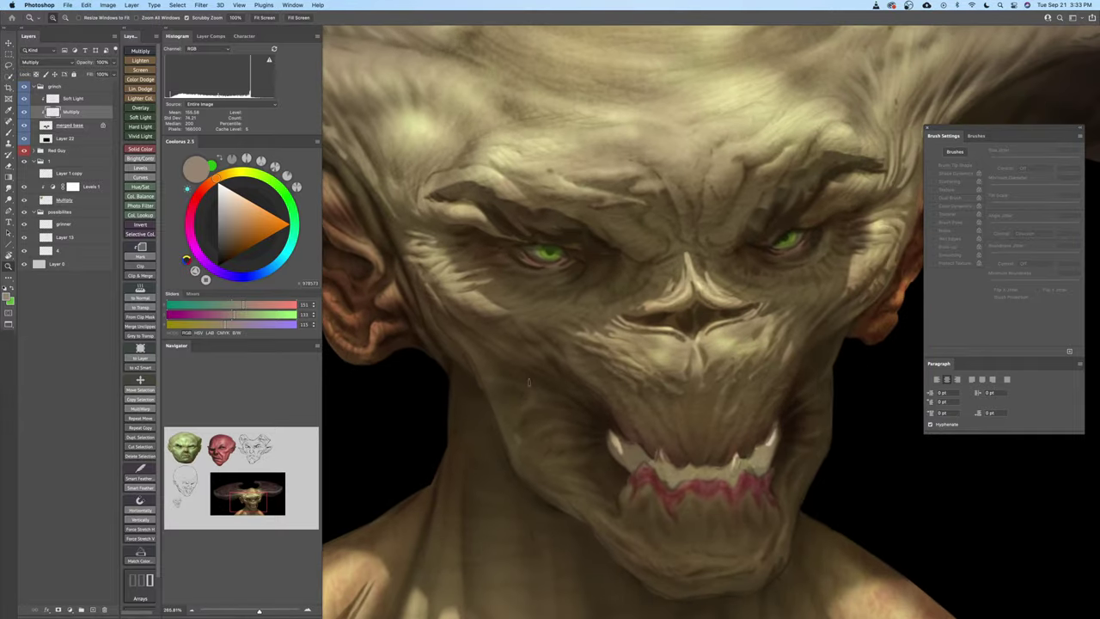
pyautogui.click(25, 112)
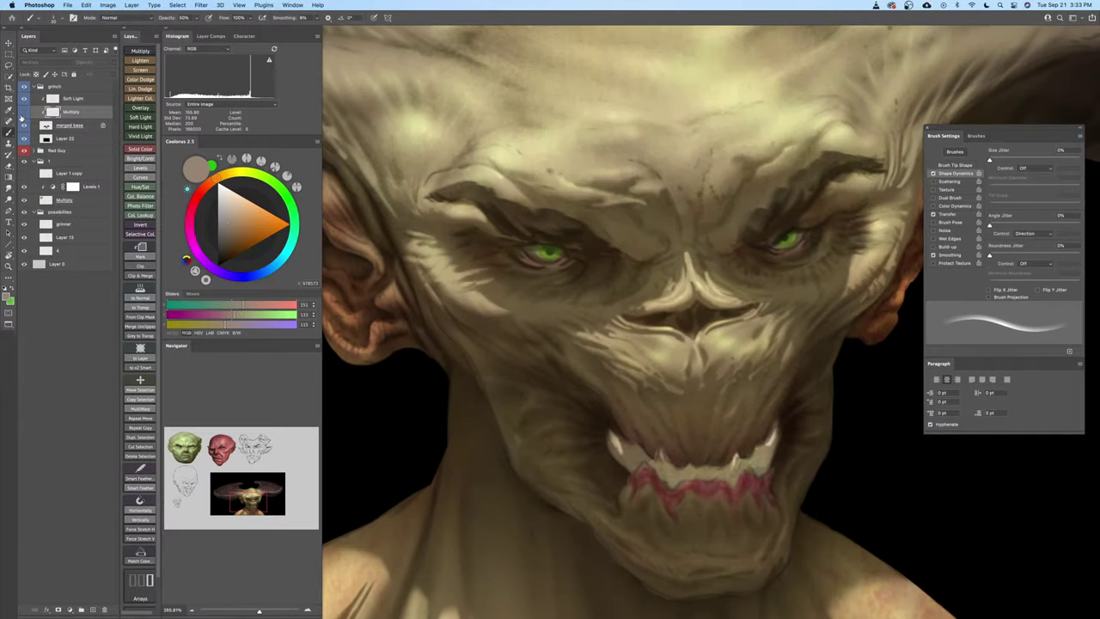
pyautogui.click(24, 112)
pyautogui.moveTo(590, 424); pyautogui.dragTo(646, 420)
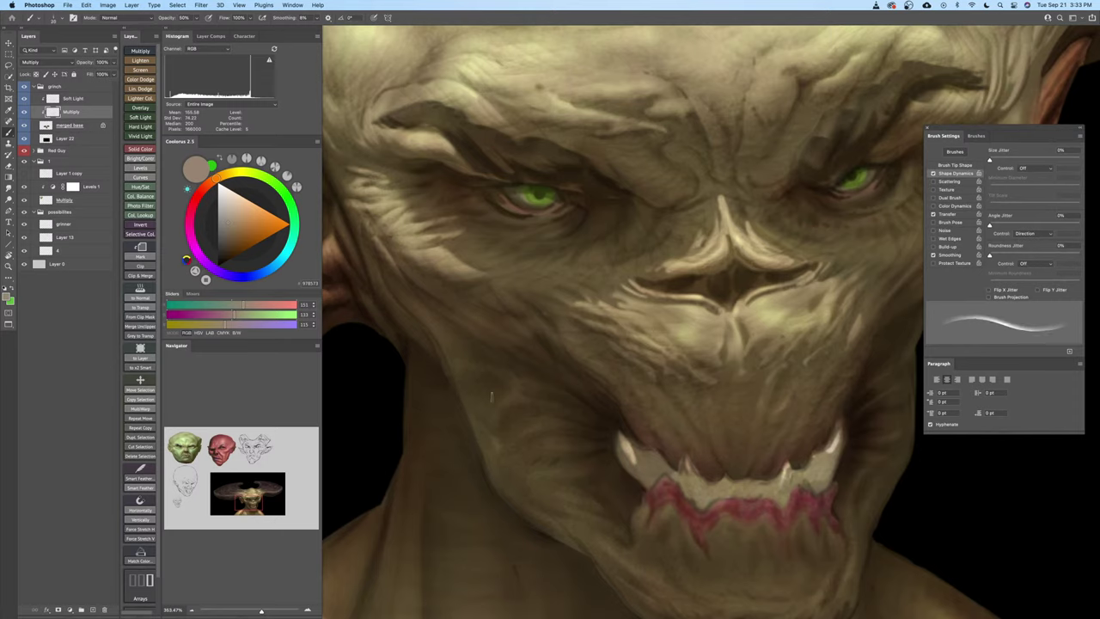
# Shift the brush color to a muted olive-brown and shade the viewer-left cheek beside the mouth
pyautogui.click(225, 176)
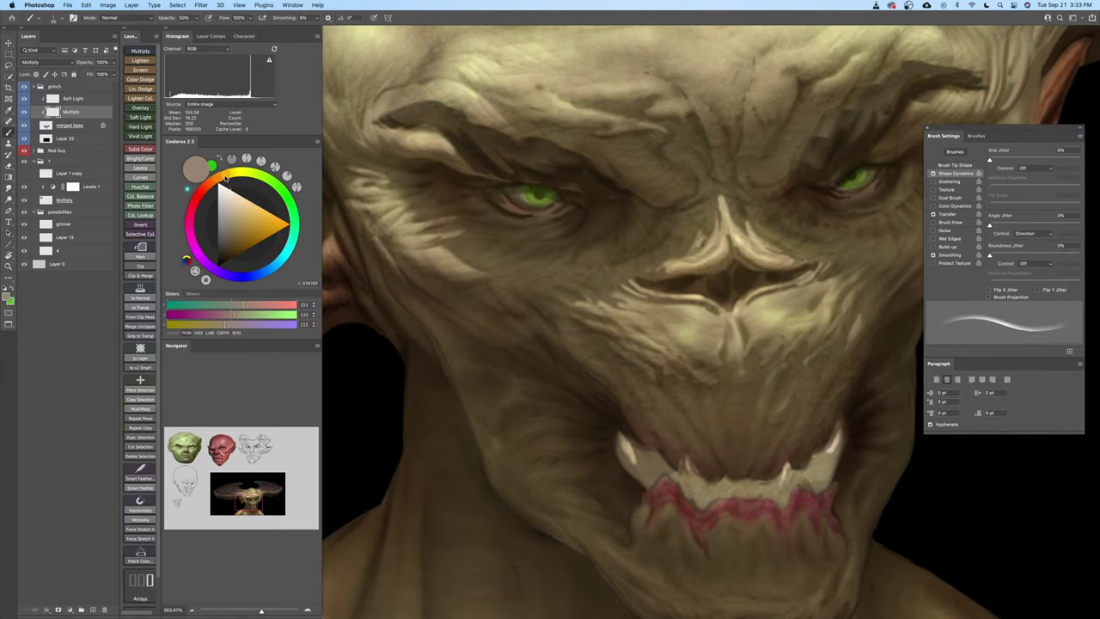
pyautogui.click(230, 228)
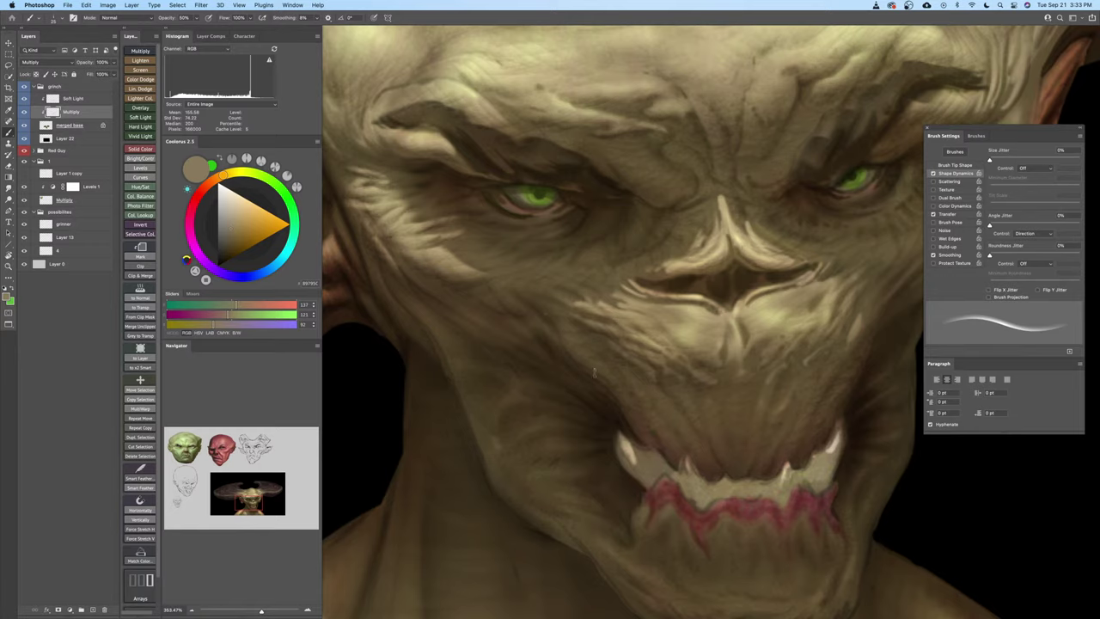
pyautogui.moveTo(565, 393); pyautogui.dragTo(612, 346)
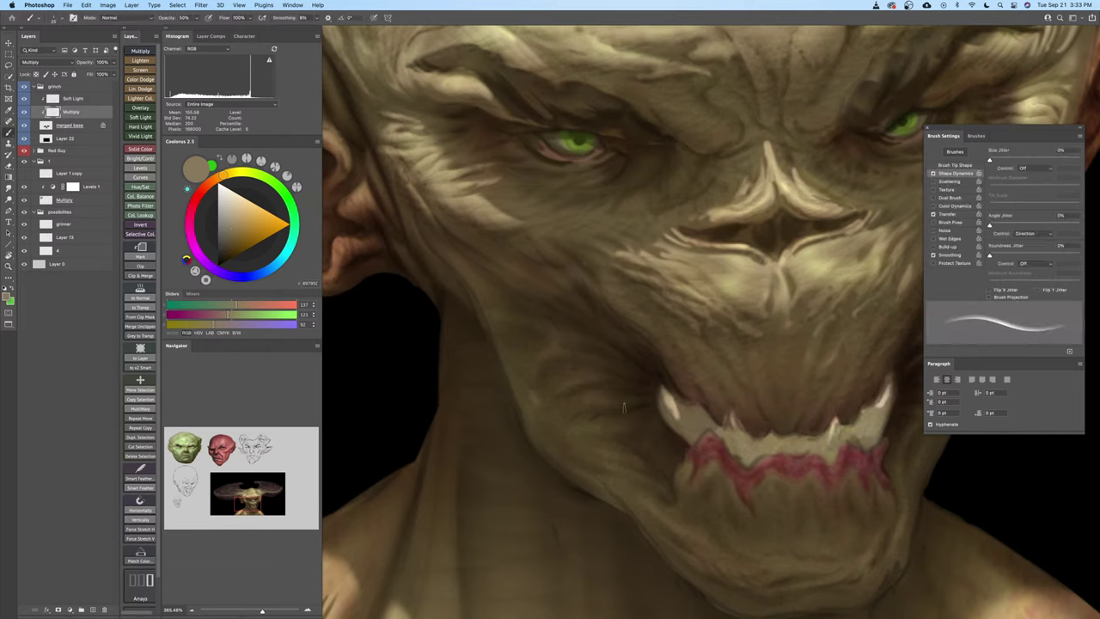
pyautogui.press('z')
pyautogui.moveTo(619, 422); pyautogui.dragTo(614, 426)
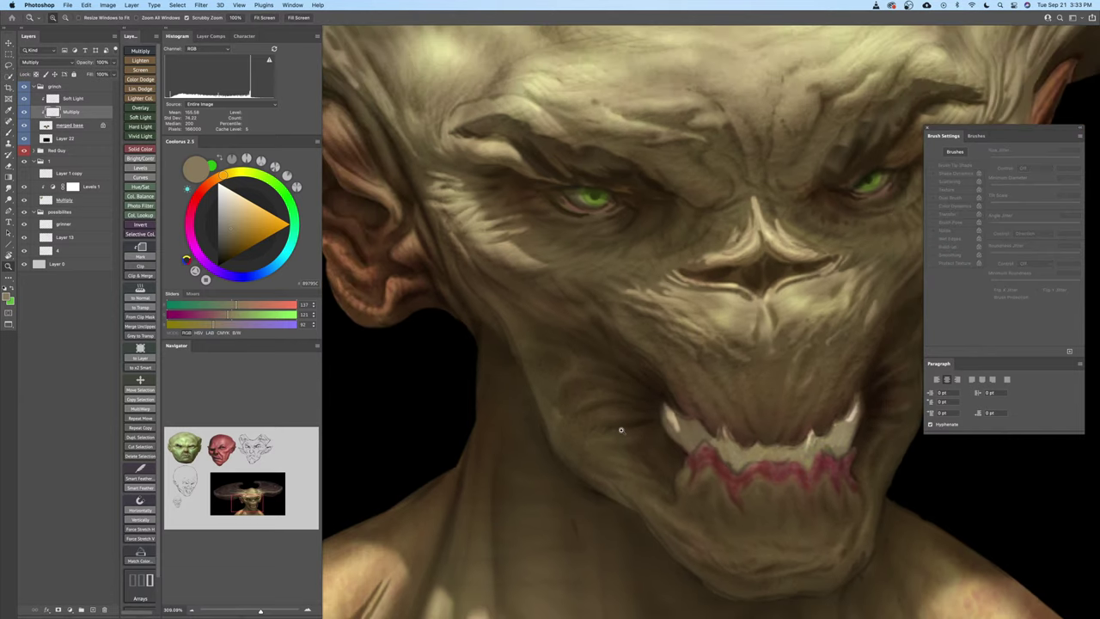
pyautogui.press('b')
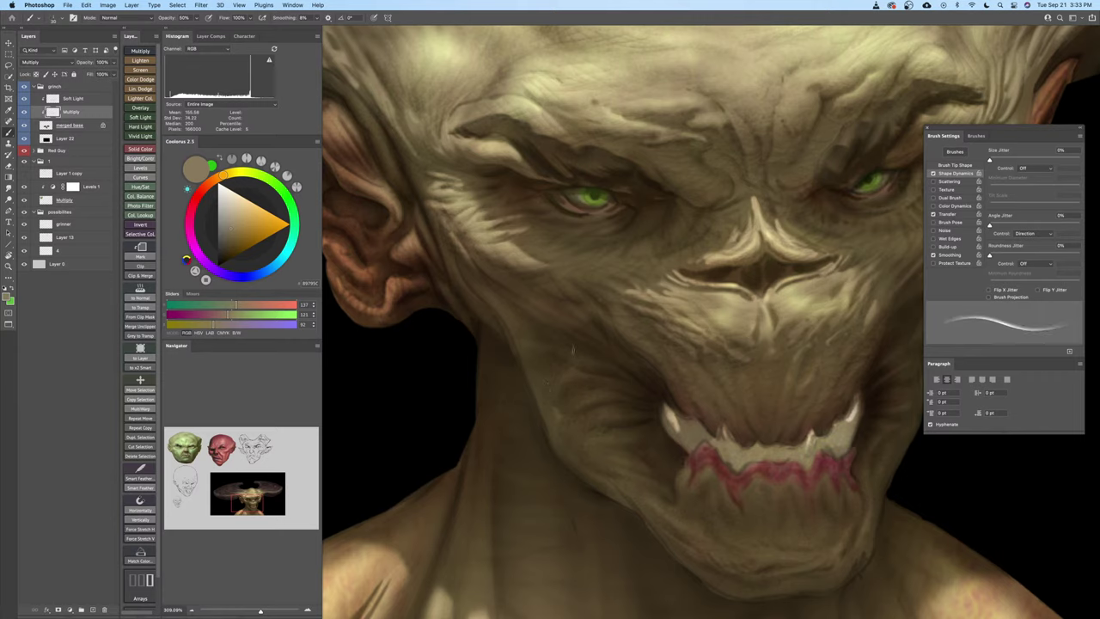
pyautogui.press('e')
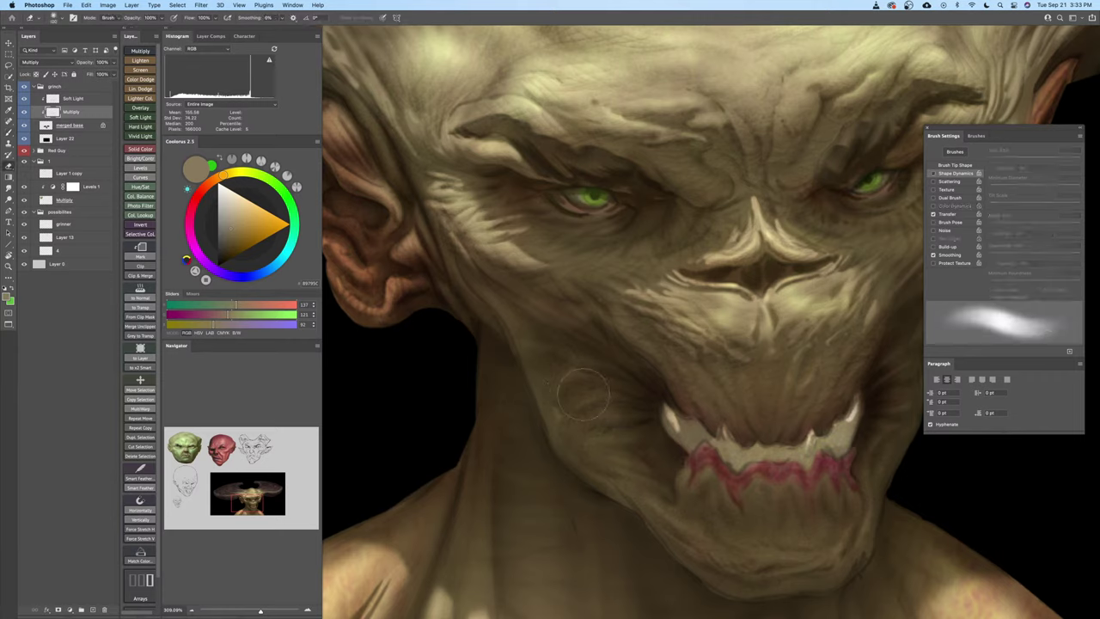
pyautogui.press('b')
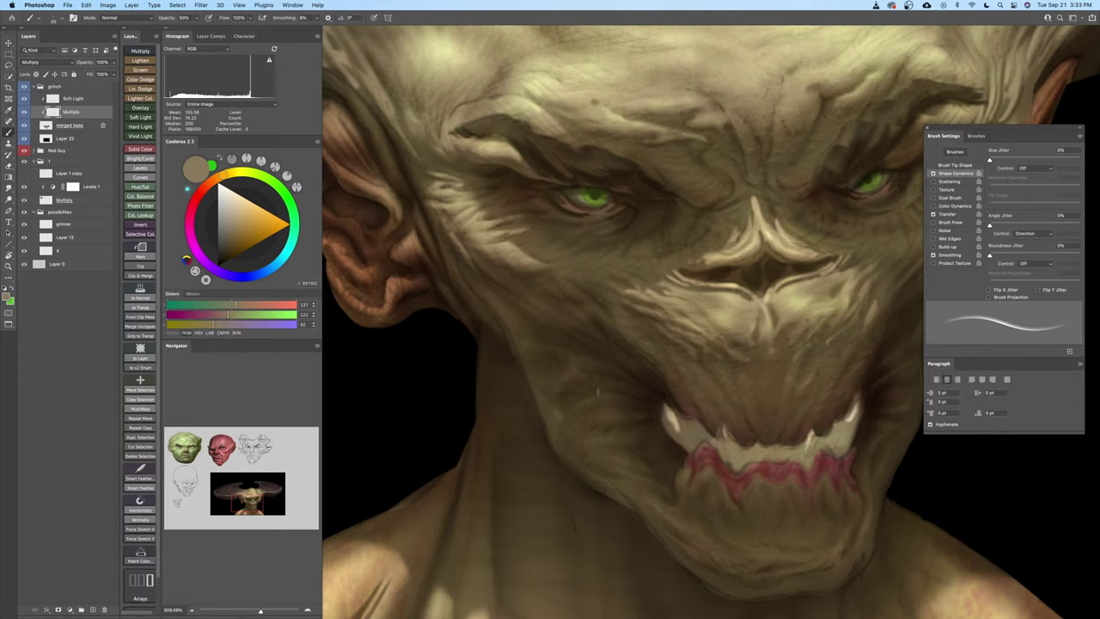
# Adjust the tip size, add shading to the wrinkles of the viewer-left cheek, and undo the last stroke
pyautogui.press('[')
pyautogui.press(']')
pyautogui.press(']')
pyautogui.moveTo(563, 363); pyautogui.dragTo(618, 405)
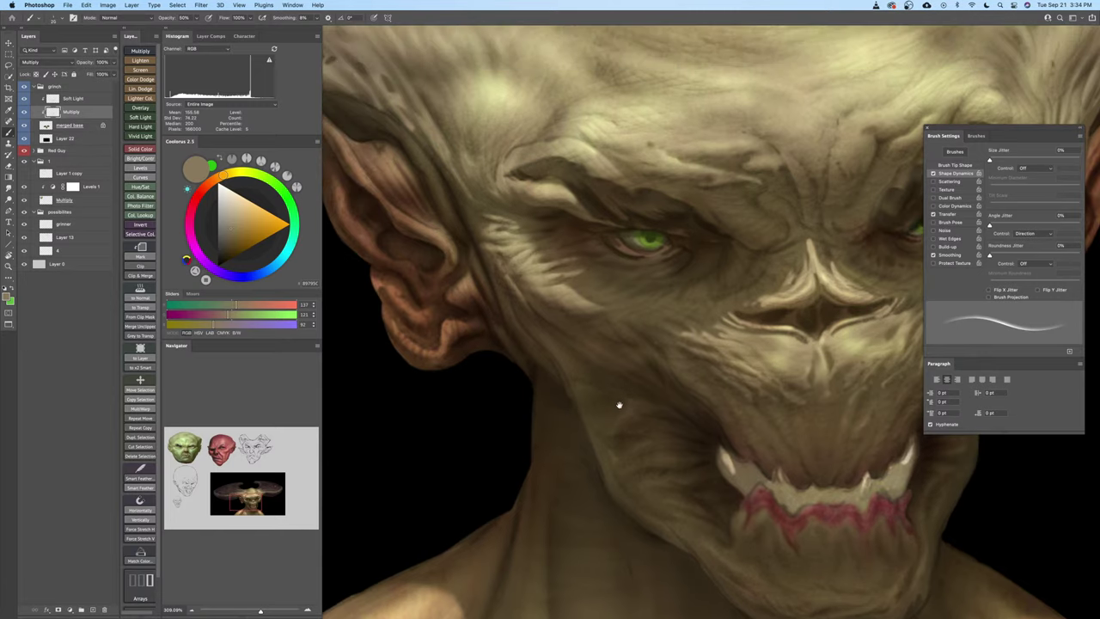
pyautogui.press('super+z')
# Rotate the canvas sideways and shade the viewer-left cheek and jaw folds with a resized brush tip
pyautogui.press('[')
pyautogui.press(']')
pyautogui.press(']')
pyautogui.press(']')
pyautogui.press('r')
pyautogui.moveTo(551, 346)
pyautogui.mouseDown()
pyautogui.moveTo(634, 336)
pyautogui.moveTo(687, 225)
pyautogui.mouseUp()
pyautogui.press('b')
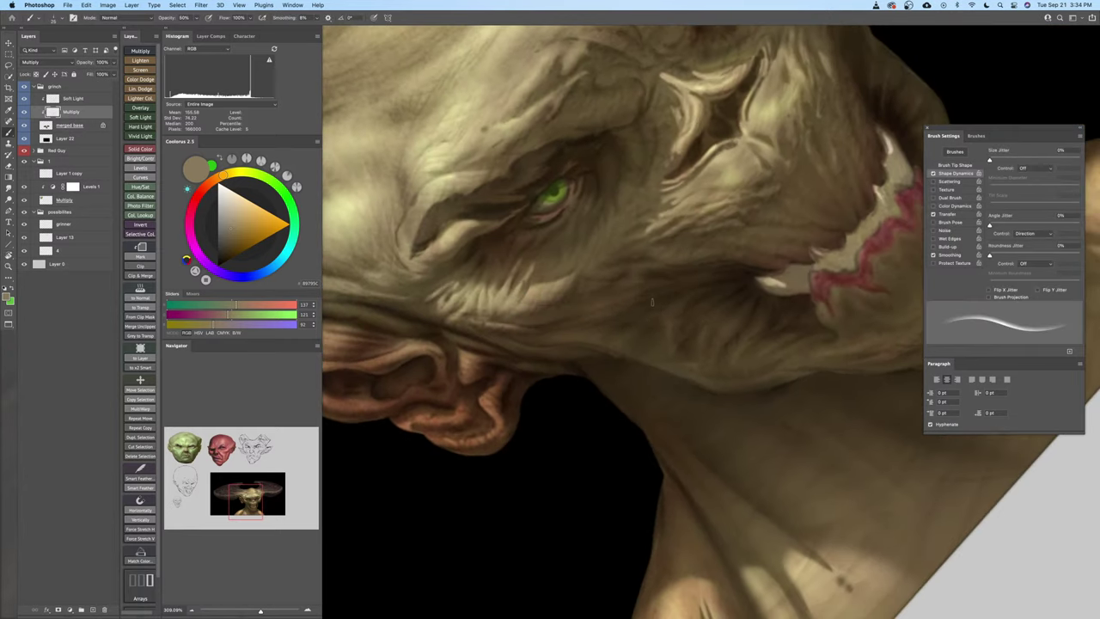
pyautogui.press('[')
pyautogui.press('[')
pyautogui.press('Escape')
# Refine the shading around the viewer-left eye and brow with the canvas upright and a fine brush tip
pyautogui.moveTo(641, 403)
pyautogui.mouseDown()
pyautogui.moveTo(550, 431)
pyautogui.moveTo(573, 427)
pyautogui.moveTo(551, 402)
pyautogui.mouseUp()
pyautogui.press(']')
pyautogui.press(']')
pyautogui.moveTo(582, 323)
pyautogui.mouseDown()
pyautogui.moveTo(625, 338)
pyautogui.moveTo(608, 371)
pyautogui.moveTo(641, 379)
pyautogui.moveTo(607, 352)
pyautogui.mouseUp()
pyautogui.press('b')
pyautogui.press('b')
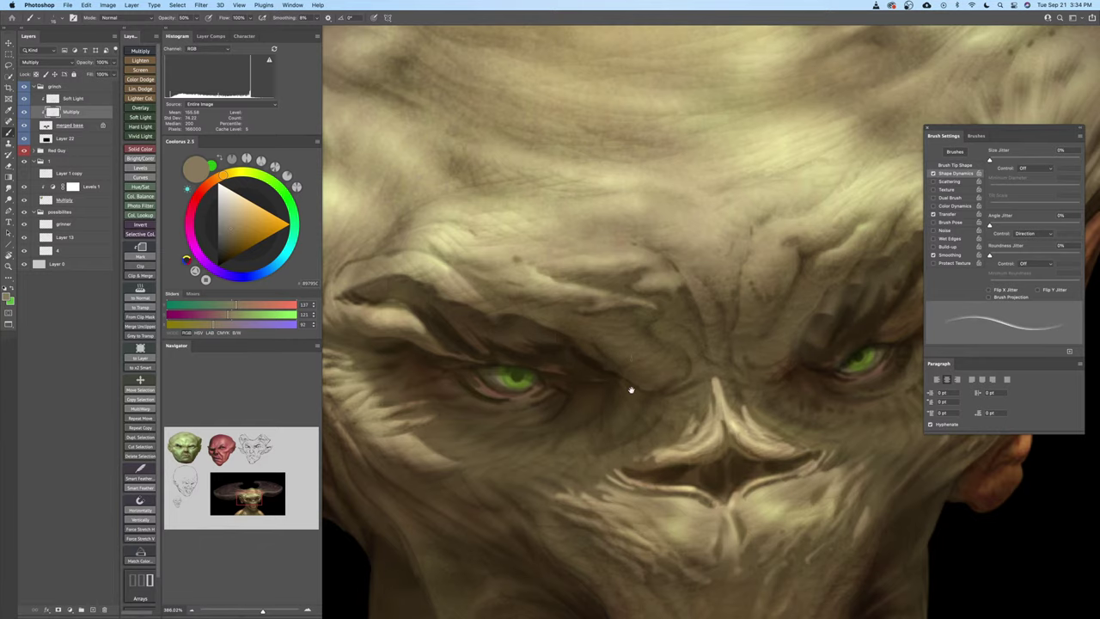
# Shade the viewer-right cheek and the wrinkles of the muzzle above the teeth with the fine tip
pyautogui.moveTo(638, 395); pyautogui.dragTo(558, 361)
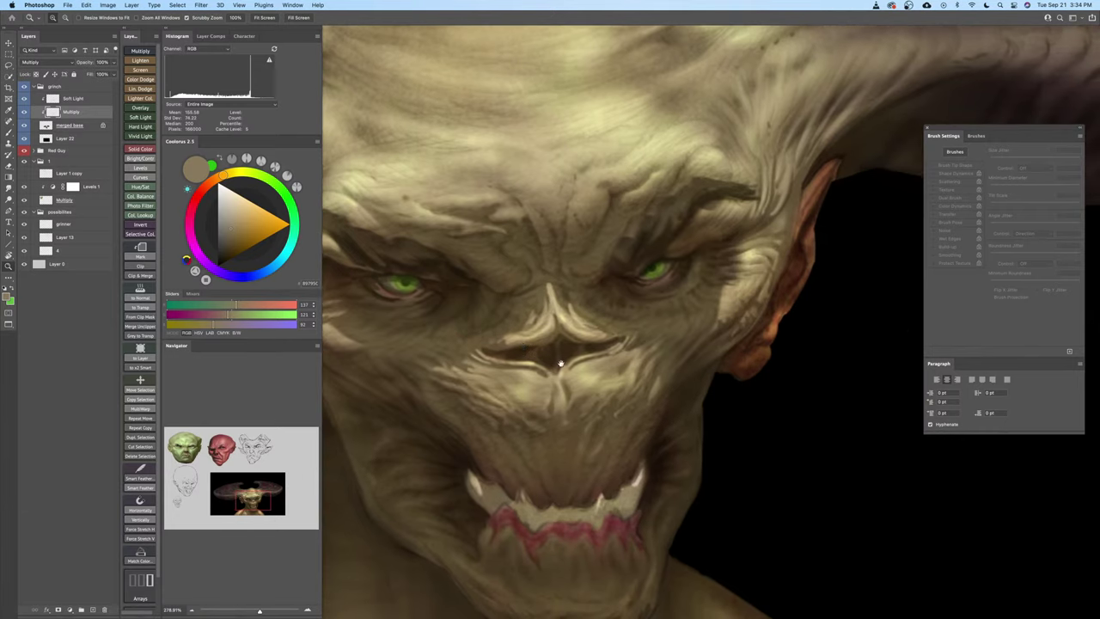
pyautogui.moveTo(741, 369); pyautogui.dragTo(722, 383)
pyautogui.moveTo(680, 422); pyautogui.dragTo(677, 404)
pyautogui.moveTo(627, 439); pyautogui.dragTo(669, 440)
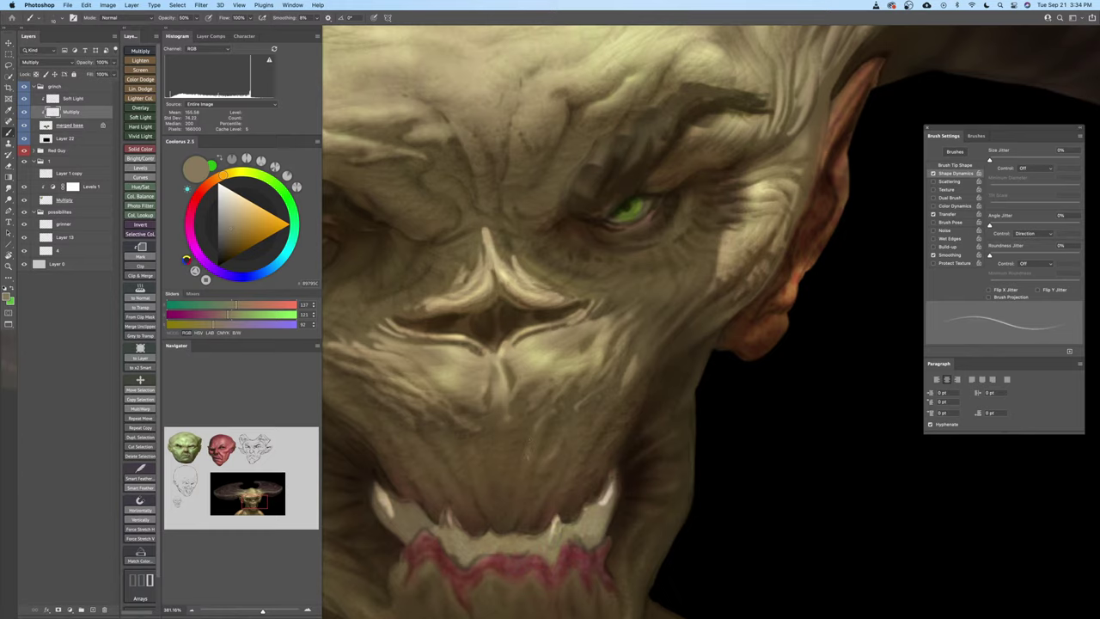
pyautogui.moveTo(508, 467); pyautogui.dragTo(609, 411)
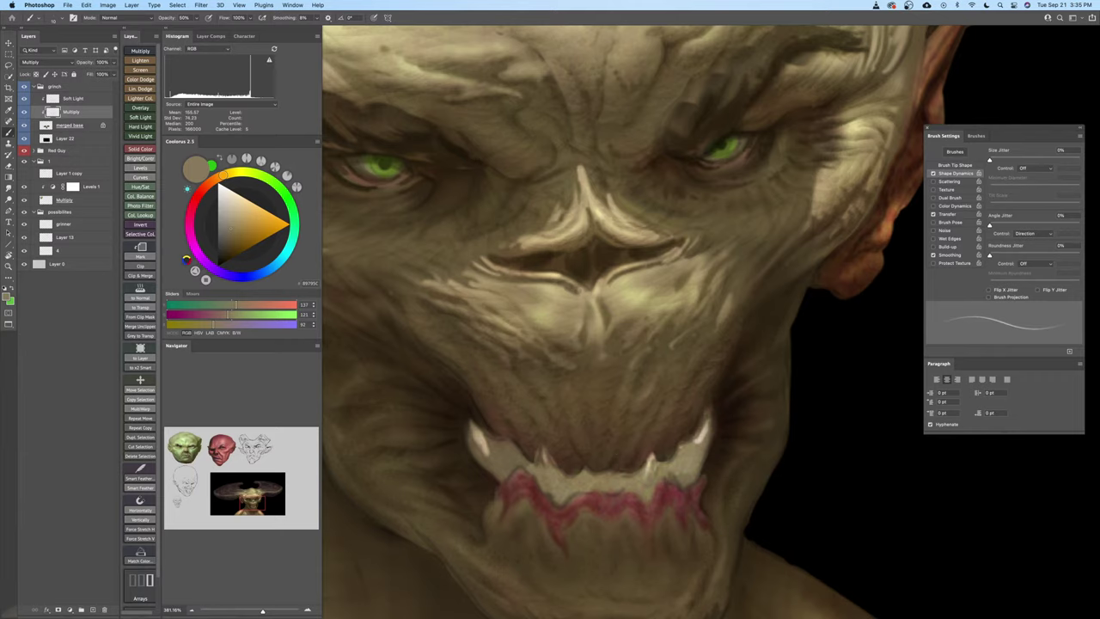
pyautogui.moveTo(531, 343)
pyautogui.mouseDown()
pyautogui.moveTo(548, 364)
pyautogui.moveTo(557, 352)
pyautogui.mouseUp()
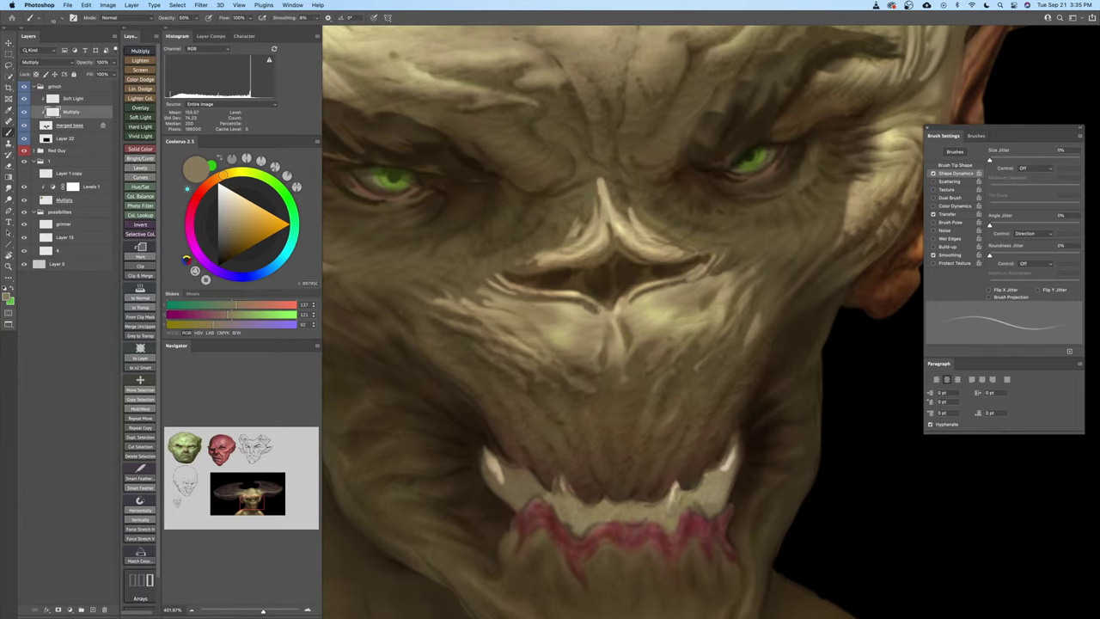
# Shade the viewer-right muzzle wrinkles beneath the nostrils, alternating between slightly larger and smaller brush tips
pyautogui.press(']')
pyautogui.press(']')
pyautogui.press('[')
pyautogui.press('[')
pyautogui.press(']')
pyautogui.press(']')
pyautogui.press(']')
pyautogui.press('[')
pyautogui.press('[')
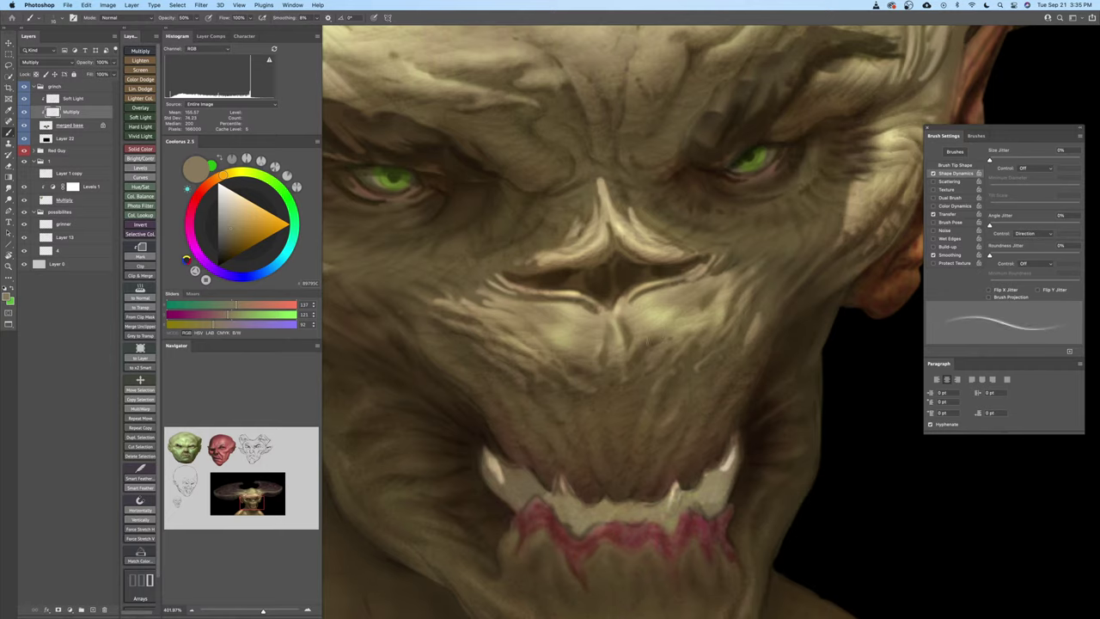
pyautogui.press(']')
pyautogui.press('[')
# Refine the creases on the viewer-left side of the muzzle below the nostrils with the brush
pyautogui.press('z')
pyautogui.moveTo(662, 359)
pyautogui.mouseDown()
pyautogui.moveTo(613, 381)
pyautogui.moveTo(646, 368)
pyautogui.moveTo(636, 359)
pyautogui.mouseUp()
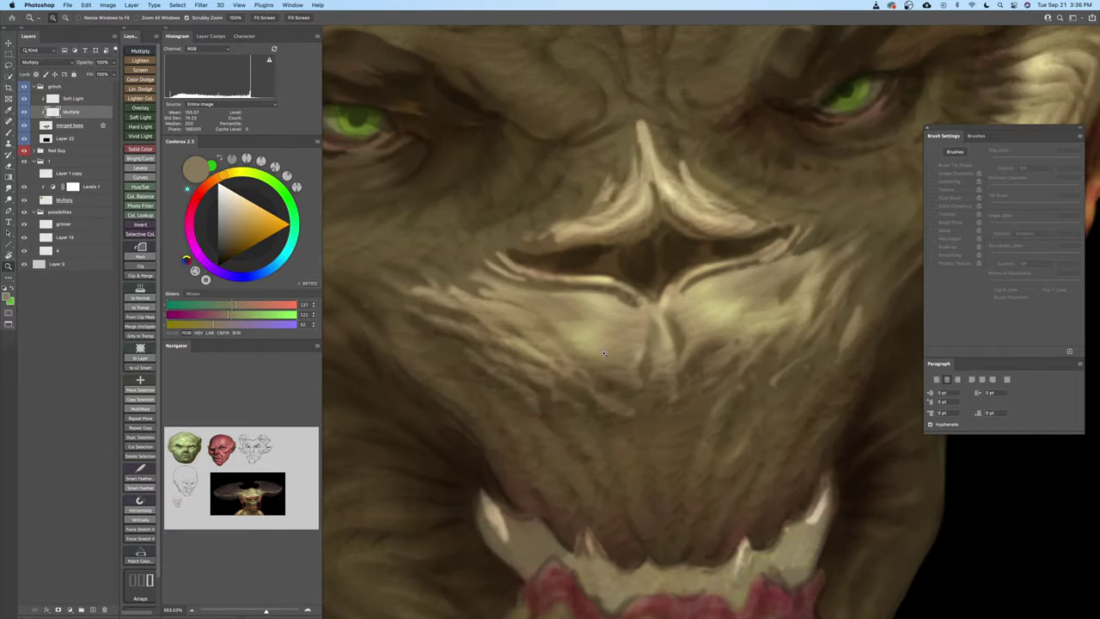
pyautogui.press('b')
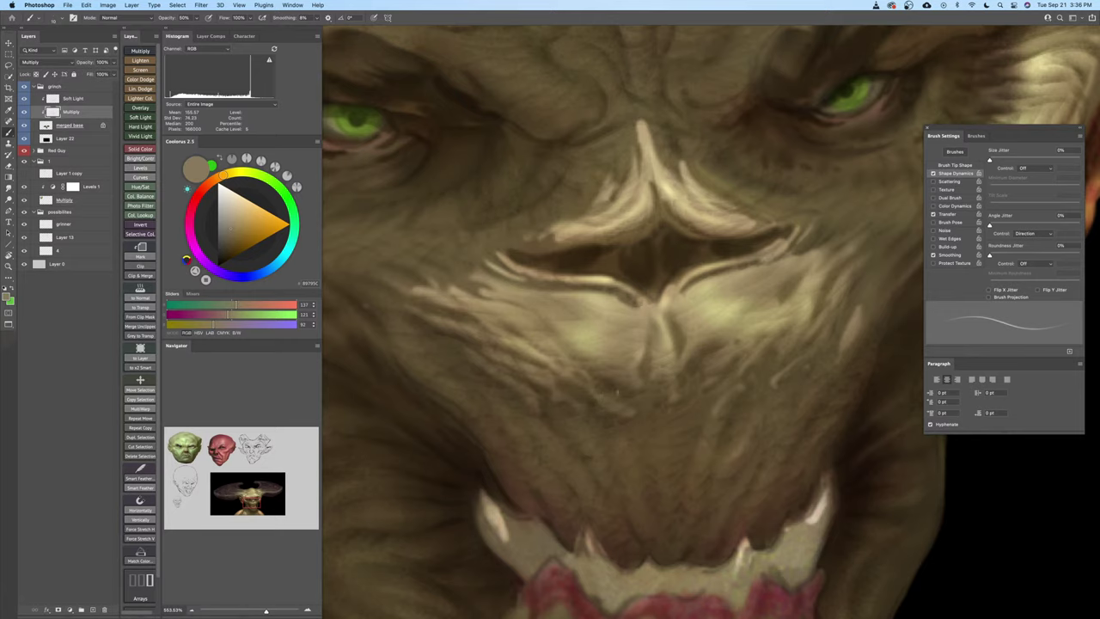
pyautogui.moveTo(525, 369); pyautogui.dragTo(548, 395)
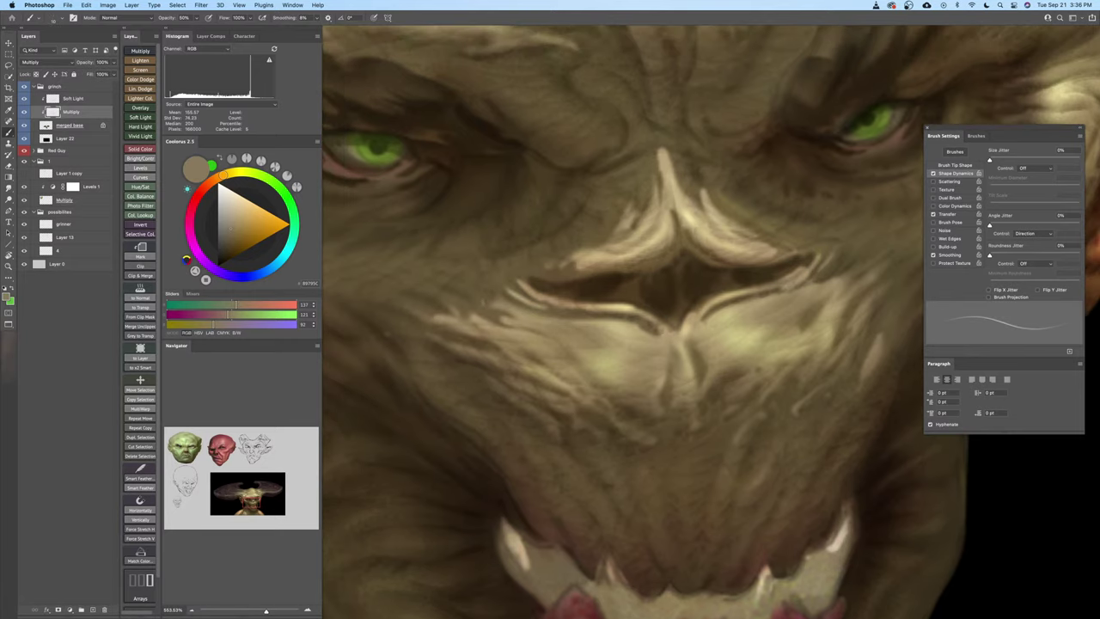
pyautogui.press(']')
pyautogui.moveTo(494, 309); pyautogui.dragTo(484, 309)
pyautogui.moveTo(484, 310); pyautogui.dragTo(528, 331)
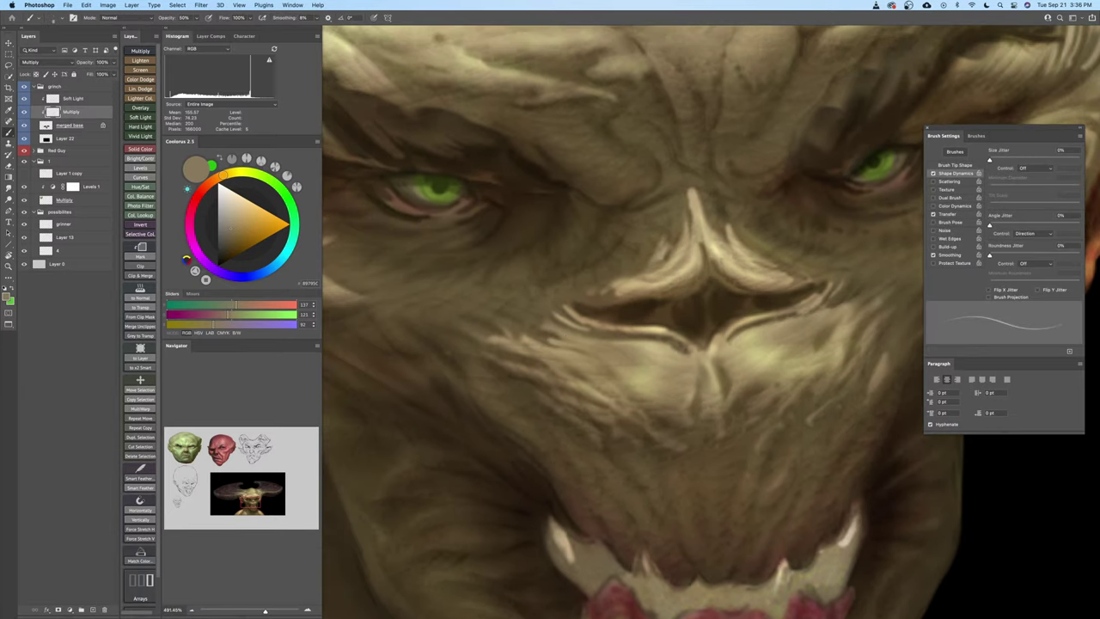
# Enlarge the tip and deepen the shading where the viewer-left cheek meets the muzzle folds
pyautogui.moveTo(555, 344)
pyautogui.mouseDown()
pyautogui.moveTo(568, 349)
pyautogui.moveTo(530, 348)
pyautogui.mouseUp()
pyautogui.press(']')
pyautogui.press(']')
pyautogui.press(']')
pyautogui.press('[')
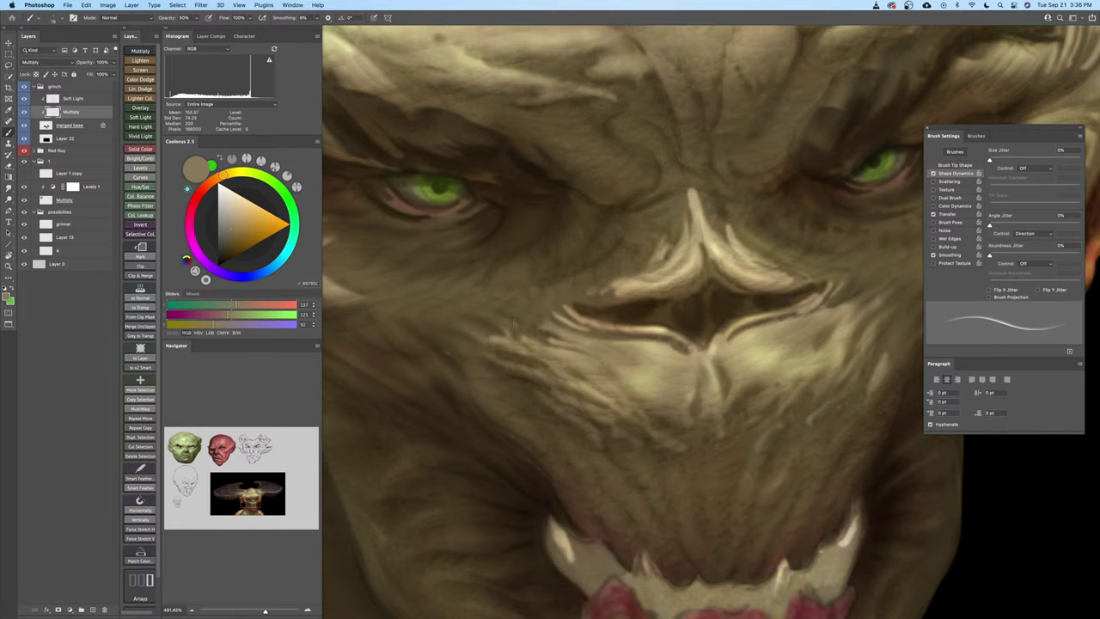
pyautogui.moveTo(552, 374)
pyautogui.mouseDown()
pyautogui.moveTo(490, 389)
pyautogui.moveTo(517, 385)
pyautogui.mouseUp()
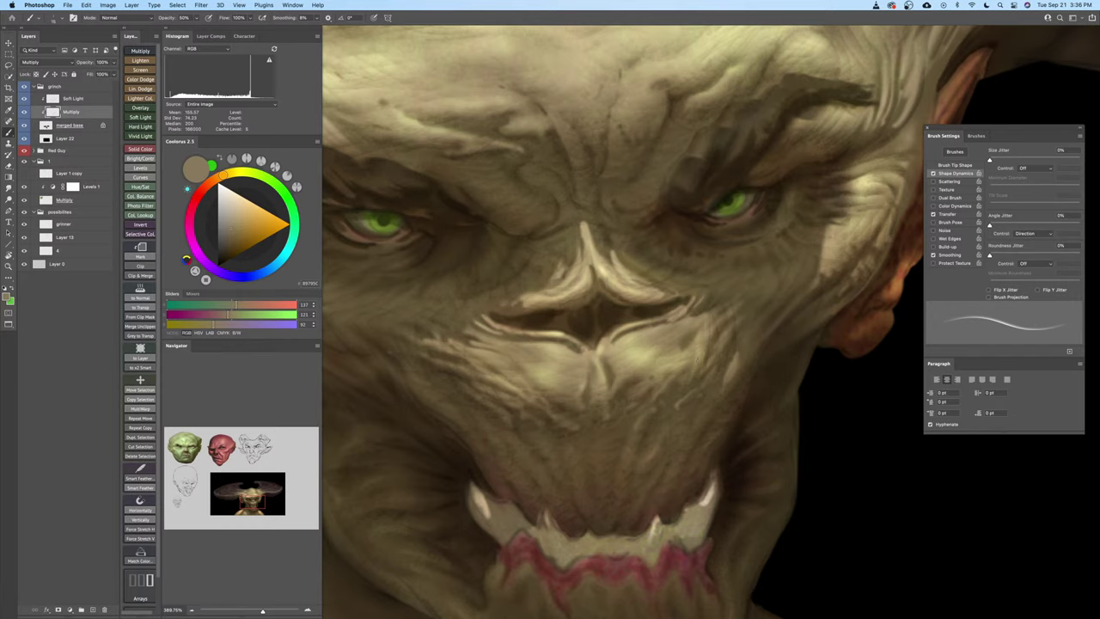
# Shade the viewer-right cheek between the muzzle and the ear, resizing the tip to suit the folds
pyautogui.press('[')
pyautogui.moveTo(750, 334); pyautogui.dragTo(713, 394)
pyautogui.press(']')
pyautogui.press('[')
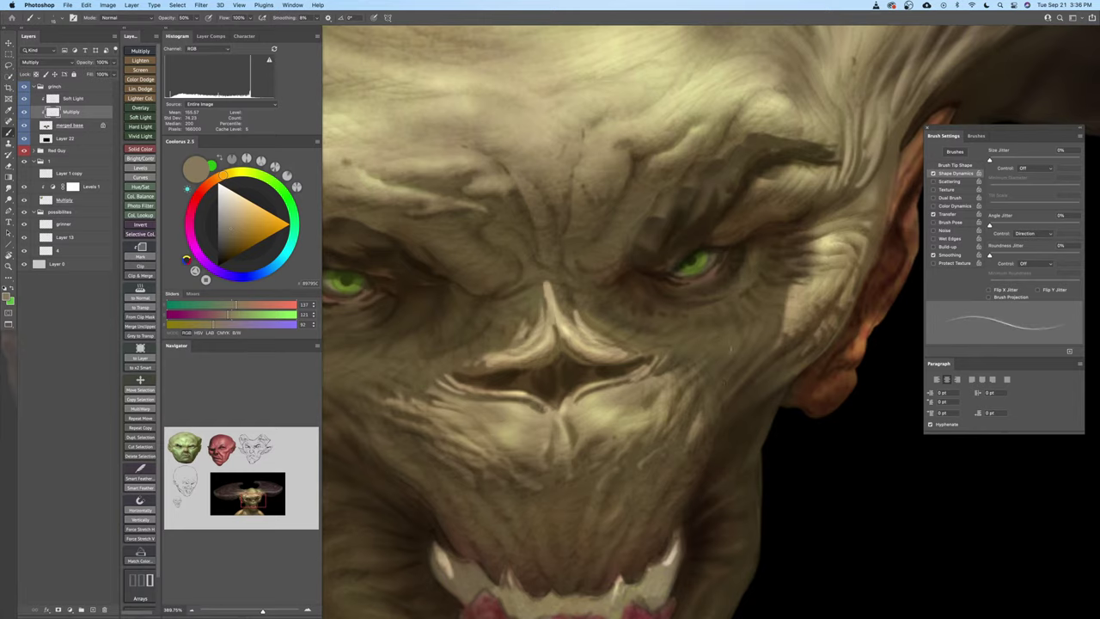
pyautogui.press(']')
pyautogui.press(']')
pyautogui.scroll(3, 684, 363)
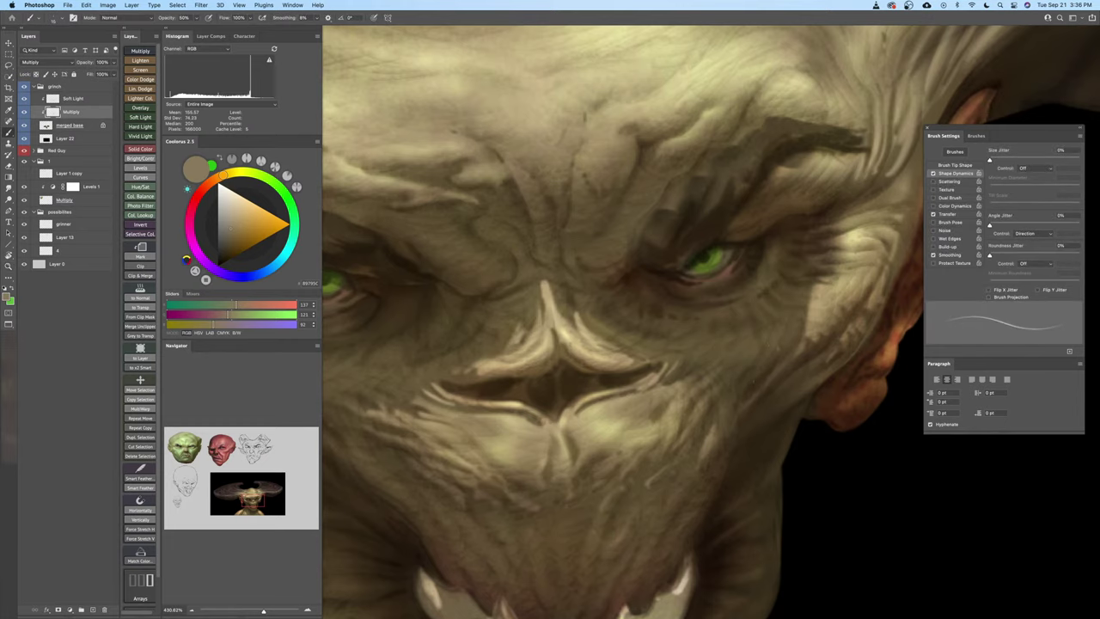
pyautogui.moveTo(781, 365); pyautogui.dragTo(752, 356)
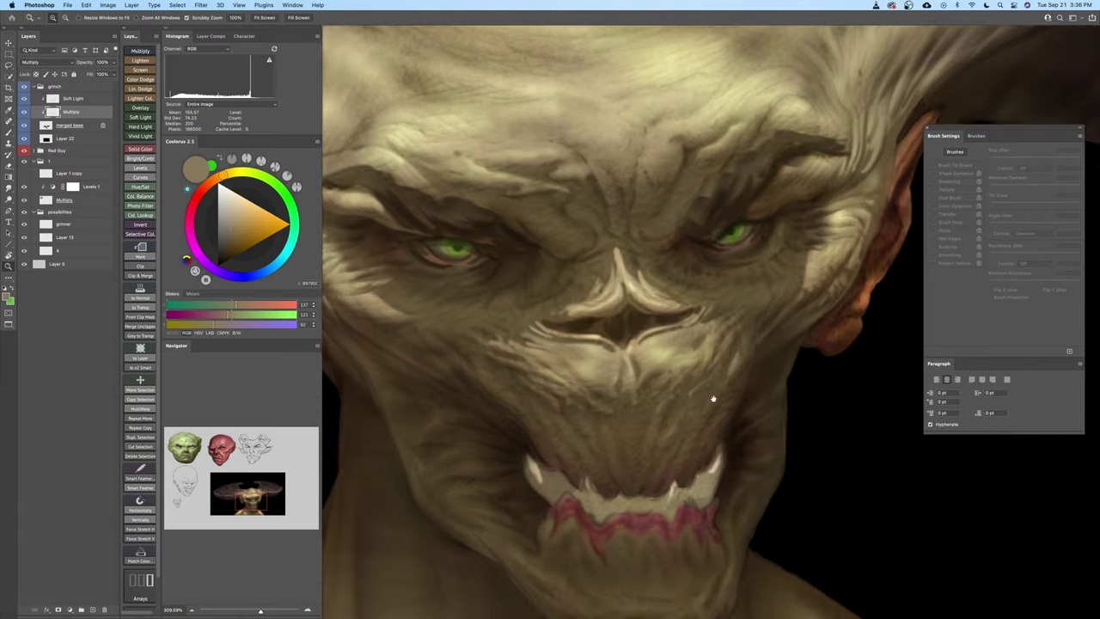
pyautogui.moveTo(714, 399); pyautogui.dragTo(727, 395)
pyautogui.moveTo(483, 385); pyautogui.dragTo(508, 386)
pyautogui.moveTo(494, 382)
pyautogui.mouseDown()
pyautogui.moveTo(542, 434)
pyautogui.moveTo(532, 444)
pyautogui.moveTo(515, 438)
pyautogui.moveTo(719, 388)
pyautogui.moveTo(680, 413)
pyautogui.moveTo(704, 369)
pyautogui.mouseUp()
pyautogui.press('b')
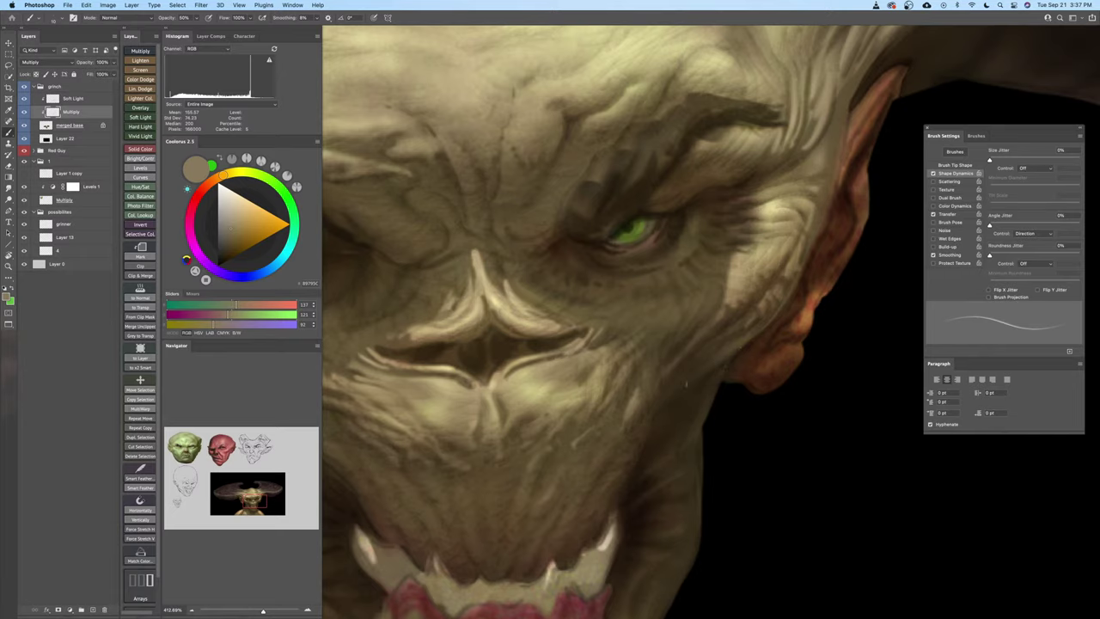
# Shade the viewer-right jaw folds beside the fang and mouth corner with fine, resized brush tips
pyautogui.moveTo(716, 376); pyautogui.dragTo(673, 379)
pyautogui.moveTo(722, 414); pyautogui.dragTo(724, 330)
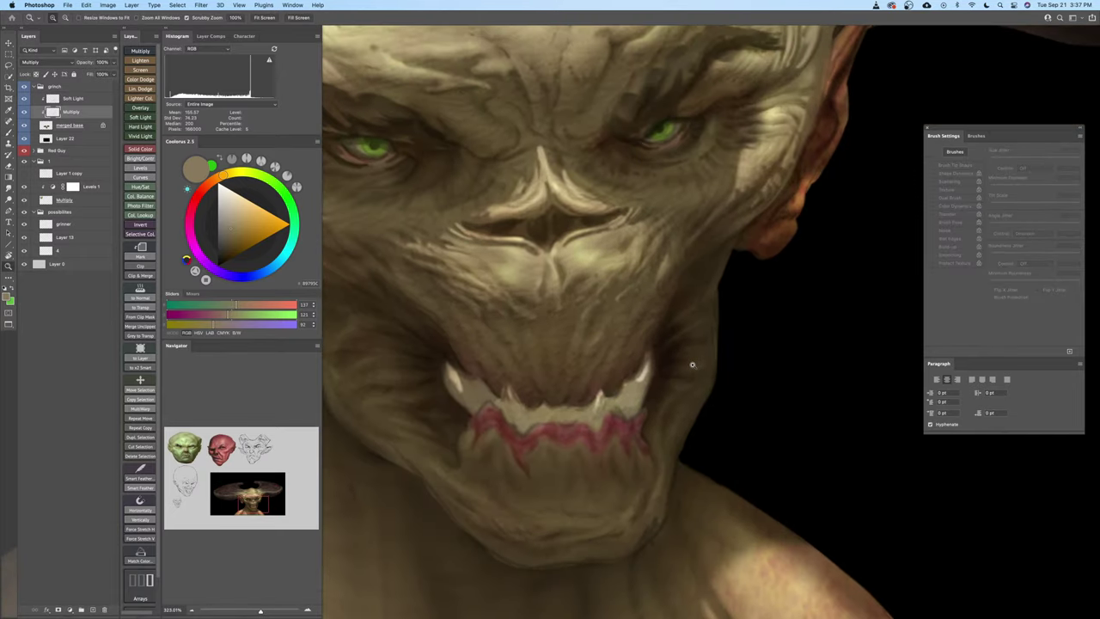
pyautogui.moveTo(692, 364); pyautogui.dragTo(722, 329)
pyautogui.press('b')
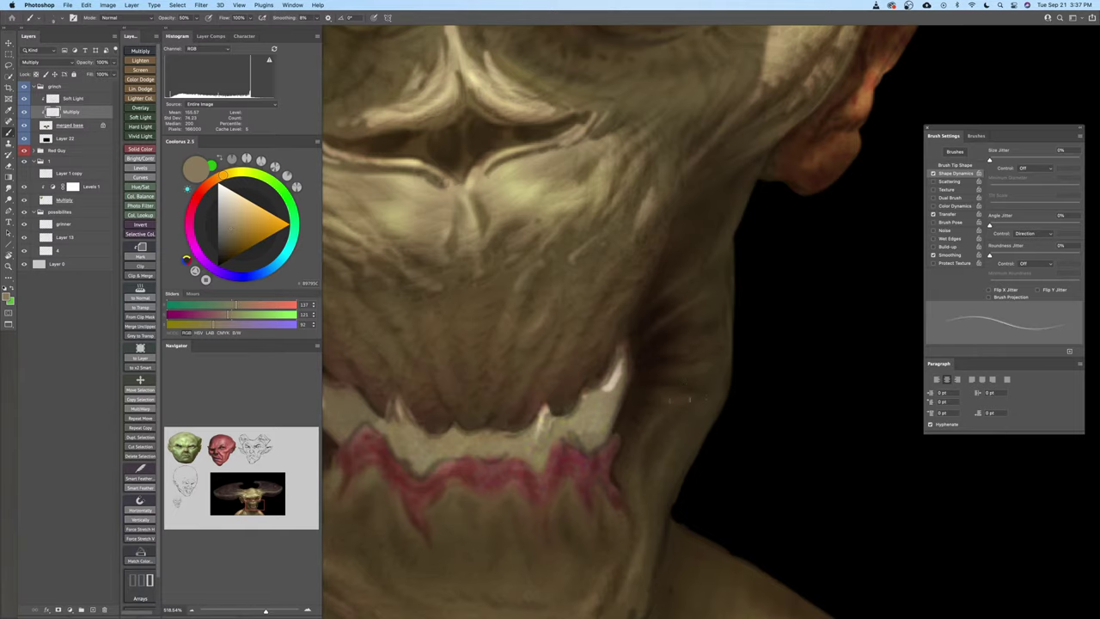
pyautogui.press('z')
pyautogui.moveTo(687, 368); pyautogui.dragTo(690, 364)
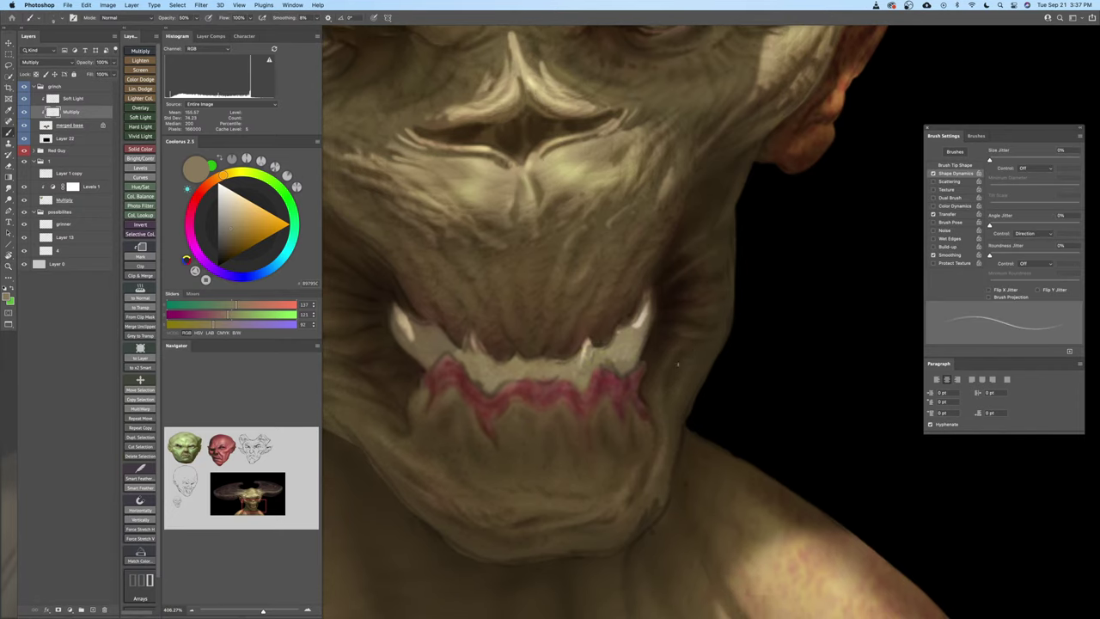
pyautogui.press(']')
pyautogui.press('[')
pyautogui.press('[')
pyautogui.press('[')
pyautogui.press(']')
pyautogui.press(']')
pyautogui.press('[')
# Shade the outer edge of the viewer-right cheek below the ear and save the document
pyautogui.scroll(5, 696, 351)
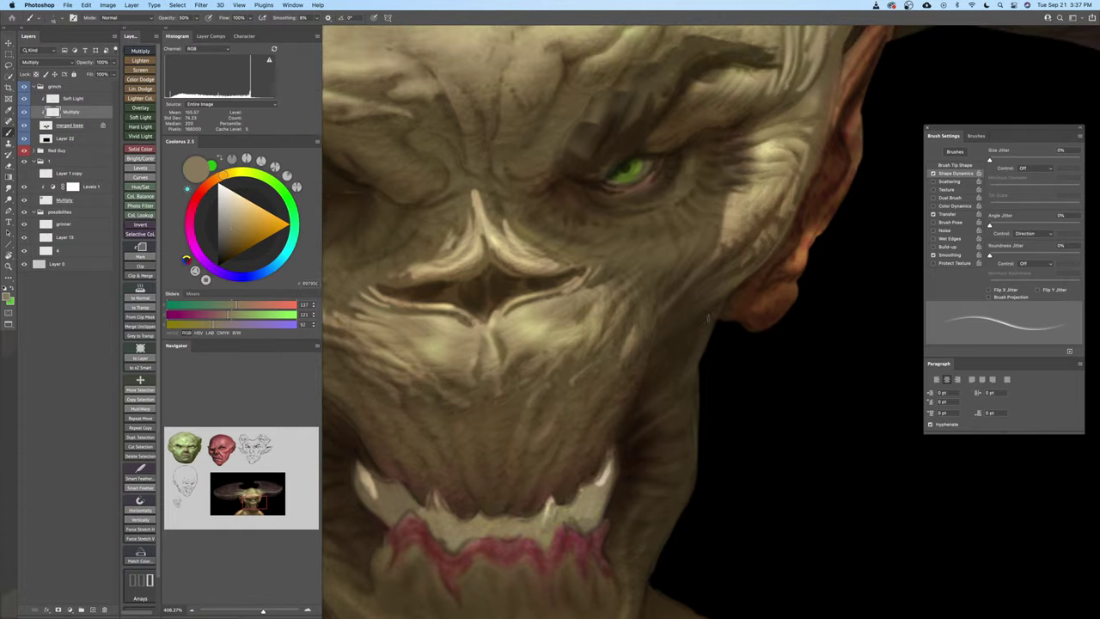
pyautogui.press(']')
pyautogui.press('[')
pyautogui.press('[')
pyautogui.press(']')
pyautogui.press('z')
pyautogui.moveTo(704, 357); pyautogui.dragTo(700, 387)
pyautogui.press('super+s')
pyautogui.moveTo(688, 412); pyautogui.dragTo(706, 361)
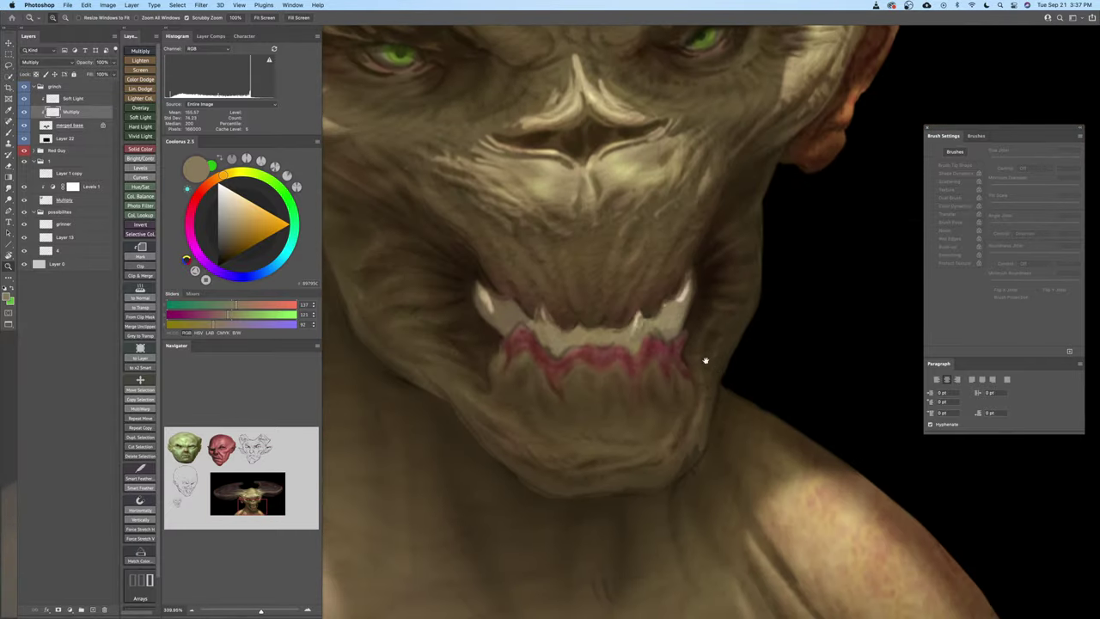
# Shade the viewer-left jawline at 30% brush opacity, undoing one stroke and repainting the fold near the chin
pyautogui.moveTo(601, 443); pyautogui.dragTo(656, 392)
pyautogui.press('b')
pyautogui.press('z')
pyautogui.moveTo(603, 442); pyautogui.dragTo(585, 440)
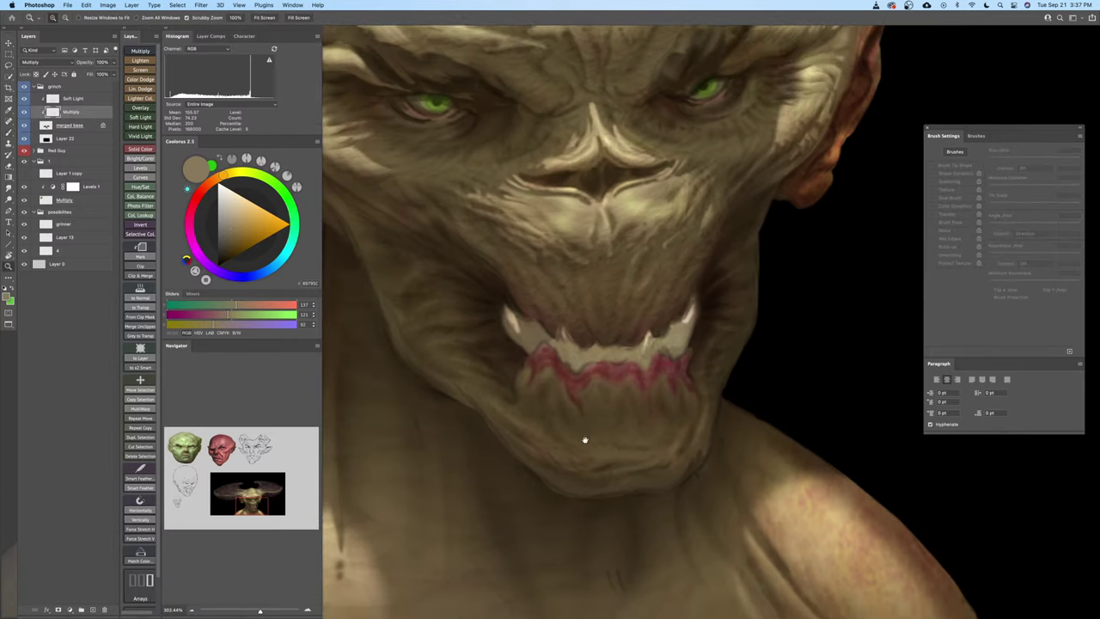
pyautogui.press('b')
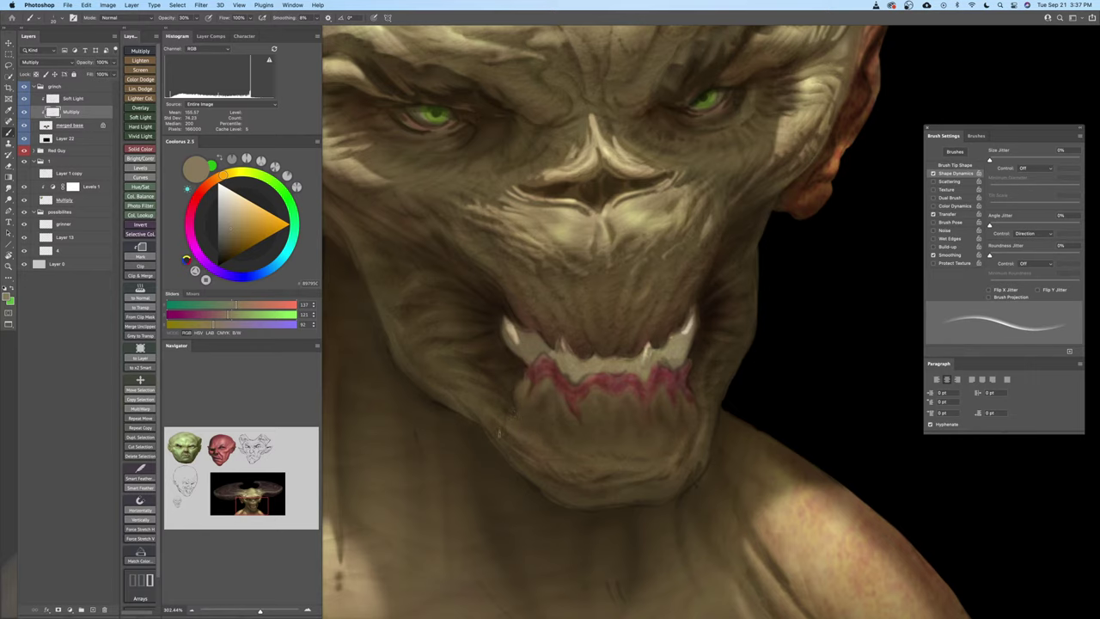
pyautogui.press('super+z')
pyautogui.moveTo(508, 422); pyautogui.dragTo(533, 447)
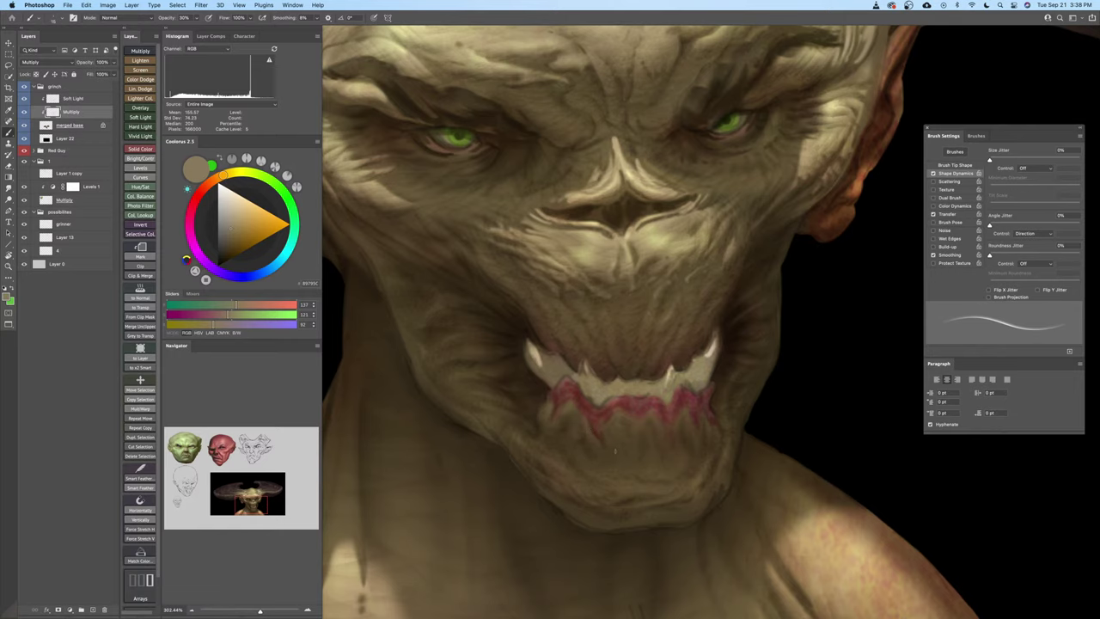
# Build up fine wrinkle shading across the chin and lower lip at 30% opacity, continually varying the tip size
pyautogui.scroll(2, 612, 445)
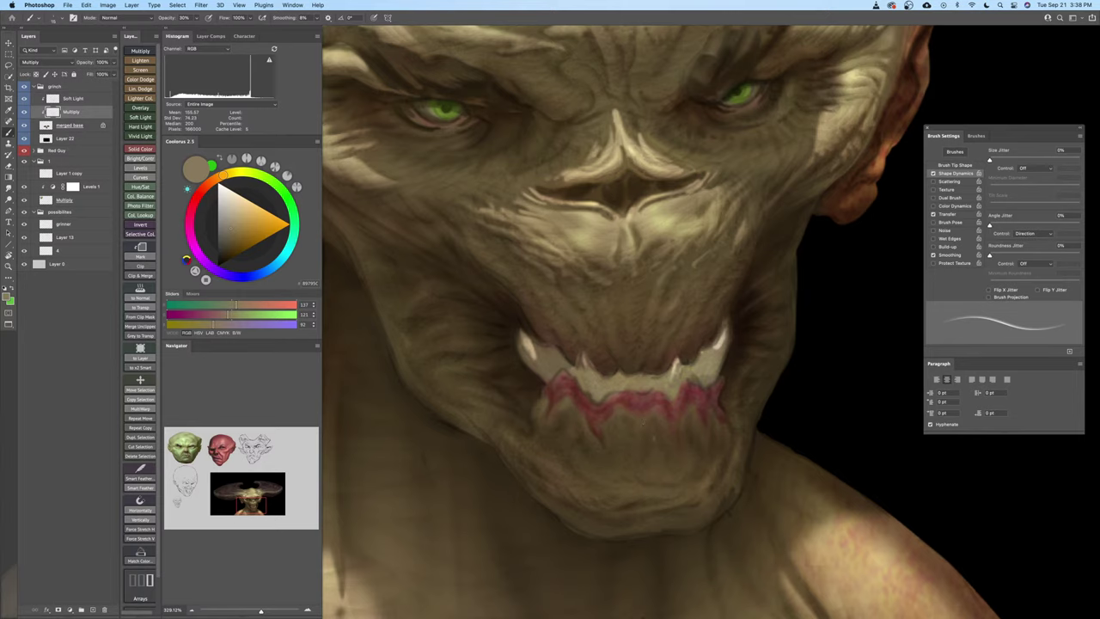
pyautogui.press(']')
pyautogui.press(']')
pyautogui.press('[')
pyautogui.press('[')
pyautogui.press('[')
pyautogui.press(']')
pyautogui.press(']')
pyautogui.press('[')
pyautogui.press('[')
pyautogui.press(']')
pyautogui.press(']')
pyautogui.press('[')
pyautogui.press('[')
pyautogui.press(']')
pyautogui.press(']')
pyautogui.press('[')
pyautogui.press('[')
pyautogui.press(']')
pyautogui.press(']')
pyautogui.press('[')
pyautogui.press('[')
pyautogui.press(']')
pyautogui.press('[')
pyautogui.press(']')
pyautogui.press(']')
pyautogui.press('[')
pyautogui.press(']')
pyautogui.press('[')
pyautogui.press('[')
pyautogui.press(']')
pyautogui.press(']')
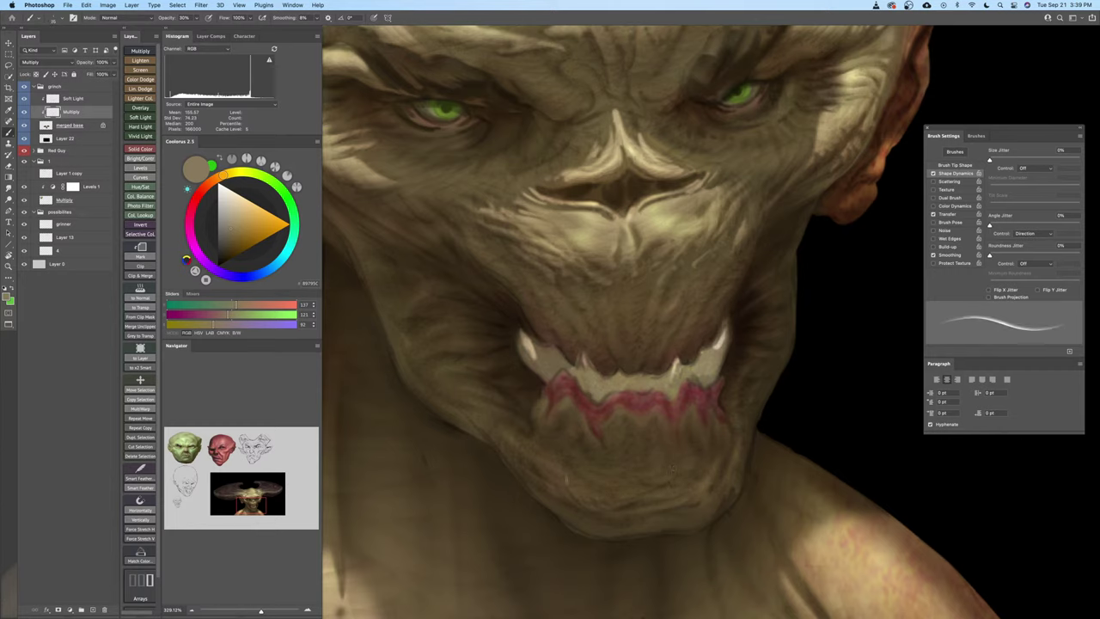
pyautogui.press('[')
pyautogui.moveTo(693, 437); pyautogui.dragTo(710, 452)
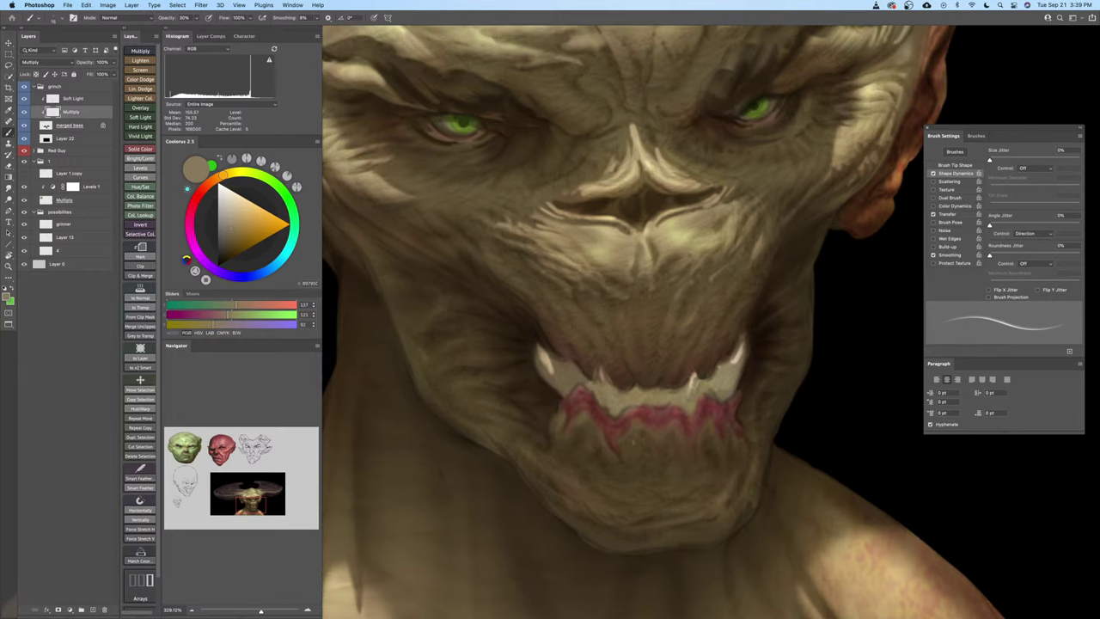
# Add small shading strokes to the skin directly below the pink gums with a resized tip
pyautogui.press(']')
pyautogui.press('[')
pyautogui.press('[')
pyautogui.press(']')
pyautogui.moveTo(643, 449); pyautogui.dragTo(638, 452)
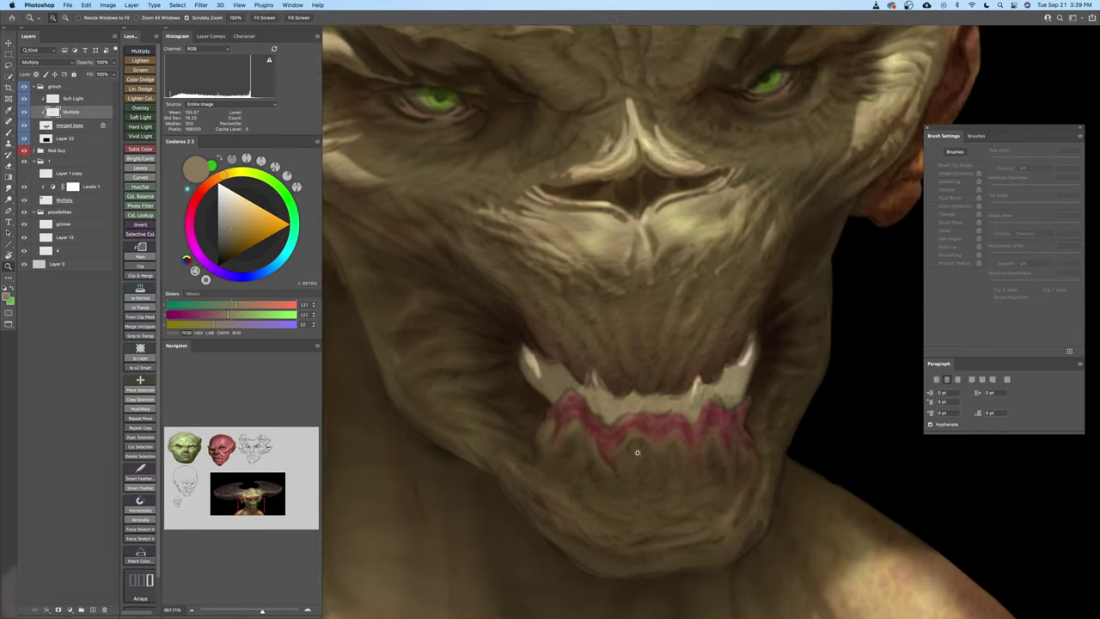
pyautogui.moveTo(643, 376); pyautogui.dragTo(655, 412)
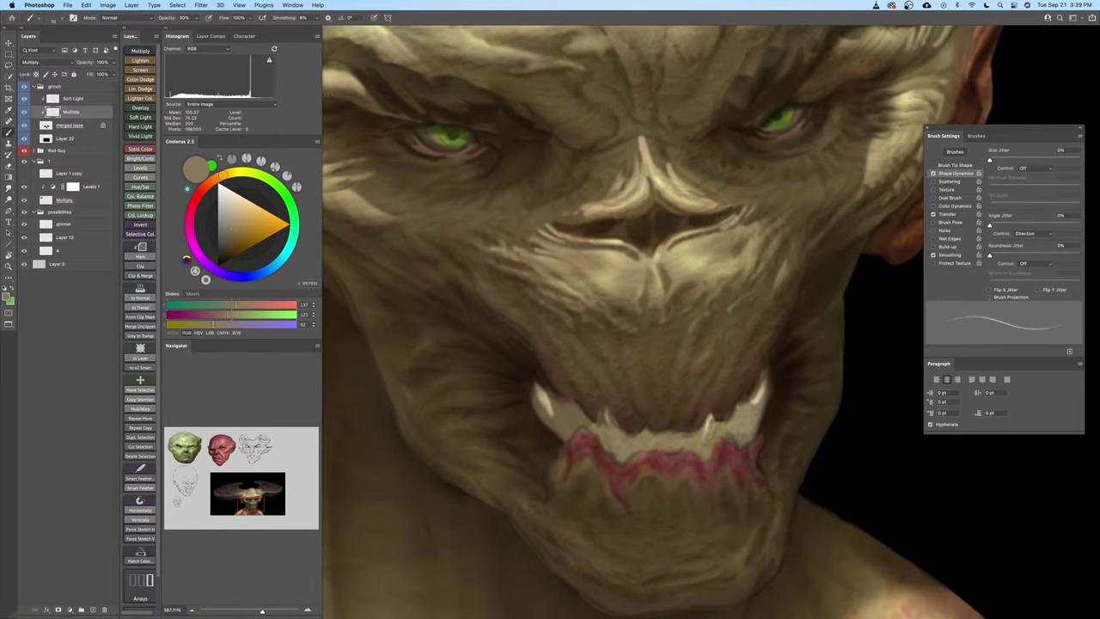
# Shade the viewer-left side of the muzzle above the fang with a fine brush tip
pyautogui.press(']')
pyautogui.press('[')
pyautogui.press(']')
pyautogui.moveTo(607, 387); pyautogui.dragTo(639, 423)
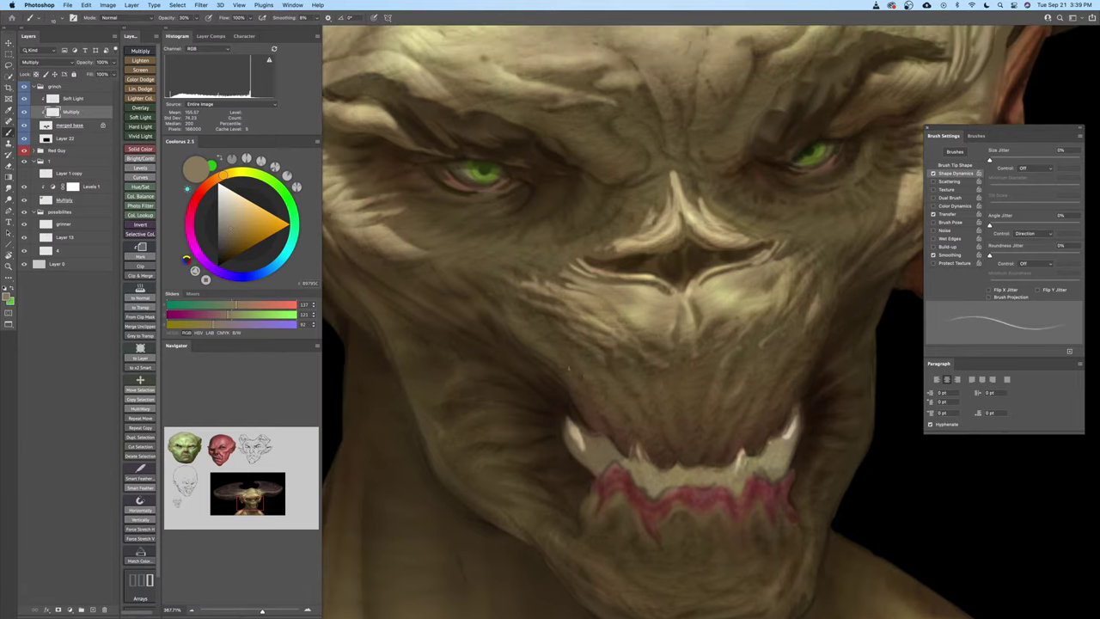
pyautogui.press('[')
pyautogui.moveTo(576, 357)
pyautogui.mouseDown()
pyautogui.moveTo(570, 375)
pyautogui.moveTo(568, 366)
pyautogui.mouseUp()
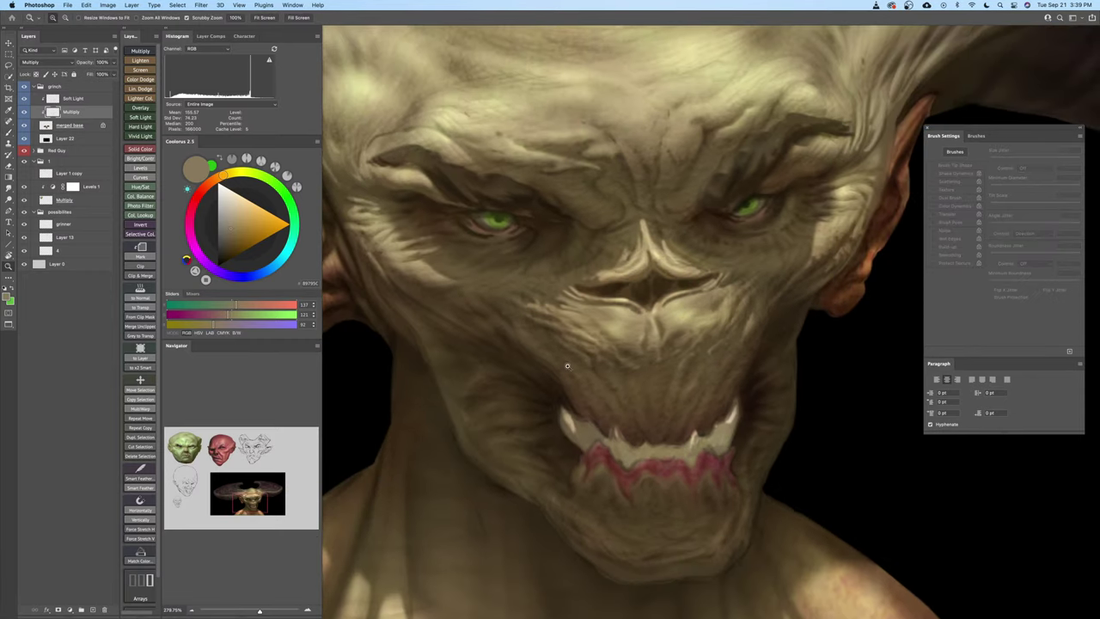
pyautogui.hscroll(1, 677, 465)
pyautogui.scroll(2, 743, 368)
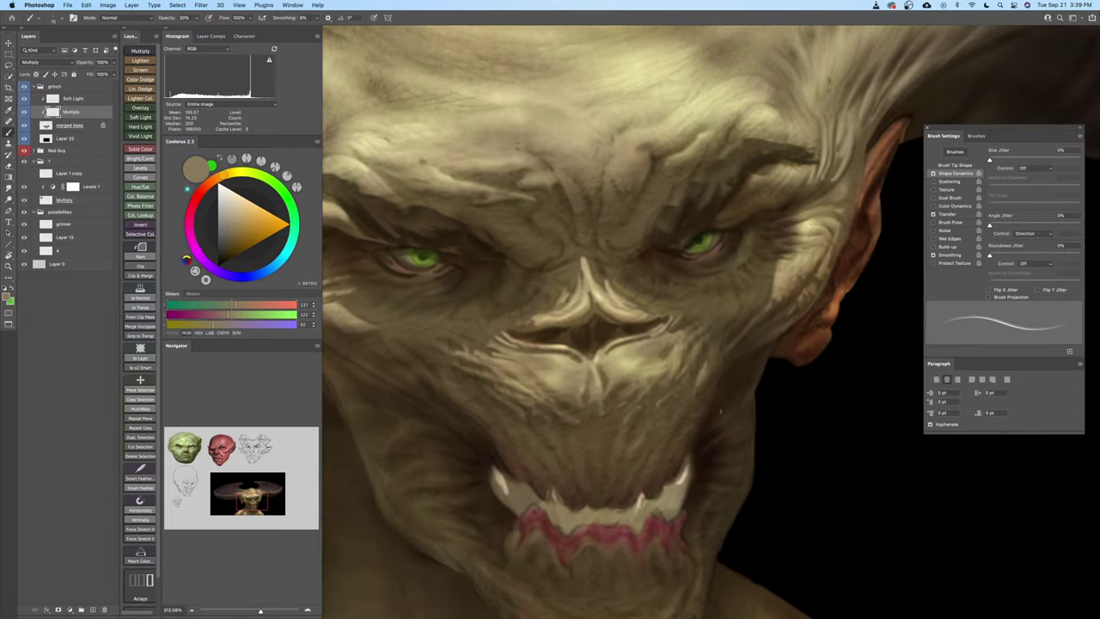
# Enlarge the brush tip and softly darken the viewer-right cheek between the muzzle and the ear
pyautogui.press(']')
pyautogui.press(']')
pyautogui.press(']')
pyautogui.press(']')
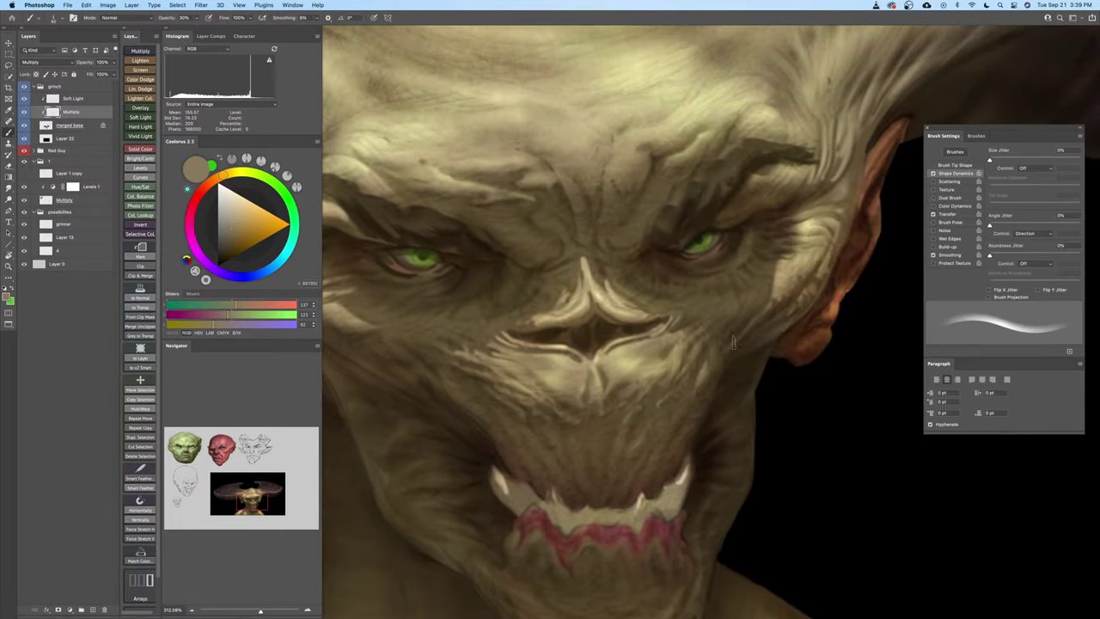
pyautogui.press(']')
pyautogui.press(']')
pyautogui.moveTo(713, 422); pyautogui.dragTo(729, 337)
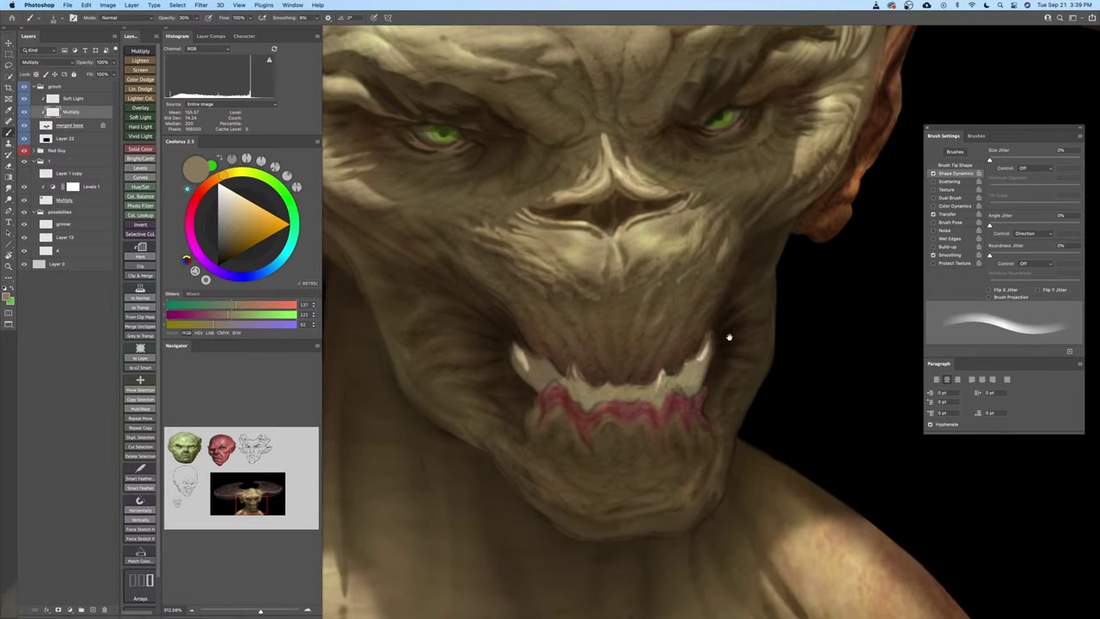
# Reduce the tip, shade the chin below the gums, and undo the last stroke while readjusting the size
pyautogui.press('[')
pyautogui.press('[')
pyautogui.press('[')
pyautogui.press('[')
pyautogui.press('[')
pyautogui.press('[')
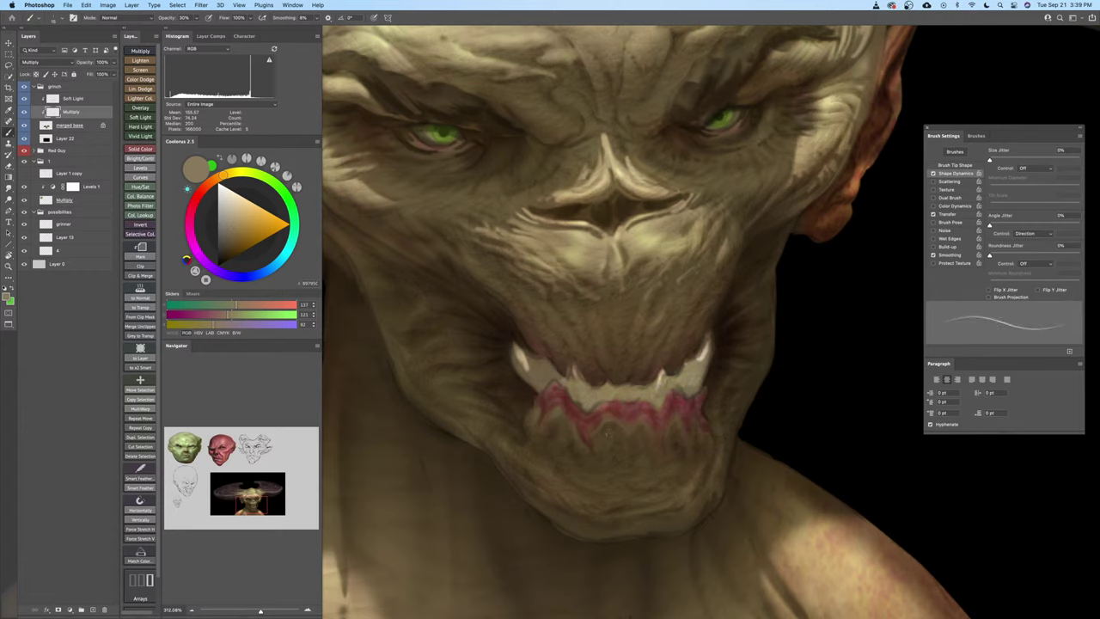
pyautogui.press(']')
pyautogui.press(']')
pyautogui.press('super+z')
pyautogui.press('[')
pyautogui.press(']')
pyautogui.press(']')
pyautogui.press('[')
pyautogui.press('[')
# Soften the chin shading with a reduced eraser and return to the brush
pyautogui.press('e')
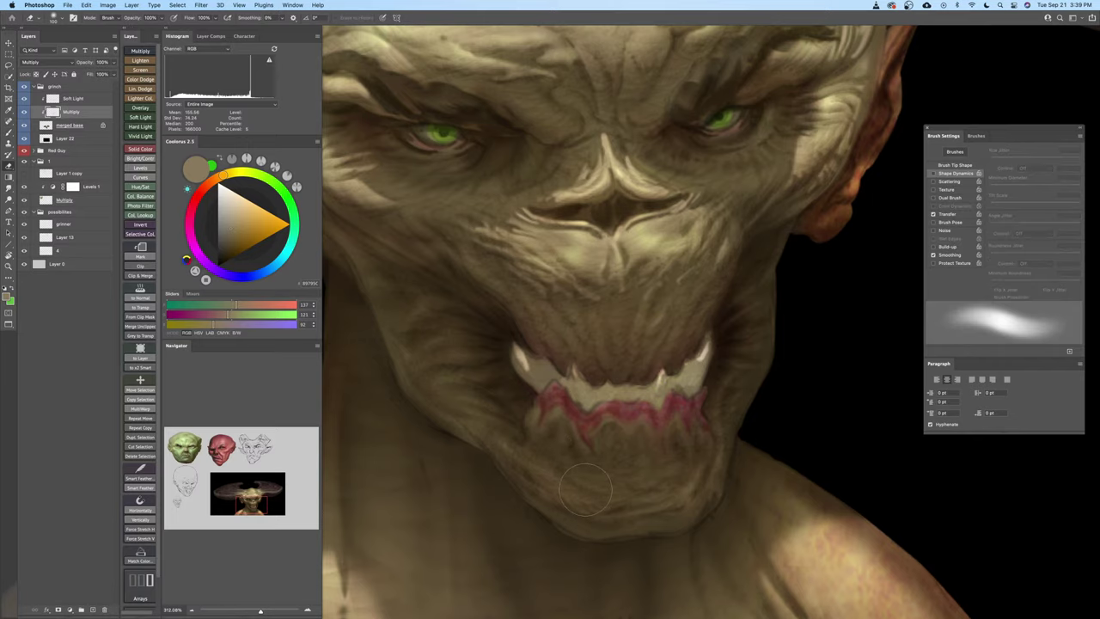
pyautogui.press('[')
pyautogui.press('b')
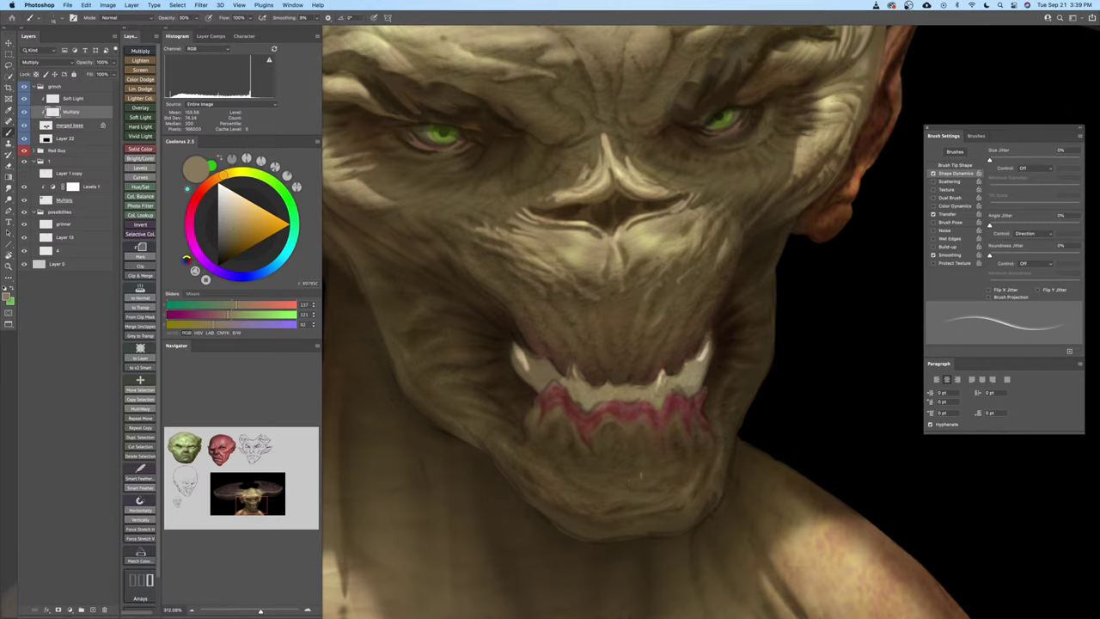
pyautogui.press('super+space')
pyautogui.moveTo(644, 482); pyautogui.dragTo(660, 482)
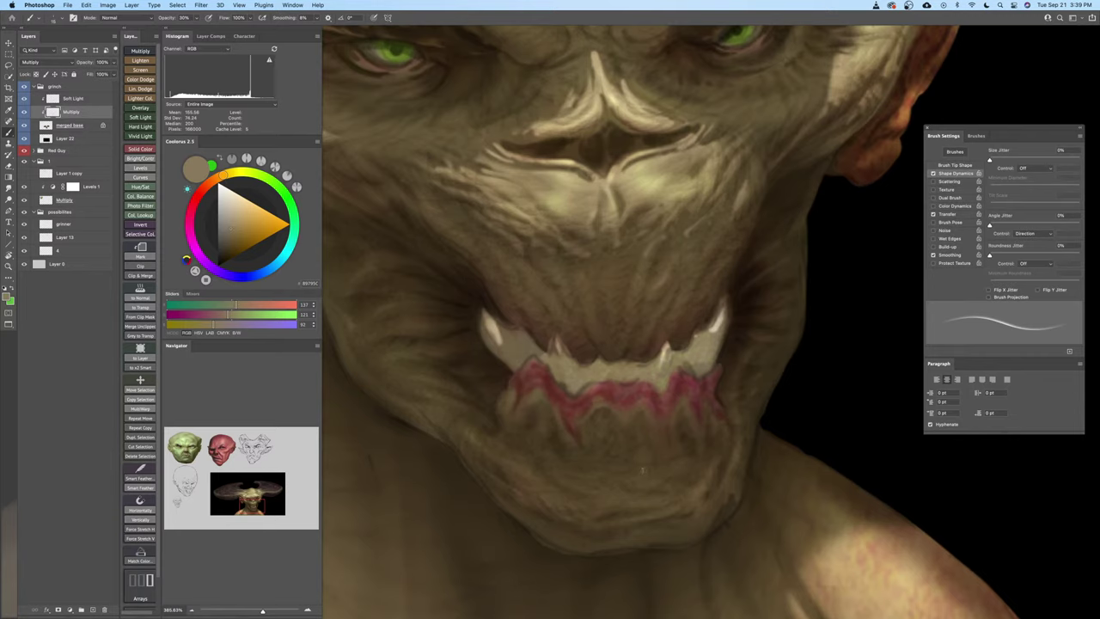
# Refine the horizontal chin crease with varied brush tips, softening the shading with the eraser
pyautogui.press(']')
pyautogui.press(']')
pyautogui.press(']')
pyautogui.press('[')
pyautogui.press('[')
pyautogui.press('[')
pyautogui.press(']')
pyautogui.press(']')
pyautogui.press(']')
pyautogui.press('z')
pyautogui.moveTo(555, 487); pyautogui.dragTo(564, 483)
pyautogui.press('b')
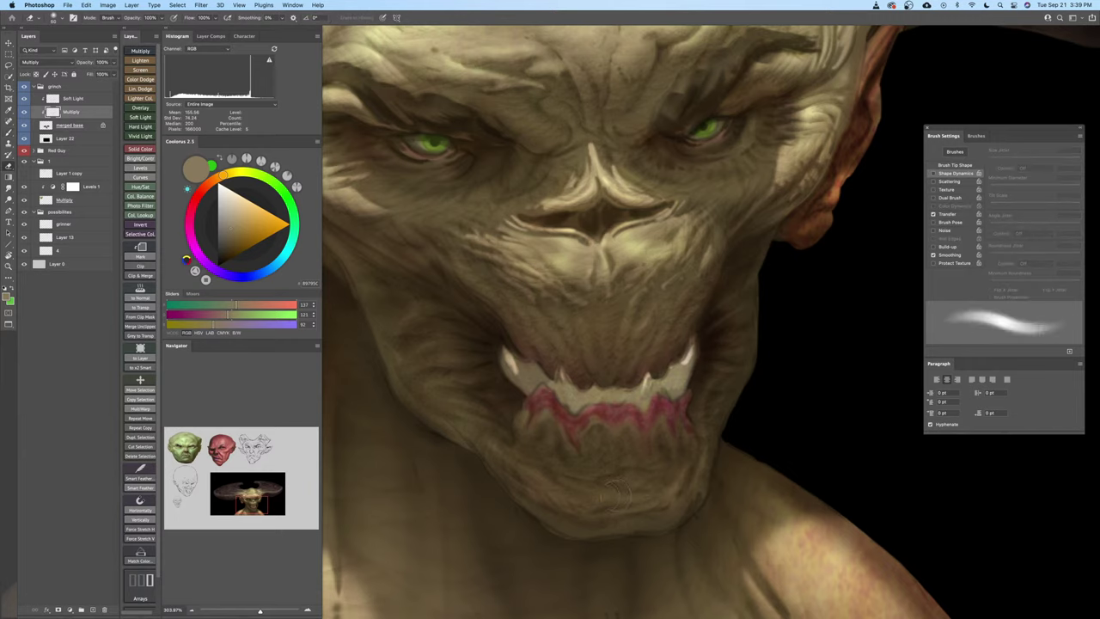
pyautogui.press('z')
pyautogui.moveTo(615, 499); pyautogui.dragTo(636, 497)
pyautogui.press('b')
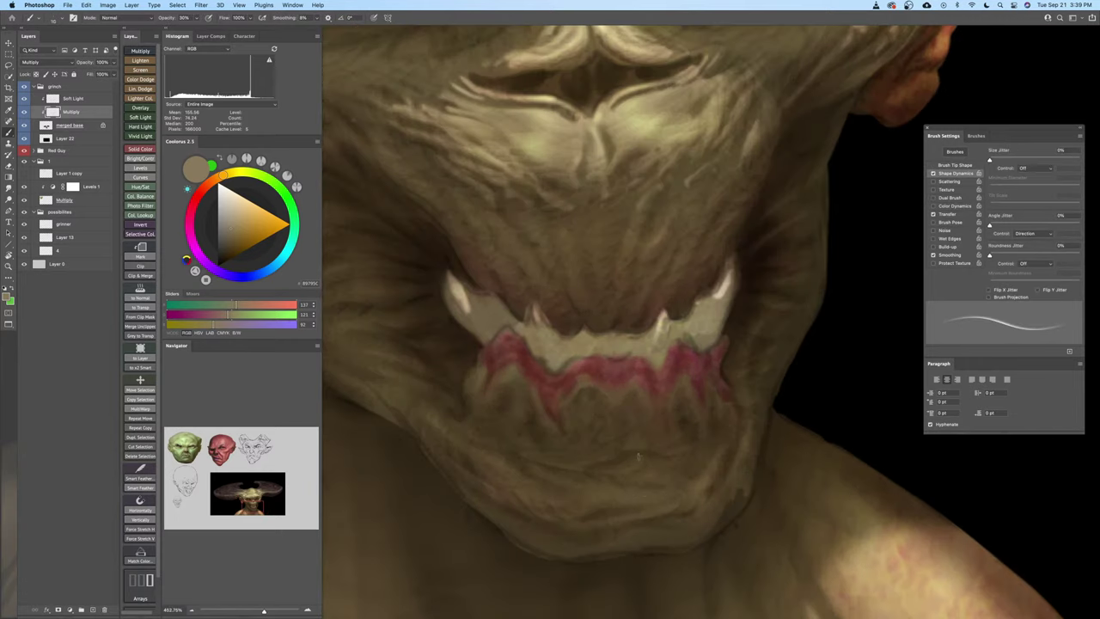
# Refine the shading of the chin and the skin just below the gums in muted brown with varied brush tips
pyautogui.press('[')
pyautogui.press('z')
pyautogui.moveTo(651, 443); pyautogui.dragTo(626, 443)
pyautogui.press('b')
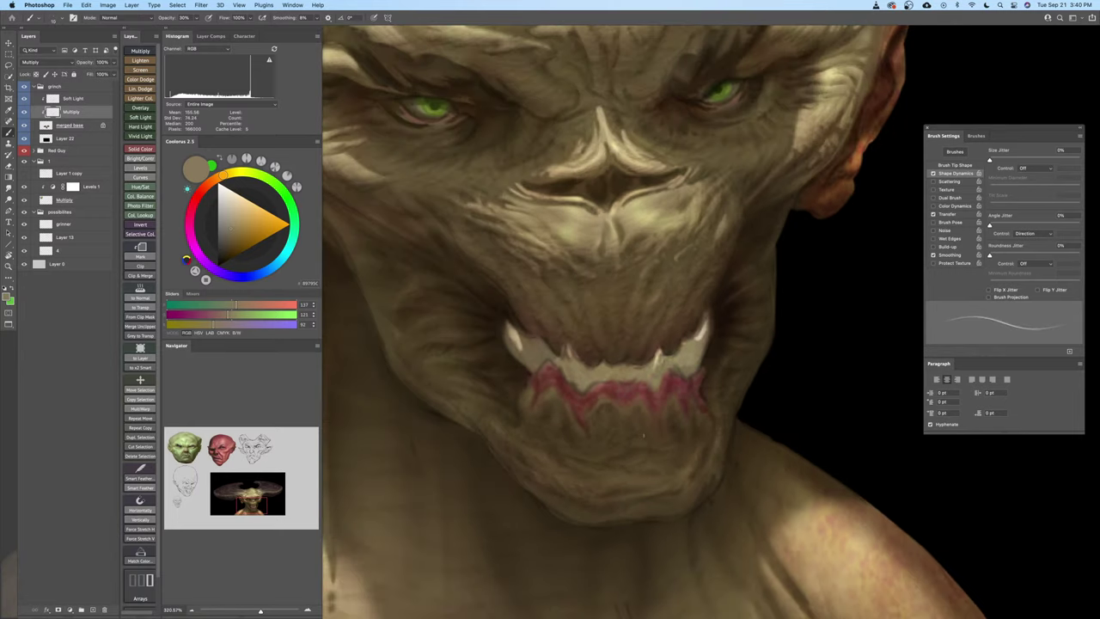
pyautogui.scroll(2, 640, 424)
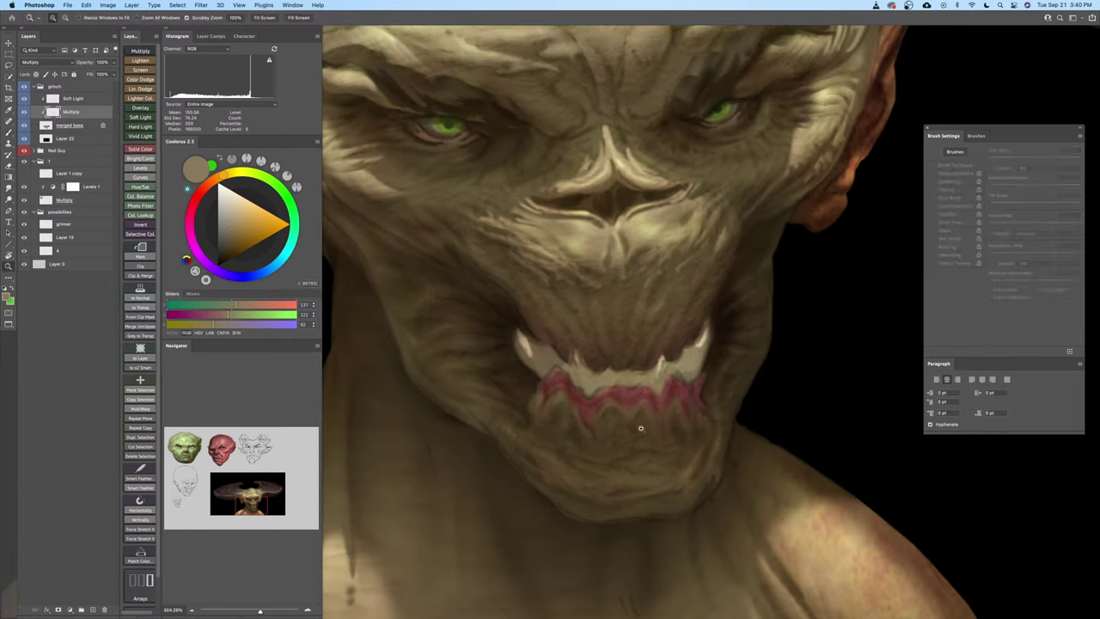
pyautogui.scroll(-2, 641, 421)
pyautogui.press(']')
pyautogui.press(']')
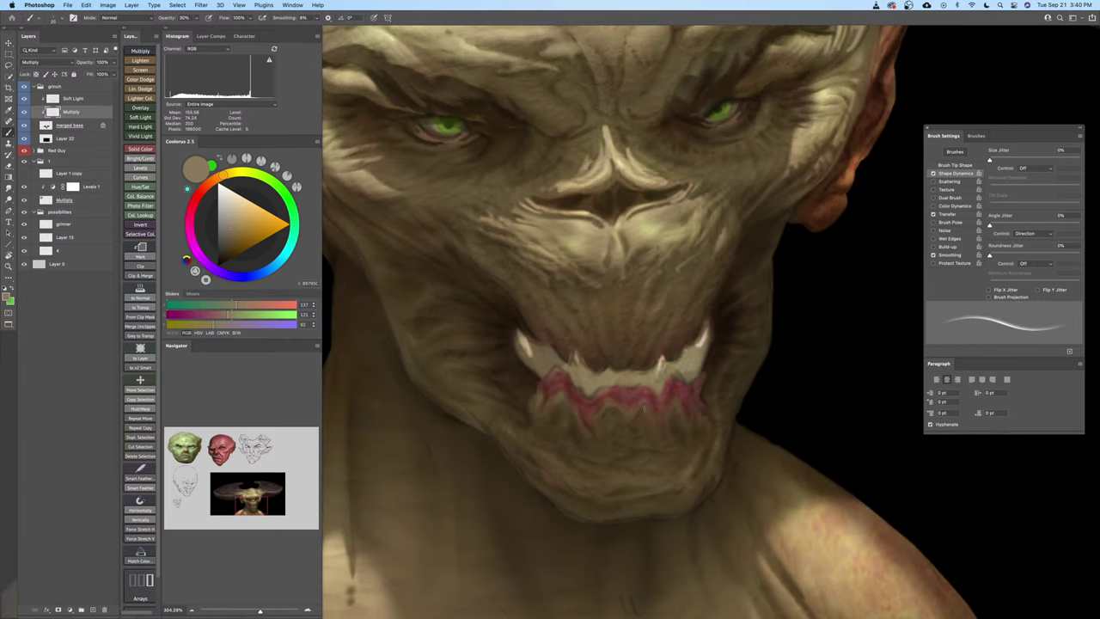
pyautogui.press('[')
pyautogui.press('[')
pyautogui.press(']')
# Choose a dark muted red and deepen the gums beneath the lower teeth with a small brush tip
pyautogui.click(206, 188)
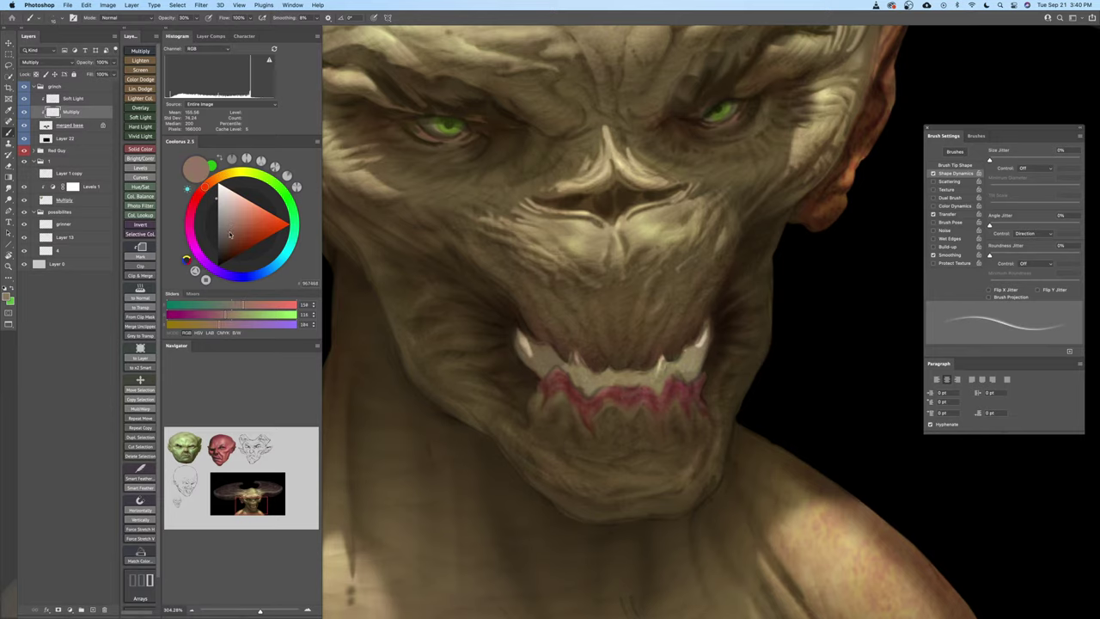
pyautogui.click(228, 236)
pyautogui.moveTo(595, 405); pyautogui.dragTo(605, 396)
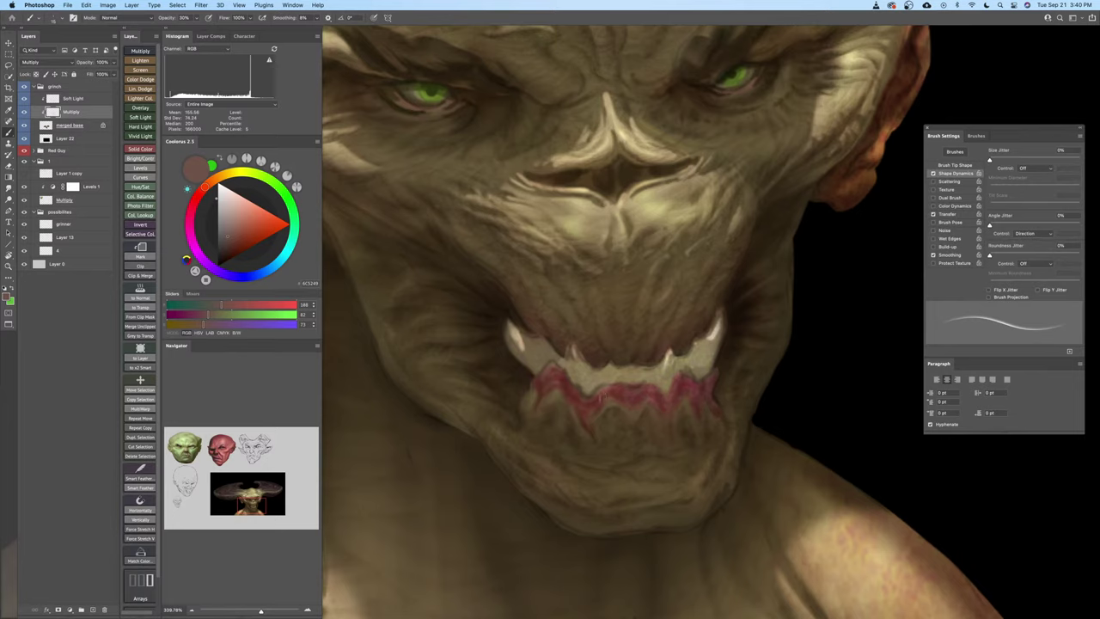
pyautogui.press('[')
# Tint the gums with more saturated reds up to a bright red-orange, varying the tip size and undoing one stroke
pyautogui.click(245, 229)
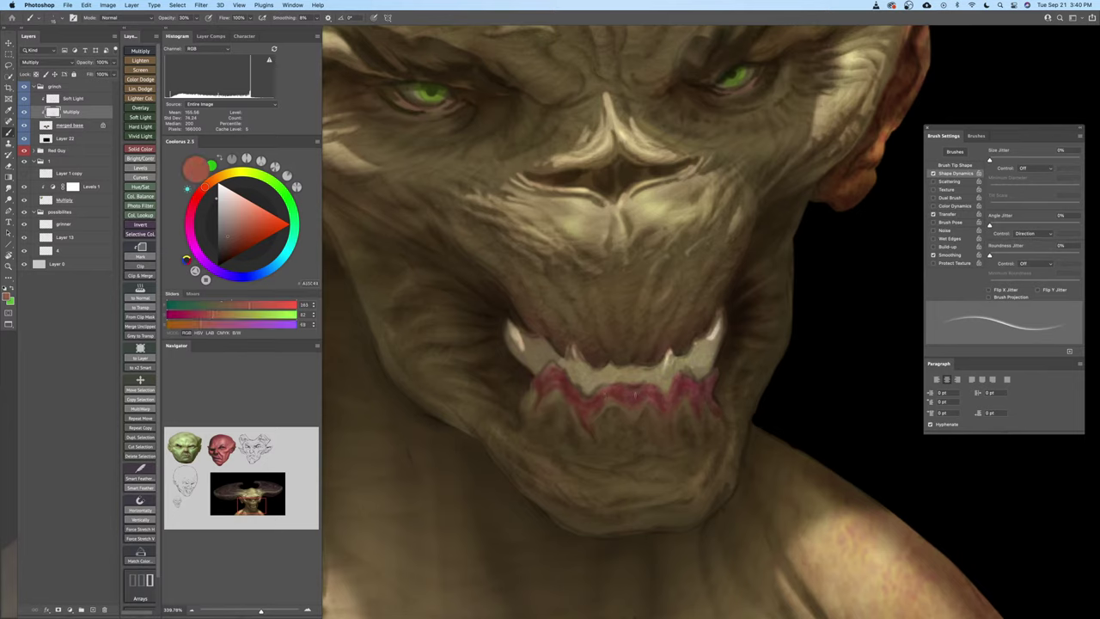
pyautogui.press(']')
pyautogui.press('super+z')
pyautogui.click(256, 226)
pyautogui.press('[')
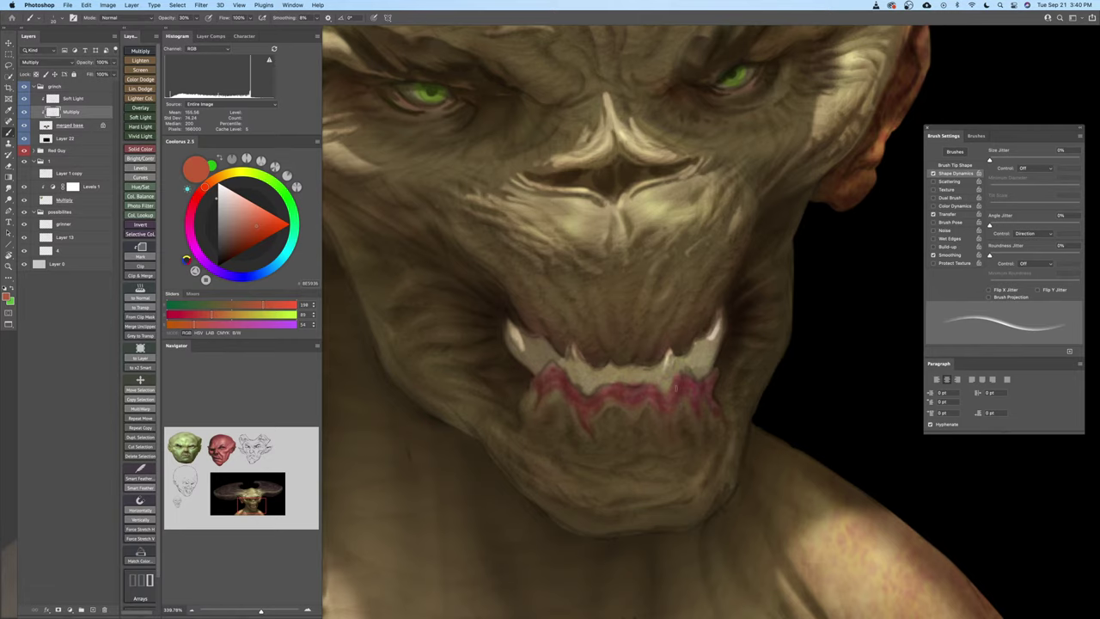
pyautogui.press('[')
pyautogui.press(']')
pyautogui.press('[')
pyautogui.press(']')
# Choose a deep saturated red and darken the gum edges and folds with finer brush tips
pyautogui.click(259, 239)
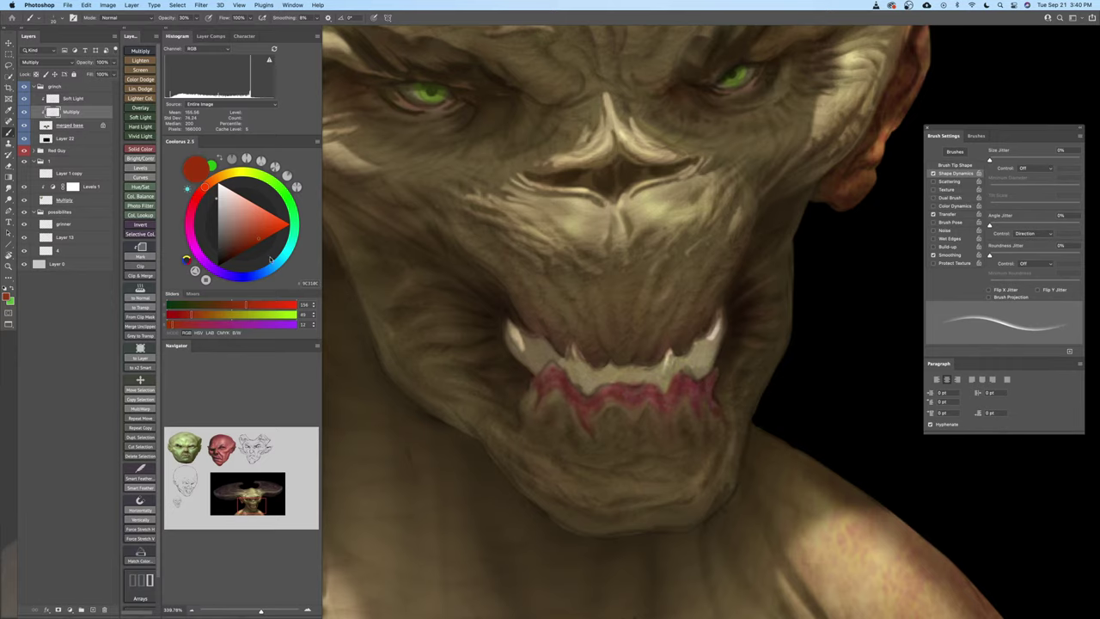
pyautogui.moveTo(573, 450); pyautogui.dragTo(600, 467)
pyautogui.press('[')
pyautogui.press('[')
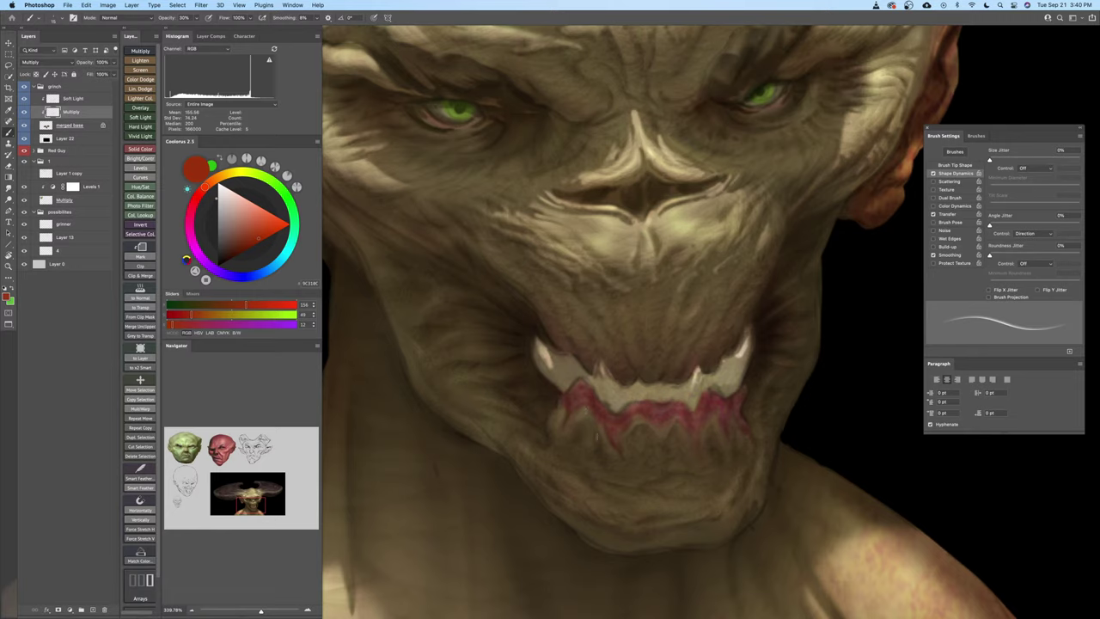
pyautogui.press('[')
pyautogui.press(']')
pyautogui.moveTo(658, 434); pyautogui.dragTo(655, 448)
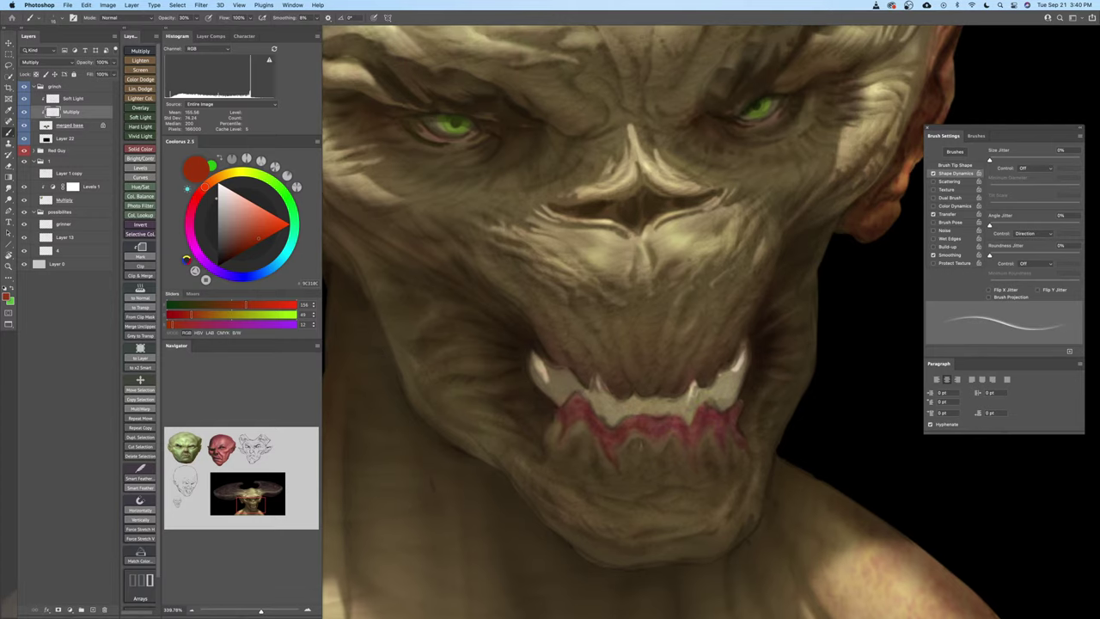
# Change to a muted olive-brown at 60% brush opacity and shade the lower row of teeth
pyautogui.click(228, 174)
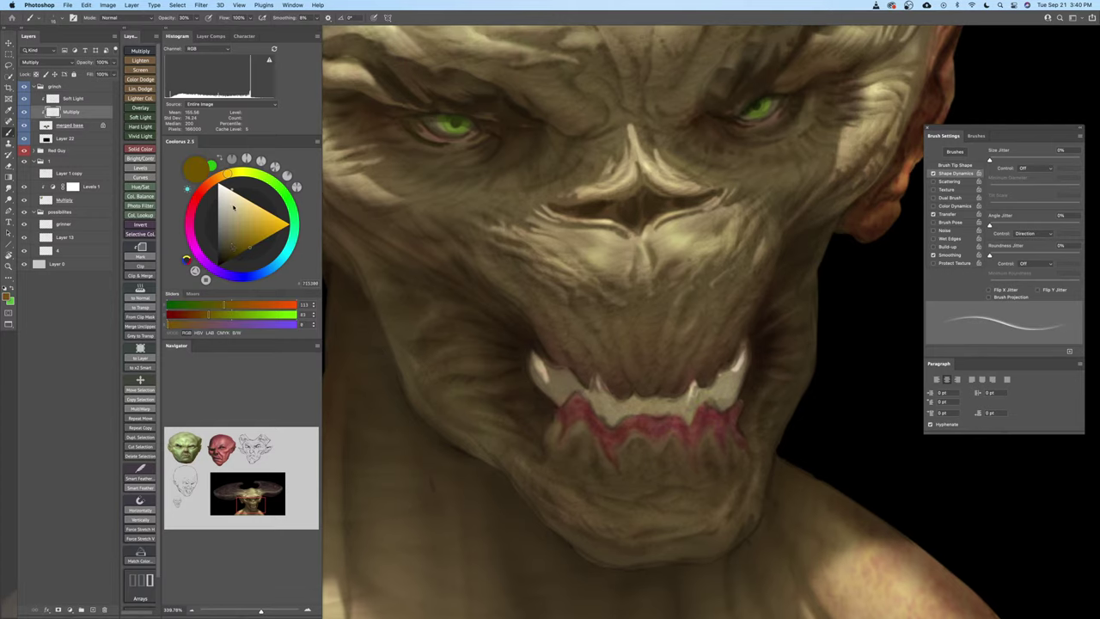
pyautogui.click(232, 234)
pyautogui.keyDown('alt'); pyautogui.click(454, 363); pyautogui.keyUp('alt')
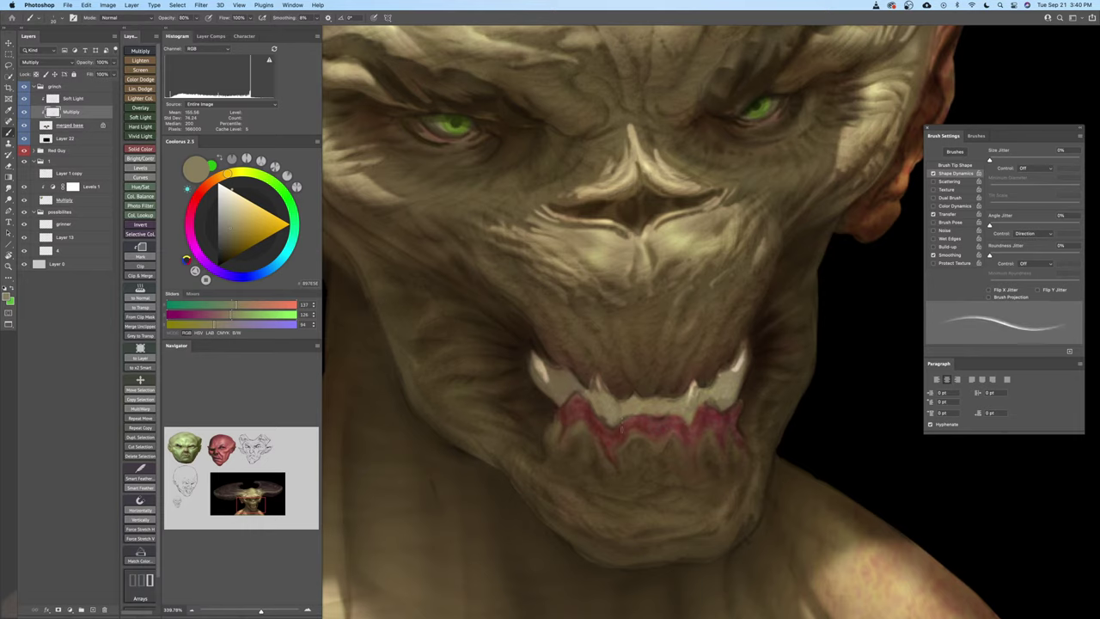
pyautogui.scroll(2, 620, 414)
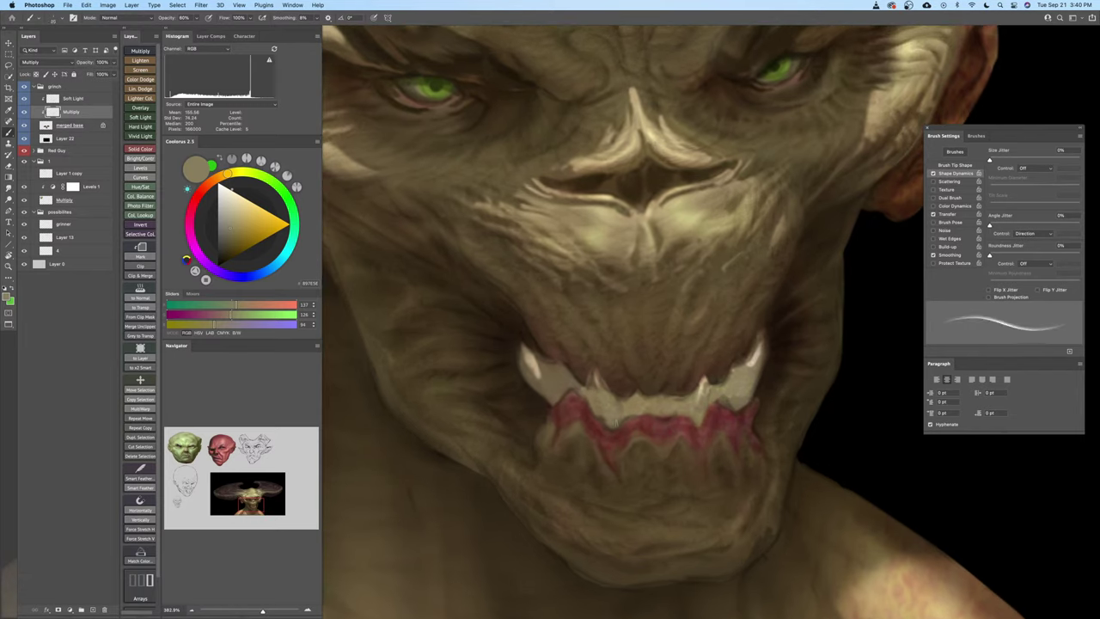
# Choose a lighter beige and define the divisions between the lower teeth, undoing one stroke
pyautogui.click(231, 218)
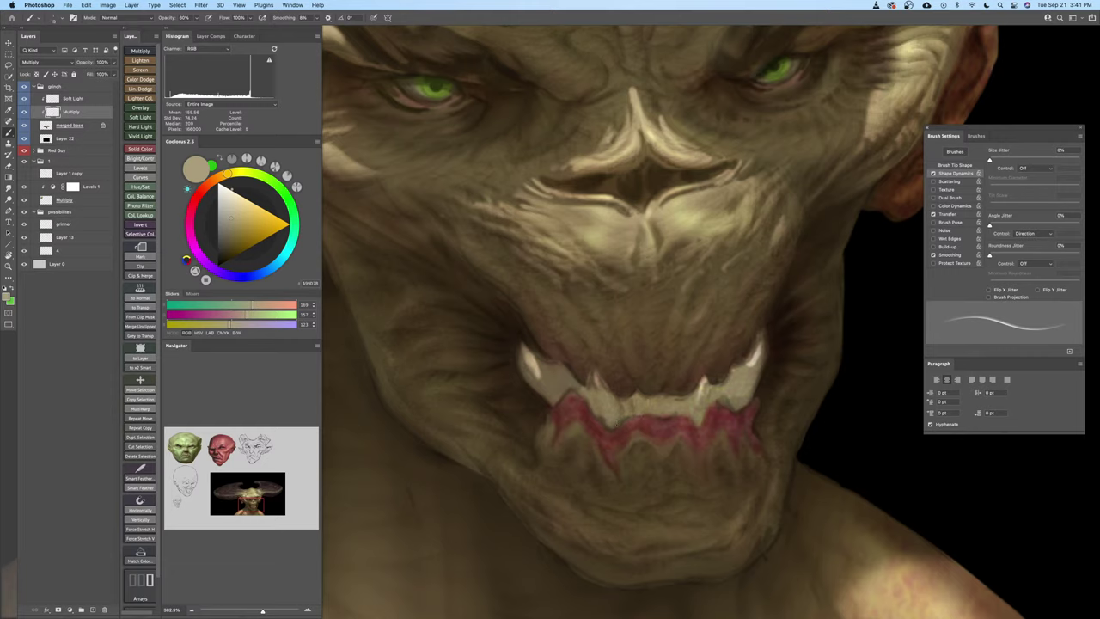
pyautogui.moveTo(647, 399); pyautogui.dragTo(647, 411)
pyautogui.press('super+z')
pyautogui.moveTo(688, 397); pyautogui.dragTo(691, 414)
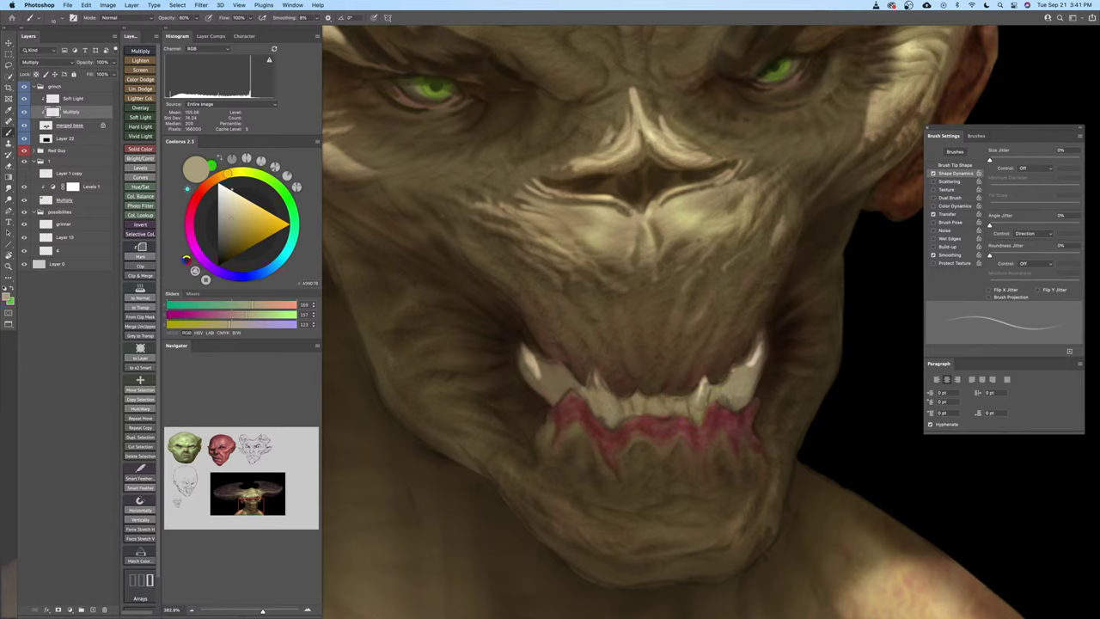
pyautogui.moveTo(725, 386); pyautogui.dragTo(707, 413)
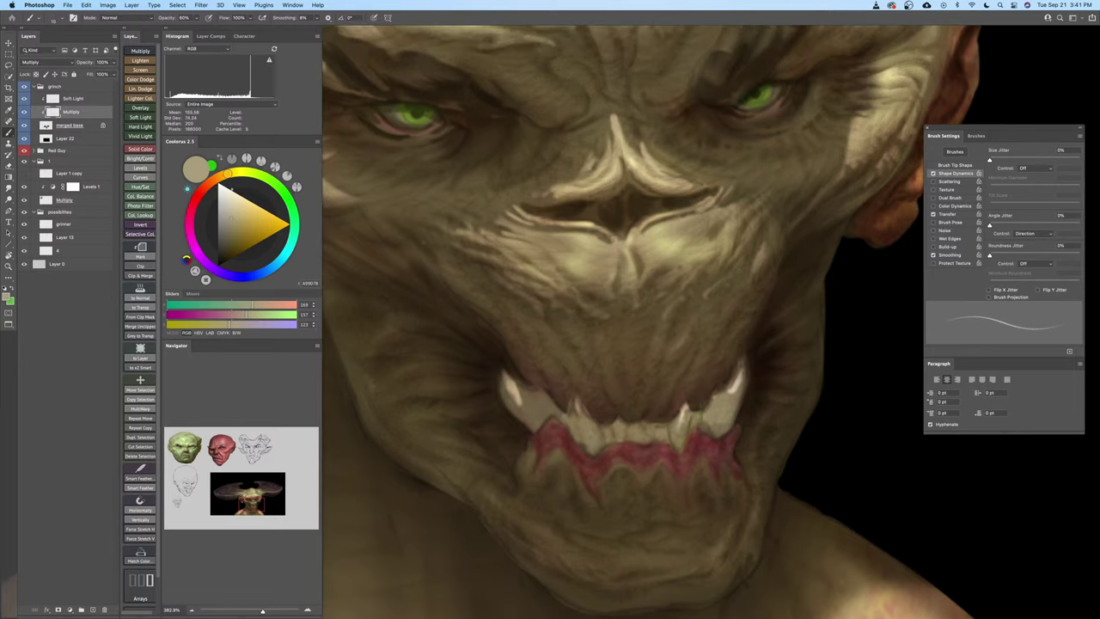
# Paint fine shading strokes around the lower teeth and gums on the Multiply layer, varying the brush size
pyautogui.press(']')
pyautogui.moveTo(729, 393)
pyautogui.mouseDown()
pyautogui.moveTo(708, 425)
pyautogui.moveTo(731, 417)
pyautogui.mouseUp()
pyautogui.press(']')
pyautogui.press(']')
pyautogui.press('[')
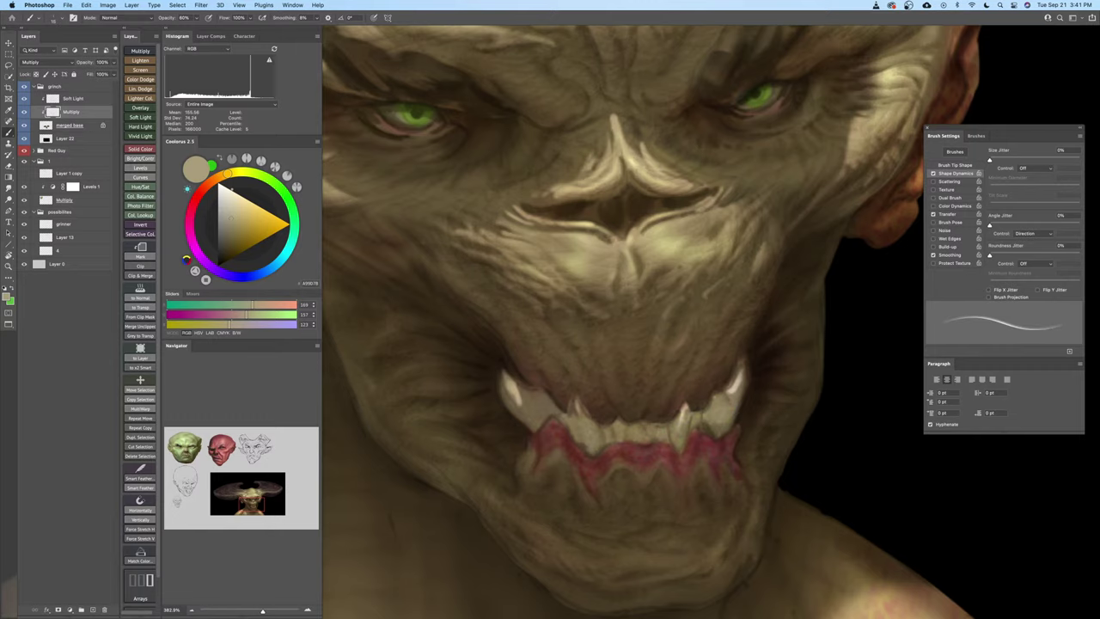
pyautogui.press(']')
pyautogui.press(']')
pyautogui.press('[')
pyautogui.press('[')
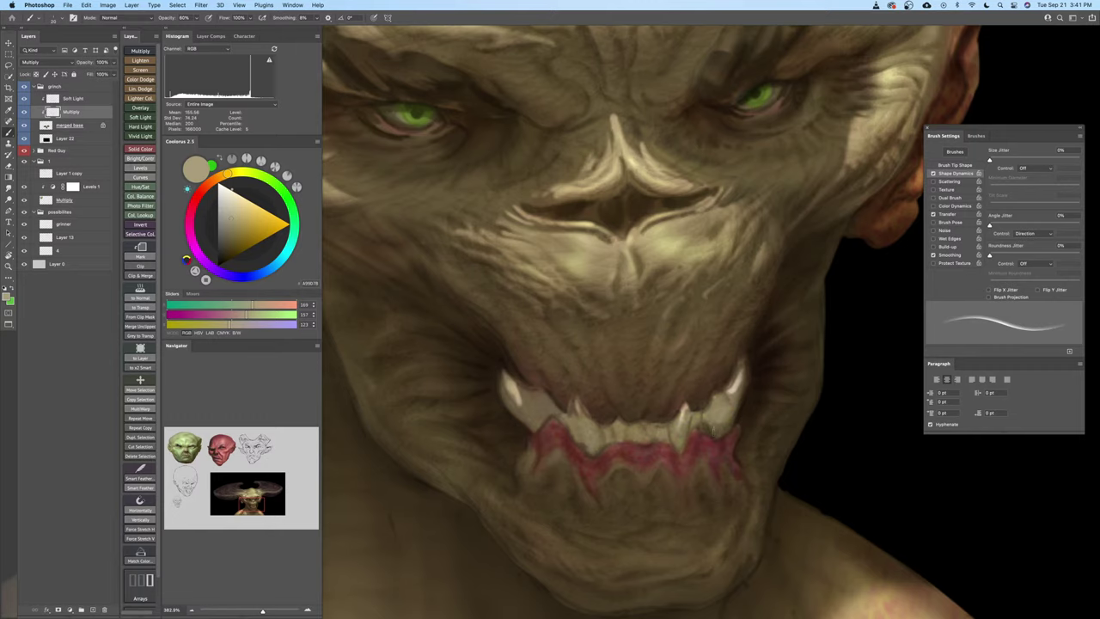
pyautogui.moveTo(661, 424); pyautogui.dragTo(683, 412)
pyautogui.press('[')
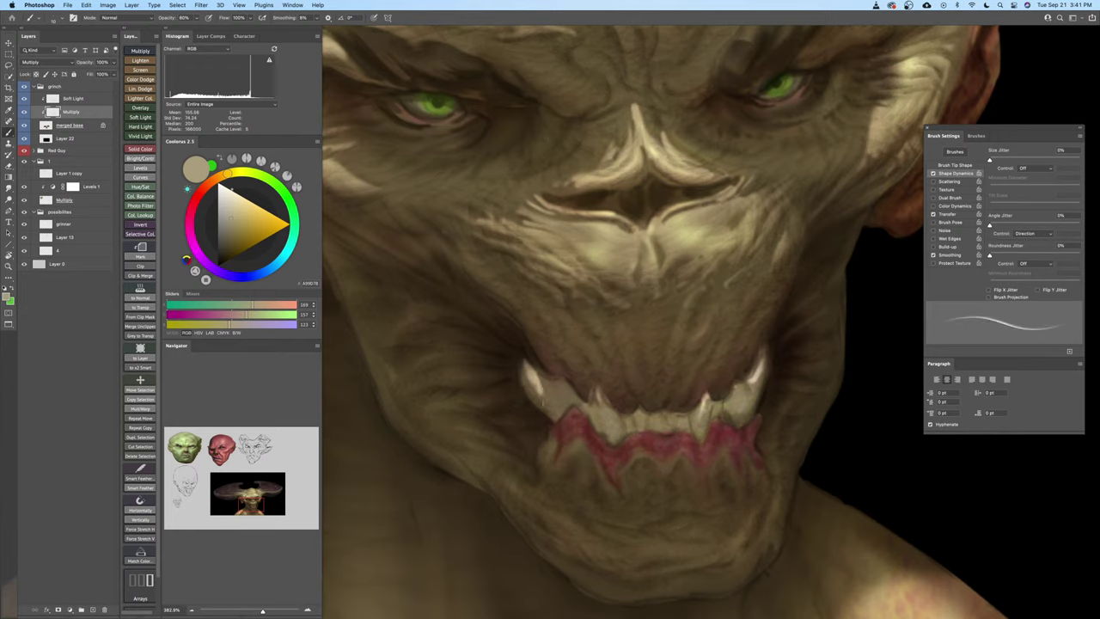
# Darken the base of the left fang and the adjoining gums with small strokes on the Multiply layer
pyautogui.moveTo(559, 406)
pyautogui.mouseDown()
pyautogui.moveTo(557, 421)
pyautogui.moveTo(569, 399)
pyautogui.moveTo(557, 418)
pyautogui.mouseUp()
pyautogui.press('[')
pyautogui.press(']')
pyautogui.moveTo(593, 401)
pyautogui.mouseDown()
pyautogui.moveTo(598, 430)
pyautogui.moveTo(591, 420)
pyautogui.moveTo(617, 433)
pyautogui.moveTo(551, 435)
pyautogui.moveTo(649, 444)
pyautogui.mouseUp()
pyautogui.press(']')
# Shade the gum line under the middle lower teeth with a small brush
pyautogui.press('z')
pyautogui.press('b')
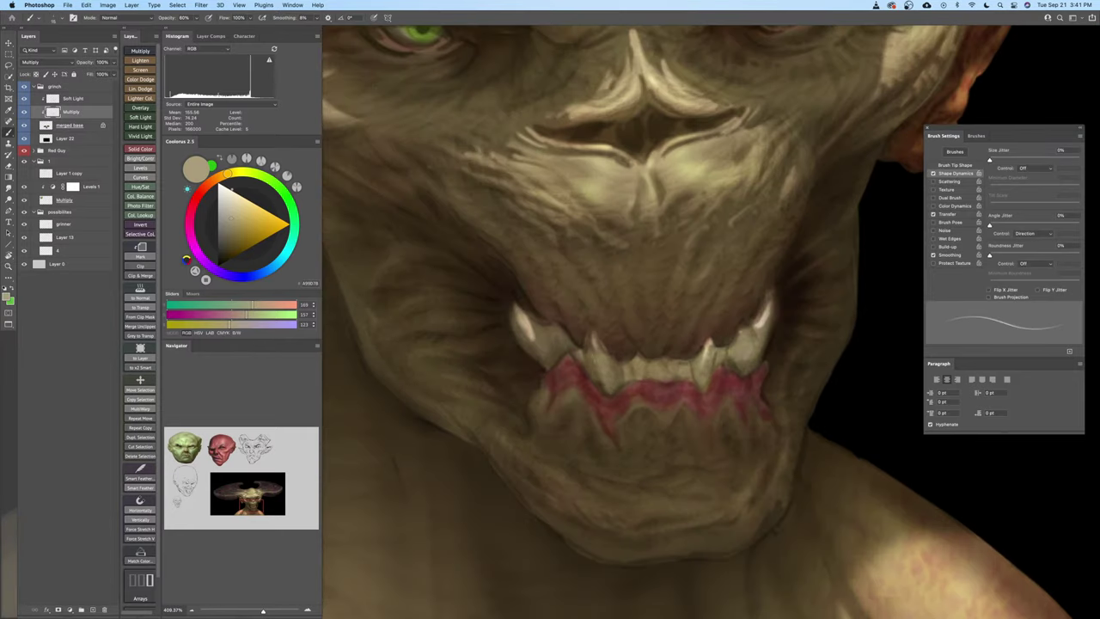
pyautogui.press(']')
pyautogui.press(']')
pyautogui.press('[')
pyautogui.press(']')
pyautogui.moveTo(636, 379); pyautogui.dragTo(686, 374)
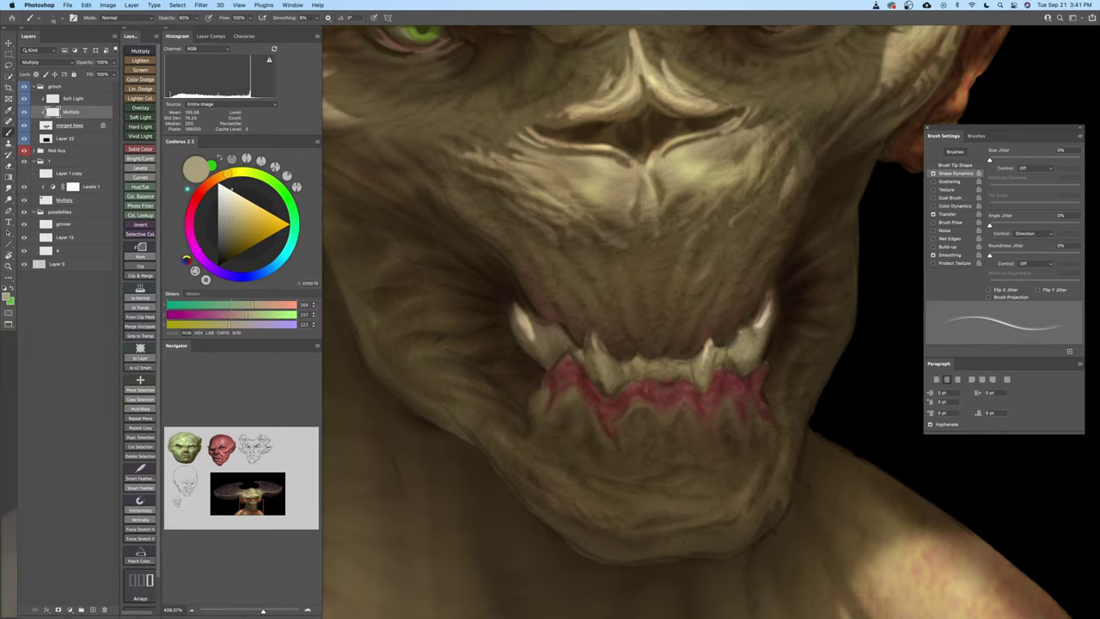
# Check the mouth within the whole face and deepen the shading on the central gums
pyautogui.press('z')
pyautogui.moveTo(659, 385); pyautogui.dragTo(632, 429)
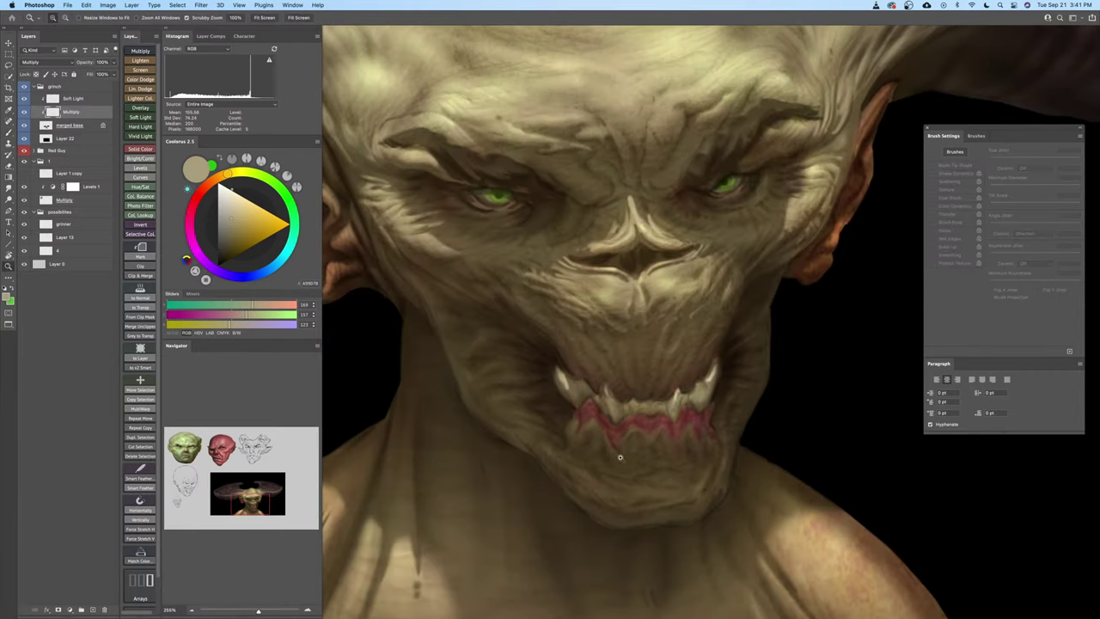
pyautogui.moveTo(649, 447); pyautogui.dragTo(673, 401)
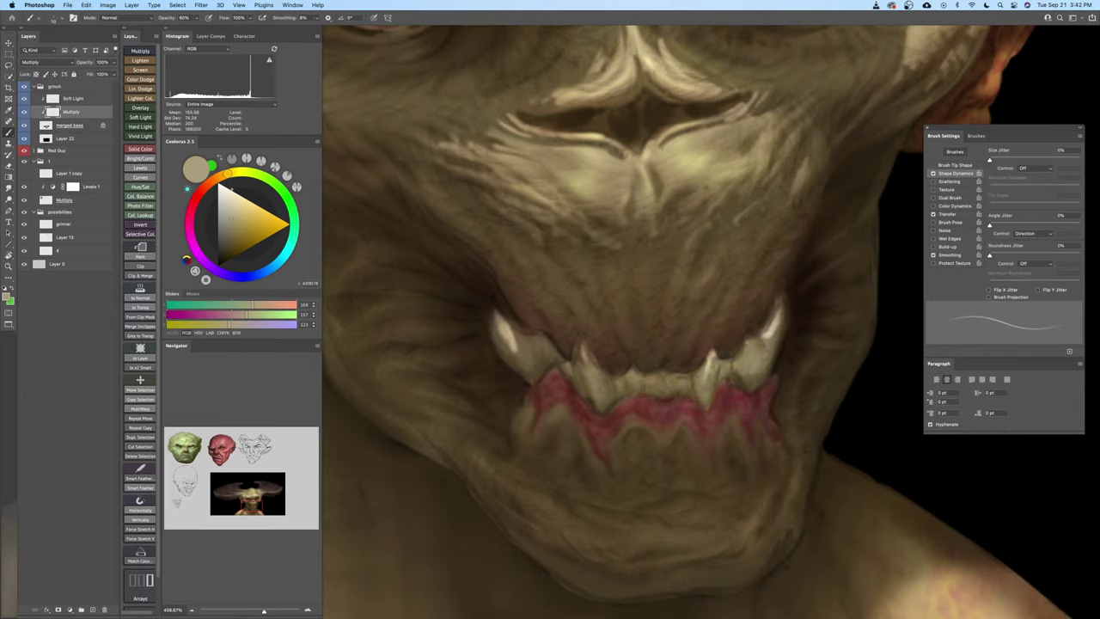
pyautogui.moveTo(667, 409)
pyautogui.mouseDown()
pyautogui.moveTo(666, 425)
pyautogui.moveTo(661, 401)
pyautogui.mouseUp()
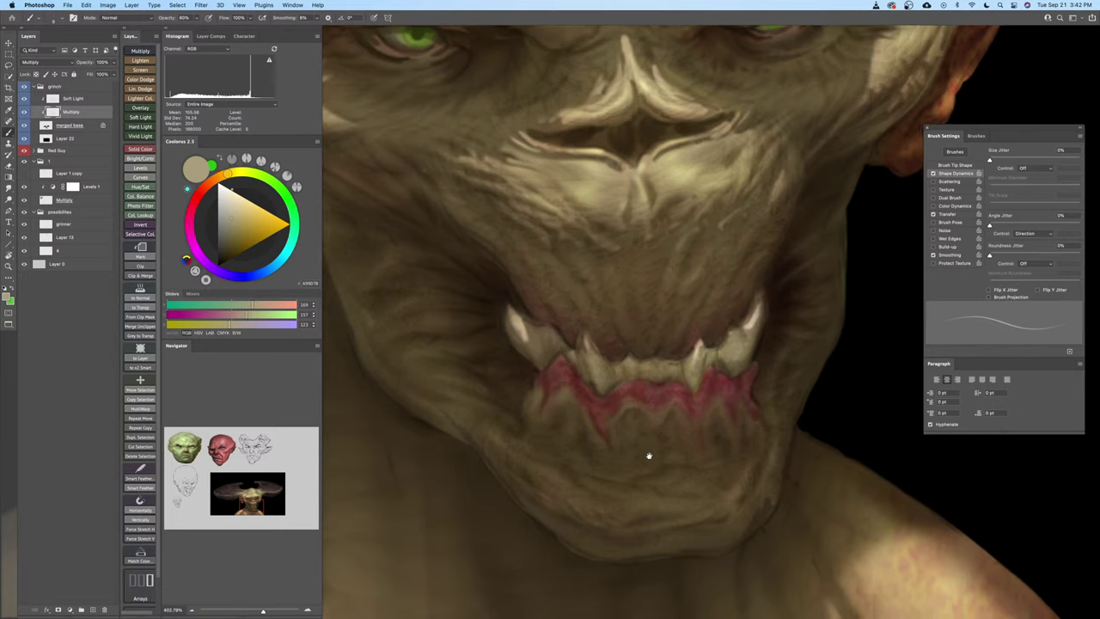
# Refine the wrinkle shading on the chin below the gums, using the Eraser and then the Brush
pyautogui.scroll(-2, 648, 456)
pyautogui.press('e')
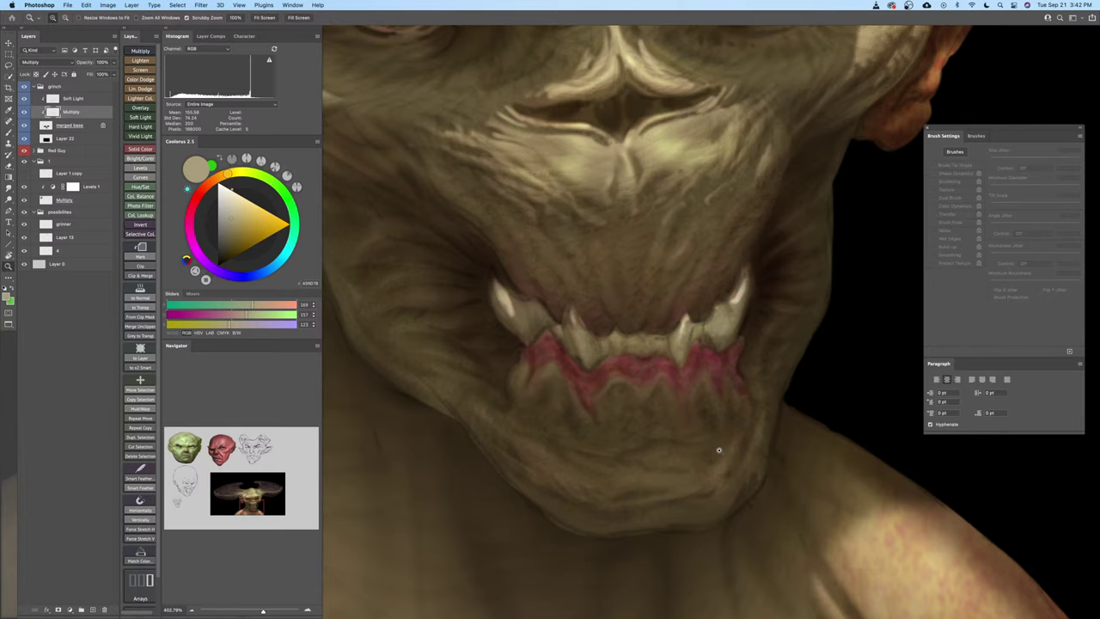
pyautogui.scroll(-1, 719, 449)
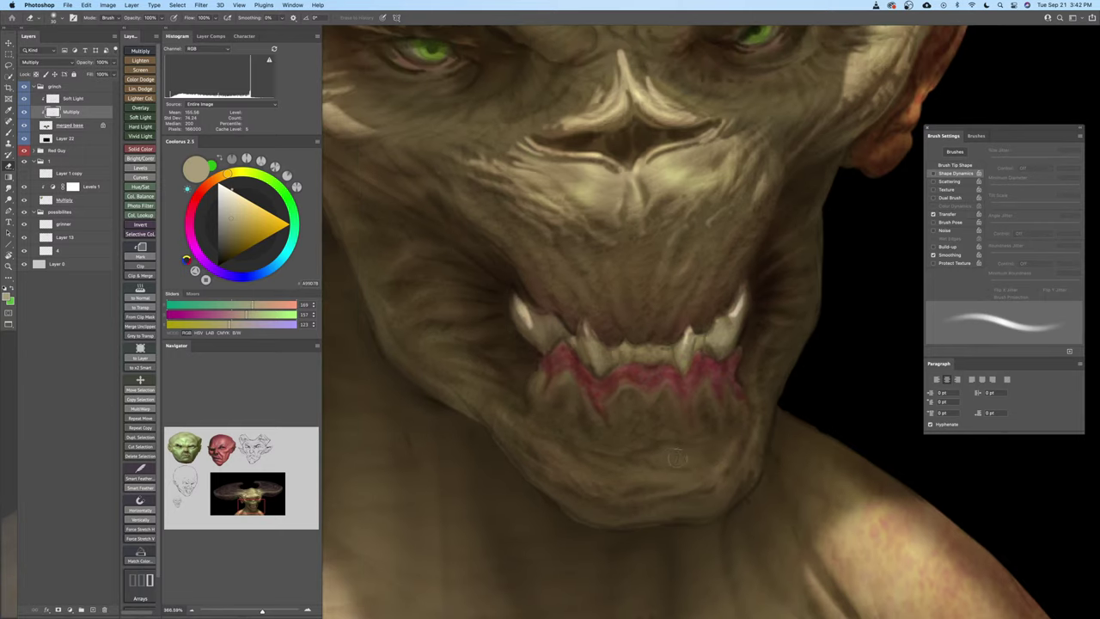
pyautogui.press('b')
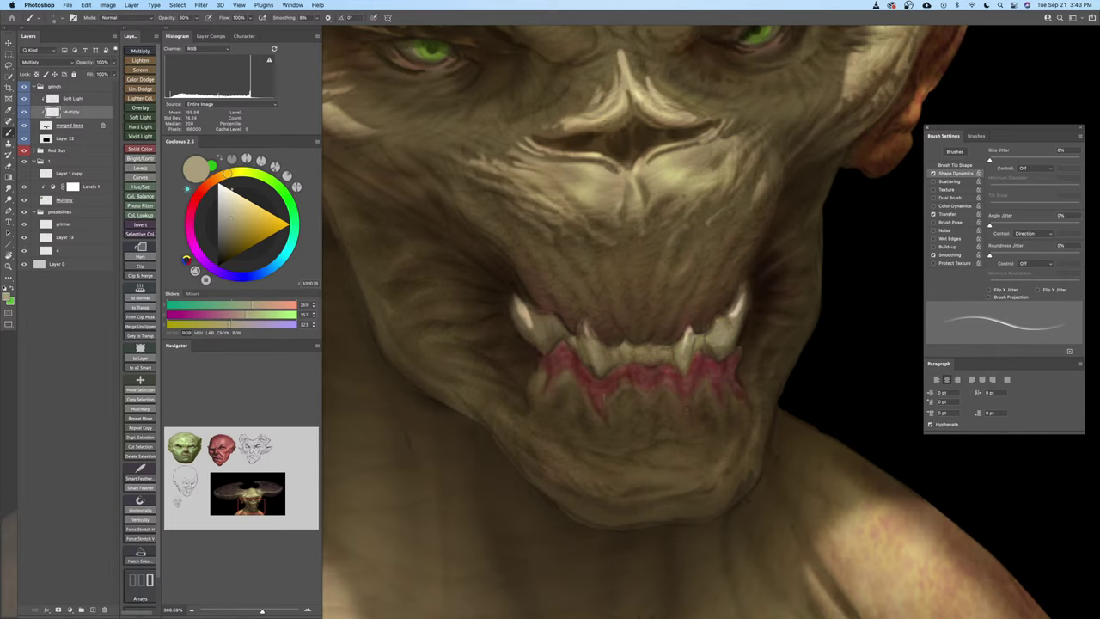
pyautogui.scroll(3, 617, 410)
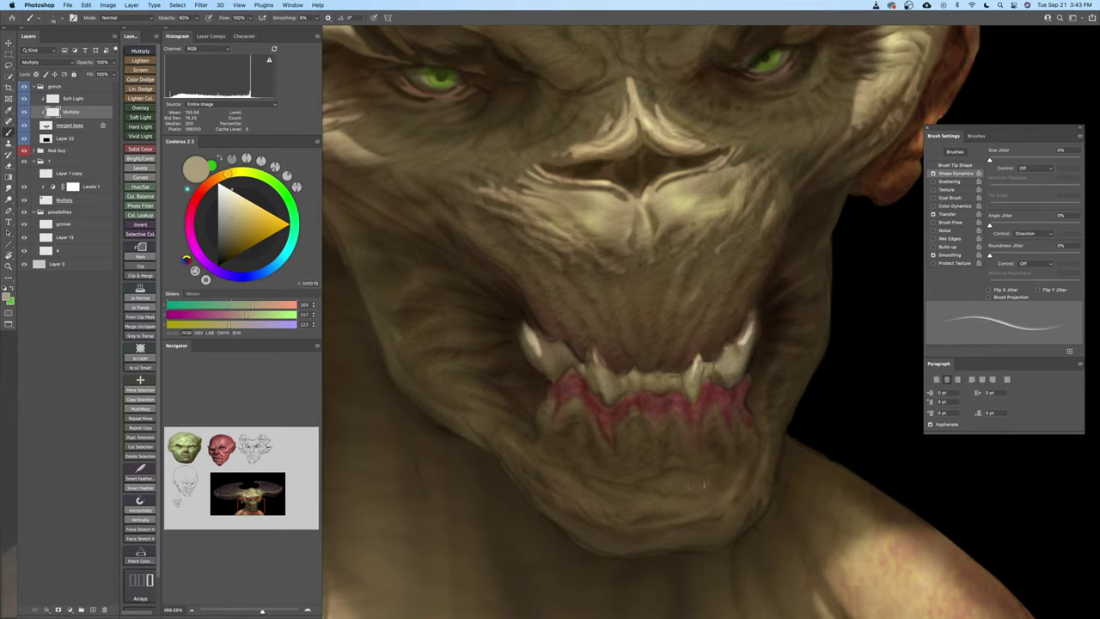
pyautogui.moveTo(716, 475); pyautogui.dragTo(746, 460)
pyautogui.moveTo(693, 486)
pyautogui.mouseDown()
pyautogui.moveTo(727, 507)
pyautogui.moveTo(694, 511)
pyautogui.moveTo(691, 474)
pyautogui.mouseUp()
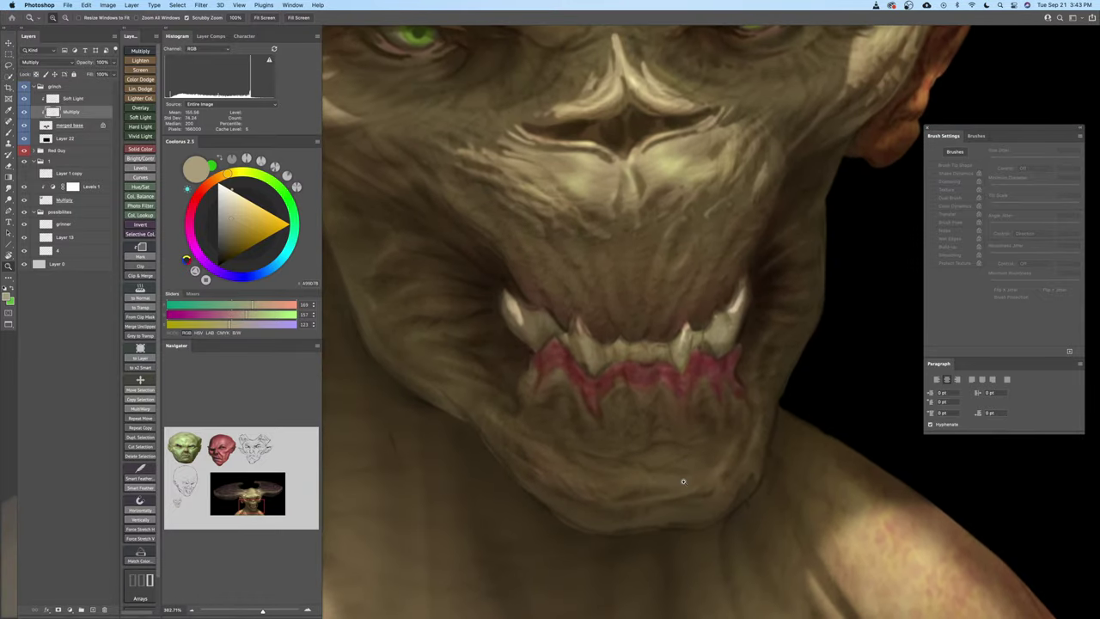
# Try a replacement wrinkle stroke on the chin with a larger brush, and undo the latest strokes
pyautogui.press('b')
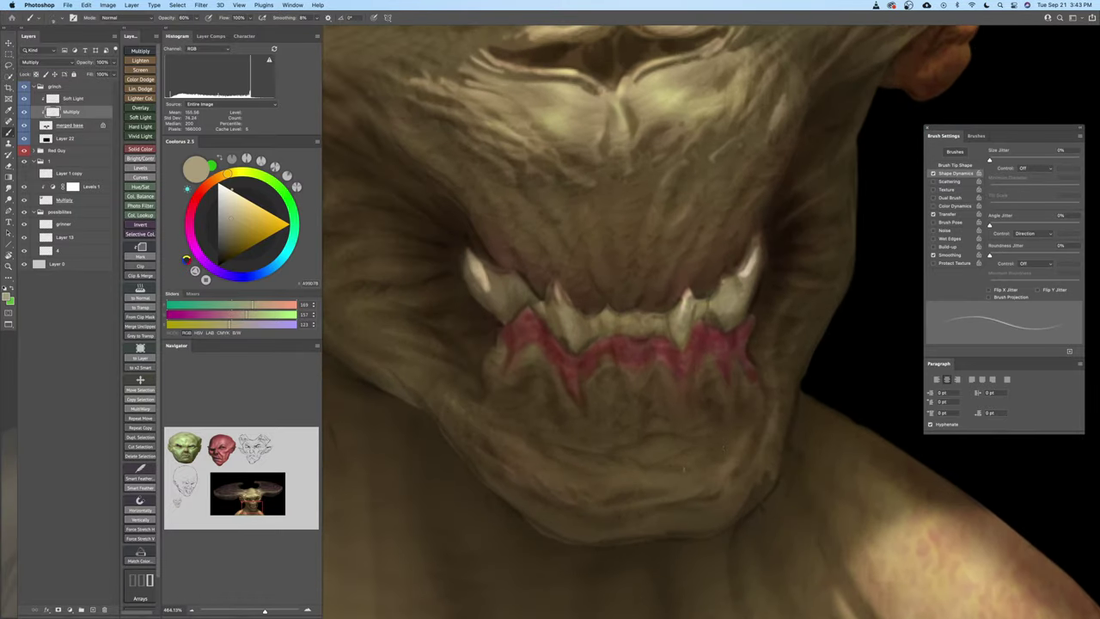
pyautogui.press('super+z')
pyautogui.press(']')
pyautogui.moveTo(719, 466); pyautogui.dragTo(690, 478)
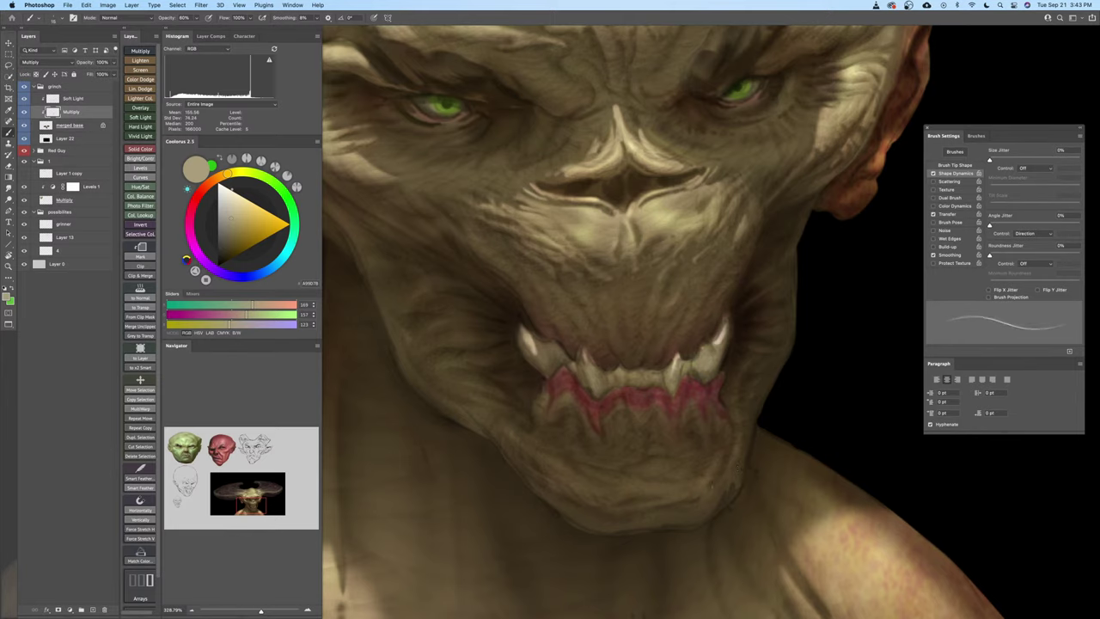
pyautogui.press('super+z')
pyautogui.press('super+z')
# Review the whole horned head and add fine crease shading between the lower gums and the chin
pyautogui.press('z')
pyautogui.moveTo(607, 498); pyautogui.dragTo(509, 511)
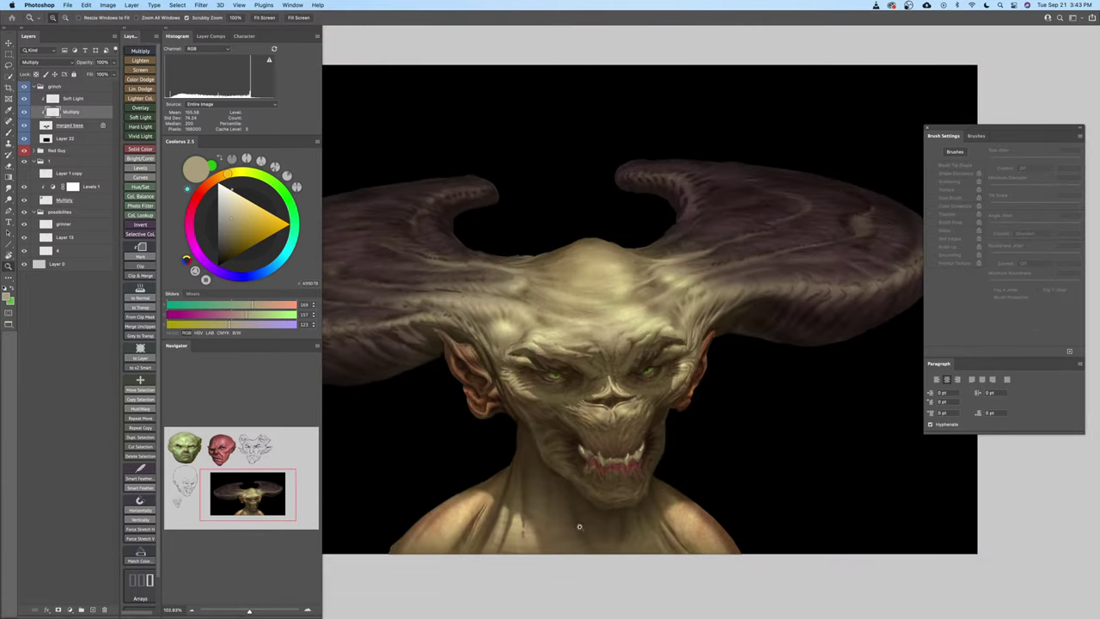
pyautogui.moveTo(581, 527); pyautogui.dragTo(681, 497)
pyautogui.press('z')
pyautogui.moveTo(598, 454); pyautogui.dragTo(627, 450)
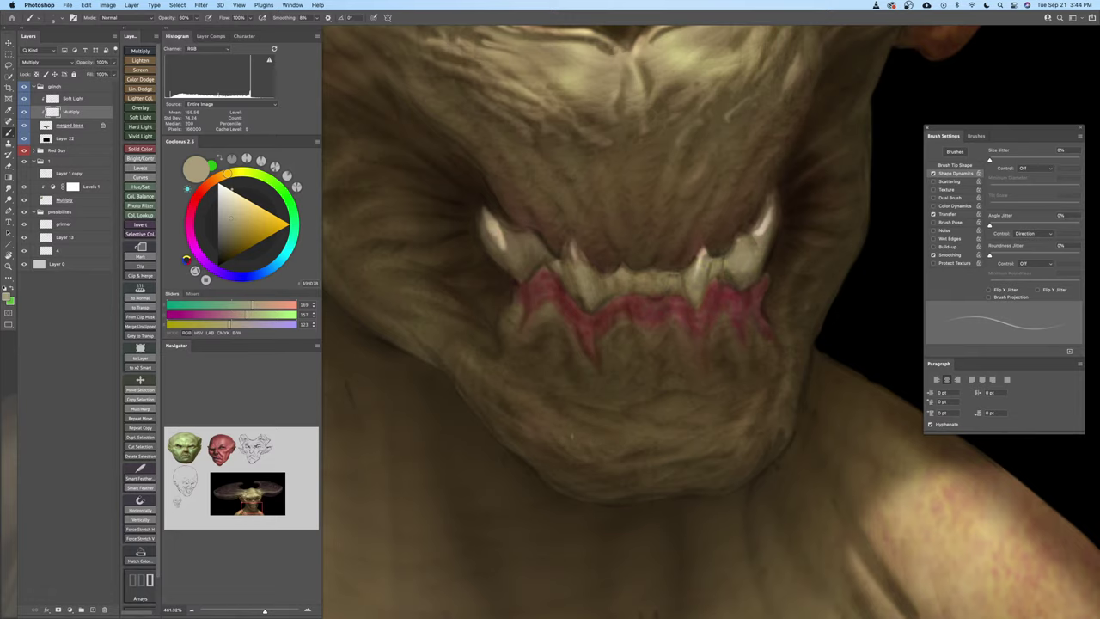
pyautogui.moveTo(681, 414); pyautogui.dragTo(666, 432)
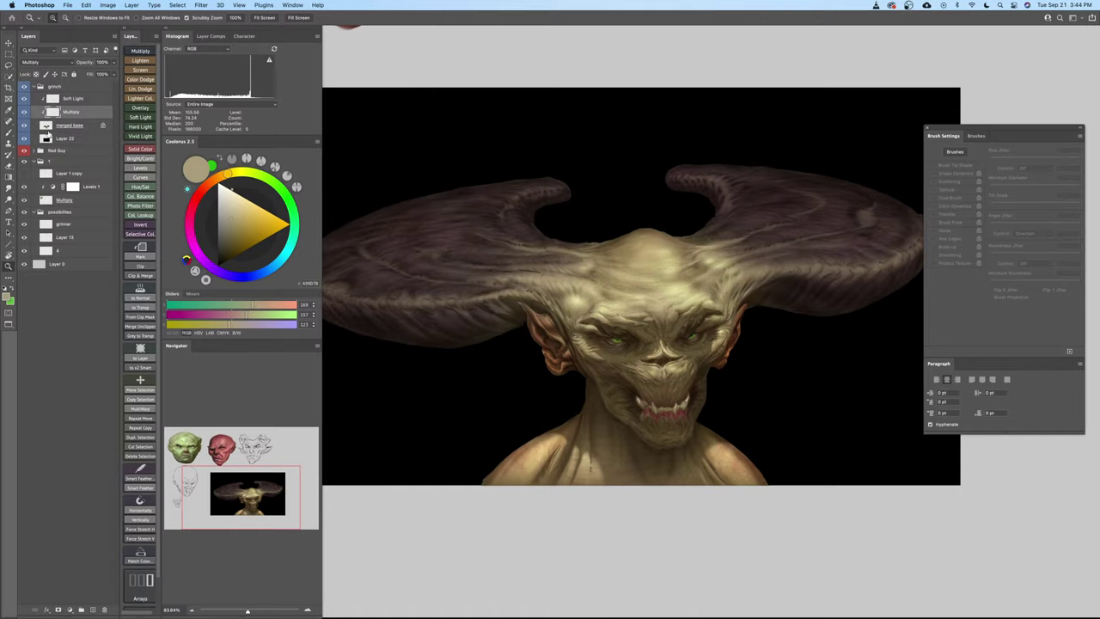
# Compare the painting with and without the Multiply layer, and flip the canvas horizontally
pyautogui.click(24, 112)
pyautogui.click(24, 113)
pyautogui.click(108, 5)
pyautogui.moveTo(168, 85)
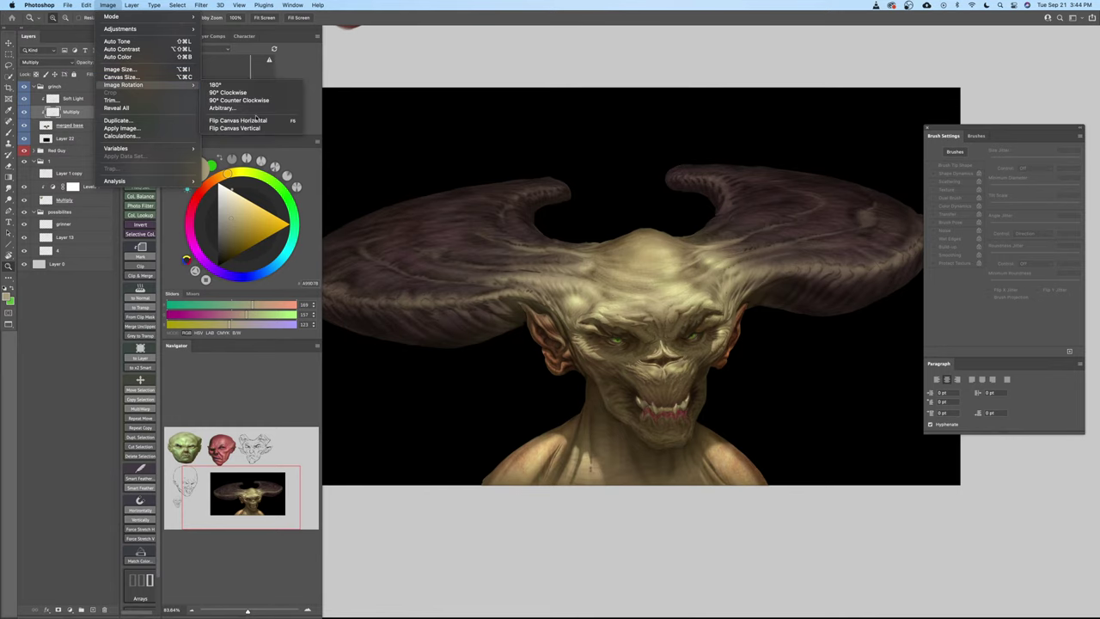
pyautogui.click(252, 122)
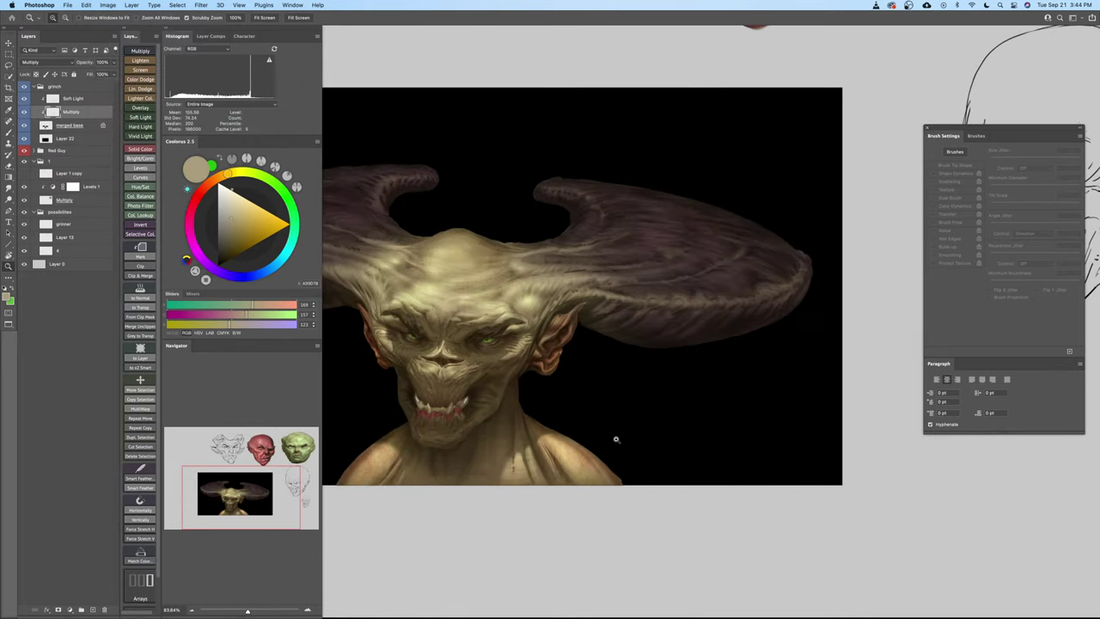
pyautogui.moveTo(617, 440); pyautogui.dragTo(706, 428)
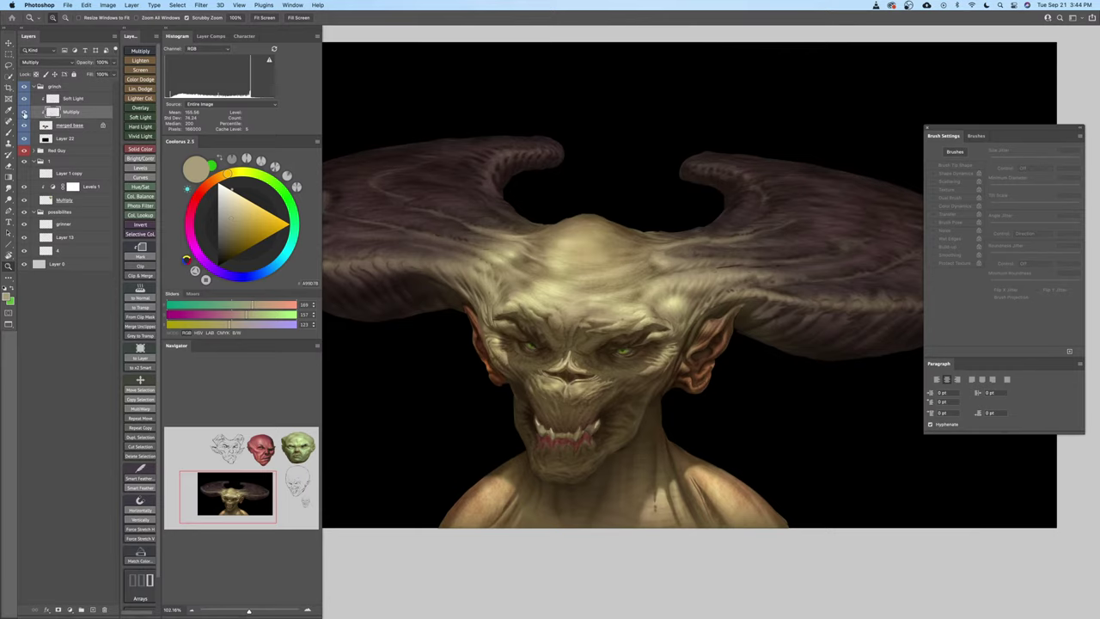
# Toggle the Multiply layer's visibility to examine its shading on the mirrored head
pyautogui.click(24, 113)
pyautogui.click(24, 113)
pyautogui.click(24, 113)
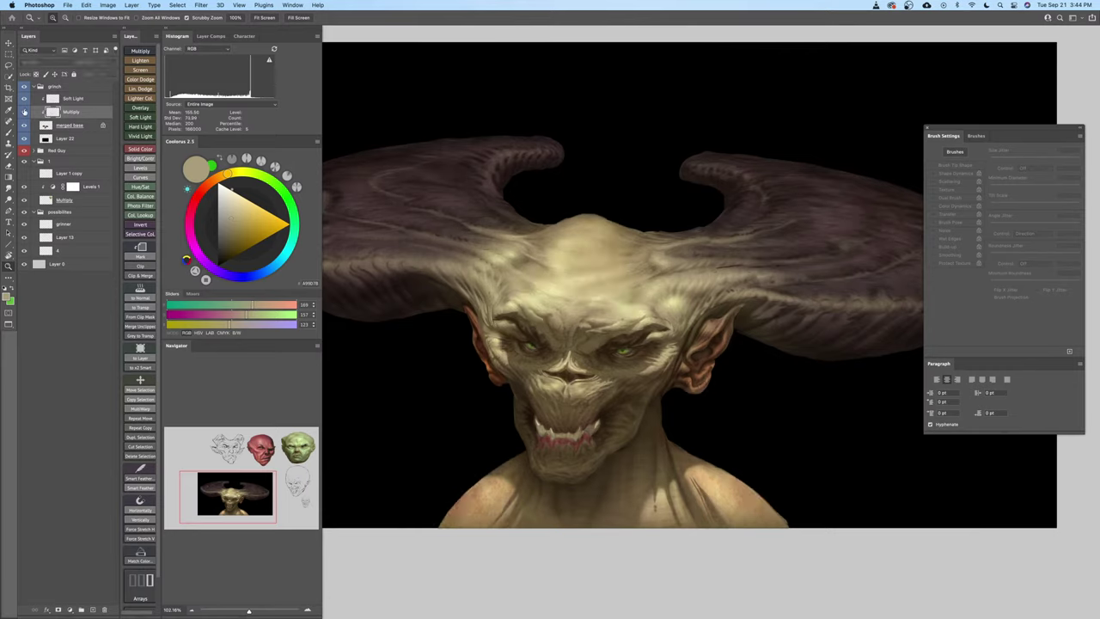
pyautogui.click(24, 113)
# Lock the Multiply layer's transparent pixels and try recolouring its shading with a golden yellow gradient
pyautogui.press('g')
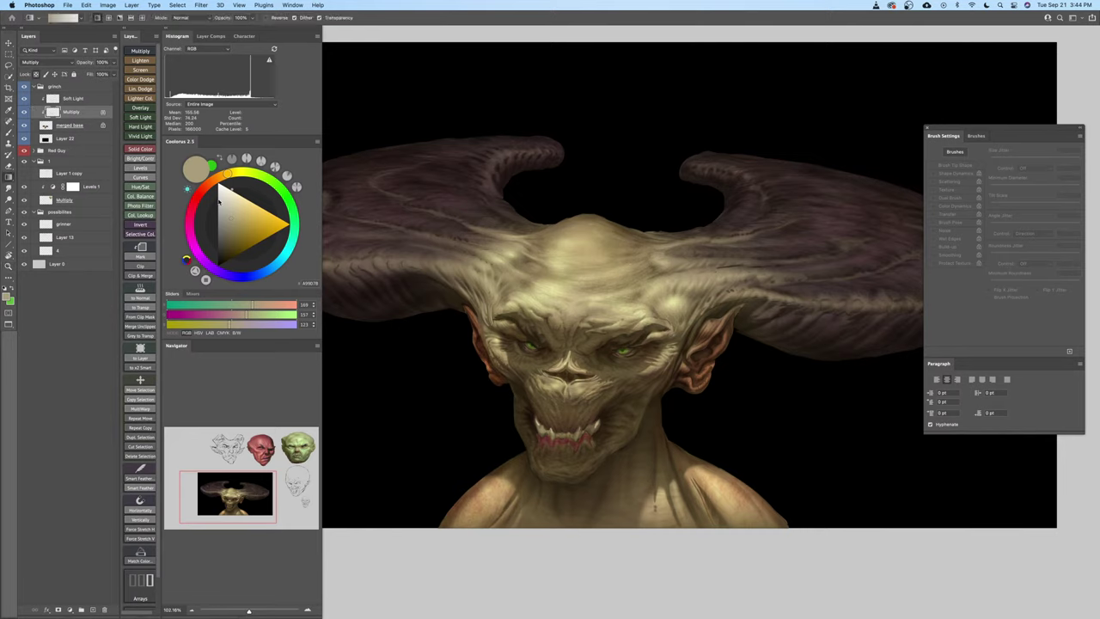
pyautogui.click(263, 224)
pyautogui.moveTo(552, 180); pyautogui.dragTo(548, 141)
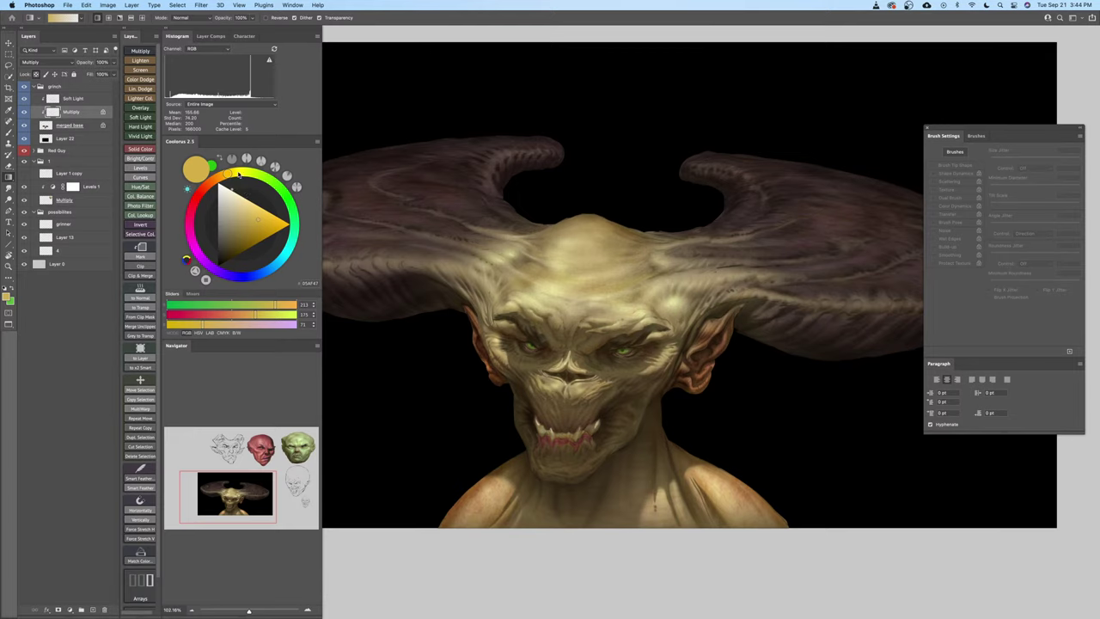
# Try a dusty red gradient on the Multiply layer's shading and compare it with the layer hidden
pyautogui.moveTo(208, 186); pyautogui.dragTo(203, 189)
pyautogui.click(230, 227)
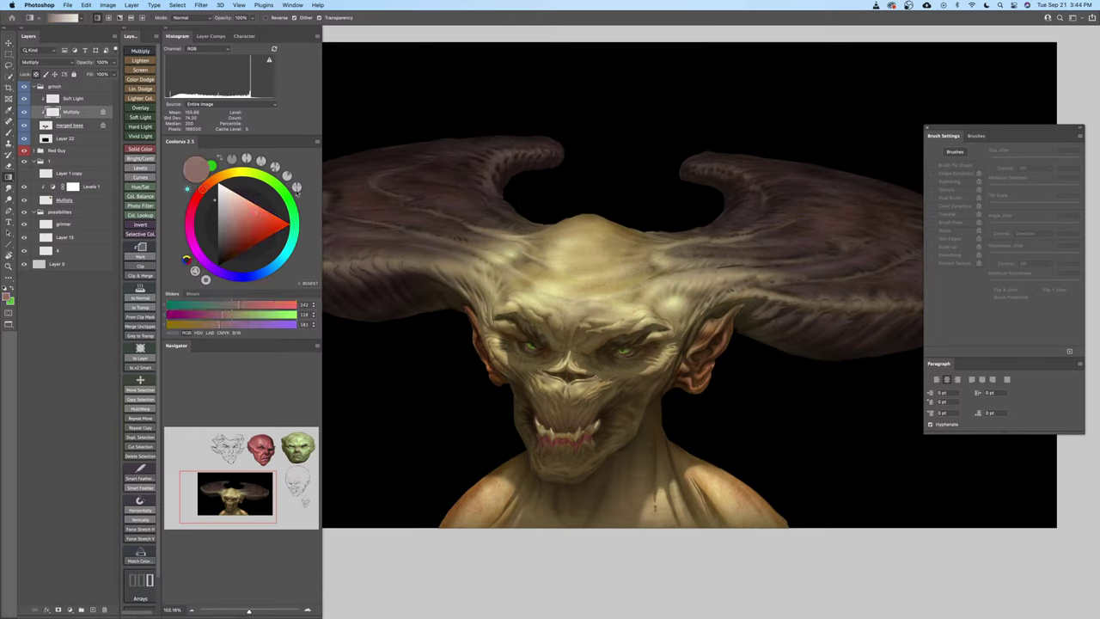
pyautogui.moveTo(404, 139)
pyautogui.mouseDown()
pyautogui.moveTo(388, 107)
pyautogui.moveTo(388, 122)
pyautogui.mouseUp()
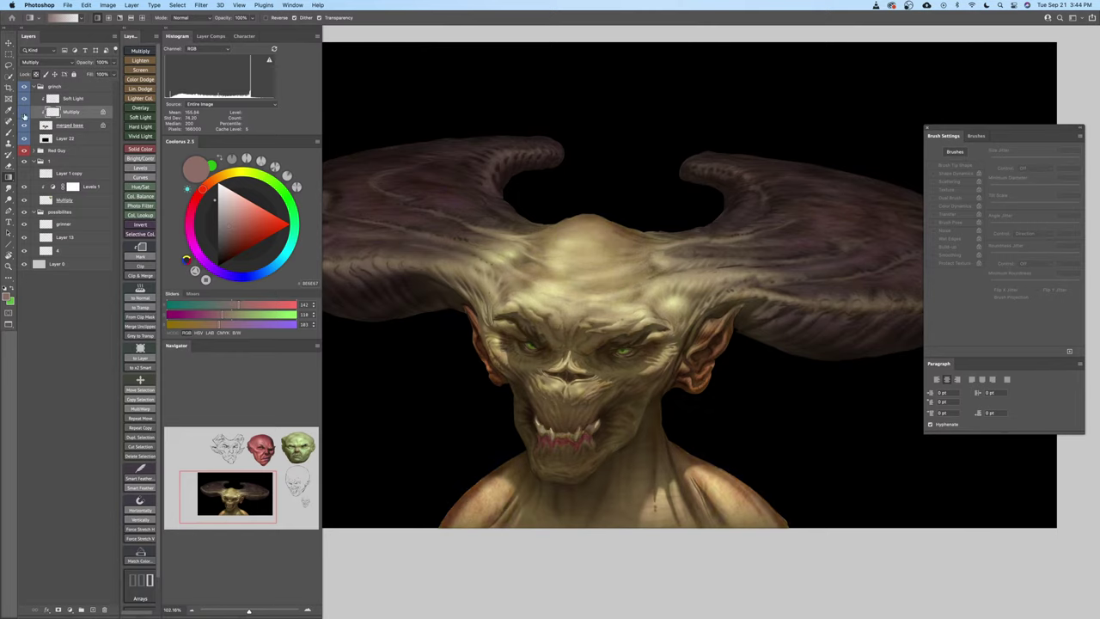
pyautogui.click(24, 113)
pyautogui.click(24, 113)
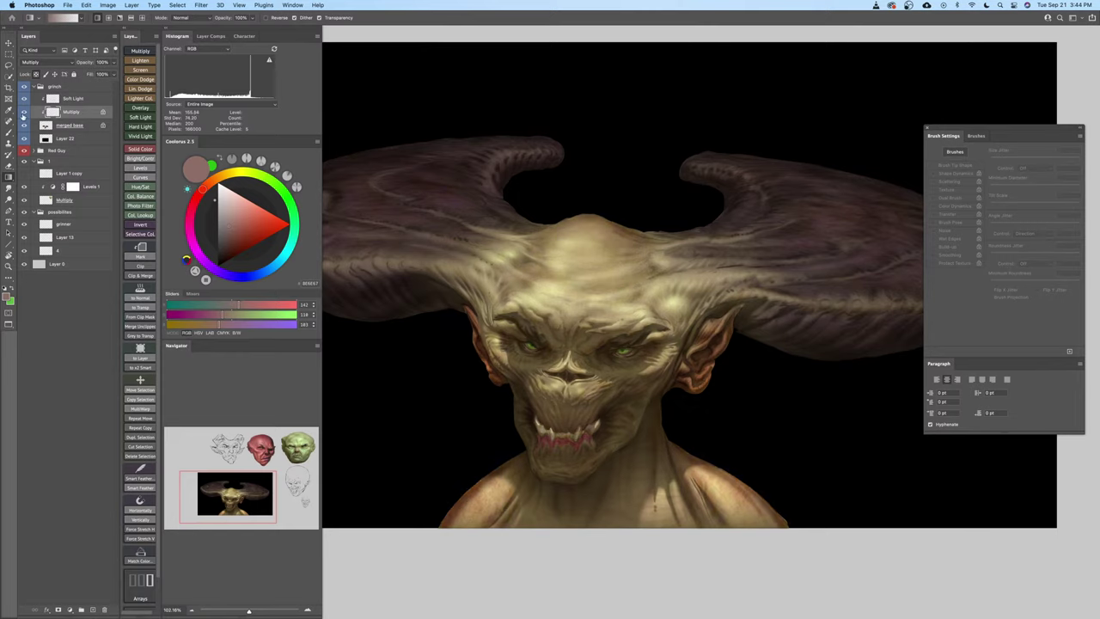
# Try a dark maroon gradient on the Multiply layer's shading and inspect the head up close
pyautogui.click(231, 243)
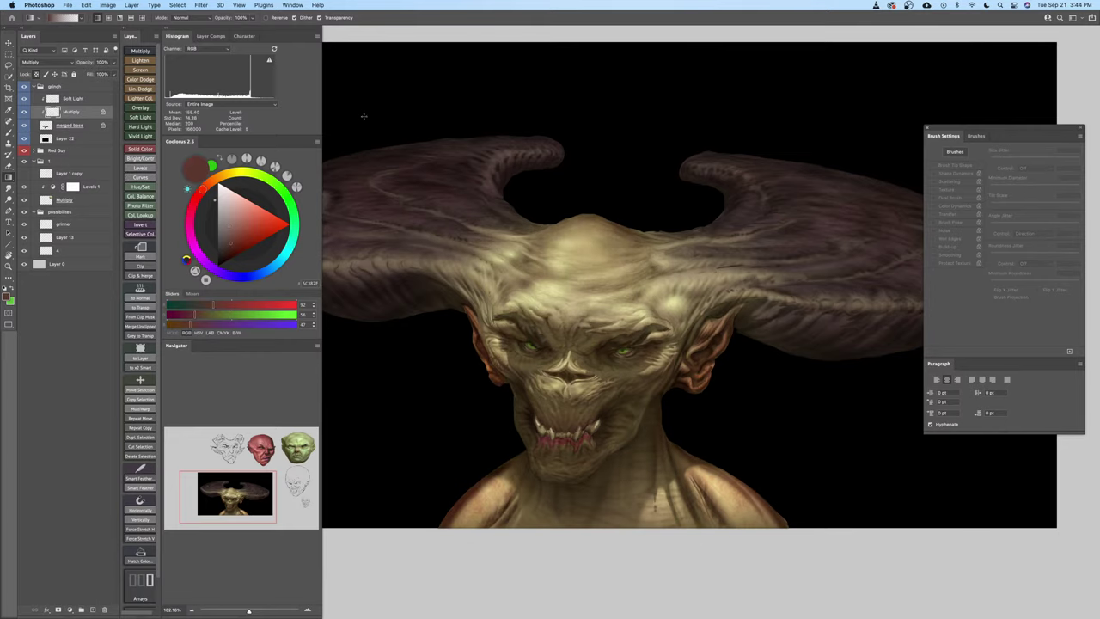
pyautogui.press('z')
pyautogui.moveTo(384, 128); pyautogui.dragTo(416, 133)
# Try a muted red and then a lighter pink gradient on the Multiply layer's shading
pyautogui.click(231, 226)
pyautogui.press('g')
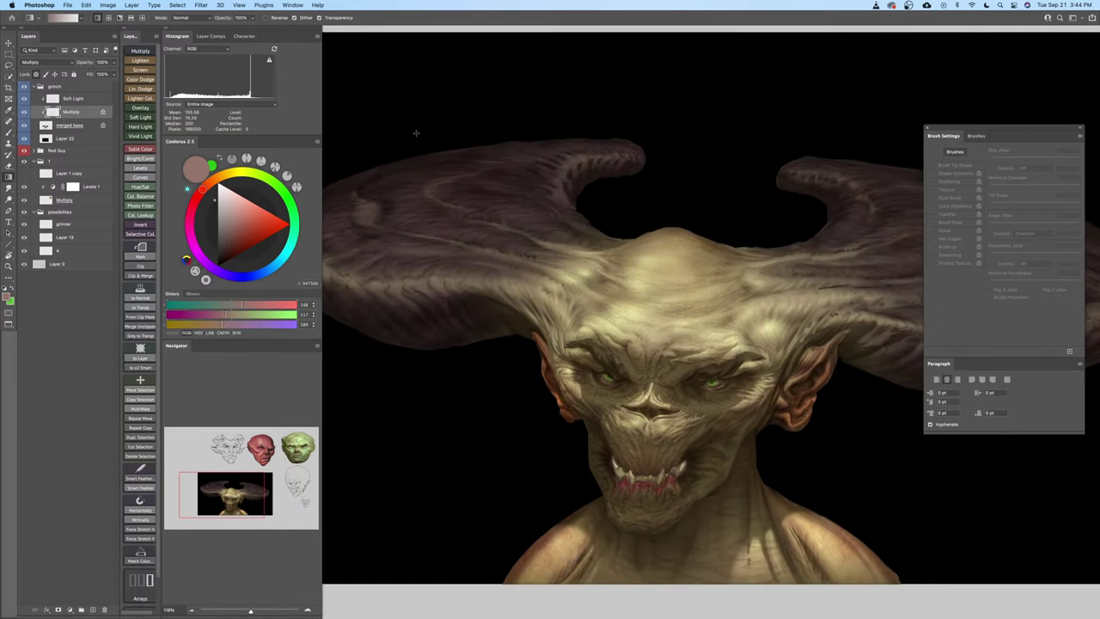
pyautogui.click(231, 212)
pyautogui.moveTo(385, 106); pyautogui.dragTo(389, 121)
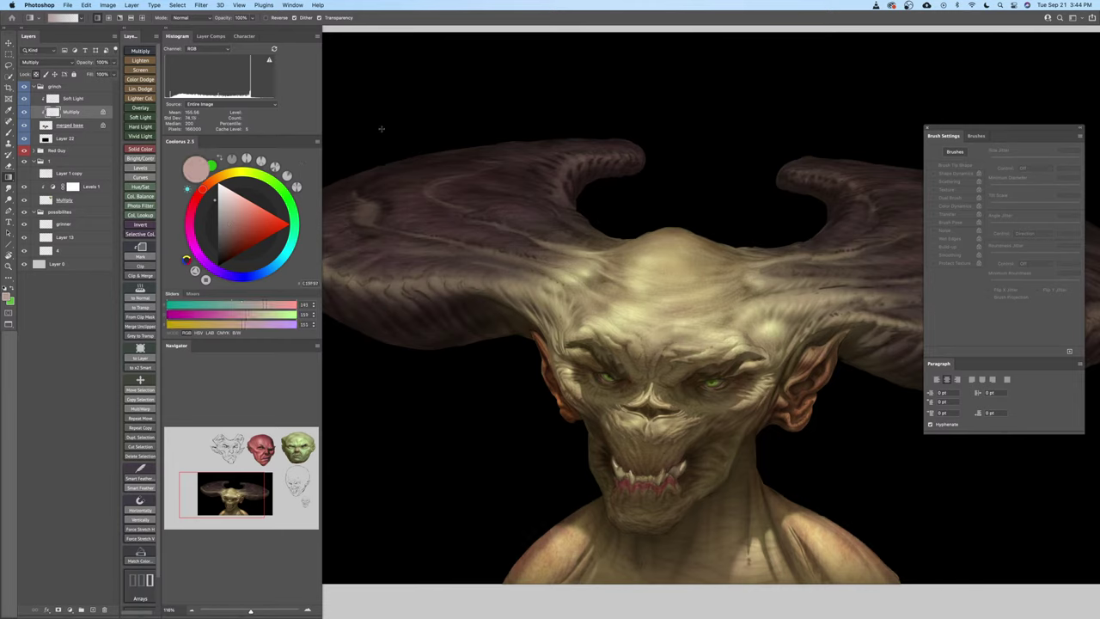
# Recolour the Multiply layer's shading with a medium muted red gradient and compare it with the layer hidden
pyautogui.click(229, 229)
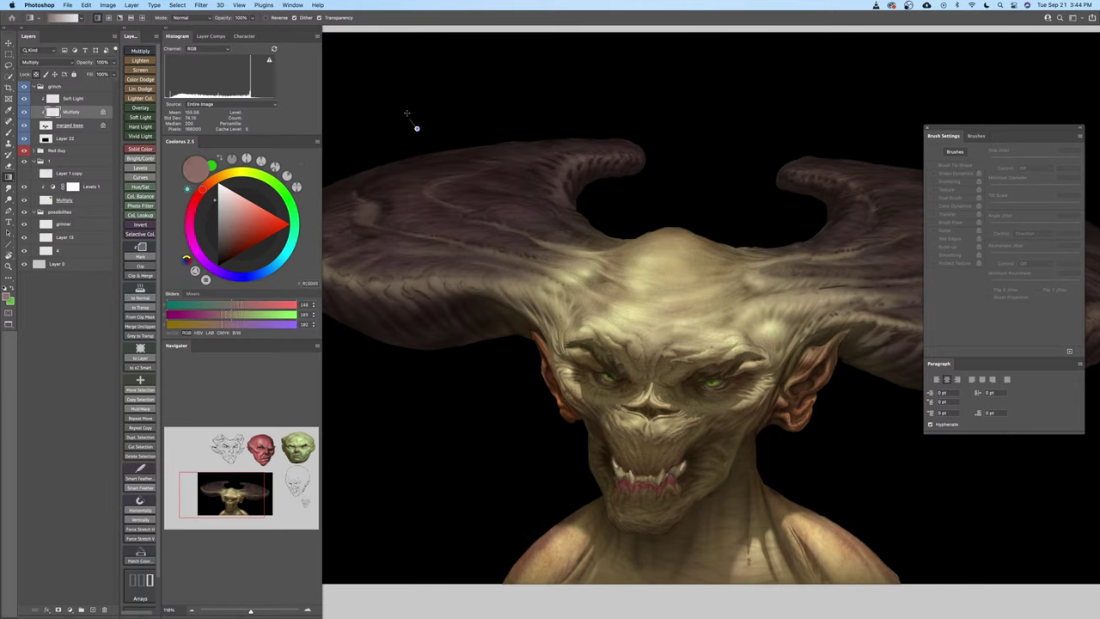
pyautogui.moveTo(427, 168); pyautogui.dragTo(384, 124)
pyautogui.moveTo(556, 299); pyautogui.dragTo(509, 262)
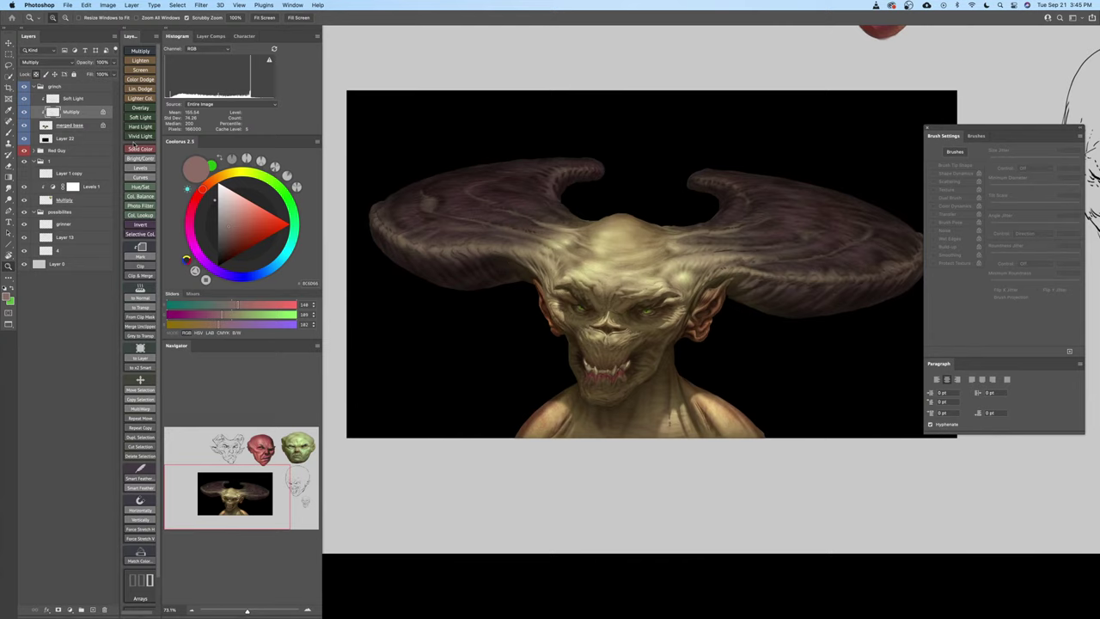
pyautogui.click(24, 113)
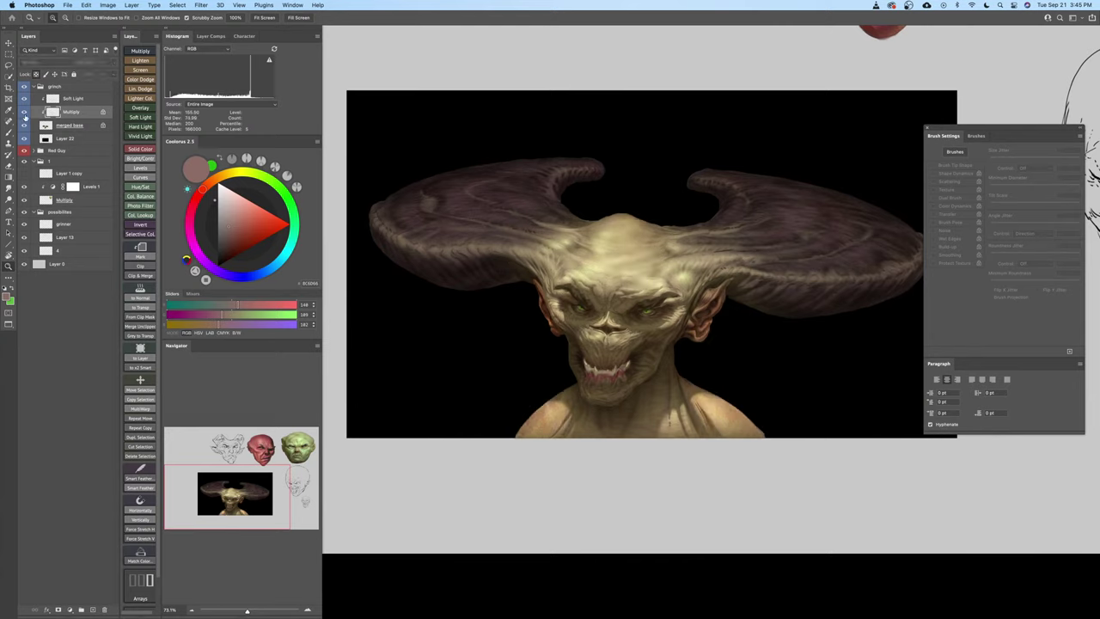
pyautogui.click(24, 113)
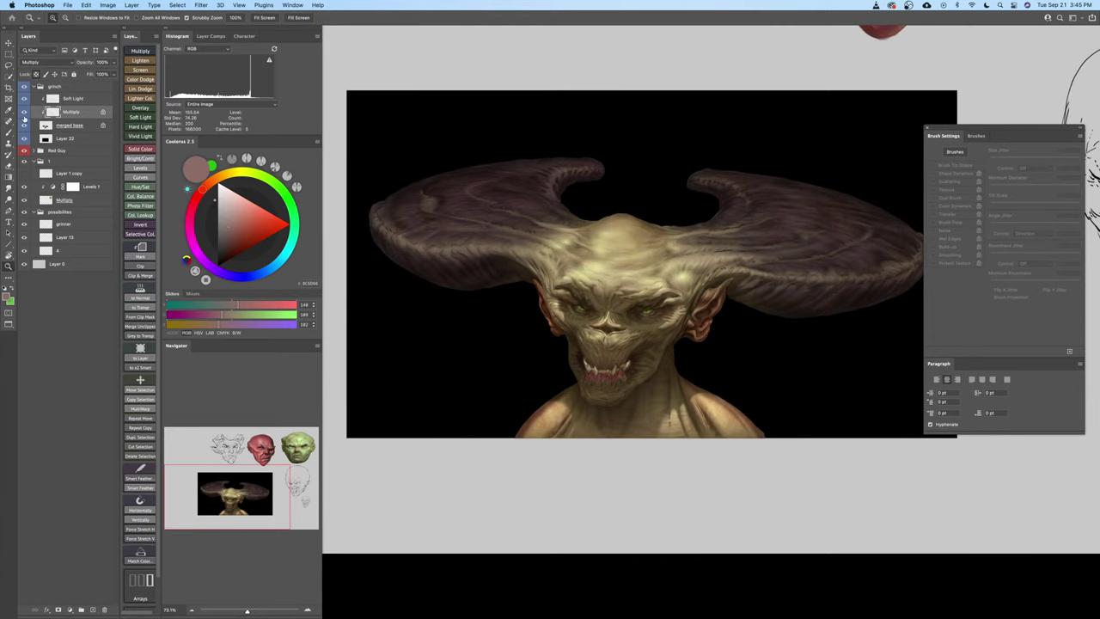
# Try a darker muted red gradient on the Multiply layer's shading
pyautogui.click(229, 235)
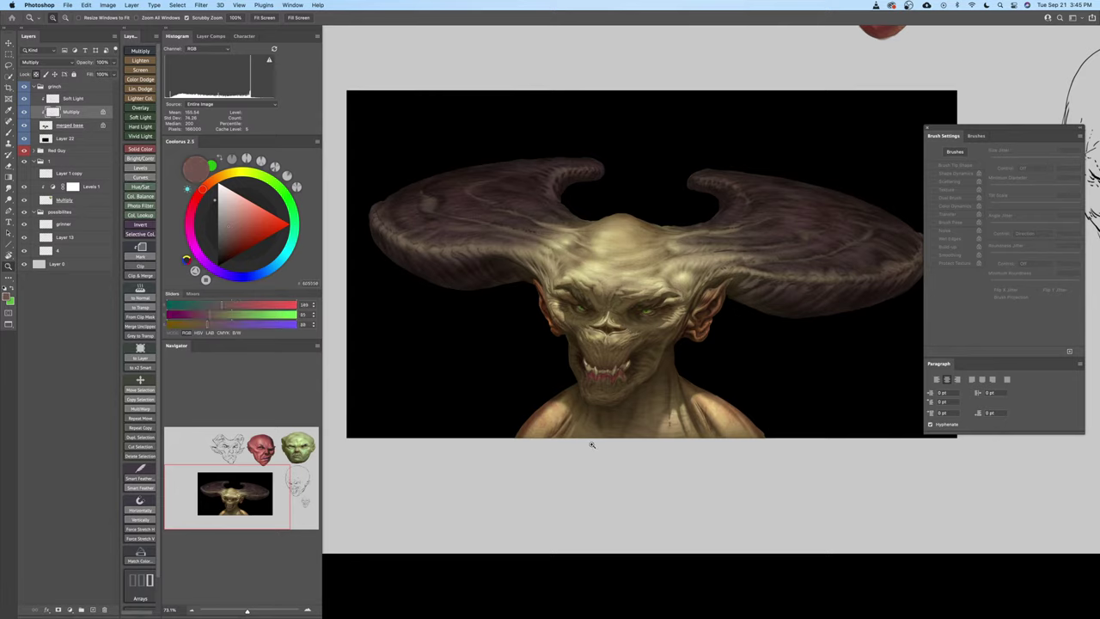
pyautogui.press('g')
pyautogui.moveTo(605, 510); pyautogui.dragTo(606, 484)
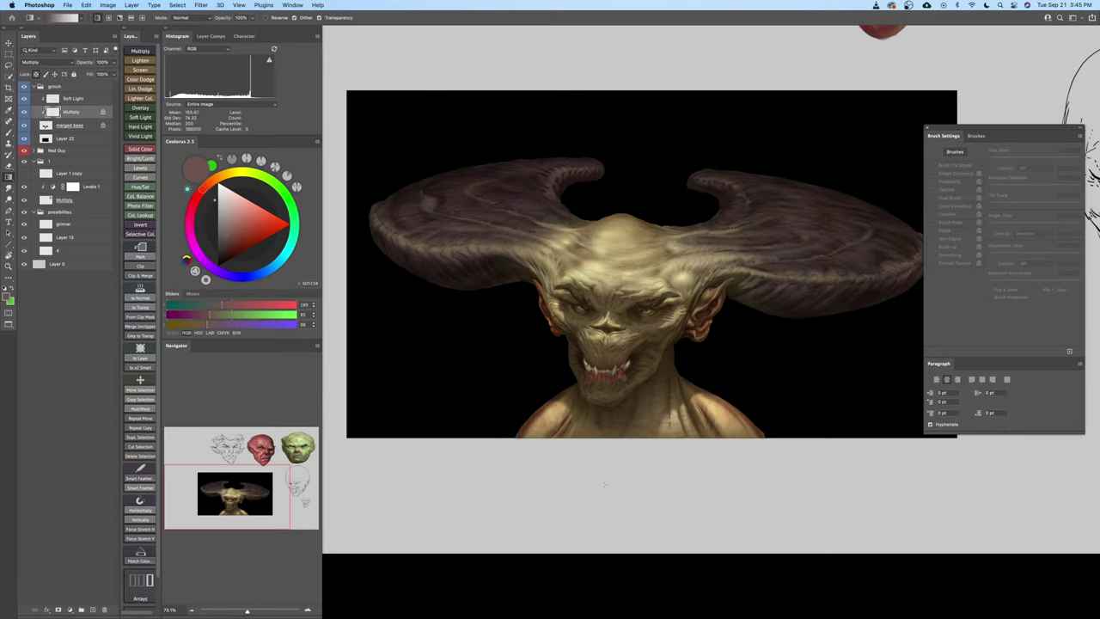
pyautogui.press('z')
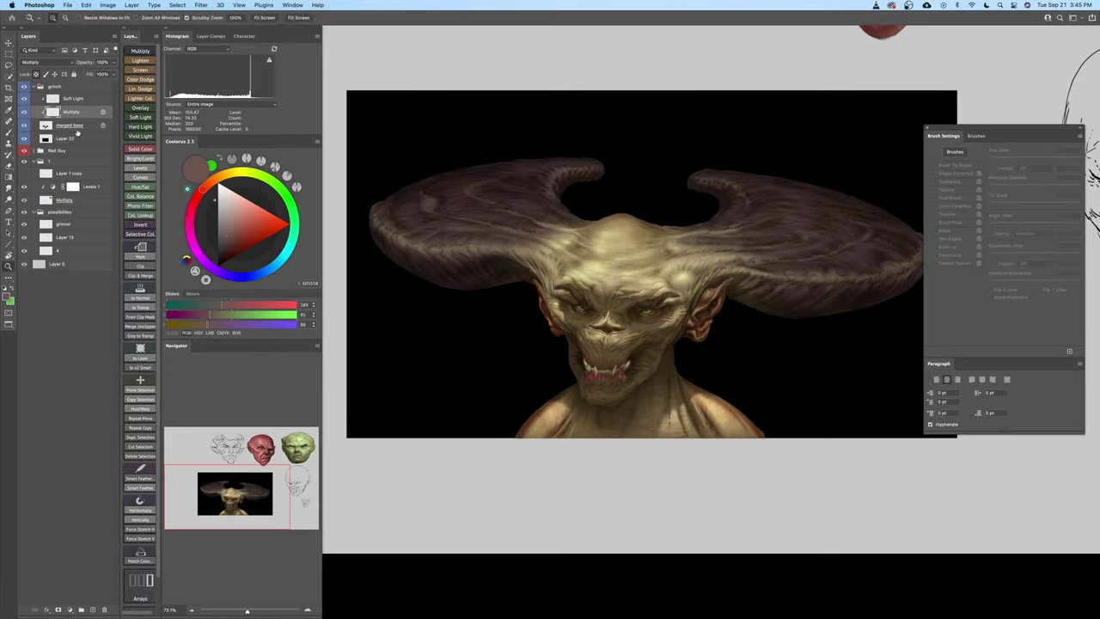
# Compare the portrait with the Multiply layer hidden, then undo the darker red gradient
pyautogui.click(24, 112)
pyautogui.click(24, 113)
pyautogui.click(25, 113)
pyautogui.click(24, 113)
pyautogui.click(24, 114)
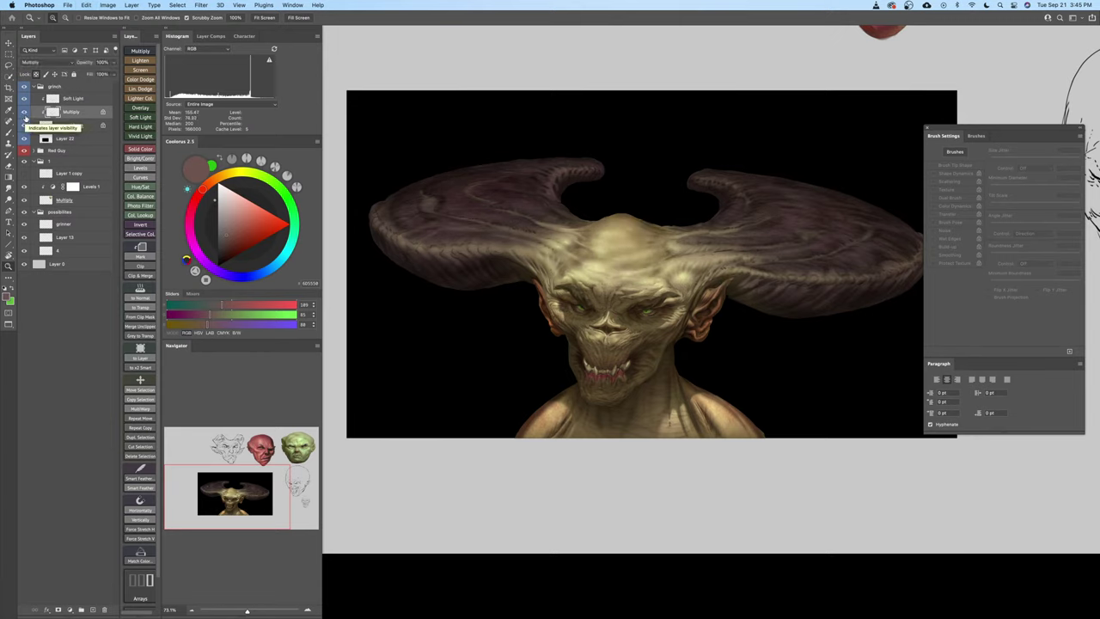
pyautogui.press('super+z')
pyautogui.press('super+z')
# Unlock the Multiply layer's transparency and soften its shading around the neck with a large soft eraser
pyautogui.press('b')
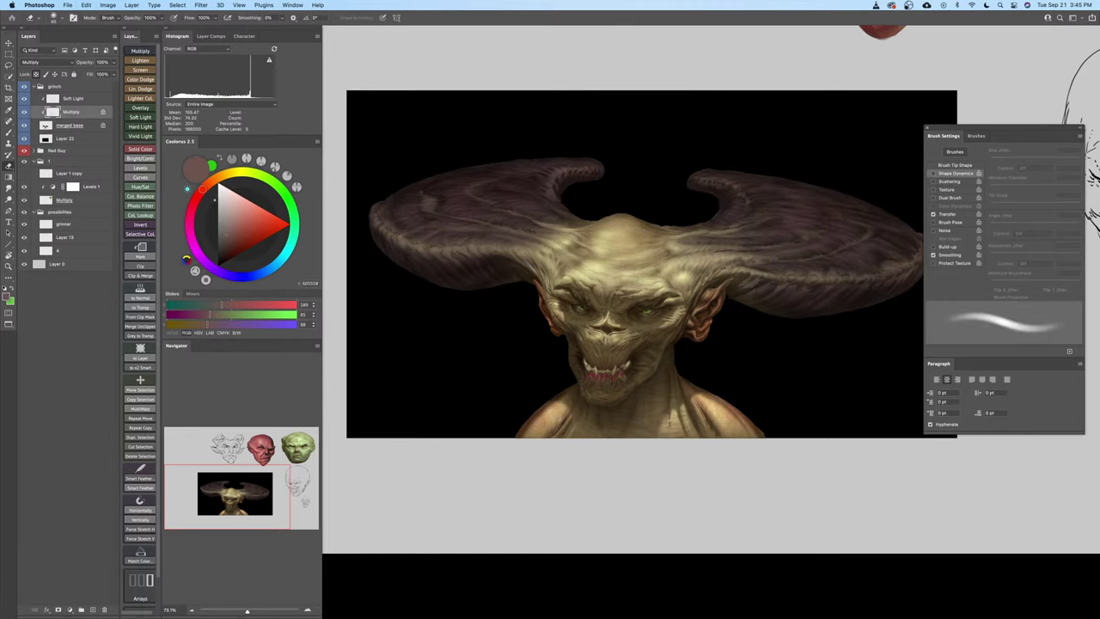
pyautogui.press('z')
pyautogui.moveTo(604, 344); pyautogui.dragTo(656, 343)
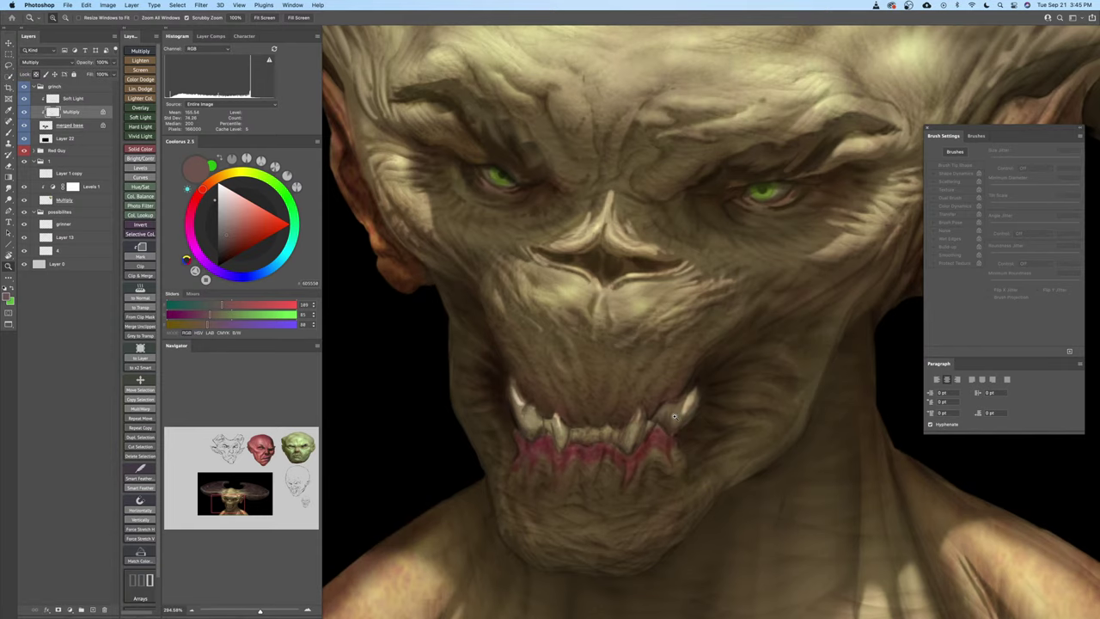
pyautogui.moveTo(675, 416); pyautogui.dragTo(651, 416)
pyautogui.press('b')
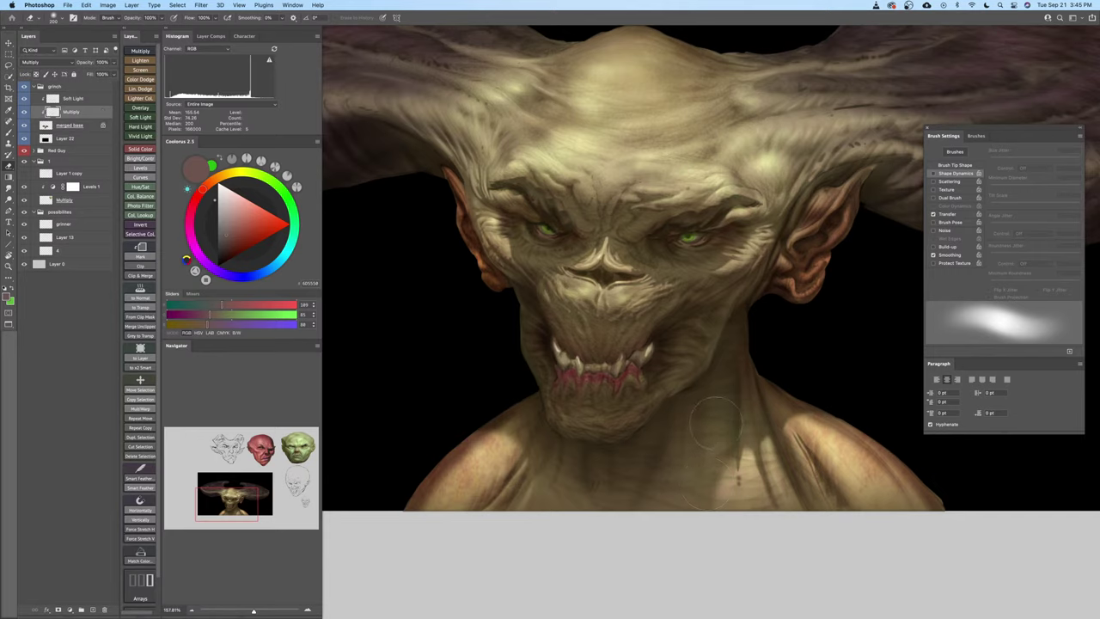
pyautogui.rightClick(724, 421)
pyautogui.doubleClick(946, 499)
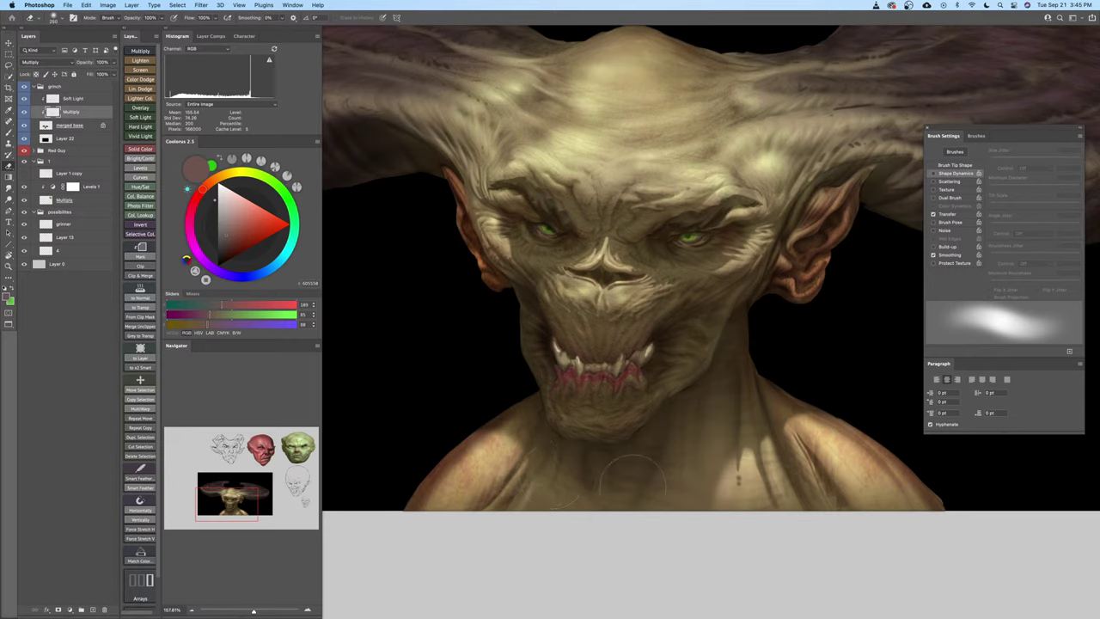
pyautogui.press('z')
pyautogui.moveTo(678, 458); pyautogui.dragTo(664, 489)
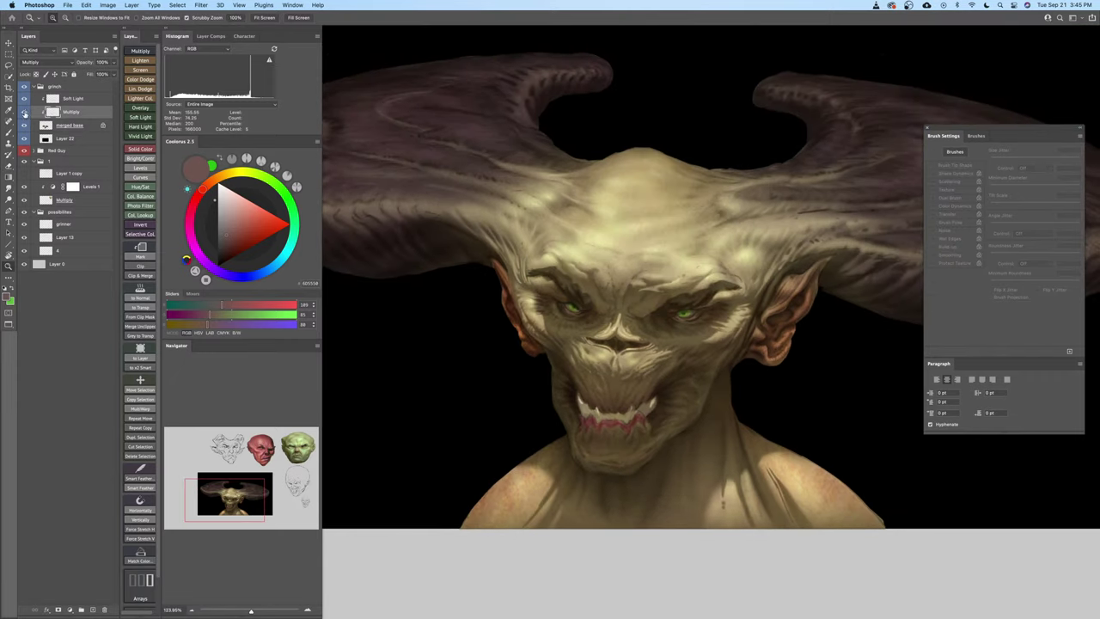
# Flip the whole canvas horizontally to check the portrait mirrored
pyautogui.moveTo(660, 393); pyautogui.dragTo(584, 415)
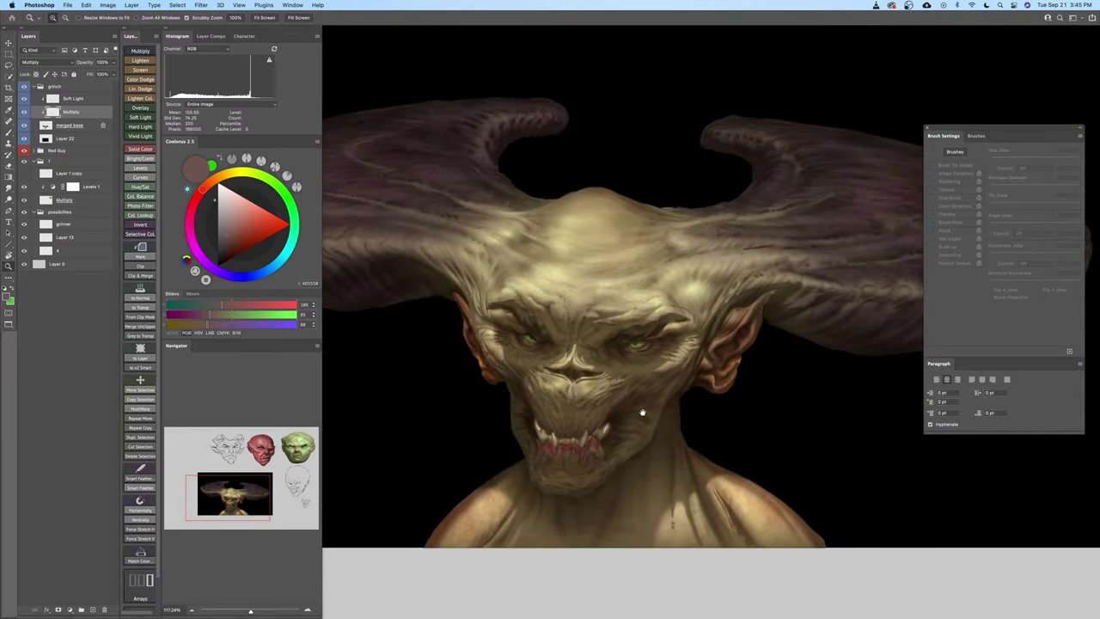
pyautogui.click(109, 6)
pyautogui.moveTo(155, 87)
pyautogui.click(225, 124)
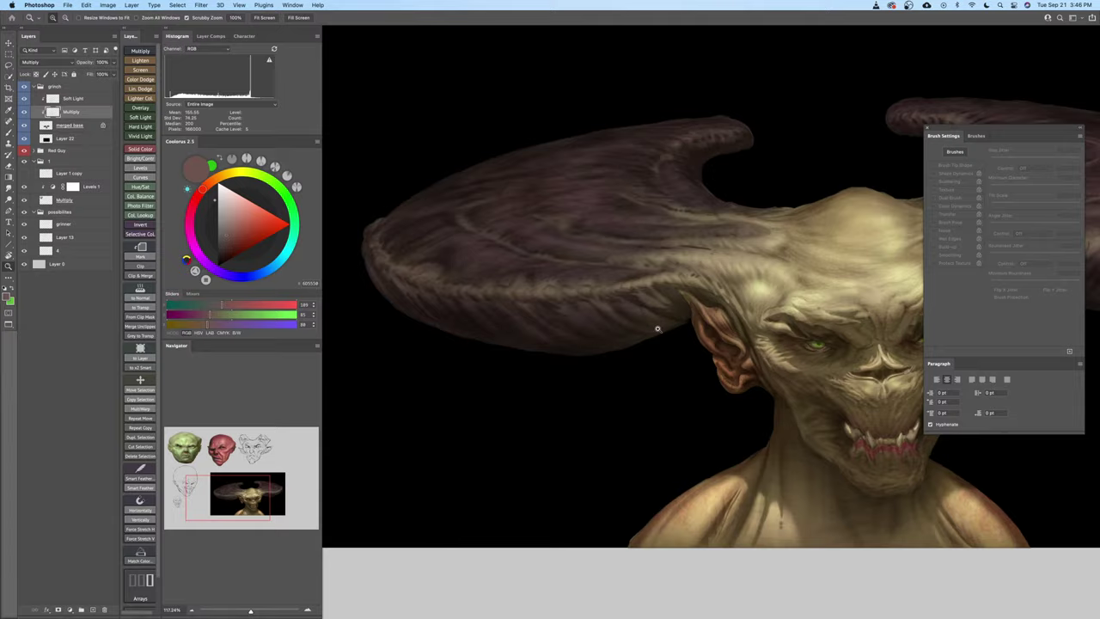
# Inspect the mirrored face around the eyes and brow up close and compare it with the Multiply layer hidden
pyautogui.moveTo(700, 348)
pyautogui.mouseDown()
pyautogui.moveTo(511, 347)
pyautogui.moveTo(740, 335)
pyautogui.moveTo(771, 321)
pyautogui.mouseUp()
pyautogui.moveTo(771, 321); pyautogui.dragTo(703, 361)
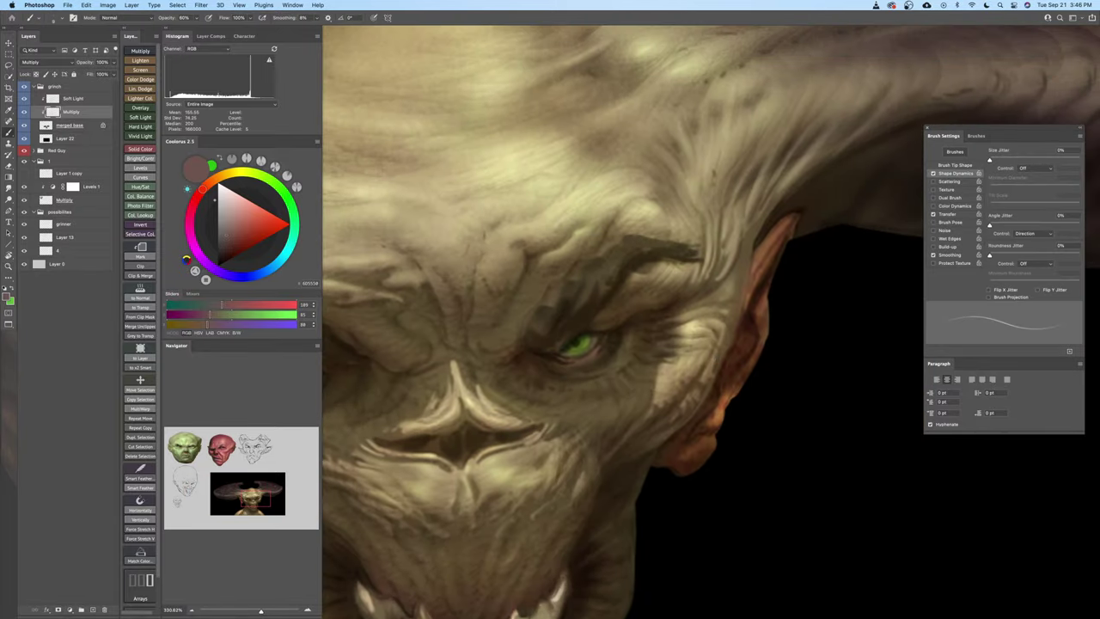
pyautogui.click(24, 113)
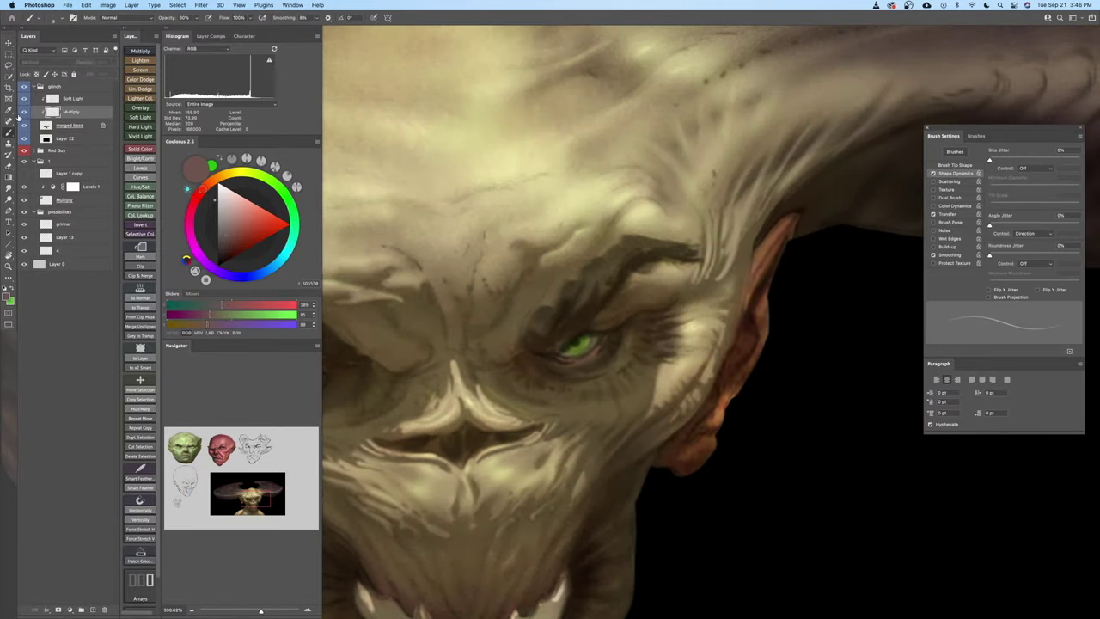
pyautogui.click(24, 113)
pyautogui.click(24, 112)
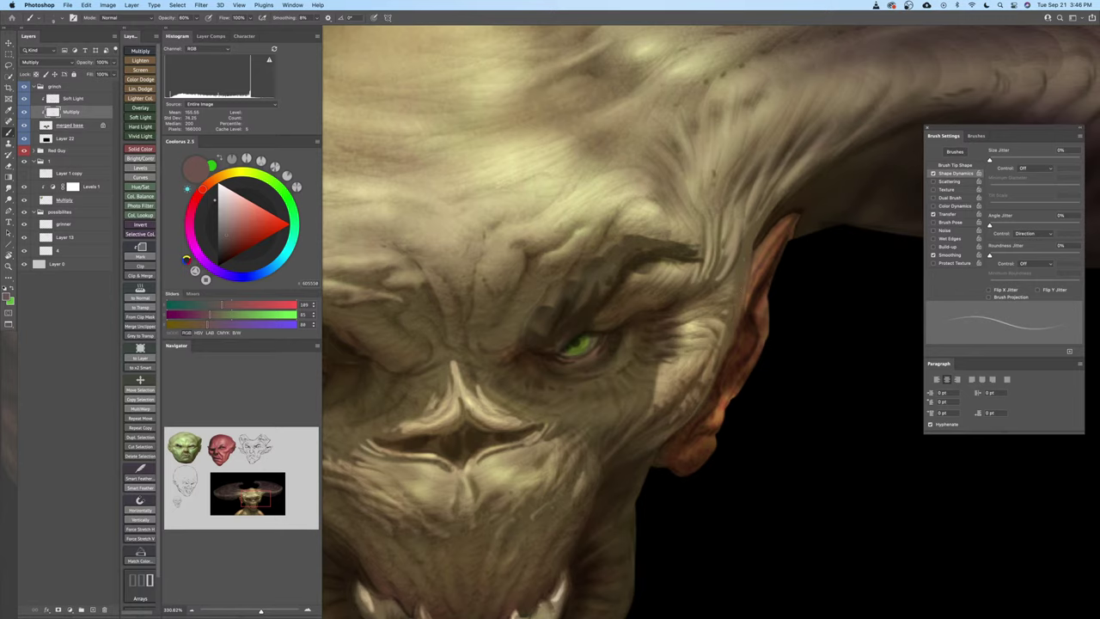
pyautogui.press('z')
pyautogui.moveTo(715, 332)
pyautogui.mouseDown()
pyautogui.moveTo(640, 334)
pyautogui.moveTo(720, 361)
pyautogui.mouseUp()
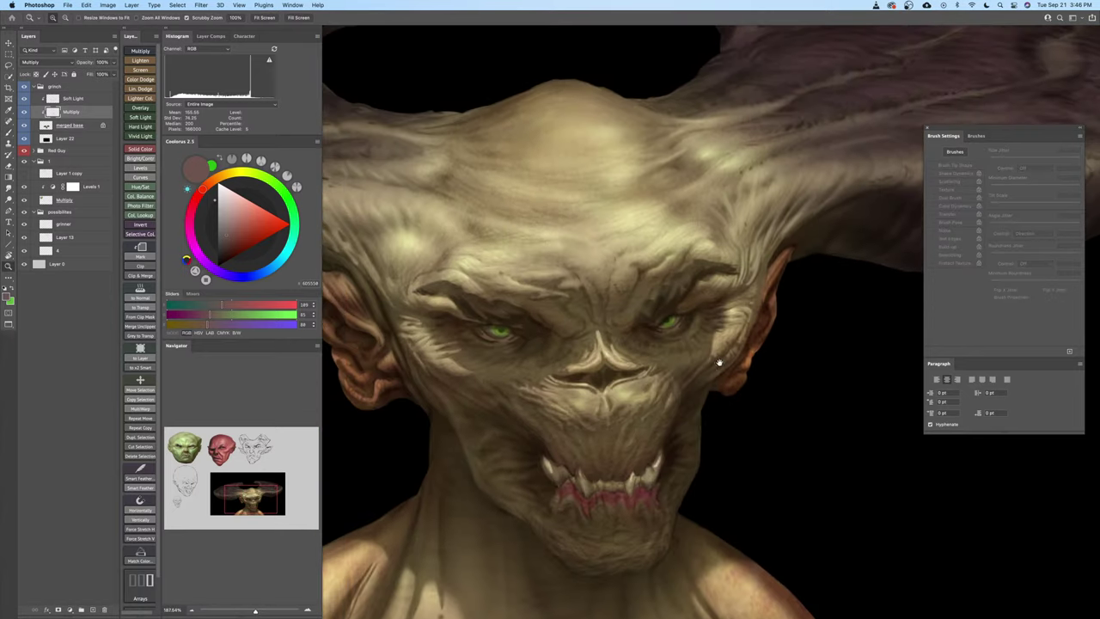
pyautogui.moveTo(740, 325); pyautogui.dragTo(731, 326)
pyautogui.moveTo(732, 325); pyautogui.dragTo(735, 346)
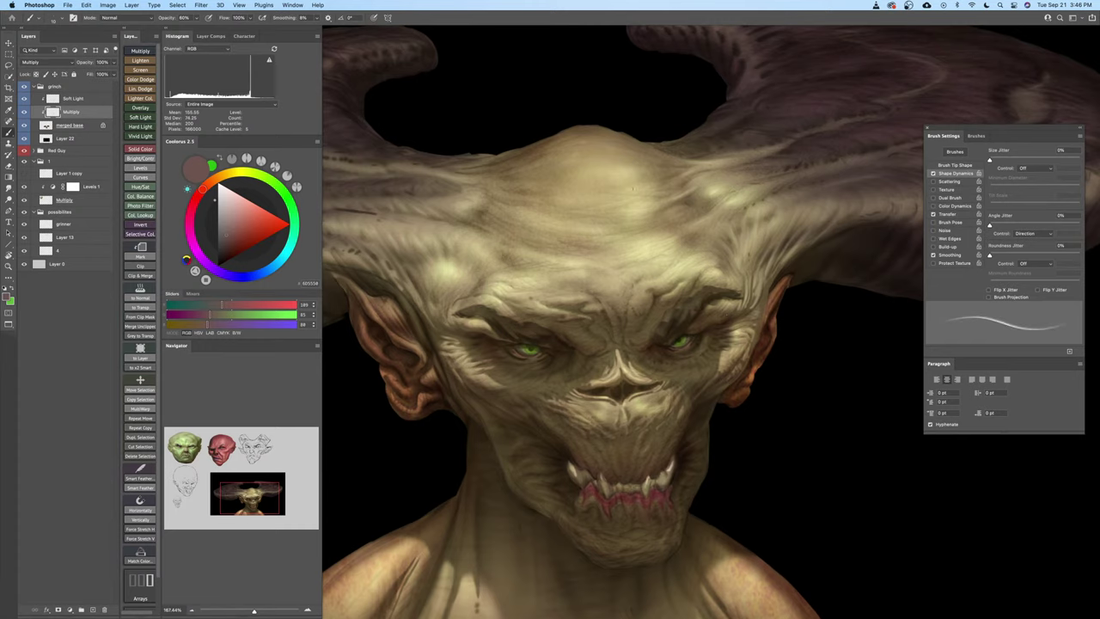
# Shade the edge of the skull dome beside the horn base on the Multiply layer with an enlarged brush
pyautogui.press('z')
pyautogui.moveTo(544, 159); pyautogui.dragTo(565, 161)
pyautogui.scroll(2, 564, 160)
pyautogui.press('b')
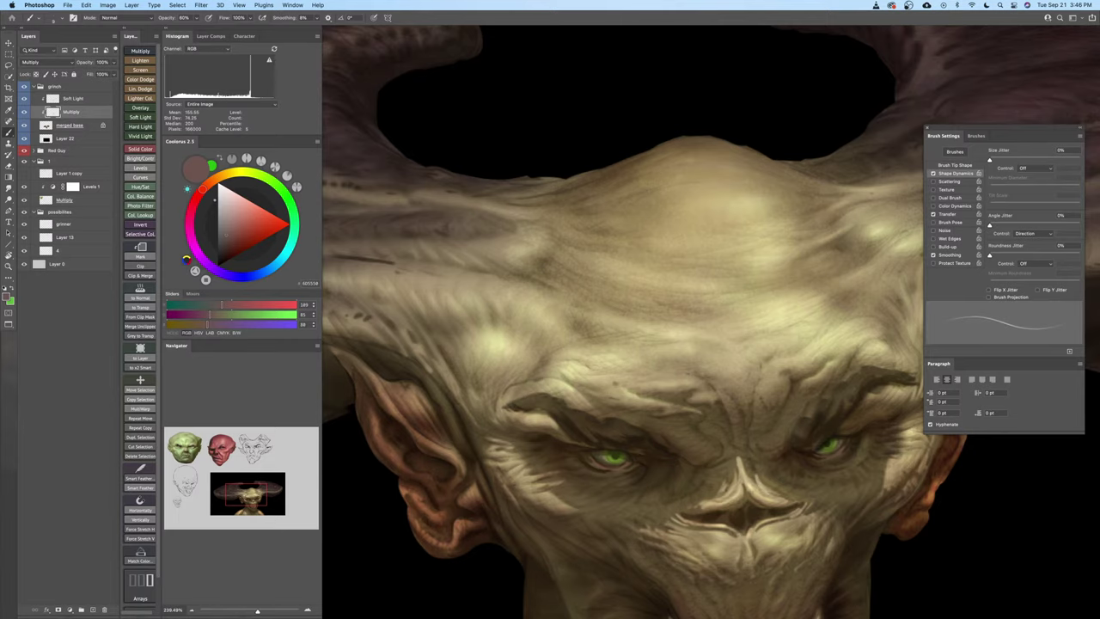
pyautogui.press(']')
pyautogui.press(']')
pyautogui.press(']')
pyautogui.press(']')
pyautogui.press(']')
pyautogui.press(']')
pyautogui.press(']')
pyautogui.press(']')
pyautogui.press(']')
pyautogui.press(']')
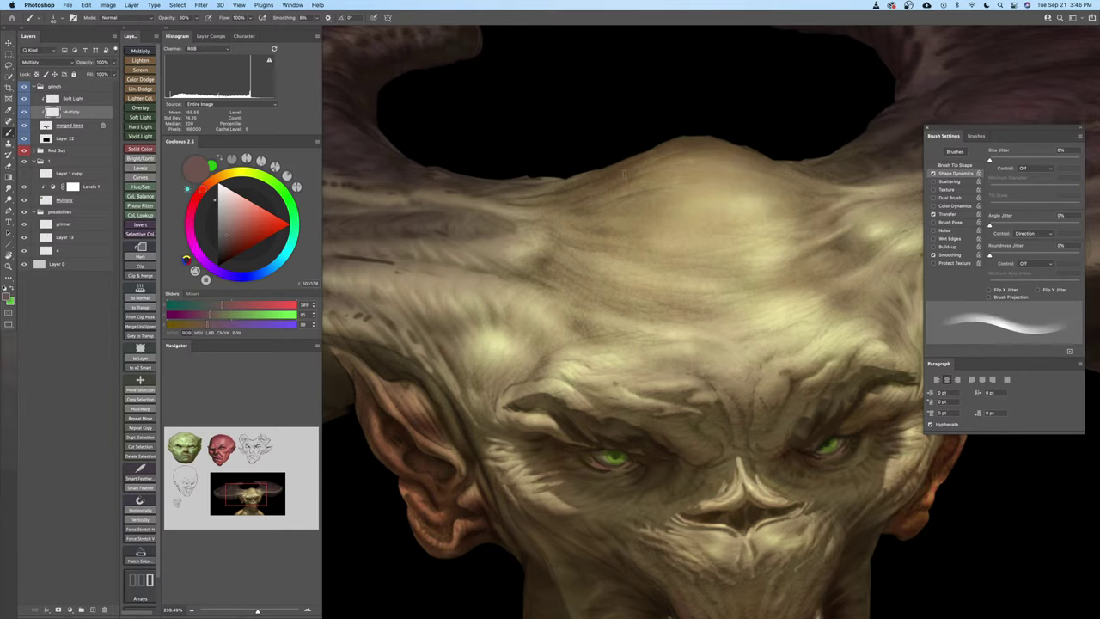
pyautogui.moveTo(573, 199); pyautogui.dragTo(603, 179)
pyautogui.moveTo(523, 203); pyautogui.dragTo(582, 179)
pyautogui.press('z')
pyautogui.moveTo(642, 198); pyautogui.dragTo(593, 206)
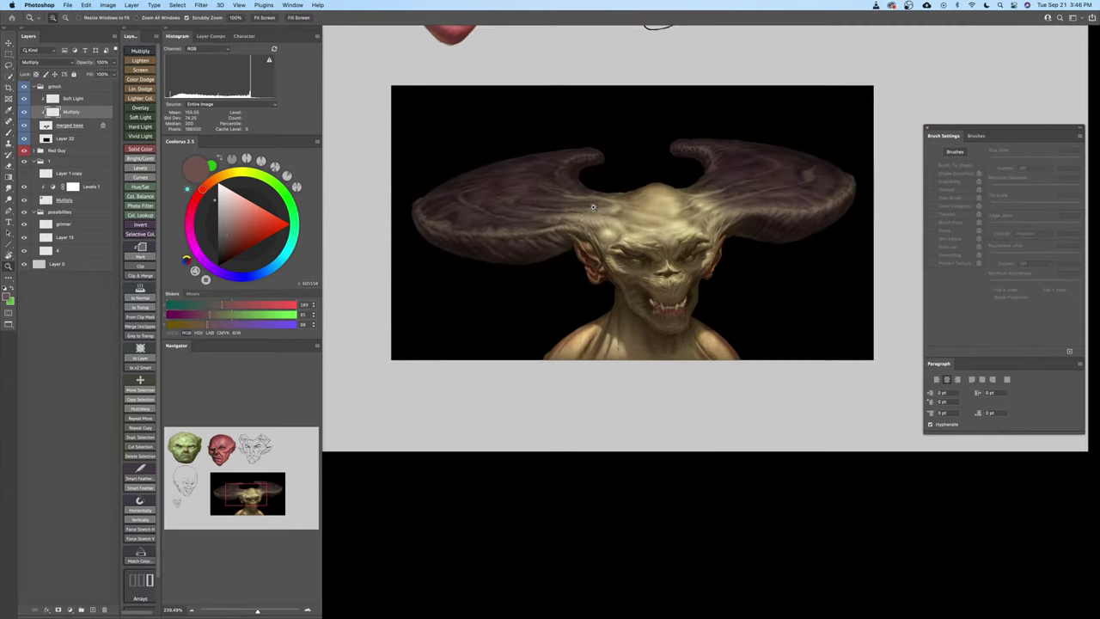
# Lighten the Multiply shading along the jaw beside the mouth with a soft eraser
pyautogui.click(676, 221)
pyautogui.press('b')
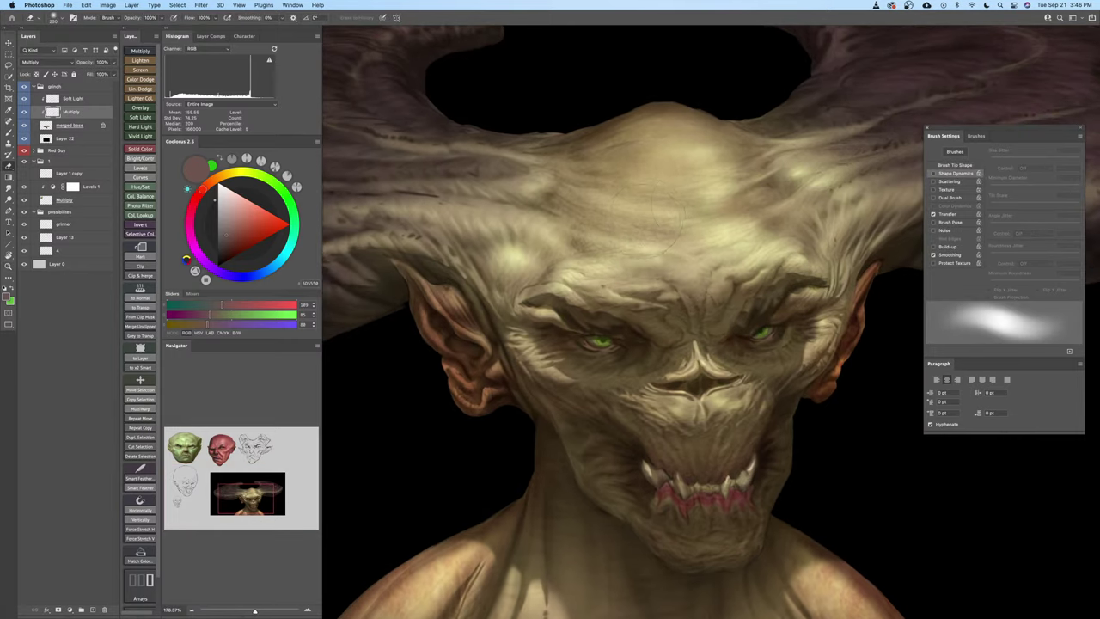
pyautogui.press('z')
pyautogui.moveTo(696, 218); pyautogui.dragTo(666, 233)
pyautogui.moveTo(697, 321); pyautogui.dragTo(720, 302)
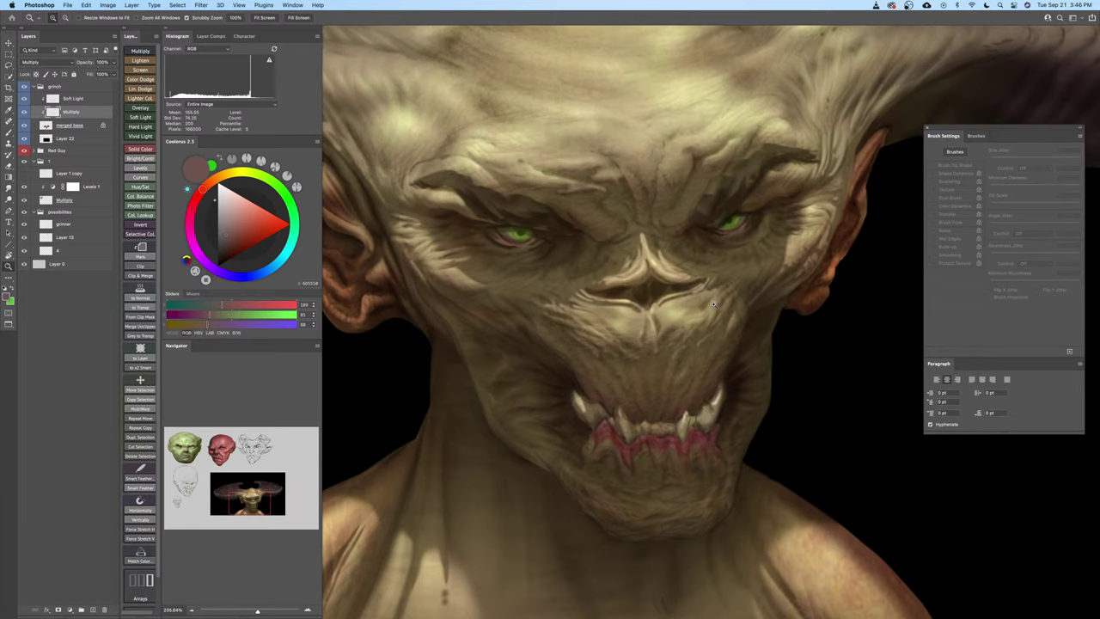
pyautogui.press('b')
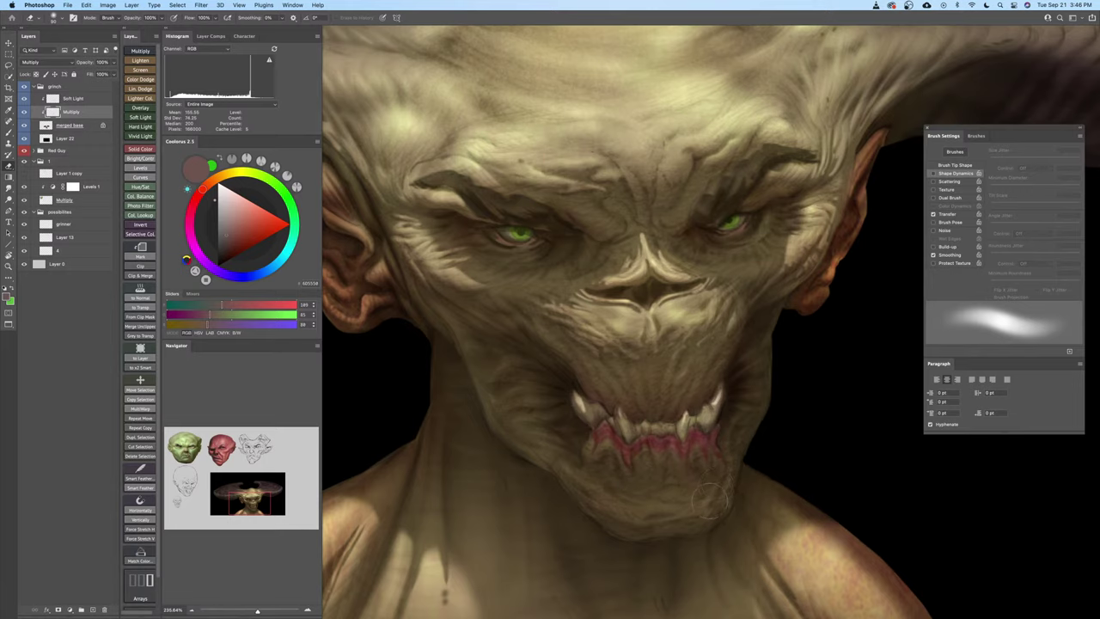
pyautogui.moveTo(739, 444); pyautogui.dragTo(729, 451)
pyautogui.keyDown('alt'); pyautogui.click(728, 451); pyautogui.keyUp('alt')
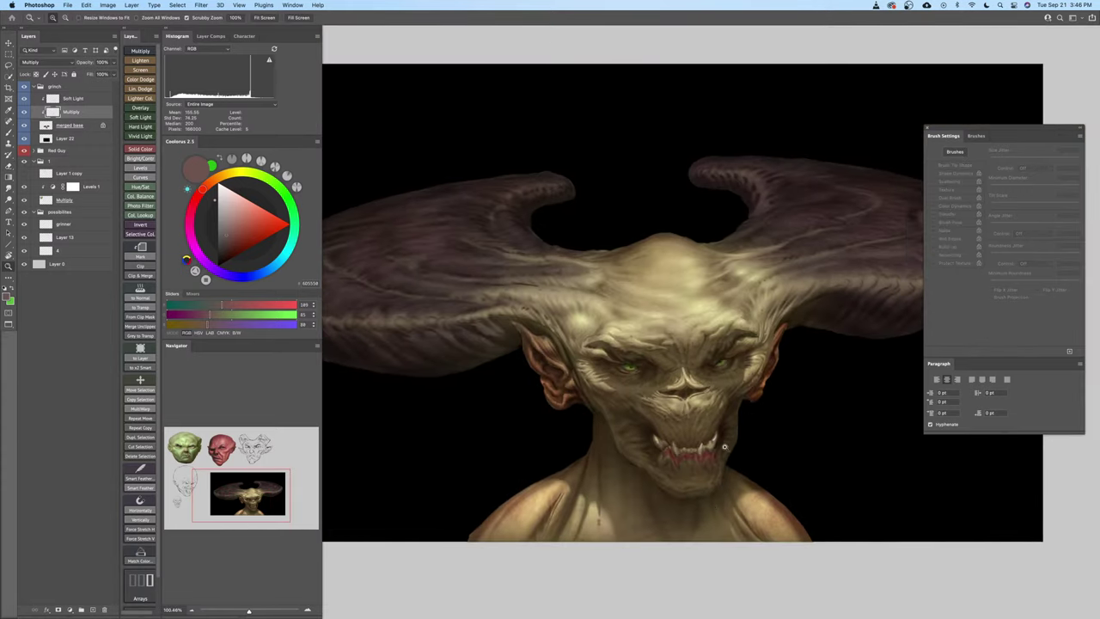
# Compare the whole mirrored portrait with the Multiply layer hidden
pyautogui.click(25, 113)
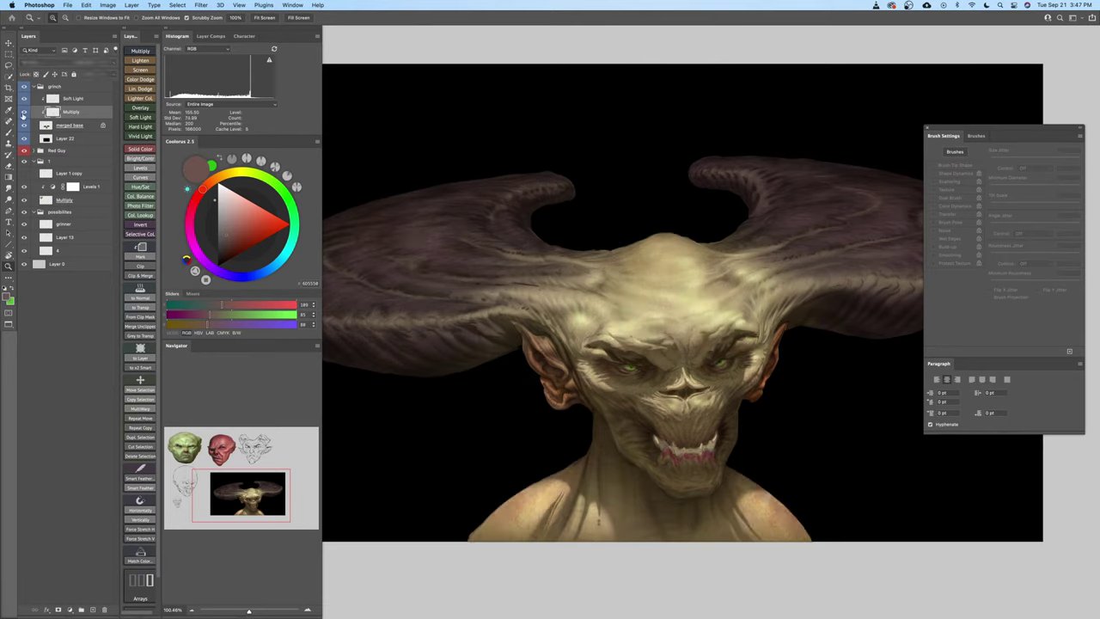
pyautogui.click(25, 113)
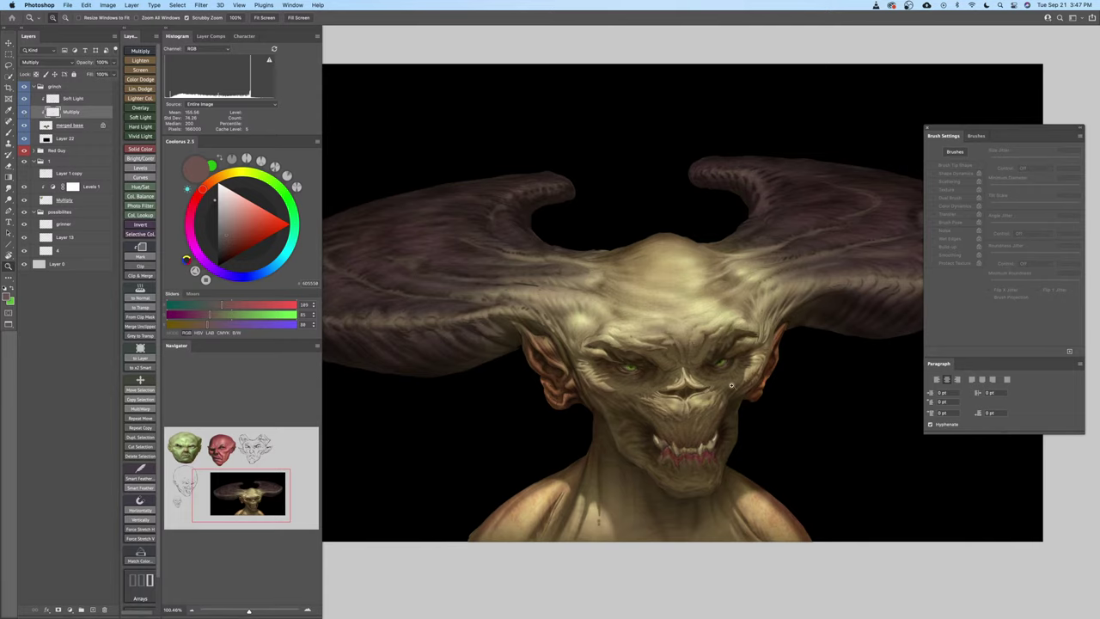
# Add a clipped Color Dodge layer above the Multiply layer for highlights on the face
pyautogui.scroll(2, 703, 437)
pyautogui.press('b')
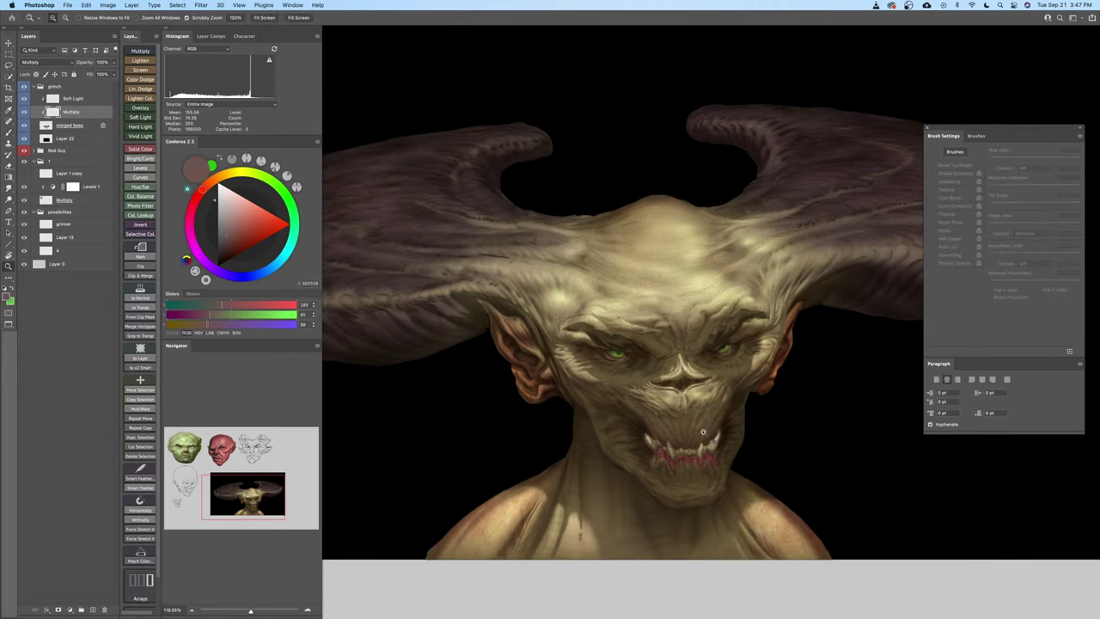
pyautogui.scroll(2, 709, 411)
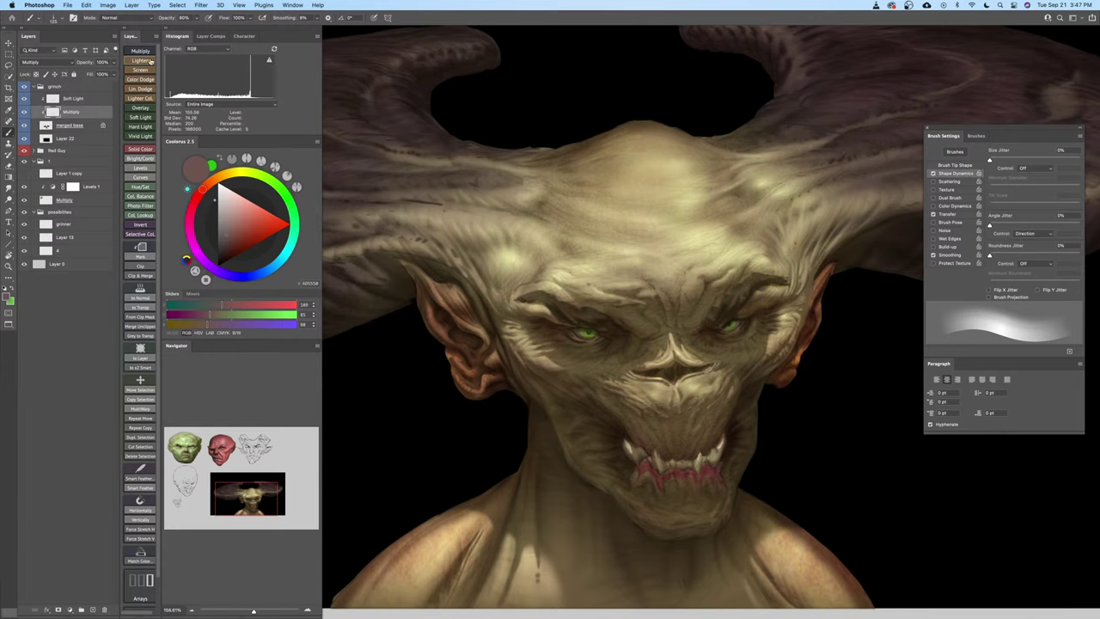
pyautogui.click(152, 82)
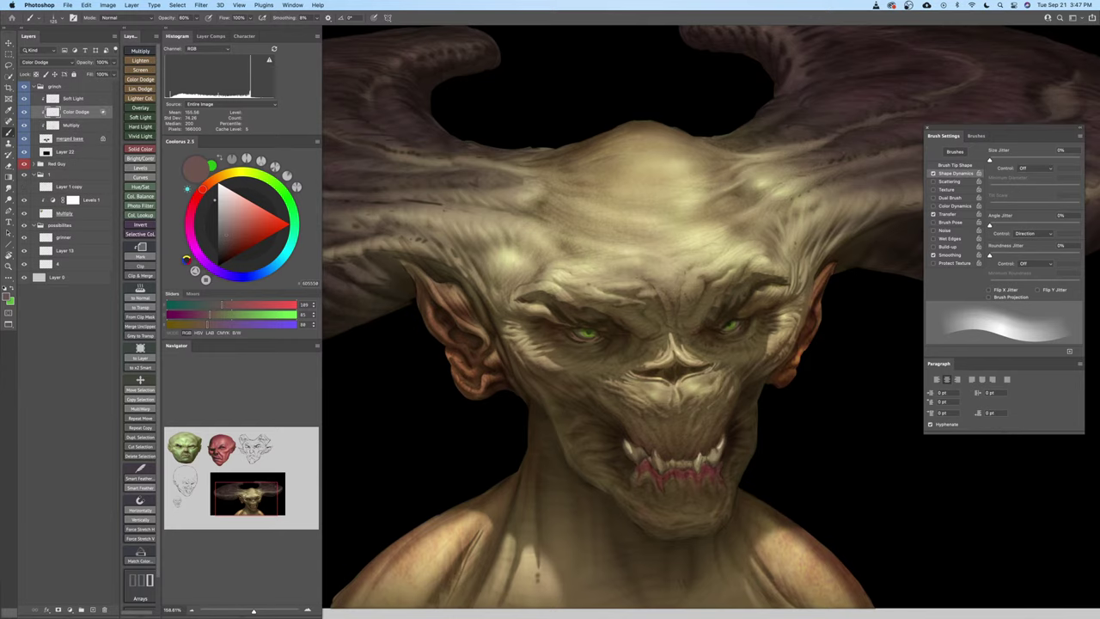
pyautogui.scroll(5, 712, 400)
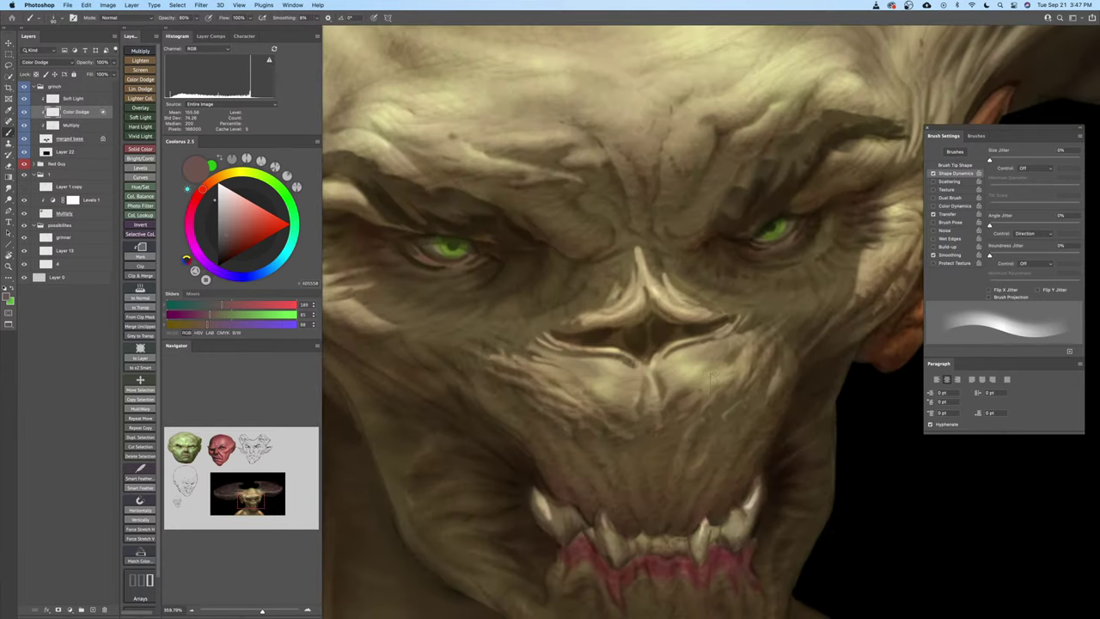
# Try a tan-gold highlight stroke on the muzzle beneath the nose on the Color Dodge layer and undo it
pyautogui.click(227, 173)
pyautogui.click(250, 223)
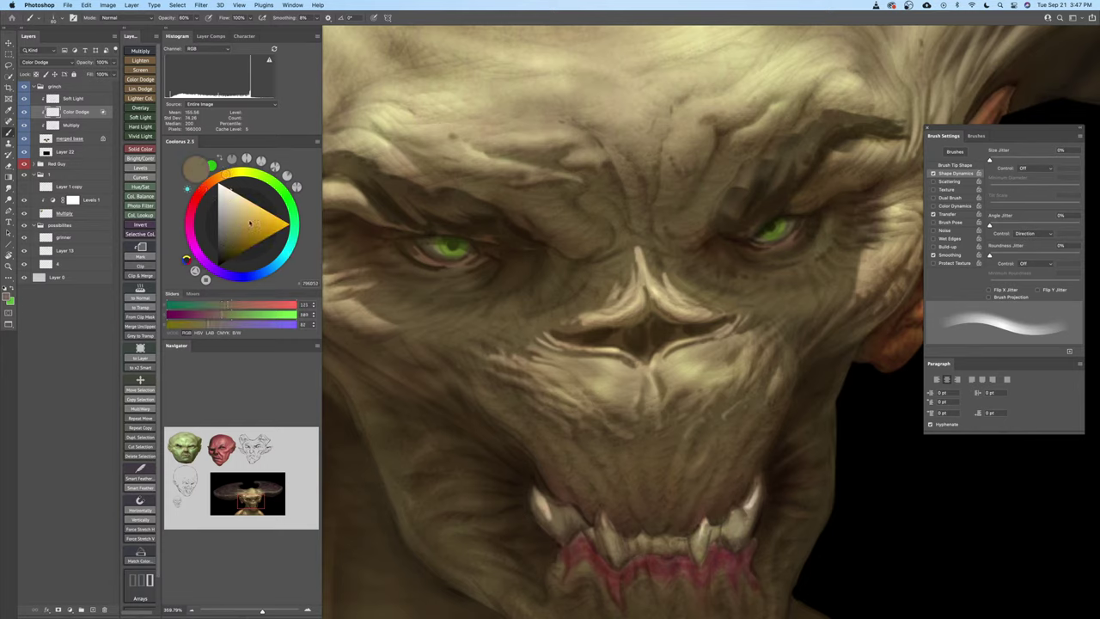
pyautogui.press('[')
pyautogui.press('[')
pyautogui.press('[')
pyautogui.press('[')
pyautogui.press('[')
pyautogui.press('[')
pyautogui.moveTo(706, 368); pyautogui.dragTo(680, 392)
pyautogui.press('super+z')
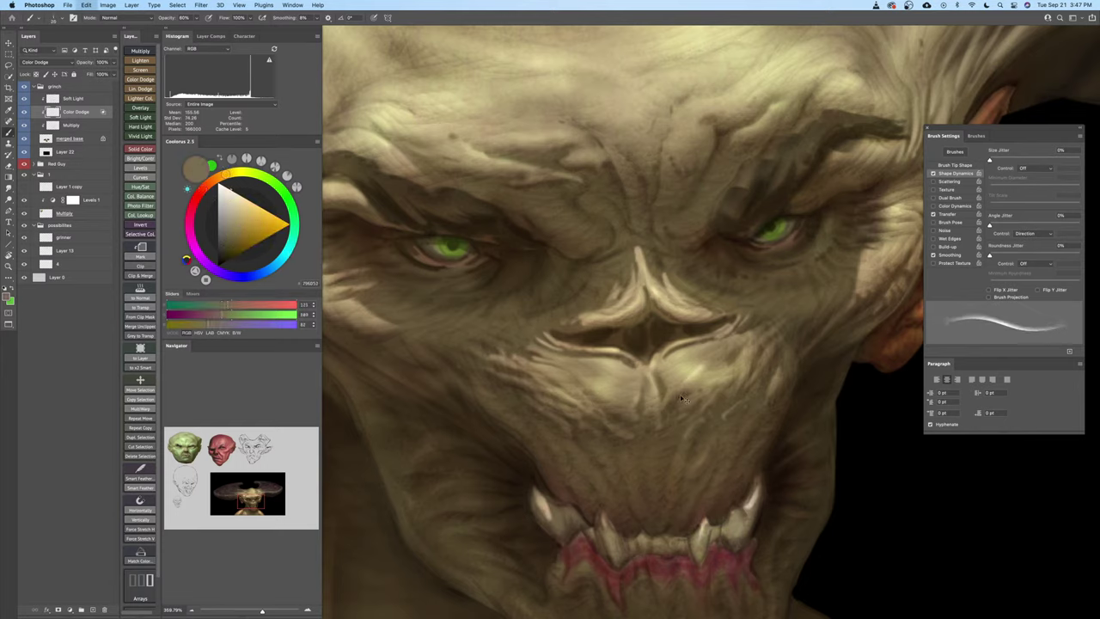
# Paint a fine highlight on the muzzle beside the nose using a smaller brush and a dark olive-brown on the Color Dodge layer
pyautogui.press('[')
pyautogui.press('[')
pyautogui.press('[')
pyautogui.click(229, 245)
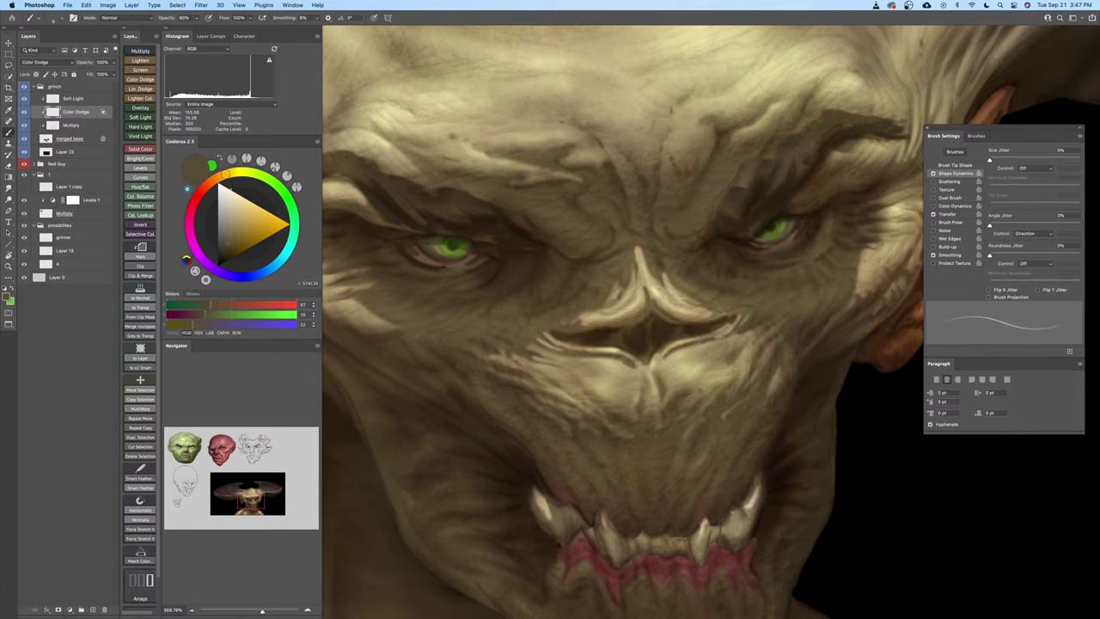
pyautogui.moveTo(733, 385); pyautogui.dragTo(708, 412)
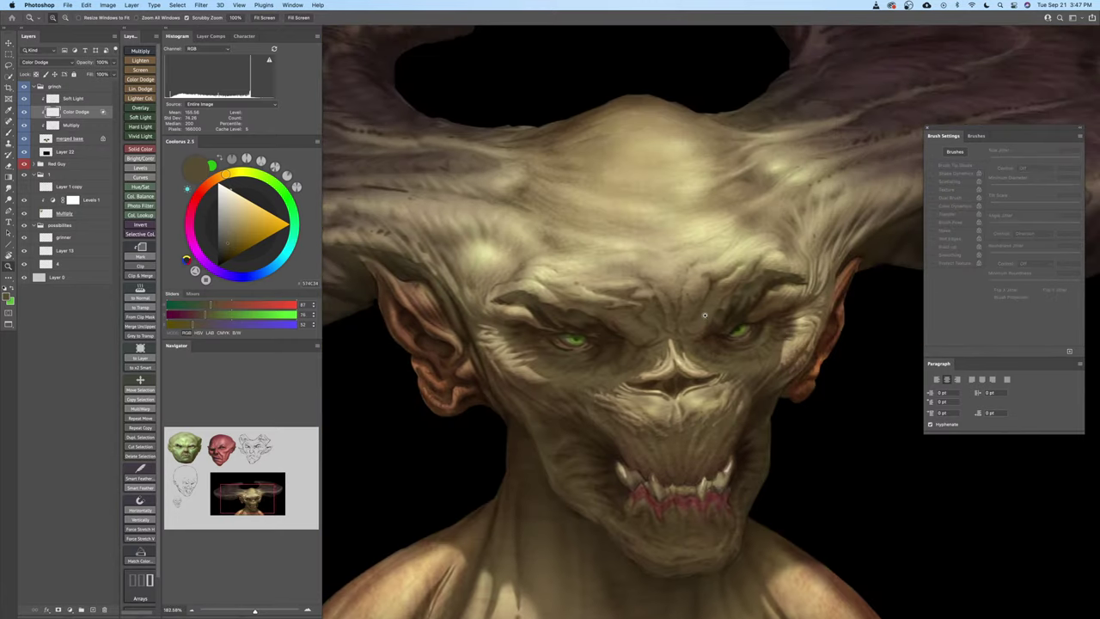
# Switch to the Multiply layer and refine the shading of the left brow's wrinkles with a small grey-tan brush at 60% opacity
pyautogui.moveTo(704, 315); pyautogui.dragTo(705, 366)
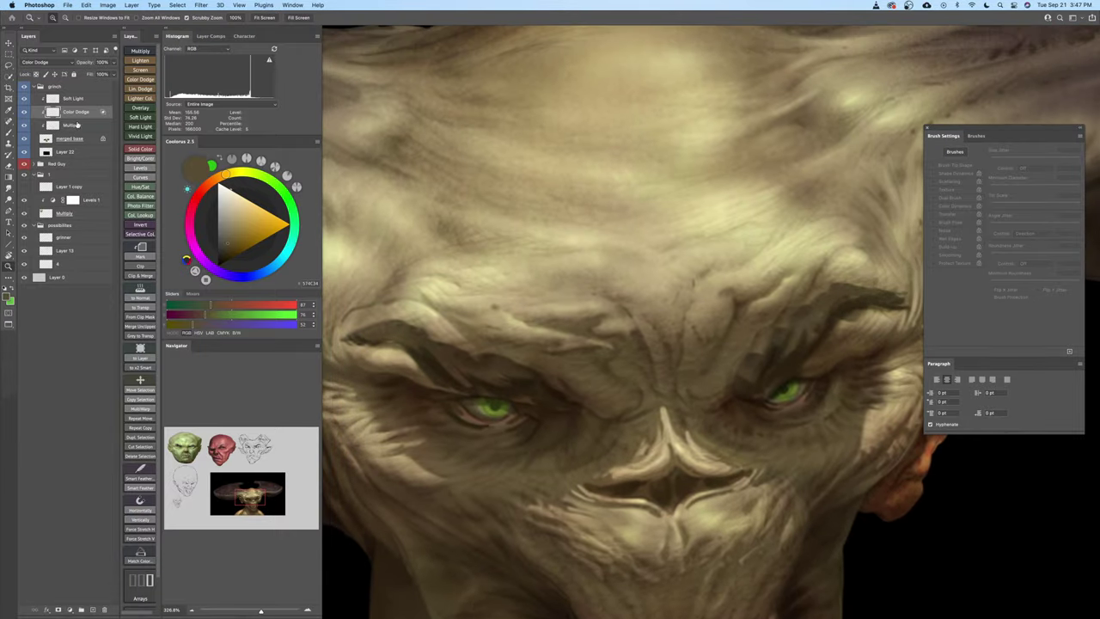
pyautogui.click(77, 125)
pyautogui.press('b')
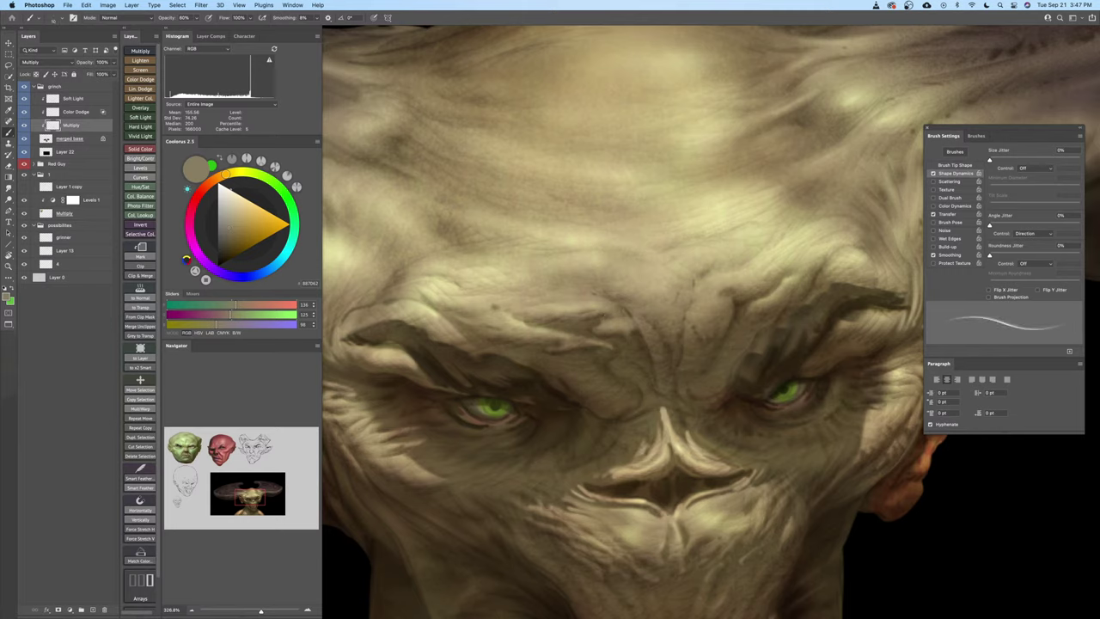
pyautogui.moveTo(569, 343); pyautogui.dragTo(587, 336)
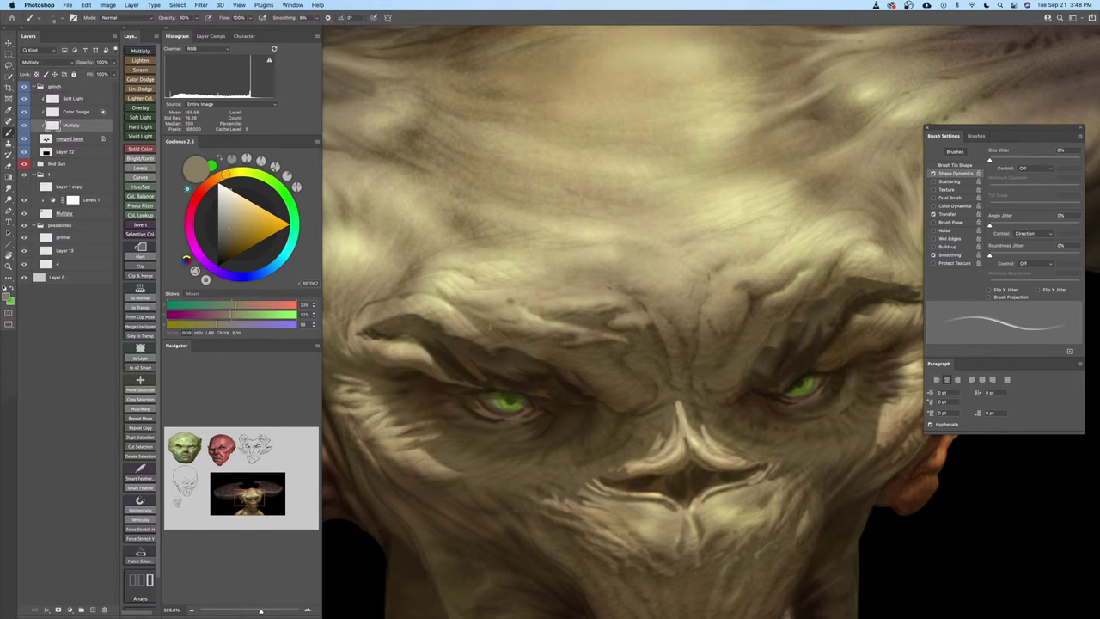
pyautogui.moveTo(499, 320); pyautogui.dragTo(543, 328)
pyautogui.press('[')
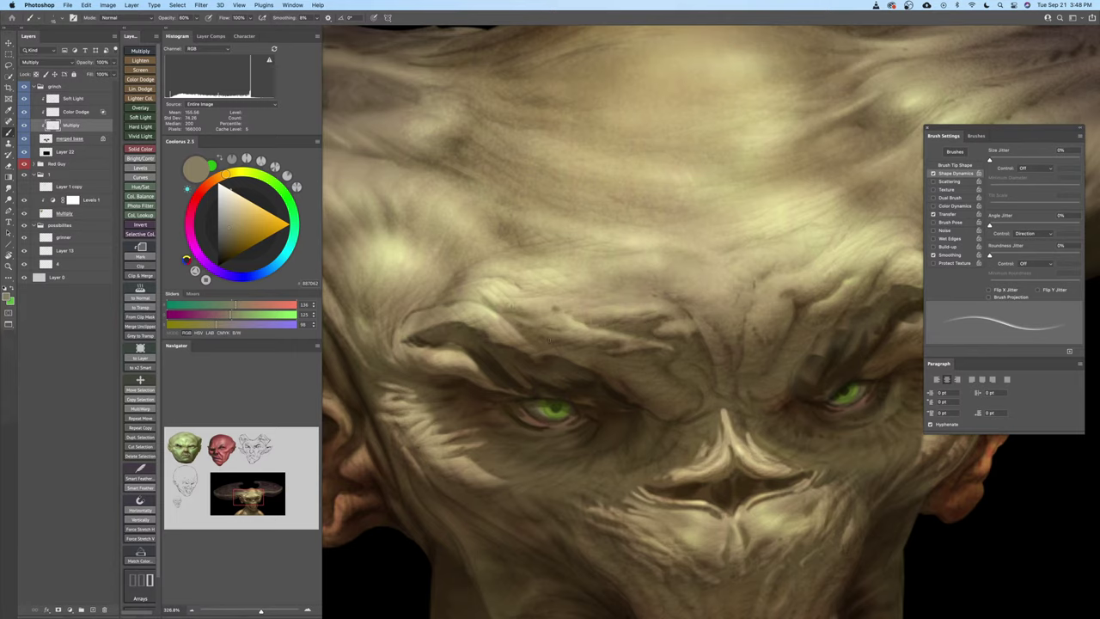
pyautogui.press('[')
pyautogui.moveTo(549, 364)
pyautogui.mouseDown()
pyautogui.moveTo(484, 359)
pyautogui.moveTo(470, 397)
pyautogui.mouseUp()
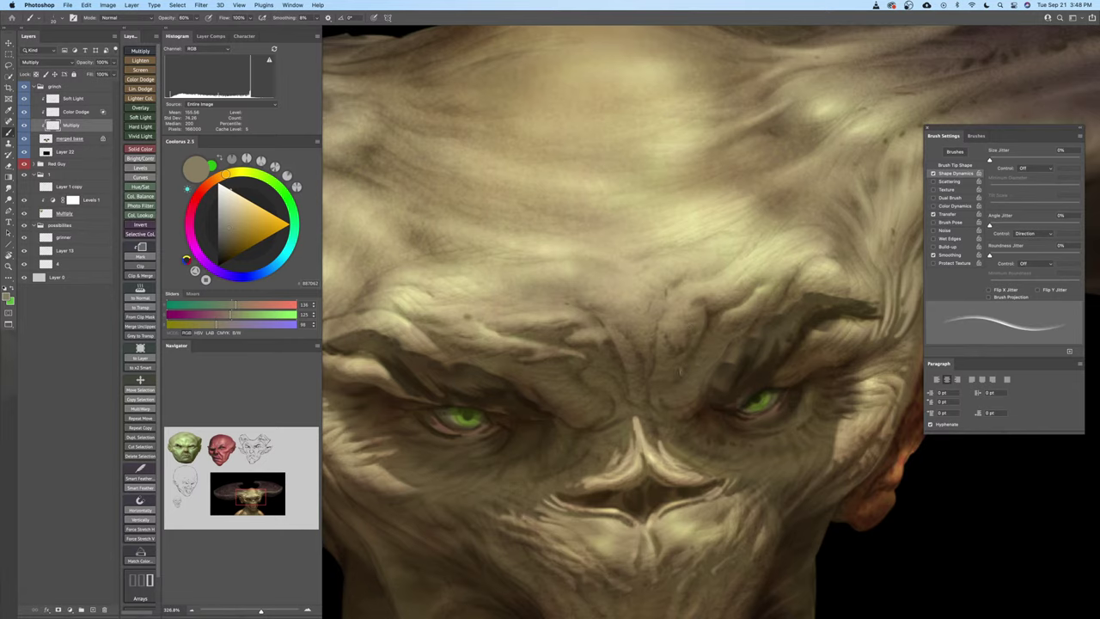
# Shade the furrows above the right brow and between the brows on the Multiply layer
pyautogui.scroll(3, 704, 310)
pyautogui.hscroll(1, 705, 310)
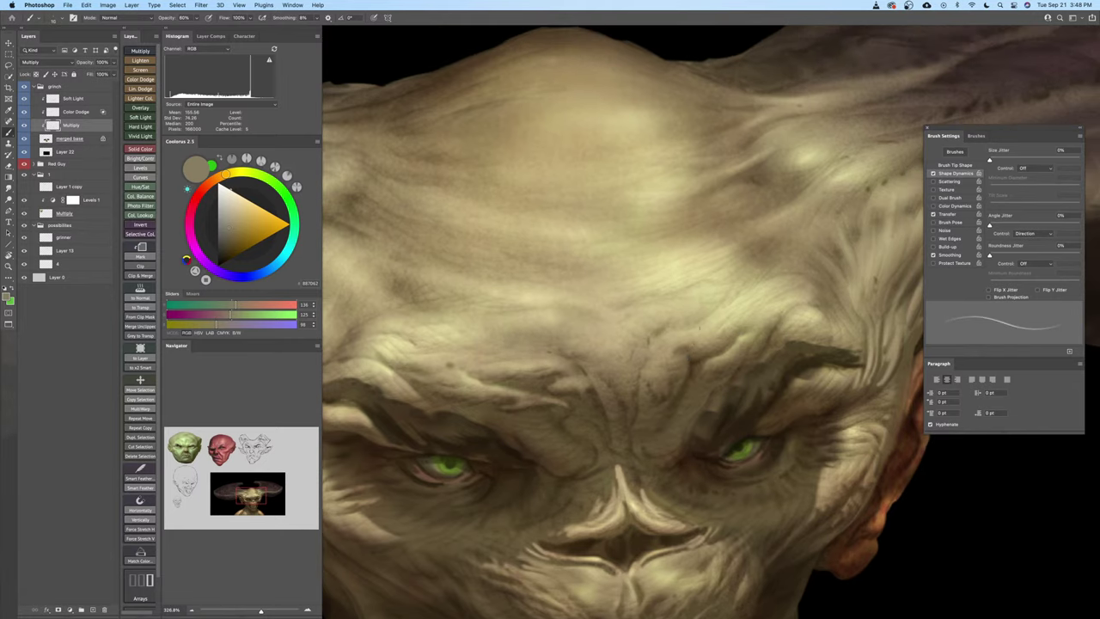
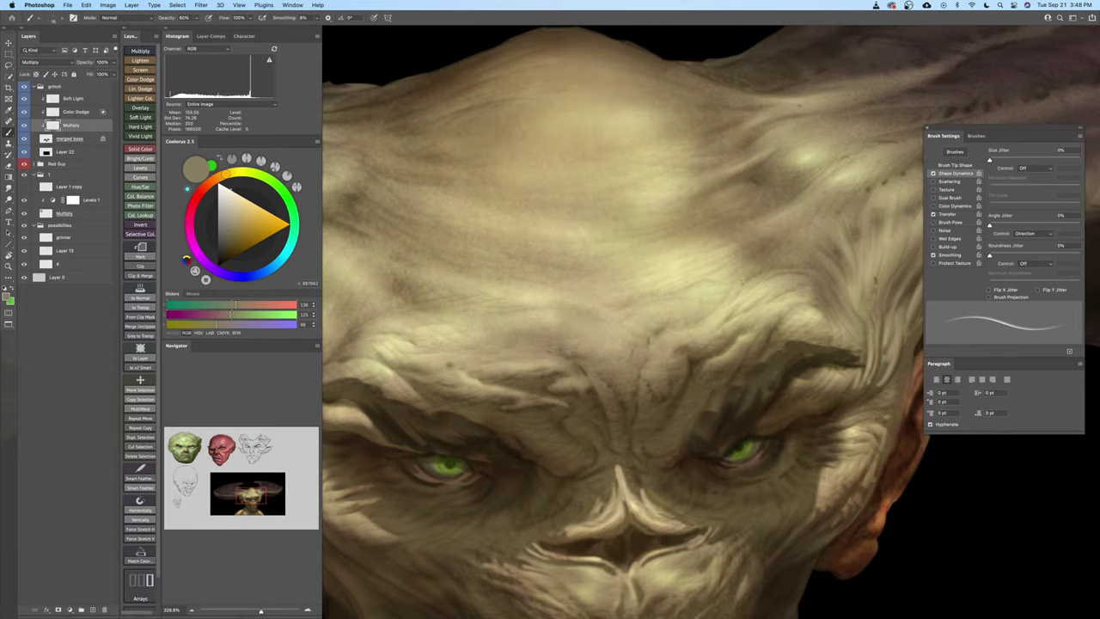
pyautogui.moveTo(740, 288)
pyautogui.mouseDown()
pyautogui.moveTo(705, 290)
pyautogui.moveTo(753, 321)
pyautogui.mouseUp()
pyautogui.moveTo(676, 402); pyautogui.dragTo(685, 407)
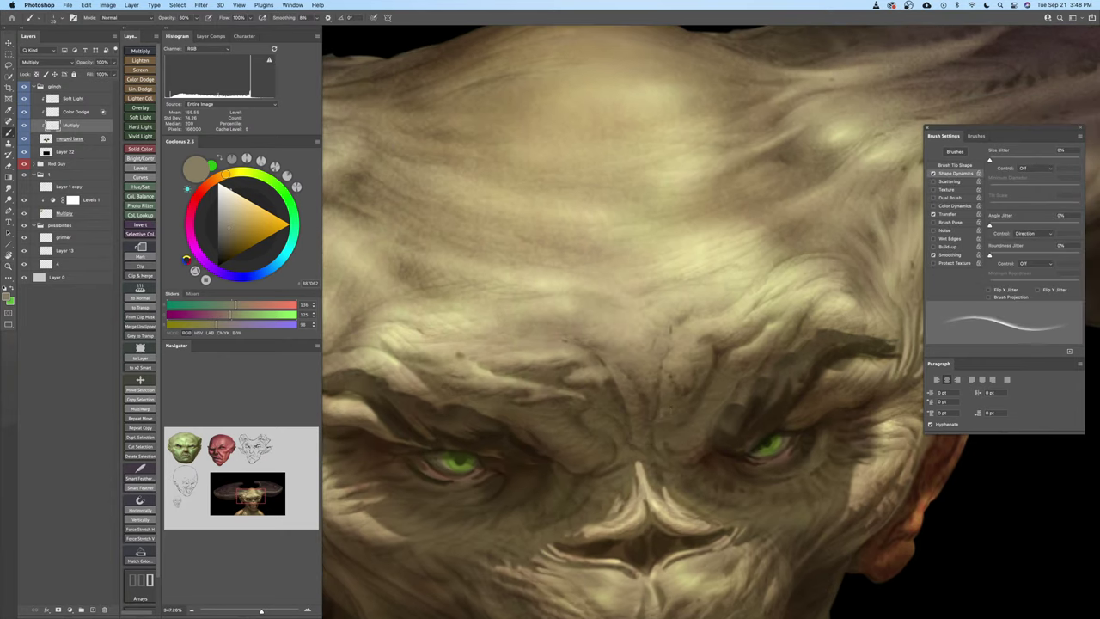
# Try a broader shading stroke with a larger brush between the nose bridge and the right eye, and undo it
pyautogui.press(']')
pyautogui.press(']')
pyautogui.press(']')
pyautogui.press(']')
pyautogui.press(']')
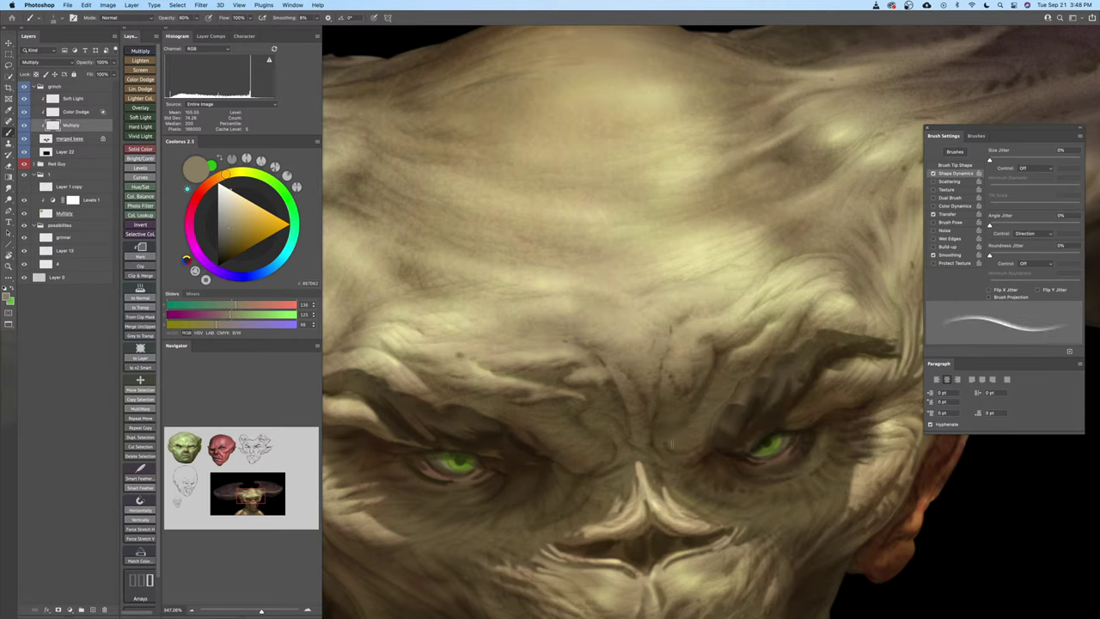
pyautogui.moveTo(697, 445); pyautogui.dragTo(680, 427)
pyautogui.press(']')
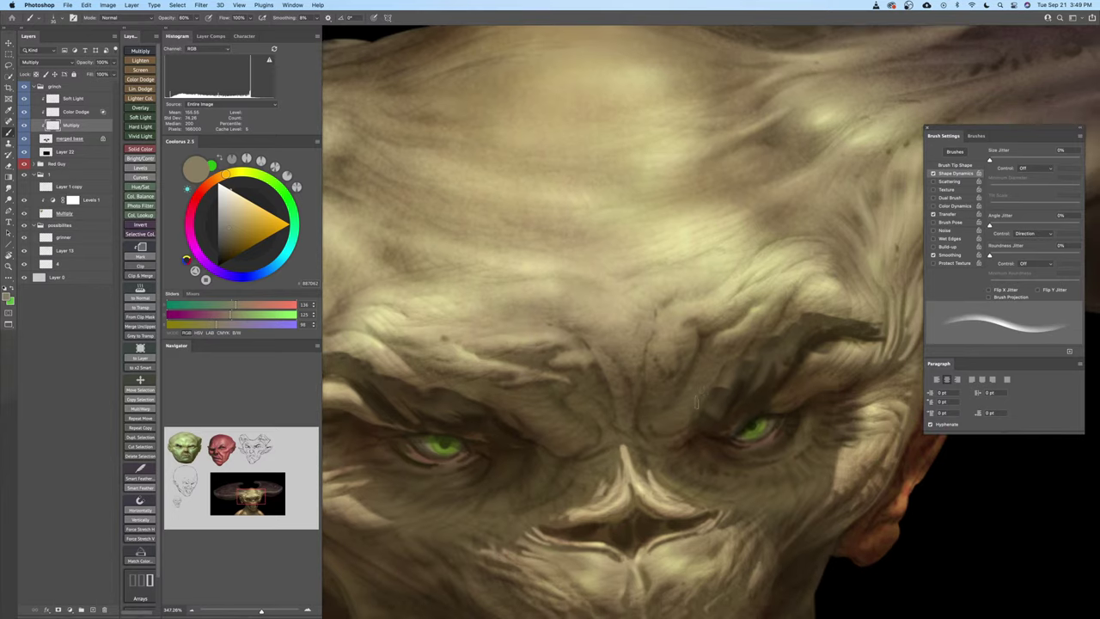
pyautogui.press('super+z')
pyautogui.press(']')
pyautogui.press('super+z')
# Reduce the brush size and shade the inner end of the right brow on the Multiply layer
pyautogui.moveTo(673, 386); pyautogui.dragTo(693, 355)
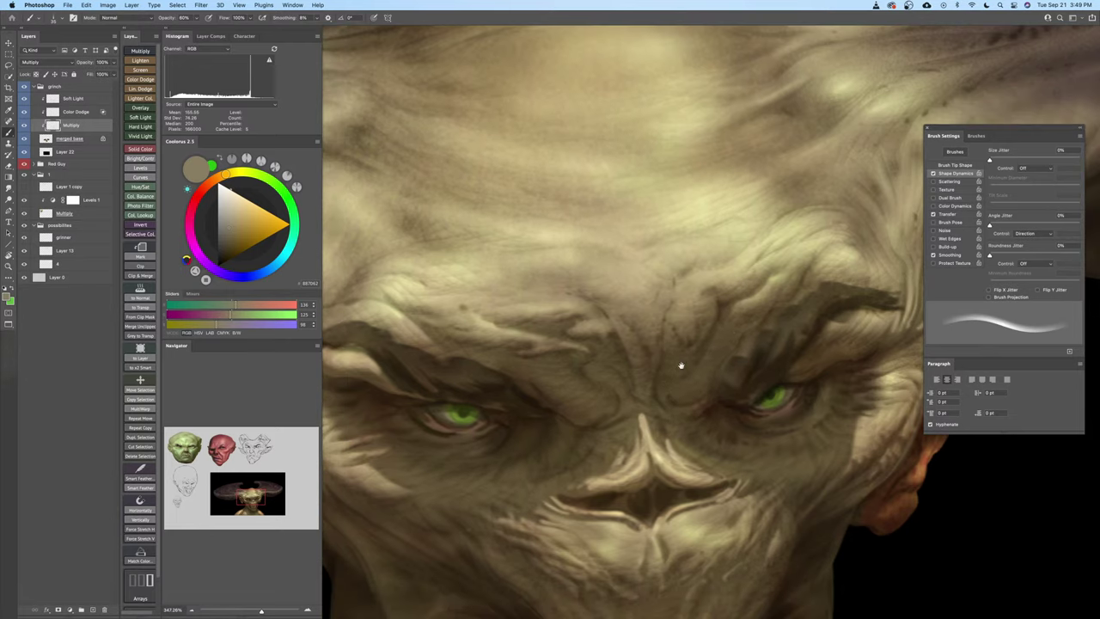
pyautogui.press('[')
pyautogui.press('[')
pyautogui.press('[')
pyautogui.press('[')
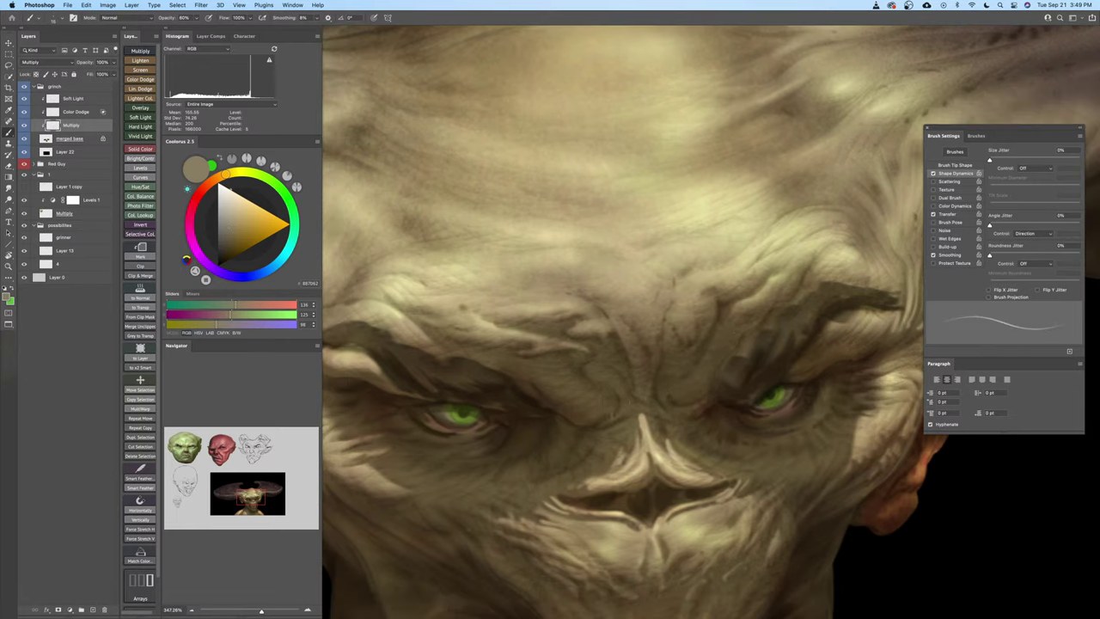
pyautogui.press(']')
pyautogui.scroll(-2, 742, 387)
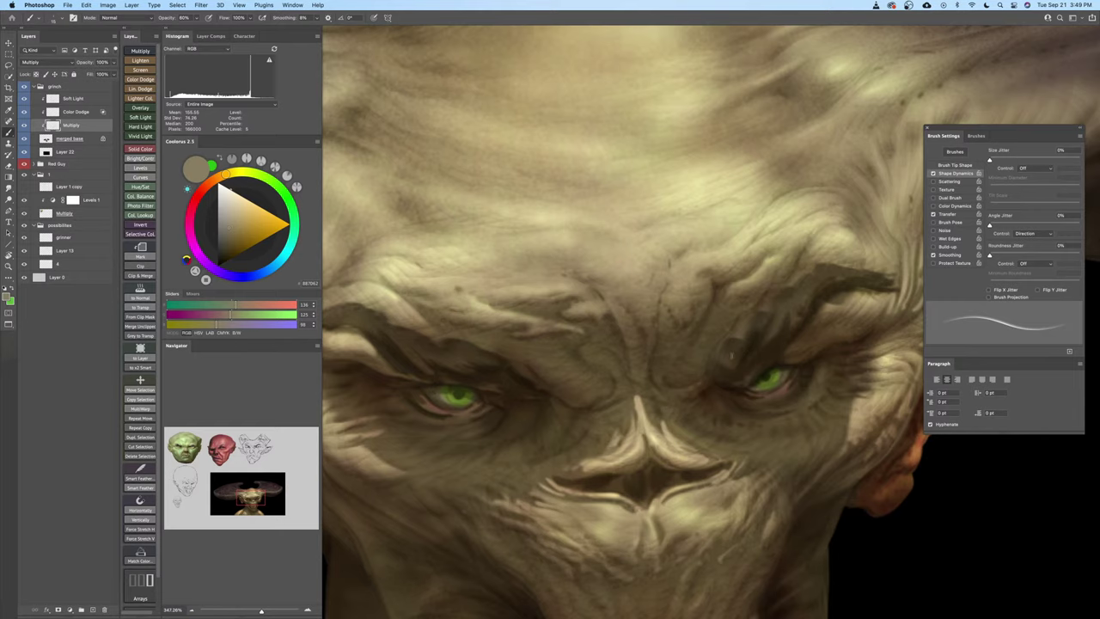
# Lower the brush opacity to 40% and soften the shading in the furrow above the right eye
pyautogui.press('z')
pyautogui.moveTo(748, 386); pyautogui.dragTo(718, 415)
pyautogui.scroll(3, 730, 382)
pyautogui.press('b')
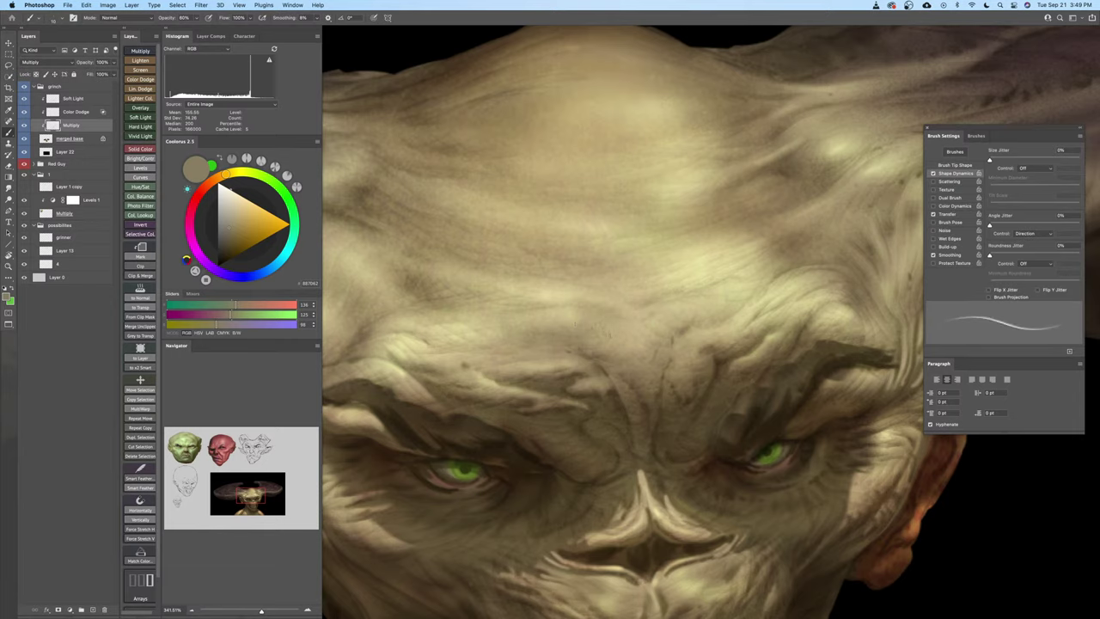
pyautogui.press('6')
pyautogui.moveTo(712, 364); pyautogui.dragTo(729, 353)
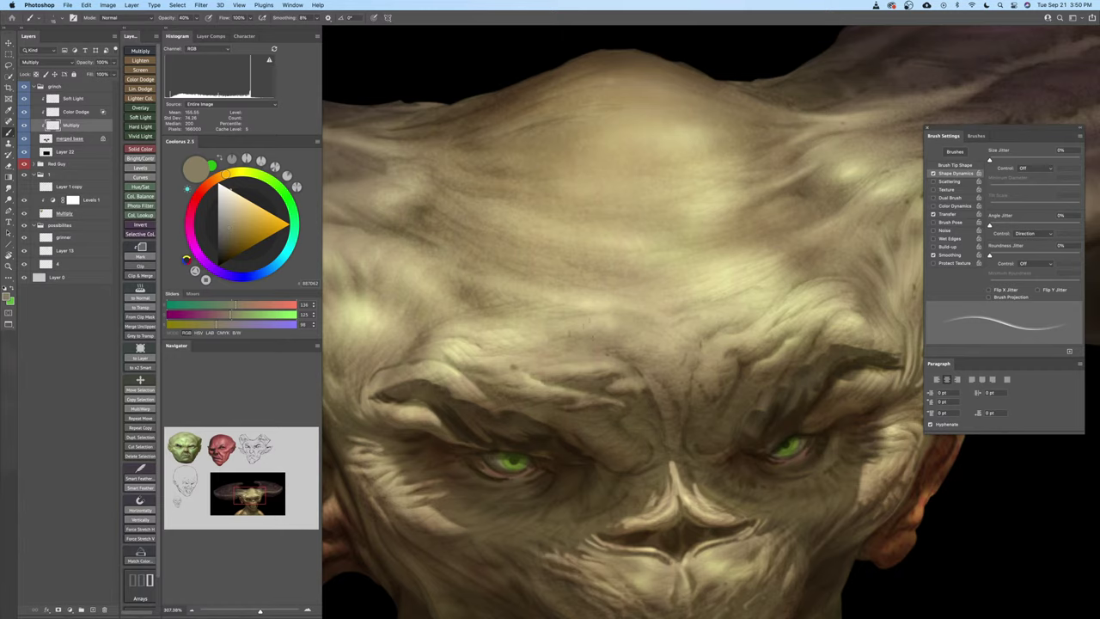
# Refine the fine wrinkles above the left brow on the Multiply layer with small brush sizes, undoing an unwanted stroke
pyautogui.moveTo(544, 337); pyautogui.dragTo(581, 344)
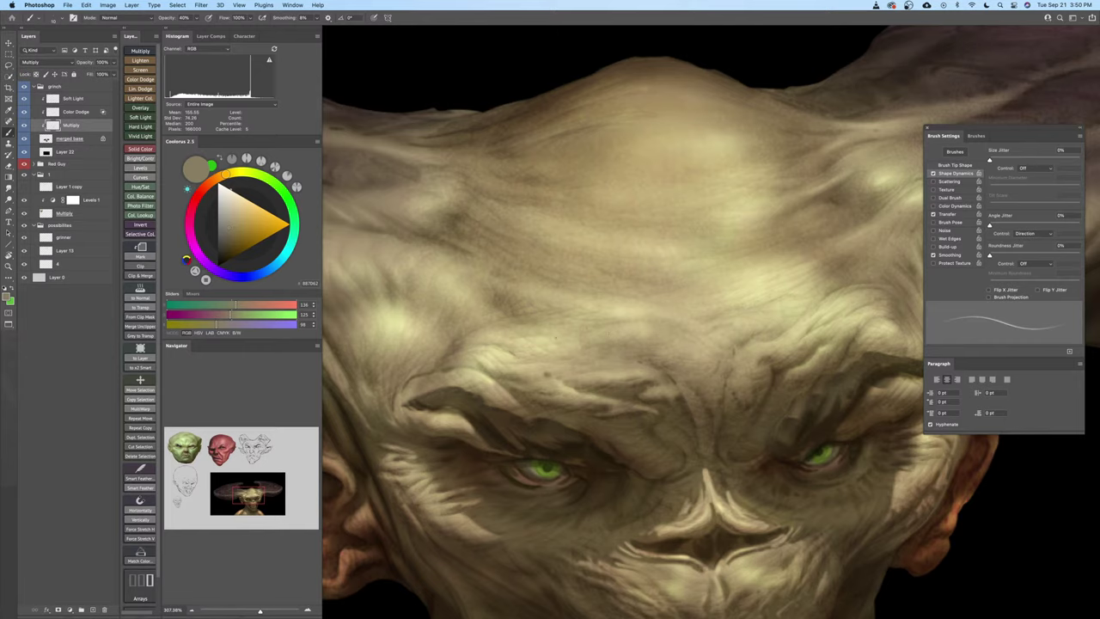
pyautogui.moveTo(592, 338); pyautogui.dragTo(569, 345)
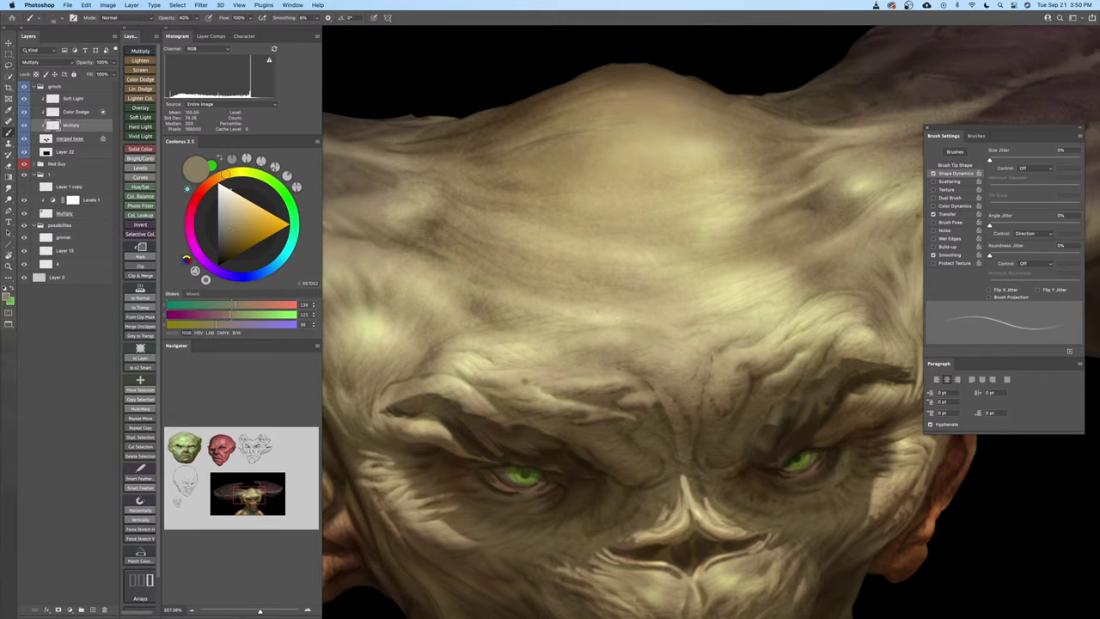
pyautogui.press('super+z')
pyautogui.press(']')
pyautogui.press('[')
pyautogui.moveTo(554, 302); pyautogui.dragTo(567, 318)
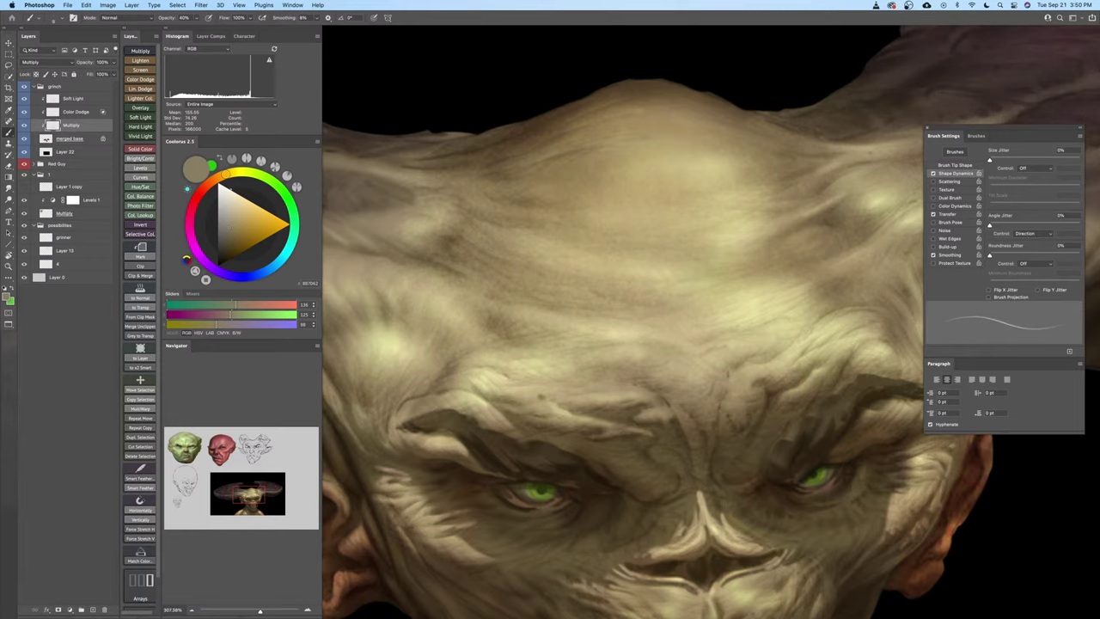
# Shade the forehead between the left temple and brow, adjusting the brush size on the Multiply layer
pyautogui.moveTo(748, 354); pyautogui.dragTo(647, 310)
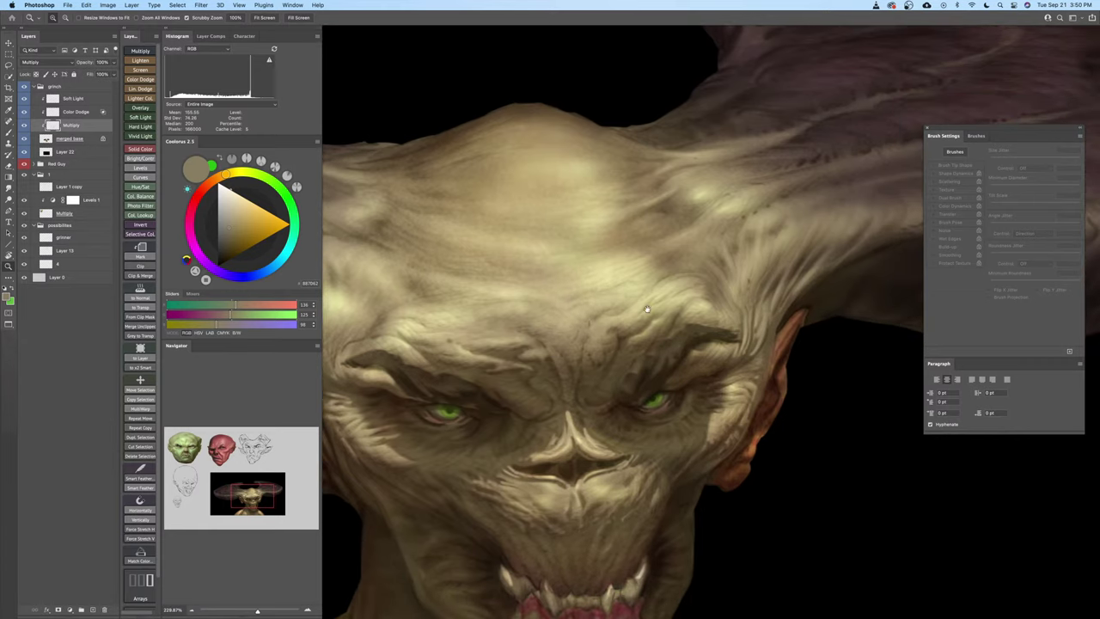
pyautogui.moveTo(496, 321); pyautogui.dragTo(651, 301)
pyautogui.moveTo(536, 304); pyautogui.dragTo(550, 304)
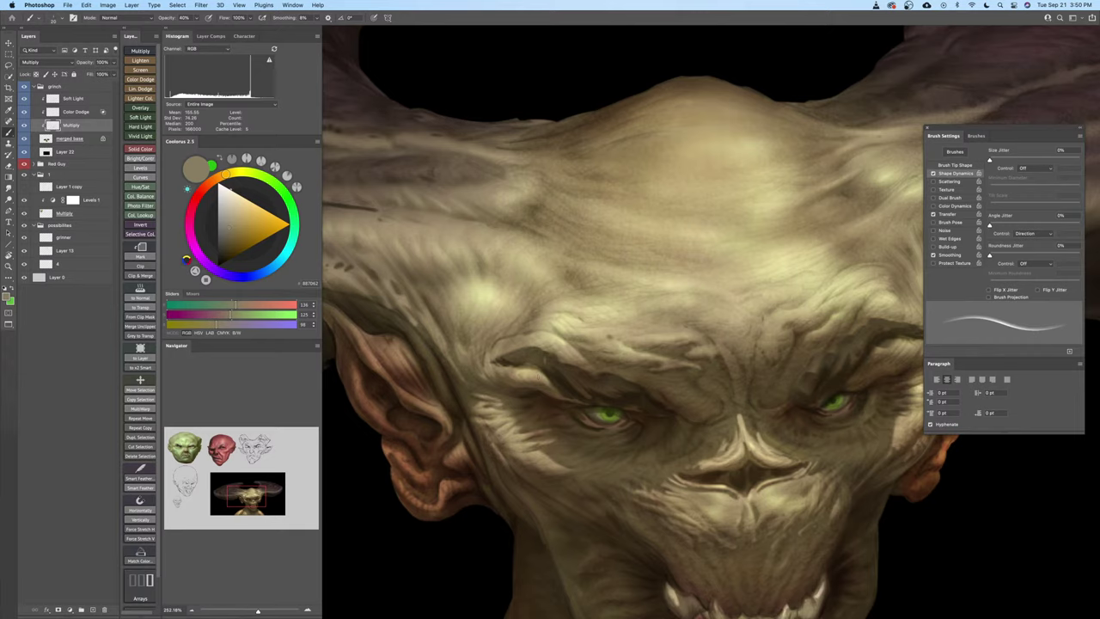
pyautogui.moveTo(653, 250); pyautogui.dragTo(667, 270)
pyautogui.press('[')
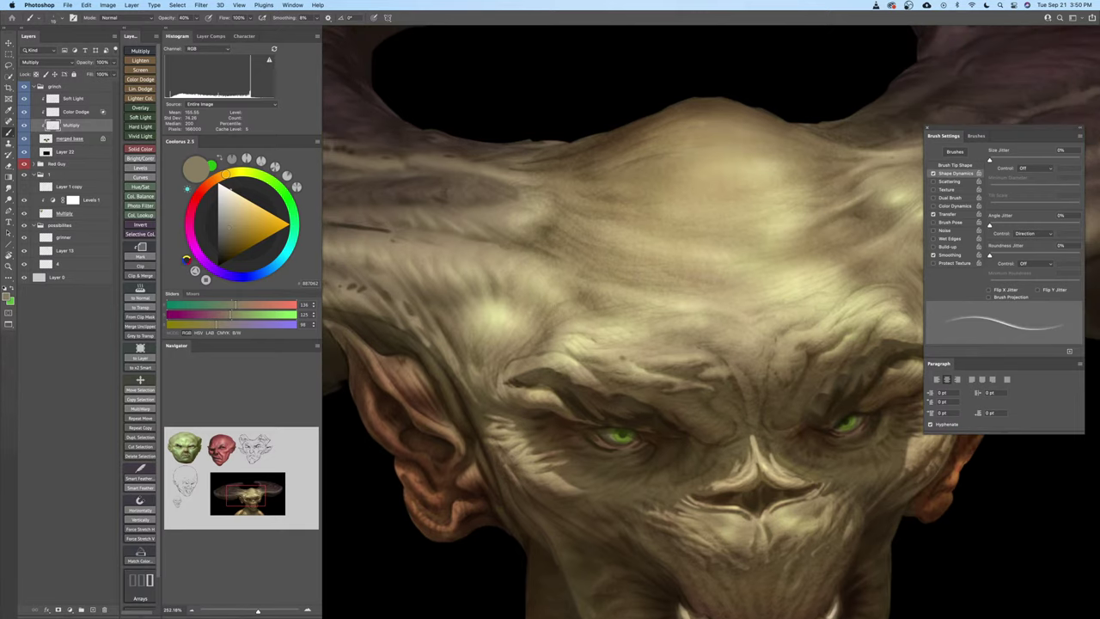
pyautogui.moveTo(593, 344)
pyautogui.mouseDown()
pyautogui.moveTo(545, 356)
pyautogui.moveTo(584, 313)
pyautogui.mouseUp()
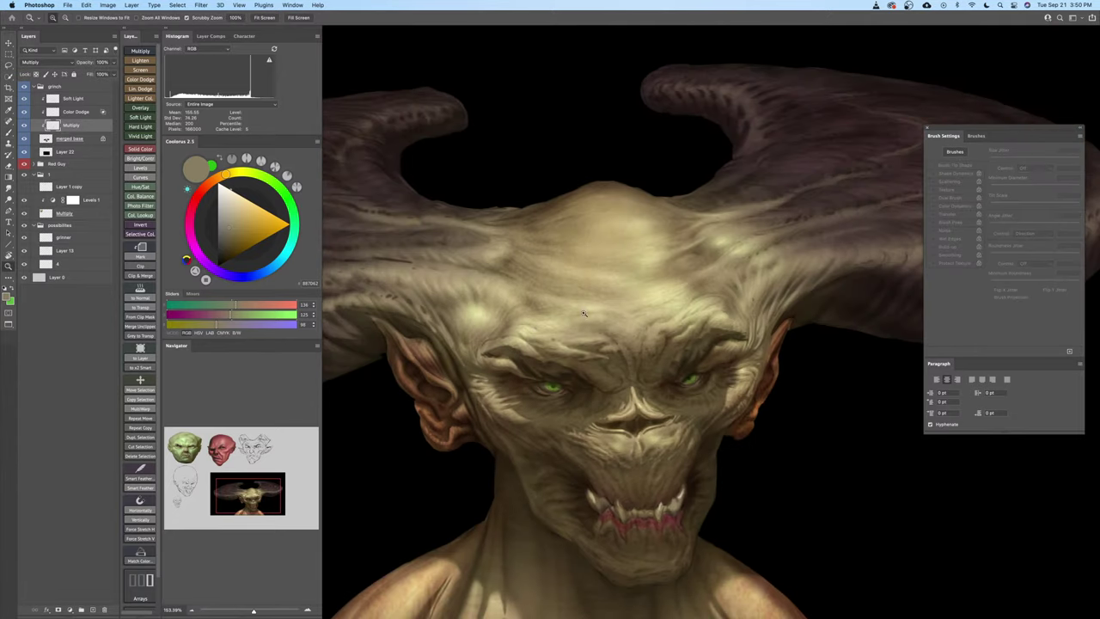
# Touch up the shading around the inner corner of the right eye on the Multiply layer
pyautogui.moveTo(718, 317); pyautogui.dragTo(752, 316)
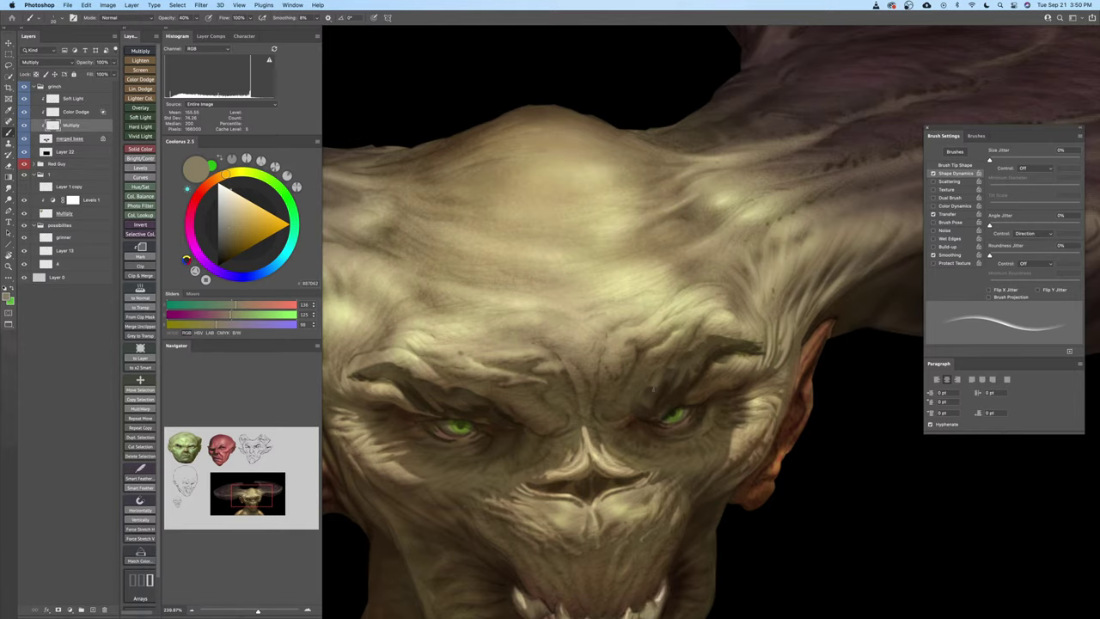
pyautogui.moveTo(677, 402)
pyautogui.mouseDown()
pyautogui.moveTo(656, 405)
pyautogui.moveTo(663, 391)
pyautogui.moveTo(633, 432)
pyautogui.moveTo(672, 401)
pyautogui.mouseUp()
pyautogui.press('b')
pyautogui.press('z')
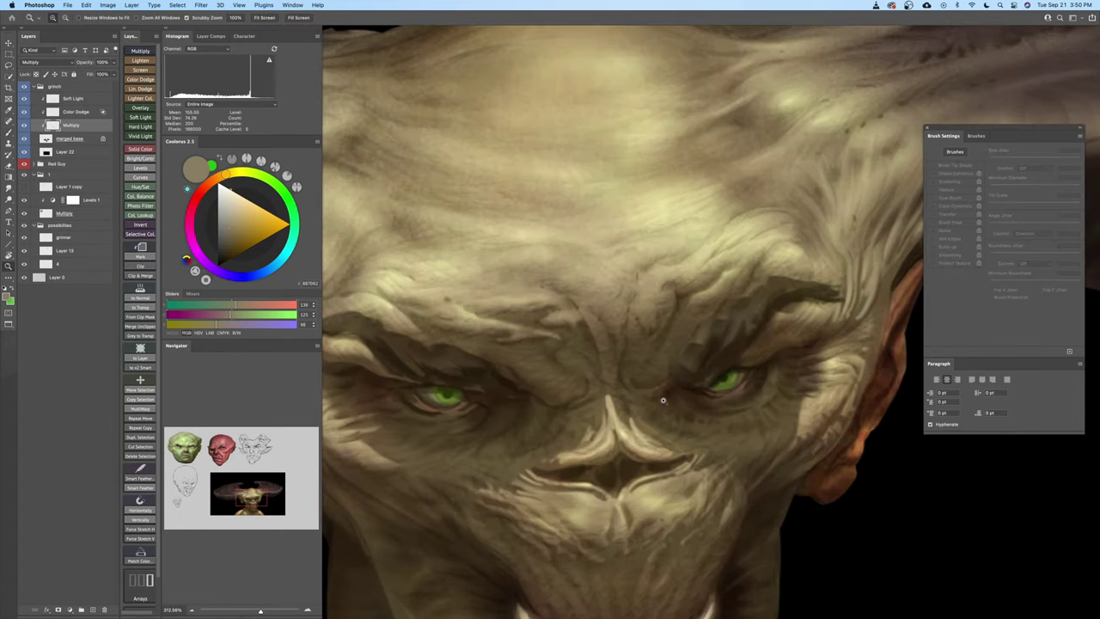
pyautogui.press('b')
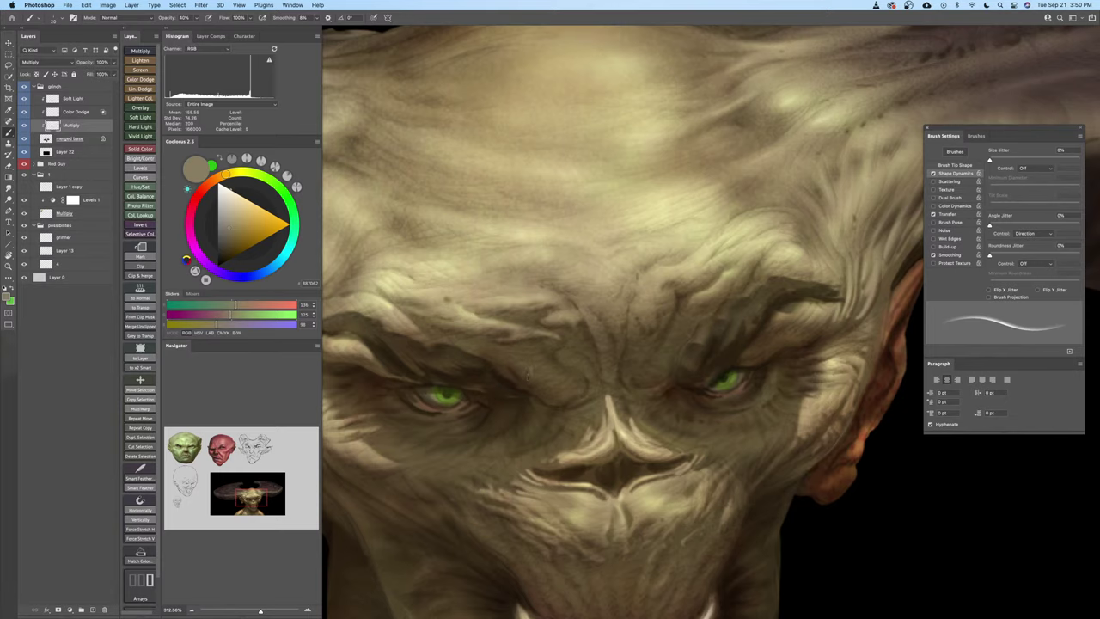
# Shade the folds at the inner end of the left brow with a fine brush and undo the last stroke
pyautogui.press('z')
pyautogui.moveTo(529, 383); pyautogui.dragTo(537, 381)
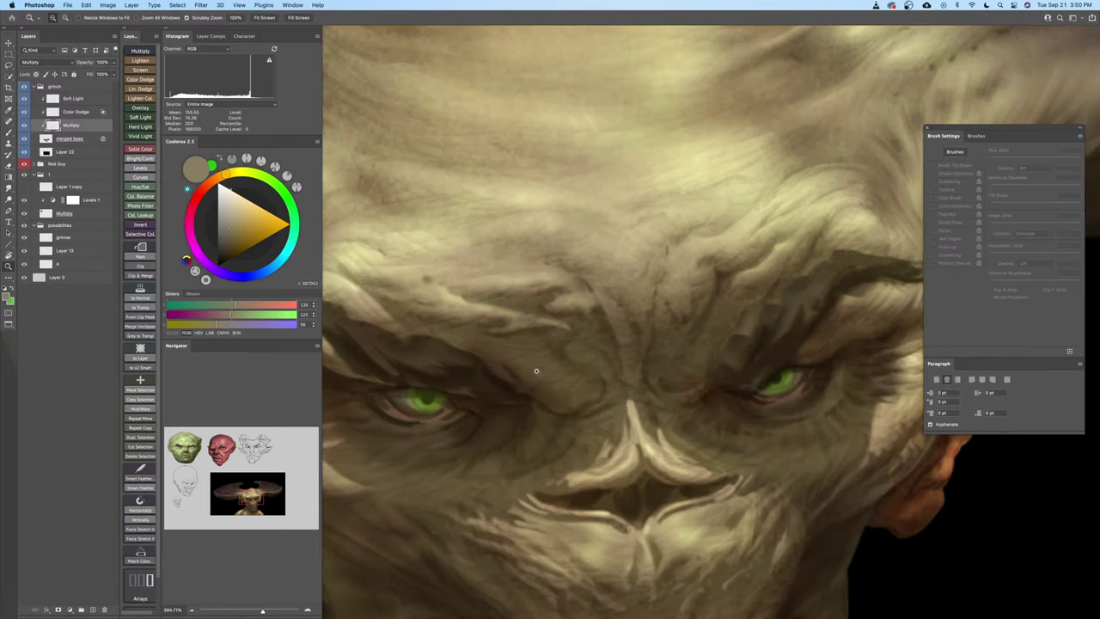
pyautogui.press('b')
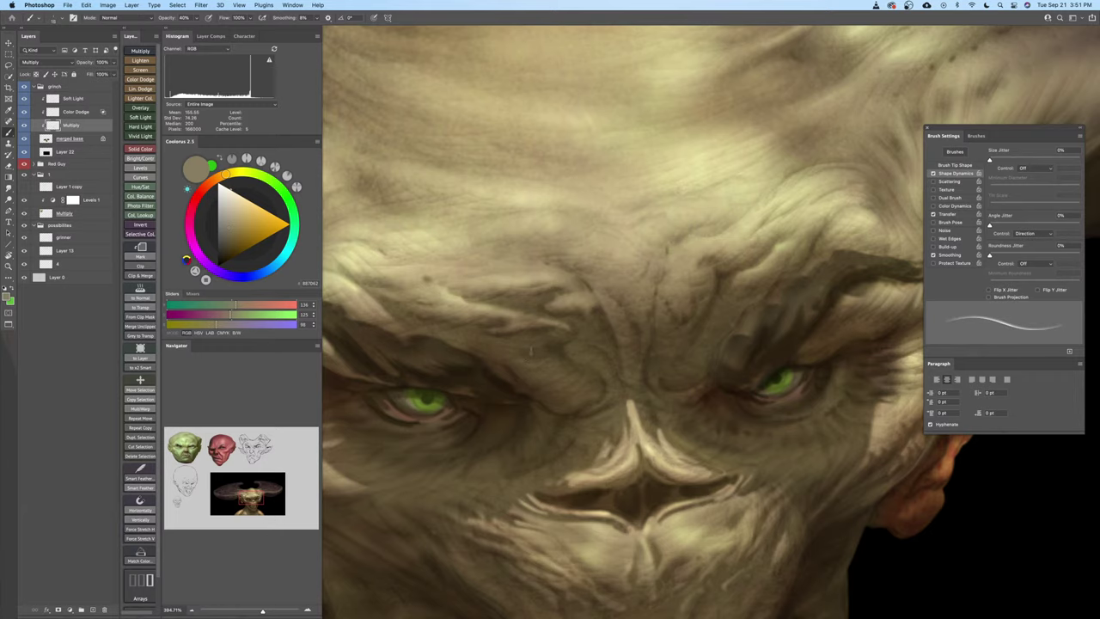
pyautogui.moveTo(578, 332); pyautogui.dragTo(551, 378)
pyautogui.press('super+z')
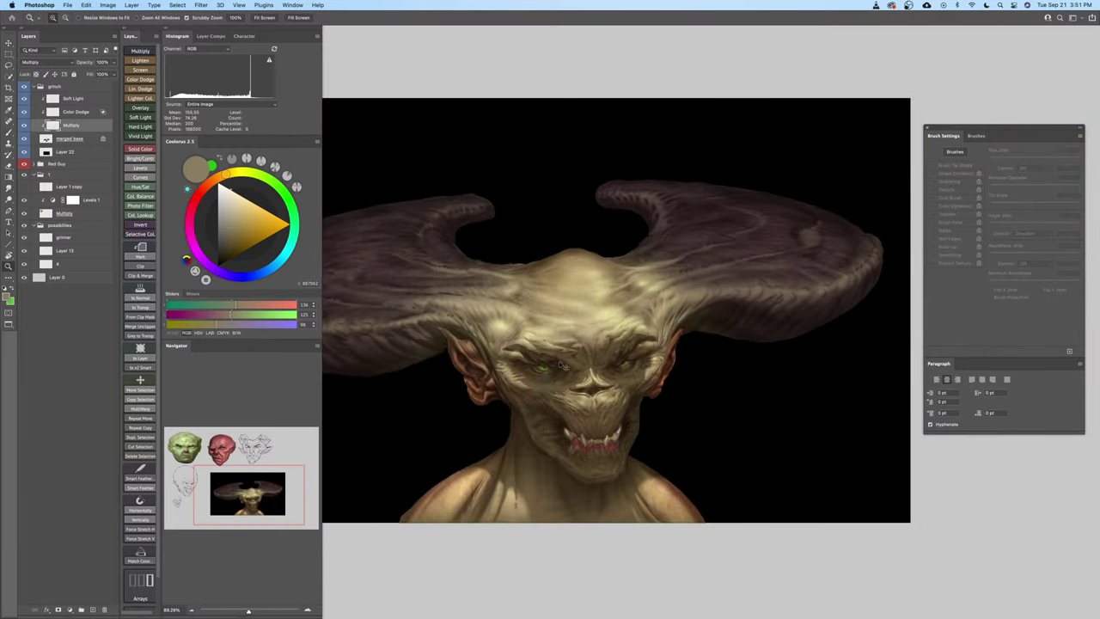
pyautogui.press('super+z')
# Compare the whole portrait with the Multiply and Color Dodge layers each switched off and on
pyautogui.moveTo(604, 371); pyautogui.dragTo(617, 369)
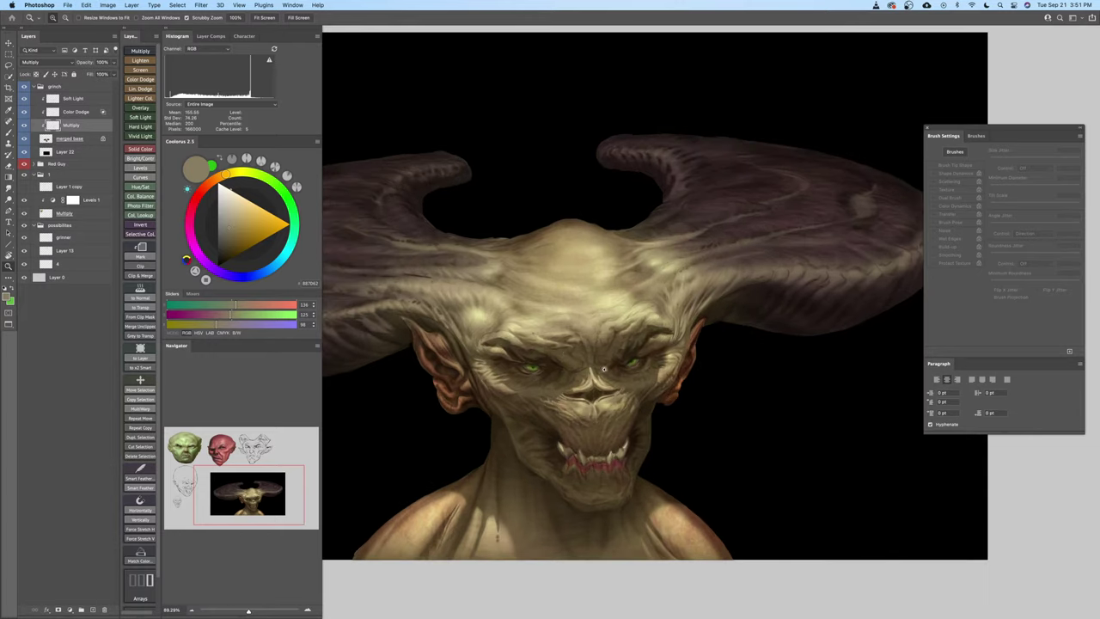
pyautogui.click(25, 127)
pyautogui.click(24, 126)
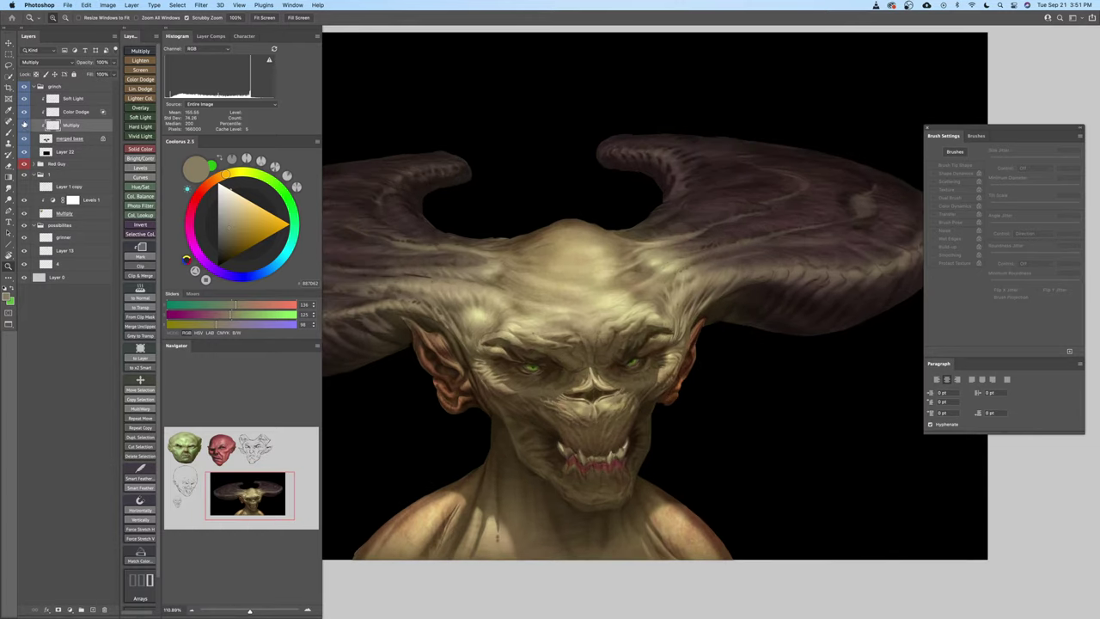
pyautogui.click(24, 115)
pyautogui.click(24, 115)
pyautogui.click(24, 113)
pyautogui.click(24, 113)
pyautogui.click(24, 125)
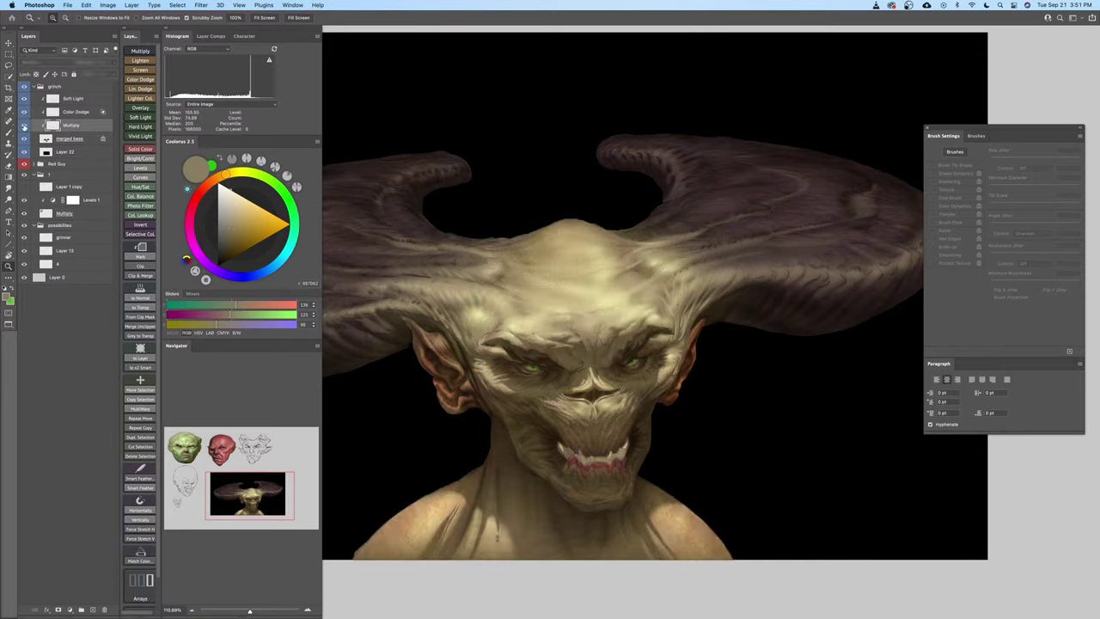
pyautogui.click(25, 126)
# Paint thin crossing highlight strokes on the forehead above the left brow on the Color Dodge layer using a darker olive-brown
pyautogui.click(52, 112)
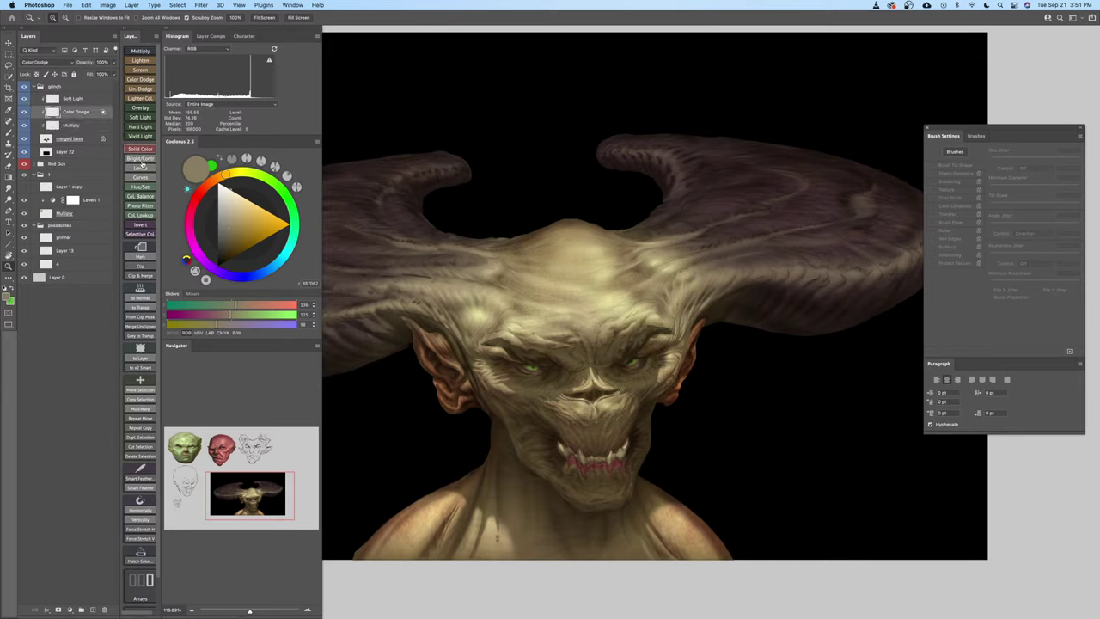
pyautogui.moveTo(614, 343)
pyautogui.mouseDown()
pyautogui.moveTo(636, 346)
pyautogui.moveTo(605, 339)
pyautogui.mouseUp()
pyautogui.scroll(2, 605, 338)
pyautogui.press('b')
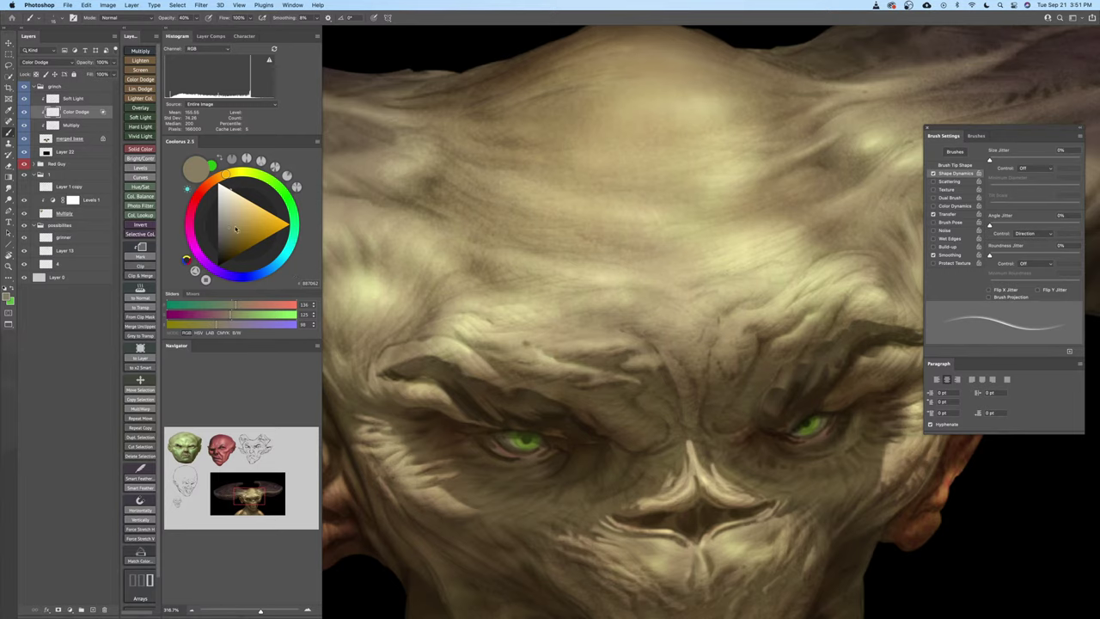
pyautogui.click(231, 243)
pyautogui.press('z')
pyautogui.scroll(2, 574, 347)
pyautogui.moveTo(574, 347); pyautogui.dragTo(617, 357)
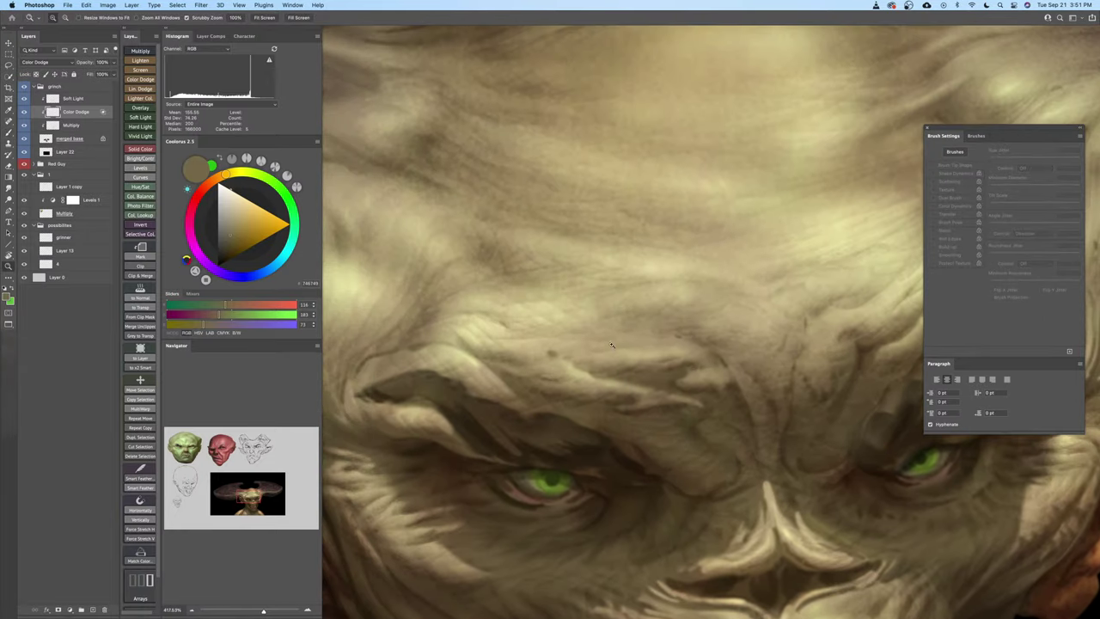
pyautogui.press('b')
pyautogui.moveTo(702, 249); pyautogui.dragTo(574, 293)
pyautogui.moveTo(705, 284); pyautogui.dragTo(586, 264)
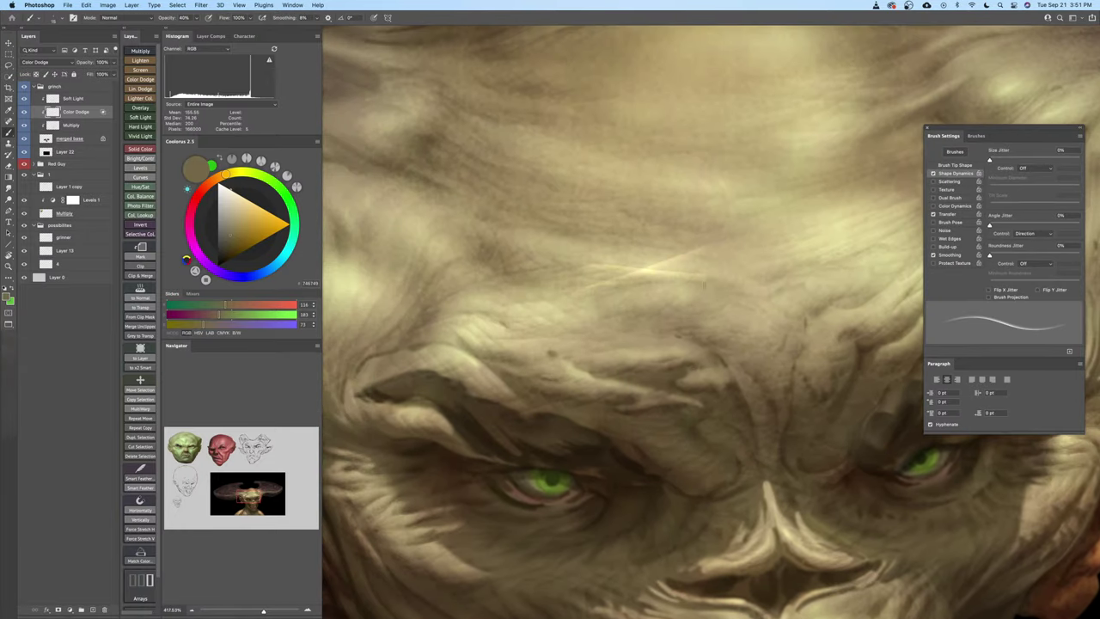
# Try more diagonal highlight strokes on the forehead above the left brow and undo the whole set of crossing strokes
pyautogui.moveTo(728, 258); pyautogui.dragTo(577, 321)
pyautogui.moveTo(748, 263)
pyautogui.mouseDown()
pyautogui.moveTo(617, 311)
pyautogui.moveTo(683, 303)
pyautogui.mouseUp()
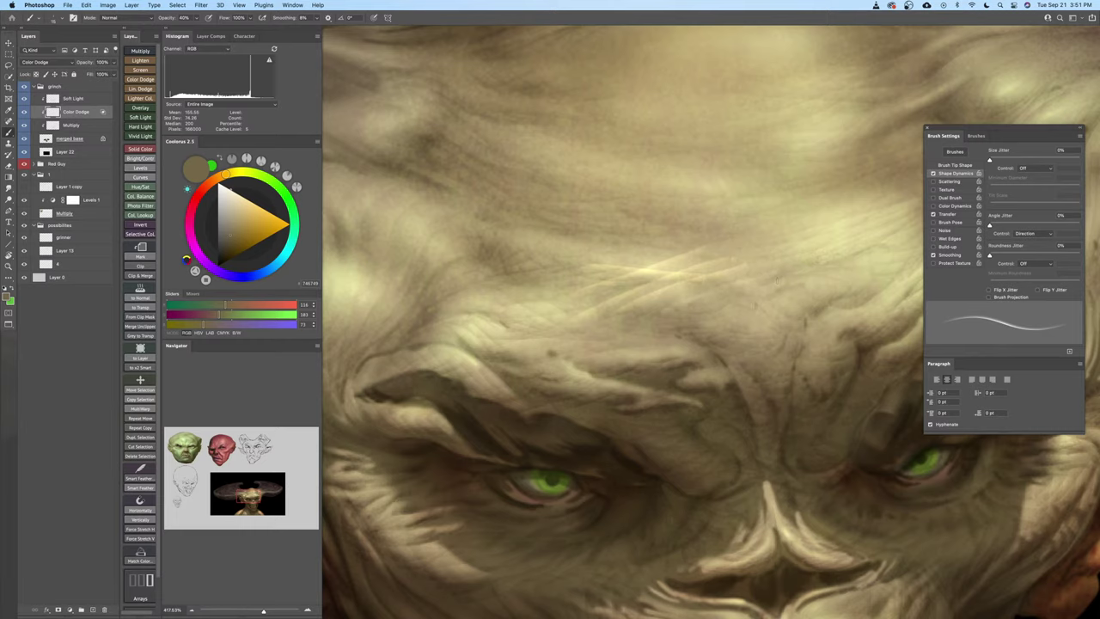
pyautogui.moveTo(756, 307)
pyautogui.mouseDown()
pyautogui.moveTo(598, 280)
pyautogui.moveTo(620, 295)
pyautogui.mouseUp()
pyautogui.press('super+z')
pyautogui.press('super+z')
pyautogui.press('super+z')
pyautogui.press('super+z')
pyautogui.press('super+z')
pyautogui.press('super+z')
pyautogui.press('super+z')
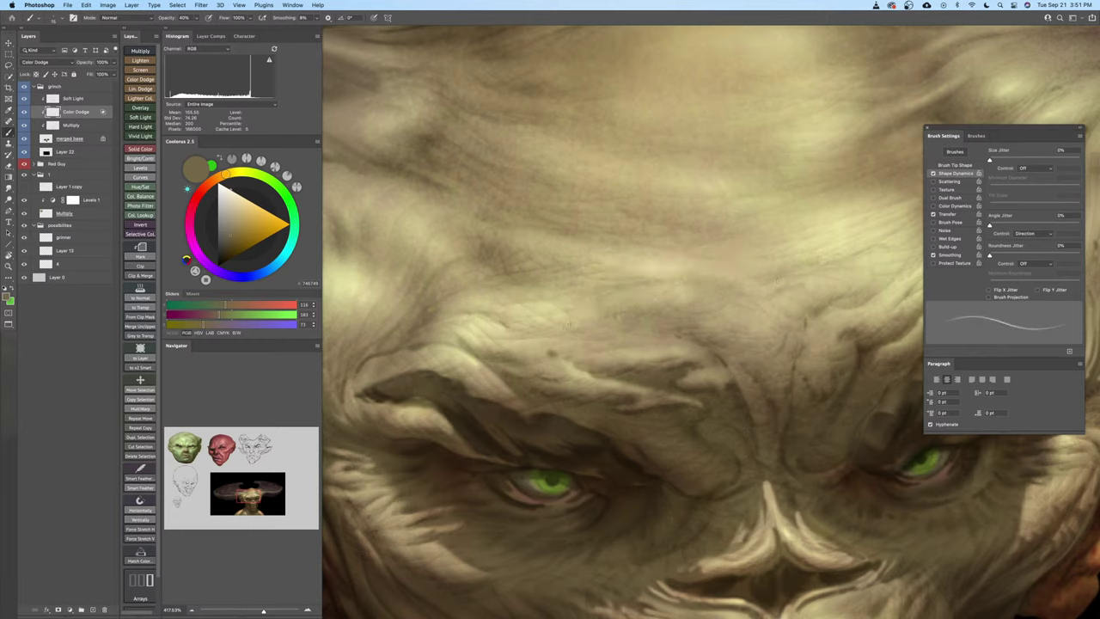
# Choose a darker yellow-green olive and paint faint highlights on the skin folds above the left brow on the Color Dodge layer
pyautogui.moveTo(516, 330); pyautogui.dragTo(591, 342)
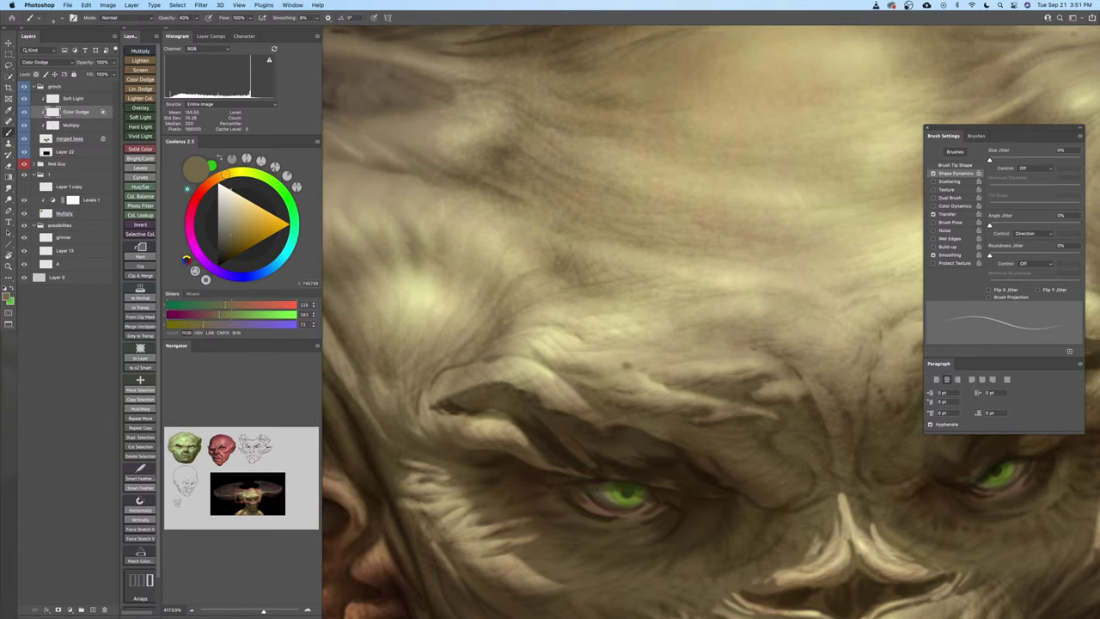
pyautogui.click(245, 174)
pyautogui.click(229, 244)
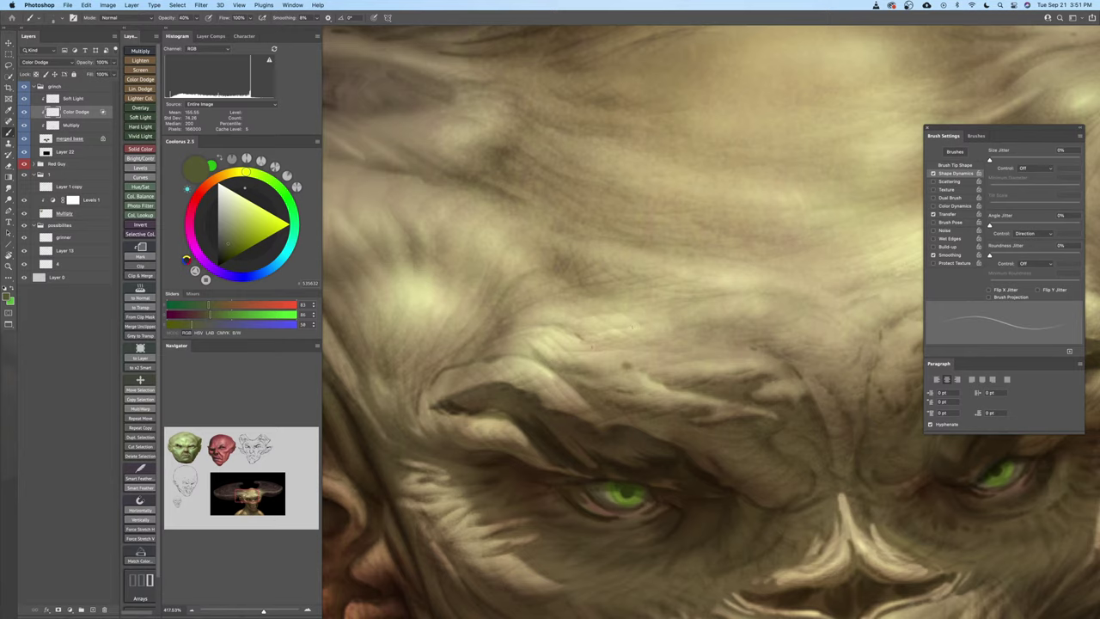
pyautogui.press(']')
pyautogui.moveTo(567, 370); pyautogui.dragTo(585, 346)
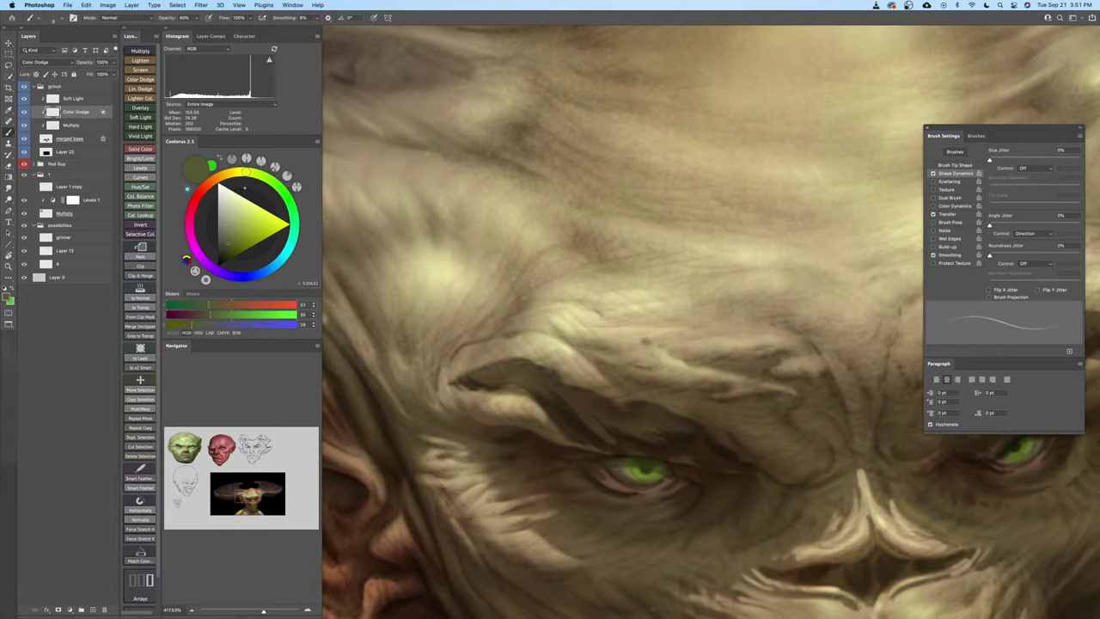
pyautogui.moveTo(702, 351); pyautogui.dragTo(623, 352)
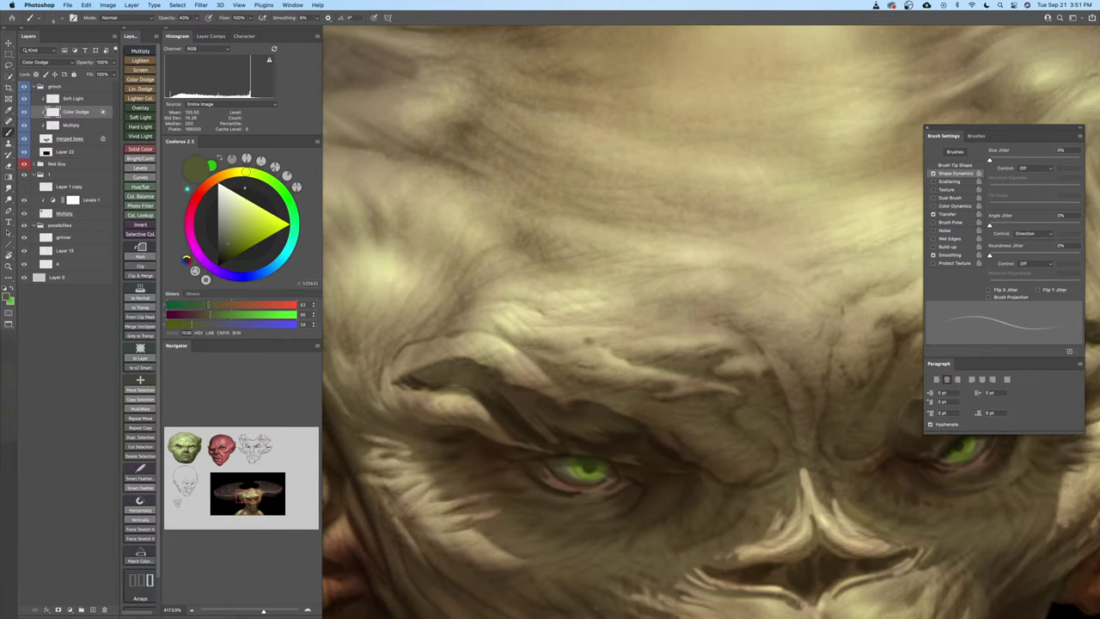
# Adjust the brush size and paint soft highlights from the inner left brow across the lower middle of the forehead
pyautogui.press(']')
pyautogui.press(']')
pyautogui.press('[')
pyautogui.moveTo(721, 347); pyautogui.dragTo(691, 340)
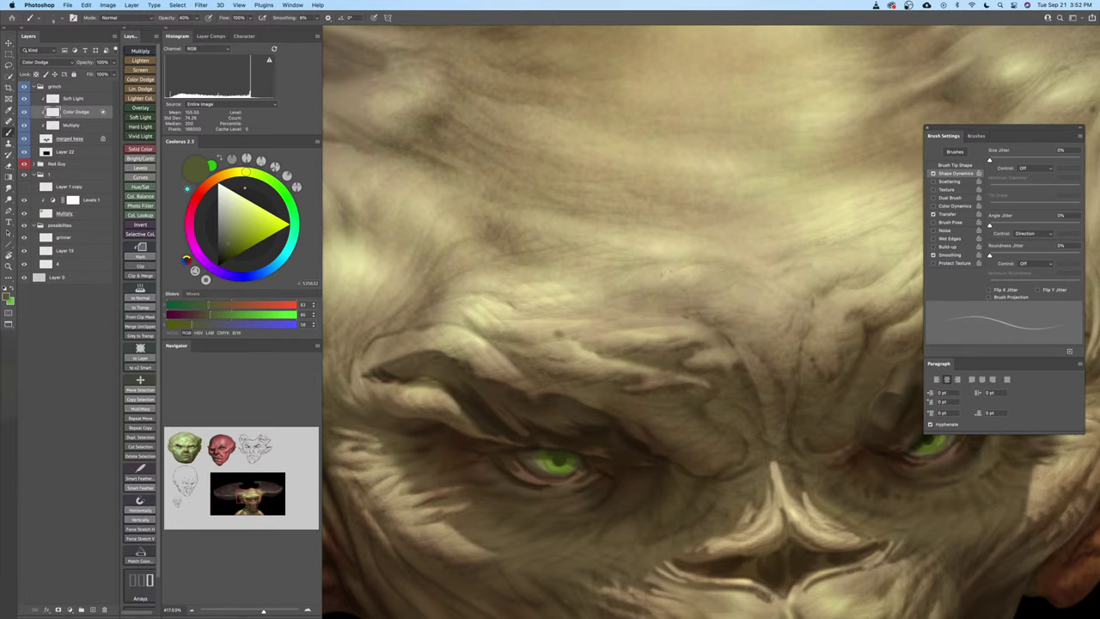
pyautogui.moveTo(701, 320); pyautogui.dragTo(667, 330)
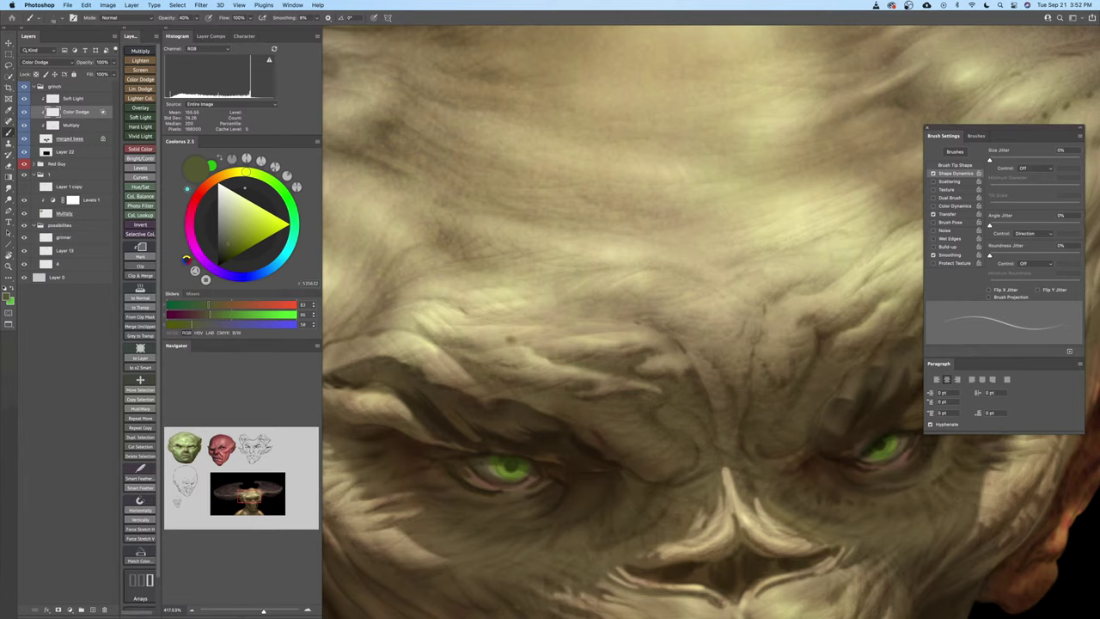
pyautogui.moveTo(679, 326)
pyautogui.mouseDown()
pyautogui.moveTo(690, 349)
pyautogui.moveTo(739, 336)
pyautogui.mouseUp()
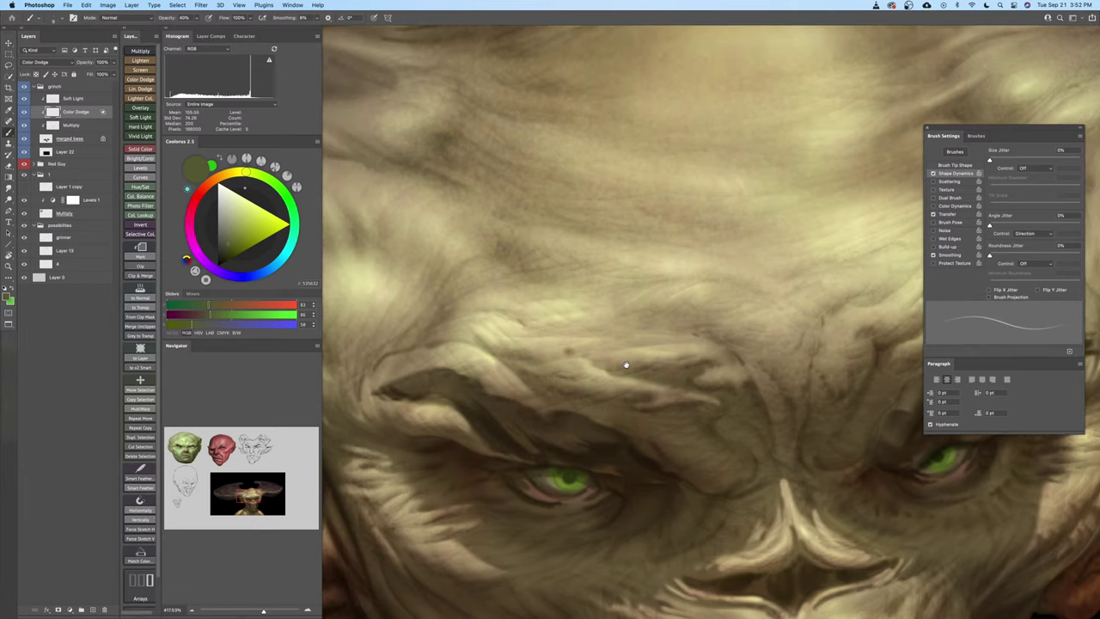
pyautogui.moveTo(626, 365)
pyautogui.mouseDown()
pyautogui.moveTo(632, 343)
pyautogui.moveTo(642, 349)
pyautogui.mouseUp()
pyautogui.moveTo(648, 350)
pyautogui.mouseDown()
pyautogui.moveTo(602, 339)
pyautogui.moveTo(692, 348)
pyautogui.moveTo(615, 360)
pyautogui.mouseUp()
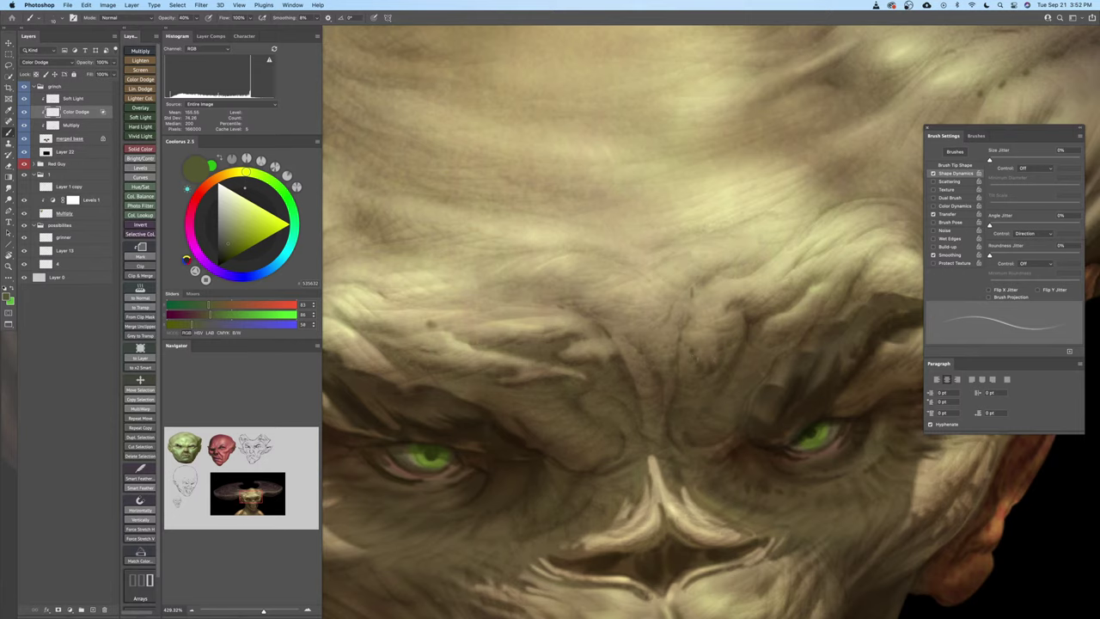
pyautogui.moveTo(715, 386); pyautogui.dragTo(698, 376)
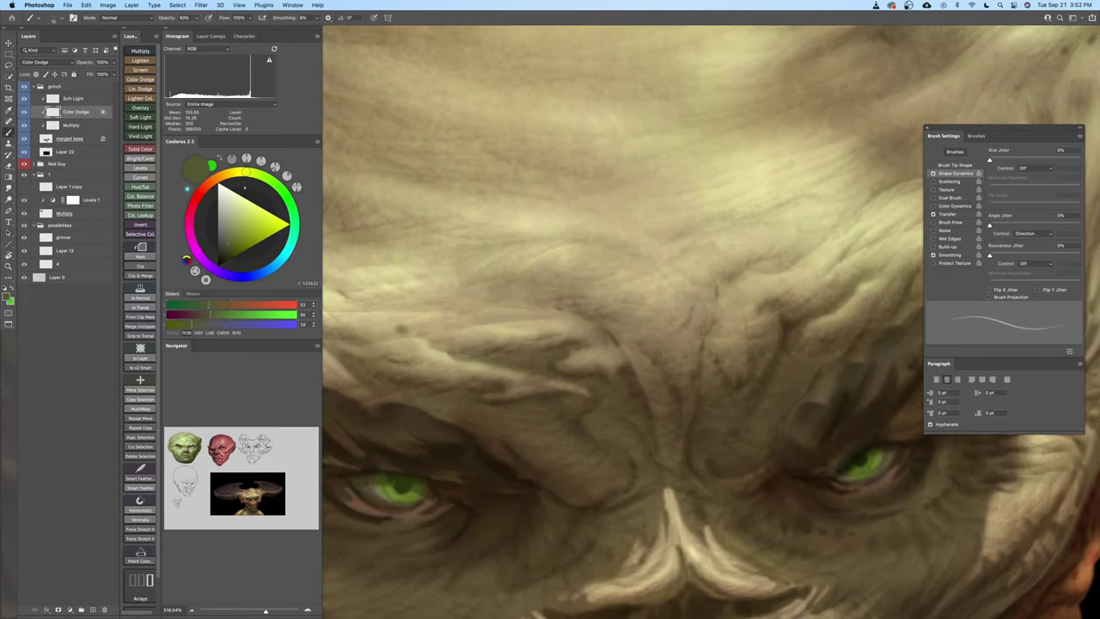
# Add fine Color Dodge highlights along the outer left brow ridge and the forehead skin above it
pyautogui.scroll(-2, 678, 346)
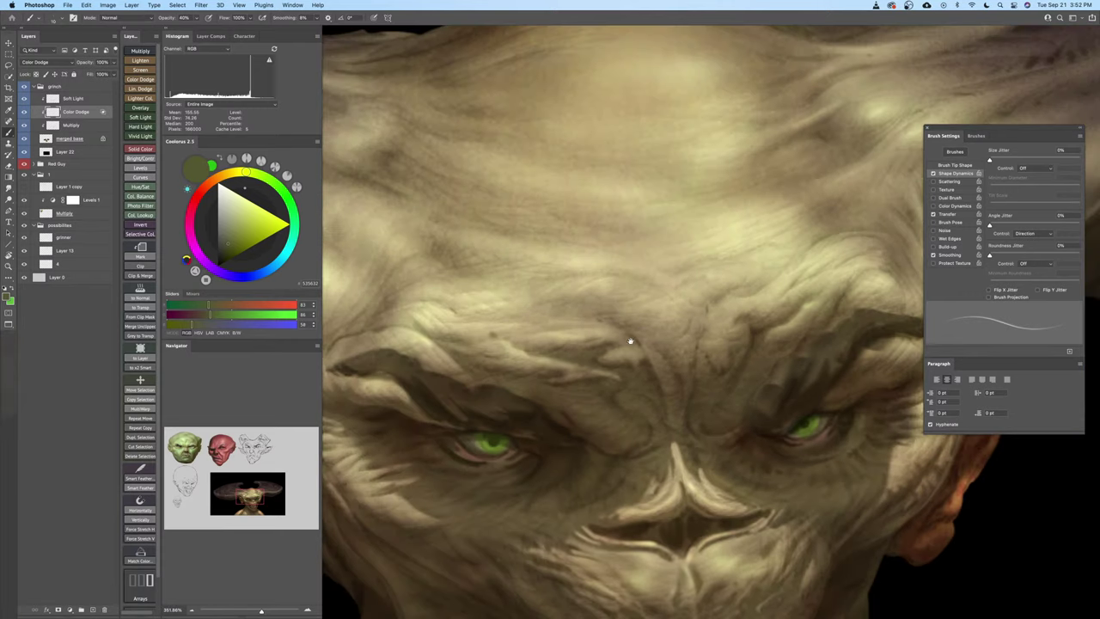
pyautogui.moveTo(620, 341); pyautogui.dragTo(741, 347)
pyautogui.moveTo(550, 332); pyautogui.dragTo(681, 339)
pyautogui.press('b')
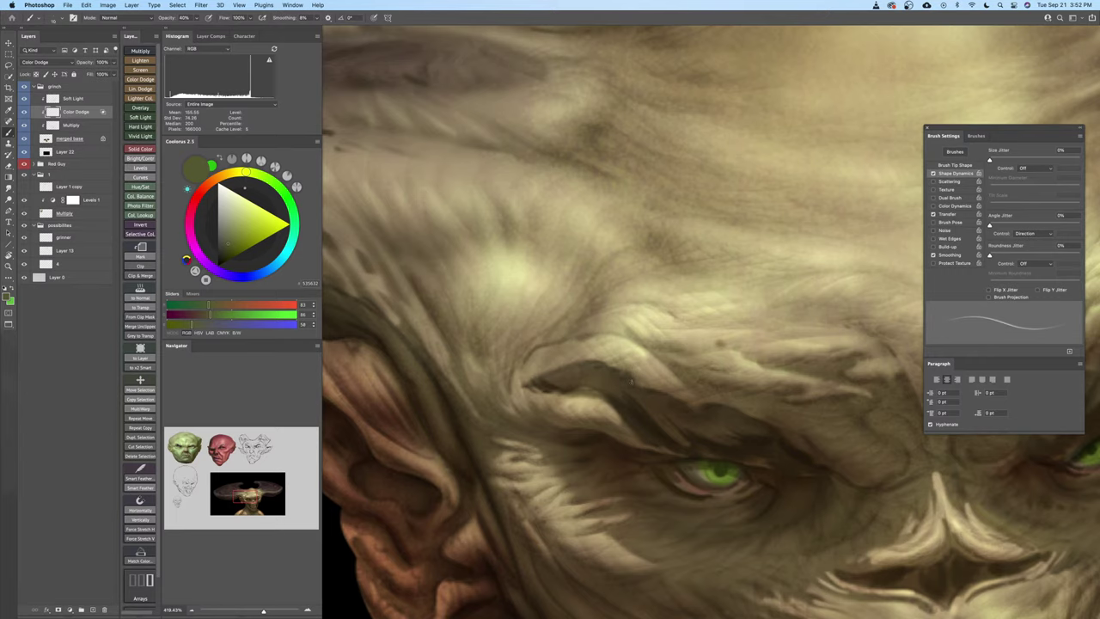
pyautogui.moveTo(631, 381); pyautogui.dragTo(554, 404)
pyautogui.moveTo(555, 342); pyautogui.dragTo(629, 347)
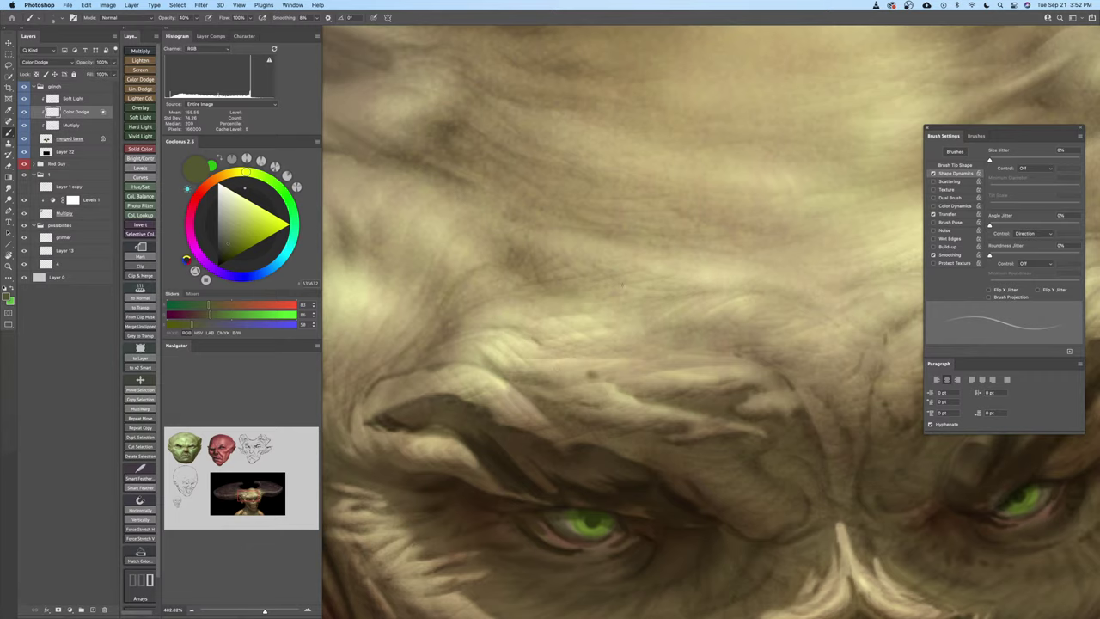
pyautogui.moveTo(612, 300); pyautogui.dragTo(641, 326)
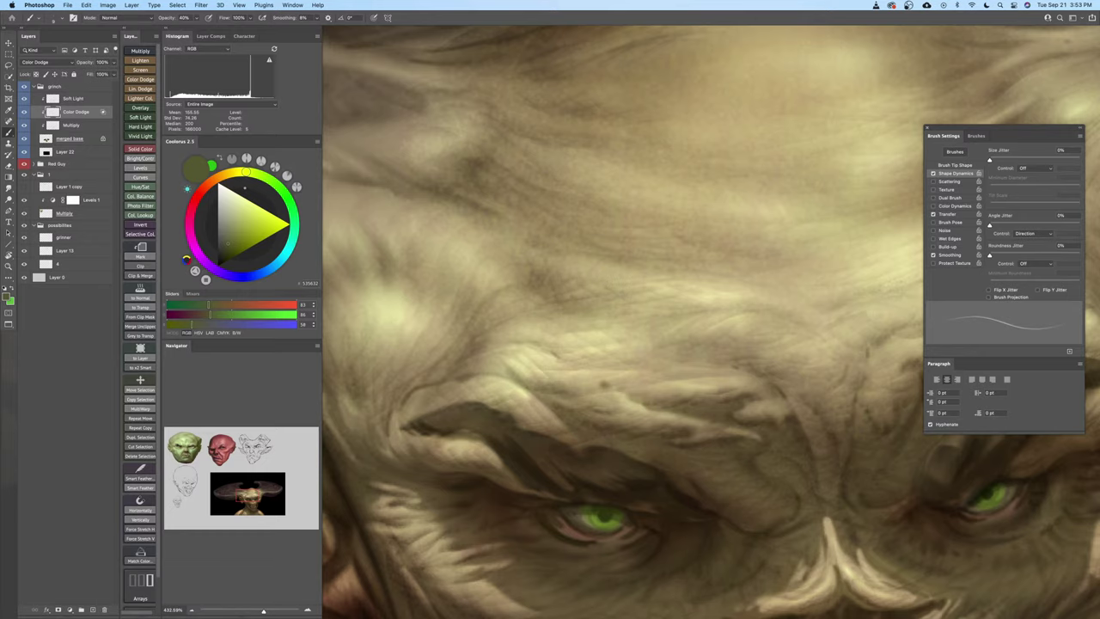
pyautogui.moveTo(522, 295); pyautogui.dragTo(602, 314)
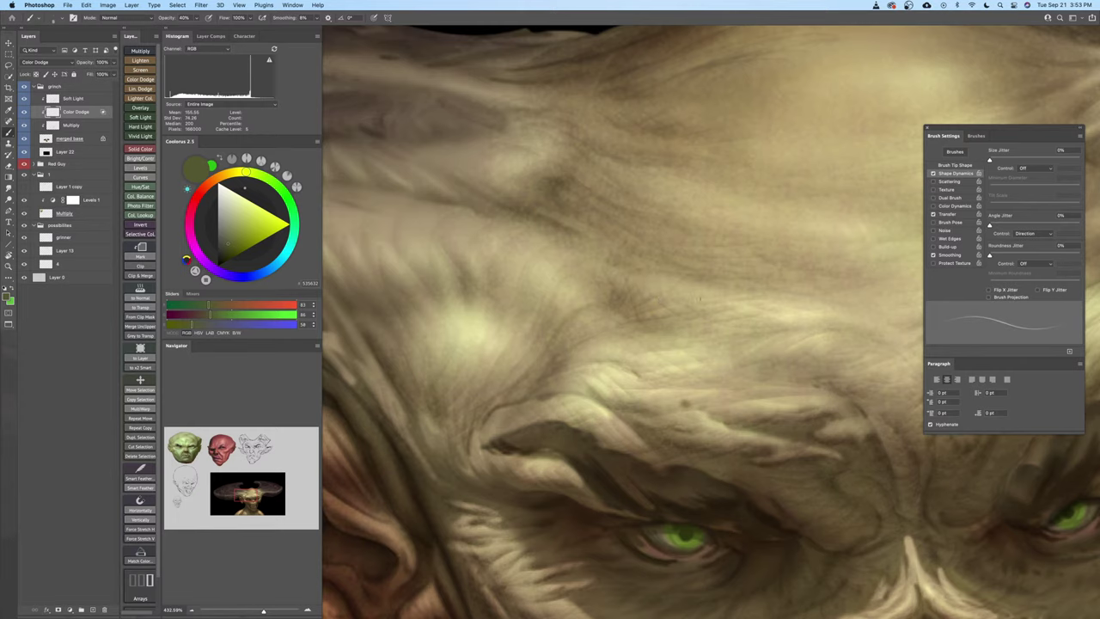
# Compare the face and the whole portrait with the Color Dodge layer switched off and on
pyautogui.press('z')
pyautogui.moveTo(662, 324); pyautogui.dragTo(567, 291)
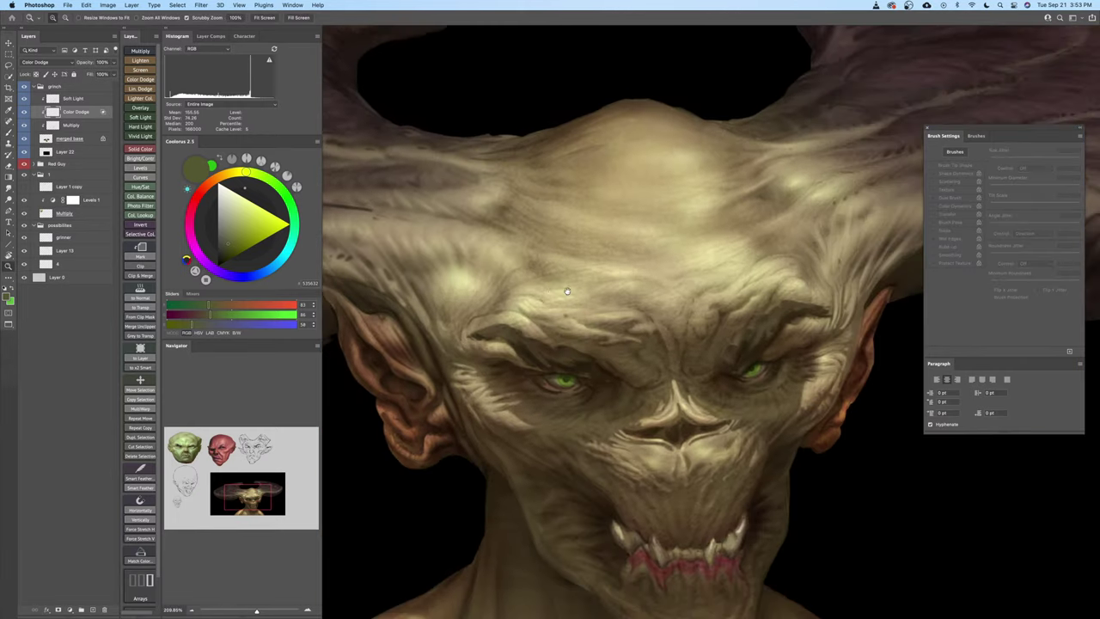
pyautogui.click(24, 112)
pyautogui.click(24, 113)
pyautogui.click(24, 114)
pyautogui.click(24, 113)
pyautogui.moveTo(634, 286); pyautogui.dragTo(628, 288)
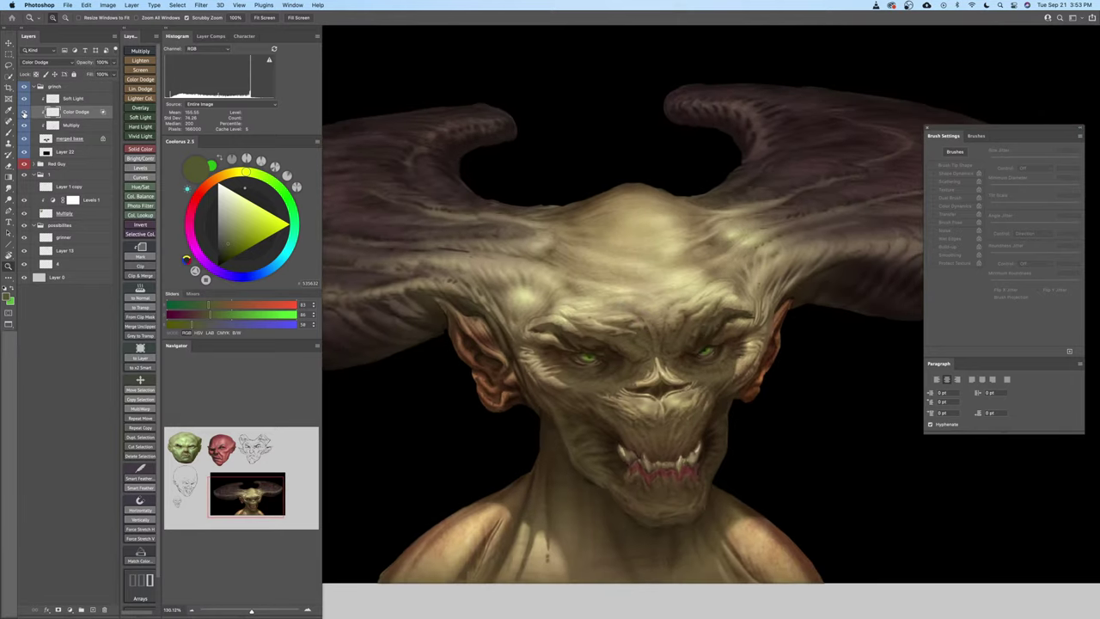
pyautogui.click(24, 113)
pyautogui.click(24, 112)
pyautogui.click(24, 113)
pyautogui.click(24, 113)
# Paint thin highlights on the wrinkles above the inner half of the left brow with the dark olive colour
pyautogui.moveTo(660, 313)
pyautogui.mouseDown()
pyautogui.moveTo(683, 300)
pyautogui.moveTo(695, 320)
pyautogui.moveTo(706, 312)
pyautogui.mouseUp()
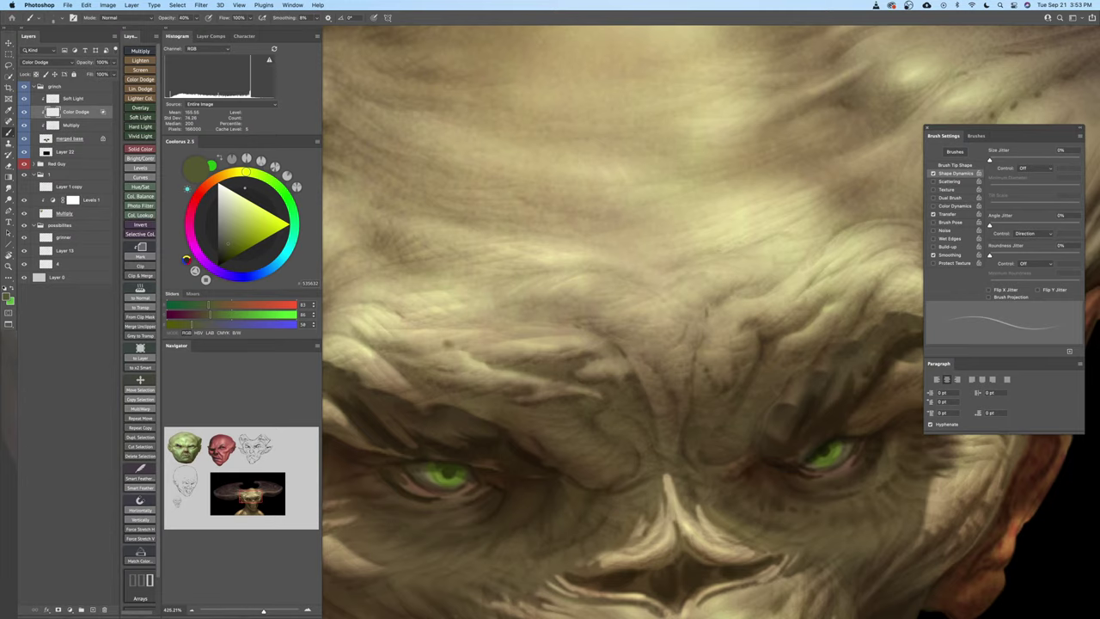
pyautogui.moveTo(609, 358); pyautogui.dragTo(678, 352)
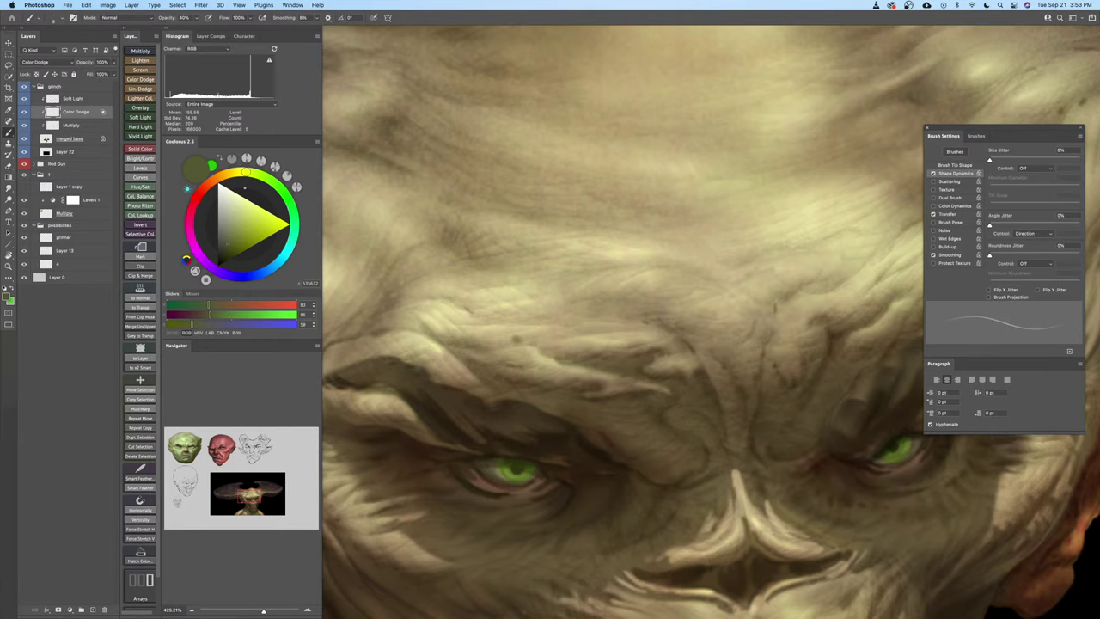
pyautogui.moveTo(632, 386); pyautogui.dragTo(671, 373)
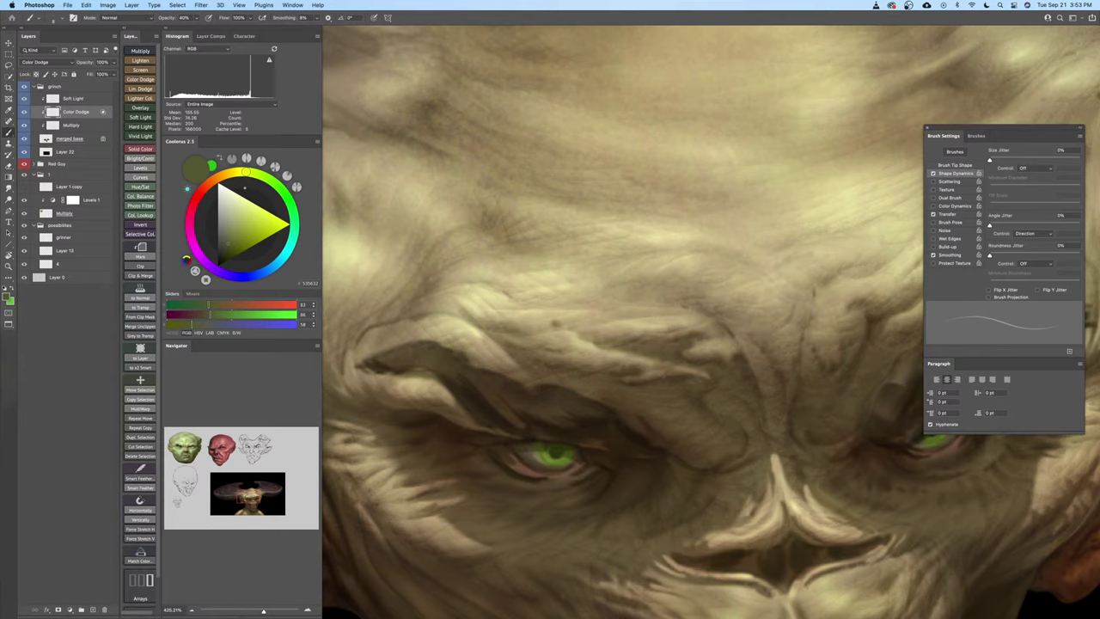
pyautogui.moveTo(657, 368); pyautogui.dragTo(632, 368)
pyautogui.moveTo(647, 364); pyautogui.dragTo(693, 370)
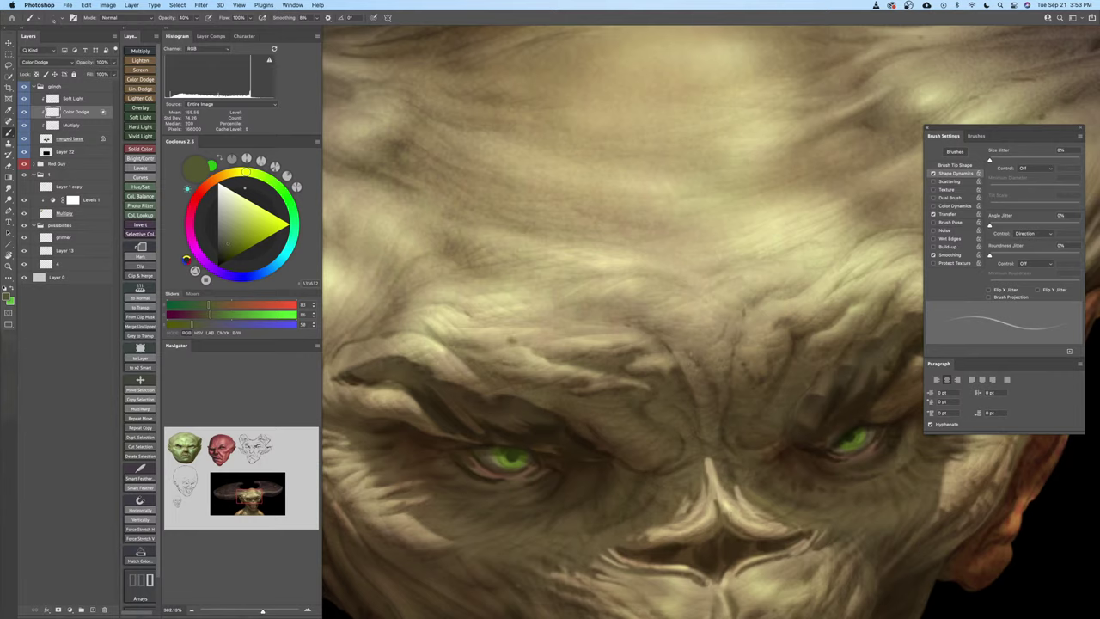
pyautogui.moveTo(718, 357); pyautogui.dragTo(689, 371)
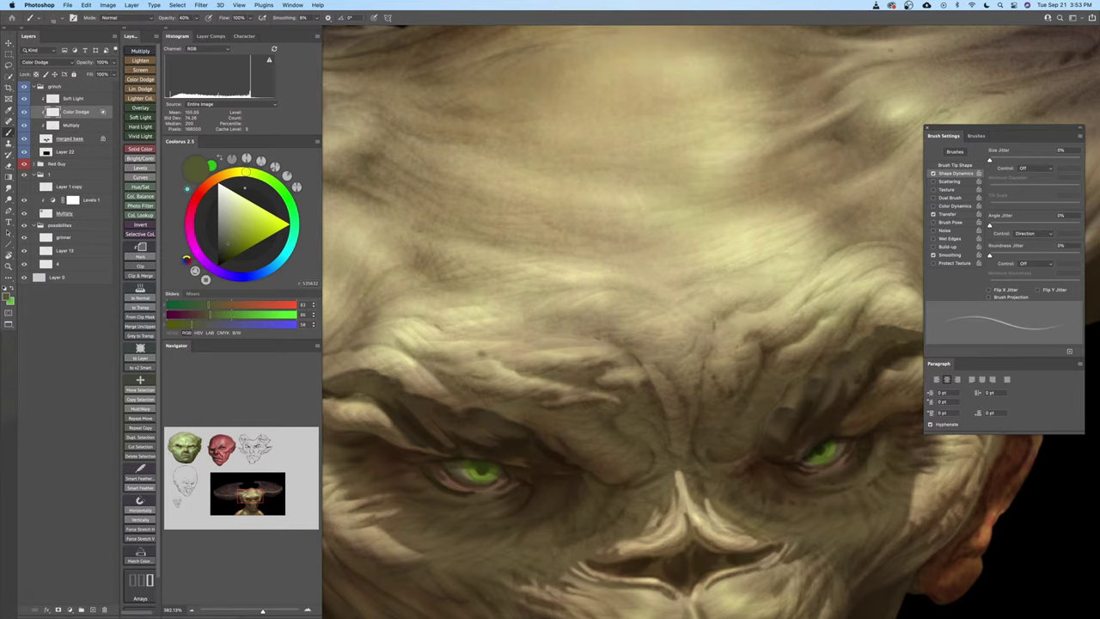
# Brush highlights along the folds between the brows and over the right brow ridge on the Color Dodge layer
pyautogui.hscroll(2, 735, 362)
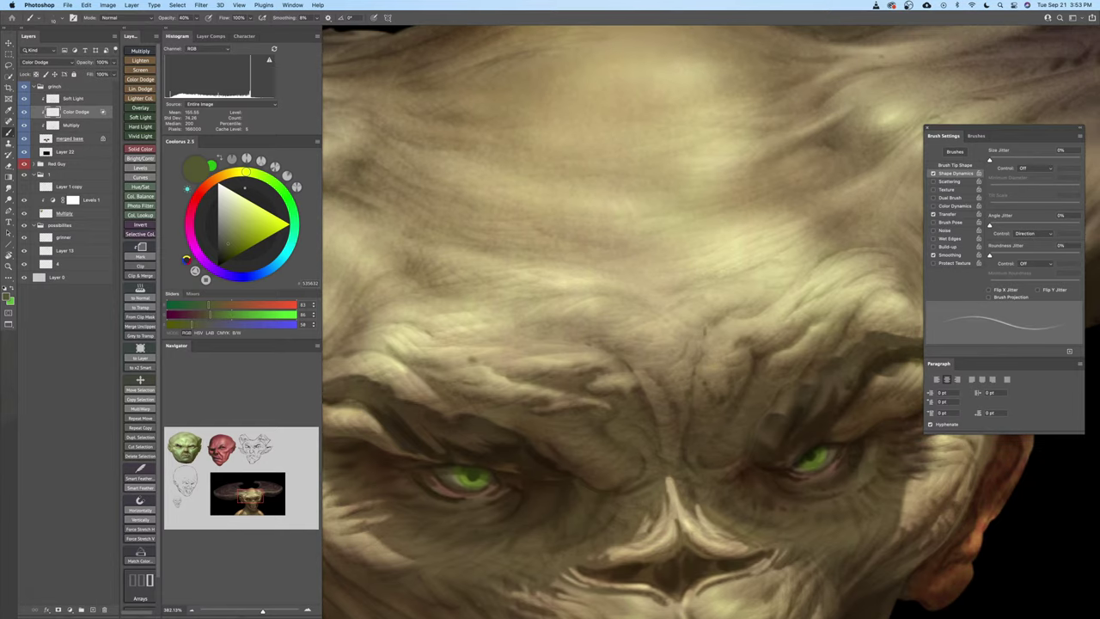
pyautogui.moveTo(706, 353); pyautogui.dragTo(689, 395)
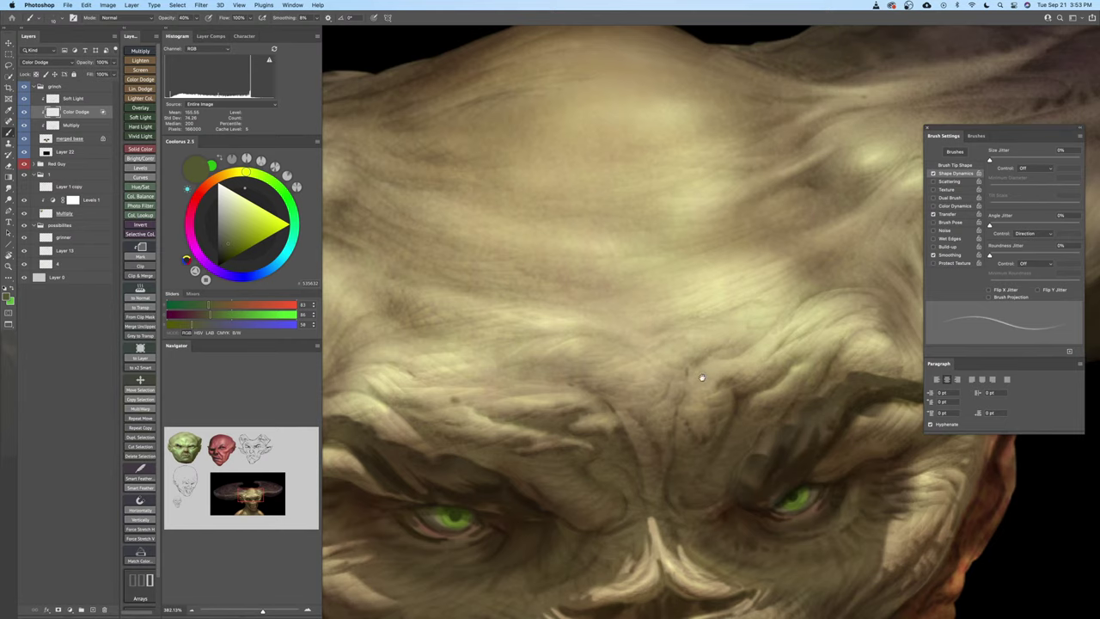
pyautogui.moveTo(702, 377); pyautogui.dragTo(665, 357)
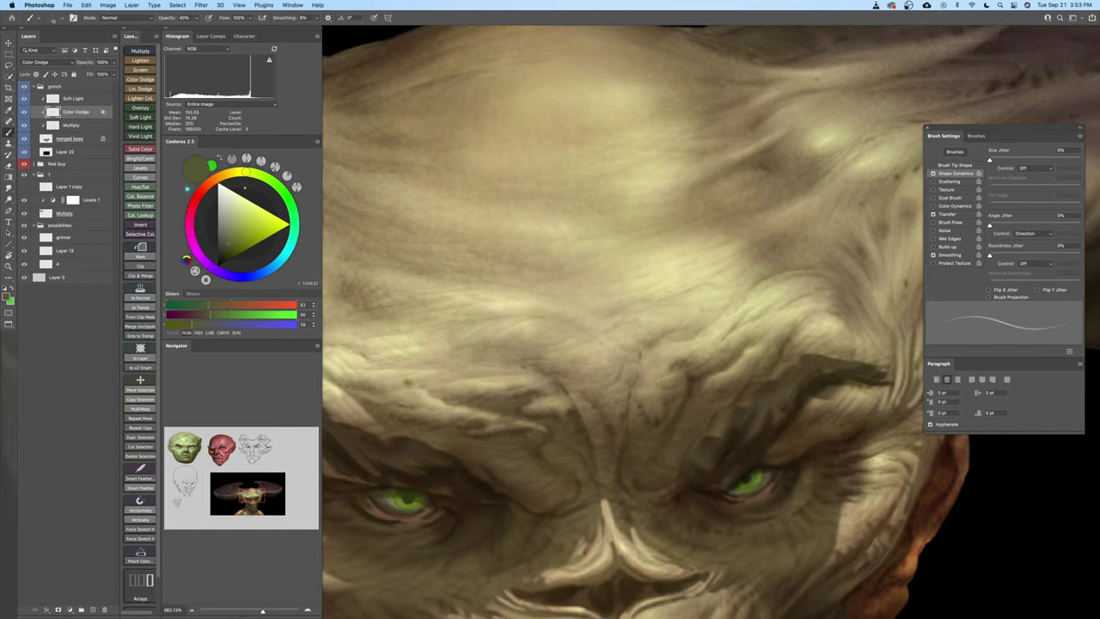
pyautogui.moveTo(743, 338); pyautogui.dragTo(725, 350)
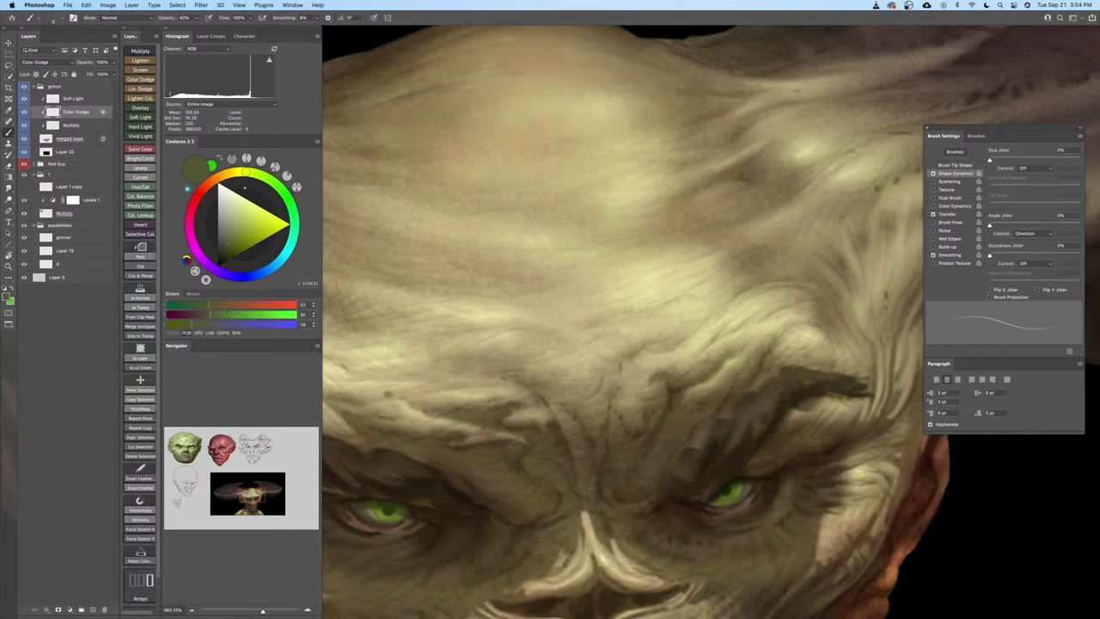
# Undo the last two highlight strokes near the right brow and save the document
pyautogui.press('super+z')
pyautogui.press('super+z')
pyautogui.moveTo(818, 346)
pyautogui.mouseDown()
pyautogui.moveTo(784, 362)
pyautogui.moveTo(804, 354)
pyautogui.moveTo(812, 332)
pyautogui.mouseUp()
pyautogui.press('super+s')
pyautogui.press('b')
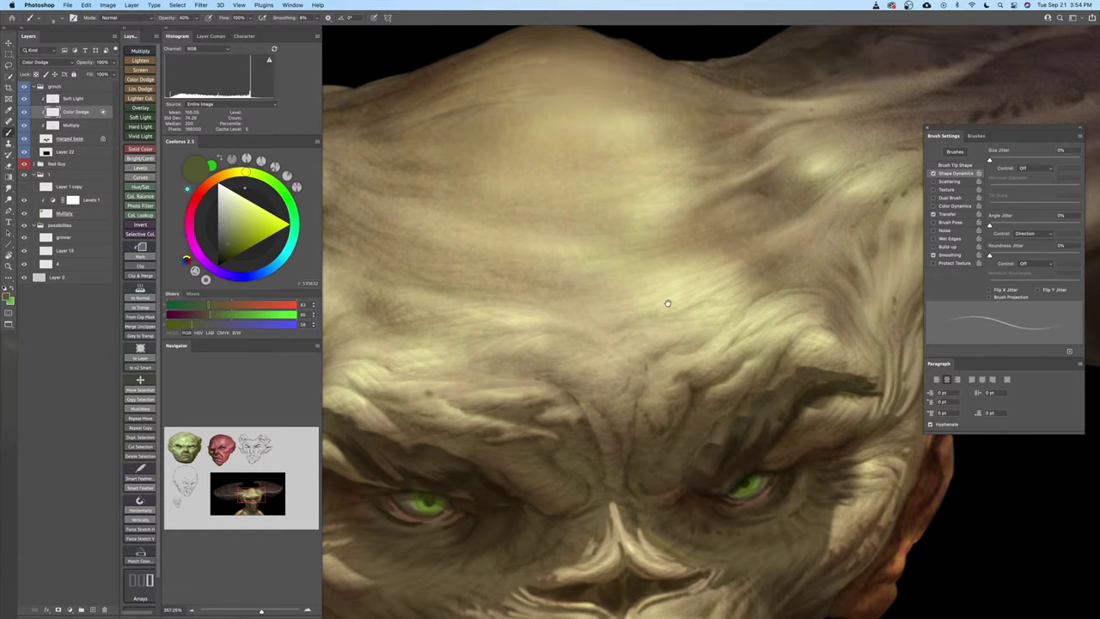
# Paint fine highlight lines across the middle of the forehead on the Color Dodge layer
pyautogui.moveTo(669, 304); pyautogui.dragTo(682, 316)
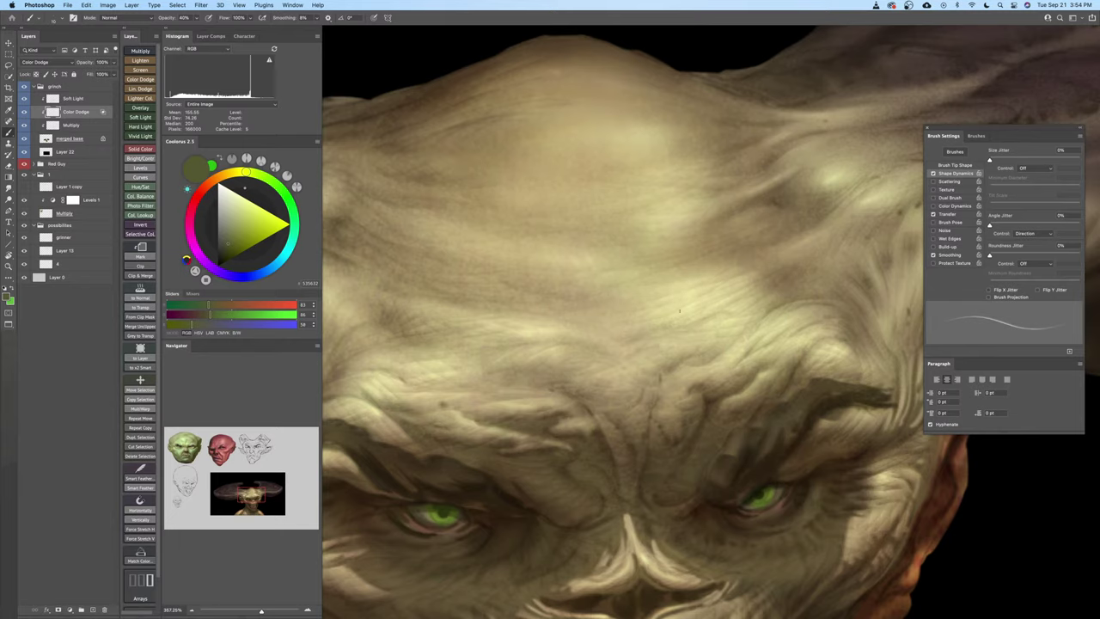
pyautogui.moveTo(582, 296); pyautogui.dragTo(669, 300)
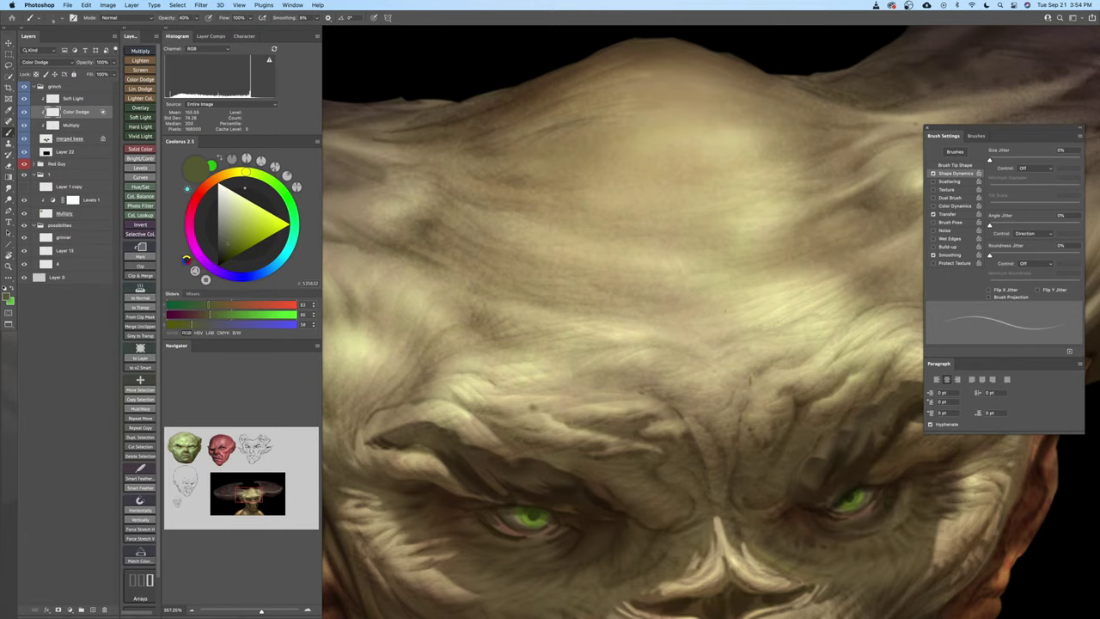
pyautogui.moveTo(725, 310); pyautogui.dragTo(741, 330)
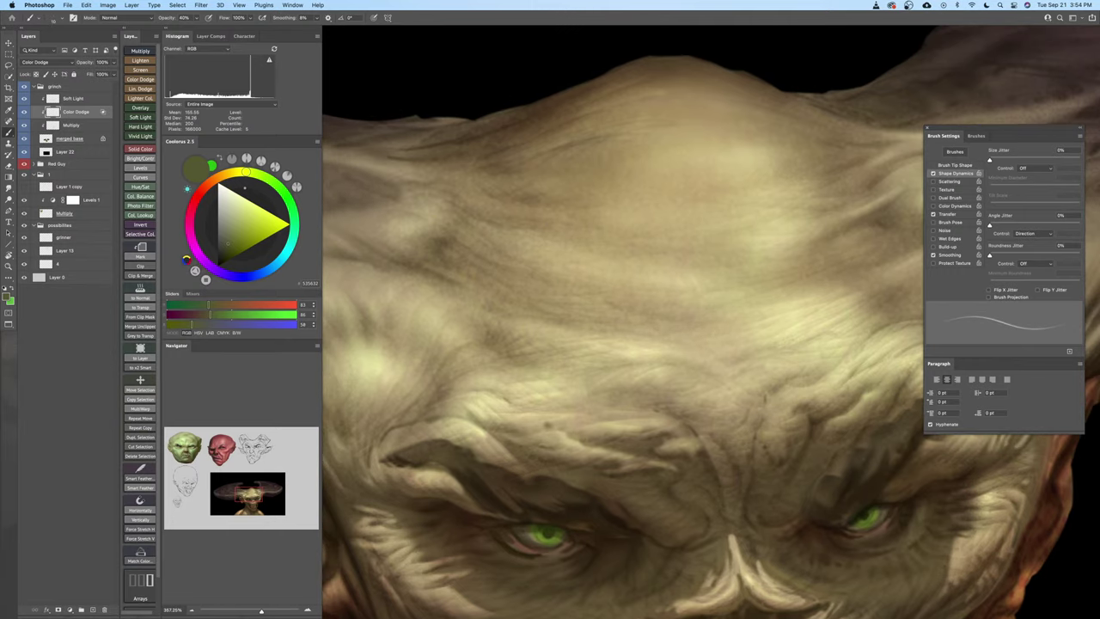
pyautogui.moveTo(668, 338); pyautogui.dragTo(663, 361)
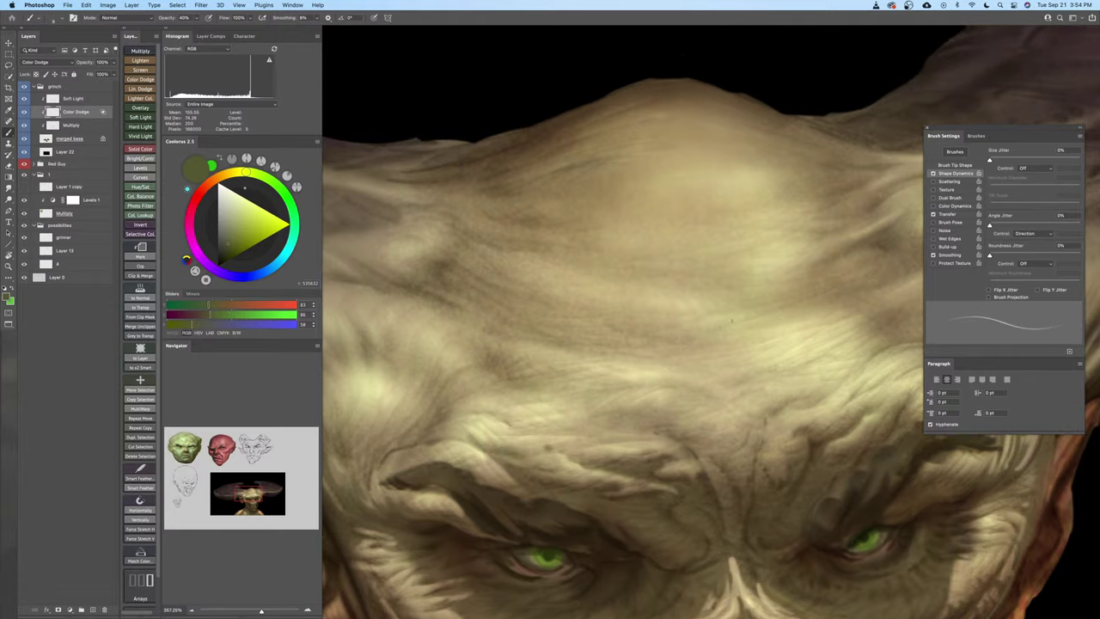
pyautogui.moveTo(708, 327); pyautogui.dragTo(716, 338)
# Touch up the highlights on the wrinkles between the brows and on the forehead just above them
pyautogui.moveTo(803, 410)
pyautogui.mouseDown()
pyautogui.moveTo(717, 346)
pyautogui.moveTo(689, 309)
pyautogui.mouseUp()
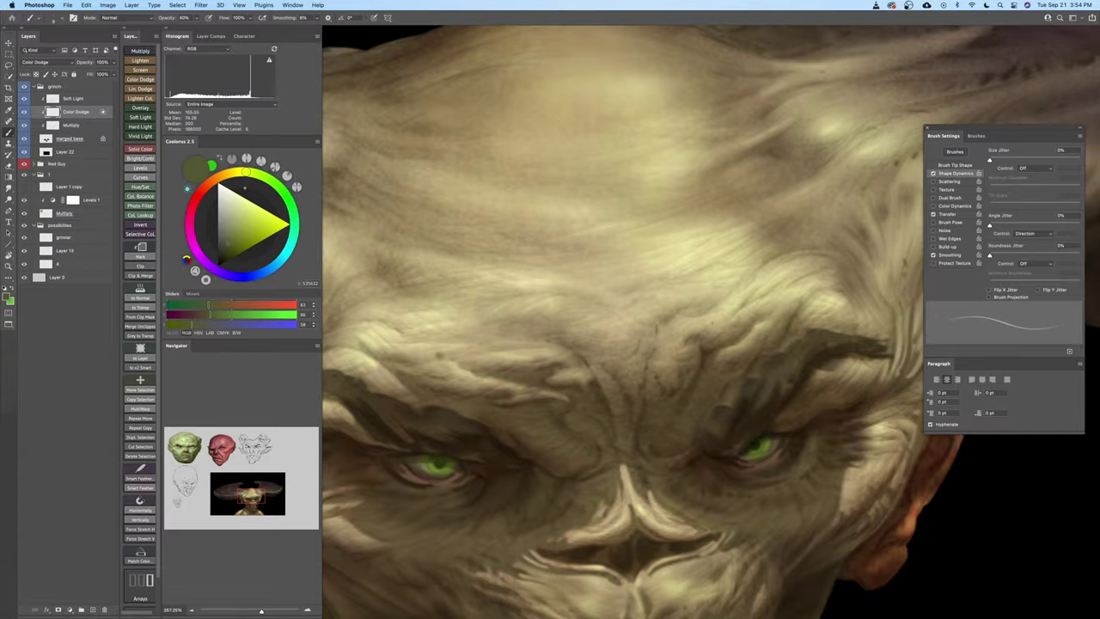
pyautogui.moveTo(736, 336)
pyautogui.mouseDown()
pyautogui.moveTo(722, 344)
pyautogui.moveTo(715, 330)
pyautogui.mouseUp()
pyautogui.moveTo(646, 333); pyautogui.dragTo(679, 333)
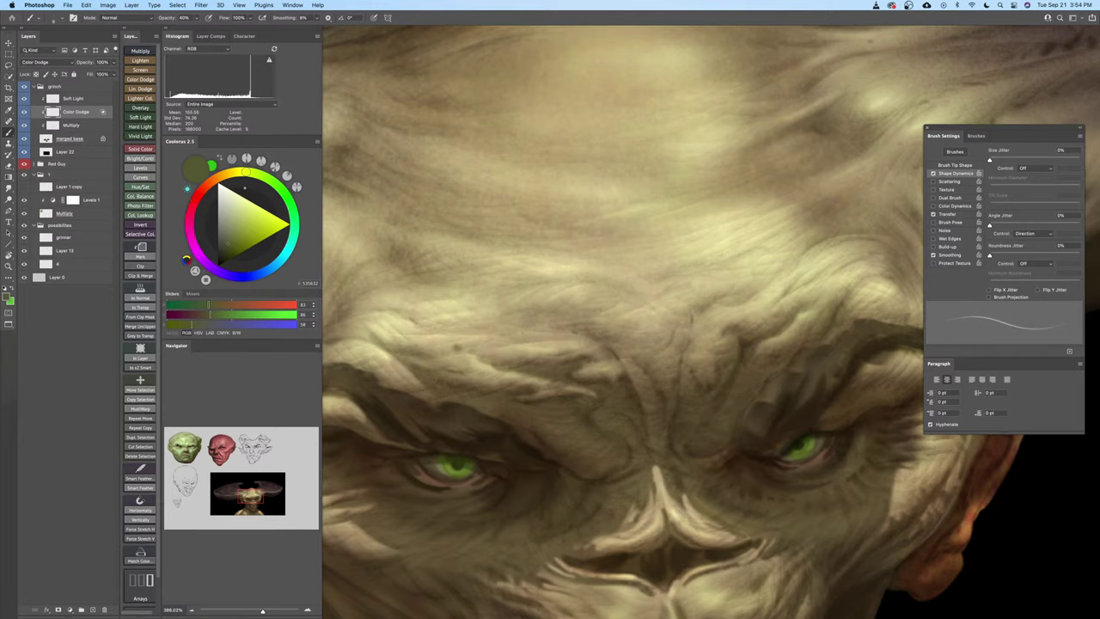
pyautogui.moveTo(546, 338); pyautogui.dragTo(566, 307)
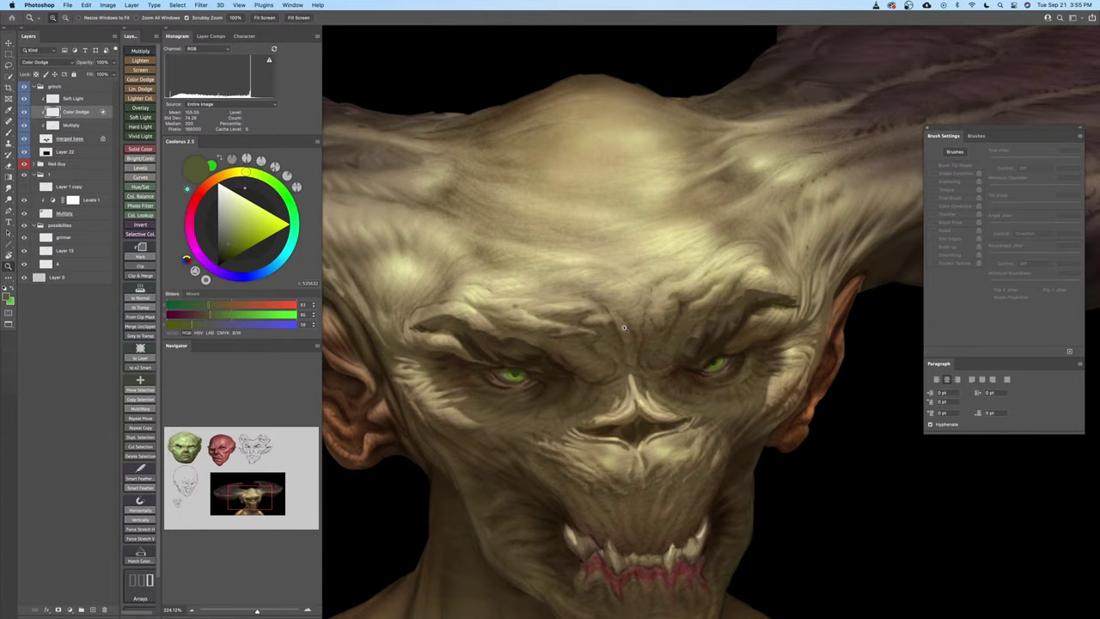
# Paint highlight strokes on the forehead wrinkles above the right brow on the Color Dodge layer
pyautogui.press('f')
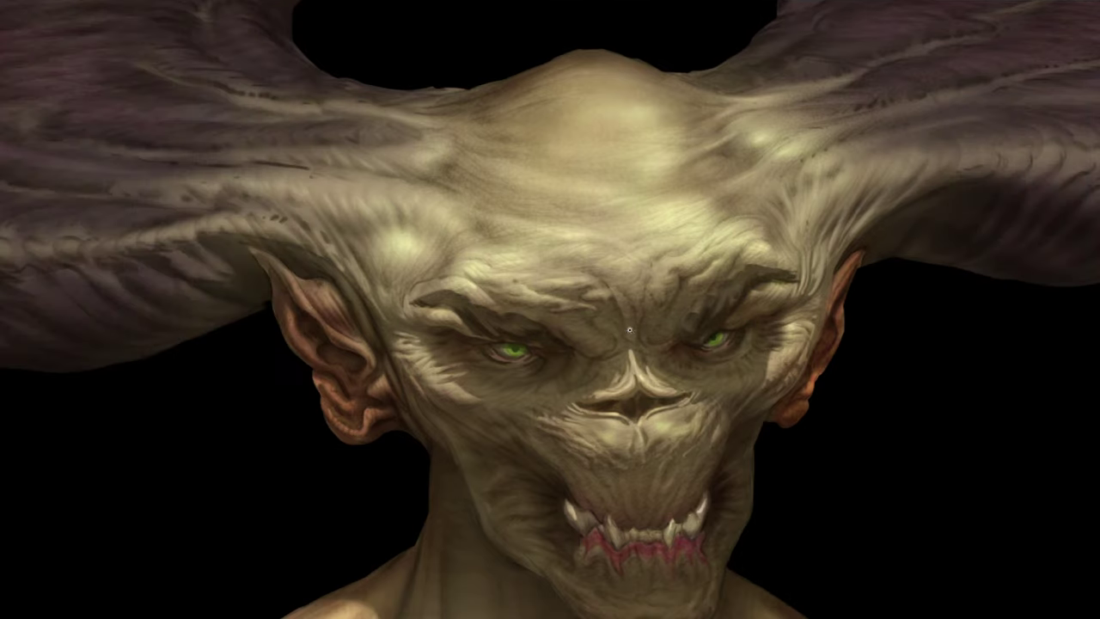
pyautogui.moveTo(696, 251); pyautogui.dragTo(785, 294)
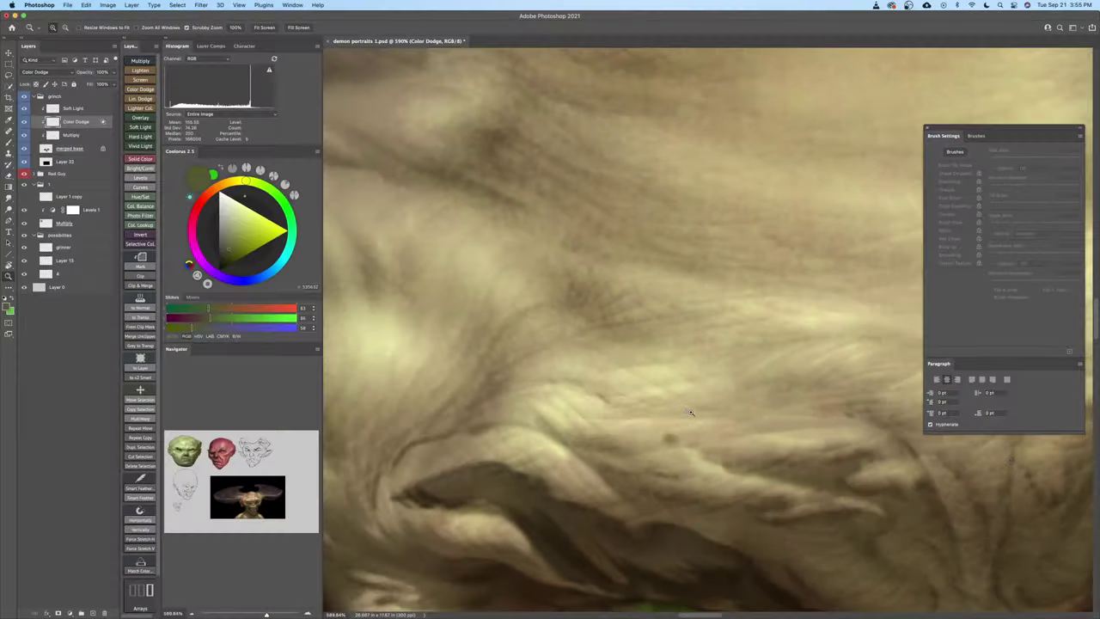
pyautogui.scroll(2, 700, 415)
pyautogui.scroll(-2, 699, 415)
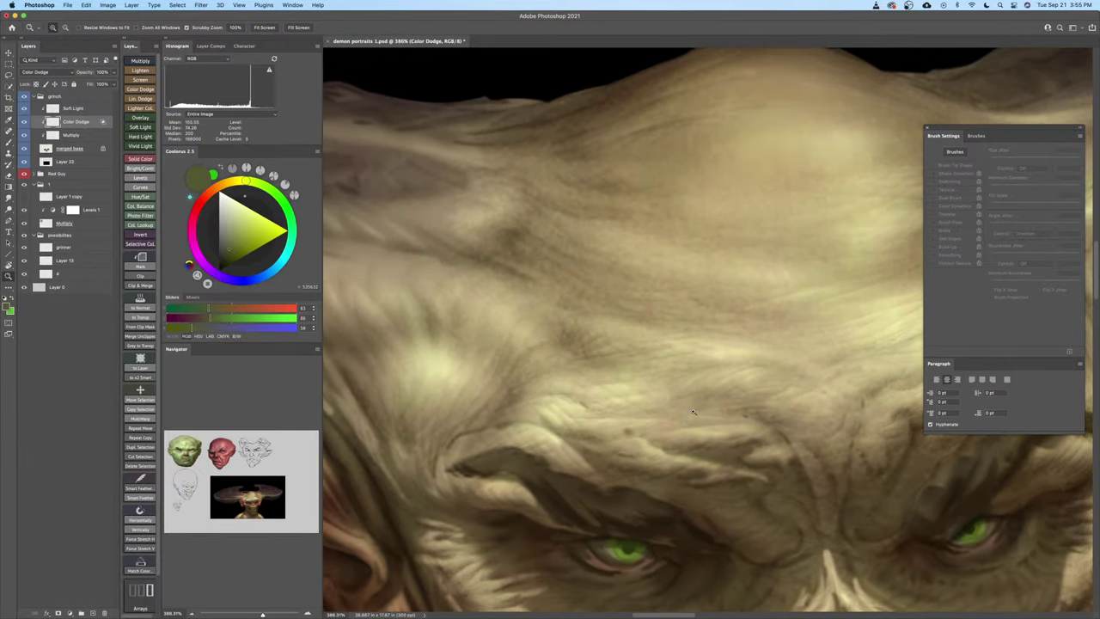
pyautogui.press('b')
pyautogui.moveTo(694, 418); pyautogui.dragTo(591, 466)
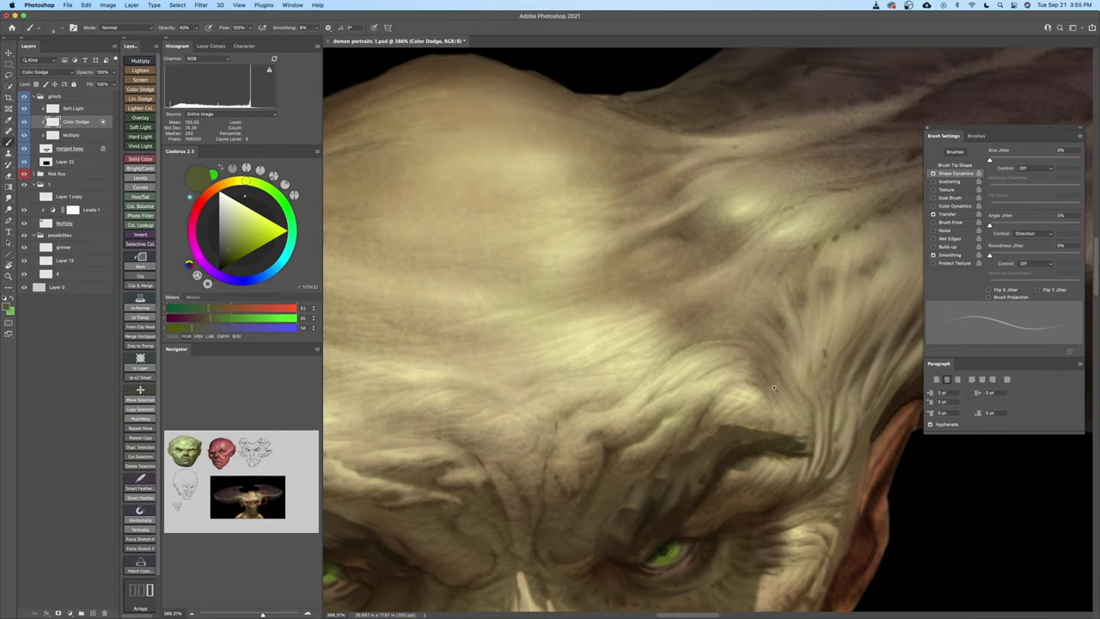
pyautogui.scroll(2, 774, 389)
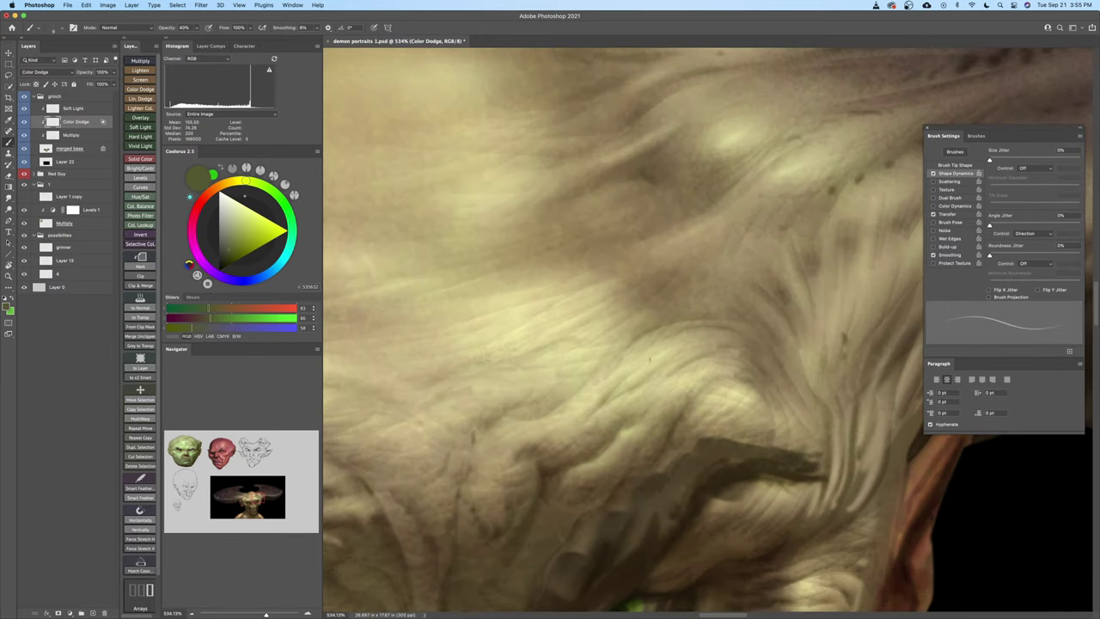
pyautogui.moveTo(681, 354); pyautogui.dragTo(619, 359)
pyautogui.moveTo(696, 376); pyautogui.dragTo(728, 390)
# Brush fine highlights along the skin folds that run from the outer right brow up to the horn base
pyautogui.scroll(2, 728, 391)
pyautogui.press('b')
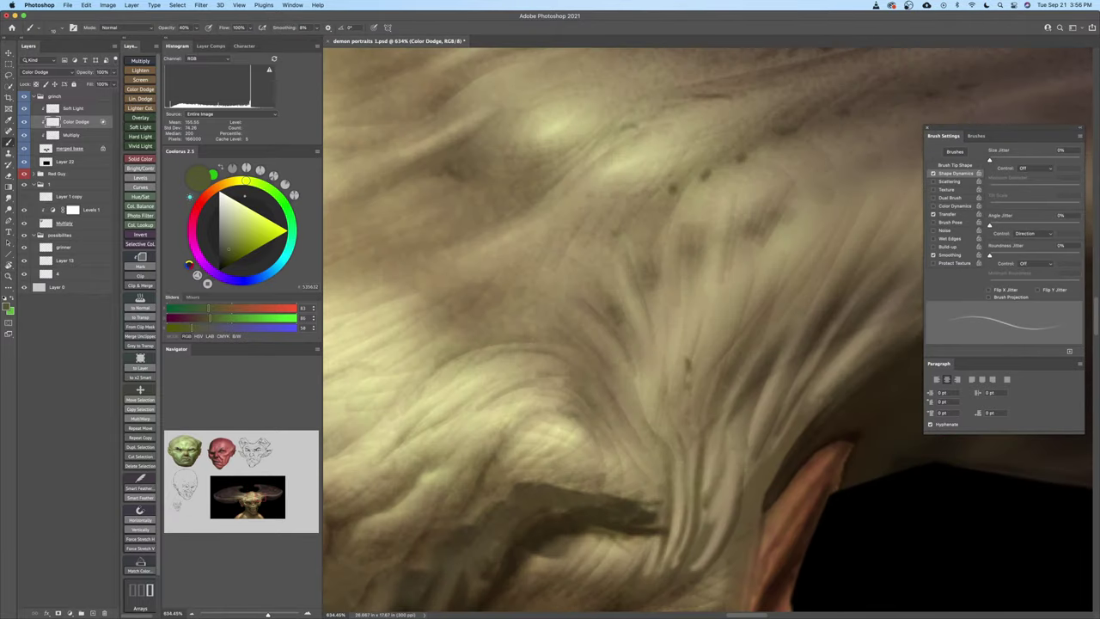
pyautogui.press('z')
pyautogui.scroll(-2, 659, 386)
pyautogui.press('b')
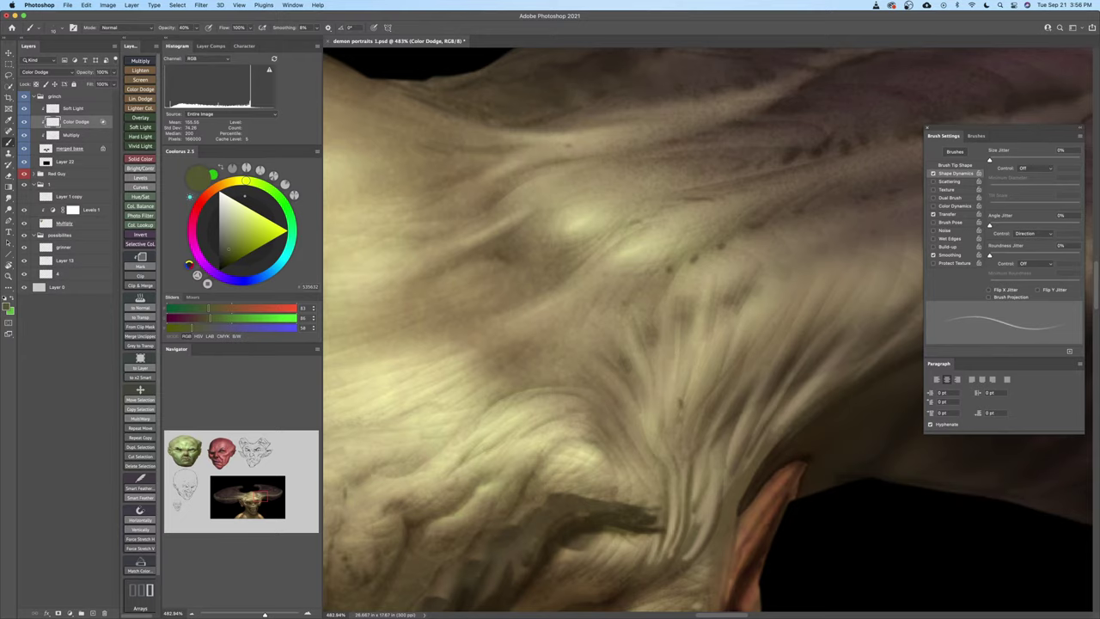
pyautogui.scroll(-3, 708, 329)
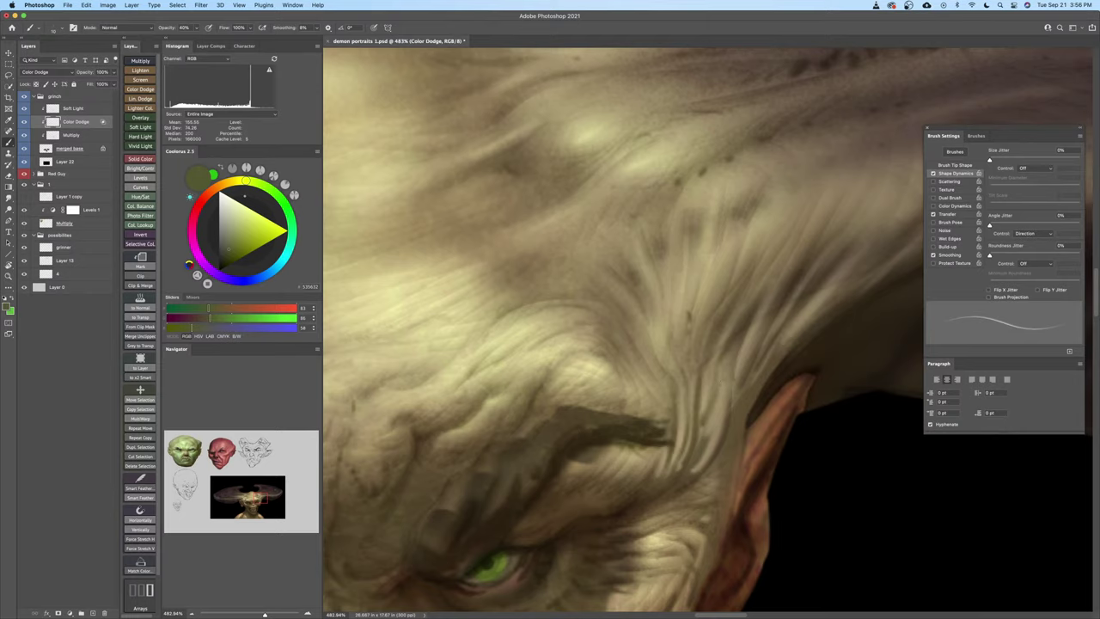
pyautogui.scroll(-2, 708, 330)
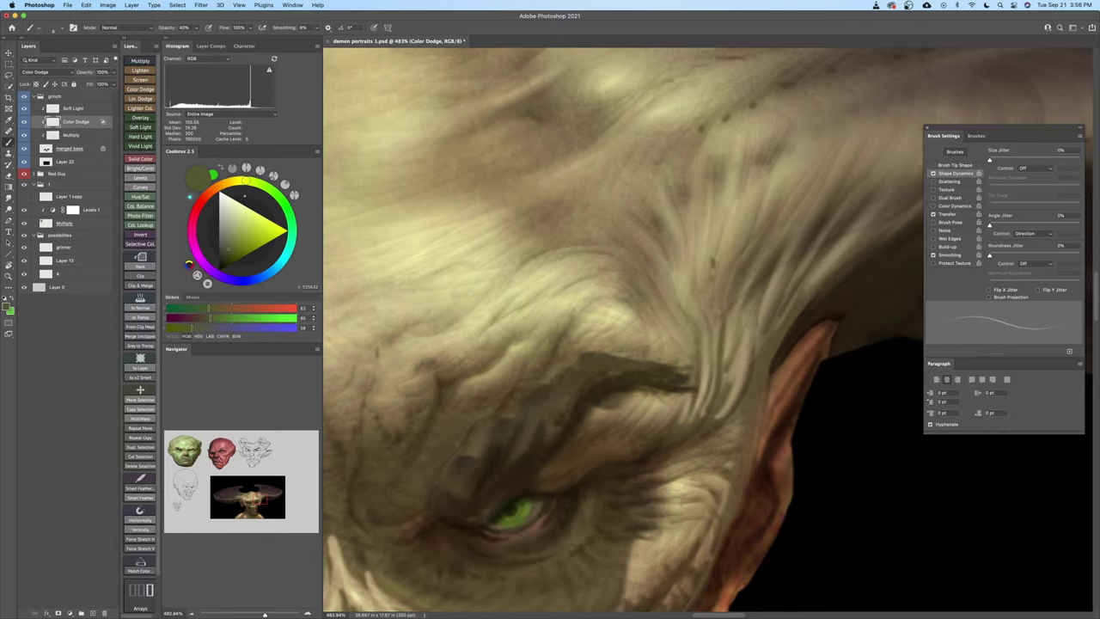
# Paint highlights on the wrinkles at the outer corner of the right eye and on the cheek, and save the document
pyautogui.scroll(-3, 646, 387)
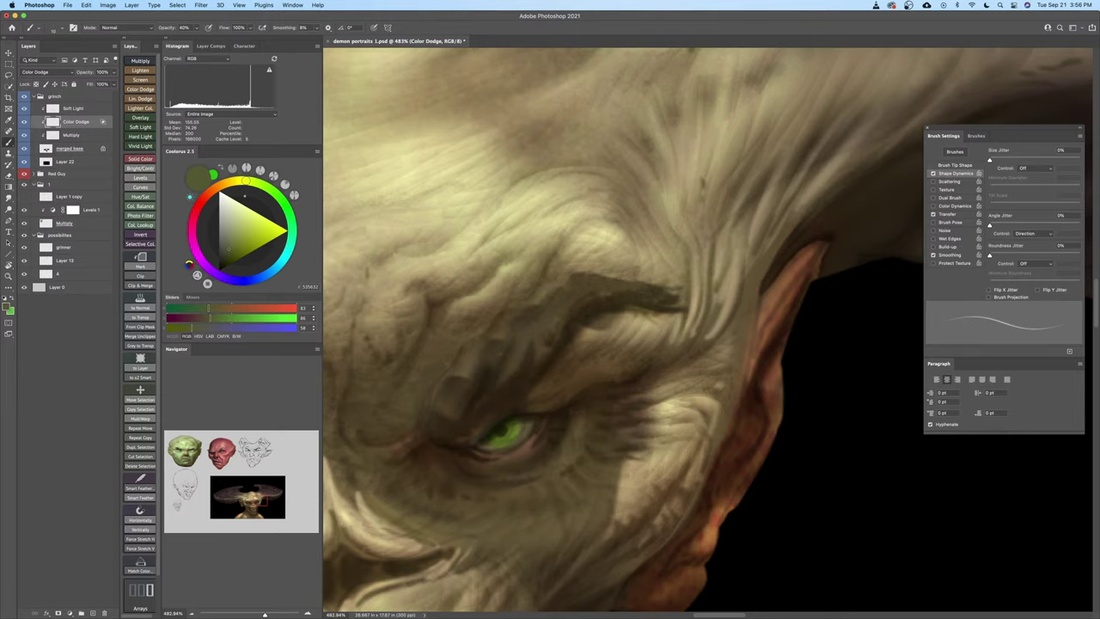
pyautogui.moveTo(673, 450)
pyautogui.mouseDown()
pyautogui.moveTo(687, 419)
pyautogui.moveTo(714, 408)
pyautogui.mouseUp()
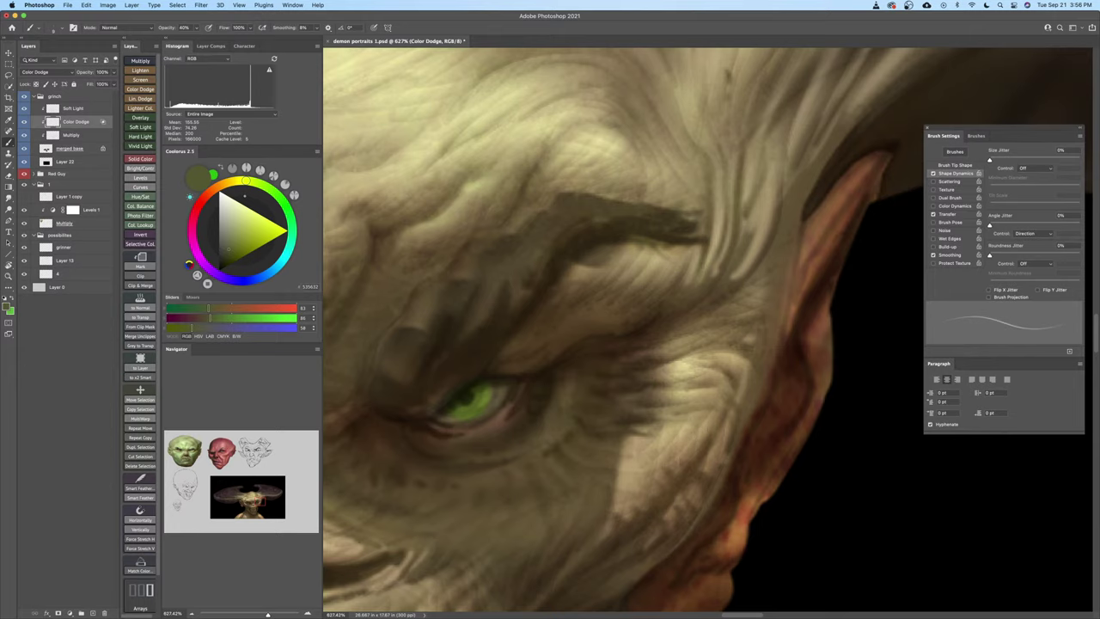
pyautogui.moveTo(634, 478); pyautogui.dragTo(676, 439)
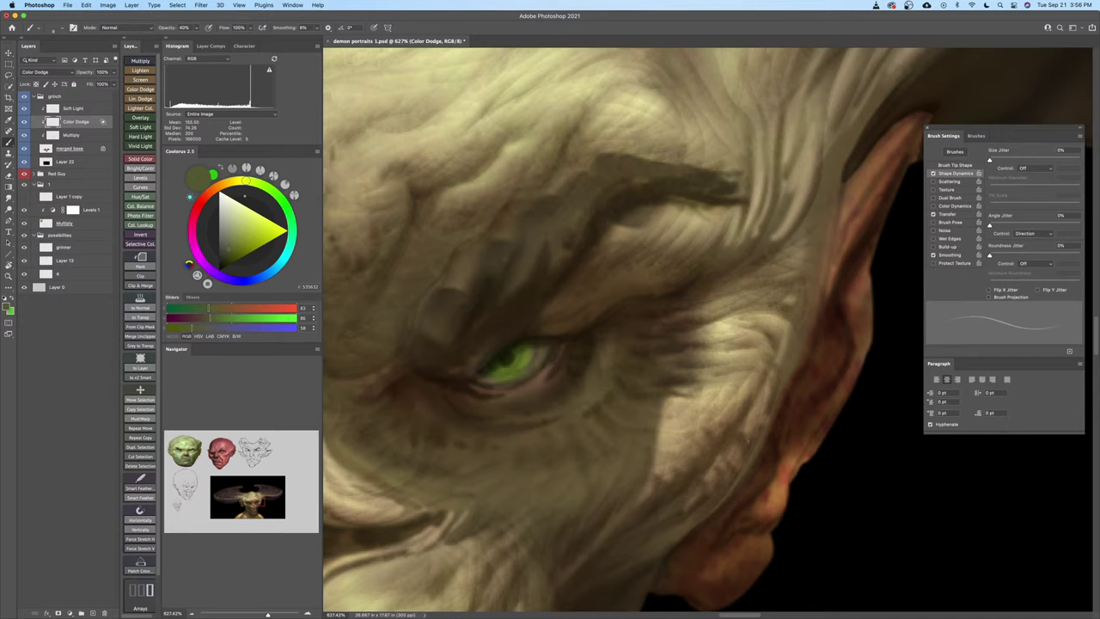
pyautogui.press('super+s')
# Touch up the highlights on the right temple folds beneath the horn and save the document
pyautogui.press('z')
pyautogui.moveTo(743, 416); pyautogui.dragTo(730, 410)
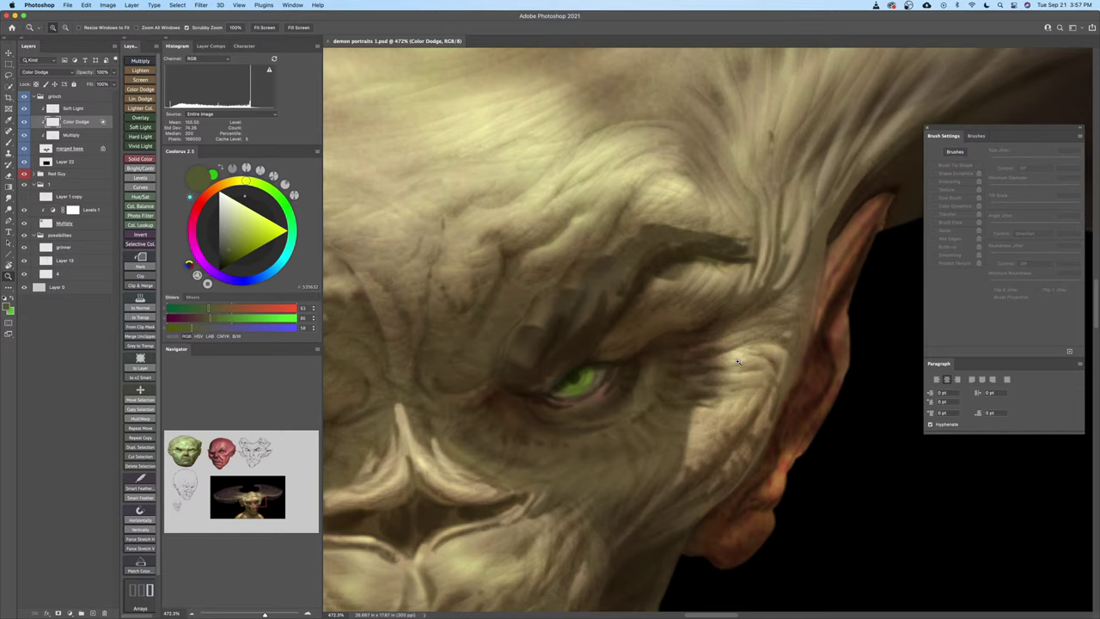
pyautogui.moveTo(758, 362); pyautogui.dragTo(705, 423)
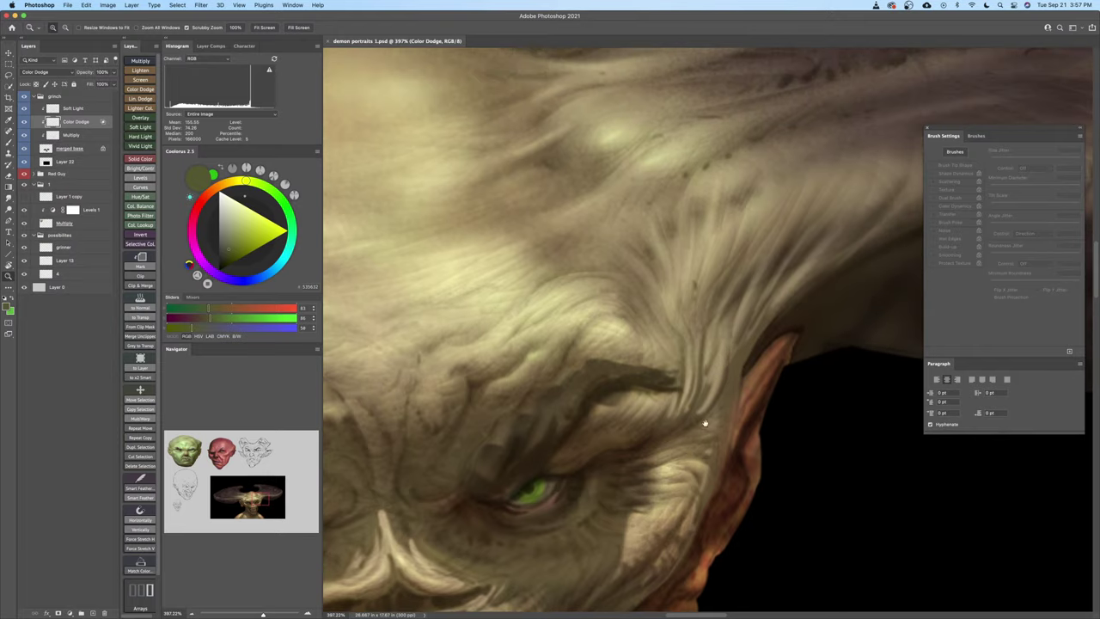
pyautogui.moveTo(711, 377); pyautogui.dragTo(728, 366)
pyautogui.press('b')
pyautogui.scroll(-5, 715, 460)
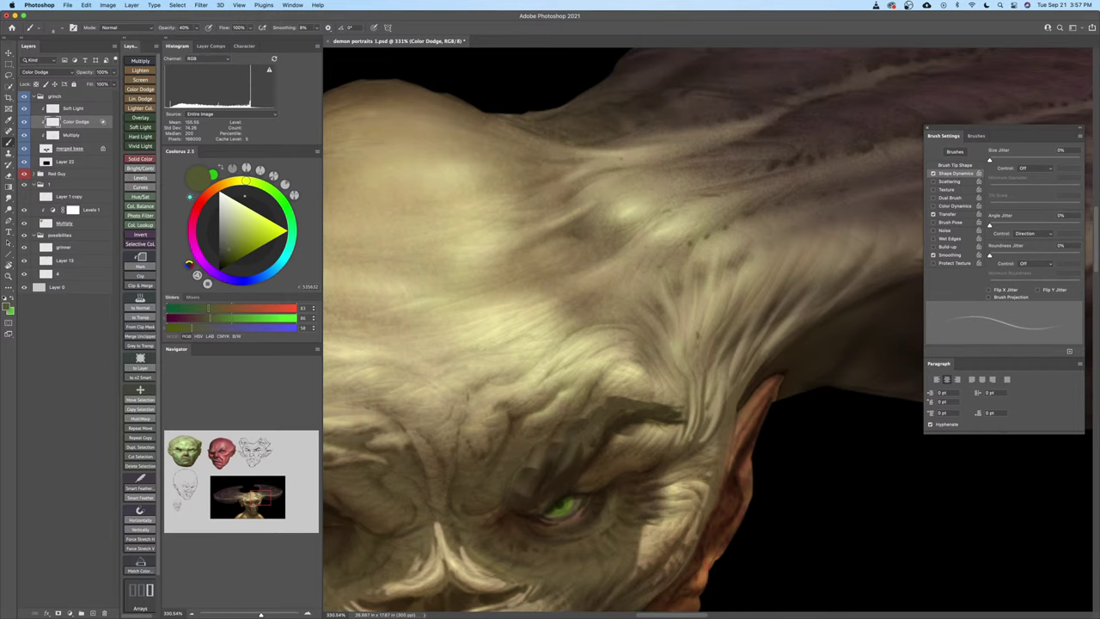
pyautogui.moveTo(729, 318)
pyautogui.mouseDown()
pyautogui.moveTo(762, 297)
pyautogui.moveTo(690, 356)
pyautogui.moveTo(673, 352)
pyautogui.mouseUp()
pyautogui.press('super+s')
# Paint highlights along the base of the right horn, reducing the brush size for finer strokes
pyautogui.press('b')
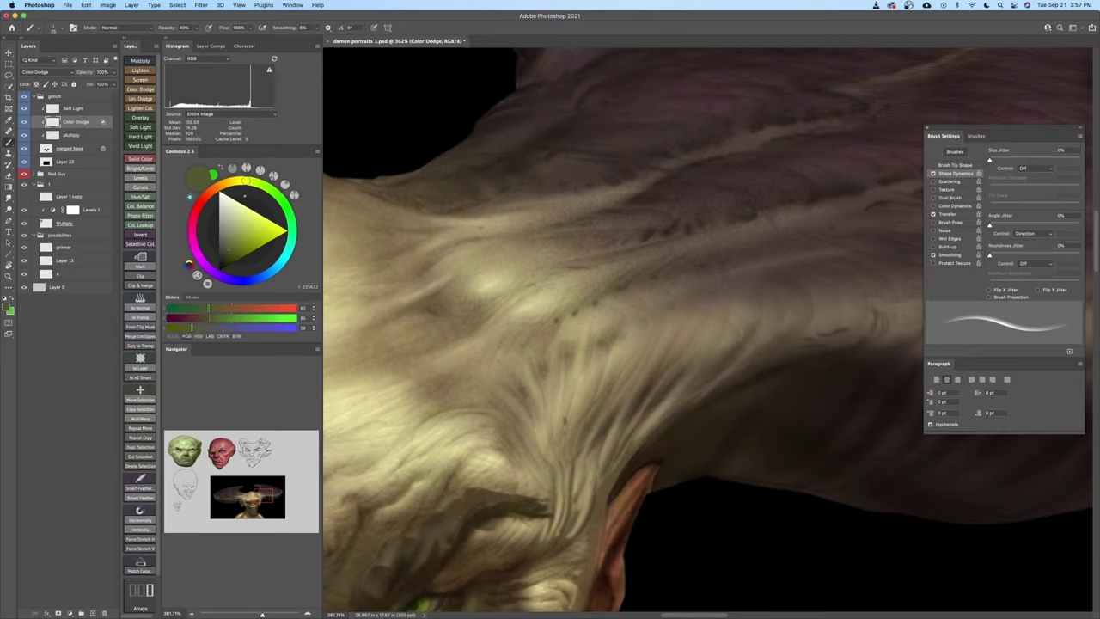
pyautogui.moveTo(737, 320); pyautogui.dragTo(744, 335)
pyautogui.press('[')
pyautogui.press('[')
pyautogui.press('[')
pyautogui.press(']')
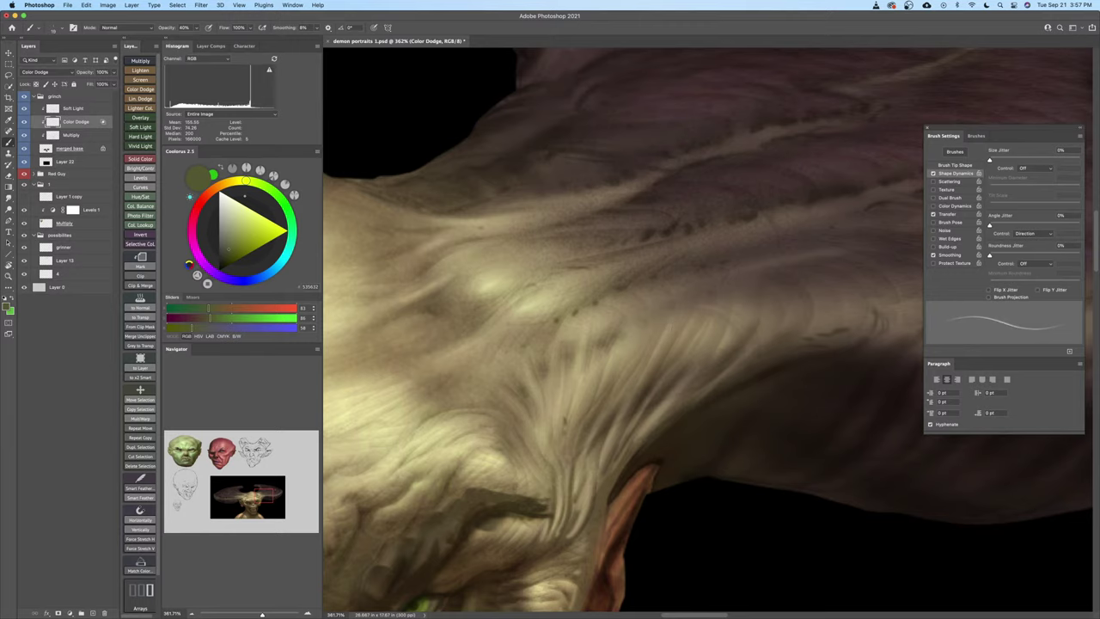
# Paint highlights on the wrinkles at the outer corner of the left eye and save the document
pyautogui.press('z')
pyautogui.moveTo(652, 373)
pyautogui.mouseDown()
pyautogui.moveTo(747, 338)
pyautogui.moveTo(683, 361)
pyautogui.moveTo(665, 391)
pyautogui.moveTo(737, 330)
pyautogui.mouseUp()
pyautogui.scroll(-4, 687, 358)
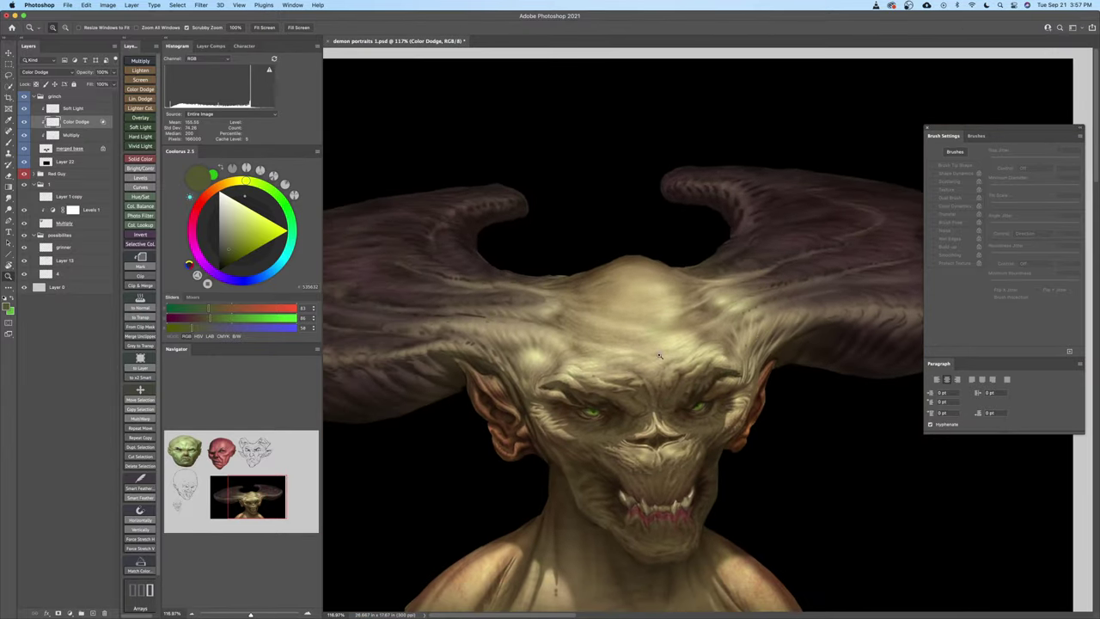
pyautogui.scroll(-4, 613, 404)
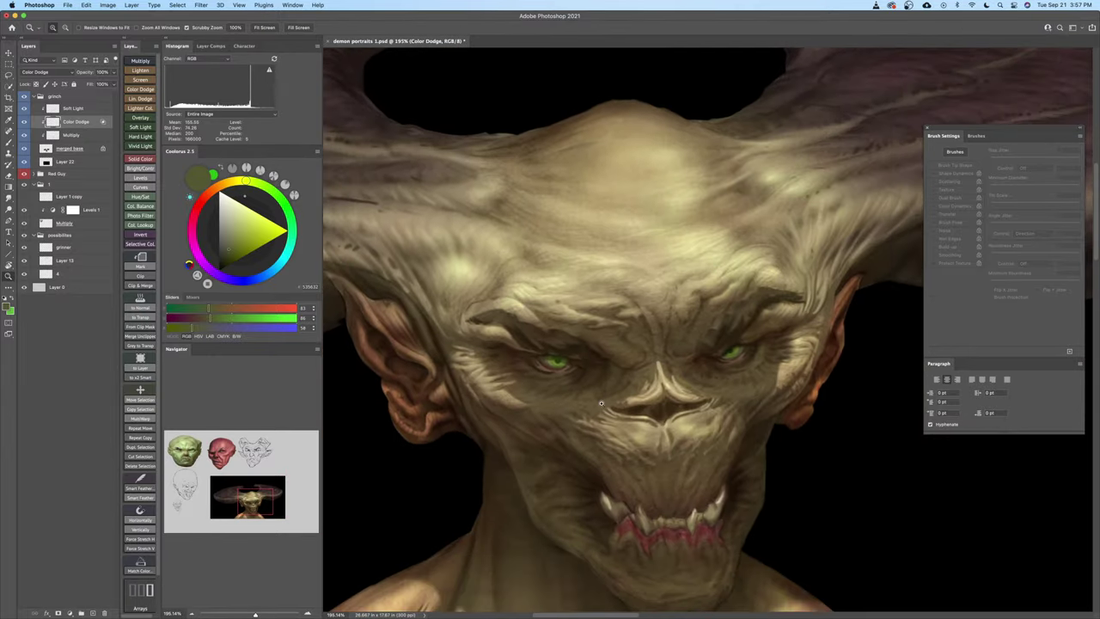
pyautogui.scroll(-3, 563, 410)
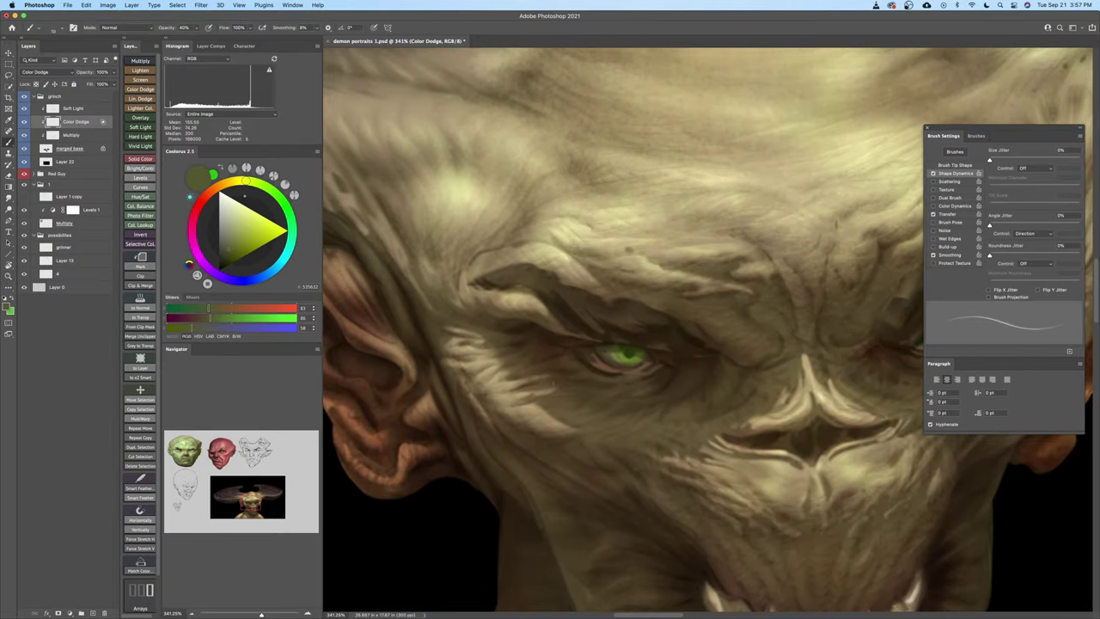
pyautogui.scroll(-1, 507, 382)
pyautogui.press('b')
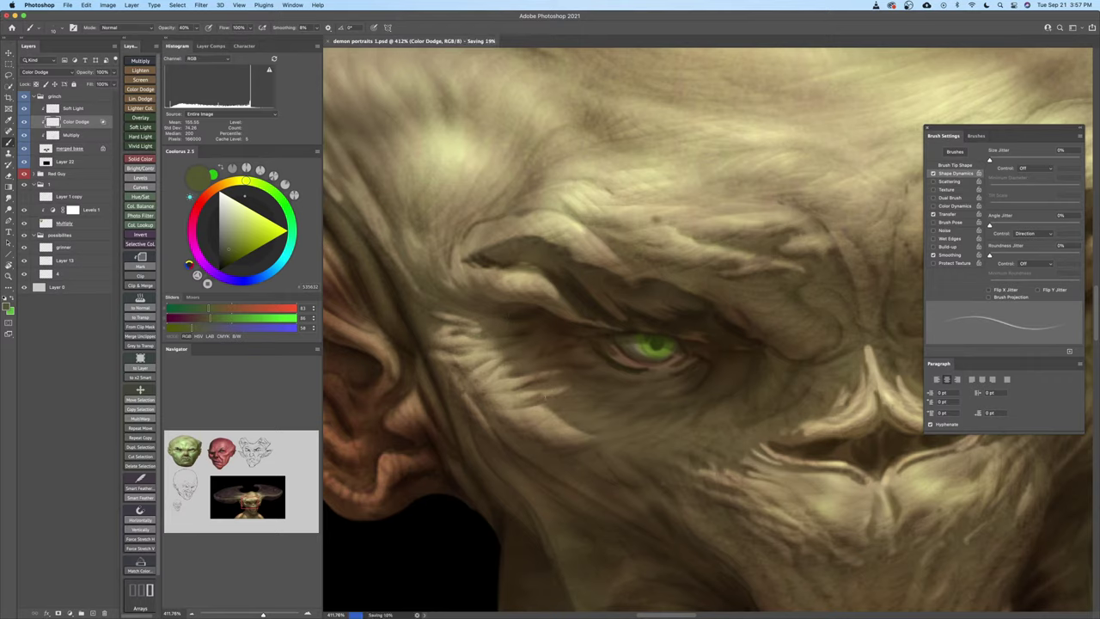
# Strengthen the highlights on the ridged cheek folds below and outside the left eye, and save the document
pyautogui.press('z')
pyautogui.scroll(1, 550, 396)
pyautogui.press('b')
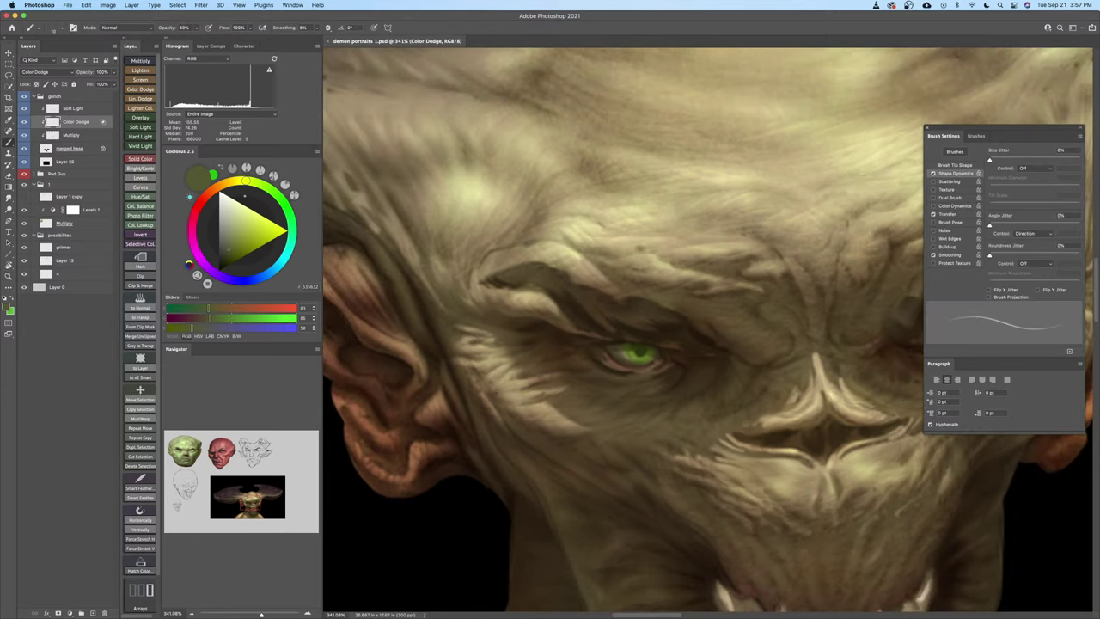
pyautogui.press('super+space')
pyautogui.moveTo(495, 372); pyautogui.dragTo(529, 372)
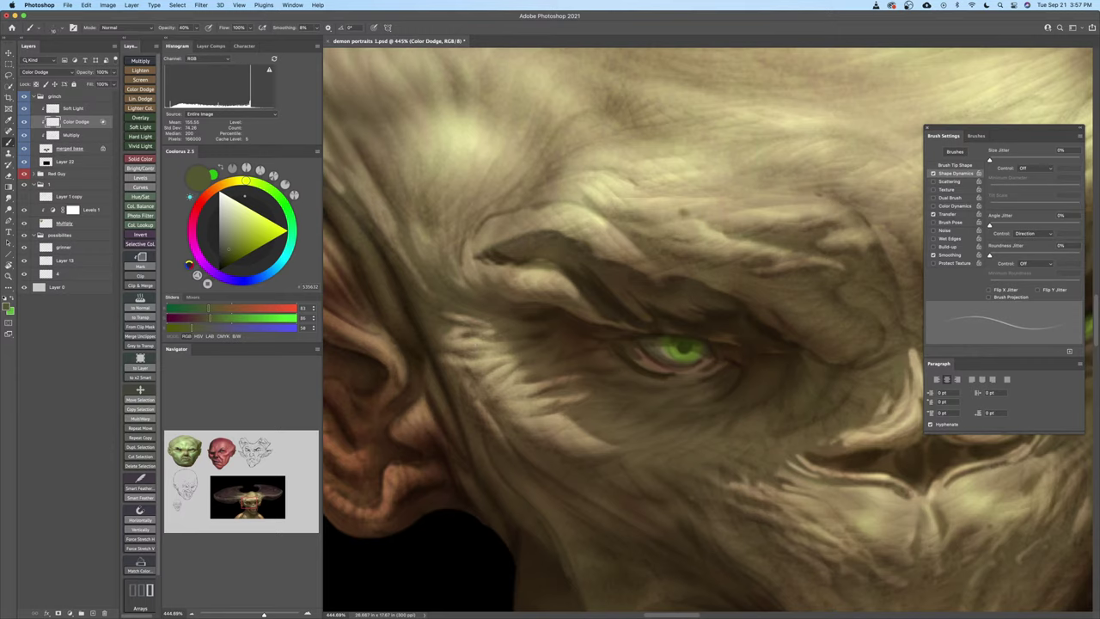
pyautogui.moveTo(505, 382); pyautogui.dragTo(530, 384)
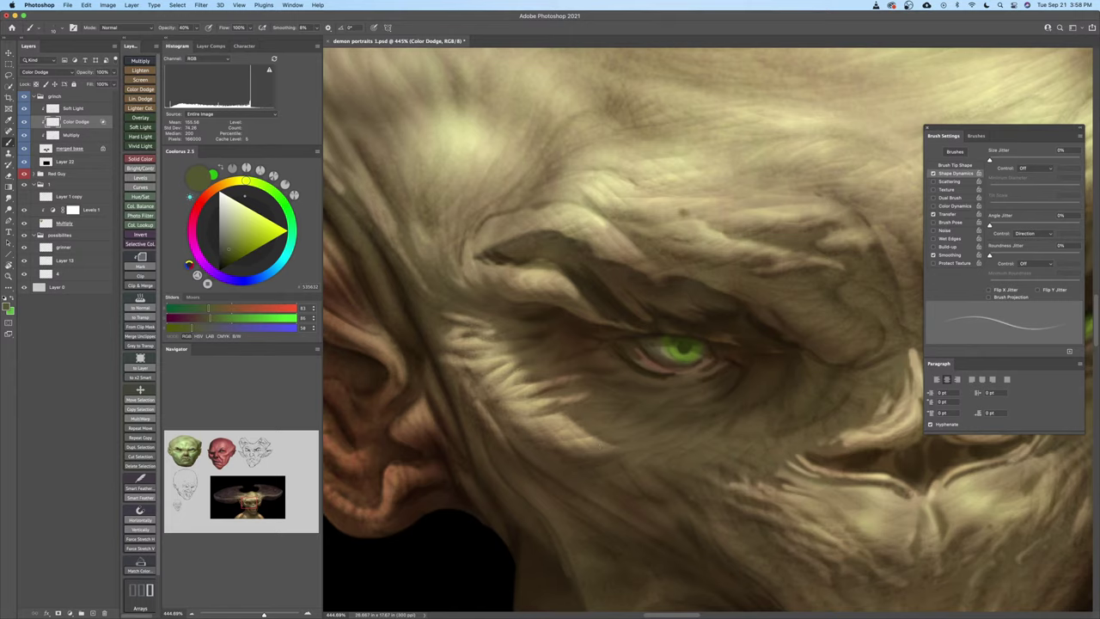
pyautogui.moveTo(731, 421); pyautogui.dragTo(812, 442)
pyautogui.press('super+s')
# Add fine highlight strokes to the cheek skin between the right eye and the ear
pyautogui.moveTo(820, 451)
pyautogui.mouseDown()
pyautogui.moveTo(763, 447)
pyautogui.moveTo(810, 406)
pyautogui.moveTo(758, 404)
pyautogui.moveTo(801, 378)
pyautogui.mouseUp()
pyautogui.moveTo(731, 385)
pyautogui.mouseDown()
pyautogui.moveTo(721, 385)
pyautogui.moveTo(752, 370)
pyautogui.mouseUp()
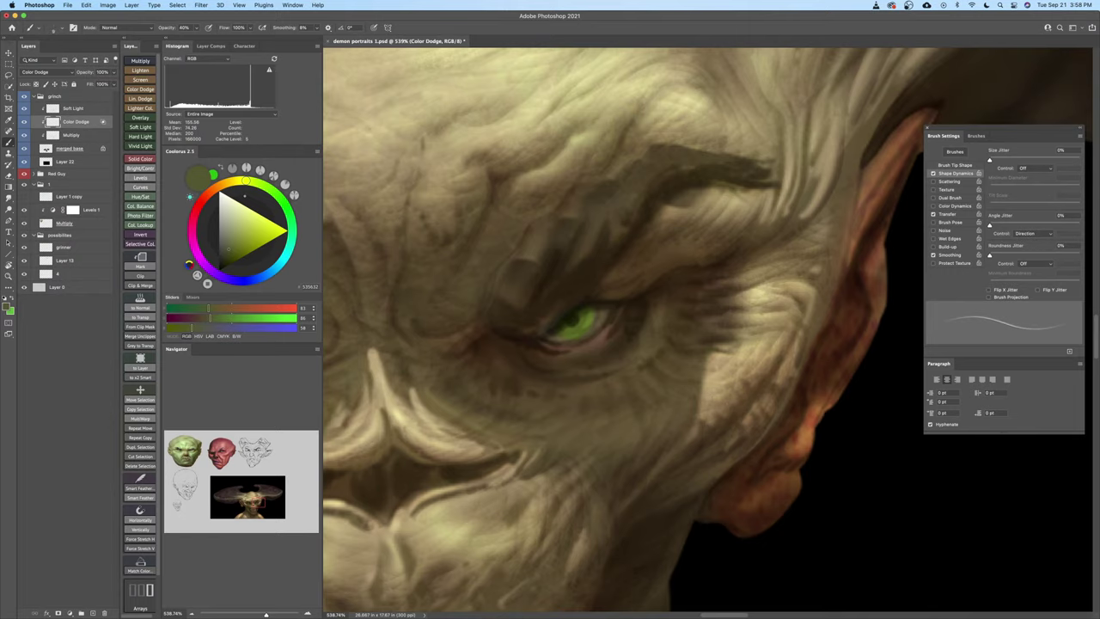
pyautogui.moveTo(708, 411); pyautogui.dragTo(695, 411)
# Paint highlights on the upper muzzle just below the nostrils on the Color Dodge layer
pyautogui.moveTo(589, 439); pyautogui.dragTo(710, 397)
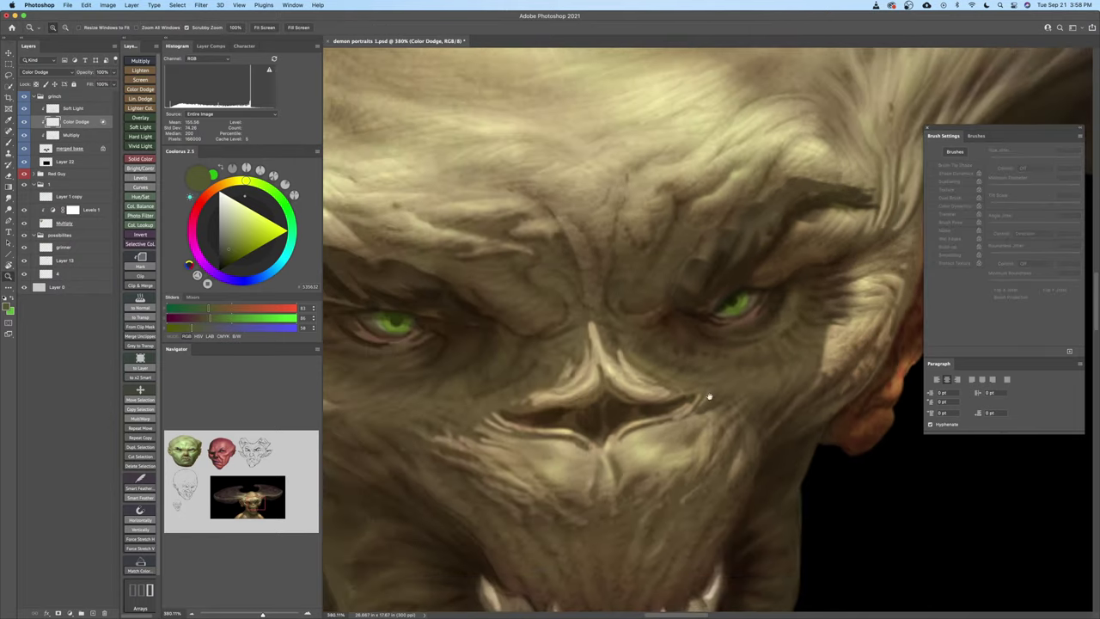
pyautogui.moveTo(631, 439); pyautogui.dragTo(702, 370)
pyautogui.moveTo(624, 418); pyautogui.dragTo(641, 395)
pyautogui.press('b')
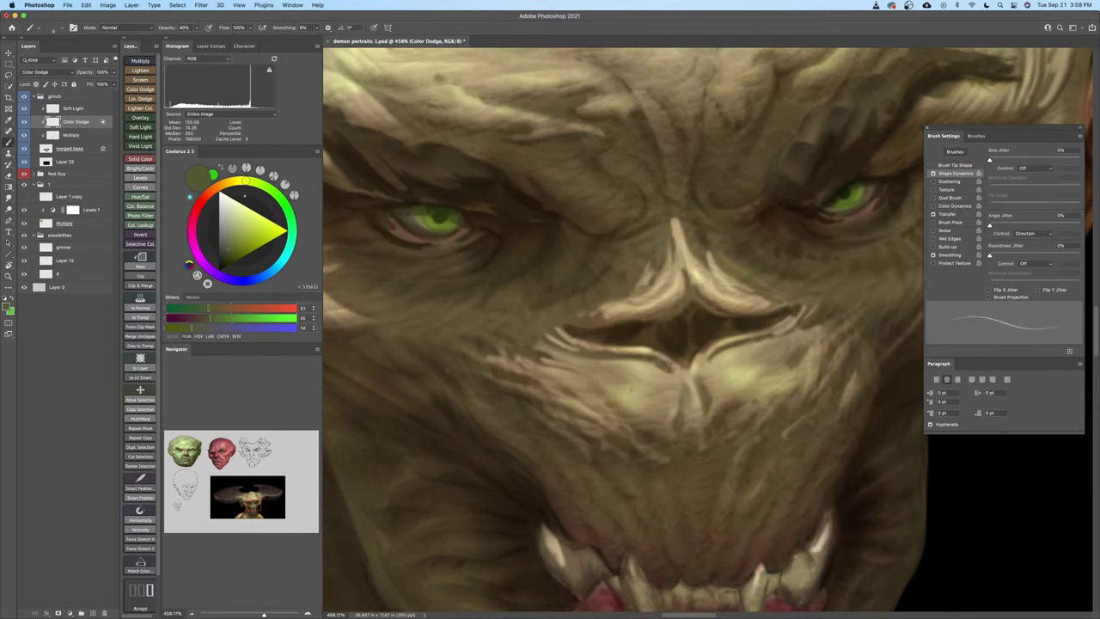
pyautogui.moveTo(631, 389); pyautogui.dragTo(641, 390)
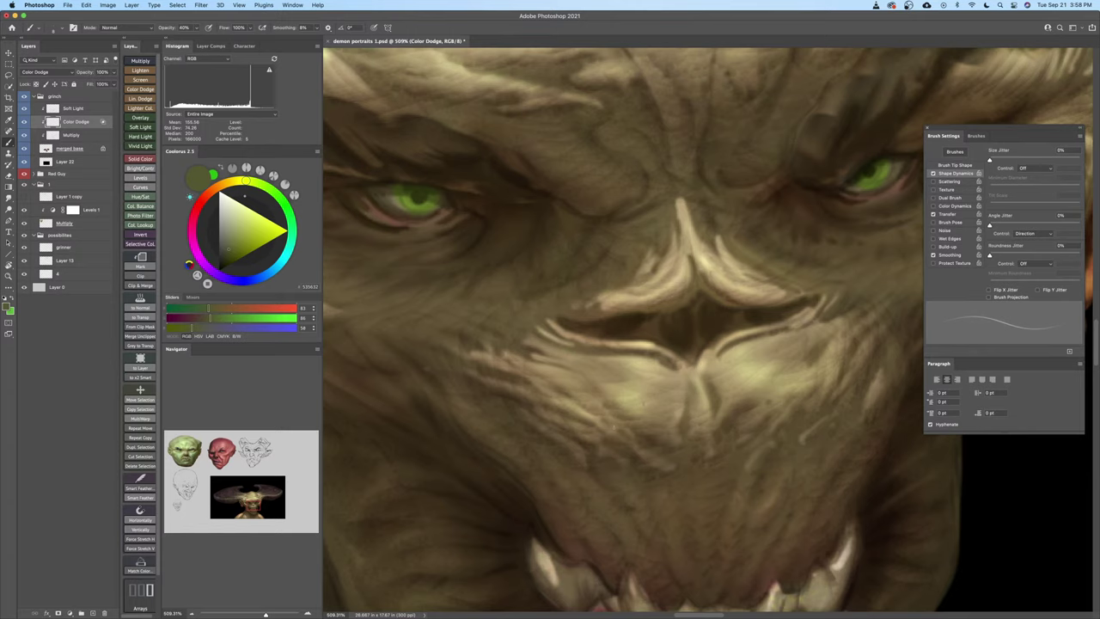
# Refine the highlights on the muzzle wrinkles left of the nostrils, undoing the unwanted strokes
pyautogui.moveTo(644, 404); pyautogui.dragTo(636, 421)
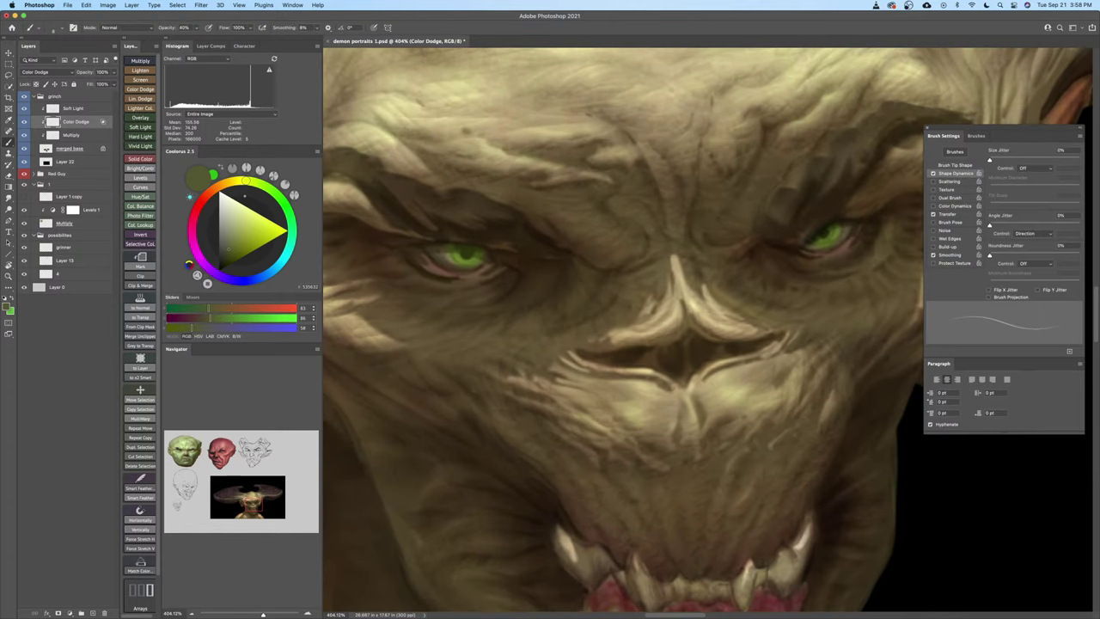
pyautogui.moveTo(616, 379); pyautogui.dragTo(621, 380)
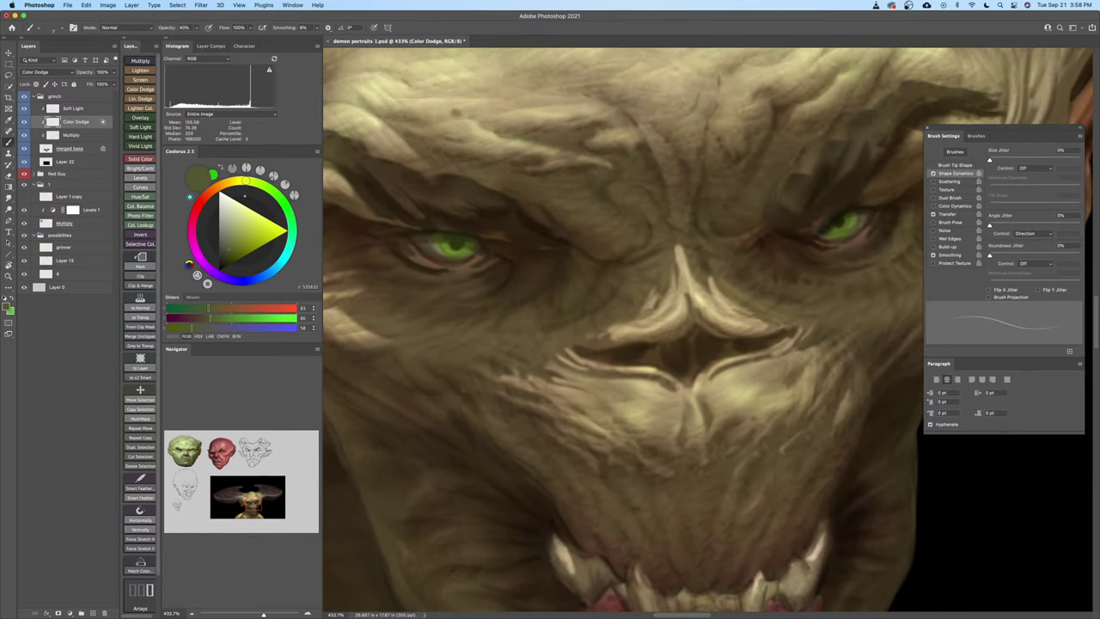
pyautogui.press('super+z')
pyautogui.moveTo(553, 405); pyautogui.dragTo(562, 409)
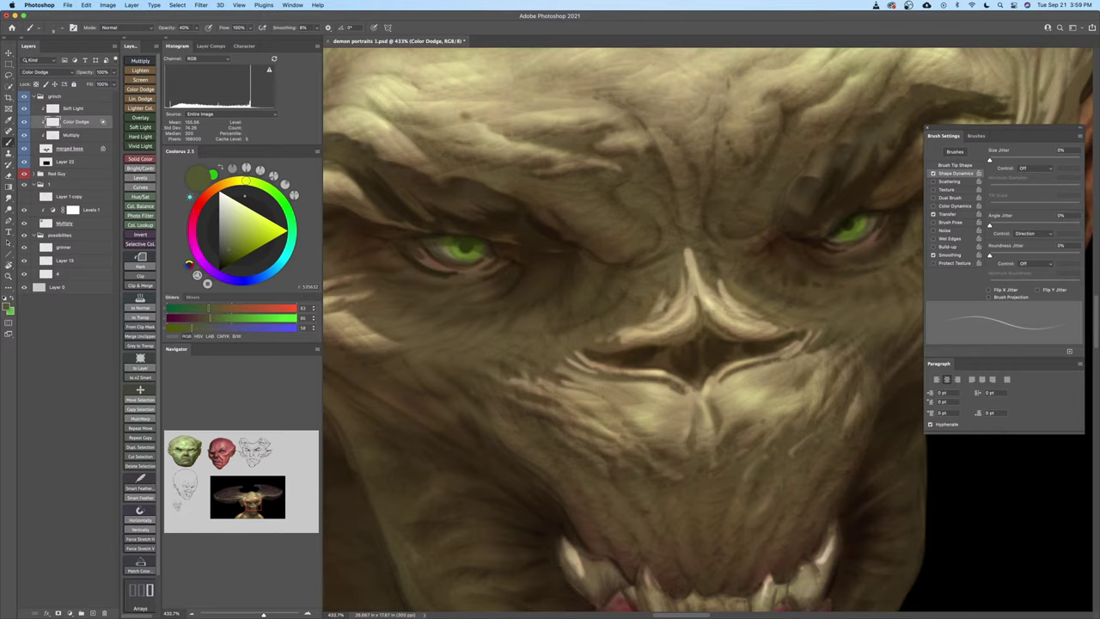
pyautogui.press('super+z')
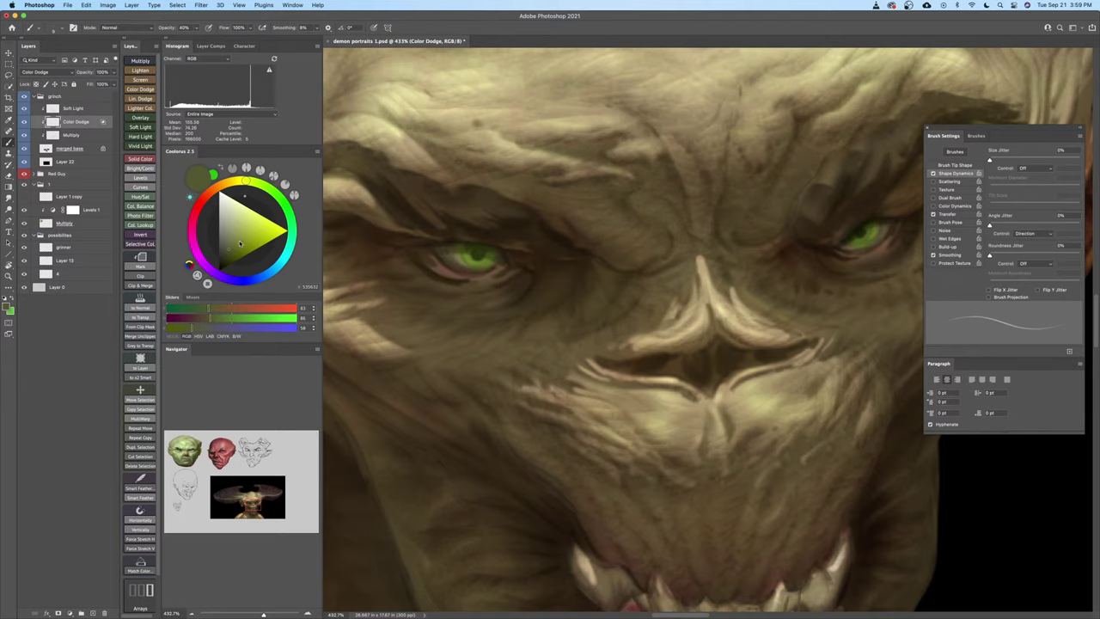
# Switch to a lighter olive and refine the fine highlights on the muzzle below the left nostril
pyautogui.click(236, 182)
pyautogui.click(231, 241)
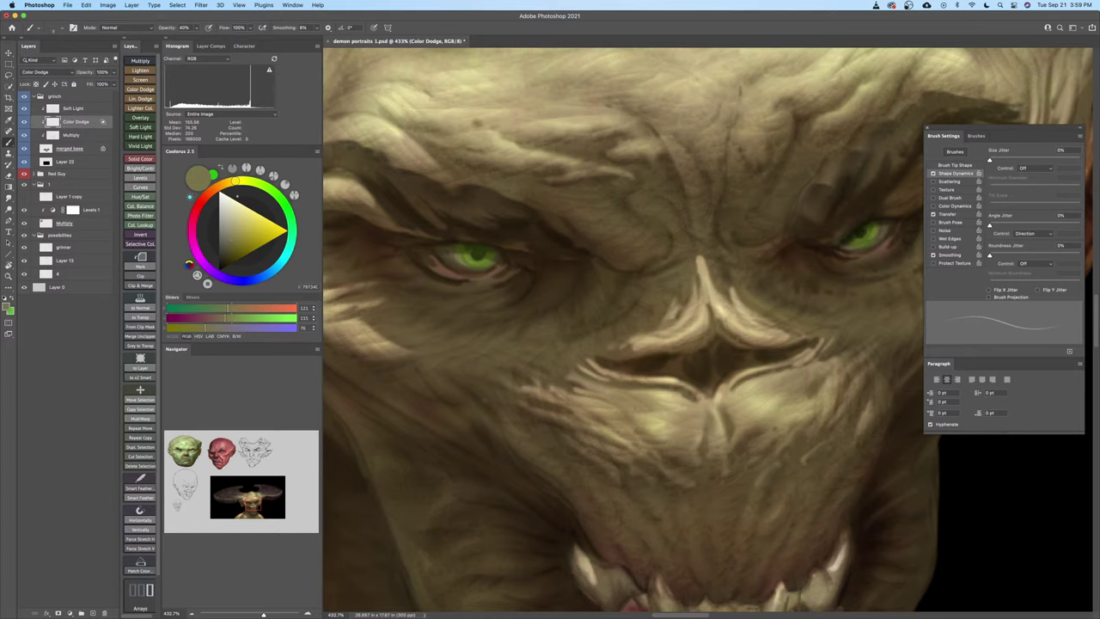
pyautogui.press('z')
pyautogui.click(688, 419)
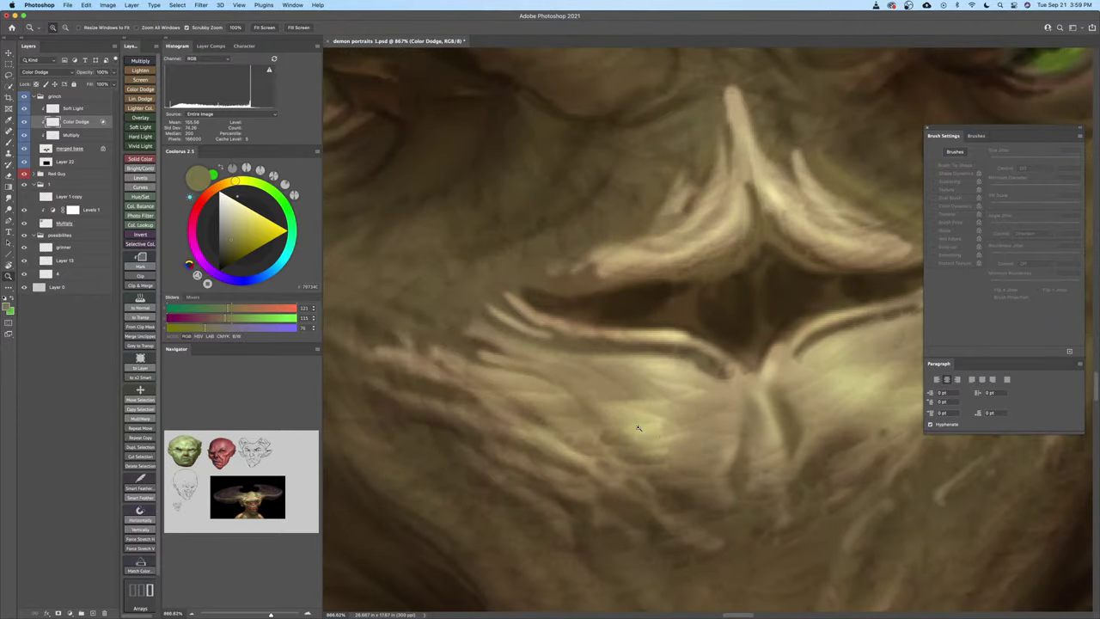
pyautogui.press('b')
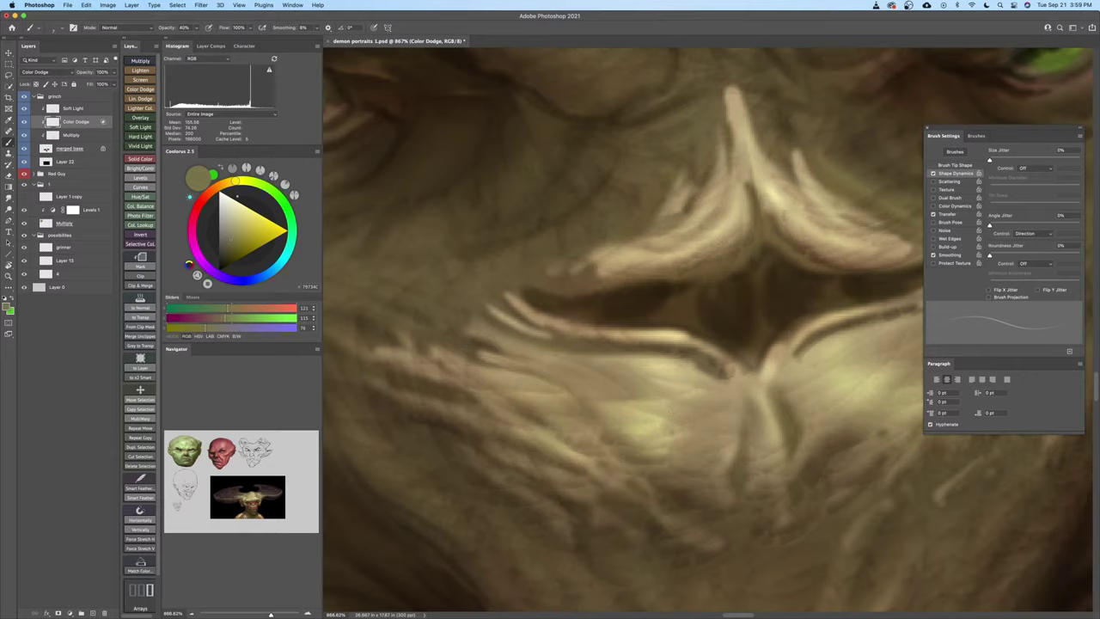
pyautogui.press('z')
pyautogui.moveTo(685, 432); pyautogui.dragTo(665, 430)
pyautogui.press('b')
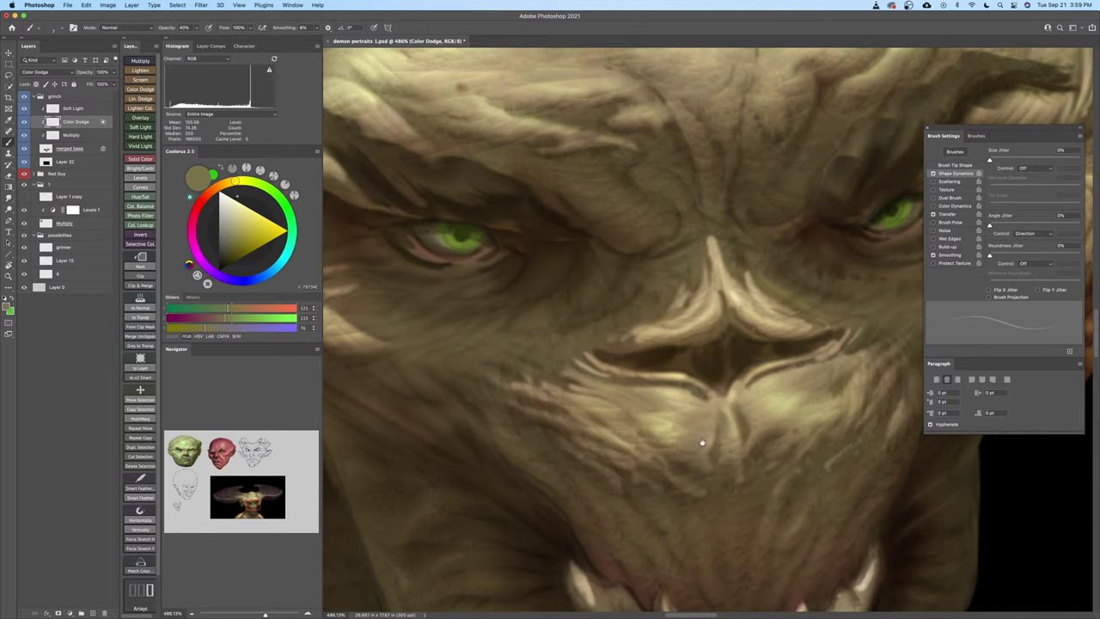
# Paint wrinkle highlights on the right half of the muzzle in a muted olive and save the document
pyautogui.moveTo(702, 444); pyautogui.dragTo(555, 431)
pyautogui.press('z')
pyautogui.moveTo(684, 393); pyautogui.dragTo(692, 392)
pyautogui.scroll(1, 691, 392)
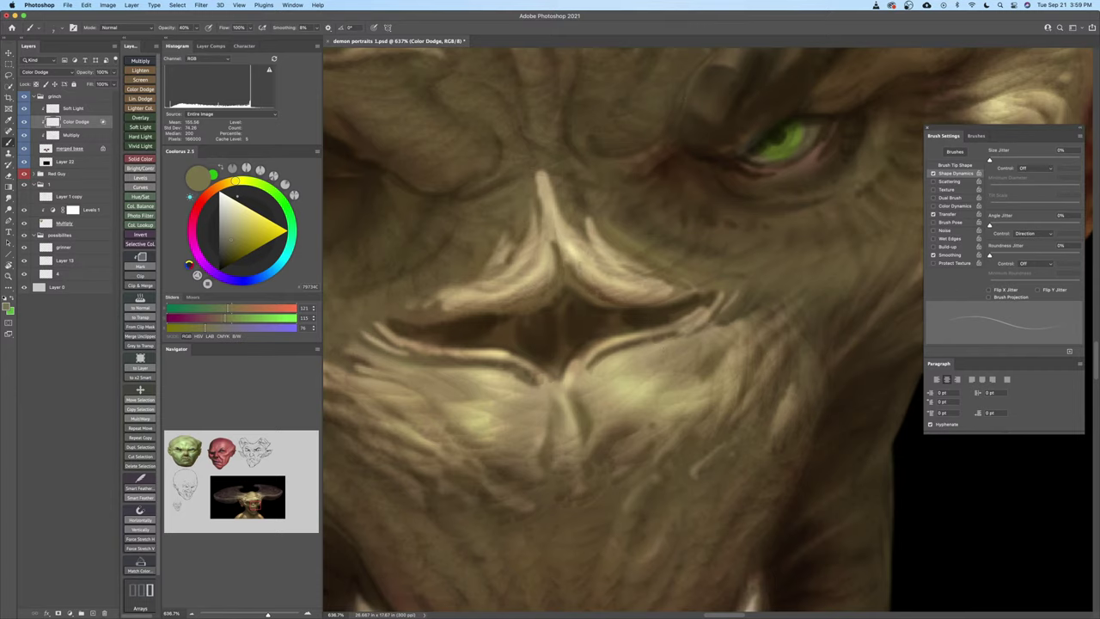
pyautogui.click(211, 201)
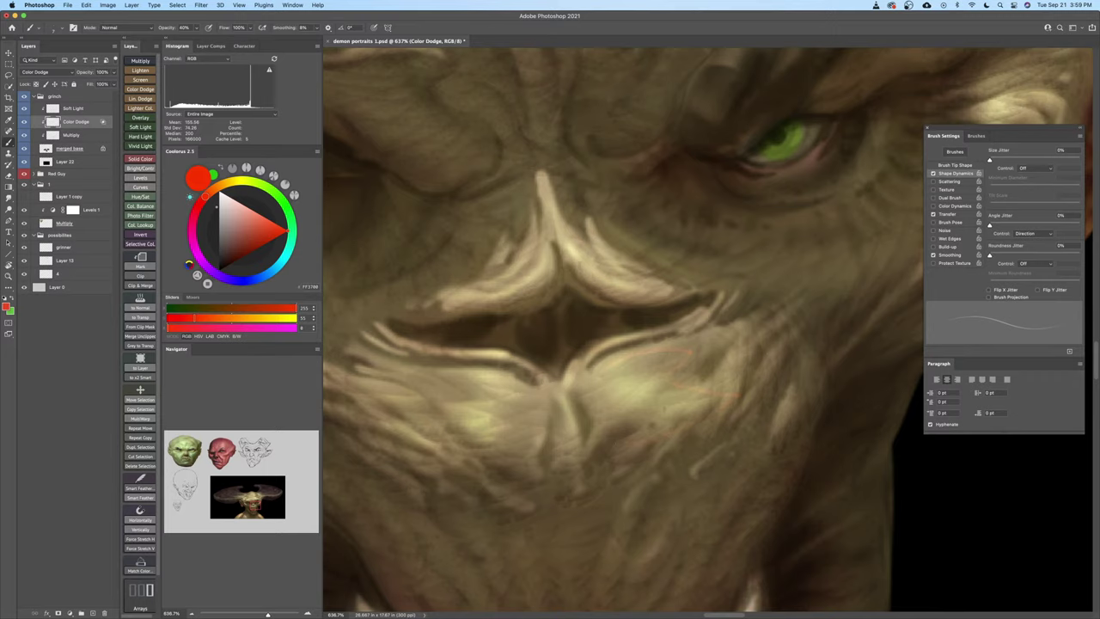
pyautogui.moveTo(228, 186); pyautogui.dragTo(233, 183)
pyautogui.click(232, 241)
pyautogui.moveTo(232, 241); pyautogui.dragTo(231, 237)
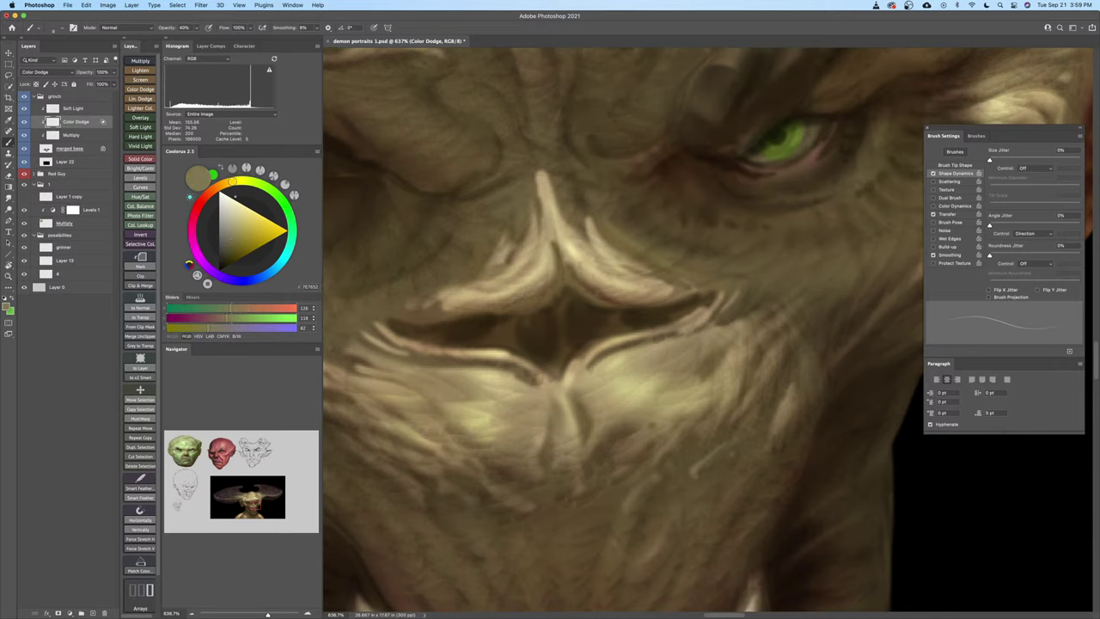
pyautogui.scroll(-1, 637, 388)
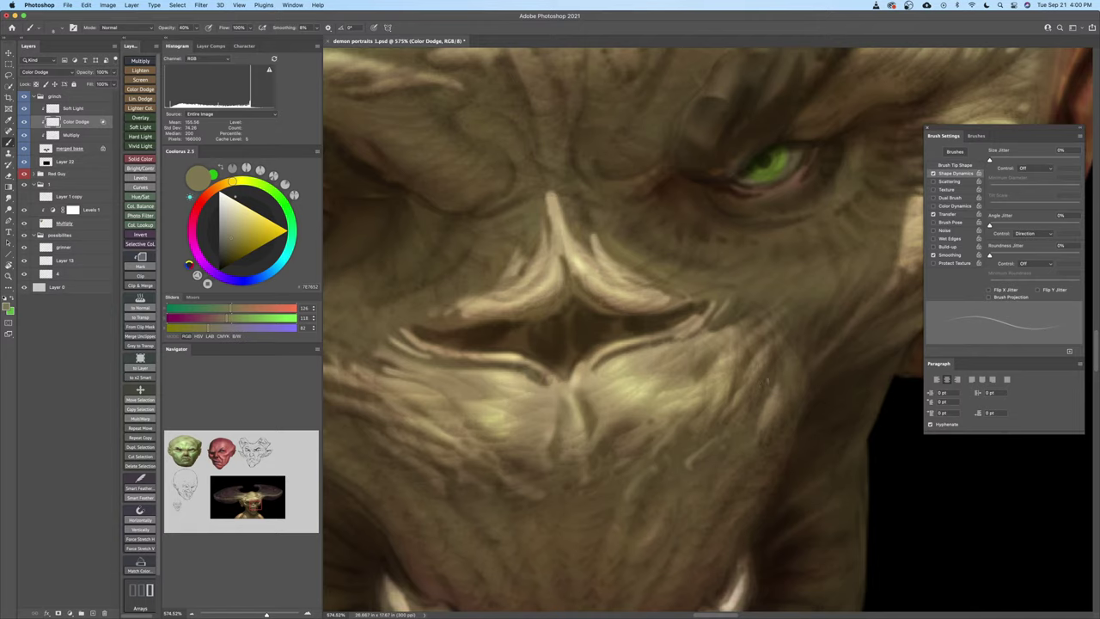
pyautogui.press('z')
pyautogui.moveTo(767, 382); pyautogui.dragTo(738, 414)
pyautogui.press('super+s')
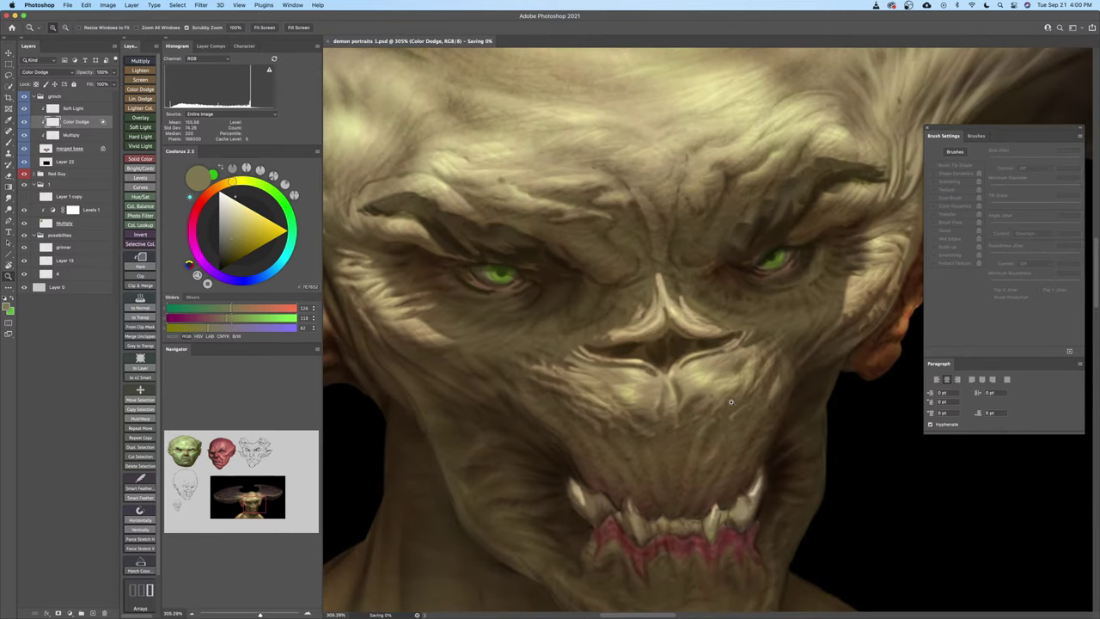
# Brighten the lower nostril rims and the center of the muzzle with a pale khaki, and save the document
pyautogui.moveTo(626, 410); pyautogui.dragTo(619, 373)
pyautogui.press('b')
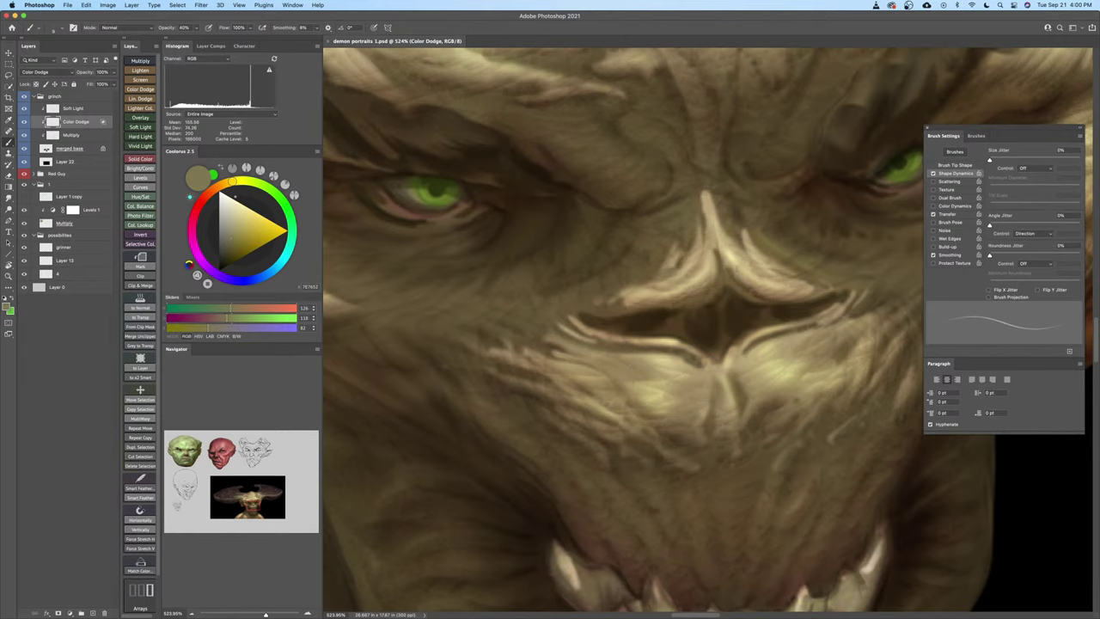
pyautogui.click(244, 227)
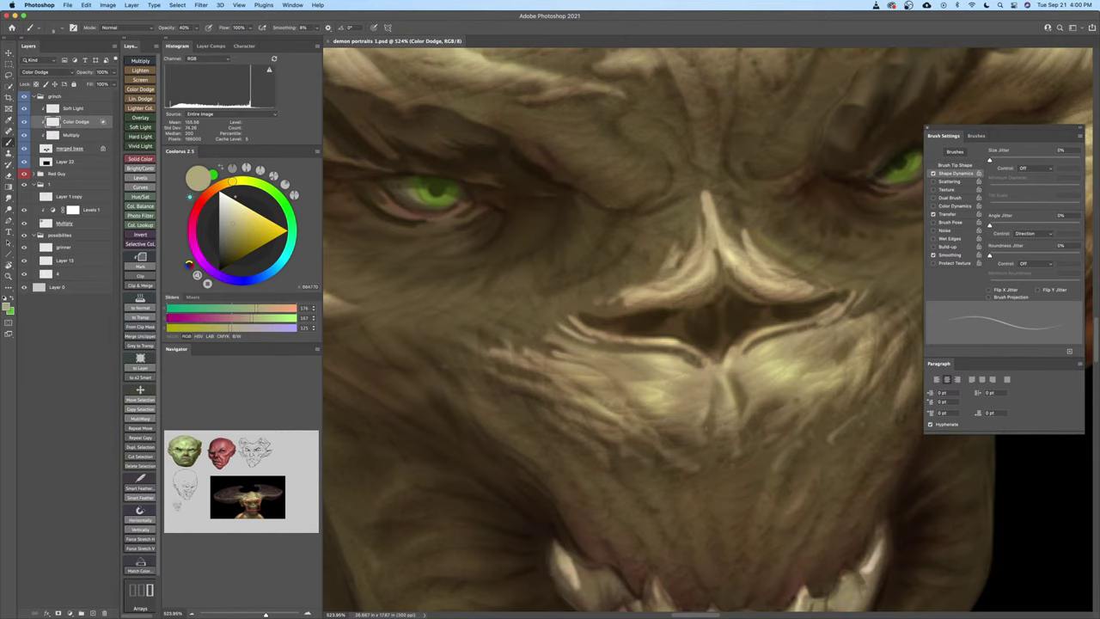
pyautogui.moveTo(706, 427); pyautogui.dragTo(620, 411)
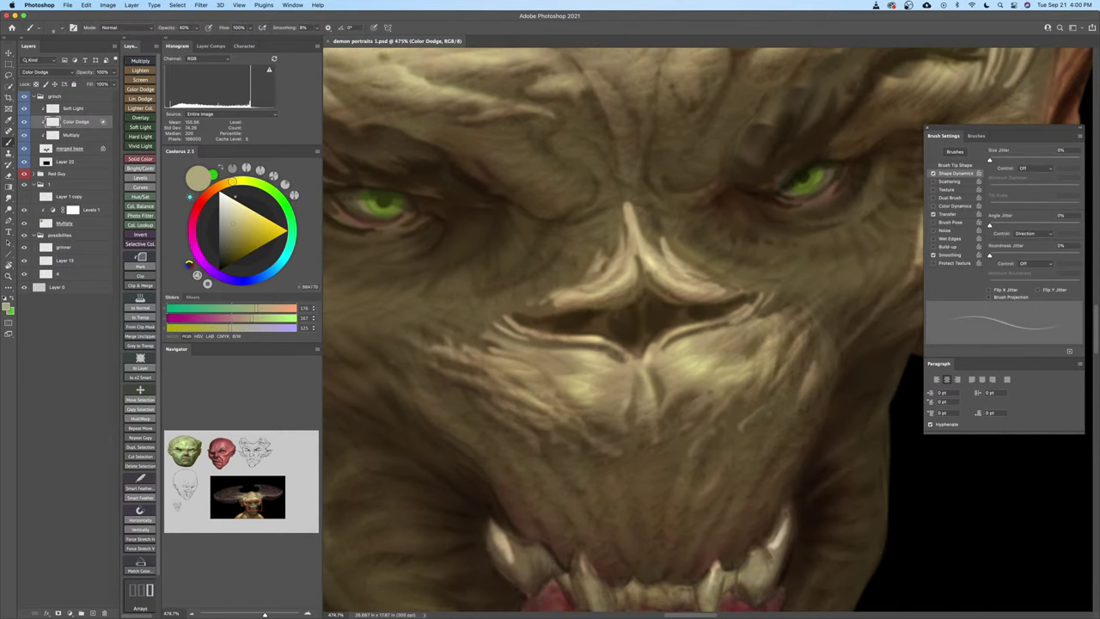
pyautogui.moveTo(596, 341); pyautogui.dragTo(627, 355)
pyautogui.moveTo(668, 336); pyautogui.dragTo(684, 329)
pyautogui.moveTo(660, 417); pyautogui.dragTo(679, 401)
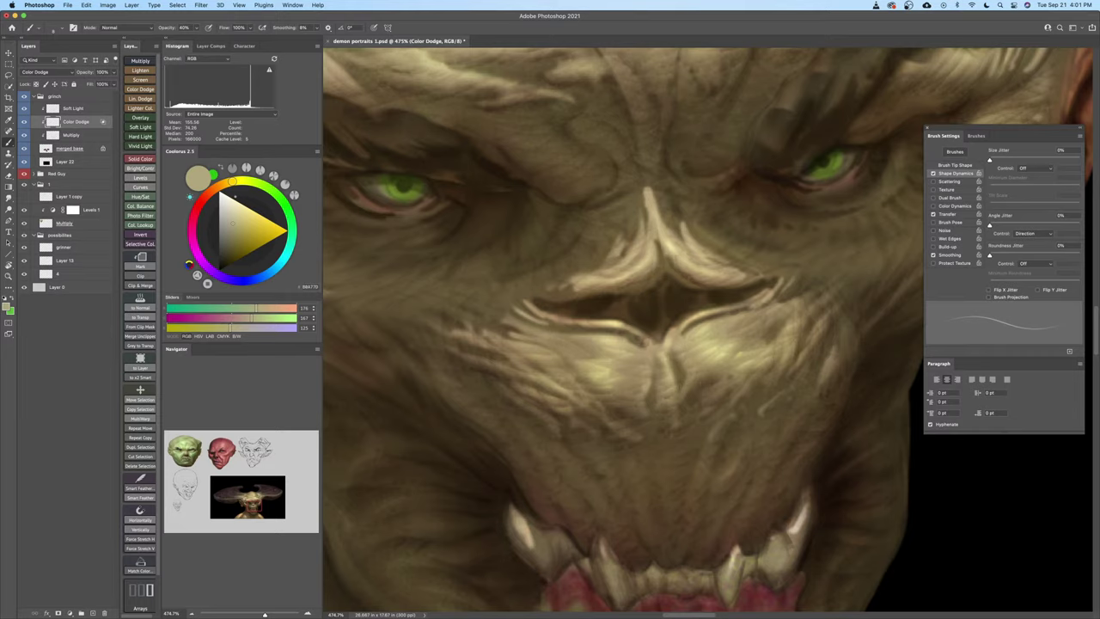
pyautogui.moveTo(697, 364); pyautogui.dragTo(644, 371)
pyautogui.press('super+s')
# Switch to a darker muted brown and paint soft highlights on the jaw skin left of the mouth
pyautogui.moveTo(687, 401)
pyautogui.mouseDown()
pyautogui.moveTo(674, 409)
pyautogui.moveTo(672, 398)
pyautogui.mouseUp()
pyautogui.moveTo(690, 380); pyautogui.dragTo(679, 397)
pyautogui.moveTo(626, 343)
pyautogui.mouseDown()
pyautogui.moveTo(677, 336)
pyautogui.moveTo(717, 351)
pyautogui.moveTo(639, 368)
pyautogui.moveTo(645, 384)
pyautogui.moveTo(634, 370)
pyautogui.moveTo(667, 375)
pyautogui.moveTo(607, 373)
pyautogui.moveTo(710, 345)
pyautogui.moveTo(687, 382)
pyautogui.moveTo(692, 392)
pyautogui.moveTo(649, 406)
pyautogui.moveTo(621, 373)
pyautogui.mouseUp()
pyautogui.moveTo(633, 430)
pyautogui.mouseDown()
pyautogui.moveTo(577, 386)
pyautogui.moveTo(570, 423)
pyautogui.mouseUp()
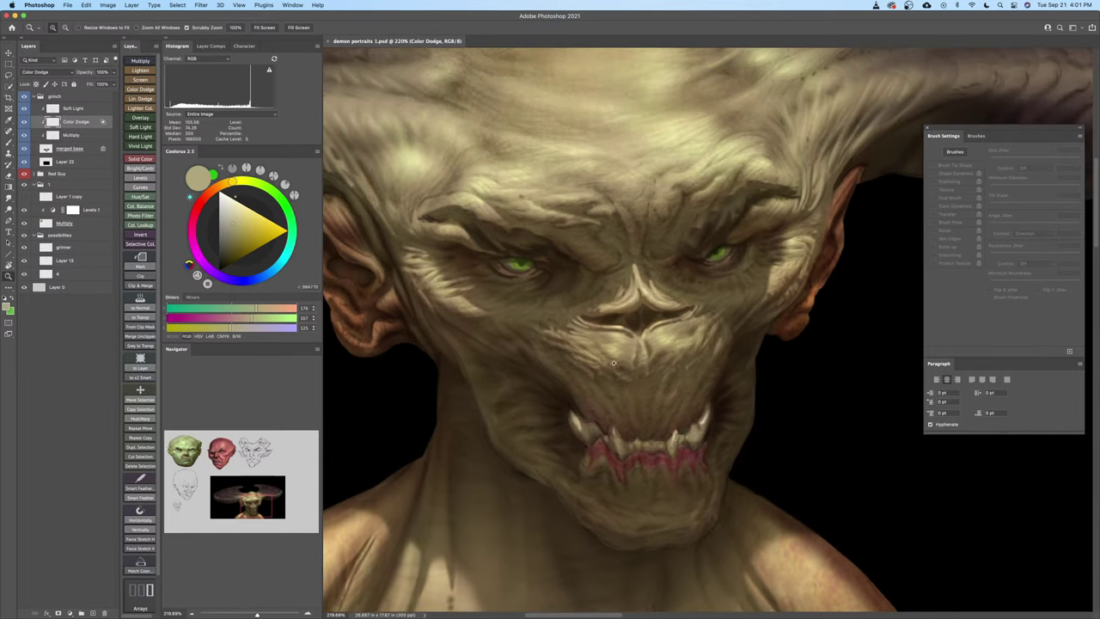
pyautogui.moveTo(644, 312); pyautogui.dragTo(648, 312)
pyautogui.scroll(2, 643, 317)
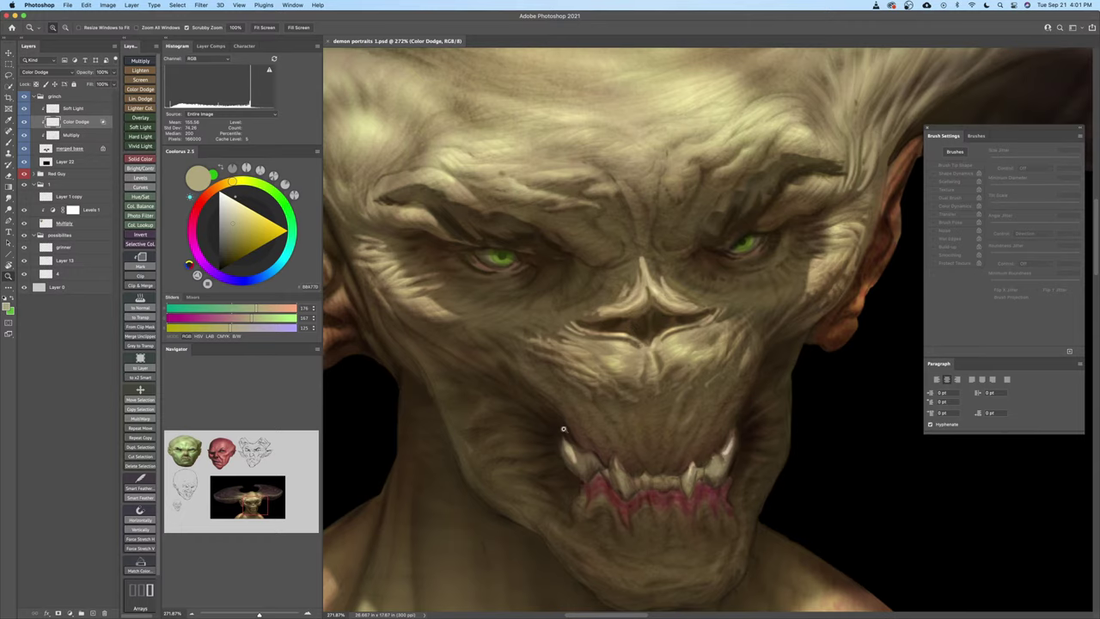
pyautogui.moveTo(562, 470); pyautogui.dragTo(566, 457)
pyautogui.press('super+z')
pyautogui.press('b')
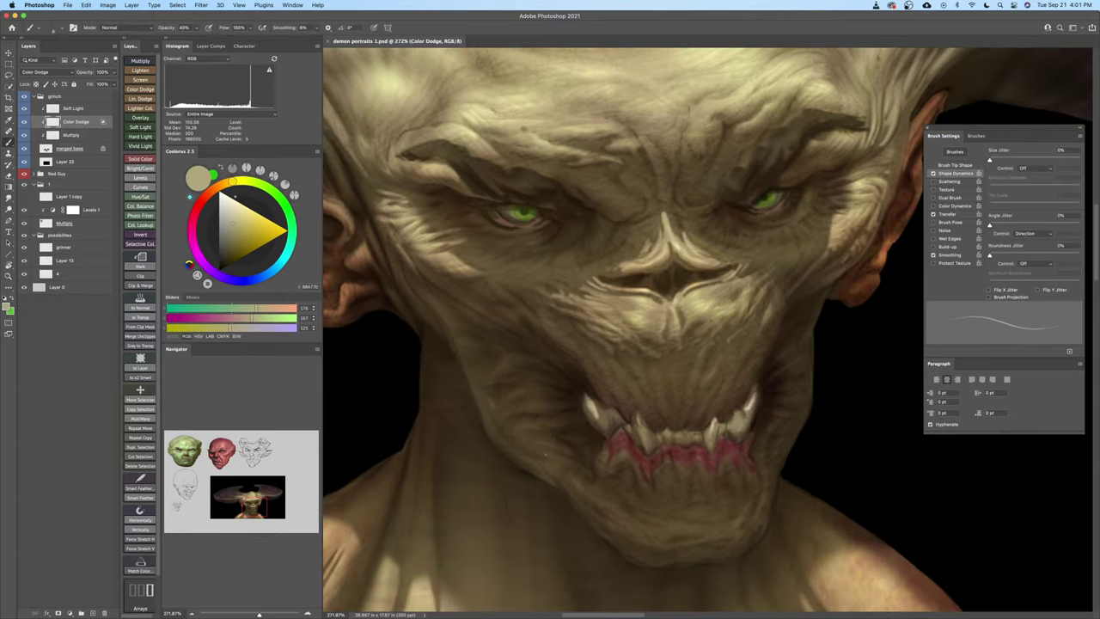
pyautogui.moveTo(229, 181); pyautogui.dragTo(225, 183)
pyautogui.moveTo(233, 253); pyautogui.dragTo(231, 241)
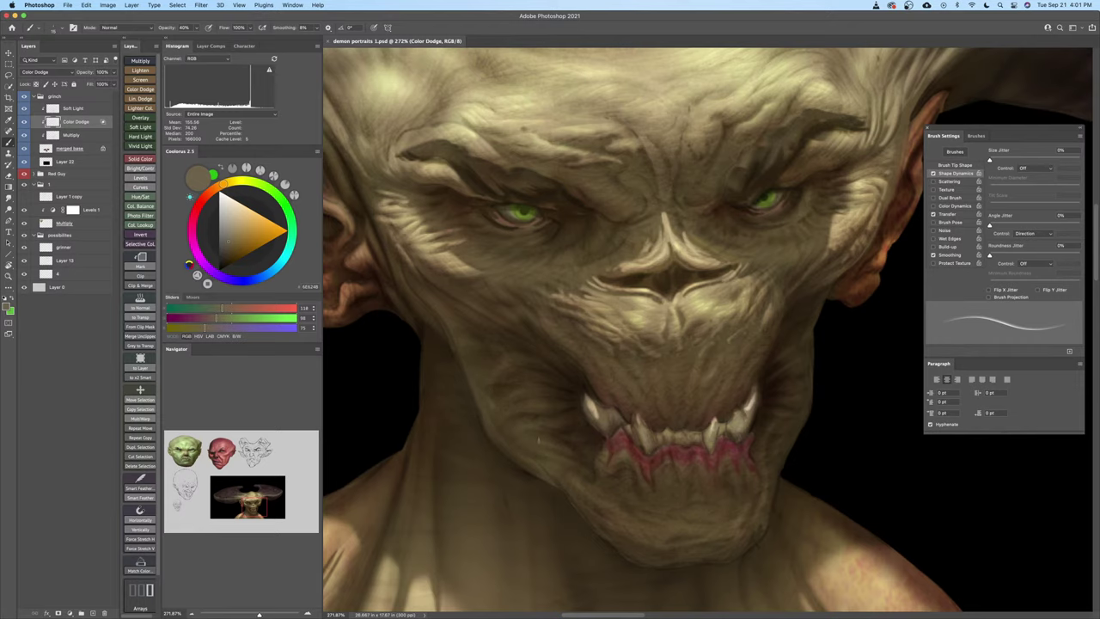
pyautogui.press('z')
pyautogui.moveTo(568, 470); pyautogui.dragTo(581, 475)
pyautogui.press('b')
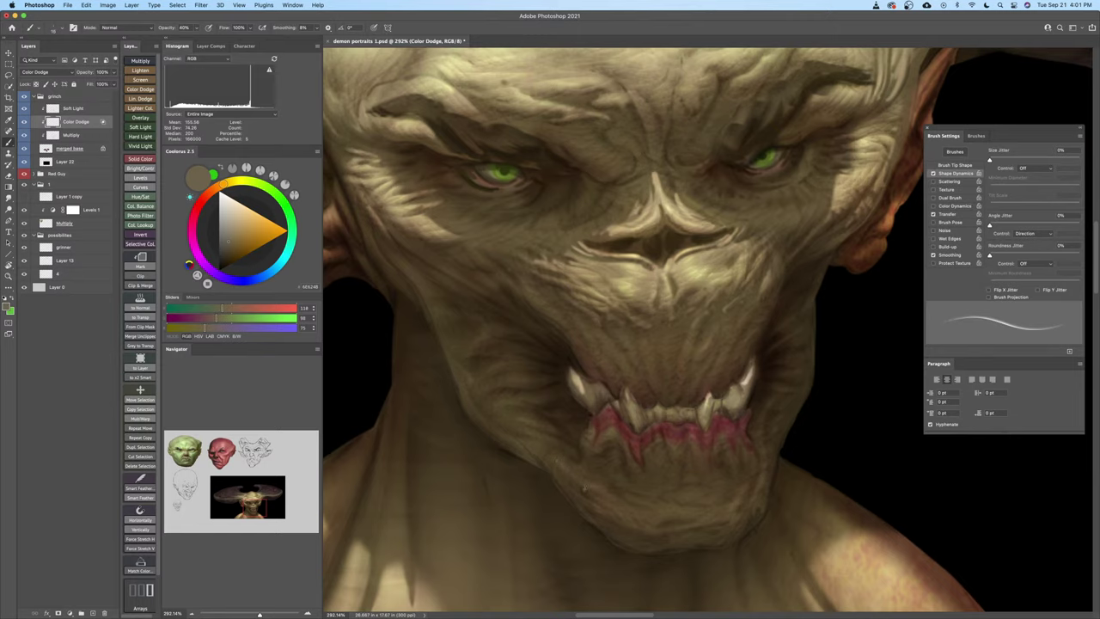
# Build up soft brown highlights on the chin folds, adjusting the color and undoing the unwanted stroke
pyautogui.press('z')
pyautogui.moveTo(648, 511); pyautogui.dragTo(650, 496)
pyautogui.moveTo(651, 496); pyautogui.dragTo(634, 474)
pyautogui.press('b')
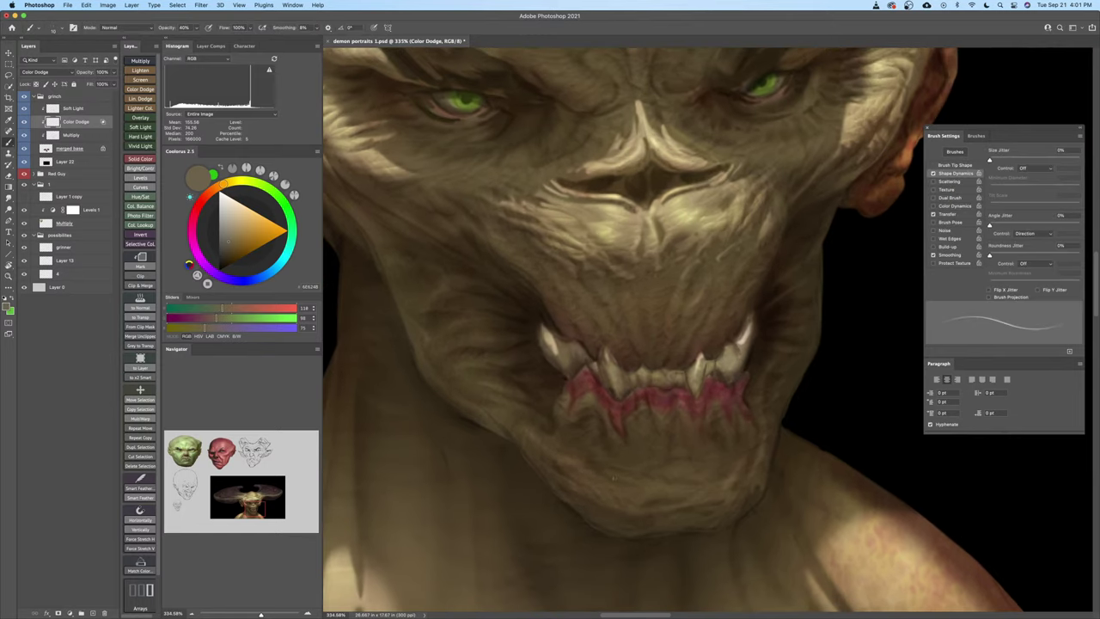
pyautogui.keyDown('alt'); pyautogui.click(654, 477); pyautogui.keyUp('alt')
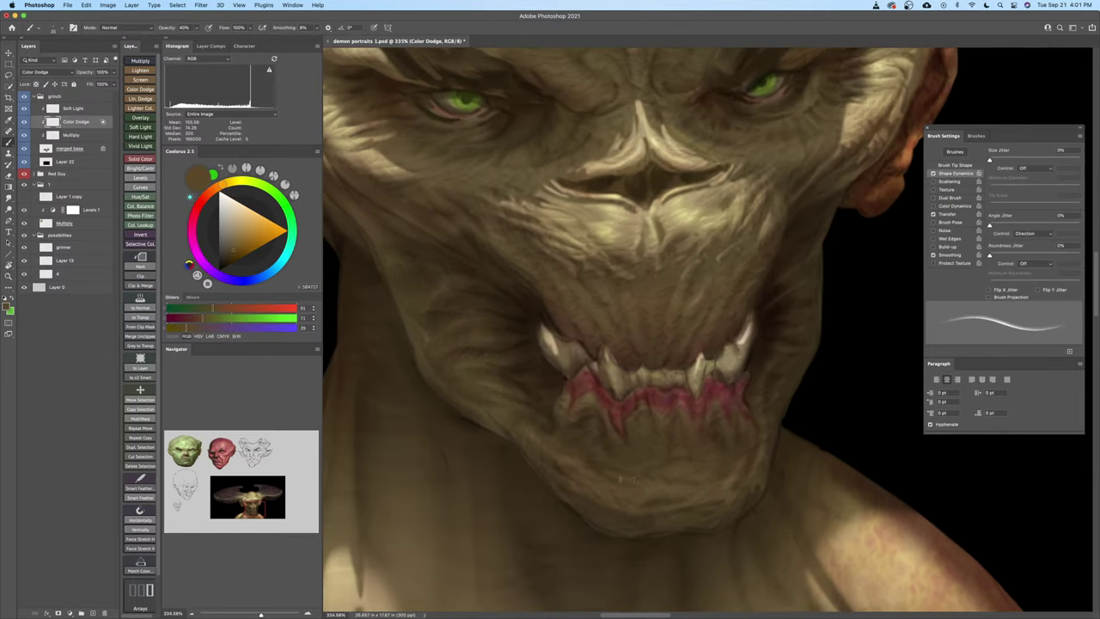
pyautogui.click(234, 248)
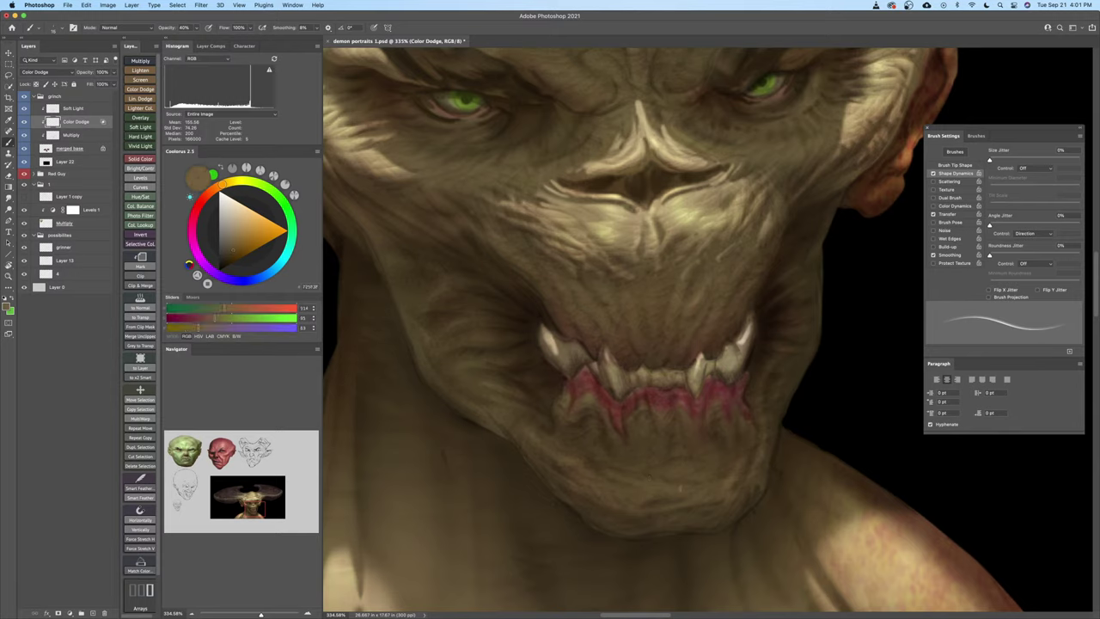
pyautogui.press('[')
pyautogui.press('super+z')
pyautogui.click(228, 240)
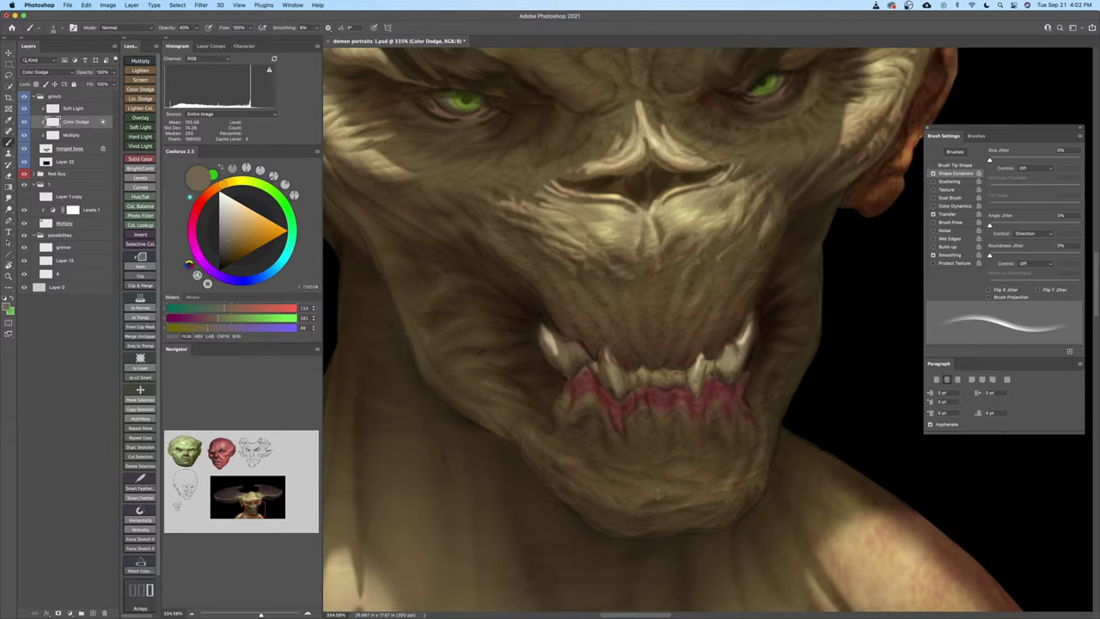
# Add small highlights to the fangs with a grayer brown and a smaller brush, and save the document
pyautogui.press('z')
pyautogui.moveTo(679, 490)
pyautogui.mouseDown()
pyautogui.moveTo(638, 483)
pyautogui.moveTo(688, 467)
pyautogui.mouseUp()
pyautogui.press('b')
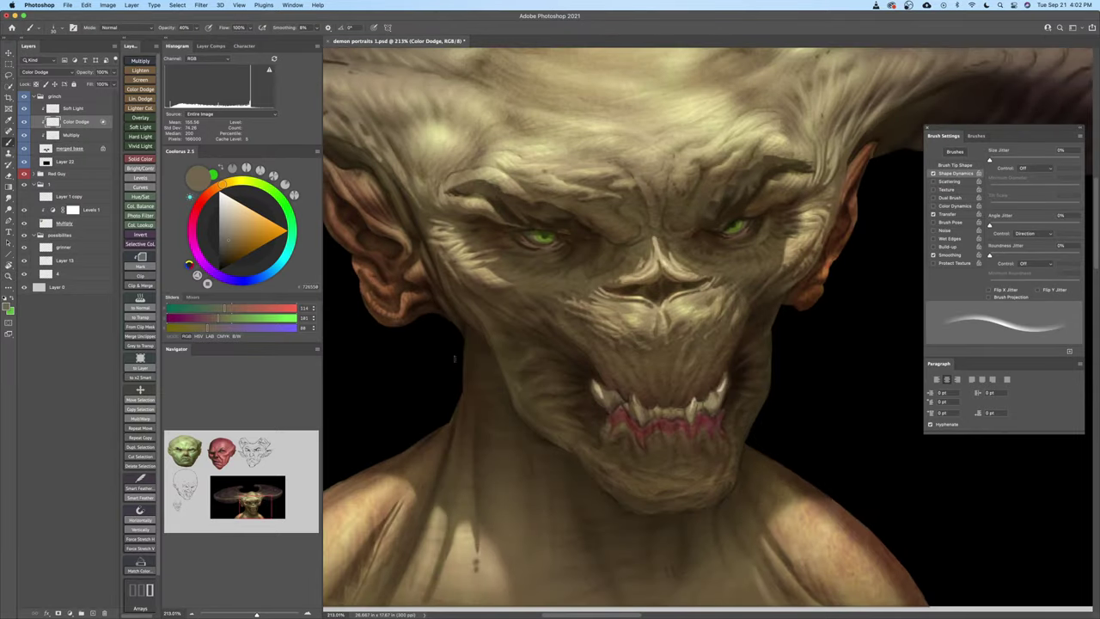
pyautogui.moveTo(225, 241); pyautogui.dragTo(228, 240)
pyautogui.press('[')
pyautogui.press('[')
pyautogui.press('[')
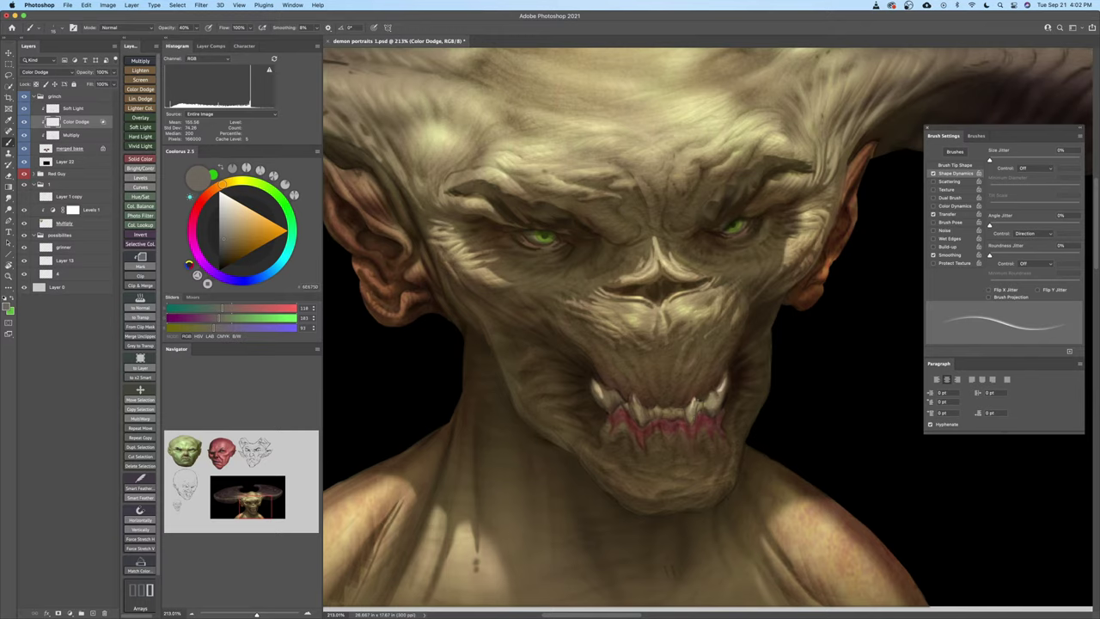
pyautogui.press(']')
pyautogui.moveTo(633, 394); pyautogui.dragTo(636, 403)
pyautogui.press('[')
pyautogui.press(']')
pyautogui.press('z')
pyautogui.moveTo(667, 400); pyautogui.dragTo(704, 444)
pyautogui.press('super+s')
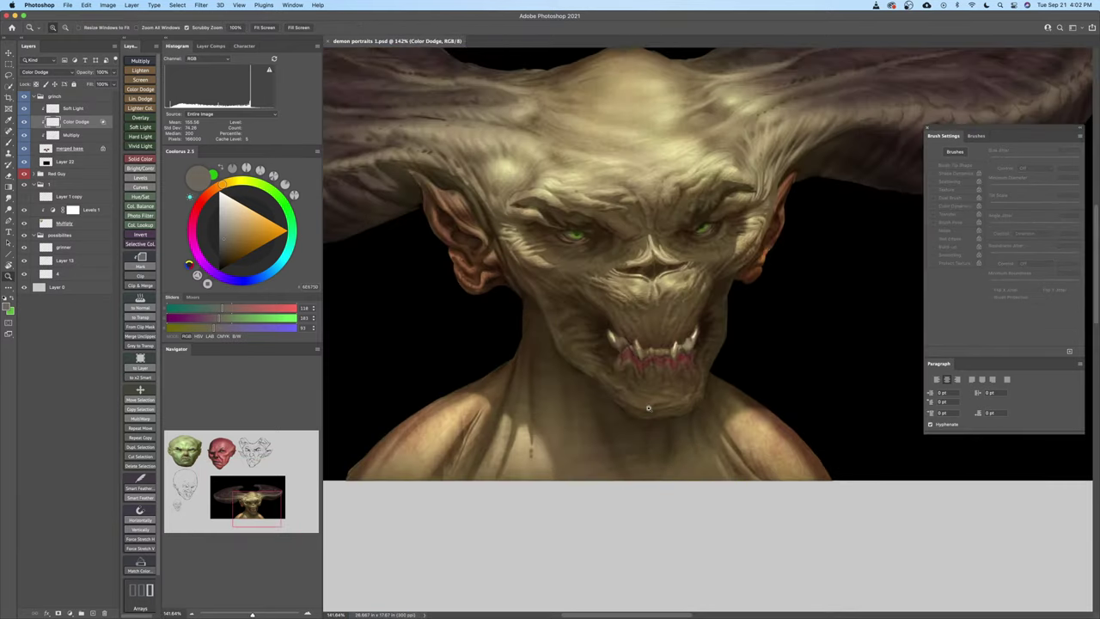
# Add fine highlight strokes to the skin folds around the lower lip and the left jawline
pyautogui.moveTo(640, 396); pyautogui.dragTo(650, 394)
pyautogui.scroll(2, 650, 395)
pyautogui.press('b')
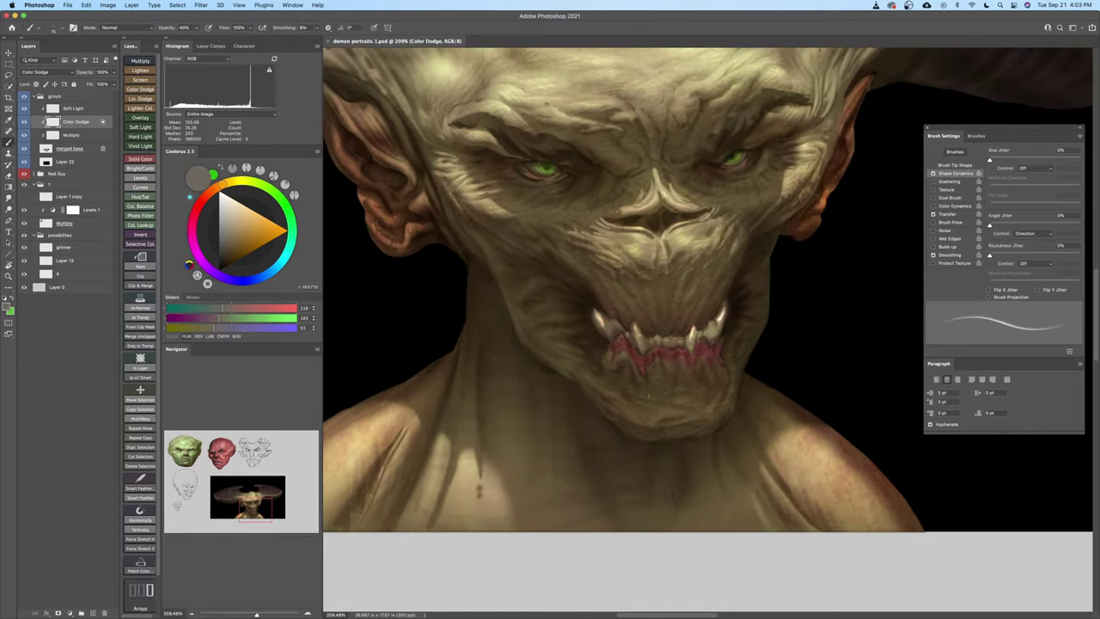
pyautogui.scroll(2, 606, 386)
pyautogui.press('[')
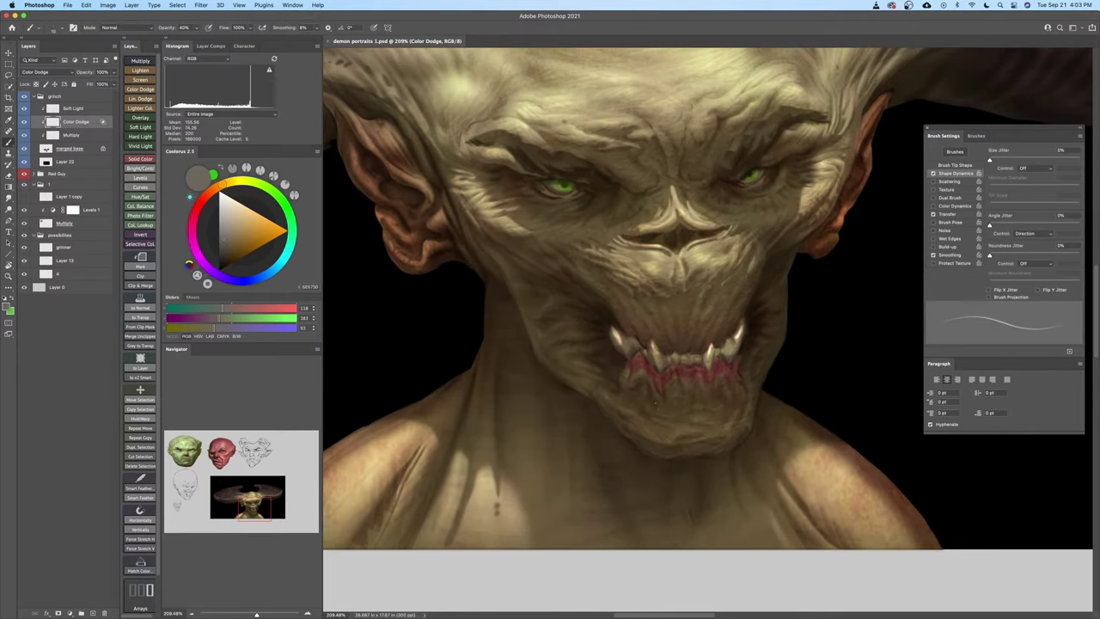
pyautogui.press(']')
pyautogui.moveTo(581, 383); pyautogui.dragTo(609, 423)
pyautogui.press('[')
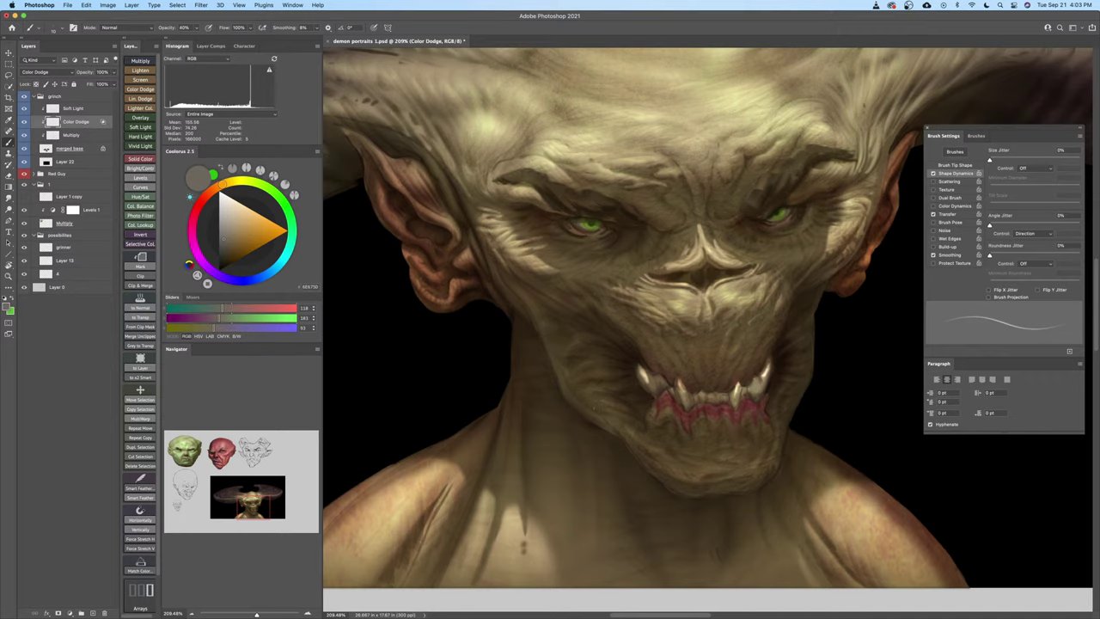
# Paint highlights of varying brush size on the cheek skin between the left eye and the jaw
pyautogui.press(']')
pyautogui.press(']')
pyautogui.moveTo(532, 301)
pyautogui.mouseDown()
pyautogui.moveTo(553, 303)
pyautogui.moveTo(590, 337)
pyautogui.mouseUp()
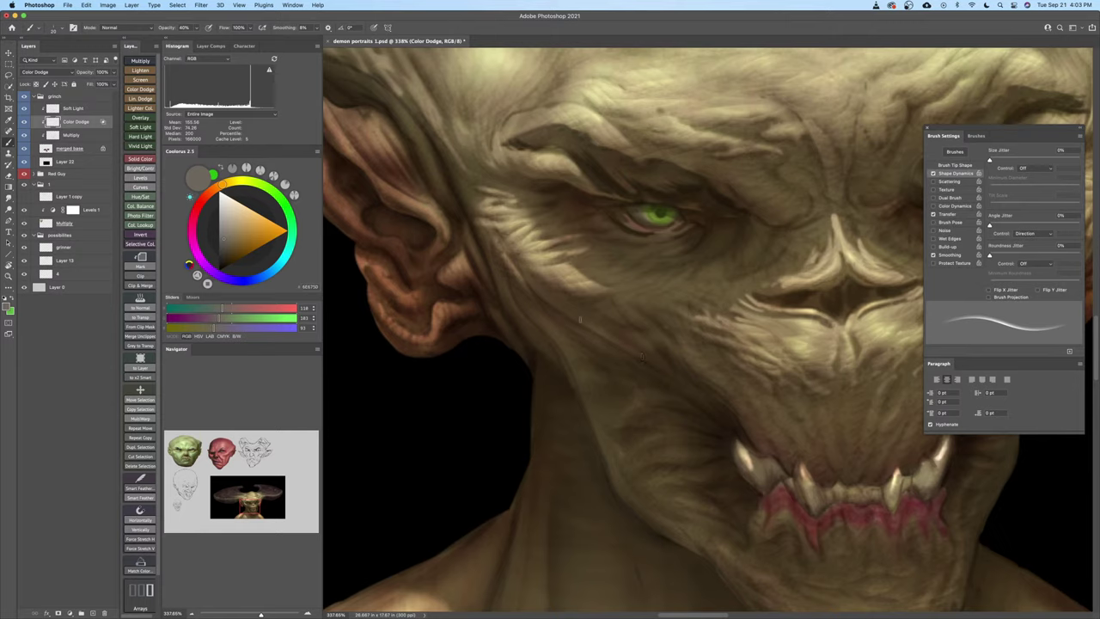
pyautogui.press('[')
pyautogui.press('[')
pyautogui.press(']')
pyautogui.press('[')
pyautogui.press(']')
pyautogui.press(']')
pyautogui.press(']')
pyautogui.press('[')
pyautogui.press(']')
pyautogui.press(']')
pyautogui.press('[')
pyautogui.press('[')
# Paint fine highlights on the upper lip above the teeth and beside the right mouth corner, and save the document
pyautogui.moveTo(698, 455); pyautogui.dragTo(556, 422)
pyautogui.press('[')
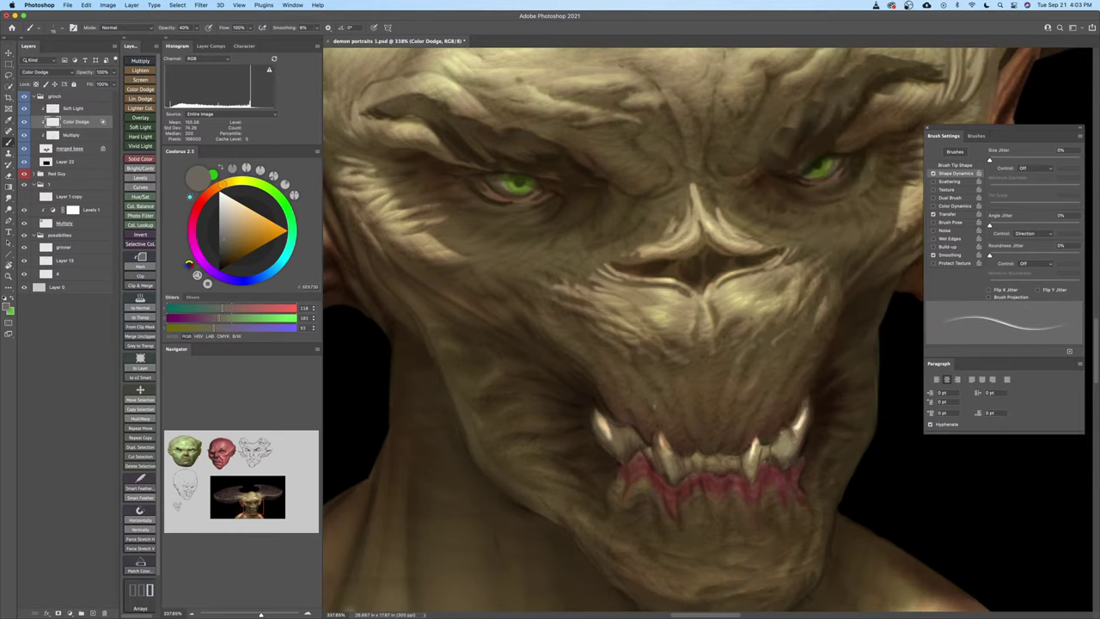
pyautogui.moveTo(655, 405); pyautogui.dragTo(618, 435)
pyautogui.press(']')
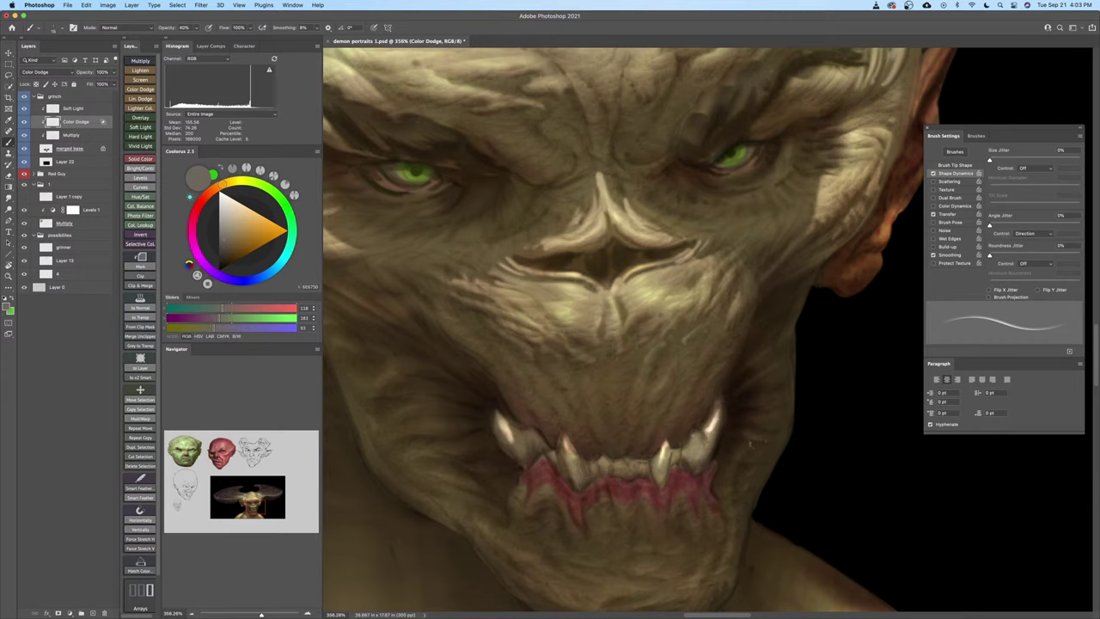
pyautogui.scroll(-3, 757, 443)
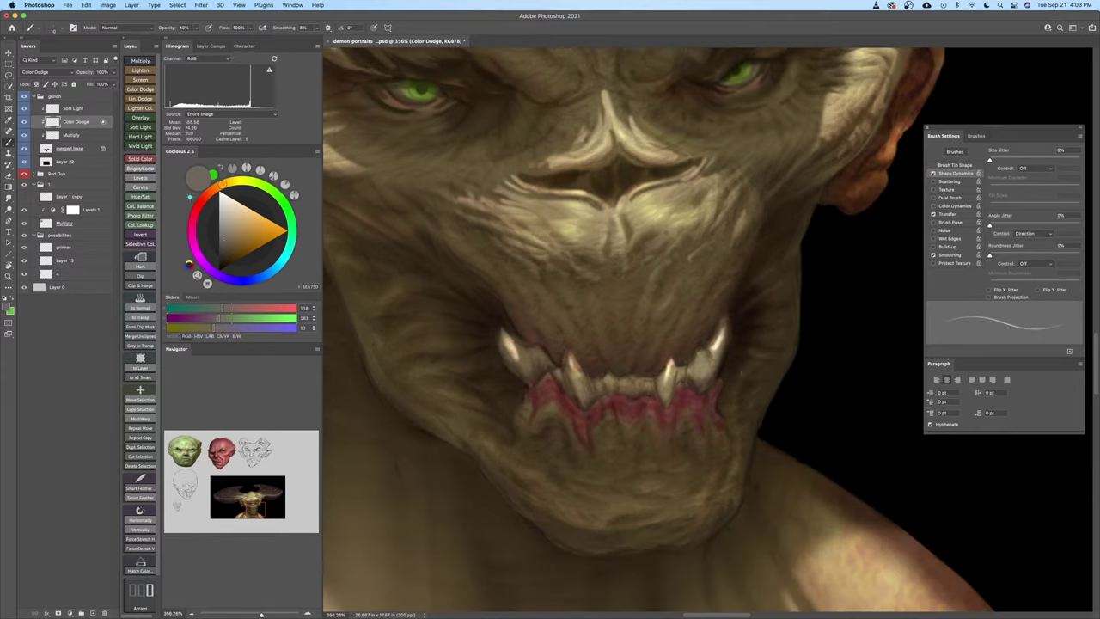
pyautogui.scroll(1, 668, 367)
pyautogui.scroll(2, 655, 356)
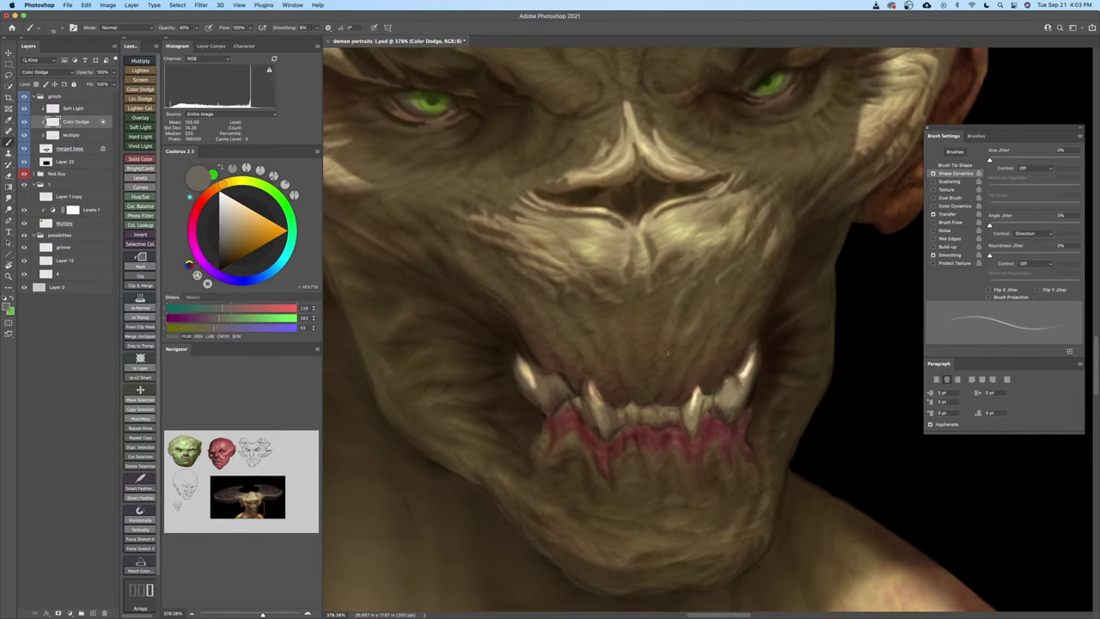
pyautogui.scroll(1, 667, 352)
pyautogui.hotkey('ctrl', 's')
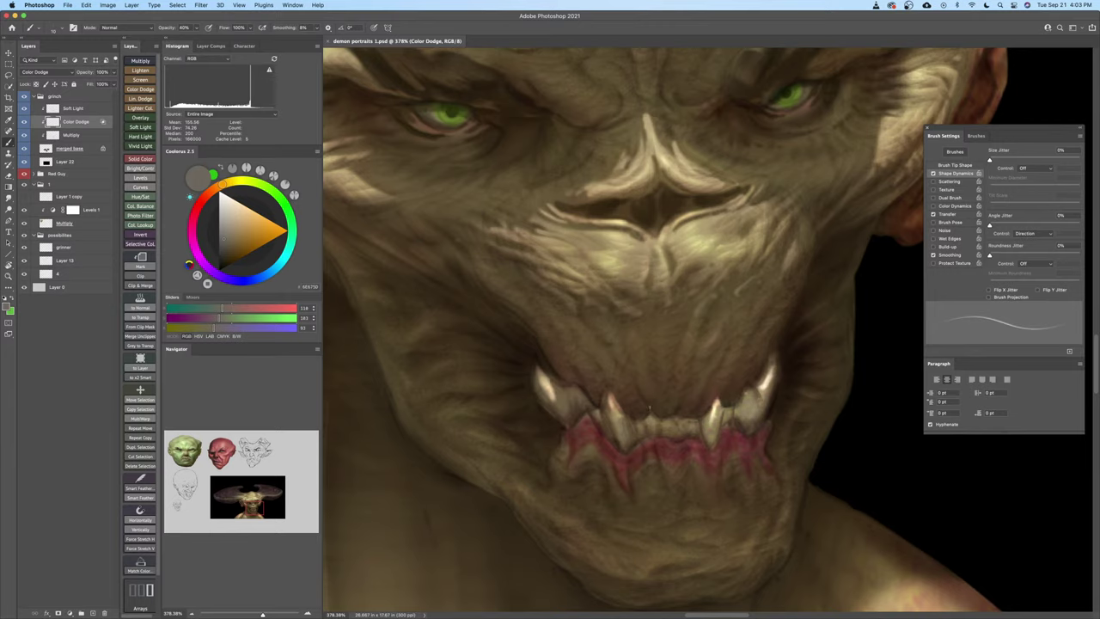
pyautogui.scroll(1, 675, 374)
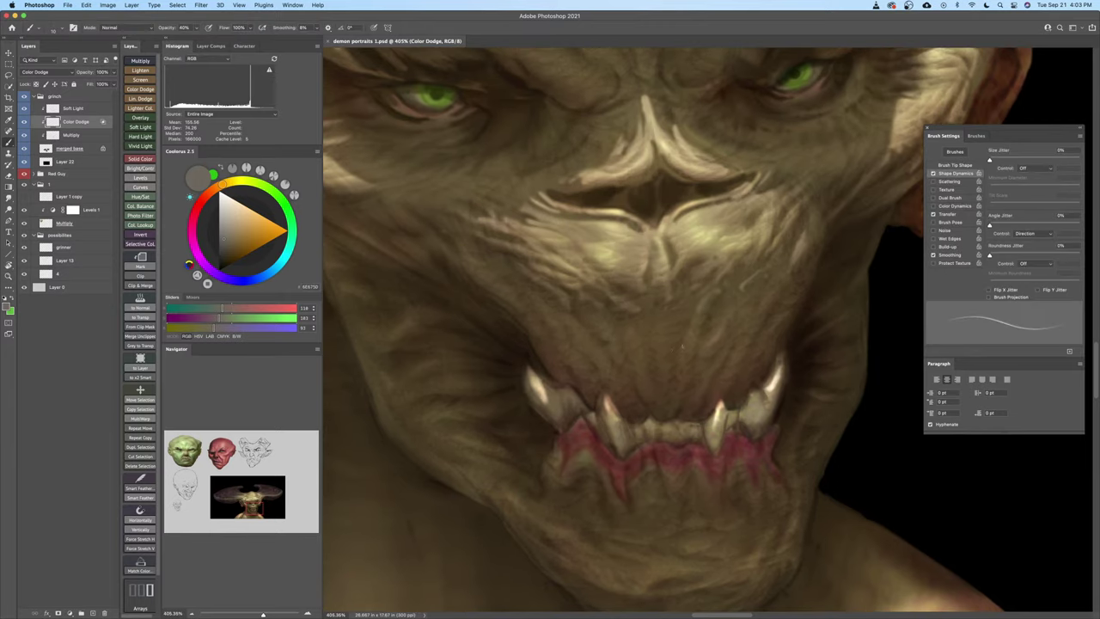
# Paint fine highlight strokes of varying brush size on the muzzle skin between the nose and the upper teeth
pyautogui.moveTo(675, 337); pyautogui.dragTo(691, 325)
pyautogui.press(']')
pyautogui.moveTo(590, 343)
pyautogui.mouseDown()
pyautogui.moveTo(509, 345)
pyautogui.moveTo(593, 347)
pyautogui.mouseUp()
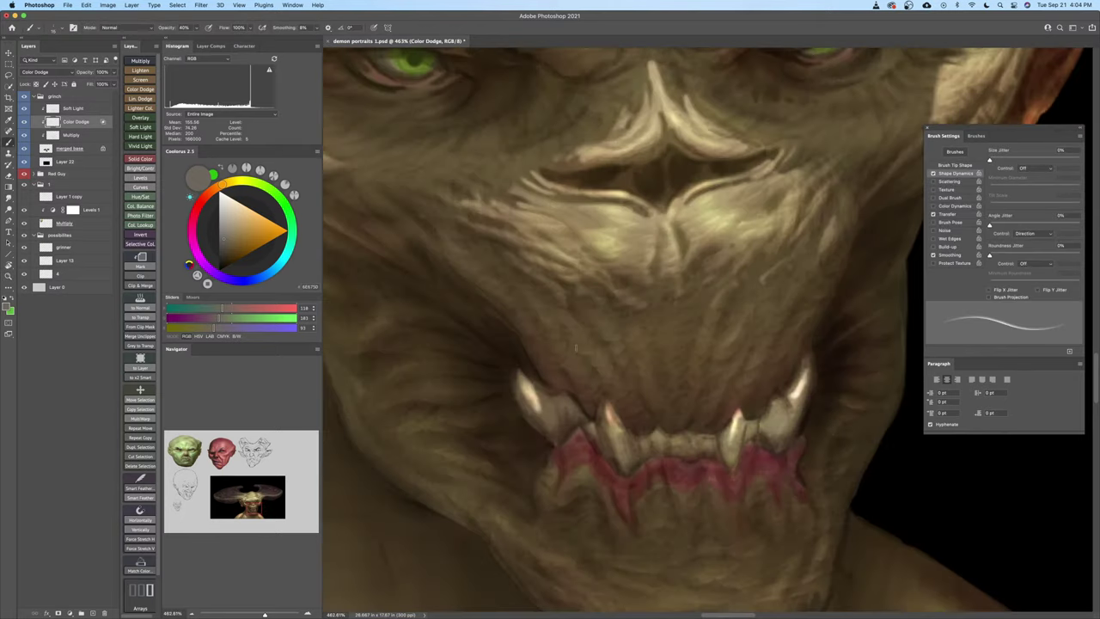
pyautogui.press('[')
pyautogui.press(']')
pyautogui.press('[')
pyautogui.press(']')
pyautogui.moveTo(798, 320); pyautogui.dragTo(787, 343)
pyautogui.press('[')
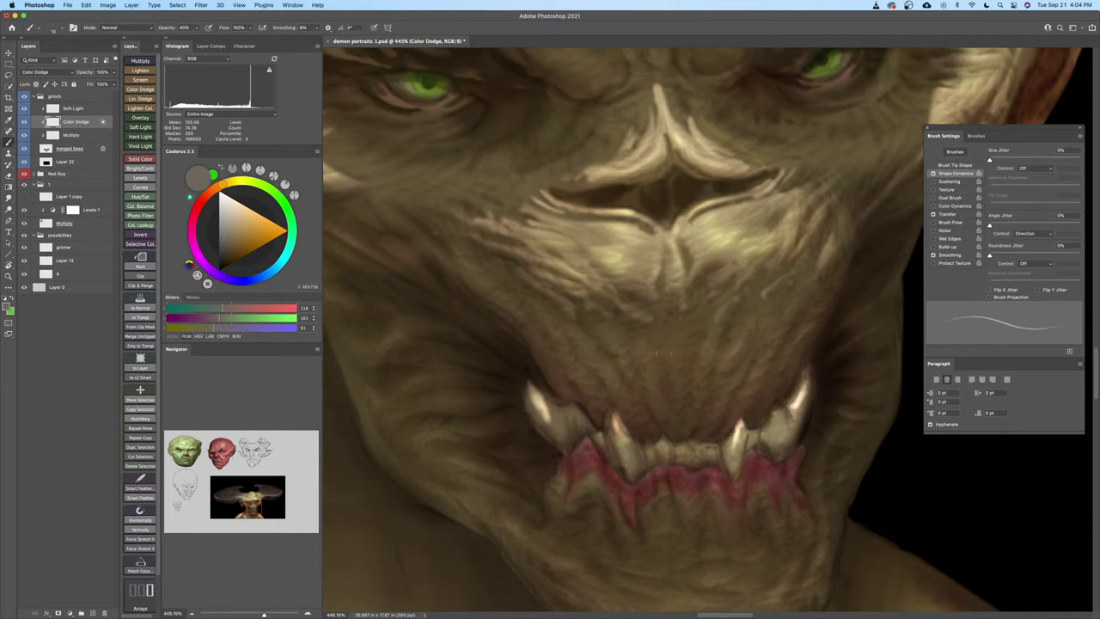
# Add finer highlights with a smaller brush to the muzzle wrinkles above the right fang
pyautogui.press(']')
pyautogui.press('[')
pyautogui.press(']')
pyautogui.press(']')
pyautogui.press('[')
pyautogui.press('[')
pyautogui.press(']')
pyautogui.press('[')
pyautogui.press('[')
pyautogui.moveTo(769, 315); pyautogui.dragTo(763, 333)
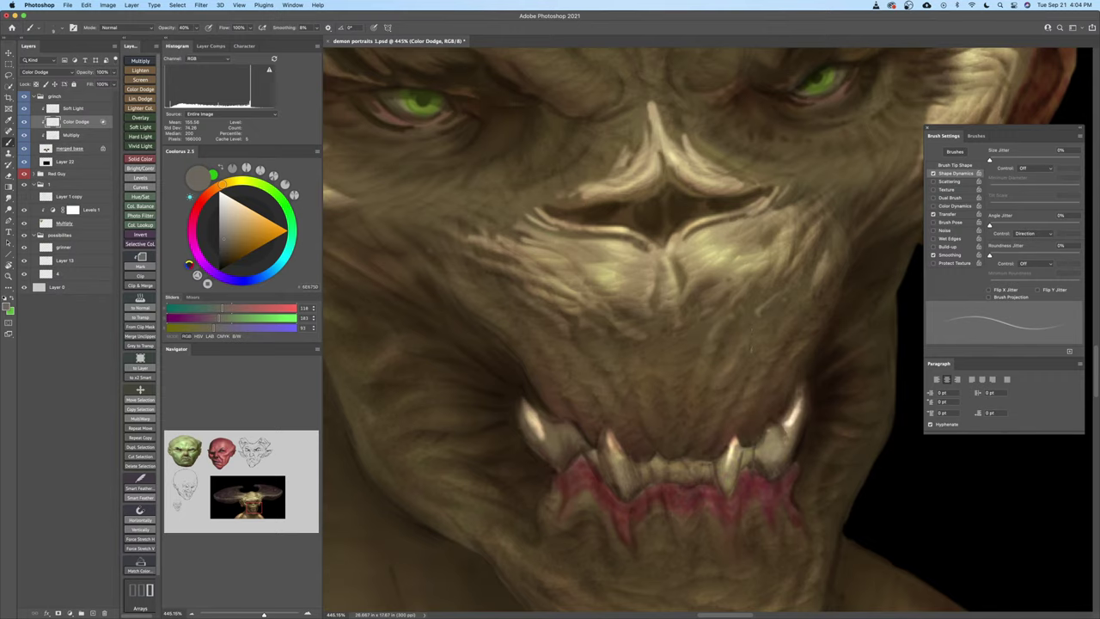
# Highlight the skin folds on both outer sides of the muzzle, and compare the face with and without the Color Dodge layer
pyautogui.press(']')
pyautogui.press('[')
pyautogui.moveTo(788, 324)
pyautogui.mouseDown()
pyautogui.moveTo(760, 349)
pyautogui.moveTo(771, 354)
pyautogui.mouseUp()
pyautogui.press('b')
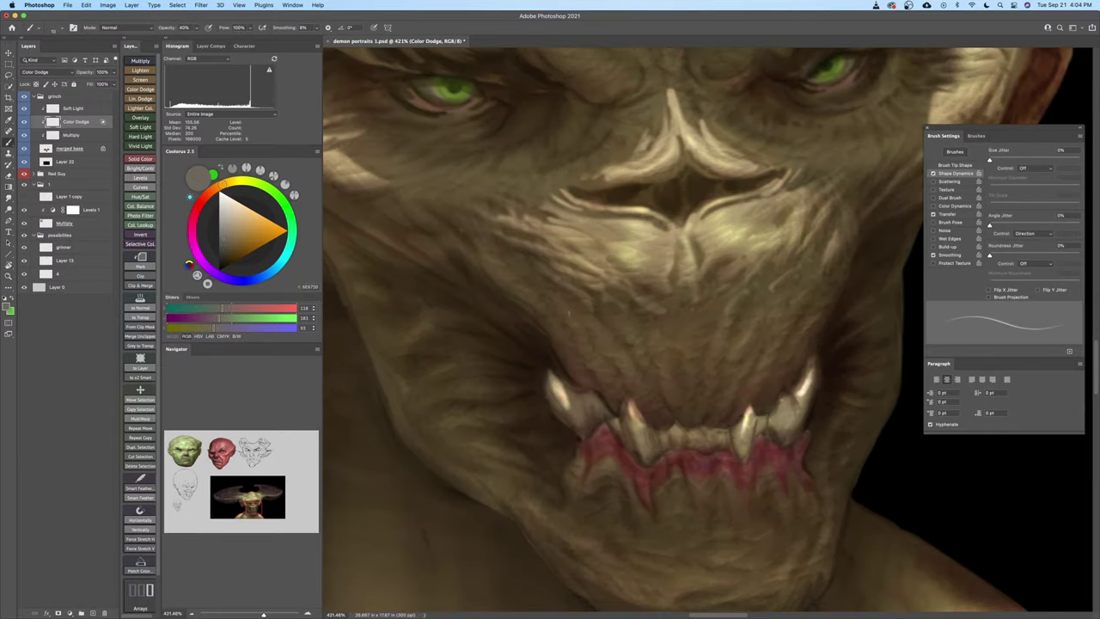
pyautogui.moveTo(562, 332); pyautogui.dragTo(597, 360)
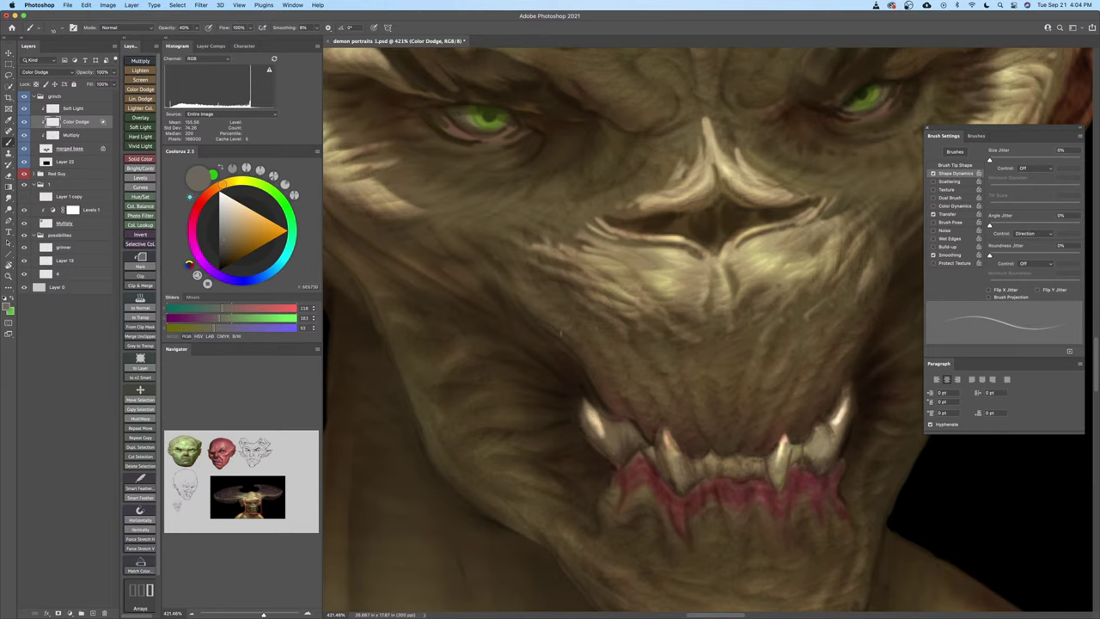
pyautogui.moveTo(730, 391)
pyautogui.mouseDown()
pyautogui.moveTo(631, 410)
pyautogui.moveTo(691, 378)
pyautogui.mouseUp()
pyautogui.press('r')
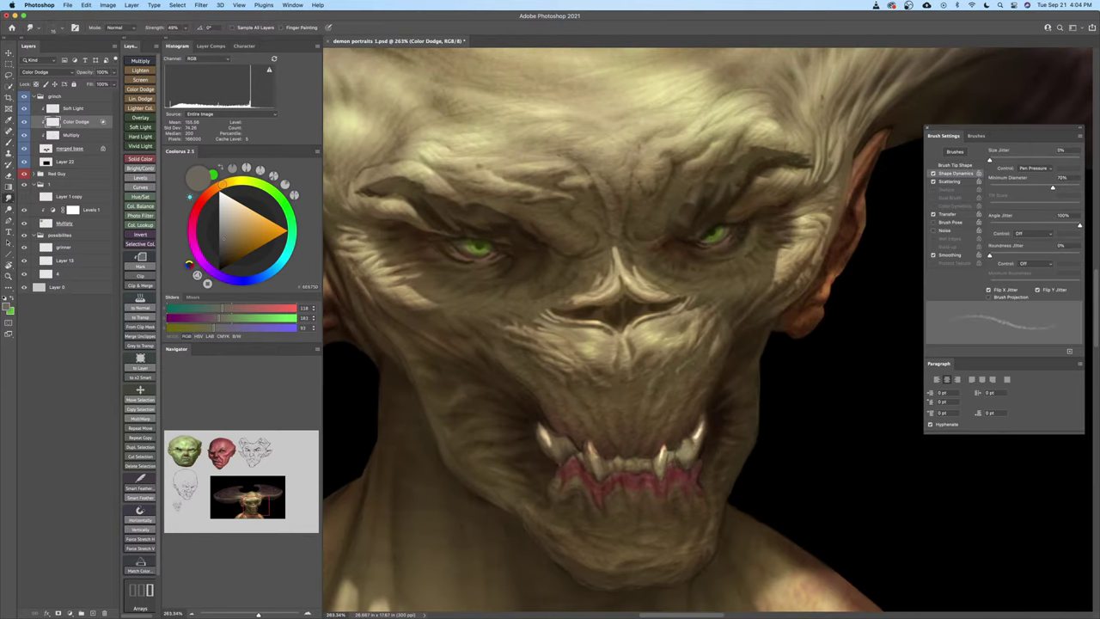
pyautogui.click(24, 122)
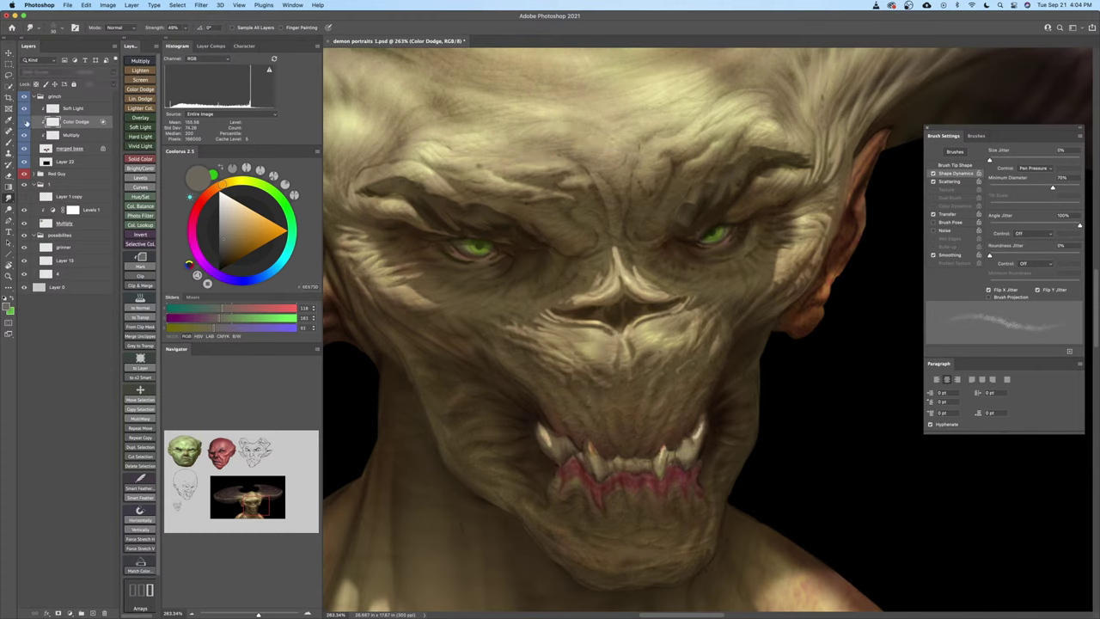
pyautogui.click(24, 122)
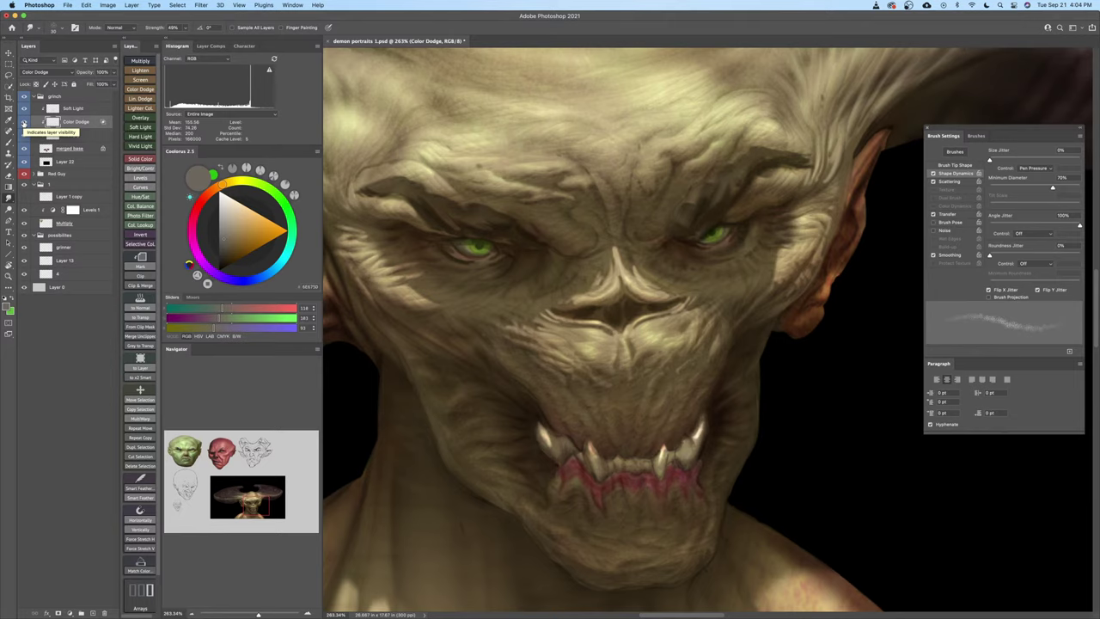
# Choose a darker reddish brown for subtle highlights on the cheek and skin around the right eye
pyautogui.press('z')
pyautogui.moveTo(740, 370); pyautogui.dragTo(705, 454)
pyautogui.moveTo(701, 335); pyautogui.dragTo(673, 345)
pyautogui.press('b')
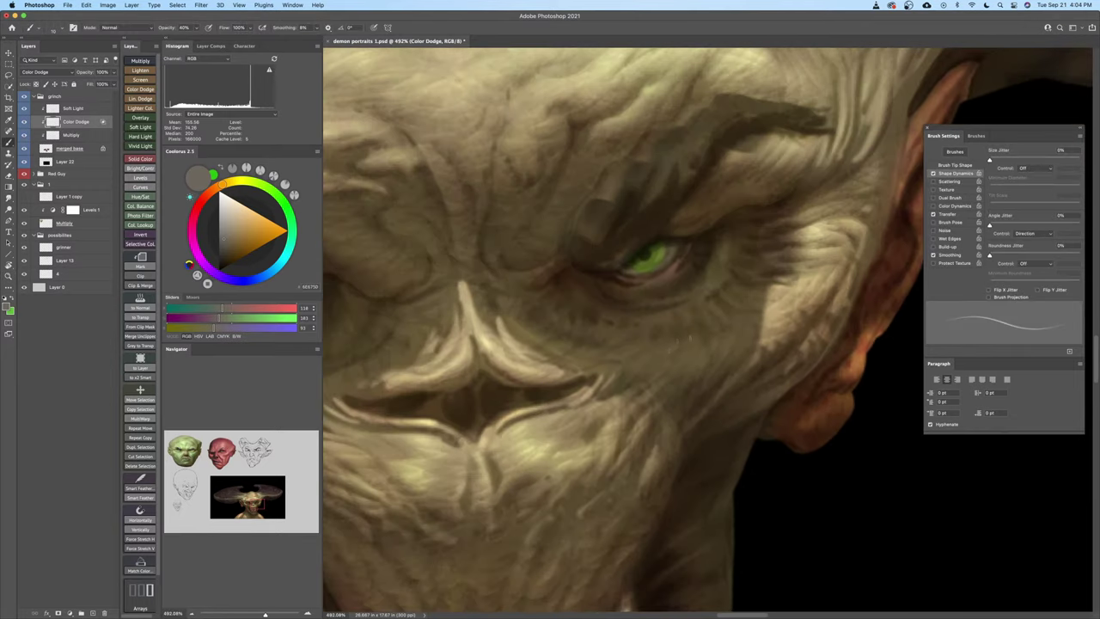
pyautogui.click(226, 252)
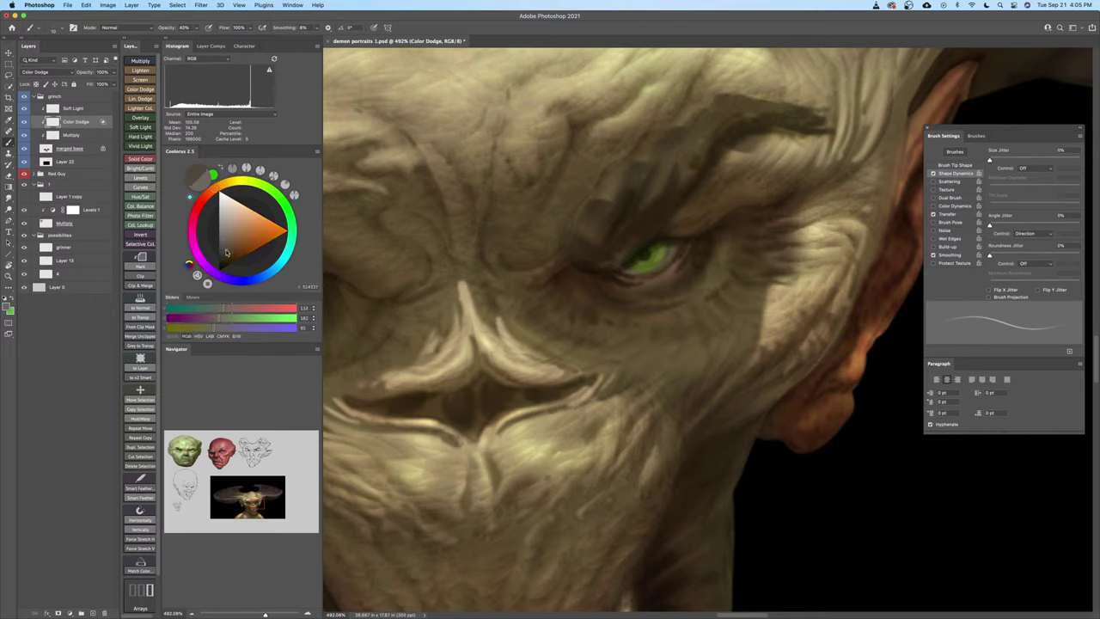
pyautogui.moveTo(227, 252); pyautogui.dragTo(224, 250)
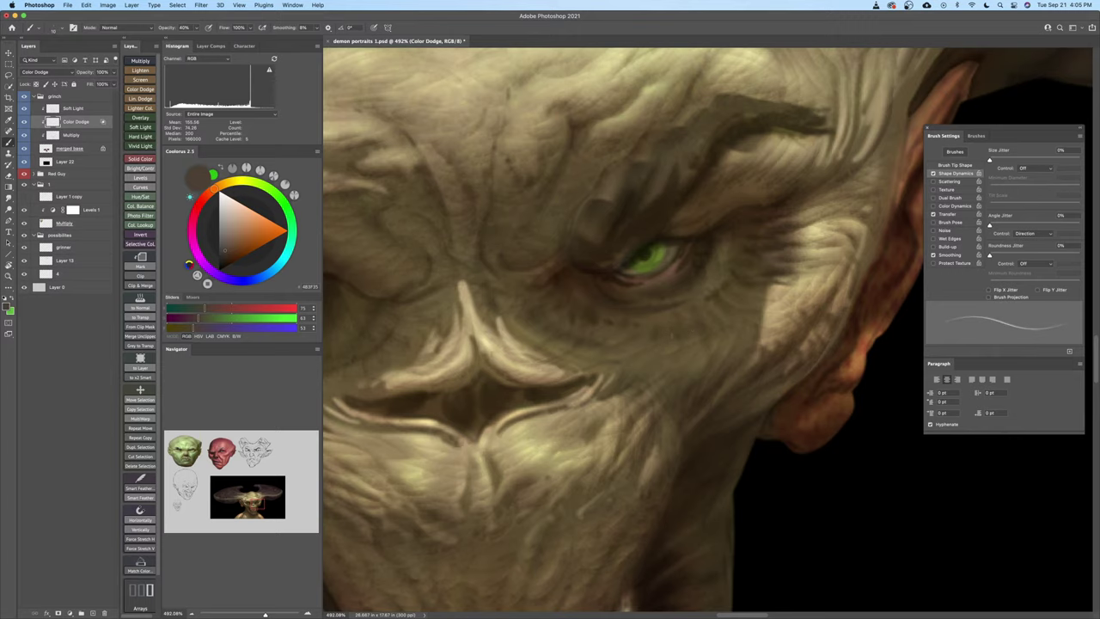
# Undo the last highlight change and save the document
pyautogui.press('z')
pyautogui.moveTo(690, 327); pyautogui.dragTo(622, 327)
pyautogui.press('super+z')
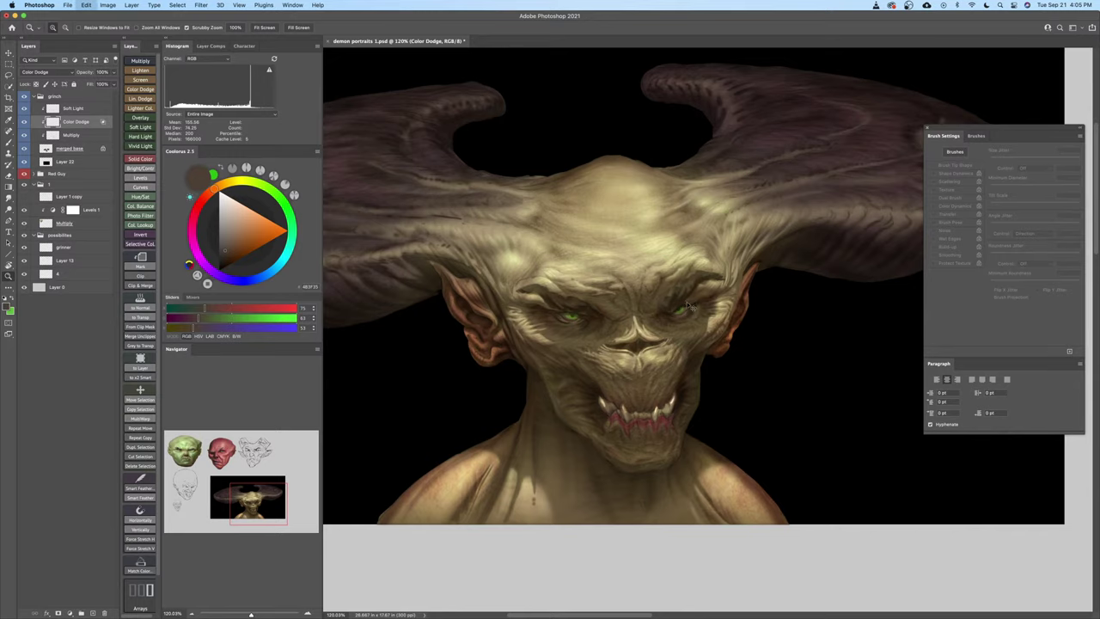
pyautogui.press('super+s')
# Examine the whole portrait with the clipped blend layers toggled off and on and in a grayscale proof
pyautogui.moveTo(654, 349); pyautogui.dragTo(663, 333)
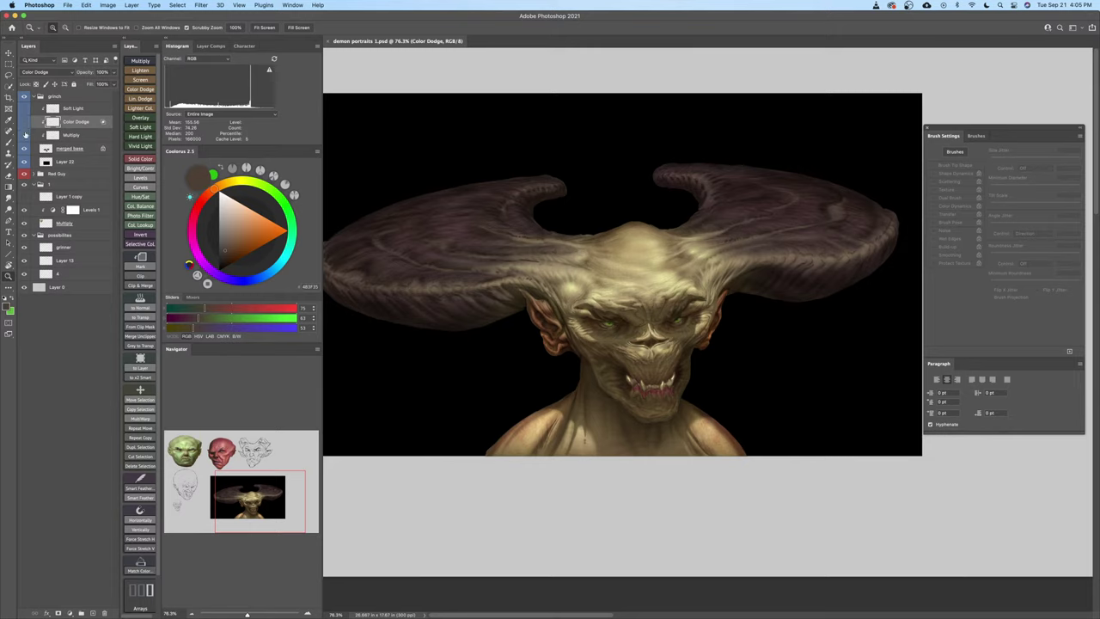
pyautogui.click(25, 135)
pyautogui.click(25, 135)
pyautogui.click(24, 108)
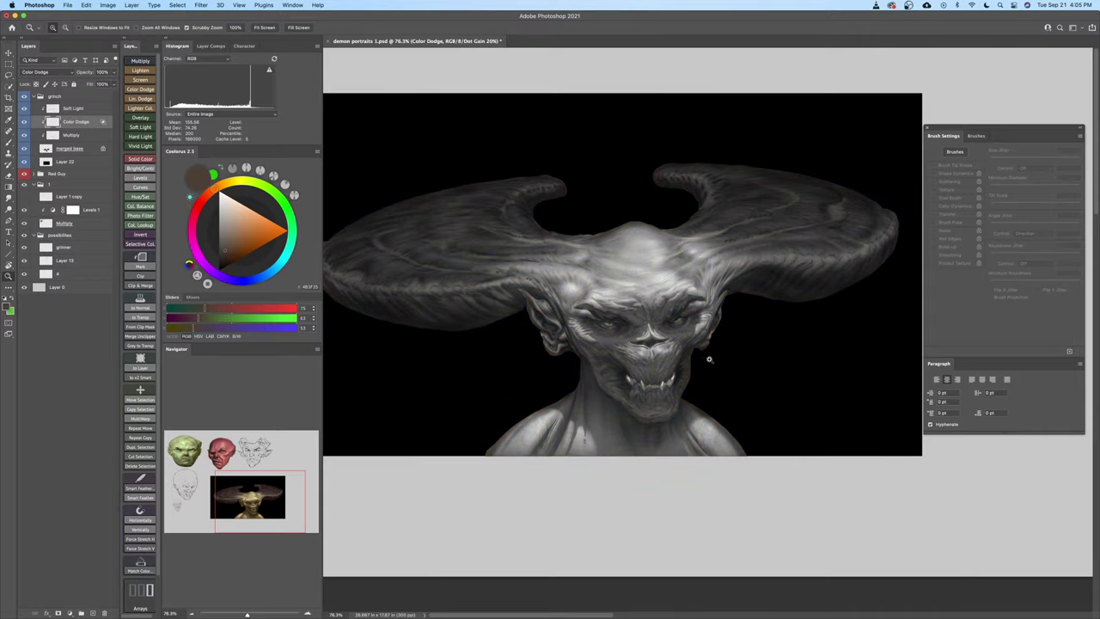
pyautogui.moveTo(711, 360); pyautogui.dragTo(681, 378)
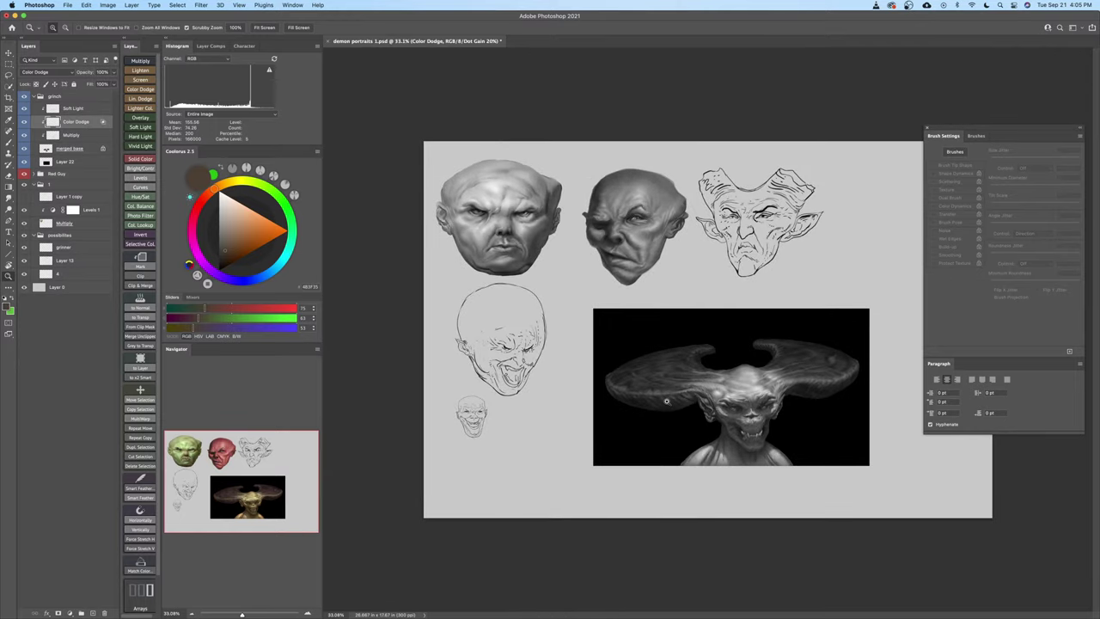
pyautogui.press('super+y')
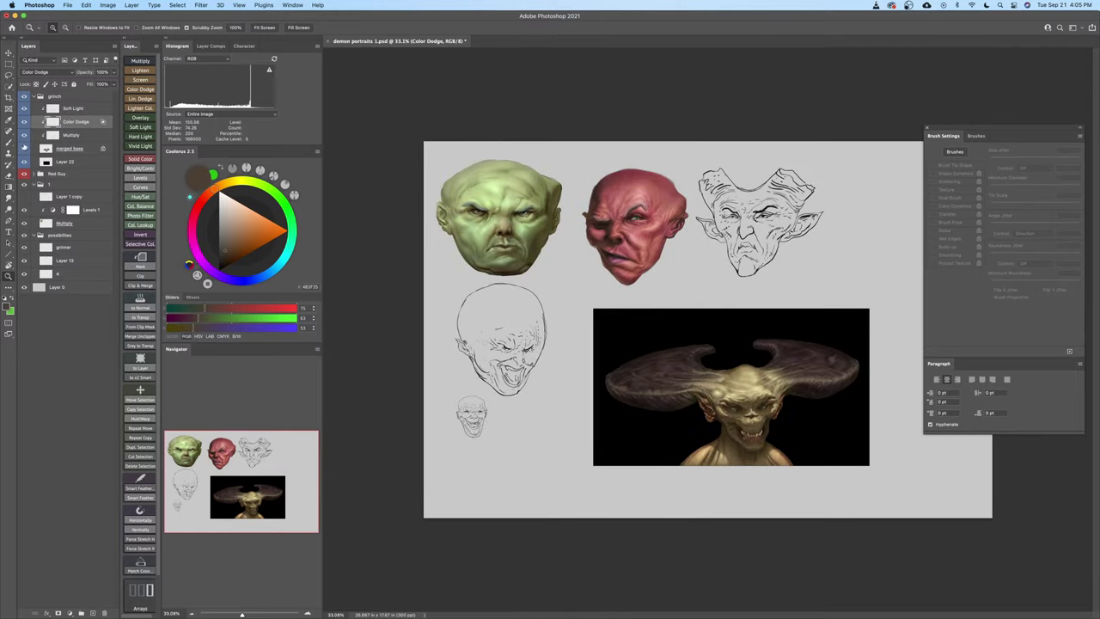
pyautogui.click(24, 122)
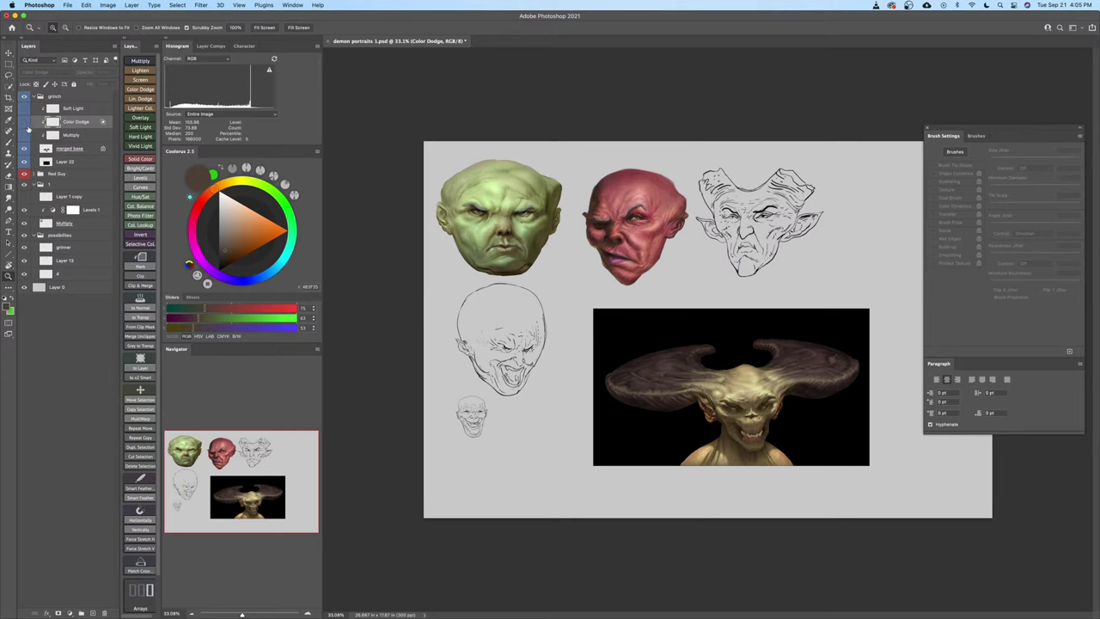
pyautogui.click(24, 122)
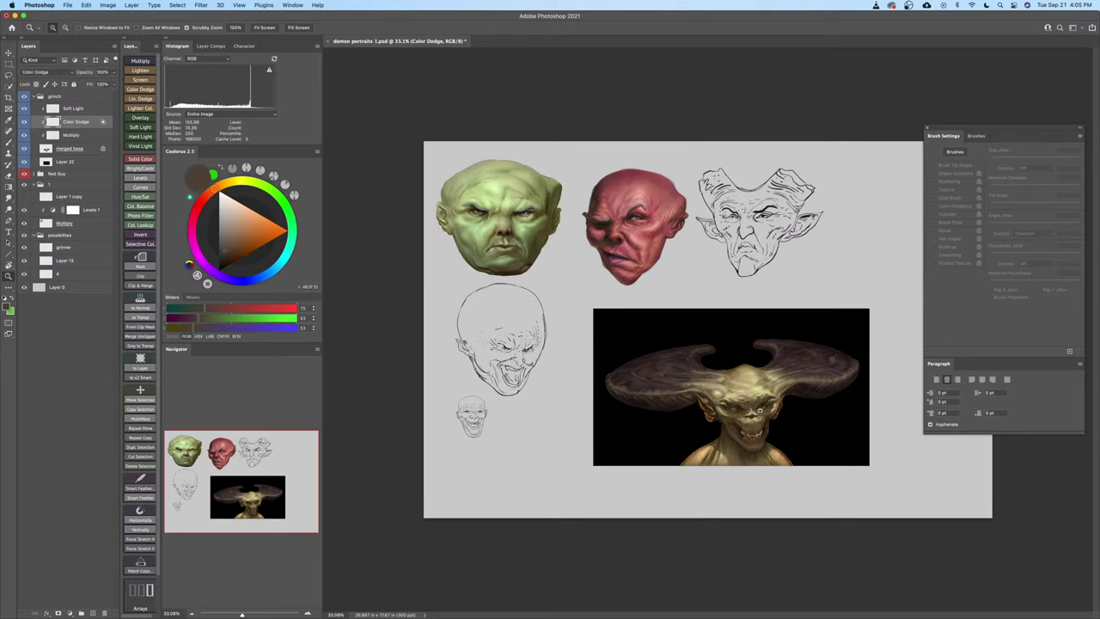
# Paint soft highlights on the forehead and brow with a muted olive and a larger brush at 30% opacity
pyautogui.moveTo(769, 419); pyautogui.dragTo(795, 404)
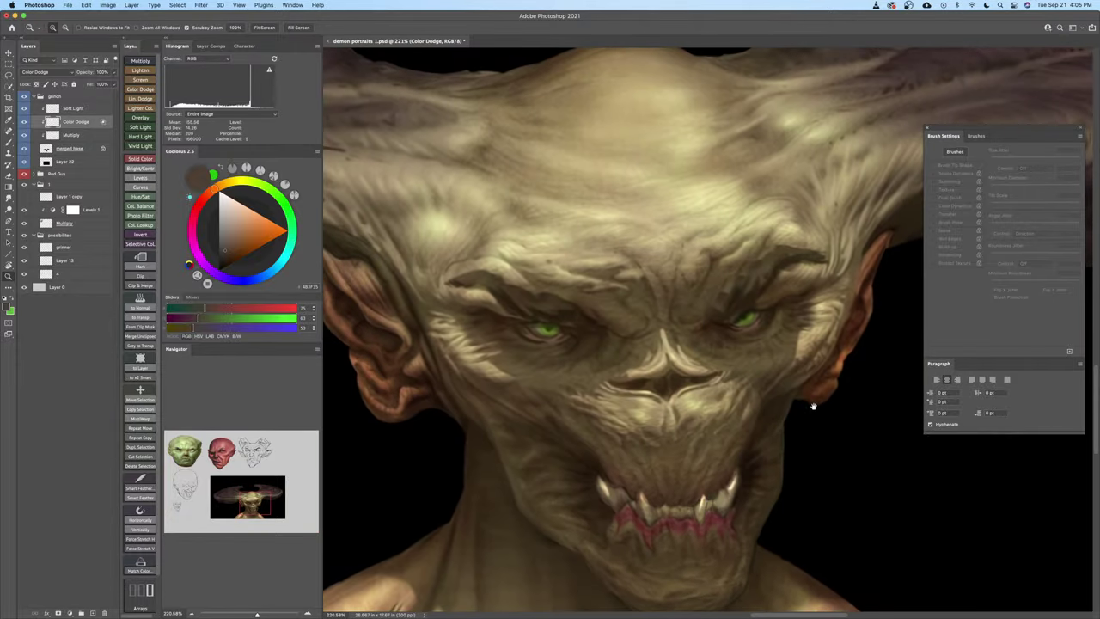
pyautogui.press('b')
pyautogui.scroll(-2, 688, 404)
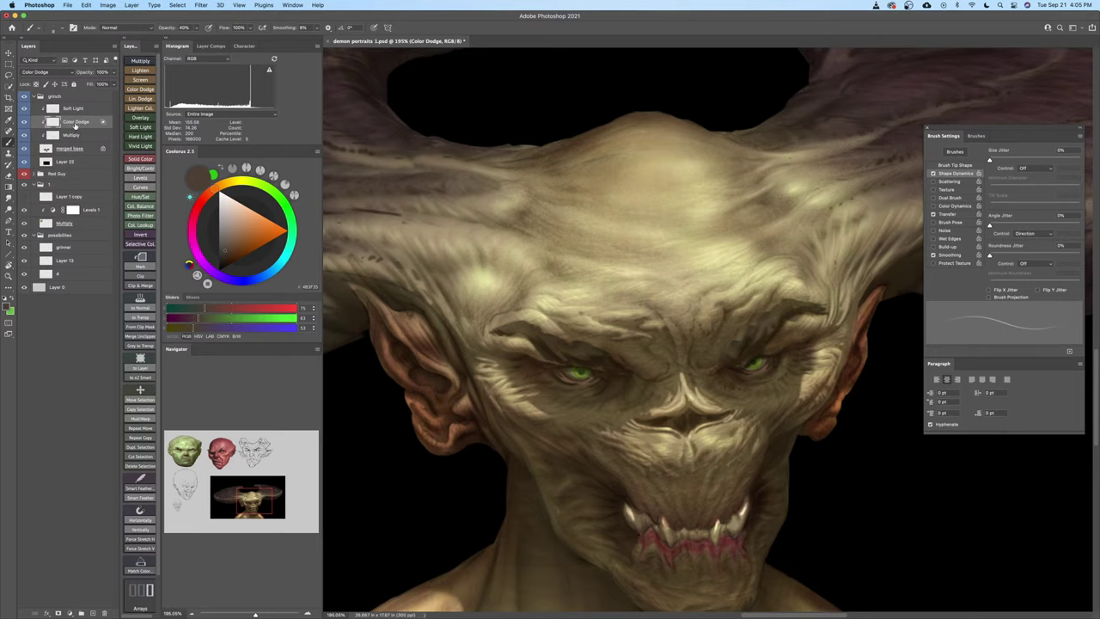
pyautogui.click(232, 238)
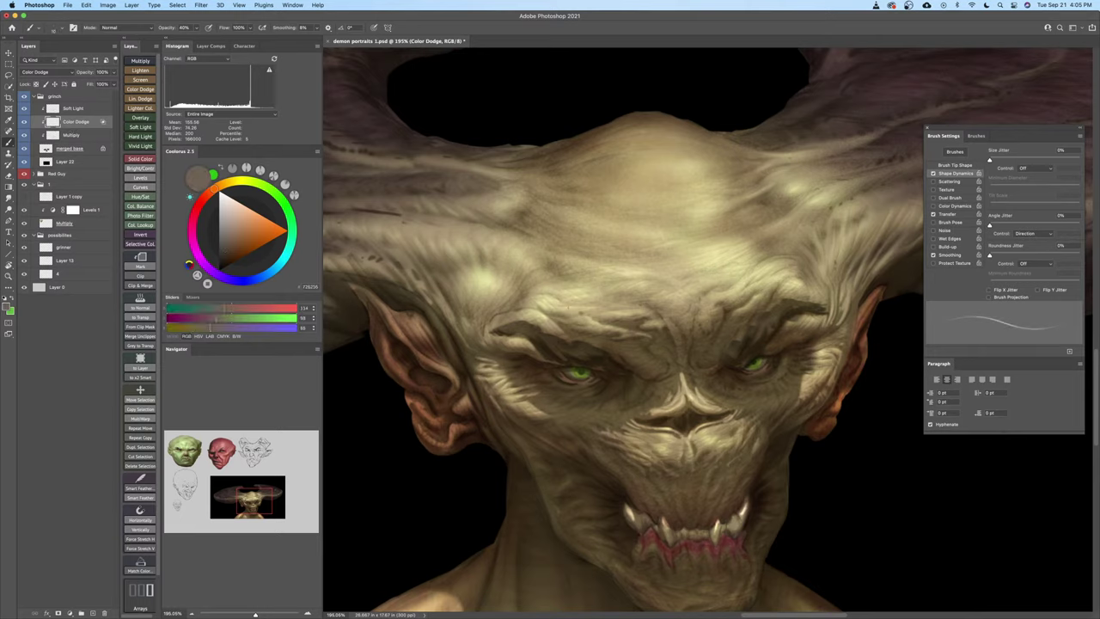
pyautogui.moveTo(222, 184); pyautogui.dragTo(234, 180)
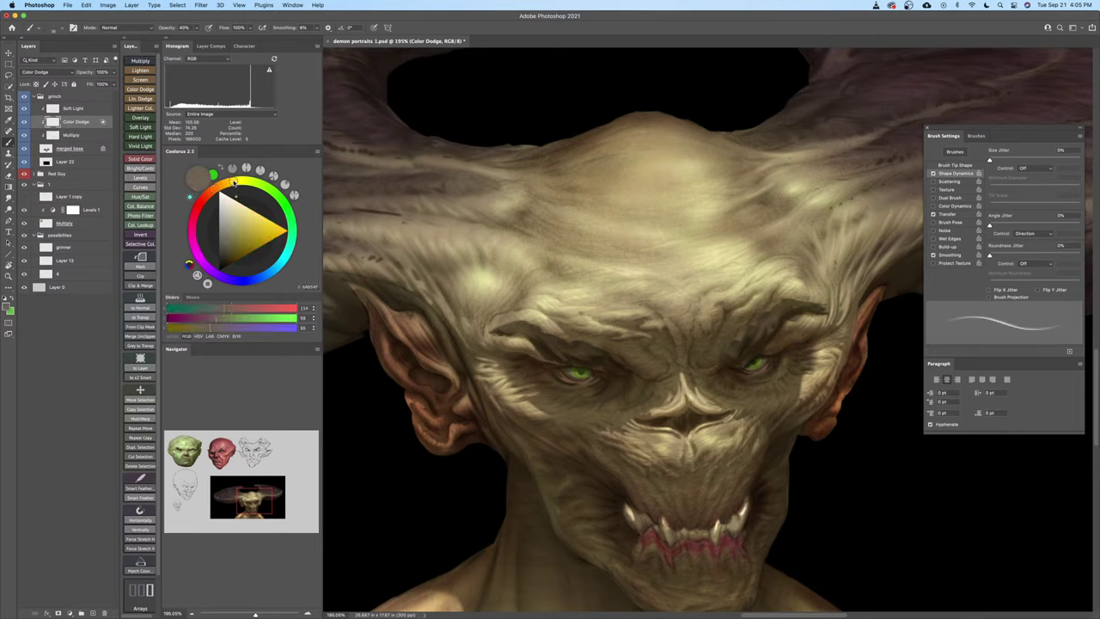
pyautogui.click(237, 242)
pyautogui.press(']')
pyautogui.press(']')
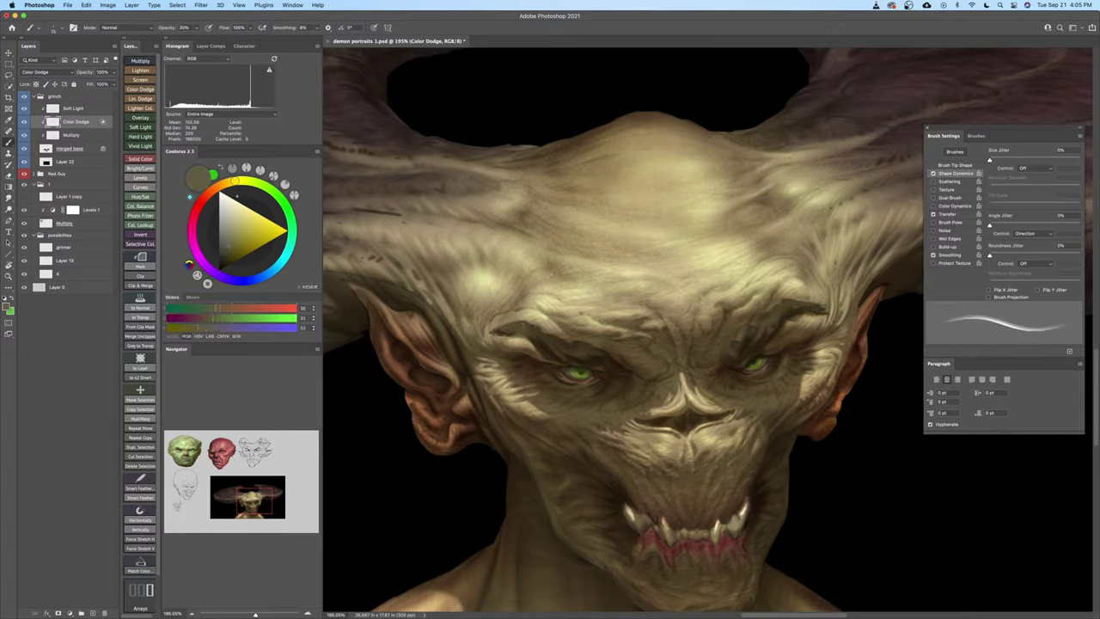
pyautogui.press(']')
pyautogui.press(']')
# Shift the highlight color to a yellower green, undo the last stroke, and lower the brush opacity to 10%
pyautogui.press('z')
pyautogui.moveTo(646, 316); pyautogui.dragTo(619, 315)
pyautogui.press('b')
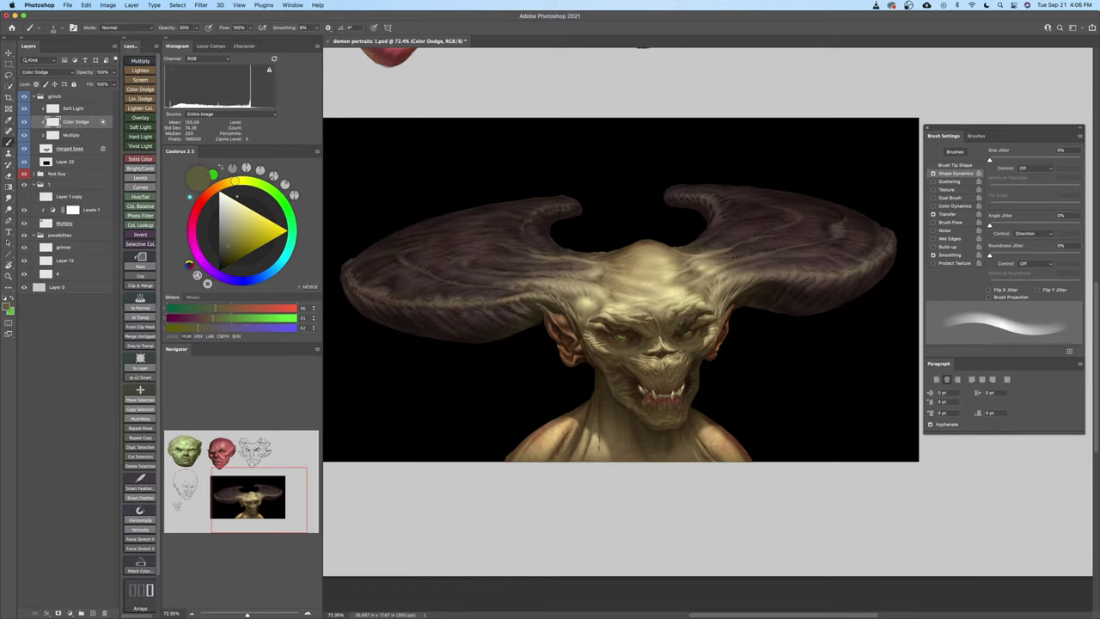
pyautogui.click(245, 183)
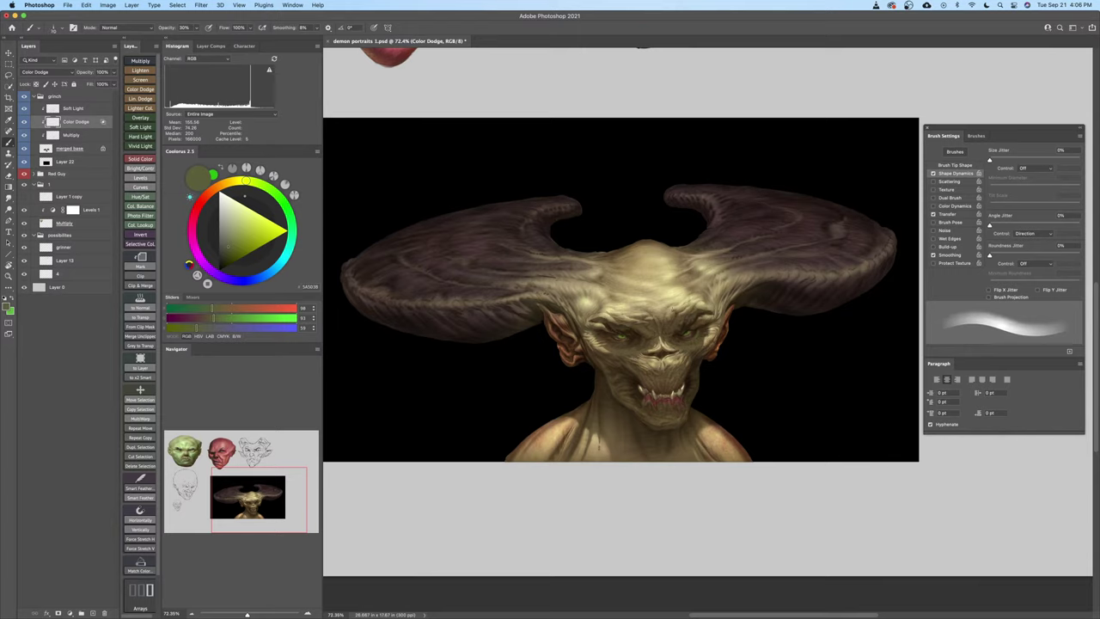
pyautogui.press('super+z')
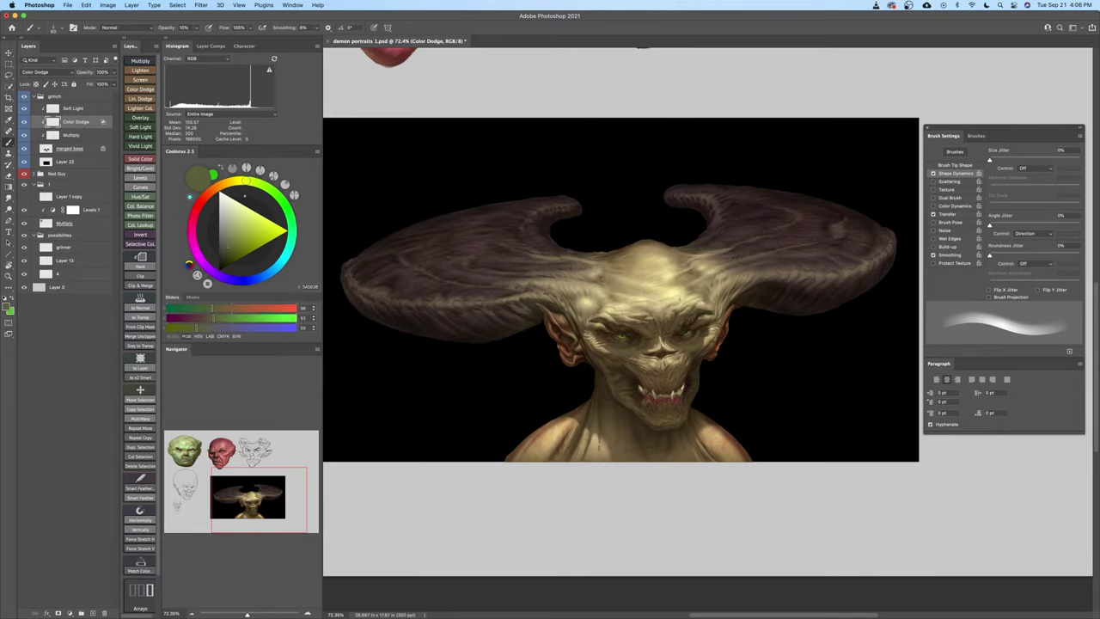
# Examine the forehead, brow and horn bases up close in full-screen and standard views
pyautogui.press('z')
pyautogui.moveTo(662, 299); pyautogui.dragTo(706, 297)
pyautogui.moveTo(695, 342); pyautogui.dragTo(668, 340)
pyautogui.press('f')
pyautogui.press('f')
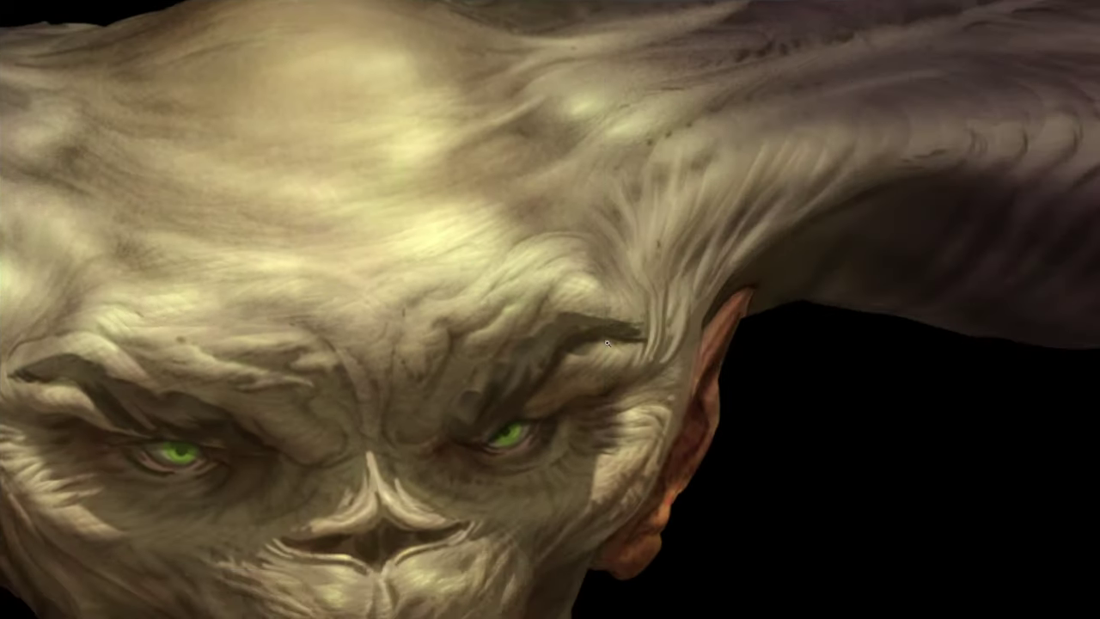
pyautogui.moveTo(552, 341); pyautogui.dragTo(762, 369)
pyautogui.moveTo(638, 316); pyautogui.dragTo(523, 309)
pyautogui.press('f')
pyautogui.moveTo(724, 338); pyautogui.dragTo(577, 336)
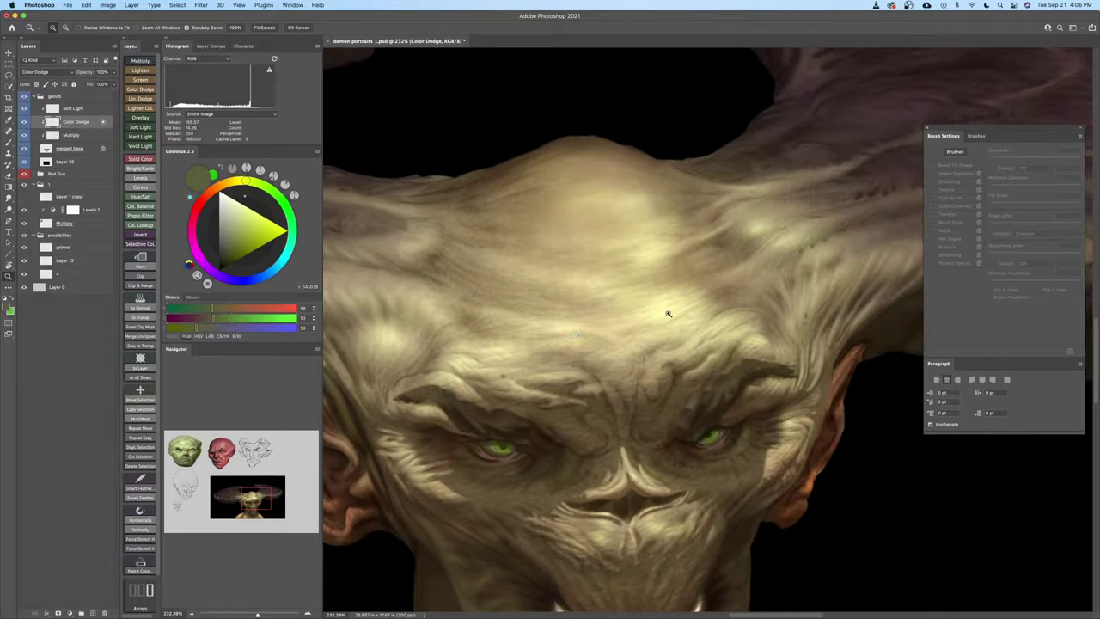
# Soften the bright Color Dodge highlight on the forehead above the right brow with the Eraser, and save the document
pyautogui.moveTo(668, 313); pyautogui.dragTo(680, 314)
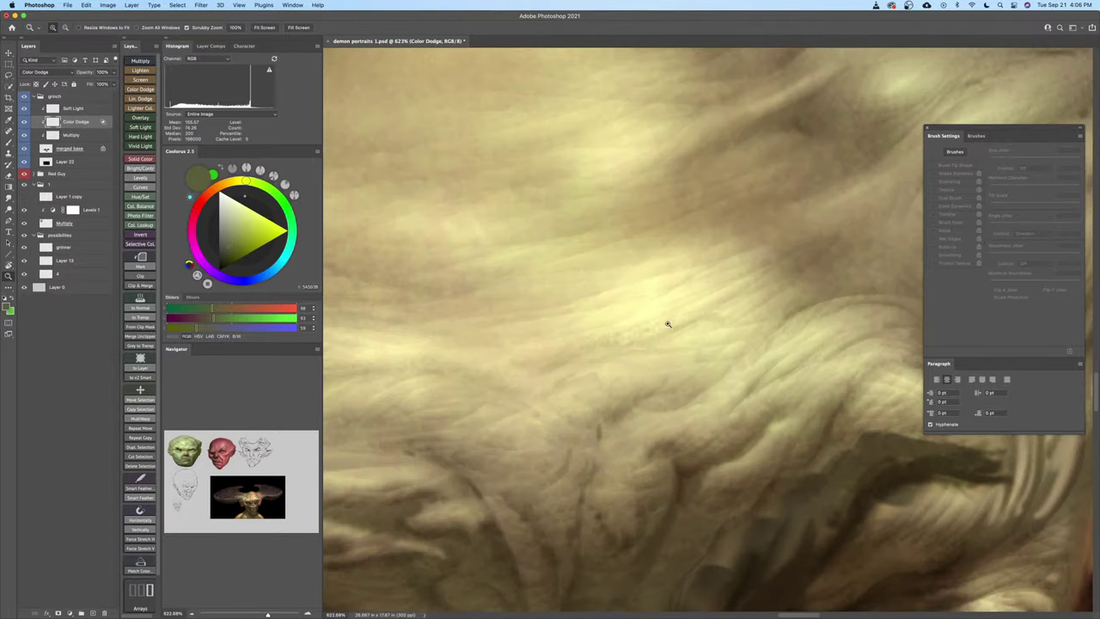
pyautogui.press('b')
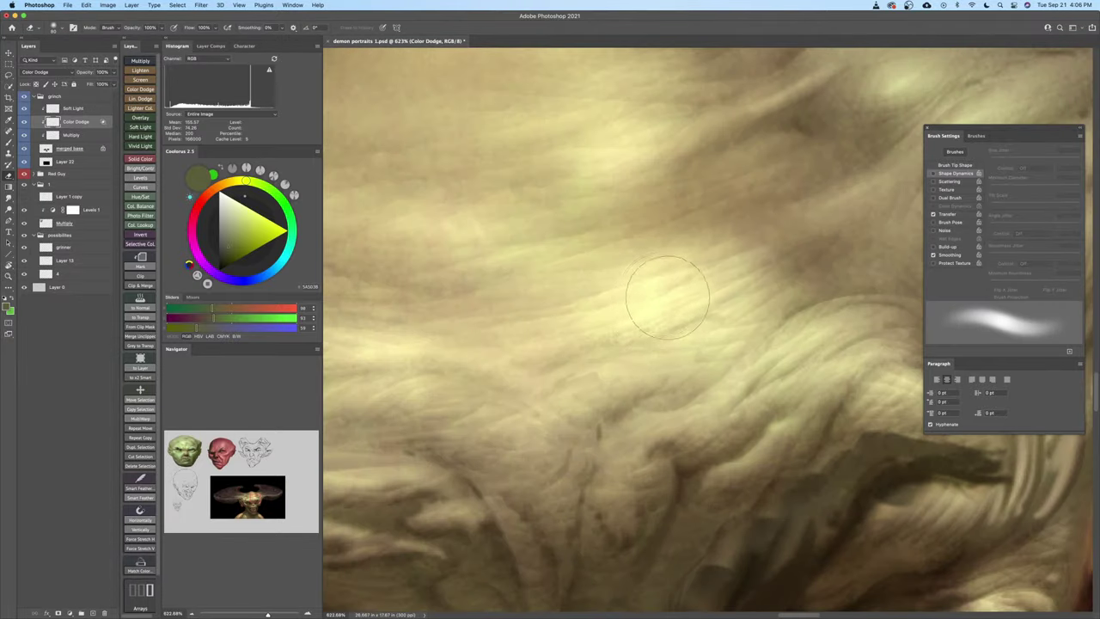
pyautogui.moveTo(647, 304); pyautogui.dragTo(659, 327)
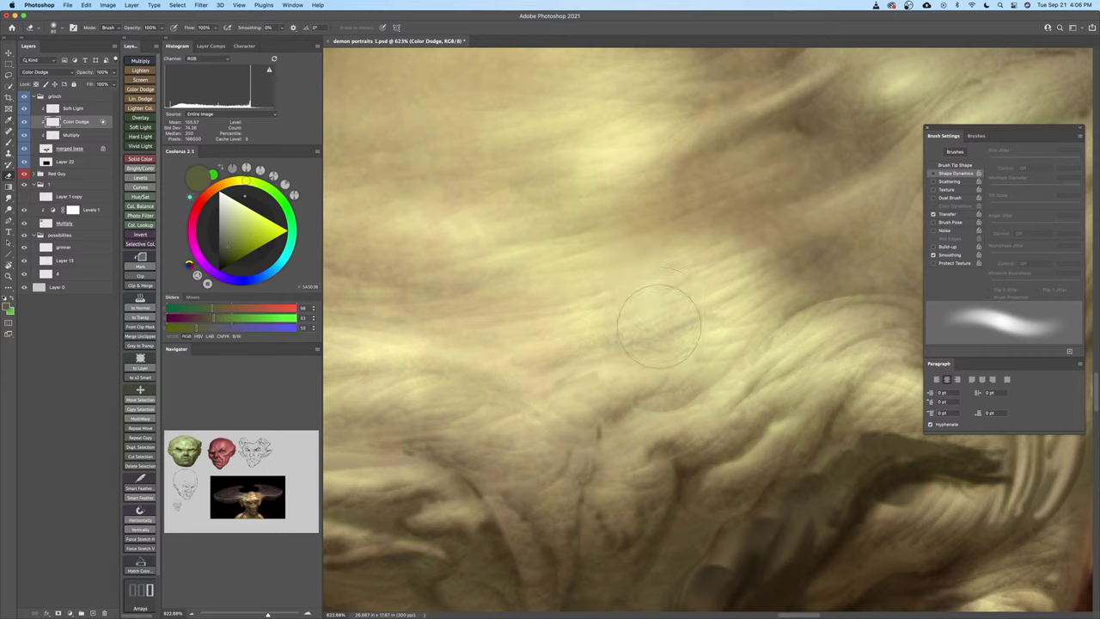
pyautogui.press('super+z')
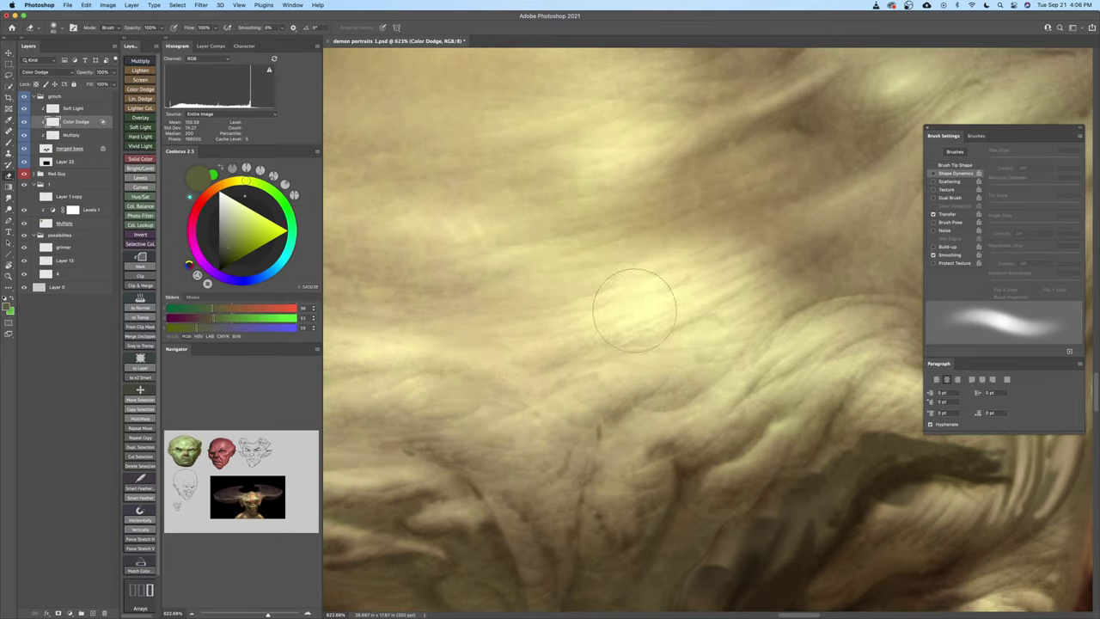
pyautogui.press('z')
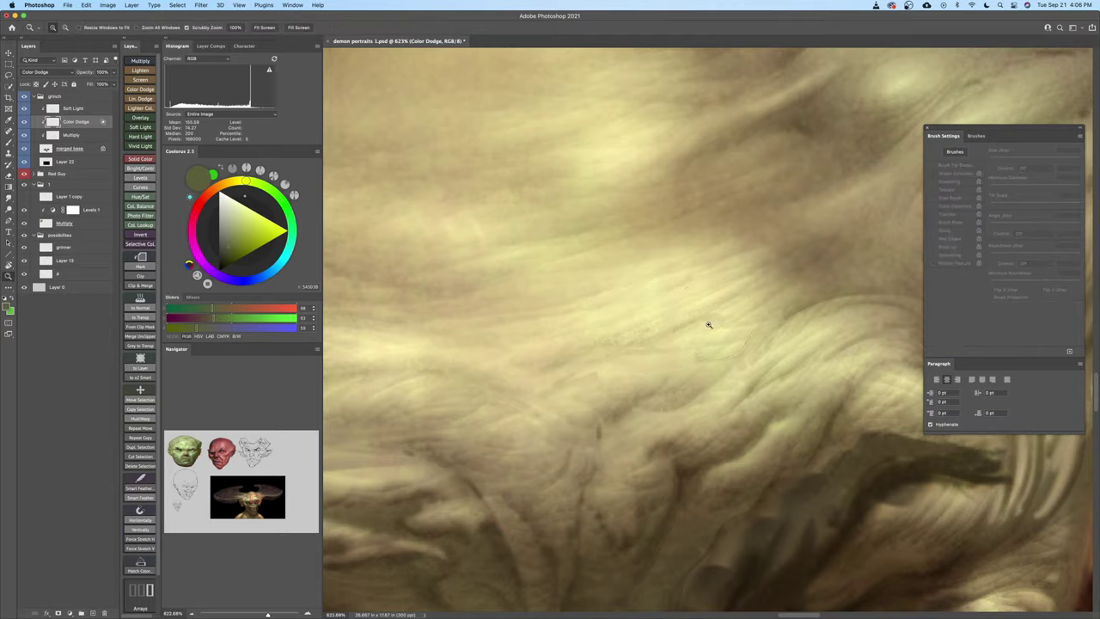
pyautogui.moveTo(708, 325); pyautogui.dragTo(646, 319)
pyautogui.press('super+s')
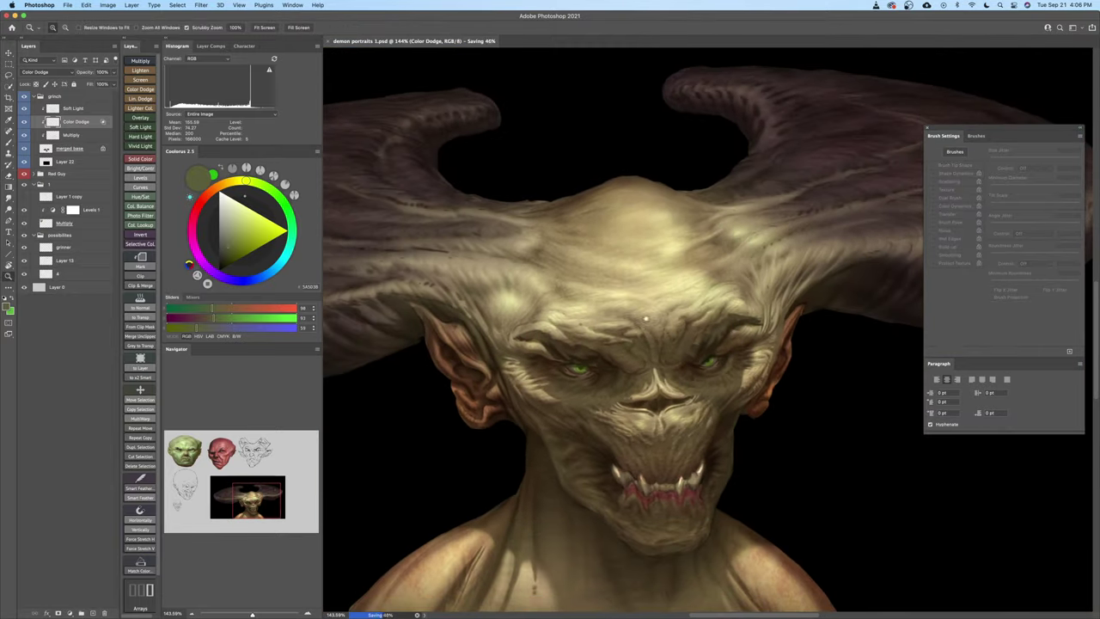
pyautogui.press('b')
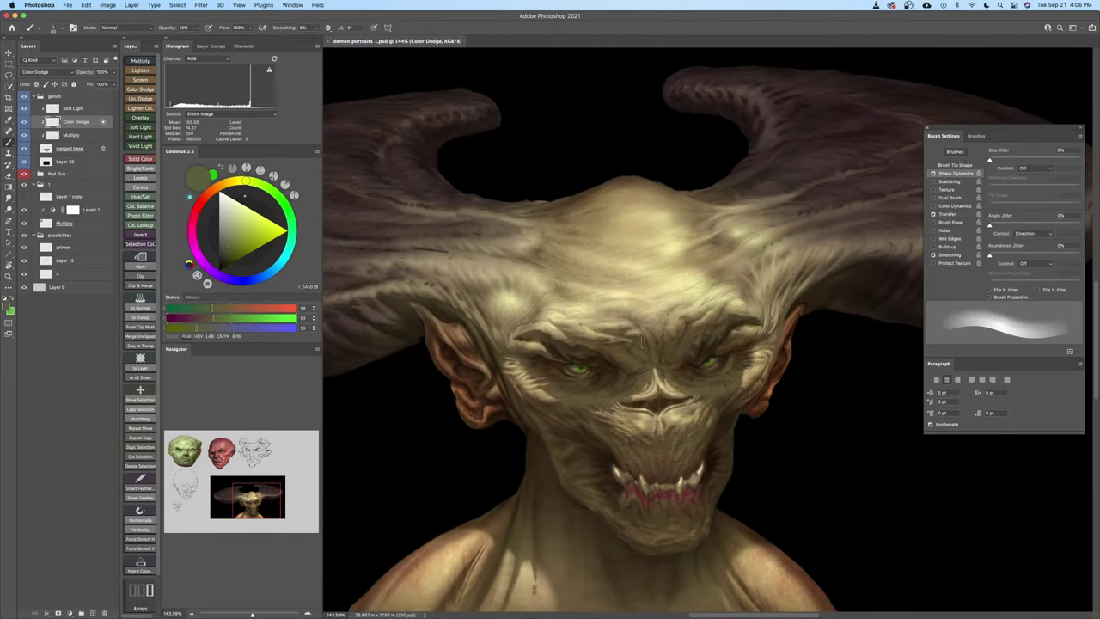
# Examine the goblin's face and the left-hand ear at several magnifications
pyautogui.press(']')
pyautogui.press(']')
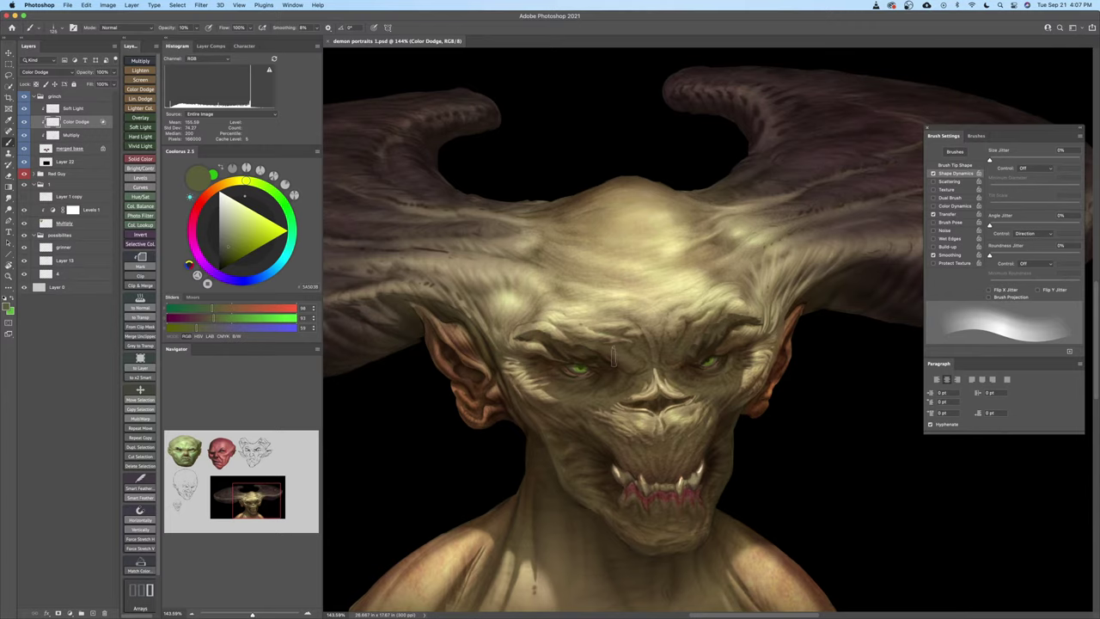
pyautogui.hscroll(-3, 616, 362)
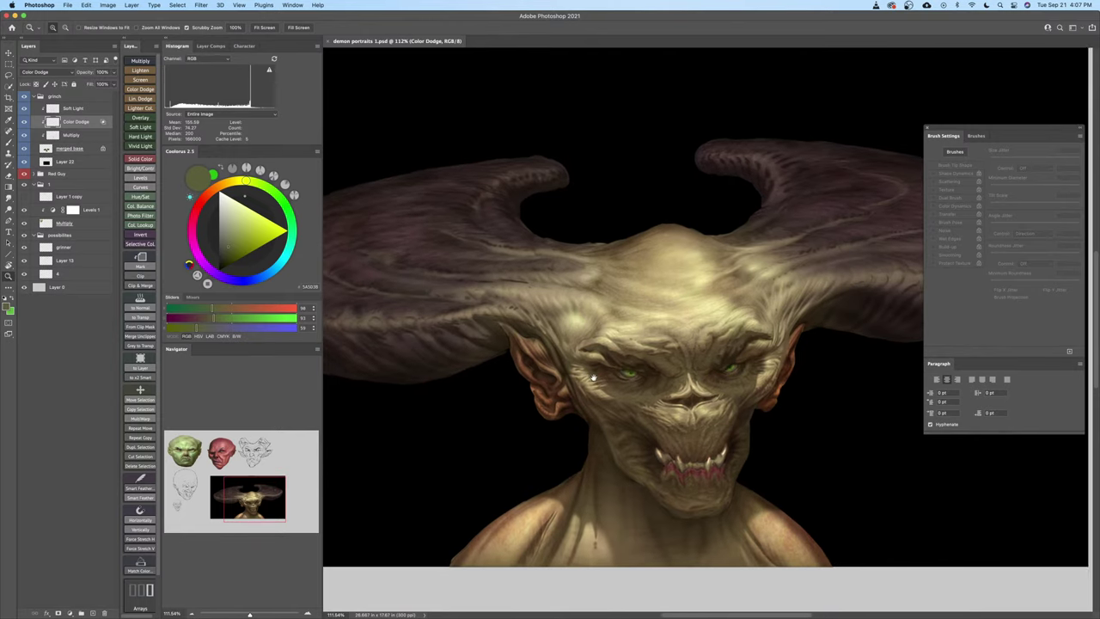
pyautogui.moveTo(529, 372); pyautogui.dragTo(569, 368)
pyautogui.press('b')
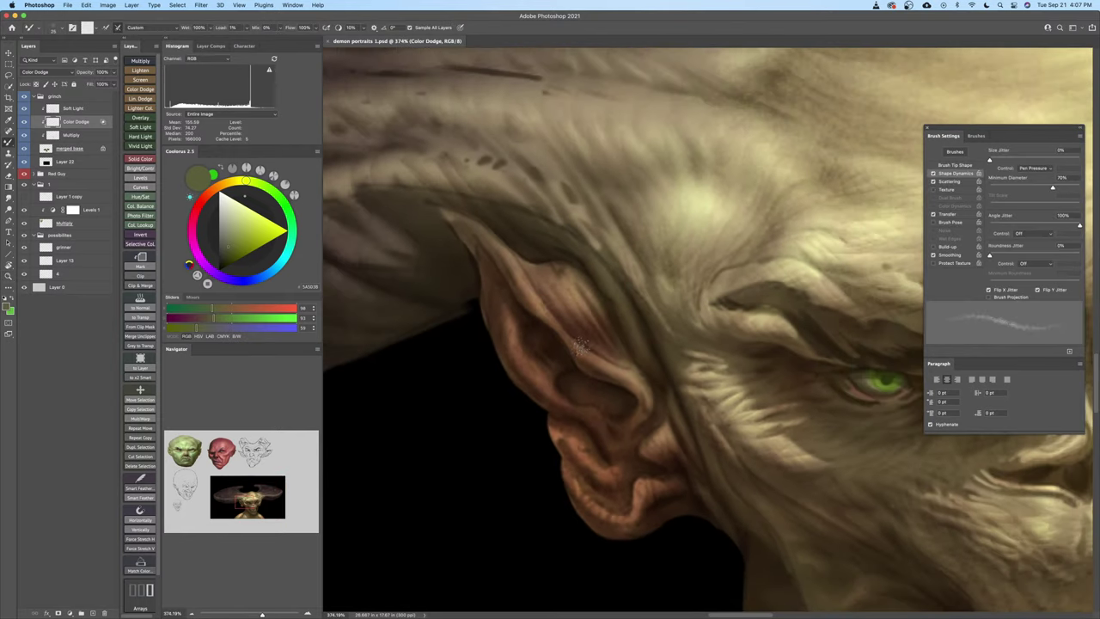
pyautogui.press('z')
pyautogui.moveTo(559, 340); pyautogui.dragTo(511, 348)
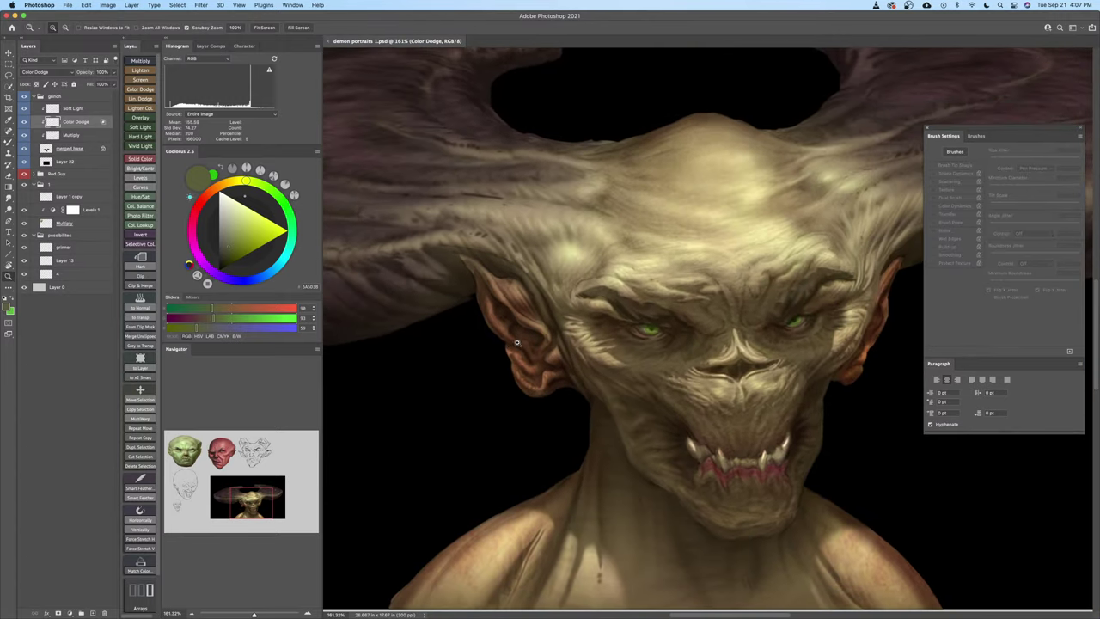
pyautogui.moveTo(507, 308); pyautogui.dragTo(520, 306)
# Choose a smoother Mixer Brush preset for the merged base layer, try a blending stroke on the left-hand ear, and undo it
pyautogui.click(66, 149)
pyautogui.press('b')
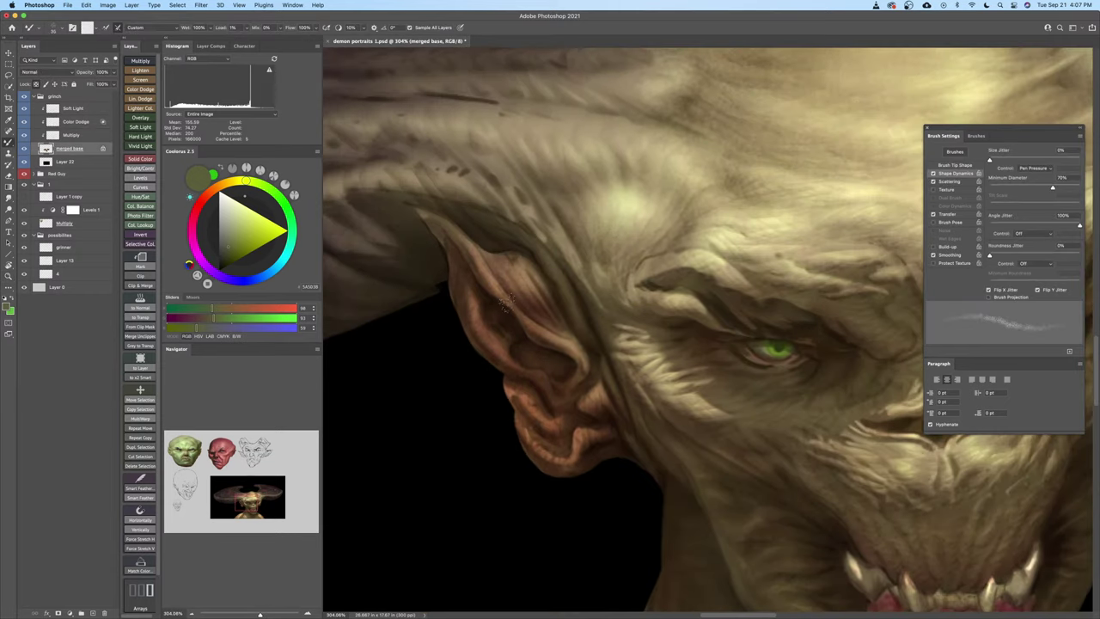
pyautogui.rightClick(511, 271)
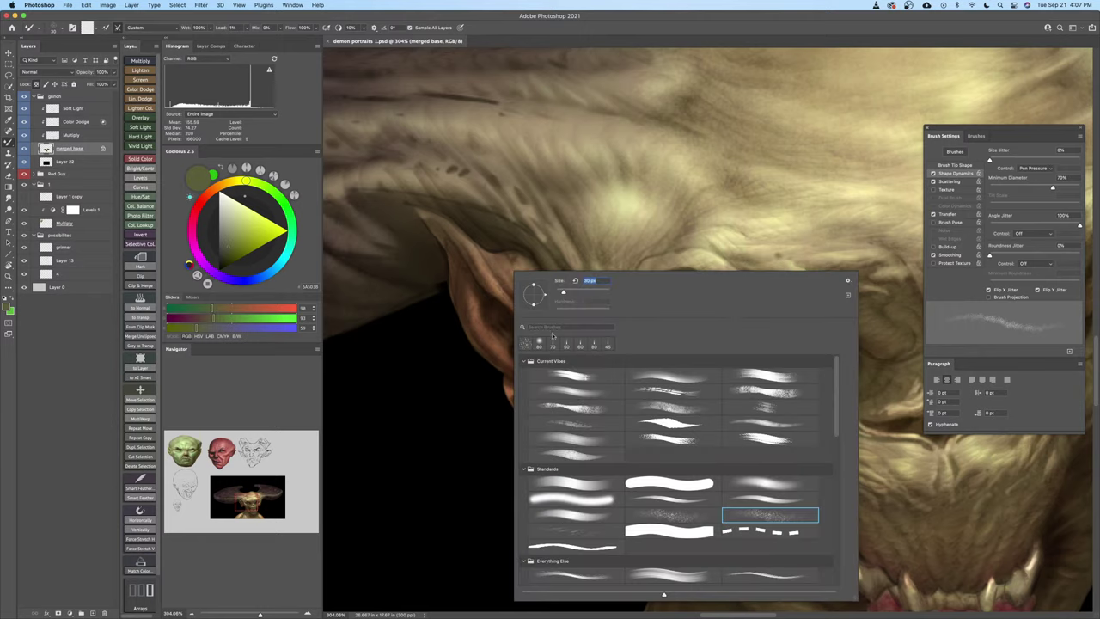
pyautogui.doubleClick(582, 440)
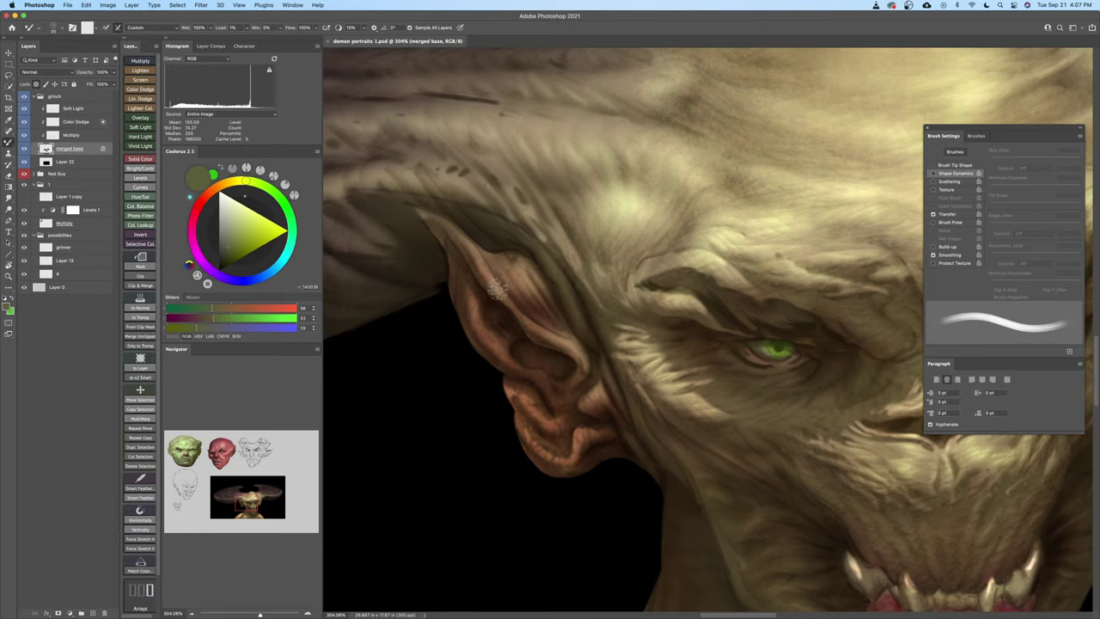
pyautogui.press('[')
pyautogui.press('[')
pyautogui.moveTo(491, 290)
pyautogui.mouseDown()
pyautogui.moveTo(513, 301)
pyautogui.moveTo(341, 238)
pyautogui.moveTo(352, 237)
pyautogui.mouseUp()
pyautogui.press('super+z')
# Compare the whole portrait with the Soft Light, Color Dodge and Multiply layers hidden and shown again
pyautogui.press('z')
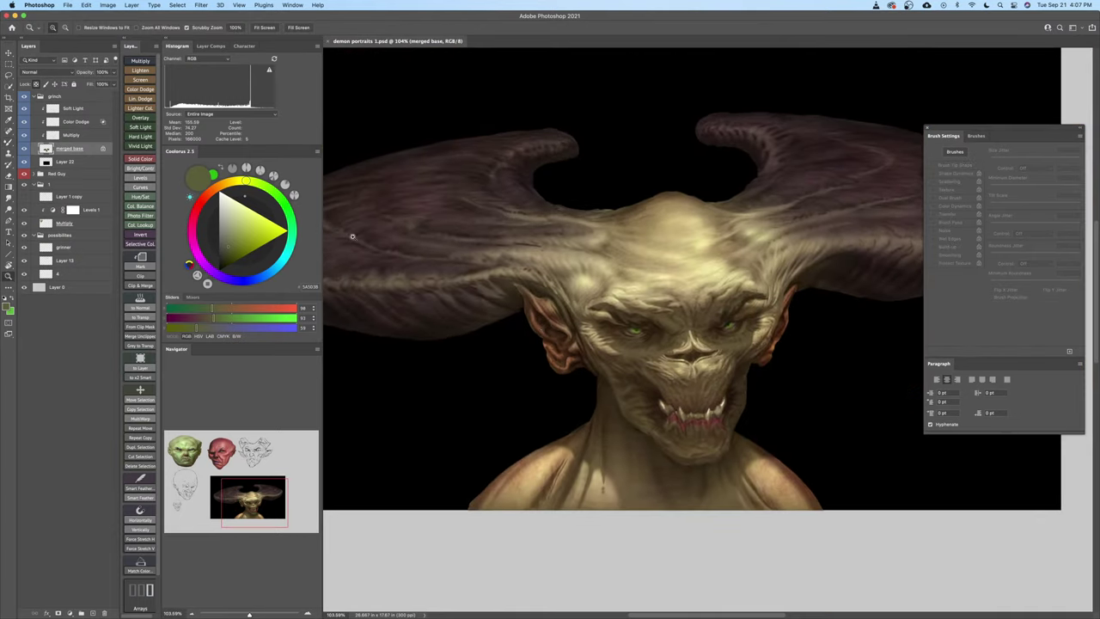
pyautogui.click(25, 111)
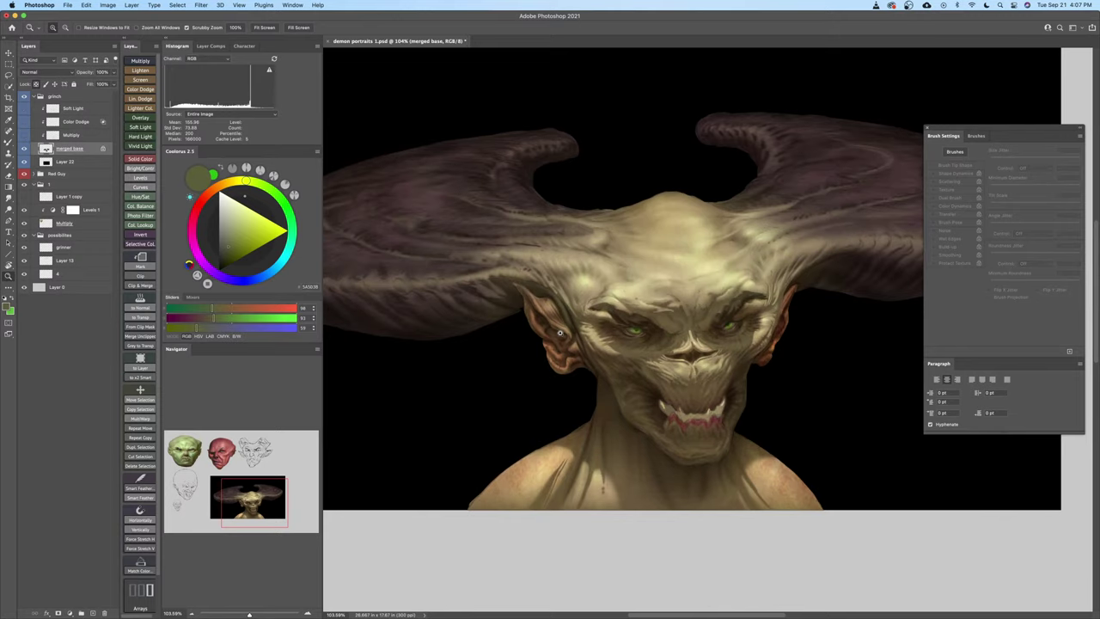
pyautogui.click(25, 110)
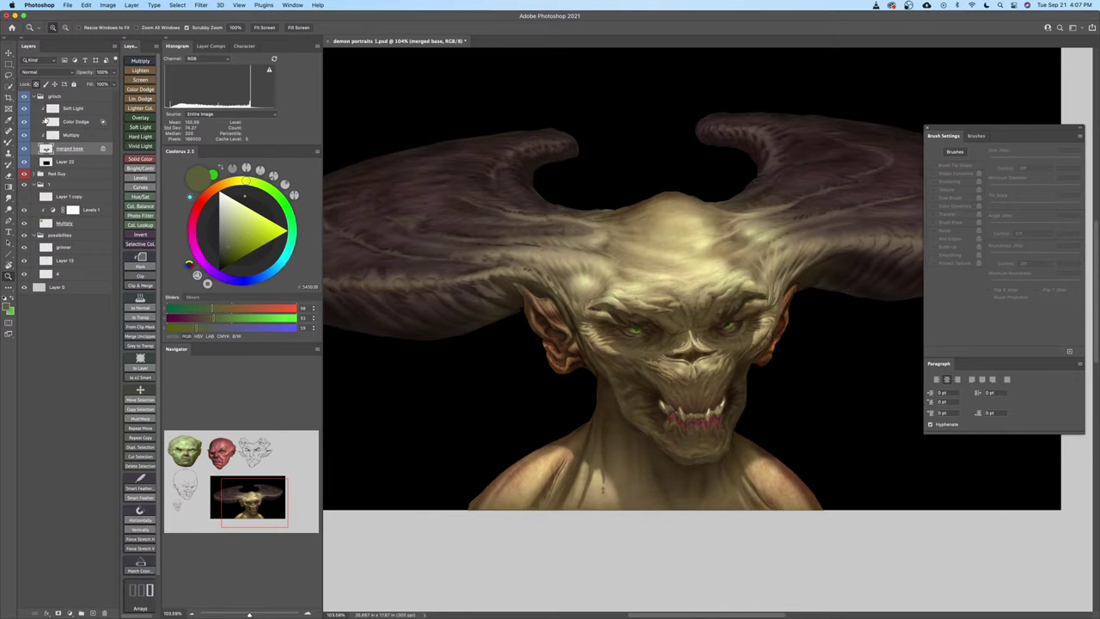
pyautogui.moveTo(568, 367); pyautogui.dragTo(615, 383)
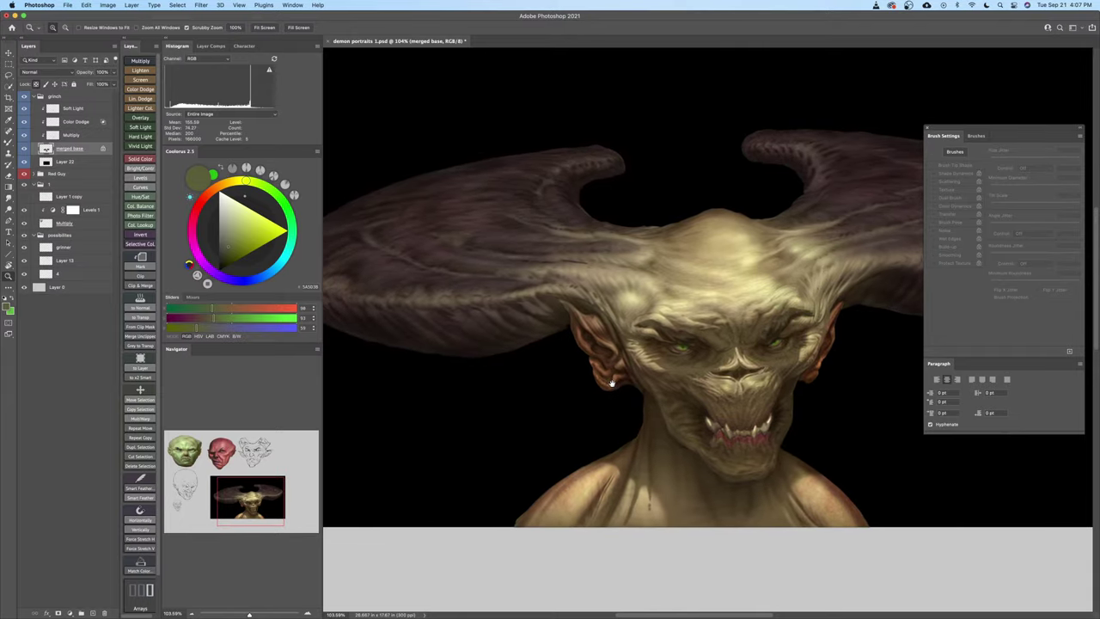
pyautogui.moveTo(673, 376); pyautogui.dragTo(613, 357)
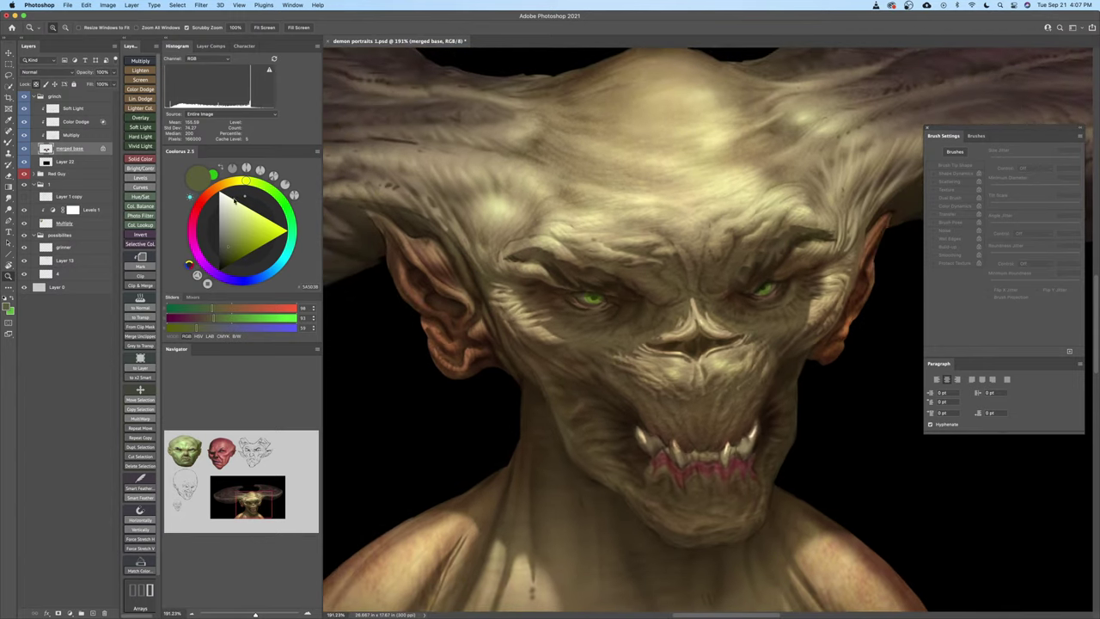
# Merge the Soft Light, Color Dodge, Multiply and merged base layers into a single layer
pyautogui.click(83, 111)
pyautogui.keyDown('shift'); pyautogui.click(85, 149); pyautogui.keyUp('shift')
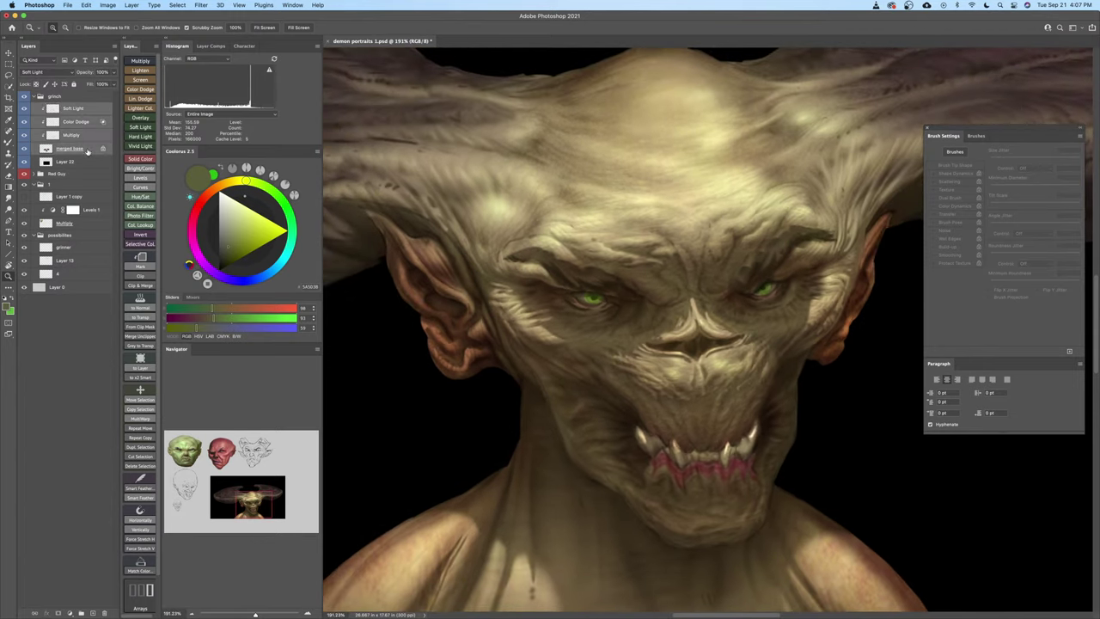
pyautogui.press('super+e')
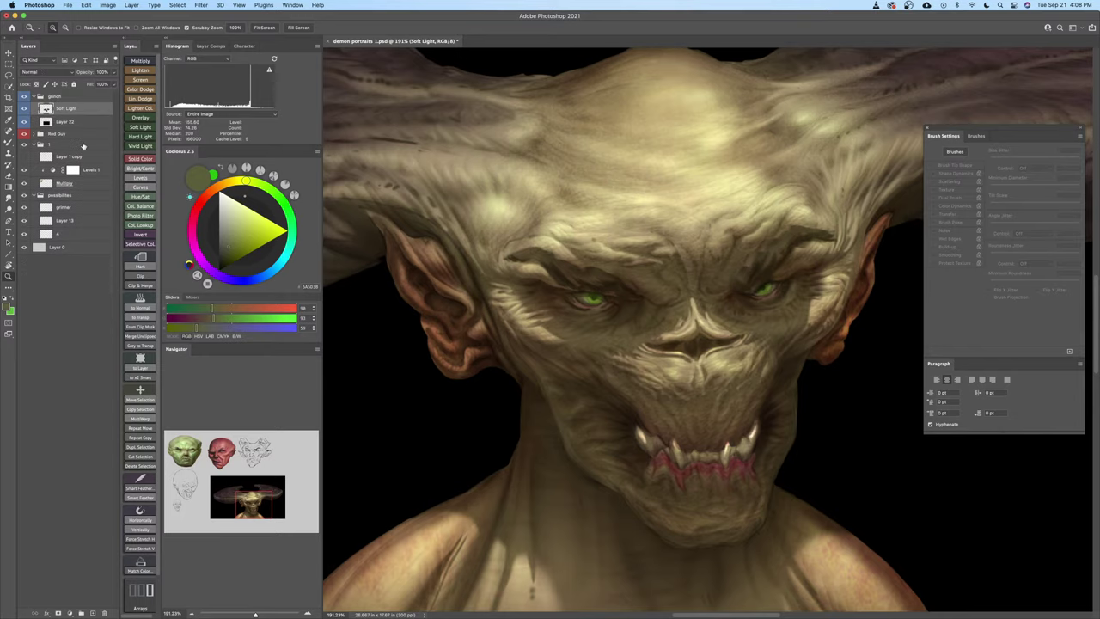
# Blend the tip, upper fold and outer rim of the left-hand ear with the Mixer Brush
pyautogui.moveTo(619, 447); pyautogui.dragTo(592, 424)
pyautogui.press('b')
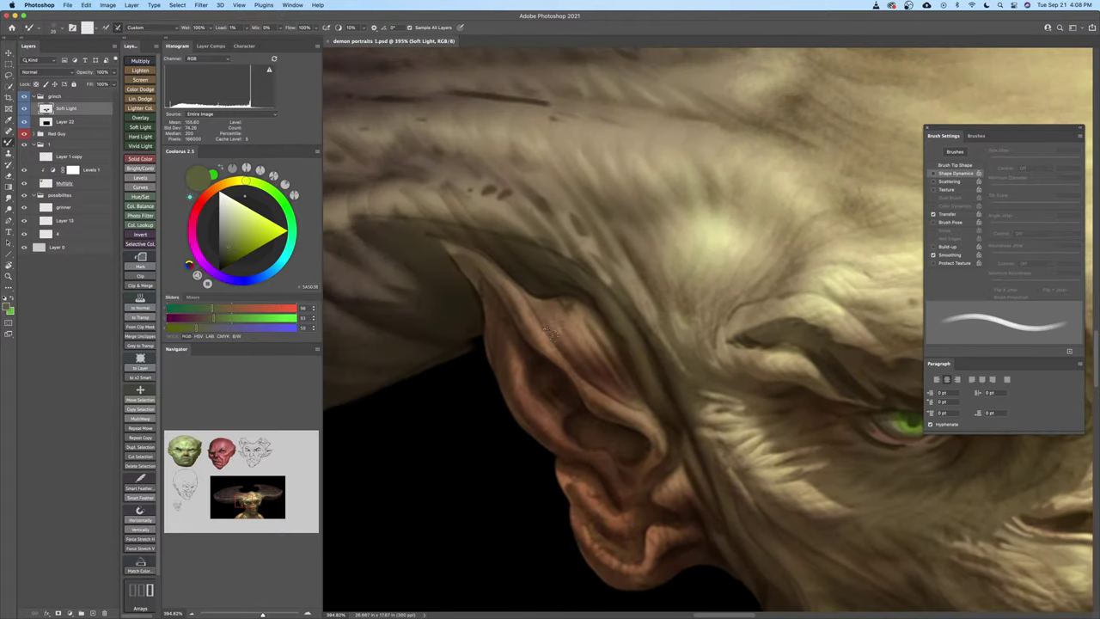
pyautogui.moveTo(515, 312); pyautogui.dragTo(474, 267)
pyautogui.press('super+space')
pyautogui.moveTo(560, 351); pyautogui.dragTo(529, 330)
pyautogui.press('b')
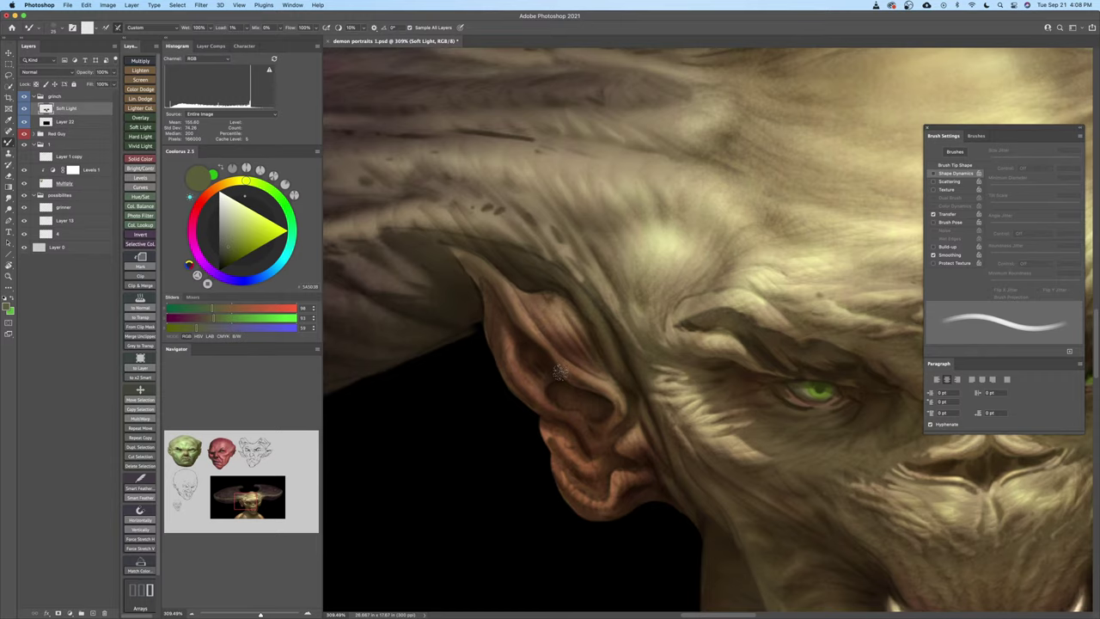
pyautogui.scroll(-2, 559, 372)
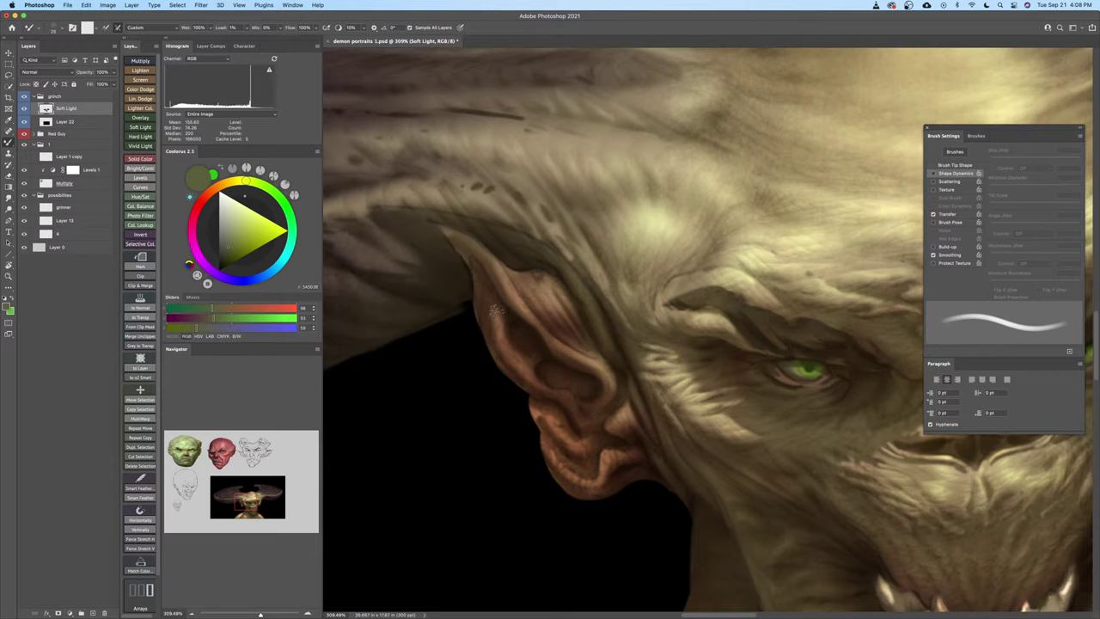
pyautogui.press(']')
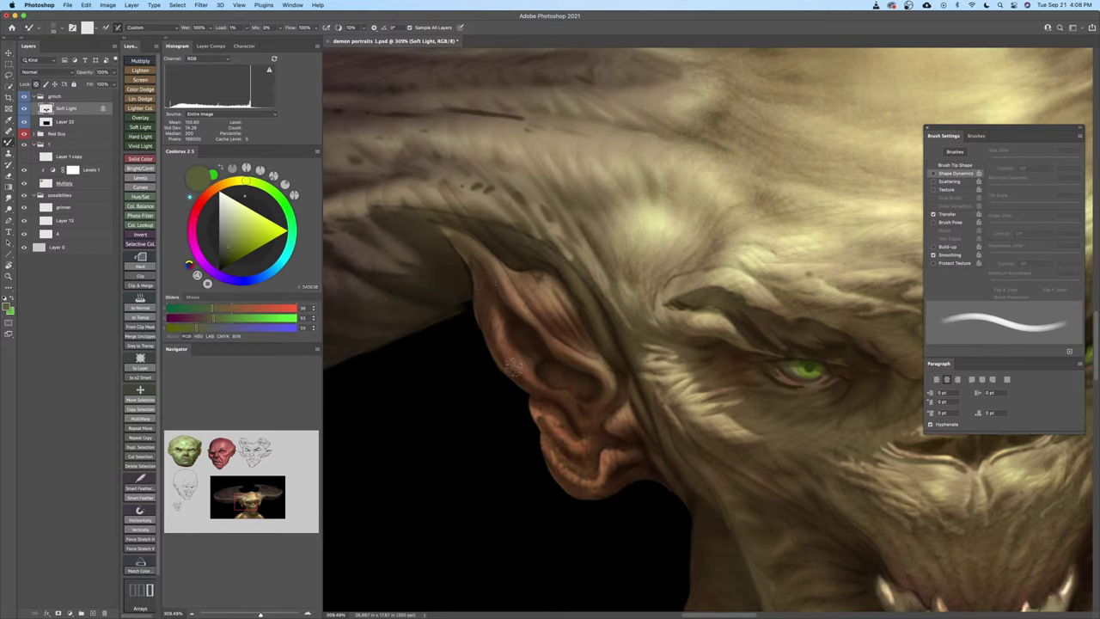
# Smooth the inner hollow of the left-hand ear with the Mixer Brush, alternating between small and larger brush sizes
pyautogui.press('[')
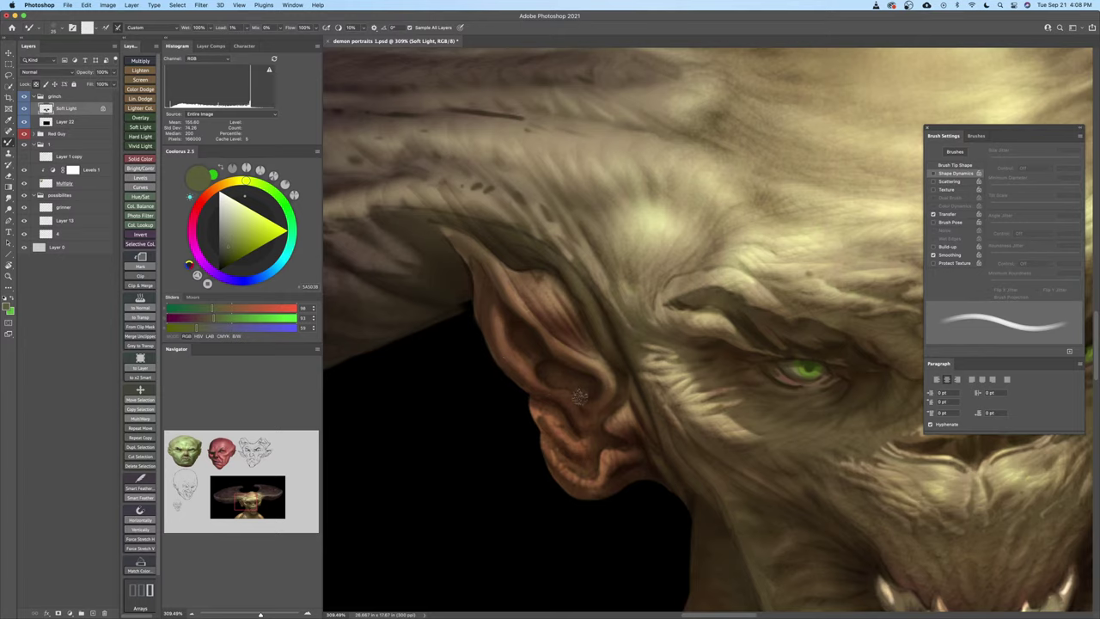
pyautogui.press('[')
pyautogui.press(']')
pyautogui.press(']')
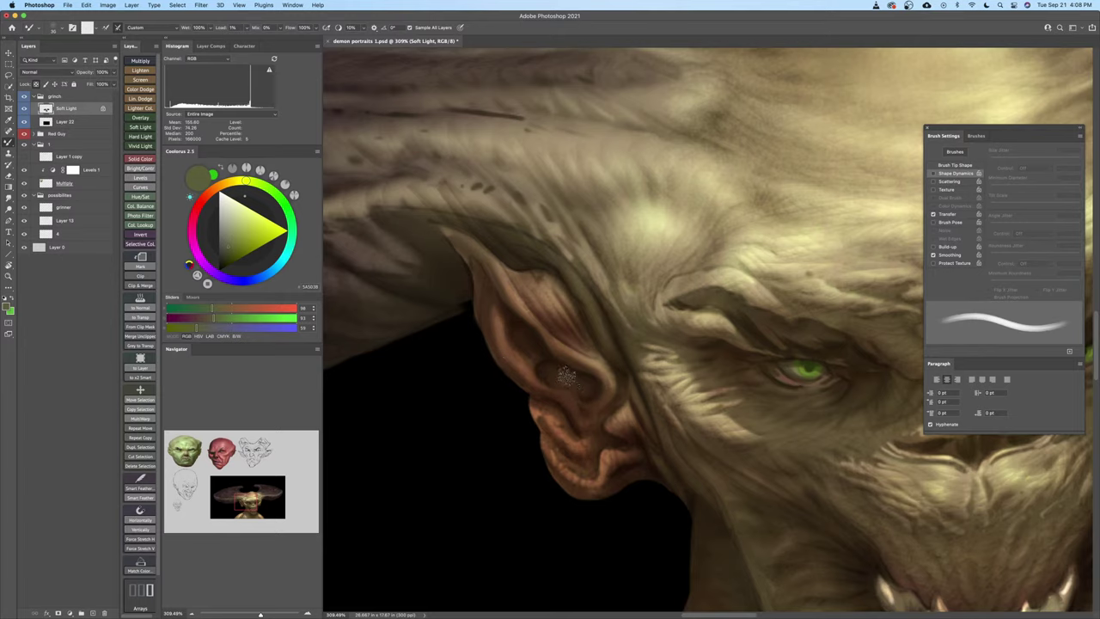
pyautogui.scroll(-2, 568, 377)
pyautogui.hscroll(2, 567, 378)
pyautogui.press(']')
pyautogui.press(']')
pyautogui.press(']')
pyautogui.press(']')
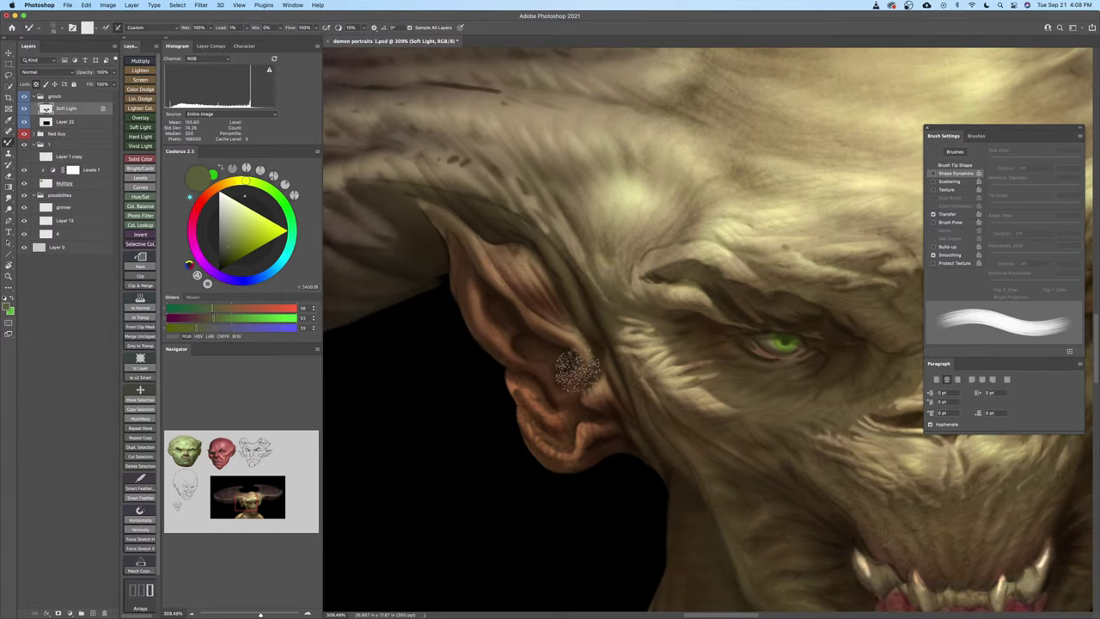
# Blend the small folds where the left-hand ear joins the cheek using a much smaller Mixer Brush
pyautogui.press('[')
pyautogui.press('[')
pyautogui.press('[')
pyautogui.press('[')
pyautogui.press('[')
pyautogui.press('[')
pyautogui.press('[')
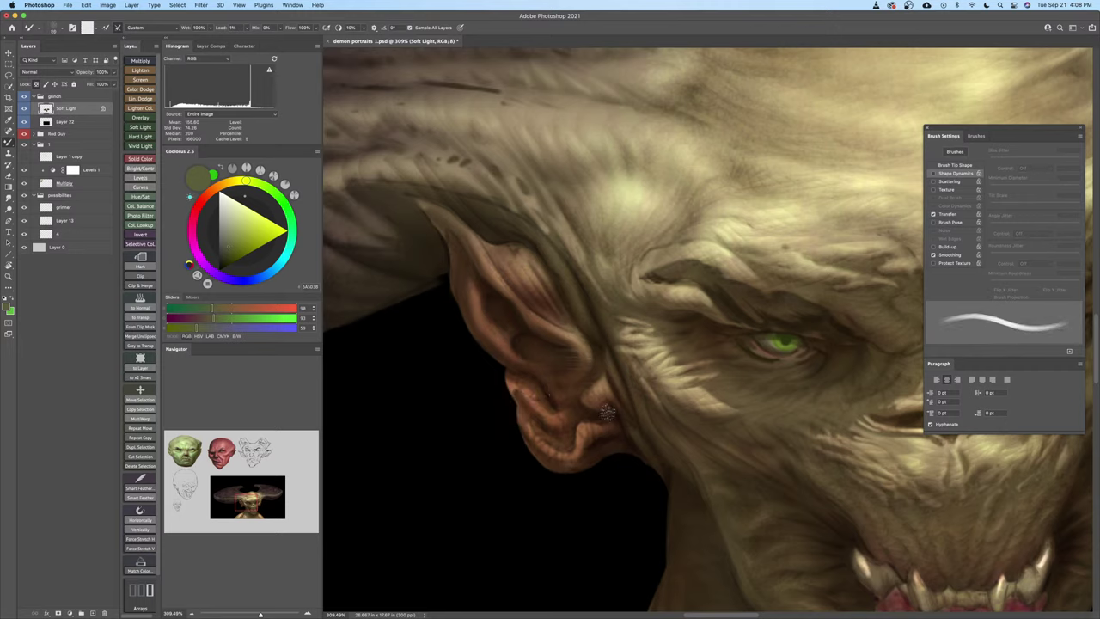
pyautogui.press('[')
# Soften the shading across the ear's central fold and hollow with an enlarged Mixer Brush
pyautogui.press(']')
pyautogui.press(']')
pyautogui.press(']')
pyautogui.press(']')
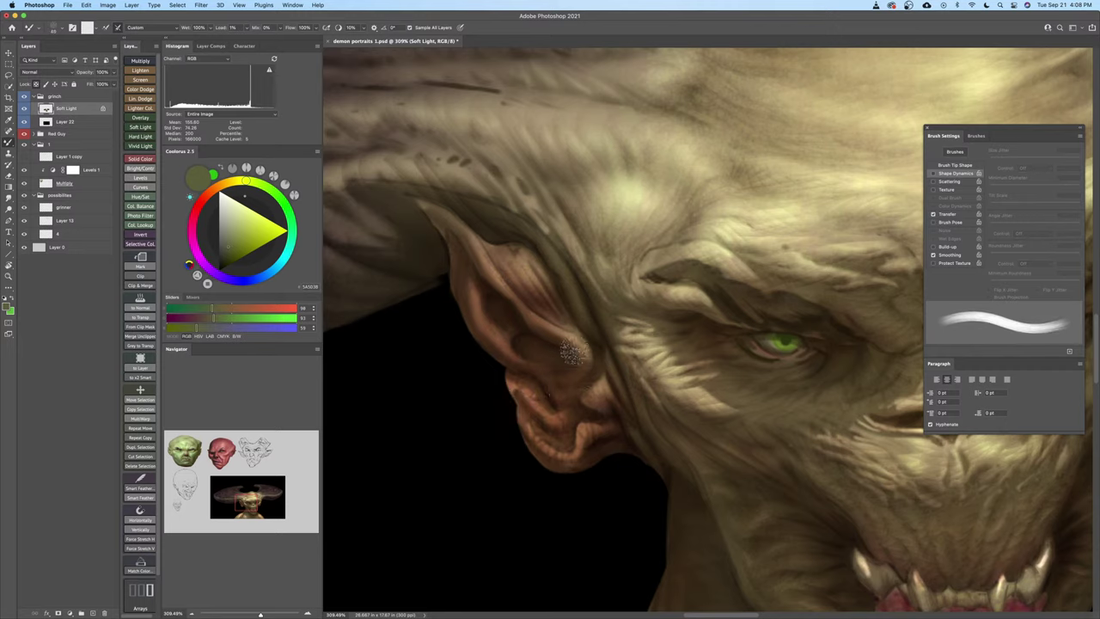
pyautogui.press(']')
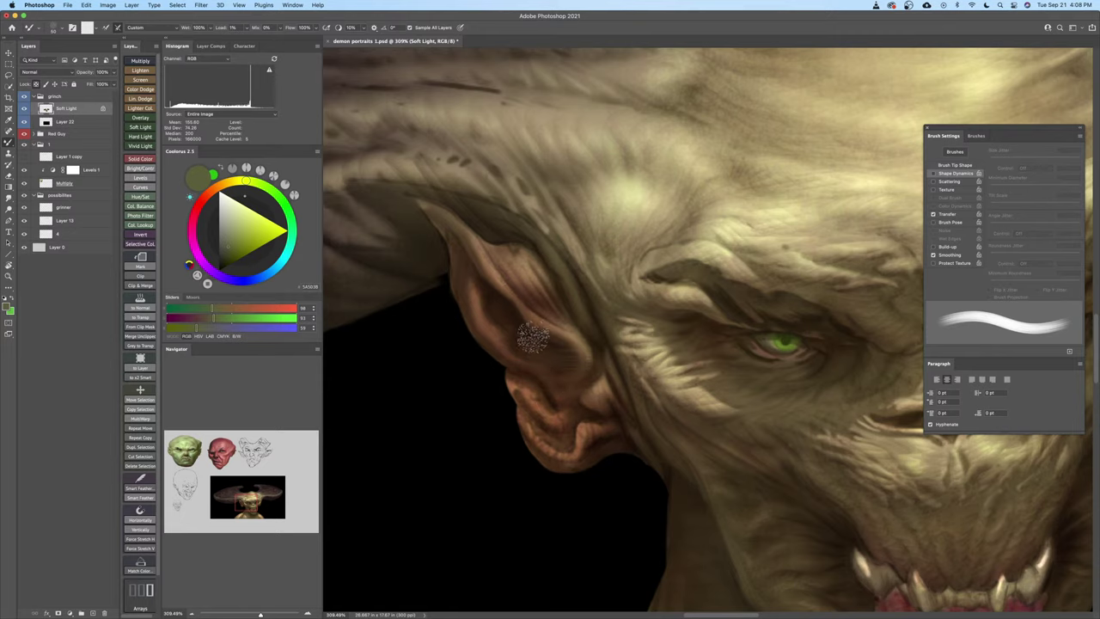
pyautogui.scroll(-2, 533, 337)
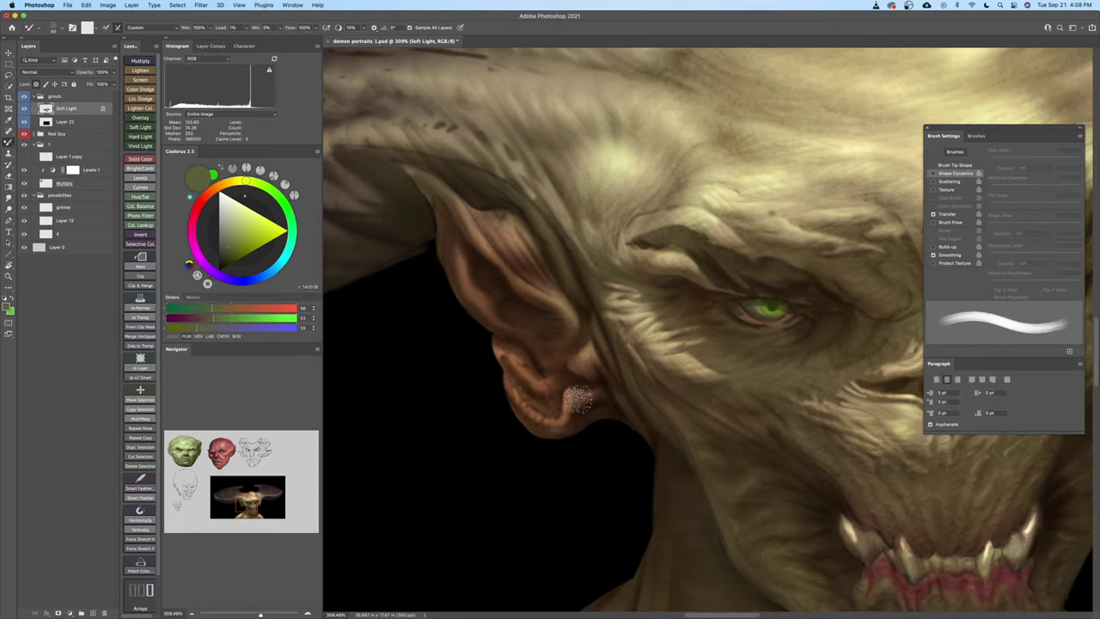
# Blend the folds and lower edge of the left-hand earlobe with a smaller Mixer Brush
pyautogui.press('[')
pyautogui.press('[')
pyautogui.press('[')
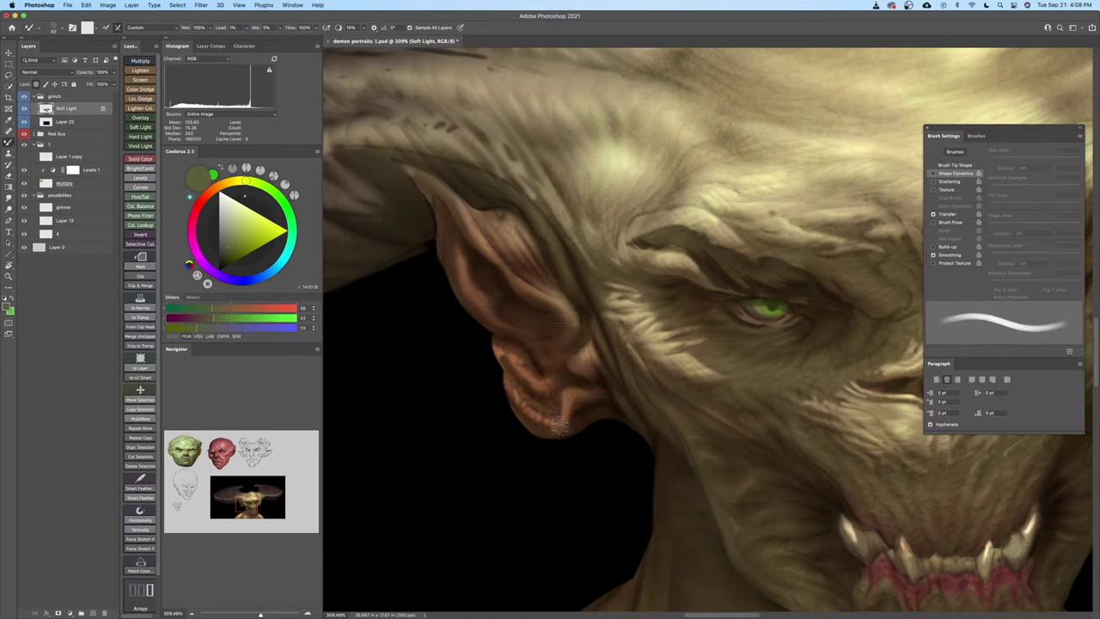
pyautogui.press(']')
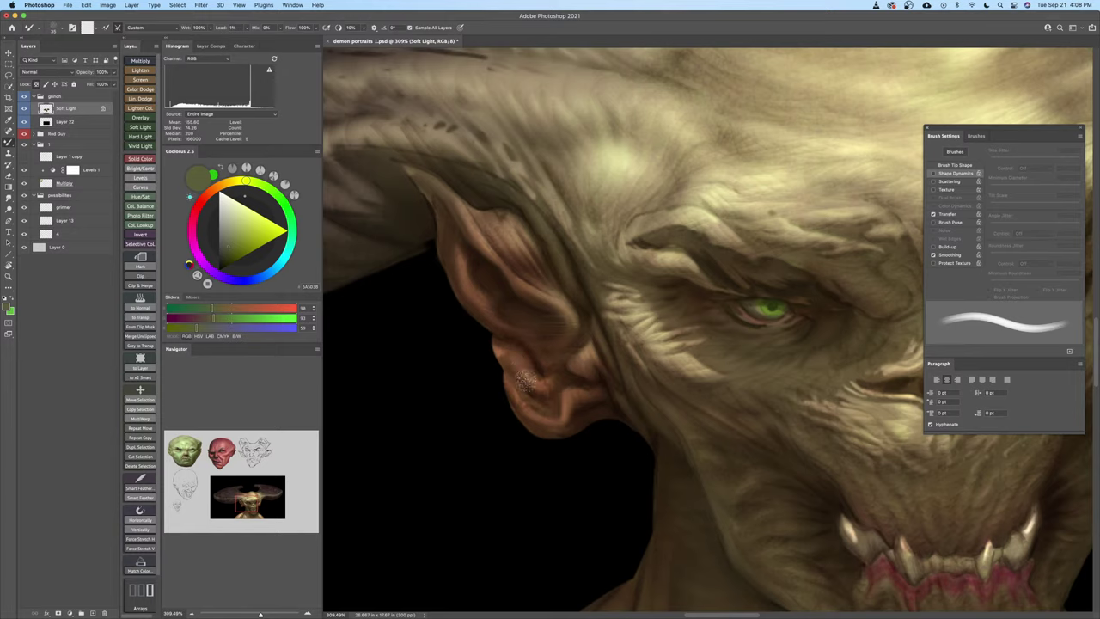
pyautogui.press('[')
pyautogui.moveTo(559, 392); pyautogui.dragTo(553, 391)
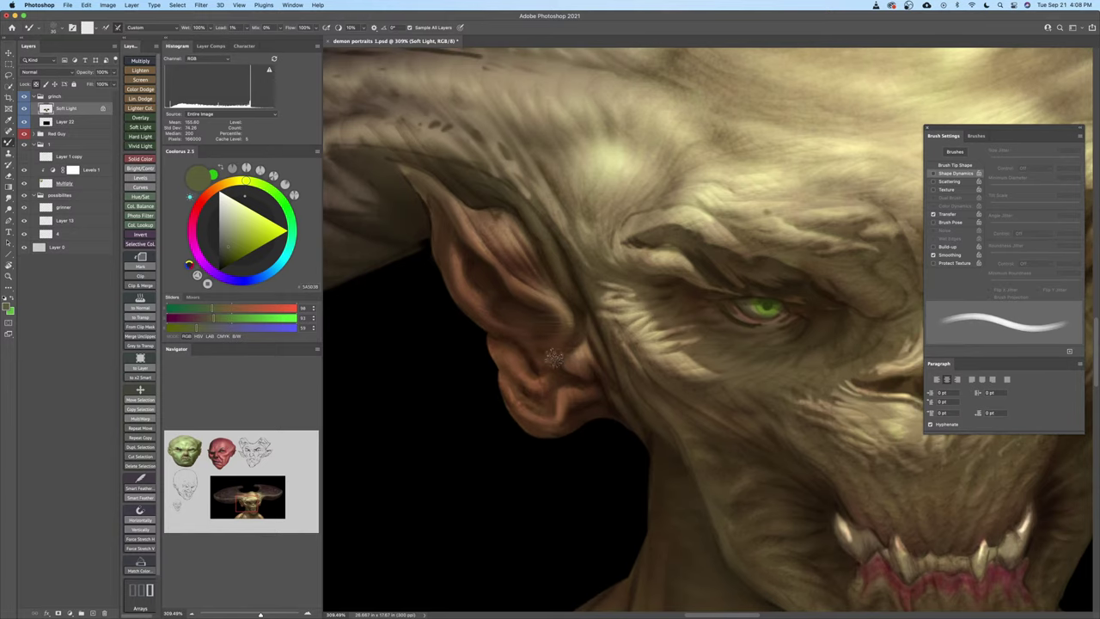
# Set up the regular Brush with a different preset, a dark brown sampled from the ear, and 79% opacity
pyautogui.rightClick(521, 348)
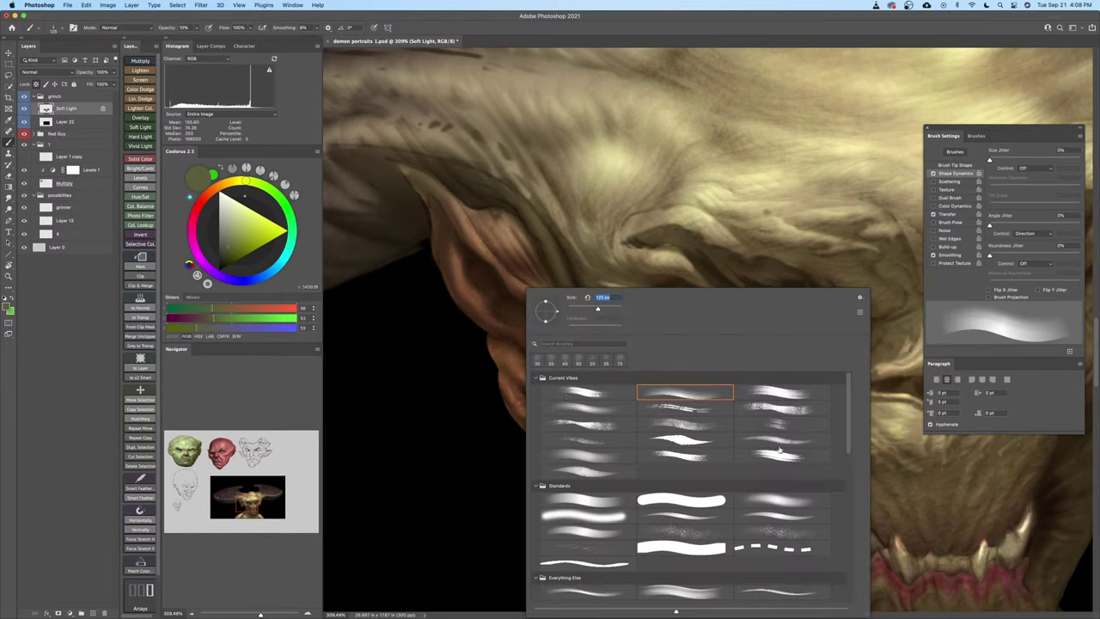
pyautogui.doubleClick(703, 406)
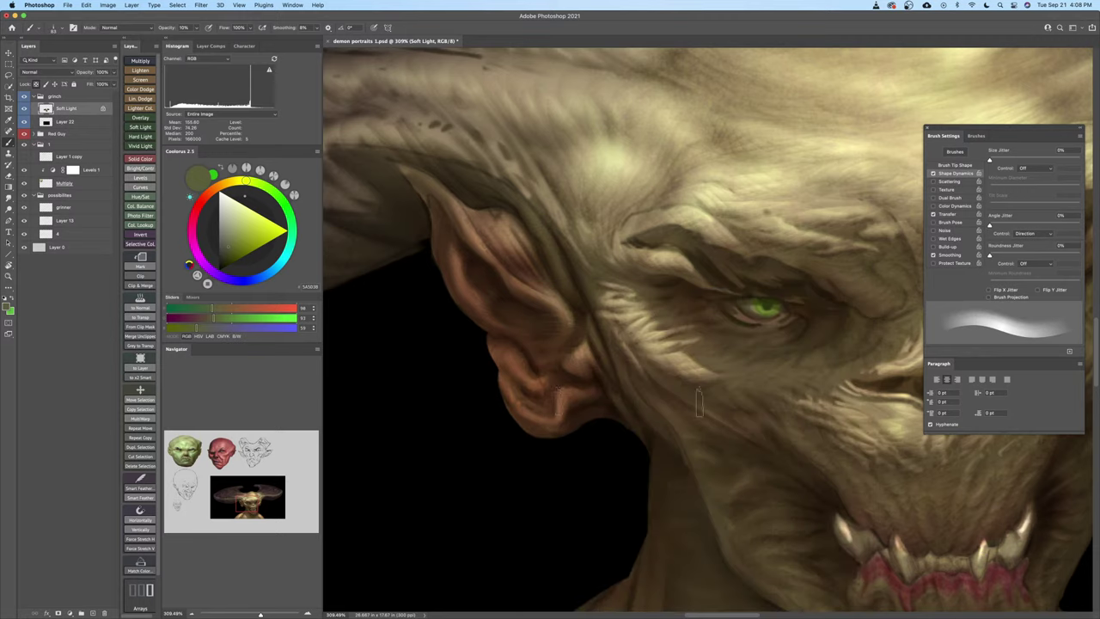
pyautogui.keyDown('alt'); pyautogui.click(532, 356); pyautogui.keyUp('alt')
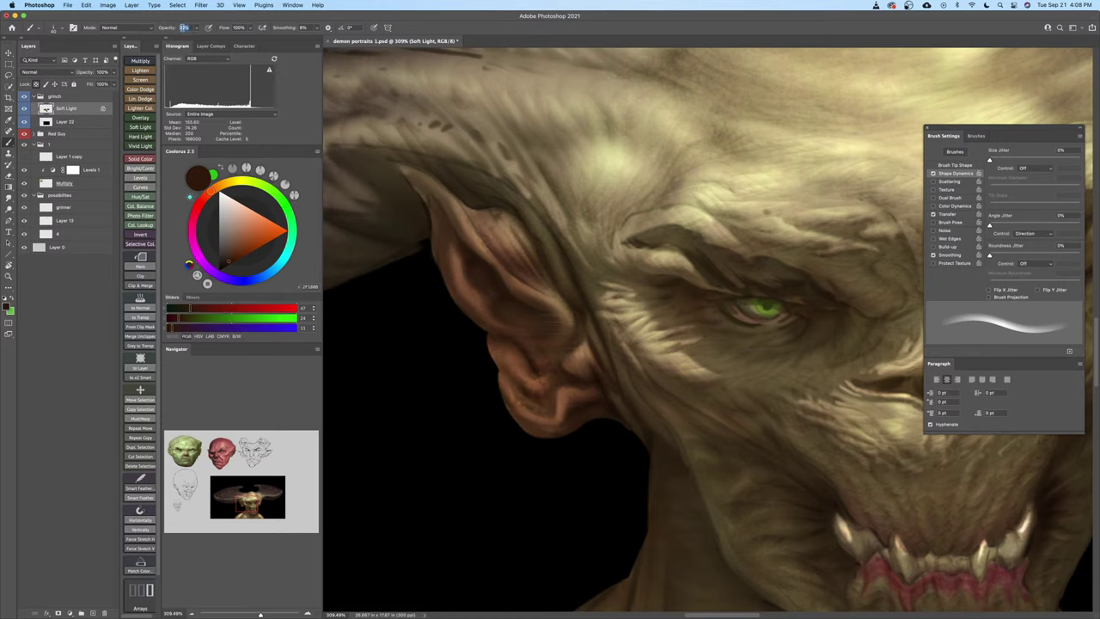
pyautogui.press('9')
pyautogui.press('3')
pyautogui.press('7')
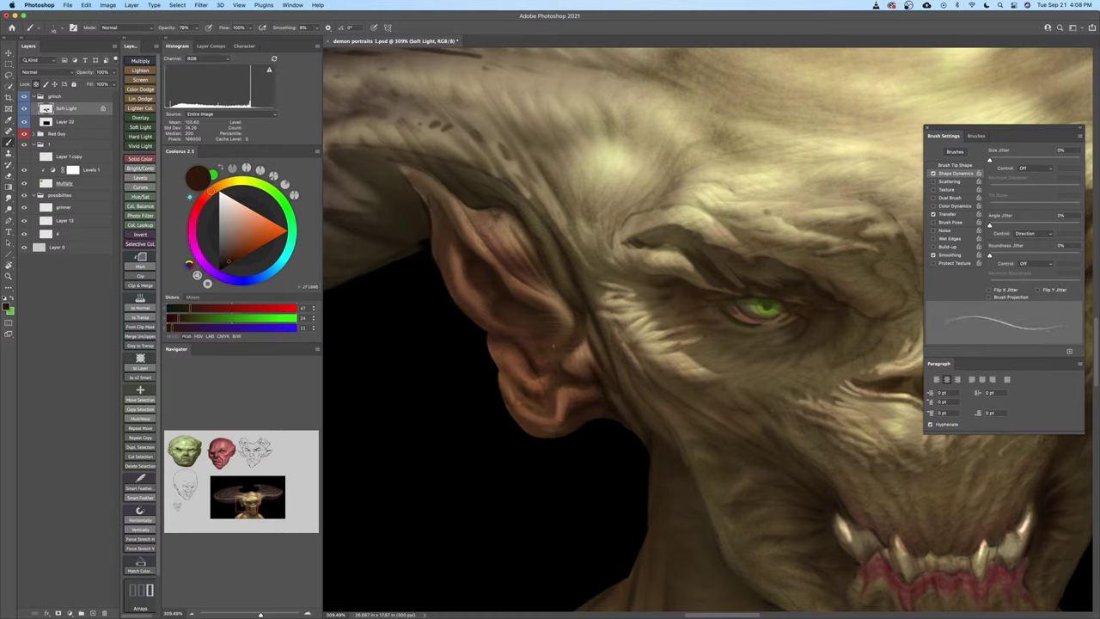
# Shade the lower folds of the left-hand ear in dark brown with a progressively larger Brush
pyautogui.press(']')
pyautogui.press(']')
pyautogui.press(']')
pyautogui.press(']')
pyautogui.press(']')
pyautogui.press('super+Tab')
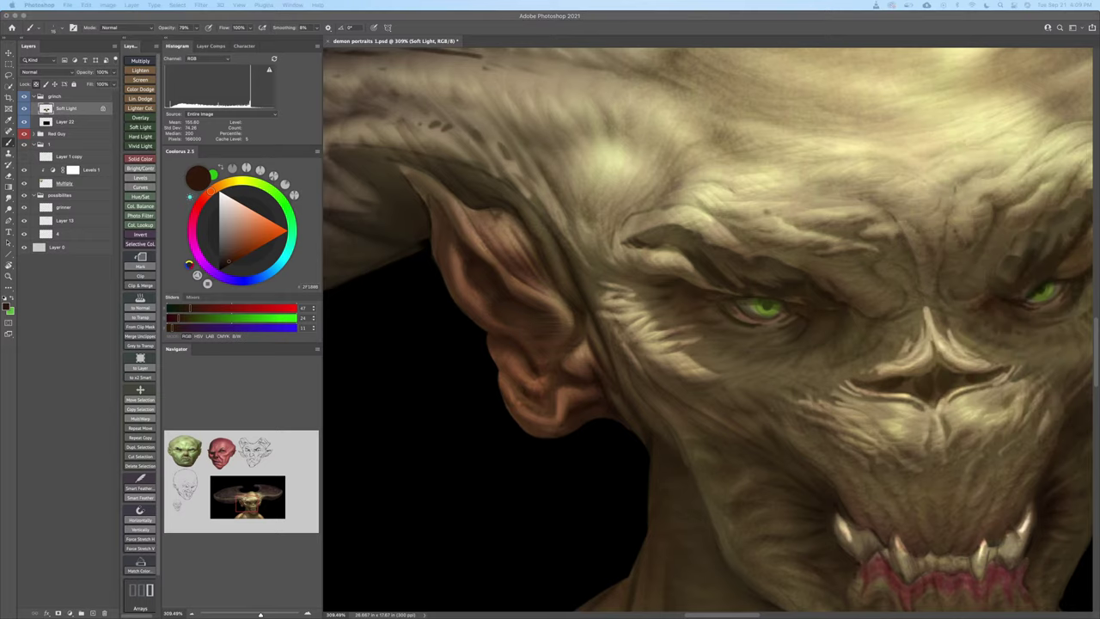
pyautogui.click(638, 414)
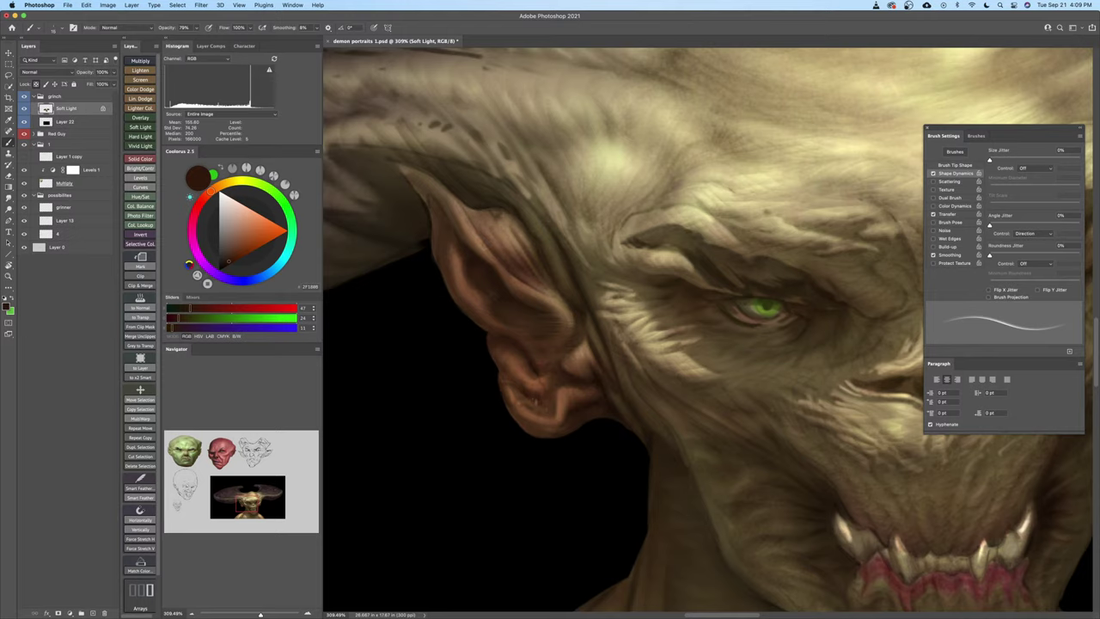
pyautogui.moveTo(531, 393); pyautogui.dragTo(493, 405)
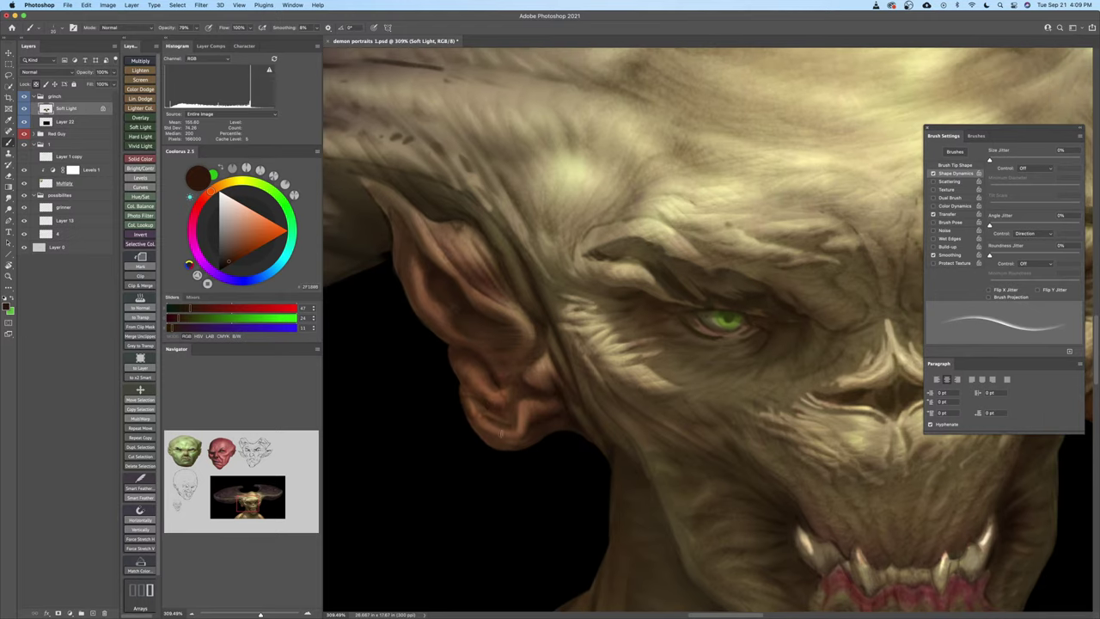
pyautogui.press(']')
pyautogui.press(']')
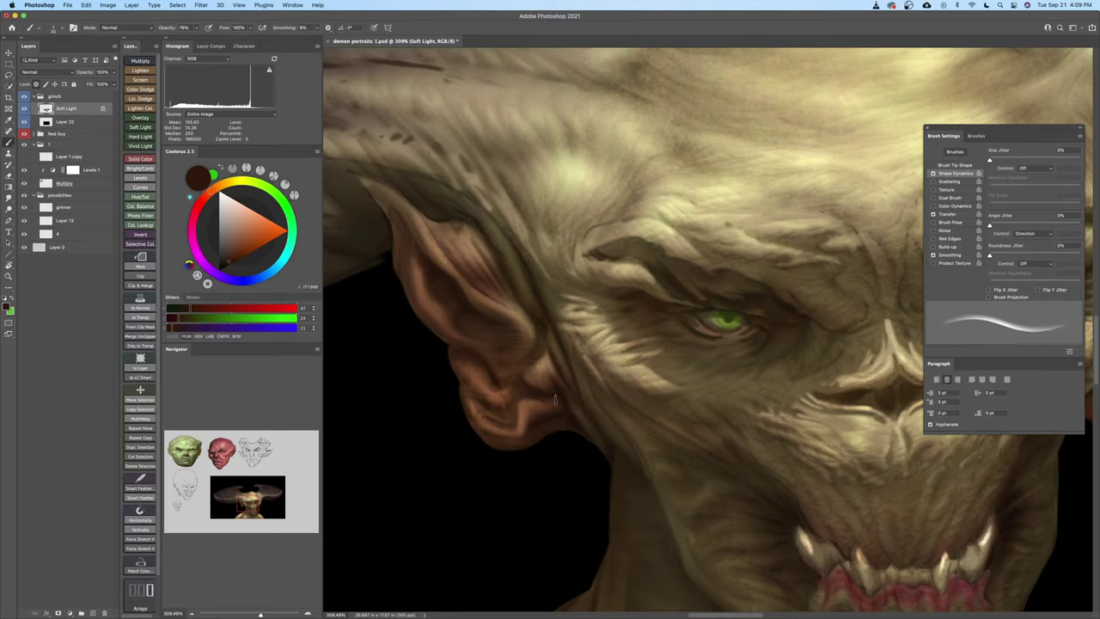
pyautogui.moveTo(542, 361); pyautogui.dragTo(551, 378)
# Soften the new shading where the left-hand ear meets the cheek with a slightly smaller Mixer Brush
pyautogui.hotkey('shift', 'b')
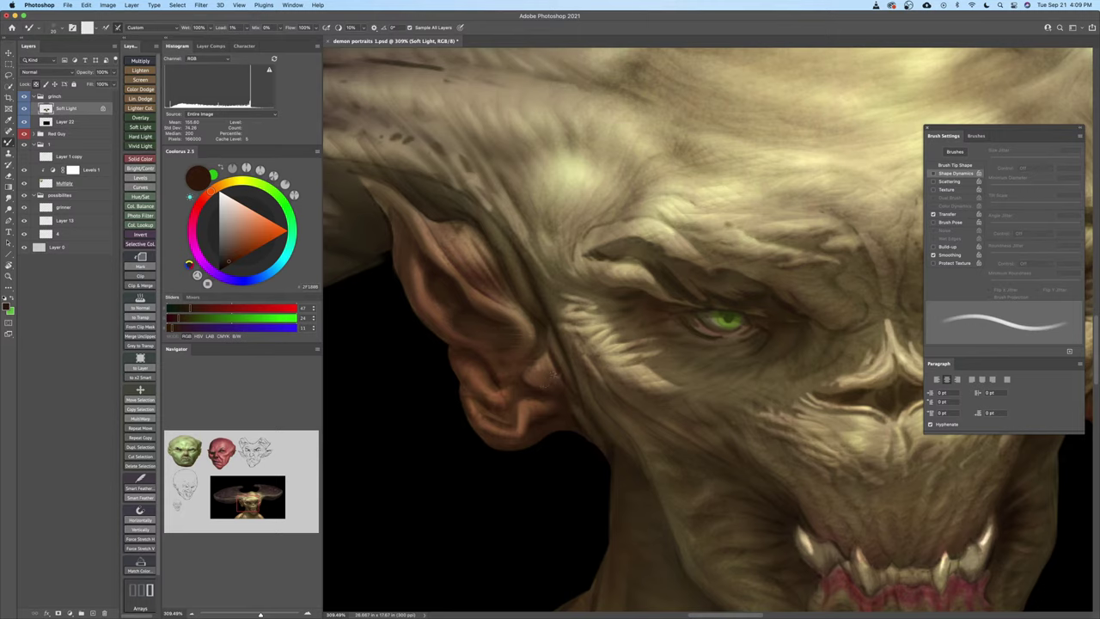
pyautogui.press('[')
pyautogui.moveTo(535, 349); pyautogui.dragTo(566, 385)
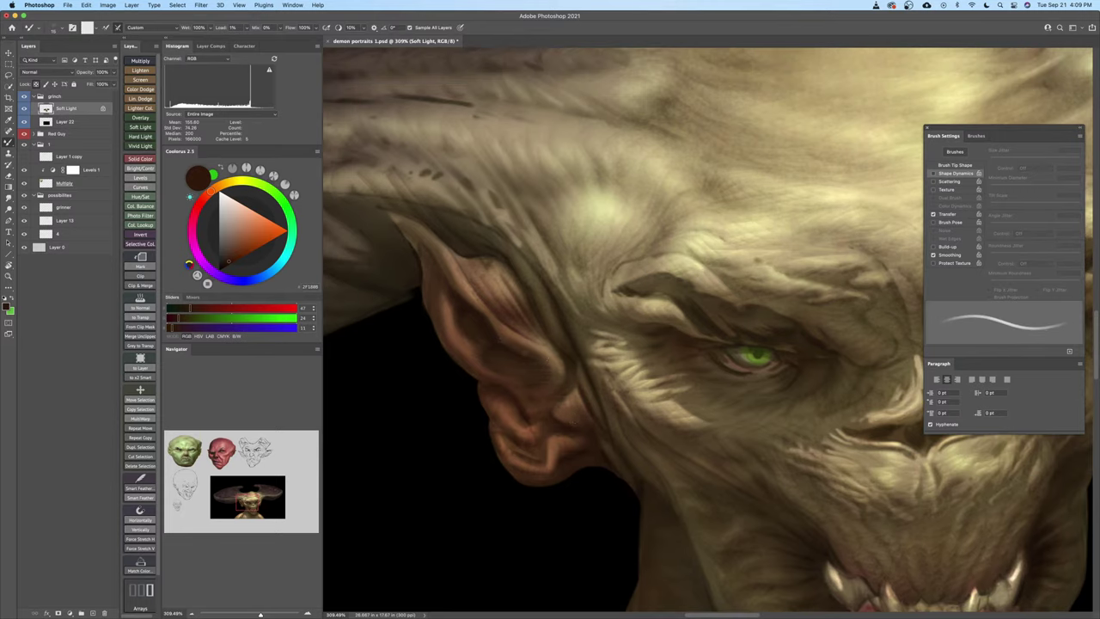
# Blend the left-hand ear's pointed tip into the horn's shadow with an enlarged Mixer Brush
pyautogui.press(']')
pyautogui.press(']')
pyautogui.press(']')
pyautogui.press(']')
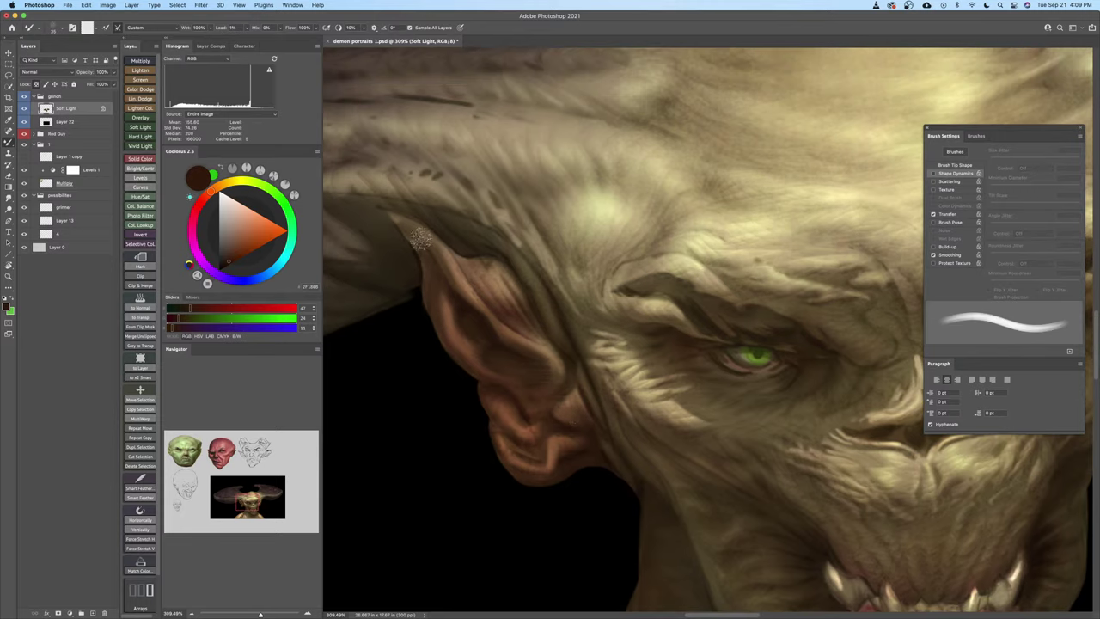
pyautogui.press('[')
pyautogui.press('[')
pyautogui.moveTo(416, 237); pyautogui.dragTo(395, 218)
# Paint the tip and upper rim of the left-hand ear with brown tones sampled from the ear, using a small Brush
pyautogui.press('b')
pyautogui.press('[')
pyautogui.press('[')
pyautogui.keyDown('alt'); pyautogui.click(435, 302); pyautogui.keyUp('alt')
pyautogui.press(']')
pyautogui.press(']')
pyautogui.press(']')
pyautogui.press('[')
pyautogui.press('[')
pyautogui.press('[')
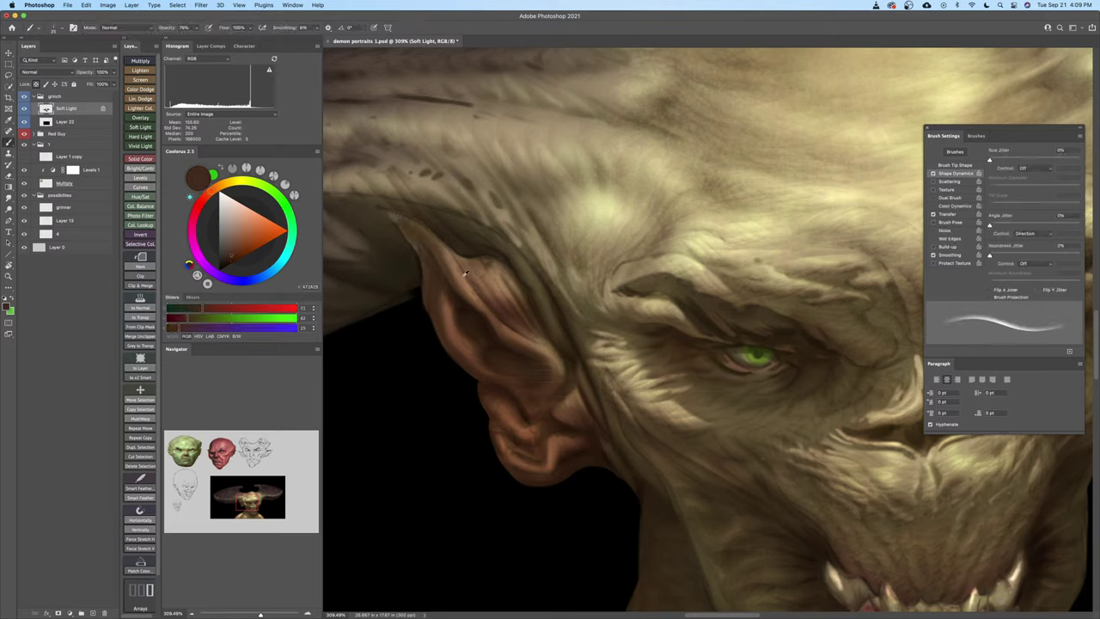
pyautogui.keyDown('alt'); pyautogui.click(438, 251); pyautogui.keyUp('alt')
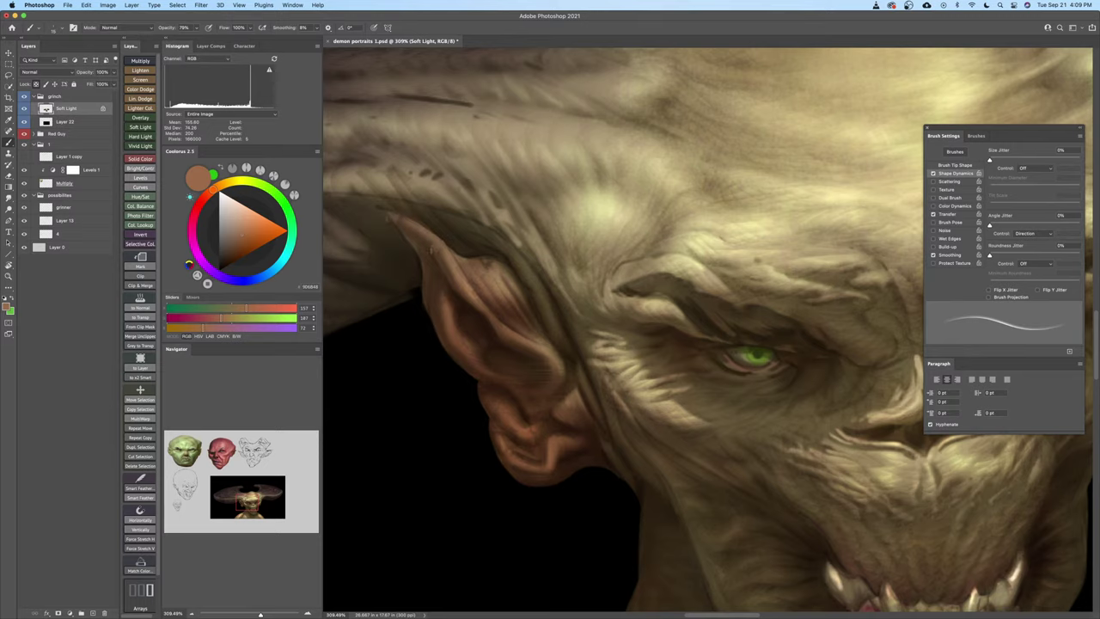
# Add fine dark and light brown strokes along the left-hand ear's tip with colors picked from the ear and color wheel
pyautogui.keyDown('alt'); pyautogui.click(480, 308); pyautogui.keyUp('alt')
pyautogui.press(']')
pyautogui.press(']')
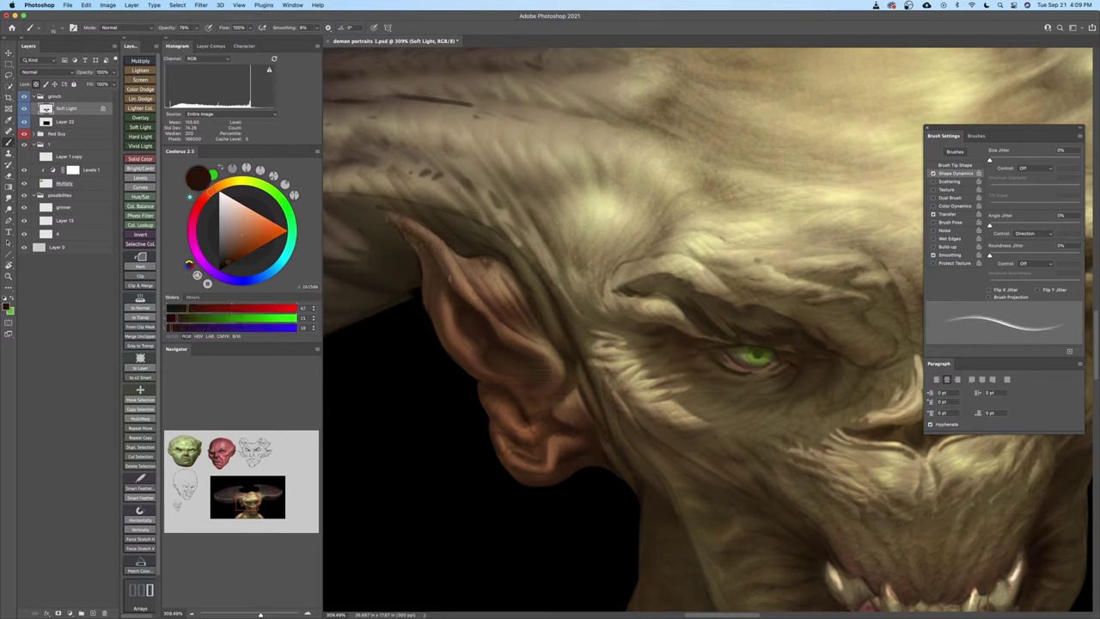
pyautogui.press('[')
pyautogui.moveTo(407, 233); pyautogui.dragTo(476, 273)
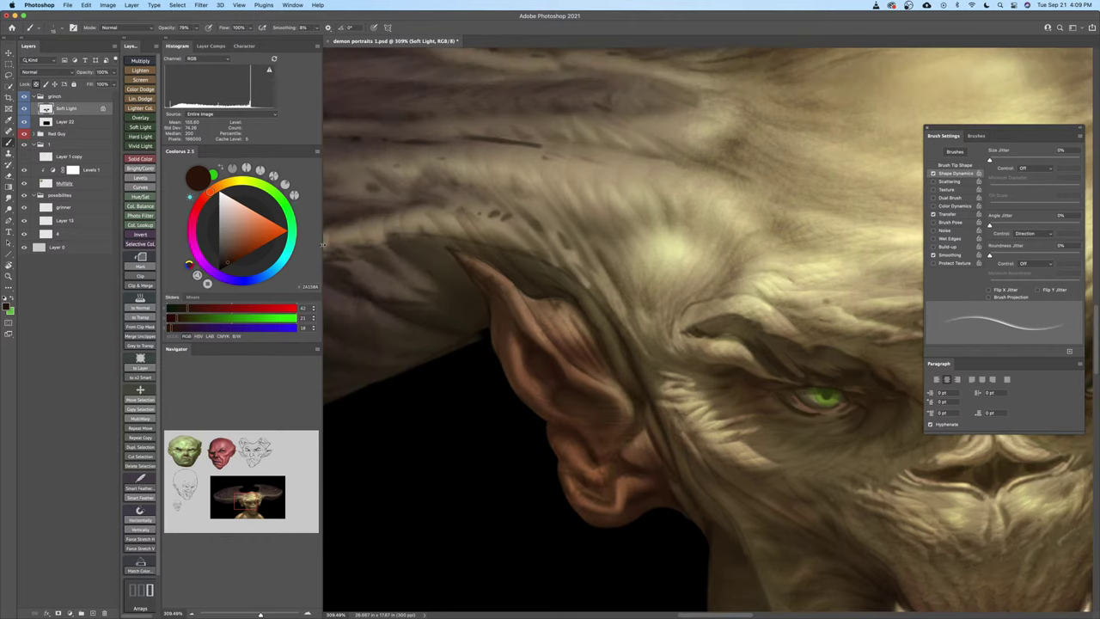
pyautogui.click(230, 258)
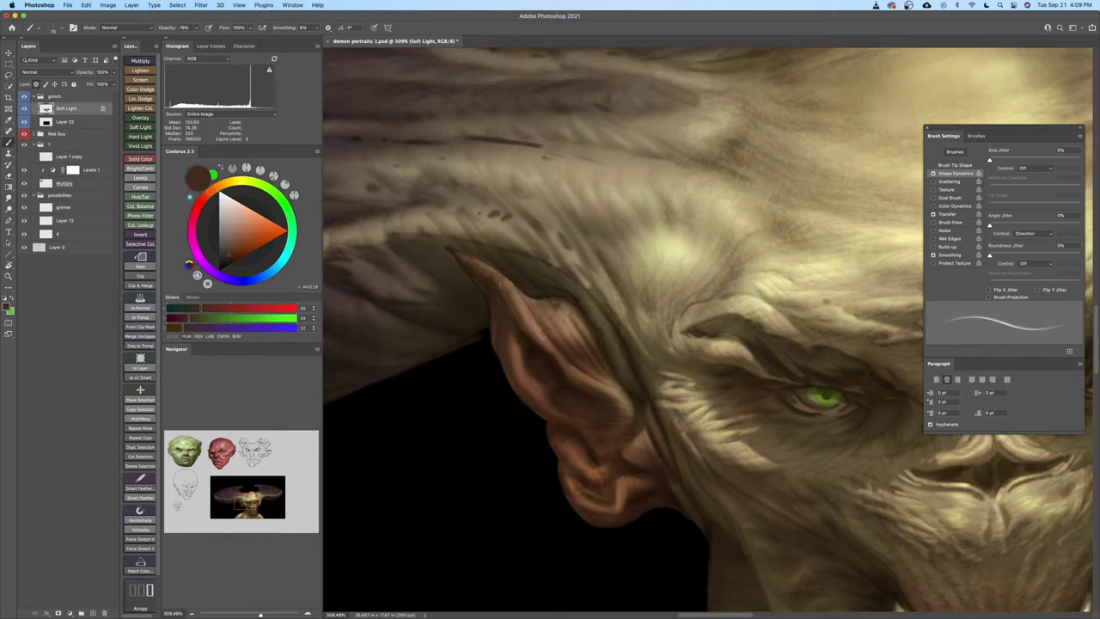
pyautogui.keyDown('alt'); pyautogui.click(522, 296); pyautogui.keyUp('alt')
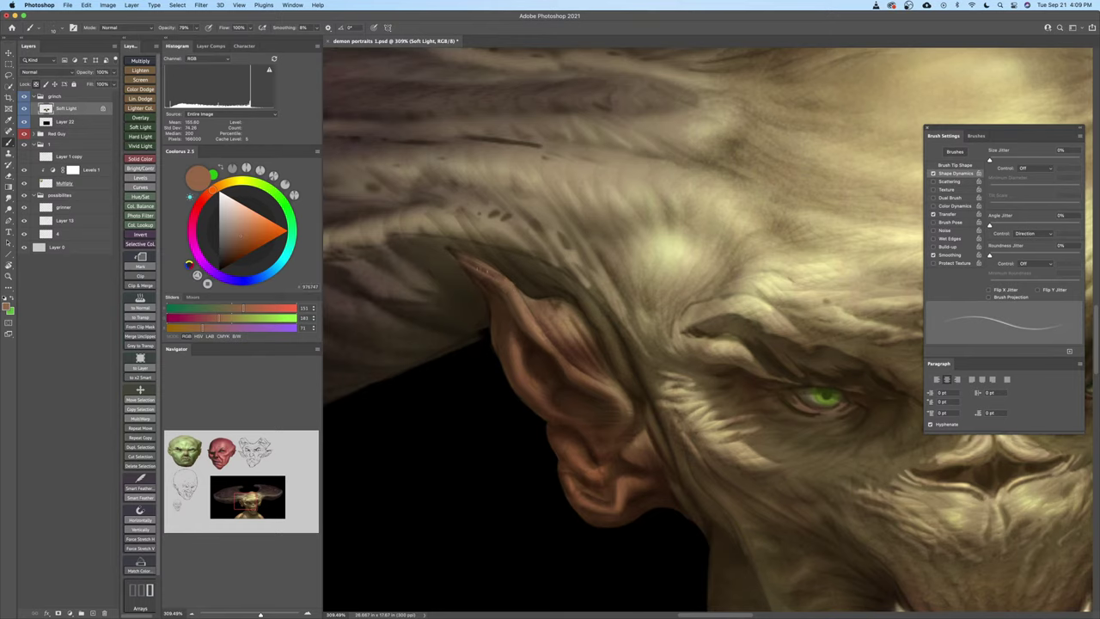
pyautogui.moveTo(496, 279); pyautogui.dragTo(467, 273)
# Check the opposite ear, and deepen the lower hollow of the left-hand ear with a dark brown sampled from it
pyautogui.scroll(5, 783, 308)
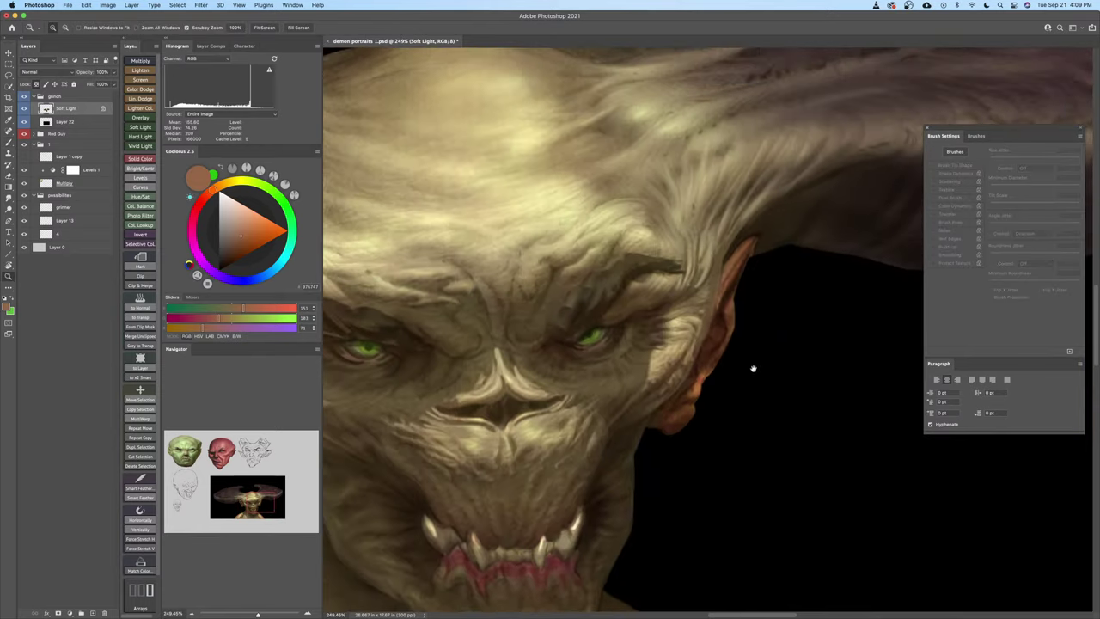
pyautogui.press('b')
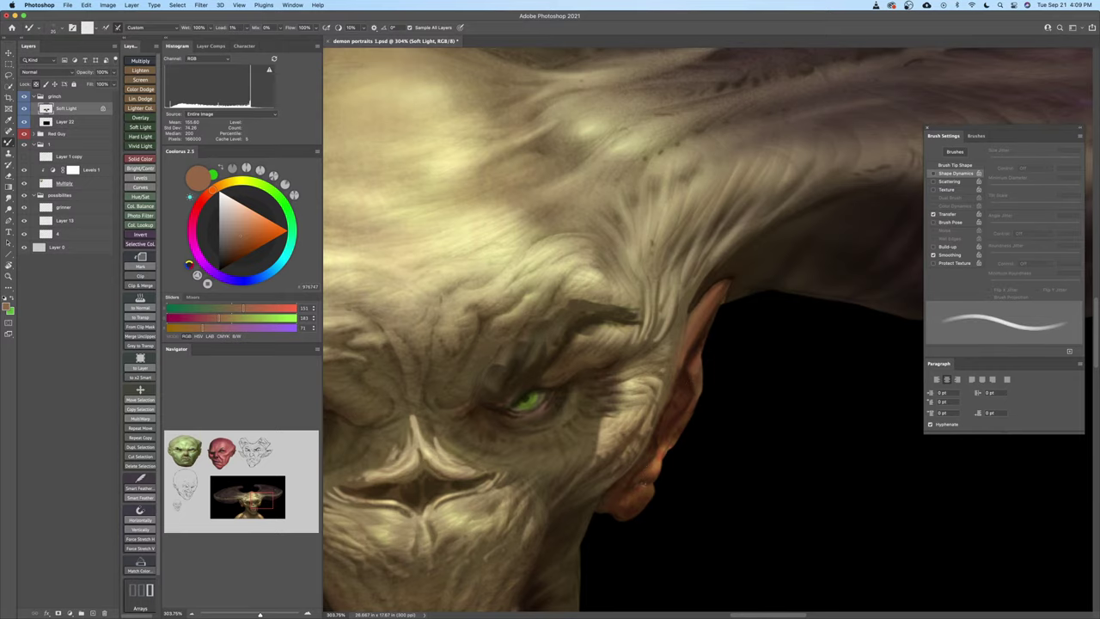
pyautogui.press('z')
pyautogui.moveTo(641, 476); pyautogui.dragTo(613, 475)
pyautogui.moveTo(613, 475); pyautogui.dragTo(751, 381)
pyautogui.moveTo(567, 422)
pyautogui.mouseDown()
pyautogui.moveTo(579, 409)
pyautogui.moveTo(657, 427)
pyautogui.moveTo(655, 478)
pyautogui.moveTo(597, 403)
pyautogui.mouseUp()
pyautogui.press('b')
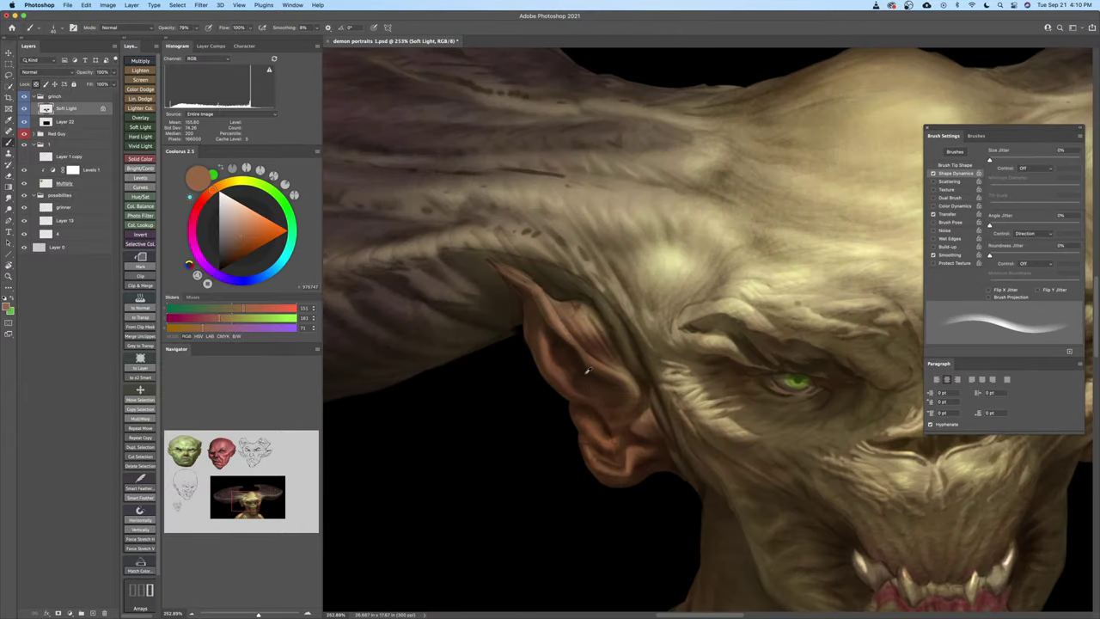
pyautogui.keyDown('alt'); pyautogui.click(589, 380); pyautogui.keyUp('alt')
pyautogui.moveTo(585, 396); pyautogui.dragTo(611, 397)
pyautogui.press('[')
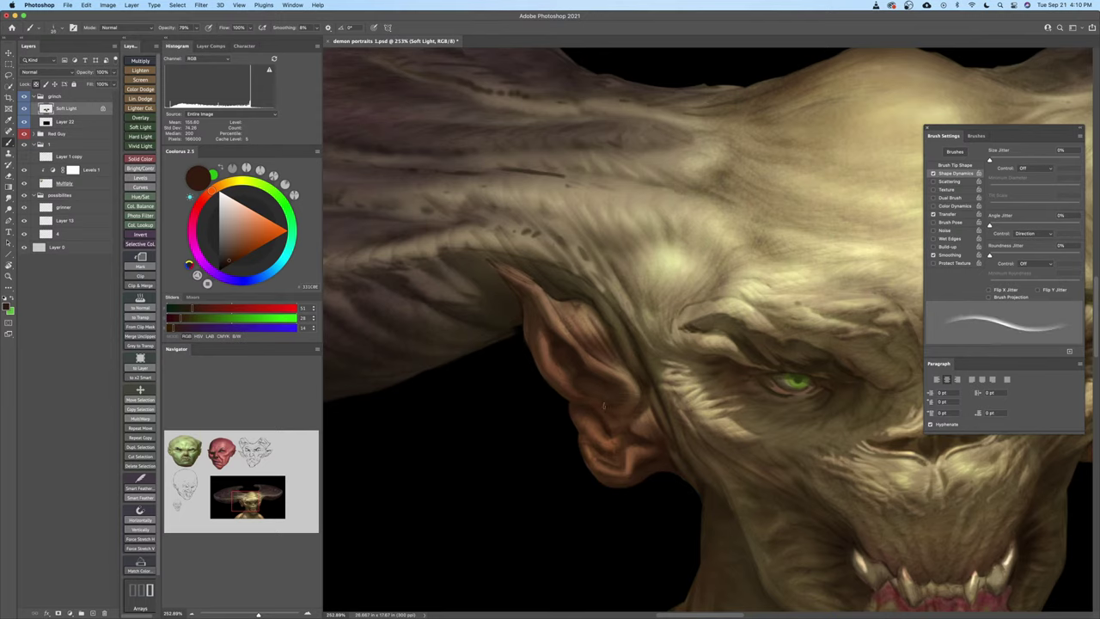
# Add fine skin texture to the left-hand ear's outer rim with sampled browns and a lighter brown from the color wheel
pyautogui.keyDown('alt'); pyautogui.click(550, 355); pyautogui.keyUp('alt')
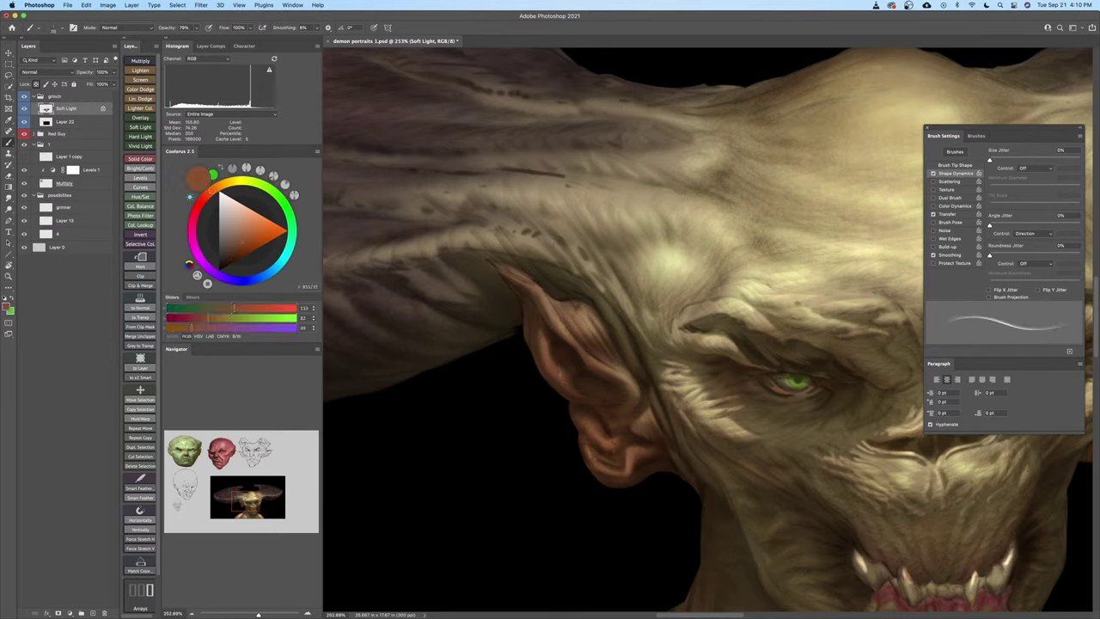
pyautogui.keyDown('alt'); pyautogui.click(604, 362); pyautogui.keyUp('alt')
pyautogui.click(240, 231)
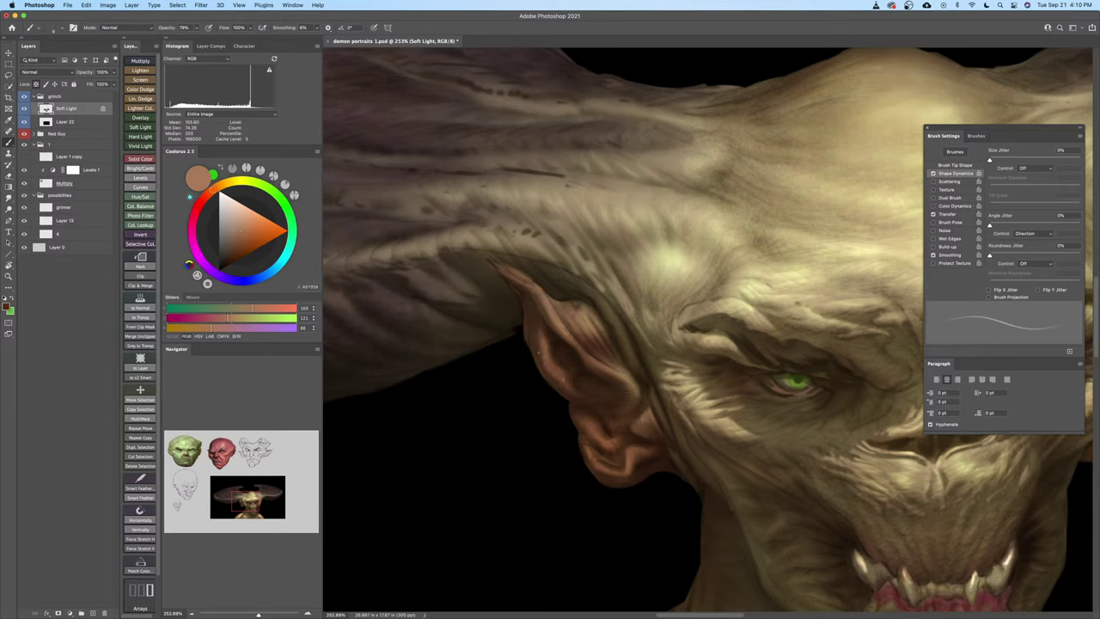
pyautogui.keyDown('alt'); pyautogui.click(562, 379); pyautogui.keyUp('alt')
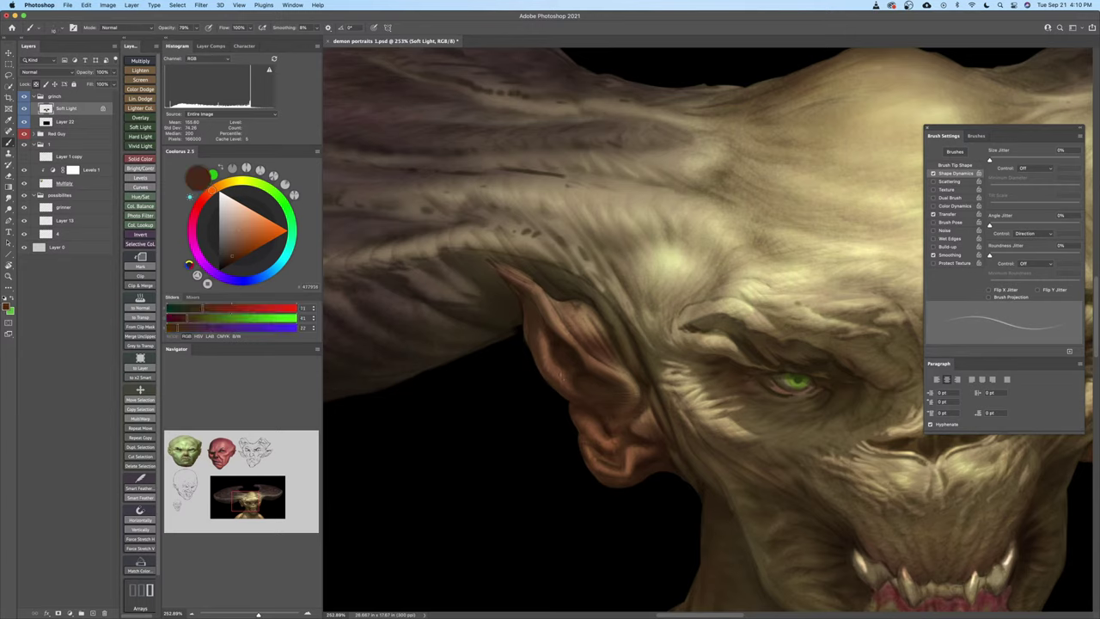
pyautogui.press(']')
pyautogui.keyDown('alt'); pyautogui.click(601, 362); pyautogui.keyUp('alt')
pyautogui.moveTo(572, 376); pyautogui.dragTo(627, 378)
pyautogui.press('[')
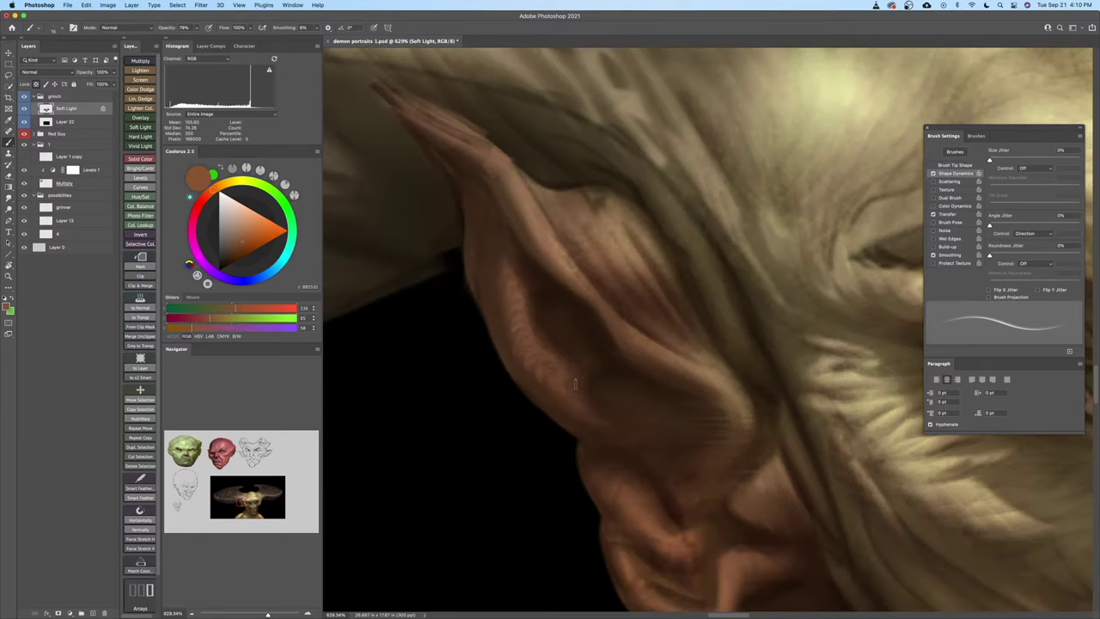
# Refine the edge between the left-hand ear's outer rim and hollow with reddish and very dark browns sampled nearby
pyautogui.keyDown('alt'); pyautogui.click(542, 371); pyautogui.keyUp('alt')
pyautogui.scroll(-2, 533, 348)
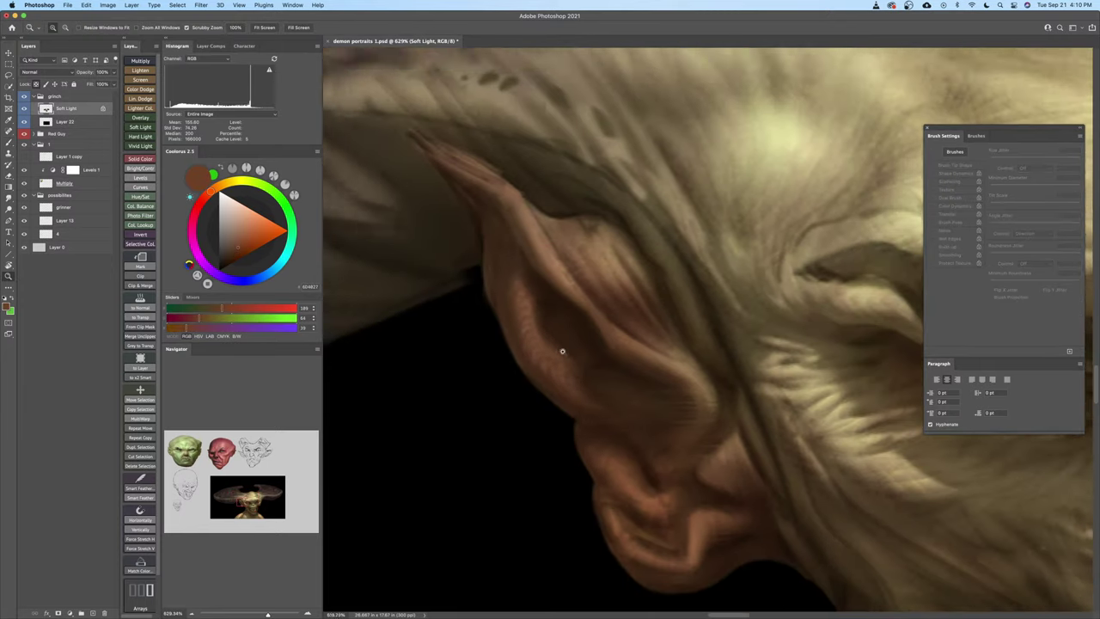
pyautogui.keyDown('alt'); pyautogui.click(591, 393); pyautogui.keyUp('alt')
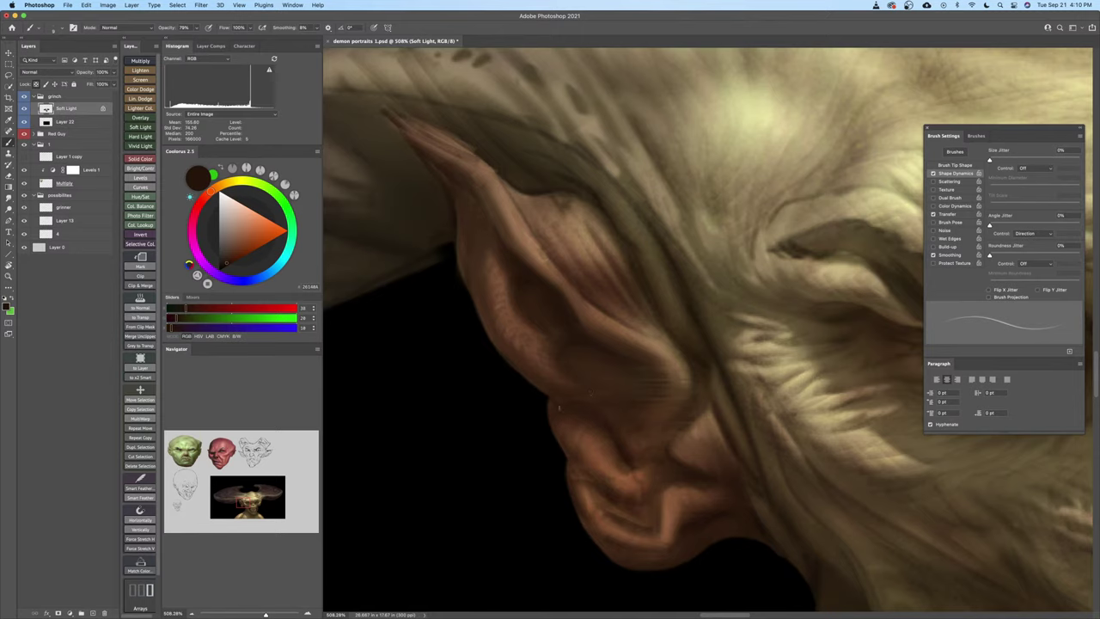
pyautogui.keyDown('alt'); pyautogui.click(558, 417); pyautogui.keyUp('alt')
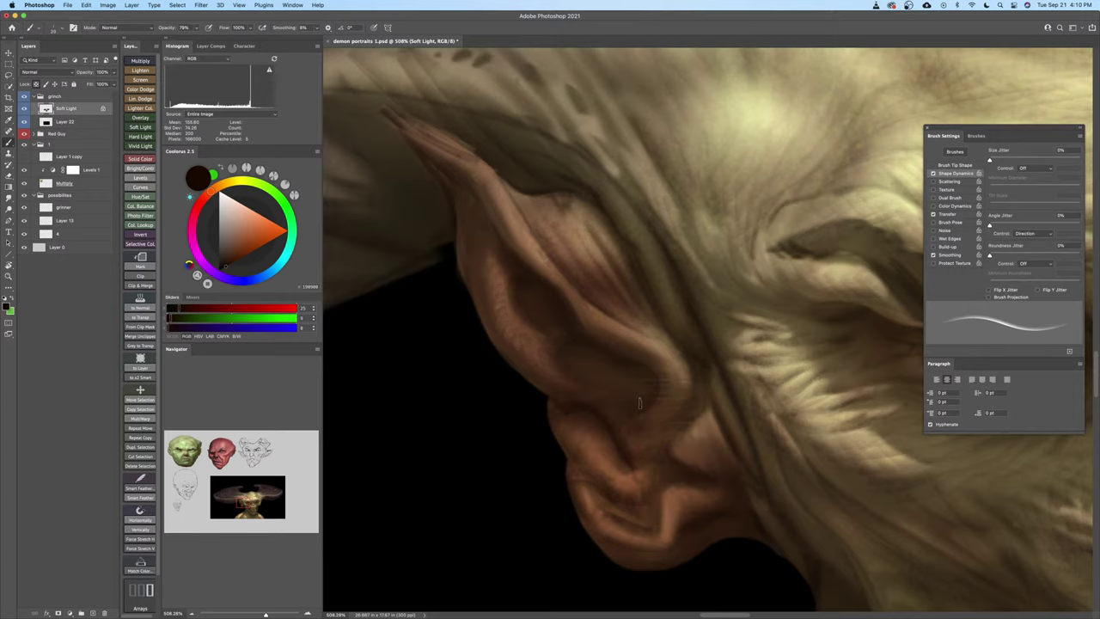
# Fit the whole portrait in view and save the document
pyautogui.press('z')
pyautogui.press('super+0')
pyautogui.press('super+s')
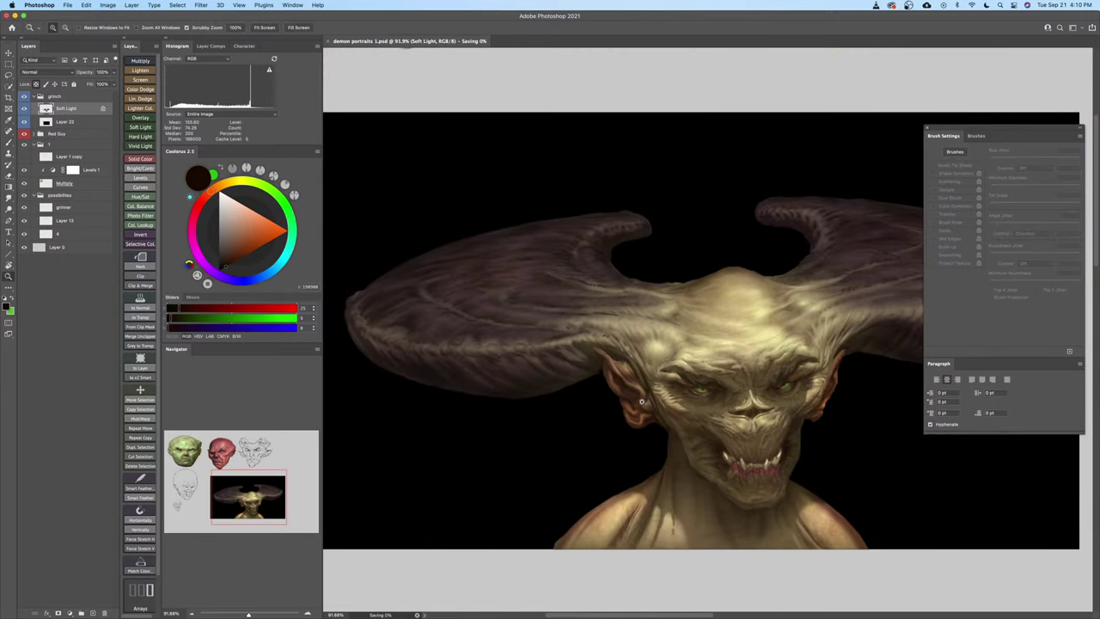
# Smooth the streaks at the lower end of the left-hand ear's central fold with a small Mixer Brush
pyautogui.moveTo(641, 401); pyautogui.dragTo(624, 385)
pyautogui.press('[')
pyautogui.press('[')
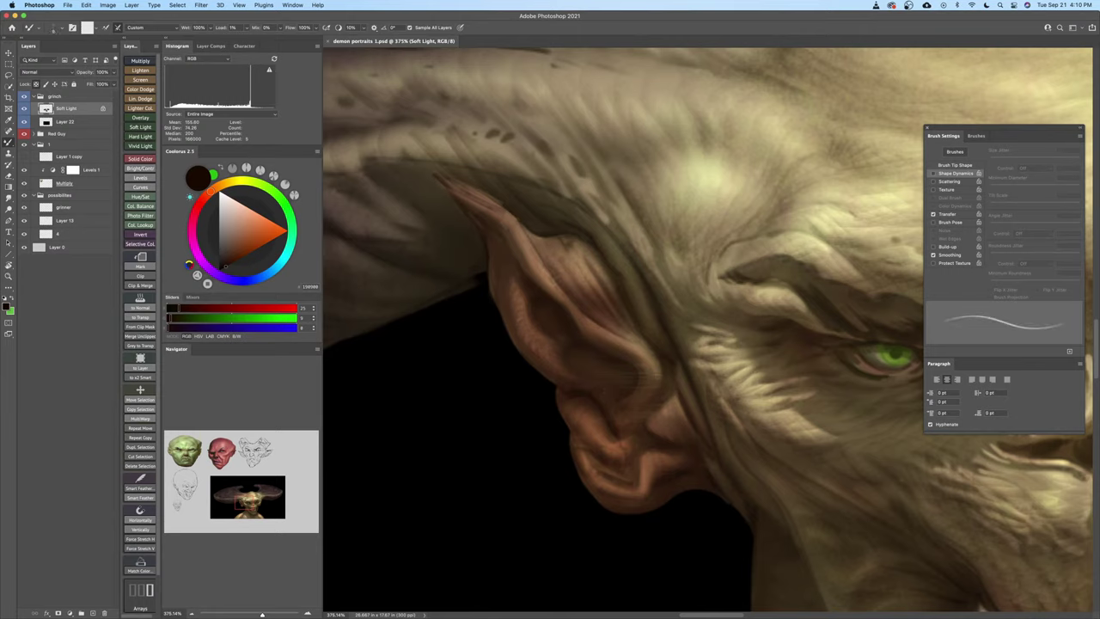
pyautogui.press(']')
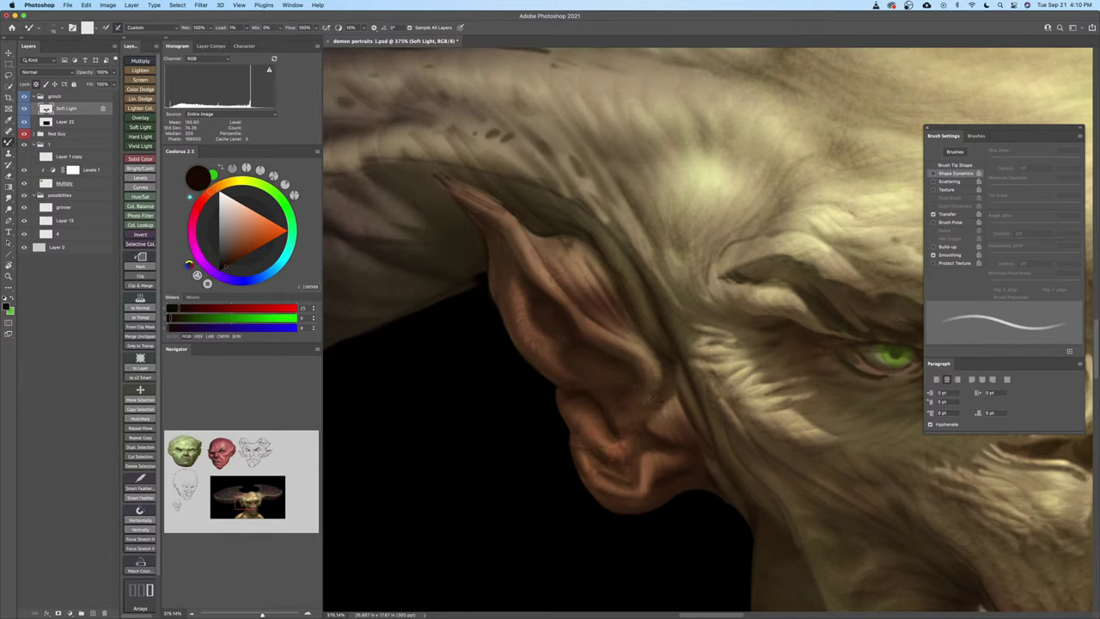
pyautogui.moveTo(681, 389); pyautogui.dragTo(593, 392)
# Touch up the upper inner fold of the left-hand ear with a smaller Brush and light brown sampled from the ear
pyautogui.moveTo(688, 414); pyautogui.dragTo(648, 439)
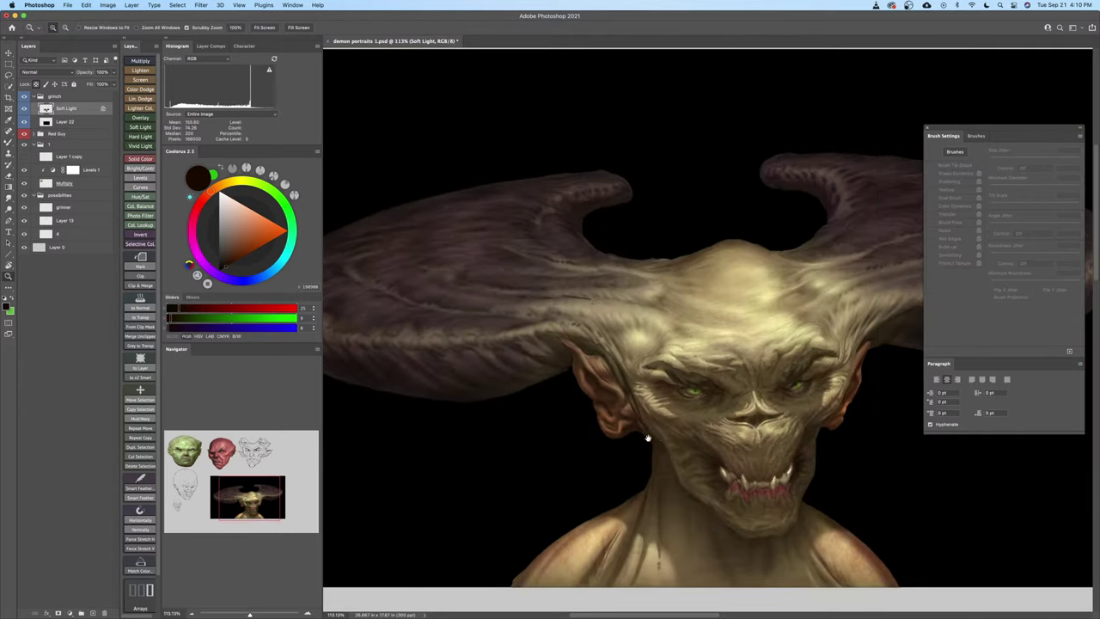
pyautogui.scroll(6, 648, 439)
pyautogui.press('b')
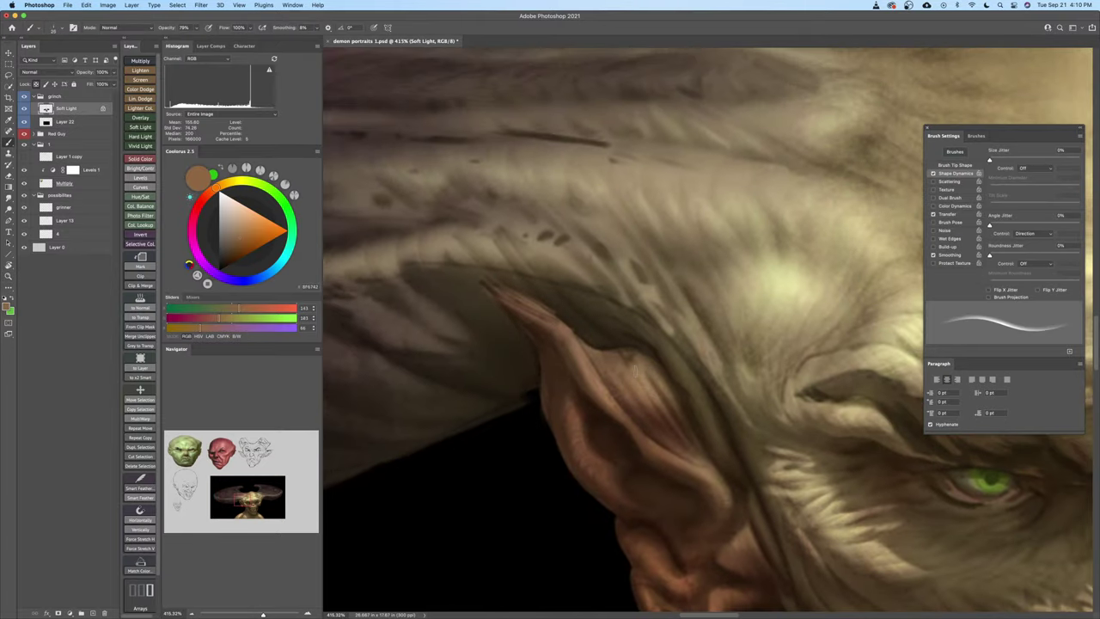
pyautogui.press('[')
pyautogui.press('[')
pyautogui.moveTo(633, 357); pyautogui.dragTo(592, 347)
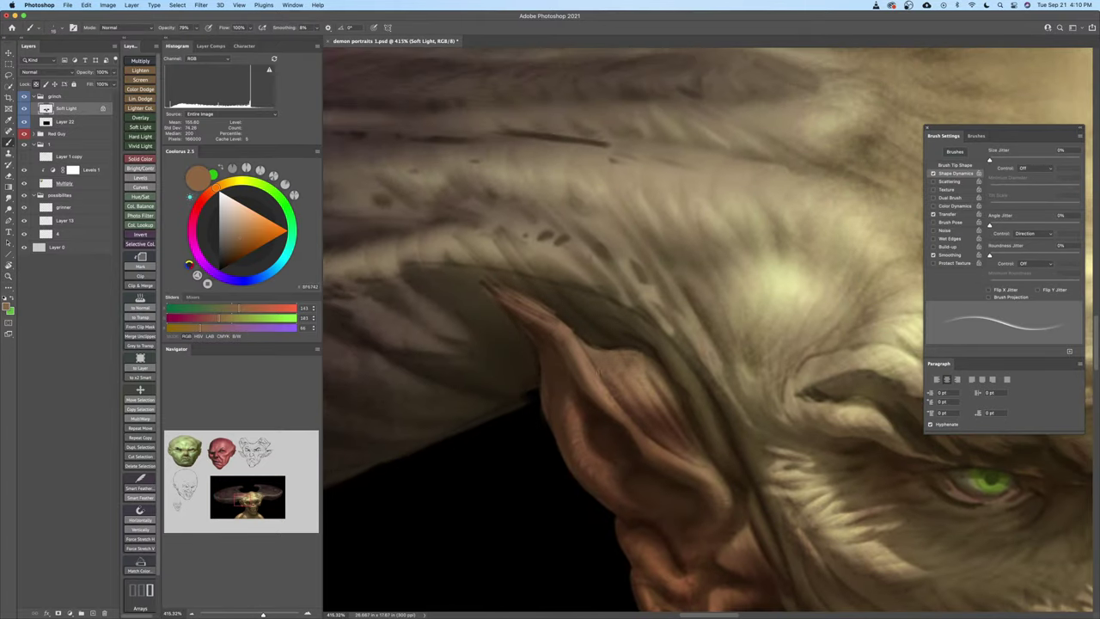
pyautogui.keyDown('alt'); pyautogui.click(597, 356); pyautogui.keyUp('alt')
# Sample reddish brown from the left-hand eye's lower lid and choose another brush preset from the Current Vibes group
pyautogui.press('z')
pyautogui.moveTo(654, 399); pyautogui.dragTo(597, 378)
pyautogui.scroll(4, 595, 380)
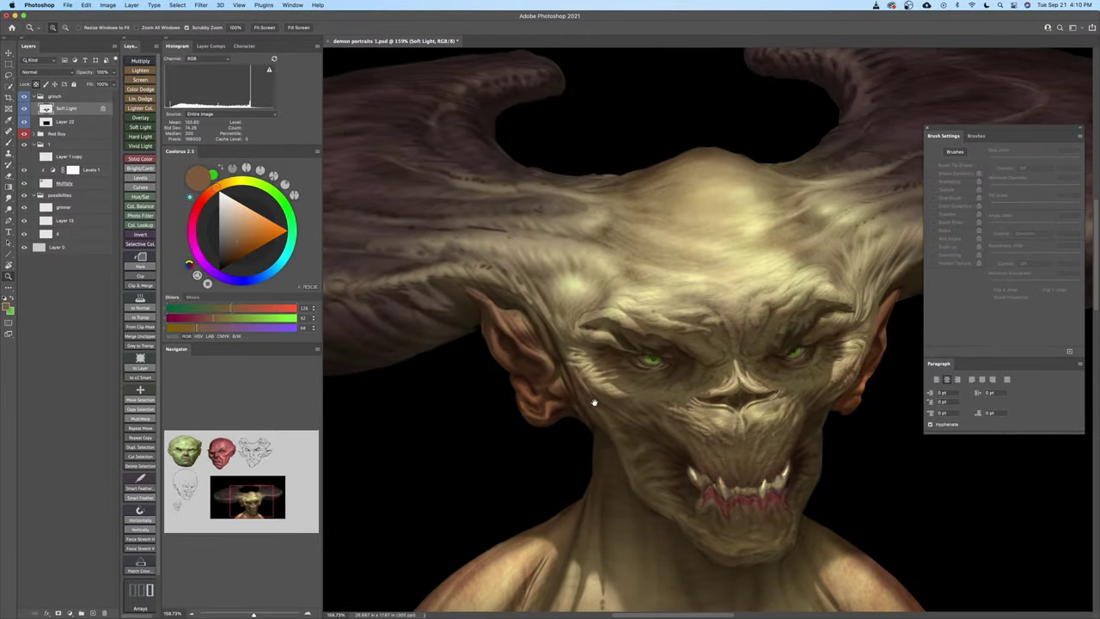
pyautogui.scroll(2, 510, 355)
pyautogui.scroll(3, 510, 355)
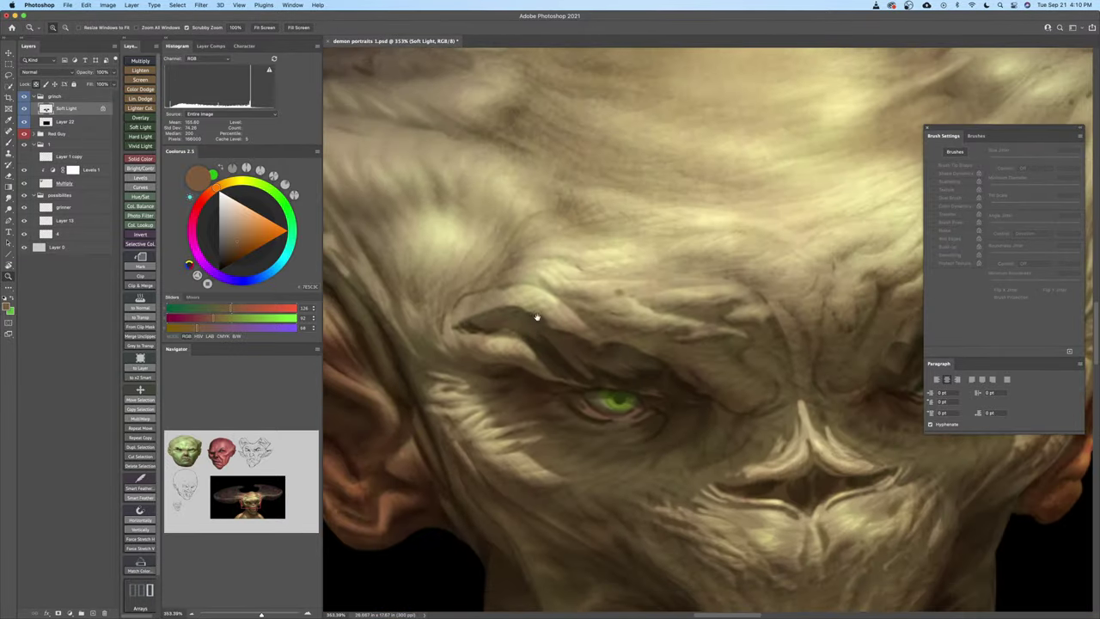
pyautogui.press('b')
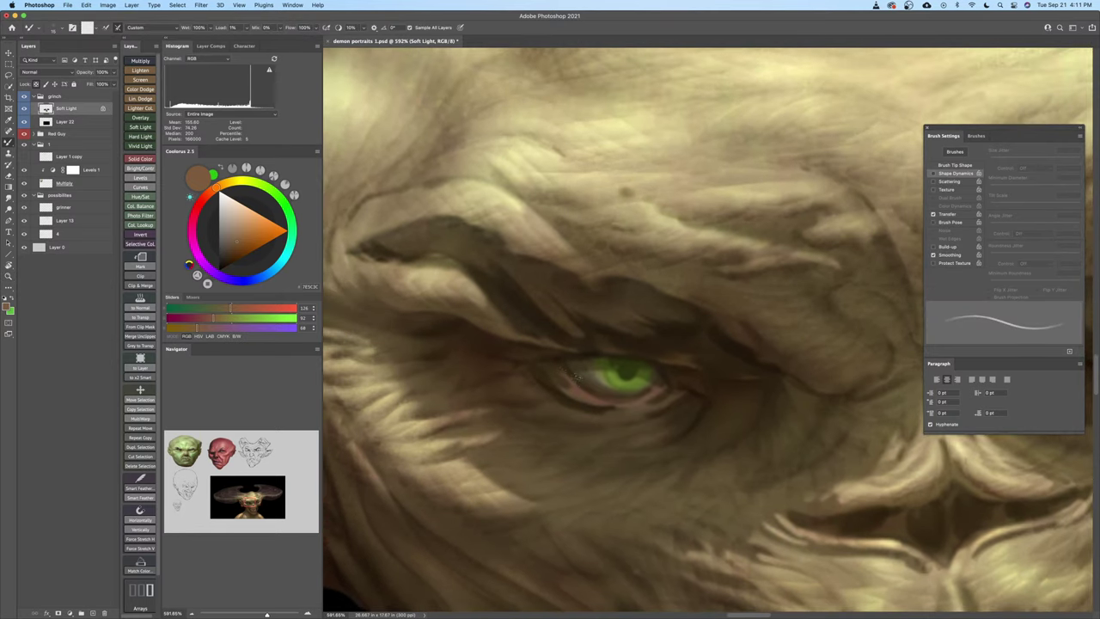
pyautogui.press(']')
pyautogui.press('b')
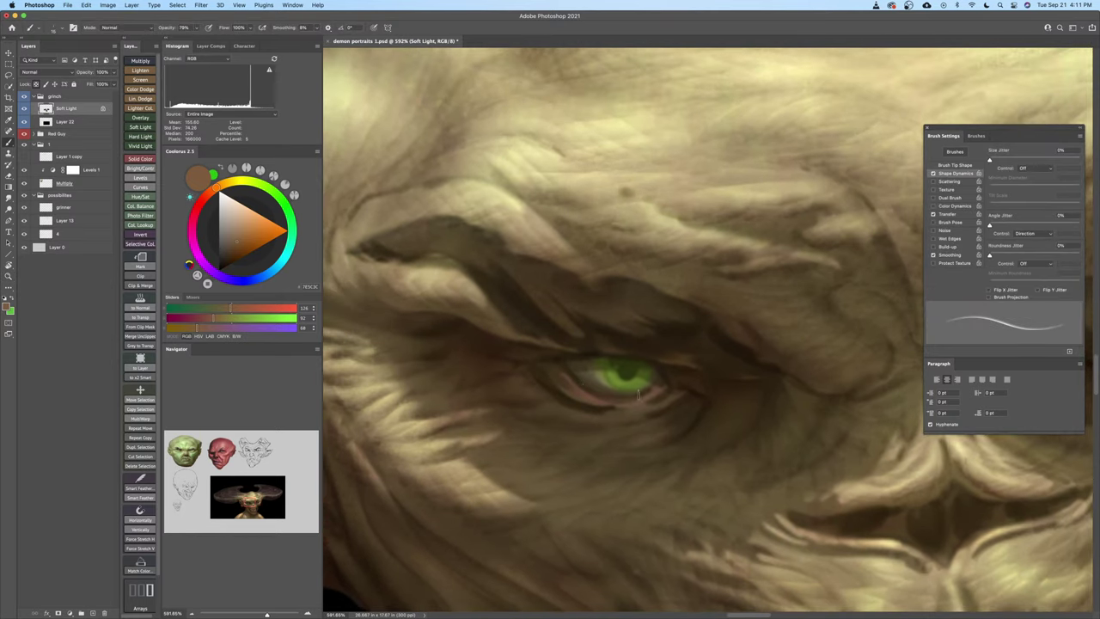
pyautogui.keyDown('alt'); pyautogui.click(593, 393); pyautogui.keyUp('alt')
pyautogui.press('[')
pyautogui.rightClick(591, 392)
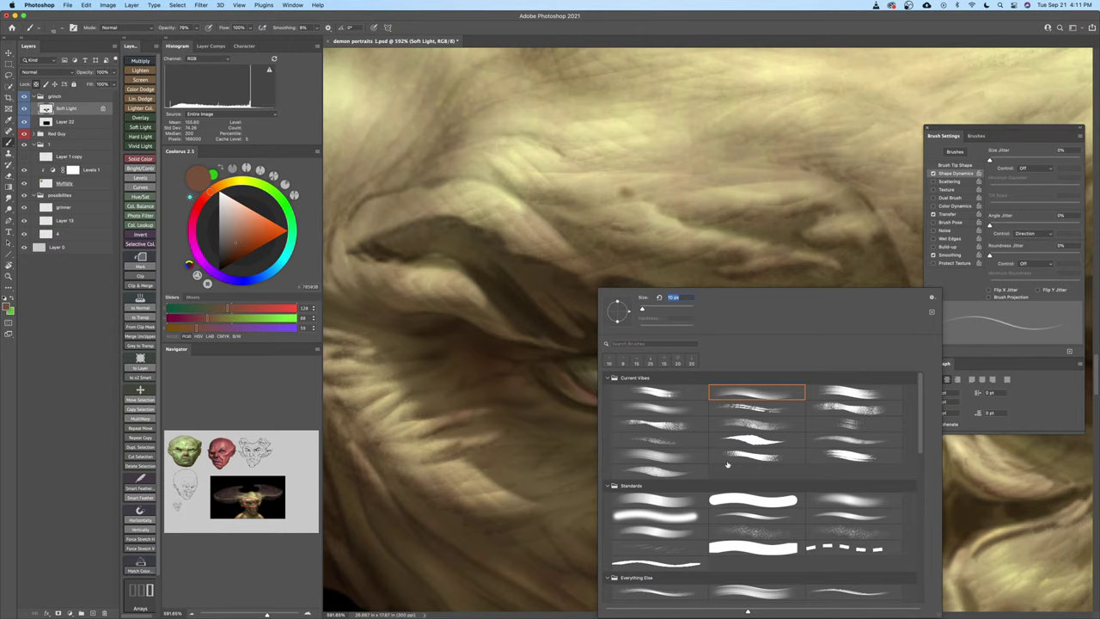
pyautogui.doubleClick(669, 415)
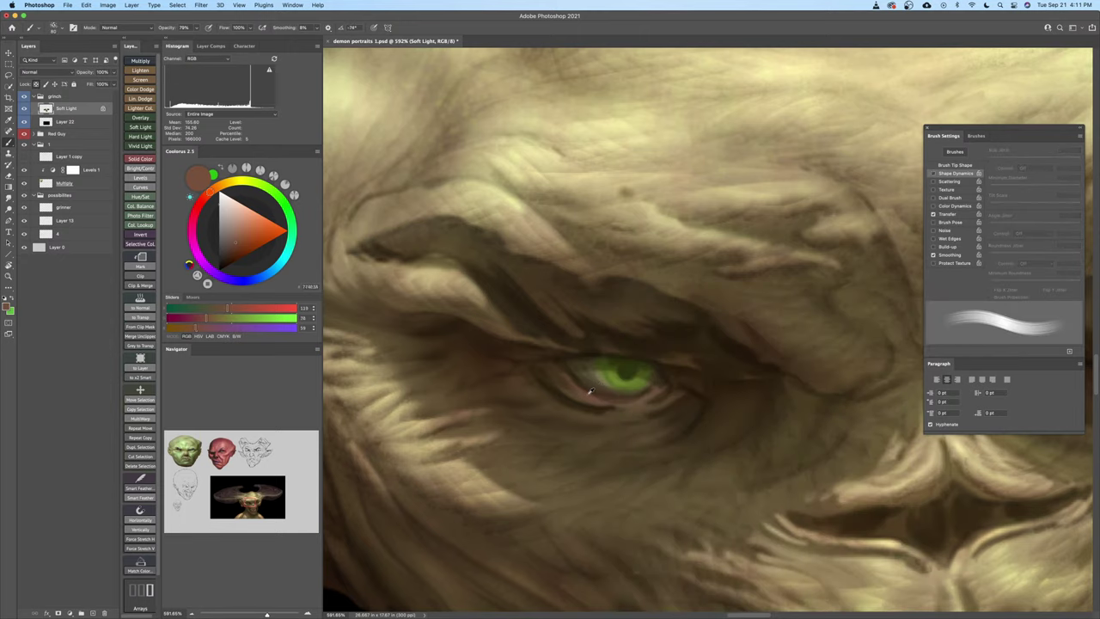
# Paint and even out the rim of the left-hand eye's lower lid in reddish brown with a much smaller brush
pyautogui.press('[')
pyautogui.press('[')
pyautogui.press('[')
pyautogui.press('[')
pyautogui.press('[')
pyautogui.press('[')
pyautogui.press('[')
pyautogui.press('[')
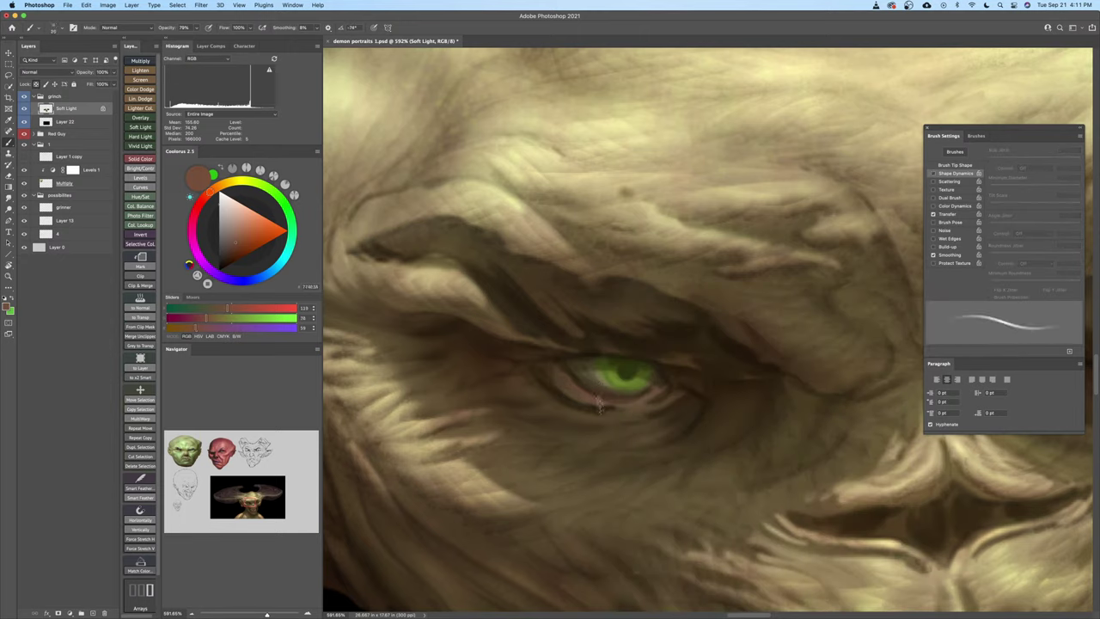
pyautogui.press('[')
pyautogui.press('[')
pyautogui.press('[')
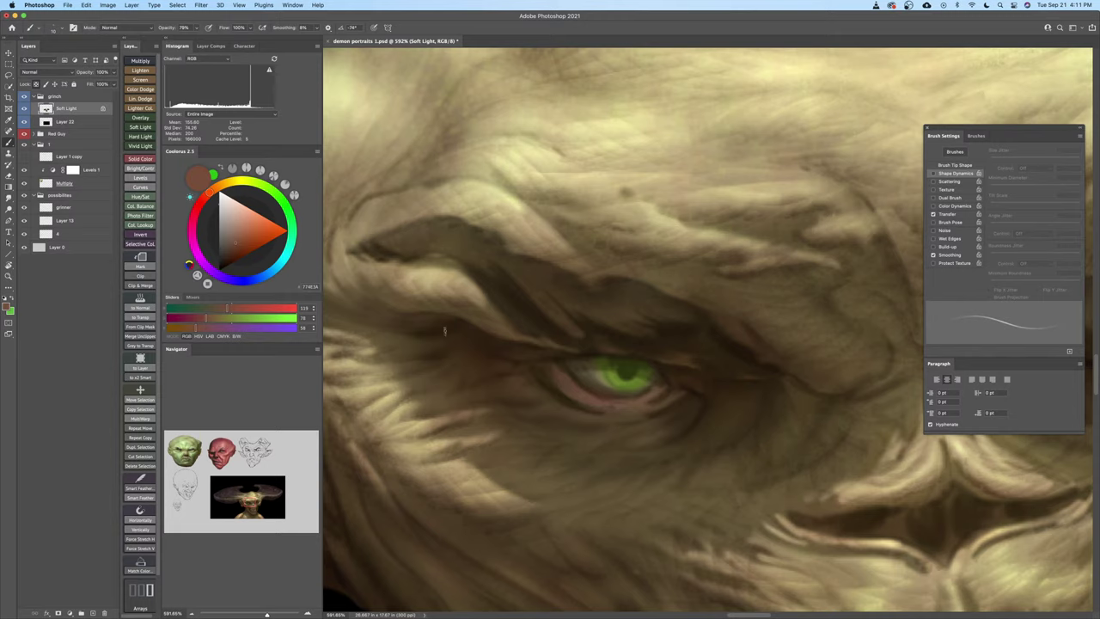
# Touch up the left-hand eye's iris with olive green sampled from it and a lighter yellow-green
pyautogui.keyDown('alt'); pyautogui.click(620, 379); pyautogui.keyUp('alt')
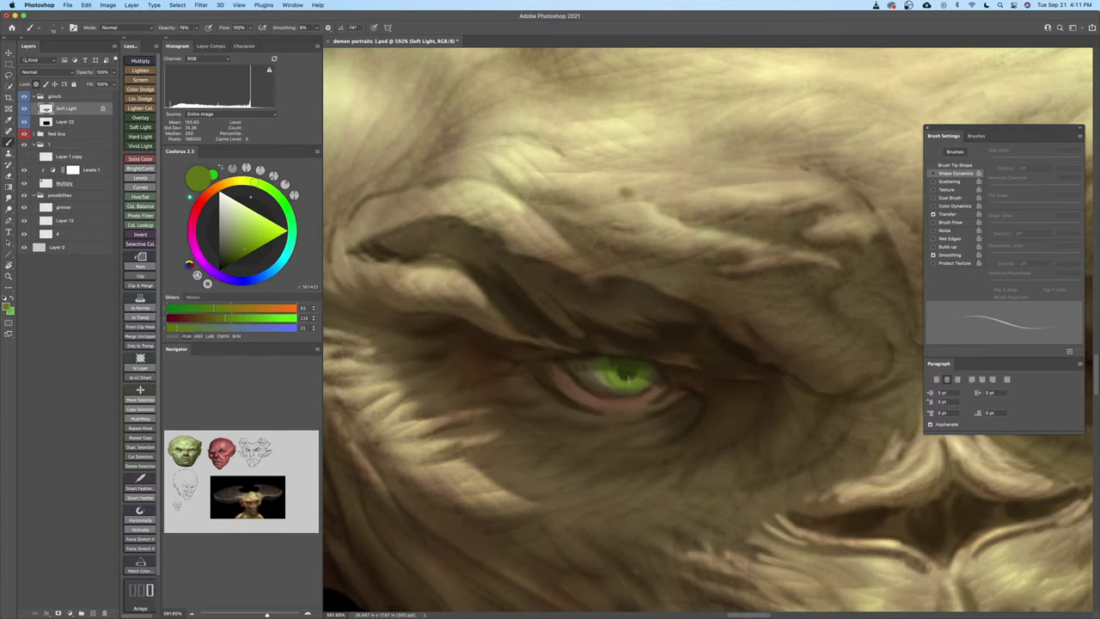
pyautogui.click(256, 239)
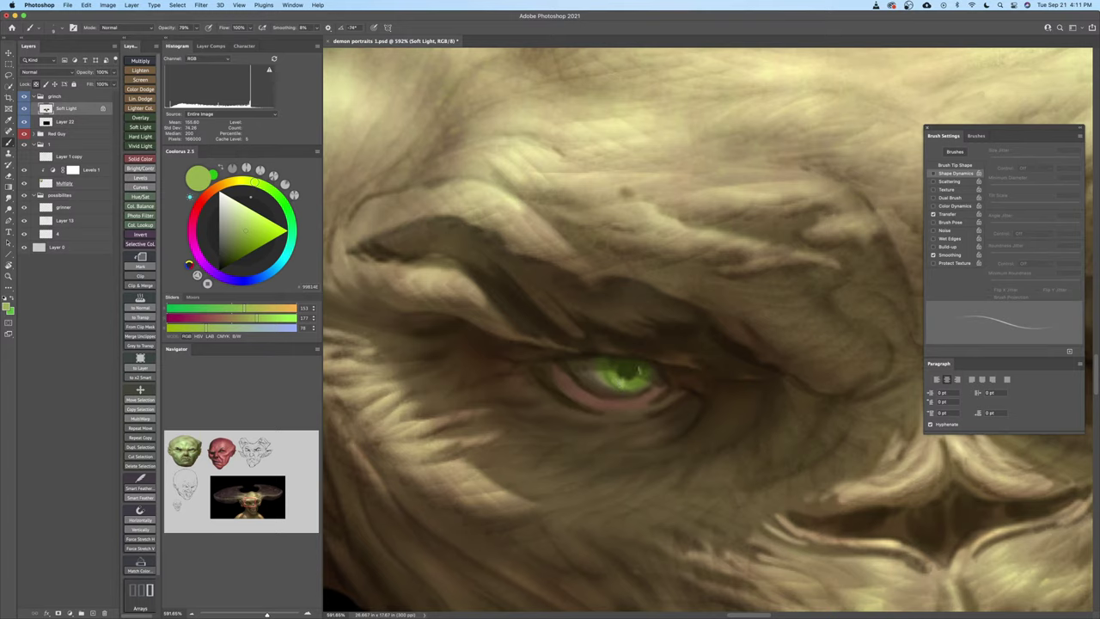
pyautogui.click(245, 266)
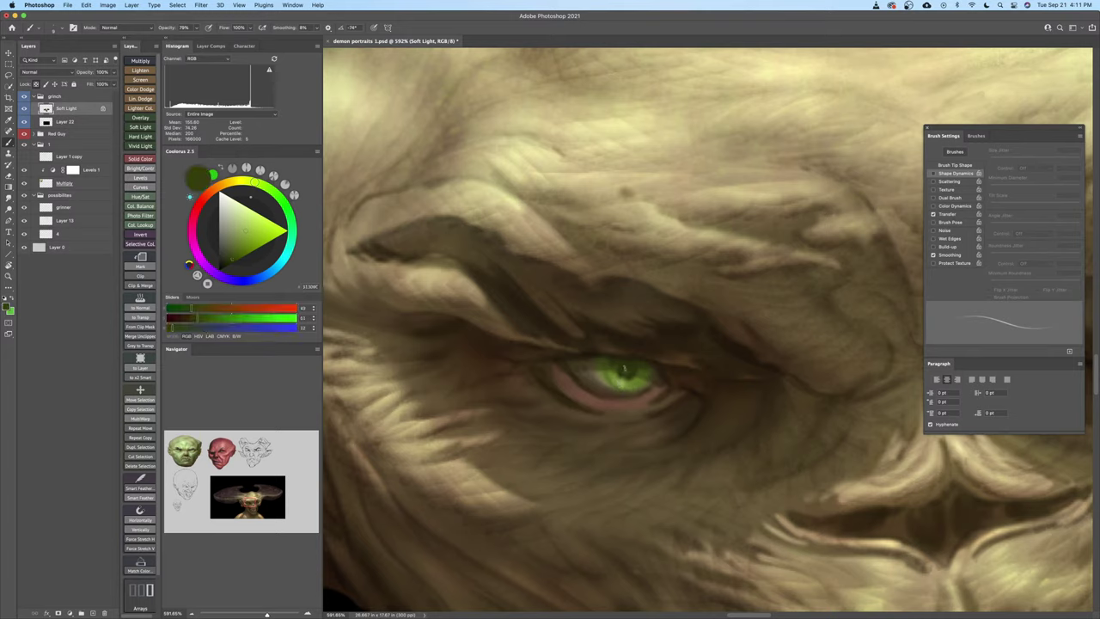
# Paint the left-hand eye's pupil and the iris's outer edge in near-black green, with brush opacity at 90%
pyautogui.click(223, 267)
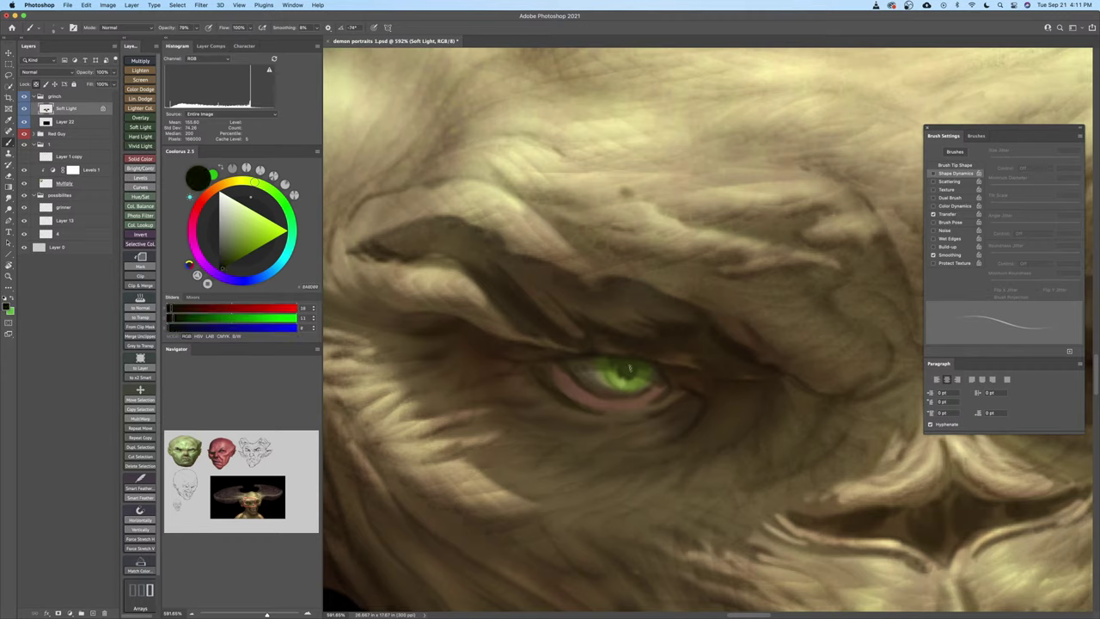
pyautogui.press(']')
pyautogui.press(']')
pyautogui.moveTo(165, 31); pyautogui.dragTo(175, 34)
pyautogui.click(625, 371)
pyautogui.press('9')
pyautogui.moveTo(601, 370); pyautogui.dragTo(609, 385)
# Shade the outer corner of the left-hand eye with dark reddish brown and a larger brush
pyautogui.moveTo(225, 183); pyautogui.dragTo(211, 192)
pyautogui.click(235, 257)
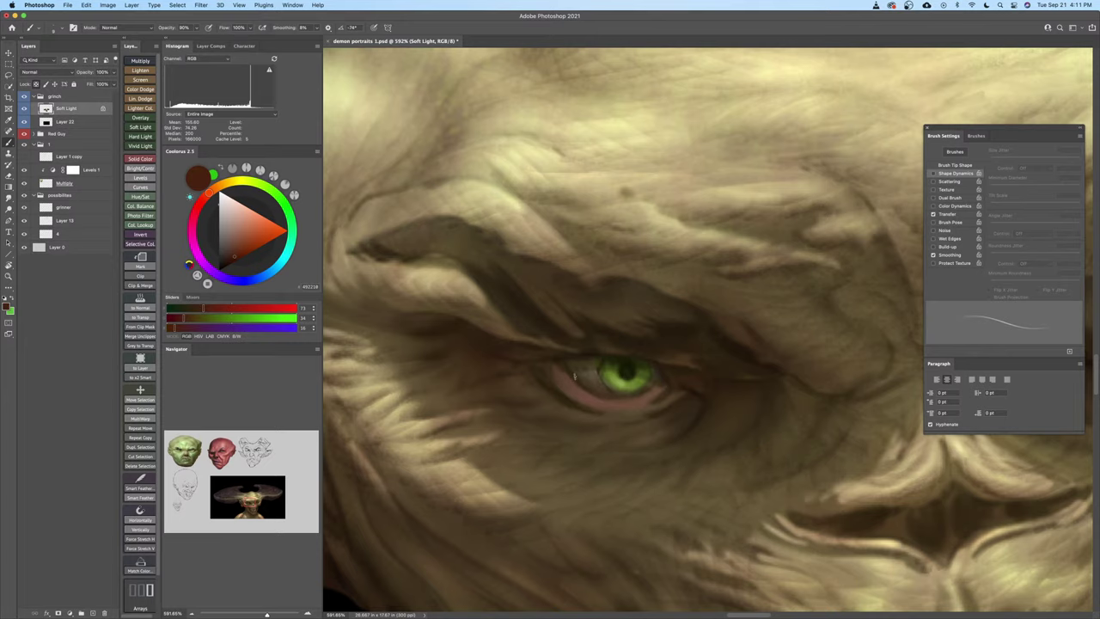
pyautogui.press(']')
pyautogui.press(']')
pyautogui.press(']')
pyautogui.press(']')
pyautogui.moveTo(546, 382); pyautogui.dragTo(561, 360)
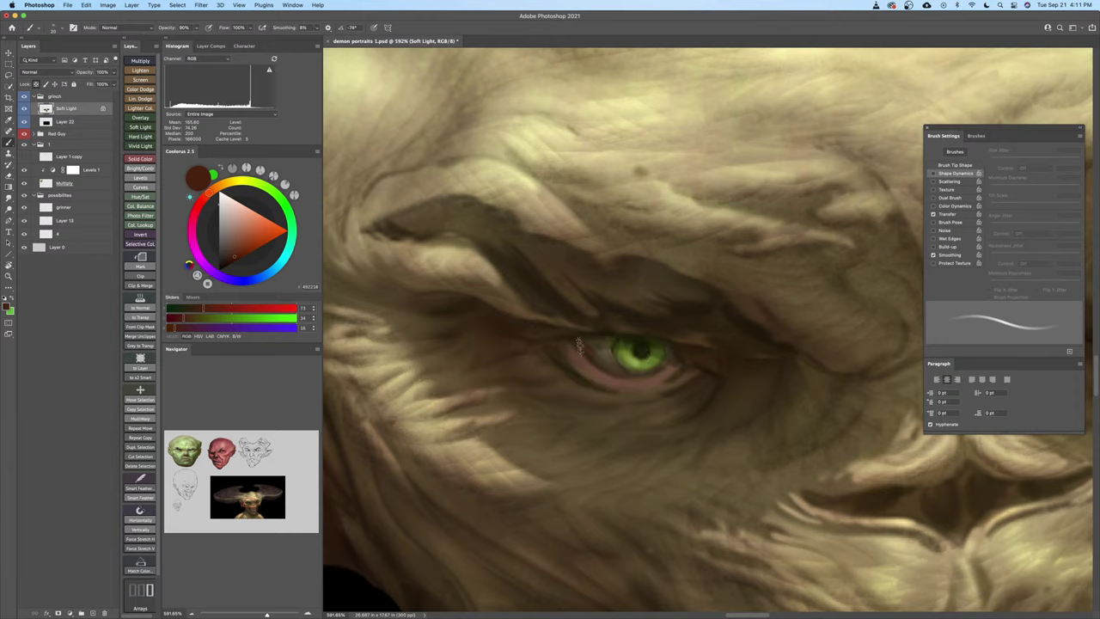
# Refine the inner corner of the left-hand eye with sampled reddish brown and a darker shade, using a small brush
pyautogui.press('[')
pyautogui.press('[')
pyautogui.press('[')
pyautogui.keyDown('alt'); pyautogui.click(664, 375); pyautogui.keyUp('alt')
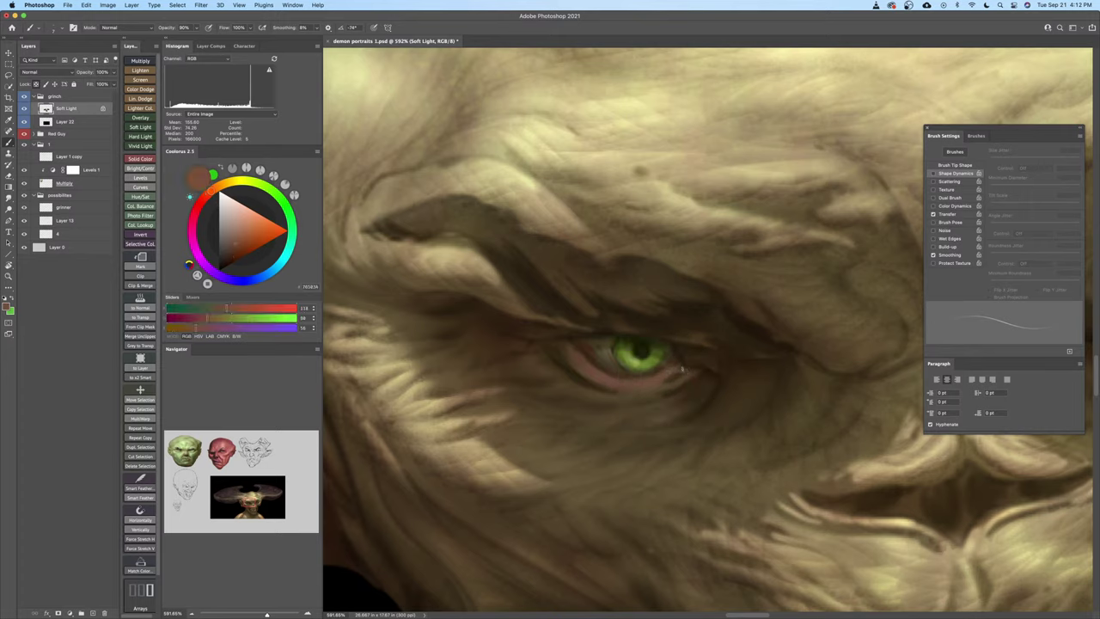
pyautogui.click(235, 251)
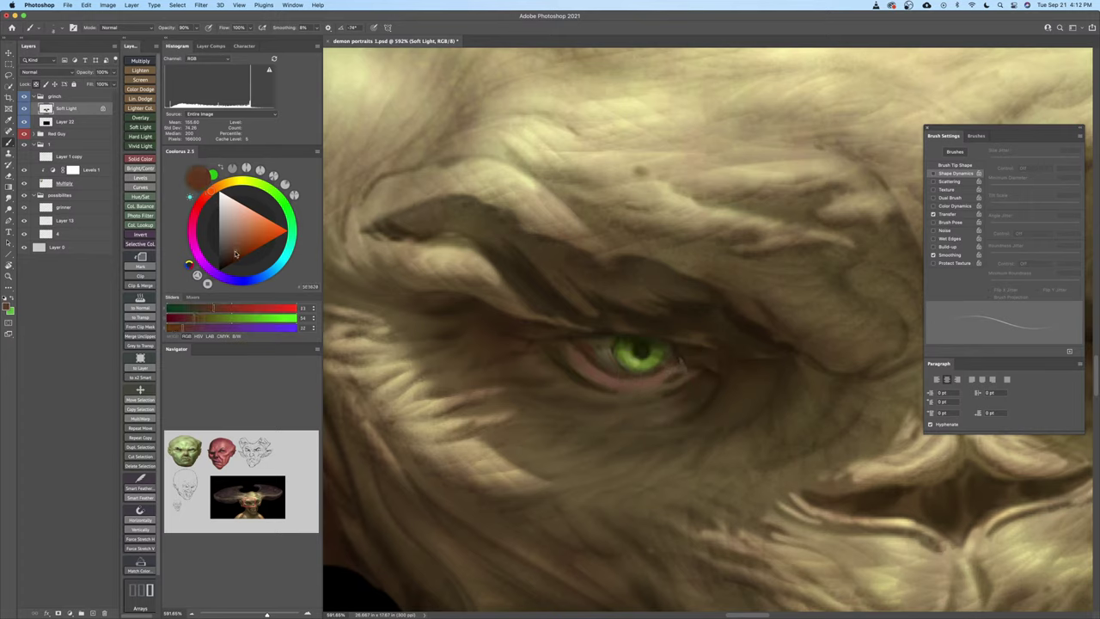
pyautogui.press(']')
# Deepen the outer corner and lower lash line of the left-hand eye with very dark brown
pyautogui.keyDown('alt'); pyautogui.click(593, 338); pyautogui.keyUp('alt')
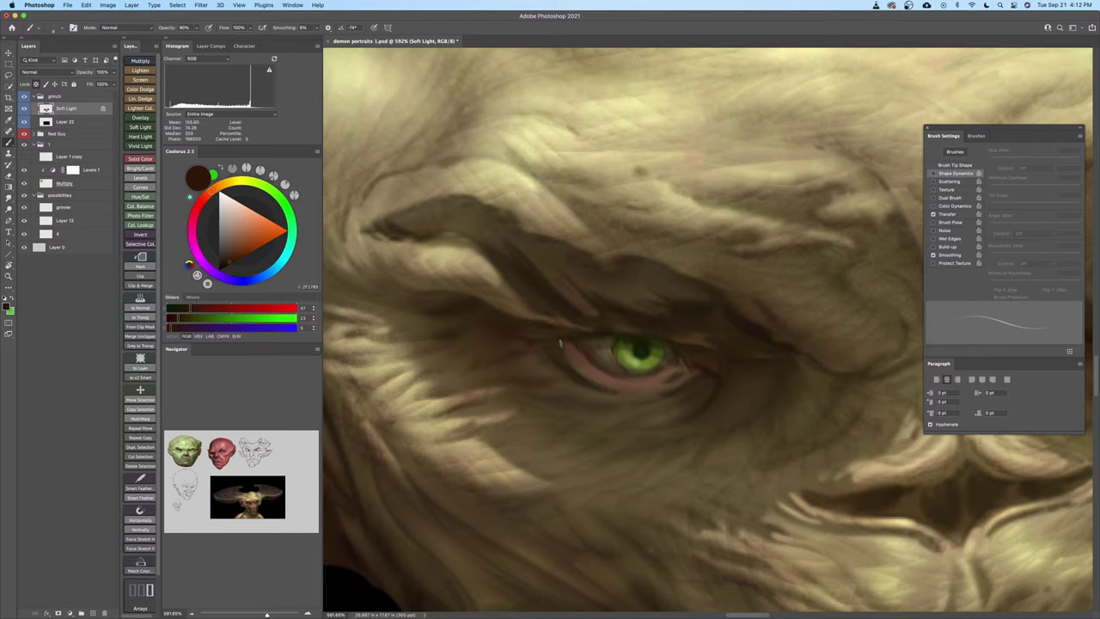
pyautogui.click(226, 264)
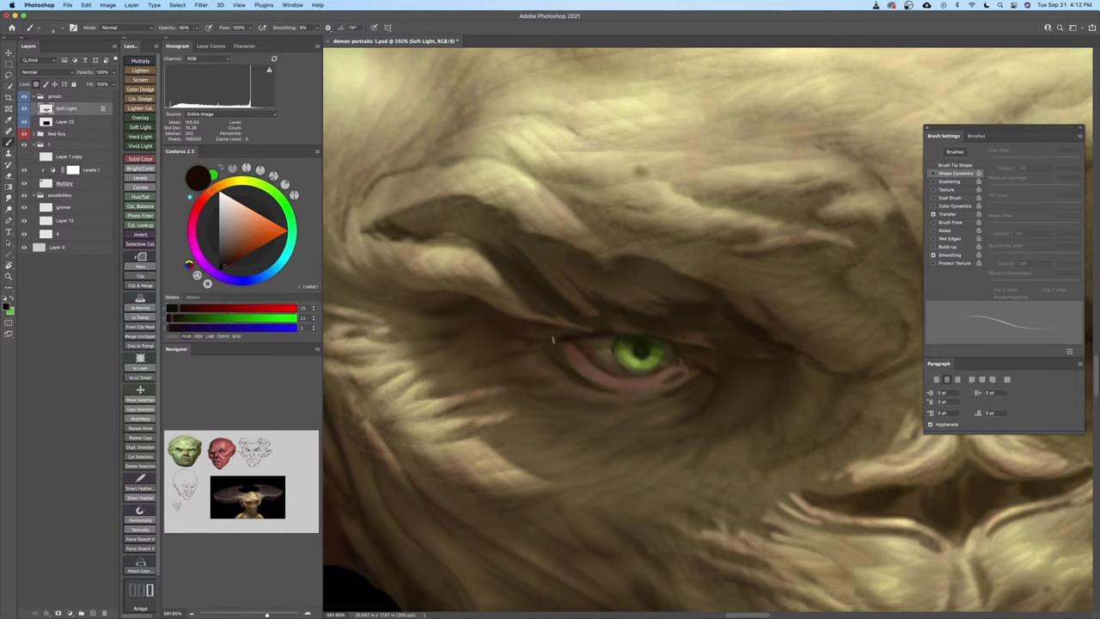
pyautogui.press(']')
pyautogui.press(']')
pyautogui.press(']')
pyautogui.press(']')
pyautogui.press('[')
pyautogui.moveTo(561, 348); pyautogui.dragTo(598, 386)
# Blend the underside of the left-hand eye's lower lid with sampled olive brown and add pinkish tone along its rim
pyautogui.keyDown('alt'); pyautogui.click(619, 393); pyautogui.keyUp('alt')
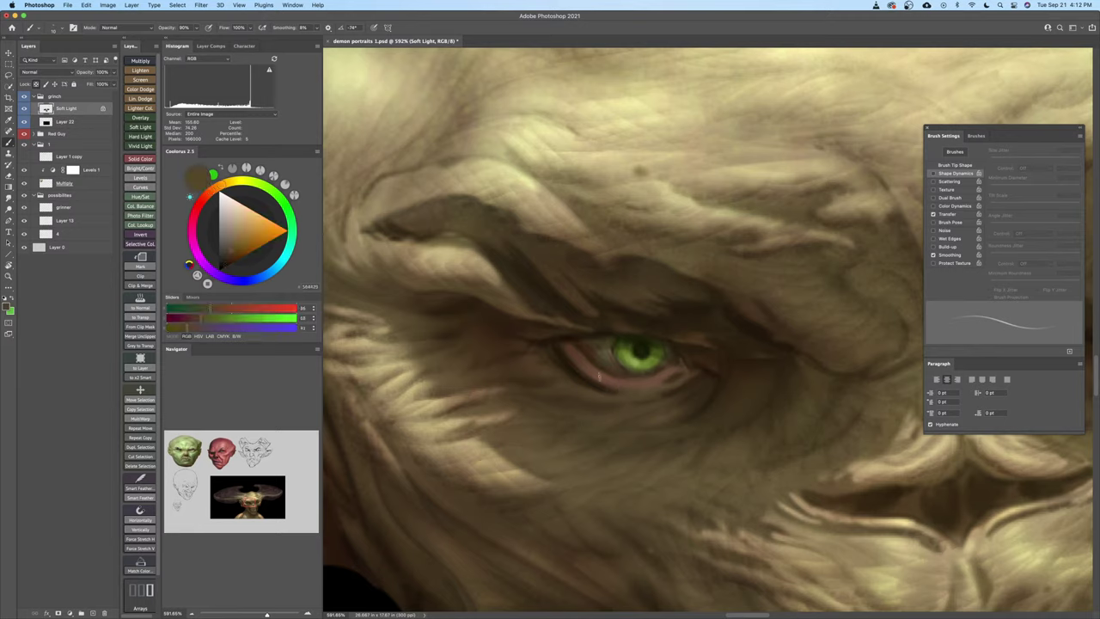
pyautogui.moveTo(595, 386); pyautogui.dragTo(626, 393)
pyautogui.keyDown('alt'); pyautogui.click(562, 353); pyautogui.keyUp('alt')
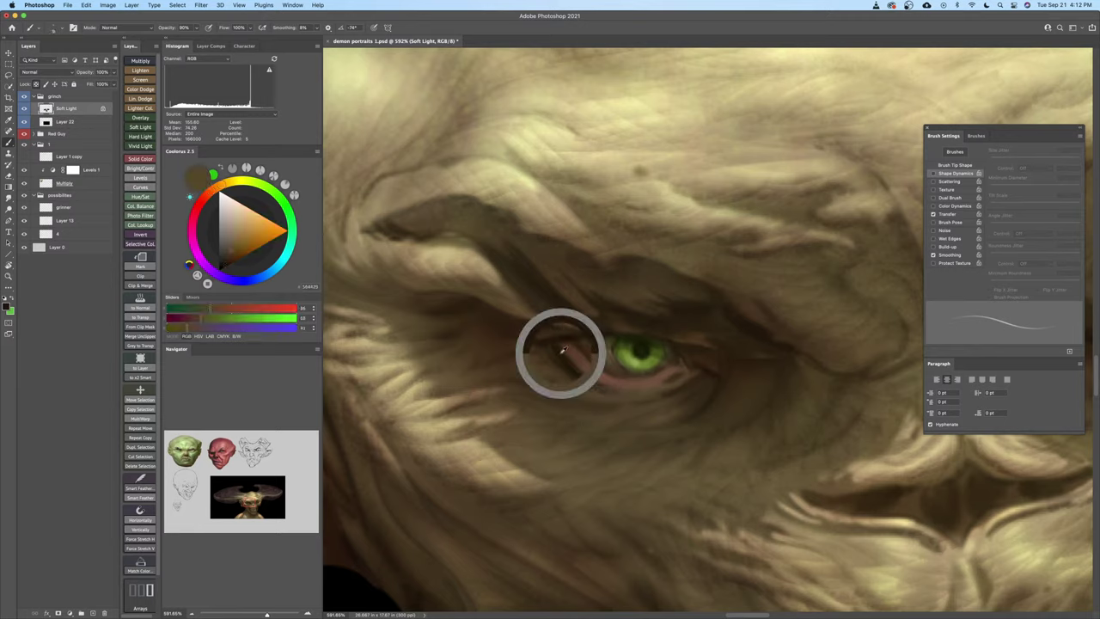
pyautogui.keyDown('alt'); pyautogui.click(630, 378); pyautogui.keyUp('alt')
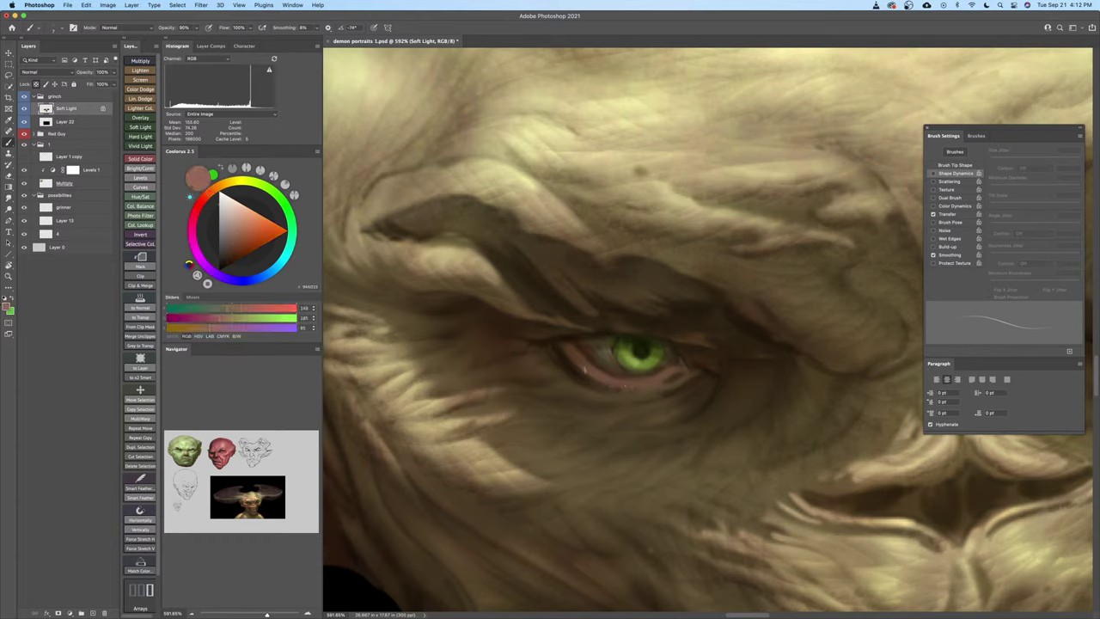
# Sharpen the left-hand eye's lower lid towards the inner corner with reddish, dark and olive browns
pyautogui.click(251, 254)
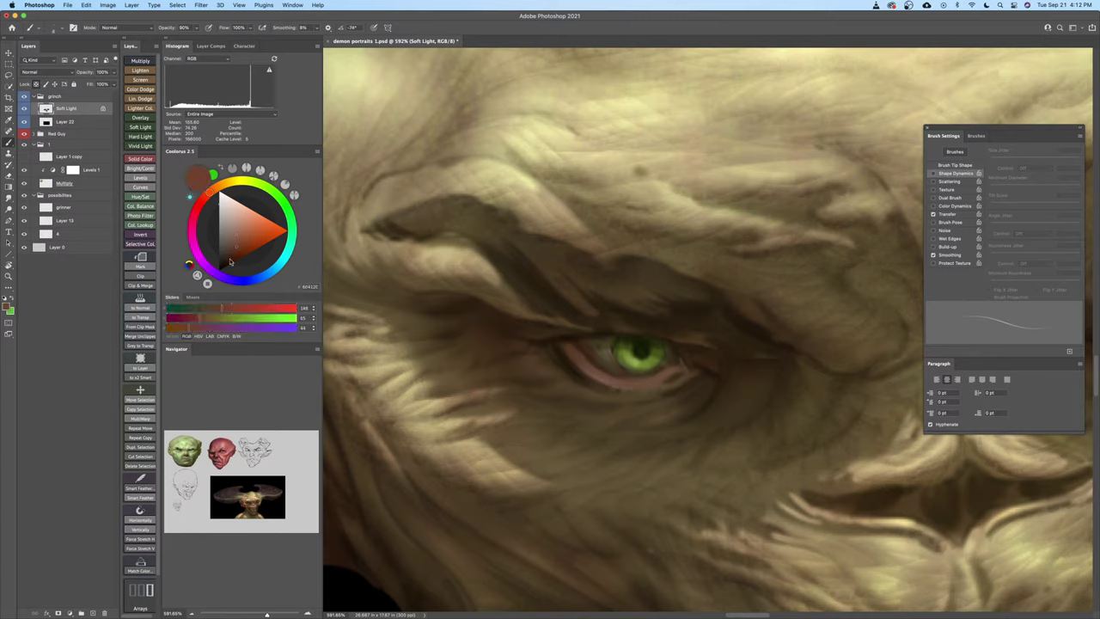
pyautogui.click(238, 252)
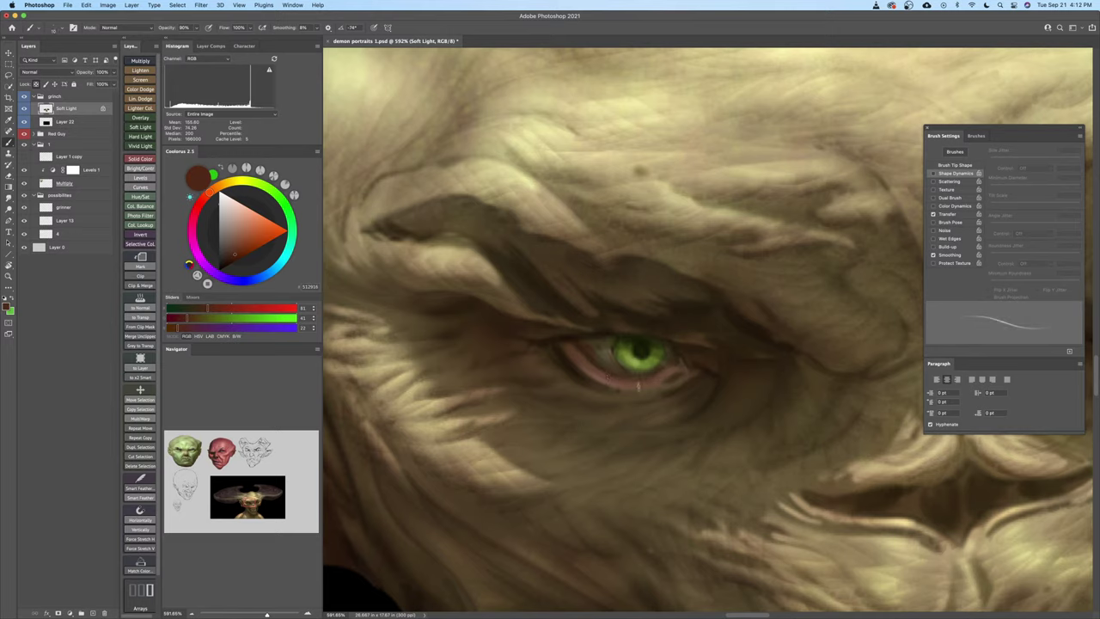
pyautogui.keyDown('alt'); pyautogui.click(641, 388); pyautogui.keyUp('alt')
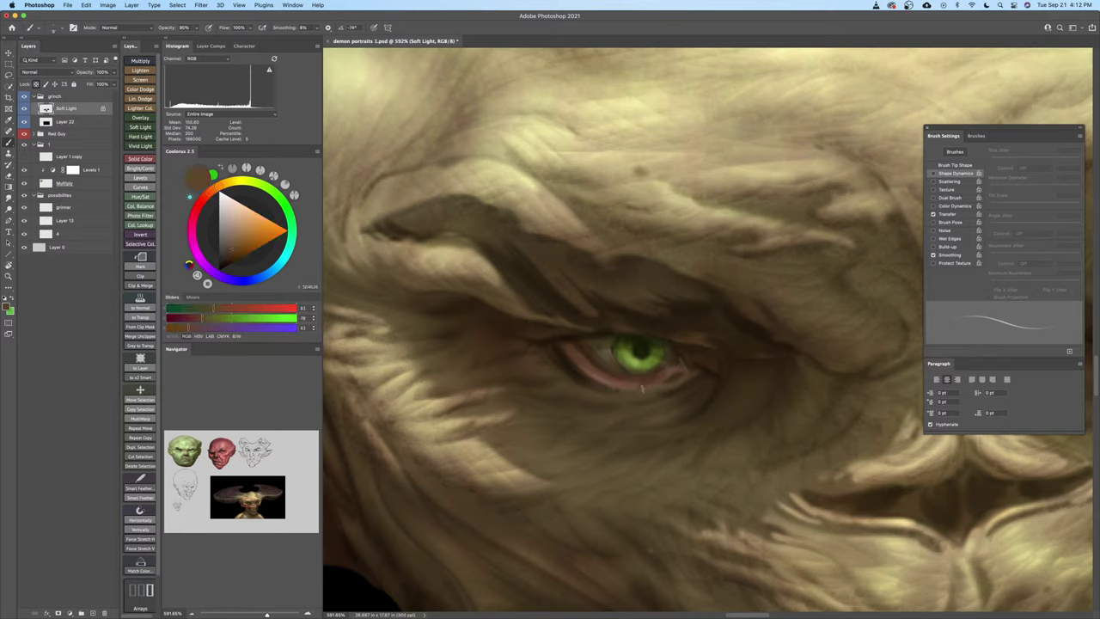
pyautogui.keyDown('alt'); pyautogui.click(593, 374); pyautogui.keyUp('alt')
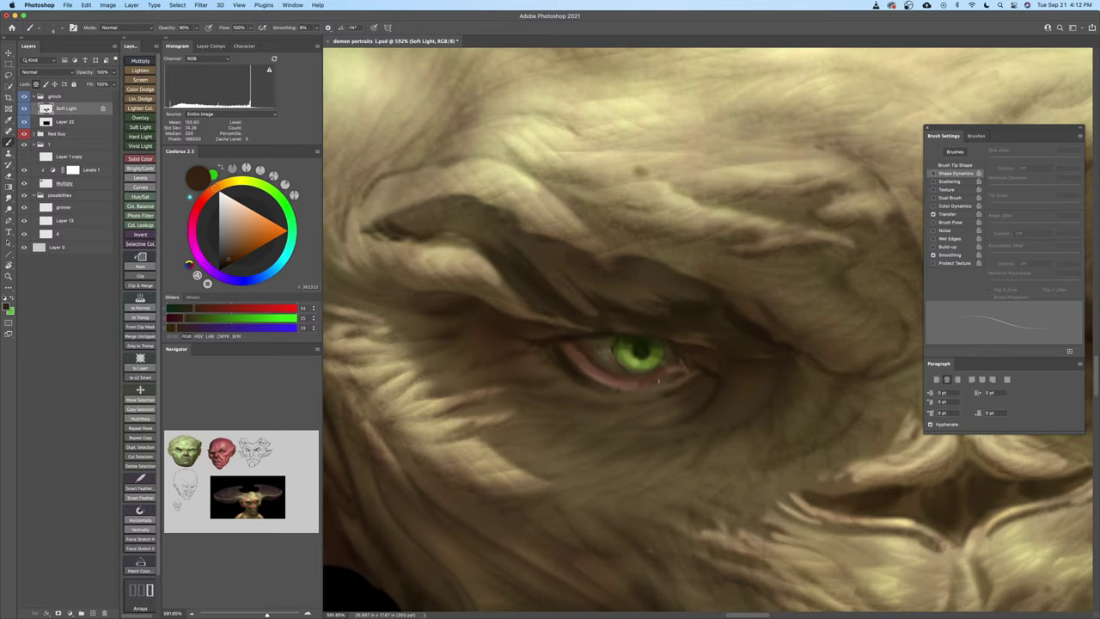
pyautogui.keyDown('alt'); pyautogui.click(652, 387); pyautogui.keyUp('alt')
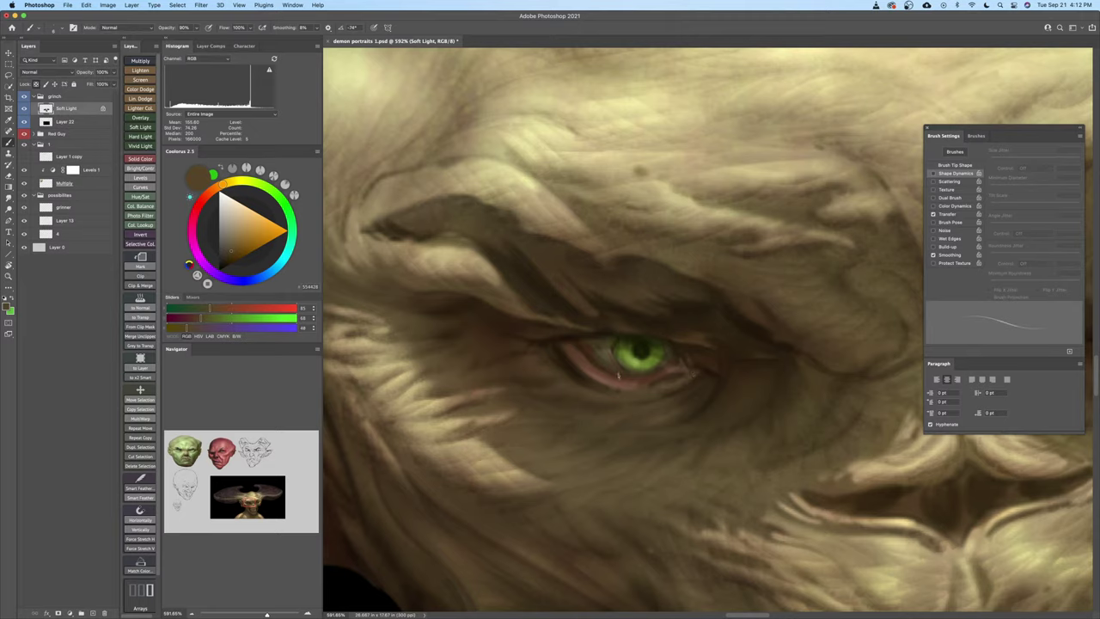
# Darken the top of the left-hand eye's iris beneath the upper lid with sampled very dark brown and dark green
pyautogui.keyDown('alt'); pyautogui.click(597, 346); pyautogui.keyUp('alt')
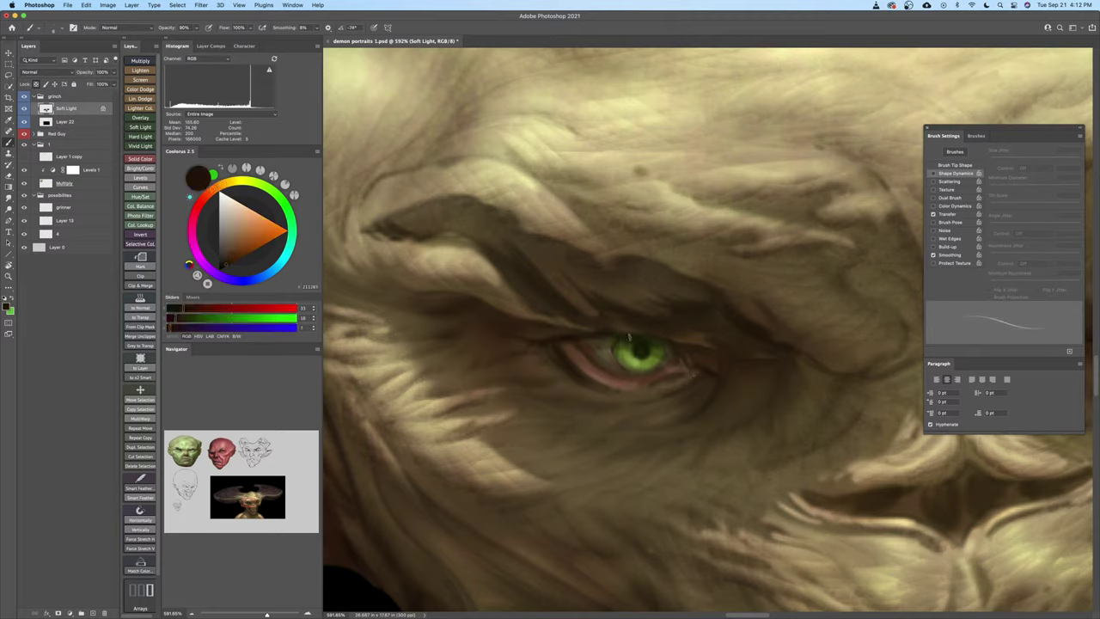
pyautogui.keyDown('alt'); pyautogui.click(647, 344); pyautogui.keyUp('alt')
pyautogui.moveTo(647, 344); pyautogui.dragTo(663, 344)
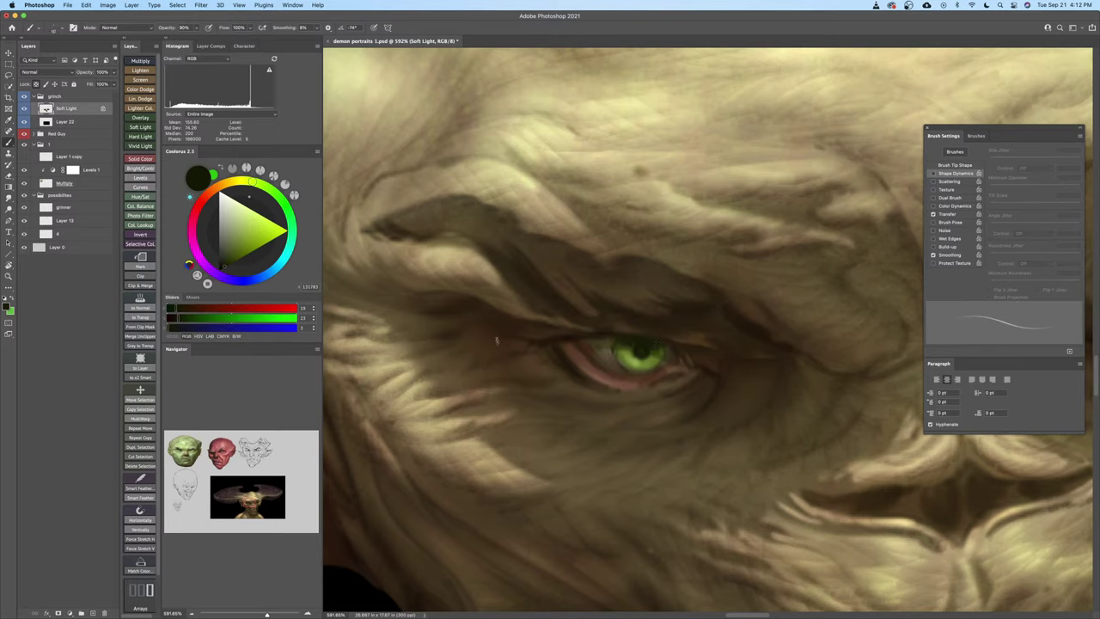
# Add a grey-green reflection near the left-hand eye's pupil and light yellow-green highlights to its iris
pyautogui.click(228, 246)
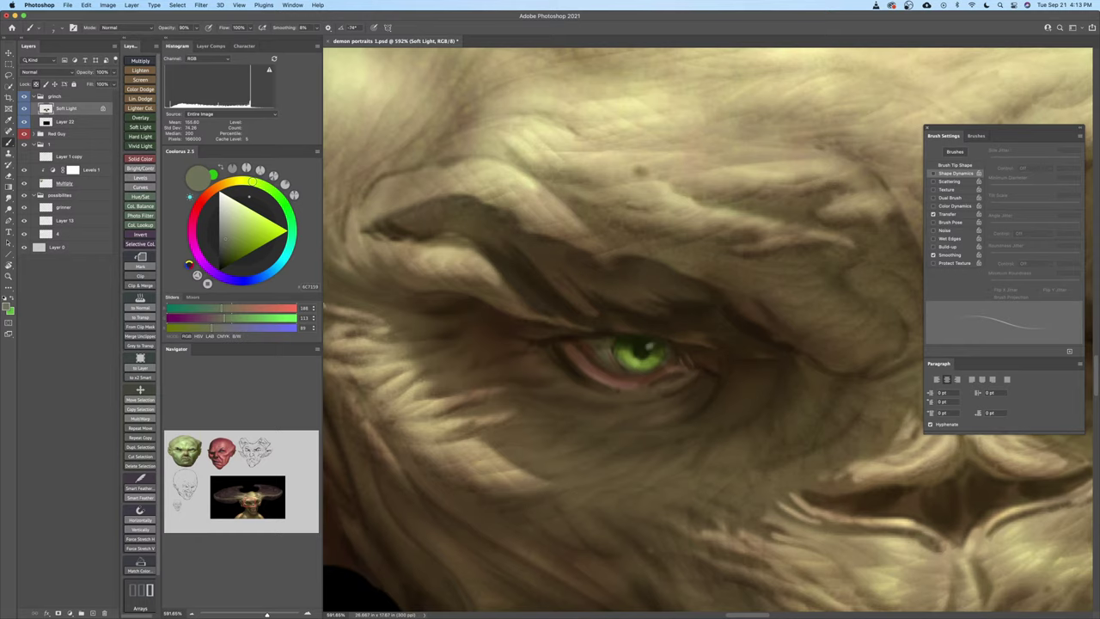
pyautogui.keyDown('alt'); pyautogui.click(639, 362); pyautogui.keyUp('alt')
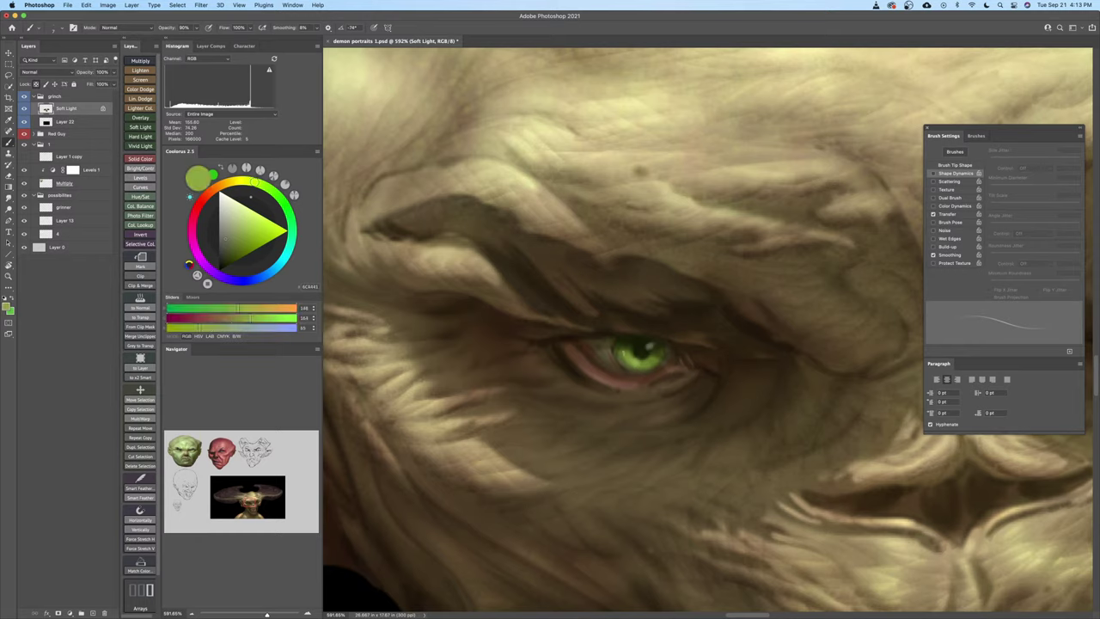
pyautogui.click(254, 228)
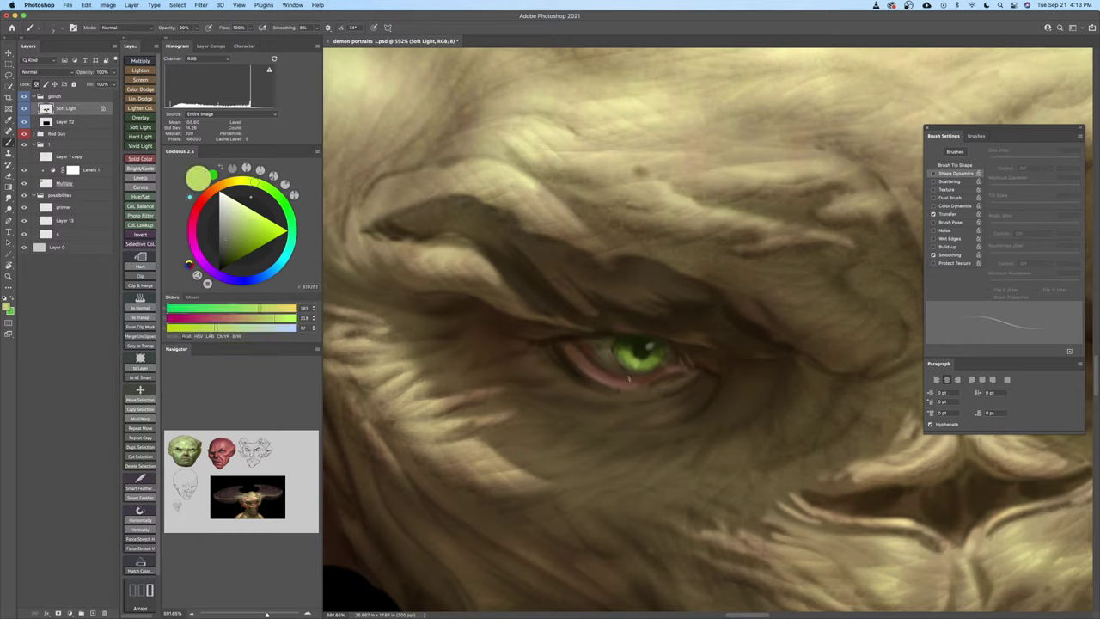
# Sample green from the right-hand eye's iris and darken it to a near-black green for the Brush
pyautogui.press('z')
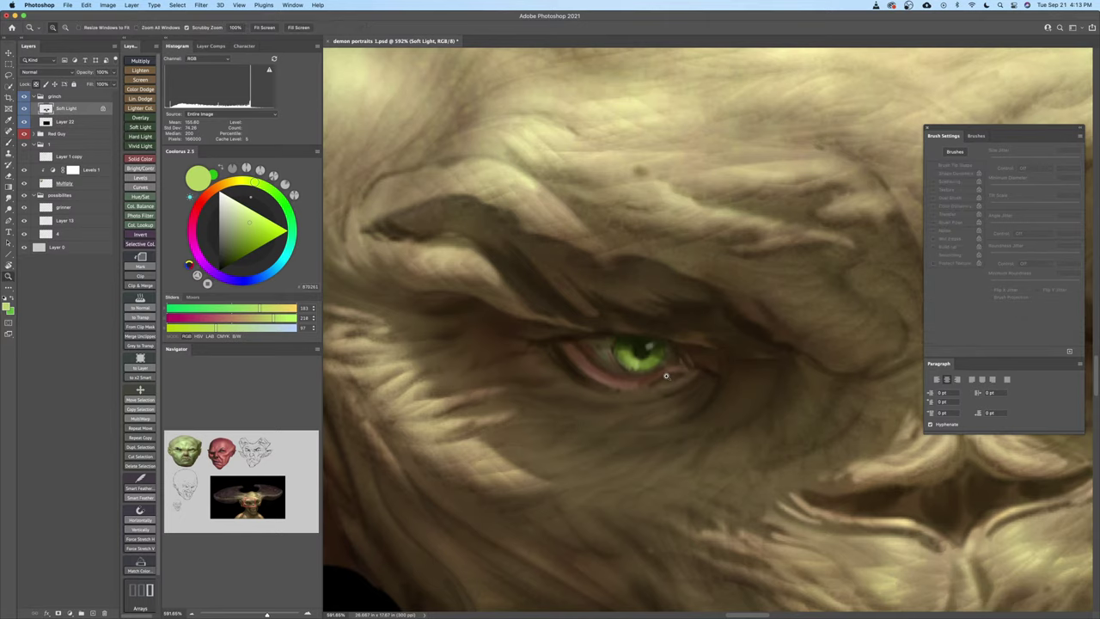
pyautogui.moveTo(665, 376)
pyautogui.mouseDown()
pyautogui.moveTo(597, 391)
pyautogui.moveTo(615, 391)
pyautogui.mouseUp()
pyautogui.moveTo(637, 404); pyautogui.dragTo(536, 381)
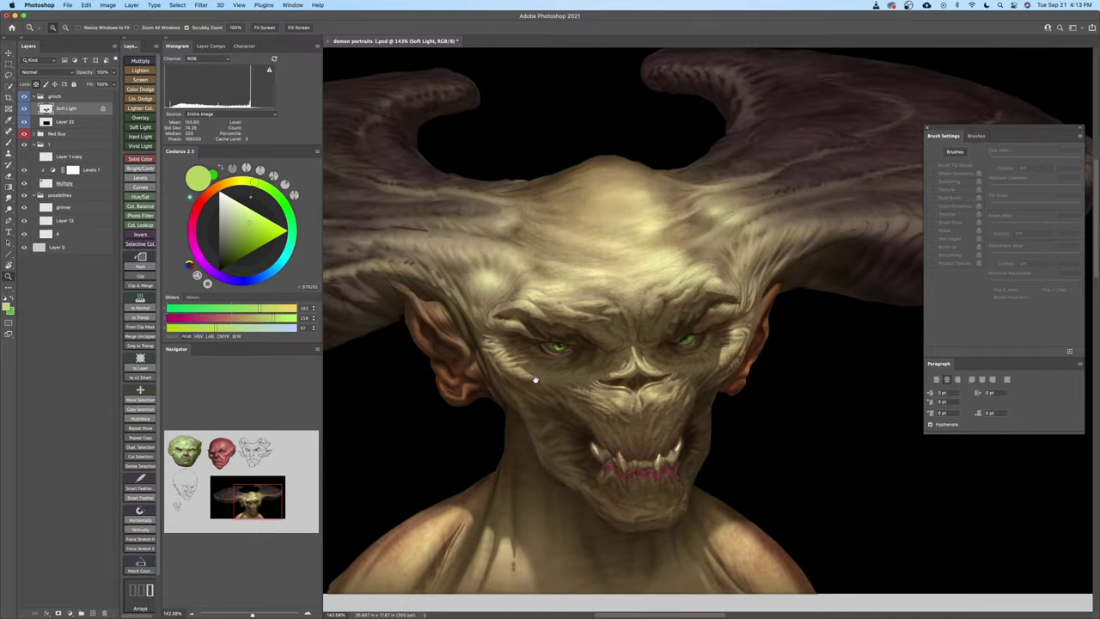
pyautogui.moveTo(684, 344)
pyautogui.mouseDown()
pyautogui.moveTo(779, 346)
pyautogui.moveTo(584, 376)
pyautogui.moveTo(699, 336)
pyautogui.moveTo(657, 347)
pyautogui.mouseUp()
pyautogui.press('b')
pyautogui.keyDown('alt'); pyautogui.click(663, 335); pyautogui.keyUp('alt')
pyautogui.click(223, 271)
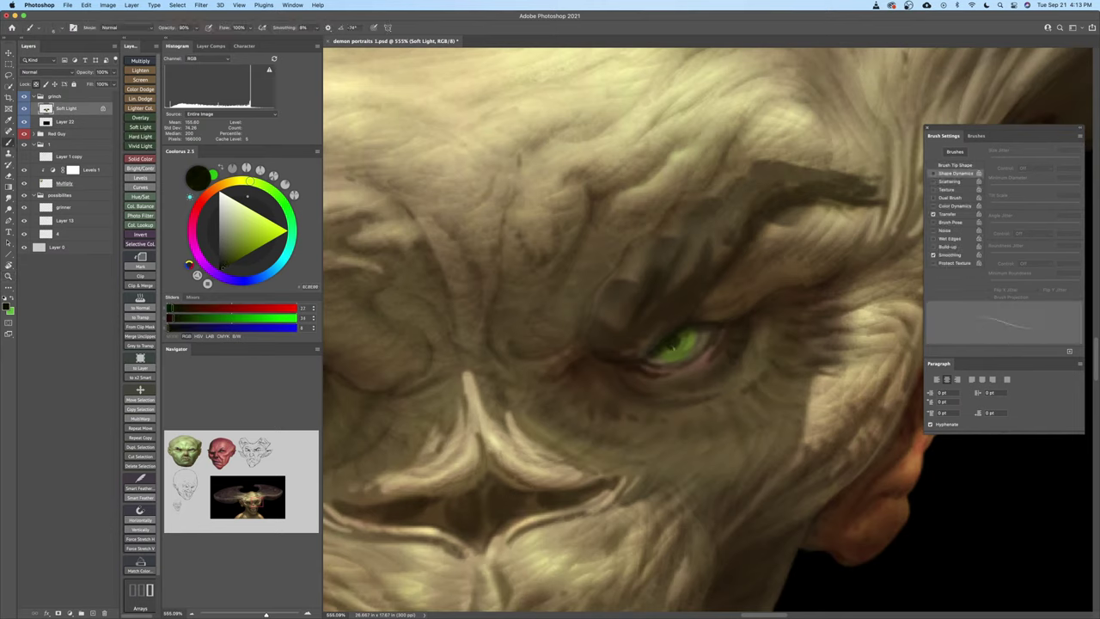
pyautogui.moveTo(673, 348)
pyautogui.mouseDown()
pyautogui.moveTo(651, 359)
pyautogui.moveTo(660, 360)
pyautogui.mouseUp()
pyautogui.press('super+z')
pyautogui.press('super+z')
pyautogui.press('super+z')
# Darken the pupil and upper iris of the right-hand eye with near-black green and dark olive, using varied brush sizes
pyautogui.moveTo(668, 362); pyautogui.dragTo(695, 342)
pyautogui.press(']')
pyautogui.press(']')
pyautogui.press(']')
pyautogui.press(']')
pyautogui.press(']')
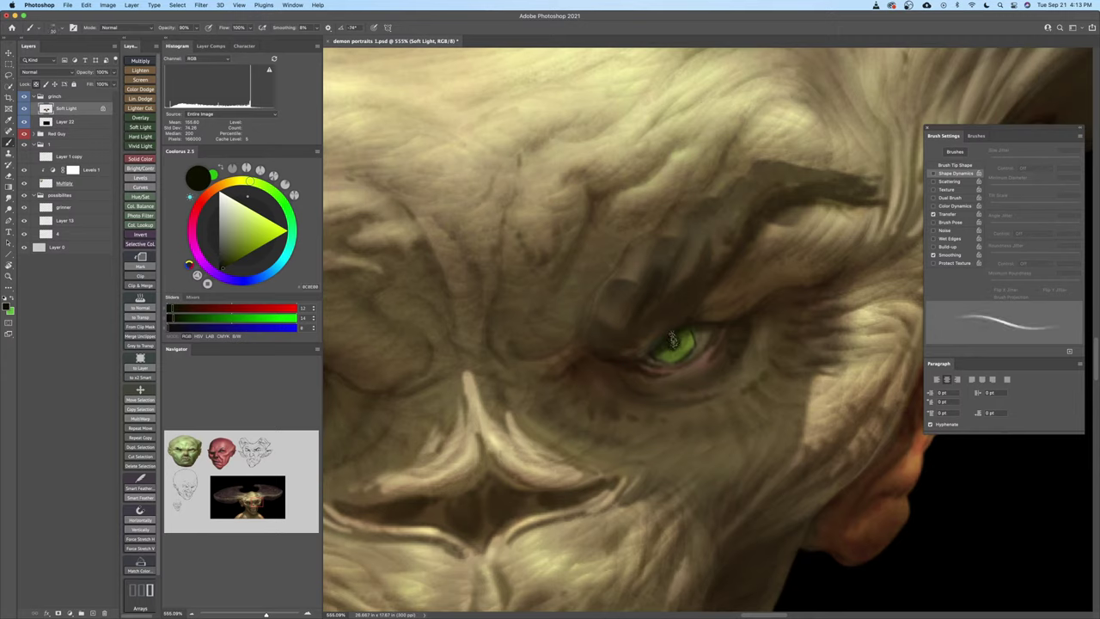
pyautogui.click(230, 265)
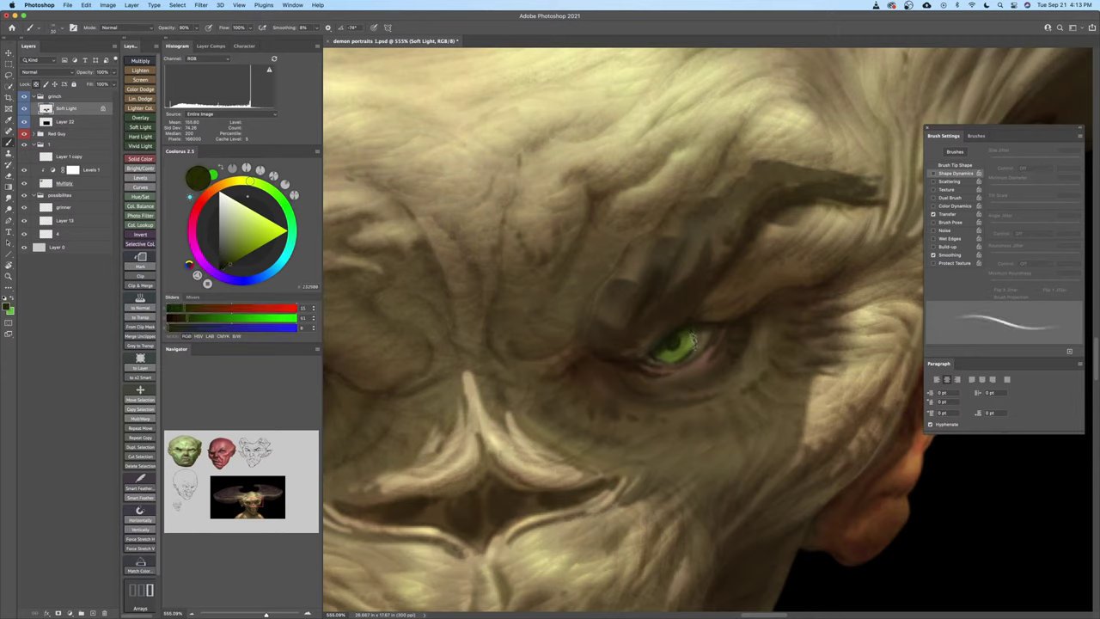
pyautogui.press('[')
pyautogui.press('[')
pyautogui.click(225, 265)
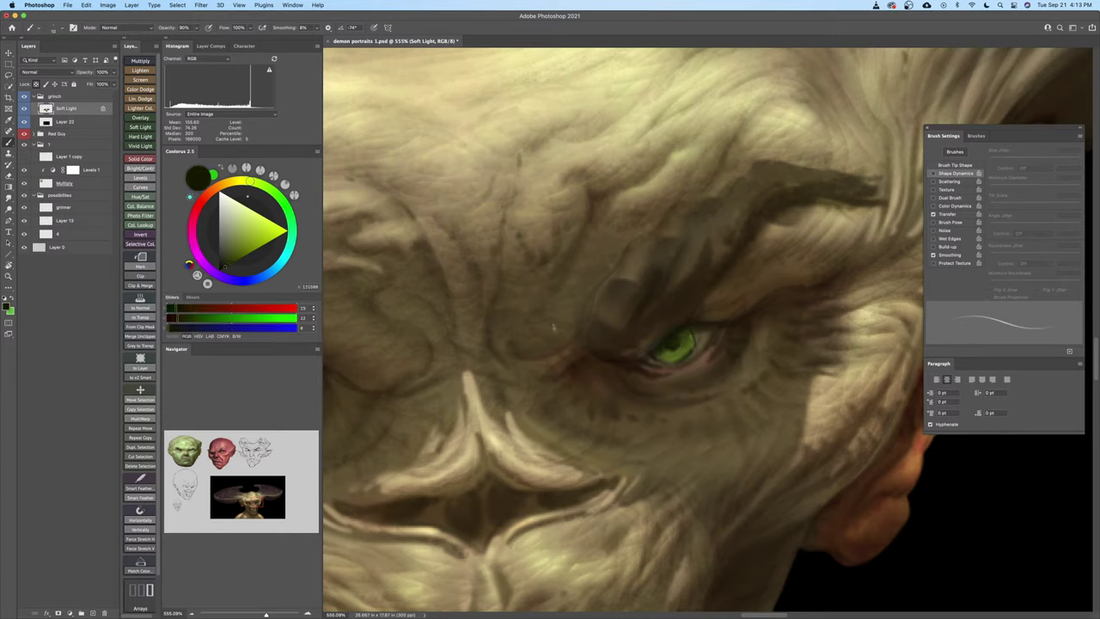
# Touch up the right-hand eye's dark pupil area and add light yellow-green and muted olive reflections to the iris
pyautogui.moveTo(687, 344)
pyautogui.mouseDown()
pyautogui.moveTo(681, 353)
pyautogui.moveTo(685, 333)
pyautogui.mouseUp()
pyautogui.click(246, 222)
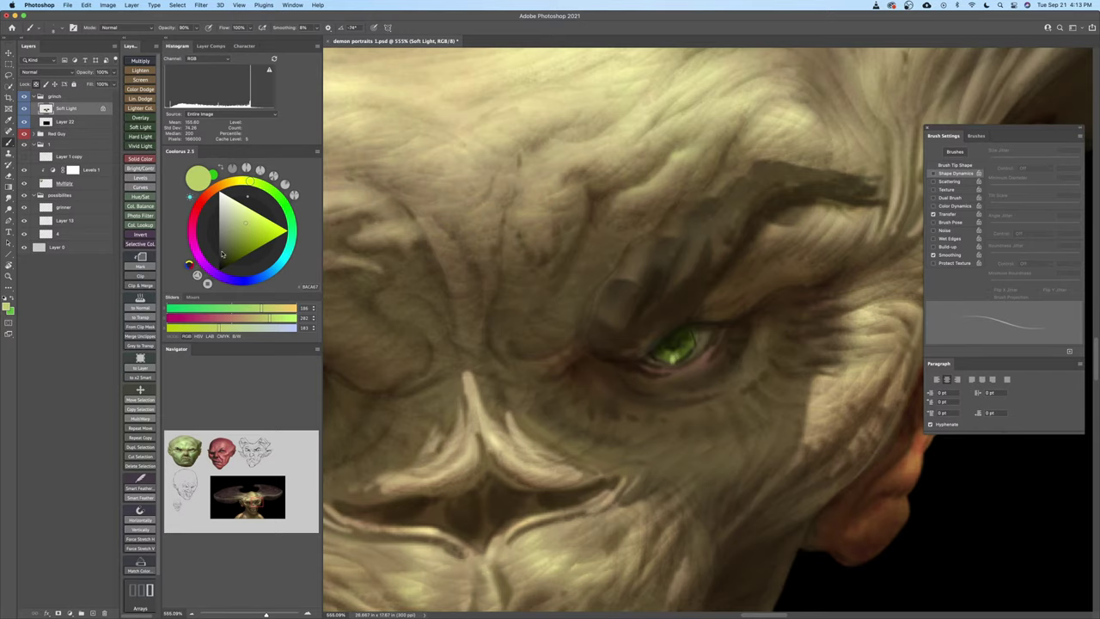
pyautogui.moveTo(239, 232); pyautogui.dragTo(250, 252)
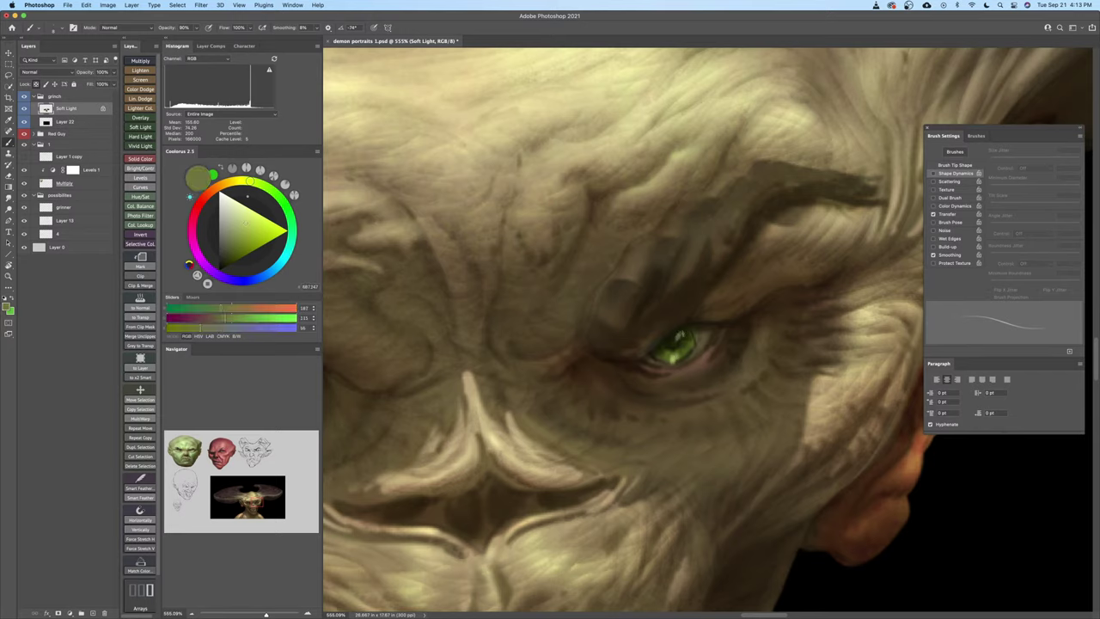
# Shade the outer part of the right-hand eye's white with dark and mid reddish browns
pyautogui.click(209, 195)
pyautogui.click(237, 257)
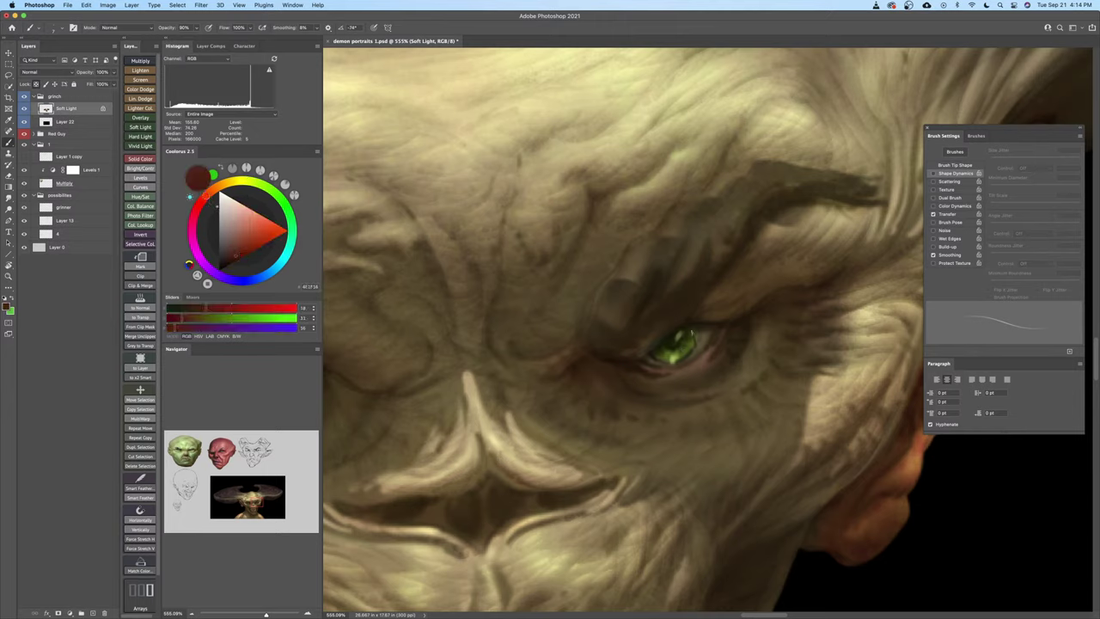
pyautogui.press(']')
pyautogui.press(']')
pyautogui.press(']')
pyautogui.press('[')
pyautogui.click(238, 251)
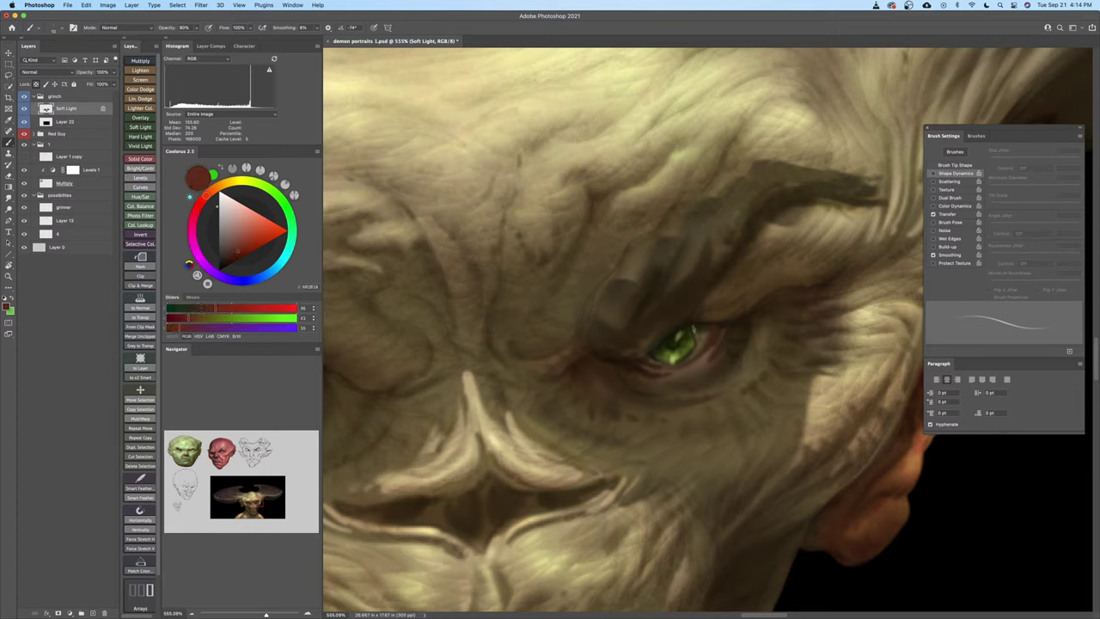
# Define the right-hand eye's lid edges with sampled brown, dark brown and a near-black upper lash line
pyautogui.keyDown('alt'); pyautogui.click(647, 371); pyautogui.keyUp('alt')
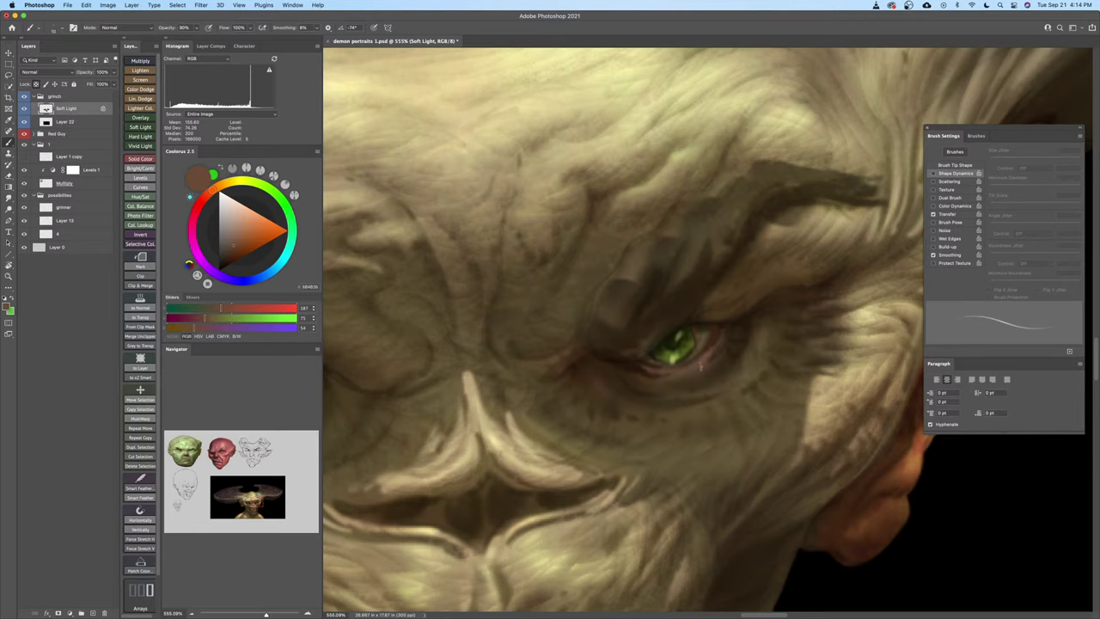
pyautogui.click(236, 263)
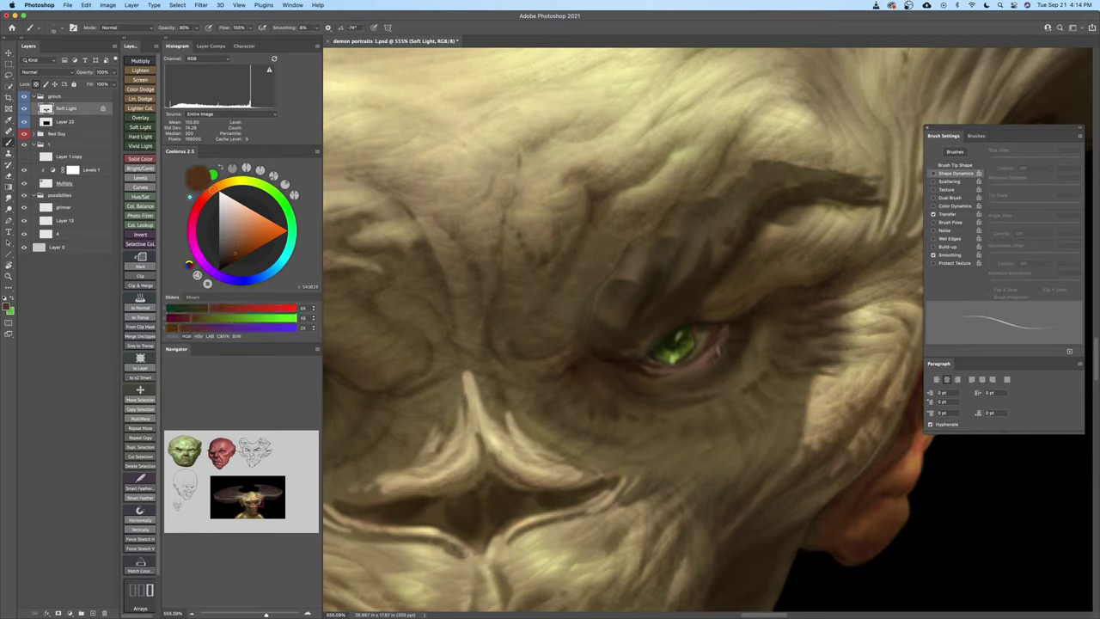
pyautogui.click(223, 268)
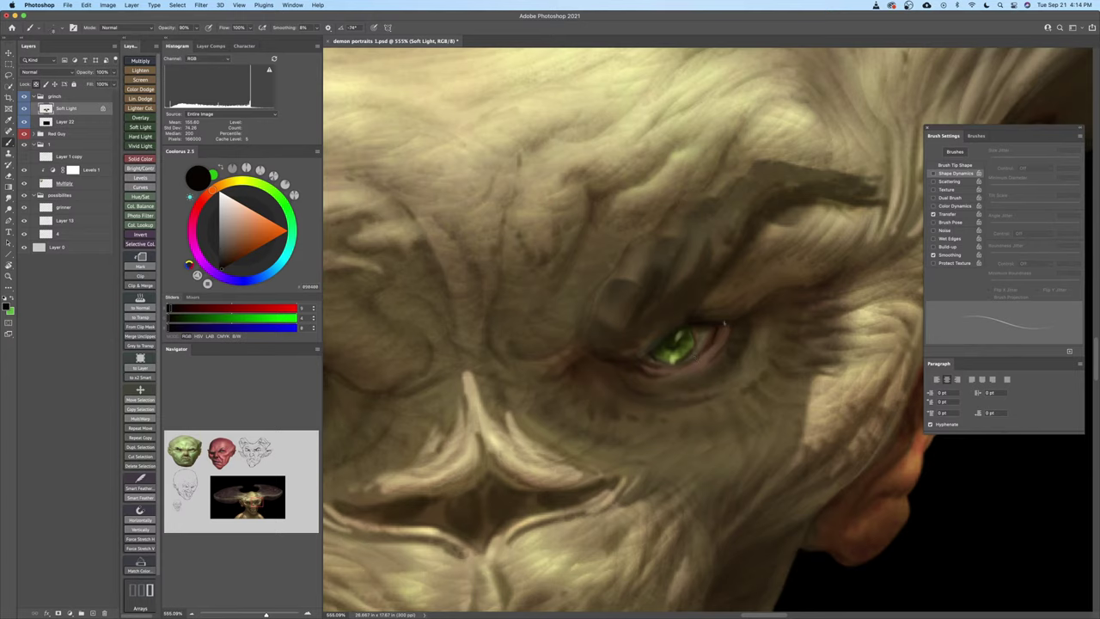
# Blend the skin around the right-hand eye's outer corner with sampled olive brown and save the file
pyautogui.keyDown('alt'); pyautogui.click(734, 353); pyautogui.keyUp('alt')
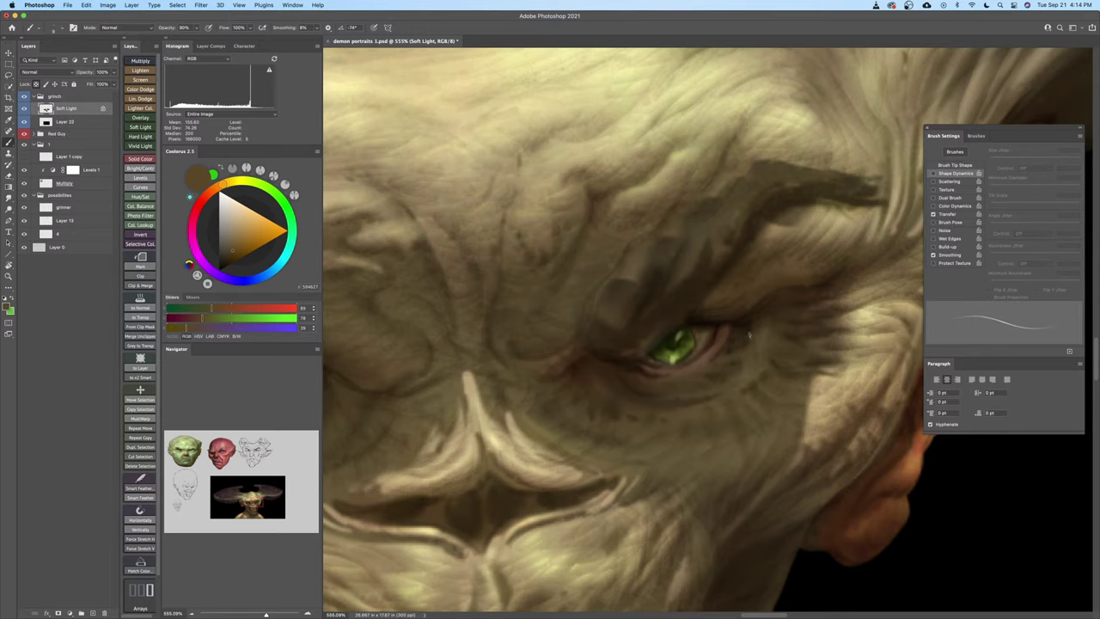
pyautogui.moveTo(761, 364)
pyautogui.mouseDown()
pyautogui.moveTo(721, 370)
pyautogui.moveTo(799, 348)
pyautogui.moveTo(730, 339)
pyautogui.mouseUp()
pyautogui.press('super+s')
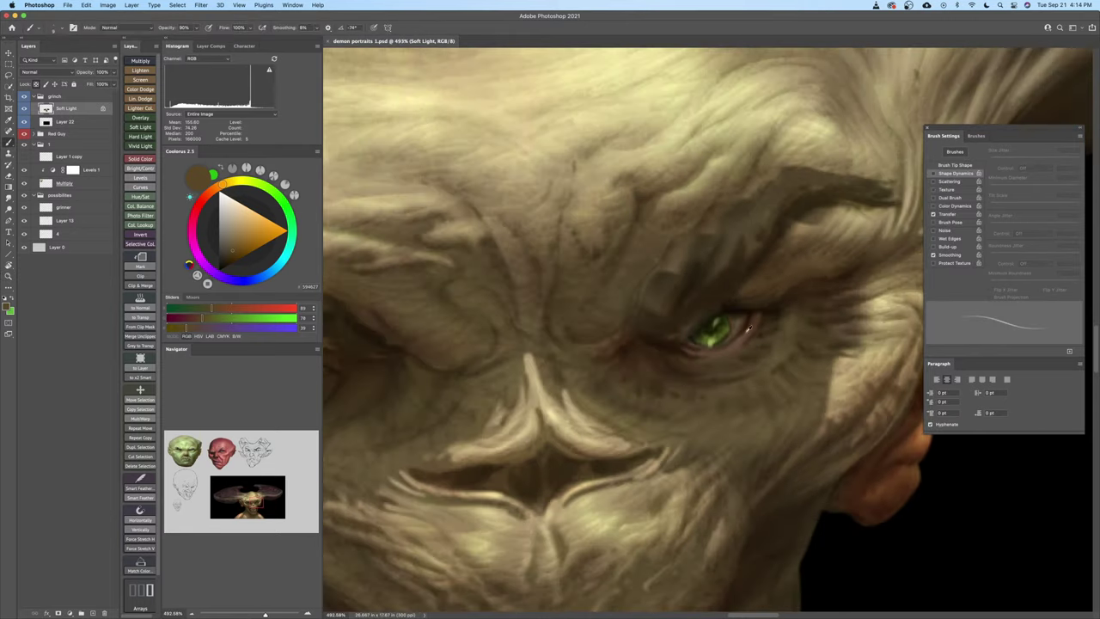
# Refine the right-hand eye's outer corner and lower lid with sampled near-black, olive and dark browns
pyautogui.press('b')
pyautogui.keyDown('alt'); pyautogui.click(769, 309); pyautogui.keyUp('alt')
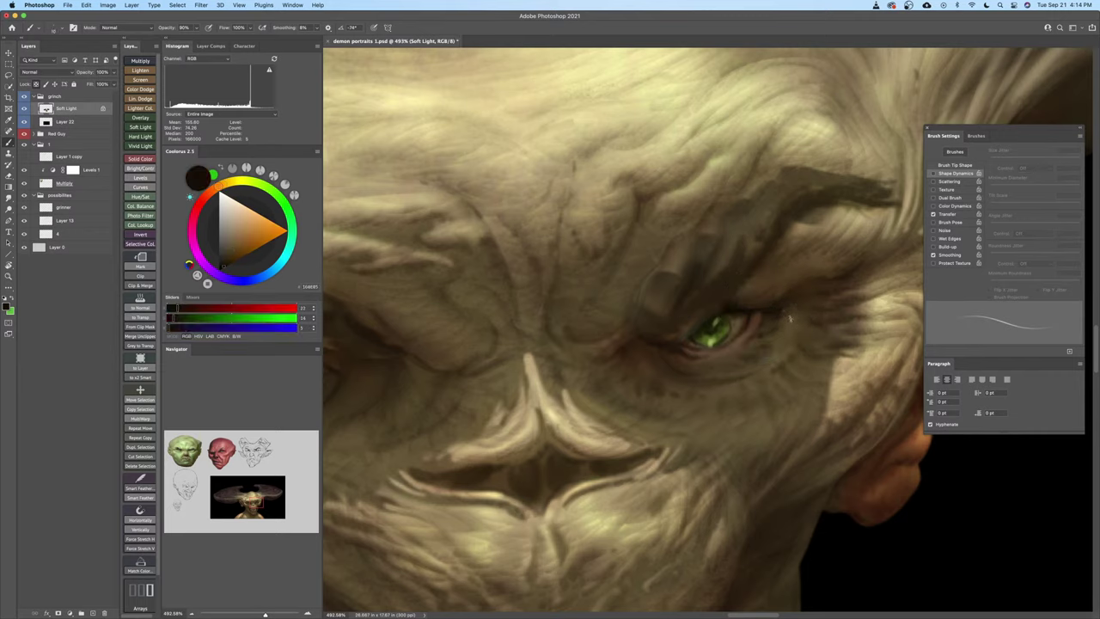
pyautogui.keyDown('alt'); pyautogui.click(718, 355); pyautogui.keyUp('alt')
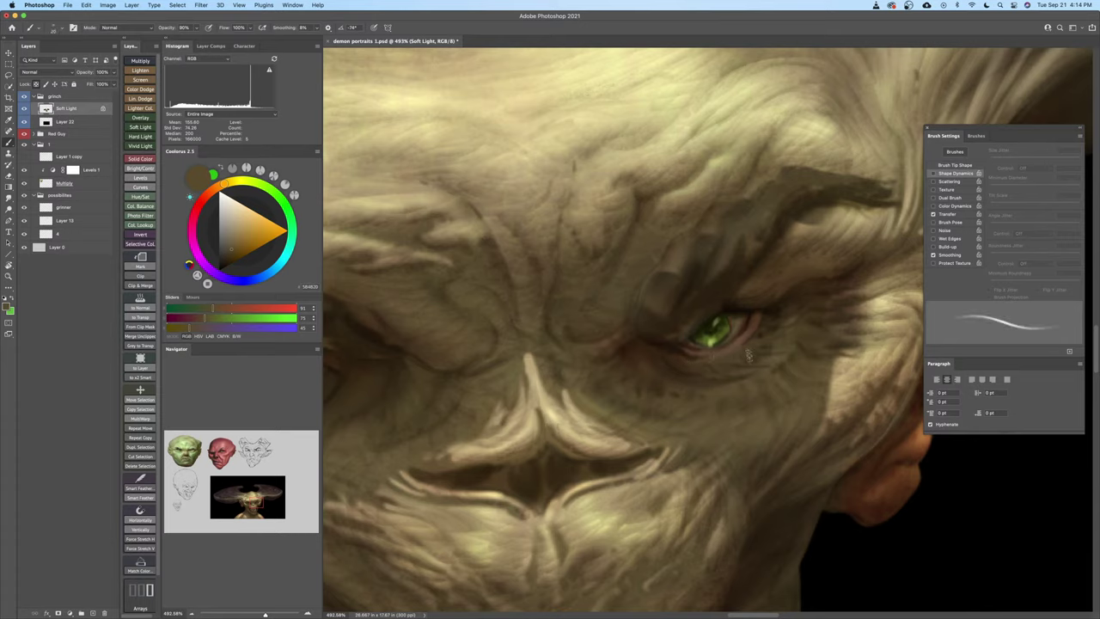
pyautogui.keyDown('alt'); pyautogui.click(680, 364); pyautogui.keyUp('alt')
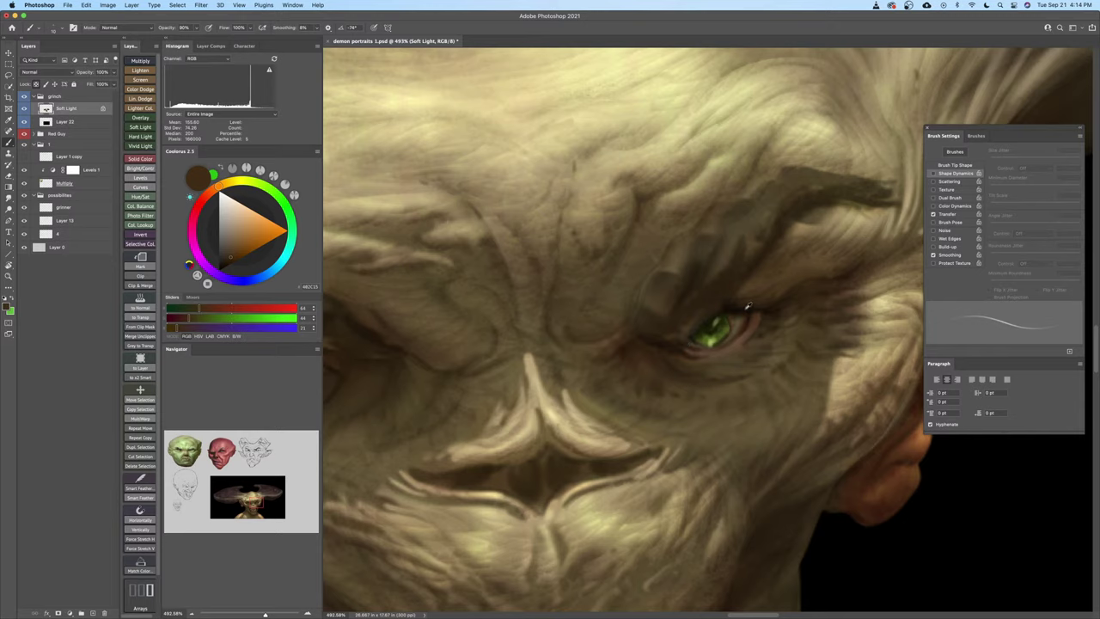
# Deepen the shadow at the right-hand eye's outer corner with sampled very dark brown and save the file
pyautogui.keyDown('alt'); pyautogui.click(720, 365); pyautogui.keyUp('alt')
pyautogui.press(']')
pyautogui.press(']')
pyautogui.press(']')
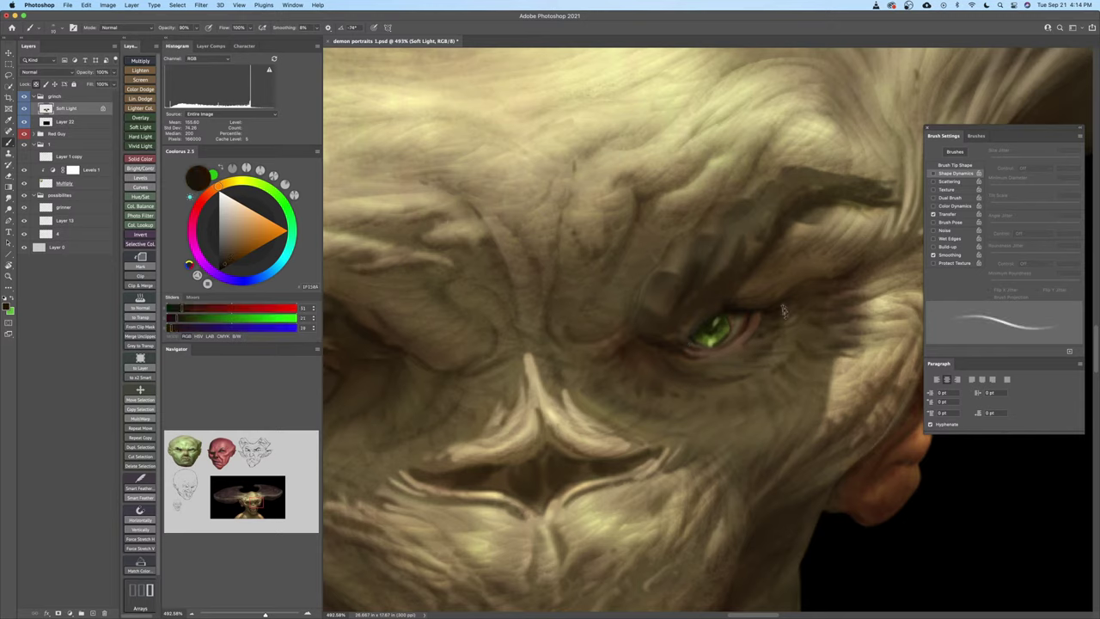
pyautogui.press('[')
pyautogui.press(']')
pyautogui.press('[')
pyautogui.press('[')
pyautogui.press('[')
pyautogui.press(']')
pyautogui.press('z')
pyautogui.moveTo(791, 344)
pyautogui.mouseDown()
pyautogui.moveTo(773, 355)
pyautogui.moveTo(795, 356)
pyautogui.moveTo(777, 337)
pyautogui.mouseUp()
pyautogui.press('super+s')
# Paint fine wrinkles beneath the left-hand eye's lower lid with sampled olive and dark browns
pyautogui.press('b')
pyautogui.press('z')
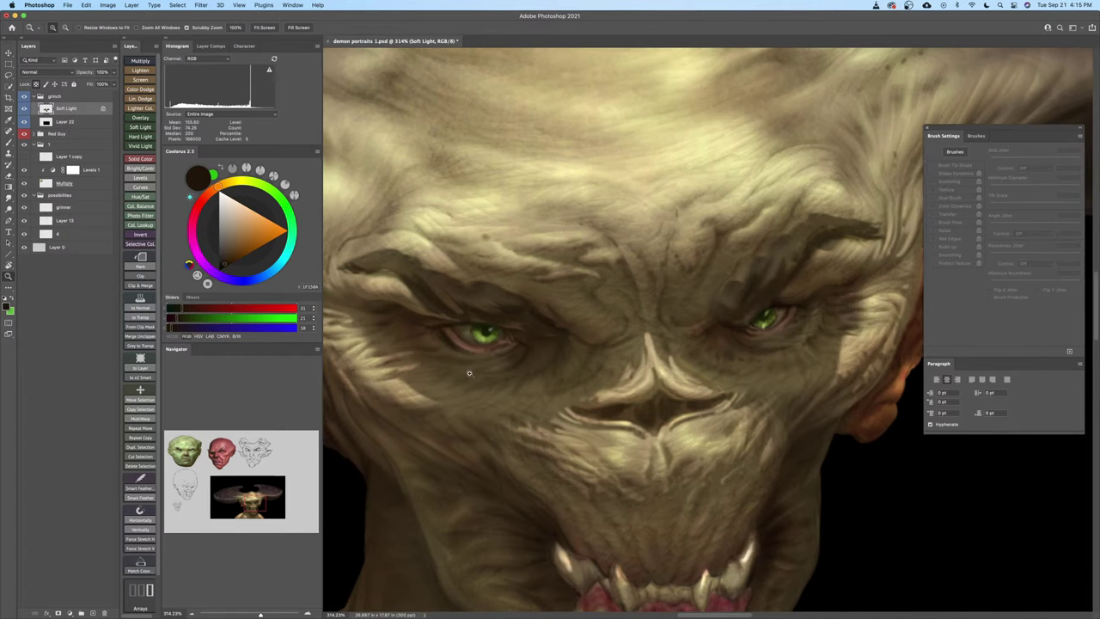
pyautogui.moveTo(471, 373)
pyautogui.mouseDown()
pyautogui.moveTo(508, 386)
pyautogui.moveTo(559, 374)
pyautogui.moveTo(554, 355)
pyautogui.mouseUp()
pyautogui.press('b')
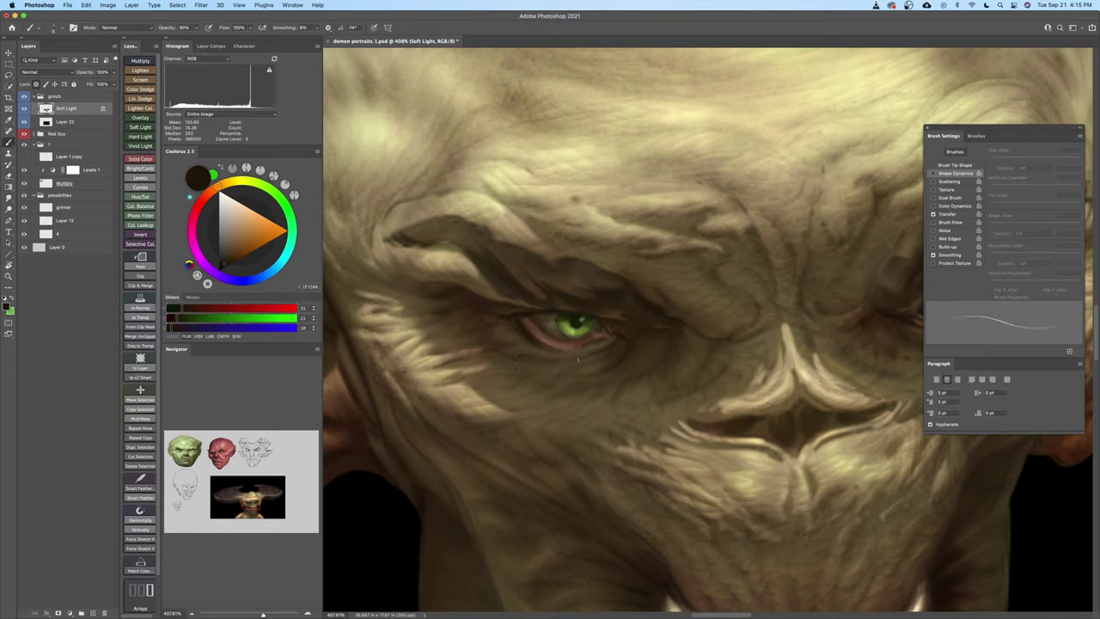
pyautogui.keyDown('alt'); pyautogui.click(576, 363); pyautogui.keyUp('alt')
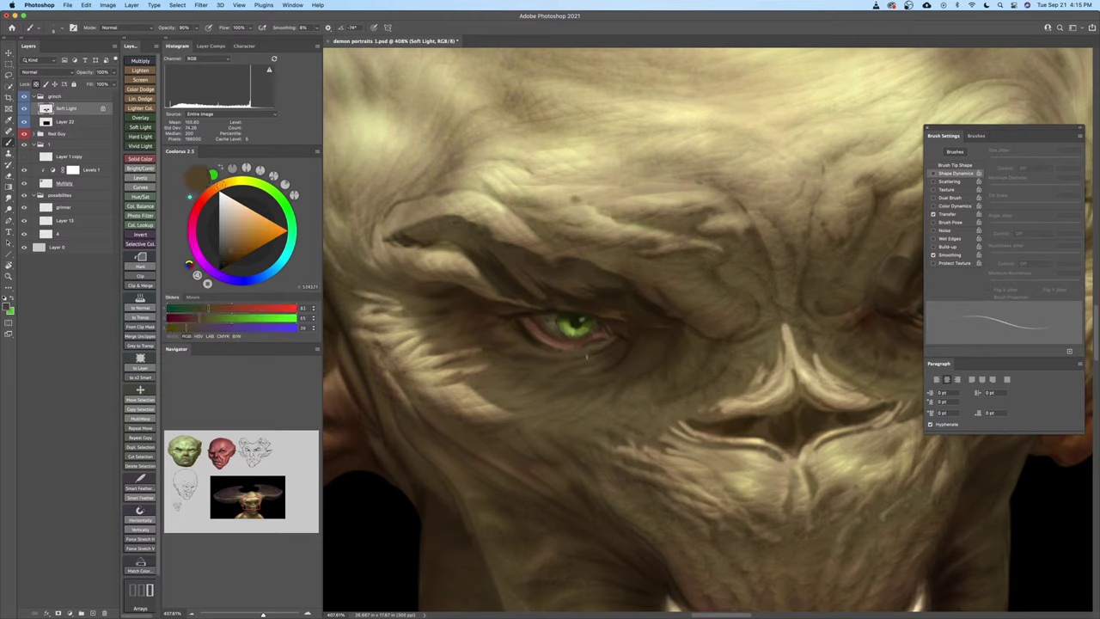
pyautogui.keyDown('alt'); pyautogui.click(613, 352); pyautogui.keyUp('alt')
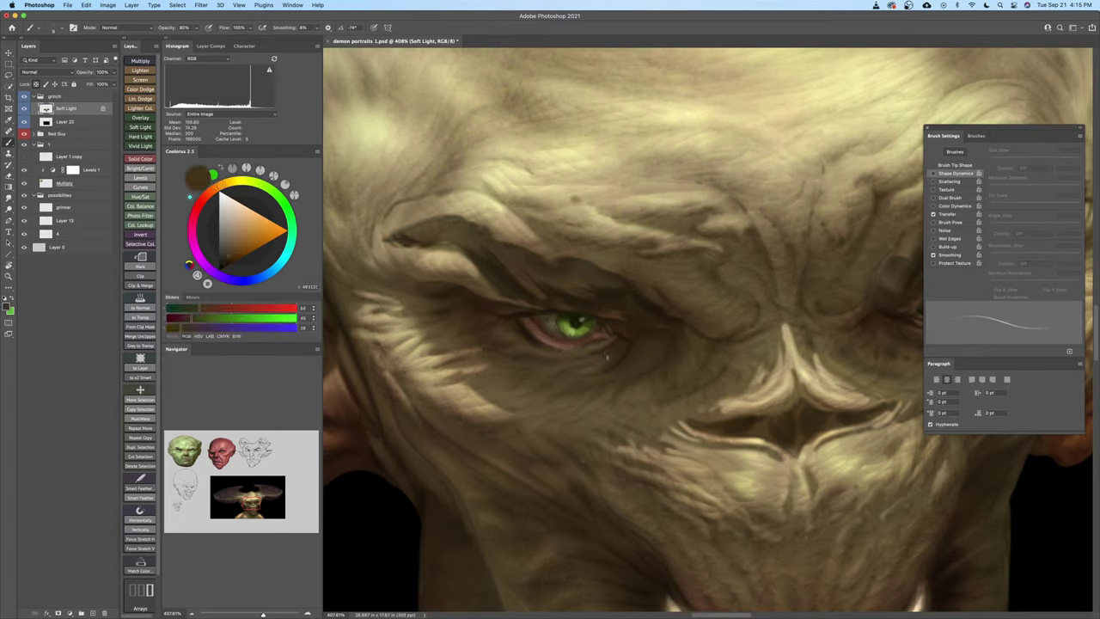
pyautogui.keyDown('alt'); pyautogui.click(626, 347); pyautogui.keyUp('alt')
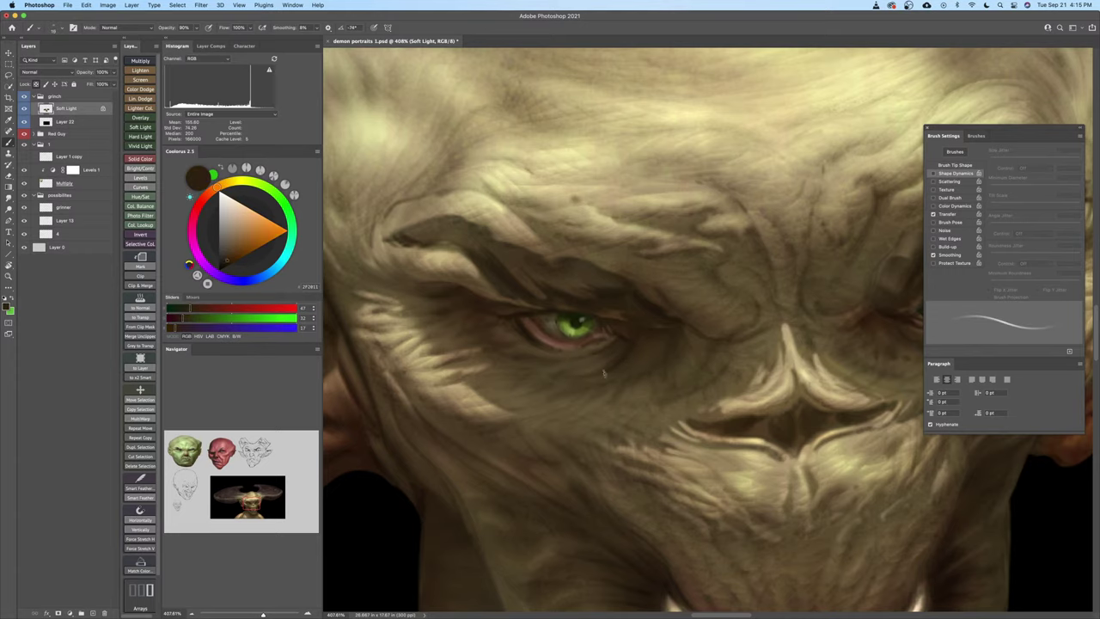
# Soften the skin below the left-hand eye's outer corner with sampled olive brown and save the file
pyautogui.moveTo(575, 366); pyautogui.dragTo(624, 375)
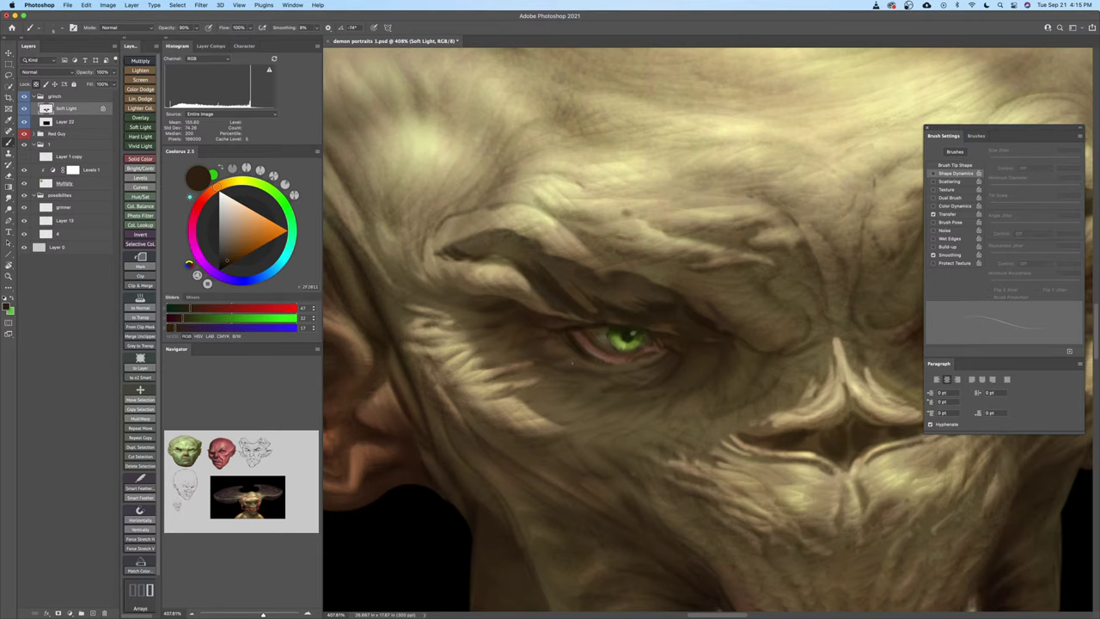
pyautogui.keyDown('alt'); pyautogui.click(563, 377); pyautogui.keyUp('alt')
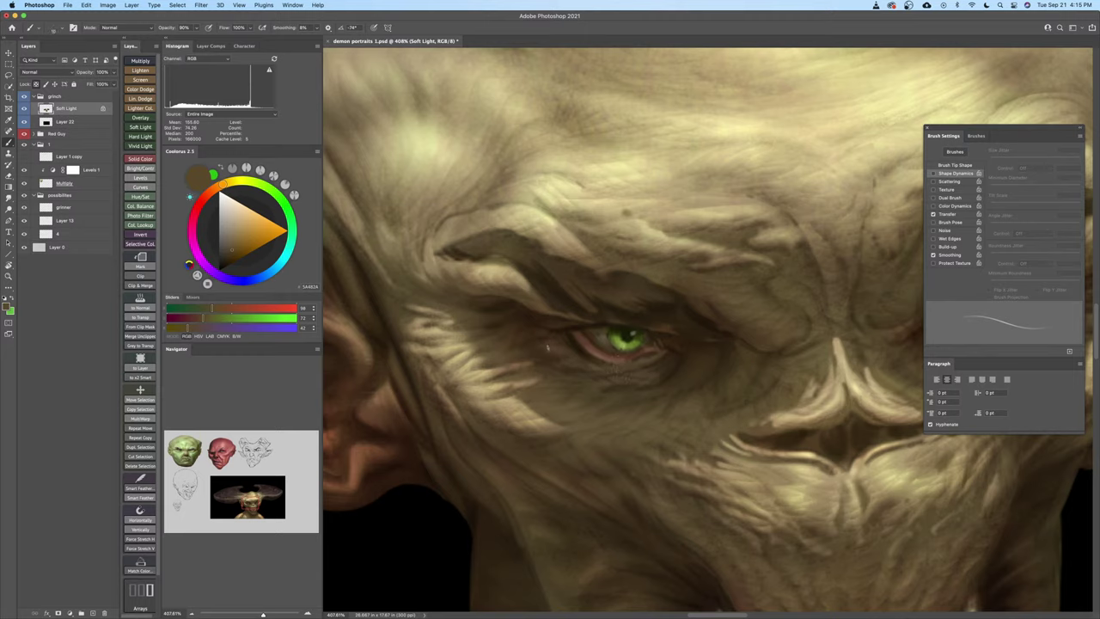
pyautogui.moveTo(564, 358); pyautogui.dragTo(481, 364)
pyautogui.press('super+s')
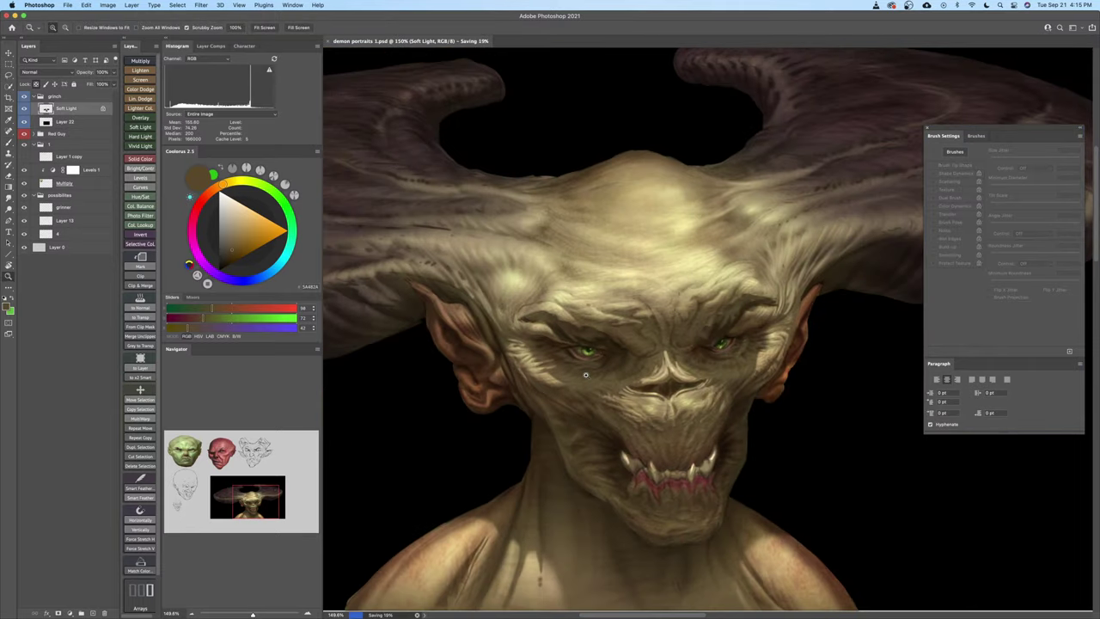
# Refine the left-hand eye's inner corner with sampled dark and reddish browns plus a very dark brown accent
pyautogui.moveTo(572, 378); pyautogui.dragTo(607, 389)
pyautogui.moveTo(609, 390); pyautogui.dragTo(557, 392)
pyautogui.scroll(4, 577, 372)
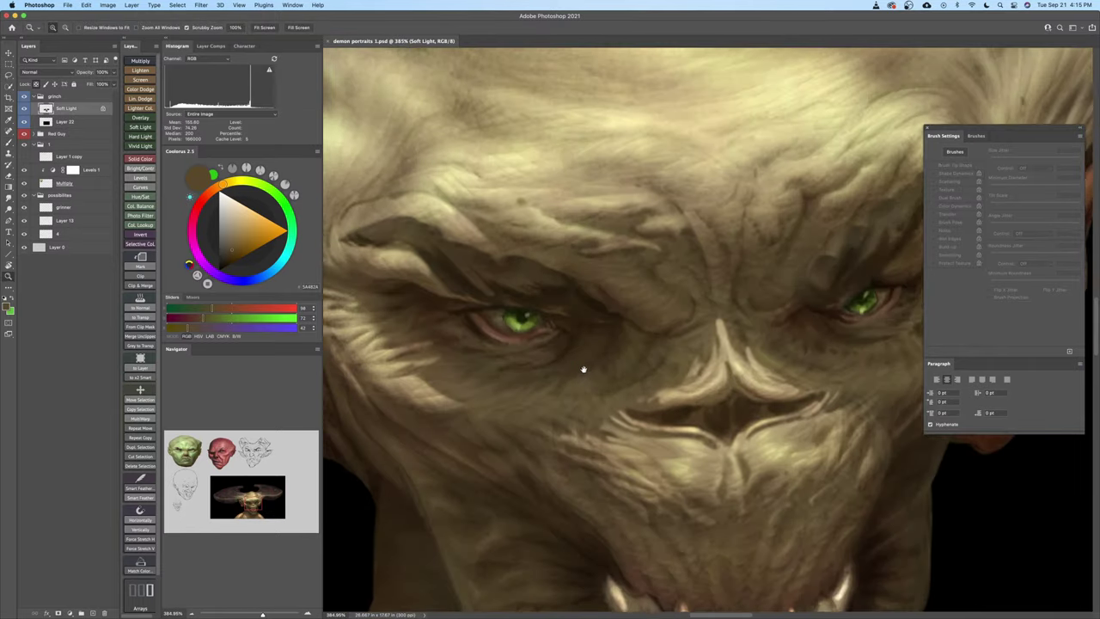
pyautogui.scroll(2, 600, 368)
pyautogui.press('b')
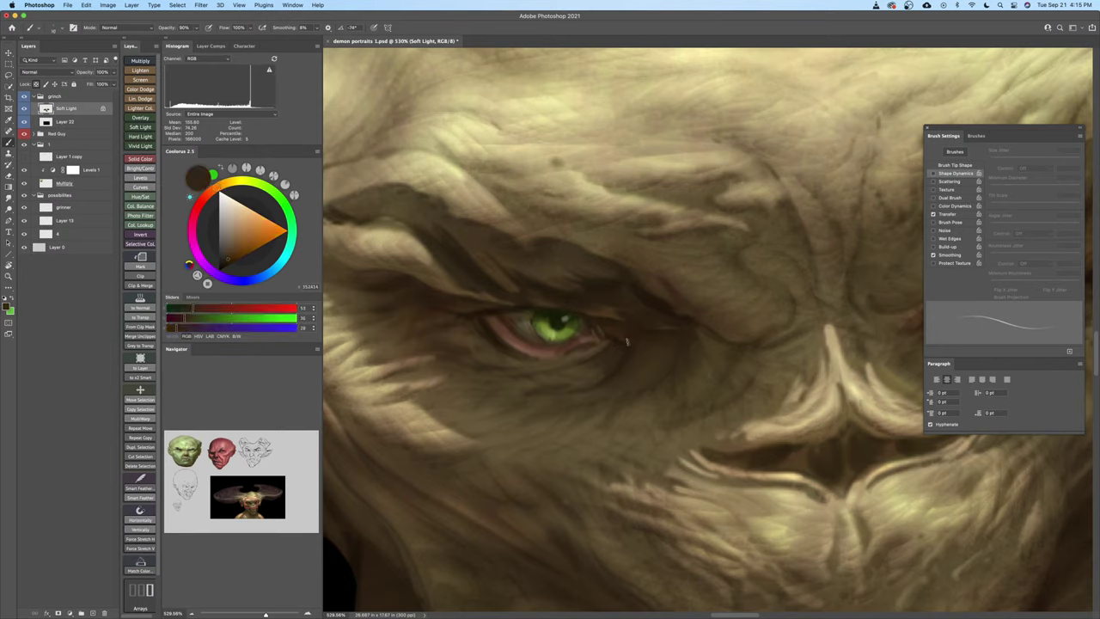
pyautogui.keyDown('alt'); pyautogui.click(613, 333); pyautogui.keyUp('alt')
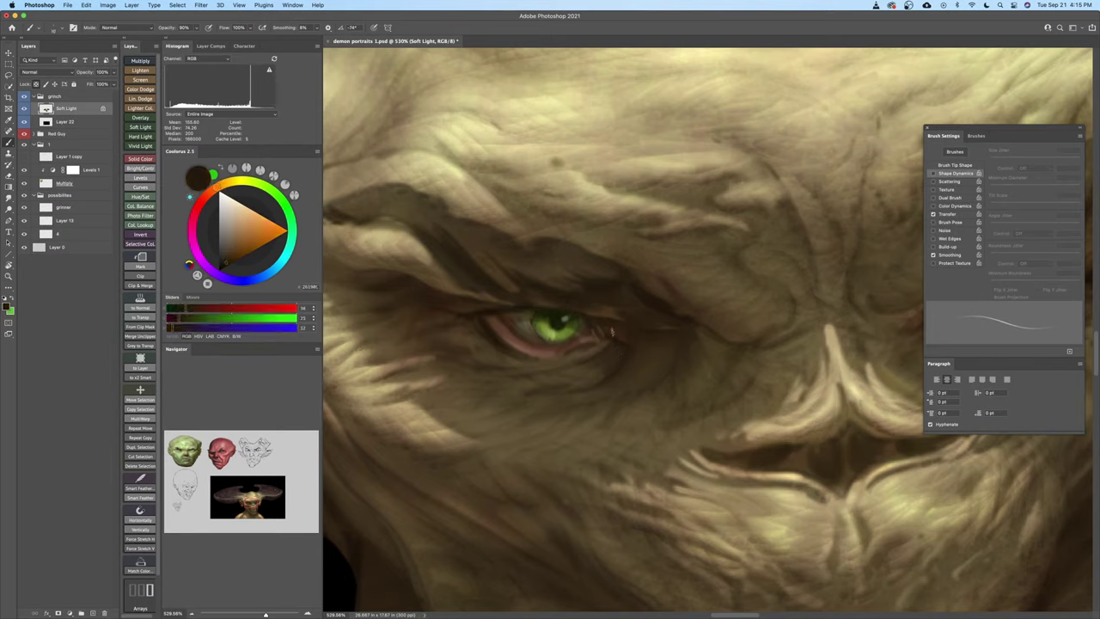
pyautogui.keyDown('alt'); pyautogui.click(595, 337); pyautogui.keyUp('alt')
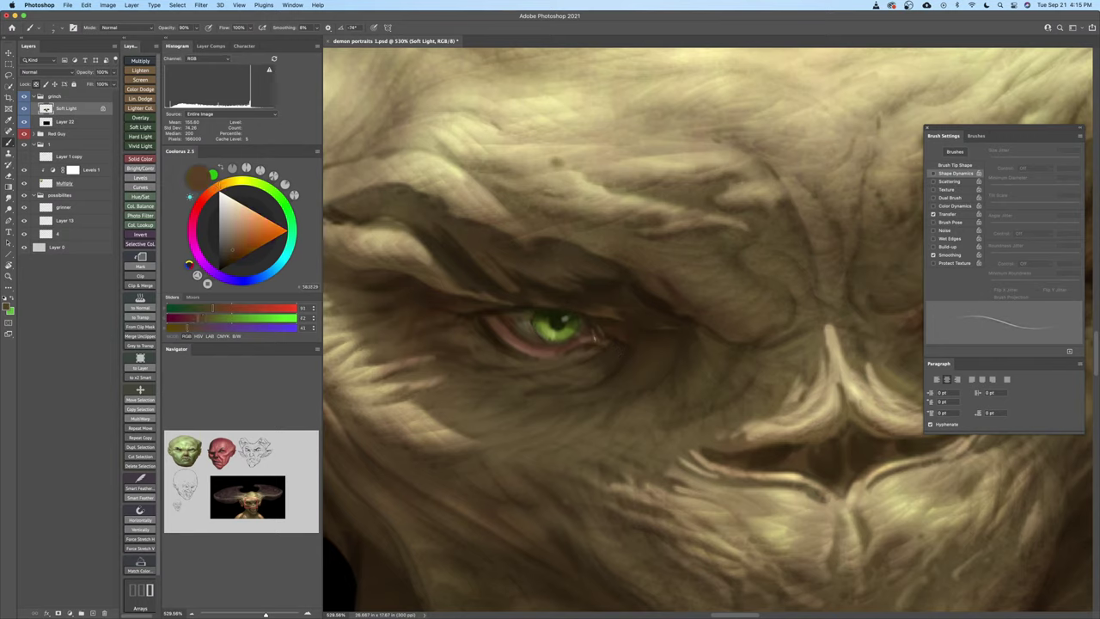
pyautogui.click(233, 264)
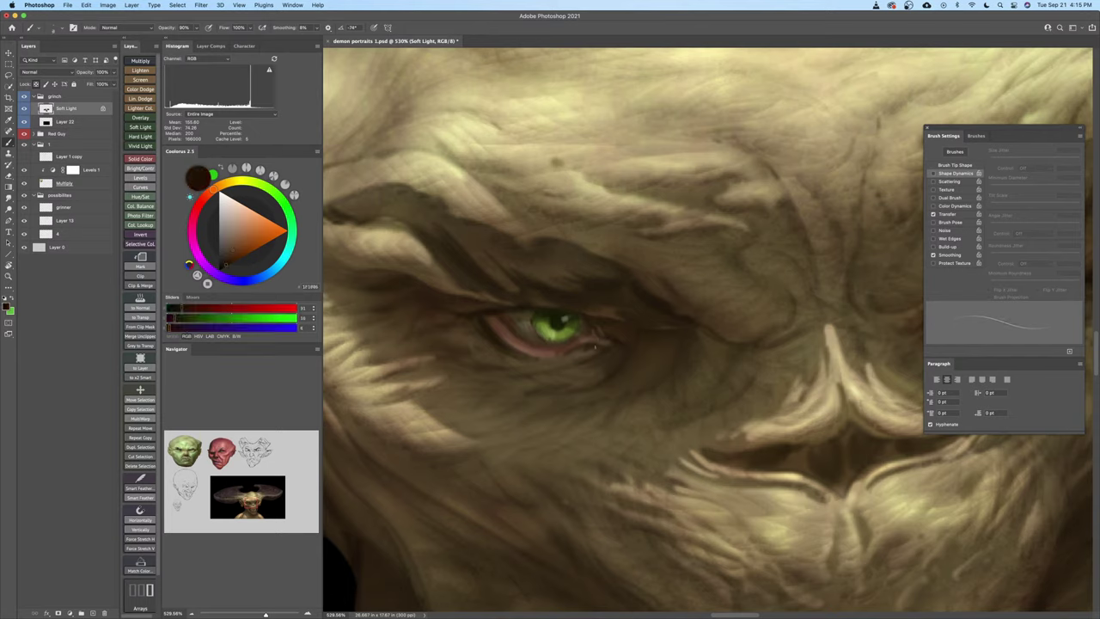
# Darken the socket beside the left-hand eye's inner corner with a larger brush and sampled dark brown, then save the file
pyautogui.moveTo(595, 330); pyautogui.dragTo(595, 353)
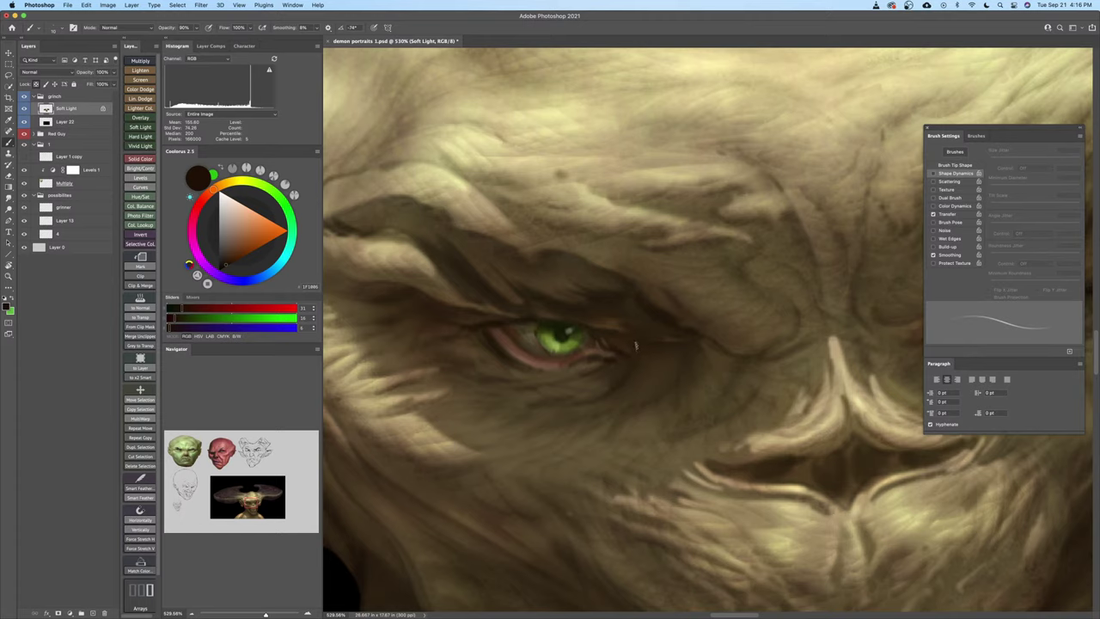
pyautogui.press(']')
pyautogui.press(']')
pyautogui.press('[')
pyautogui.press(']')
pyautogui.press(']')
pyautogui.press(']')
pyautogui.press('[')
pyautogui.press(']')
pyautogui.keyDown('alt'); pyautogui.click(648, 369); pyautogui.keyUp('alt')
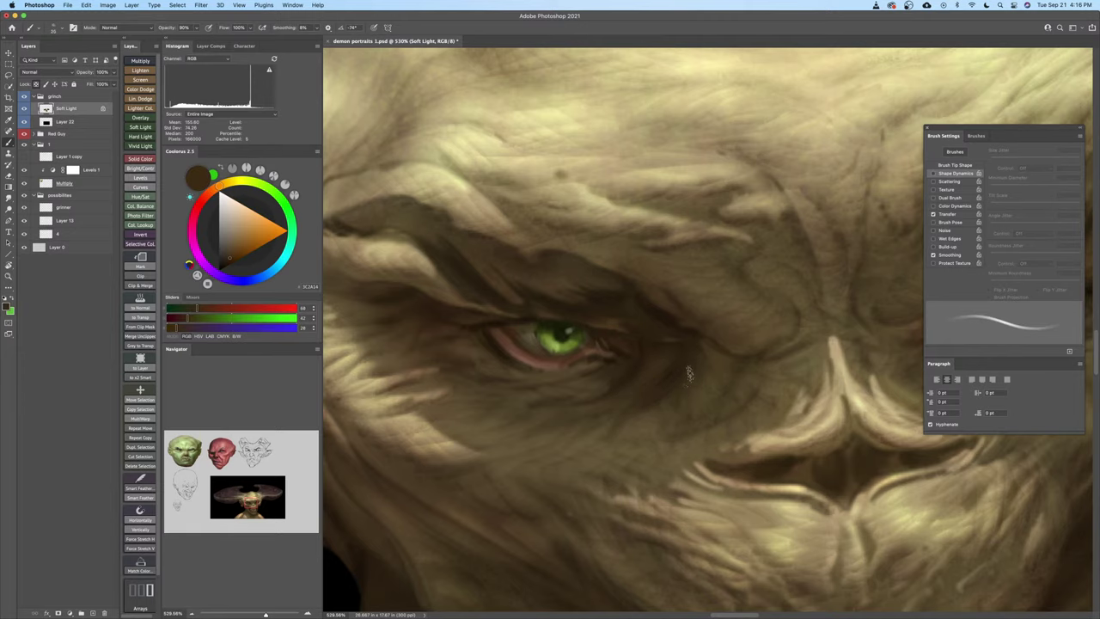
pyautogui.press('z')
pyautogui.moveTo(664, 394); pyautogui.dragTo(603, 402)
pyautogui.press('super+s')
# Paint dark brown creases below the right-hand eye's inner corner and save the file
pyautogui.moveTo(669, 363); pyautogui.dragTo(701, 355)
pyautogui.press('b')
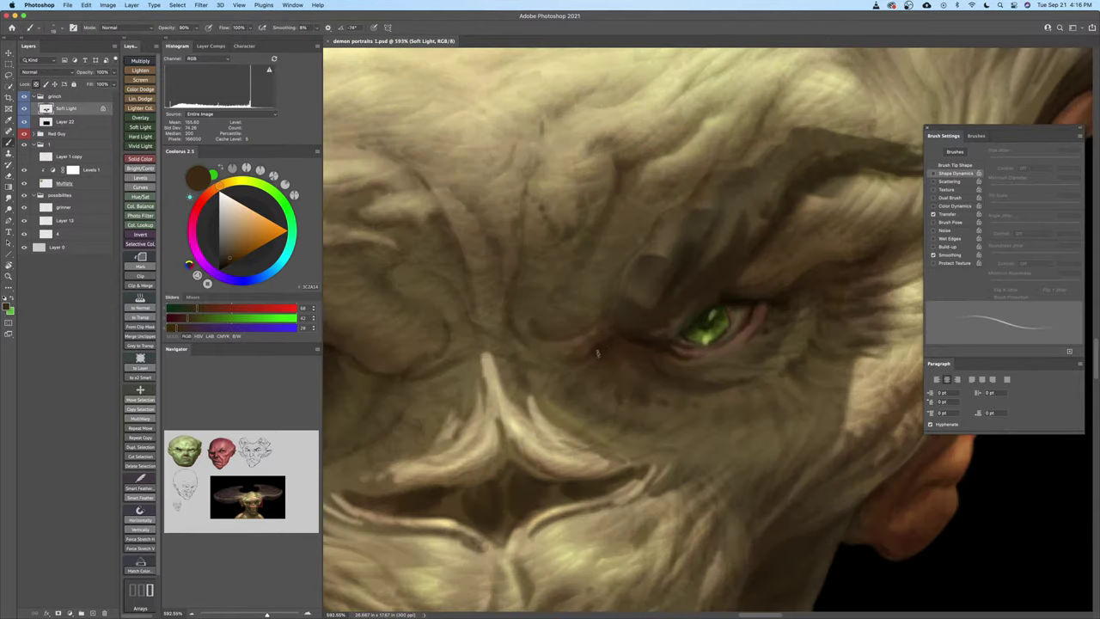
pyautogui.click(599, 356)
pyautogui.click(225, 263)
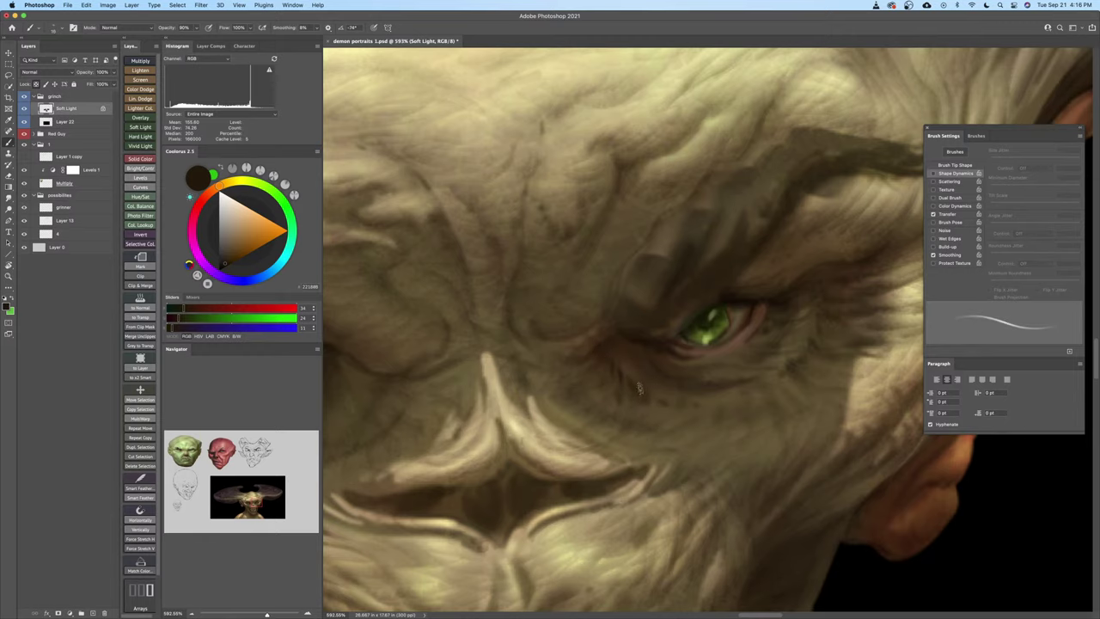
pyautogui.press('z')
pyautogui.moveTo(656, 399)
pyautogui.mouseDown()
pyautogui.moveTo(620, 396)
pyautogui.moveTo(644, 378)
pyautogui.moveTo(635, 384)
pyautogui.moveTo(657, 390)
pyautogui.mouseUp()
pyautogui.press('super+s')
# Blend the dark shadow fold beneath the left-hand brow into the surrounding skin with the Mixer Brush
pyautogui.scroll(5, 654, 379)
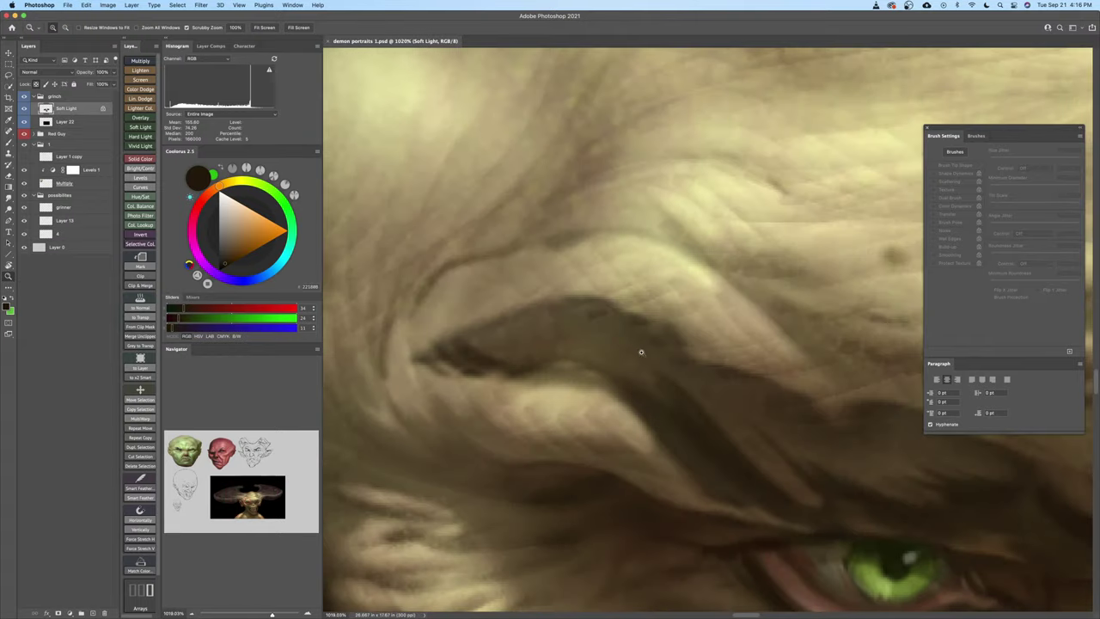
pyautogui.hscroll(3, 654, 379)
pyautogui.scroll(-1, 654, 379)
pyautogui.press('b')
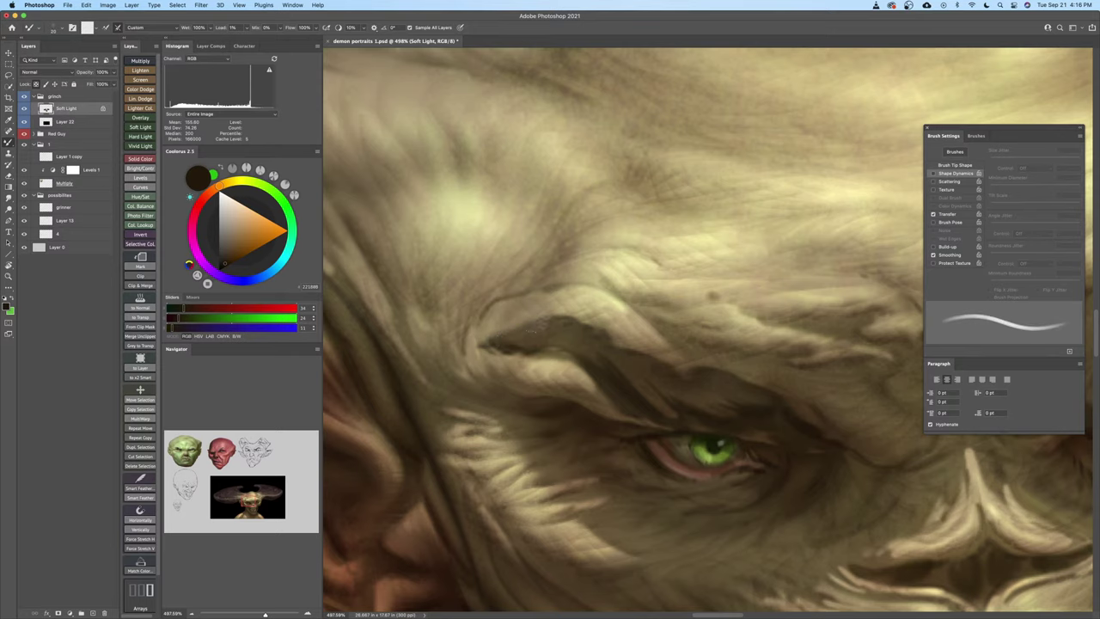
pyautogui.press('z')
pyautogui.scroll(-3, 561, 329)
pyautogui.press('b')
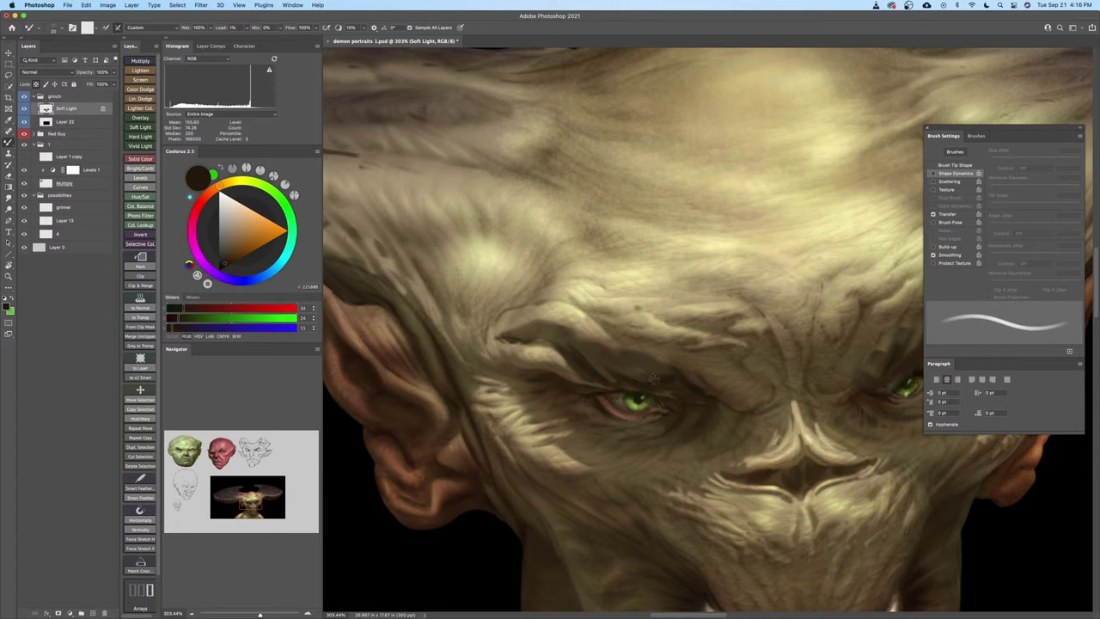
# Soften the dark shadow beneath the right-hand brow and its outer end with a smaller Mixer Brush
pyautogui.hscroll(5, 567, 365)
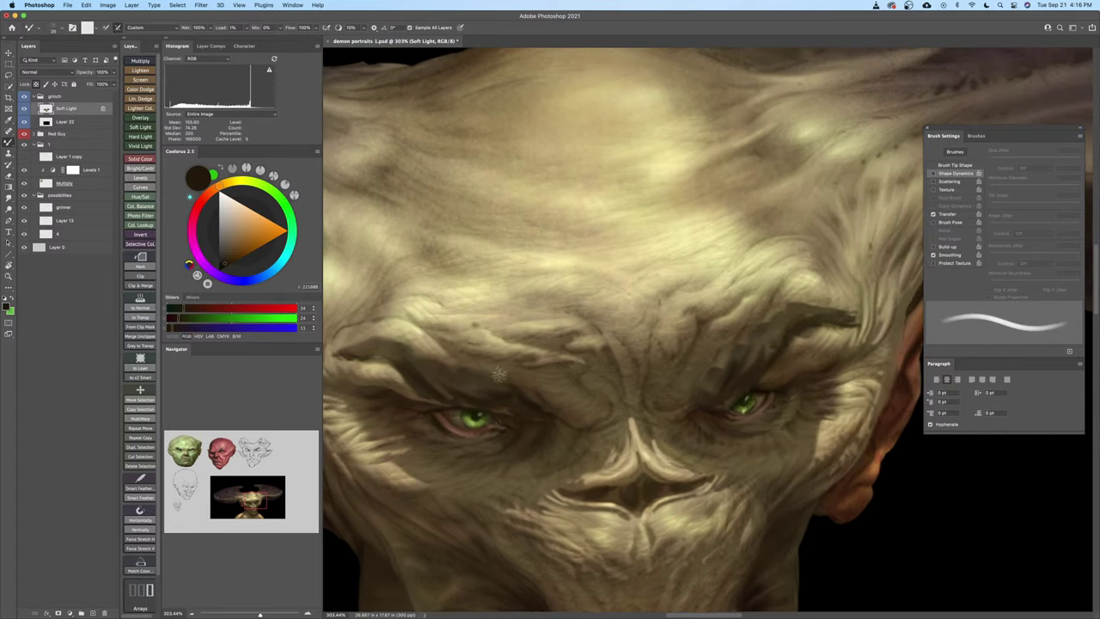
pyautogui.hscroll(3, 507, 381)
pyautogui.press('[')
pyautogui.press('[')
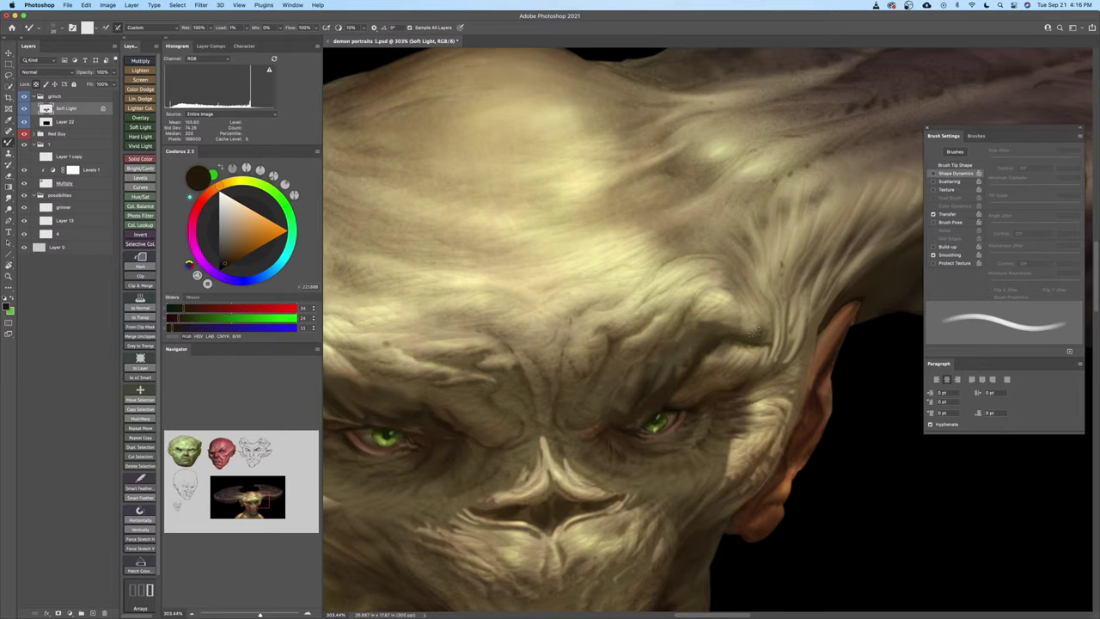
pyautogui.moveTo(754, 331)
pyautogui.mouseDown()
pyautogui.moveTo(657, 352)
pyautogui.moveTo(738, 334)
pyautogui.mouseUp()
# Refine the folds and shadow beneath the left-hand brow with a finer Brush and sampled dark and olive browns
pyautogui.press('b')
pyautogui.scroll(3, 587, 380)
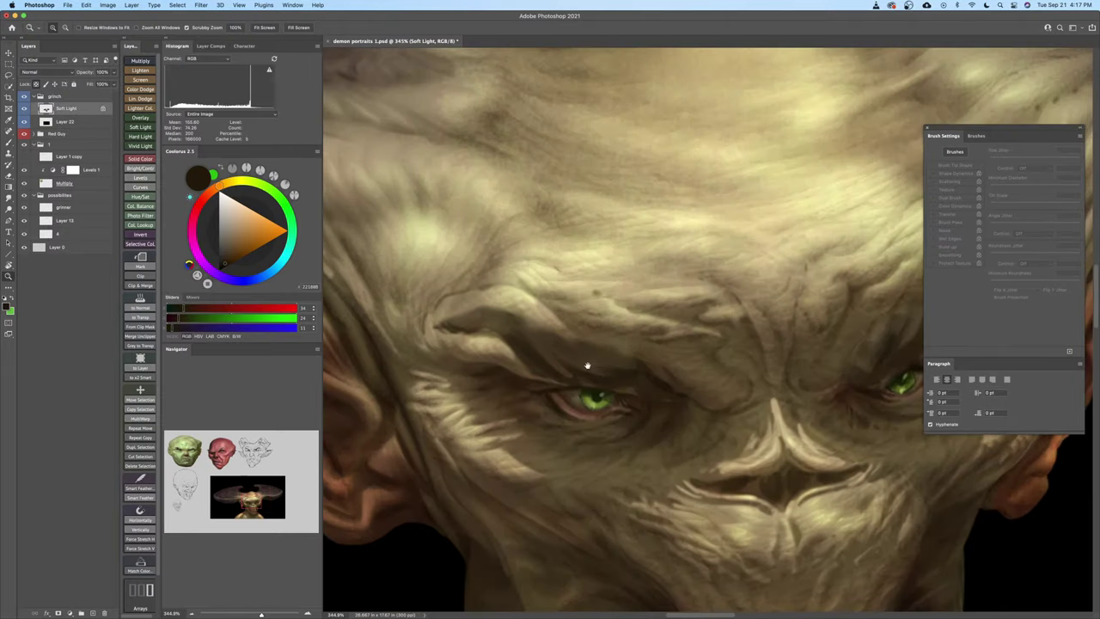
pyautogui.keyDown('alt'); pyautogui.click(629, 370); pyautogui.keyUp('alt')
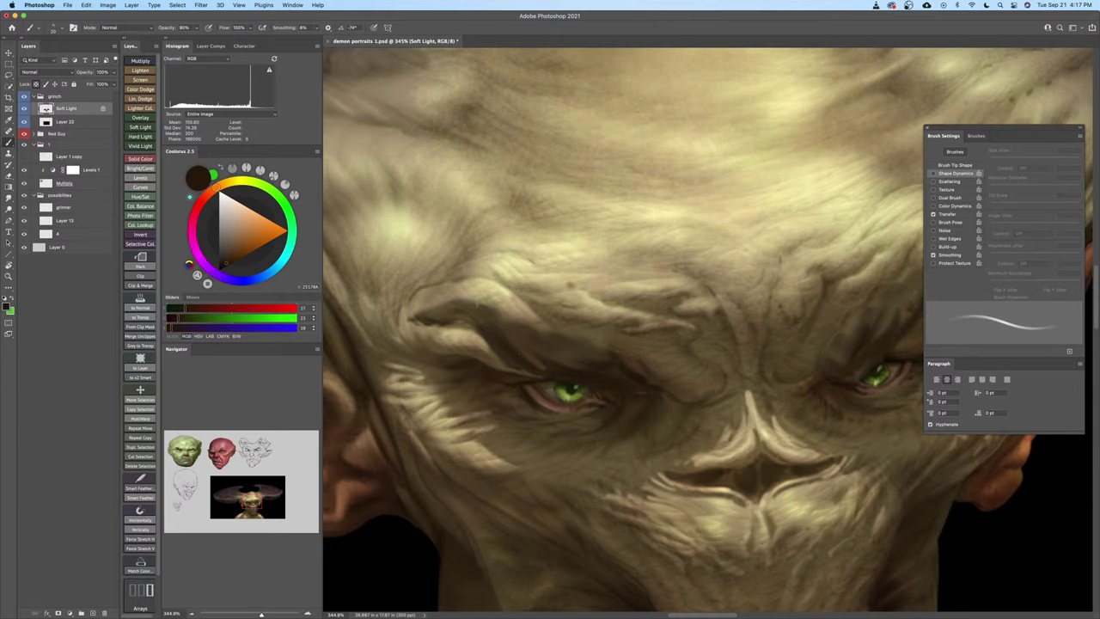
pyautogui.rightClick(477, 303)
pyautogui.press('Escape')
pyautogui.press('[')
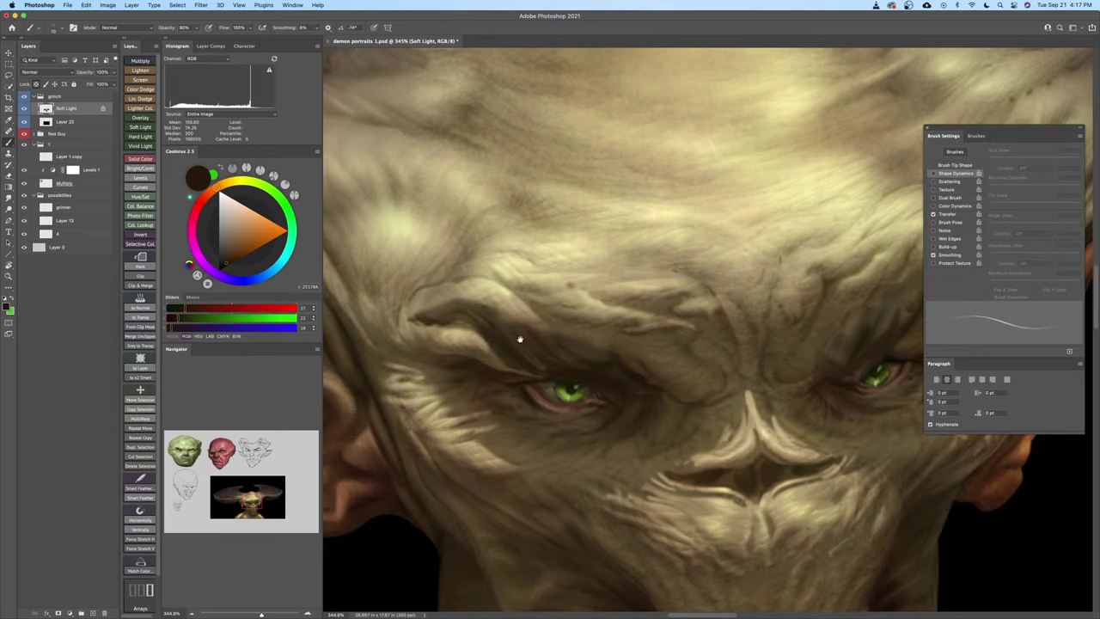
pyautogui.moveTo(520, 339); pyautogui.dragTo(556, 354)
pyautogui.keyDown('alt'); pyautogui.click(537, 336); pyautogui.keyUp('alt')
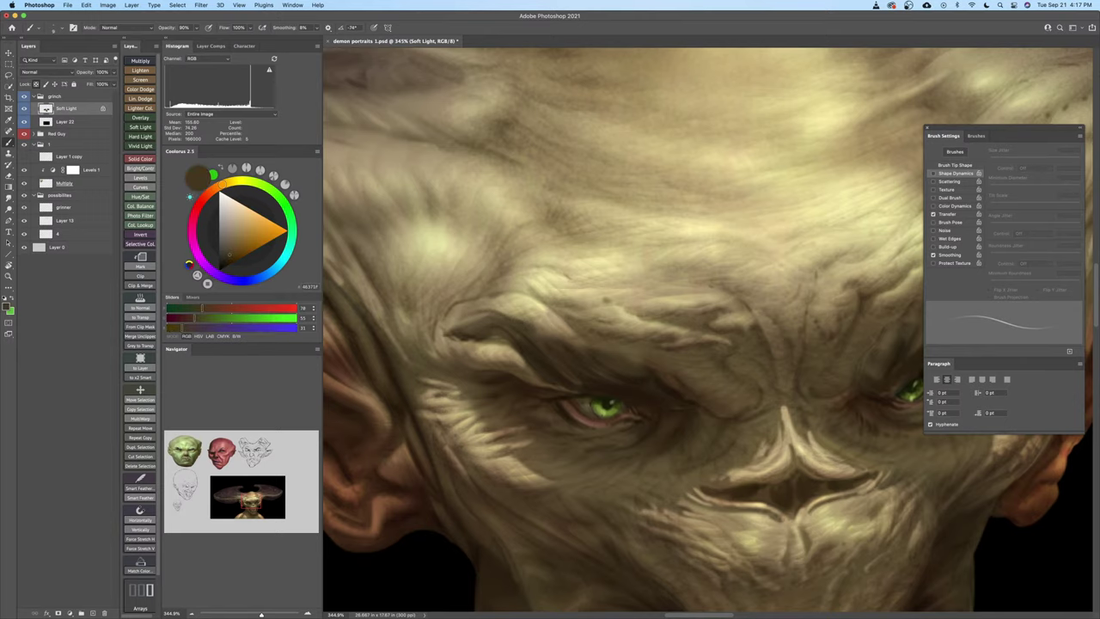
pyautogui.moveTo(475, 331); pyautogui.dragTo(509, 356)
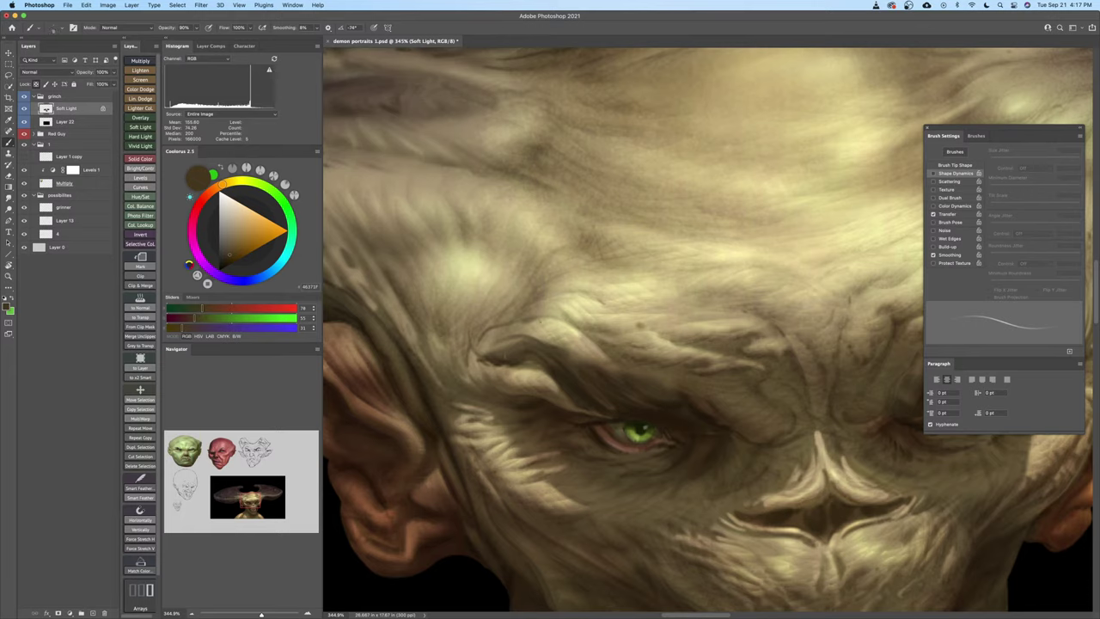
# Create a new empty layer above the Soft Light layer
pyautogui.press('alt+shift+super+n')
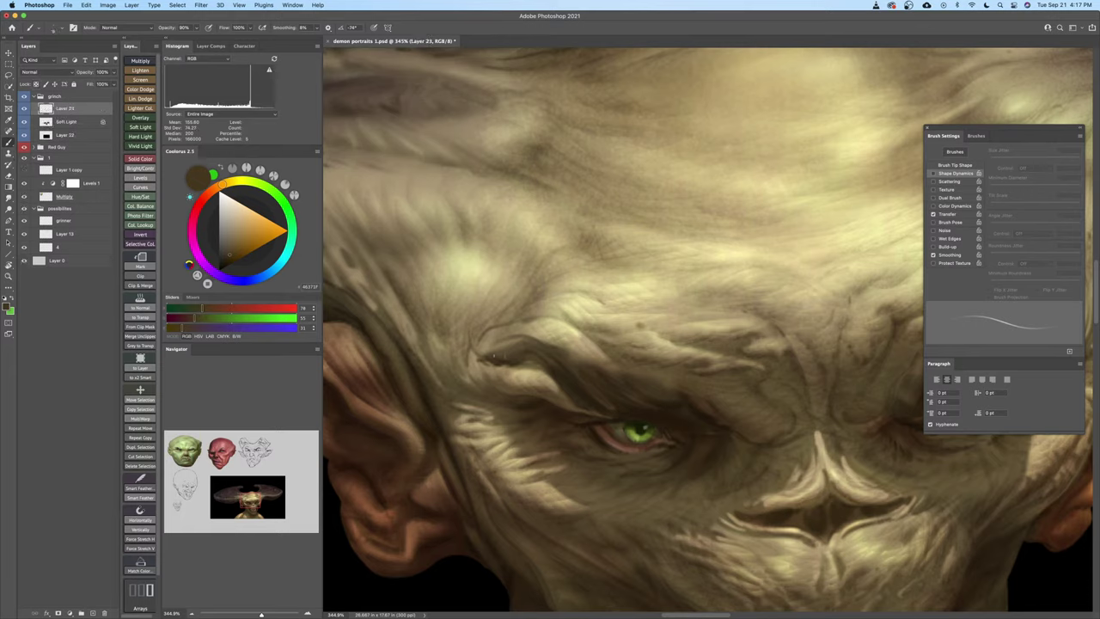
pyautogui.press('super+z')
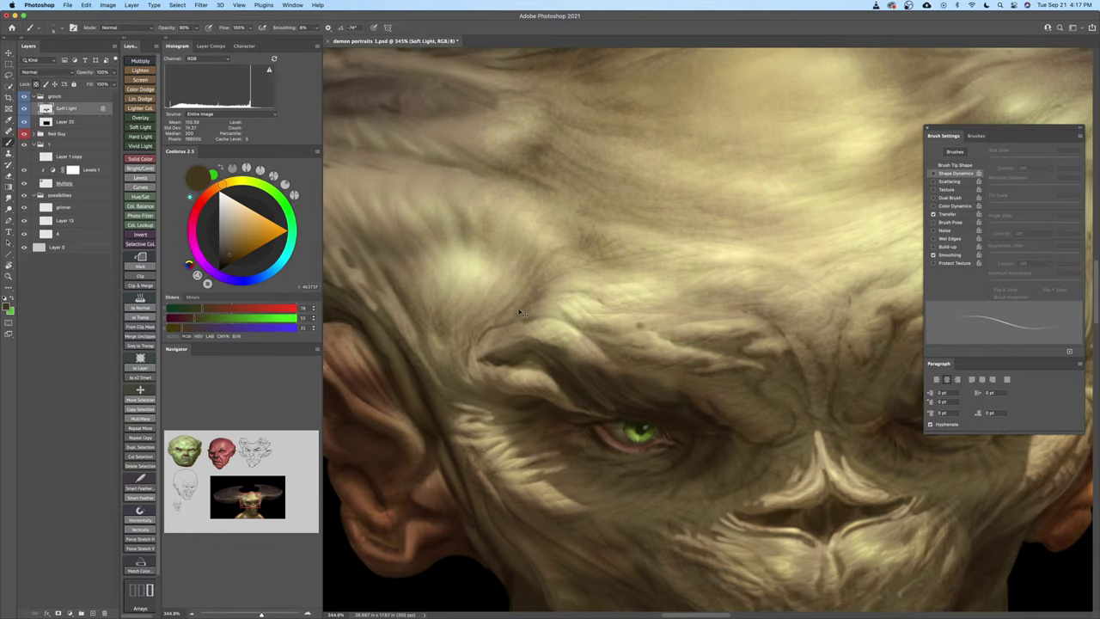
pyautogui.press('super+shift+z')
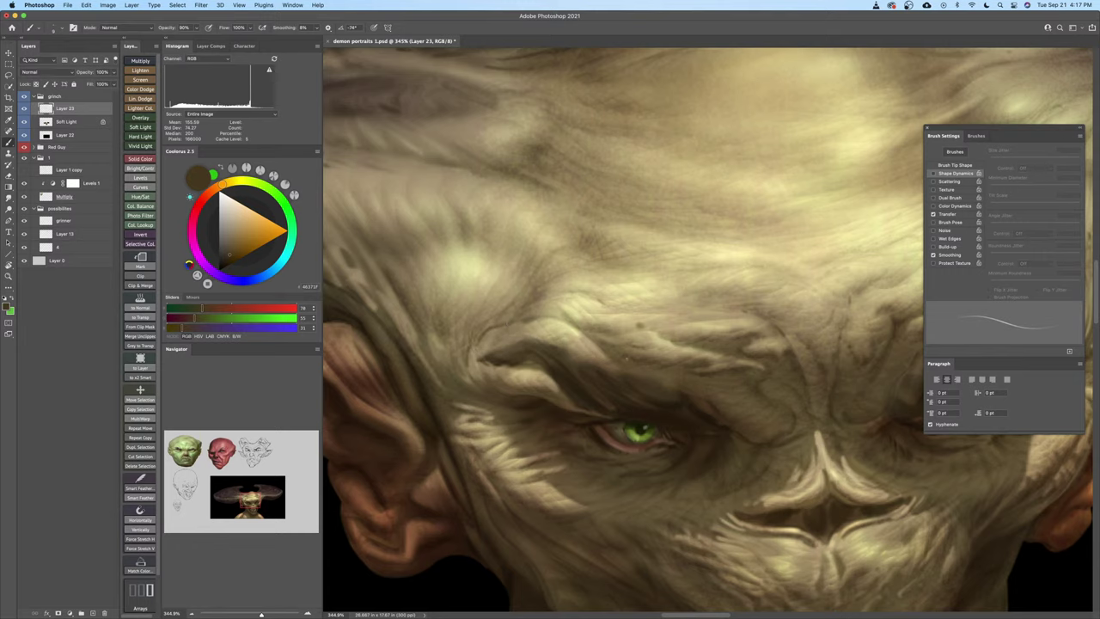
pyautogui.keyDown('alt'); pyautogui.click(684, 400); pyautogui.keyUp('alt')
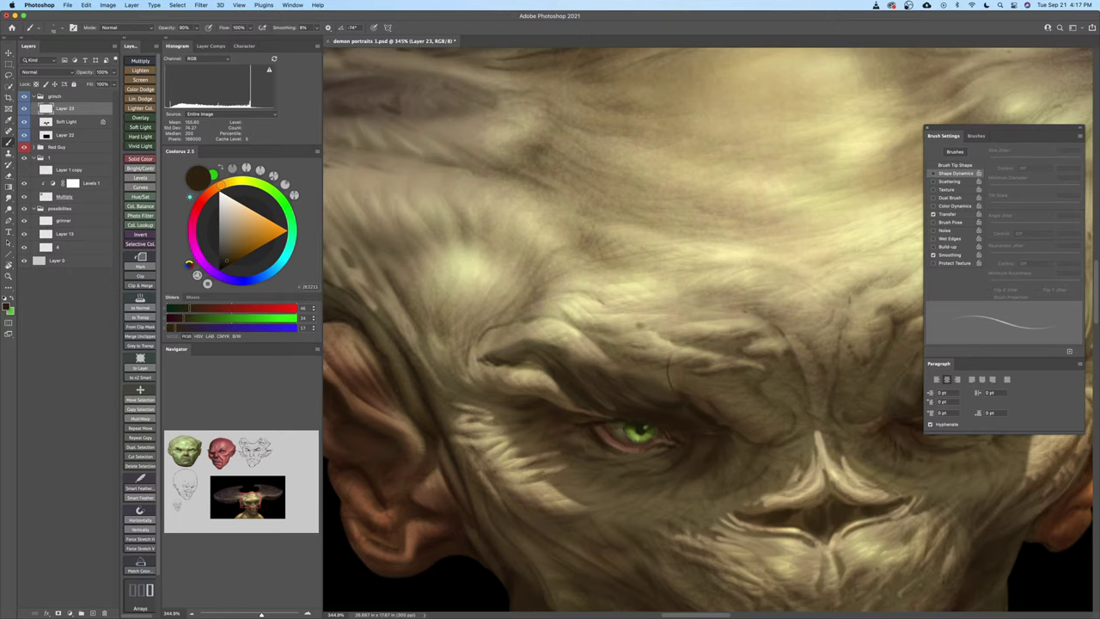
pyautogui.moveTo(643, 380); pyautogui.dragTo(608, 361)
pyautogui.press('super+z')
# Paint a thin curved hair rising from the left-hand brow with a smaller brush and sampled dark brown
pyautogui.keyDown('alt'); pyautogui.click(644, 387); pyautogui.keyUp('alt')
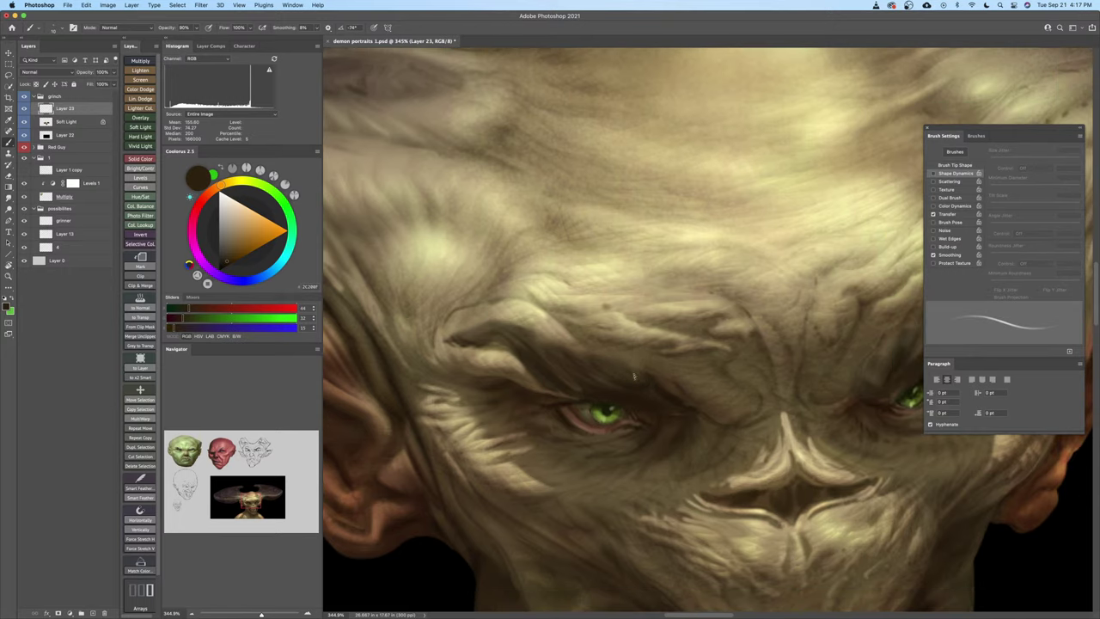
pyautogui.keyDown('alt'); pyautogui.click(609, 363); pyautogui.keyUp('alt')
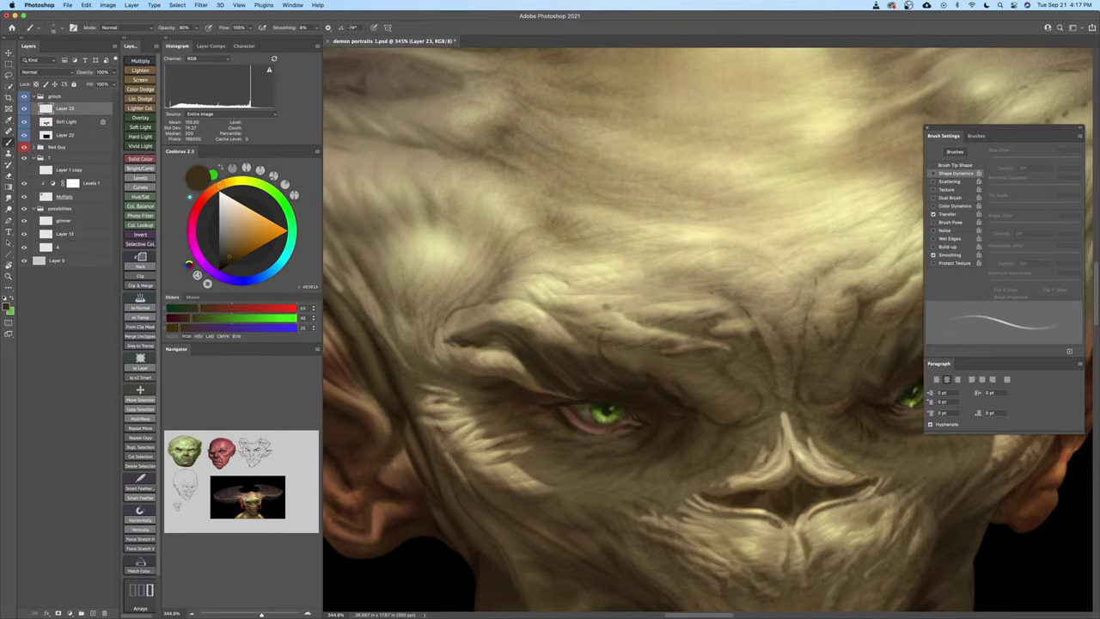
pyautogui.press('super+z')
pyautogui.press('[')
pyautogui.moveTo(600, 334)
pyautogui.mouseDown()
pyautogui.moveTo(608, 310)
pyautogui.moveTo(602, 338)
pyautogui.moveTo(565, 364)
pyautogui.moveTo(607, 364)
pyautogui.moveTo(609, 349)
pyautogui.mouseUp()
pyautogui.hscroll(-2, 608, 349)
pyautogui.press('b')
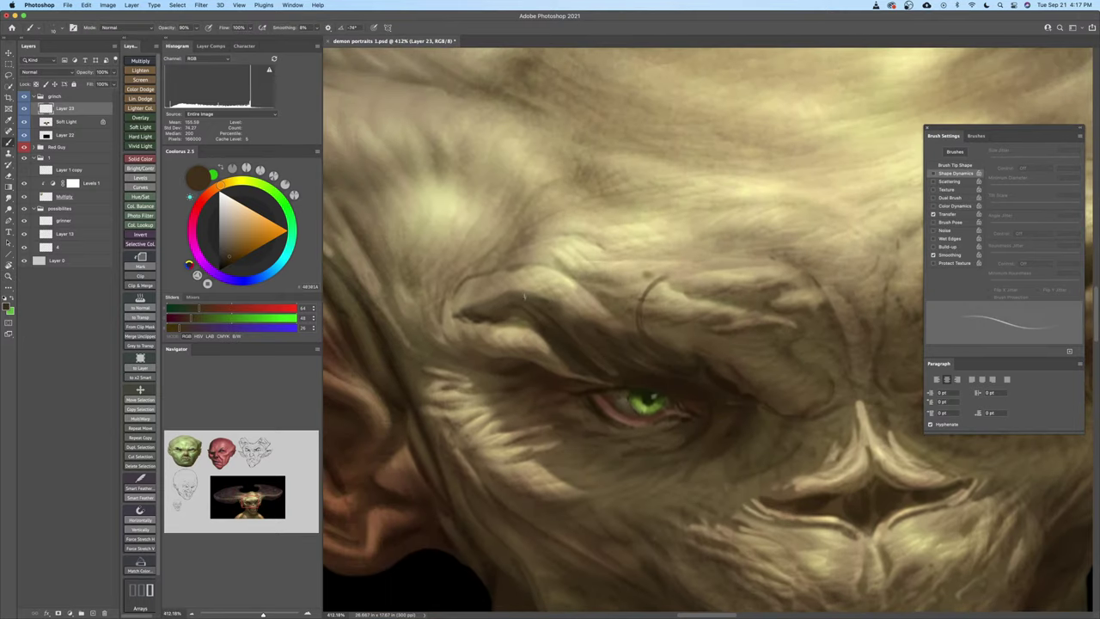
# Add a light greyish beige highlight along the upper part of the curved brow hair
pyautogui.hscroll(-3, 487, 307)
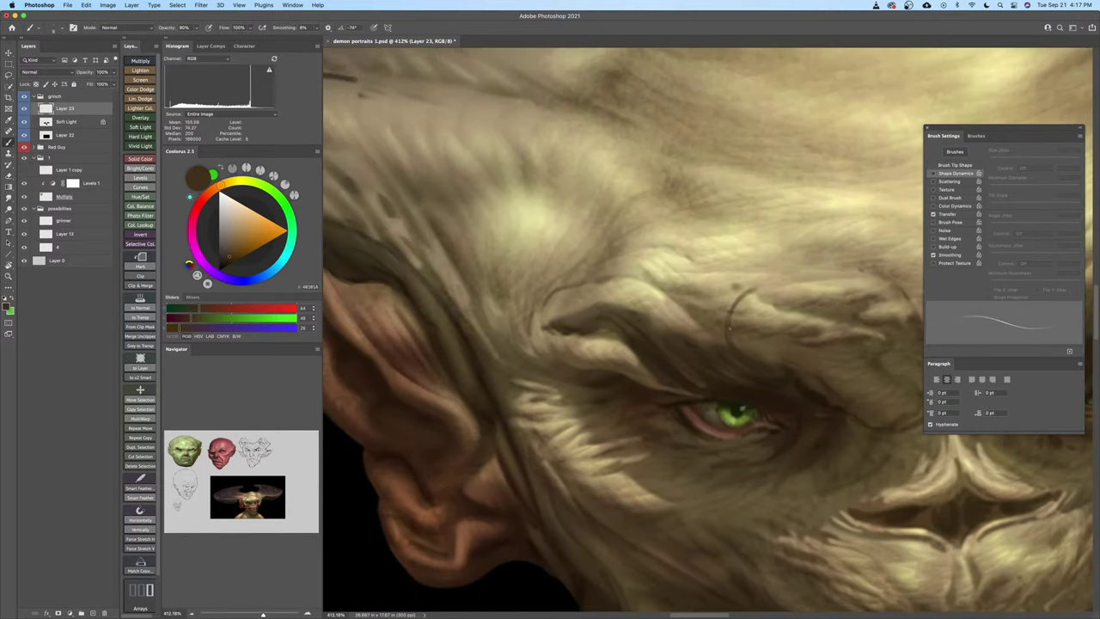
pyautogui.click(242, 247)
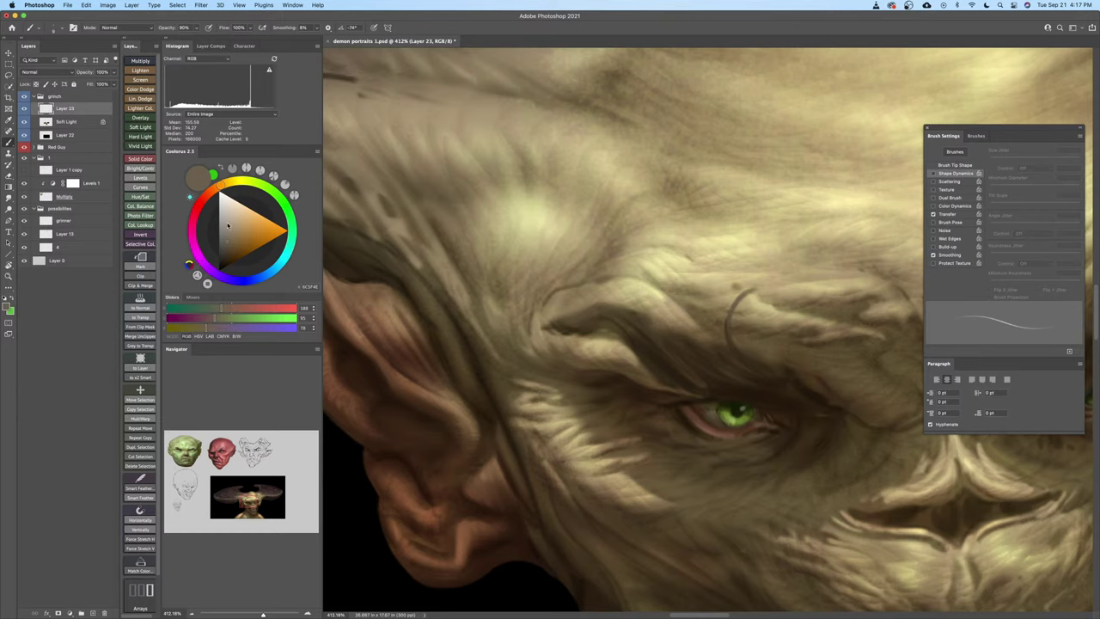
pyautogui.click(228, 226)
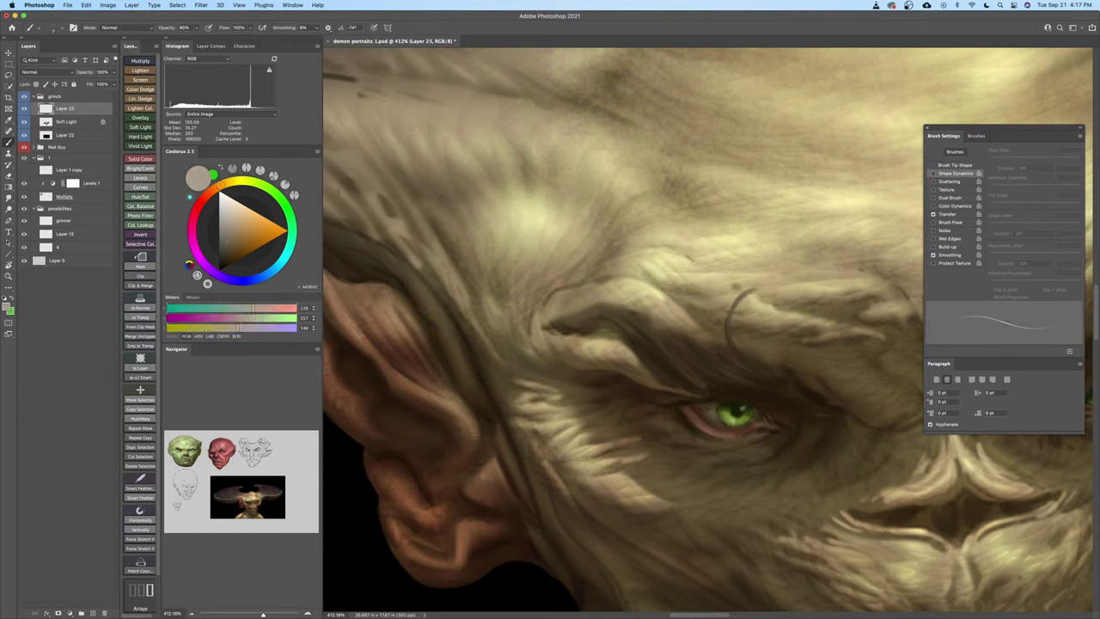
pyautogui.moveTo(740, 297); pyautogui.dragTo(729, 316)
pyautogui.moveTo(750, 338); pyautogui.dragTo(675, 335)
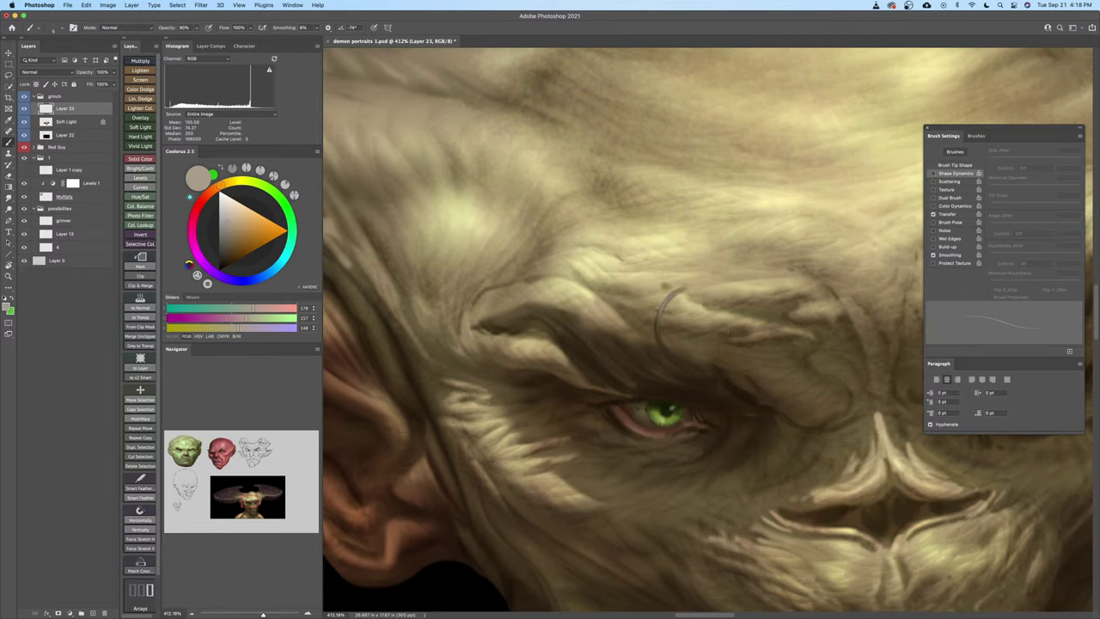
# Paint a short second hair beside the curved brow hair with browns sampled from the nearby skin
pyautogui.keyDown('alt'); pyautogui.click(749, 343); pyautogui.keyUp('alt')
pyautogui.keyDown('alt'); pyautogui.click(676, 327); pyautogui.keyUp('alt')
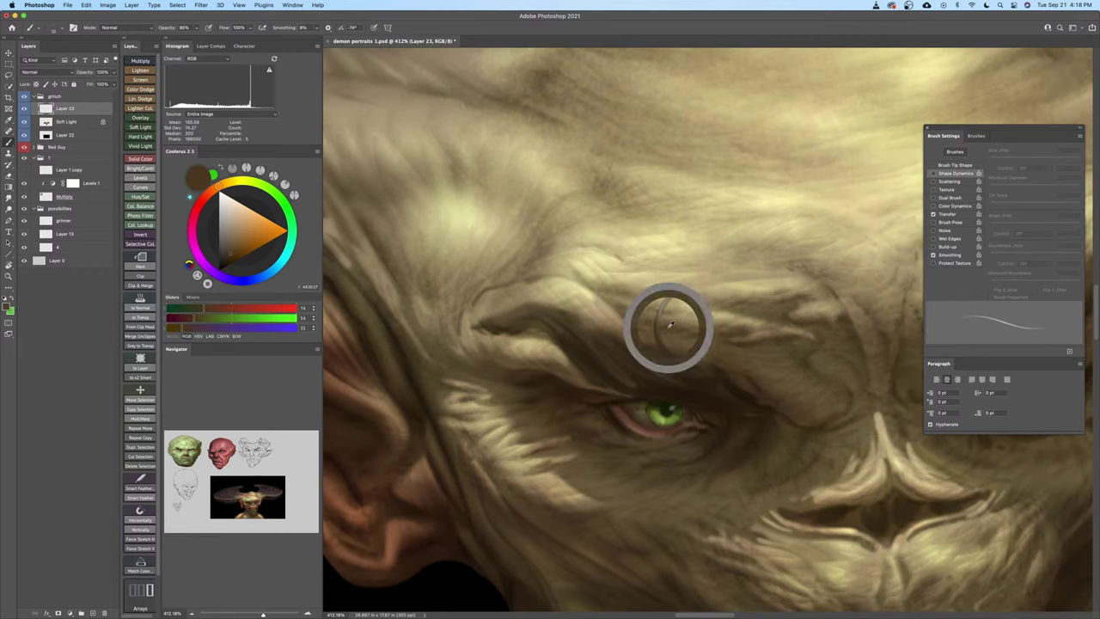
pyautogui.scroll(2, 675, 328)
pyautogui.keyDown('alt'); pyautogui.click(696, 327); pyautogui.keyUp('alt')
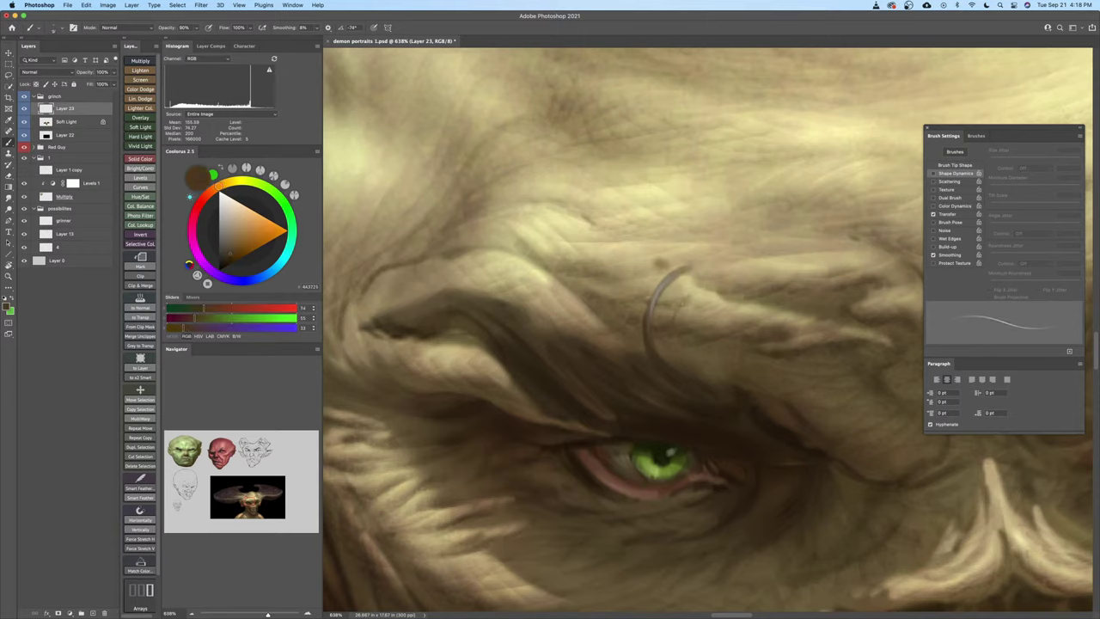
pyautogui.keyDown('alt'); pyautogui.click(680, 325); pyautogui.keyUp('alt')
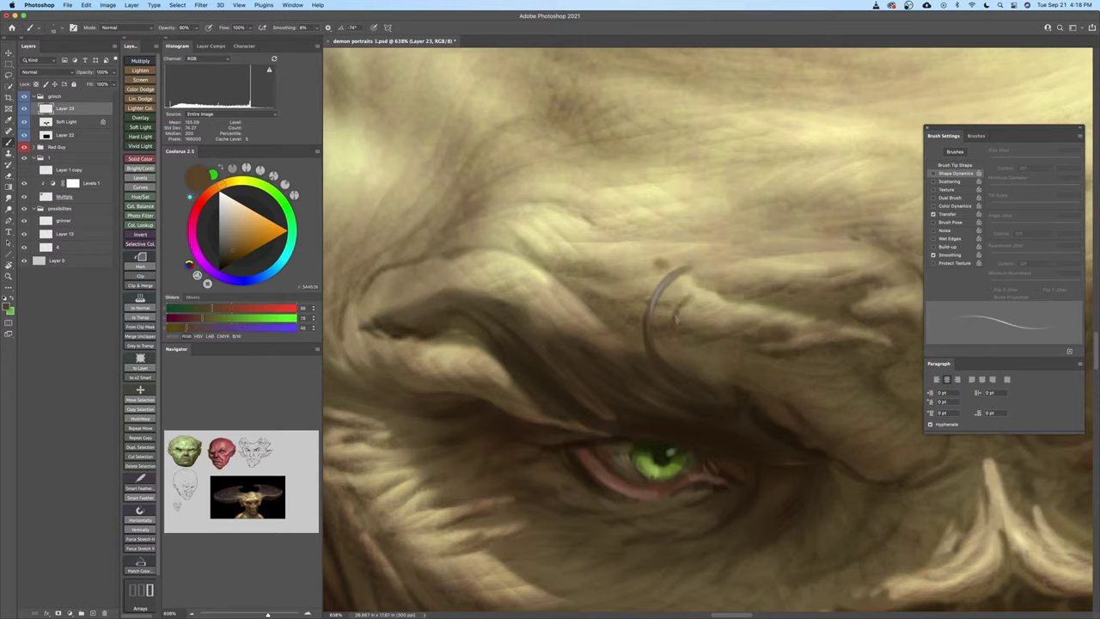
pyautogui.keyDown('alt'); pyautogui.click(687, 336); pyautogui.keyUp('alt')
# Brighten the curved brow hair's highlight with pale beige, and choose a dark greyish brown for further hair strokes
pyautogui.press('z')
pyautogui.moveTo(696, 334); pyautogui.dragTo(673, 337)
pyautogui.moveTo(234, 205); pyautogui.dragTo(227, 208)
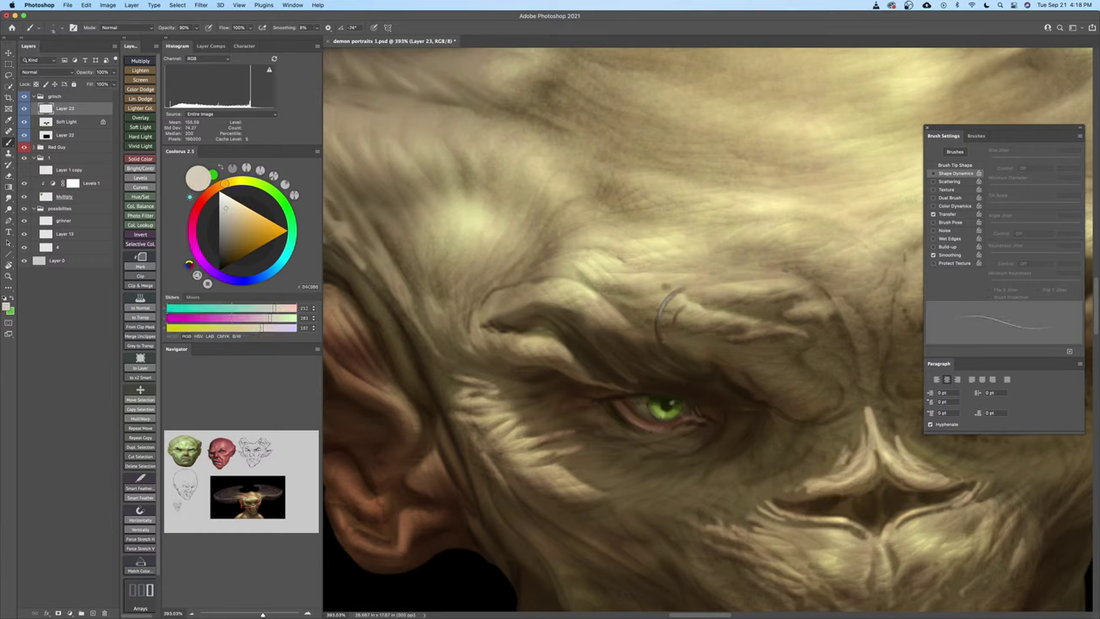
pyautogui.press('z')
pyautogui.moveTo(624, 323); pyautogui.dragTo(667, 300)
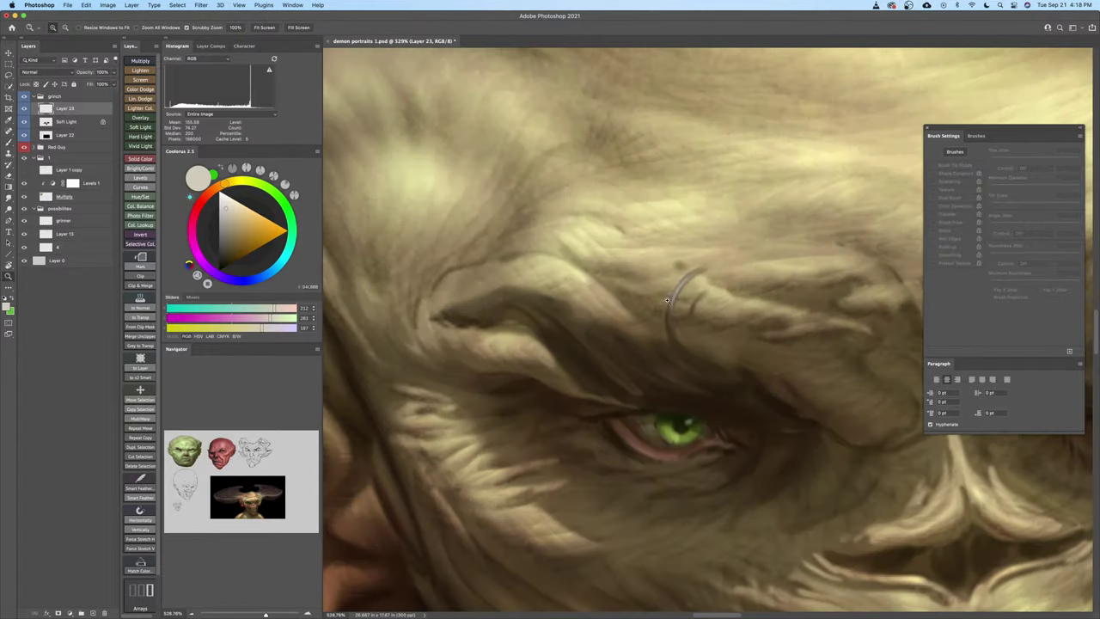
pyautogui.press('b')
pyautogui.click(225, 256)
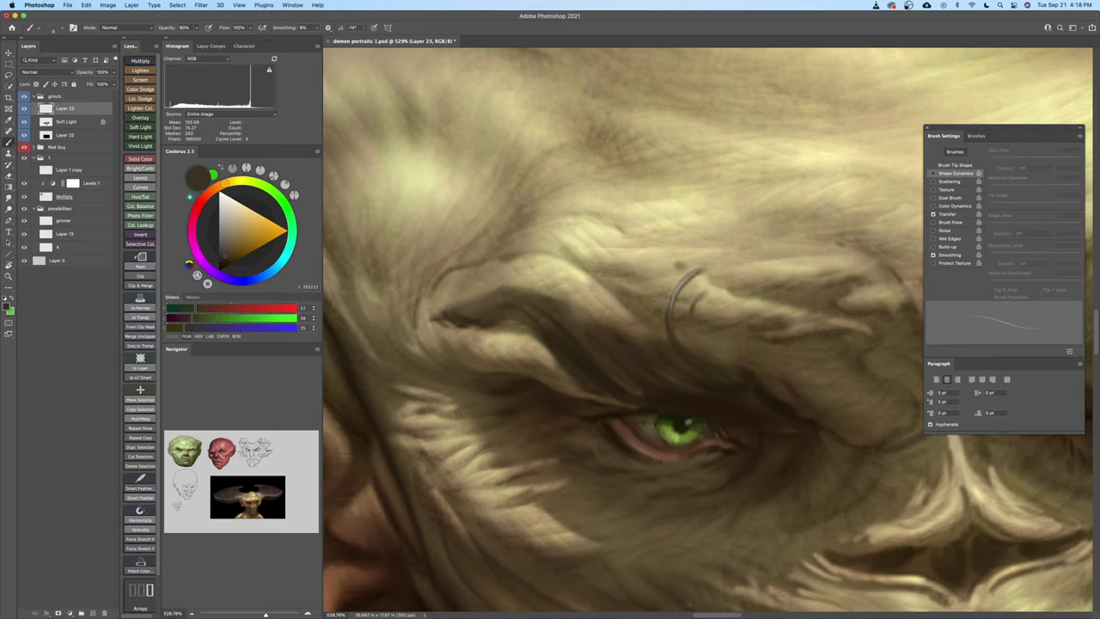
# Paint fine dark hair strokes on the left eyebrow below the curved stray hair, varying the brush size
pyautogui.press(']')
pyautogui.moveTo(681, 282); pyautogui.dragTo(681, 335)
pyautogui.press(']')
pyautogui.press('[')
pyautogui.moveTo(679, 361); pyautogui.dragTo(664, 355)
pyautogui.press('b')
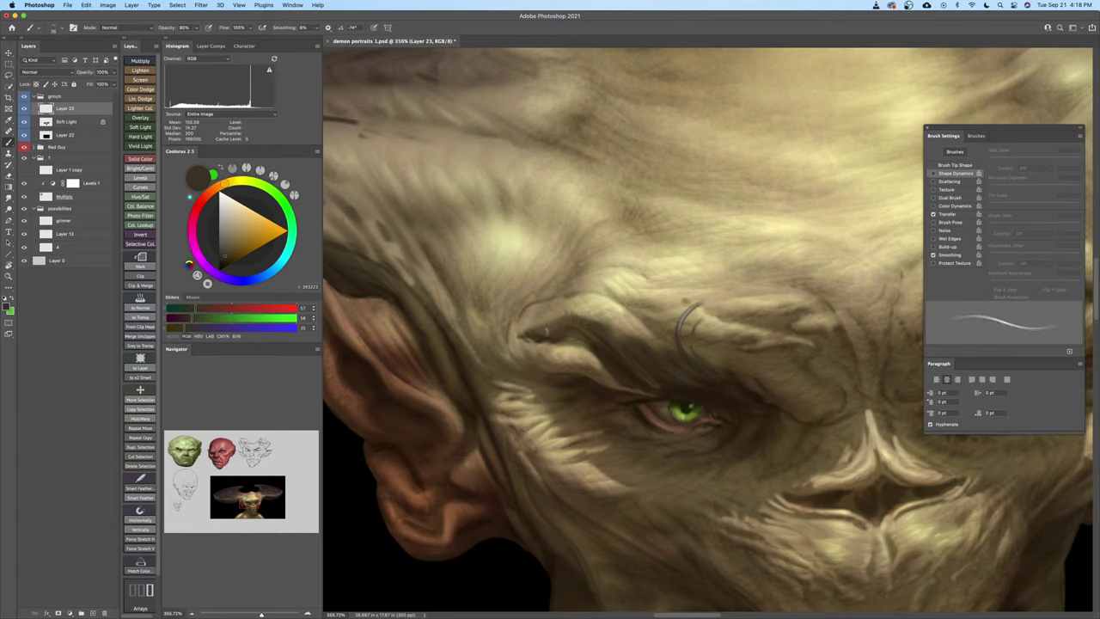
# Shade the outer half of the left eyebrow with browns sampled from the brow, finishing with a near-black brown as the paint colour
pyautogui.keyDown('alt'); pyautogui.click(554, 315); pyautogui.keyUp('alt')
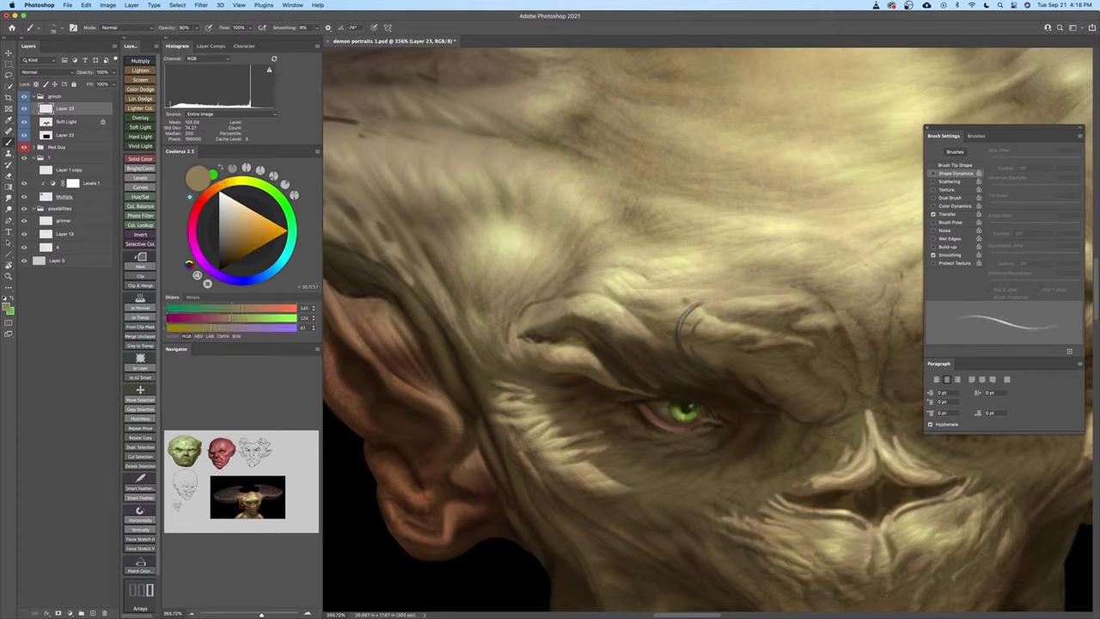
pyautogui.keyDown('alt'); pyautogui.click(589, 321); pyautogui.keyUp('alt')
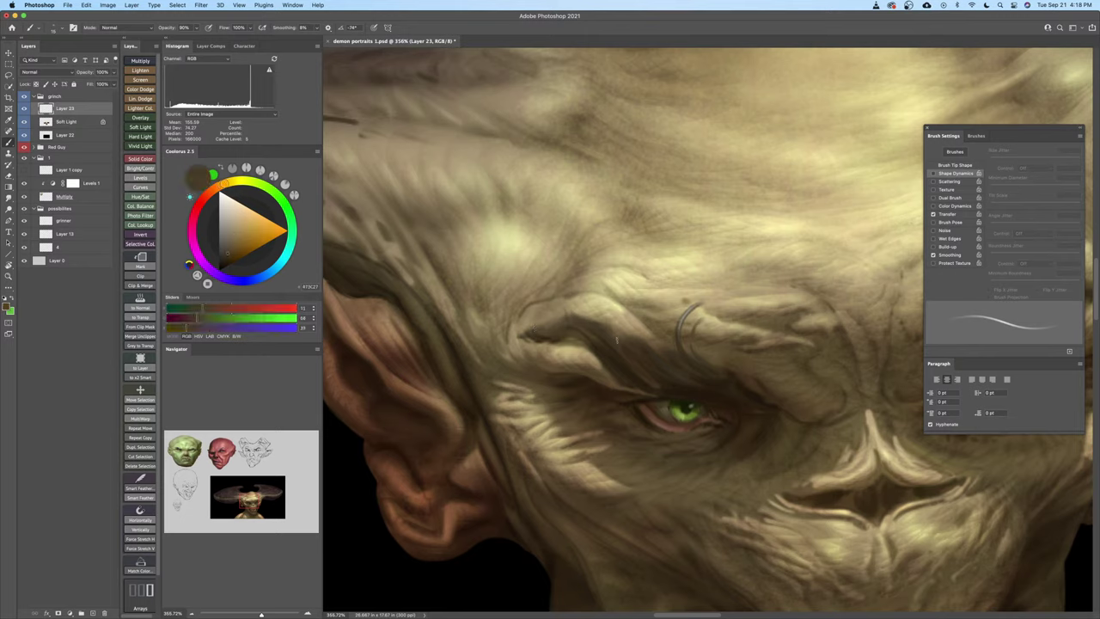
pyautogui.keyDown('alt'); pyautogui.click(618, 330); pyautogui.keyUp('alt')
pyautogui.keyDown('alt'); pyautogui.click(650, 352); pyautogui.keyUp('alt')
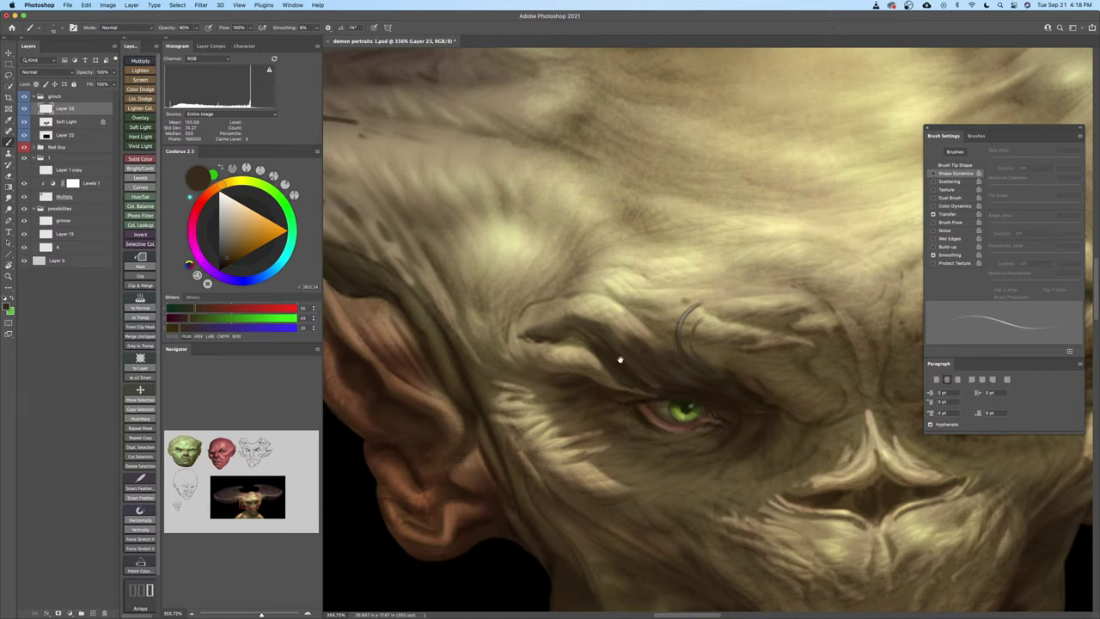
pyautogui.scroll(-1, 620, 359)
pyautogui.click(226, 266)
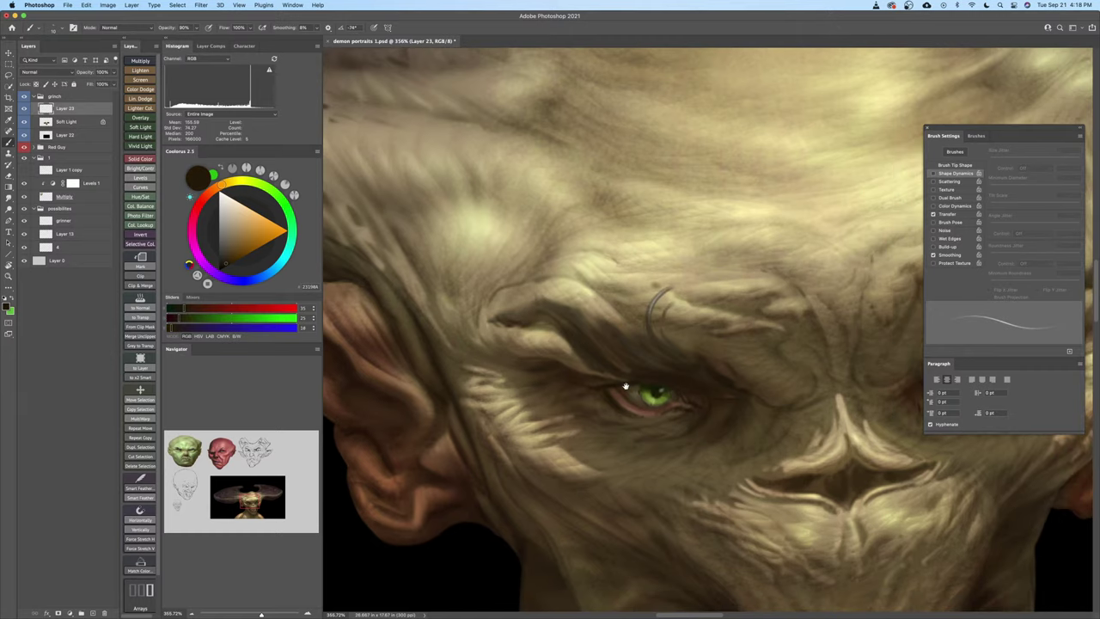
# Fill in the left eyebrow toward the nose with thin near-black brown hairs, reducing the brush size
pyautogui.moveTo(625, 386); pyautogui.dragTo(613, 391)
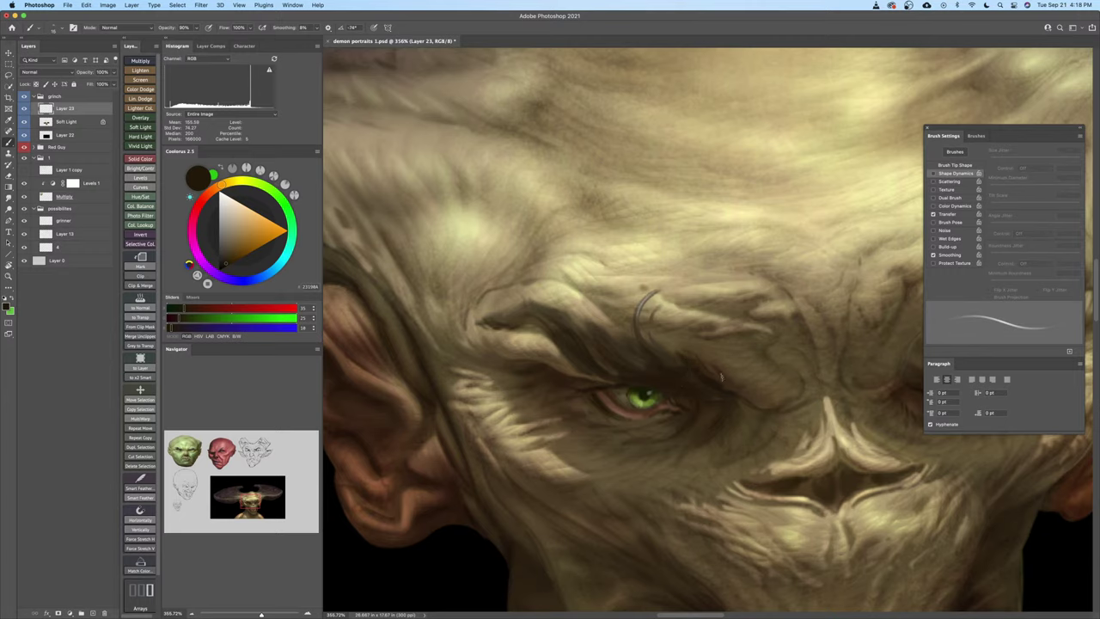
pyautogui.moveTo(647, 366); pyautogui.dragTo(661, 376)
pyautogui.press('[')
pyautogui.press('[')
pyautogui.press('[')
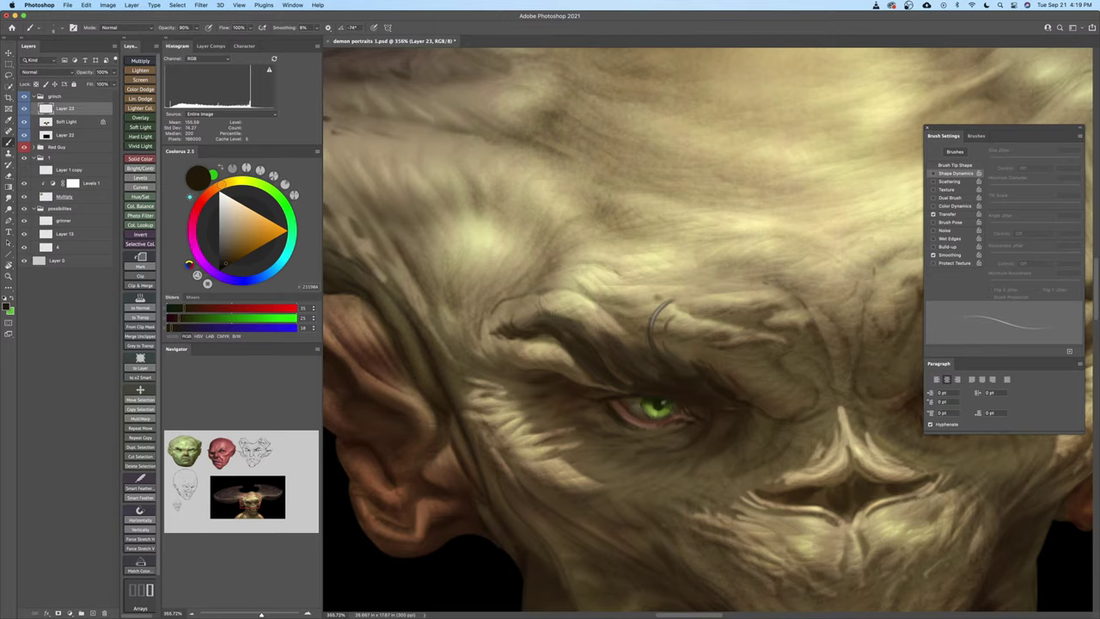
# Paint a dark curled stray hair rising from the outer arch of the left eyebrow
pyautogui.press(']')
pyautogui.press(']')
pyautogui.moveTo(545, 285)
pyautogui.mouseDown()
pyautogui.moveTo(568, 347)
pyautogui.moveTo(531, 321)
pyautogui.mouseUp()
pyautogui.press(']')
pyautogui.press('[')
pyautogui.press('[')
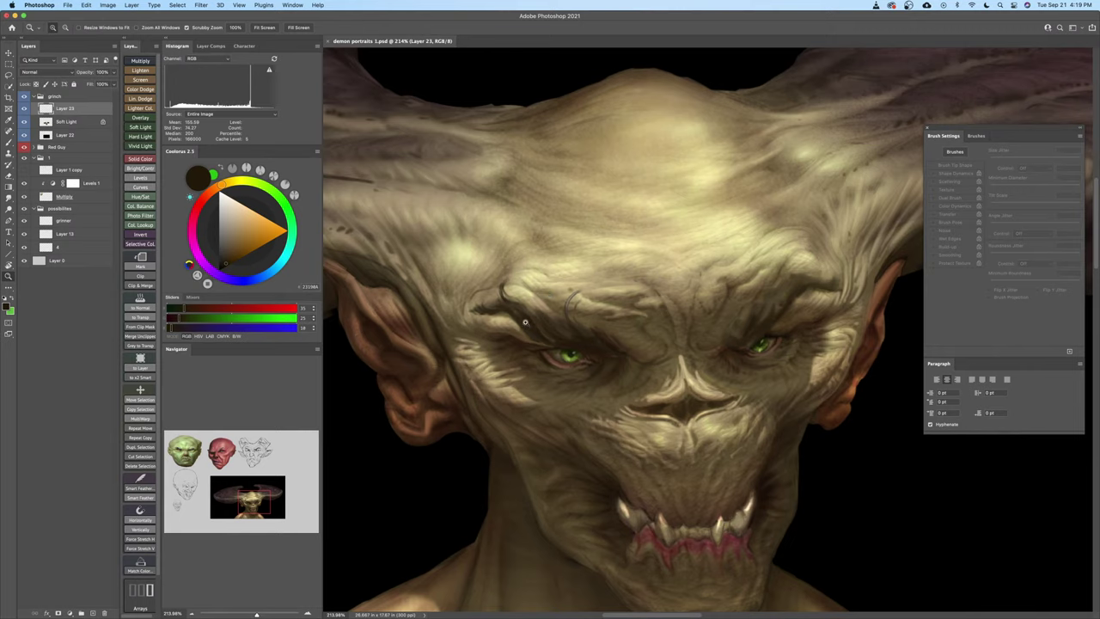
# Extend the curled hair on the left eyebrow with a thin wavy tip in a lighter brown
pyautogui.moveTo(485, 282); pyautogui.dragTo(550, 289)
pyautogui.click(231, 249)
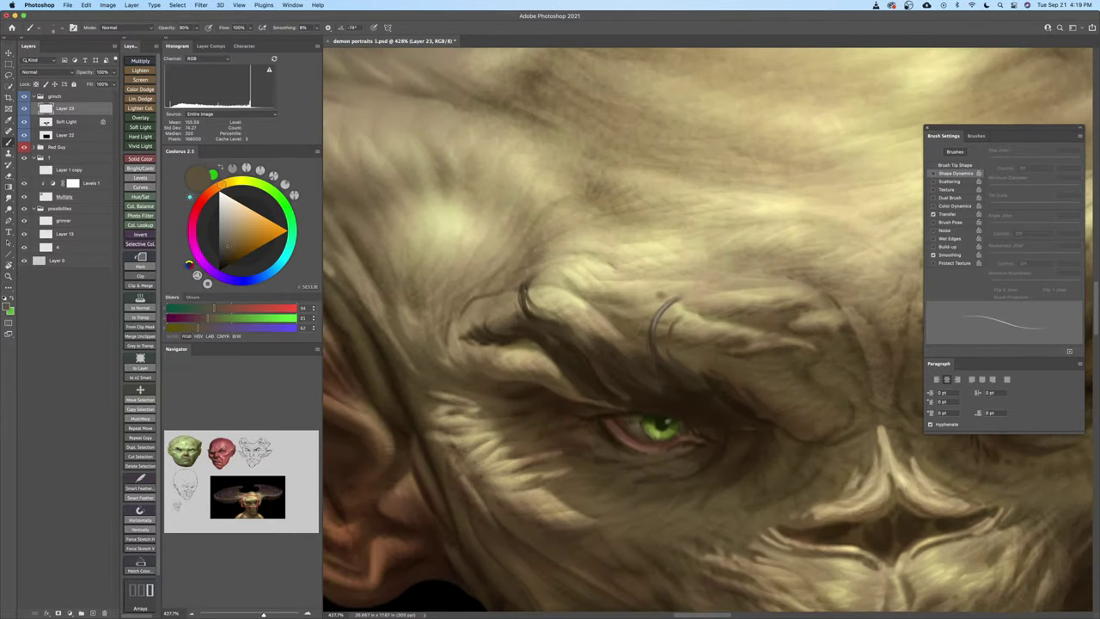
pyautogui.moveTo(527, 282); pyautogui.dragTo(557, 248)
pyautogui.moveTo(607, 358); pyautogui.dragTo(656, 353)
# Sample a dark brown from the left eyebrow and paint thin spiky hairs at its inner end near the nose
pyautogui.keyDown('alt'); pyautogui.click(620, 345); pyautogui.keyUp('alt')
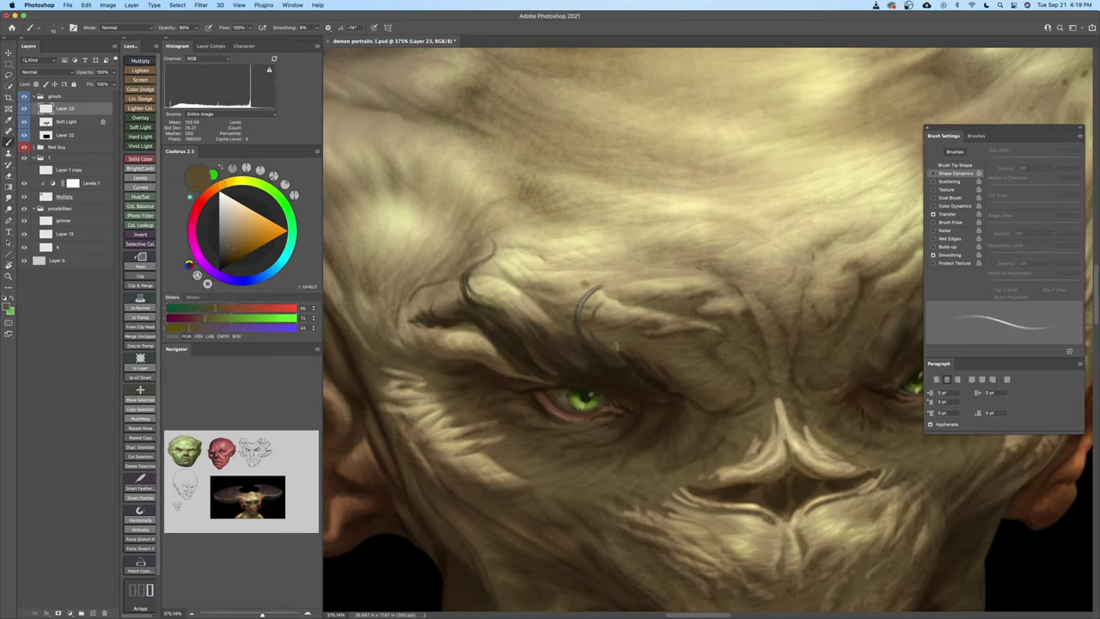
pyautogui.keyDown('alt'); pyautogui.click(637, 366); pyautogui.keyUp('alt')
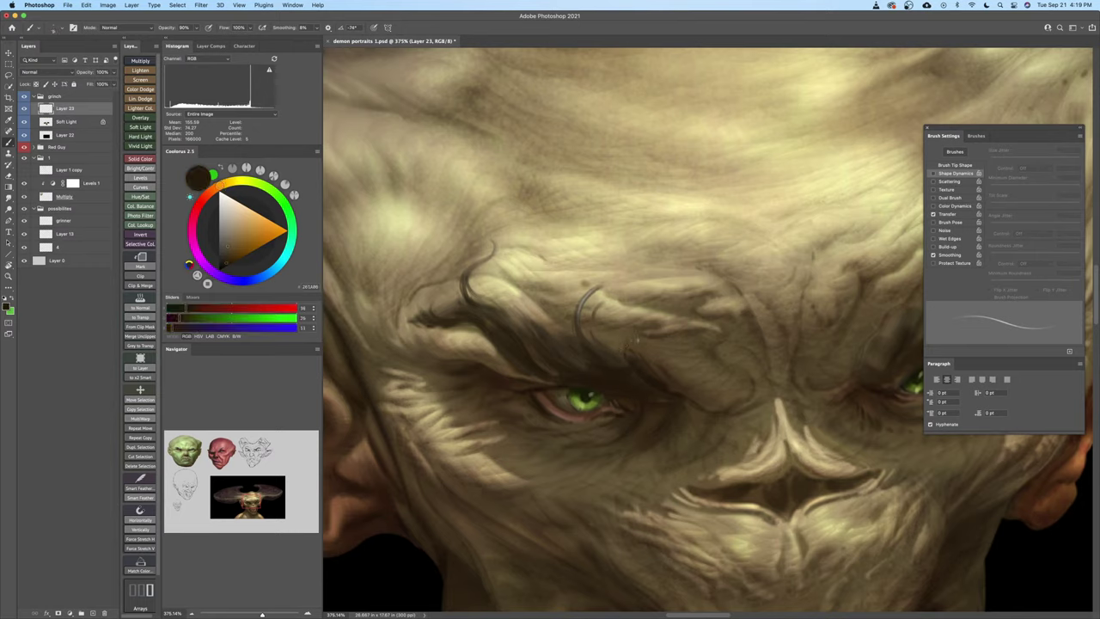
pyautogui.moveTo(624, 341); pyautogui.dragTo(632, 352)
pyautogui.moveTo(681, 391)
pyautogui.mouseDown()
pyautogui.moveTo(678, 363)
pyautogui.moveTo(690, 372)
pyautogui.moveTo(648, 391)
pyautogui.mouseUp()
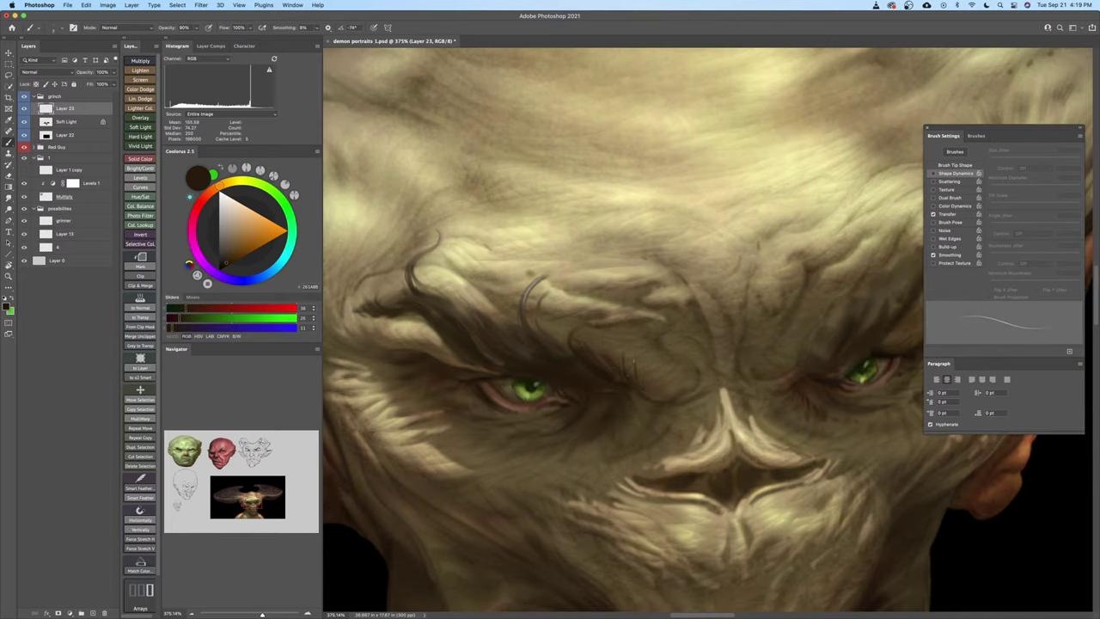
pyautogui.hscroll(-5, 661, 379)
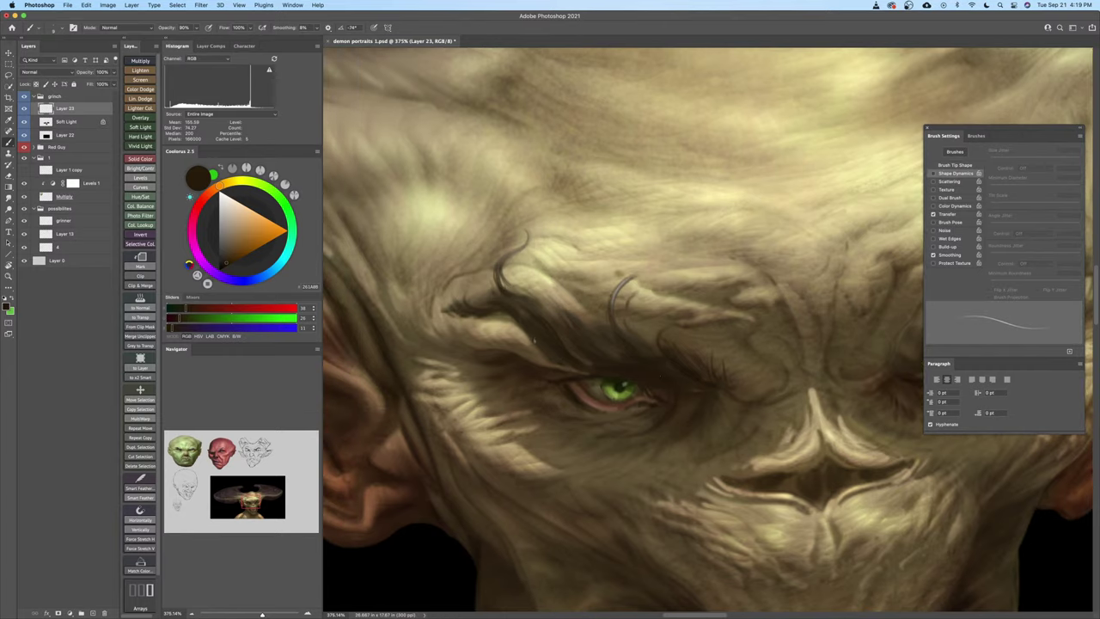
pyautogui.hscroll(-3, 543, 352)
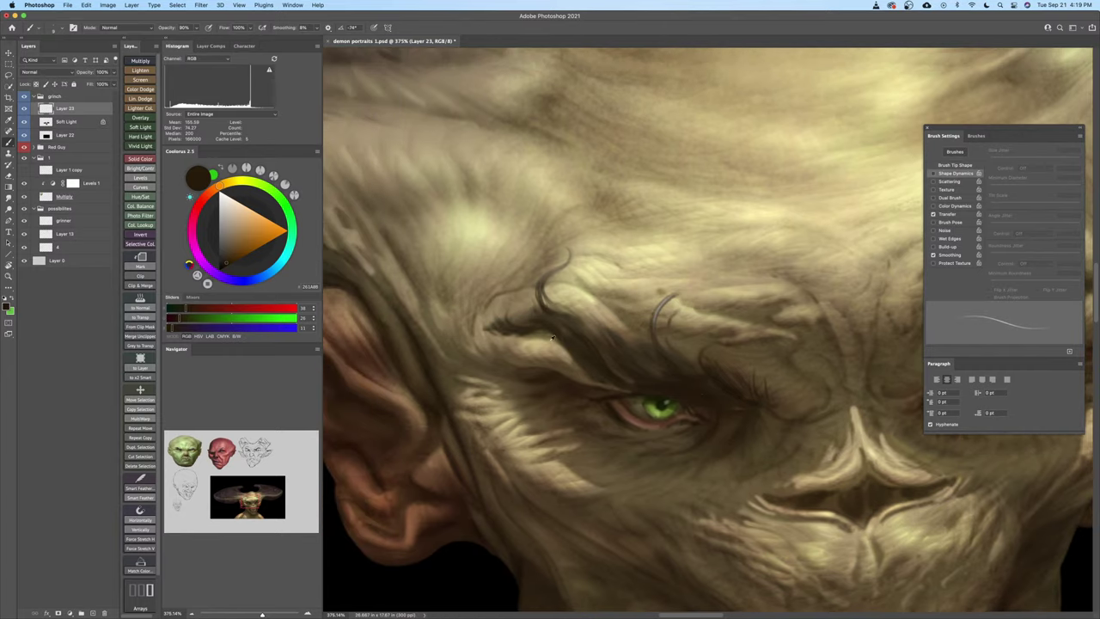
# Refine the lower outer edge of the left eyebrow with sampled skin and dark brown tones, and save the document
pyautogui.keyDown('alt'); pyautogui.click(543, 345); pyautogui.keyUp('alt')
pyautogui.press('[')
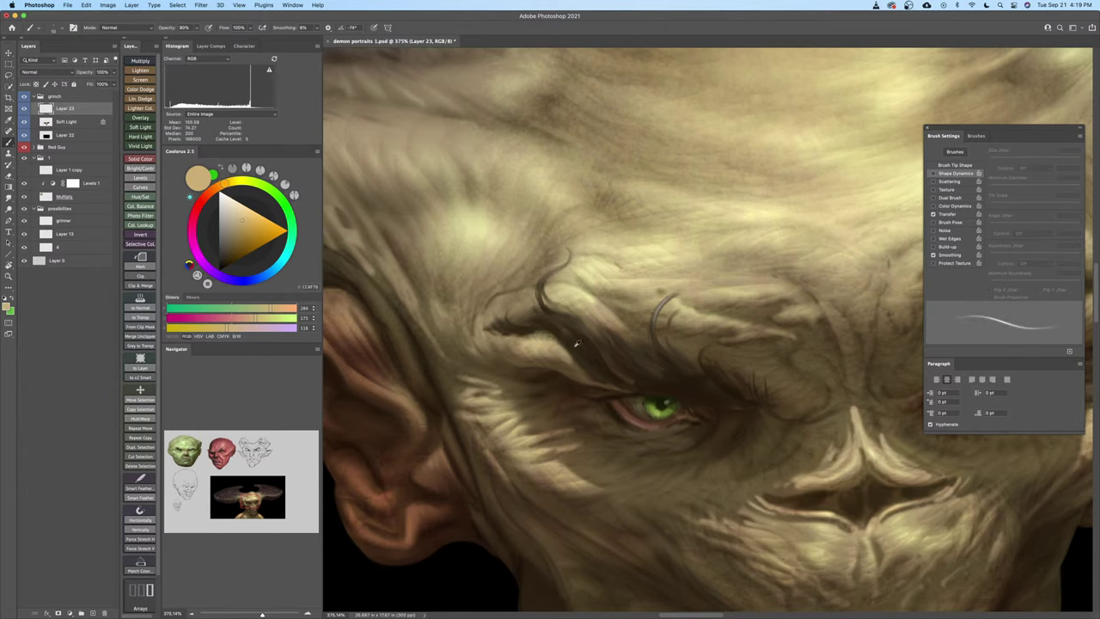
pyautogui.keyDown('alt'); pyautogui.click(576, 343); pyautogui.keyUp('alt')
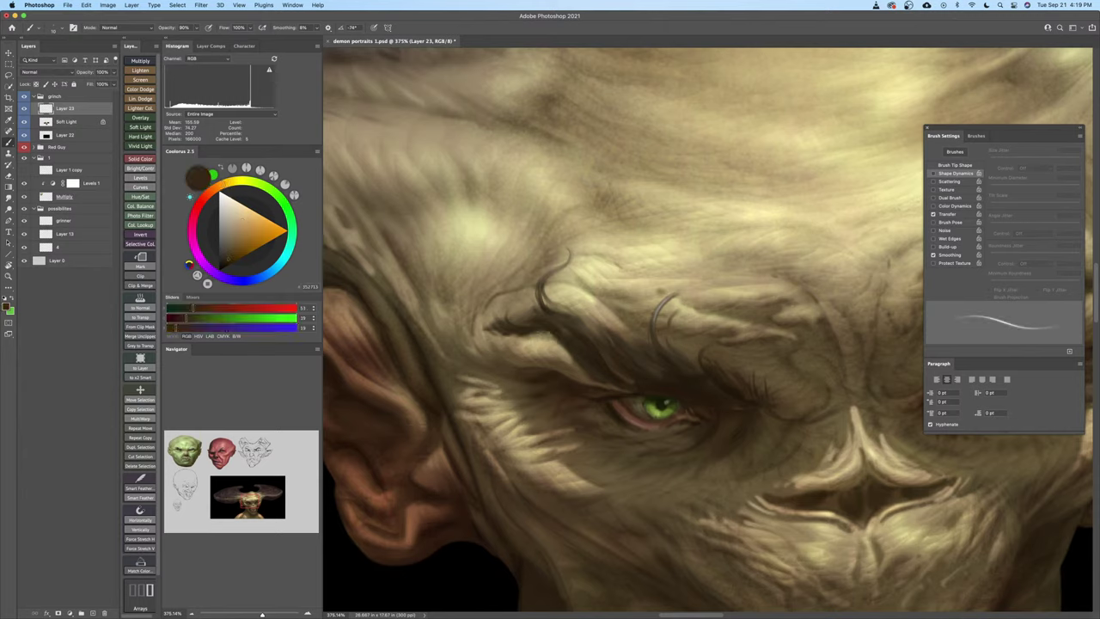
pyautogui.keyDown('alt'); pyautogui.click(567, 350); pyautogui.keyUp('alt')
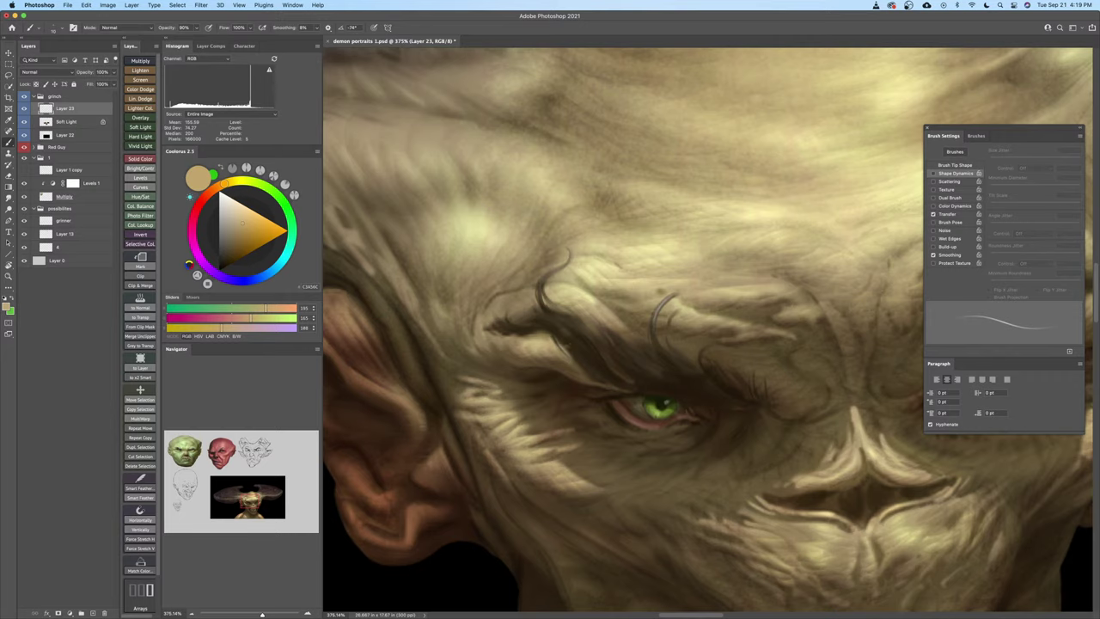
pyautogui.press('e')
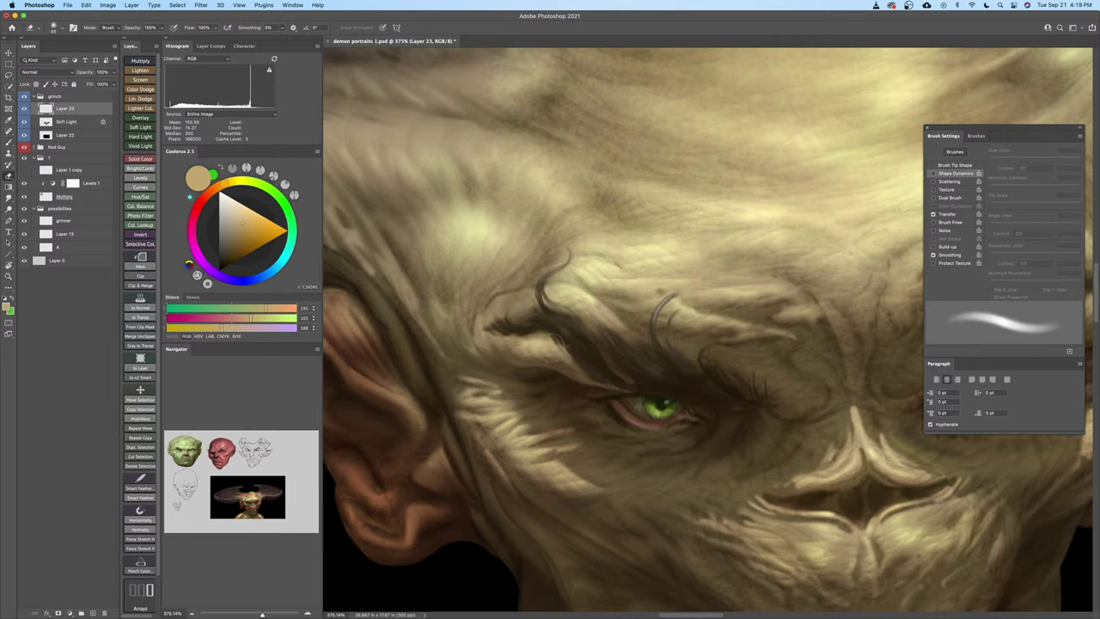
pyautogui.press('z')
pyautogui.moveTo(575, 353); pyautogui.dragTo(544, 369)
pyautogui.press('super+s')
# Sample a dark brown from the right eyebrow and paint the first hair strokes across its middle
pyautogui.moveTo(700, 339)
pyautogui.mouseDown()
pyautogui.moveTo(676, 341)
pyautogui.moveTo(745, 284)
pyautogui.moveTo(763, 299)
pyautogui.moveTo(695, 334)
pyautogui.mouseUp()
pyautogui.moveTo(434, 317)
pyautogui.mouseDown()
pyautogui.moveTo(464, 295)
pyautogui.moveTo(424, 323)
pyautogui.mouseUp()
pyautogui.press('b')
pyautogui.moveTo(504, 311); pyautogui.dragTo(464, 332)
pyautogui.moveTo(703, 313); pyautogui.dragTo(666, 322)
pyautogui.click(665, 323)
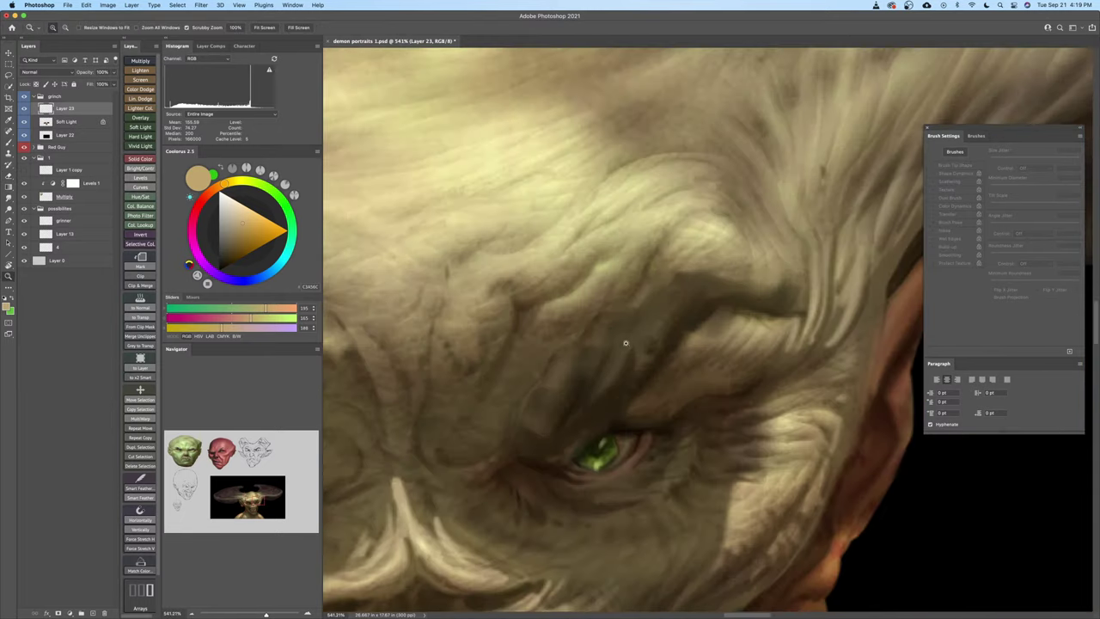
pyautogui.press('b')
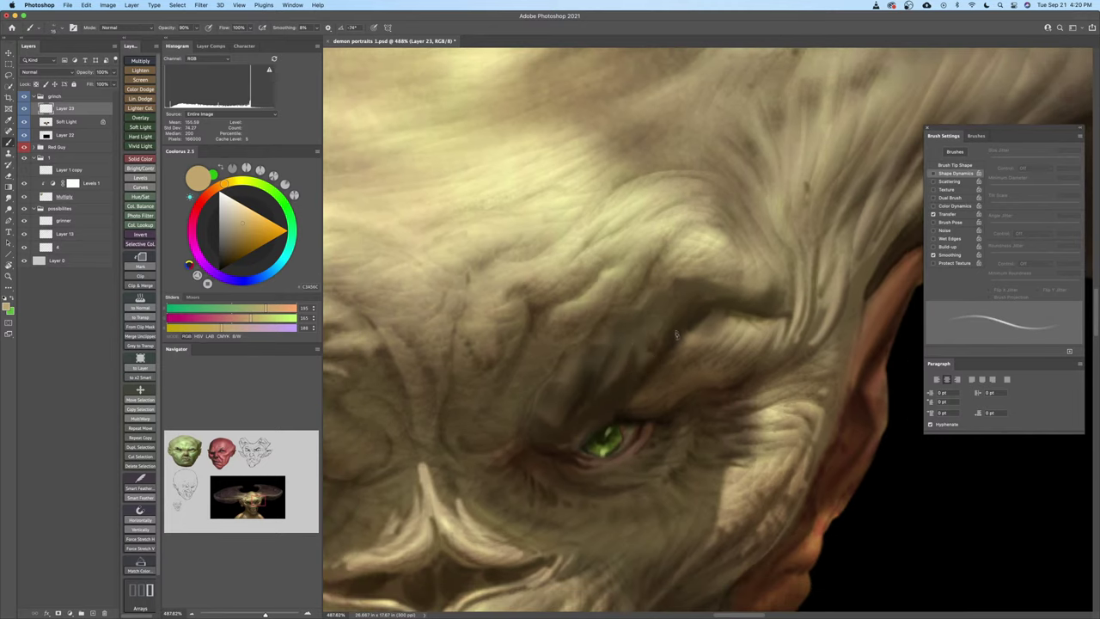
pyautogui.keyDown('alt'); pyautogui.click(653, 323); pyautogui.keyUp('alt')
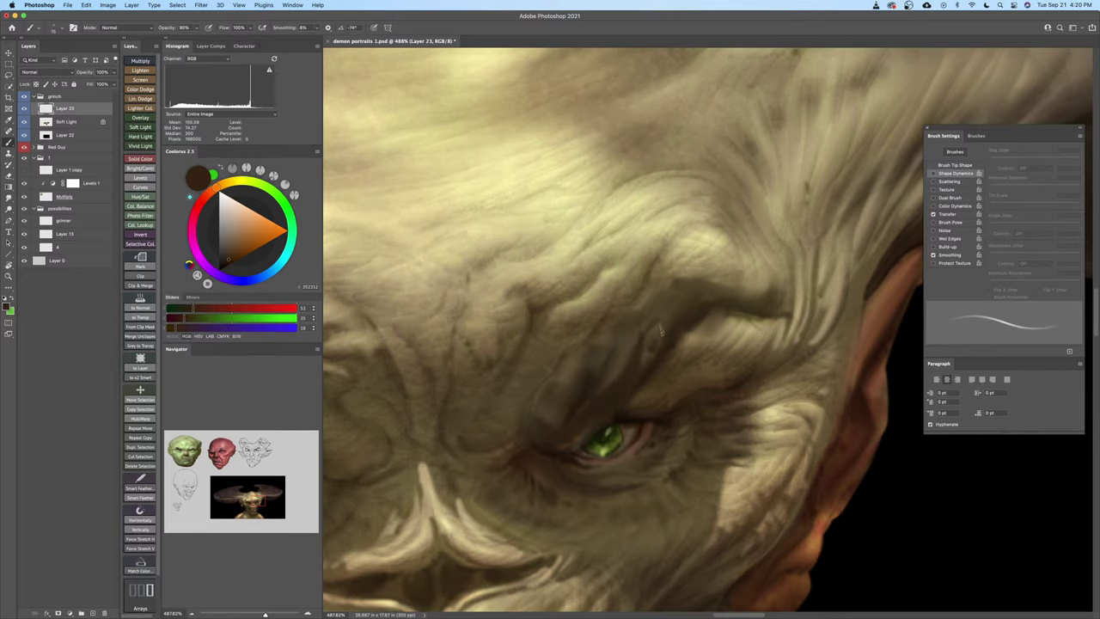
pyautogui.moveTo(674, 331); pyautogui.dragTo(650, 326)
# Build up the middle of the right eyebrow with sampled olive-brown and dark brown strokes, varying the brush size
pyautogui.keyDown('alt'); pyautogui.click(629, 337); pyautogui.keyUp('alt')
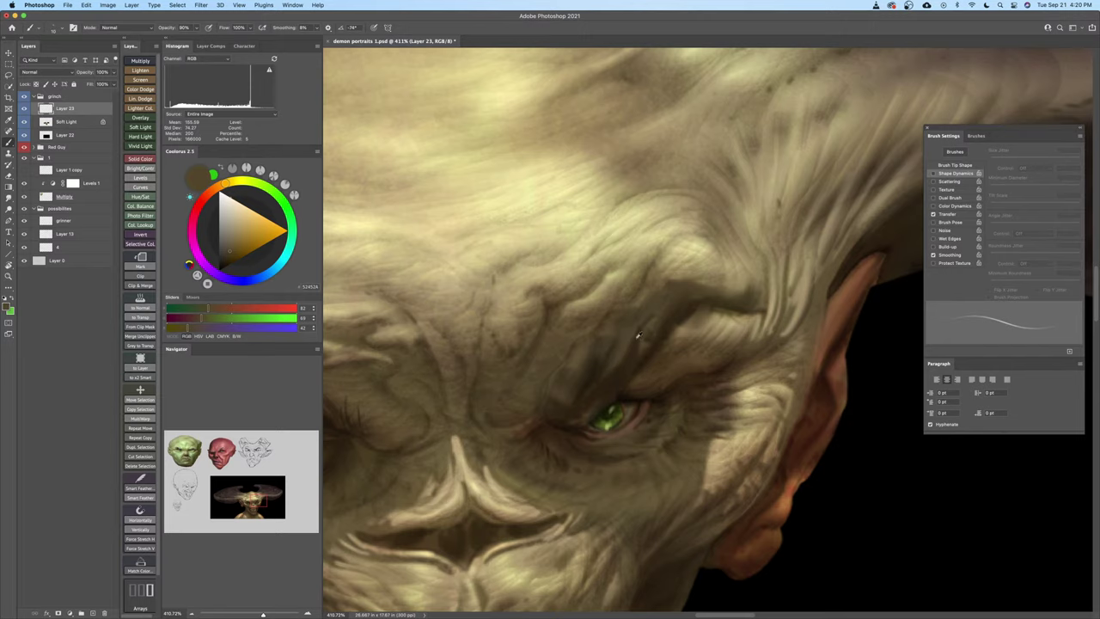
pyautogui.keyDown('alt'); pyautogui.click(622, 343); pyautogui.keyUp('alt')
pyautogui.press(']')
pyautogui.press(']')
pyautogui.keyDown('alt'); pyautogui.click(646, 344); pyautogui.keyUp('alt')
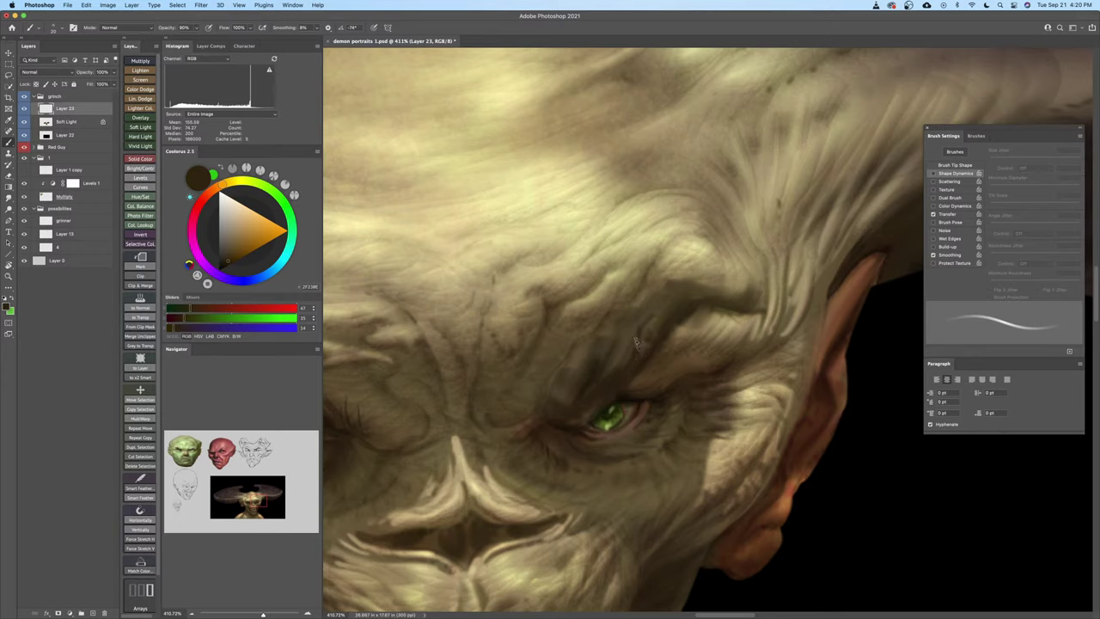
pyautogui.press('[')
pyautogui.press('[')
pyautogui.press(']')
# Blend hairs into the outer arch of the right eyebrow using browns sampled around the brow crease
pyautogui.keyDown('alt'); pyautogui.click(677, 294); pyautogui.keyUp('alt')
pyautogui.press(']')
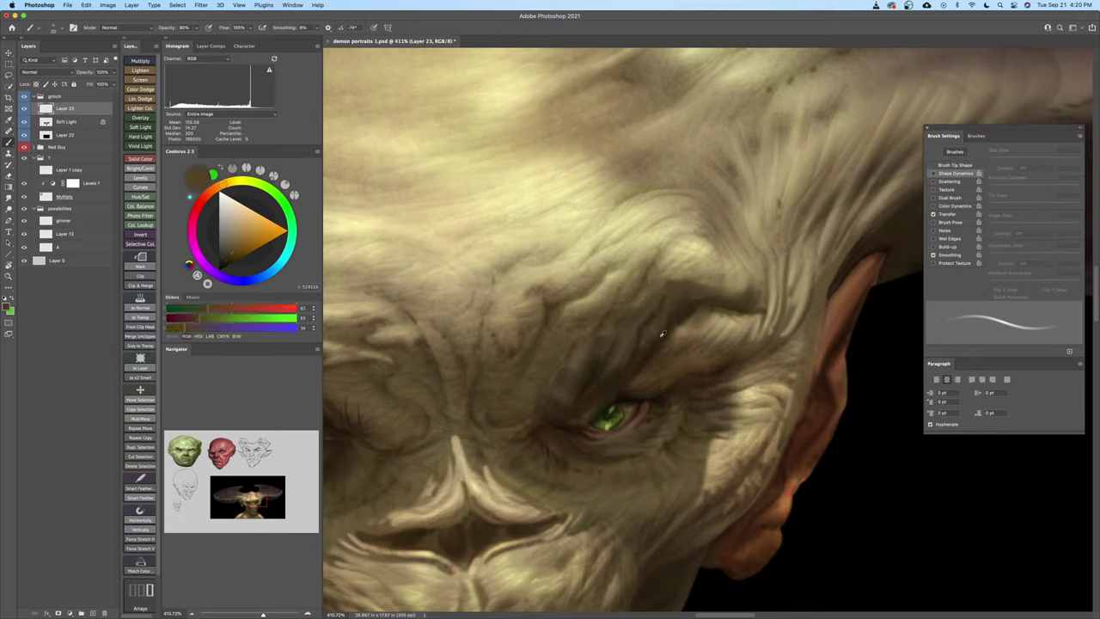
pyautogui.keyDown('alt'); pyautogui.click(662, 334); pyautogui.keyUp('alt')
pyautogui.press('[')
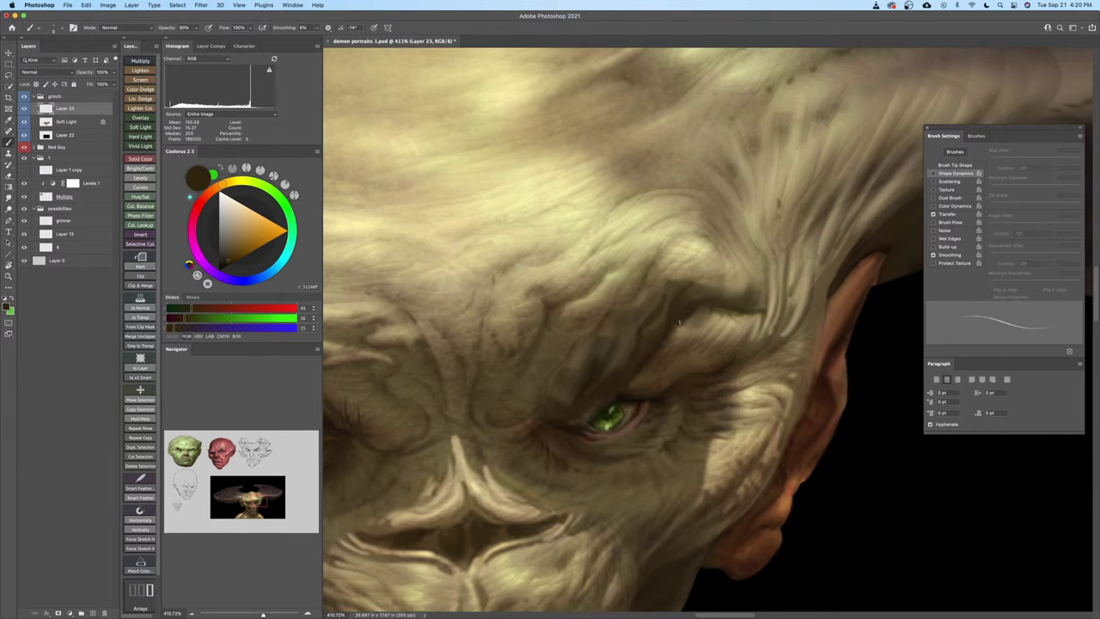
pyautogui.keyDown('alt'); pyautogui.click(660, 307); pyautogui.keyUp('alt')
pyautogui.press(']')
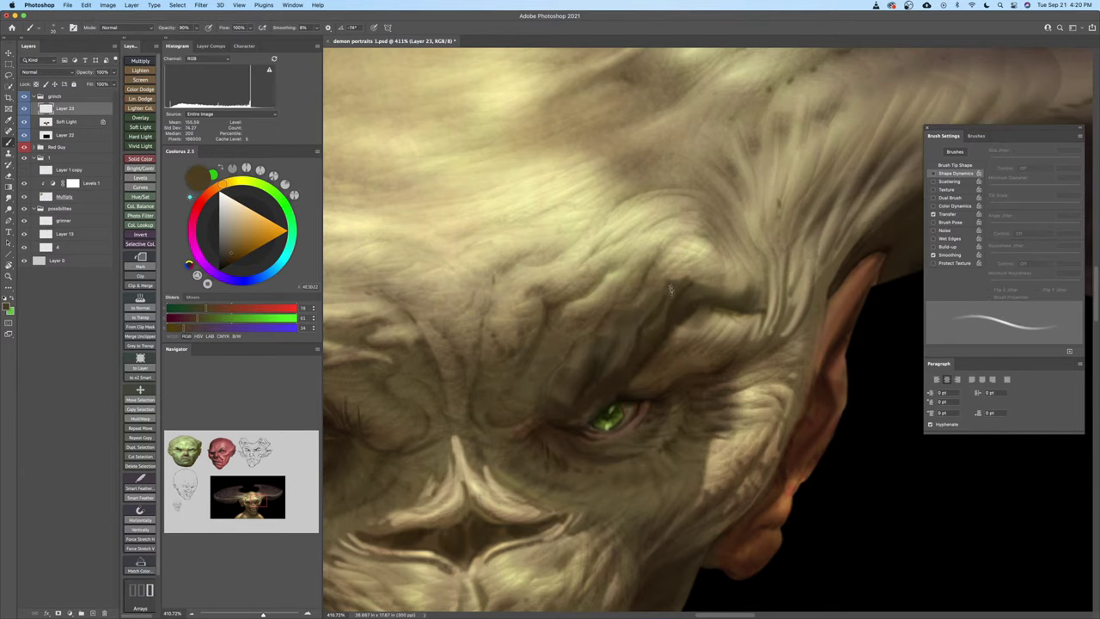
# Deepen the right eyebrow just above the eye with dark hair strokes in browns sampled from the brow
pyautogui.moveTo(624, 325); pyautogui.dragTo(644, 318)
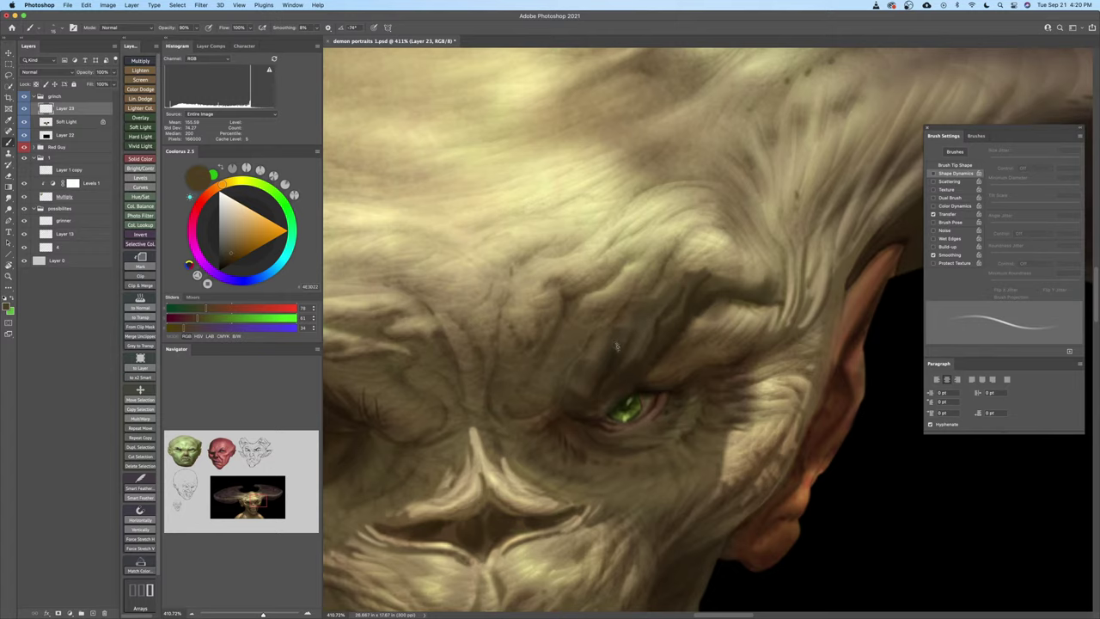
pyautogui.moveTo(645, 327); pyautogui.dragTo(643, 332)
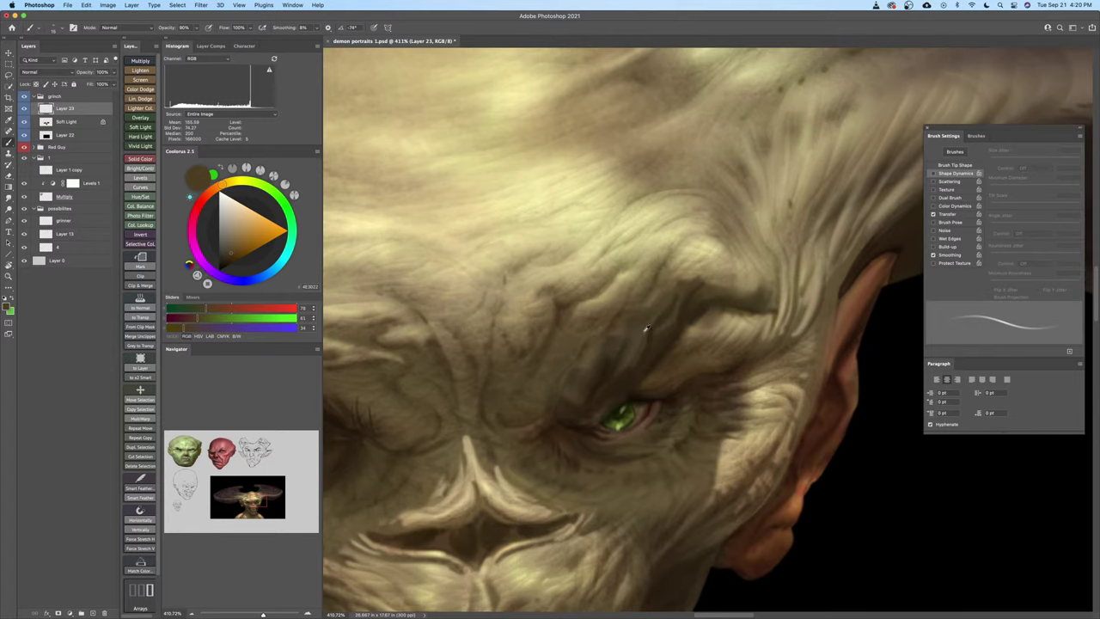
pyautogui.keyDown('alt'); pyautogui.click(643, 332); pyautogui.keyUp('alt')
pyautogui.keyDown('alt'); pyautogui.click(637, 340); pyautogui.keyUp('alt')
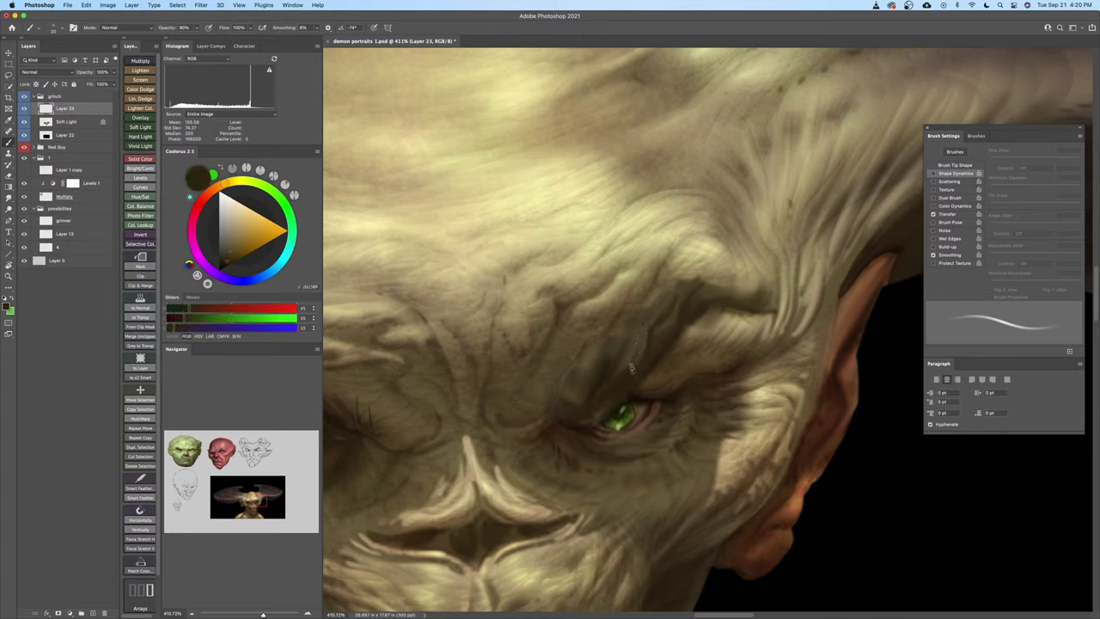
pyautogui.moveTo(649, 357); pyautogui.dragTo(632, 371)
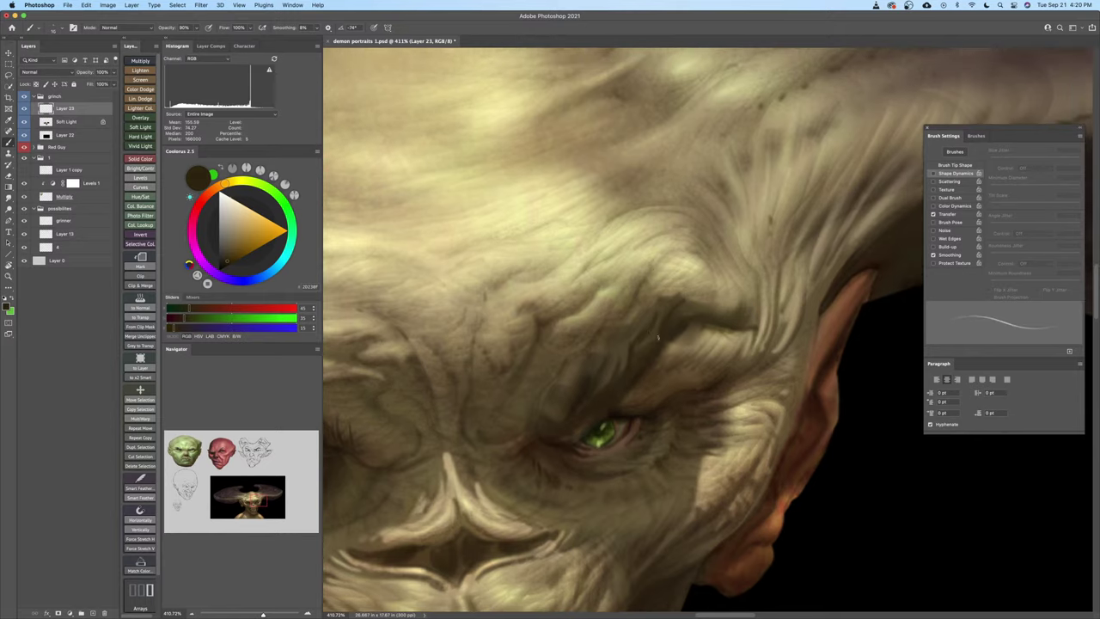
pyautogui.keyDown('alt'); pyautogui.click(638, 328); pyautogui.keyUp('alt')
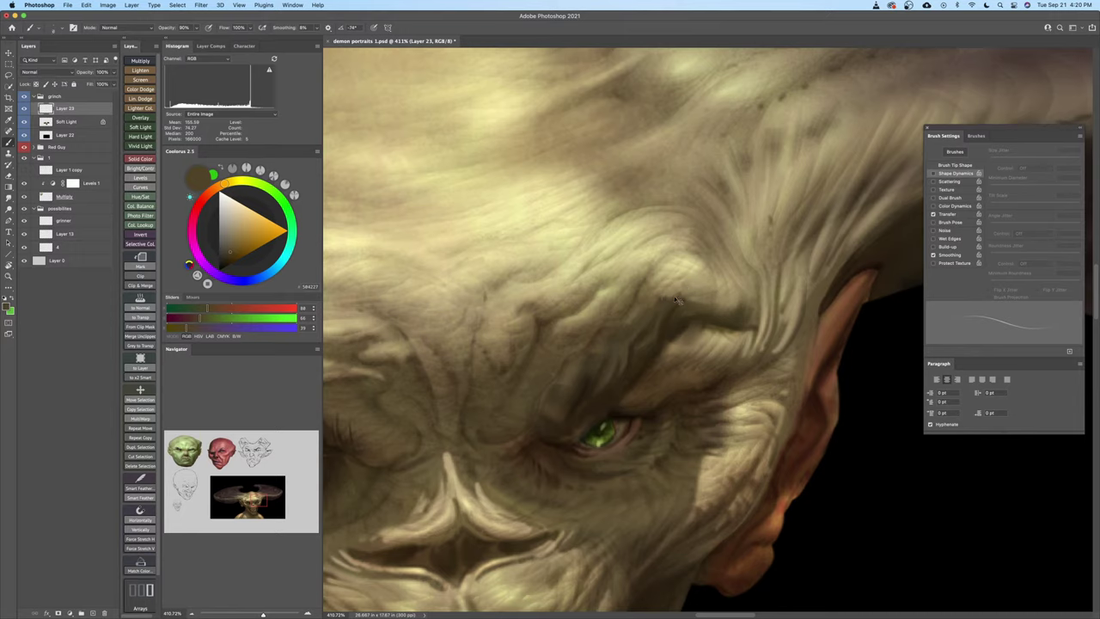
# Draw a thin curved stray hair from the outer arch of the right eyebrow, undoing unwanted strokes
pyautogui.moveTo(662, 291)
pyautogui.mouseDown()
pyautogui.moveTo(716, 272)
pyautogui.moveTo(722, 254)
pyautogui.mouseUp()
pyautogui.press('super+z')
pyautogui.moveTo(663, 294)
pyautogui.mouseDown()
pyautogui.moveTo(704, 257)
pyautogui.moveTo(599, 294)
pyautogui.mouseUp()
pyautogui.press('super+z')
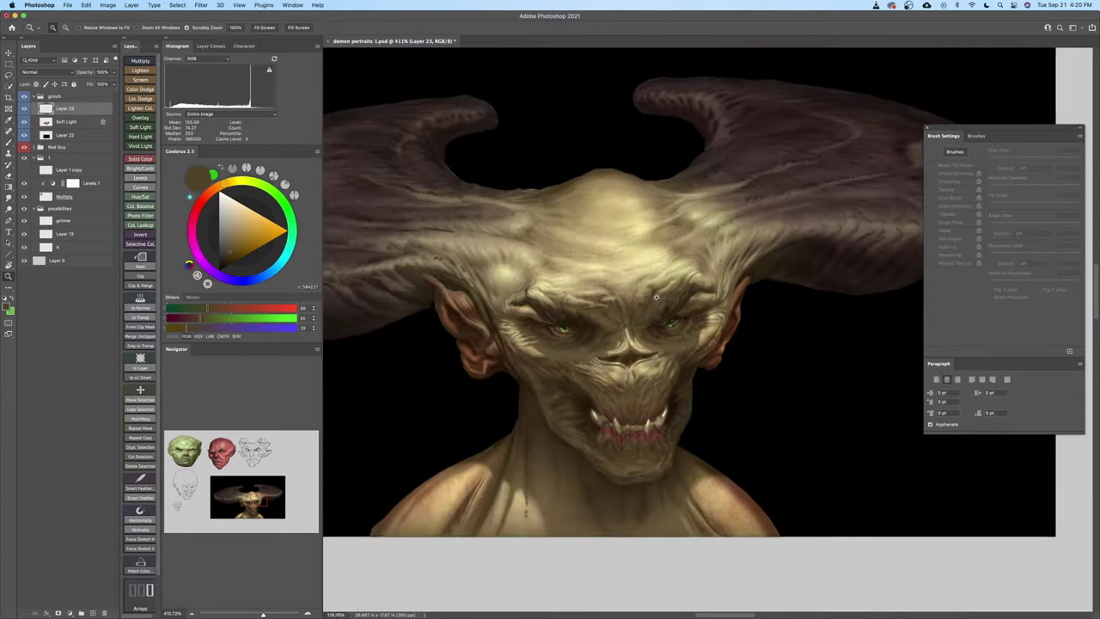
# Choose a pale off-white and add a thin light stroke along the curved stray hair on the right eyebrow
pyautogui.moveTo(709, 293); pyautogui.dragTo(807, 292)
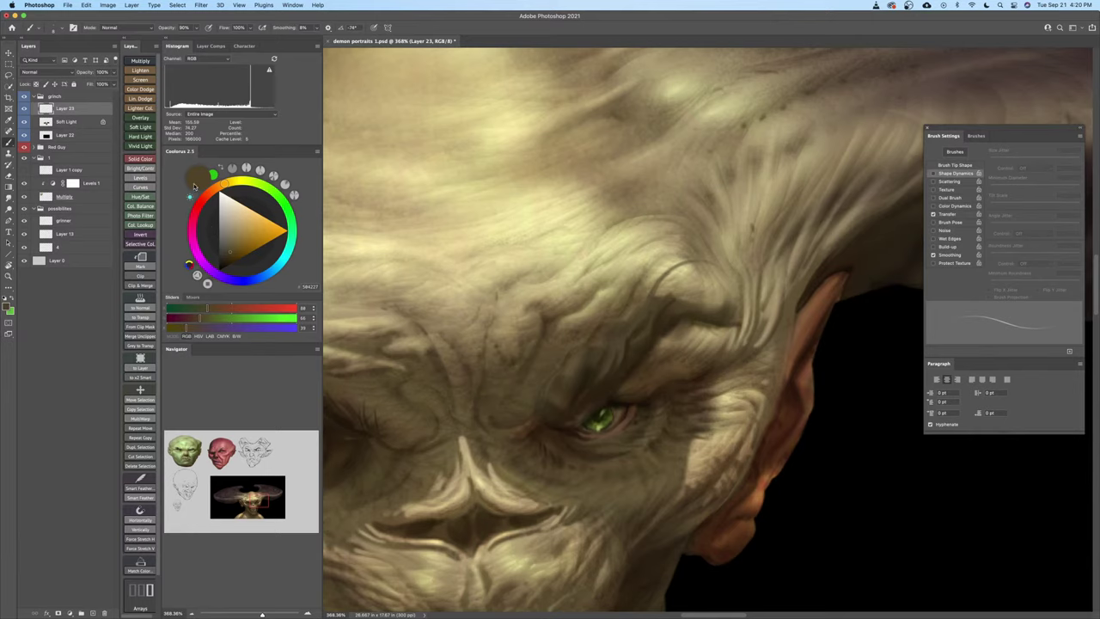
pyautogui.moveTo(233, 237); pyautogui.dragTo(225, 209)
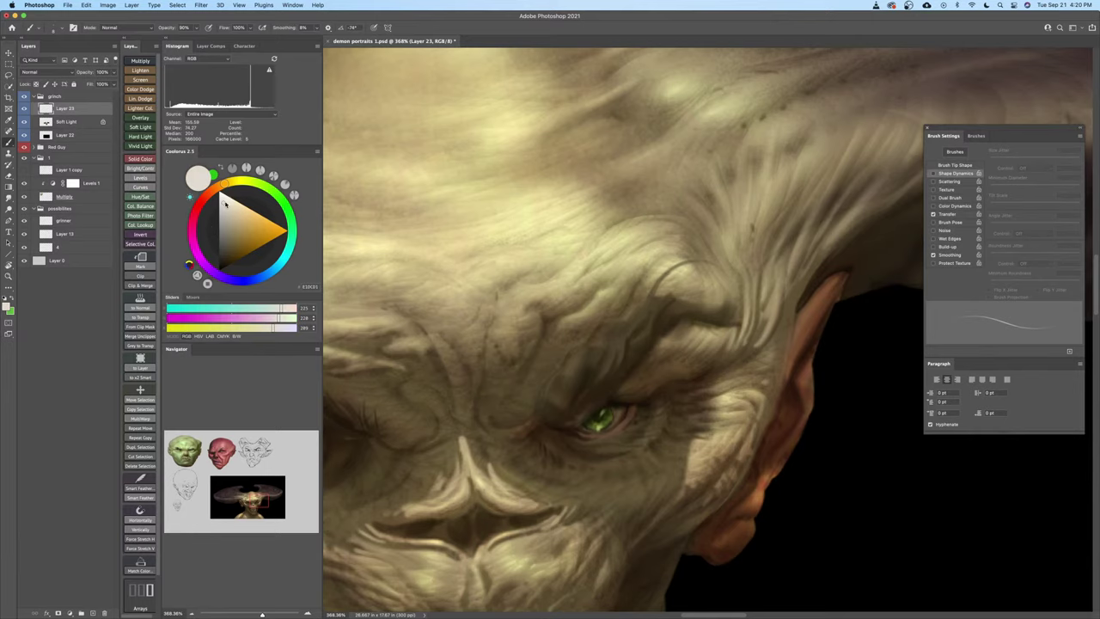
pyautogui.scroll(3, 684, 266)
pyautogui.moveTo(643, 284); pyautogui.dragTo(690, 251)
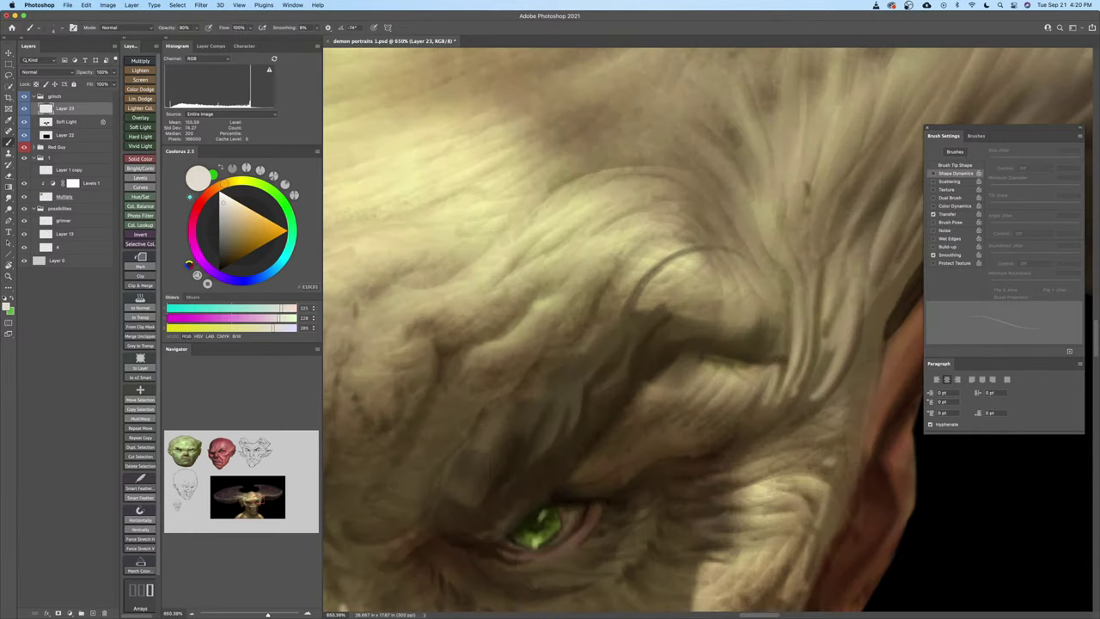
# Erase the thin curved stray hair from the outer arch of the right eyebrow with an enlarged eraser
pyautogui.moveTo(640, 290)
pyautogui.mouseDown()
pyautogui.moveTo(688, 250)
pyautogui.moveTo(643, 311)
pyautogui.moveTo(688, 284)
pyautogui.moveTo(642, 297)
pyautogui.mouseUp()
pyautogui.press('super+space')
pyautogui.press(']')
pyautogui.press(']')
pyautogui.press(']')
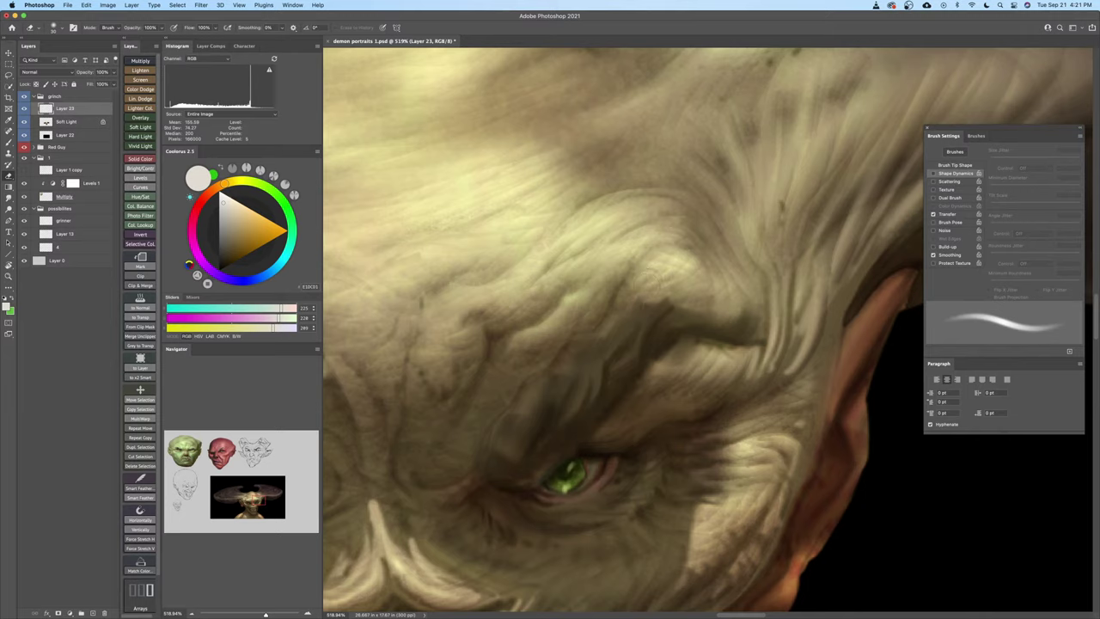
# Draw a dark brown curled hair sweeping outward from the outer arch of the right eyebrow, using a colour sampled from the brow crease
pyautogui.press('b')
pyautogui.press('super+space')
pyautogui.moveTo(691, 269)
pyautogui.mouseDown()
pyautogui.moveTo(649, 313)
pyautogui.moveTo(728, 278)
pyautogui.moveTo(731, 262)
pyautogui.moveTo(729, 275)
pyautogui.mouseUp()
pyautogui.keyDown('alt'); pyautogui.click(669, 331); pyautogui.keyUp('alt')
pyautogui.press(']')
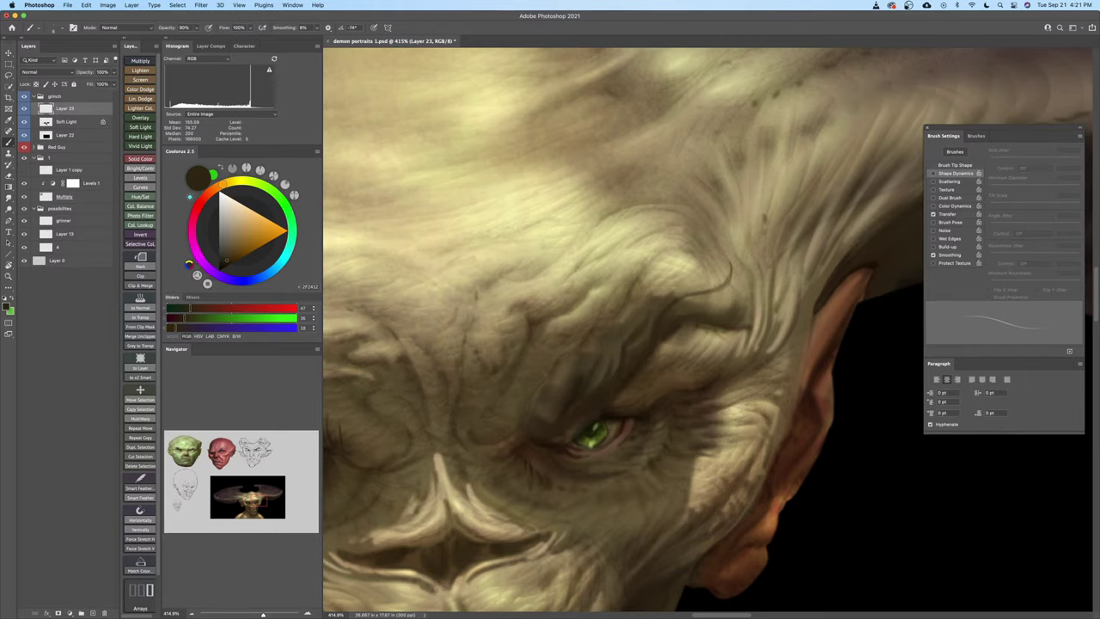
pyautogui.moveTo(667, 306); pyautogui.dragTo(693, 300)
pyautogui.press(']')
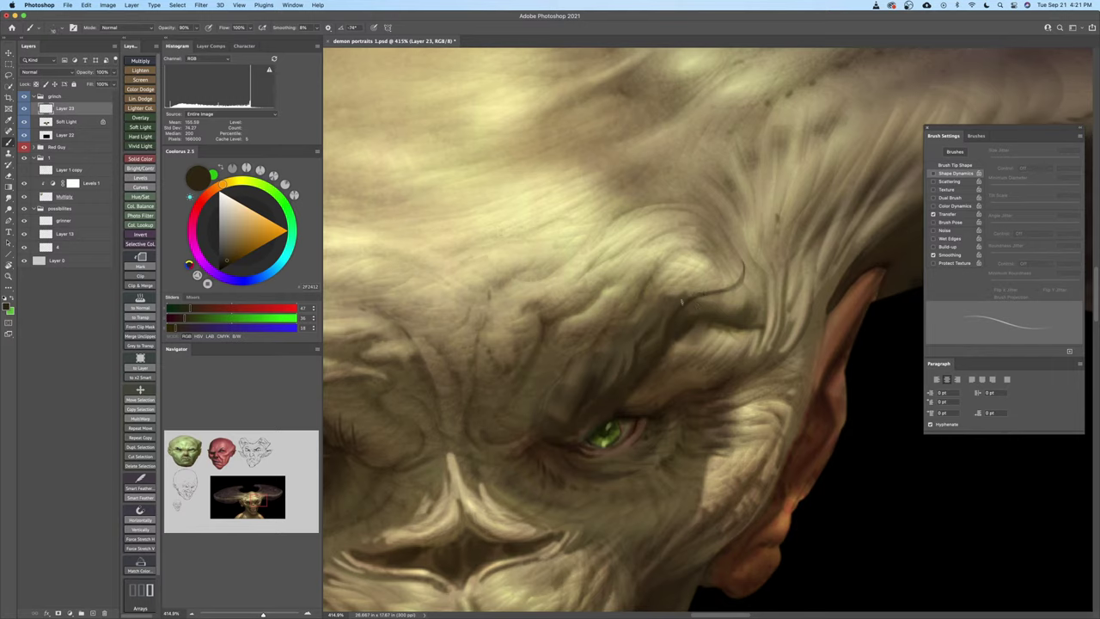
# Thicken the outer curl of the right eyebrow with a sampled brown and blend its base using the Mixer Brush
pyautogui.keyDown('alt'); pyautogui.click(660, 331); pyautogui.keyUp('alt')
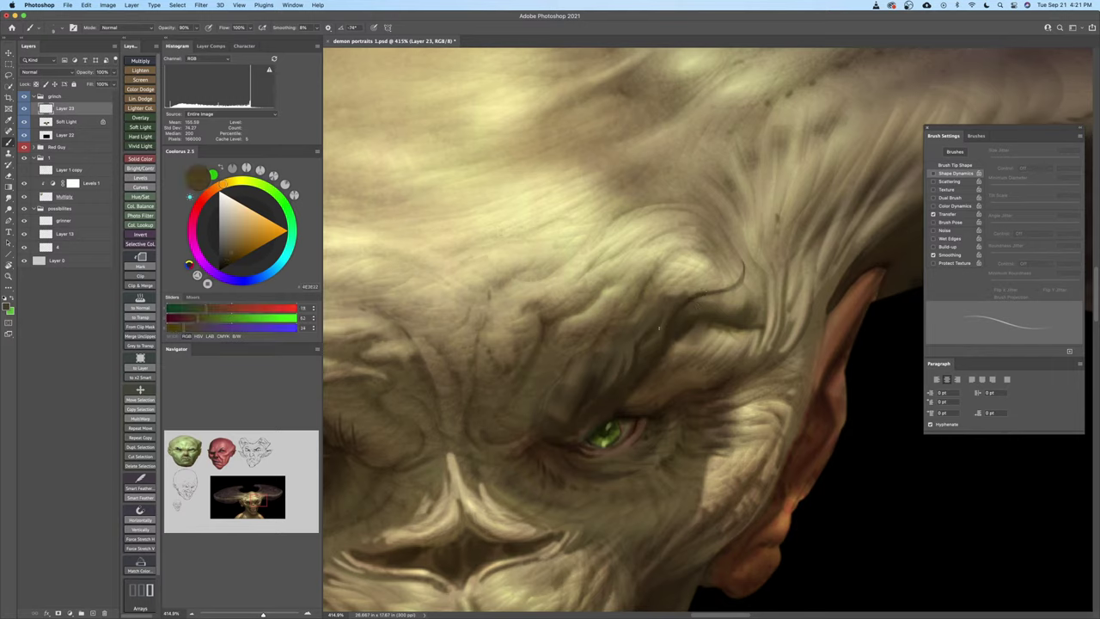
pyautogui.moveTo(681, 283)
pyautogui.mouseDown()
pyautogui.moveTo(669, 294)
pyautogui.moveTo(677, 298)
pyautogui.mouseUp()
pyautogui.moveTo(741, 263)
pyautogui.mouseDown()
pyautogui.moveTo(726, 286)
pyautogui.moveTo(739, 273)
pyautogui.mouseUp()
pyautogui.hotkey('shift', 'b')
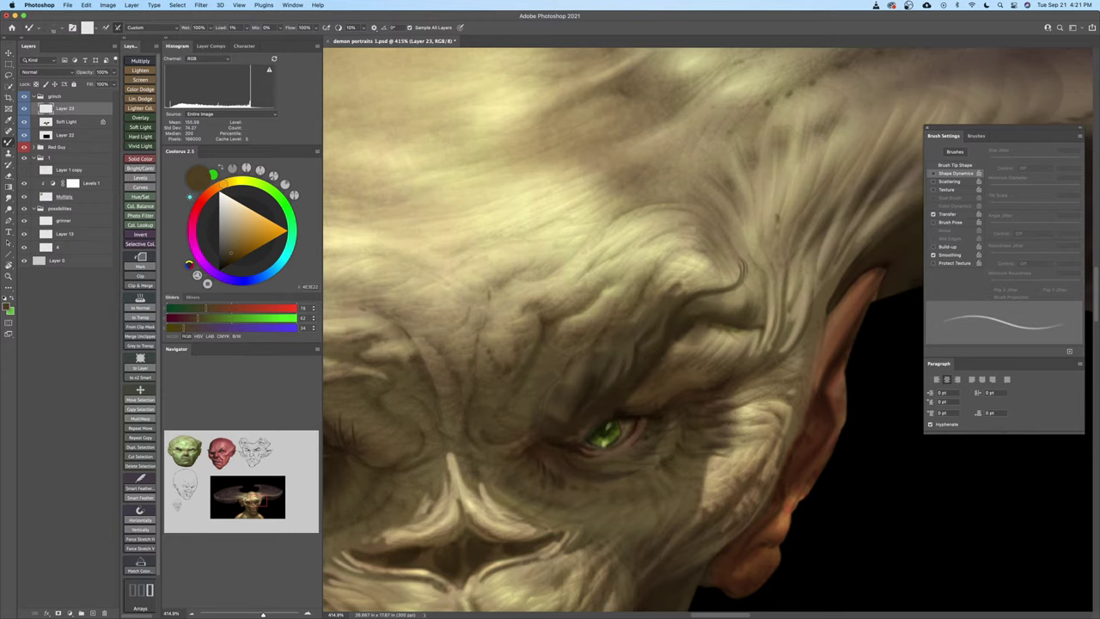
pyautogui.moveTo(664, 315)
pyautogui.mouseDown()
pyautogui.moveTo(759, 265)
pyautogui.moveTo(713, 282)
pyautogui.moveTo(739, 295)
pyautogui.moveTo(707, 294)
pyautogui.moveTo(718, 289)
pyautogui.mouseUp()
# Paint light and dark hair strands through the middle of the right eyebrow with browns sampled from the brow
pyautogui.keyDown('alt'); pyautogui.click(714, 289); pyautogui.keyUp('alt')
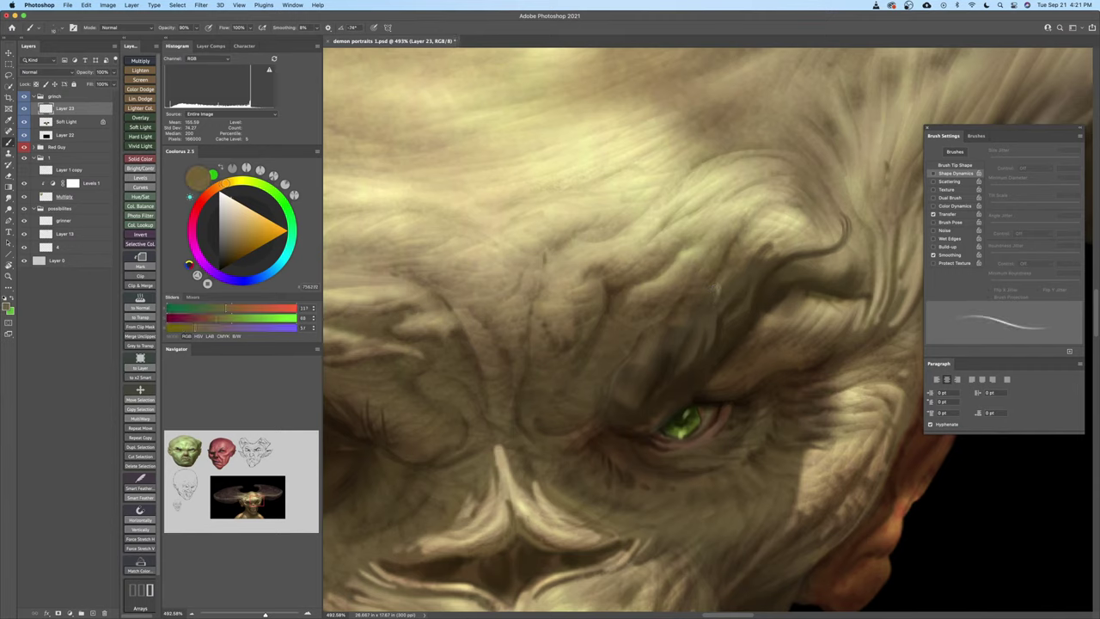
pyautogui.keyDown('alt'); pyautogui.click(717, 337); pyautogui.keyUp('alt')
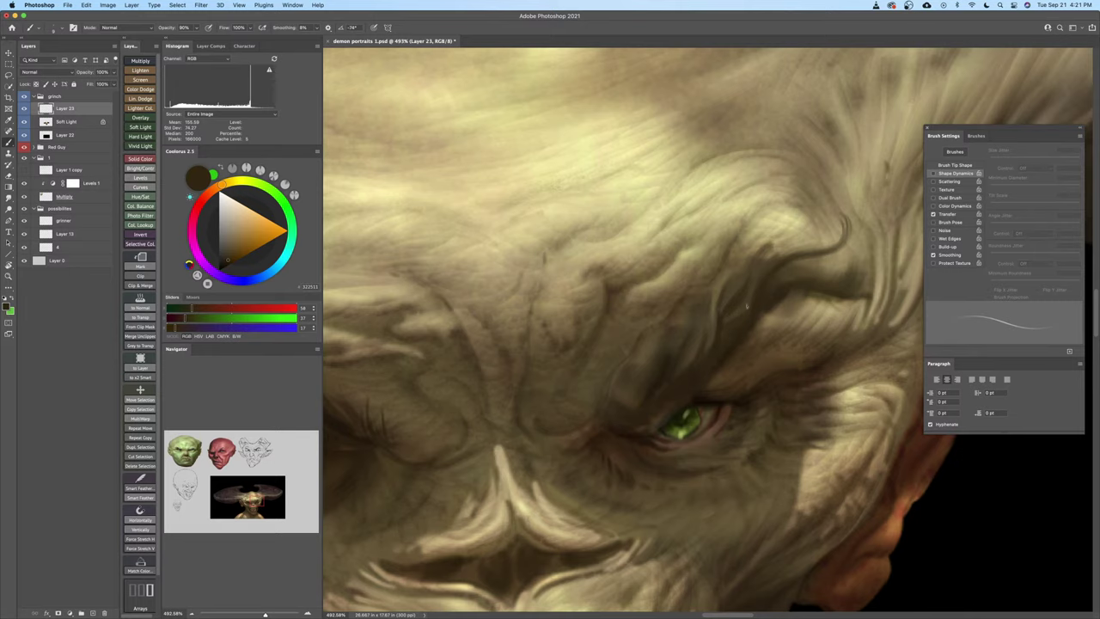
pyautogui.scroll(-3, 746, 306)
pyautogui.keyDown('alt'); pyautogui.click(707, 307); pyautogui.keyUp('alt')
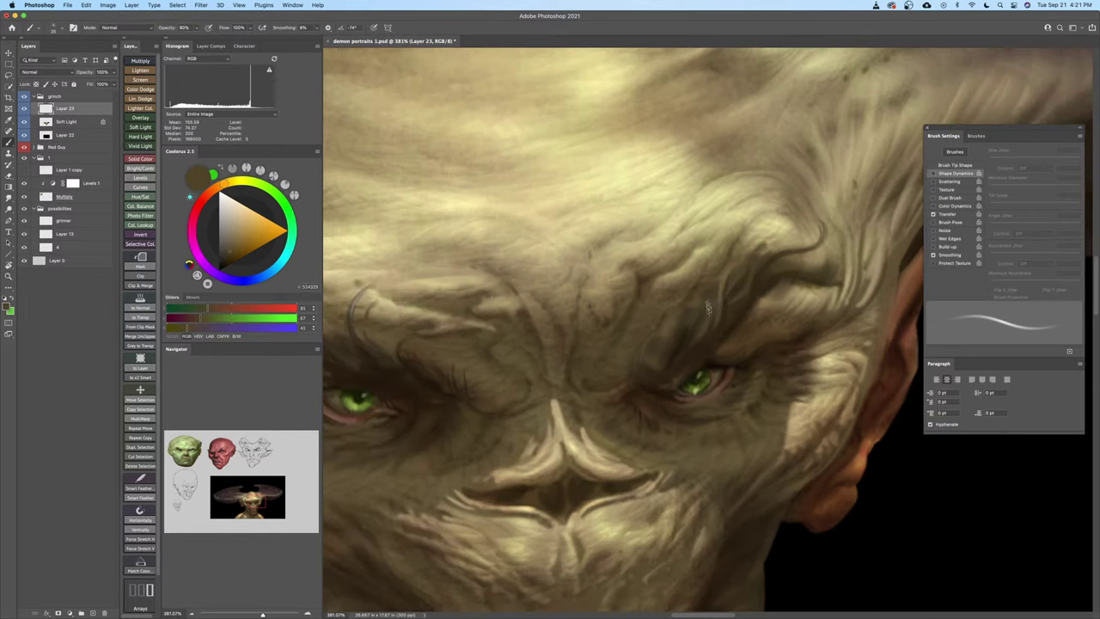
pyautogui.keyDown('alt'); pyautogui.click(693, 348); pyautogui.keyUp('alt')
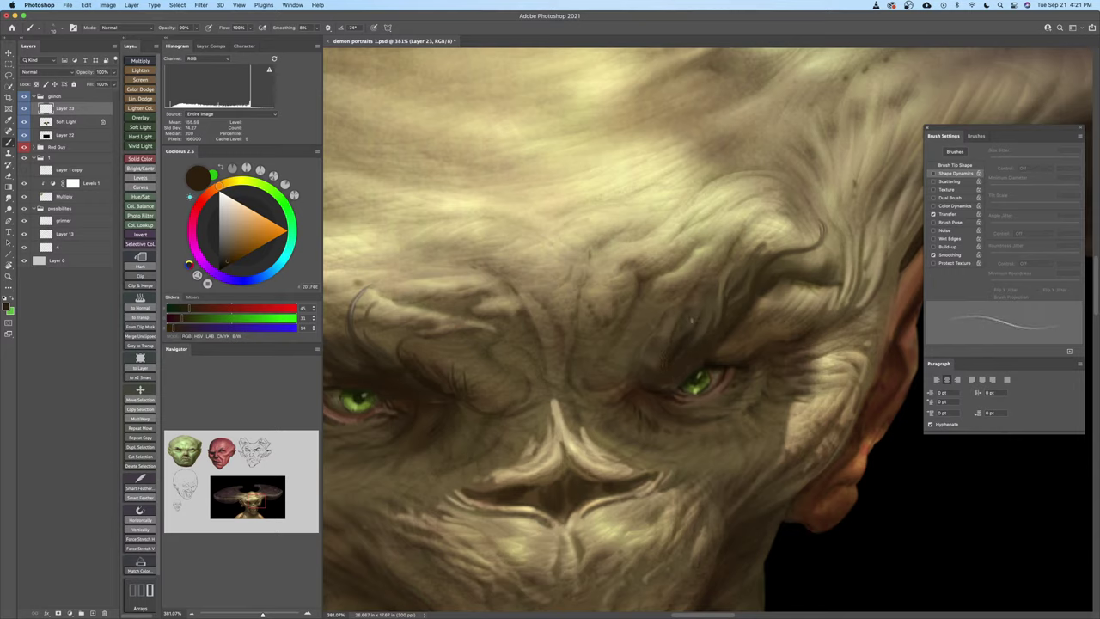
pyautogui.press(']')
pyautogui.press(']')
pyautogui.press(']')
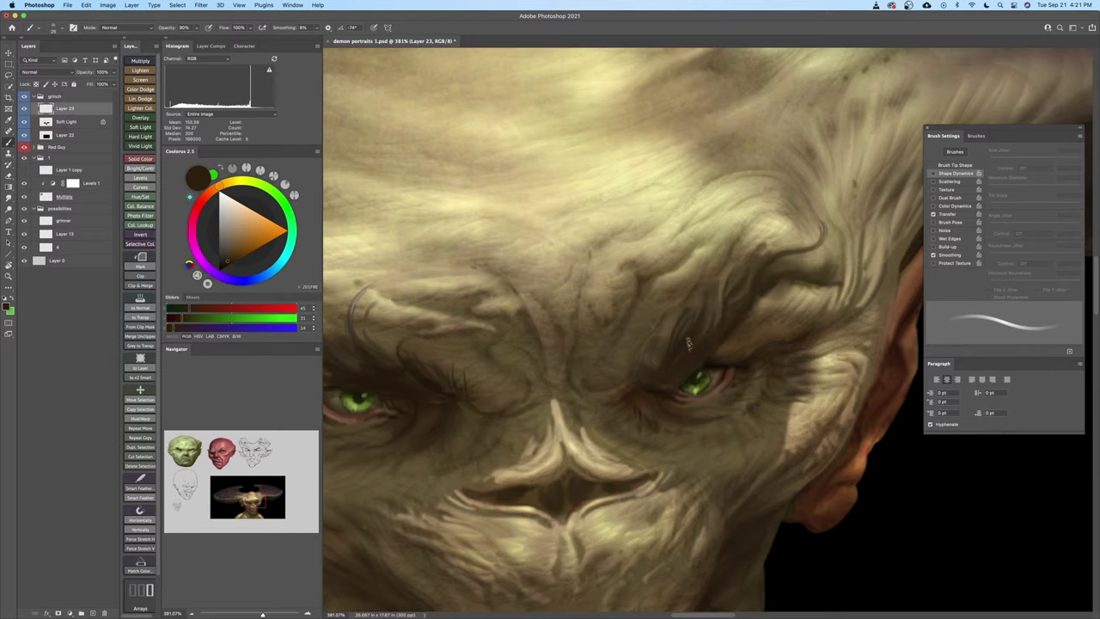
# Alternate mid and dark browns sampled from the brow to build hair tufts above the right eye
pyautogui.keyDown('alt'); pyautogui.click(718, 305); pyautogui.keyUp('alt')
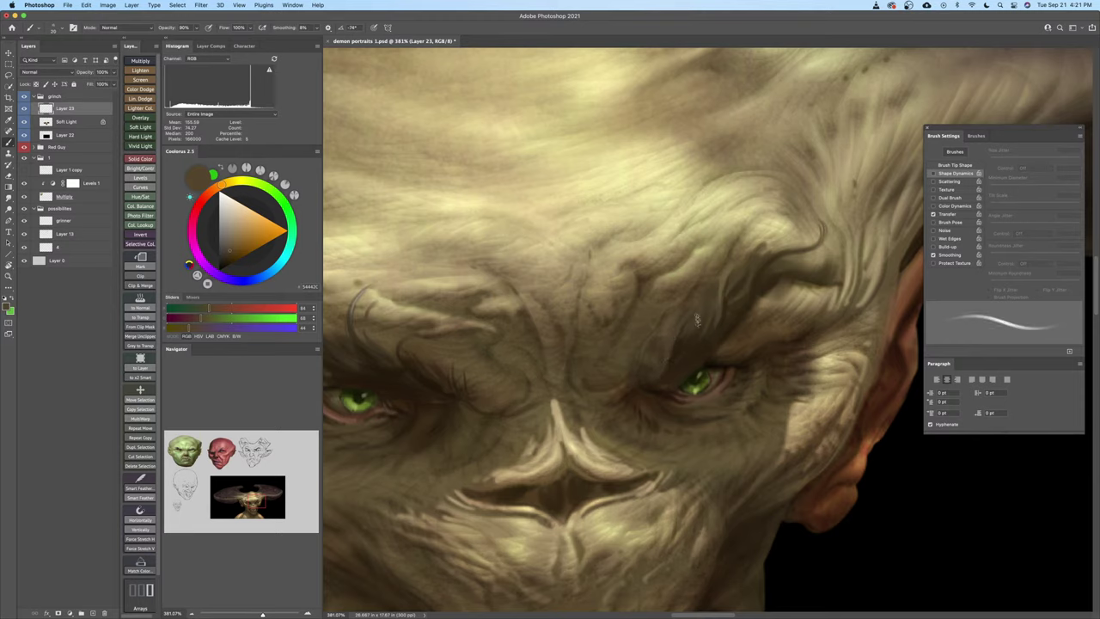
pyautogui.keyDown('alt'); pyautogui.click(693, 352); pyautogui.keyUp('alt')
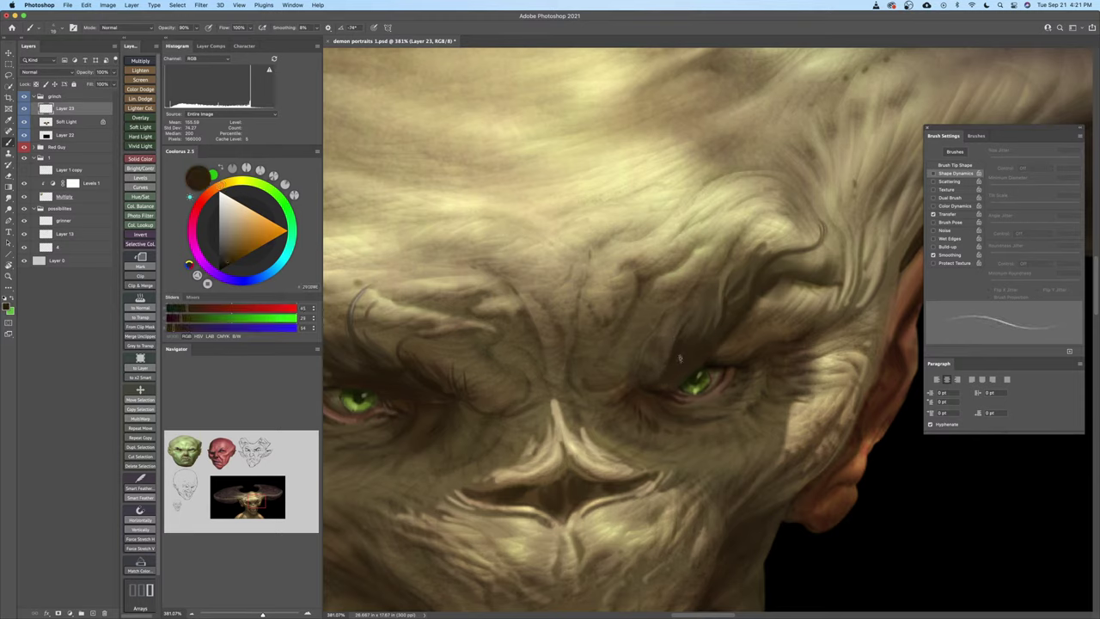
pyautogui.press(']')
pyautogui.press(']')
pyautogui.keyDown('alt'); pyautogui.click(688, 370); pyautogui.keyUp('alt')
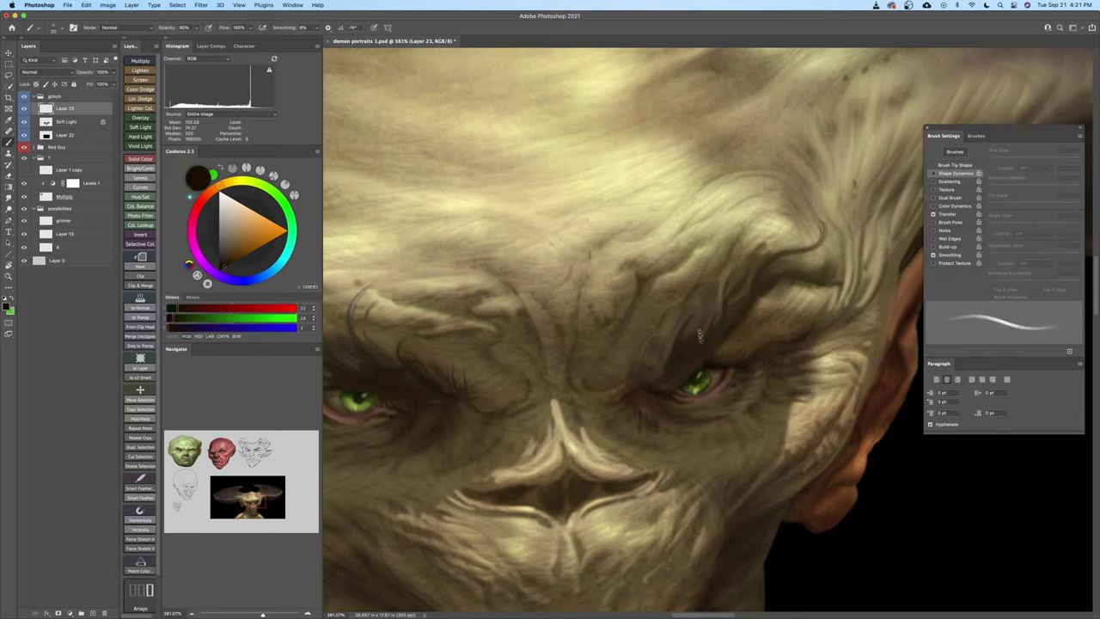
pyautogui.keyDown('alt'); pyautogui.click(679, 356); pyautogui.keyUp('alt')
pyautogui.keyDown('alt'); pyautogui.click(700, 313); pyautogui.keyUp('alt')
# Deepen the shadow under the right eyebrow's arch with broad dark brown strokes at varying brush sizes
pyautogui.press(']')
pyautogui.press(']')
pyautogui.press(']')
pyautogui.keyDown('alt'); pyautogui.click(689, 348); pyautogui.keyUp('alt')
pyautogui.press('[')
pyautogui.press('[')
pyautogui.press('[')
pyautogui.press(']')
pyautogui.press(']')
pyautogui.press(']')
pyautogui.press(']')
pyautogui.moveTo(761, 297); pyautogui.dragTo(746, 324)
pyautogui.press('[')
pyautogui.press('[')
pyautogui.press('[')
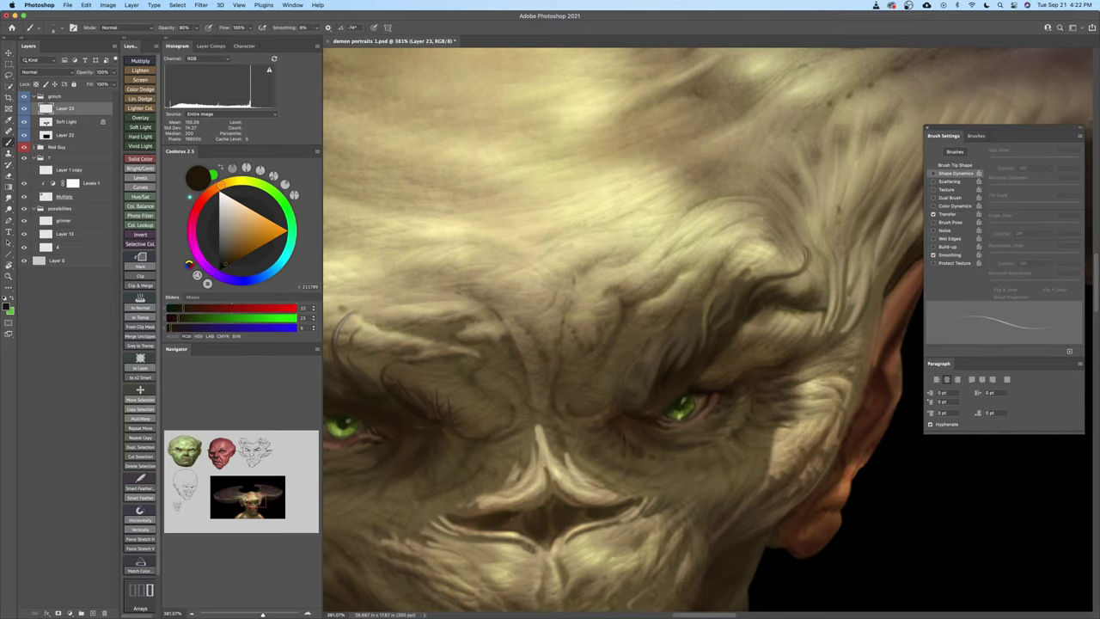
# Refine the upper edge of the right eyebrow with hairs in sampled skin and brown tones, undoing an unwanted stroke
pyautogui.keyDown('alt'); pyautogui.click(740, 257); pyautogui.keyUp('alt')
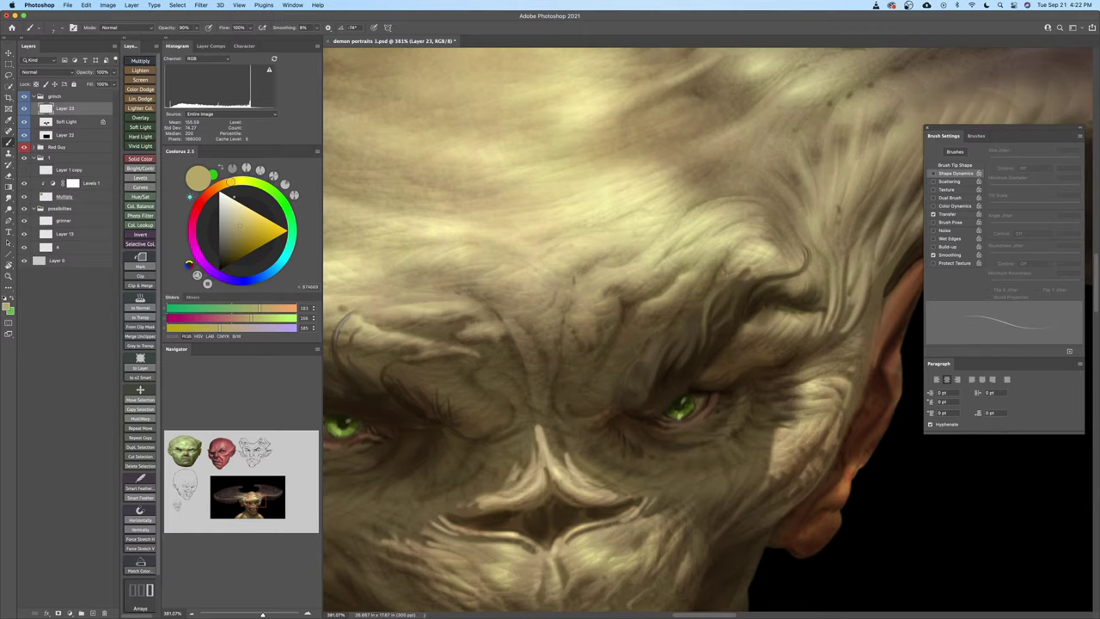
pyautogui.keyDown('alt'); pyautogui.click(697, 323); pyautogui.keyUp('alt')
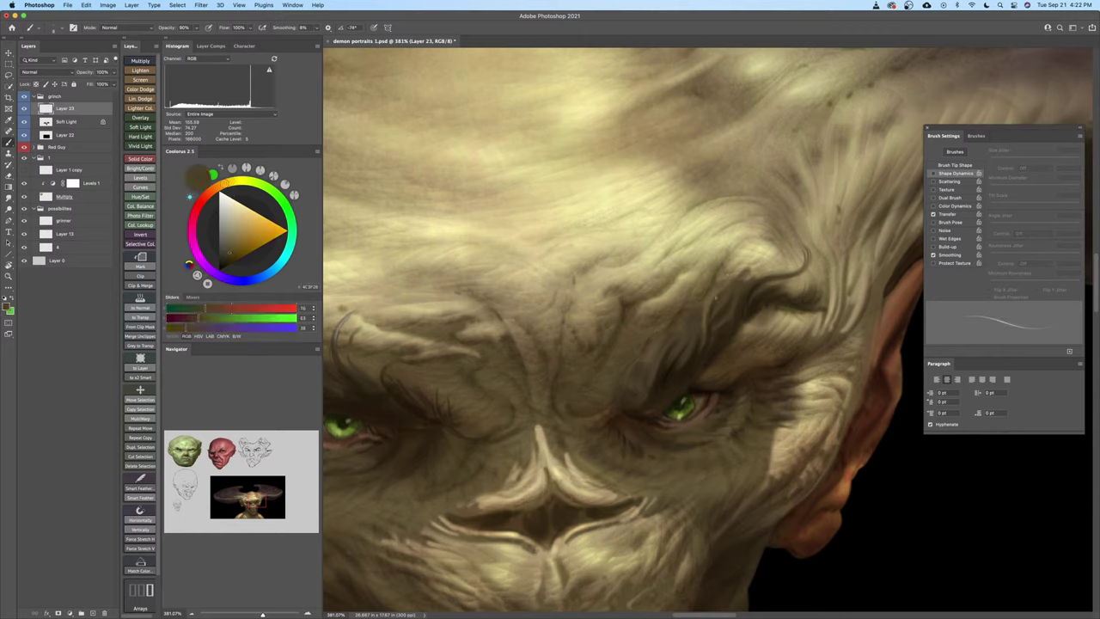
pyautogui.keyDown('alt'); pyautogui.click(659, 361); pyautogui.keyUp('alt')
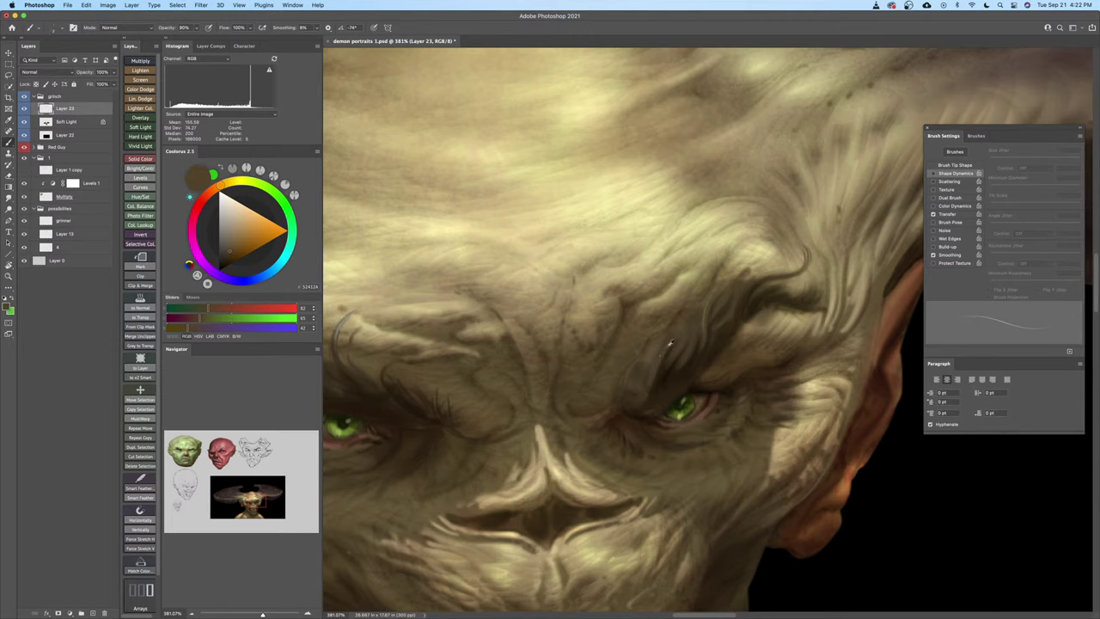
pyautogui.press(']')
pyautogui.press(']')
pyautogui.press(']')
pyautogui.press(']')
pyautogui.press(']')
pyautogui.press(']')
pyautogui.press('super+z')
pyautogui.press(']')
pyautogui.press(']')
pyautogui.press(']')
# Draw a dark curved stray hair rising from the inner half of the right eyebrow and save the document
pyautogui.keyDown('alt'); pyautogui.click(677, 374); pyautogui.keyUp('alt')
pyautogui.moveTo(687, 289); pyautogui.dragTo(678, 301)
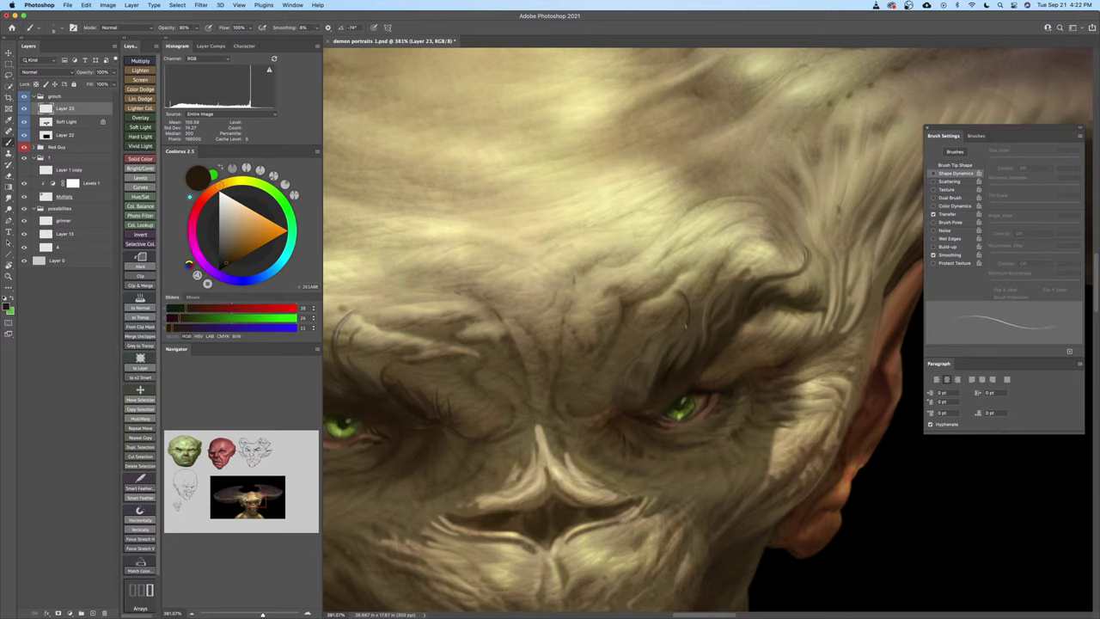
pyautogui.moveTo(686, 338); pyautogui.dragTo(709, 312)
pyautogui.press('super+s')
# Choose a muted grey-brown and add fine lighter strokes along the inner stray hair of the right eyebrow, undoing an unwanted one
pyautogui.moveTo(700, 319); pyautogui.dragTo(734, 283)
pyautogui.scroll(3, 718, 290)
pyautogui.press('b')
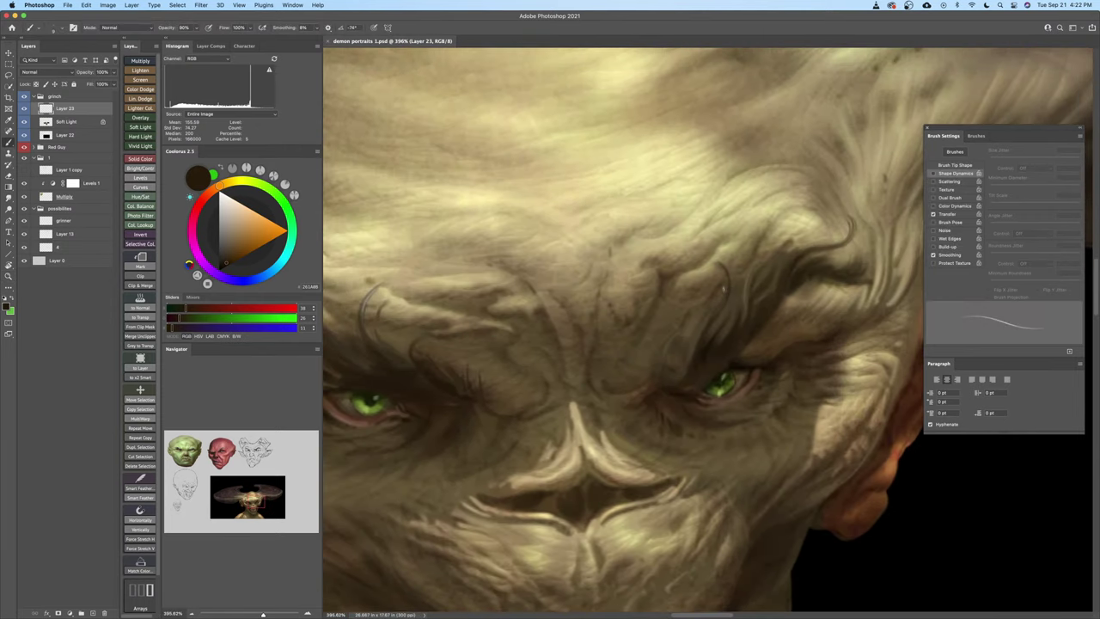
pyautogui.click(230, 241)
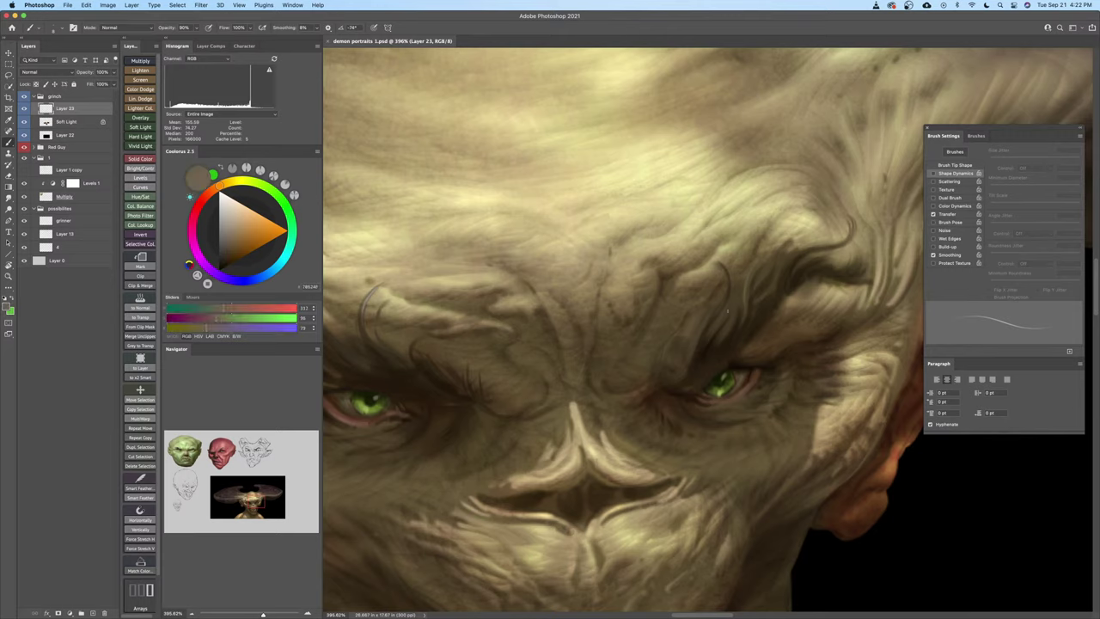
pyautogui.moveTo(709, 324); pyautogui.dragTo(715, 335)
pyautogui.press('super+z')
pyautogui.press(']')
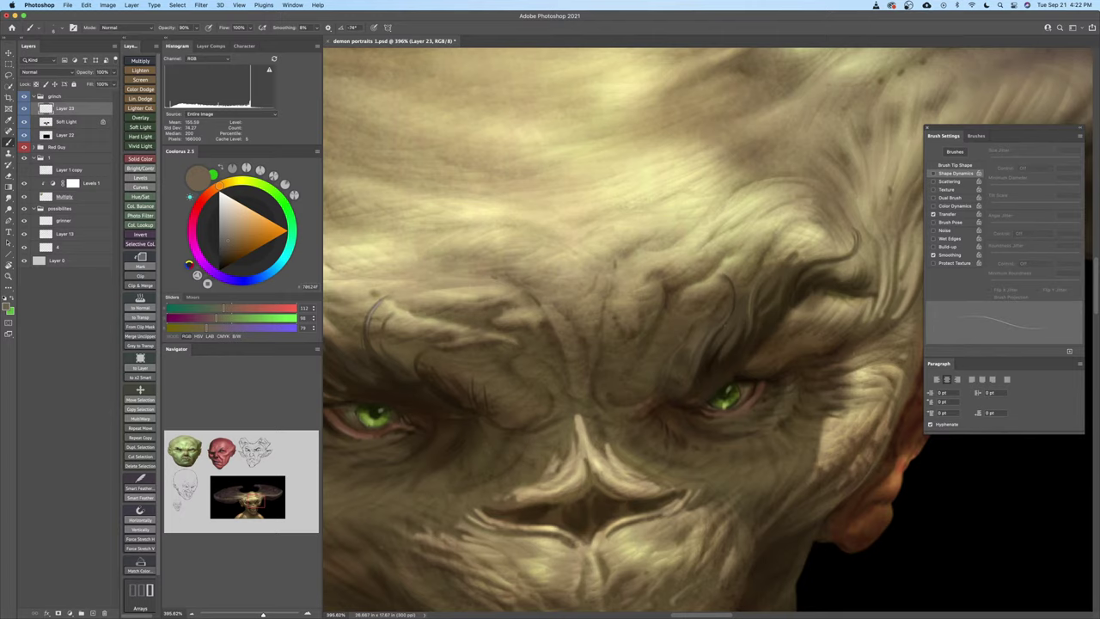
pyautogui.moveTo(725, 325); pyautogui.dragTo(735, 328)
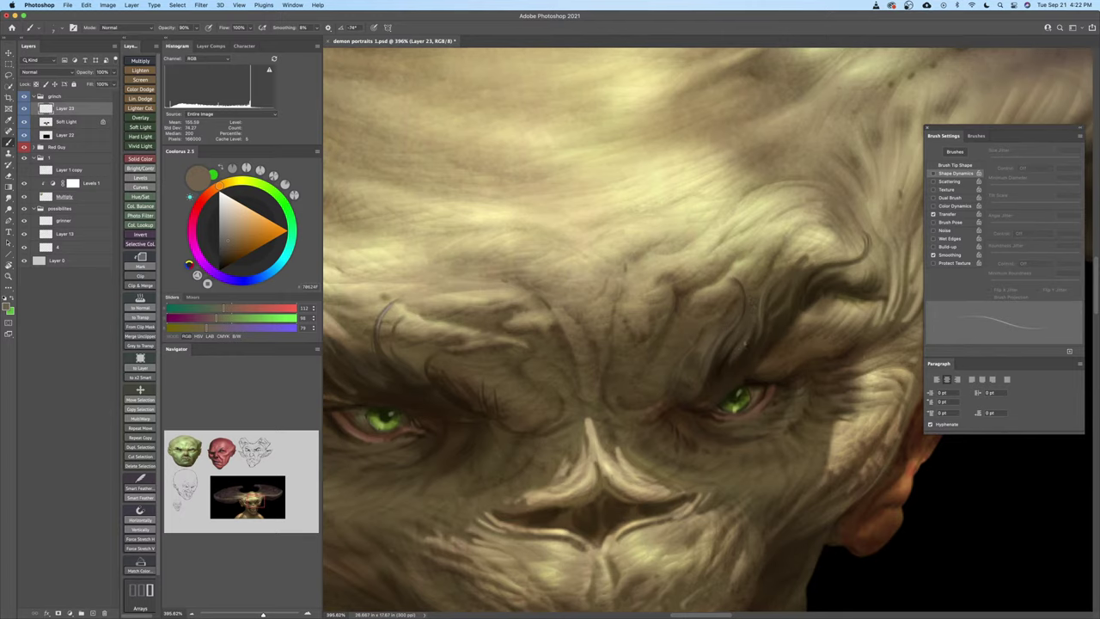
# Add fine lighter hairs to the inner right eyebrow, moving from the grey-brown to a paler greyish beige
pyautogui.moveTo(751, 329); pyautogui.dragTo(728, 361)
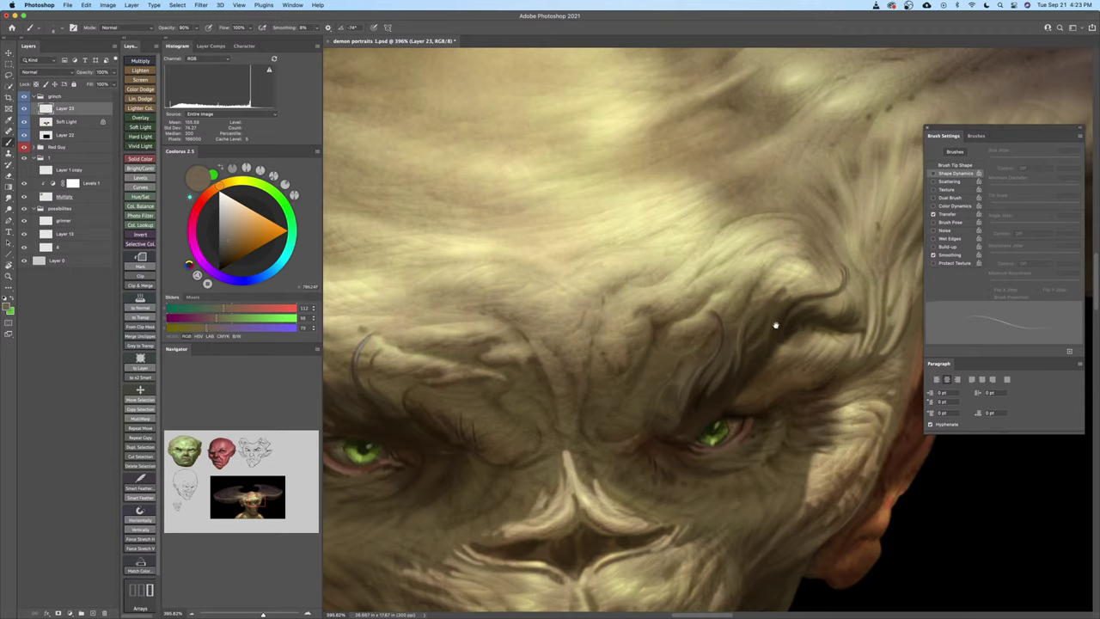
pyautogui.scroll(1, 776, 322)
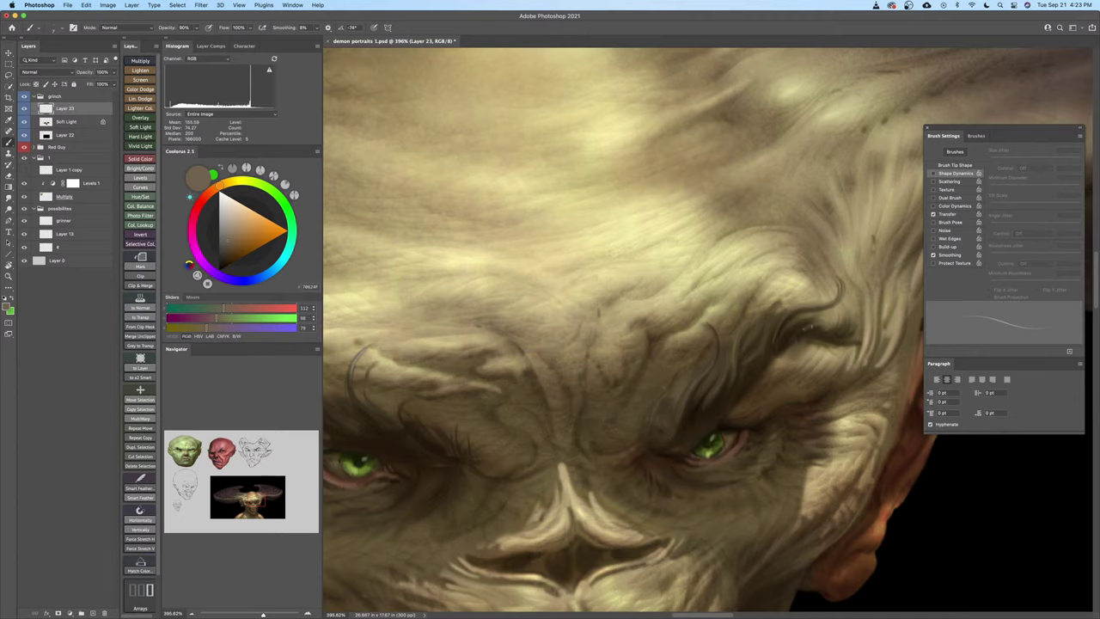
pyautogui.moveTo(778, 329); pyautogui.dragTo(803, 275)
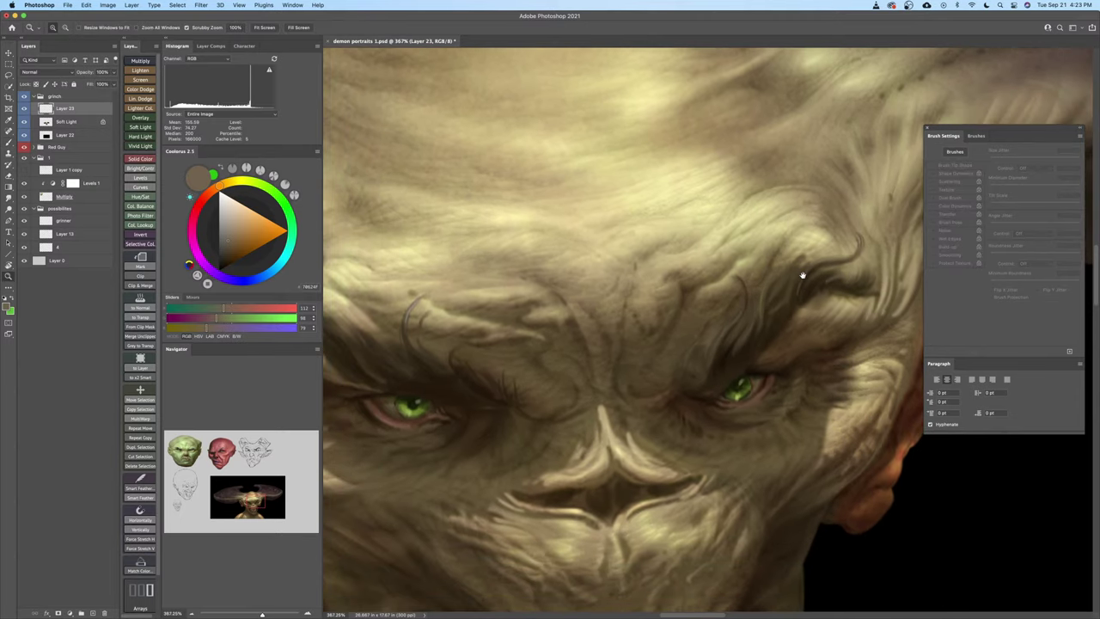
pyautogui.press('[')
pyautogui.press('[')
pyautogui.click(228, 229)
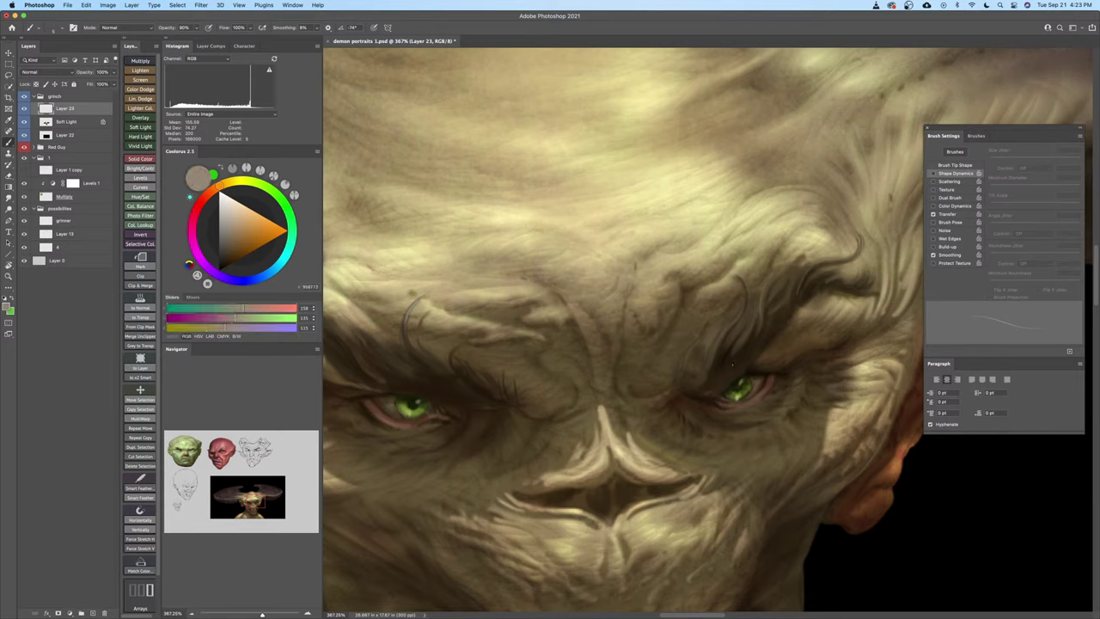
pyautogui.press(']')
# Separate the inner right eyebrow hairs with thin strokes in a near-black brown sampled above the eye
pyautogui.keyDown('alt'); pyautogui.click(727, 354); pyautogui.keyUp('alt')
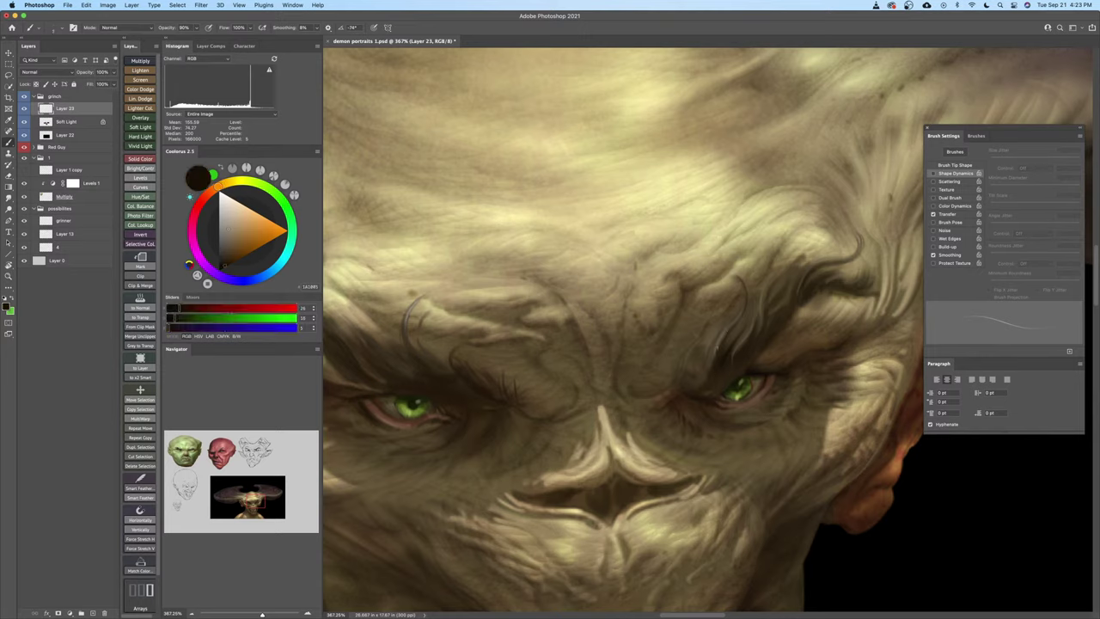
pyautogui.moveTo(728, 327)
pyautogui.mouseDown()
pyautogui.moveTo(711, 364)
pyautogui.moveTo(708, 336)
pyautogui.mouseUp()
pyautogui.moveTo(747, 347); pyautogui.dragTo(726, 376)
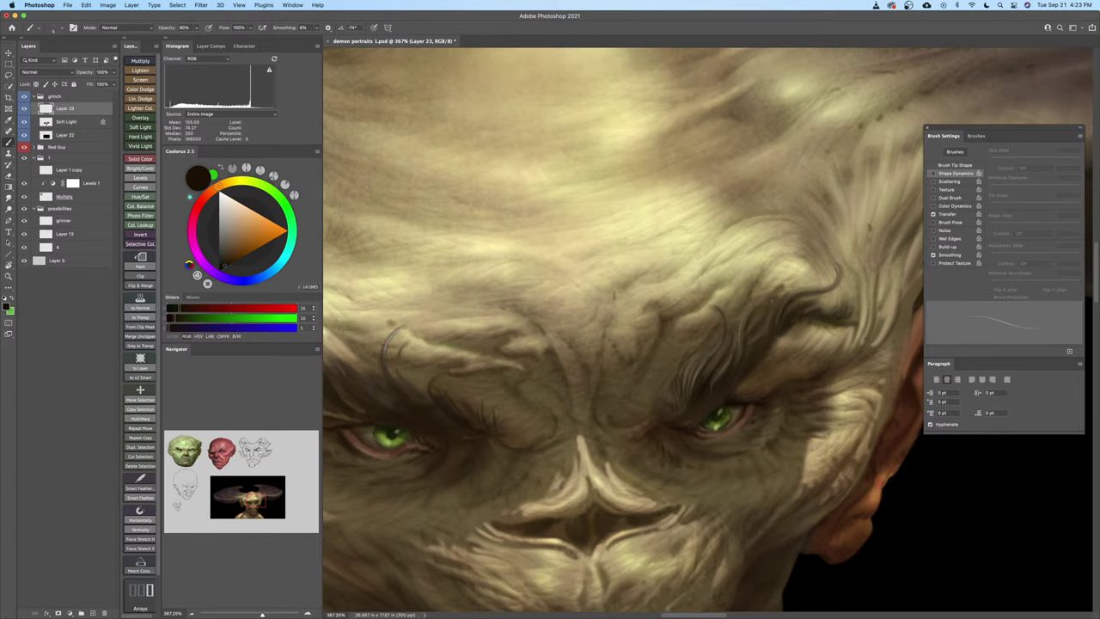
# Darken the hair roots along the outer arch of the right eyebrow with near-black brown strokes and save the document
pyautogui.moveTo(773, 298); pyautogui.dragTo(789, 282)
pyautogui.scroll(2, 772, 341)
pyautogui.hscroll(2, 772, 340)
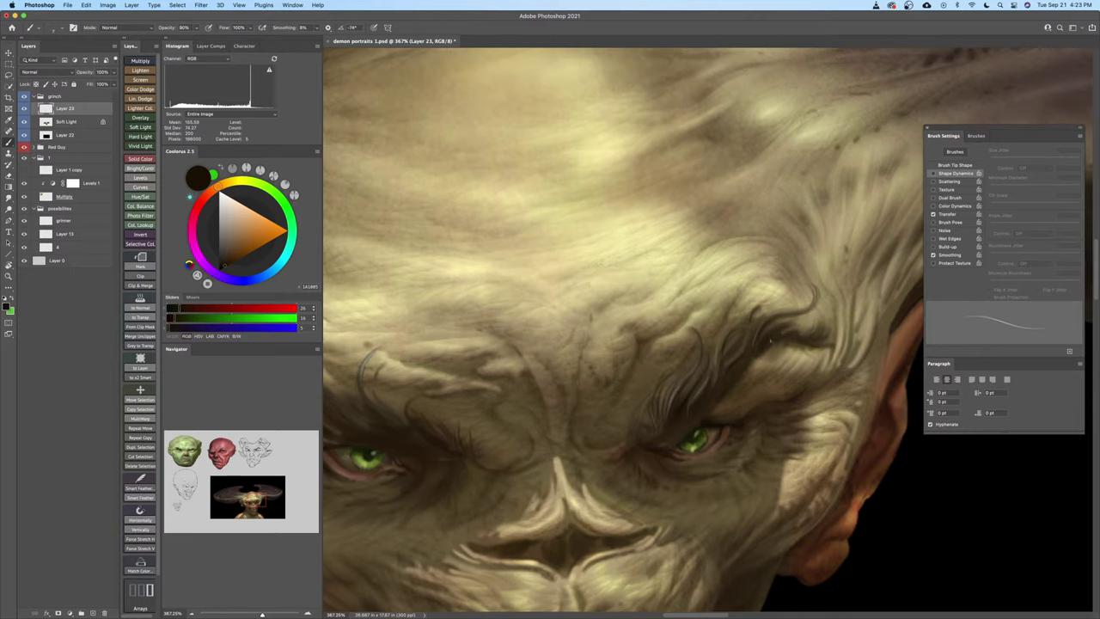
pyautogui.moveTo(792, 325)
pyautogui.mouseDown()
pyautogui.moveTo(822, 315)
pyautogui.moveTo(767, 331)
pyautogui.moveTo(764, 314)
pyautogui.moveTo(778, 318)
pyautogui.mouseUp()
pyautogui.press('z')
pyautogui.press('super+s')
# Fill the dark mass of the right eyebrow just above the eye with progressively larger near-black brown strokes
pyautogui.moveTo(749, 356); pyautogui.dragTo(733, 292)
pyautogui.press('b')
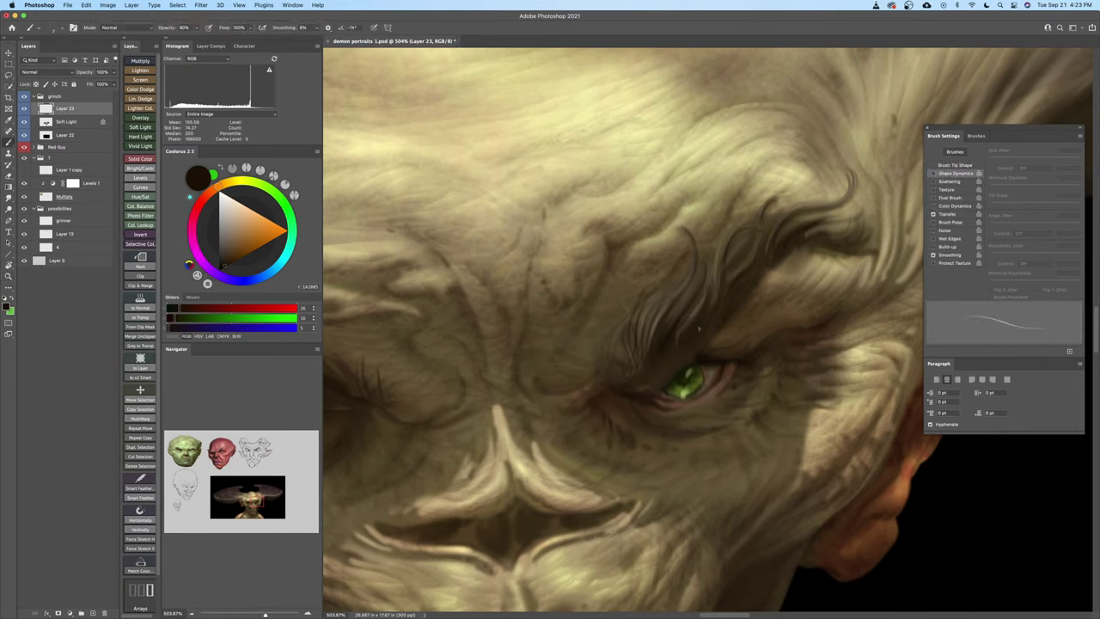
pyautogui.moveTo(680, 350); pyautogui.dragTo(696, 314)
pyautogui.press(']')
pyautogui.press(']')
pyautogui.press(']')
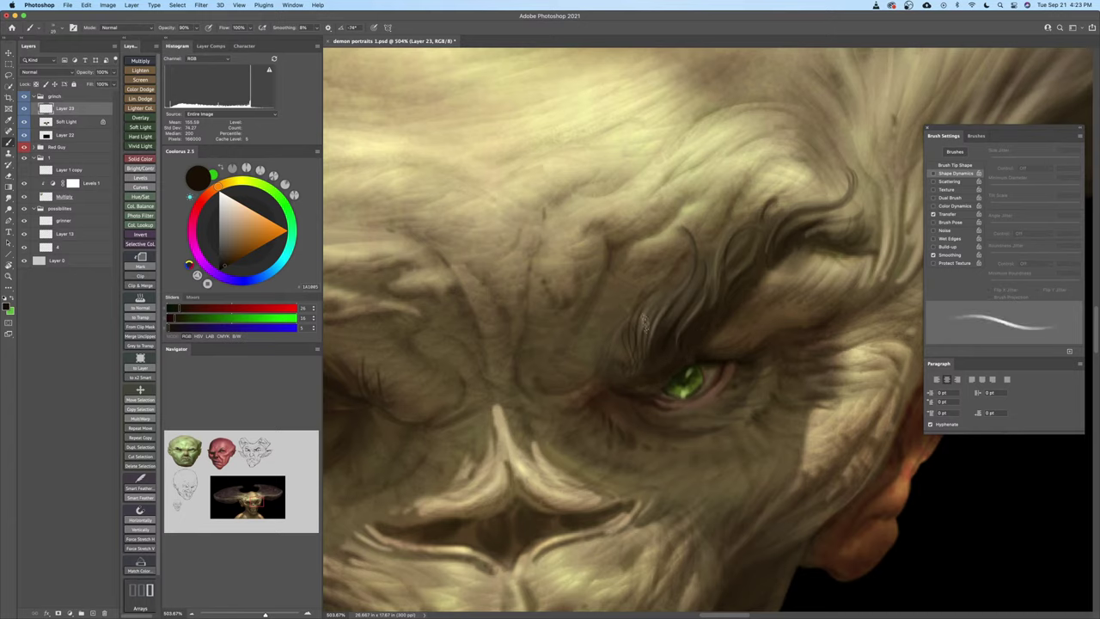
pyautogui.moveTo(646, 323); pyautogui.dragTo(639, 365)
pyautogui.press(']')
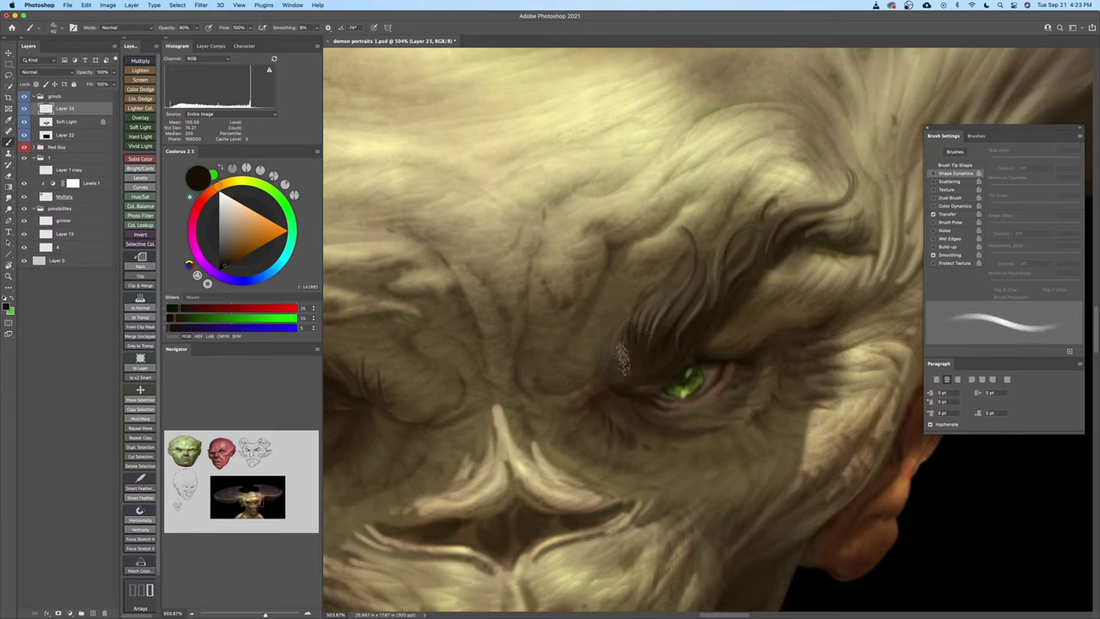
# Shape the rounded inner end of the right eyebrow with fine curved hairs in sampled mid and dark browns
pyautogui.keyDown('alt'); pyautogui.click(651, 302); pyautogui.keyUp('alt')
pyautogui.press('[')
pyautogui.press('[')
pyautogui.press('[')
pyautogui.press('[')
pyautogui.press('[')
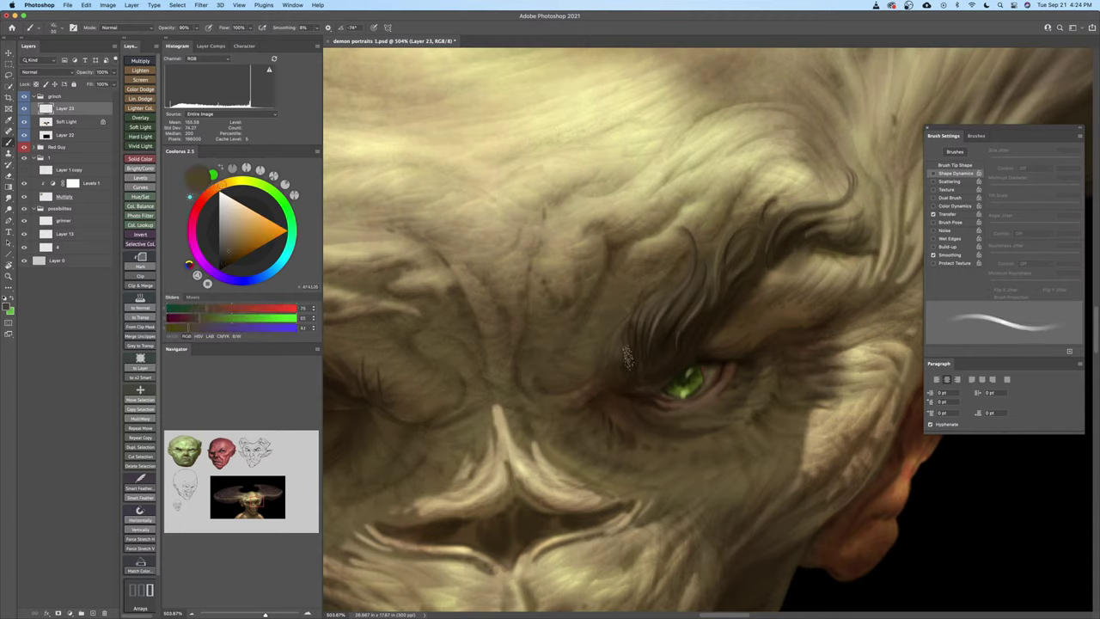
pyautogui.press(']')
pyautogui.press(']')
pyautogui.press(']')
pyautogui.keyDown('alt'); pyautogui.click(670, 336); pyautogui.keyUp('alt')
pyautogui.press('[')
pyautogui.press('[')
pyautogui.press('[')
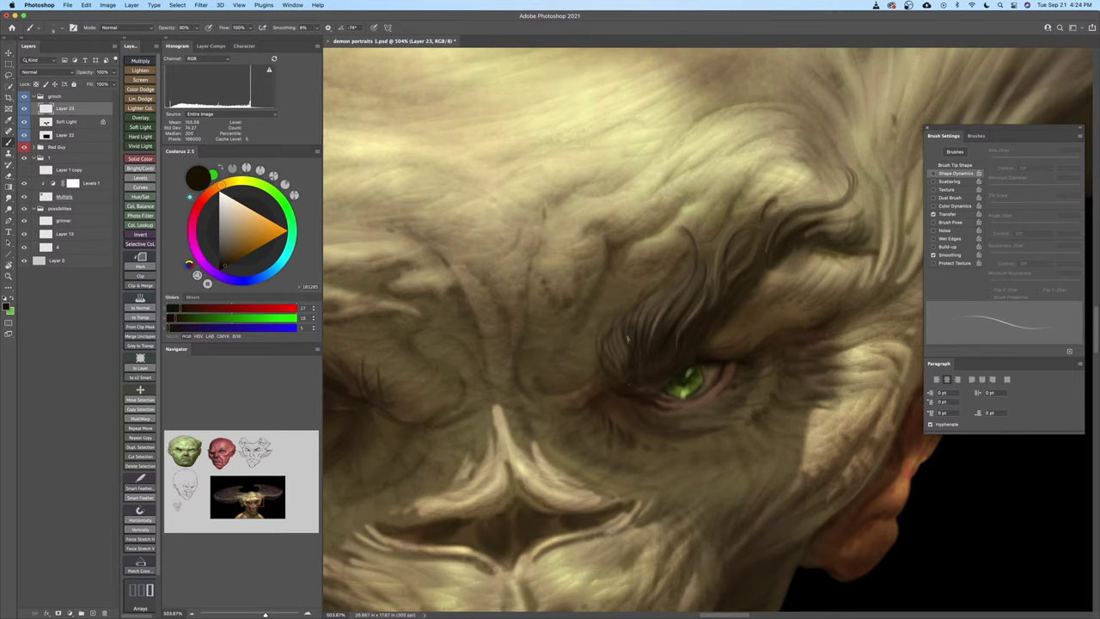
# Darken the lower edge of the right eyebrow above the eye with sampled dark browns using a larger brush, and save the document
pyautogui.press('z')
pyautogui.moveTo(661, 352); pyautogui.dragTo(632, 365)
pyautogui.moveTo(676, 325)
pyautogui.mouseDown()
pyautogui.moveTo(705, 333)
pyautogui.moveTo(714, 319)
pyautogui.mouseUp()
pyautogui.press('b')
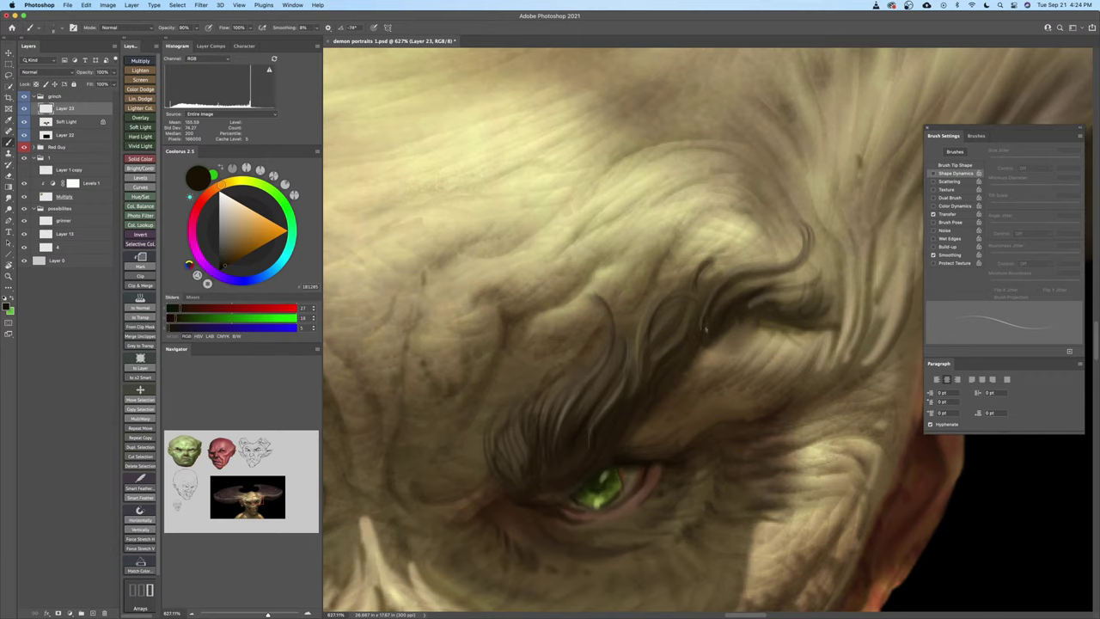
pyautogui.keyDown('alt'); pyautogui.click(675, 387); pyautogui.keyUp('alt')
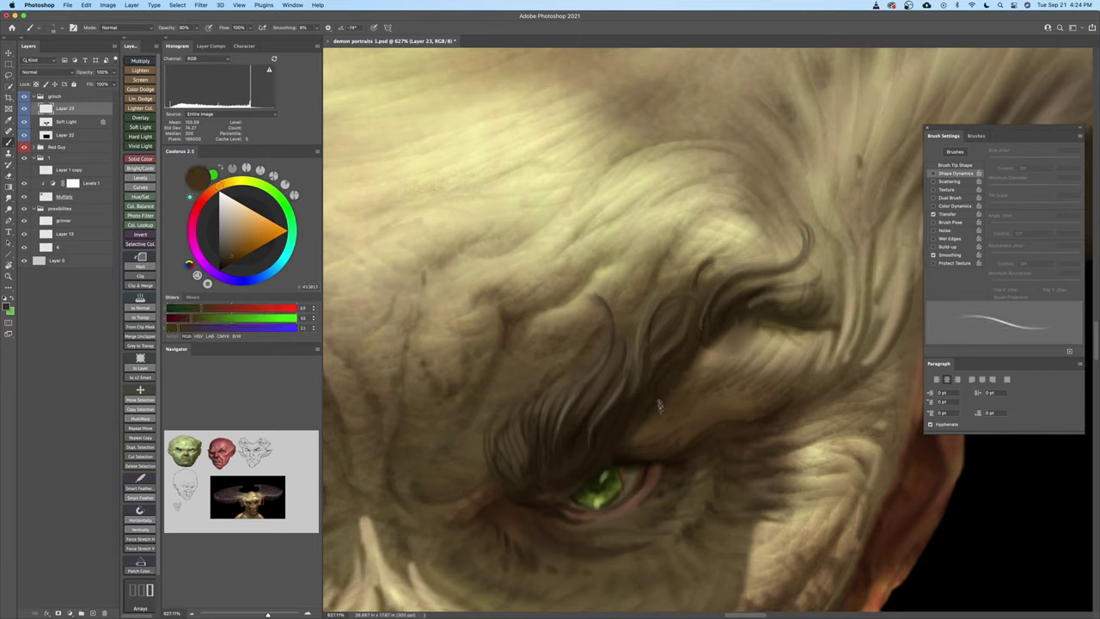
pyautogui.press(']')
pyautogui.press(']')
pyautogui.keyDown('alt'); pyautogui.click(650, 397); pyautogui.keyUp('alt')
pyautogui.press('z')
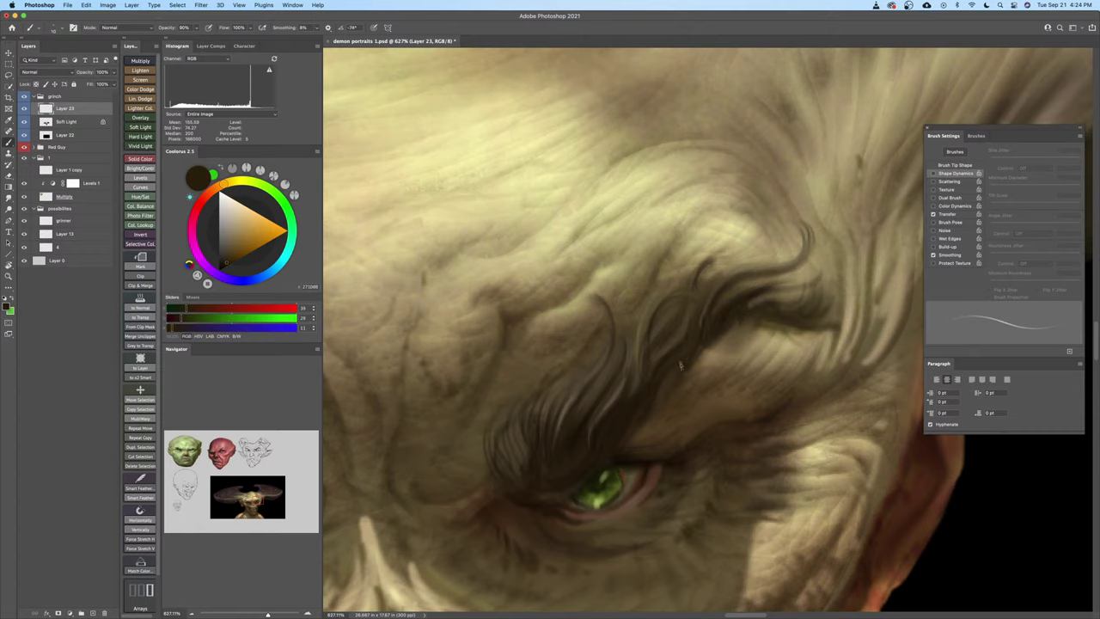
pyautogui.moveTo(681, 366); pyautogui.dragTo(651, 382)
pyautogui.moveTo(651, 382); pyautogui.dragTo(730, 306)
pyautogui.press('super+s')
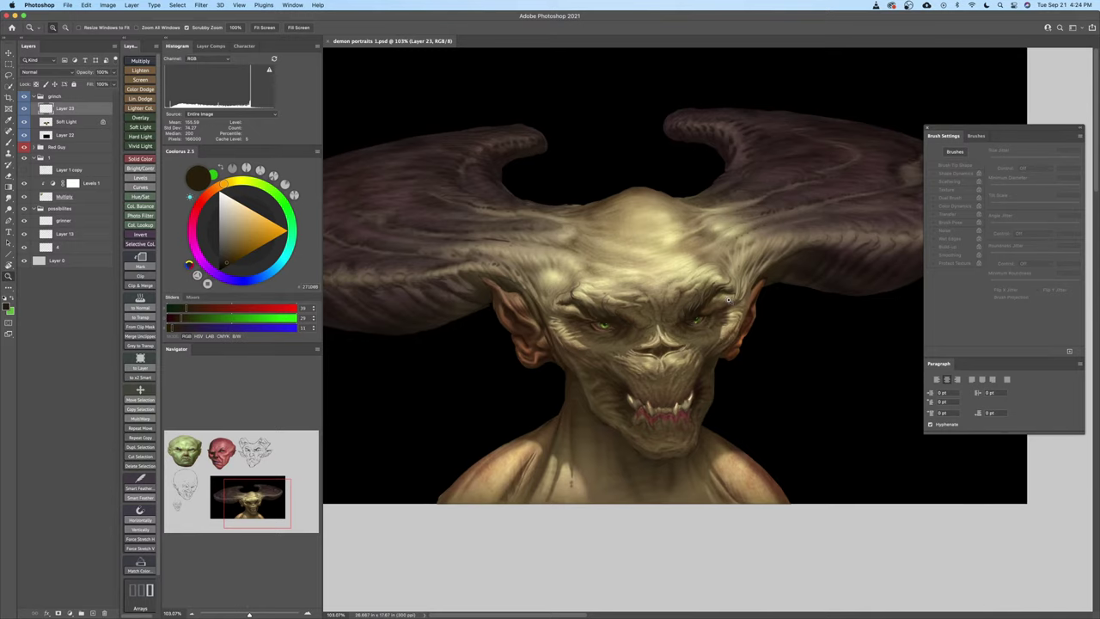
# Blend the dark hairs at the inner end of the right eyebrow with the Mixer Brush at varying sizes
pyautogui.moveTo(703, 297); pyautogui.dragTo(731, 281)
pyautogui.press('b')
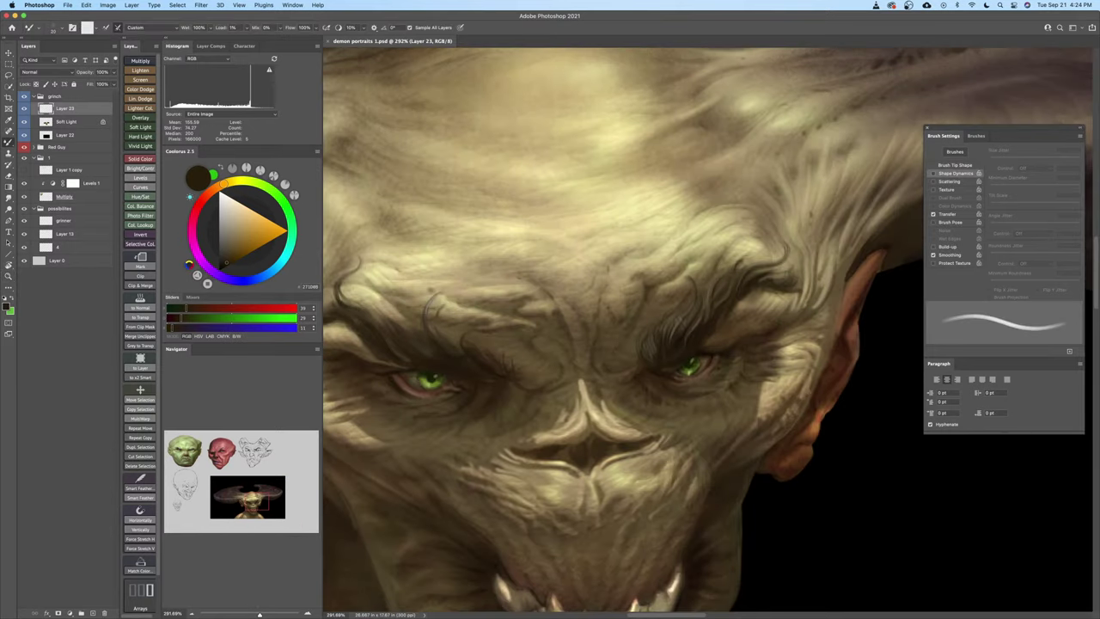
pyautogui.moveTo(675, 351); pyautogui.dragTo(669, 343)
pyautogui.press('[')
pyautogui.press('[')
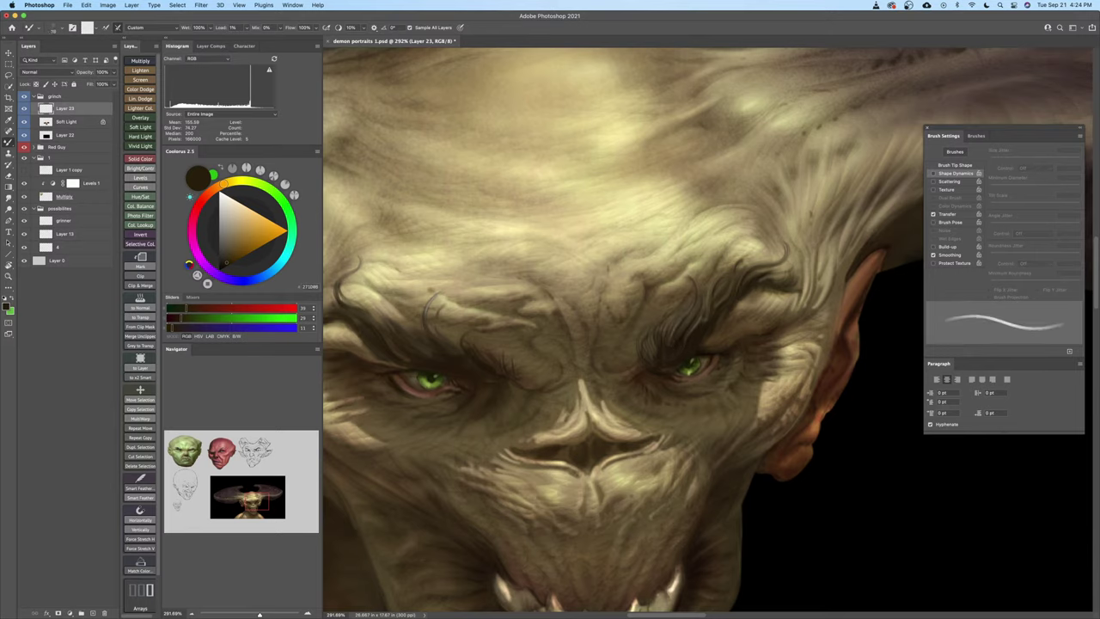
pyautogui.press(']')
pyautogui.press(']')
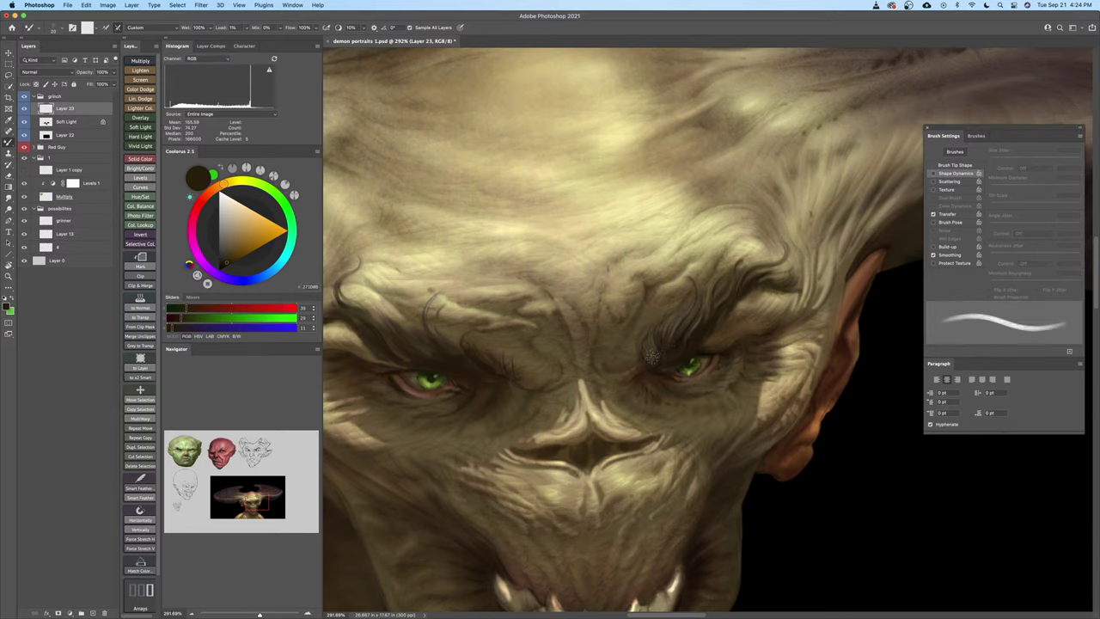
pyautogui.press('[')
pyautogui.press(']')
pyautogui.moveTo(671, 348)
pyautogui.mouseDown()
pyautogui.moveTo(675, 324)
pyautogui.moveTo(702, 322)
pyautogui.mouseUp()
pyautogui.press('[')
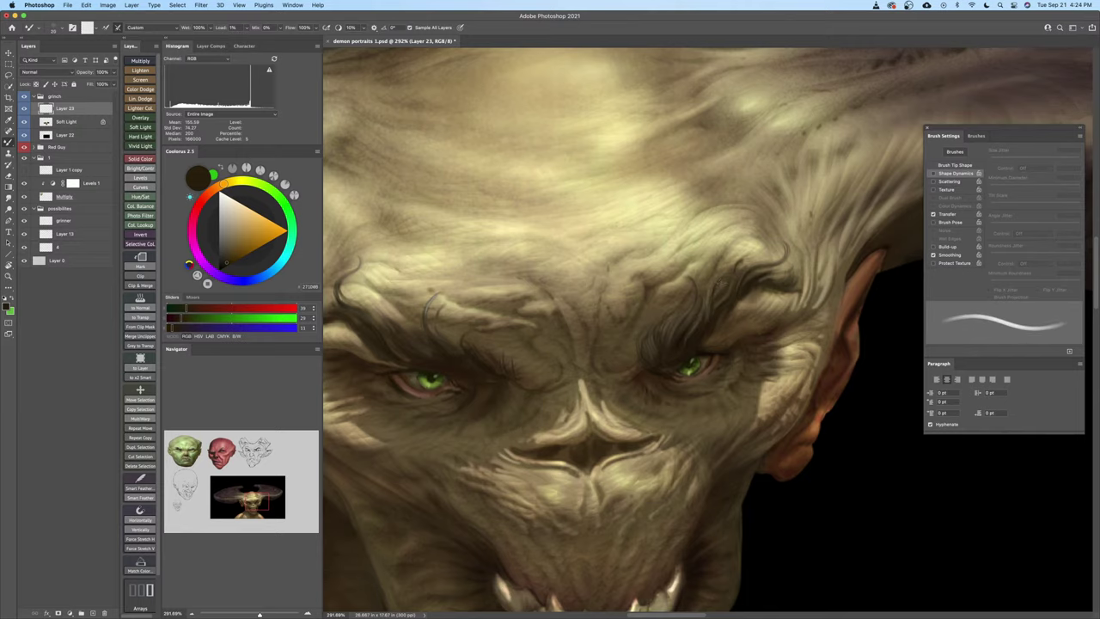
pyautogui.press(']')
pyautogui.press(']')
pyautogui.moveTo(651, 354)
pyautogui.mouseDown()
pyautogui.moveTo(660, 339)
pyautogui.moveTo(698, 358)
pyautogui.moveTo(663, 370)
pyautogui.mouseUp()
pyautogui.press('[')
# Darken the upper lid and inner corner of the right eye with thin Brush strokes in sampled near-black browns
pyautogui.press('b')
pyautogui.keyDown('alt'); pyautogui.click(694, 360); pyautogui.keyUp('alt')
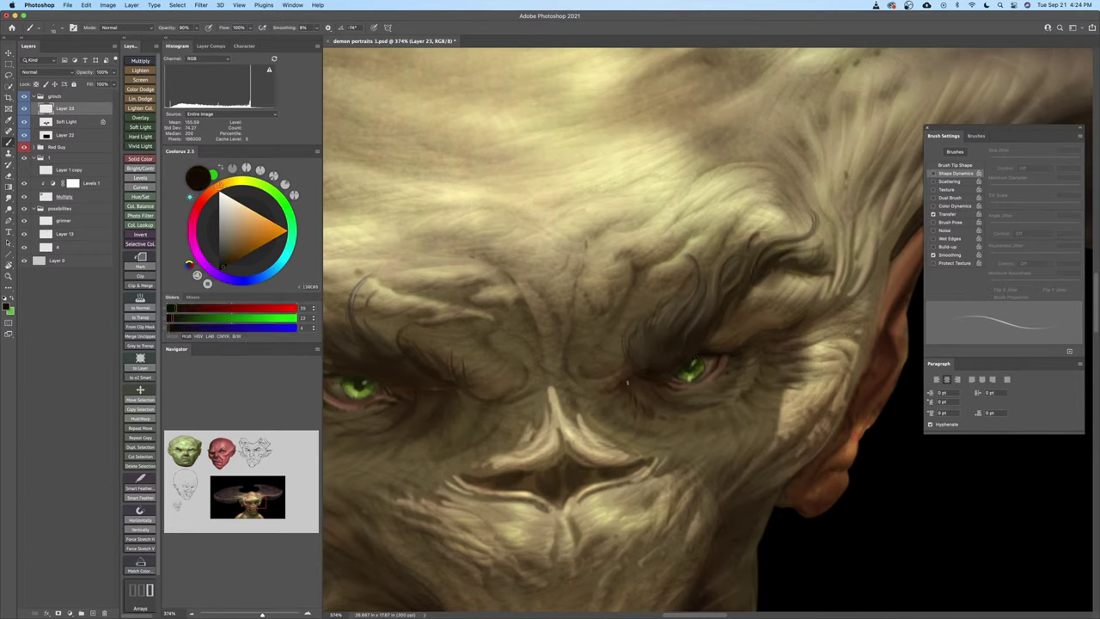
pyautogui.press('z')
pyautogui.scroll(-1, 687, 361)
pyautogui.moveTo(687, 361); pyautogui.dragTo(726, 346)
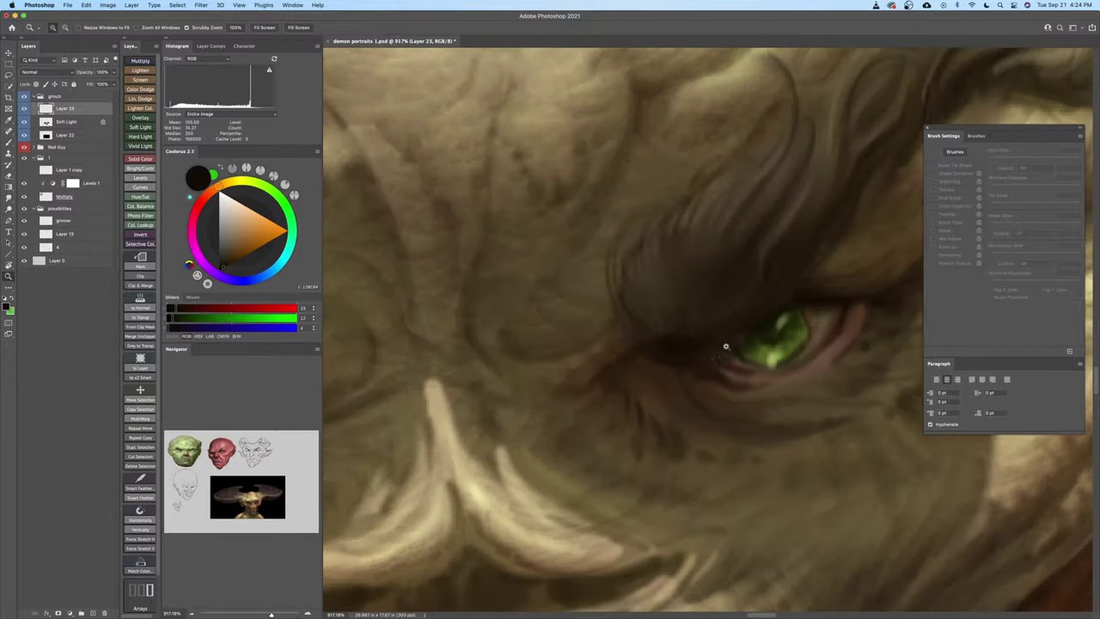
pyautogui.press('b')
pyautogui.keyDown('alt'); pyautogui.click(731, 354); pyautogui.keyUp('alt')
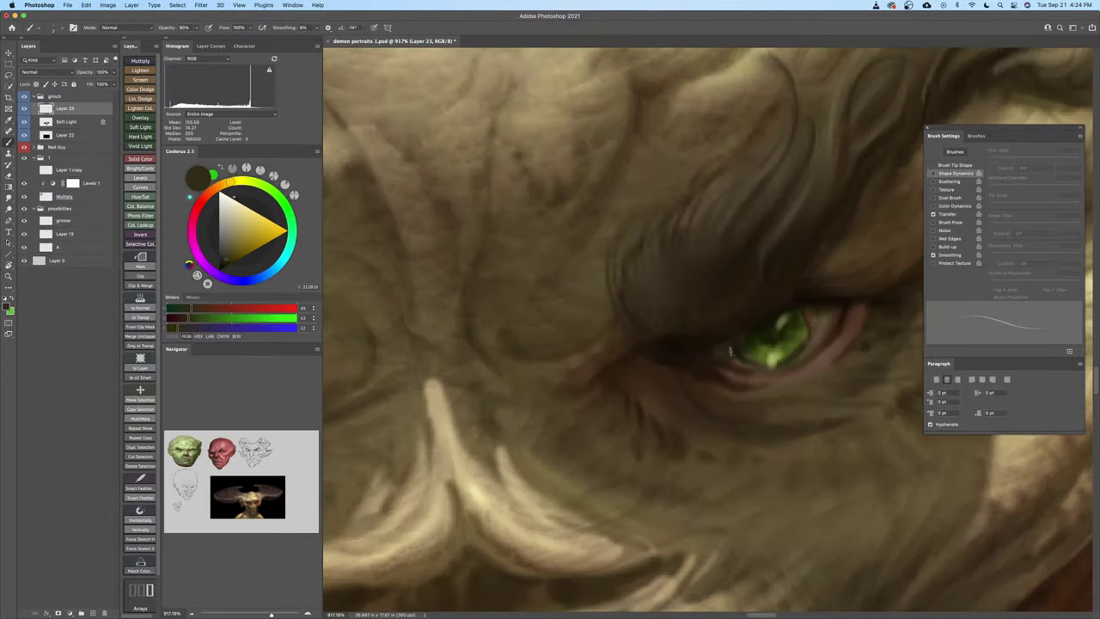
pyautogui.keyDown('alt'); pyautogui.click(777, 307); pyautogui.keyUp('alt')
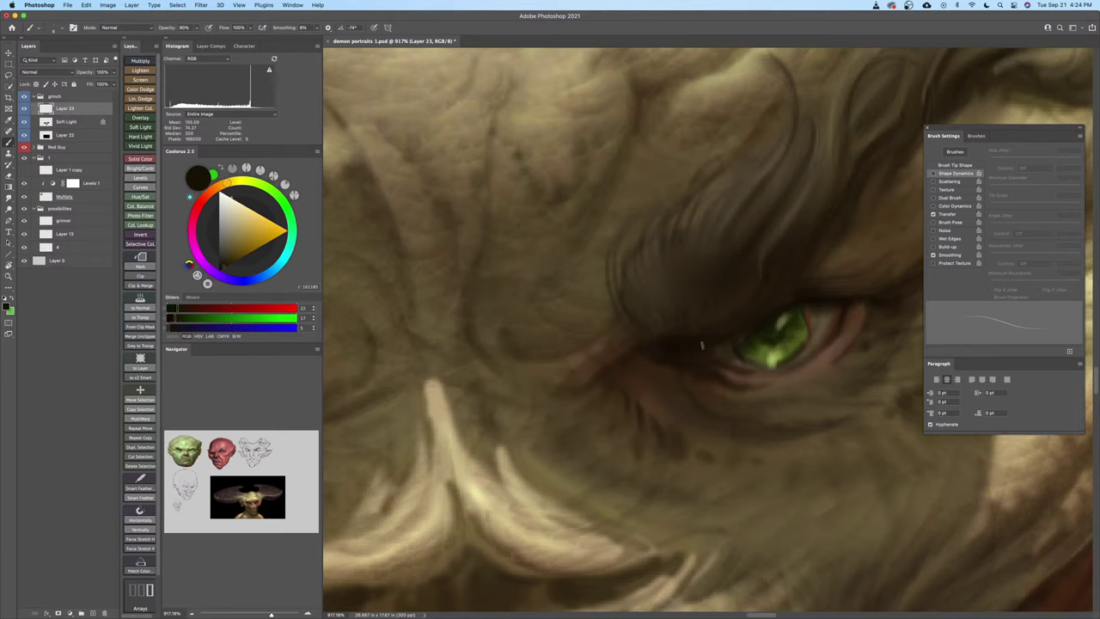
pyautogui.scroll(-2, 730, 360)
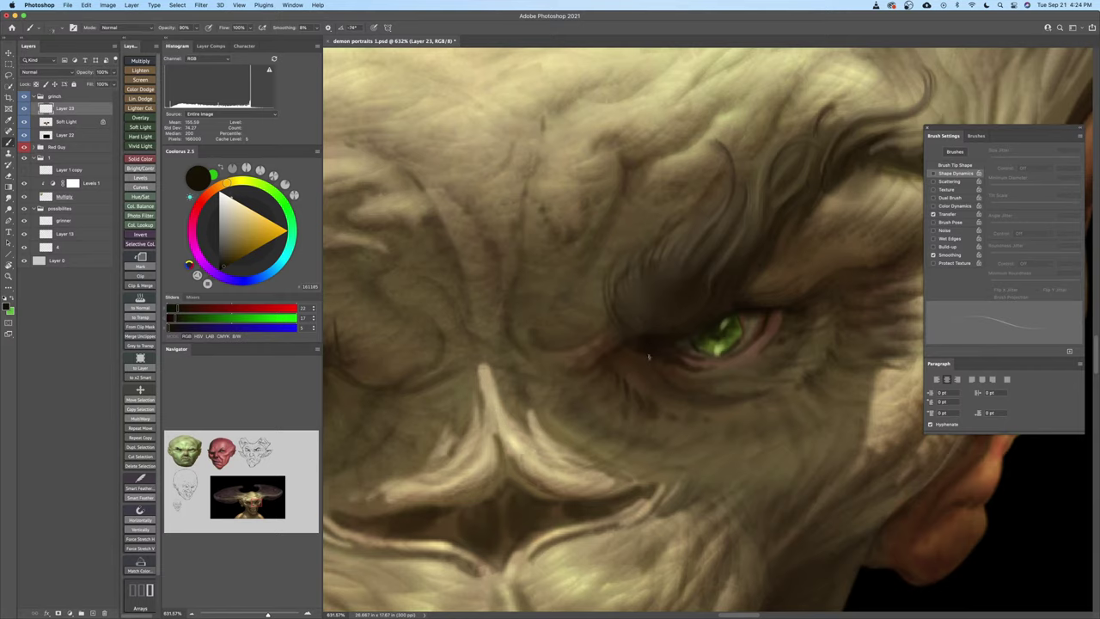
# Deepen the crease beside the right eye's inner corner with a reddish brown and a near-black brown sampled there, and save the document
pyautogui.keyDown('alt'); pyautogui.click(660, 360); pyautogui.keyUp('alt')
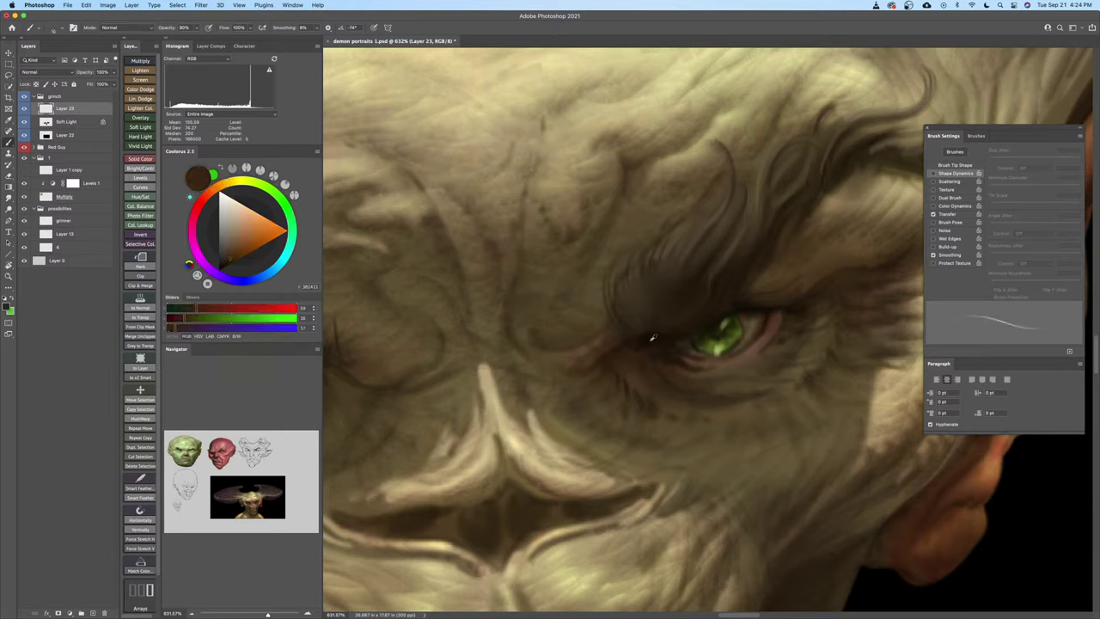
pyautogui.keyDown('alt'); pyautogui.click(655, 349); pyautogui.keyUp('alt')
pyautogui.moveTo(679, 376); pyautogui.dragTo(639, 372)
pyautogui.press('super+s')
pyautogui.moveTo(693, 330); pyautogui.dragTo(707, 323)
pyautogui.scroll(-3, 706, 323)
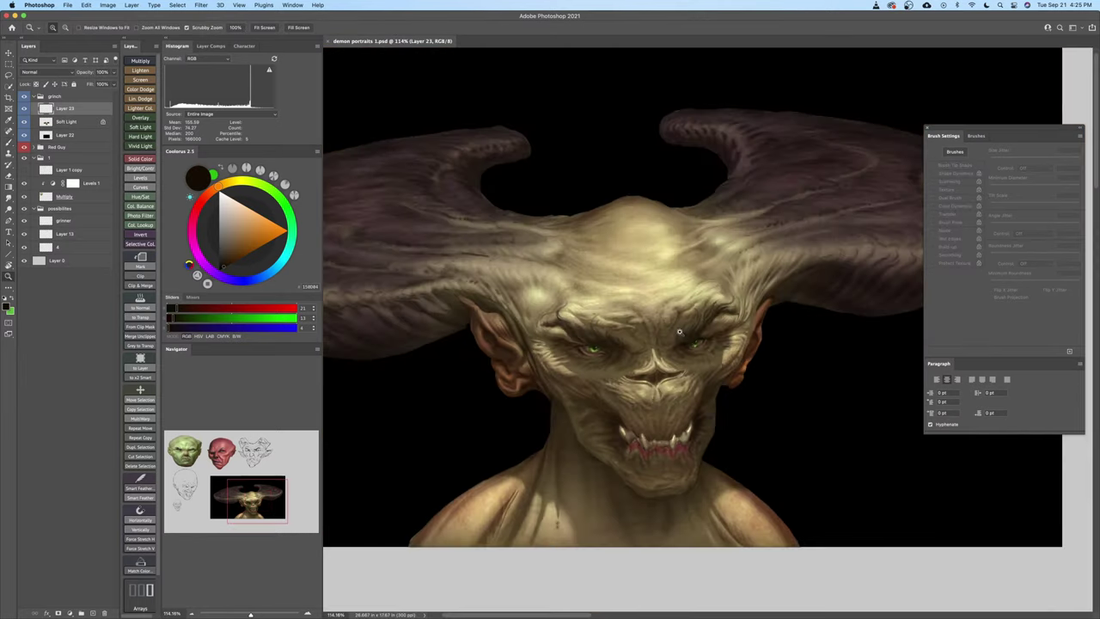
# Extend the left outer fang upward into a sharp point with a light tan sampled from its highlight
pyautogui.scroll(3, 679, 378)
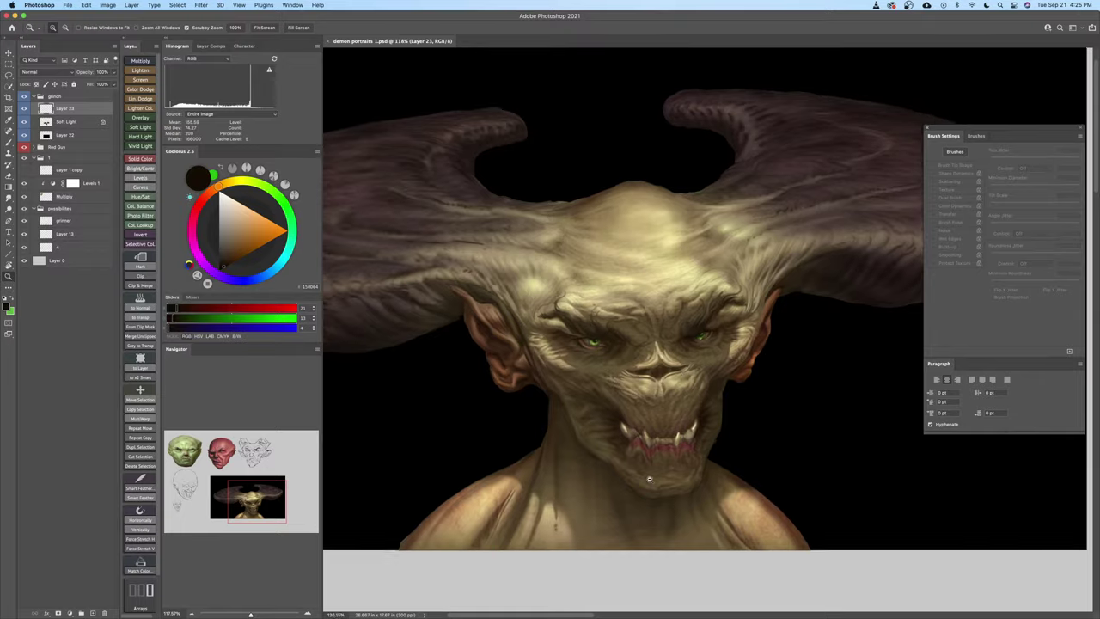
pyautogui.press('b')
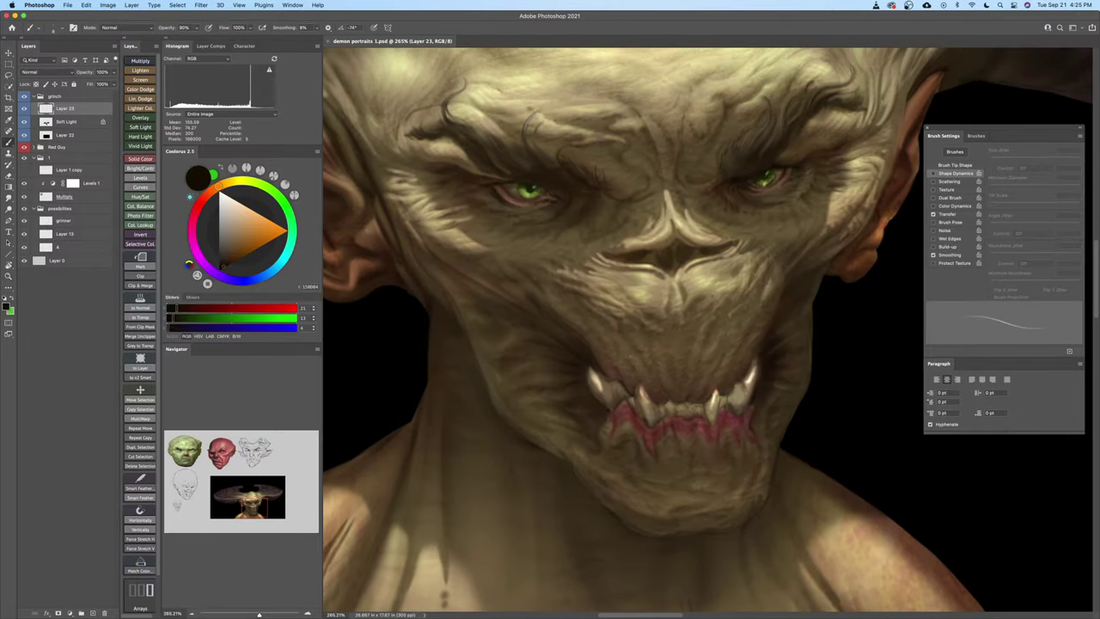
pyautogui.press('z')
pyautogui.moveTo(611, 373); pyautogui.dragTo(618, 371)
pyautogui.moveTo(603, 364)
pyautogui.mouseDown()
pyautogui.moveTo(624, 390)
pyautogui.moveTo(624, 419)
pyautogui.mouseUp()
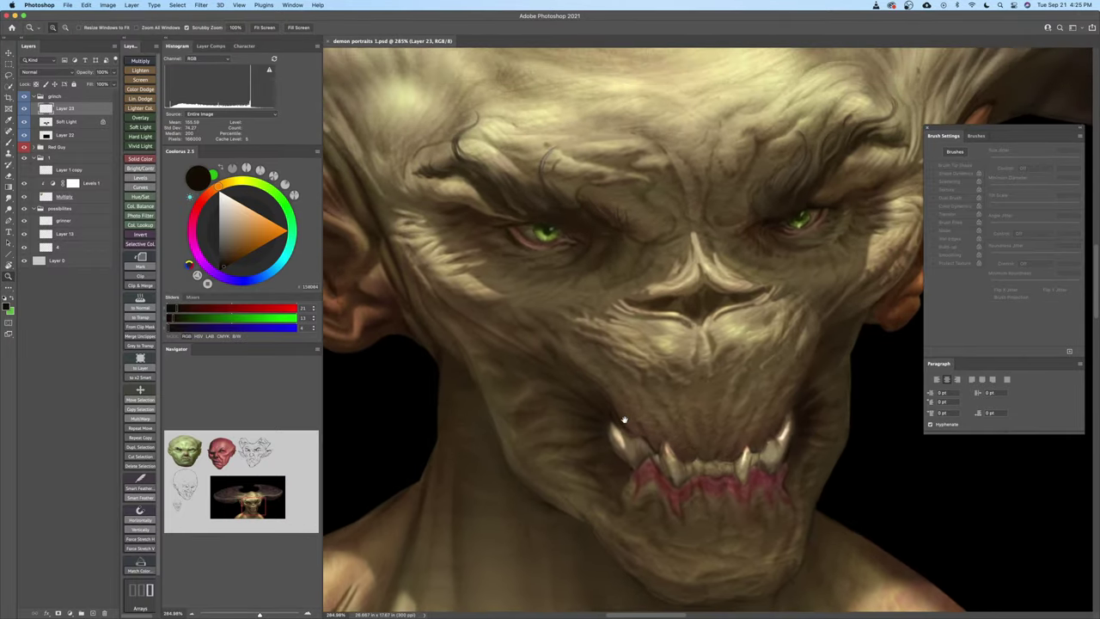
pyautogui.scroll(1, 613, 368)
pyautogui.press('b')
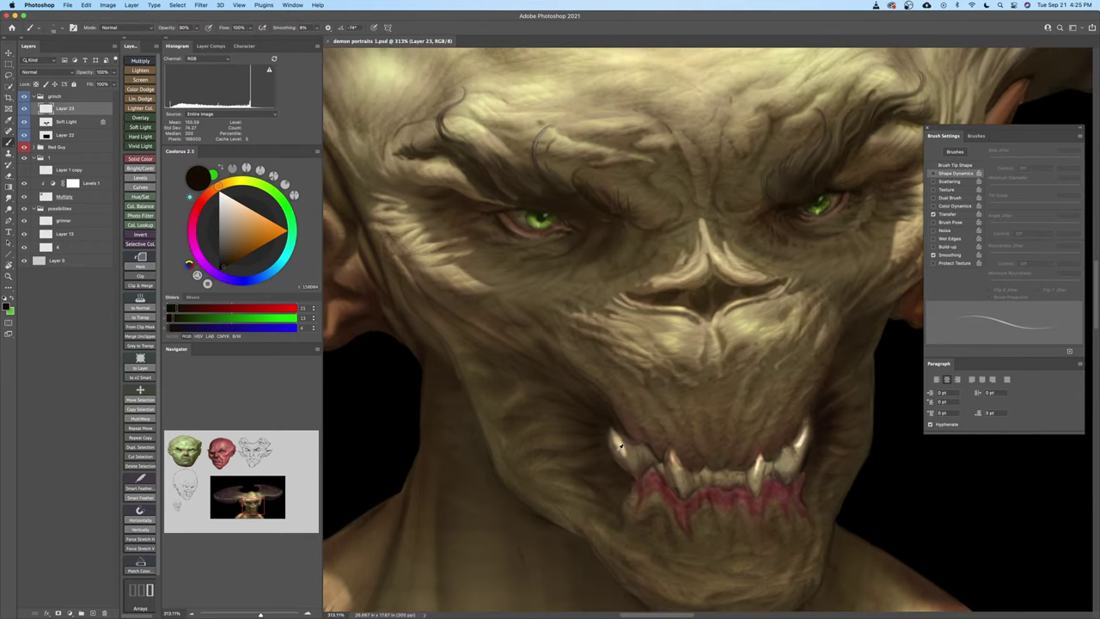
pyautogui.keyDown('alt'); pyautogui.click(622, 445); pyautogui.keyUp('alt')
pyautogui.scroll(5, 615, 429)
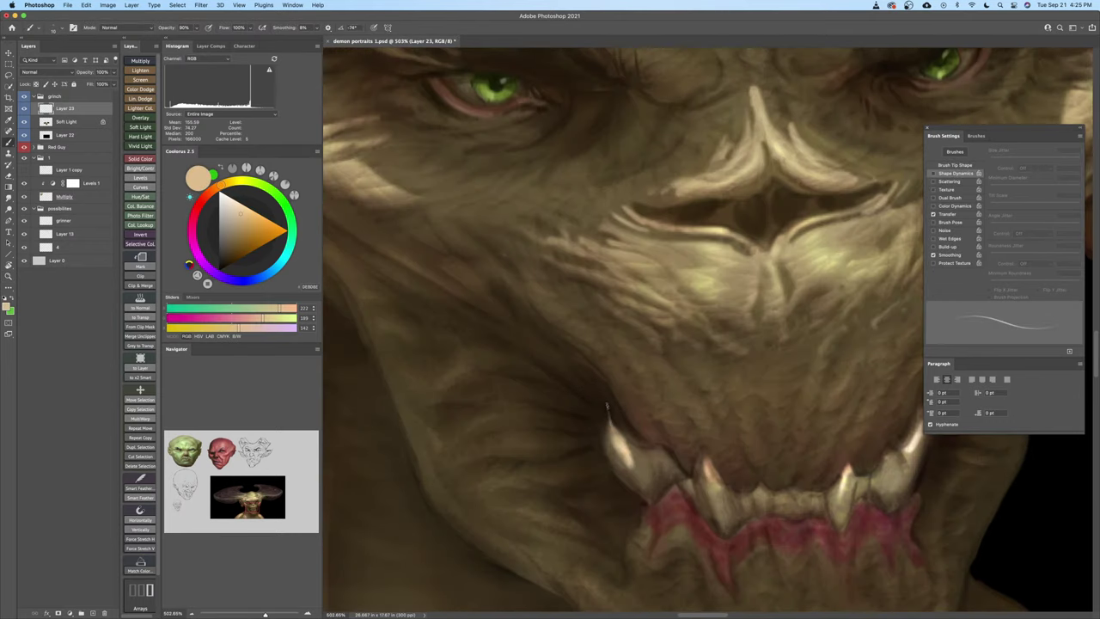
pyautogui.moveTo(611, 417)
pyautogui.mouseDown()
pyautogui.moveTo(619, 435)
pyautogui.moveTo(572, 378)
pyautogui.mouseUp()
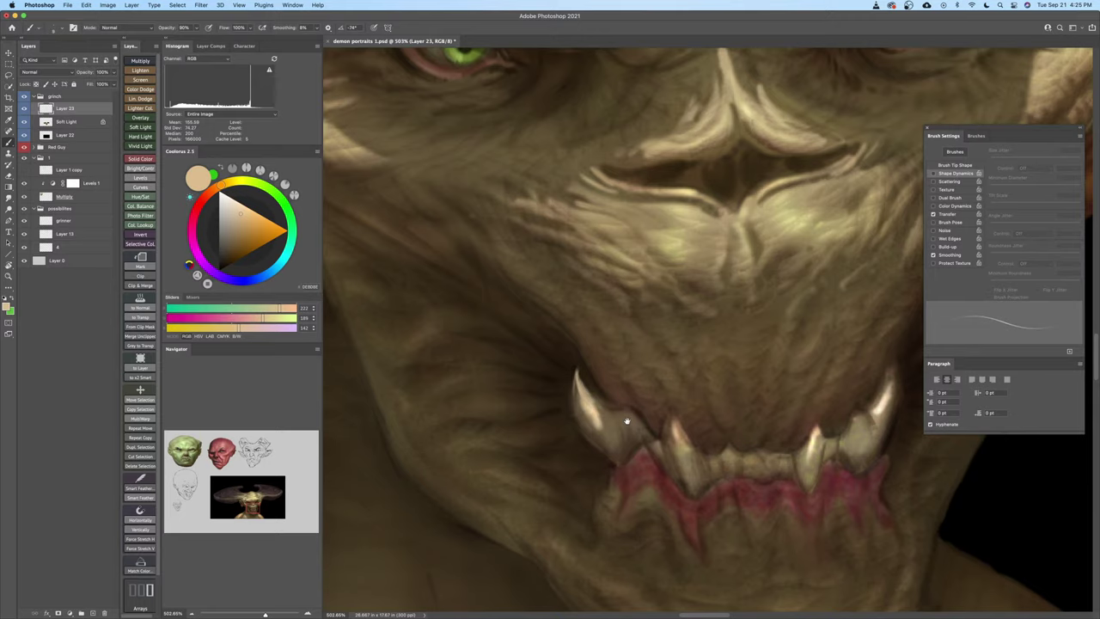
# Lengthen the two inner fangs and the right outer fang into sharp tips with the same light tan
pyautogui.moveTo(628, 421); pyautogui.dragTo(577, 388)
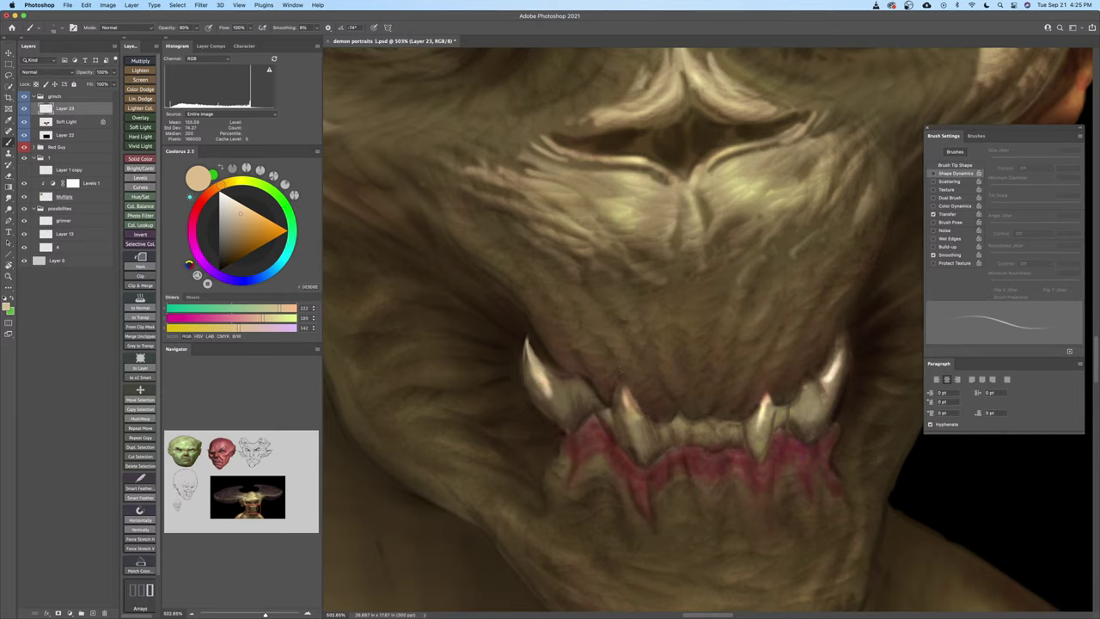
pyautogui.moveTo(623, 376)
pyautogui.mouseDown()
pyautogui.moveTo(626, 397)
pyautogui.moveTo(640, 401)
pyautogui.moveTo(619, 400)
pyautogui.mouseUp()
pyautogui.moveTo(768, 378)
pyautogui.mouseDown()
pyautogui.moveTo(771, 402)
pyautogui.moveTo(758, 418)
pyautogui.mouseUp()
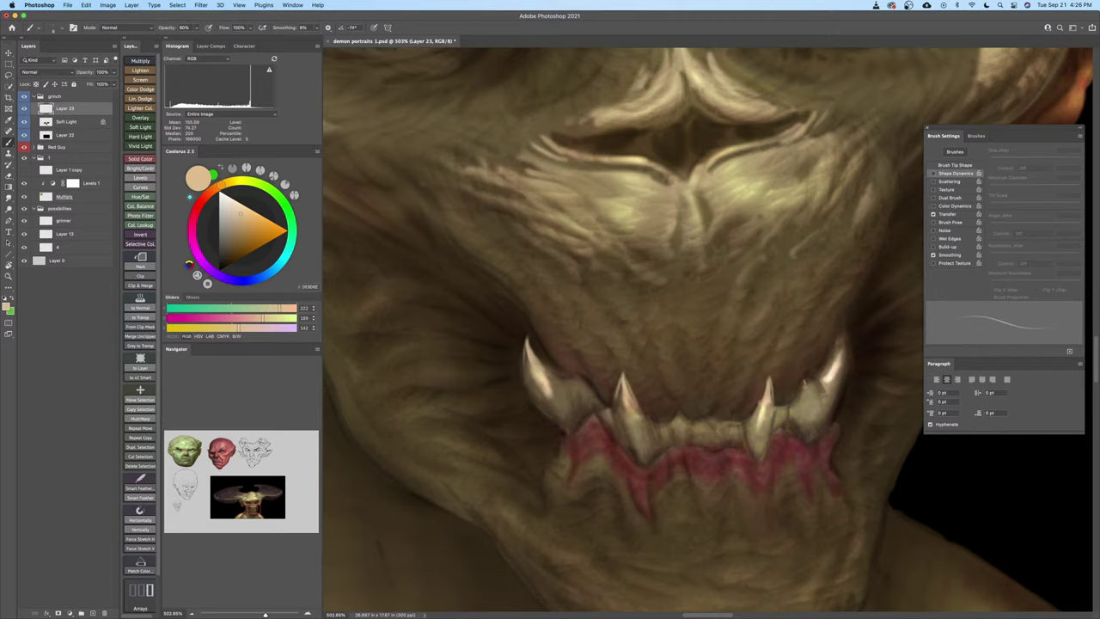
pyautogui.moveTo(813, 388); pyautogui.dragTo(774, 411)
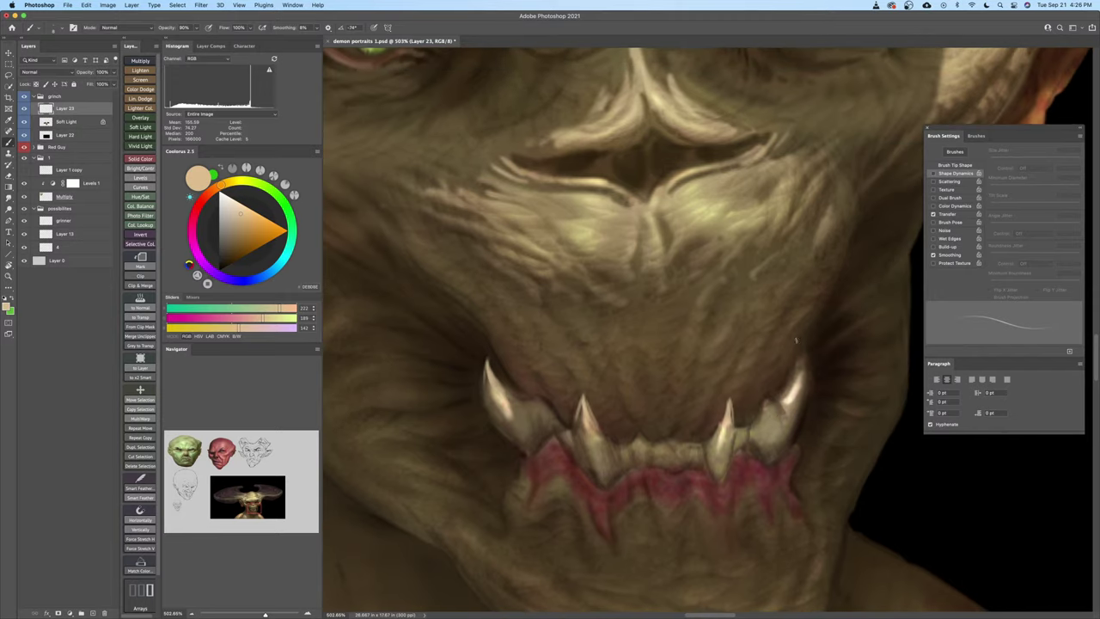
pyautogui.moveTo(799, 341)
pyautogui.mouseDown()
pyautogui.moveTo(796, 383)
pyautogui.moveTo(796, 369)
pyautogui.moveTo(761, 364)
pyautogui.moveTo(774, 393)
pyautogui.moveTo(787, 375)
pyautogui.mouseUp()
pyautogui.press(']')
pyautogui.press(']')
pyautogui.moveTo(649, 386); pyautogui.dragTo(672, 372)
pyautogui.press('super+z')
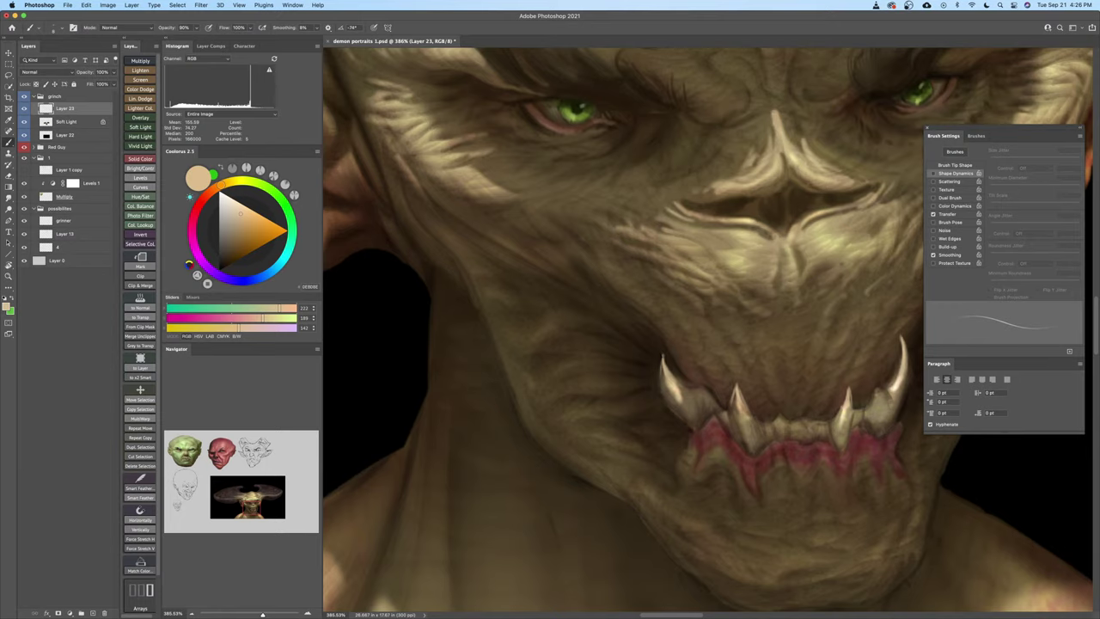
# Save the document and compare the whole portrait with Layer 23 hidden and shown
pyautogui.moveTo(772, 394); pyautogui.dragTo(636, 408)
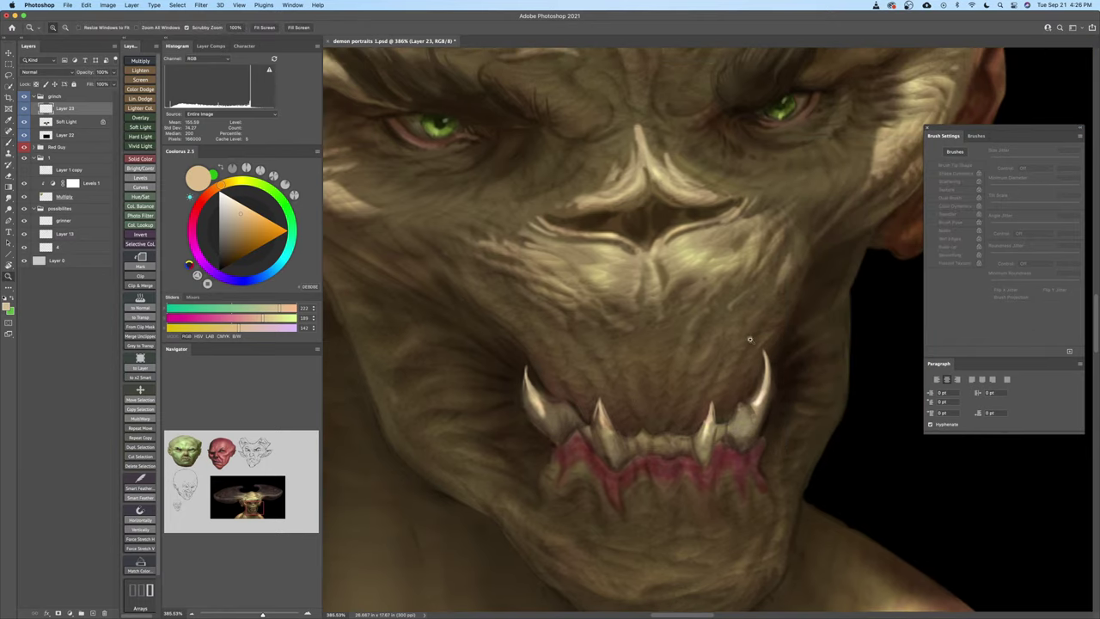
pyautogui.moveTo(751, 342); pyautogui.dragTo(706, 357)
pyautogui.moveTo(707, 357)
pyautogui.mouseDown()
pyautogui.moveTo(710, 390)
pyautogui.moveTo(708, 345)
pyautogui.mouseUp()
pyautogui.scroll(-2, 708, 346)
pyautogui.press('super+s')
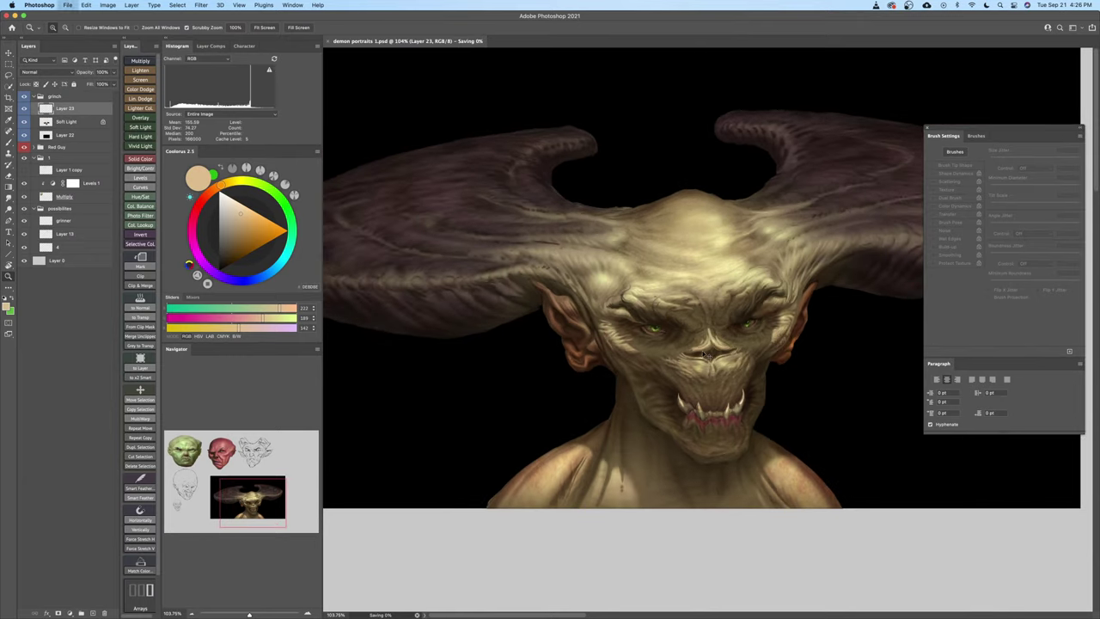
pyautogui.scroll(3, 711, 331)
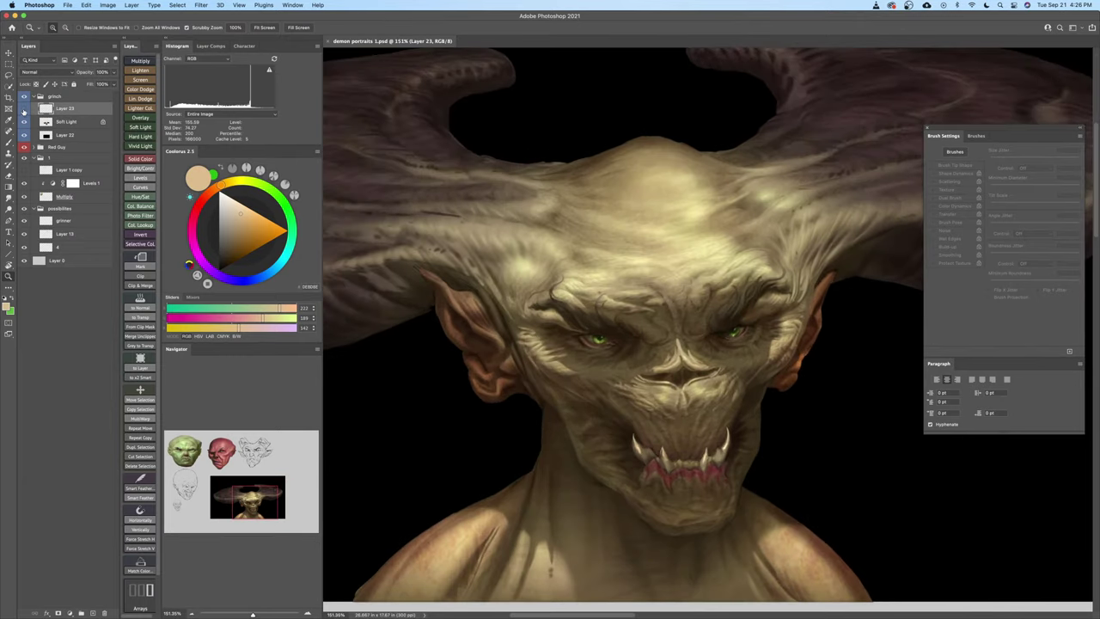
pyautogui.click(24, 112)
pyautogui.click(24, 112)
# Soften the curled stray hair at the outer end of the left eyebrow with a mid brown sampled from the brow
pyautogui.scroll(4, 566, 284)
pyautogui.press('b')
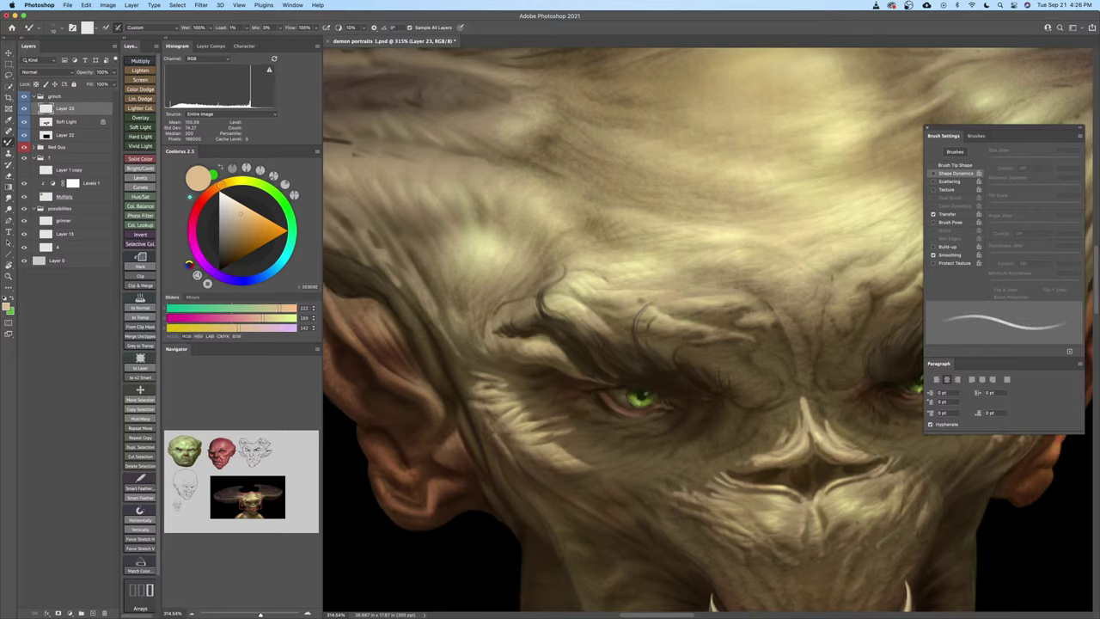
pyautogui.press('z')
pyautogui.scroll(-3, 543, 308)
pyautogui.scroll(2, 543, 308)
pyautogui.press('b')
pyautogui.keyDown('alt'); pyautogui.click(580, 308); pyautogui.keyUp('alt')
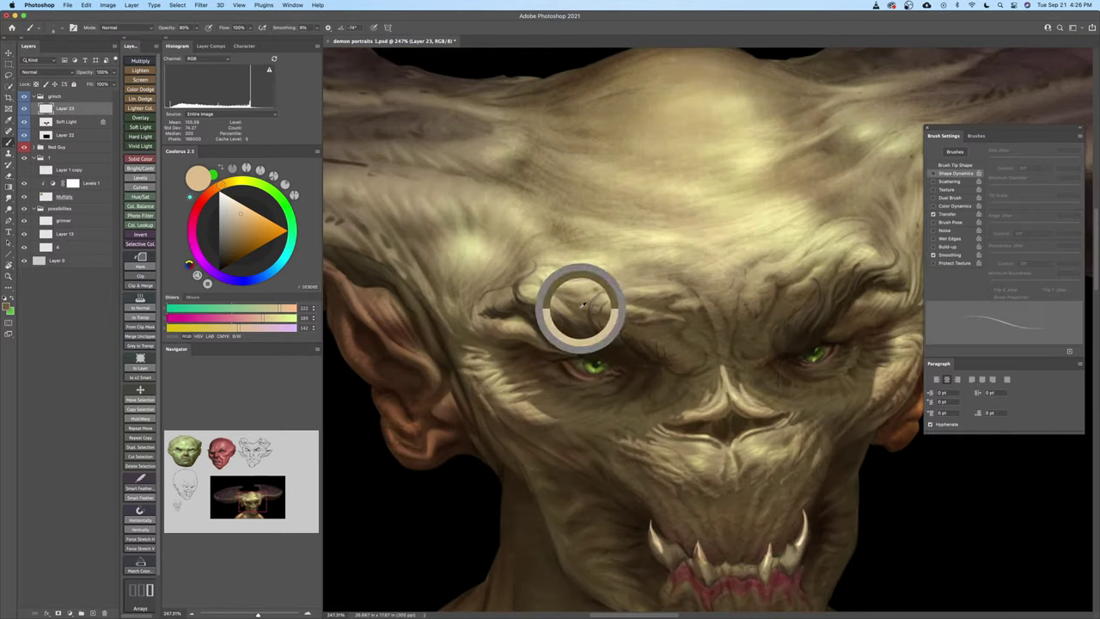
pyautogui.press('super+z')
pyautogui.moveTo(539, 273)
pyautogui.mouseDown()
pyautogui.moveTo(532, 293)
pyautogui.moveTo(545, 312)
pyautogui.moveTo(553, 283)
pyautogui.mouseUp()
pyautogui.press('[')
pyautogui.press('z')
pyautogui.press('b')
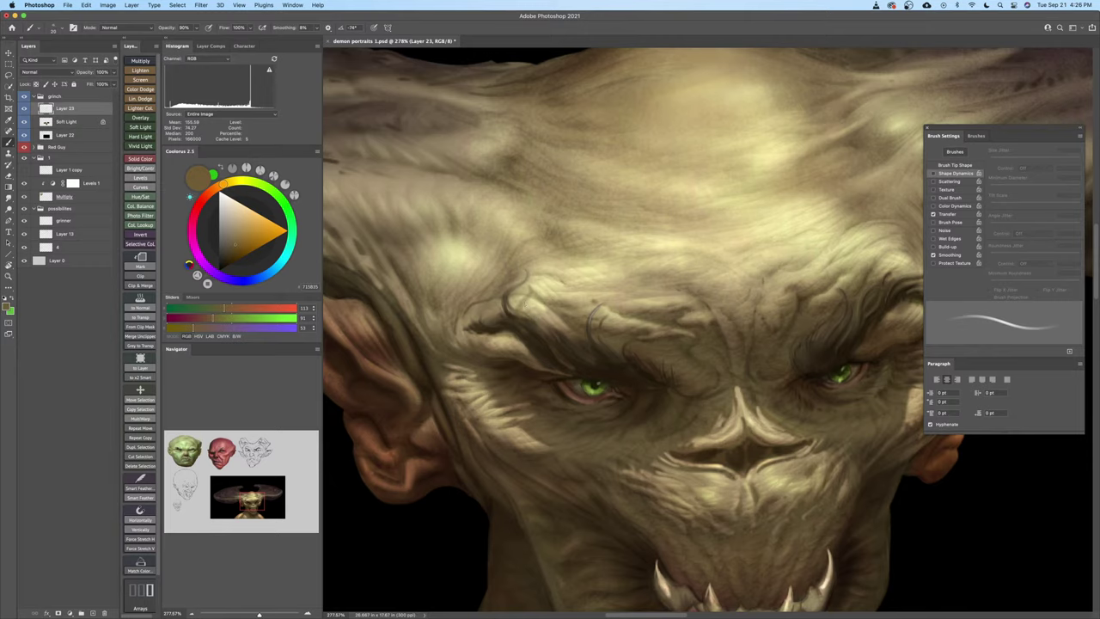
# Examine the right eyebrow up close and against the whole portrait
pyautogui.press('z')
pyautogui.scroll(-4, 691, 344)
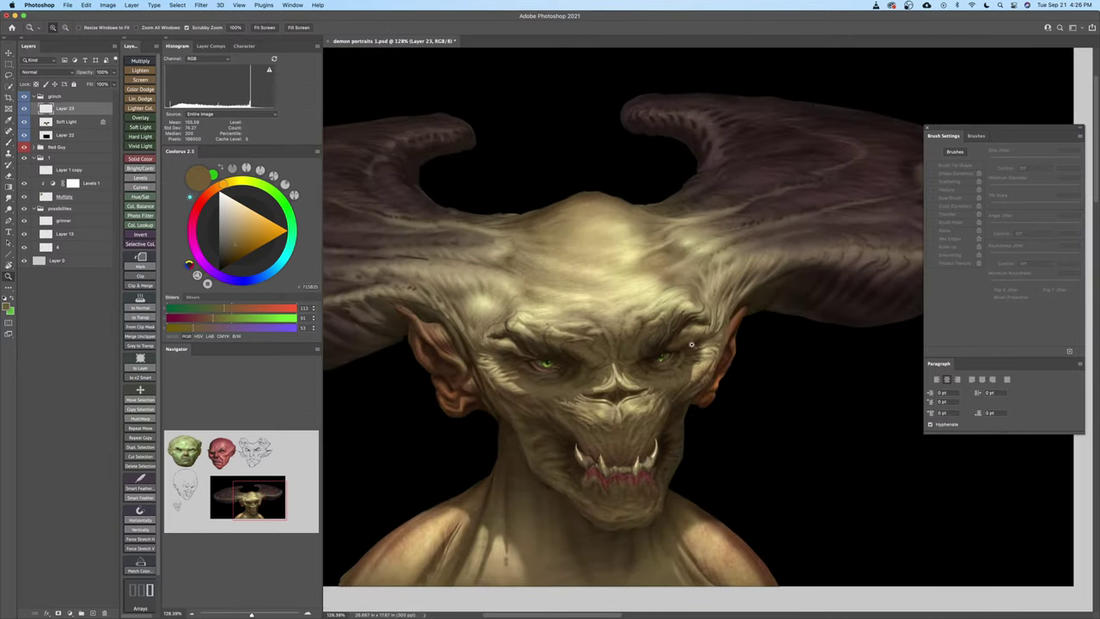
pyautogui.scroll(5, 692, 345)
pyautogui.press('b')
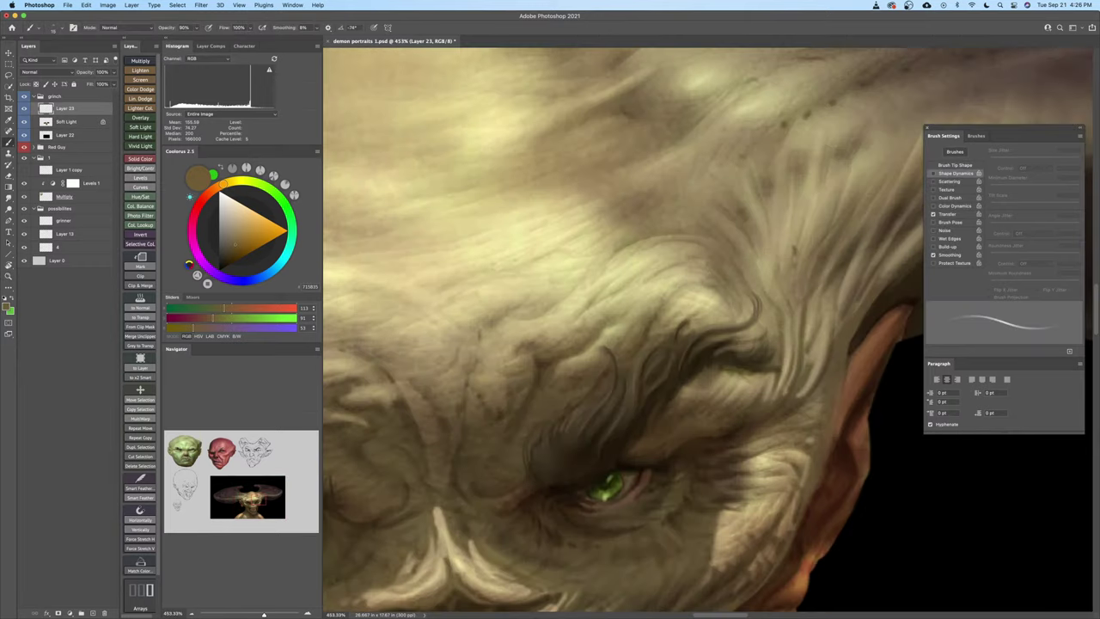
pyautogui.press('[')
pyautogui.press('z')
pyautogui.scroll(-5, 697, 327)
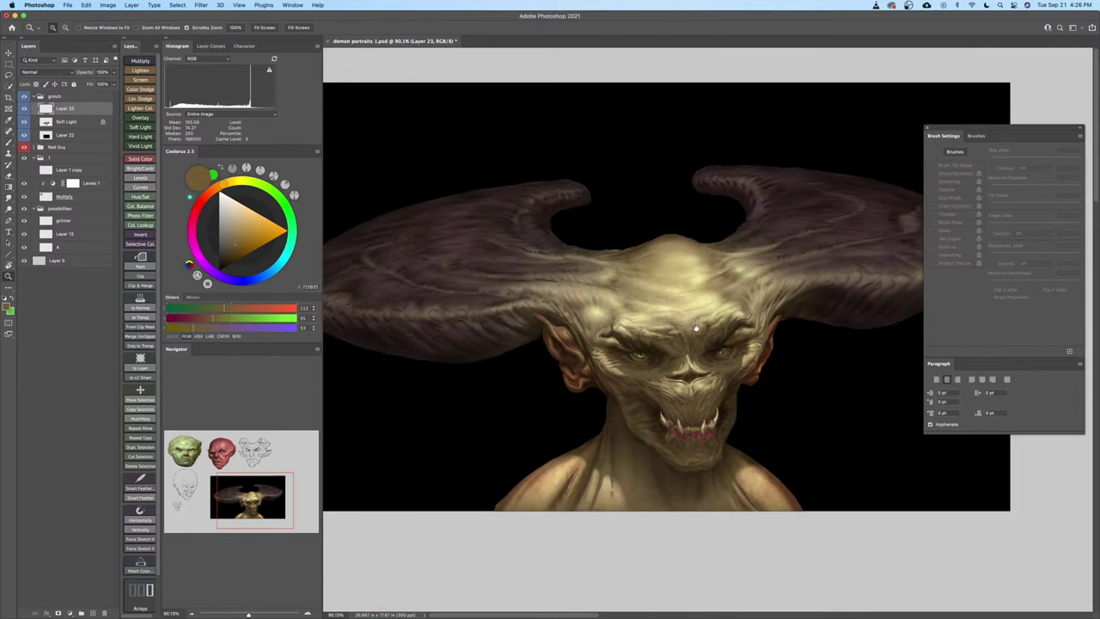
pyautogui.scroll(3, 696, 327)
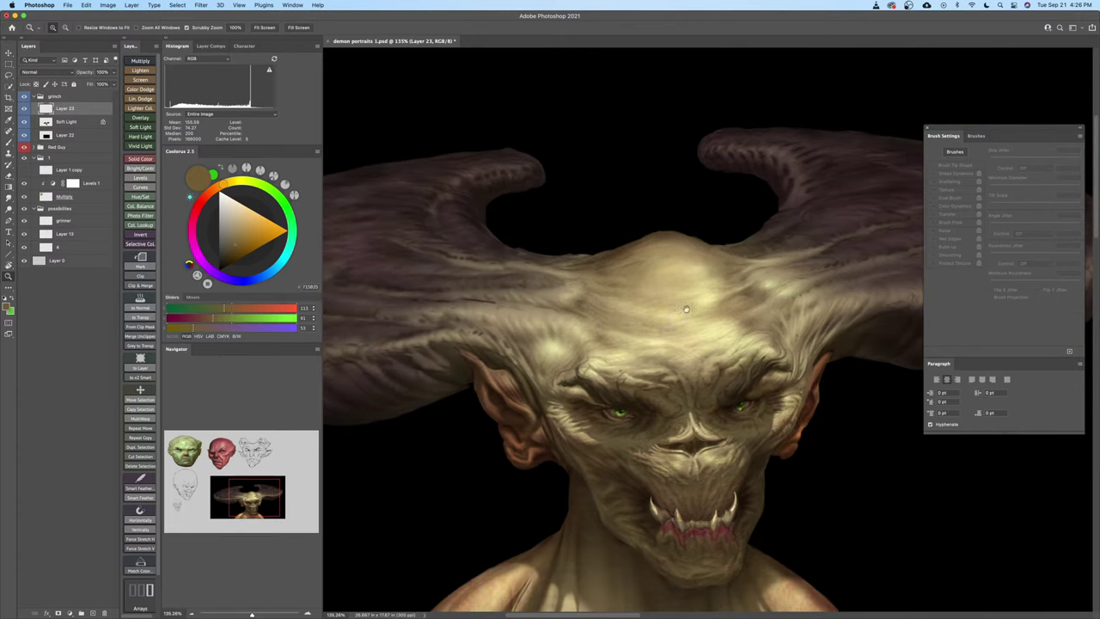
# Add a new layer above Layer 23 and reduce the brush size for detail work on the left horn
pyautogui.press('b')
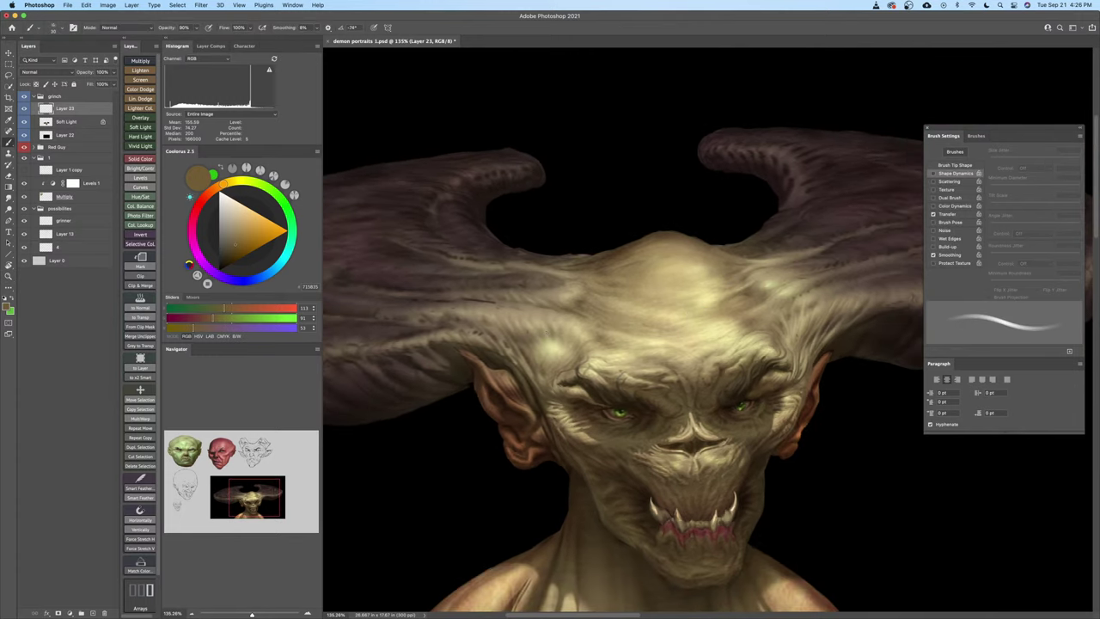
pyautogui.press('z')
pyautogui.scroll(5, 443, 307)
pyautogui.press('b')
pyautogui.press('[')
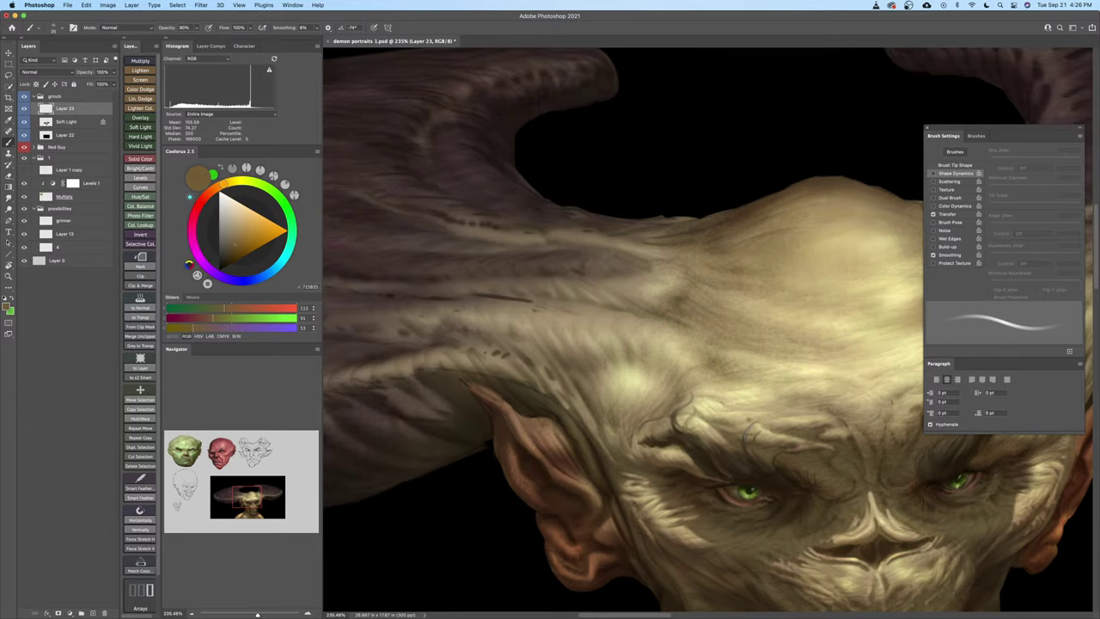
pyautogui.press('alt+shift+super+n')
pyautogui.moveTo(606, 395); pyautogui.dragTo(642, 397)
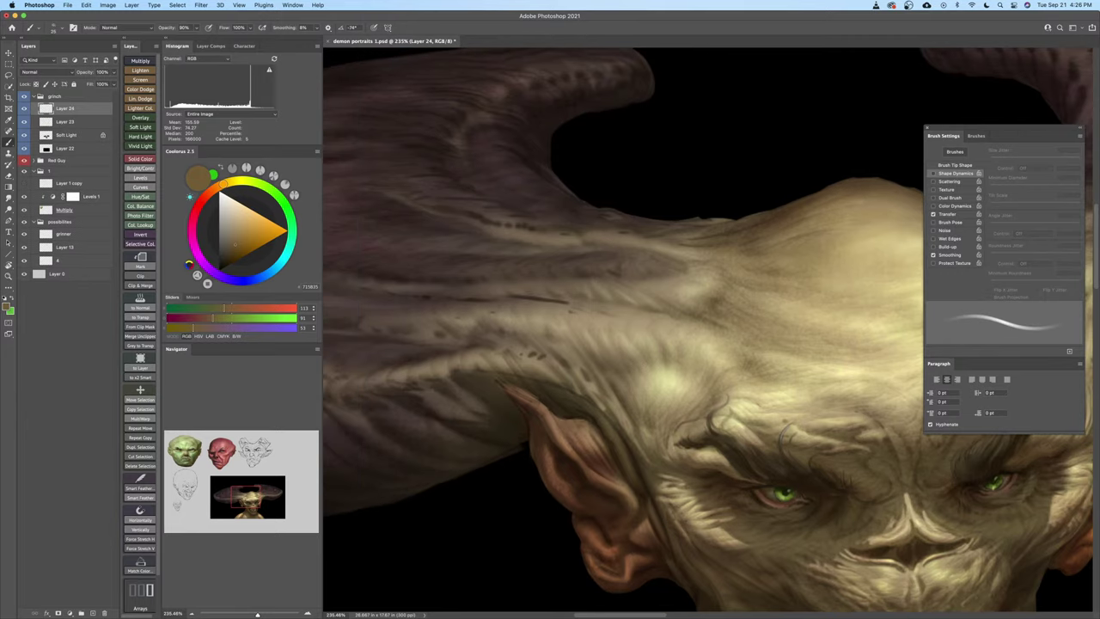
pyautogui.moveTo(607, 358); pyautogui.dragTo(678, 370)
pyautogui.press('[')
pyautogui.press('[')
pyautogui.press('[')
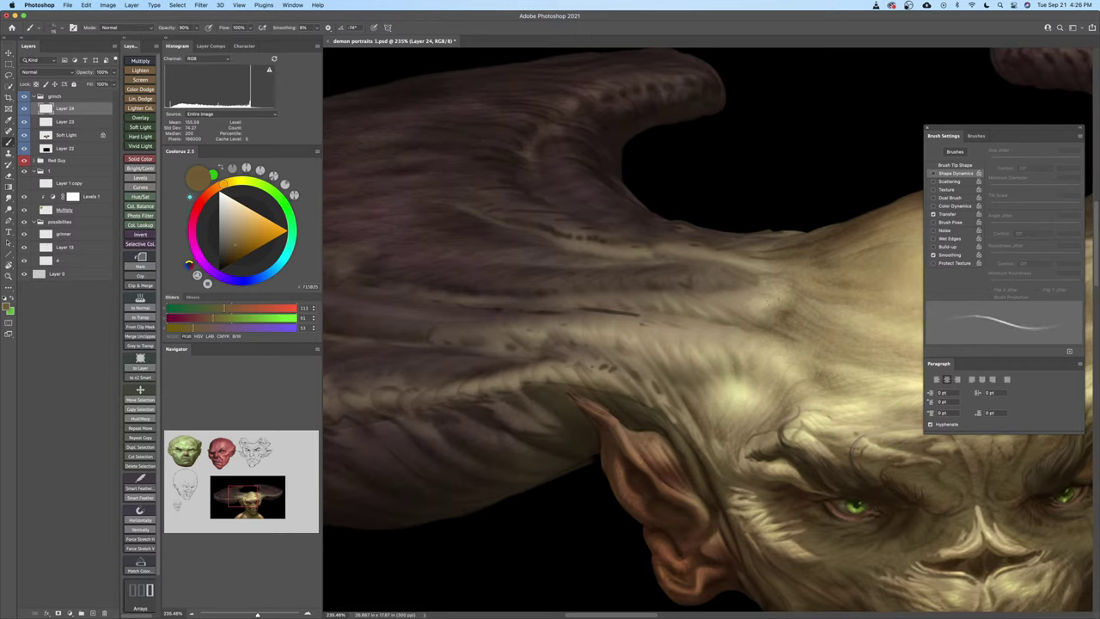
# Adjust the brush size and paint mid brown detail strokes where the left horn meets the forehead
pyautogui.press(']')
pyautogui.press(']')
pyautogui.press(']')
pyautogui.press('[')
pyautogui.press('[')
pyautogui.press(']')
pyautogui.press(']')
pyautogui.moveTo(749, 303)
pyautogui.mouseDown()
pyautogui.moveTo(753, 321)
pyautogui.moveTo(795, 297)
pyautogui.moveTo(773, 290)
pyautogui.moveTo(803, 287)
pyautogui.moveTo(730, 284)
pyautogui.mouseUp()
pyautogui.press('[')
pyautogui.press('[')
pyautogui.press(']')
pyautogui.press(']')
pyautogui.moveTo(662, 314); pyautogui.dragTo(795, 313)
pyautogui.moveTo(725, 312); pyautogui.dragTo(768, 310)
# Deepen the furrows of the left horn with a dark brown sampled from the horn, and save the document
pyautogui.click(233, 256)
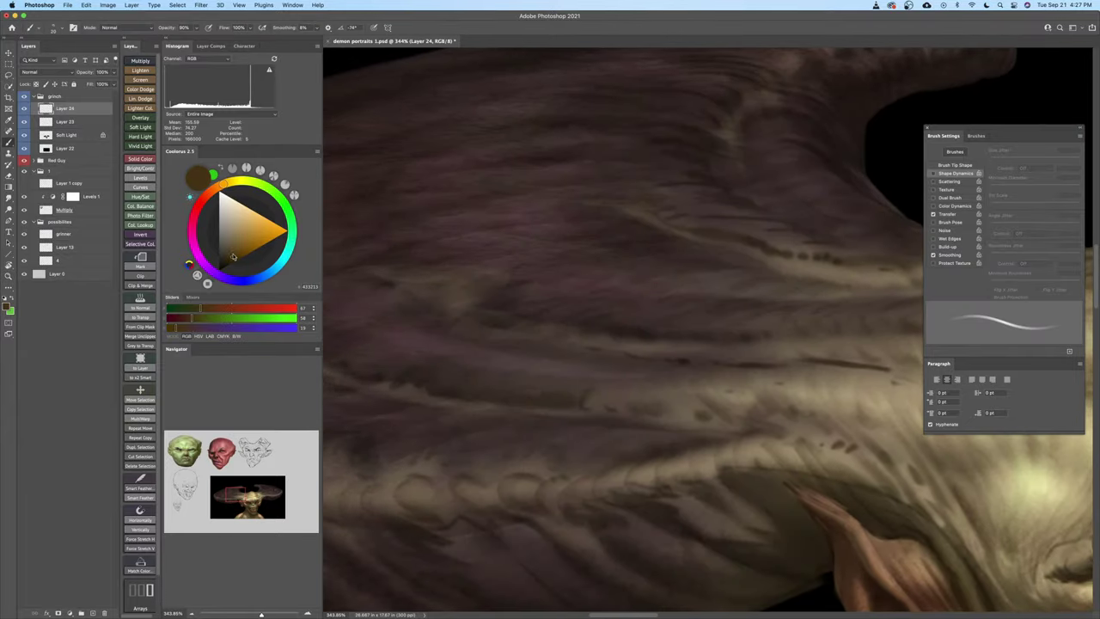
pyautogui.keyDown('alt'); pyautogui.click(648, 331); pyautogui.keyUp('alt')
pyautogui.moveTo(670, 331); pyautogui.dragTo(649, 333)
pyautogui.press('b')
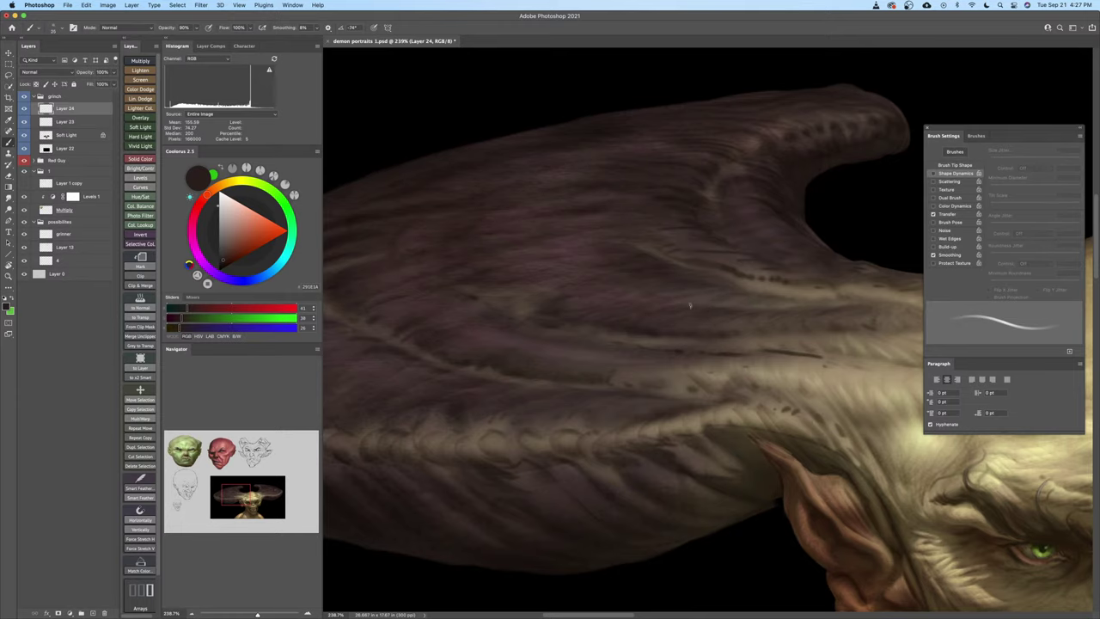
pyautogui.scroll(2, 718, 299)
pyautogui.hscroll(2, 717, 299)
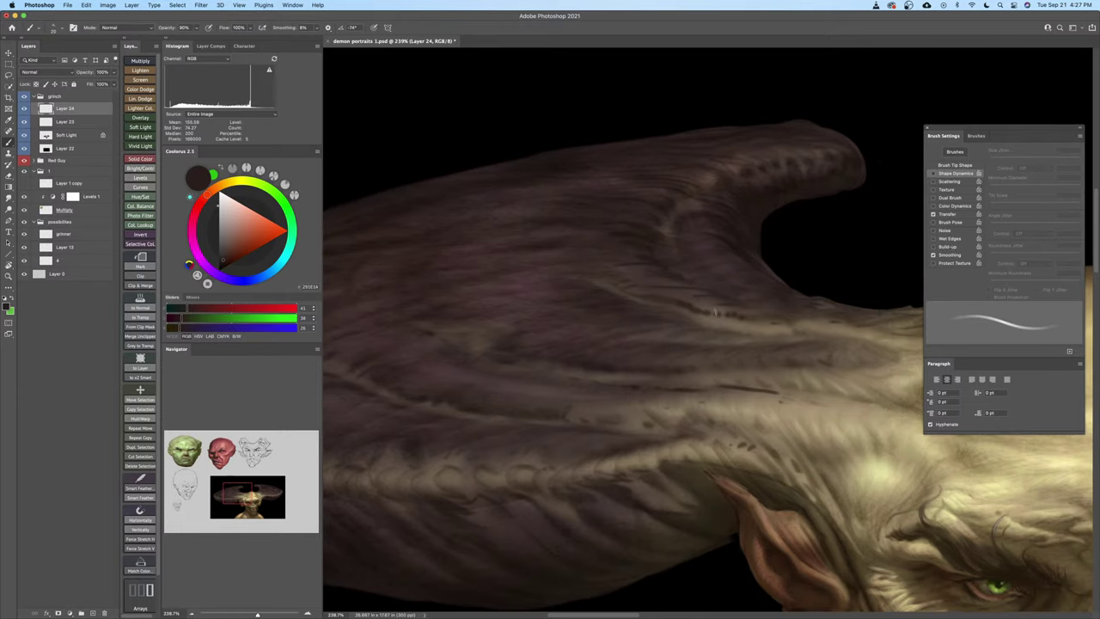
pyautogui.moveTo(698, 295)
pyautogui.mouseDown()
pyautogui.moveTo(671, 288)
pyautogui.moveTo(686, 312)
pyautogui.mouseUp()
pyautogui.moveTo(739, 332); pyautogui.dragTo(627, 270)
pyautogui.moveTo(725, 355)
pyautogui.mouseDown()
pyautogui.moveTo(637, 315)
pyautogui.moveTo(605, 324)
pyautogui.mouseUp()
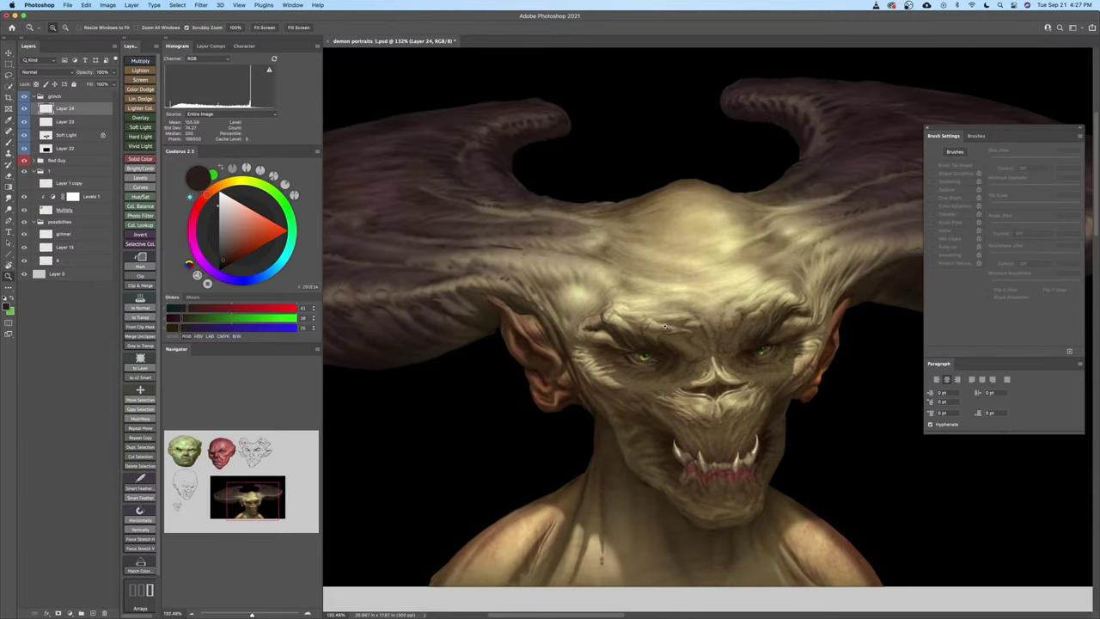
pyautogui.press('super+s')
# Choose the second brush in the Current Vibes group for fine detail around the left eye
pyautogui.moveTo(745, 359); pyautogui.dragTo(697, 348)
pyautogui.moveTo(707, 342)
pyautogui.mouseDown()
pyautogui.moveTo(669, 352)
pyautogui.moveTo(593, 338)
pyautogui.moveTo(635, 363)
pyautogui.moveTo(698, 367)
pyautogui.moveTo(526, 367)
pyautogui.mouseUp()
pyautogui.rightClick(656, 362)
pyautogui.click(651, 361)
pyautogui.rightClick(690, 317)
pyautogui.doubleClick(932, 499)
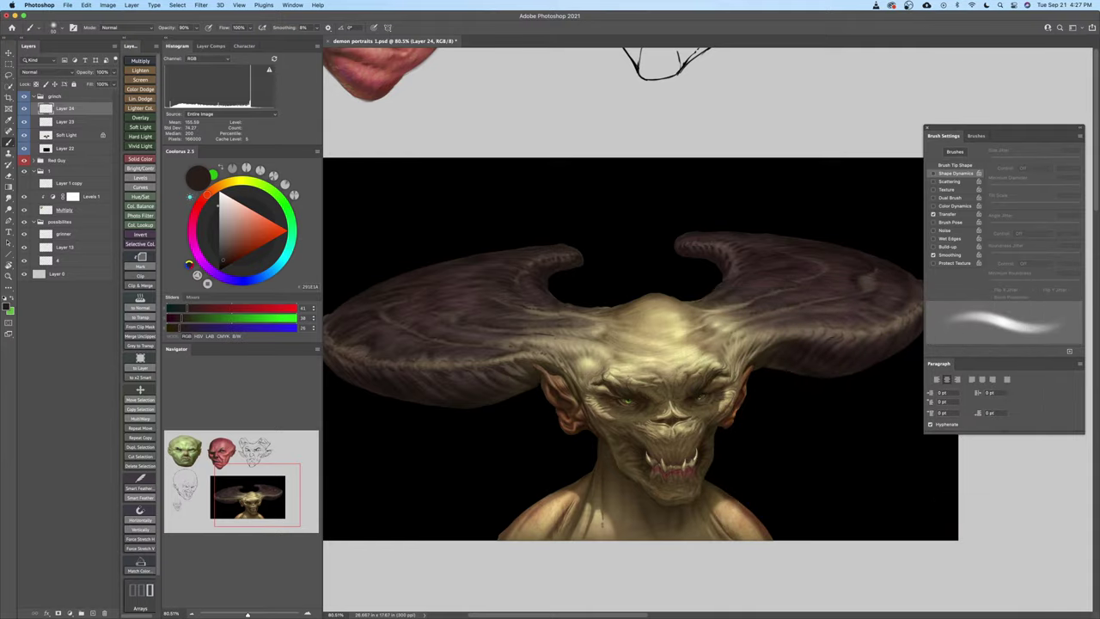
pyautogui.moveTo(636, 413); pyautogui.dragTo(696, 407)
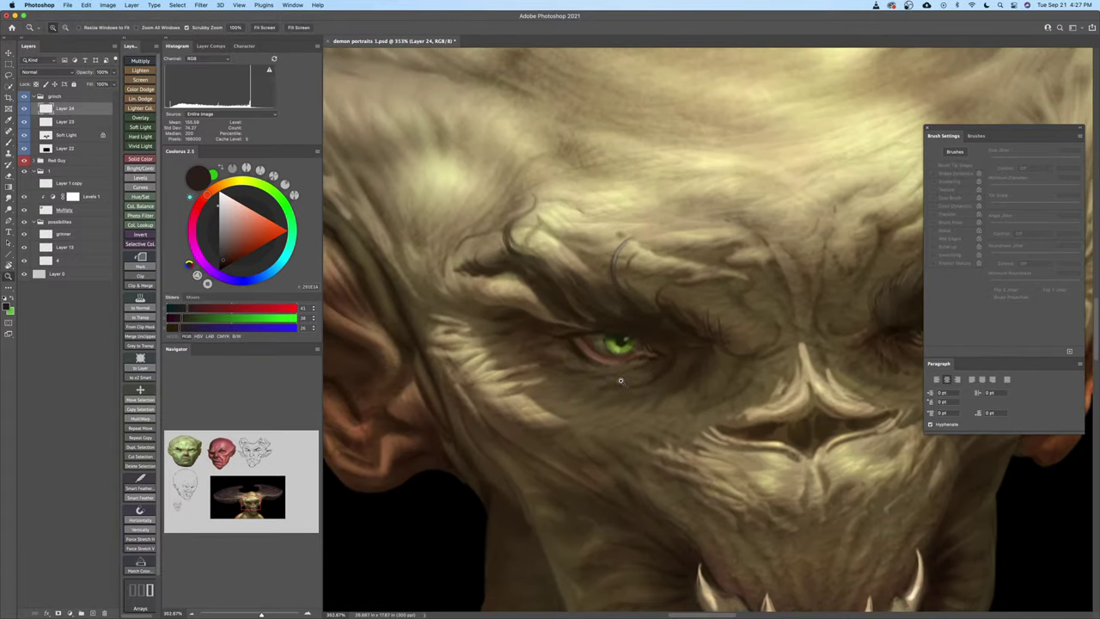
pyautogui.moveTo(623, 382)
pyautogui.mouseDown()
pyautogui.moveTo(671, 379)
pyautogui.moveTo(683, 401)
pyautogui.mouseUp()
pyautogui.rightClick(683, 401)
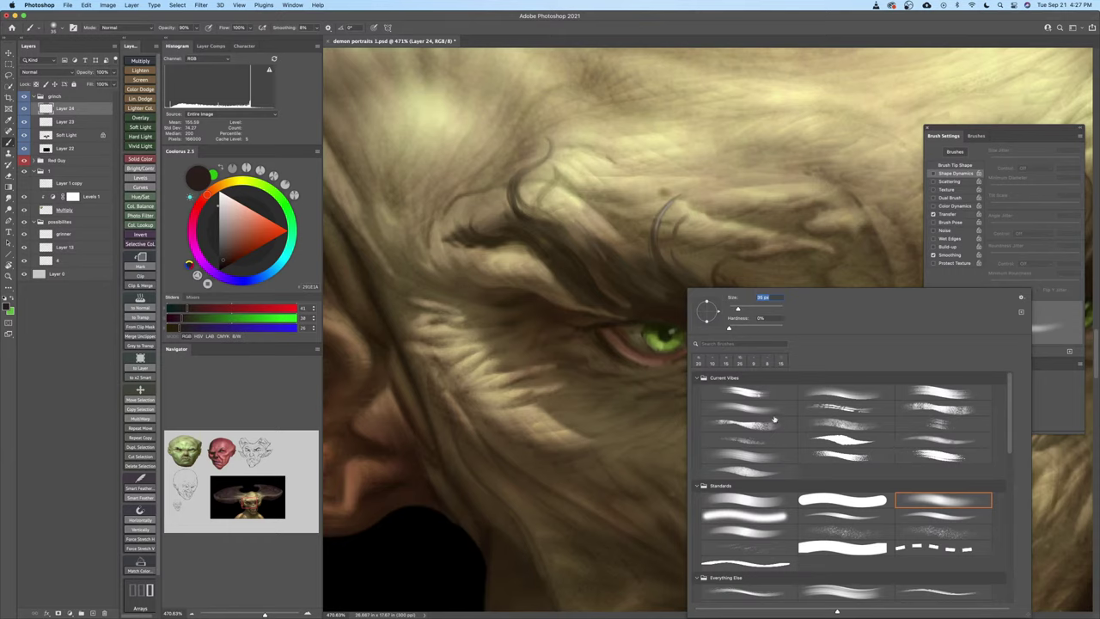
pyautogui.doubleClick(848, 396)
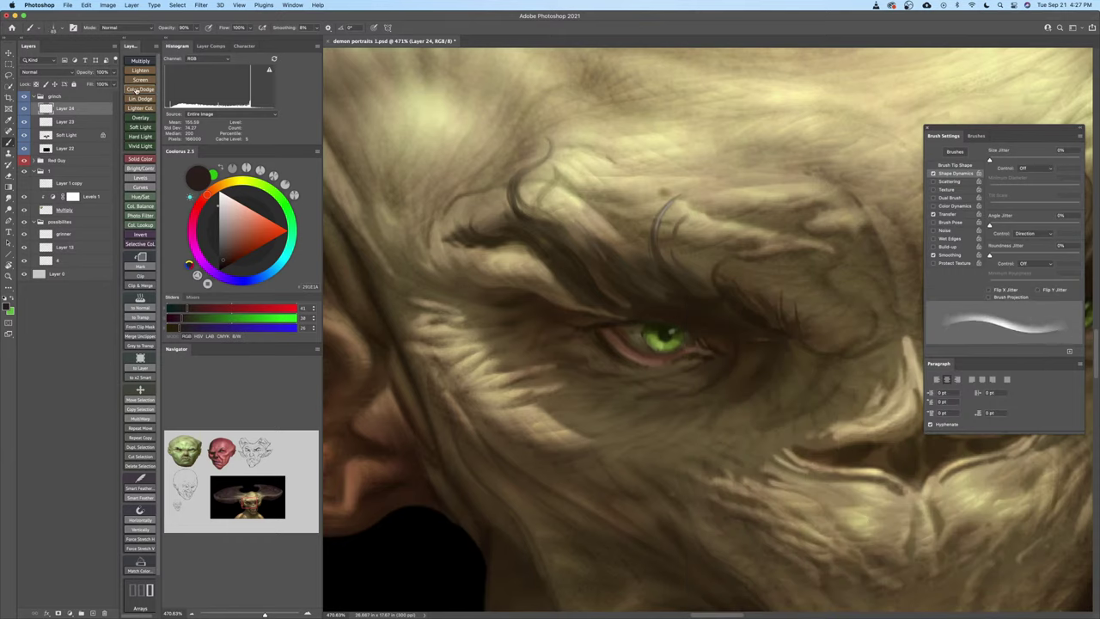
# Clip Layer 23 and Layer 24 to the Soft Light layer and shrink the brush to a very fine tip
pyautogui.keyDown('alt'); pyautogui.click(84, 127); pyautogui.keyUp('alt')
pyautogui.keyDown('alt'); pyautogui.click(103, 115); pyautogui.keyUp('alt')
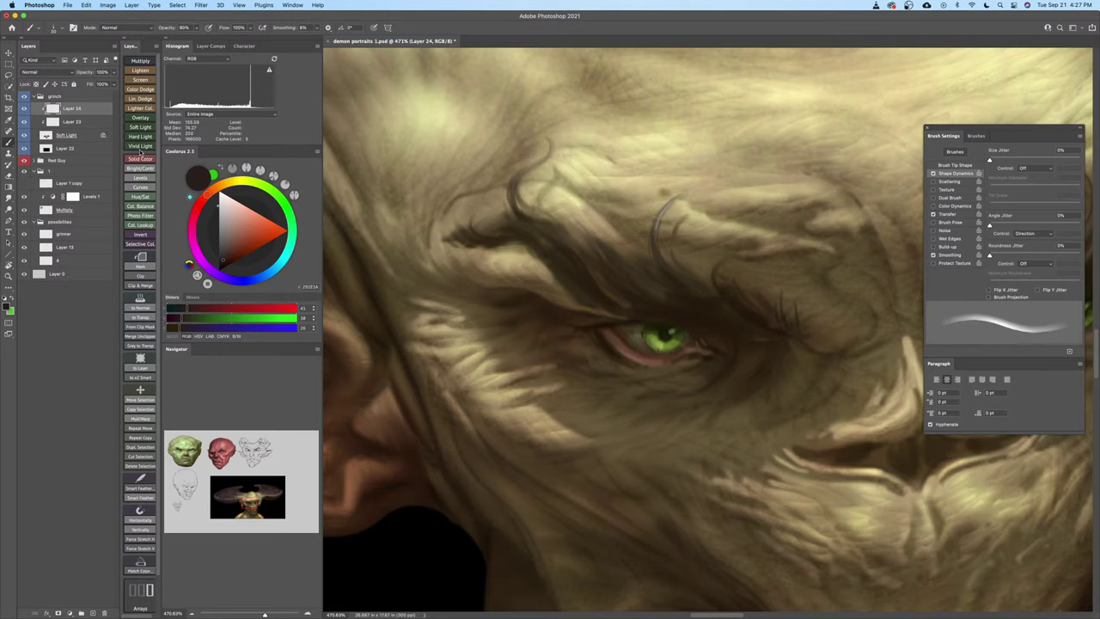
pyautogui.click(222, 184)
pyautogui.click(227, 245)
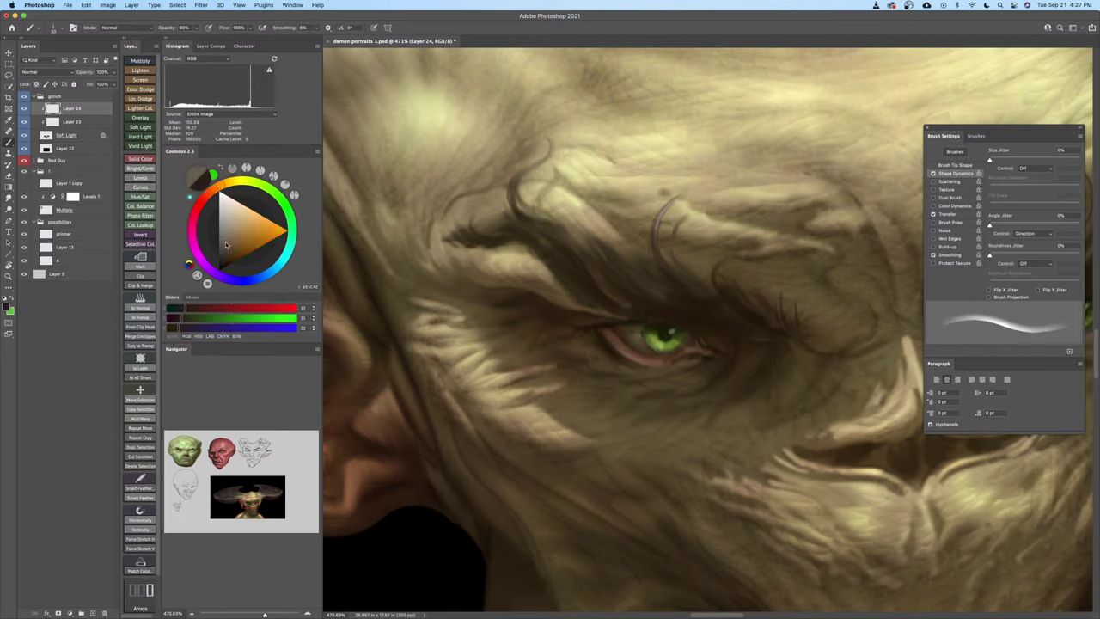
pyautogui.press('[')
pyautogui.press('[')
pyautogui.press('[')
pyautogui.press('[')
pyautogui.press('[')
pyautogui.press('[')
pyautogui.press('[')
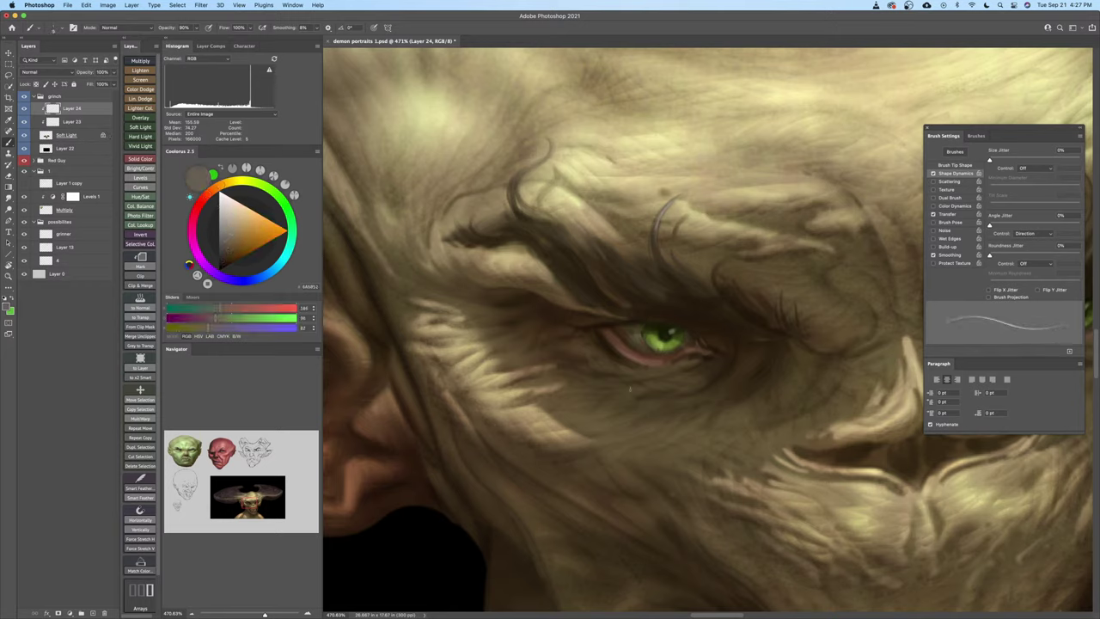
pyautogui.press('super+z')
# Pick a dark brown, turn Layer 24 into a Color Dodge layer and clip it again to the Soft Light layer
pyautogui.click(227, 257)
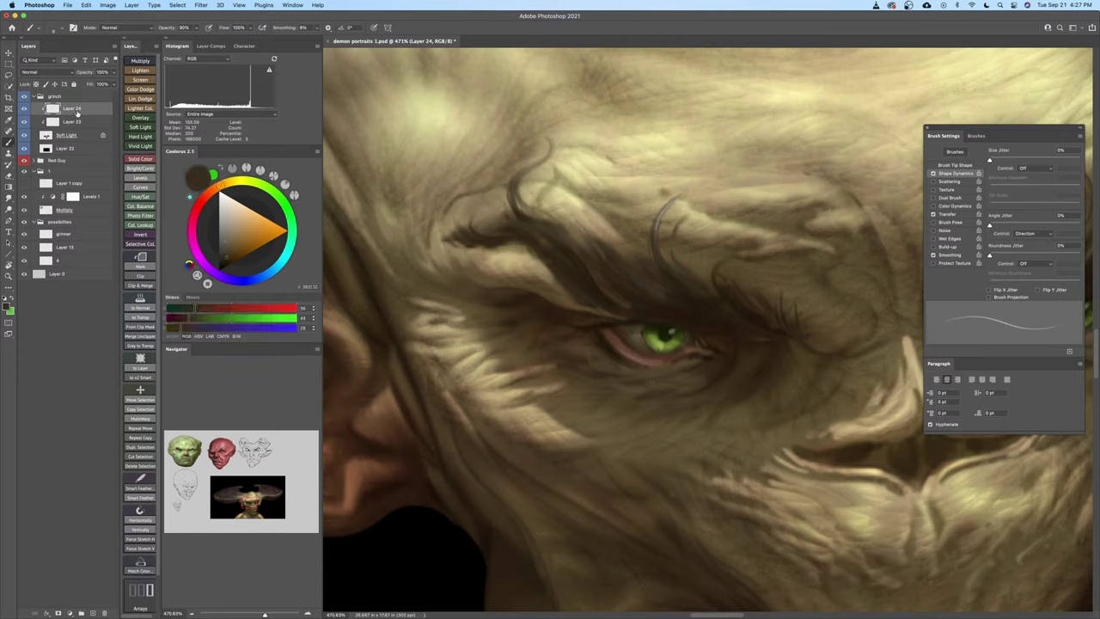
pyautogui.click(141, 88)
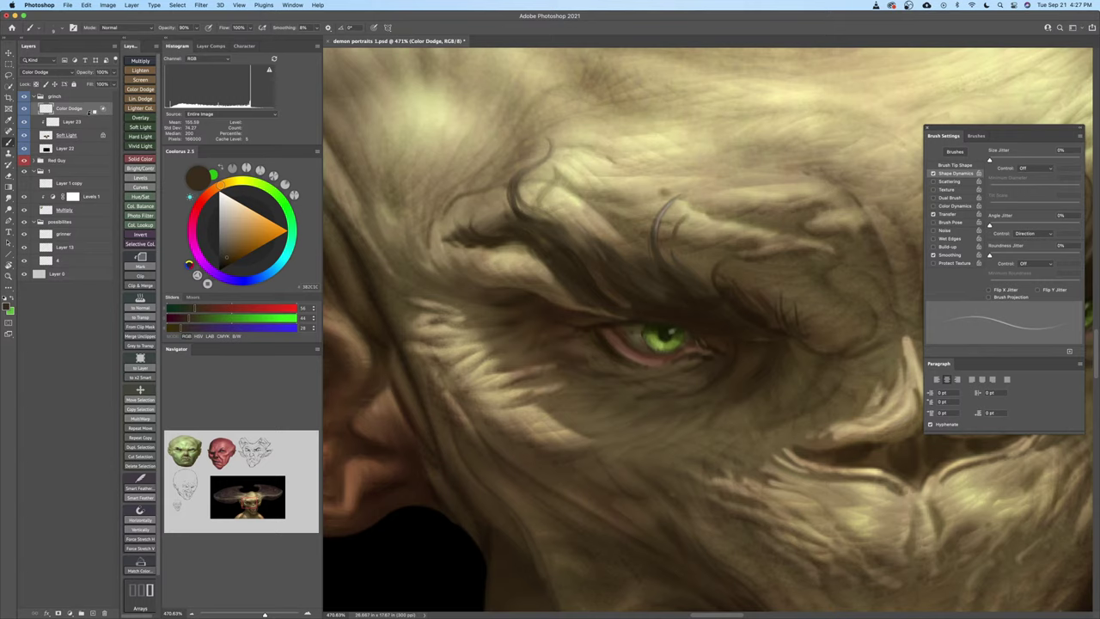
pyautogui.keyDown('alt'); pyautogui.click(91, 114); pyautogui.keyUp('alt')
# Paint fine dark brown dodge highlights along the lower lid of the left eye on the Color Dodge layer
pyautogui.moveTo(647, 353); pyautogui.dragTo(670, 343)
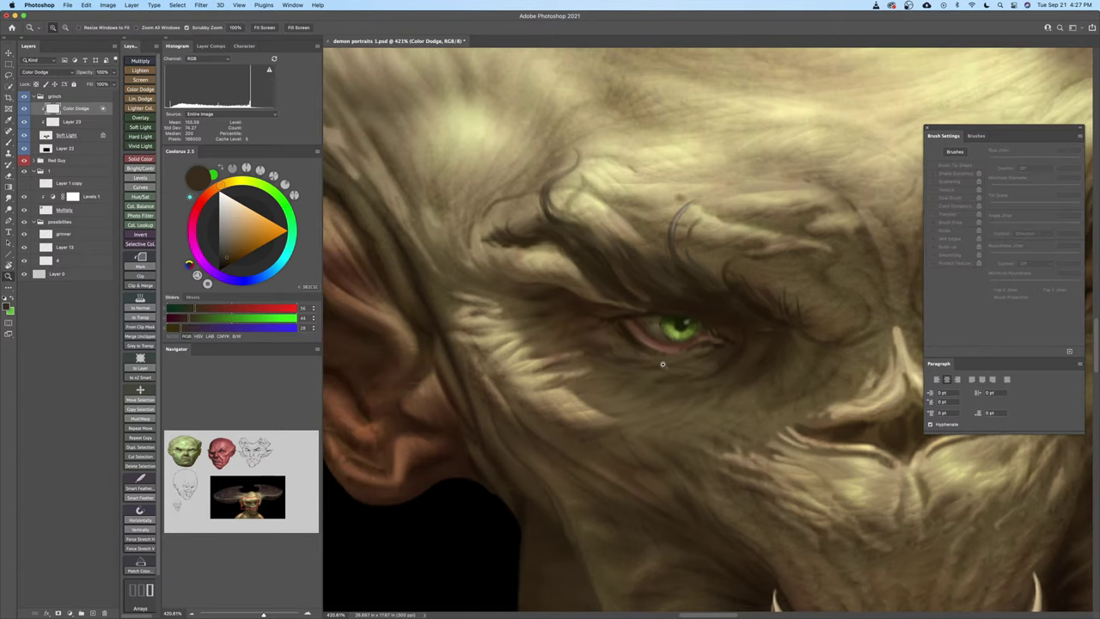
pyautogui.scroll(1, 661, 363)
pyautogui.press('b')
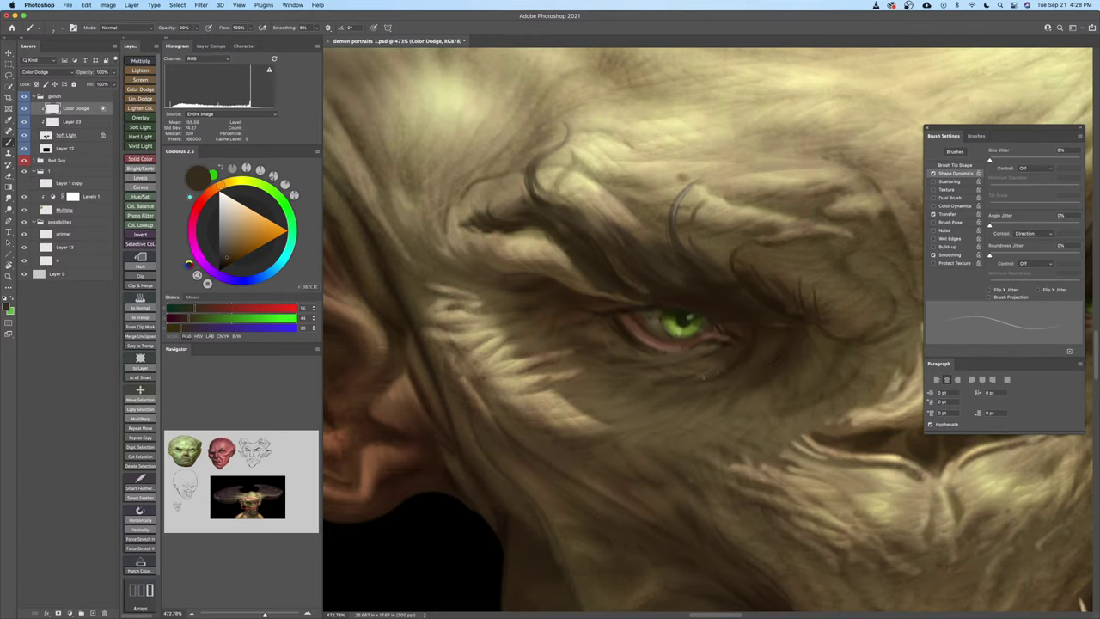
pyautogui.moveTo(691, 367); pyautogui.dragTo(710, 364)
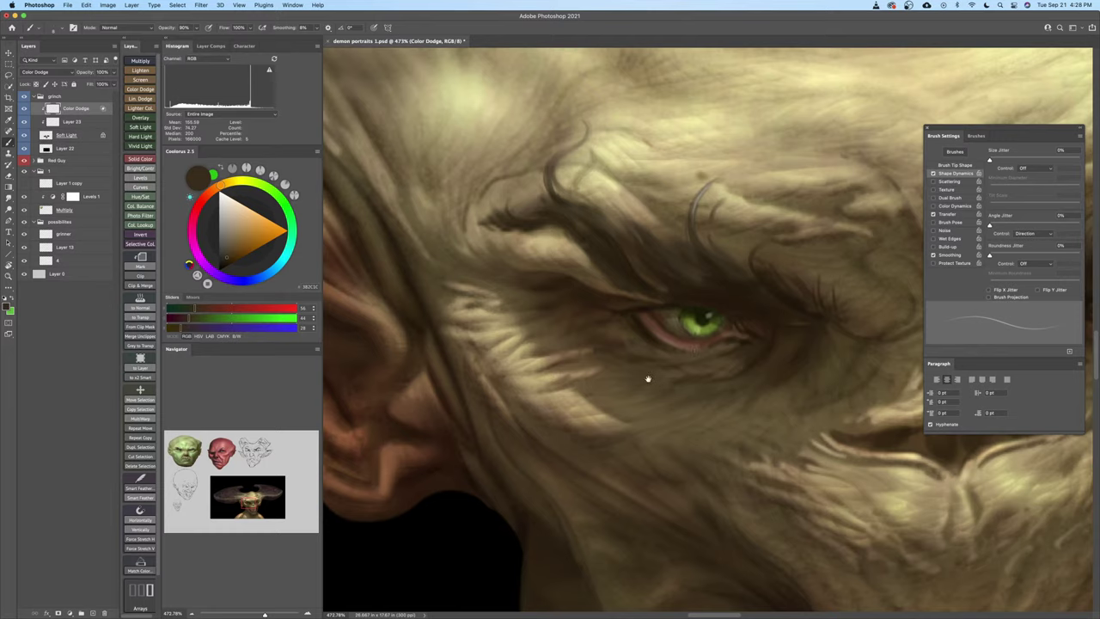
pyautogui.moveTo(648, 378); pyautogui.dragTo(664, 385)
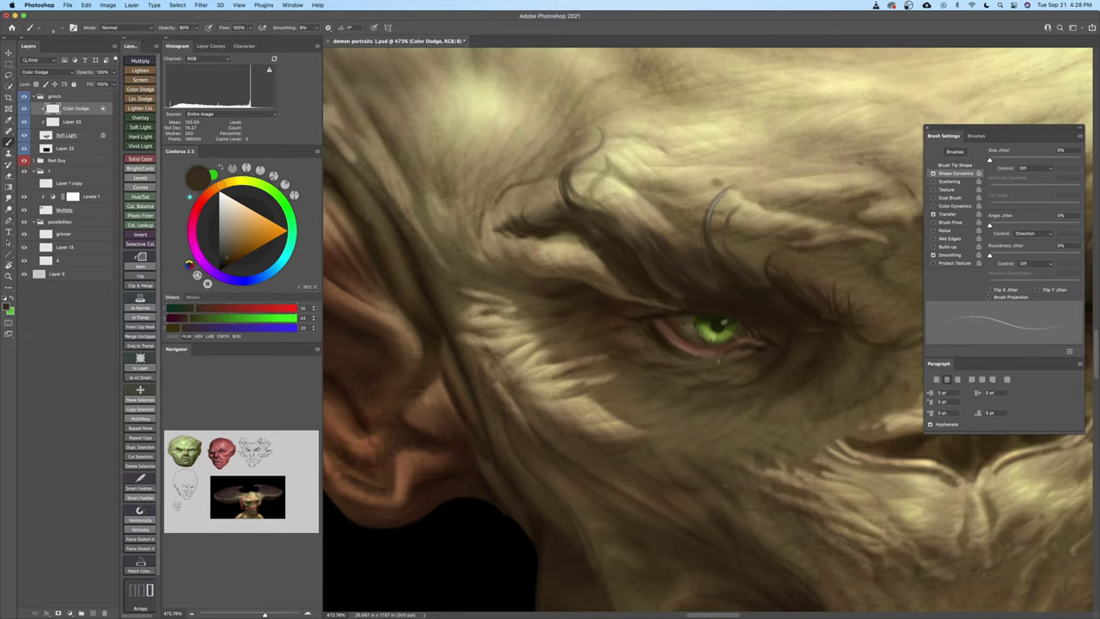
# Brighten the fine wrinkles beneath the left eye with a sampled brown and a lighter brown
pyautogui.keyDown('alt'); pyautogui.click(670, 370); pyautogui.keyUp('alt')
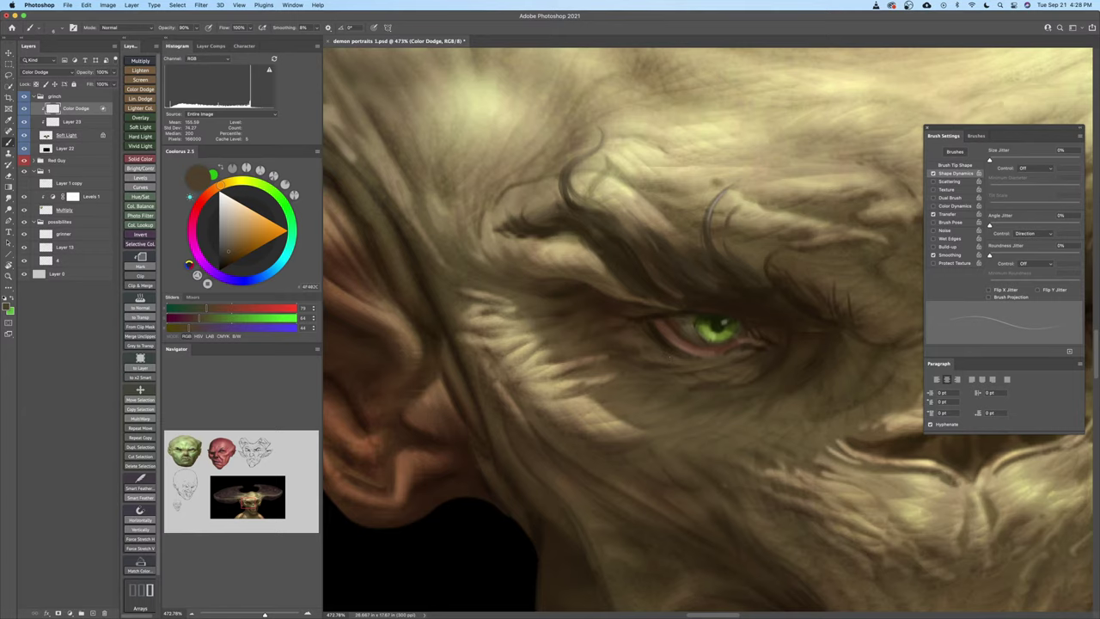
pyautogui.moveTo(652, 344)
pyautogui.mouseDown()
pyautogui.moveTo(594, 349)
pyautogui.moveTo(642, 340)
pyautogui.mouseUp()
pyautogui.press('b')
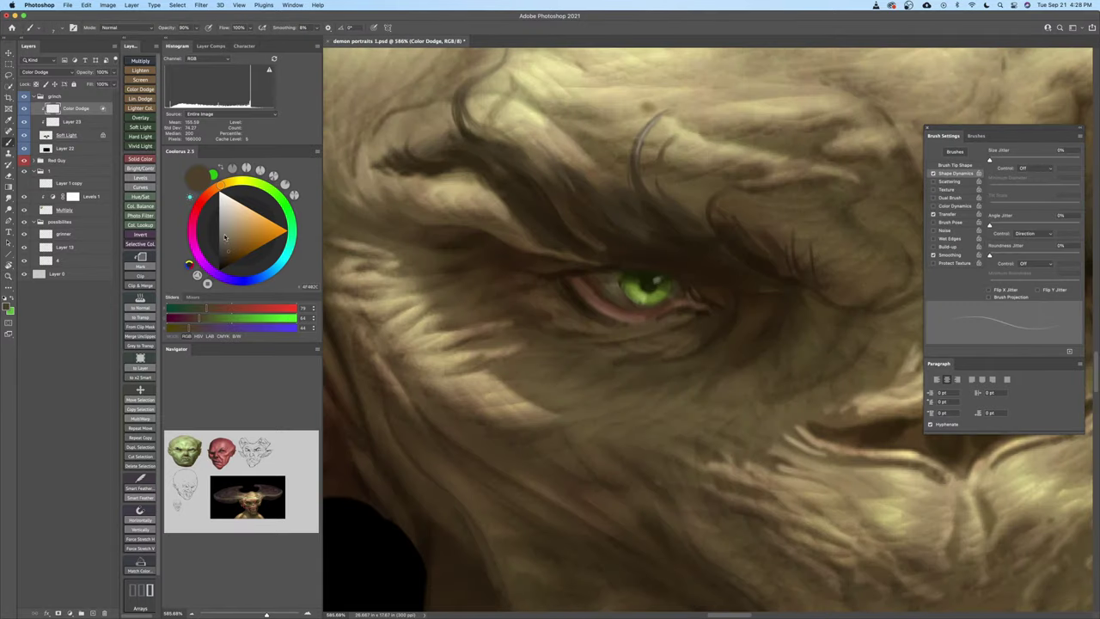
pyautogui.click(252, 245)
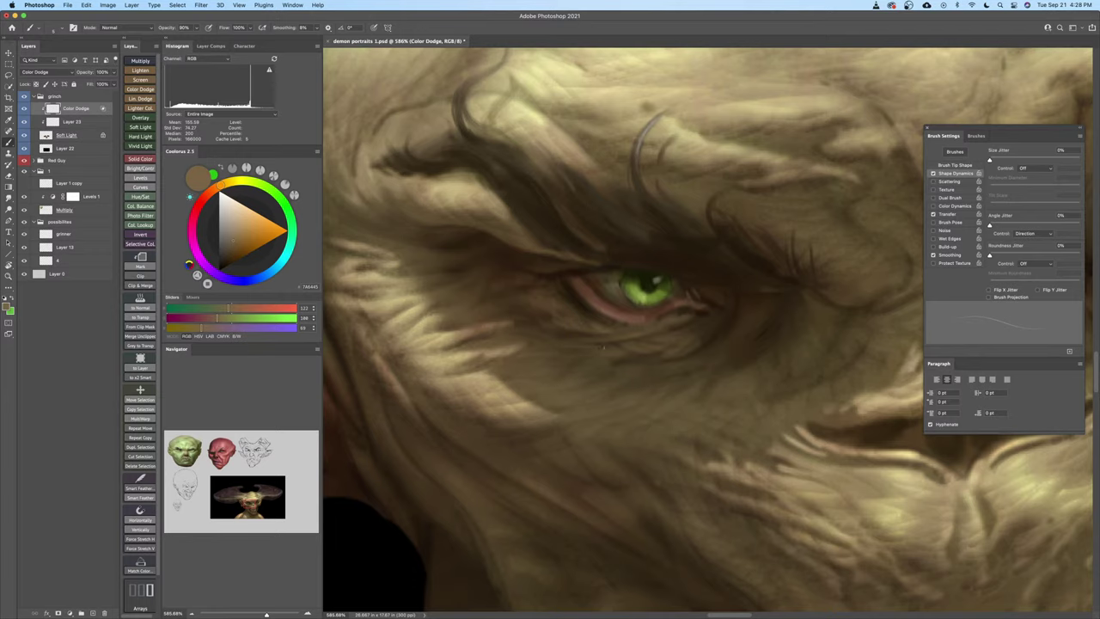
# Compare both eyes, then move the Color Dodge layer directly above the Soft Light layer and merge it down
pyautogui.press('super+space')
pyautogui.moveTo(690, 401); pyautogui.dragTo(598, 394)
pyautogui.moveTo(727, 419); pyautogui.dragTo(653, 398)
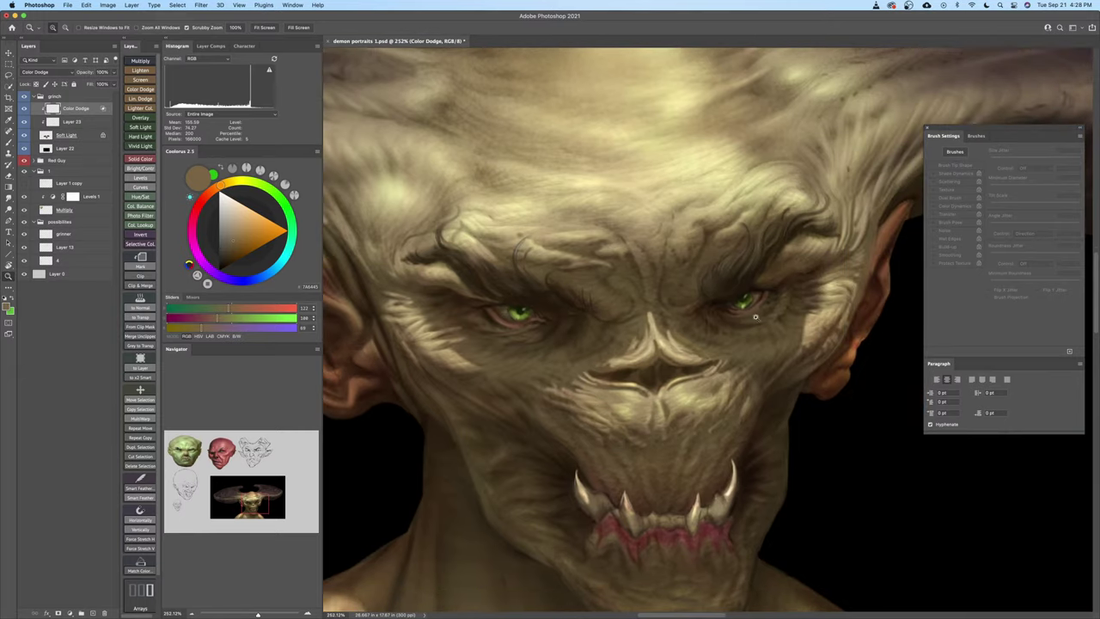
pyautogui.moveTo(784, 333); pyautogui.dragTo(721, 339)
pyautogui.moveTo(560, 316); pyautogui.dragTo(615, 340)
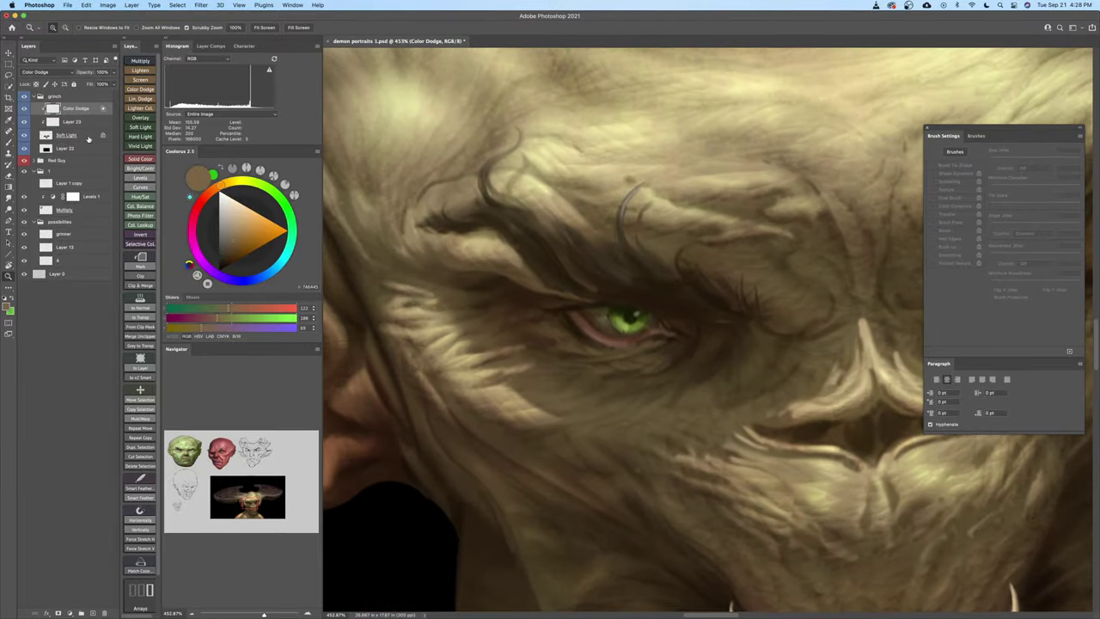
pyautogui.moveTo(87, 110); pyautogui.dragTo(89, 129)
pyautogui.press('Delete')
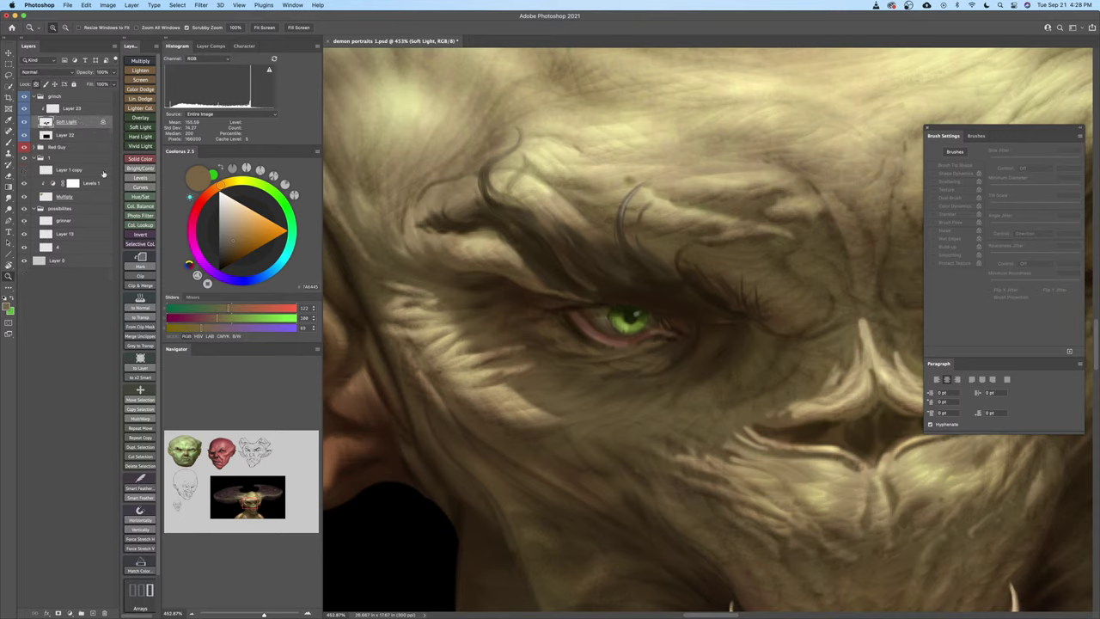
# Blend the left eye's outer corner and the skin below the right eye with the Mixer Brush on the Soft Light layer
pyautogui.press('b')
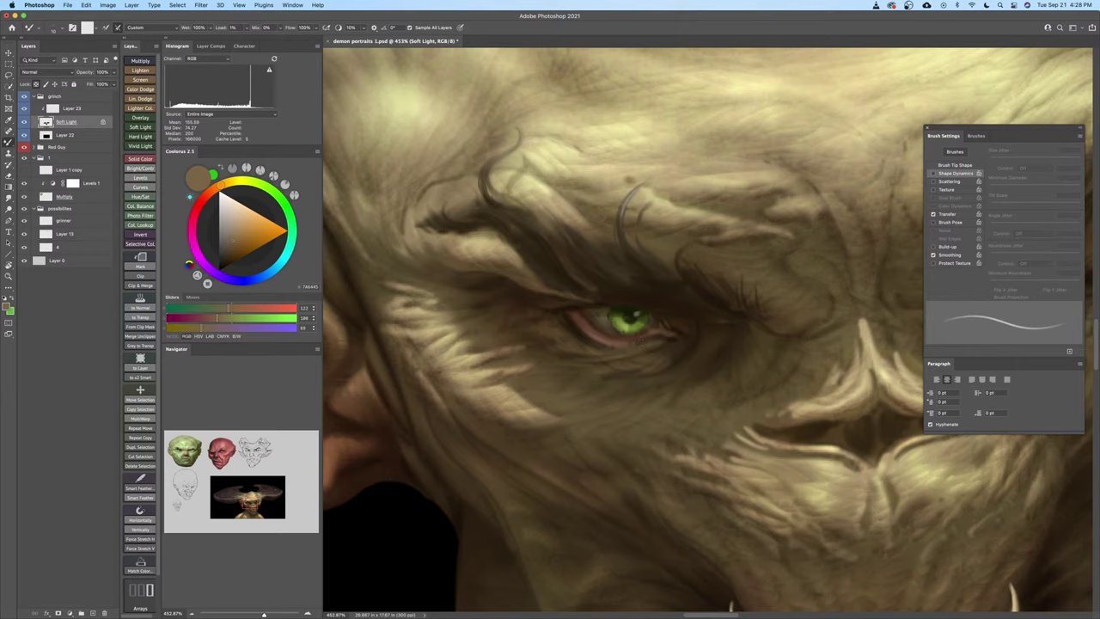
pyautogui.moveTo(627, 313); pyautogui.dragTo(623, 322)
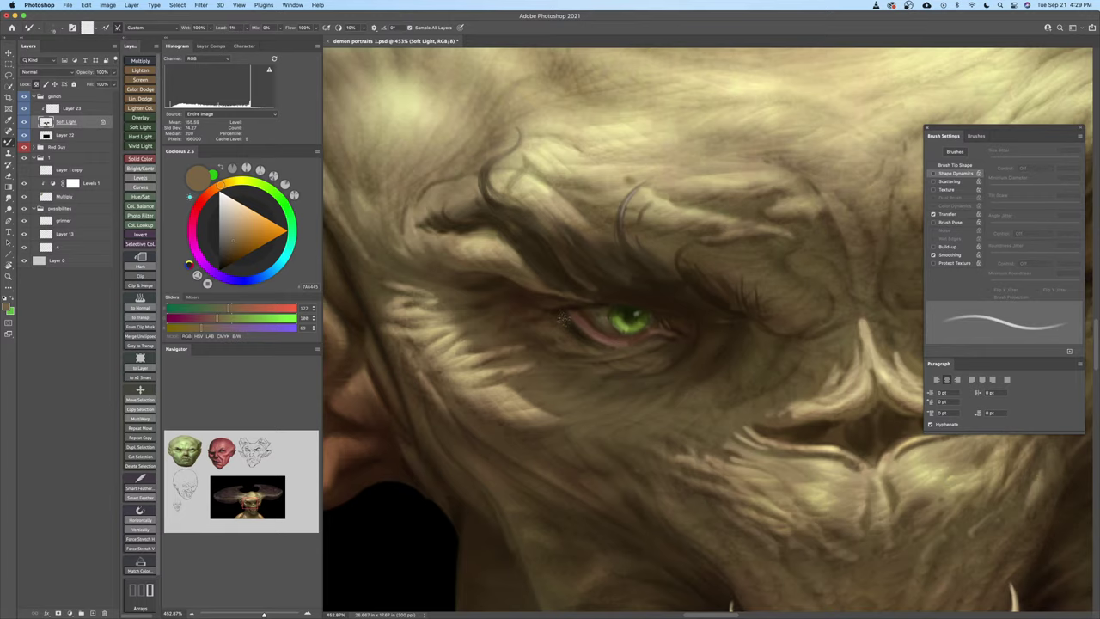
pyautogui.hscroll(5, 708, 365)
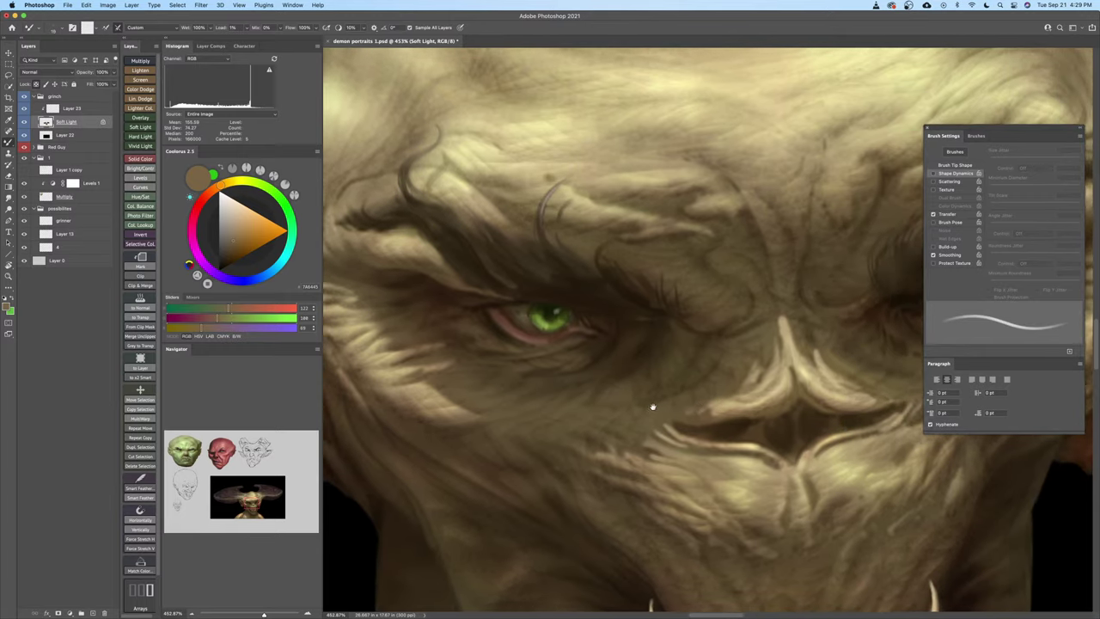
pyautogui.hscroll(3, 714, 440)
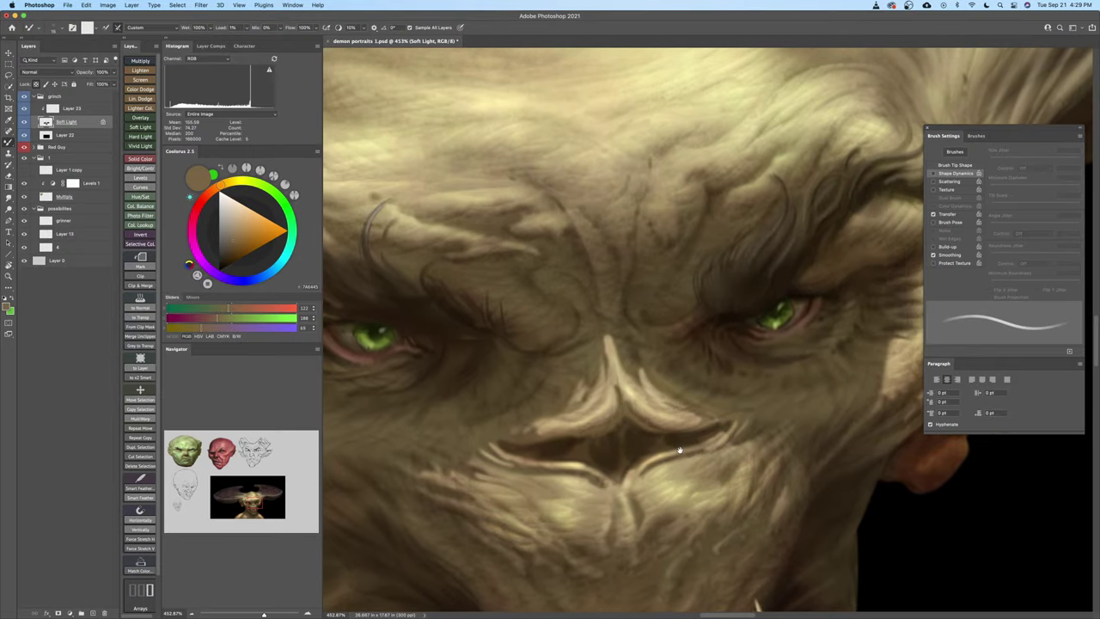
pyautogui.hscroll(2, 740, 369)
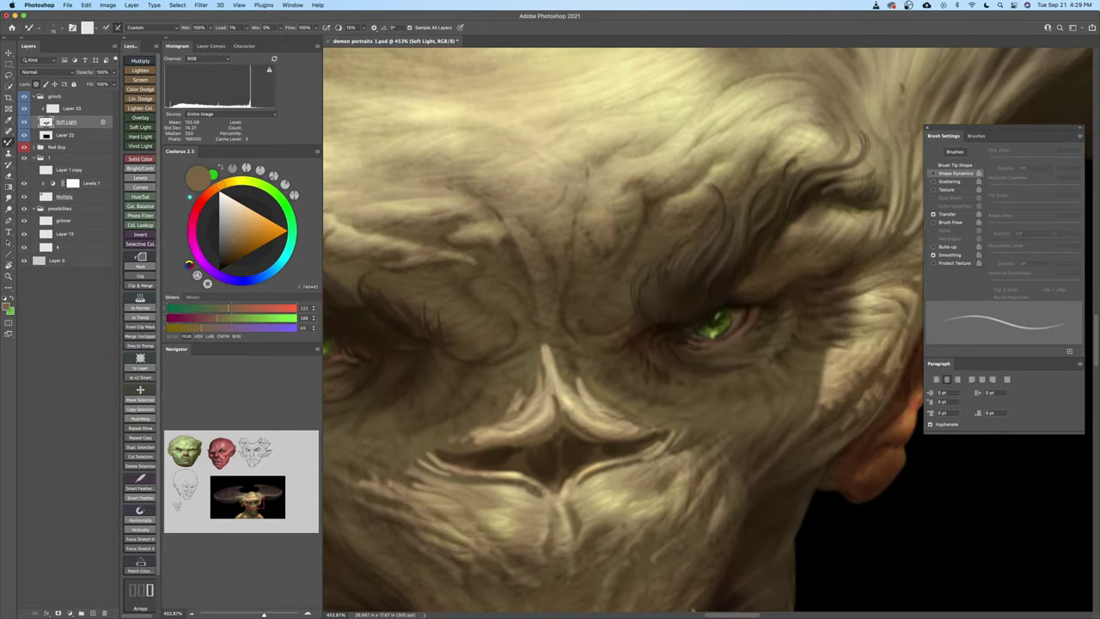
pyautogui.moveTo(728, 362); pyautogui.dragTo(721, 371)
pyautogui.press('[')
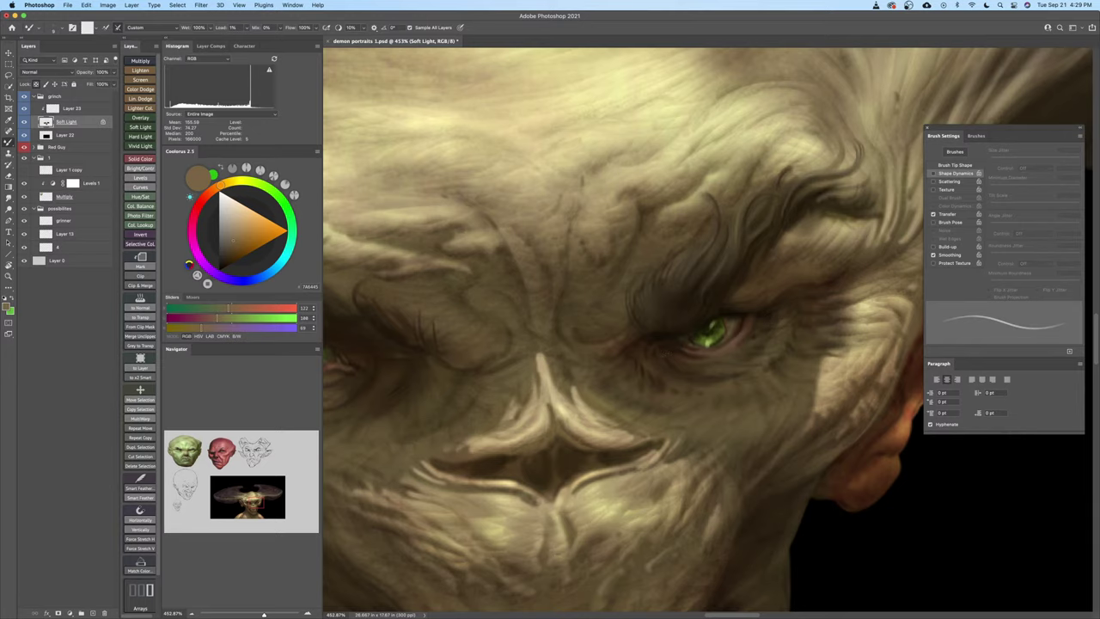
# Add a Multiply layer clipped directly above the Soft Light layer
pyautogui.press('z')
pyautogui.moveTo(716, 370)
pyautogui.mouseDown()
pyautogui.moveTo(703, 369)
pyautogui.moveTo(730, 361)
pyautogui.mouseUp()
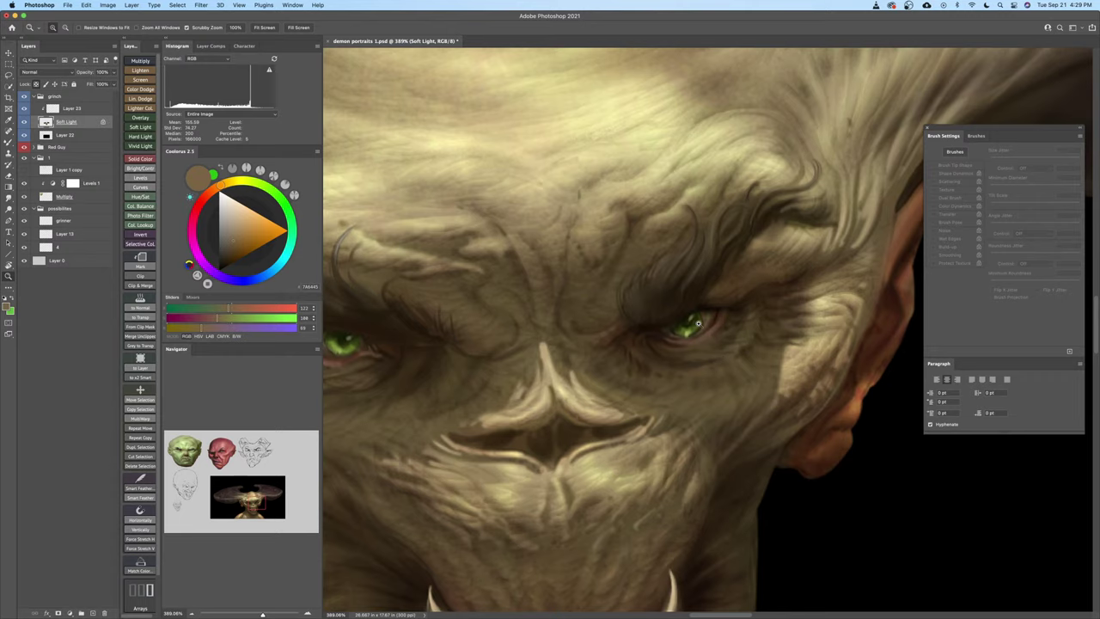
pyautogui.moveTo(665, 349); pyautogui.dragTo(713, 361)
pyautogui.press('b')
pyautogui.hscroll(-3, 695, 357)
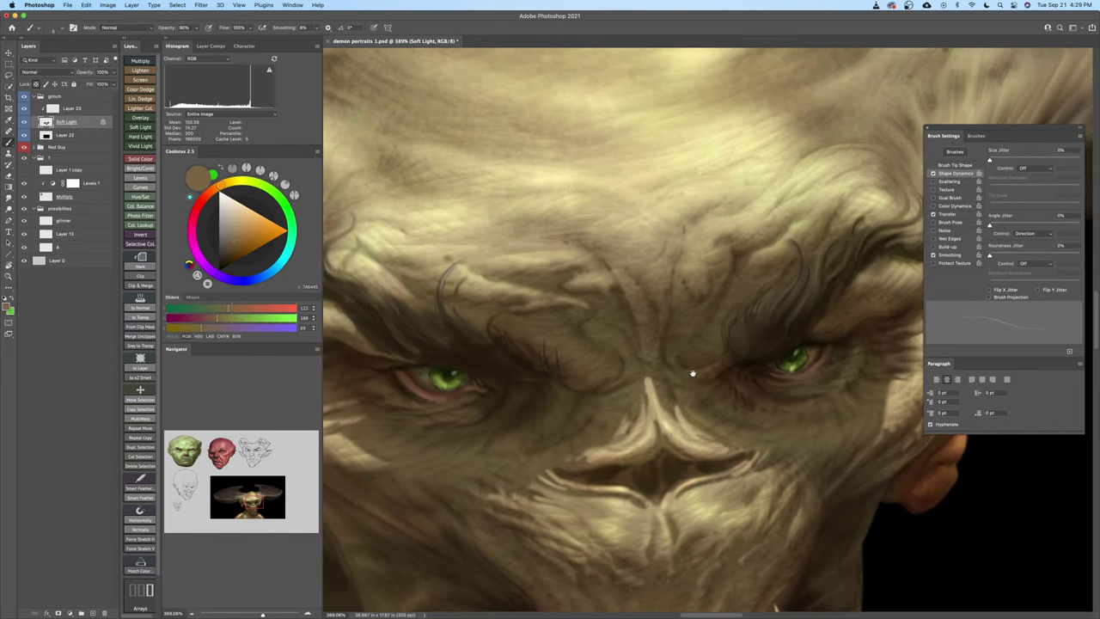
pyautogui.scroll(-2, 692, 361)
pyautogui.scroll(-1, 692, 361)
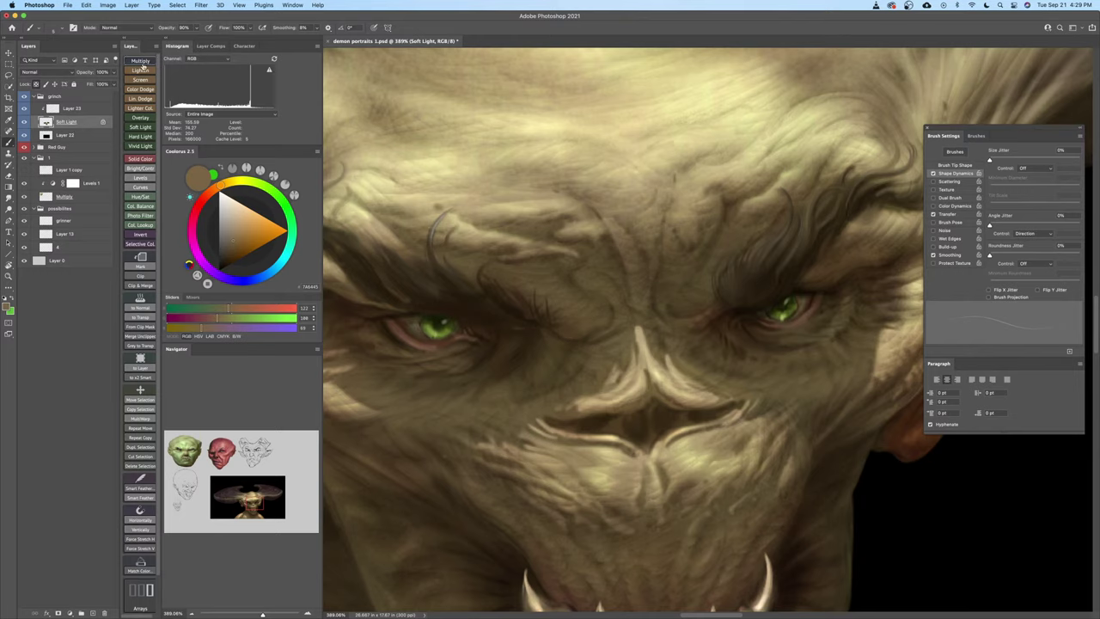
pyautogui.click(143, 63)
pyautogui.click(228, 246)
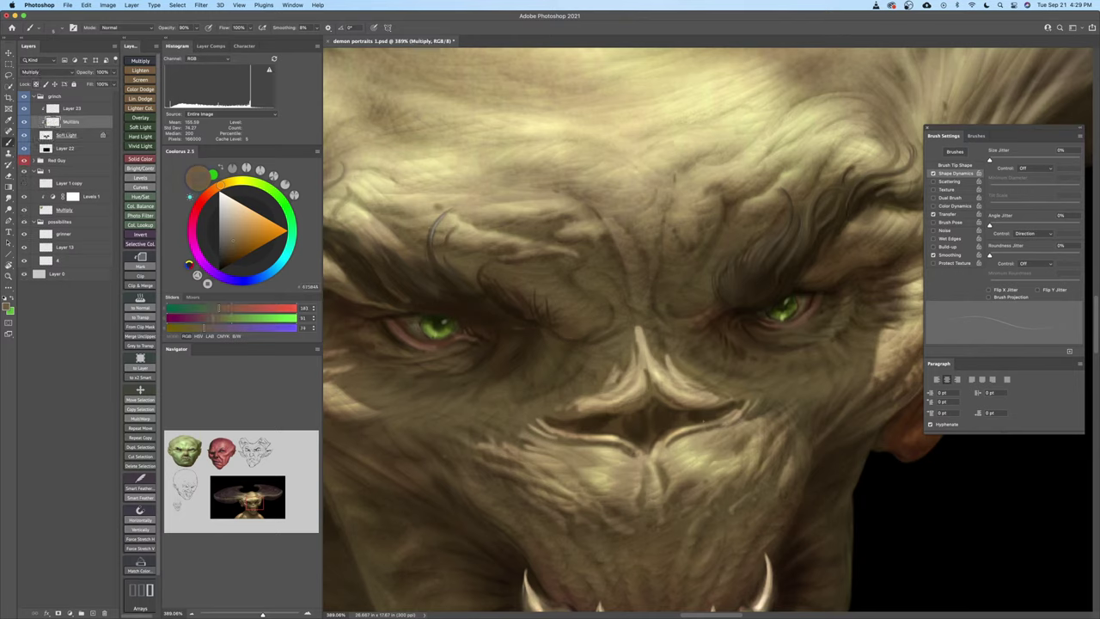
# Enlarge the brush and shade the nostrils on the Multiply layer, undoing unwanted strokes and sampling a muted brown from the face
pyautogui.press('super+z')
pyautogui.press(']')
pyautogui.press(']')
pyautogui.press(']')
pyautogui.press(']')
pyautogui.press(']')
pyautogui.press(']')
pyautogui.moveTo(726, 406); pyautogui.dragTo(718, 412)
pyautogui.moveTo(654, 398); pyautogui.dragTo(663, 400)
pyautogui.press('super+z')
pyautogui.press('super+z')
pyautogui.keyDown('alt'); pyautogui.click(584, 386); pyautogui.keyUp('alt')
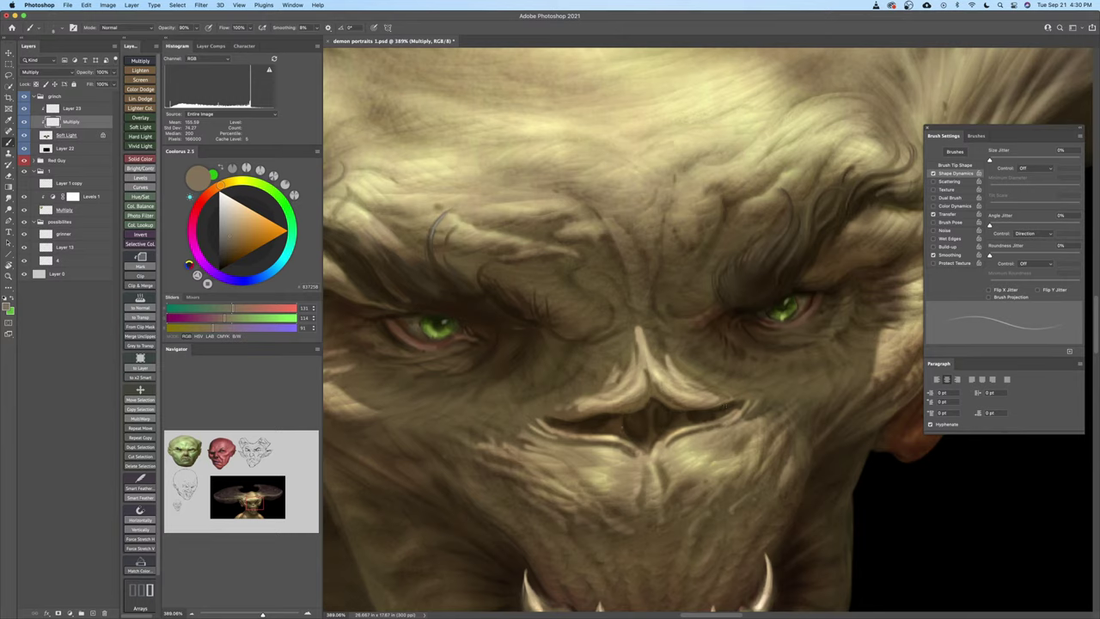
# Choose a dark reddish brown, deepen the interior of the nostrils, and save the document
pyautogui.click(206, 194)
pyautogui.moveTo(232, 244); pyautogui.dragTo(246, 254)
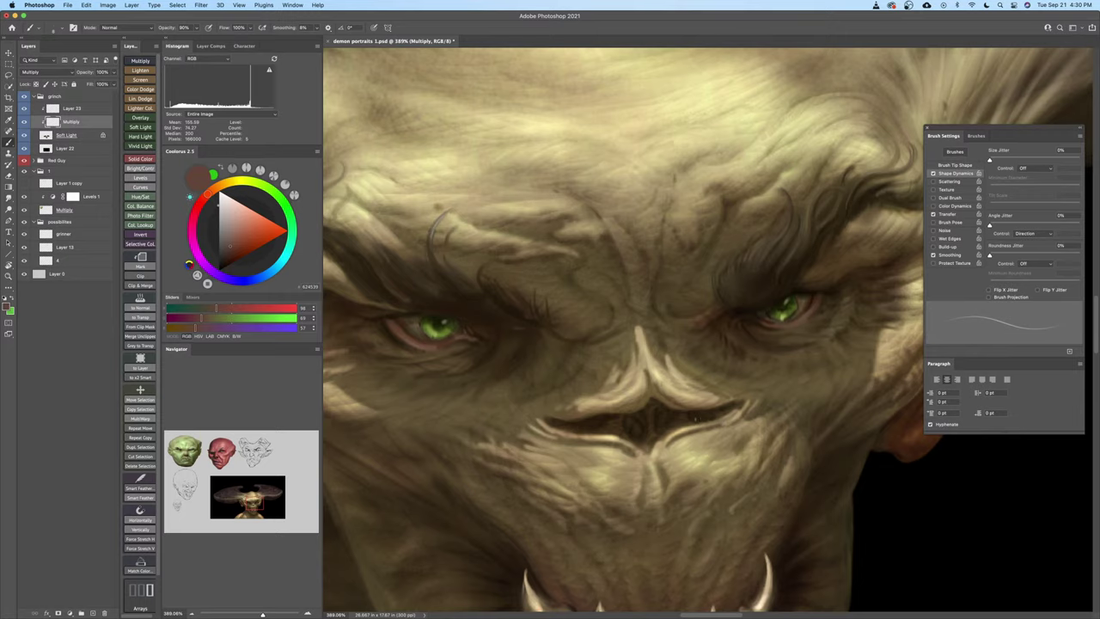
pyautogui.moveTo(725, 413)
pyautogui.mouseDown()
pyautogui.moveTo(665, 438)
pyautogui.moveTo(755, 421)
pyautogui.moveTo(673, 416)
pyautogui.moveTo(694, 368)
pyautogui.mouseUp()
pyautogui.press('super+s')
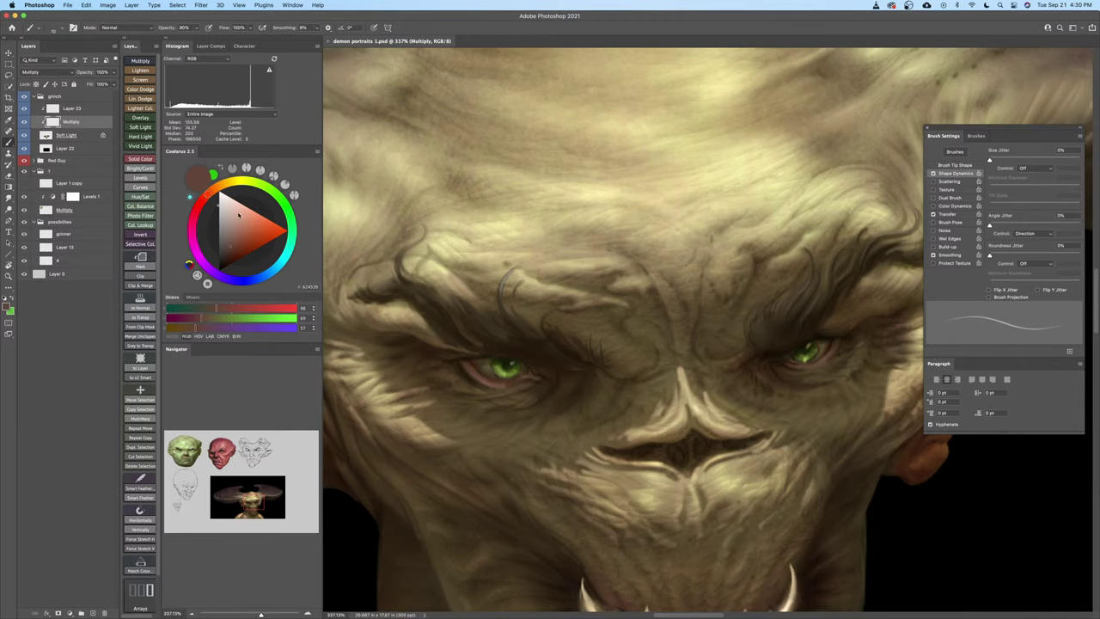
# Shade the skin beside the nose bridge in a lighter greyish red-brown on the Multiply layer, and save the document
pyautogui.click(231, 233)
pyautogui.moveTo(731, 386); pyautogui.dragTo(713, 372)
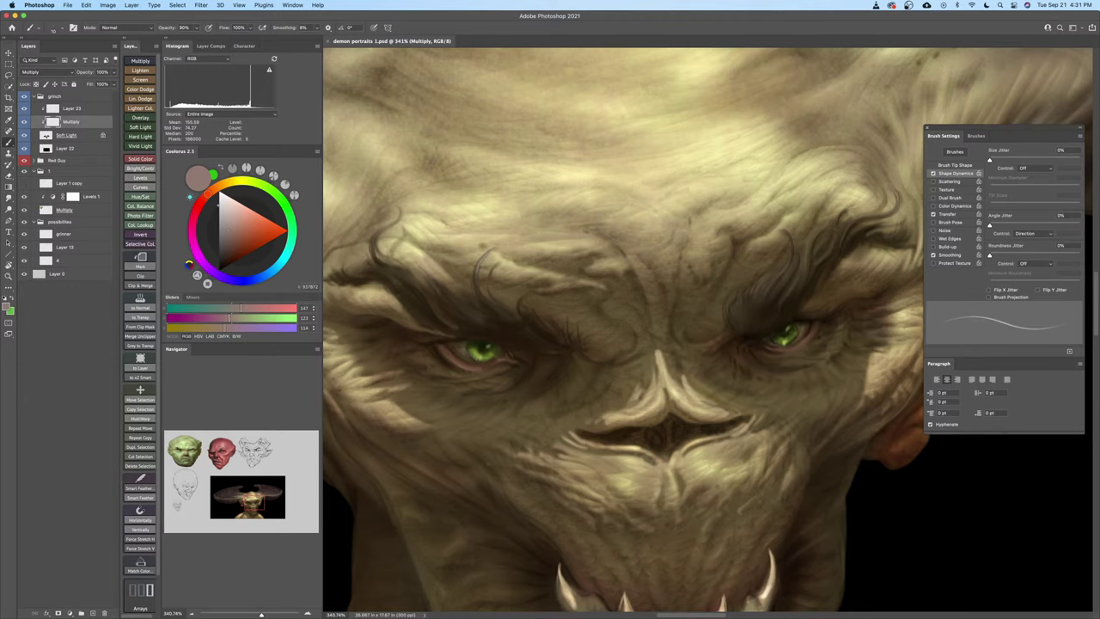
pyautogui.moveTo(643, 371); pyautogui.dragTo(662, 369)
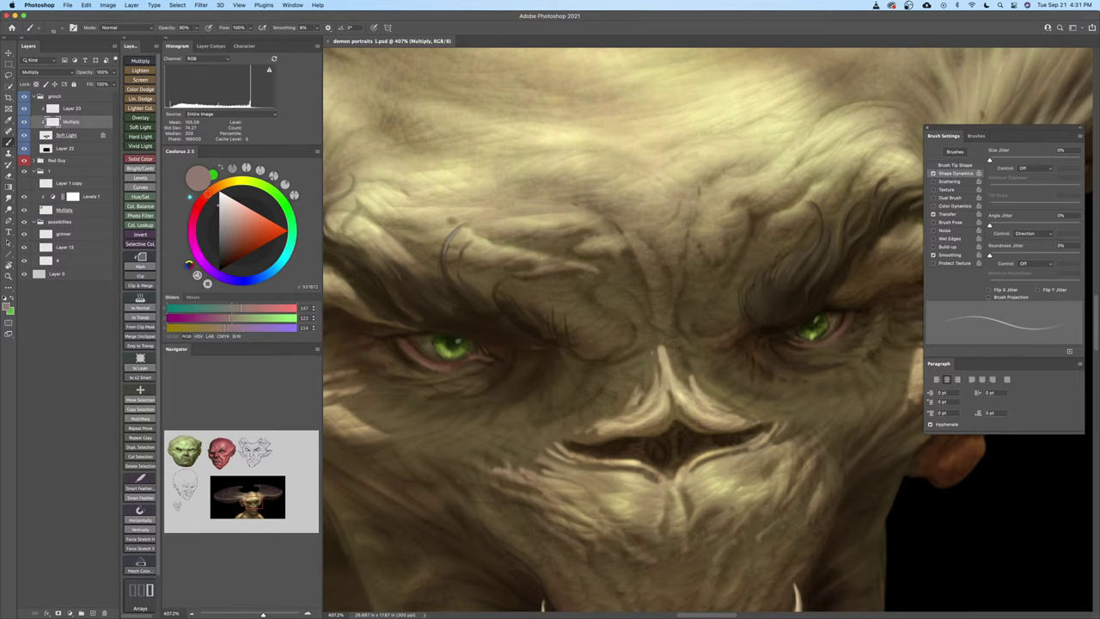
pyautogui.moveTo(653, 353); pyautogui.dragTo(655, 361)
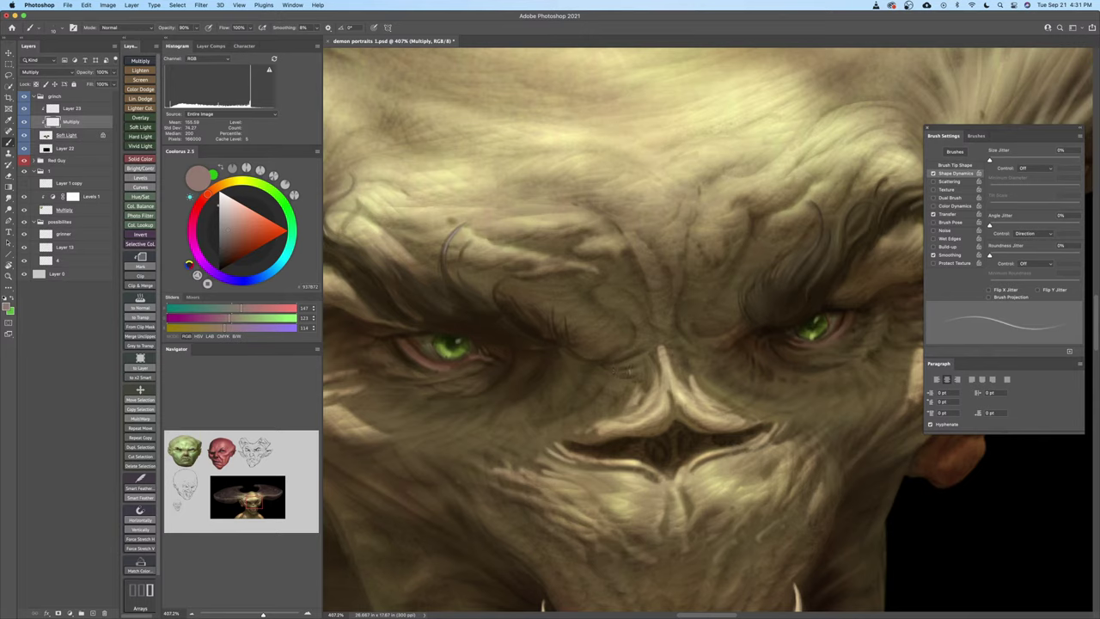
pyautogui.press('e')
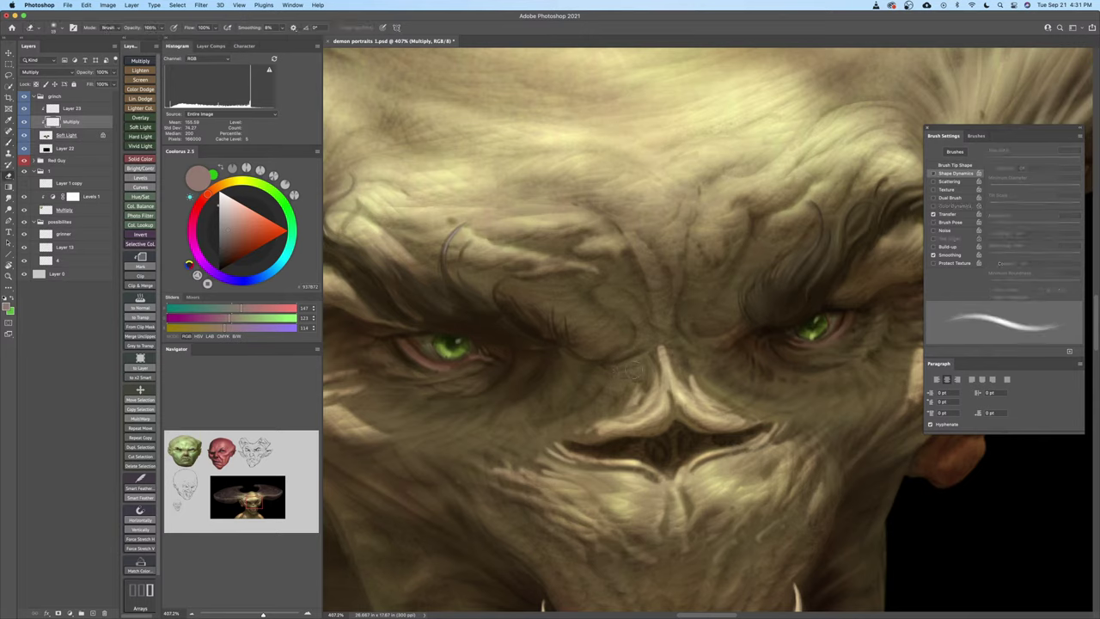
pyautogui.press('b')
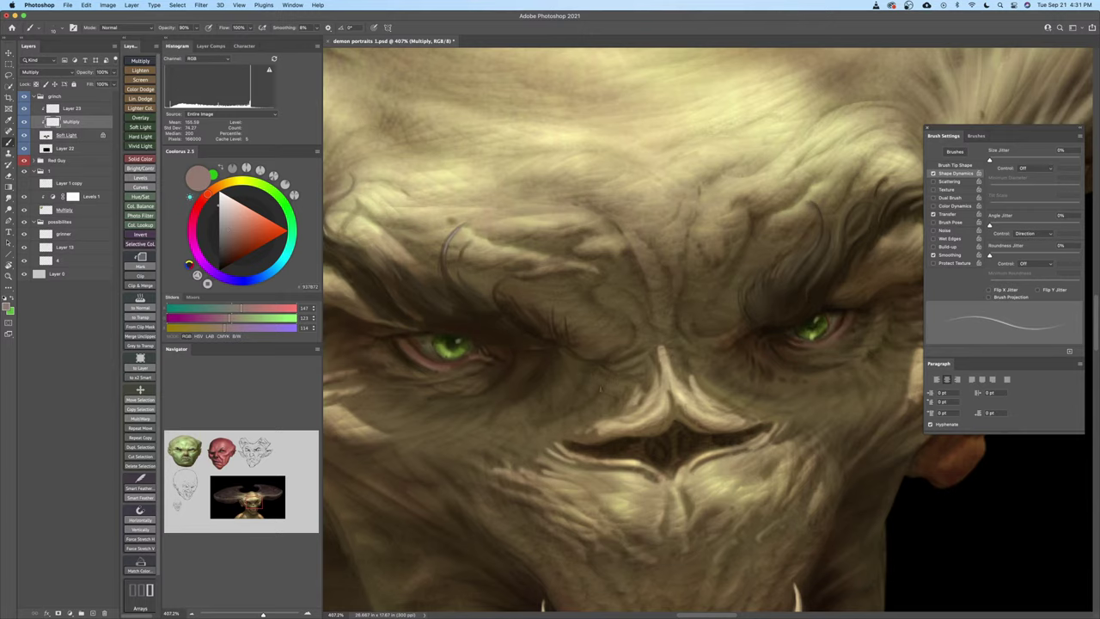
pyautogui.moveTo(619, 383)
pyautogui.mouseDown()
pyautogui.moveTo(588, 388)
pyautogui.moveTo(671, 378)
pyautogui.moveTo(608, 380)
pyautogui.mouseUp()
pyautogui.press('super+s')
# Darken the left ear area on the Multiply layer with a larger brush, then check the whole portrait
pyautogui.moveTo(608, 381); pyautogui.dragTo(687, 378)
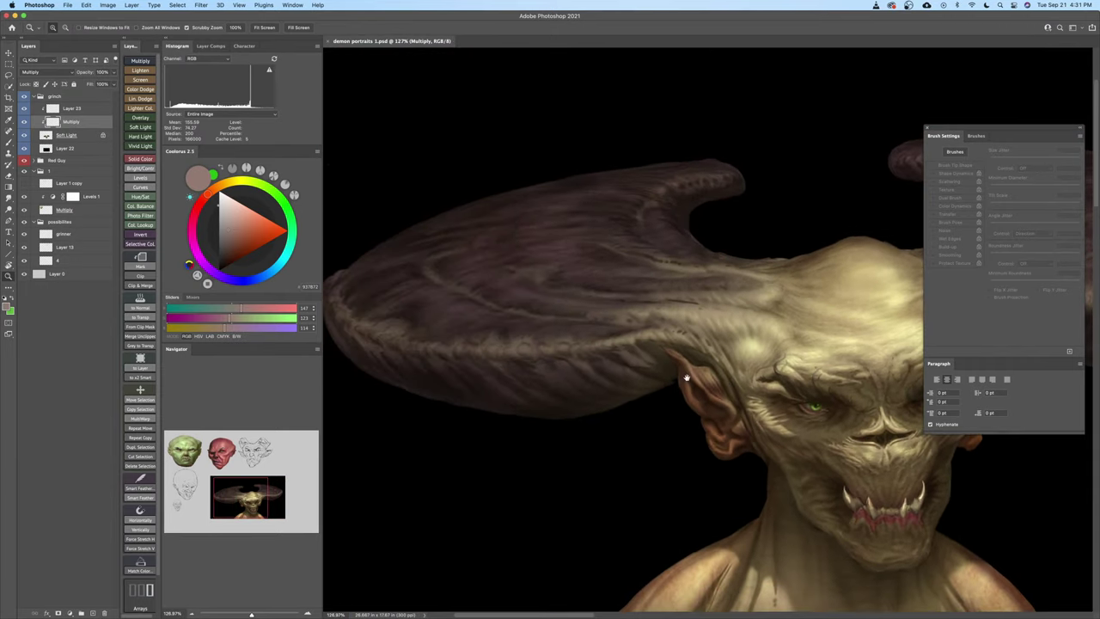
pyautogui.moveTo(698, 416); pyautogui.dragTo(644, 408)
pyautogui.moveTo(692, 451)
pyautogui.mouseDown()
pyautogui.moveTo(586, 443)
pyautogui.moveTo(560, 416)
pyautogui.moveTo(585, 396)
pyautogui.moveTo(584, 376)
pyautogui.mouseUp()
pyautogui.press(']')
pyautogui.press(']')
pyautogui.press(']')
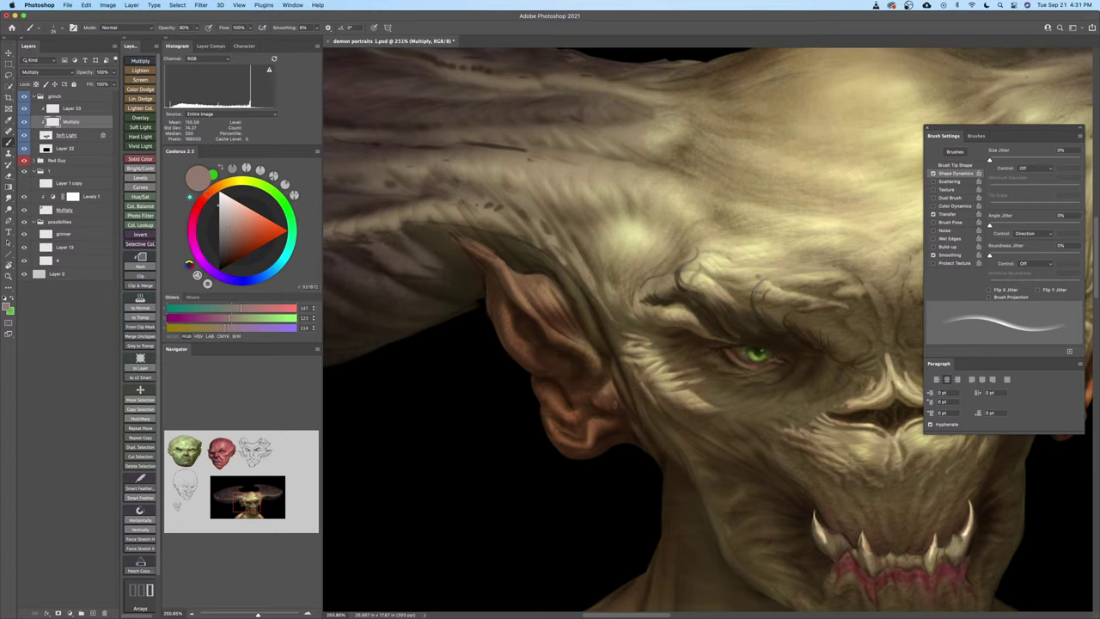
pyautogui.press('z')
pyautogui.moveTo(626, 395); pyautogui.dragTo(605, 416)
pyautogui.moveTo(613, 429); pyautogui.dragTo(606, 436)
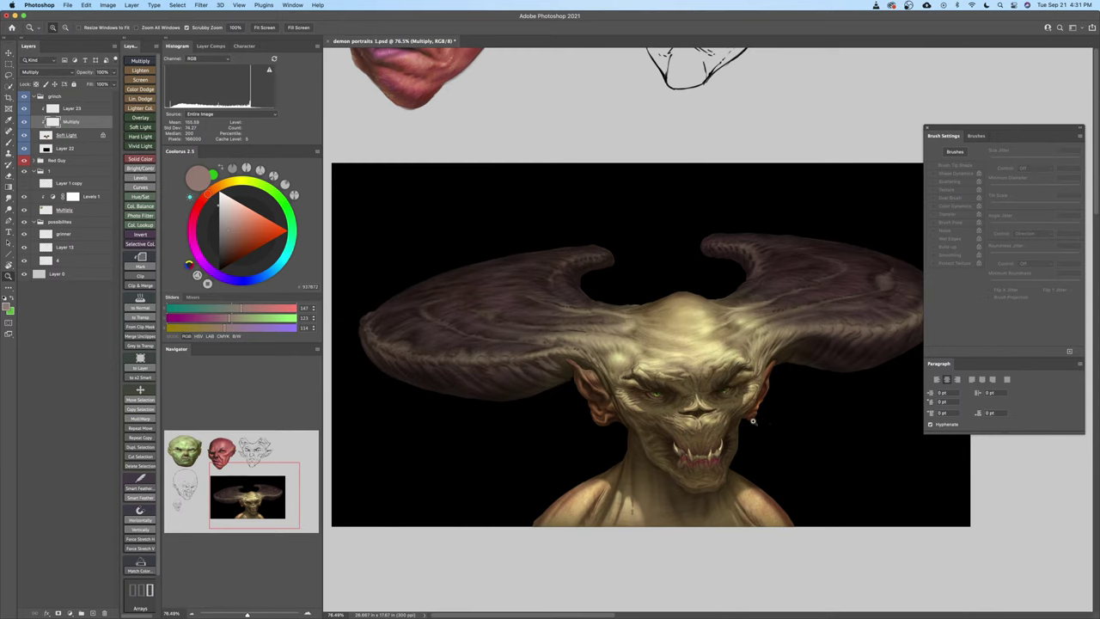
# Shade the right ear from its lobe up to its tip at varied brush sizes, and save the document
pyautogui.moveTo(754, 422); pyautogui.dragTo(781, 398)
pyautogui.press('b')
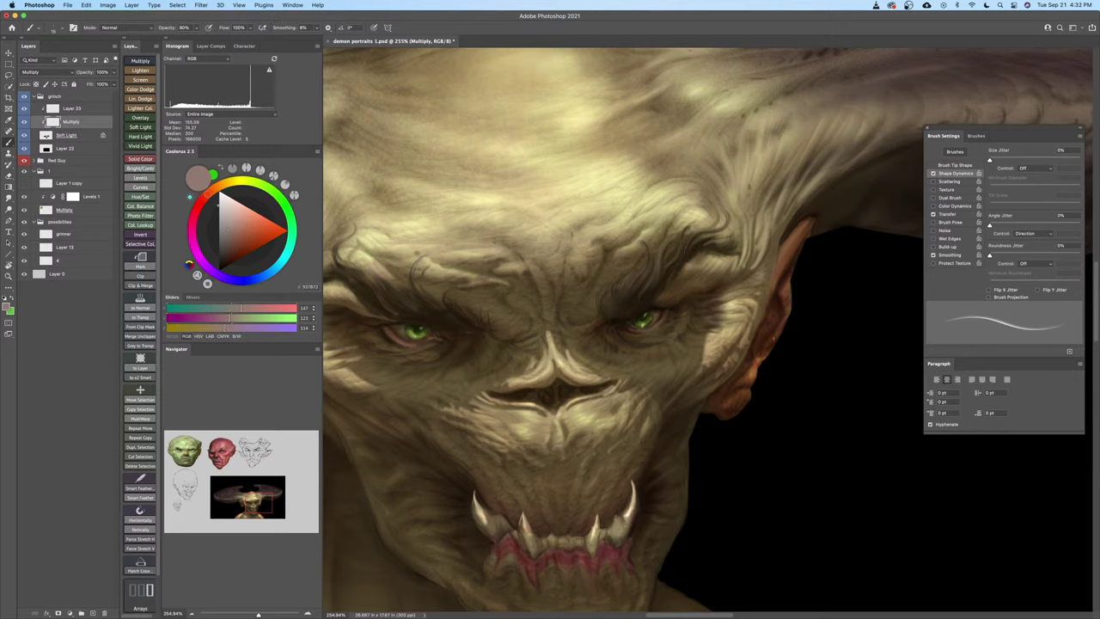
pyautogui.press(']')
pyautogui.moveTo(763, 354); pyautogui.dragTo(757, 371)
pyautogui.press(']')
pyautogui.moveTo(789, 282); pyautogui.dragTo(782, 301)
pyautogui.press('[')
pyautogui.moveTo(790, 260); pyautogui.dragTo(803, 229)
pyautogui.press('z')
pyautogui.moveTo(799, 286)
pyautogui.mouseDown()
pyautogui.moveTo(781, 284)
pyautogui.moveTo(832, 268)
pyautogui.mouseUp()
pyautogui.press('super+s')
pyautogui.press('e')
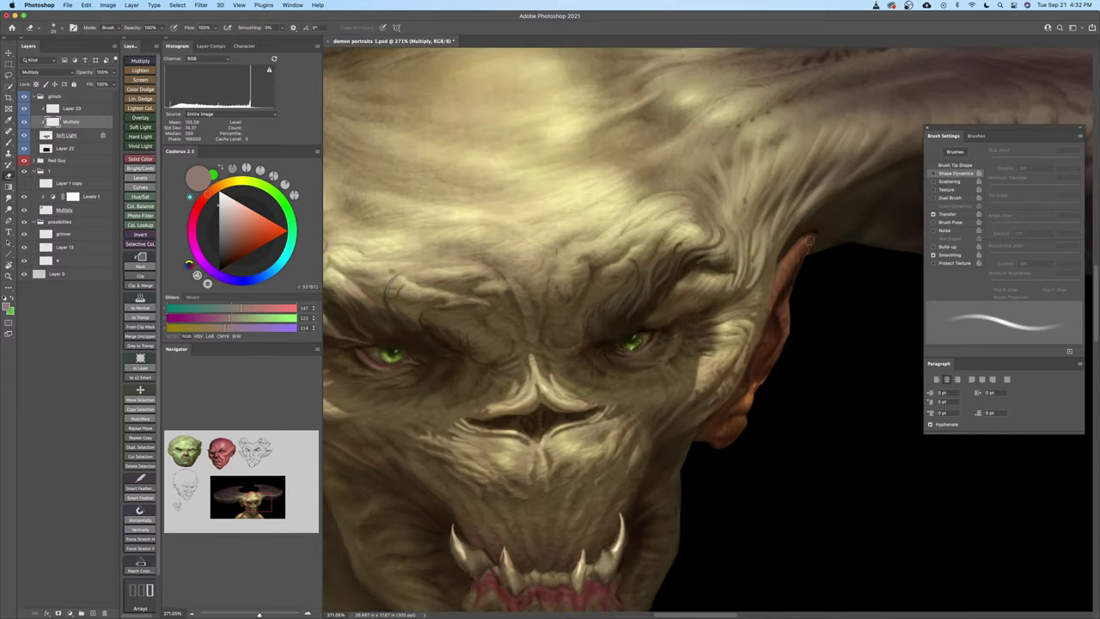
pyautogui.press('b')
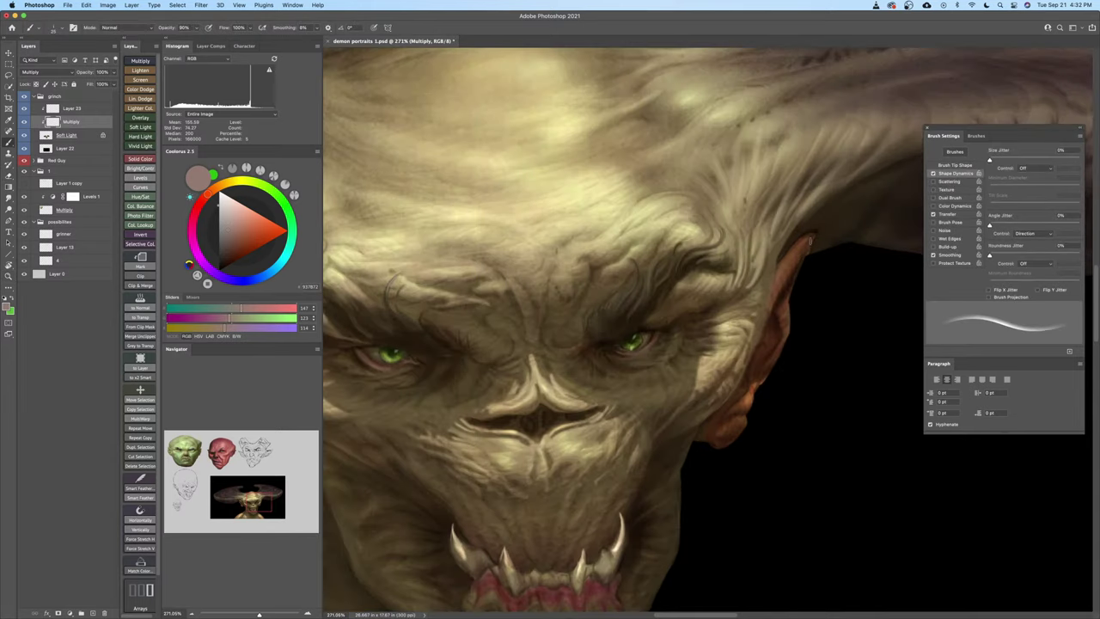
# Shade the top of the forehead near the horn base with a smaller brush on the Multiply layer
pyautogui.press('z')
pyautogui.moveTo(795, 265)
pyautogui.mouseDown()
pyautogui.moveTo(783, 267)
pyautogui.moveTo(817, 304)
pyautogui.moveTo(852, 318)
pyautogui.mouseUp()
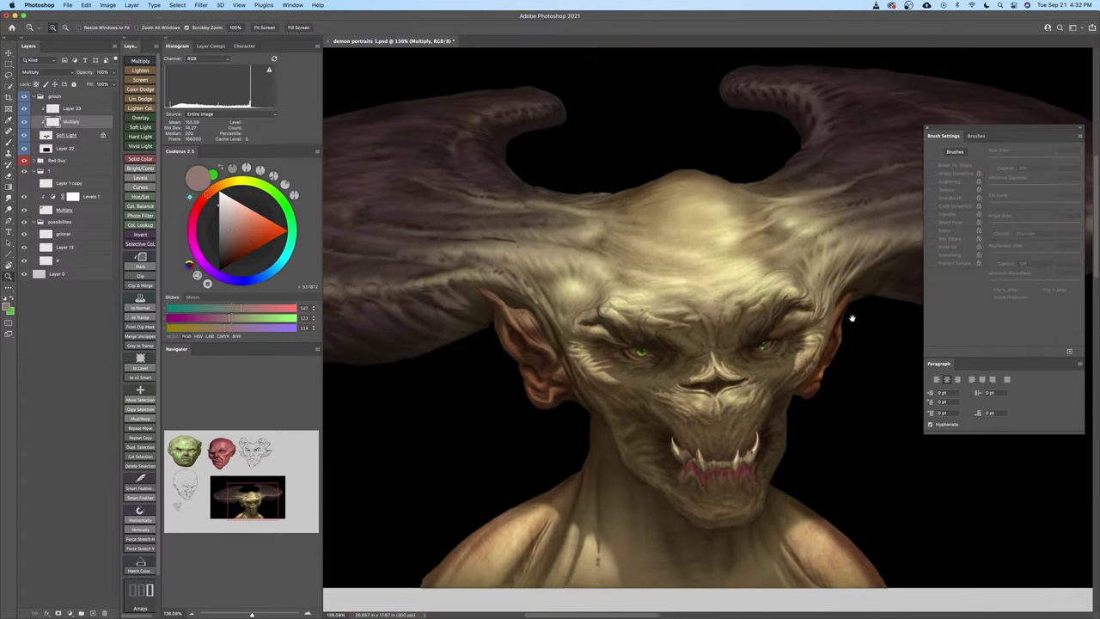
pyautogui.moveTo(685, 183); pyautogui.dragTo(731, 185)
pyautogui.press('b')
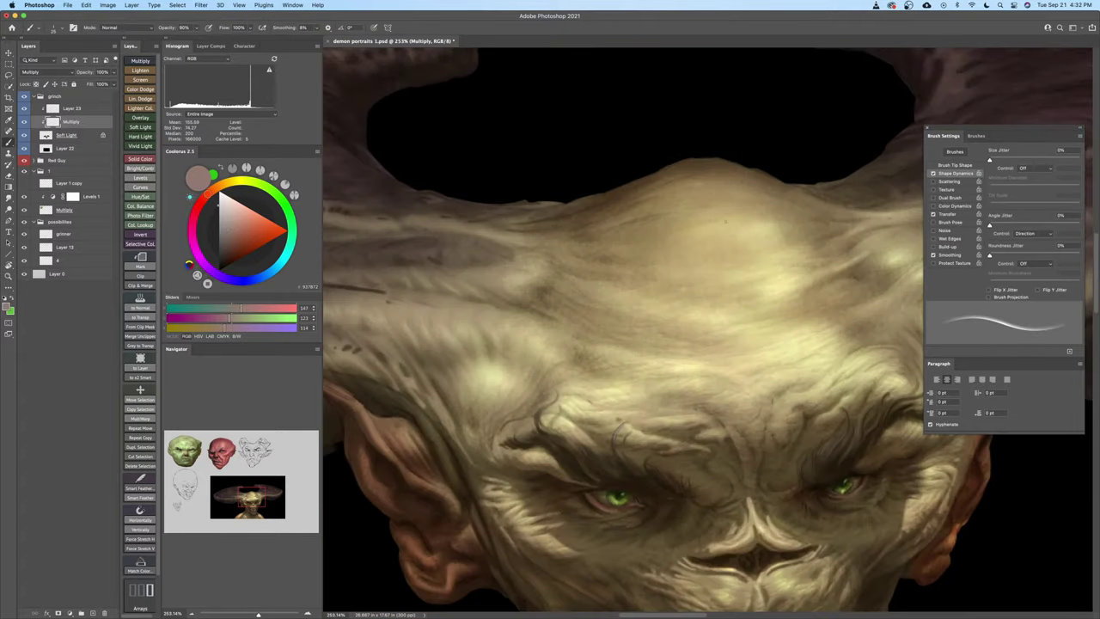
pyautogui.press('[')
pyautogui.press('[')
pyautogui.press('super+space')
pyautogui.moveTo(646, 249); pyautogui.dragTo(601, 249)
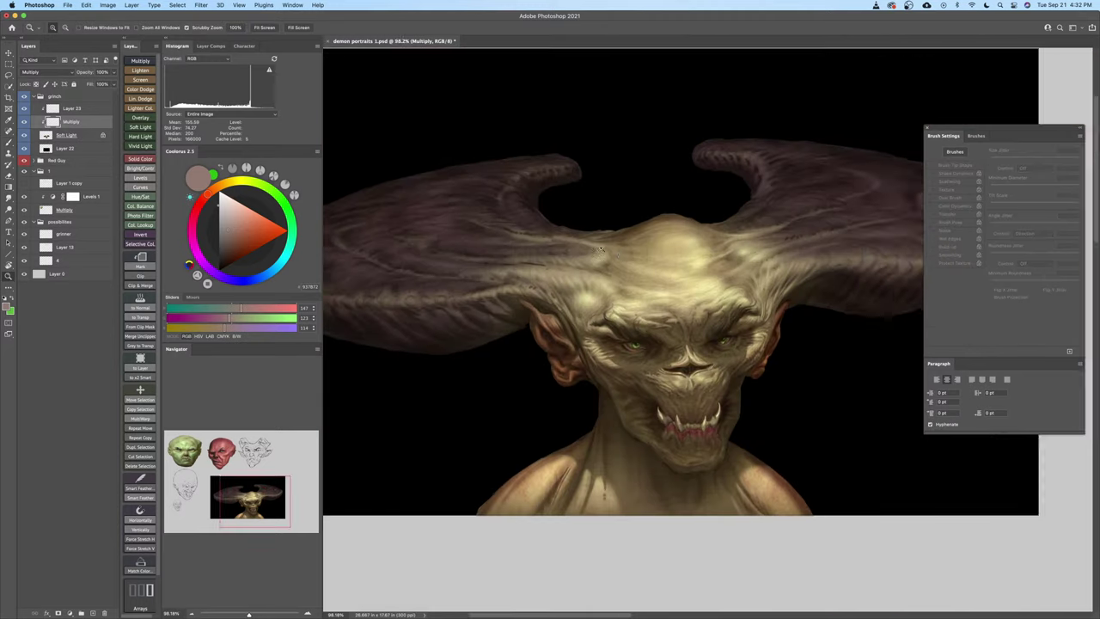
pyautogui.press('b')
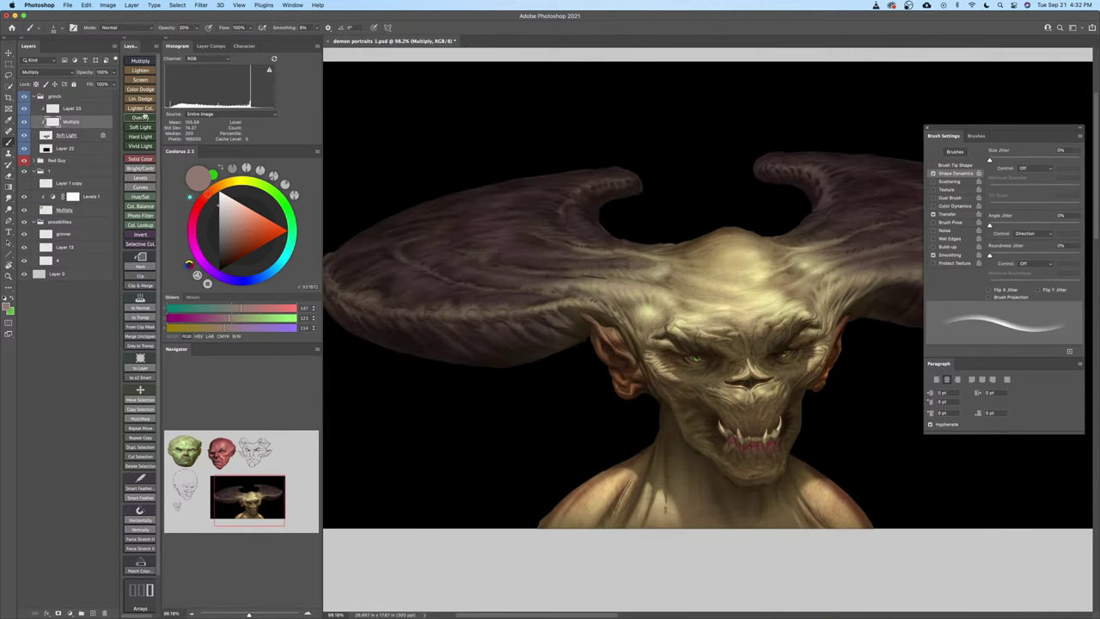
# Add a Color Dodge layer above Layer 23 and choose a soft Standards brush with a flattened tip
pyautogui.click(81, 109)
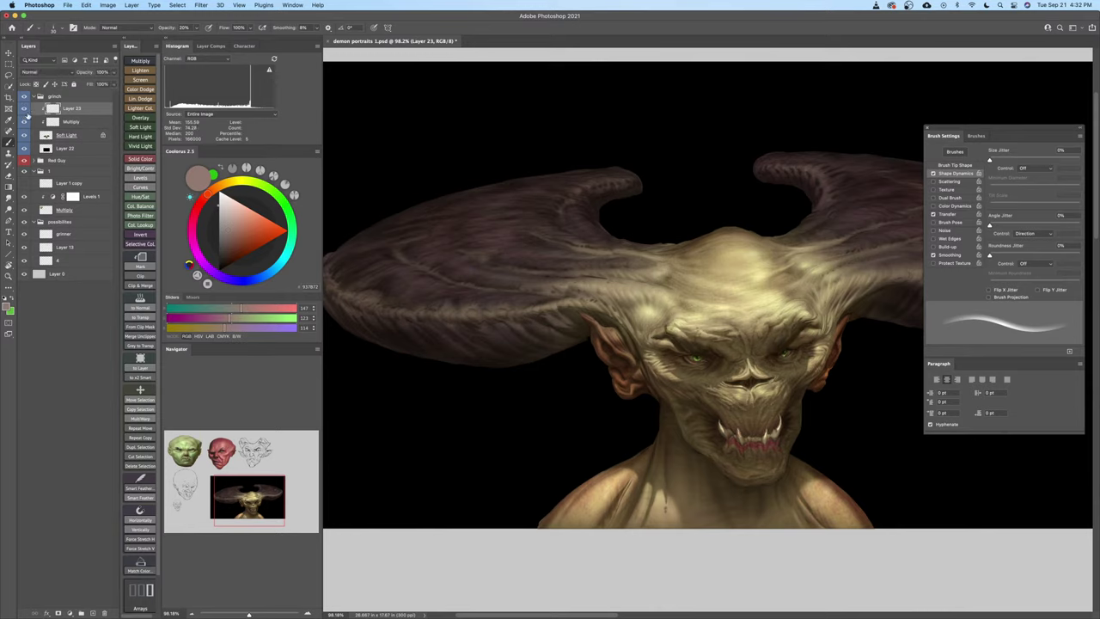
pyautogui.click(140, 88)
pyautogui.rightClick(631, 260)
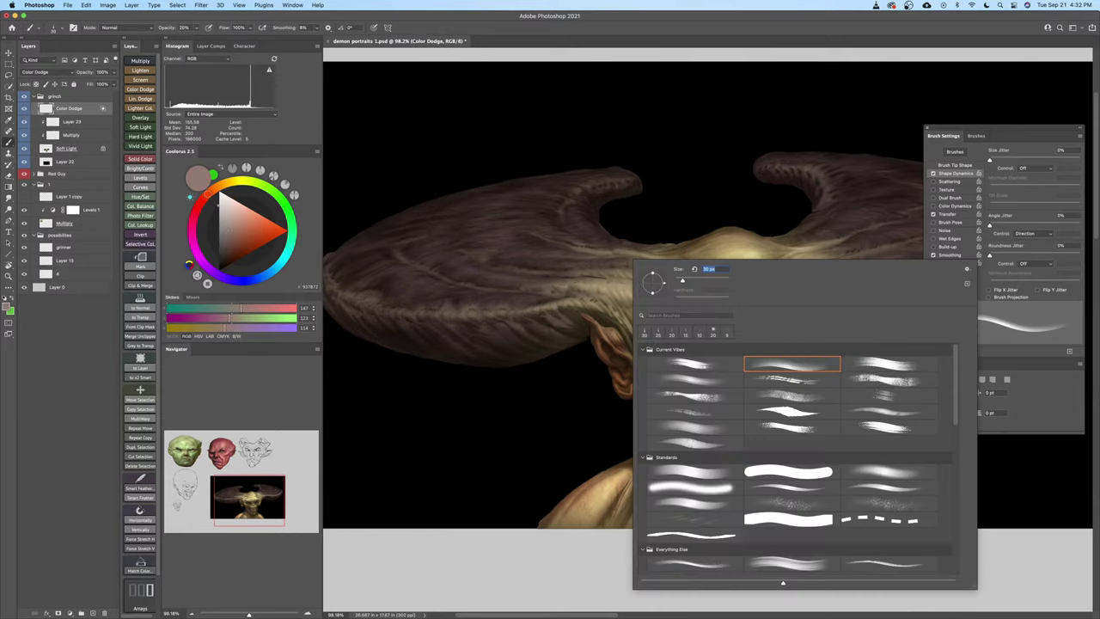
pyautogui.doubleClick(859, 471)
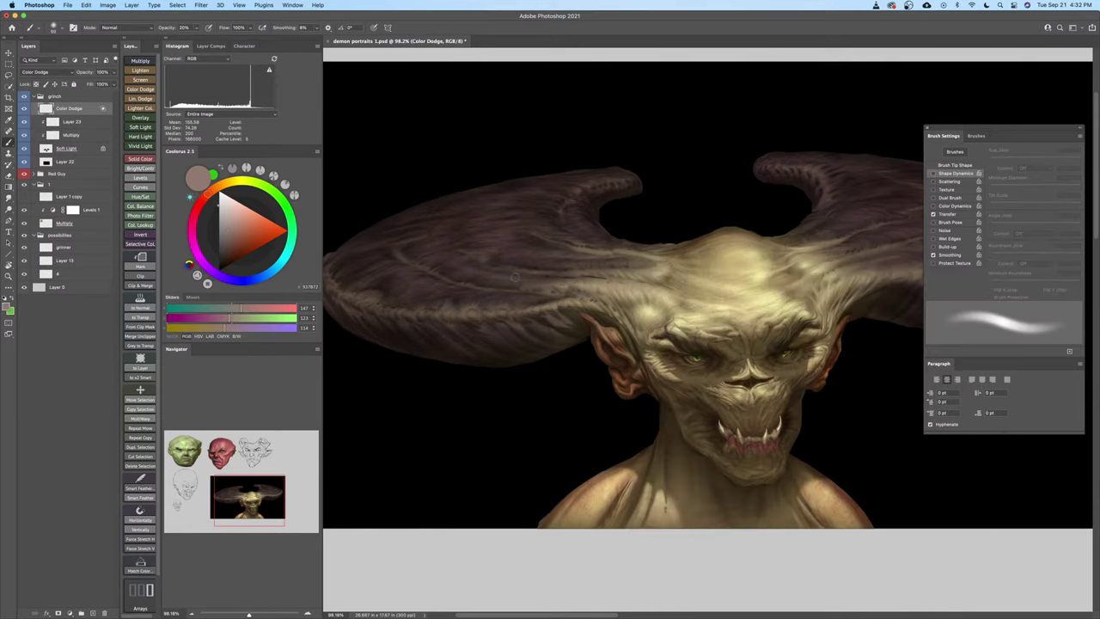
pyautogui.rightClick(520, 272)
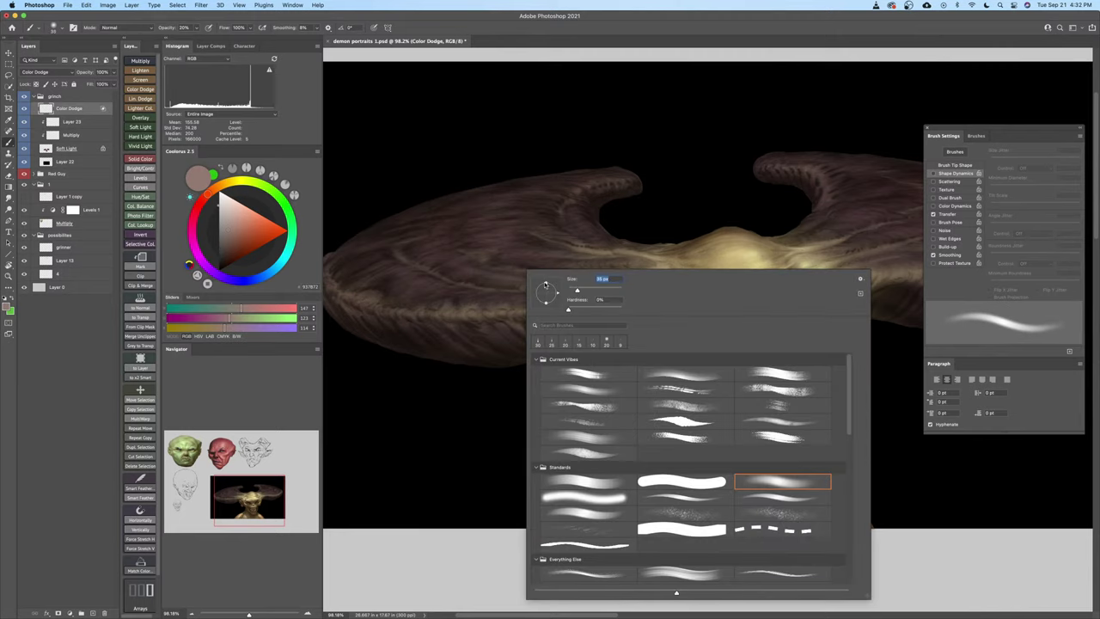
pyautogui.moveTo(546, 284); pyautogui.dragTo(549, 312)
pyautogui.press('Return')
# Save the document and examine the portrait's values in the grayscale proof
pyautogui.press('super+space')
pyautogui.moveTo(549, 312); pyautogui.dragTo(541, 314)
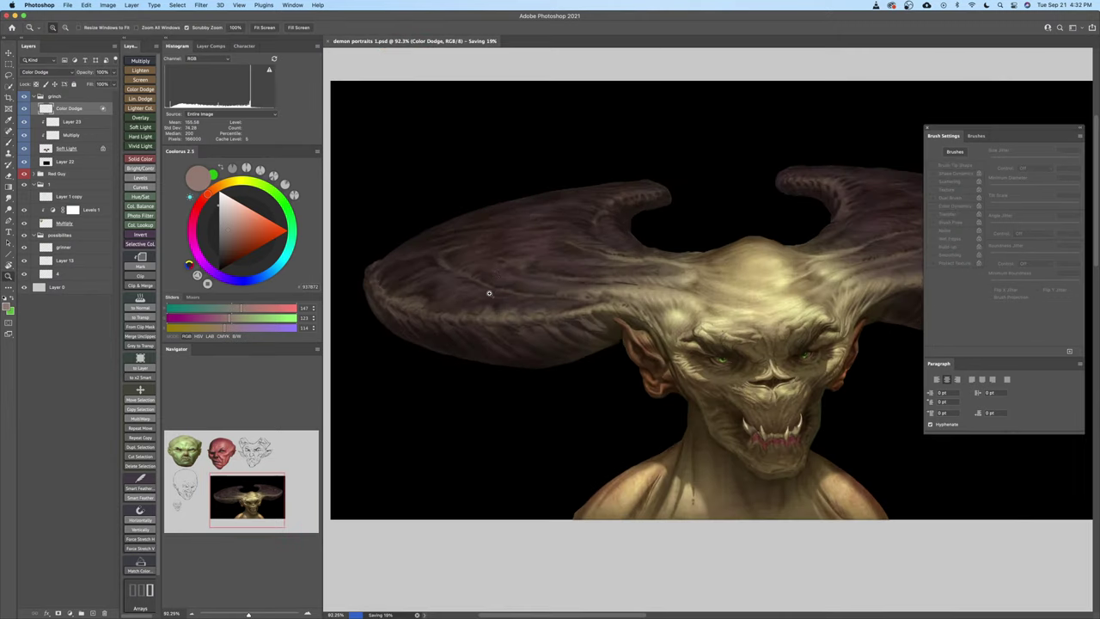
pyautogui.moveTo(484, 291); pyautogui.dragTo(490, 292)
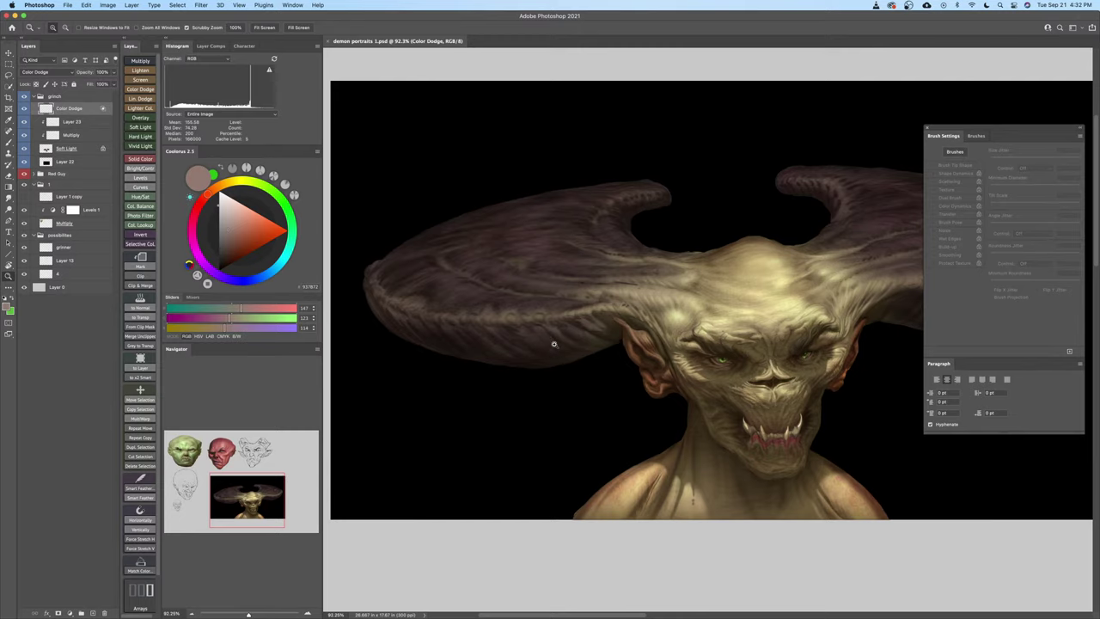
pyautogui.press('super+y')
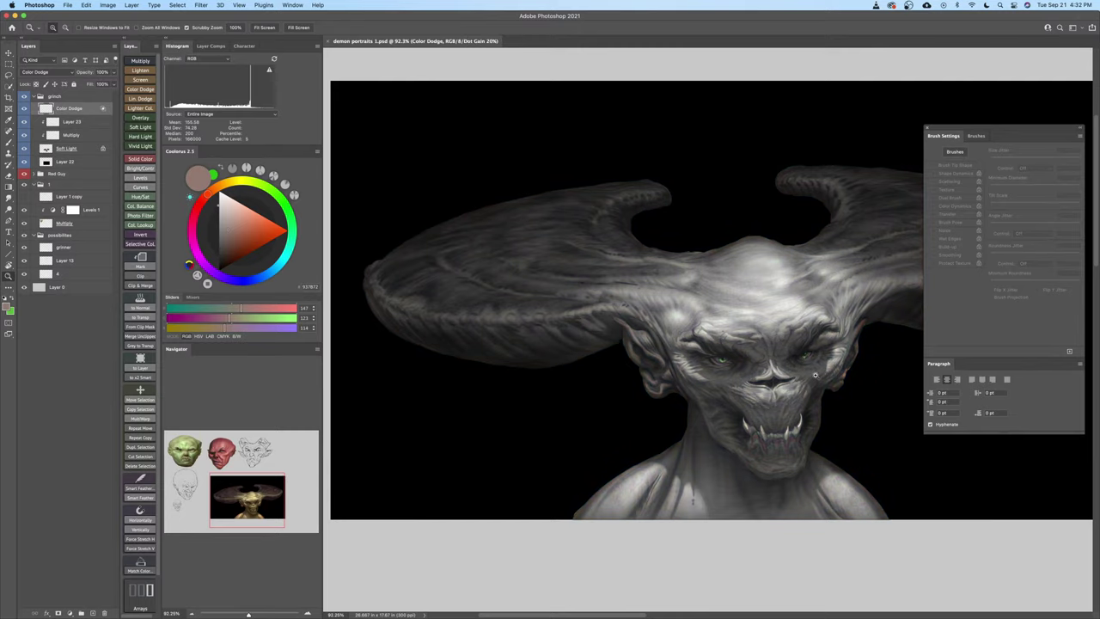
pyautogui.moveTo(815, 382); pyautogui.dragTo(795, 394)
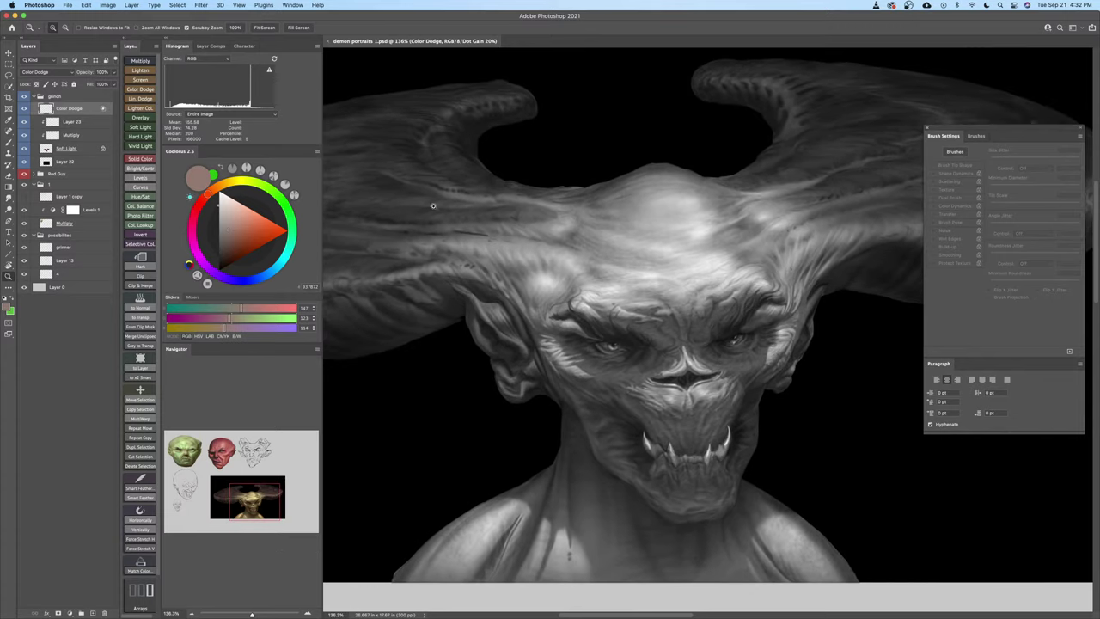
# Flip the canvas horizontally, check the mirrored portrait in grayscale, and return to the colour view
pyautogui.click(109, 5)
pyautogui.moveTo(171, 85)
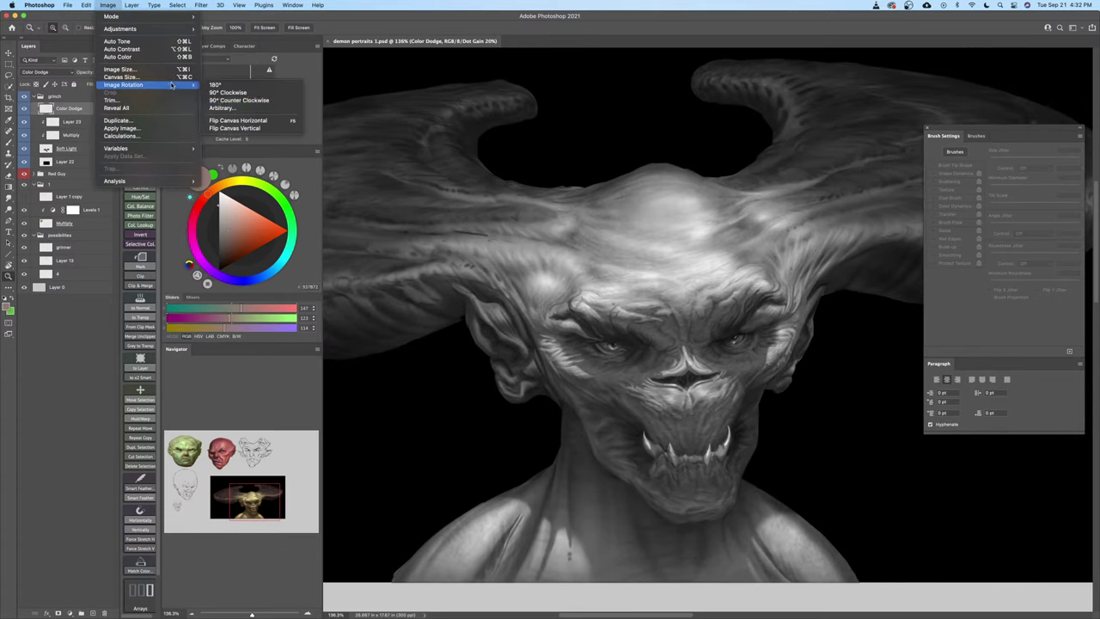
pyautogui.click(238, 121)
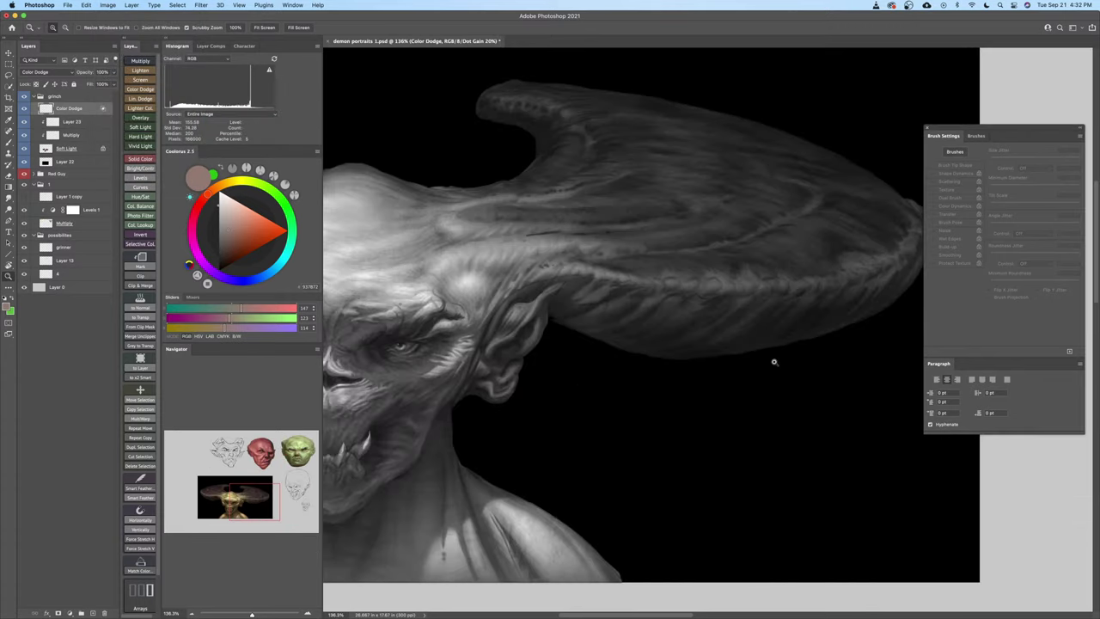
pyautogui.moveTo(783, 378); pyautogui.dragTo(759, 380)
pyautogui.moveTo(741, 391); pyautogui.dragTo(823, 394)
pyautogui.moveTo(744, 397)
pyautogui.mouseDown()
pyautogui.moveTo(755, 397)
pyautogui.moveTo(739, 378)
pyautogui.moveTo(764, 393)
pyautogui.mouseUp()
pyautogui.press('super+y')
# Clip the Color Dodge layer to the layer beneath it and sample a dark purple from the right-hand horn
pyautogui.press(']')
pyautogui.press(']')
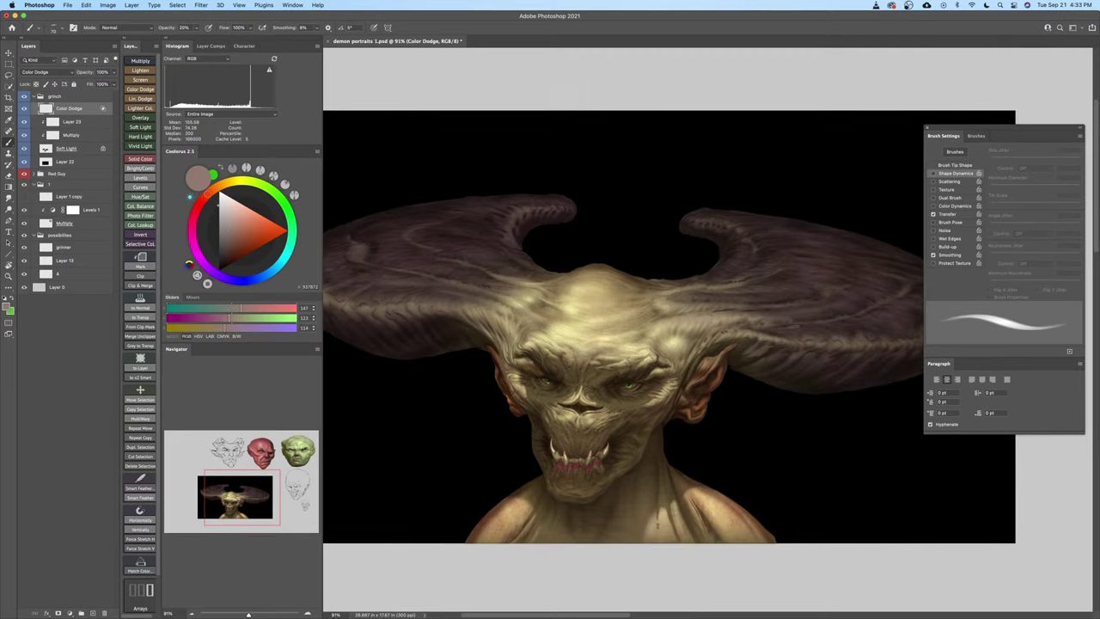
pyautogui.keyDown('alt'); pyautogui.click(74, 114); pyautogui.keyUp('alt')
pyautogui.moveTo(819, 328); pyautogui.dragTo(725, 332)
pyautogui.moveTo(737, 331); pyautogui.dragTo(793, 329)
pyautogui.keyDown('alt'); pyautogui.click(760, 295); pyautogui.keyUp('alt')
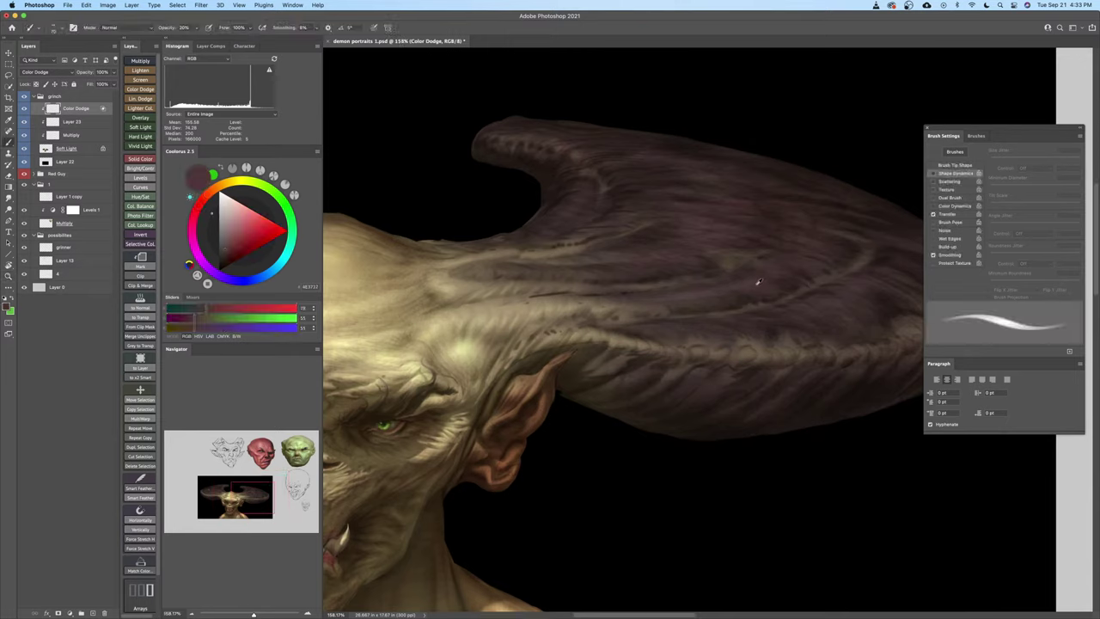
# Choose a soft tapered brush from Current Vibes, raise its opacity to nearly full and reduce its size
pyautogui.rightClick(759, 281)
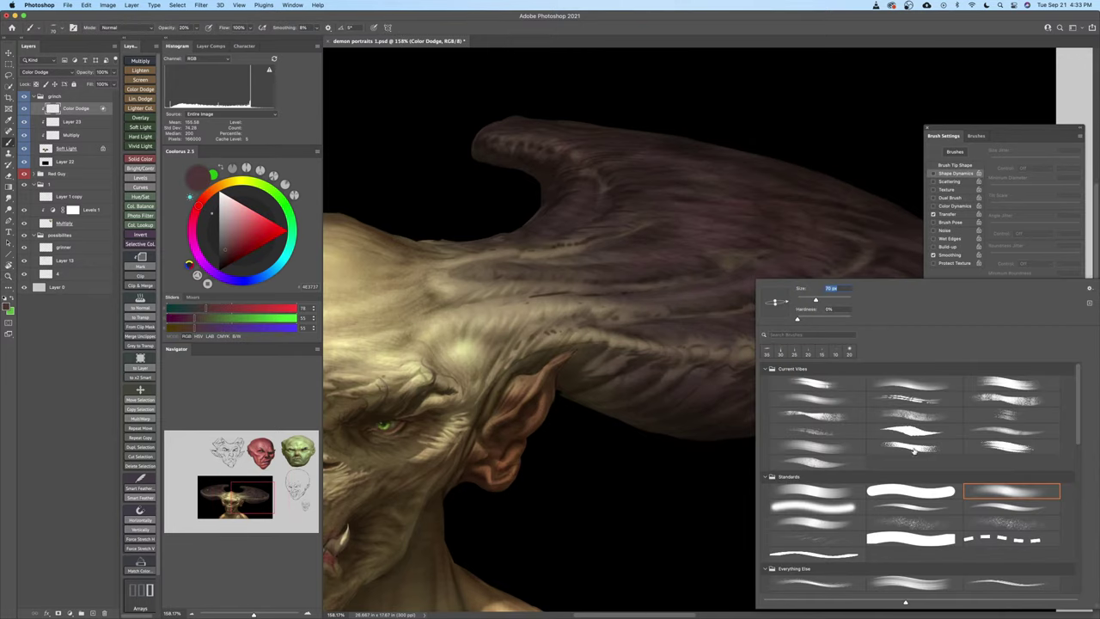
pyautogui.doubleClick(917, 400)
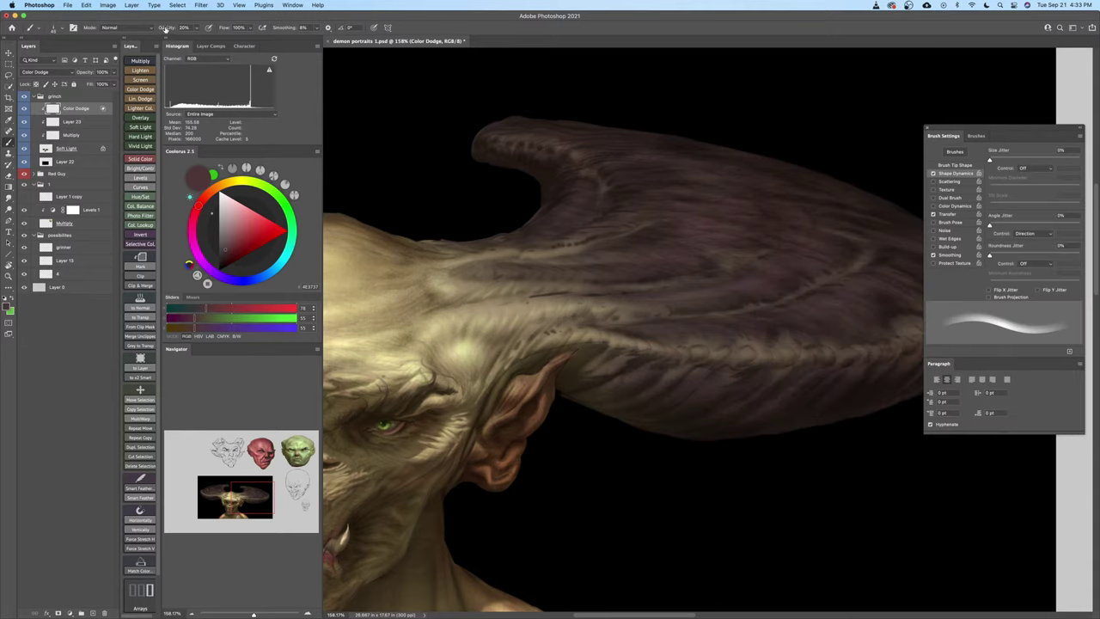
pyautogui.moveTo(165, 28); pyautogui.dragTo(194, 28)
pyautogui.press('[')
pyautogui.press('[')
pyautogui.press('[')
pyautogui.press('[')
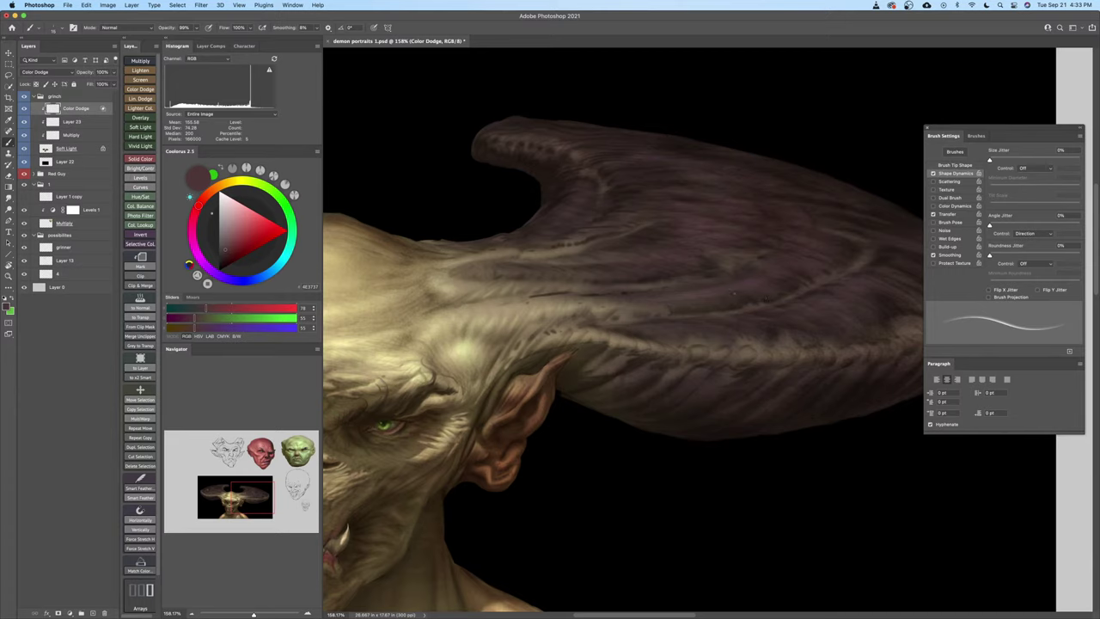
# Set the paint colour to a muted purple, RGB 95, 74, 94, and begin tinting the right-hand horn
pyautogui.click(270, 224)
pyautogui.click(197, 254)
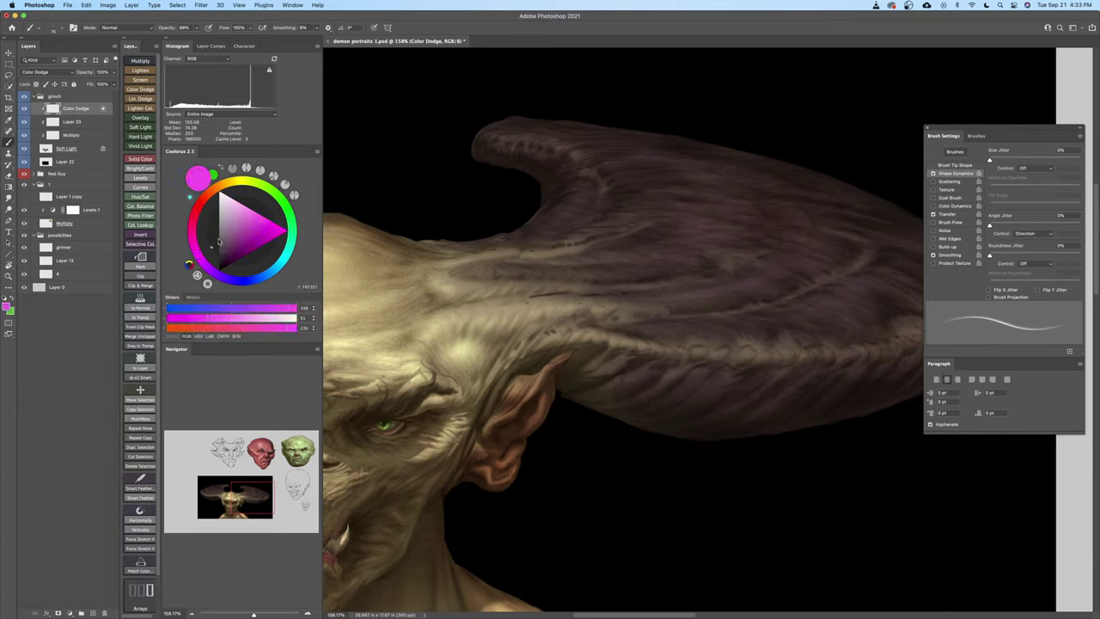
pyautogui.click(225, 247)
pyautogui.click(230, 220)
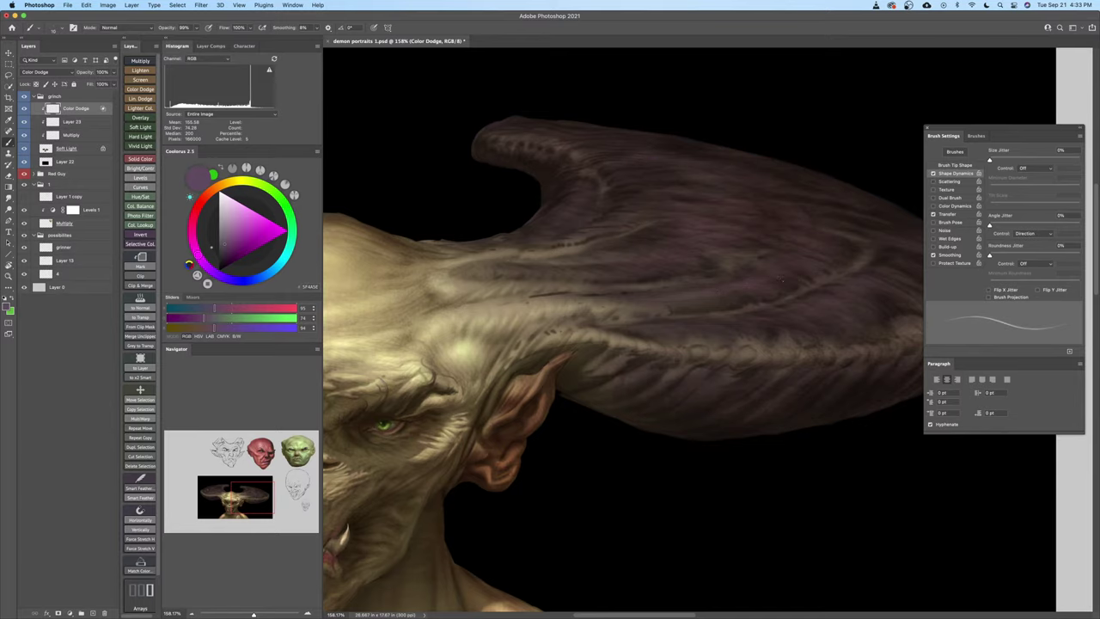
pyautogui.press(']')
# Close the Brush Settings panel, rotate the canvas and add faint magenta strokes to the middle of the right-hand horn
pyautogui.press('z')
pyautogui.moveTo(799, 274); pyautogui.dragTo(796, 268)
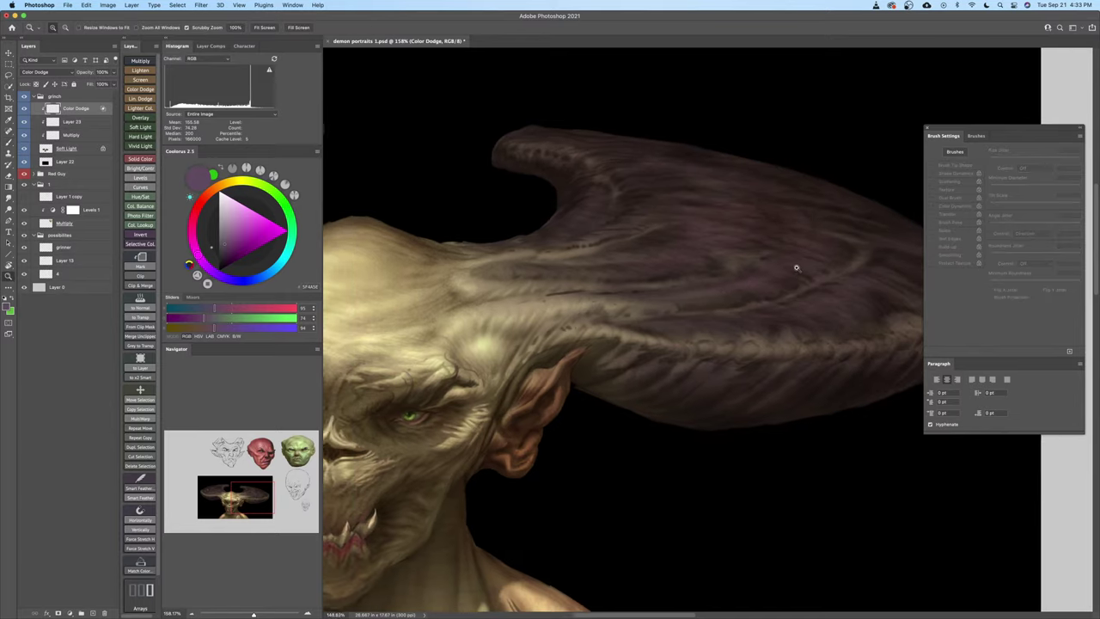
pyautogui.click(927, 128)
pyautogui.press('r')
pyautogui.moveTo(873, 242)
pyautogui.mouseDown()
pyautogui.moveTo(854, 192)
pyautogui.moveTo(740, 257)
pyautogui.mouseUp()
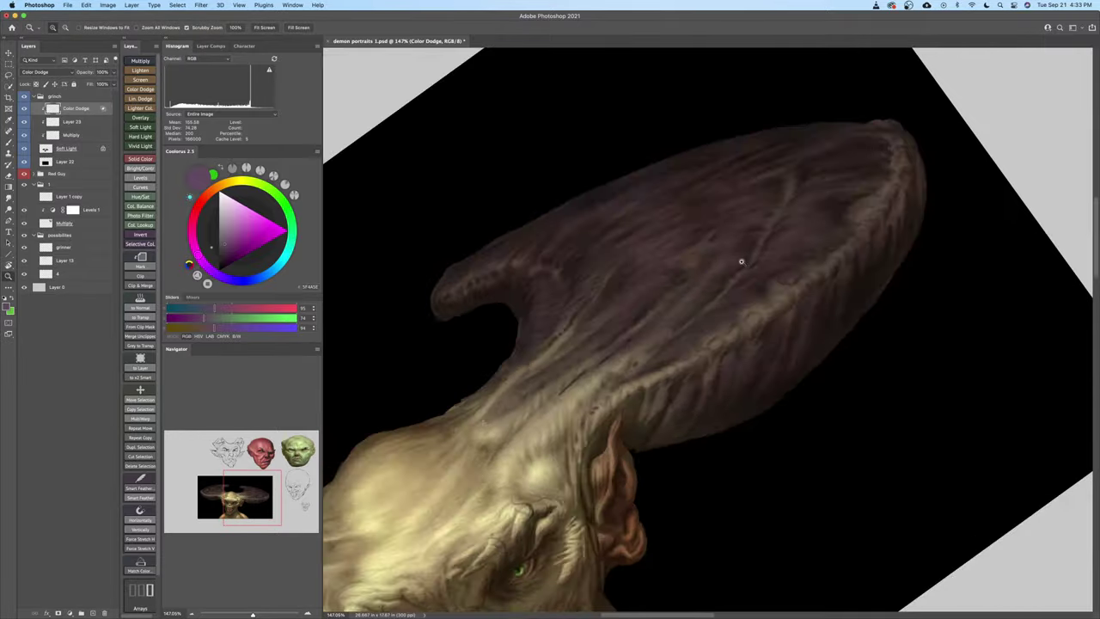
pyautogui.scroll(6, 783, 282)
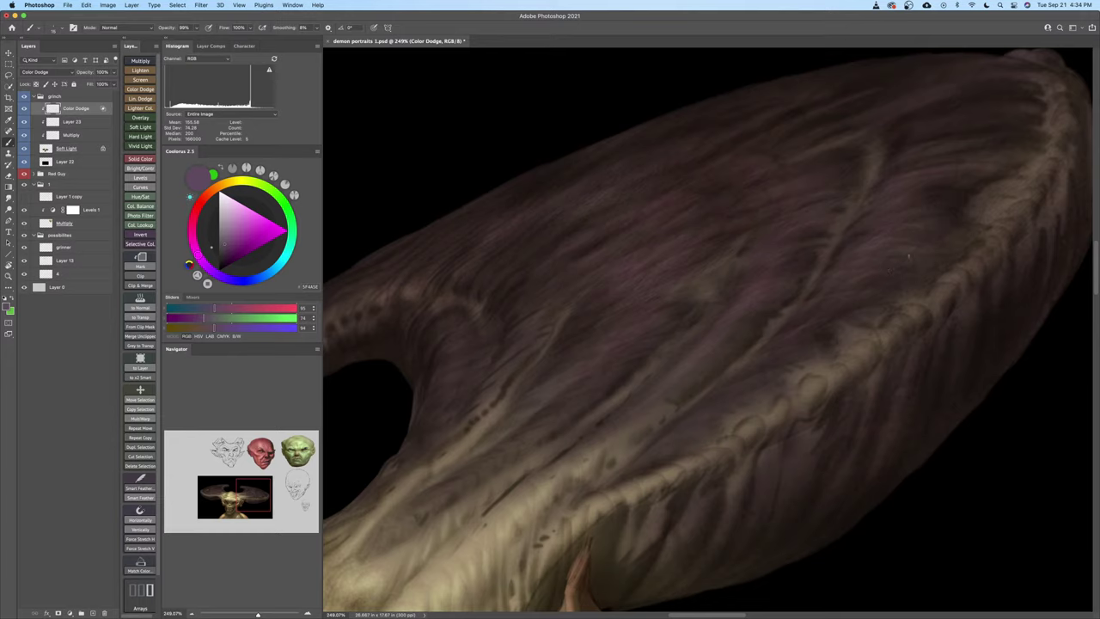
# Switch to the soft Standards brush with its flattened tip angled along the horn's grain and dodge purple between the veins
pyautogui.rightClick(881, 238)
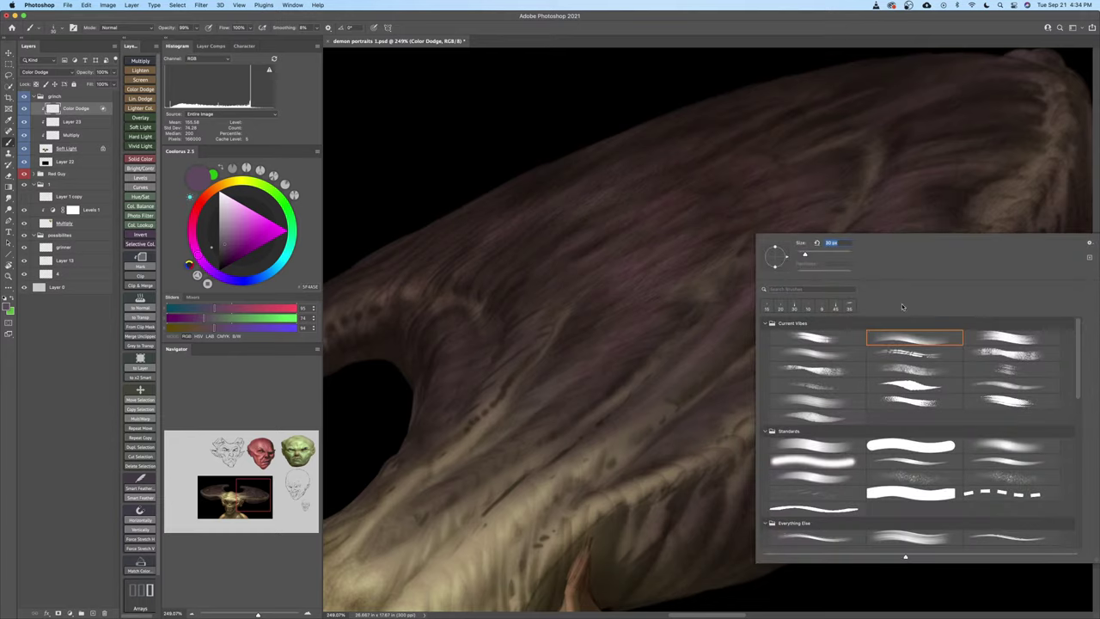
pyautogui.click(976, 446)
pyautogui.moveTo(780, 259); pyautogui.dragTo(784, 252)
pyautogui.click(802, 210)
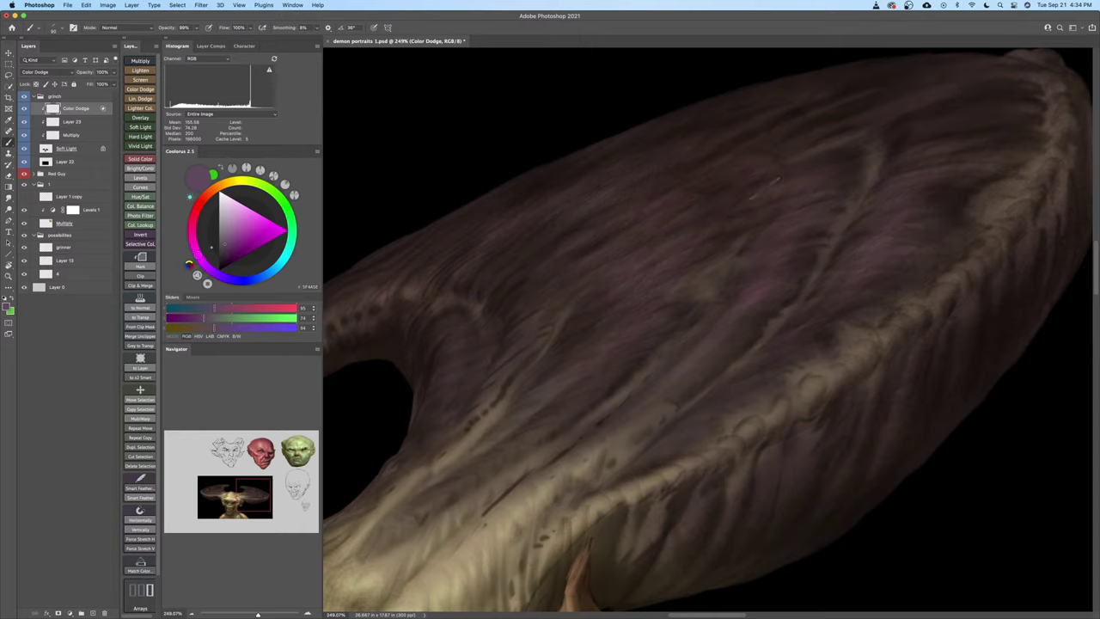
pyautogui.press('Escape')
# Rotate the canvas so the right-hand horn lies flatter and set the flattened brush tip's angle to 2°
pyautogui.rightClick(875, 318)
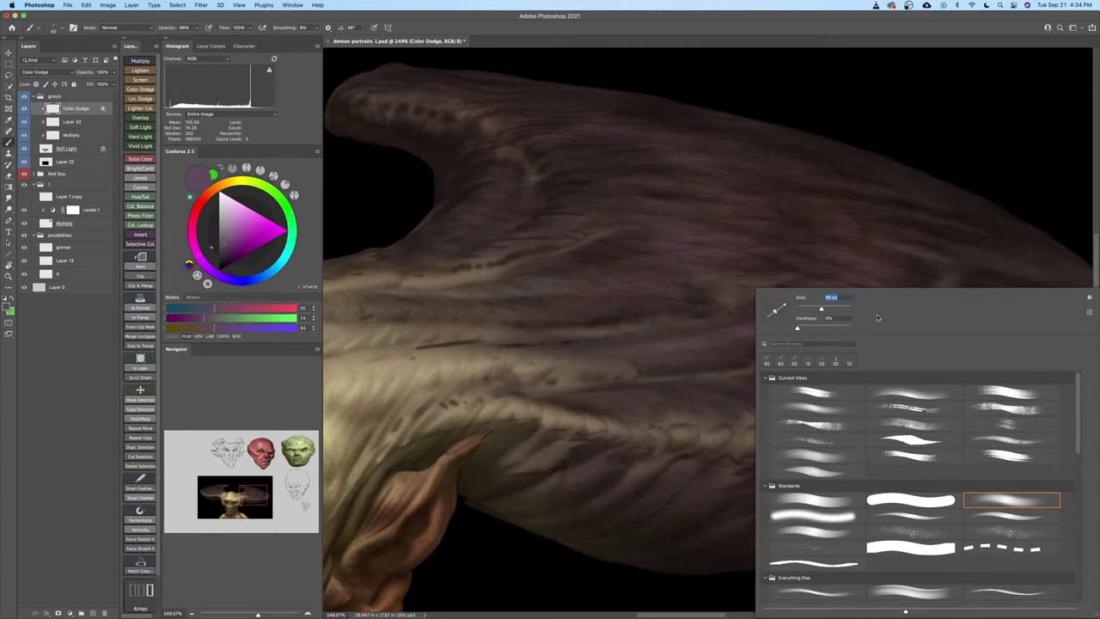
pyautogui.press('Escape')
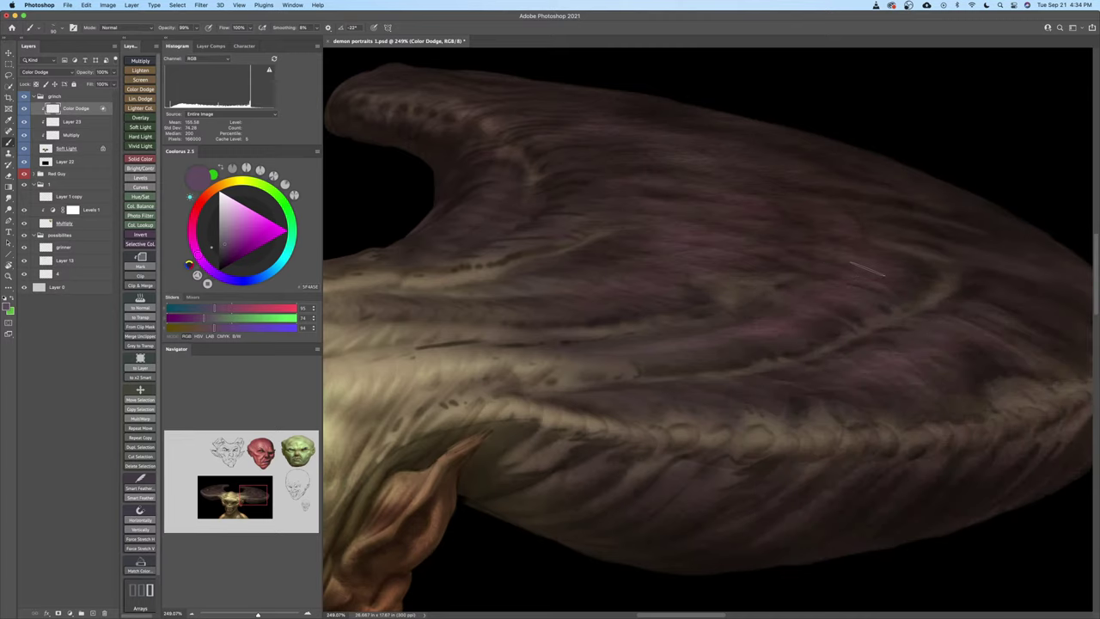
pyautogui.press('r')
pyautogui.moveTo(860, 268)
pyautogui.mouseDown()
pyautogui.moveTo(867, 241)
pyautogui.moveTo(860, 247)
pyautogui.mouseUp()
pyautogui.rightClick(817, 222)
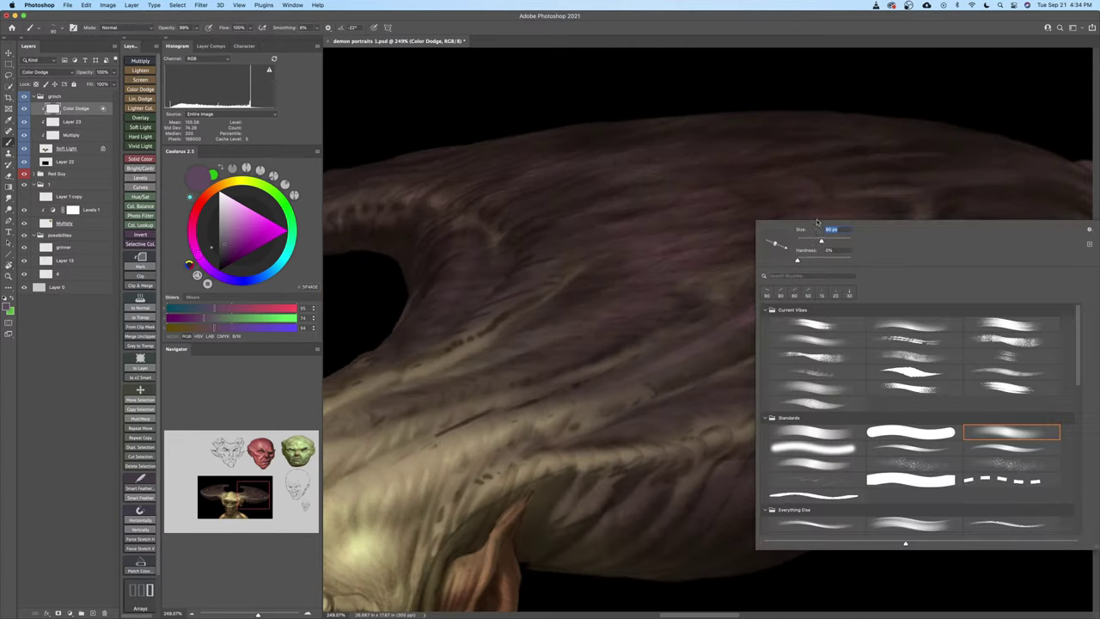
pyautogui.moveTo(786, 246); pyautogui.dragTo(787, 242)
pyautogui.click(729, 257)
# Dodge magenta streaks across the right-hand horn's upper surface, adjusting the brush size between passes
pyautogui.press(']')
pyautogui.press(']')
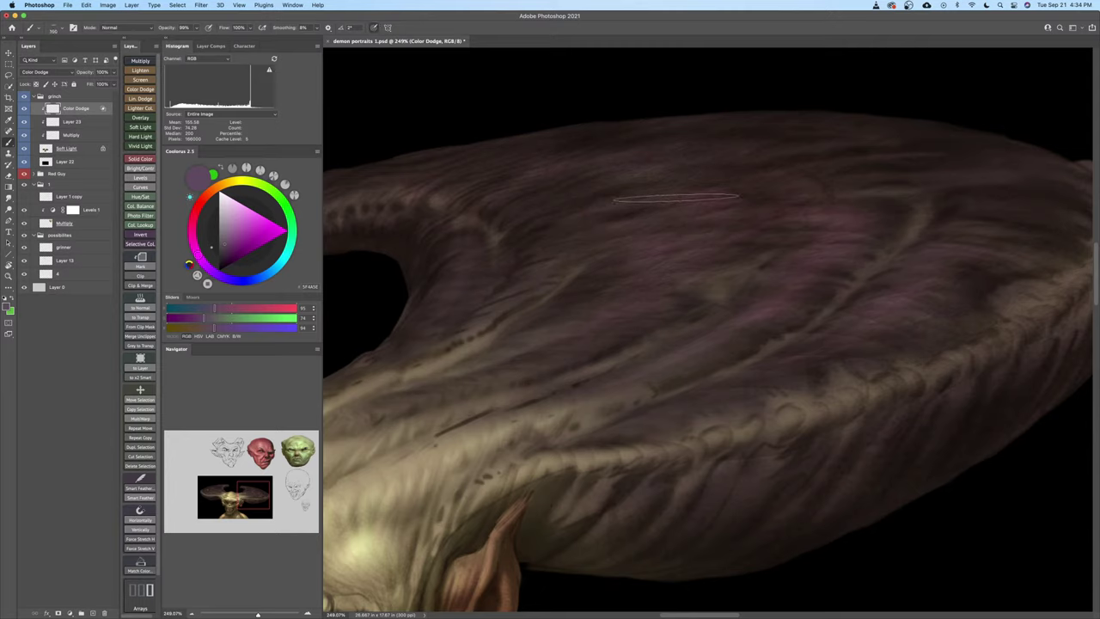
pyautogui.press('[')
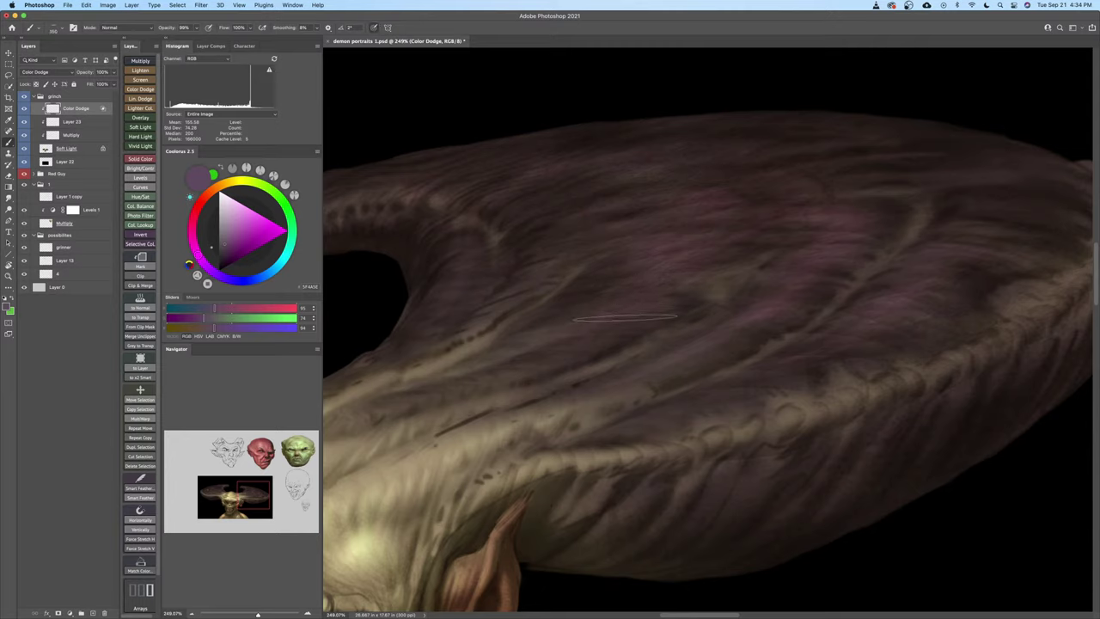
pyautogui.press('[')
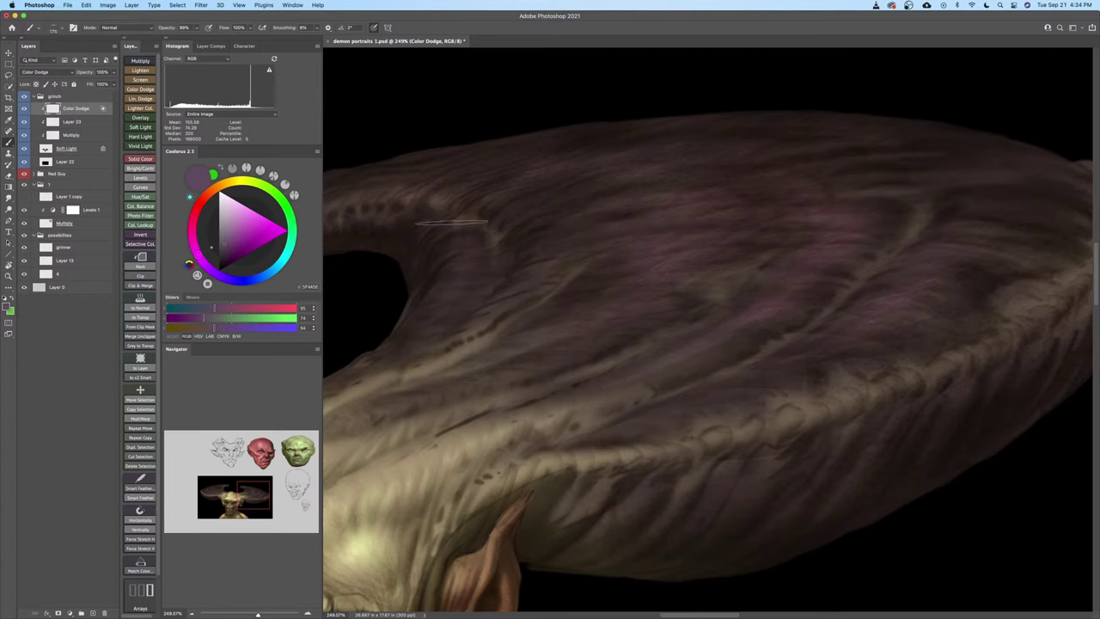
# Set the brush opacity to 80% and flow to 79%, and shift the purple slightly with a smaller brush
pyautogui.moveTo(175, 29); pyautogui.dragTo(222, 28)
pyautogui.click(202, 263)
pyautogui.press('[')
pyautogui.press('[')
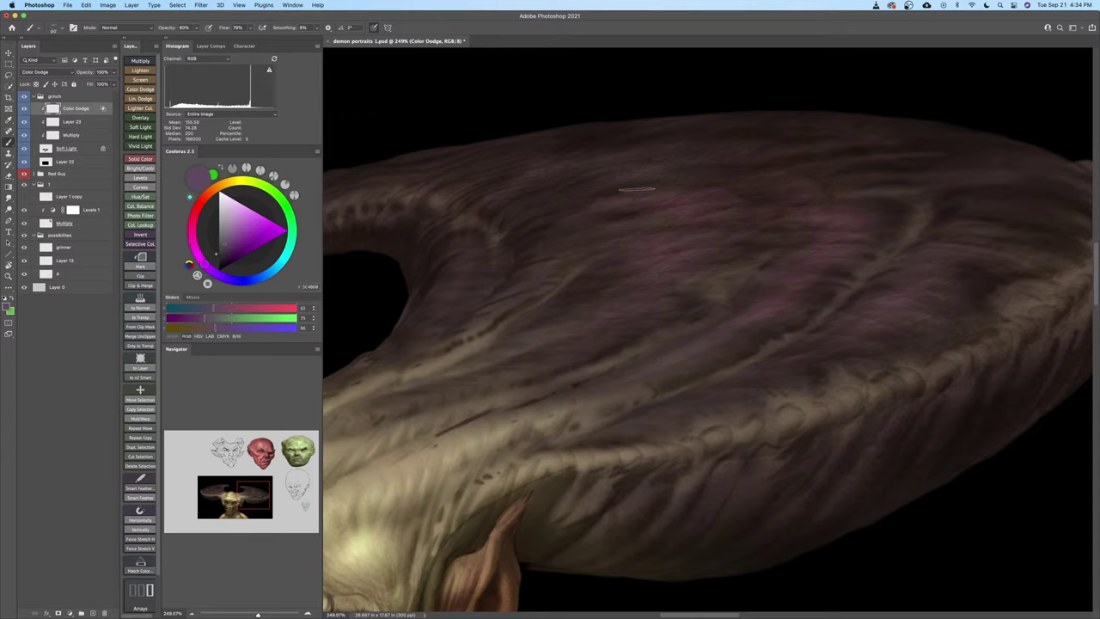
# Dodge streaks from the right-hand horn's centre towards its inner curl at varied brush sizes, undoing one stroke
pyautogui.press(']')
pyautogui.press(']')
pyautogui.press(']')
pyautogui.press(']')
pyautogui.press('[')
pyautogui.press('[')
pyautogui.press('[')
pyautogui.press('[')
pyautogui.press('[')
pyautogui.press('[')
pyautogui.press('[')
pyautogui.press(']')
pyautogui.press(']')
pyautogui.press(']')
pyautogui.press('super+z')
pyautogui.moveTo(567, 203); pyautogui.dragTo(650, 216)
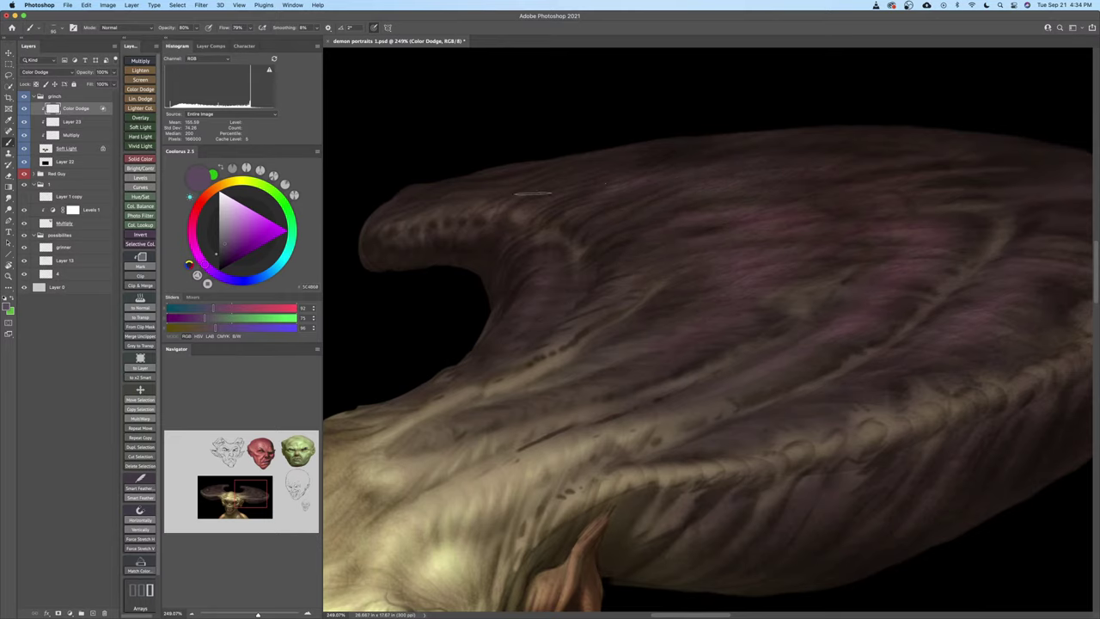
pyautogui.moveTo(600, 232); pyautogui.dragTo(553, 240)
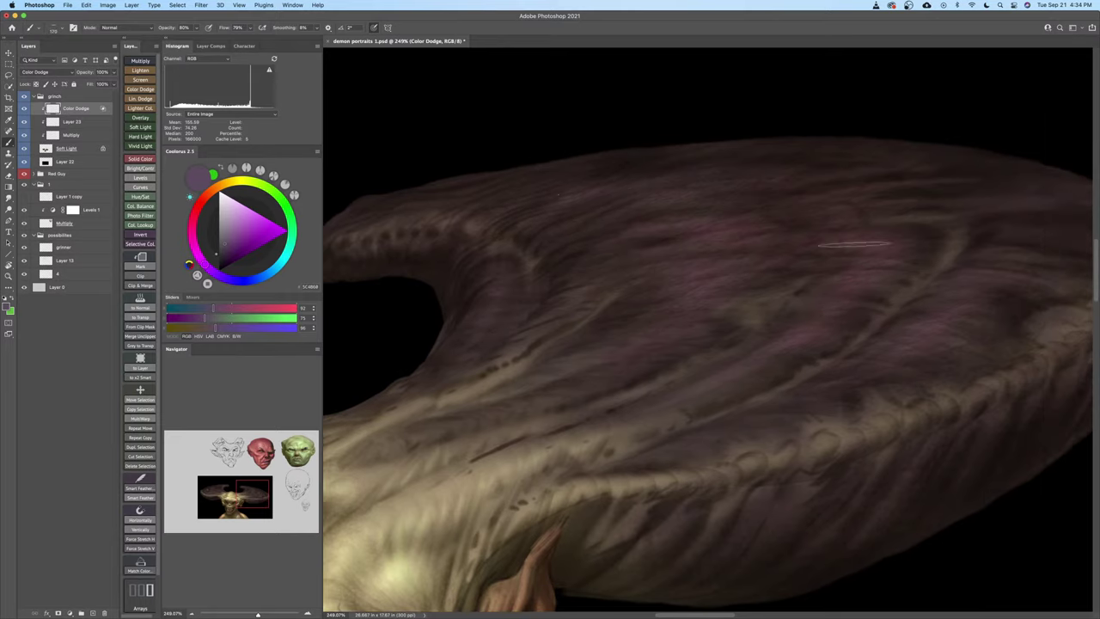
# Extend the magenta dodge streaks towards the outer end of the right-hand horn, reducing the brush size for finer strokes
pyautogui.press(']')
pyautogui.moveTo(891, 336); pyautogui.dragTo(854, 332)
pyautogui.moveTo(854, 331)
pyautogui.mouseDown()
pyautogui.moveTo(811, 308)
pyautogui.moveTo(877, 303)
pyautogui.mouseUp()
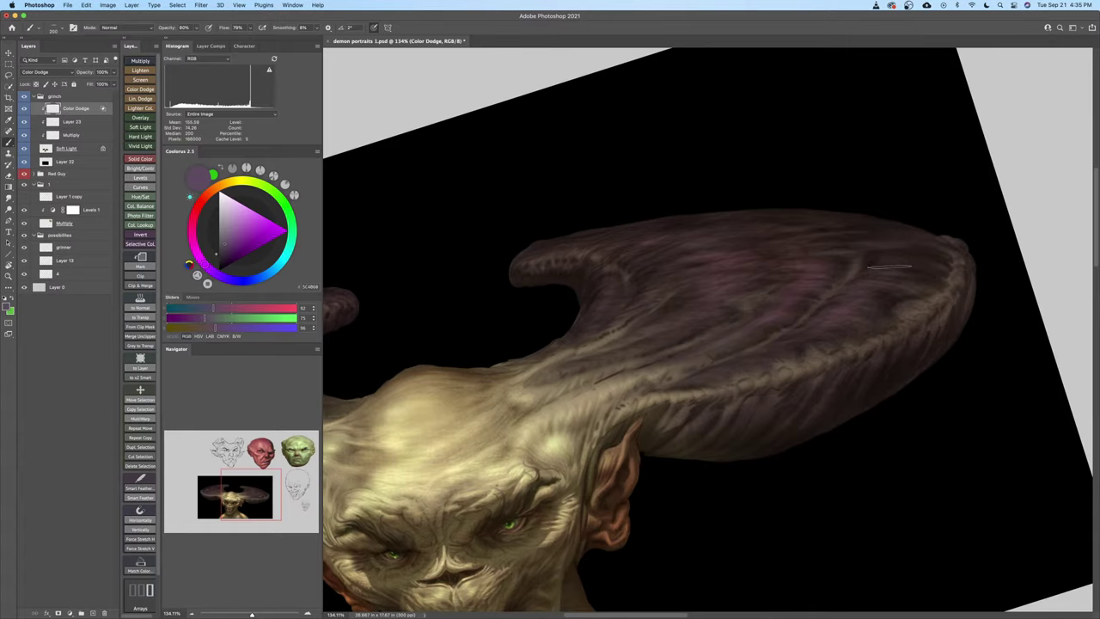
pyautogui.press('[')
pyautogui.press('[')
pyautogui.press('[')
pyautogui.moveTo(759, 323)
pyautogui.mouseDown()
pyautogui.moveTo(796, 312)
pyautogui.moveTo(783, 319)
pyautogui.moveTo(793, 349)
pyautogui.moveTo(806, 349)
pyautogui.mouseUp()
# Examine the whole portrait beside the other heads and save the document
pyautogui.press('Escape')
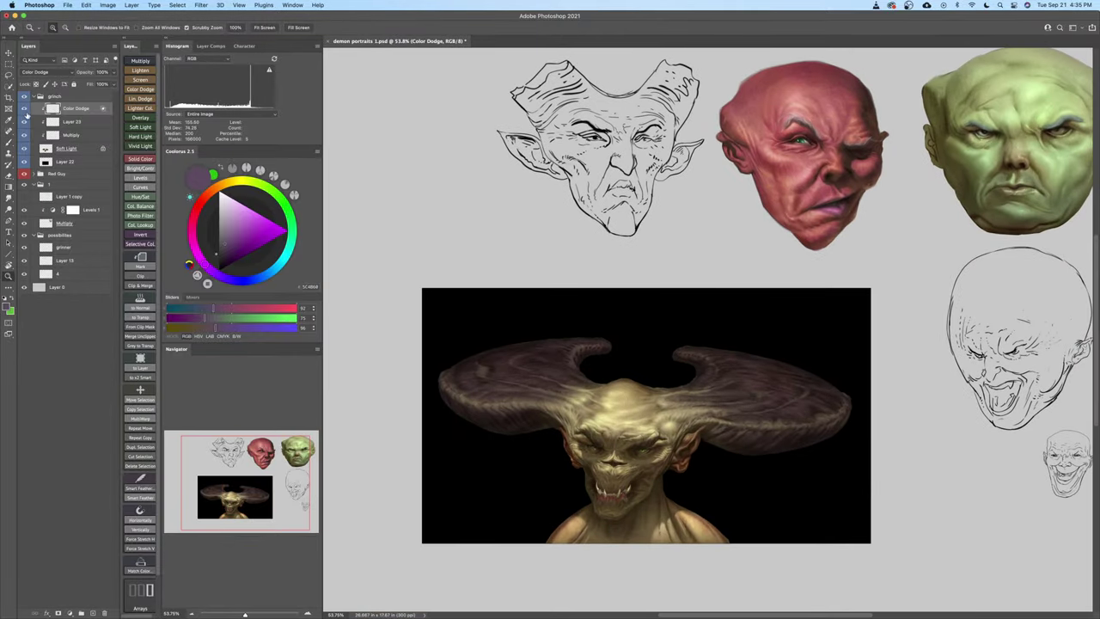
pyautogui.moveTo(550, 435); pyautogui.dragTo(552, 432)
pyautogui.press('super+s')
# Angle the flattened brush tip at 30° and start dodging purple strokes onto the left-hand horn above its ridged rim
pyautogui.moveTo(552, 433)
pyautogui.mouseDown()
pyautogui.moveTo(649, 442)
pyautogui.moveTo(710, 373)
pyautogui.moveTo(778, 346)
pyautogui.moveTo(782, 307)
pyautogui.mouseUp()
pyautogui.press('b')
pyautogui.rightClick(746, 325)
pyautogui.click(736, 323)
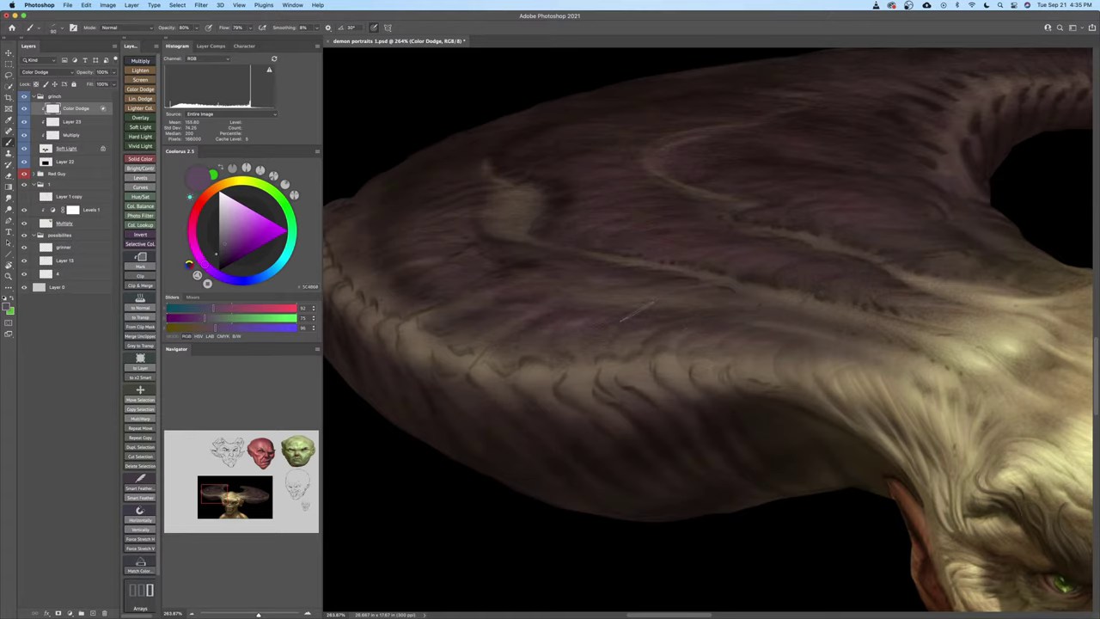
# Switch to the soft tapered Current Vibes brush and add small dodge strokes above the left-hand horn's rim
pyautogui.rightClick(619, 321)
pyautogui.click(818, 393)
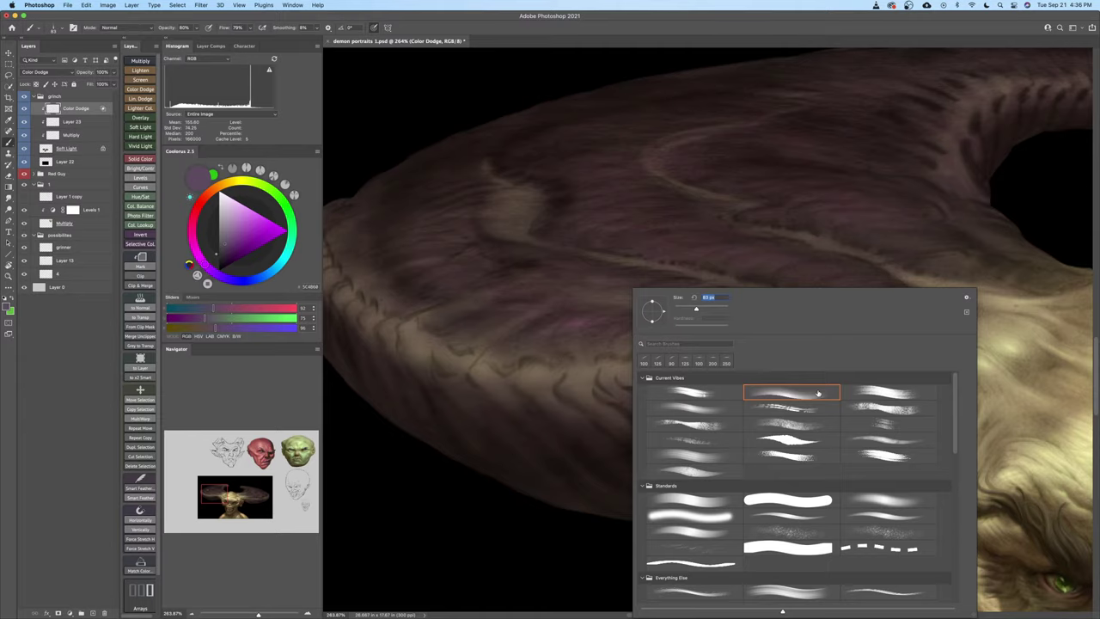
pyautogui.click(548, 417)
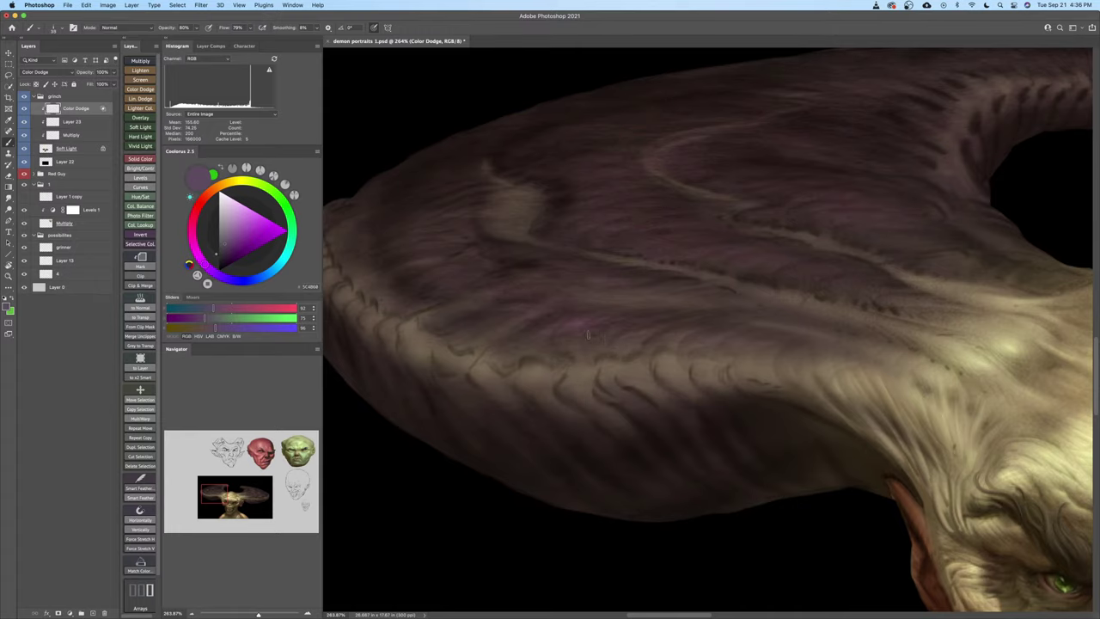
pyautogui.moveTo(603, 300); pyautogui.dragTo(653, 304)
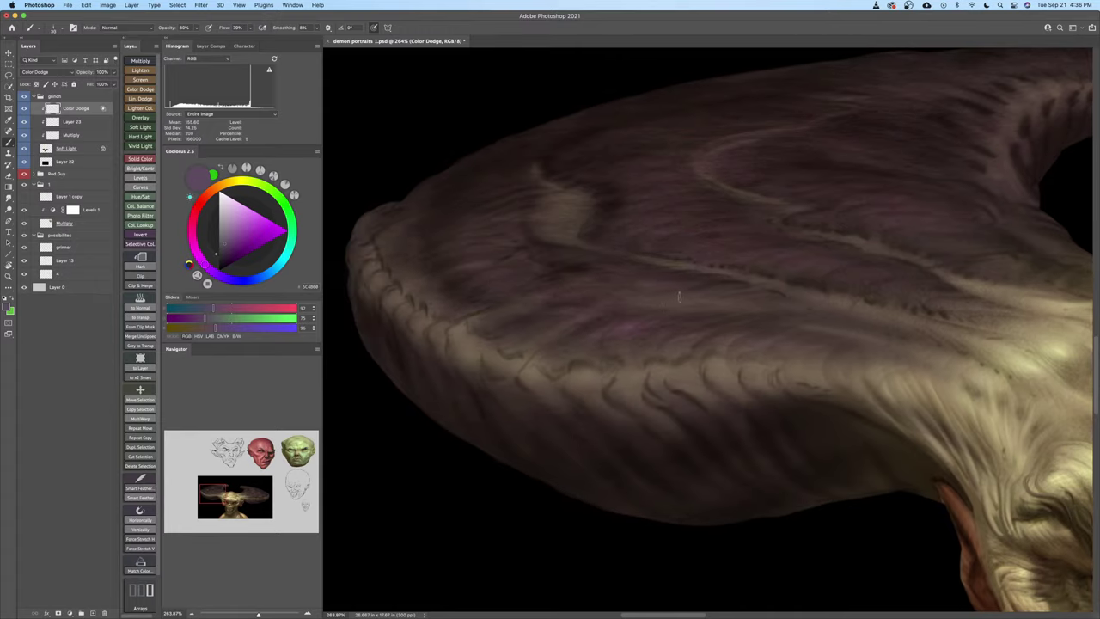
# Return to the soft Standards brush, flatten its tip at 0°, enlarge it and dodge pink streaks above the left-hand horn's rim
pyautogui.rightClick(626, 302)
pyautogui.click(858, 503)
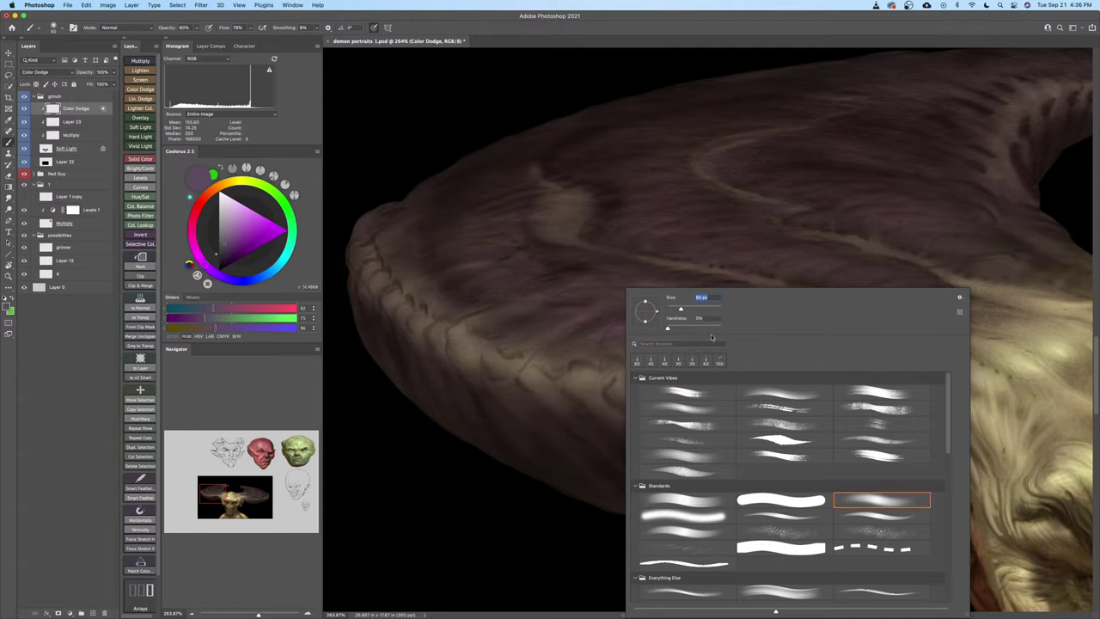
pyautogui.moveTo(645, 303); pyautogui.dragTo(641, 287)
pyautogui.click(561, 324)
pyautogui.press(']')
pyautogui.press(']')
pyautogui.press(']')
pyautogui.press(']')
pyautogui.press(']')
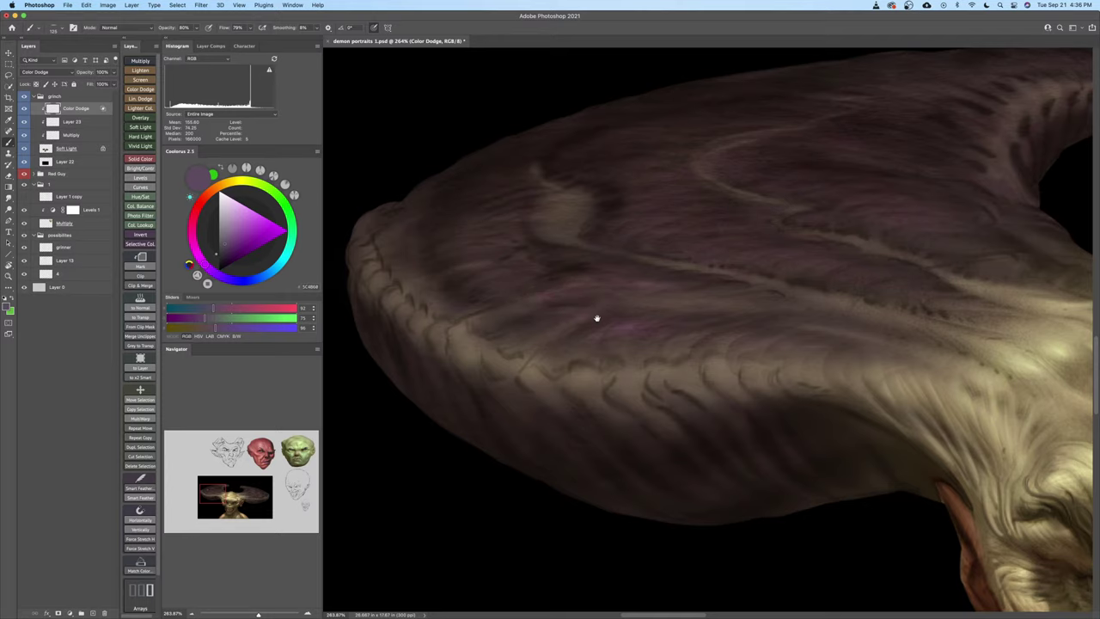
# Dodge purple streaks around the pale bump near the left-hand horn's outer end, varying the brush size
pyautogui.moveTo(596, 317); pyautogui.dragTo(614, 329)
pyautogui.press('[')
pyautogui.press('[')
pyautogui.press('[')
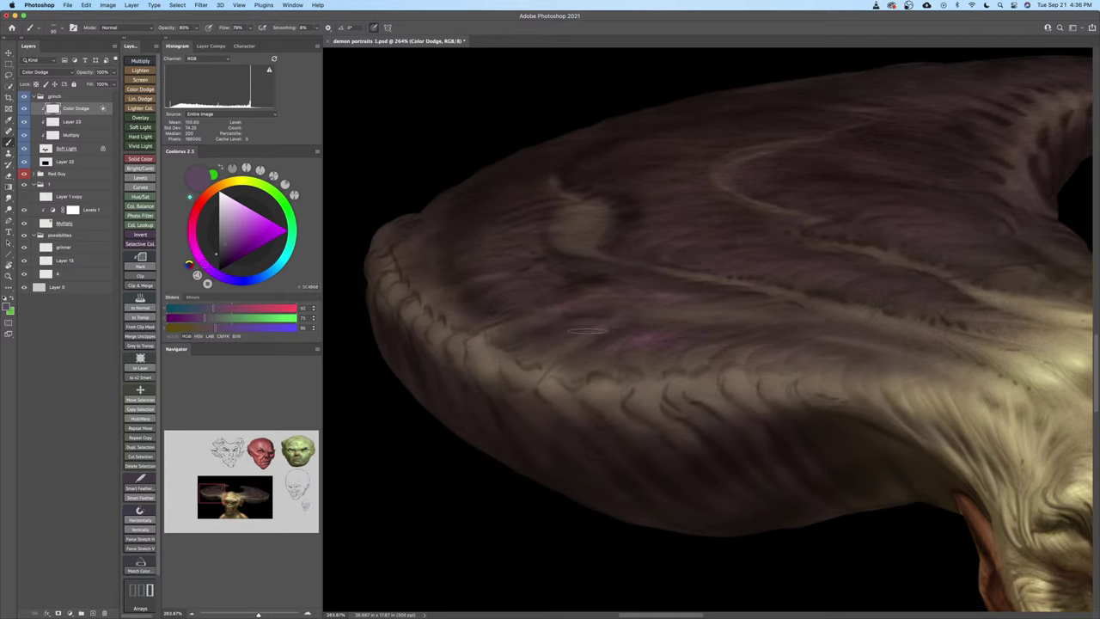
pyautogui.press(']')
pyautogui.press(']')
pyautogui.press(']')
pyautogui.press(']')
pyautogui.moveTo(514, 252)
pyautogui.mouseDown()
pyautogui.moveTo(496, 278)
pyautogui.moveTo(490, 261)
pyautogui.moveTo(513, 227)
pyautogui.moveTo(524, 238)
pyautogui.moveTo(473, 246)
pyautogui.mouseUp()
pyautogui.press('[')
pyautogui.press(']')
pyautogui.moveTo(636, 349); pyautogui.dragTo(615, 416)
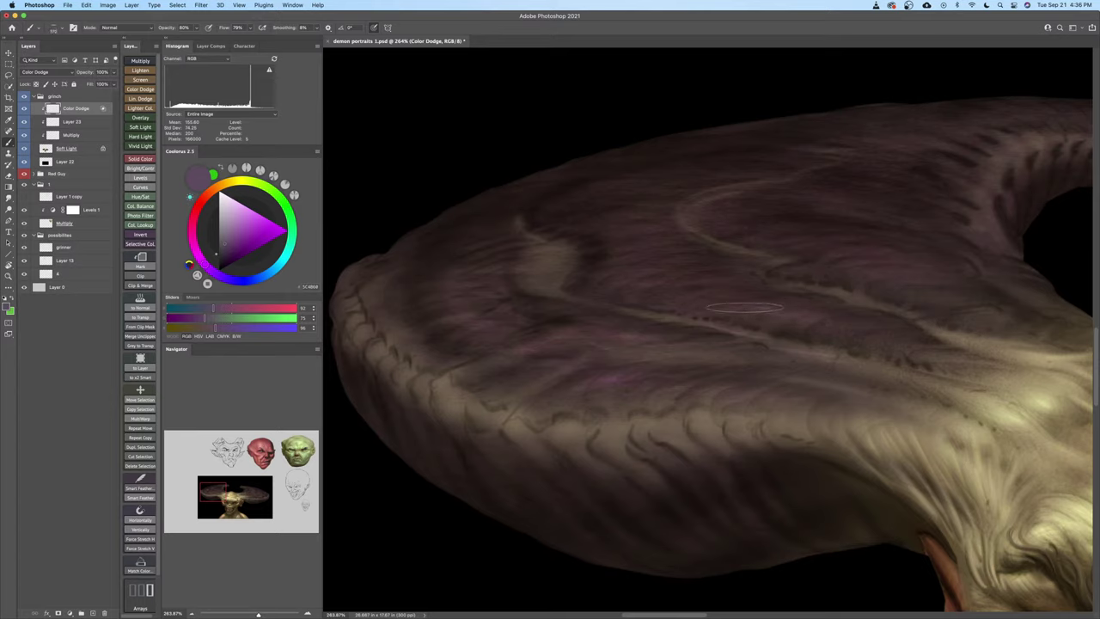
# Brighten the area along the left-hand horn's long central vein with magenta strokes, reducing the brush size for finer streaks
pyautogui.press('[')
pyautogui.press('[')
pyautogui.press('[')
pyautogui.press('[')
pyautogui.press('[')
pyautogui.press('[')
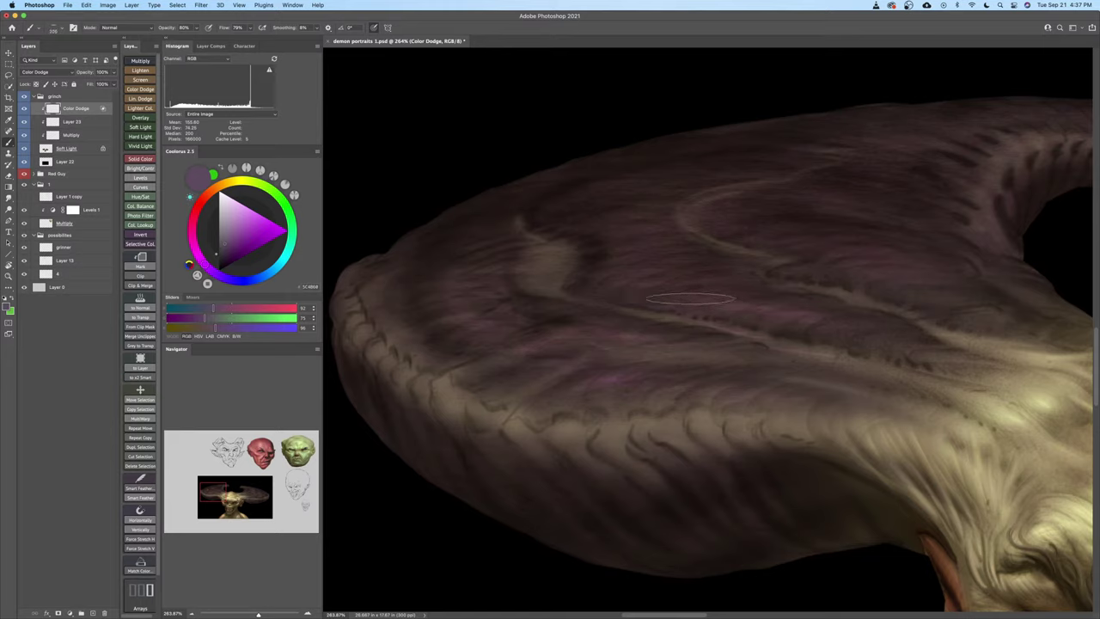
pyautogui.press('[')
pyautogui.press('[')
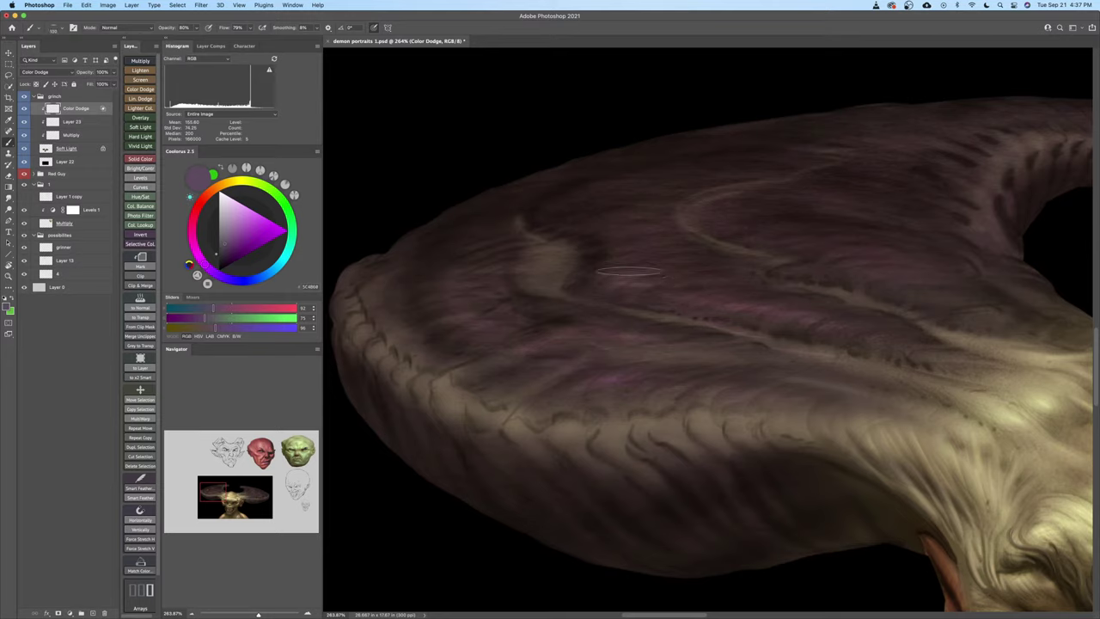
# Dodge a magenta glow between the pale bump and the curved vein on the left-hand horn
pyautogui.moveTo(627, 271); pyautogui.dragTo(679, 272)
pyautogui.press('[')
pyautogui.press(']')
pyautogui.moveTo(683, 262)
pyautogui.mouseDown()
pyautogui.moveTo(651, 230)
pyautogui.moveTo(673, 225)
pyautogui.moveTo(643, 222)
pyautogui.mouseUp()
pyautogui.press('[')
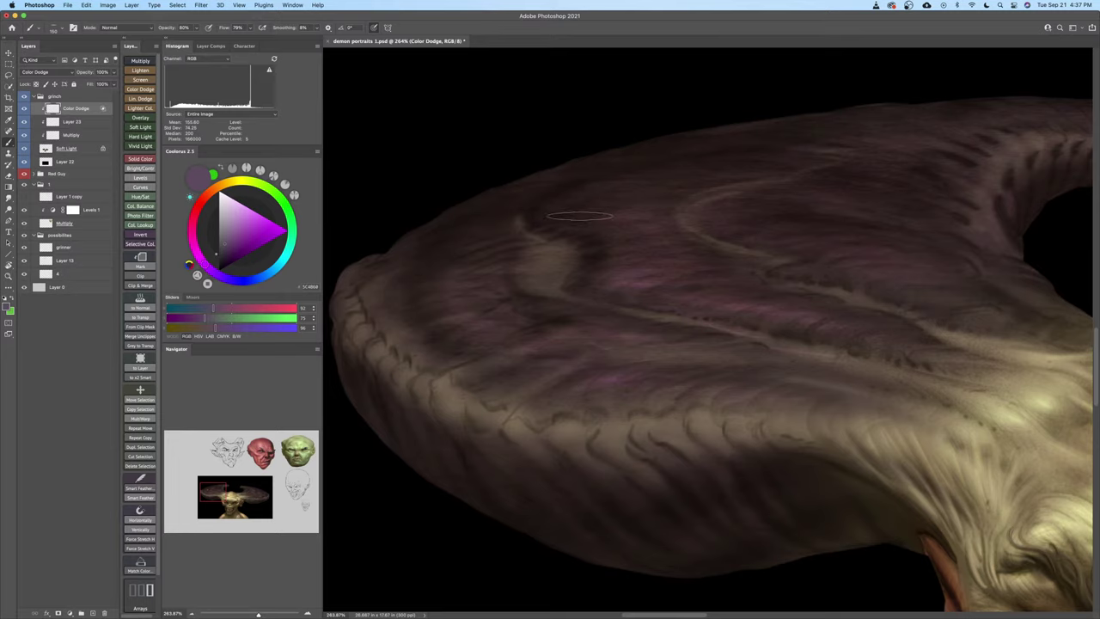
pyautogui.press('[')
pyautogui.press('[')
# Add purple dodge strokes inside the curved vein on the left-hand horn's inner half, enlarging the brush
pyautogui.moveTo(760, 233); pyautogui.dragTo(810, 242)
pyautogui.press(']')
pyautogui.press(']')
pyautogui.press(']')
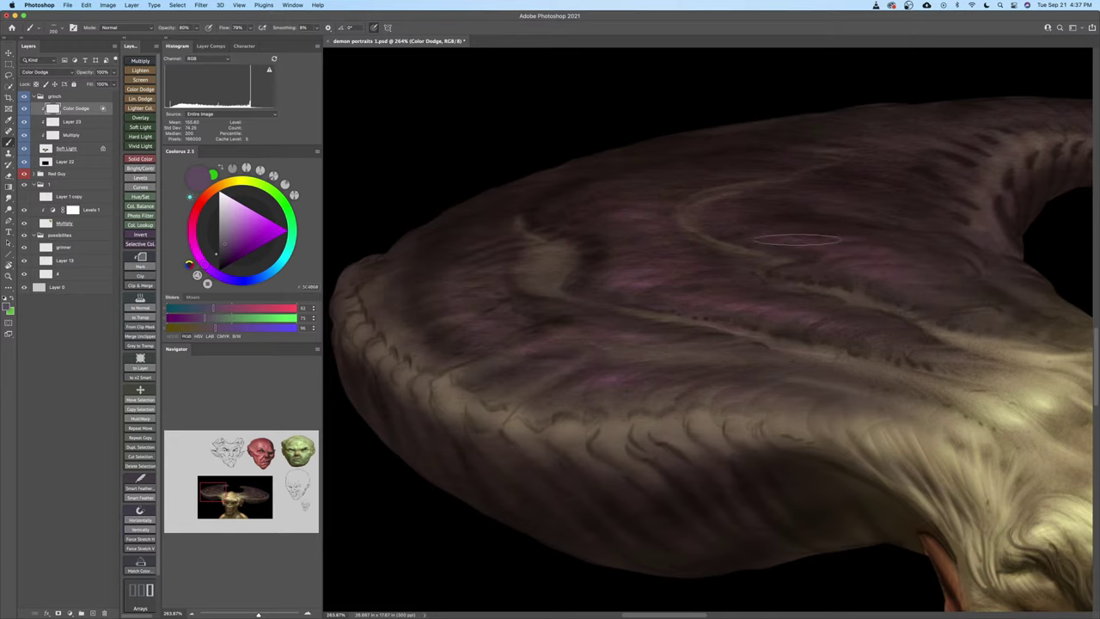
# Dodge purple streaks into the dark surface between the pale bump and the ridged rim on the left-hand horn, varying the brush size
pyautogui.moveTo(879, 280); pyautogui.dragTo(870, 290)
pyautogui.press(']')
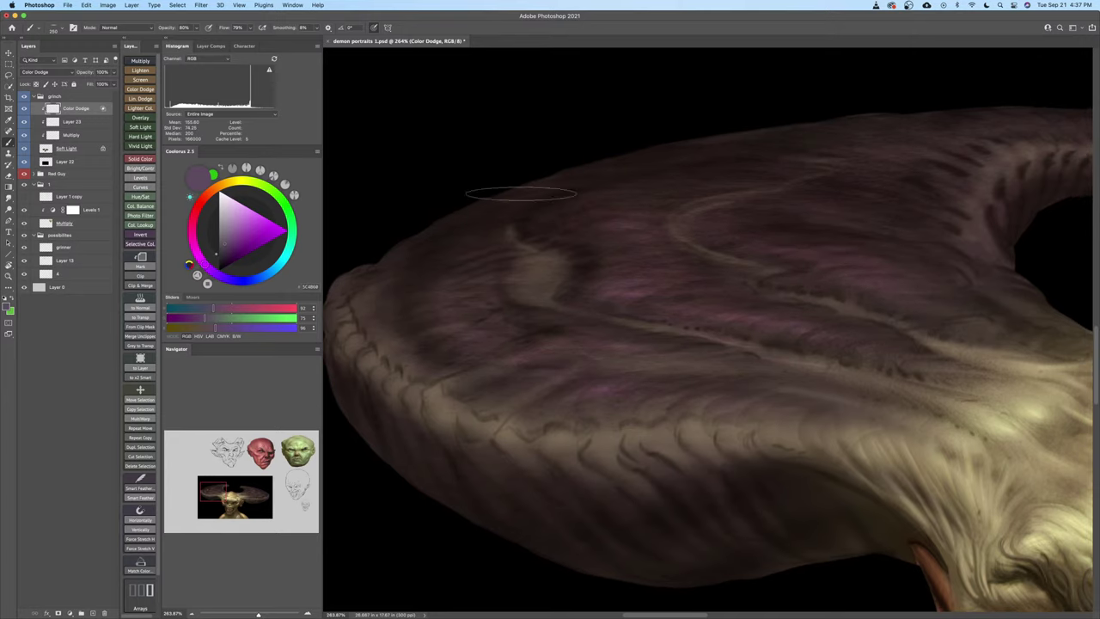
pyautogui.moveTo(170, 32); pyautogui.dragTo(164, 34)
pyautogui.press('[')
pyautogui.press('[')
pyautogui.press('[')
pyautogui.press('[')
pyautogui.press('[')
pyautogui.press('[')
pyautogui.press('[')
pyautogui.press('[')
pyautogui.press(']')
pyautogui.press(']')
pyautogui.press(']')
pyautogui.press(']')
pyautogui.press('[')
pyautogui.press('[')
pyautogui.press(']')
pyautogui.press(']')
pyautogui.press(']')
pyautogui.moveTo(461, 332); pyautogui.dragTo(467, 334)
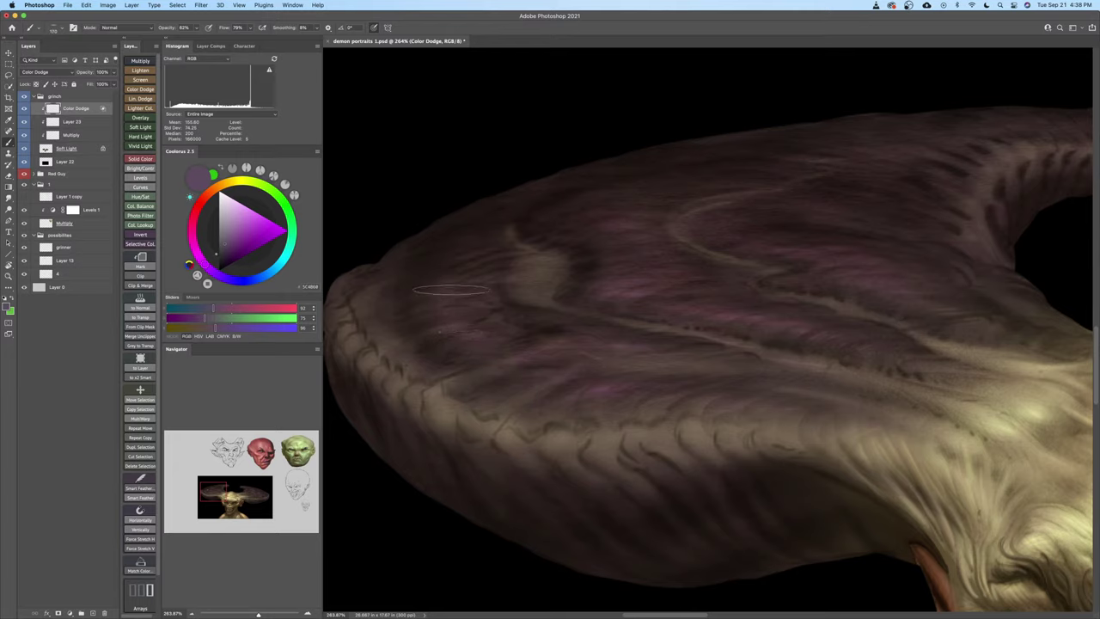
# Layer finer purple dodge streaks over the left-hand horn's outer end and lower band, keeping the brush small
pyautogui.press('[')
pyautogui.press('[')
pyautogui.press('[')
pyautogui.press('[')
pyautogui.press('[')
pyautogui.press('[')
pyautogui.press('[')
pyautogui.press('[')
pyautogui.press('[')
pyautogui.press('[')
pyautogui.press('[')
pyautogui.press('[')
pyautogui.rightClick(542, 268)
pyautogui.press('Escape')
pyautogui.press(']')
pyautogui.press(']')
pyautogui.press(']')
pyautogui.press(']')
pyautogui.press(']')
pyautogui.moveTo(781, 394)
pyautogui.mouseDown()
pyautogui.moveTo(779, 417)
pyautogui.moveTo(751, 409)
pyautogui.mouseUp()
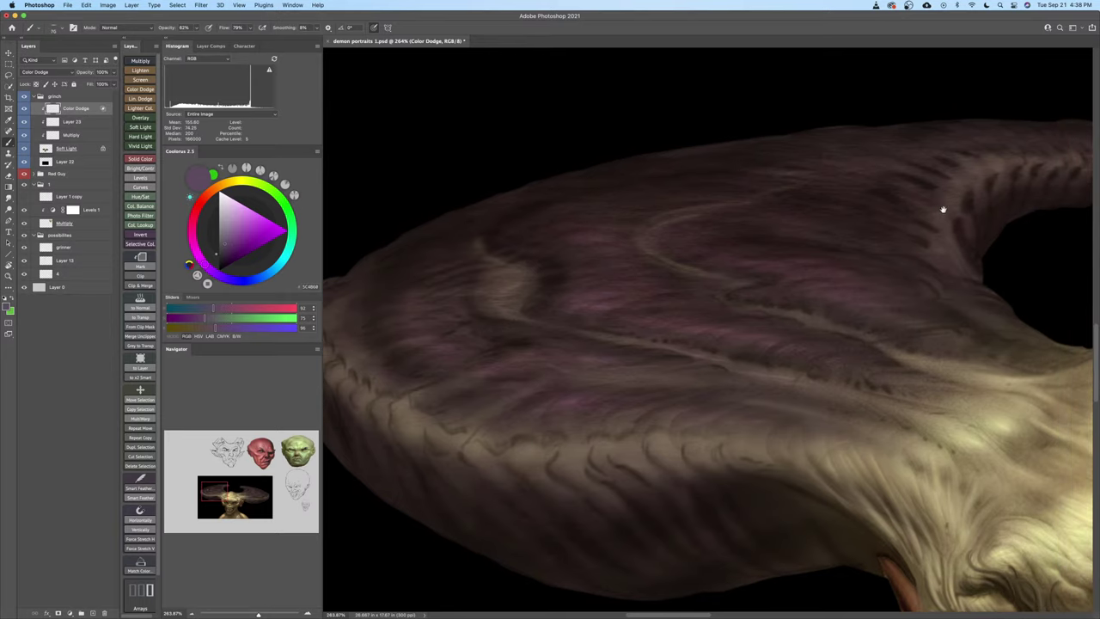
# Dodge thin highlights along the ridges of the left-hand horn's curled inner tip with a small brush
pyautogui.moveTo(943, 210); pyautogui.dragTo(899, 238)
pyautogui.press('[')
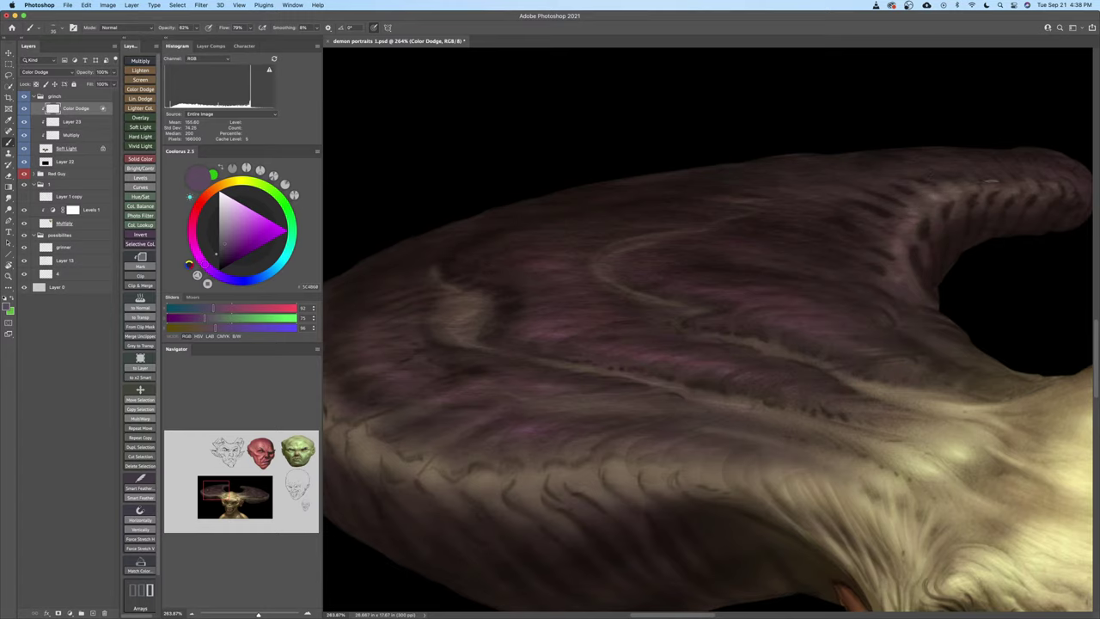
pyautogui.moveTo(925, 204); pyautogui.dragTo(923, 196)
pyautogui.press('[')
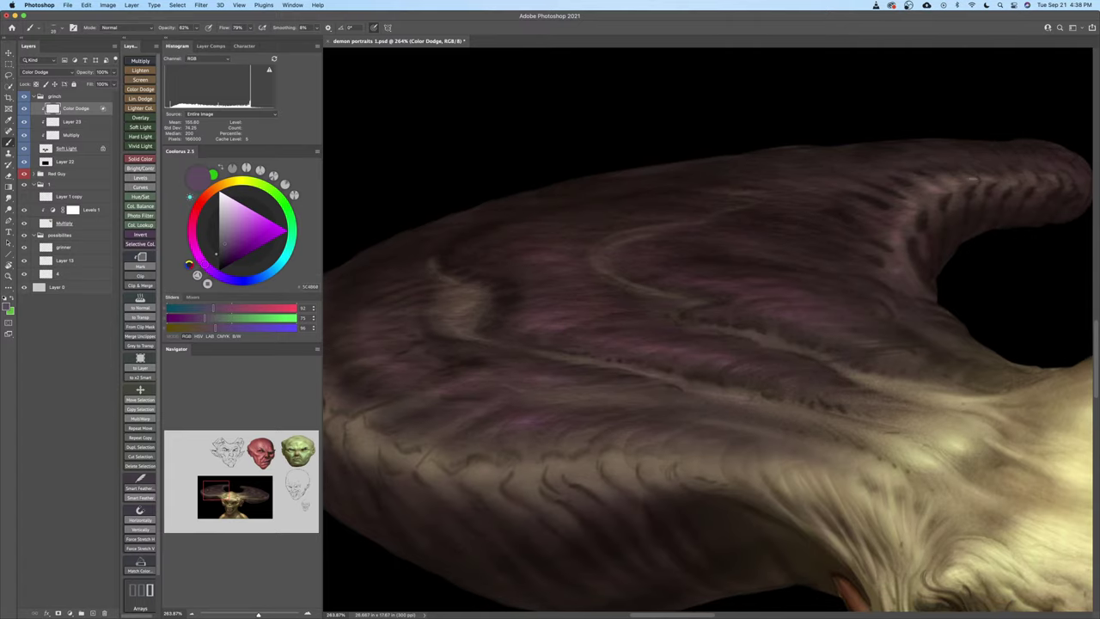
pyautogui.moveTo(850, 246); pyautogui.dragTo(898, 210)
pyautogui.press(']')
pyautogui.press(']')
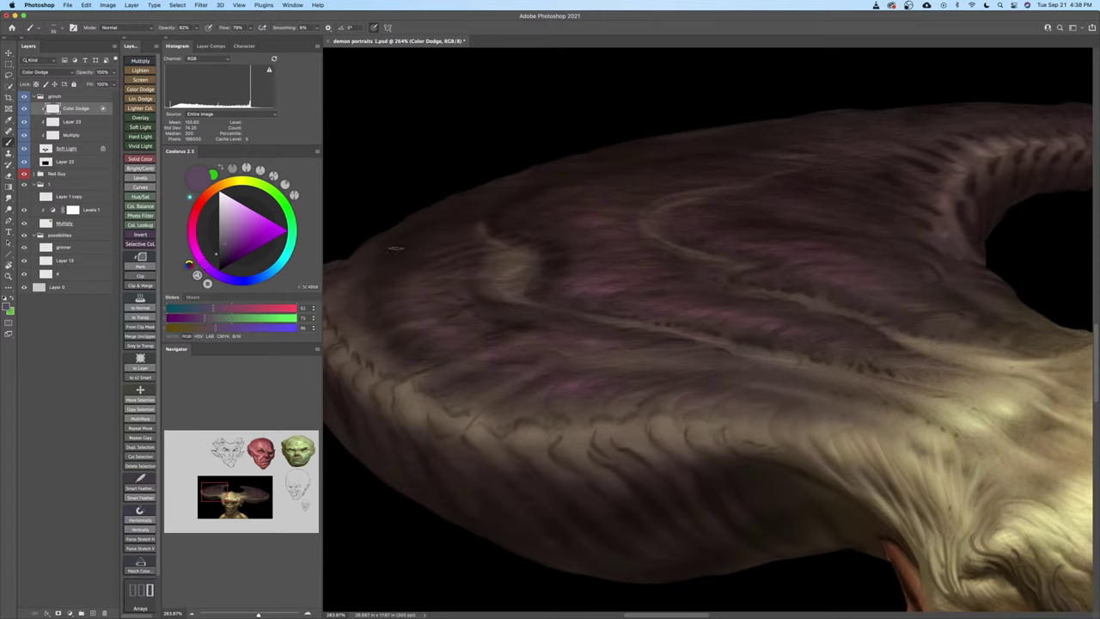
# Switch to dark orange-brown (#52422E) and dodge warm highlights along the left-hand horn's lower band and ridged rim
pyautogui.click(219, 191)
pyautogui.click(231, 237)
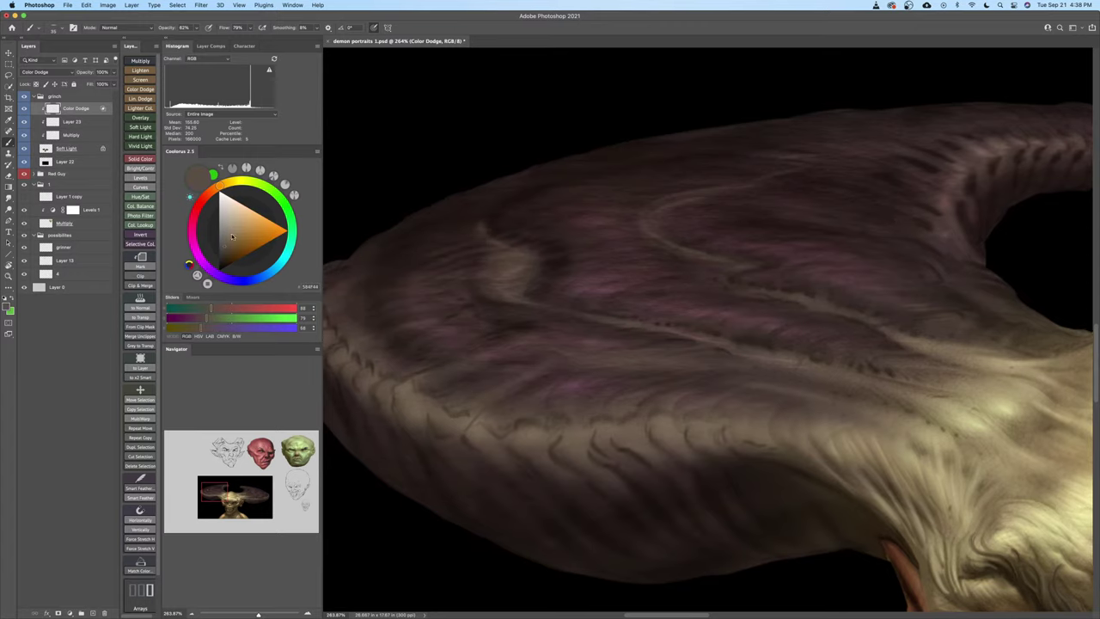
pyautogui.click(228, 251)
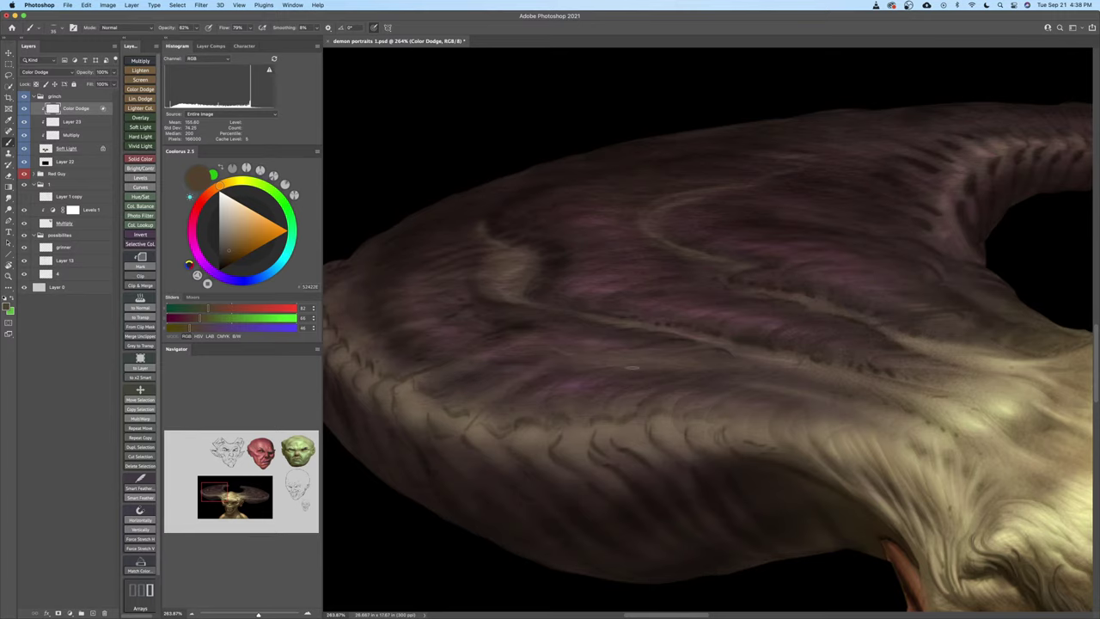
pyautogui.moveTo(619, 378); pyautogui.dragTo(637, 360)
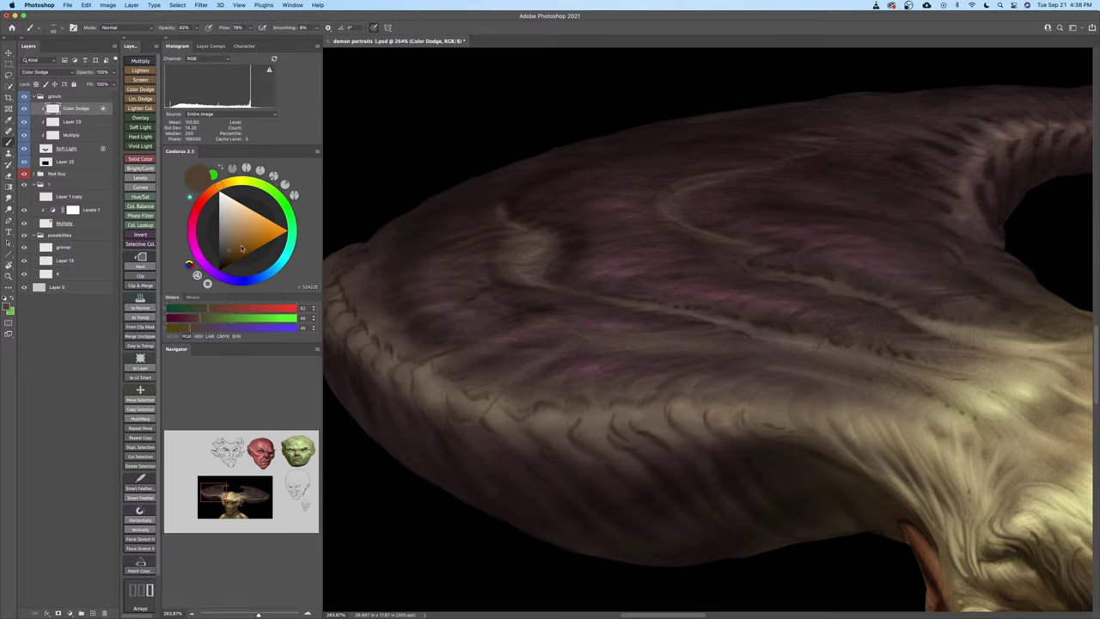
pyautogui.moveTo(662, 430); pyautogui.dragTo(686, 414)
pyautogui.press(']')
pyautogui.press(']')
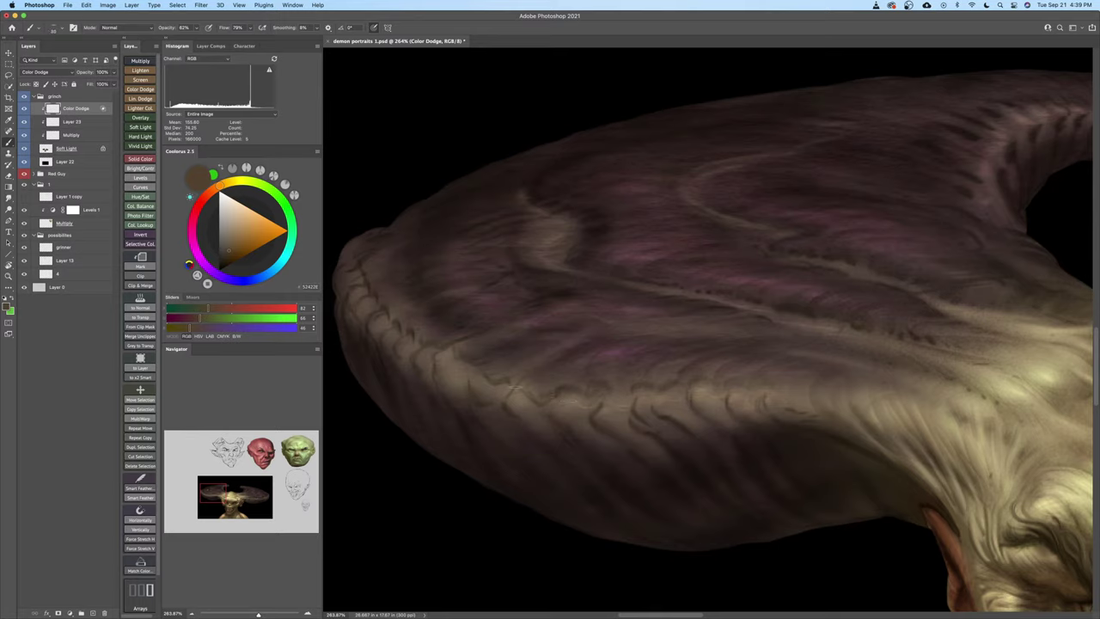
# Pick the greyer brown #584C3E and brighten the rim's ridges toward the left-hand horn's outer end
pyautogui.click(228, 250)
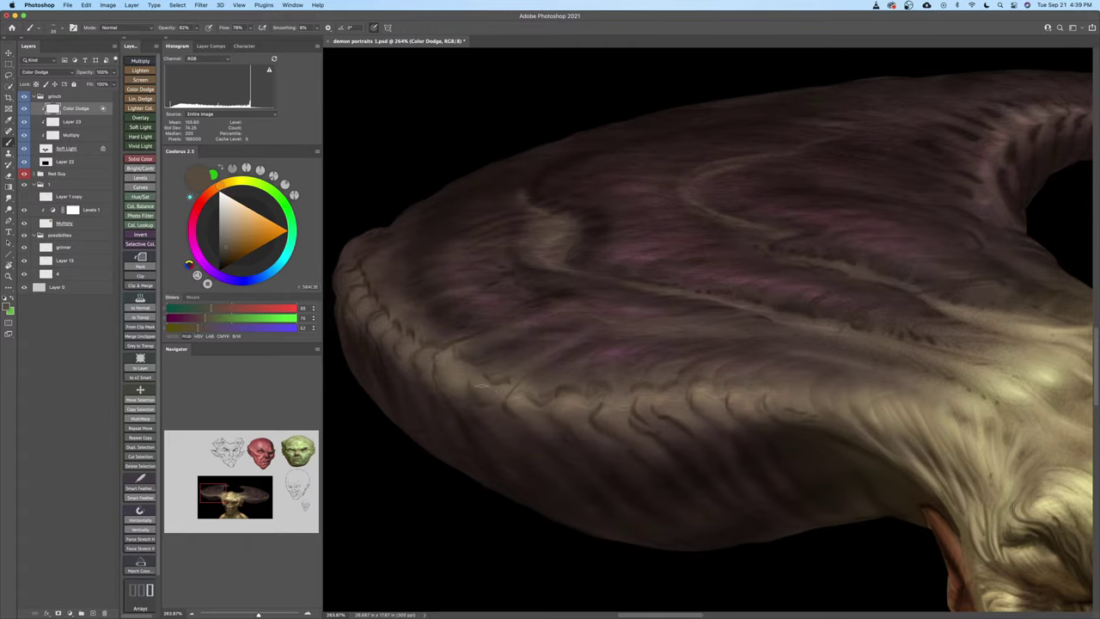
pyautogui.moveTo(446, 364); pyautogui.dragTo(489, 379)
pyautogui.press(']')
pyautogui.press(']')
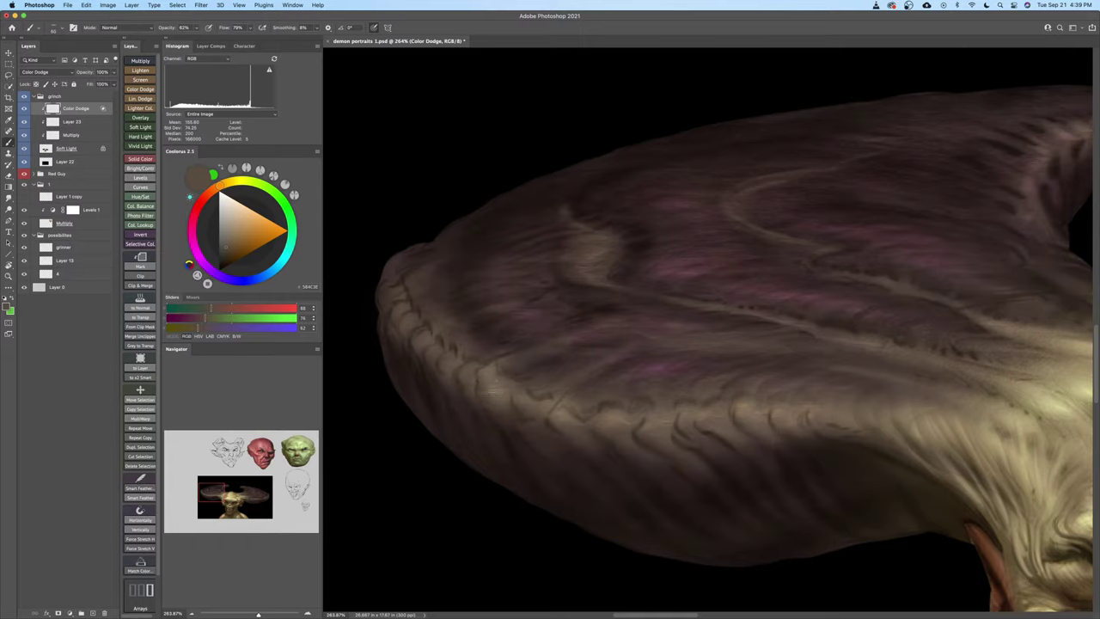
pyautogui.hscroll(-3, 488, 393)
pyautogui.scroll(1, 488, 393)
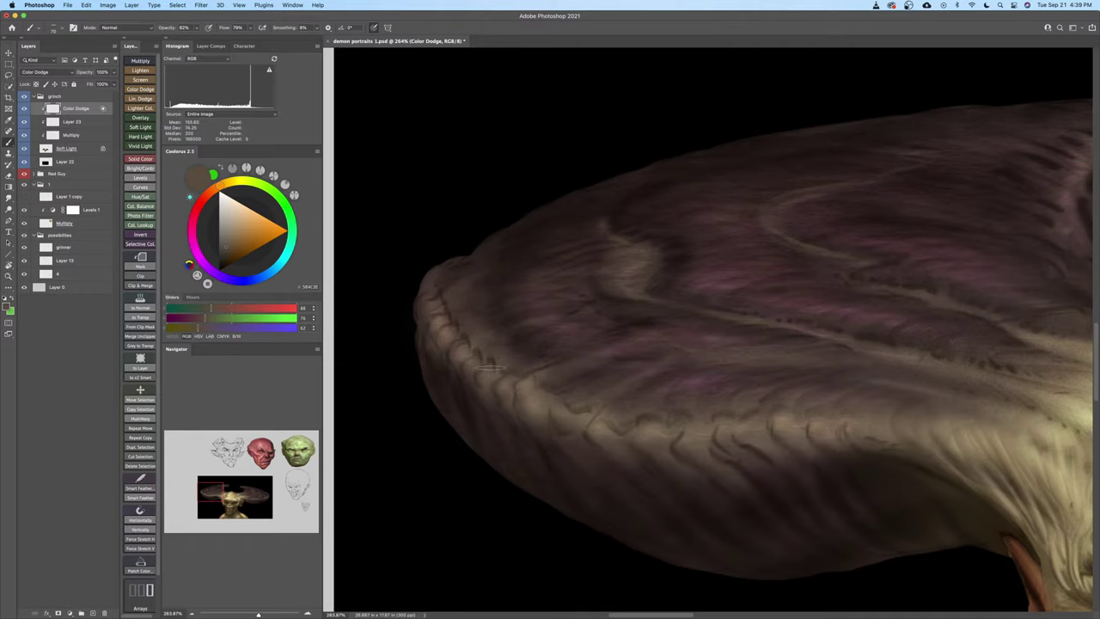
pyautogui.moveTo(499, 373)
pyautogui.mouseDown()
pyautogui.moveTo(474, 341)
pyautogui.moveTo(455, 341)
pyautogui.moveTo(484, 366)
pyautogui.moveTo(469, 377)
pyautogui.mouseUp()
pyautogui.moveTo(474, 330)
pyautogui.mouseDown()
pyautogui.moveTo(459, 332)
pyautogui.moveTo(471, 341)
pyautogui.mouseUp()
pyautogui.press('[')
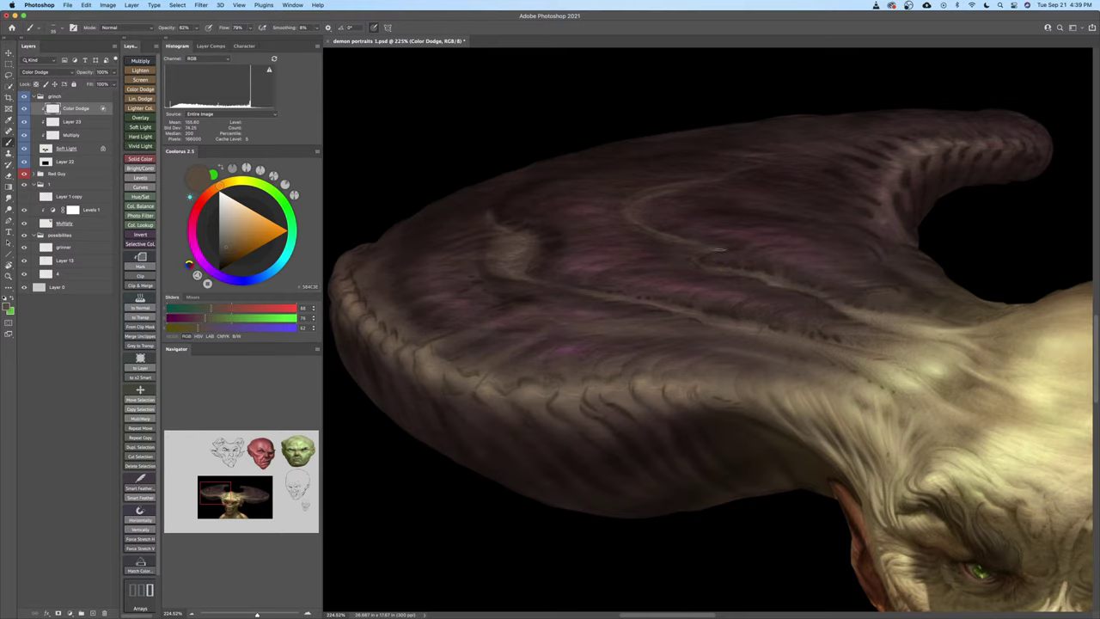
# Rotate the canvas and choose another brush preset for fine dodge strokes along the left-hand horn's central vein
pyautogui.scroll(2, 686, 285)
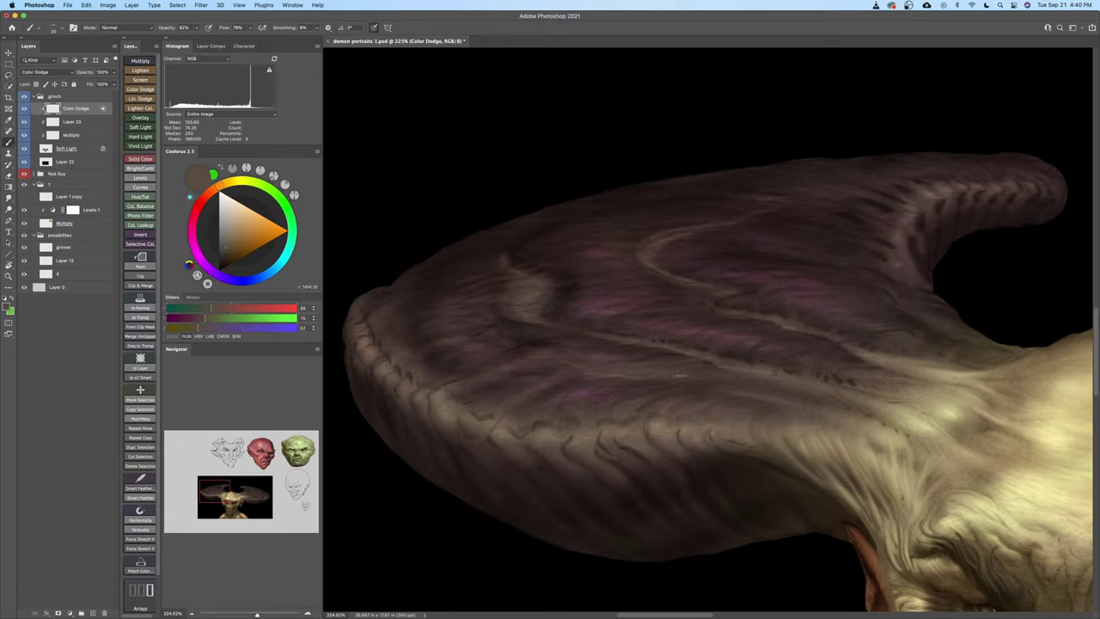
pyautogui.press('z')
pyautogui.moveTo(679, 375)
pyautogui.mouseDown()
pyautogui.moveTo(611, 346)
pyautogui.moveTo(634, 358)
pyautogui.moveTo(712, 342)
pyautogui.mouseUp()
pyautogui.press('b')
pyautogui.press('r')
pyautogui.moveTo(845, 353); pyautogui.dragTo(848, 321)
pyautogui.press('b')
pyautogui.rightClick(851, 369)
pyautogui.doubleClick(834, 411)
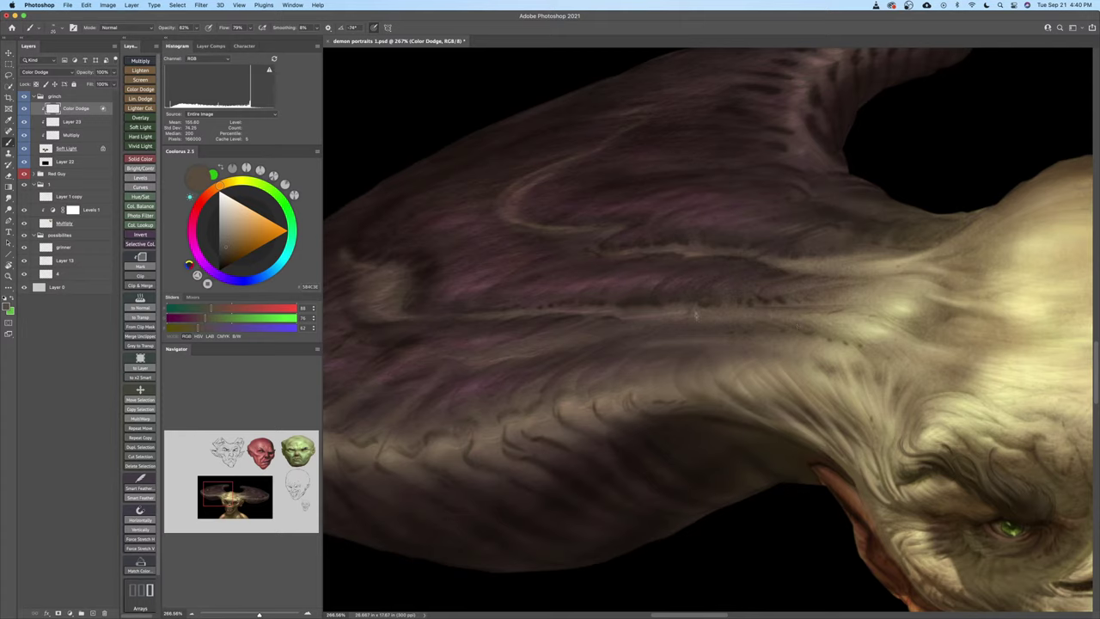
# Undo the last two changes and retouch the central vein near the forehead with a smaller brush
pyautogui.press('super+z')
pyautogui.press('super+z')
pyautogui.press('Escape')
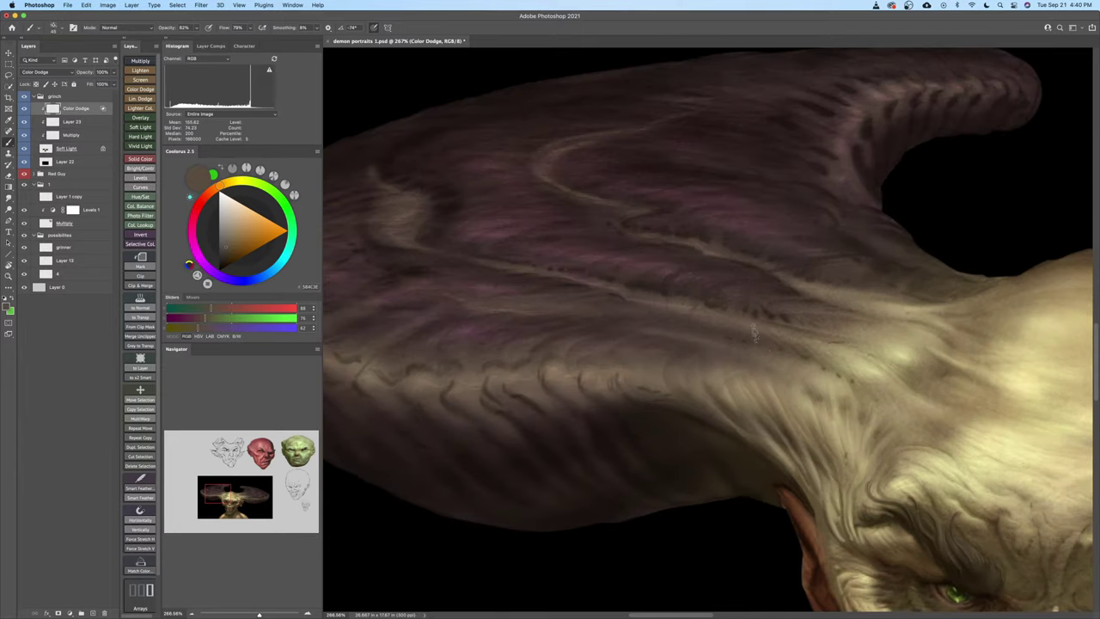
pyautogui.press('[')
pyautogui.press('[')
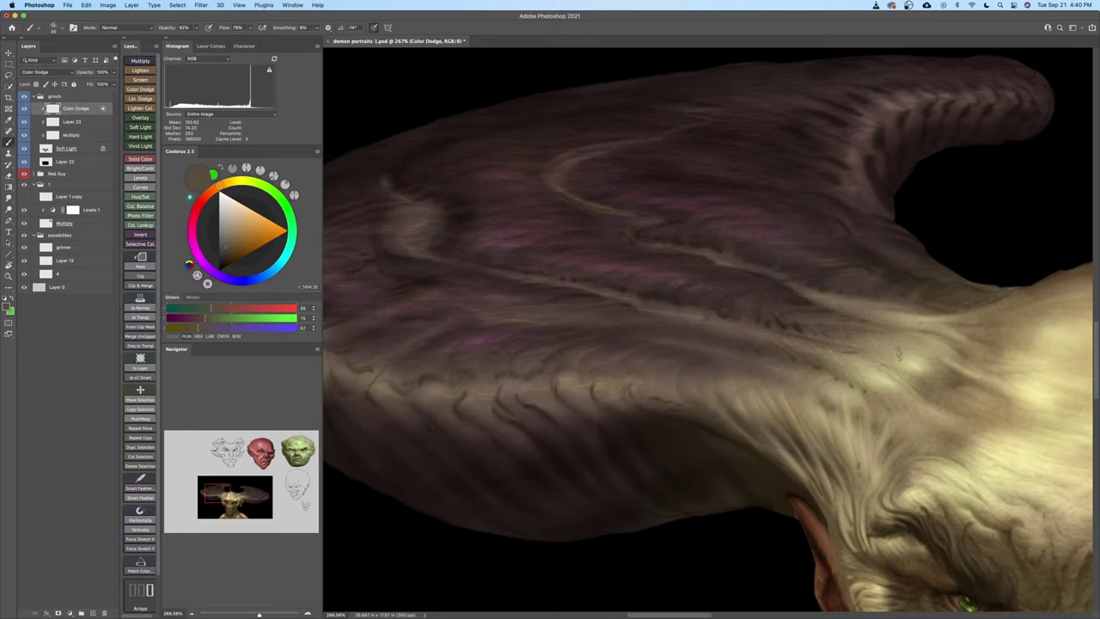
pyautogui.moveTo(608, 386); pyautogui.dragTo(713, 386)
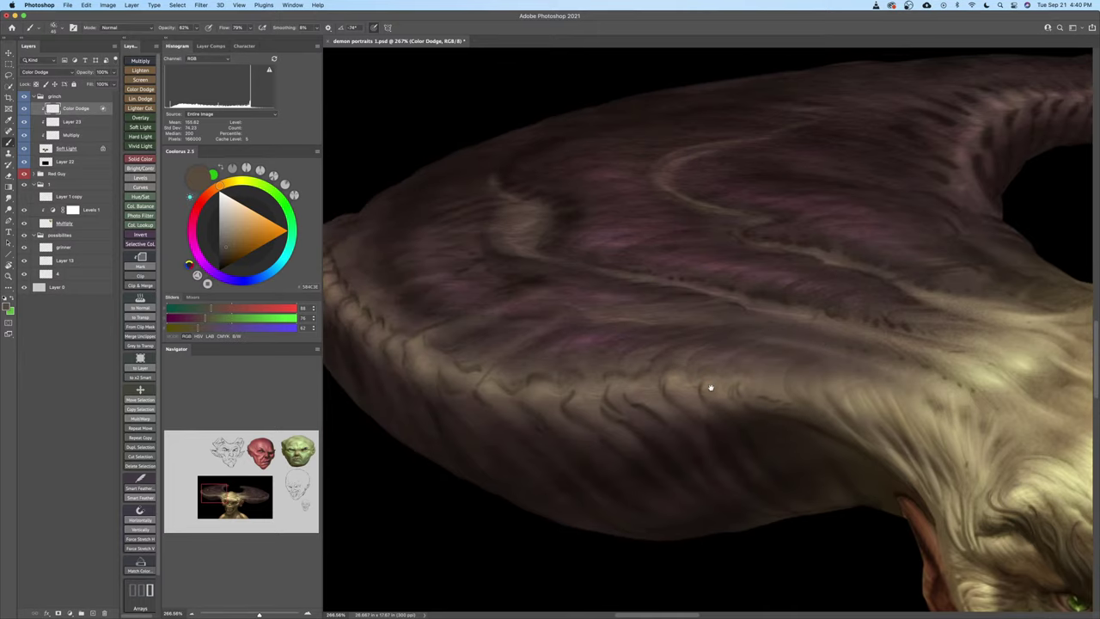
# Compare the horn with the Color Dodge, Layer 23 and Multiply layers each hidden and shown
pyautogui.click(24, 109)
pyautogui.click(24, 109)
pyautogui.click(24, 123)
pyautogui.click(24, 124)
pyautogui.click(24, 137)
pyautogui.click(24, 139)
# Add a Multiply layer clipped above the Color Dodge layer and choose a soft tapered brush preset
pyautogui.click(140, 61)
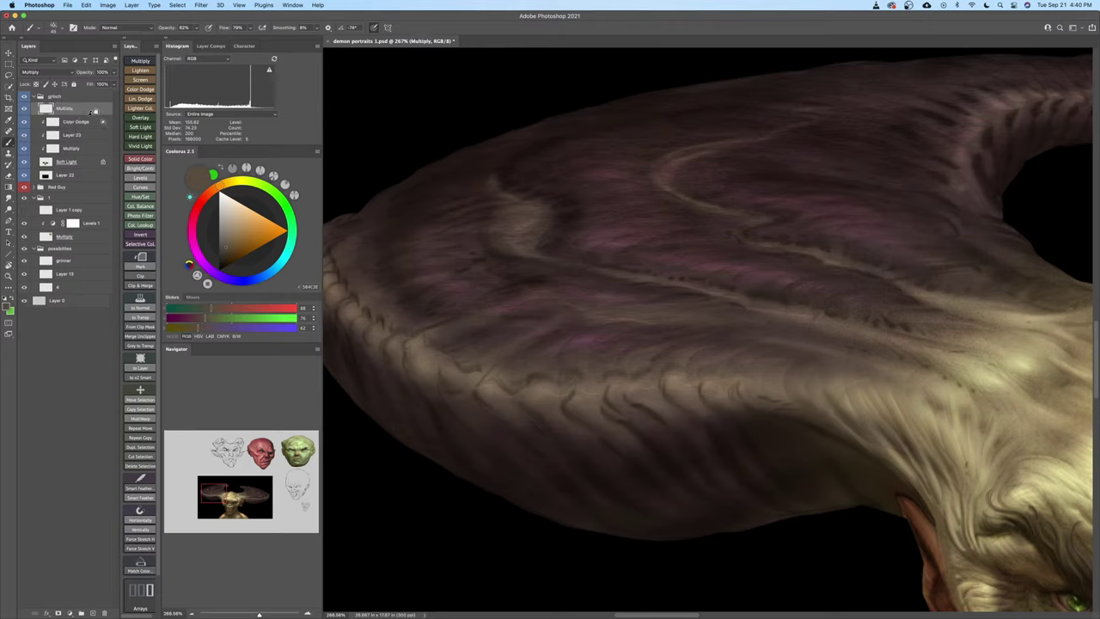
pyautogui.moveTo(617, 334); pyautogui.dragTo(632, 344)
pyautogui.rightClick(628, 324)
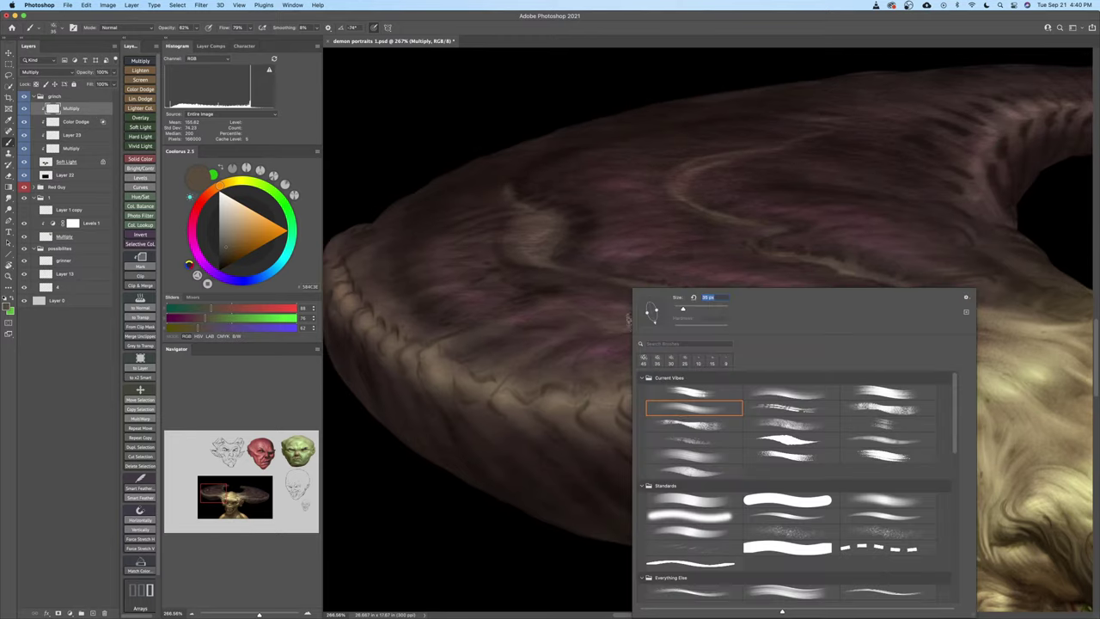
pyautogui.doubleClick(811, 395)
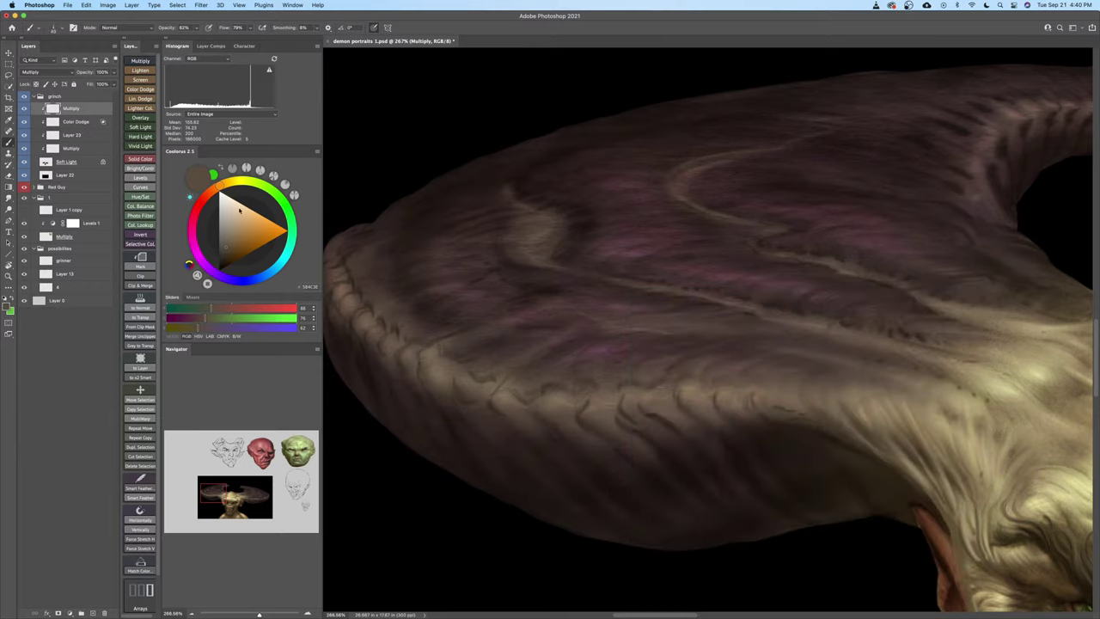
# Set the paint color to a dark plum and try a neighboring brush preset before returning to the soft tapered one
pyautogui.moveTo(209, 189); pyautogui.dragTo(194, 217)
pyautogui.click(229, 252)
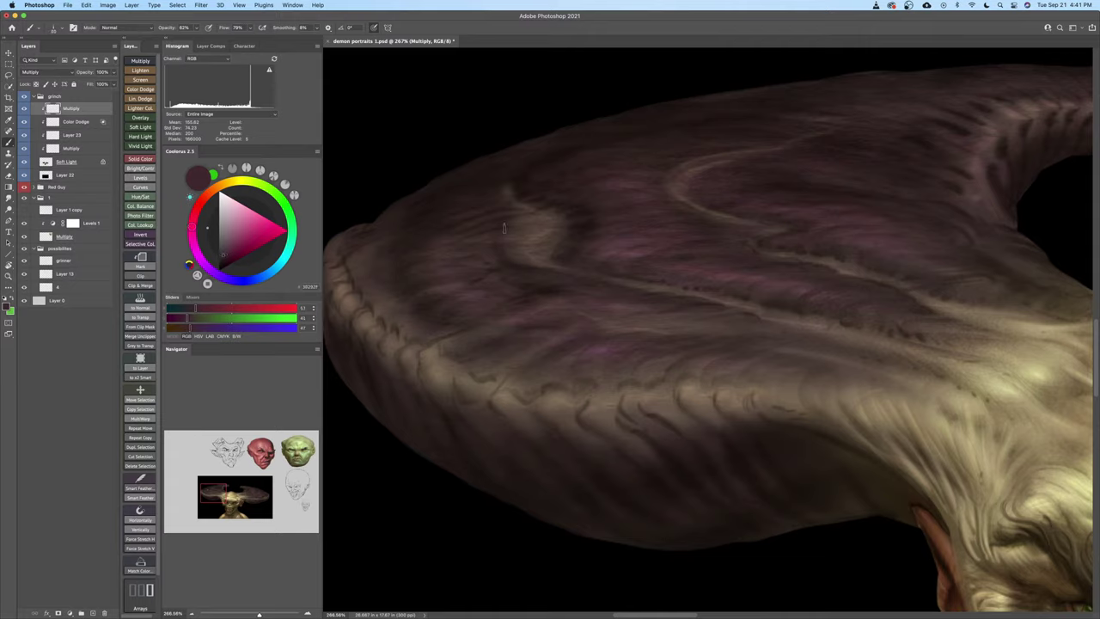
pyautogui.rightClick(560, 249)
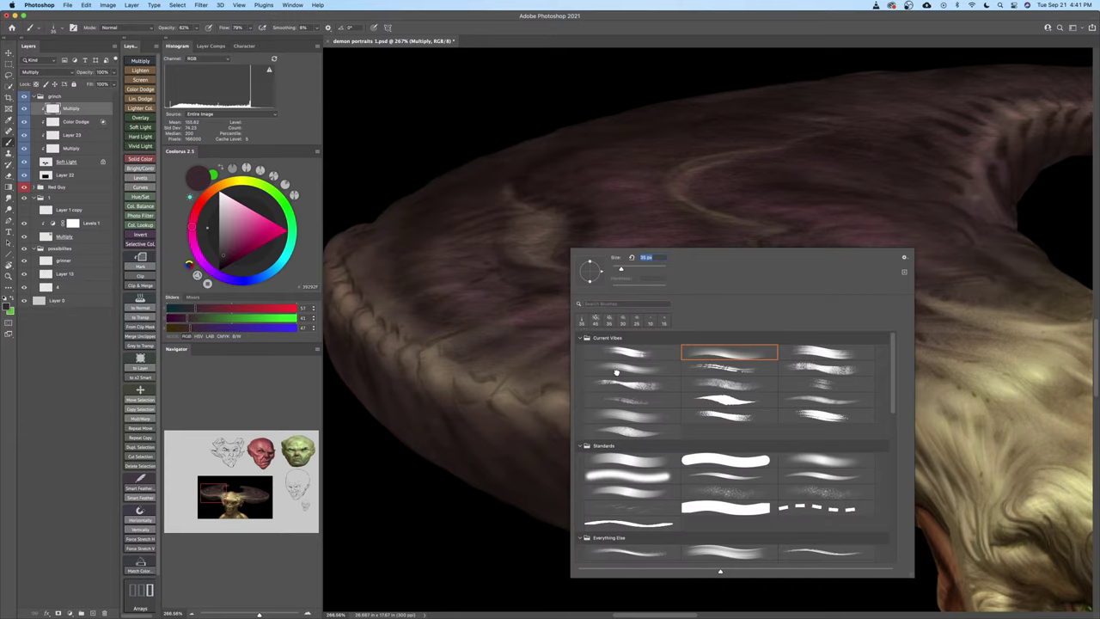
pyautogui.doubleClick(616, 370)
pyautogui.rightClick(577, 316)
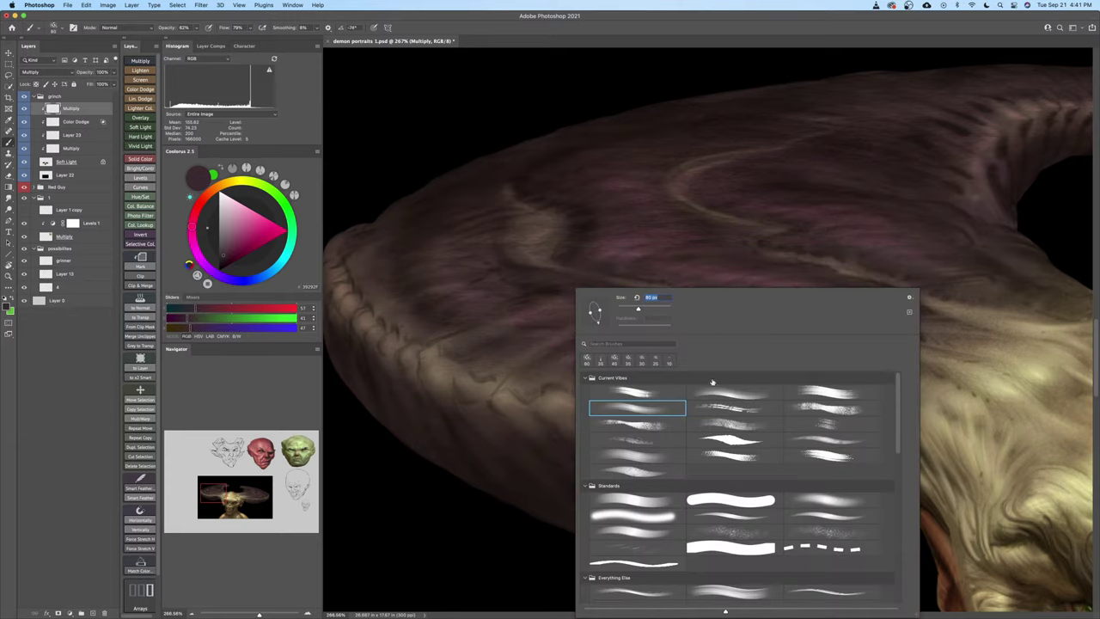
pyautogui.doubleClick(632, 378)
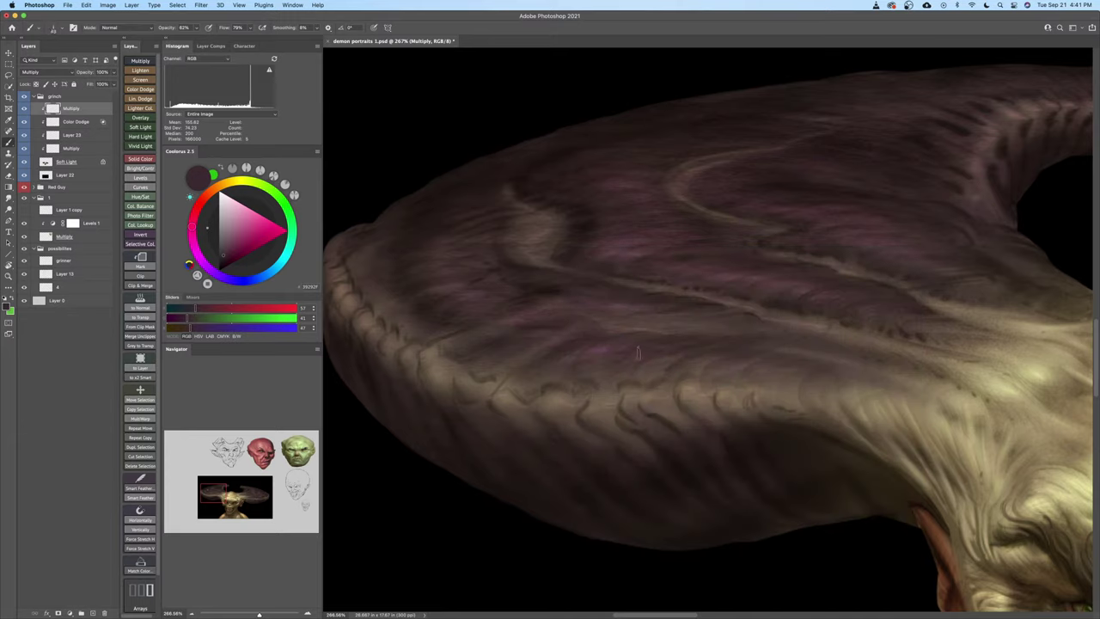
# Shade the grooves of the left-hand horn's ridged rim with a lighter mauve at 40% brush opacity, using a smaller brush
pyautogui.click(232, 230)
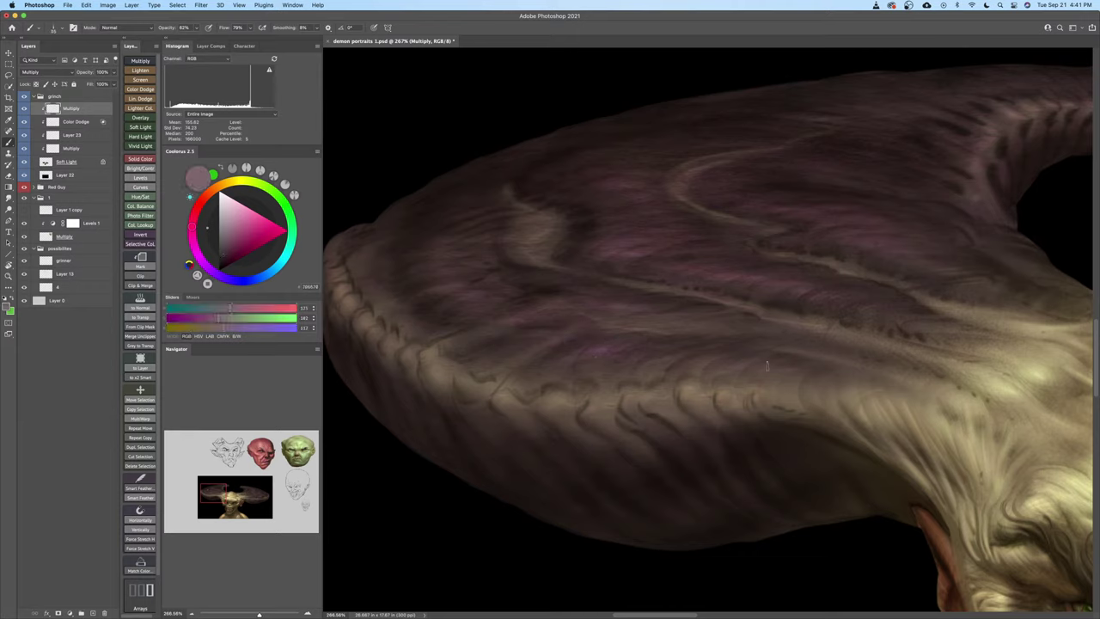
pyautogui.press('4')
pyautogui.press('2')
pyautogui.press('[')
pyautogui.moveTo(581, 415); pyautogui.dragTo(587, 422)
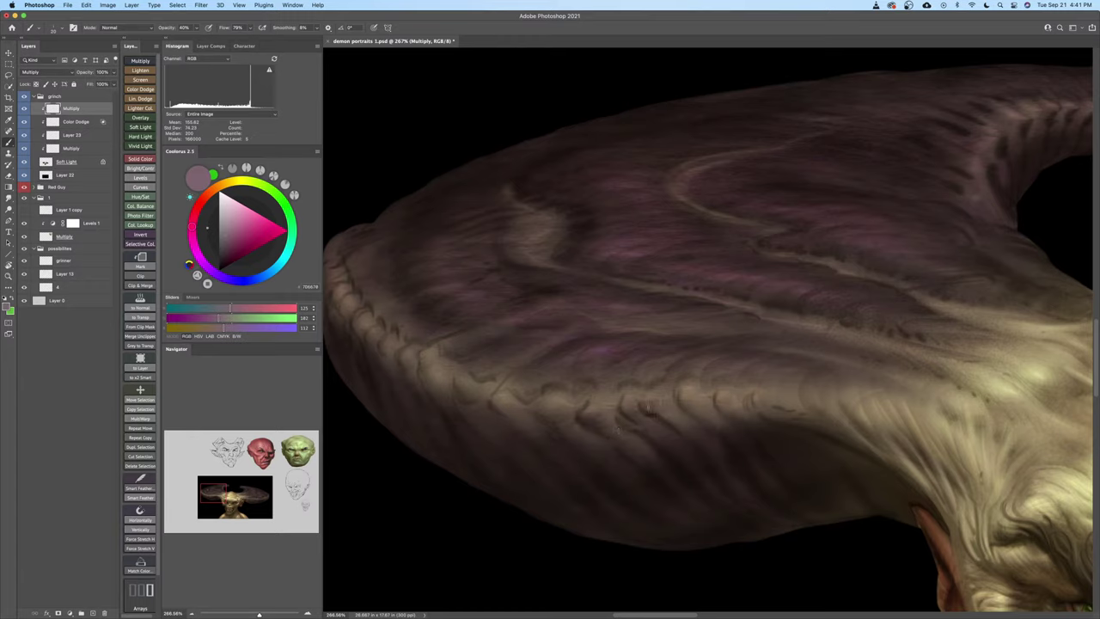
# Continue the mauve Multiply shading along the left-hand horn's rim grooves and around its outer end
pyautogui.moveTo(686, 400)
pyautogui.mouseDown()
pyautogui.moveTo(694, 410)
pyautogui.moveTo(607, 407)
pyautogui.moveTo(651, 376)
pyautogui.moveTo(631, 384)
pyautogui.mouseUp()
pyautogui.press('z')
pyautogui.press('b')
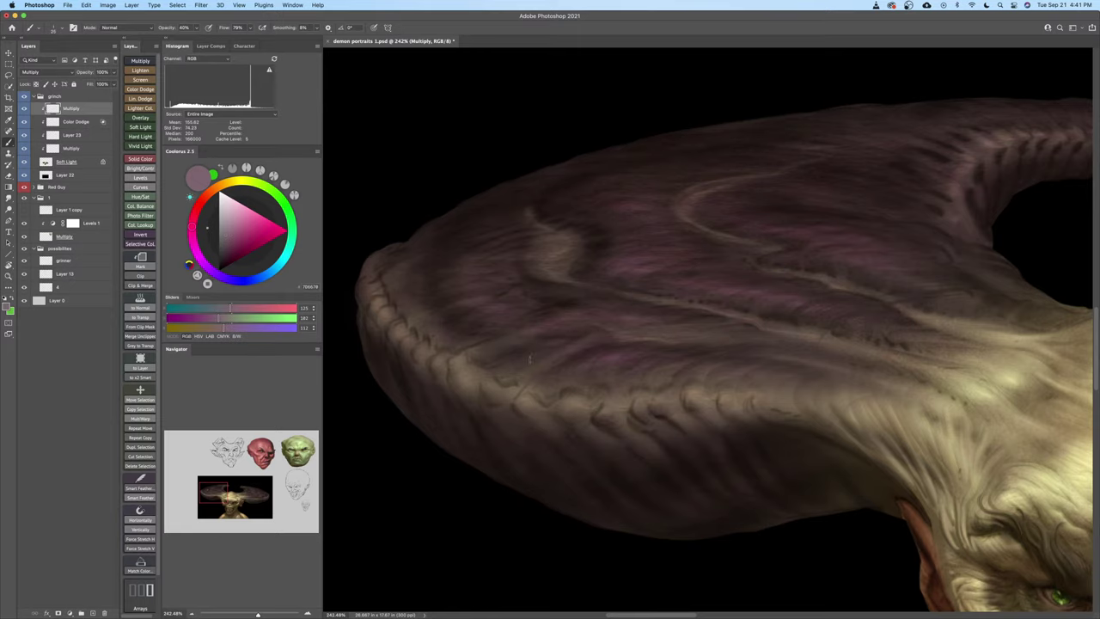
pyautogui.moveTo(515, 365); pyautogui.dragTo(575, 362)
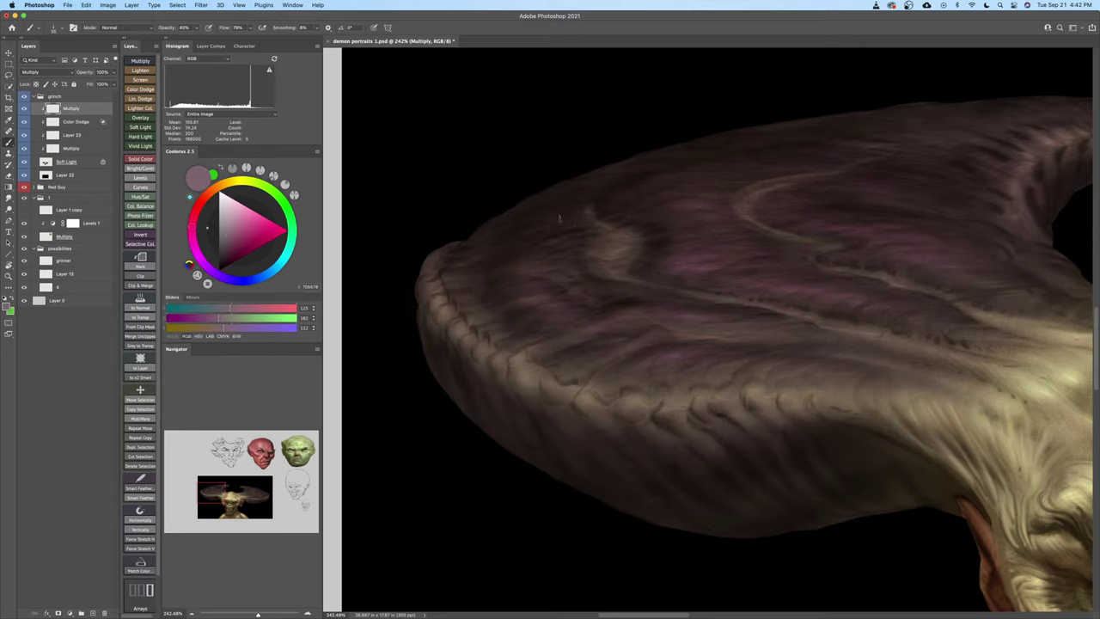
pyautogui.moveTo(590, 246); pyautogui.dragTo(556, 284)
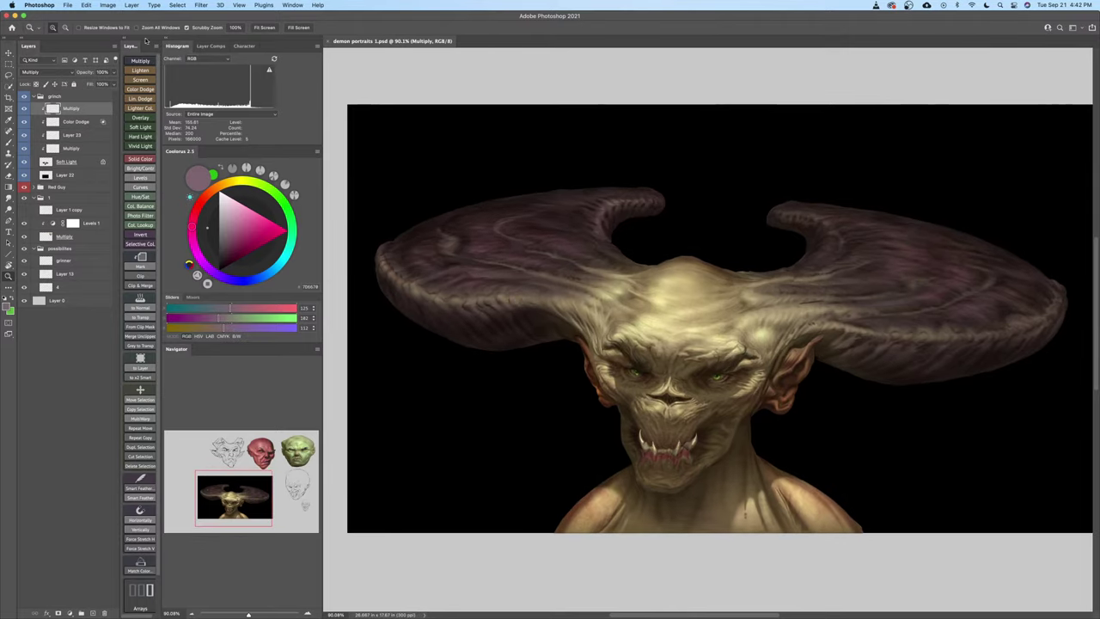
# Flip the canvas horizontally and return to the Brush tool at the reworked horn
pyautogui.click(109, 5)
pyautogui.moveTo(138, 85)
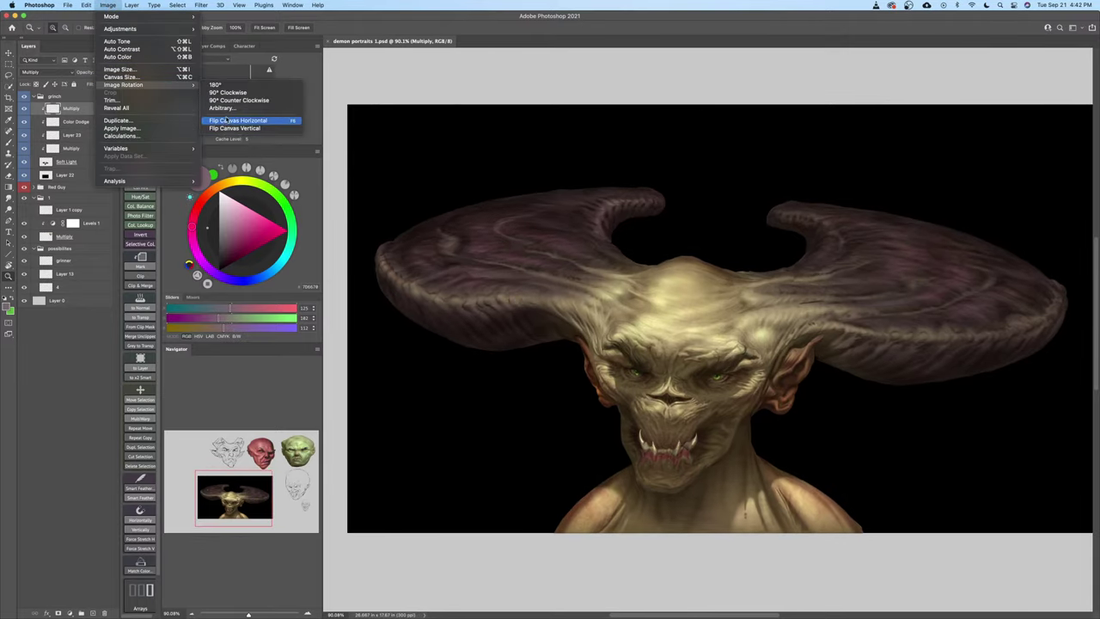
pyautogui.click(229, 121)
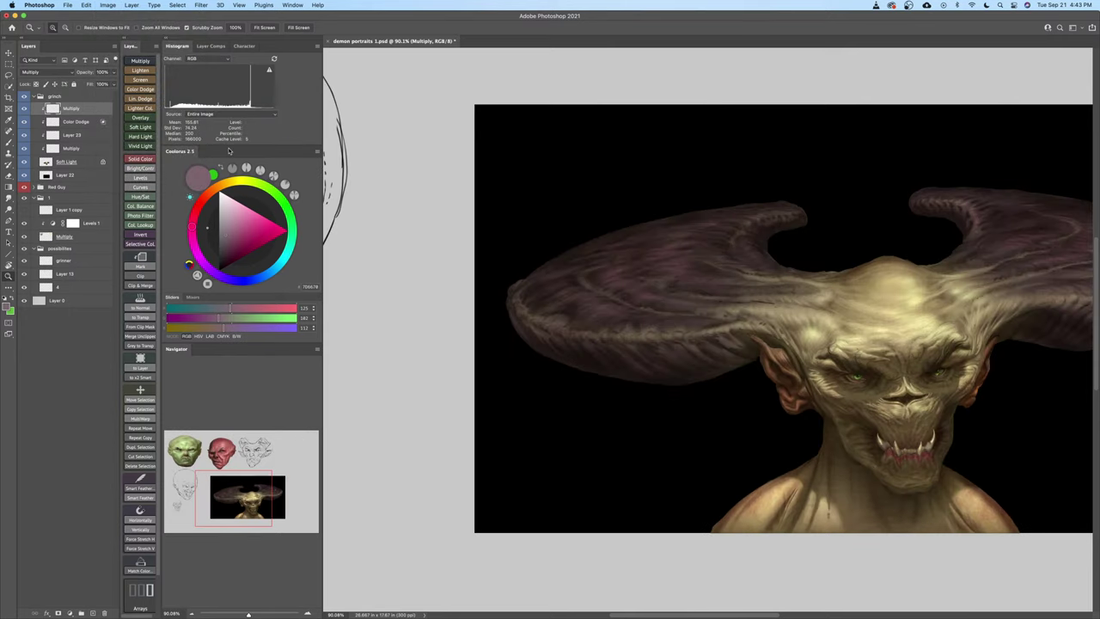
pyautogui.moveTo(875, 367); pyautogui.dragTo(709, 359)
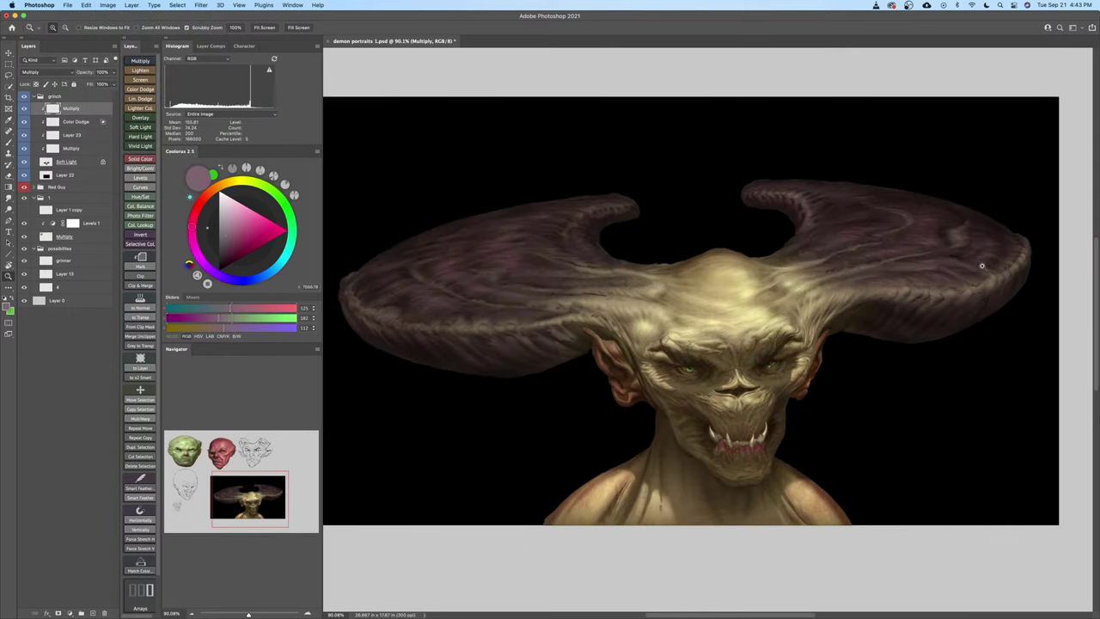
pyautogui.moveTo(982, 265); pyautogui.dragTo(1006, 260)
pyautogui.moveTo(967, 263); pyautogui.dragTo(978, 291)
pyautogui.press('b')
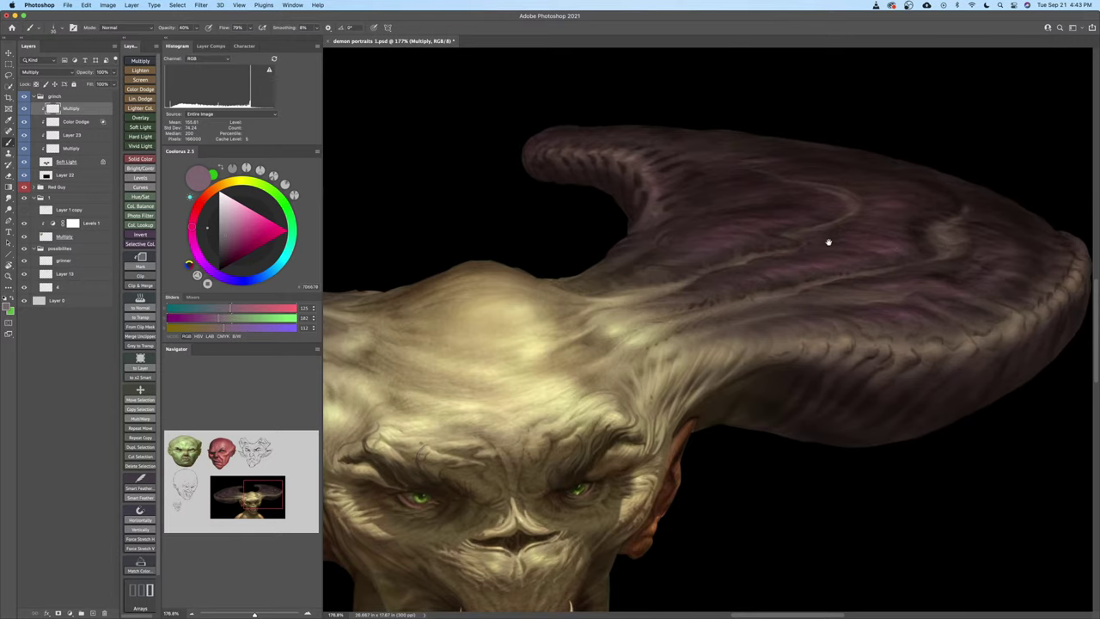
# Deepen the mauve Multiply shading along the grooves of the right-hand horn's ridged rim and save the document
pyautogui.scroll(1, 834, 245)
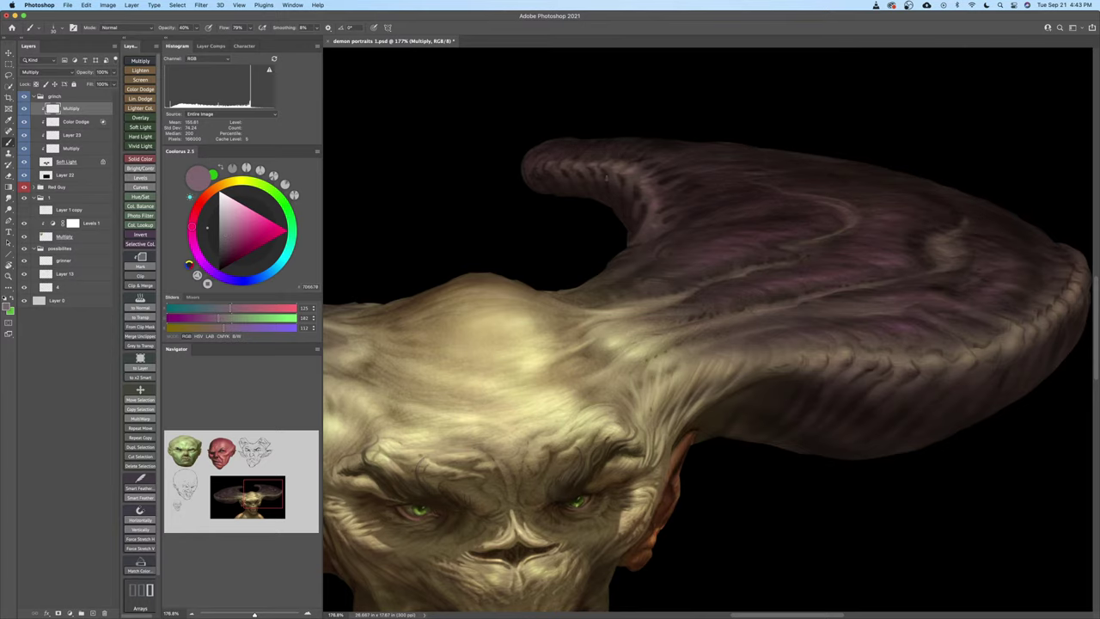
pyautogui.hscroll(3, 825, 386)
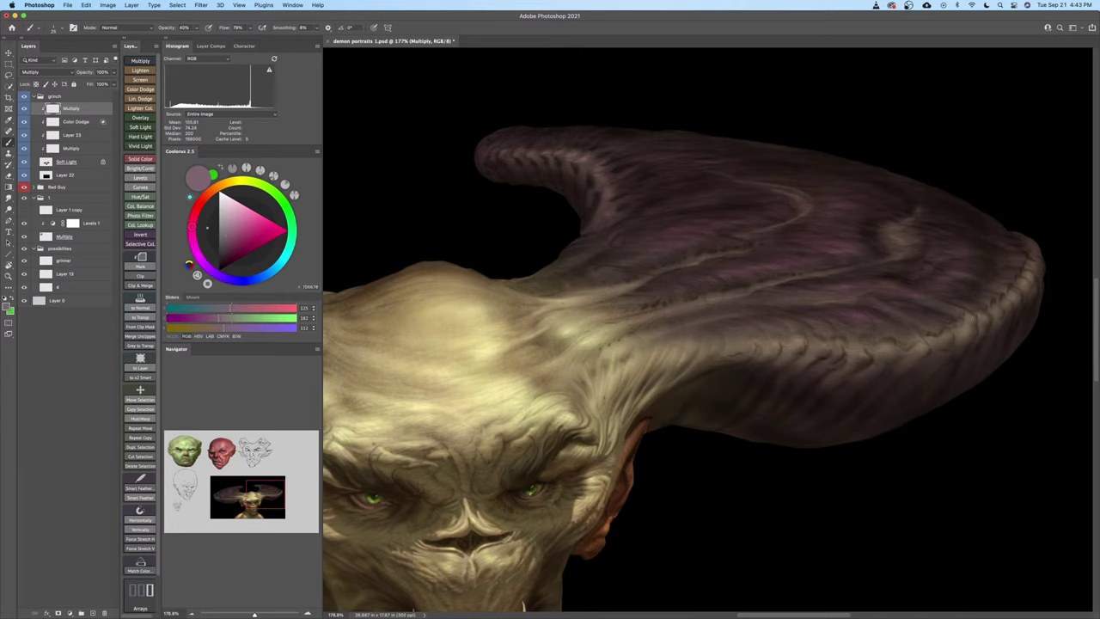
pyautogui.moveTo(898, 331); pyautogui.dragTo(919, 328)
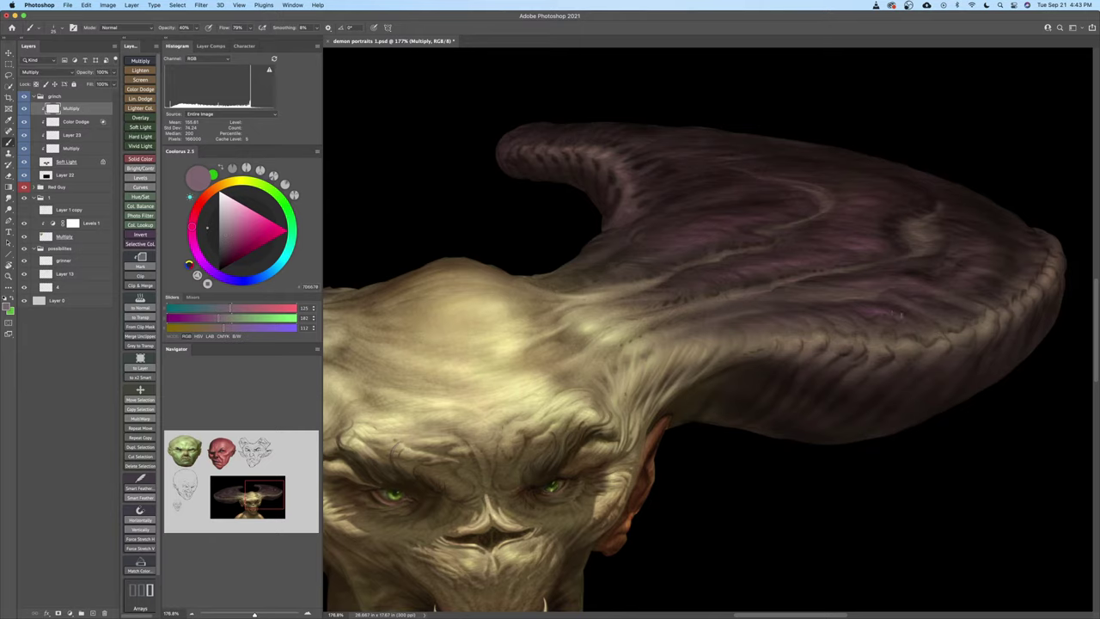
pyautogui.moveTo(879, 327); pyautogui.dragTo(969, 331)
pyautogui.moveTo(815, 342); pyautogui.dragTo(786, 374)
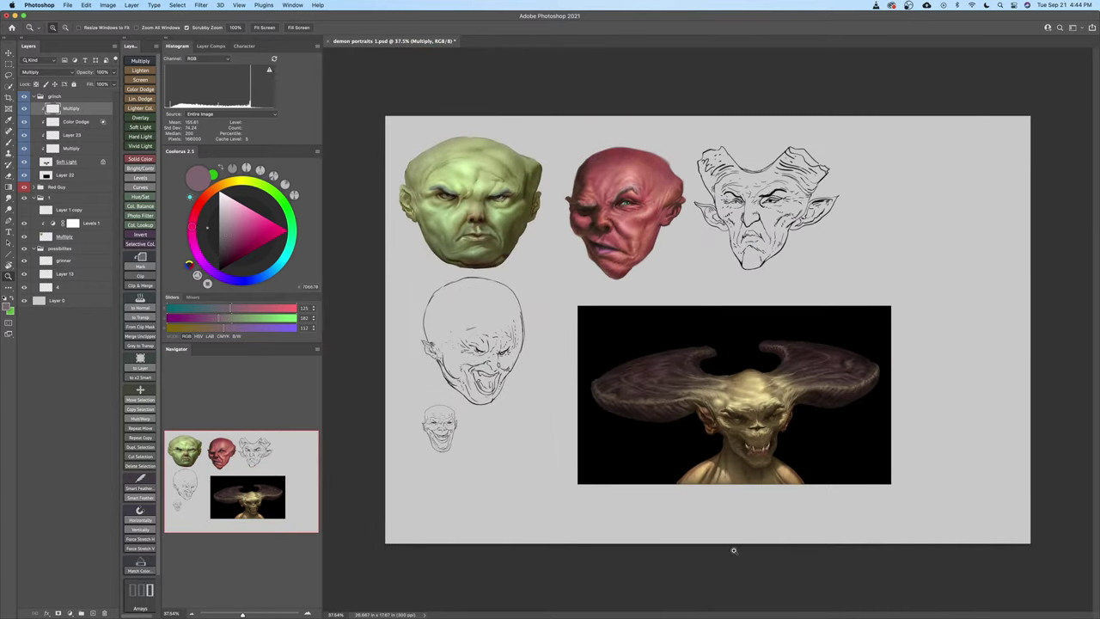
pyautogui.moveTo(677, 449)
pyautogui.mouseDown()
pyautogui.moveTo(674, 394)
pyautogui.moveTo(746, 371)
pyautogui.mouseUp()
pyautogui.press('super+s')
pyautogui.press('b')
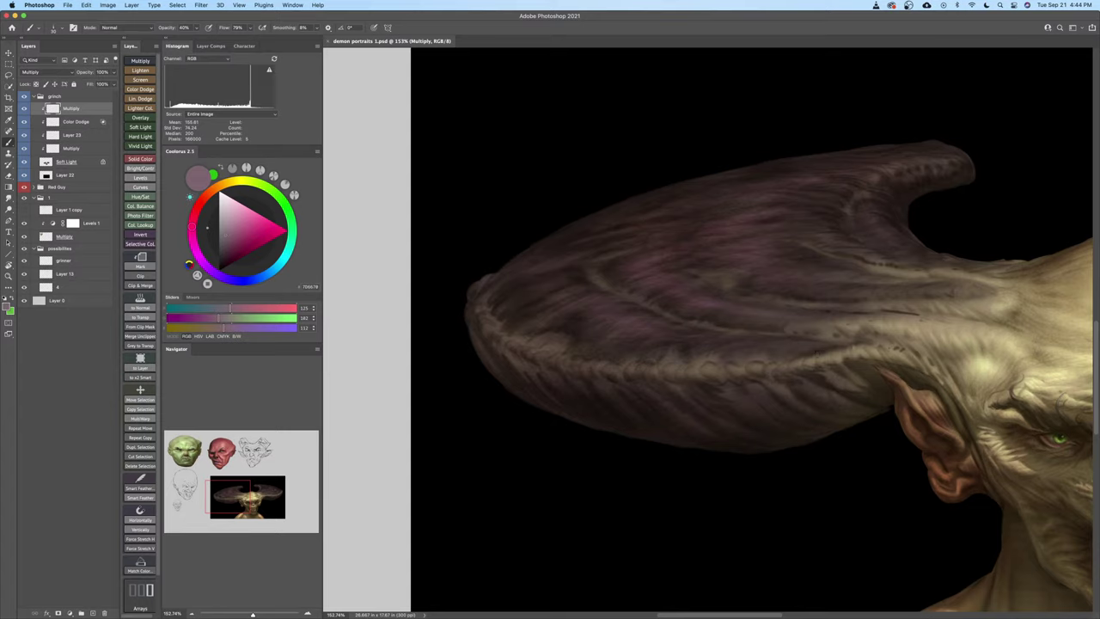
# Shade the streaks and folds across the left-hand horn's broad surface with mauve strokes on the Multiply layer
pyautogui.moveTo(771, 342); pyautogui.dragTo(745, 342)
pyautogui.press('z')
pyautogui.moveTo(913, 304)
pyautogui.mouseDown()
pyautogui.moveTo(952, 304)
pyautogui.moveTo(913, 305)
pyautogui.moveTo(903, 322)
pyautogui.moveTo(819, 318)
pyautogui.mouseUp()
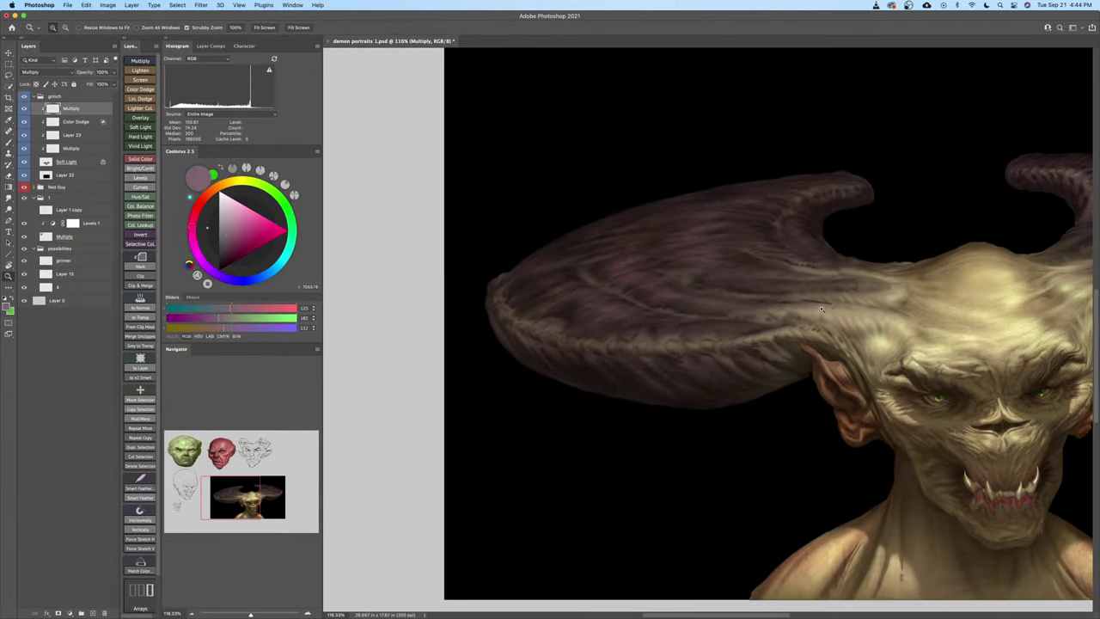
pyautogui.moveTo(753, 341); pyautogui.dragTo(786, 339)
pyautogui.press('b')
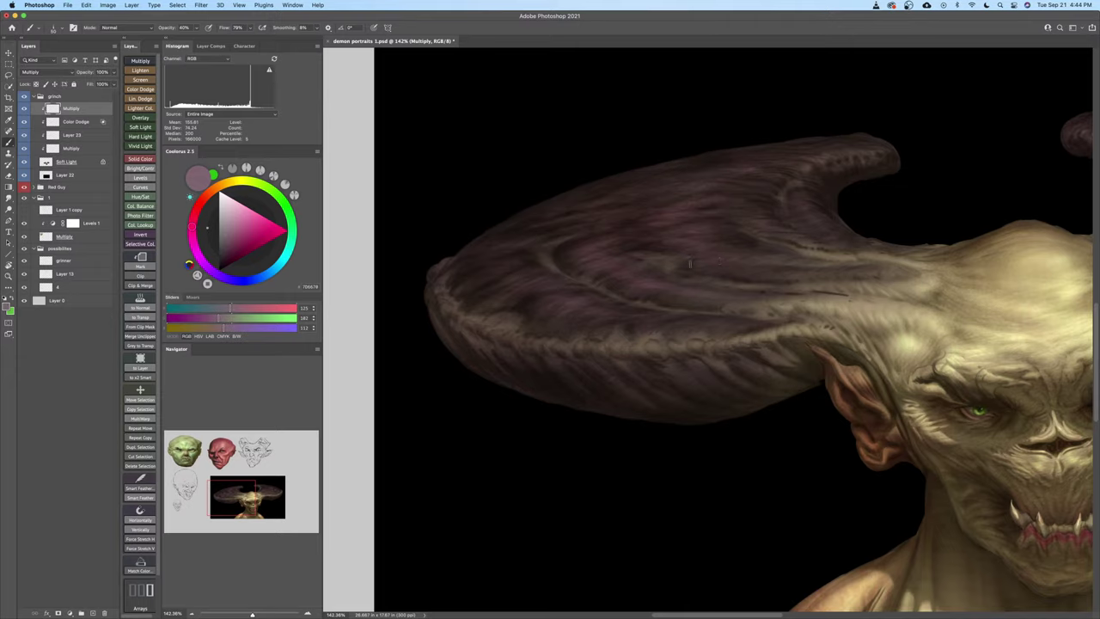
pyautogui.moveTo(724, 271); pyautogui.dragTo(714, 275)
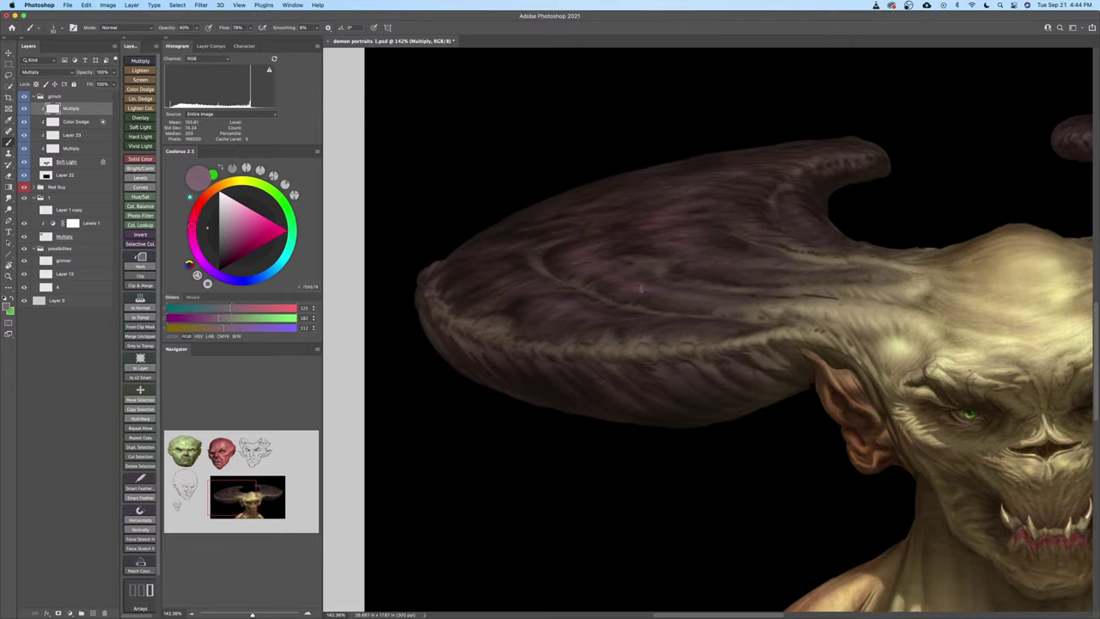
pyautogui.hscroll(1, 653, 249)
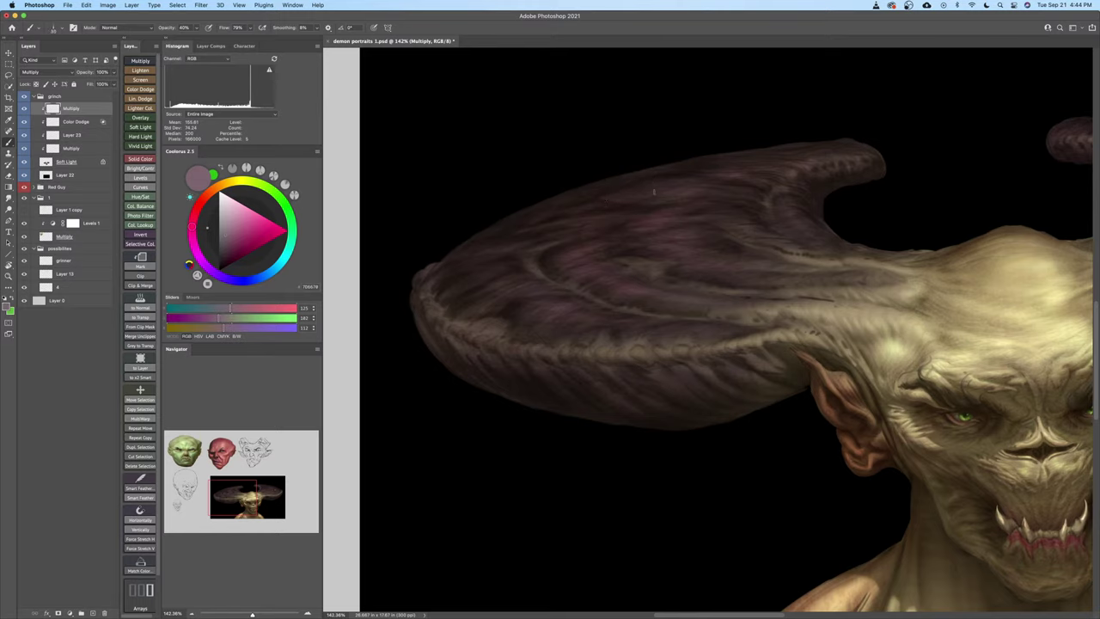
pyautogui.moveTo(649, 193); pyautogui.dragTo(680, 194)
pyautogui.moveTo(716, 271); pyautogui.dragTo(698, 264)
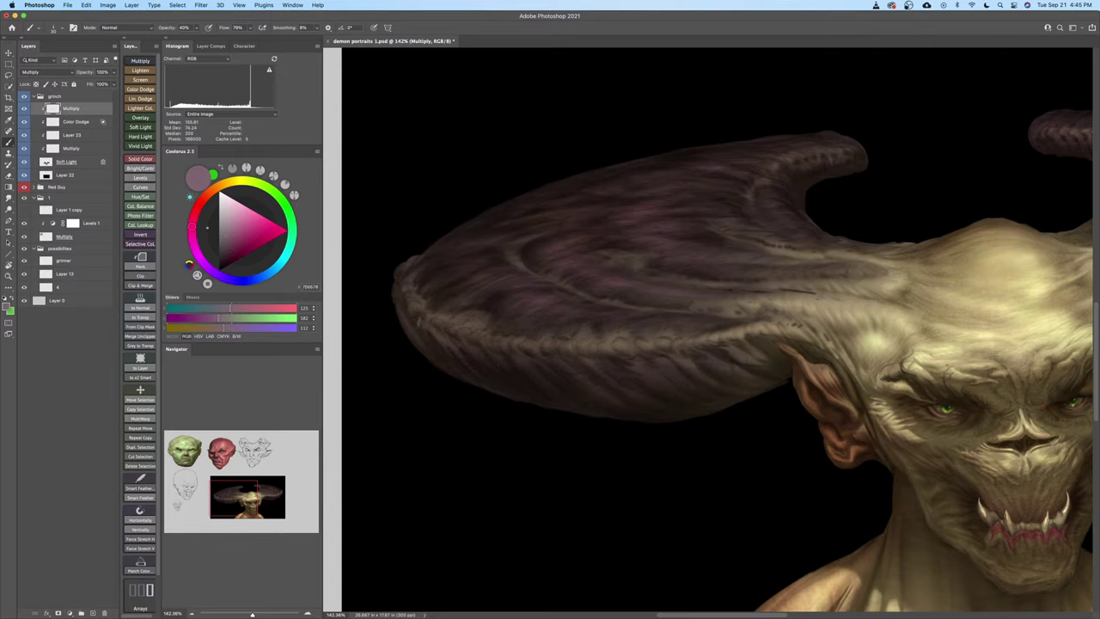
# Save the document and inspect the demon's face, forehead and both horns at several magnifications
pyautogui.press('z')
pyautogui.moveTo(658, 358); pyautogui.dragTo(505, 442)
pyautogui.hotkey('ctrl', 's')
pyautogui.moveTo(639, 336); pyautogui.dragTo(578, 359)
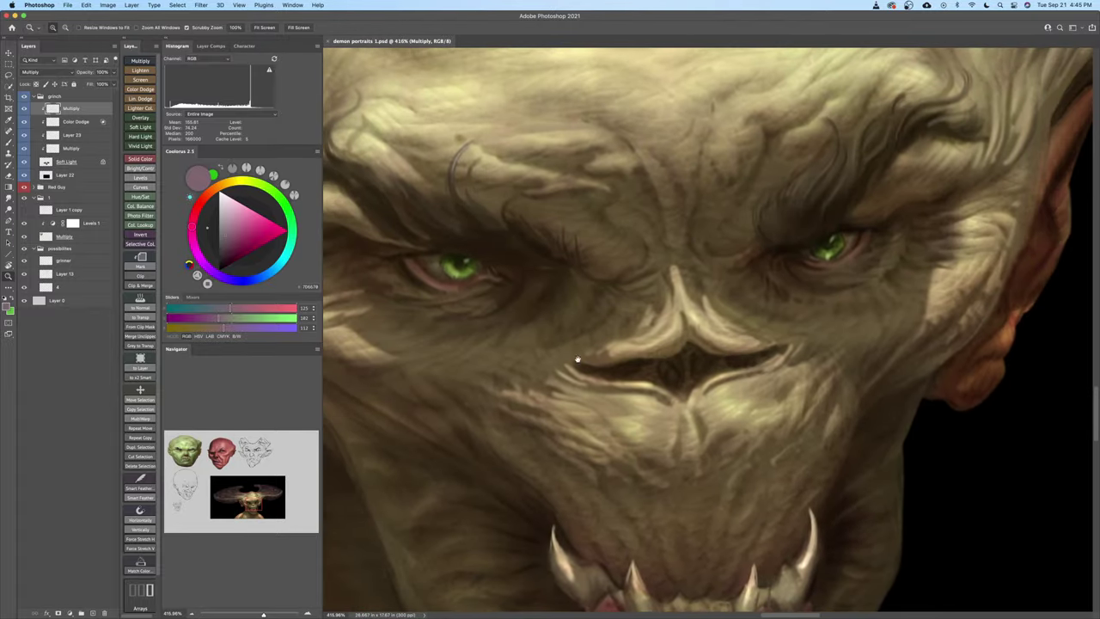
pyautogui.moveTo(662, 352); pyautogui.dragTo(649, 397)
pyautogui.moveTo(719, 303); pyautogui.dragTo(681, 315)
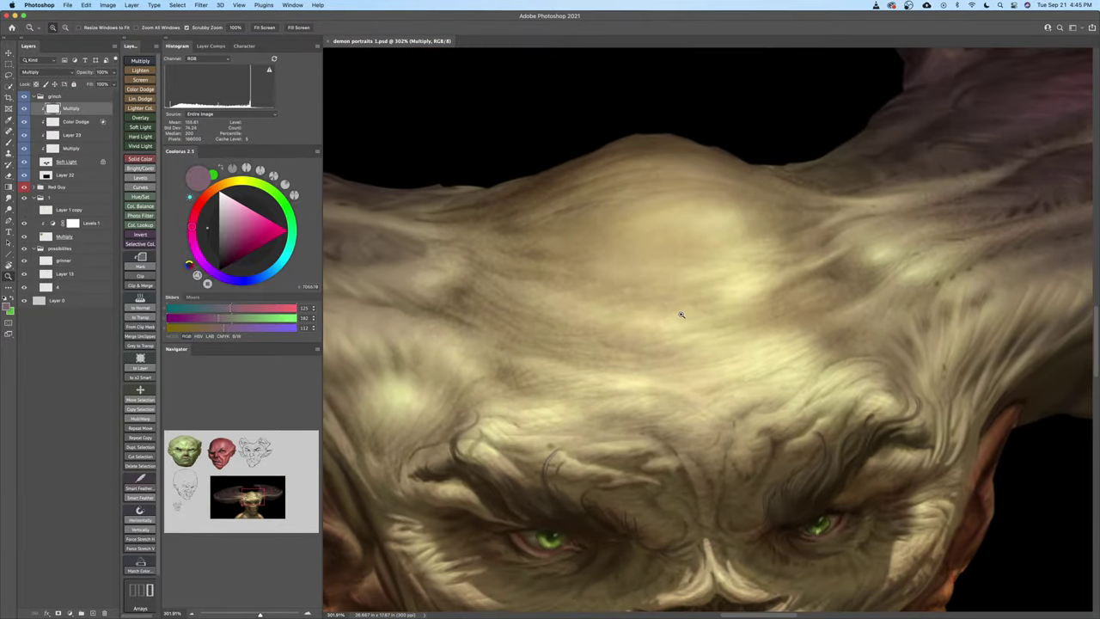
pyautogui.moveTo(736, 266); pyautogui.dragTo(630, 356)
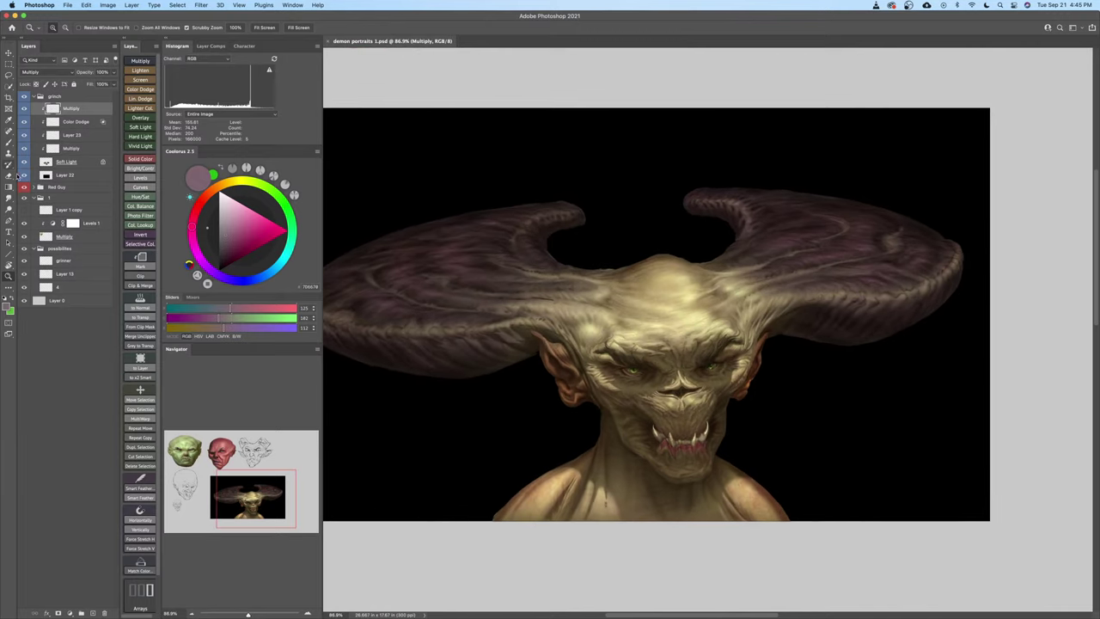
# Hide the black background on Layer 22 and compare the portrait in color and grayscale proof views, both overall and close up
pyautogui.click(24, 175)
pyautogui.moveTo(693, 382); pyautogui.dragTo(674, 390)
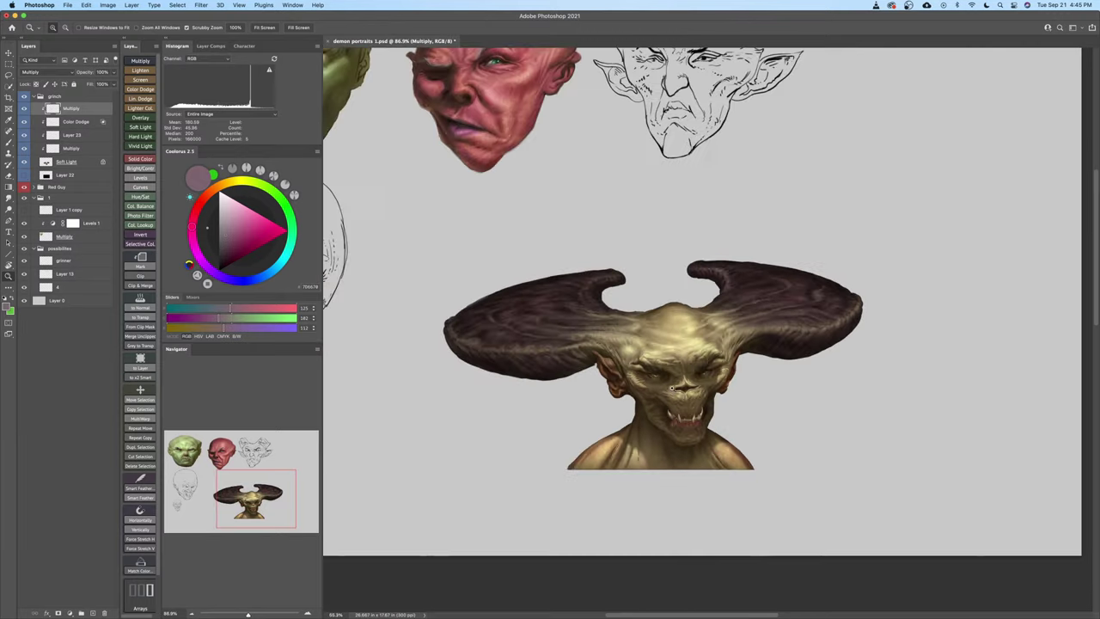
pyautogui.moveTo(697, 428); pyautogui.dragTo(691, 452)
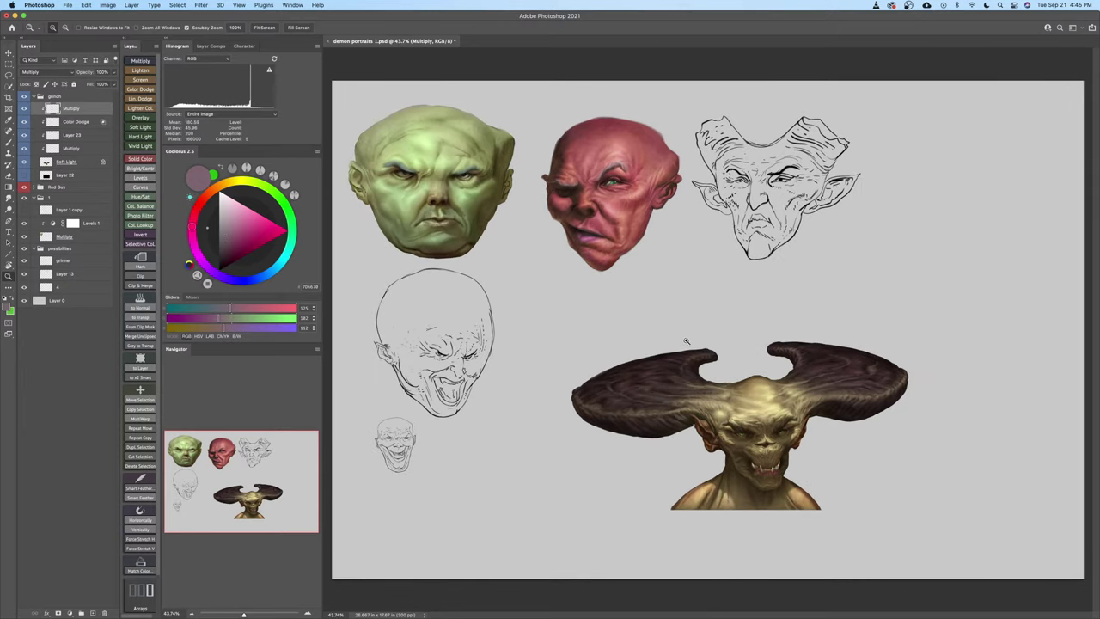
pyautogui.hotkey('ctrl', 'y')
pyautogui.moveTo(695, 352); pyautogui.dragTo(685, 373)
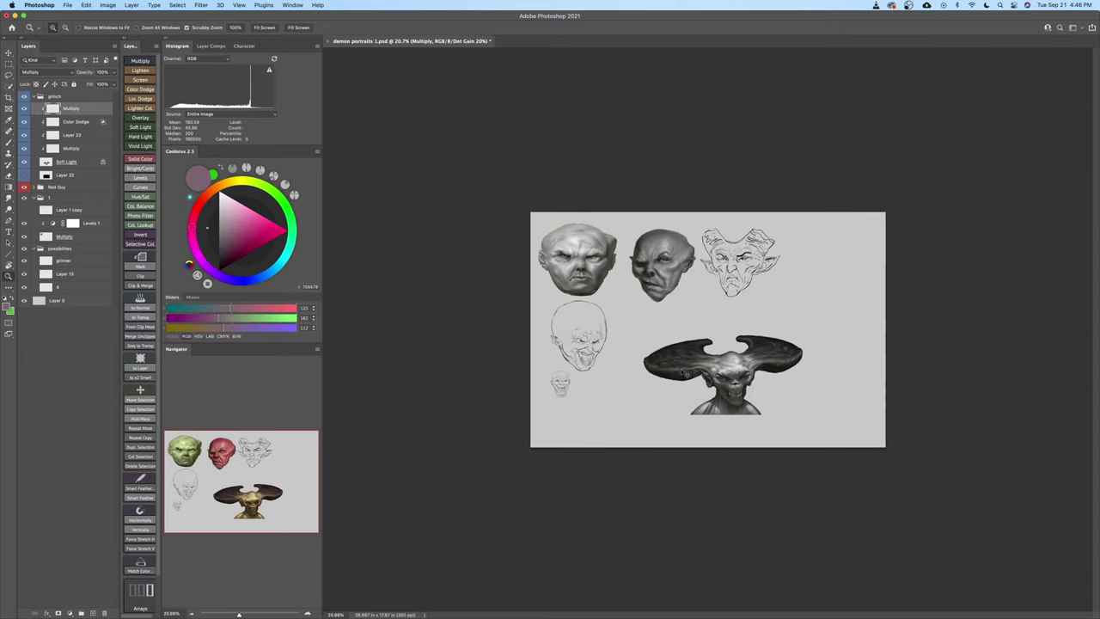
pyautogui.hotkey('ctrl', 'y')
pyautogui.moveTo(743, 399); pyautogui.dragTo(768, 386)
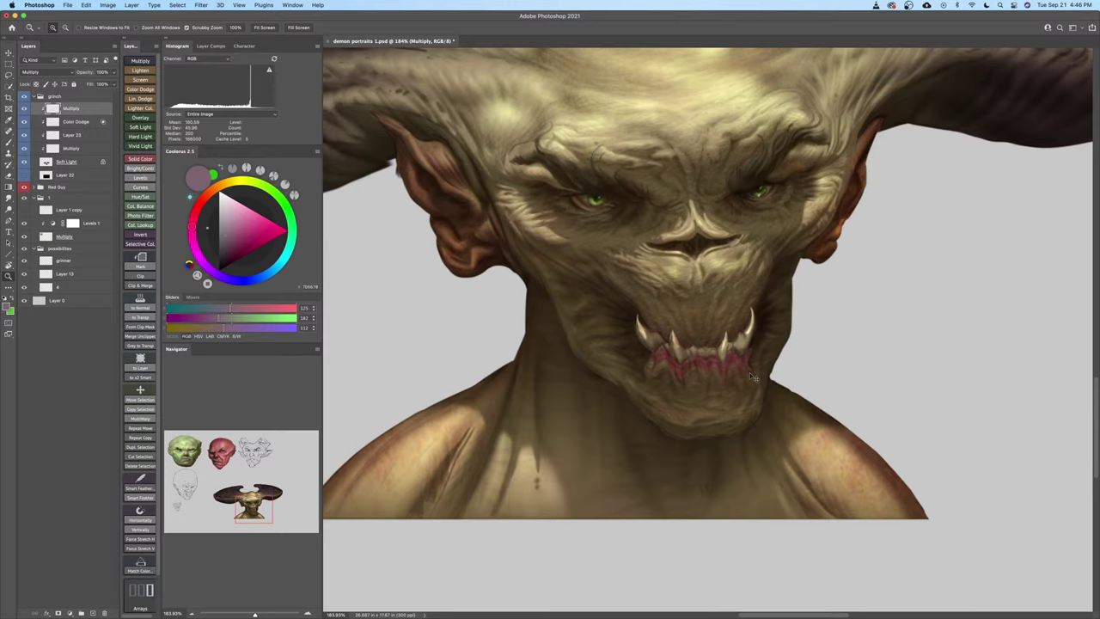
pyautogui.hotkey('ctrl', 'y')
pyautogui.hotkey('ctrl', 'y')
pyautogui.moveTo(736, 347); pyautogui.dragTo(711, 376)
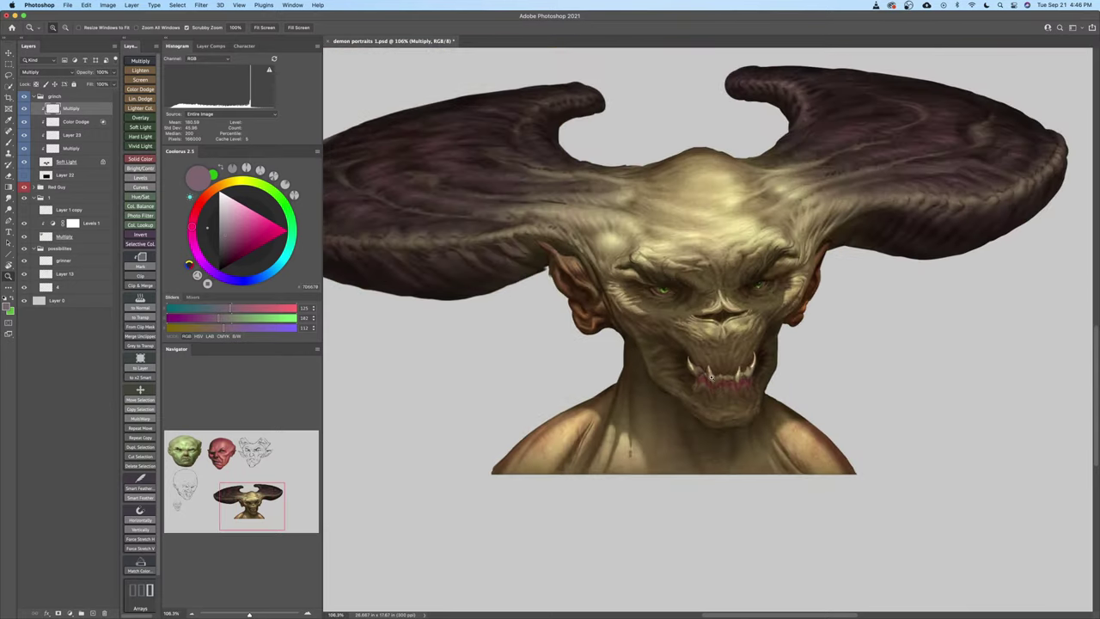
# Choose the soft round brush from the Standards presets and show the black background on Layer 22 again
pyautogui.press('b')
pyautogui.rightClick(713, 289)
pyautogui.doubleClick(951, 500)
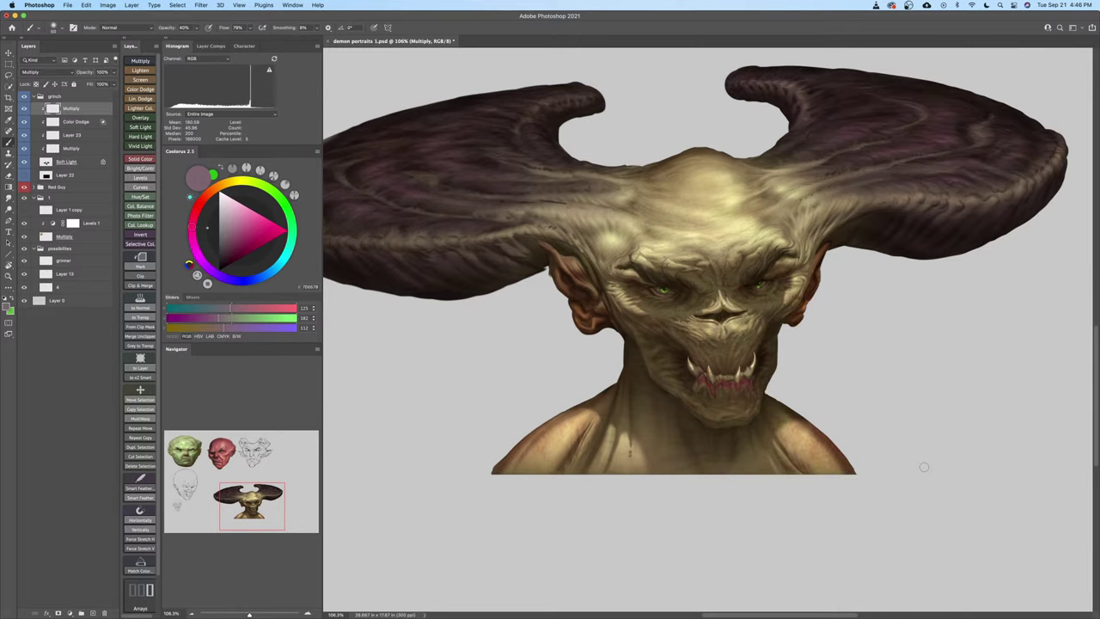
pyautogui.click(29, 172)
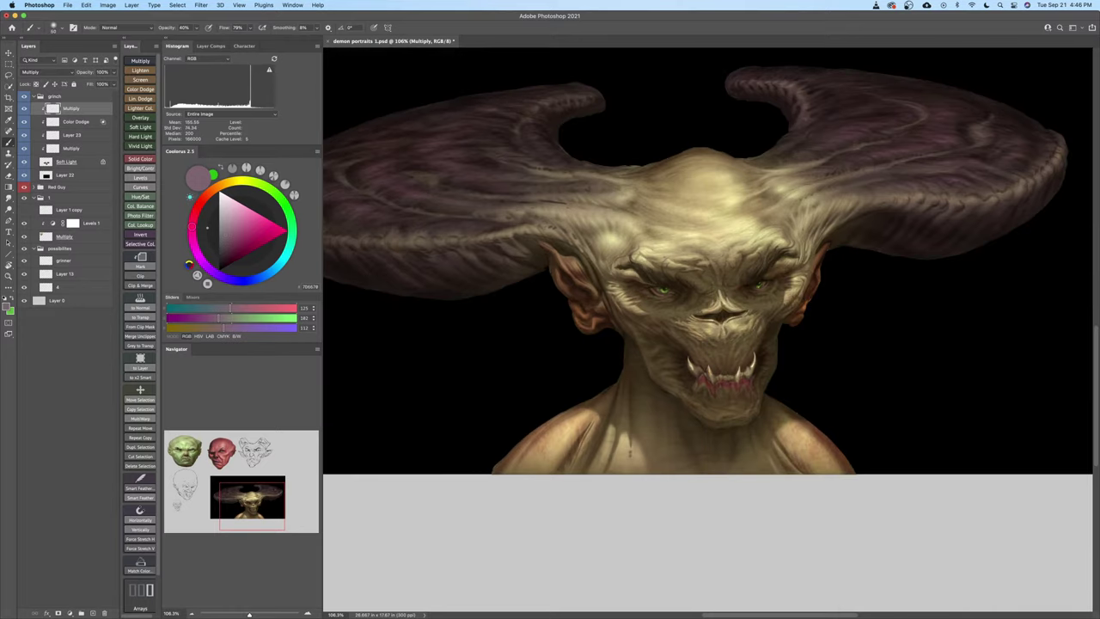
# Add a Soft Light layer above the top Multiply layer and clip it to the demon portrait
pyautogui.click(140, 126)
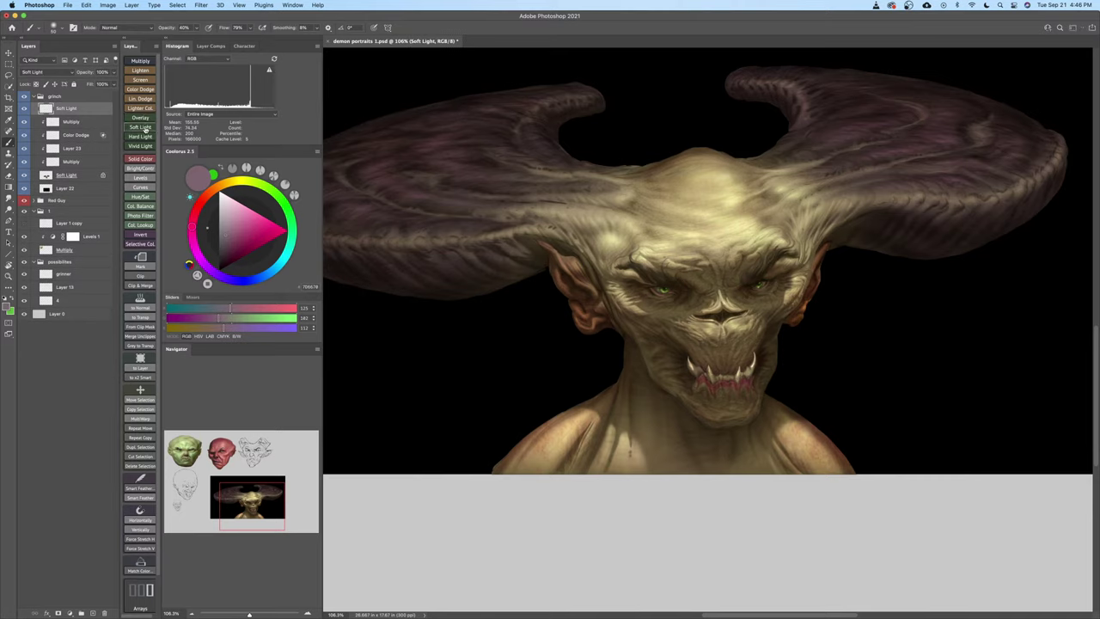
pyautogui.keyDown('alt'); pyautogui.click(103, 114); pyautogui.keyUp('alt')
pyautogui.press('z')
pyautogui.moveTo(616, 289); pyautogui.dragTo(660, 291)
pyautogui.press('b')
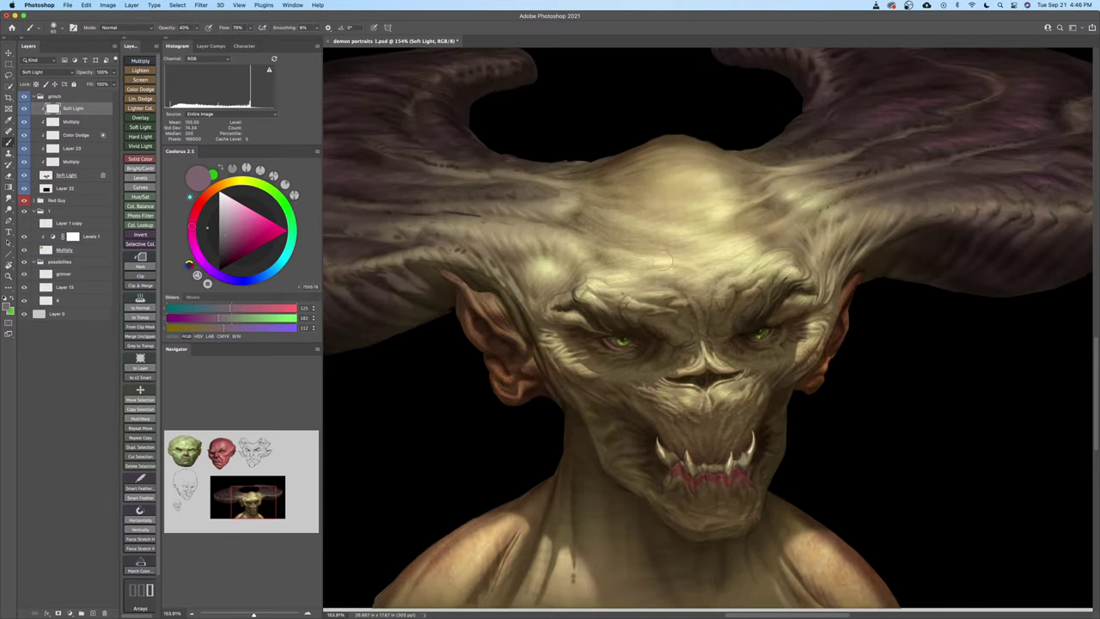
# Set up a much larger soft round brush with a muted olive-green paint color
pyautogui.rightClick(667, 259)
pyautogui.doubleClick(897, 471)
pyautogui.moveTo(245, 189); pyautogui.dragTo(249, 196)
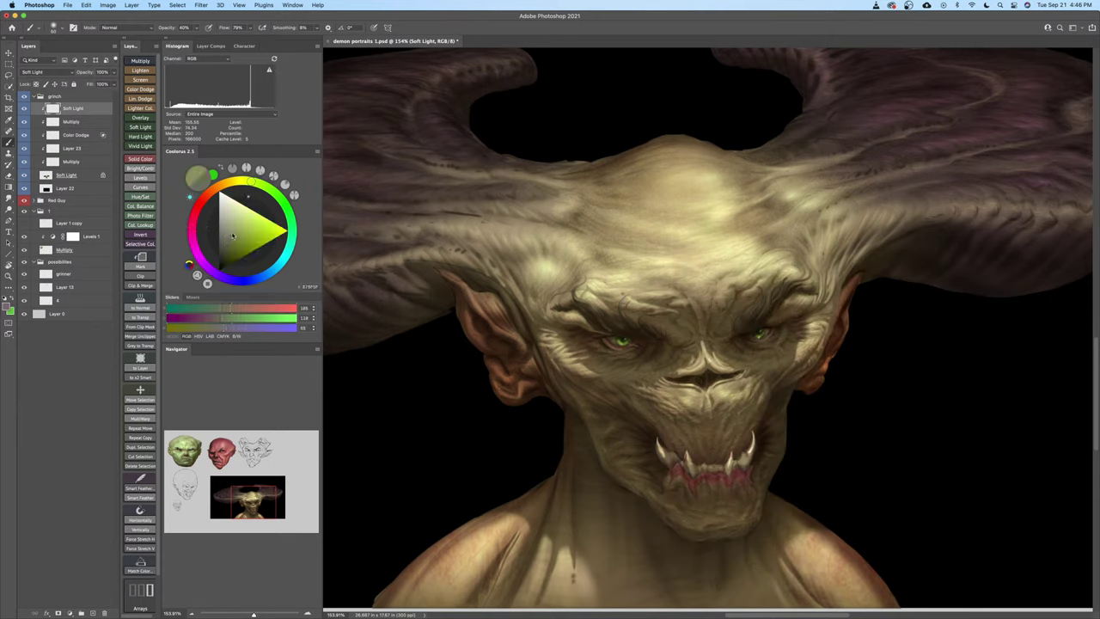
pyautogui.press(']')
pyautogui.press(']')
pyautogui.press(']')
pyautogui.press(']')
pyautogui.press(']')
pyautogui.press(']')
pyautogui.press(']')
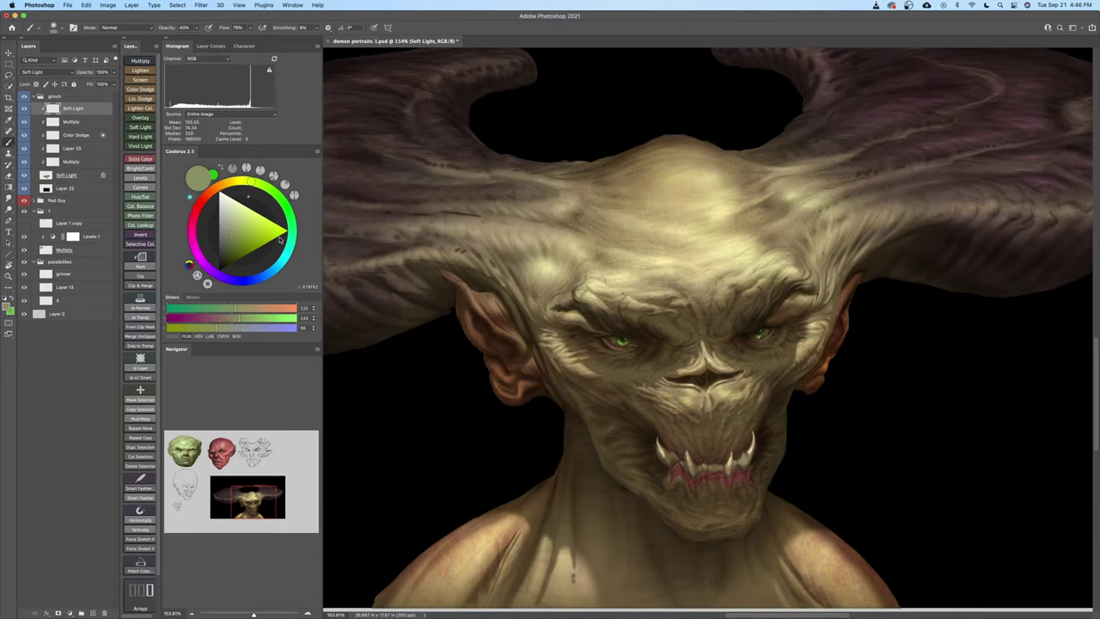
# Brighten the forehead on the Soft Light layer with a pale yellow-green and a smaller brush, comparing it with the layer hidden and shown
pyautogui.click(236, 224)
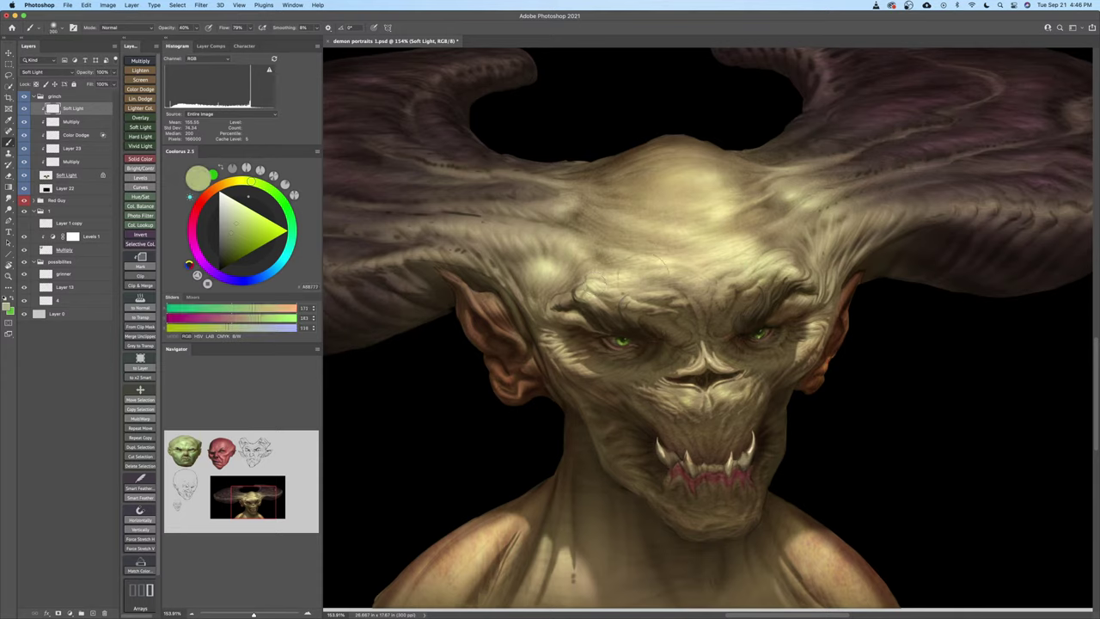
pyautogui.press('[')
pyautogui.press('[')
pyautogui.click(240, 216)
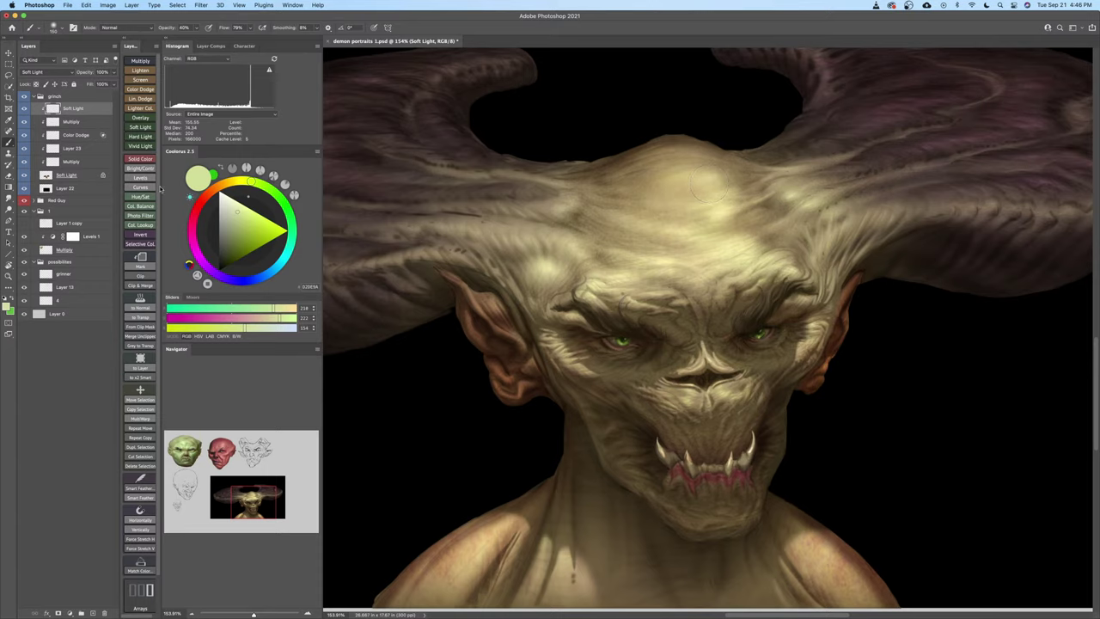
pyautogui.click(24, 109)
pyautogui.click(24, 109)
pyautogui.scroll(-5, 623, 275)
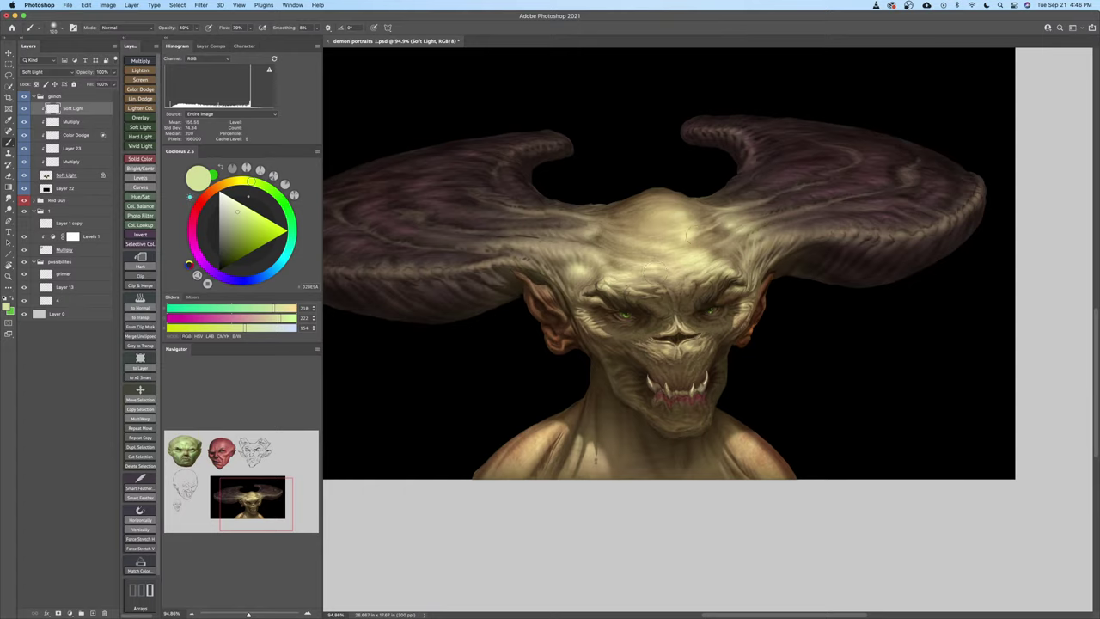
# Paint finer pale Soft Light highlights on the wrinkled skin around the left-hand eye and brow with a smaller brush
pyautogui.press('e')
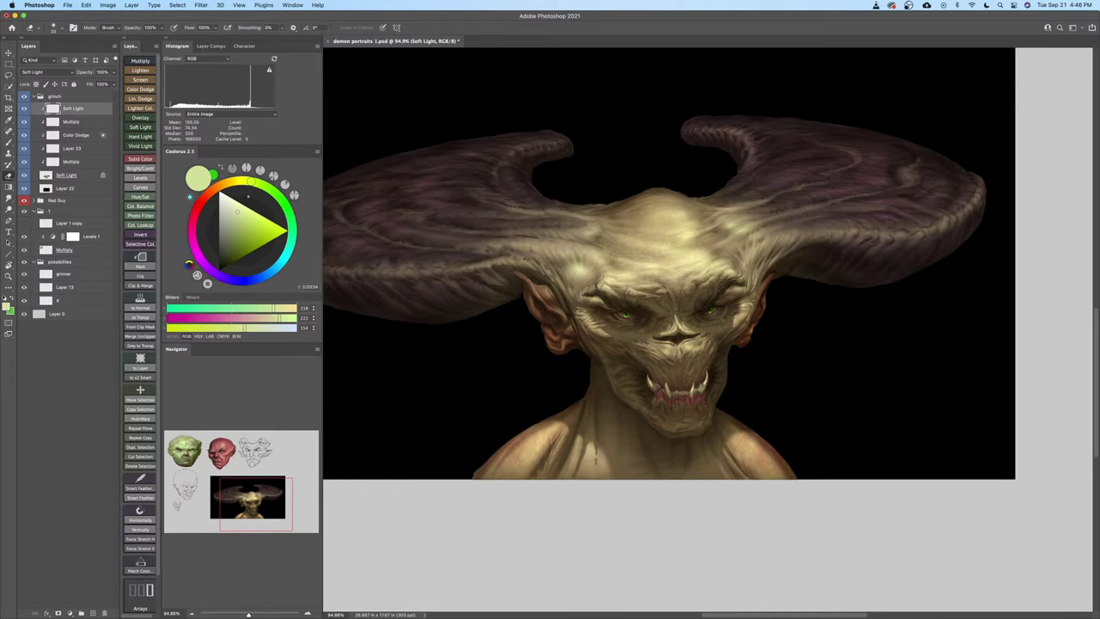
pyautogui.press('b')
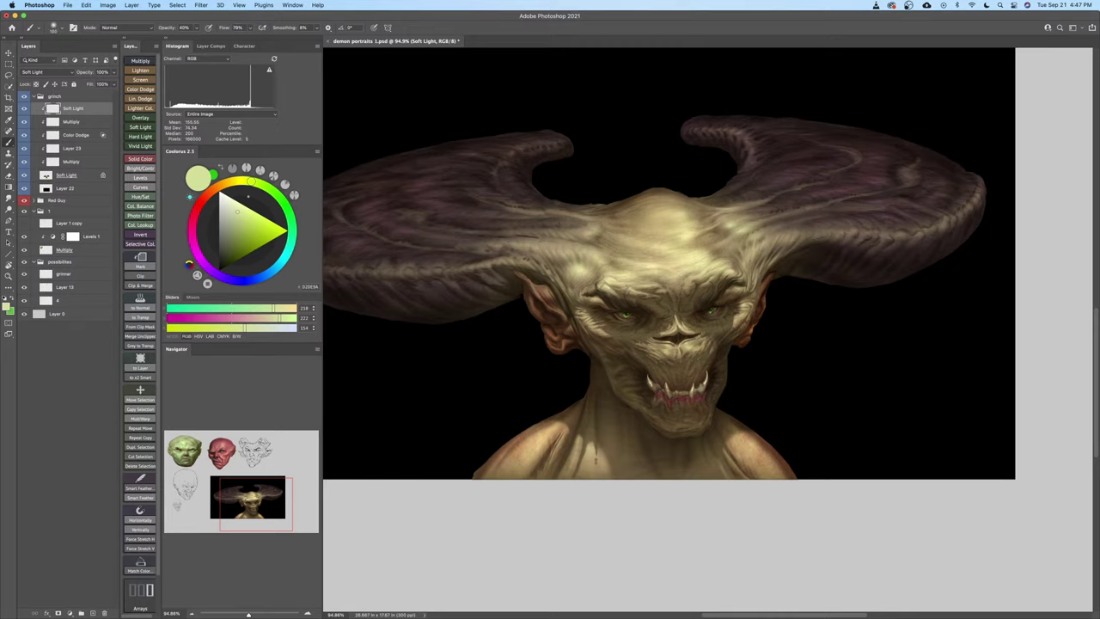
pyautogui.press('[')
pyautogui.moveTo(581, 320); pyautogui.dragTo(617, 305)
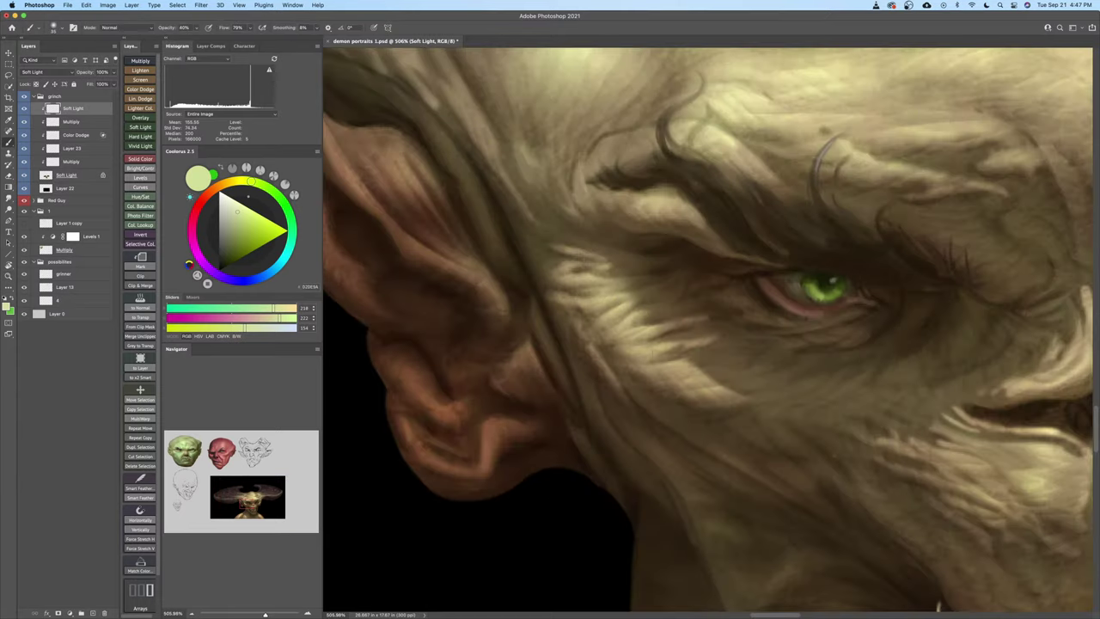
pyautogui.scroll(-5, 875, 339)
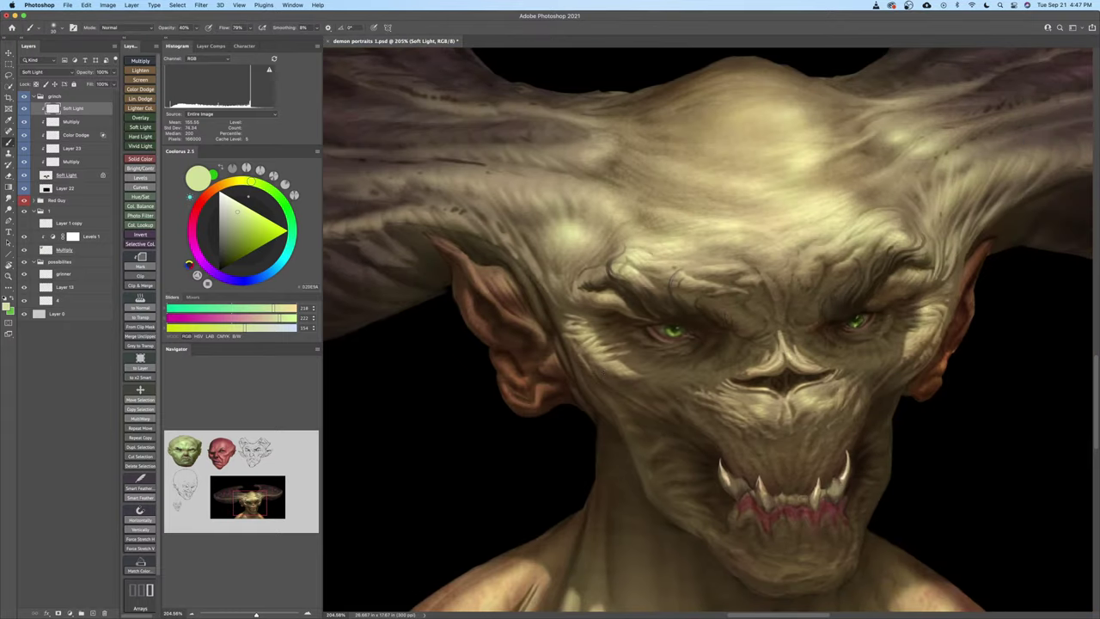
pyautogui.moveTo(679, 283); pyautogui.dragTo(645, 307)
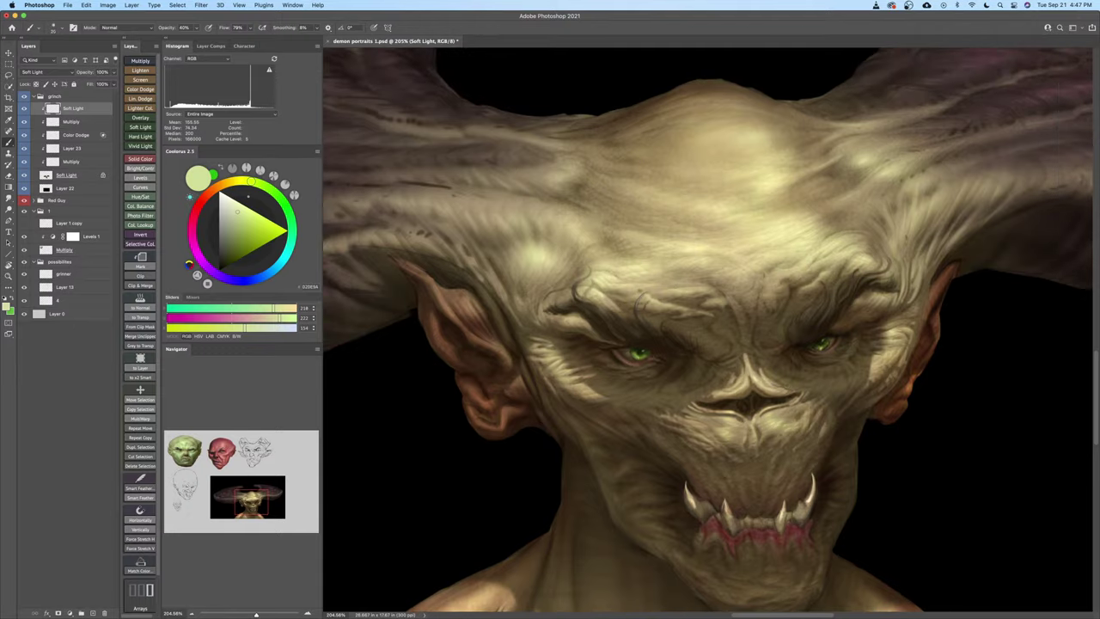
# Rotate the brush tip to 4°, enlarge it slightly, and paint Soft Light highlights around the nose and muzzle
pyautogui.rightClick(776, 294)
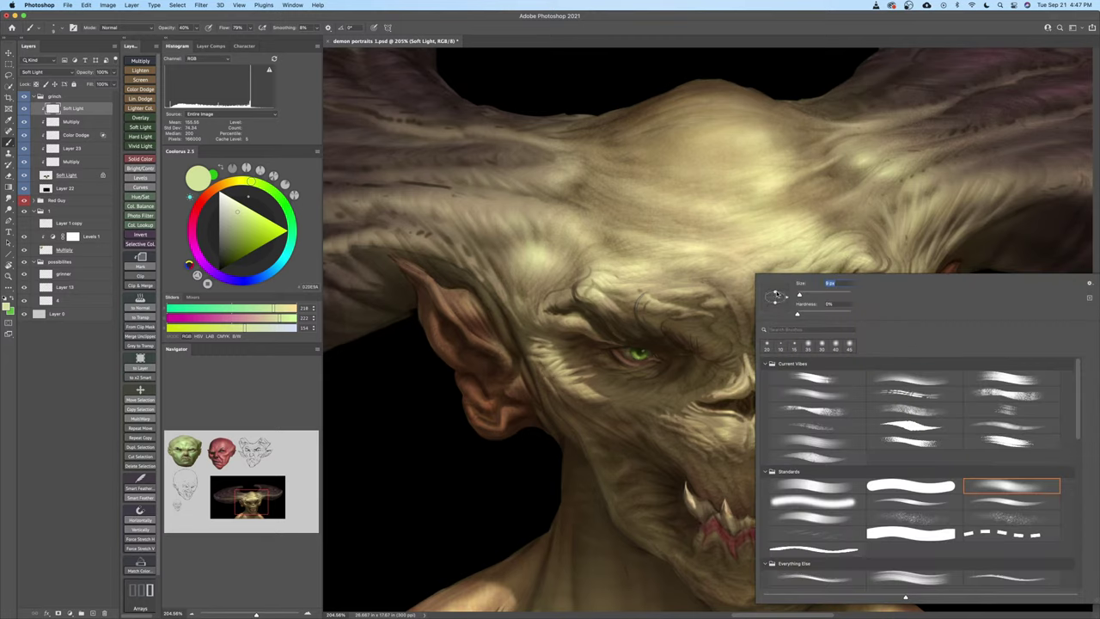
pyautogui.click(782, 297)
pyautogui.press('Return')
pyautogui.press(']')
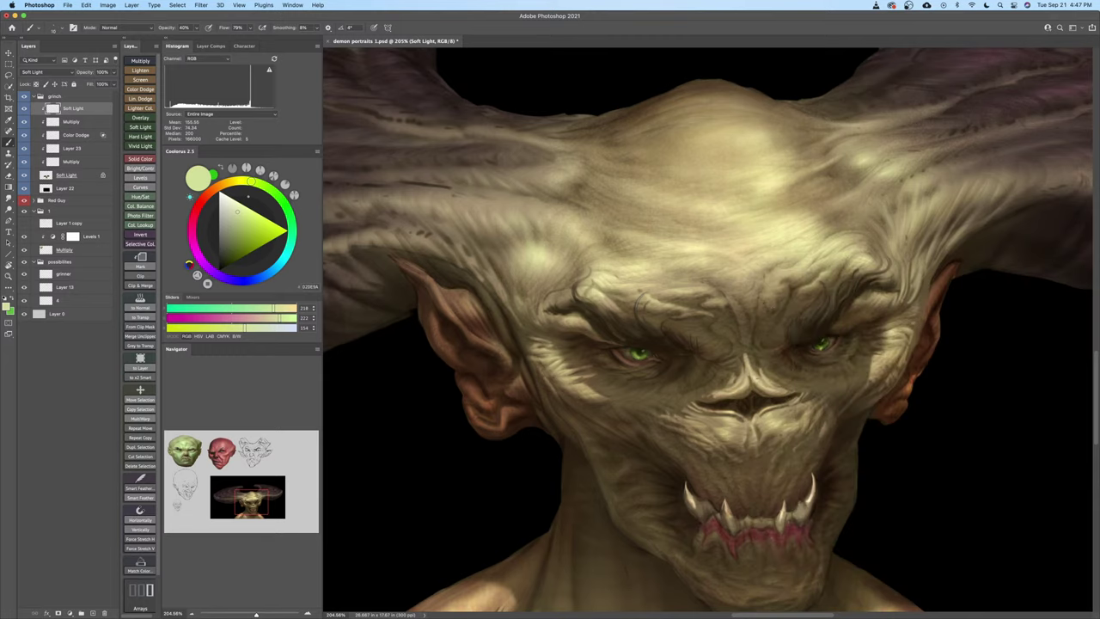
pyautogui.press(']')
pyautogui.moveTo(770, 414); pyautogui.dragTo(789, 425)
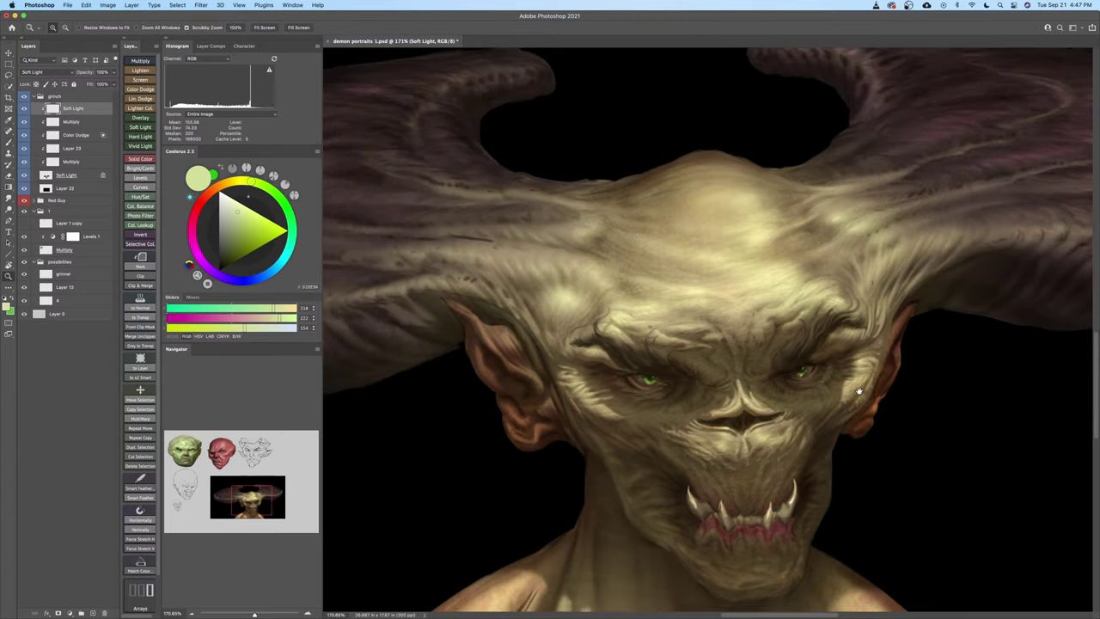
# Compare the demon's face and forehead with the Soft Light layer hidden and shown
pyautogui.click(24, 108)
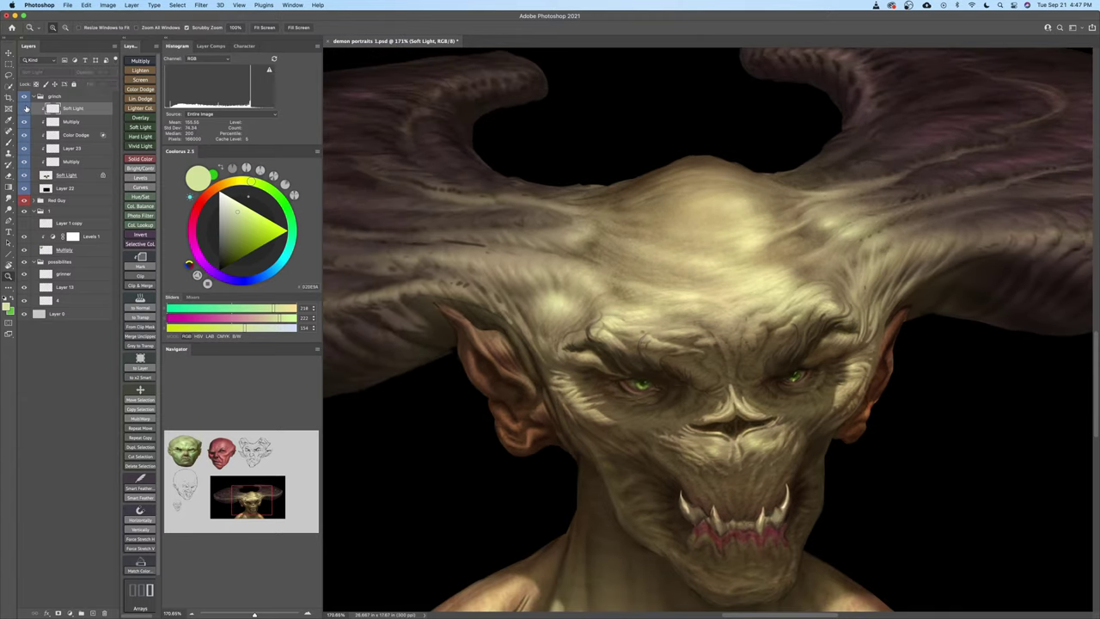
pyautogui.click(24, 107)
pyautogui.click(24, 108)
pyautogui.click(24, 109)
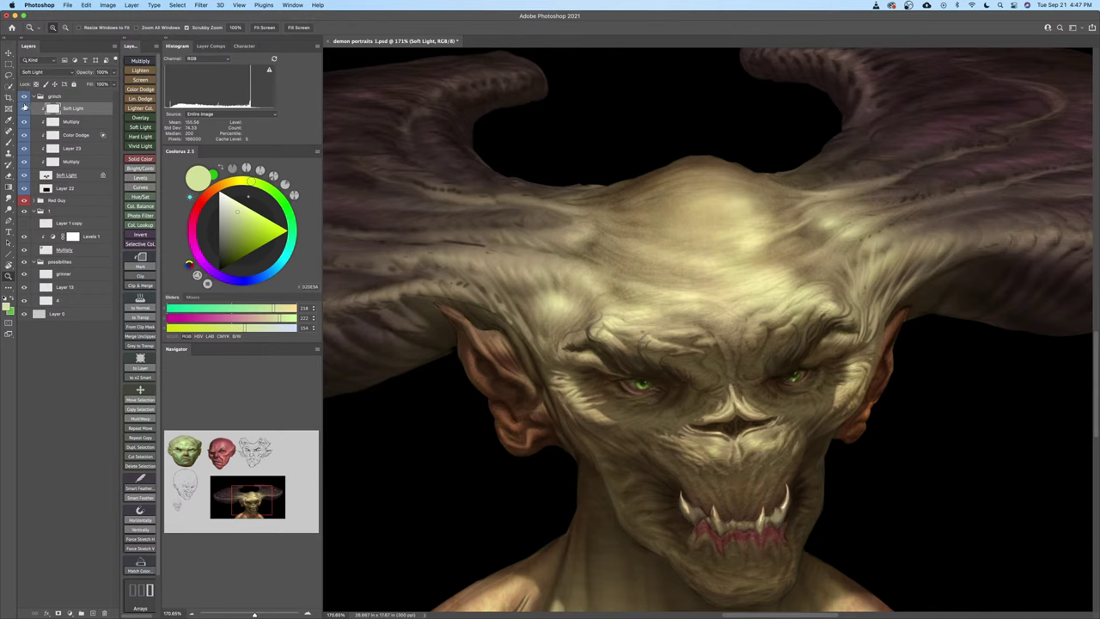
pyautogui.click(24, 108)
pyautogui.click(24, 108)
pyautogui.click(24, 108)
pyautogui.click(25, 109)
pyautogui.click(24, 108)
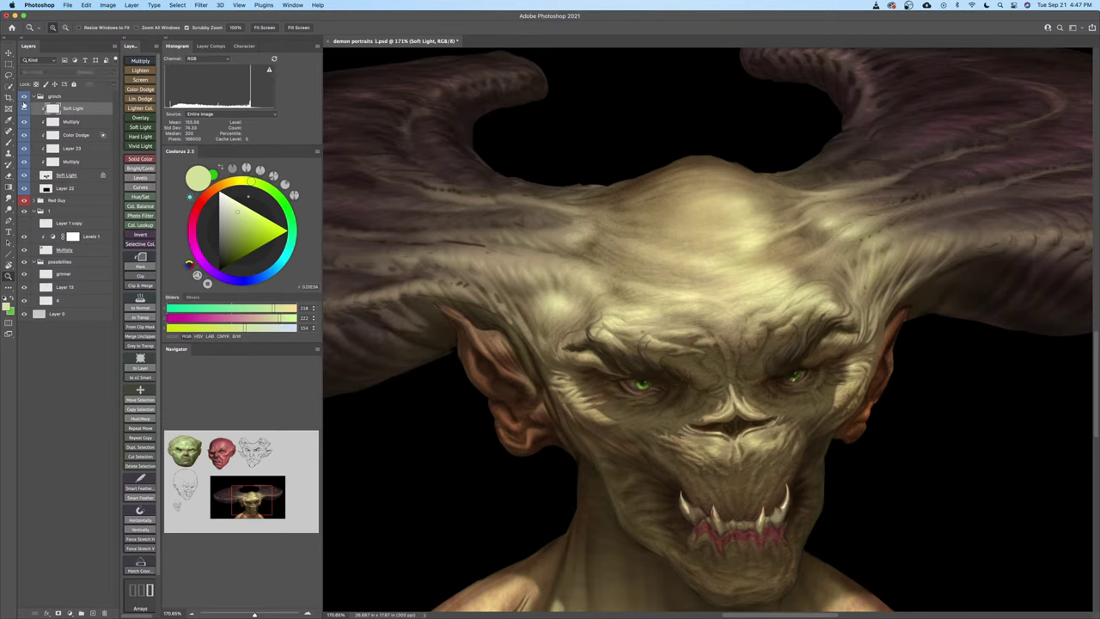
pyautogui.click(24, 108)
# Rotate the flattened brush tip to a steep angle and paint pale Soft Light highlights around the horn bases
pyautogui.press('b')
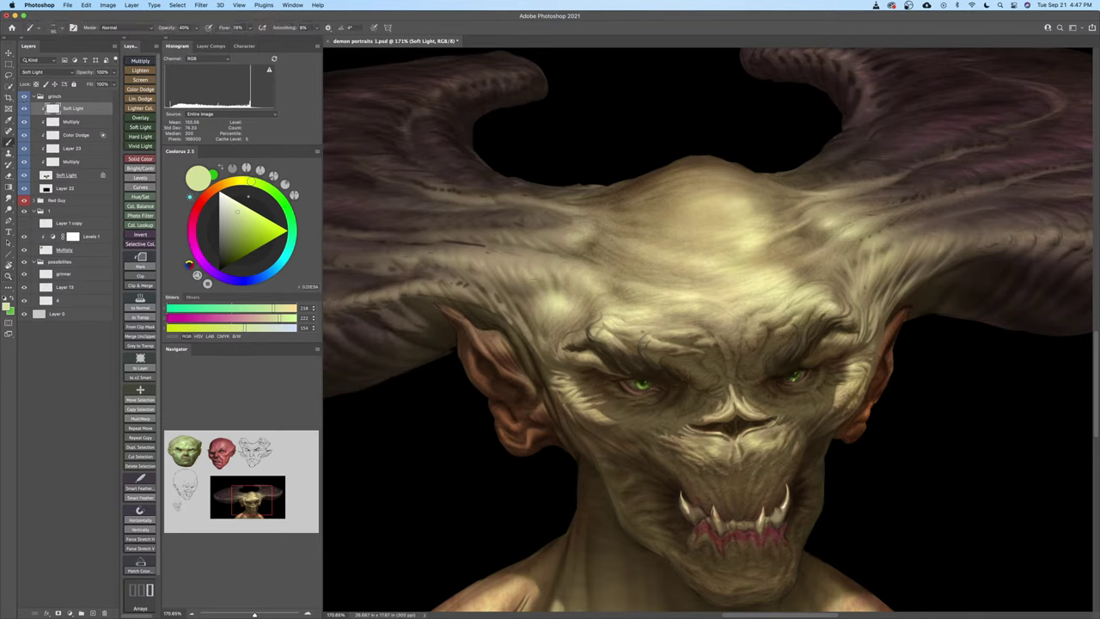
pyautogui.scroll(2, 519, 265)
pyautogui.rightClick(588, 276)
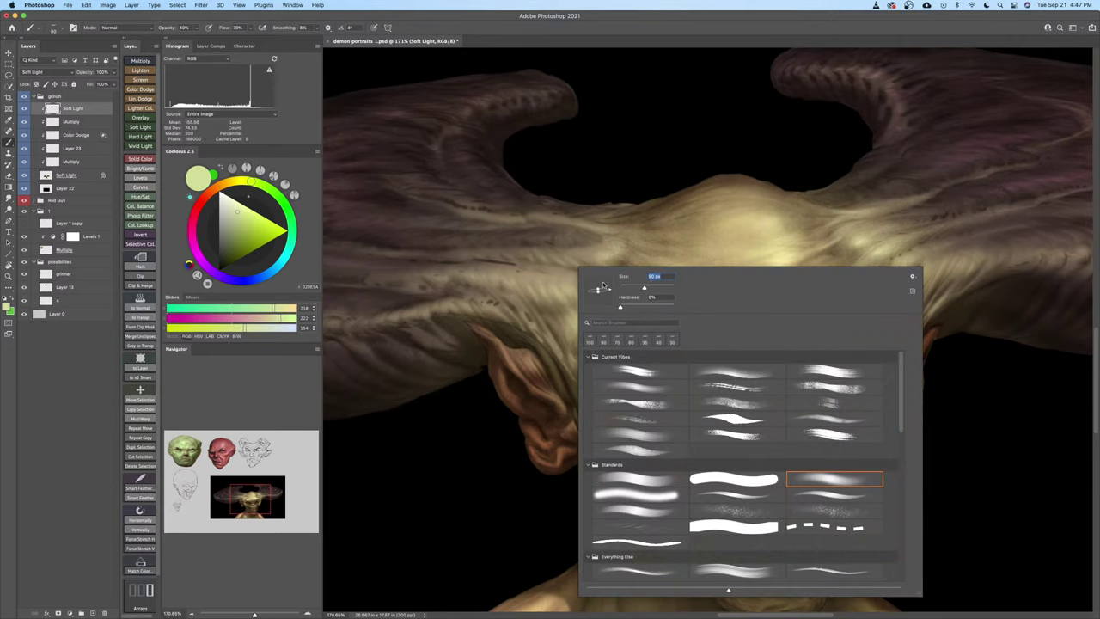
pyautogui.click(569, 286)
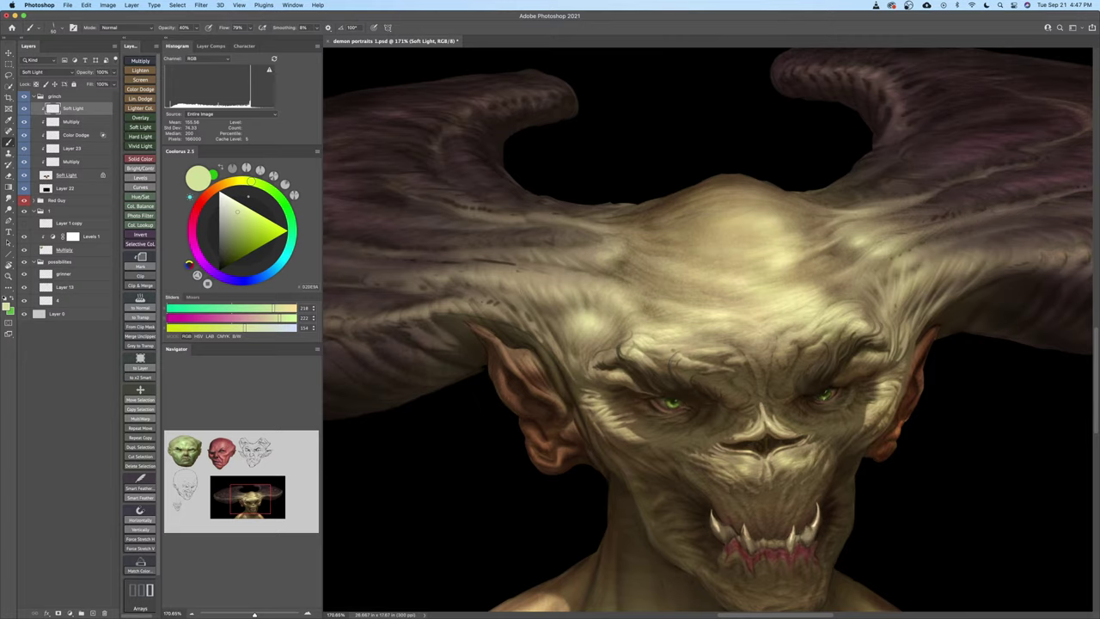
pyautogui.moveTo(456, 309); pyautogui.dragTo(486, 312)
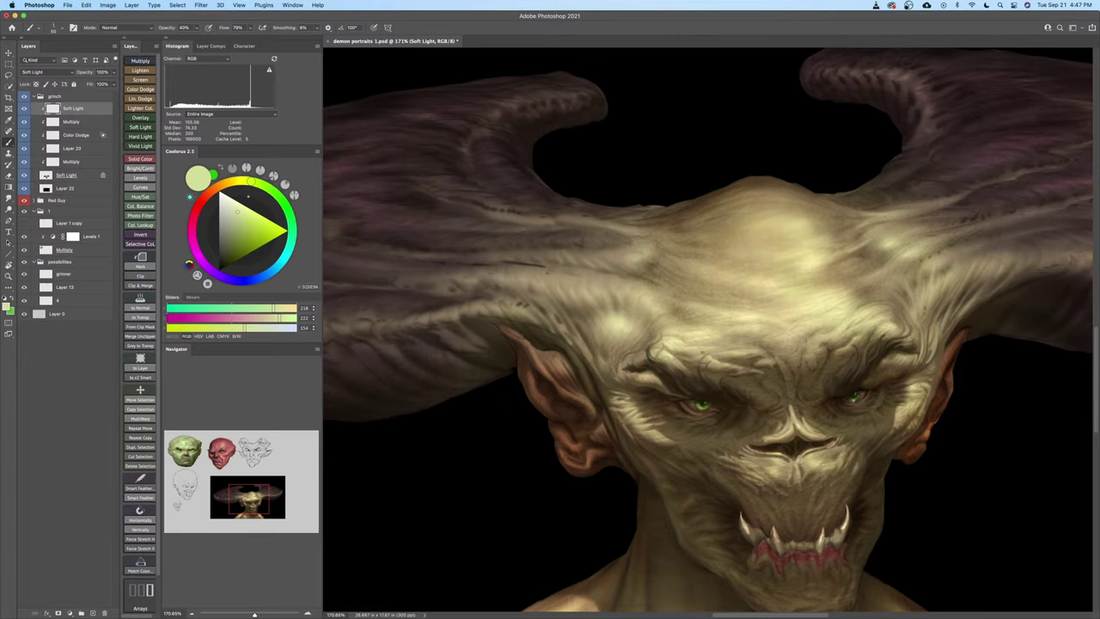
pyautogui.scroll(-4, 559, 325)
pyautogui.moveTo(558, 322); pyautogui.dragTo(516, 309)
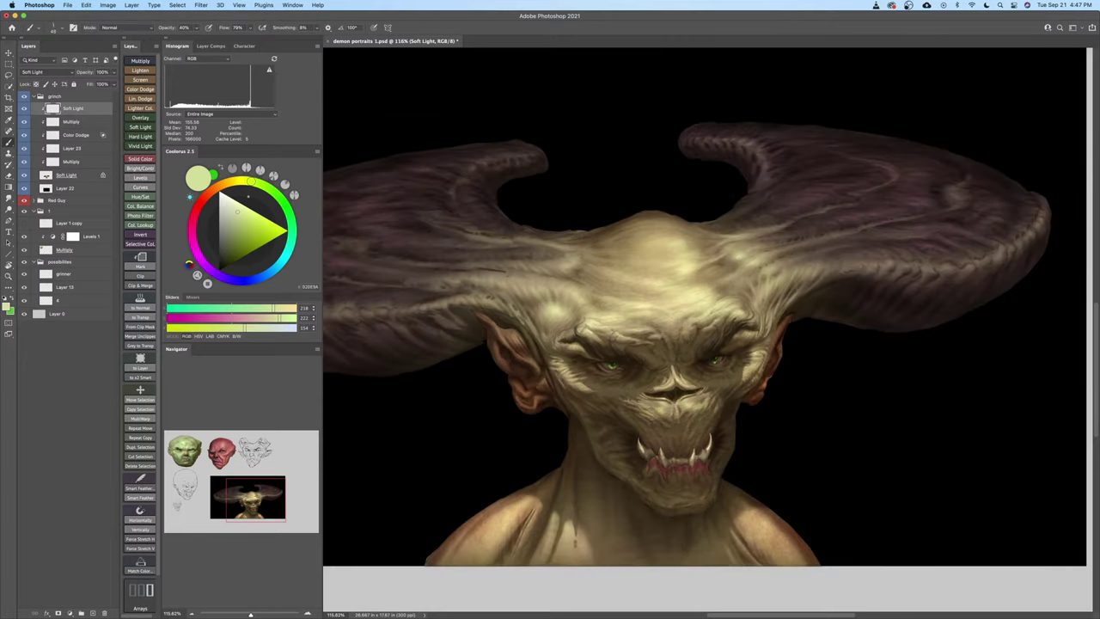
pyautogui.moveTo(775, 296); pyautogui.dragTo(782, 295)
# Choose the unrotated soft round brush and a muted red paint color for warming the face
pyautogui.press('z')
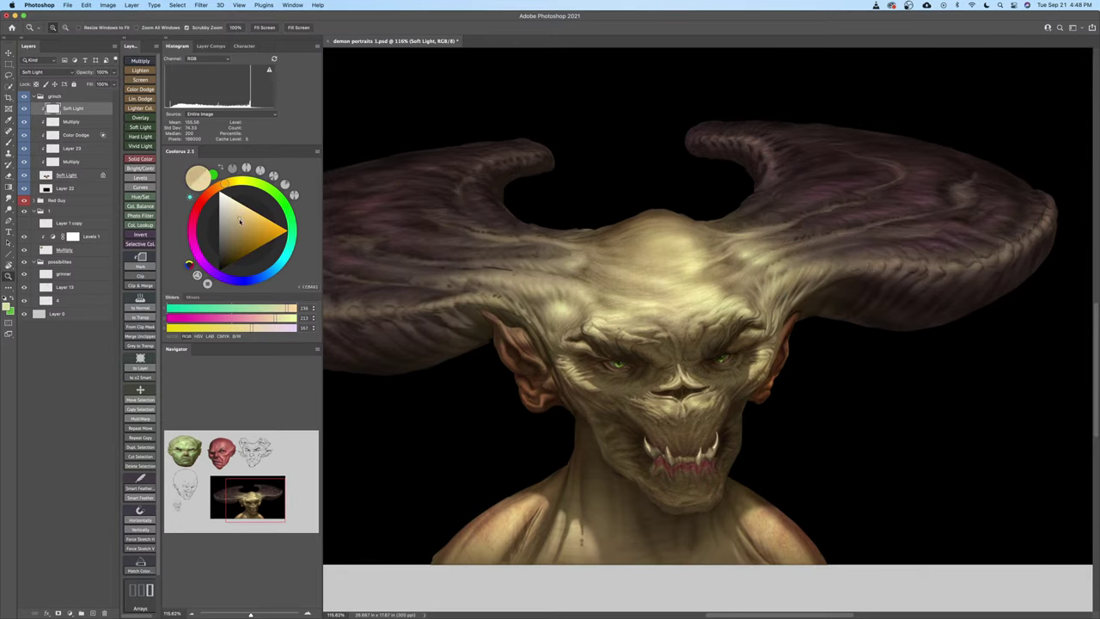
pyautogui.click(216, 189)
pyautogui.press('b')
pyautogui.rightClick(565, 269)
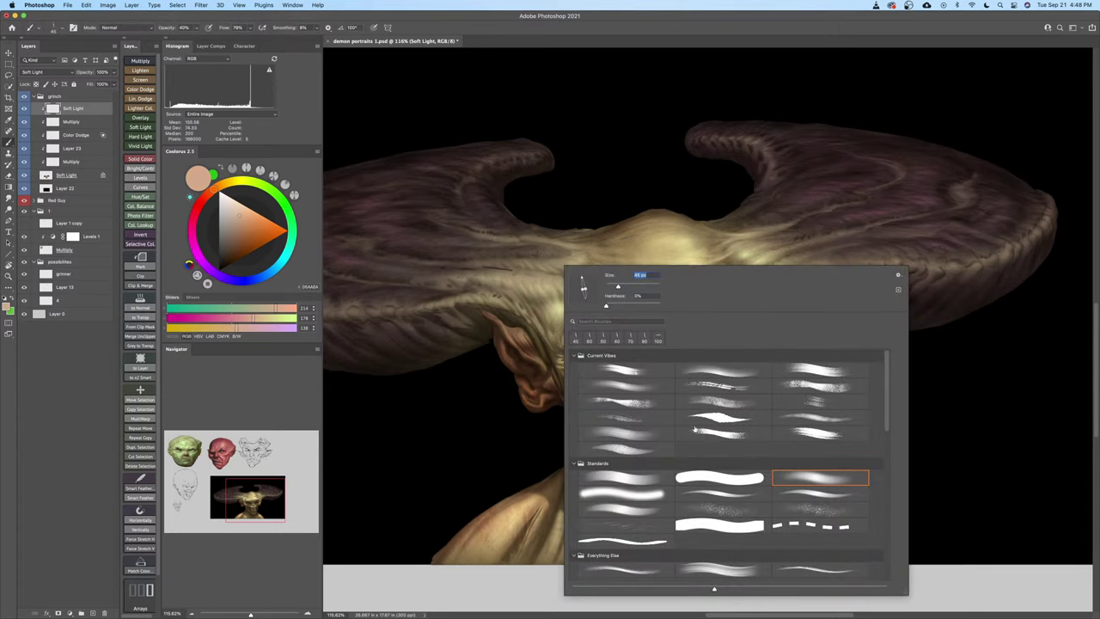
pyautogui.doubleClick(798, 484)
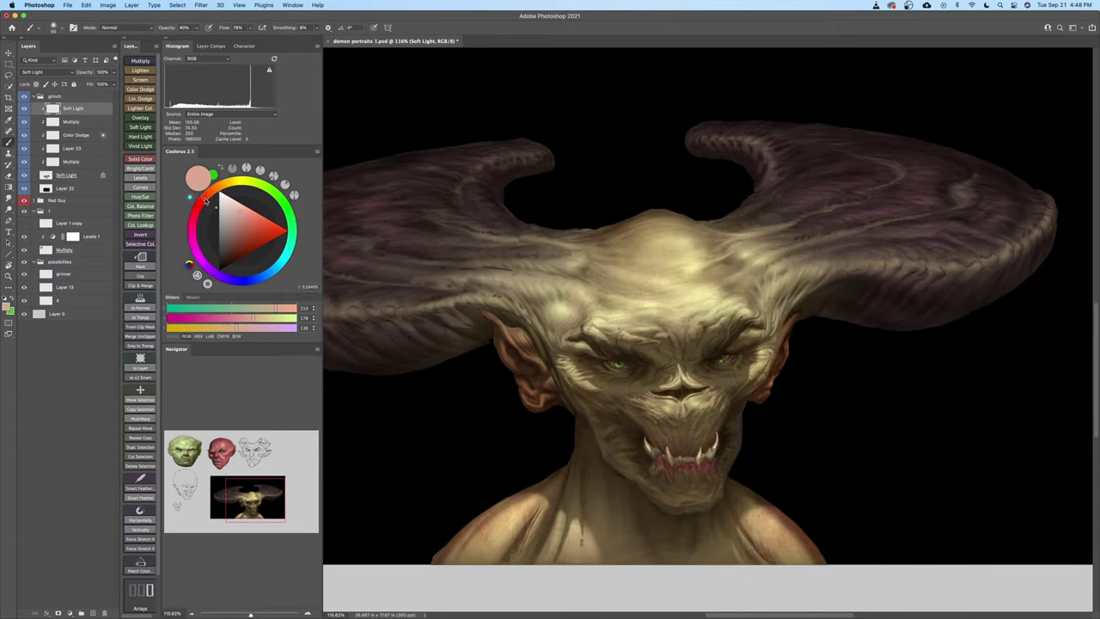
pyautogui.click(244, 230)
pyautogui.moveTo(635, 347); pyautogui.dragTo(679, 346)
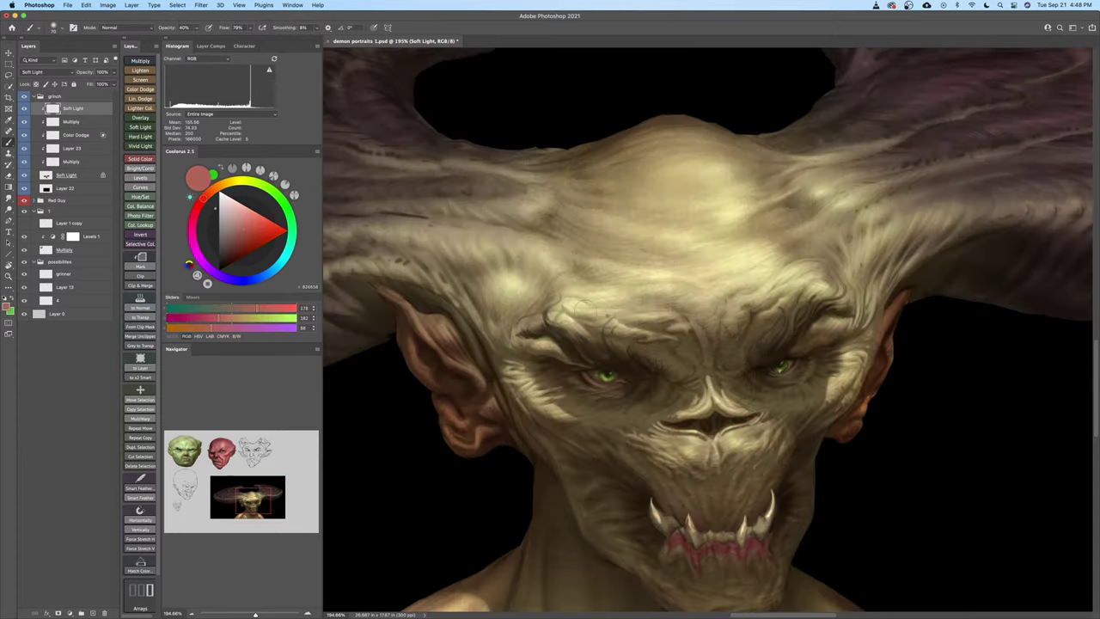
# Undo the trial red stroke and shift the paint color to a muted orange-brown with a smaller brush
pyautogui.press(']')
pyautogui.press(']')
pyautogui.press('super+z')
pyautogui.press('[')
pyautogui.click(214, 191)
pyautogui.press('[')
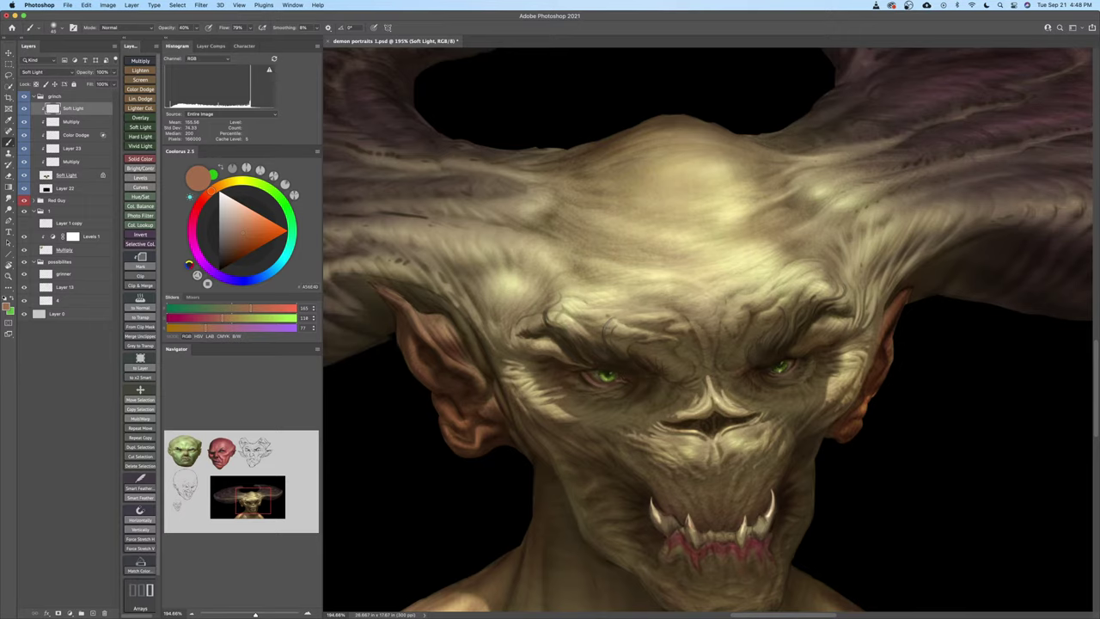
# Glaze warm orange-brown over the right-hand side of the forehead, reducing the brush size between strokes
pyautogui.moveTo(768, 314); pyautogui.dragTo(703, 327)
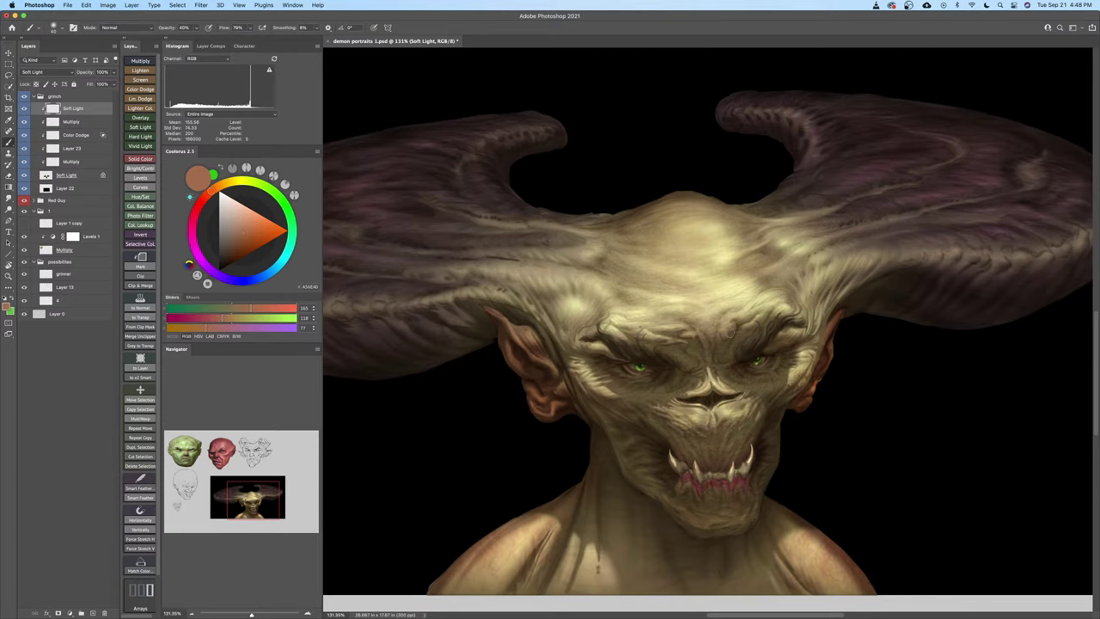
pyautogui.press('[')
pyautogui.press('[')
pyautogui.press('[')
pyautogui.moveTo(774, 310); pyautogui.dragTo(767, 318)
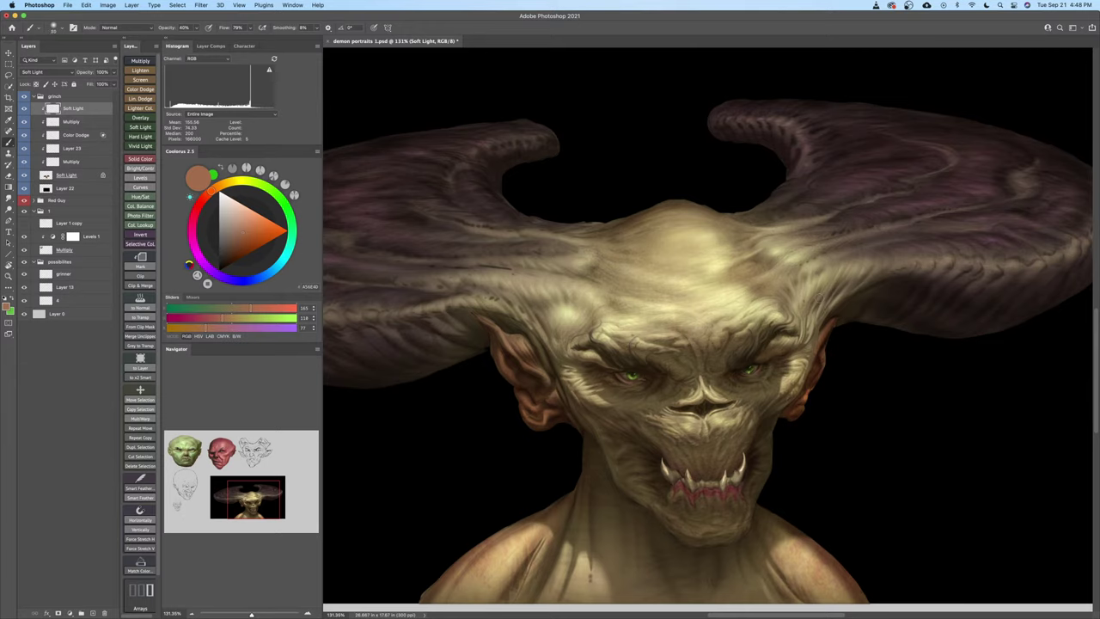
pyautogui.press('[')
pyautogui.moveTo(616, 422); pyautogui.dragTo(610, 419)
pyautogui.press('[')
pyautogui.press('[')
pyautogui.press('[')
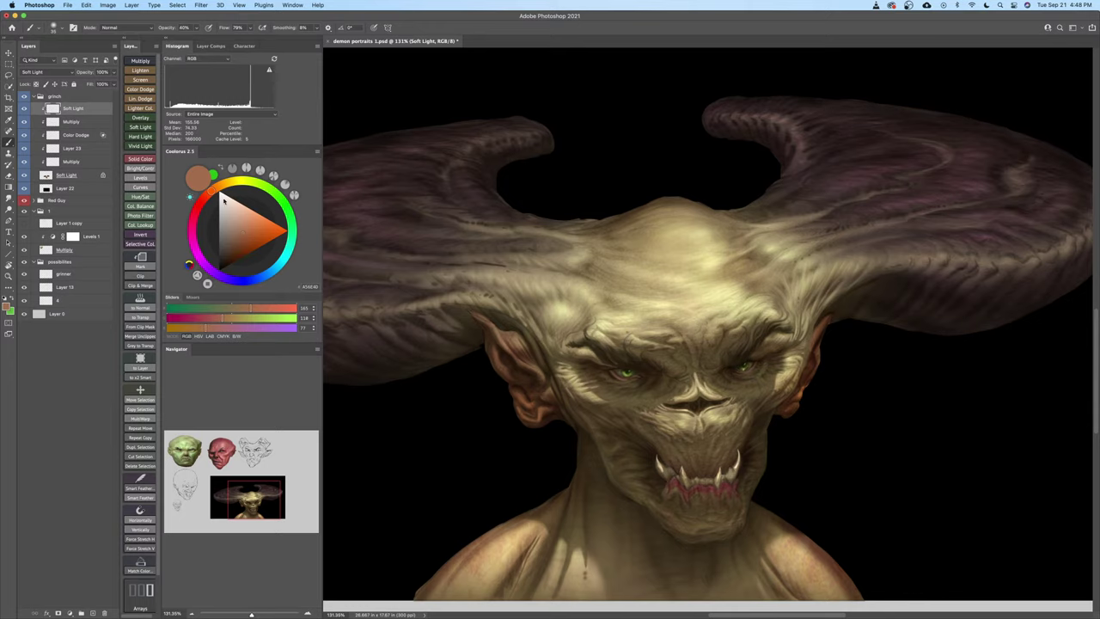
# Dull the paint color to a grayer brown and tint the muzzle skin above the fangs on the Soft Light layer
pyautogui.click(239, 226)
pyautogui.click(239, 233)
pyautogui.moveTo(717, 464); pyautogui.dragTo(752, 464)
pyautogui.press('[')
pyautogui.press('[')
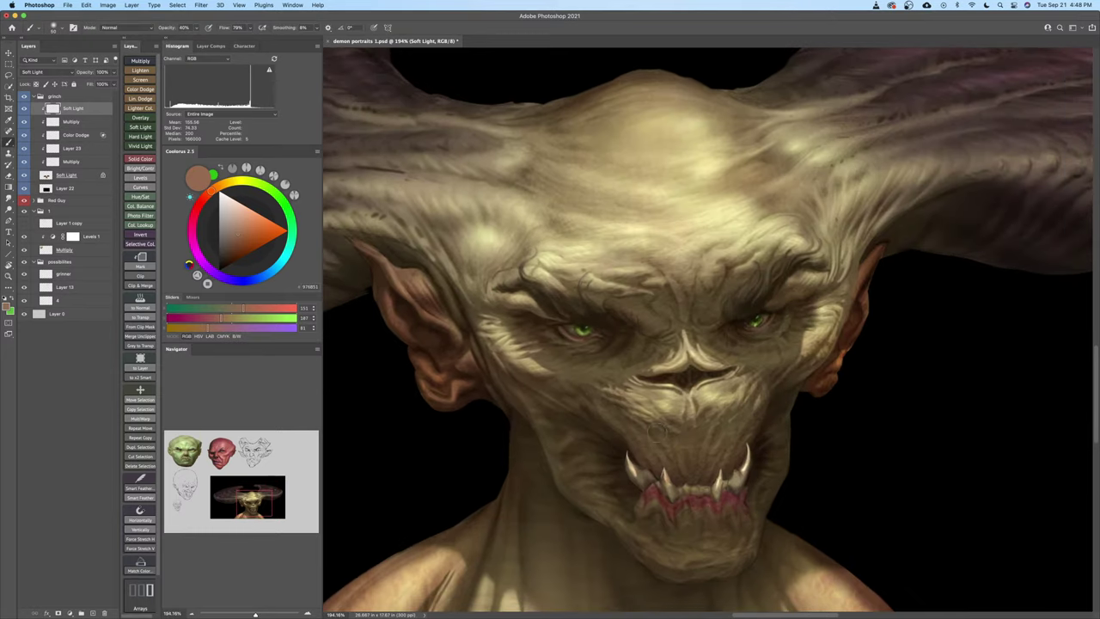
pyautogui.scroll(3, 675, 435)
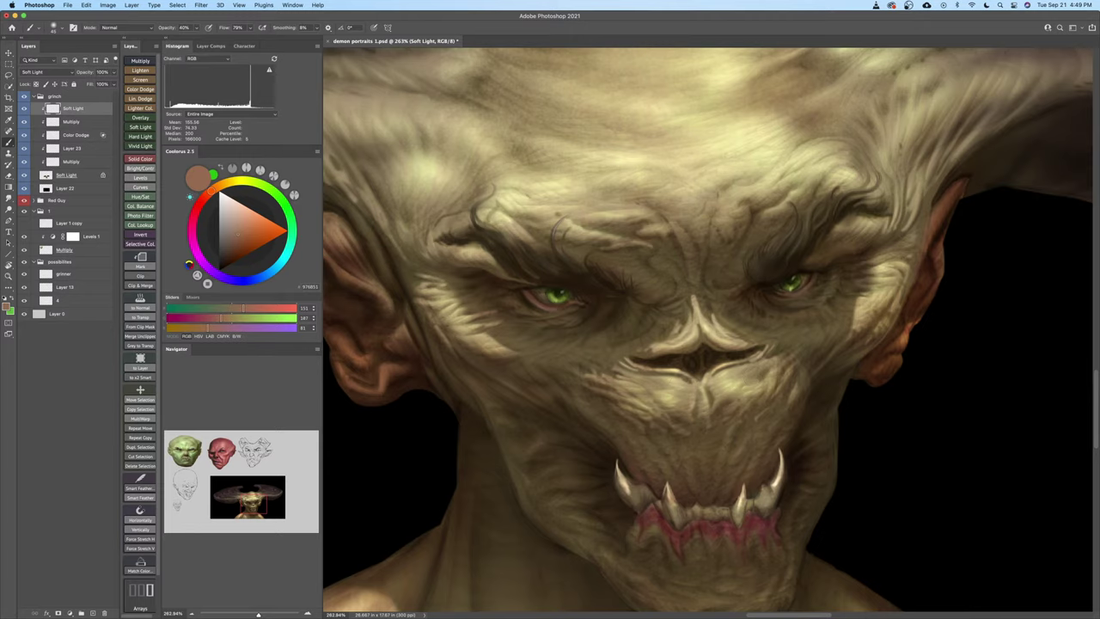
pyautogui.moveTo(673, 431); pyautogui.dragTo(634, 431)
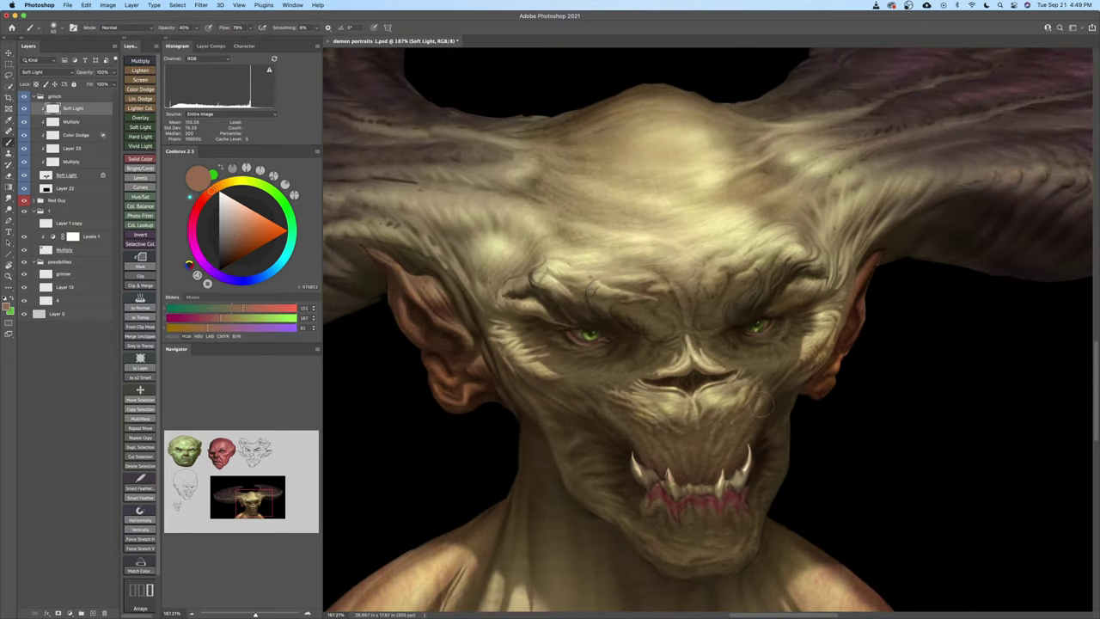
pyautogui.moveTo(747, 435); pyautogui.dragTo(753, 454)
pyautogui.press(']')
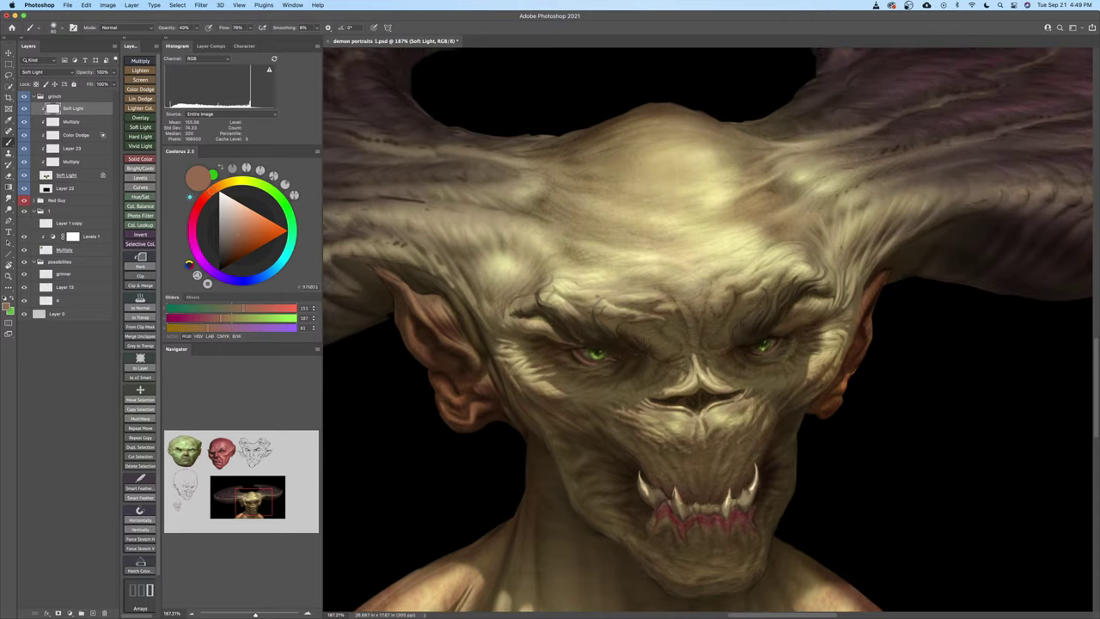
pyautogui.moveTo(639, 372); pyautogui.dragTo(665, 389)
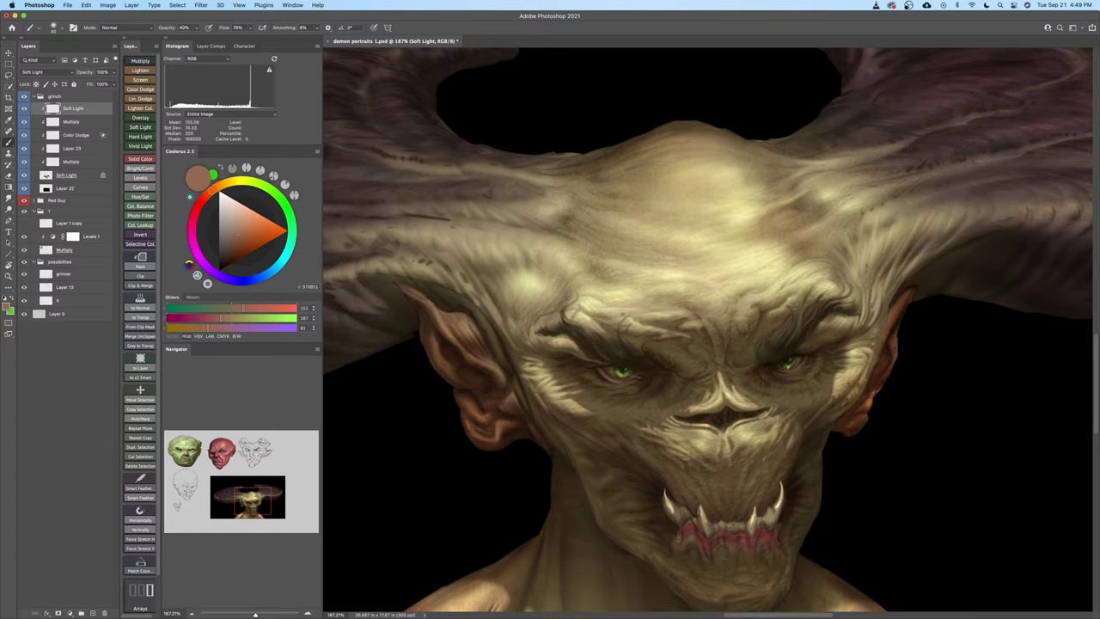
# Tint the forehead and brow folds with the muted brown on the Soft Light layer, using a much smaller brush
pyautogui.press('z')
pyautogui.moveTo(804, 320); pyautogui.dragTo(756, 323)
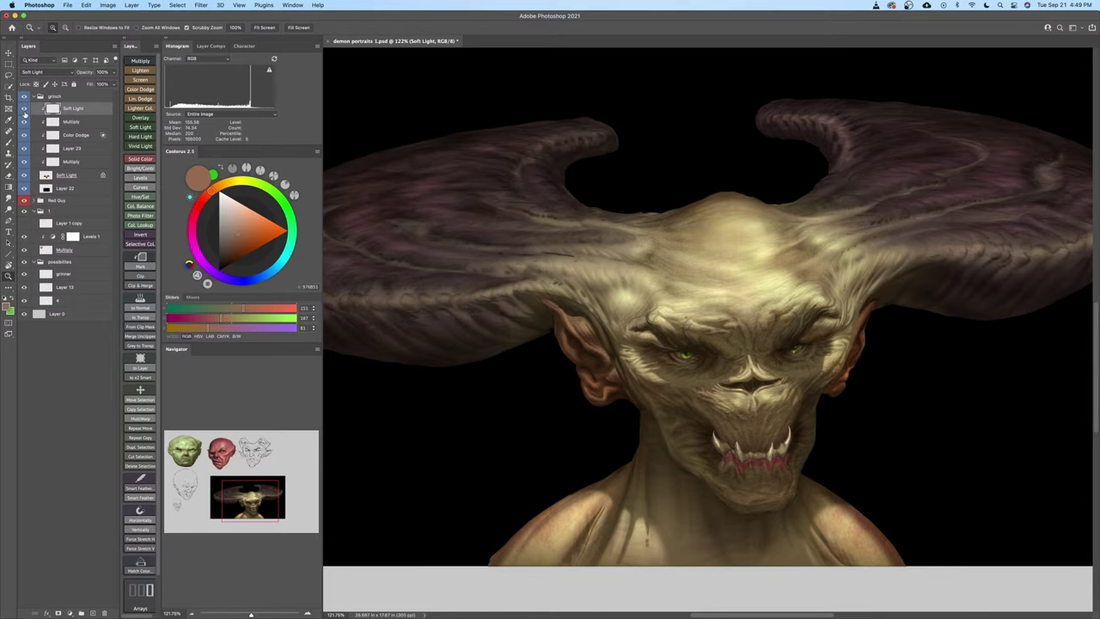
pyautogui.press('b')
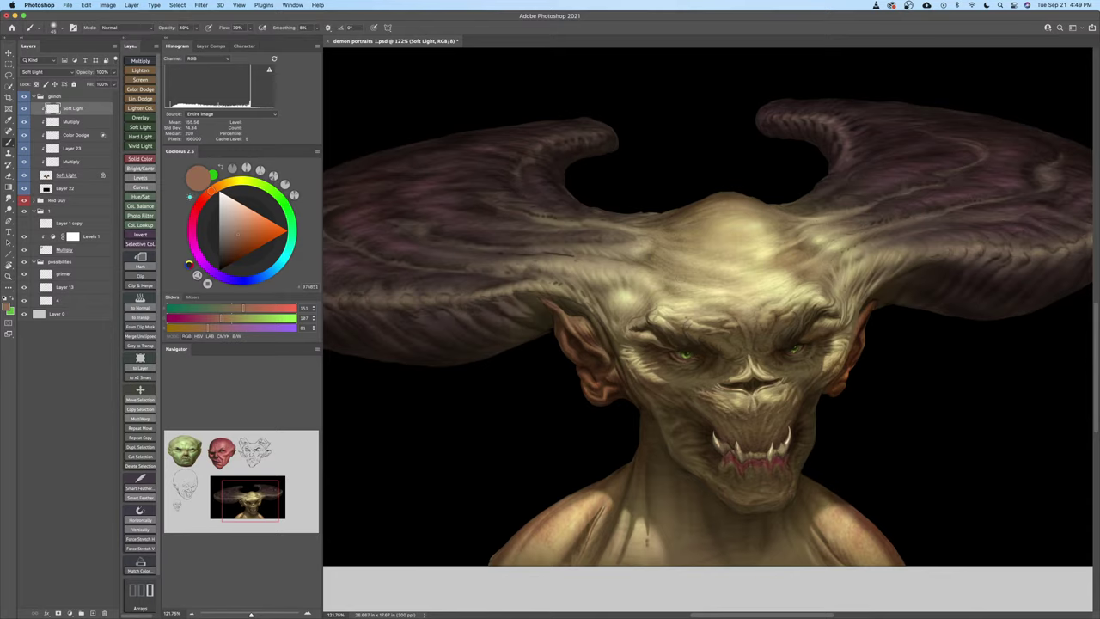
pyautogui.scroll(3, 713, 293)
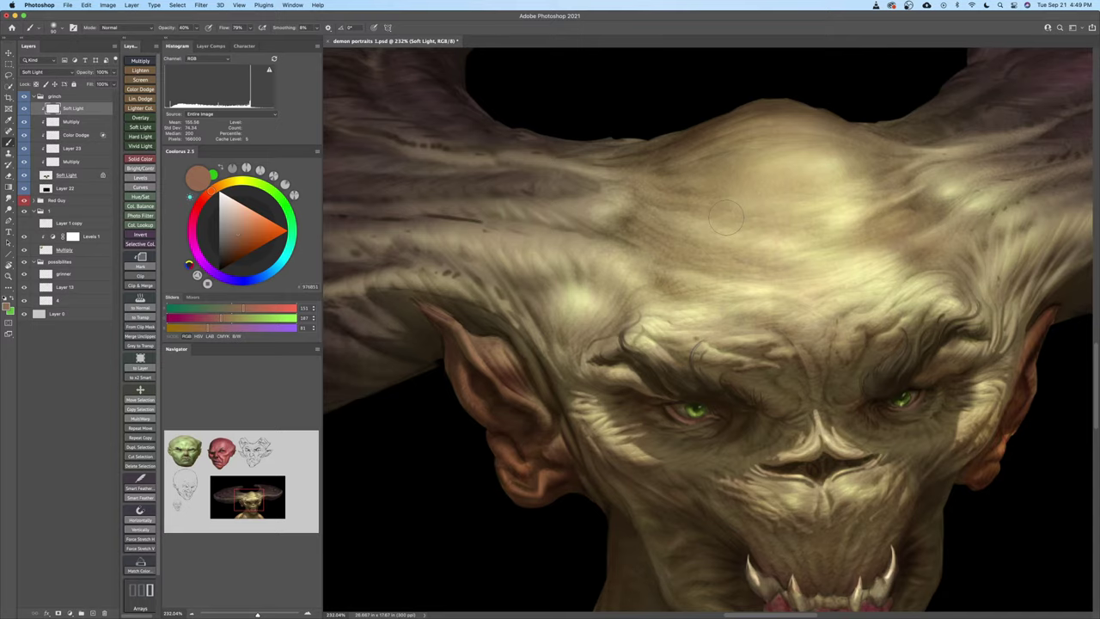
pyautogui.press('[')
pyautogui.press('[')
pyautogui.press('[')
pyautogui.press('[')
pyautogui.press('[')
pyautogui.press('[')
pyautogui.press('[')
pyautogui.press('[')
pyautogui.press('[')
pyautogui.press('[')
pyautogui.press('[')
pyautogui.moveTo(838, 291)
pyautogui.mouseDown()
pyautogui.moveTo(810, 321)
pyautogui.moveTo(846, 321)
pyautogui.mouseUp()
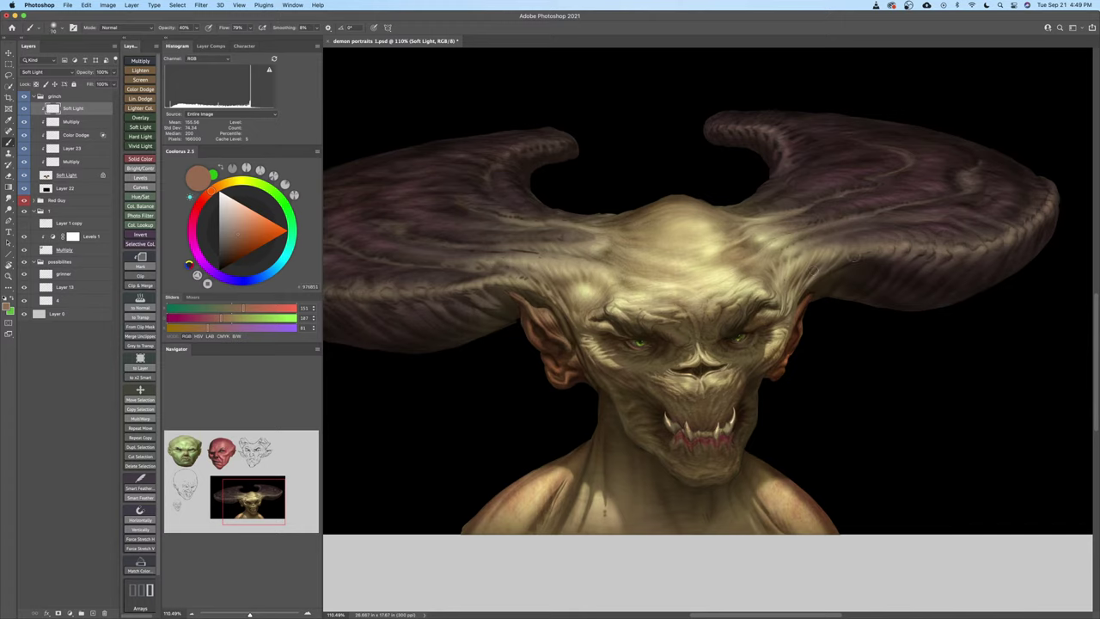
pyautogui.press('[')
pyautogui.press('[')
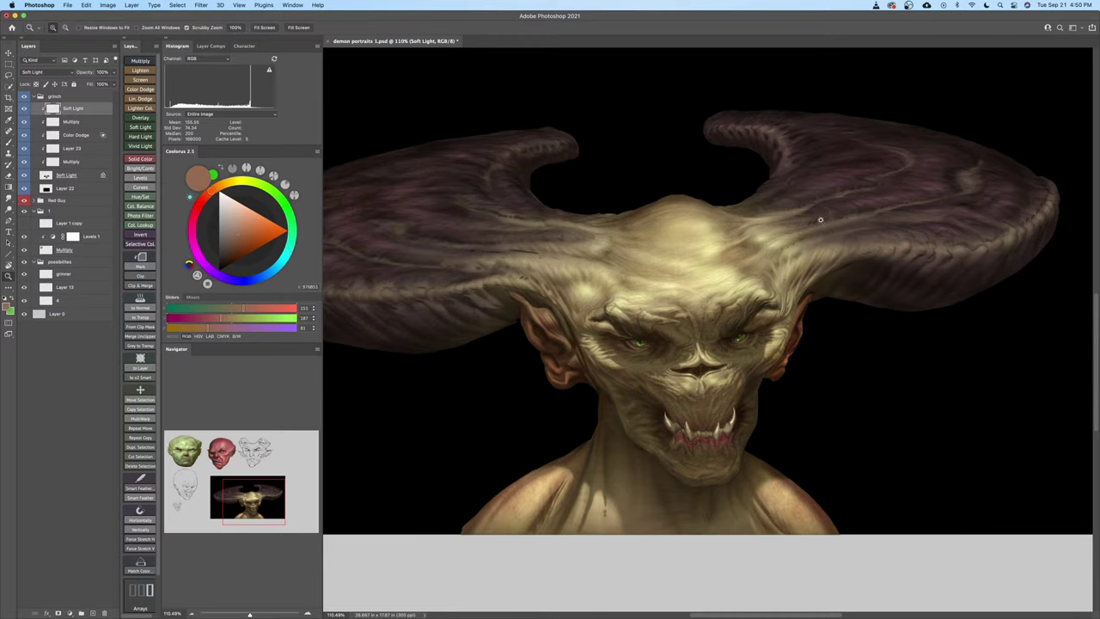
# Pick a light pink-magenta, enlarge the soft brush to 175 px, and glaze the color over the horns
pyautogui.moveTo(840, 249); pyautogui.dragTo(820, 230)
pyautogui.click(199, 213)
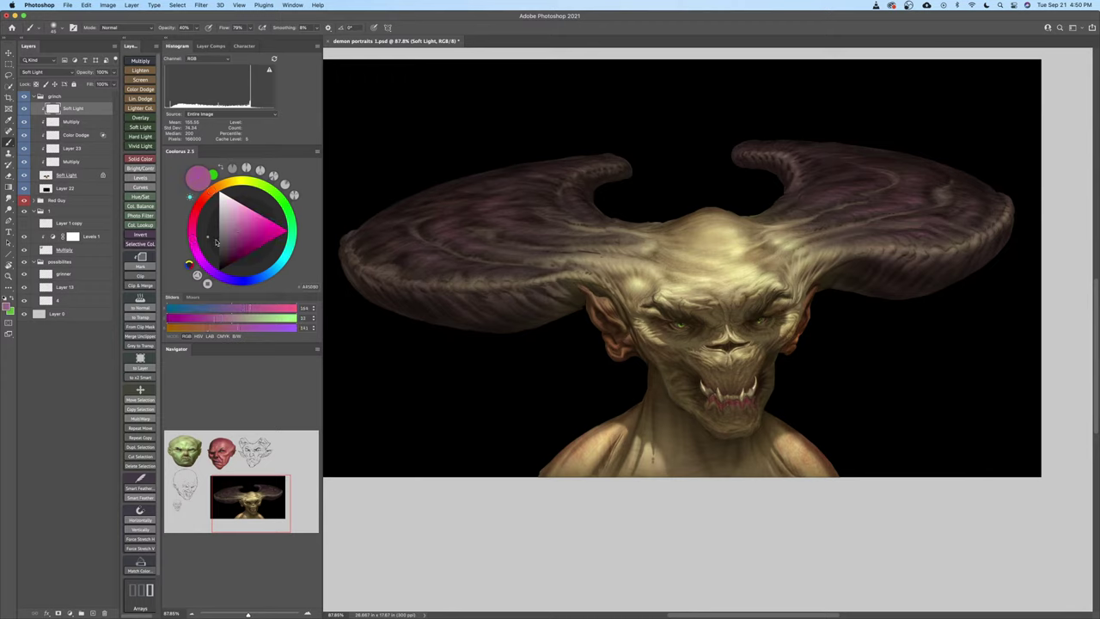
pyautogui.press(']')
pyautogui.press(']')
pyautogui.press(']')
pyautogui.press(']')
pyautogui.press(']')
pyautogui.press(']')
pyautogui.press(']')
pyautogui.press(']')
pyautogui.click(236, 216)
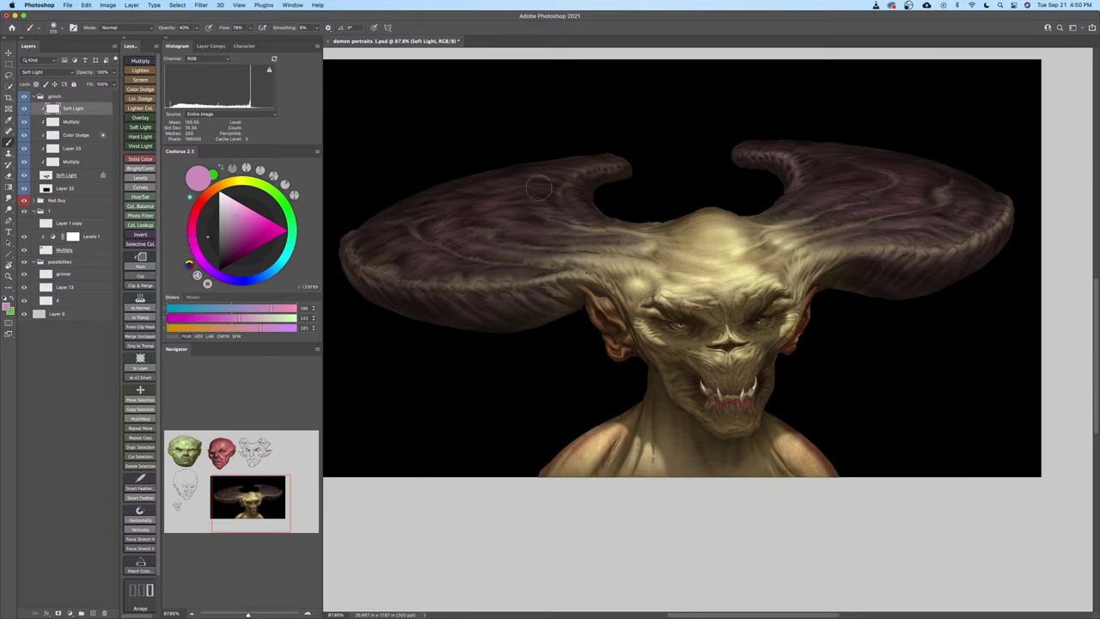
# Shift the paint color to violet and glaze the horns' upper surfaces with a large, flattened, slightly tilted soft brush
pyautogui.click(222, 281)
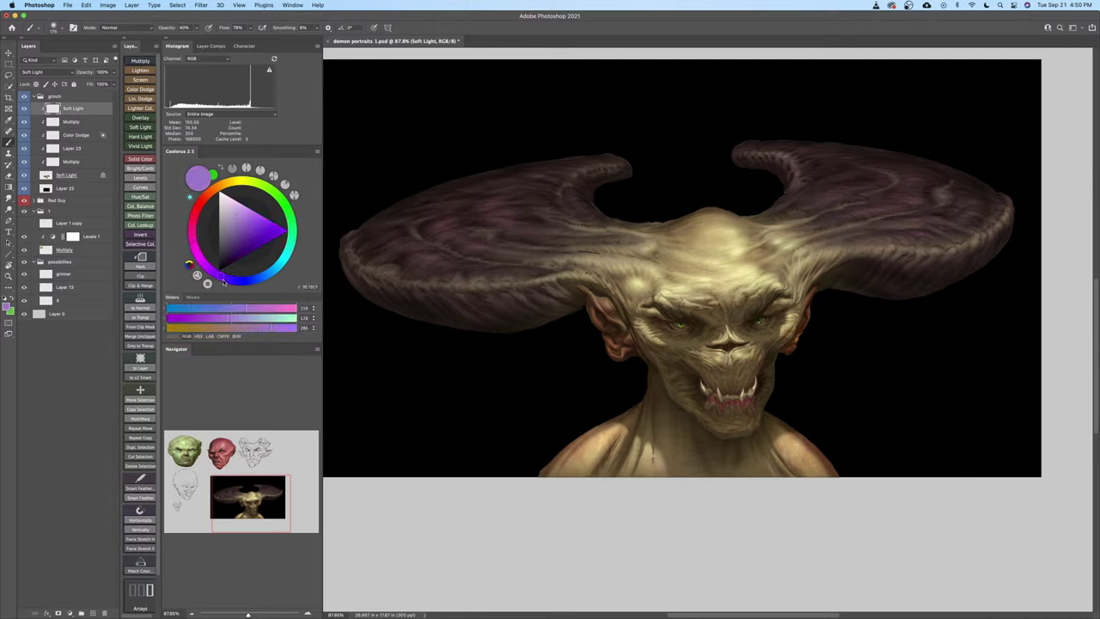
pyautogui.rightClick(864, 189)
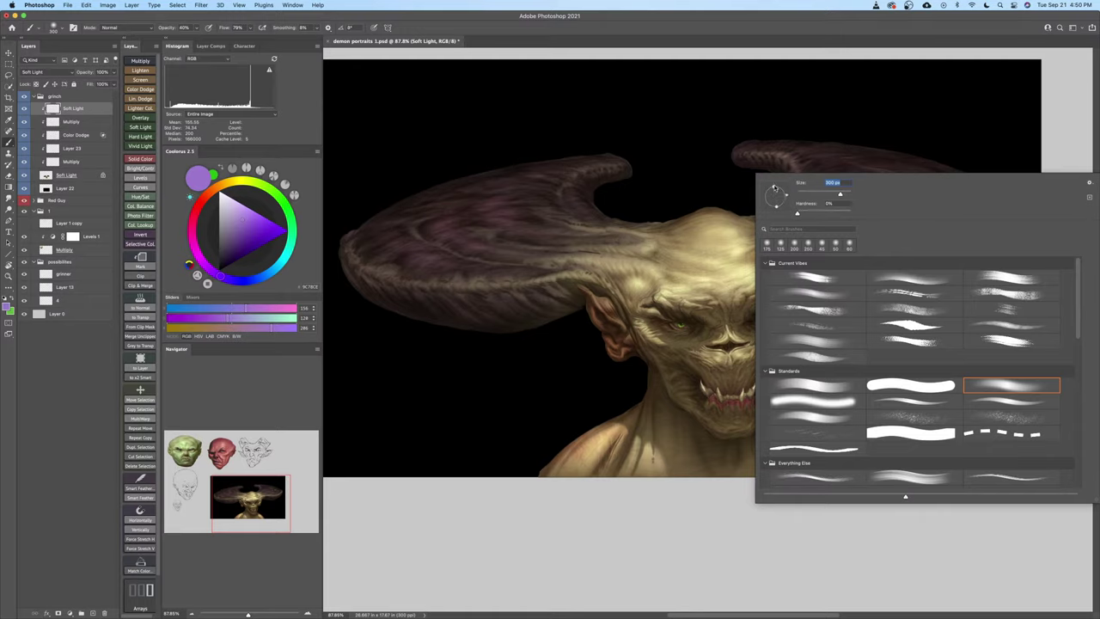
pyautogui.moveTo(774, 187); pyautogui.dragTo(786, 199)
pyautogui.click(733, 203)
pyautogui.press(']')
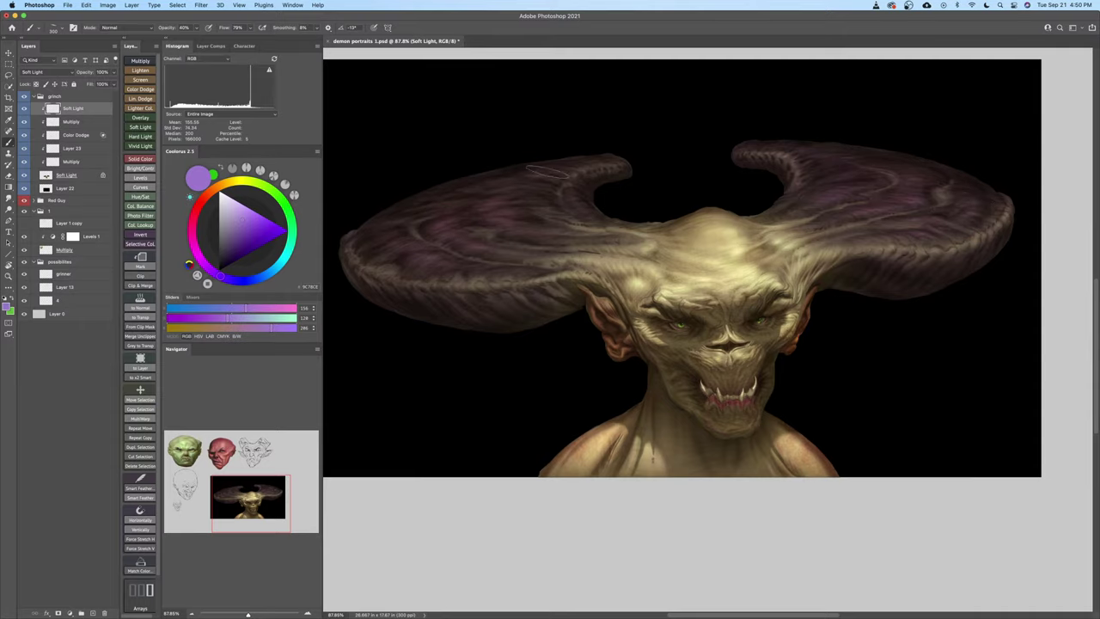
# Compare the whole portrait with the Soft Light layer hidden and shown, and save the document
pyautogui.press('z')
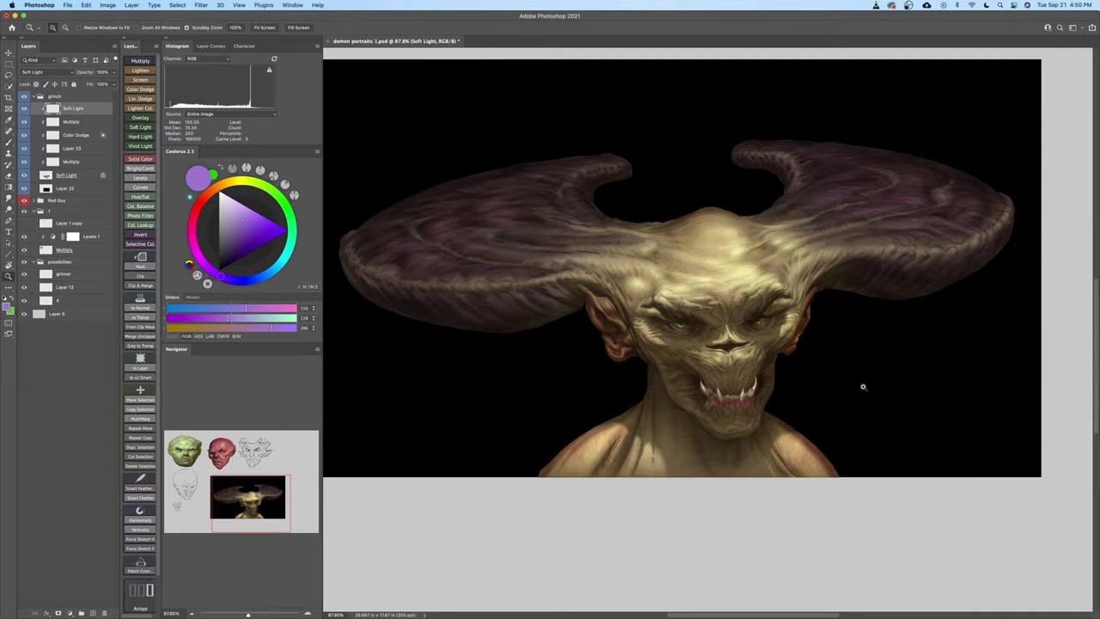
pyautogui.moveTo(864, 387); pyautogui.dragTo(808, 376)
pyautogui.moveTo(777, 419); pyautogui.dragTo(808, 363)
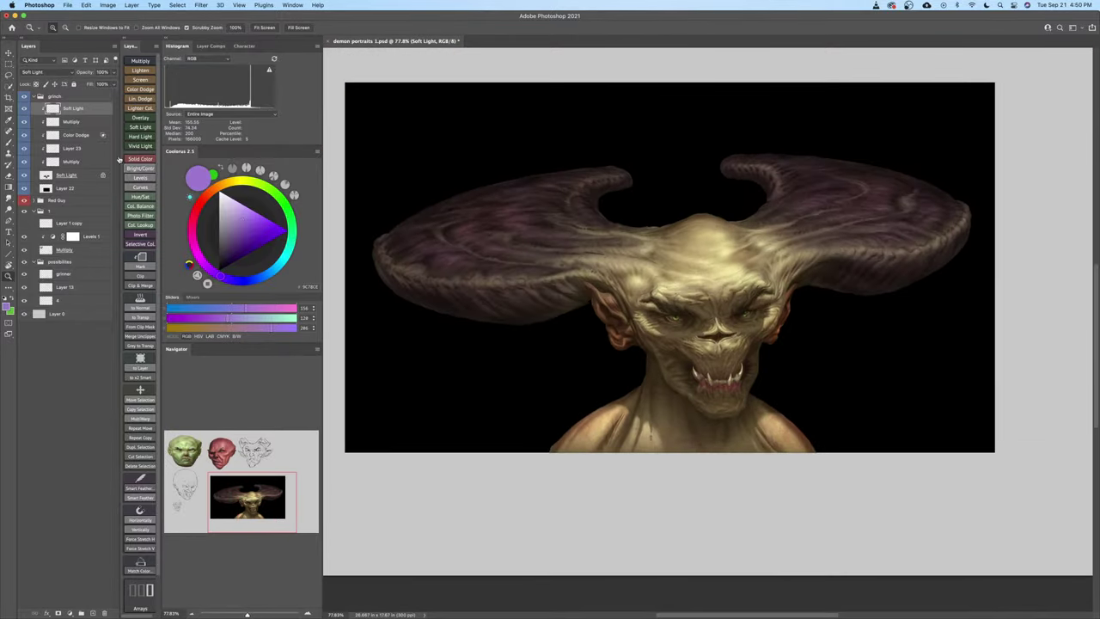
pyautogui.click(24, 109)
pyautogui.moveTo(730, 331); pyautogui.dragTo(676, 333)
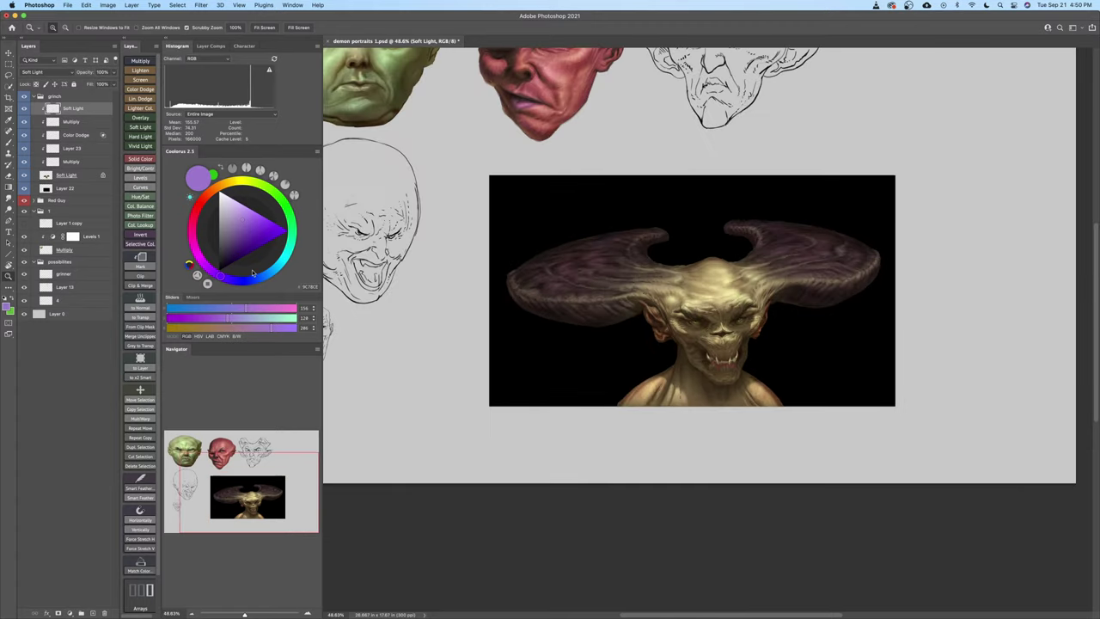
pyautogui.click(26, 109)
pyautogui.click(26, 109)
pyautogui.scroll(5, 737, 330)
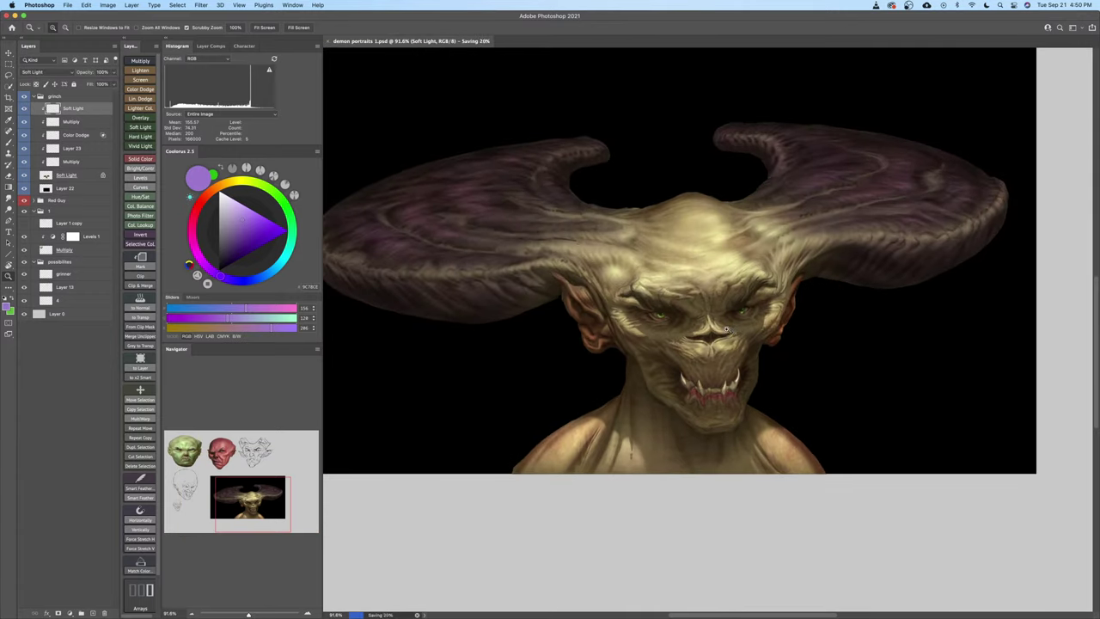
# Compare the demon's locked base painting on its own with the full layered portrait
pyautogui.scroll(-1, 749, 332)
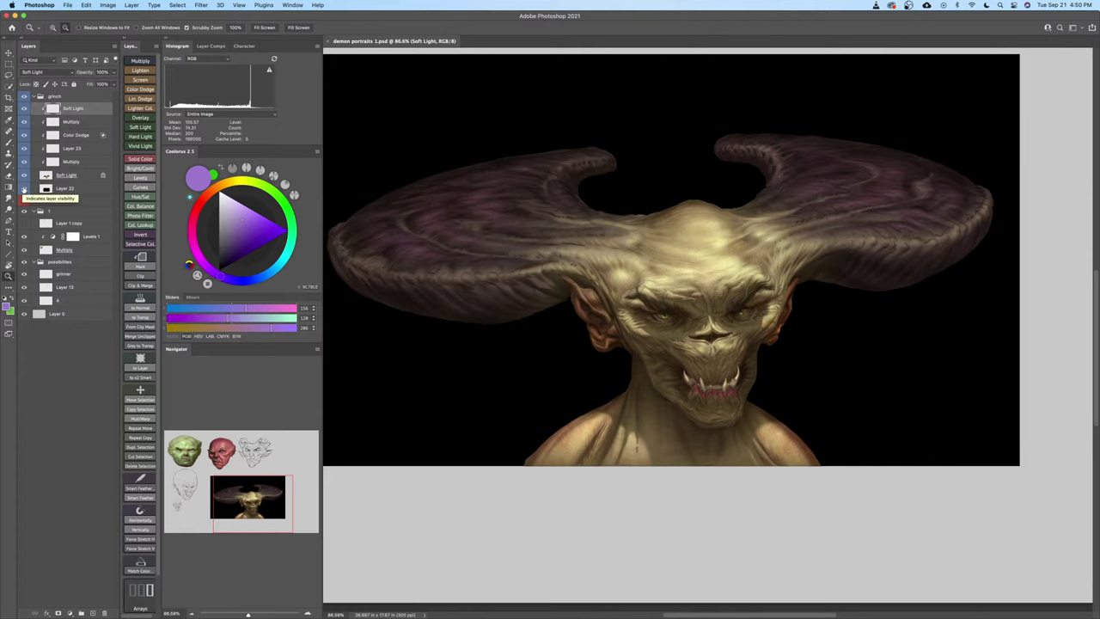
pyautogui.click(24, 188)
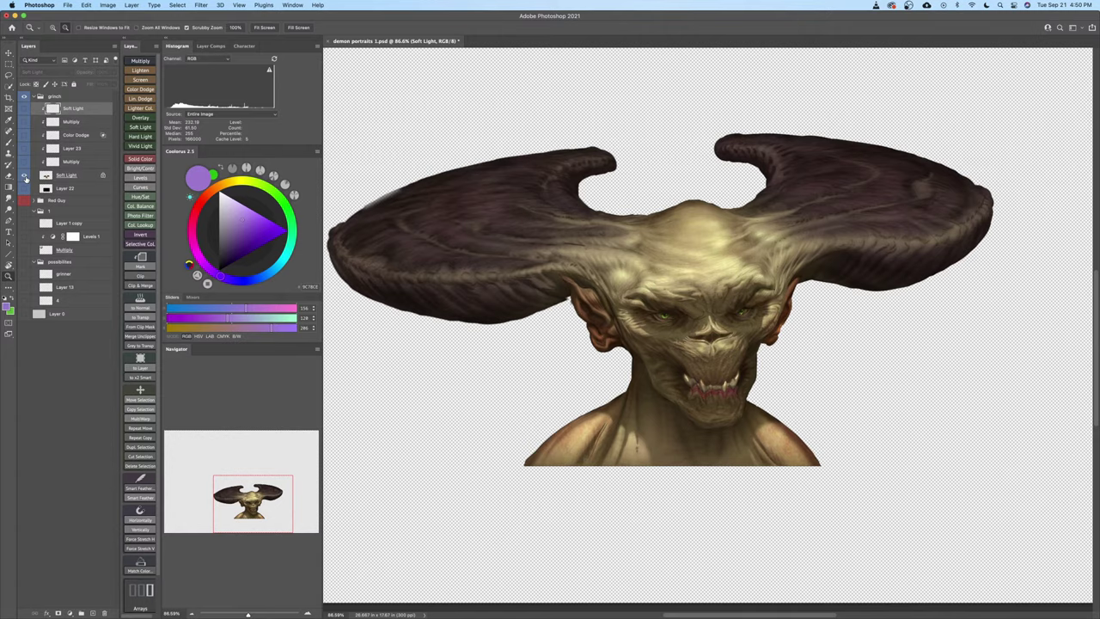
pyautogui.keyDown('alt'); pyautogui.click(25, 176); pyautogui.keyUp('alt')
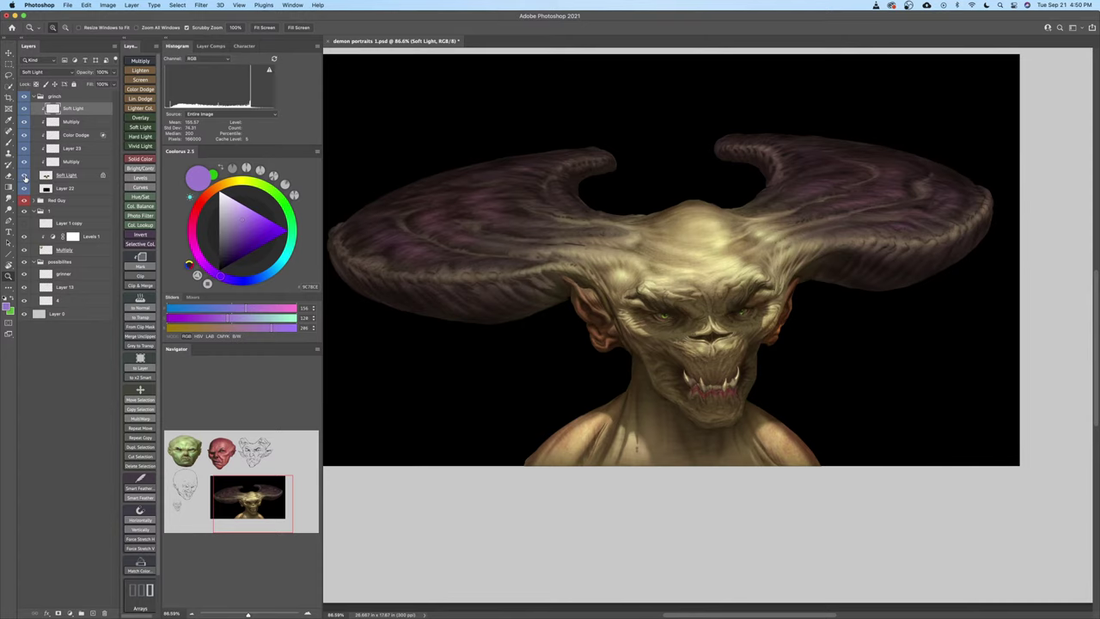
pyautogui.keyDown('alt'); pyautogui.click(25, 175); pyautogui.keyUp('alt')
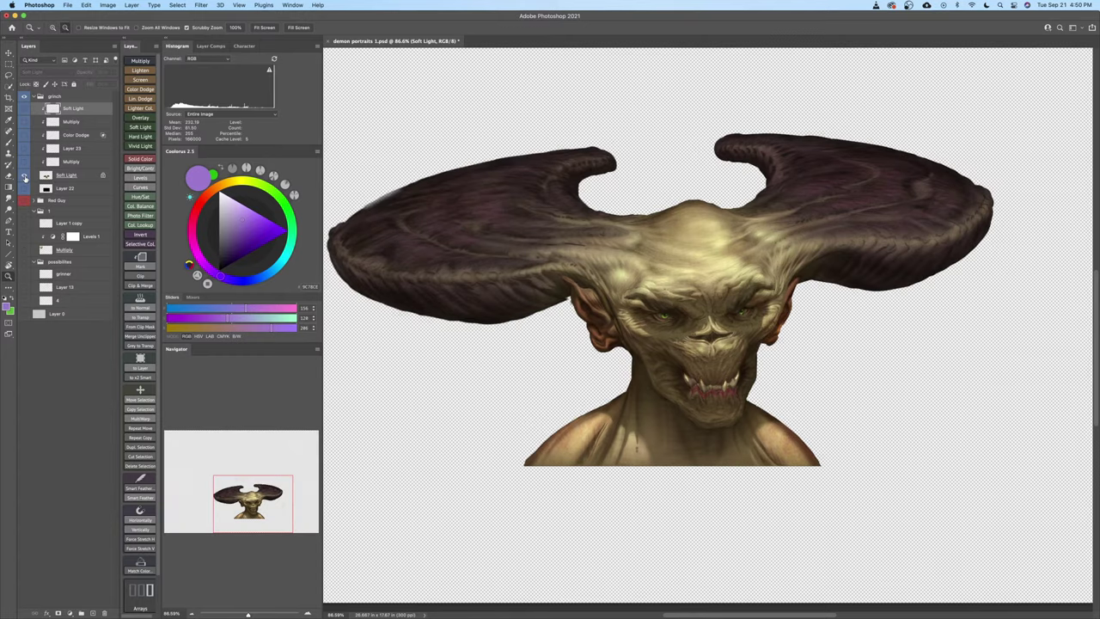
pyautogui.keyDown('alt'); pyautogui.click(25, 175); pyautogui.keyUp('alt')
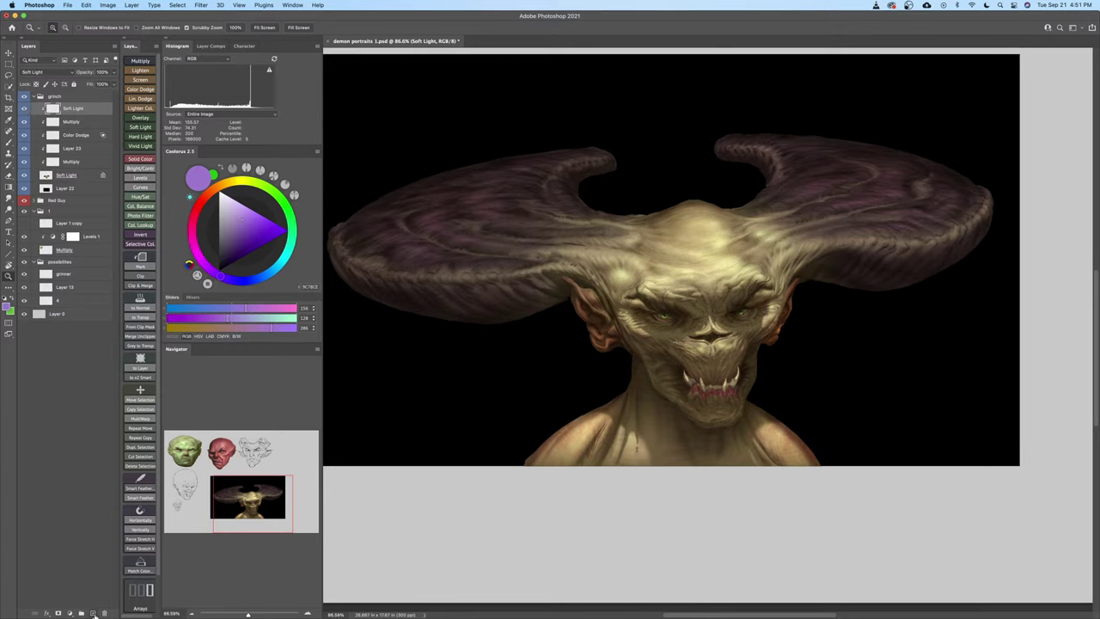
# Add a Levels adjustment above the top Soft Light layer and set its white input level to 231
pyautogui.click(93, 612)
pyautogui.press('super+z')
pyautogui.click(69, 613)
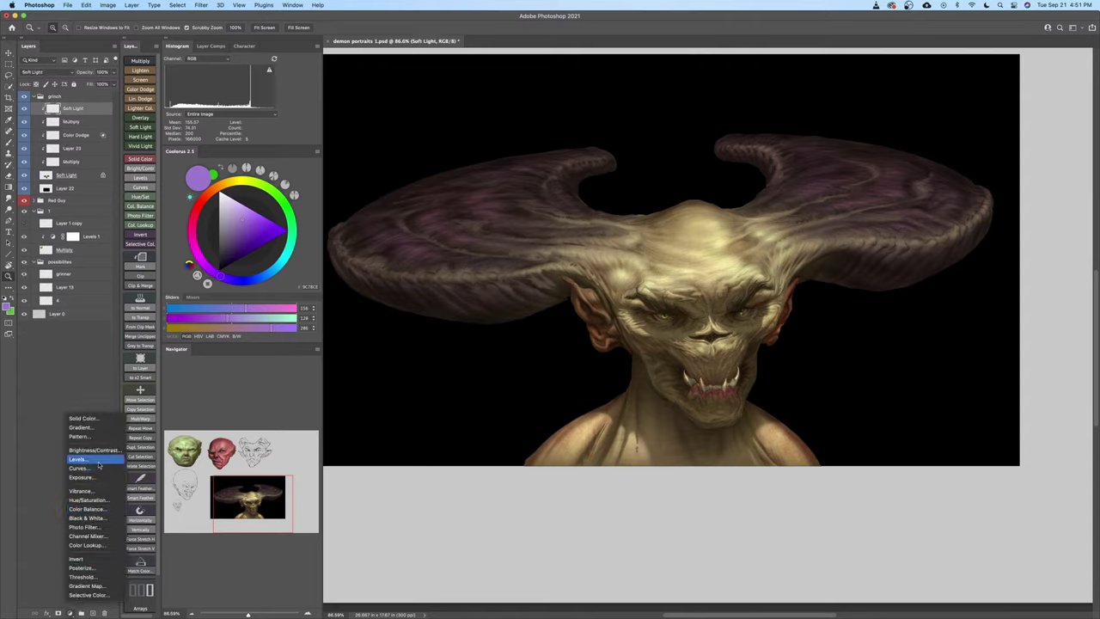
pyautogui.click(79, 459)
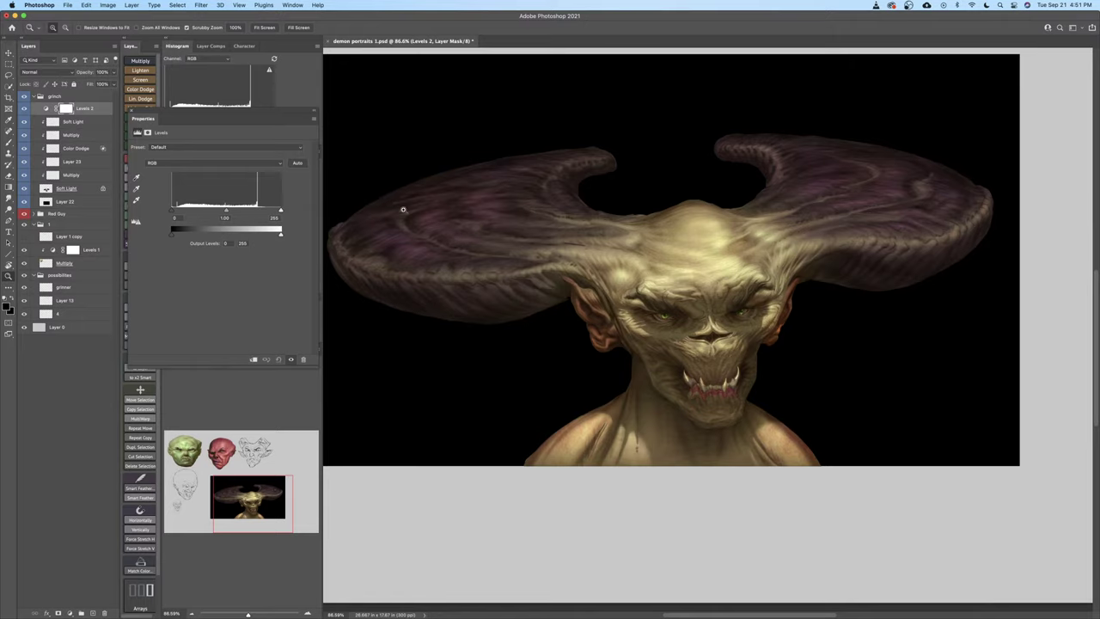
pyautogui.moveTo(279, 211)
pyautogui.mouseDown()
pyautogui.moveTo(258, 212)
pyautogui.moveTo(271, 215)
pyautogui.mouseUp()
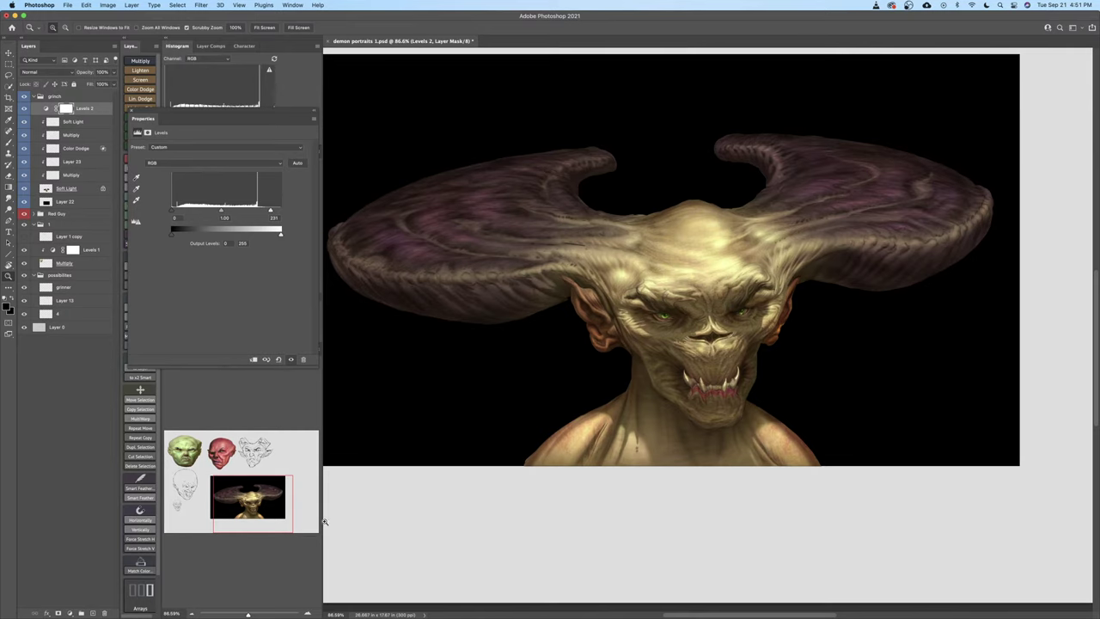
# Fine-tune the Levels white input to 238, comparing the face close up with the adjustment off and on
pyautogui.click(307, 613)
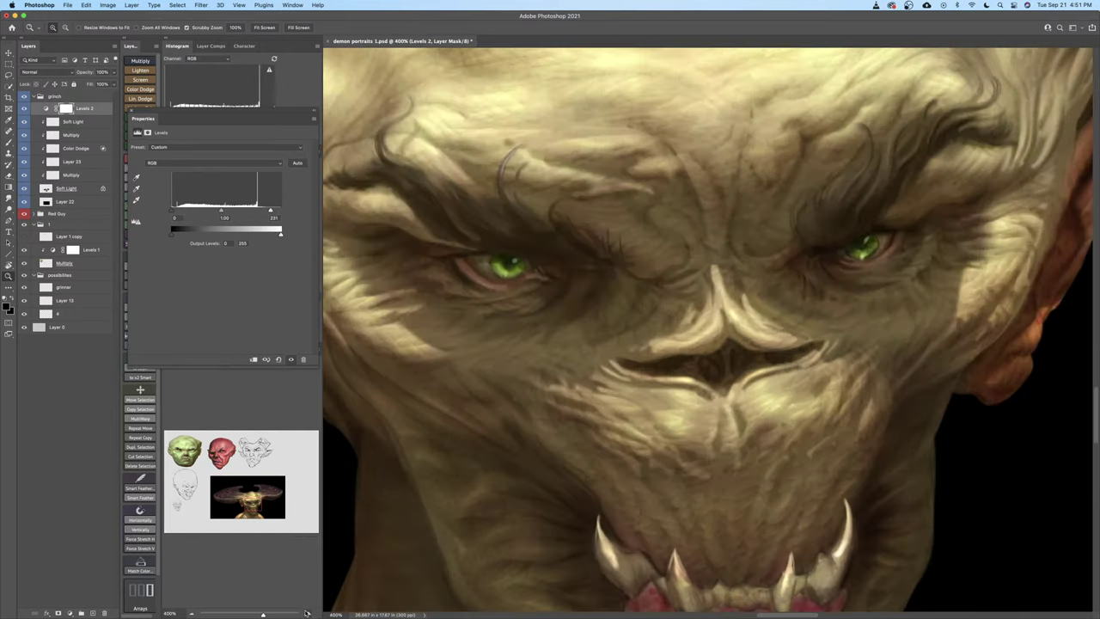
pyautogui.click(192, 614)
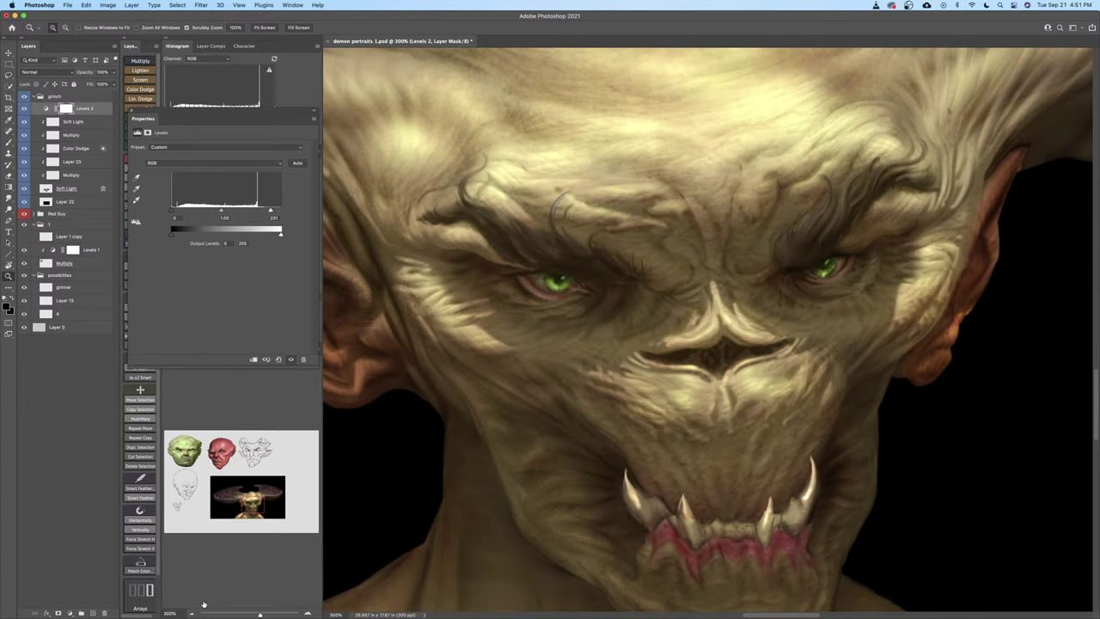
pyautogui.moveTo(596, 263); pyautogui.dragTo(591, 386)
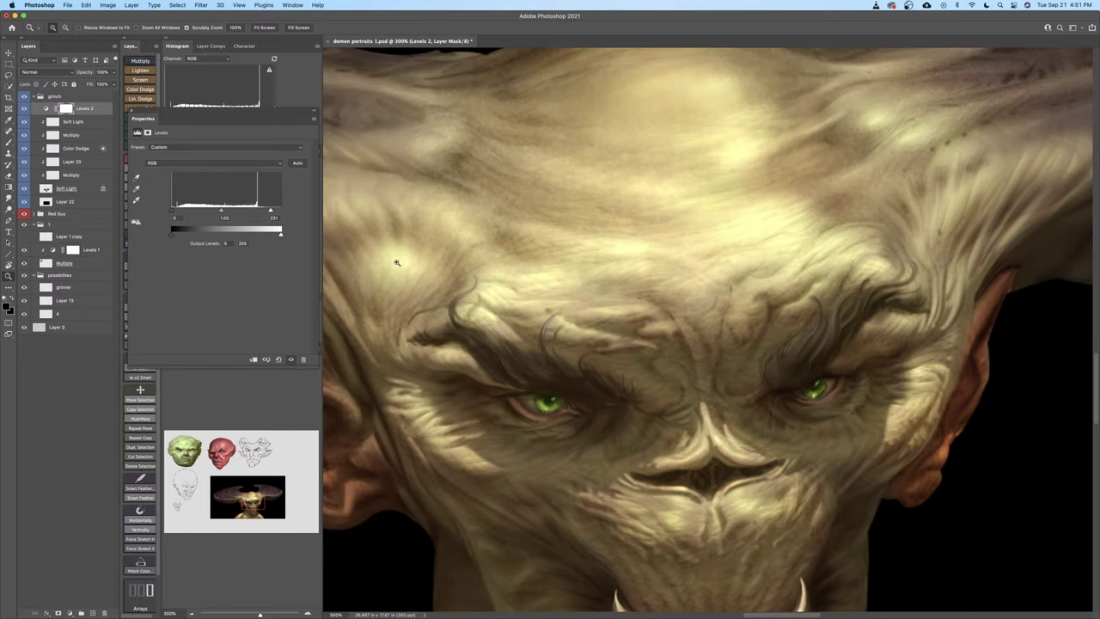
pyautogui.moveTo(271, 211); pyautogui.dragTo(251, 211)
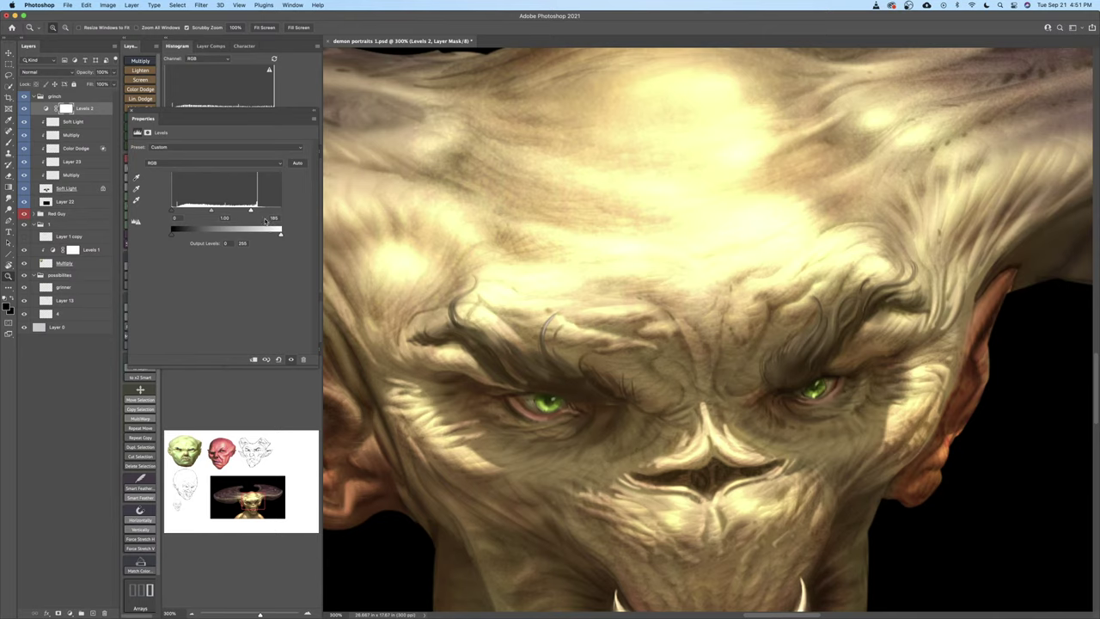
pyautogui.moveTo(252, 210); pyautogui.dragTo(288, 212)
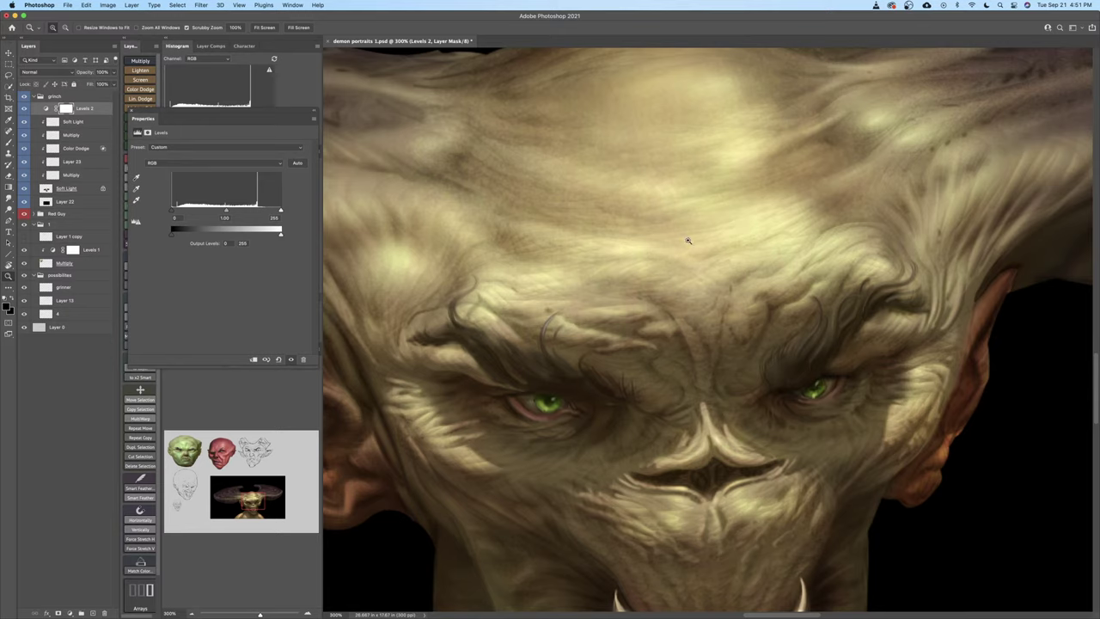
pyautogui.moveTo(280, 211); pyautogui.dragTo(275, 211)
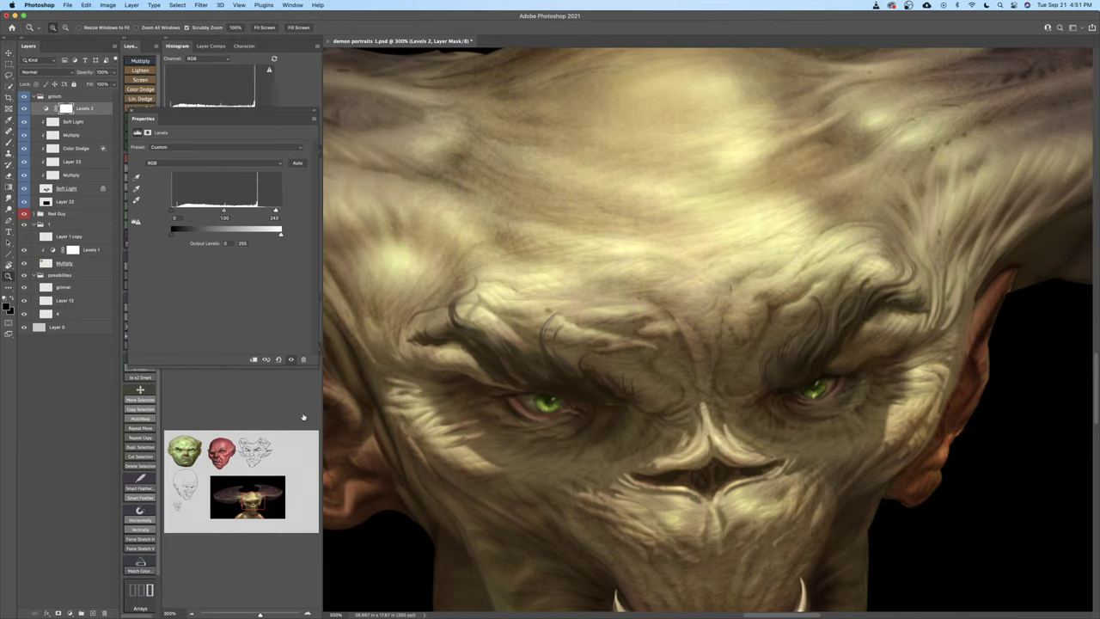
pyautogui.click(290, 359)
pyautogui.click(290, 359)
pyautogui.moveTo(275, 212); pyautogui.dragTo(274, 213)
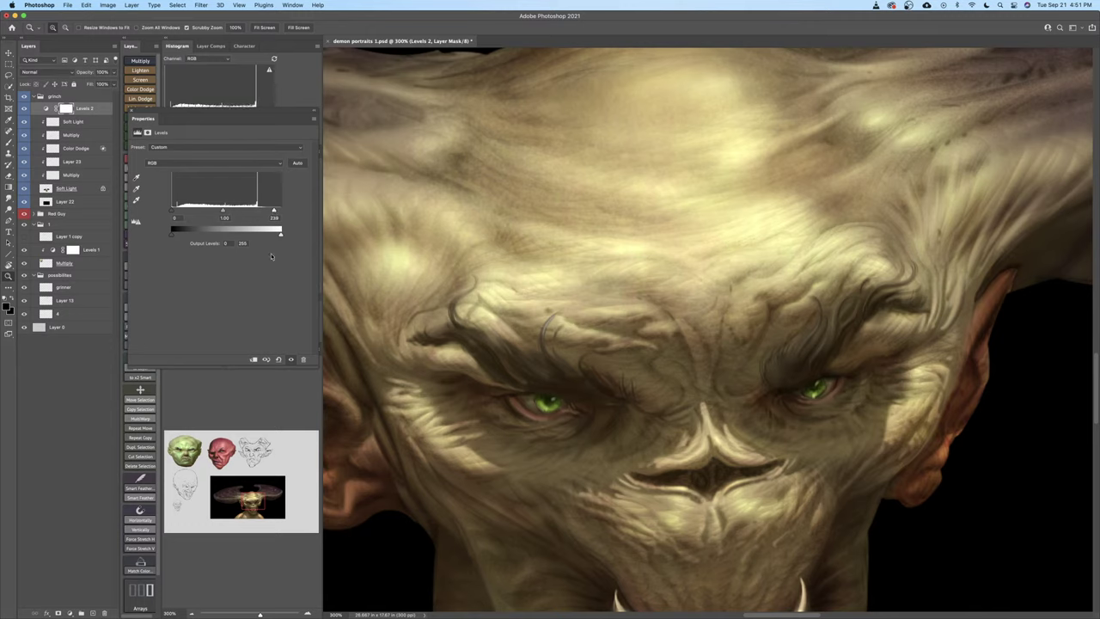
pyautogui.click(290, 360)
pyautogui.click(290, 359)
# Try several black input levels, including 12, and compare the whole portrait with the Levels adjustment off and on
pyautogui.moveTo(173, 211); pyautogui.dragTo(181, 214)
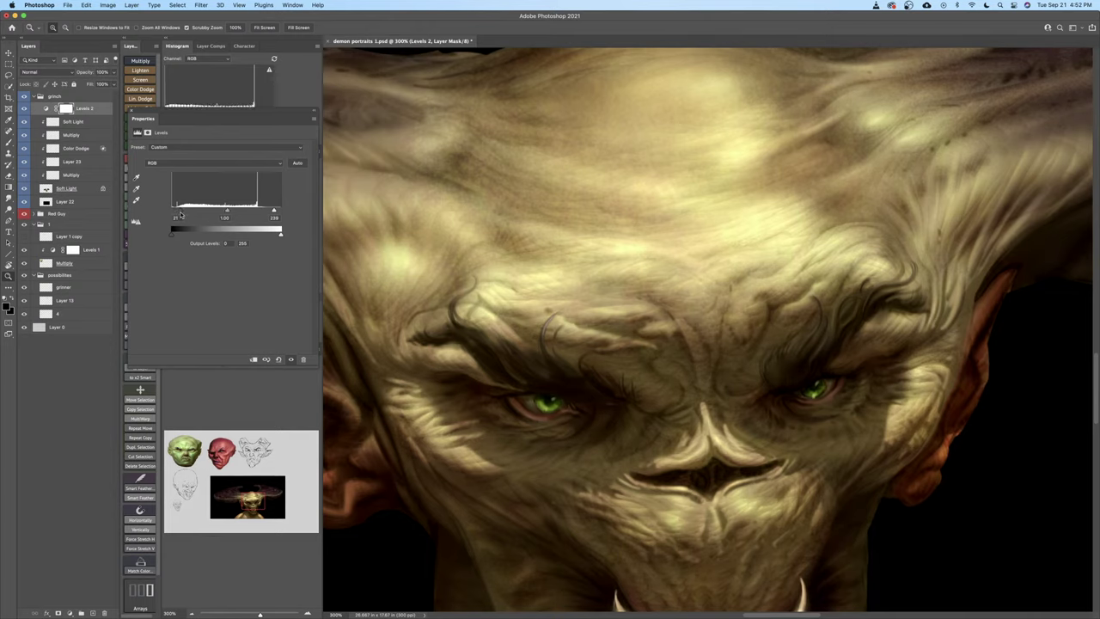
pyautogui.moveTo(181, 214); pyautogui.dragTo(173, 211)
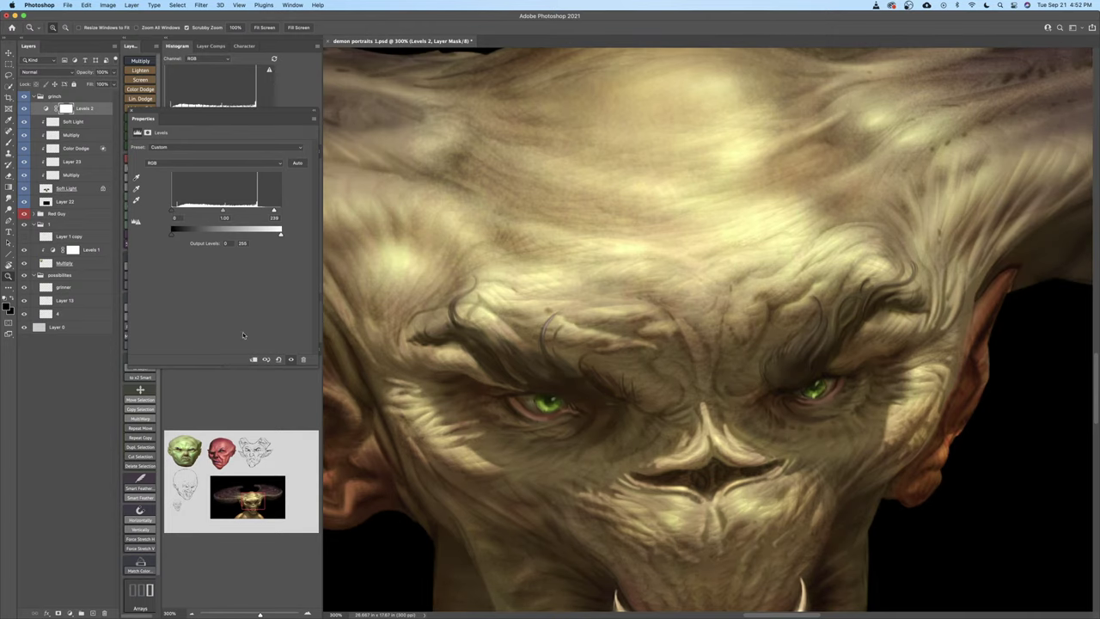
pyautogui.click(193, 613)
pyautogui.click(192, 614)
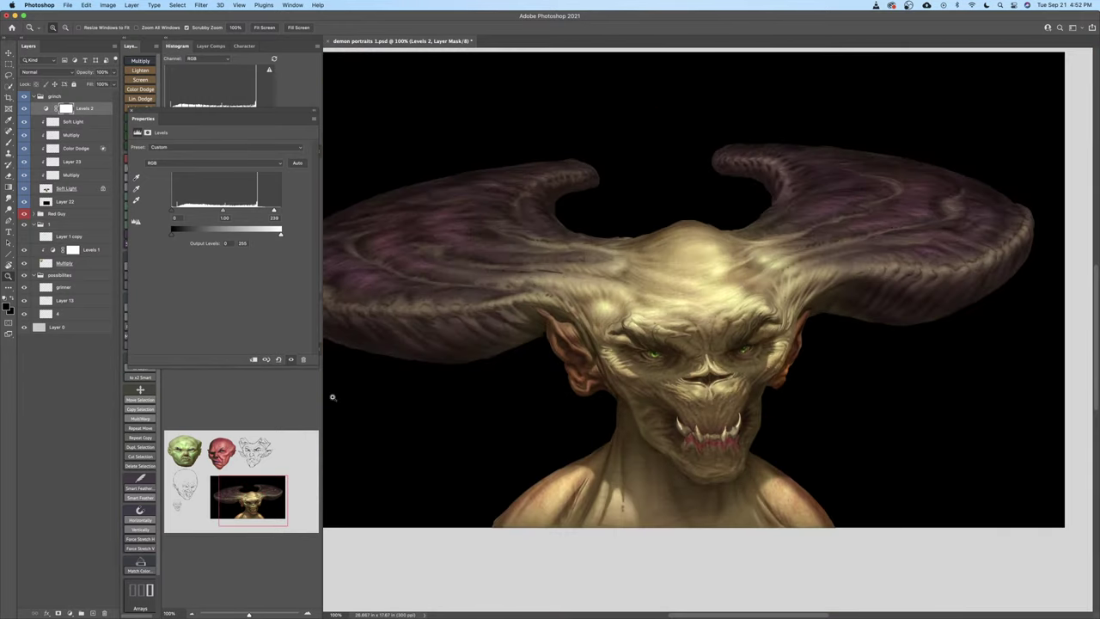
pyautogui.moveTo(501, 187); pyautogui.dragTo(516, 155)
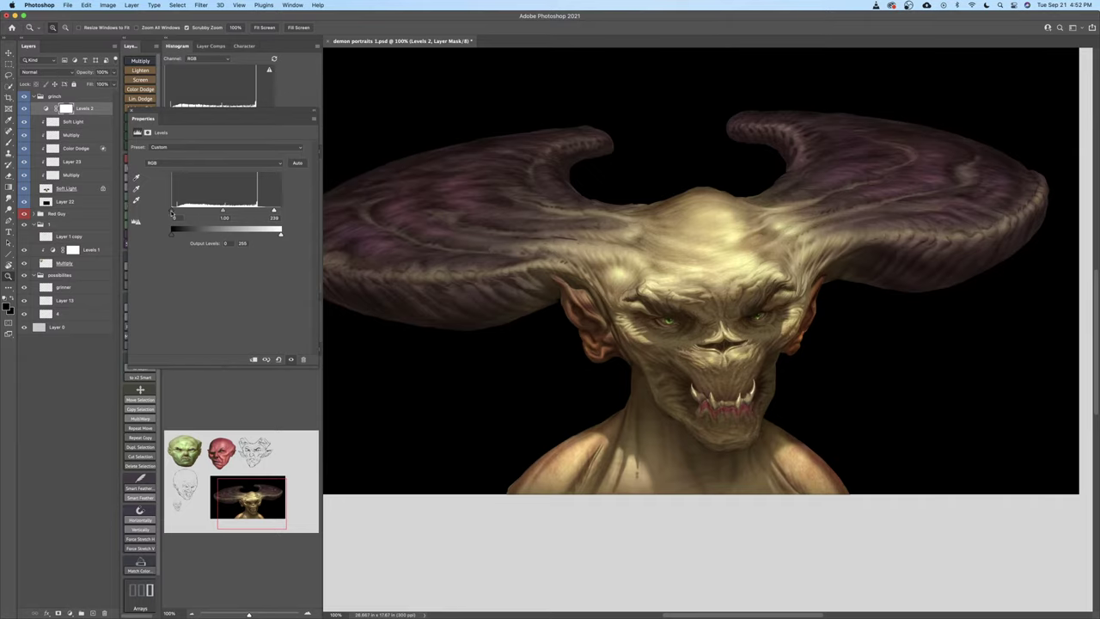
pyautogui.moveTo(171, 213); pyautogui.dragTo(178, 212)
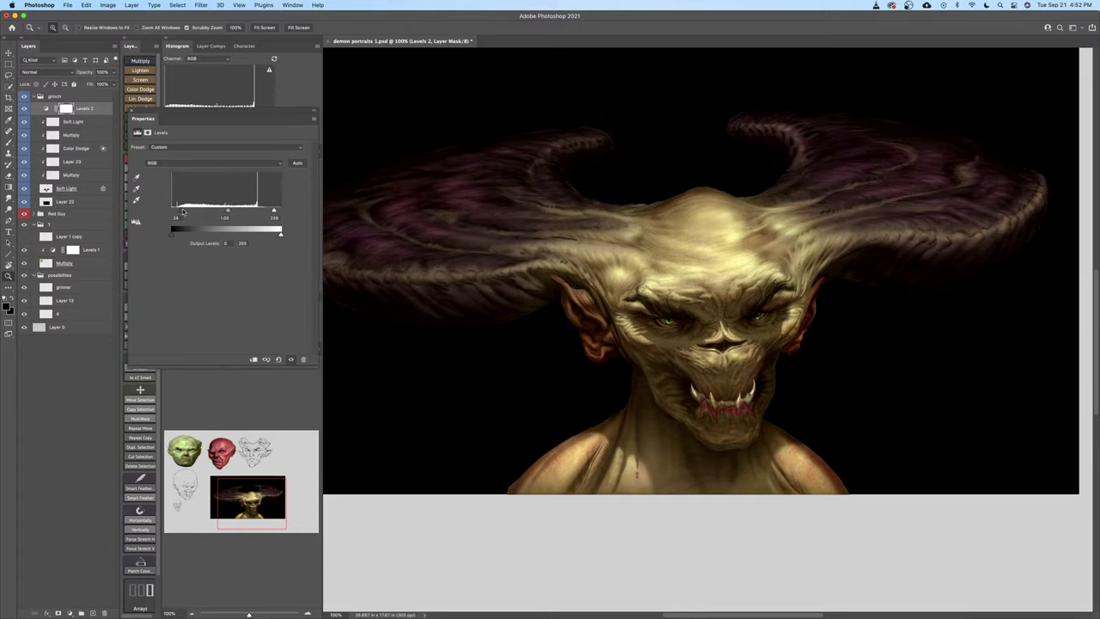
pyautogui.moveTo(178, 212); pyautogui.dragTo(200, 205)
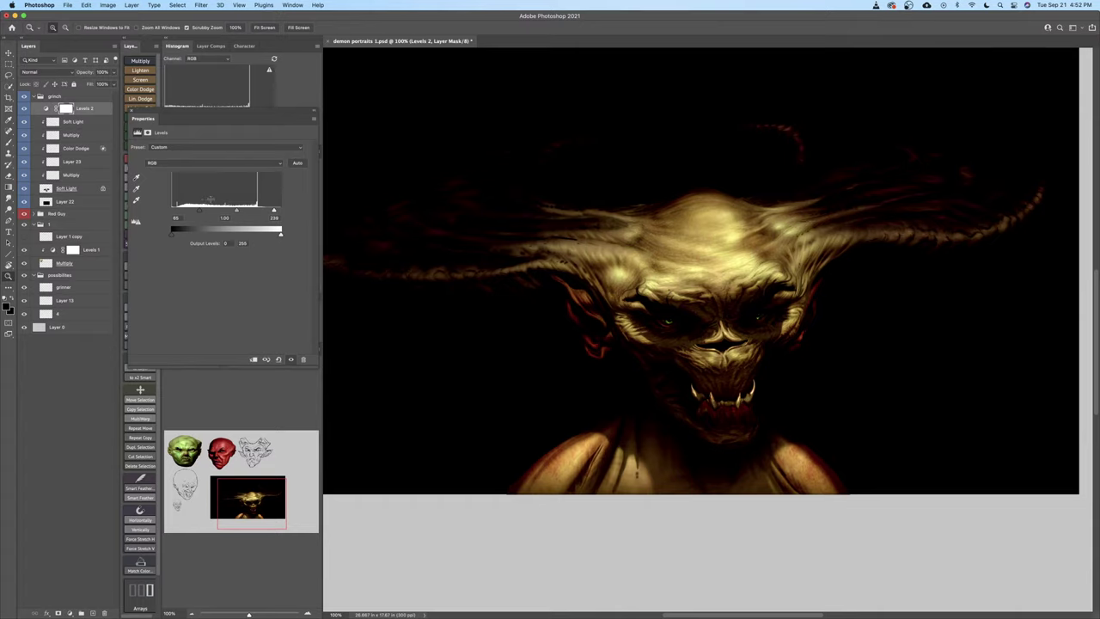
pyautogui.moveTo(195, 210); pyautogui.dragTo(176, 215)
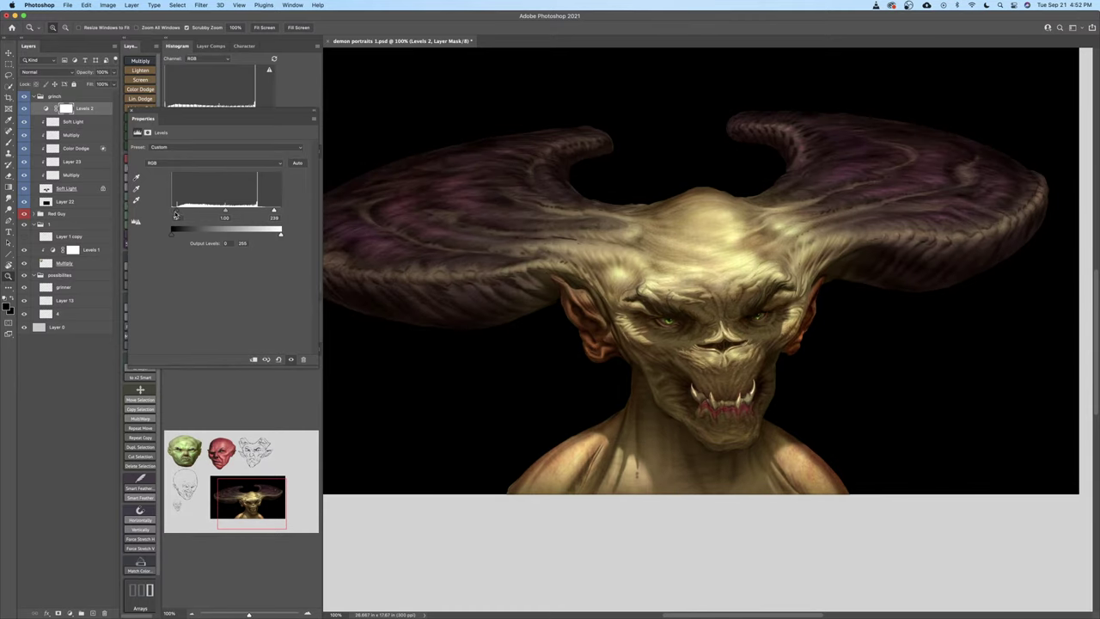
pyautogui.click(291, 359)
pyautogui.click(290, 359)
pyautogui.click(291, 359)
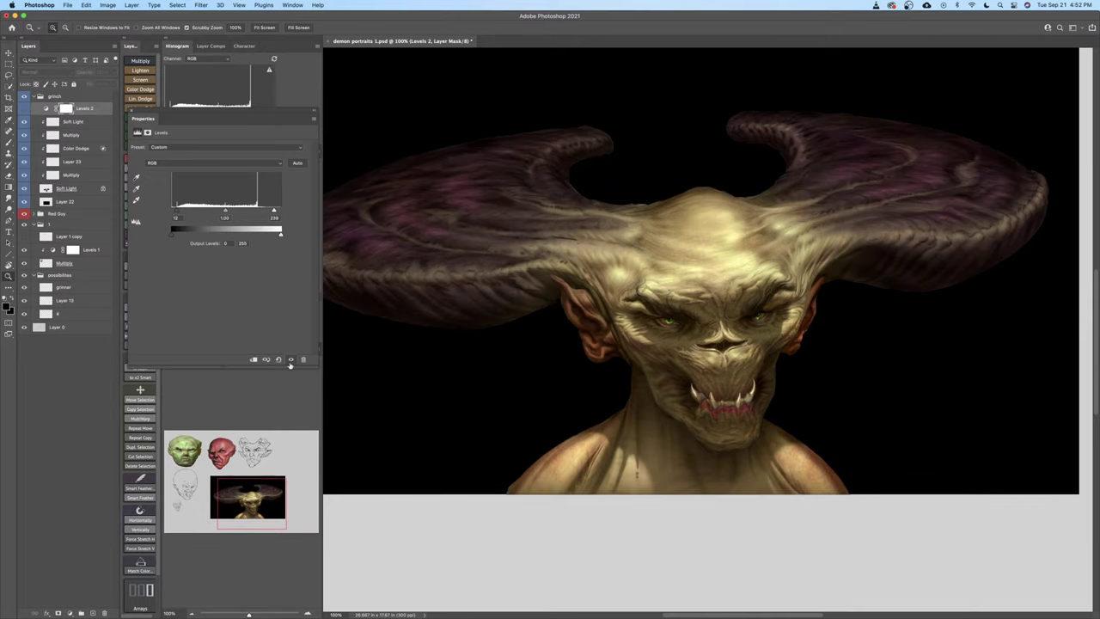
pyautogui.click(290, 360)
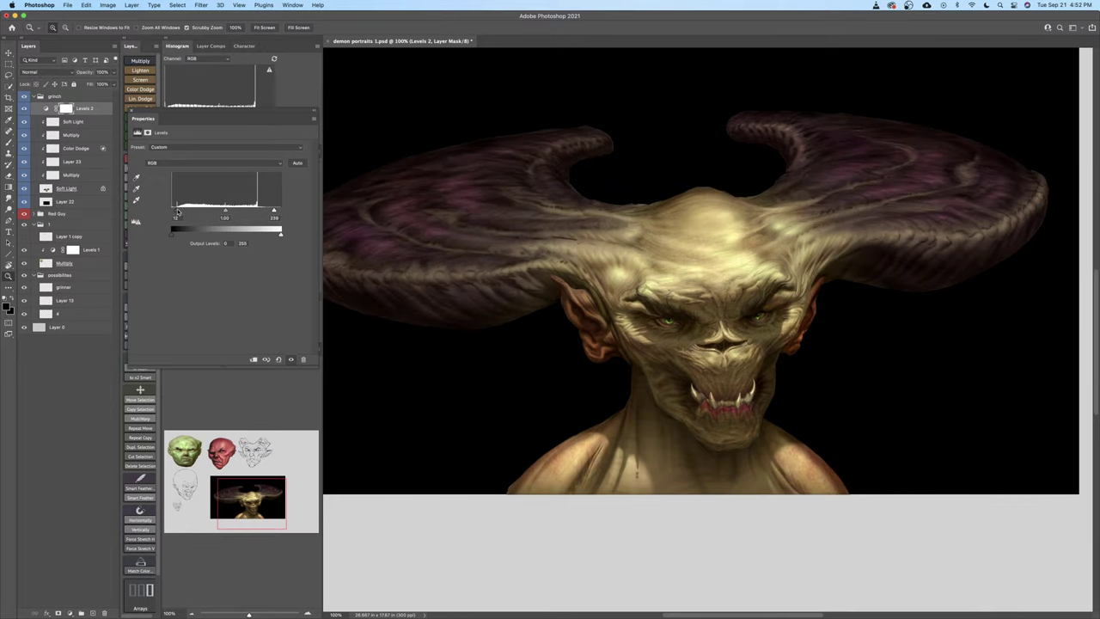
# Set the Levels black input to 11, comparing the portrait with the adjustment off and on
pyautogui.moveTo(176, 211); pyautogui.dragTo(179, 212)
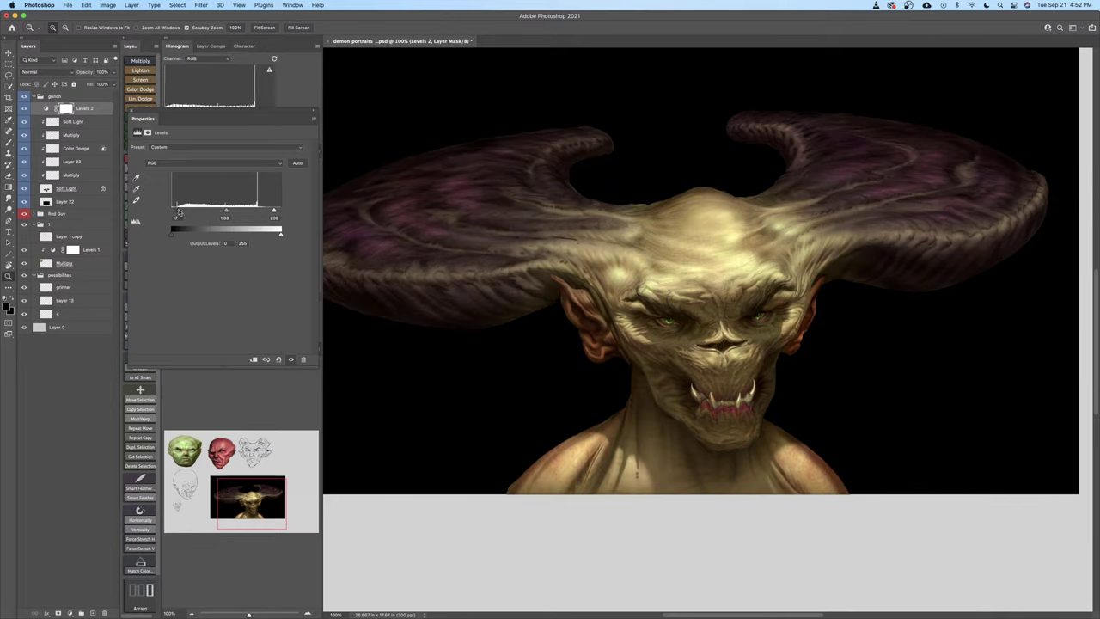
pyautogui.click(291, 360)
pyautogui.click(291, 359)
pyautogui.click(290, 360)
pyautogui.click(291, 359)
pyautogui.moveTo(178, 210); pyautogui.dragTo(175, 210)
pyautogui.click(291, 359)
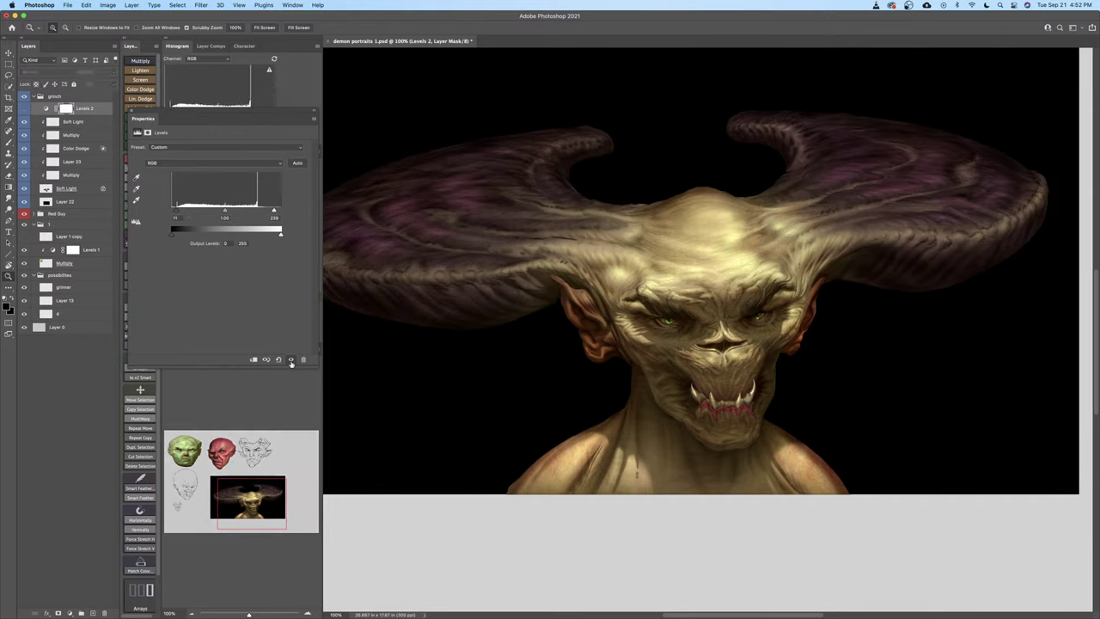
pyautogui.click(291, 360)
pyautogui.click(290, 359)
pyautogui.click(291, 359)
pyautogui.click(290, 360)
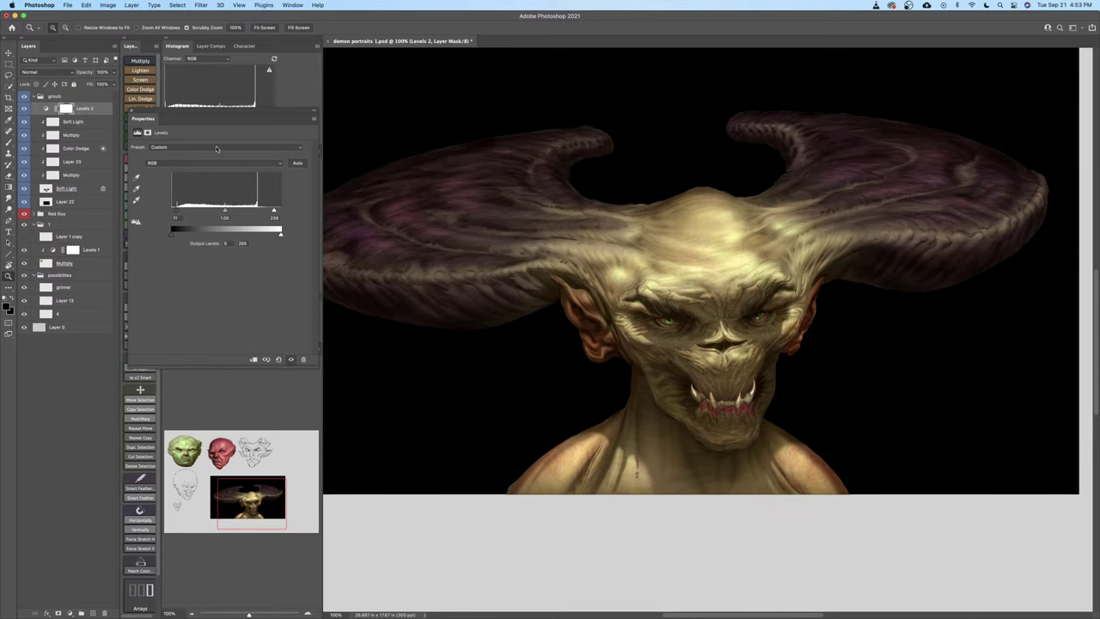
# Clip the Levels adjustment to the demon layer stack and check the portrait's values in a grayscale proof
pyautogui.click(133, 112)
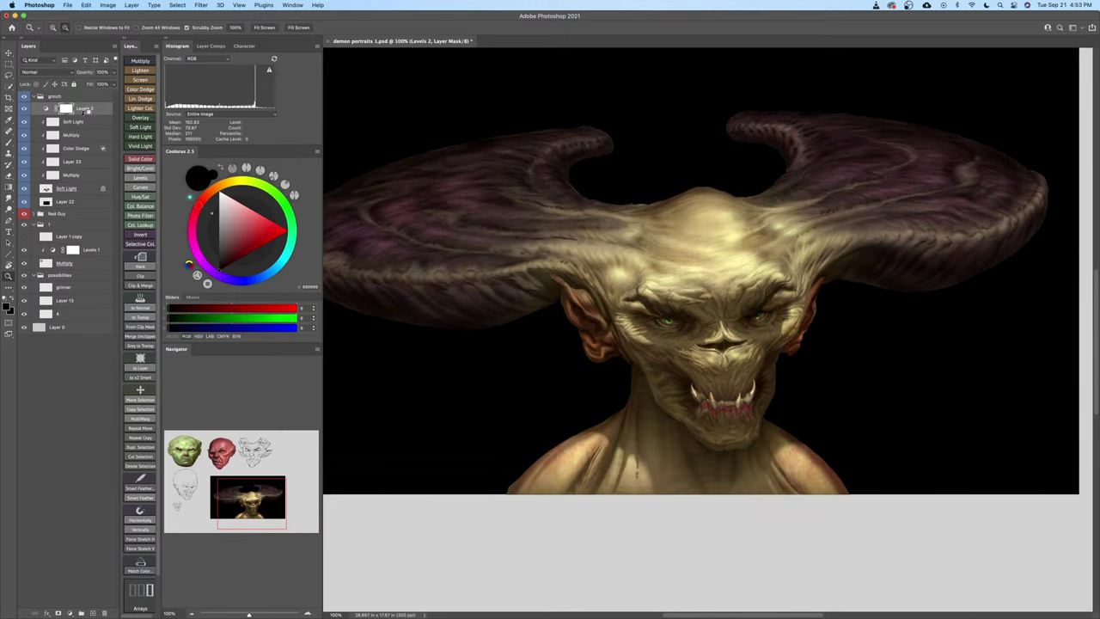
pyautogui.moveTo(723, 382); pyautogui.dragTo(720, 524)
pyautogui.moveTo(721, 404); pyautogui.dragTo(692, 389)
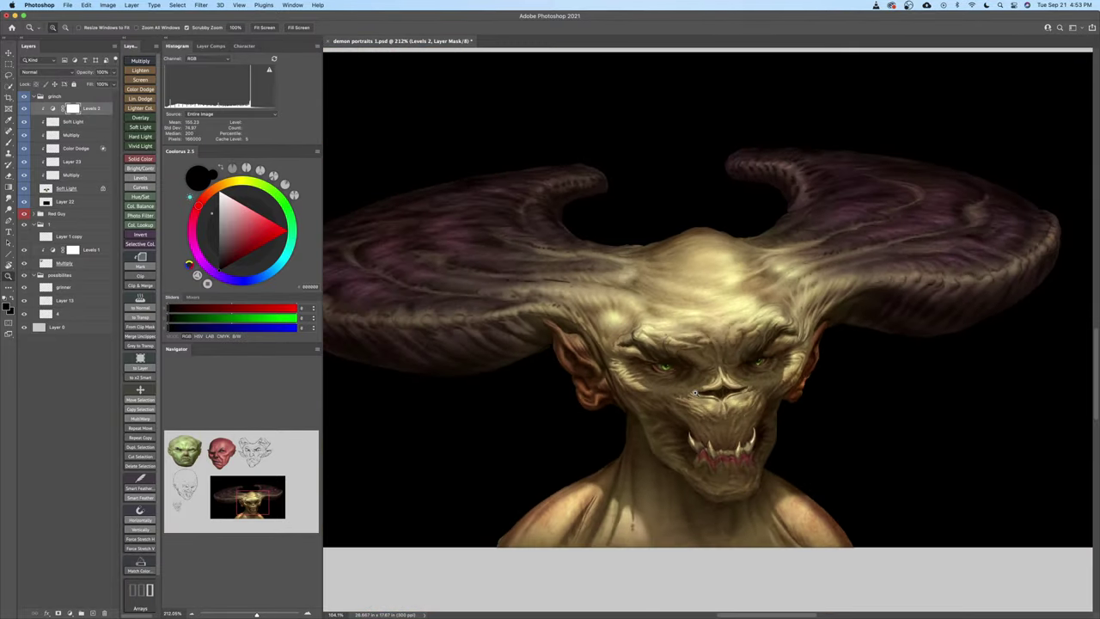
pyautogui.moveTo(765, 442)
pyautogui.mouseDown()
pyautogui.moveTo(756, 422)
pyautogui.moveTo(783, 434)
pyautogui.mouseUp()
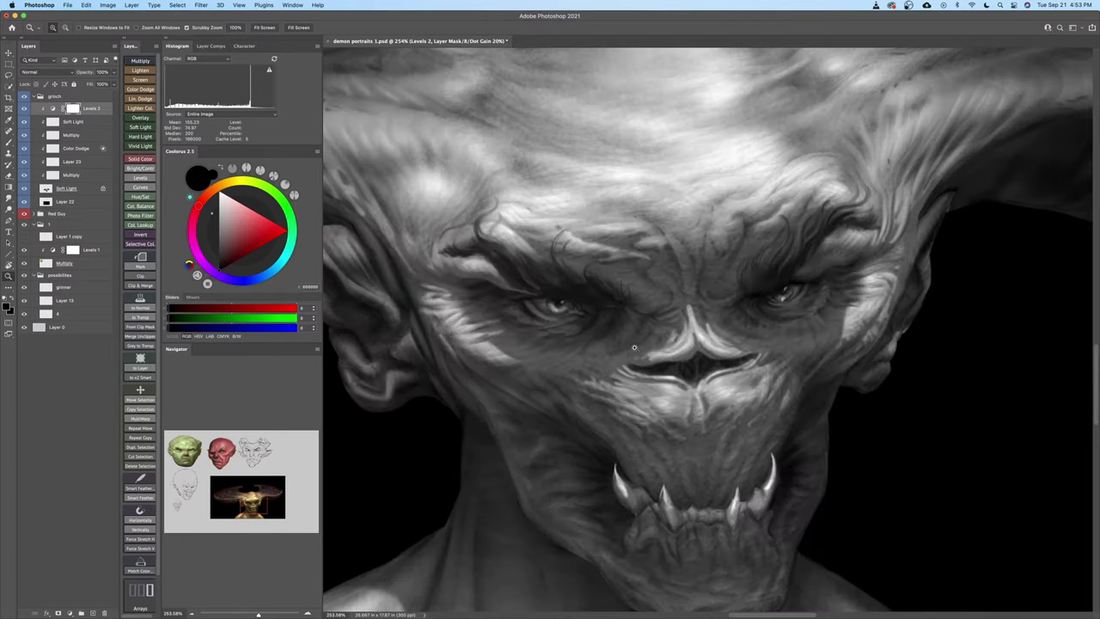
# Return to the color view and merge the clipped layers, from the Levels adjustment down to the base Soft Light layer
pyautogui.moveTo(636, 348); pyautogui.dragTo(616, 351)
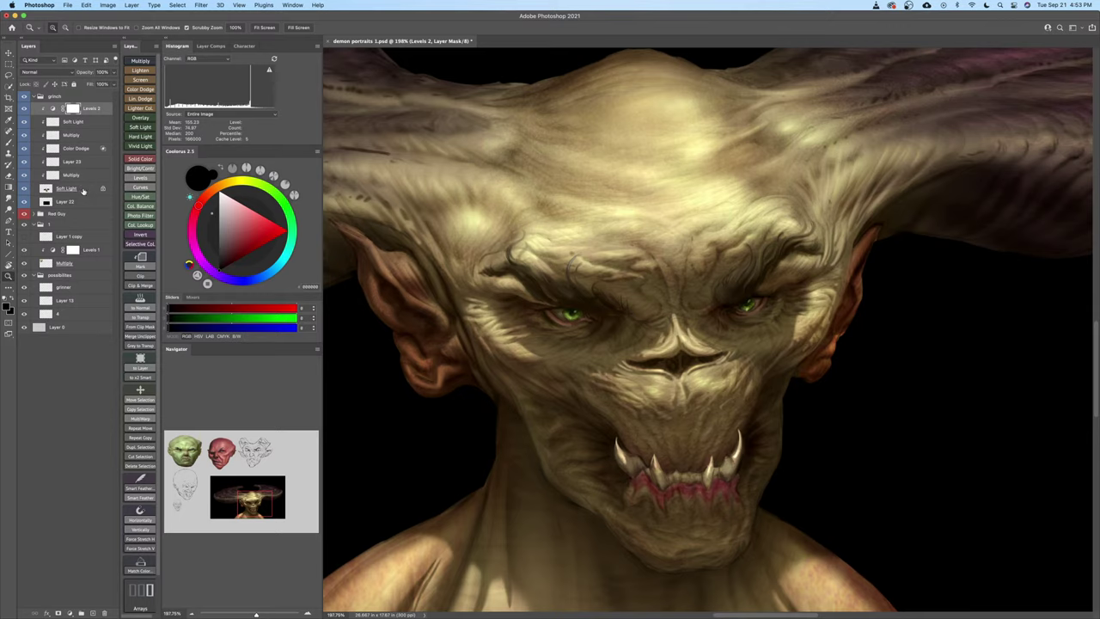
pyautogui.keyDown('shift'); pyautogui.click(84, 191); pyautogui.keyUp('shift')
pyautogui.press('super+e')
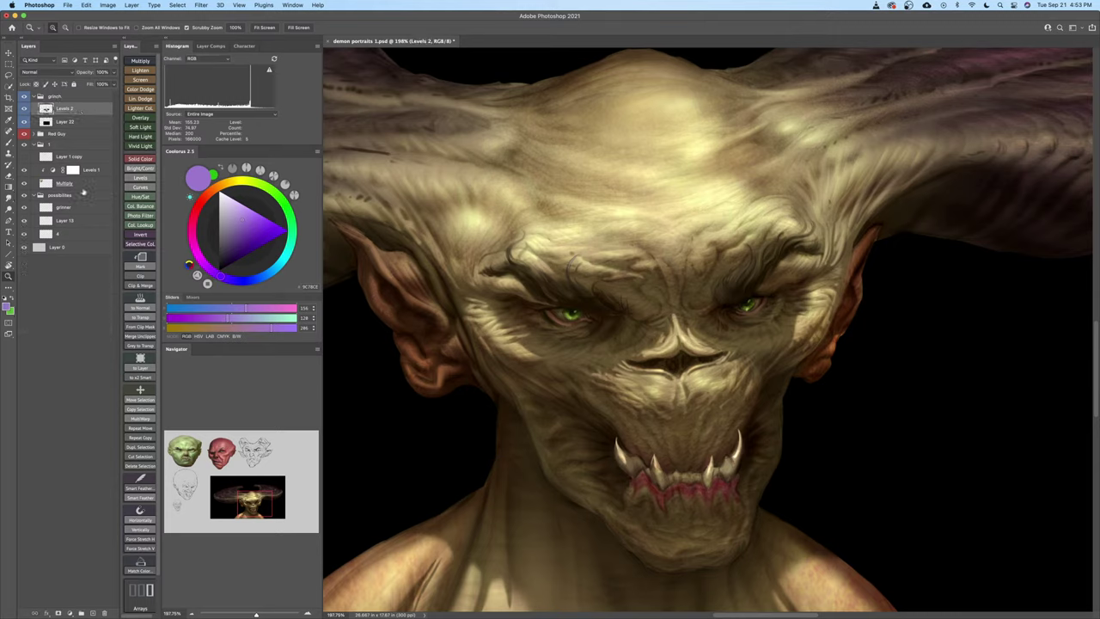
pyautogui.keyDown('super'); pyautogui.click(46, 110); pyautogui.keyUp('super')
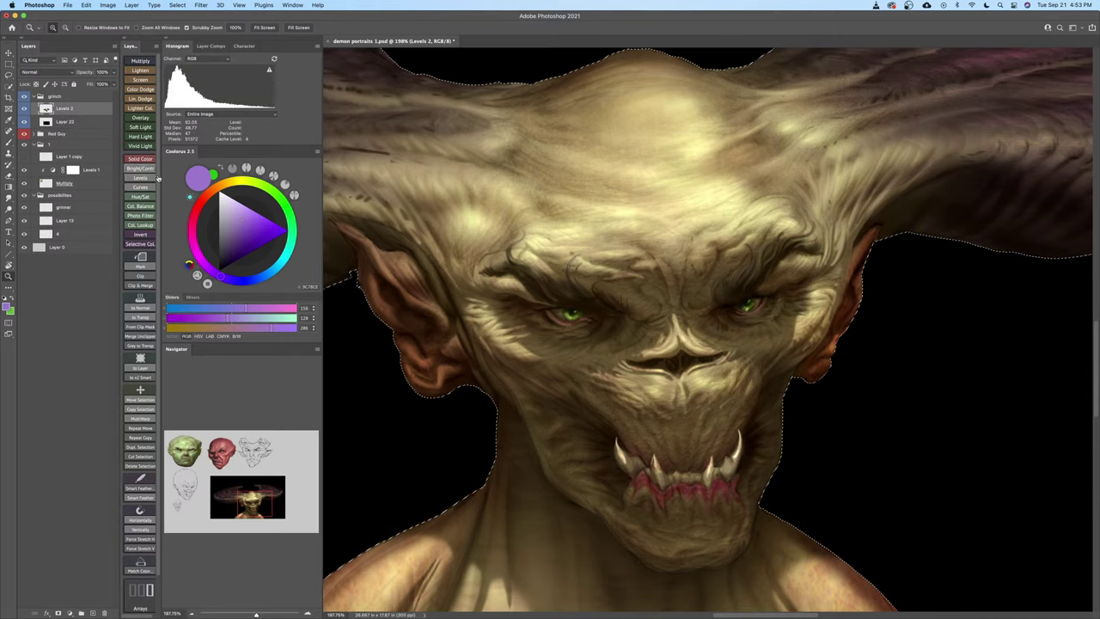
pyautogui.moveTo(428, 254); pyautogui.dragTo(392, 267)
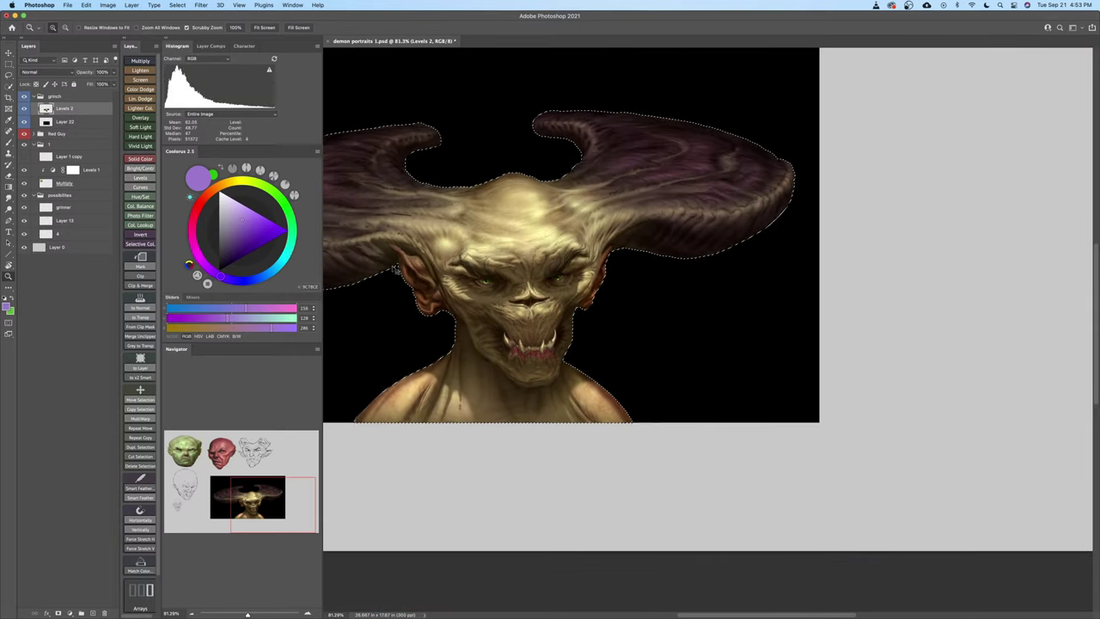
pyautogui.press('super+d')
pyautogui.press('super+z')
pyautogui.press('super+z')
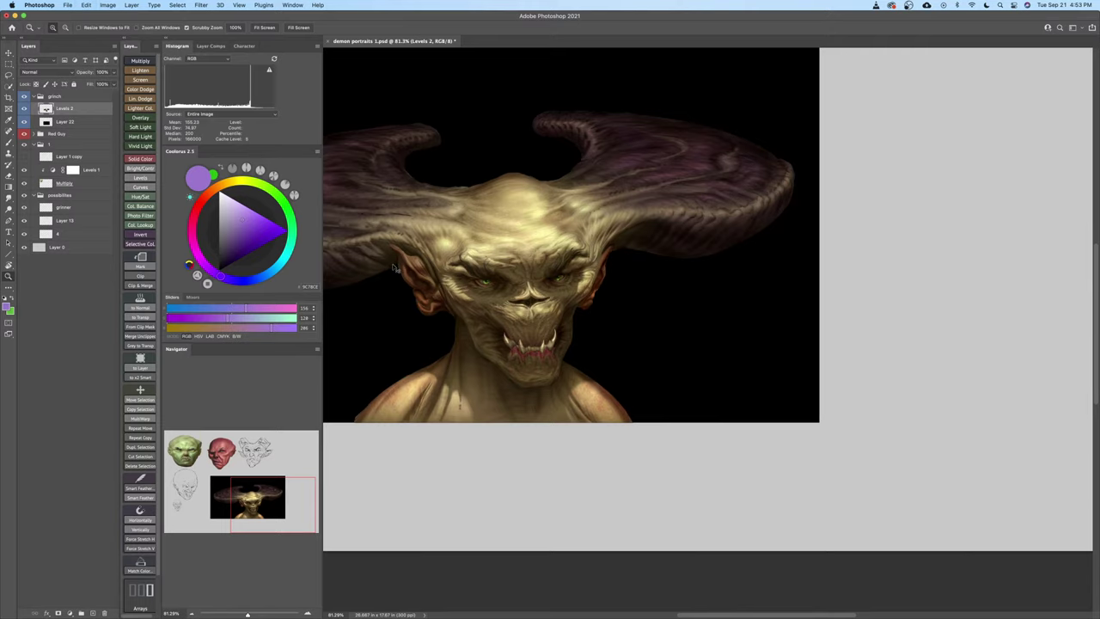
# Undo the layer merge, stamp the demon layers into a merged copy on top of the stack, and check that copy alone
pyautogui.press('super+z')
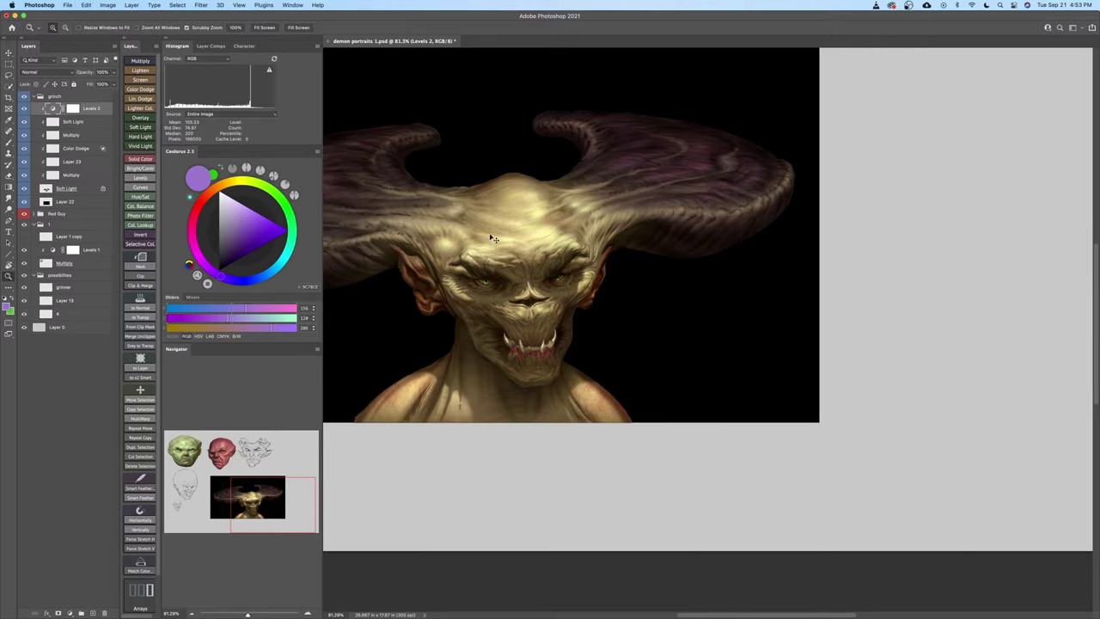
pyautogui.press('super+alt+shift+e')
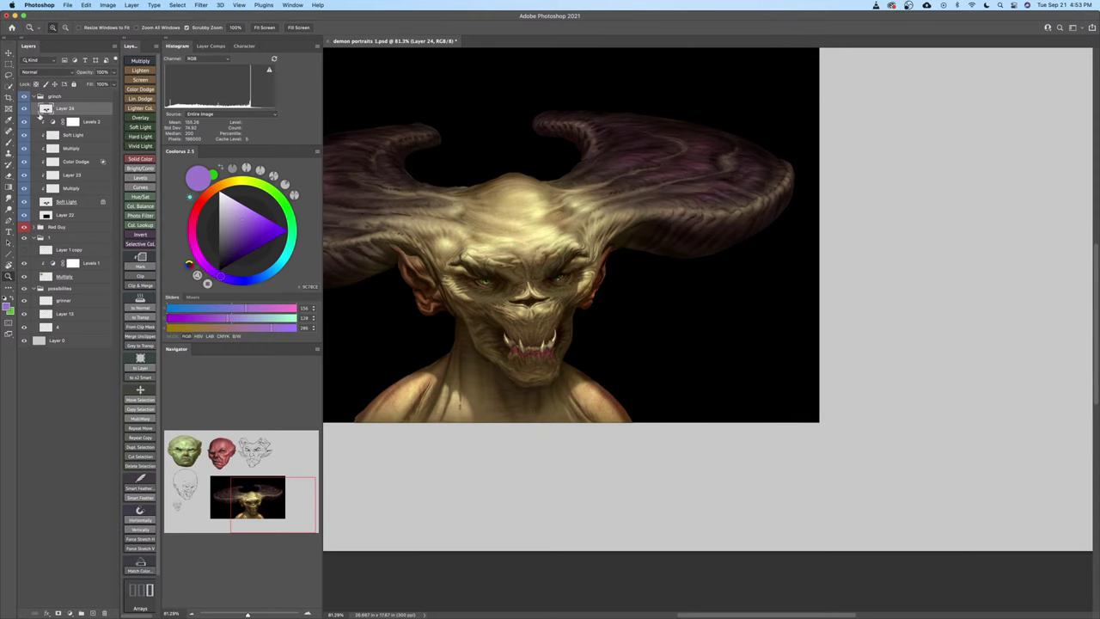
pyautogui.keyDown('alt'); pyautogui.click(24, 108); pyautogui.keyUp('alt')
pyautogui.moveTo(636, 290); pyautogui.dragTo(741, 330)
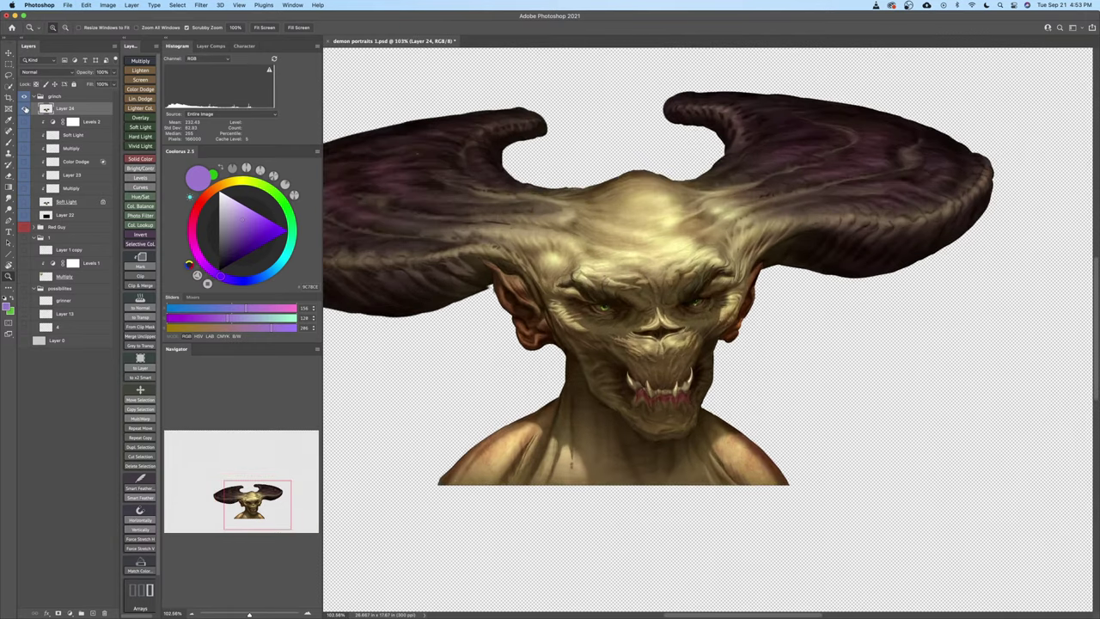
pyautogui.keyDown('alt'); pyautogui.click(24, 108); pyautogui.keyUp('alt')
pyautogui.moveTo(645, 301); pyautogui.dragTo(731, 344)
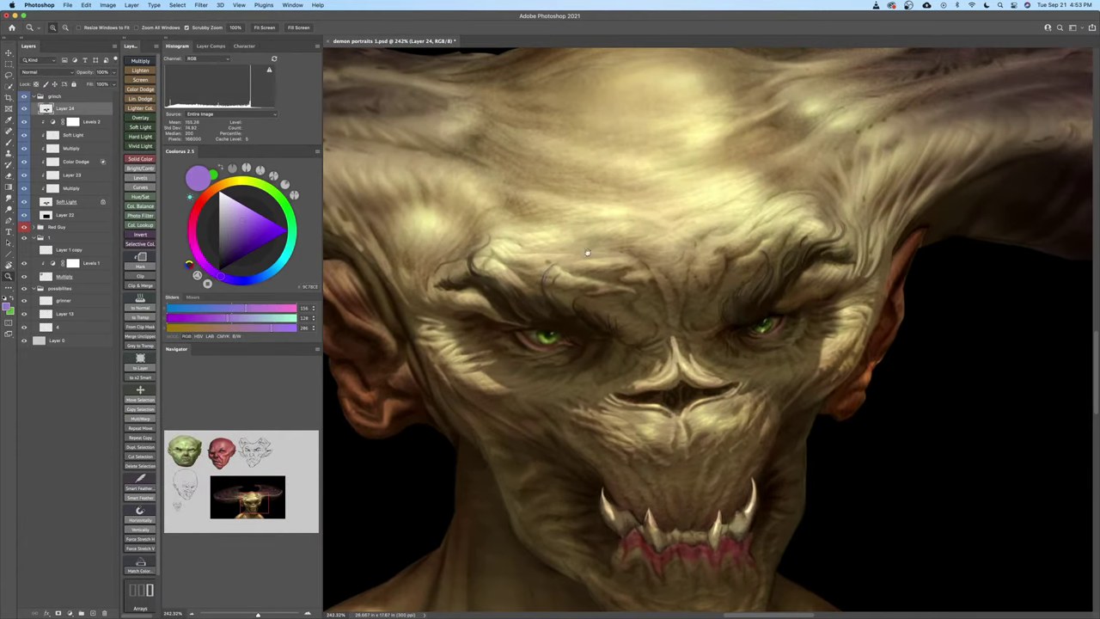
pyautogui.click(200, 5)
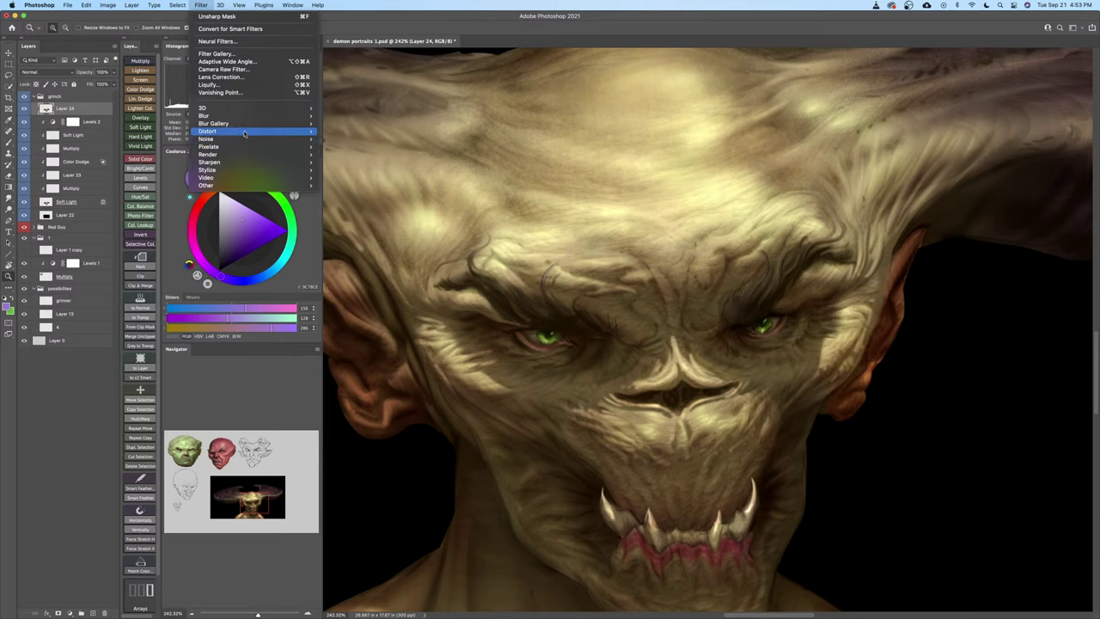
pyautogui.moveTo(257, 162)
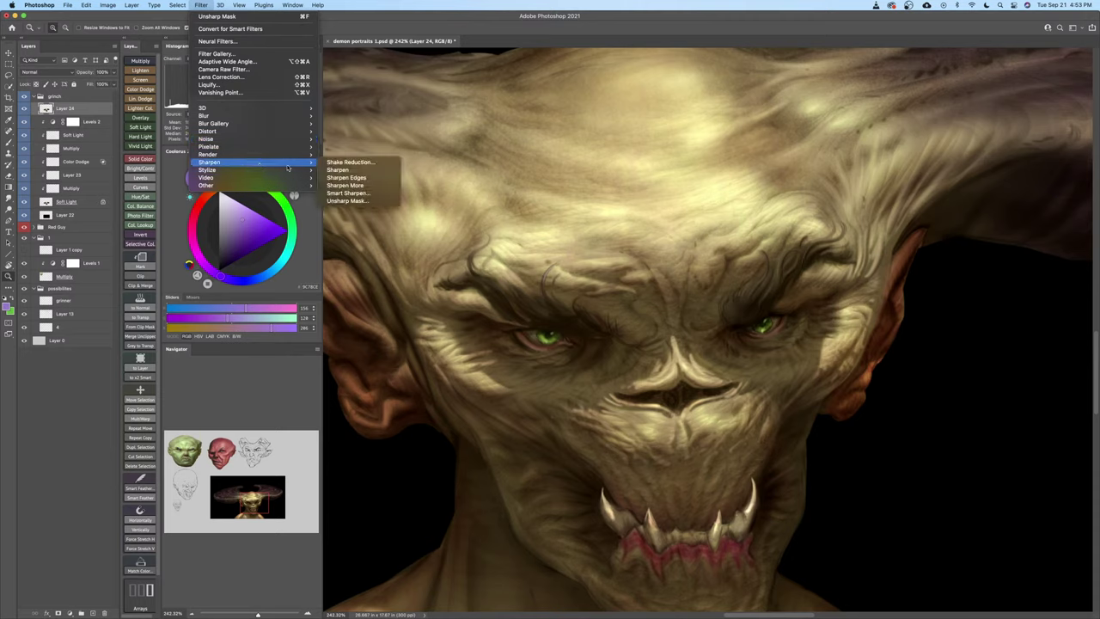
pyautogui.click(352, 200)
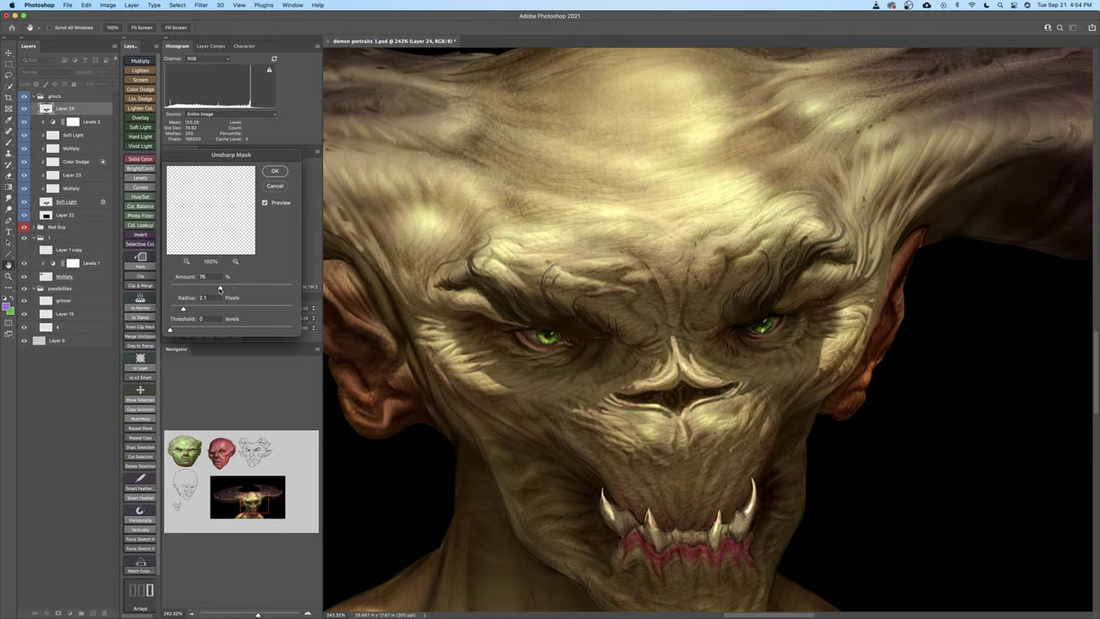
pyautogui.click(266, 203)
pyautogui.click(265, 203)
pyautogui.click(266, 204)
pyautogui.click(265, 204)
pyautogui.moveTo(221, 289); pyautogui.dragTo(243, 290)
pyautogui.click(274, 185)
# Sharpen the merged demon copy with Unsharp Mask, adjusting its settings while comparing the whole portrait with the preview off and on
pyautogui.press('z')
pyautogui.moveTo(600, 371)
pyautogui.mouseDown()
pyautogui.moveTo(561, 374)
pyautogui.moveTo(609, 376)
pyautogui.moveTo(576, 377)
pyautogui.moveTo(598, 384)
pyautogui.mouseUp()
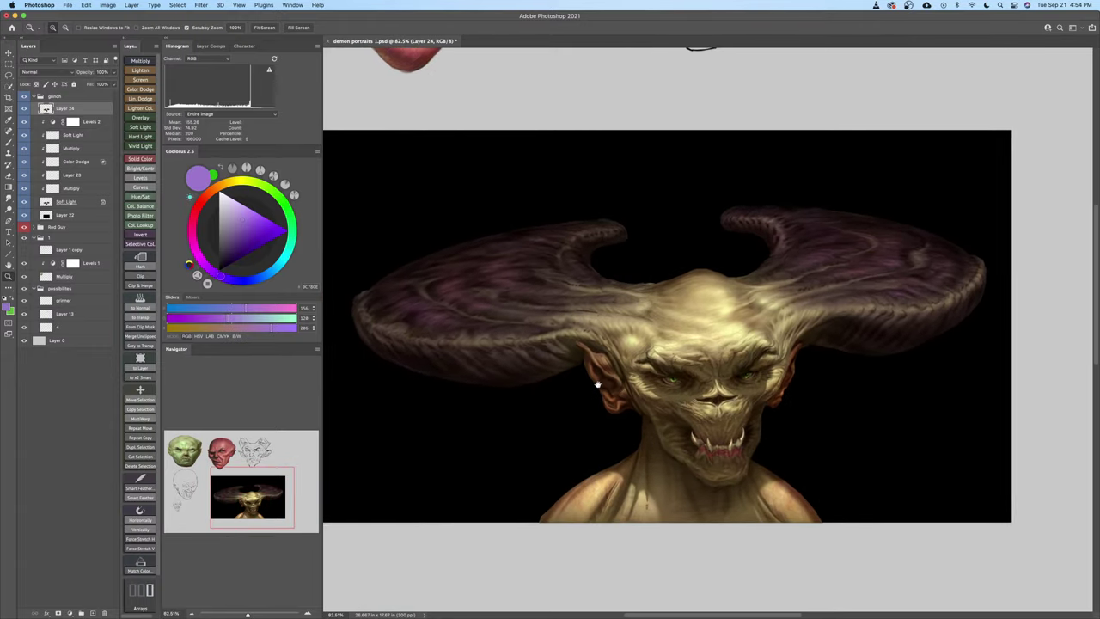
pyautogui.click(203, 6)
pyautogui.moveTo(258, 162)
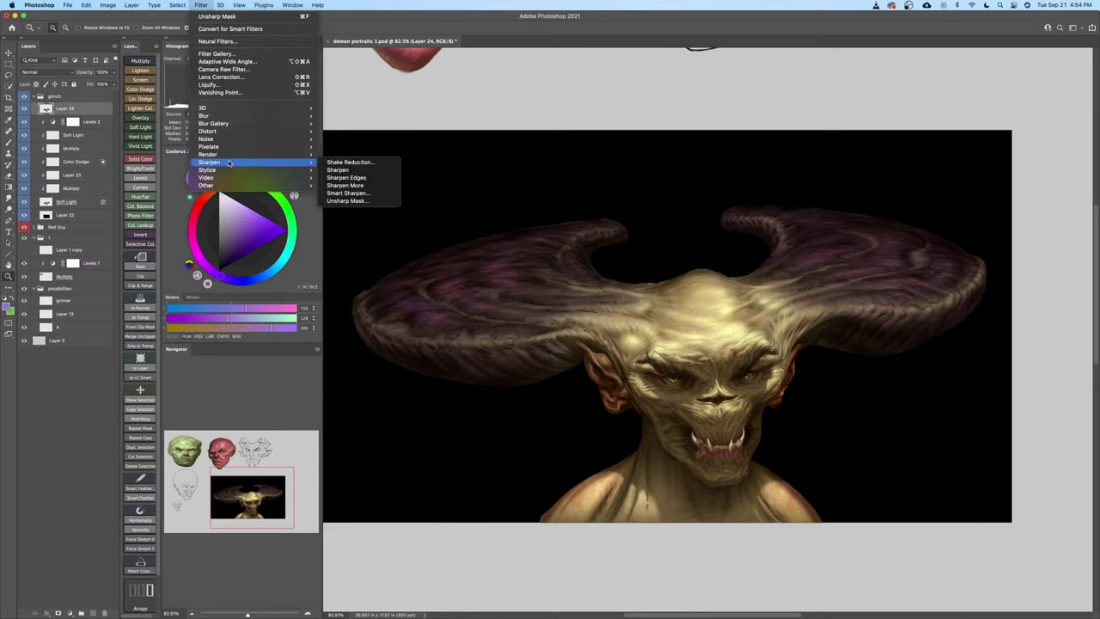
pyautogui.click(344, 200)
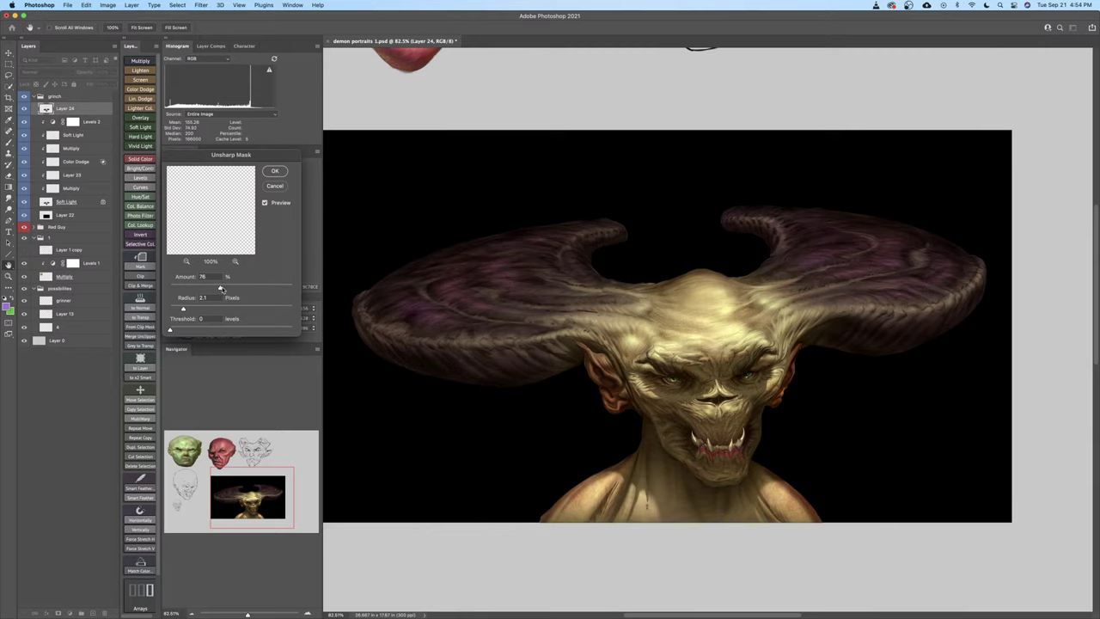
pyautogui.moveTo(221, 290); pyautogui.dragTo(180, 308)
pyautogui.click(267, 202)
pyautogui.moveTo(208, 287); pyautogui.dragTo(228, 290)
pyautogui.click(265, 204)
pyautogui.click(275, 171)
# Compare the face up close before and after sharpening, and rename the merged layer "sharpened"
pyautogui.moveTo(731, 365); pyautogui.dragTo(776, 361)
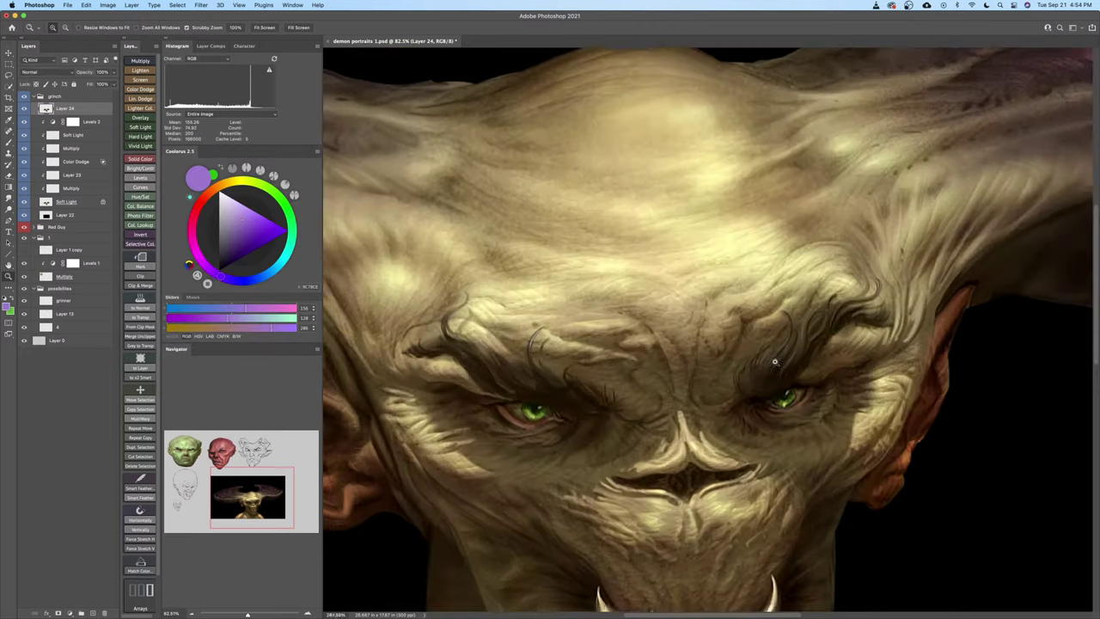
pyautogui.moveTo(719, 395); pyautogui.dragTo(716, 290)
pyautogui.moveTo(684, 440)
pyautogui.mouseDown()
pyautogui.moveTo(712, 422)
pyautogui.moveTo(683, 428)
pyautogui.mouseUp()
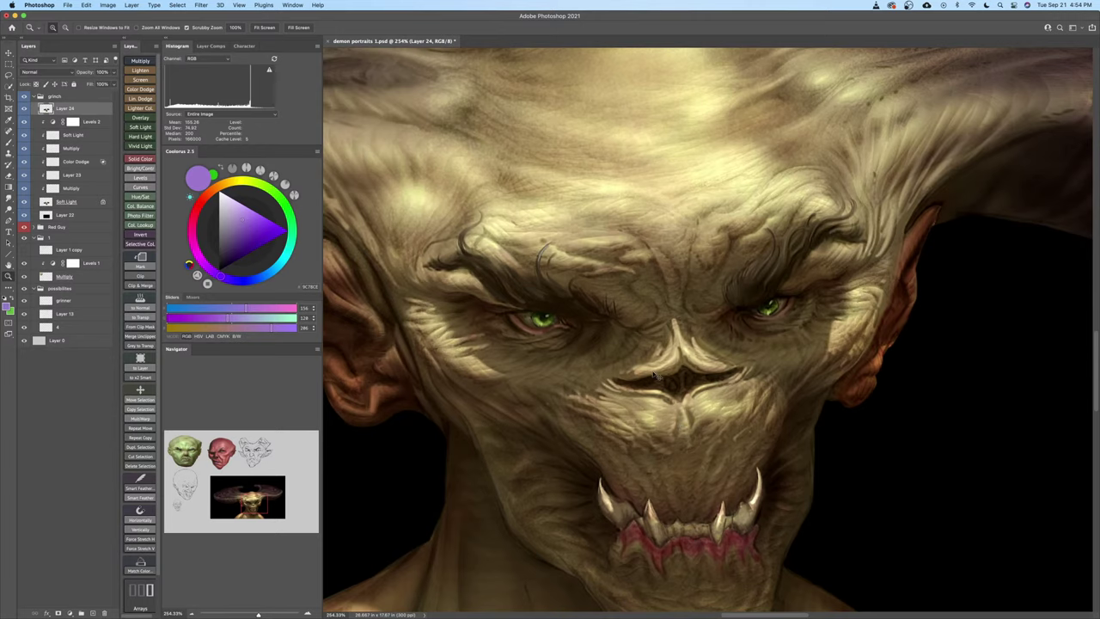
pyautogui.press('super+z')
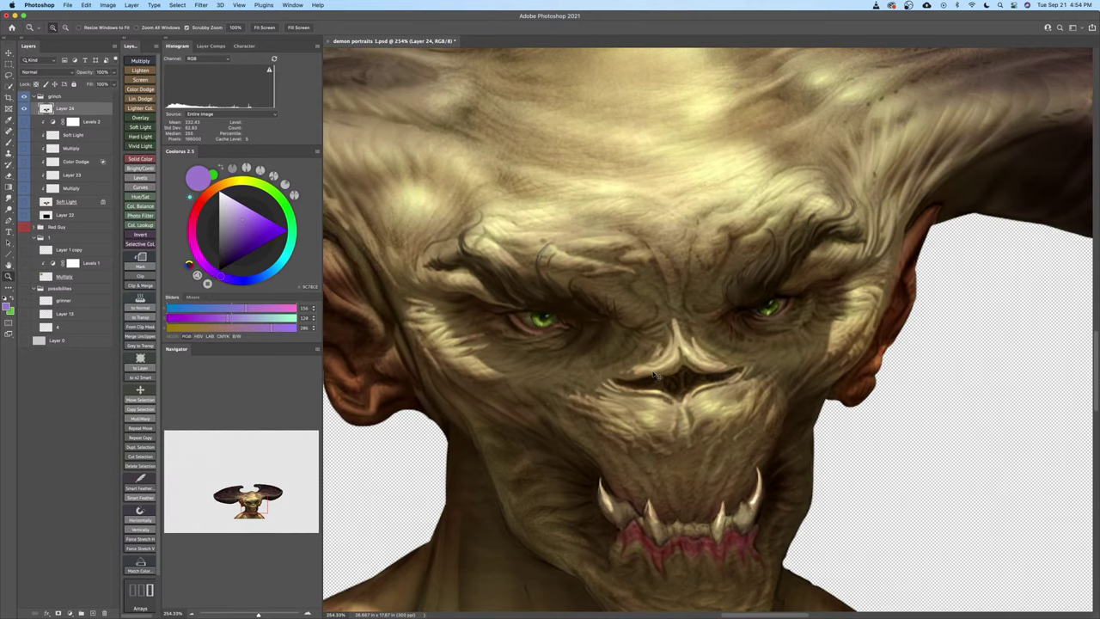
pyautogui.press('super+comma')
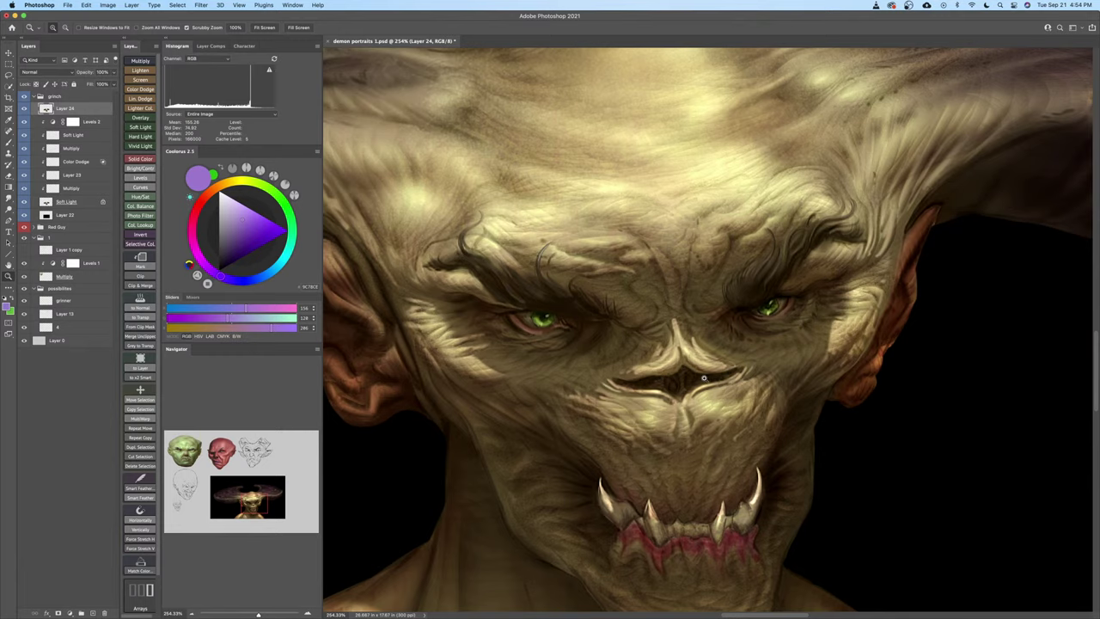
pyautogui.moveTo(703, 378); pyautogui.dragTo(693, 384)
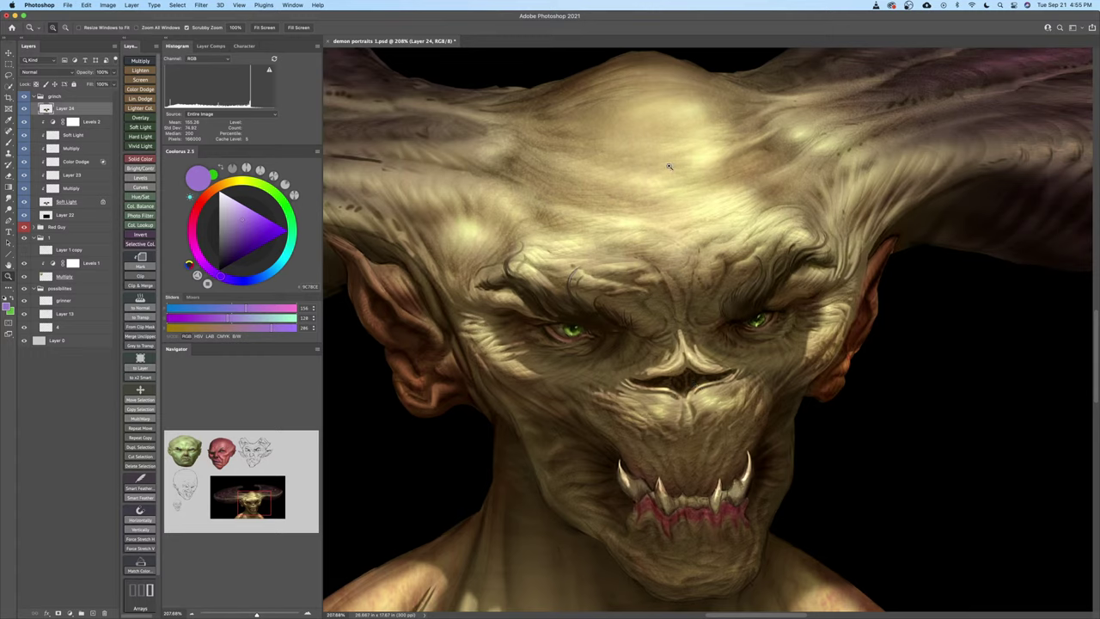
pyautogui.doubleClick(64, 109)
pyautogui.write('sharpened')
pyautogui.press('Return')
# Examine the sharpened portrait in full-screen view, covering the forehead and eyes up close, and review the horns and whole head
pyautogui.press('f')
pyautogui.press('f')
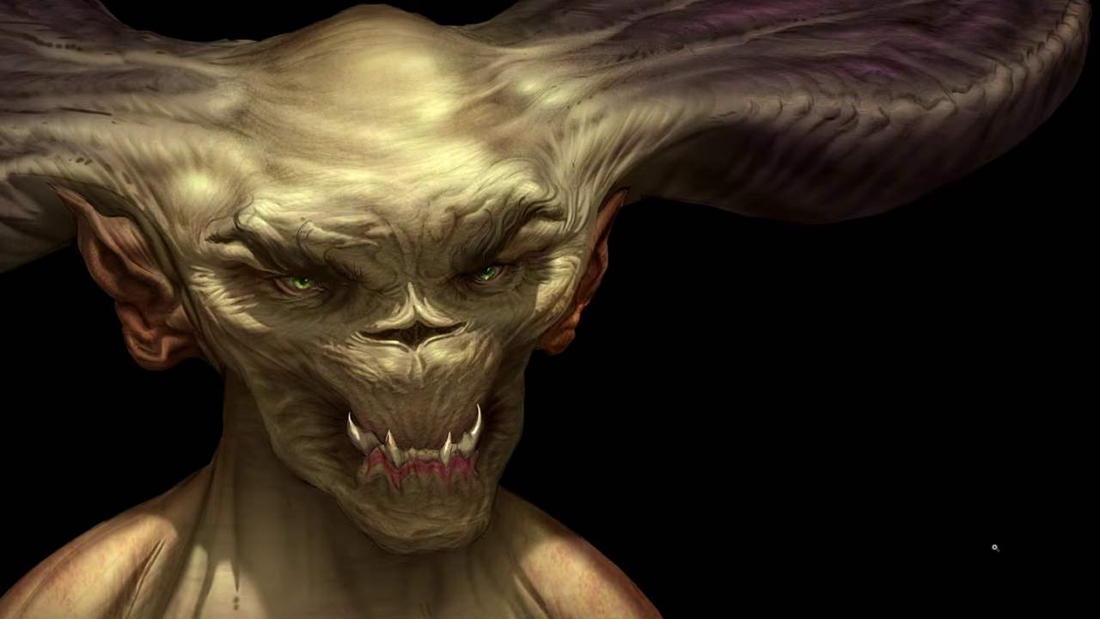
pyautogui.moveTo(361, 184); pyautogui.dragTo(398, 214)
pyautogui.moveTo(499, 190); pyautogui.dragTo(543, 184)
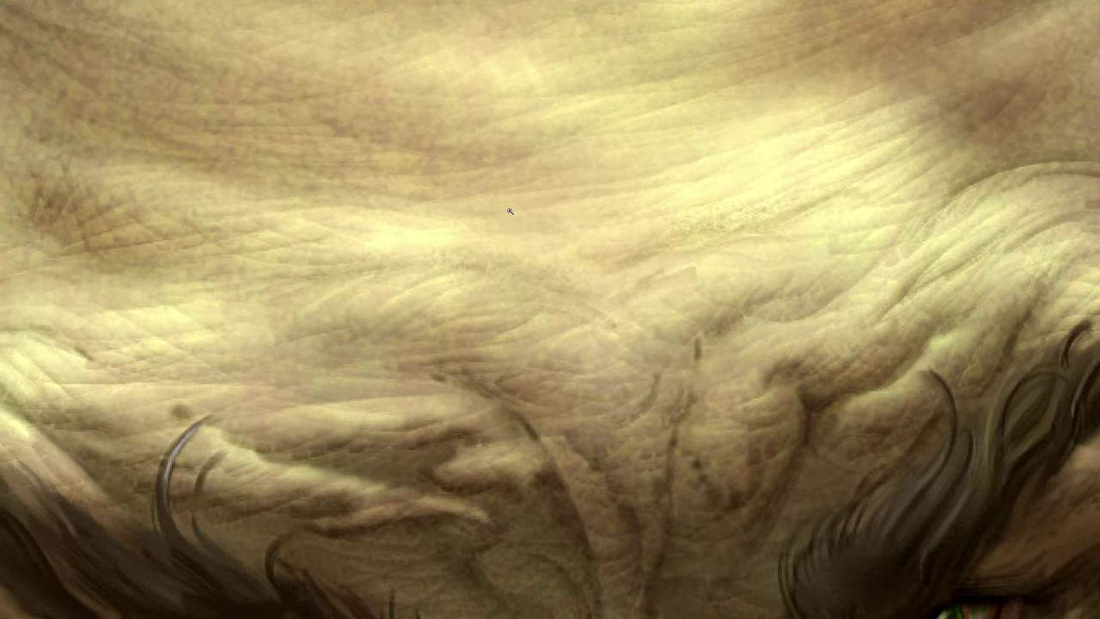
pyautogui.scroll(-3, 510, 211)
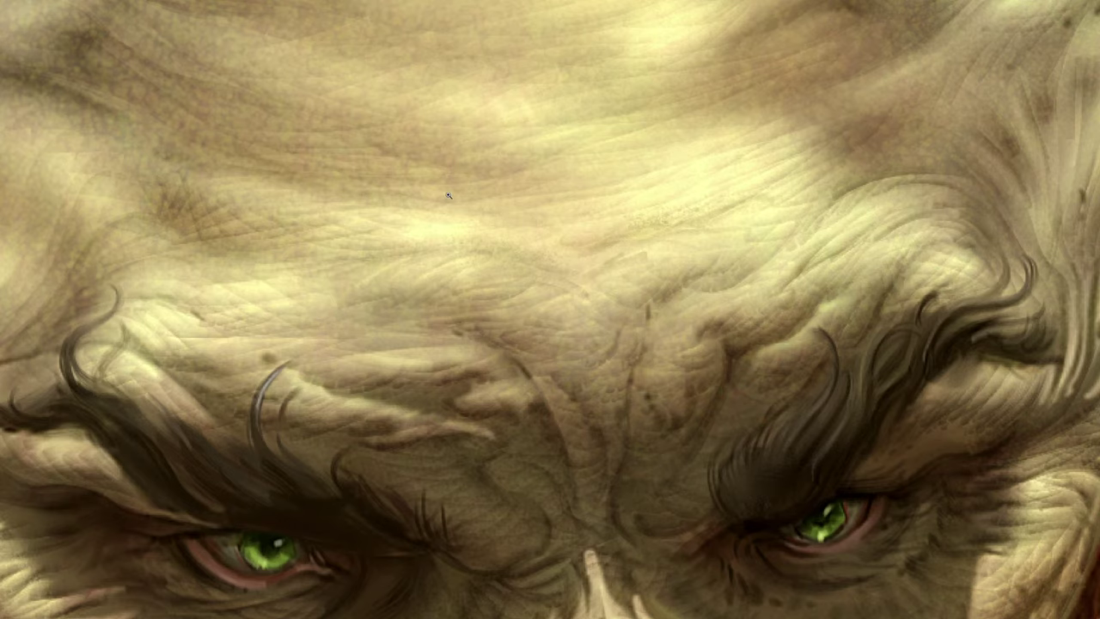
pyautogui.scroll(-1, 468, 194)
pyautogui.moveTo(343, 183); pyautogui.dragTo(434, 221)
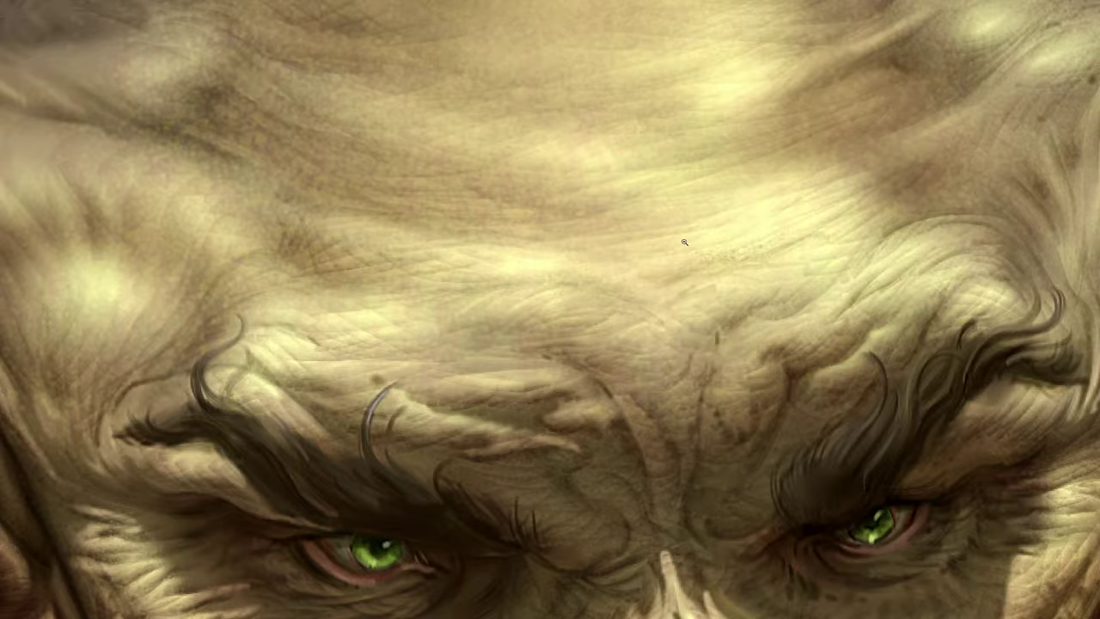
pyautogui.moveTo(686, 241); pyautogui.dragTo(674, 243)
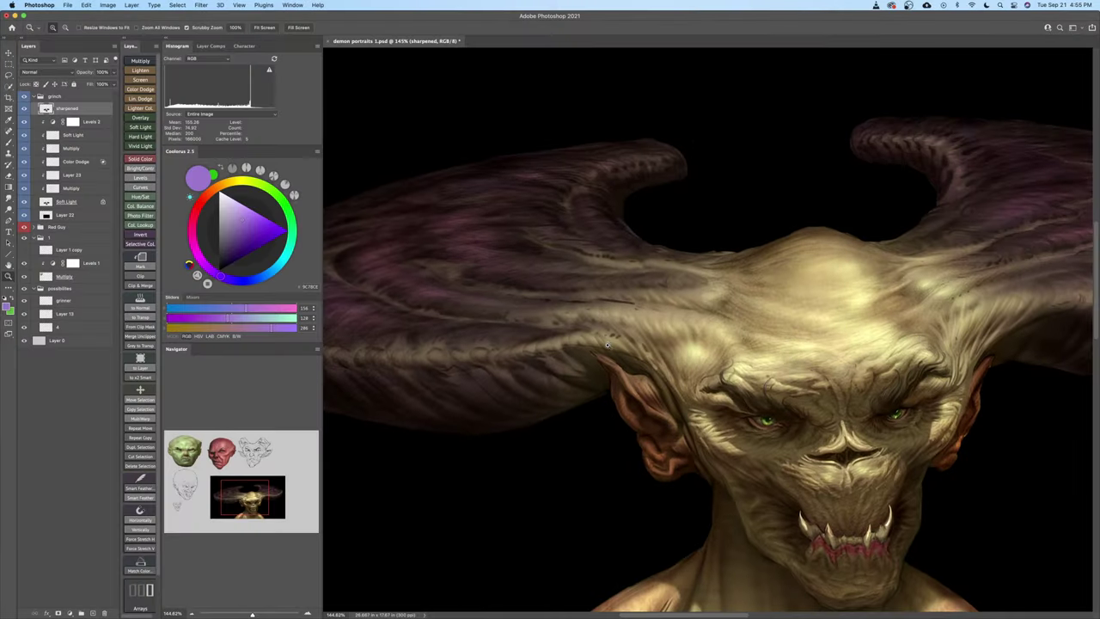
pyautogui.moveTo(608, 346); pyautogui.dragTo(596, 345)
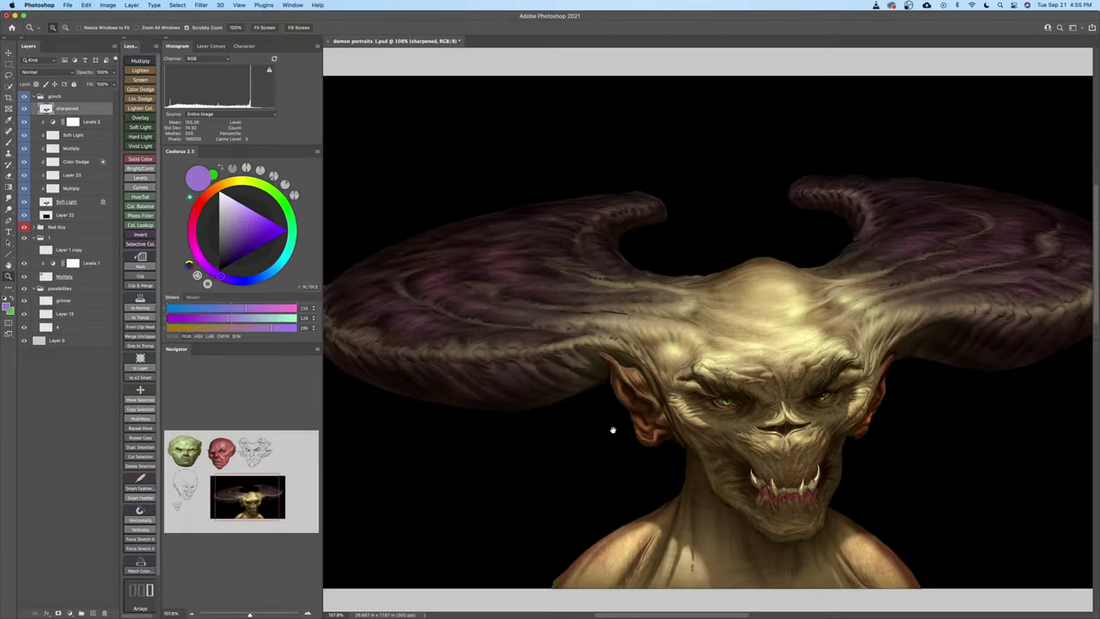
pyautogui.moveTo(611, 430); pyautogui.dragTo(540, 295)
pyautogui.moveTo(591, 334); pyautogui.dragTo(597, 332)
pyautogui.moveTo(584, 283); pyautogui.dragTo(596, 398)
# Hide the black backdrop layer behind the horned demon and view it alongside the other heads on the sheet
pyautogui.scroll(-5, 596, 397)
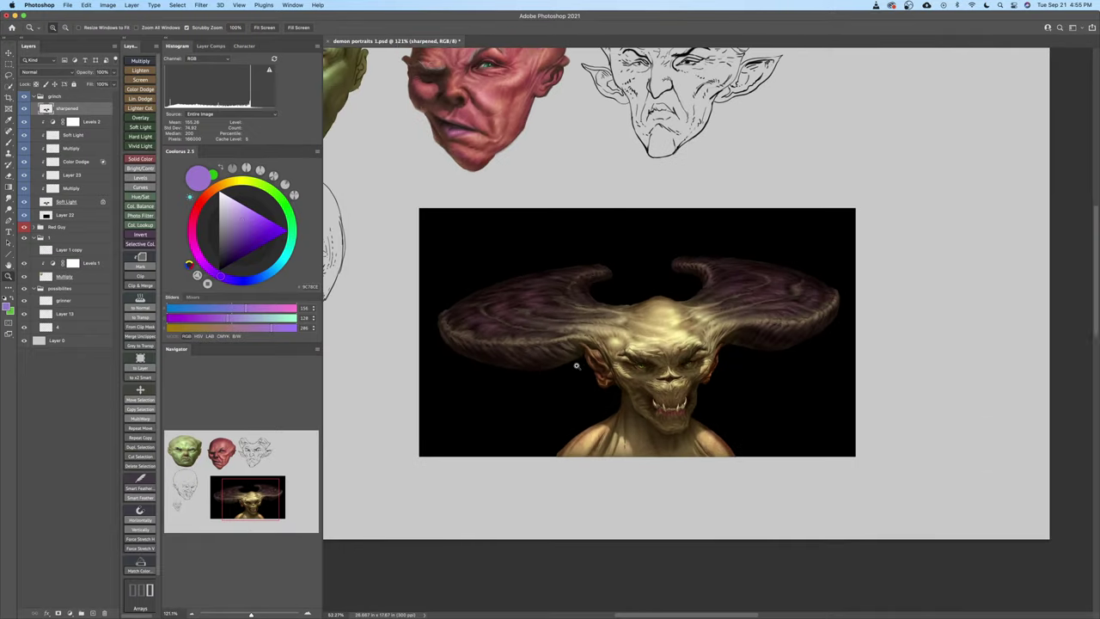
pyautogui.click(25, 215)
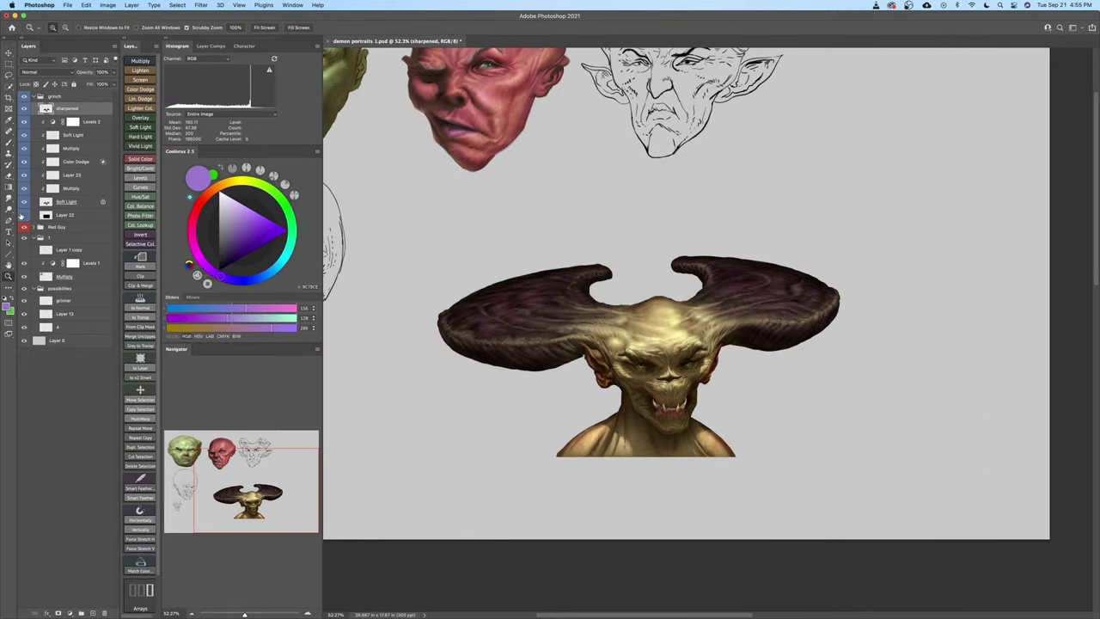
pyautogui.scroll(-2, 573, 383)
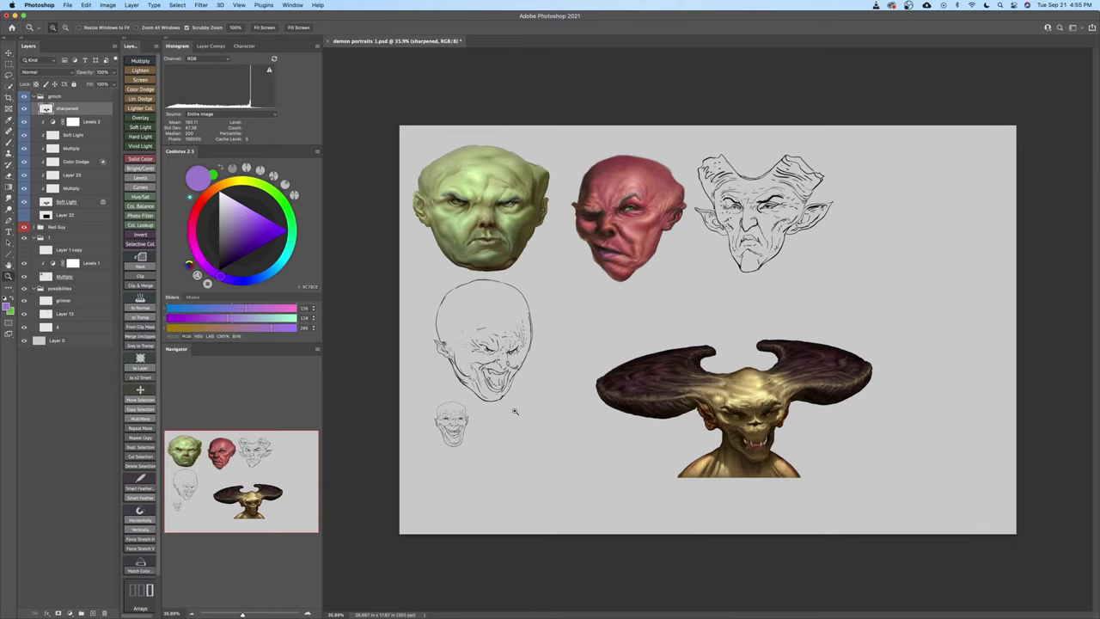
pyautogui.scroll(1, 592, 433)
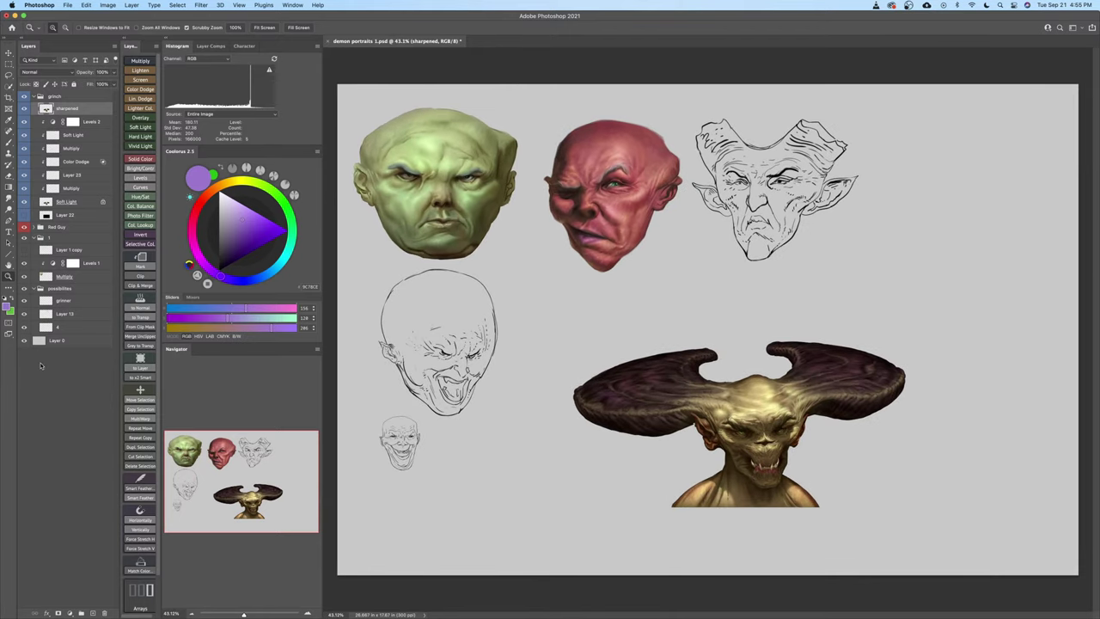
# Try to turn the sheet's base background, Layer 0, black with the Gradient tool, and undo the fill
pyautogui.click(60, 342)
pyautogui.press('d')
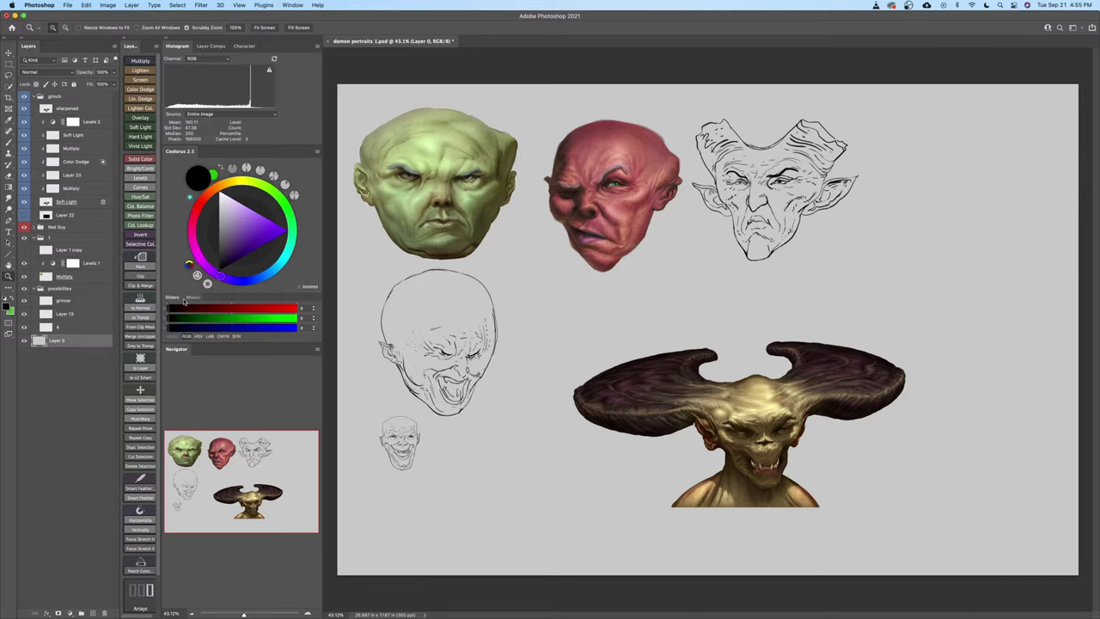
pyautogui.press('g')
pyautogui.moveTo(695, 586); pyautogui.dragTo(694, 604)
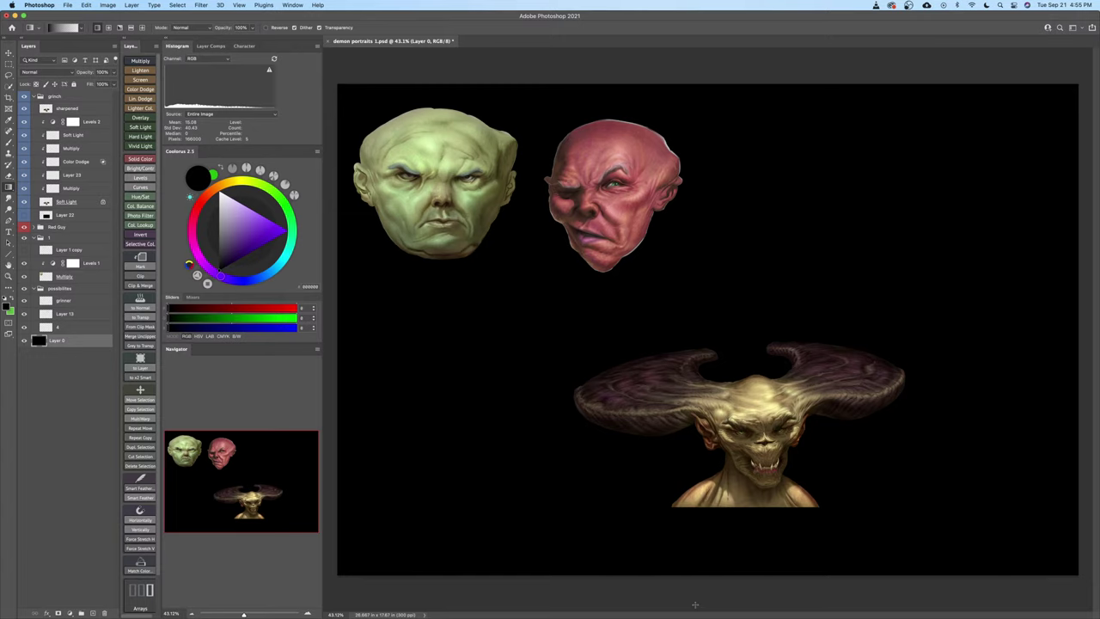
pyautogui.press('super+z')
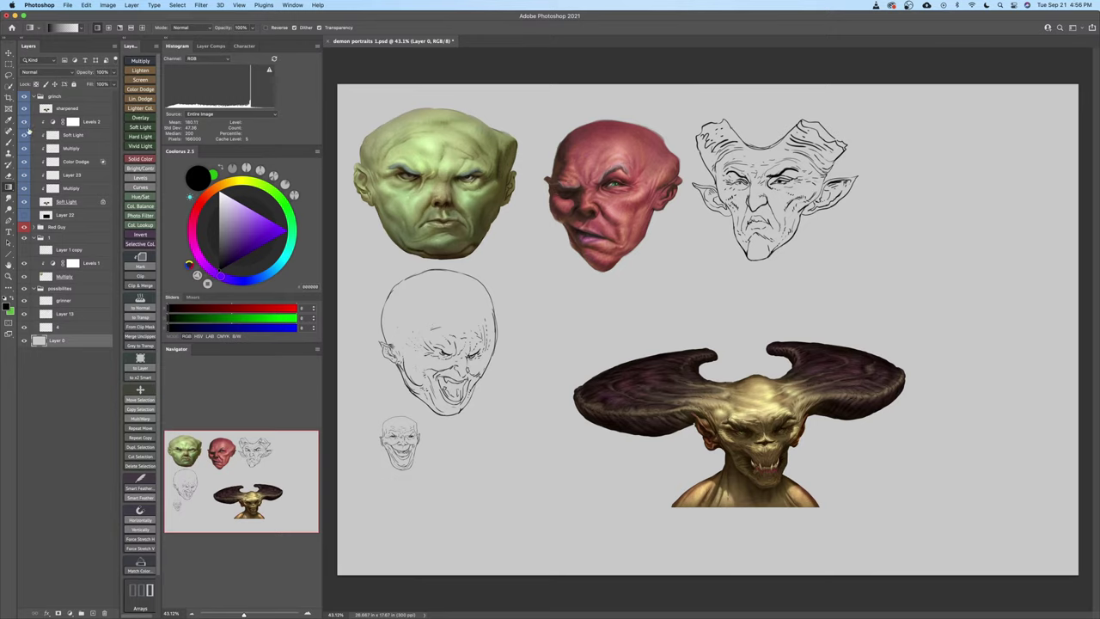
# Add a Color Dodge layer above the sharpened layer and pick a dark olive green painting color
pyautogui.click(67, 108)
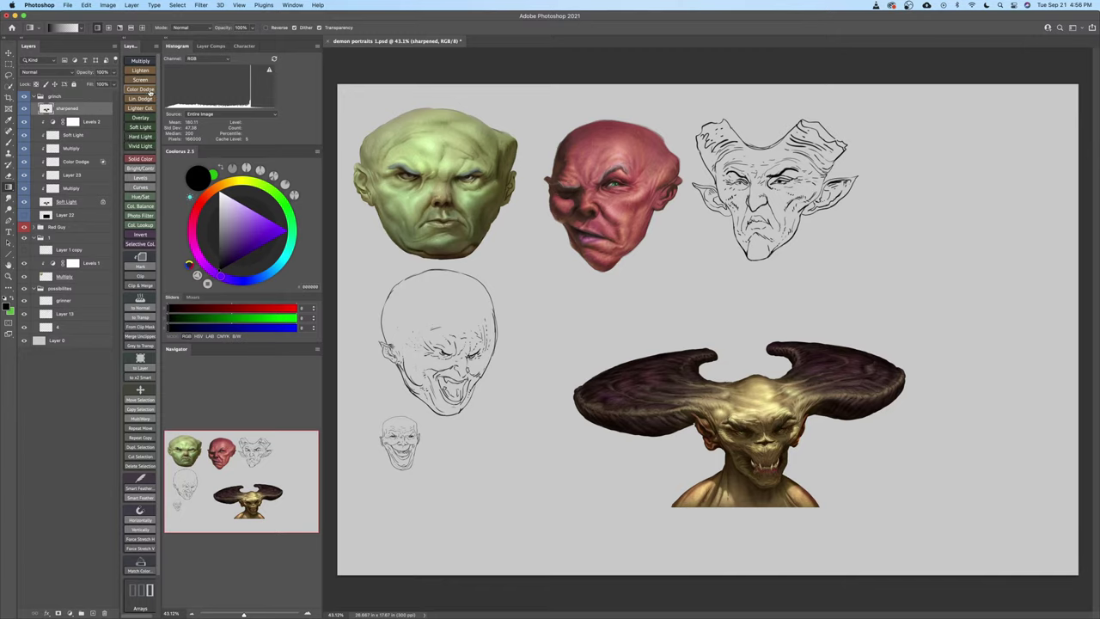
pyautogui.click(140, 89)
pyautogui.click(250, 182)
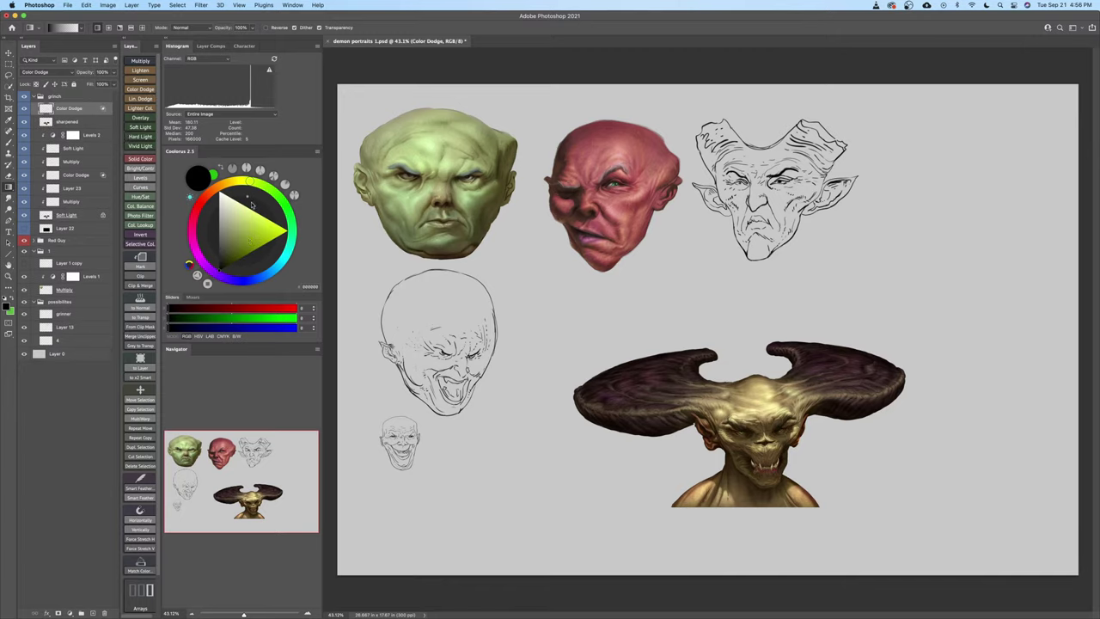
pyautogui.click(229, 261)
# Try a speckled brush from the Standards group over the demon's forehead, and switch to a soft brush from the same group
pyautogui.press('z')
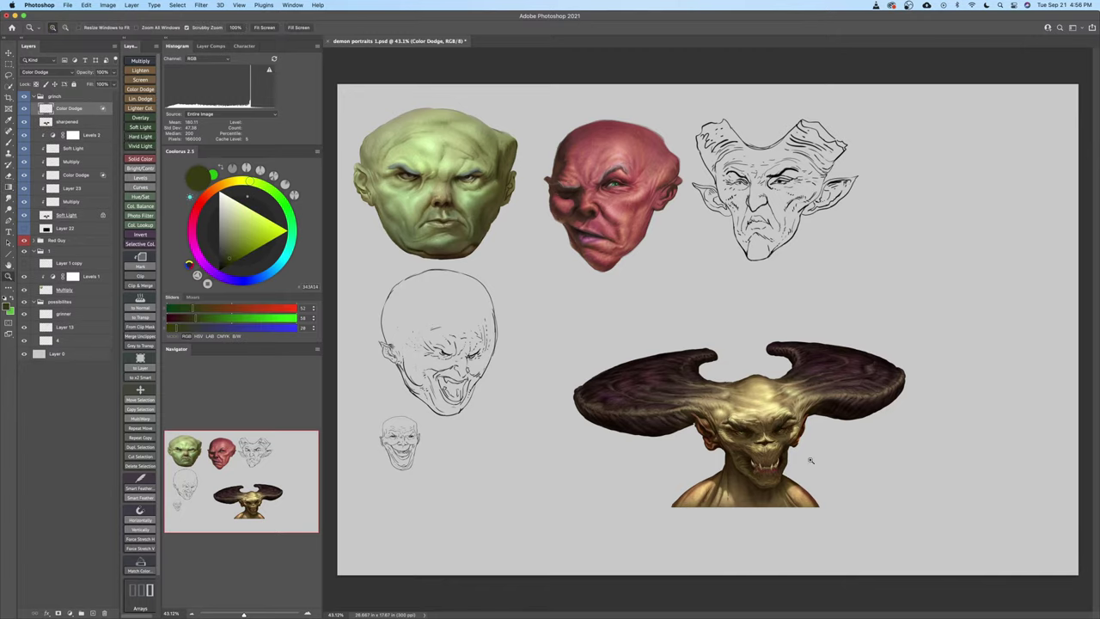
pyautogui.moveTo(834, 449); pyautogui.dragTo(843, 442)
pyautogui.press('b')
pyautogui.rightClick(645, 298)
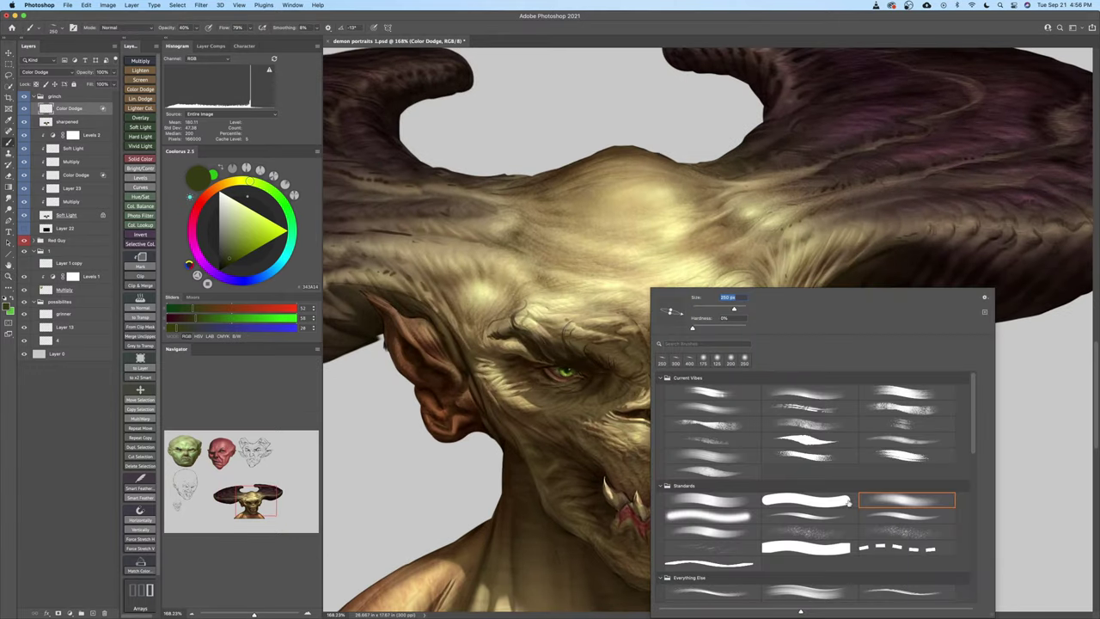
pyautogui.doubleClick(883, 533)
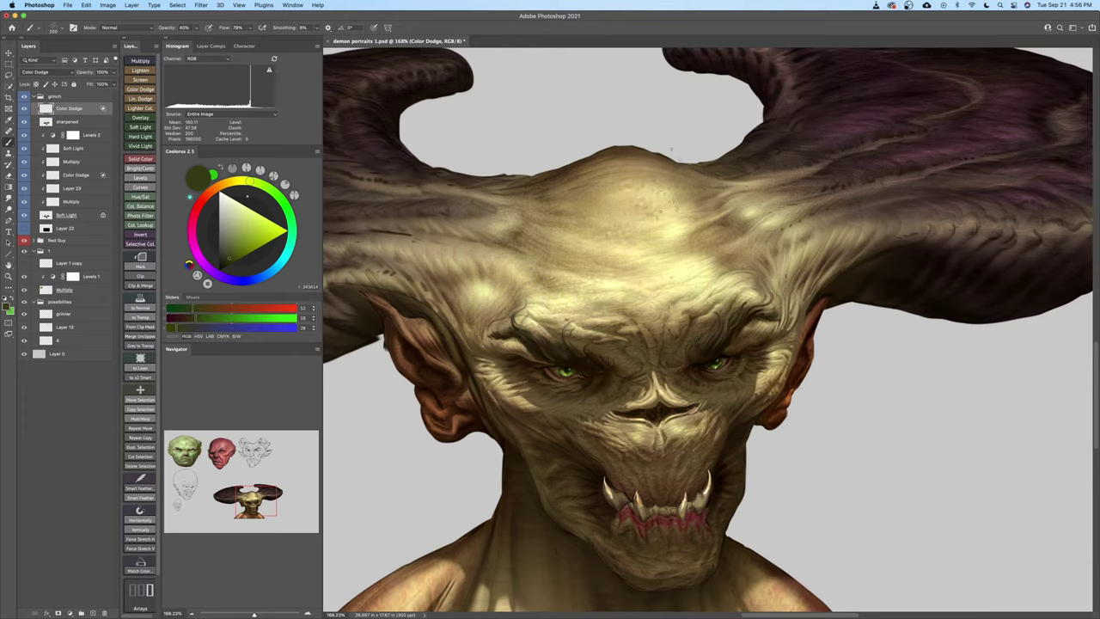
pyautogui.moveTo(636, 243)
pyautogui.mouseDown()
pyautogui.moveTo(661, 270)
pyautogui.moveTo(636, 268)
pyautogui.mouseUp()
pyautogui.rightClick(620, 271)
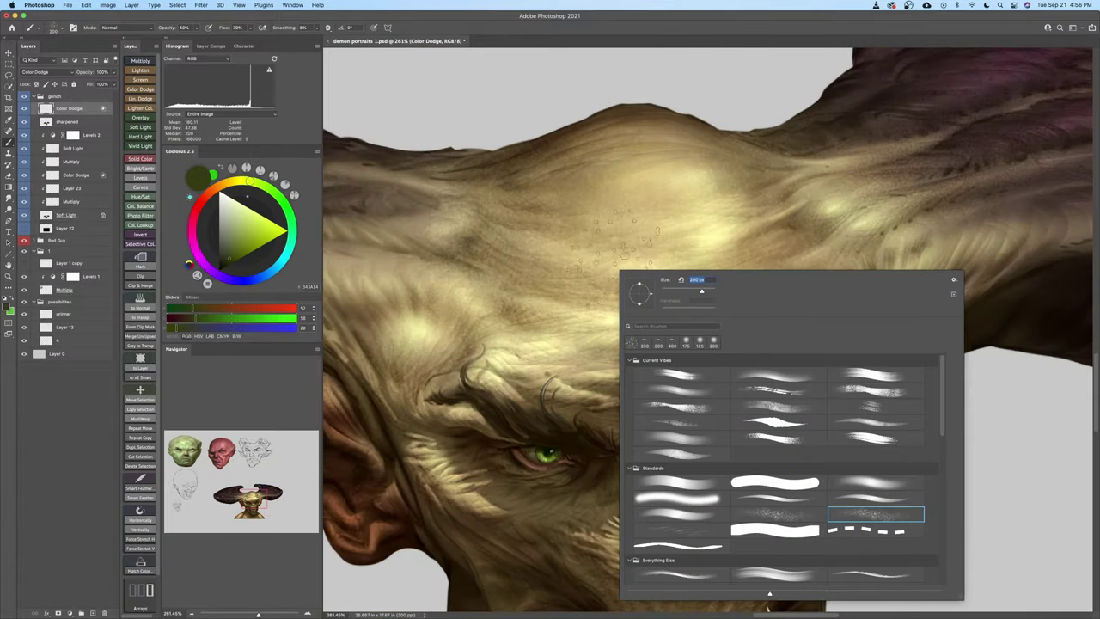
pyautogui.doubleClick(868, 484)
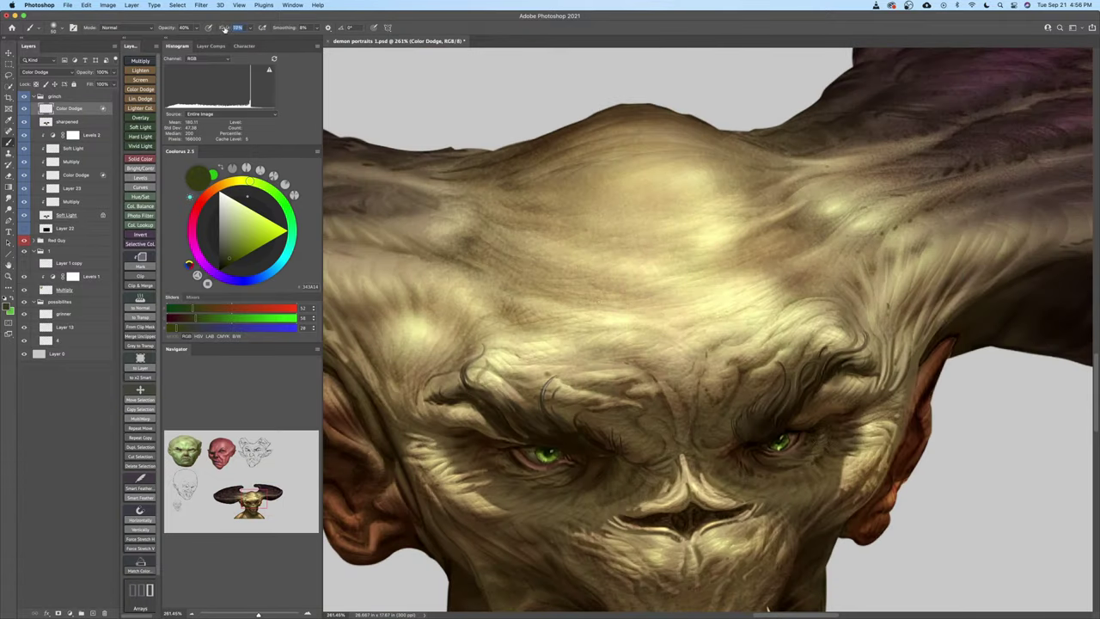
# Lower the brush opacity, enlarge the soft brush and glaze a broad Color Dodge highlight over the demon's forehead
pyautogui.moveTo(231, 29); pyautogui.dragTo(170, 31)
pyautogui.press(']')
pyautogui.press(']')
pyautogui.press(']')
pyautogui.press(']')
pyautogui.press(']')
pyautogui.moveTo(524, 331); pyautogui.dragTo(576, 333)
pyautogui.press('z')
pyautogui.moveTo(636, 268)
pyautogui.mouseDown()
pyautogui.moveTo(593, 307)
pyautogui.moveTo(633, 298)
pyautogui.moveTo(573, 314)
pyautogui.moveTo(550, 374)
pyautogui.mouseUp()
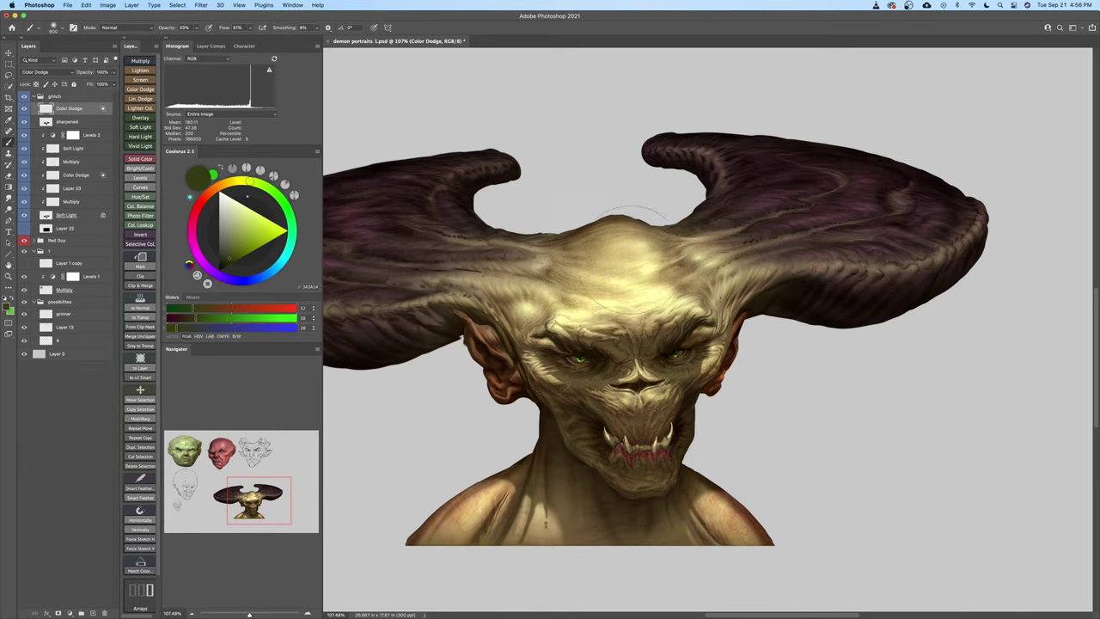
# Shrink the soft brush and work smaller Color Dodge highlights into the skin of the demon's head
pyautogui.moveTo(563, 282); pyautogui.dragTo(583, 289)
pyautogui.press('[')
pyautogui.press('[')
pyautogui.press('[')
pyautogui.press('[')
pyautogui.press('[')
pyautogui.press('[')
pyautogui.press('[')
pyautogui.press('[')
pyautogui.press('[')
pyautogui.press('[')
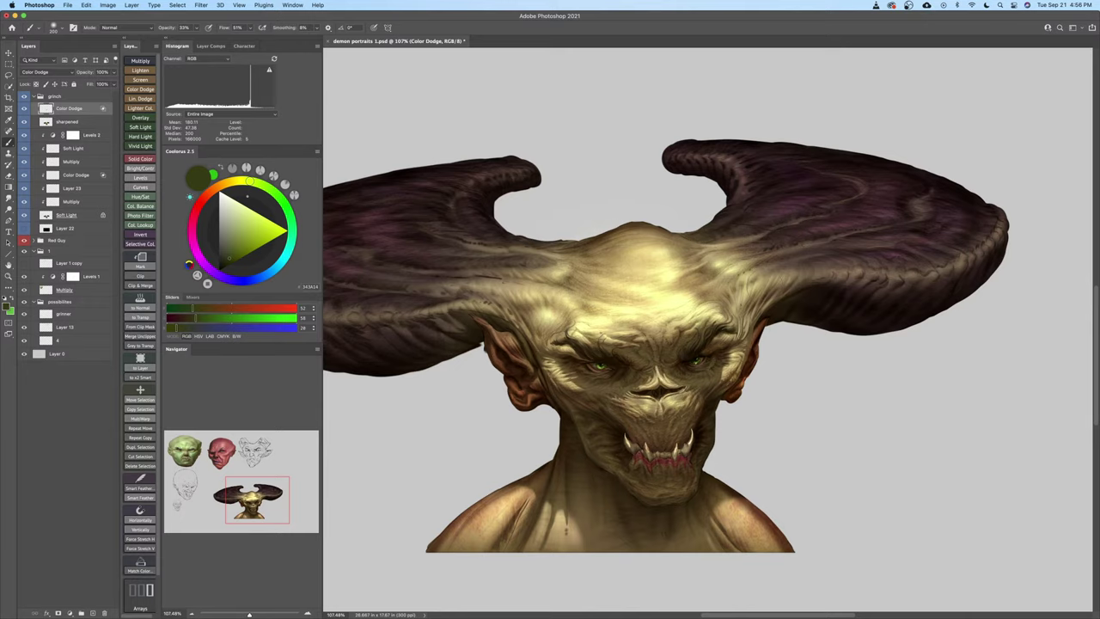
pyautogui.scroll(-2, 777, 286)
pyautogui.press('[')
pyautogui.press('[')
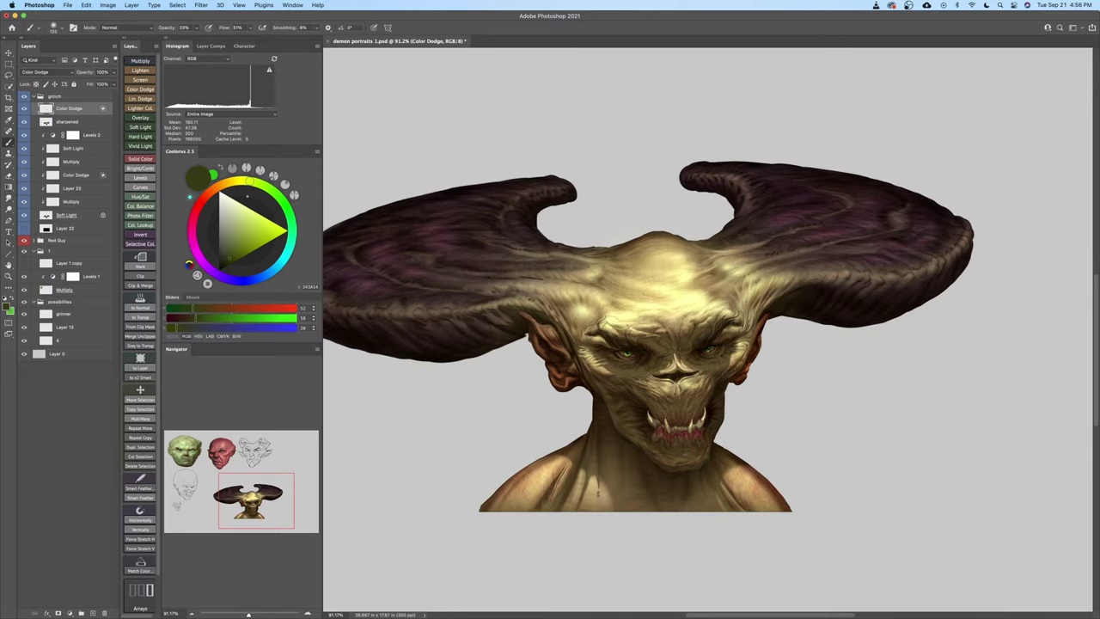
pyautogui.moveTo(527, 310); pyautogui.dragTo(570, 313)
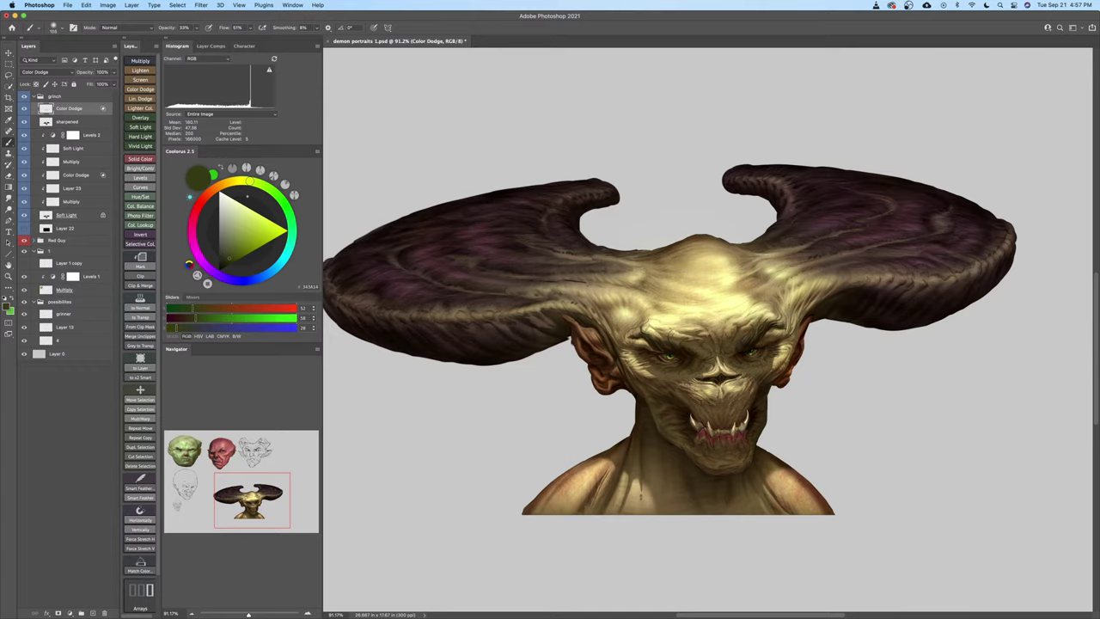
# Shift the hue of the Color Dodge highlights slightly toward green with Hue/Saturation
pyautogui.press('super+u')
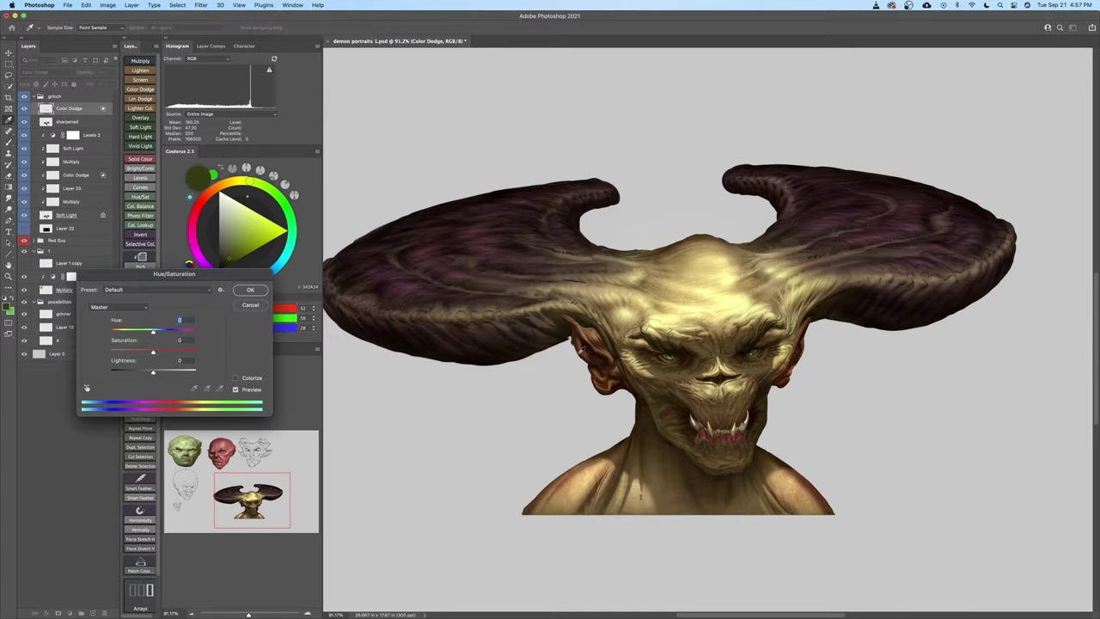
pyautogui.moveTo(152, 333)
pyautogui.mouseDown()
pyautogui.moveTo(143, 335)
pyautogui.moveTo(186, 332)
pyautogui.moveTo(163, 331)
pyautogui.mouseUp()
pyautogui.click(245, 290)
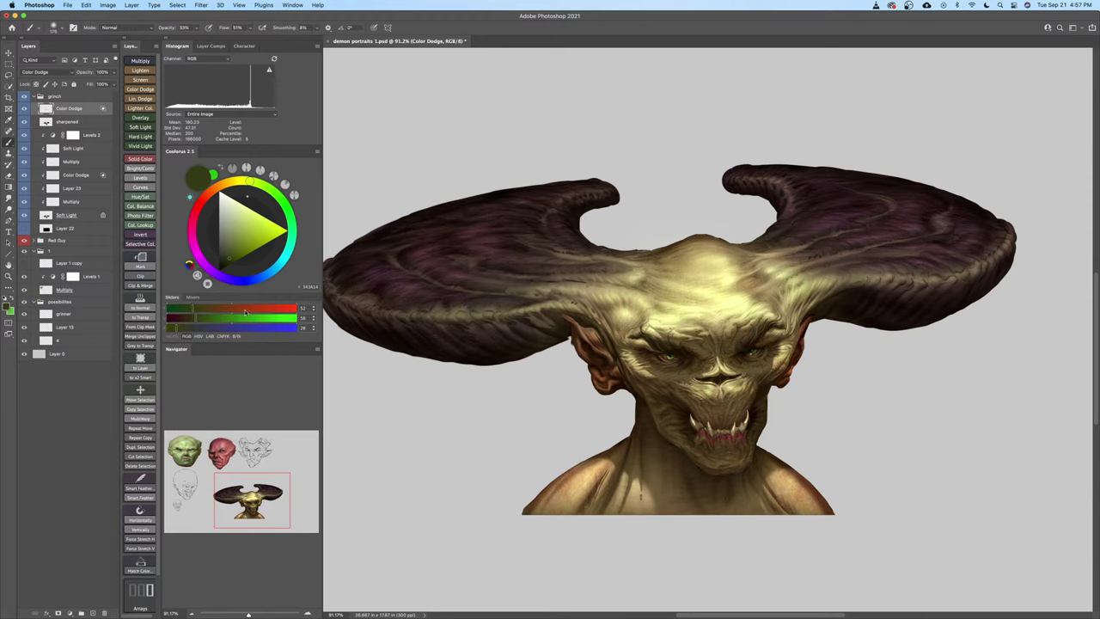
# Check the forehead with the new Color Dodge layer hidden and shown, and set the layer's opacity to 28%
pyautogui.press('z')
pyautogui.moveTo(760, 326); pyautogui.dragTo(860, 322)
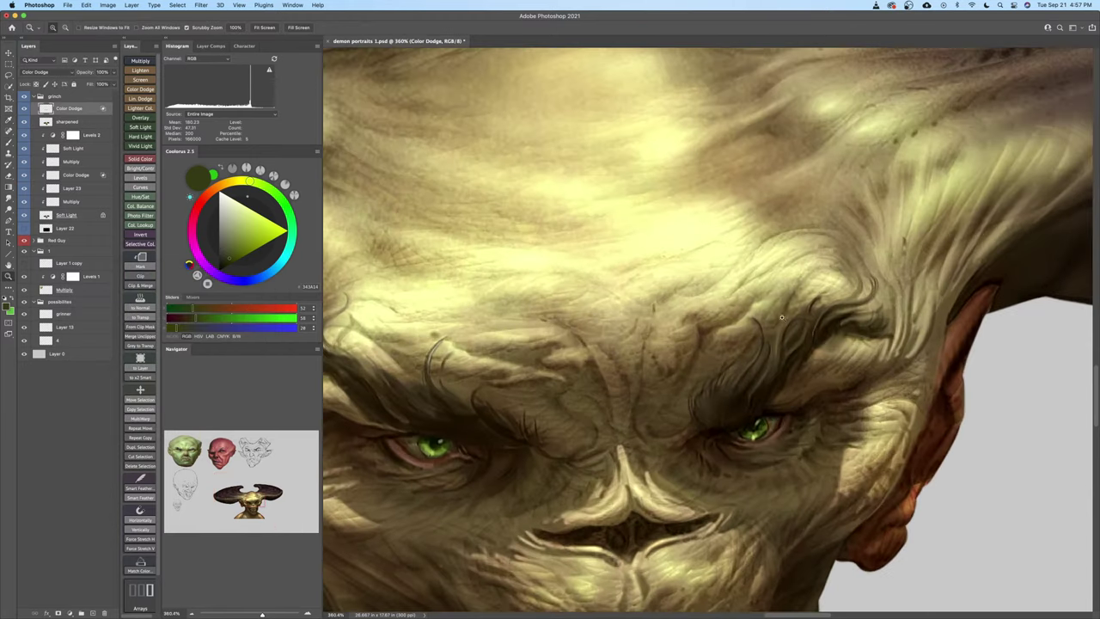
pyautogui.moveTo(724, 302); pyautogui.dragTo(778, 350)
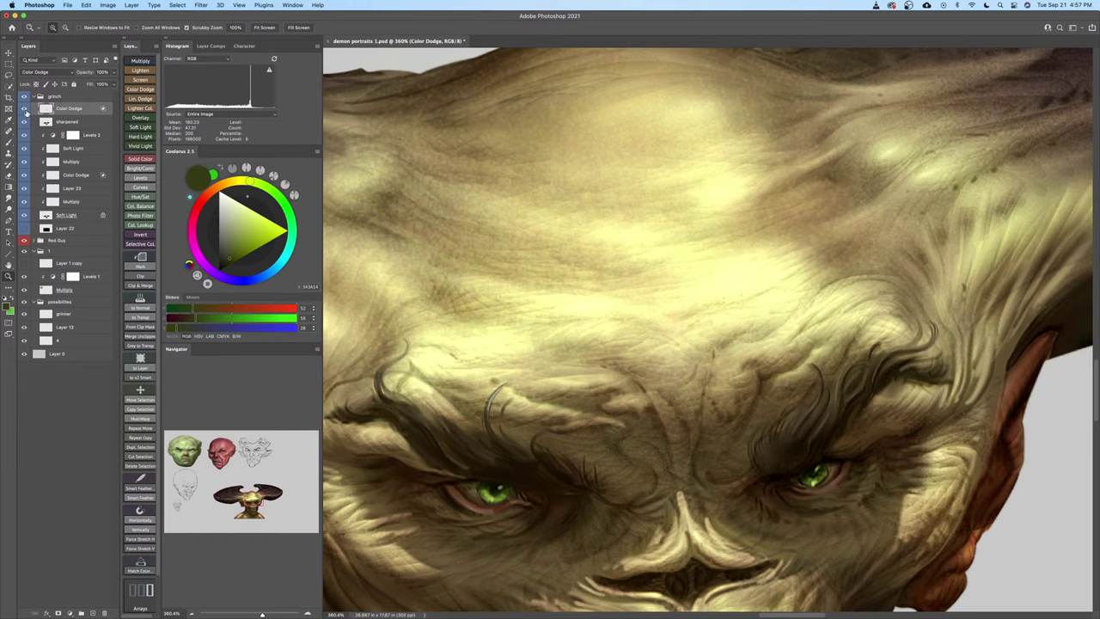
pyautogui.click(23, 109)
pyautogui.click(22, 109)
pyautogui.moveTo(90, 72)
pyautogui.mouseDown()
pyautogui.moveTo(69, 94)
pyautogui.moveTo(86, 74)
pyautogui.mouseUp()
pyautogui.moveTo(731, 330); pyautogui.dragTo(674, 320)
pyautogui.moveTo(693, 358); pyautogui.dragTo(705, 354)
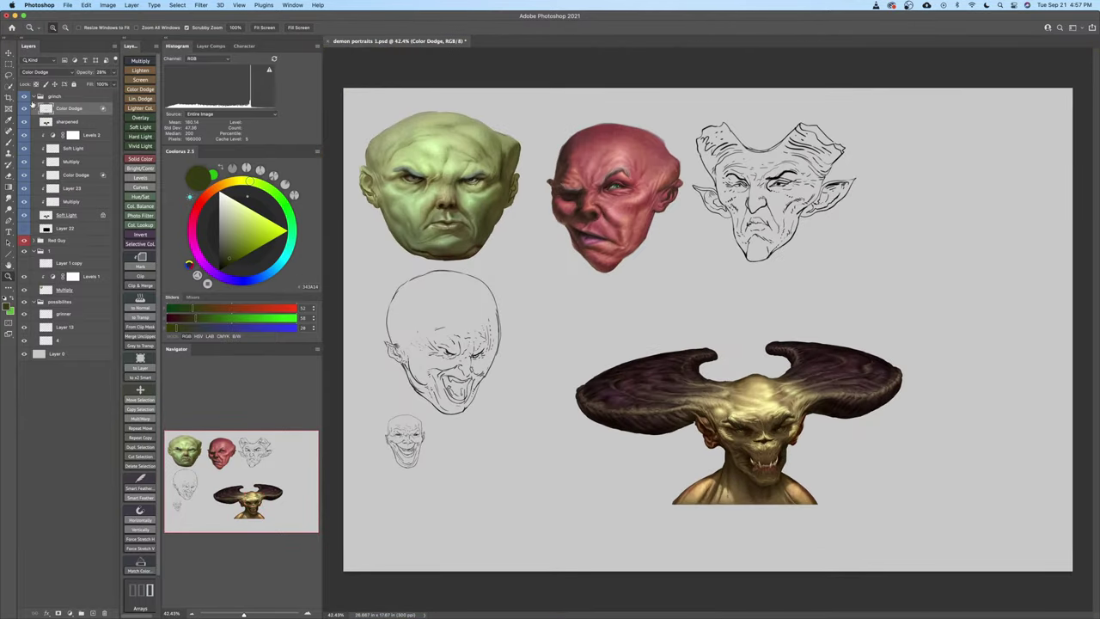
pyautogui.press('2')
pyautogui.press('8')
# Compare the head with and without the top Color Dodge layer, and examine the face up close and from afar
pyautogui.click(24, 109)
pyautogui.click(24, 111)
pyautogui.click(24, 111)
pyautogui.click(24, 110)
pyautogui.click(24, 109)
pyautogui.moveTo(784, 450)
pyautogui.mouseDown()
pyautogui.moveTo(832, 432)
pyautogui.moveTo(805, 444)
pyautogui.mouseUp()
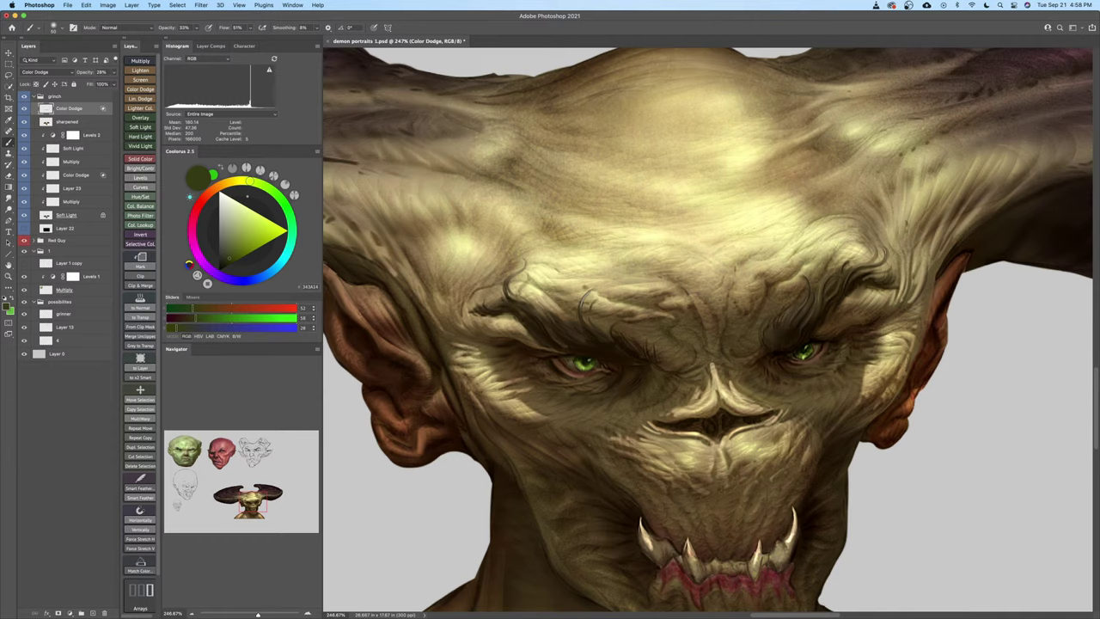
pyautogui.moveTo(742, 308); pyautogui.dragTo(688, 310)
pyautogui.moveTo(798, 358); pyautogui.dragTo(792, 358)
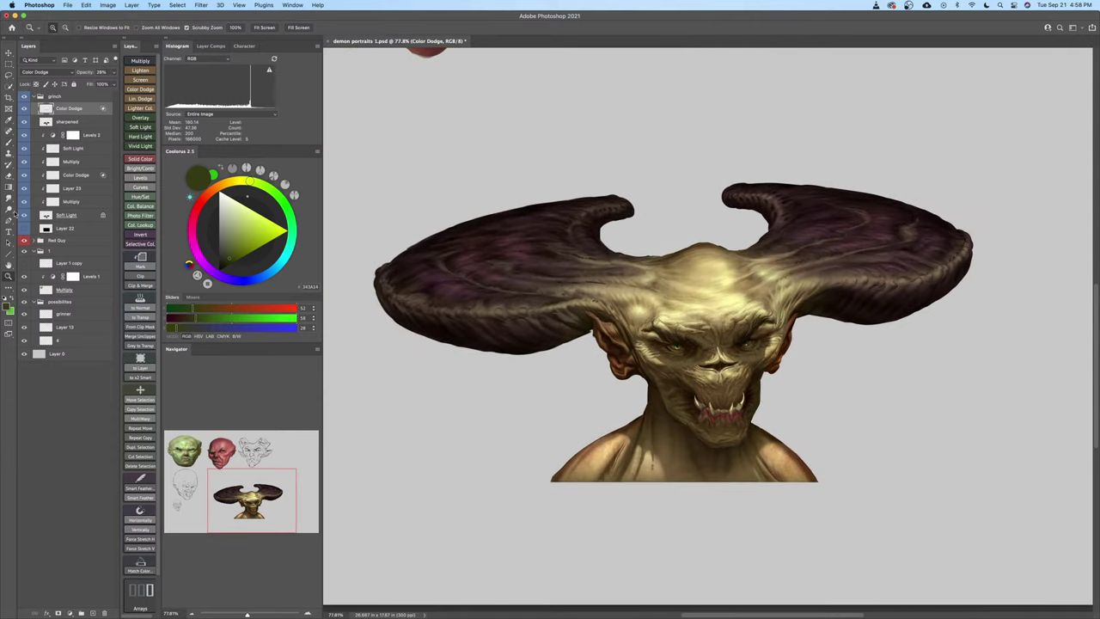
# Show the black backdrop, Layer 22, behind the horned demon and save the document
pyautogui.click(24, 230)
pyautogui.click(24, 229)
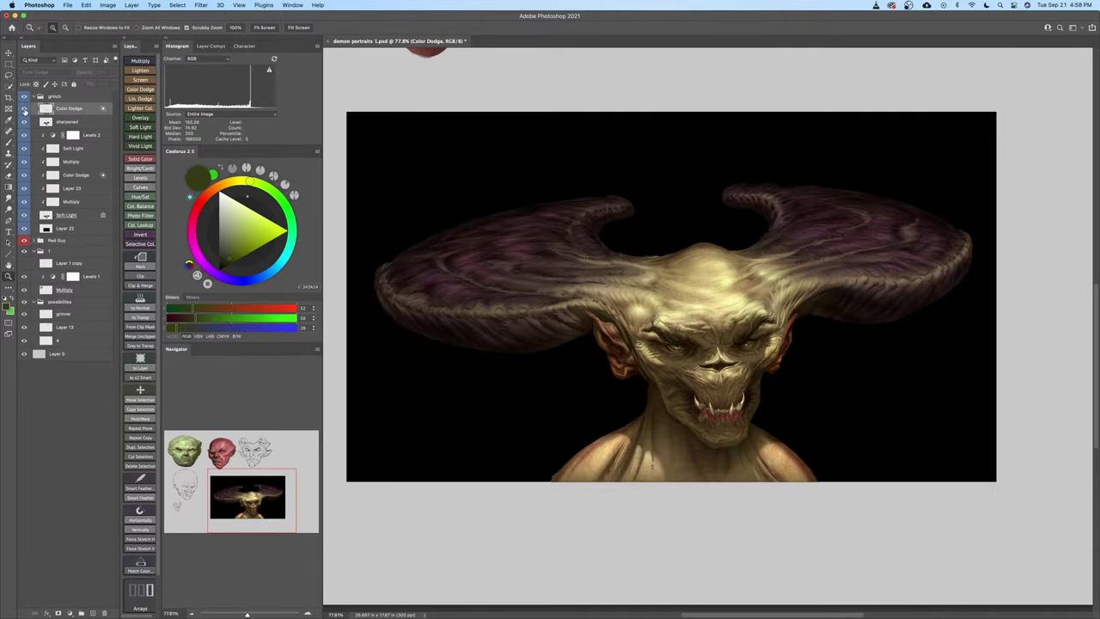
pyautogui.scroll(1, 779, 343)
pyautogui.press('cmd+s')
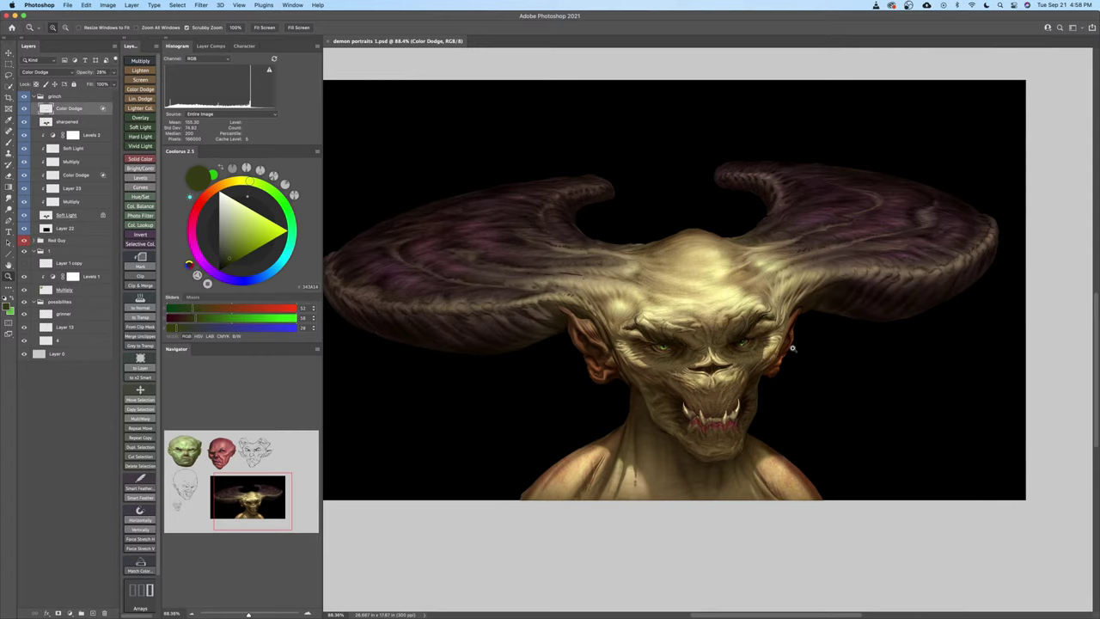
# View the artwork full screen without the interface, first the whole sheet and then the horned demon up close
pyautogui.press('f')
pyautogui.press('f')
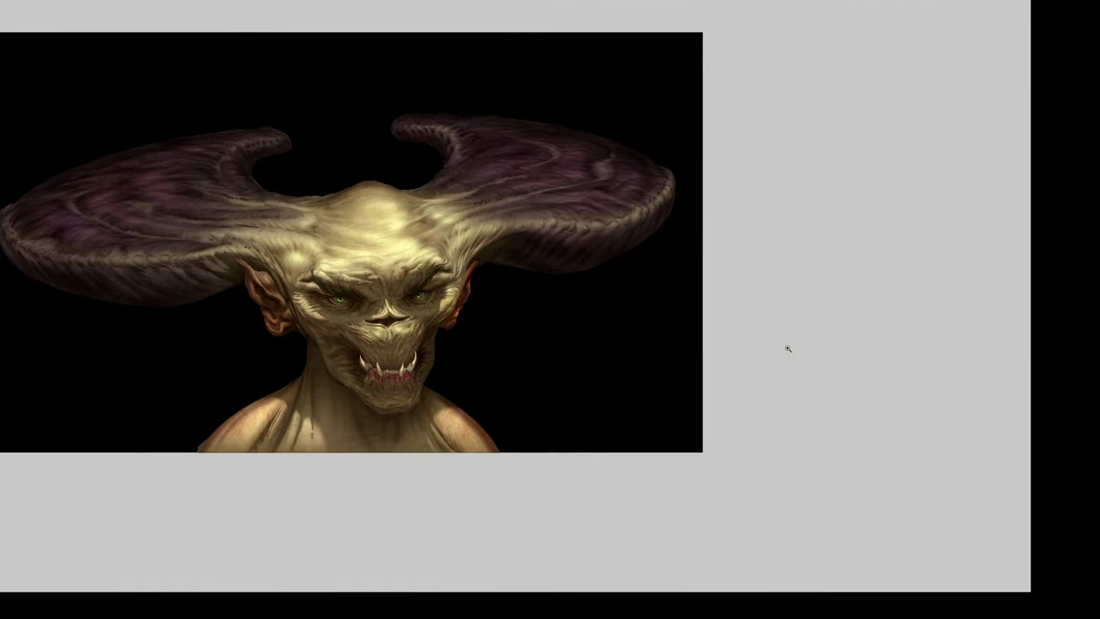
pyautogui.press('super+0')
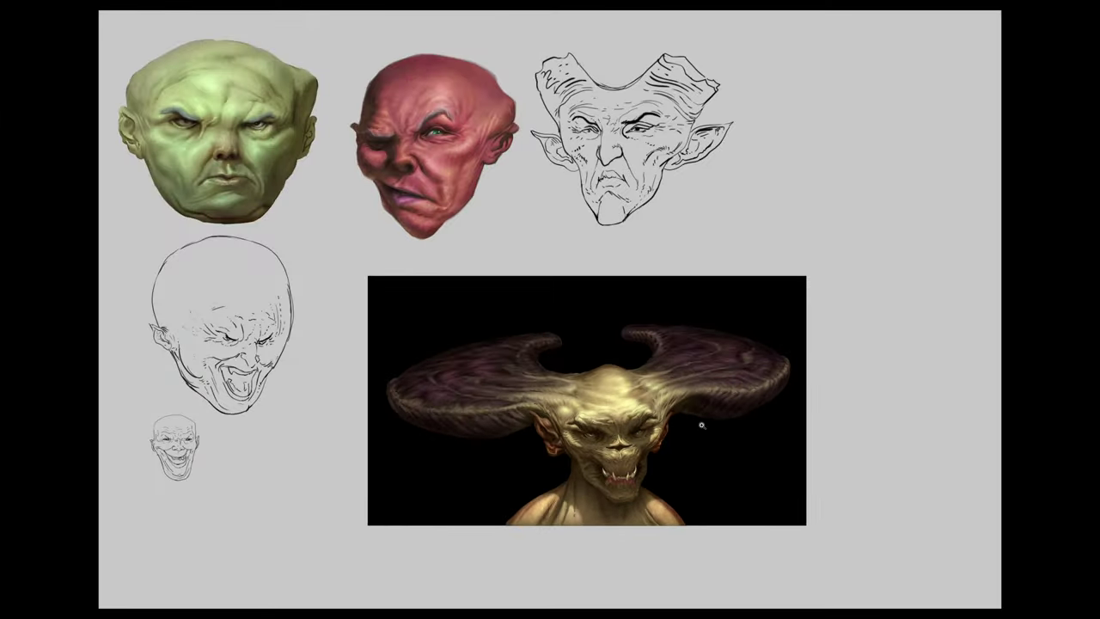
pyautogui.moveTo(564, 458)
pyautogui.mouseDown()
pyautogui.moveTo(599, 456)
pyautogui.moveTo(562, 434)
pyautogui.mouseUp()
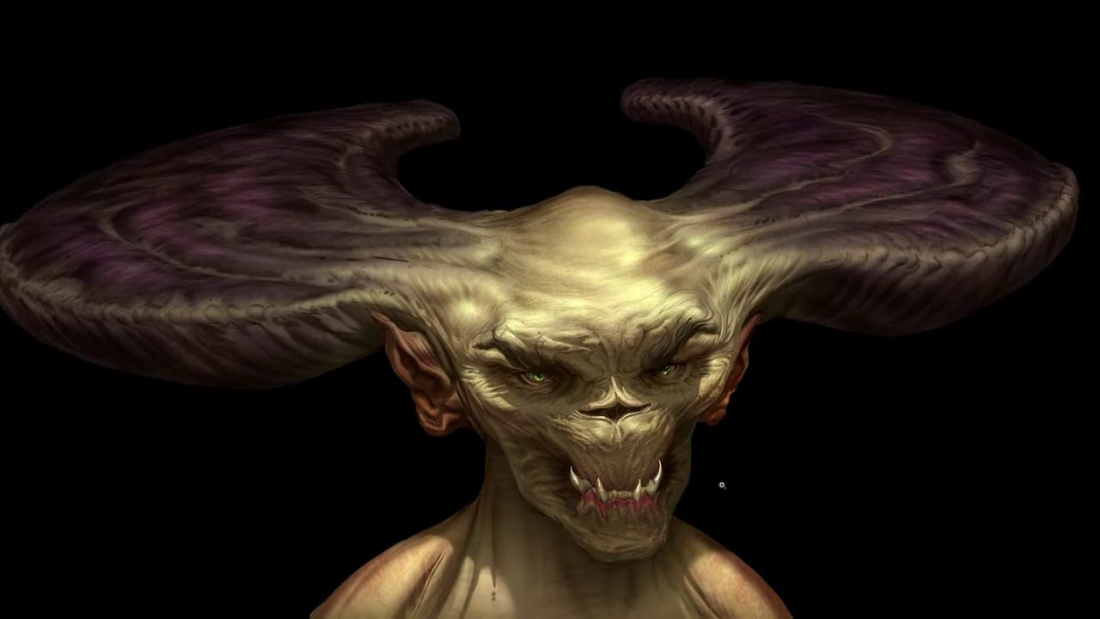